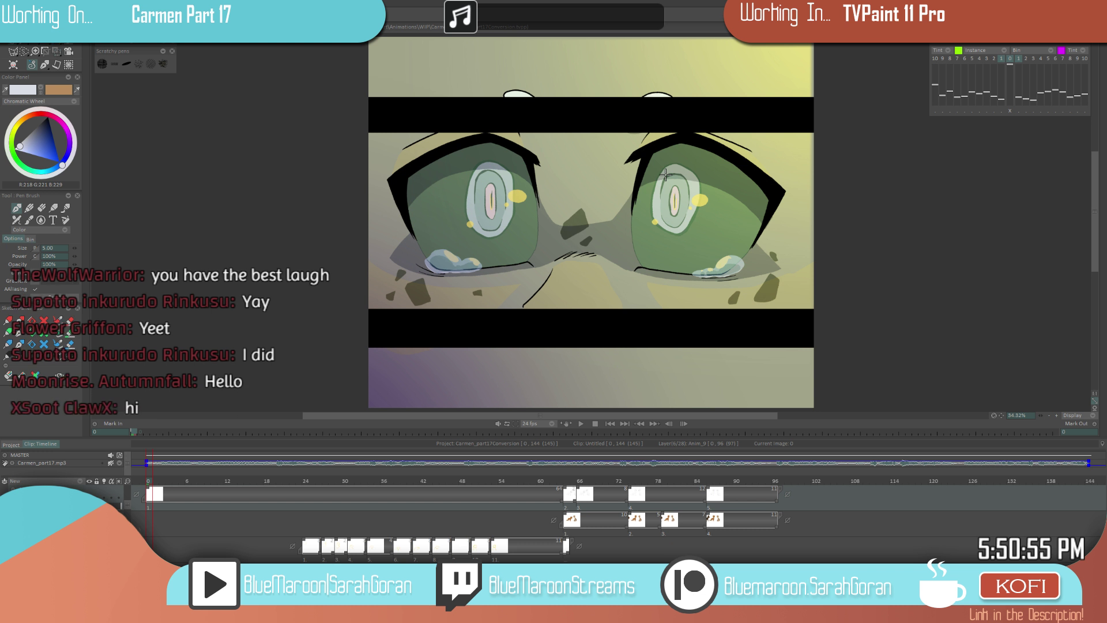
- Play back the animation and stop it to review the whole clip
{"action": "scroll", "coordinate": [646, 259], "scroll_direction": "up", "scroll_amount": 3}
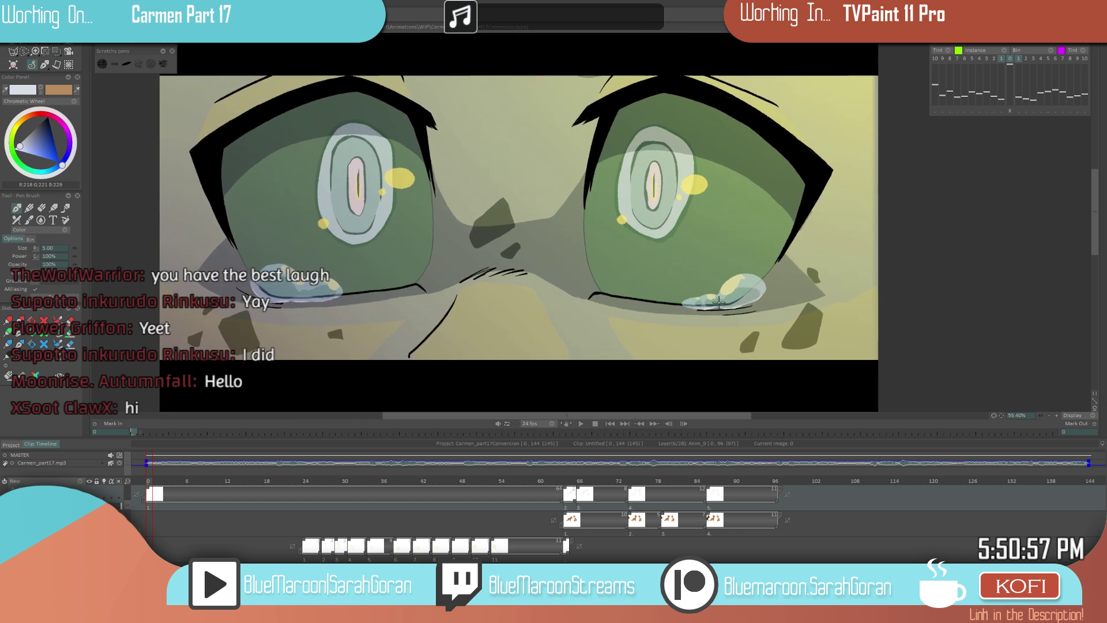
{"action": "scroll", "coordinate": [723, 298], "scroll_direction": "down", "scroll_amount": 2}
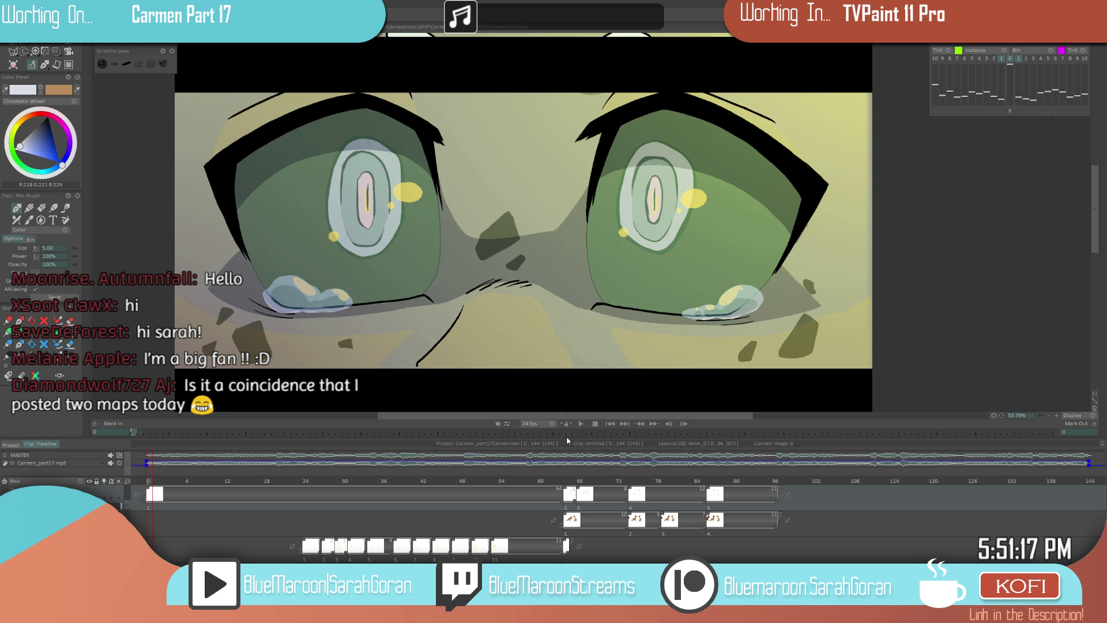
{"action": "left_click", "coordinate": [581, 423]}
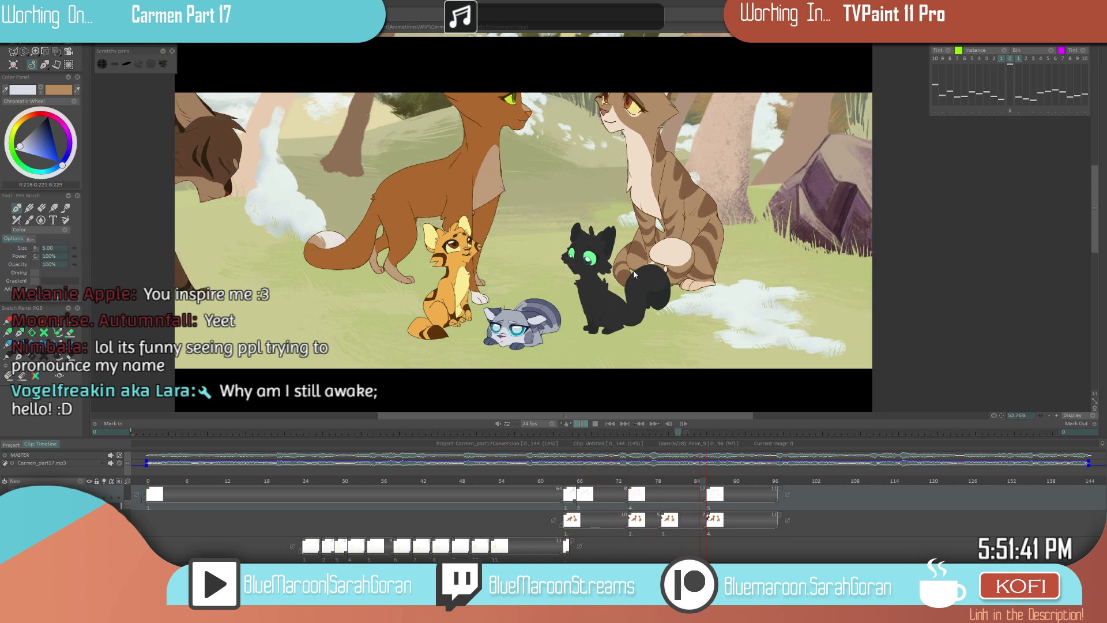
{"action": "key", "text": "space"}
- Hide the black letterbox bars over the picture and play the animation again
{"action": "scroll", "coordinate": [128, 499], "scroll_direction": "up", "scroll_amount": 4}
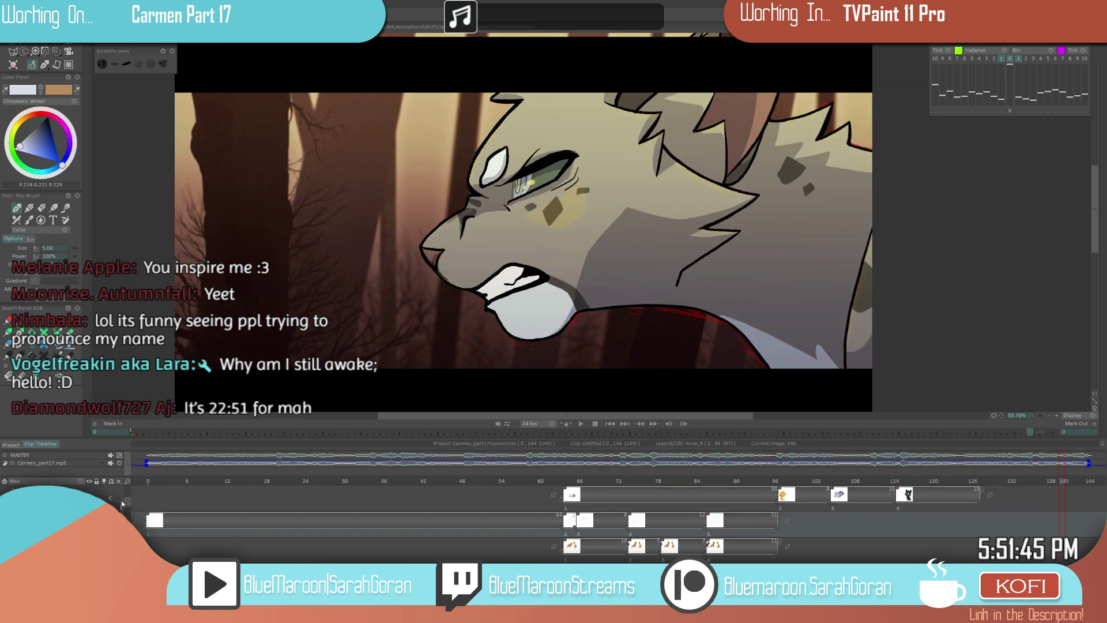
{"action": "scroll", "coordinate": [127, 500], "scroll_direction": "up", "scroll_amount": 4}
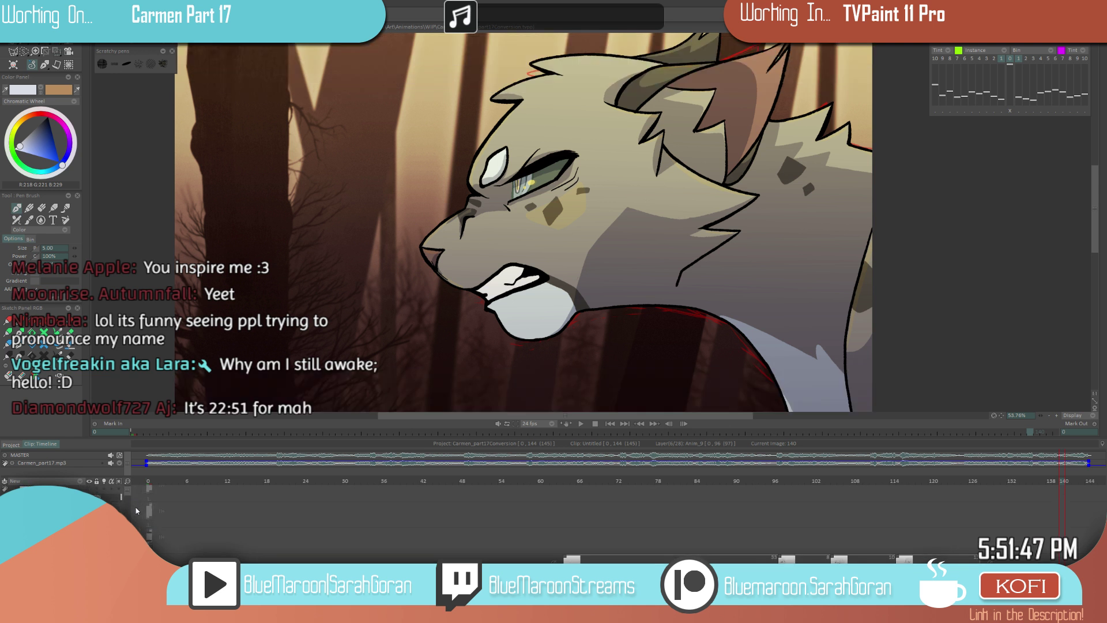
{"action": "left_click", "coordinate": [580, 423]}
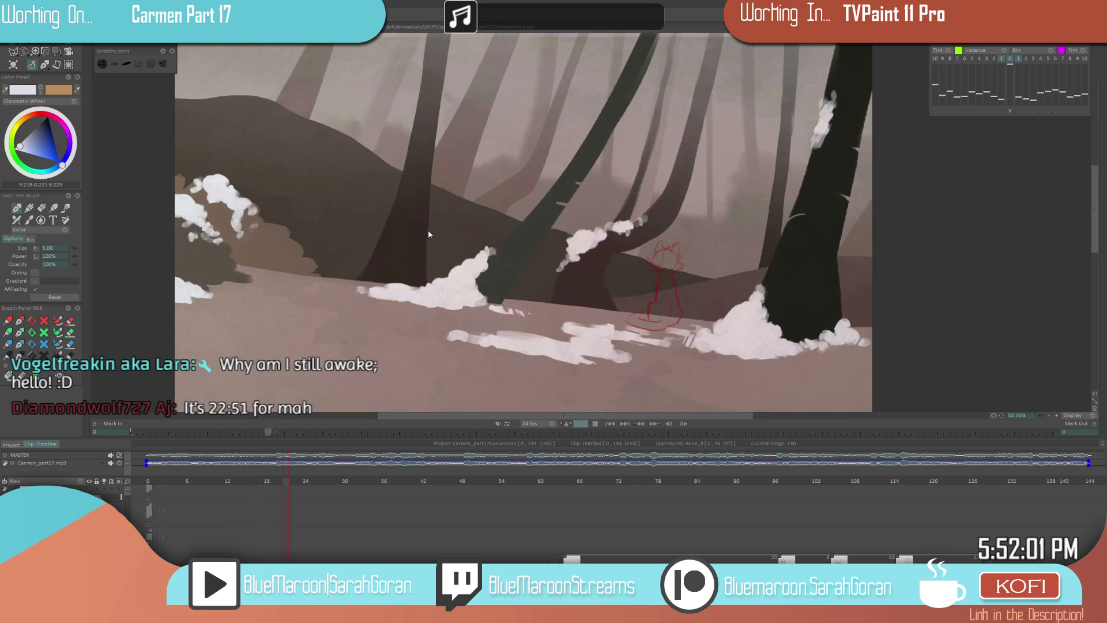
{"action": "key", "text": "space"}
- Replay the animation from the first frame and move the playhead to frame 23
{"action": "left_click_drag", "start_coordinate": [157, 481], "coordinate": [149, 481]}
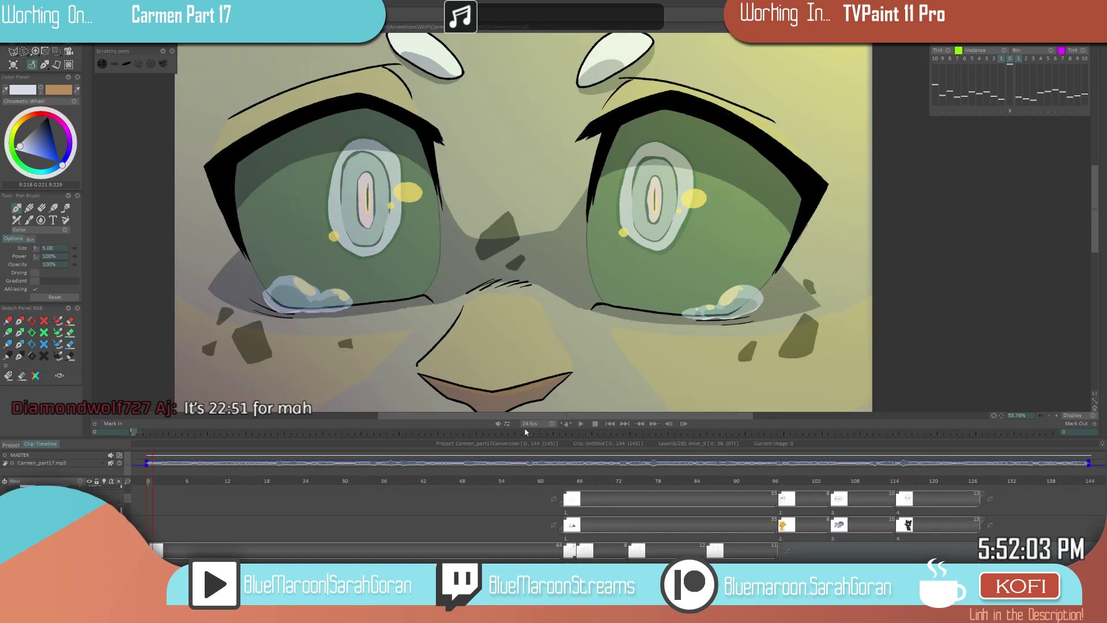
{"action": "left_click", "coordinate": [579, 423]}
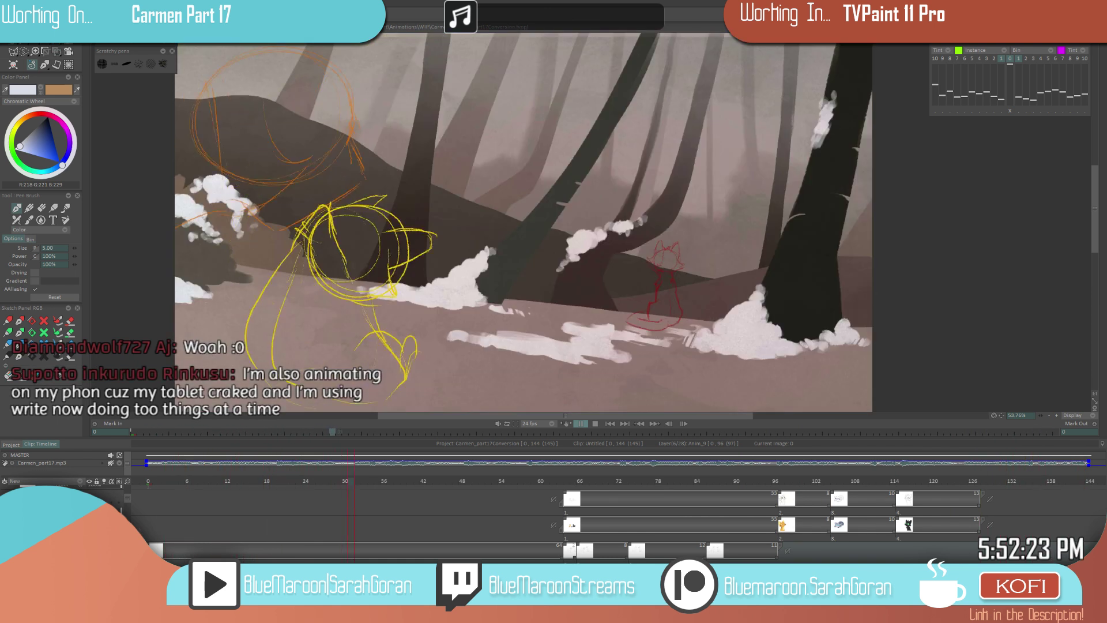
{"action": "left_click_drag", "start_coordinate": [365, 480], "coordinate": [296, 528]}
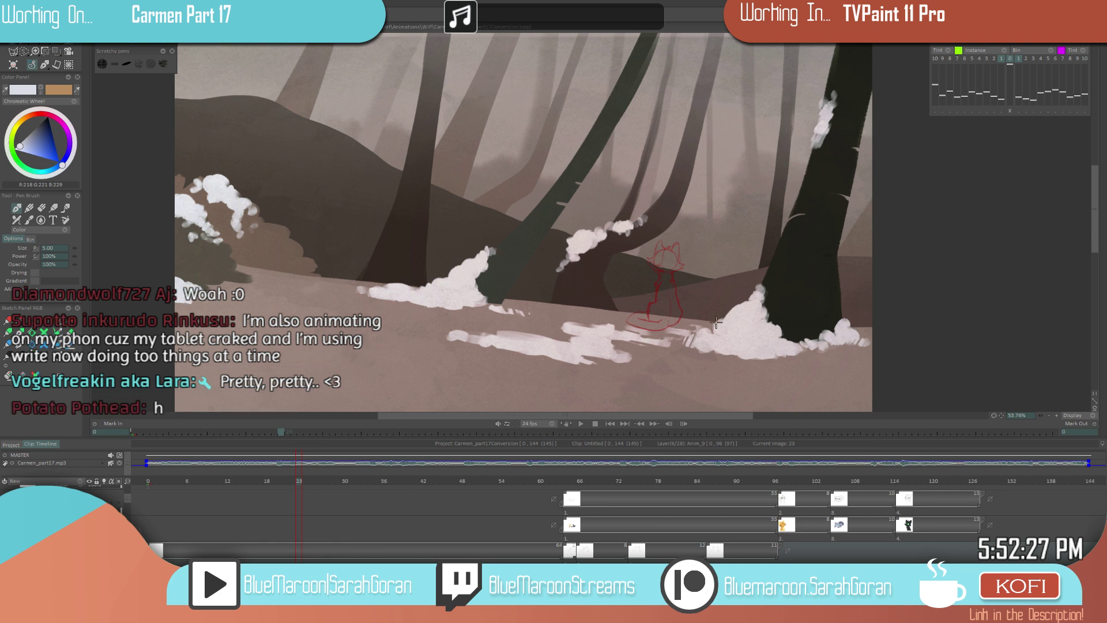
- Find the snowy forest background layer and fade it so the cat sketch stands out
{"action": "scroll", "coordinate": [659, 353], "scroll_direction": "up", "scroll_amount": 1}
{"action": "scroll", "coordinate": [127, 508], "scroll_direction": "up", "scroll_amount": 5}
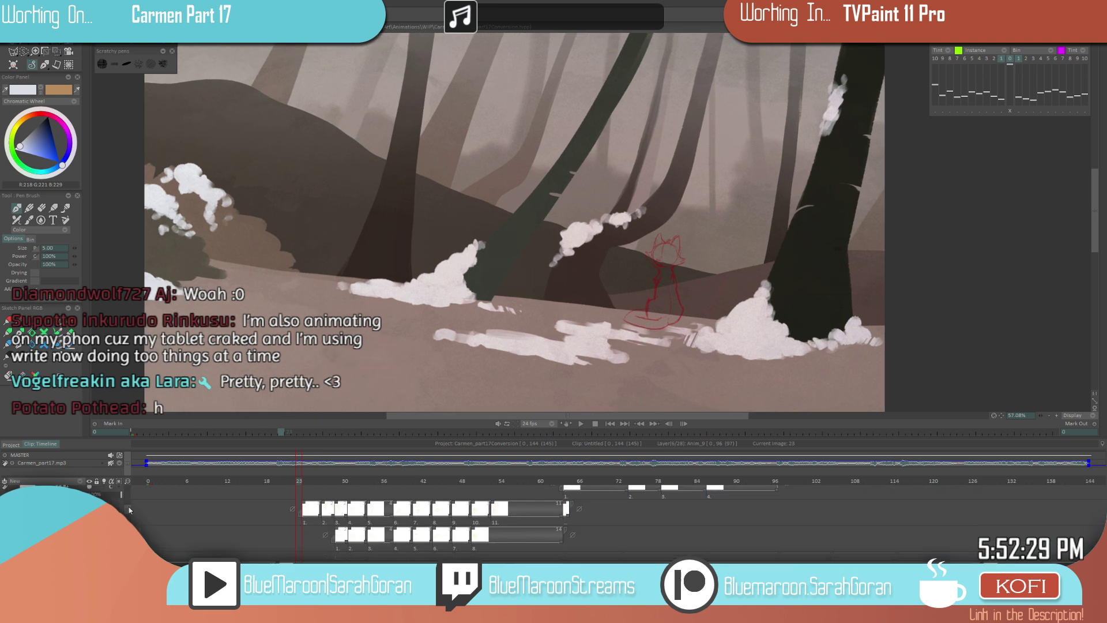
{"action": "scroll", "coordinate": [123, 502], "scroll_direction": "up", "scroll_amount": 6}
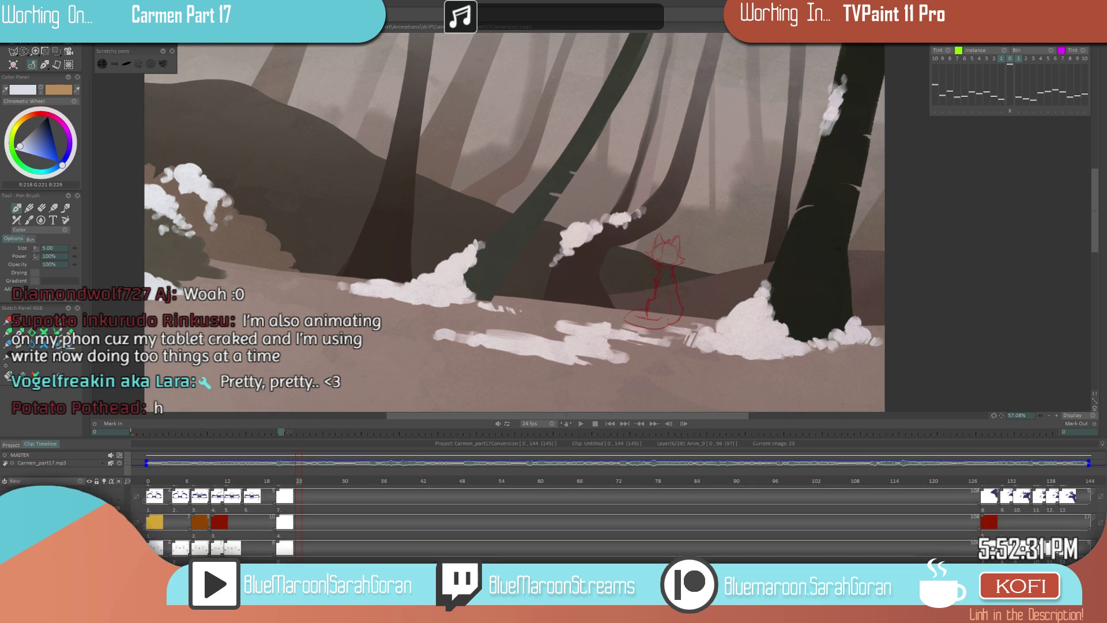
{"action": "scroll", "coordinate": [123, 503], "scroll_direction": "up", "scroll_amount": 4}
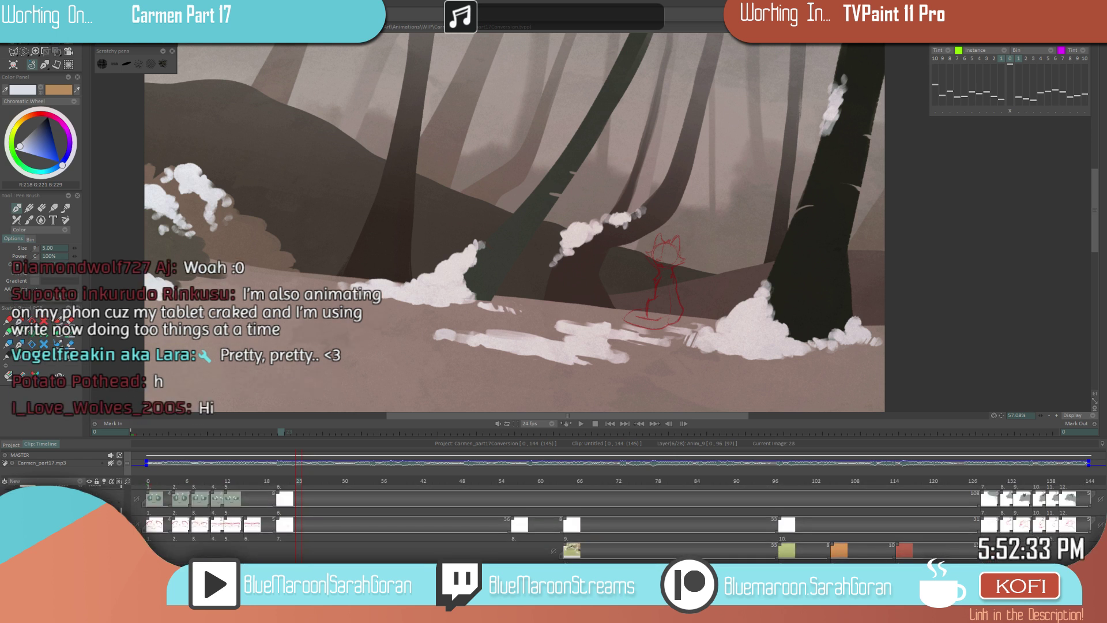
{"action": "scroll", "coordinate": [122, 502], "scroll_direction": "up", "scroll_amount": 1}
{"action": "scroll", "coordinate": [123, 503], "scroll_direction": "down", "scroll_amount": 5}
{"action": "left_click", "coordinate": [89, 517]}
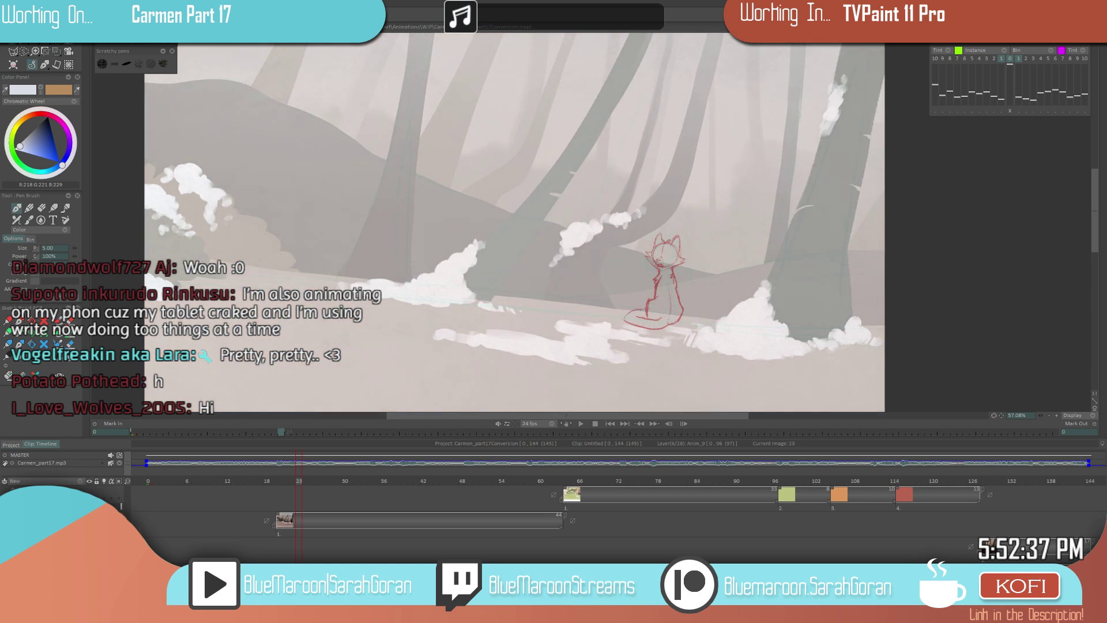
- Hide the teal rough sketch layer that overlaps the red sitting cat sketch
{"action": "scroll", "coordinate": [700, 276], "scroll_direction": "up", "scroll_amount": 6}
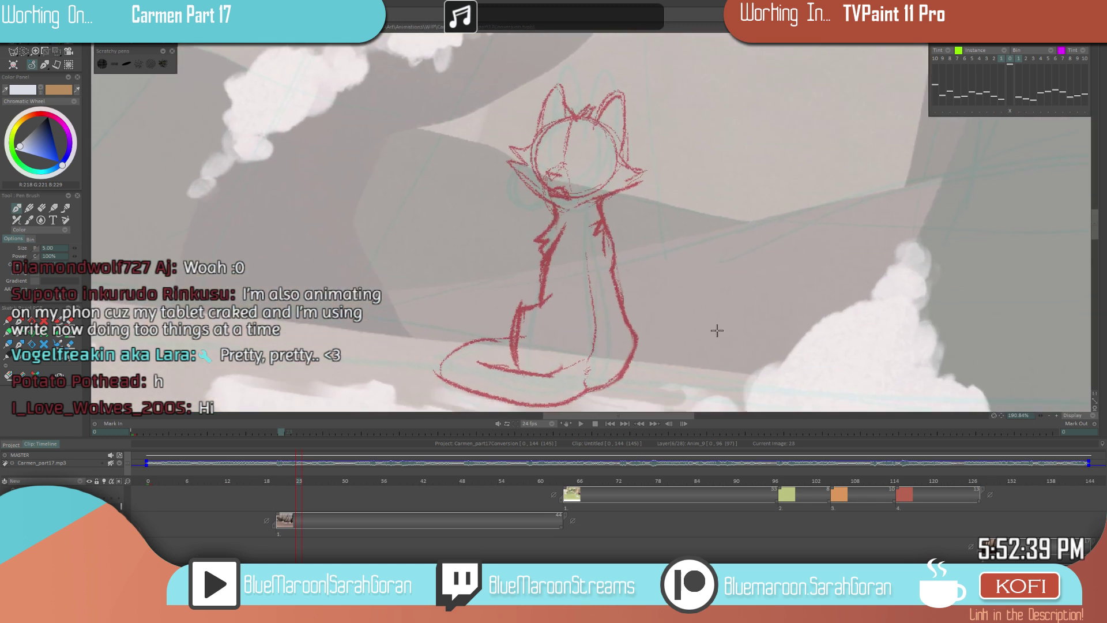
{"action": "scroll", "coordinate": [404, 519], "scroll_direction": "up", "scroll_amount": 6}
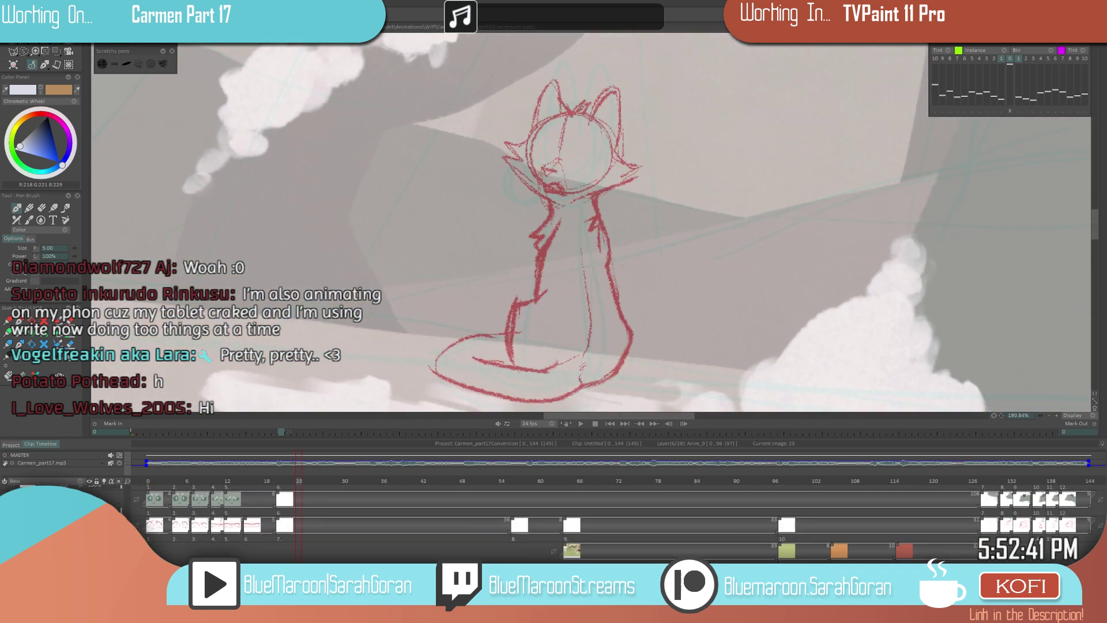
{"action": "scroll", "coordinate": [403, 519], "scroll_direction": "up", "scroll_amount": 4}
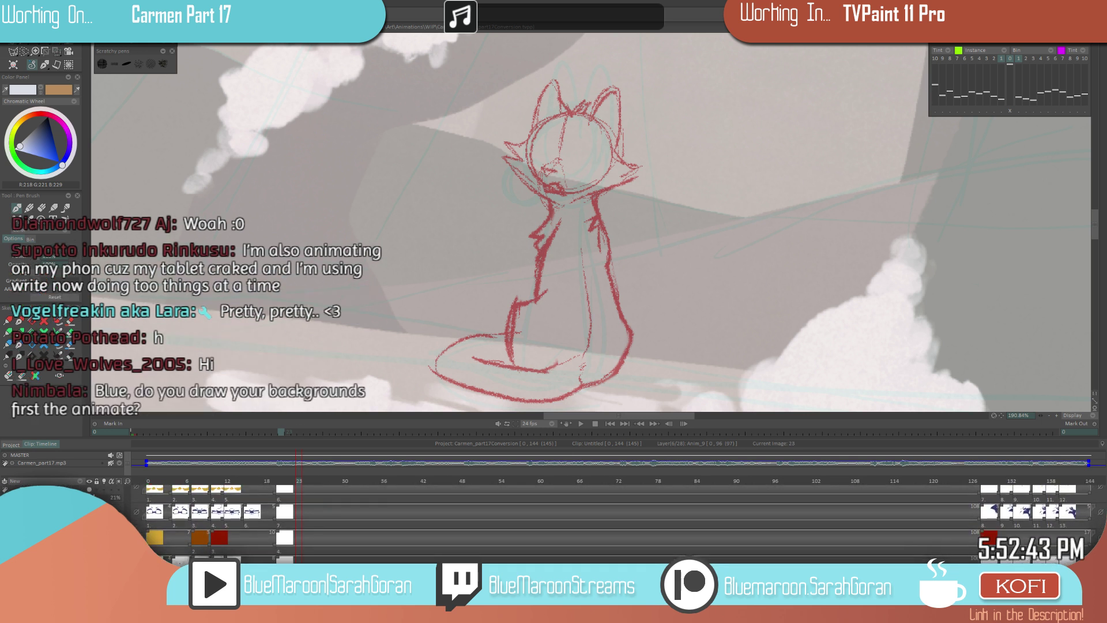
{"action": "scroll", "coordinate": [403, 519], "scroll_direction": "up", "scroll_amount": 6}
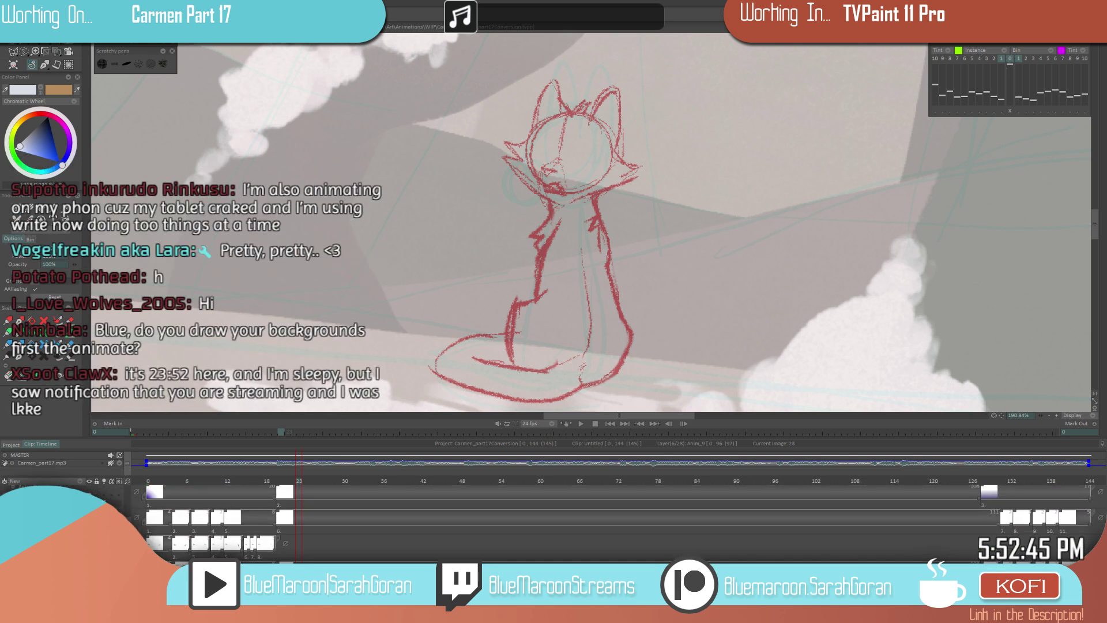
{"action": "scroll", "coordinate": [121, 493], "scroll_direction": "up", "scroll_amount": 6}
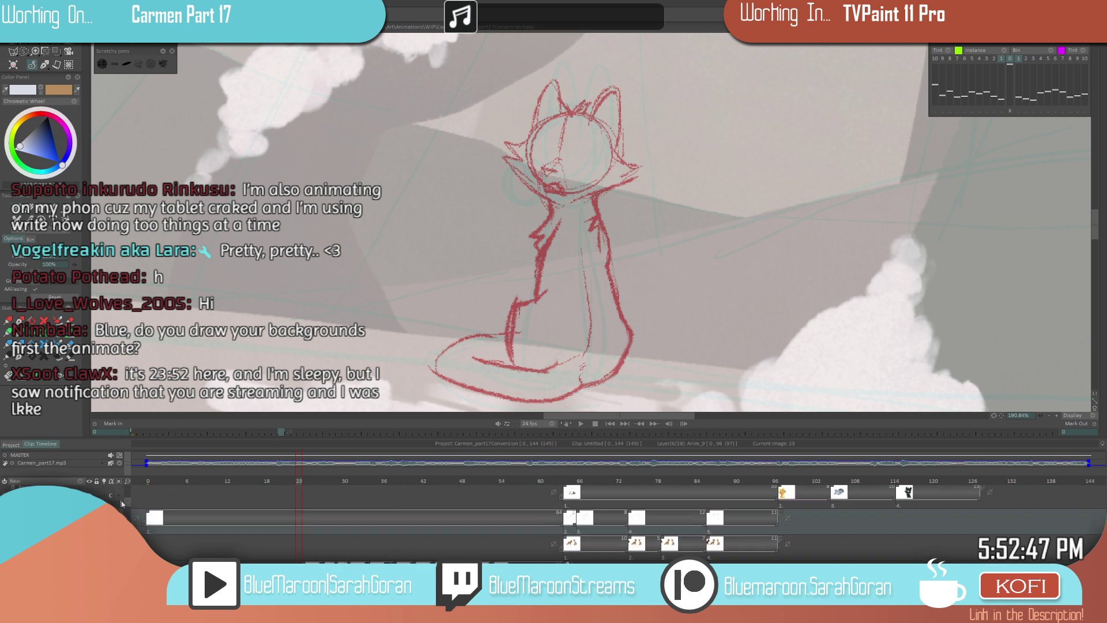
{"action": "scroll", "coordinate": [120, 492], "scroll_direction": "up", "scroll_amount": 5}
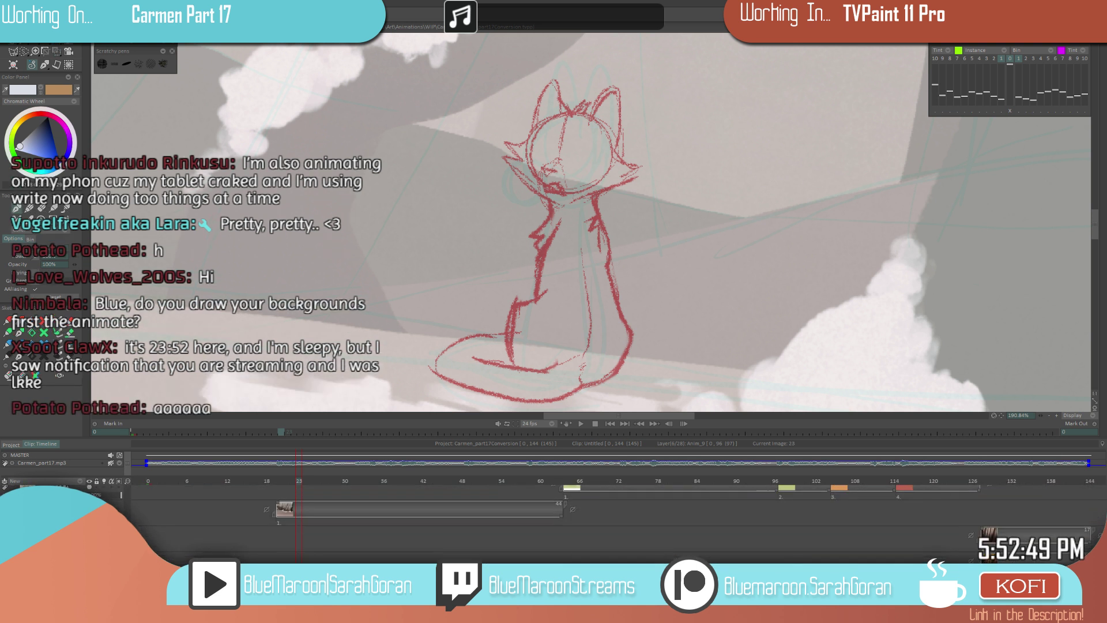
{"action": "scroll", "coordinate": [121, 506], "scroll_direction": "up", "scroll_amount": 6}
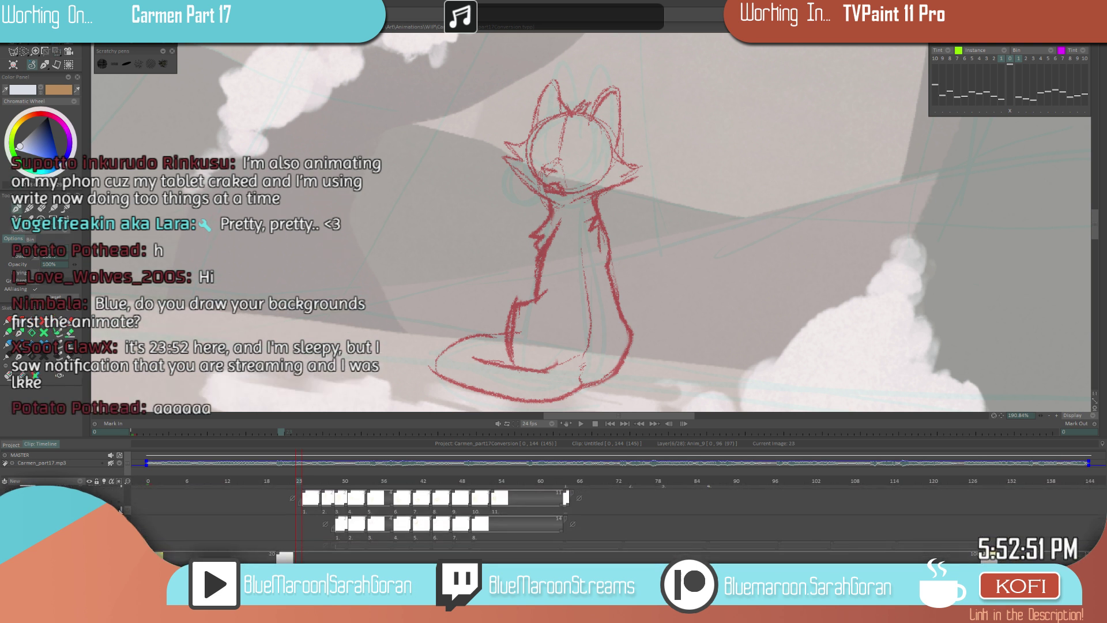
{"action": "scroll", "coordinate": [120, 496], "scroll_direction": "down", "scroll_amount": 1}
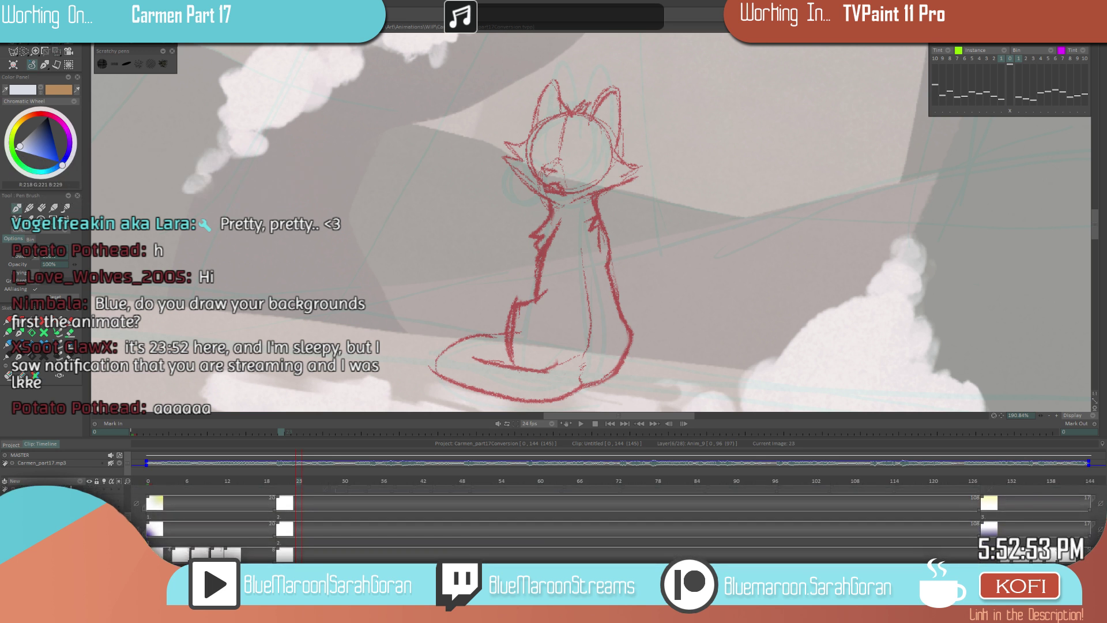
{"action": "scroll", "coordinate": [121, 501], "scroll_direction": "up", "scroll_amount": 5}
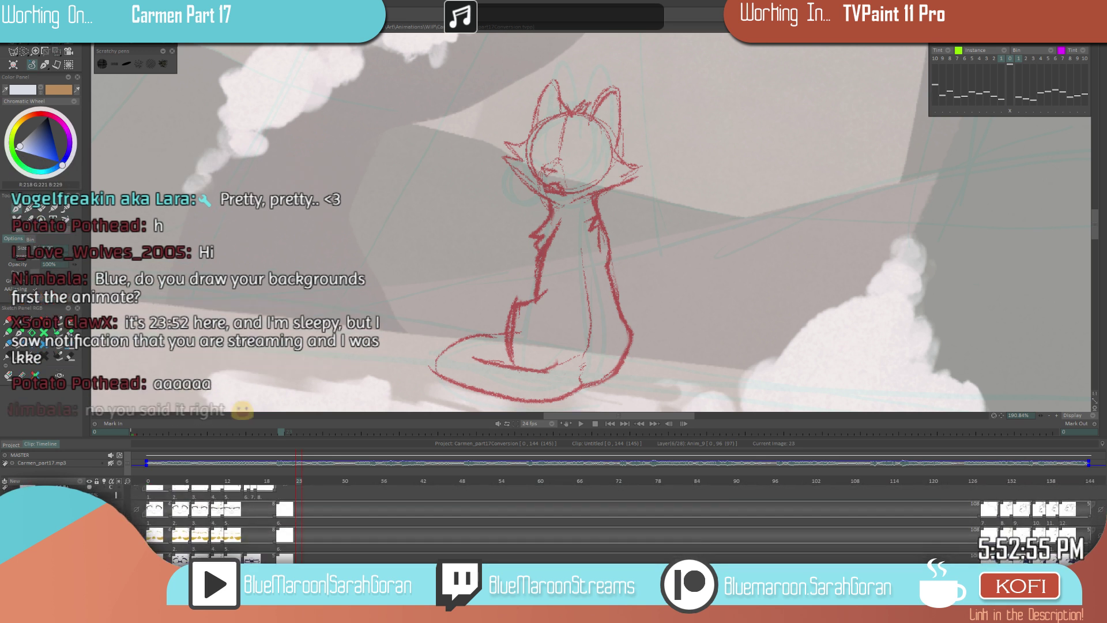
{"action": "scroll", "coordinate": [121, 501], "scroll_direction": "down", "scroll_amount": 6}
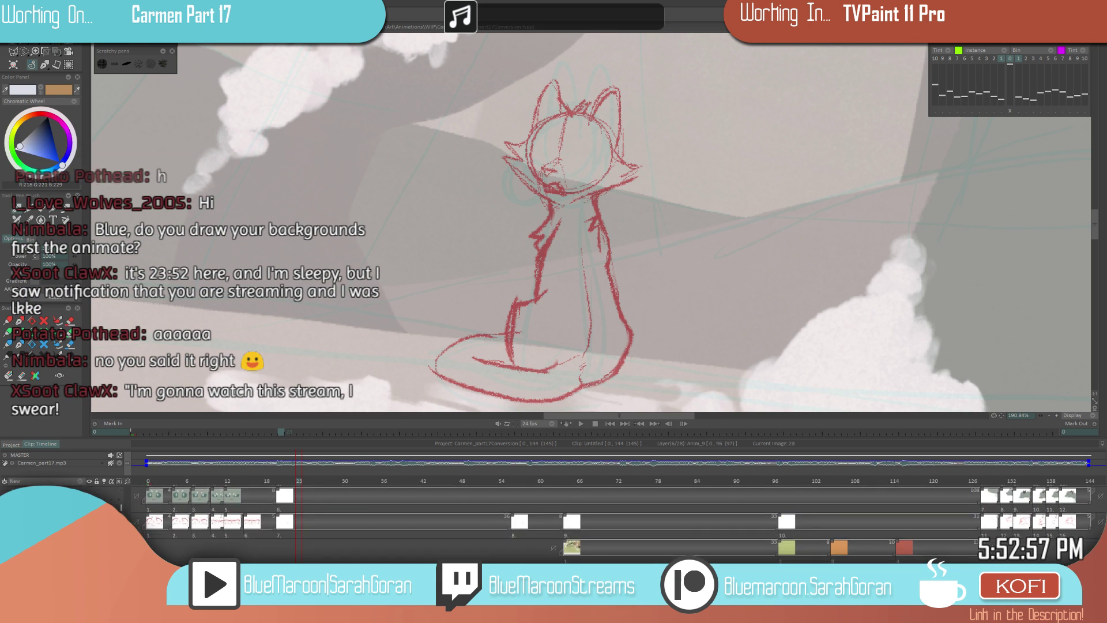
{"action": "scroll", "coordinate": [120, 502], "scroll_direction": "down", "scroll_amount": 1}
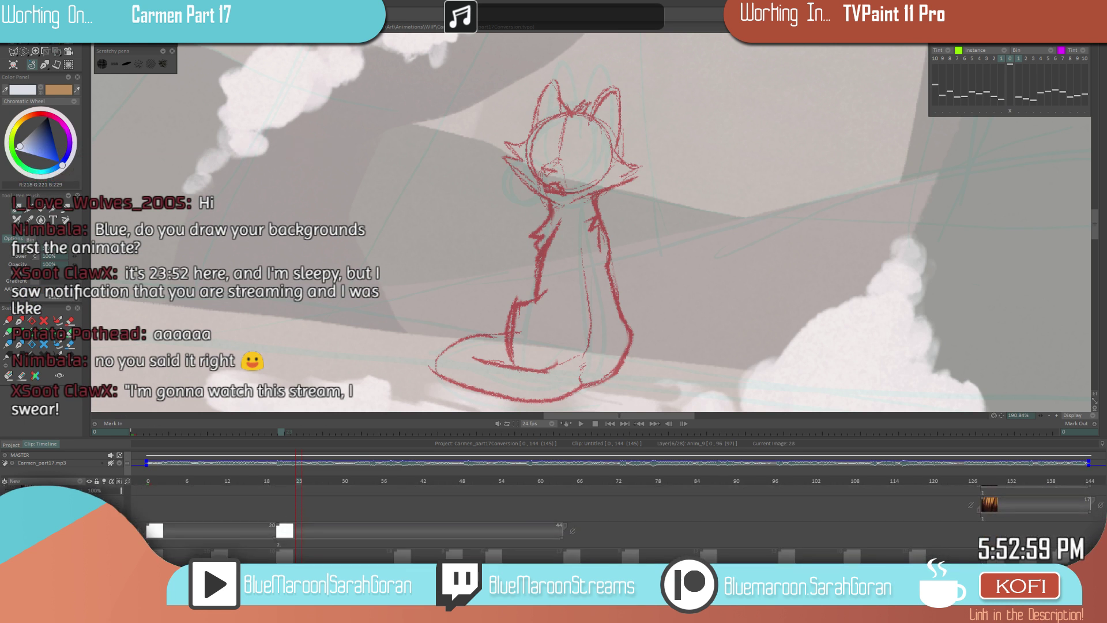
{"action": "scroll", "coordinate": [120, 501], "scroll_direction": "down", "scroll_amount": 1}
{"action": "left_click", "coordinate": [89, 521]}
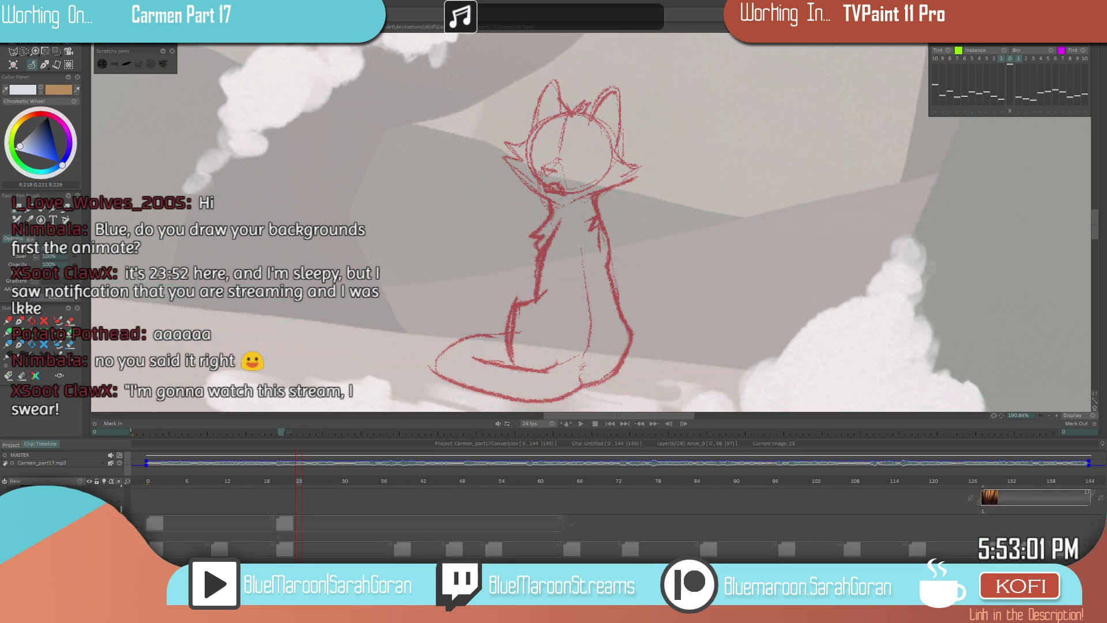
- Look through the timeline's layer stack to examine the layers and their drawings
{"action": "scroll", "coordinate": [120, 501], "scroll_direction": "up", "scroll_amount": 1}
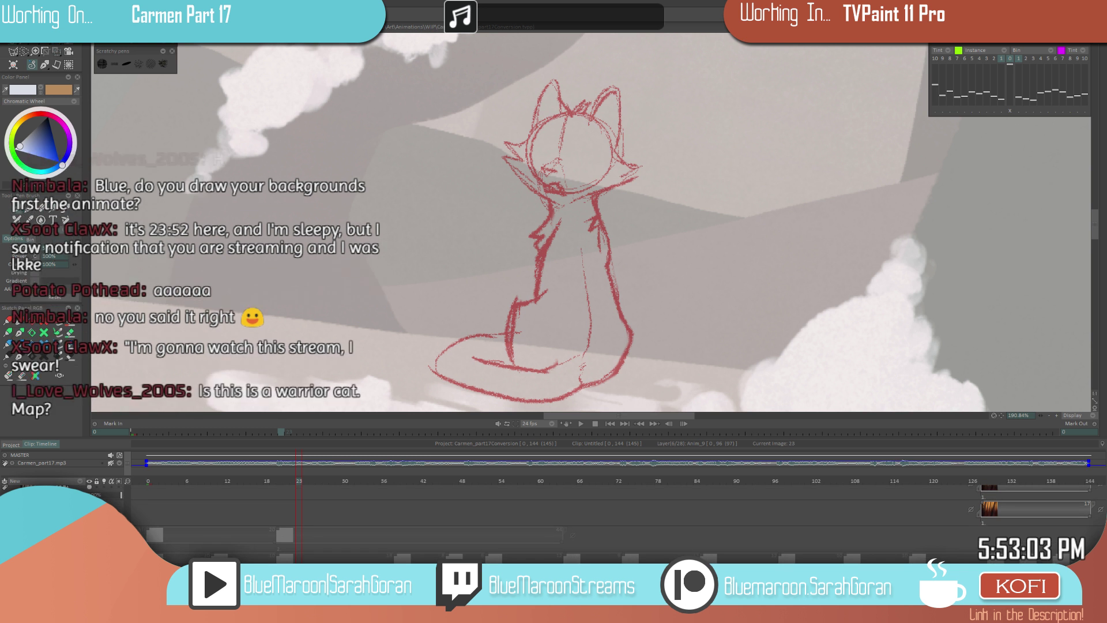
{"action": "scroll", "coordinate": [120, 501], "scroll_direction": "down", "scroll_amount": 1}
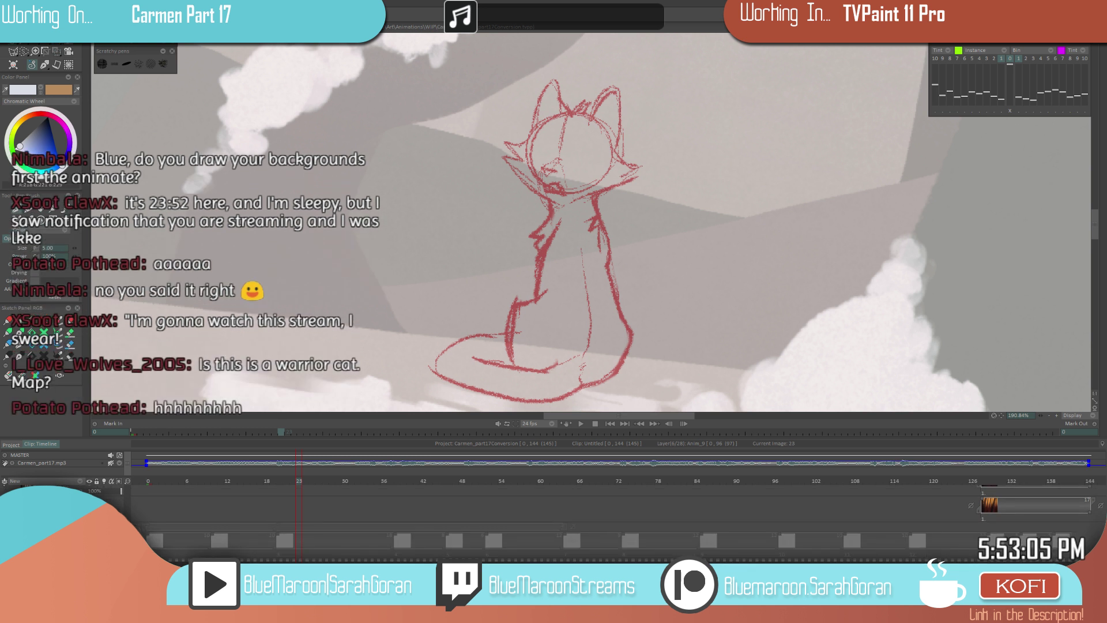
{"action": "scroll", "coordinate": [121, 501], "scroll_direction": "down", "scroll_amount": 1}
{"action": "scroll", "coordinate": [120, 502], "scroll_direction": "up", "scroll_amount": 1}
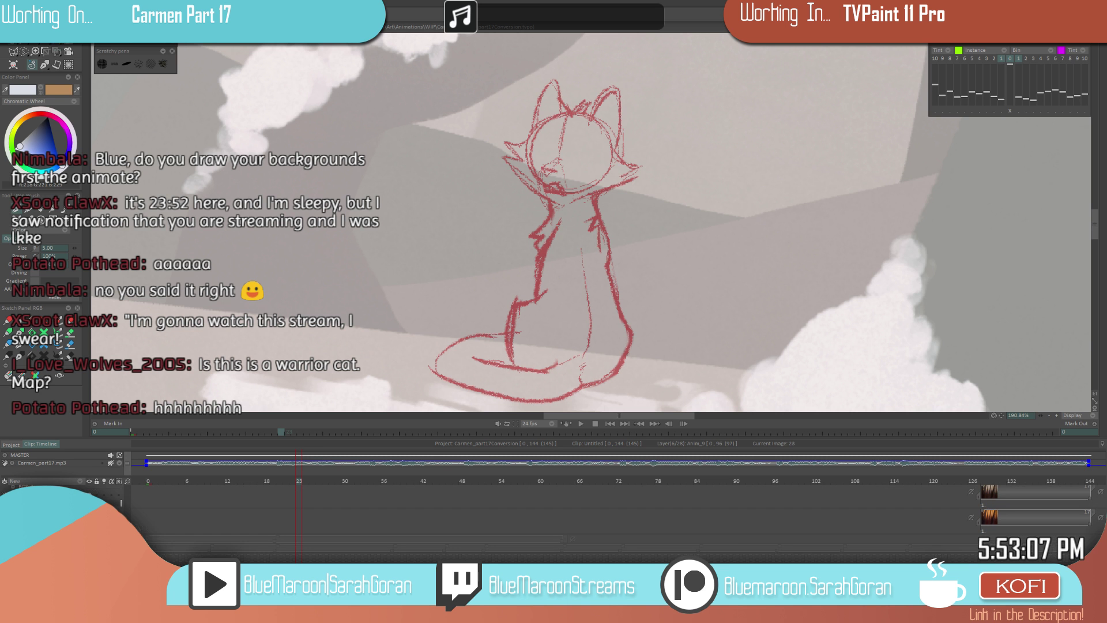
{"action": "scroll", "coordinate": [121, 503], "scroll_direction": "up", "scroll_amount": 1}
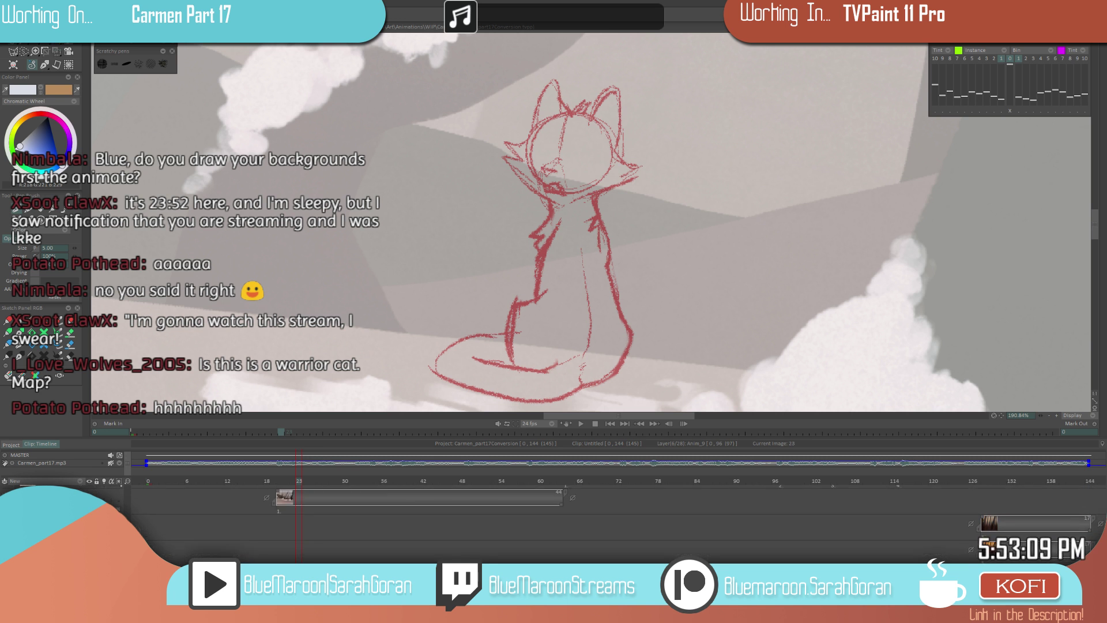
{"action": "scroll", "coordinate": [121, 502], "scroll_direction": "up", "scroll_amount": 3}
{"action": "scroll", "coordinate": [286, 501], "scroll_direction": "up", "scroll_amount": 3}
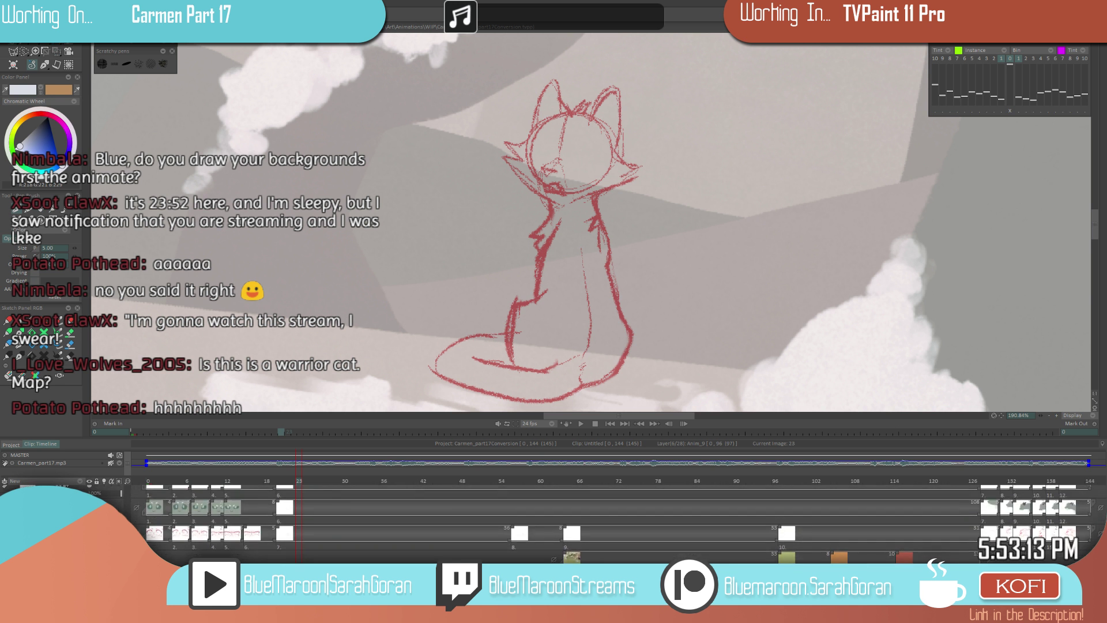
{"action": "scroll", "coordinate": [278, 480], "scroll_direction": "up", "scroll_amount": 3}
- Go to frame 20 and select the AshfurClean layer
{"action": "left_click", "coordinate": [278, 480]}
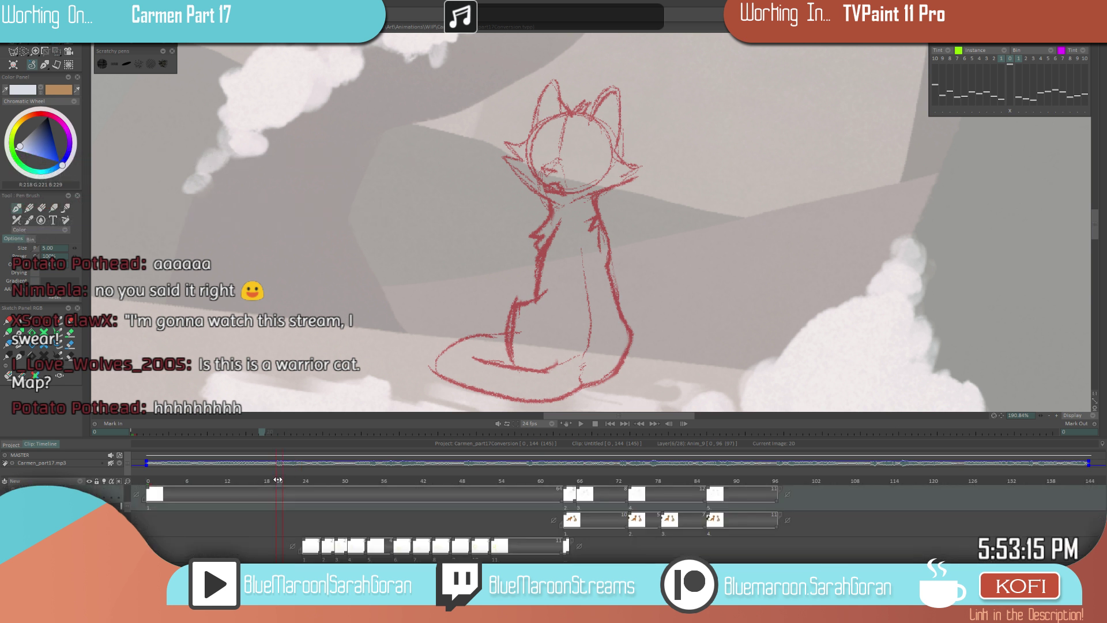
{"action": "key", "text": "Down"}
{"action": "key", "text": "Down"}
{"action": "key", "text": "Down"}
{"action": "key", "text": "Down"}
{"action": "key", "text": "Down"}
{"action": "key", "text": "Down"}
{"action": "key", "text": "Down"}
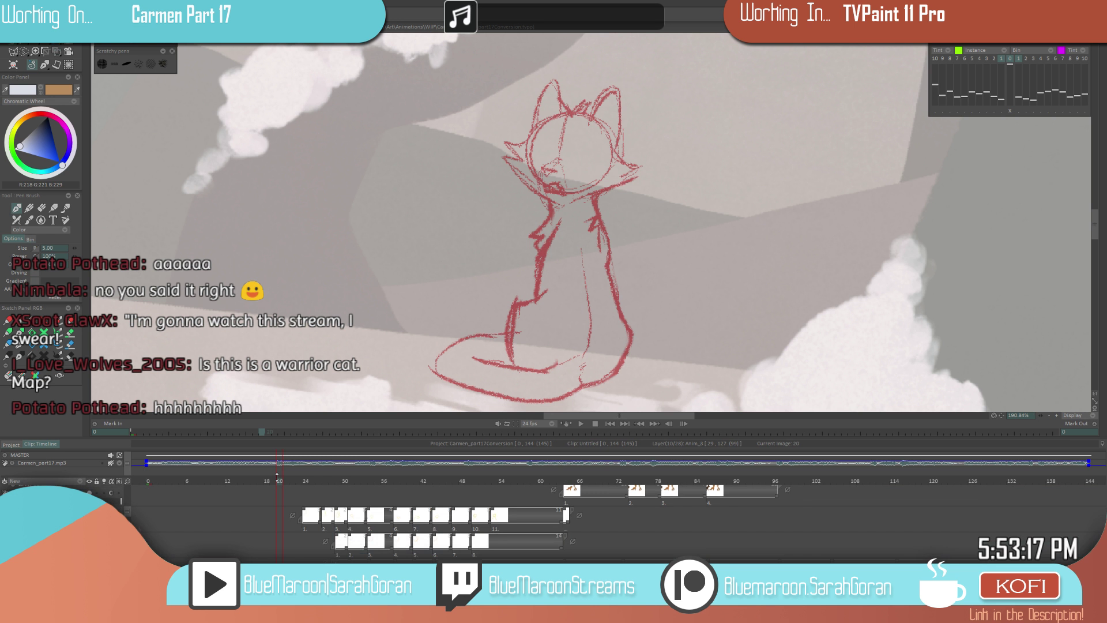
{"action": "key", "text": "Down"}
{"action": "key", "text": "Down"}
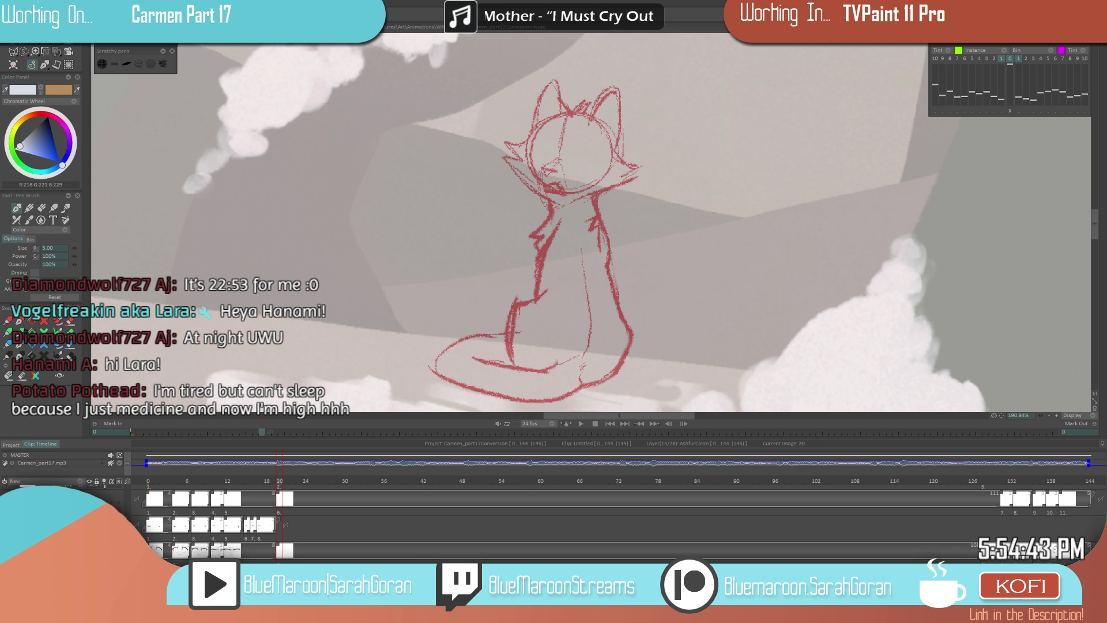
- Check the frame before frame 20 and look over the layers beneath AshfurClean
{"action": "key", "text": "Left"}
{"action": "key", "text": "Right"}
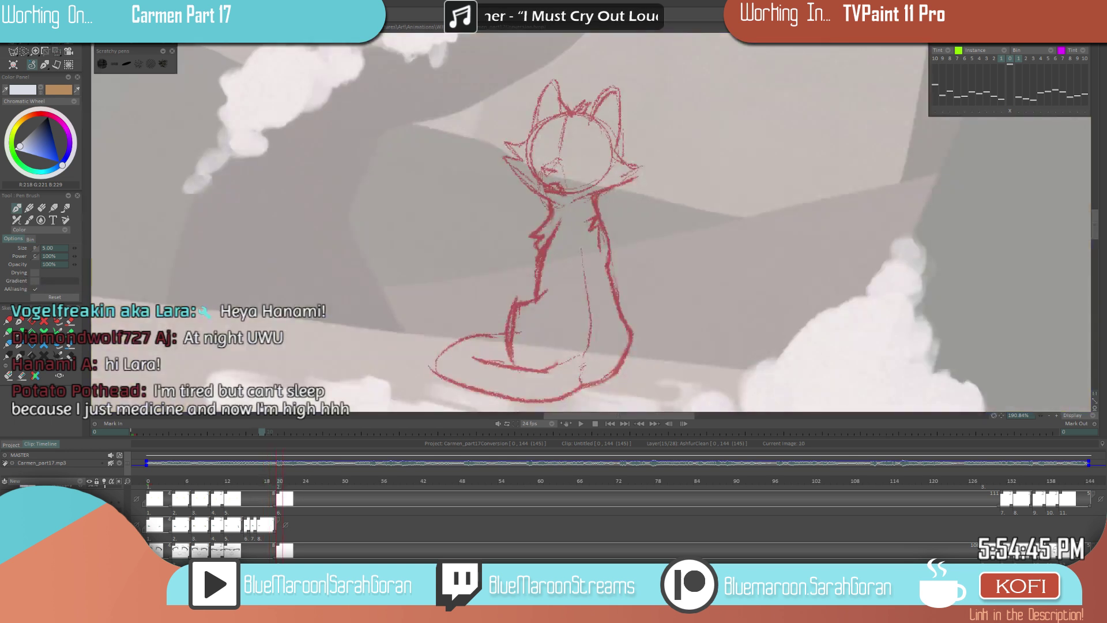
{"action": "scroll", "coordinate": [616, 524], "scroll_direction": "down", "scroll_amount": 2}
{"action": "scroll", "coordinate": [617, 523], "scroll_direction": "down", "scroll_amount": 2}
{"action": "scroll", "coordinate": [617, 524], "scroll_direction": "down", "scroll_amount": 2}
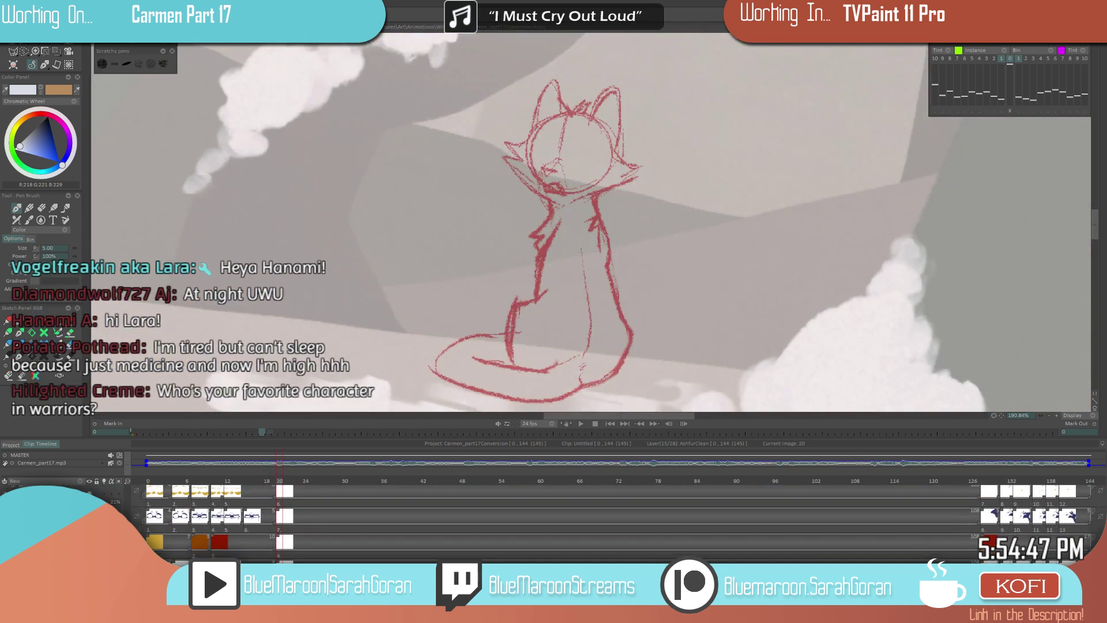
- Find the red cat sketch layer in the timeline and lower its opacity so the sketch becomes fainter
{"action": "scroll", "coordinate": [617, 524], "scroll_direction": "down", "scroll_amount": 5}
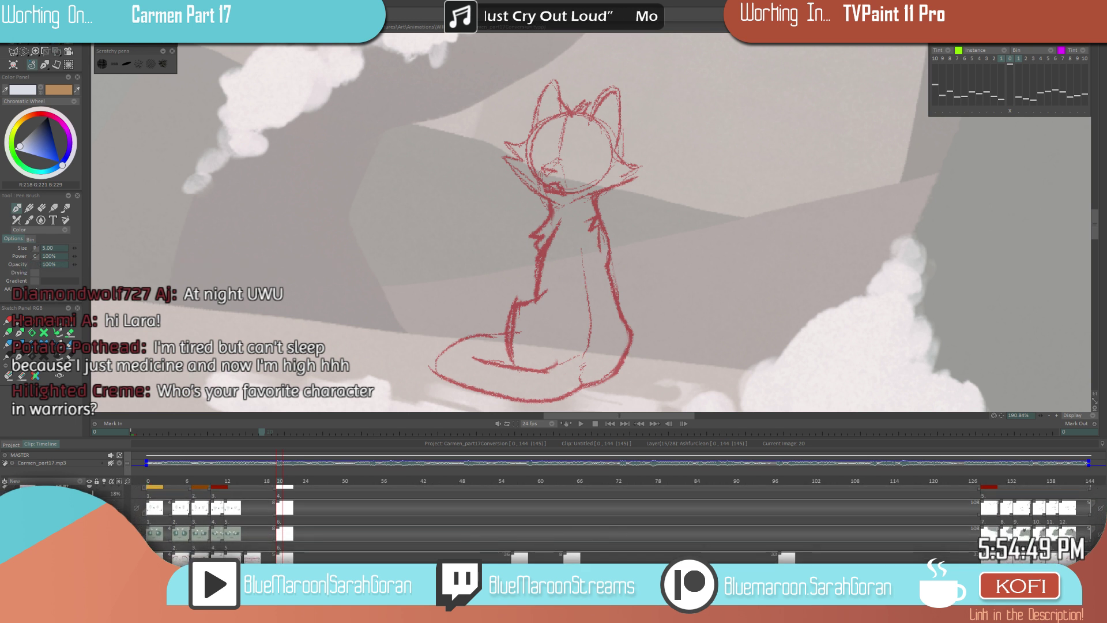
{"action": "scroll", "coordinate": [617, 524], "scroll_direction": "down", "scroll_amount": 2}
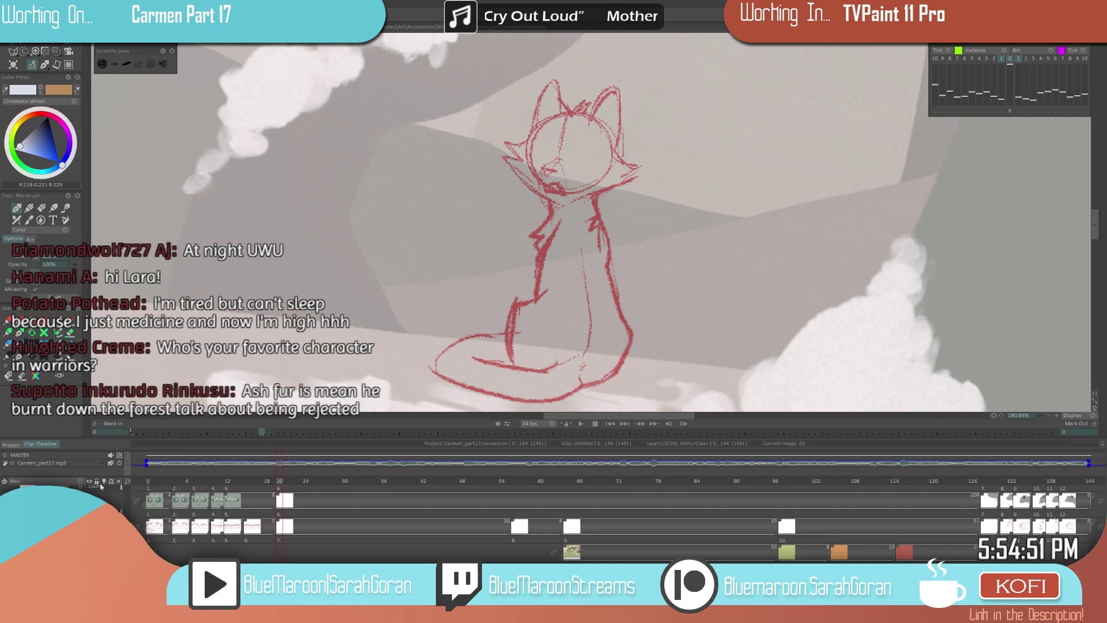
{"action": "mouse_move", "coordinate": [243, 576]}
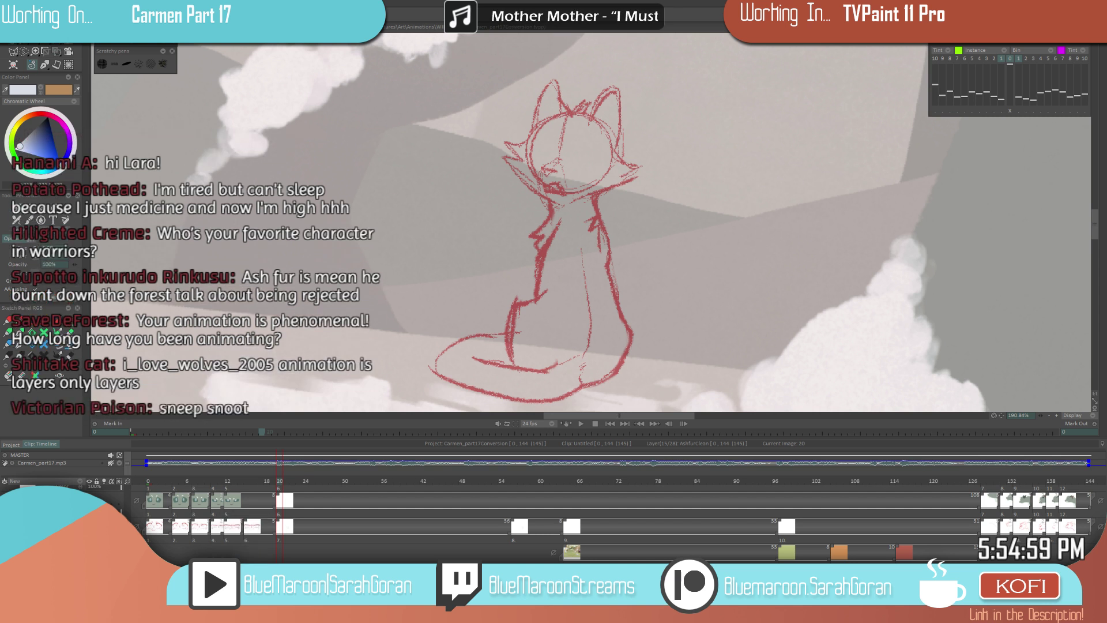
{"action": "scroll", "coordinate": [617, 522], "scroll_direction": "down", "scroll_amount": 1}
{"action": "scroll", "coordinate": [617, 522], "scroll_direction": "down", "scroll_amount": 2}
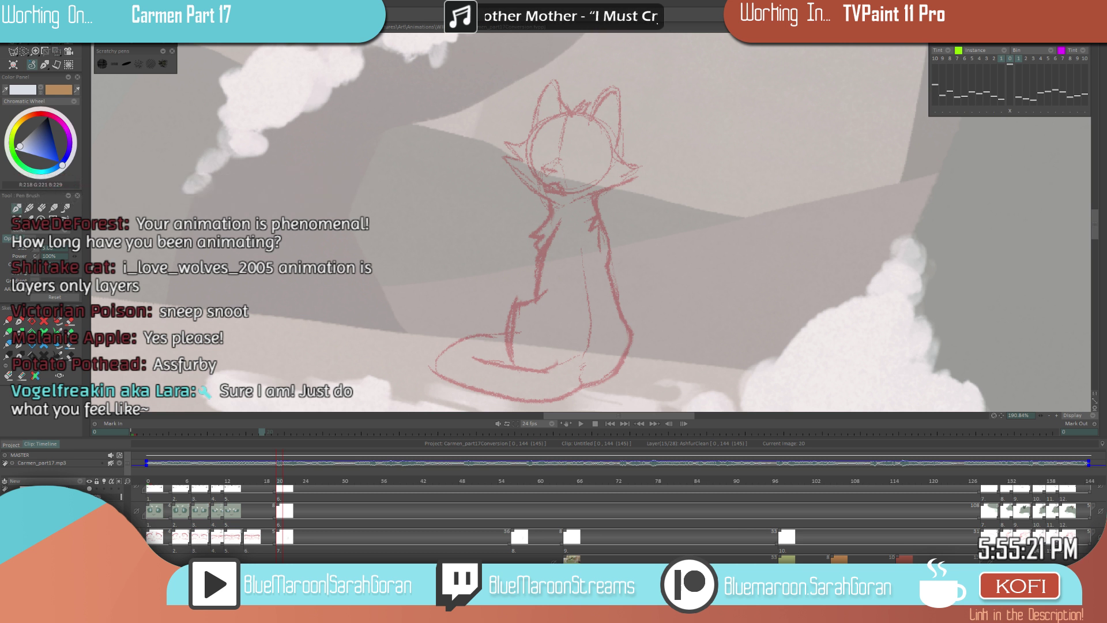
- Set the drawing colour to black and load the last scratchy pen as the custom brush at 10% size
{"action": "key", "text": "Up"}
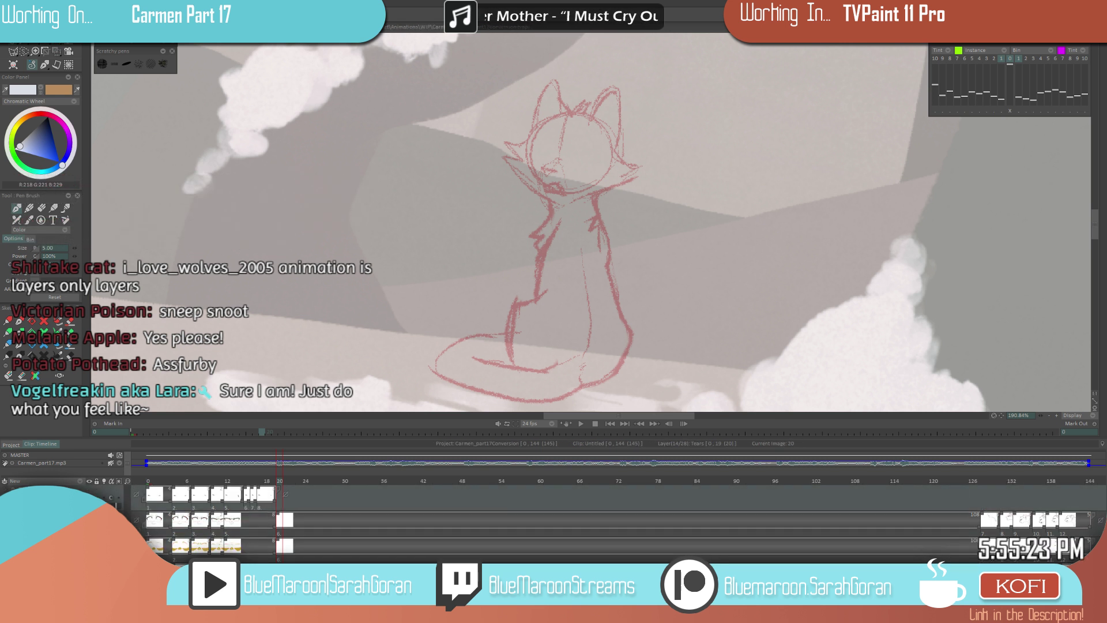
{"action": "left_click_drag", "start_coordinate": [39, 151], "coordinate": [57, 108]}
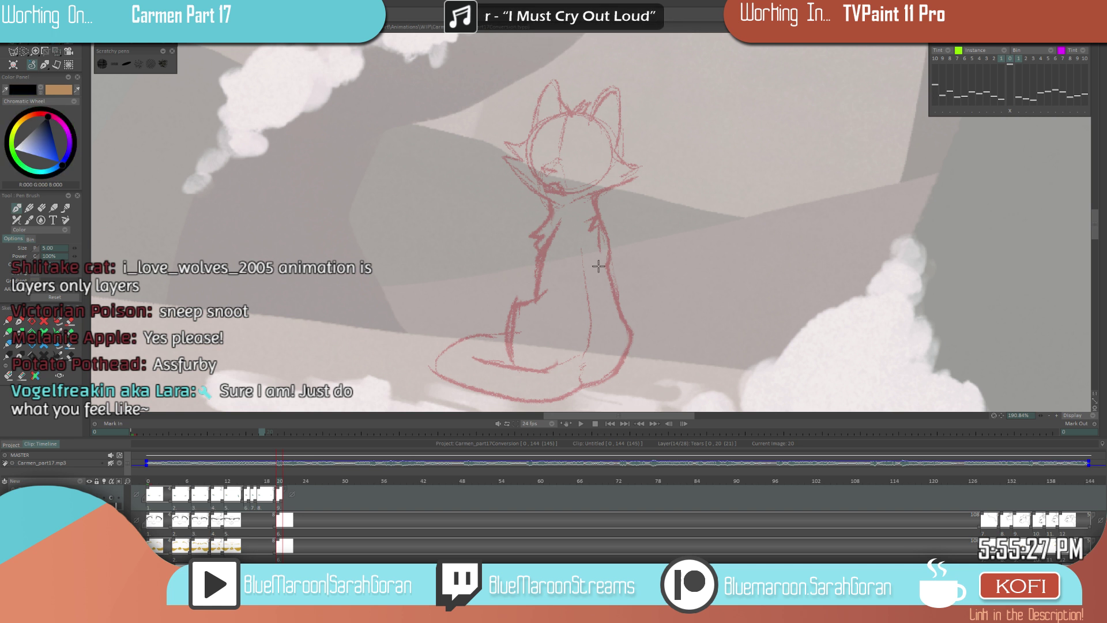
{"action": "scroll", "coordinate": [608, 302], "scroll_direction": "down", "scroll_amount": 5}
{"action": "scroll", "coordinate": [650, 277], "scroll_direction": "up", "scroll_amount": 6}
{"action": "scroll", "coordinate": [650, 278], "scroll_direction": "up", "scroll_amount": 4}
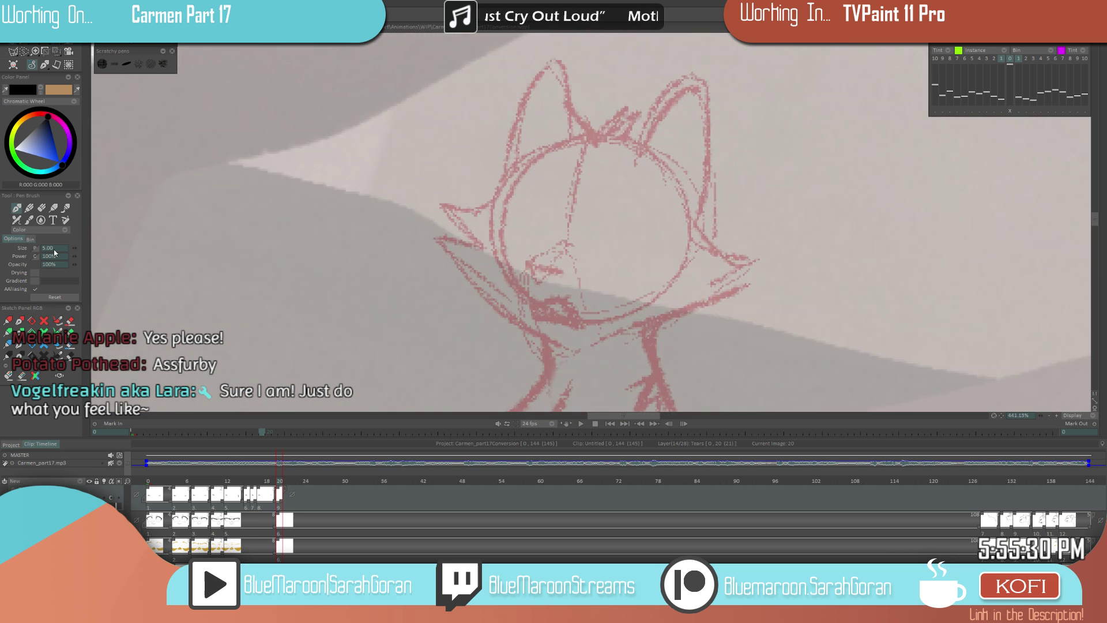
{"action": "left_click", "coordinate": [163, 63]}
{"action": "type", "text": "10"}
{"action": "key", "text": "Return"}
- Switch from the Tears layer to the AshfurClean layer for drawing at frame 20
{"action": "left_click", "coordinate": [463, 330]}
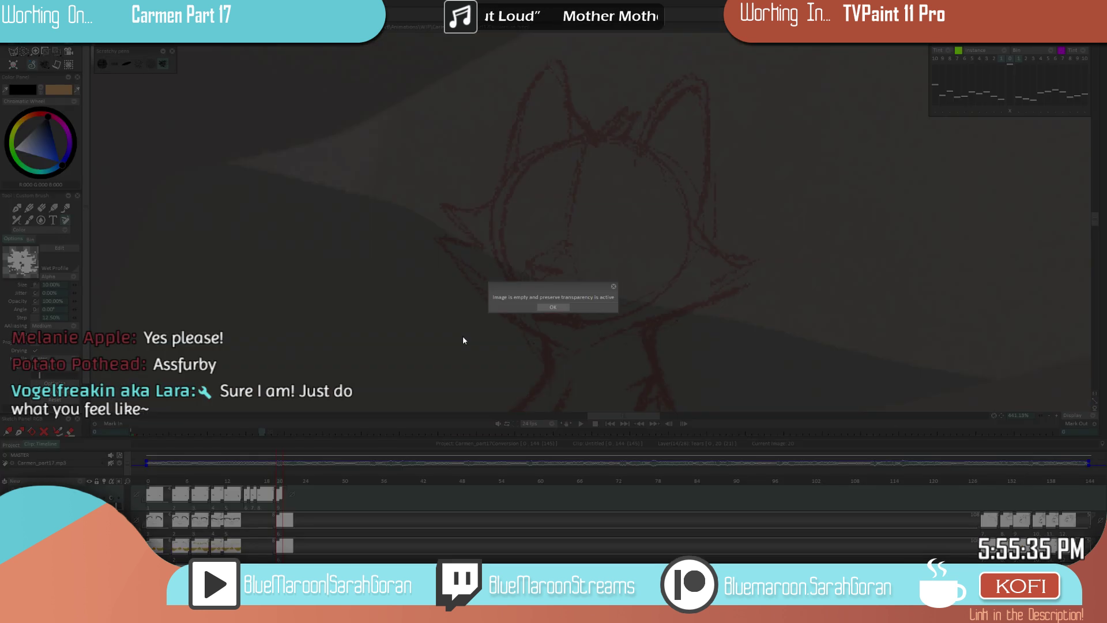
{"action": "left_click", "coordinate": [552, 307]}
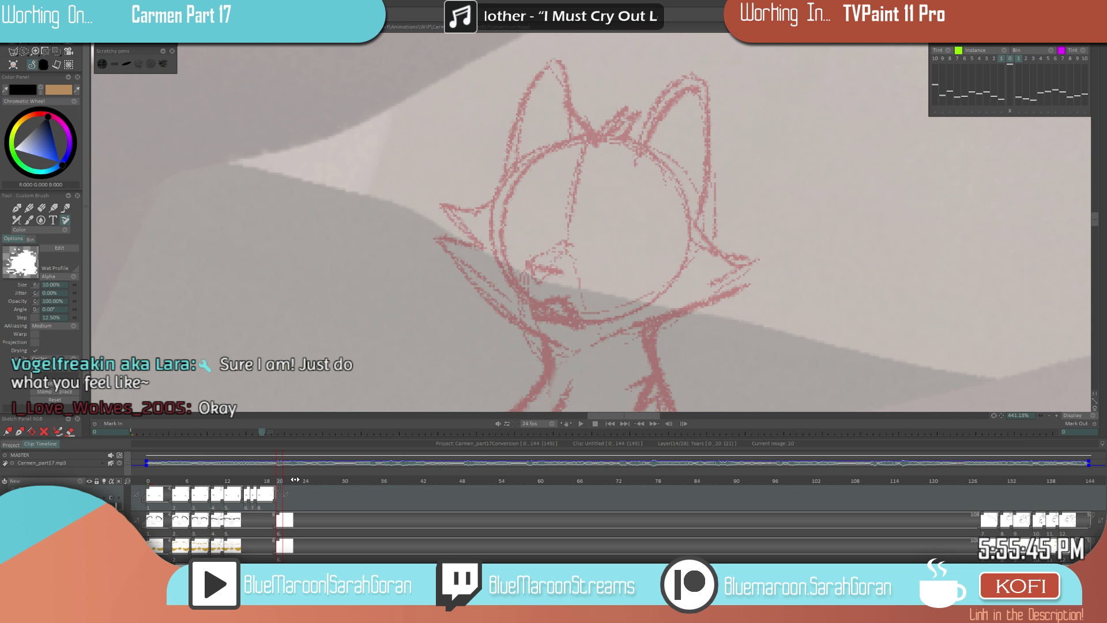
{"action": "key", "text": "Down"}
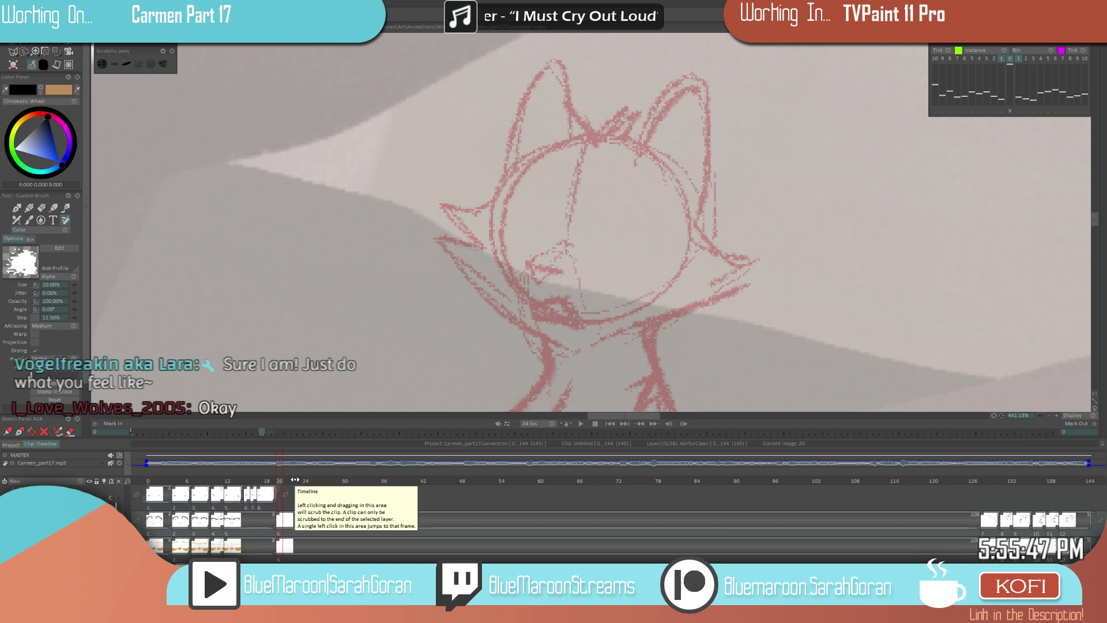
{"action": "left_click", "coordinate": [294, 479]}
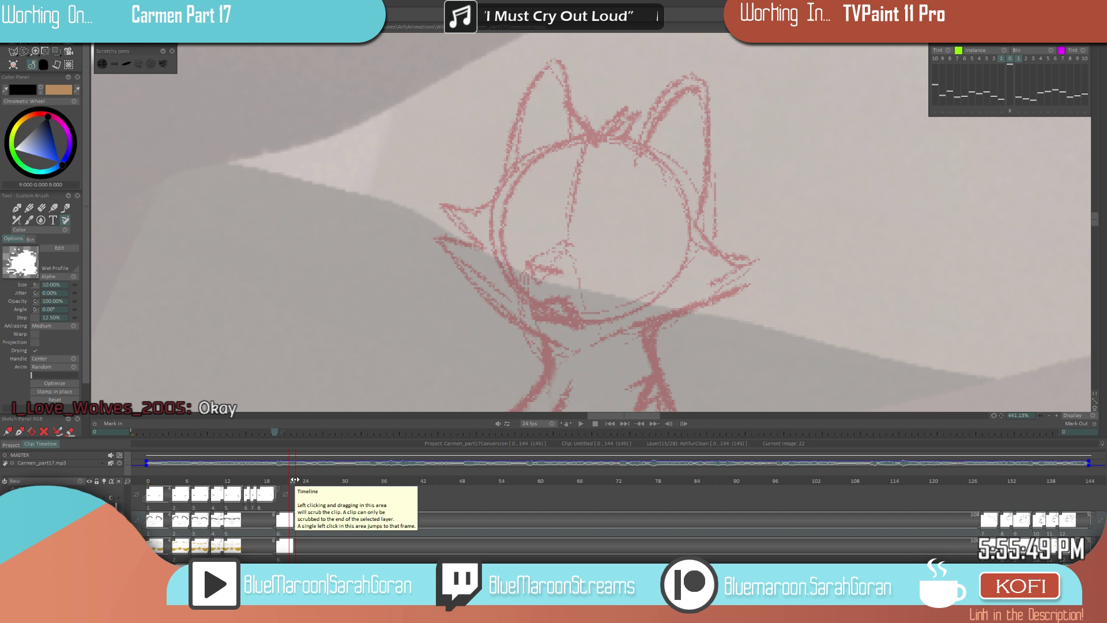
{"action": "key", "text": "Return"}
- Test the brush with strokes across the cat's head, undo them, and set the brush size to 5%
{"action": "mouse_move", "coordinate": [441, 348]}
{"action": "left_mouse_down"}
{"action": "mouse_move", "coordinate": [515, 305]}
{"action": "mouse_move", "coordinate": [687, 300]}
{"action": "left_mouse_up"}
{"action": "key", "text": "ctrl+z"}
{"action": "key", "text": "ctrl+z"}
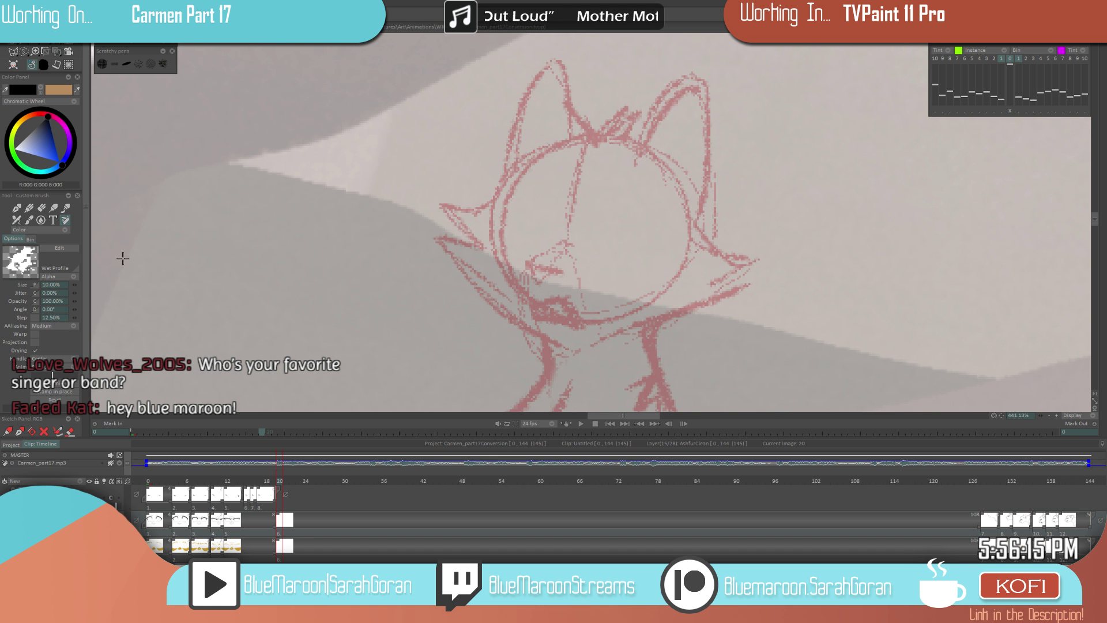
{"action": "type", "text": "5"}
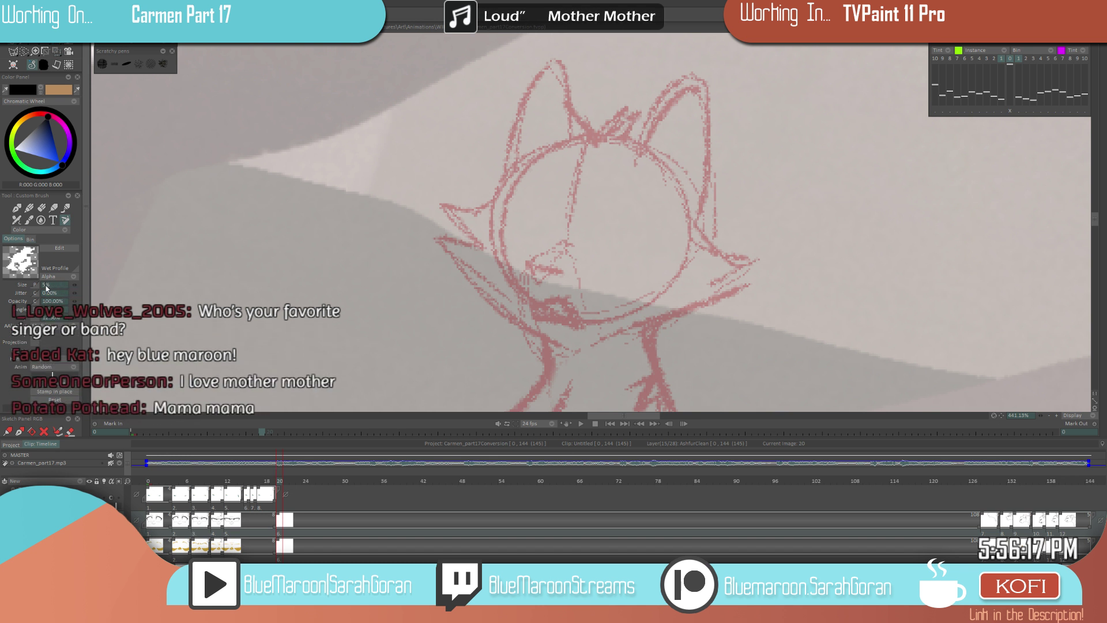
{"action": "mouse_move", "coordinate": [349, 330]}
{"action": "left_mouse_down"}
{"action": "mouse_move", "coordinate": [394, 365]}
{"action": "mouse_move", "coordinate": [738, 251]}
{"action": "left_mouse_up"}
{"action": "key", "text": "ctrl+z"}
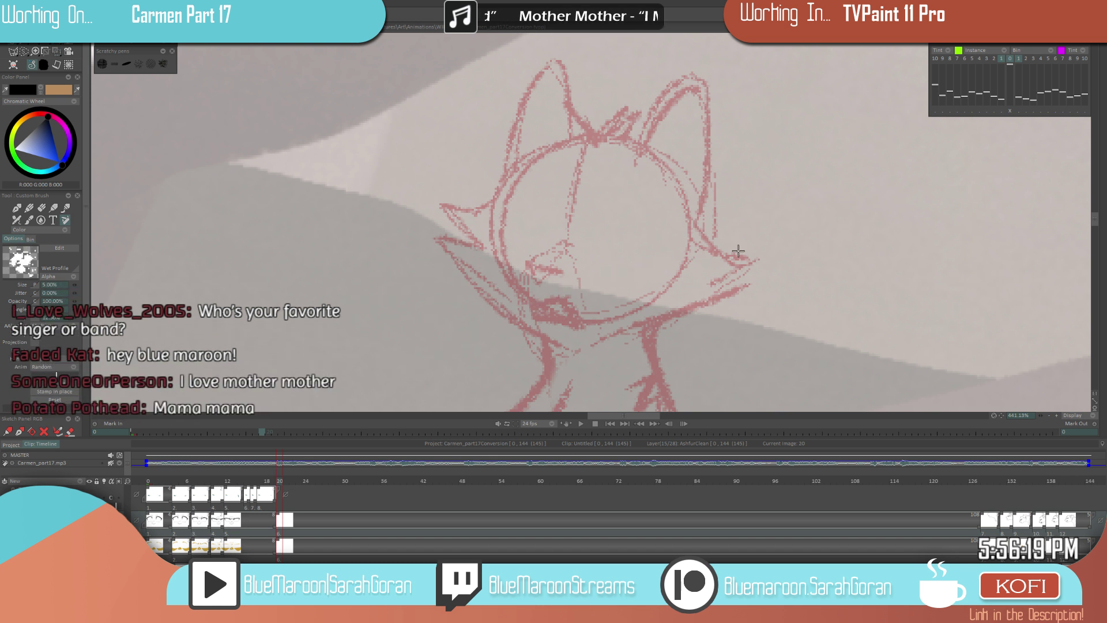
- Draw the cat's nose as a small black triangle with a short curved stroke above it
{"action": "scroll", "coordinate": [675, 305], "scroll_direction": "down", "scroll_amount": 3}
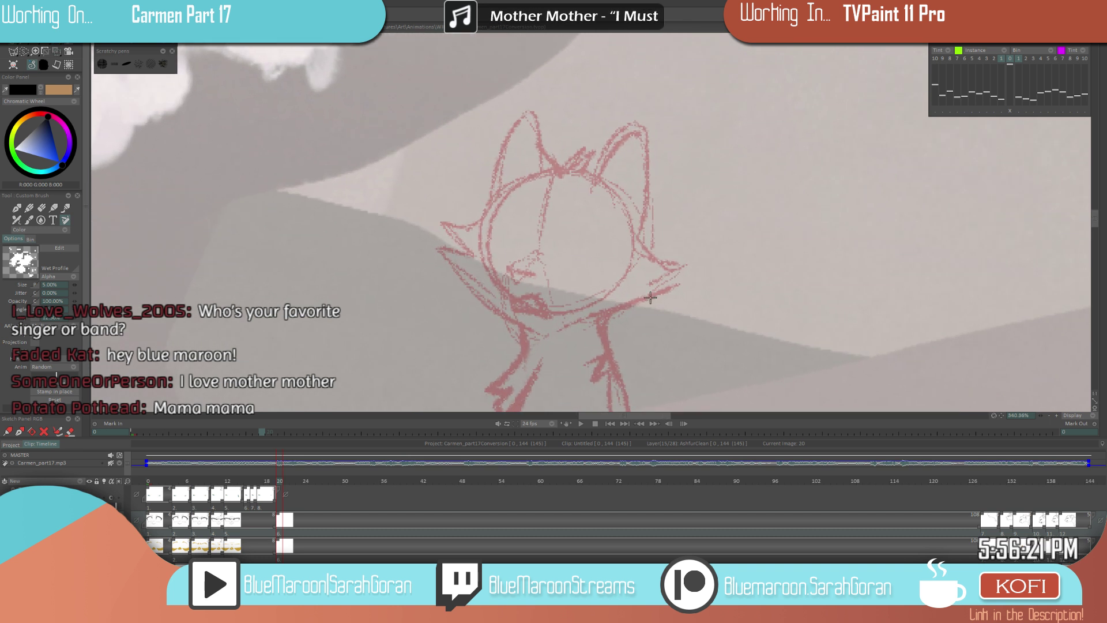
{"action": "scroll", "coordinate": [600, 330], "scroll_direction": "down", "scroll_amount": 2}
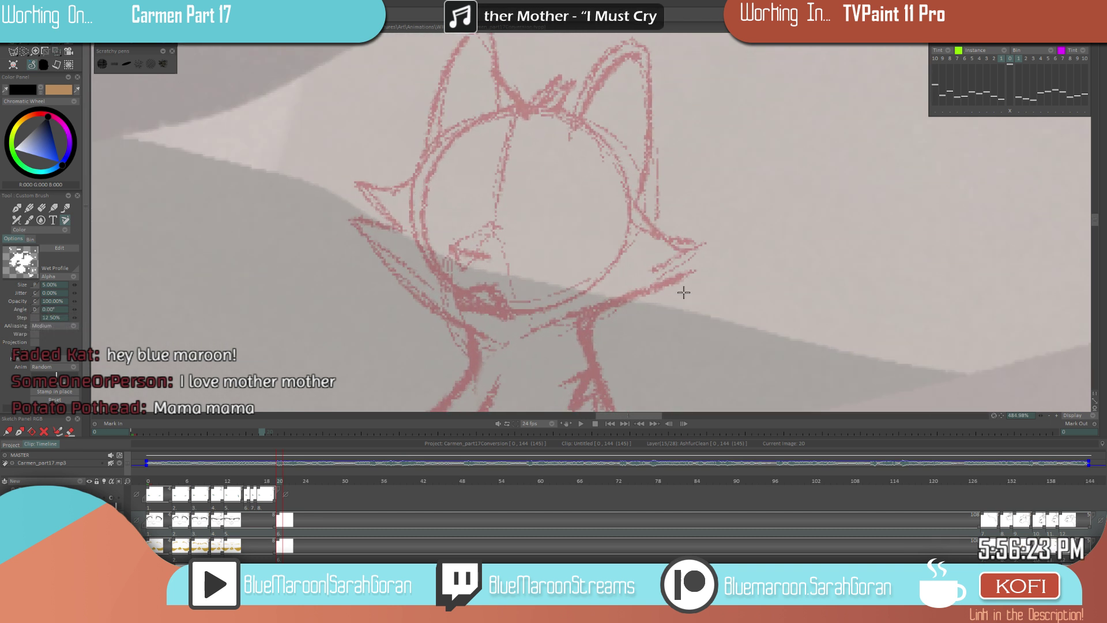
{"action": "scroll", "coordinate": [640, 314], "scroll_direction": "down", "scroll_amount": 4}
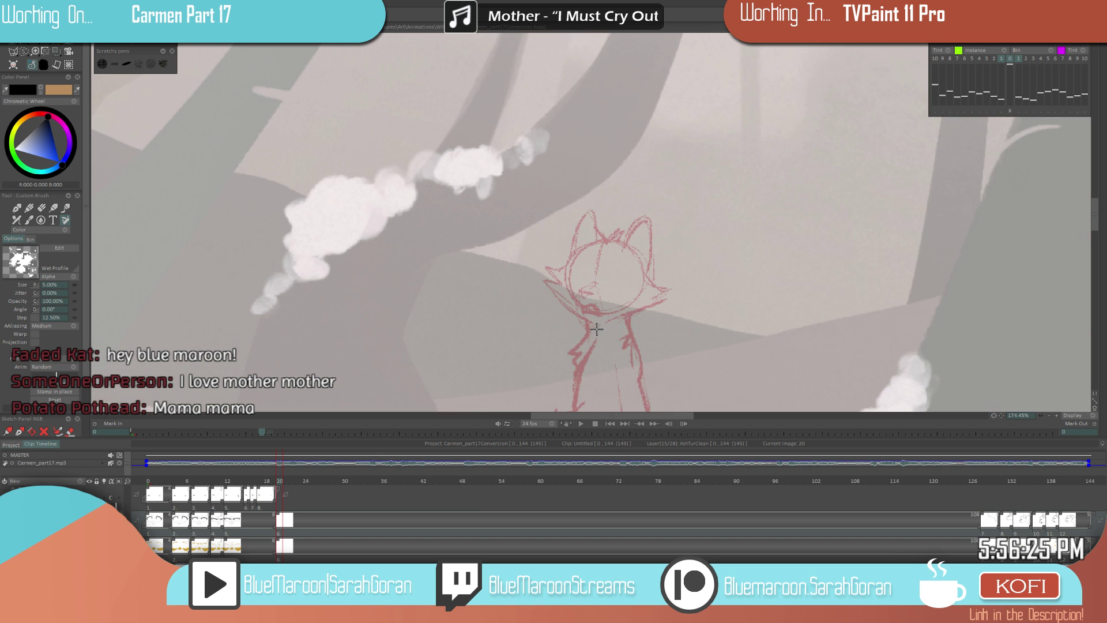
{"action": "scroll", "coordinate": [635, 314], "scroll_direction": "up", "scroll_amount": 7}
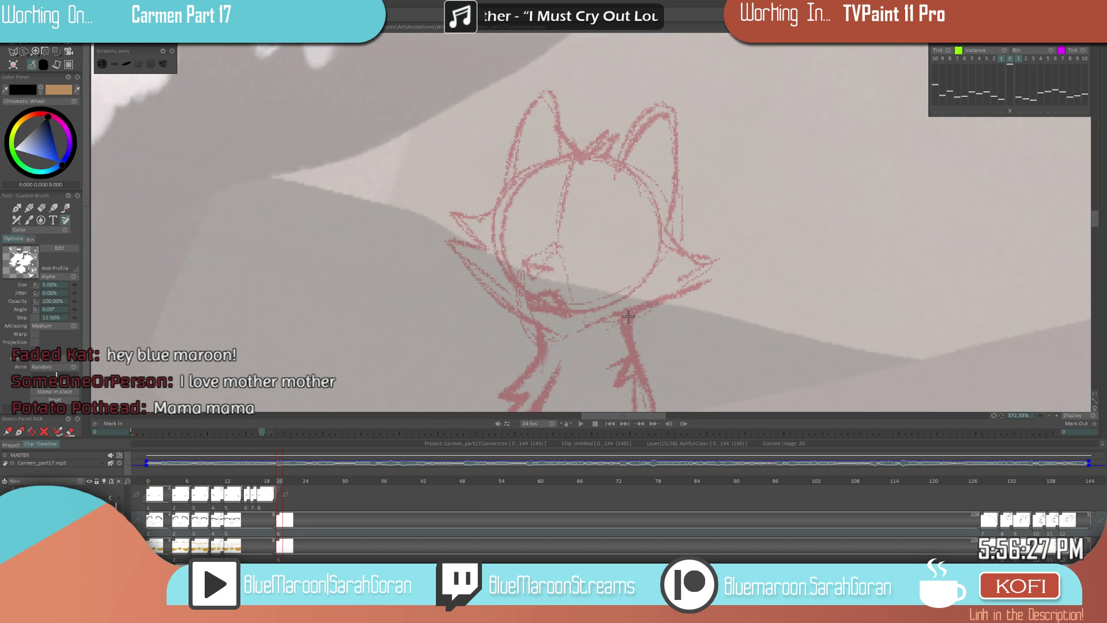
{"action": "scroll", "coordinate": [673, 321], "scroll_direction": "up", "scroll_amount": 2}
{"action": "scroll", "coordinate": [676, 304], "scroll_direction": "up", "scroll_amount": 4}
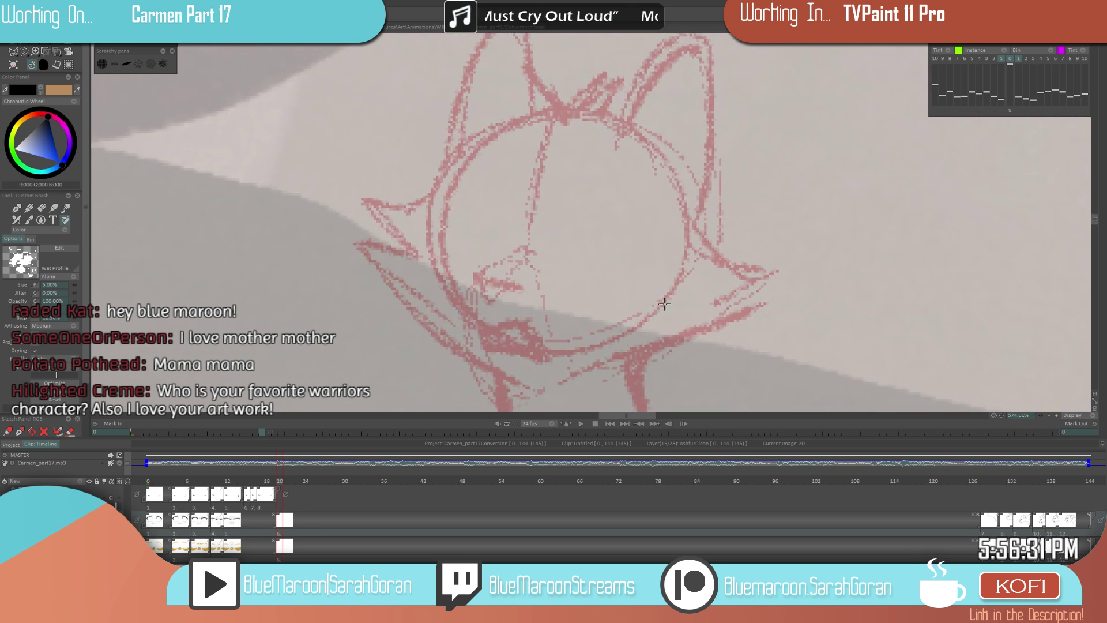
{"action": "scroll", "coordinate": [665, 306], "scroll_direction": "up", "scroll_amount": 2}
{"action": "left_click_drag", "start_coordinate": [490, 265], "coordinate": [550, 281]}
{"action": "key", "text": "ctrl+z"}
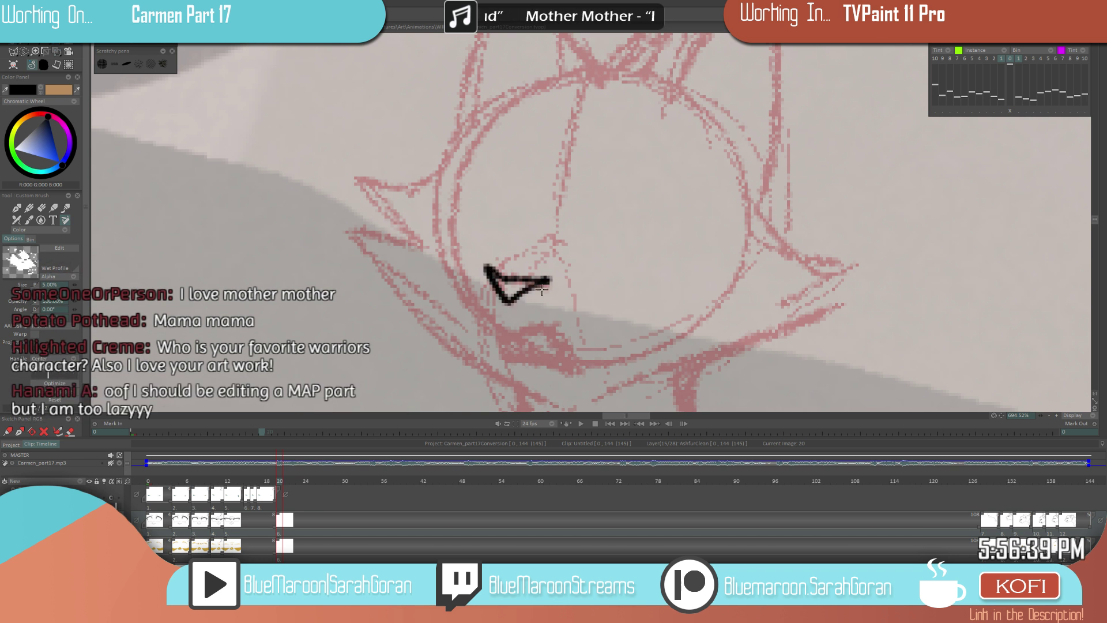
{"action": "left_click_drag", "start_coordinate": [487, 266], "coordinate": [538, 241]}
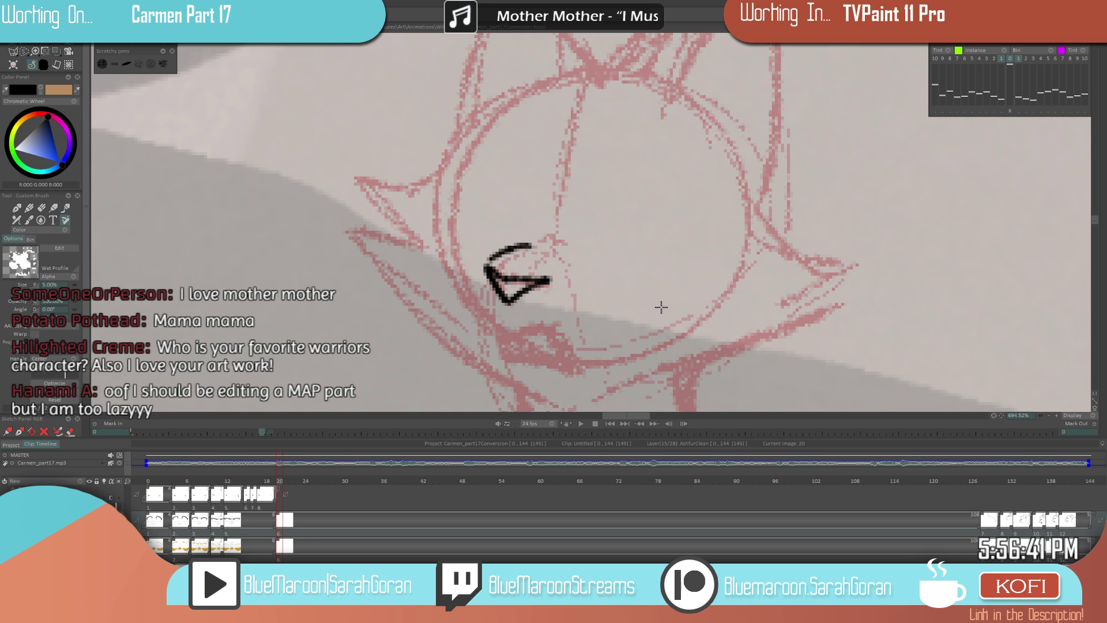
- Ink the right cheek with a curve down to the pointed fur tufts and back toward the neck
{"action": "scroll", "coordinate": [630, 294], "scroll_direction": "down", "scroll_amount": 6}
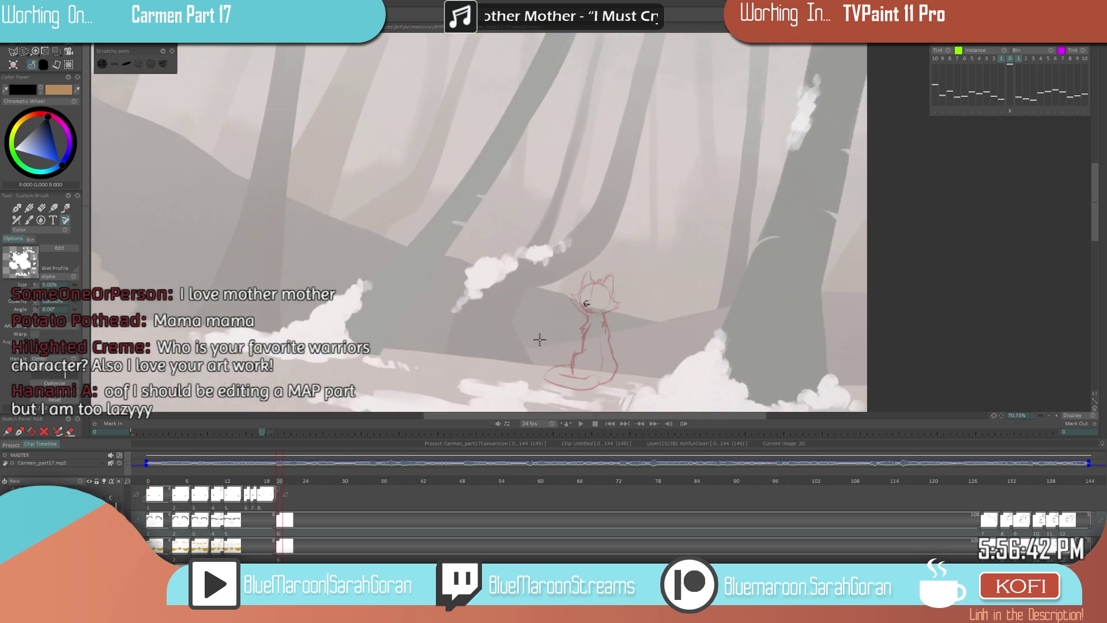
{"action": "scroll", "coordinate": [542, 329], "scroll_direction": "up", "scroll_amount": 4}
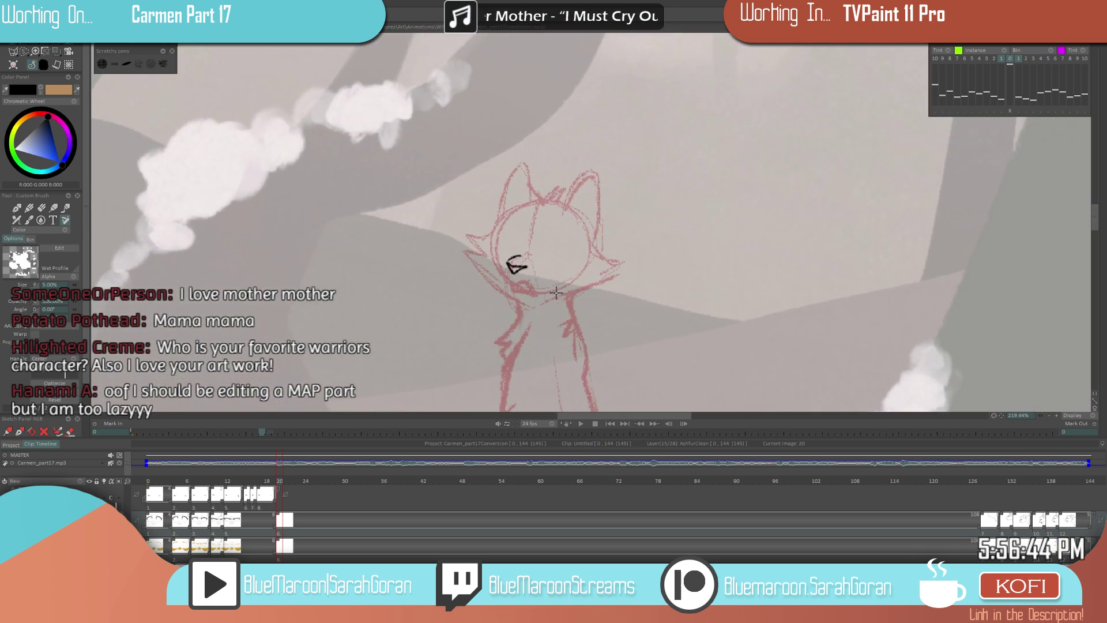
{"action": "scroll", "coordinate": [556, 293], "scroll_direction": "up", "scroll_amount": 2}
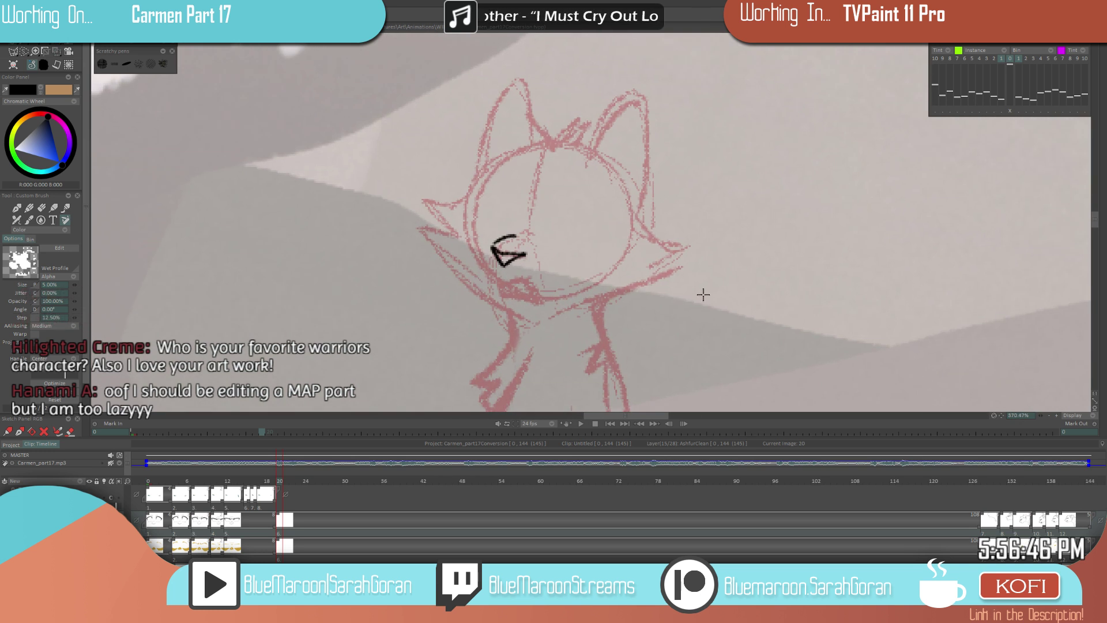
{"action": "scroll", "coordinate": [646, 309], "scroll_direction": "up", "scroll_amount": 2}
{"action": "mouse_move", "coordinate": [577, 187]}
{"action": "left_mouse_down"}
{"action": "mouse_move", "coordinate": [593, 224]}
{"action": "mouse_move", "coordinate": [664, 258]}
{"action": "mouse_move", "coordinate": [610, 298]}
{"action": "left_mouse_up"}
{"action": "key", "text": "ctrl+z"}
{"action": "key", "text": "ctrl+z"}
{"action": "mouse_move", "coordinate": [660, 267]}
{"action": "left_mouse_down"}
{"action": "mouse_move", "coordinate": [602, 299]}
{"action": "mouse_move", "coordinate": [651, 294]}
{"action": "mouse_move", "coordinate": [529, 357]}
{"action": "left_mouse_up"}
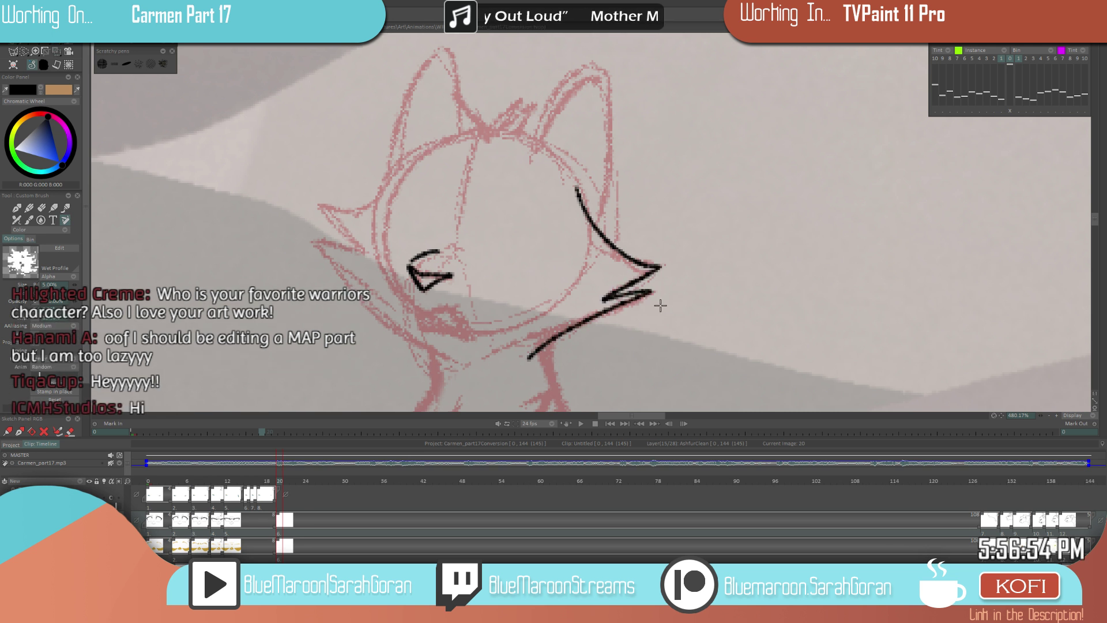
- Draw the spiky fur tuft between the ears and connect it down the side of the head to the cheek
{"action": "left_click_drag", "start_coordinate": [482, 221], "coordinate": [492, 277]}
{"action": "mouse_move", "coordinate": [476, 188]}
{"action": "left_mouse_down"}
{"action": "mouse_move", "coordinate": [526, 157]}
{"action": "mouse_move", "coordinate": [559, 154]}
{"action": "mouse_move", "coordinate": [534, 190]}
{"action": "left_mouse_up"}
{"action": "scroll", "coordinate": [663, 271], "scroll_direction": "down", "scroll_amount": 5}
{"action": "scroll", "coordinate": [663, 261], "scroll_direction": "up", "scroll_amount": 6}
{"action": "mouse_move", "coordinate": [601, 209]}
{"action": "left_mouse_down"}
{"action": "mouse_move", "coordinate": [660, 210]}
{"action": "mouse_move", "coordinate": [676, 225]}
{"action": "mouse_move", "coordinate": [684, 323]}
{"action": "left_mouse_up"}
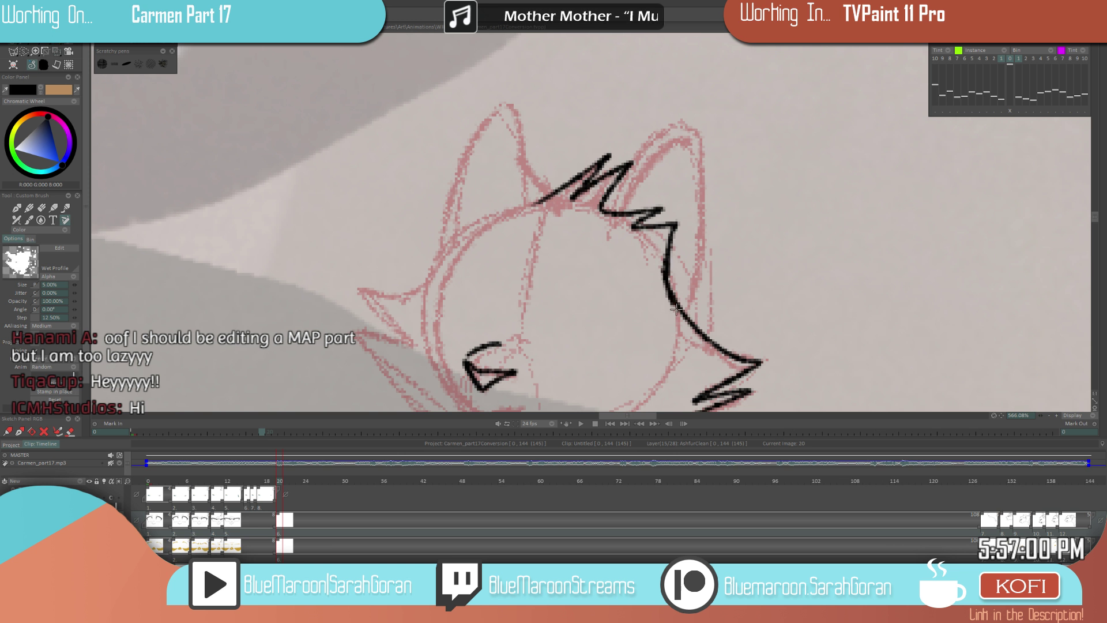
- Set the custom brush to 10% size and erase along the inside of the head's right side line to thin it
{"action": "key", "text": "e"}
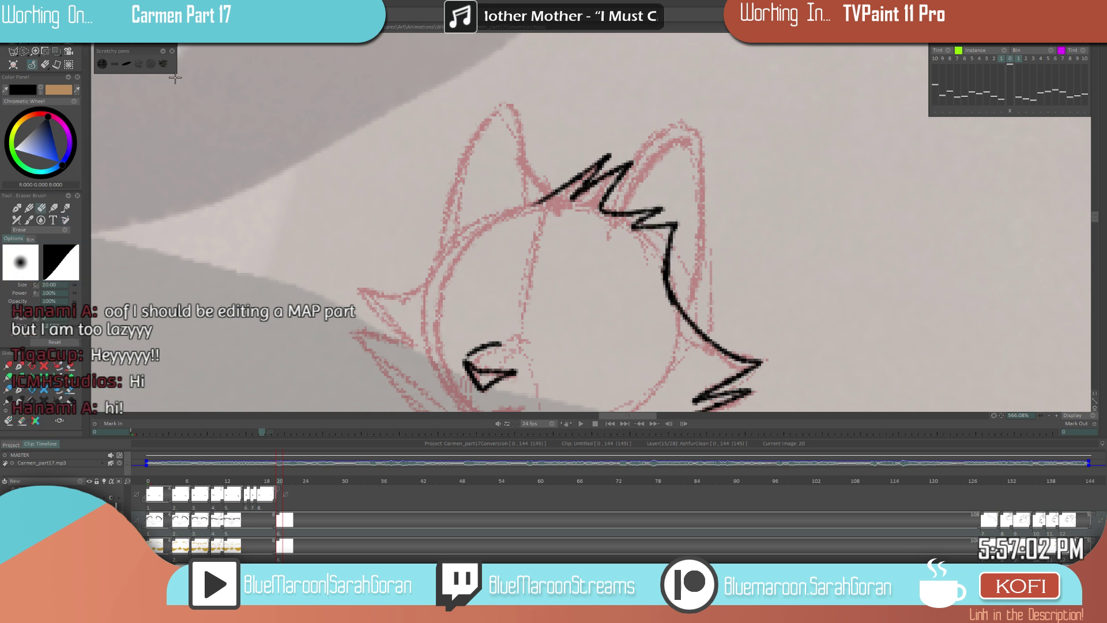
{"action": "key", "text": "e"}
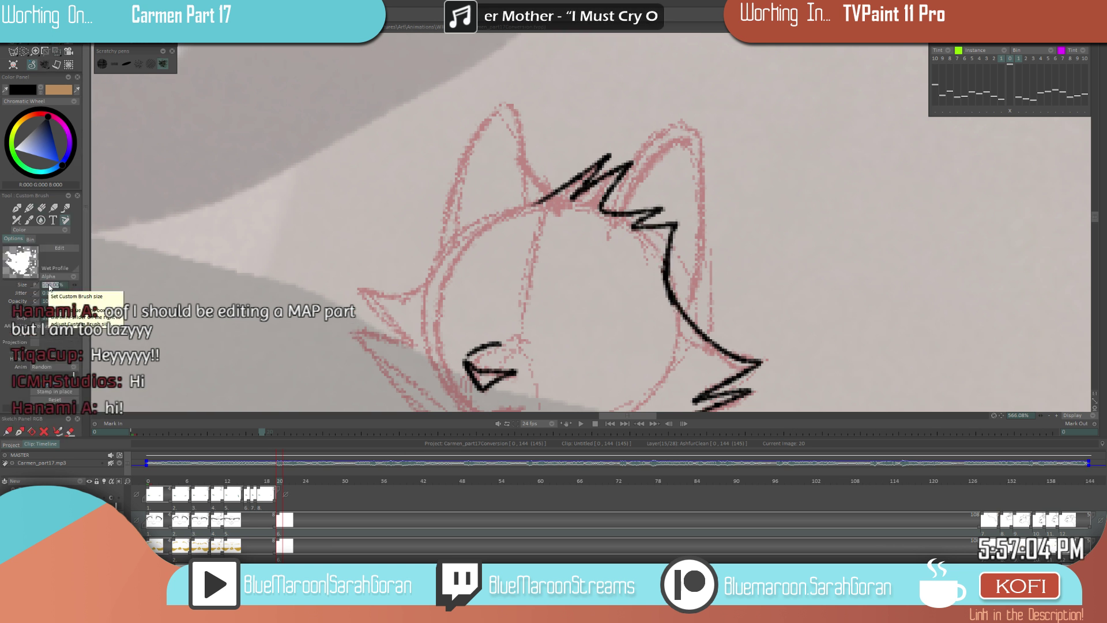
{"action": "key", "text": "Return"}
{"action": "left_click", "coordinate": [644, 329]}
{"action": "left_click_drag", "start_coordinate": [663, 297], "coordinate": [659, 257]}
{"action": "key", "text": "ctrl+z"}
{"action": "key", "text": "e"}
{"action": "left_click_drag", "start_coordinate": [643, 327], "coordinate": [658, 259]}
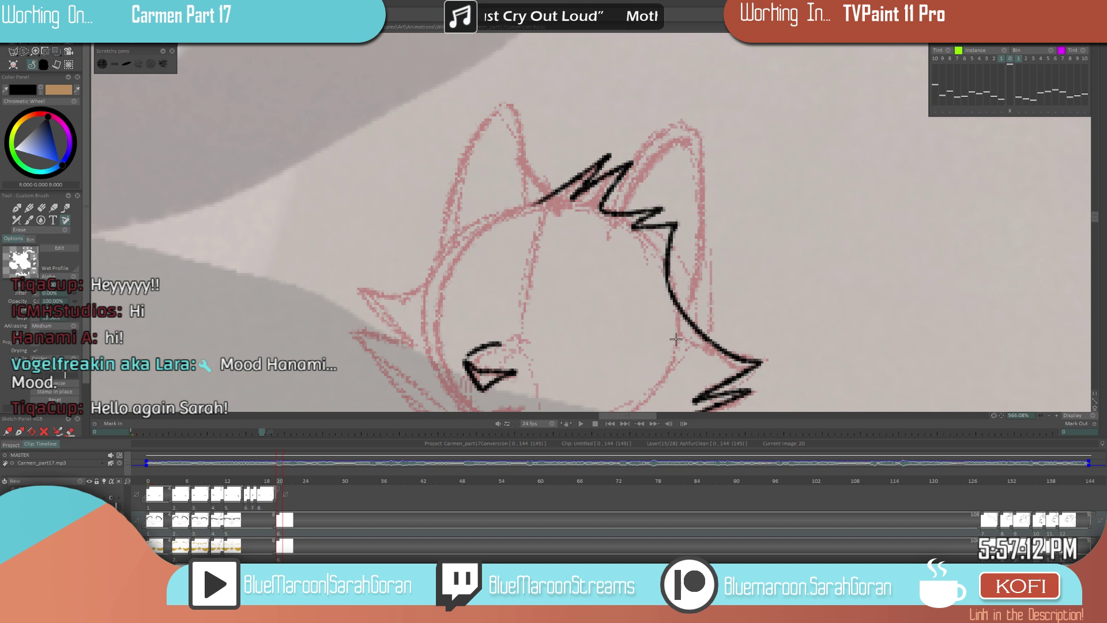
{"action": "key", "text": "e"}
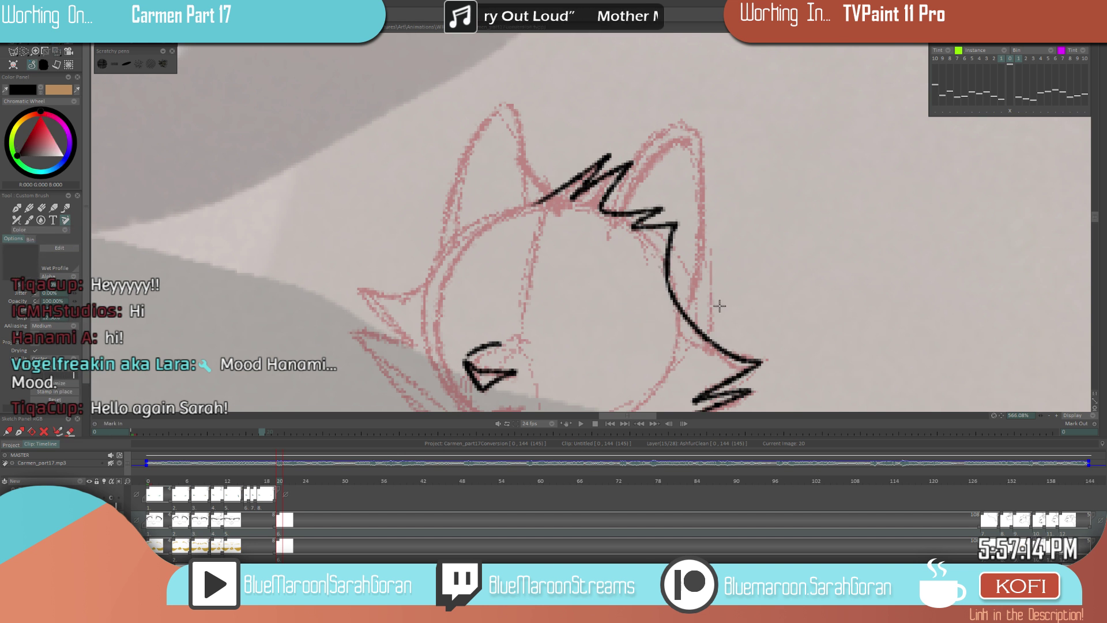
- Erase the tip of the fur spike at the base of the right ear and redraw its upper edge
{"action": "scroll", "coordinate": [724, 303], "scroll_direction": "down", "scroll_amount": 2}
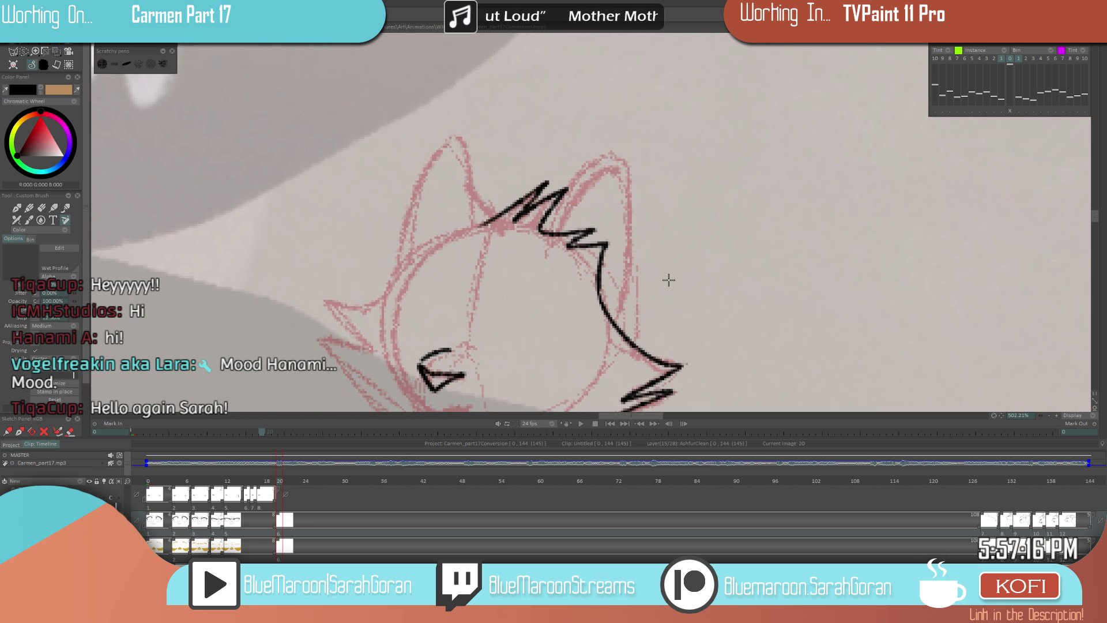
{"action": "scroll", "coordinate": [669, 320], "scroll_direction": "down", "scroll_amount": 2}
{"action": "scroll", "coordinate": [634, 312], "scroll_direction": "up", "scroll_amount": 3}
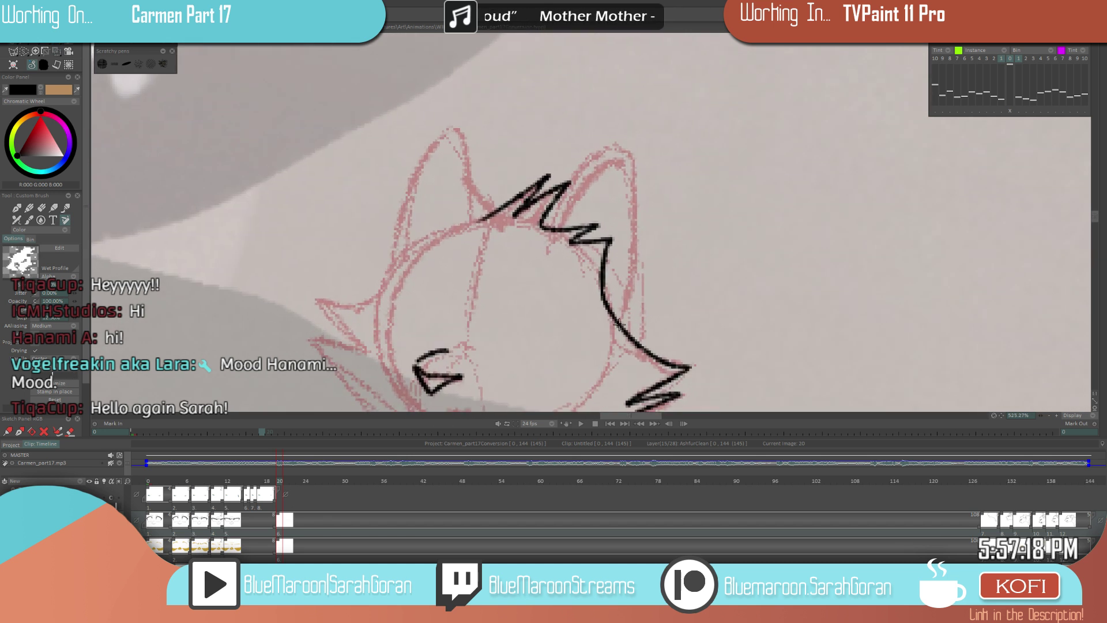
{"action": "key", "text": "e"}
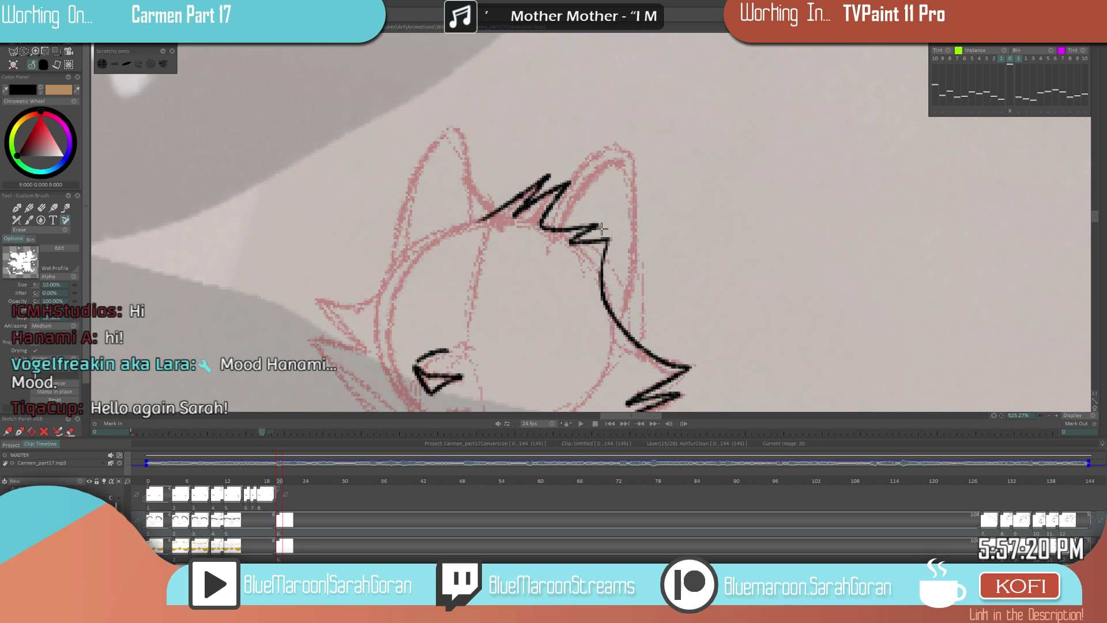
{"action": "left_click_drag", "start_coordinate": [603, 223], "coordinate": [585, 230]}
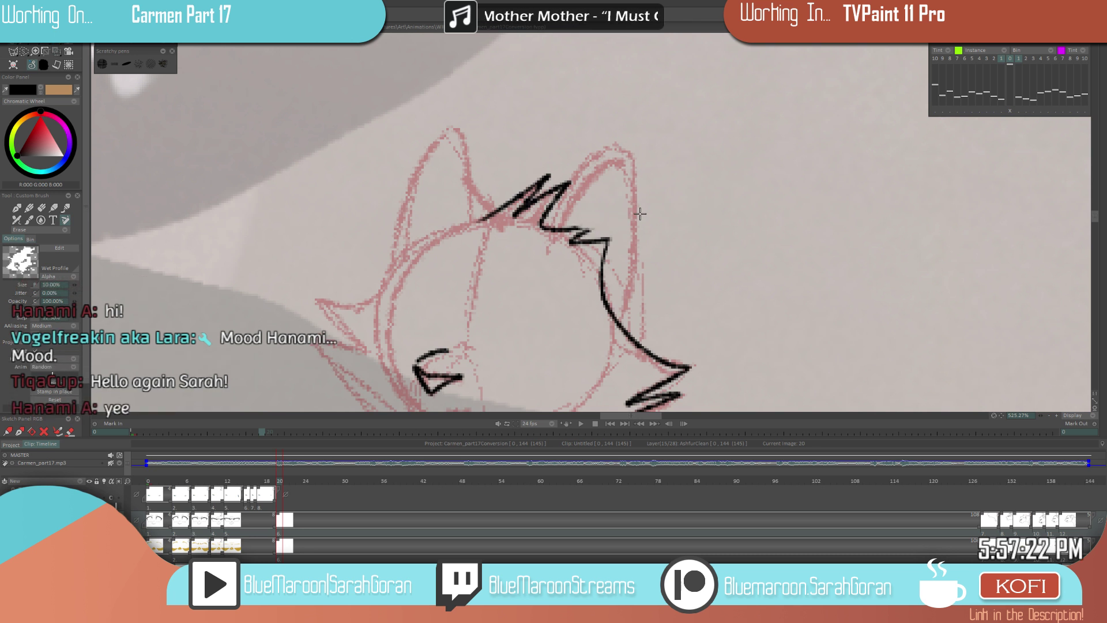
{"action": "key", "text": "e"}
{"action": "scroll", "coordinate": [591, 208], "scroll_direction": "up", "scroll_amount": 3}
{"action": "mouse_move", "coordinate": [594, 243]}
{"action": "left_mouse_down"}
{"action": "mouse_move", "coordinate": [565, 258]}
{"action": "mouse_move", "coordinate": [589, 244]}
{"action": "mouse_move", "coordinate": [514, 247]}
{"action": "left_mouse_up"}
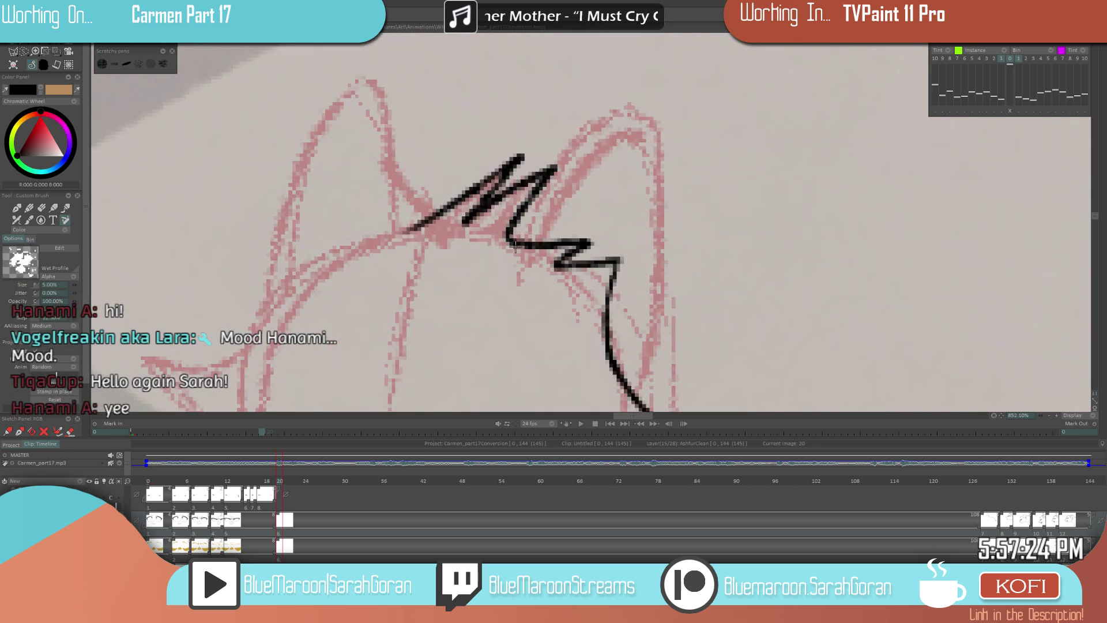
- Touch up the small fur spike at the base of the right ear and ink the head's left side down to the cheek
{"action": "key", "text": "e"}
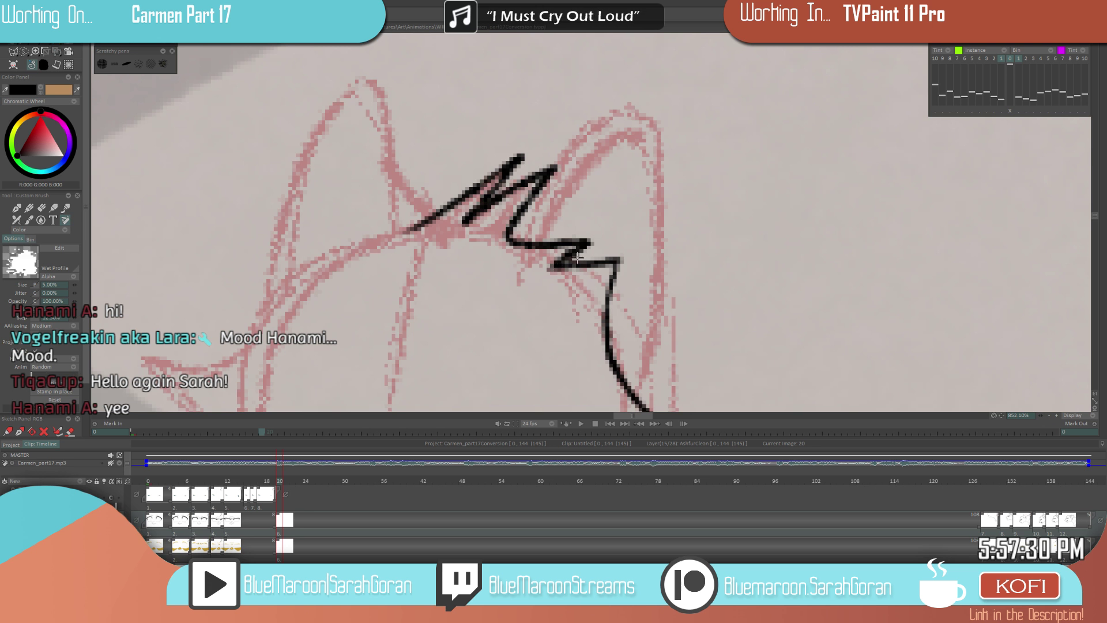
{"action": "key", "text": "e"}
{"action": "scroll", "coordinate": [577, 258], "scroll_direction": "down", "scroll_amount": 10}
{"action": "scroll", "coordinate": [611, 317], "scroll_direction": "down", "scroll_amount": 5}
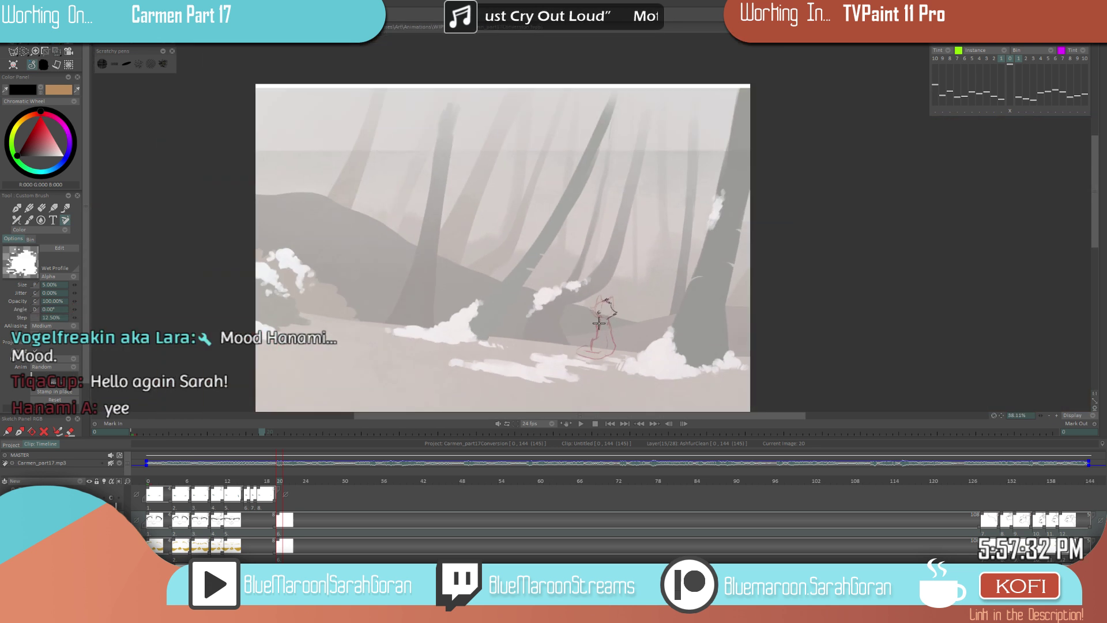
{"action": "scroll", "coordinate": [620, 313], "scroll_direction": "up", "scroll_amount": 12}
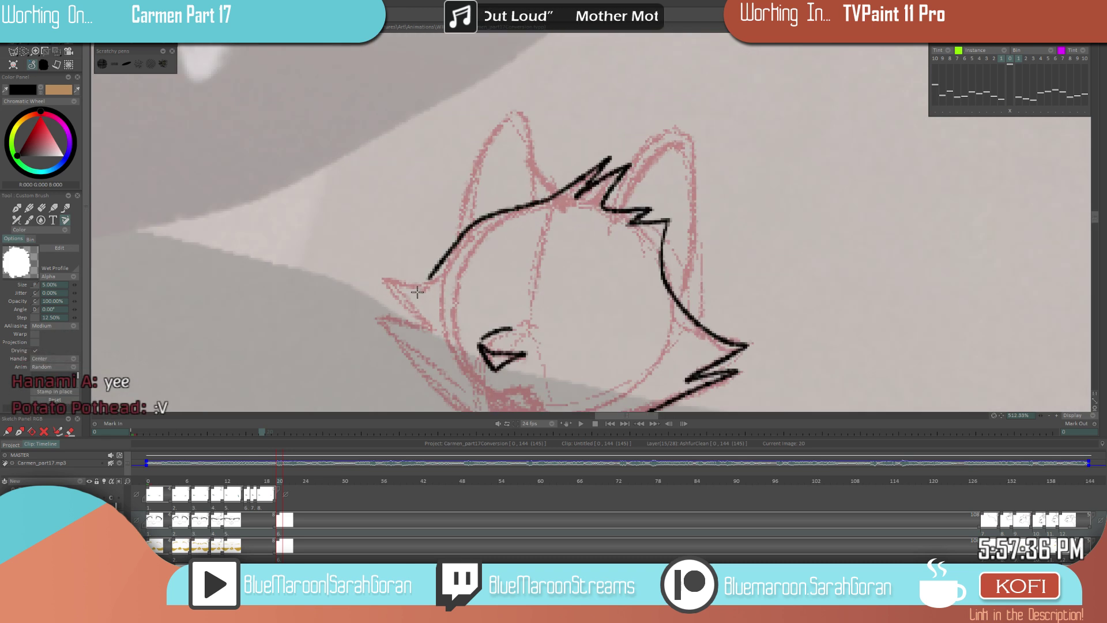
- Ink the left cheek with two pointed fur tufts and a line running down toward the neck
{"action": "scroll", "coordinate": [545, 200], "scroll_direction": "down", "scroll_amount": 6}
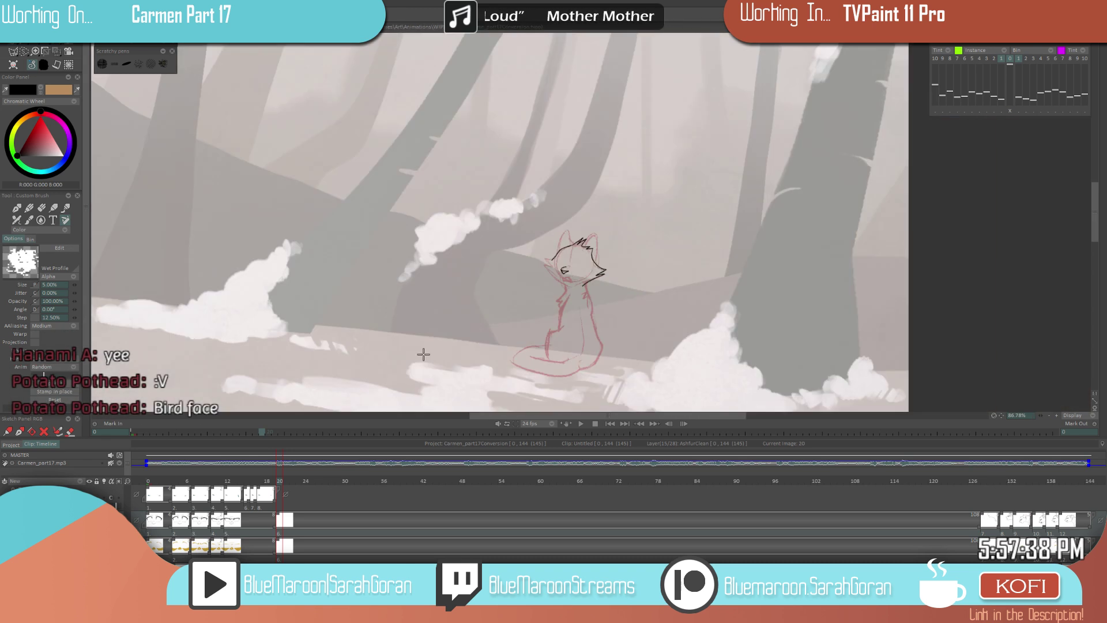
{"action": "left_click_drag", "start_coordinate": [576, 258], "coordinate": [728, 243]}
{"action": "mouse_move", "coordinate": [484, 237]}
{"action": "left_mouse_down"}
{"action": "mouse_move", "coordinate": [461, 266]}
{"action": "mouse_move", "coordinate": [420, 249]}
{"action": "mouse_move", "coordinate": [457, 305]}
{"action": "mouse_move", "coordinate": [416, 291]}
{"action": "mouse_move", "coordinate": [517, 387]}
{"action": "left_mouse_up"}
{"action": "key", "text": "ctrl+z"}
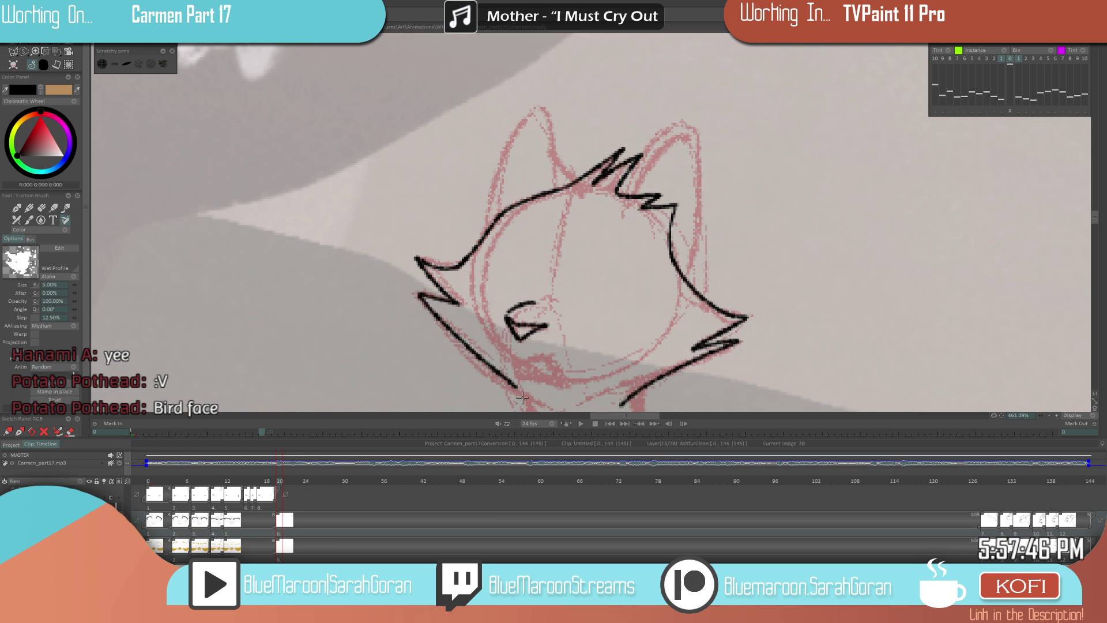
- Erase around the tip of the left cheek's upper fur tuft to clean up the point
{"action": "scroll", "coordinate": [536, 364], "scroll_direction": "down", "scroll_amount": 1}
{"action": "scroll", "coordinate": [536, 363], "scroll_direction": "down", "scroll_amount": 9}
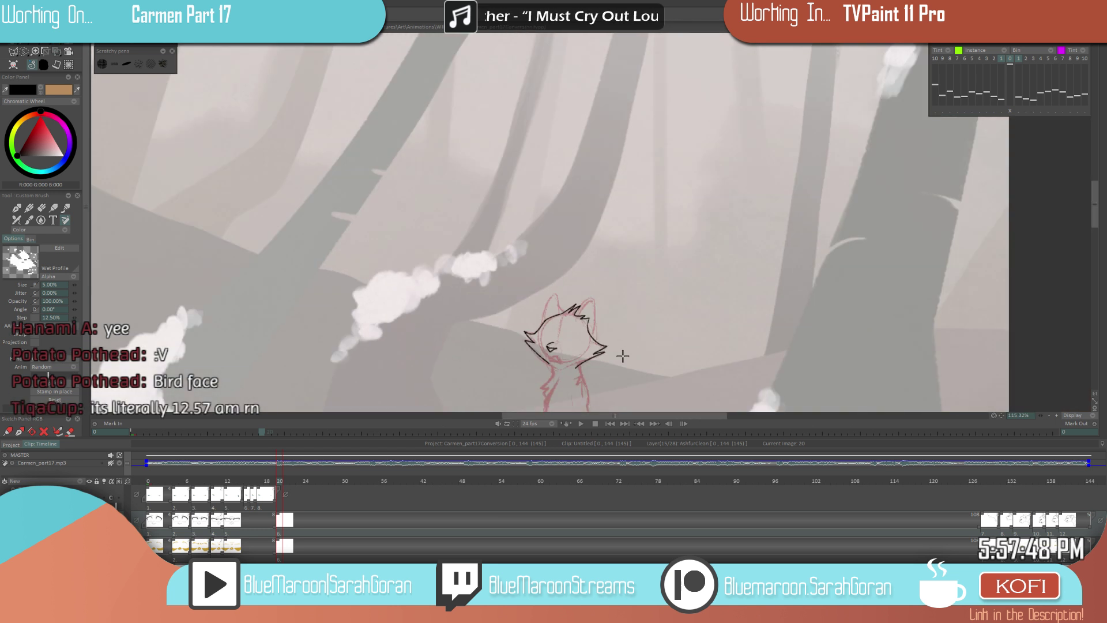
{"action": "scroll", "coordinate": [623, 356], "scroll_direction": "up", "scroll_amount": 6}
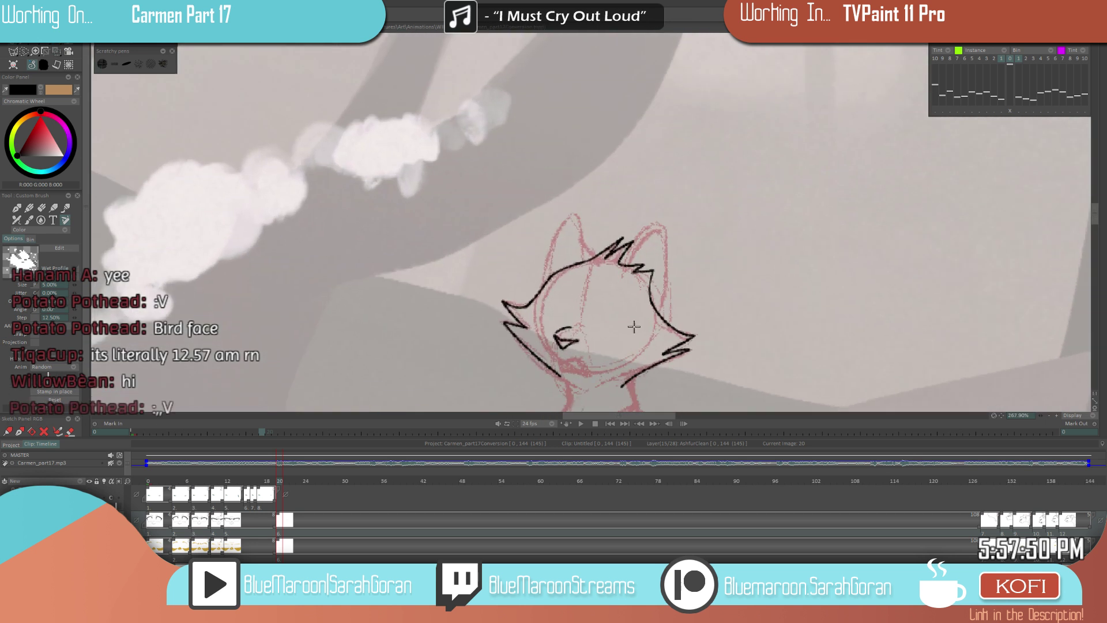
{"action": "scroll", "coordinate": [560, 334], "scroll_direction": "up", "scroll_amount": 3}
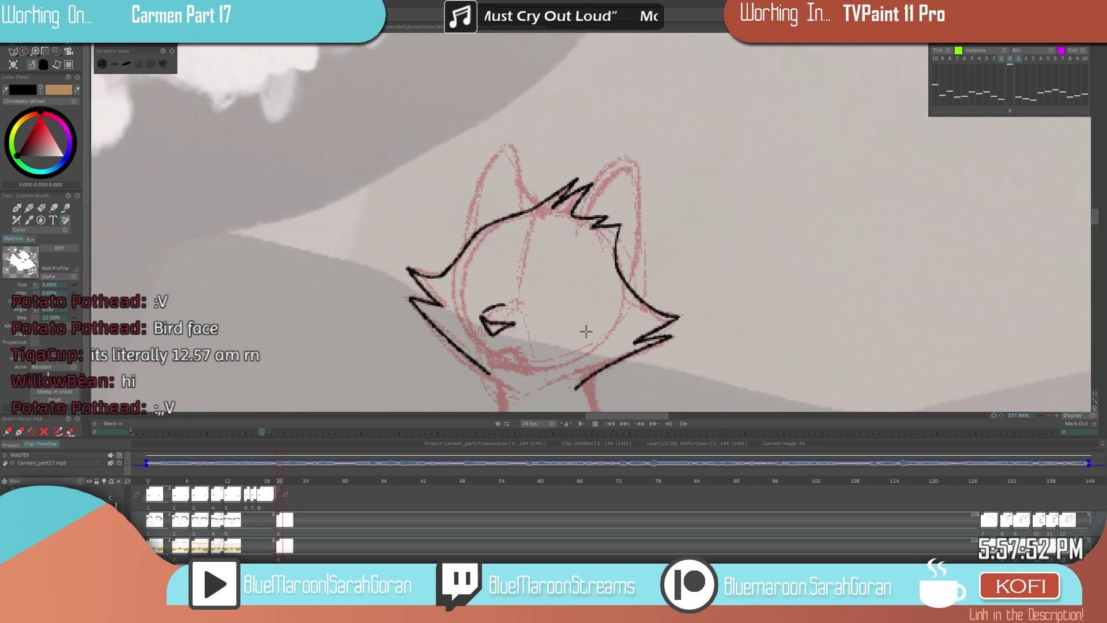
{"action": "key", "text": "e"}
{"action": "left_click_drag", "start_coordinate": [406, 265], "coordinate": [416, 269]}
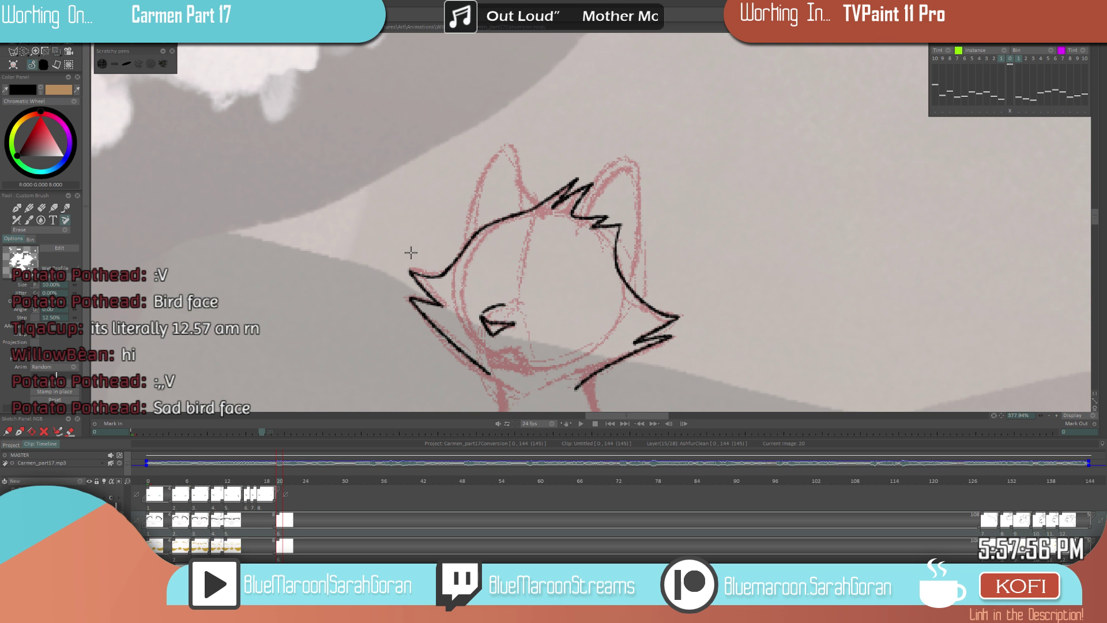
{"action": "key", "text": "e"}
- Extend the lower end of the left cheek line with a short curve into the neck
{"action": "scroll", "coordinate": [438, 271], "scroll_direction": "up", "scroll_amount": 2}
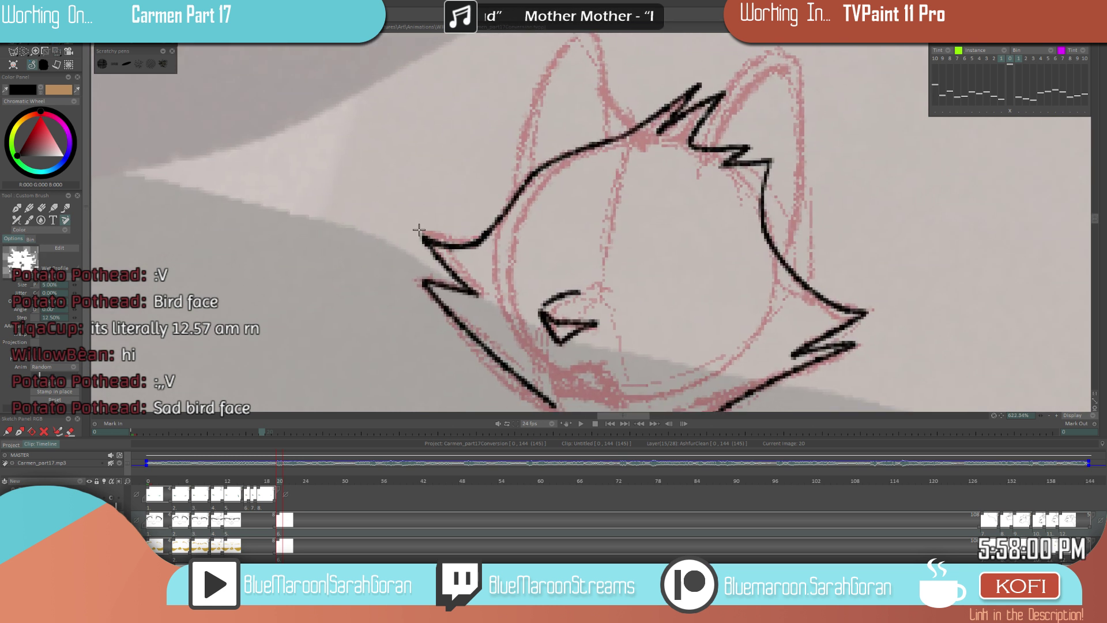
{"action": "scroll", "coordinate": [440, 376], "scroll_direction": "down", "scroll_amount": 4}
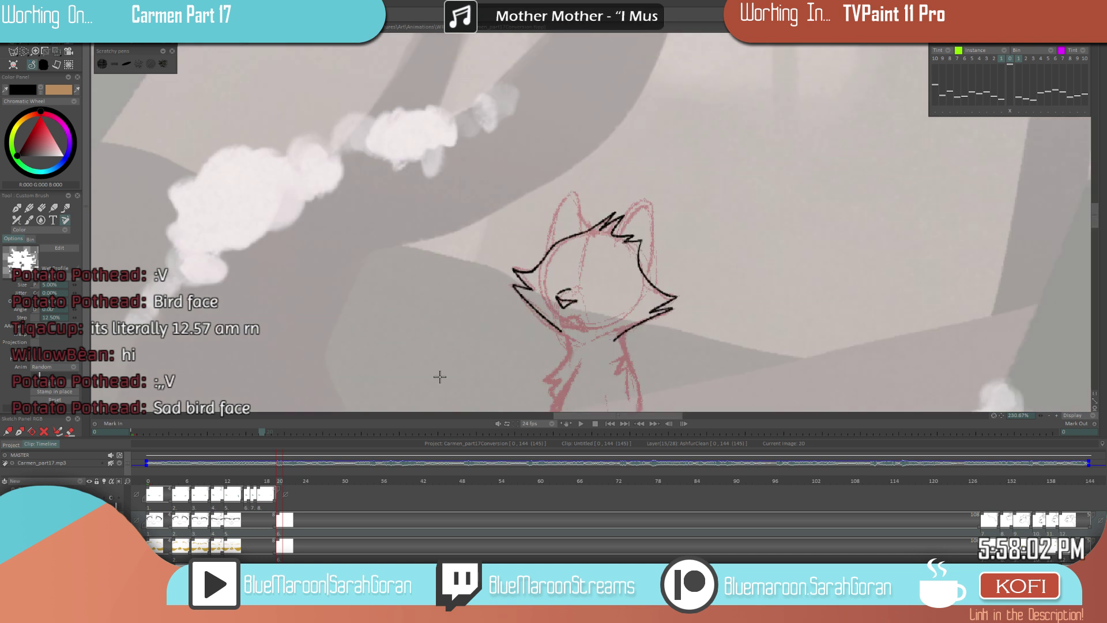
{"action": "scroll", "coordinate": [649, 310], "scroll_direction": "up", "scroll_amount": 5}
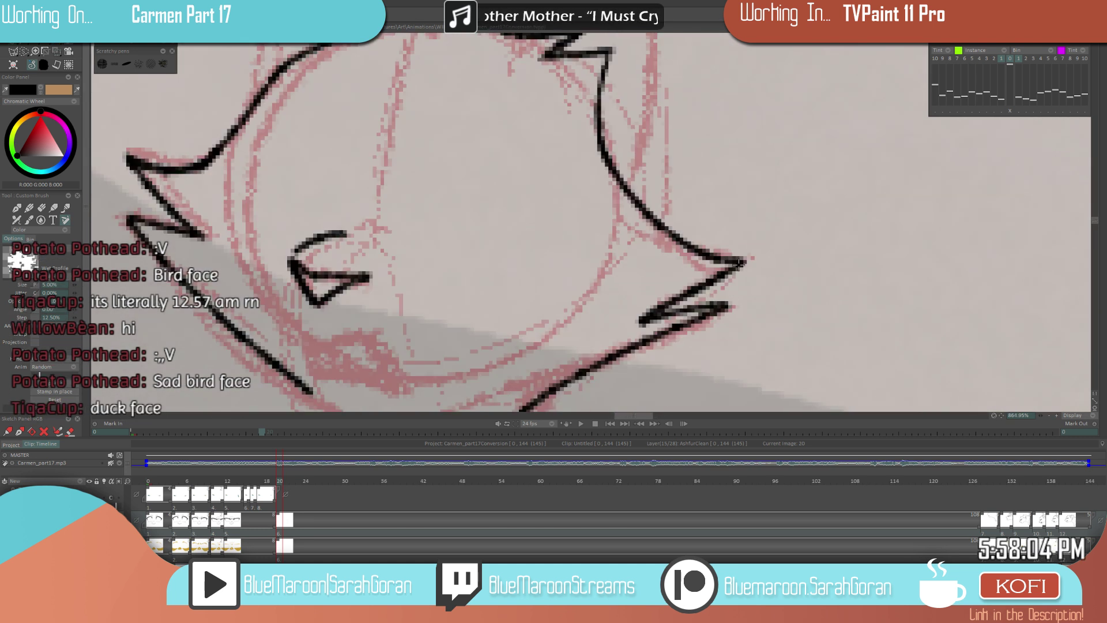
{"action": "scroll", "coordinate": [648, 292], "scroll_direction": "down", "scroll_amount": 4}
{"action": "scroll", "coordinate": [749, 297], "scroll_direction": "up", "scroll_amount": 4}
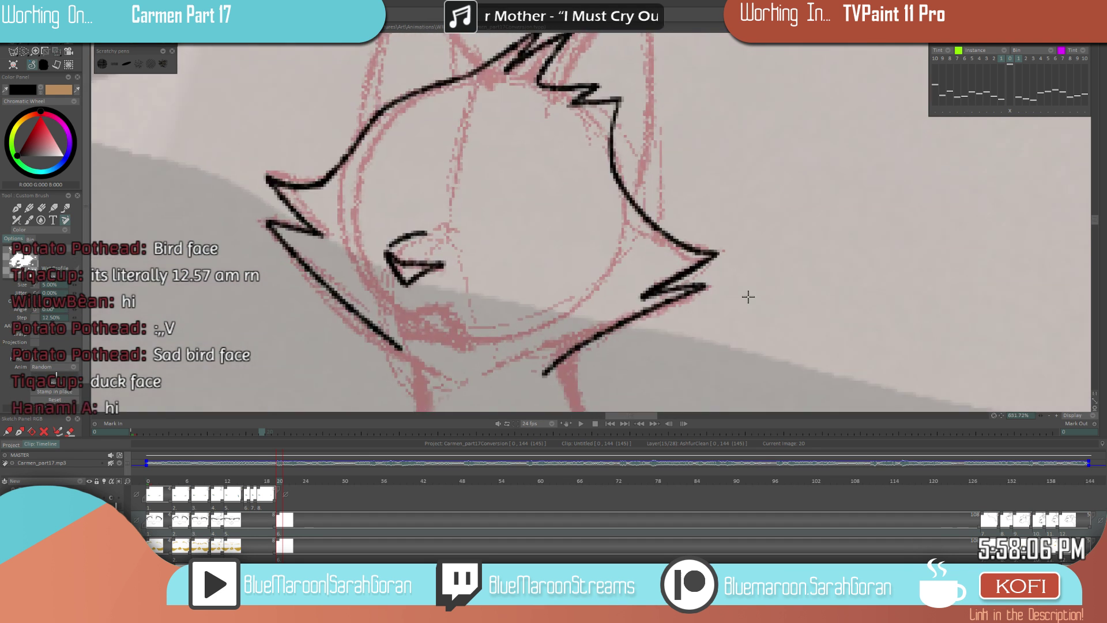
{"action": "key", "text": "e"}
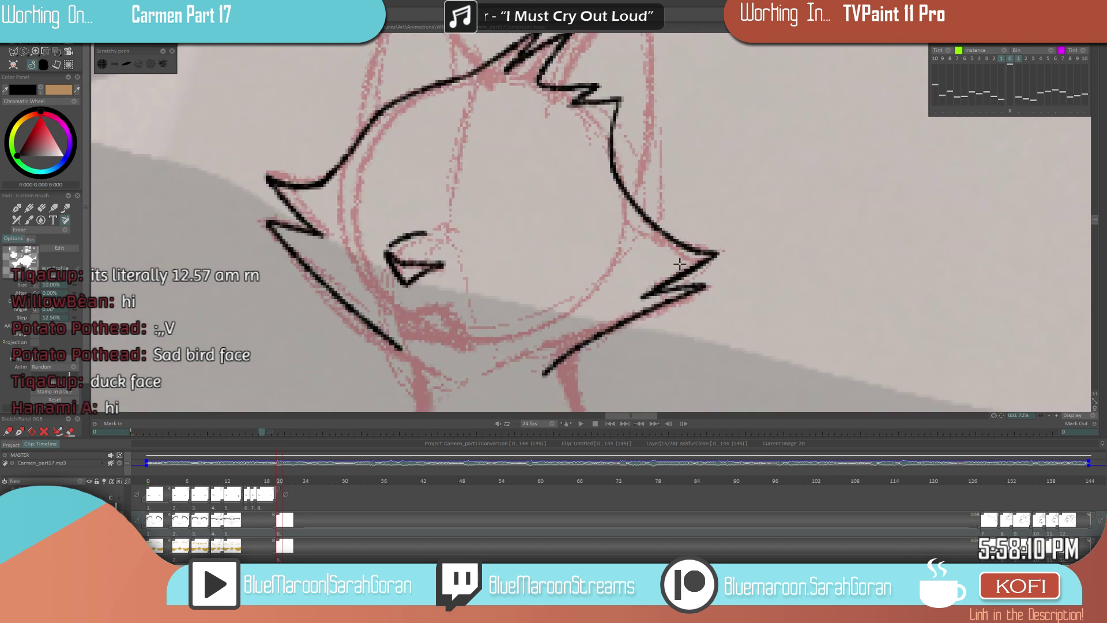
{"action": "key", "text": "e"}
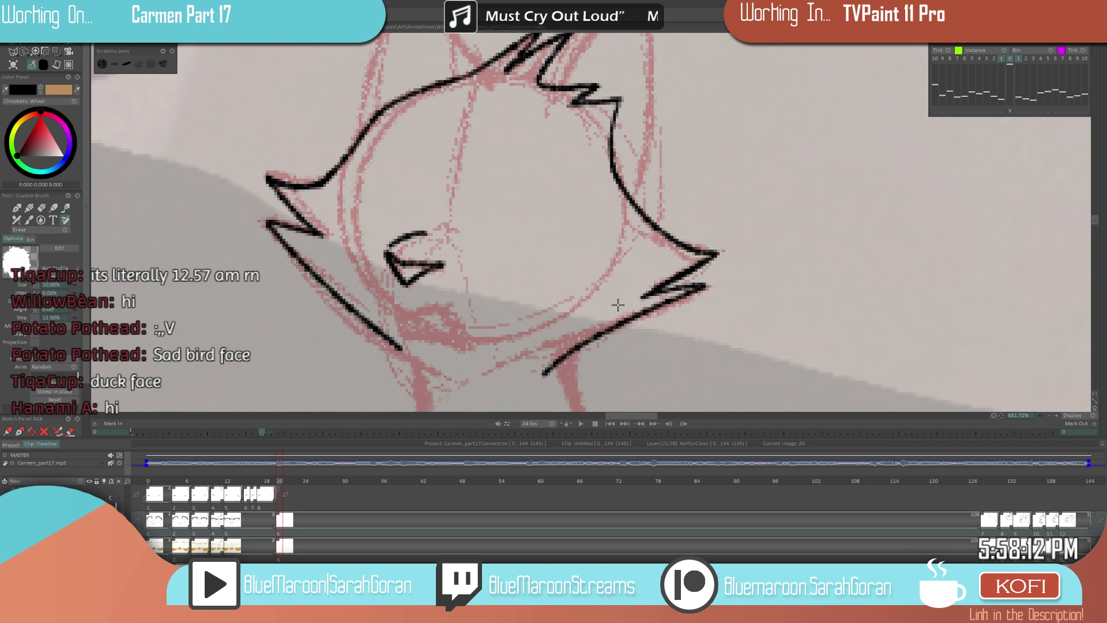
{"action": "scroll", "coordinate": [668, 291], "scroll_direction": "down", "scroll_amount": 2}
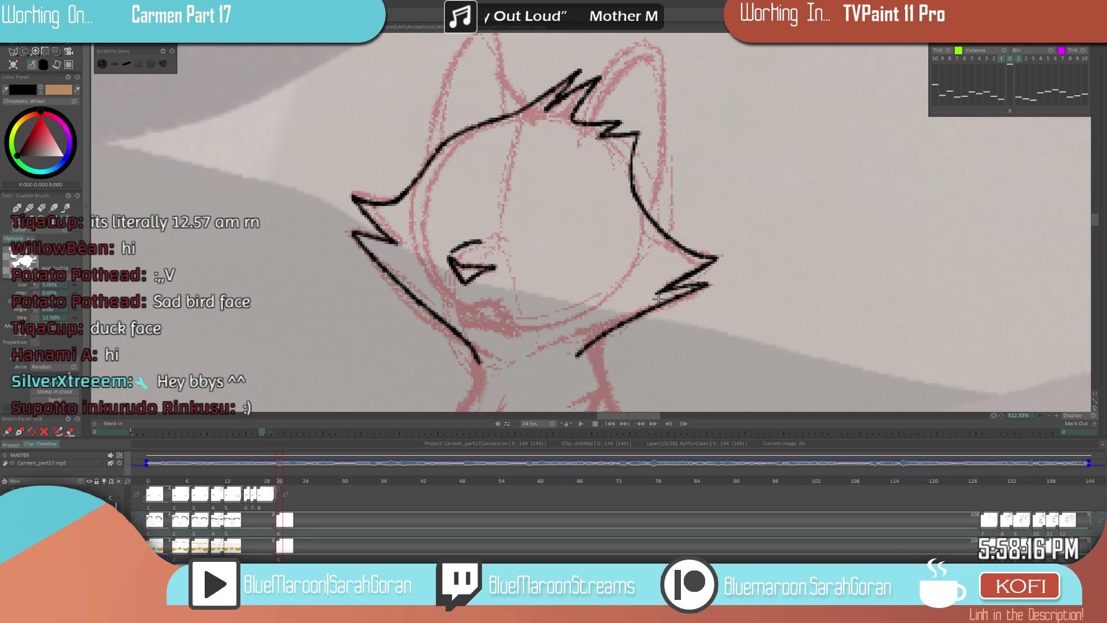
{"action": "scroll", "coordinate": [663, 297], "scroll_direction": "up", "scroll_amount": 1}
- Erase the lower end of the right cheek line to shorten it at the neck, and save the project
{"action": "key", "text": "e"}
{"action": "left_click_drag", "start_coordinate": [549, 289], "coordinate": [552, 327]}
{"action": "scroll", "coordinate": [552, 327], "scroll_direction": "up", "scroll_amount": 2}
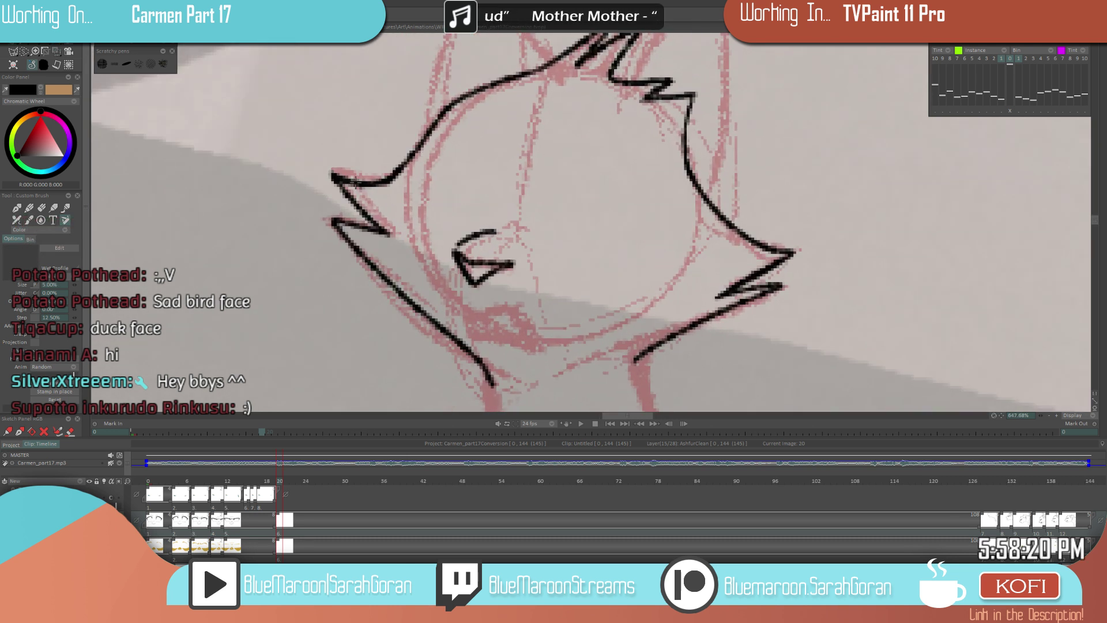
{"action": "key", "text": "e"}
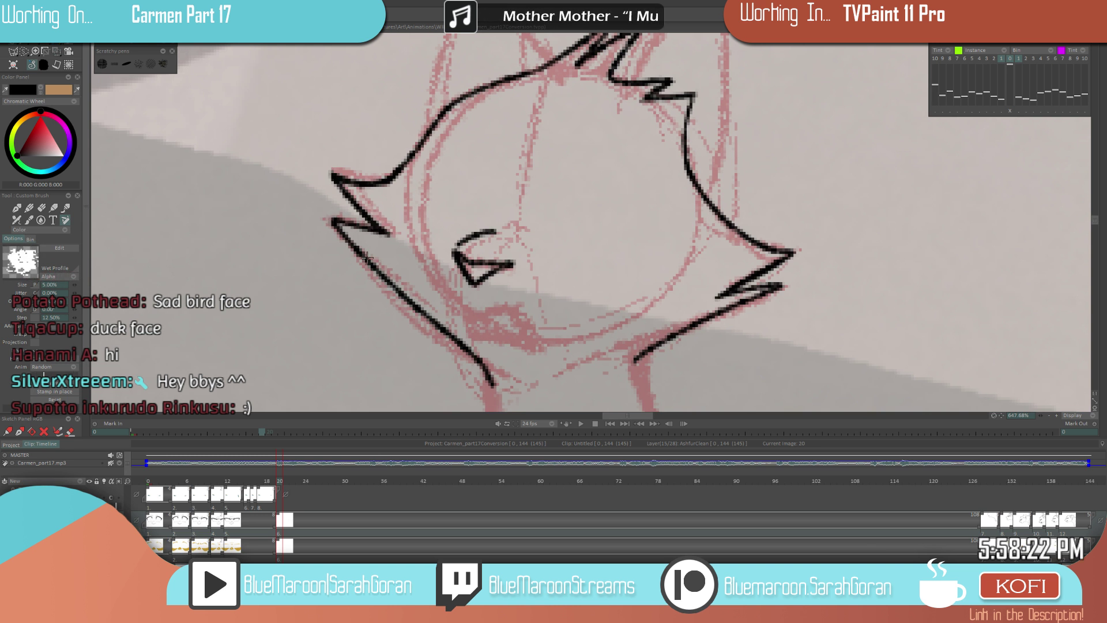
{"action": "key", "text": "e"}
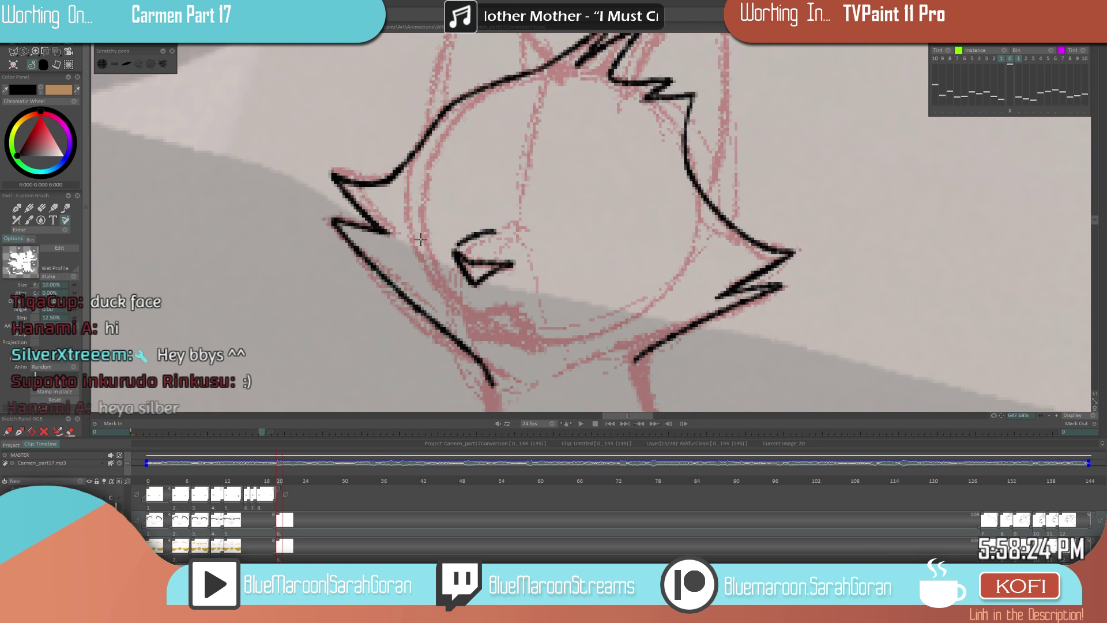
{"action": "scroll", "coordinate": [613, 320], "scroll_direction": "down", "scroll_amount": 5}
{"action": "key", "text": "e"}
{"action": "scroll", "coordinate": [649, 301], "scroll_direction": "down", "scroll_amount": 1}
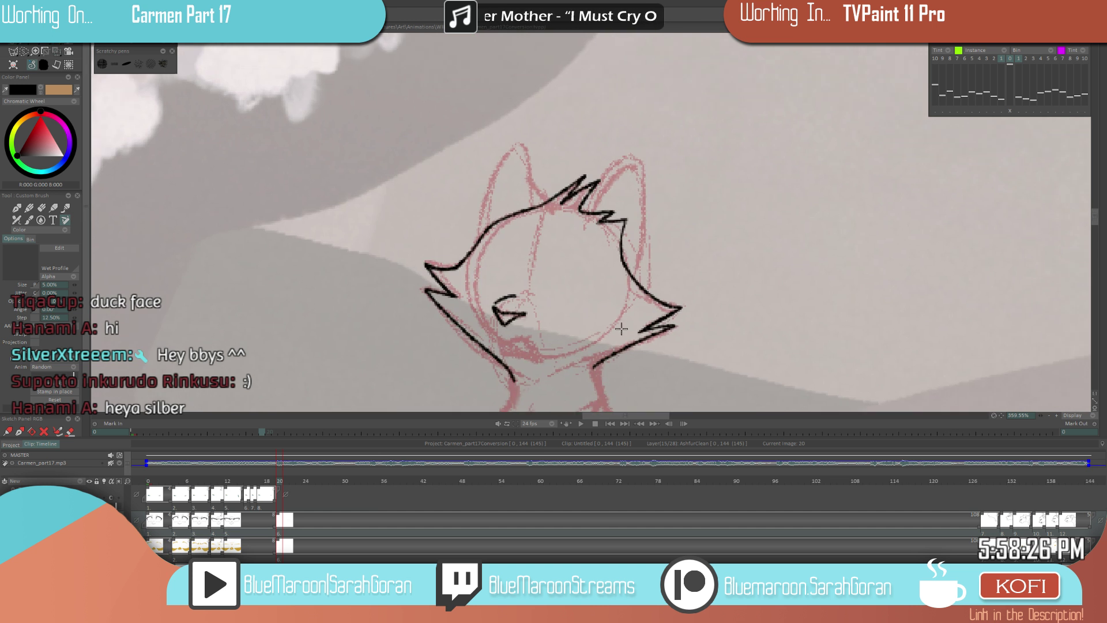
{"action": "key", "text": "ctrl+s"}
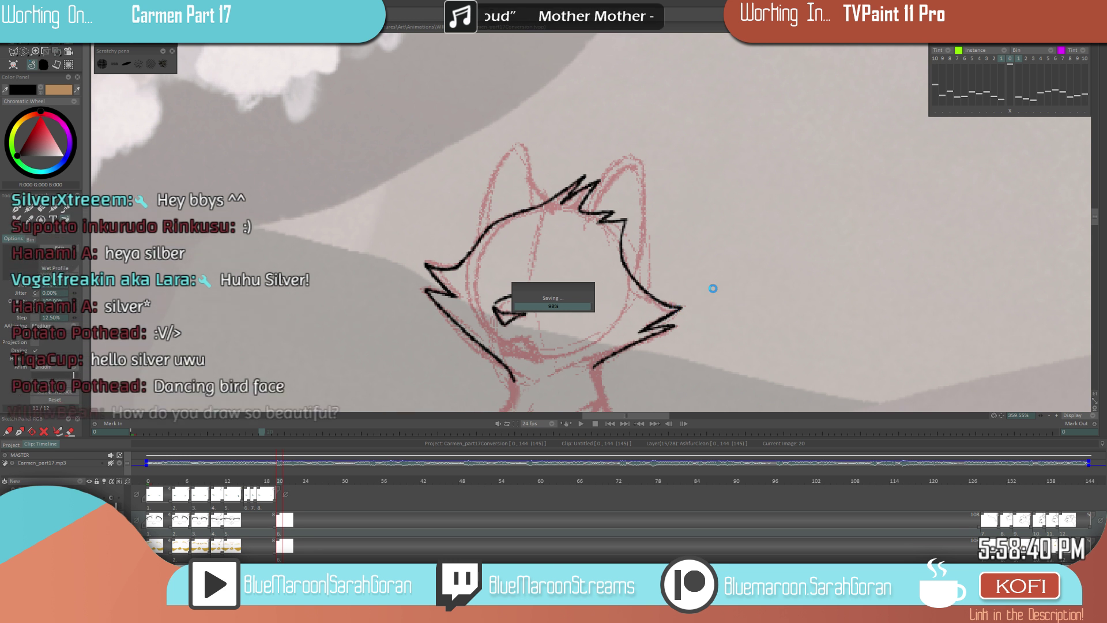
- Ink the zigzag fur tuft on the right shoulder, ending in a short vertical line down the body
{"action": "scroll", "coordinate": [675, 306], "scroll_direction": "down", "scroll_amount": 3}
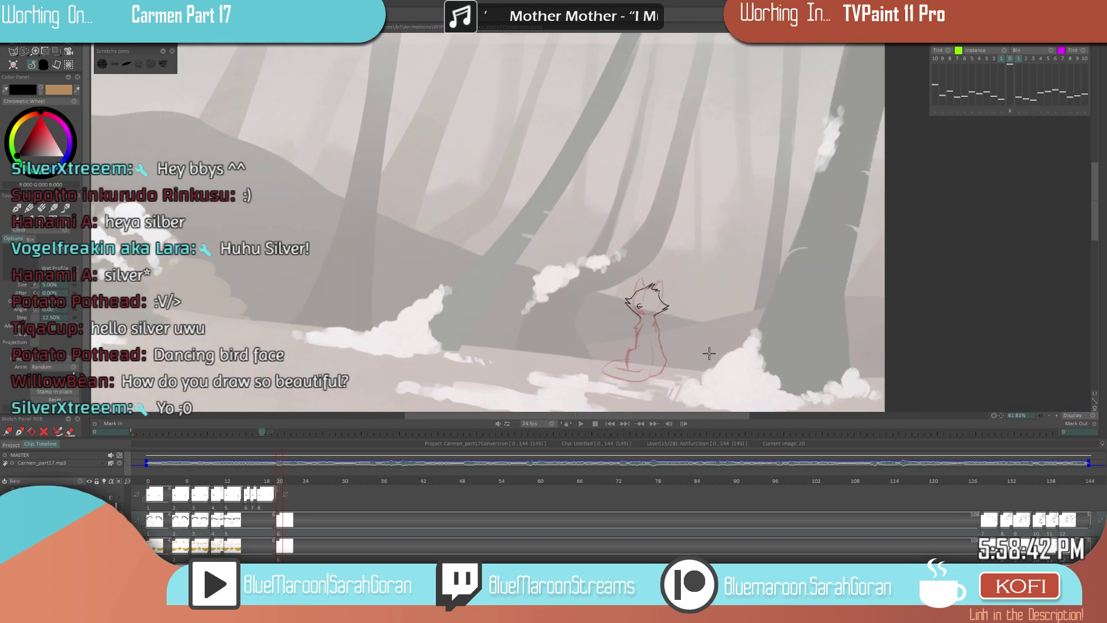
{"action": "scroll", "coordinate": [615, 274], "scroll_direction": "up", "scroll_amount": 7}
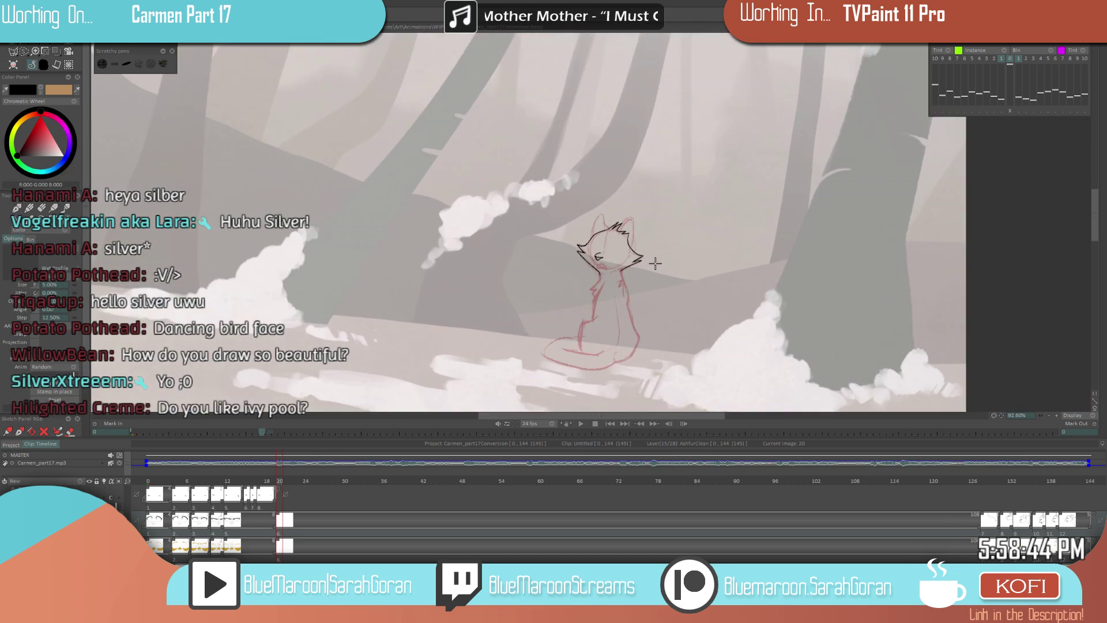
{"action": "scroll", "coordinate": [597, 283], "scroll_direction": "up", "scroll_amount": 3}
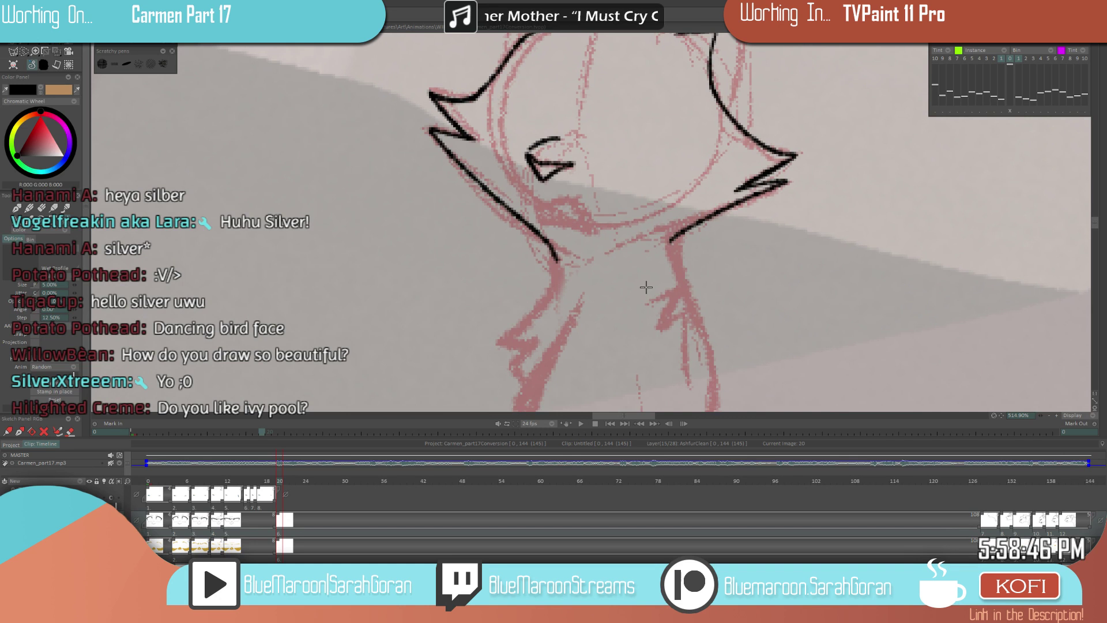
{"action": "scroll", "coordinate": [623, 303], "scroll_direction": "up", "scroll_amount": 2}
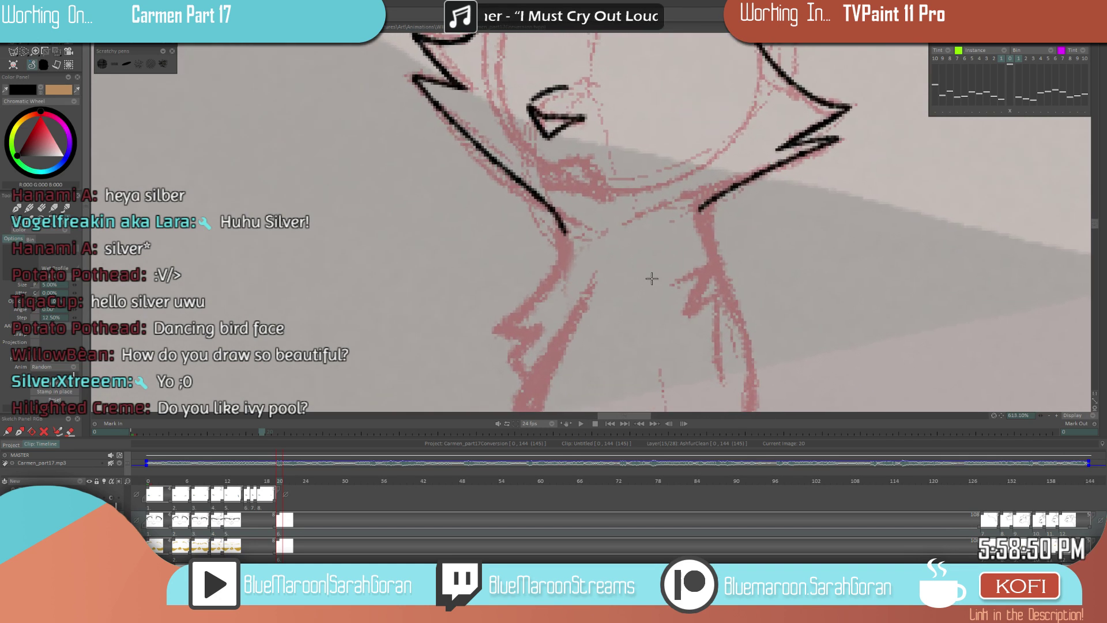
{"action": "scroll", "coordinate": [651, 278], "scroll_direction": "down", "scroll_amount": 6}
{"action": "scroll", "coordinate": [634, 277], "scroll_direction": "up", "scroll_amount": 3}
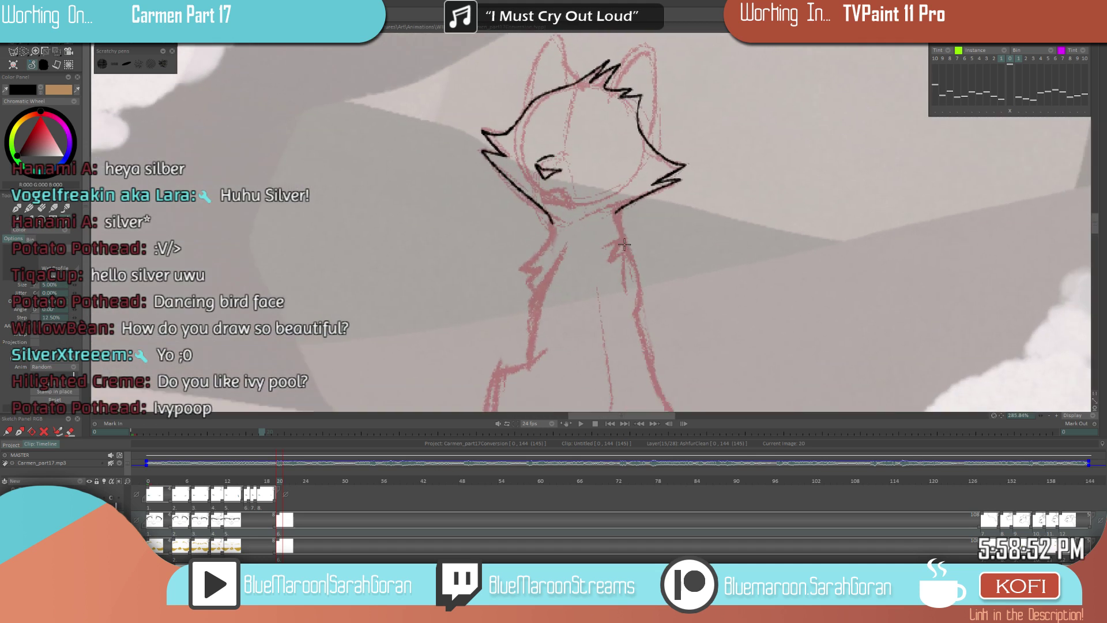
{"action": "scroll", "coordinate": [625, 244], "scroll_direction": "up", "scroll_amount": 2}
{"action": "mouse_move", "coordinate": [595, 248]}
{"action": "left_mouse_down"}
{"action": "mouse_move", "coordinate": [623, 249]}
{"action": "mouse_move", "coordinate": [627, 318]}
{"action": "left_mouse_up"}
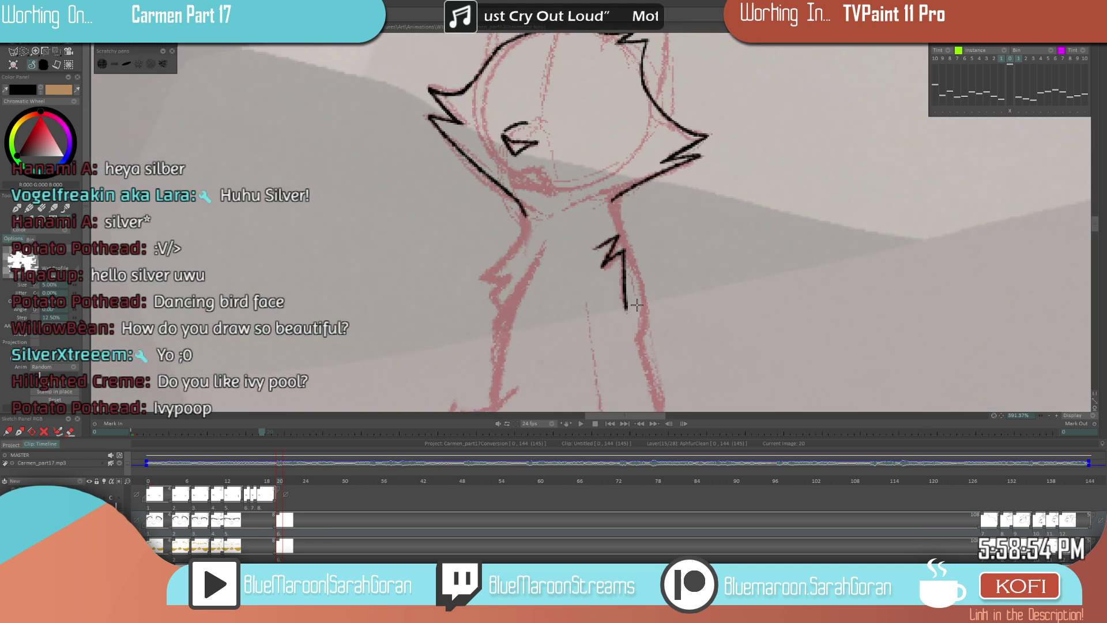
- Draw the right side of the neck from the end of the cheek line down to the shoulder tuft
{"action": "scroll", "coordinate": [636, 305], "scroll_direction": "down", "scroll_amount": 5}
{"action": "scroll", "coordinate": [712, 279], "scroll_direction": "up", "scroll_amount": 4}
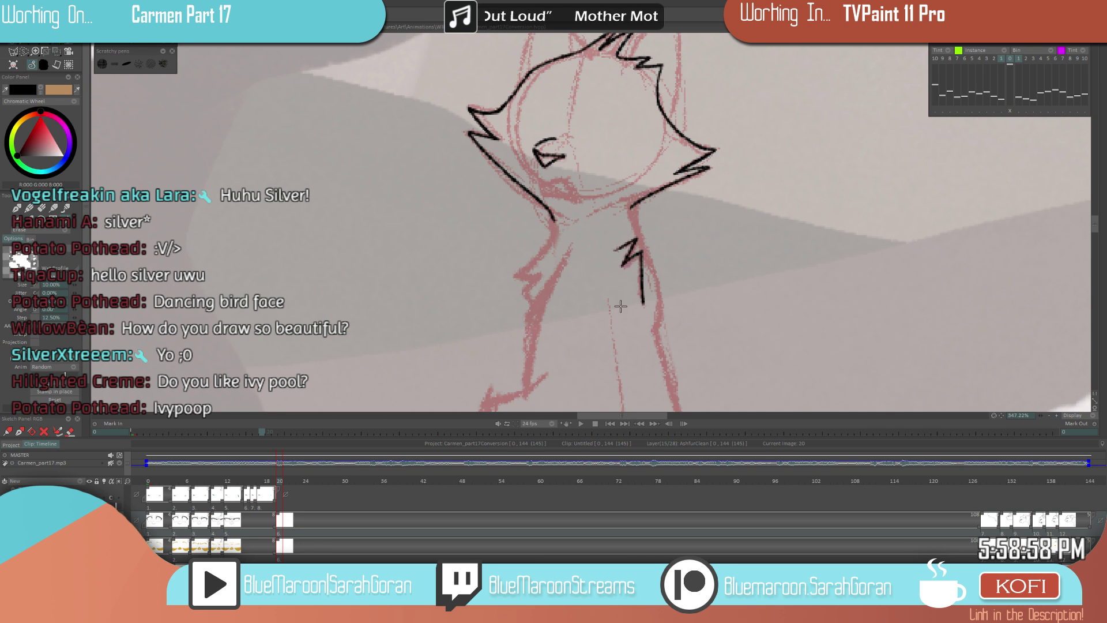
{"action": "scroll", "coordinate": [620, 306], "scroll_direction": "up", "scroll_amount": 2}
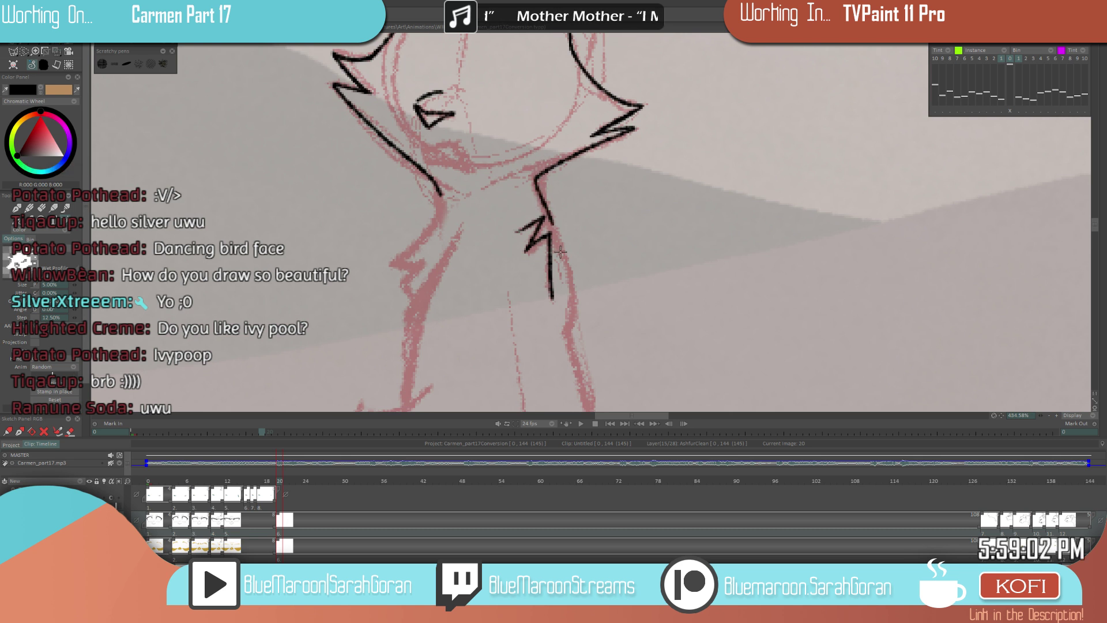
{"action": "scroll", "coordinate": [621, 297], "scroll_direction": "down", "scroll_amount": 6}
{"action": "scroll", "coordinate": [608, 294], "scroll_direction": "up", "scroll_amount": 9}
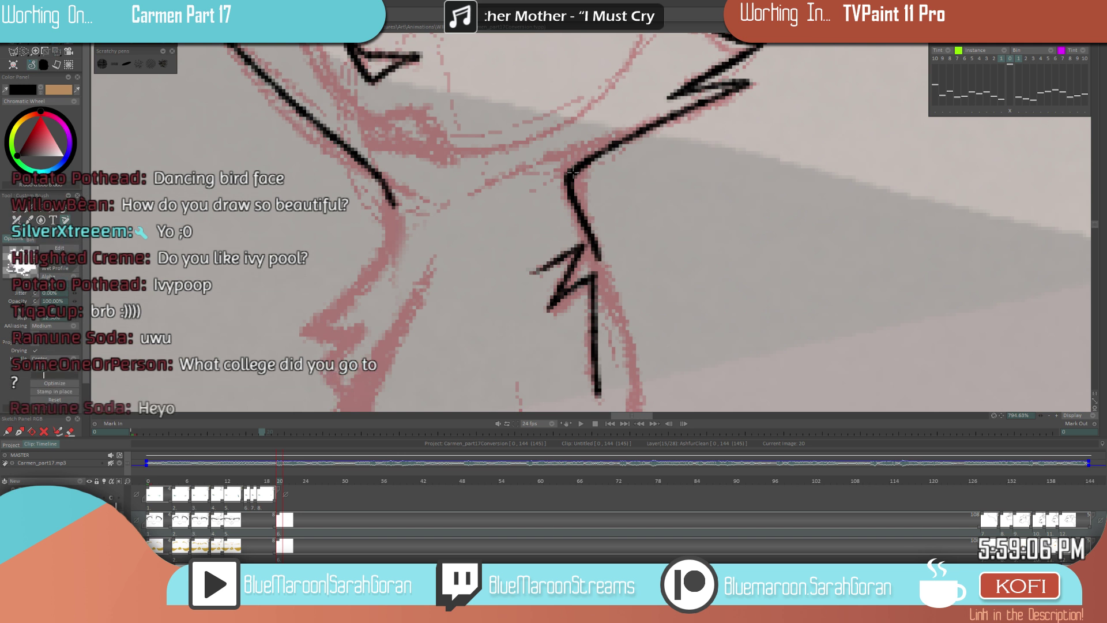
{"action": "scroll", "coordinate": [594, 299], "scroll_direction": "down", "scroll_amount": 6}
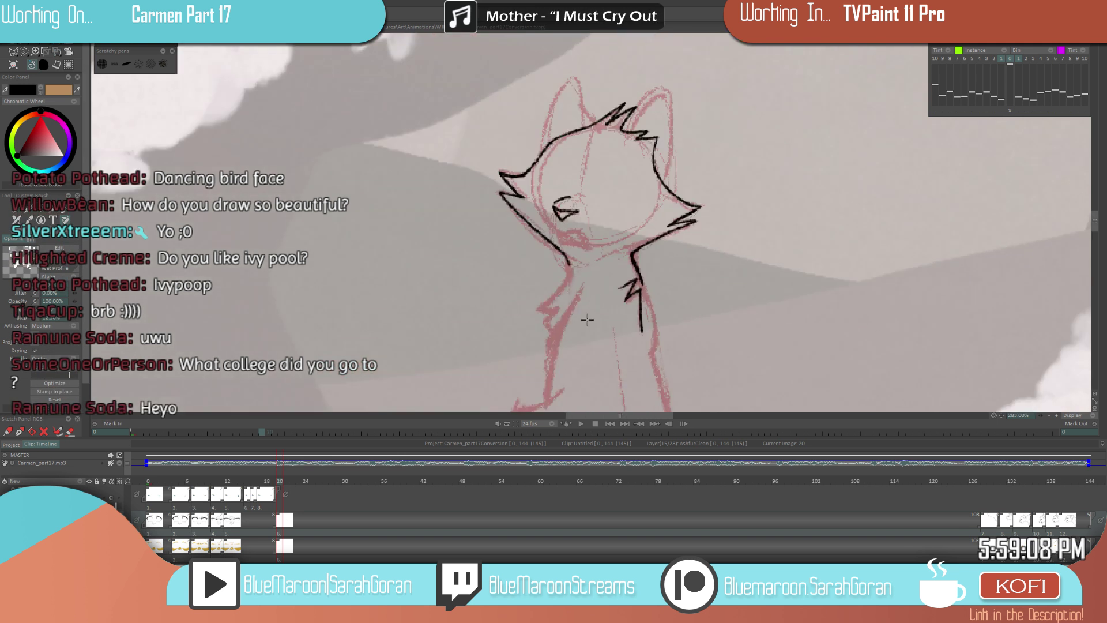
- Ink the left side of the neck down from the cheek and add the zigzag chest fur below it
{"action": "scroll", "coordinate": [731, 304], "scroll_direction": "up", "scroll_amount": 5}
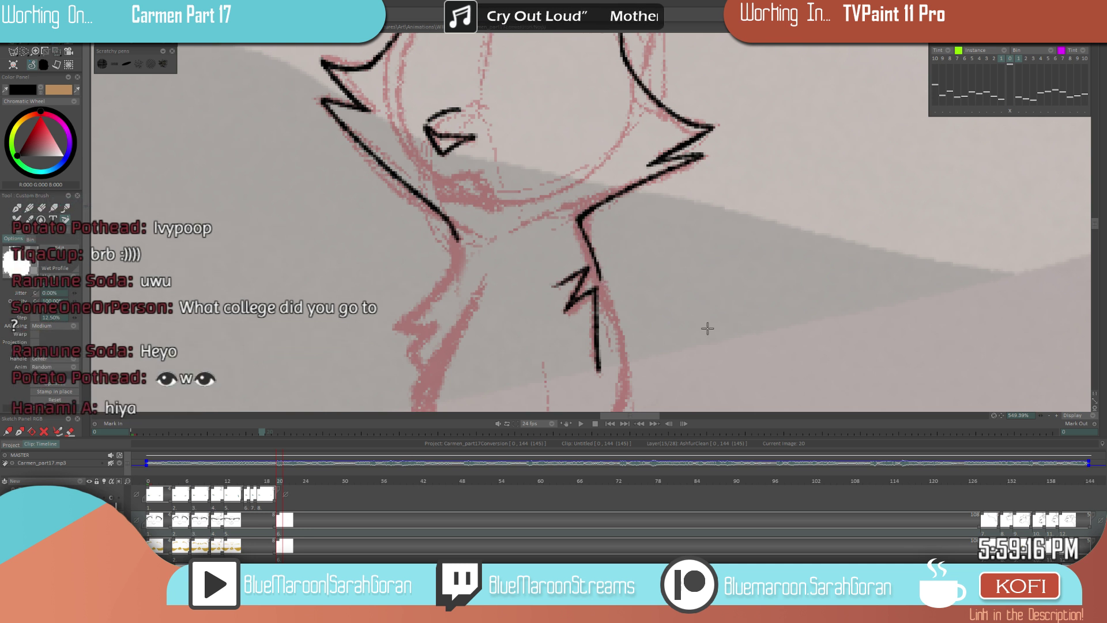
{"action": "scroll", "coordinate": [714, 327], "scroll_direction": "down", "scroll_amount": 3}
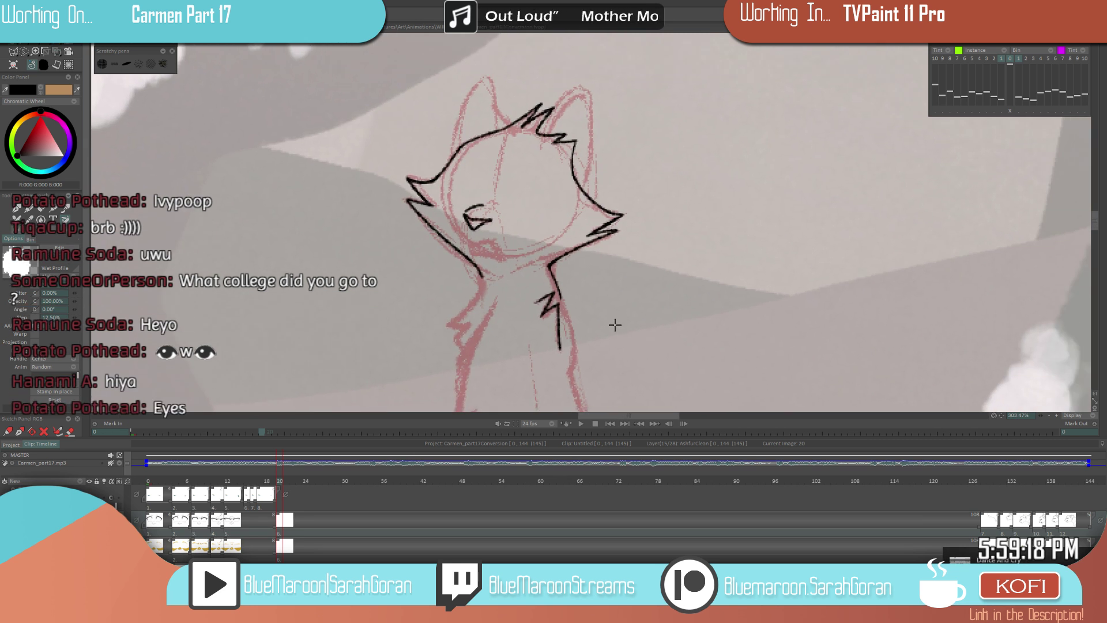
{"action": "scroll", "coordinate": [620, 321], "scroll_direction": "down", "scroll_amount": 1}
{"action": "scroll", "coordinate": [687, 299], "scroll_direction": "up", "scroll_amount": 4}
{"action": "mouse_move", "coordinate": [587, 186]}
{"action": "left_mouse_down"}
{"action": "mouse_move", "coordinate": [576, 236]}
{"action": "mouse_move", "coordinate": [489, 300]}
{"action": "left_mouse_up"}
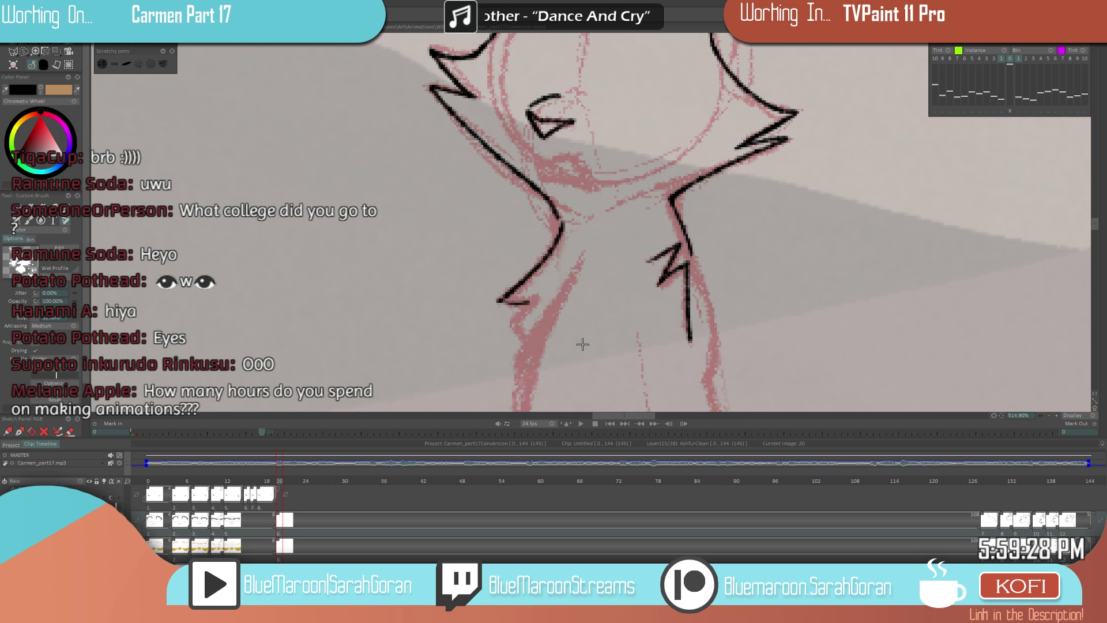
{"action": "mouse_move", "coordinate": [499, 301]}
{"action": "left_mouse_down"}
{"action": "mouse_move", "coordinate": [537, 310]}
{"action": "mouse_move", "coordinate": [526, 304]}
{"action": "mouse_move", "coordinate": [507, 323]}
{"action": "mouse_move", "coordinate": [523, 345]}
{"action": "left_mouse_up"}
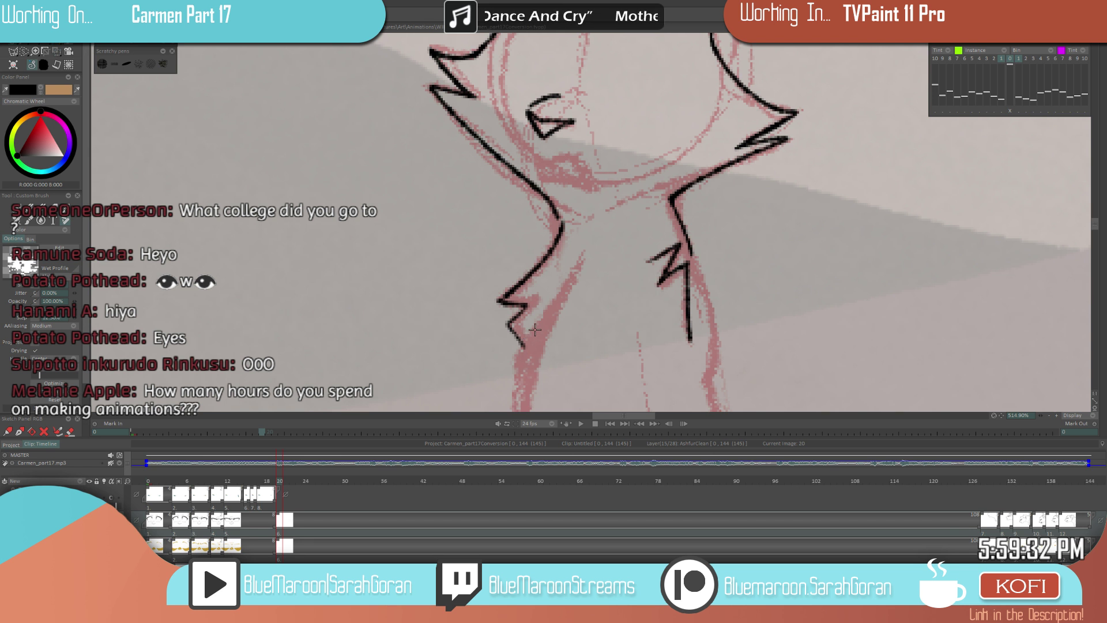
- Refine the zigzag chest fur on the left by erasing stray pixels at its upper tip and retracing the lower notch
{"action": "scroll", "coordinate": [535, 329], "scroll_direction": "down", "scroll_amount": 3}
{"action": "scroll", "coordinate": [541, 259], "scroll_direction": "up", "scroll_amount": 5}
{"action": "left_click_drag", "start_coordinate": [541, 260], "coordinate": [576, 273]}
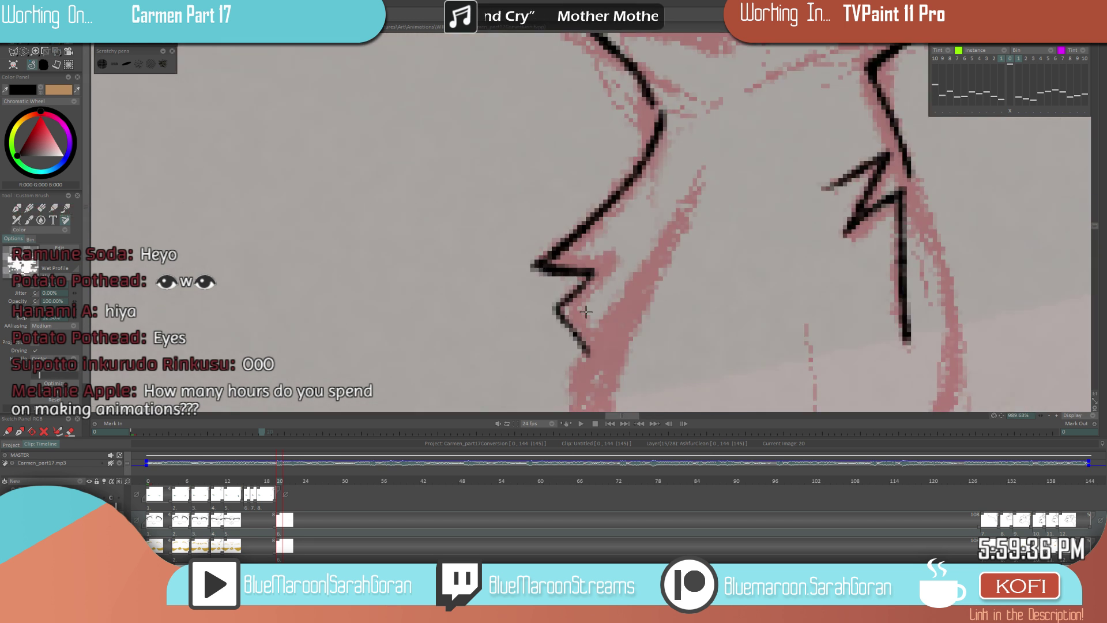
{"action": "key", "text": "e"}
{"action": "left_click_drag", "start_coordinate": [532, 271], "coordinate": [556, 278]}
{"action": "key", "text": "e"}
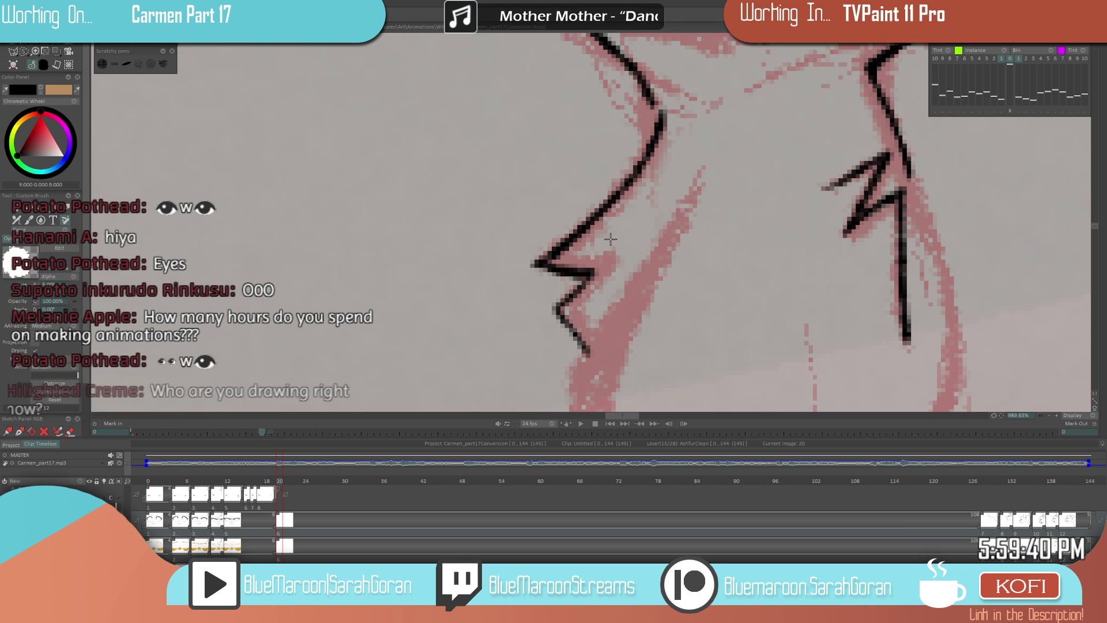
{"action": "mouse_move", "coordinate": [562, 297]}
{"action": "left_mouse_down"}
{"action": "mouse_move", "coordinate": [553, 309]}
{"action": "mouse_move", "coordinate": [581, 350]}
{"action": "left_mouse_up"}
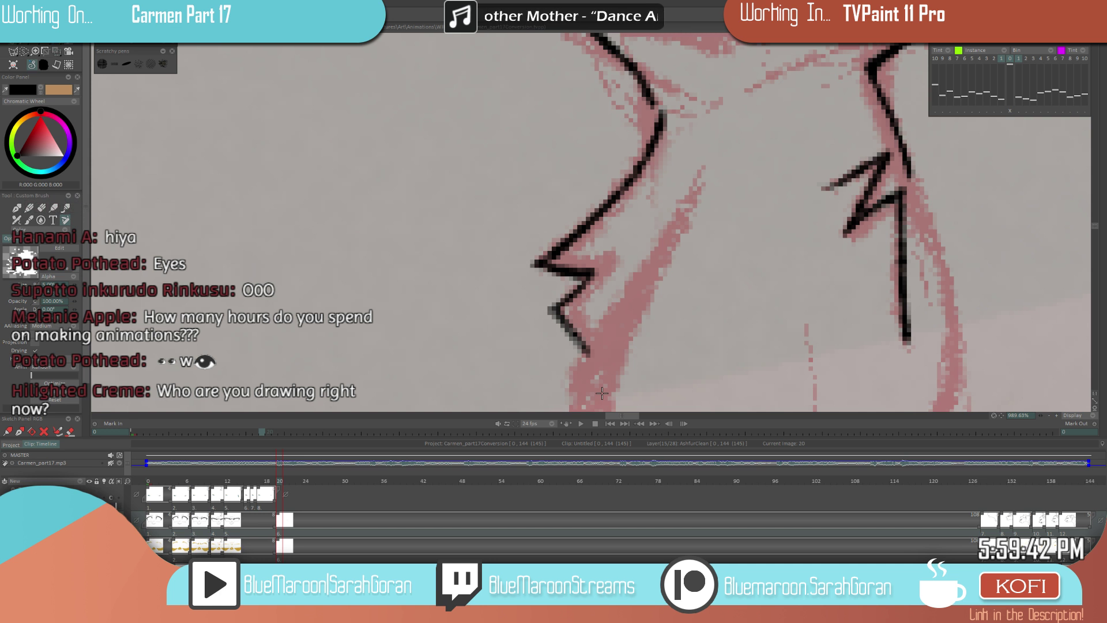
{"action": "scroll", "coordinate": [602, 393], "scroll_direction": "down", "scroll_amount": 5}
{"action": "scroll", "coordinate": [679, 275], "scroll_direction": "up", "scroll_amount": 2}
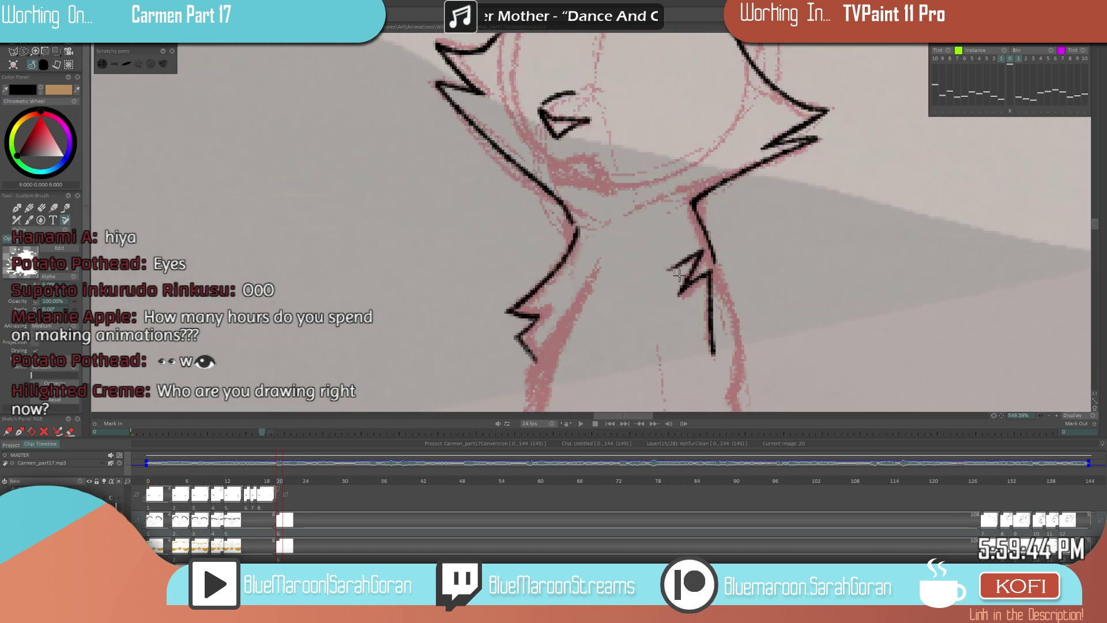
- Retrace the left neck curve below the cheek and erase the excess thickness along its inner edge
{"action": "mouse_move", "coordinate": [570, 214]}
{"action": "left_mouse_down"}
{"action": "mouse_move", "coordinate": [575, 245]}
{"action": "mouse_move", "coordinate": [564, 256]}
{"action": "left_mouse_up"}
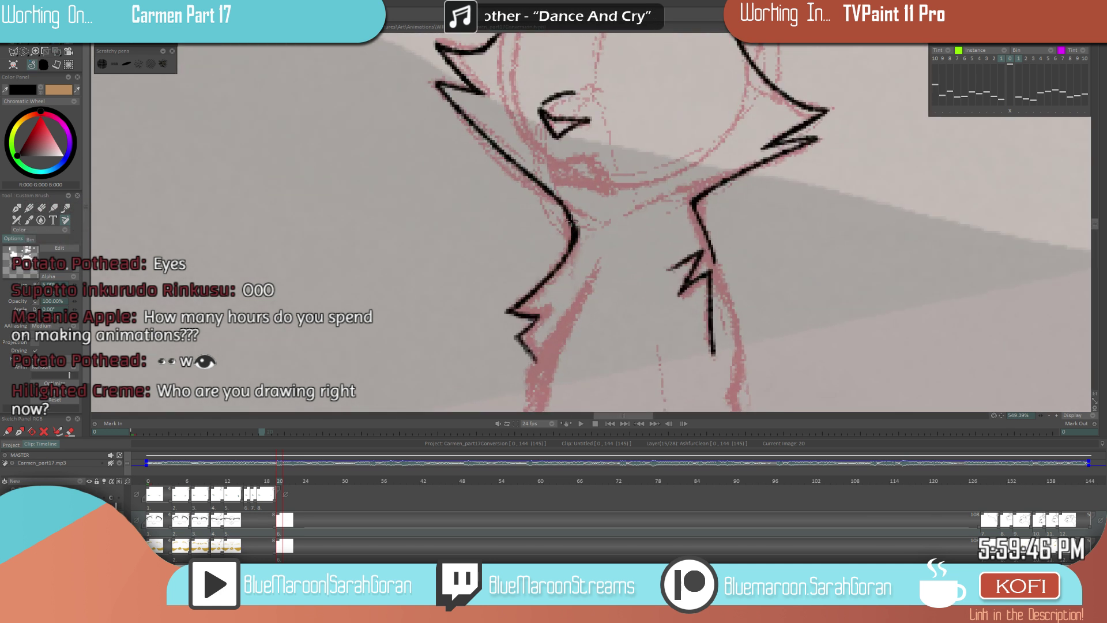
{"action": "scroll", "coordinate": [665, 301], "scroll_direction": "up", "scroll_amount": 2}
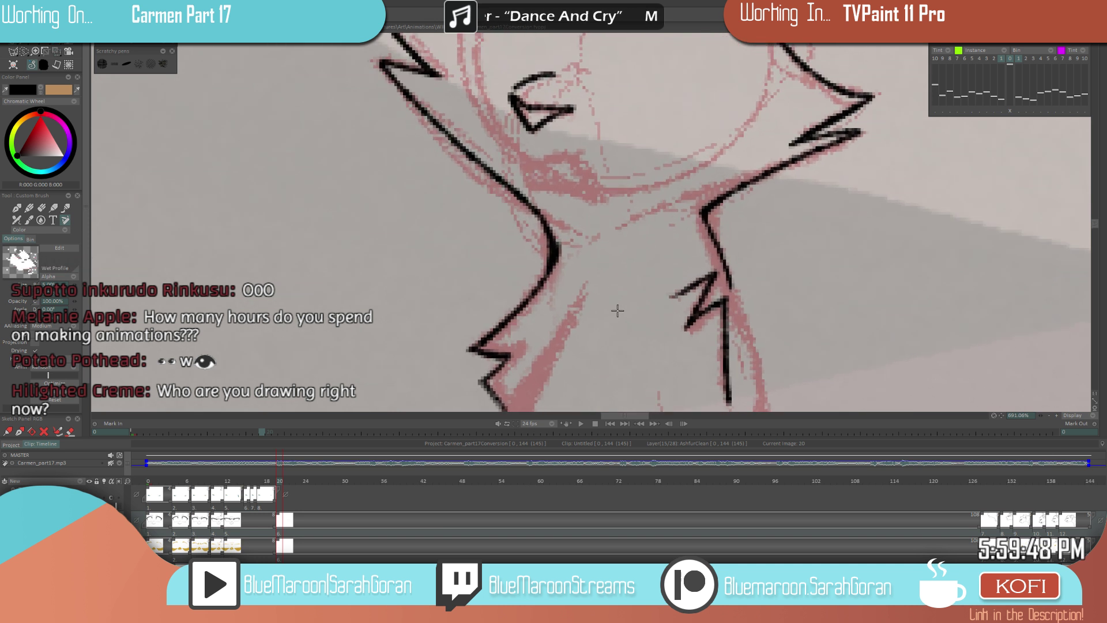
{"action": "key", "text": "e"}
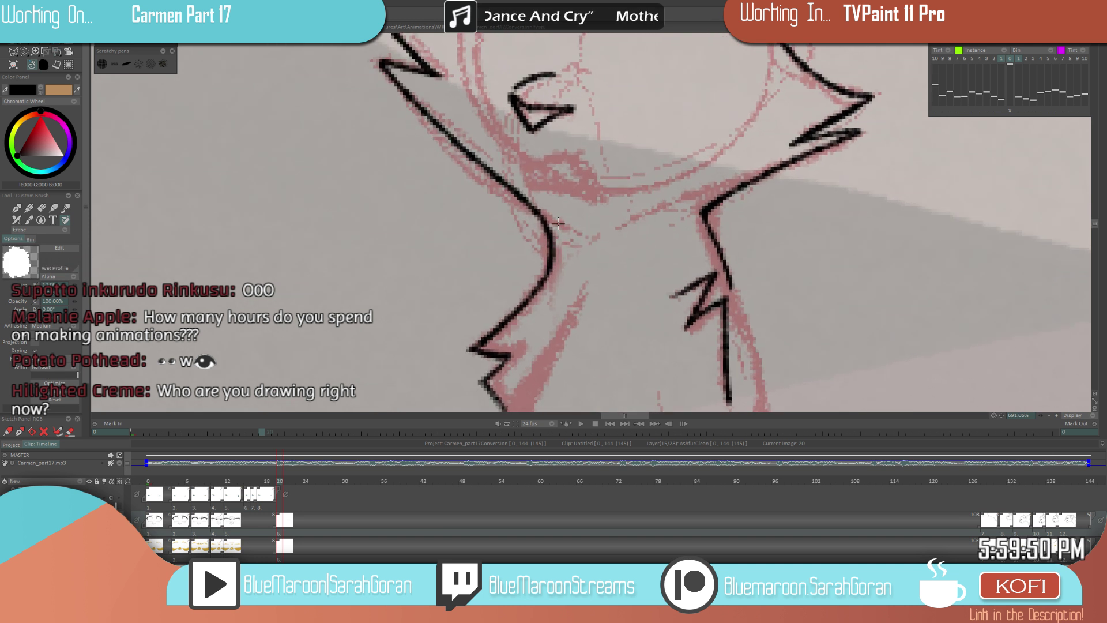
{"action": "key", "text": "e"}
{"action": "scroll", "coordinate": [558, 223], "scroll_direction": "down", "scroll_amount": 5}
{"action": "scroll", "coordinate": [638, 306], "scroll_direction": "up", "scroll_amount": 5}
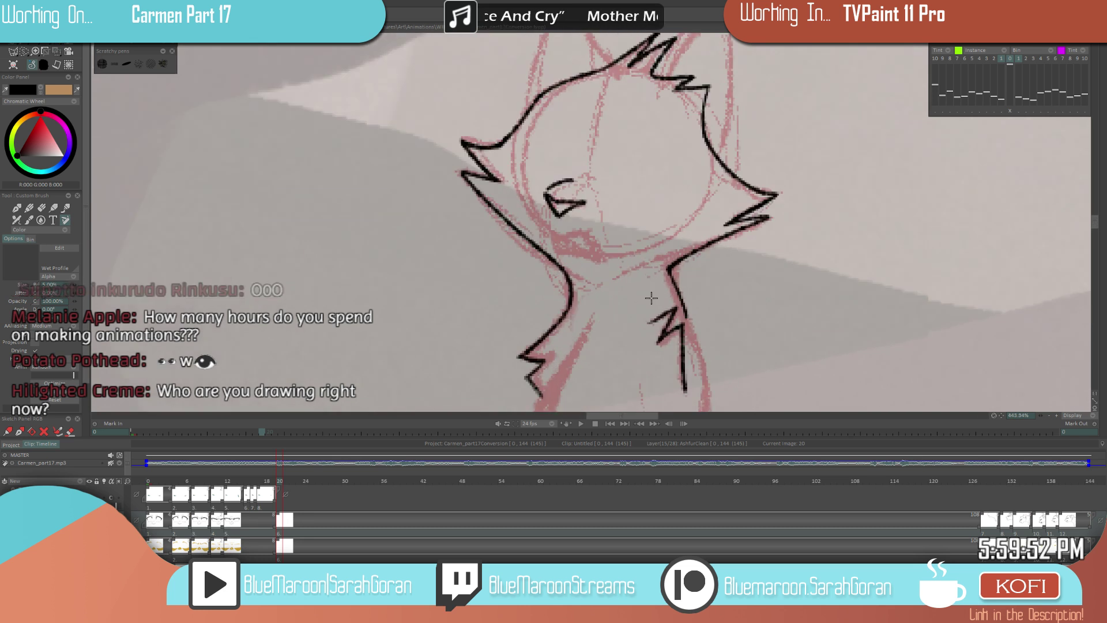
- Add a short line overlapping the lower bend of the left neck curve, angled down into the chest line
{"action": "mouse_move", "coordinate": [564, 320]}
{"action": "left_mouse_down"}
{"action": "mouse_move", "coordinate": [577, 297]}
{"action": "mouse_move", "coordinate": [563, 308]}
{"action": "left_mouse_up"}
{"action": "scroll", "coordinate": [563, 308], "scroll_direction": "up", "scroll_amount": 2}
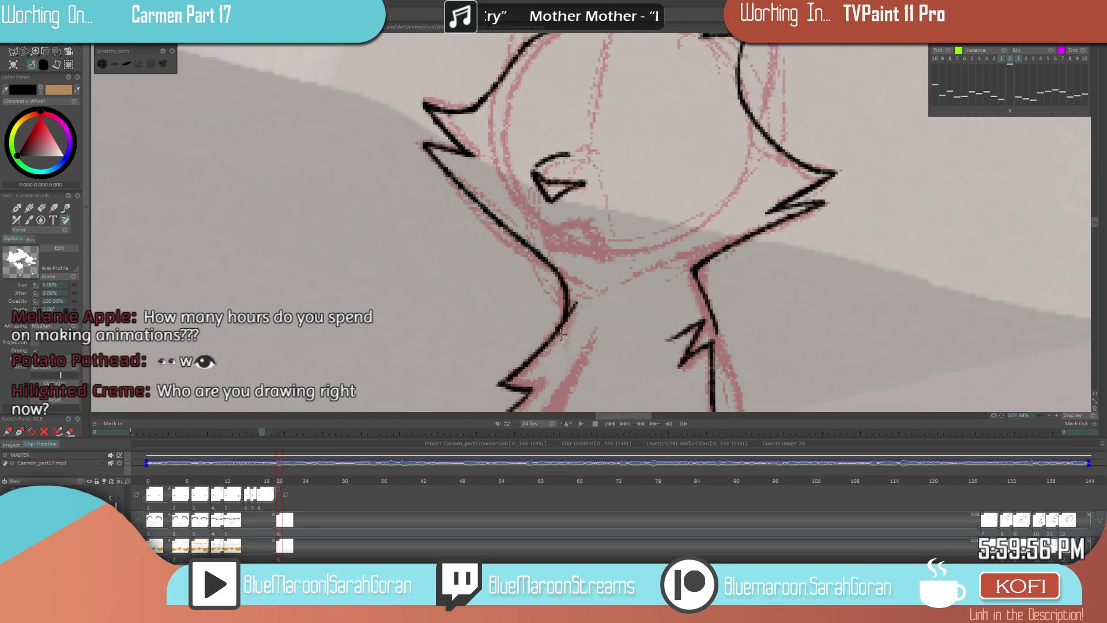
{"action": "key", "text": "e"}
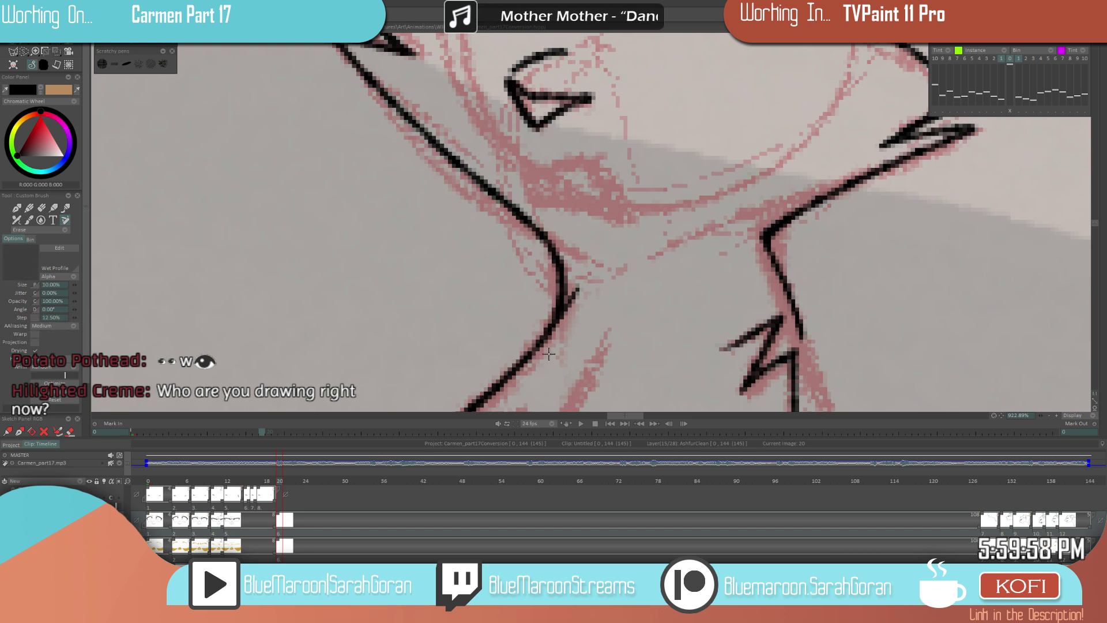
{"action": "key", "text": "e"}
{"action": "left_click_drag", "start_coordinate": [603, 284], "coordinate": [487, 373]}
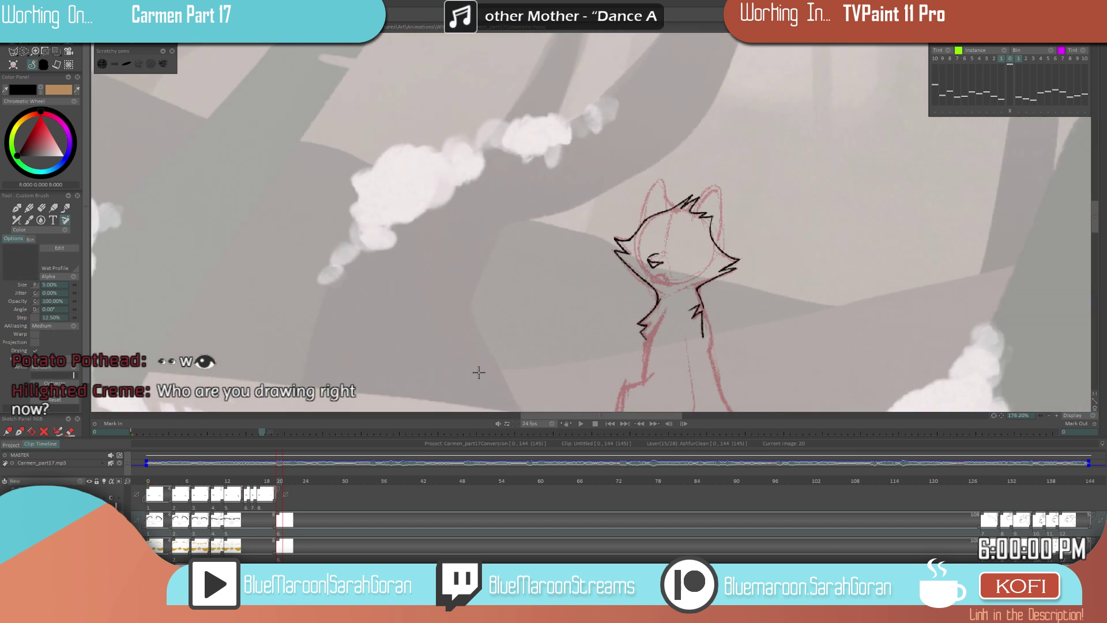
- Ink the upper back from the right side of the neck, curving outside the shoulder tuft and inward below it
{"action": "left_click_drag", "start_coordinate": [737, 322], "coordinate": [680, 297]}
{"action": "scroll", "coordinate": [679, 297], "scroll_direction": "down", "scroll_amount": 2}
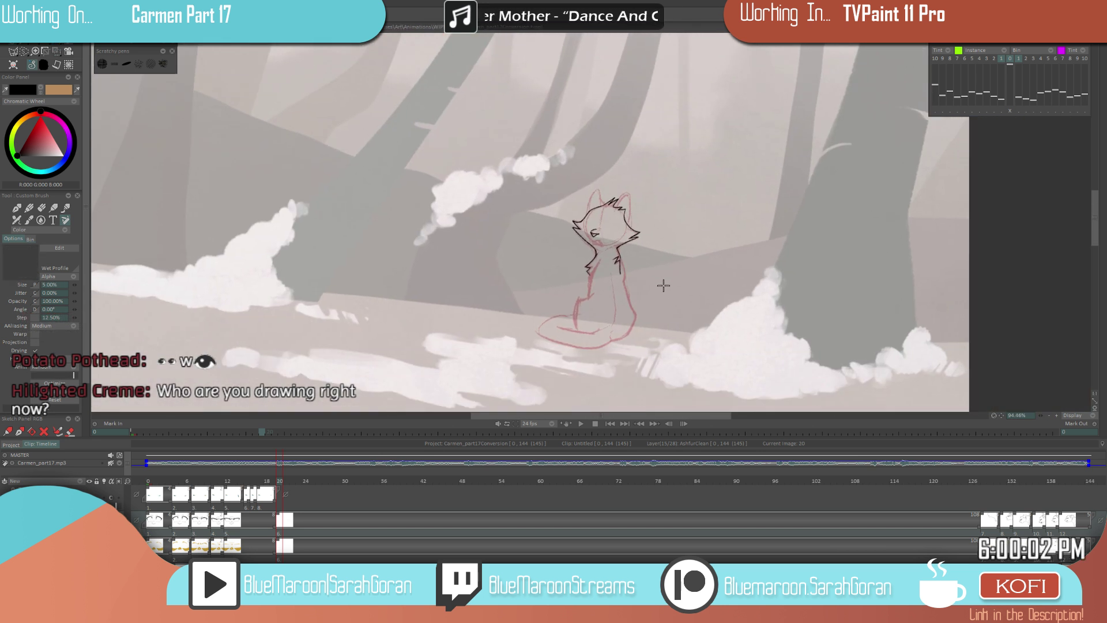
{"action": "scroll", "coordinate": [649, 273], "scroll_direction": "up", "scroll_amount": 5}
{"action": "mouse_move", "coordinate": [570, 169]}
{"action": "left_mouse_down"}
{"action": "mouse_move", "coordinate": [581, 308]}
{"action": "mouse_move", "coordinate": [594, 178]}
{"action": "left_mouse_up"}
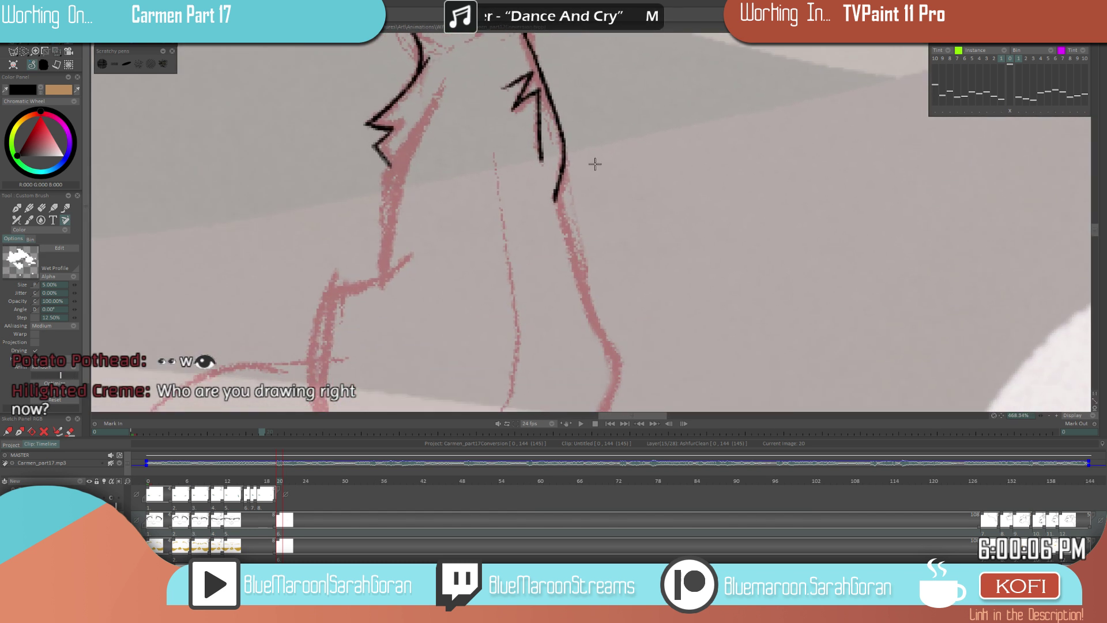
{"action": "scroll", "coordinate": [570, 213], "scroll_direction": "down", "scroll_amount": 1}
{"action": "key", "text": "e"}
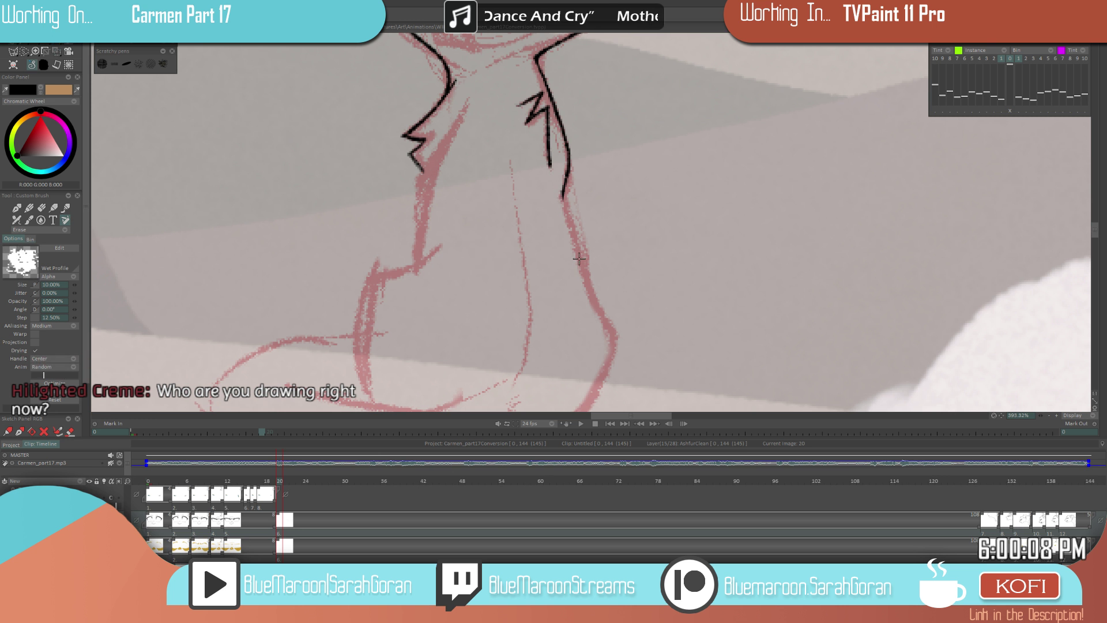
{"action": "key", "text": "e"}
- Continue the back line down over the haunch and curve it around the rump toward the base of the tail
{"action": "mouse_move", "coordinate": [681, 380]}
{"action": "left_mouse_down"}
{"action": "mouse_move", "coordinate": [676, 338]}
{"action": "mouse_move", "coordinate": [692, 295]}
{"action": "left_mouse_up"}
{"action": "mouse_move", "coordinate": [576, 120]}
{"action": "left_mouse_down"}
{"action": "mouse_move", "coordinate": [613, 254]}
{"action": "mouse_move", "coordinate": [629, 268]}
{"action": "mouse_move", "coordinate": [583, 349]}
{"action": "left_mouse_up"}
{"action": "scroll", "coordinate": [667, 262], "scroll_direction": "down", "scroll_amount": 3}
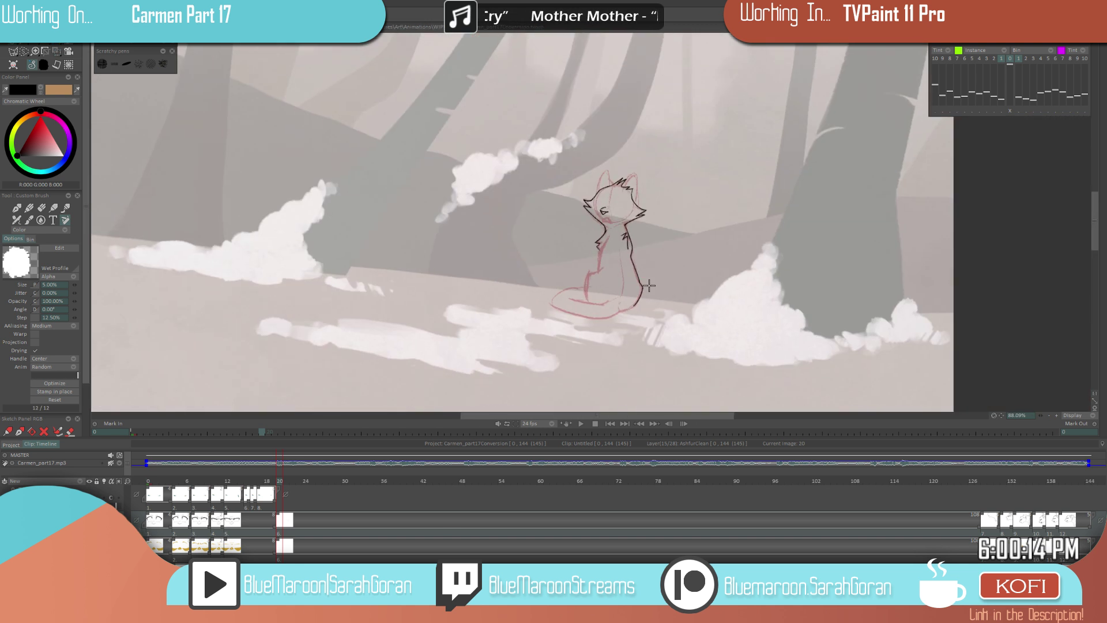
{"action": "scroll", "coordinate": [741, 272], "scroll_direction": "up", "scroll_amount": 2}
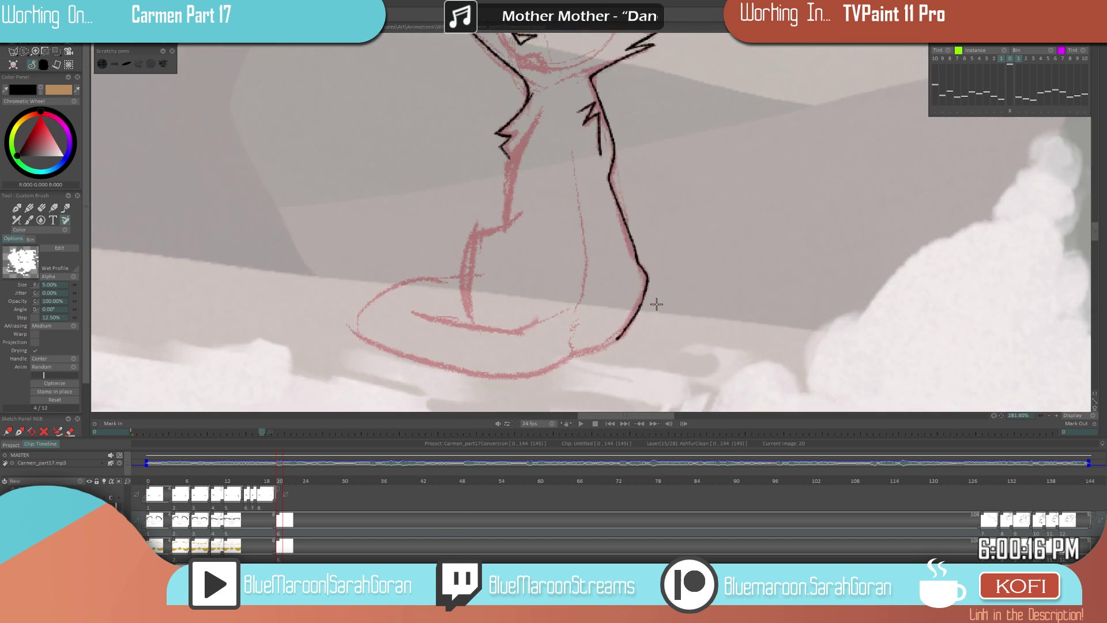
{"action": "scroll", "coordinate": [655, 304], "scroll_direction": "up", "scroll_amount": 4}
{"action": "left_click_drag", "start_coordinate": [677, 186], "coordinate": [604, 315]}
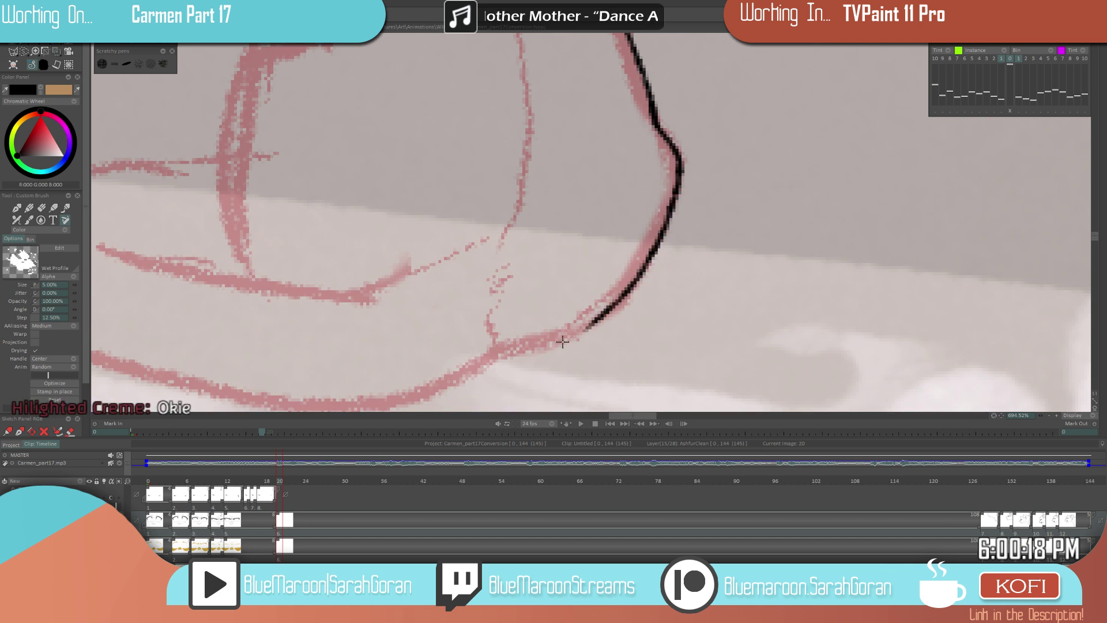
{"action": "scroll", "coordinate": [580, 329], "scroll_direction": "down", "scroll_amount": 4}
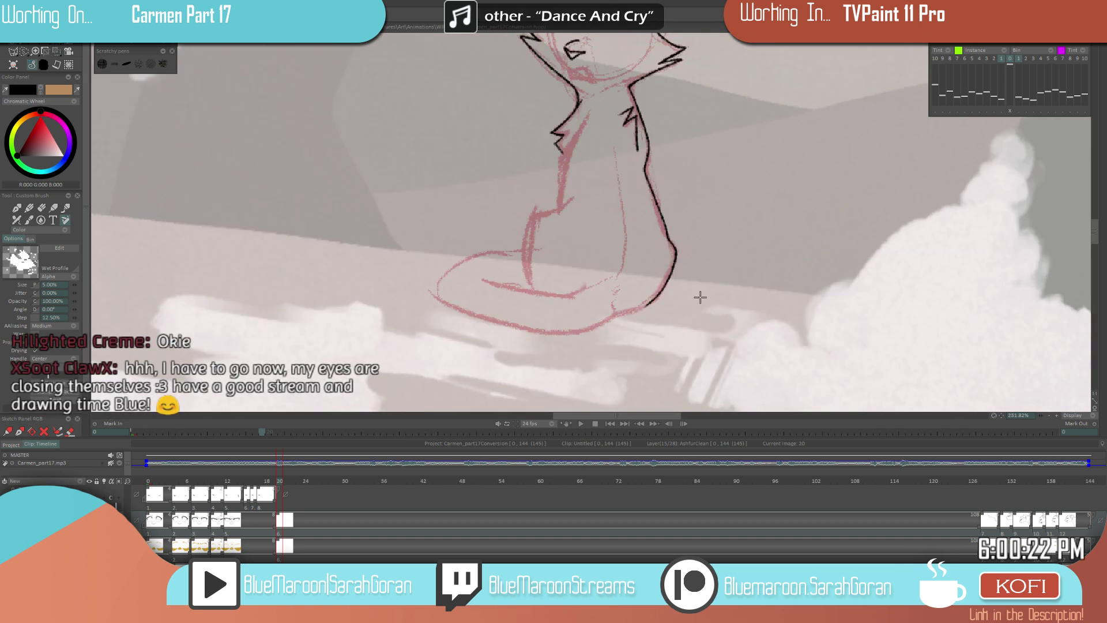
{"action": "scroll", "coordinate": [639, 292], "scroll_direction": "down", "scroll_amount": 2}
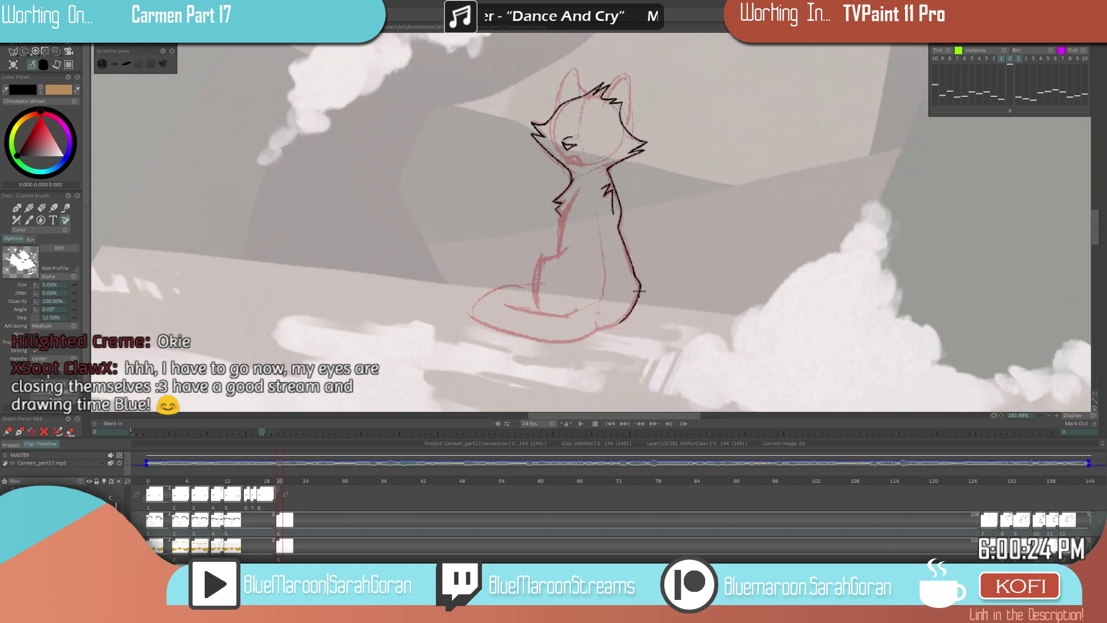
- Ink the front of the body from inside the left chest fur down to the bend above the foreleg
{"action": "scroll", "coordinate": [668, 278], "scroll_direction": "up", "scroll_amount": 2}
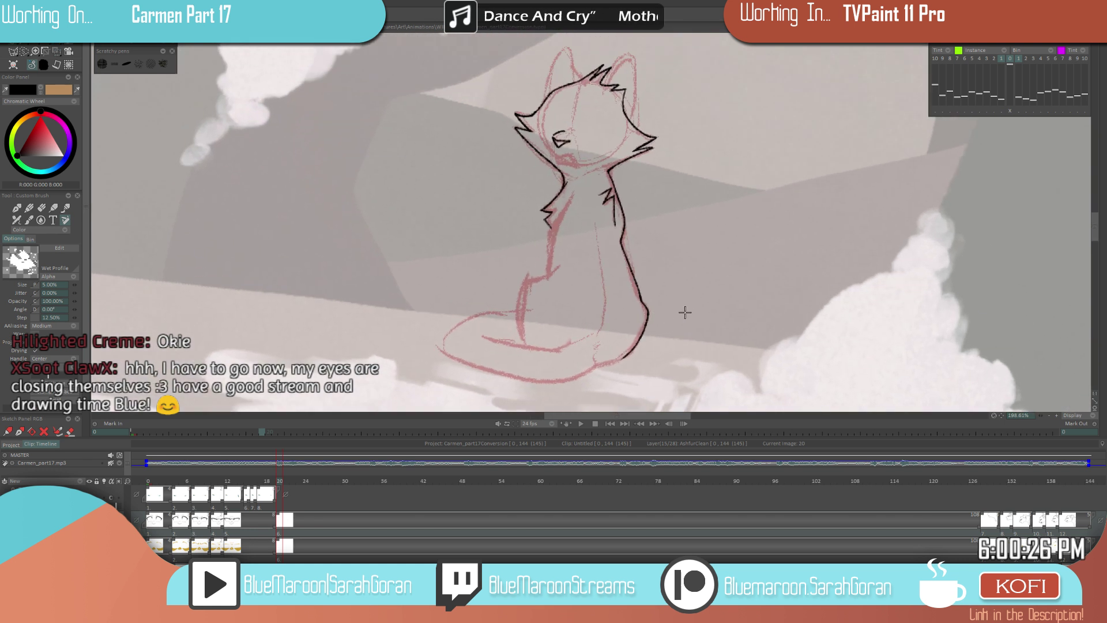
{"action": "scroll", "coordinate": [650, 289], "scroll_direction": "up", "scroll_amount": 3}
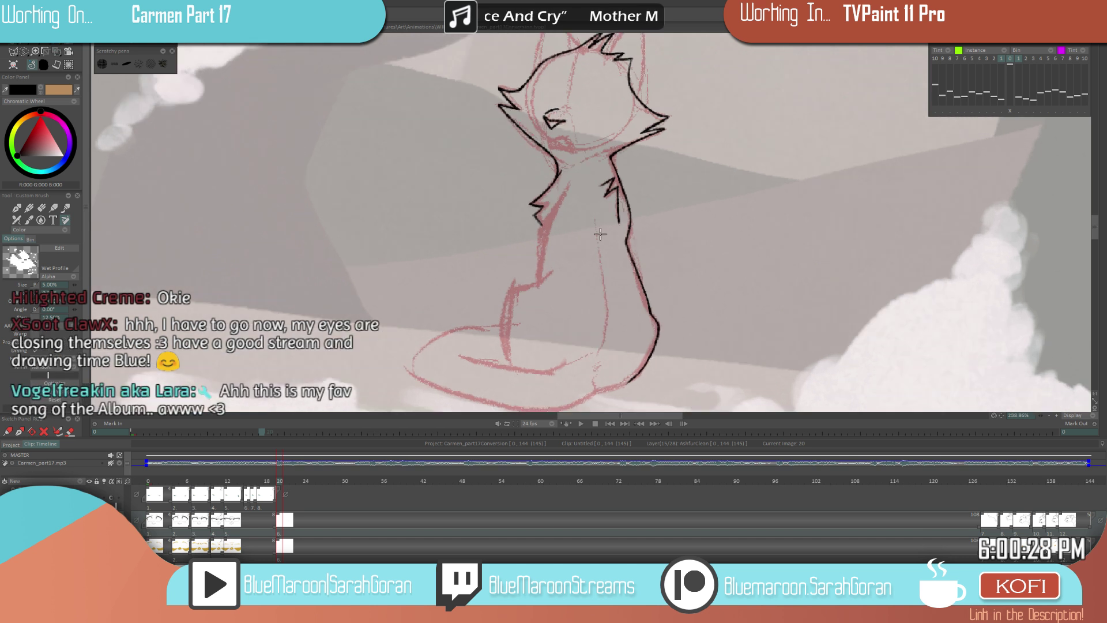
{"action": "left_click_drag", "start_coordinate": [576, 164], "coordinate": [529, 315]}
{"action": "scroll", "coordinate": [683, 269], "scroll_direction": "down", "scroll_amount": 6}
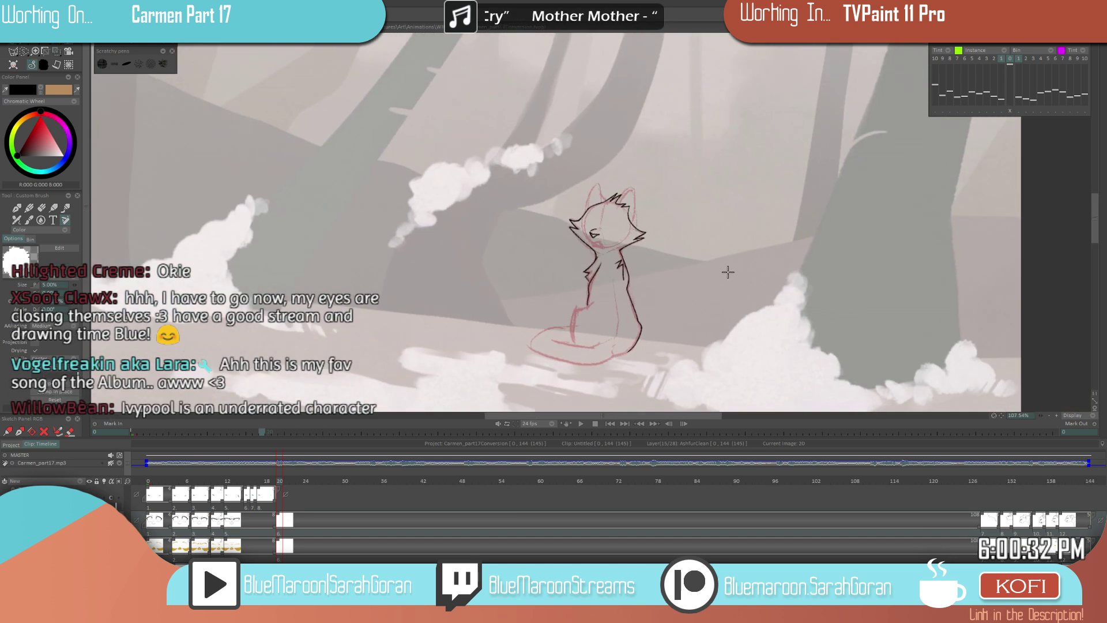
{"action": "scroll", "coordinate": [587, 309], "scroll_direction": "up", "scroll_amount": 8}
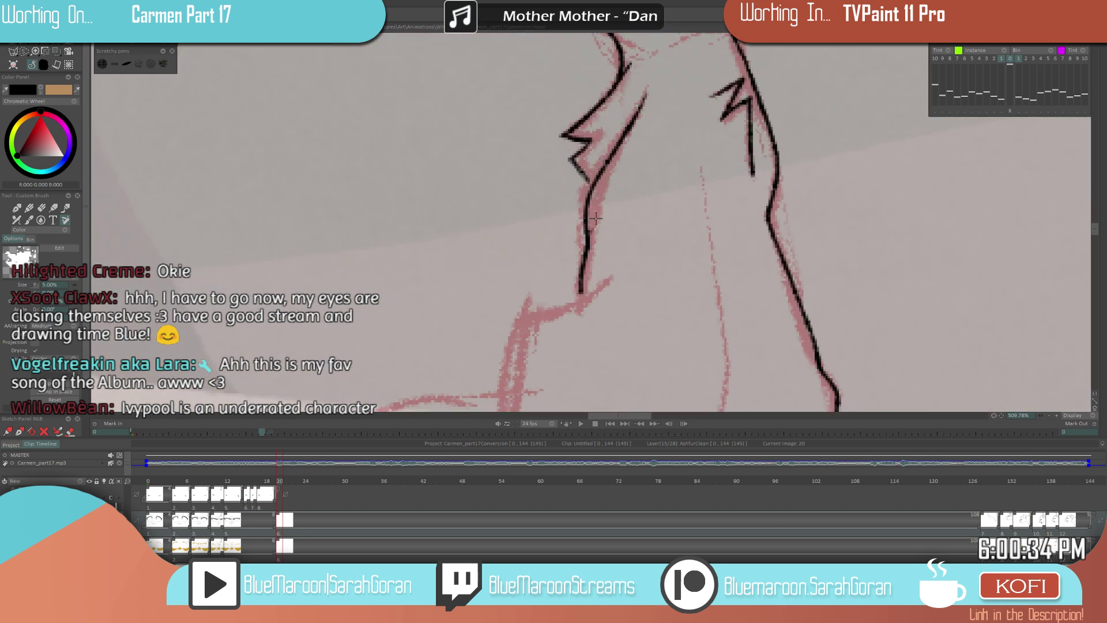
- Clean up the front body line below the chest fur and add a short fur stroke along its inner side
{"action": "key", "text": "e"}
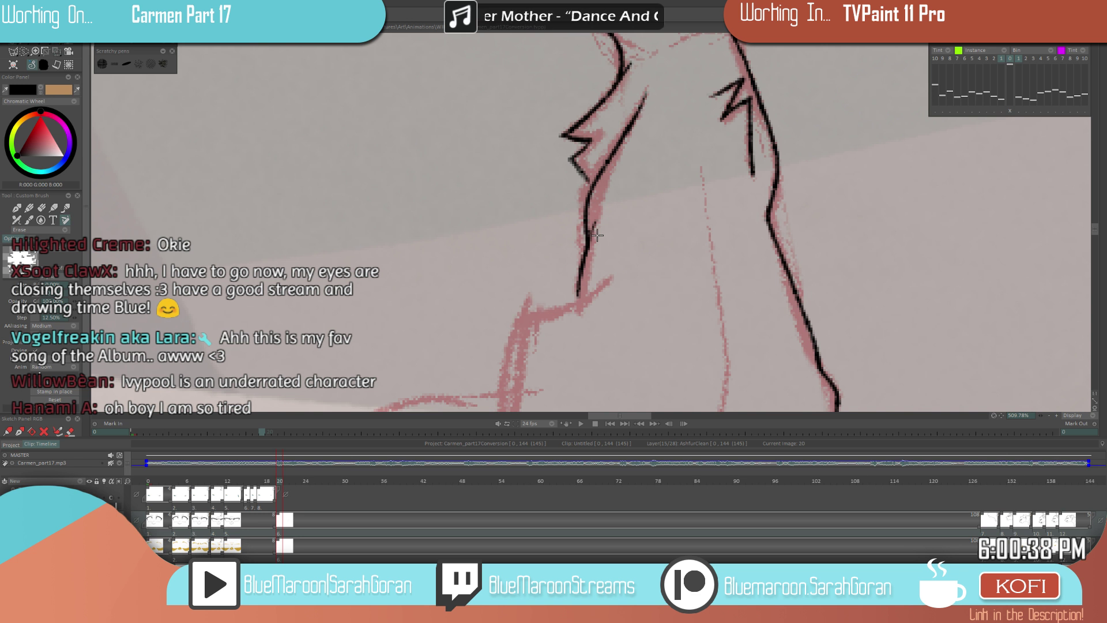
{"action": "key", "text": "e"}
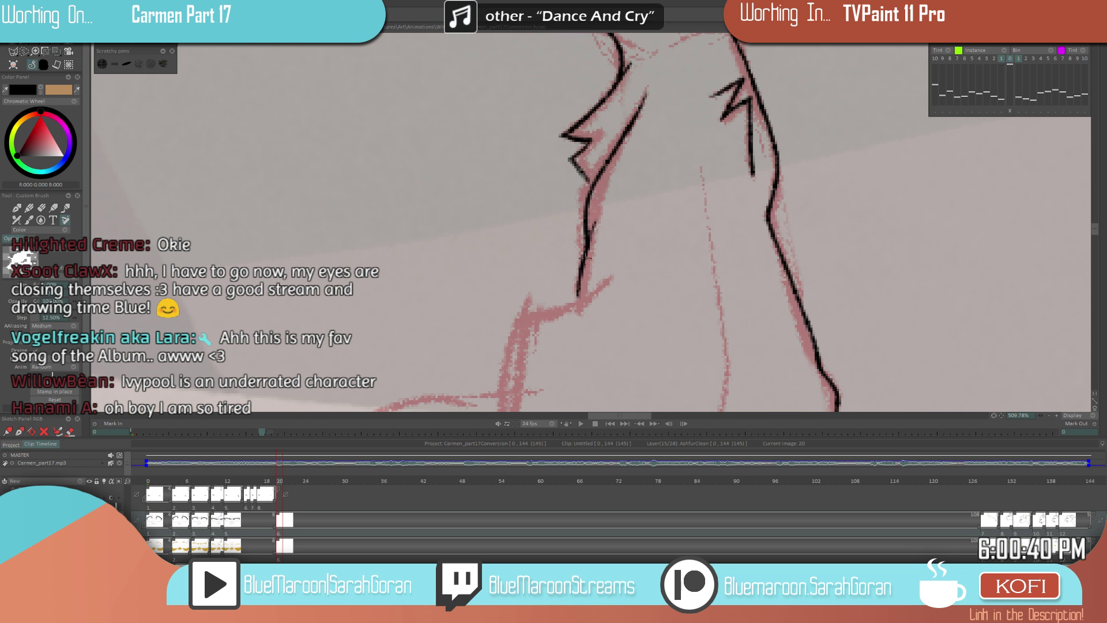
{"action": "scroll", "coordinate": [647, 265], "scroll_direction": "up", "scroll_amount": 3}
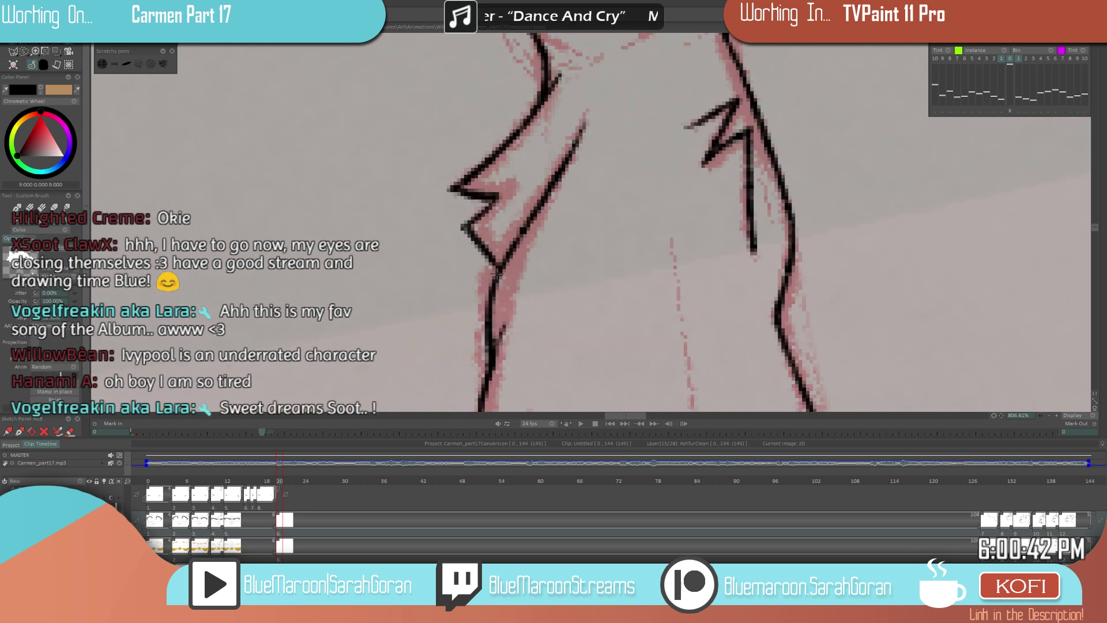
{"action": "scroll", "coordinate": [620, 309], "scroll_direction": "up", "scroll_amount": 2}
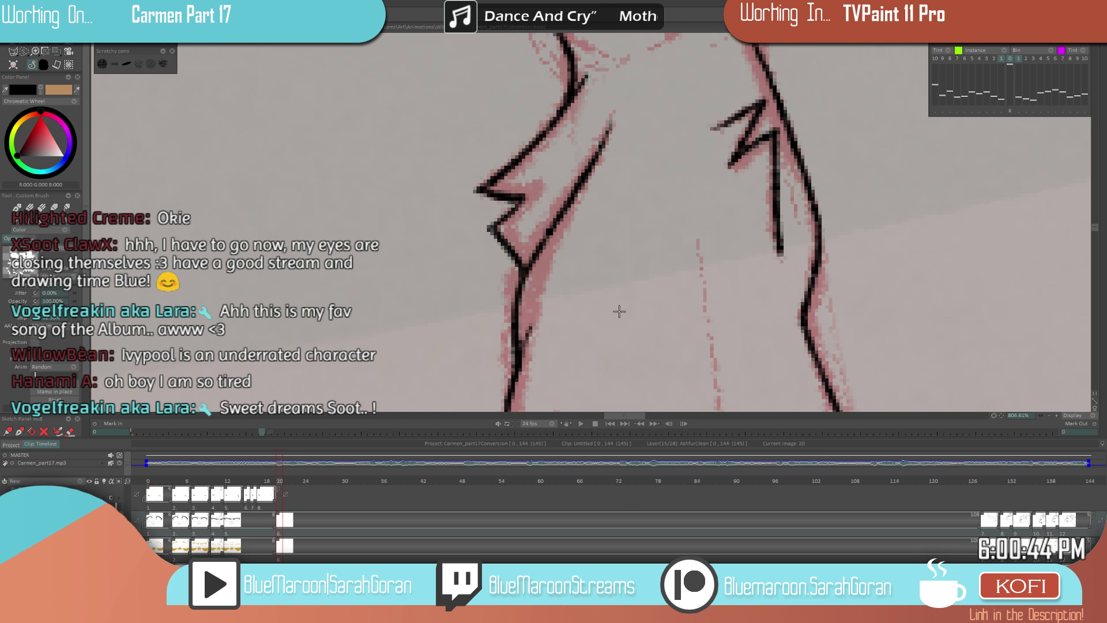
{"action": "scroll", "coordinate": [613, 310], "scroll_direction": "up", "scroll_amount": 2}
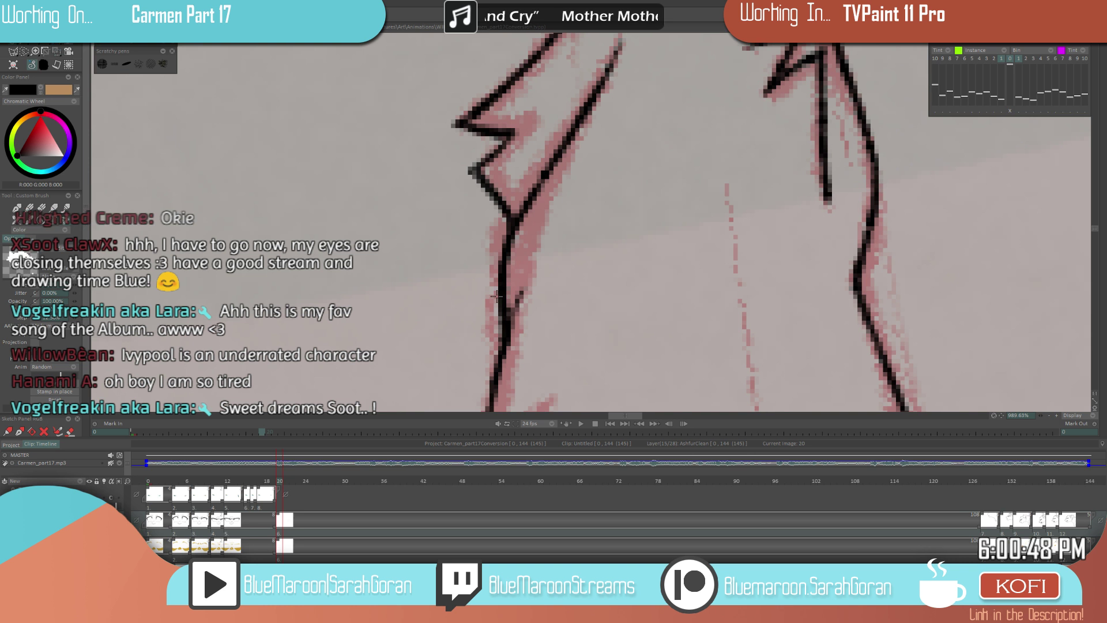
{"action": "scroll", "coordinate": [532, 328], "scroll_direction": "down", "scroll_amount": 5}
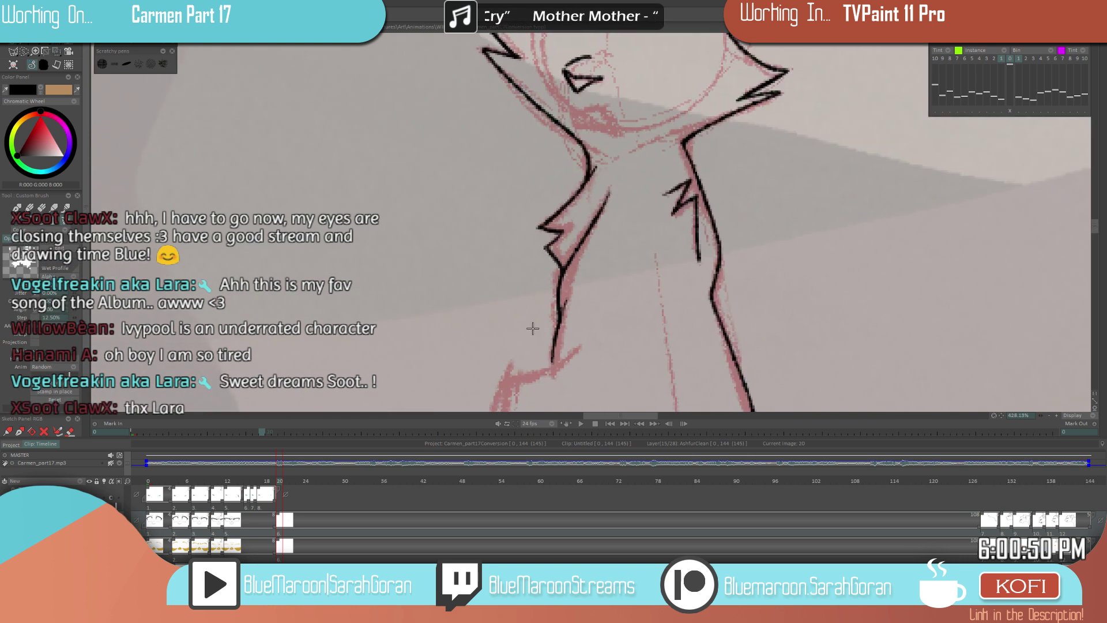
- Draw a thin curved line inside the body from the dip in the back down toward the base
{"action": "scroll", "coordinate": [532, 329], "scroll_direction": "down", "scroll_amount": 8}
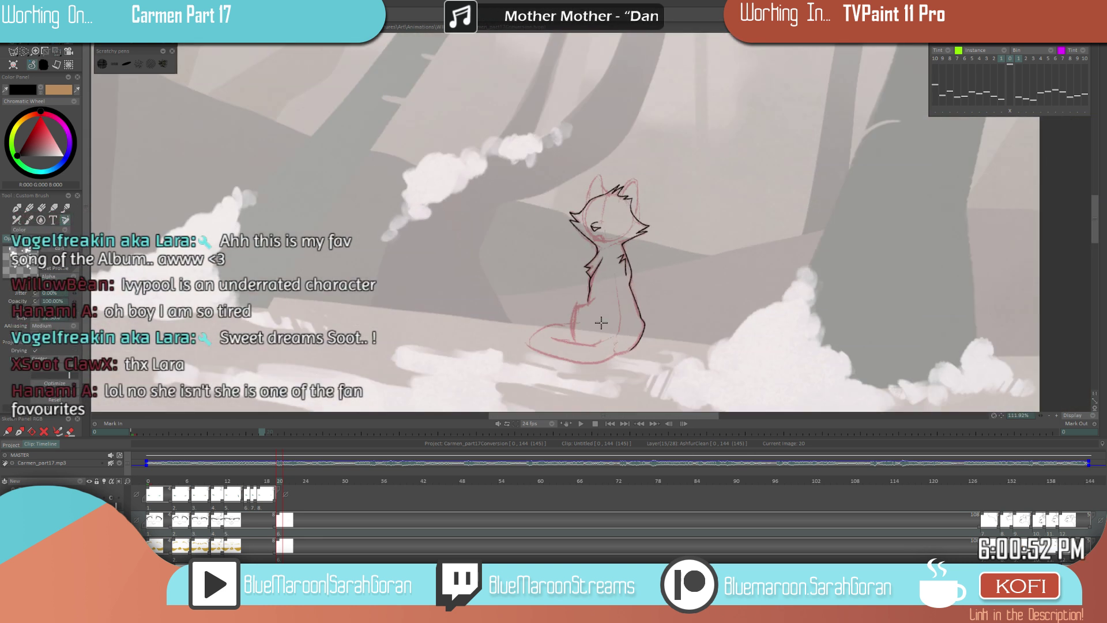
{"action": "scroll", "coordinate": [601, 323], "scroll_direction": "down", "scroll_amount": 2}
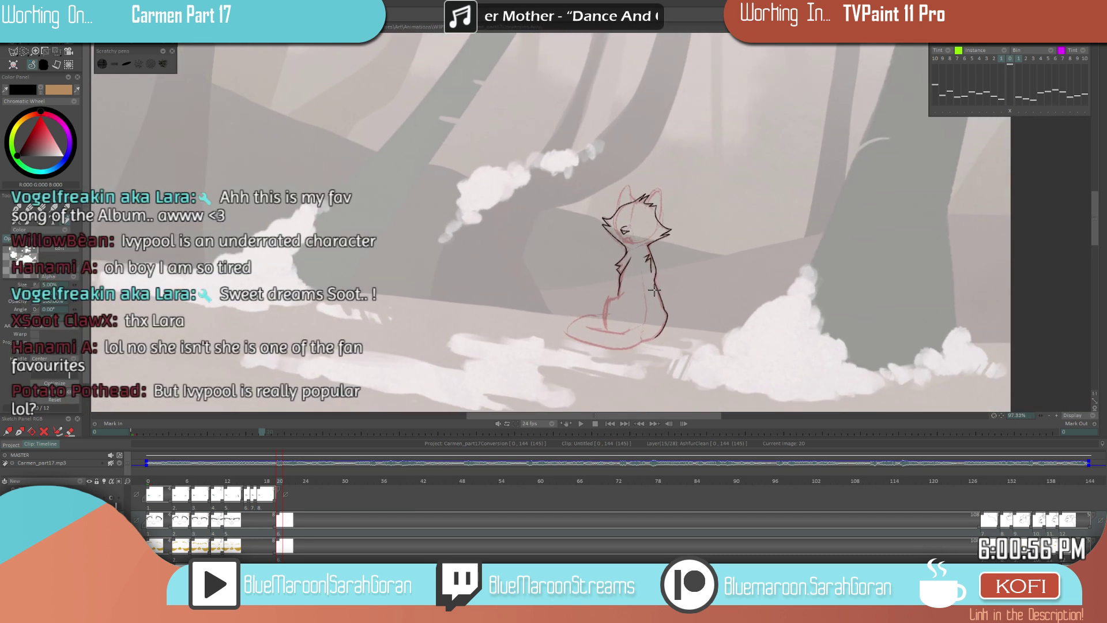
{"action": "scroll", "coordinate": [654, 290], "scroll_direction": "up", "scroll_amount": 5}
{"action": "scroll", "coordinate": [540, 360], "scroll_direction": "down", "scroll_amount": 8}
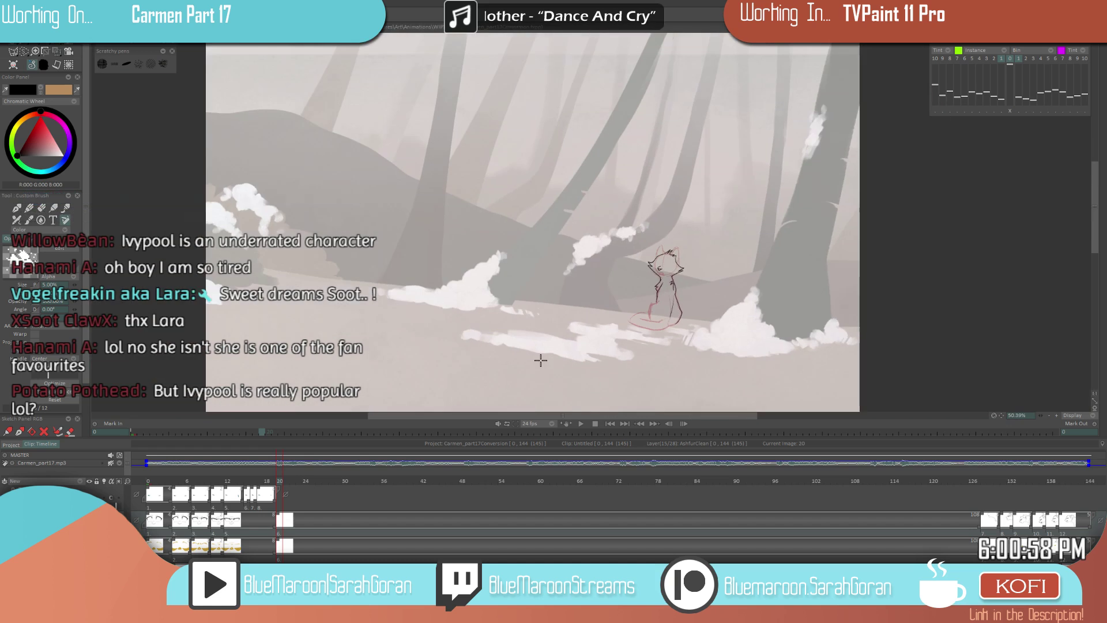
{"action": "scroll", "coordinate": [672, 296], "scroll_direction": "up", "scroll_amount": 12}
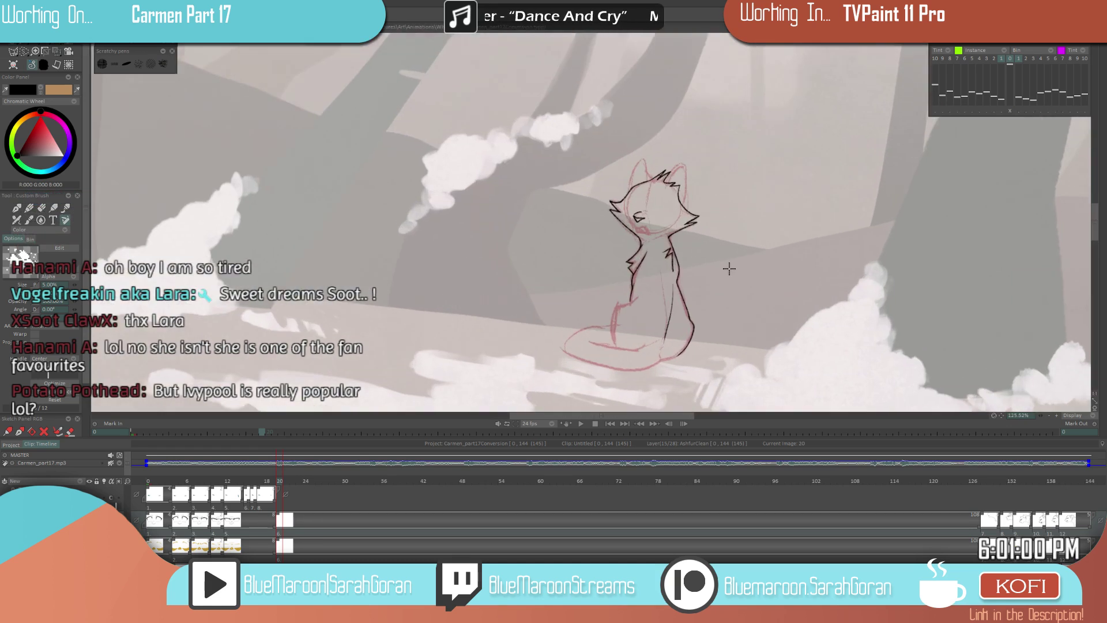
{"action": "scroll", "coordinate": [750, 277], "scroll_direction": "down", "scroll_amount": 10}
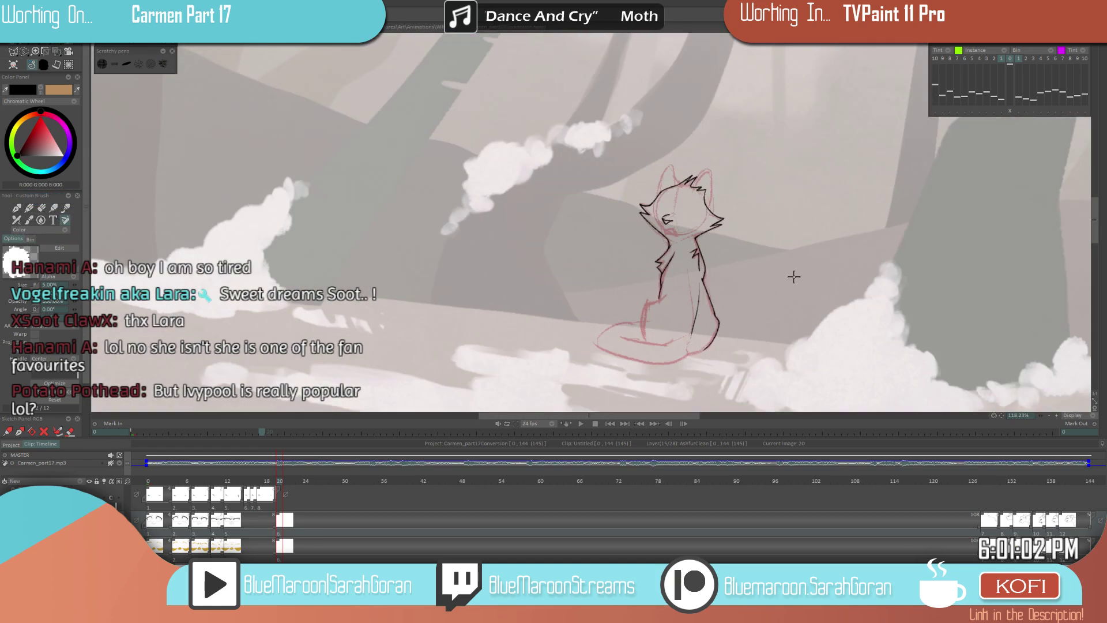
{"action": "scroll", "coordinate": [725, 287], "scroll_direction": "up", "scroll_amount": 10}
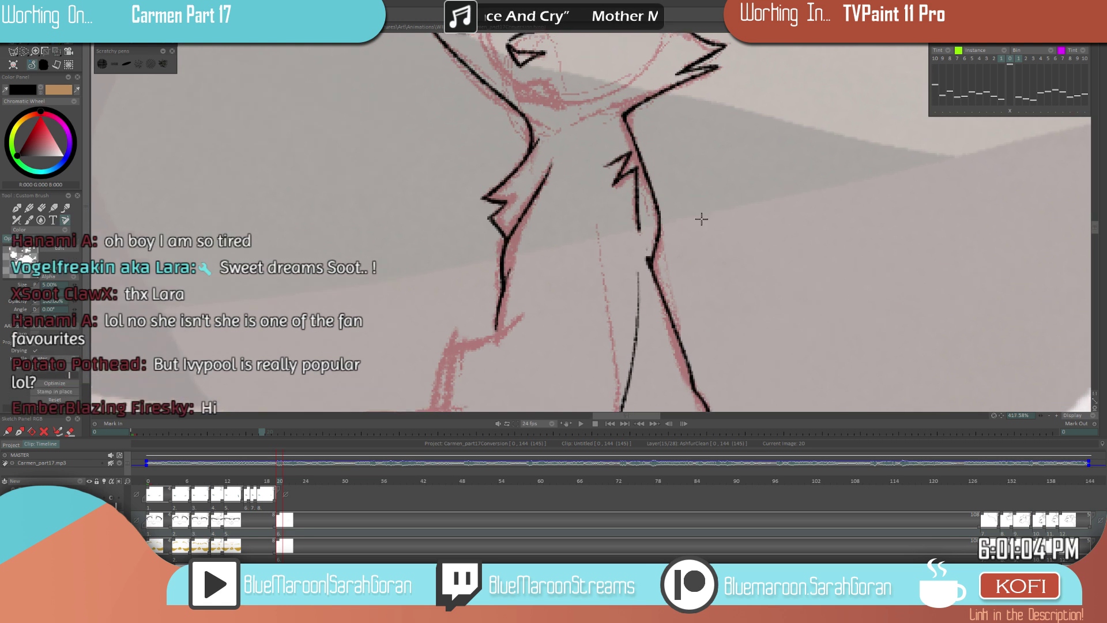
- Ink the foreleg outline from the bend below the chest, curving outward and down to the inner edge of the curled tail
{"action": "scroll", "coordinate": [634, 260], "scroll_direction": "up", "scroll_amount": 4}
{"action": "scroll", "coordinate": [720, 259], "scroll_direction": "down", "scroll_amount": 10}
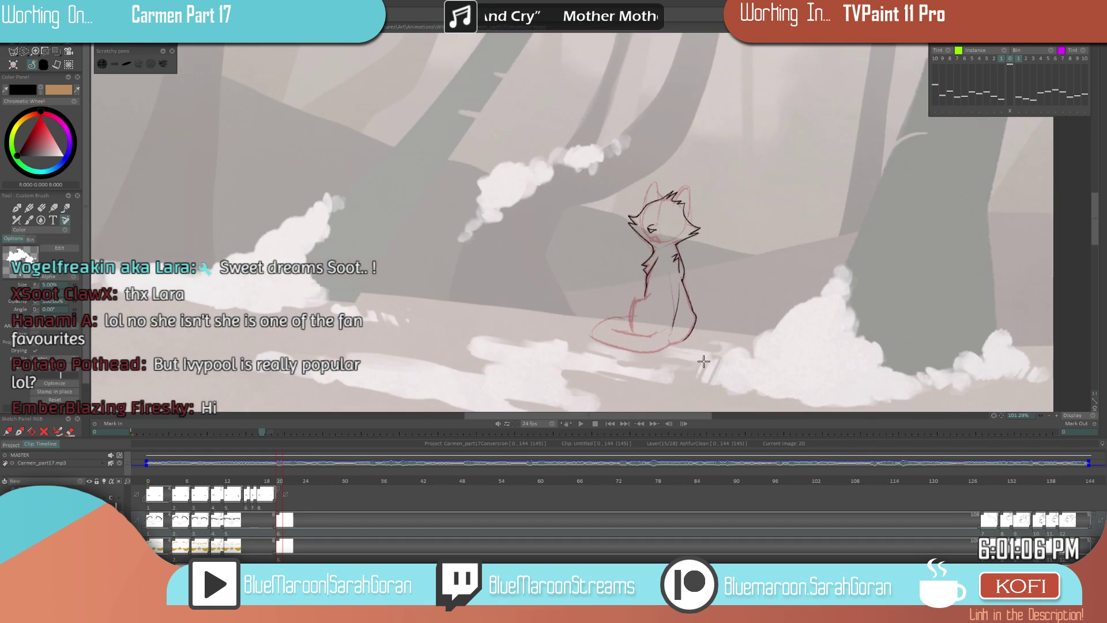
{"action": "scroll", "coordinate": [667, 298], "scroll_direction": "up", "scroll_amount": 1}
{"action": "scroll", "coordinate": [669, 295], "scroll_direction": "up", "scroll_amount": 6}
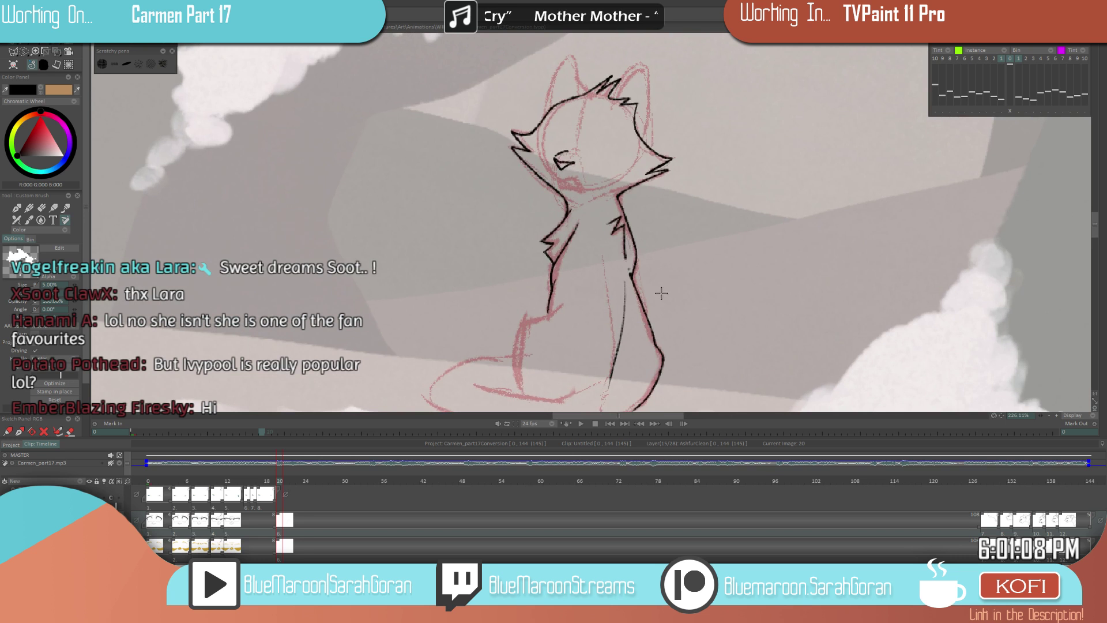
{"action": "scroll", "coordinate": [679, 286], "scroll_direction": "up", "scroll_amount": 2}
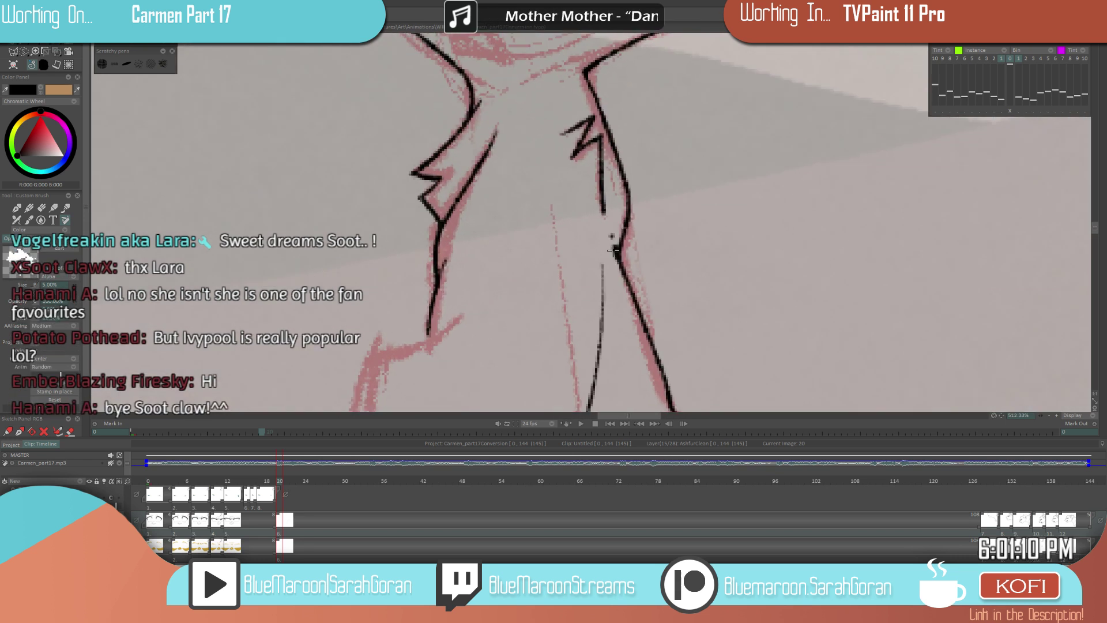
{"action": "scroll", "coordinate": [712, 292], "scroll_direction": "down", "scroll_amount": 4}
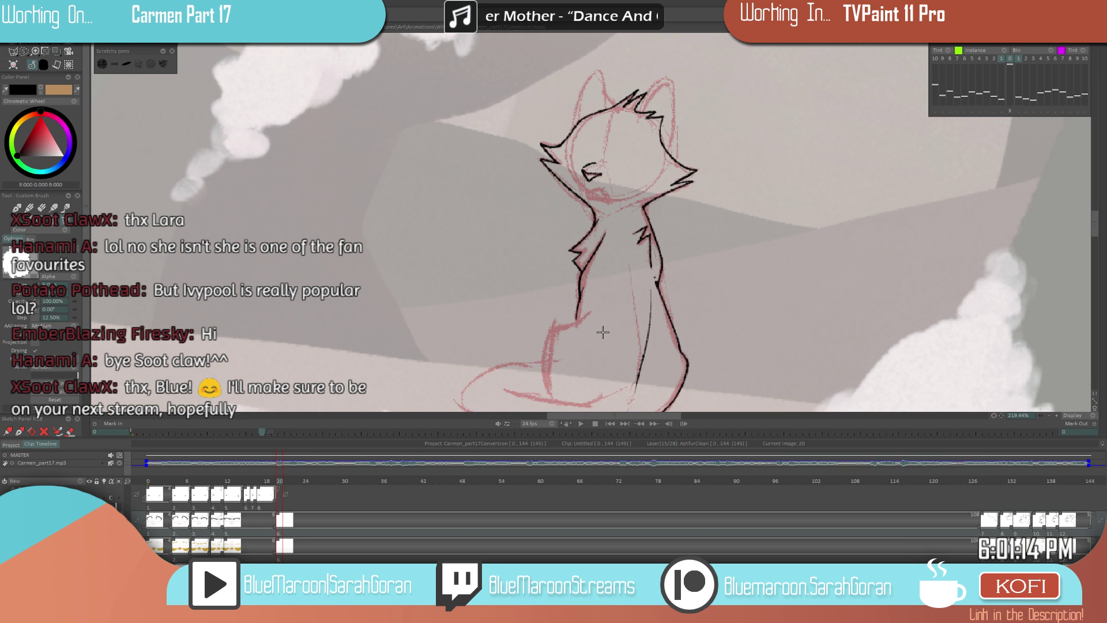
{"action": "scroll", "coordinate": [603, 332], "scroll_direction": "up", "scroll_amount": 2}
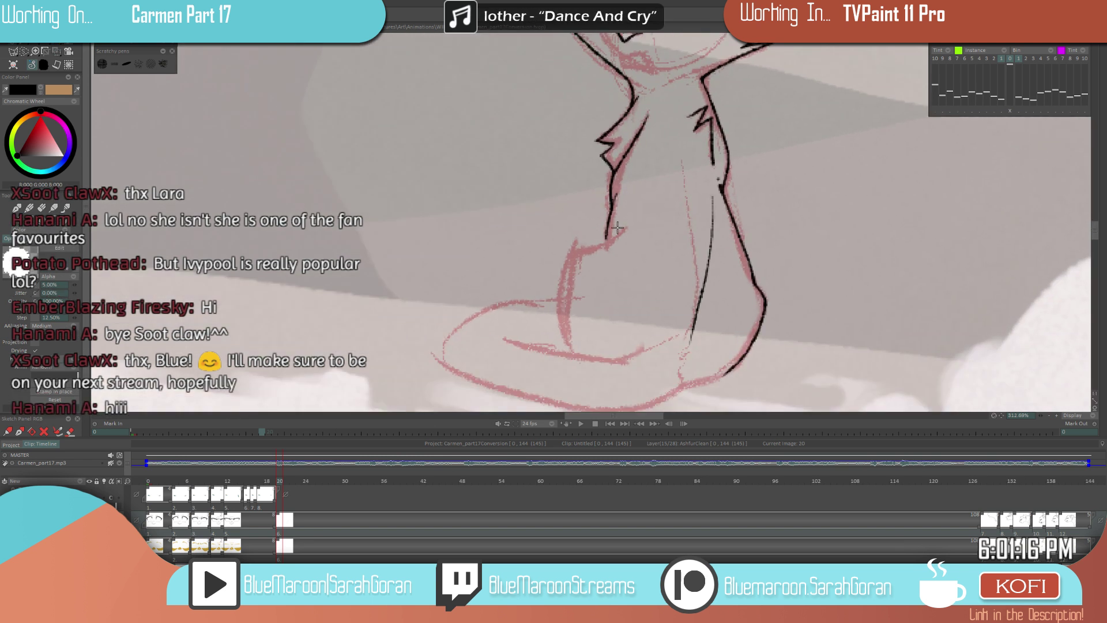
{"action": "left_click_drag", "start_coordinate": [618, 230], "coordinate": [570, 361]}
{"action": "key", "text": "ctrl+z"}
{"action": "mouse_move", "coordinate": [624, 236]}
{"action": "left_mouse_down"}
{"action": "mouse_move", "coordinate": [589, 248]}
{"action": "mouse_move", "coordinate": [570, 360]}
{"action": "left_mouse_up"}
{"action": "scroll", "coordinate": [534, 364], "scroll_direction": "down", "scroll_amount": 6}
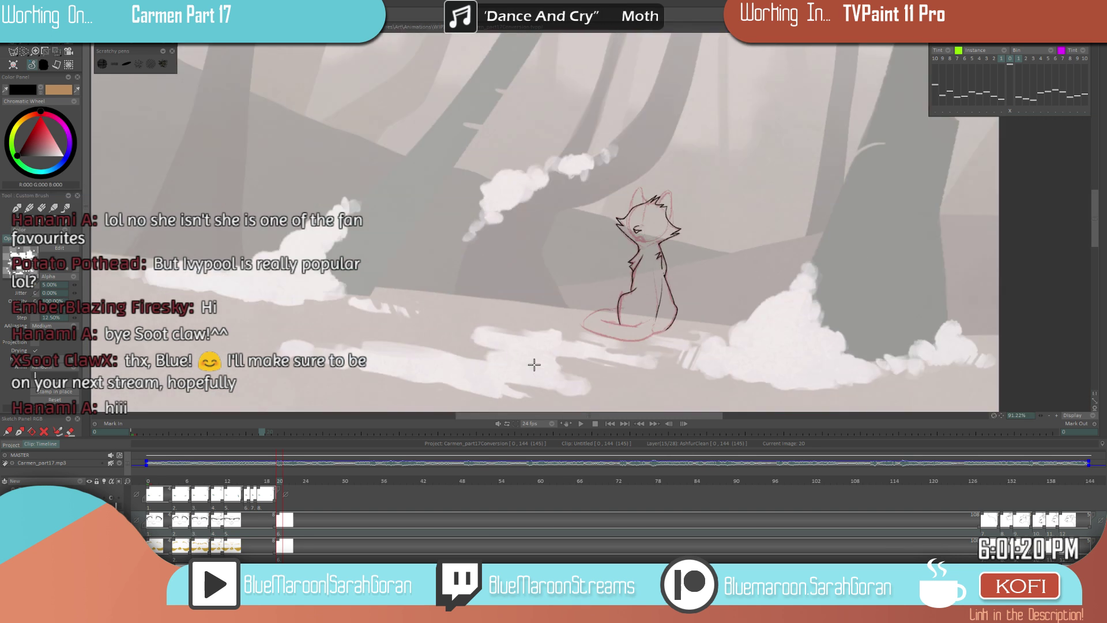
- Thicken the lower end of the front body line where it meets the top of the foreleg
{"action": "scroll", "coordinate": [612, 237], "scroll_direction": "up", "scroll_amount": 10}
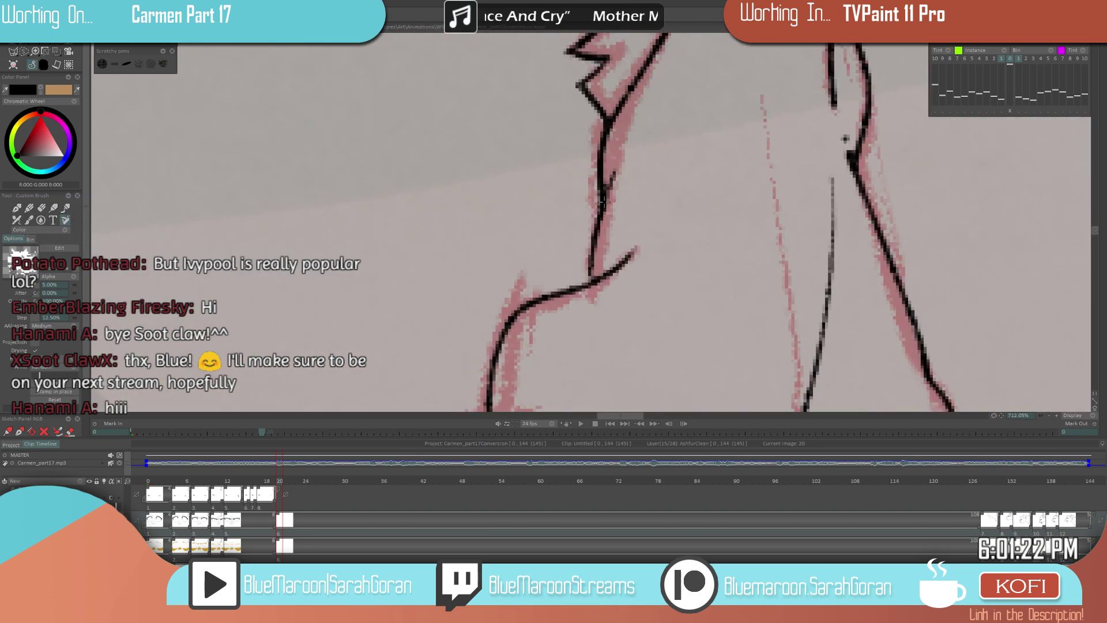
{"action": "left_click_drag", "start_coordinate": [610, 185], "coordinate": [591, 287]}
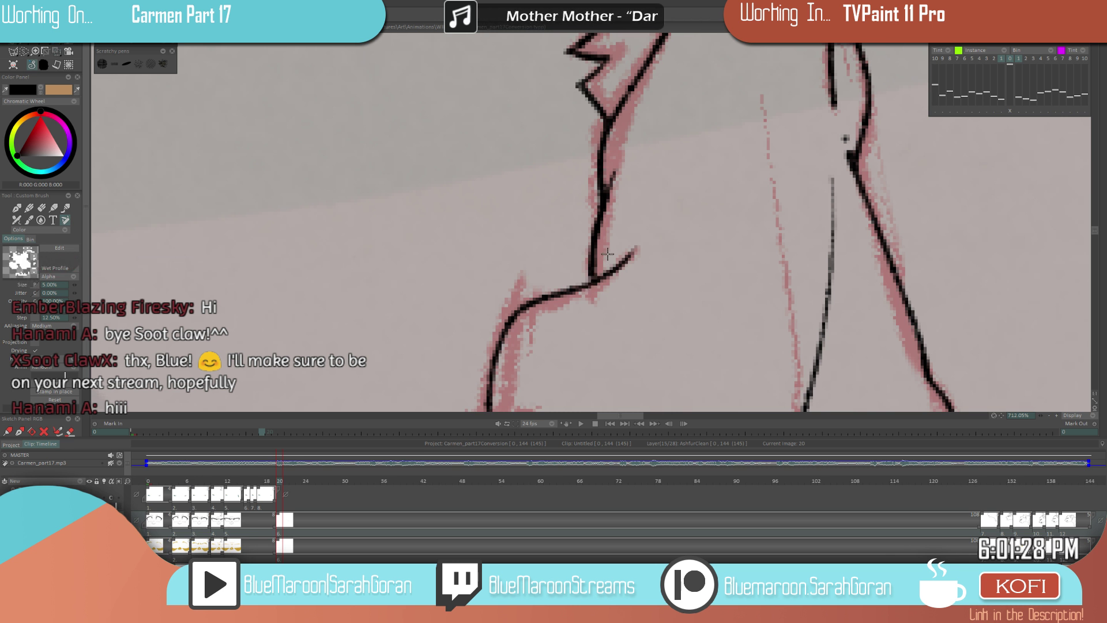
{"action": "key", "text": "Home"}
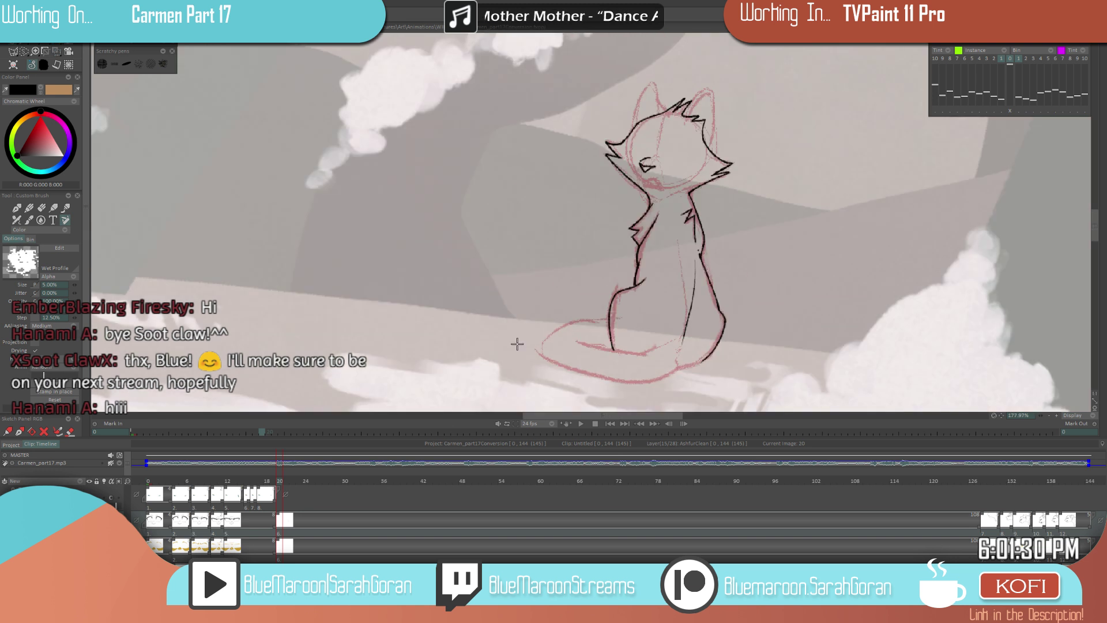
- Ink the inner edge of the curled tail as a shallow curve passing under the foot of the foreleg
{"action": "scroll", "coordinate": [657, 248], "scroll_direction": "up", "scroll_amount": 5}
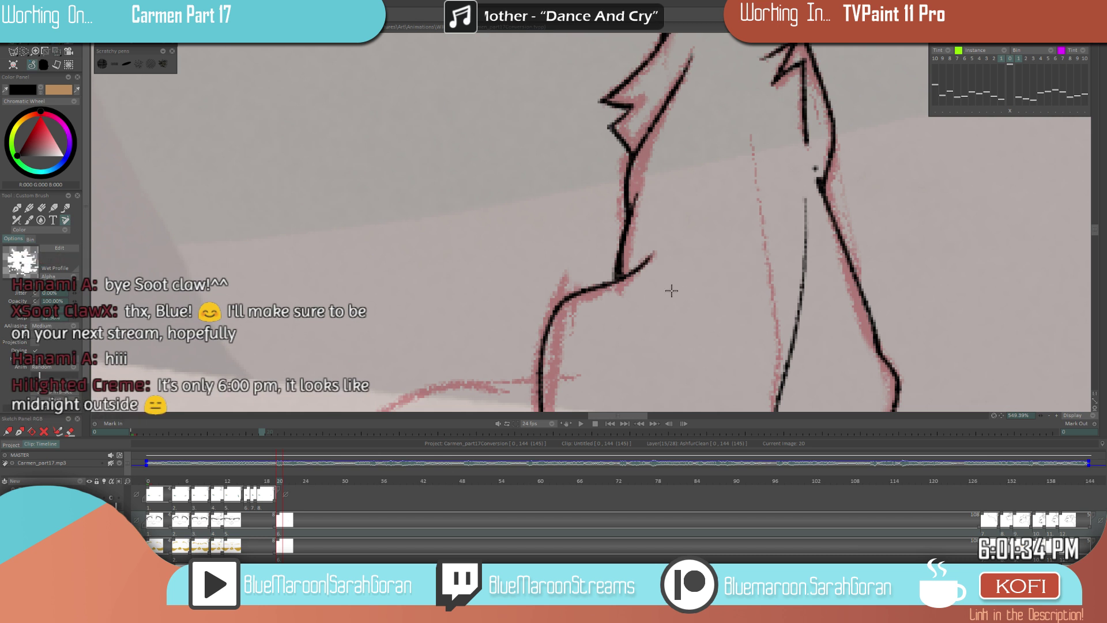
{"action": "key", "text": "Home"}
{"action": "scroll", "coordinate": [611, 311], "scroll_direction": "up", "scroll_amount": 3}
{"action": "scroll", "coordinate": [803, 303], "scroll_direction": "down", "scroll_amount": 6}
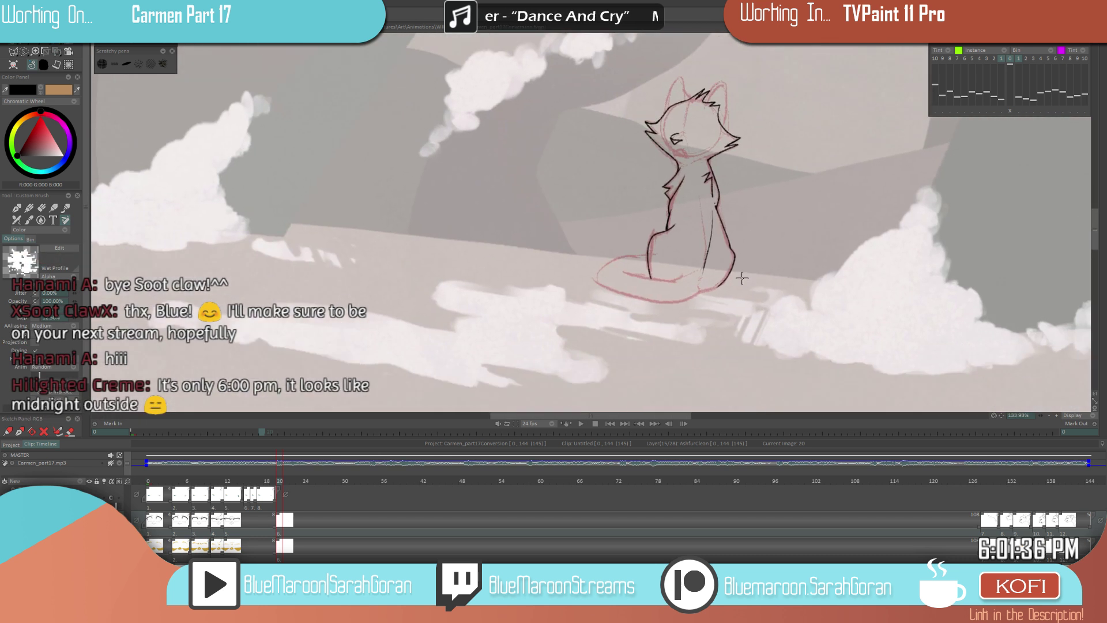
{"action": "scroll", "coordinate": [728, 275], "scroll_direction": "up", "scroll_amount": 4}
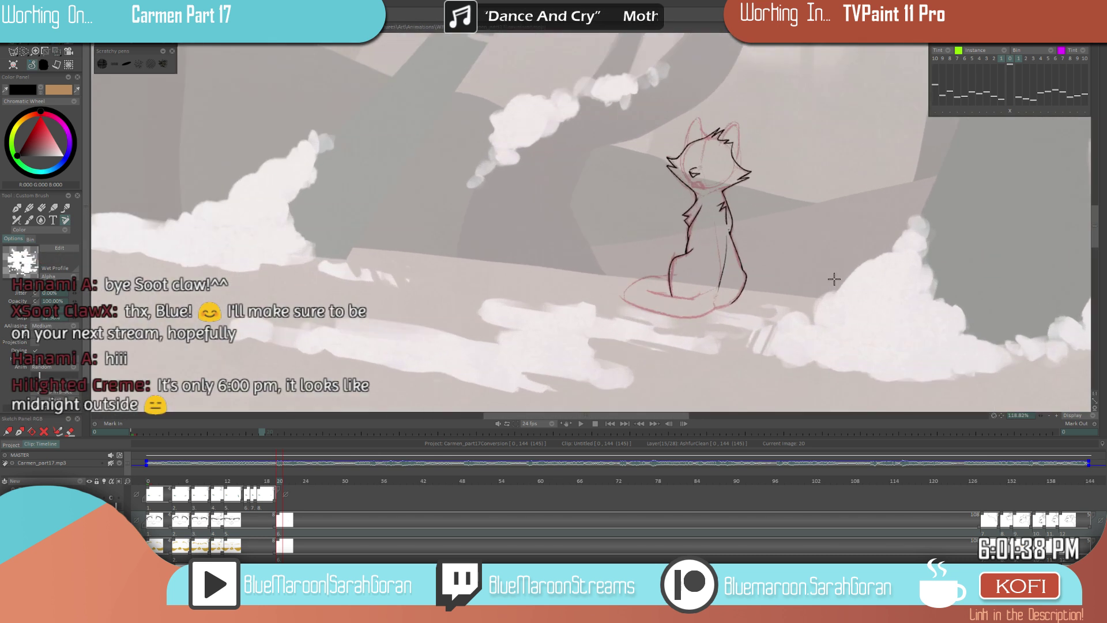
{"action": "scroll", "coordinate": [707, 290], "scroll_direction": "up", "scroll_amount": 4}
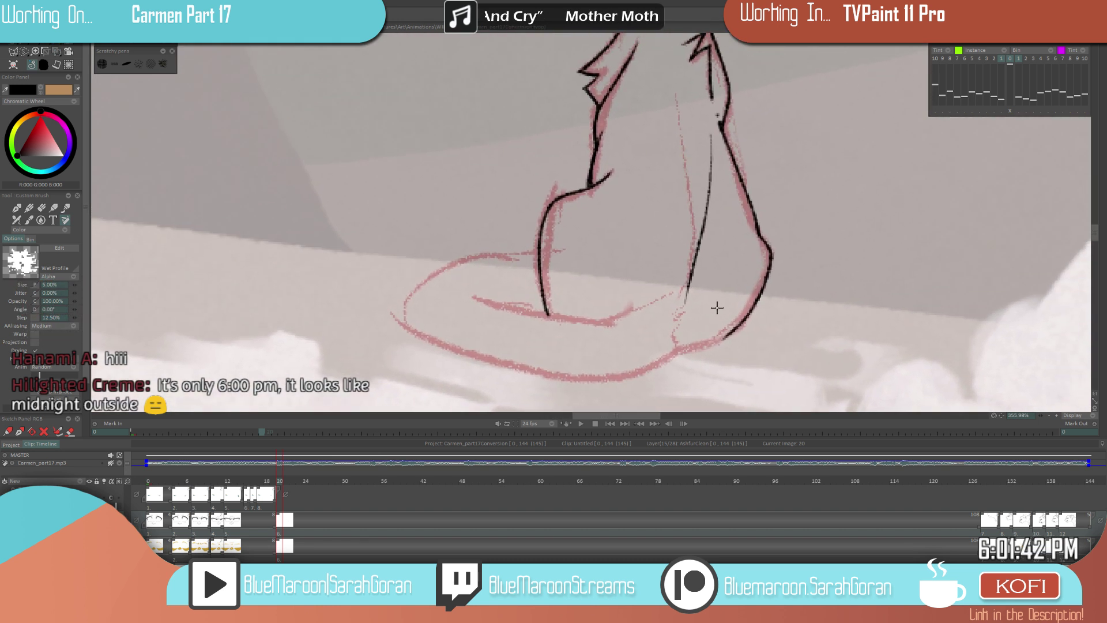
{"action": "left_click_drag", "start_coordinate": [716, 351], "coordinate": [734, 338]}
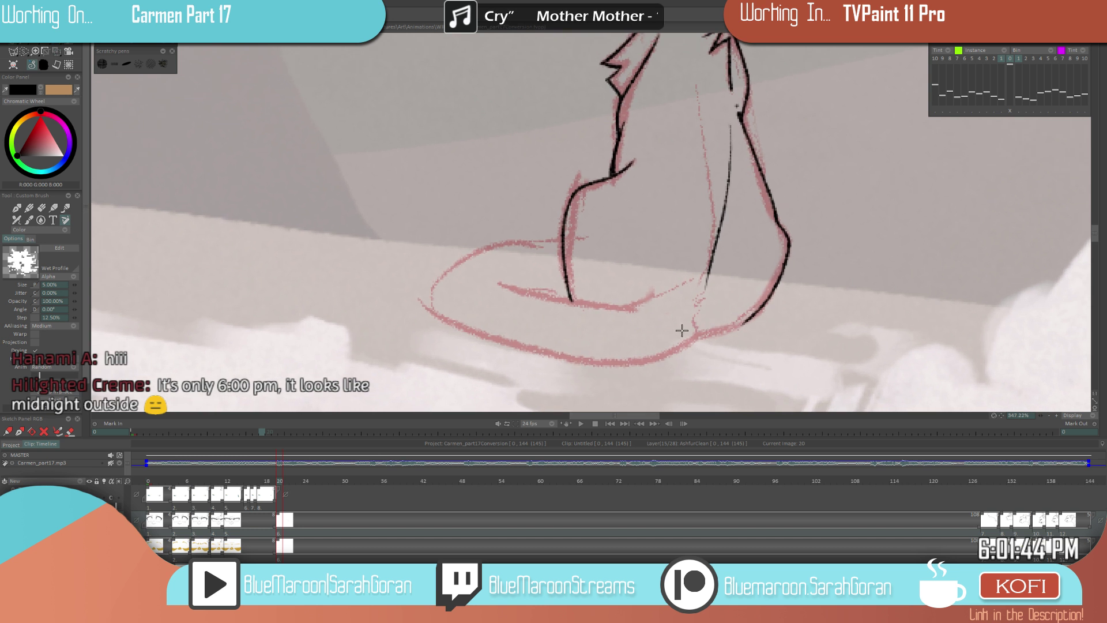
{"action": "scroll", "coordinate": [634, 315], "scroll_direction": "down", "scroll_amount": 8}
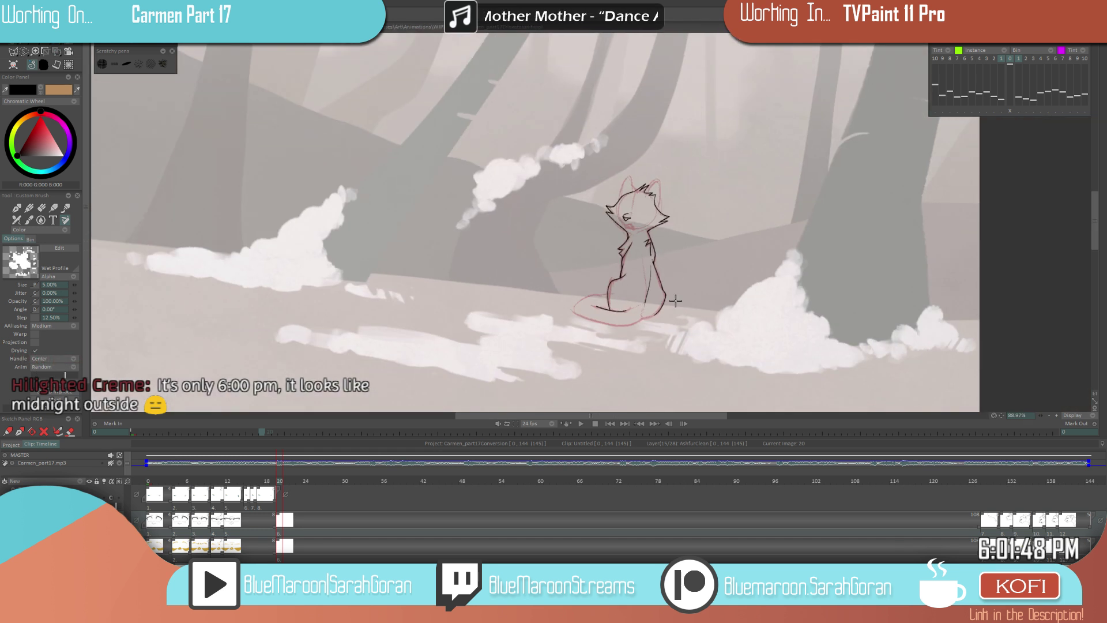
- Extend the rump line to the tail base and ink the tail's lower edge slightly inside the red sketch
{"action": "scroll", "coordinate": [676, 300], "scroll_direction": "up", "scroll_amount": 8}
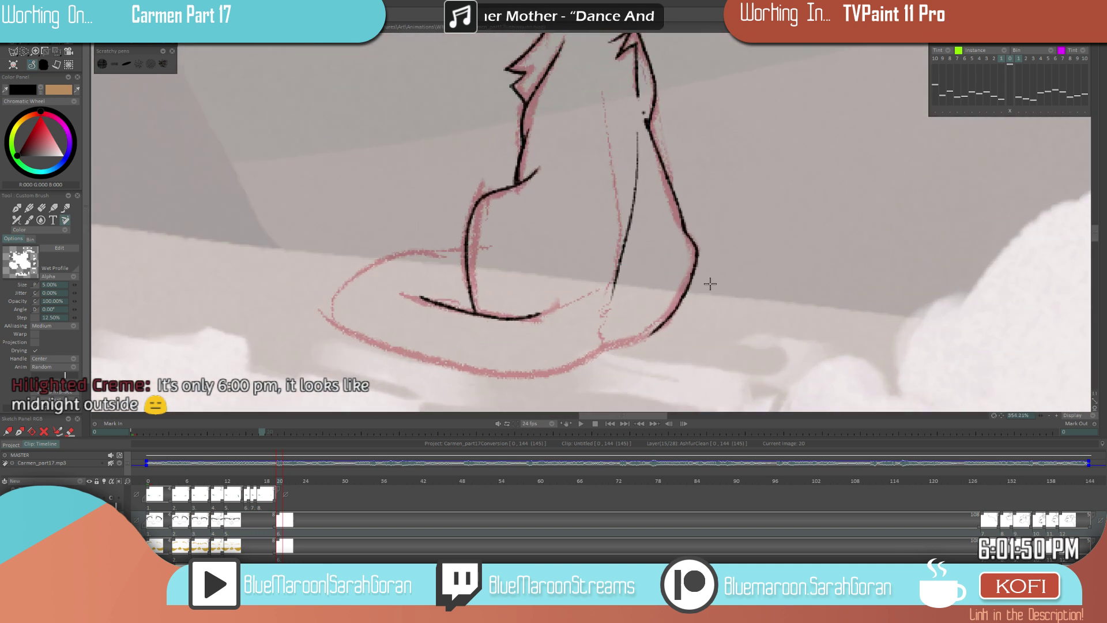
{"action": "left_click_drag", "start_coordinate": [694, 319], "coordinate": [741, 286]}
{"action": "mouse_move", "coordinate": [694, 351]}
{"action": "left_mouse_down"}
{"action": "mouse_move", "coordinate": [734, 316]}
{"action": "mouse_move", "coordinate": [441, 299]}
{"action": "left_mouse_up"}
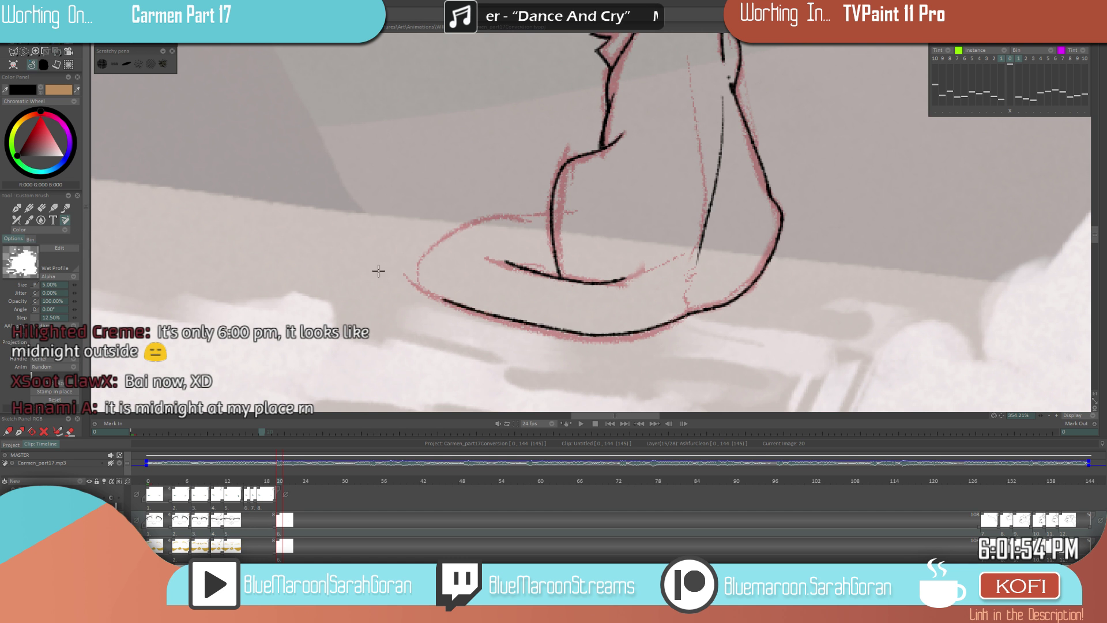
{"action": "key", "text": "ctrl+z"}
{"action": "mouse_move", "coordinate": [690, 322]}
{"action": "left_mouse_down"}
{"action": "mouse_move", "coordinate": [616, 328]}
{"action": "mouse_move", "coordinate": [441, 297]}
{"action": "left_mouse_up"}
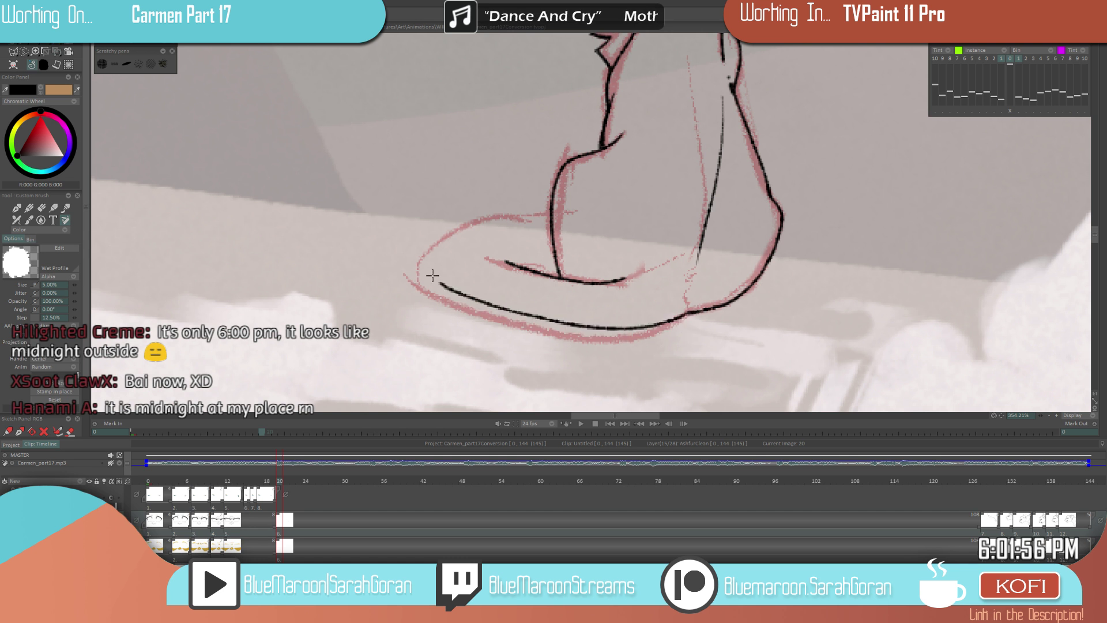
{"action": "scroll", "coordinate": [484, 296], "scroll_direction": "down", "scroll_amount": 10}
- Ink the tail's upper edge from the foreleg around the rounded tip into the lower edge
{"action": "scroll", "coordinate": [609, 274], "scroll_direction": "up", "scroll_amount": 10}
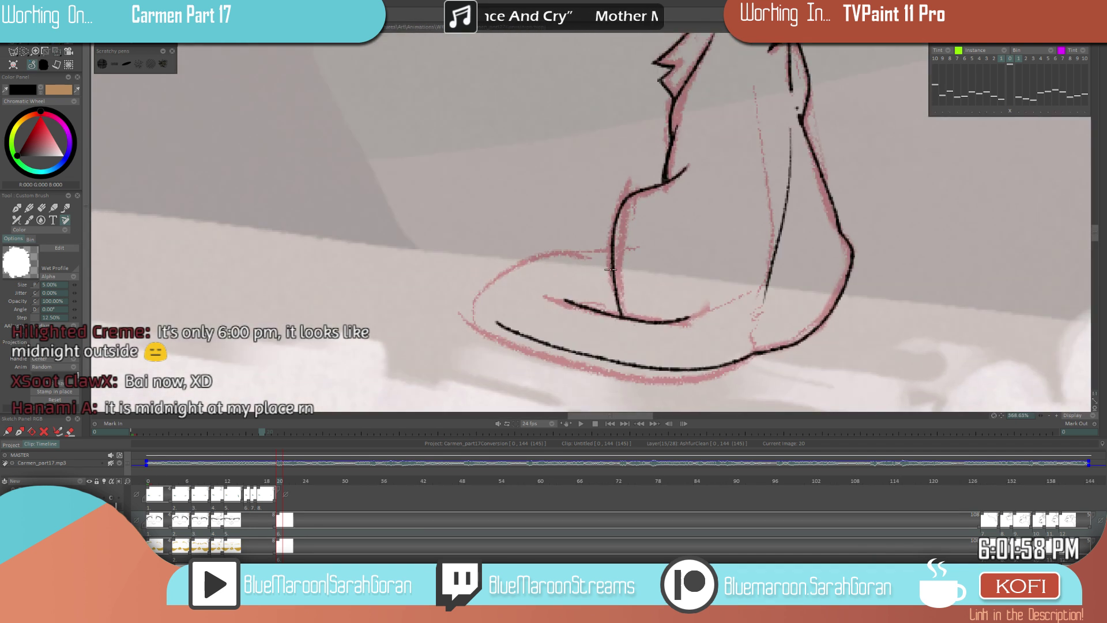
{"action": "left_click_drag", "start_coordinate": [543, 271], "coordinate": [554, 334]}
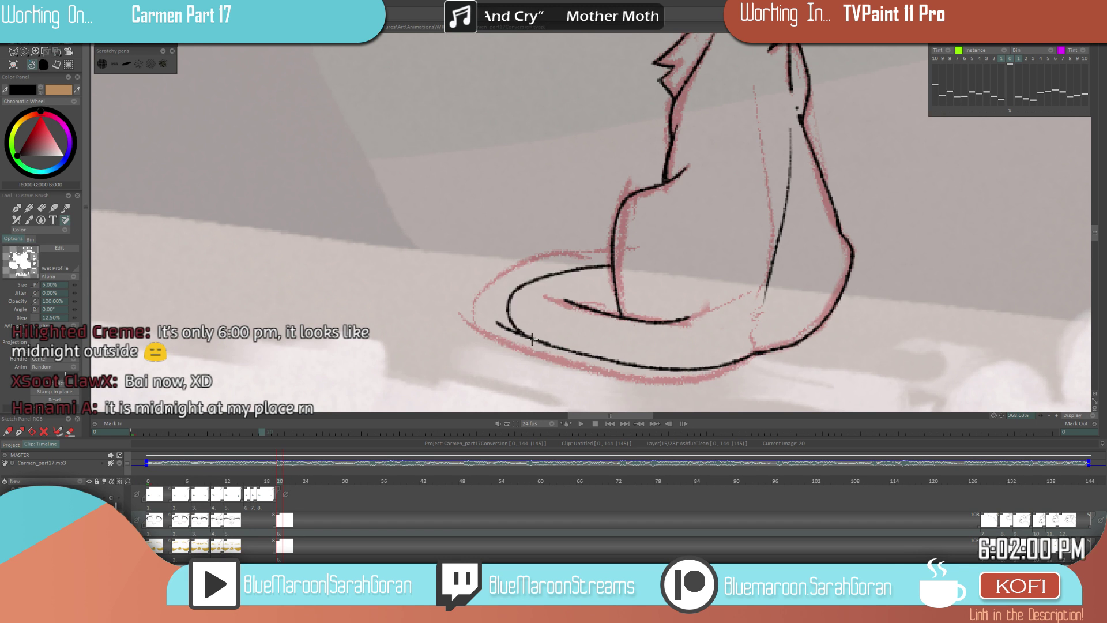
{"action": "scroll", "coordinate": [554, 335], "scroll_direction": "down", "scroll_amount": 10}
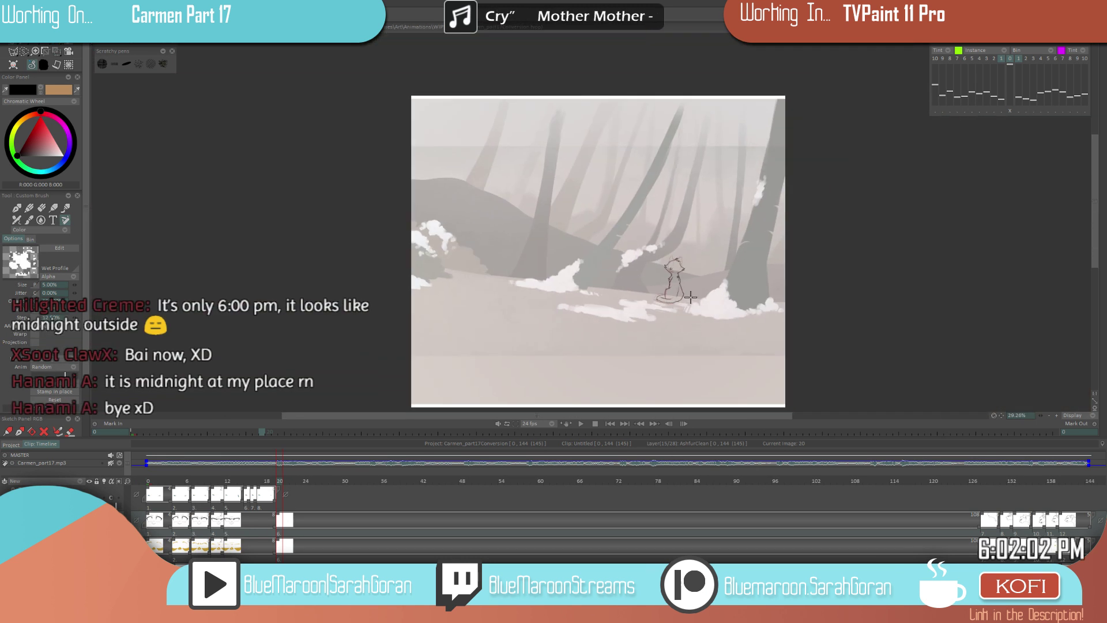
{"action": "scroll", "coordinate": [673, 301], "scroll_direction": "up", "scroll_amount": 8}
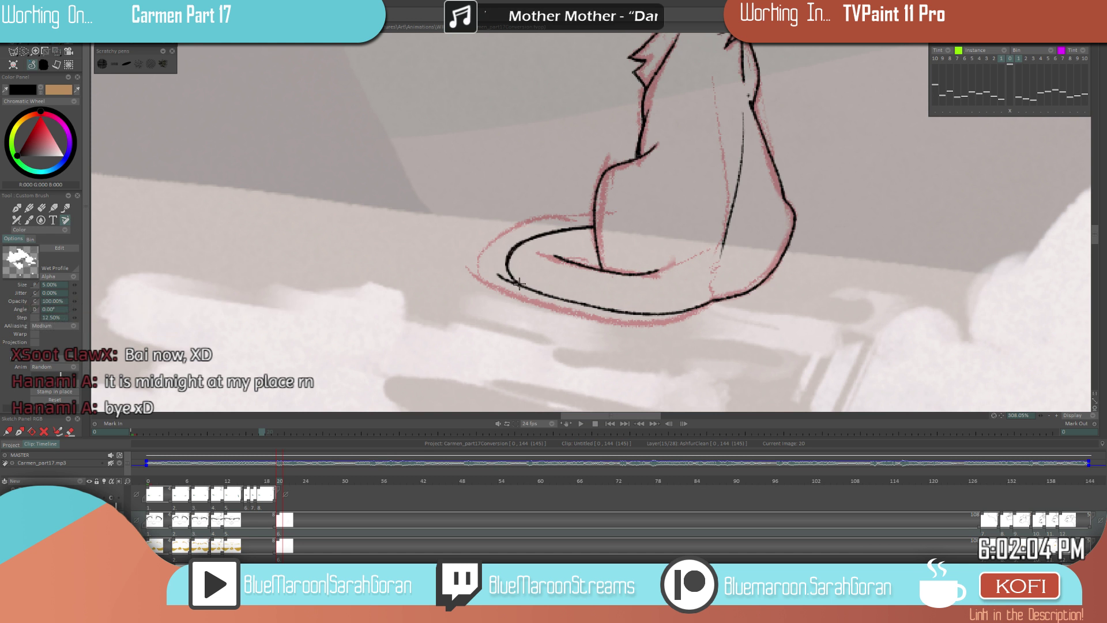
{"action": "scroll", "coordinate": [638, 284], "scroll_direction": "up", "scroll_amount": 2}
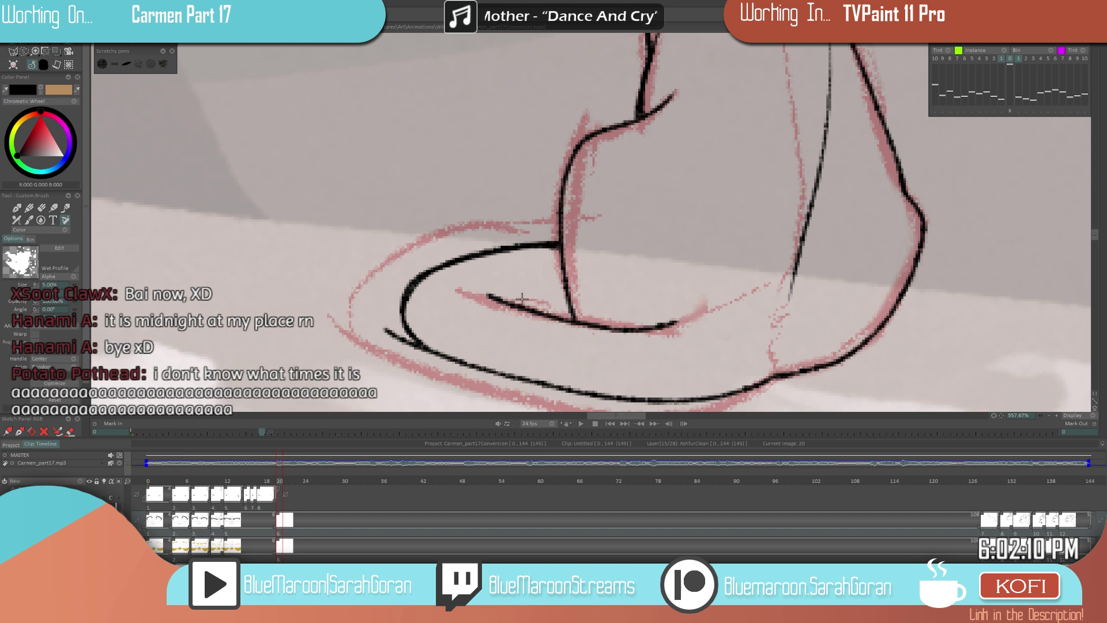
- Add a small hook at the outer end of the inner tail line and erase the overshooting line at the tail tip
{"action": "scroll", "coordinate": [541, 285], "scroll_direction": "down", "scroll_amount": 5}
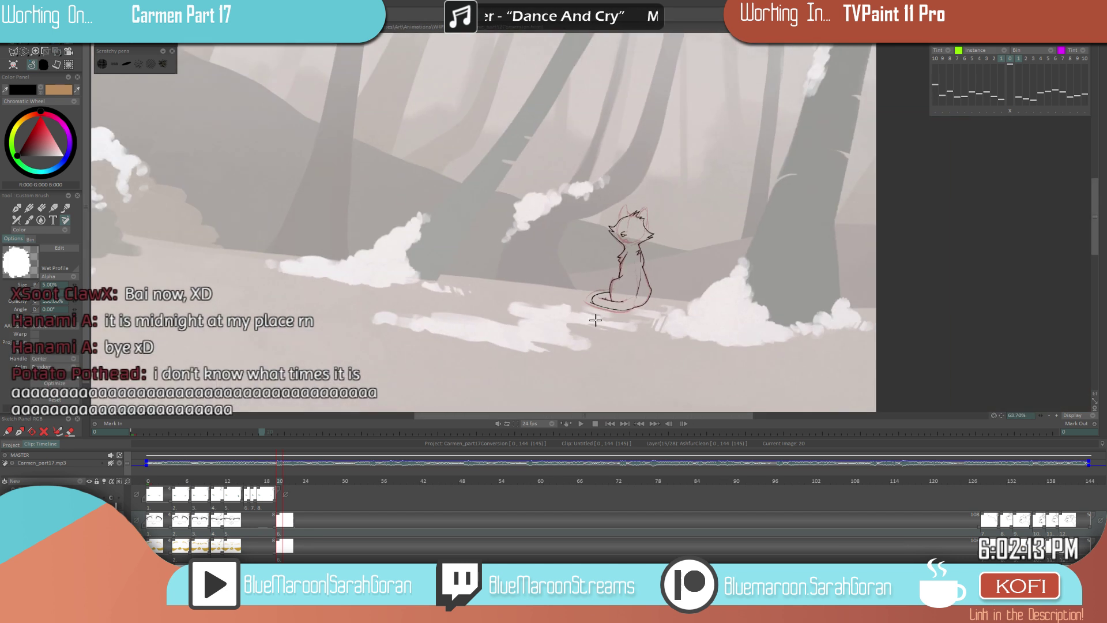
{"action": "scroll", "coordinate": [765, 292], "scroll_direction": "up", "scroll_amount": 2}
{"action": "key", "text": "e"}
{"action": "mouse_move", "coordinate": [546, 283]}
{"action": "left_mouse_down"}
{"action": "mouse_move", "coordinate": [558, 298]}
{"action": "mouse_move", "coordinate": [552, 290]}
{"action": "left_mouse_up"}
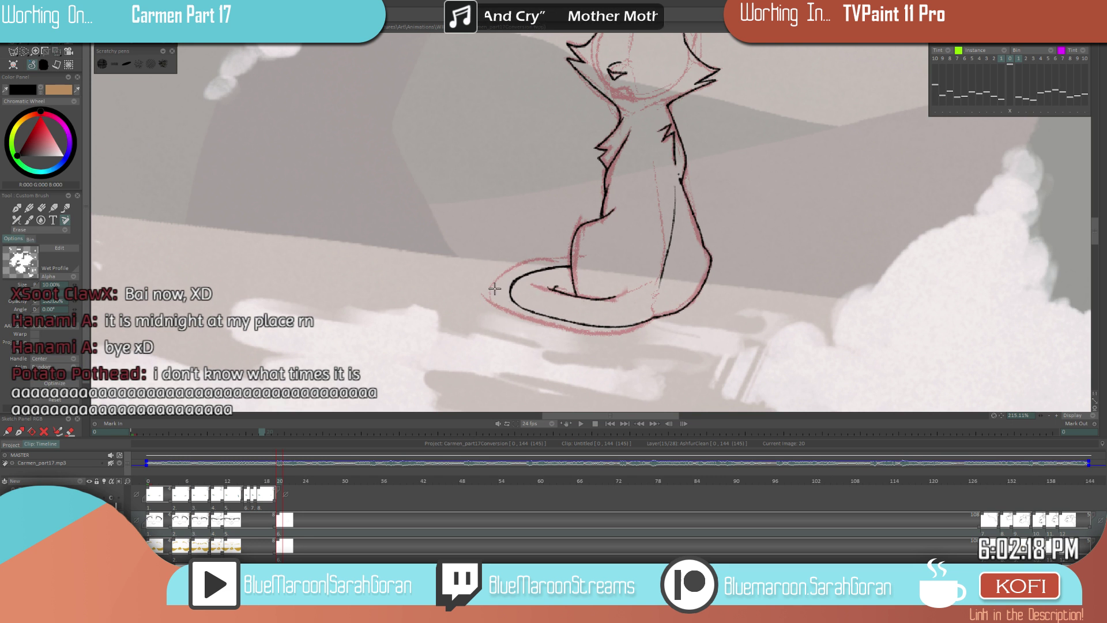
{"action": "scroll", "coordinate": [634, 326], "scroll_direction": "up", "scroll_amount": 3}
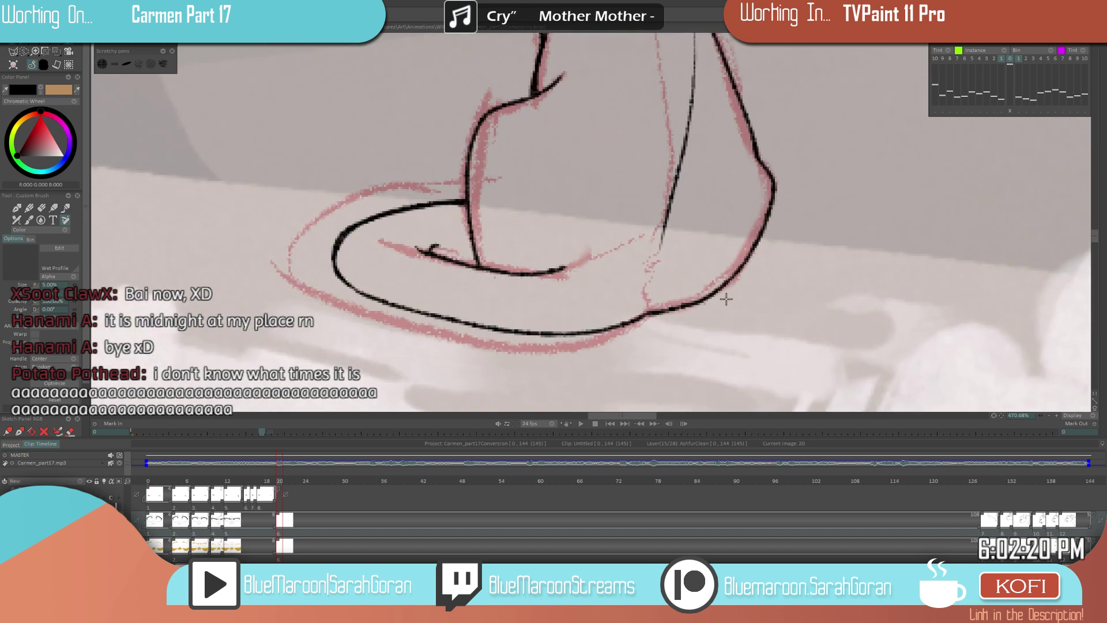
{"action": "key", "text": "e"}
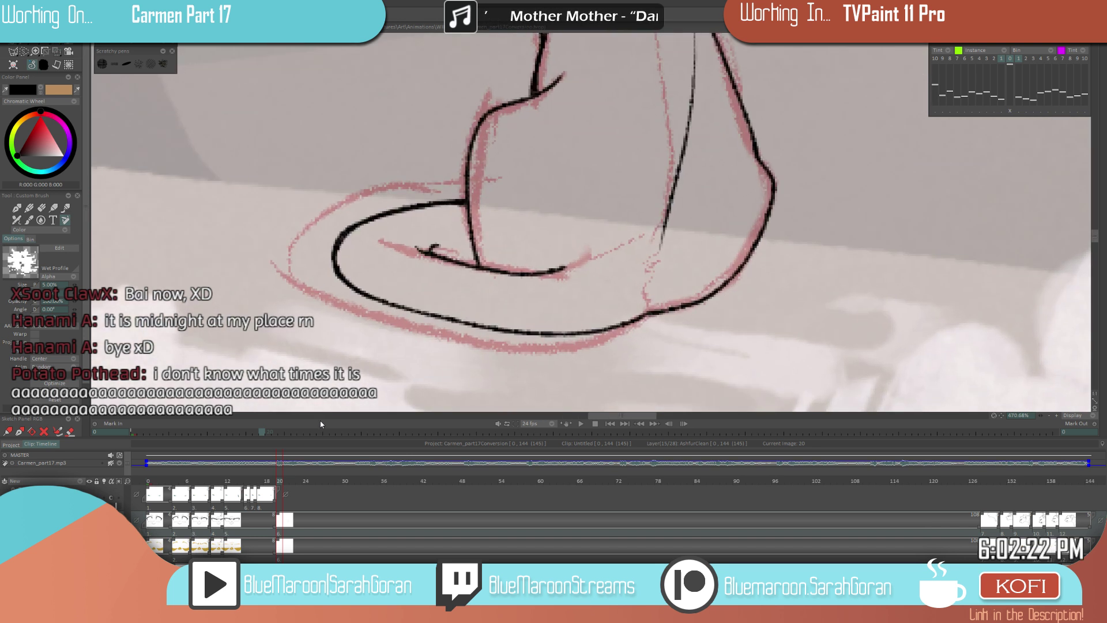
- Touch up the short mark at the inner end of the upper eye line and save the project
{"action": "scroll", "coordinate": [473, 264], "scroll_direction": "up", "scroll_amount": 2}
{"action": "scroll", "coordinate": [473, 264], "scroll_direction": "down", "scroll_amount": 7}
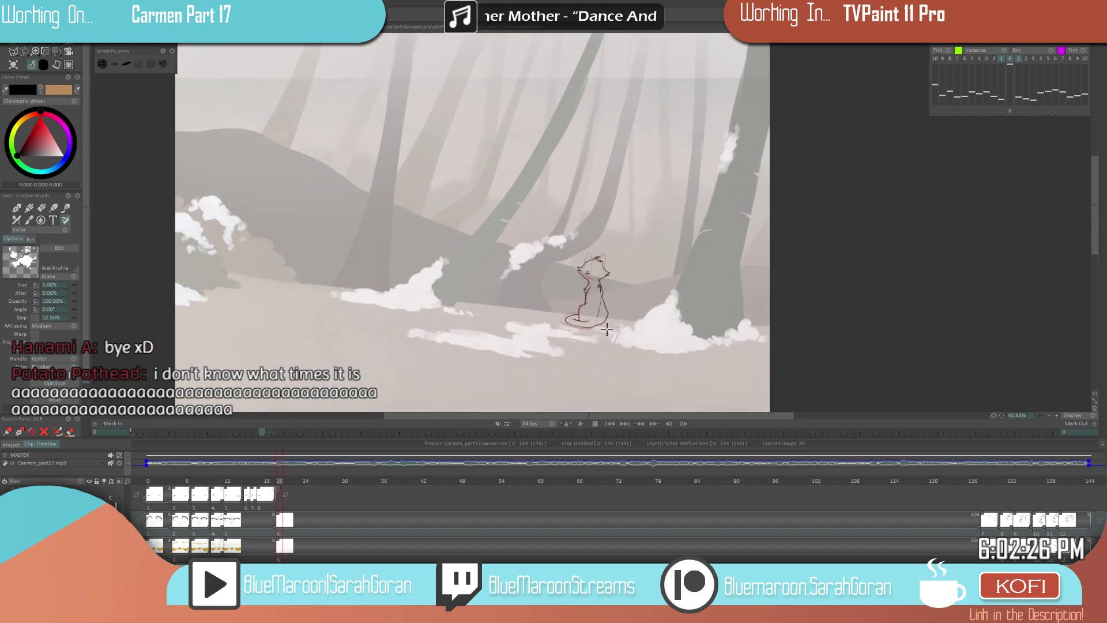
{"action": "scroll", "coordinate": [607, 329], "scroll_direction": "down", "scroll_amount": 2}
{"action": "scroll", "coordinate": [621, 292], "scroll_direction": "up", "scroll_amount": 3}
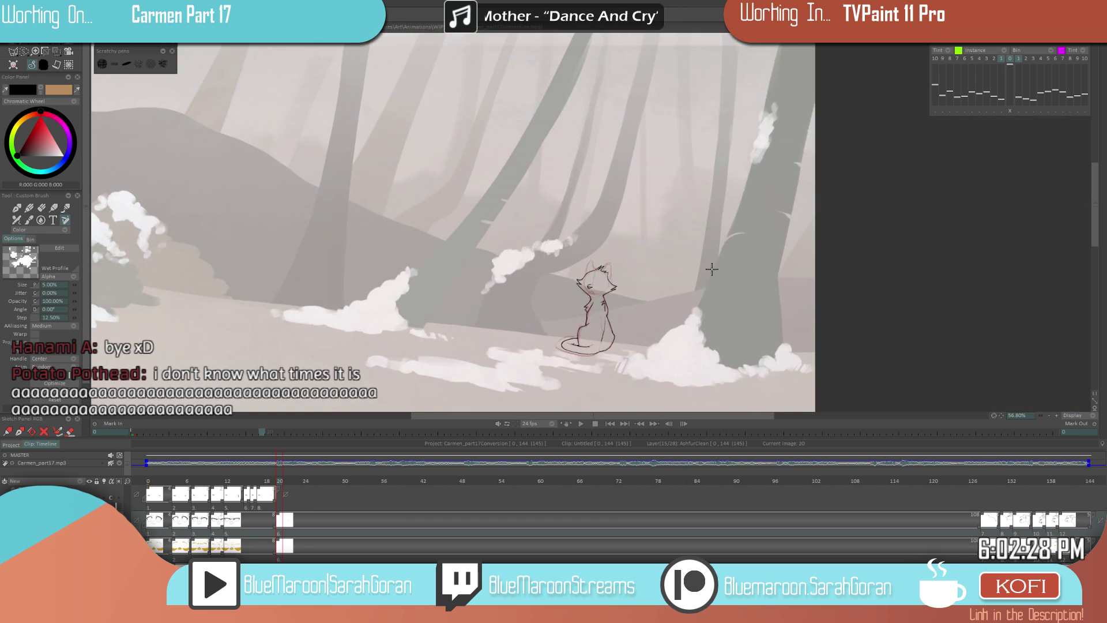
{"action": "scroll", "coordinate": [638, 284], "scroll_direction": "up", "scroll_amount": 4}
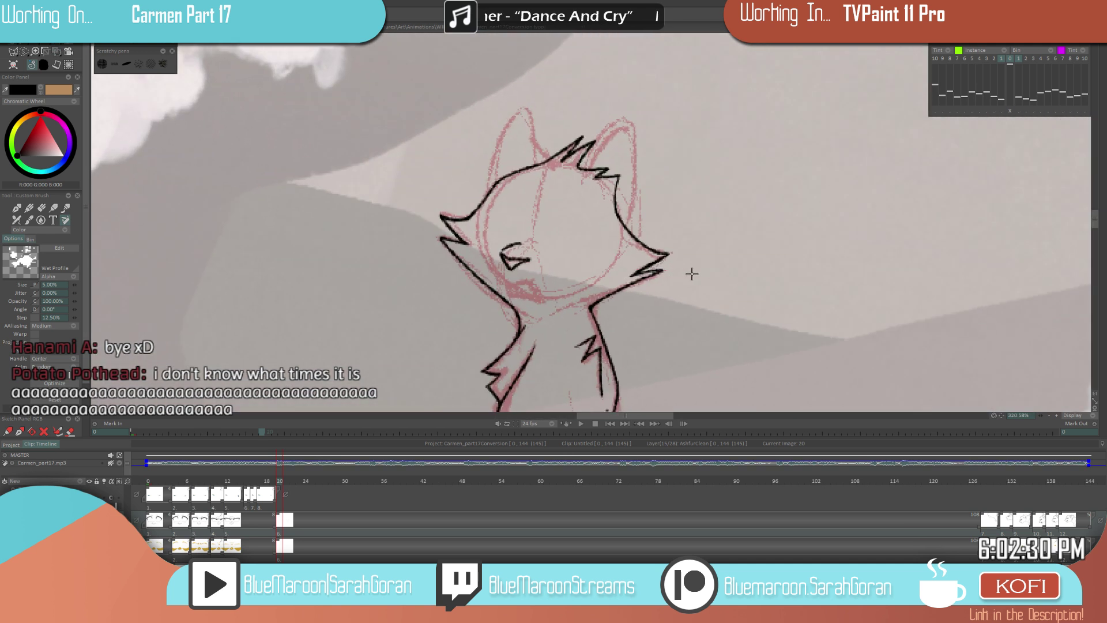
{"action": "scroll", "coordinate": [531, 268], "scroll_direction": "up", "scroll_amount": 1}
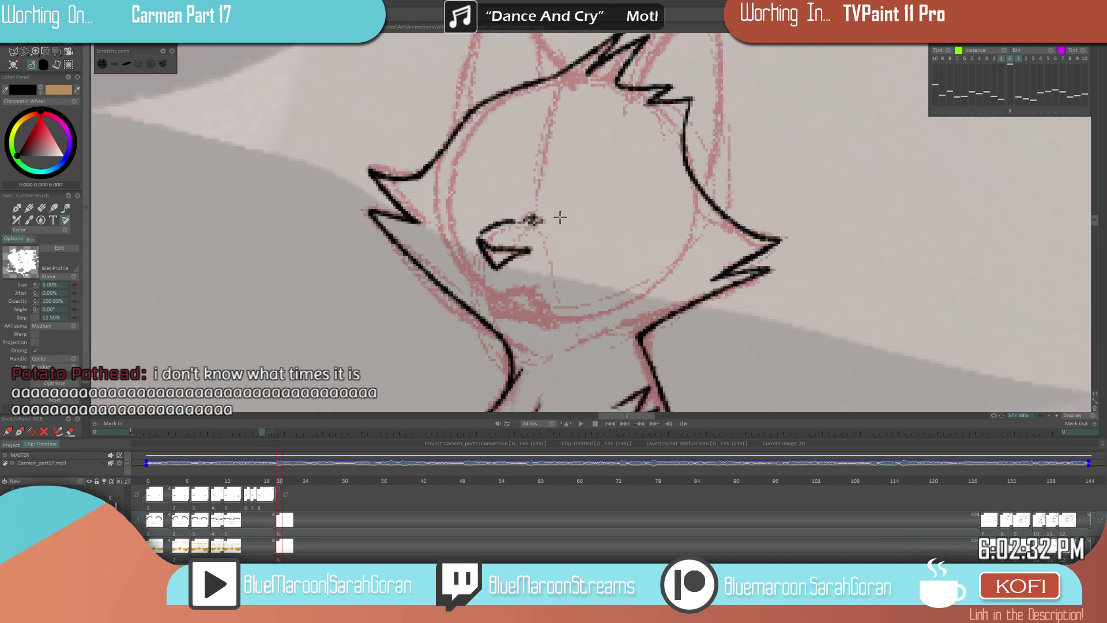
{"action": "scroll", "coordinate": [533, 234], "scroll_direction": "up", "scroll_amount": 1}
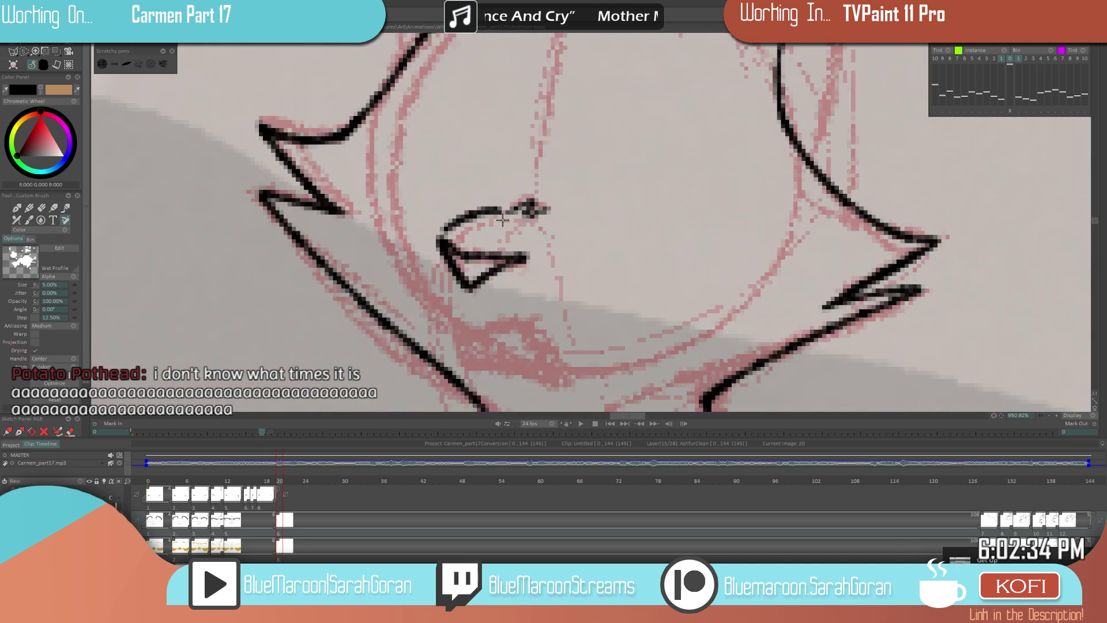
{"action": "key", "text": "e"}
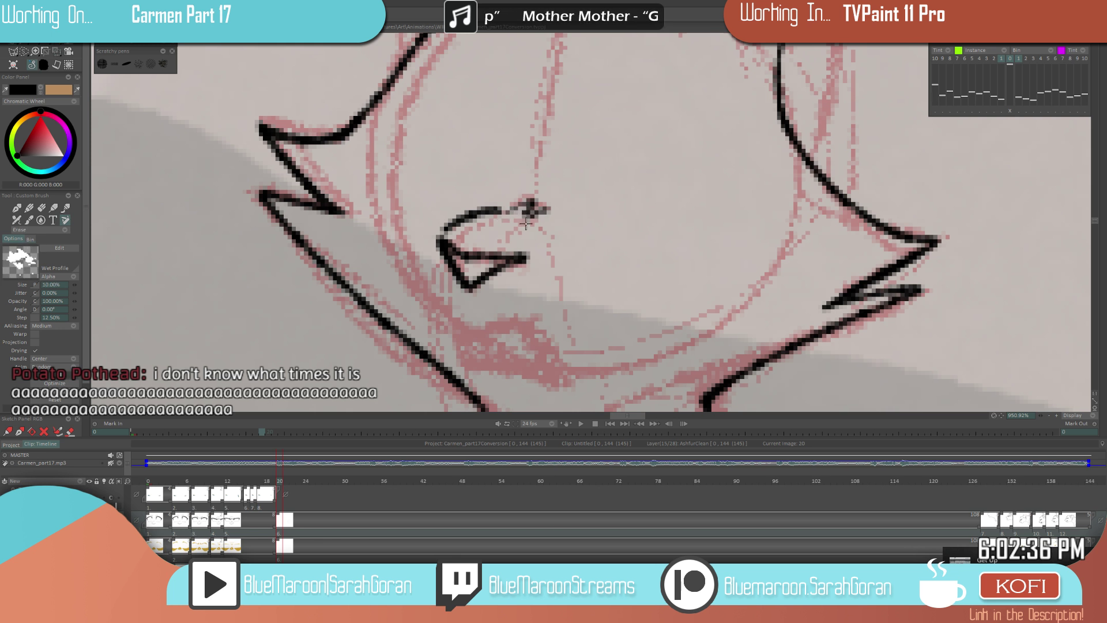
{"action": "key", "text": "e"}
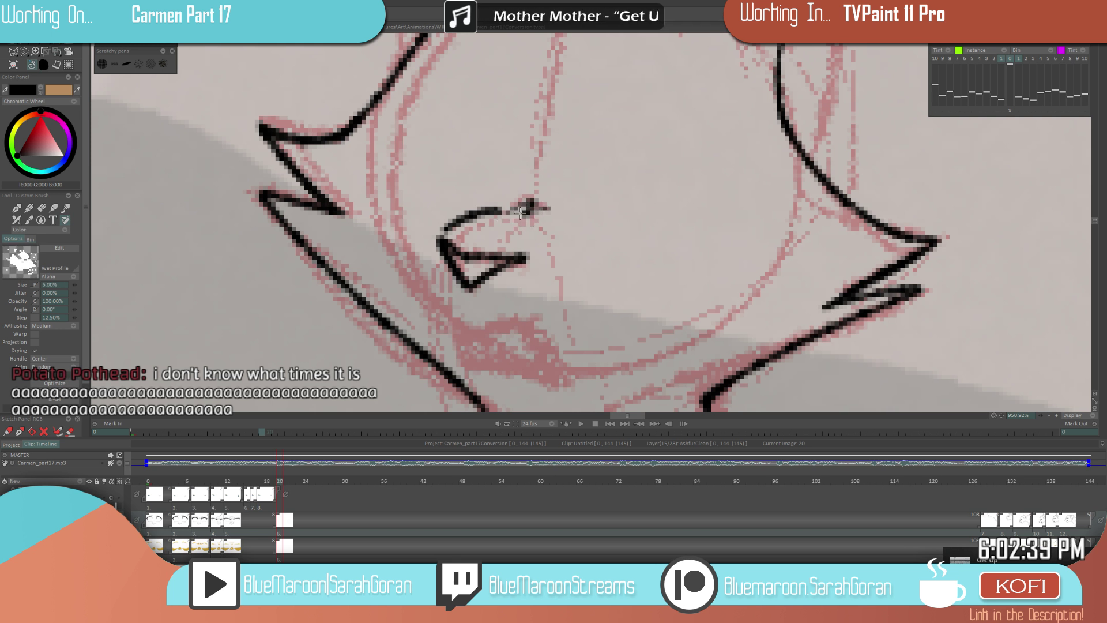
{"action": "key", "text": "ctrl+s"}
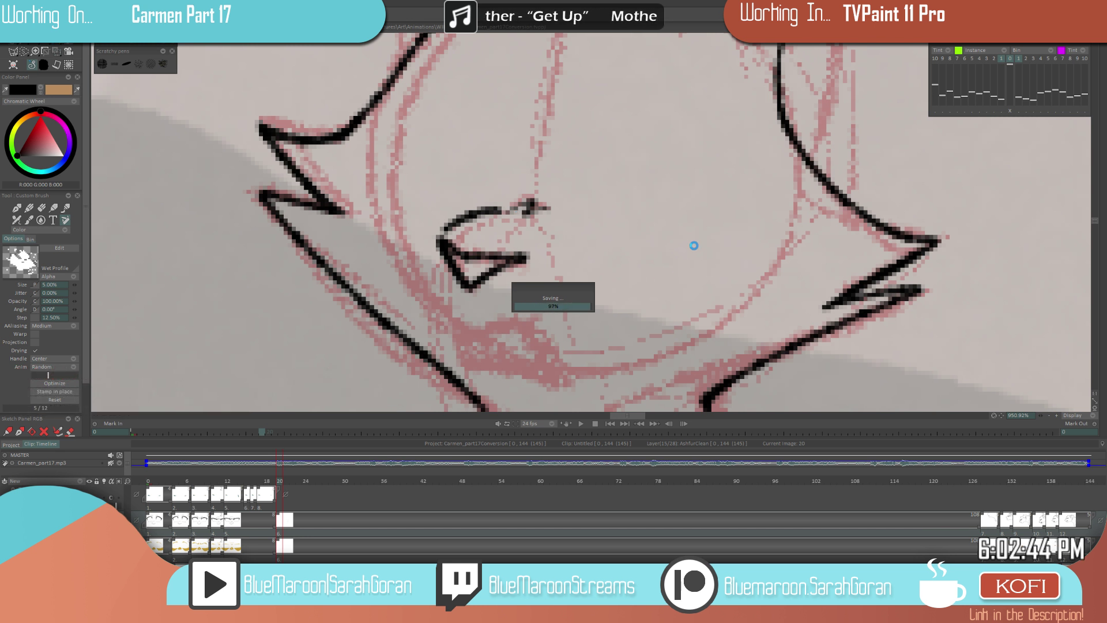
- Ink the right ear's outline from the hair tuft over the tip toward the cheek and tidy the forehead hair tuft
{"action": "scroll", "coordinate": [697, 244], "scroll_direction": "down", "scroll_amount": 8}
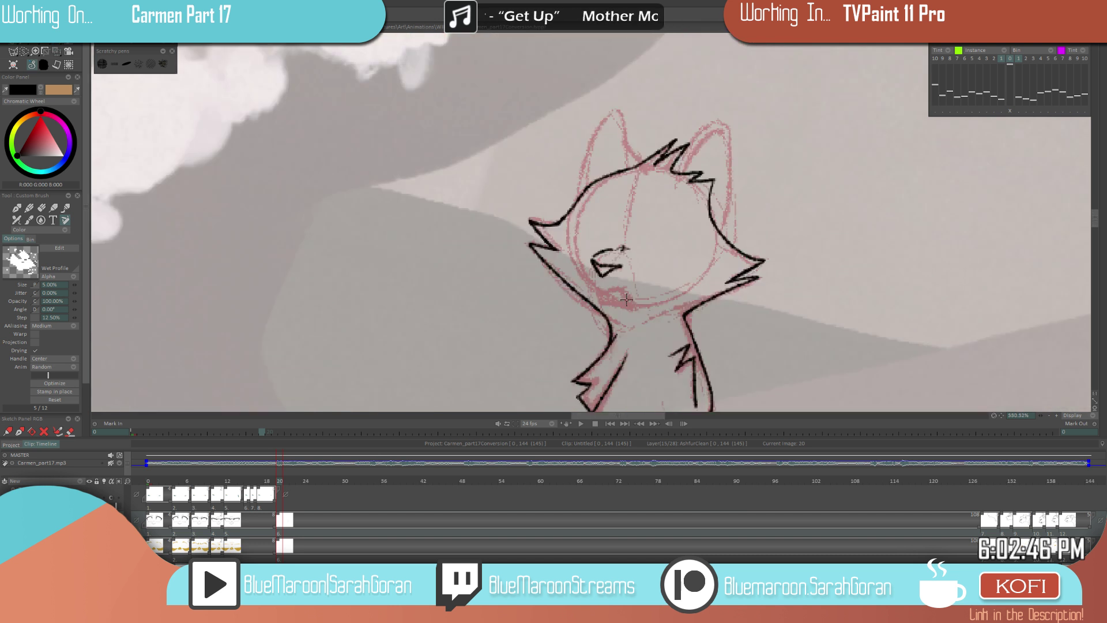
{"action": "scroll", "coordinate": [674, 264], "scroll_direction": "up", "scroll_amount": 6}
{"action": "mouse_move", "coordinate": [523, 244]}
{"action": "left_mouse_down"}
{"action": "mouse_move", "coordinate": [608, 158]}
{"action": "mouse_move", "coordinate": [603, 349]}
{"action": "left_mouse_up"}
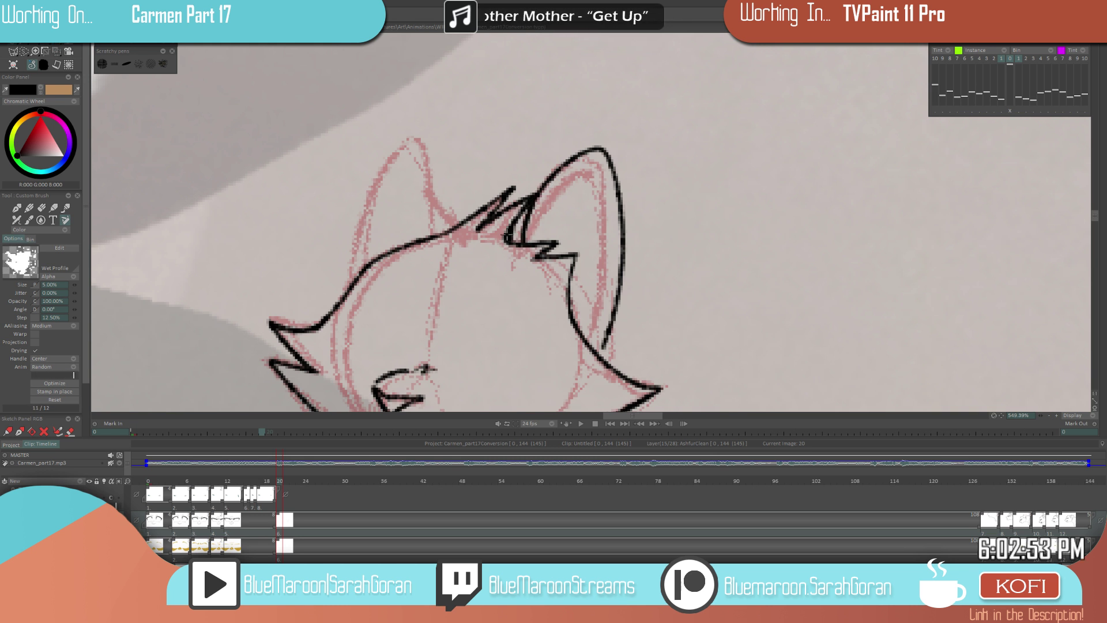
{"action": "key", "text": "n"}
{"action": "left_click_drag", "start_coordinate": [506, 211], "coordinate": [481, 231]}
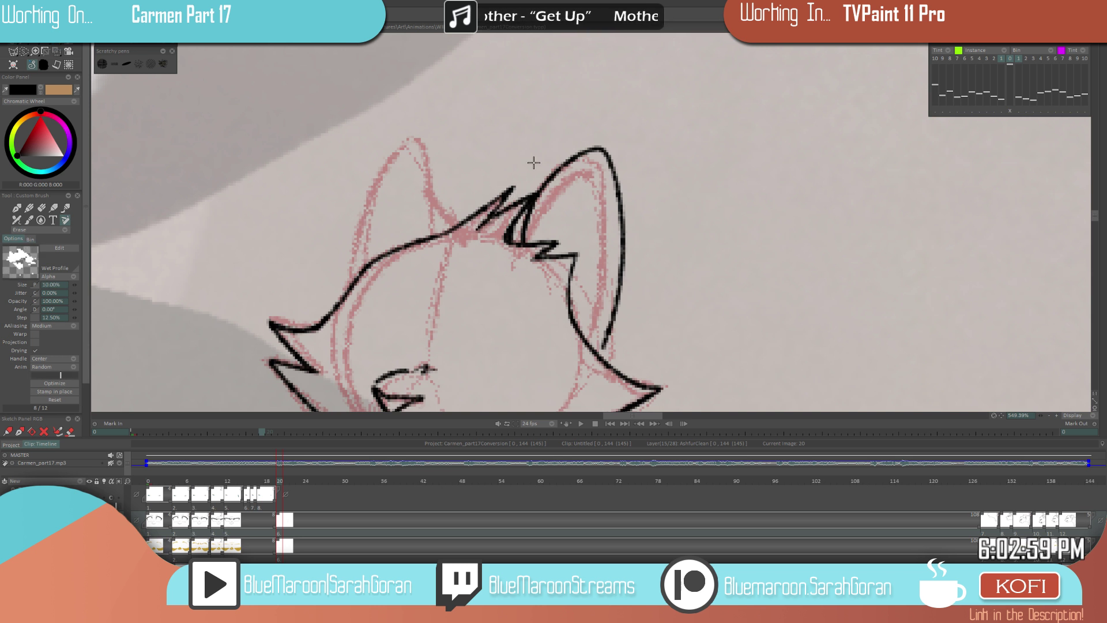
{"action": "key", "text": "n"}
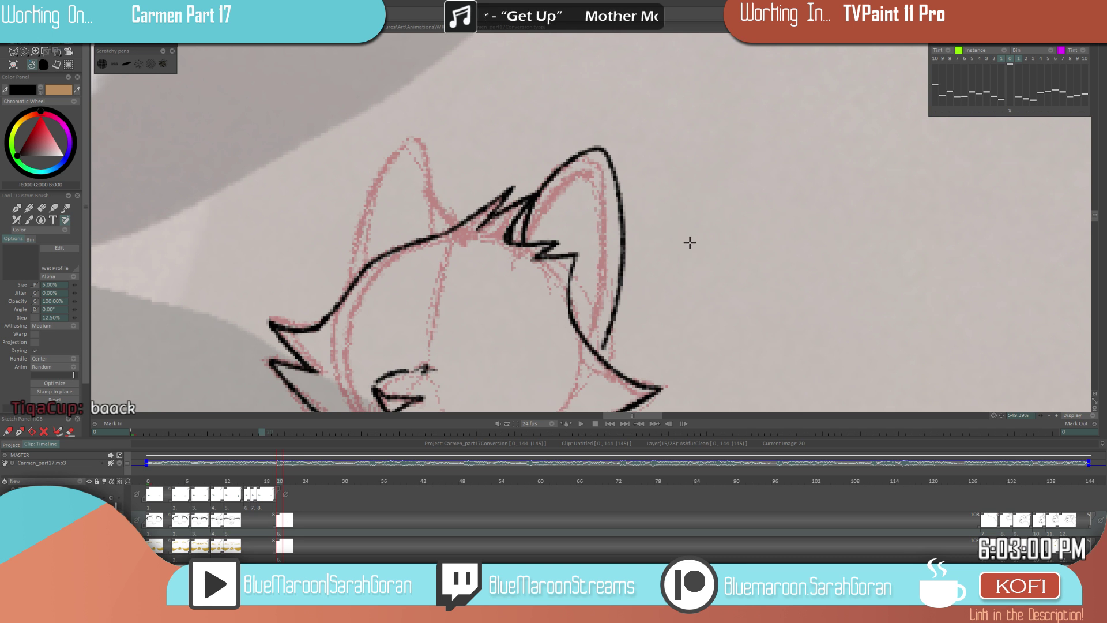
- Extend the right ear's outer edge to the head line, clean up the join, and add a short fold line at the ear's base
{"action": "scroll", "coordinate": [656, 291], "scroll_direction": "down", "scroll_amount": 3}
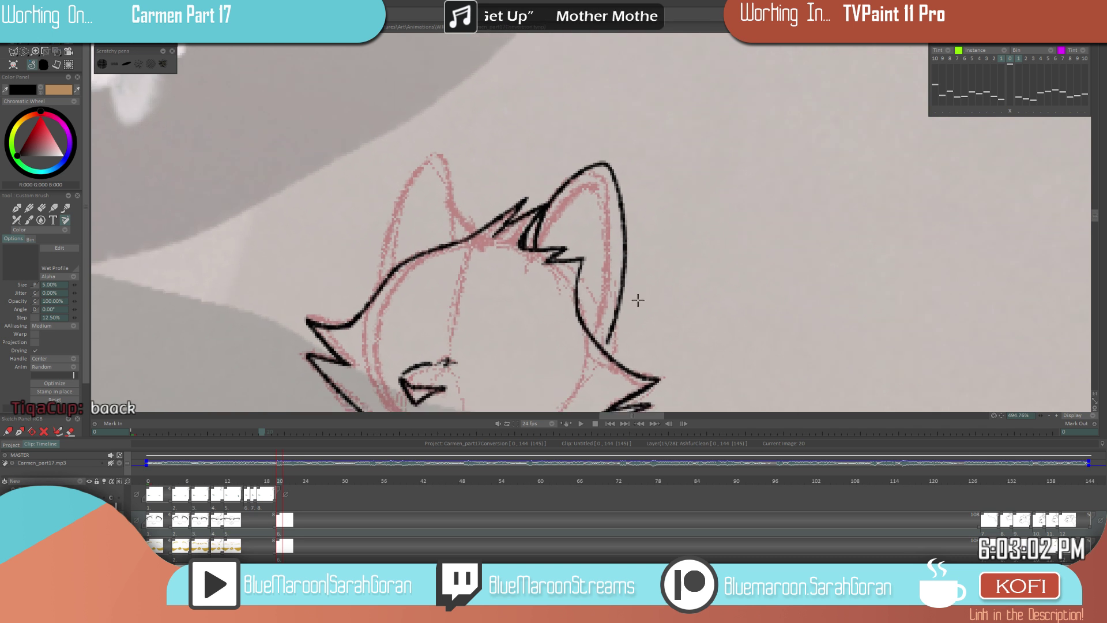
{"action": "scroll", "coordinate": [630, 296], "scroll_direction": "up", "scroll_amount": 3}
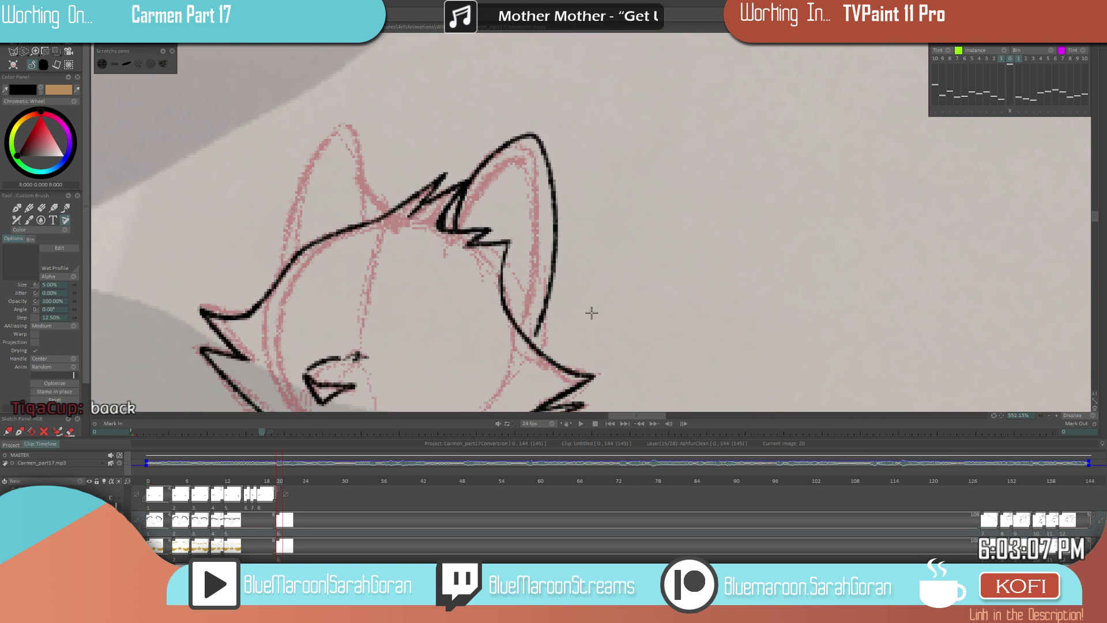
{"action": "scroll", "coordinate": [592, 313], "scroll_direction": "up", "scroll_amount": 1}
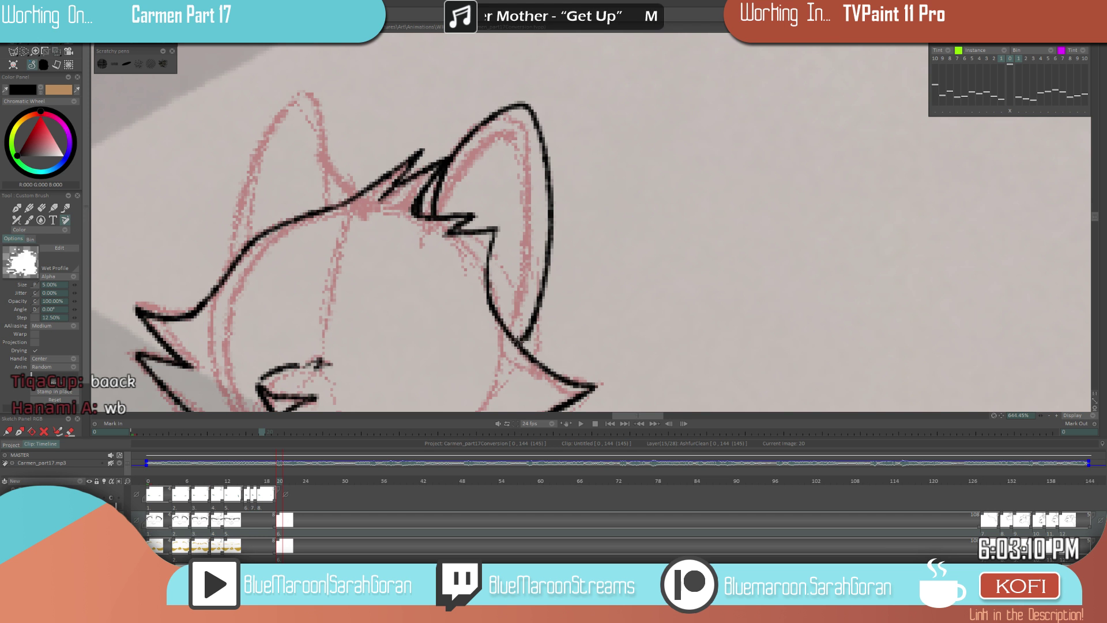
{"action": "key", "text": "e"}
{"action": "left_click_drag", "start_coordinate": [529, 344], "coordinate": [541, 325]}
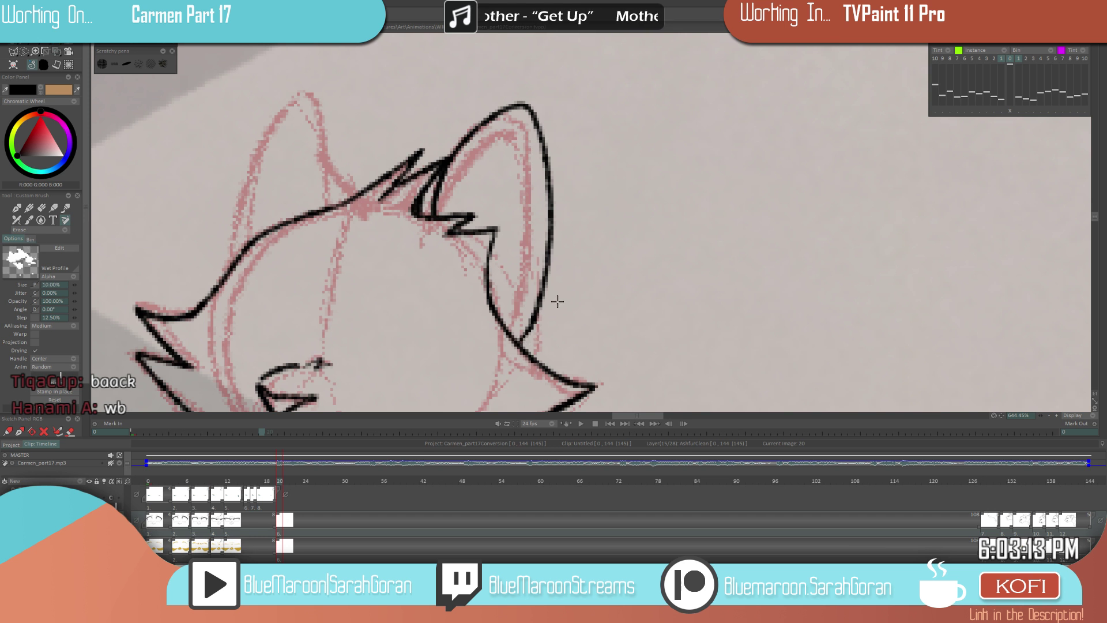
{"action": "key", "text": "e"}
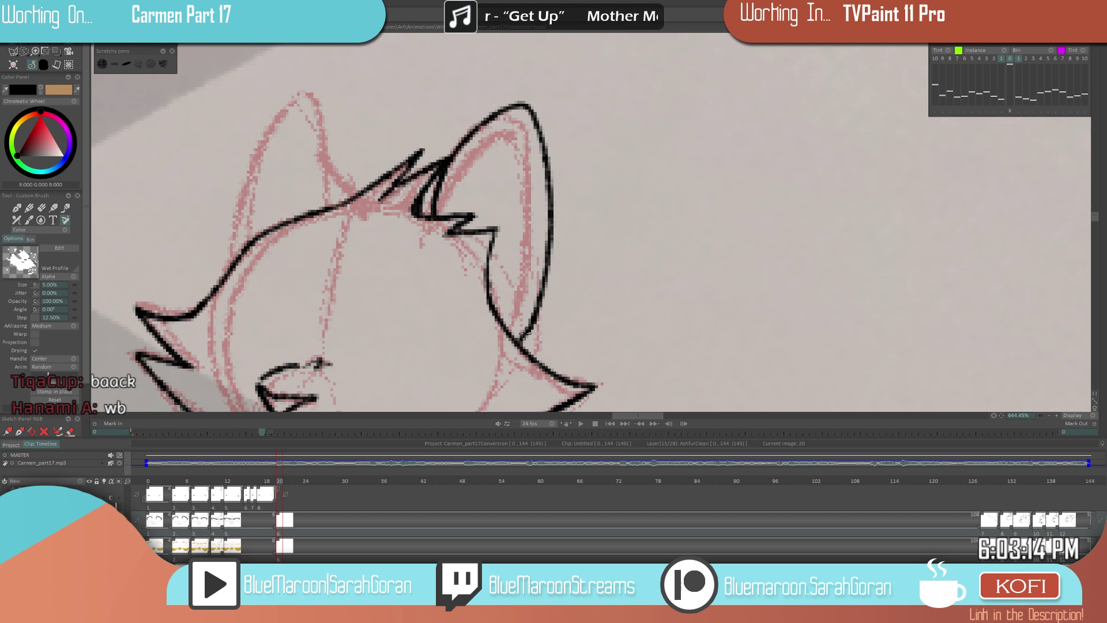
{"action": "mouse_move", "coordinate": [551, 291]}
{"action": "left_mouse_down"}
{"action": "mouse_move", "coordinate": [530, 359]}
{"action": "mouse_move", "coordinate": [546, 267]}
{"action": "mouse_move", "coordinate": [413, 357]}
{"action": "left_mouse_up"}
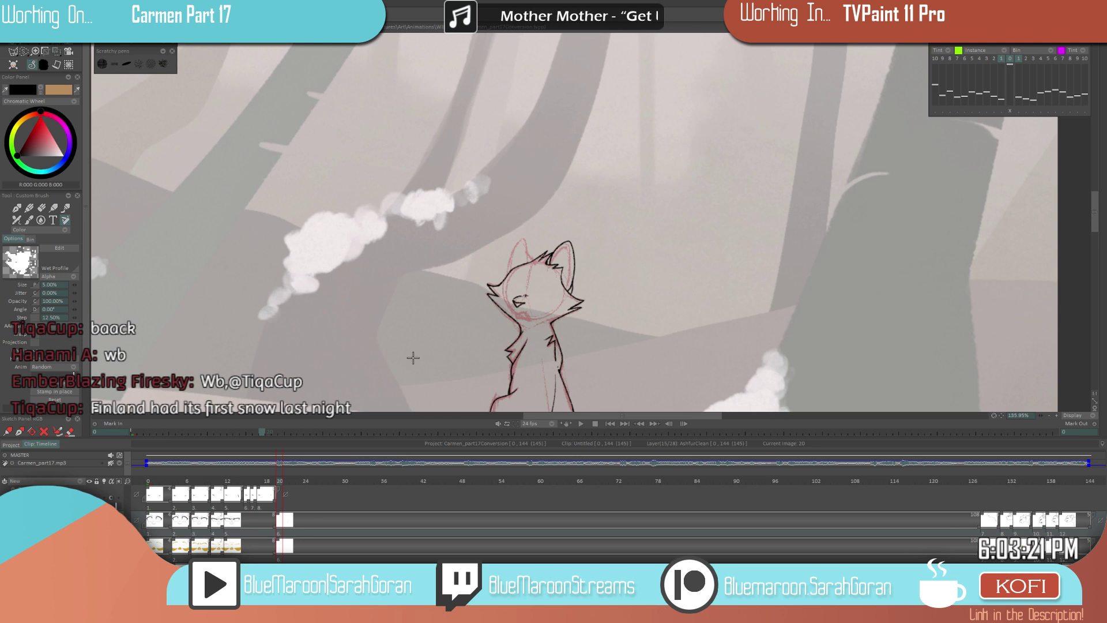
- Ink a jagged fur tuft inside the right ear and continue it as an inner edge line down to the ear's base
{"action": "scroll", "coordinate": [585, 290], "scroll_direction": "down", "scroll_amount": 2}
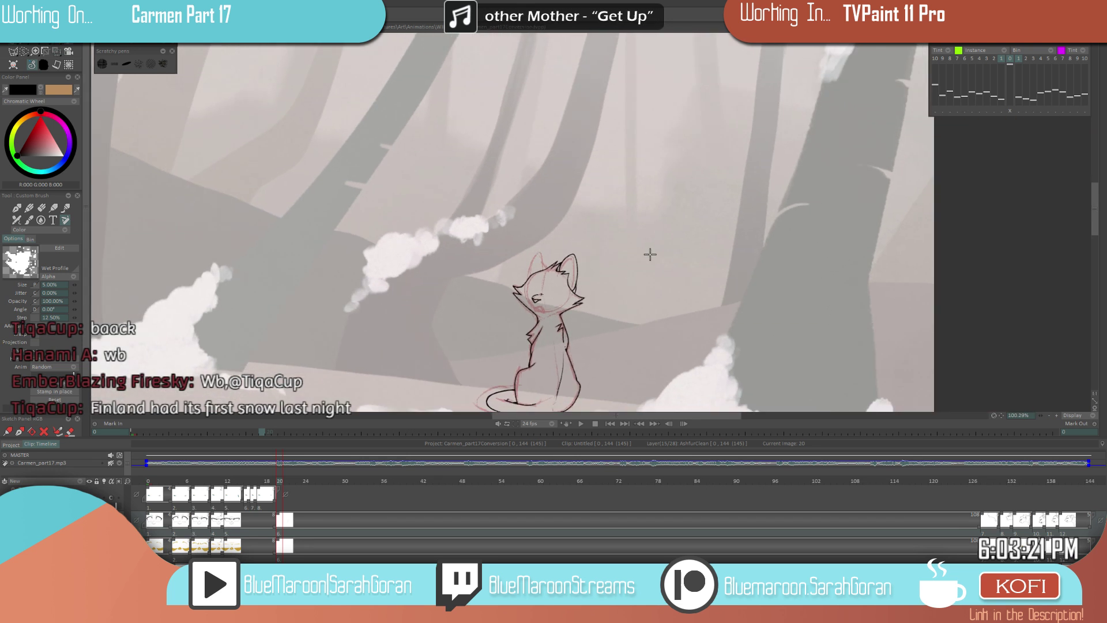
{"action": "scroll", "coordinate": [612, 279], "scroll_direction": "down", "scroll_amount": 6}
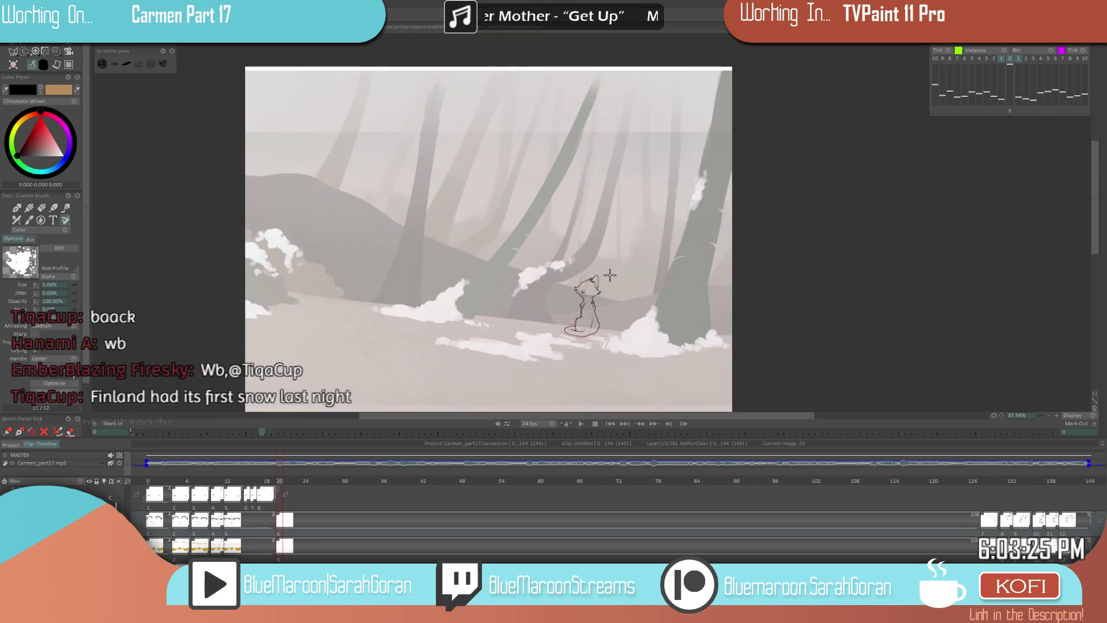
{"action": "scroll", "coordinate": [621, 274], "scroll_direction": "up", "scroll_amount": 8}
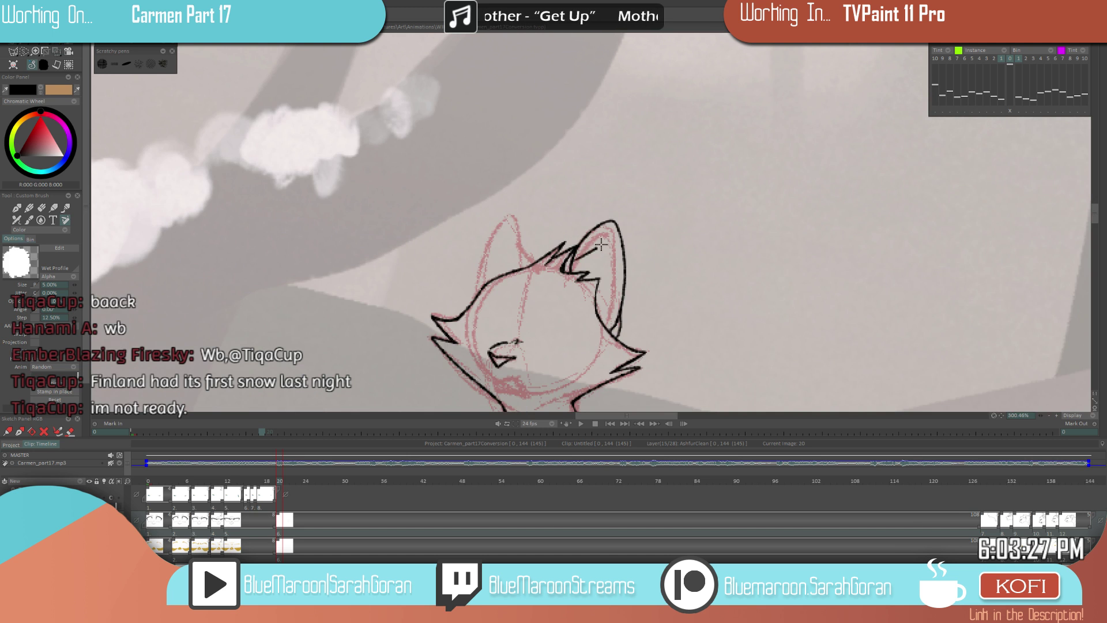
{"action": "scroll", "coordinate": [652, 260], "scroll_direction": "down", "scroll_amount": 7}
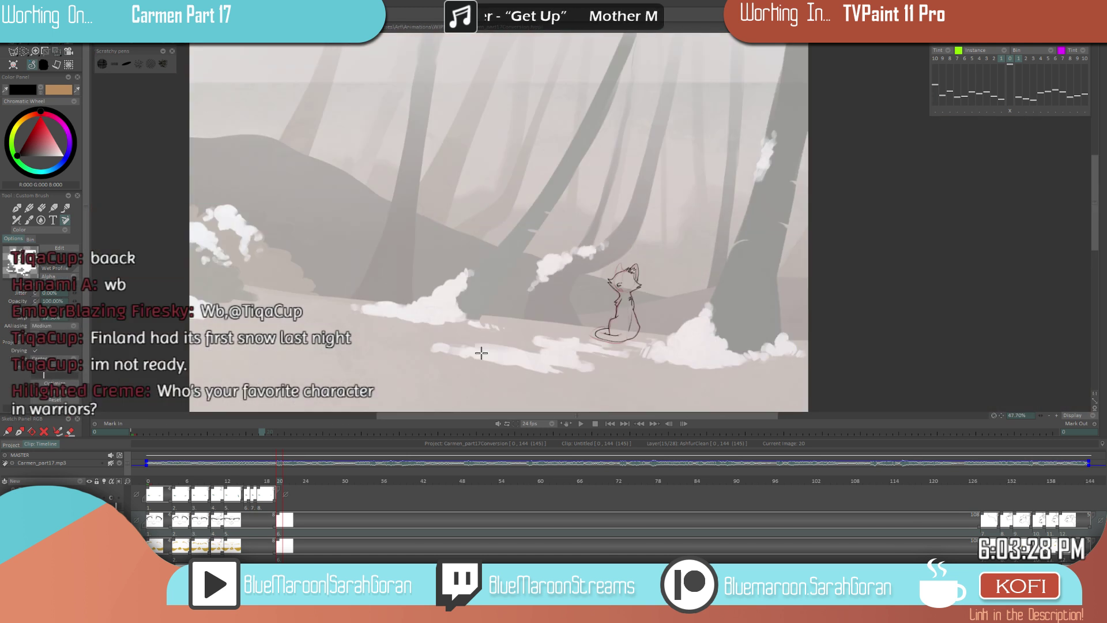
{"action": "scroll", "coordinate": [636, 270], "scroll_direction": "up", "scroll_amount": 9}
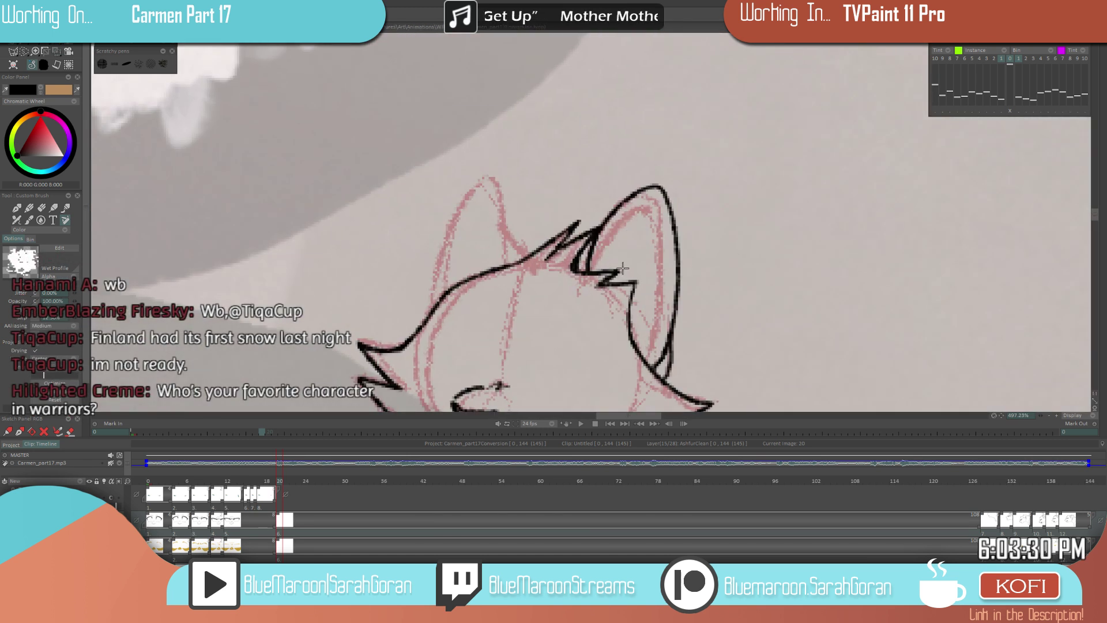
{"action": "left_click_drag", "start_coordinate": [593, 257], "coordinate": [661, 239]}
{"action": "key", "text": "ctrl+z"}
{"action": "mouse_move", "coordinate": [594, 255]}
{"action": "left_mouse_down"}
{"action": "mouse_move", "coordinate": [652, 254]}
{"action": "mouse_move", "coordinate": [684, 268]}
{"action": "mouse_move", "coordinate": [685, 302]}
{"action": "mouse_move", "coordinate": [650, 356]}
{"action": "left_mouse_up"}
{"action": "scroll", "coordinate": [681, 271], "scroll_direction": "down", "scroll_amount": 7}
{"action": "scroll", "coordinate": [669, 282], "scroll_direction": "up", "scroll_amount": 5}
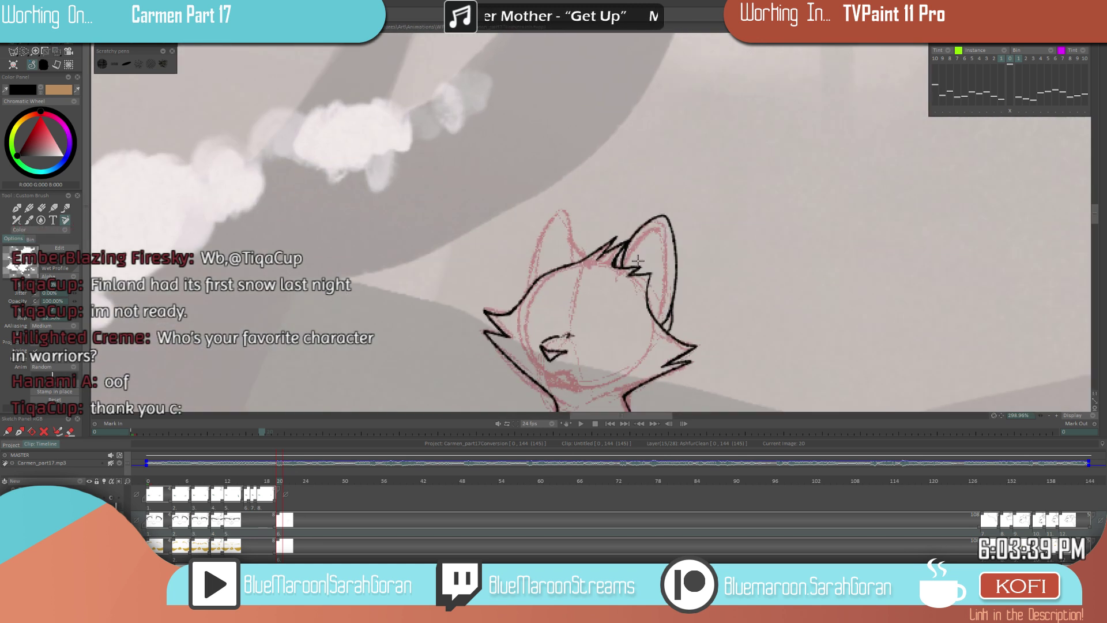
{"action": "scroll", "coordinate": [722, 202], "scroll_direction": "down", "scroll_amount": 5}
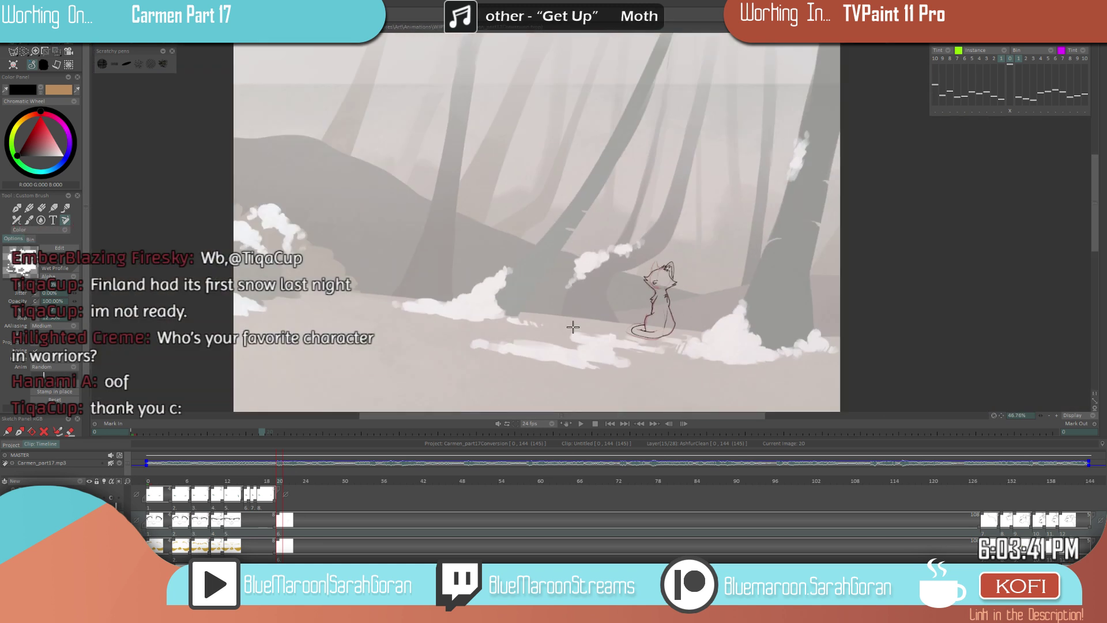
{"action": "scroll", "coordinate": [823, 249], "scroll_direction": "up", "scroll_amount": 5}
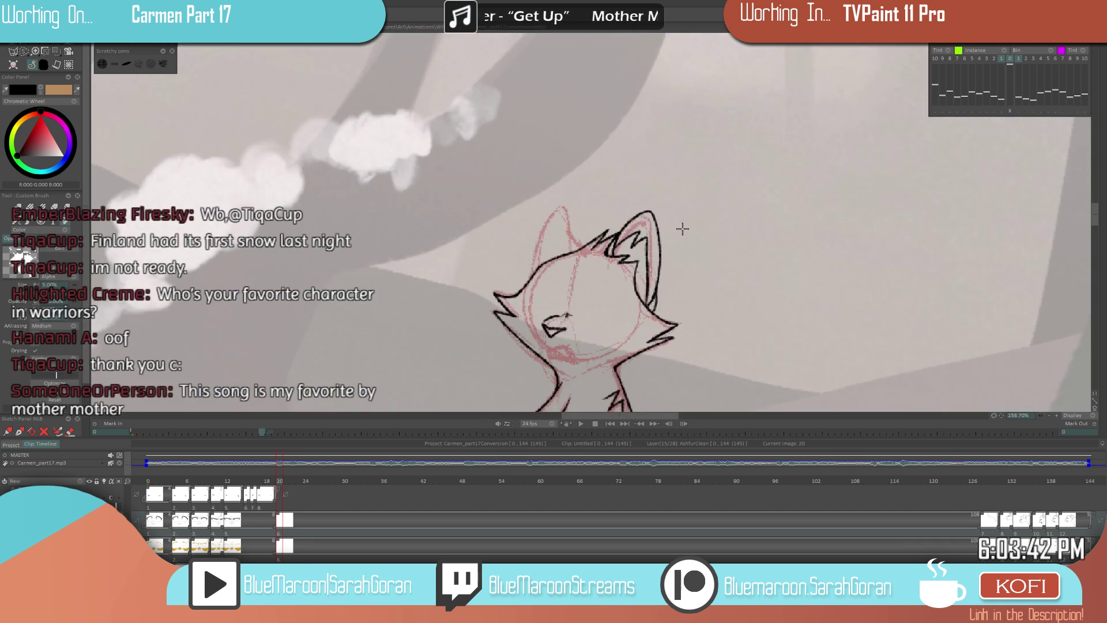
{"action": "scroll", "coordinate": [663, 261], "scroll_direction": "up", "scroll_amount": 4}
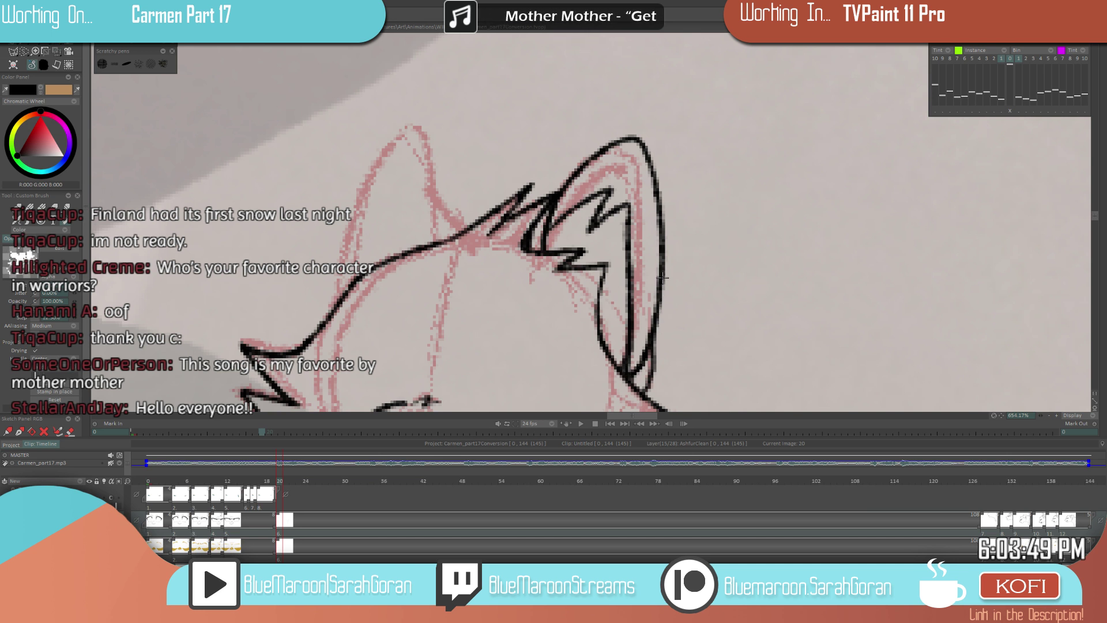
- Ink the left ear's rounded outline down to the head line and add a short slanted line from its inner side to the head
{"action": "scroll", "coordinate": [670, 282], "scroll_direction": "down", "scroll_amount": 5}
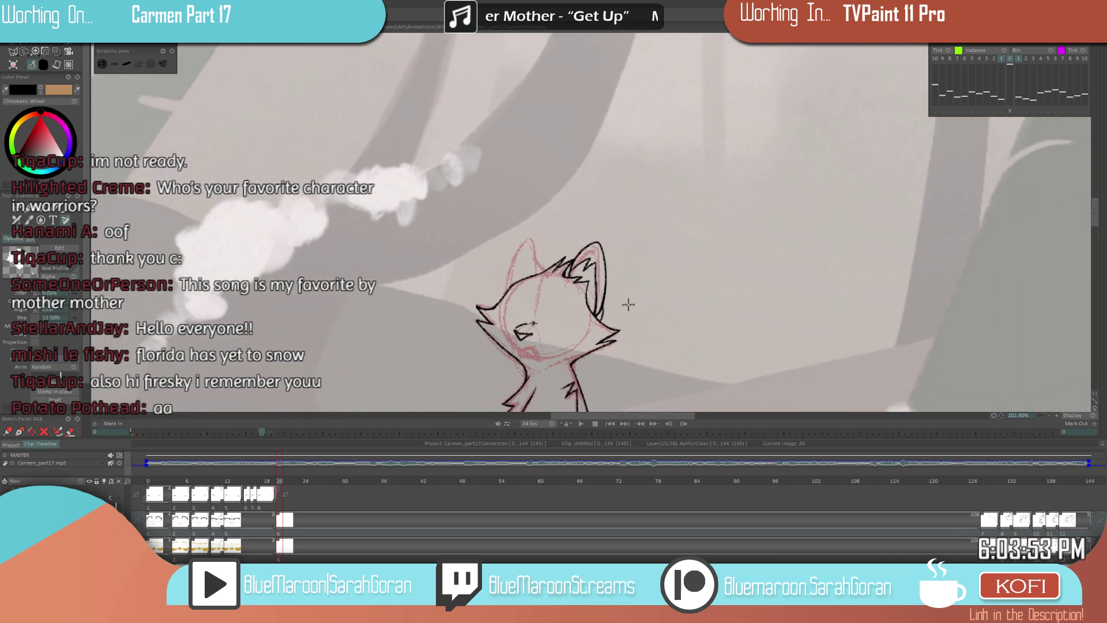
{"action": "scroll", "coordinate": [640, 316], "scroll_direction": "down", "scroll_amount": 3}
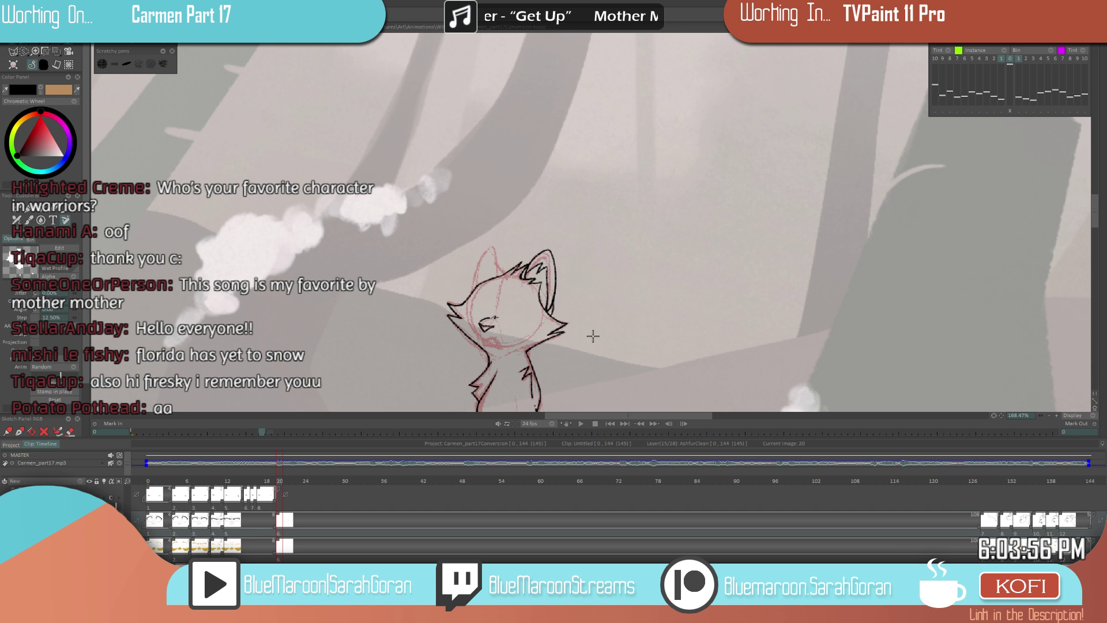
{"action": "scroll", "coordinate": [574, 309], "scroll_direction": "down", "scroll_amount": 3}
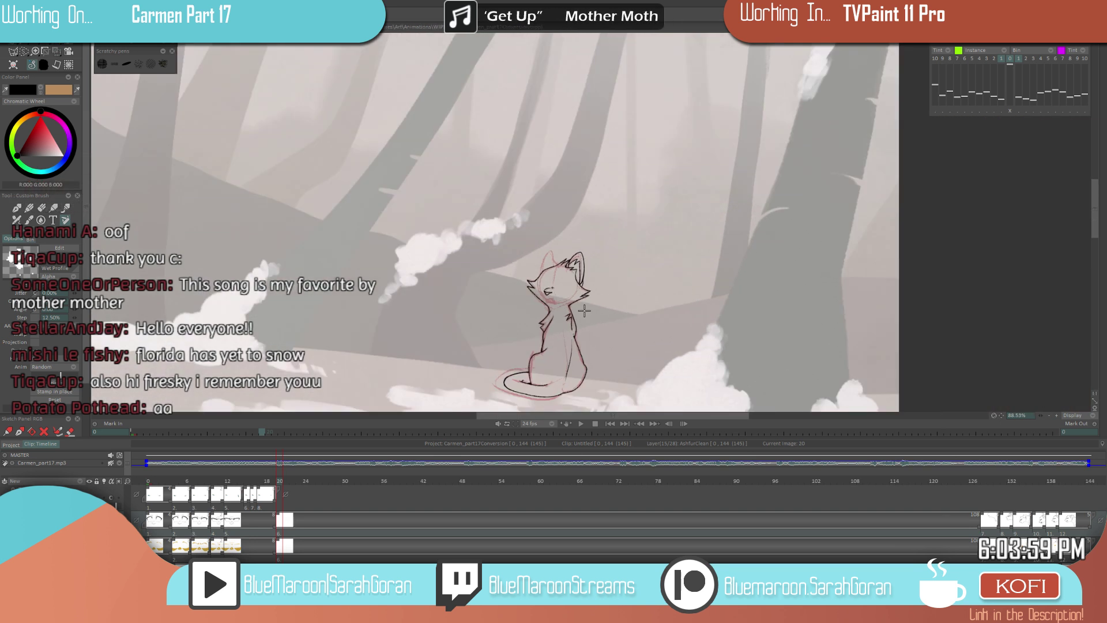
{"action": "scroll", "coordinate": [567, 275], "scroll_direction": "up", "scroll_amount": 10}
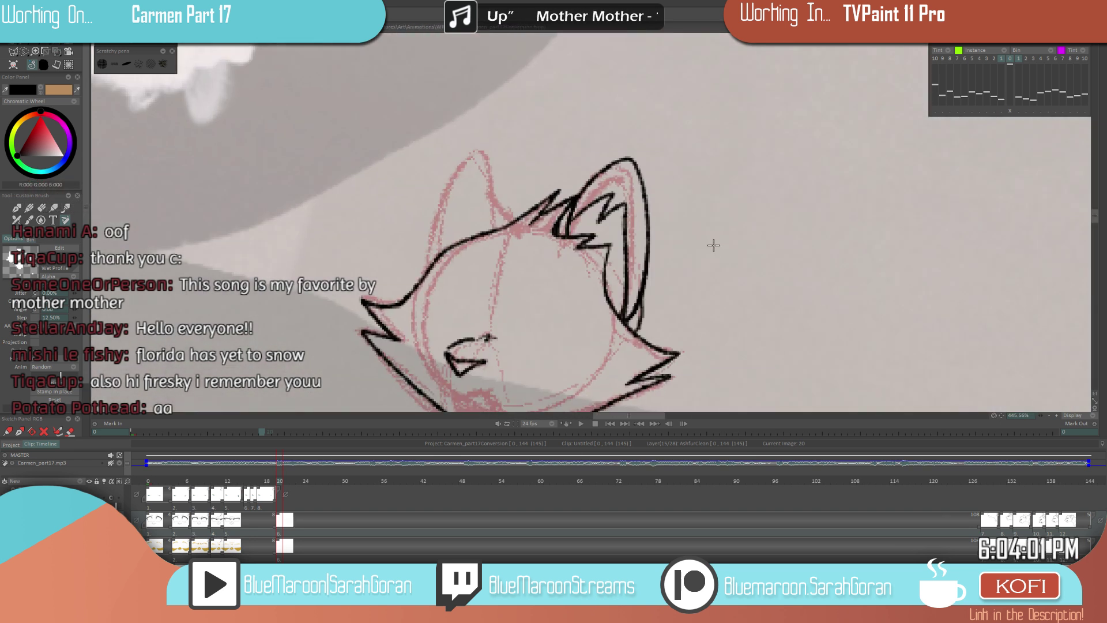
{"action": "mouse_move", "coordinate": [488, 230]}
{"action": "left_mouse_down"}
{"action": "mouse_move", "coordinate": [475, 124]}
{"action": "mouse_move", "coordinate": [426, 173]}
{"action": "mouse_move", "coordinate": [407, 279]}
{"action": "left_mouse_up"}
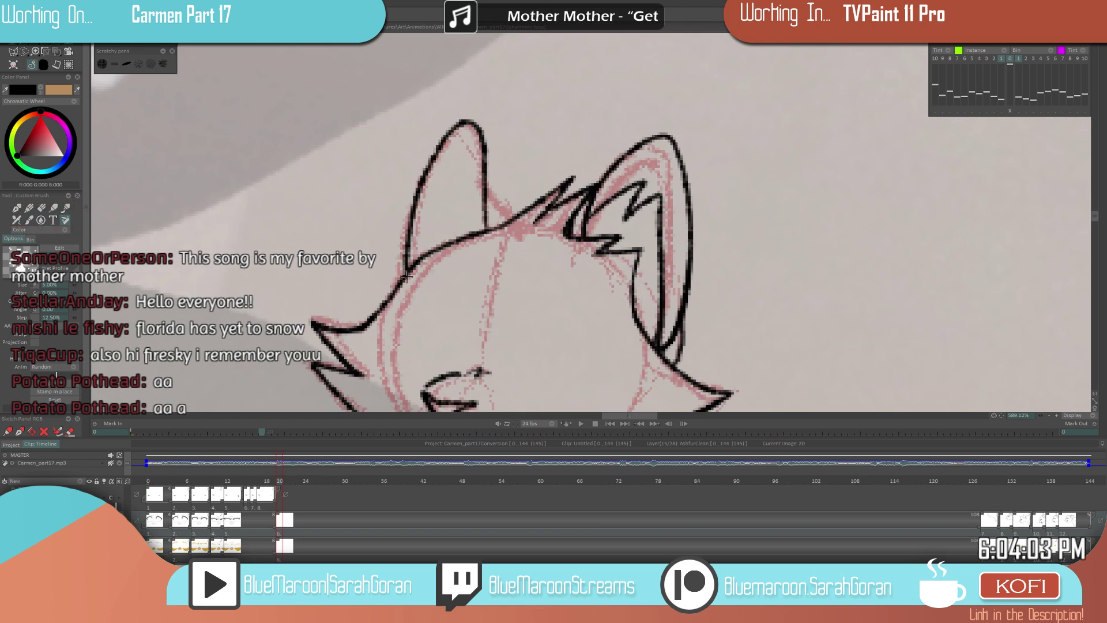
{"action": "key", "text": "ctrl+z"}
{"action": "mouse_move", "coordinate": [488, 230]}
{"action": "left_mouse_down"}
{"action": "mouse_move", "coordinate": [462, 121]}
{"action": "mouse_move", "coordinate": [401, 231]}
{"action": "mouse_move", "coordinate": [397, 275]}
{"action": "left_mouse_up"}
{"action": "key", "text": "ctrl+z"}
{"action": "mouse_move", "coordinate": [488, 230]}
{"action": "left_mouse_down"}
{"action": "mouse_move", "coordinate": [482, 142]}
{"action": "mouse_move", "coordinate": [464, 126]}
{"action": "mouse_move", "coordinate": [413, 203]}
{"action": "mouse_move", "coordinate": [398, 279]}
{"action": "left_mouse_up"}
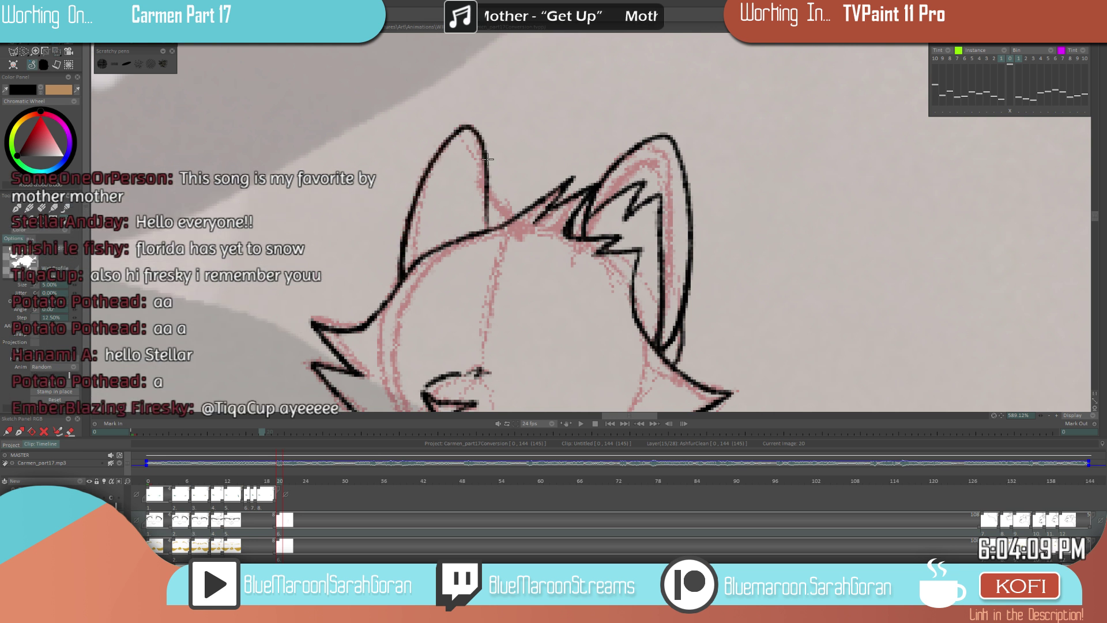
{"action": "left_click_drag", "start_coordinate": [487, 168], "coordinate": [510, 217]}
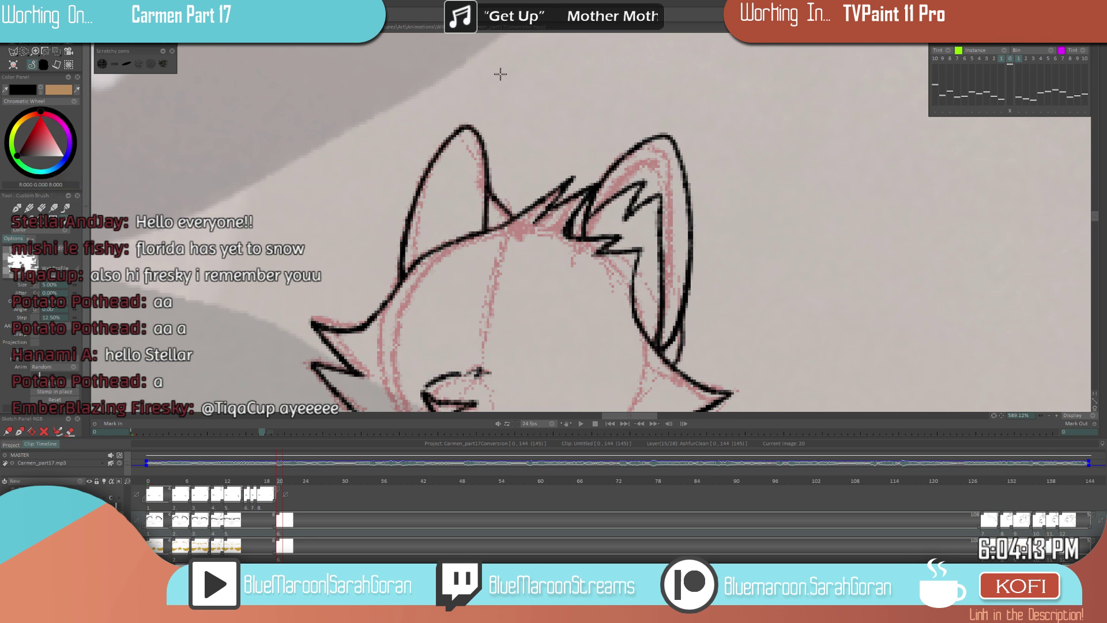
- Ink a zigzag fur tuft inside the left ear, running from the outer base up to peaks and down the inner side
{"action": "key", "text": "asterisk"}
{"action": "scroll", "coordinate": [620, 174], "scroll_direction": "up", "scroll_amount": 3}
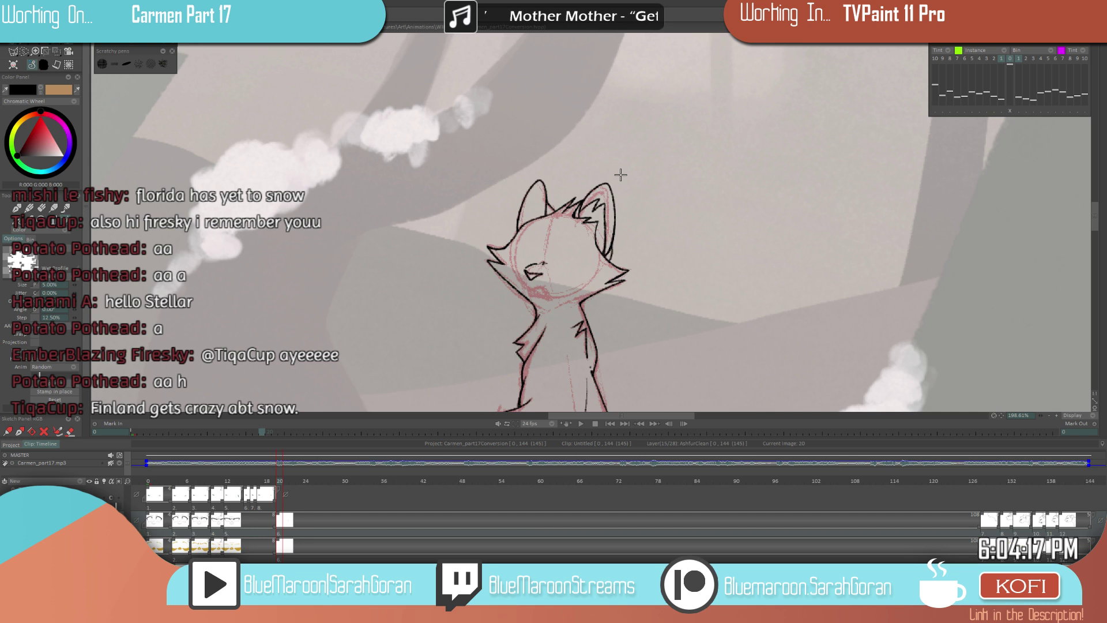
{"action": "scroll", "coordinate": [620, 175], "scroll_direction": "up", "scroll_amount": 3}
{"action": "mouse_move", "coordinate": [540, 182]}
{"action": "left_mouse_down"}
{"action": "mouse_move", "coordinate": [534, 209]}
{"action": "mouse_move", "coordinate": [525, 195]}
{"action": "mouse_move", "coordinate": [506, 245]}
{"action": "left_mouse_up"}
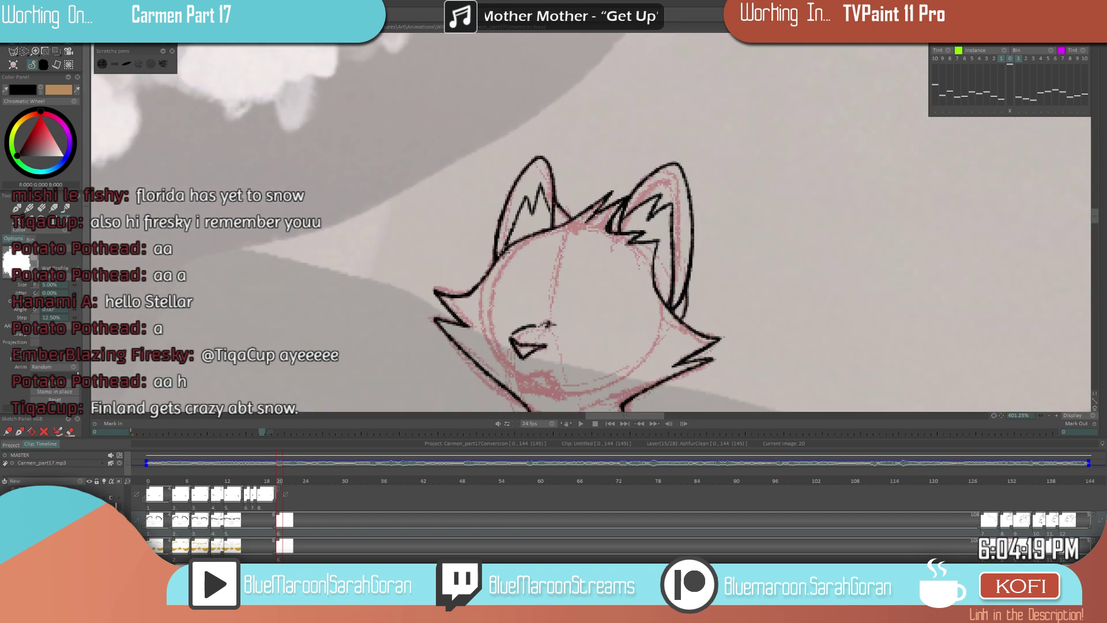
{"action": "scroll", "coordinate": [539, 200], "scroll_direction": "up", "scroll_amount": 2}
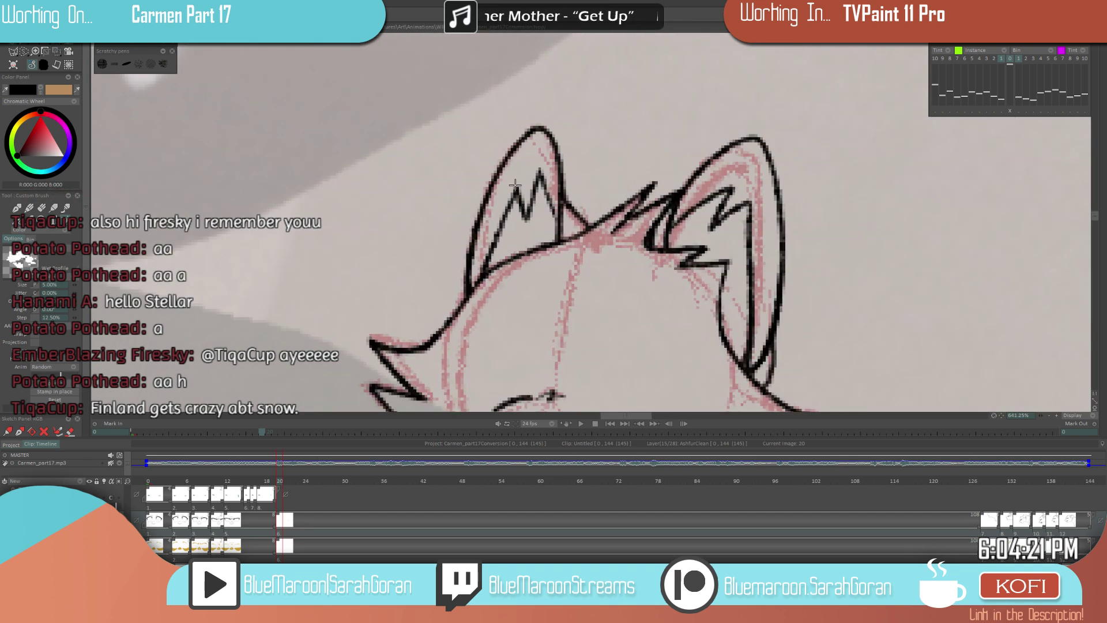
{"action": "left_click_drag", "start_coordinate": [541, 166], "coordinate": [559, 238]}
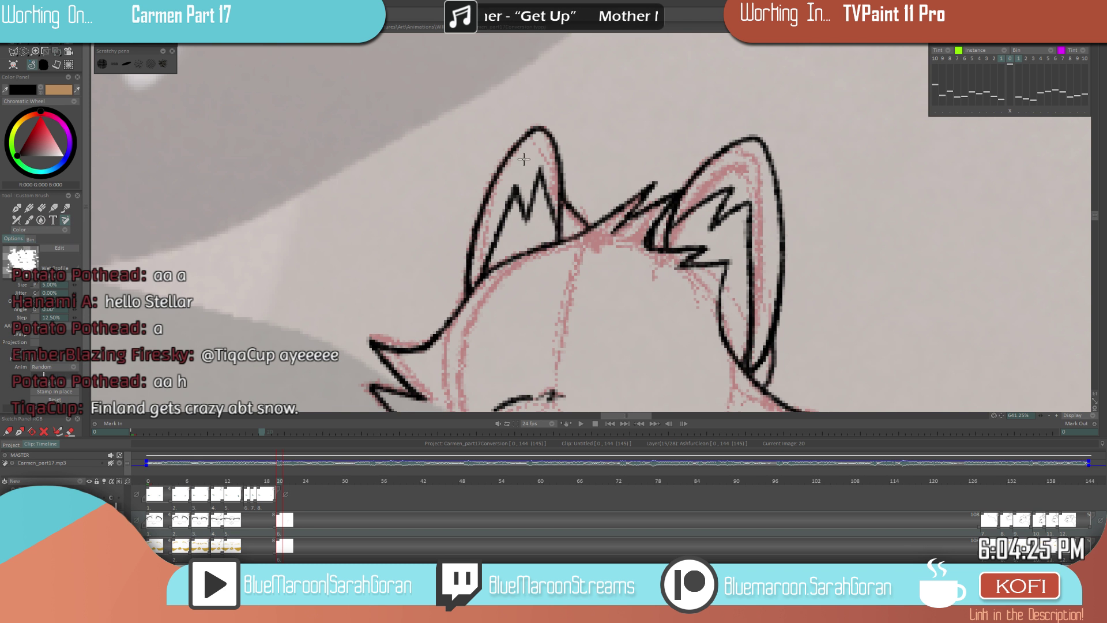
- Examine the inked ears and the whole sitting cat against the background
{"action": "scroll", "coordinate": [710, 296], "scroll_direction": "down", "scroll_amount": 5}
{"action": "left_click_drag", "start_coordinate": [710, 297], "coordinate": [685, 297]}
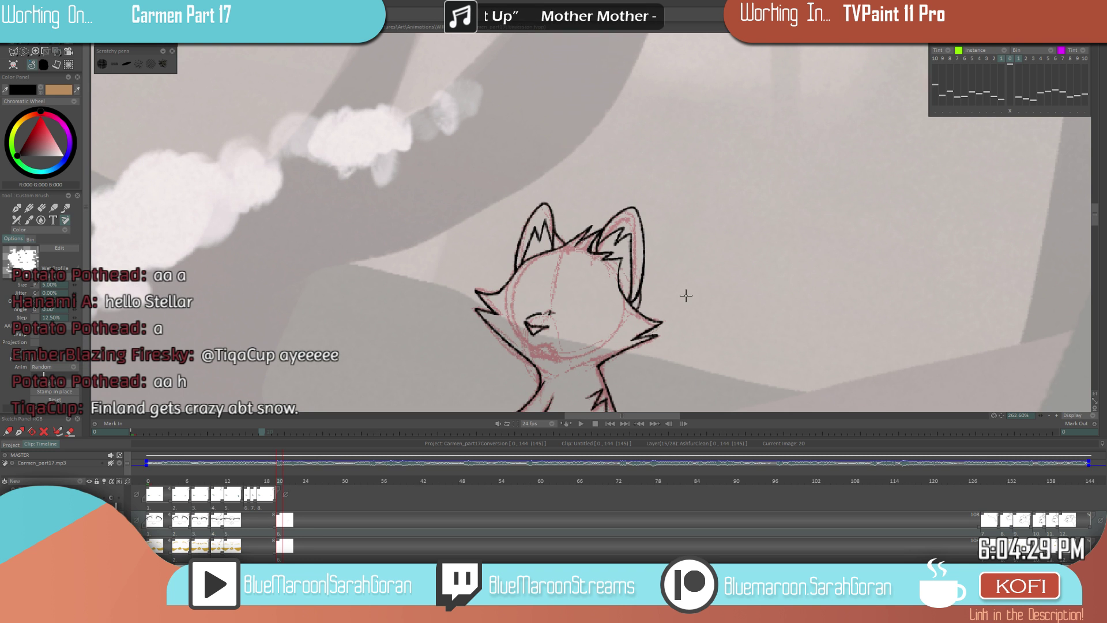
{"action": "scroll", "coordinate": [686, 295], "scroll_direction": "down", "scroll_amount": 3}
{"action": "left_click_drag", "start_coordinate": [685, 297], "coordinate": [632, 249]}
{"action": "left_click_drag", "start_coordinate": [647, 331], "coordinate": [628, 266]}
{"action": "scroll", "coordinate": [669, 285], "scroll_direction": "down", "scroll_amount": 2}
{"action": "scroll", "coordinate": [596, 313], "scroll_direction": "up", "scroll_amount": 1}
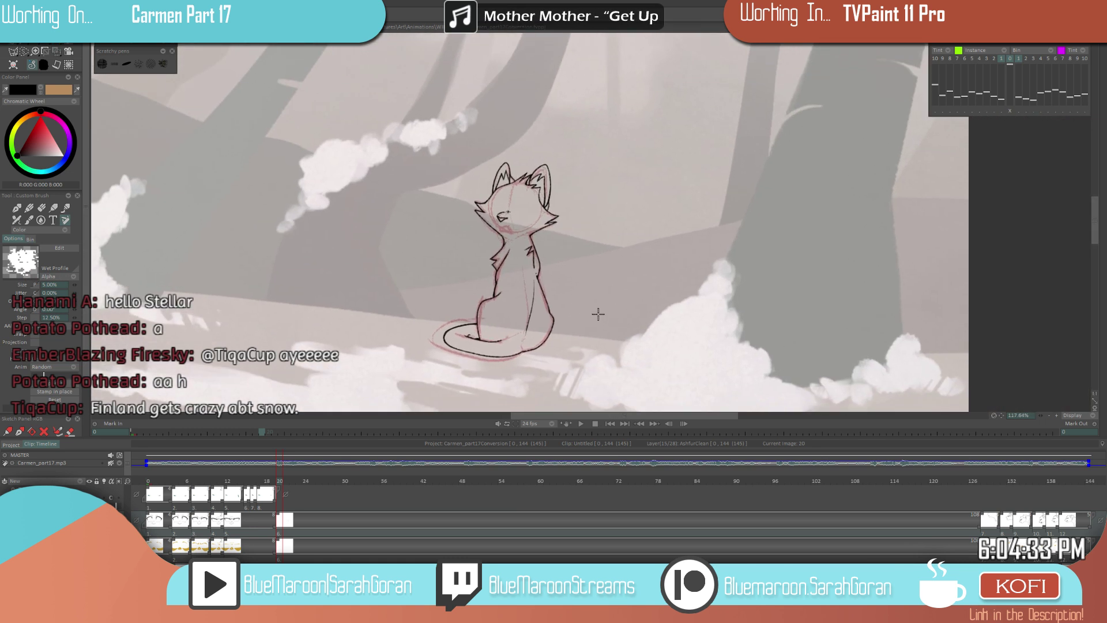
{"action": "scroll", "coordinate": [588, 289], "scroll_direction": "down", "scroll_amount": 2}
{"action": "scroll", "coordinate": [637, 289], "scroll_direction": "up", "scroll_amount": 3}
- Thicken the rump's lower line and its join with the tail base
{"action": "scroll", "coordinate": [601, 306], "scroll_direction": "up", "scroll_amount": 7}
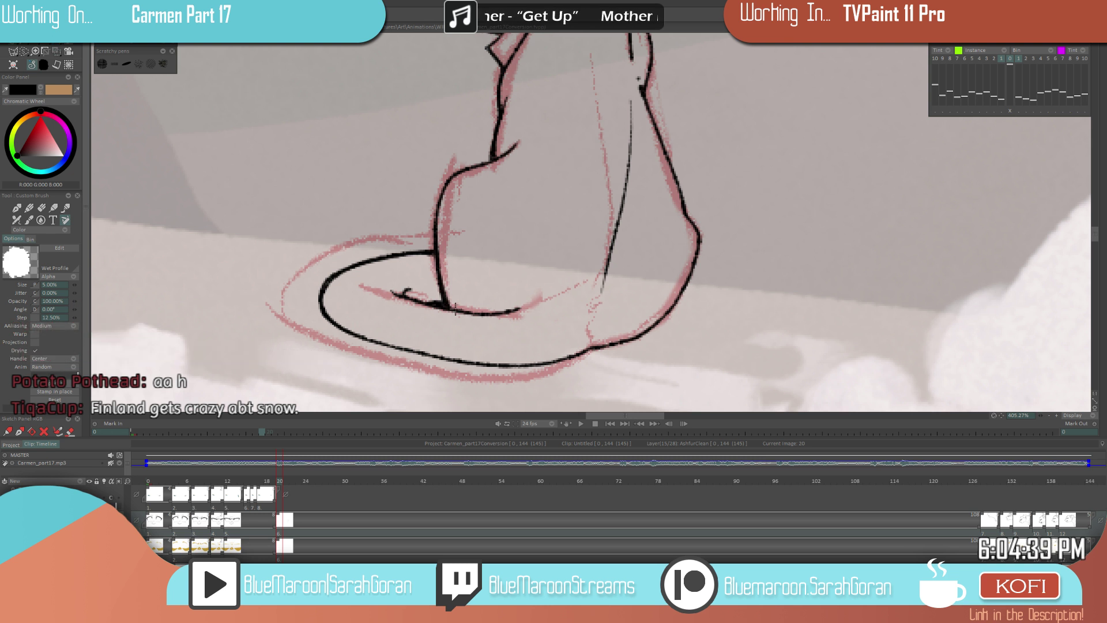
{"action": "scroll", "coordinate": [637, 306], "scroll_direction": "up", "scroll_amount": 2}
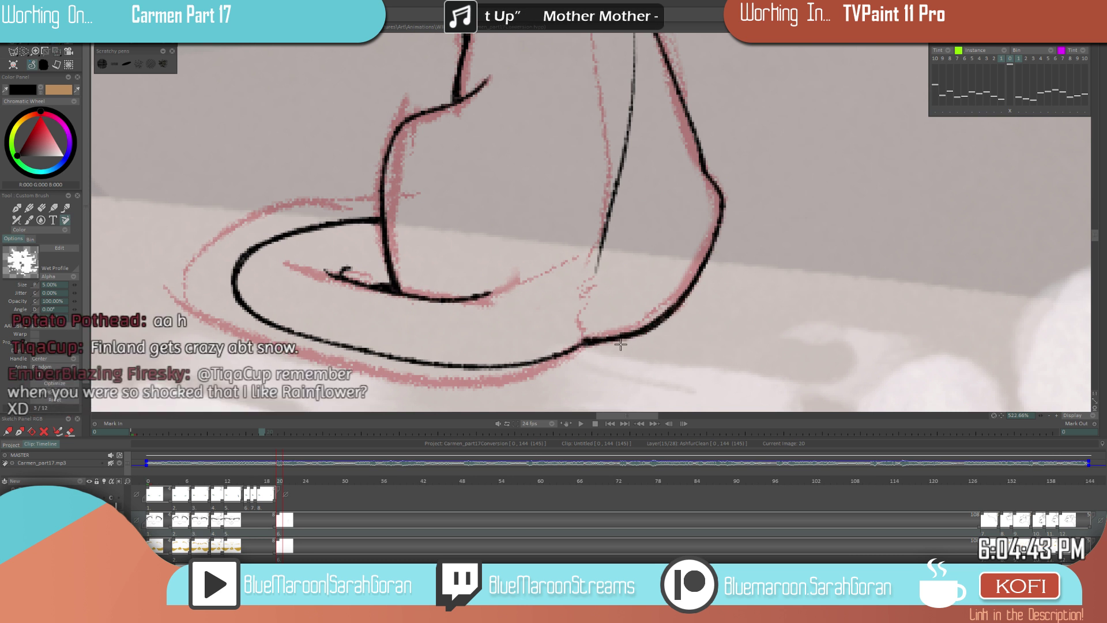
{"action": "left_click_drag", "start_coordinate": [568, 349], "coordinate": [595, 337]}
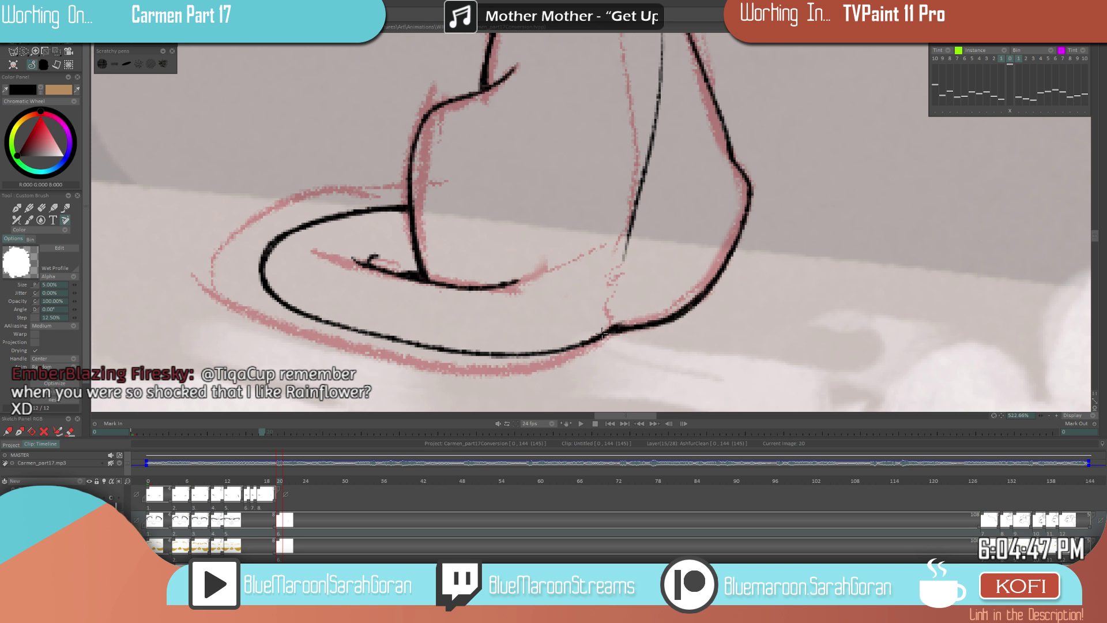
- Thicken the tail's lower line from the rump join around to the tail's outer curve
{"action": "left_click_drag", "start_coordinate": [658, 341], "coordinate": [719, 324]}
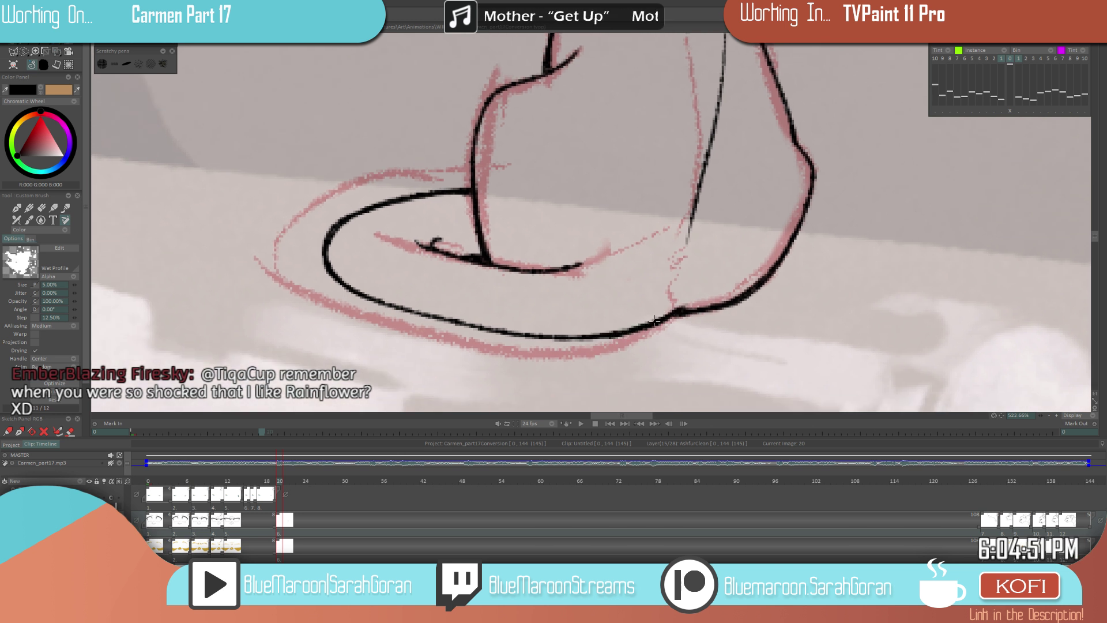
{"action": "mouse_move", "coordinate": [632, 314]}
{"action": "left_mouse_down"}
{"action": "mouse_move", "coordinate": [569, 341]}
{"action": "mouse_move", "coordinate": [482, 330]}
{"action": "mouse_move", "coordinate": [359, 294]}
{"action": "mouse_move", "coordinate": [327, 259]}
{"action": "left_mouse_up"}
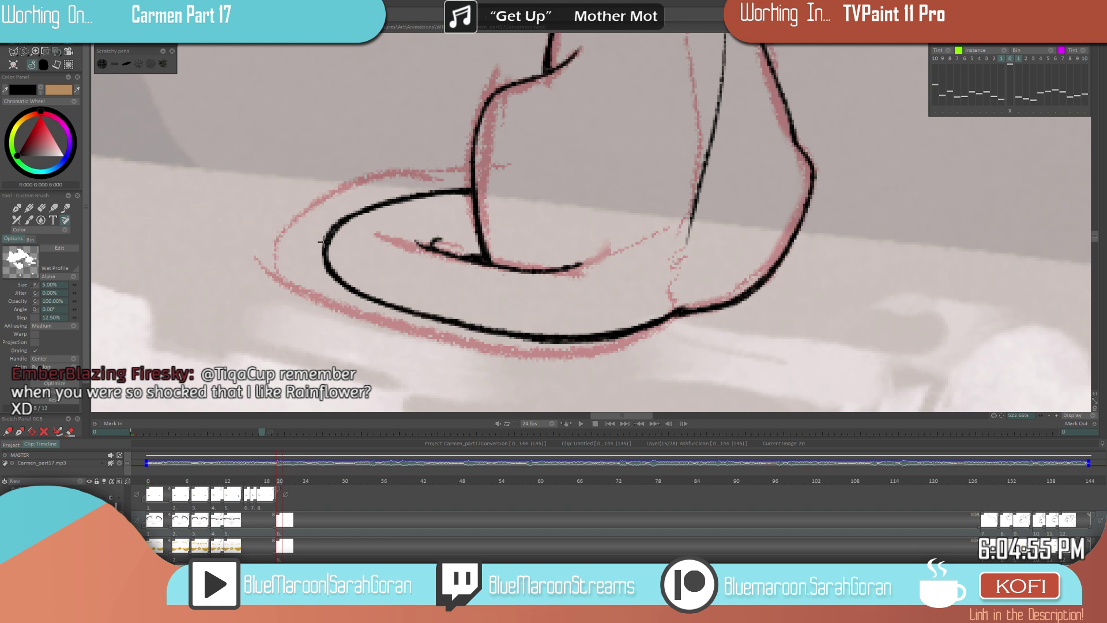
{"action": "scroll", "coordinate": [682, 213], "scroll_direction": "down", "scroll_amount": 10}
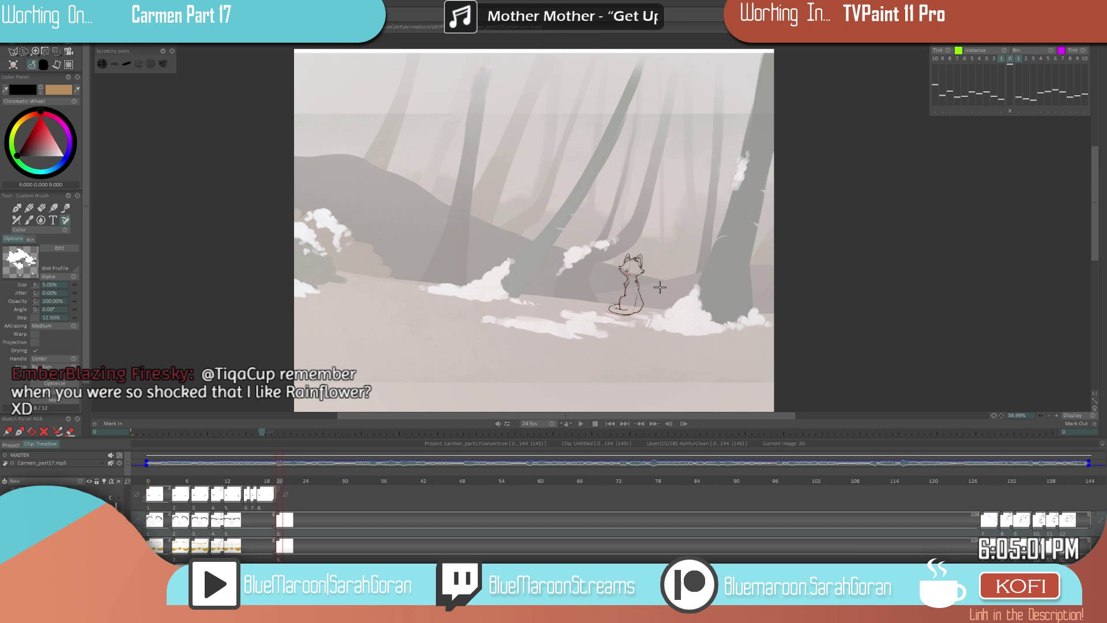
- Examine the inked cat's head, ears, body and tail up close and at full-scene scale against the forest background
{"action": "scroll", "coordinate": [679, 293], "scroll_direction": "up", "scroll_amount": 4}
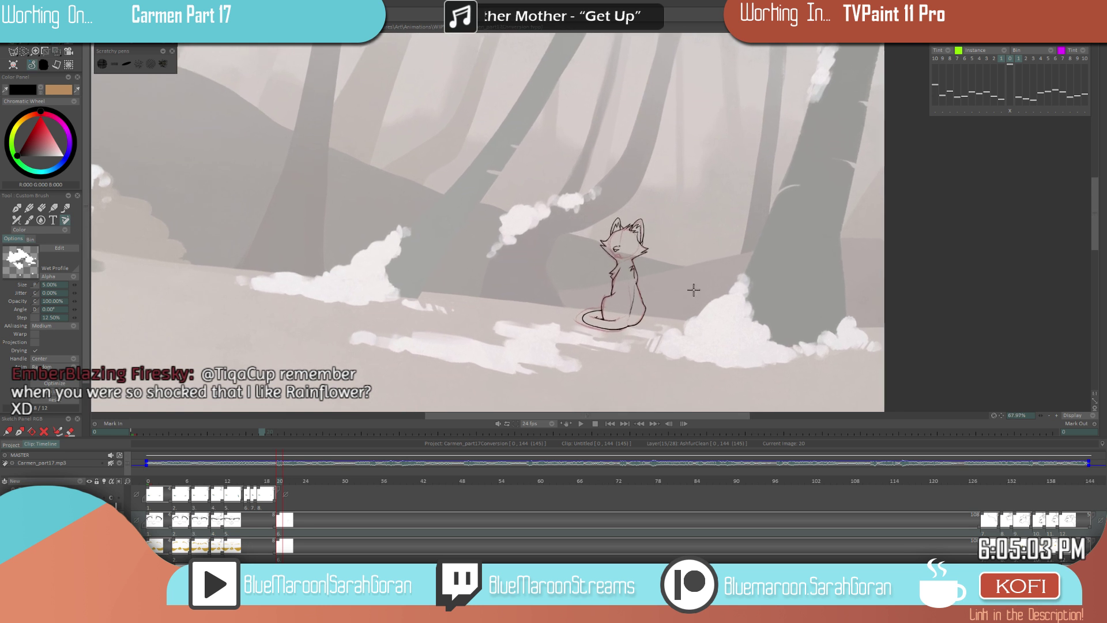
{"action": "left_click_drag", "start_coordinate": [651, 312], "coordinate": [593, 321]}
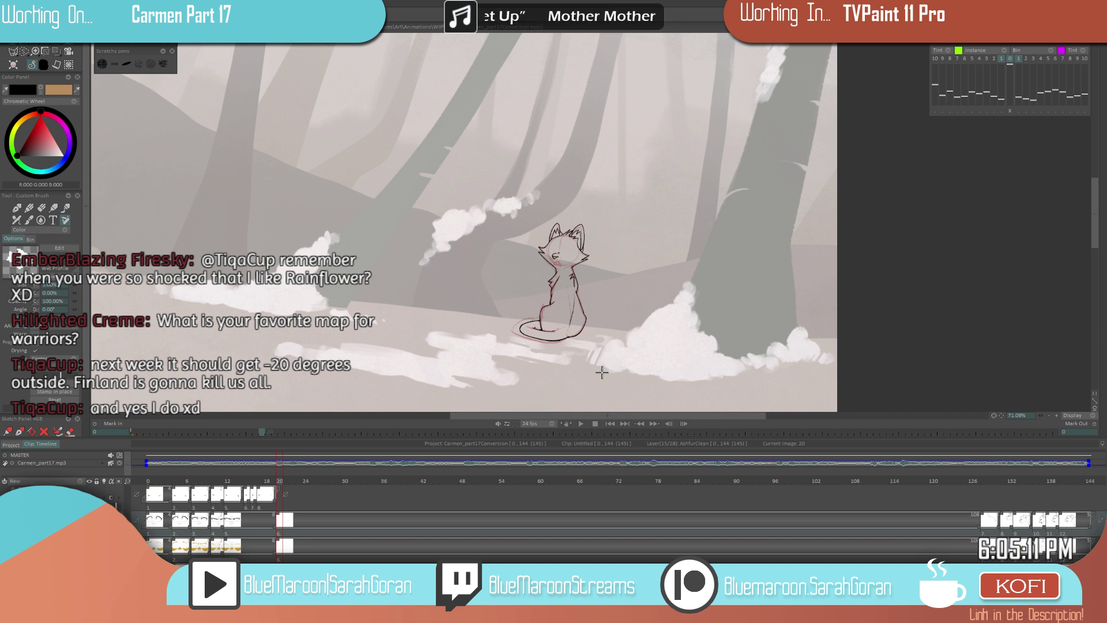
{"action": "scroll", "coordinate": [576, 321], "scroll_direction": "up", "scroll_amount": 5}
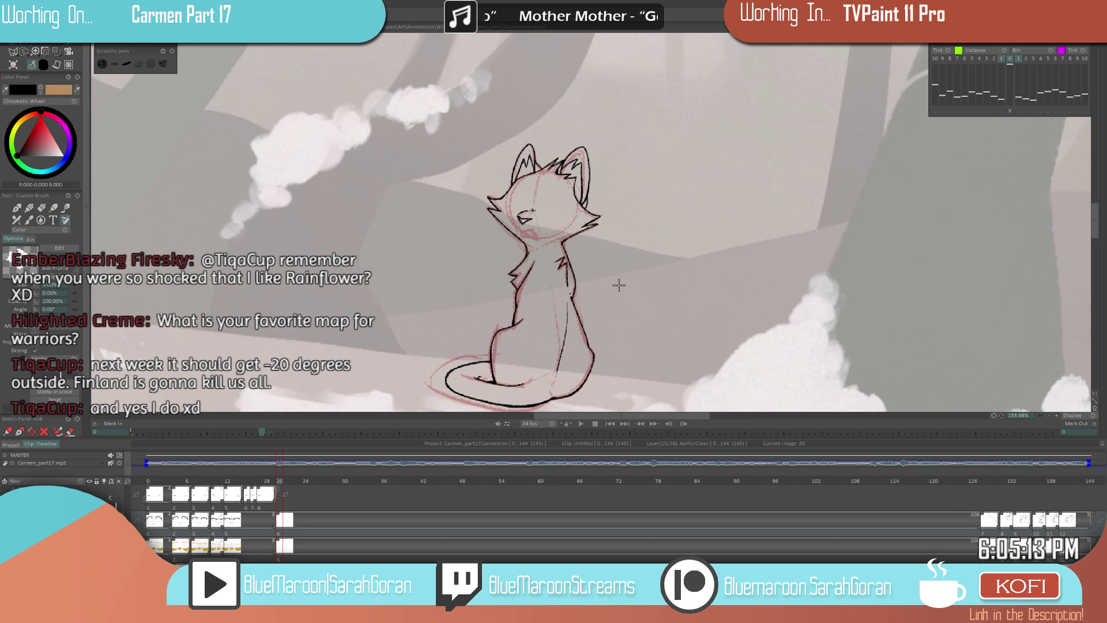
{"action": "scroll", "coordinate": [592, 293], "scroll_direction": "down", "scroll_amount": 10}
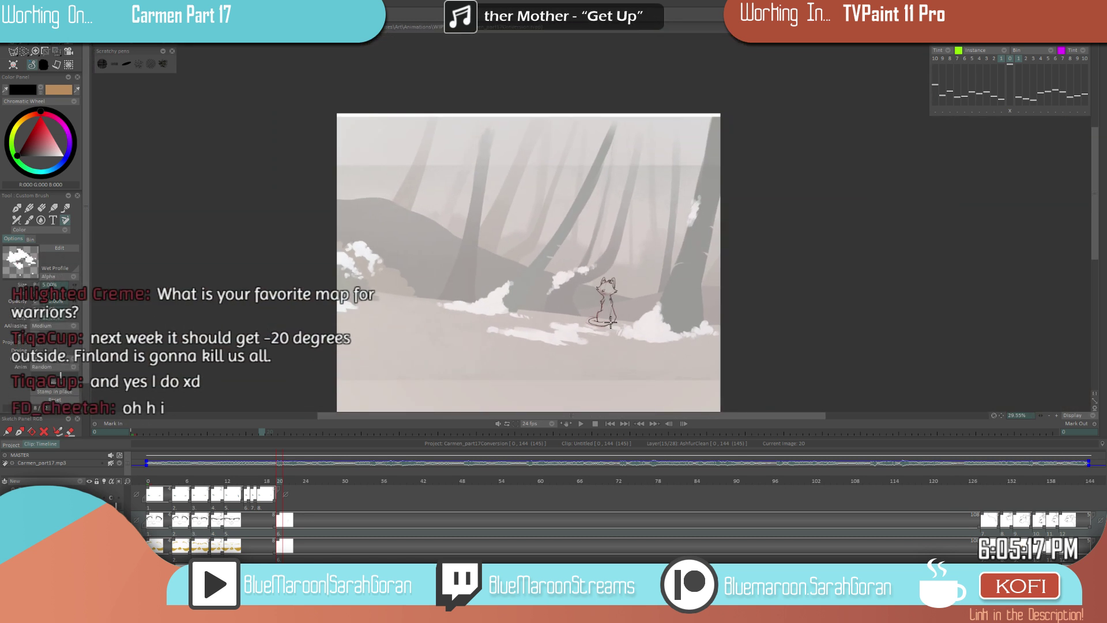
{"action": "scroll", "coordinate": [619, 315], "scroll_direction": "up", "scroll_amount": 3}
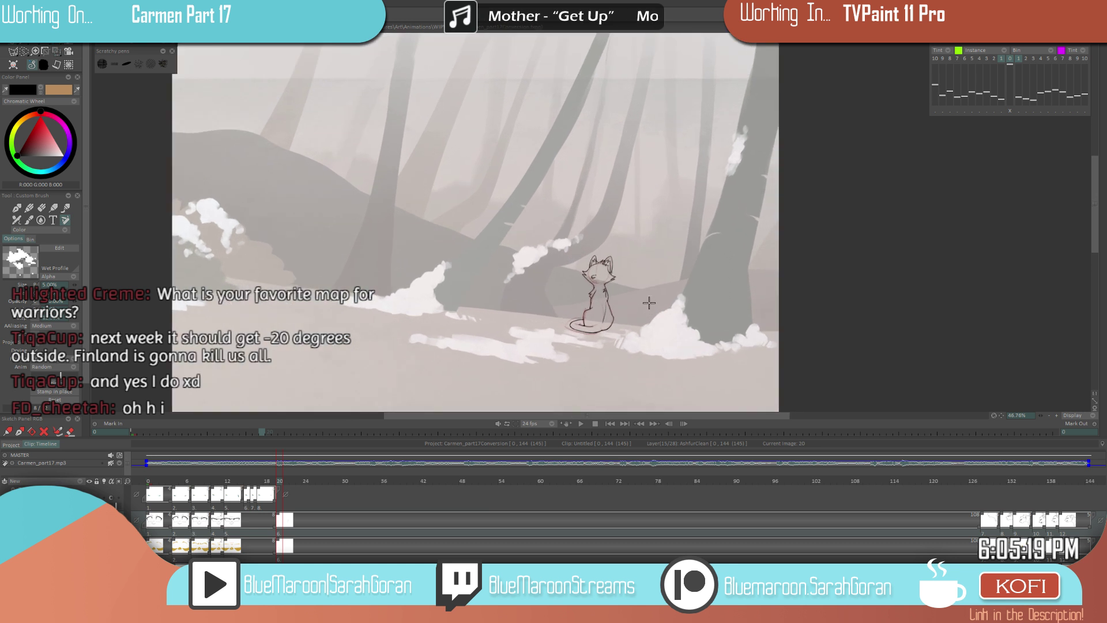
{"action": "scroll", "coordinate": [719, 240], "scroll_direction": "up", "scroll_amount": 10}
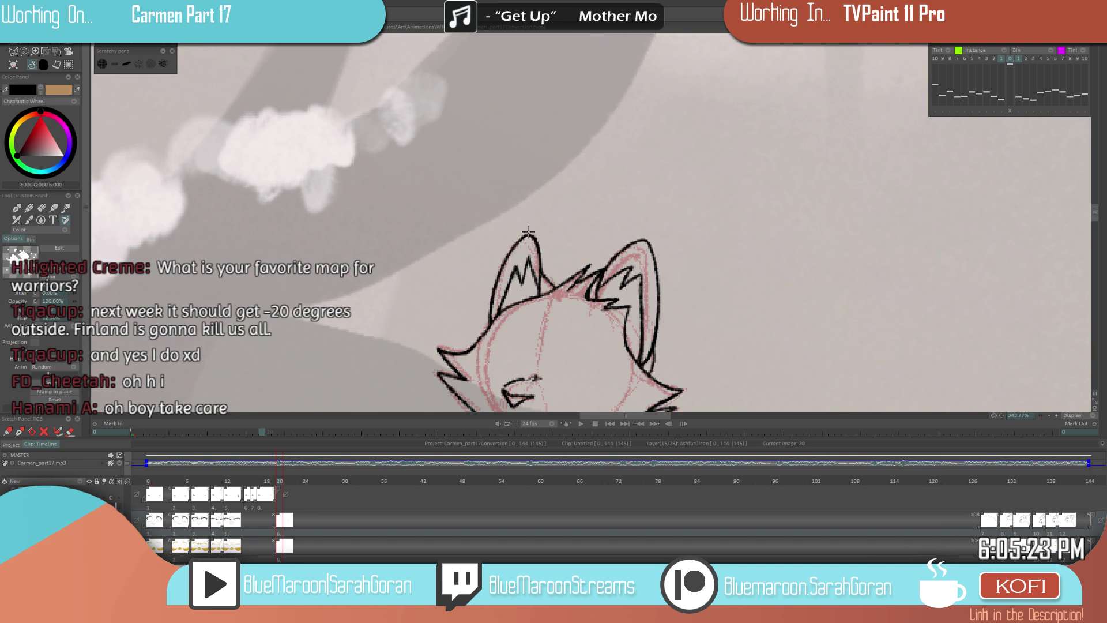
{"action": "left_click_drag", "start_coordinate": [505, 266], "coordinate": [485, 331]}
{"action": "scroll", "coordinate": [415, 400], "scroll_direction": "down", "scroll_amount": 5}
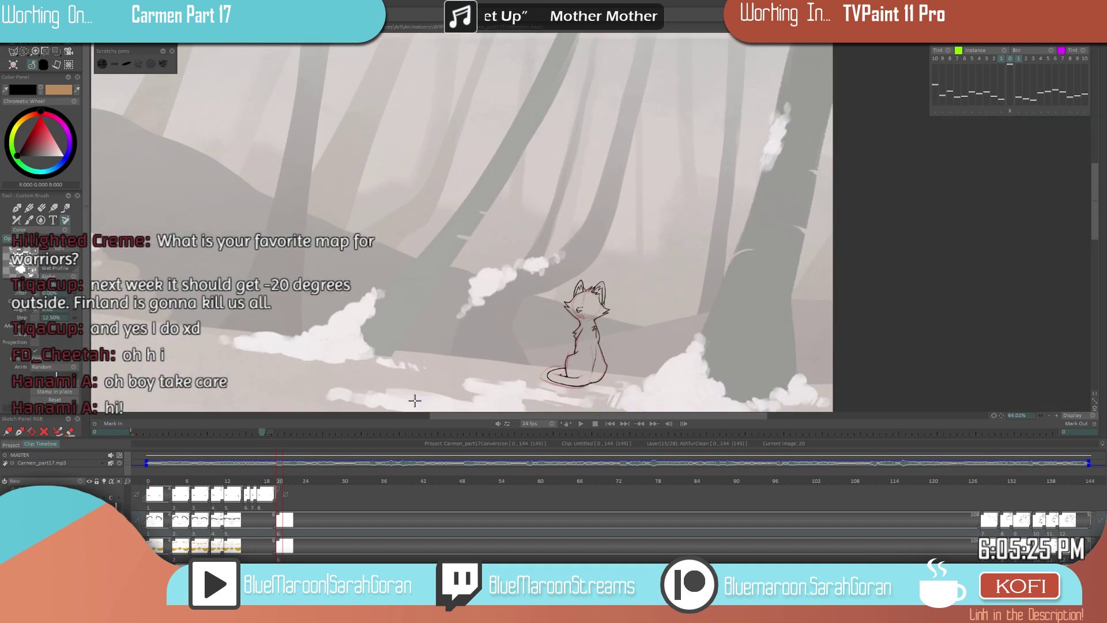
{"action": "scroll", "coordinate": [600, 294], "scroll_direction": "up", "scroll_amount": 4}
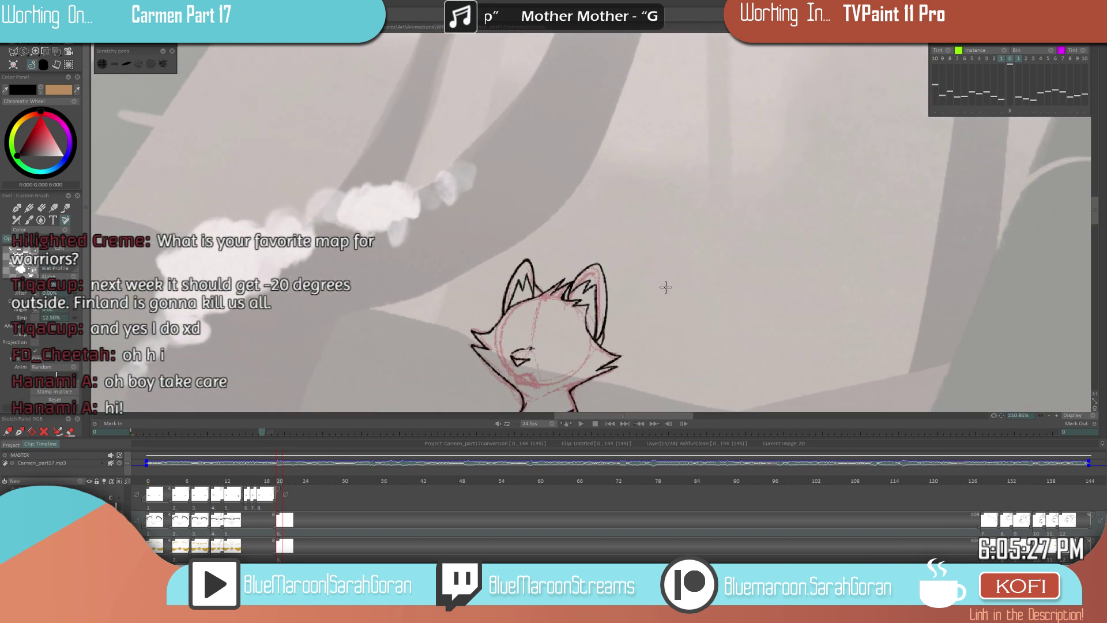
{"action": "left_click_drag", "start_coordinate": [655, 330], "coordinate": [658, 318]}
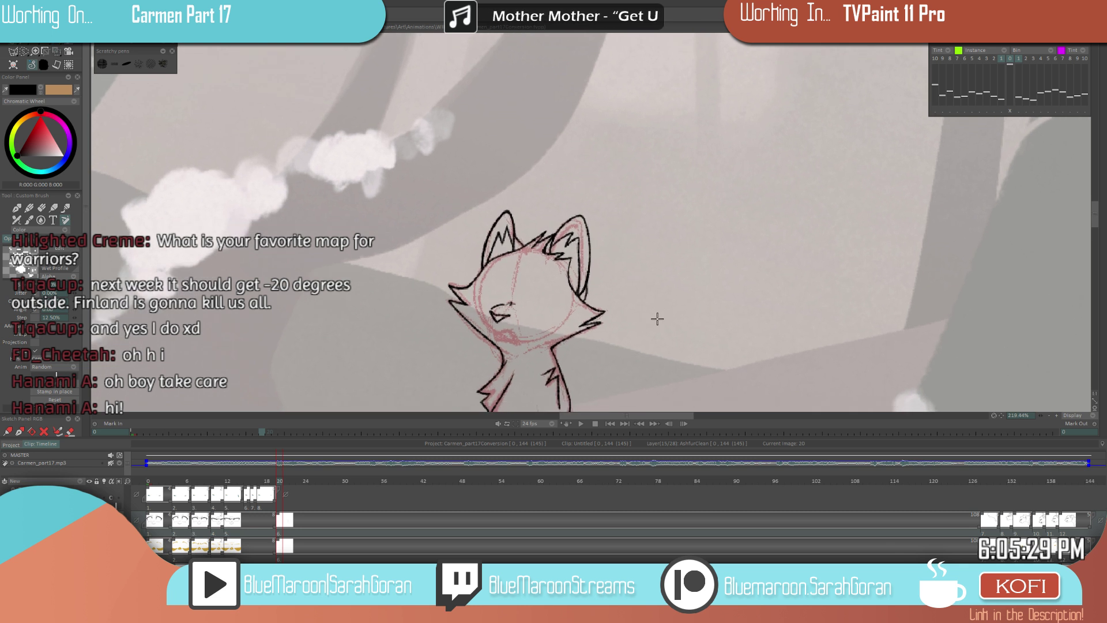
{"action": "scroll", "coordinate": [606, 218], "scroll_direction": "up", "scroll_amount": 1}
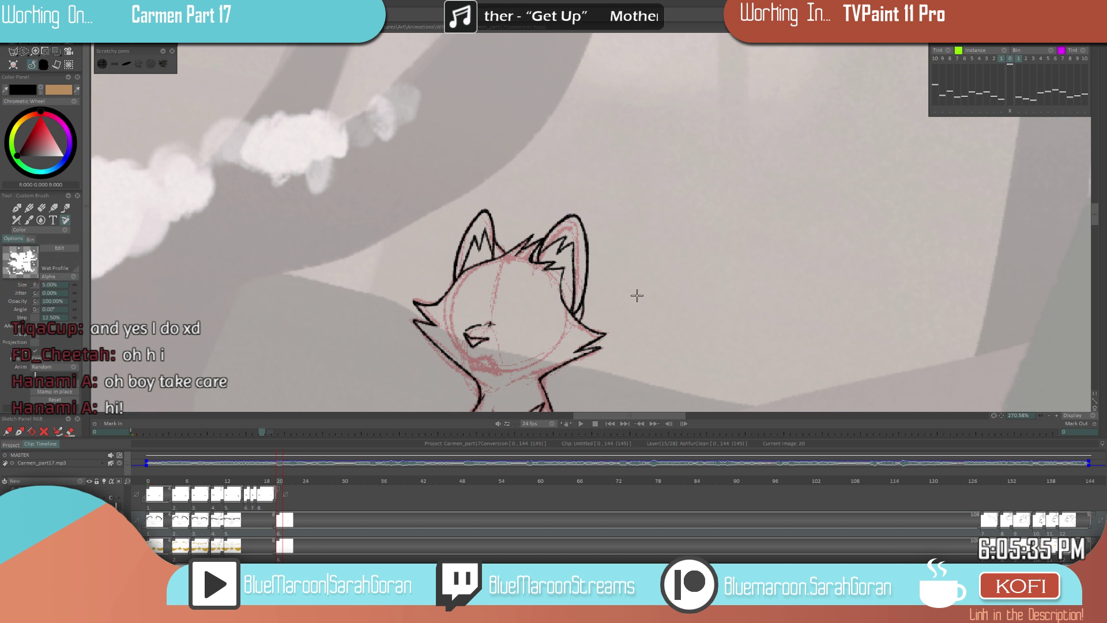
{"action": "scroll", "coordinate": [495, 356], "scroll_direction": "down", "scroll_amount": 7}
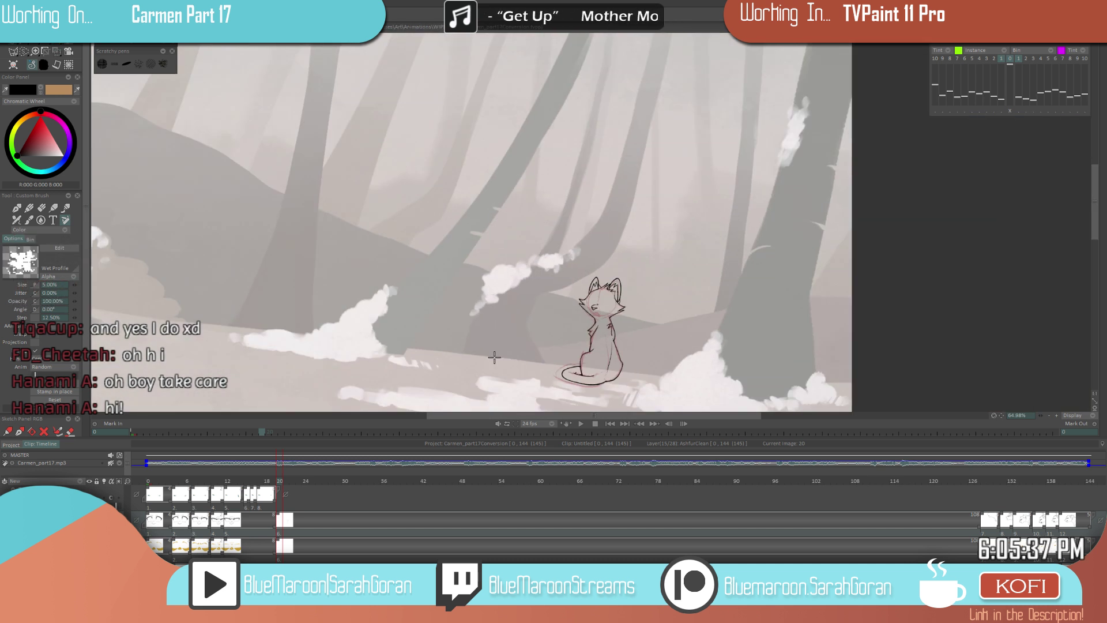
{"action": "scroll", "coordinate": [571, 335], "scroll_direction": "down", "scroll_amount": 4}
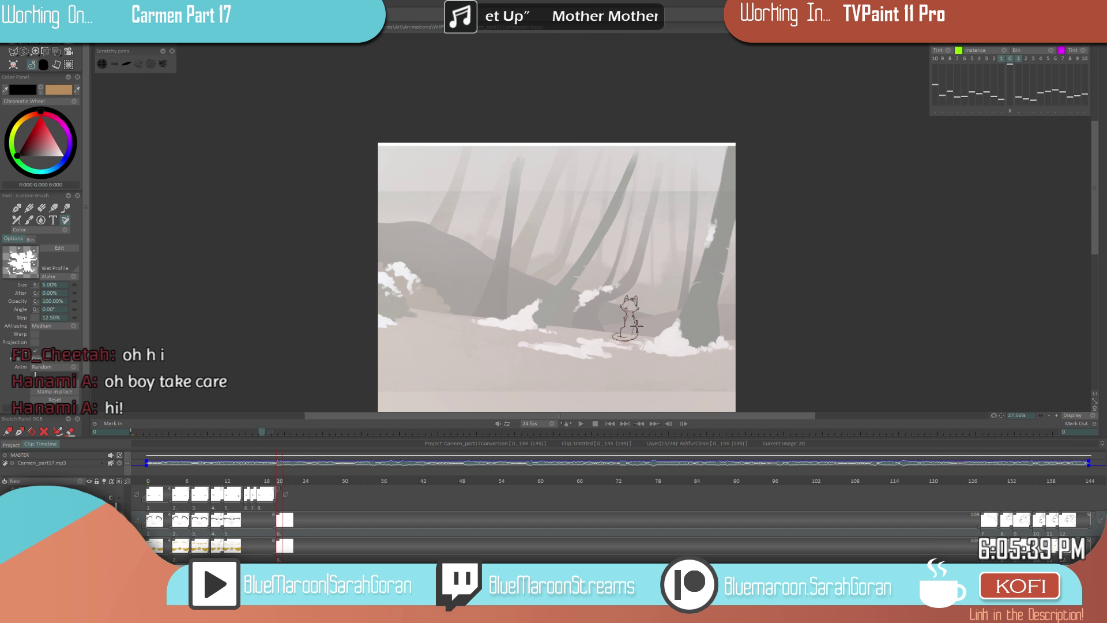
{"action": "scroll", "coordinate": [621, 332], "scroll_direction": "up", "scroll_amount": 4}
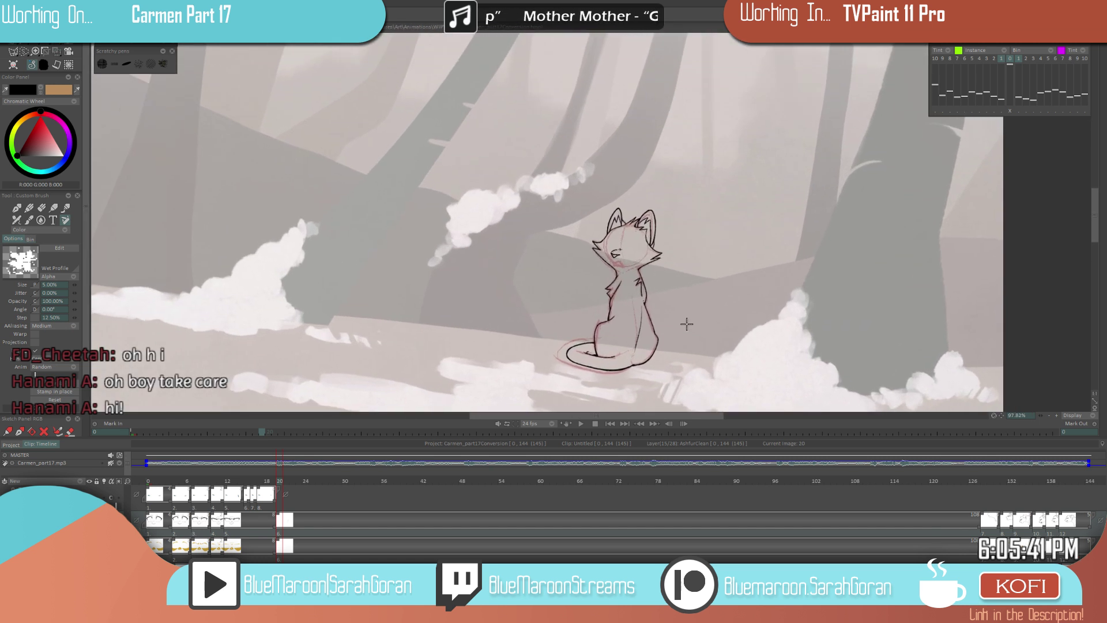
{"action": "scroll", "coordinate": [584, 367], "scroll_direction": "down", "scroll_amount": 2}
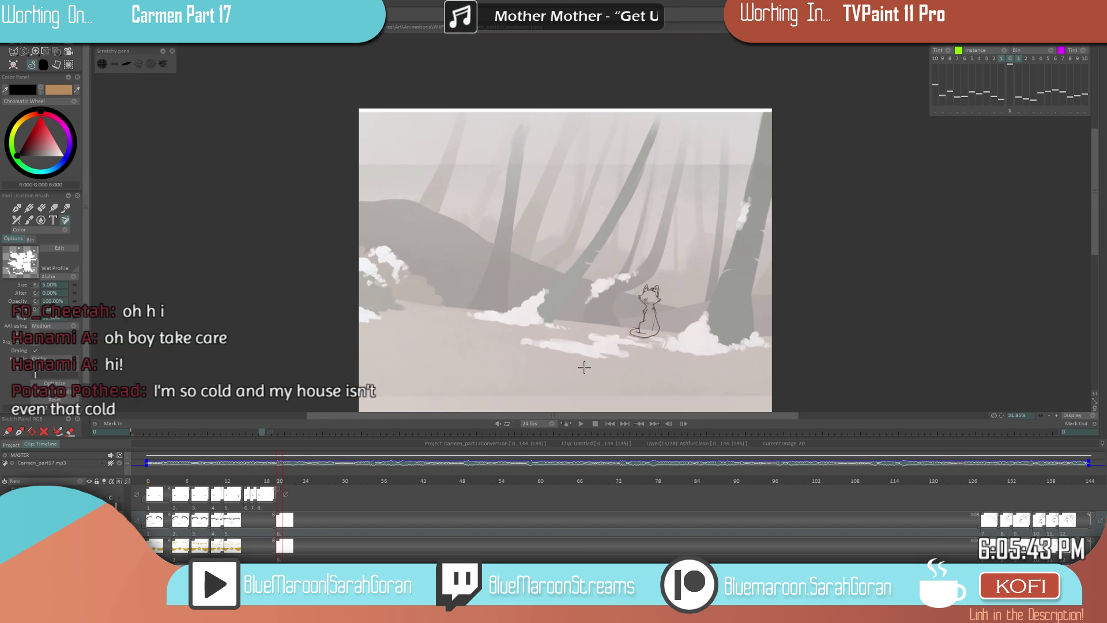
{"action": "scroll", "coordinate": [584, 367], "scroll_direction": "up", "scroll_amount": 4}
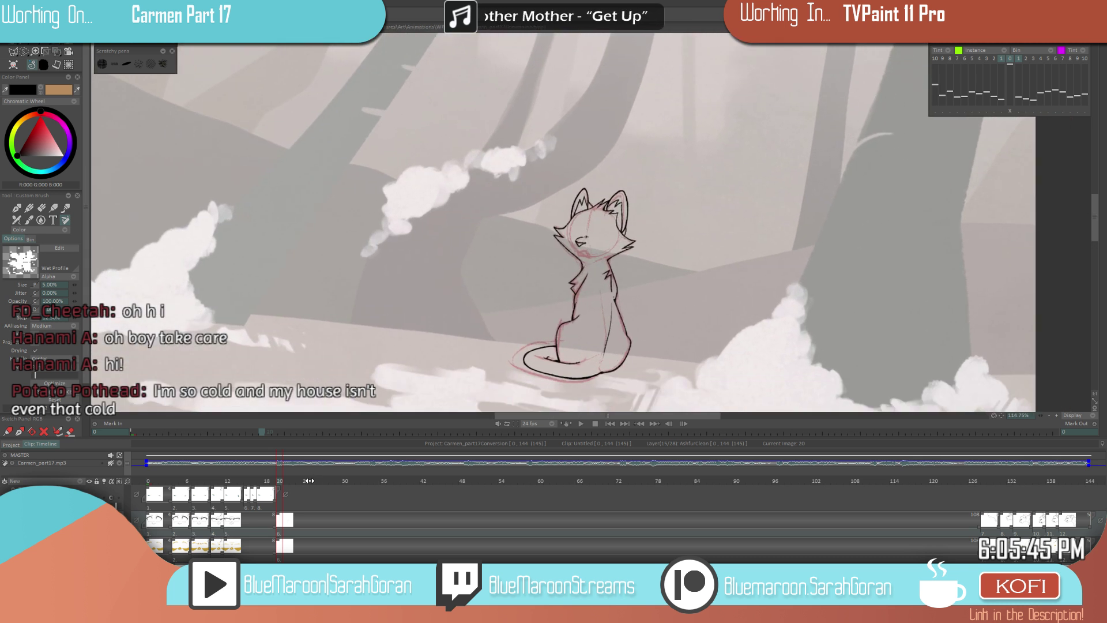
- Go to frame 56 and create a new blank drawing there on the AshfurClean layer
{"action": "mouse_move", "coordinate": [308, 481]}
{"action": "left_mouse_down"}
{"action": "mouse_move", "coordinate": [508, 487]}
{"action": "mouse_move", "coordinate": [512, 497]}
{"action": "left_mouse_up"}
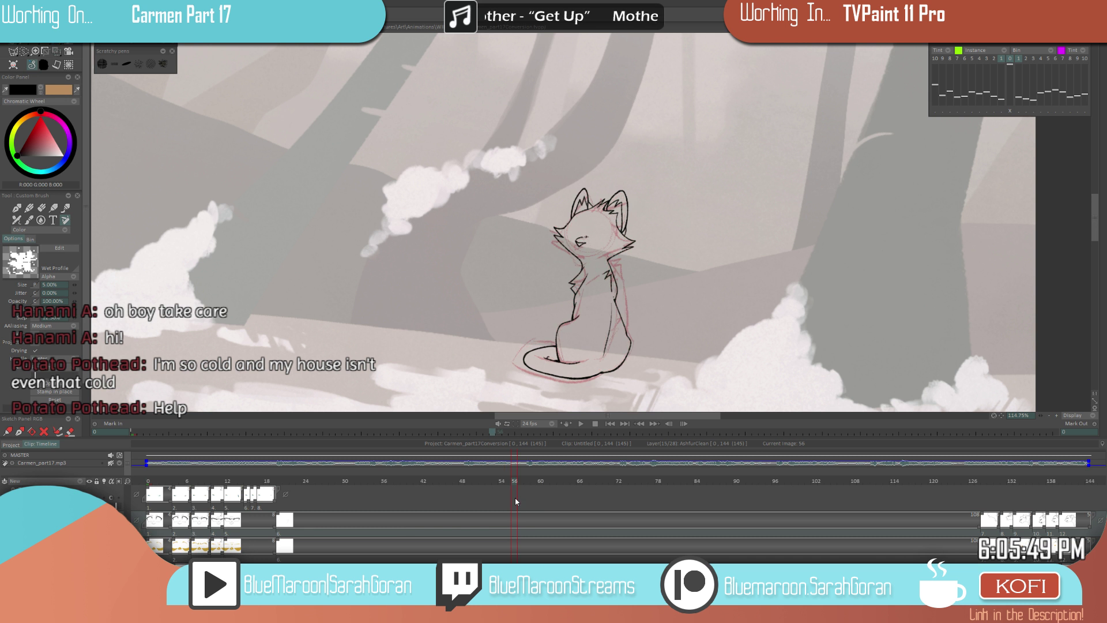
{"action": "key", "text": "Return"}
{"action": "scroll", "coordinate": [638, 289], "scroll_direction": "up", "scroll_amount": 1}
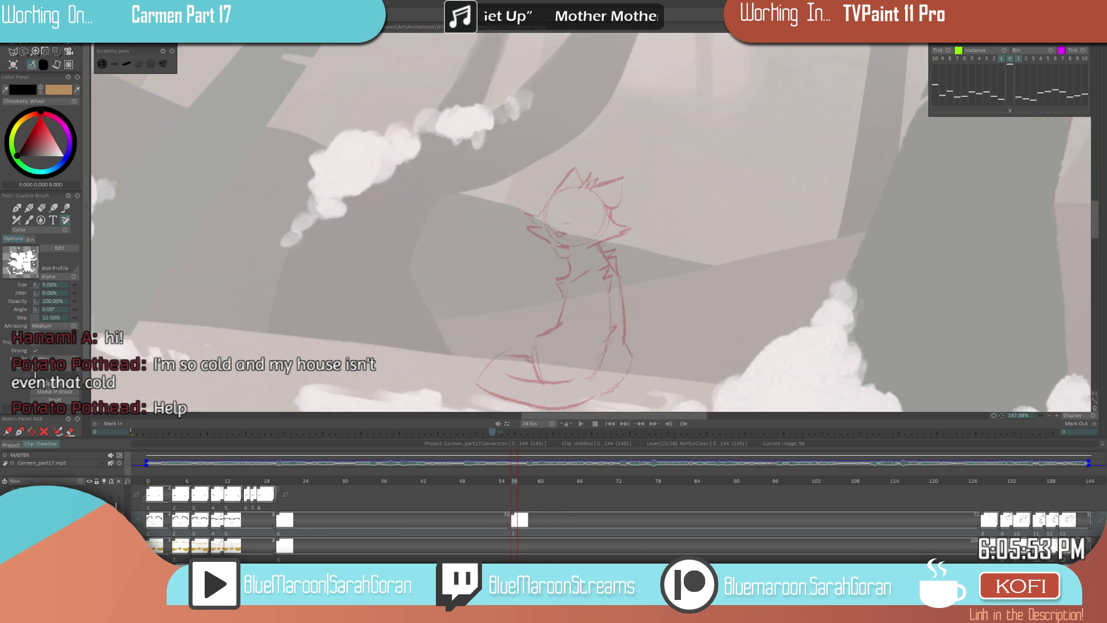
- Show the previous clean drawing as a faint guide on the AshfurClean layer and save the project
{"action": "left_click", "coordinate": [104, 514]}
{"action": "scroll", "coordinate": [672, 327], "scroll_direction": "up", "scroll_amount": 5}
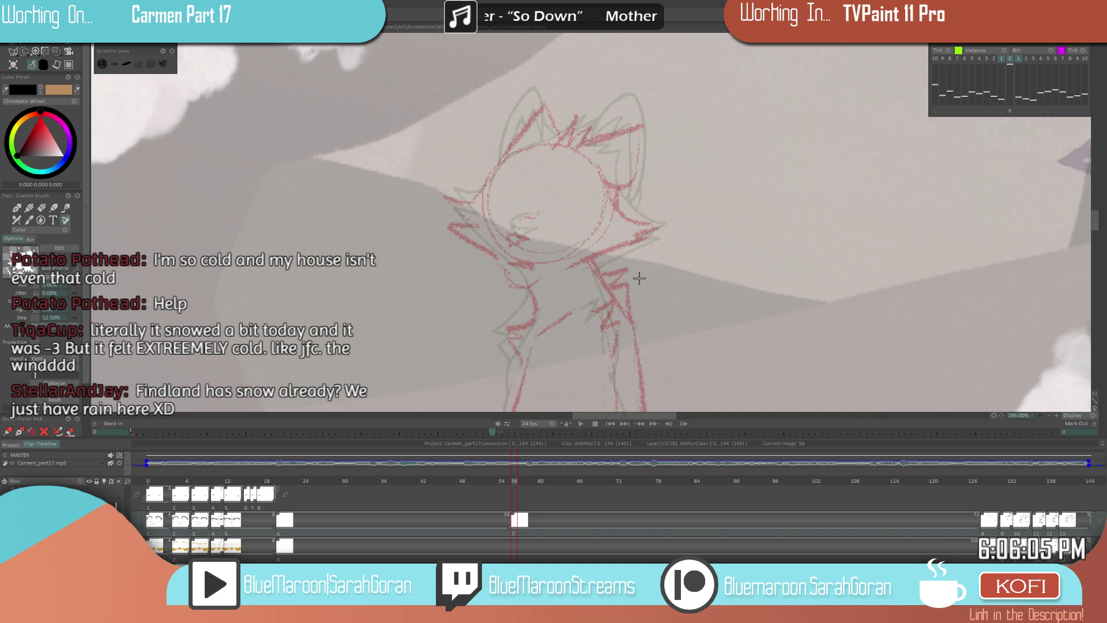
{"action": "key", "text": "ctrl+s"}
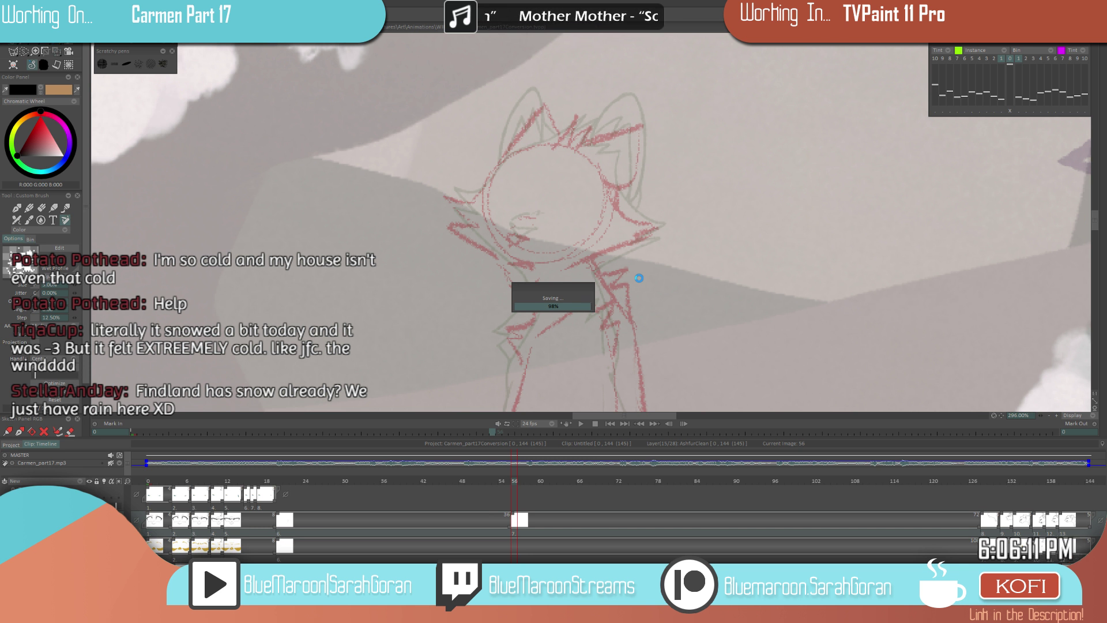
- Ink the nose's short curved upper line over the red sketch at the lower edge of the head circle
{"action": "scroll", "coordinate": [638, 277], "scroll_direction": "up", "scroll_amount": 4}
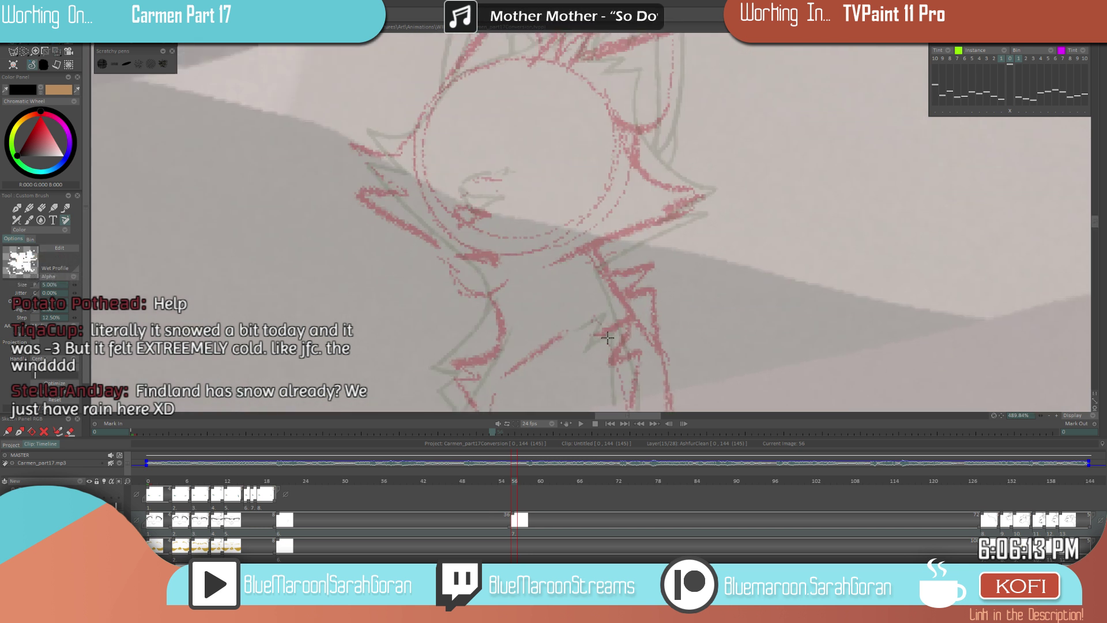
{"action": "mouse_move", "coordinate": [443, 224]}
{"action": "left_mouse_down"}
{"action": "mouse_move", "coordinate": [486, 233]}
{"action": "mouse_move", "coordinate": [435, 219]}
{"action": "left_mouse_up"}
{"action": "scroll", "coordinate": [575, 299], "scroll_direction": "down", "scroll_amount": 6}
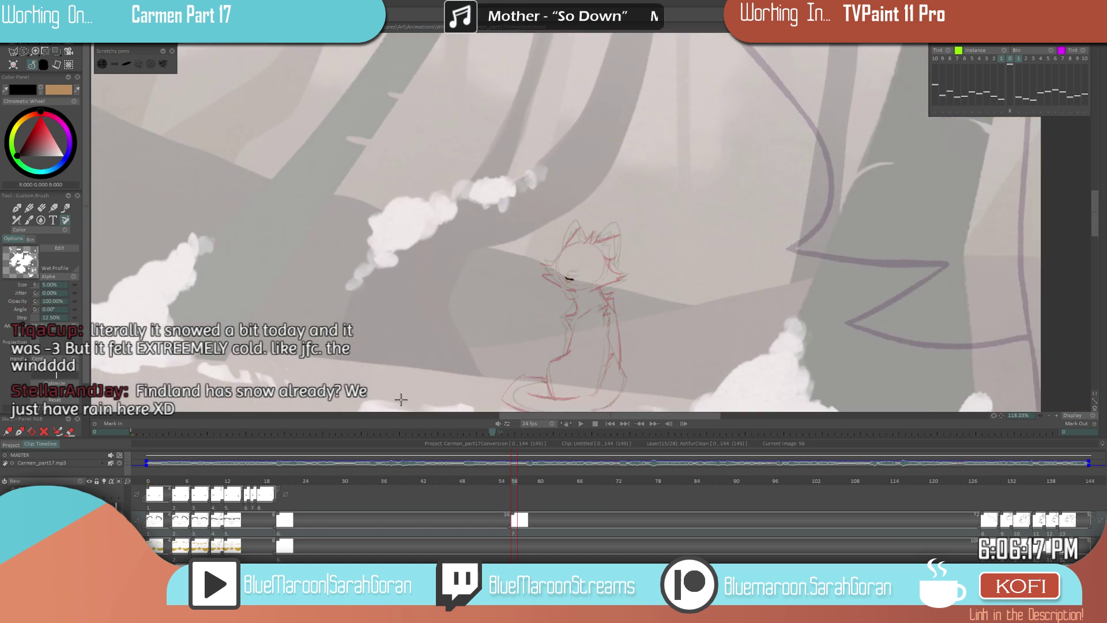
{"action": "scroll", "coordinate": [560, 301], "scroll_direction": "up", "scroll_amount": 7}
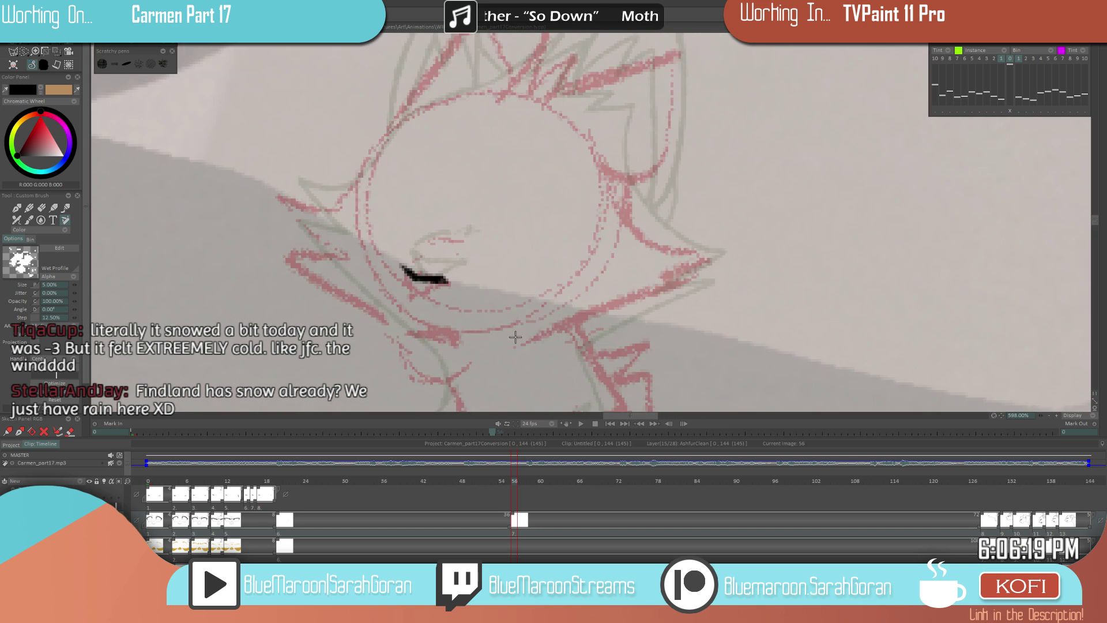
{"action": "mouse_move", "coordinate": [515, 256]}
{"action": "left_mouse_down"}
{"action": "mouse_move", "coordinate": [528, 262]}
{"action": "mouse_move", "coordinate": [476, 286]}
{"action": "mouse_move", "coordinate": [459, 238]}
{"action": "left_mouse_up"}
{"action": "key", "text": "e"}
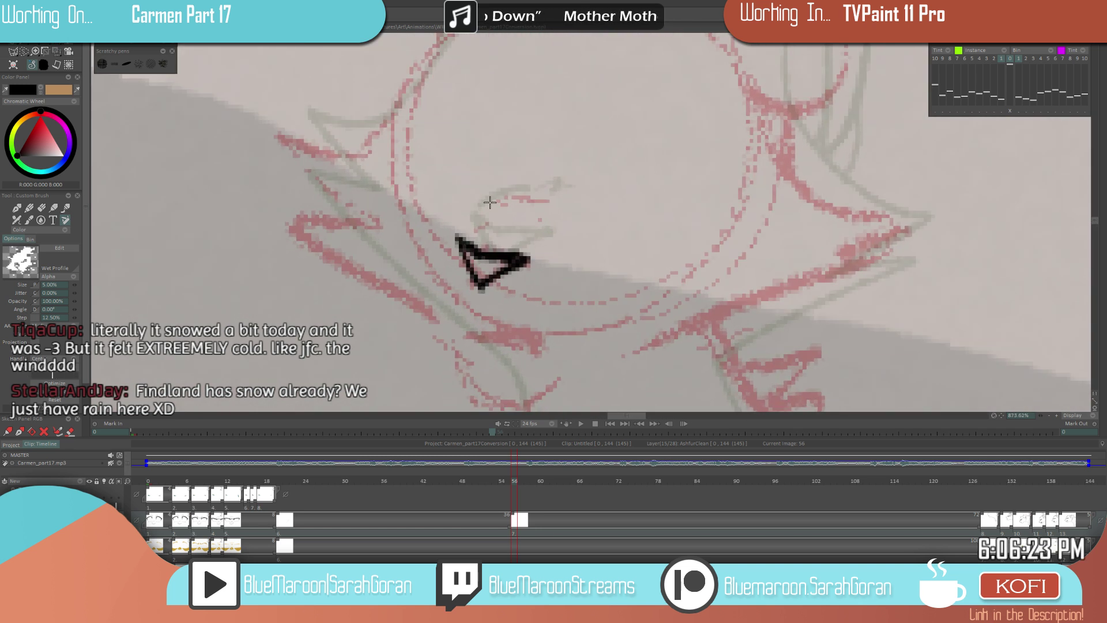
{"action": "key", "text": "Left"}
{"action": "key", "text": "Right"}
{"action": "key", "text": "Left"}
{"action": "key", "text": "Right"}
{"action": "key", "text": "Left"}
{"action": "key", "text": "Right"}
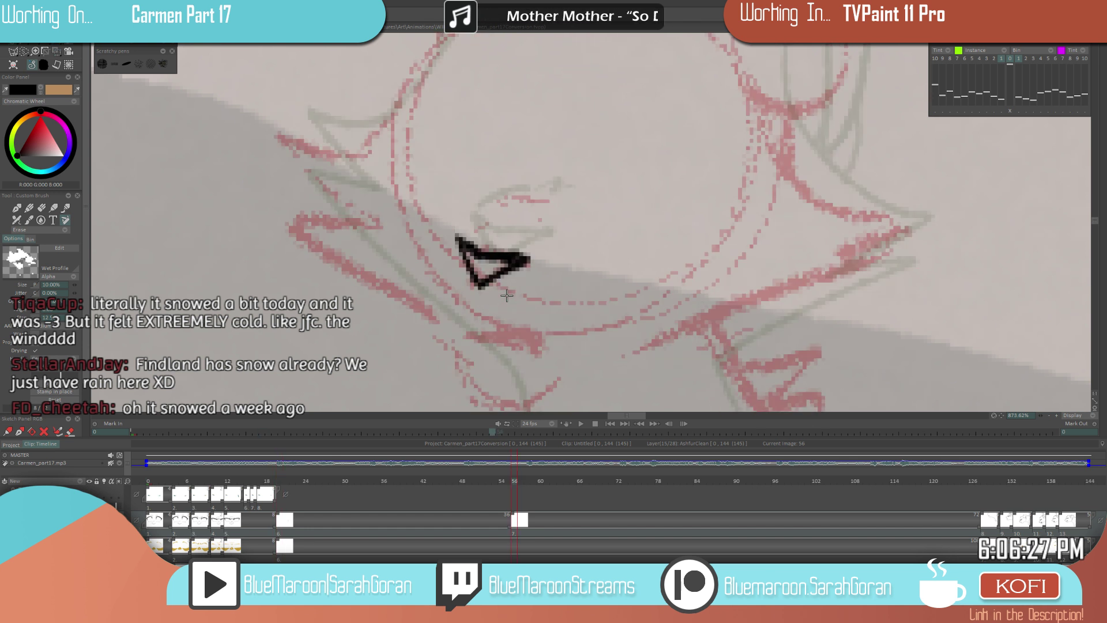
{"action": "key", "text": "ctrl+z"}
{"action": "key", "text": "ctrl+z"}
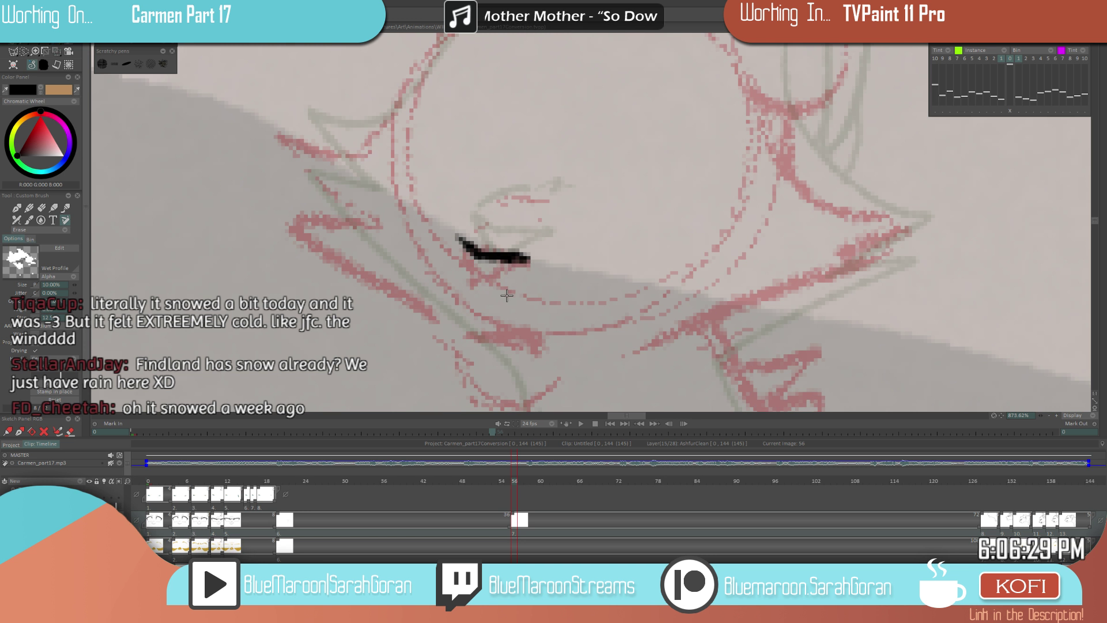
- Refine the nose's upper line with the eraser and ink a short side line slanting down from its outer corner
{"action": "left_click_drag", "start_coordinate": [503, 270], "coordinate": [512, 279]}
{"action": "key", "text": "e"}
{"action": "mouse_move", "coordinate": [457, 250]}
{"action": "left_mouse_down"}
{"action": "mouse_move", "coordinate": [485, 263]}
{"action": "mouse_move", "coordinate": [539, 260]}
{"action": "mouse_move", "coordinate": [448, 244]}
{"action": "mouse_move", "coordinate": [475, 283]}
{"action": "left_mouse_up"}
{"action": "scroll", "coordinate": [668, 305], "scroll_direction": "down", "scroll_amount": 2}
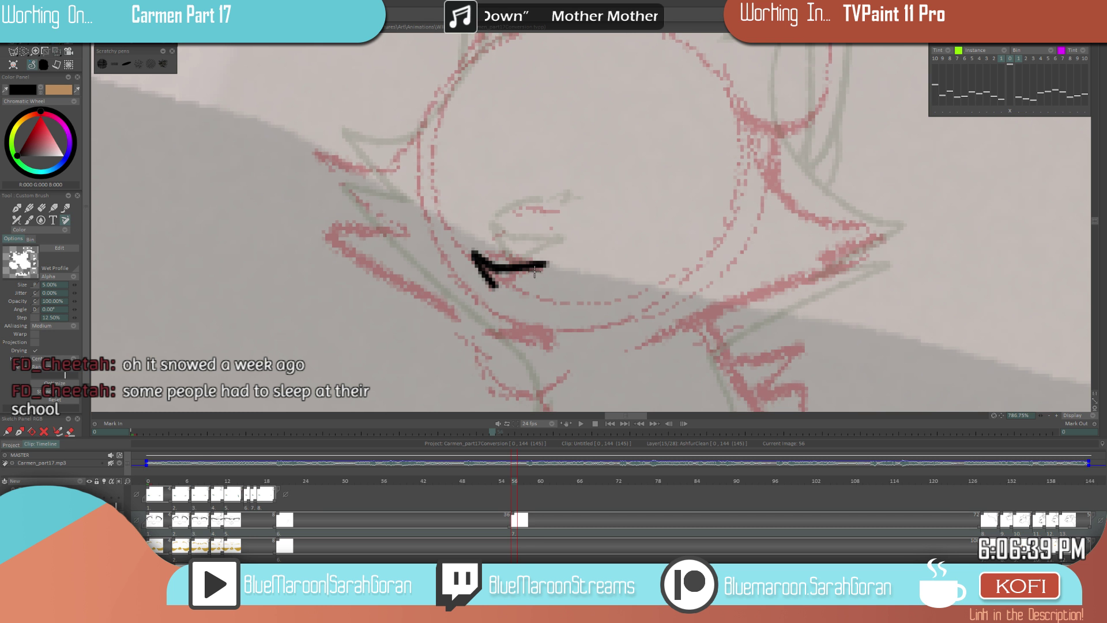
{"action": "scroll", "coordinate": [567, 286], "scroll_direction": "up", "scroll_amount": 5}
{"action": "key", "text": "e"}
{"action": "left_click_drag", "start_coordinate": [441, 257], "coordinate": [470, 295]}
{"action": "key", "text": "e"}
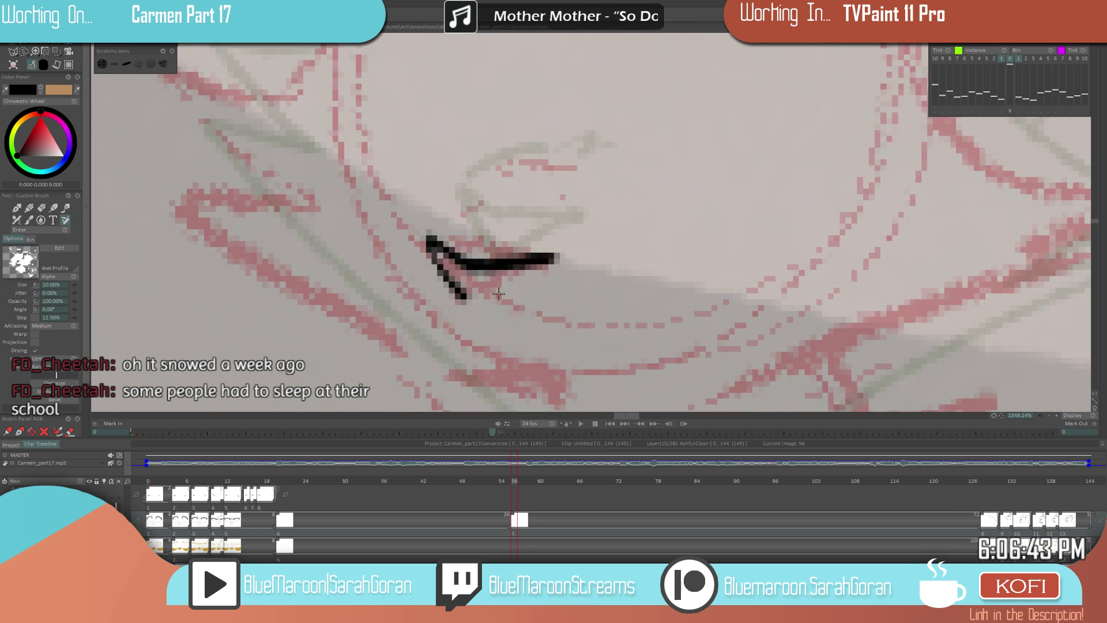
{"action": "left_click_drag", "start_coordinate": [464, 296], "coordinate": [428, 245]}
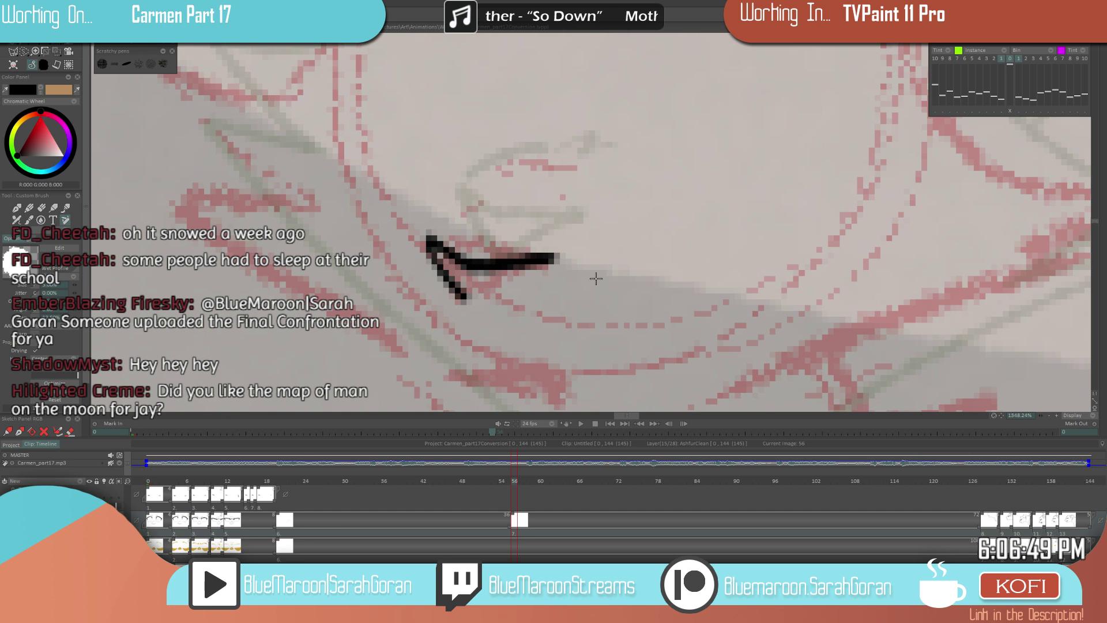
- Close the nose triangle with a slanted line from its lower tip to the inner end of the upper line
{"action": "scroll", "coordinate": [513, 263], "scroll_direction": "up", "scroll_amount": 6}
{"action": "scroll", "coordinate": [415, 321], "scroll_direction": "down", "scroll_amount": 5}
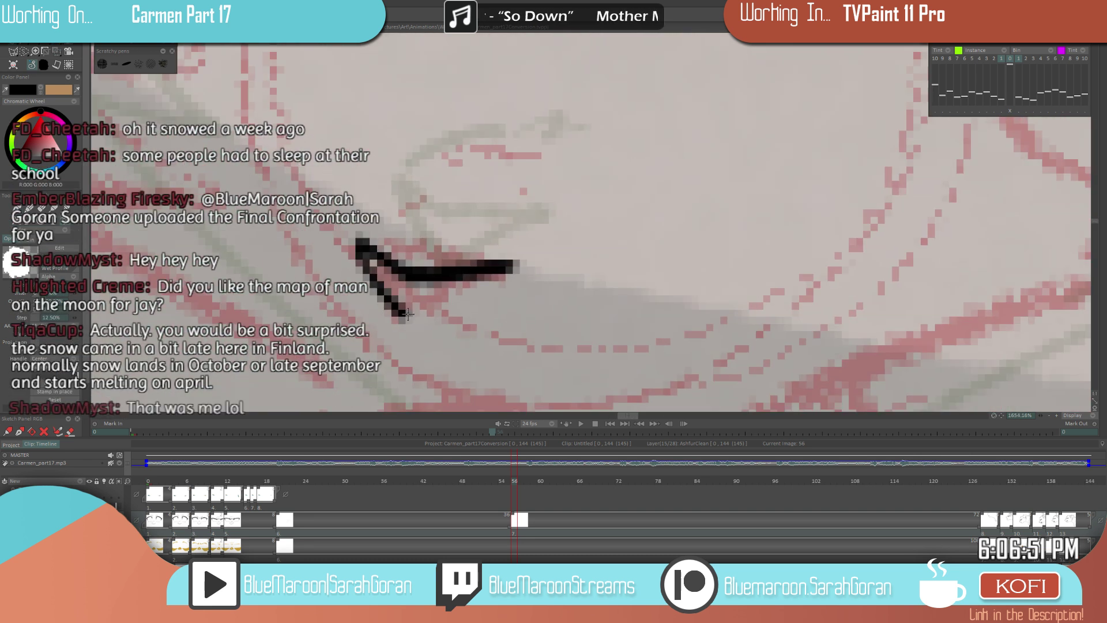
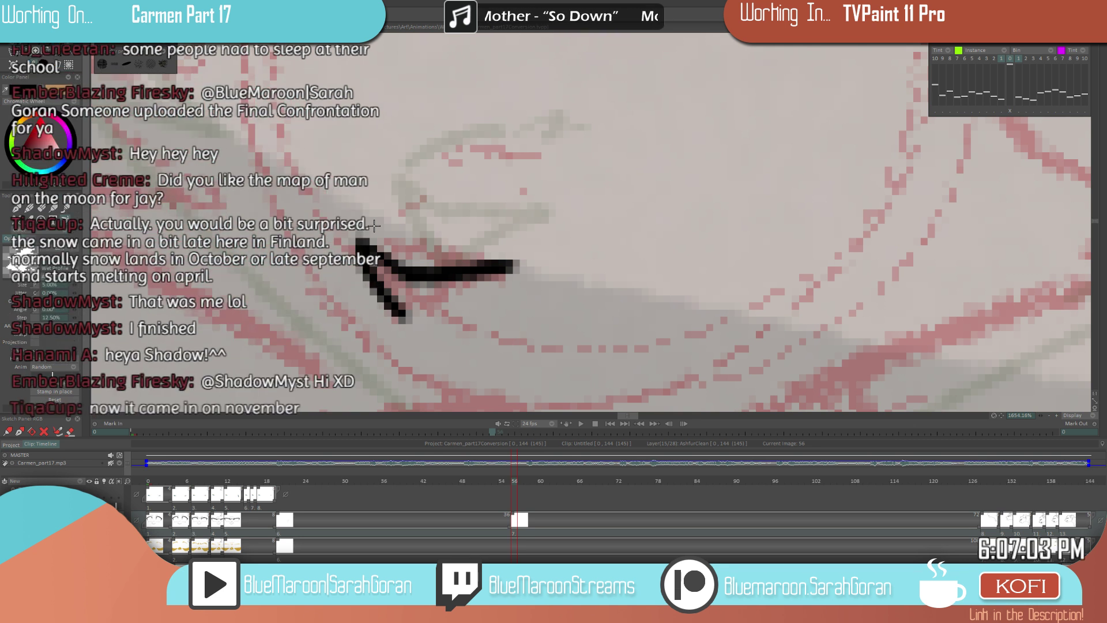
{"action": "scroll", "coordinate": [468, 287], "scroll_direction": "down", "scroll_amount": 4}
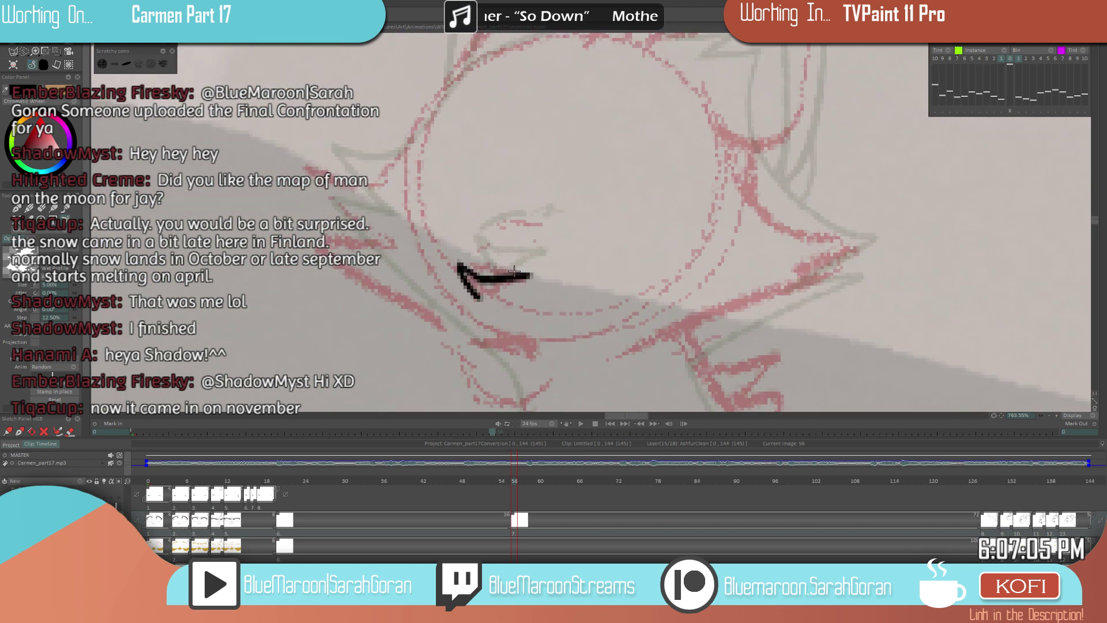
{"action": "mouse_move", "coordinate": [483, 296]}
{"action": "left_mouse_down"}
{"action": "mouse_move", "coordinate": [524, 279]}
{"action": "mouse_move", "coordinate": [480, 298]}
{"action": "left_mouse_up"}
{"action": "key", "text": "ctrl+z"}
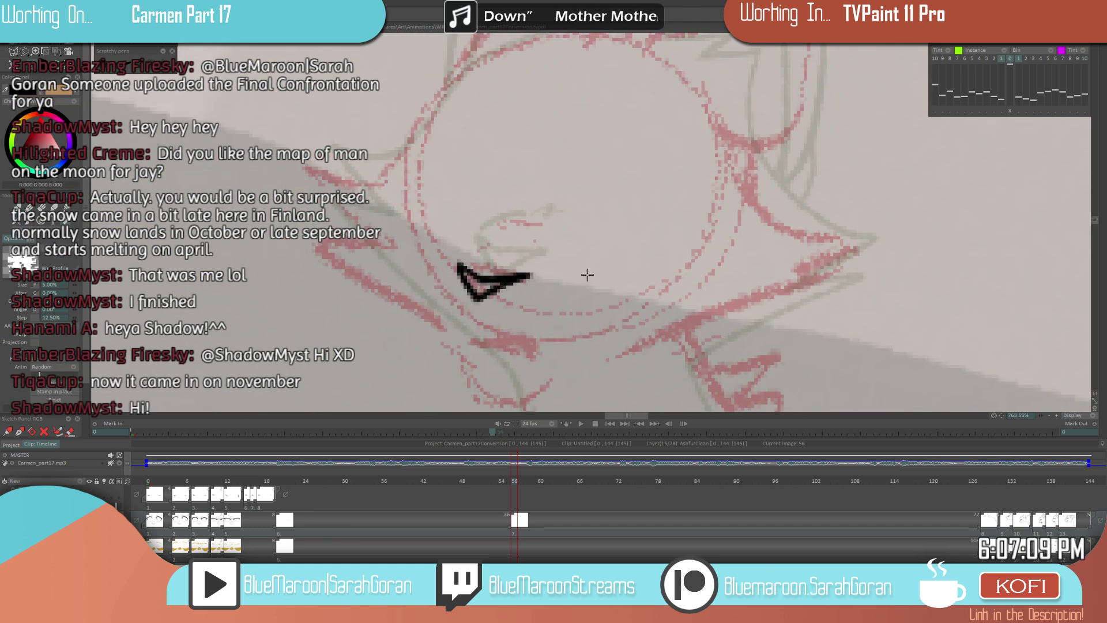
- Trim the long inner tip of the inked nose with the eraser on frame 56 and compare it with the previous drawing
{"action": "scroll", "coordinate": [587, 275], "scroll_direction": "down", "scroll_amount": 2}
{"action": "scroll", "coordinate": [529, 295], "scroll_direction": "up", "scroll_amount": 1}
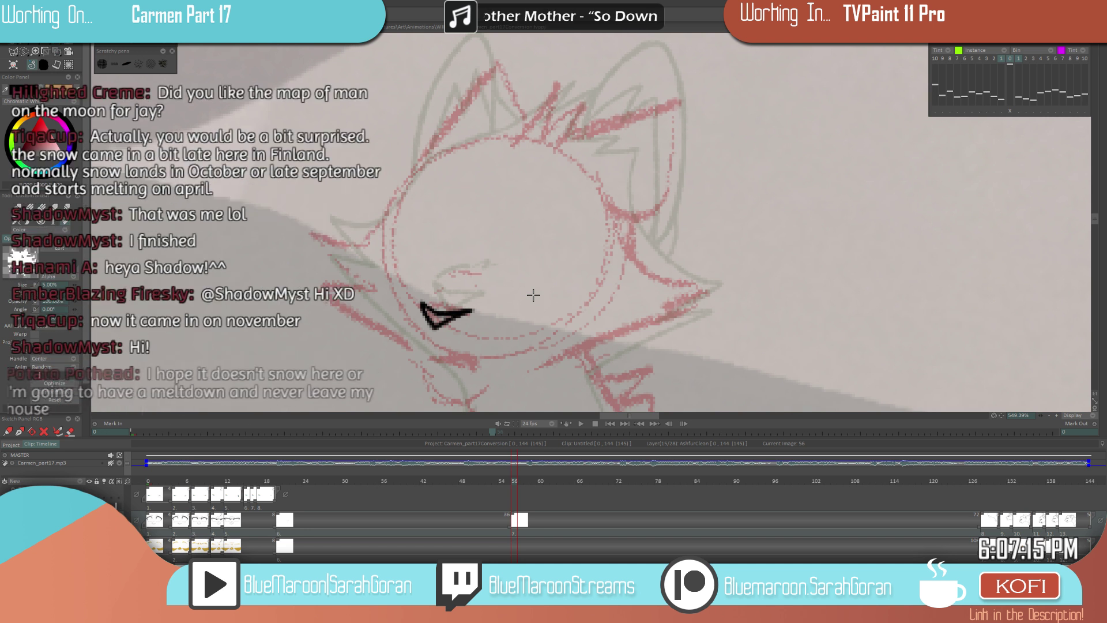
{"action": "scroll", "coordinate": [504, 279], "scroll_direction": "up", "scroll_amount": 3}
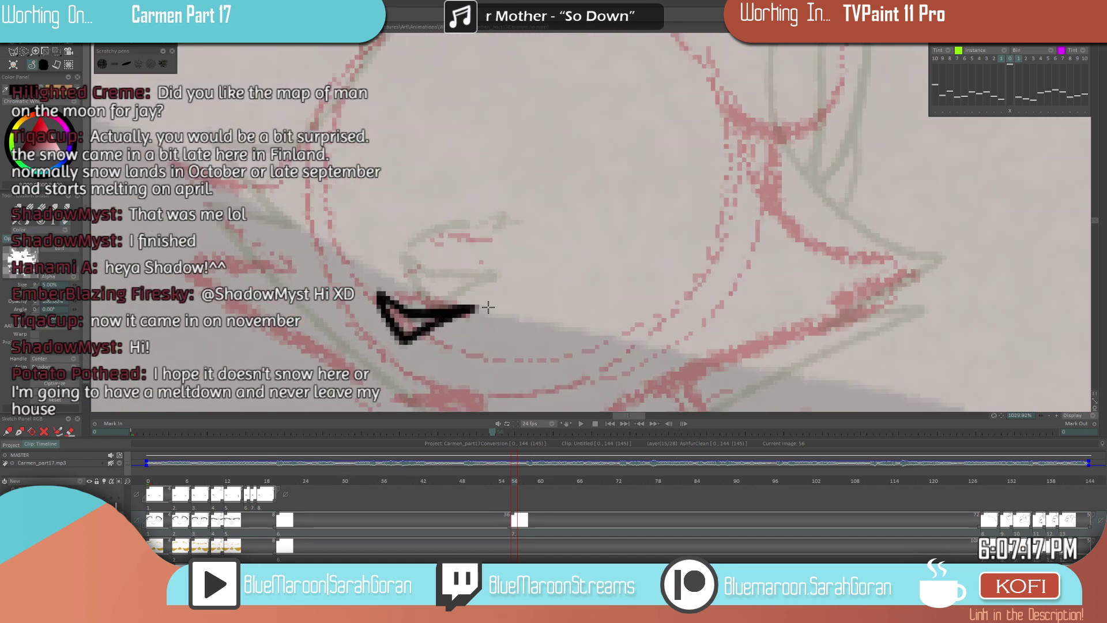
{"action": "key", "text": "Left"}
{"action": "key", "text": "Right"}
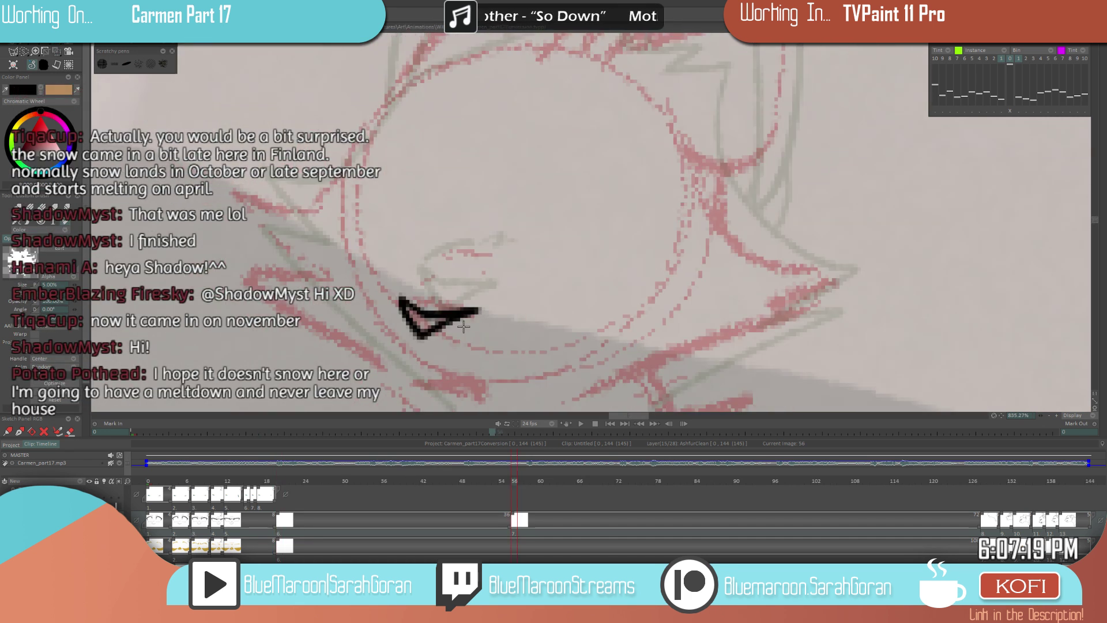
{"action": "key", "text": "e"}
{"action": "left_click_drag", "start_coordinate": [479, 307], "coordinate": [469, 314]}
{"action": "key", "text": "Left"}
{"action": "key", "text": "Right"}
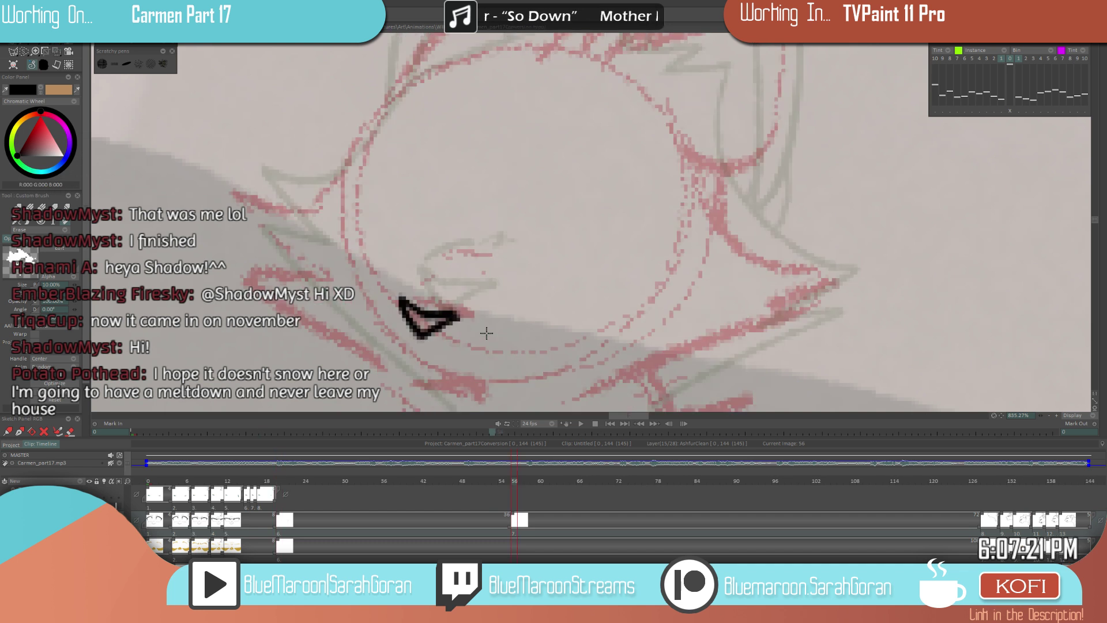
- Shorten the inner tip of the nose's upper line with the eraser on the clean drawing at frame 20
{"action": "key", "text": "Left"}
{"action": "key", "text": "e"}
{"action": "key", "text": "Right"}
{"action": "key", "text": "Left"}
{"action": "key", "text": "e"}
{"action": "left_click", "coordinate": [496, 287]}
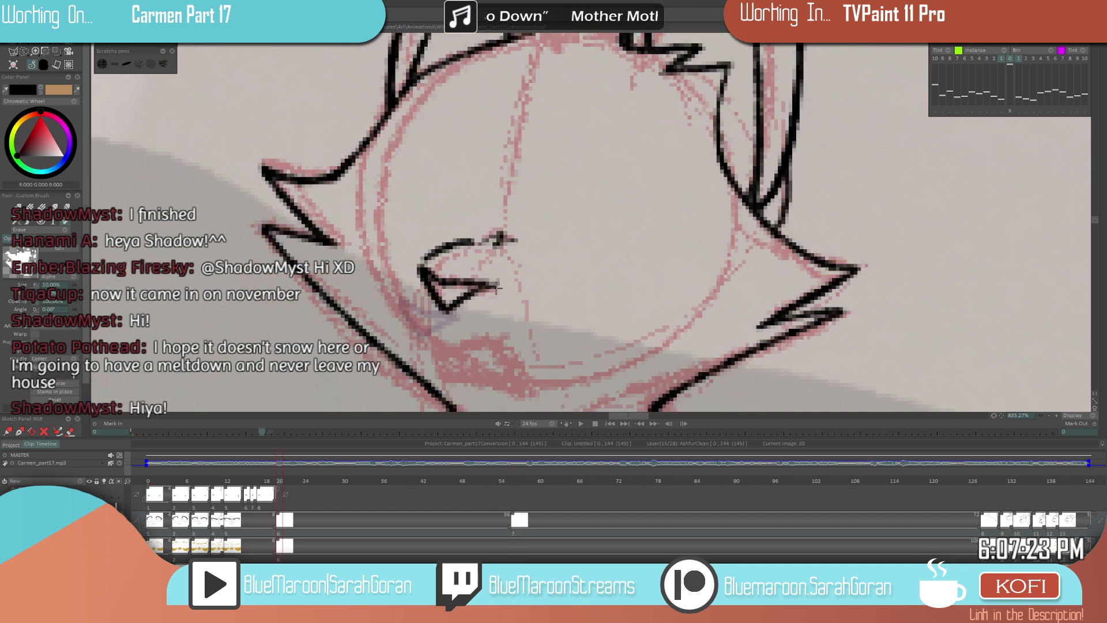
{"action": "key", "text": "e"}
{"action": "left_click_drag", "start_coordinate": [494, 284], "coordinate": [472, 282]}
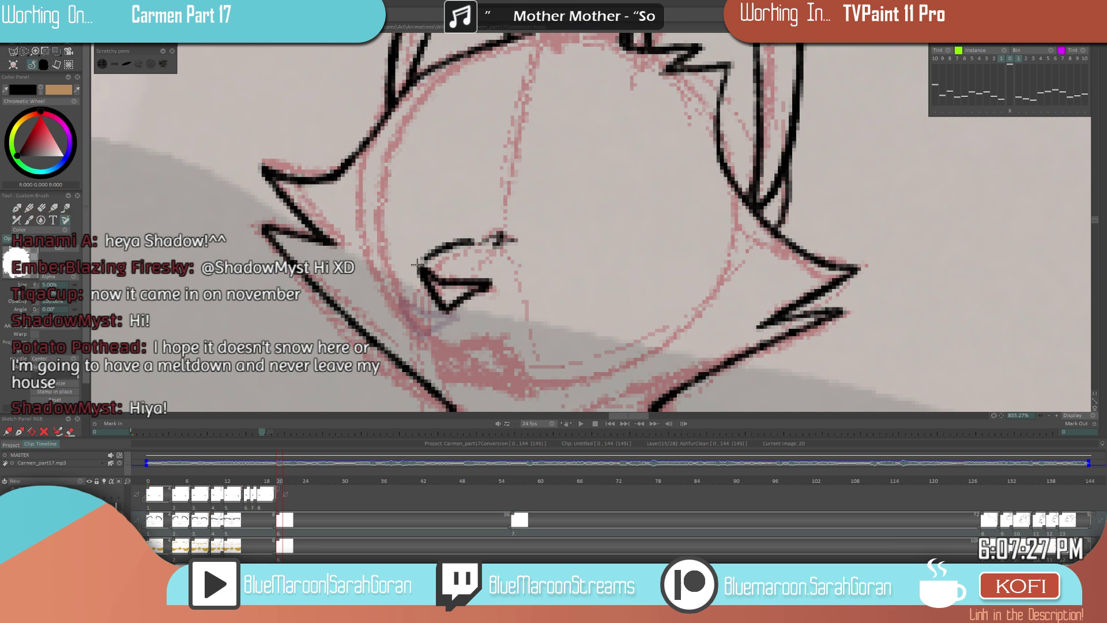
- Compare the noses on frames 20 and 56 by flipping between the two drawings, close up and at full view
{"action": "key", "text": "ctrl+Right"}
{"action": "key", "text": "ctrl+Left"}
{"action": "key", "text": "ctrl+Right"}
{"action": "key", "text": "ctrl+Left"}
{"action": "key", "text": "ctrl+Right"}
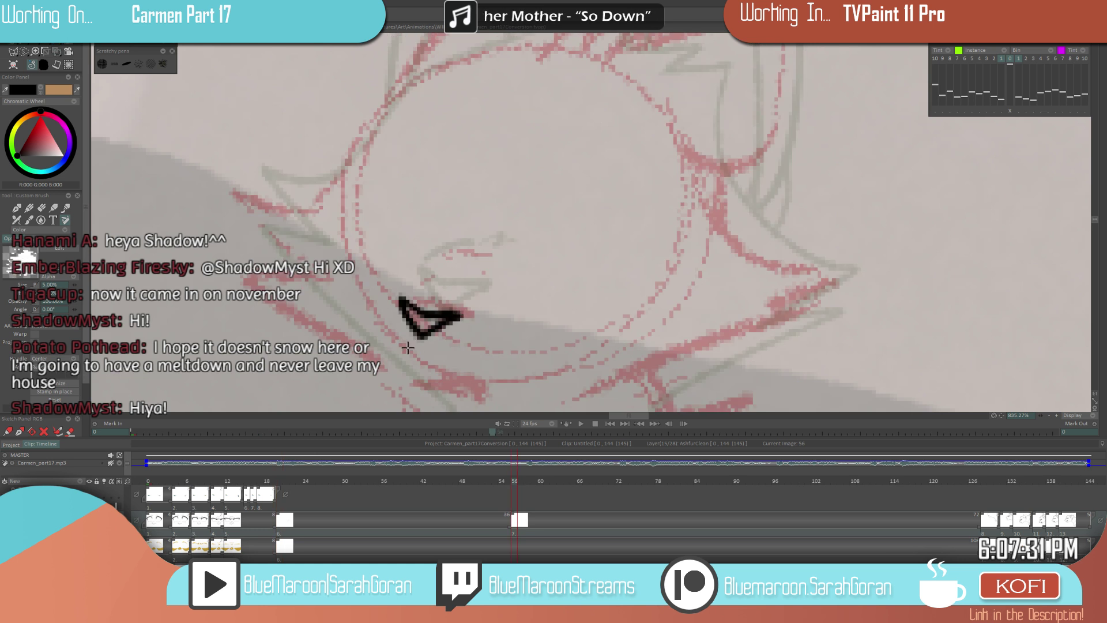
{"action": "scroll", "coordinate": [477, 294], "scroll_direction": "down", "scroll_amount": 6}
{"action": "scroll", "coordinate": [442, 320], "scroll_direction": "down", "scroll_amount": 3}
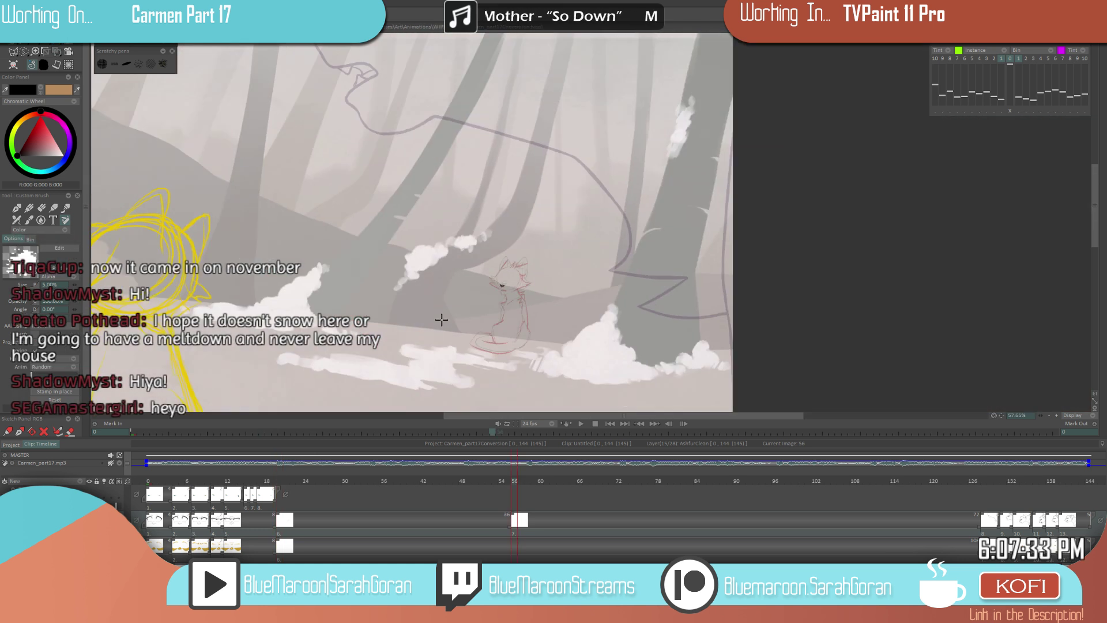
{"action": "key", "text": "ctrl+Left"}
{"action": "key", "text": "ctrl+Right"}
{"action": "key", "text": "ctrl+Left"}
{"action": "key", "text": "ctrl+Right"}
{"action": "scroll", "coordinate": [589, 264], "scroll_direction": "up", "scroll_amount": 8}
{"action": "scroll", "coordinate": [589, 265], "scroll_direction": "up", "scroll_amount": 3}
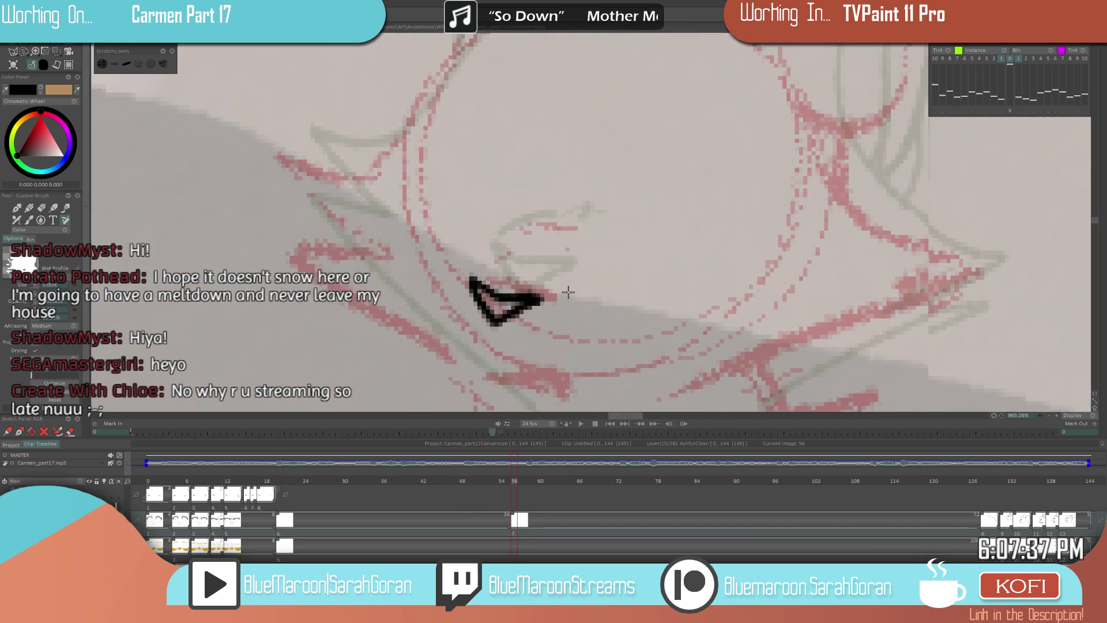
- Lasso the nose on frame 56, stretch it slightly wider with the Perspective transform, and deselect it
{"action": "left_click", "coordinate": [35, 64]}
{"action": "left_click_drag", "start_coordinate": [424, 245], "coordinate": [571, 348]}
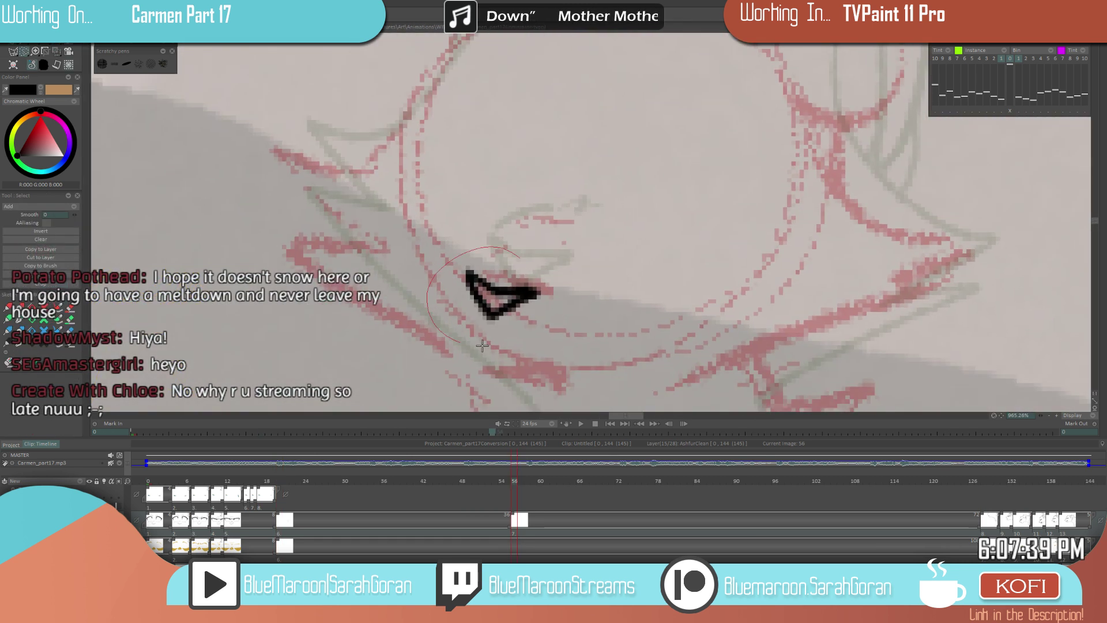
{"action": "left_click", "coordinate": [46, 51]}
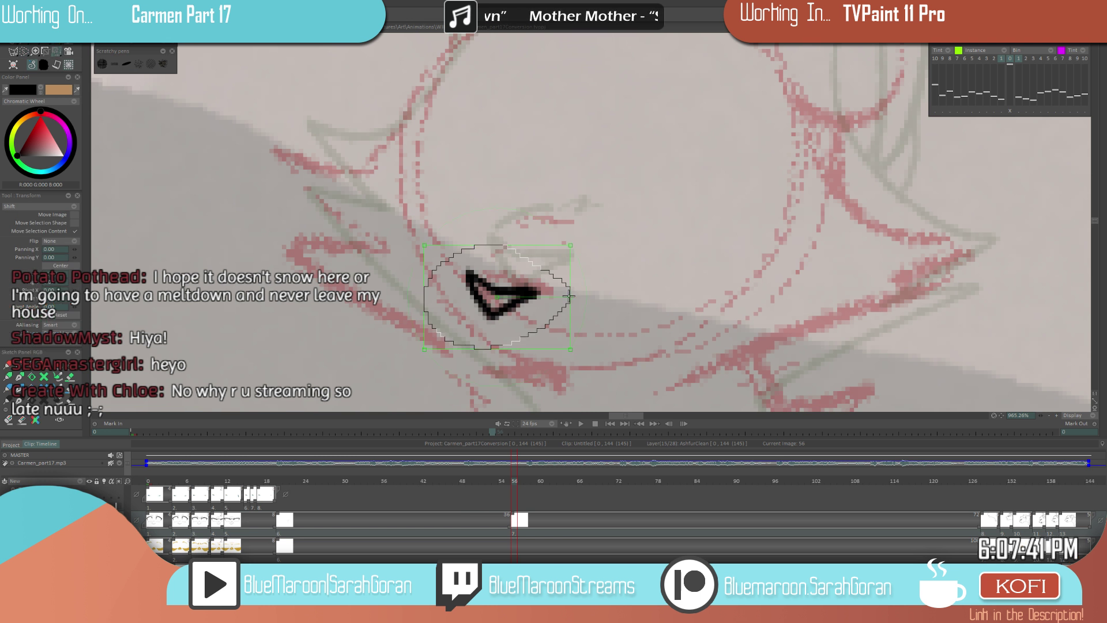
{"action": "right_click", "coordinate": [57, 51]}
{"action": "left_click", "coordinate": [89, 74]}
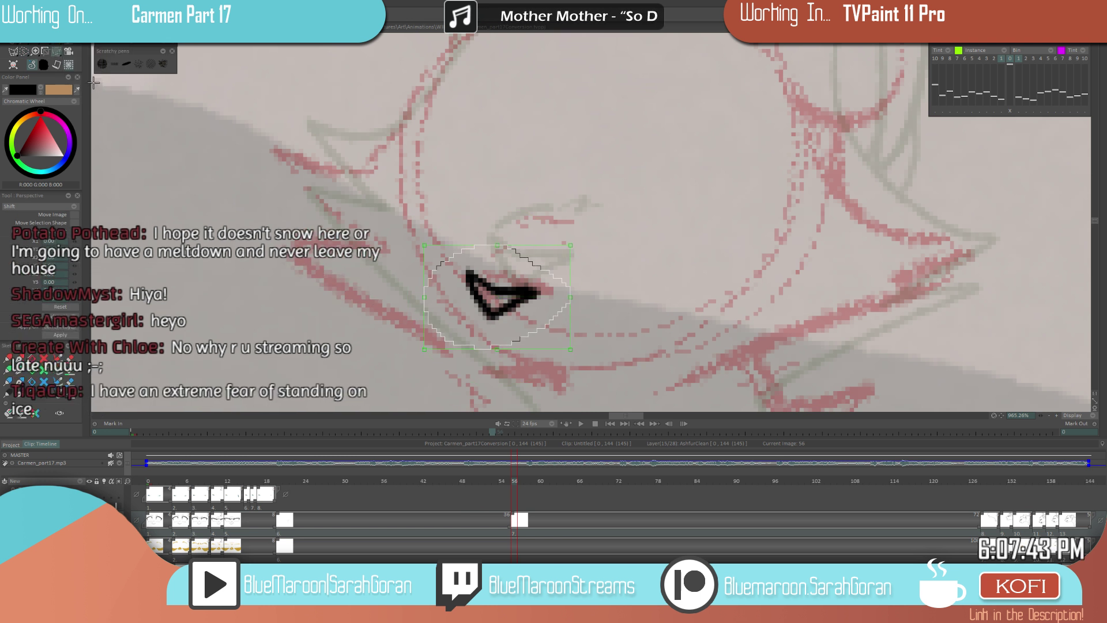
{"action": "left_click_drag", "start_coordinate": [600, 292], "coordinate": [564, 294]}
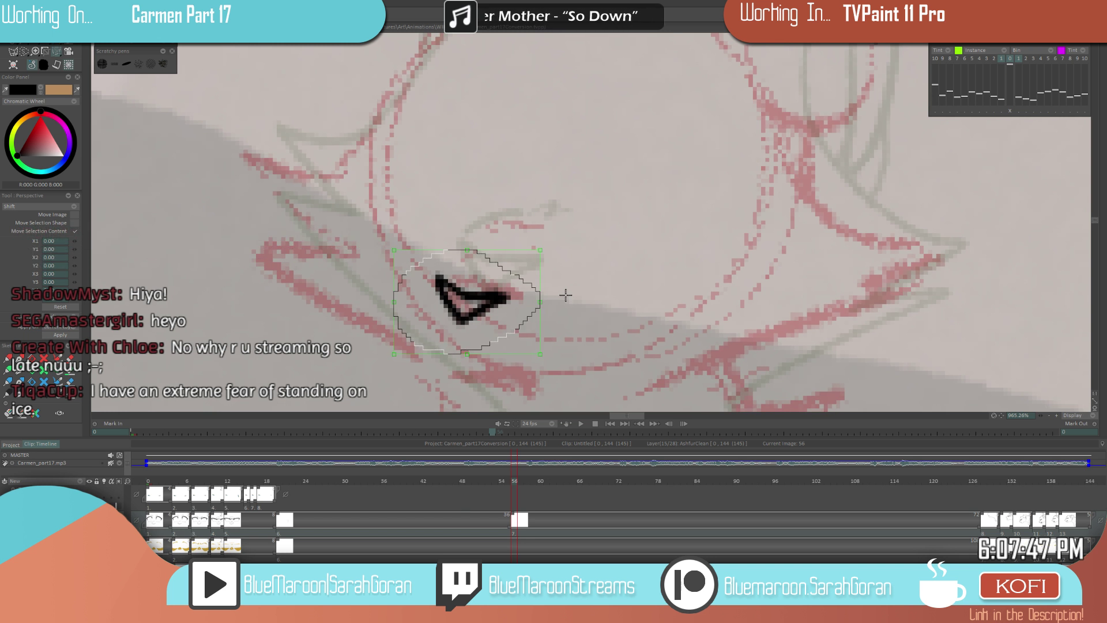
{"action": "left_click_drag", "start_coordinate": [540, 302], "coordinate": [554, 296]}
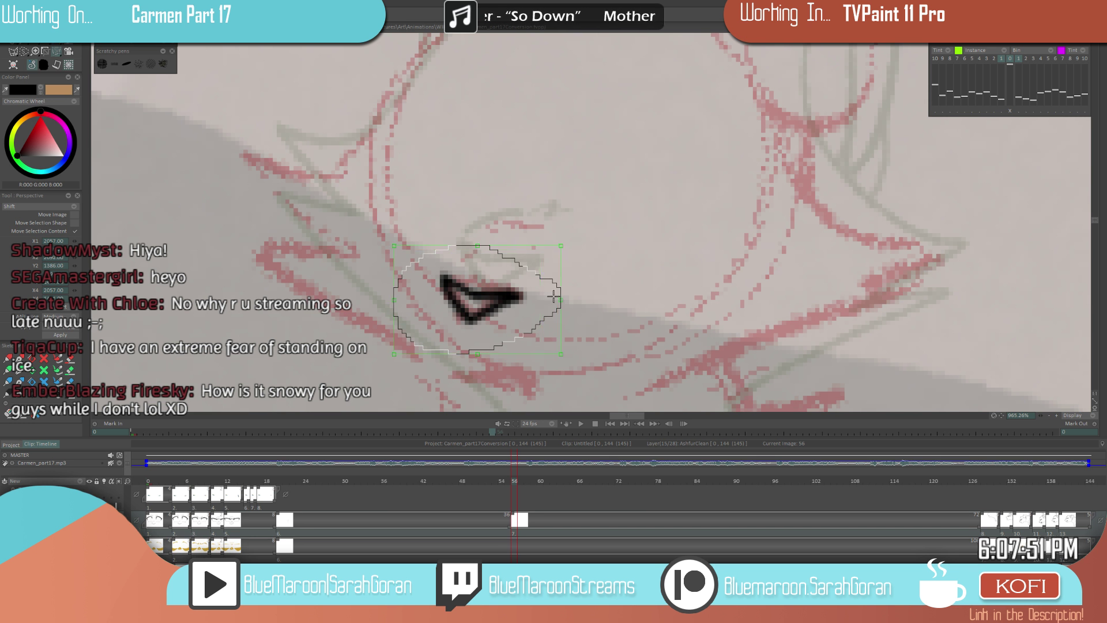
{"action": "key", "text": "b"}
{"action": "key", "text": "ctrl+d"}
- Re-ink the nose's outer side line down to its lower tip and check it against the previous drawing
{"action": "key", "text": "e"}
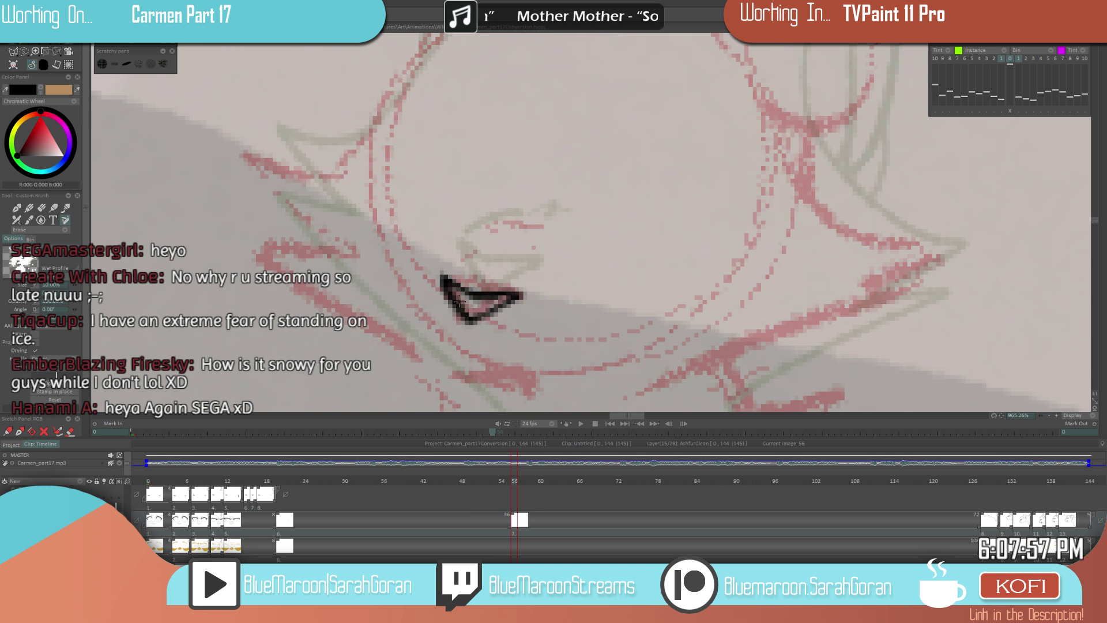
{"action": "key", "text": "Left"}
{"action": "key", "text": "Right"}
{"action": "key", "text": "b"}
{"action": "left_click_drag", "start_coordinate": [445, 281], "coordinate": [471, 323]}
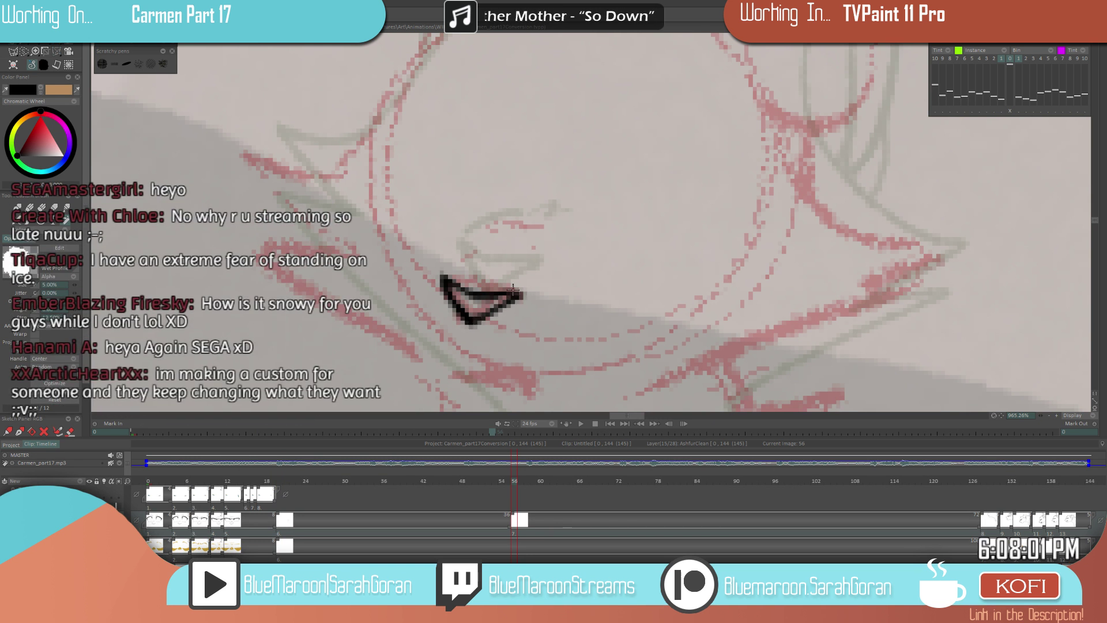
{"action": "key", "text": "Left"}
{"action": "key", "text": "Right"}
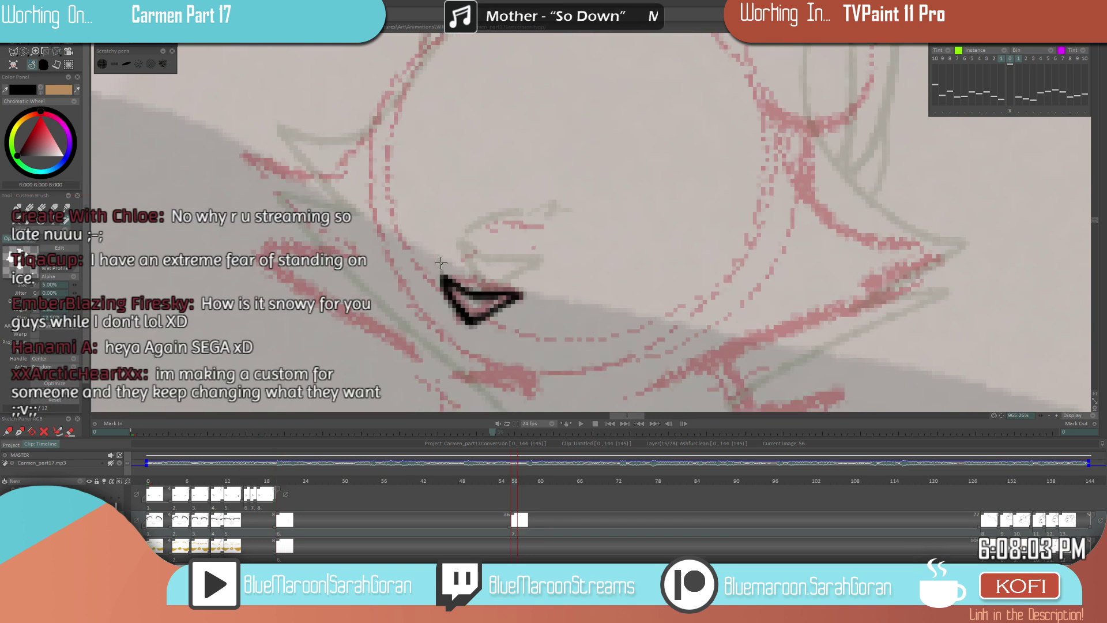
- Ink a curved muzzle line arching from above the nose down to its outer corner, redoing the stroke until it fits
{"action": "scroll", "coordinate": [549, 282], "scroll_direction": "down", "scroll_amount": 3}
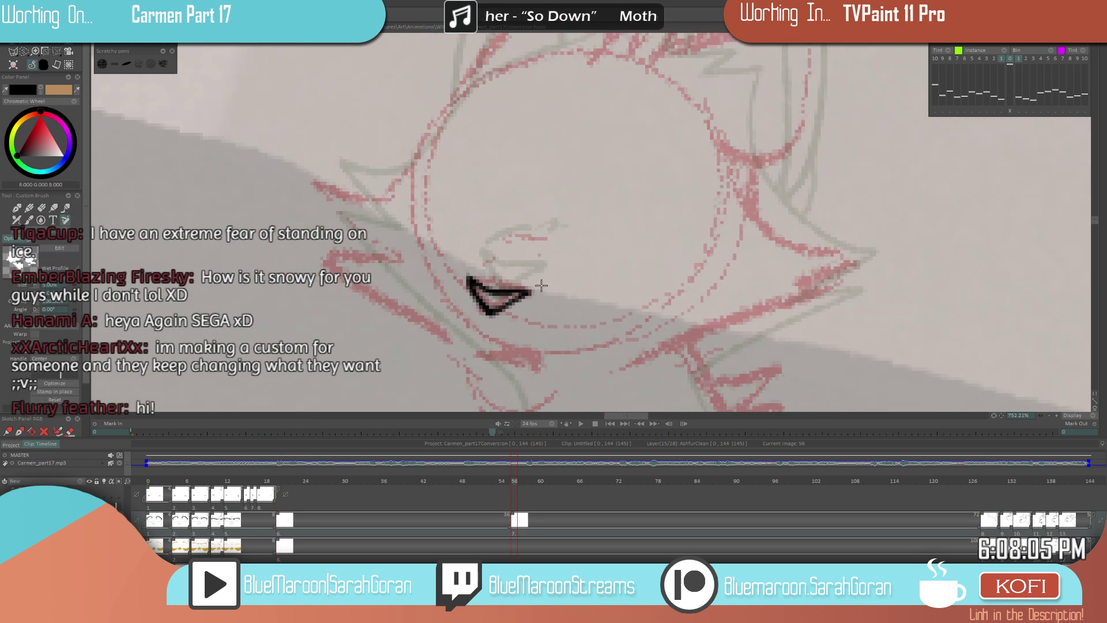
{"action": "left_click_drag", "start_coordinate": [552, 278], "coordinate": [562, 290]}
{"action": "scroll", "coordinate": [553, 286], "scroll_direction": "up", "scroll_amount": 3}
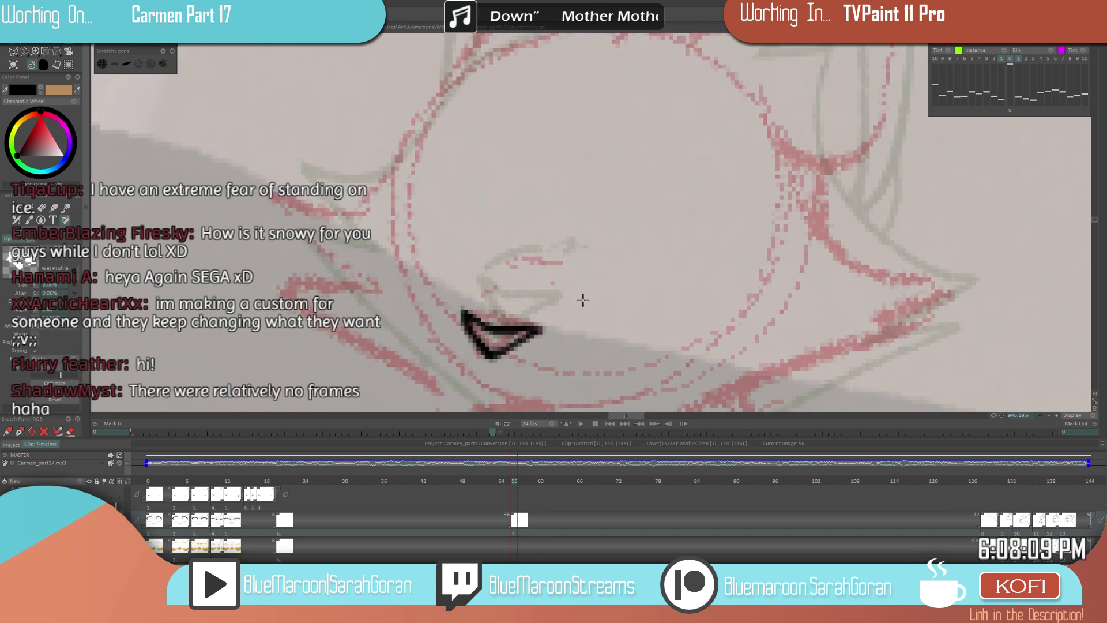
{"action": "scroll", "coordinate": [565, 287], "scroll_direction": "up", "scroll_amount": 2}
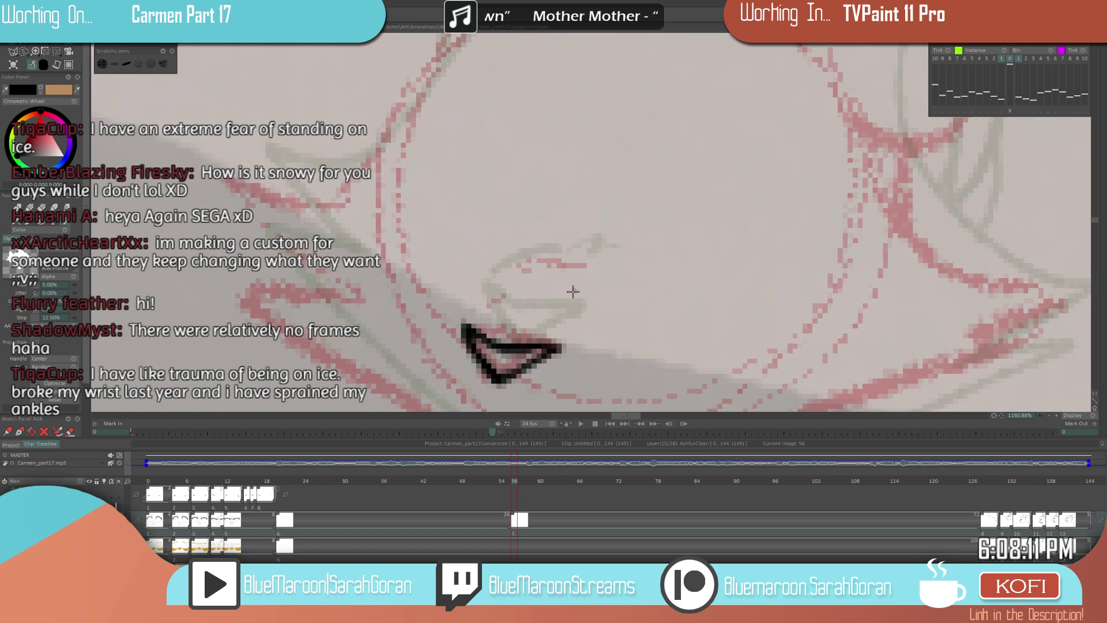
{"action": "scroll", "coordinate": [553, 284], "scroll_direction": "up", "scroll_amount": 1}
{"action": "scroll", "coordinate": [562, 284], "scroll_direction": "up", "scroll_amount": 1}
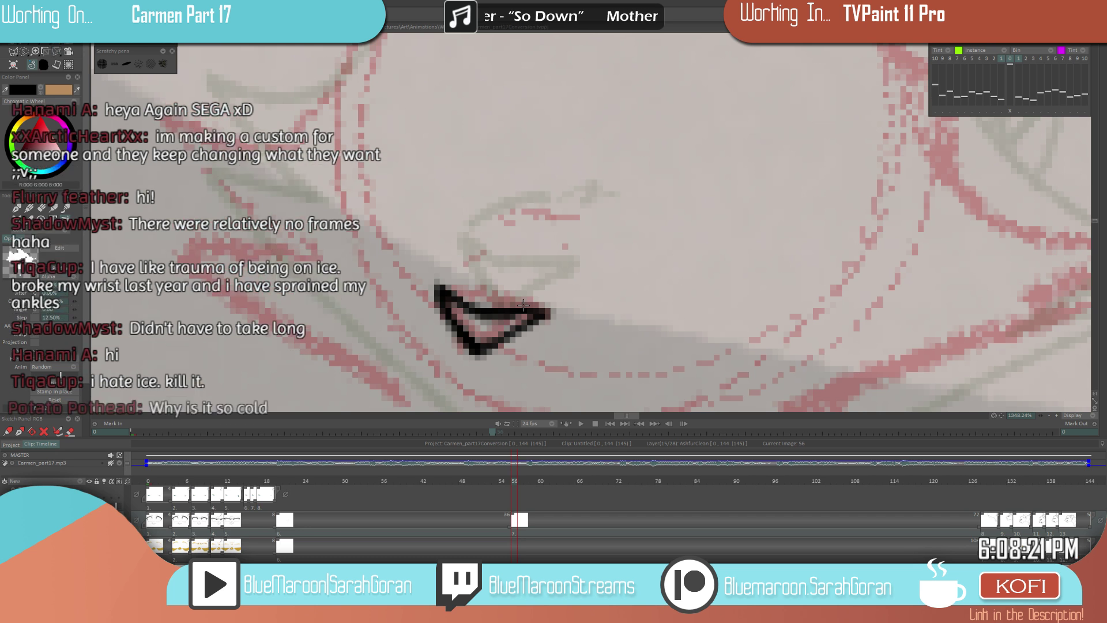
{"action": "scroll", "coordinate": [523, 305], "scroll_direction": "down", "scroll_amount": 4}
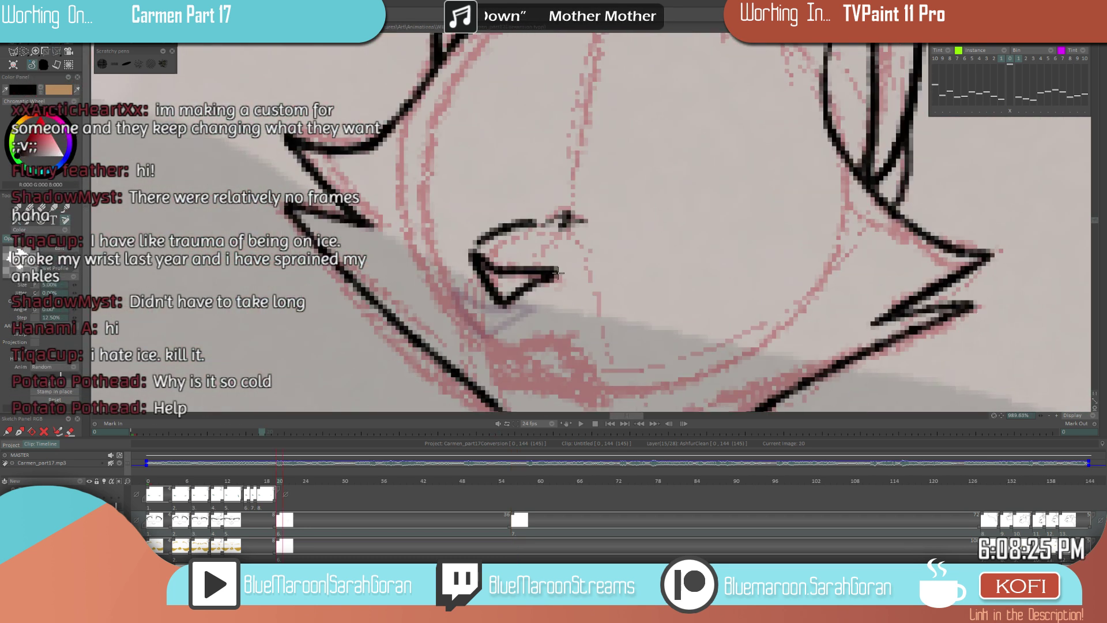
{"action": "left_click_drag", "start_coordinate": [505, 248], "coordinate": [457, 283]}
{"action": "key", "text": "ctrl+z"}
{"action": "left_click_drag", "start_coordinate": [508, 246], "coordinate": [456, 285]}
{"action": "key", "text": "ctrl+z"}
{"action": "left_click_drag", "start_coordinate": [522, 247], "coordinate": [460, 282]}
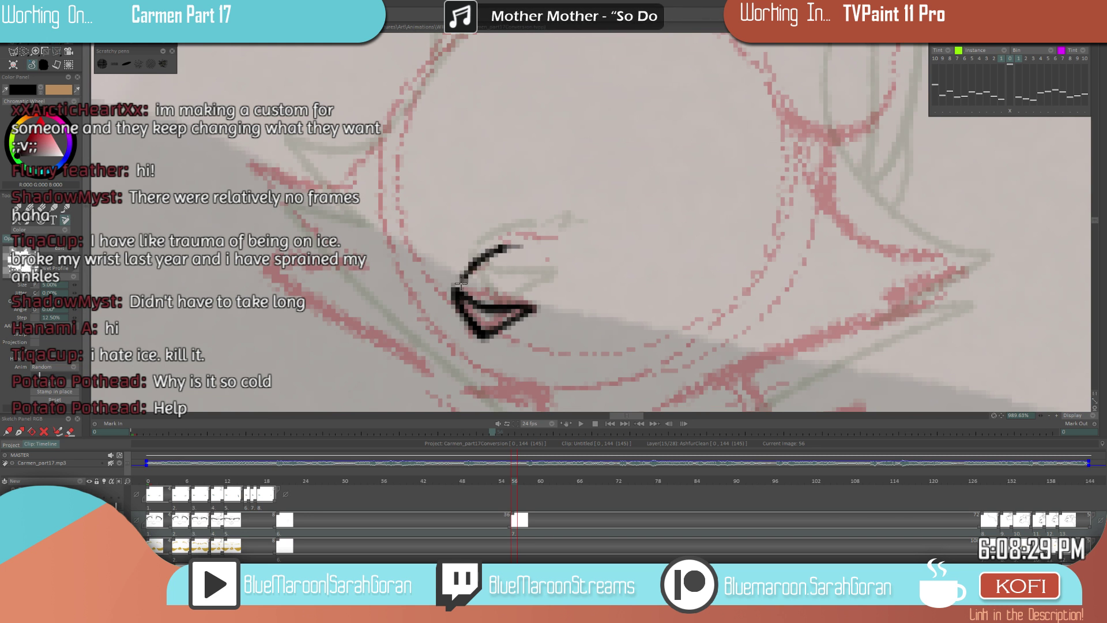
- Erase the lower end of the muzzle curve to leave a small gap above the nose's outer corner
{"action": "key", "text": "e"}
{"action": "left_click", "coordinate": [459, 281]}
{"action": "key", "text": "e"}
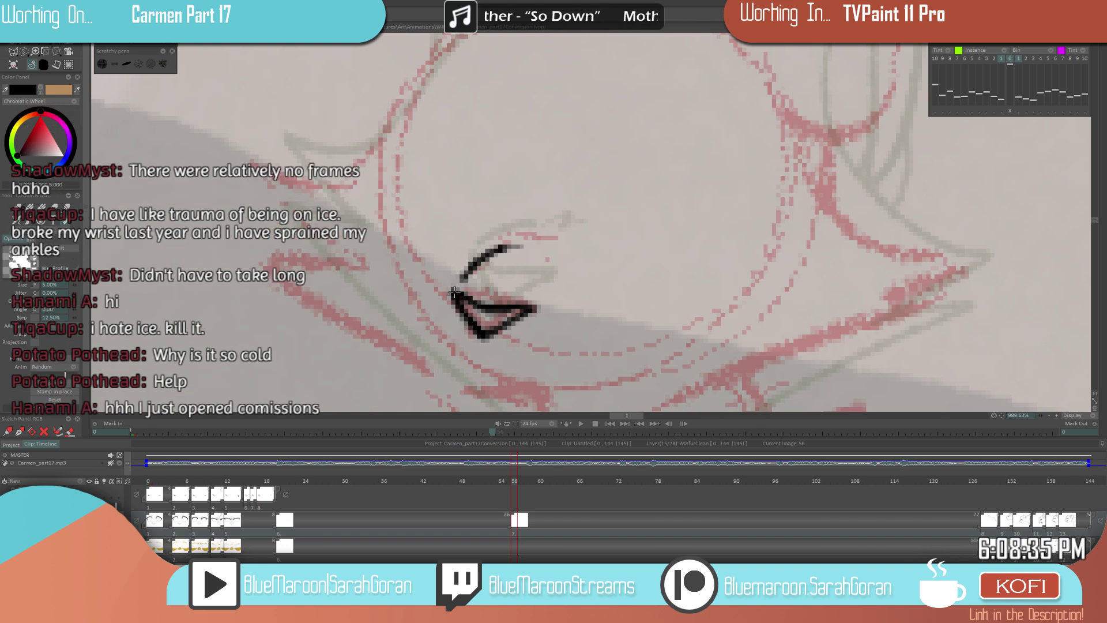
{"action": "left_click", "coordinate": [459, 287]}
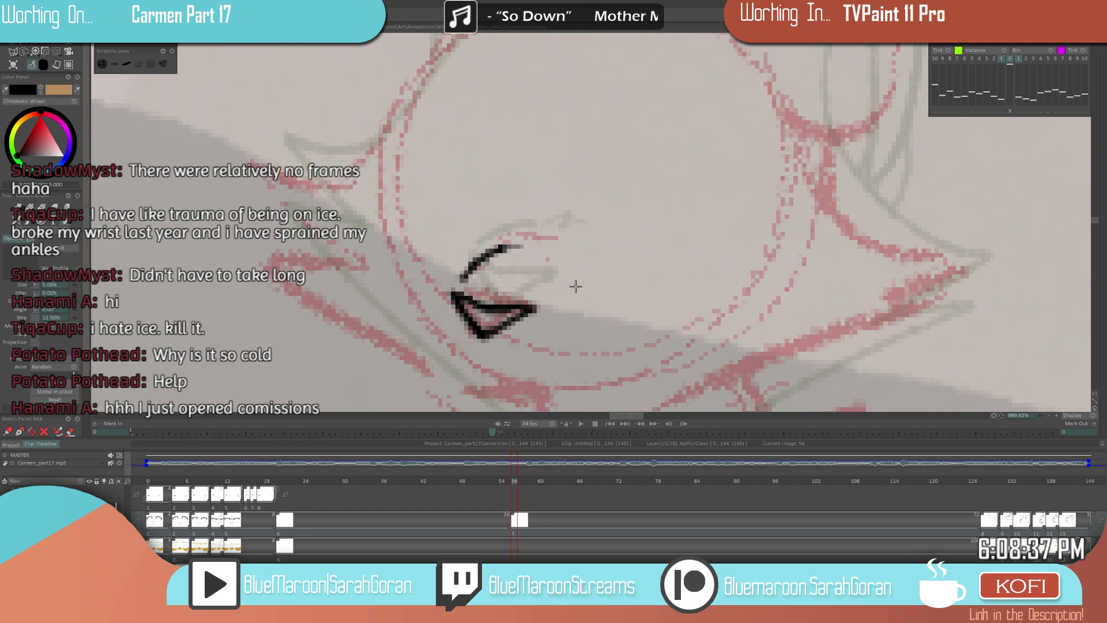
{"action": "left_click_drag", "start_coordinate": [500, 248], "coordinate": [459, 294]}
{"action": "key", "text": "ctrl+z"}
- Ink short broken marks at the inner end of the muzzle curve
{"action": "left_click_drag", "start_coordinate": [519, 290], "coordinate": [583, 254]}
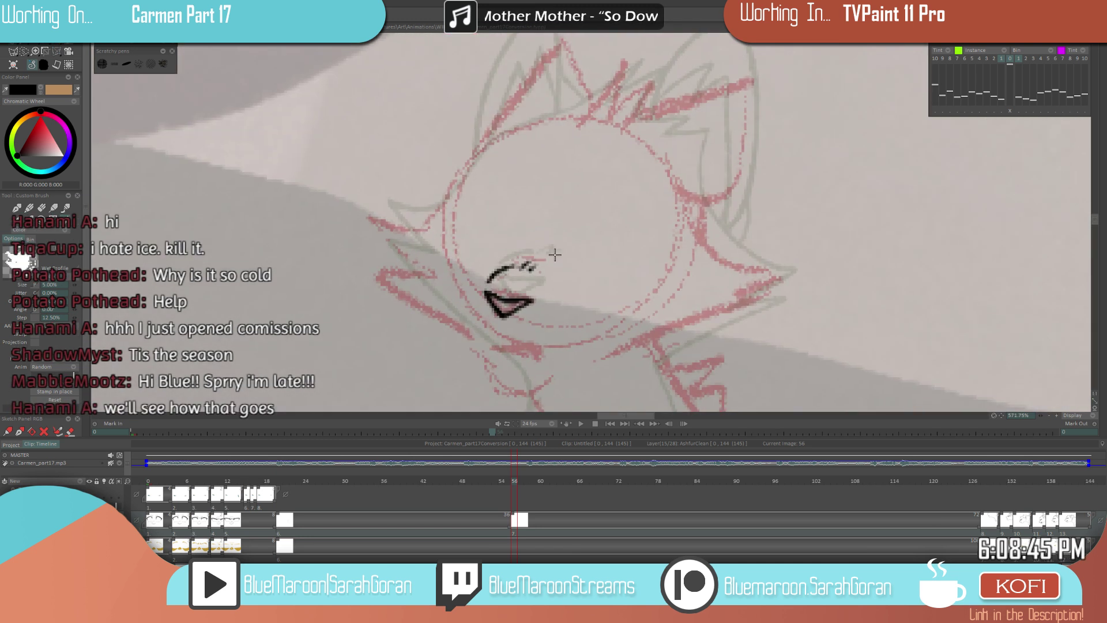
{"action": "left_click_drag", "start_coordinate": [532, 261], "coordinate": [524, 271]}
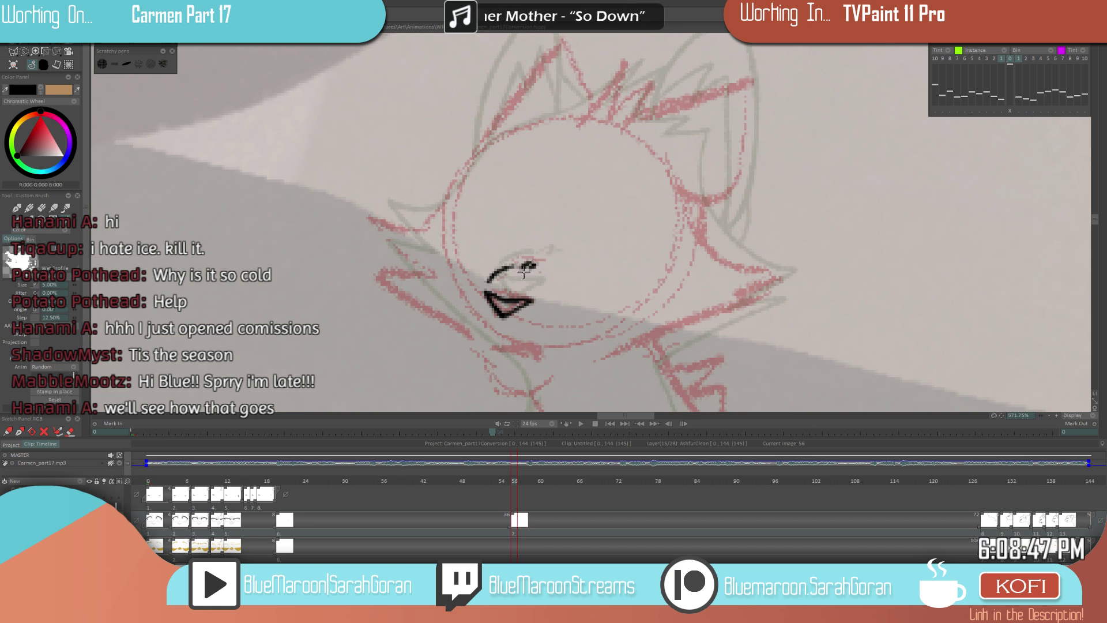
{"action": "scroll", "coordinate": [546, 267], "scroll_direction": "up", "scroll_amount": 2}
{"action": "scroll", "coordinate": [559, 277], "scroll_direction": "down", "scroll_amount": 3}
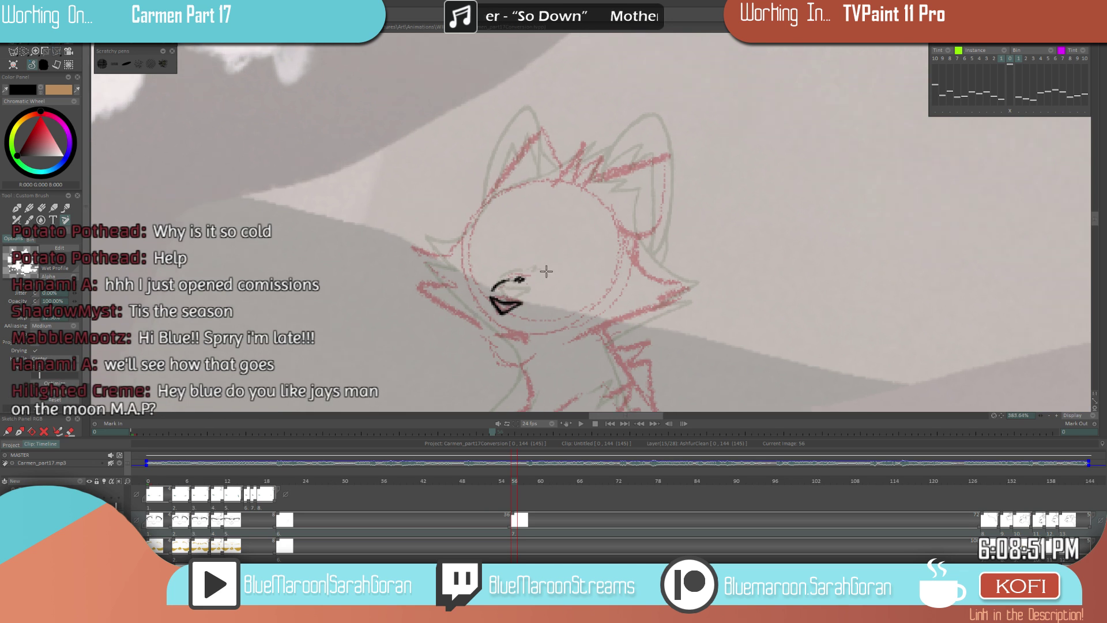
{"action": "scroll", "coordinate": [524, 281], "scroll_direction": "up", "scroll_amount": 4}
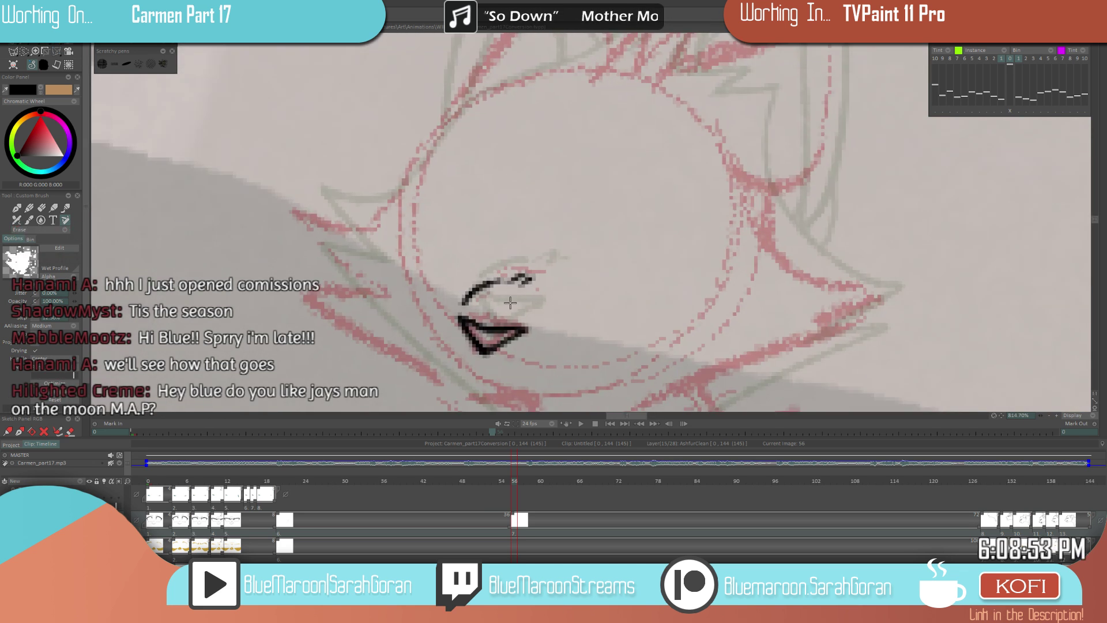
- Compare the clean faces on frames 20 and 56 by flipping between the drawings at different zoom levels
{"action": "scroll", "coordinate": [510, 302], "scroll_direction": "down", "scroll_amount": 8}
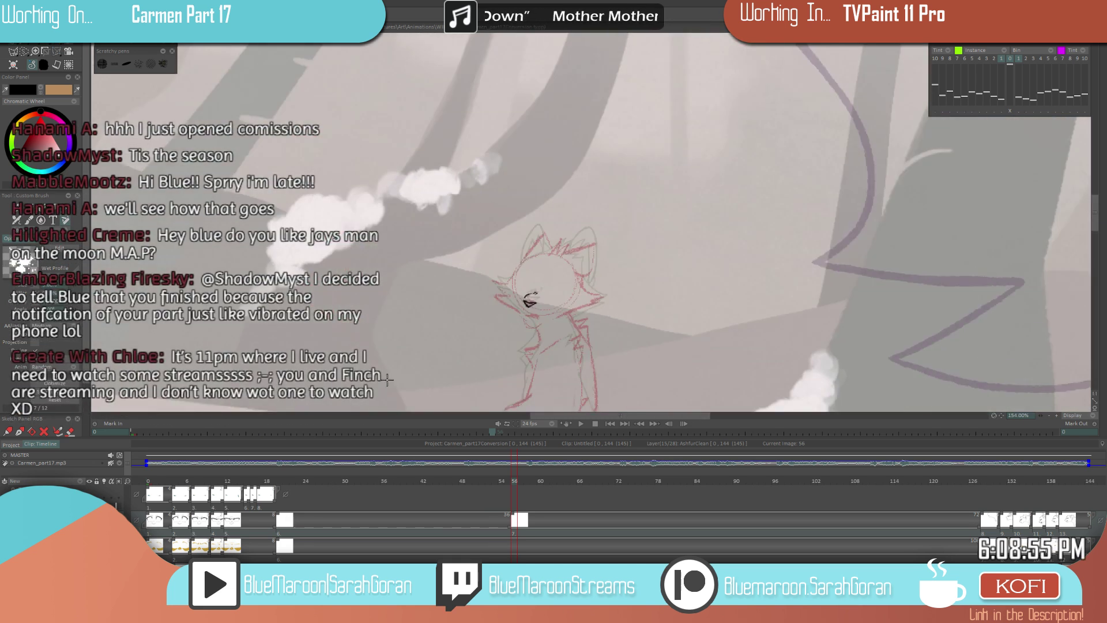
{"action": "scroll", "coordinate": [533, 304], "scroll_direction": "down", "scroll_amount": 1}
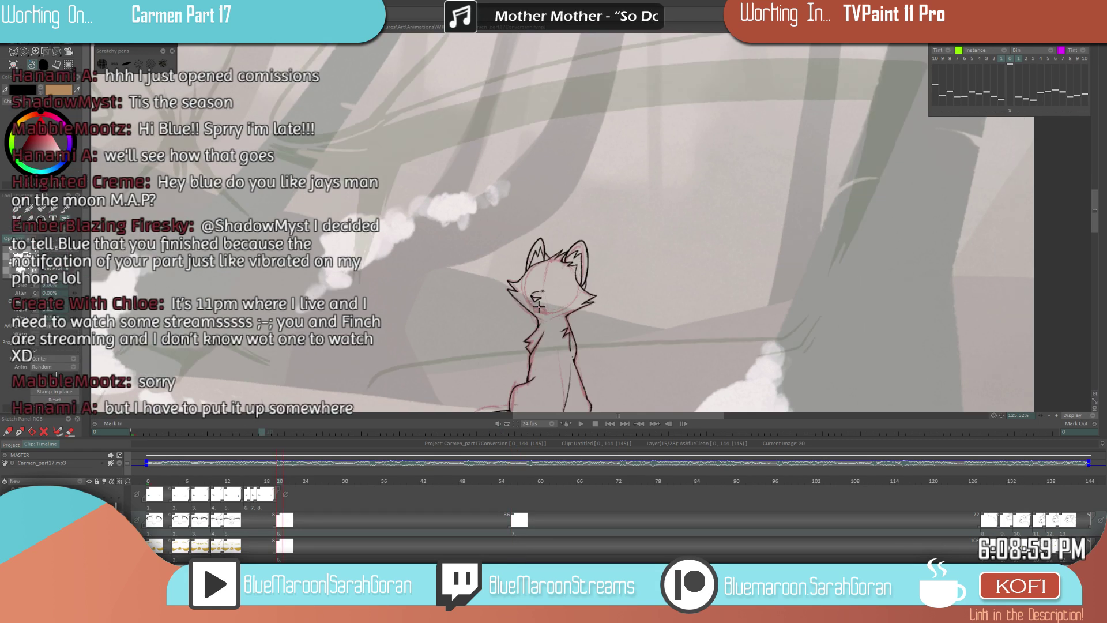
{"action": "scroll", "coordinate": [538, 318], "scroll_direction": "up", "scroll_amount": 5}
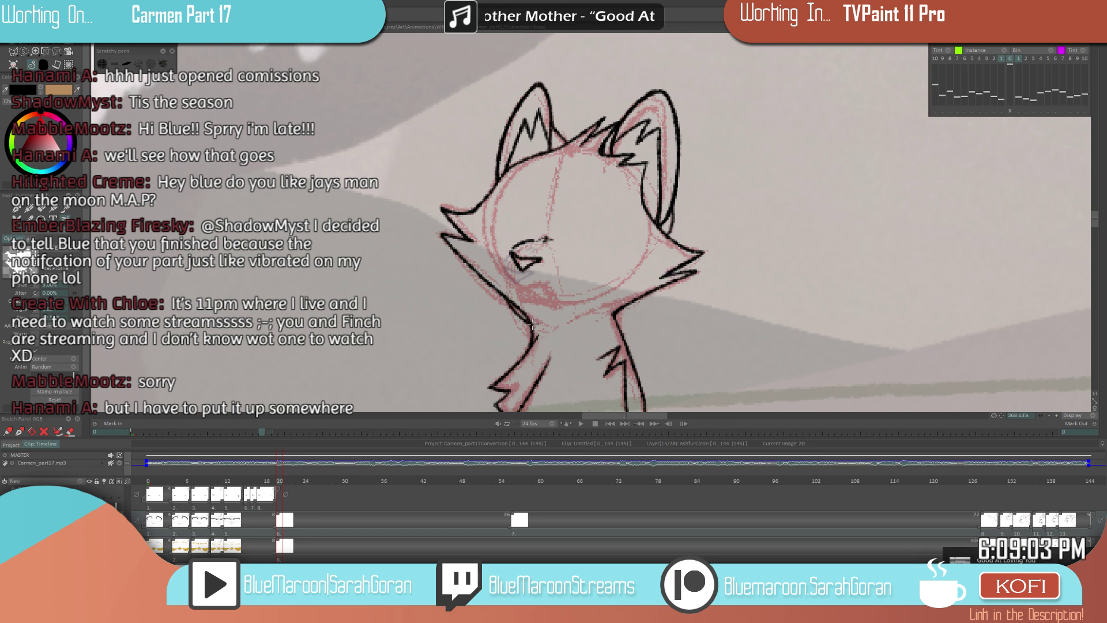
{"action": "key", "text": "e"}
{"action": "left_click_drag", "start_coordinate": [512, 300], "coordinate": [537, 322]}
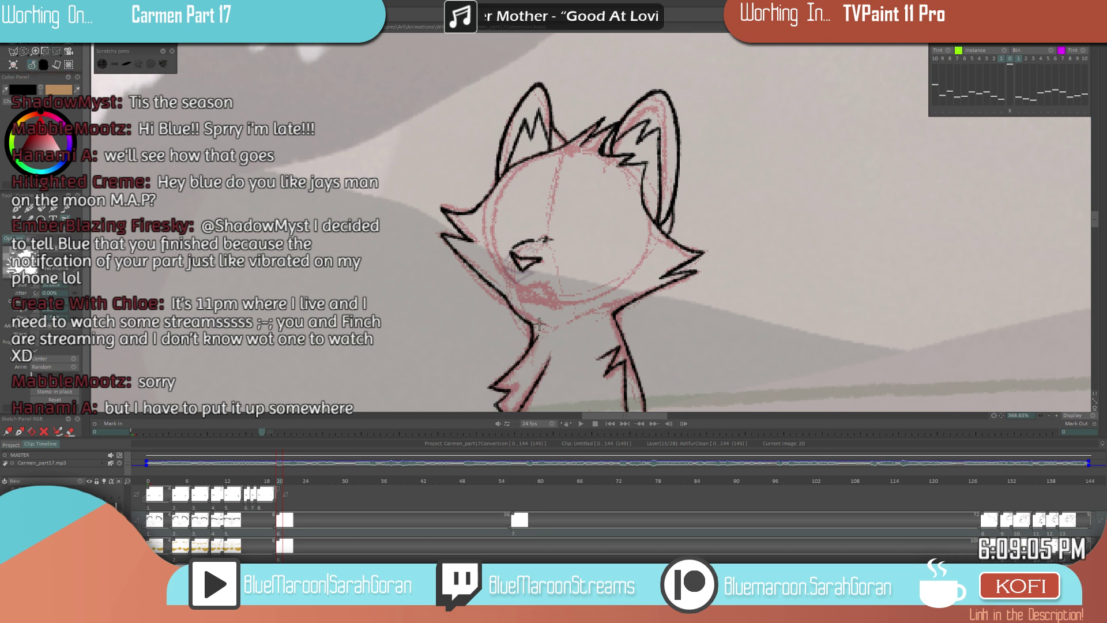
{"action": "key", "text": "b"}
{"action": "scroll", "coordinate": [556, 317], "scroll_direction": "down", "scroll_amount": 5}
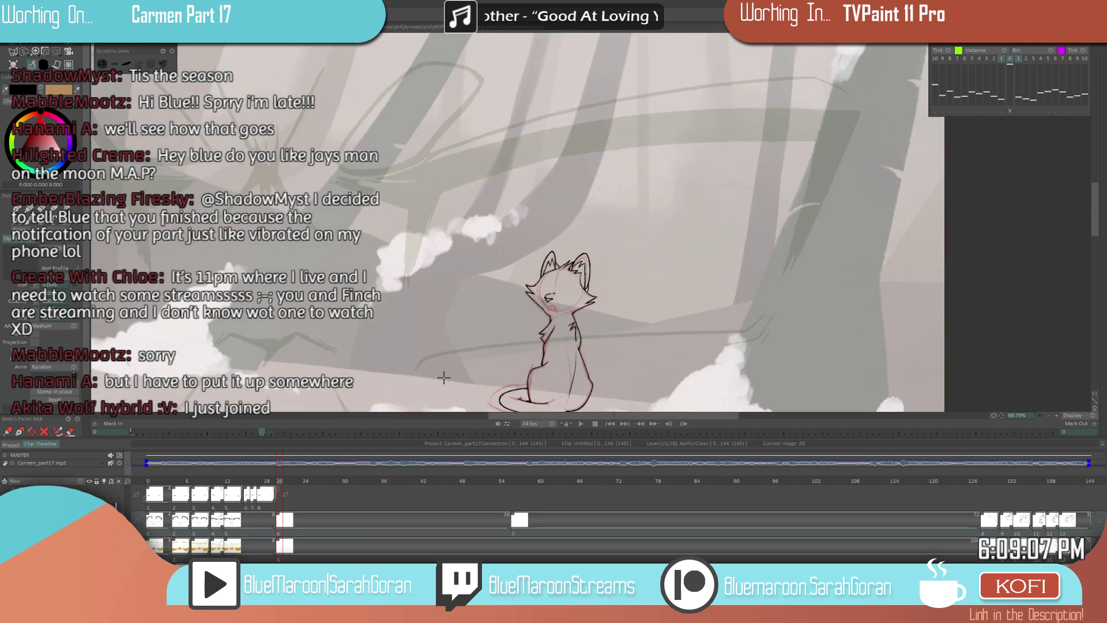
{"action": "key", "text": "ctrl+Right"}
{"action": "key", "text": "ctrl+Left"}
{"action": "key", "text": "ctrl+Right"}
{"action": "scroll", "coordinate": [562, 326], "scroll_direction": "up", "scroll_amount": 4}
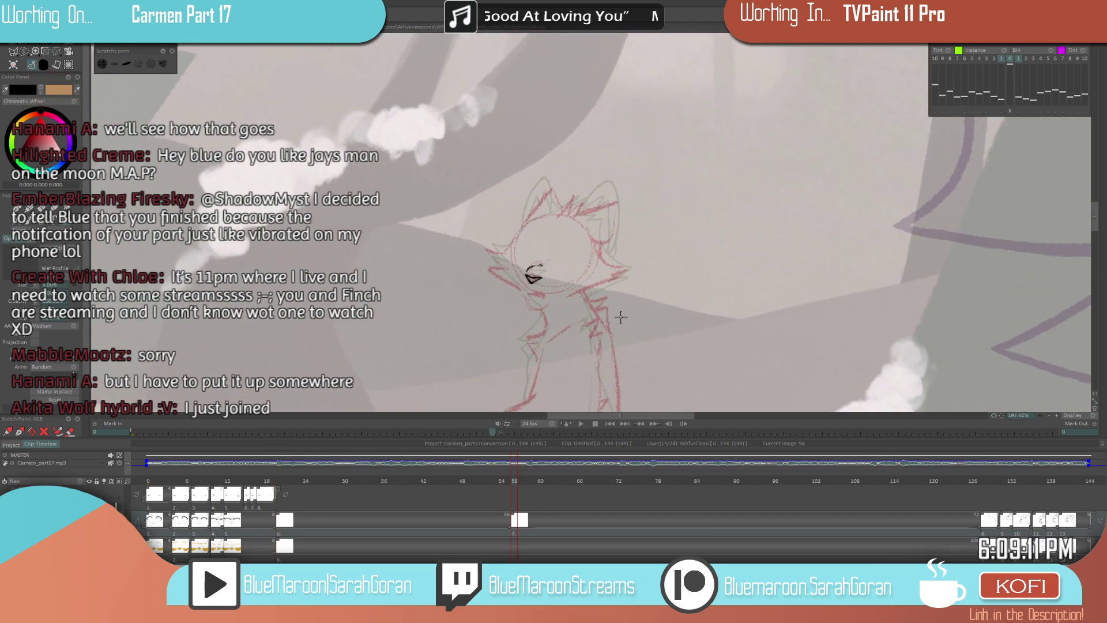
- Ink a short curved jaw line below the nose on frame 56 and trim its lower end
{"action": "scroll", "coordinate": [534, 292], "scroll_direction": "up", "scroll_amount": 1}
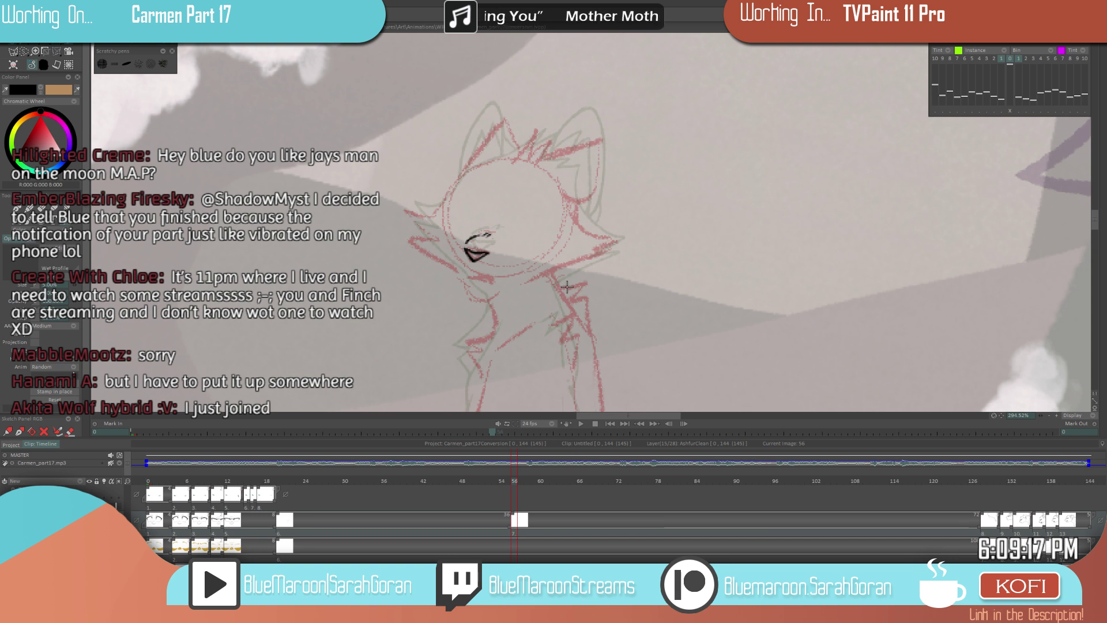
{"action": "scroll", "coordinate": [482, 287], "scroll_direction": "up", "scroll_amount": 2}
{"action": "left_click_drag", "start_coordinate": [450, 275], "coordinate": [501, 311]}
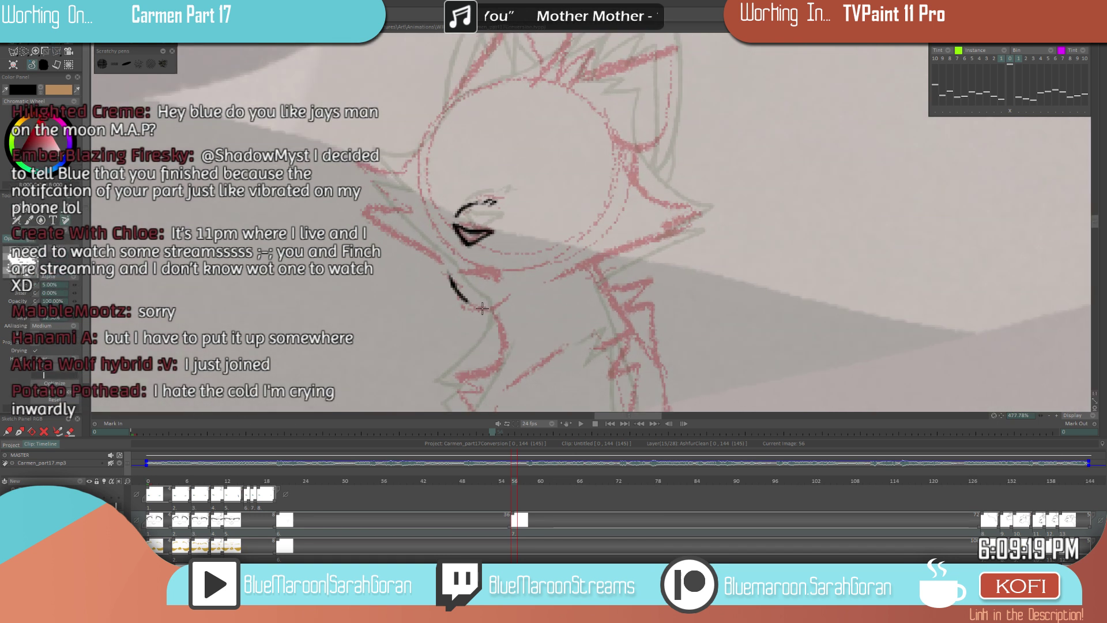
{"action": "scroll", "coordinate": [479, 297], "scroll_direction": "down", "scroll_amount": 2}
{"action": "key", "text": "ctrl+Left"}
{"action": "key", "text": "ctrl+Right"}
{"action": "key", "text": "ctrl+Left"}
{"action": "key", "text": "ctrl+Right"}
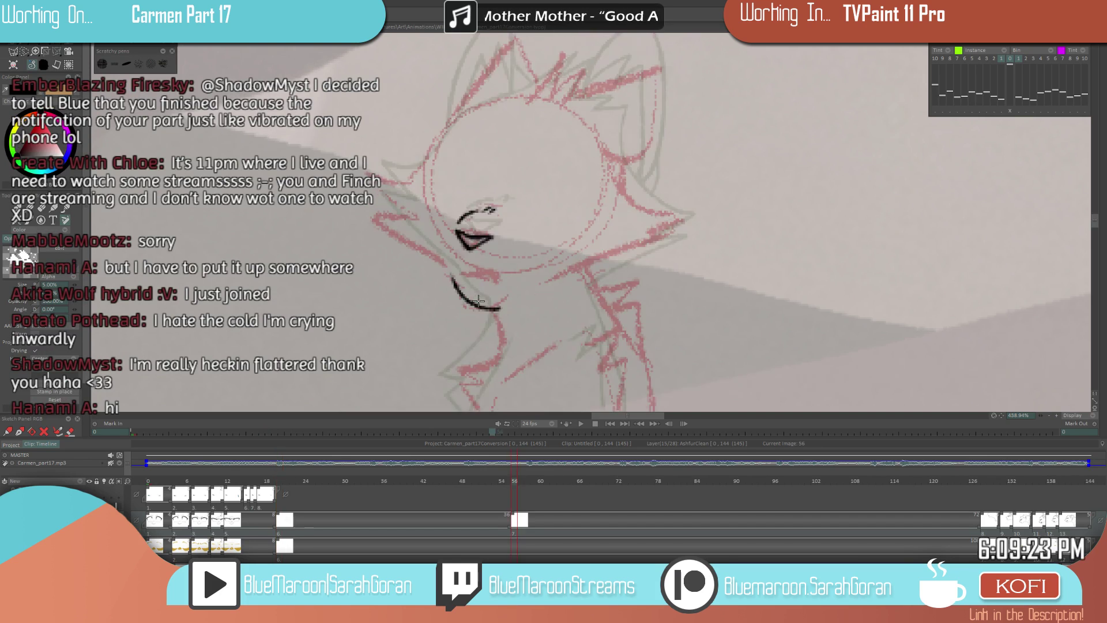
{"action": "key", "text": "ctrl+Left"}
{"action": "key", "text": "ctrl+Right"}
{"action": "key", "text": "e"}
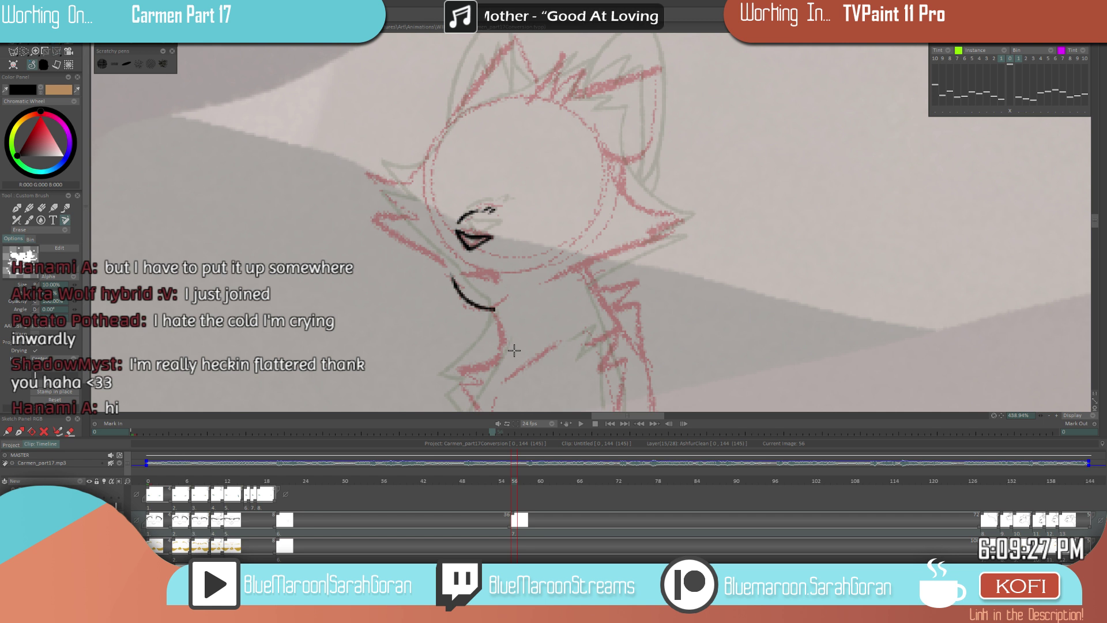
{"action": "key", "text": "e"}
- Compare the jaw line on frame 56 with the frame 20 drawing by flipping between the two frames
{"action": "scroll", "coordinate": [522, 311], "scroll_direction": "up", "scroll_amount": 2}
{"action": "key", "text": "Left"}
{"action": "key", "text": "Right"}
{"action": "key", "text": "Left"}
{"action": "key", "text": "Right"}
{"action": "key", "text": "Left"}
{"action": "key", "text": "Right"}
{"action": "scroll", "coordinate": [519, 294], "scroll_direction": "down", "scroll_amount": 5}
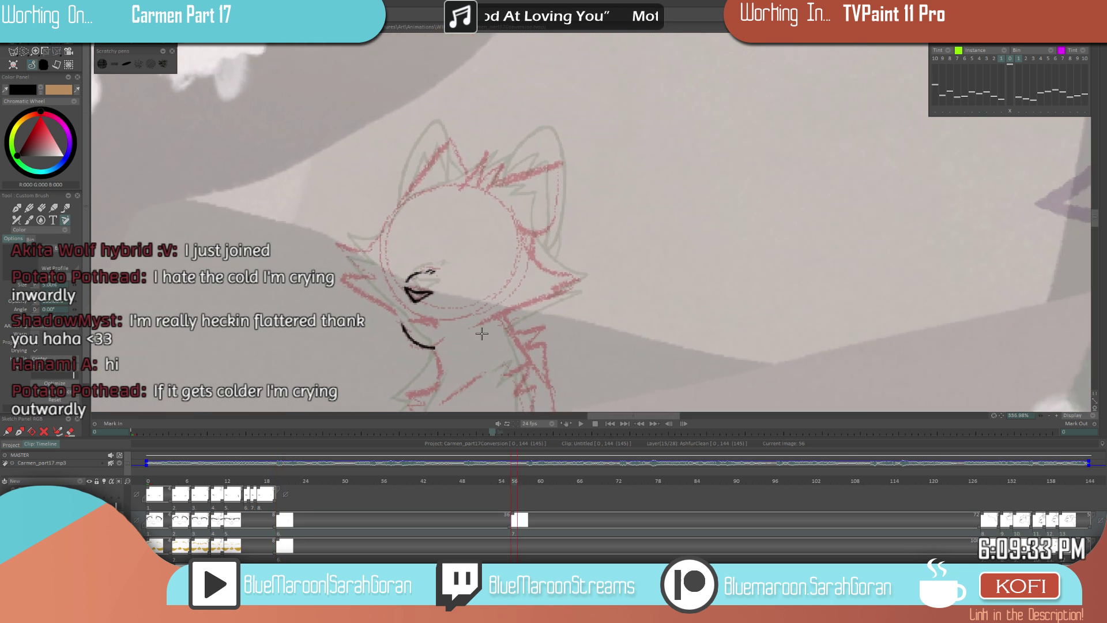
{"action": "key", "text": "Left"}
{"action": "key", "text": "Right"}
{"action": "key", "text": "Left"}
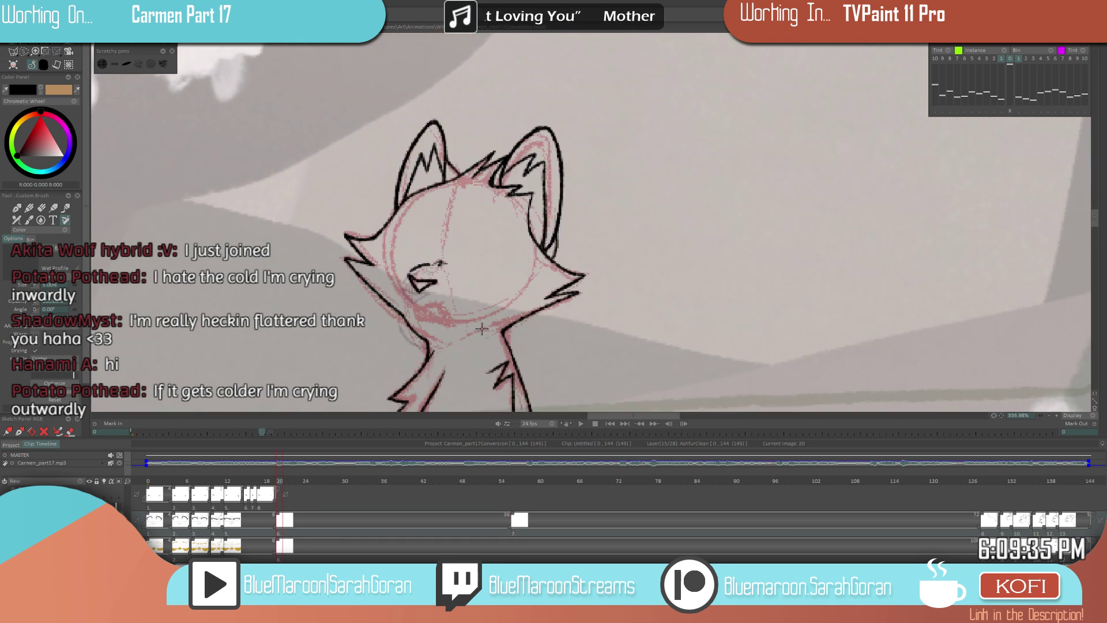
{"action": "scroll", "coordinate": [595, 276], "scroll_direction": "up", "scroll_amount": 2}
- Ink the jagged hair tuft on top of the frame 56 head, checking it against frame 20
{"action": "key", "text": "Right"}
{"action": "key", "text": "Left"}
{"action": "key", "text": "Right"}
{"action": "mouse_move", "coordinate": [442, 169]}
{"action": "left_mouse_down"}
{"action": "mouse_move", "coordinate": [471, 133]}
{"action": "mouse_move", "coordinate": [475, 181]}
{"action": "left_mouse_up"}
{"action": "key", "text": "Left"}
{"action": "key", "text": "Right"}
{"action": "key", "text": "Left"}
{"action": "key", "text": "Right"}
{"action": "key", "text": "Left"}
{"action": "key", "text": "Right"}
- Ink a smaller jagged clump beside the tuft and the line down the head's right side, redoing the strokes until they fit
{"action": "mouse_move", "coordinate": [477, 183]}
{"action": "left_mouse_down"}
{"action": "mouse_move", "coordinate": [514, 197]}
{"action": "mouse_move", "coordinate": [518, 238]}
{"action": "left_mouse_up"}
{"action": "key", "text": "ctrl+z"}
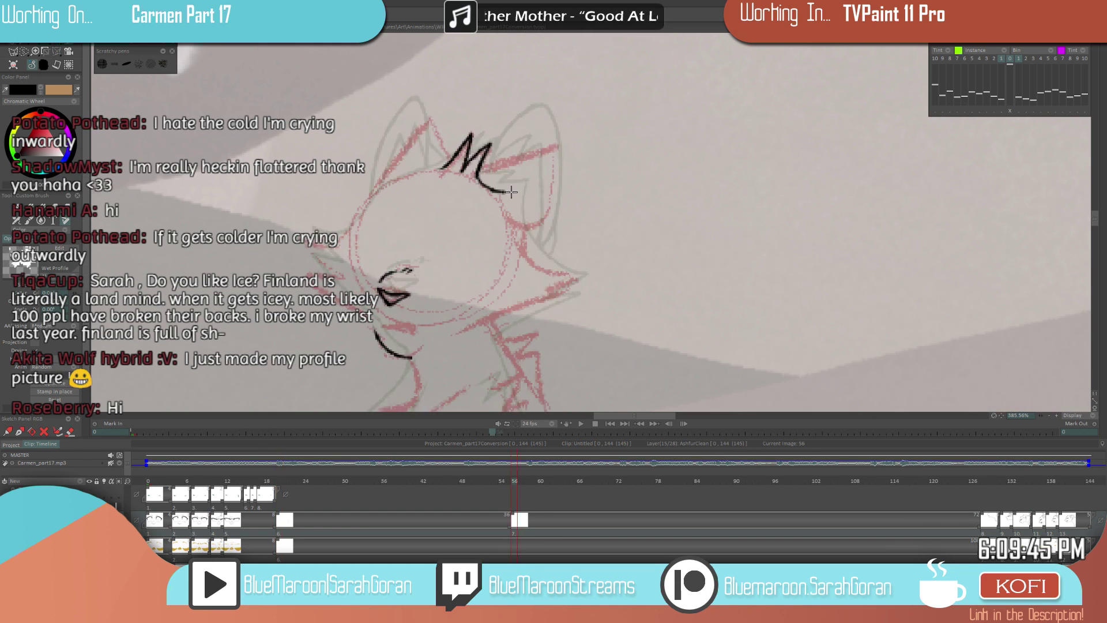
{"action": "key", "text": "Left"}
{"action": "key", "text": "Right"}
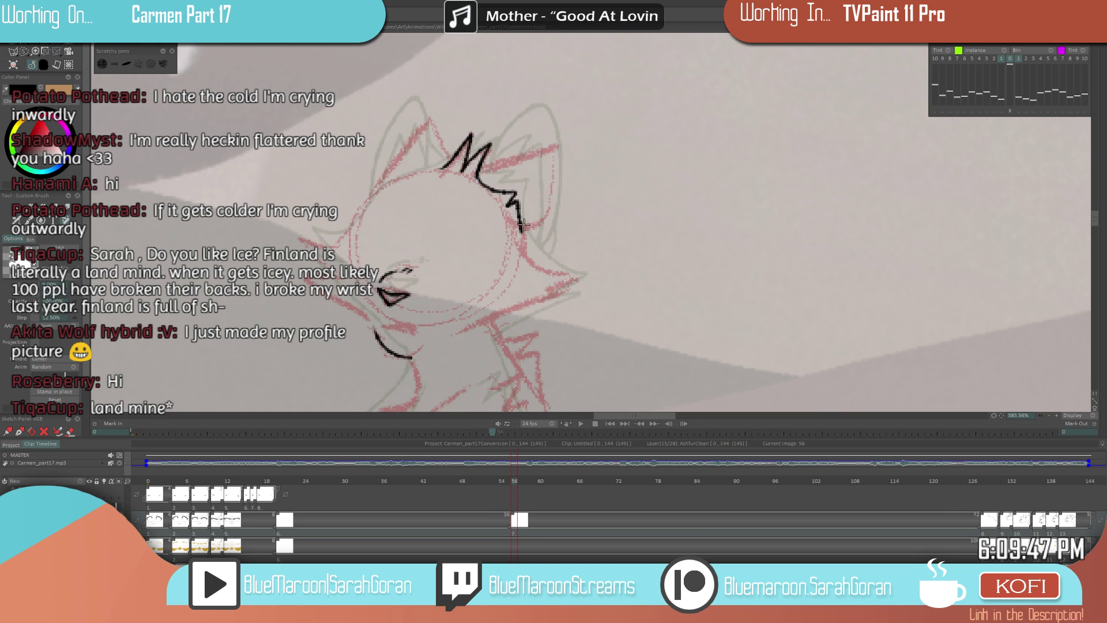
{"action": "left_click_drag", "start_coordinate": [518, 199], "coordinate": [521, 235]}
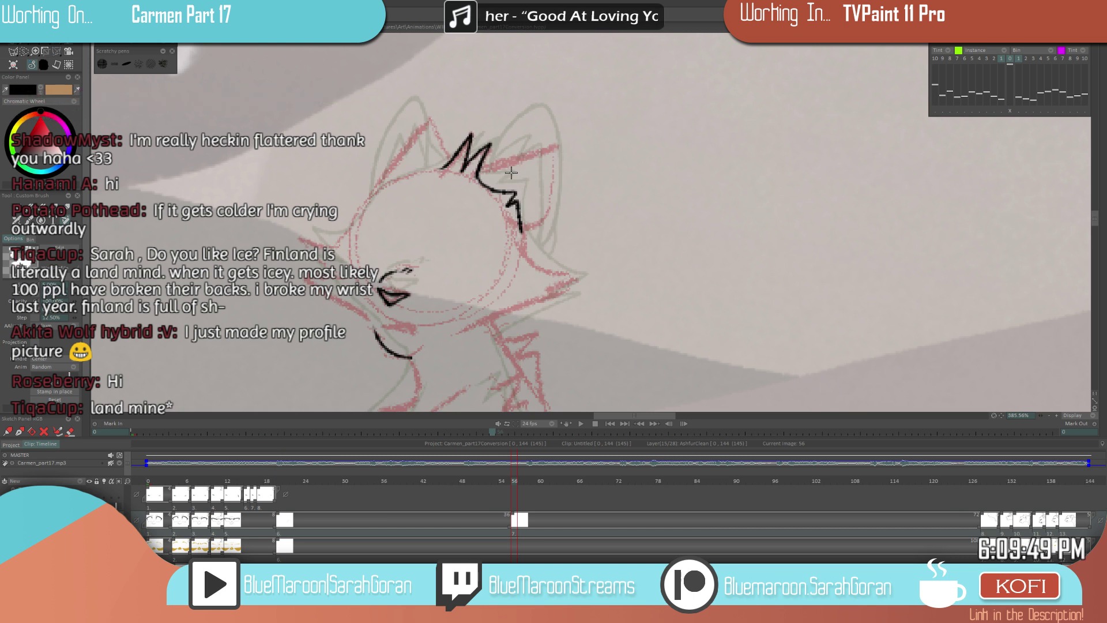
{"action": "key", "text": "ctrl+z"}
{"action": "key", "text": "ctrl+z"}
{"action": "left_click_drag", "start_coordinate": [504, 188], "coordinate": [547, 268]}
{"action": "key", "text": "Left"}
{"action": "key", "text": "Right"}
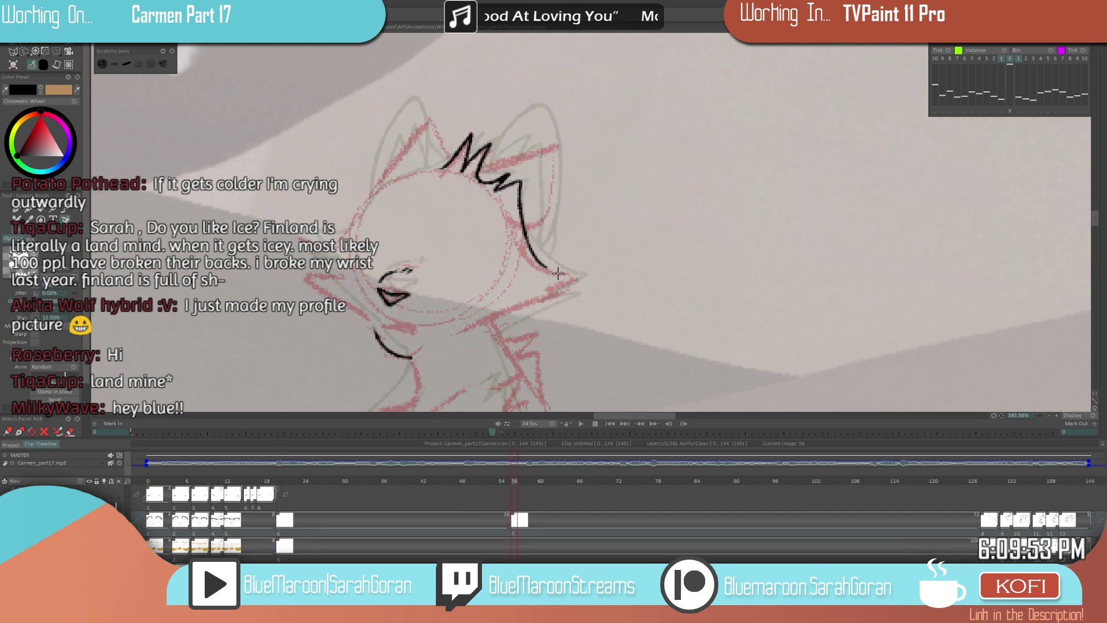
- Redo the right side-of-head line so it curves out to a pointed cheek tip and back in underneath
{"action": "key", "text": "ctrl+z"}
{"action": "key", "text": "Left"}
{"action": "key", "text": "Right"}
{"action": "key", "text": "Left"}
{"action": "key", "text": "Right"}
{"action": "mouse_move", "coordinate": [525, 228]}
{"action": "left_mouse_down"}
{"action": "mouse_move", "coordinate": [564, 275]}
{"action": "mouse_move", "coordinate": [582, 273]}
{"action": "mouse_move", "coordinate": [529, 307]}
{"action": "mouse_move", "coordinate": [578, 302]}
{"action": "mouse_move", "coordinate": [533, 307]}
{"action": "mouse_move", "coordinate": [559, 305]}
{"action": "mouse_move", "coordinate": [478, 341]}
{"action": "left_mouse_up"}
{"action": "key", "text": "Left"}
{"action": "key", "text": "Right"}
{"action": "key", "text": "Left"}
{"action": "key", "text": "Right"}
{"action": "key", "text": "Left"}
{"action": "key", "text": "Right"}
- Ink the lower edge of the right cheek fur from its second spike in toward the neck
{"action": "left_click_drag", "start_coordinate": [531, 306], "coordinate": [487, 338]}
{"action": "key", "text": "Left"}
{"action": "key", "text": "Right"}
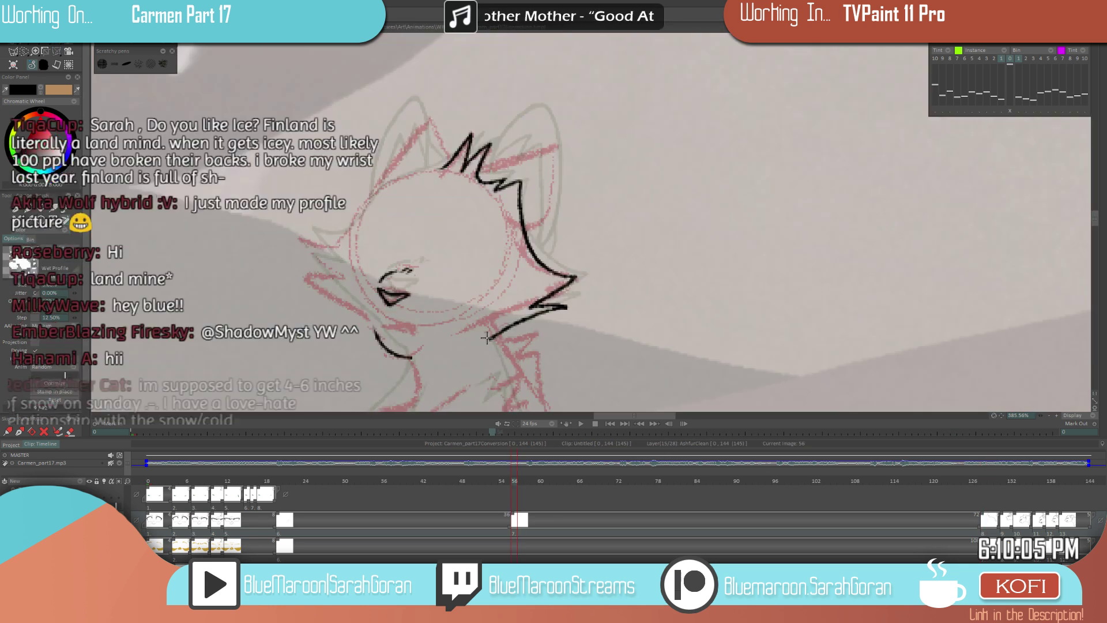
{"action": "key", "text": "Left"}
{"action": "key", "text": "Right"}
- Tidy the tip of the lower right cheek spike and save the project
{"action": "left_click_drag", "start_coordinate": [568, 304], "coordinate": [531, 321]}
{"action": "key", "text": "Left"}
{"action": "key", "text": "Right"}
{"action": "key", "text": "Left"}
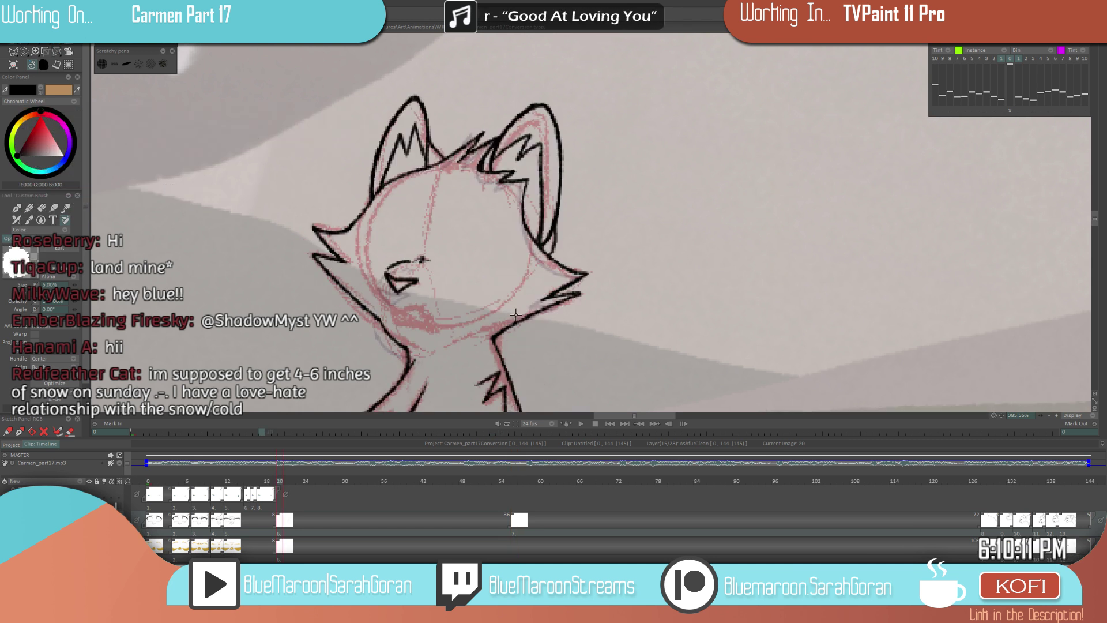
{"action": "key", "text": "Right"}
{"action": "key", "text": "Left"}
{"action": "key", "text": "Right"}
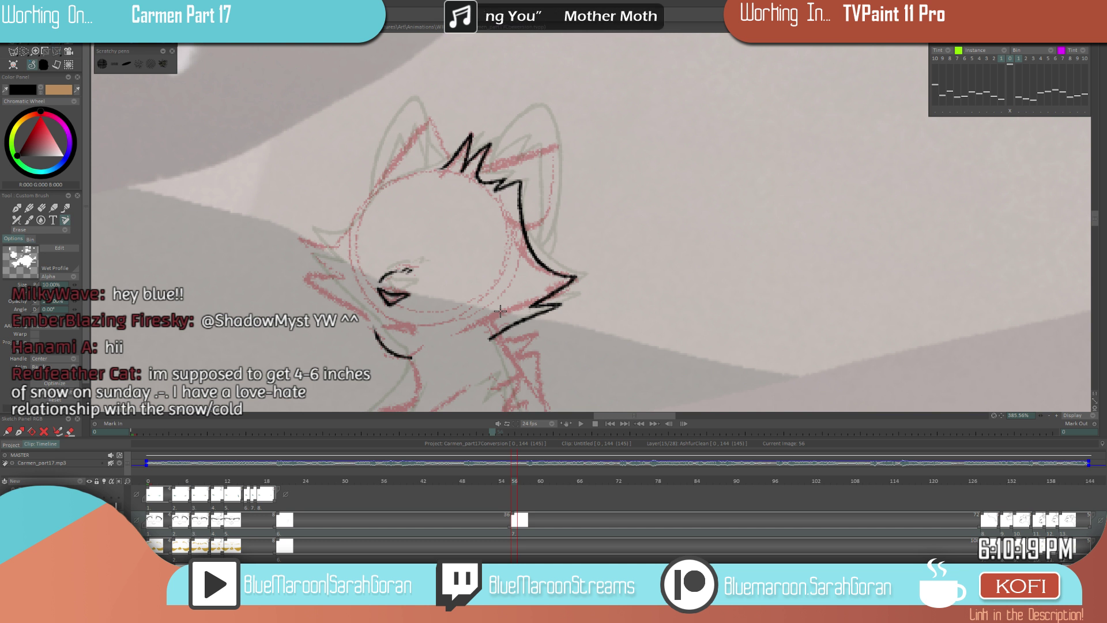
{"action": "key", "text": "ctrl+s"}
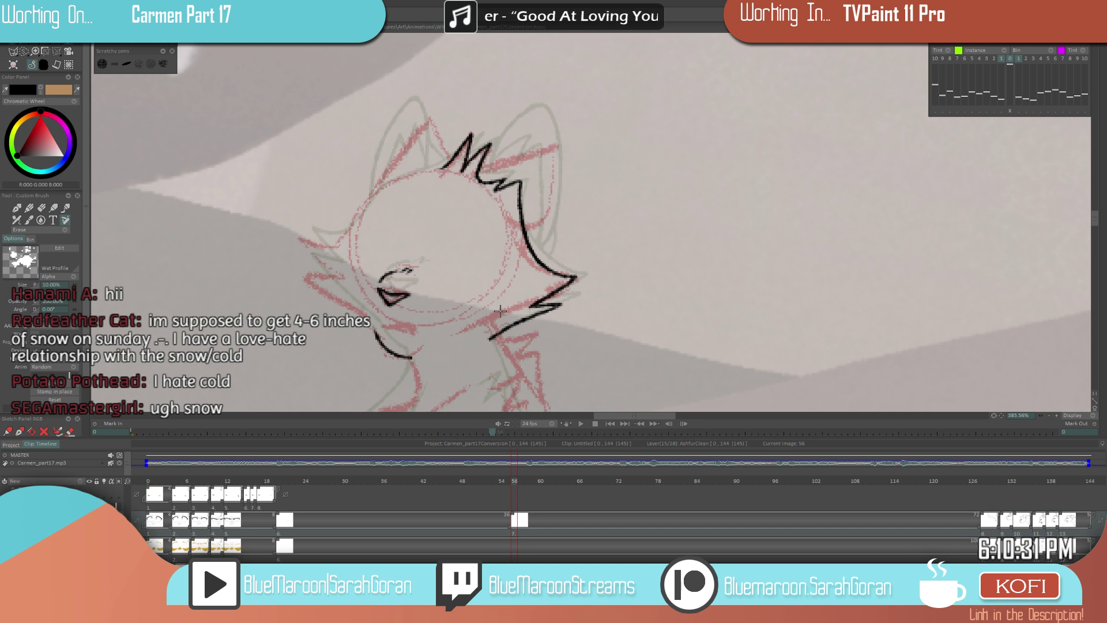
- Go over the line from the small hair clump down to the right cheek tip to strengthen it
{"action": "key", "text": "Left"}
{"action": "key", "text": "Right"}
{"action": "key", "text": "Left"}
{"action": "key", "text": "Right"}
{"action": "key", "text": "Left"}
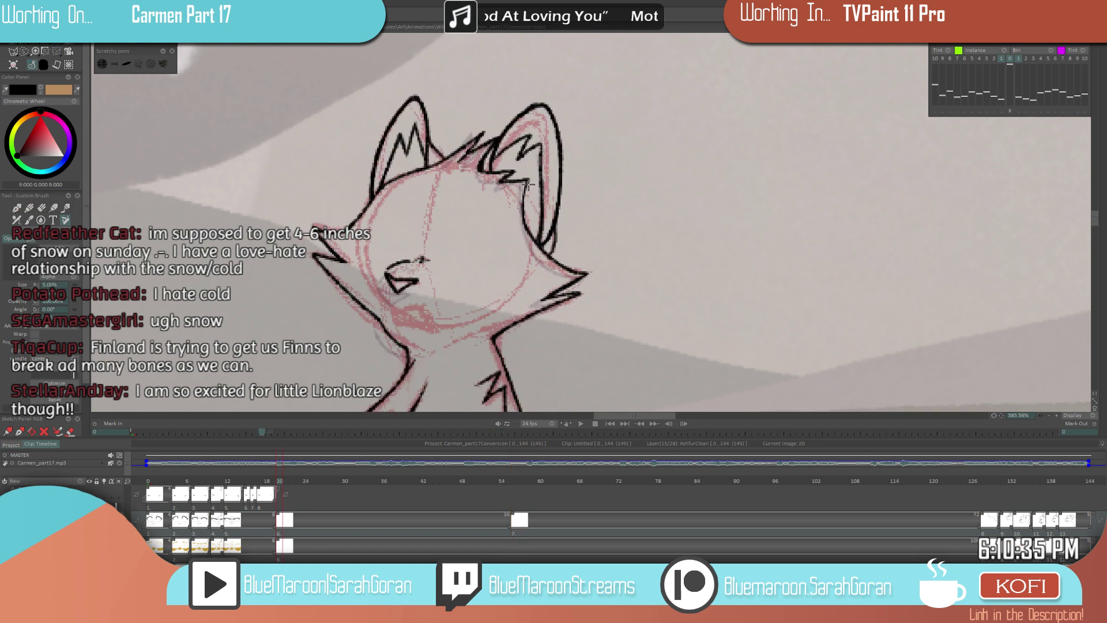
{"action": "key", "text": "Right"}
{"action": "mouse_move", "coordinate": [520, 182]}
{"action": "left_mouse_down"}
{"action": "mouse_move", "coordinate": [531, 250]}
{"action": "mouse_move", "coordinate": [568, 282]}
{"action": "left_mouse_up"}
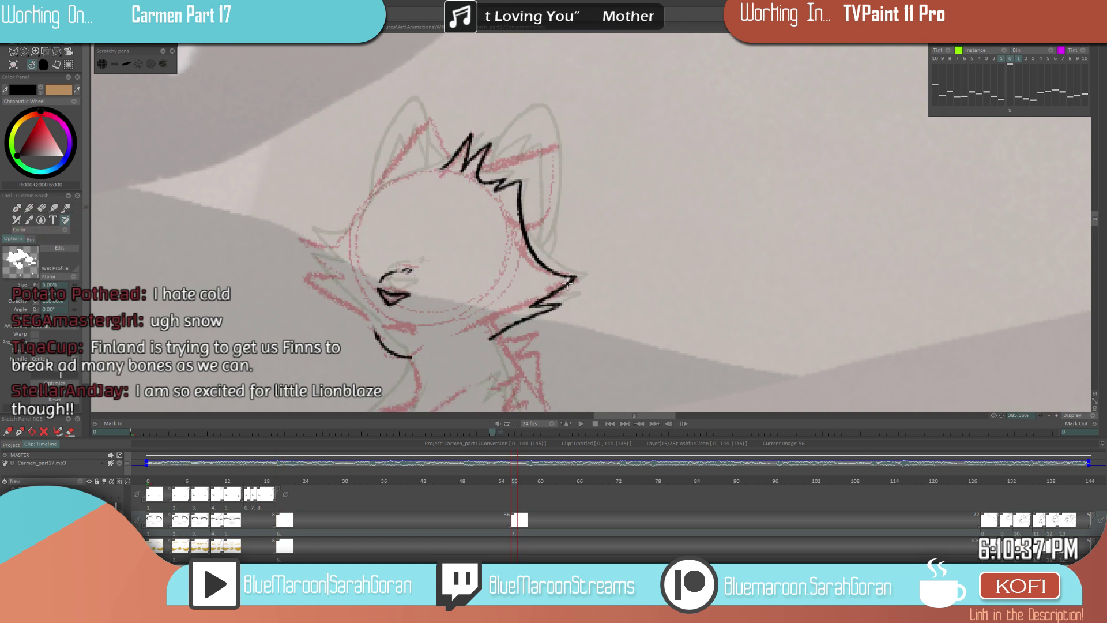
{"action": "left_click_drag", "start_coordinate": [521, 180], "coordinate": [528, 245]}
{"action": "key", "text": "Left"}
{"action": "key", "text": "Right"}
{"action": "left_click_drag", "start_coordinate": [517, 177], "coordinate": [522, 233]}
{"action": "key", "text": "Left"}
{"action": "key", "text": "Right"}
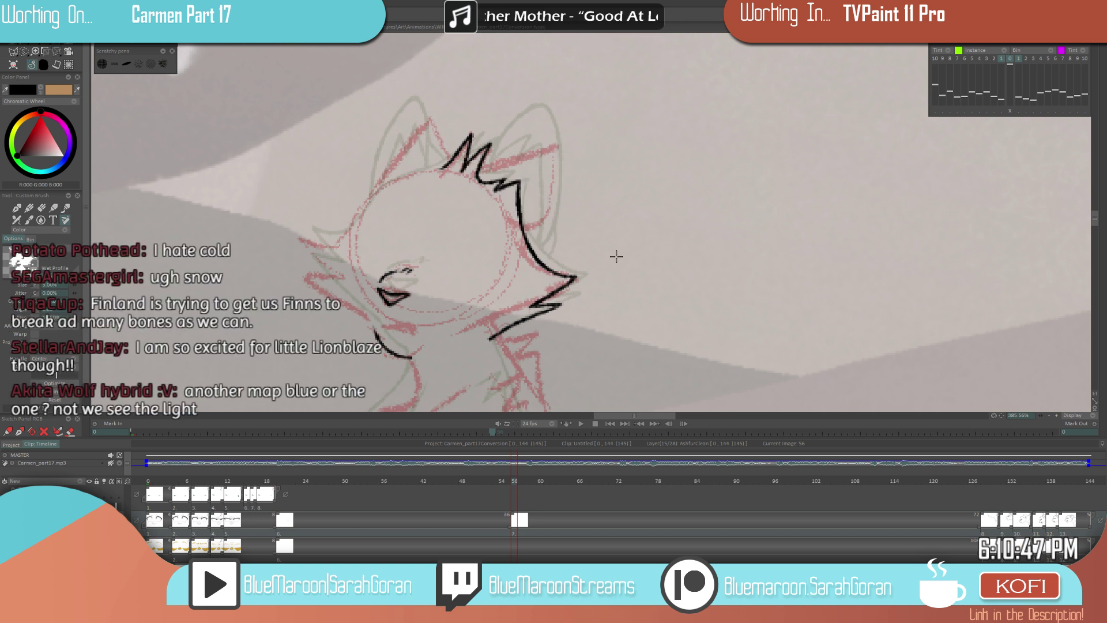
- Ink the forehead curve from the hair tuft down to the left side of the head circle
{"action": "key", "text": "Left"}
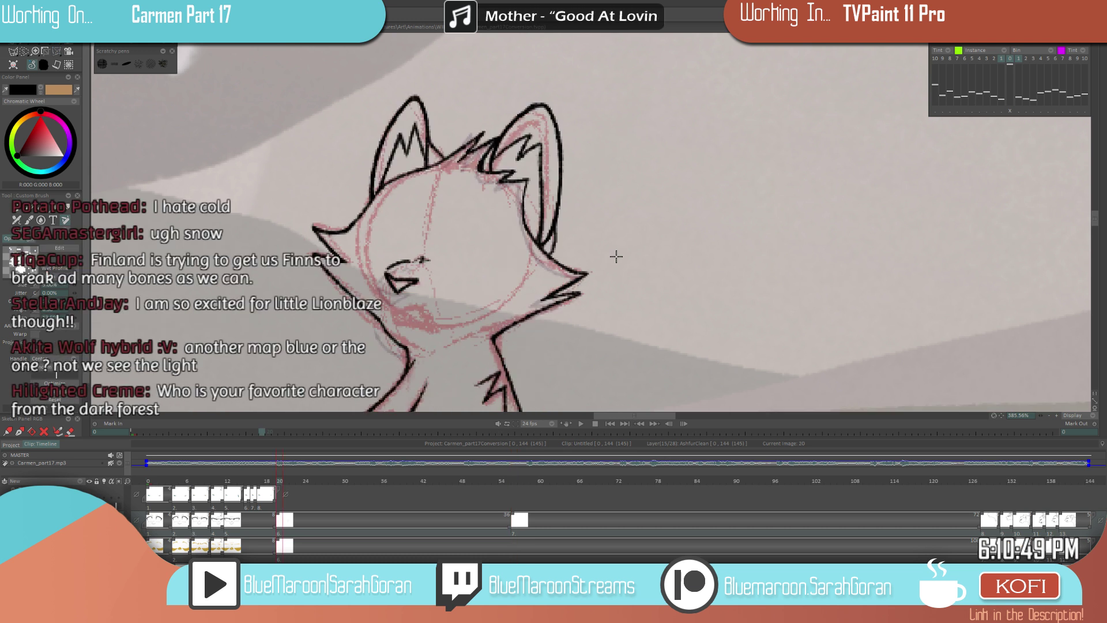
{"action": "key", "text": "Right"}
{"action": "key", "text": "Left"}
{"action": "key", "text": "Right"}
{"action": "key", "text": "Left"}
{"action": "key", "text": "Right"}
{"action": "mouse_move", "coordinate": [451, 161]}
{"action": "left_mouse_down"}
{"action": "mouse_move", "coordinate": [399, 179]}
{"action": "mouse_move", "coordinate": [359, 212]}
{"action": "left_mouse_up"}
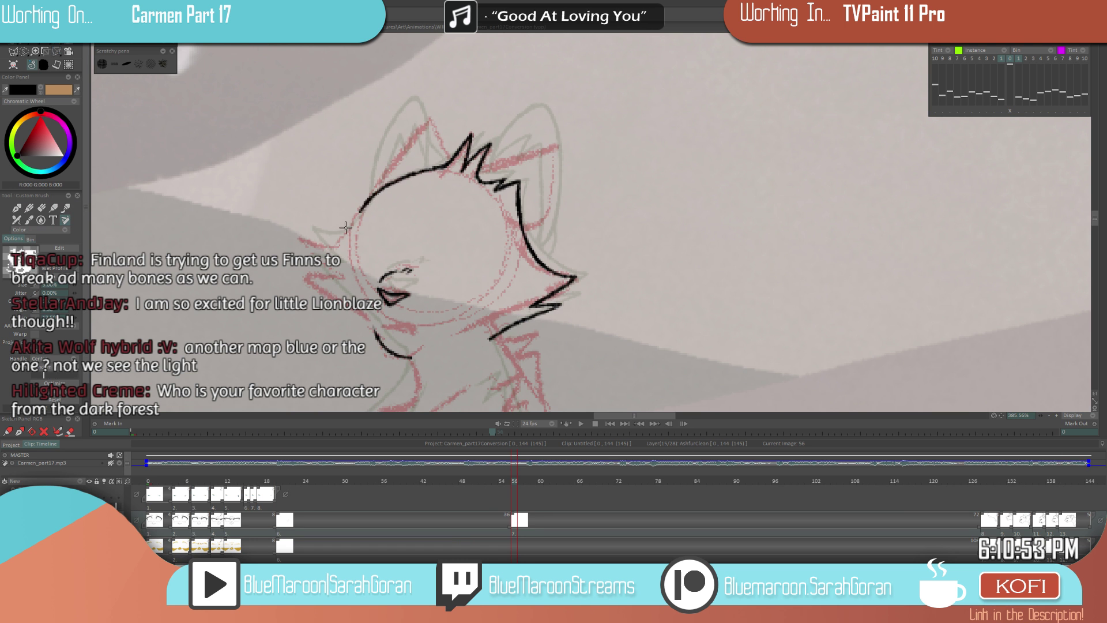
- Compare the inked head outline on frame 56 with frame 20, both close up and at full-scene view
{"action": "key", "text": "Left"}
{"action": "key", "text": "Right"}
{"action": "key", "text": "Left"}
{"action": "key", "text": "Right"}
{"action": "key", "text": "Left"}
{"action": "key", "text": "Right"}
{"action": "key", "text": "Left"}
{"action": "key", "text": "Right"}
{"action": "scroll", "coordinate": [619, 352], "scroll_direction": "down", "scroll_amount": 8}
{"action": "key", "text": "Left"}
{"action": "key", "text": "Right"}
{"action": "key", "text": "Left"}
{"action": "key", "text": "Right"}
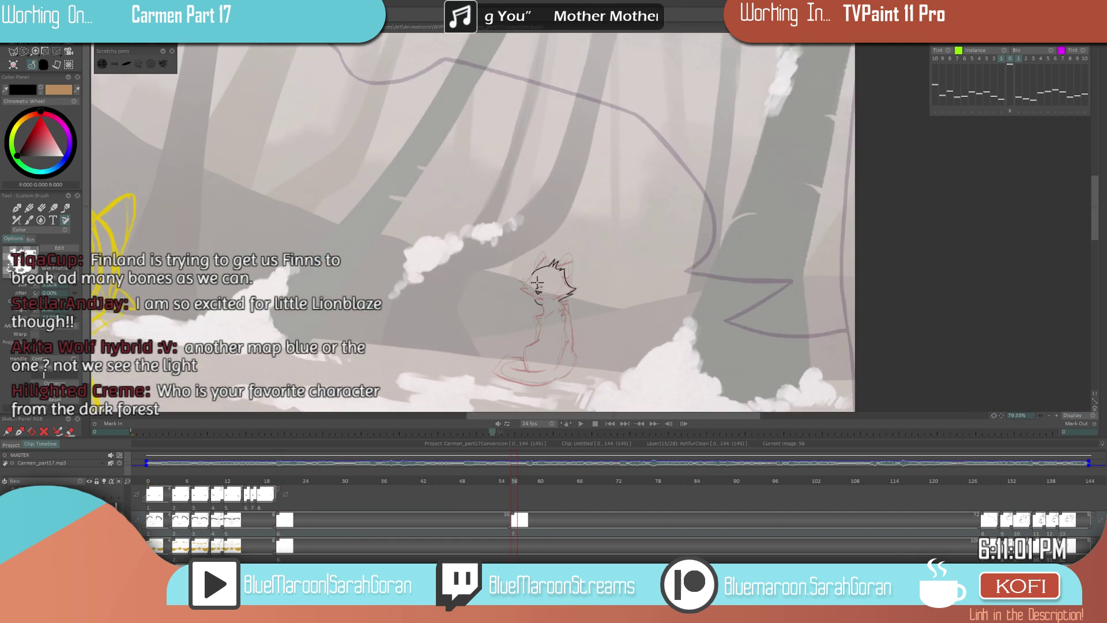
- Continue the forehead curve out to the left cheek tip and ink a stroke back in beneath it
{"action": "scroll", "coordinate": [538, 282], "scroll_direction": "up", "scroll_amount": 8}
{"action": "key", "text": "Left"}
{"action": "key", "text": "Right"}
{"action": "mouse_move", "coordinate": [482, 276]}
{"action": "left_mouse_down"}
{"action": "mouse_move", "coordinate": [449, 273]}
{"action": "mouse_move", "coordinate": [491, 319]}
{"action": "left_mouse_up"}
{"action": "key", "text": "Left"}
{"action": "key", "text": "Right"}
{"action": "key", "text": "e"}
{"action": "key", "text": "e"}
{"action": "left_click_drag", "start_coordinate": [444, 268], "coordinate": [486, 314]}
{"action": "key", "text": "Left"}
{"action": "key", "text": "Right"}
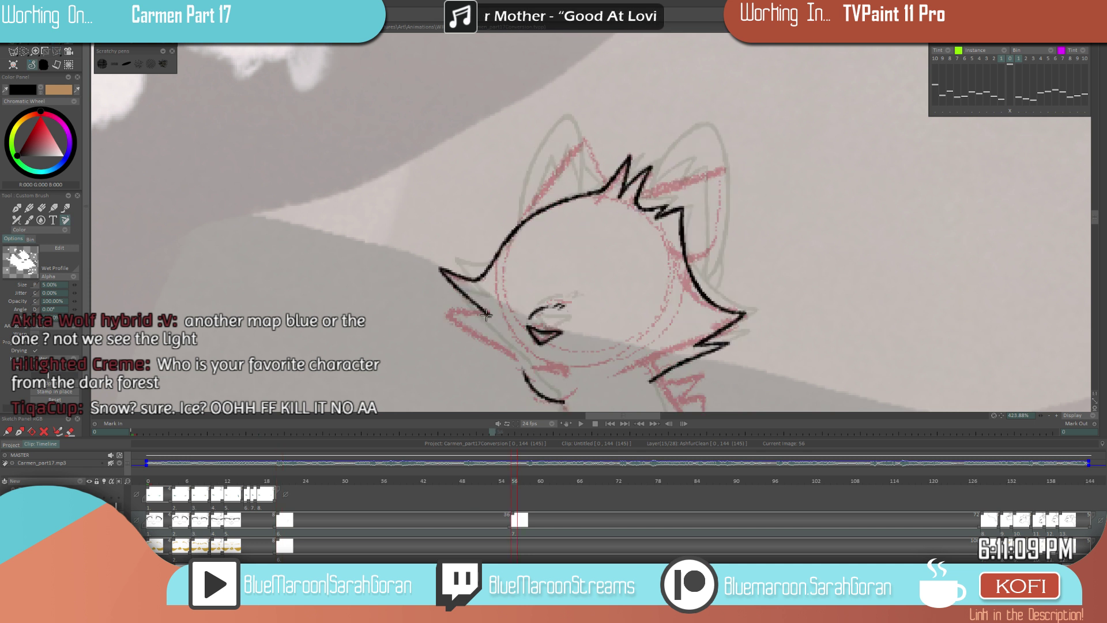
- Erase the stroke beneath the left cheek tip and smooth the curve leading out to the tip
{"action": "mouse_move", "coordinate": [496, 256]}
{"action": "left_mouse_down"}
{"action": "mouse_move", "coordinate": [469, 273]}
{"action": "mouse_move", "coordinate": [447, 268]}
{"action": "mouse_move", "coordinate": [492, 268]}
{"action": "left_mouse_up"}
{"action": "key", "text": "e"}
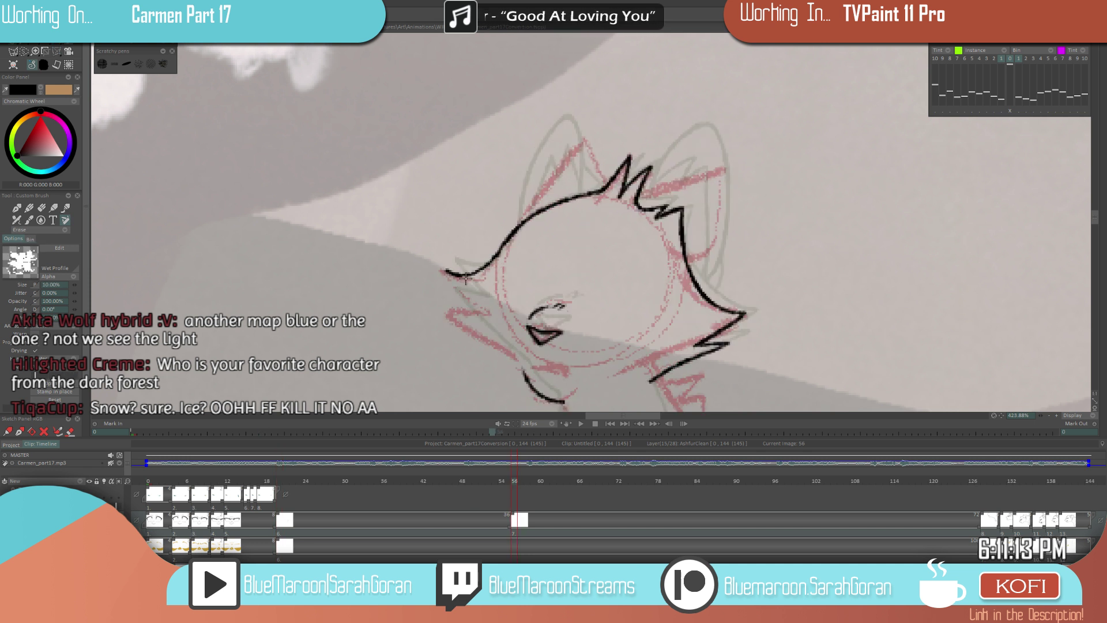
{"action": "key", "text": "e"}
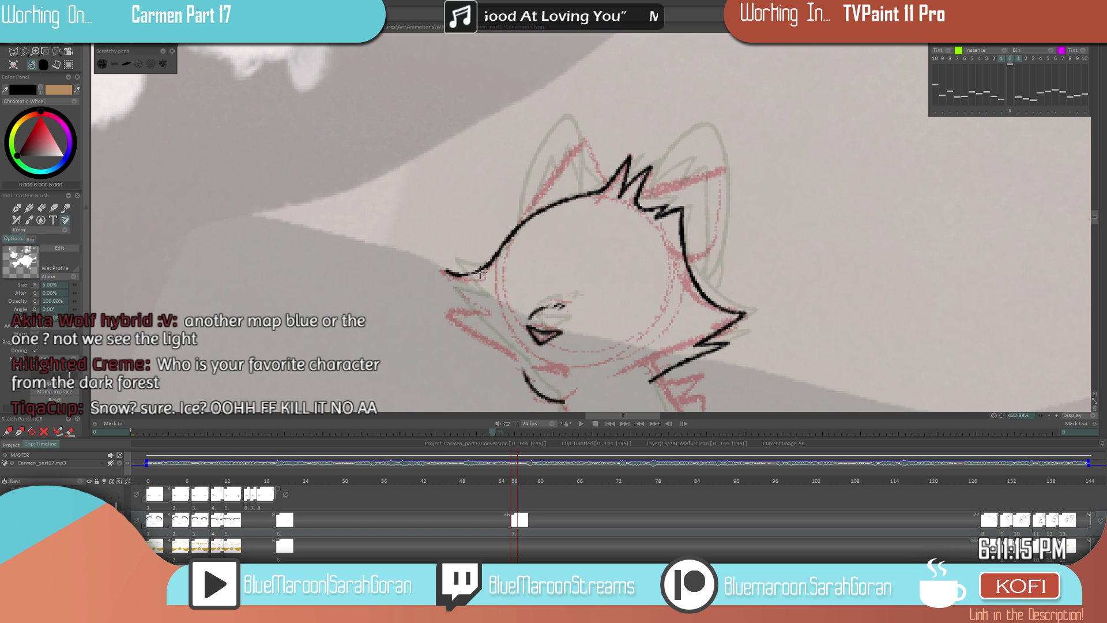
{"action": "key", "text": "e"}
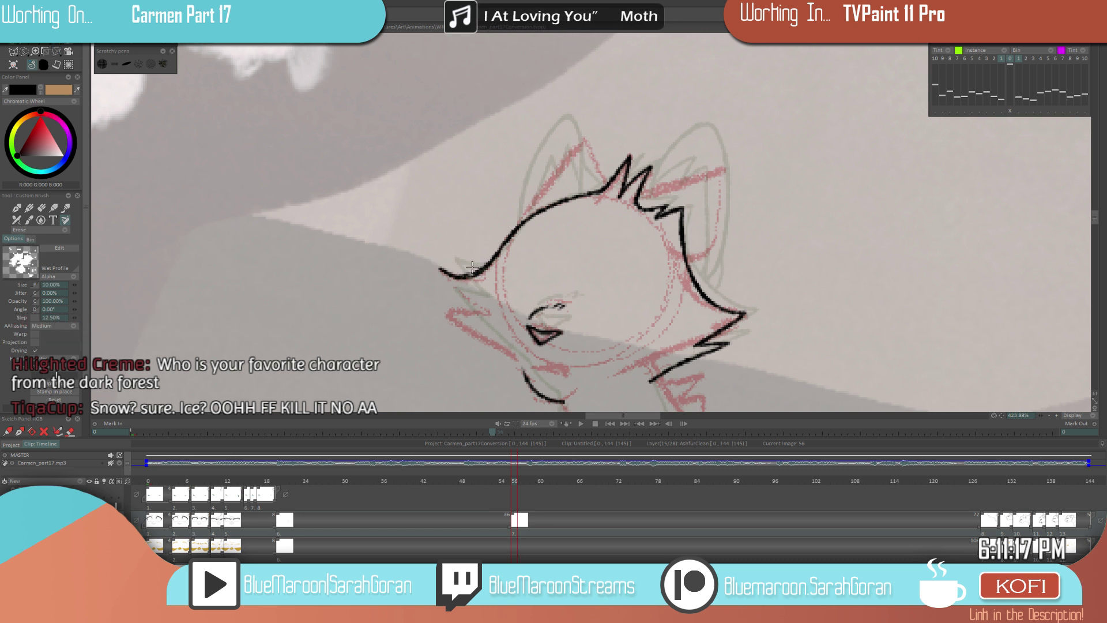
{"action": "key", "text": "e"}
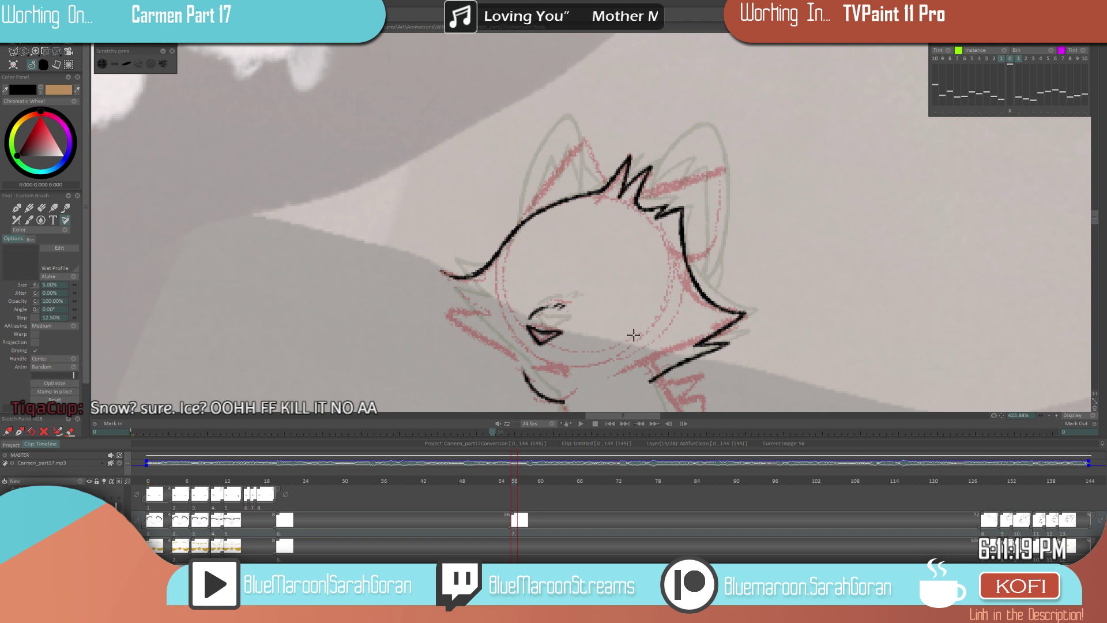
- Ink the left cheek's spiky fur edge from its tip down to the jaw line, redoing the first stroke
{"action": "left_click_drag", "start_coordinate": [635, 332], "coordinate": [577, 322]}
{"action": "scroll", "coordinate": [593, 322], "scroll_direction": "down", "scroll_amount": 1}
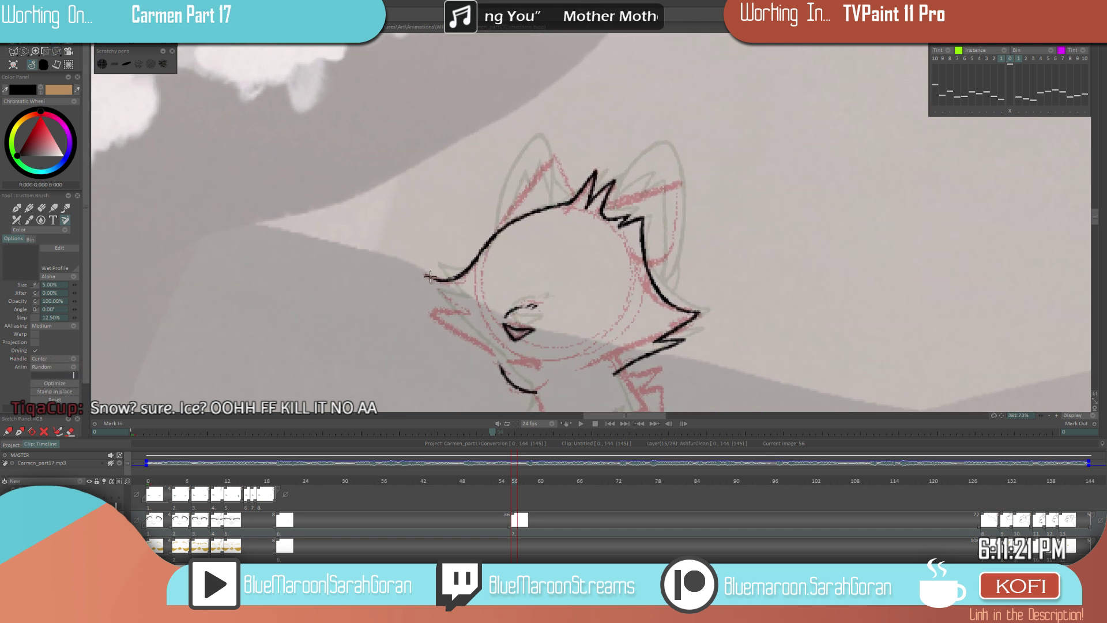
{"action": "left_click_drag", "start_coordinate": [547, 311], "coordinate": [567, 299]}
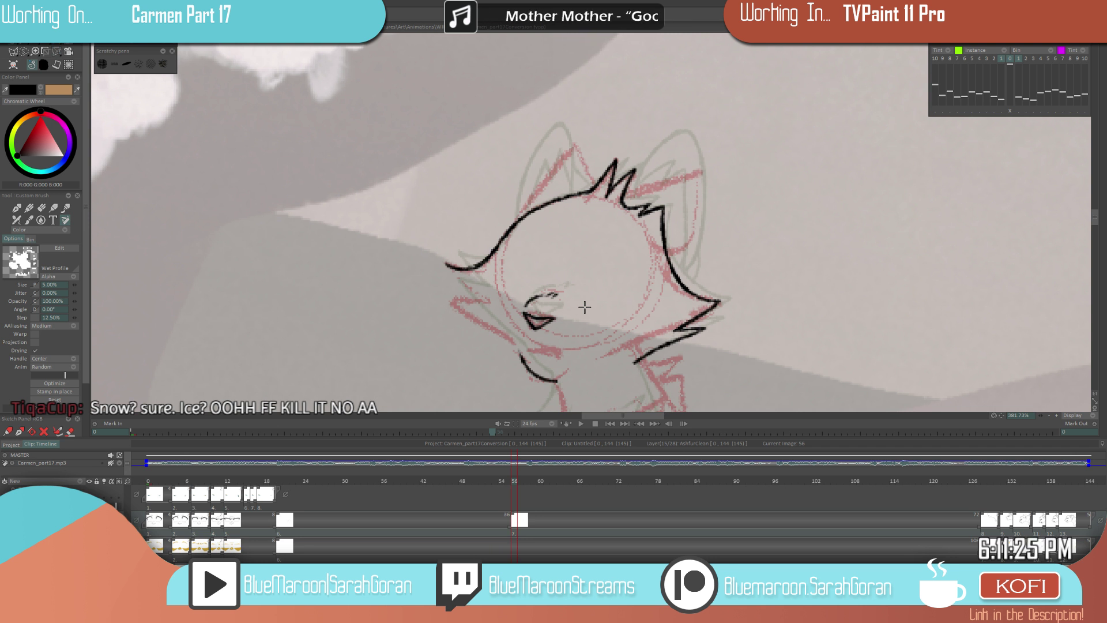
{"action": "scroll", "coordinate": [538, 250], "scroll_direction": "up", "scroll_amount": 2}
{"action": "left_click_drag", "start_coordinate": [425, 265], "coordinate": [474, 311]}
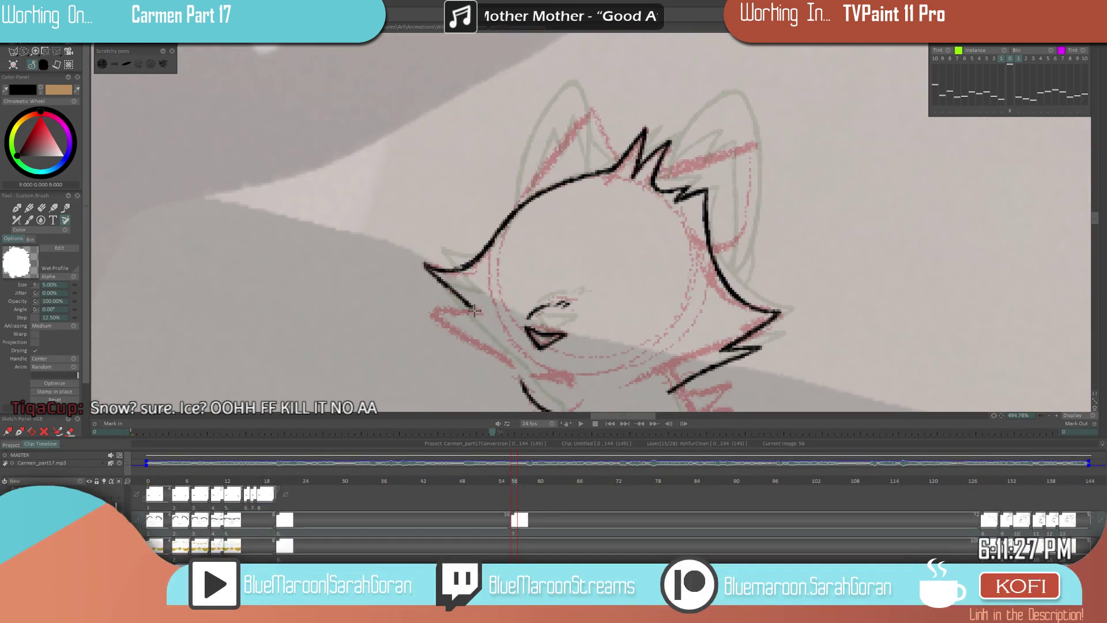
{"action": "key", "text": "ctrl+z"}
{"action": "mouse_move", "coordinate": [425, 266]}
{"action": "left_mouse_down"}
{"action": "mouse_move", "coordinate": [479, 315]}
{"action": "mouse_move", "coordinate": [423, 263]}
{"action": "mouse_move", "coordinate": [481, 317]}
{"action": "mouse_move", "coordinate": [463, 305]}
{"action": "mouse_move", "coordinate": [476, 312]}
{"action": "mouse_move", "coordinate": [438, 315]}
{"action": "mouse_move", "coordinate": [524, 388]}
{"action": "left_mouse_up"}
- Compare the full head outline on frame 56 with frame 20 by flipping between them at different zoom levels
{"action": "scroll", "coordinate": [560, 323], "scroll_direction": "down", "scroll_amount": 5}
{"action": "key", "text": "ctrl+Left"}
{"action": "key", "text": "ctrl+Right"}
{"action": "key", "text": "ctrl+Left"}
{"action": "key", "text": "ctrl+Right"}
{"action": "key", "text": "ctrl+Left"}
{"action": "key", "text": "ctrl+Right"}
{"action": "key", "text": "ctrl+Left"}
{"action": "key", "text": "ctrl+Right"}
{"action": "key", "text": "ctrl+Left"}
{"action": "key", "text": "ctrl+Right"}
{"action": "key", "text": "ctrl+Left"}
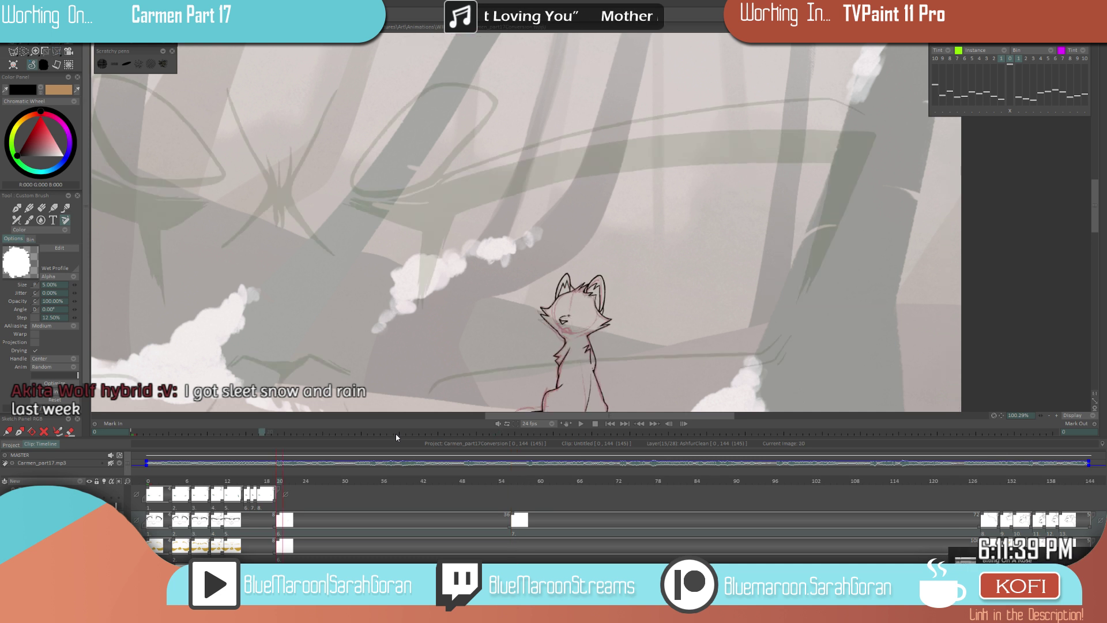
{"action": "key", "text": "ctrl+Right"}
{"action": "key", "text": "ctrl+Left"}
{"action": "key", "text": "ctrl+Right"}
{"action": "scroll", "coordinate": [640, 355], "scroll_direction": "up", "scroll_amount": 2}
{"action": "scroll", "coordinate": [636, 319], "scroll_direction": "up", "scroll_amount": 1}
{"action": "key", "text": "ctrl+Left"}
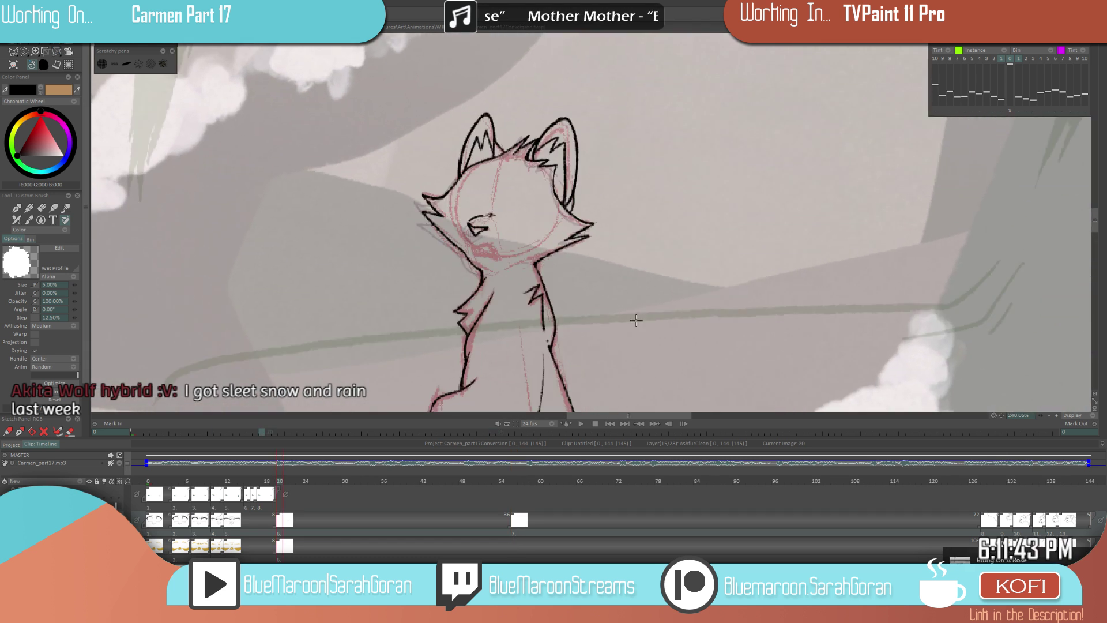
{"action": "key", "text": "ctrl+Right"}
{"action": "key", "text": "ctrl+Left"}
{"action": "key", "text": "ctrl+Right"}
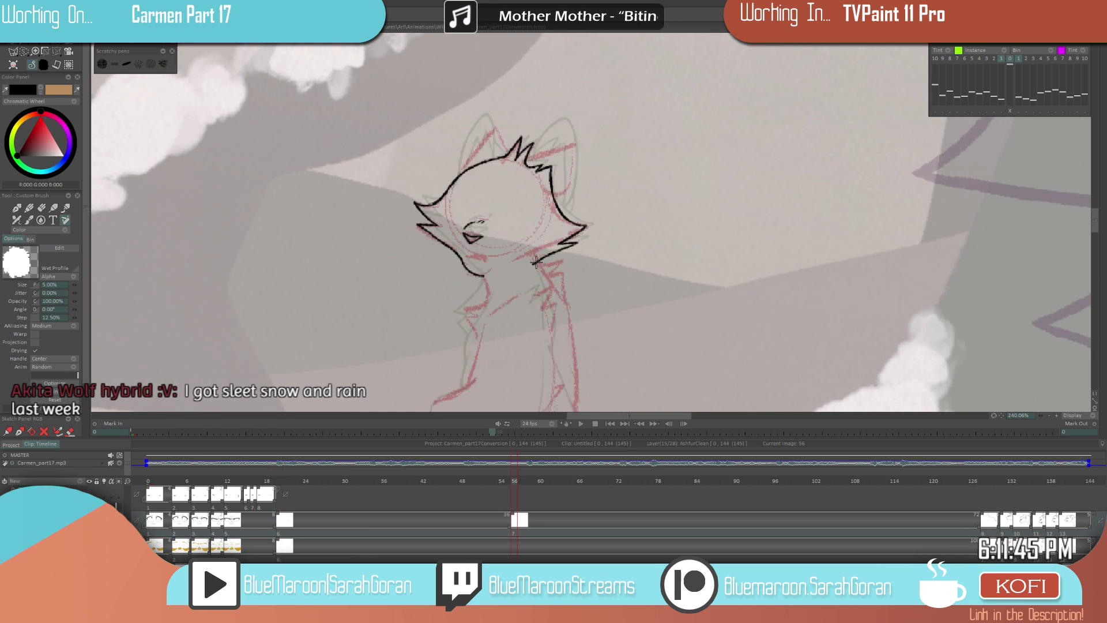
- Ink the jagged neck fur below the right cheek and the line continuing down the back
{"action": "left_click_drag", "start_coordinate": [537, 263], "coordinate": [559, 262]}
{"action": "scroll", "coordinate": [599, 278], "scroll_direction": "up", "scroll_amount": 4}
{"action": "left_click_drag", "start_coordinate": [576, 247], "coordinate": [507, 244]}
{"action": "mouse_move", "coordinate": [565, 271]}
{"action": "left_mouse_down"}
{"action": "mouse_move", "coordinate": [590, 271]}
{"action": "mouse_move", "coordinate": [600, 334]}
{"action": "left_mouse_up"}
{"action": "mouse_move", "coordinate": [549, 272]}
{"action": "left_mouse_down"}
{"action": "mouse_move", "coordinate": [581, 263]}
{"action": "mouse_move", "coordinate": [546, 275]}
{"action": "left_mouse_up"}
- Thin and trim the inner end of the neck fur line below the right cheek
{"action": "key", "text": "e"}
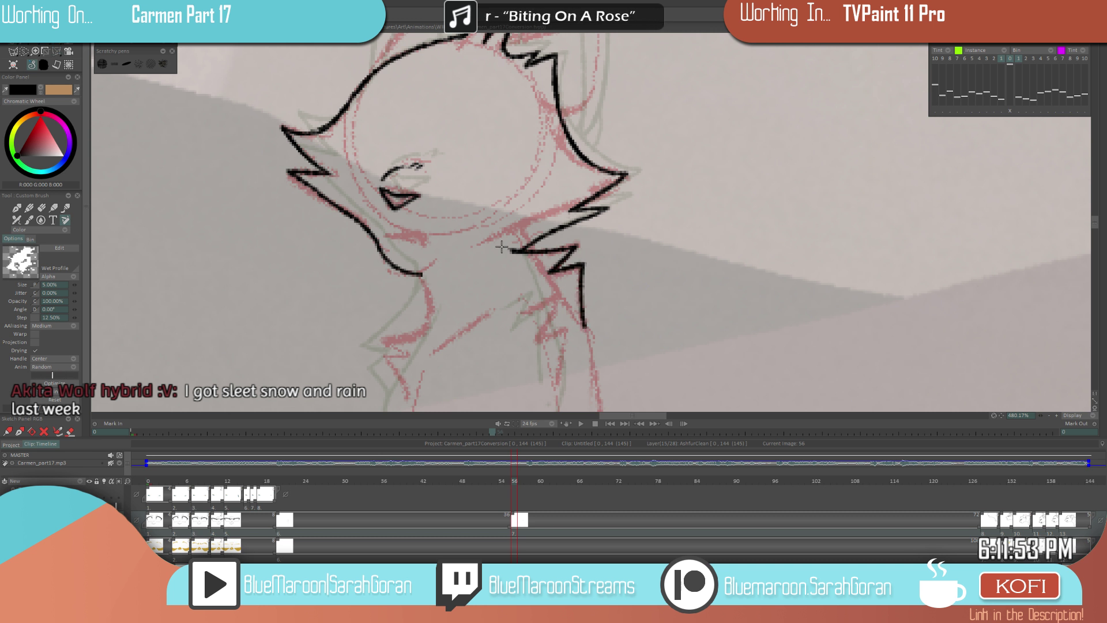
{"action": "left_click_drag", "start_coordinate": [554, 259], "coordinate": [509, 251]}
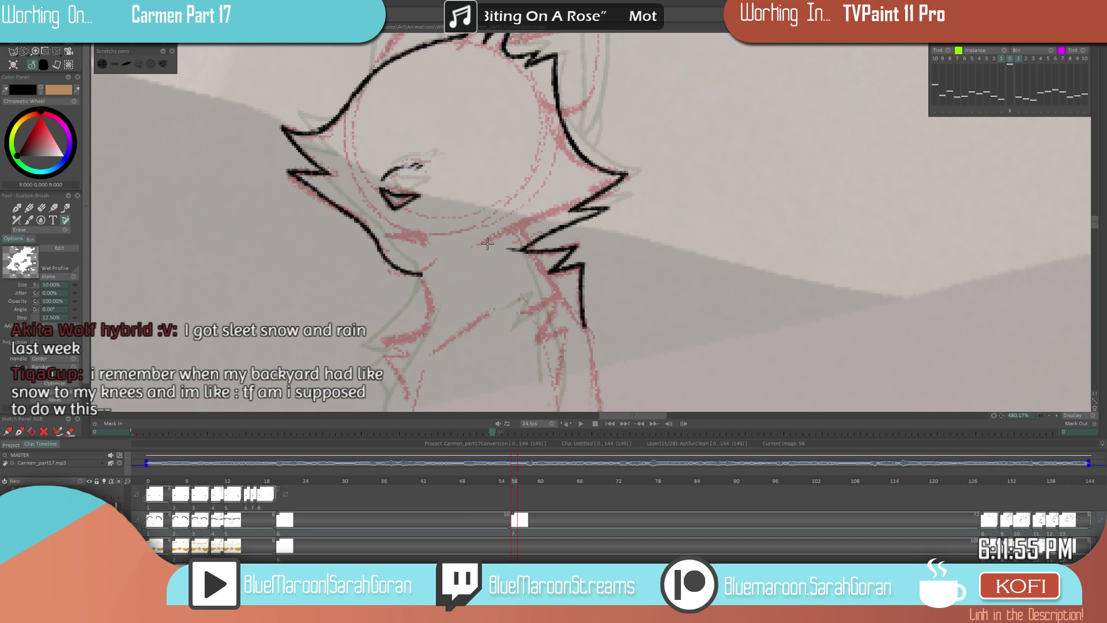
{"action": "key", "text": "e"}
{"action": "scroll", "coordinate": [657, 315], "scroll_direction": "up", "scroll_amount": 4}
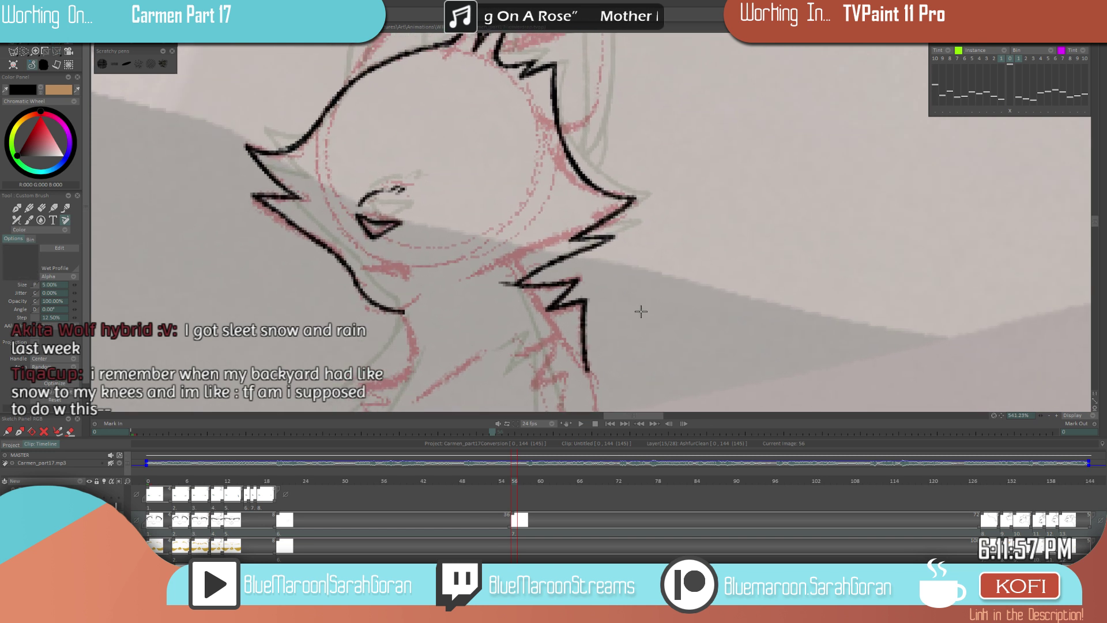
{"action": "scroll", "coordinate": [507, 282], "scroll_direction": "down", "scroll_amount": 10}
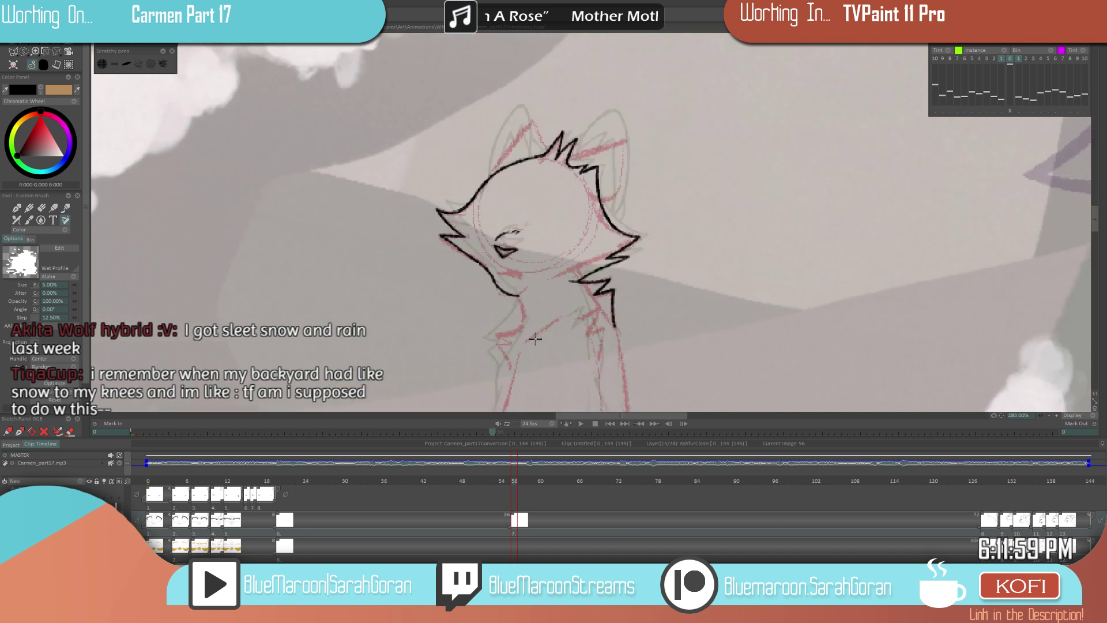
- Ink the cat's back line from the neck fur down to the hip on frame 56, redoing the first stroke
{"action": "key", "text": "ctrl+Left"}
{"action": "key", "text": "ctrl+Right"}
{"action": "key", "text": "ctrl+Left"}
{"action": "key", "text": "ctrl+Right"}
{"action": "scroll", "coordinate": [694, 335], "scroll_direction": "up", "scroll_amount": 2}
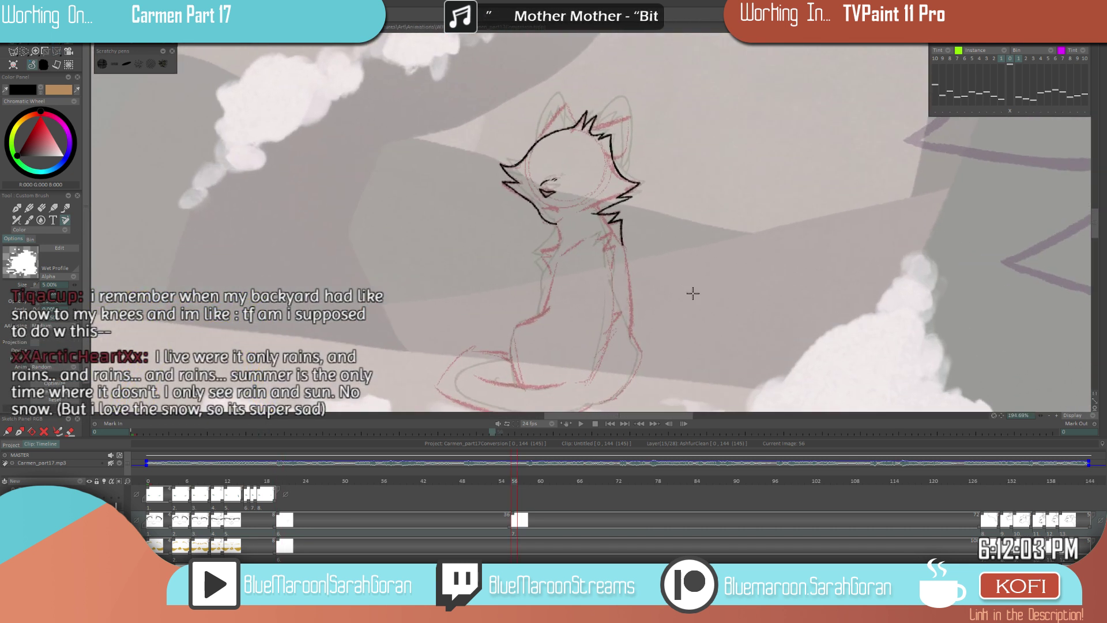
{"action": "left_click_drag", "start_coordinate": [598, 233], "coordinate": [614, 242]}
{"action": "mouse_move", "coordinate": [601, 230]}
{"action": "left_mouse_down"}
{"action": "mouse_move", "coordinate": [622, 245]}
{"action": "mouse_move", "coordinate": [611, 271]}
{"action": "left_mouse_up"}
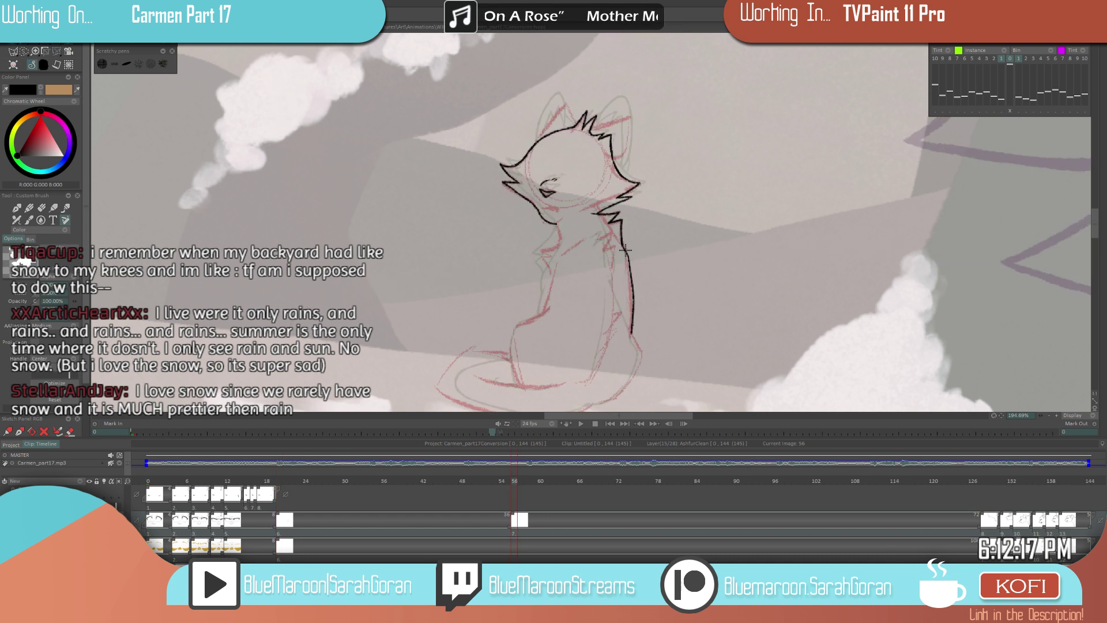
{"action": "left_click_drag", "start_coordinate": [621, 229], "coordinate": [635, 321]}
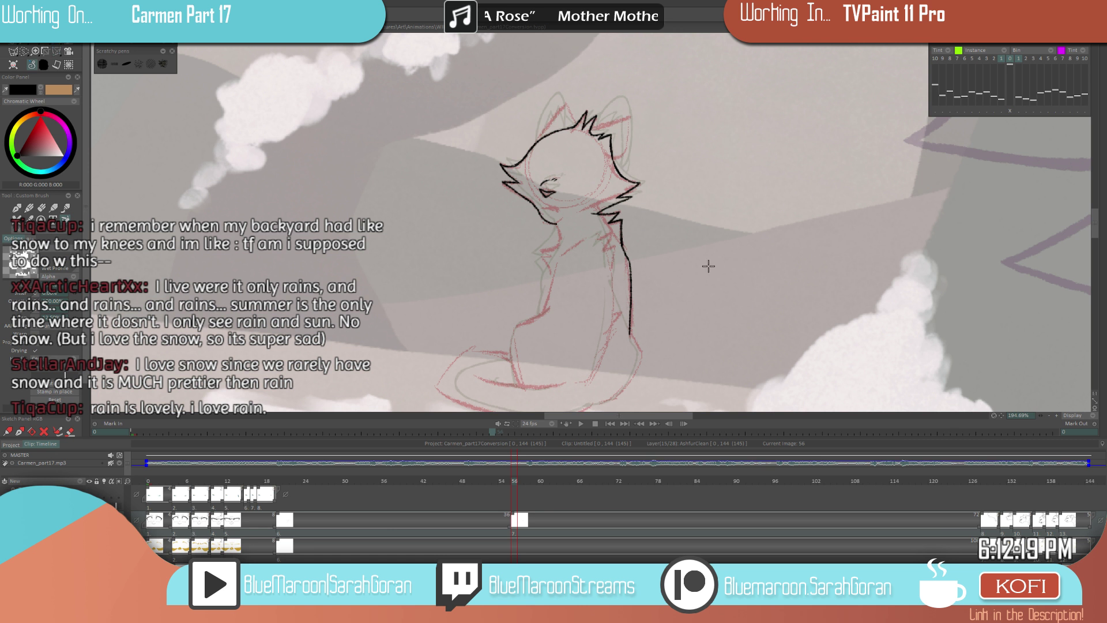
{"action": "scroll", "coordinate": [691, 301], "scroll_direction": "down", "scroll_amount": 2}
{"action": "left_click_drag", "start_coordinate": [697, 308], "coordinate": [645, 303]}
{"action": "key", "text": "Left"}
{"action": "key", "text": "Right"}
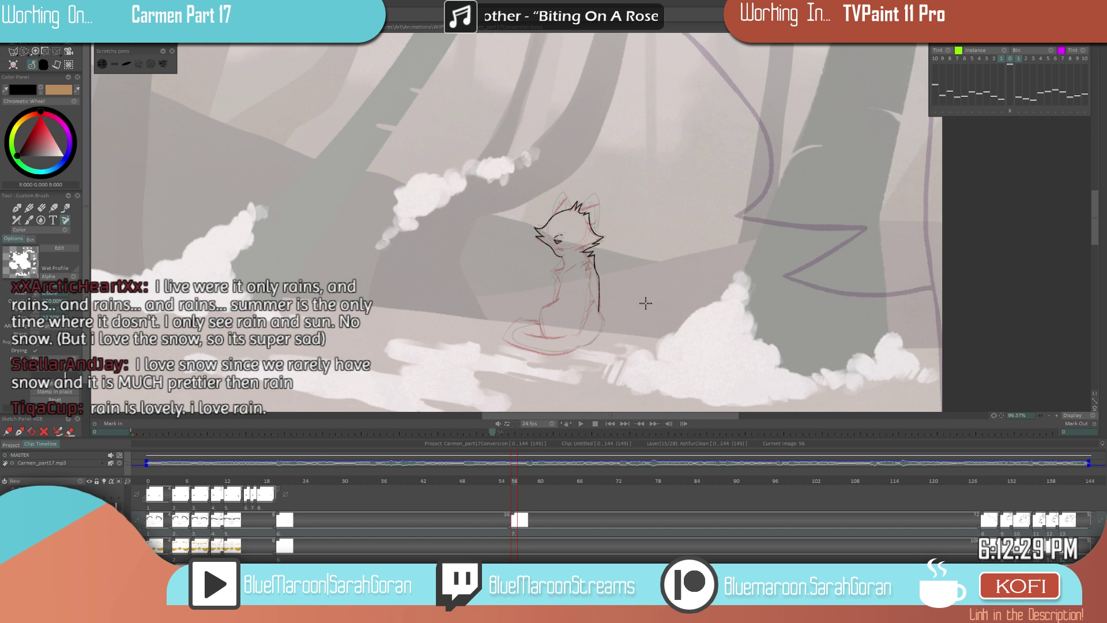
- Ink the rounded rump curve from the end of the back line down to the base of the tail
{"action": "key", "text": "e"}
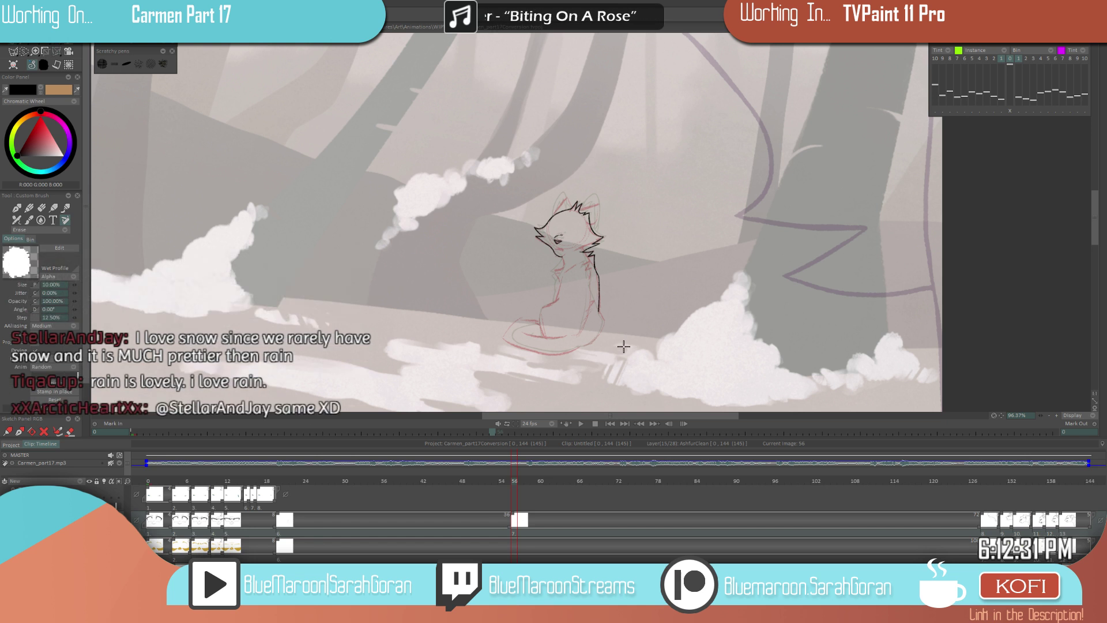
{"action": "key", "text": "e"}
{"action": "scroll", "coordinate": [574, 294], "scroll_direction": "up", "scroll_amount": 5}
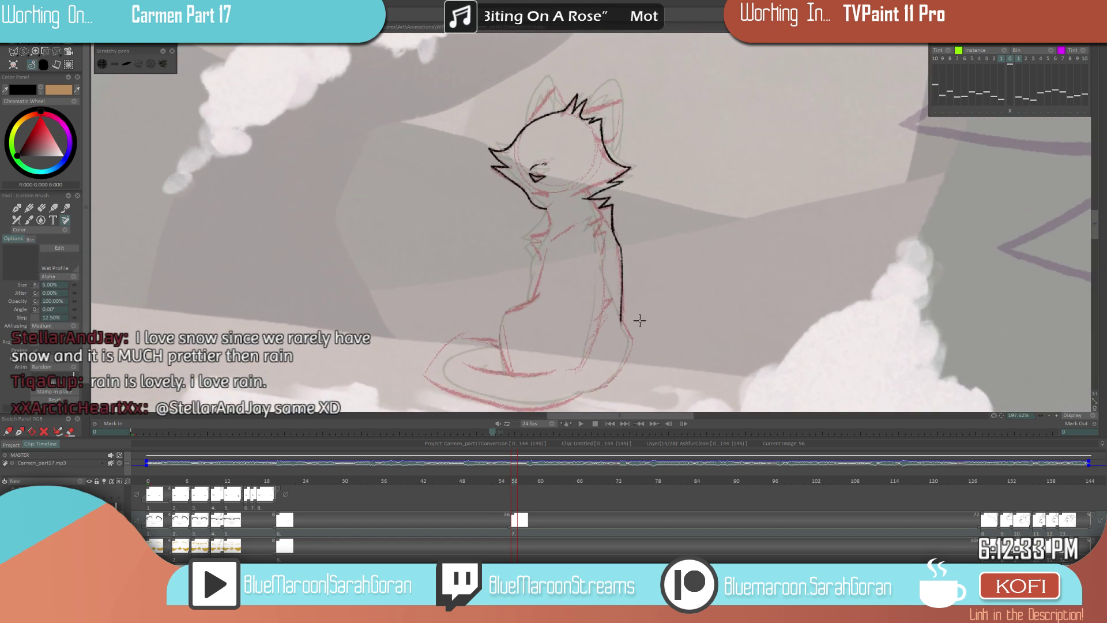
{"action": "scroll", "coordinate": [640, 275], "scroll_direction": "up", "scroll_amount": 2}
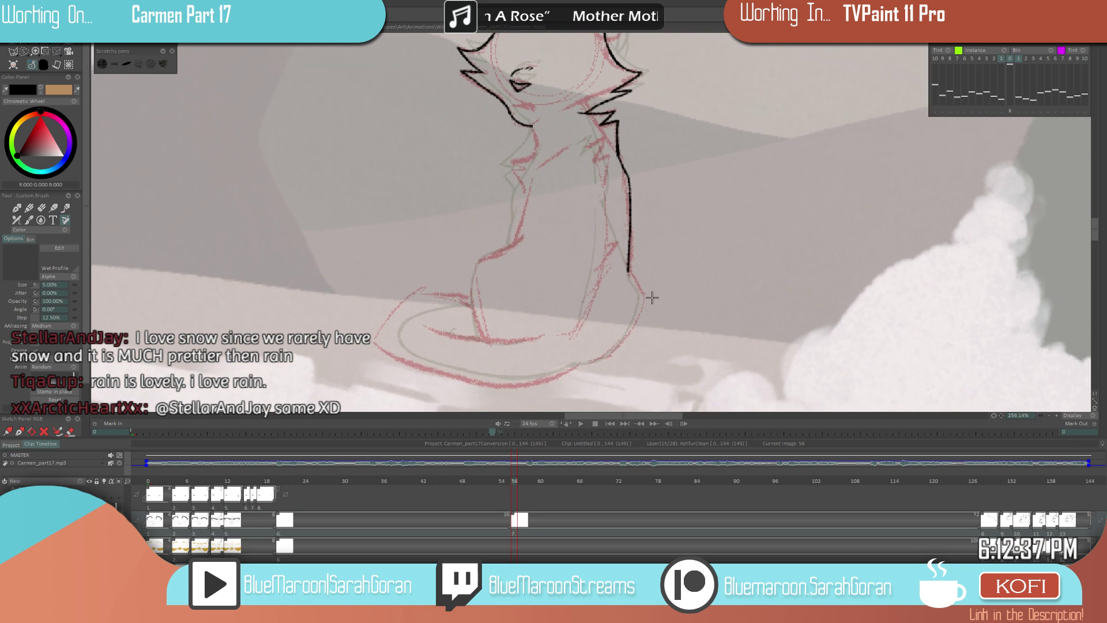
{"action": "key", "text": "Left"}
{"action": "key", "text": "Right"}
{"action": "key", "text": "Left"}
{"action": "key", "text": "Right"}
{"action": "key", "text": "Left"}
{"action": "key", "text": "Right"}
{"action": "mouse_move", "coordinate": [629, 270]}
{"action": "left_mouse_down"}
{"action": "mouse_move", "coordinate": [639, 317]}
{"action": "mouse_move", "coordinate": [596, 360]}
{"action": "left_mouse_up"}
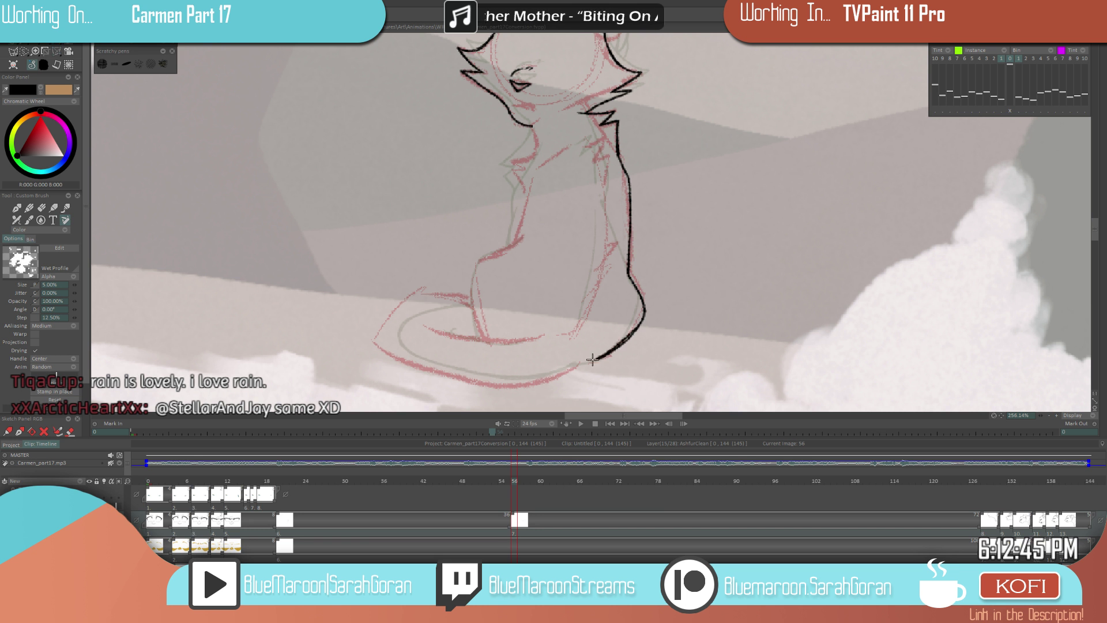
{"action": "left_click_drag", "start_coordinate": [598, 359], "coordinate": [579, 365]}
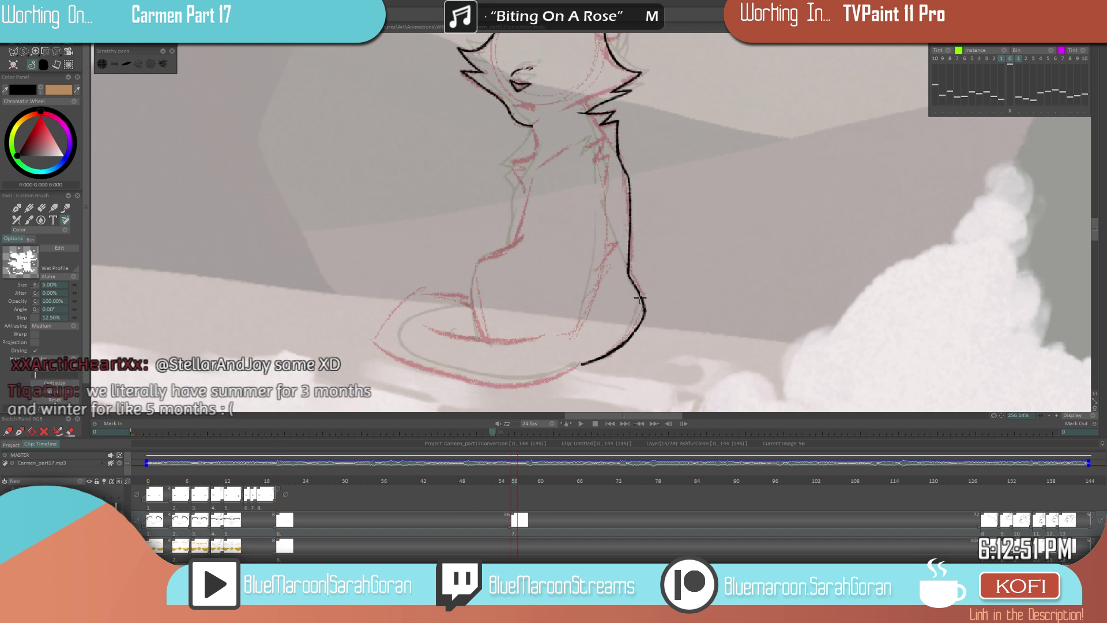
- Trim the outer edge of the rump curve with the eraser and re-ink its lower part toward the tail base
{"action": "key", "text": "e"}
{"action": "left_click_drag", "start_coordinate": [648, 309], "coordinate": [616, 359]}
{"action": "key", "text": "Left"}
{"action": "key", "text": "Right"}
{"action": "key", "text": "e"}
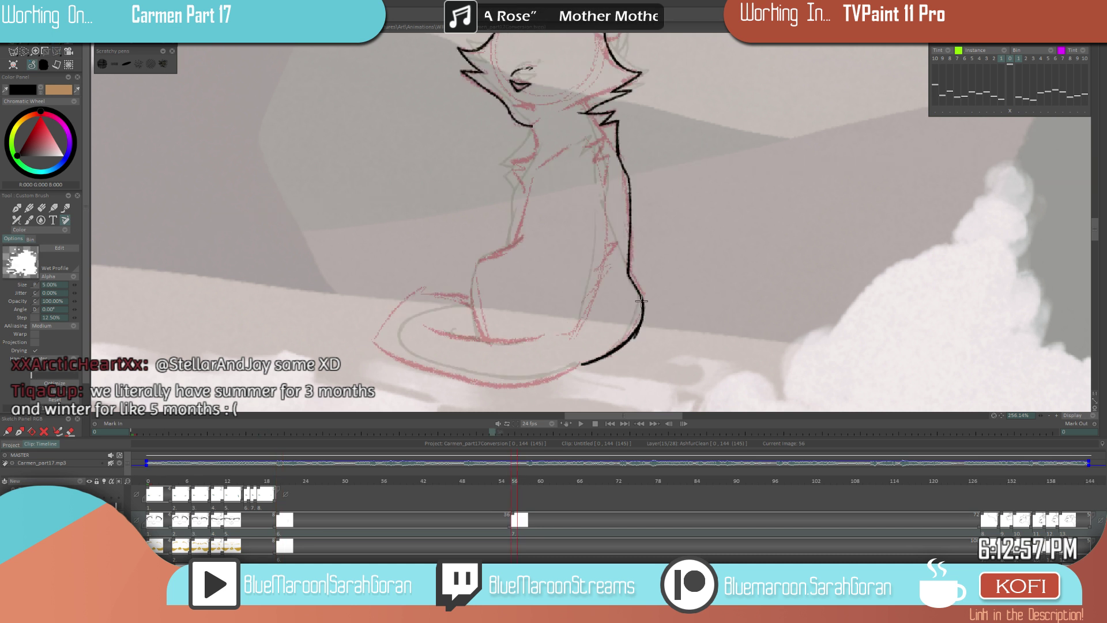
{"action": "left_click_drag", "start_coordinate": [637, 321], "coordinate": [579, 362]}
{"action": "key", "text": "e"}
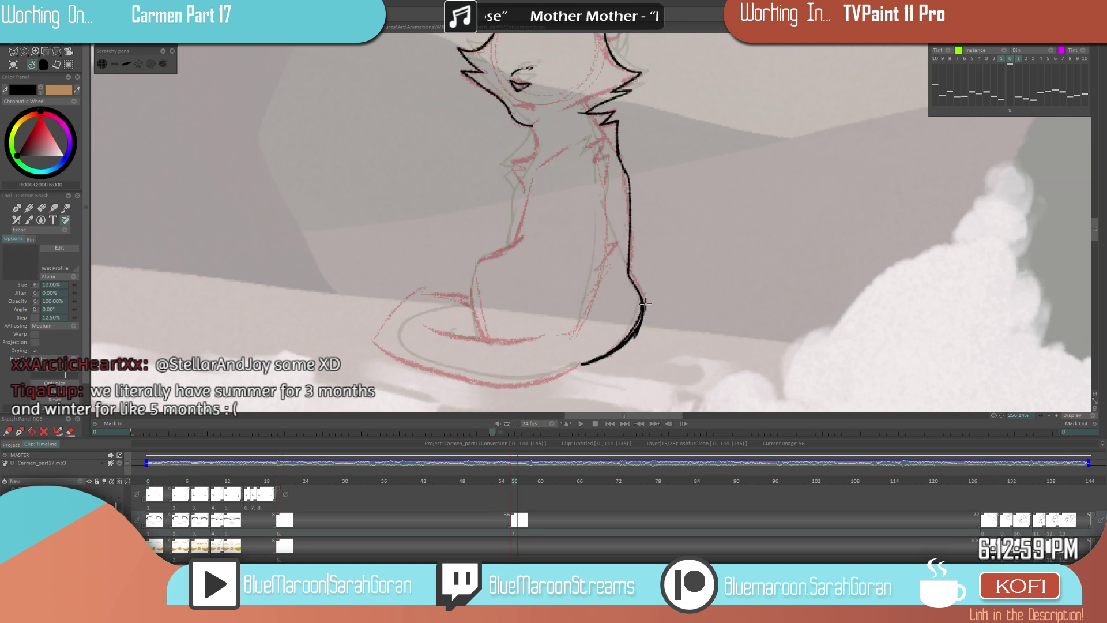
{"action": "left_click_drag", "start_coordinate": [610, 349], "coordinate": [581, 364]}
{"action": "key", "text": "e"}
- Redraw the rump curve as a thinner line and clean its outer edge just below the back line
{"action": "mouse_move", "coordinate": [640, 294]}
{"action": "left_mouse_down"}
{"action": "mouse_move", "coordinate": [635, 326]}
{"action": "mouse_move", "coordinate": [586, 364]}
{"action": "left_mouse_up"}
{"action": "key", "text": "Left"}
{"action": "key", "text": "Right"}
{"action": "key", "text": "e"}
{"action": "left_click_drag", "start_coordinate": [643, 292], "coordinate": [645, 311]}
{"action": "key", "text": "Left"}
{"action": "key", "text": "Right"}
{"action": "key", "text": "e"}
{"action": "key", "text": "Left"}
{"action": "key", "text": "Right"}
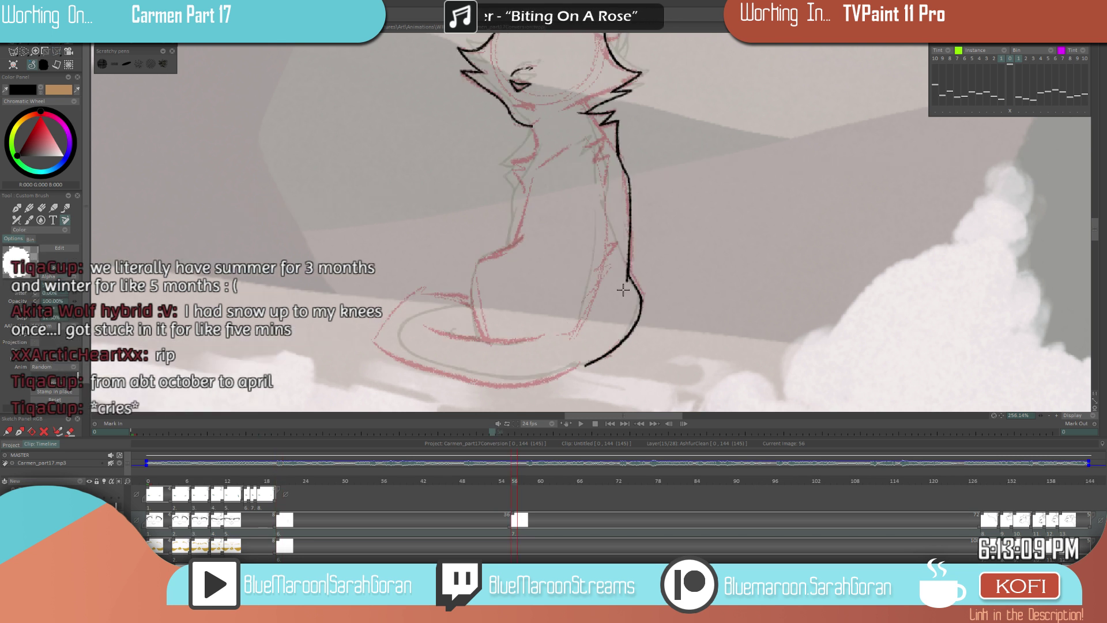
- Ink the throat line curving from the jaw down to the top of the chest, using frame 20 as reference
{"action": "key", "text": "Left"}
{"action": "key", "text": "Right"}
{"action": "key", "text": "Left"}
{"action": "key", "text": "Right"}
{"action": "key", "text": "Left"}
{"action": "key", "text": "Right"}
{"action": "key", "text": "Left"}
{"action": "key", "text": "Right"}
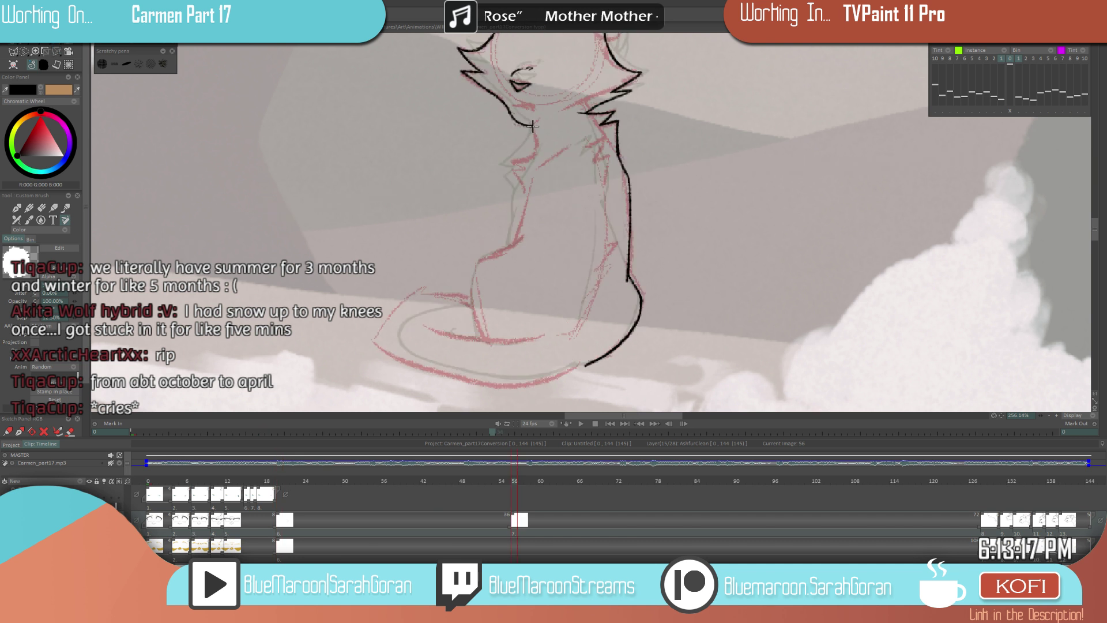
{"action": "left_click_drag", "start_coordinate": [609, 214], "coordinate": [613, 337]}
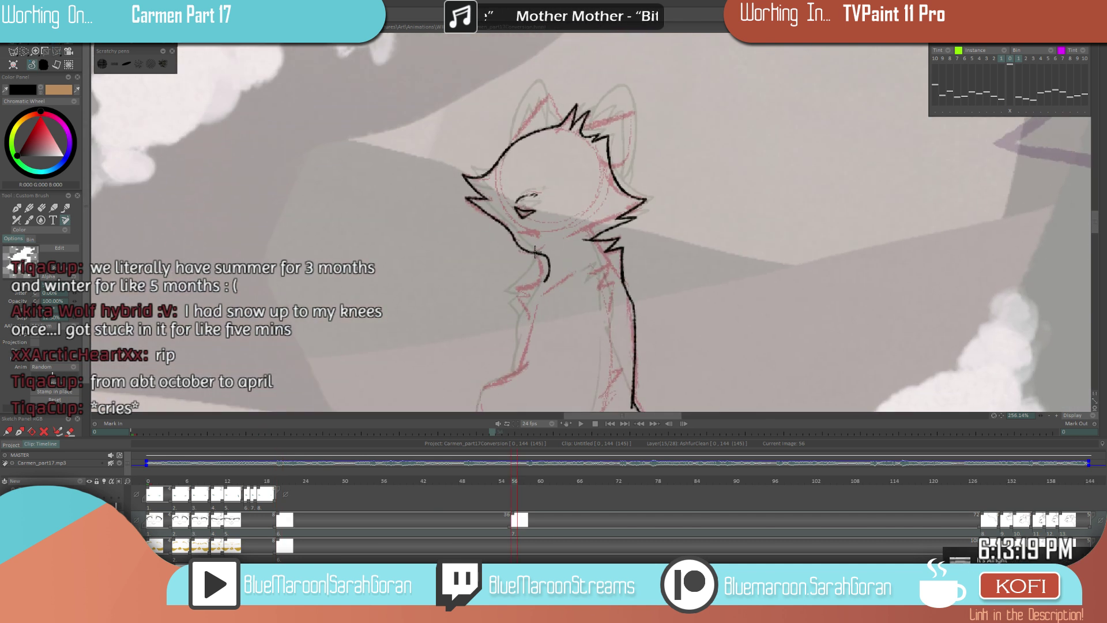
{"action": "left_click_drag", "start_coordinate": [613, 311], "coordinate": [569, 308]}
- Ink the spiky chest fur from the end of the throat line down the front of the body
{"action": "key", "text": "Left"}
{"action": "key", "text": "Right"}
{"action": "key", "text": "Left"}
{"action": "key", "text": "Right"}
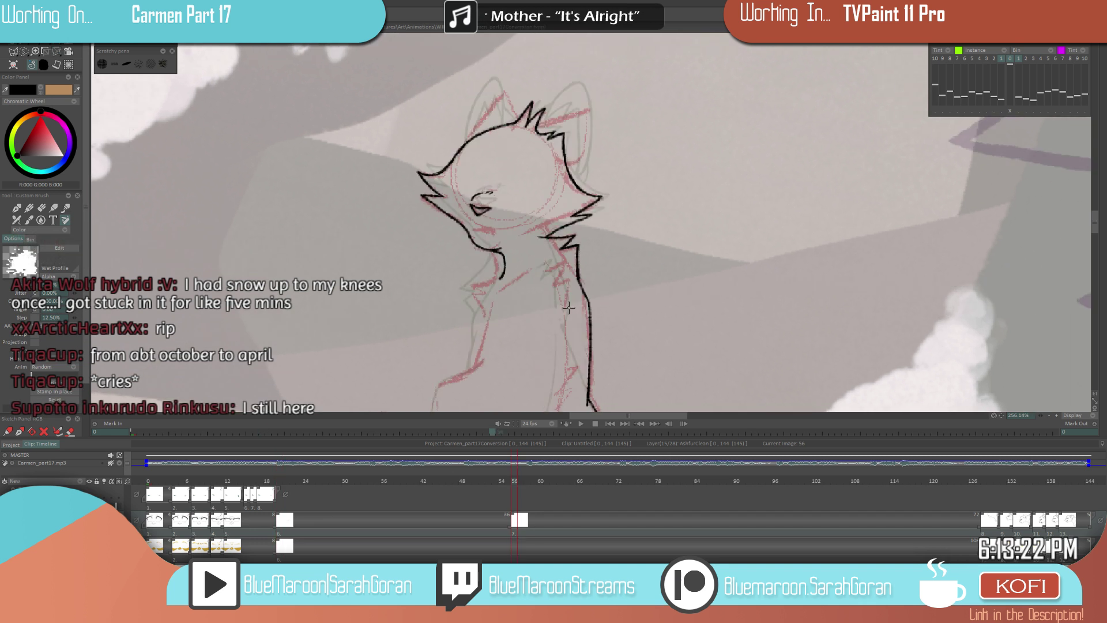
{"action": "key", "text": "Left"}
{"action": "key", "text": "Right"}
{"action": "key", "text": "Left"}
{"action": "key", "text": "Right"}
{"action": "left_click_drag", "start_coordinate": [596, 260], "coordinate": [614, 208]}
{"action": "mouse_move", "coordinate": [518, 216]}
{"action": "left_mouse_down"}
{"action": "mouse_move", "coordinate": [490, 245]}
{"action": "mouse_move", "coordinate": [500, 262]}
{"action": "left_mouse_up"}
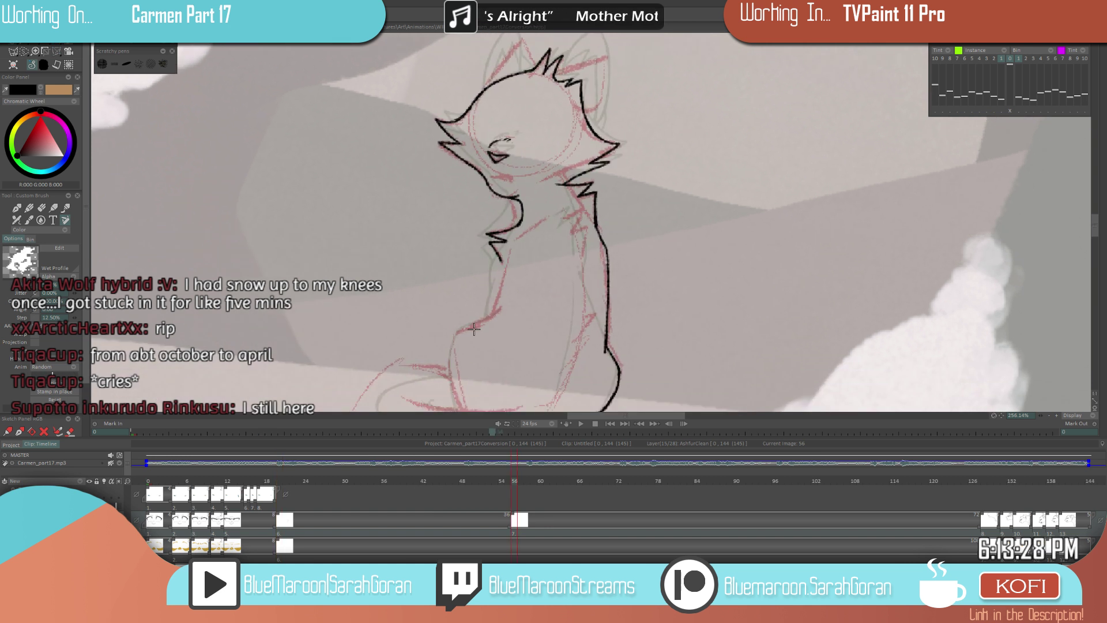
- Compare the inked chest fur and back on frame 56 with frame 20 by flipping between them
{"action": "key", "text": "Left"}
{"action": "key", "text": "Right"}
{"action": "mouse_move", "coordinate": [527, 244]}
{"action": "left_mouse_down"}
{"action": "mouse_move", "coordinate": [546, 243]}
{"action": "mouse_move", "coordinate": [502, 278]}
{"action": "left_mouse_up"}
{"action": "left_click_drag", "start_coordinate": [534, 311], "coordinate": [508, 321]}
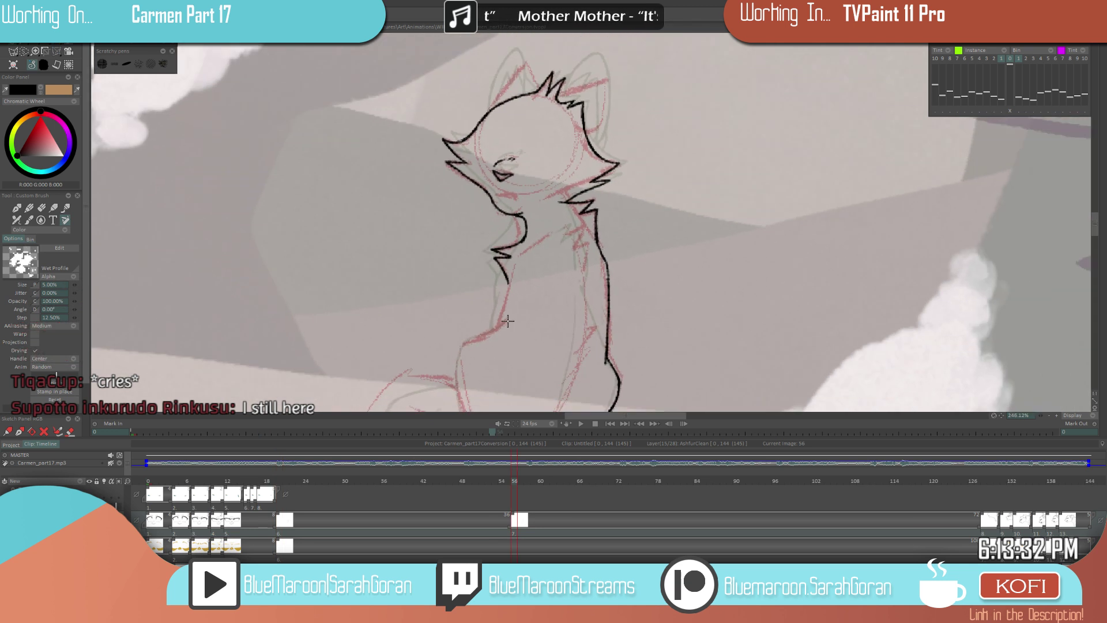
{"action": "scroll", "coordinate": [508, 322], "scroll_direction": "down", "scroll_amount": 3}
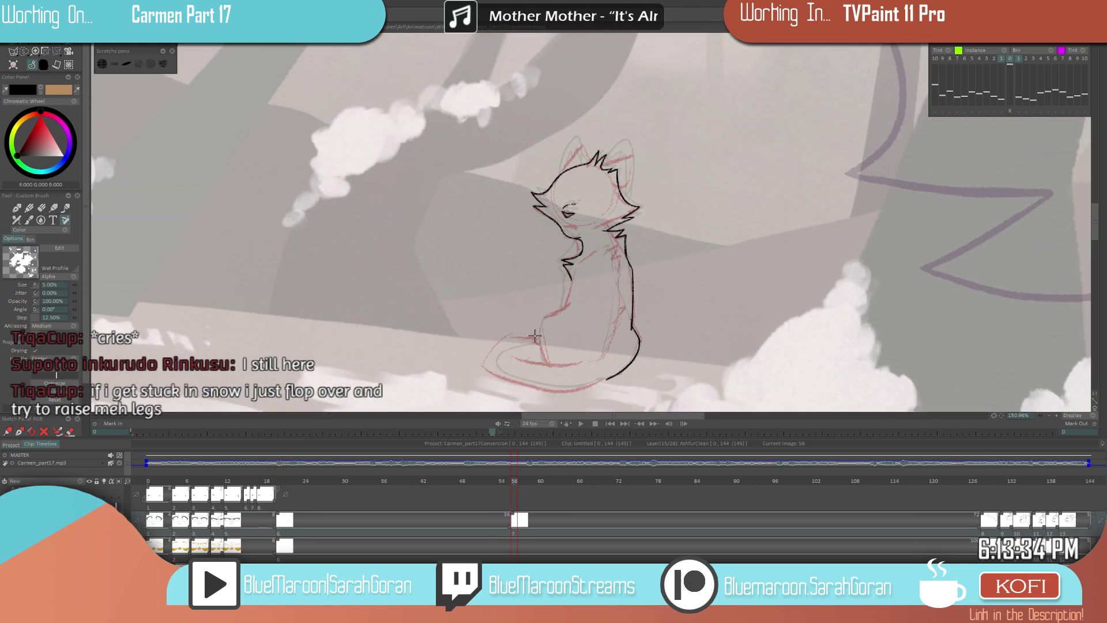
{"action": "left_click_drag", "start_coordinate": [588, 312], "coordinate": [606, 304]}
{"action": "scroll", "coordinate": [581, 298], "scroll_direction": "up", "scroll_amount": 2}
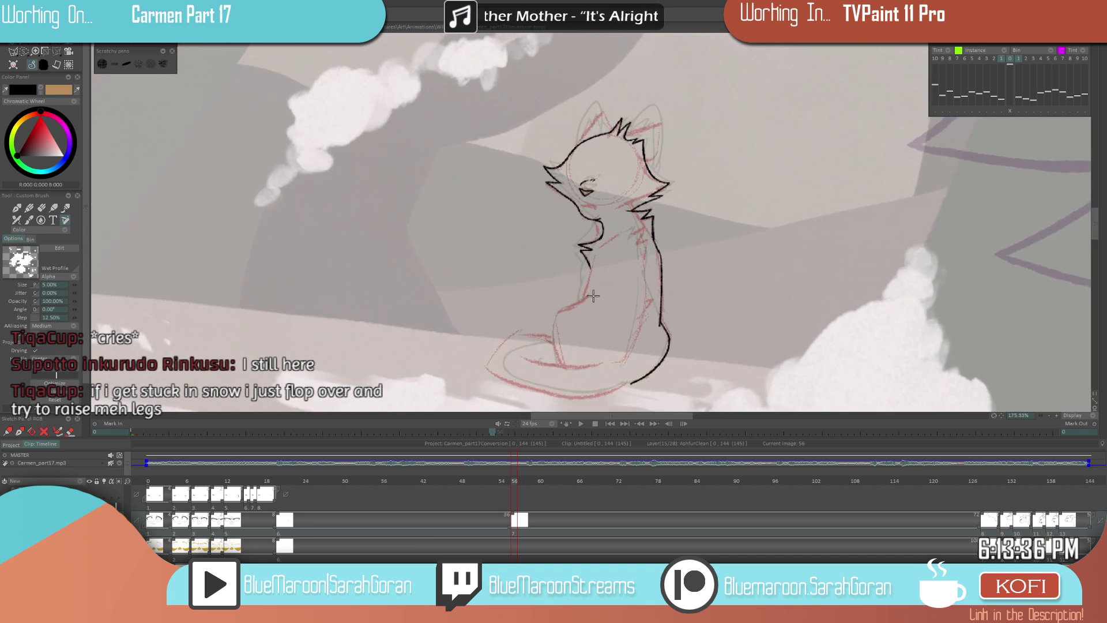
{"action": "scroll", "coordinate": [602, 292], "scroll_direction": "up", "scroll_amount": 1}
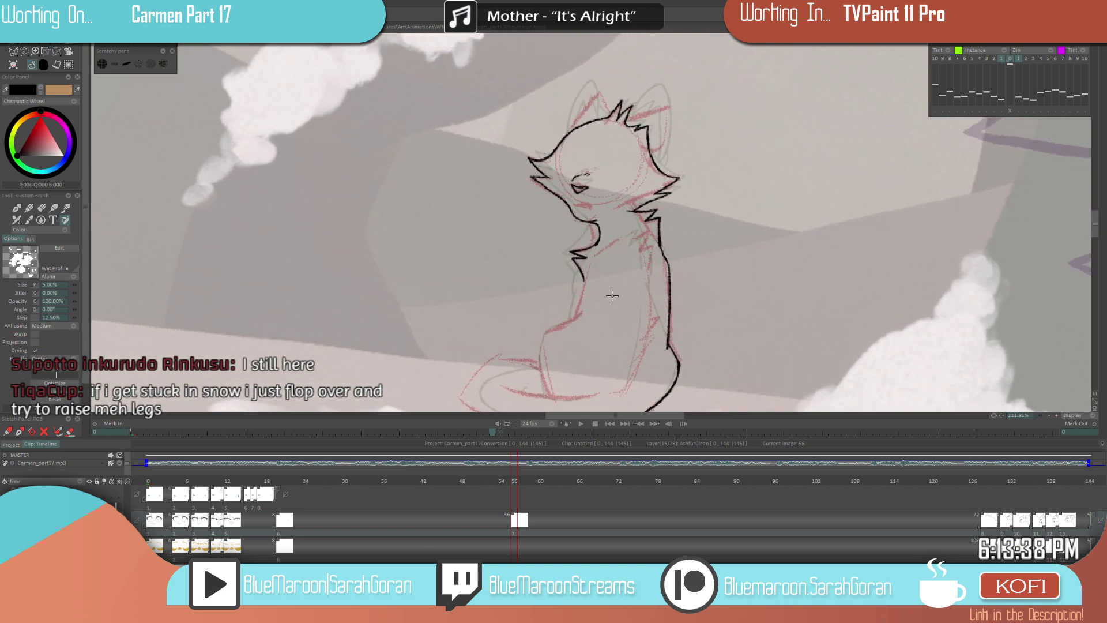
{"action": "key", "text": "Left"}
{"action": "key", "text": "Right"}
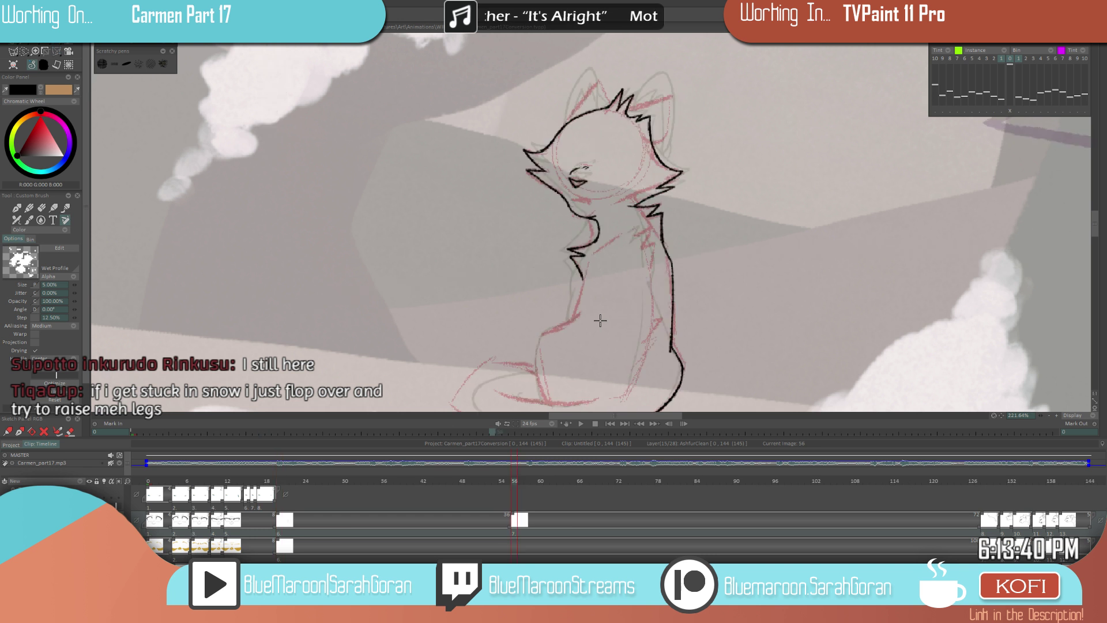
{"action": "key", "text": "Left"}
{"action": "key", "text": "Right"}
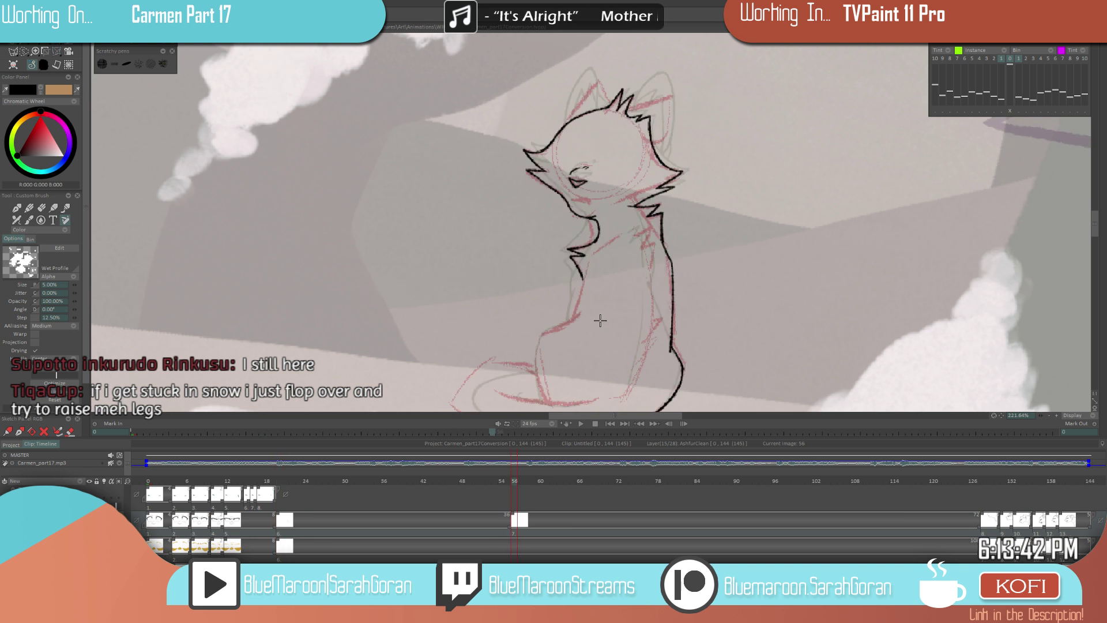
{"action": "key", "text": "Left"}
{"action": "key", "text": "Right"}
{"action": "key", "text": "Left"}
{"action": "key", "text": "Right"}
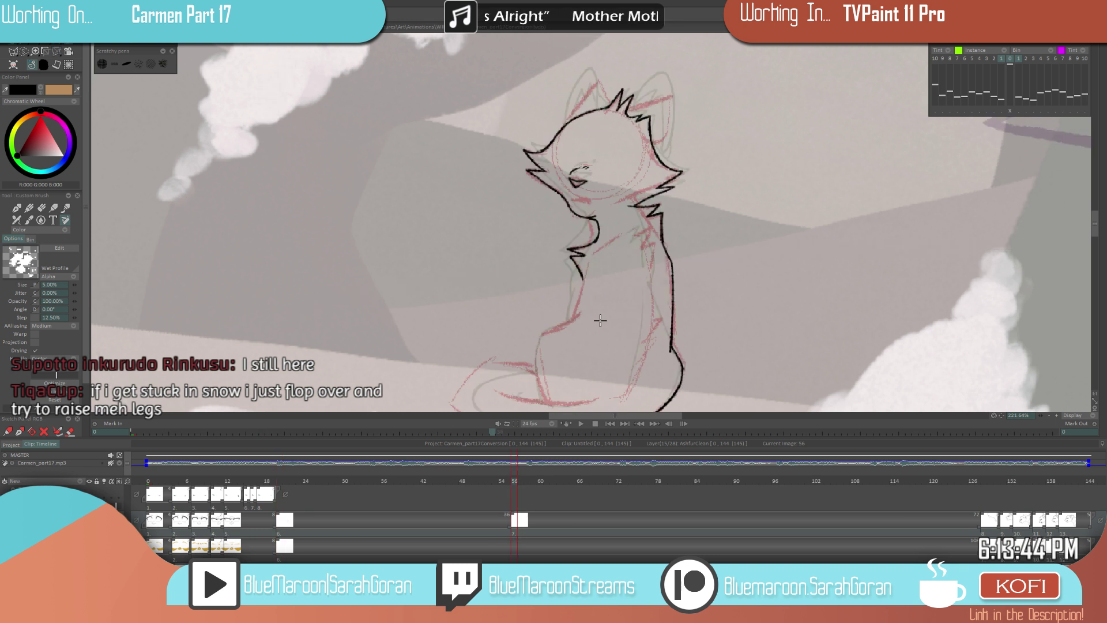
- Ink the shoulder line curving from the middle of the chest down to the tip of the chest fur, redoing the first stroke
{"action": "scroll", "coordinate": [616, 270], "scroll_direction": "up", "scroll_amount": 2}
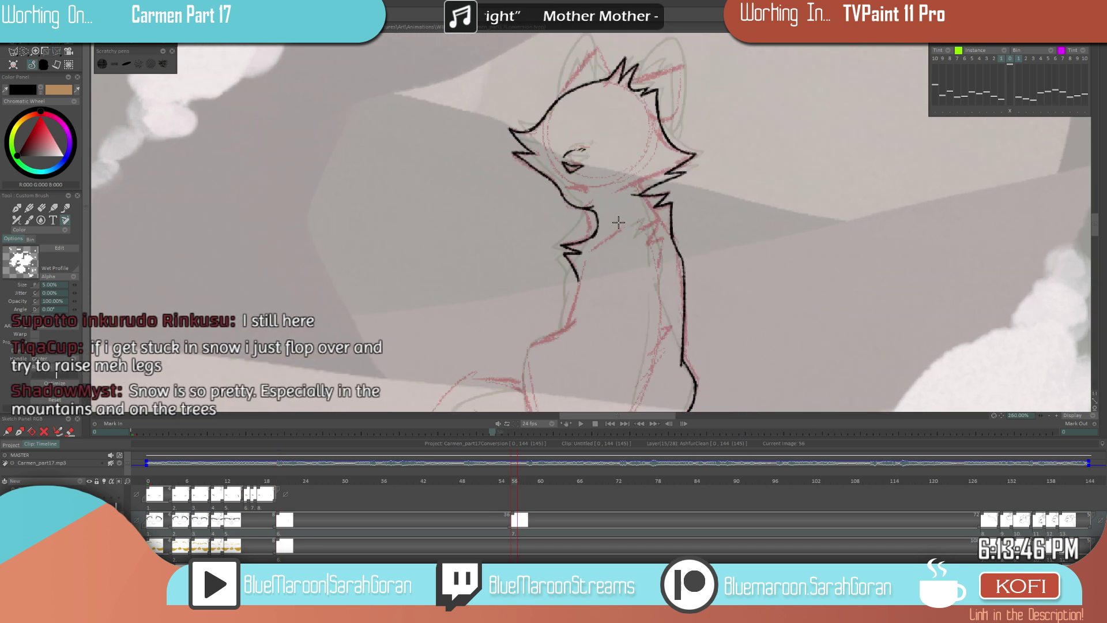
{"action": "left_click_drag", "start_coordinate": [617, 223], "coordinate": [577, 285]}
{"action": "key", "text": "Left"}
{"action": "key", "text": "Right"}
{"action": "key", "text": "ctrl+z"}
{"action": "left_click_drag", "start_coordinate": [623, 227], "coordinate": [601, 242]}
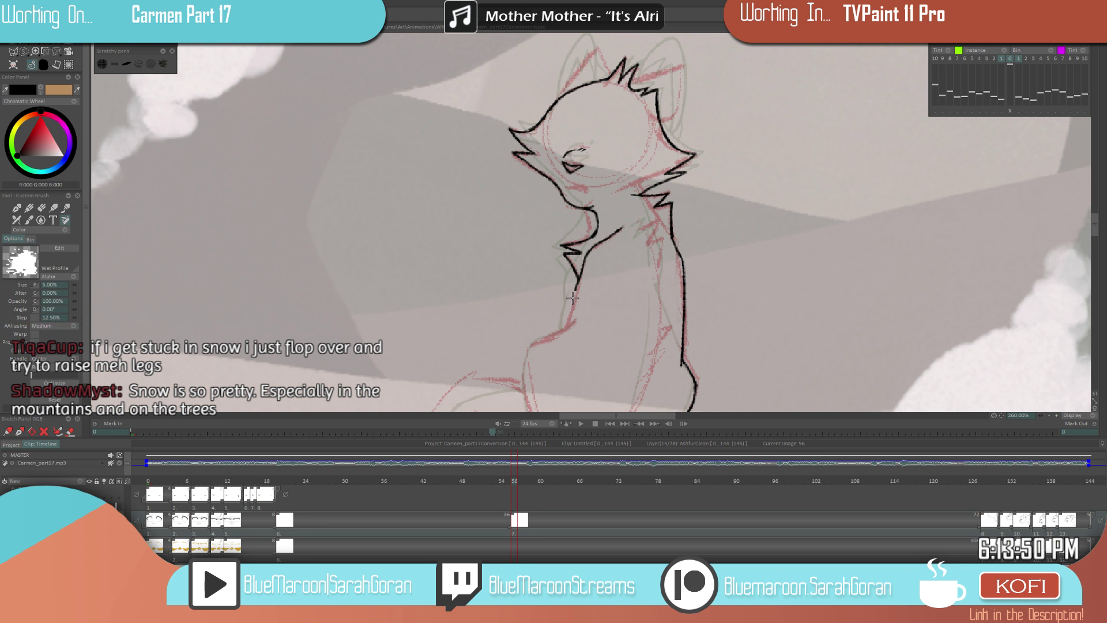
{"action": "key", "text": "Left"}
{"action": "key", "text": "Right"}
- Redraw the shoulder line and extend it down the front of the body to the top of the haunch
{"action": "mouse_move", "coordinate": [621, 229]}
{"action": "left_mouse_down"}
{"action": "mouse_move", "coordinate": [589, 258]}
{"action": "mouse_move", "coordinate": [569, 320]}
{"action": "left_mouse_up"}
{"action": "key", "text": "Left"}
{"action": "key", "text": "Right"}
{"action": "left_click_drag", "start_coordinate": [585, 282], "coordinate": [566, 327]}
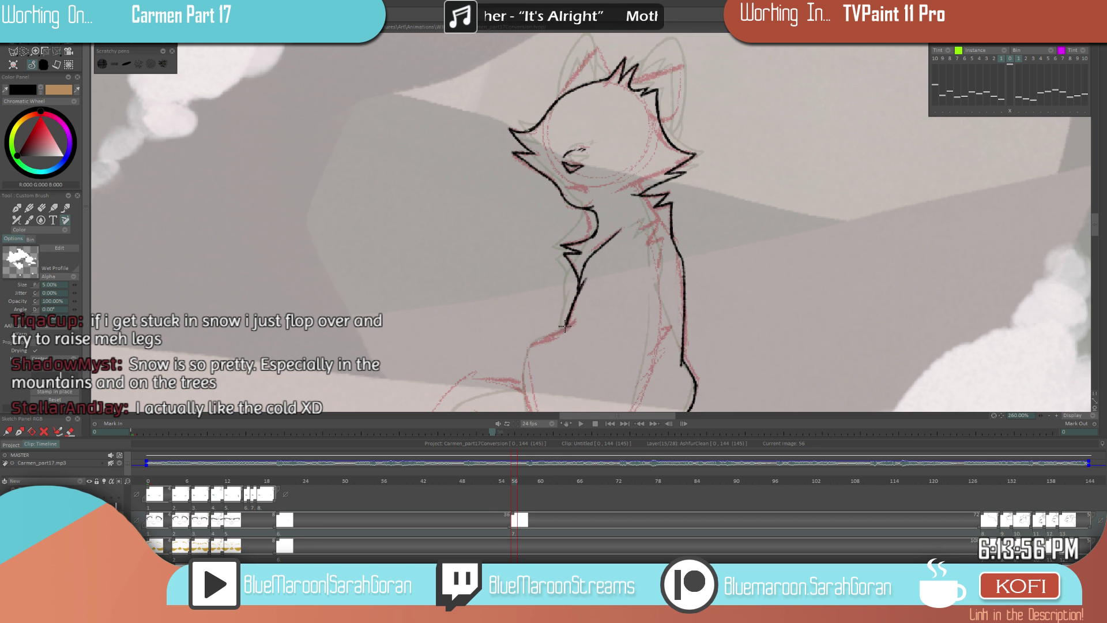
{"action": "left_click_drag", "start_coordinate": [581, 266], "coordinate": [567, 327]}
- Compare the shoulder and chest lines with frame 20 and examine them on frame 56 at different zoom levels
{"action": "key", "text": "Left"}
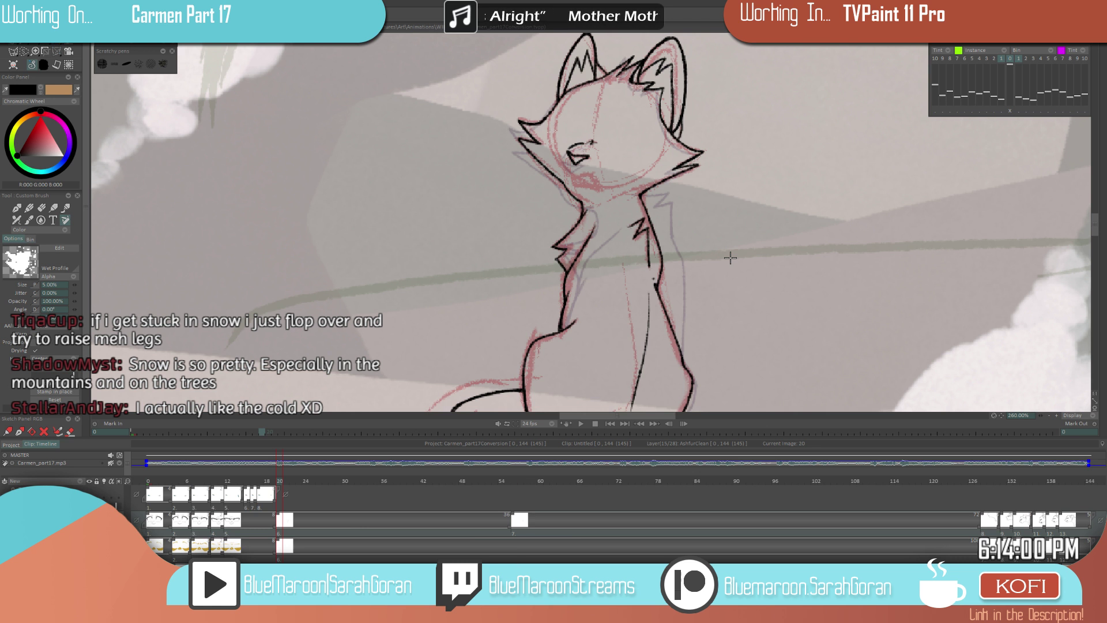
{"action": "key", "text": "Right"}
{"action": "key", "text": "Left"}
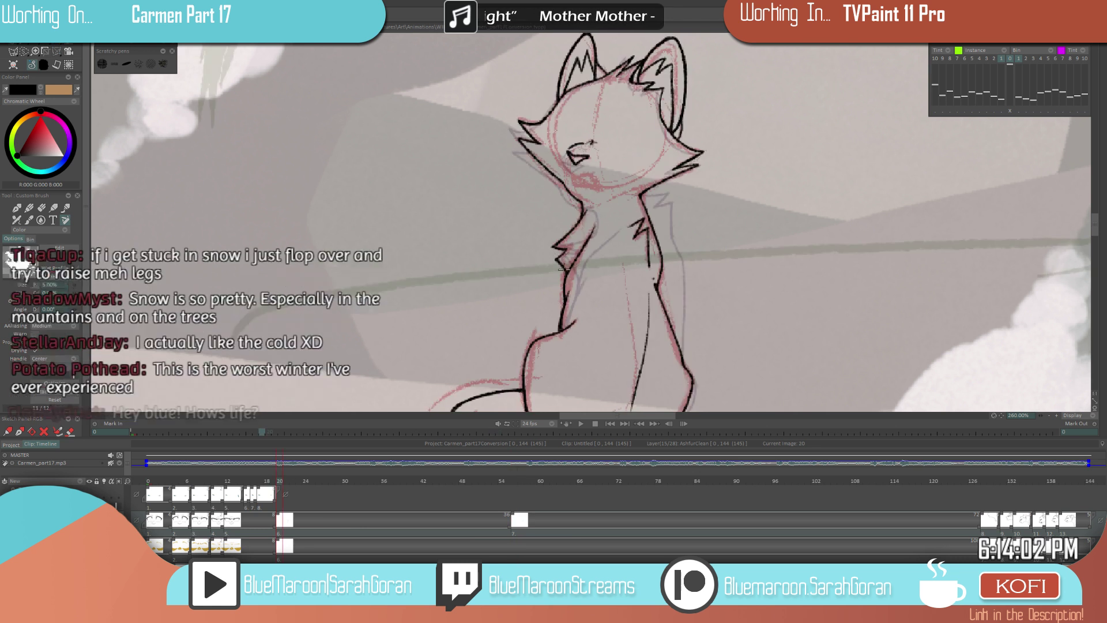
{"action": "key", "text": "Right"}
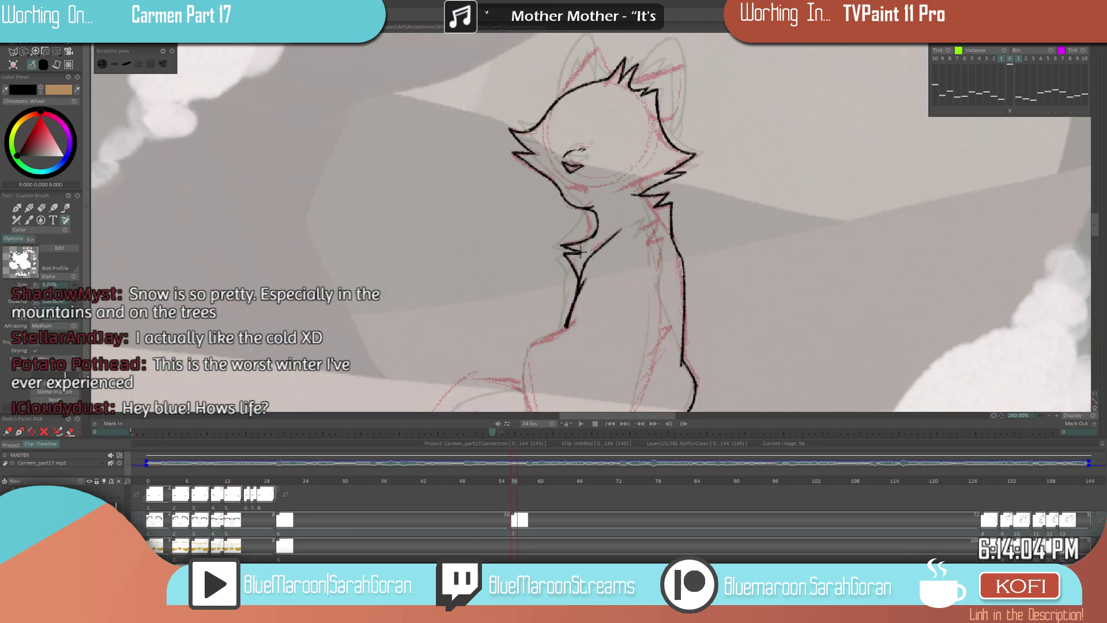
{"action": "scroll", "coordinate": [572, 298], "scroll_direction": "down", "scroll_amount": 5}
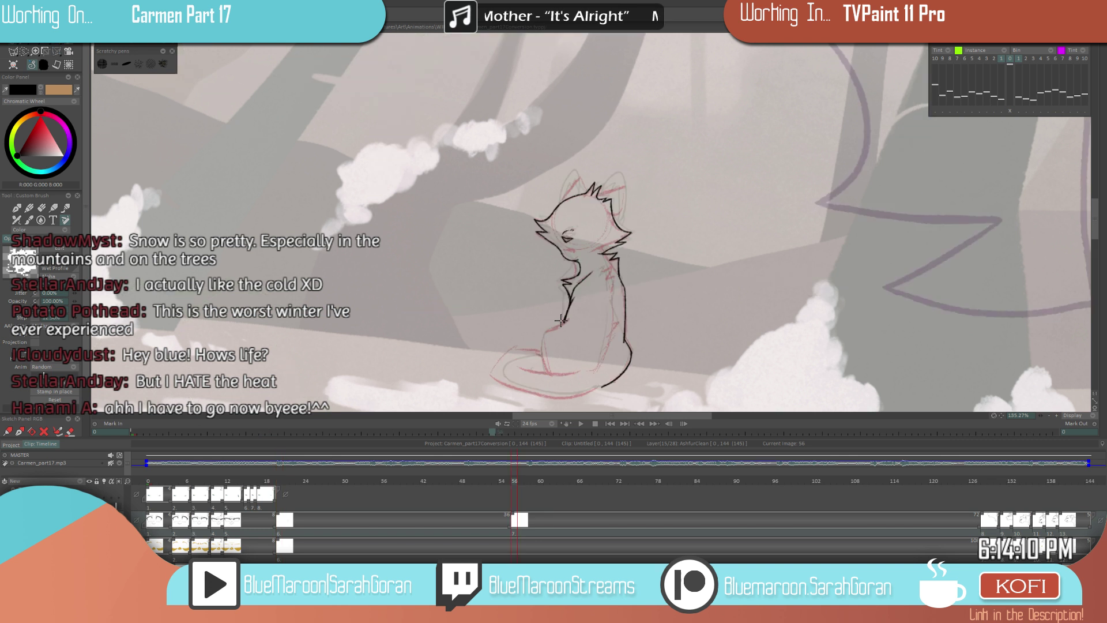
{"action": "scroll", "coordinate": [561, 320], "scroll_direction": "up", "scroll_amount": 6}
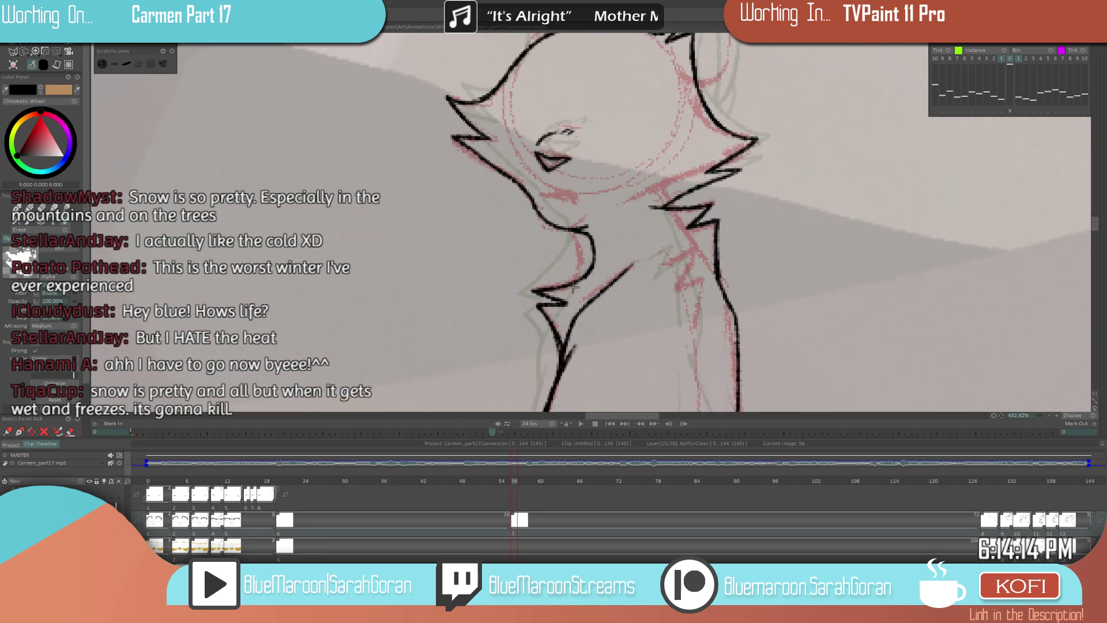
{"action": "scroll", "coordinate": [572, 330], "scroll_direction": "down", "scroll_amount": 3}
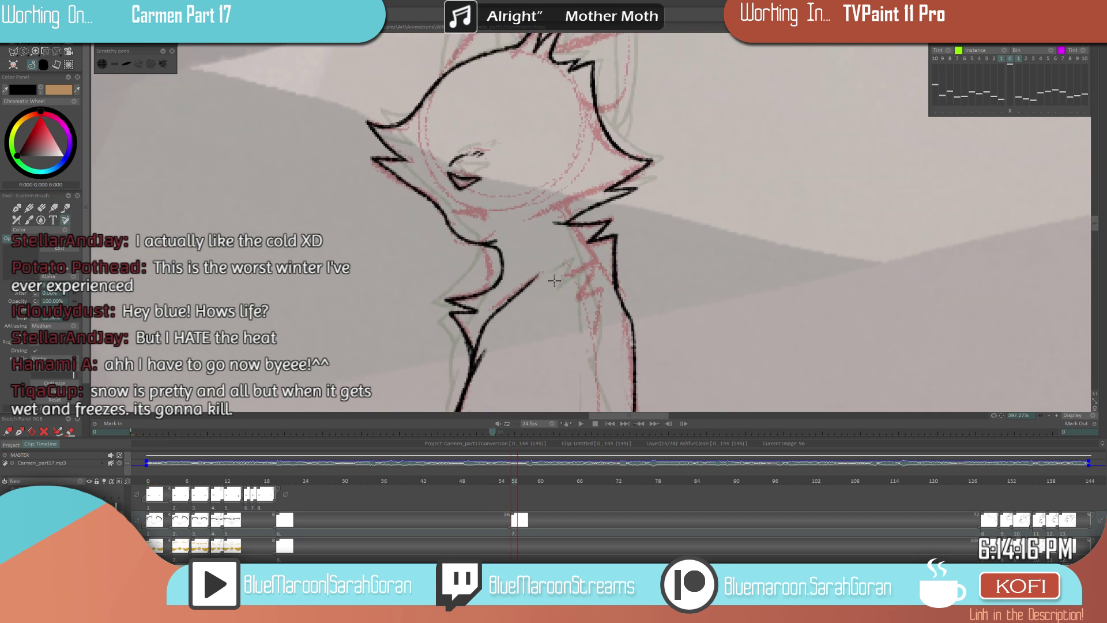
{"action": "left_click_drag", "start_coordinate": [571, 331], "coordinate": [603, 268]}
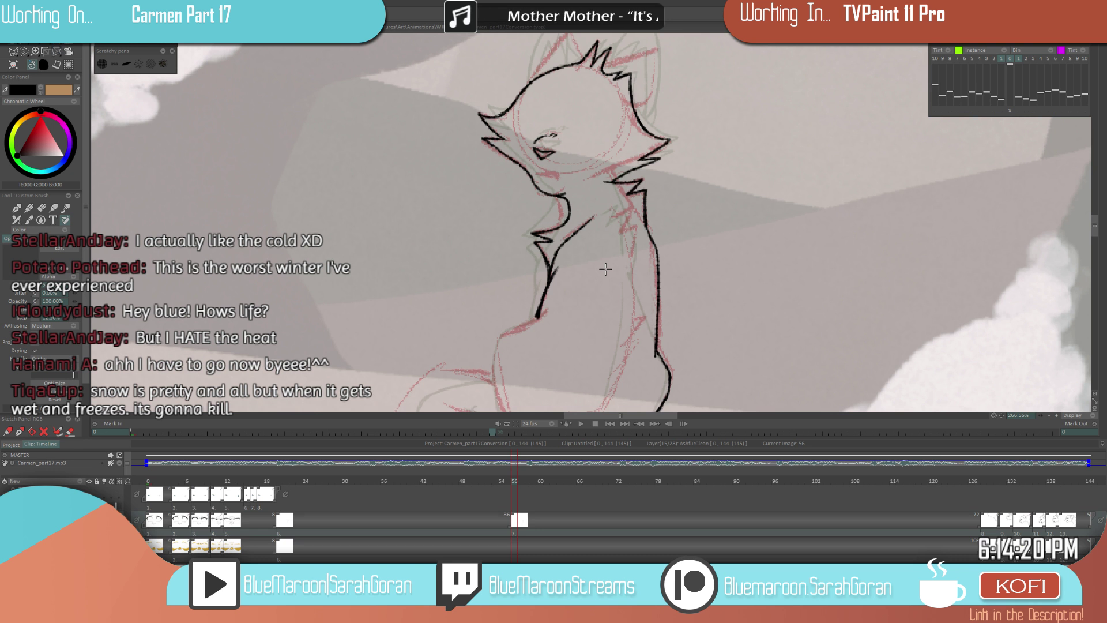
{"action": "scroll", "coordinate": [605, 268], "scroll_direction": "up", "scroll_amount": 1}
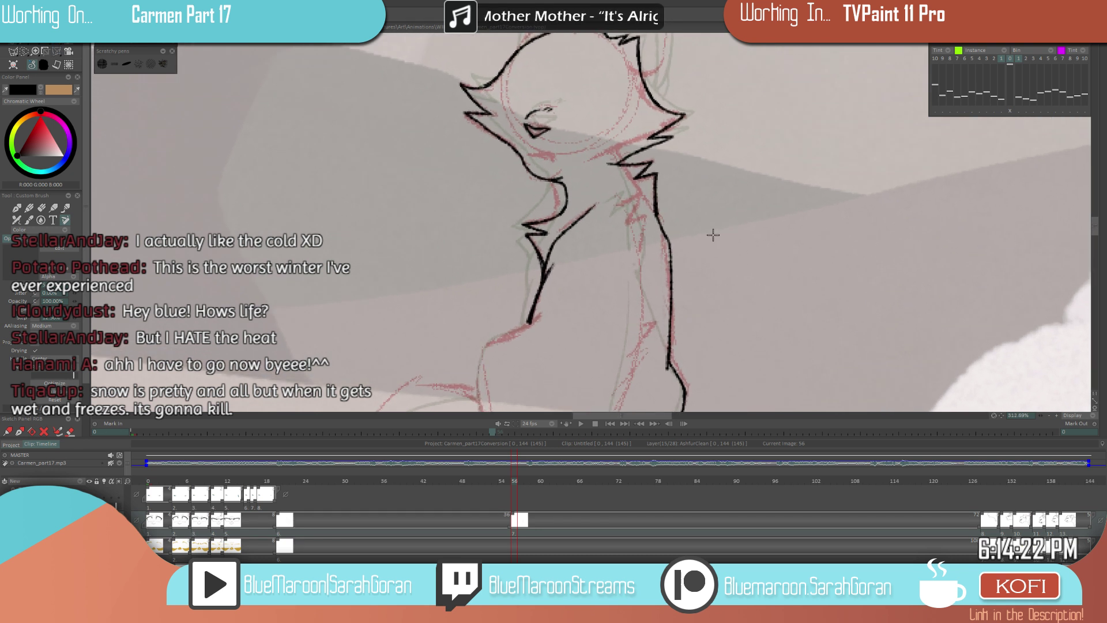
{"action": "scroll", "coordinate": [599, 276], "scroll_direction": "down", "scroll_amount": 4}
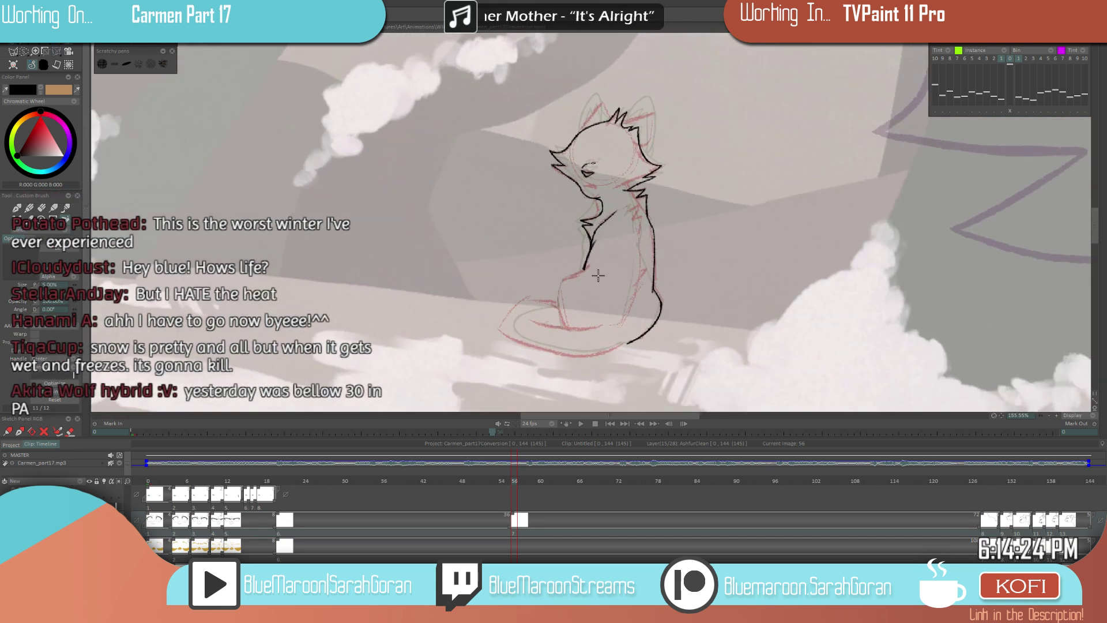
- Flip between frames 20 and 56 to compare the body and haunch lines before inking the lower front of the cat
{"action": "scroll", "coordinate": [635, 266], "scroll_direction": "up", "scroll_amount": 3}
{"action": "key", "text": "Left"}
{"action": "key", "text": "Right"}
{"action": "key", "text": "Left"}
{"action": "key", "text": "Right"}
{"action": "key", "text": "Left"}
{"action": "key", "text": "Right"}
{"action": "key", "text": "Left"}
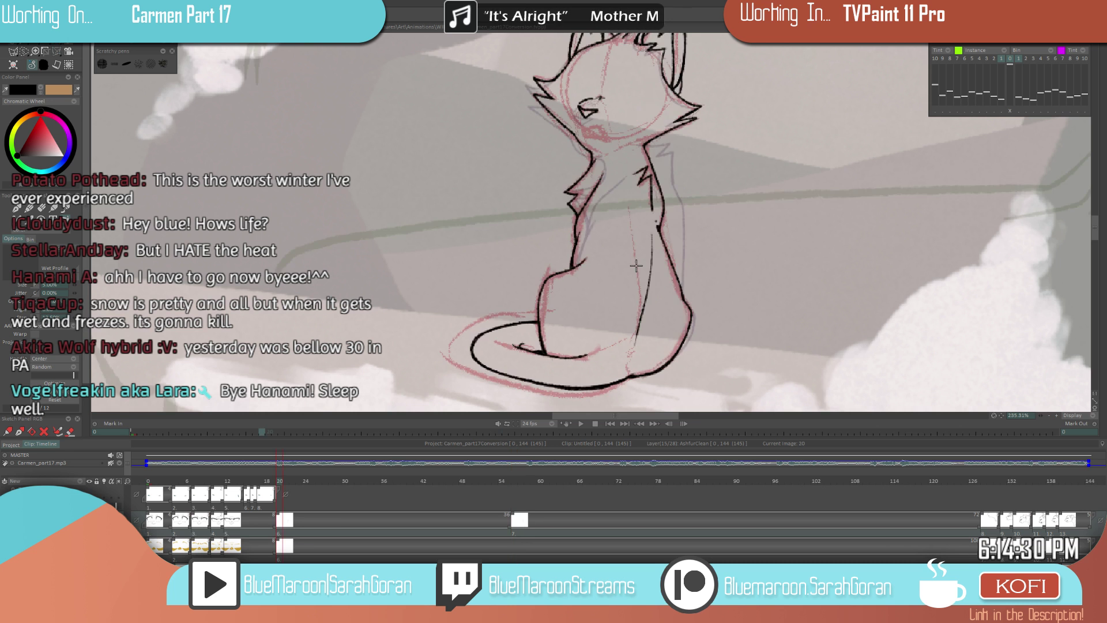
{"action": "key", "text": "Right"}
{"action": "key", "text": "Left"}
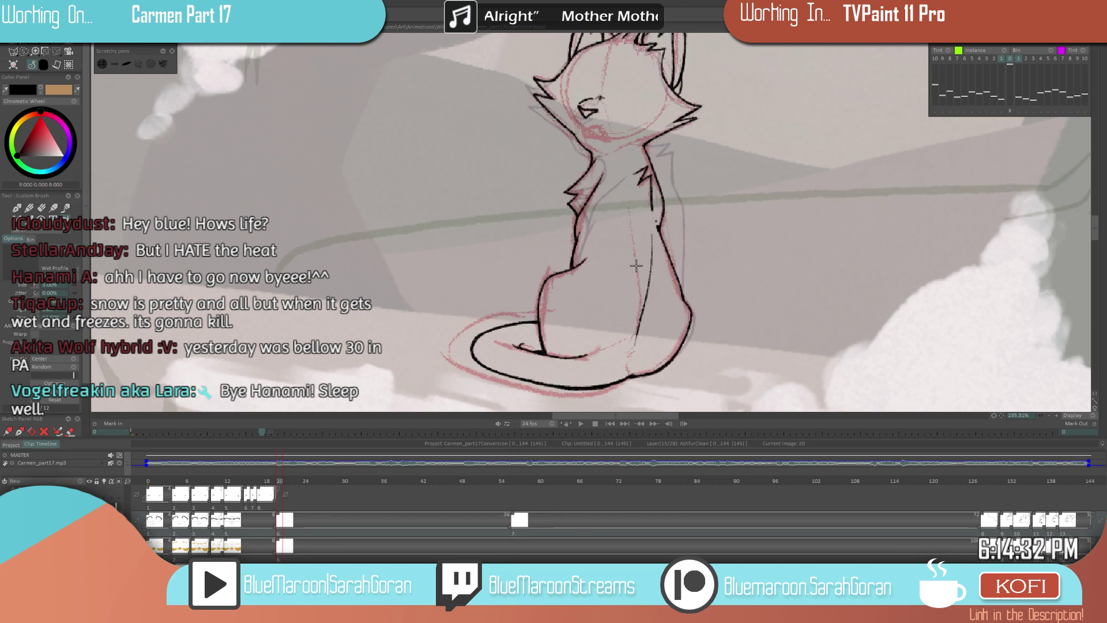
{"action": "key", "text": "Right"}
{"action": "key", "text": "Left"}
{"action": "key", "text": "Right"}
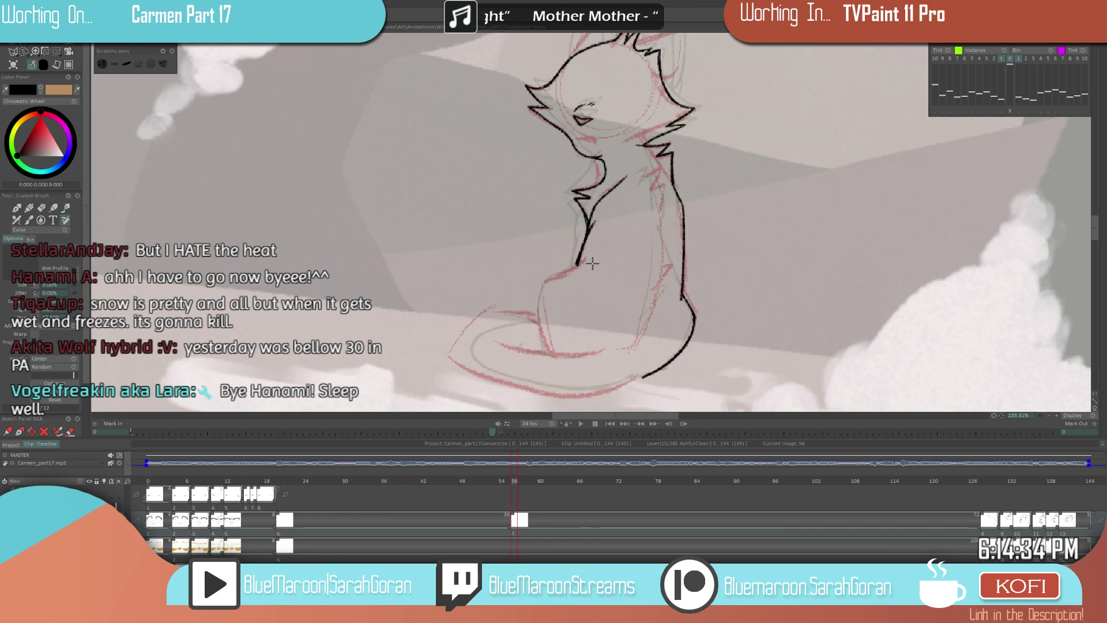
- Ink the haunch line on frame 56 from the base of the chest line around and down to the tail, redoing the first stroke
{"action": "mouse_move", "coordinate": [589, 257]}
{"action": "left_mouse_down"}
{"action": "mouse_move", "coordinate": [546, 290]}
{"action": "mouse_move", "coordinate": [552, 354]}
{"action": "left_mouse_up"}
{"action": "key", "text": "Left"}
{"action": "key", "text": "Right"}
{"action": "mouse_move", "coordinate": [588, 261]}
{"action": "left_mouse_down"}
{"action": "mouse_move", "coordinate": [541, 291]}
{"action": "mouse_move", "coordinate": [552, 346]}
{"action": "left_mouse_up"}
{"action": "key", "text": "Left"}
{"action": "key", "text": "Right"}
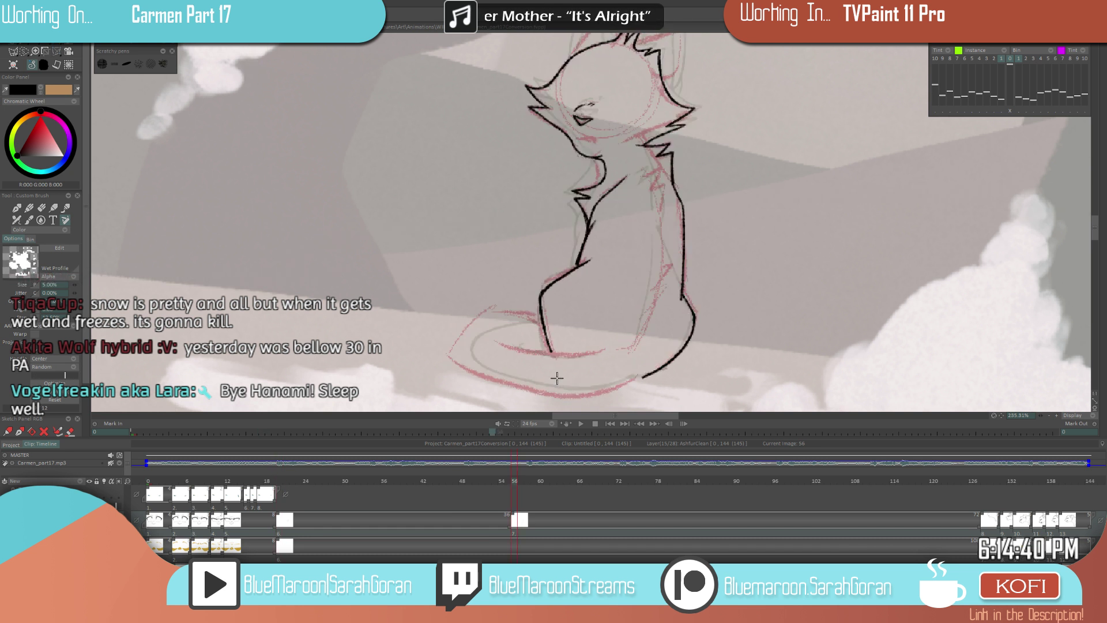
- Compare the inked haunch on frame 56 with frame 20 and examine the body lines at different zoom levels
{"action": "key", "text": "Left"}
{"action": "key", "text": "Right"}
{"action": "key", "text": "Left"}
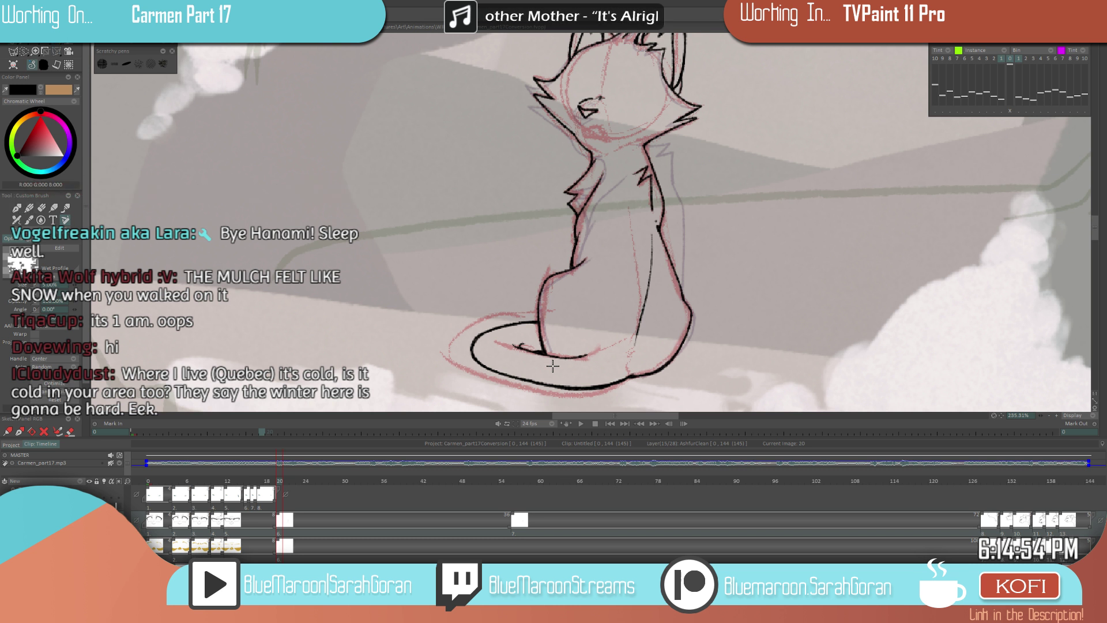
{"action": "key", "text": "Return"}
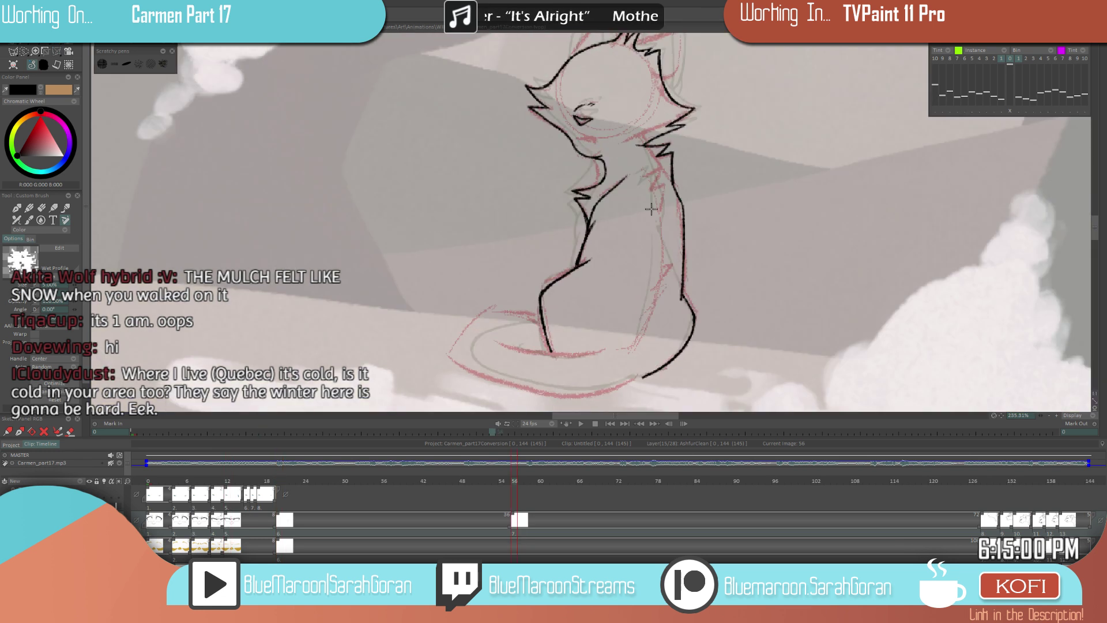
{"action": "scroll", "coordinate": [585, 264], "scroll_direction": "up", "scroll_amount": 3}
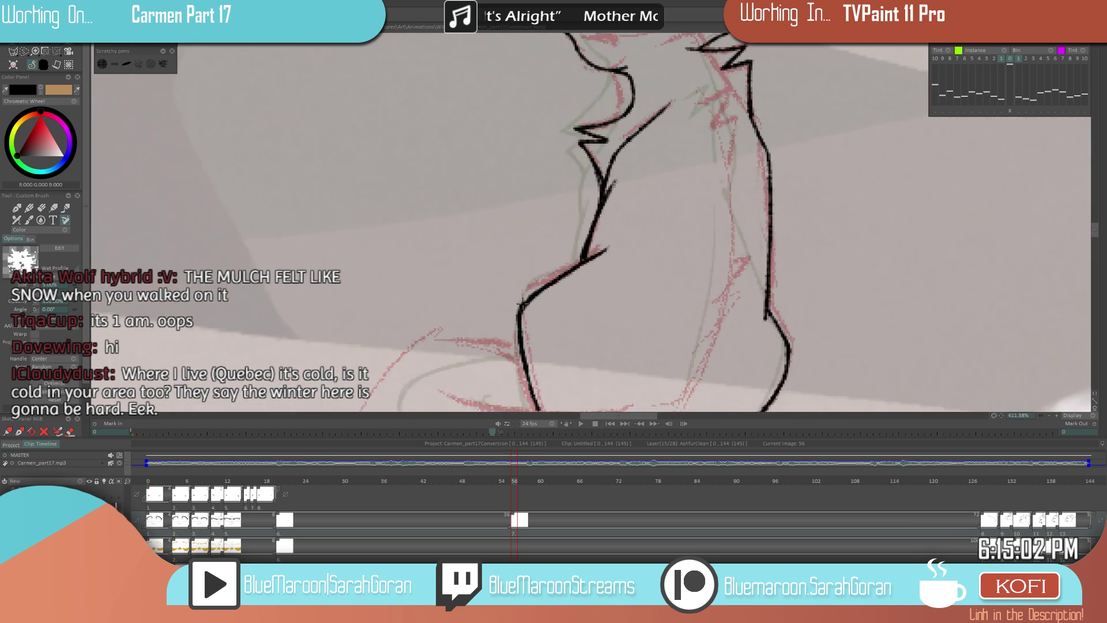
{"action": "scroll", "coordinate": [453, 376], "scroll_direction": "down", "scroll_amount": 7}
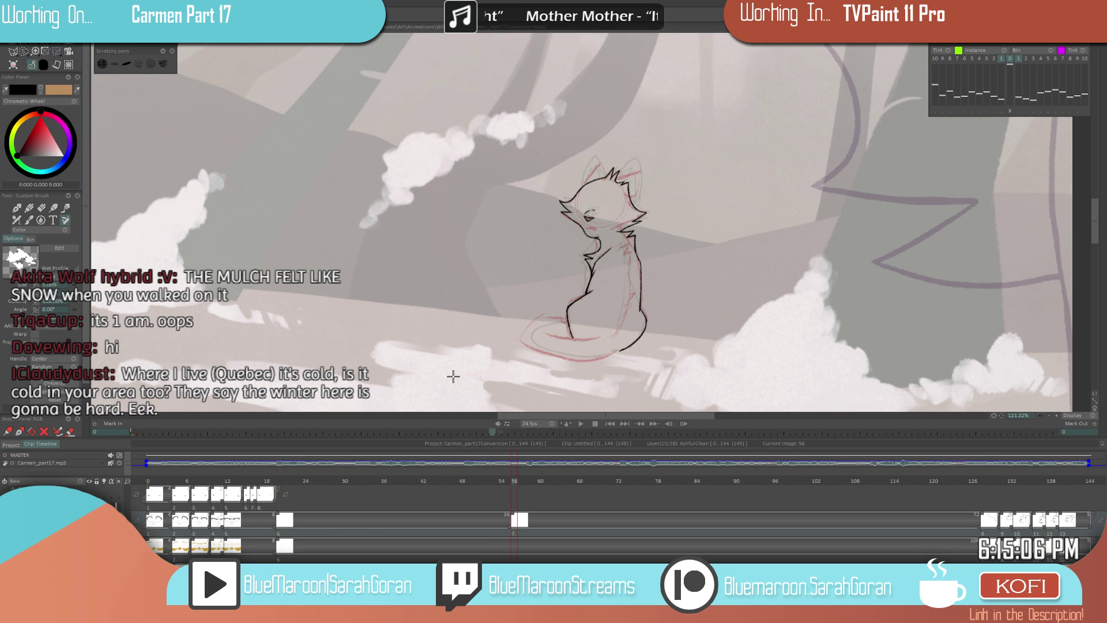
{"action": "key", "text": "Left"}
{"action": "scroll", "coordinate": [600, 277], "scroll_direction": "up", "scroll_amount": 6}
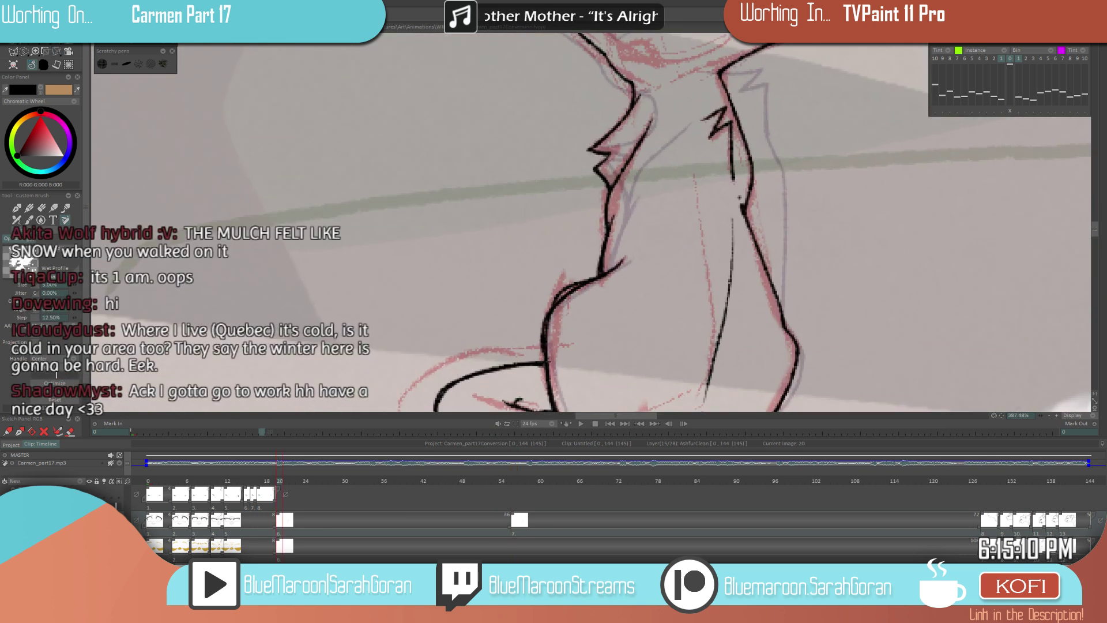
- Clean up the doubled ink line along the top of the sitting cat's haunch at frame 20
{"action": "left_click_drag", "start_coordinate": [623, 348], "coordinate": [624, 293]}
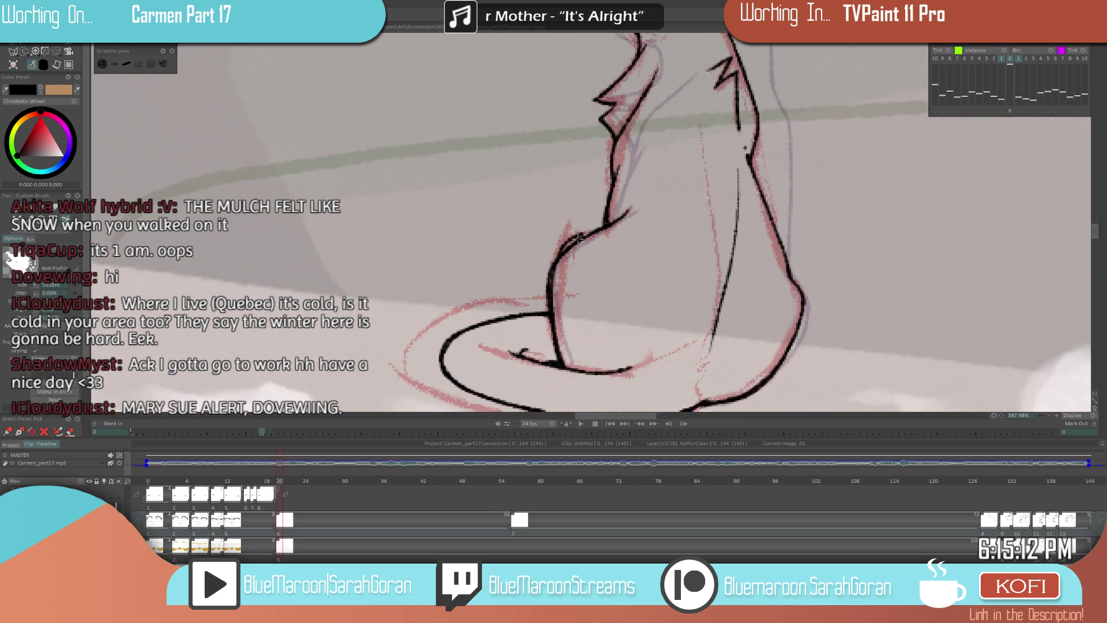
{"action": "key", "text": "minus"}
{"action": "key", "text": "minus"}
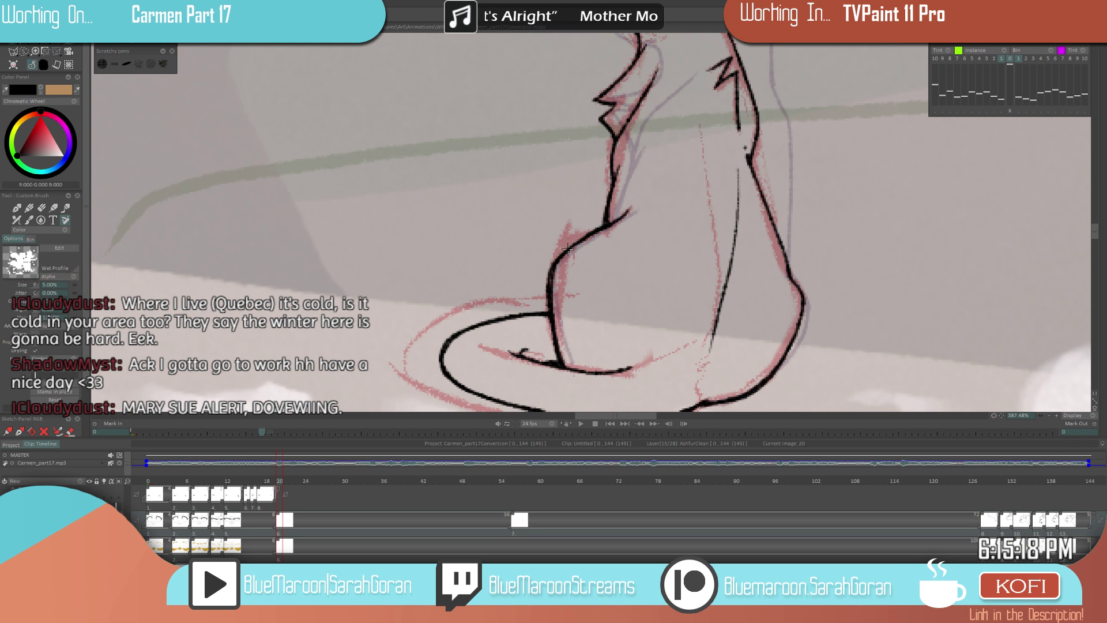
{"action": "scroll", "coordinate": [616, 290], "scroll_direction": "down", "scroll_amount": 4}
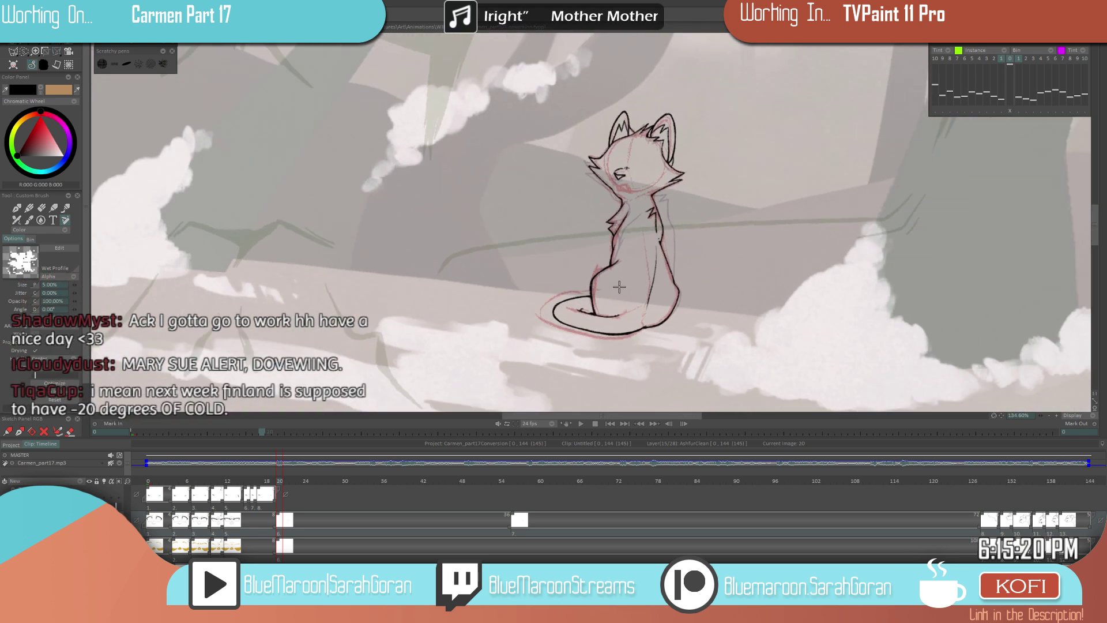
{"action": "scroll", "coordinate": [701, 223], "scroll_direction": "up", "scroll_amount": 4}
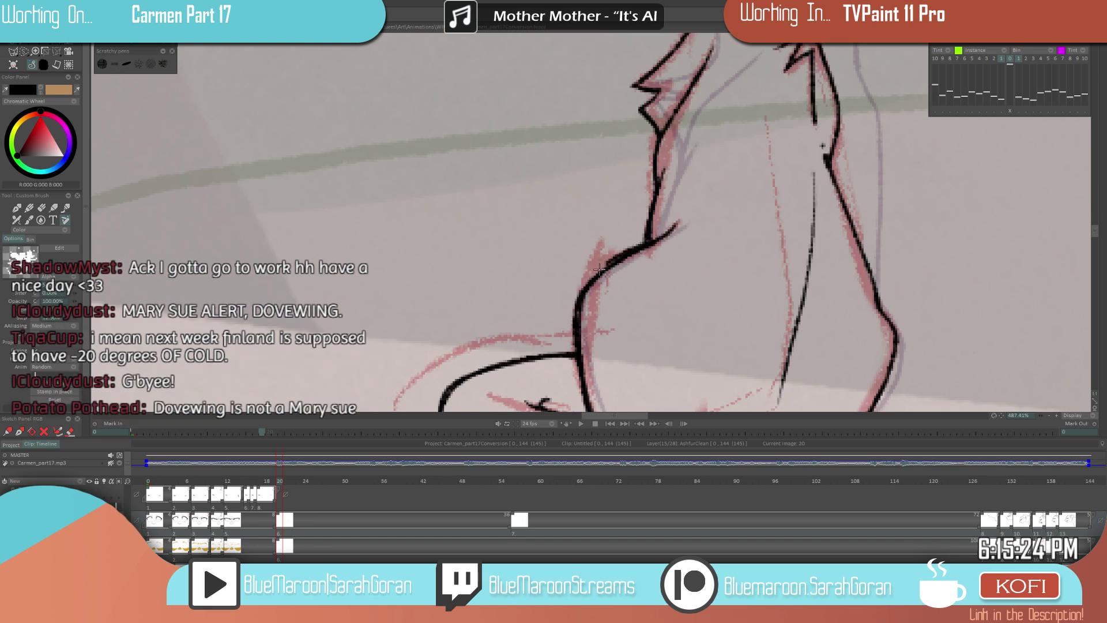
{"action": "scroll", "coordinate": [638, 293], "scroll_direction": "down", "scroll_amount": 3}
{"action": "scroll", "coordinate": [682, 296], "scroll_direction": "down", "scroll_amount": 3}
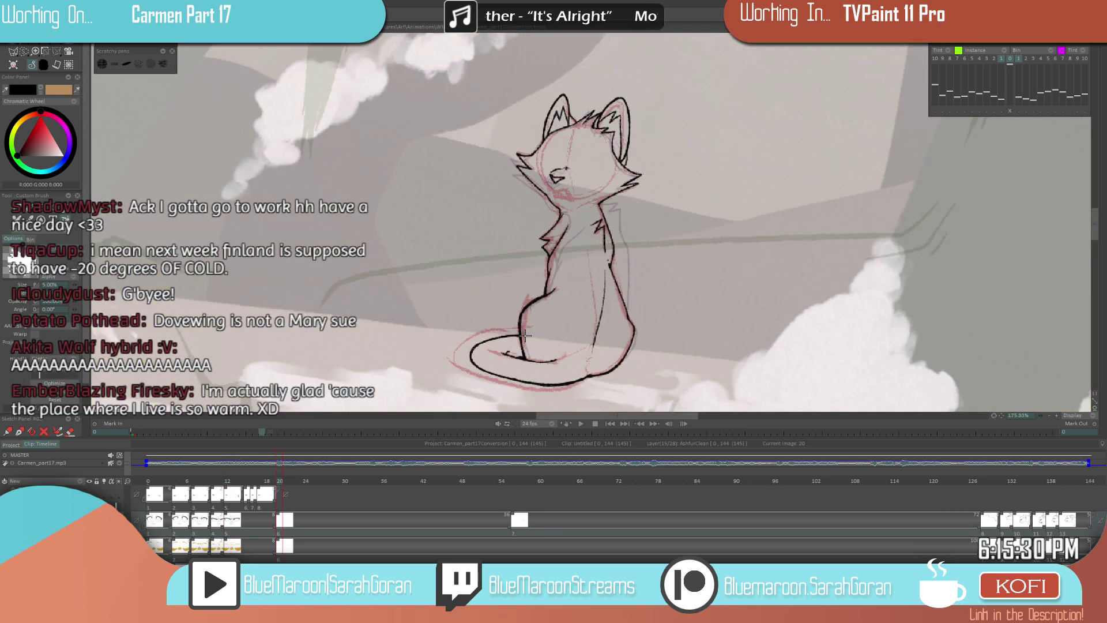
{"action": "key", "text": "ctrl+Right"}
{"action": "key", "text": "ctrl+Left"}
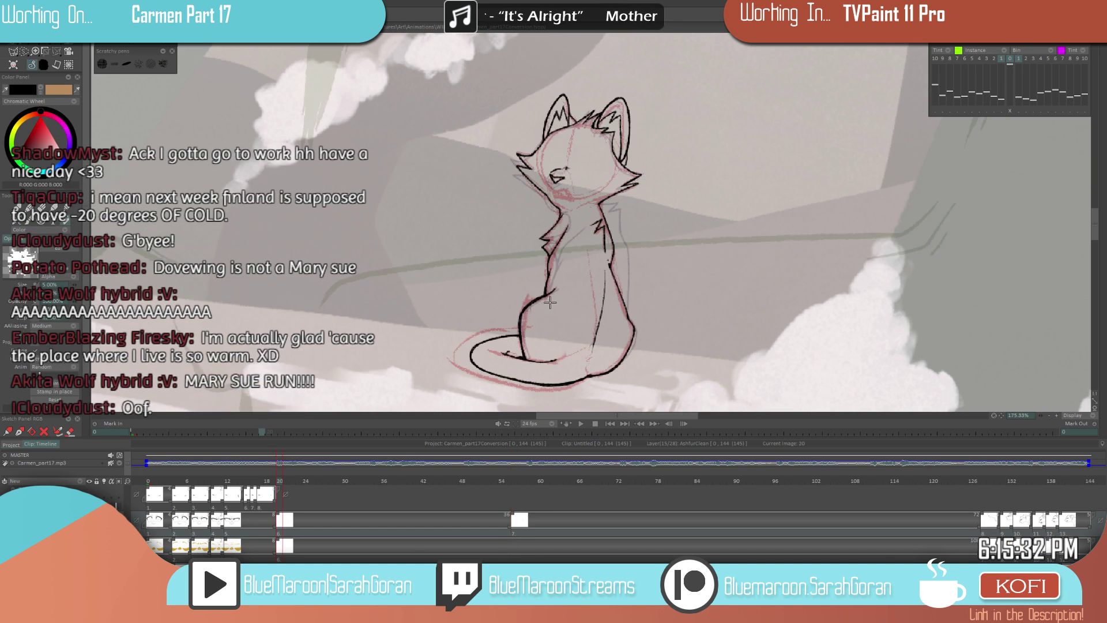
- Refine the ink outline down the front of the cat's haunch toward the tail at frame 20
{"action": "scroll", "coordinate": [556, 298], "scroll_direction": "up", "scroll_amount": 3}
{"action": "scroll", "coordinate": [576, 297], "scroll_direction": "up", "scroll_amount": 3}
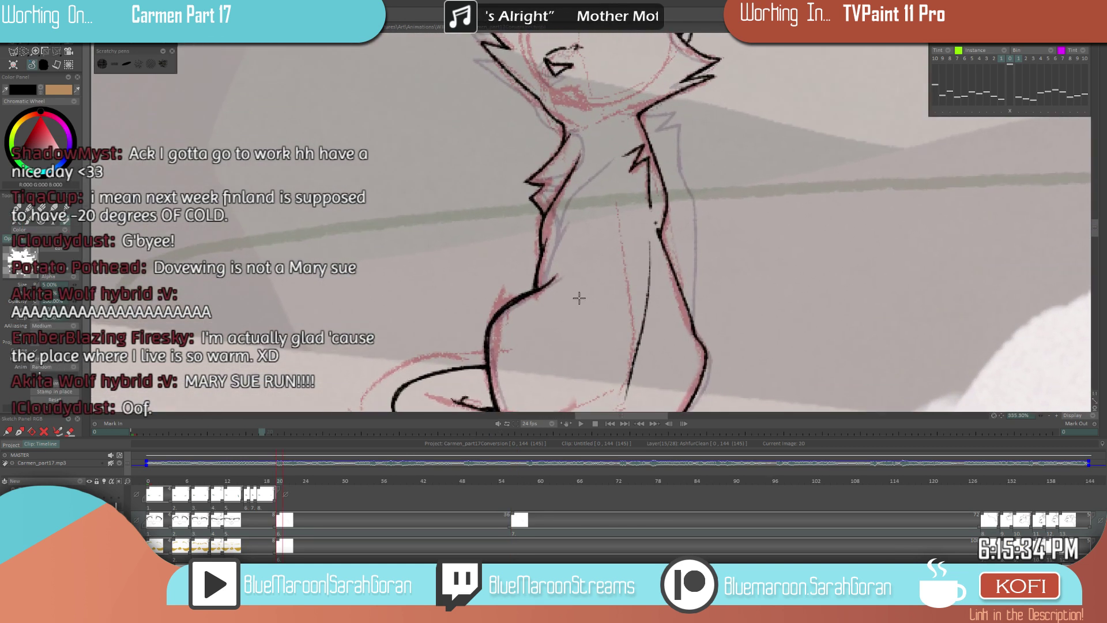
{"action": "scroll", "coordinate": [581, 302], "scroll_direction": "up", "scroll_amount": 1}
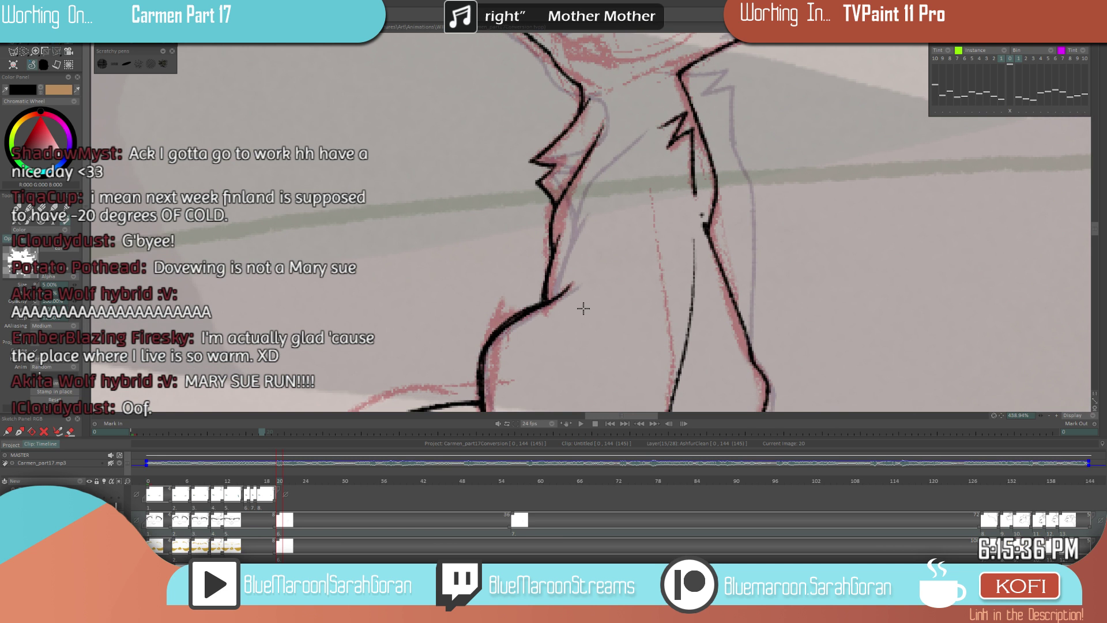
{"action": "mouse_move", "coordinate": [584, 312]}
{"action": "left_mouse_down"}
{"action": "mouse_move", "coordinate": [662, 297]}
{"action": "mouse_move", "coordinate": [673, 279]}
{"action": "left_mouse_up"}
{"action": "mouse_move", "coordinate": [607, 233]}
{"action": "left_mouse_down"}
{"action": "mouse_move", "coordinate": [542, 311]}
{"action": "mouse_move", "coordinate": [558, 331]}
{"action": "mouse_move", "coordinate": [559, 316]}
{"action": "left_mouse_up"}
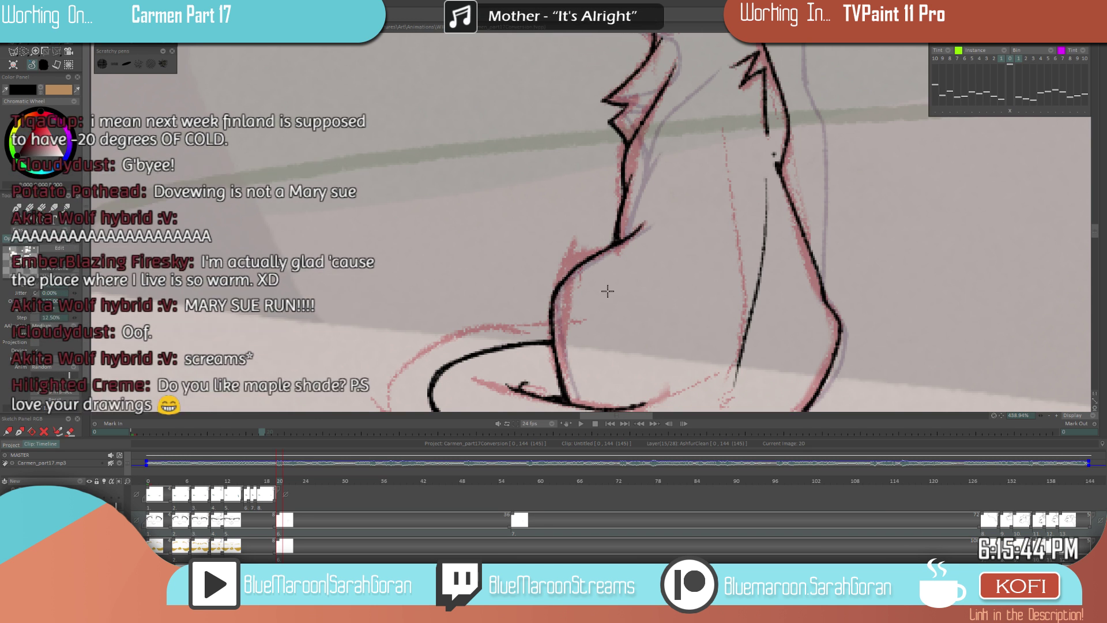
{"action": "left_click_drag", "start_coordinate": [560, 369], "coordinate": [568, 397]}
{"action": "left_click_drag", "start_coordinate": [551, 316], "coordinate": [568, 404]}
- Flip between frames 20 and 56 to compare the cat's inked poses within the whole scene
{"action": "scroll", "coordinate": [481, 355], "scroll_direction": "down", "scroll_amount": 8}
{"action": "key", "text": "Left"}
{"action": "key", "text": "Right"}
{"action": "key", "text": "Right"}
{"action": "key", "text": "Left"}
{"action": "key", "text": "Right"}
{"action": "key", "text": "Left"}
{"action": "key", "text": "Right"}
{"action": "key", "text": "Left"}
{"action": "key", "text": "Right"}
{"action": "key", "text": "Left"}
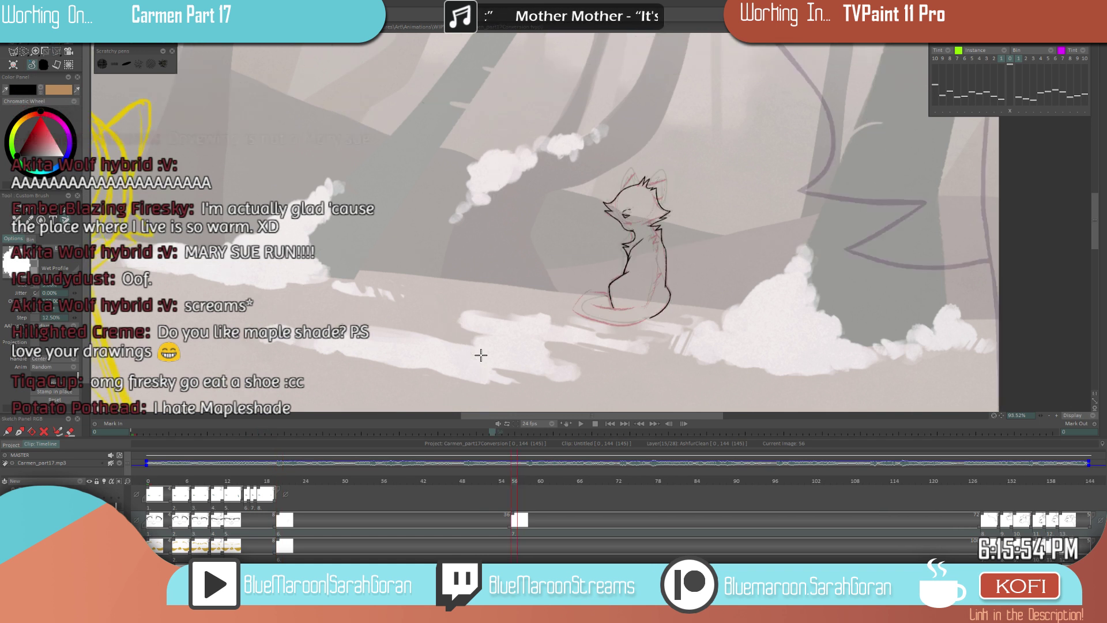
- Refine the ink line where the cat's cheek fur meets the shoulder at frame 56 and check it against the neighbouring drawing
{"action": "scroll", "coordinate": [655, 242], "scroll_direction": "up", "scroll_amount": 6}
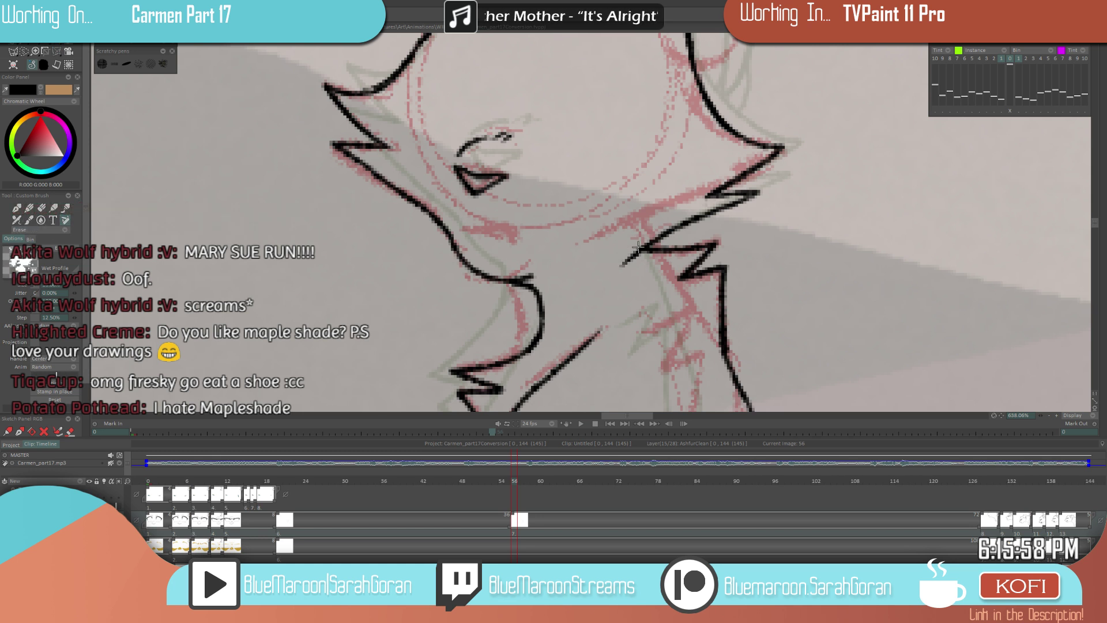
{"action": "scroll", "coordinate": [638, 247], "scroll_direction": "down", "scroll_amount": 8}
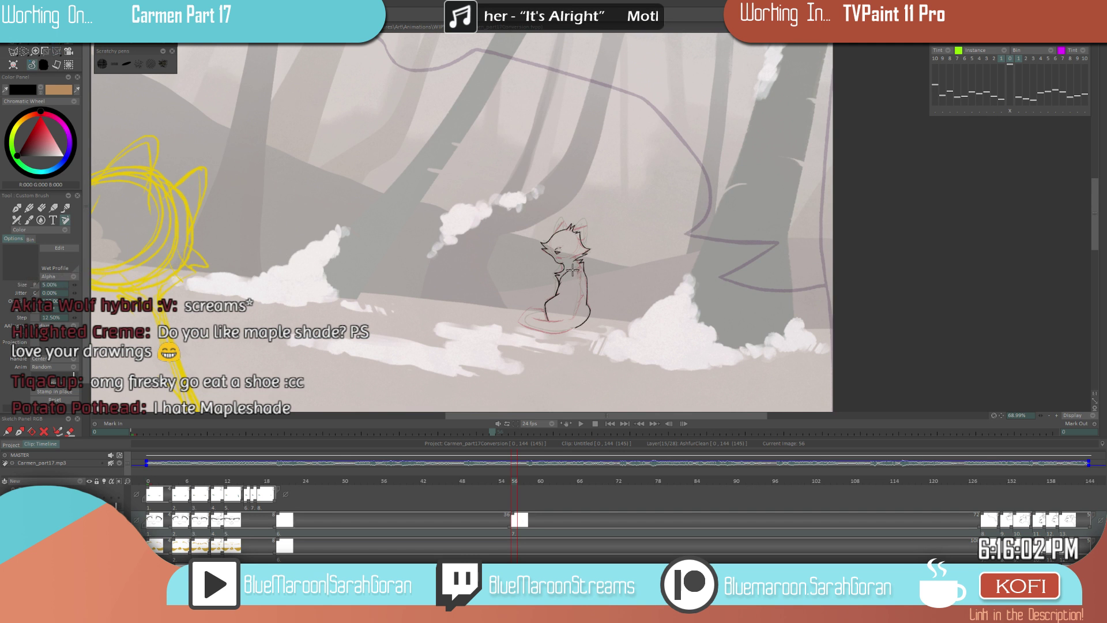
{"action": "scroll", "coordinate": [749, 242], "scroll_direction": "up", "scroll_amount": 6}
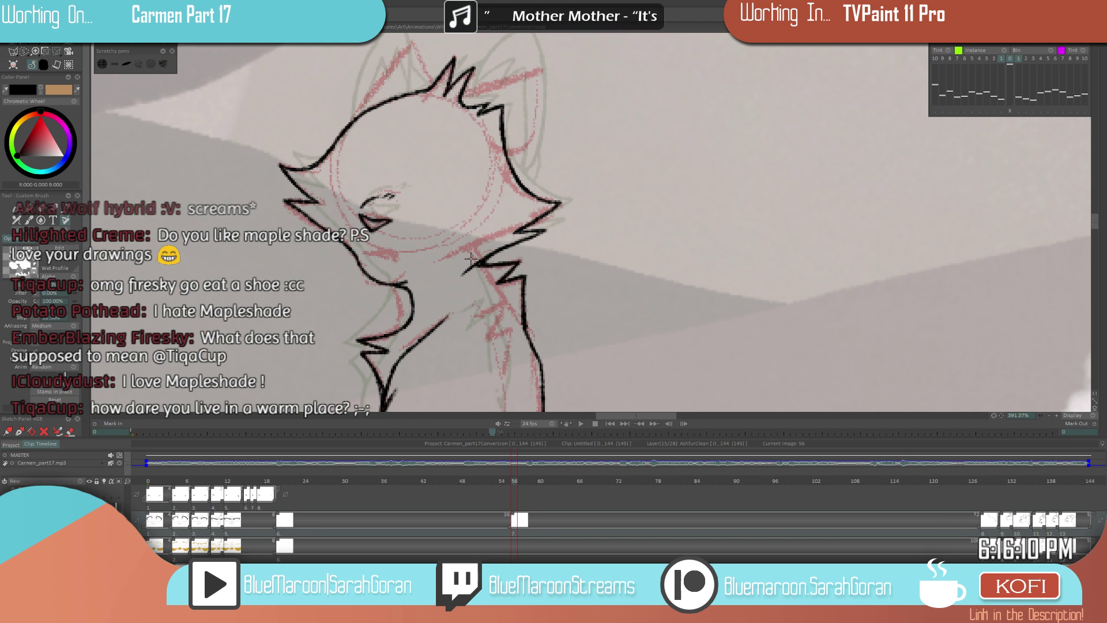
{"action": "key", "text": "shift+Left"}
{"action": "key", "text": "shift+Right"}
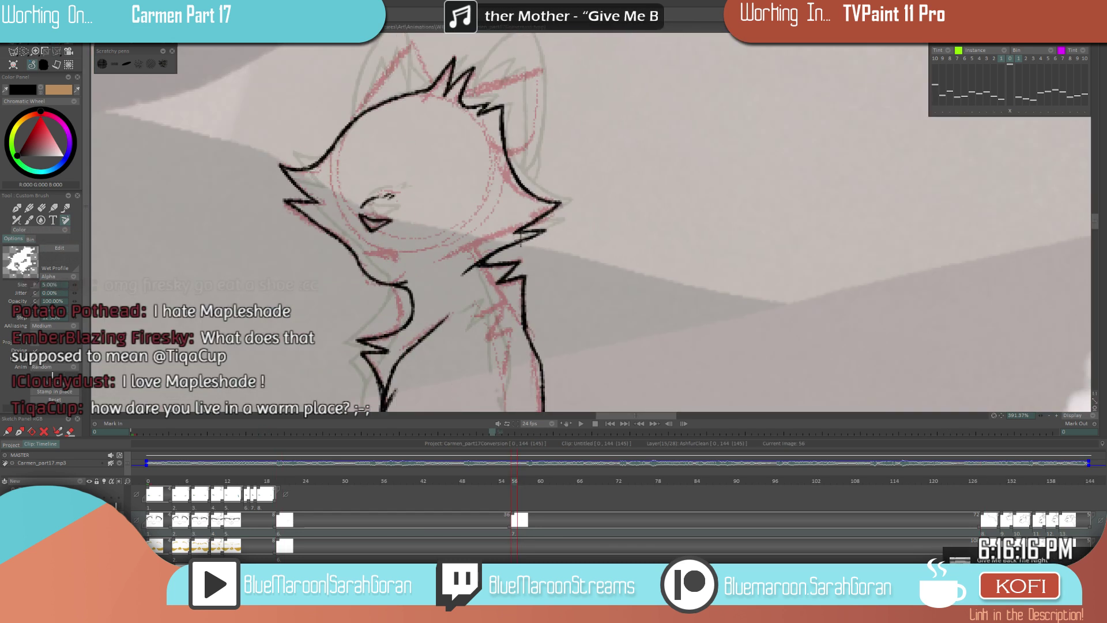
{"action": "scroll", "coordinate": [568, 265], "scroll_direction": "down", "scroll_amount": 3}
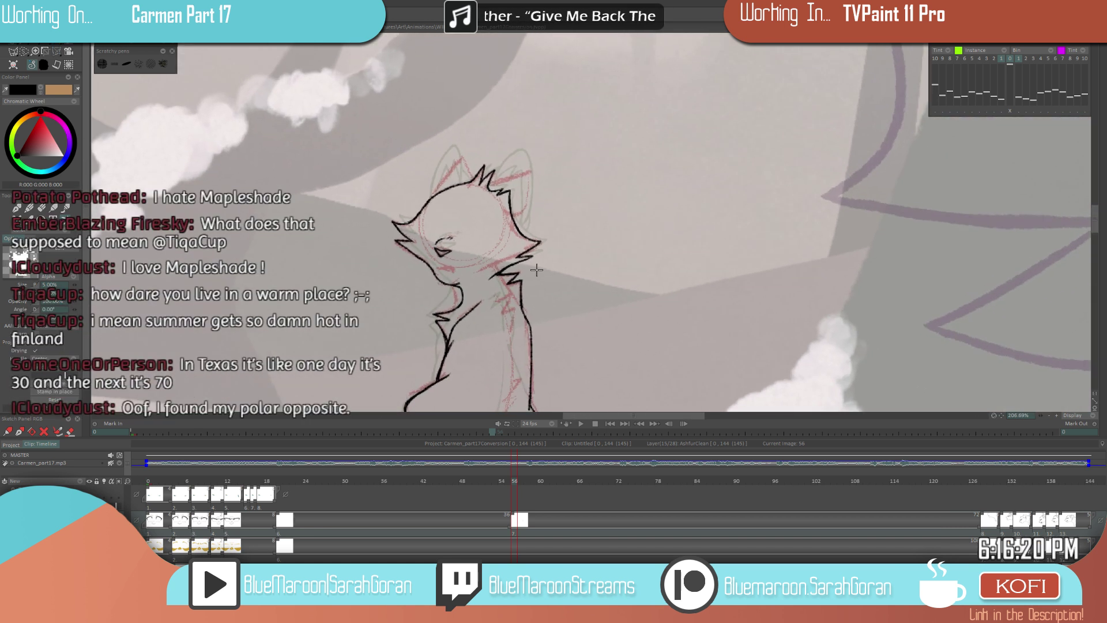
{"action": "key", "text": "Left"}
{"action": "key", "text": "Right"}
{"action": "key", "text": "Left"}
{"action": "key", "text": "Right"}
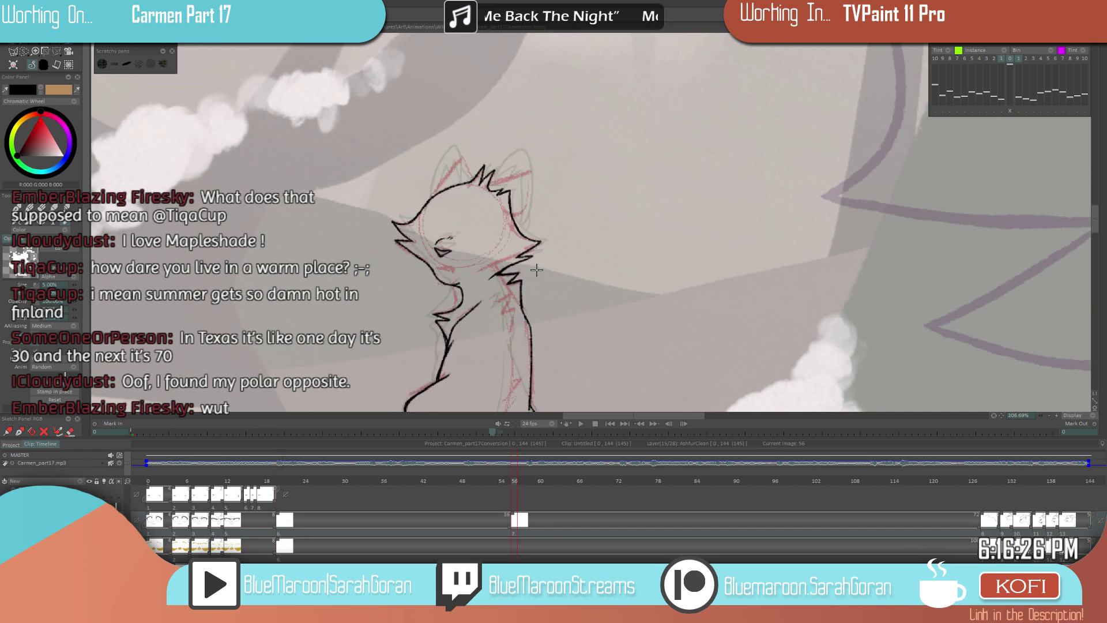
- Erase the overshooting ink where the cat's jaw line joins the front of the neck at frame 56
{"action": "scroll", "coordinate": [536, 269], "scroll_direction": "up", "scroll_amount": 4}
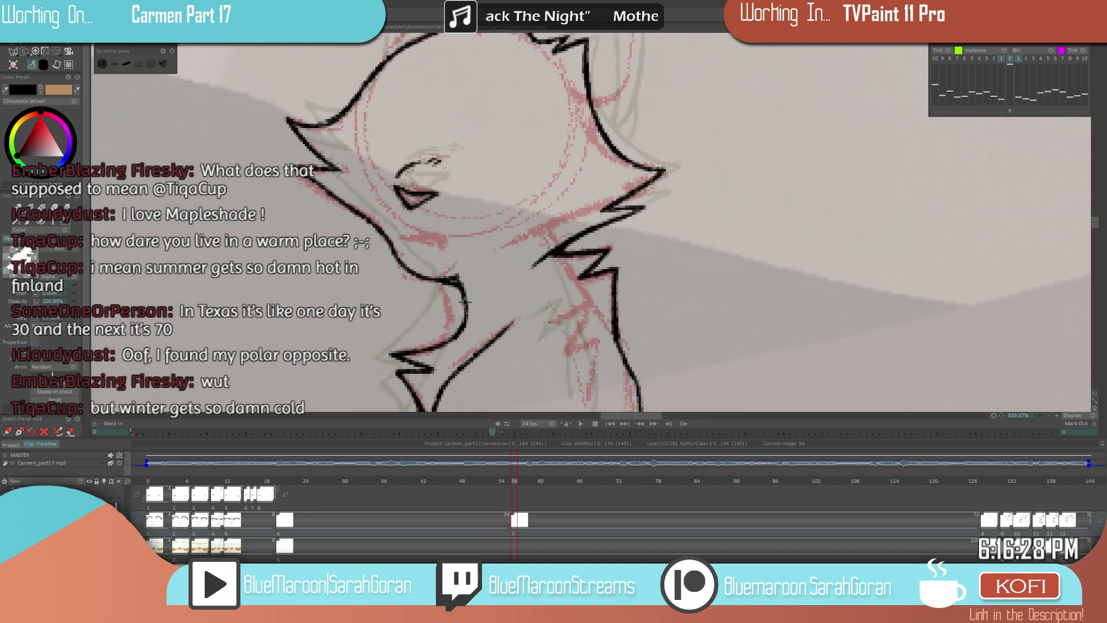
{"action": "key", "text": "e"}
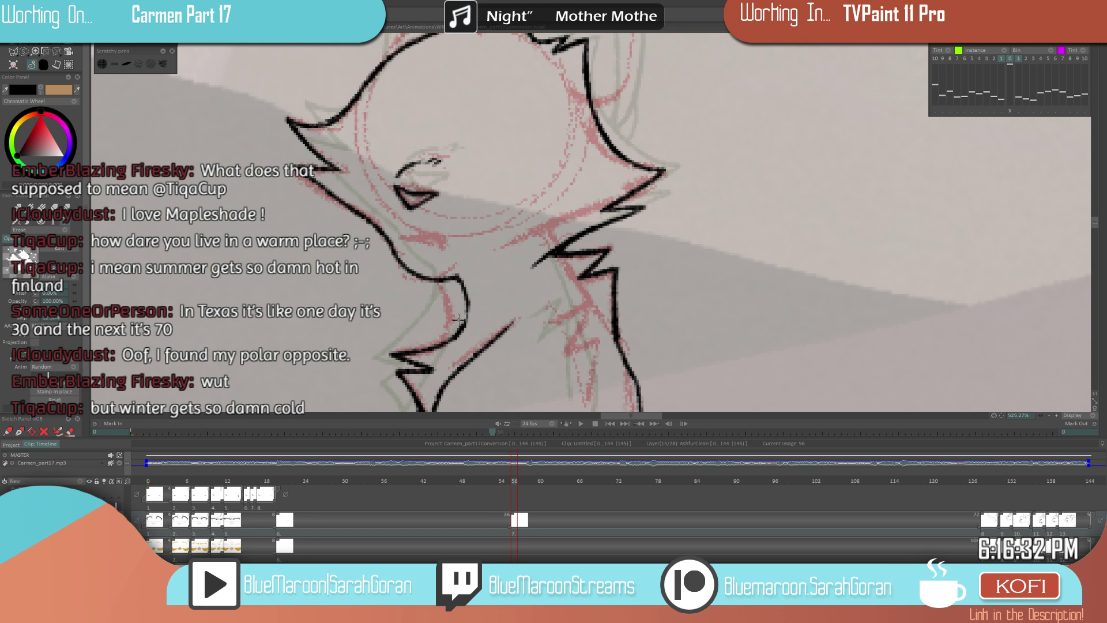
{"action": "key", "text": "e"}
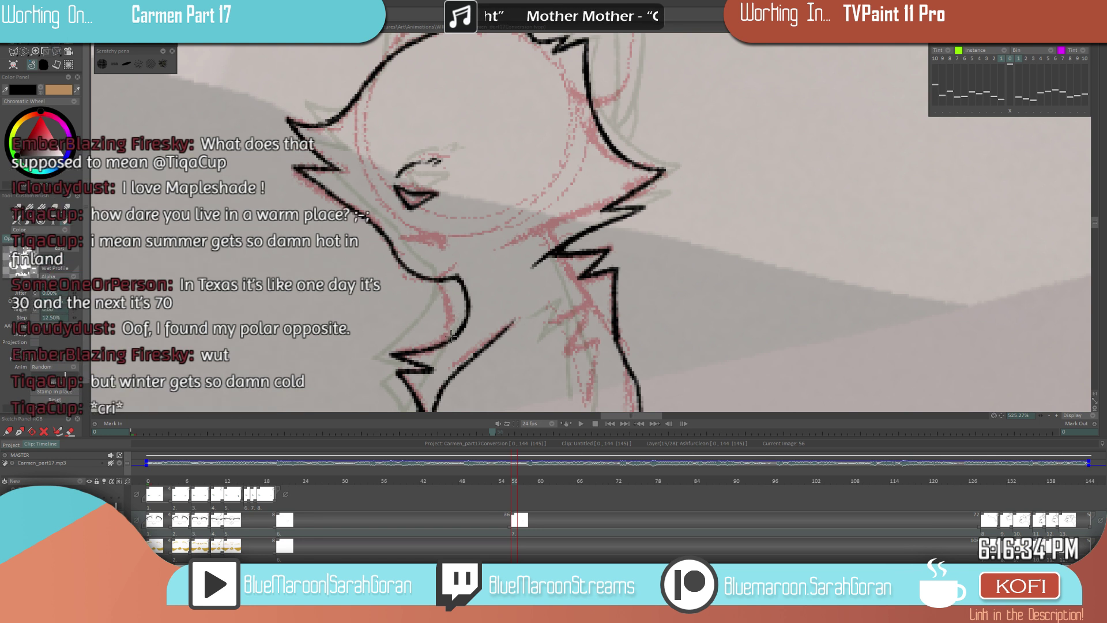
- Ink the jagged fur line inside the cat's haunch over the red sketch at frame 56
{"action": "scroll", "coordinate": [464, 341], "scroll_direction": "down", "scroll_amount": 7}
{"action": "scroll", "coordinate": [465, 342], "scroll_direction": "down", "scroll_amount": 3}
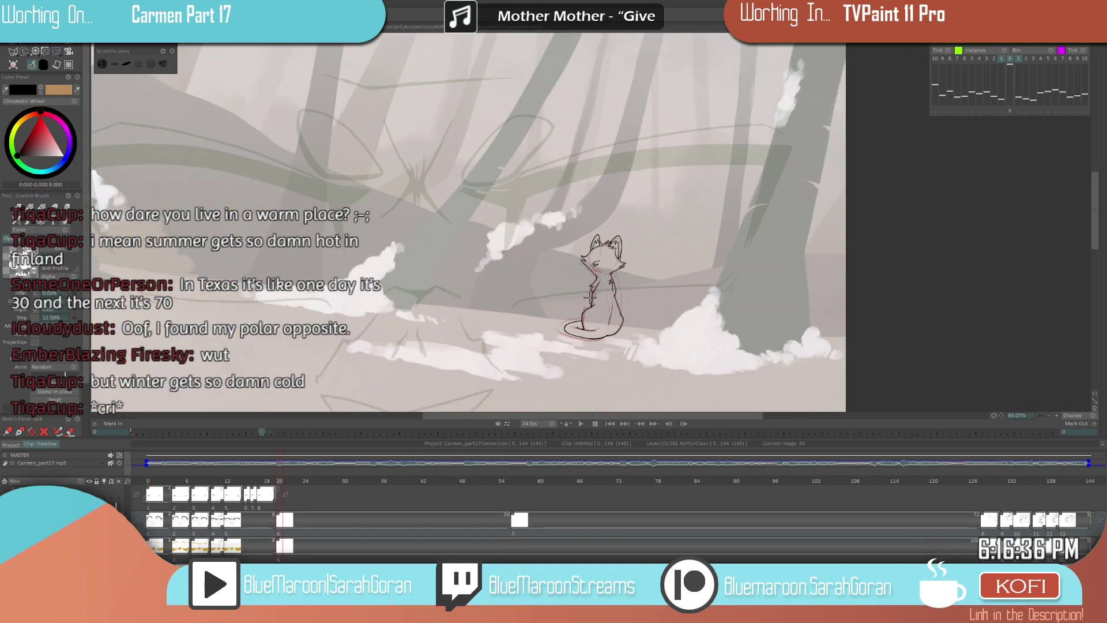
{"action": "scroll", "coordinate": [589, 298], "scroll_direction": "up", "scroll_amount": 5}
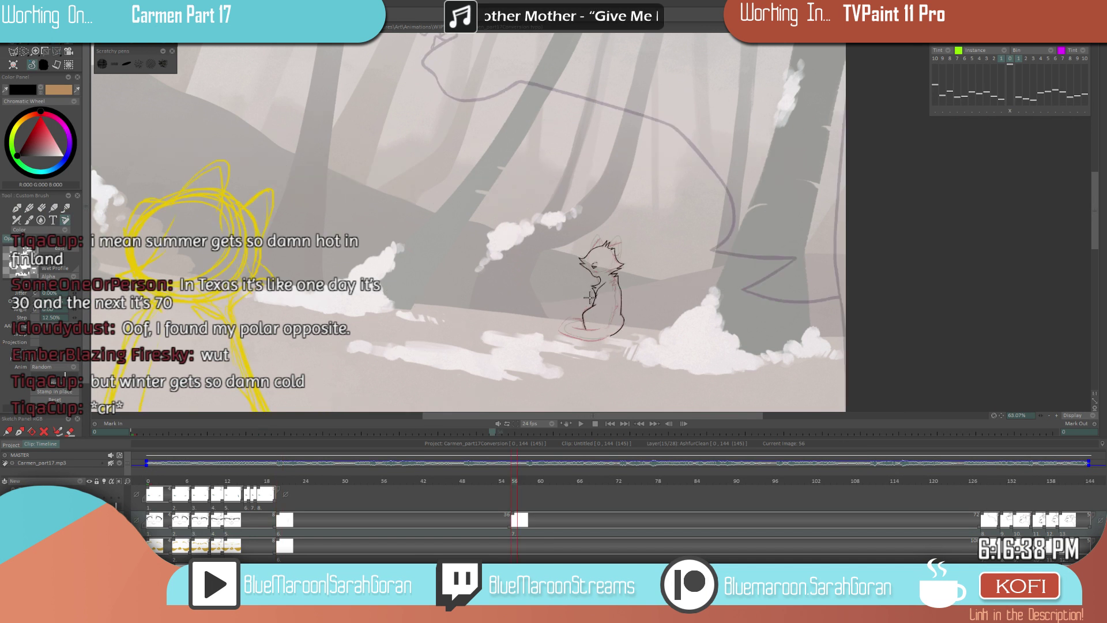
{"action": "scroll", "coordinate": [630, 302], "scroll_direction": "up", "scroll_amount": 1}
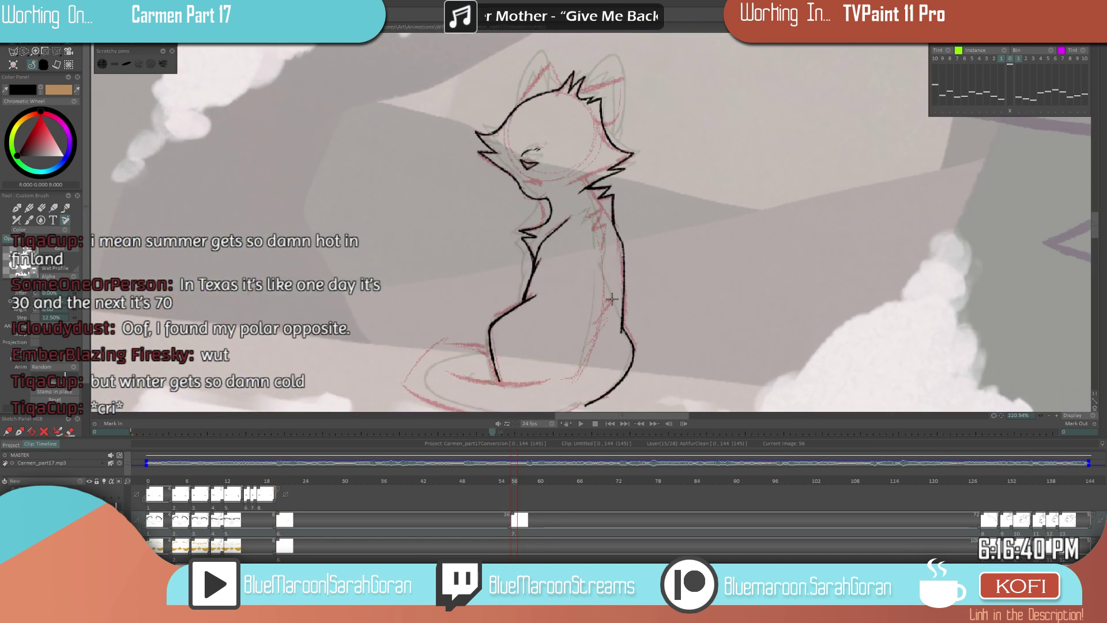
{"action": "left_click_drag", "start_coordinate": [612, 313], "coordinate": [581, 356]}
{"action": "key", "text": "Left"}
{"action": "key", "text": "Right"}
{"action": "left_click_drag", "start_coordinate": [668, 335], "coordinate": [689, 299]}
{"action": "key", "text": "Left"}
{"action": "key", "text": "Right"}
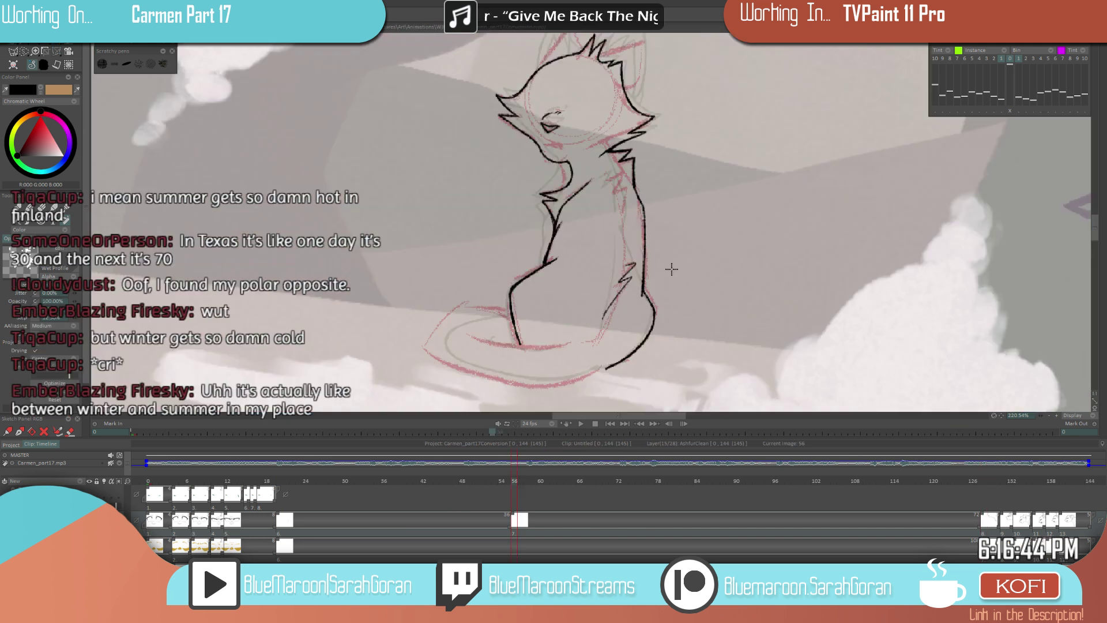
- Ink a pointed fur tuft on the cat's shoulder below the neck at frame 56
{"action": "key", "text": "Left"}
{"action": "key", "text": "Right"}
{"action": "key", "text": "Left"}
{"action": "key", "text": "Right"}
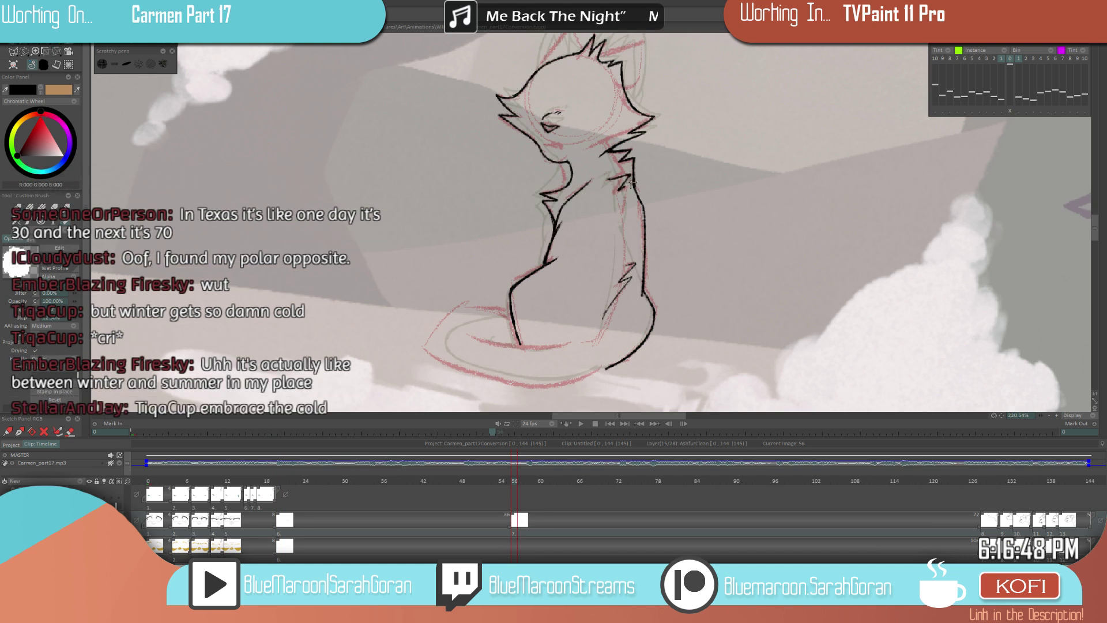
- Flip between the drawings at frames 20 and 56 to check the new fur tufts against the earlier pose
{"action": "scroll", "coordinate": [500, 330], "scroll_direction": "down", "scroll_amount": 8}
{"action": "key", "text": "Left"}
{"action": "key", "text": "Right"}
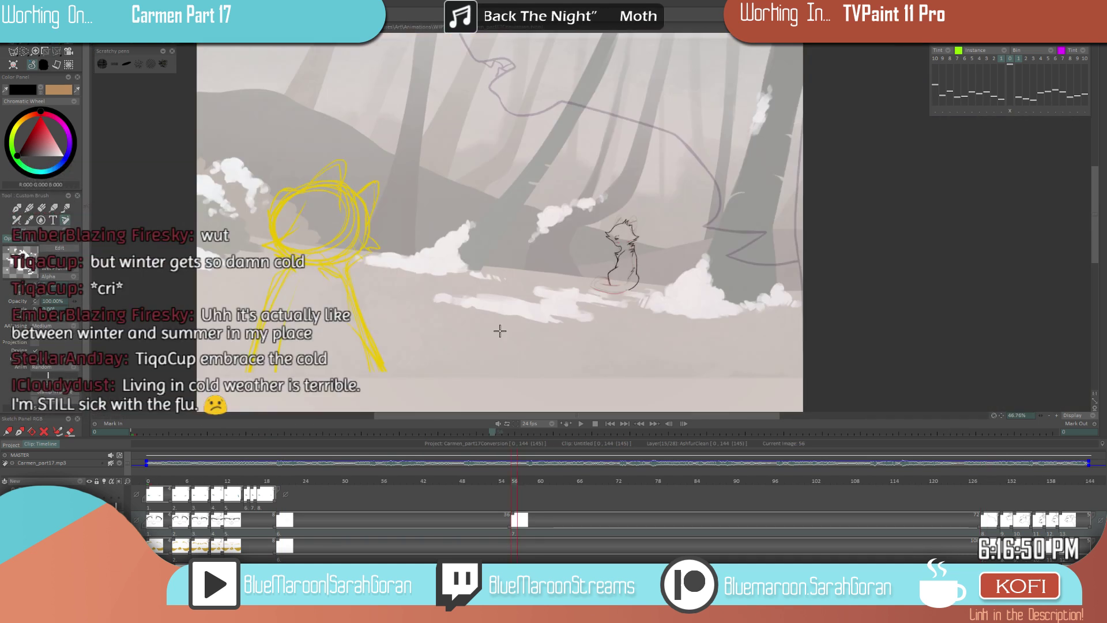
{"action": "key", "text": "Right"}
{"action": "key", "text": "Left"}
{"action": "key", "text": "Left"}
{"action": "key", "text": "Right"}
{"action": "key", "text": "Left"}
{"action": "key", "text": "Right"}
- Rework the cat's jaw line at frame 56, extending its ink stroke across the top of the neck
{"action": "scroll", "coordinate": [663, 237], "scroll_direction": "up", "scroll_amount": 8}
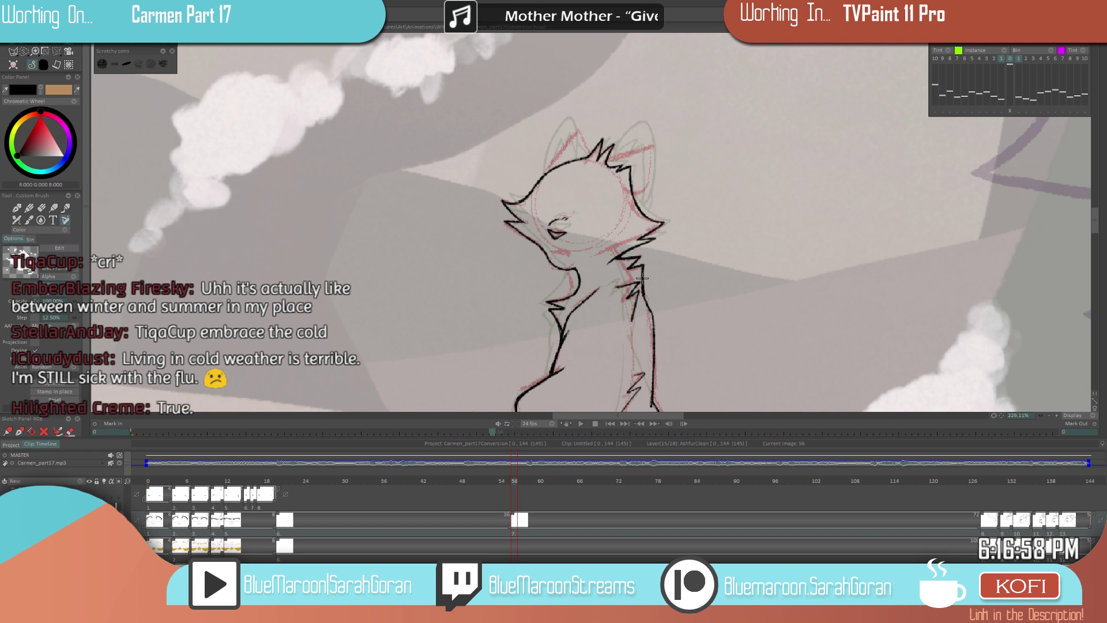
{"action": "key", "text": "e"}
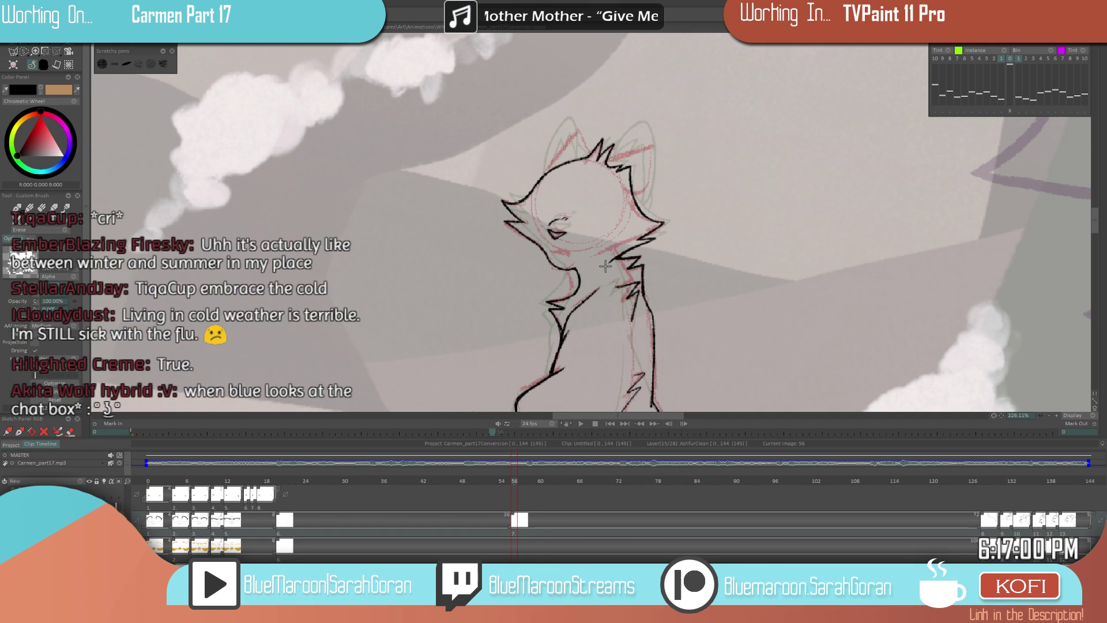
{"action": "scroll", "coordinate": [592, 269], "scroll_direction": "up", "scroll_amount": 1}
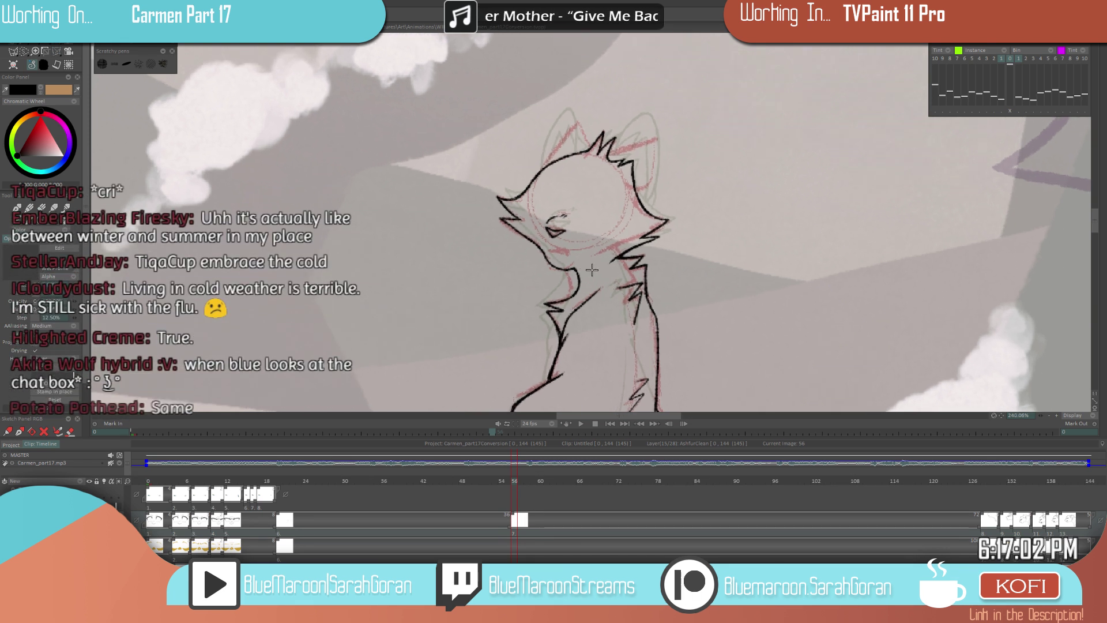
{"action": "scroll", "coordinate": [592, 269], "scroll_direction": "up", "scroll_amount": 2}
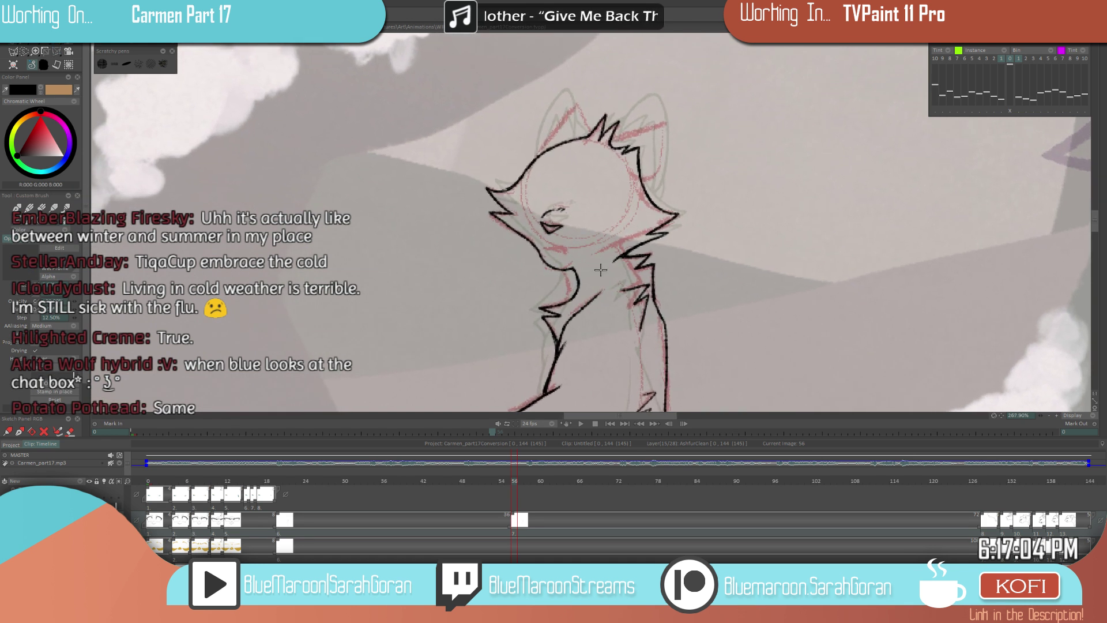
{"action": "scroll", "coordinate": [600, 270], "scroll_direction": "up", "scroll_amount": 4}
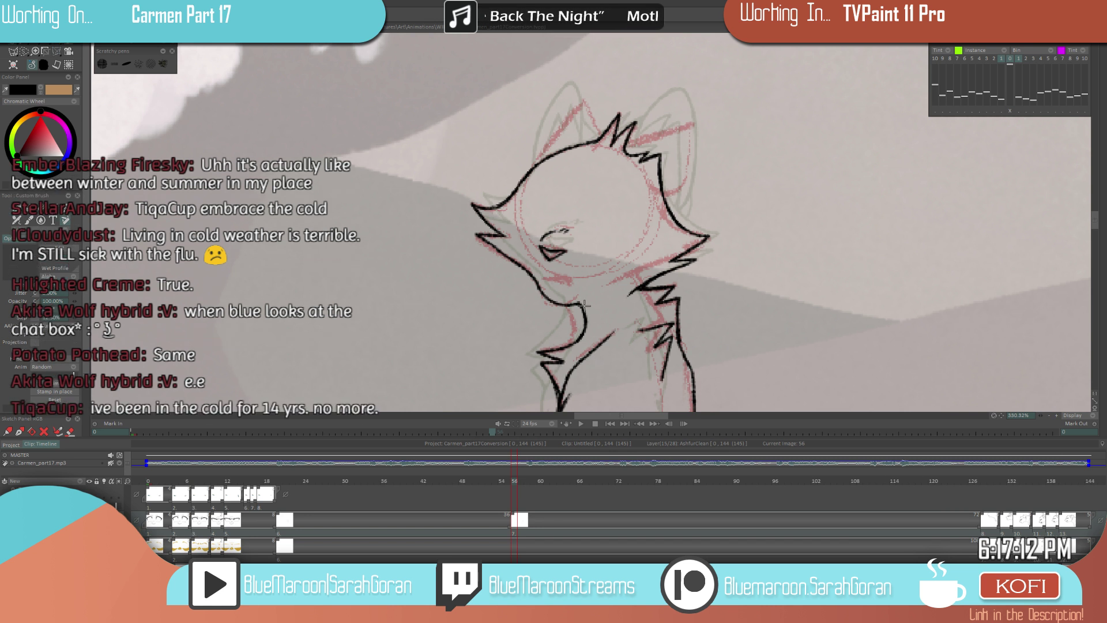
{"action": "scroll", "coordinate": [649, 265], "scroll_direction": "up", "scroll_amount": 4}
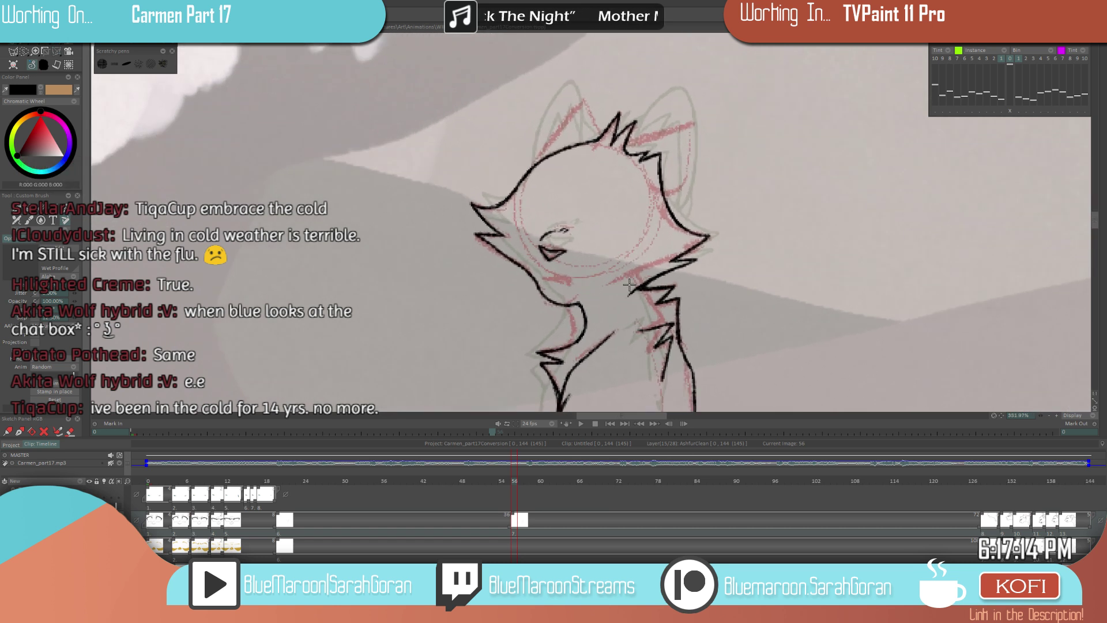
{"action": "scroll", "coordinate": [558, 316], "scroll_direction": "up", "scroll_amount": 3}
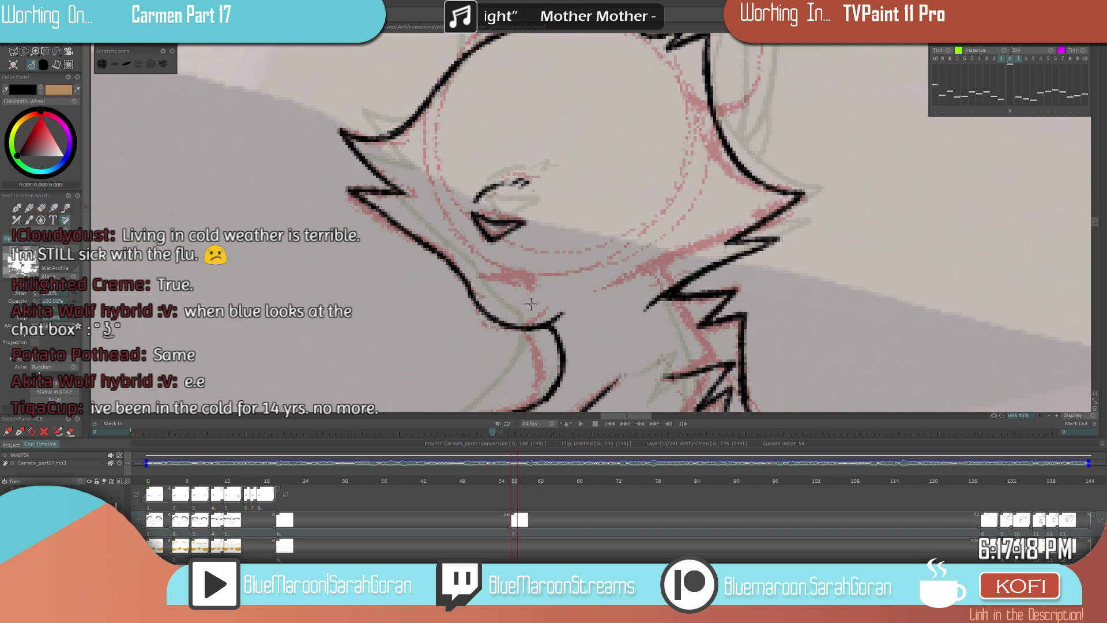
- Examine the cat's motion between frames 20 and 56, both in the wide scene and close up on the body
{"action": "scroll", "coordinate": [519, 314], "scroll_direction": "down", "scroll_amount": 15}
{"action": "key", "text": "Left"}
{"action": "key", "text": "Right"}
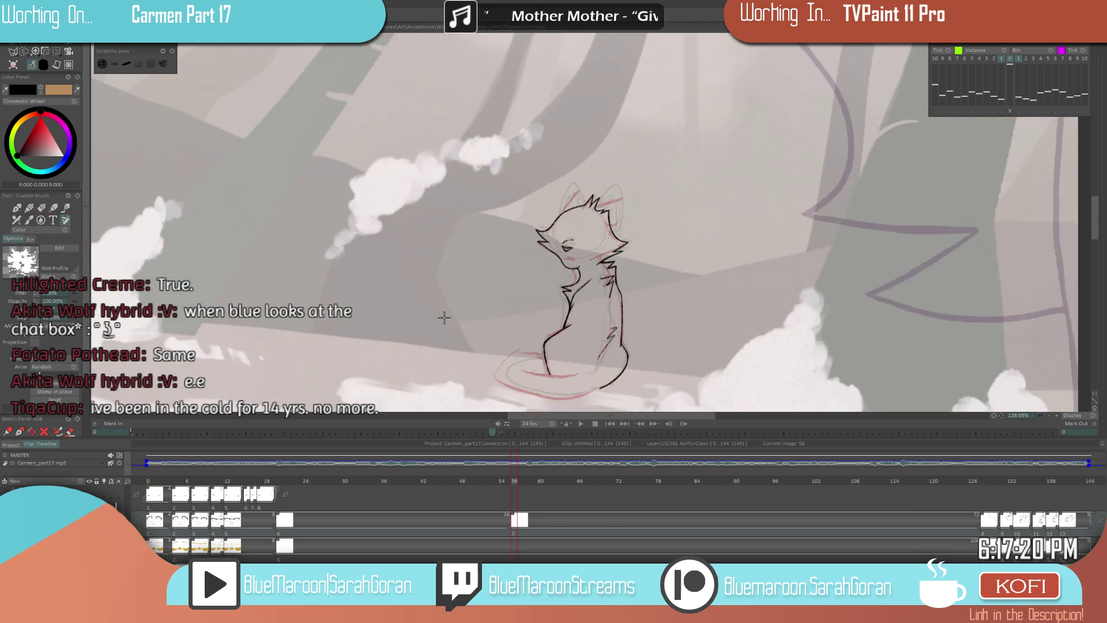
{"action": "key", "text": "Left"}
{"action": "key", "text": "Right"}
{"action": "key", "text": "Left"}
{"action": "key", "text": "Right"}
{"action": "key", "text": "Left"}
{"action": "key", "text": "Right"}
{"action": "key", "text": "Left"}
{"action": "key", "text": "Right"}
{"action": "scroll", "coordinate": [577, 345], "scroll_direction": "up", "scroll_amount": 4}
{"action": "left_click_drag", "start_coordinate": [633, 346], "coordinate": [661, 261]}
{"action": "key", "text": "Left"}
{"action": "key", "text": "Right"}
{"action": "key", "text": "Left"}
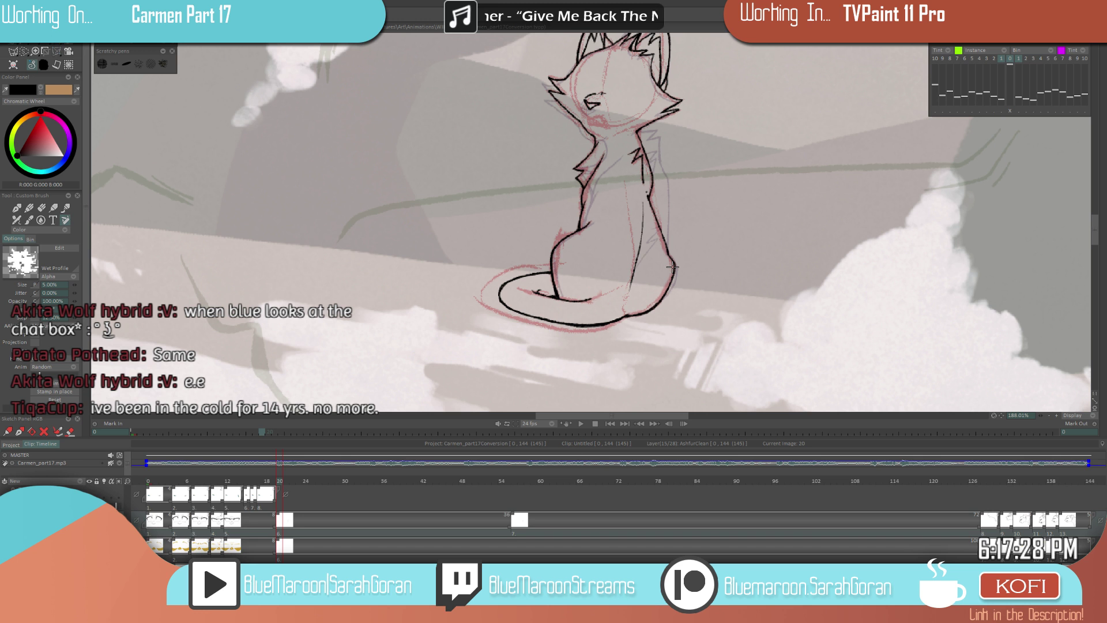
{"action": "scroll", "coordinate": [514, 329], "scroll_direction": "down", "scroll_amount": 6}
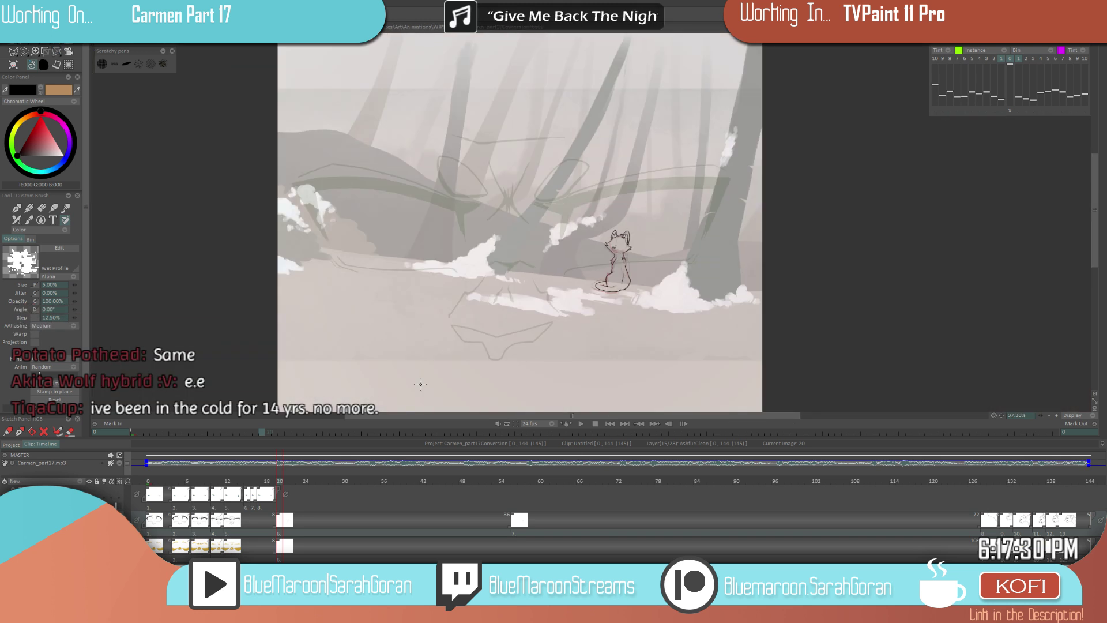
- Ink the inner curve of the tail across the base of the cat's front leg at frame 56, checking against frame 20
{"action": "key", "text": "Right"}
{"action": "scroll", "coordinate": [669, 268], "scroll_direction": "up", "scroll_amount": 7}
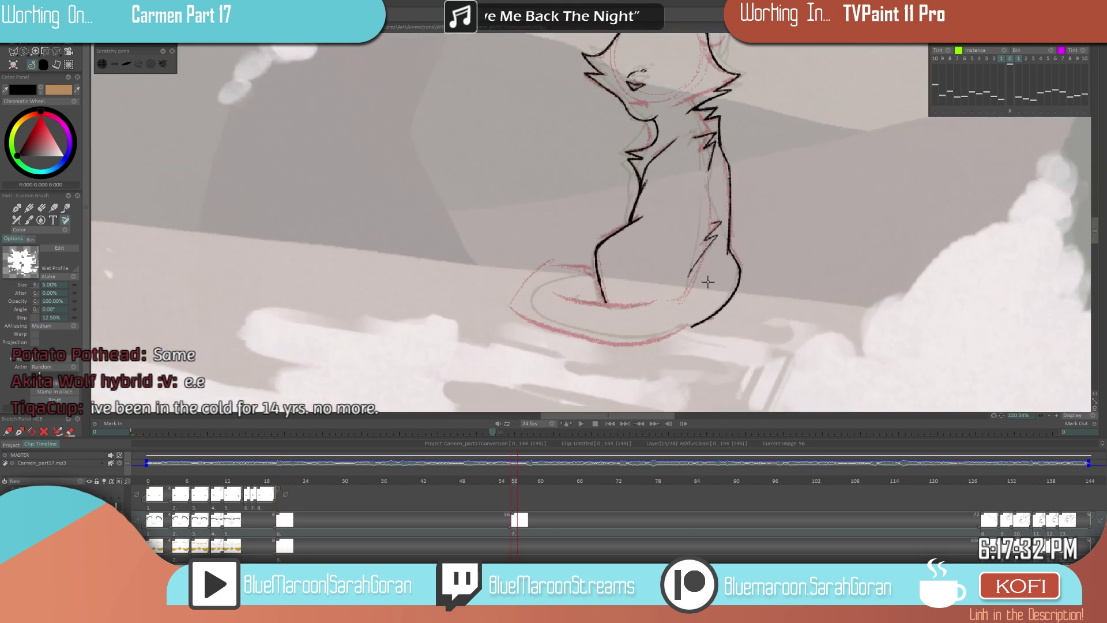
{"action": "mouse_move", "coordinate": [591, 311]}
{"action": "left_mouse_down"}
{"action": "mouse_move", "coordinate": [551, 298]}
{"action": "mouse_move", "coordinate": [594, 313]}
{"action": "left_mouse_up"}
{"action": "key", "text": "Left"}
{"action": "key", "text": "Right"}
{"action": "left_click_drag", "start_coordinate": [581, 275], "coordinate": [590, 311]}
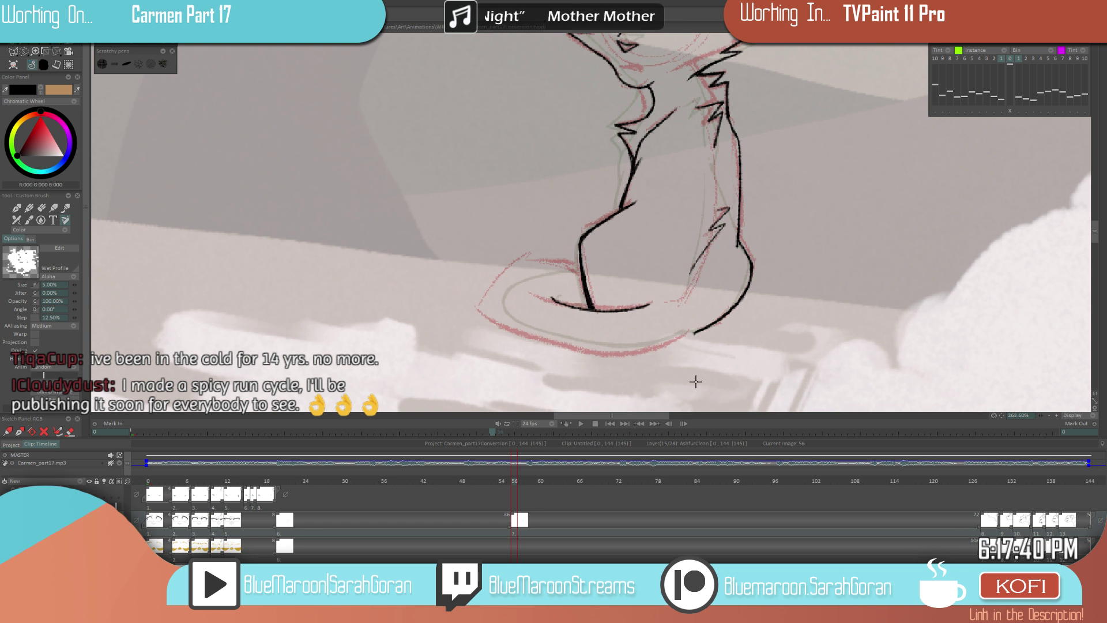
{"action": "key", "text": "Left"}
{"action": "key", "text": "Right"}
{"action": "key", "text": "Left"}
{"action": "key", "text": "Right"}
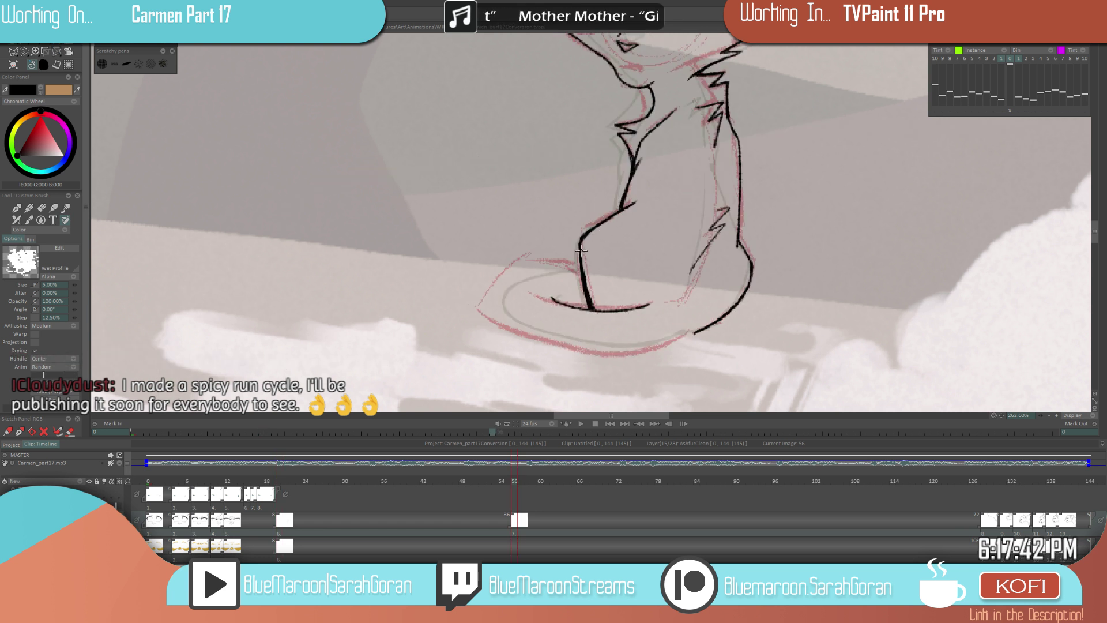
- Redraw the lower front leg line slightly farther forward at frame 56, erasing the old stroke and trimming the end of the inner tail curve
{"action": "left_click_drag", "start_coordinate": [580, 276], "coordinate": [591, 311]}
{"action": "left_click_drag", "start_coordinate": [576, 249], "coordinate": [585, 309]}
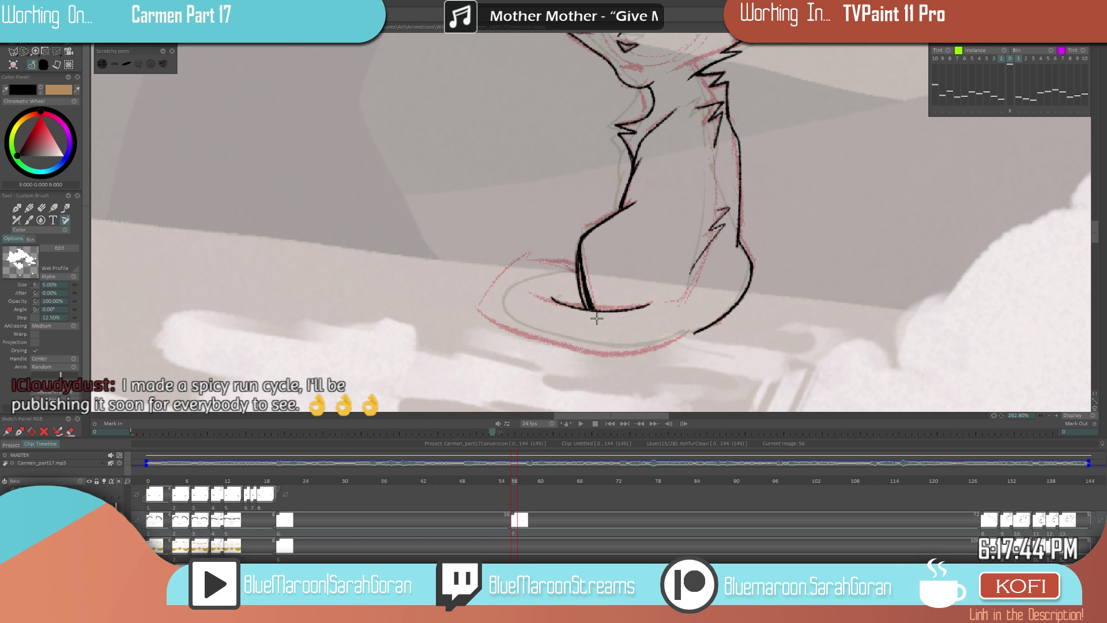
{"action": "left_click_drag", "start_coordinate": [578, 250], "coordinate": [588, 303]}
{"action": "mouse_move", "coordinate": [585, 261]}
{"action": "left_mouse_down"}
{"action": "mouse_move", "coordinate": [600, 310]}
{"action": "mouse_move", "coordinate": [550, 294]}
{"action": "left_mouse_up"}
{"action": "key", "text": "Left"}
{"action": "key", "text": "Right"}
{"action": "key", "text": "e"}
{"action": "left_click_drag", "start_coordinate": [647, 306], "coordinate": [611, 310]}
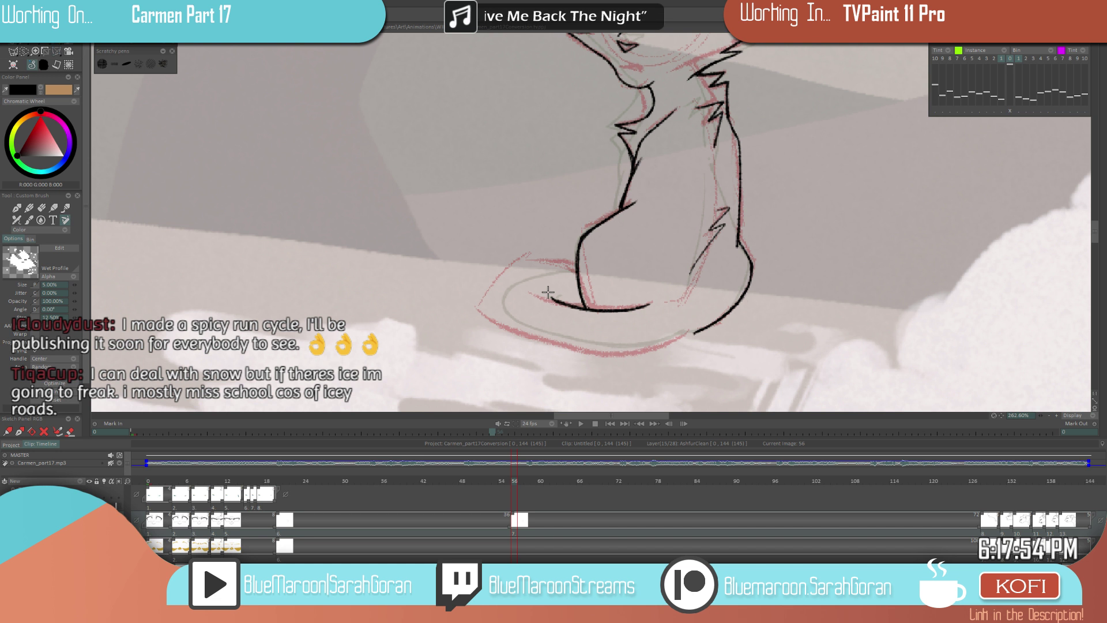
- Ink the tail's outer contour at frame 56, from the haunch around to the front leg, with jagged fur at the tip
{"action": "key", "text": "Right"}
{"action": "key", "text": "Left"}
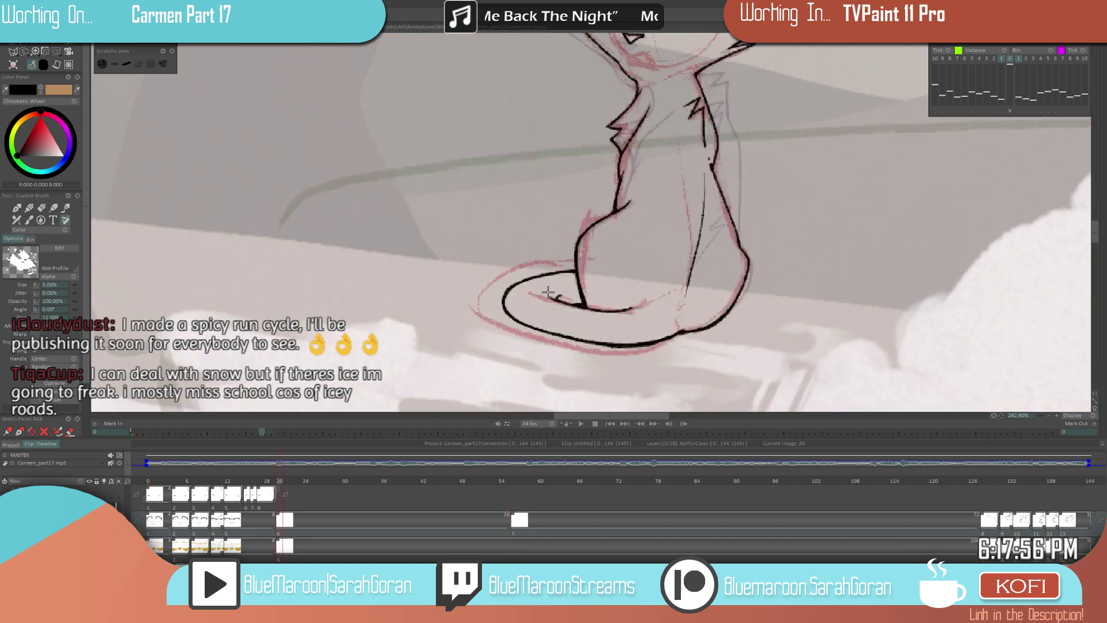
{"action": "key", "text": "e"}
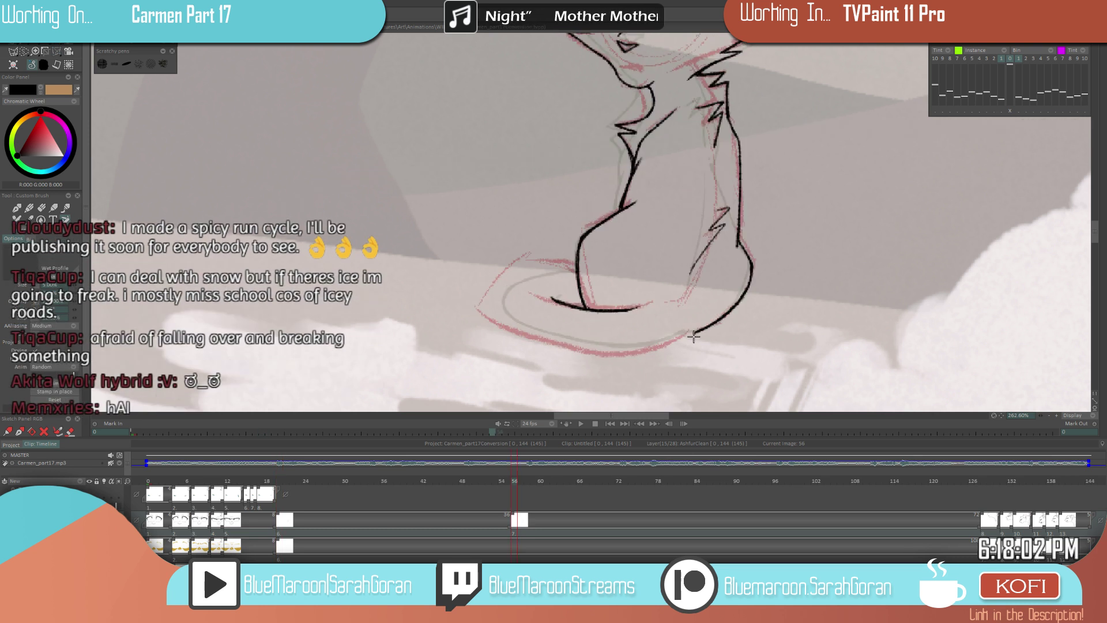
{"action": "left_click_drag", "start_coordinate": [694, 332], "coordinate": [546, 337]}
{"action": "key", "text": "ctrl+Left"}
{"action": "key", "text": "ctrl+Right"}
{"action": "key", "text": "ctrl+Left"}
{"action": "key", "text": "ctrl+Right"}
{"action": "mouse_move", "coordinate": [520, 279]}
{"action": "left_mouse_down"}
{"action": "mouse_move", "coordinate": [566, 257]}
{"action": "mouse_move", "coordinate": [508, 279]}
{"action": "left_mouse_up"}
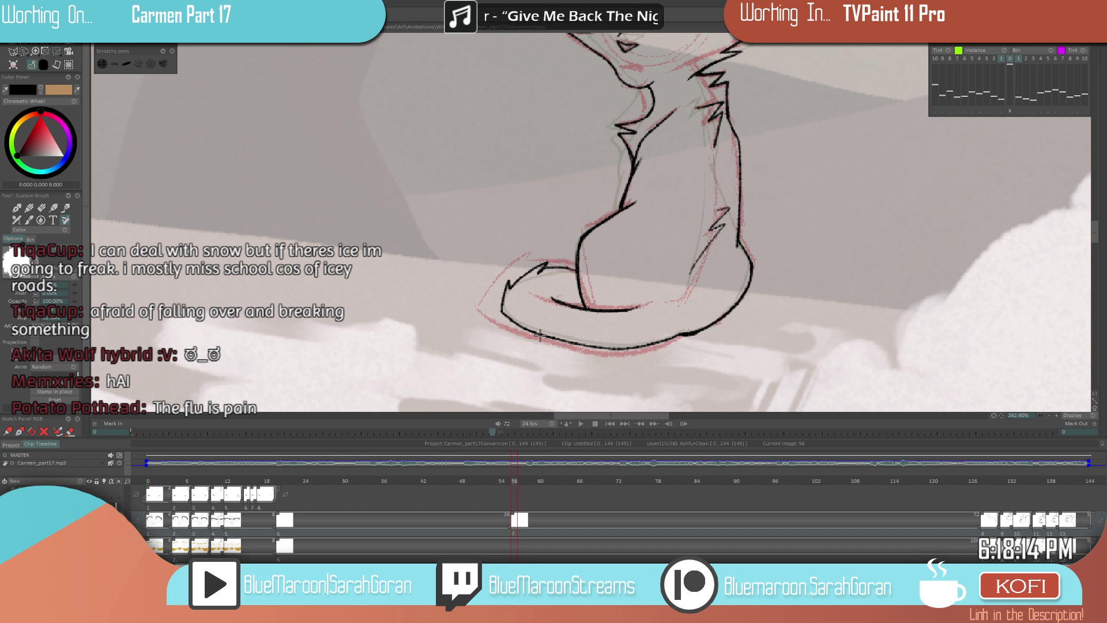
- Review the inked body and tail at frame 56 in the wide scene and close up, and save the project
{"action": "scroll", "coordinate": [543, 316], "scroll_direction": "down", "scroll_amount": 5}
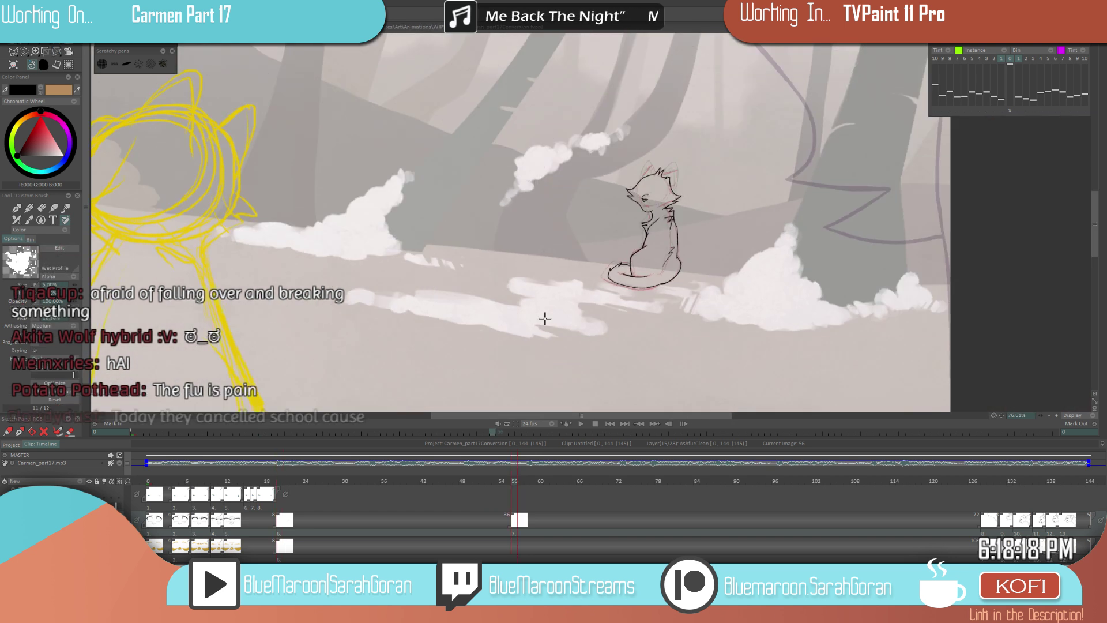
{"action": "scroll", "coordinate": [631, 261], "scroll_direction": "up", "scroll_amount": 6}
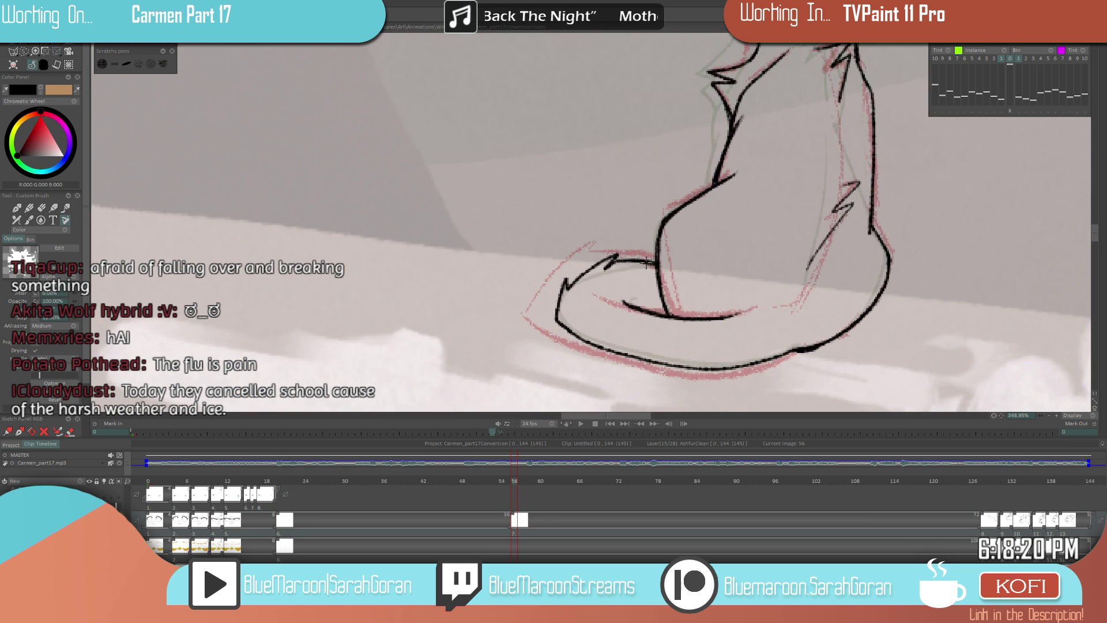
{"action": "scroll", "coordinate": [646, 263], "scroll_direction": "down", "scroll_amount": 4}
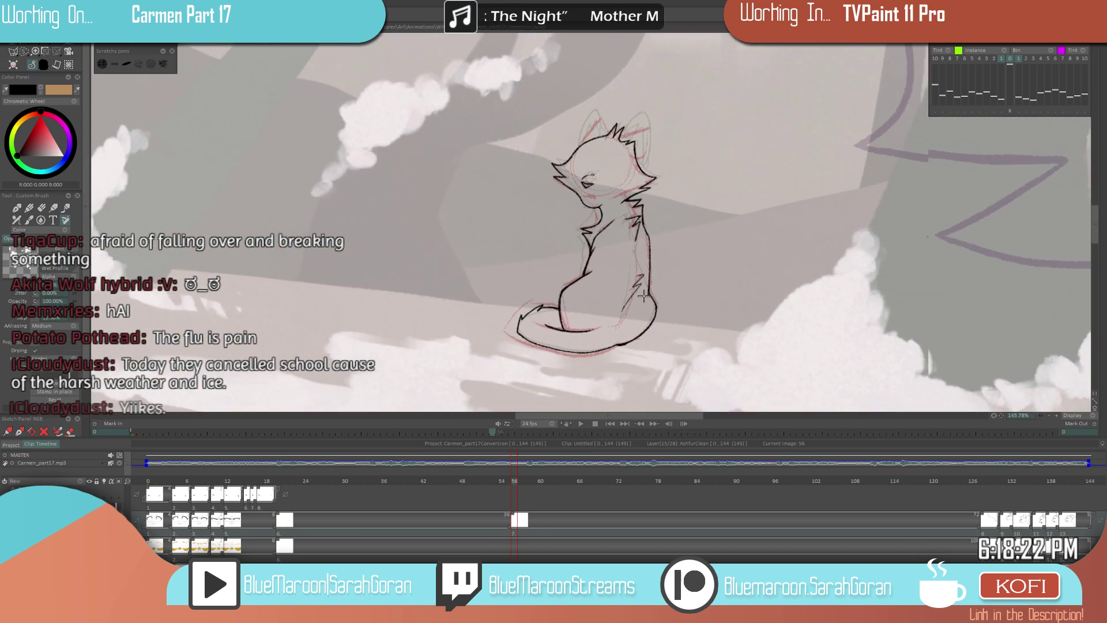
{"action": "scroll", "coordinate": [643, 297], "scroll_direction": "down", "scroll_amount": 5}
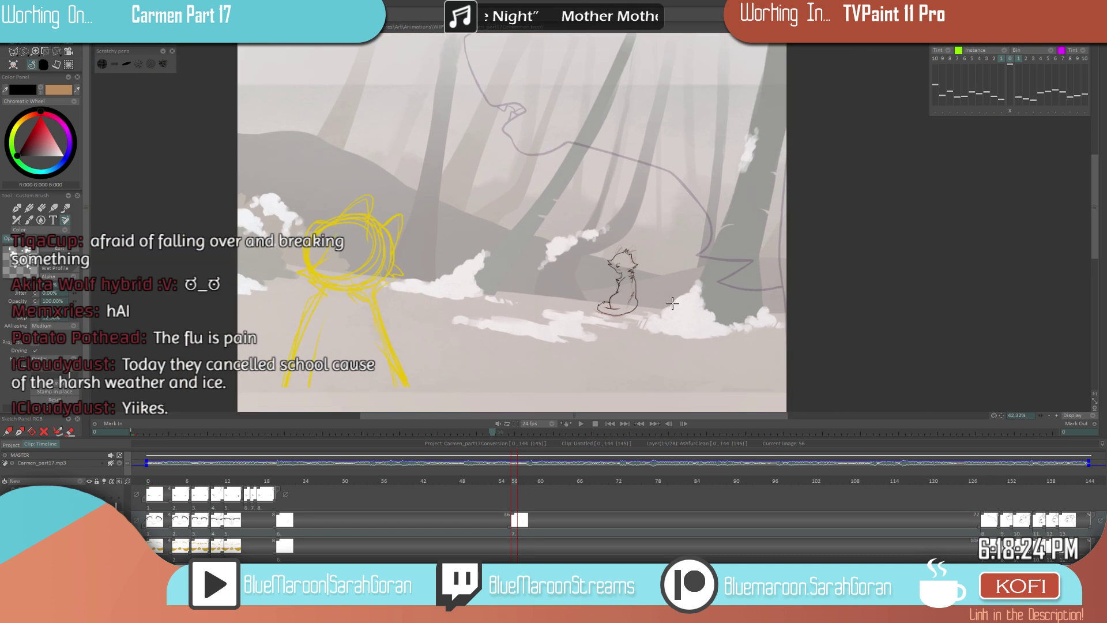
{"action": "scroll", "coordinate": [673, 302], "scroll_direction": "up", "scroll_amount": 6}
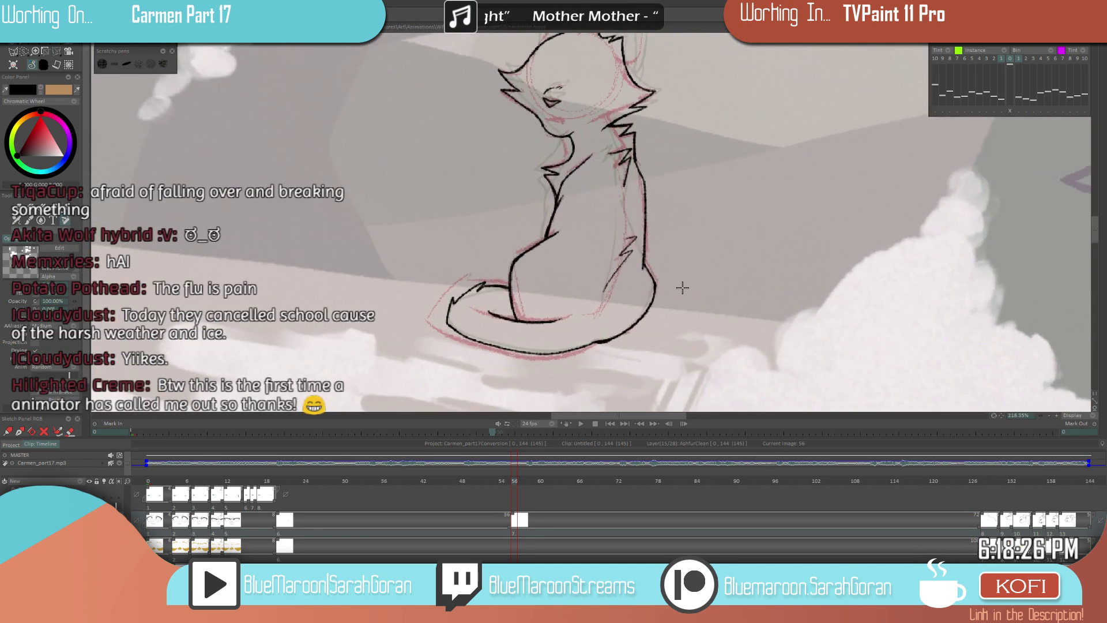
{"action": "scroll", "coordinate": [704, 277], "scroll_direction": "down", "scroll_amount": 2}
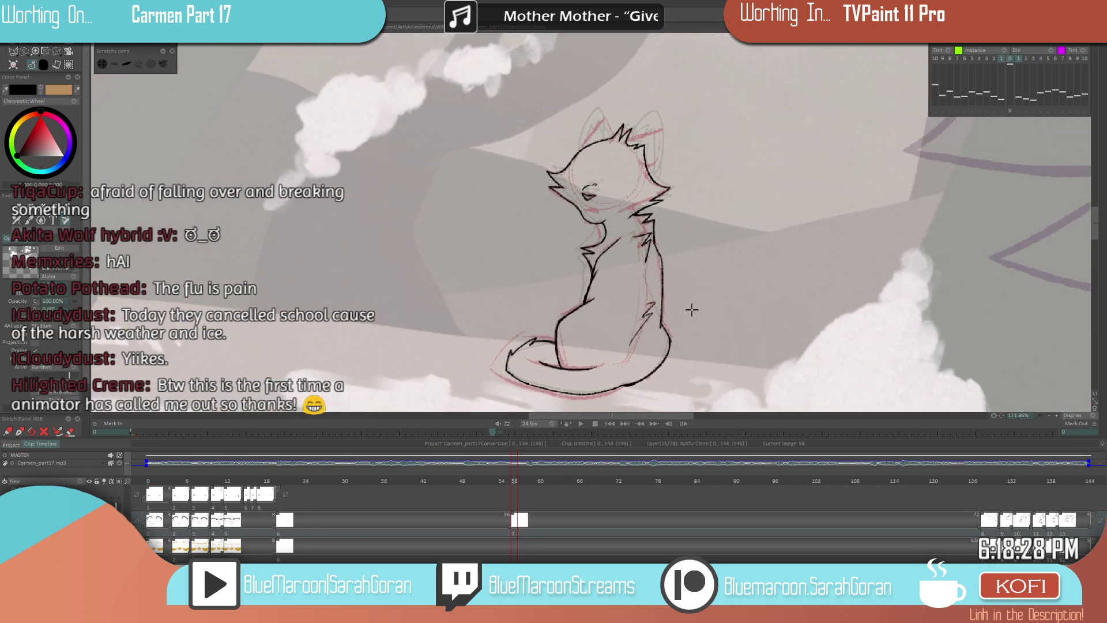
{"action": "key", "text": "ctrl+s"}
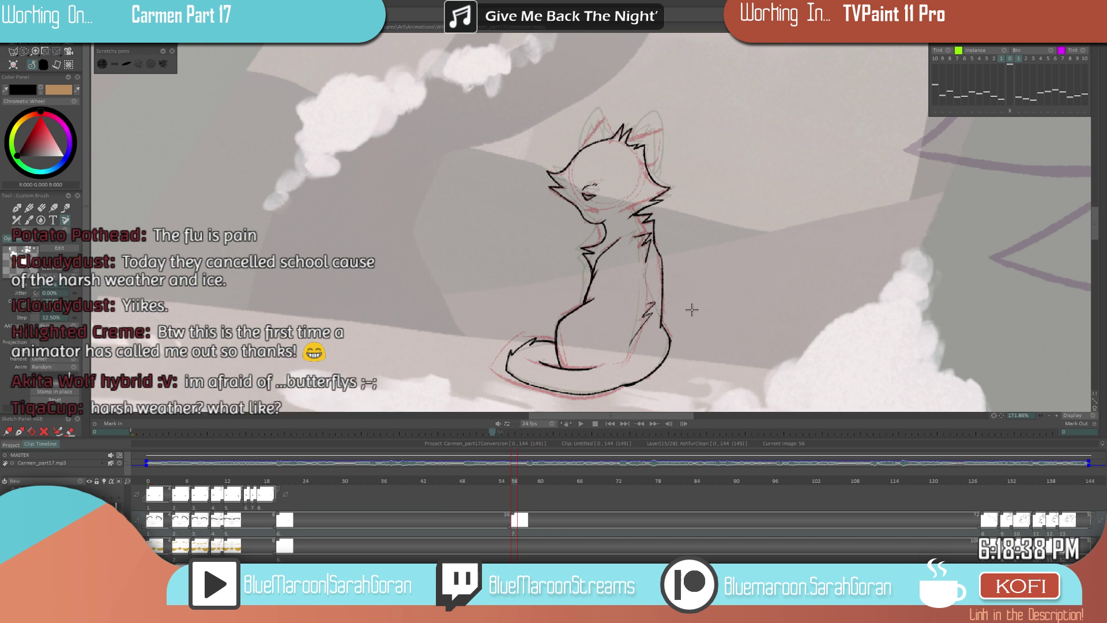
- Ink the outline of the cat's folded-back ear behind the head tuft at frame 56, comparing it with the frame 20 pose
{"action": "scroll", "coordinate": [654, 279], "scroll_direction": "up", "scroll_amount": 5}
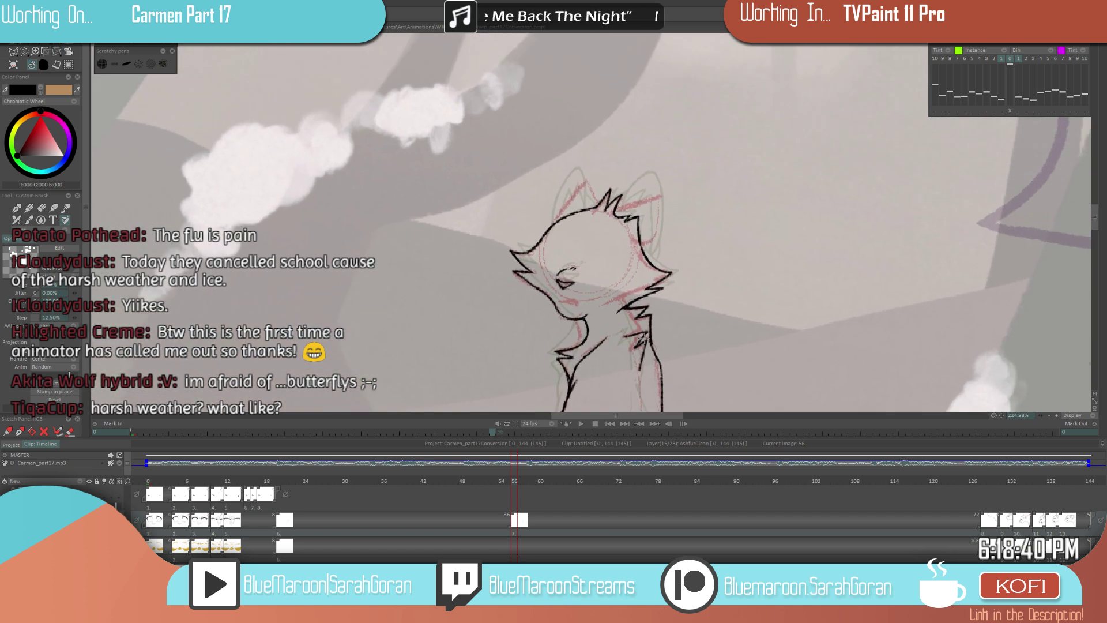
{"action": "scroll", "coordinate": [648, 299], "scroll_direction": "up", "scroll_amount": 2}
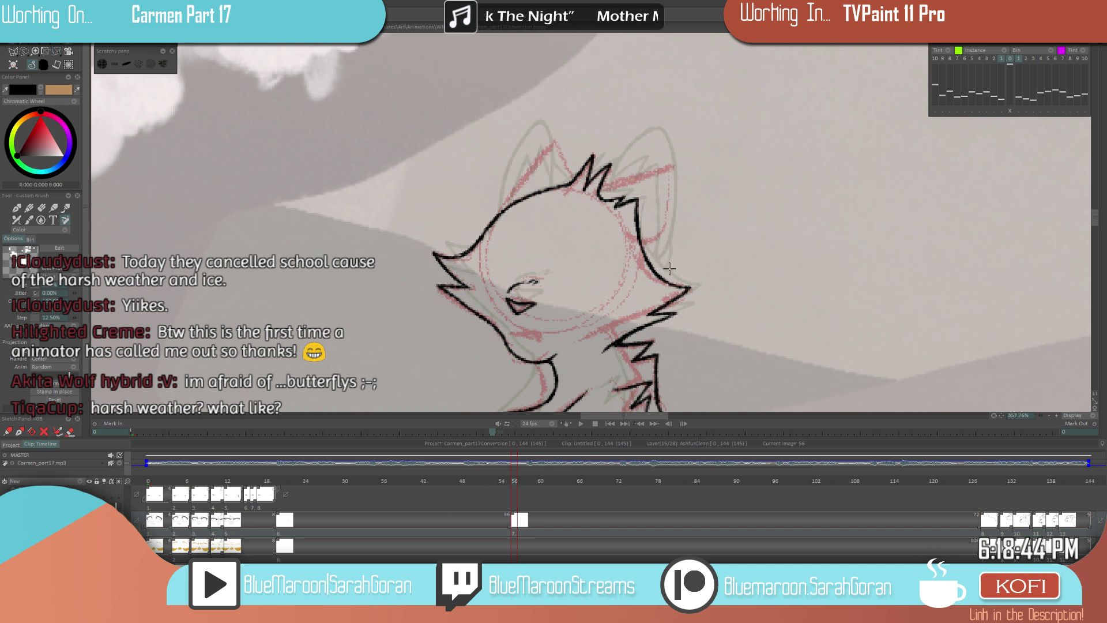
{"action": "scroll", "coordinate": [664, 275], "scroll_direction": "down", "scroll_amount": 2}
{"action": "scroll", "coordinate": [688, 271], "scroll_direction": "up", "scroll_amount": 2}
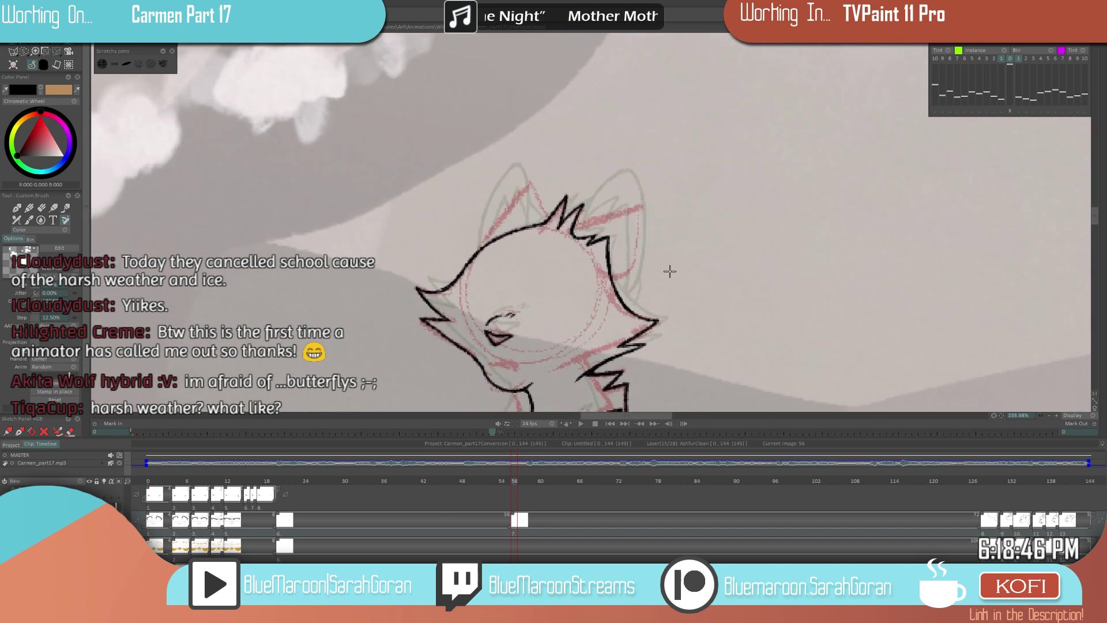
{"action": "key", "text": "ctrl+Left"}
{"action": "key", "text": "ctrl+Right"}
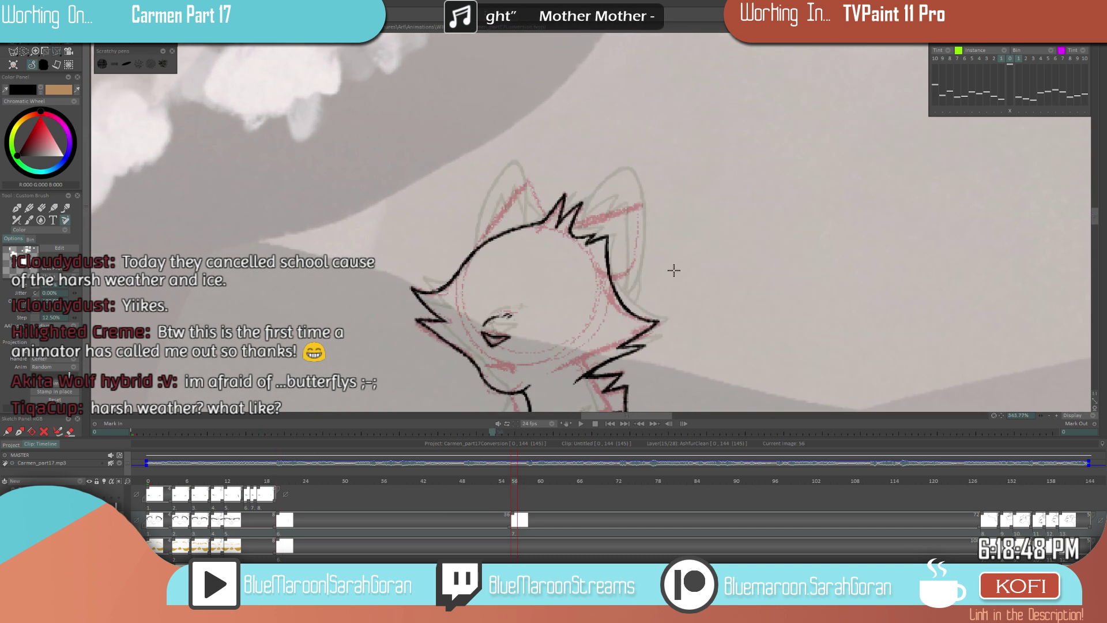
{"action": "key", "text": "ctrl+Left"}
{"action": "key", "text": "ctrl+Right"}
{"action": "mouse_move", "coordinate": [580, 224]}
{"action": "left_mouse_down"}
{"action": "mouse_move", "coordinate": [668, 237]}
{"action": "mouse_move", "coordinate": [623, 286]}
{"action": "left_mouse_up"}
{"action": "key", "text": "ctrl+Left"}
{"action": "key", "text": "ctrl+Right"}
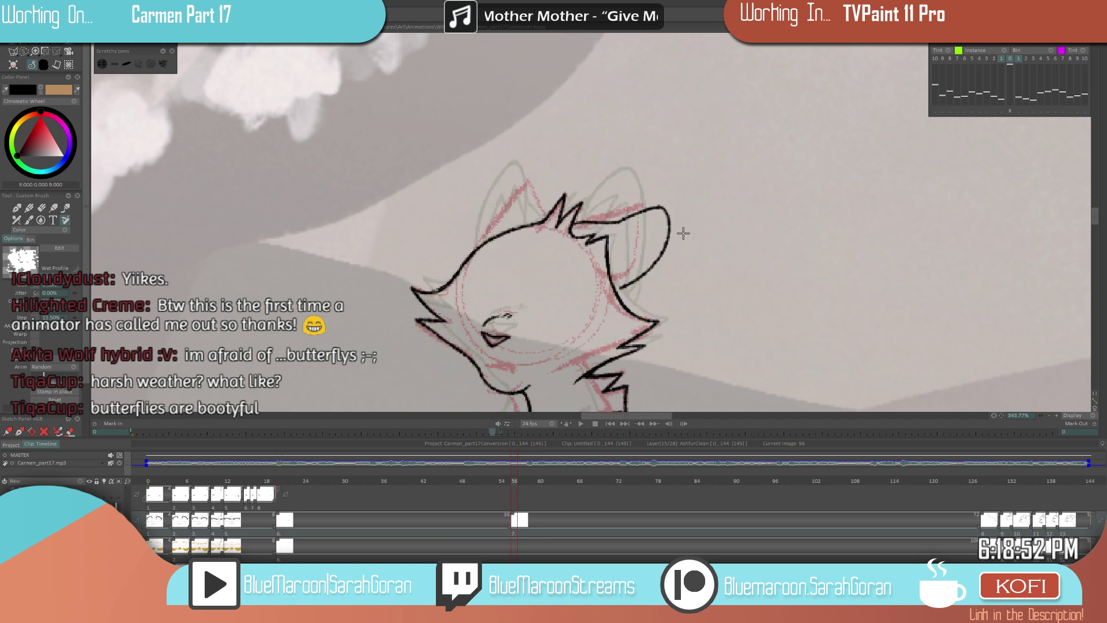
{"action": "key", "text": "ctrl+Left"}
{"action": "key", "text": "ctrl+Right"}
{"action": "left_click_drag", "start_coordinate": [637, 214], "coordinate": [576, 222]}
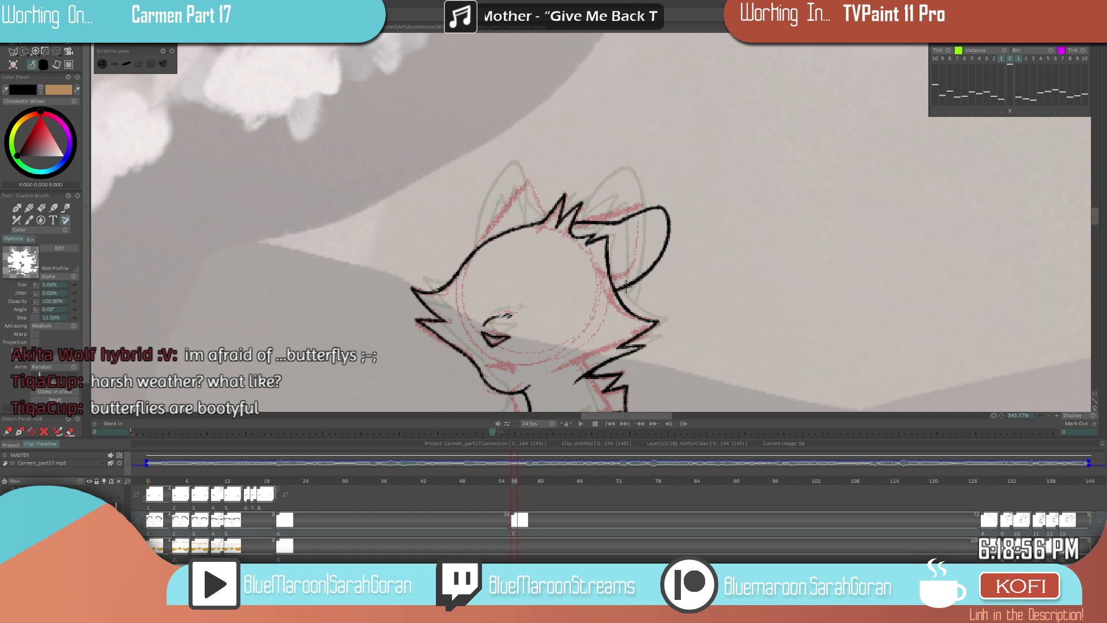
- Examine the ear shapes at frame 20 and compare them with the close-up drawing around frame 135
{"action": "scroll", "coordinate": [611, 276], "scroll_direction": "down", "scroll_amount": 5}
{"action": "key", "text": "ctrl+Left"}
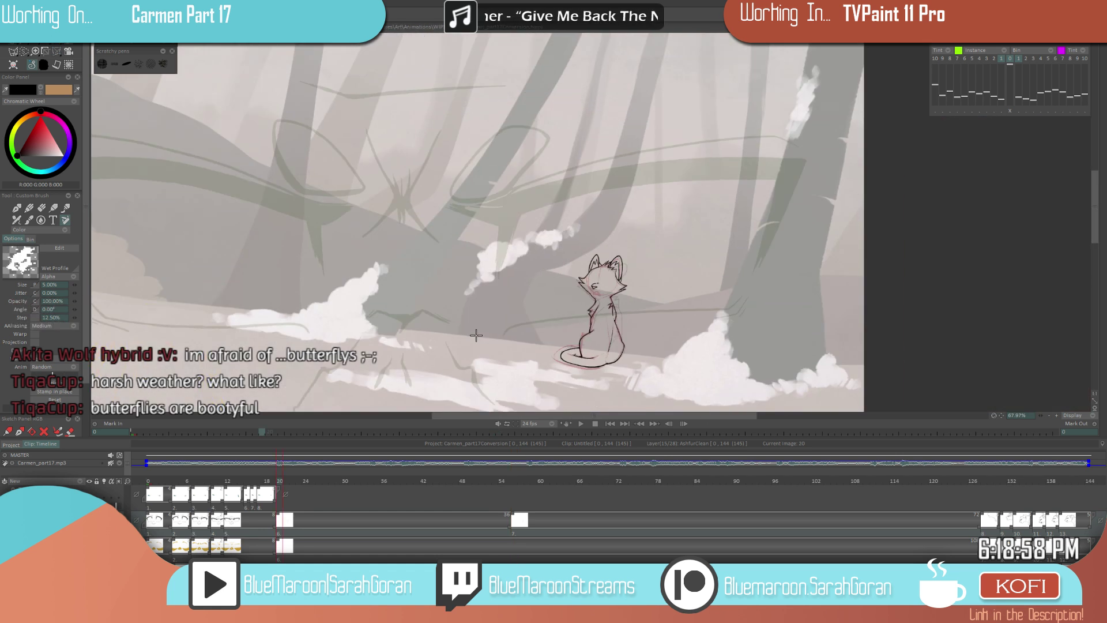
{"action": "scroll", "coordinate": [579, 283], "scroll_direction": "up", "scroll_amount": 4}
{"action": "left_click_drag", "start_coordinate": [600, 260], "coordinate": [604, 254]}
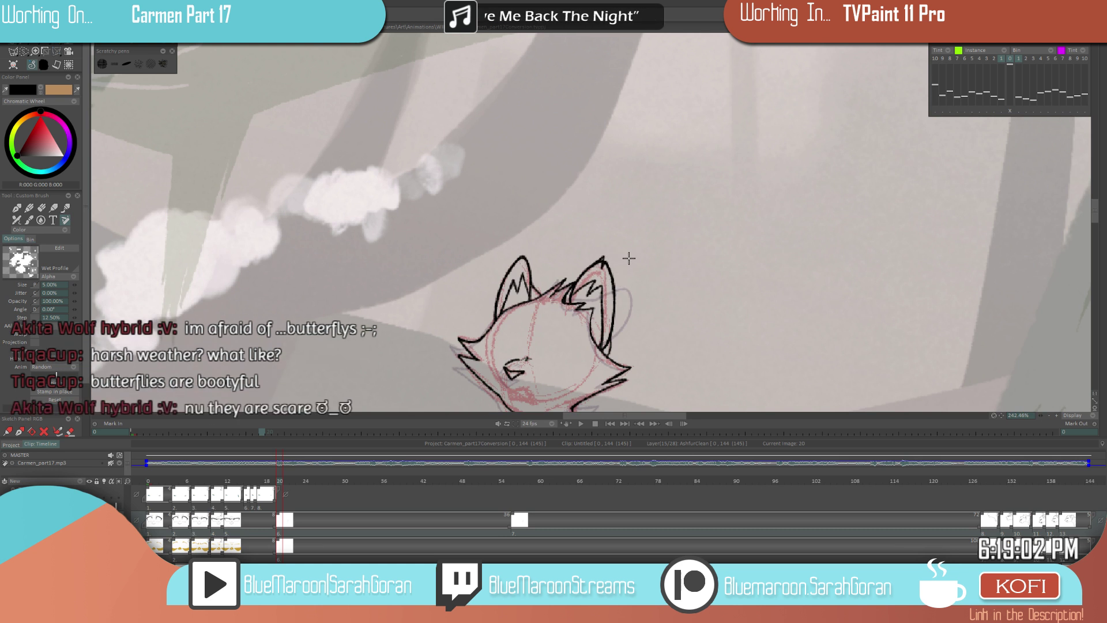
{"action": "left_click_drag", "start_coordinate": [1015, 483], "coordinate": [1027, 477]}
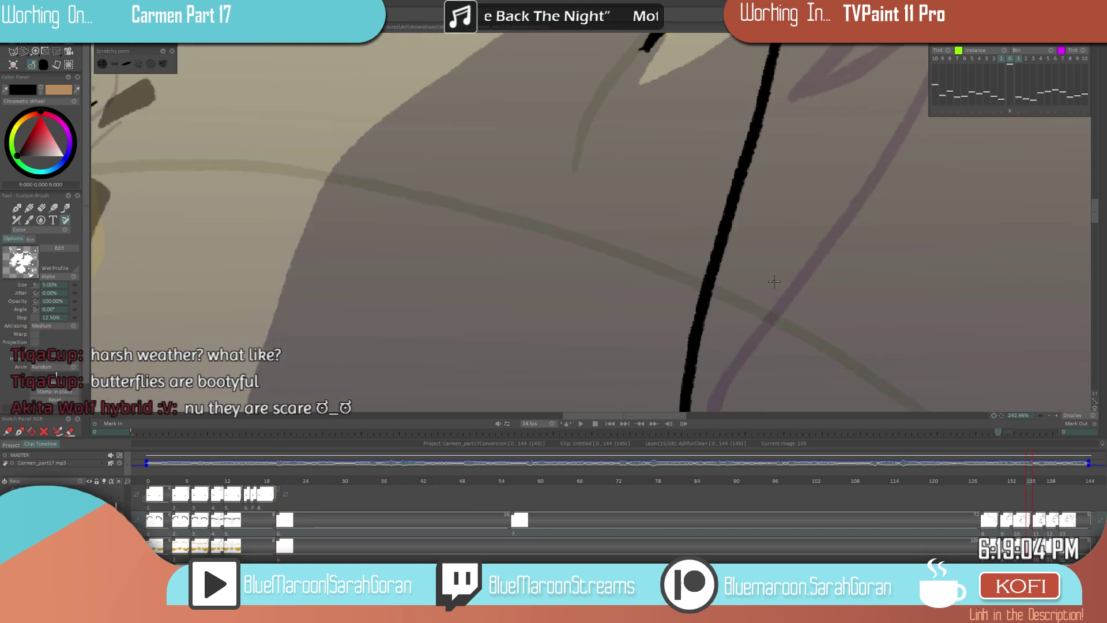
{"action": "scroll", "coordinate": [774, 281], "scroll_direction": "down", "scroll_amount": 6}
{"action": "left_click_drag", "start_coordinate": [995, 481], "coordinate": [515, 482]}
{"action": "scroll", "coordinate": [896, 291], "scroll_direction": "up", "scroll_amount": 6}
{"action": "scroll", "coordinate": [894, 287], "scroll_direction": "up", "scroll_amount": 2}
{"action": "key", "text": "ctrl+Left"}
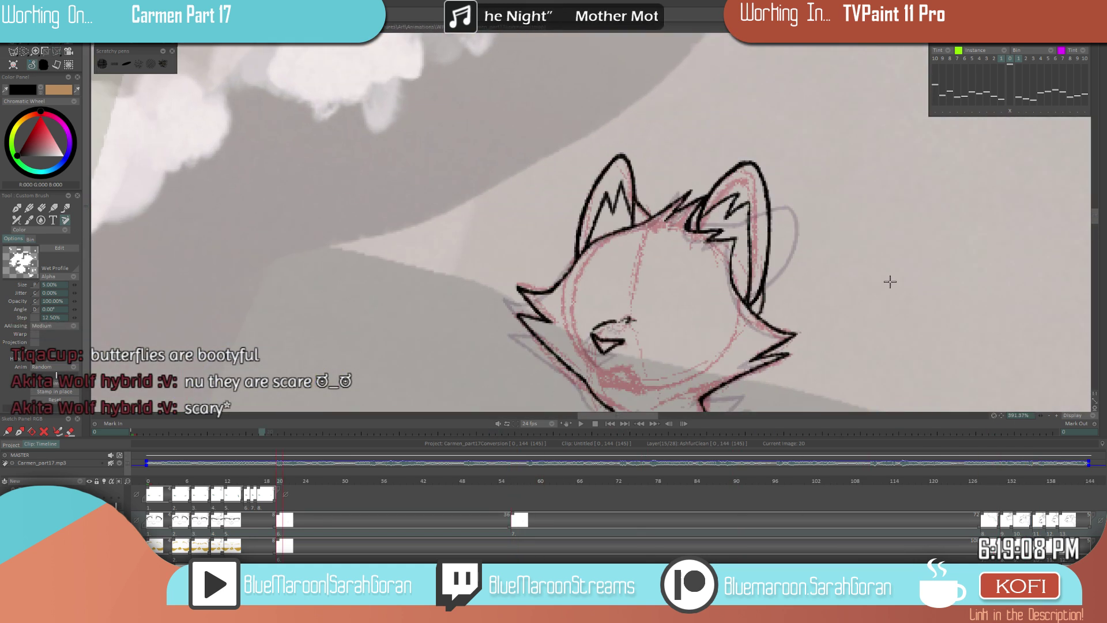
- Add small notches to the tips of both ears at frame 20, erasing the outline across each gap
{"action": "mouse_move", "coordinate": [748, 164]}
{"action": "left_mouse_down"}
{"action": "mouse_move", "coordinate": [748, 179]}
{"action": "mouse_move", "coordinate": [761, 176]}
{"action": "left_mouse_up"}
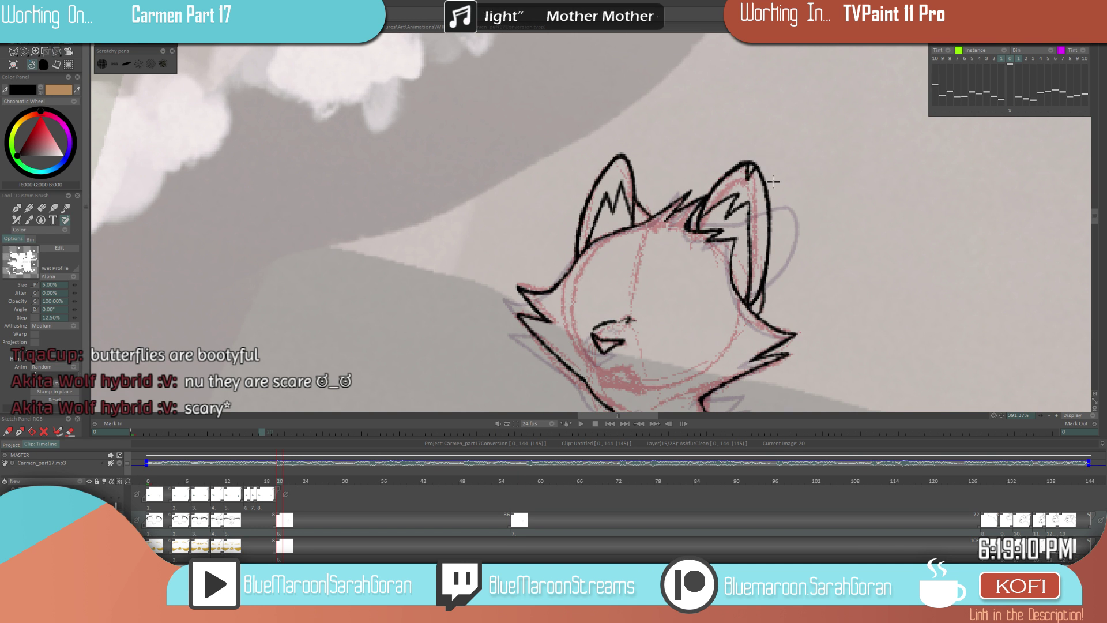
{"action": "key", "text": "e"}
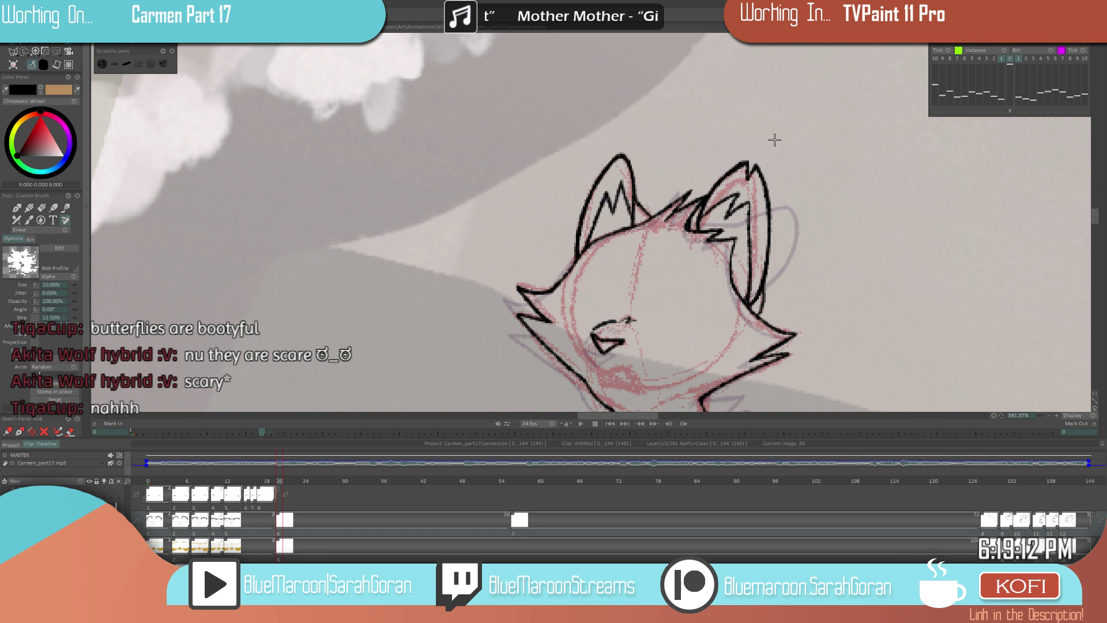
{"action": "key", "text": "e"}
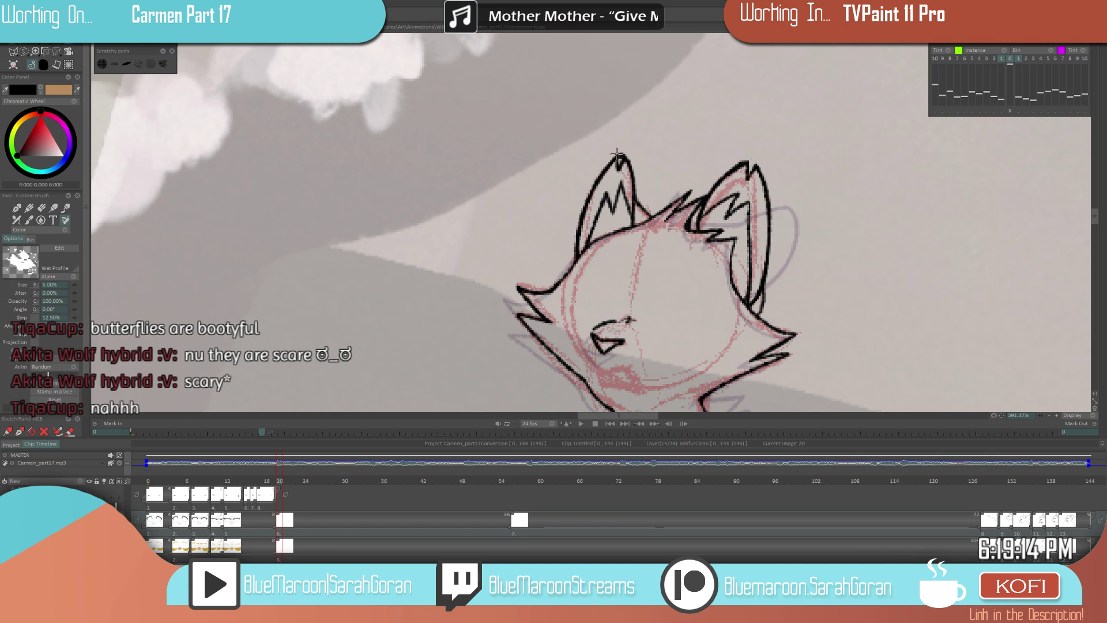
{"action": "key", "text": "e"}
{"action": "mouse_move", "coordinate": [620, 152]}
{"action": "left_mouse_down"}
{"action": "mouse_move", "coordinate": [649, 145]}
{"action": "mouse_move", "coordinate": [618, 168]}
{"action": "left_mouse_up"}
{"action": "key", "text": "e"}
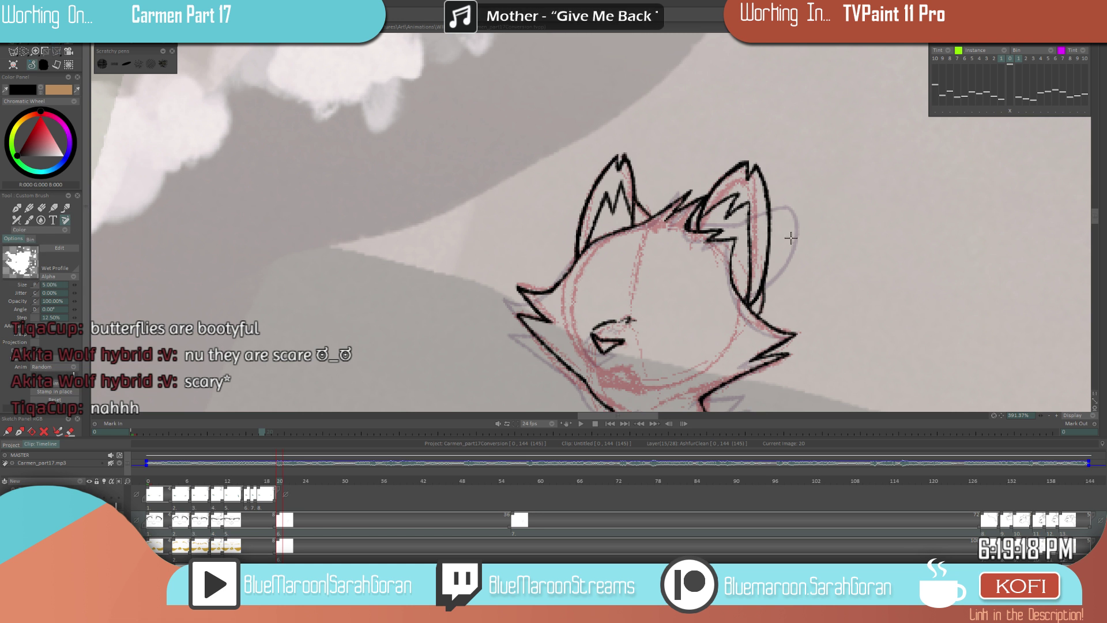
{"action": "scroll", "coordinate": [711, 267], "scroll_direction": "down", "scroll_amount": 5}
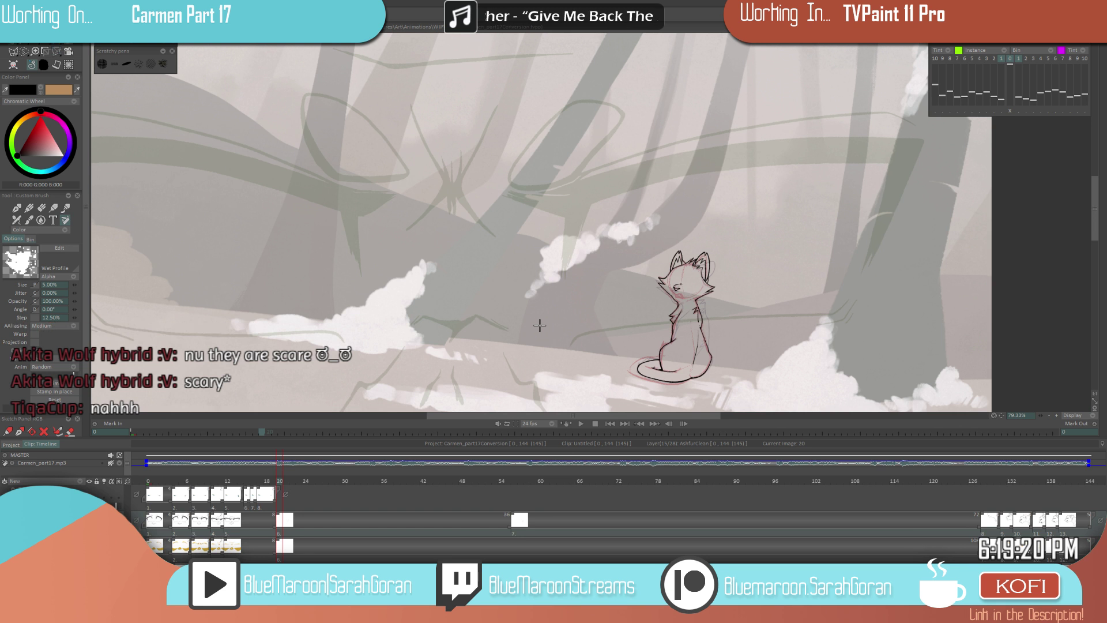
{"action": "scroll", "coordinate": [680, 226], "scroll_direction": "up", "scroll_amount": 4}
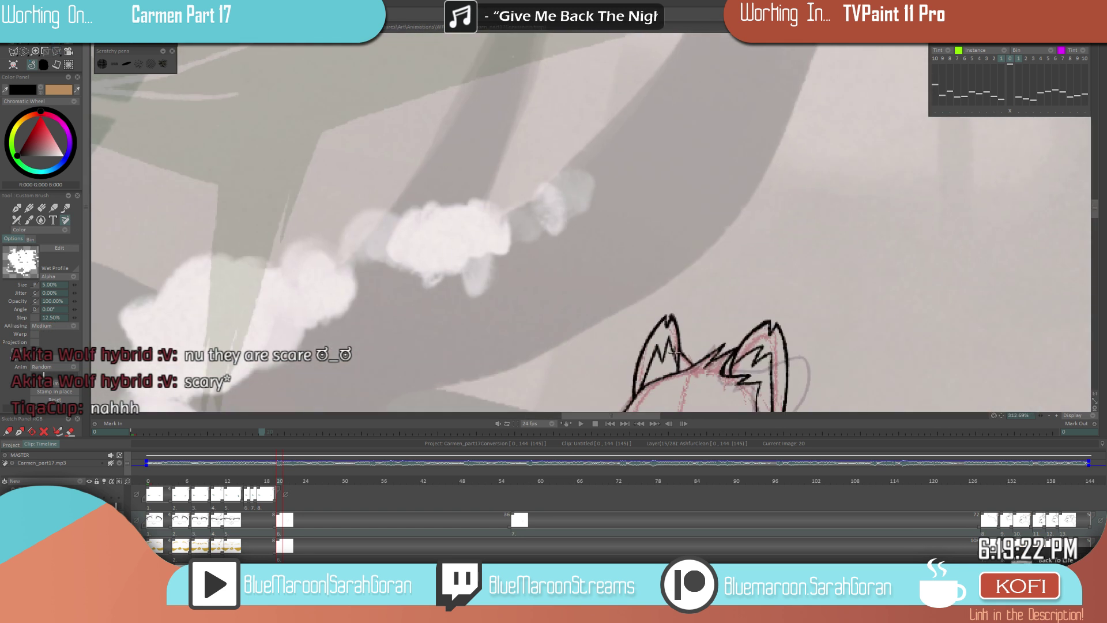
{"action": "scroll", "coordinate": [748, 278], "scroll_direction": "down", "scroll_amount": 2}
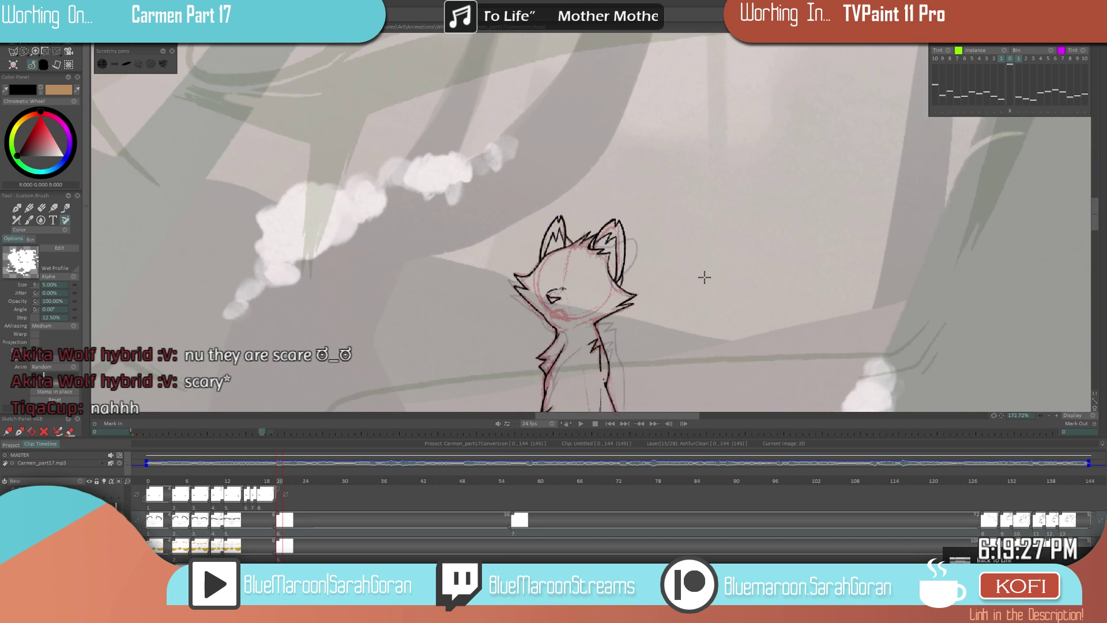
- Cut a matching notch into the folded-back ear's tip at frame 56, and ink the other ear with a notched tip
{"action": "key", "text": "shift+Right"}
{"action": "scroll", "coordinate": [636, 226], "scroll_direction": "up", "scroll_amount": 3}
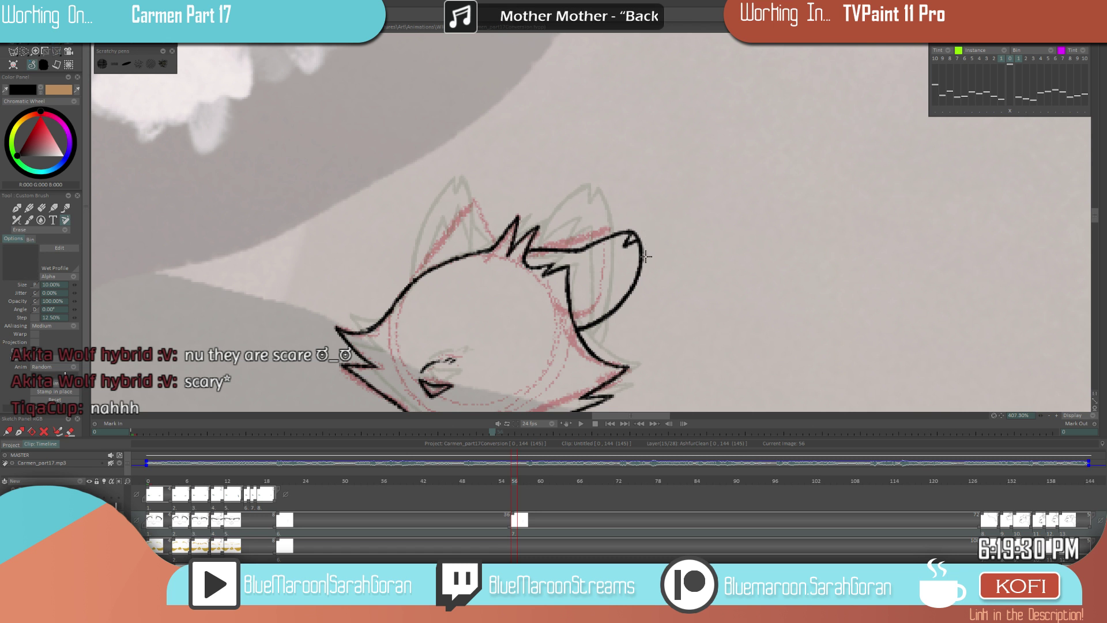
{"action": "key", "text": "e"}
{"action": "key", "text": "e"}
{"action": "left_click_drag", "start_coordinate": [637, 229], "coordinate": [639, 240]}
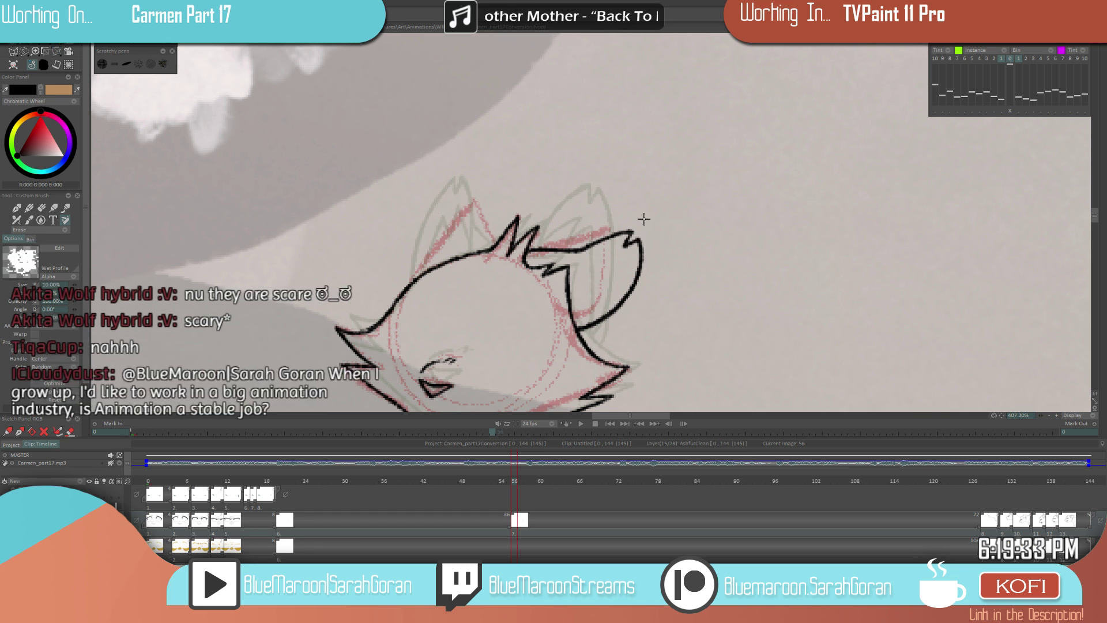
{"action": "mouse_move", "coordinate": [493, 242]}
{"action": "left_mouse_down"}
{"action": "mouse_move", "coordinate": [467, 203]}
{"action": "mouse_move", "coordinate": [417, 280]}
{"action": "left_mouse_up"}
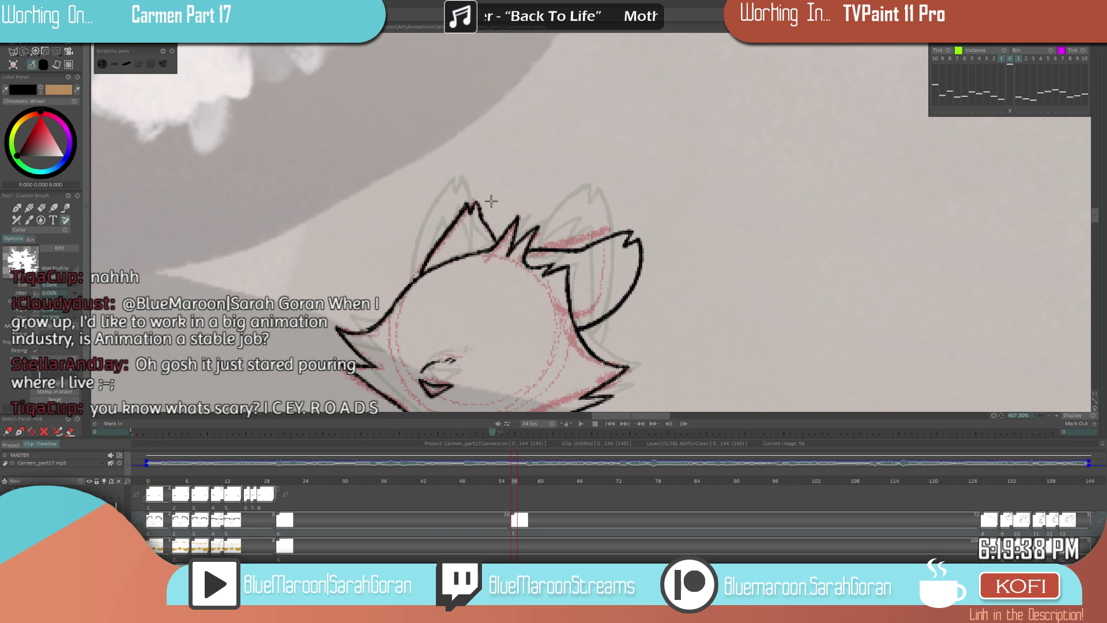
- Ink the inner edge of the upright notched ear at frame 56, and rework the notched tip of the folded-back ear
{"action": "mouse_move", "coordinate": [471, 213]}
{"action": "left_mouse_down"}
{"action": "mouse_move", "coordinate": [477, 200]}
{"action": "mouse_move", "coordinate": [494, 241]}
{"action": "left_mouse_up"}
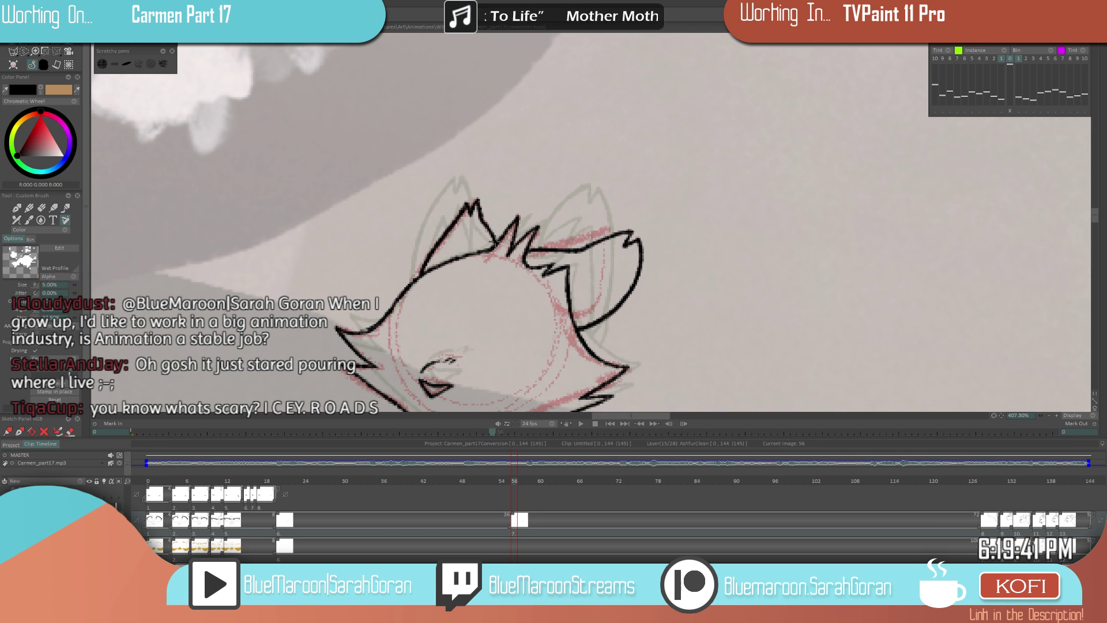
{"action": "scroll", "coordinate": [620, 242], "scroll_direction": "down", "scroll_amount": 7}
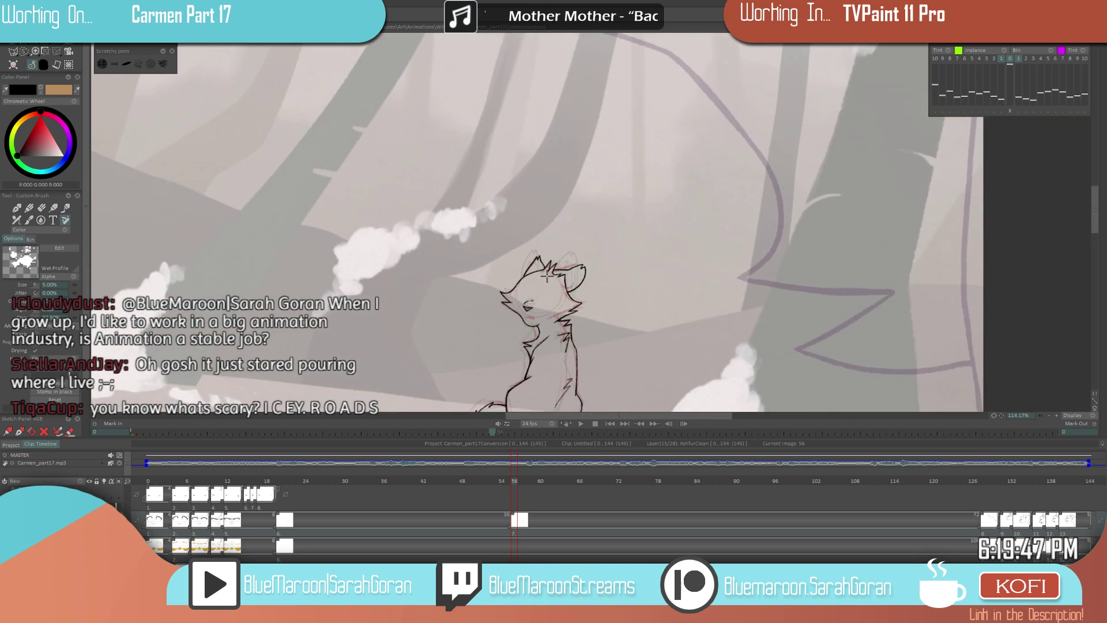
{"action": "scroll", "coordinate": [547, 276], "scroll_direction": "up", "scroll_amount": 6}
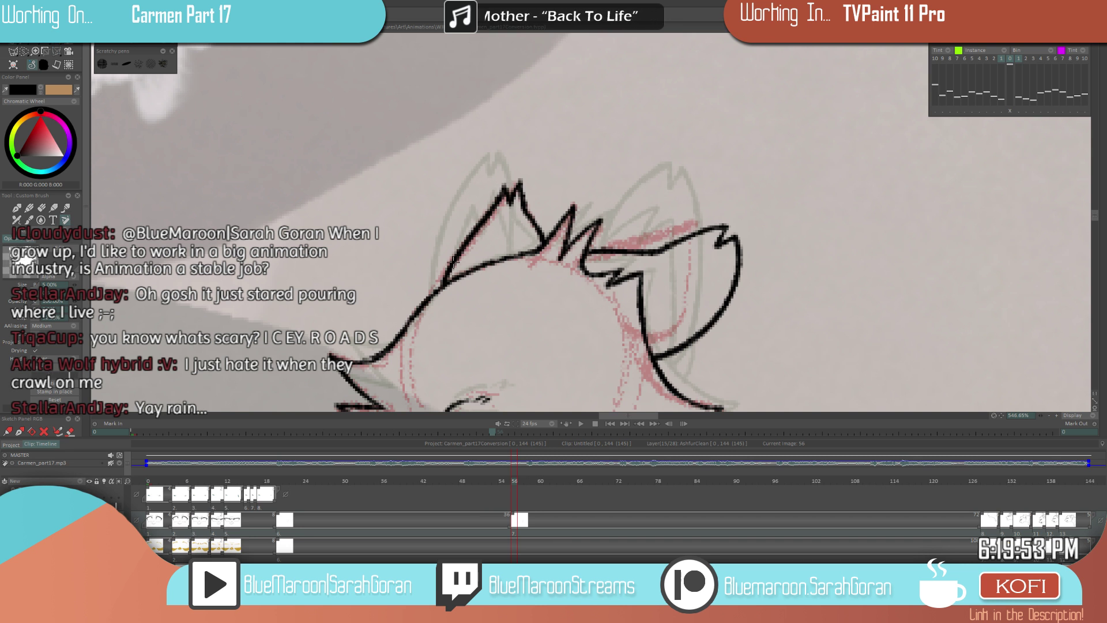
{"action": "scroll", "coordinate": [505, 190], "scroll_direction": "down", "scroll_amount": 3}
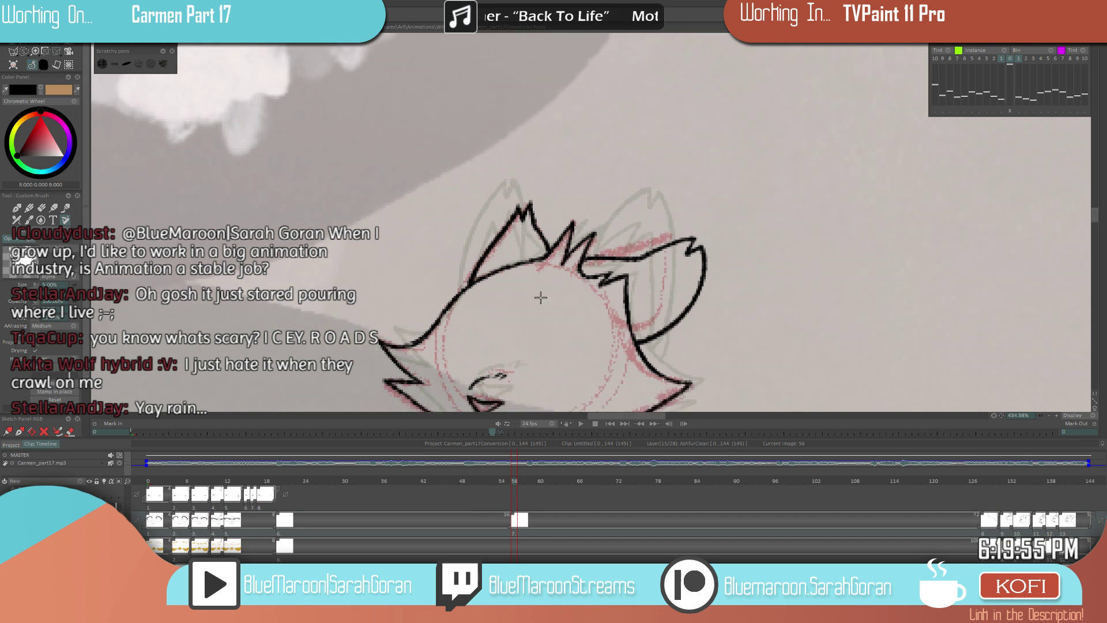
{"action": "scroll", "coordinate": [634, 274], "scroll_direction": "down", "scroll_amount": 5}
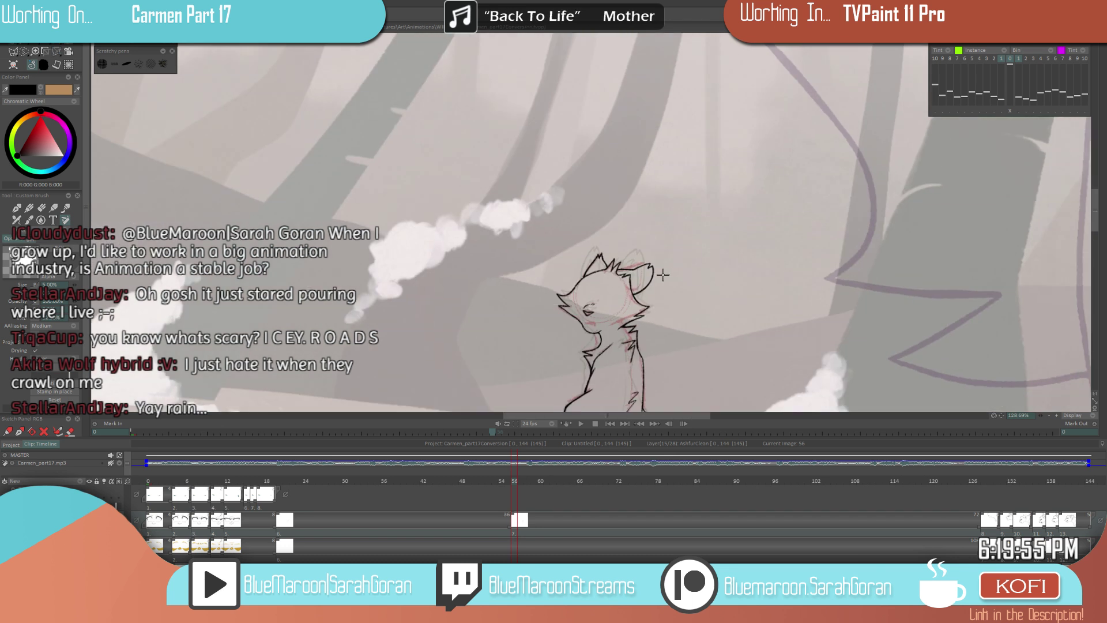
{"action": "scroll", "coordinate": [646, 269], "scroll_direction": "up", "scroll_amount": 6}
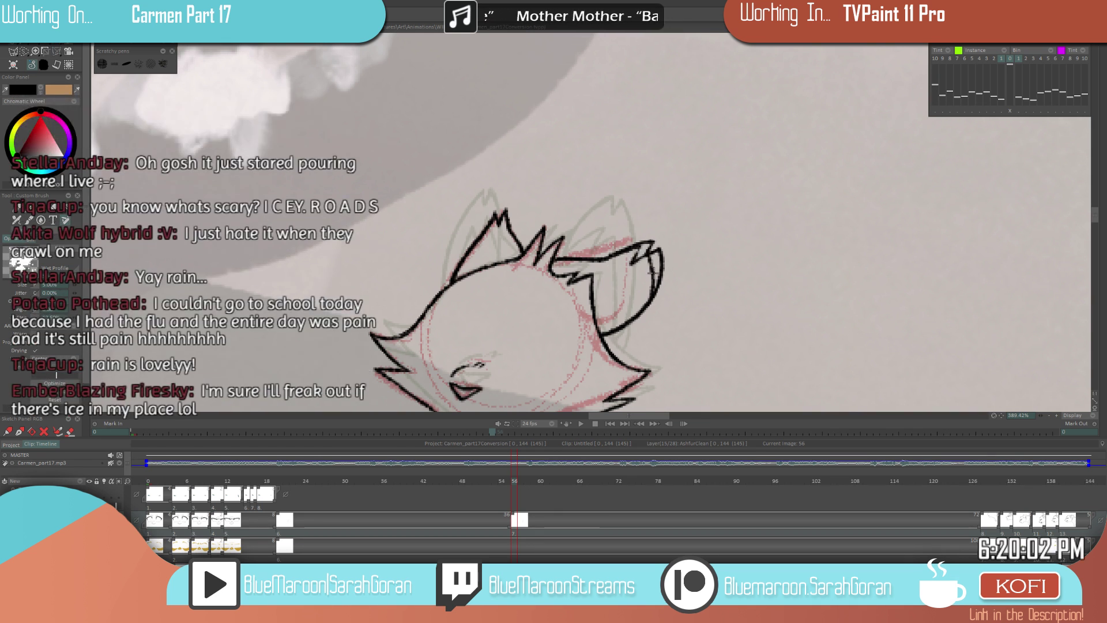
- Redraw the outer curve of the folded-back ear at frame 56, erasing the old line down to the cheek
{"action": "left_click_drag", "start_coordinate": [649, 306], "coordinate": [591, 338]}
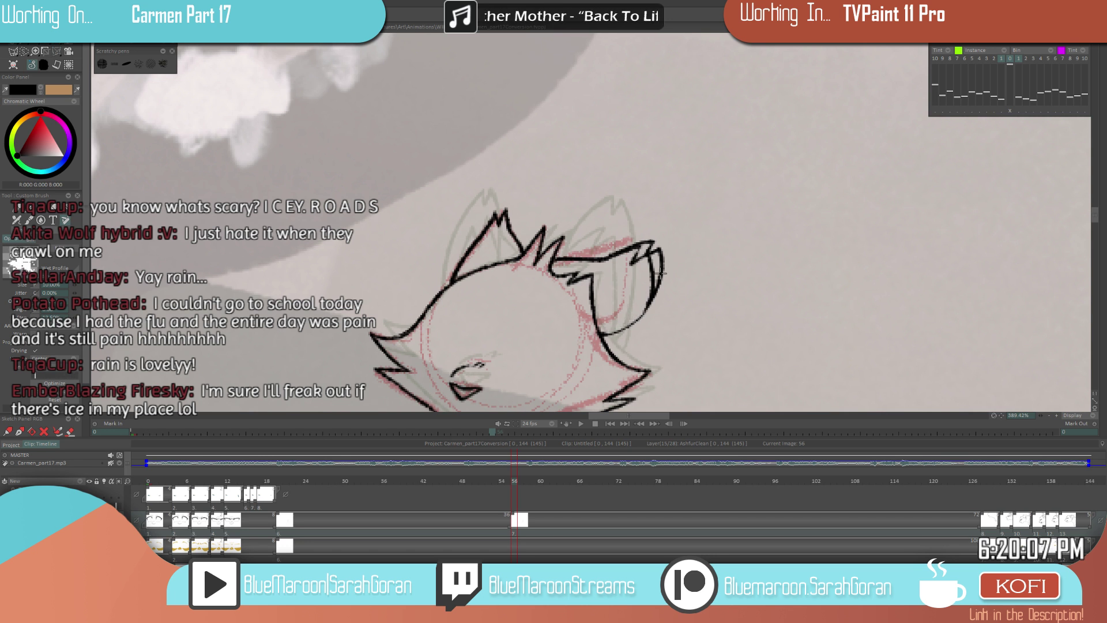
{"action": "mouse_move", "coordinate": [661, 262]}
{"action": "left_mouse_down"}
{"action": "mouse_move", "coordinate": [659, 241]}
{"action": "mouse_move", "coordinate": [649, 228]}
{"action": "mouse_move", "coordinate": [664, 253]}
{"action": "mouse_move", "coordinate": [646, 313]}
{"action": "left_mouse_up"}
{"action": "key", "text": "Home"}
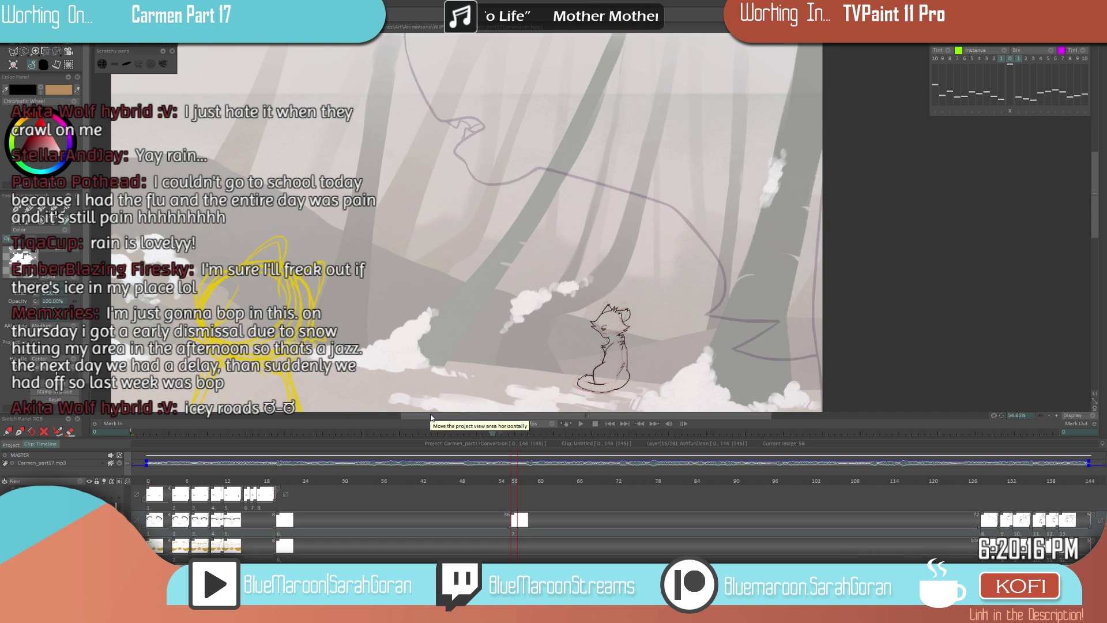
{"action": "scroll", "coordinate": [620, 315], "scroll_direction": "up", "scroll_amount": 5}
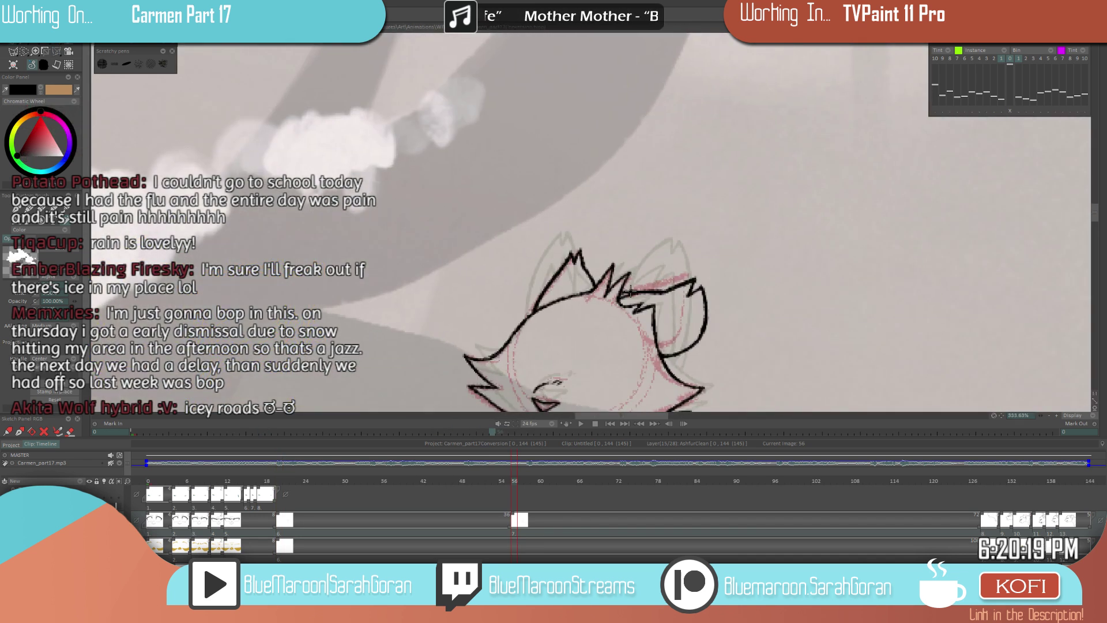
{"action": "scroll", "coordinate": [726, 271], "scroll_direction": "down", "scroll_amount": 5}
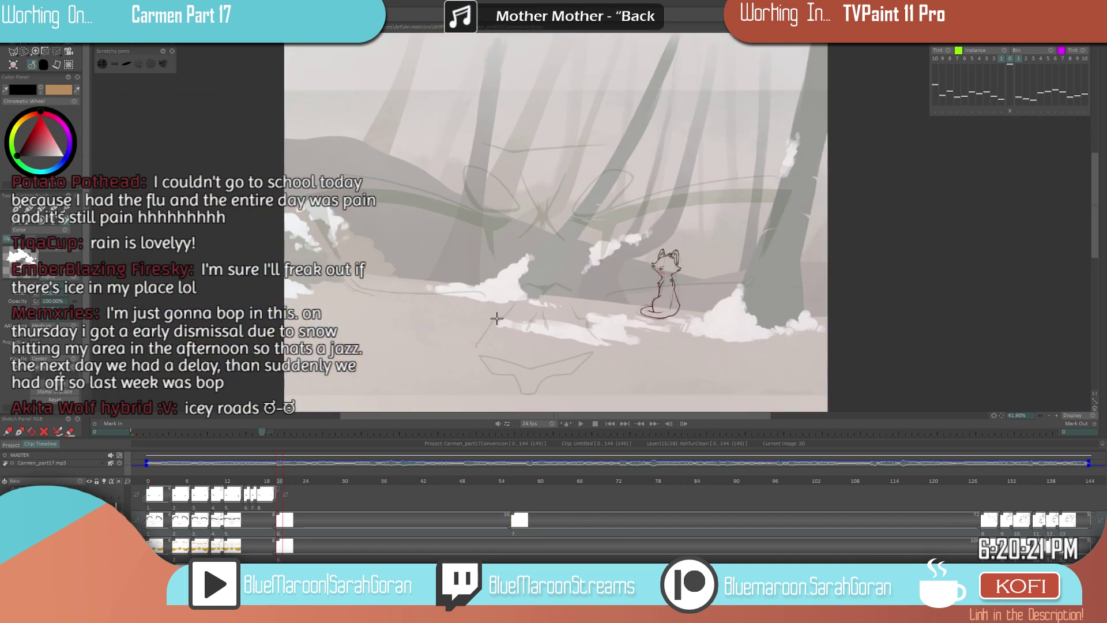
{"action": "scroll", "coordinate": [722, 248], "scroll_direction": "up", "scroll_amount": 5}
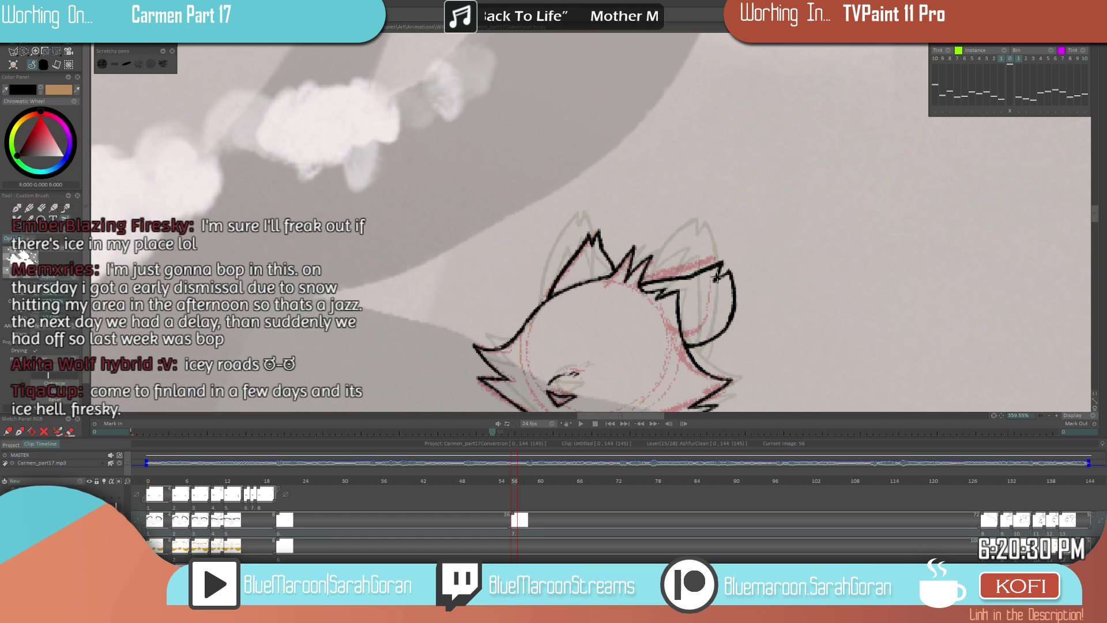
{"action": "scroll", "coordinate": [720, 278], "scroll_direction": "down", "scroll_amount": 4}
{"action": "left_click_drag", "start_coordinate": [739, 304], "coordinate": [615, 289]}
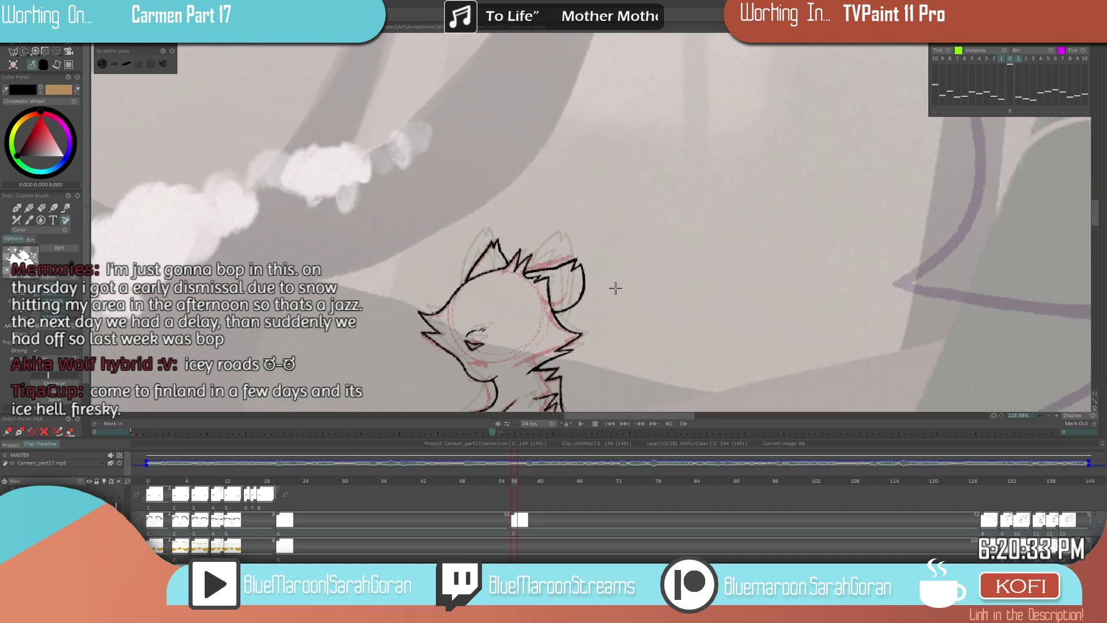
- Flip between the frame 20 and frame 56 drawings to compare the cat's head, ear, body and tail positions
{"action": "scroll", "coordinate": [628, 287], "scroll_direction": "up", "scroll_amount": 3}
{"action": "scroll", "coordinate": [628, 287], "scroll_direction": "down", "scroll_amount": 3}
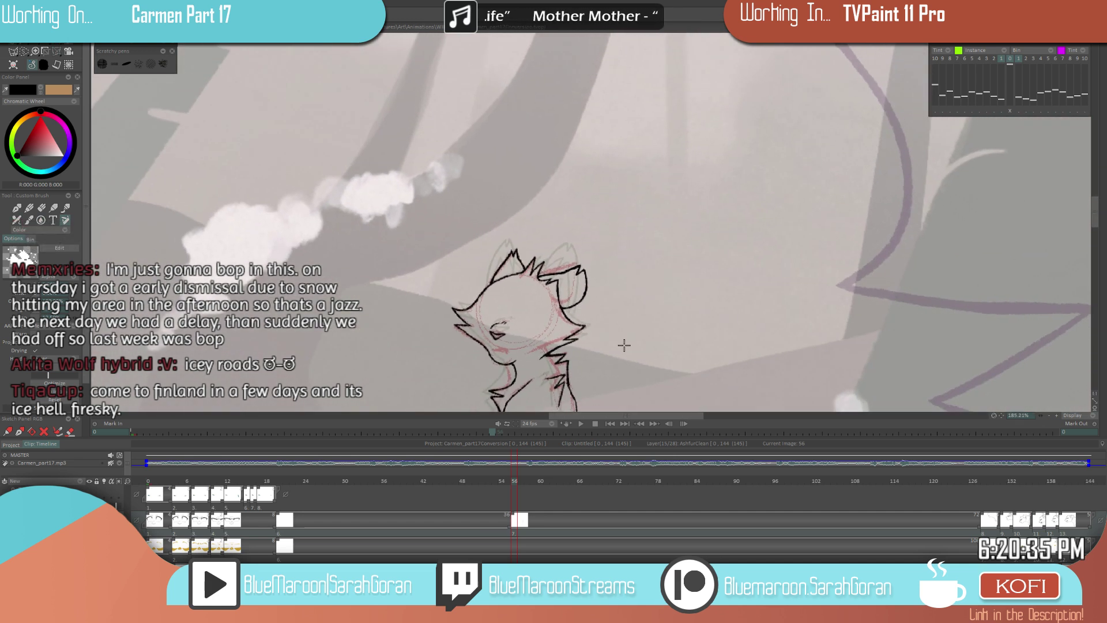
{"action": "scroll", "coordinate": [589, 286], "scroll_direction": "down", "scroll_amount": 3}
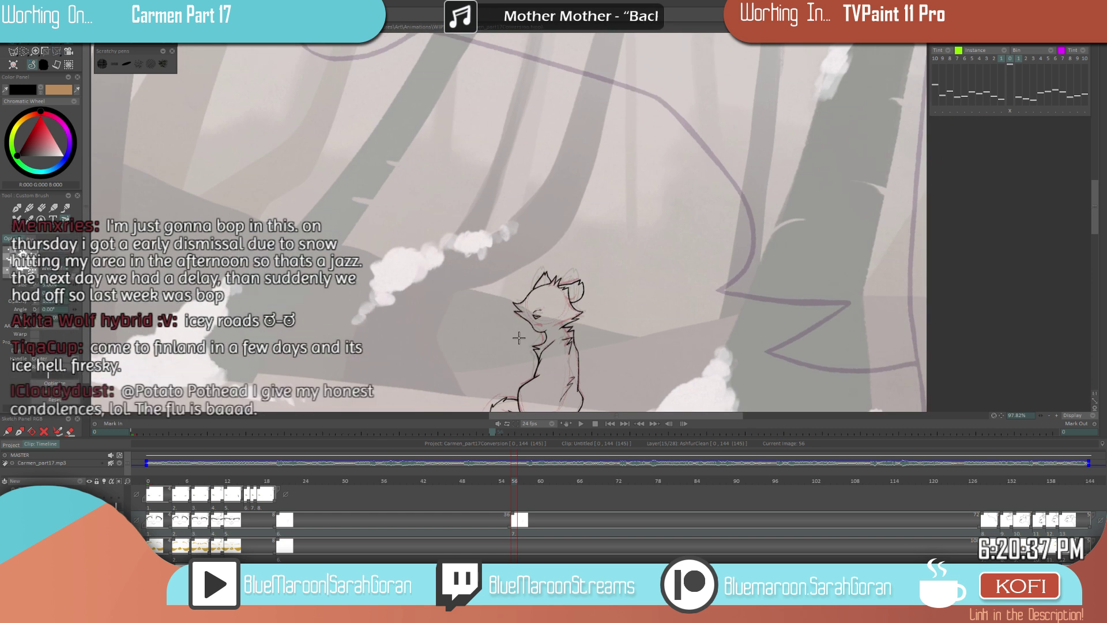
{"action": "scroll", "coordinate": [576, 306], "scroll_direction": "down", "scroll_amount": 3}
{"action": "key", "text": "ctrl+Left"}
{"action": "key", "text": "ctrl+Right"}
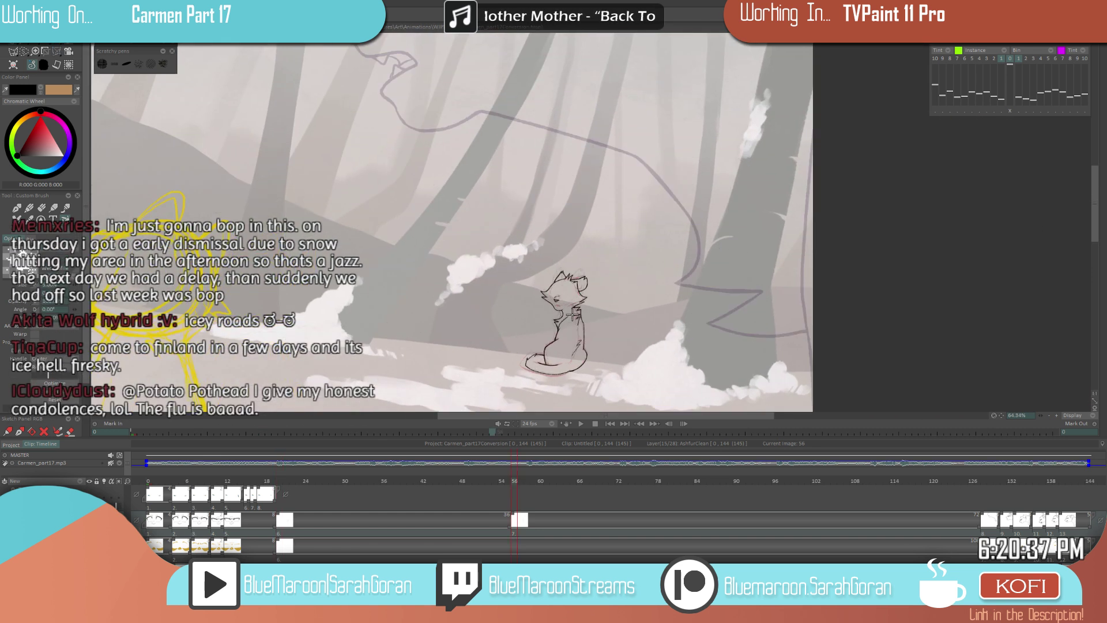
{"action": "key", "text": "ctrl+Left"}
{"action": "key", "text": "ctrl+Right"}
{"action": "key", "text": "ctrl+Left"}
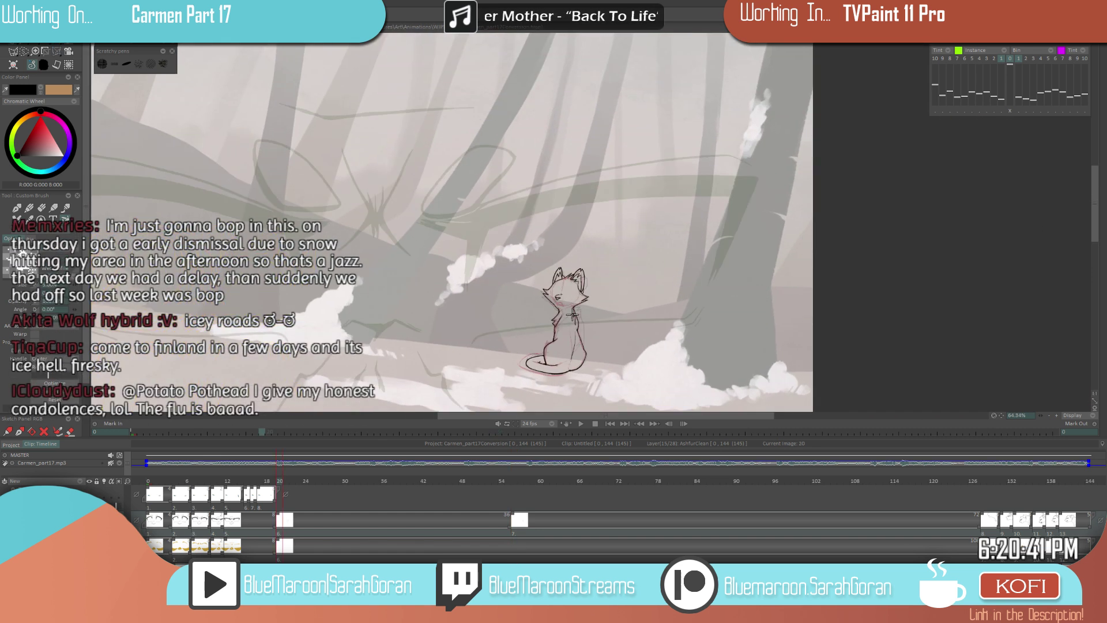
{"action": "key", "text": "ctrl+Right"}
{"action": "key", "text": "ctrl+Left"}
{"action": "key", "text": "ctrl+Right"}
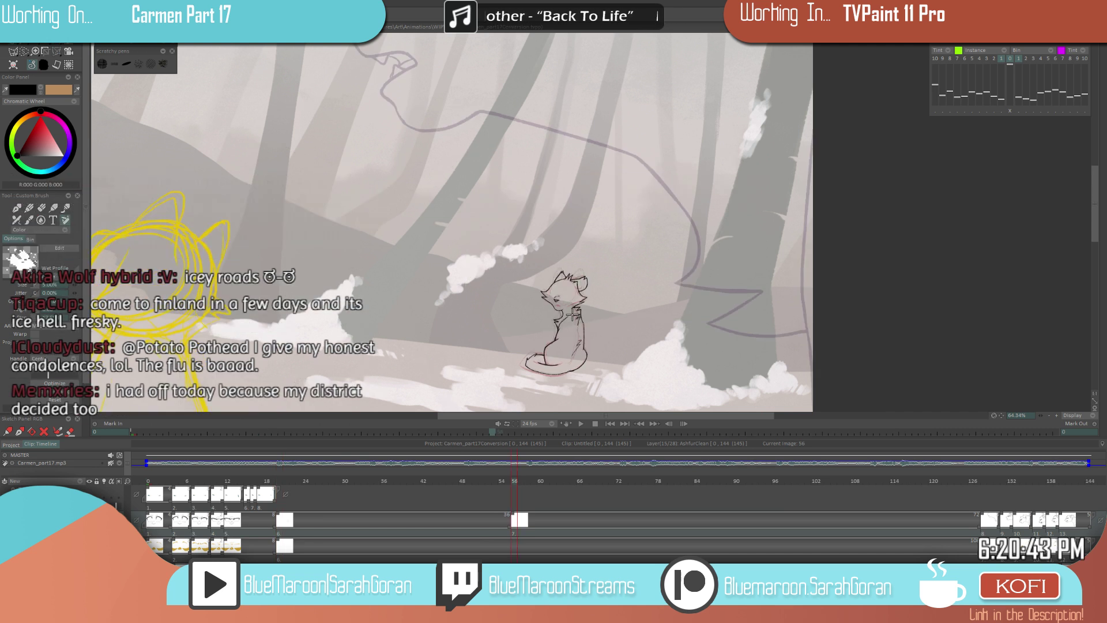
{"action": "key", "text": "ctrl+Left"}
{"action": "key", "text": "ctrl+Right"}
{"action": "key", "text": "ctrl+Left"}
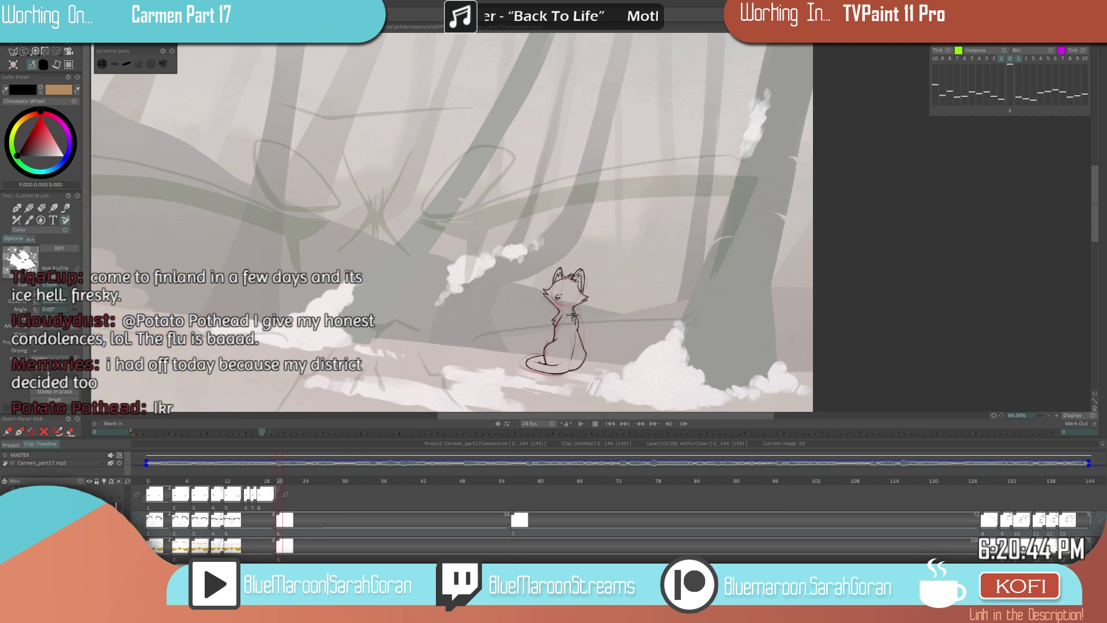
{"action": "key", "text": "ctrl+Right"}
{"action": "scroll", "coordinate": [543, 364], "scroll_direction": "up", "scroll_amount": 4}
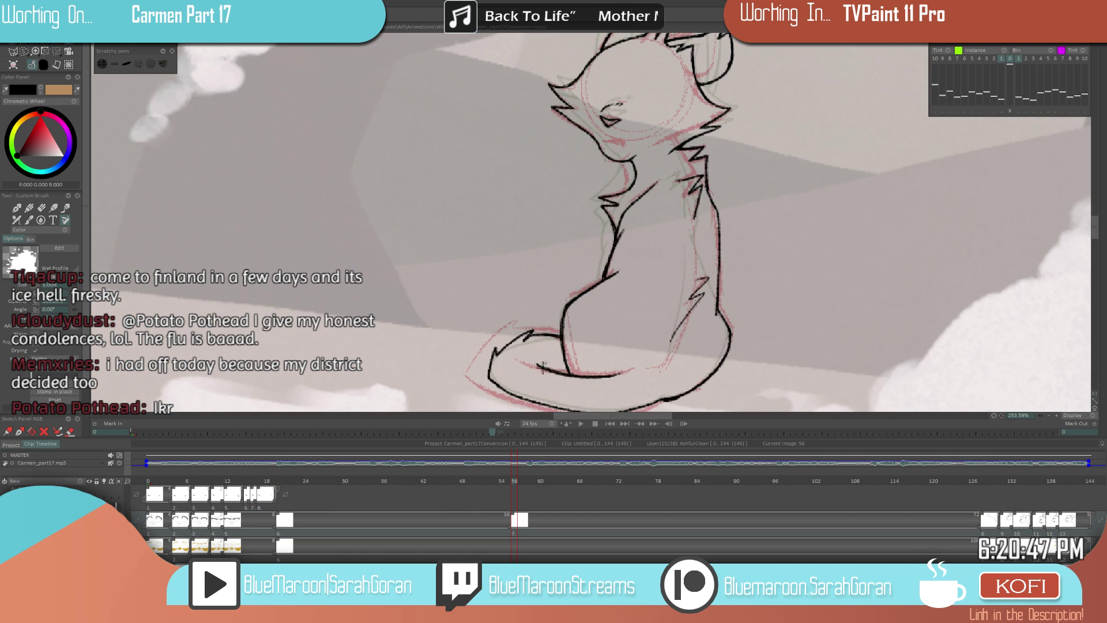
{"action": "scroll", "coordinate": [463, 342], "scroll_direction": "down", "scroll_amount": 4}
{"action": "key", "text": "ctrl+Left"}
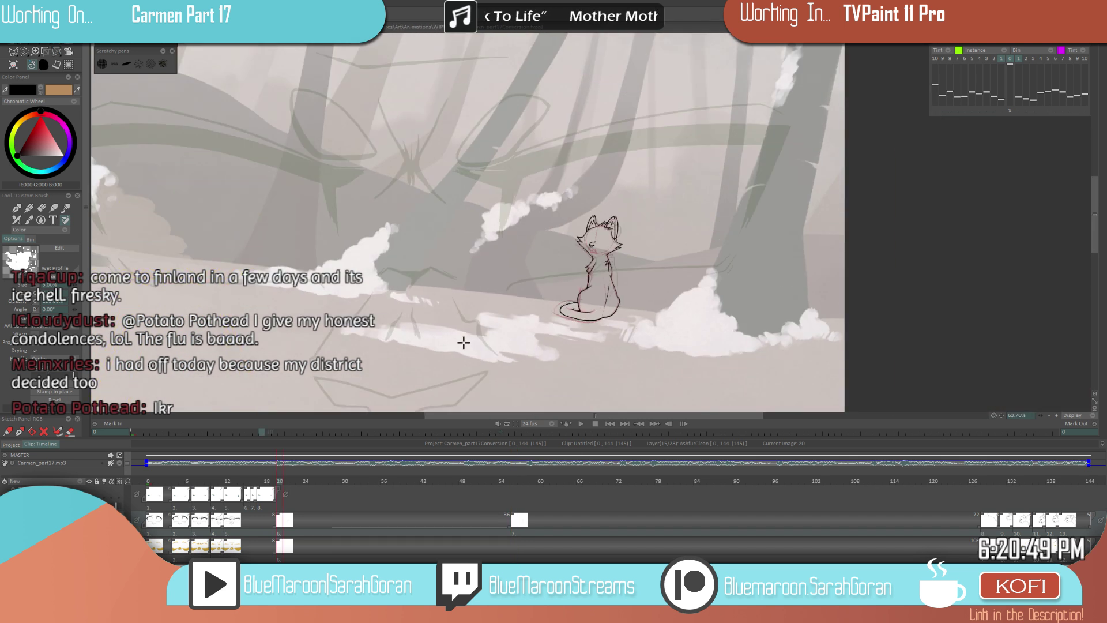
{"action": "key", "text": "ctrl+Right"}
{"action": "key", "text": "ctrl+Left"}
{"action": "key", "text": "ctrl+Right"}
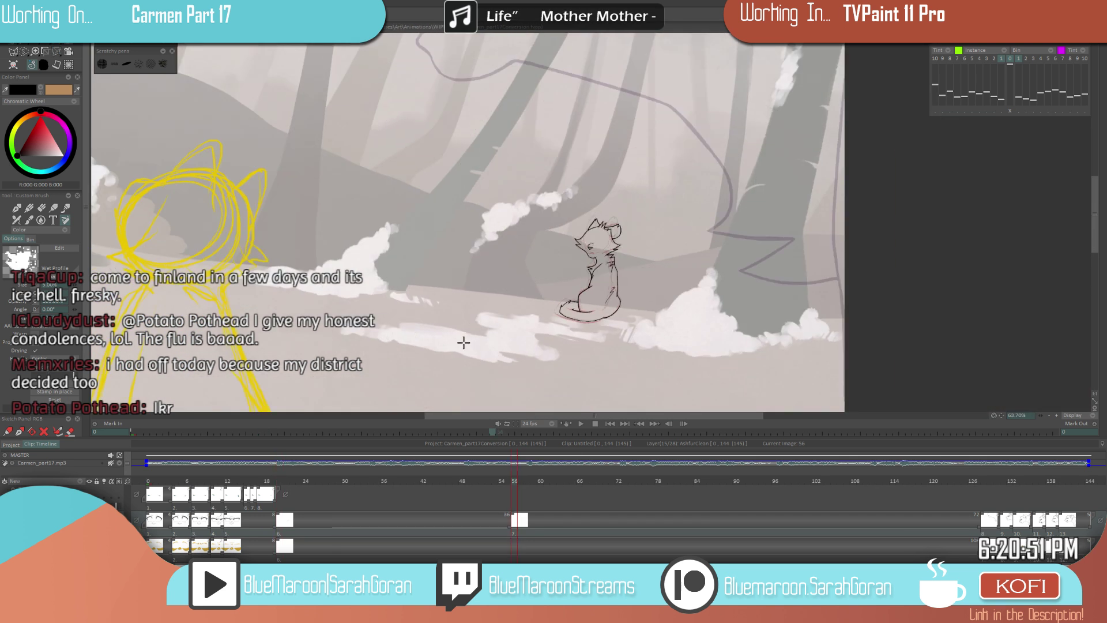
{"action": "key", "text": "ctrl+Left"}
{"action": "key", "text": "ctrl+Right"}
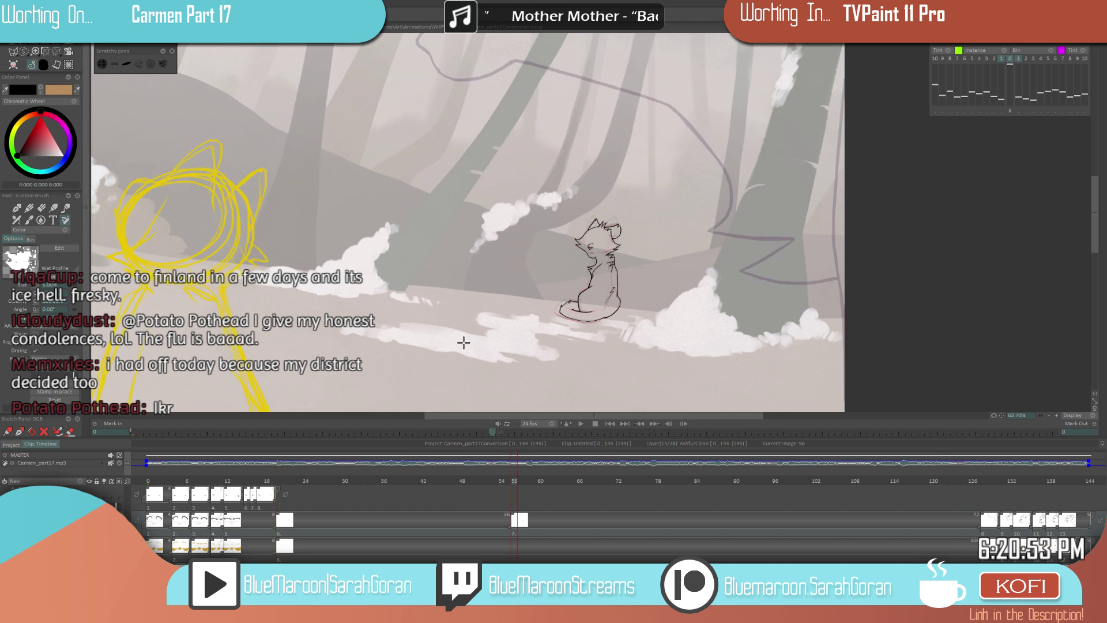
{"action": "key", "text": "ctrl+Left"}
{"action": "key", "text": "ctrl+Right"}
- Add a new blank drawing at frame 53 on the cat's line art layer, just before the frame 56 pose
{"action": "mouse_move", "coordinate": [510, 481]}
{"action": "left_mouse_down"}
{"action": "mouse_move", "coordinate": [478, 483]}
{"action": "mouse_move", "coordinate": [525, 493]}
{"action": "mouse_move", "coordinate": [508, 506]}
{"action": "left_mouse_up"}
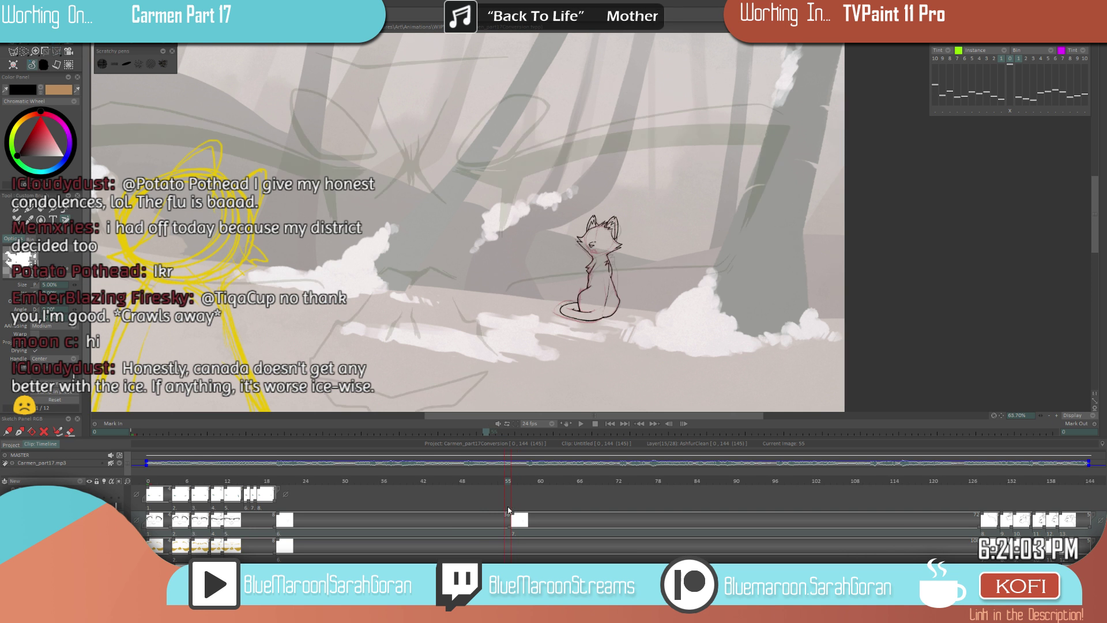
{"action": "key", "text": "Return"}
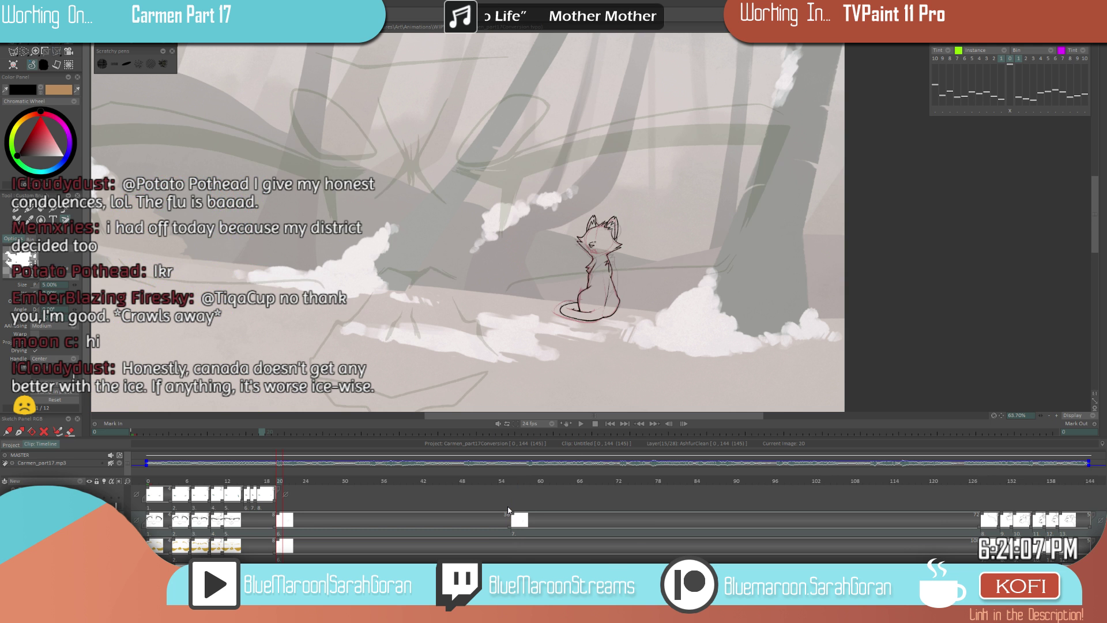
{"action": "left_click", "coordinate": [510, 472]}
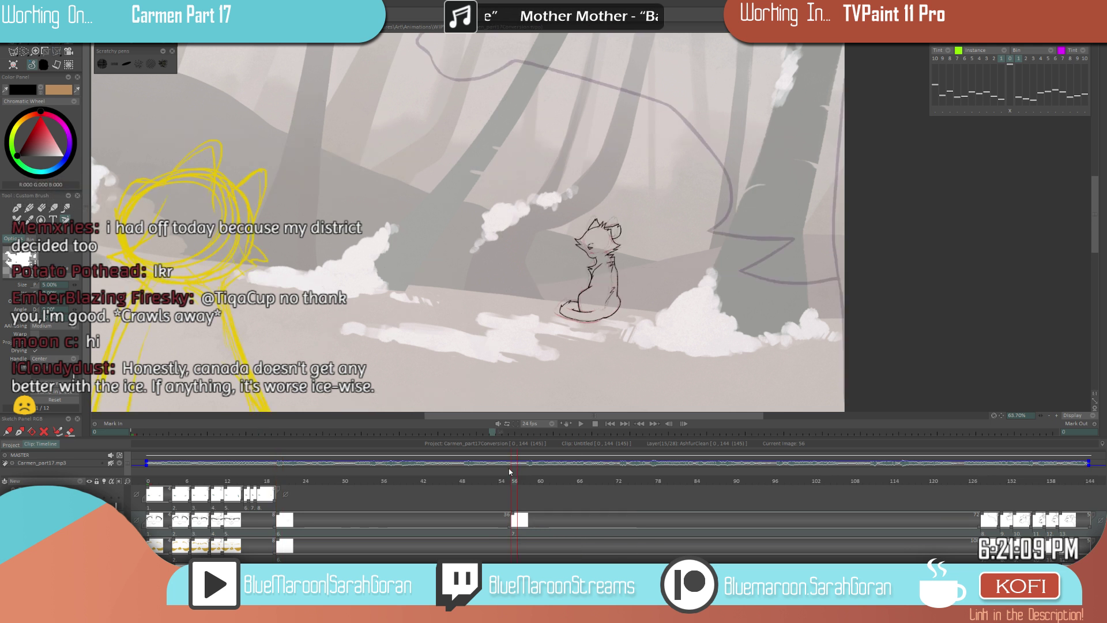
{"action": "left_click", "coordinate": [493, 484]}
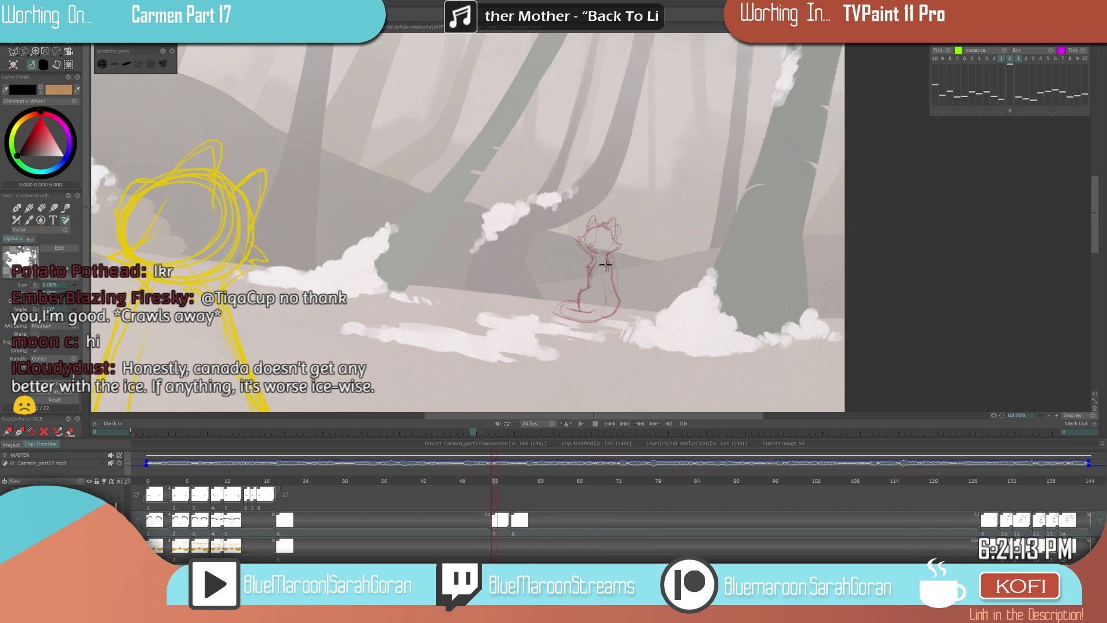
- Fade the red rough sketch beneath the frame 53 drawing and save the project
{"action": "scroll", "coordinate": [605, 264], "scroll_direction": "up", "scroll_amount": 6}
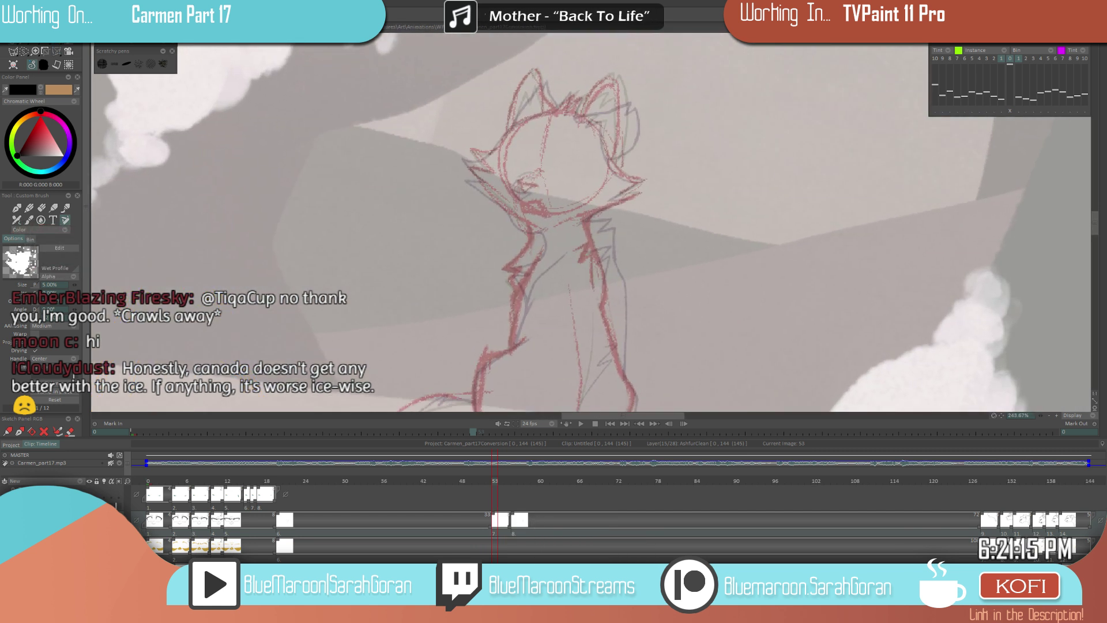
{"action": "scroll", "coordinate": [619, 524], "scroll_direction": "down", "scroll_amount": 8}
{"action": "scroll", "coordinate": [620, 522], "scroll_direction": "down", "scroll_amount": 1}
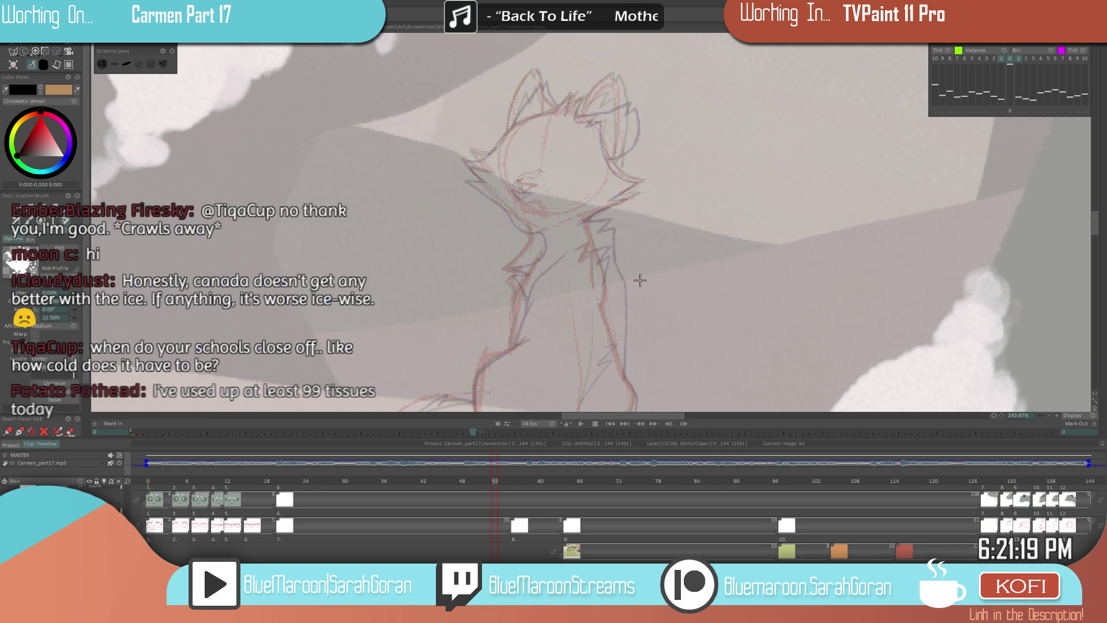
{"action": "key", "text": "ctrl+s"}
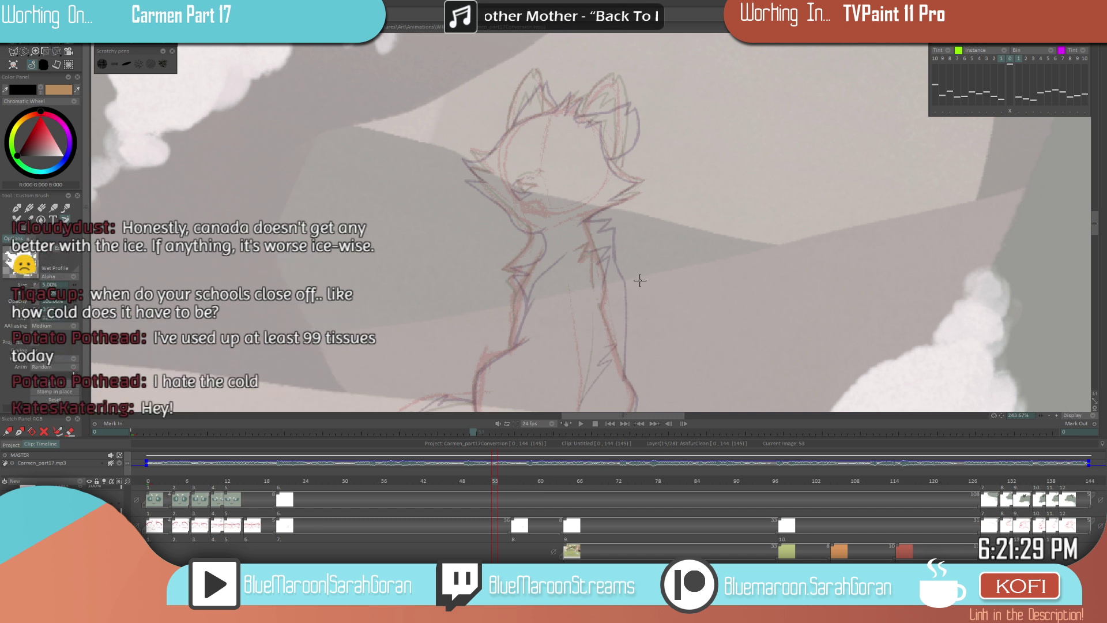
- Examine the cat's head in the ghosted poses at frame 53, comparing it with the inked frame 20 drawing
{"action": "scroll", "coordinate": [568, 268], "scroll_direction": "up", "scroll_amount": 4}
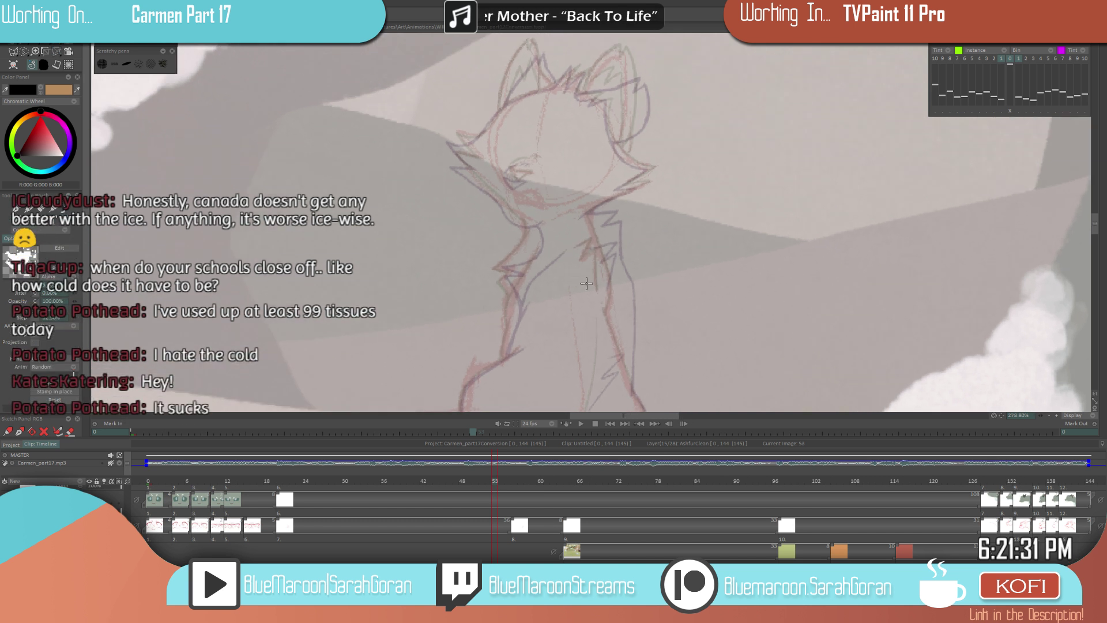
{"action": "scroll", "coordinate": [533, 309], "scroll_direction": "up", "scroll_amount": 2}
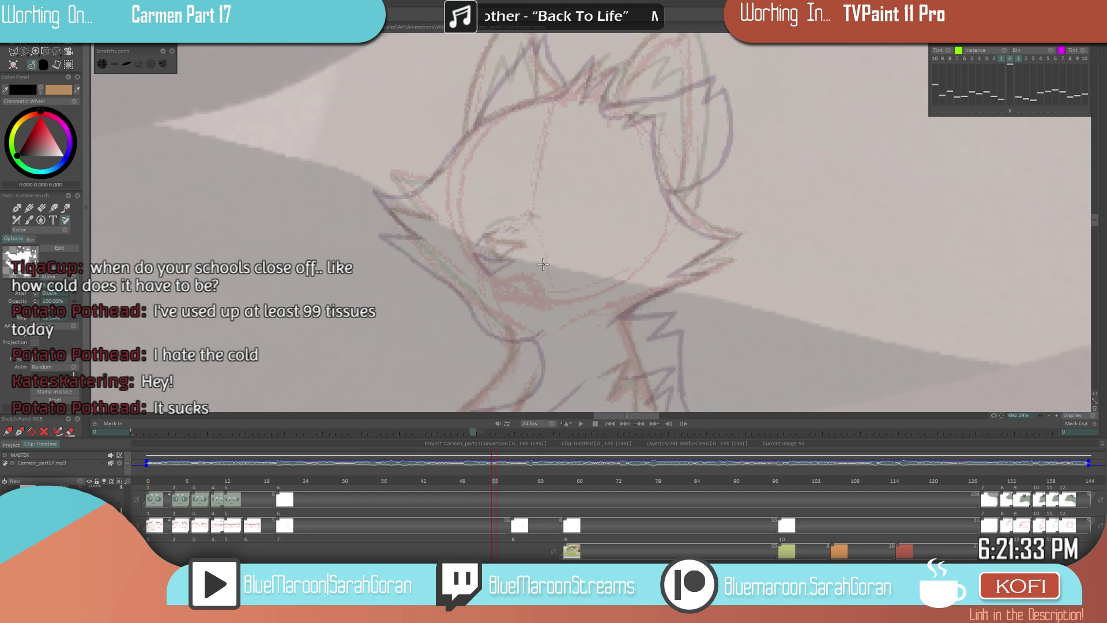
{"action": "key", "text": "Left"}
{"action": "key", "text": "Right"}
{"action": "key", "text": "Left"}
{"action": "key", "text": "Right"}
{"action": "key", "text": "Left"}
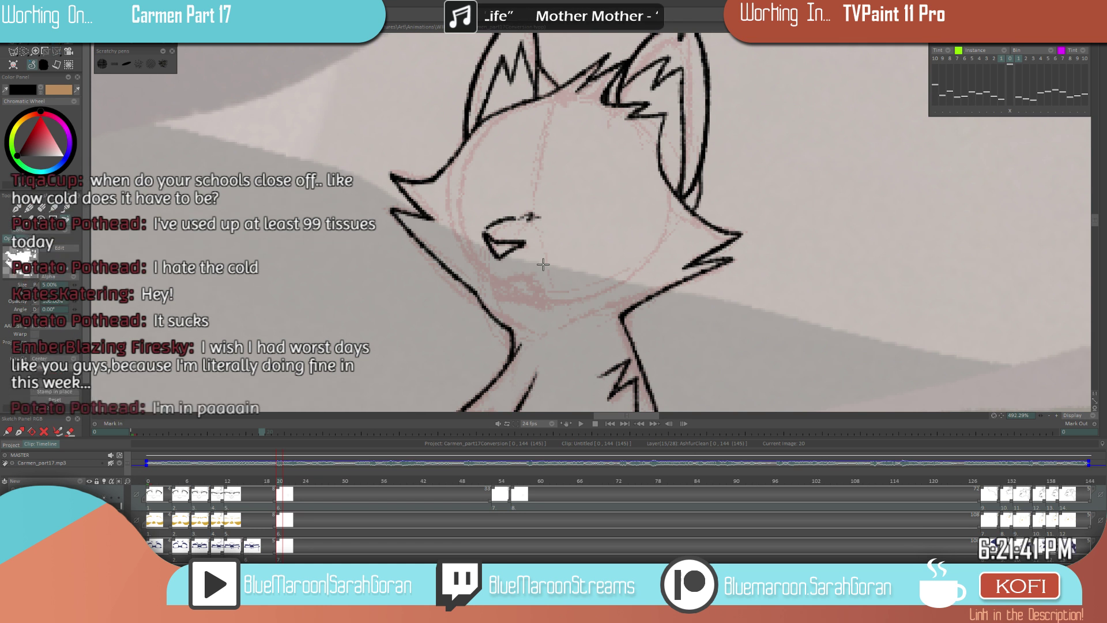
{"action": "scroll", "coordinate": [543, 264], "scroll_direction": "down", "scroll_amount": 3}
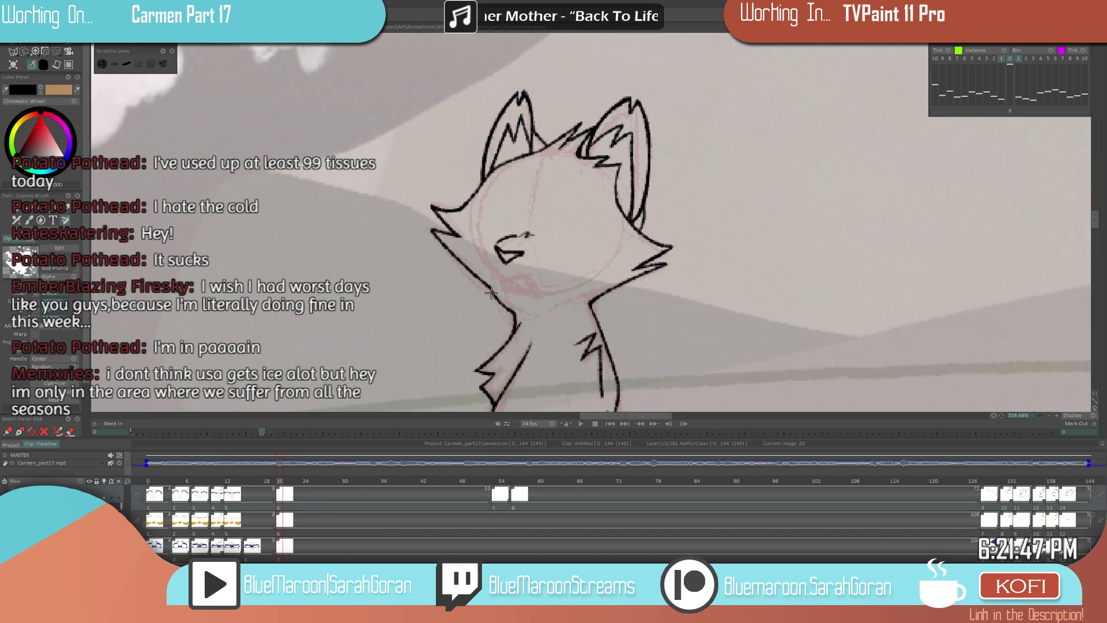
{"action": "scroll", "coordinate": [570, 259], "scroll_direction": "up", "scroll_amount": 2}
{"action": "key", "text": "shift+Right"}
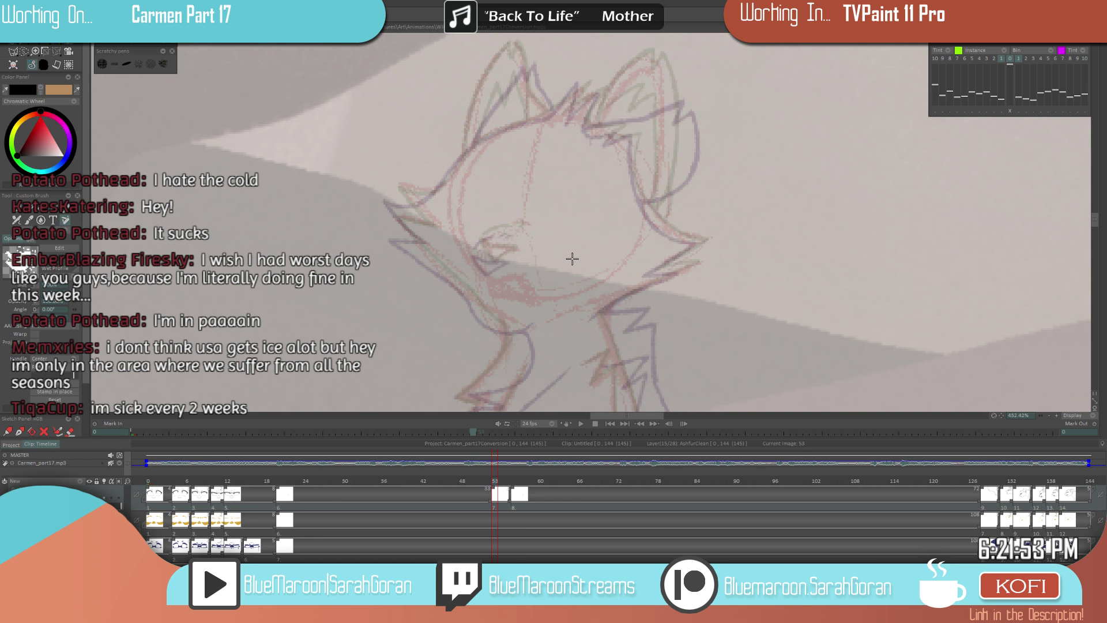
{"action": "scroll", "coordinate": [599, 297], "scroll_direction": "down", "scroll_amount": 1}
{"action": "key", "text": "Left"}
{"action": "key", "text": "Right"}
{"action": "key", "text": "Left"}
{"action": "key", "text": "Right"}
{"action": "scroll", "coordinate": [598, 296], "scroll_direction": "up", "scroll_amount": 5}
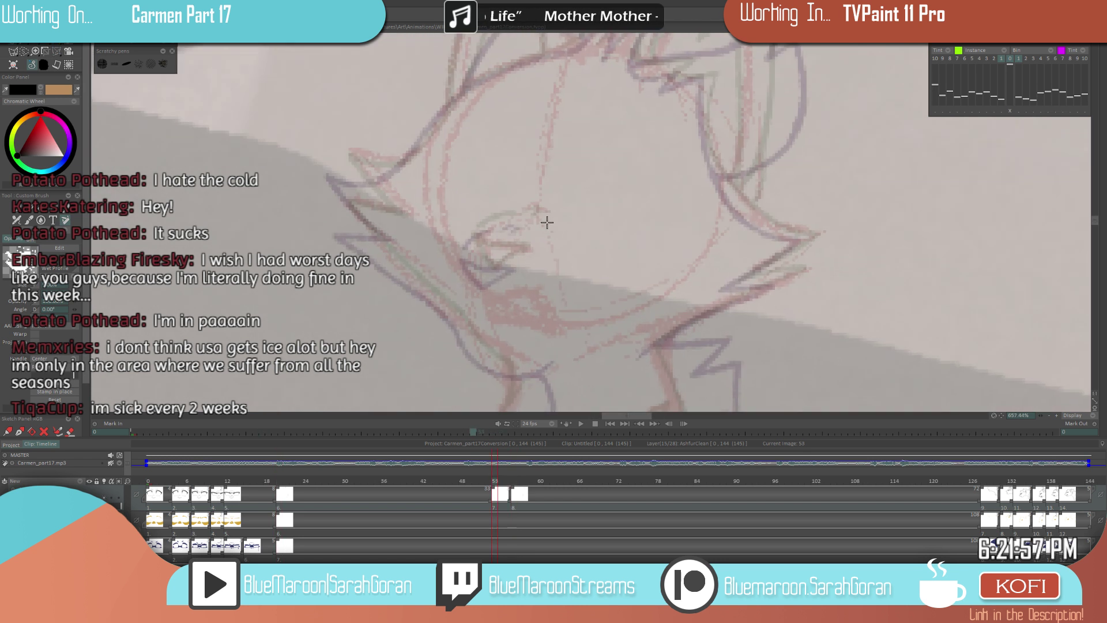
- Ink the cat's nose as a small downward-pointing triangle on the frame 53 drawing
{"action": "mouse_move", "coordinate": [468, 243]}
{"action": "left_mouse_down"}
{"action": "mouse_move", "coordinate": [522, 246]}
{"action": "mouse_move", "coordinate": [489, 268]}
{"action": "mouse_move", "coordinate": [468, 242]}
{"action": "mouse_move", "coordinate": [486, 269]}
{"action": "mouse_move", "coordinate": [493, 252]}
{"action": "mouse_move", "coordinate": [469, 241]}
{"action": "left_mouse_up"}
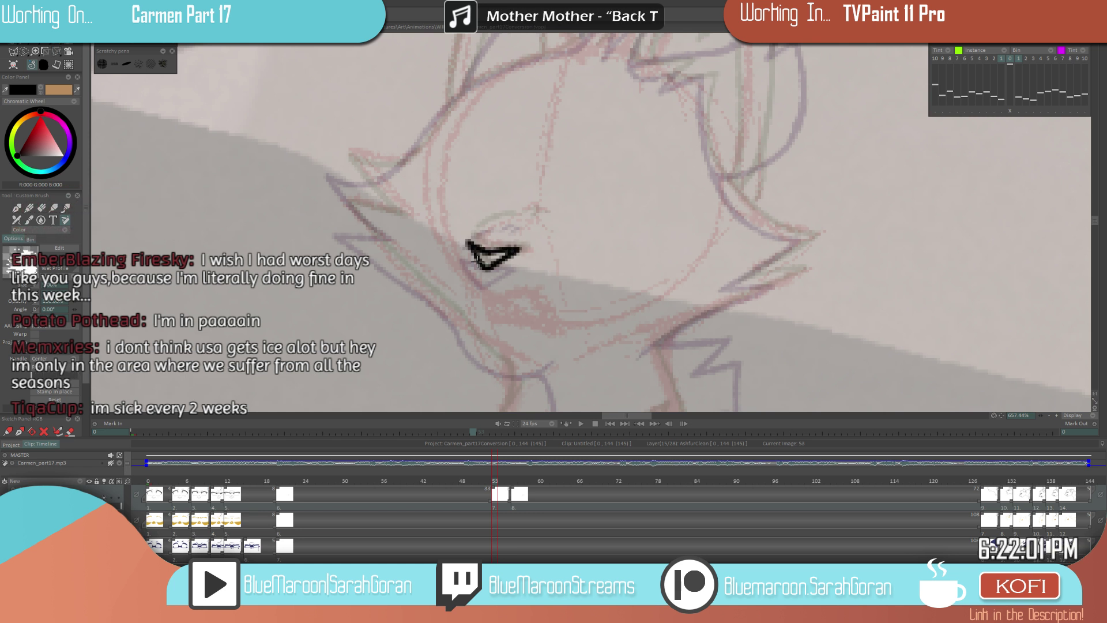
{"action": "scroll", "coordinate": [612, 276], "scroll_direction": "down", "scroll_amount": 10}
{"action": "key", "text": "ctrl+Right"}
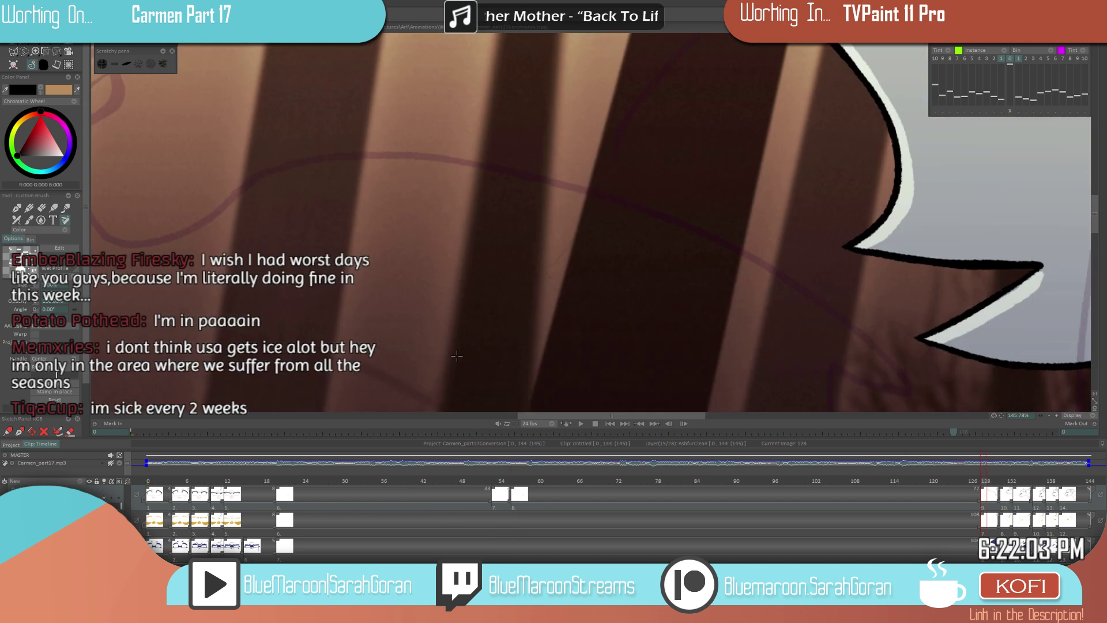
{"action": "key", "text": "ctrl+Right"}
{"action": "key", "text": "ctrl+Right"}
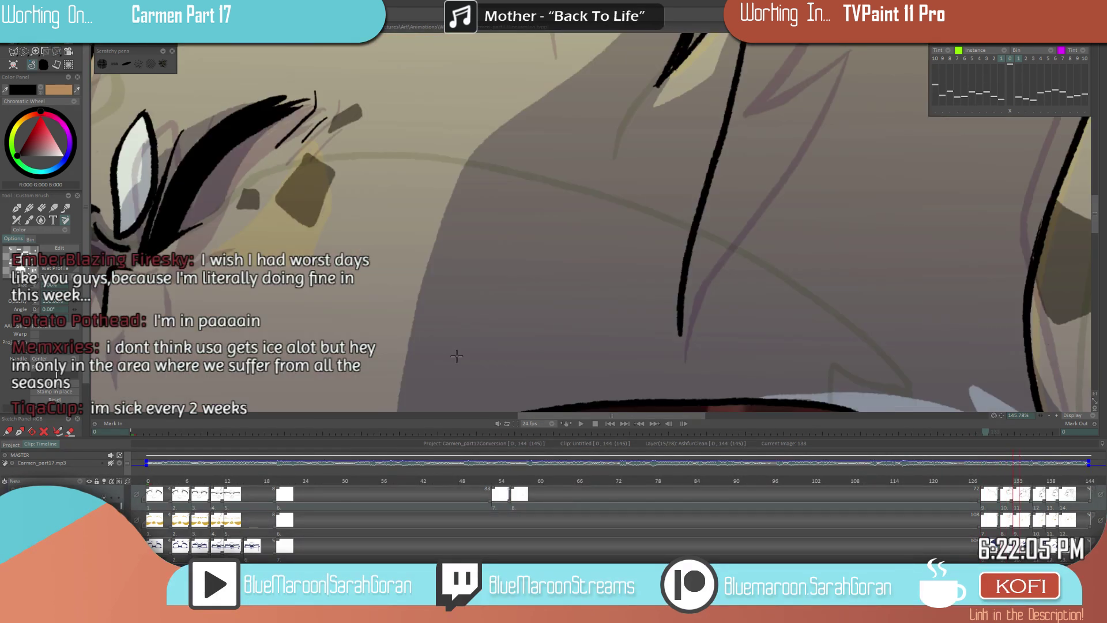
{"action": "key", "text": "ctrl+Left"}
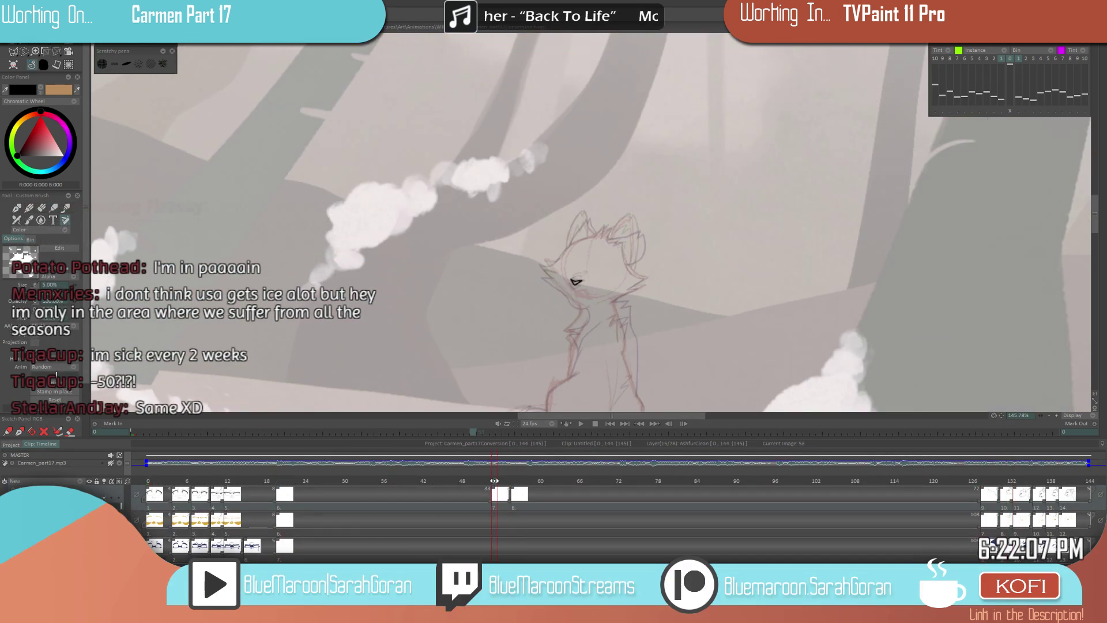
{"action": "left_click", "coordinate": [494, 480]}
{"action": "scroll", "coordinate": [571, 278], "scroll_direction": "up", "scroll_amount": 8}
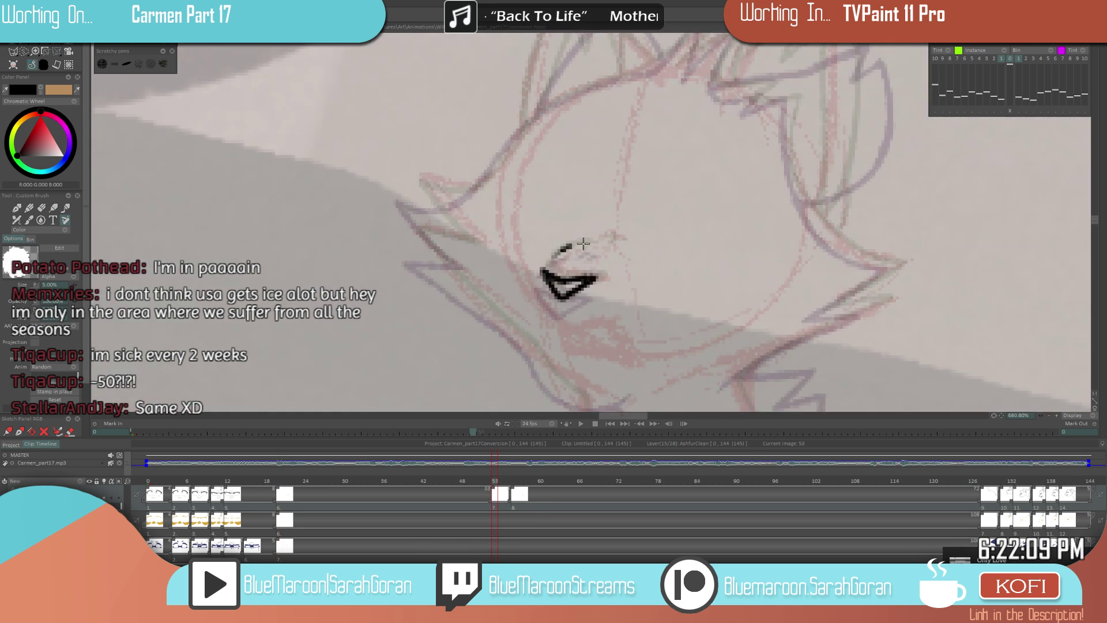
- Ink the curved top of the muzzle above the nose, ending in short broken strokes, at frame 53
{"action": "key", "text": "ctrl+z"}
{"action": "scroll", "coordinate": [548, 258], "scroll_direction": "down", "scroll_amount": 4}
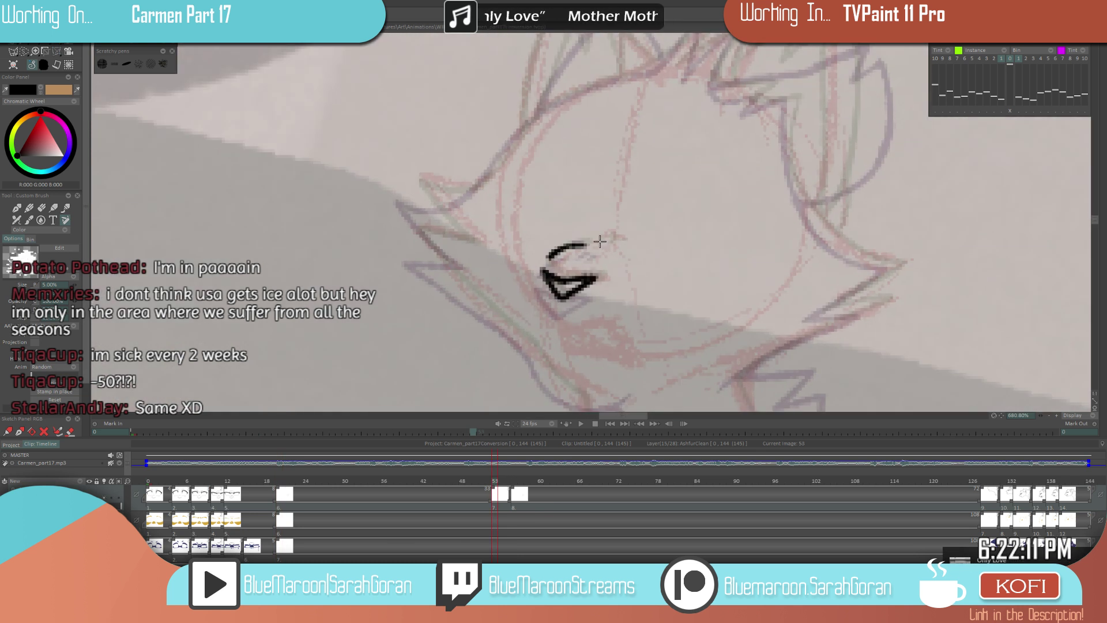
{"action": "left_click_drag", "start_coordinate": [602, 264], "coordinate": [615, 263]}
{"action": "scroll", "coordinate": [609, 268], "scroll_direction": "up", "scroll_amount": 5}
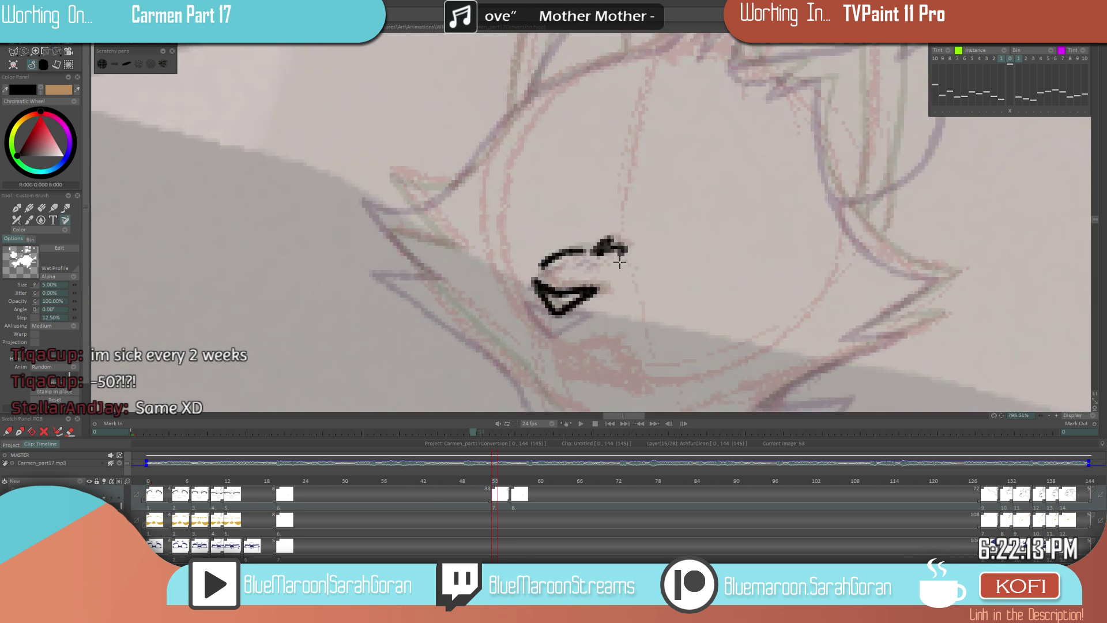
{"action": "scroll", "coordinate": [685, 217], "scroll_direction": "down", "scroll_amount": 8}
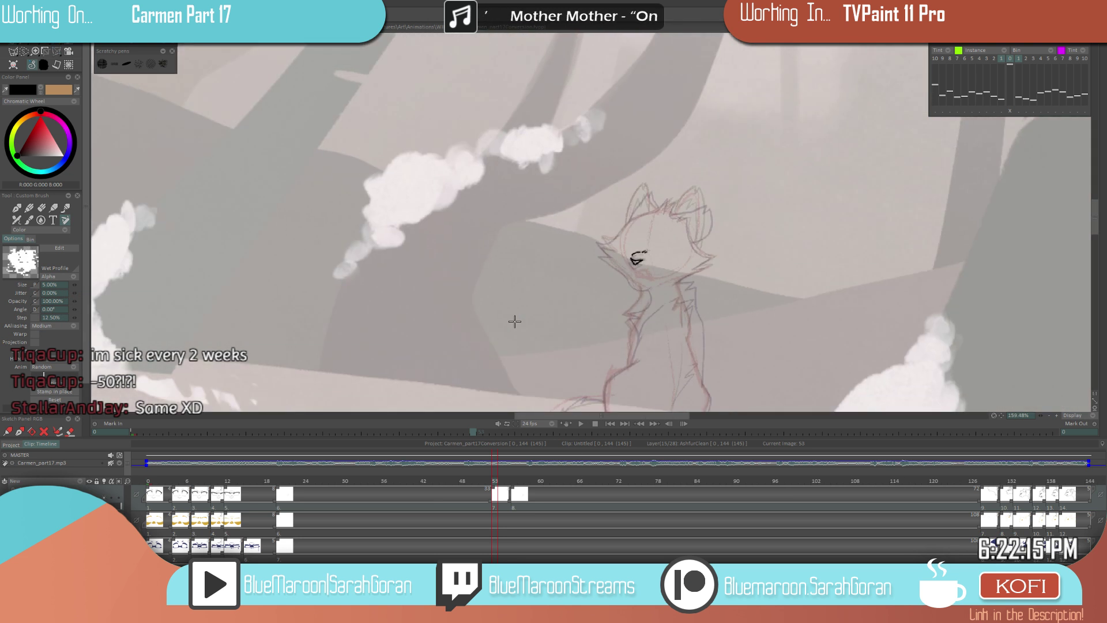
- Flip between the frame 53 drawing and the earlier frame 20 pose to compare the nose and muzzle placement
{"action": "key", "text": "ctrl+Left"}
{"action": "key", "text": "ctrl+Left"}
{"action": "key", "text": "ctrl+Right"}
{"action": "key", "text": "ctrl+Right"}
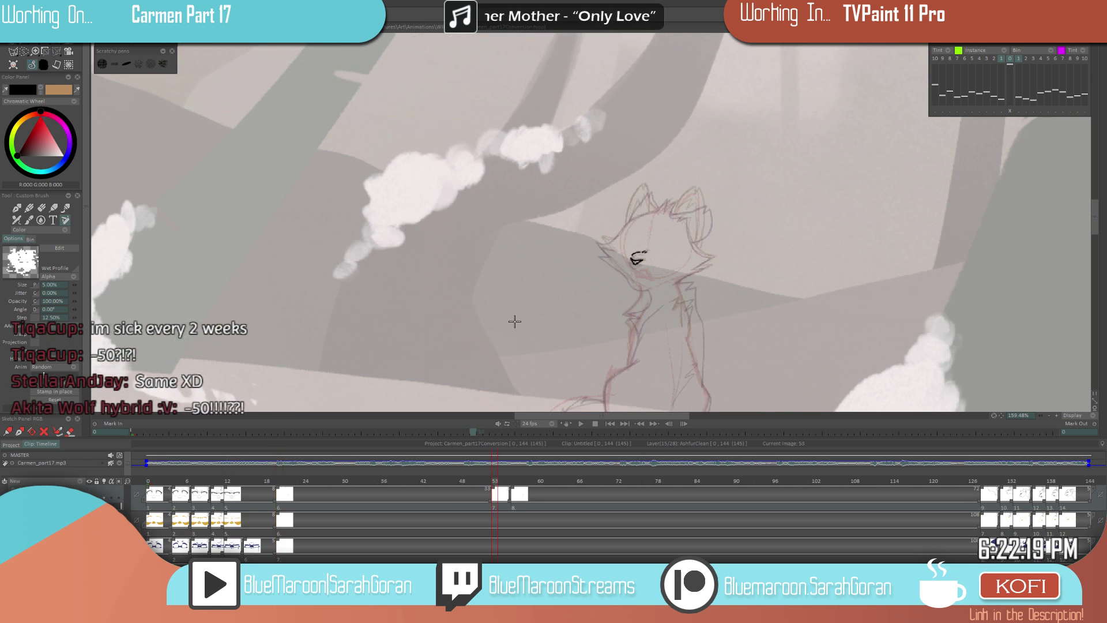
{"action": "scroll", "coordinate": [672, 264], "scroll_direction": "up", "scroll_amount": 4}
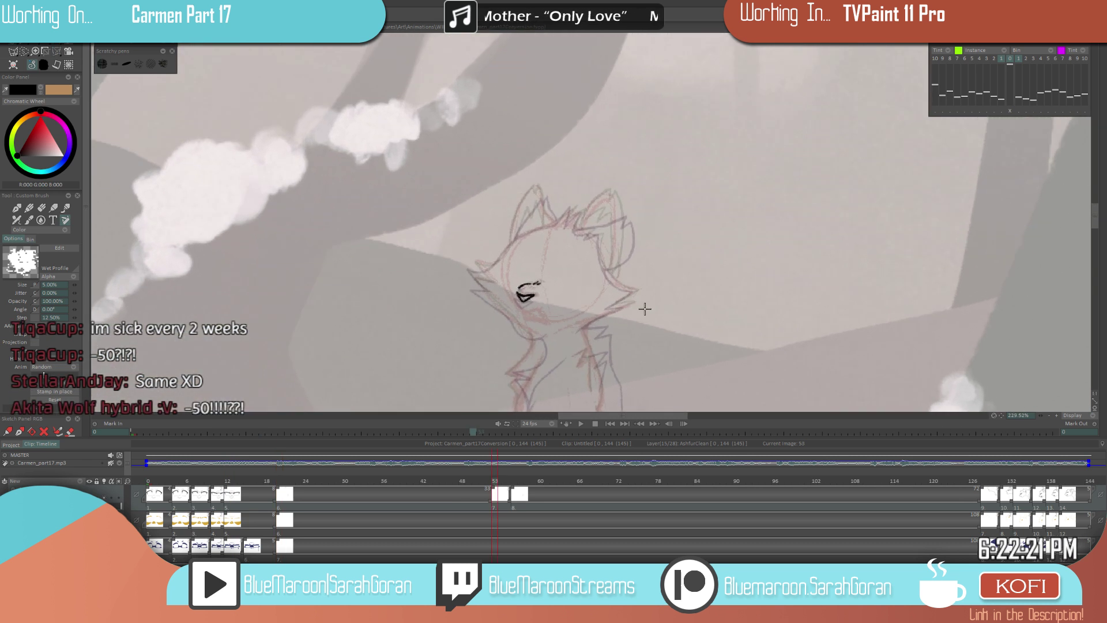
{"action": "scroll", "coordinate": [629, 288], "scroll_direction": "up", "scroll_amount": 1}
{"action": "key", "text": "ctrl+Left"}
{"action": "key", "text": "ctrl+Right"}
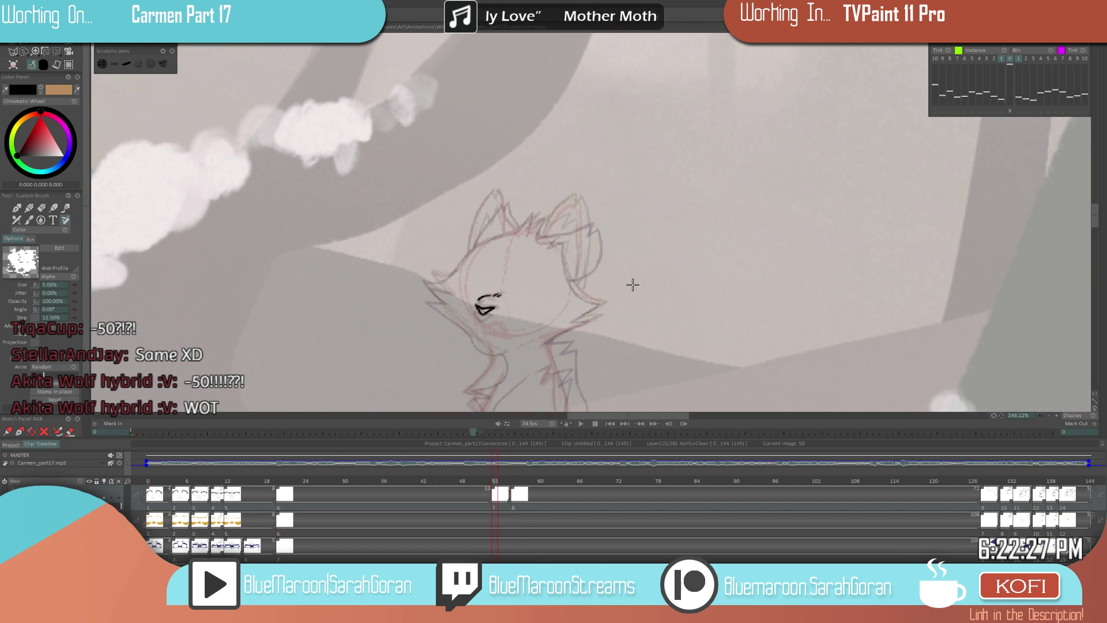
- Touch up the front edge of the cat's nose at frame 53 and check it against the frame 20 pose
{"action": "scroll", "coordinate": [503, 310], "scroll_direction": "up", "scroll_amount": 5}
{"action": "left_click_drag", "start_coordinate": [447, 294], "coordinate": [458, 313]}
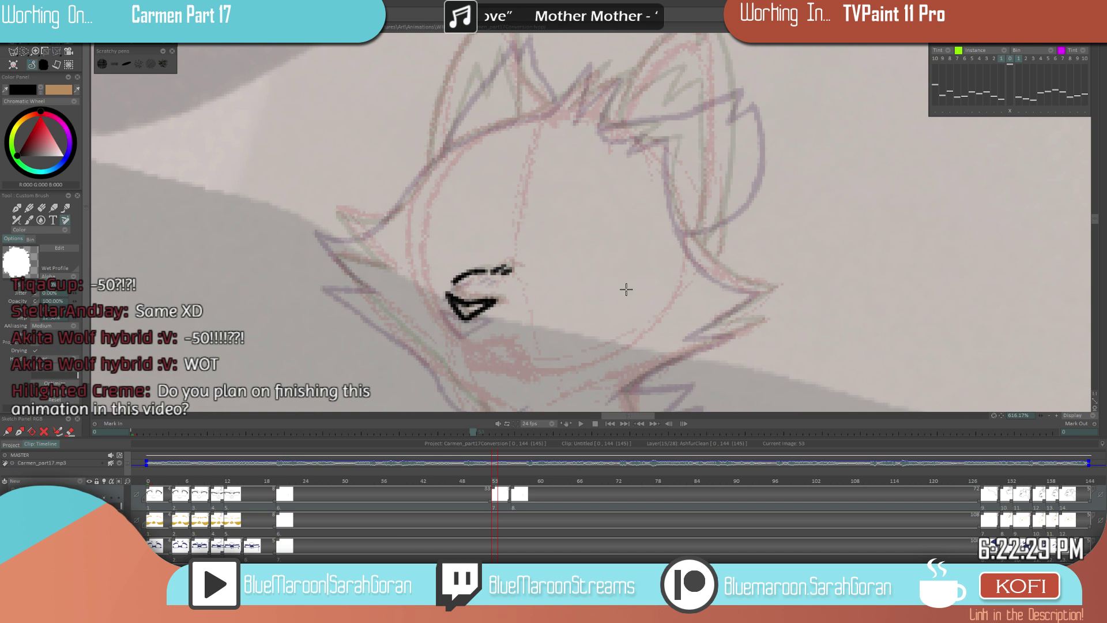
{"action": "scroll", "coordinate": [538, 319], "scroll_direction": "down", "scroll_amount": 3}
{"action": "scroll", "coordinate": [539, 319], "scroll_direction": "up", "scroll_amount": 2}
{"action": "key", "text": "Left"}
{"action": "key", "text": "Right"}
{"action": "key", "text": "Left"}
{"action": "key", "text": "Right"}
{"action": "key", "text": "Left"}
{"action": "key", "text": "Right"}
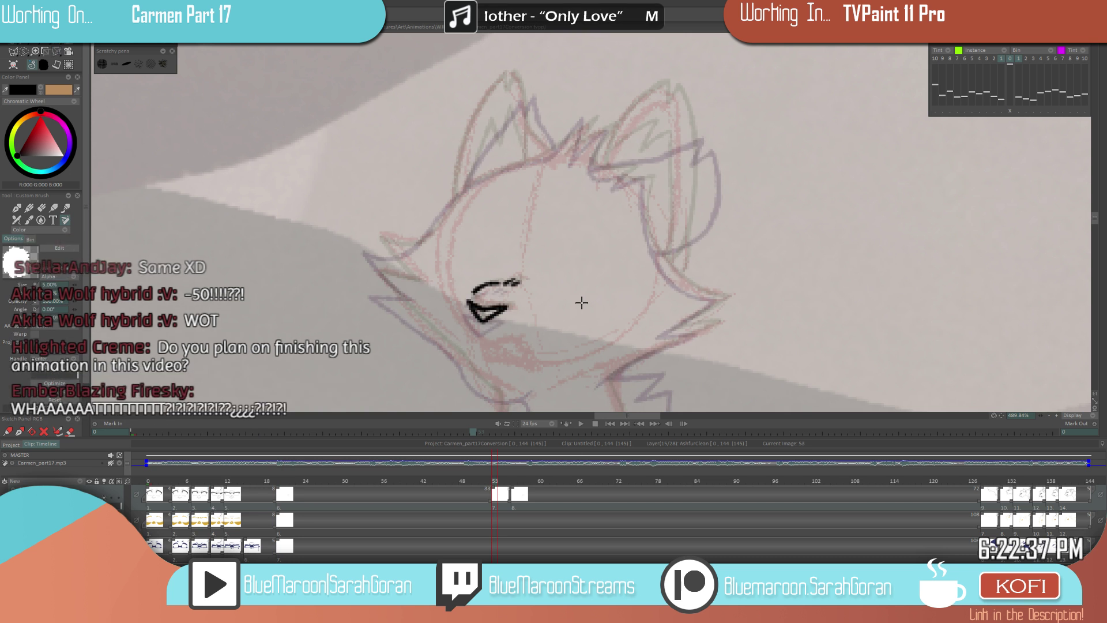
{"action": "scroll", "coordinate": [557, 319], "scroll_direction": "down", "scroll_amount": 3}
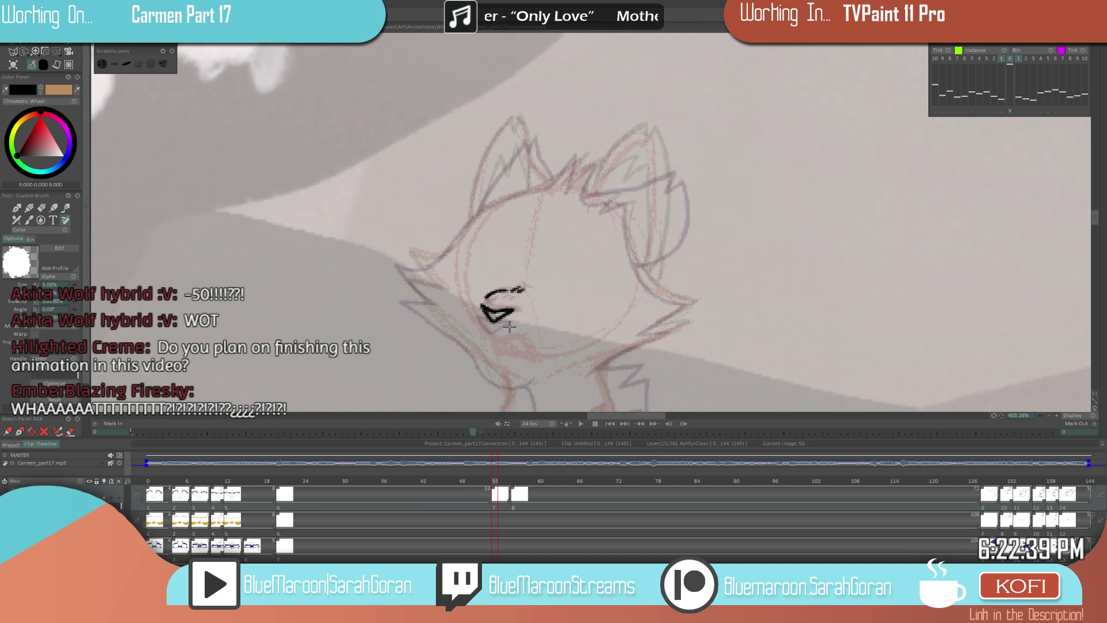
{"action": "scroll", "coordinate": [515, 308], "scroll_direction": "up", "scroll_amount": 3}
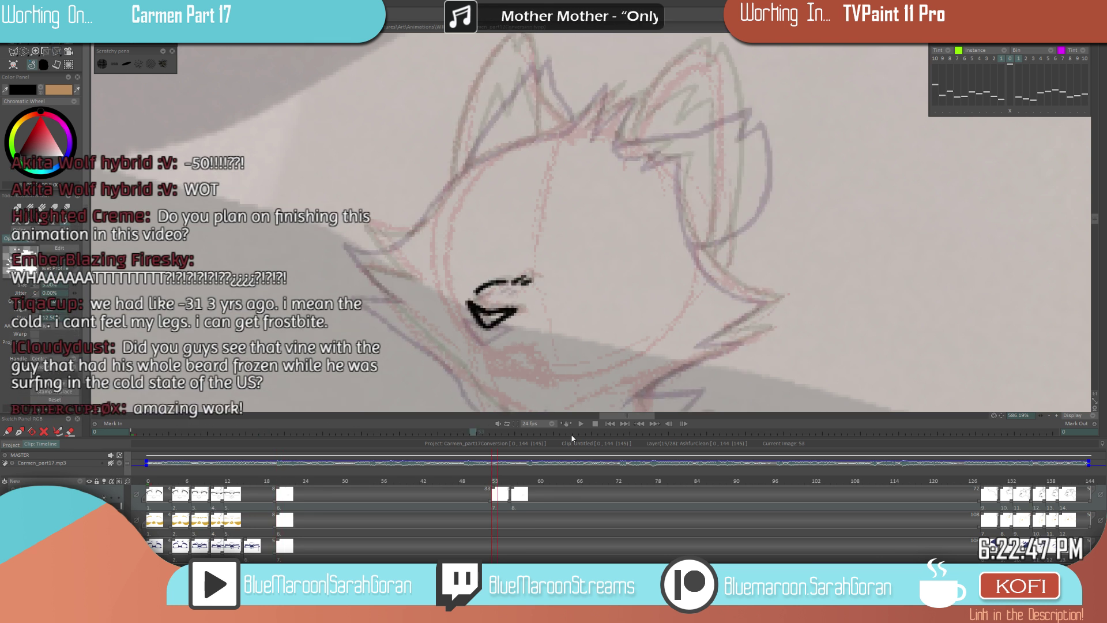
- Refine the outline of the frame 53 nose, matching its shape to the nose inked at frame 20
{"action": "key", "text": "]"}
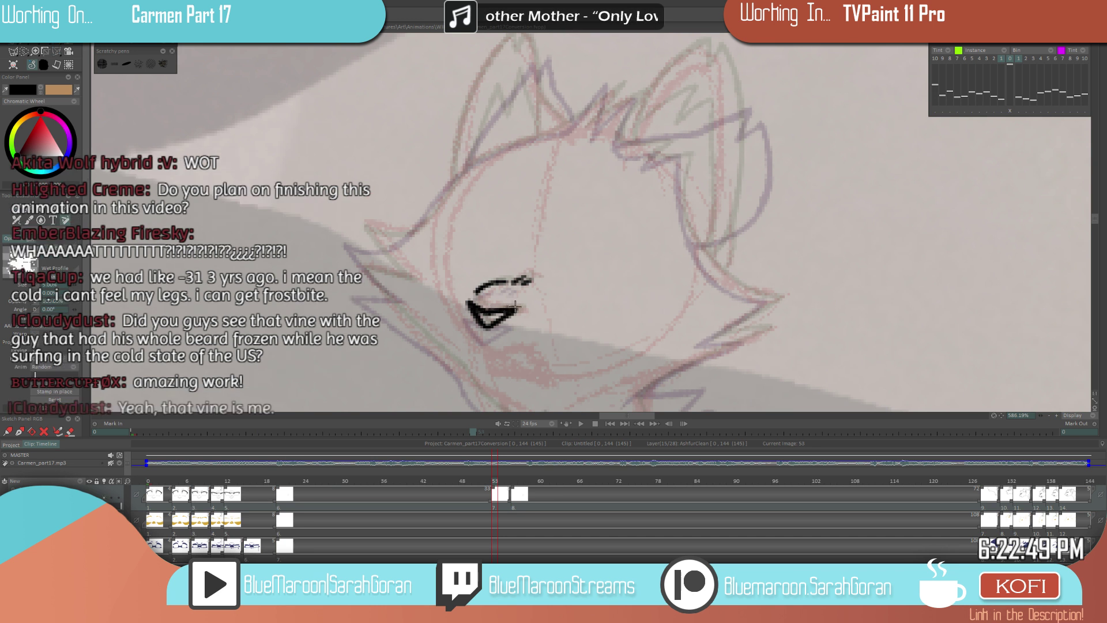
{"action": "key", "text": "]"}
{"action": "key", "text": "["}
{"action": "key", "text": "["}
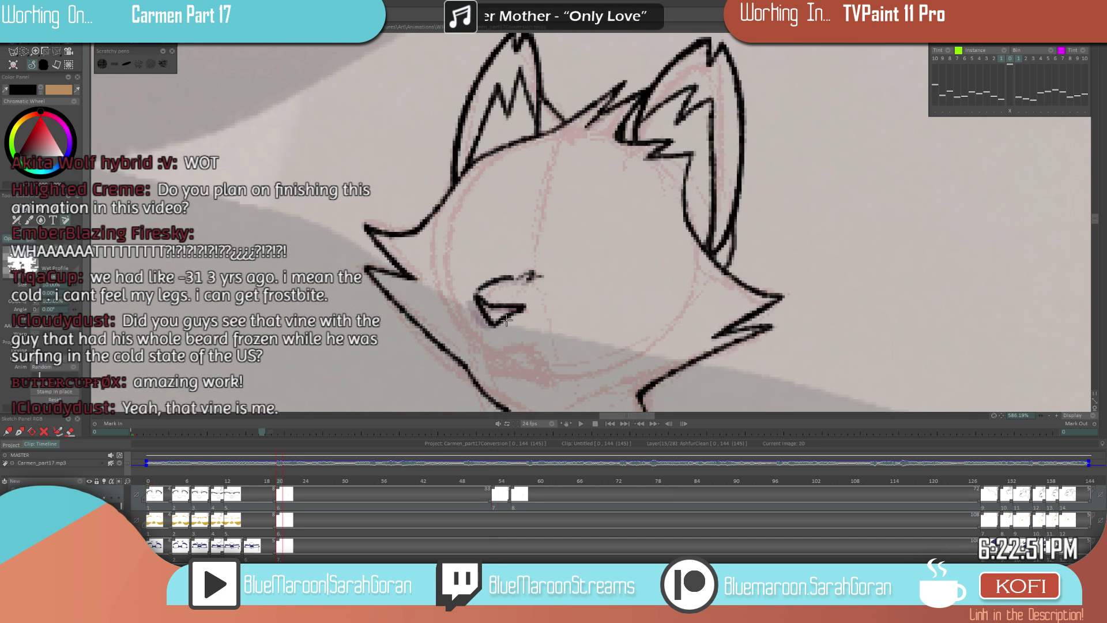
{"action": "key", "text": "]"}
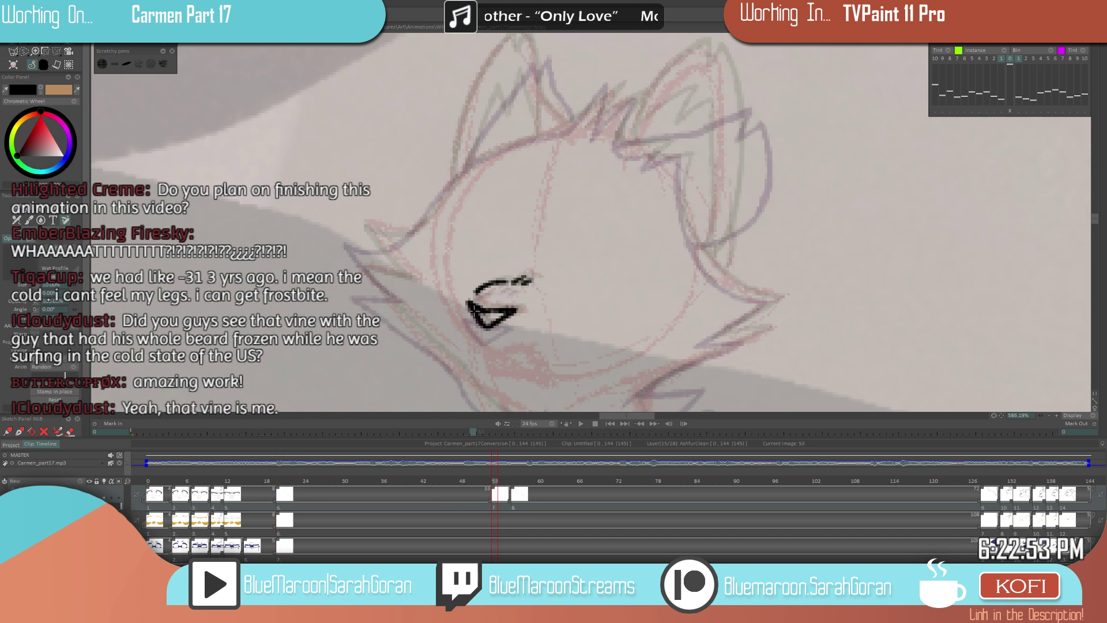
{"action": "key", "text": "bracketleft"}
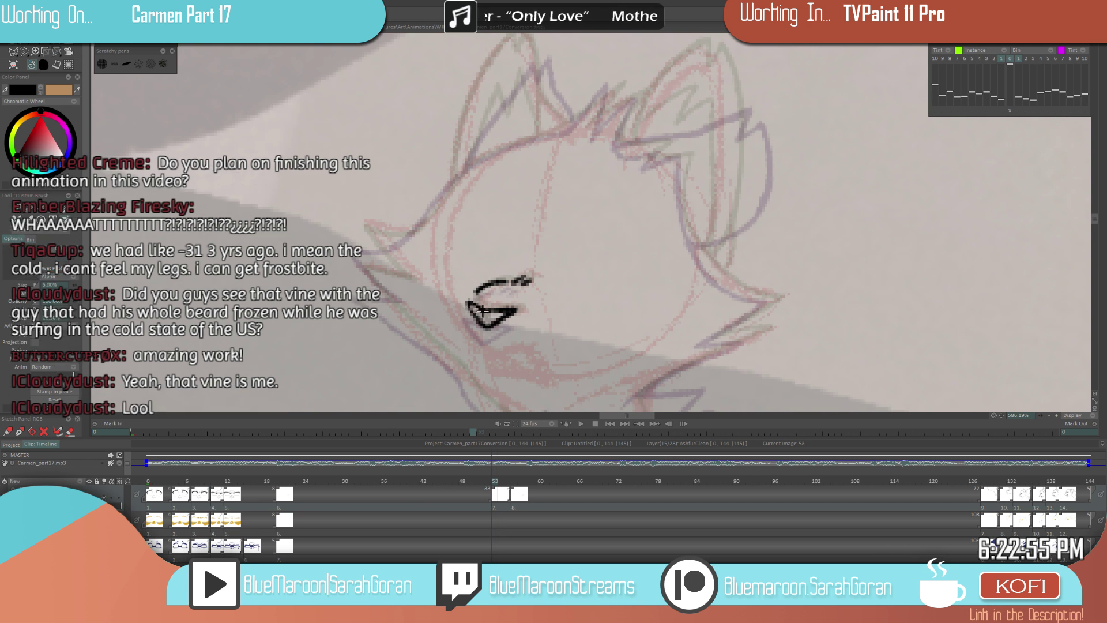
{"action": "key", "text": "Left"}
{"action": "key", "text": "Right"}
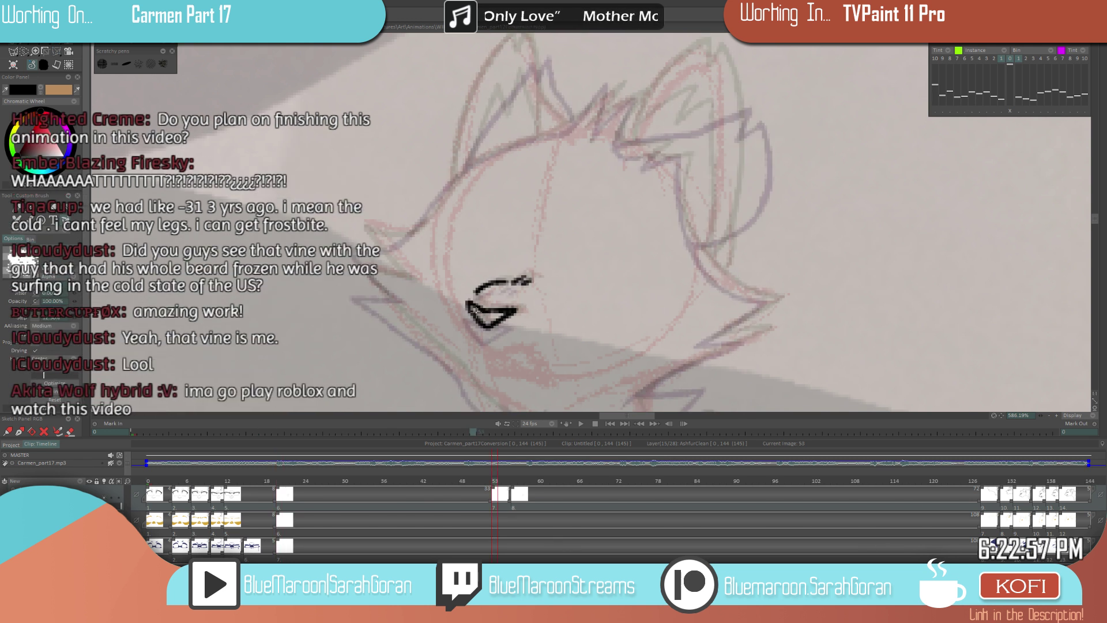
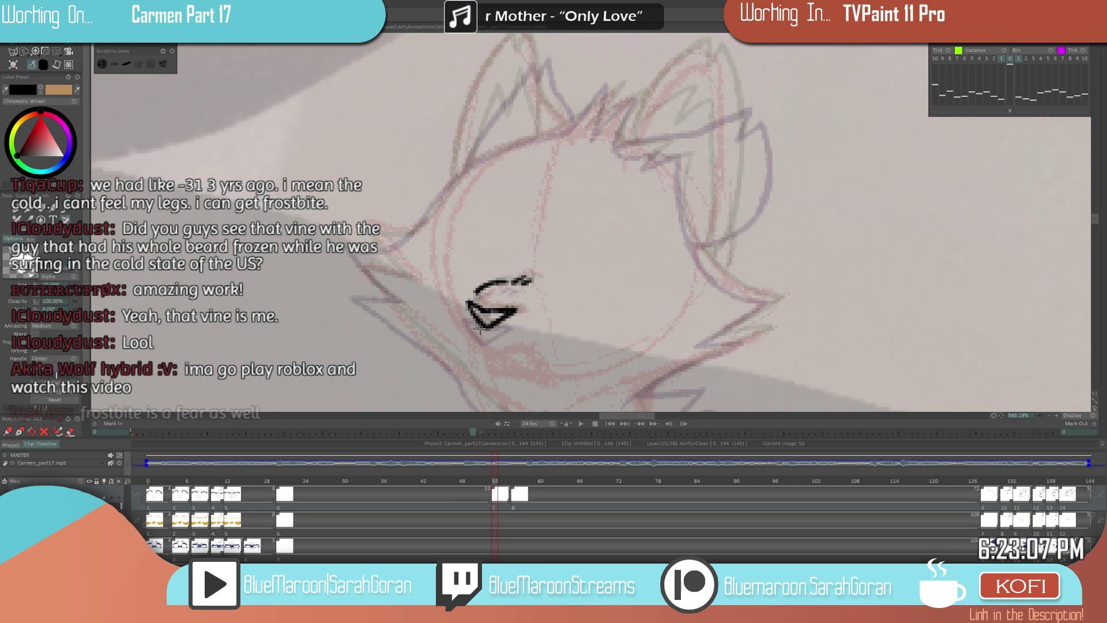
- Flip repeatedly between the frame 20 and frame 53 drawings to check the nose's movement
{"action": "key", "text": "ctrl+Left"}
{"action": "key", "text": "ctrl+Right"}
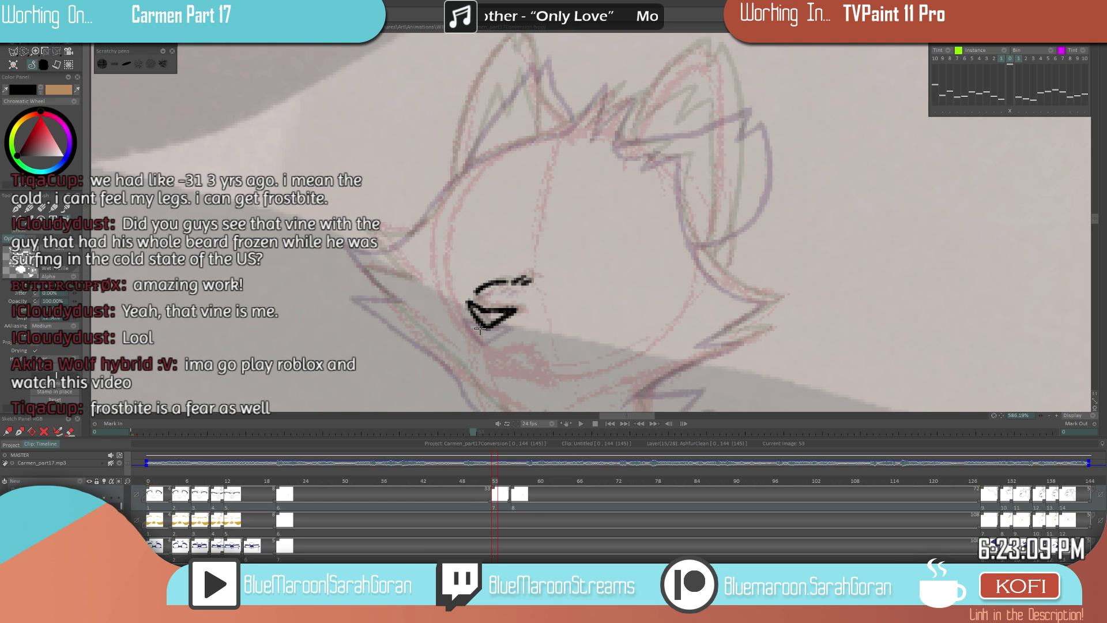
{"action": "key", "text": "ctrl+Left"}
{"action": "key", "text": "ctrl+Right"}
{"action": "key", "text": "ctrl+Left"}
{"action": "key", "text": "ctrl+Right"}
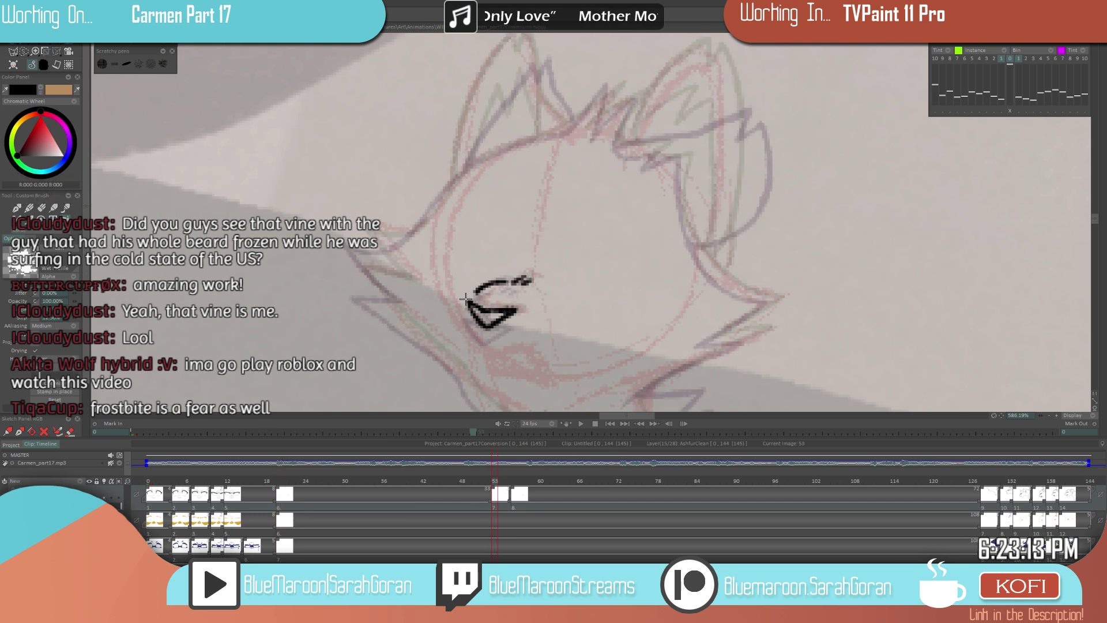
{"action": "key", "text": "ctrl+Left"}
{"action": "key", "text": "ctrl+Right"}
{"action": "key", "text": "ctrl+Left"}
{"action": "key", "text": "ctrl+Right"}
{"action": "key", "text": "ctrl+Left"}
{"action": "key", "text": "ctrl+Right"}
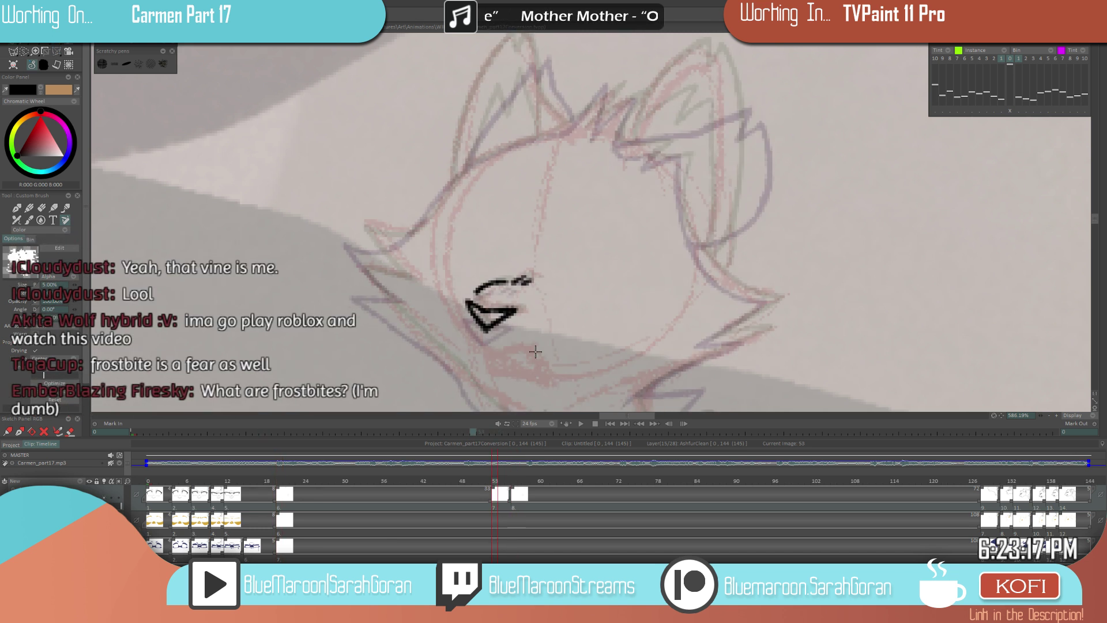
- Flip through the frame 20, 53 and 56 drawings to examine how the muzzle and head shift between poses
{"action": "key", "text": "ctrl+Right"}
{"action": "key", "text": "ctrl+Left"}
{"action": "key", "text": "ctrl+Left"}
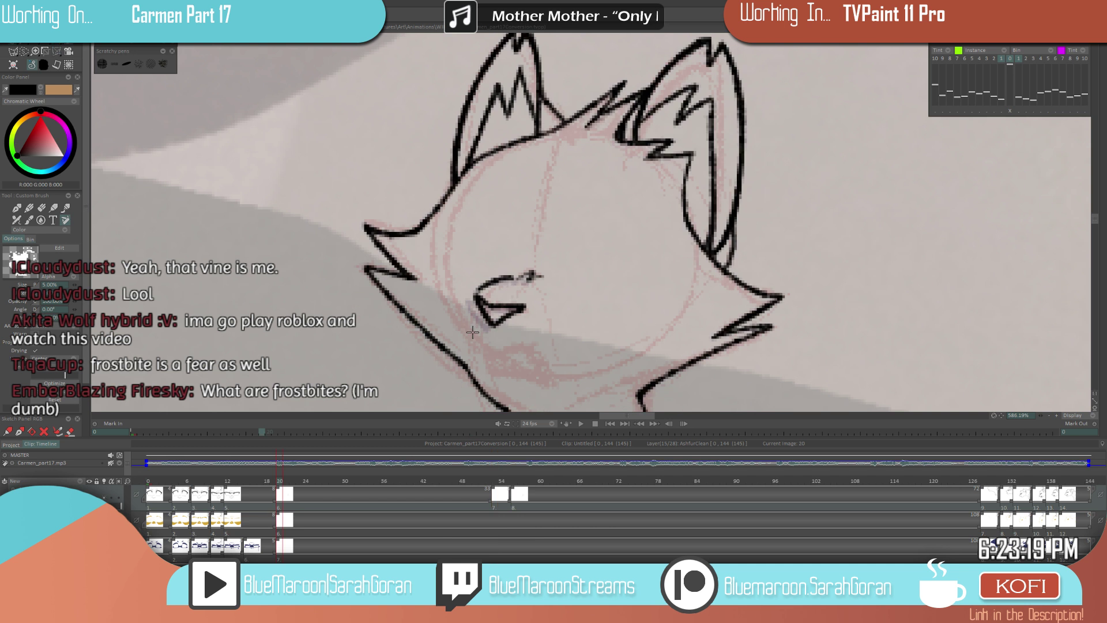
{"action": "key", "text": "ctrl+Right"}
{"action": "key", "text": "ctrl+Right"}
{"action": "key", "text": "ctrl+Left"}
{"action": "key", "text": "ctrl+Left"}
{"action": "key", "text": "ctrl+Right"}
{"action": "key", "text": "ctrl+Right"}
{"action": "key", "text": "ctrl+Left"}
{"action": "key", "text": "ctrl+Left"}
{"action": "key", "text": "ctrl+Right"}
{"action": "scroll", "coordinate": [647, 274], "scroll_direction": "down", "scroll_amount": 3}
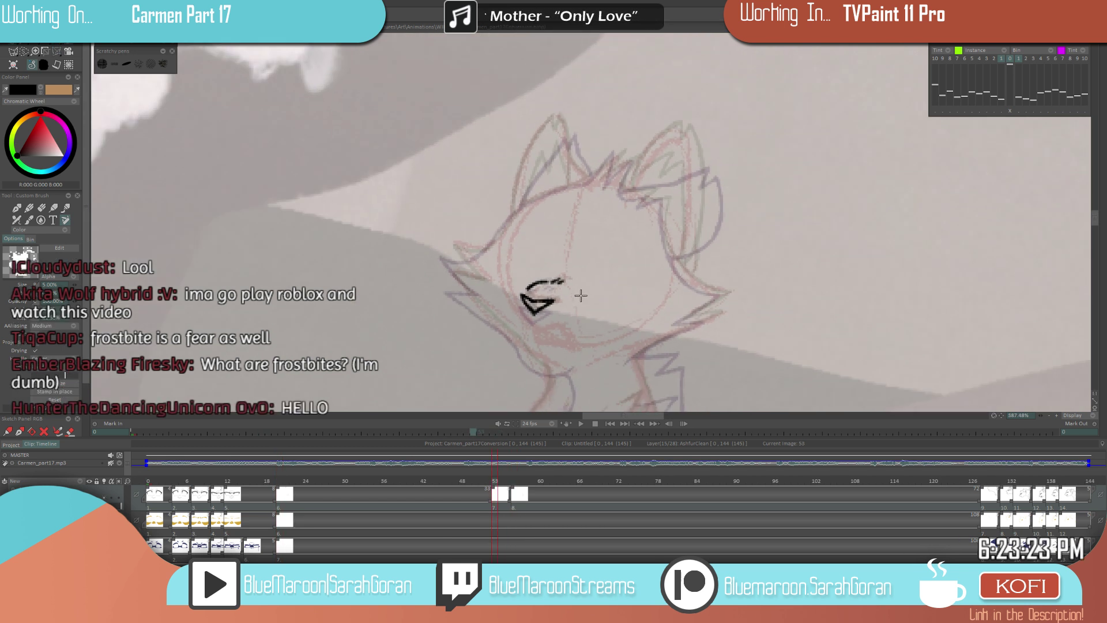
{"action": "key", "text": "ctrl+Left"}
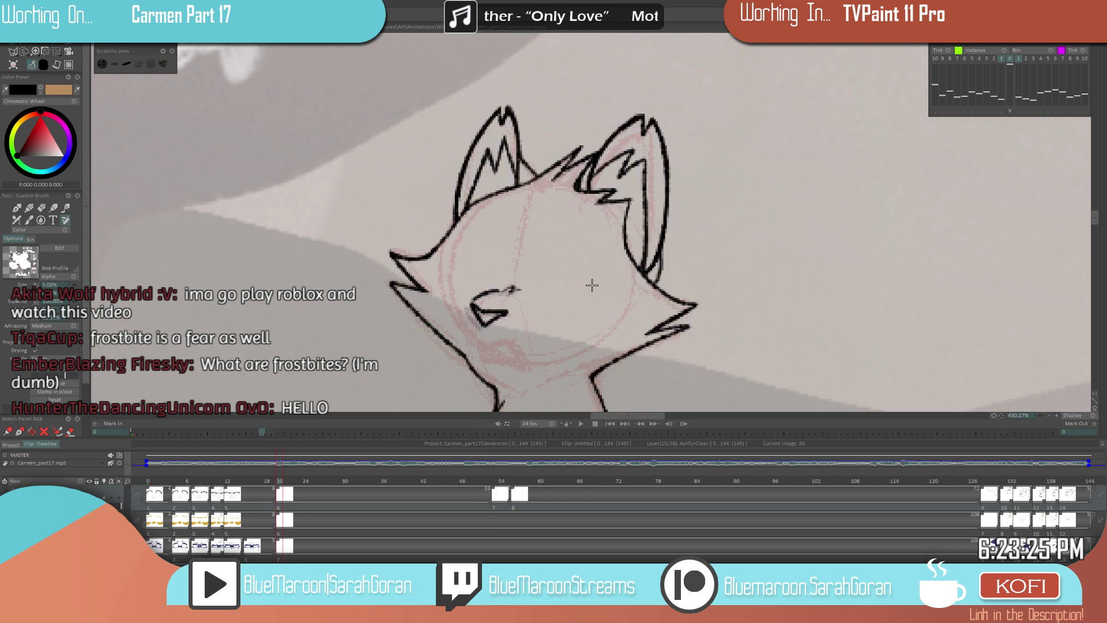
{"action": "key", "text": "ctrl+Right"}
{"action": "key", "text": "ctrl+Left"}
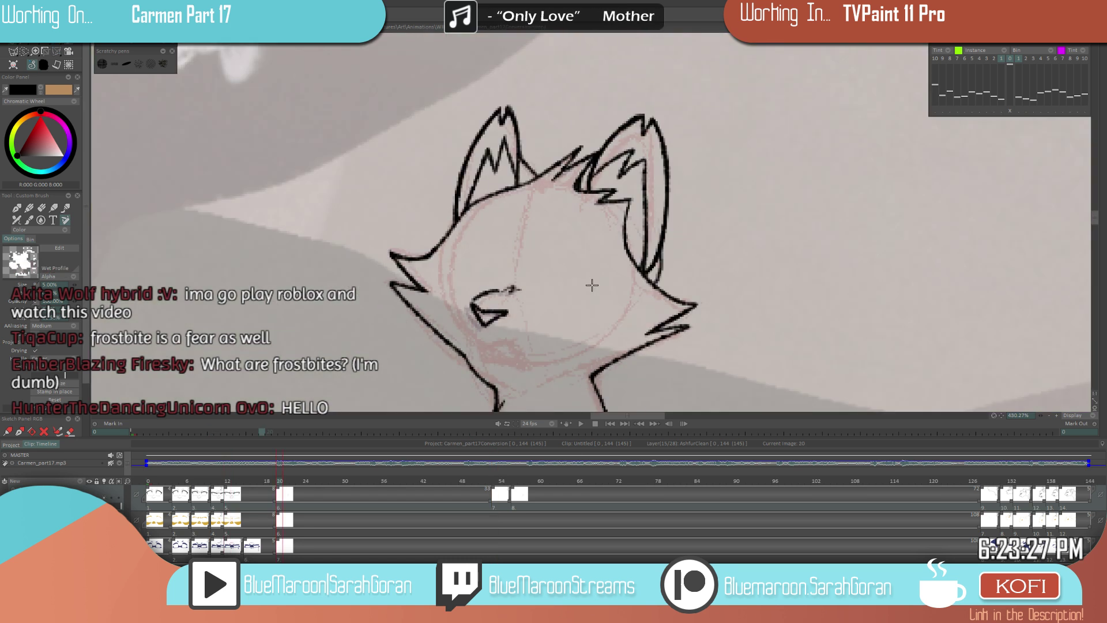
{"action": "key", "text": "ctrl+Right"}
{"action": "scroll", "coordinate": [594, 266], "scroll_direction": "up", "scroll_amount": 4}
{"action": "scroll", "coordinate": [618, 267], "scroll_direction": "up", "scroll_amount": 1}
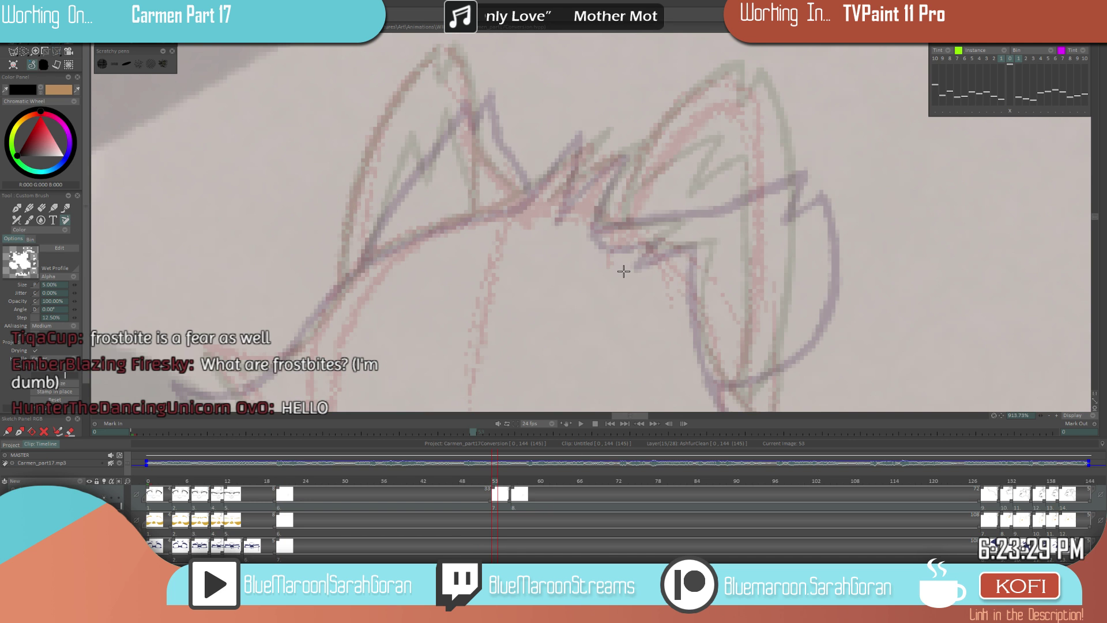
- Compare the ears and the fur tuft on top of the head between the frame 53 drawing and its neighbouring poses
{"action": "key", "text": "ctrl+Left"}
{"action": "key", "text": "ctrl+Right"}
{"action": "key", "text": "ctrl+Left"}
{"action": "key", "text": "ctrl+Right"}
{"action": "key", "text": "ctrl+Left"}
{"action": "key", "text": "ctrl+Left"}
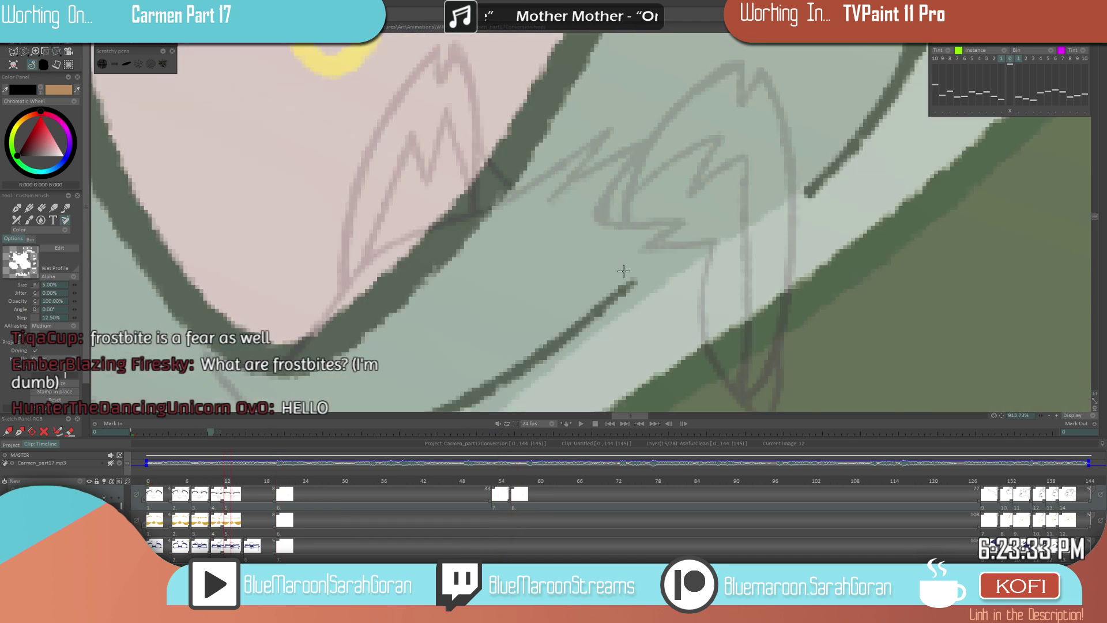
{"action": "key", "text": "ctrl+Right"}
{"action": "key", "text": "ctrl+Right"}
{"action": "key", "text": "ctrl+Left"}
{"action": "key", "text": "ctrl+Right"}
{"action": "key", "text": "ctrl+Right"}
{"action": "key", "text": "ctrl+Left"}
{"action": "key", "text": "ctrl+Left"}
{"action": "key", "text": "ctrl+Right"}
{"action": "key", "text": "ctrl+Right"}
{"action": "key", "text": "ctrl+Left"}
{"action": "key", "text": "ctrl+Left"}
{"action": "key", "text": "ctrl+Right"}
{"action": "key", "text": "ctrl+Left"}
{"action": "key", "text": "ctrl+Right"}
{"action": "key", "text": "ctrl+Left"}
{"action": "key", "text": "ctrl+Right"}
{"action": "scroll", "coordinate": [646, 277], "scroll_direction": "down", "scroll_amount": 3}
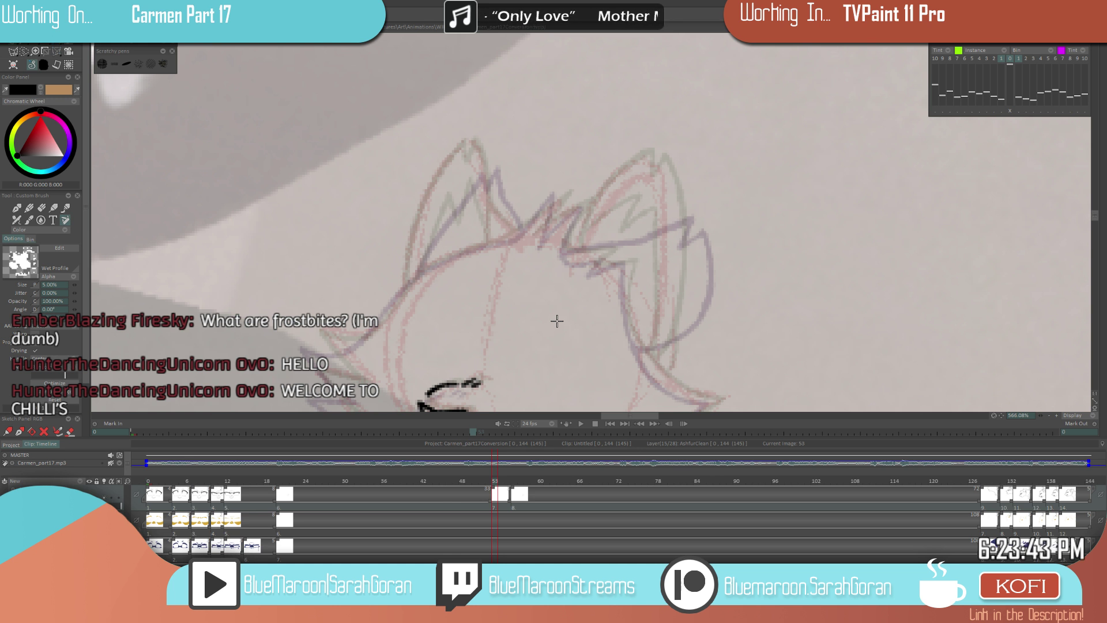
{"action": "scroll", "coordinate": [557, 321], "scroll_direction": "down", "scroll_amount": 3}
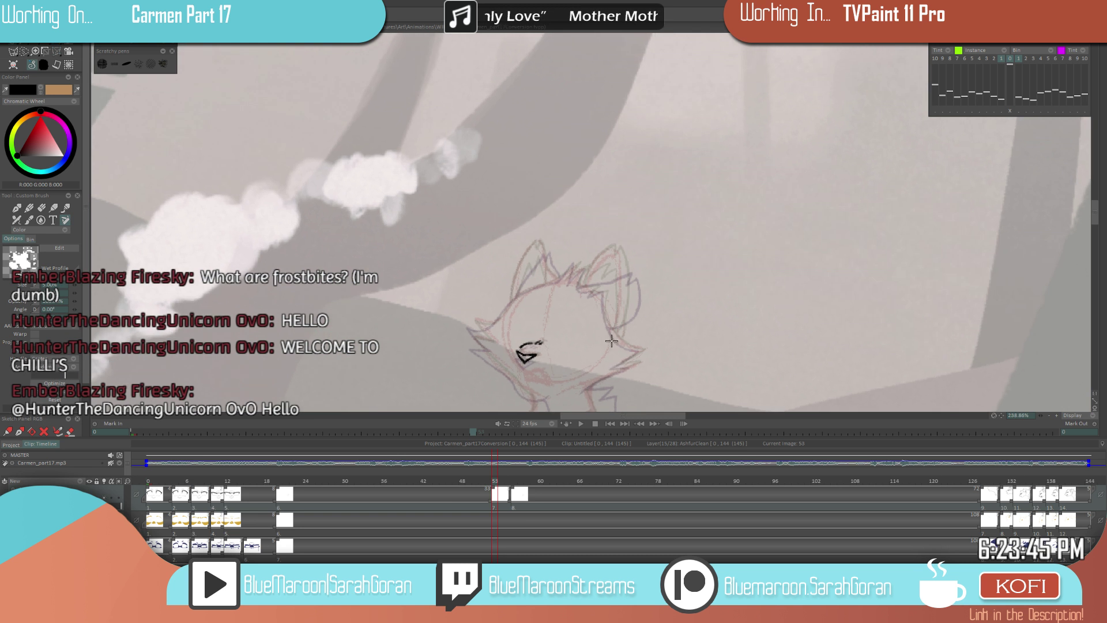
- Ink the spiky fur tuft on top of the cat's head between the ears at frame 53
{"action": "left_click_drag", "start_coordinate": [606, 292], "coordinate": [628, 307]}
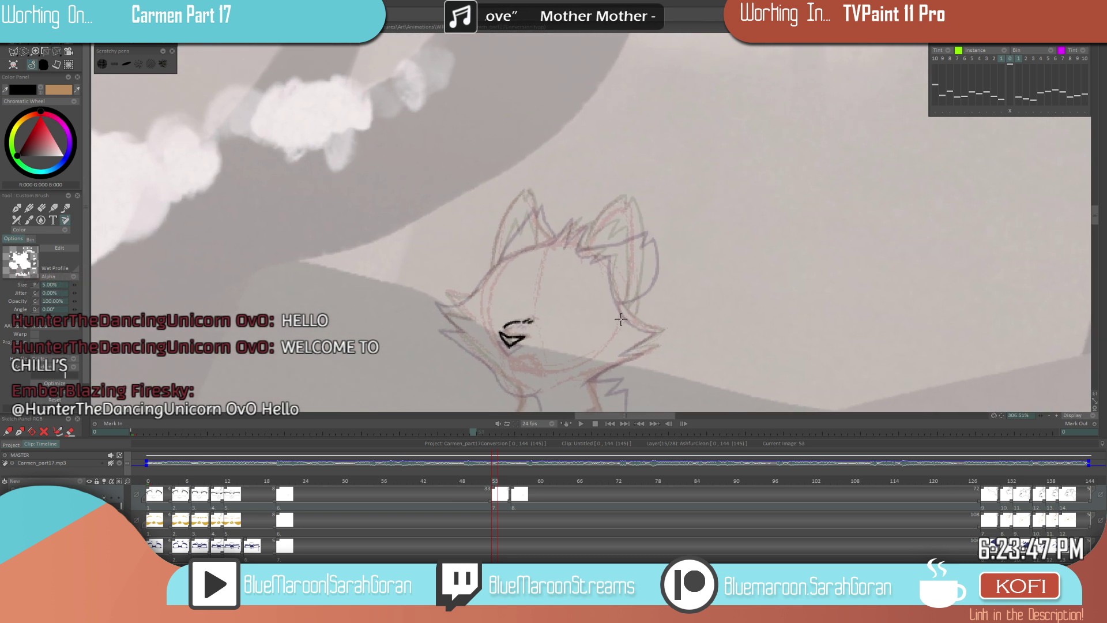
{"action": "key", "text": "ctrl+Left"}
{"action": "key", "text": "ctrl+Right"}
{"action": "key", "text": "ctrl+Right"}
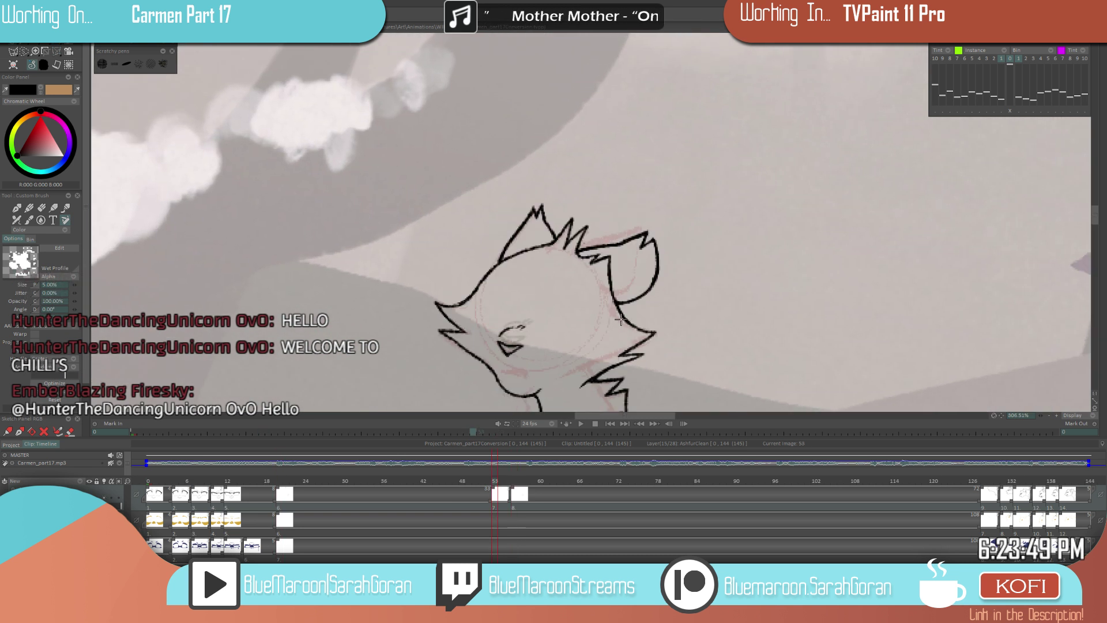
{"action": "key", "text": "ctrl+Left"}
{"action": "key", "text": "ctrl+Left"}
{"action": "key", "text": "ctrl+Right"}
{"action": "scroll", "coordinate": [592, 247], "scroll_direction": "up", "scroll_amount": 3}
{"action": "mouse_move", "coordinate": [525, 230]}
{"action": "left_mouse_down"}
{"action": "mouse_move", "coordinate": [579, 196]}
{"action": "mouse_move", "coordinate": [557, 236]}
{"action": "mouse_move", "coordinate": [606, 199]}
{"action": "left_mouse_up"}
{"action": "key", "text": "ctrl+Left"}
{"action": "key", "text": "ctrl+Right"}
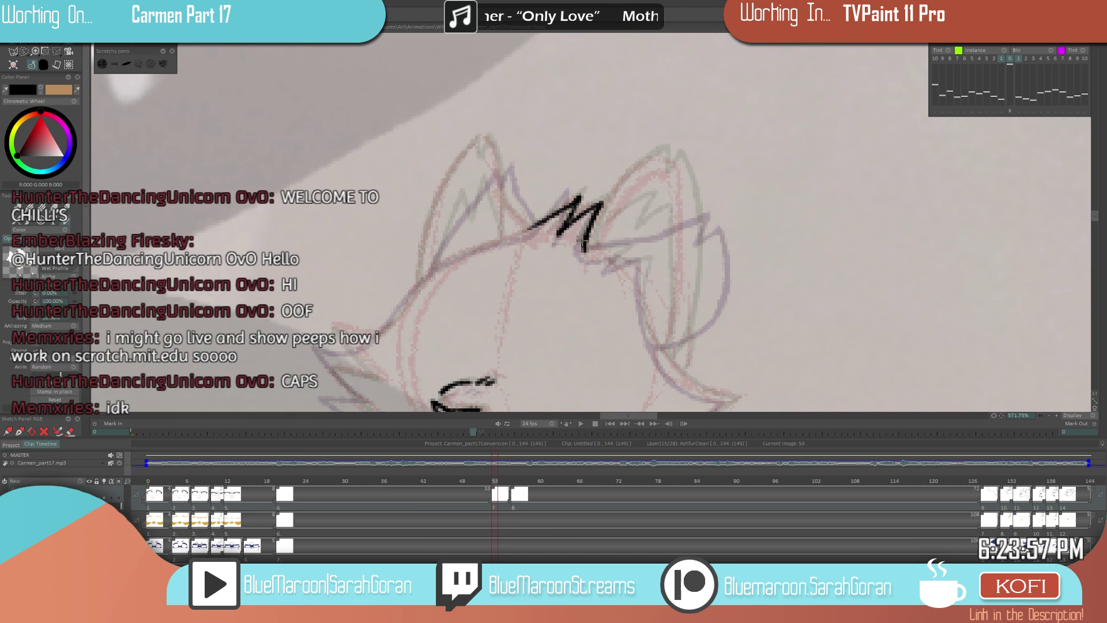
- Flip through the frame 20, 53 and 56 drawings to compare the head tuft's position against the ears and top of the head
{"action": "key", "text": "Left"}
{"action": "key", "text": "Right"}
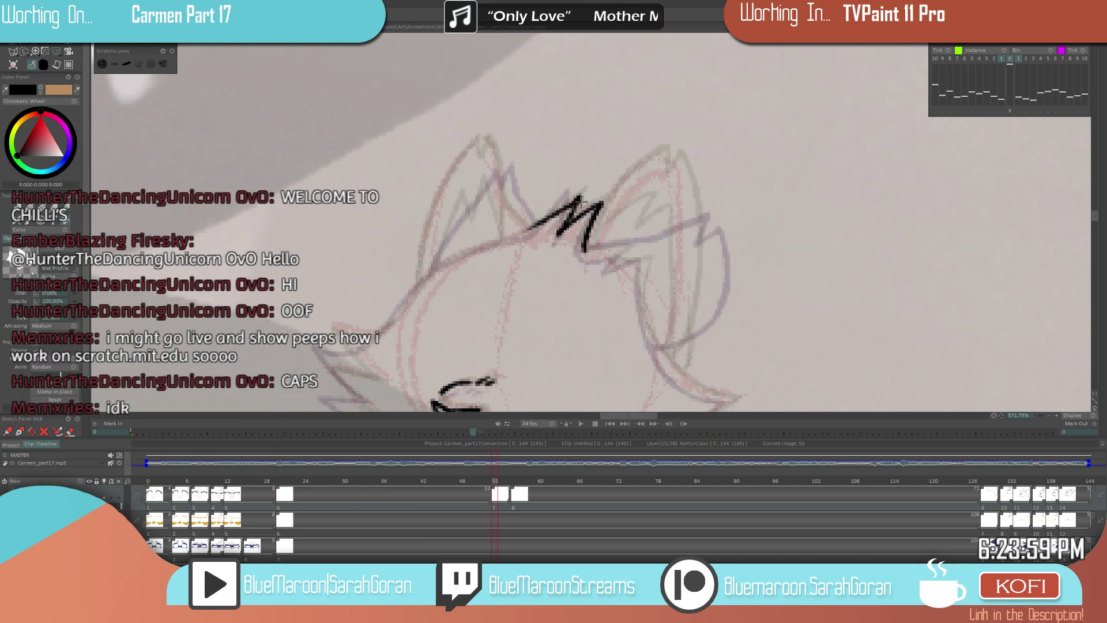
{"action": "key", "text": "Left"}
{"action": "key", "text": "Right"}
{"action": "key", "text": "Right"}
{"action": "key", "text": "Left"}
{"action": "key", "text": "Left"}
{"action": "key", "text": "Right"}
{"action": "key", "text": "Right"}
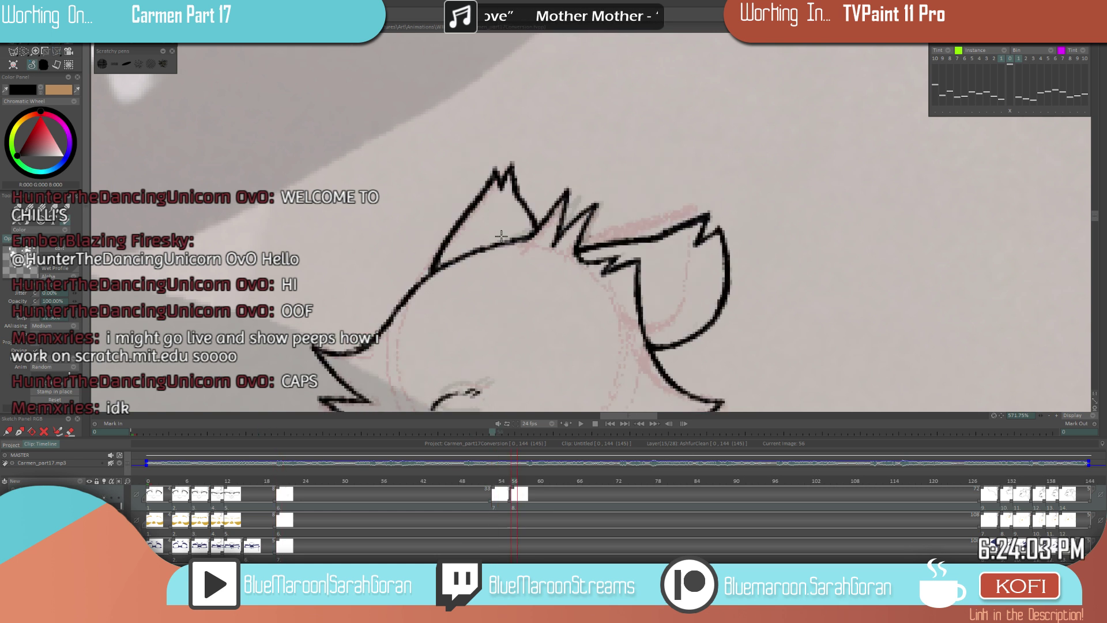
{"action": "left_click_drag", "start_coordinate": [612, 307], "coordinate": [652, 297]}
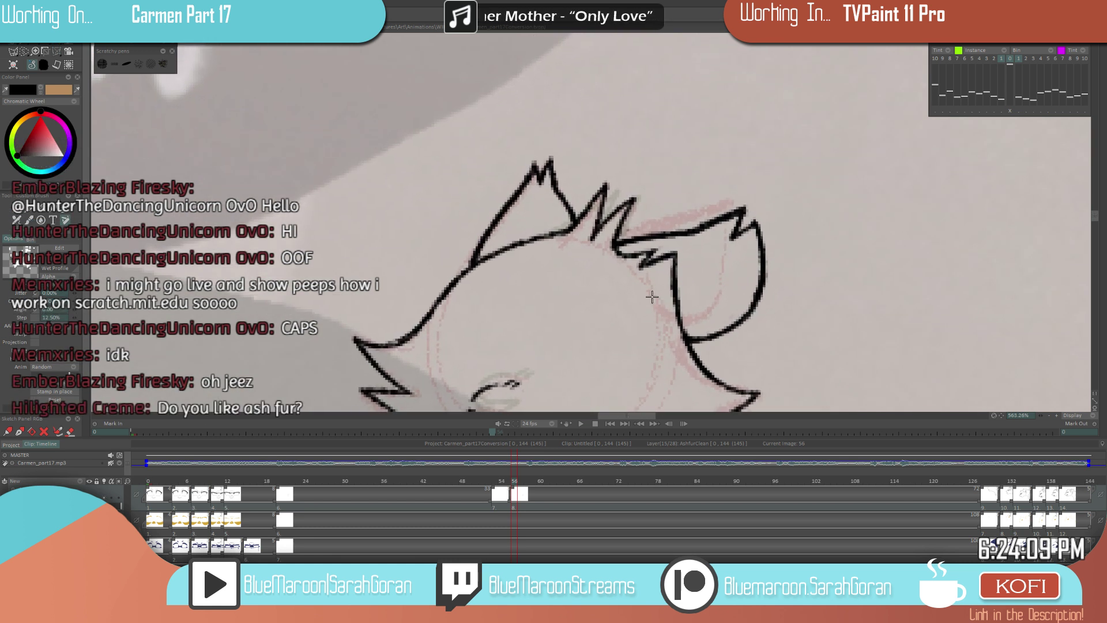
{"action": "key", "text": "Left"}
{"action": "key", "text": "Left"}
{"action": "key", "text": "Left"}
{"action": "key", "text": "Right"}
{"action": "key", "text": "Left"}
{"action": "key", "text": "Right"}
{"action": "key", "text": "Left"}
{"action": "key", "text": "Right"}
{"action": "key", "text": "Left"}
{"action": "key", "text": "Right"}
{"action": "key", "text": "Left"}
- Ink the forehead line at frame 53 from the head tuft down to the tip of the left cheek
{"action": "mouse_move", "coordinate": [618, 297]}
{"action": "left_mouse_down"}
{"action": "mouse_move", "coordinate": [677, 265]}
{"action": "mouse_move", "coordinate": [663, 218]}
{"action": "left_mouse_up"}
{"action": "key", "text": "Right"}
{"action": "key", "text": "Left"}
{"action": "key", "text": "Left"}
{"action": "key", "text": "Right"}
{"action": "mouse_move", "coordinate": [624, 165]}
{"action": "left_mouse_down"}
{"action": "mouse_move", "coordinate": [568, 184]}
{"action": "mouse_move", "coordinate": [464, 274]}
{"action": "left_mouse_up"}
{"action": "key", "text": "ctrl+z"}
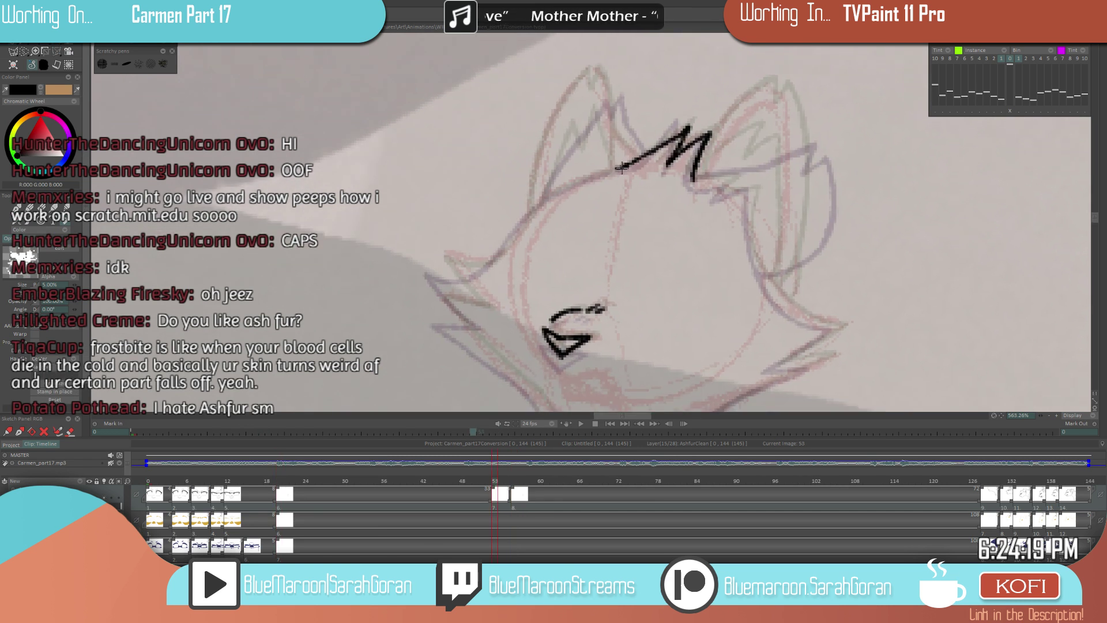
{"action": "mouse_move", "coordinate": [555, 196]}
{"action": "left_mouse_down"}
{"action": "mouse_move", "coordinate": [461, 273]}
{"action": "mouse_move", "coordinate": [436, 270]}
{"action": "left_mouse_up"}
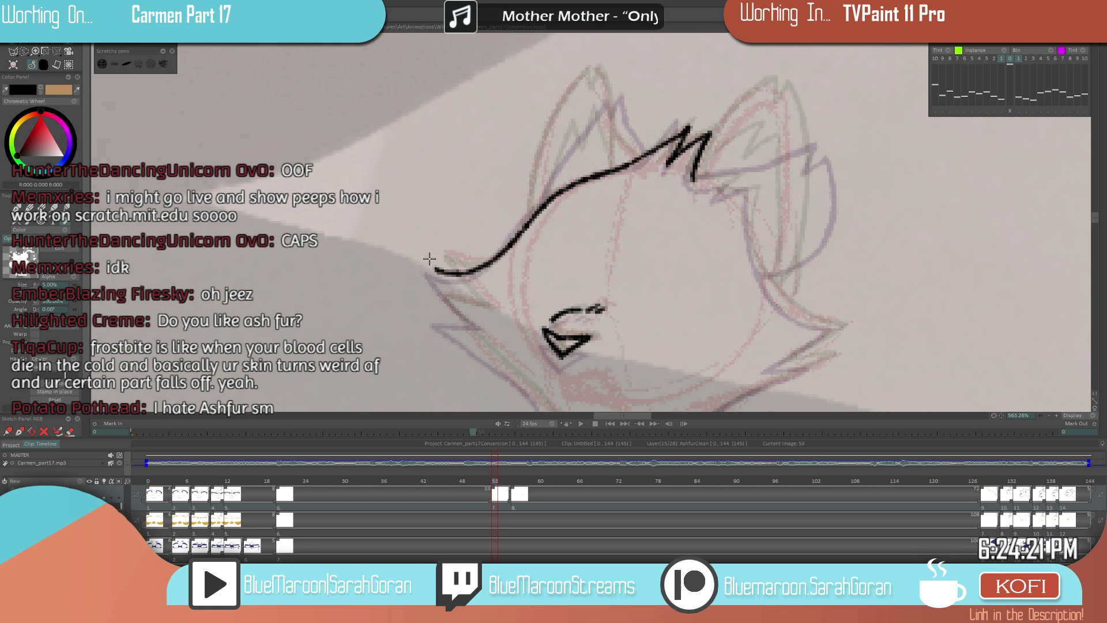
- Ink the left cheek's two pointed fur spikes and the jaw line running down from them at frame 53
{"action": "left_click_drag", "start_coordinate": [432, 270], "coordinate": [484, 311]}
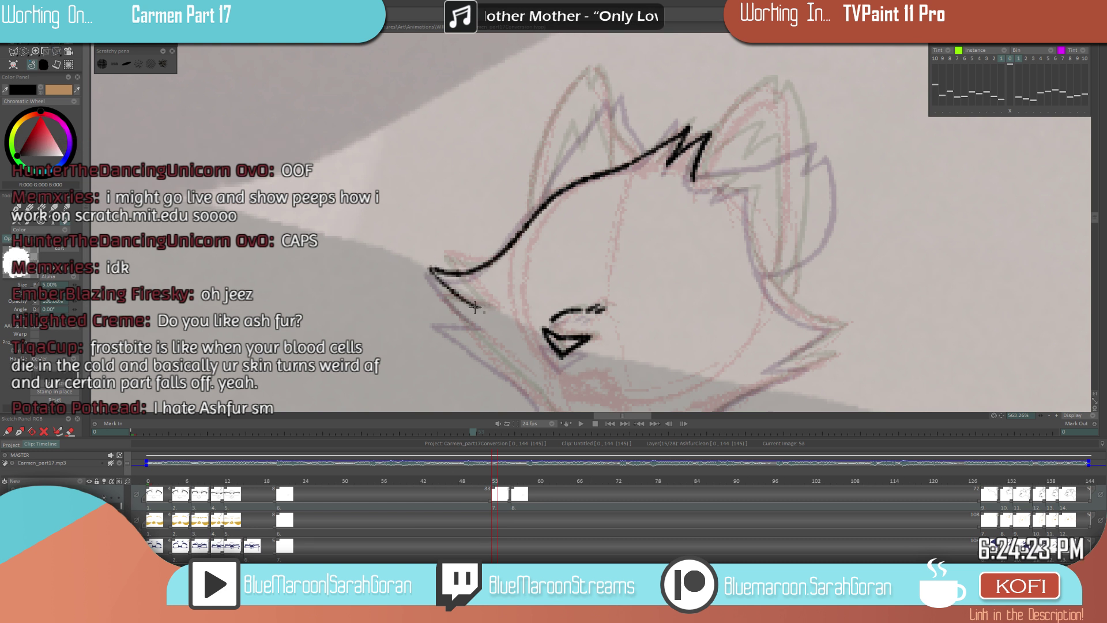
{"action": "key", "text": "ctrl+Right"}
{"action": "key", "text": "ctrl+Left"}
{"action": "key", "text": "ctrl+Left"}
{"action": "key", "text": "ctrl+Right"}
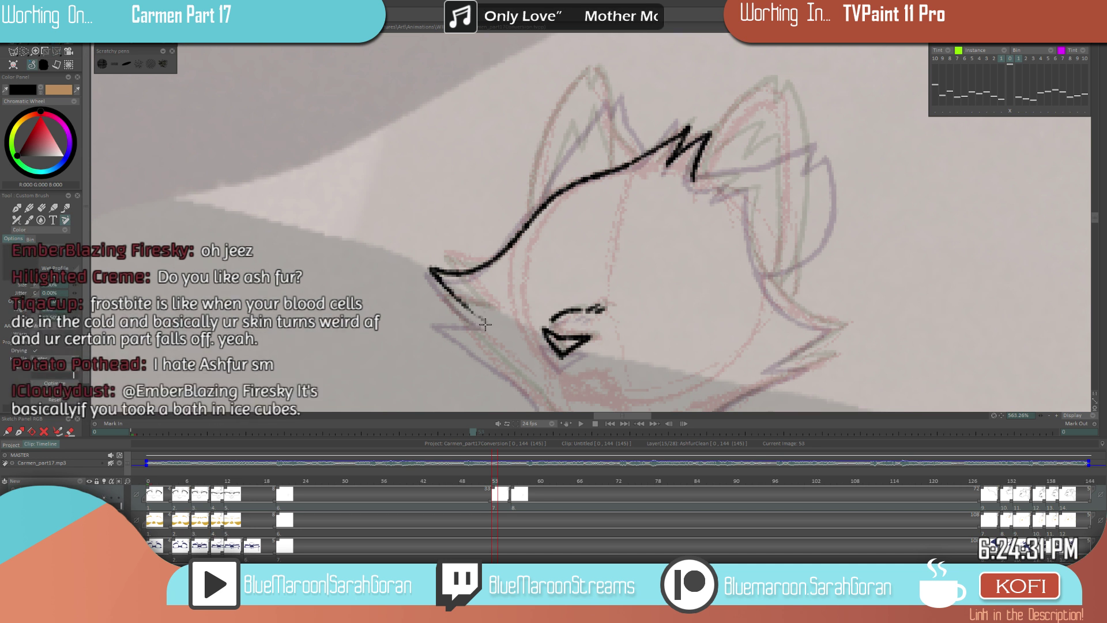
{"action": "key", "text": "ctrl+Left"}
{"action": "key", "text": "ctrl+Right"}
{"action": "key", "text": "ctrl+Left"}
{"action": "key", "text": "ctrl+Right"}
{"action": "key", "text": "ctrl+Left"}
{"action": "key", "text": "ctrl+Right"}
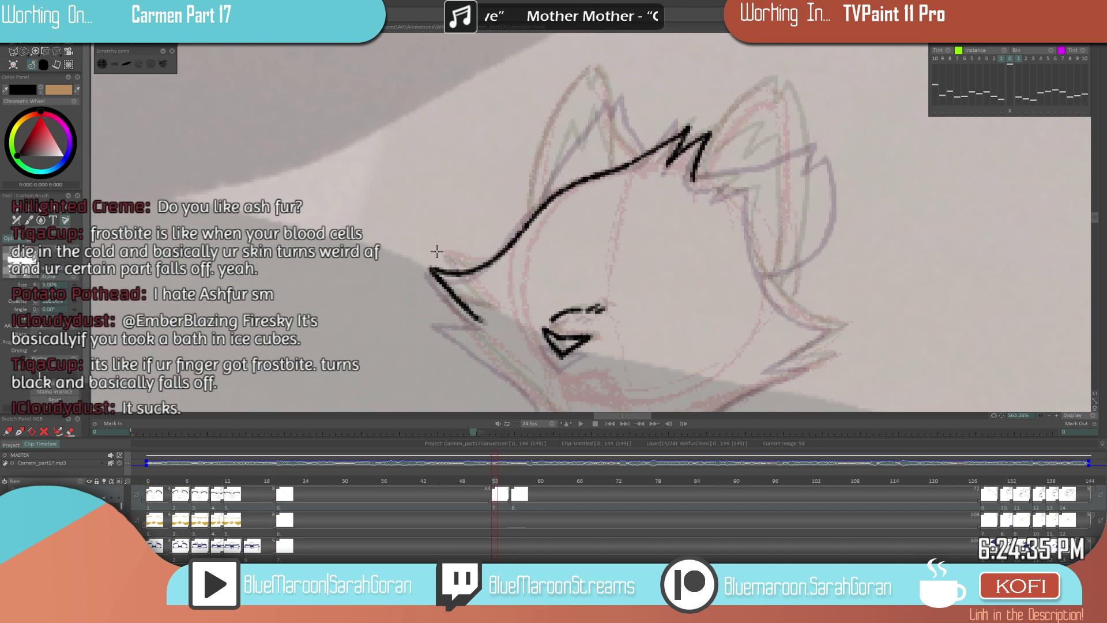
{"action": "left_click_drag", "start_coordinate": [484, 321], "coordinate": [435, 310]}
{"action": "left_click_drag", "start_coordinate": [577, 289], "coordinate": [511, 229]}
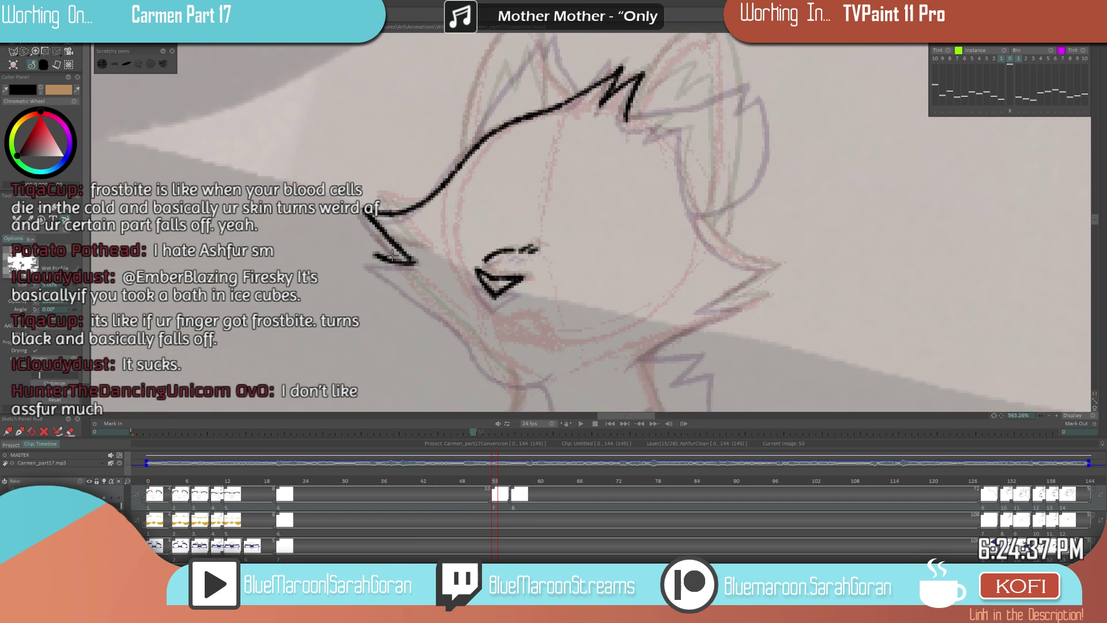
{"action": "left_click_drag", "start_coordinate": [366, 253], "coordinate": [477, 345]}
{"action": "scroll", "coordinate": [596, 329], "scroll_direction": "down", "scroll_amount": 3}
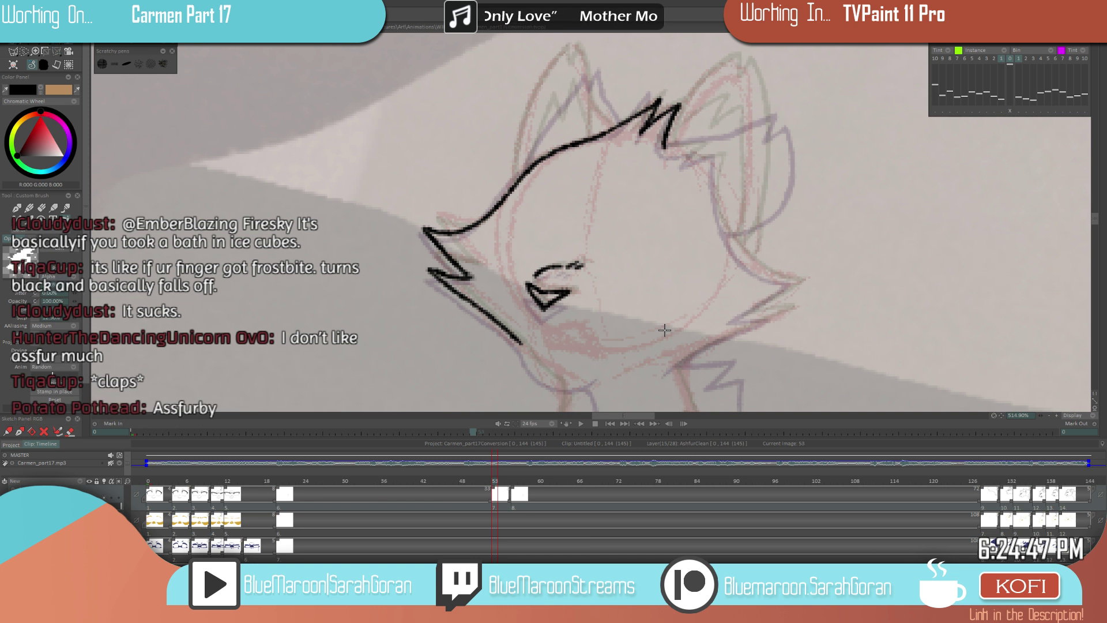
- Flip repeatedly between the frame 20 and frame 53 drawings to check how the cheek fur and jaw shift
{"action": "key", "text": "ctrl+Left"}
{"action": "key", "text": "ctrl+Right"}
{"action": "key", "text": "ctrl+Left"}
{"action": "key", "text": "ctrl+Right"}
{"action": "key", "text": "ctrl+Left"}
{"action": "key", "text": "ctrl+Right"}
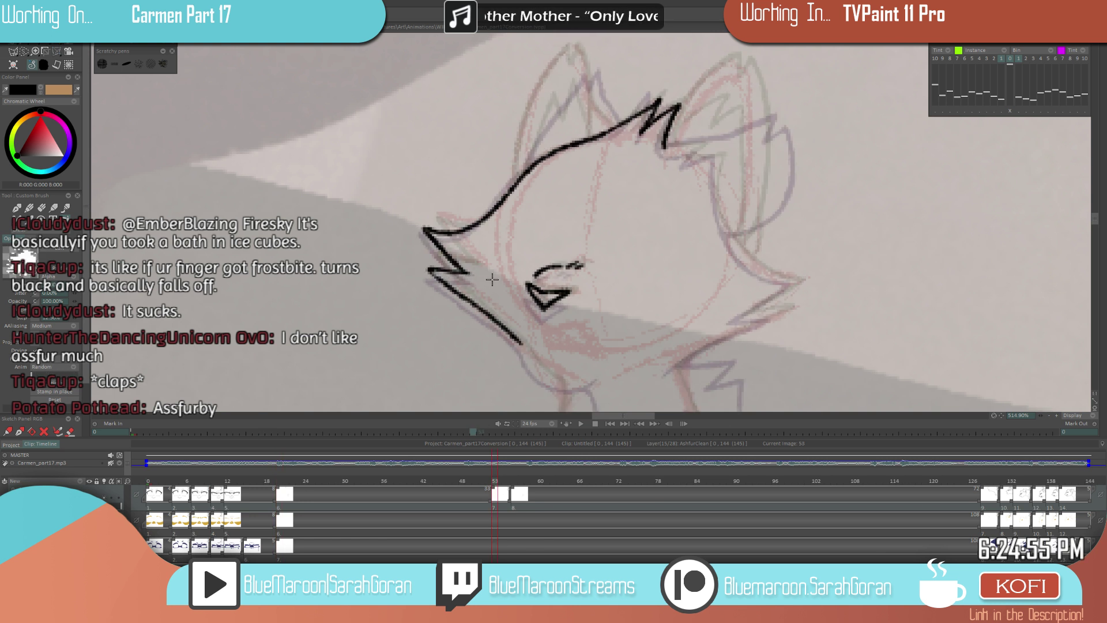
{"action": "key", "text": "Left"}
{"action": "key", "text": "Right"}
{"action": "key", "text": "Left"}
{"action": "key", "text": "Right"}
{"action": "key", "text": "Left"}
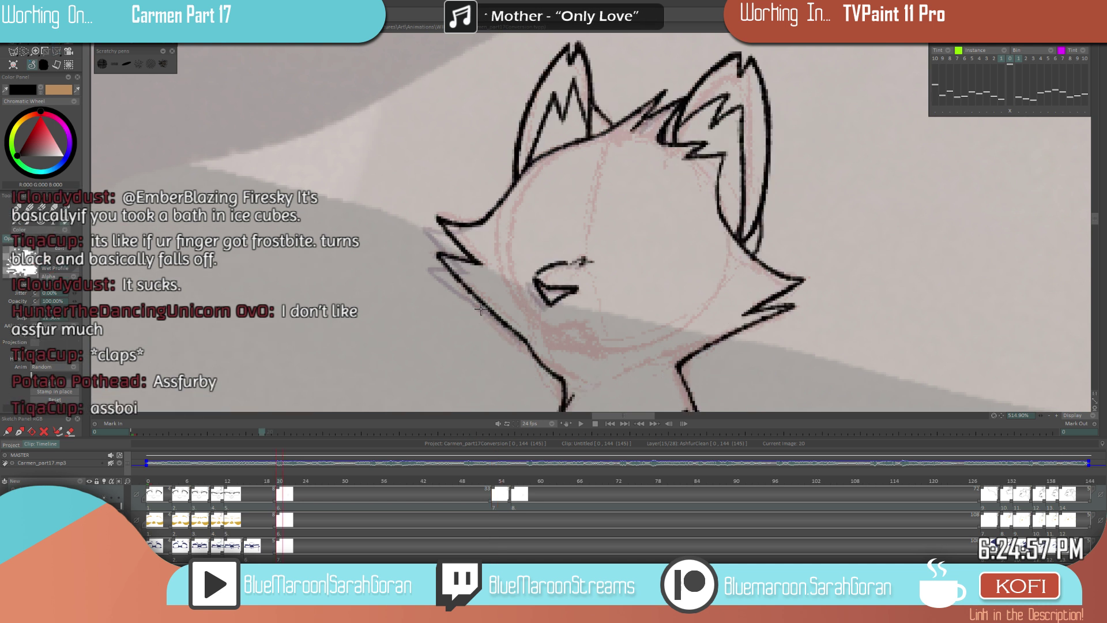
{"action": "key", "text": "Right"}
{"action": "key", "text": "Left"}
{"action": "key", "text": "Right"}
{"action": "key", "text": "Left"}
{"action": "key", "text": "Right"}
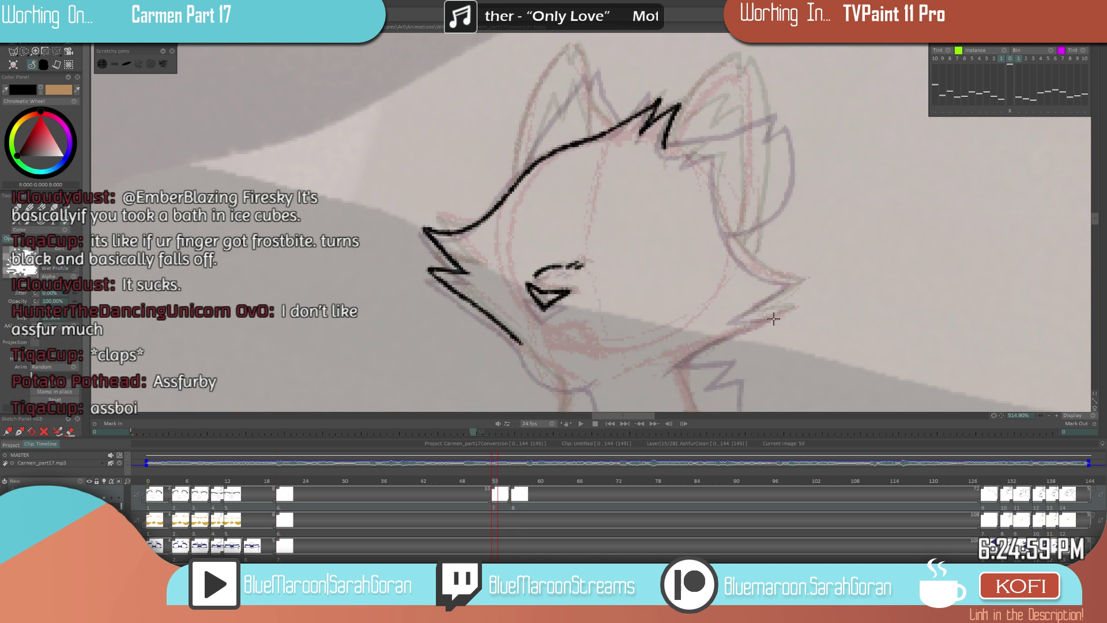
- Ink the jagged fur beside the head tuft and the head's right side down to the cheek tip at frame 53
{"action": "mouse_move", "coordinate": [663, 147]}
{"action": "left_mouse_down"}
{"action": "mouse_move", "coordinate": [711, 140]}
{"action": "mouse_move", "coordinate": [698, 152]}
{"action": "mouse_move", "coordinate": [726, 153]}
{"action": "mouse_move", "coordinate": [724, 233]}
{"action": "mouse_move", "coordinate": [757, 268]}
{"action": "left_mouse_up"}
{"action": "key", "text": "Left"}
{"action": "key", "text": "Right"}
{"action": "key", "text": "Left"}
{"action": "key", "text": "Right"}
{"action": "key", "text": "Left"}
{"action": "key", "text": "Right"}
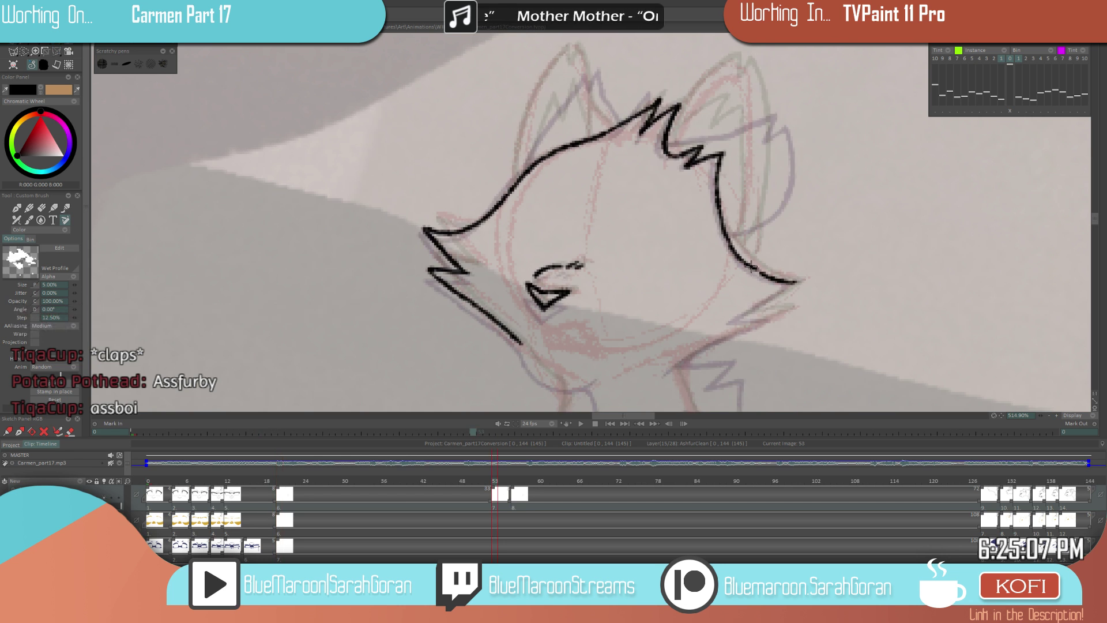
- Ink the right cheek's fur spikes and the jaw line running down from them toward the neck
{"action": "mouse_move", "coordinate": [757, 269]}
{"action": "left_mouse_down"}
{"action": "mouse_move", "coordinate": [797, 282]}
{"action": "mouse_move", "coordinate": [731, 322]}
{"action": "mouse_move", "coordinate": [761, 315]}
{"action": "left_mouse_up"}
{"action": "key", "text": "Left"}
{"action": "key", "text": "Right"}
{"action": "mouse_move", "coordinate": [806, 356]}
{"action": "left_mouse_down"}
{"action": "mouse_move", "coordinate": [754, 275]}
{"action": "mouse_move", "coordinate": [649, 313]}
{"action": "left_mouse_up"}
{"action": "key", "text": "ctrl+z"}
{"action": "left_click_drag", "start_coordinate": [763, 249], "coordinate": [643, 316]}
{"action": "key", "text": "ctrl+z"}
{"action": "left_click_drag", "start_coordinate": [764, 249], "coordinate": [643, 314]}
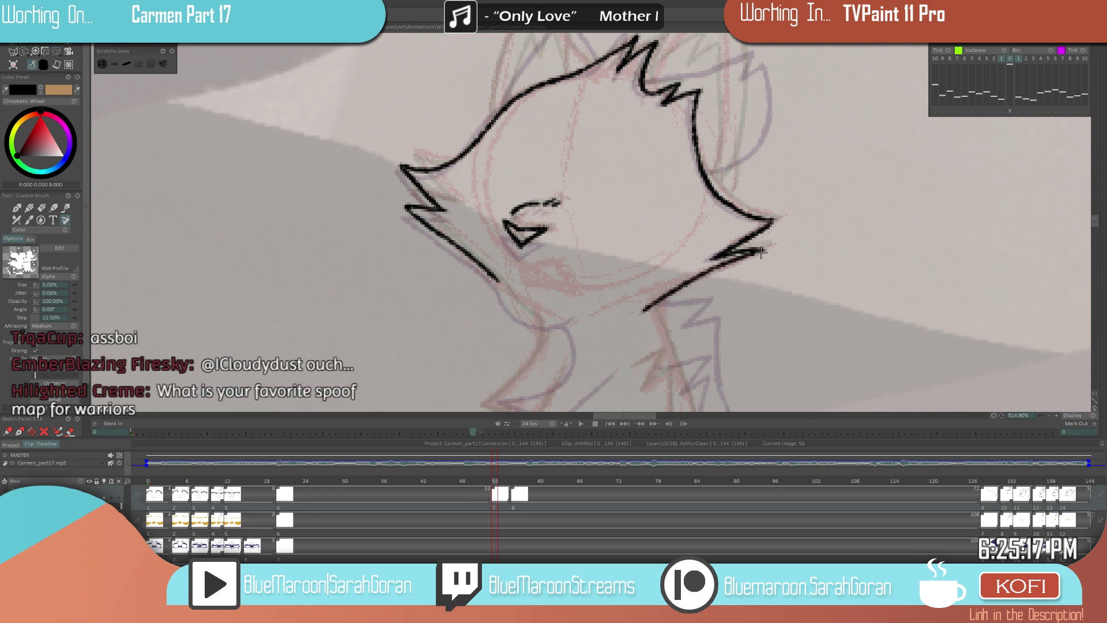
- Erase the overshooting tip of the right cheek's lower fur spike at frame 53
{"action": "scroll", "coordinate": [739, 269], "scroll_direction": "down", "scroll_amount": 5}
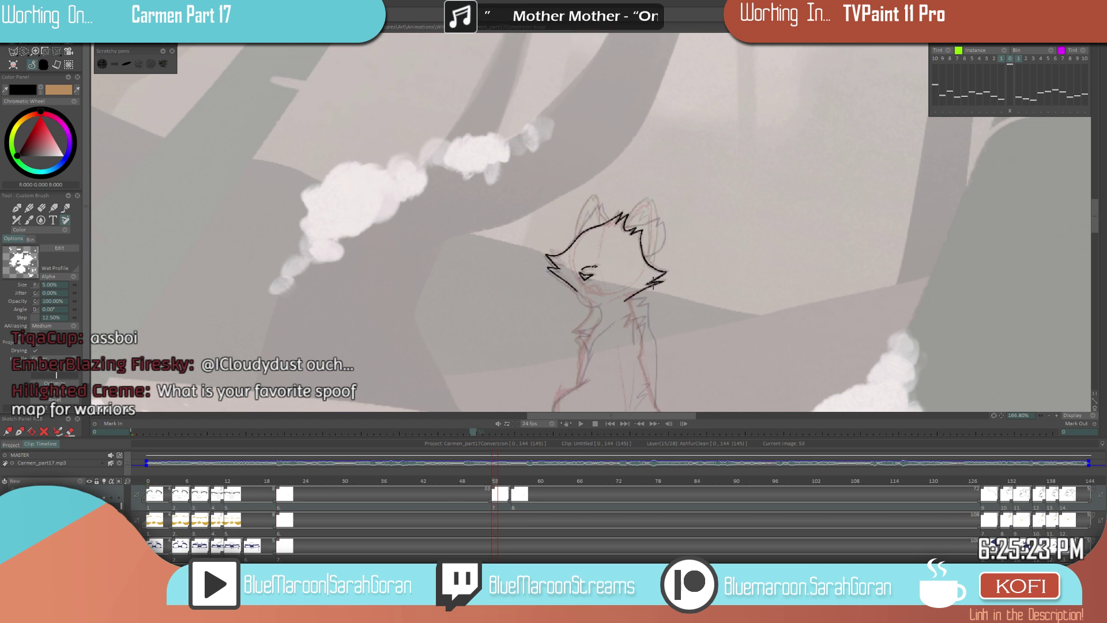
{"action": "scroll", "coordinate": [653, 281], "scroll_direction": "up", "scroll_amount": 5}
{"action": "key", "text": "Left"}
{"action": "key", "text": "Right"}
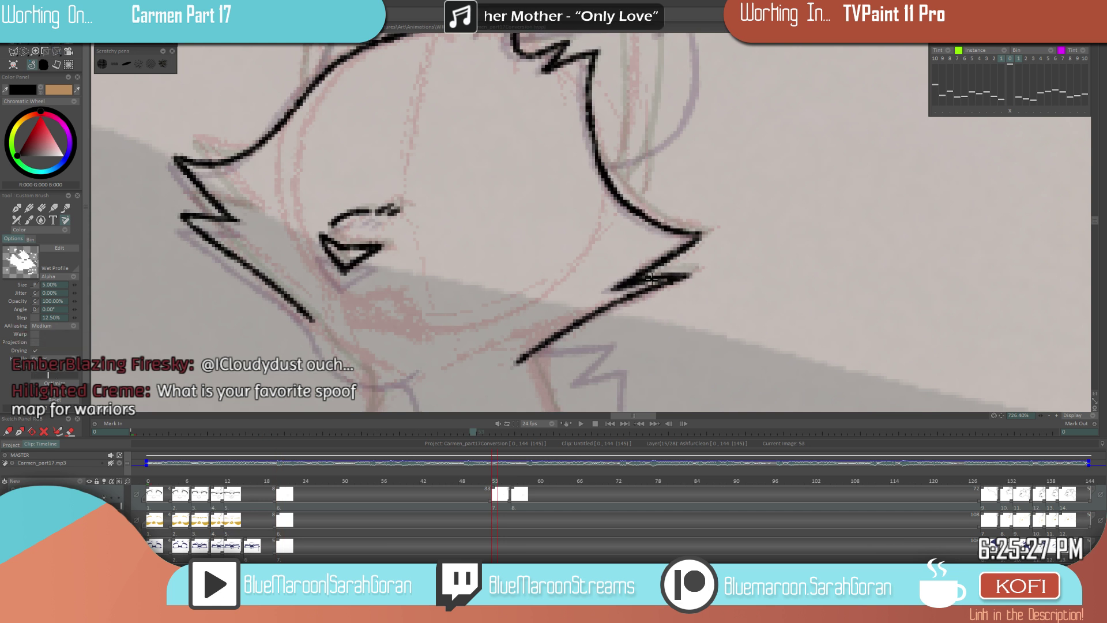
{"action": "key", "text": "e"}
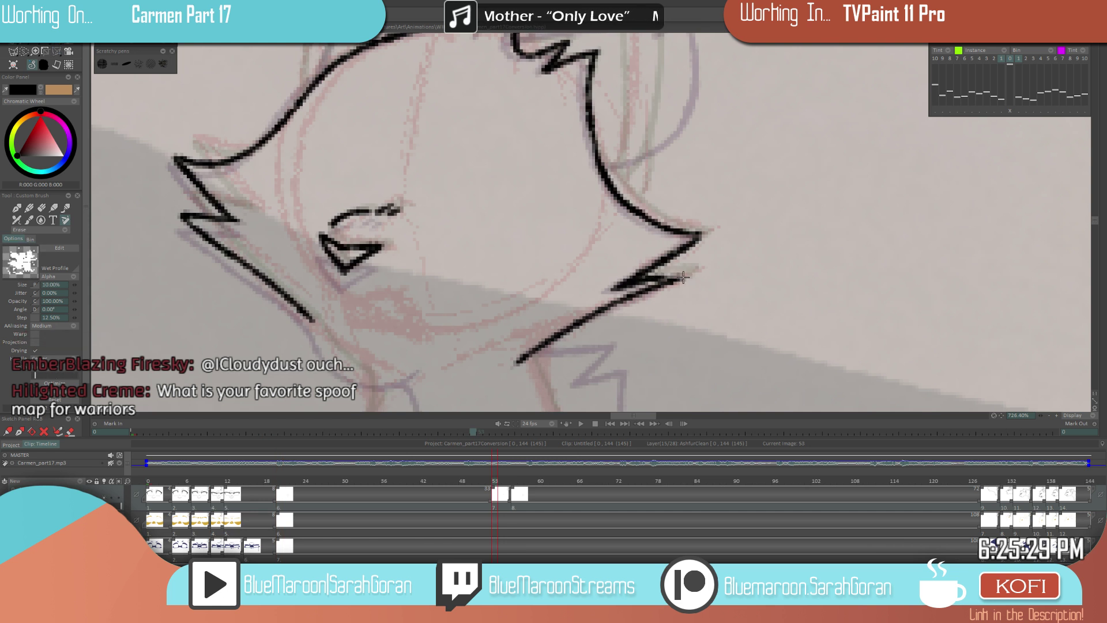
{"action": "key", "text": "e"}
{"action": "key", "text": "Left"}
{"action": "key", "text": "Right"}
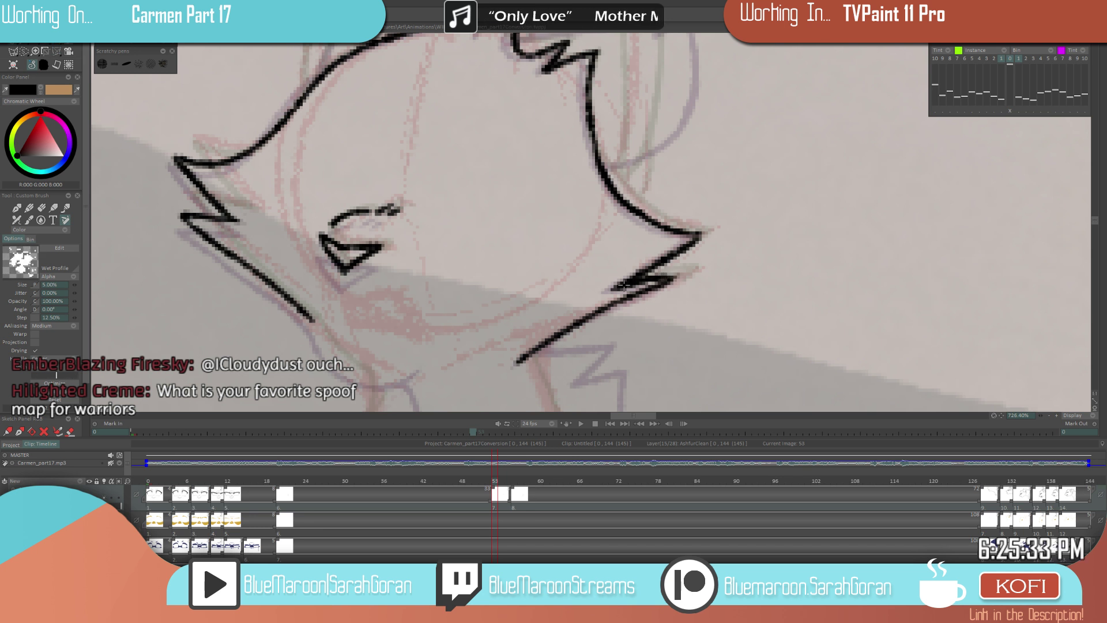
- Flip between the frame 53 head outline and its neighbouring drawings to check the whole head's movement
{"action": "scroll", "coordinate": [684, 272], "scroll_direction": "down", "scroll_amount": 5}
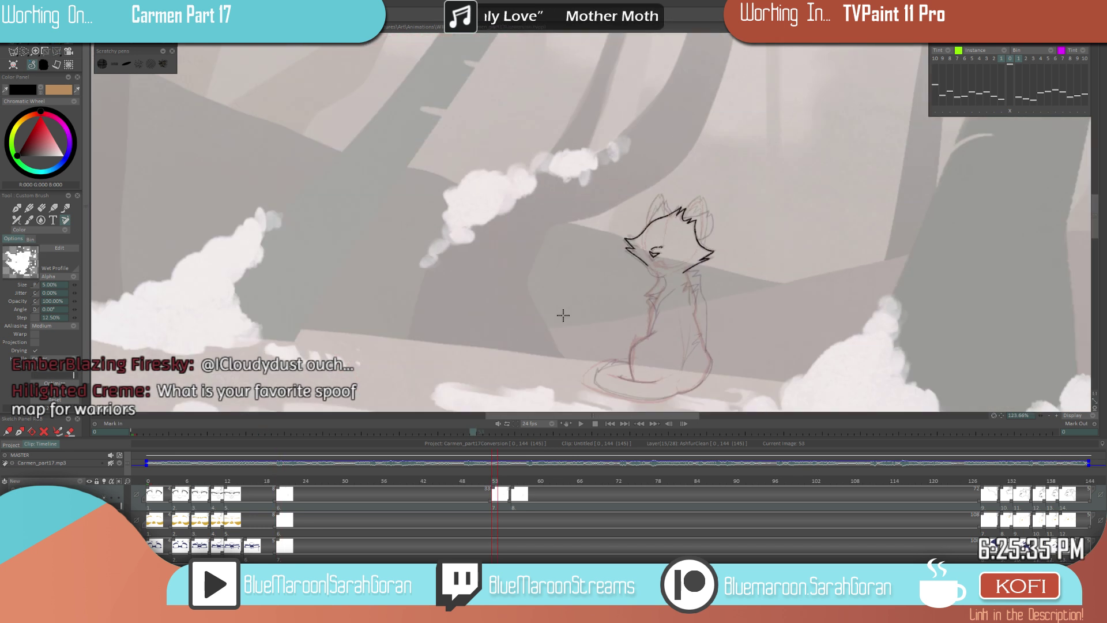
{"action": "key", "text": "ctrl+Right"}
{"action": "key", "text": "ctrl+Left"}
{"action": "key", "text": "ctrl+Left"}
{"action": "key", "text": "ctrl+Right"}
{"action": "key", "text": "ctrl+Right"}
{"action": "key", "text": "ctrl+Left"}
{"action": "key", "text": "ctrl+Left"}
{"action": "key", "text": "ctrl+Right"}
{"action": "key", "text": "ctrl+Right"}
{"action": "key", "text": "ctrl+Left"}
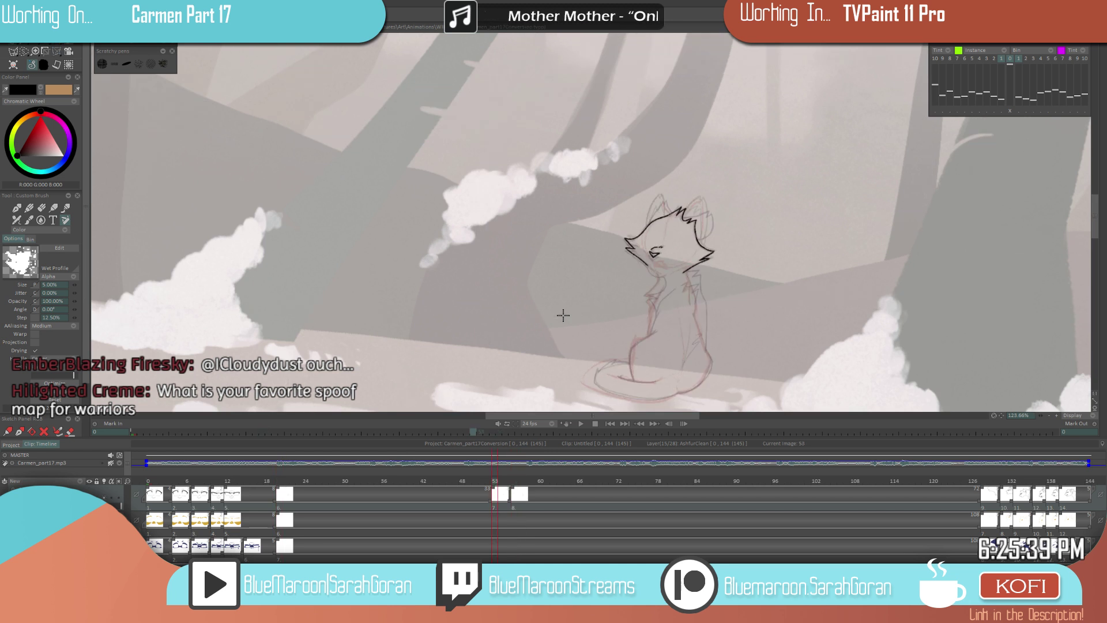
{"action": "scroll", "coordinate": [764, 209], "scroll_direction": "up", "scroll_amount": 2}
{"action": "scroll", "coordinate": [772, 225], "scroll_direction": "up", "scroll_amount": 2}
{"action": "key", "text": "ctrl+Right"}
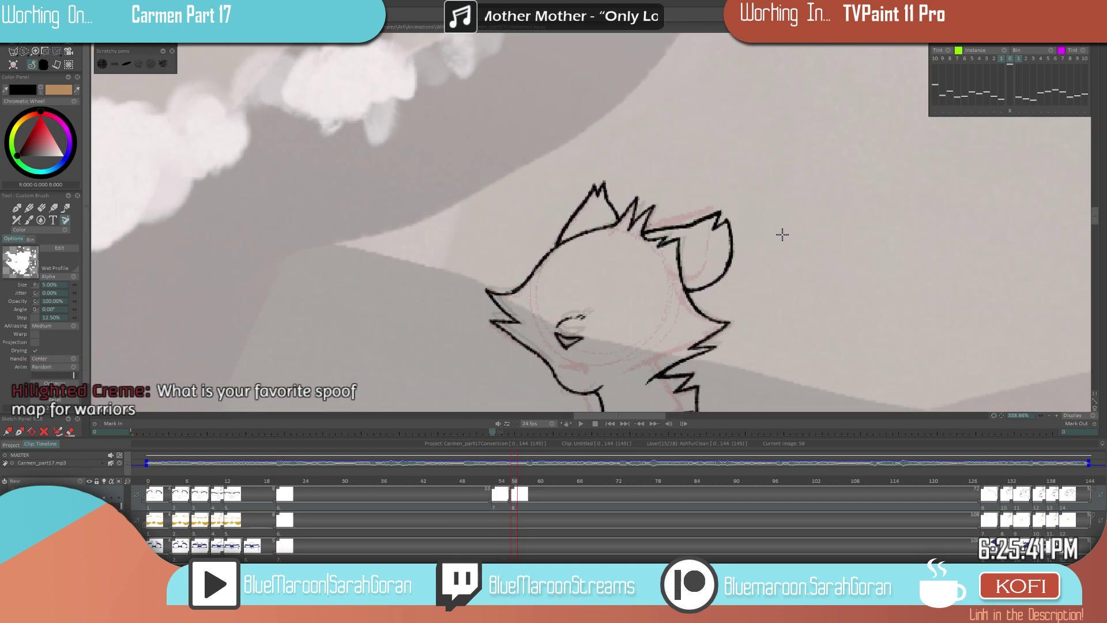
{"action": "key", "text": "ctrl+Left"}
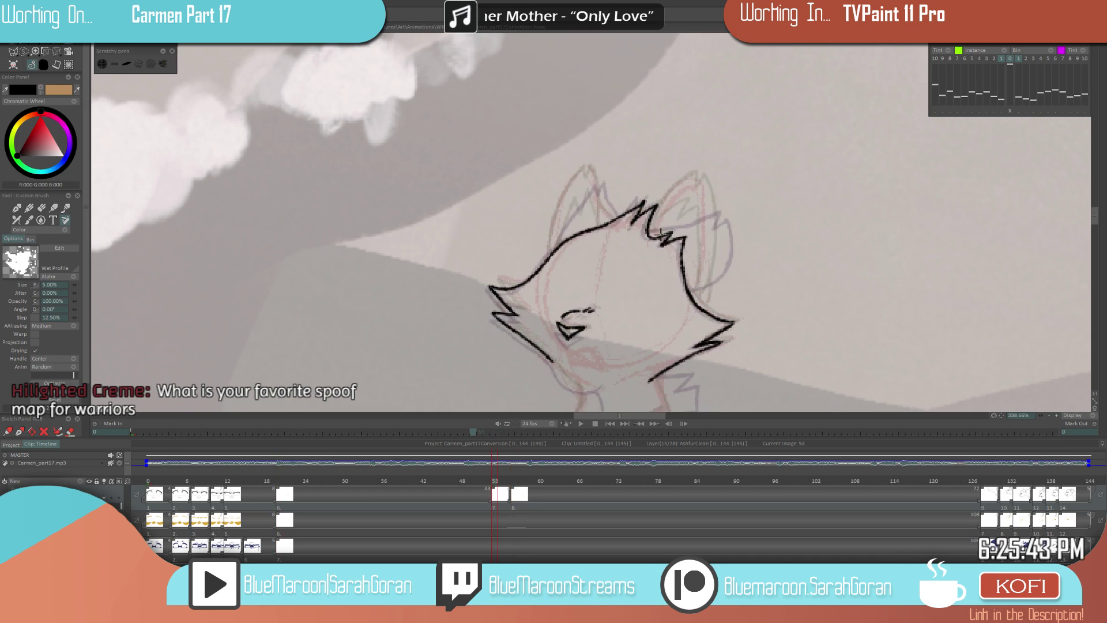
{"action": "mouse_move", "coordinate": [681, 231]}
{"action": "left_mouse_down"}
{"action": "mouse_move", "coordinate": [735, 221]}
{"action": "mouse_move", "coordinate": [686, 288]}
{"action": "left_mouse_up"}
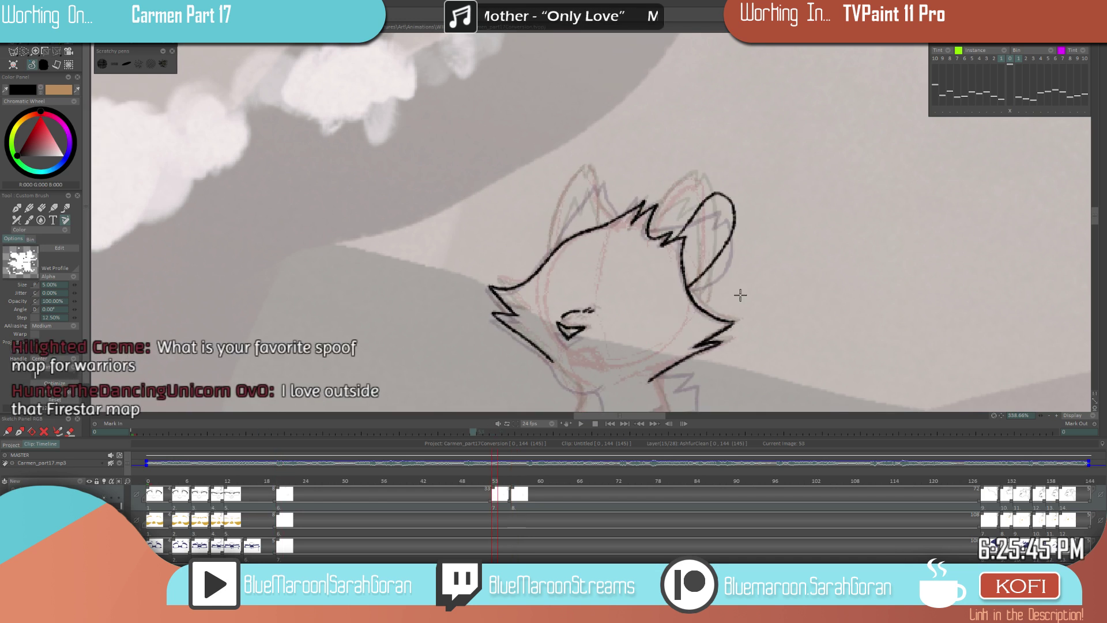
{"action": "key", "text": "ctrl+Right"}
{"action": "key", "text": "ctrl+Left"}
{"action": "key", "text": "ctrl+Right"}
{"action": "key", "text": "ctrl+Left"}
{"action": "key", "text": "ctrl+z"}
- Ink the right ear at frame 53 as a pointed, folded-back shape with a jagged tip
{"action": "mouse_move", "coordinate": [689, 246]}
{"action": "left_mouse_down"}
{"action": "mouse_move", "coordinate": [733, 207]}
{"action": "mouse_move", "coordinate": [708, 269]}
{"action": "mouse_move", "coordinate": [686, 287]}
{"action": "left_mouse_up"}
{"action": "left_click_drag", "start_coordinate": [723, 206], "coordinate": [651, 225]}
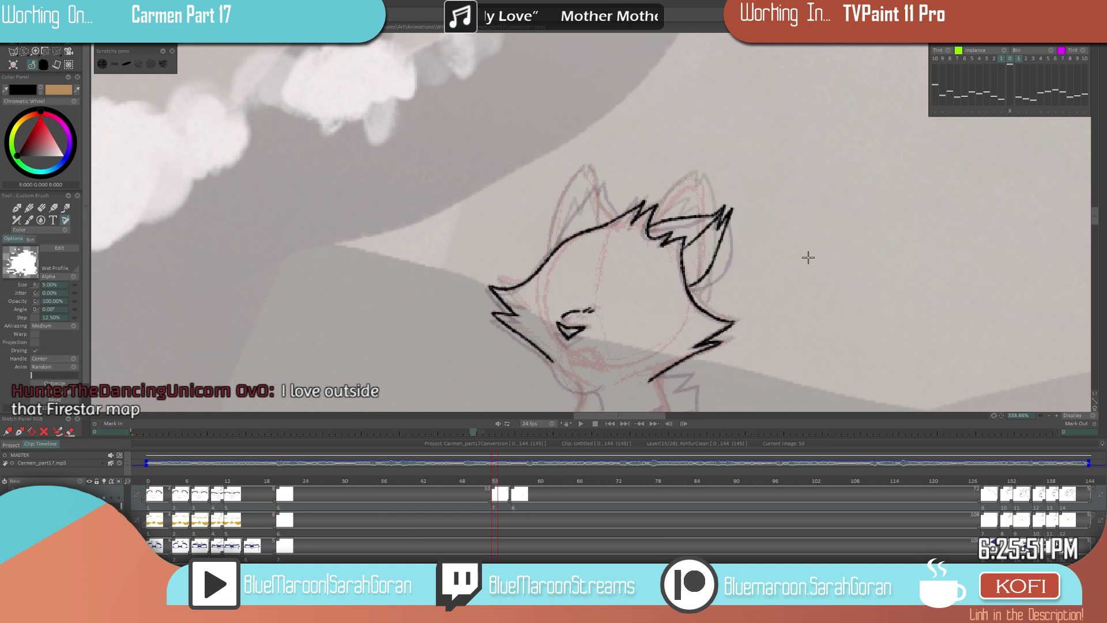
{"action": "key", "text": "ctrl+Left"}
{"action": "key", "text": "ctrl+Right"}
- Redraw the outer edge of the right ear at frame 56 as a narrower shape and erase the old edge
{"action": "key", "text": "ctrl+Right"}
{"action": "left_click_drag", "start_coordinate": [730, 222], "coordinate": [686, 292]}
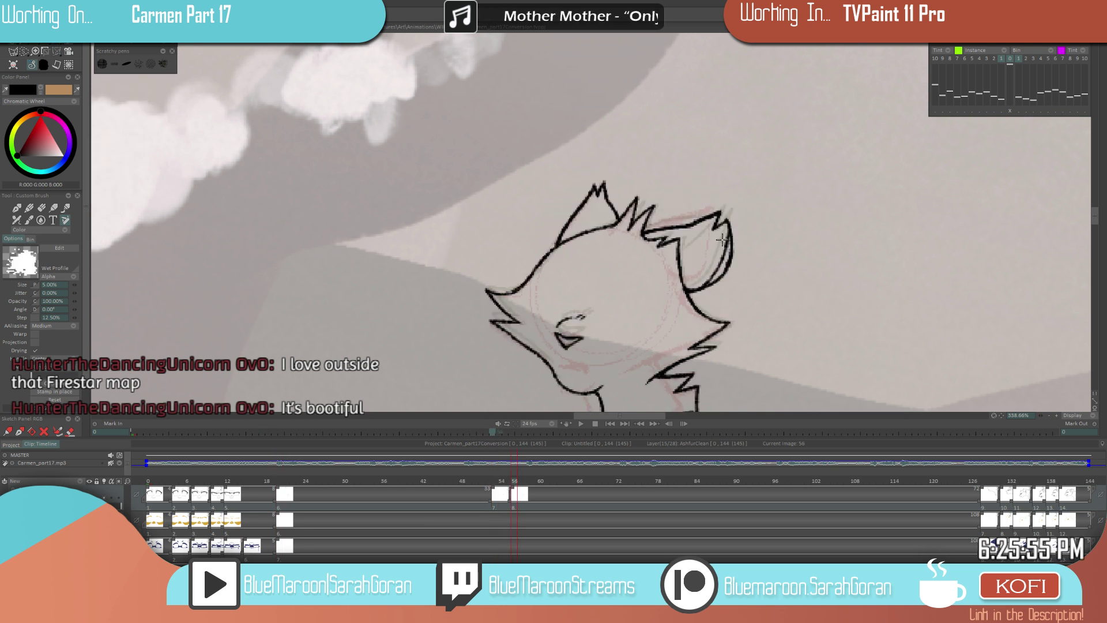
{"action": "mouse_move", "coordinate": [728, 217]}
{"action": "left_mouse_down"}
{"action": "mouse_move", "coordinate": [686, 291]}
{"action": "mouse_move", "coordinate": [715, 282]}
{"action": "mouse_move", "coordinate": [732, 234]}
{"action": "mouse_move", "coordinate": [728, 285]}
{"action": "mouse_move", "coordinate": [709, 282]}
{"action": "mouse_move", "coordinate": [729, 254]}
{"action": "mouse_move", "coordinate": [695, 286]}
{"action": "left_mouse_up"}
{"action": "key", "text": "e"}
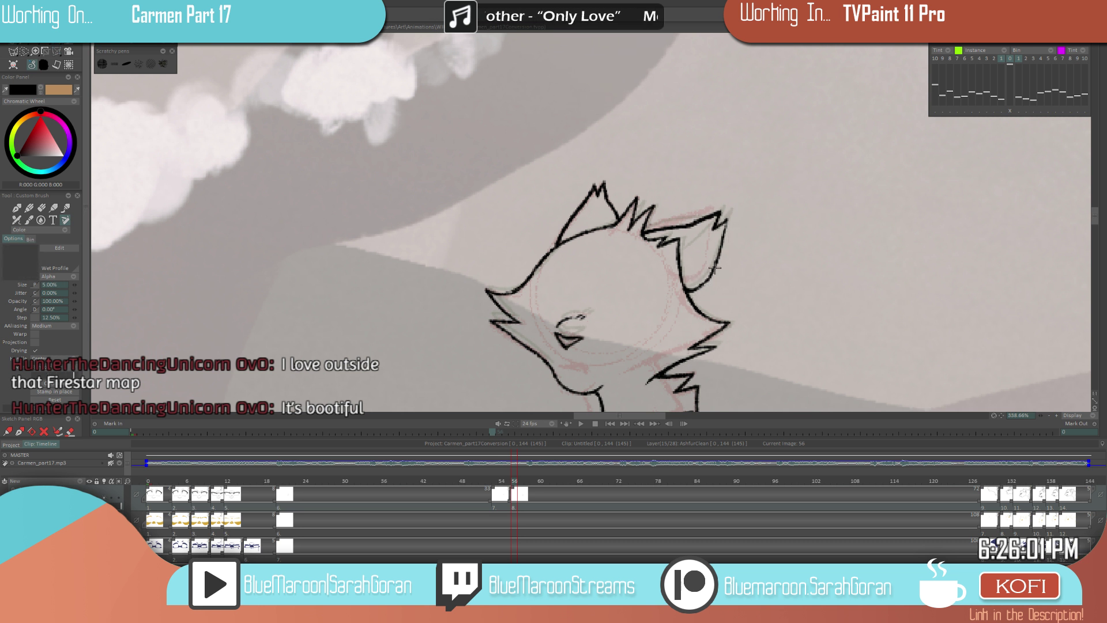
{"action": "mouse_move", "coordinate": [693, 263]}
{"action": "left_mouse_down"}
{"action": "mouse_move", "coordinate": [738, 286]}
{"action": "mouse_move", "coordinate": [618, 301]}
{"action": "mouse_move", "coordinate": [659, 297]}
{"action": "mouse_move", "coordinate": [662, 321]}
{"action": "mouse_move", "coordinate": [672, 283]}
{"action": "left_mouse_up"}
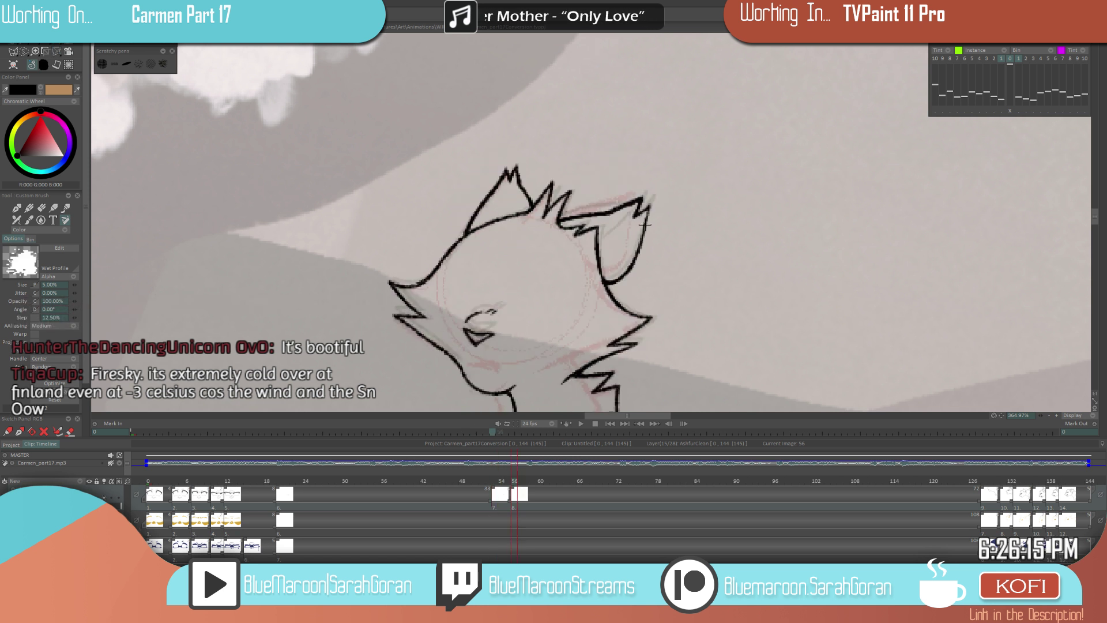
- Ink the jagged inner fur of the right ear at frame 53, checking it against the neighbouring drawings
{"action": "key", "text": "Left"}
{"action": "key", "text": "Right"}
{"action": "key", "text": "Left"}
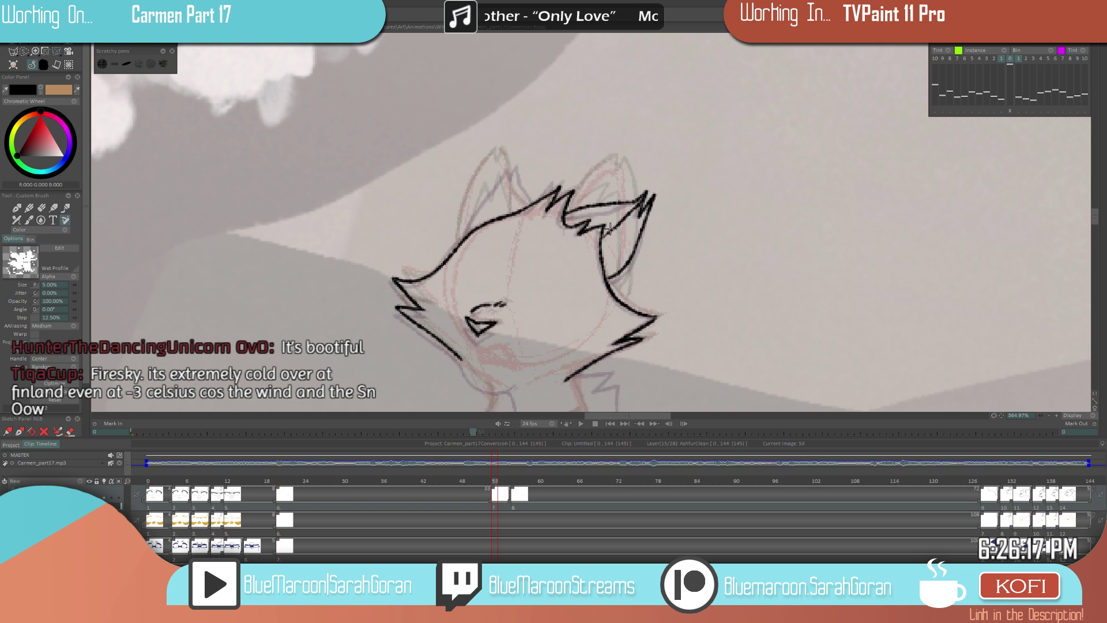
{"action": "left_click_drag", "start_coordinate": [612, 247], "coordinate": [620, 271]}
{"action": "key", "text": "Left"}
{"action": "key", "text": "Right"}
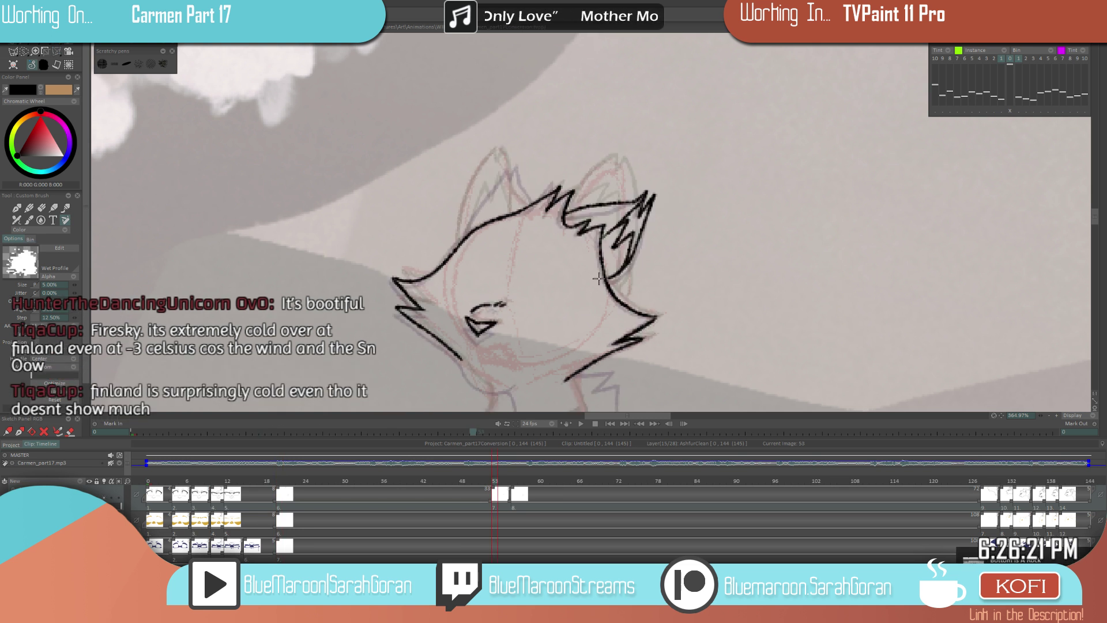
{"action": "key", "text": "Left"}
{"action": "key", "text": "Right"}
{"action": "key", "text": "Left"}
{"action": "key", "text": "Right"}
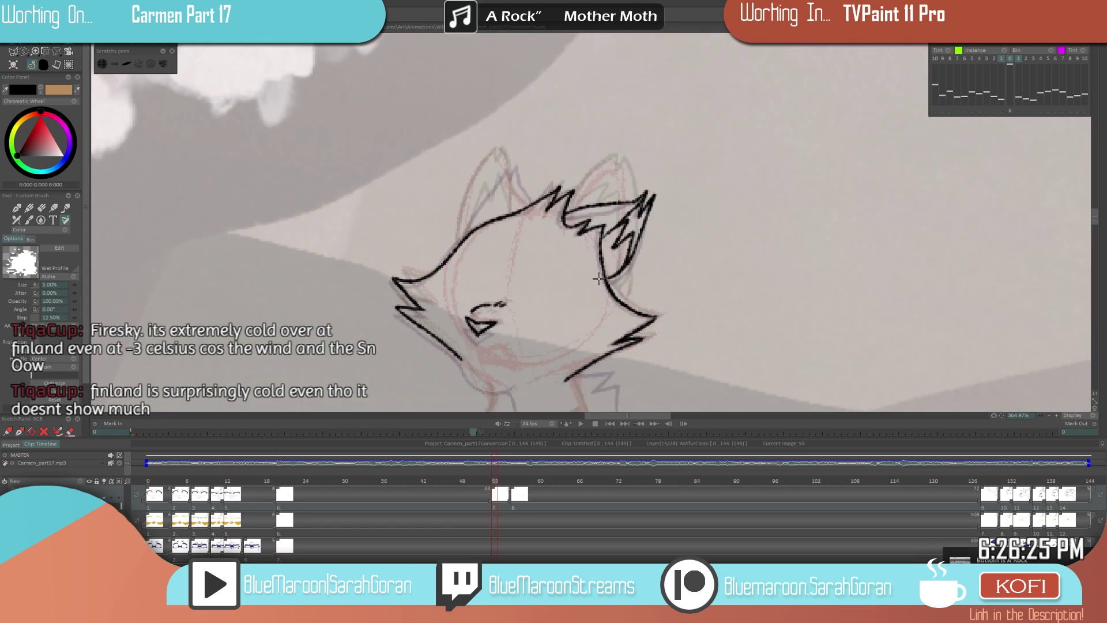
- Ink the left ear at frame 53 with a jagged tip and a second line along its outer side
{"action": "mouse_move", "coordinate": [529, 205]}
{"action": "left_mouse_down"}
{"action": "mouse_move", "coordinate": [485, 162]}
{"action": "mouse_move", "coordinate": [478, 214]}
{"action": "left_mouse_up"}
{"action": "key", "text": "Left"}
{"action": "key", "text": "Right"}
{"action": "key", "text": "Right"}
{"action": "key", "text": "Left"}
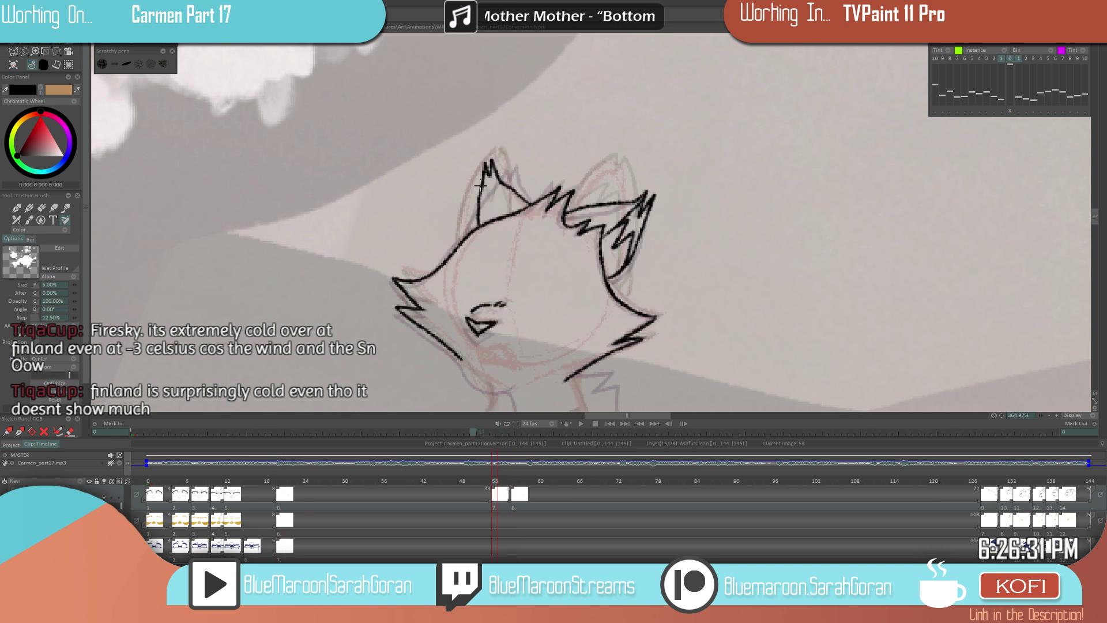
{"action": "mouse_move", "coordinate": [482, 174]}
{"action": "left_mouse_down"}
{"action": "mouse_move", "coordinate": [471, 227]}
{"action": "mouse_move", "coordinate": [475, 217]}
{"action": "left_mouse_up"}
{"action": "key", "text": "Left"}
{"action": "key", "text": "Right"}
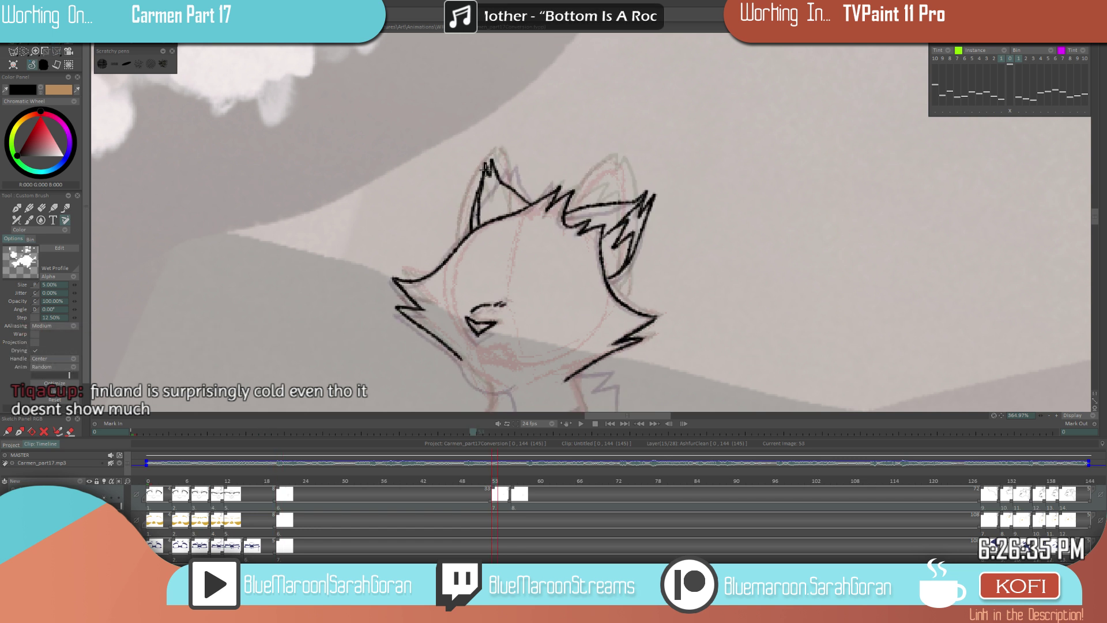
- Select the left ear at frame 53 and reshape it outward with a perspective transform, after checking it against the neighbouring drawings
{"action": "key", "text": "Right"}
{"action": "key", "text": "Left"}
{"action": "key", "text": "Right"}
{"action": "key", "text": "Left"}
{"action": "key", "text": "Right"}
{"action": "key", "text": "Left"}
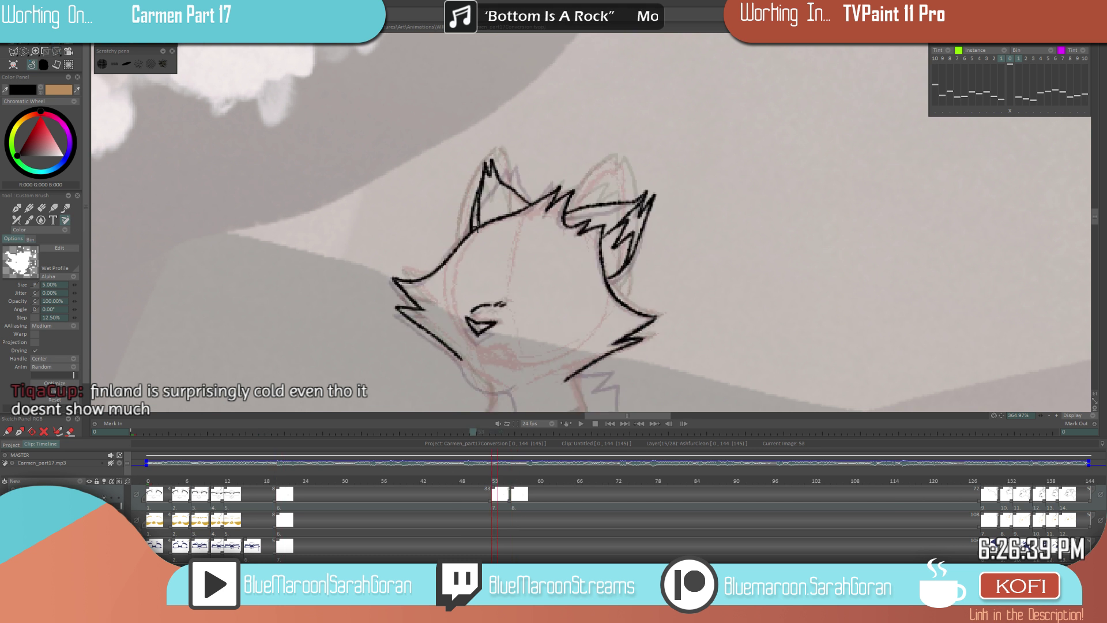
{"action": "key", "text": "s"}
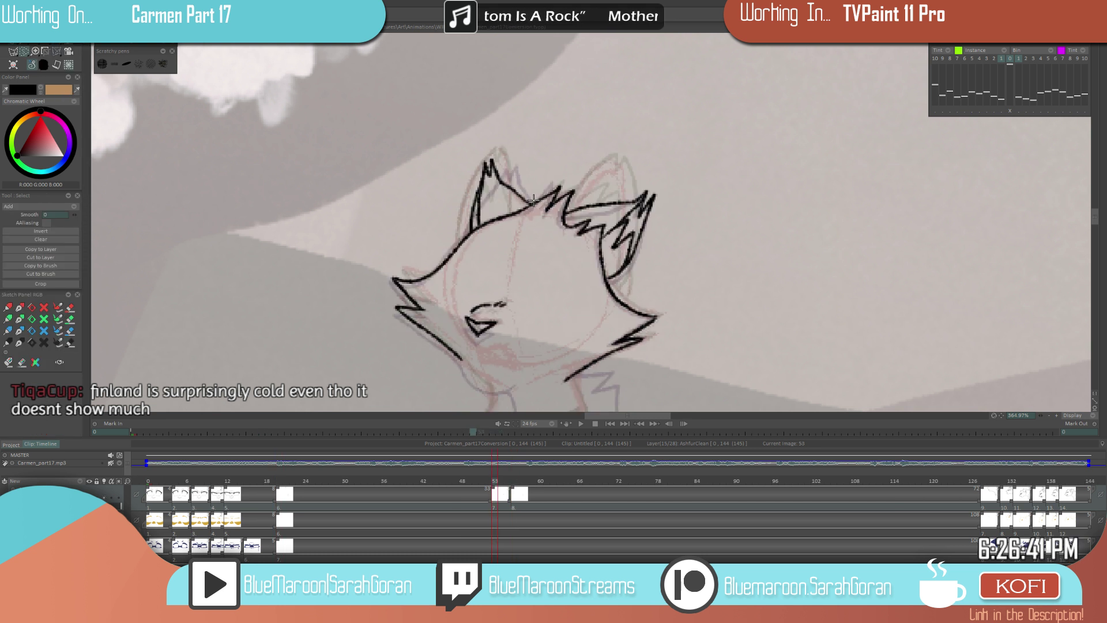
{"action": "mouse_move", "coordinate": [512, 208]}
{"action": "left_mouse_down"}
{"action": "mouse_move", "coordinate": [463, 237]}
{"action": "mouse_move", "coordinate": [463, 188]}
{"action": "mouse_move", "coordinate": [522, 160]}
{"action": "mouse_move", "coordinate": [534, 201]}
{"action": "left_mouse_up"}
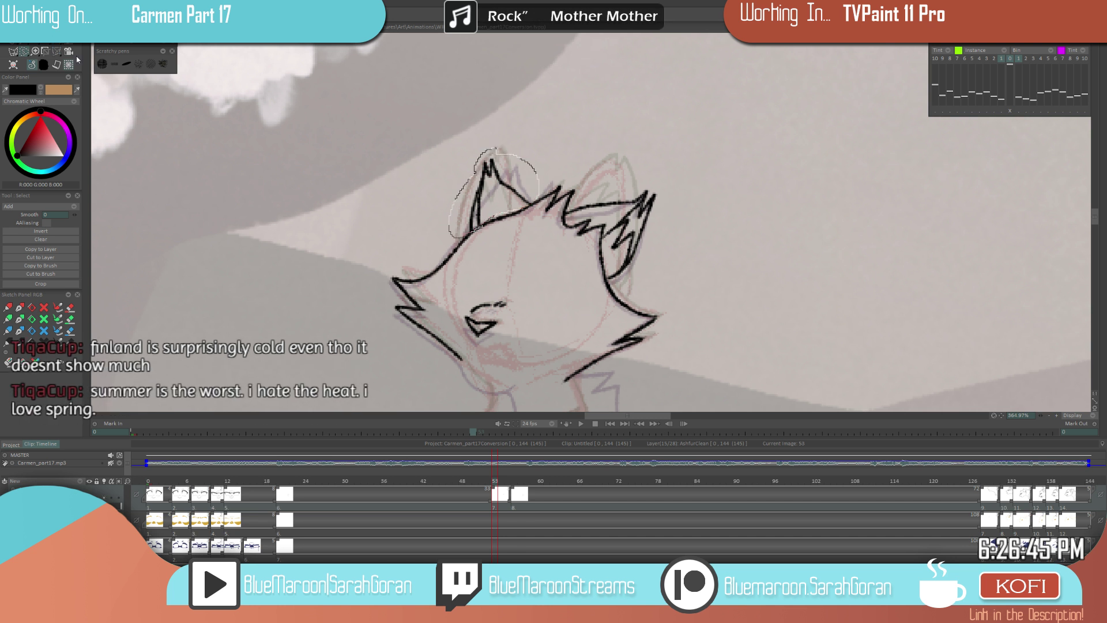
{"action": "left_click", "coordinate": [58, 53]}
{"action": "left_click_drag", "start_coordinate": [450, 143], "coordinate": [434, 155]}
{"action": "left_click_drag", "start_coordinate": [514, 187], "coordinate": [508, 191]}
{"action": "left_click_drag", "start_coordinate": [539, 148], "coordinate": [535, 150]}
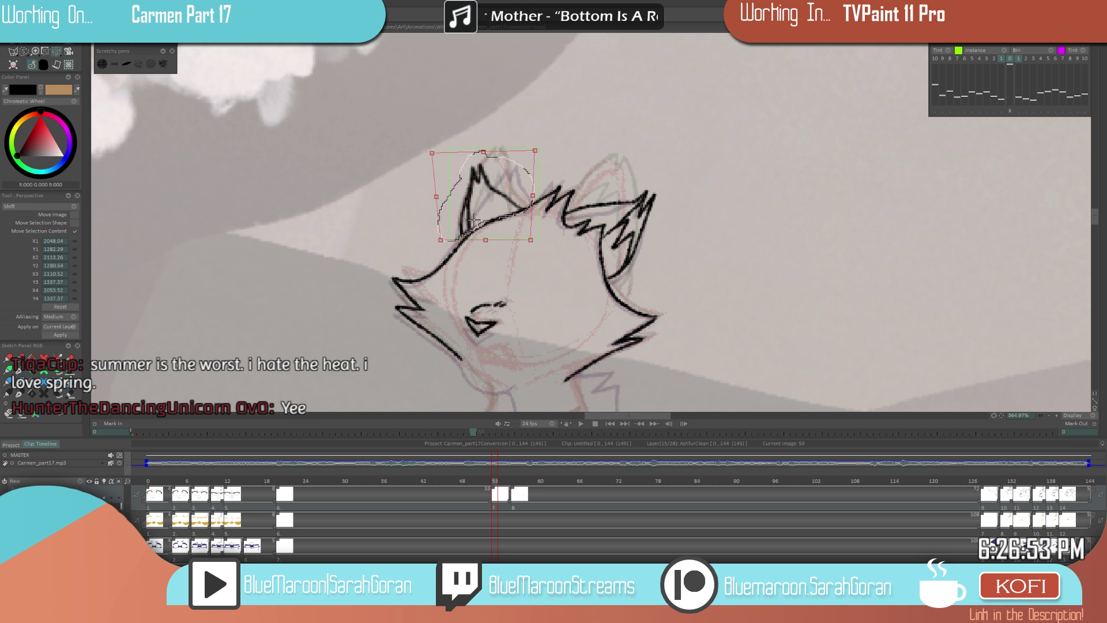
{"action": "left_click_drag", "start_coordinate": [436, 242], "coordinate": [433, 249]}
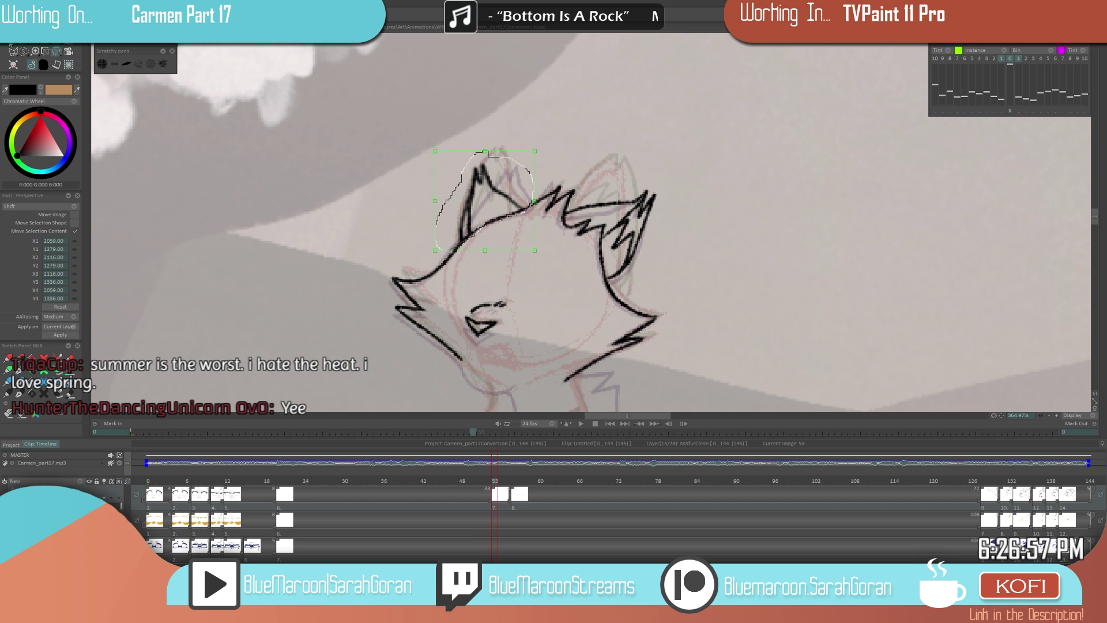
- Retouch the outer side and tip of the reshaped left ear at frame 53 with ink and eraser
{"action": "key", "text": "b"}
{"action": "left_click_drag", "start_coordinate": [601, 308], "coordinate": [574, 322]}
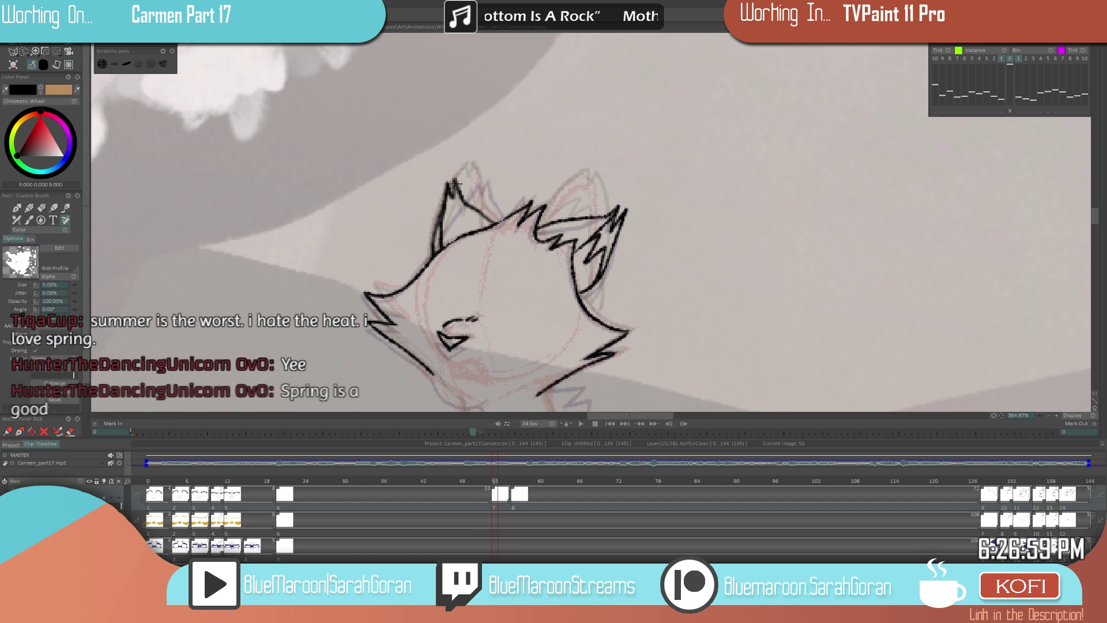
{"action": "left_click_drag", "start_coordinate": [450, 192], "coordinate": [431, 230]}
{"action": "scroll", "coordinate": [527, 260], "scroll_direction": "down", "scroll_amount": 5}
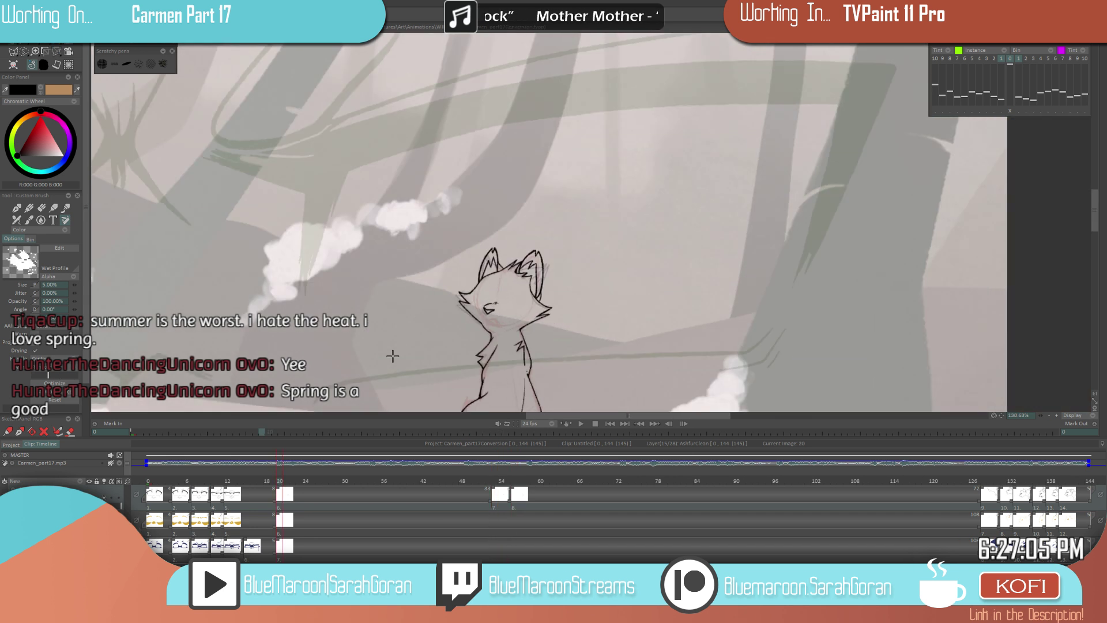
{"action": "scroll", "coordinate": [486, 271], "scroll_direction": "up", "scroll_amount": 5}
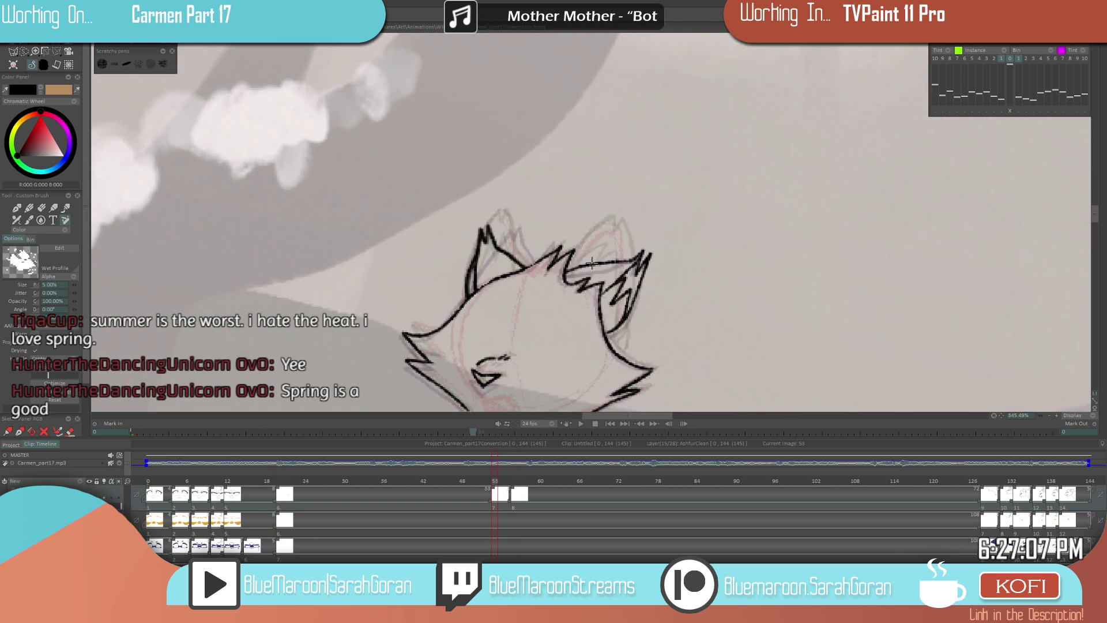
{"action": "key", "text": "e"}
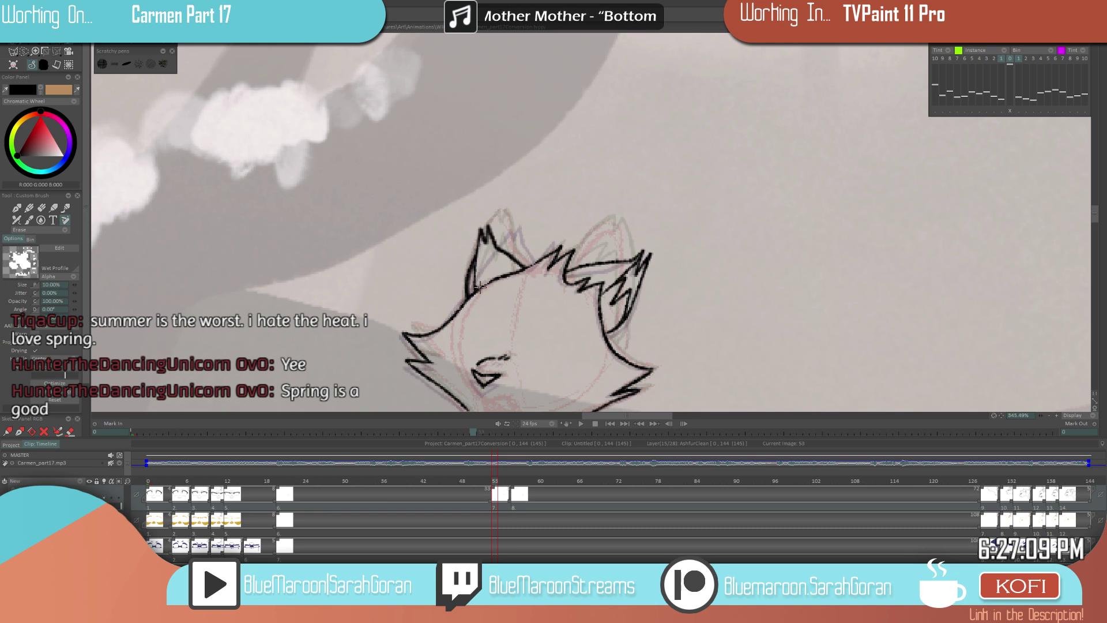
{"action": "key", "text": "e"}
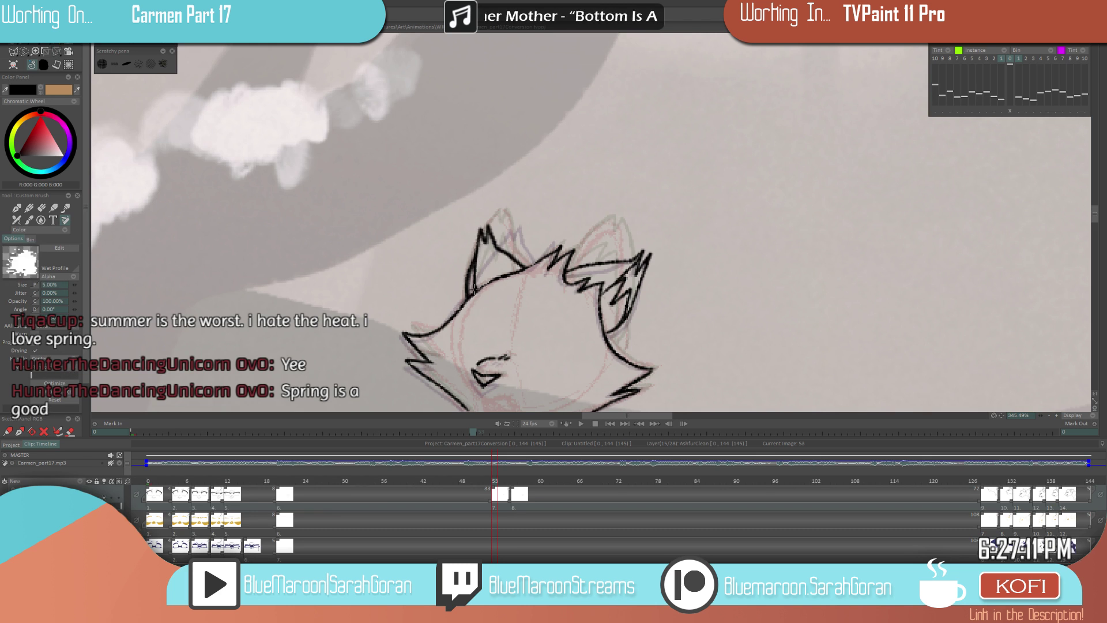
{"action": "key", "text": "e"}
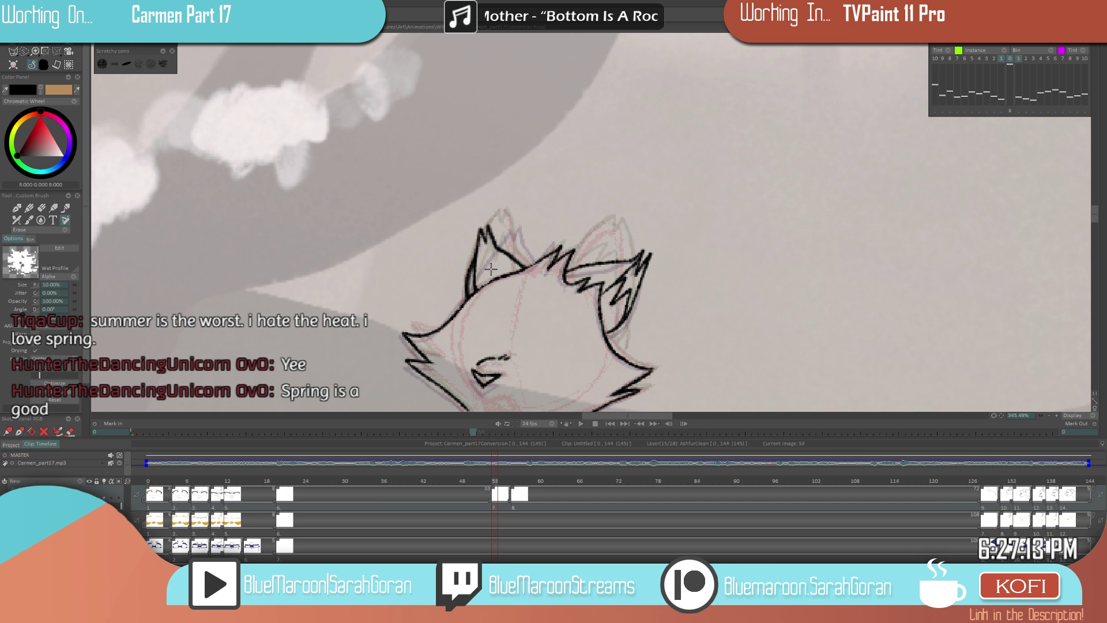
{"action": "key", "text": "e"}
{"action": "left_click_drag", "start_coordinate": [603, 311], "coordinate": [441, 413]}
- Compare the cat's ears at frame 53 with the frame 20 and 56 drawings
{"action": "key", "text": "Left"}
{"action": "key", "text": "Right"}
{"action": "key", "text": "Right"}
{"action": "key", "text": "Left"}
{"action": "key", "text": "Left"}
{"action": "key", "text": "Right"}
{"action": "key", "text": "Right"}
{"action": "key", "text": "Left"}
{"action": "key", "text": "Left"}
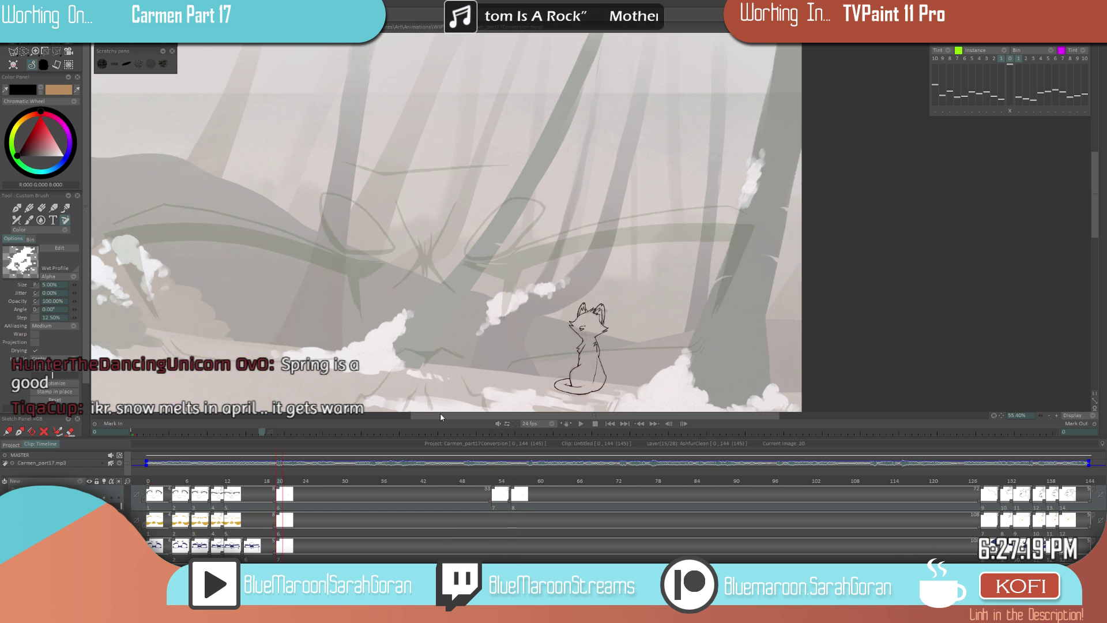
{"action": "key", "text": "Right"}
- Clean up the inner edge of the left ear at frame 53, down to where it meets the head
{"action": "scroll", "coordinate": [594, 311], "scroll_direction": "up", "scroll_amount": 8}
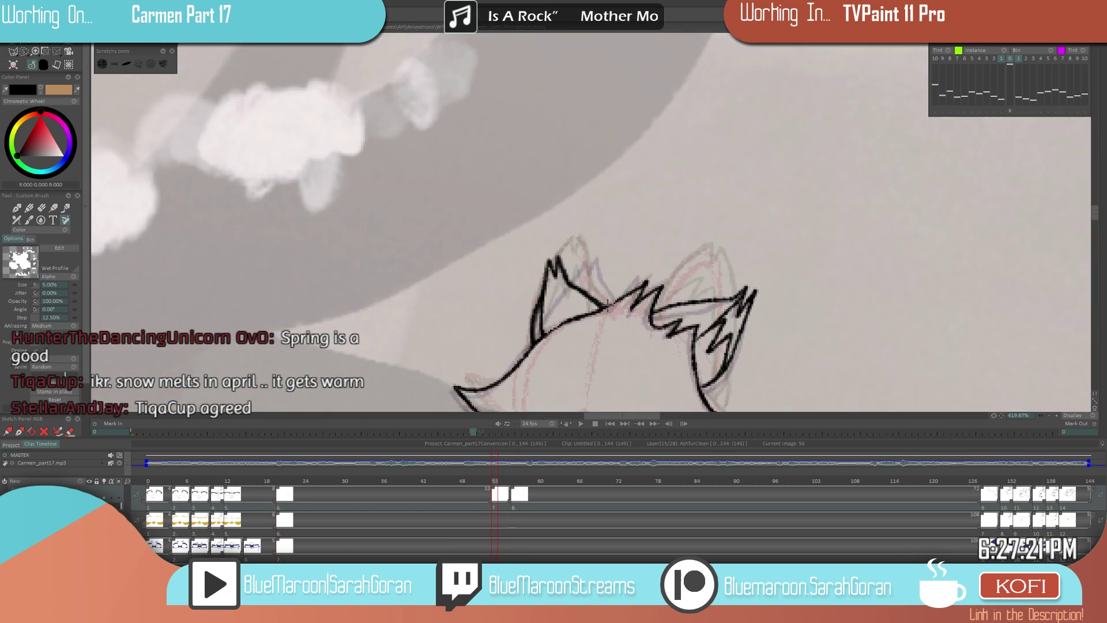
{"action": "key", "text": "e"}
{"action": "left_click_drag", "start_coordinate": [603, 304], "coordinate": [565, 284]}
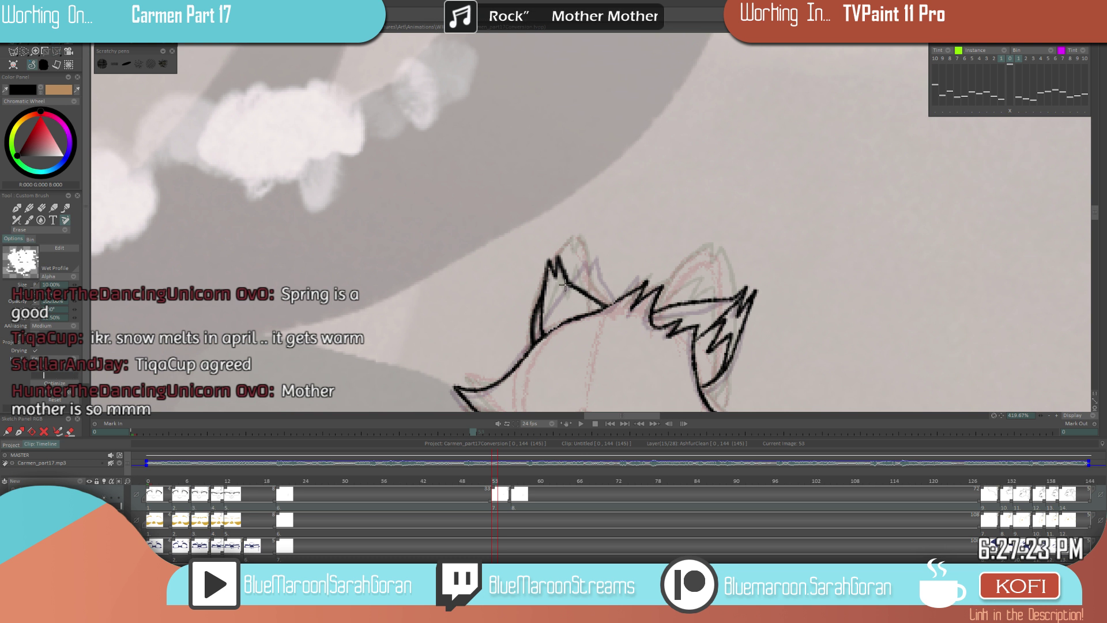
{"action": "key", "text": "e"}
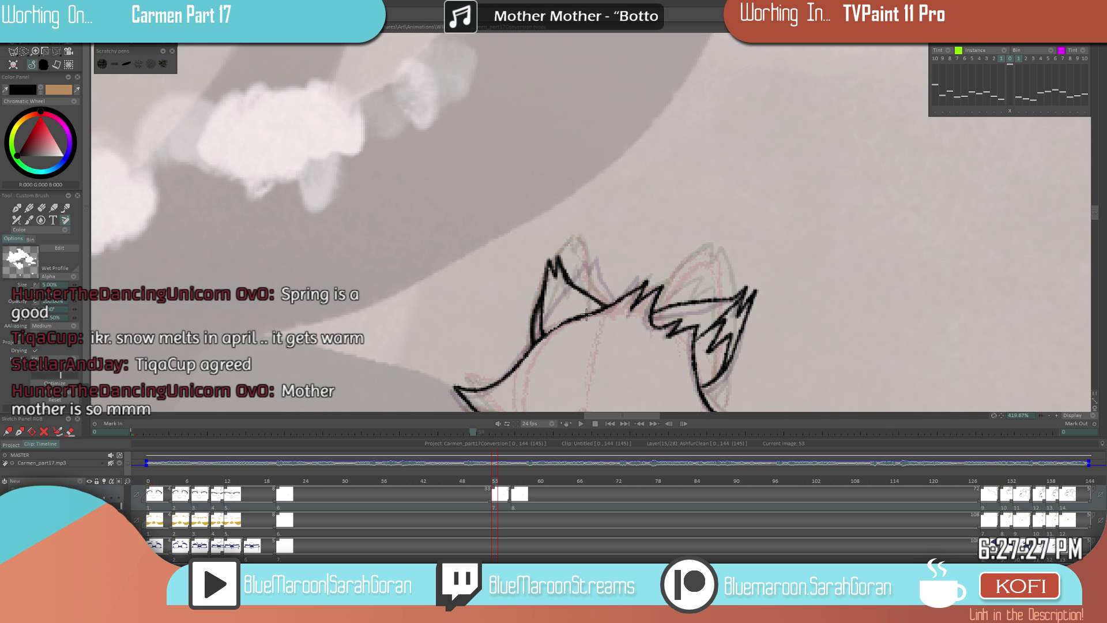
- Ink the chin line at frame 53 from the left cheek to the throat and trim its underside
{"action": "scroll", "coordinate": [718, 274], "scroll_direction": "down", "scroll_amount": 5}
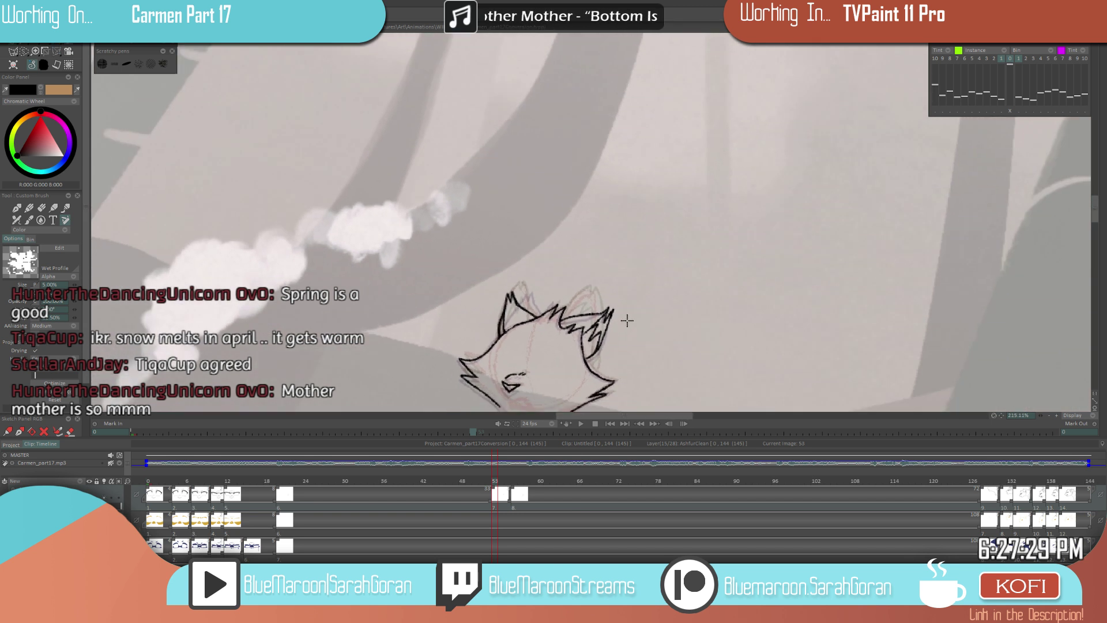
{"action": "scroll", "coordinate": [638, 320], "scroll_direction": "down", "scroll_amount": 3}
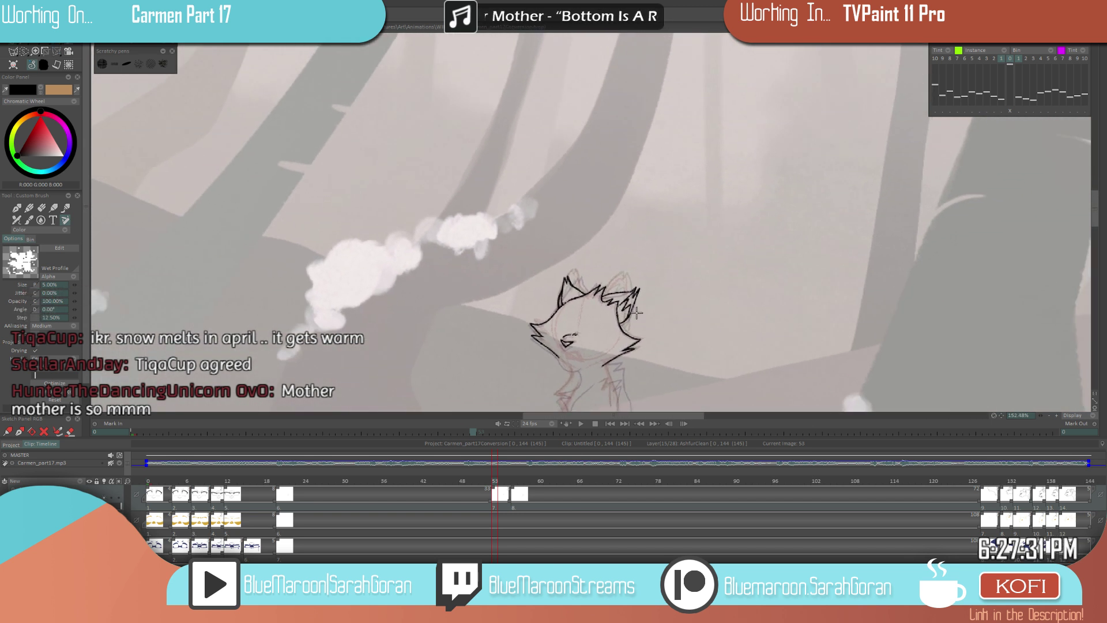
{"action": "scroll", "coordinate": [666, 313], "scroll_direction": "up", "scroll_amount": 2}
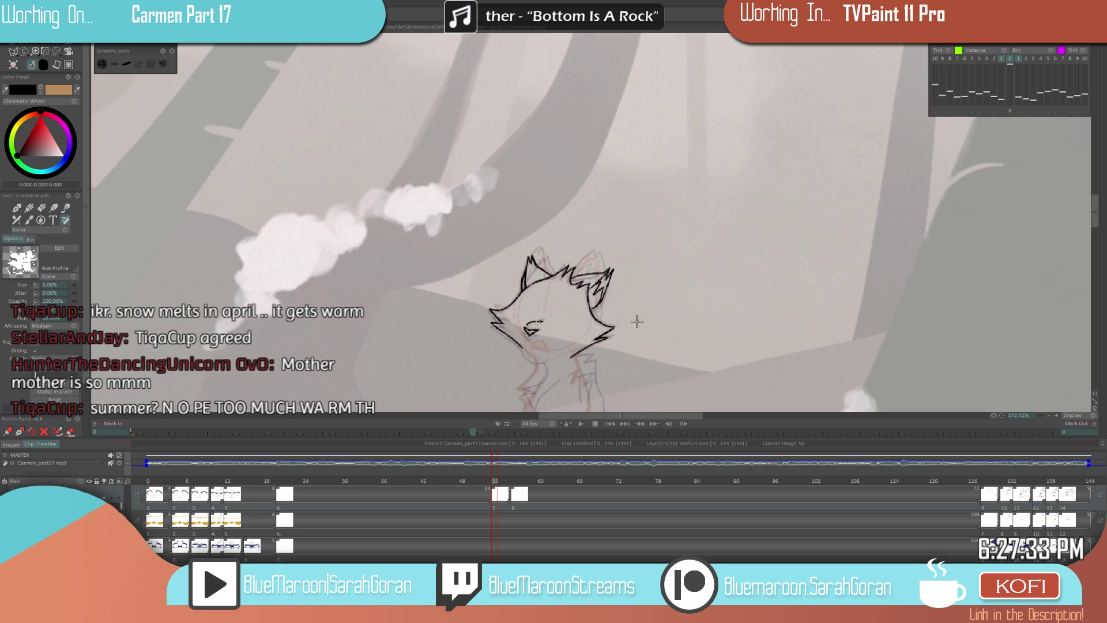
{"action": "scroll", "coordinate": [633, 322], "scroll_direction": "up", "scroll_amount": 3}
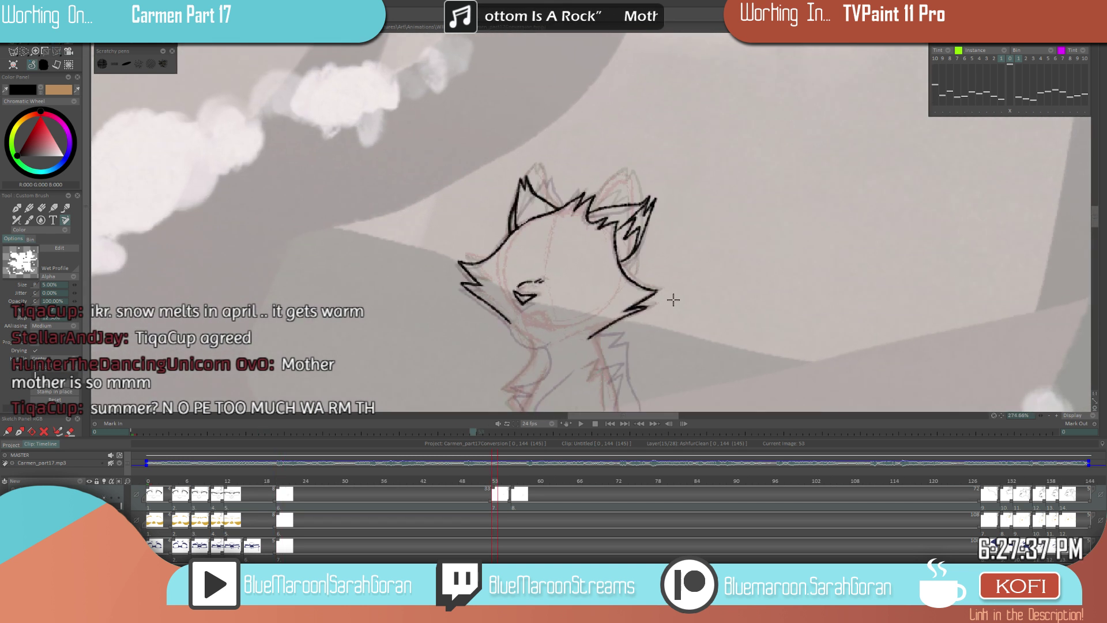
{"action": "left_click_drag", "start_coordinate": [508, 321], "coordinate": [547, 345]}
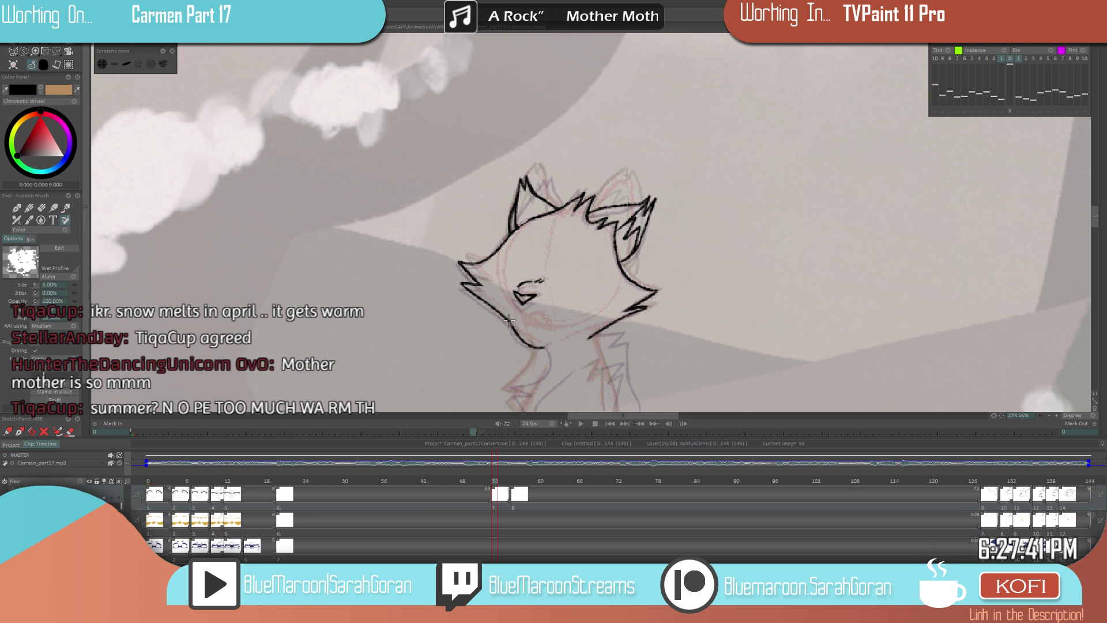
{"action": "left_click_drag", "start_coordinate": [650, 355], "coordinate": [638, 326]}
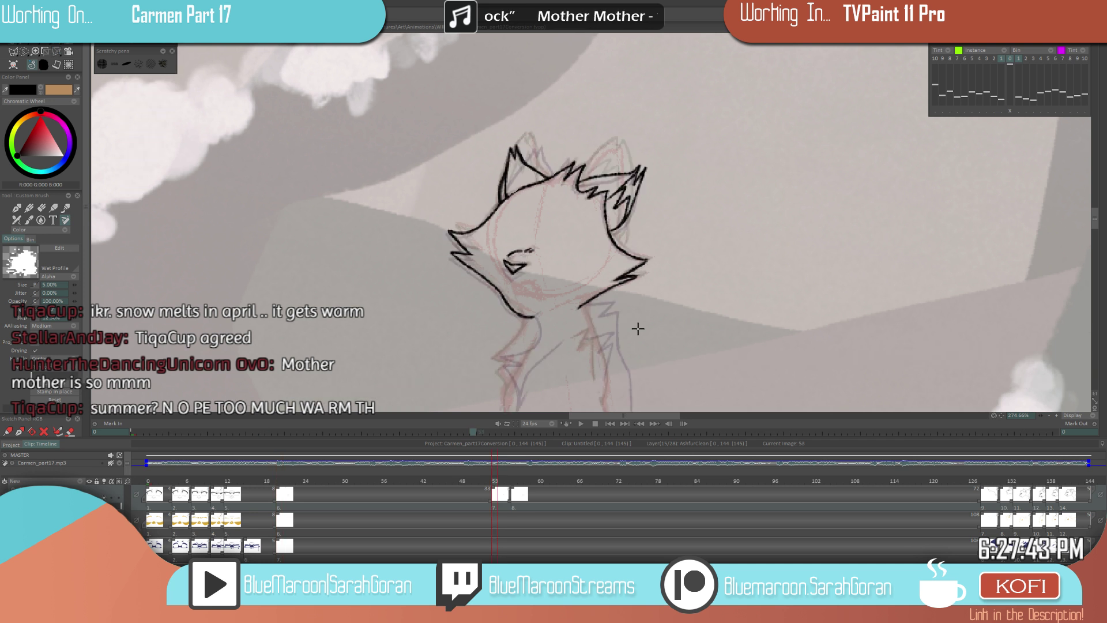
{"action": "left_click_drag", "start_coordinate": [516, 306], "coordinate": [537, 315]}
{"action": "key", "text": "e"}
{"action": "left_click_drag", "start_coordinate": [525, 318], "coordinate": [538, 318]}
- Compare the cat's head and chin at frame 53 with the frame 20 and 56 poses
{"action": "key", "text": "Left"}
{"action": "key", "text": "Right"}
{"action": "key", "text": "Left"}
{"action": "key", "text": "Right"}
{"action": "key", "text": "Left"}
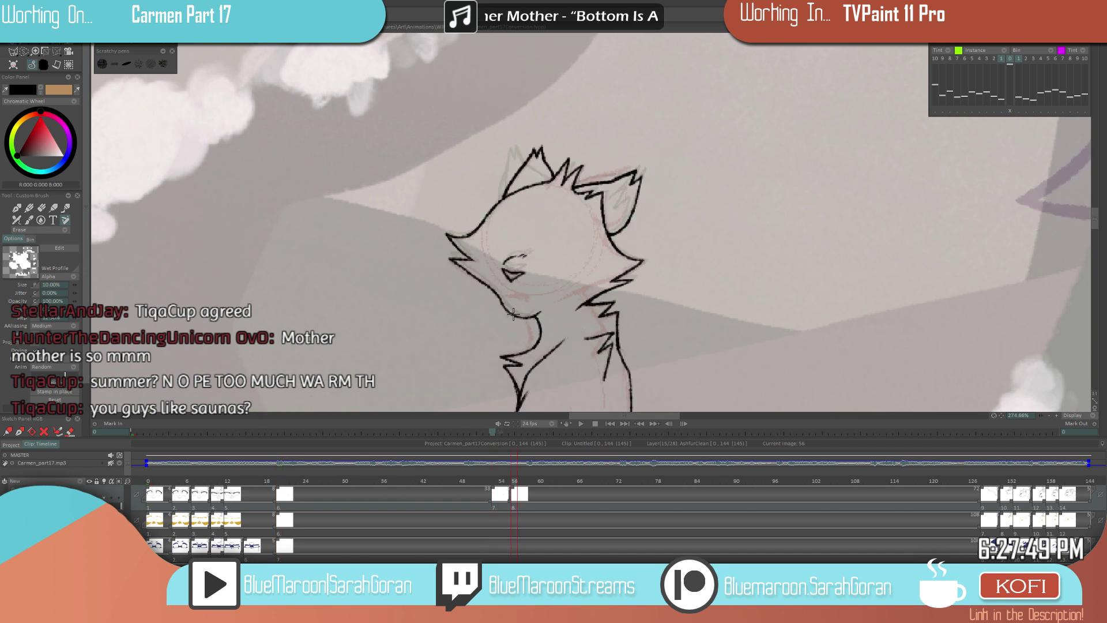
{"action": "key", "text": "Right"}
{"action": "key", "text": "Left"}
{"action": "key", "text": "Right"}
{"action": "key", "text": "Left"}
{"action": "key", "text": "Right"}
{"action": "key", "text": "Left"}
{"action": "key", "text": "Right"}
{"action": "key", "text": "Left"}
{"action": "key", "text": "Right"}
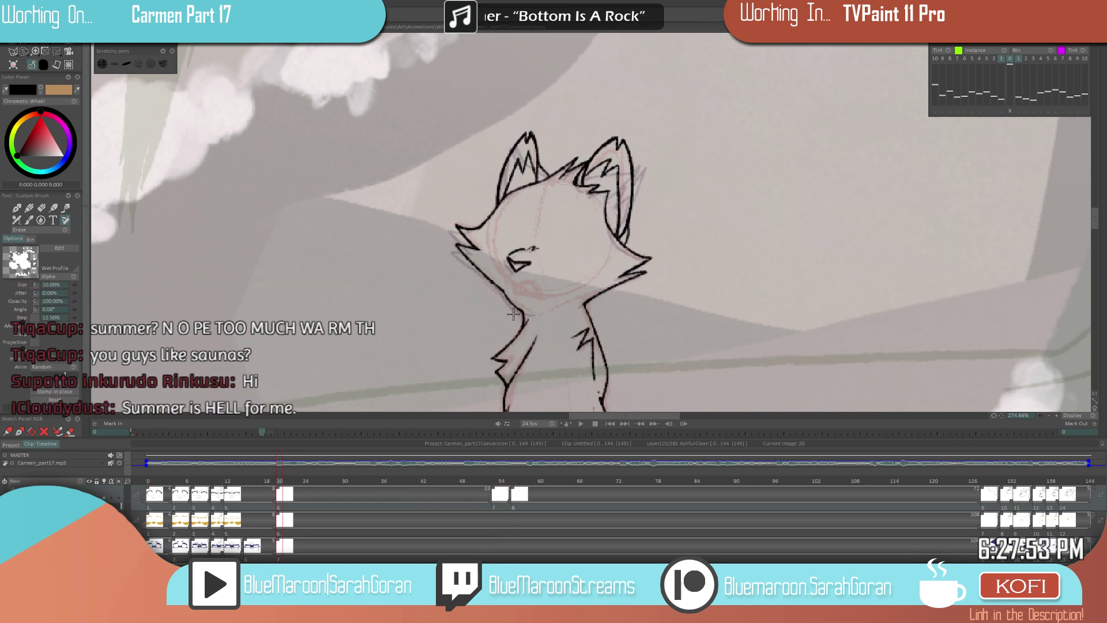
{"action": "key", "text": "Left"}
{"action": "key", "text": "Right"}
{"action": "key", "text": "Left"}
{"action": "key", "text": "Right"}
{"action": "key", "text": "Left"}
{"action": "key", "text": "Right"}
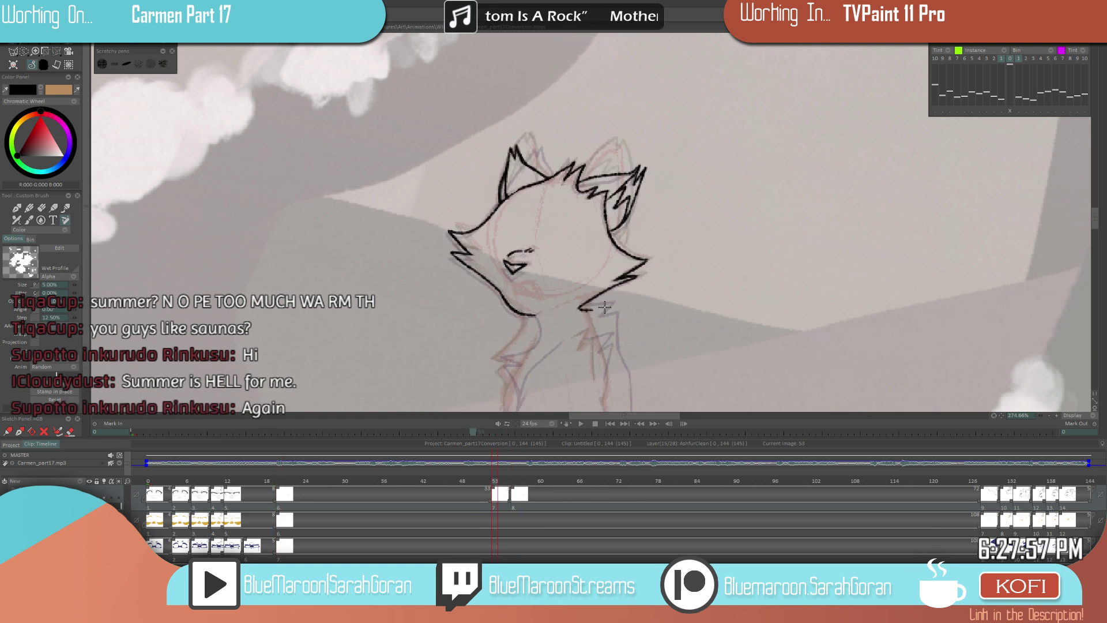
- Ink the jagged fur at the back of the neck and the back line down to the haunch at frame 53
{"action": "key", "text": "Left"}
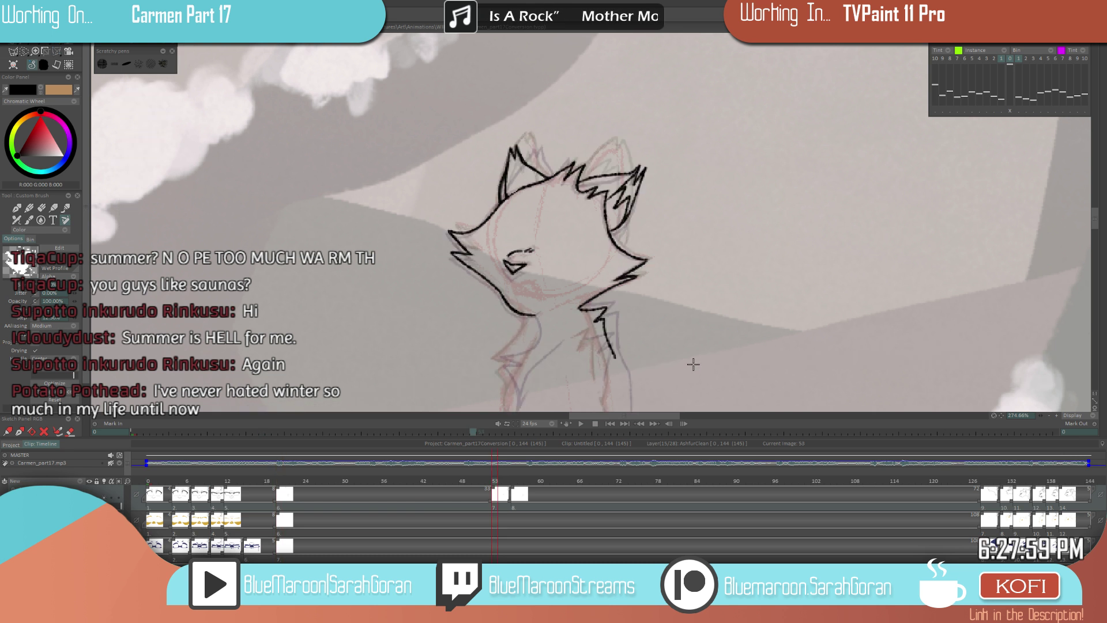
{"action": "key", "text": "Right"}
{"action": "left_click_drag", "start_coordinate": [583, 250], "coordinate": [597, 254]}
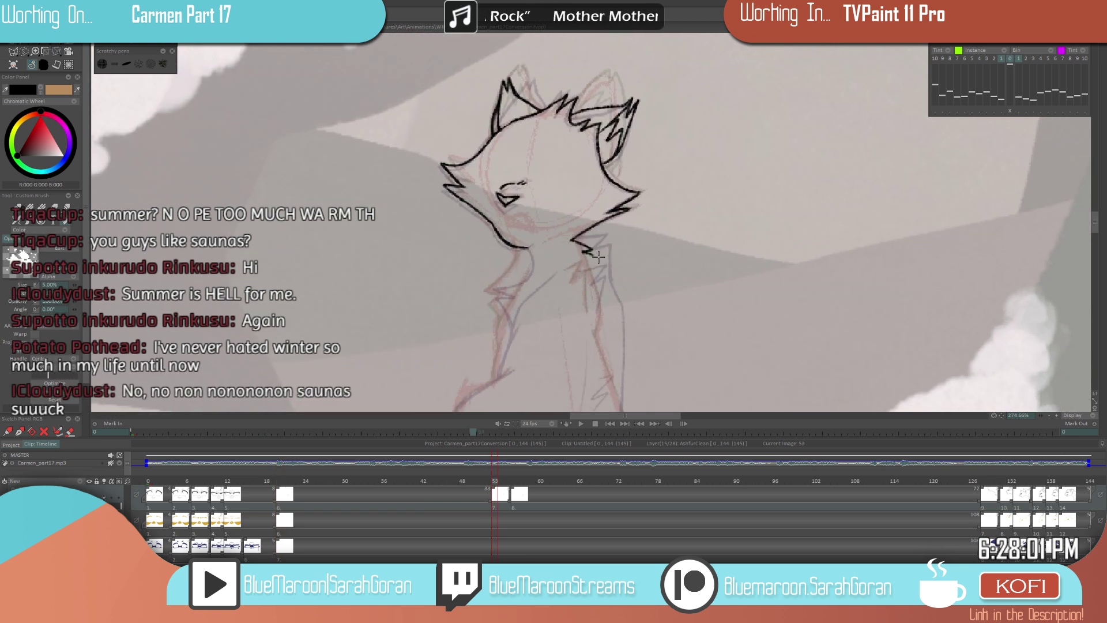
{"action": "scroll", "coordinate": [608, 280], "scroll_direction": "down", "scroll_amount": 2}
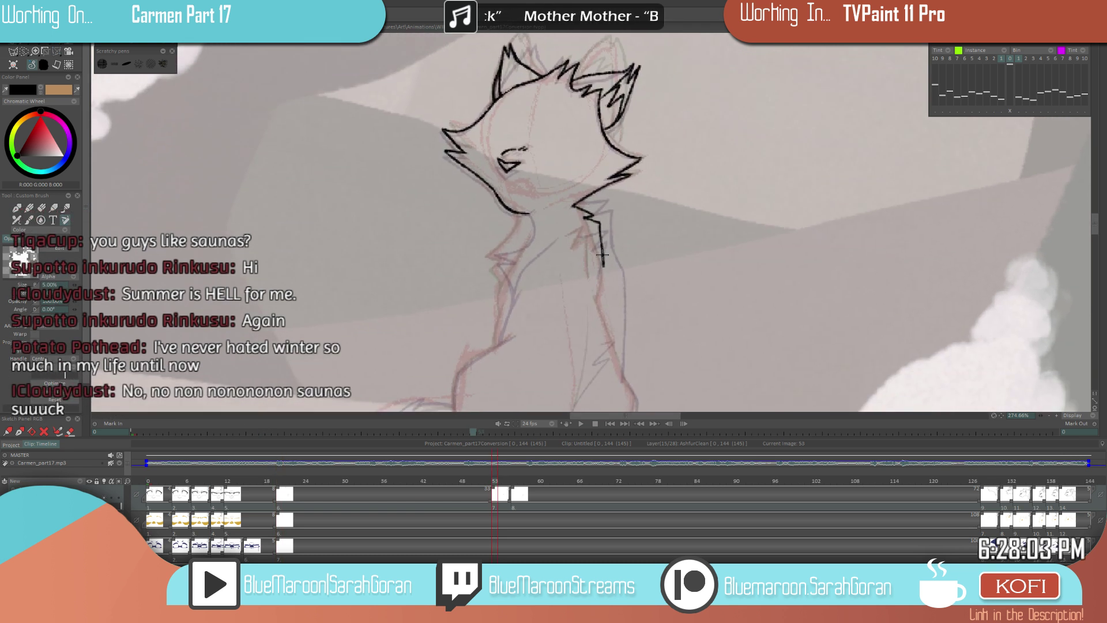
{"action": "left_click_drag", "start_coordinate": [609, 301], "coordinate": [614, 355]}
{"action": "scroll", "coordinate": [724, 340], "scroll_direction": "down", "scroll_amount": 5}
{"action": "scroll", "coordinate": [749, 263], "scroll_direction": "up", "scroll_amount": 4}
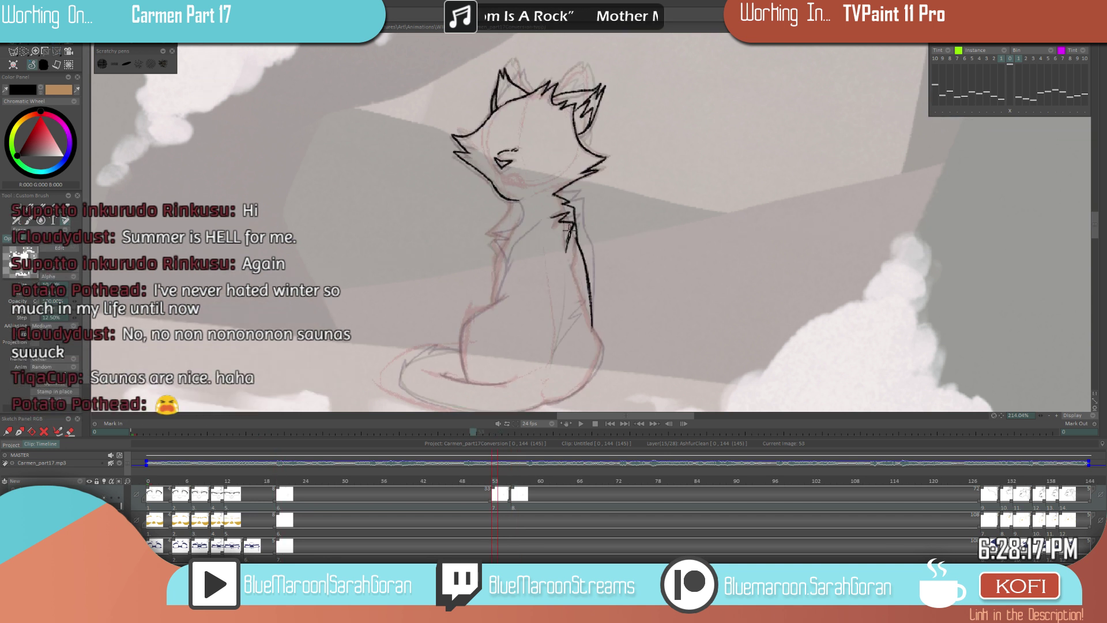
- Ink the jagged fur and slanted haunch line inside the lower back at frame 53, checking it against frames 20 and 56
{"action": "key", "text": "e"}
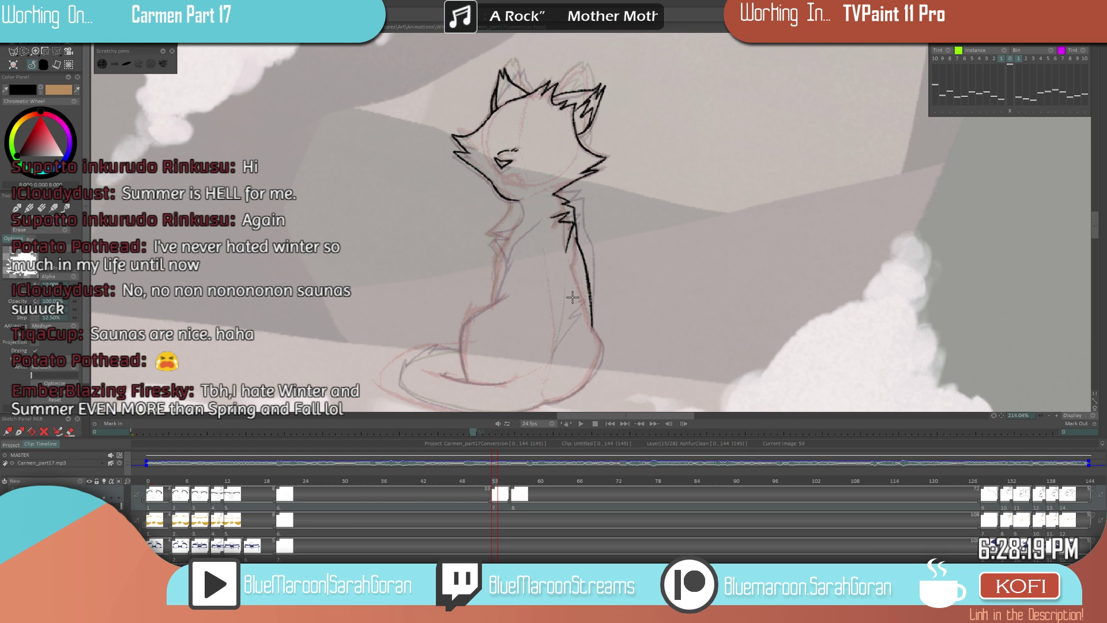
{"action": "key", "text": "shift+Left"}
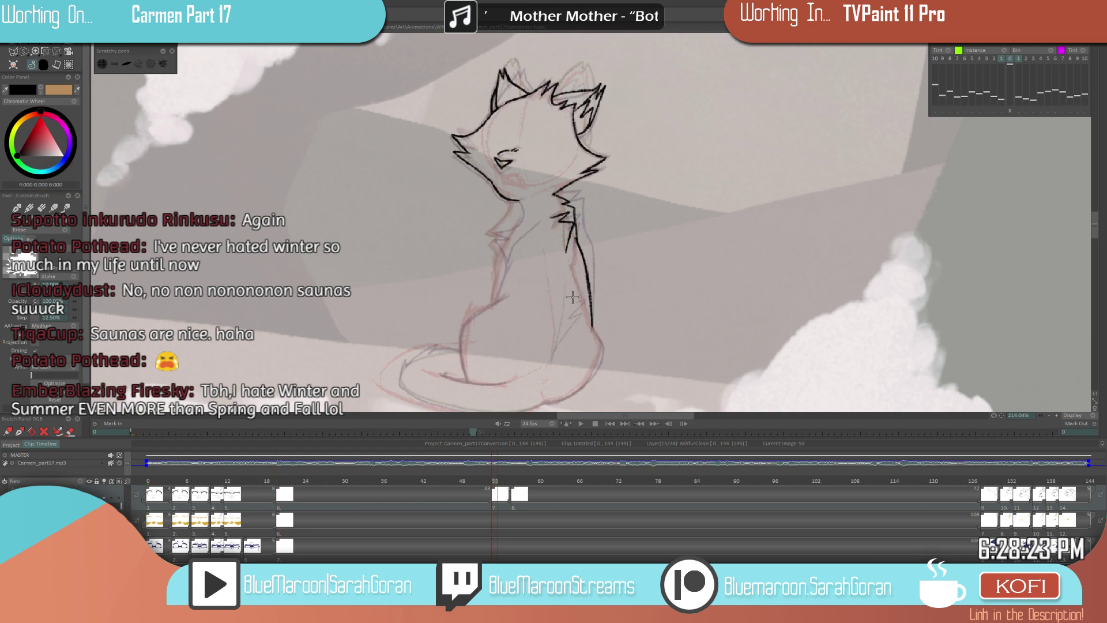
{"action": "key", "text": "shift+Right"}
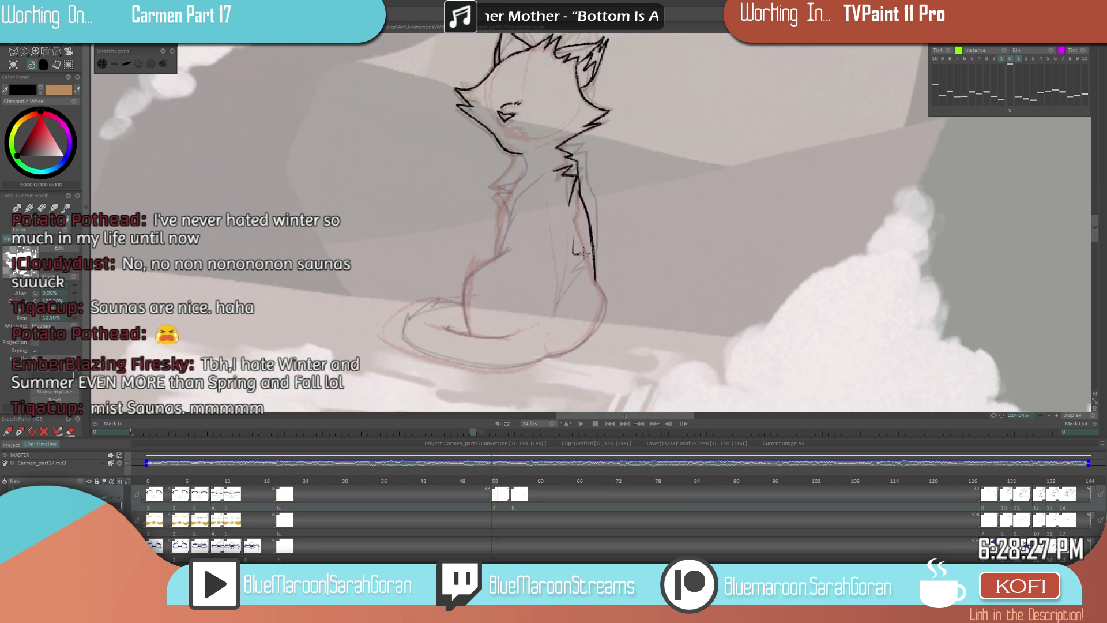
{"action": "key", "text": "shift+Left"}
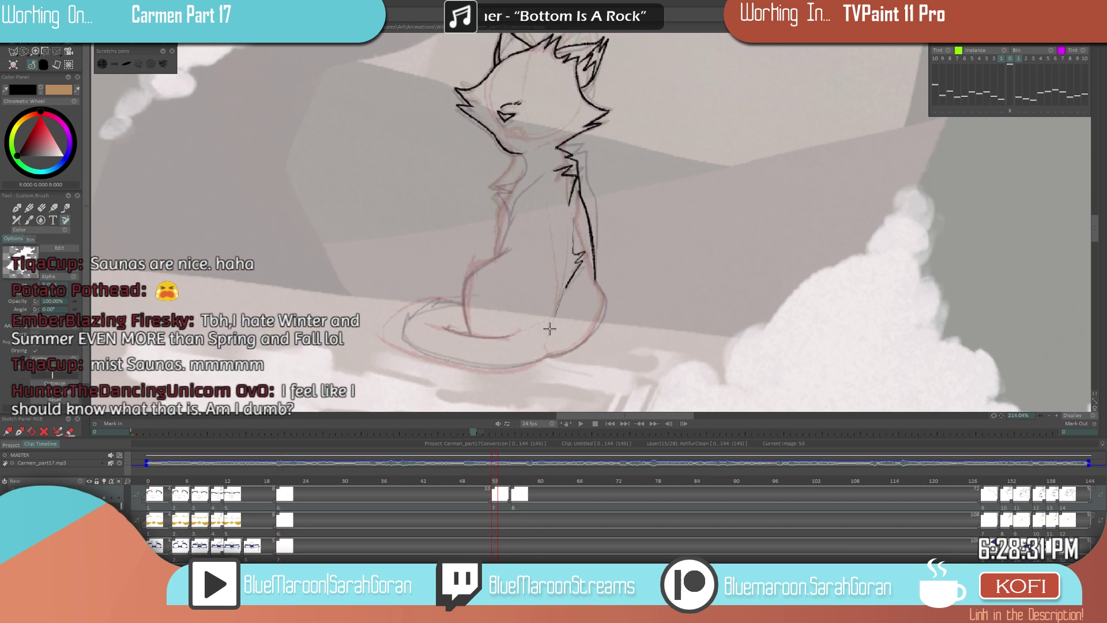
{"action": "key", "text": "shift+Right"}
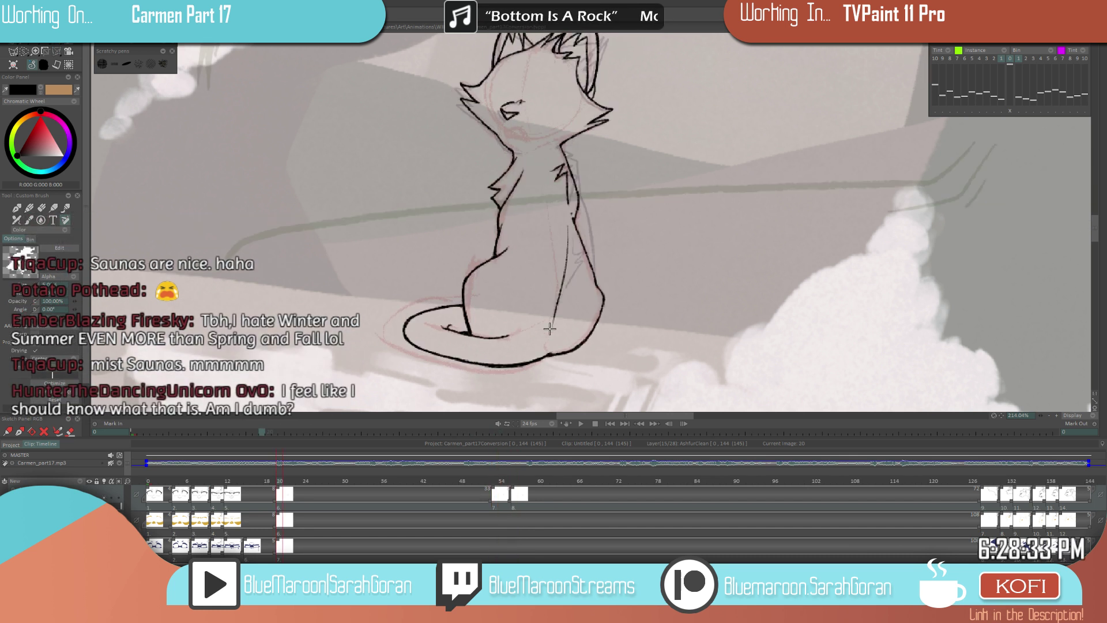
{"action": "key", "text": "shift+Left"}
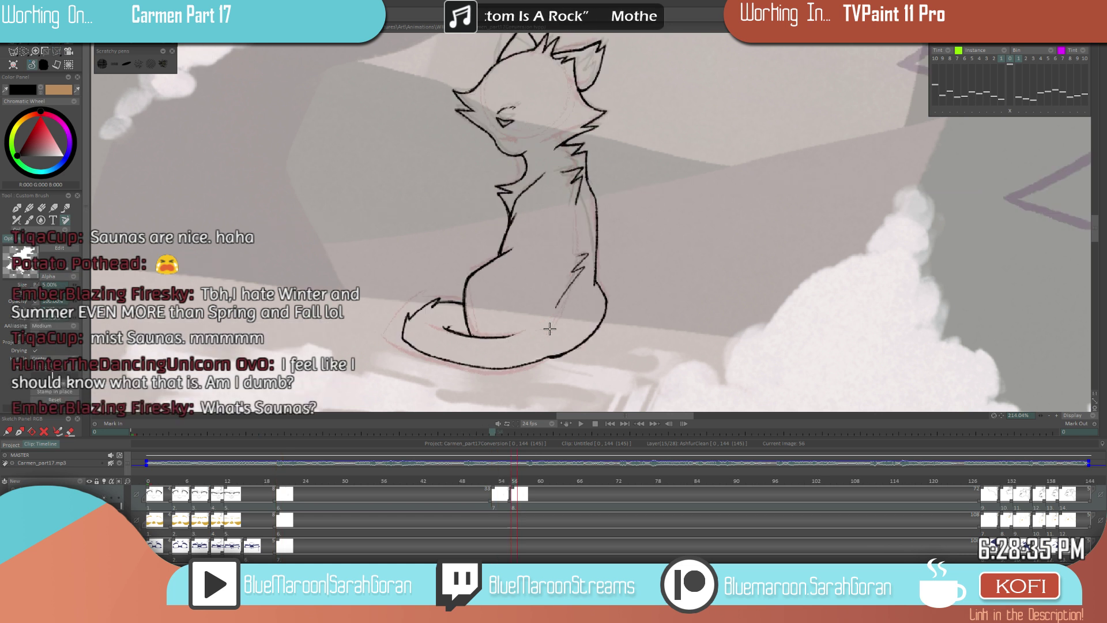
{"action": "key", "text": "shift+Right"}
{"action": "key", "text": "Right"}
{"action": "key", "text": "Right"}
{"action": "key", "text": "Right"}
{"action": "scroll", "coordinate": [550, 329], "scroll_direction": "up", "scroll_amount": 2}
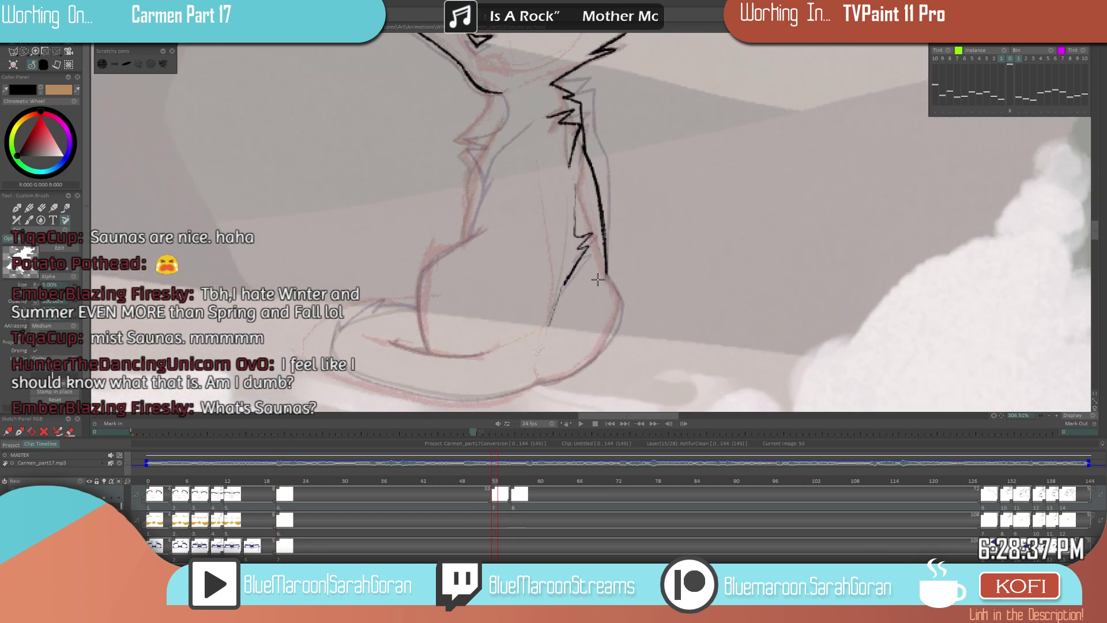
- Ink the rounded haunch from the lower back down to the base of the tail at frame 53
{"action": "key", "text": "Left"}
{"action": "key", "text": "Left"}
{"action": "key", "text": "Left"}
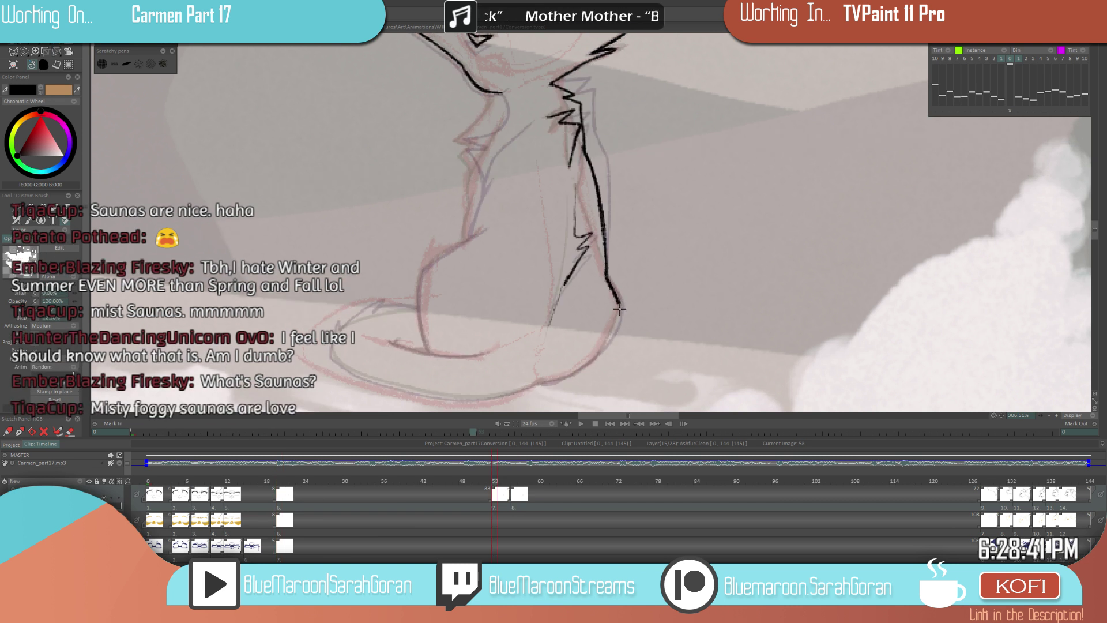
{"action": "left_click_drag", "start_coordinate": [595, 357], "coordinate": [536, 383]}
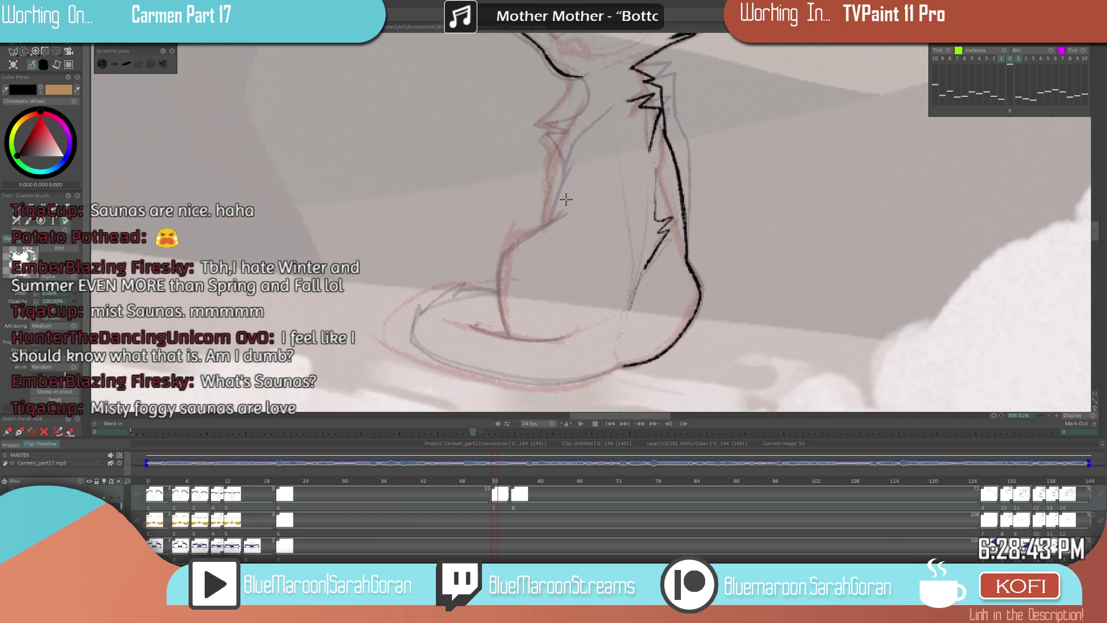
- Ink the jagged chest fur and the front body line from the throat down to the tail at frame 53
{"action": "scroll", "coordinate": [565, 200], "scroll_direction": "up", "scroll_amount": 3}
{"action": "left_click_drag", "start_coordinate": [568, 151], "coordinate": [531, 204]}
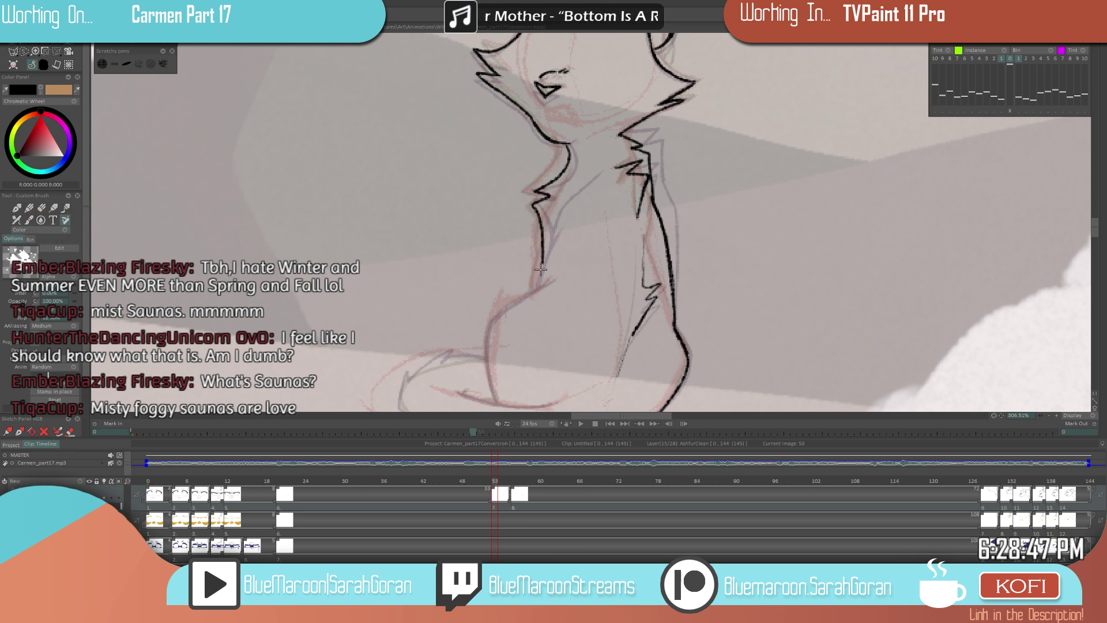
{"action": "left_click_drag", "start_coordinate": [544, 230], "coordinate": [536, 296]}
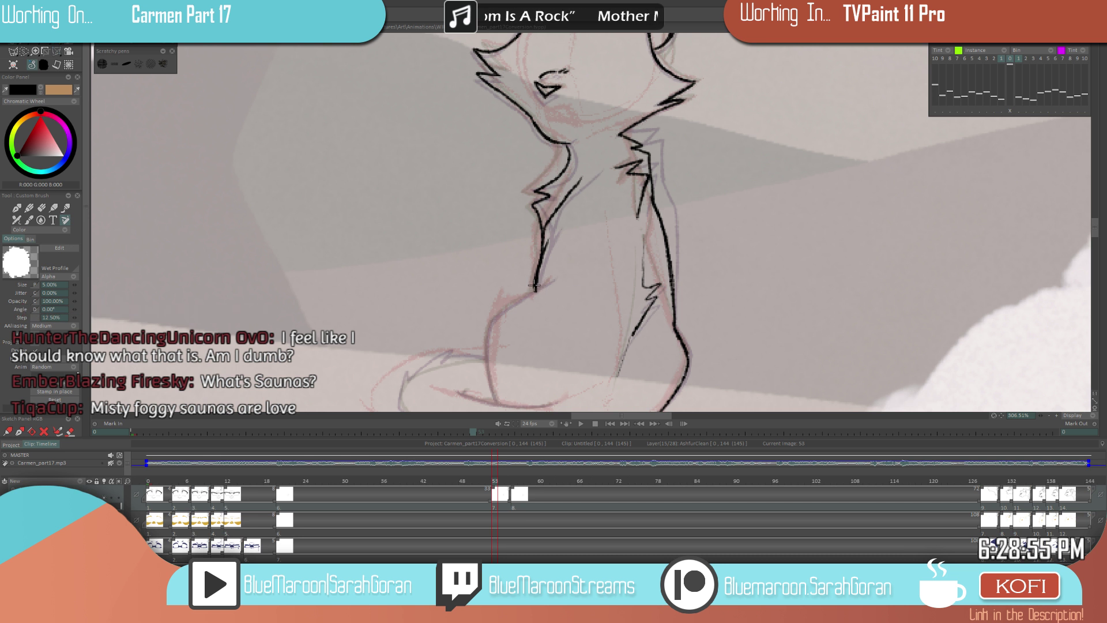
{"action": "scroll", "coordinate": [650, 304], "scroll_direction": "up", "scroll_amount": 2}
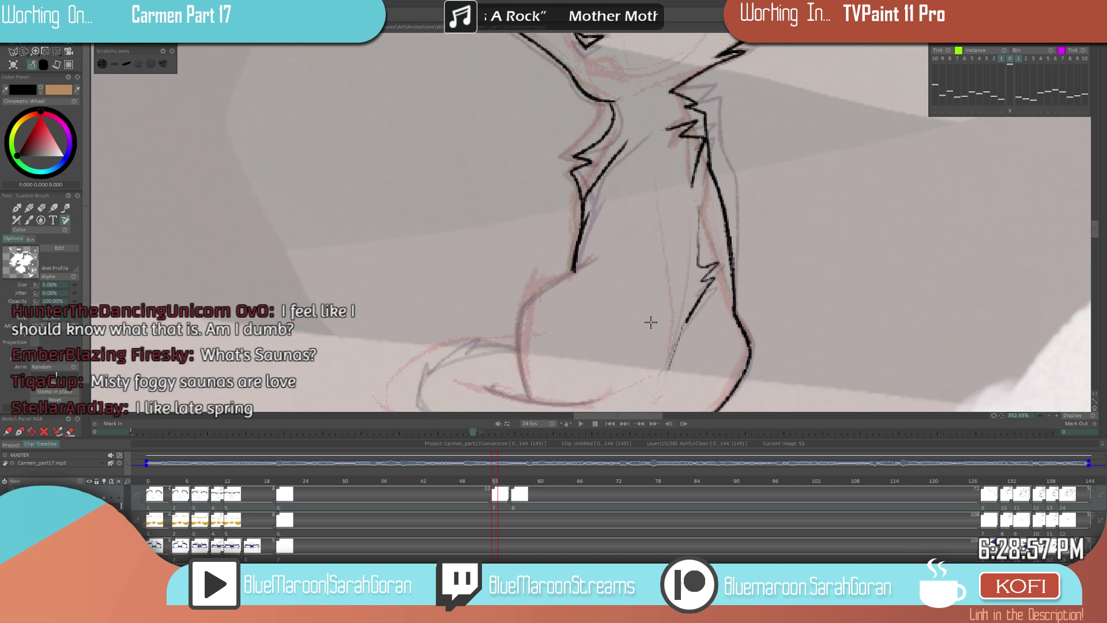
{"action": "scroll", "coordinate": [646, 291], "scroll_direction": "up", "scroll_amount": 2}
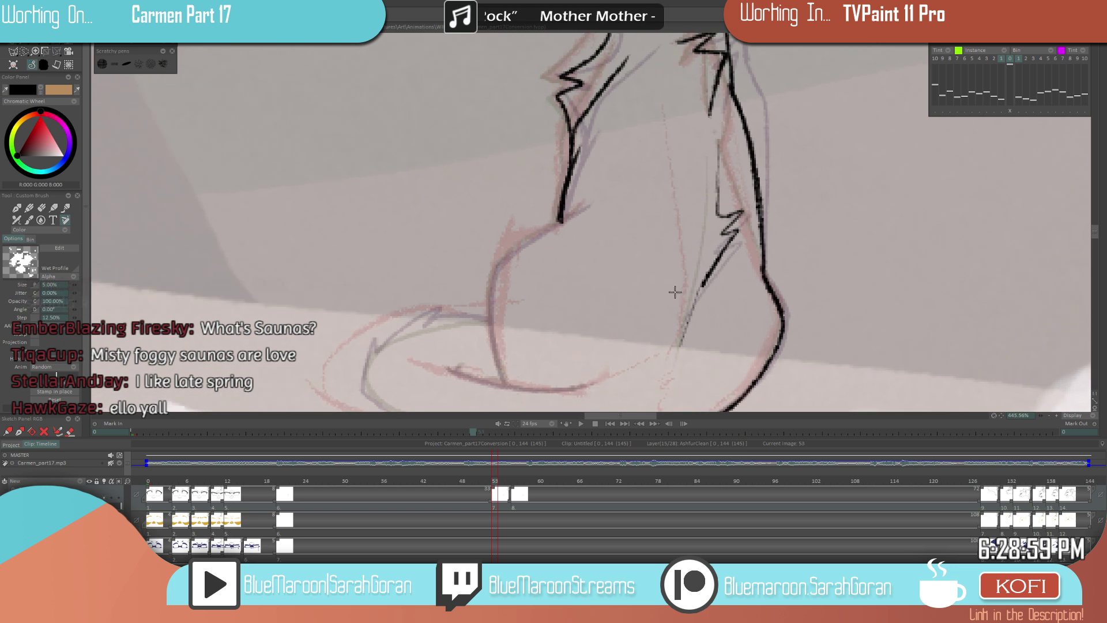
{"action": "mouse_move", "coordinate": [583, 210]}
{"action": "left_mouse_down"}
{"action": "mouse_move", "coordinate": [501, 260]}
{"action": "mouse_move", "coordinate": [491, 281]}
{"action": "mouse_move", "coordinate": [507, 383]}
{"action": "left_mouse_up"}
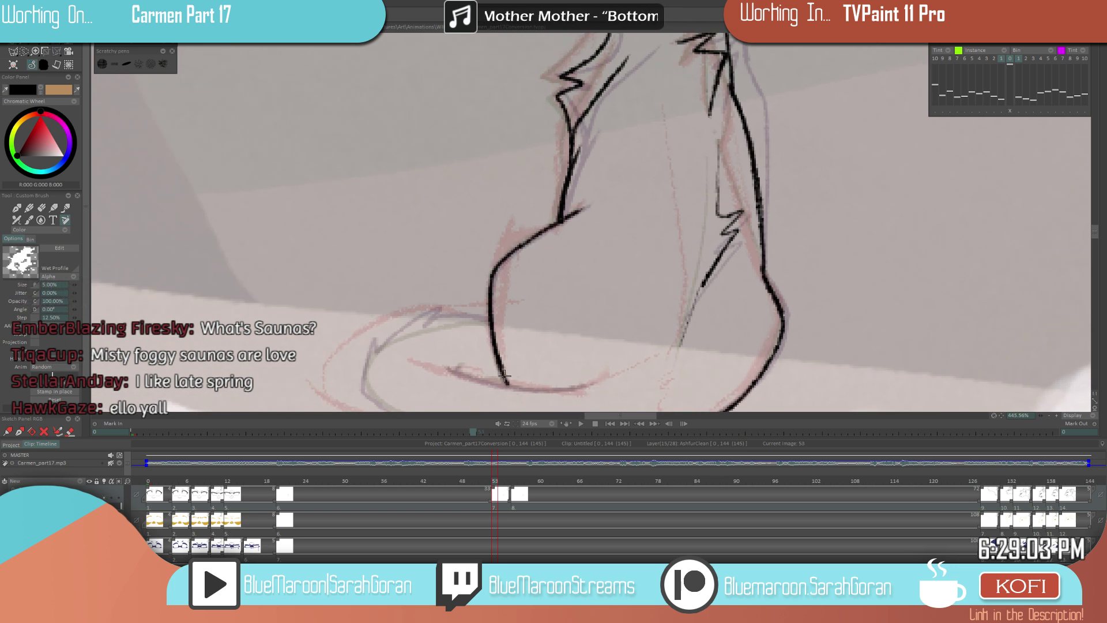
- Compare the cat's body at frame 53 with the neighbouring poses by flipping back and forth between the drawings
{"action": "scroll", "coordinate": [494, 346], "scroll_direction": "down", "scroll_amount": 6}
{"action": "key", "text": "Left"}
{"action": "key", "text": "Right"}
{"action": "key", "text": "Right"}
{"action": "key", "text": "Left"}
{"action": "key", "text": "Left"}
{"action": "key", "text": "Right"}
{"action": "key", "text": "Right"}
{"action": "key", "text": "Left"}
{"action": "key", "text": "Left"}
{"action": "key", "text": "Right"}
{"action": "key", "text": "Right"}
{"action": "key", "text": "Left"}
{"action": "key", "text": "Left"}
{"action": "key", "text": "Right"}
- Ink the curled tail at frame 53, with its inner curve, jagged upper edge and long underside joining the haunch
{"action": "left_click_drag", "start_coordinate": [555, 321], "coordinate": [713, 277]}
{"action": "mouse_move", "coordinate": [462, 306]}
{"action": "left_mouse_down"}
{"action": "mouse_move", "coordinate": [498, 287]}
{"action": "mouse_move", "coordinate": [485, 296]}
{"action": "mouse_move", "coordinate": [553, 294]}
{"action": "left_mouse_up"}
{"action": "mouse_move", "coordinate": [433, 356]}
{"action": "left_mouse_down"}
{"action": "mouse_move", "coordinate": [441, 317]}
{"action": "mouse_move", "coordinate": [460, 305]}
{"action": "left_mouse_up"}
{"action": "mouse_move", "coordinate": [660, 346]}
{"action": "left_mouse_down"}
{"action": "mouse_move", "coordinate": [611, 269]}
{"action": "mouse_move", "coordinate": [522, 281]}
{"action": "mouse_move", "coordinate": [460, 257]}
{"action": "left_mouse_up"}
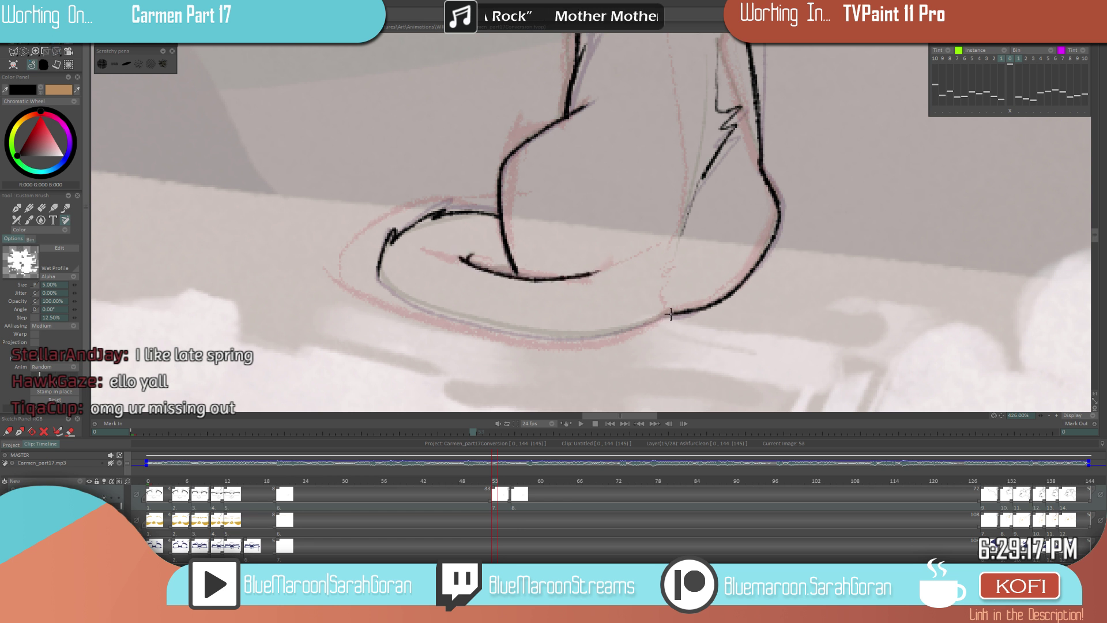
{"action": "mouse_move", "coordinate": [667, 314]}
{"action": "left_mouse_down"}
{"action": "mouse_move", "coordinate": [524, 336]}
{"action": "mouse_move", "coordinate": [458, 322]}
{"action": "mouse_move", "coordinate": [382, 286]}
{"action": "mouse_move", "coordinate": [392, 285]}
{"action": "left_mouse_up"}
- Play back the cat's movement from frame 52 and return to frame 53
{"action": "scroll", "coordinate": [392, 232], "scroll_direction": "down", "scroll_amount": 8}
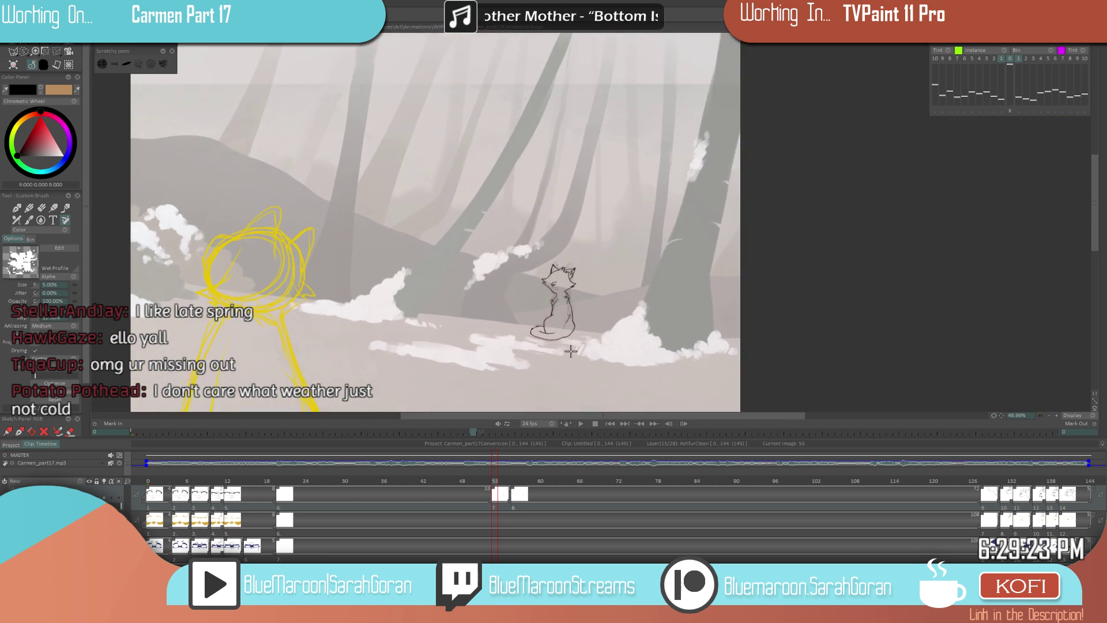
{"action": "left_click", "coordinate": [489, 478]}
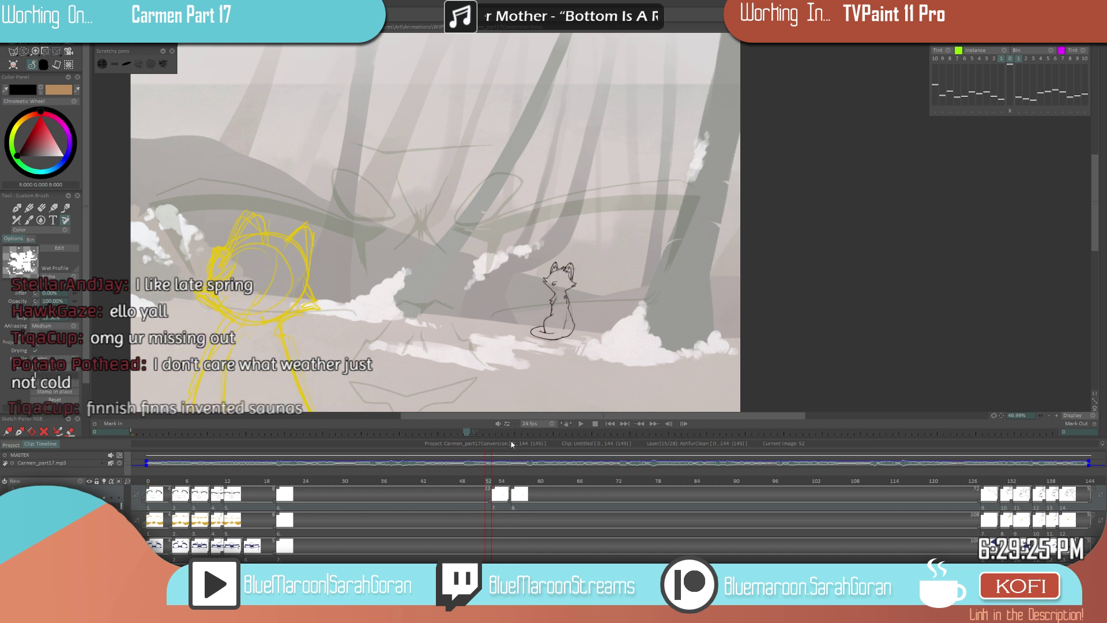
{"action": "left_click", "coordinate": [580, 424]}
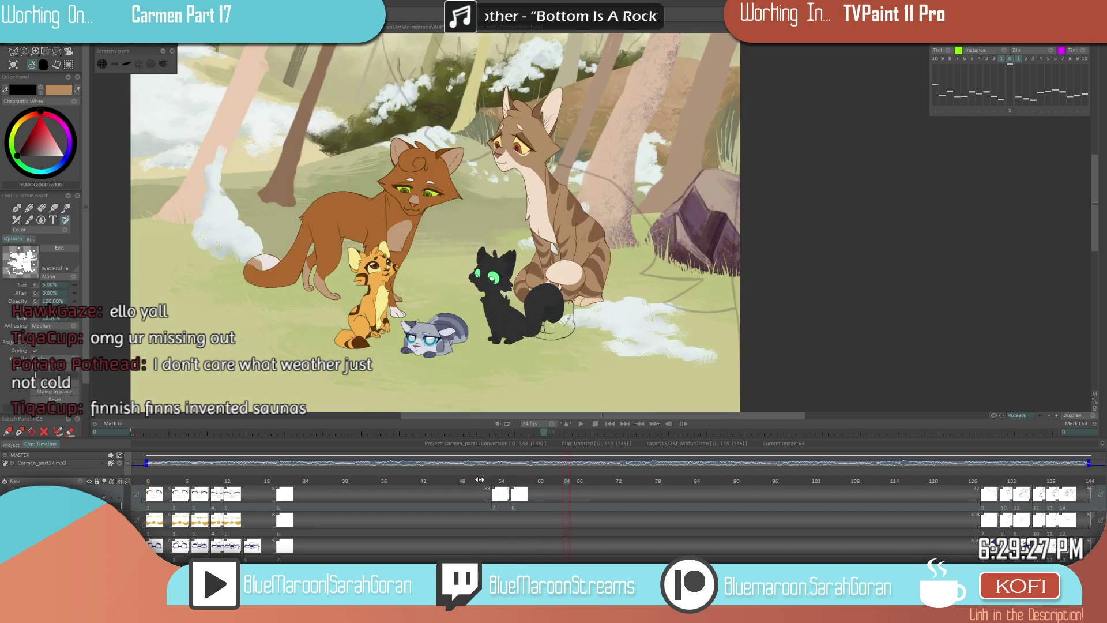
{"action": "left_click", "coordinate": [495, 481]}
{"action": "left_click", "coordinate": [495, 480]}
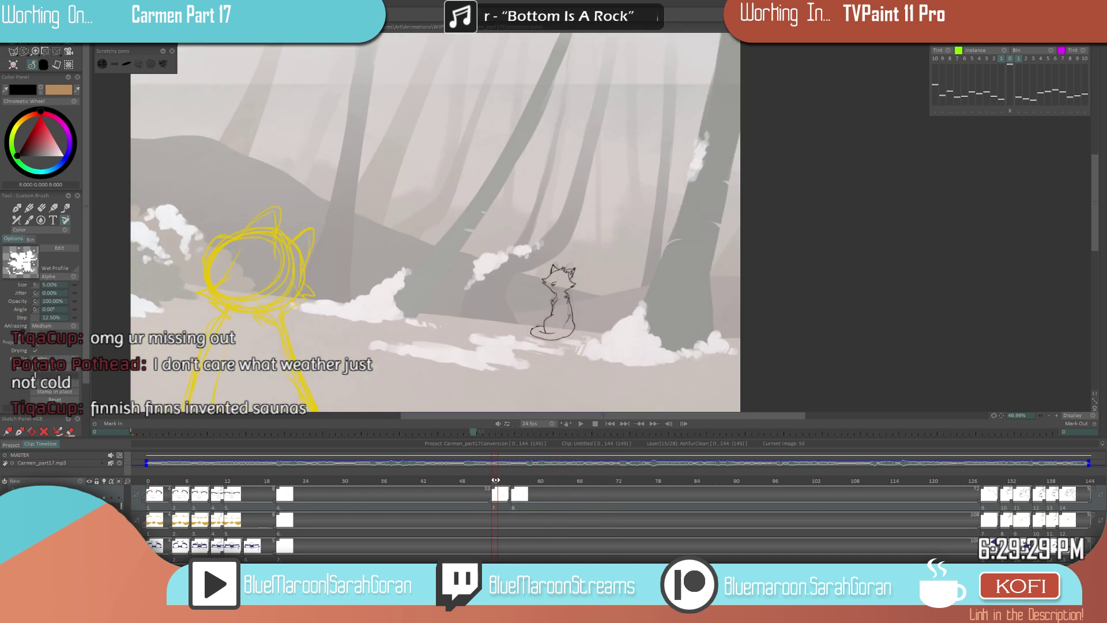
- Retime the in-between to frame 54 and the last pose to frame 58, and add a blank drawing at frame 56
{"action": "mouse_move", "coordinate": [509, 480]}
{"action": "left_mouse_down"}
{"action": "mouse_move", "coordinate": [485, 485]}
{"action": "mouse_move", "coordinate": [519, 491]}
{"action": "mouse_move", "coordinate": [468, 493]}
{"action": "left_mouse_up"}
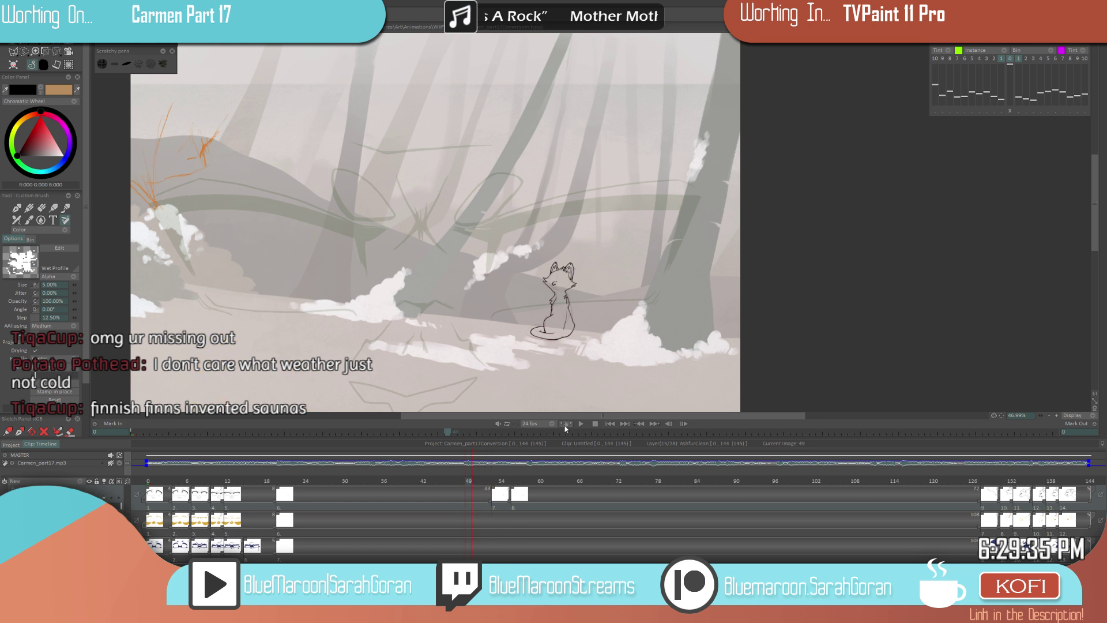
{"action": "left_click", "coordinate": [581, 425]}
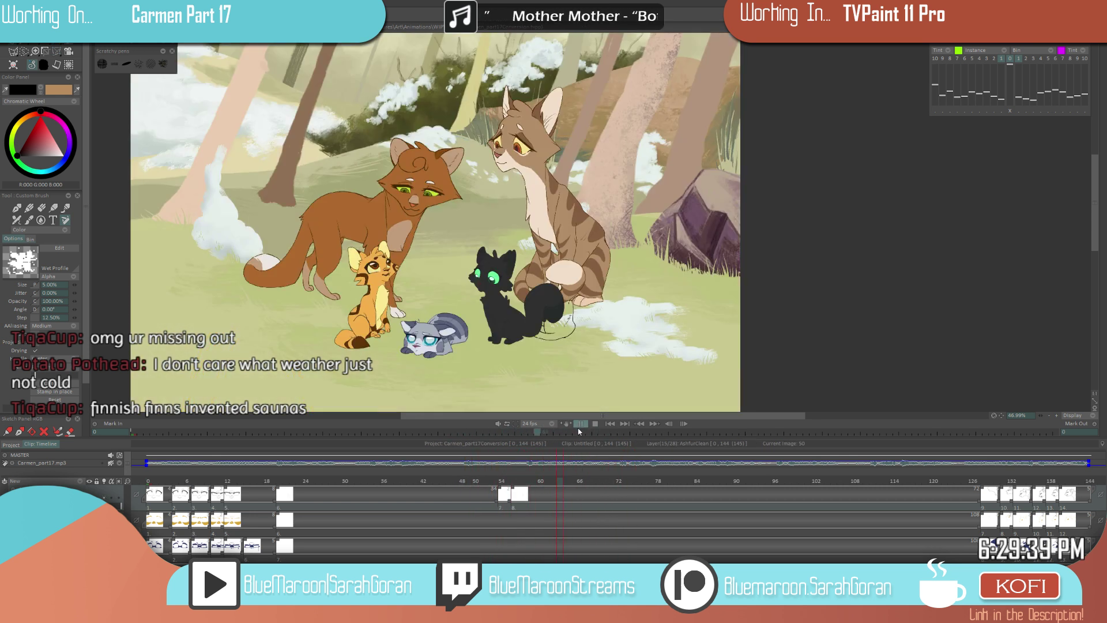
{"action": "left_click", "coordinate": [501, 482]}
{"action": "left_click", "coordinate": [515, 490]}
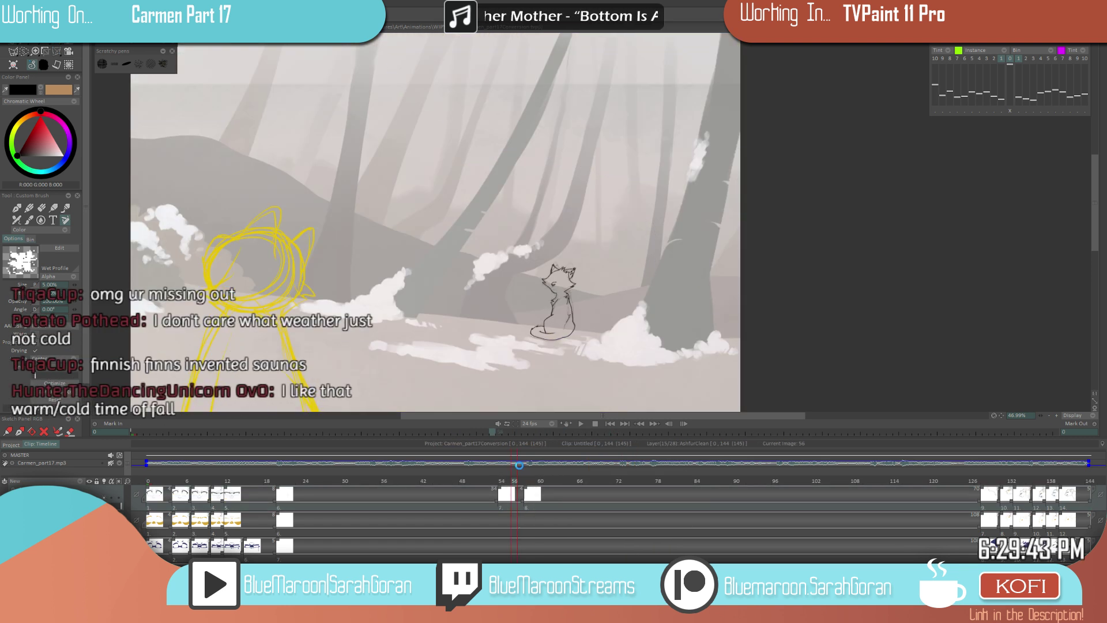
{"action": "key", "text": "Return"}
{"action": "scroll", "coordinate": [652, 267], "scroll_direction": "up", "scroll_amount": 8}
{"action": "key", "text": "ctrl+s"}
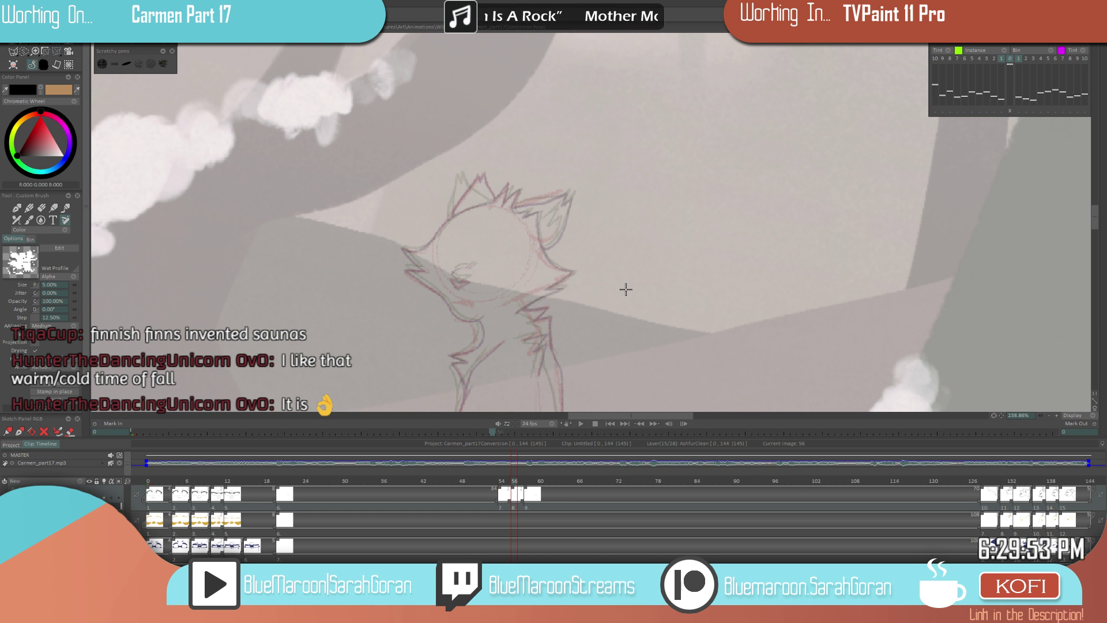
- Ink the small triangular nose on the cat's face at frame 56
{"action": "scroll", "coordinate": [625, 290], "scroll_direction": "up", "scroll_amount": 4}
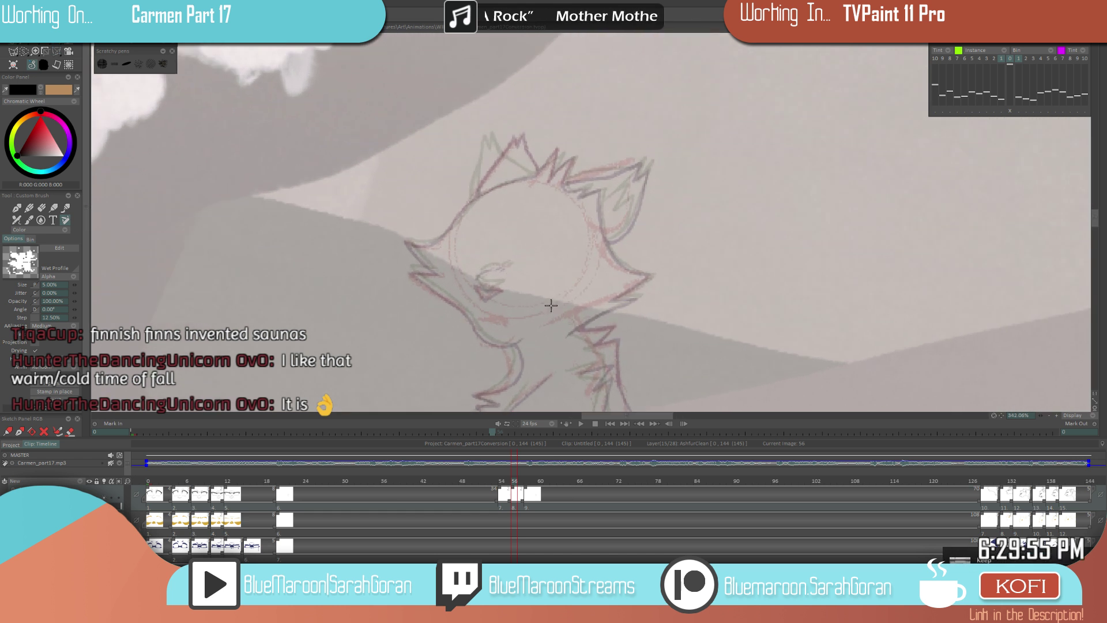
{"action": "scroll", "coordinate": [533, 310], "scroll_direction": "up", "scroll_amount": 5}
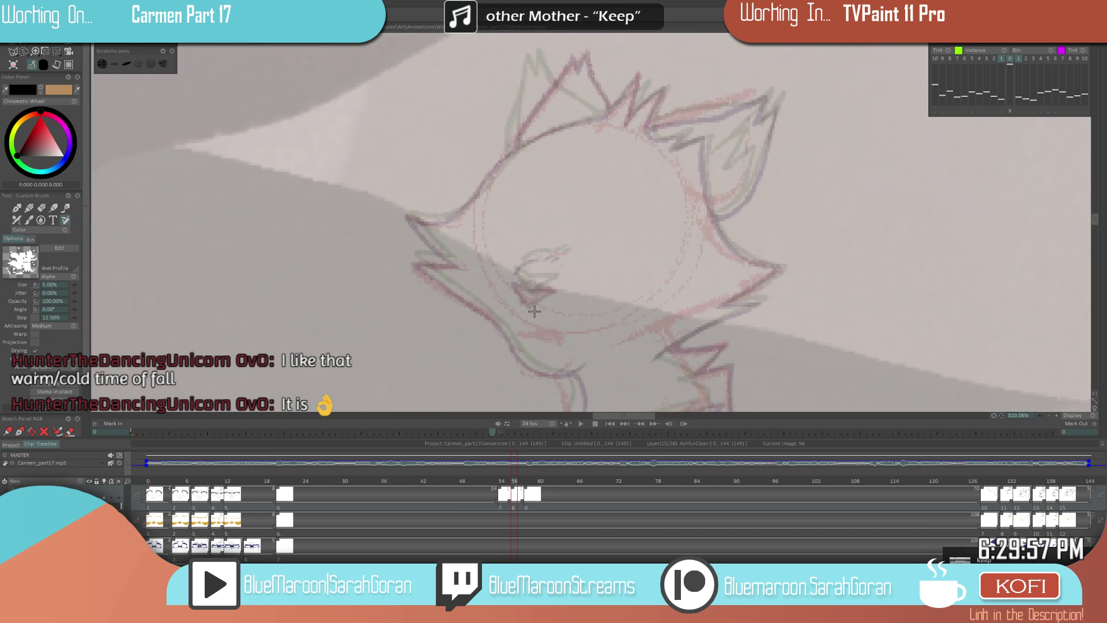
{"action": "key", "text": "ctrl+s"}
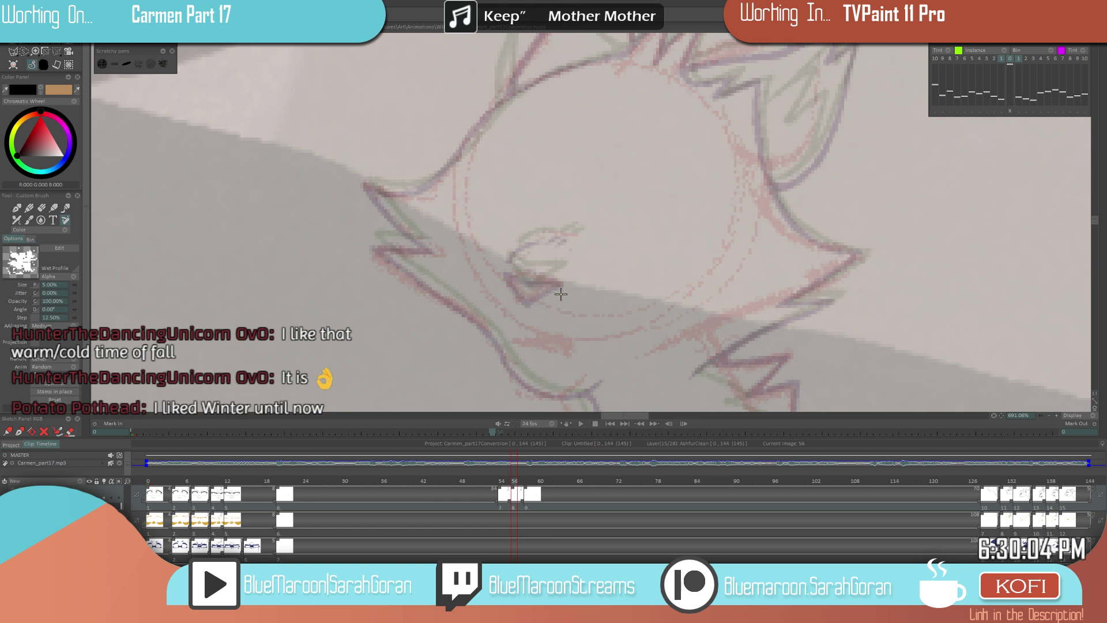
{"action": "key", "text": "Left"}
{"action": "key", "text": "Right"}
{"action": "mouse_move", "coordinate": [517, 278]}
{"action": "left_mouse_down"}
{"action": "mouse_move", "coordinate": [564, 277]}
{"action": "mouse_move", "coordinate": [523, 297]}
{"action": "mouse_move", "coordinate": [505, 266]}
{"action": "left_mouse_up"}
{"action": "key", "text": "Left"}
{"action": "key", "text": "Right"}
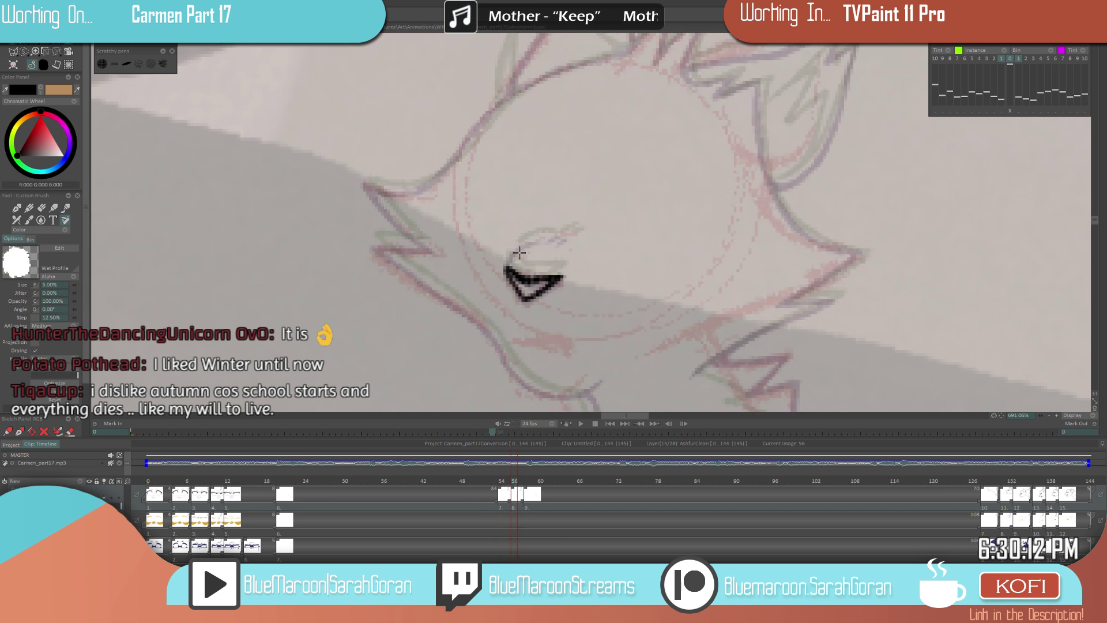
- Trim the nose outline at frame 56 and ink the short curved line above it
{"action": "key", "text": "e"}
{"action": "mouse_move", "coordinate": [515, 278]}
{"action": "left_mouse_down"}
{"action": "mouse_move", "coordinate": [542, 283]}
{"action": "mouse_move", "coordinate": [522, 286]}
{"action": "mouse_move", "coordinate": [525, 298]}
{"action": "left_mouse_up"}
{"action": "key", "text": "e"}
{"action": "key", "text": "Left"}
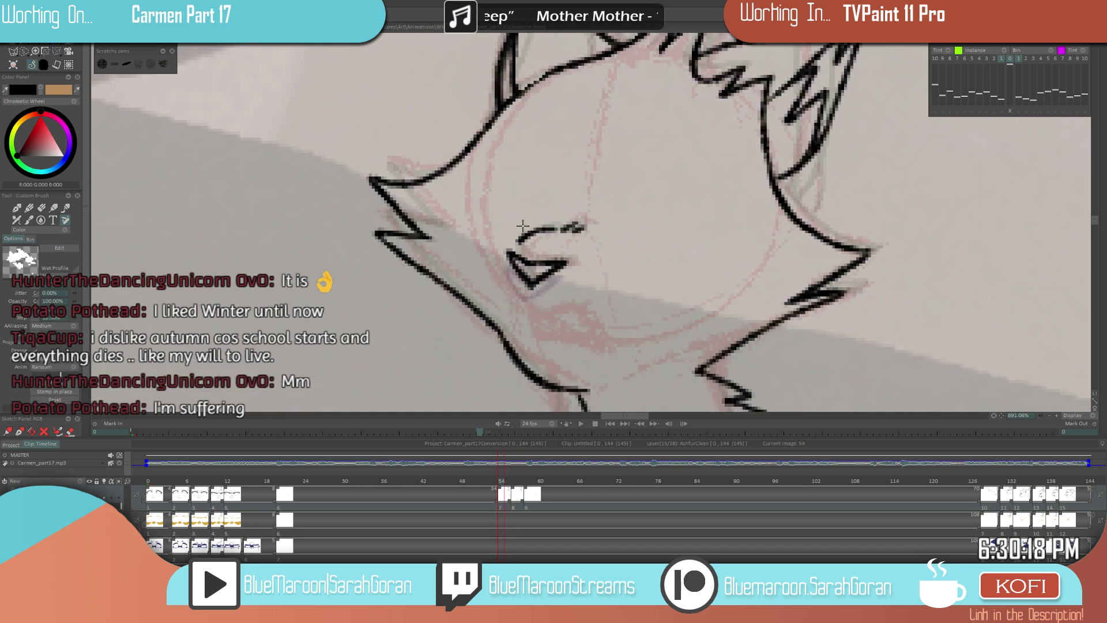
{"action": "key", "text": "Right"}
{"action": "mouse_move", "coordinate": [543, 237]}
{"action": "left_mouse_down"}
{"action": "mouse_move", "coordinate": [507, 263]}
{"action": "mouse_move", "coordinate": [555, 234]}
{"action": "left_mouse_up"}
- Compare the cat's head at frame 56 with the poses at frames 20, 54 and 58
{"action": "key", "text": "Left"}
{"action": "key", "text": "Right"}
{"action": "key", "text": "Right"}
{"action": "key", "text": "Left"}
{"action": "key", "text": "Left"}
{"action": "key", "text": "Right"}
{"action": "key", "text": "Right"}
{"action": "key", "text": "Right"}
{"action": "key", "text": "Left"}
{"action": "key", "text": "Left"}
{"action": "key", "text": "Right"}
{"action": "key", "text": "Right"}
{"action": "key", "text": "Left"}
{"action": "key", "text": "Left"}
{"action": "key", "text": "Right"}
{"action": "key", "text": "Right"}
{"action": "key", "text": "Left"}
{"action": "key", "text": "Left"}
{"action": "key", "text": "Right"}
{"action": "key", "text": "Left"}
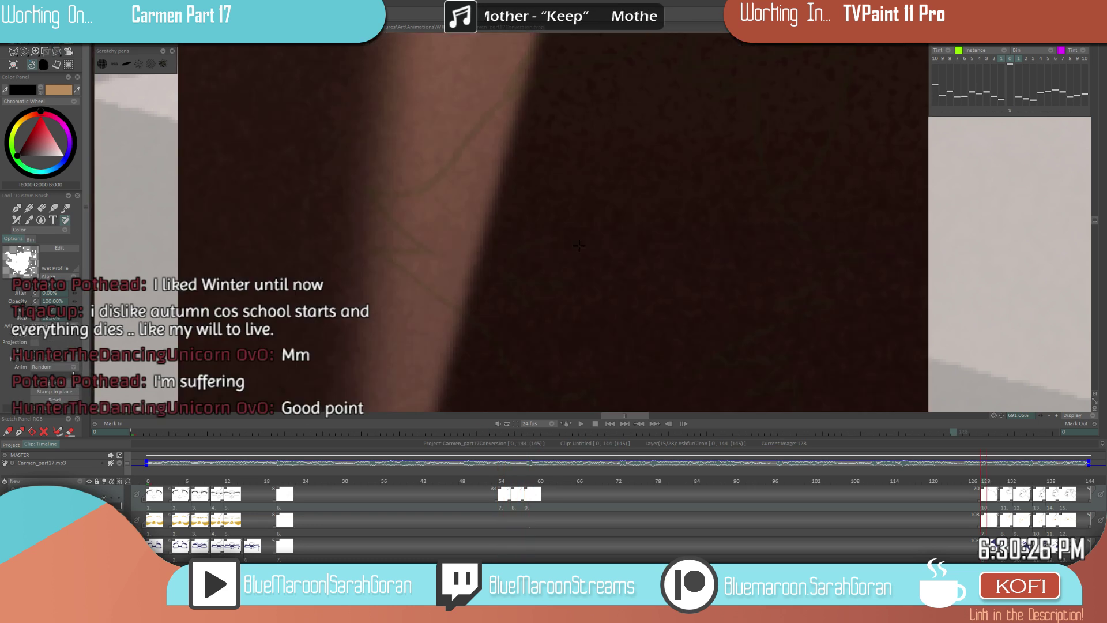
{"action": "key", "text": "Right"}
{"action": "key", "text": "Left"}
{"action": "key", "text": "Right"}
{"action": "key", "text": "Right"}
{"action": "scroll", "coordinate": [663, 311], "scroll_direction": "down", "scroll_amount": 4}
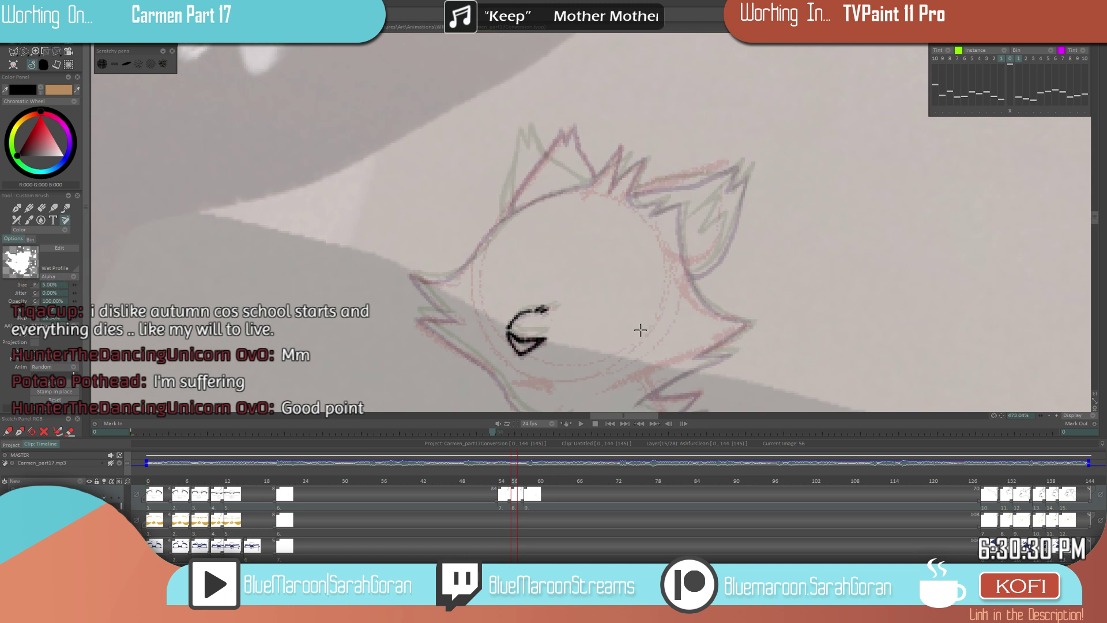
{"action": "key", "text": "Left"}
{"action": "key", "text": "Left"}
{"action": "key", "text": "Right"}
{"action": "key", "text": "Left"}
{"action": "key", "text": "Right"}
{"action": "key", "text": "Left"}
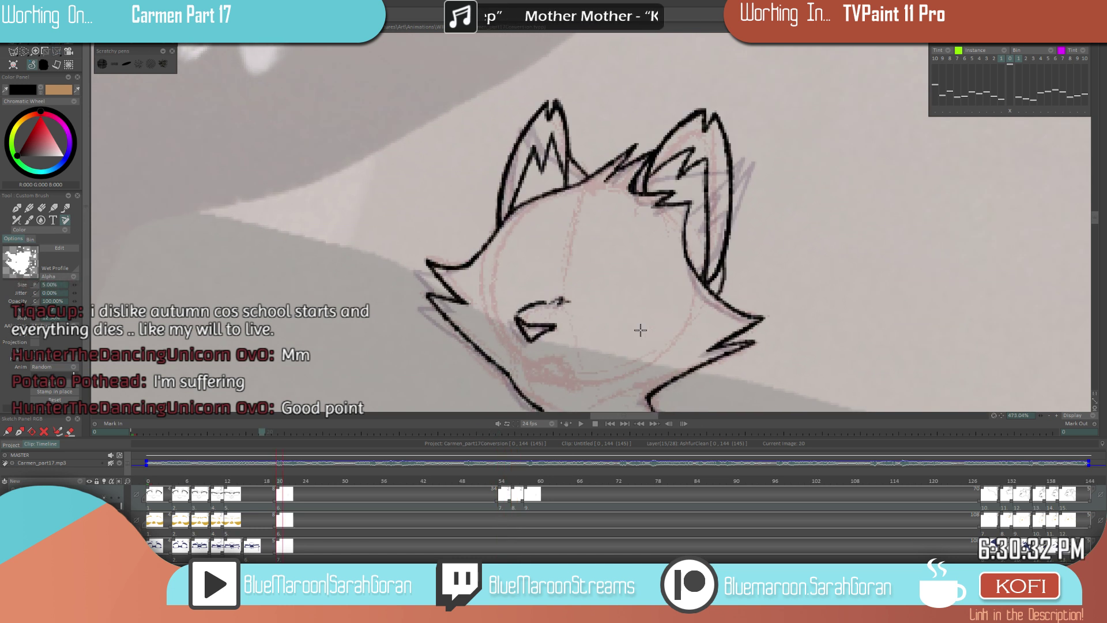
{"action": "key", "text": "Right"}
{"action": "key", "text": "Right"}
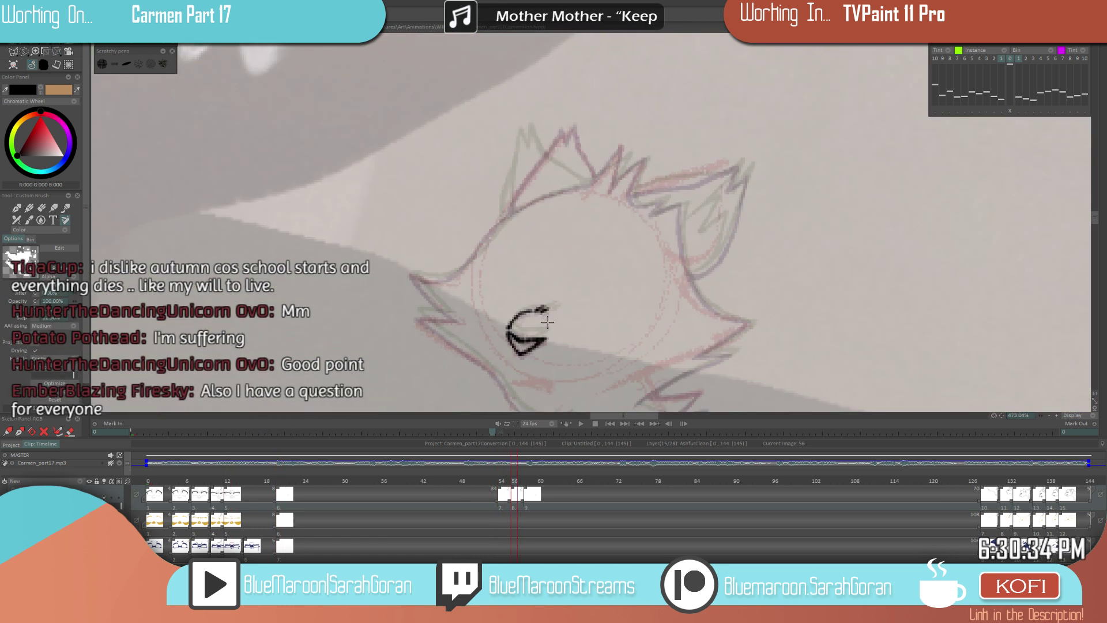
{"action": "scroll", "coordinate": [640, 330], "scroll_direction": "up", "scroll_amount": 2}
{"action": "left_click_drag", "start_coordinate": [624, 244], "coordinate": [607, 263]}
{"action": "key", "text": "Left"}
{"action": "key", "text": "Right"}
{"action": "key", "text": "Left"}
{"action": "key", "text": "Right"}
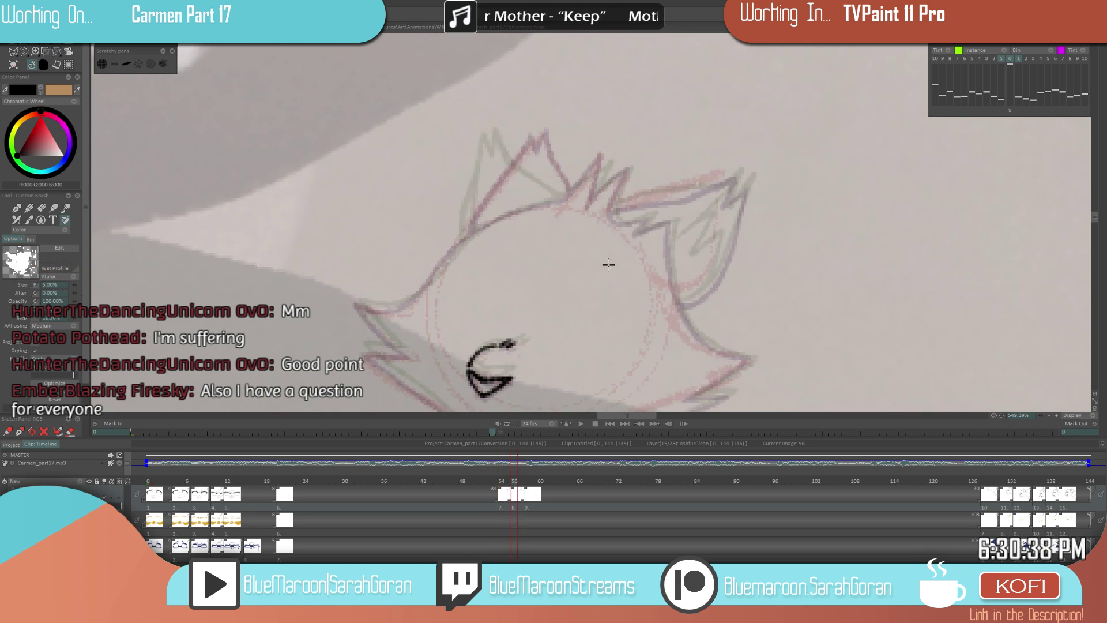
- Hide the layer holding the red rough sketch of the cat
{"action": "scroll", "coordinate": [617, 519], "scroll_direction": "down", "scroll_amount": 5}
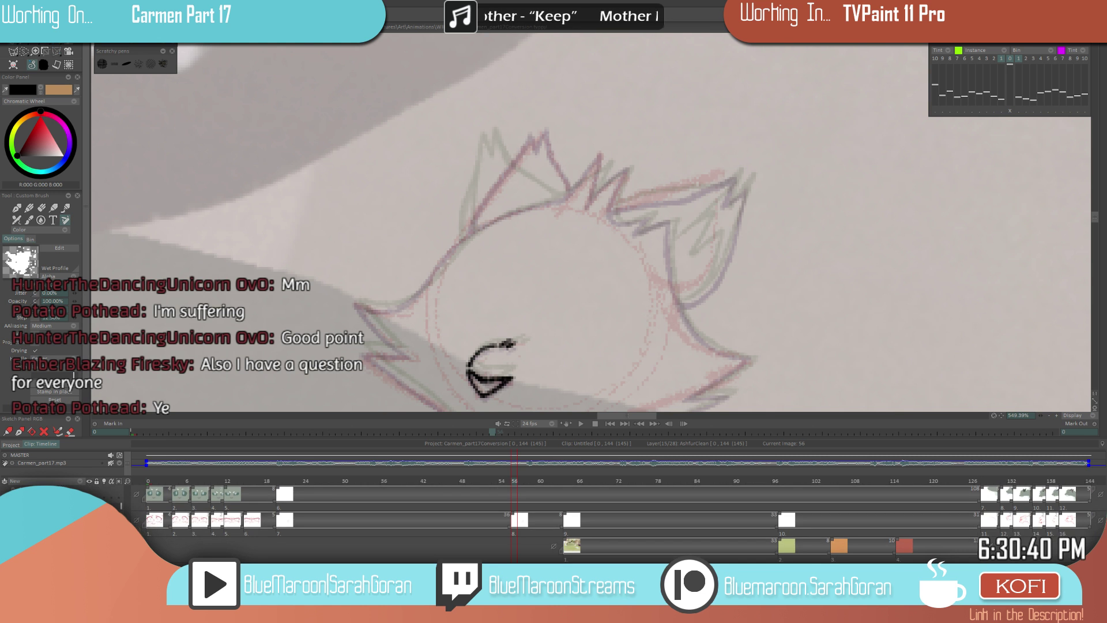
{"action": "left_click", "coordinate": [89, 523]}
{"action": "scroll", "coordinate": [630, 316], "scroll_direction": "up", "scroll_amount": 1}
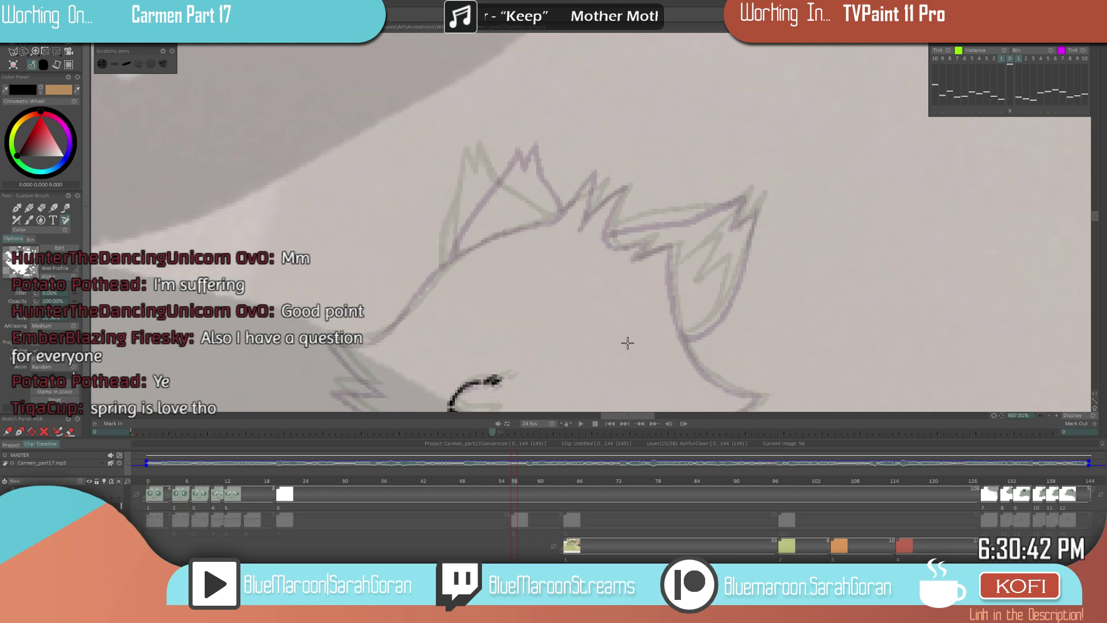
- Ink the jagged hair tuft on the head and the line past the right ear to the cheek tip at frame 56
{"action": "key", "text": "Left"}
{"action": "key", "text": "Right"}
{"action": "key", "text": "Left"}
{"action": "key", "text": "Right"}
{"action": "mouse_move", "coordinate": [596, 179]}
{"action": "left_mouse_down"}
{"action": "mouse_move", "coordinate": [553, 219]}
{"action": "mouse_move", "coordinate": [603, 173]}
{"action": "left_mouse_up"}
{"action": "mouse_move", "coordinate": [582, 225]}
{"action": "left_mouse_down"}
{"action": "mouse_move", "coordinate": [615, 185]}
{"action": "mouse_move", "coordinate": [619, 253]}
{"action": "mouse_move", "coordinate": [677, 243]}
{"action": "mouse_move", "coordinate": [675, 296]}
{"action": "mouse_move", "coordinate": [694, 357]}
{"action": "mouse_move", "coordinate": [726, 390]}
{"action": "mouse_move", "coordinate": [764, 397]}
{"action": "left_mouse_up"}
- Ink the jagged lower edge of the right cheek down to the neck at frame 56, checking it against neighbouring frames
{"action": "key", "text": "Left"}
{"action": "key", "text": "Right"}
{"action": "left_click_drag", "start_coordinate": [768, 323], "coordinate": [768, 221]}
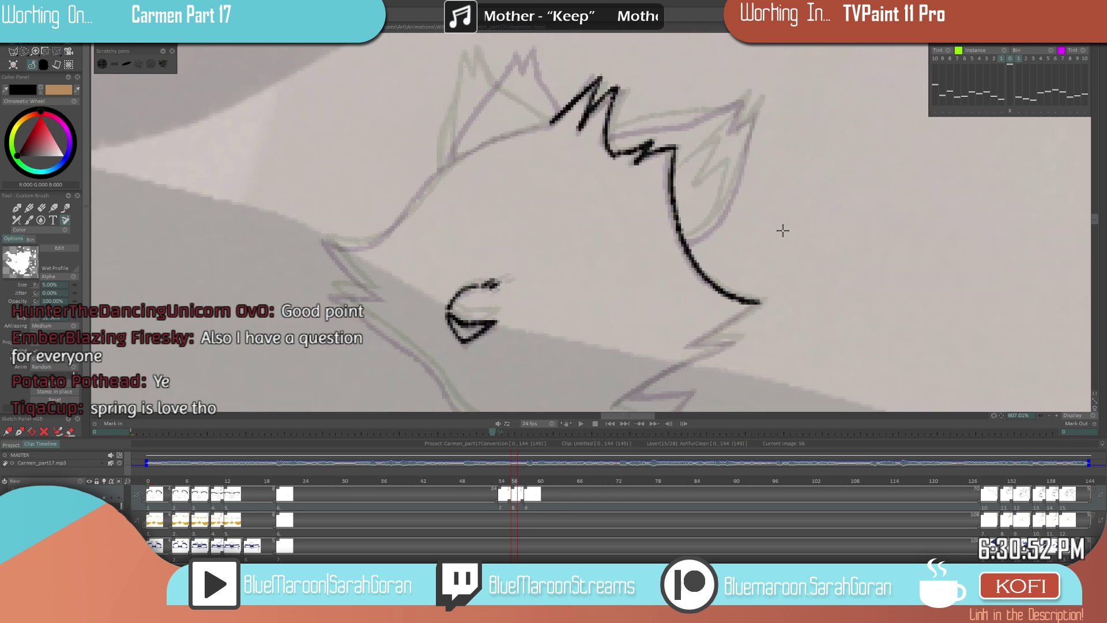
{"action": "mouse_move", "coordinate": [761, 294]}
{"action": "left_mouse_down"}
{"action": "mouse_move", "coordinate": [695, 339]}
{"action": "mouse_move", "coordinate": [733, 333]}
{"action": "mouse_move", "coordinate": [605, 403]}
{"action": "left_mouse_up"}
{"action": "scroll", "coordinate": [619, 343], "scroll_direction": "down", "scroll_amount": 4}
{"action": "scroll", "coordinate": [619, 342], "scroll_direction": "down", "scroll_amount": 4}
{"action": "key", "text": "Left"}
{"action": "key", "text": "Left"}
{"action": "key", "text": "Right"}
{"action": "key", "text": "Right"}
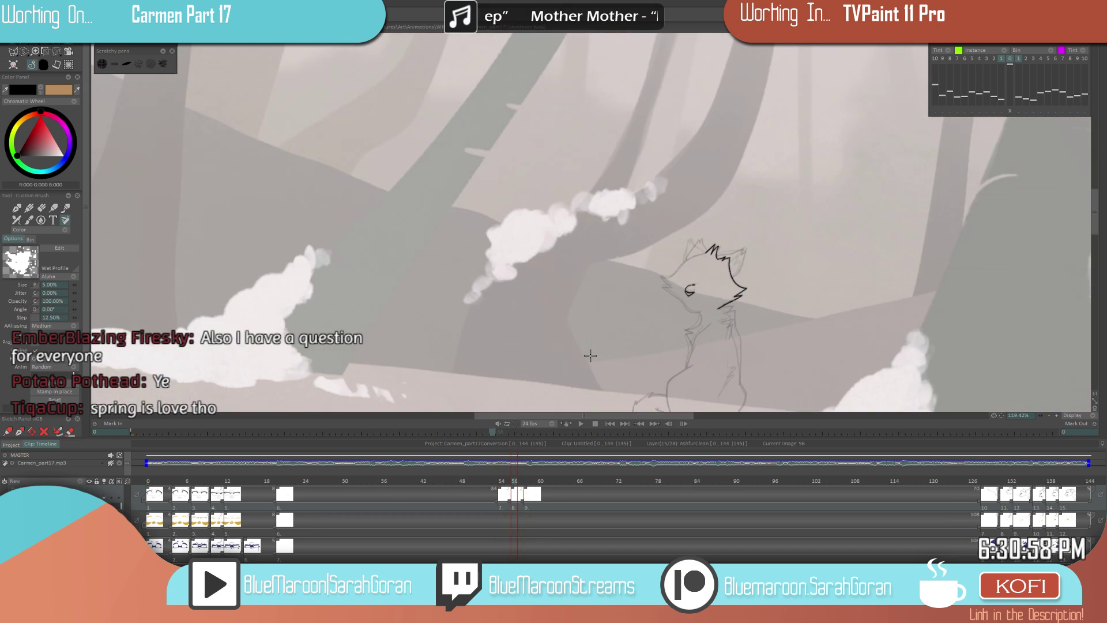
- Ink the forehead line from the hair tuft down to the left cheek tip at frame 56
{"action": "scroll", "coordinate": [734, 286], "scroll_direction": "up", "scroll_amount": 6}
{"action": "scroll", "coordinate": [734, 285], "scroll_direction": "up", "scroll_amount": 2}
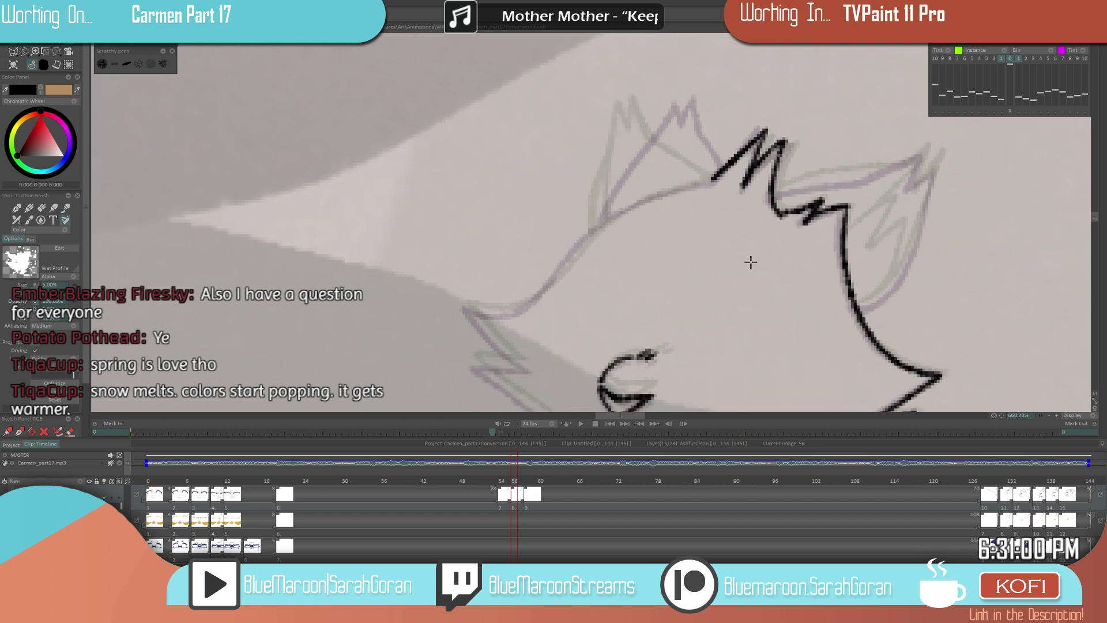
{"action": "left_click_drag", "start_coordinate": [705, 296], "coordinate": [751, 261]}
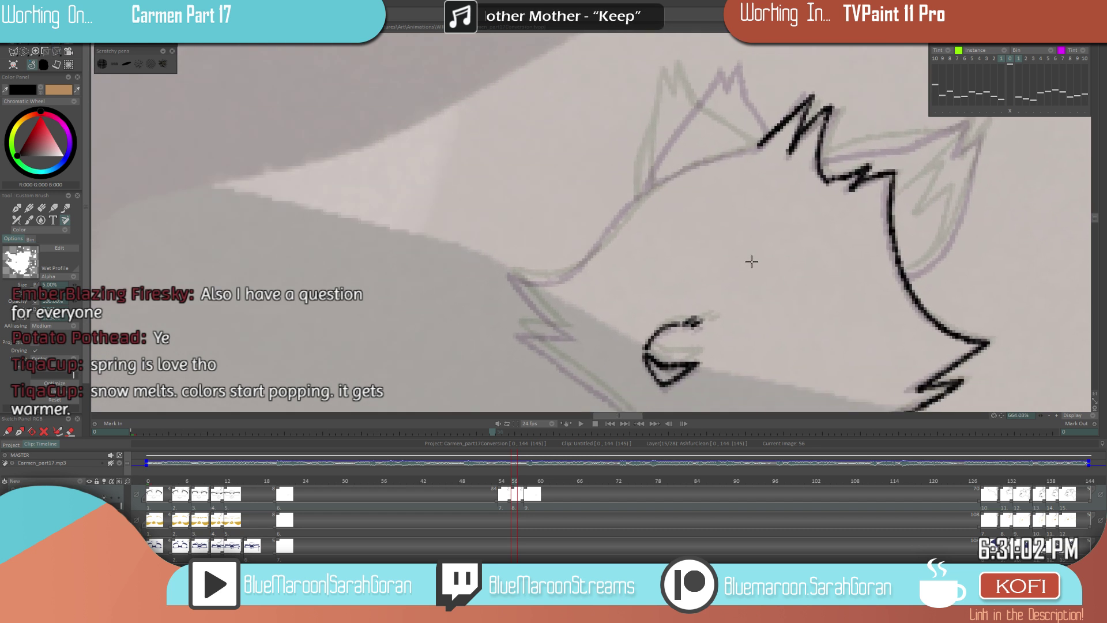
{"action": "mouse_move", "coordinate": [746, 147]}
{"action": "left_mouse_down"}
{"action": "mouse_move", "coordinate": [652, 188]}
{"action": "mouse_move", "coordinate": [566, 272]}
{"action": "mouse_move", "coordinate": [512, 273]}
{"action": "mouse_move", "coordinate": [537, 276]}
{"action": "mouse_move", "coordinate": [516, 277]}
{"action": "mouse_move", "coordinate": [570, 337]}
{"action": "mouse_move", "coordinate": [519, 320]}
{"action": "left_mouse_up"}
{"action": "left_click_drag", "start_coordinate": [586, 283], "coordinate": [485, 206]}
- Ink the jagged left cheek fur and the jaw line down to the chin at frame 56, checking it against neighbouring frames
{"action": "left_click_drag", "start_coordinate": [417, 242], "coordinate": [539, 346]}
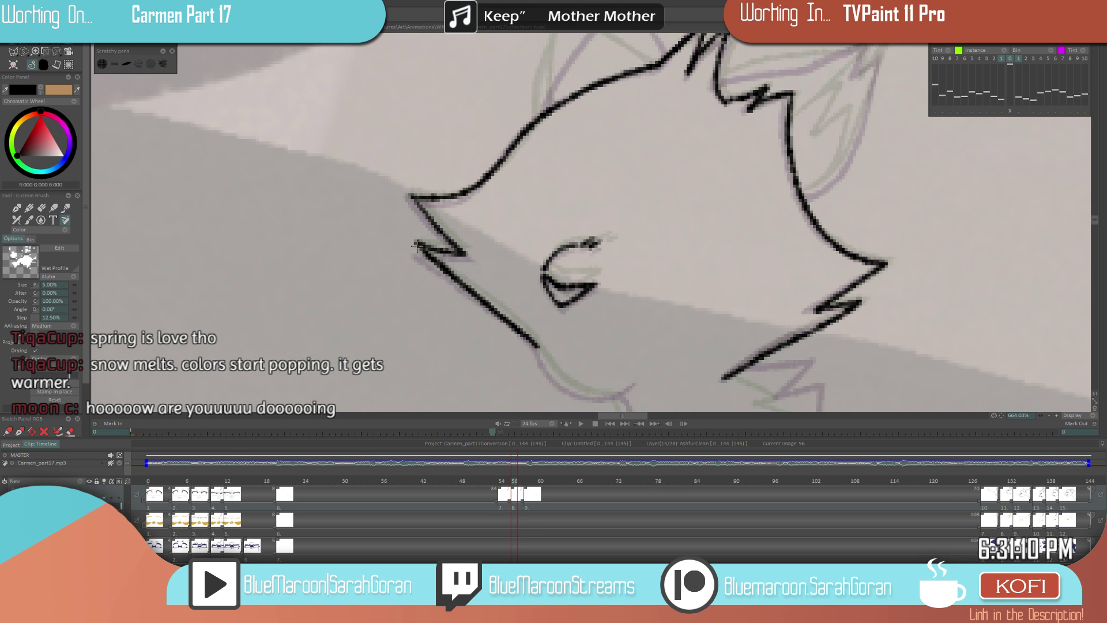
{"action": "left_click_drag", "start_coordinate": [657, 338], "coordinate": [672, 314]}
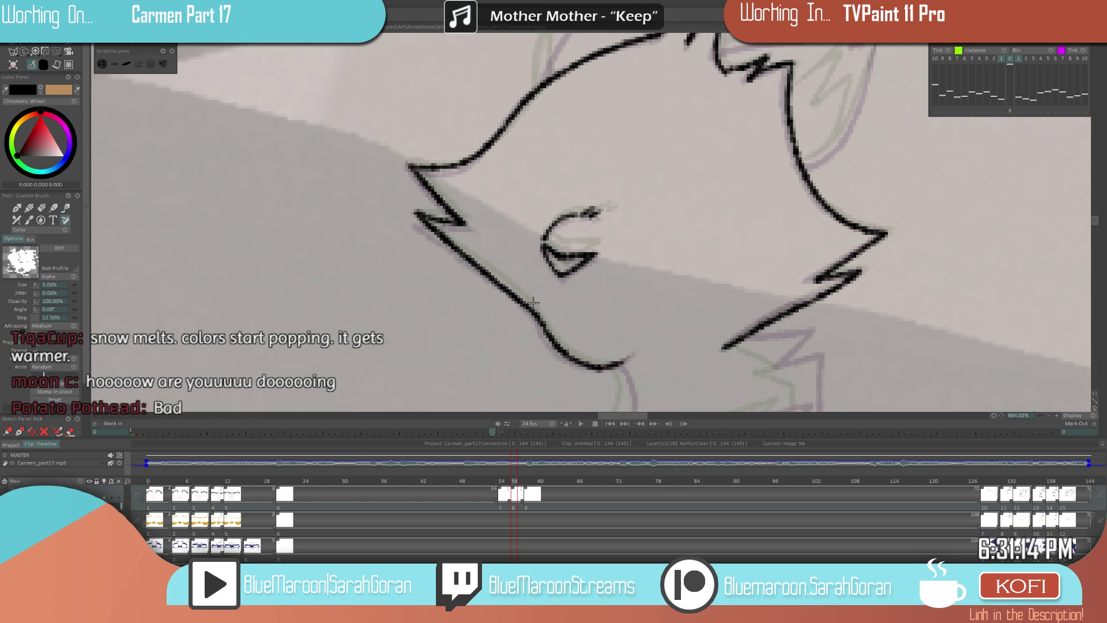
{"action": "scroll", "coordinate": [497, 368], "scroll_direction": "down", "scroll_amount": 10}
{"action": "key", "text": "Right"}
{"action": "key", "text": "Right"}
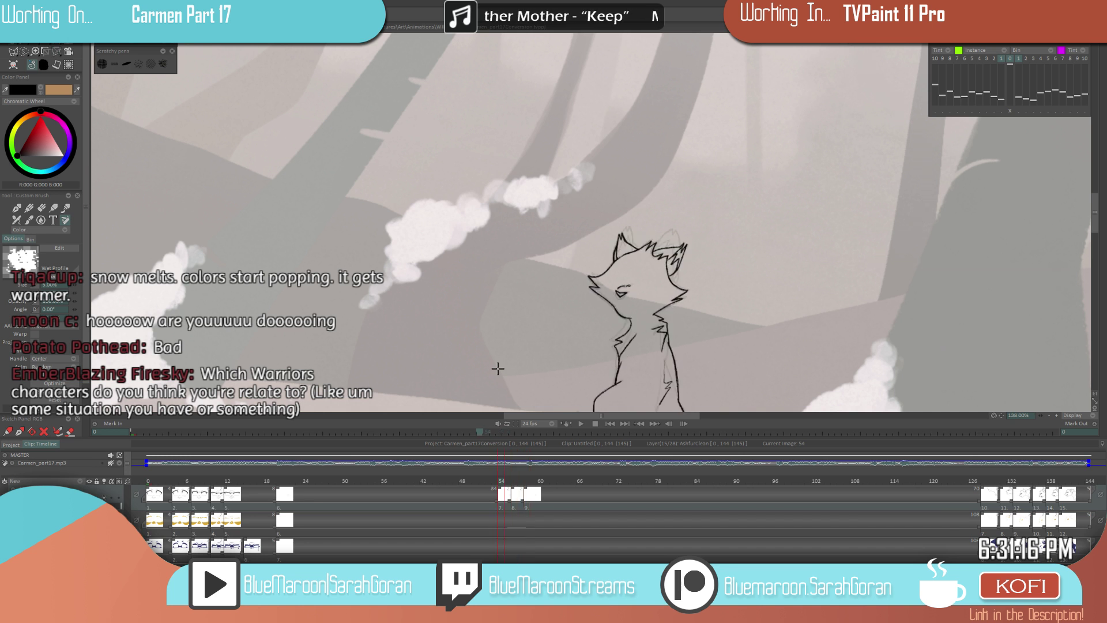
- Compare the cat's head and ears across frames 54, 56 and 58
{"action": "scroll", "coordinate": [642, 318], "scroll_direction": "up", "scroll_amount": 5}
{"action": "key", "text": "e"}
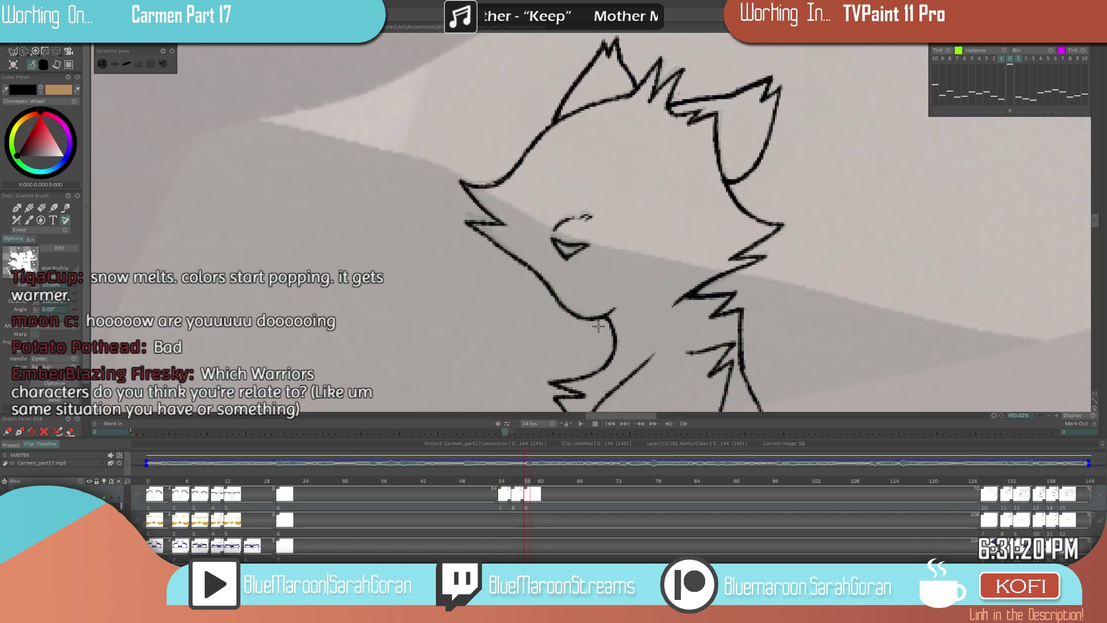
{"action": "key", "text": "e"}
{"action": "scroll", "coordinate": [587, 345], "scroll_direction": "down", "scroll_amount": 4}
{"action": "key", "text": "Left"}
{"action": "key", "text": "Left"}
{"action": "key", "text": "Left"}
{"action": "key", "text": "Left"}
{"action": "key", "text": "Right"}
{"action": "key", "text": "Right"}
- Ink the jagged-tipped left ear at frame 56, checking it against the previous frame
{"action": "scroll", "coordinate": [666, 216], "scroll_direction": "up", "scroll_amount": 4}
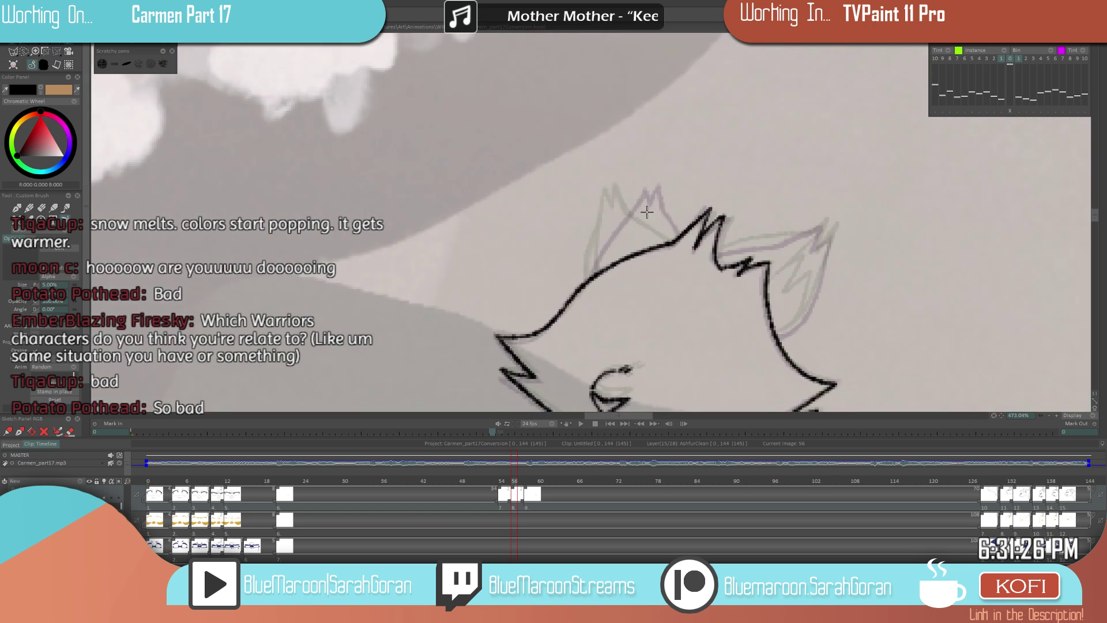
{"action": "mouse_move", "coordinate": [671, 242]}
{"action": "left_mouse_down"}
{"action": "mouse_move", "coordinate": [646, 186]}
{"action": "mouse_move", "coordinate": [639, 204]}
{"action": "mouse_move", "coordinate": [626, 189]}
{"action": "mouse_move", "coordinate": [591, 279]}
{"action": "left_mouse_up"}
{"action": "key", "text": "Left"}
{"action": "key", "text": "Right"}
{"action": "key", "text": "Left"}
{"action": "key", "text": "Right"}
{"action": "key", "text": "Left"}
{"action": "key", "text": "Right"}
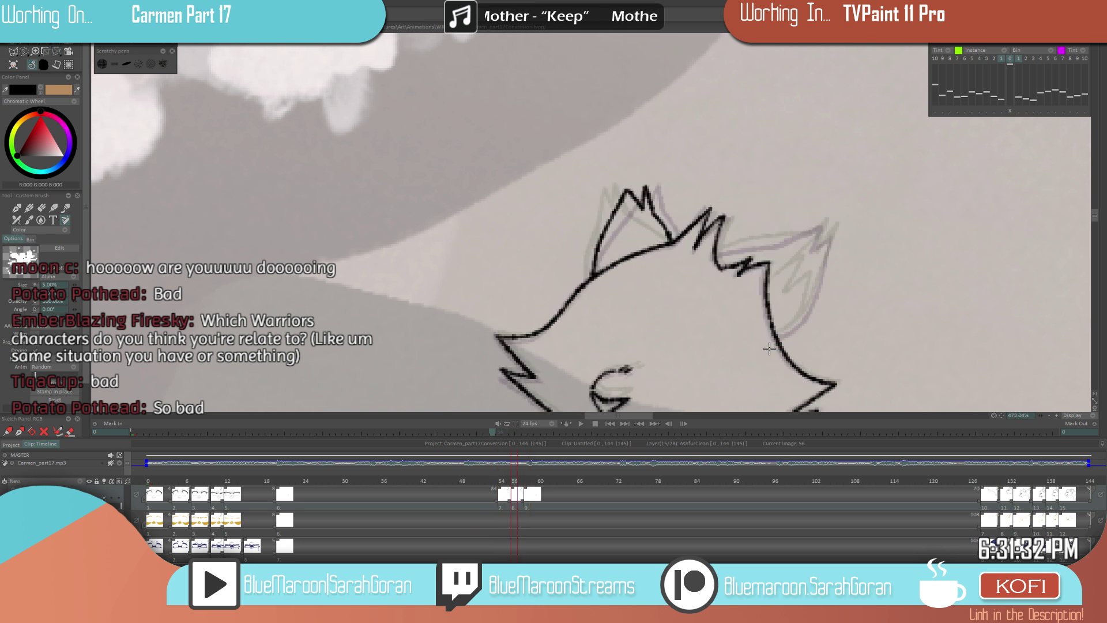
- Ink the right ear's outline from the hair tuft around its tip down to the head at frame 56
{"action": "mouse_move", "coordinate": [724, 258]}
{"action": "left_mouse_down"}
{"action": "mouse_move", "coordinate": [826, 228]}
{"action": "mouse_move", "coordinate": [789, 334]}
{"action": "left_mouse_up"}
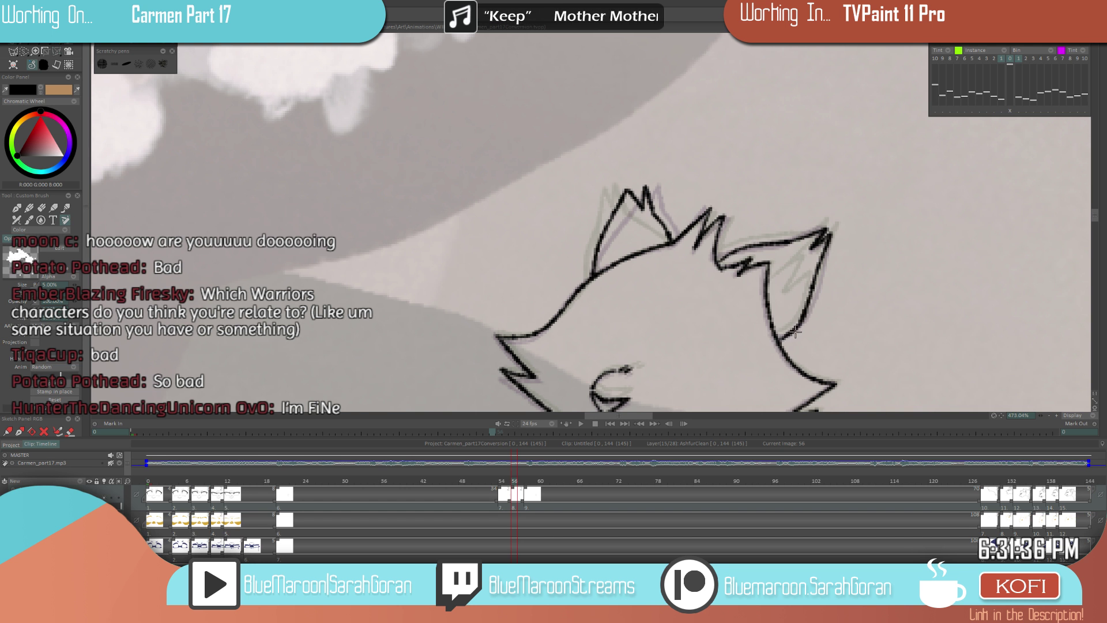
{"action": "key", "text": "Left"}
{"action": "key", "text": "Left"}
{"action": "key", "text": "Right"}
{"action": "key", "text": "Left"}
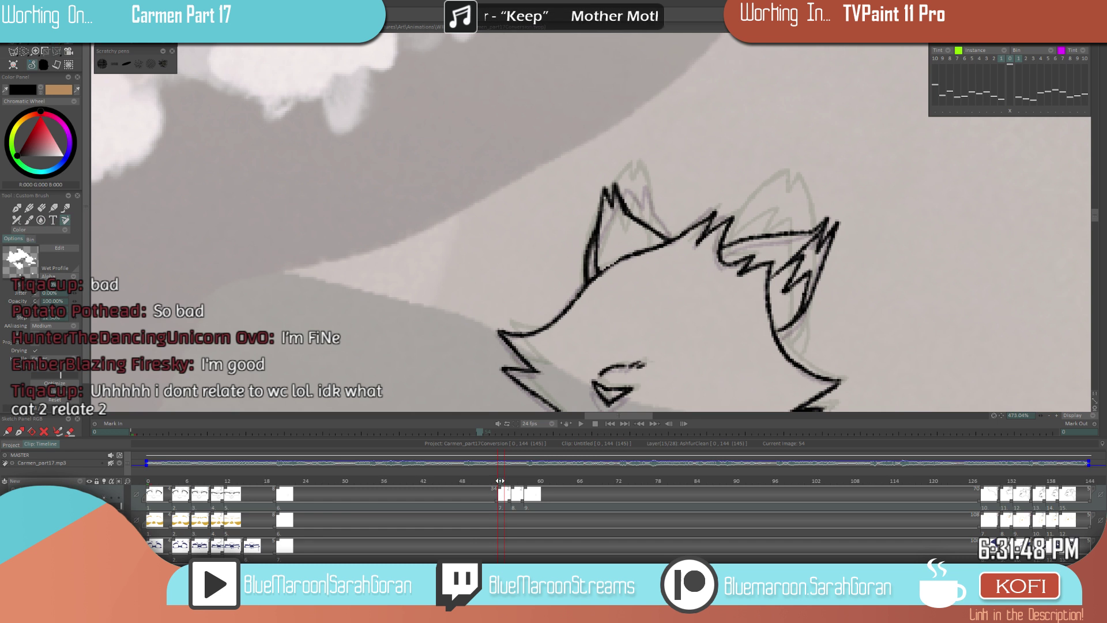
- Flip through frames 54, 56 and 58 to examine how both ears move
{"action": "key", "text": "Right"}
{"action": "key", "text": "Left"}
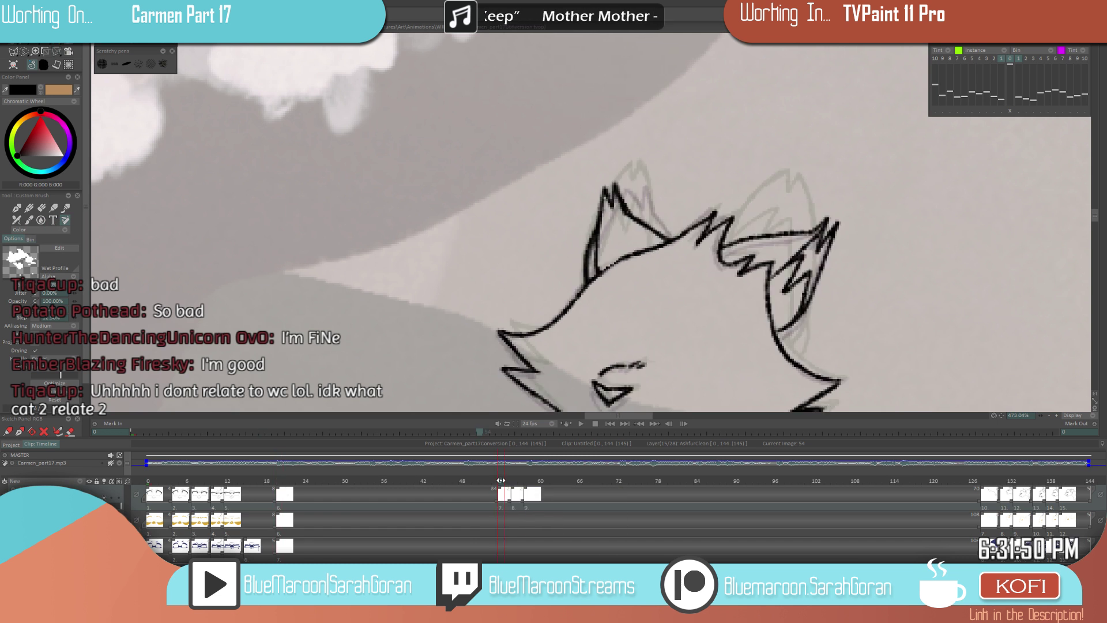
{"action": "key", "text": "Right"}
{"action": "key", "text": "Right"}
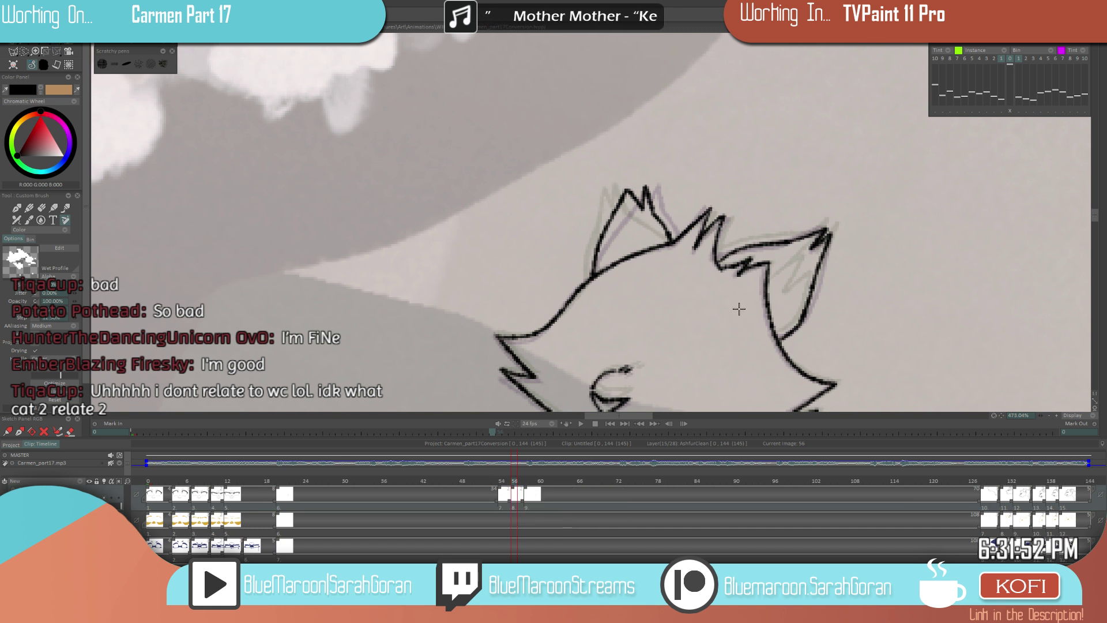
{"action": "key", "text": "Right"}
{"action": "key", "text": "Right"}
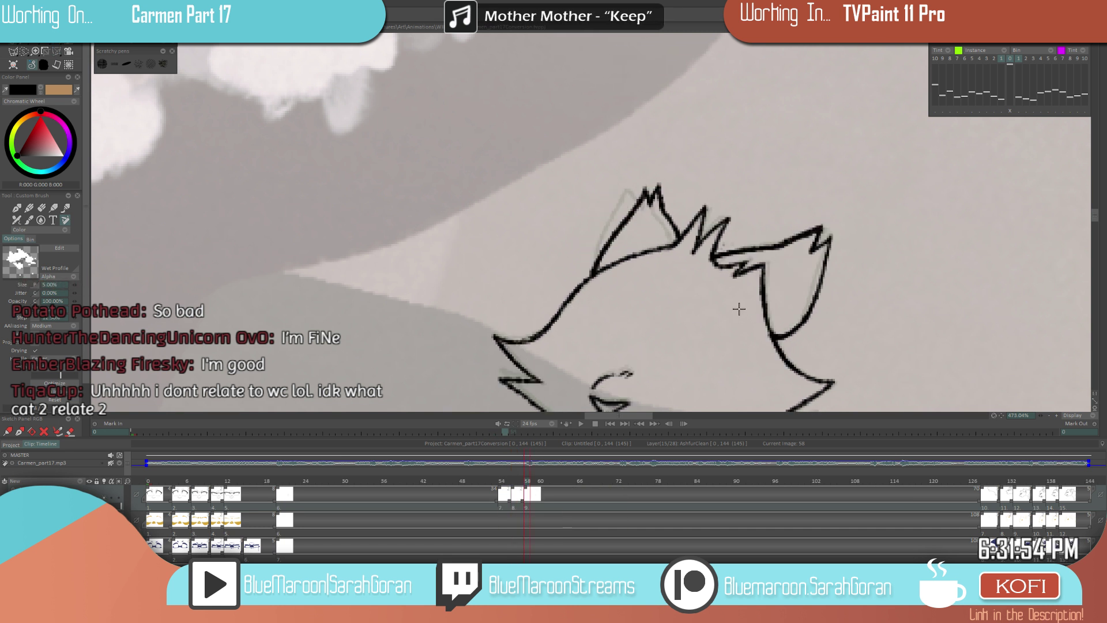
{"action": "key", "text": "Right"}
{"action": "key", "text": "Left"}
{"action": "key", "text": "Left"}
{"action": "key", "text": "Right"}
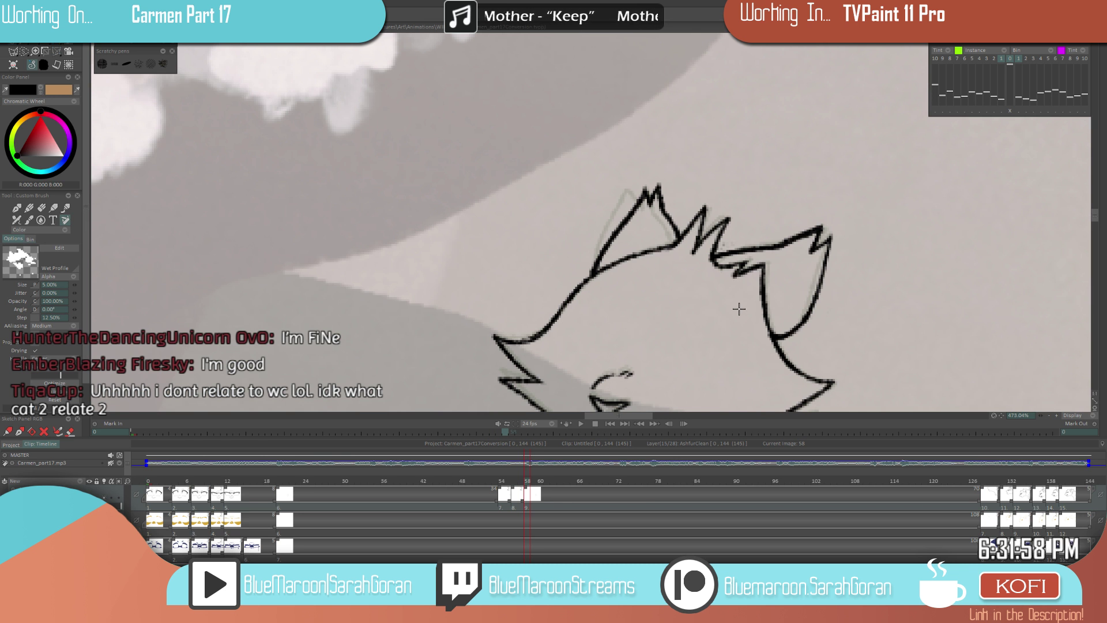
{"action": "key", "text": "Left"}
{"action": "key", "text": "Left"}
{"action": "key", "text": "Left"}
{"action": "key", "text": "Right"}
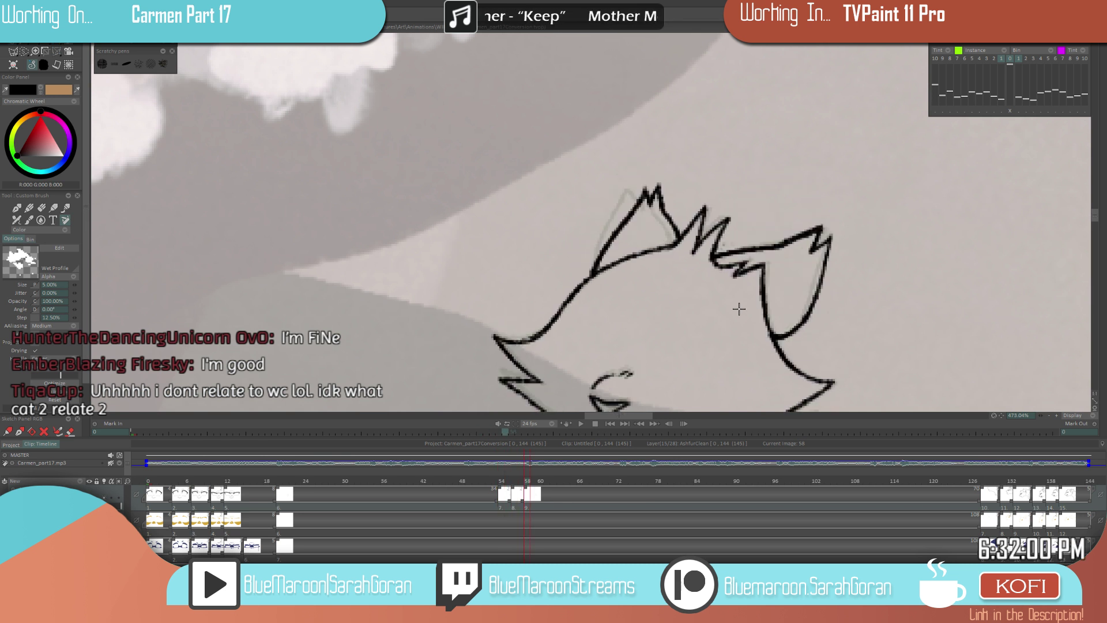
{"action": "key", "text": "Right"}
{"action": "key", "text": "Right"}
{"action": "key", "text": "Left"}
{"action": "key", "text": "Left"}
{"action": "key", "text": "Left"}
{"action": "key", "text": "Left"}
- Refine the right ear's upper edge and outer side at frame 56
{"action": "mouse_move", "coordinate": [775, 243]}
{"action": "left_mouse_down"}
{"action": "mouse_move", "coordinate": [716, 251]}
{"action": "mouse_move", "coordinate": [727, 250]}
{"action": "left_mouse_up"}
{"action": "key", "text": "e"}
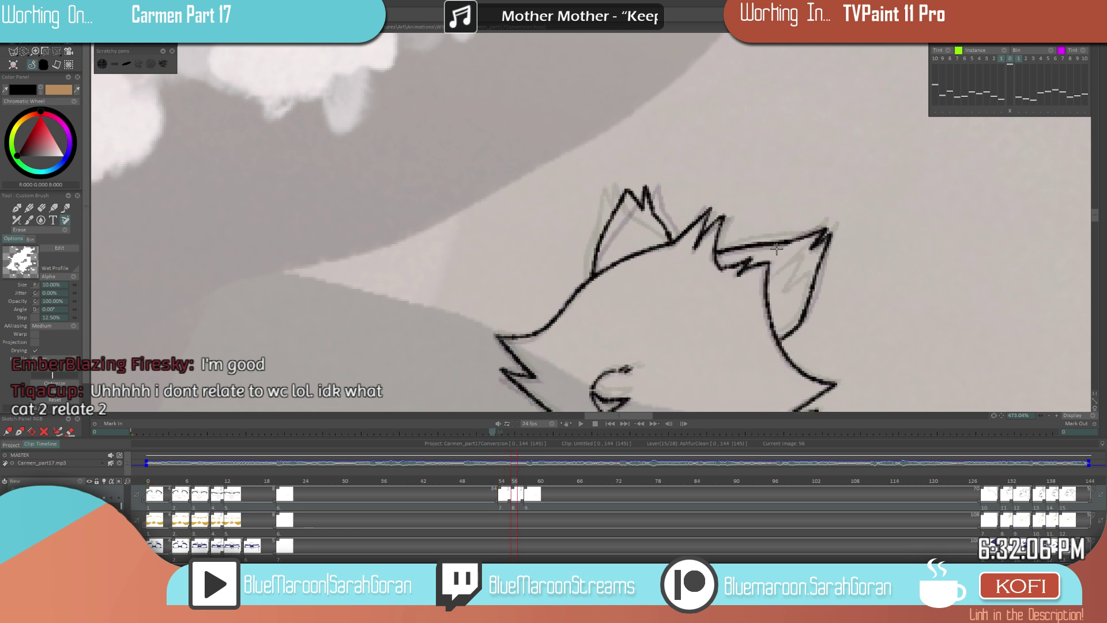
{"action": "key", "text": "e"}
{"action": "mouse_move", "coordinate": [829, 244]}
{"action": "left_mouse_down"}
{"action": "mouse_move", "coordinate": [804, 322]}
{"action": "mouse_move", "coordinate": [776, 341]}
{"action": "left_mouse_up"}
- Review the head's overall motion on the whole cat across frames 54 to 58
{"action": "scroll", "coordinate": [784, 331], "scroll_direction": "down", "scroll_amount": 6}
{"action": "key", "text": "Left"}
{"action": "key", "text": "Left"}
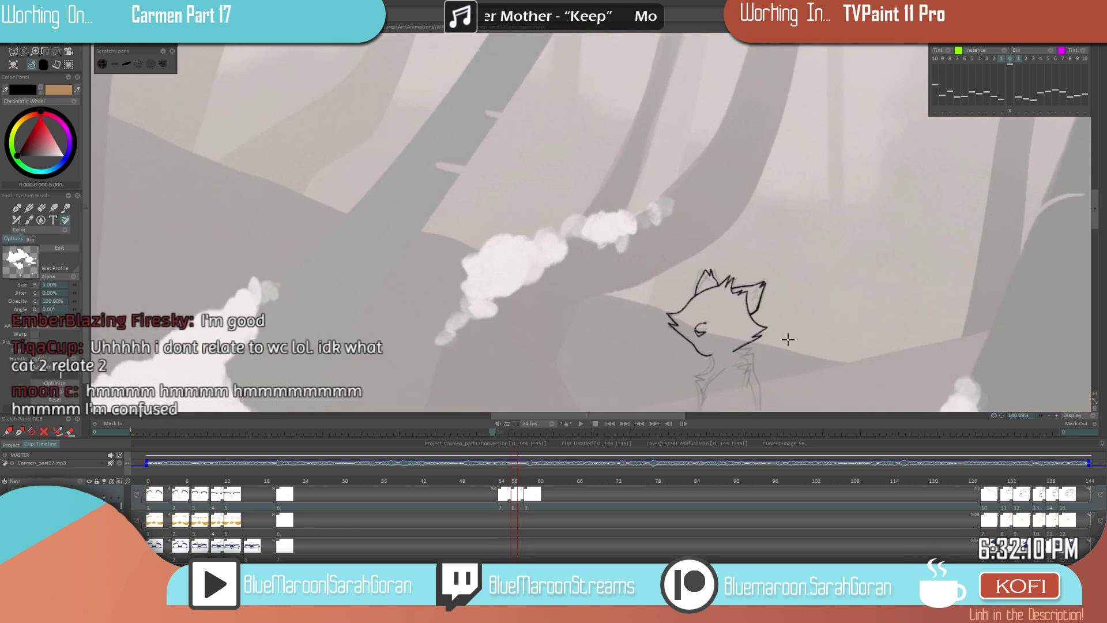
{"action": "key", "text": "Right"}
{"action": "key", "text": "Right"}
{"action": "key", "text": "Left"}
{"action": "key", "text": "Left"}
{"action": "key", "text": "Left"}
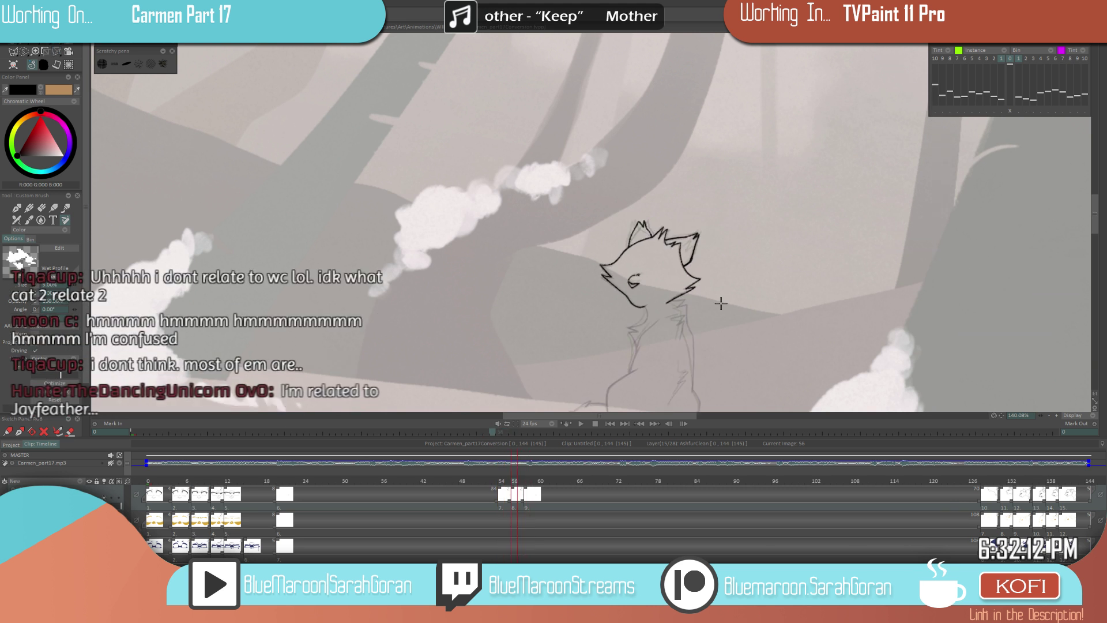
{"action": "key", "text": "Right"}
{"action": "key", "text": "Right"}
{"action": "key", "text": "Right"}
{"action": "key", "text": "Left"}
{"action": "key", "text": "Left"}
{"action": "key", "text": "Left"}
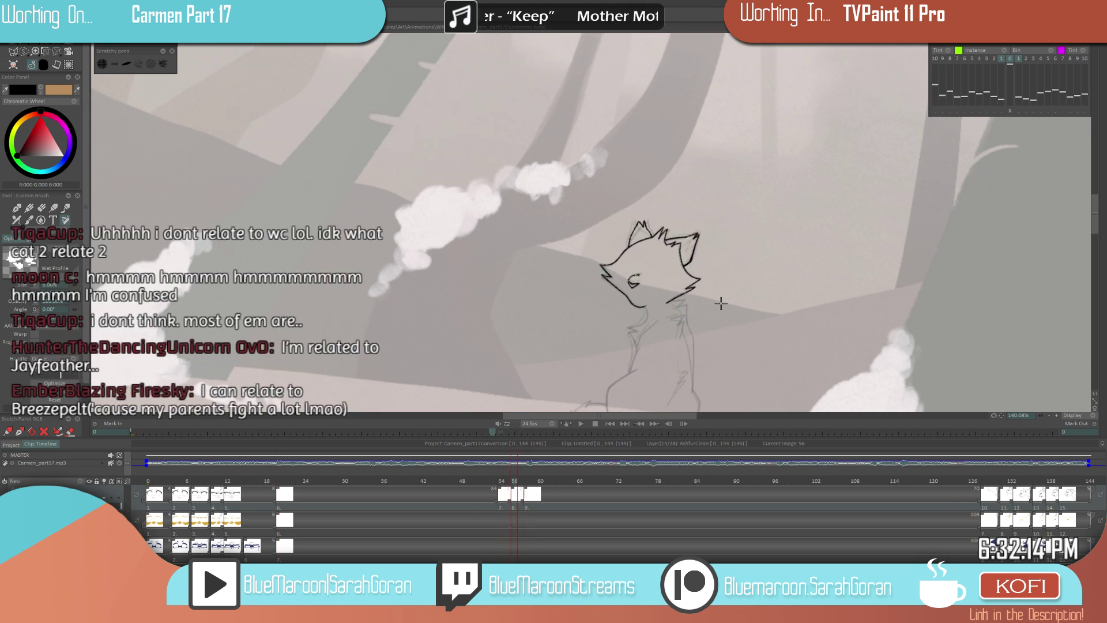
{"action": "key", "text": "Right"}
{"action": "key", "text": "Right"}
{"action": "key", "text": "Right"}
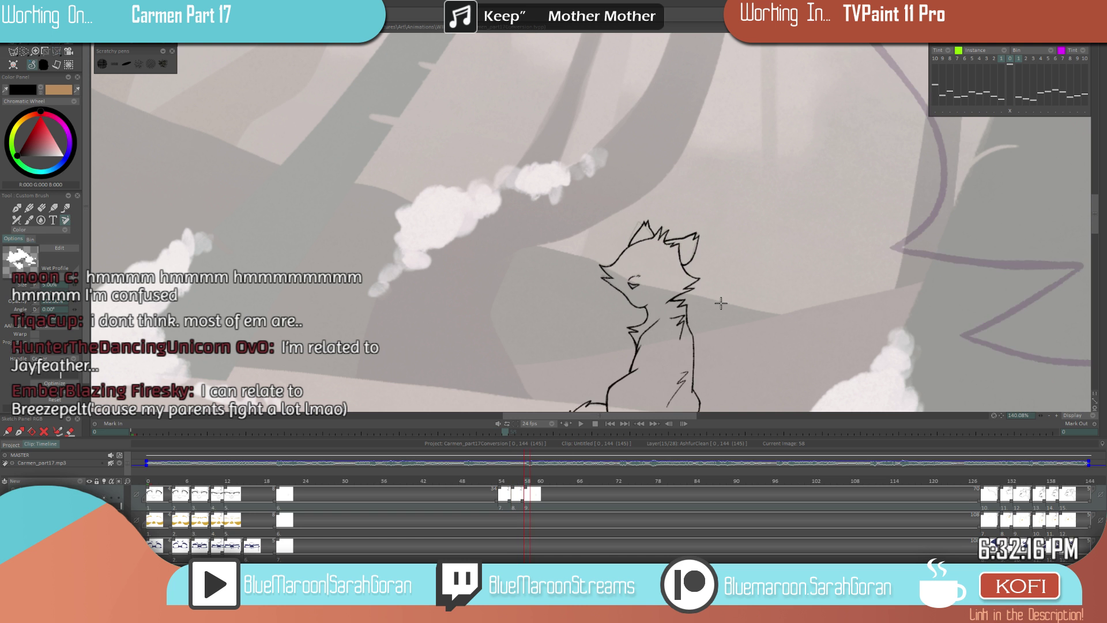
- Ink the back contour from the neck fur down around the rump at frame 56
{"action": "scroll", "coordinate": [767, 302], "scroll_direction": "up", "scroll_amount": 5}
{"action": "scroll", "coordinate": [767, 302], "scroll_direction": "up", "scroll_amount": 1}
{"action": "mouse_move", "coordinate": [650, 267]}
{"action": "left_mouse_down"}
{"action": "mouse_move", "coordinate": [699, 258]}
{"action": "mouse_move", "coordinate": [675, 284]}
{"action": "mouse_move", "coordinate": [712, 278]}
{"action": "mouse_move", "coordinate": [726, 210]}
{"action": "left_mouse_up"}
{"action": "mouse_move", "coordinate": [661, 183]}
{"action": "left_mouse_down"}
{"action": "mouse_move", "coordinate": [661, 239]}
{"action": "mouse_move", "coordinate": [647, 167]}
{"action": "mouse_move", "coordinate": [668, 219]}
{"action": "mouse_move", "coordinate": [669, 369]}
{"action": "mouse_move", "coordinate": [661, 239]}
{"action": "left_mouse_up"}
{"action": "left_click_drag", "start_coordinate": [684, 285], "coordinate": [653, 350]}
{"action": "left_click_drag", "start_coordinate": [587, 387], "coordinate": [569, 388]}
- Ink the haunch line from the belly around the front of the thigh at frame 56
{"action": "left_click_drag", "start_coordinate": [554, 237], "coordinate": [637, 248]}
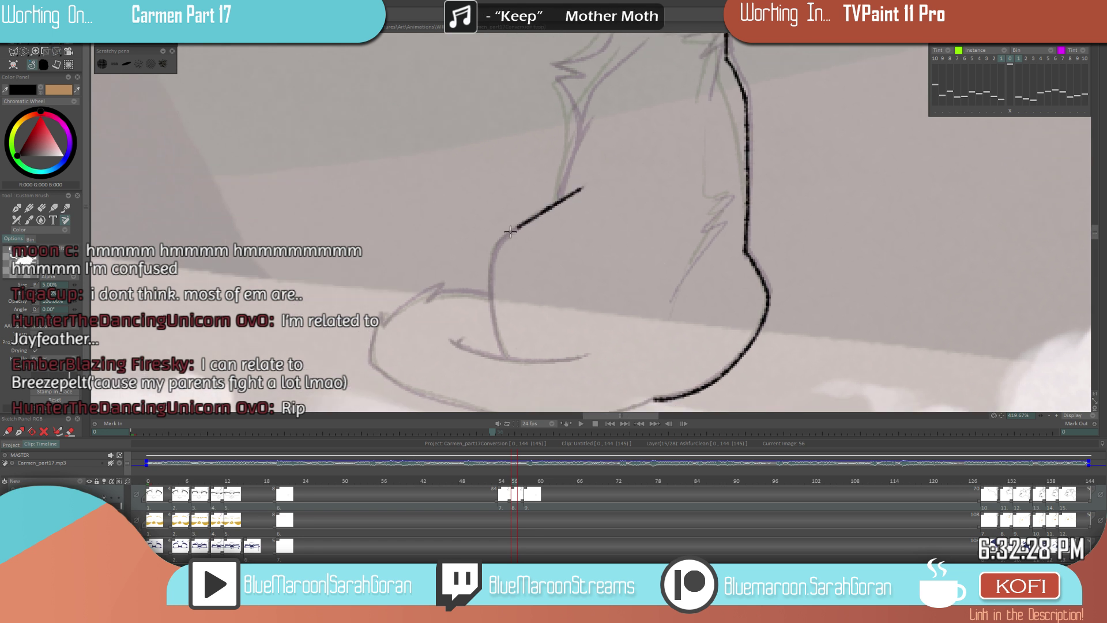
{"action": "mouse_move", "coordinate": [511, 232]}
{"action": "left_mouse_down"}
{"action": "mouse_move", "coordinate": [494, 247]}
{"action": "mouse_move", "coordinate": [493, 301]}
{"action": "left_mouse_up"}
{"action": "key", "text": "ctrl+z"}
{"action": "mouse_move", "coordinate": [512, 231]}
{"action": "left_mouse_down"}
{"action": "mouse_move", "coordinate": [496, 248]}
{"action": "mouse_move", "coordinate": [491, 279]}
{"action": "mouse_move", "coordinate": [513, 361]}
{"action": "left_mouse_up"}
- Ink the thin jagged fur line inside the lower back at frame 56
{"action": "left_click_drag", "start_coordinate": [592, 279], "coordinate": [618, 196]}
{"action": "left_click_drag", "start_coordinate": [687, 283], "coordinate": [679, 375]}
{"action": "left_click_drag", "start_coordinate": [511, 260], "coordinate": [530, 359]}
{"action": "mouse_move", "coordinate": [714, 306]}
{"action": "left_mouse_down"}
{"action": "mouse_move", "coordinate": [695, 392]}
{"action": "mouse_move", "coordinate": [669, 271]}
{"action": "mouse_move", "coordinate": [655, 280]}
{"action": "left_mouse_up"}
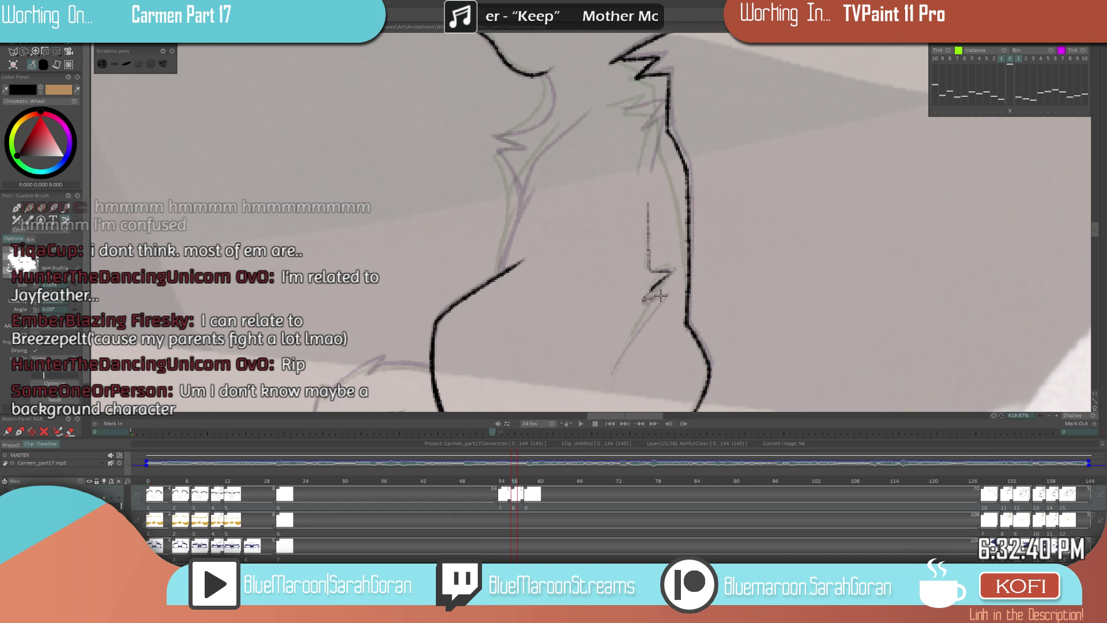
{"action": "left_click_drag", "start_coordinate": [662, 298], "coordinate": [607, 380]}
{"action": "left_click_drag", "start_coordinate": [679, 338], "coordinate": [669, 259]}
{"action": "scroll", "coordinate": [632, 279], "scroll_direction": "down", "scroll_amount": 5}
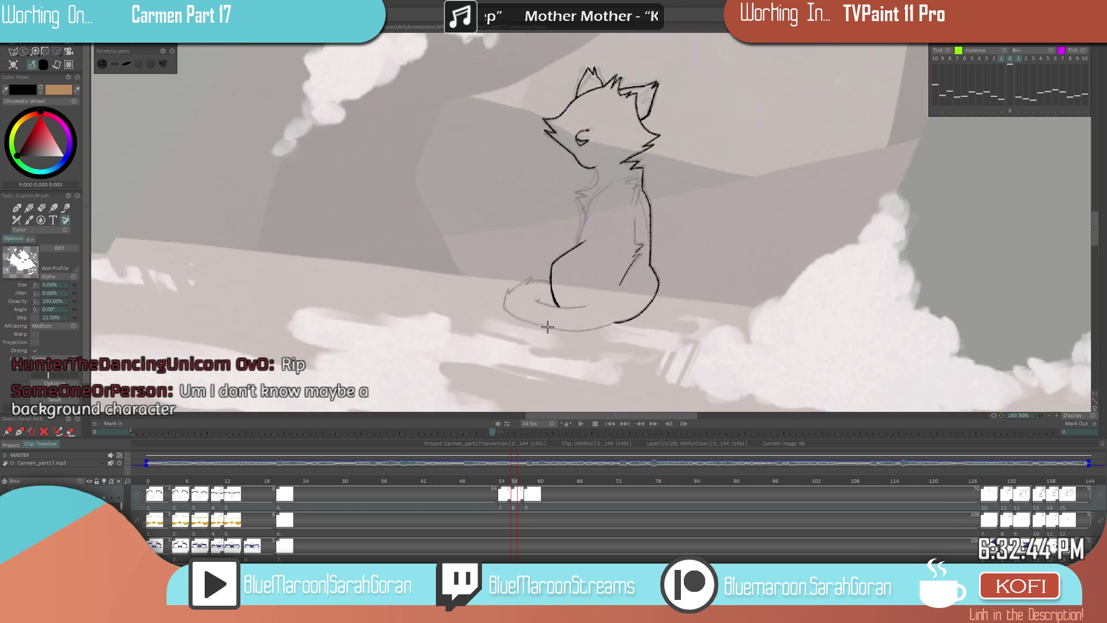
- Compare the inked back and haunch at frame 56 with the neighbouring frames
{"action": "key", "text": "Left"}
{"action": "key", "text": "Right"}
{"action": "key", "text": "Right"}
{"action": "key", "text": "Left"}
{"action": "key", "text": "Left"}
{"action": "key", "text": "Right"}
{"action": "key", "text": "Left"}
{"action": "key", "text": "Right"}
- Lighten the thin vertical fur line inside the back at frame 56 with the eraser, checking it against neighbouring frames
{"action": "key", "text": "e"}
{"action": "key", "text": "Left"}
{"action": "key", "text": "Right"}
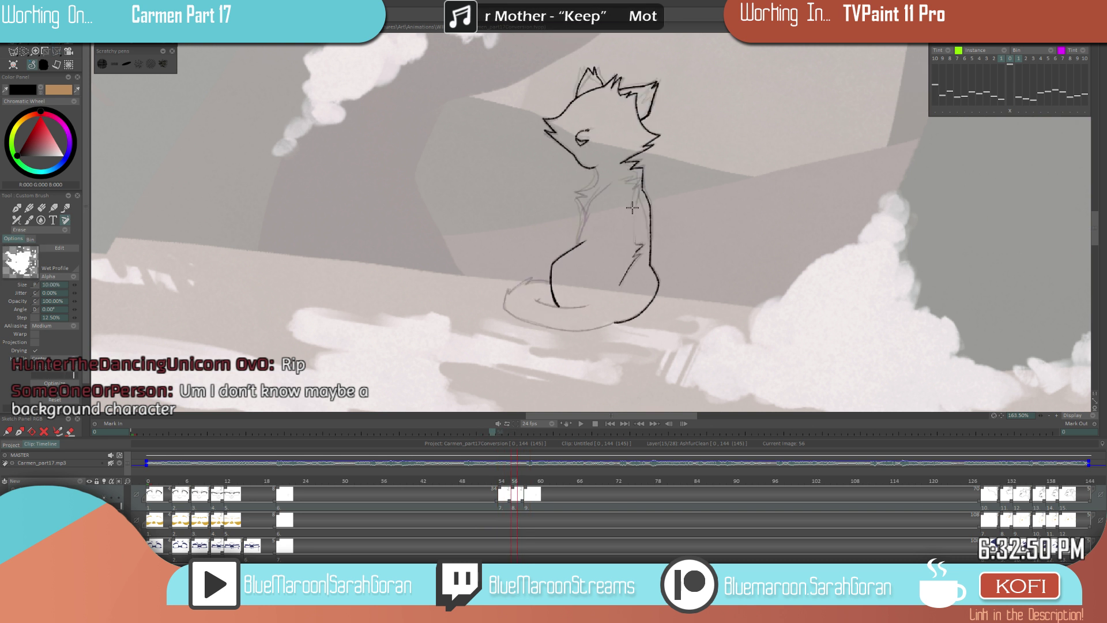
{"action": "key", "text": "Right"}
{"action": "key", "text": "Left"}
{"action": "key", "text": "Left"}
{"action": "key", "text": "Right"}
{"action": "key", "text": "Right"}
{"action": "key", "text": "e"}
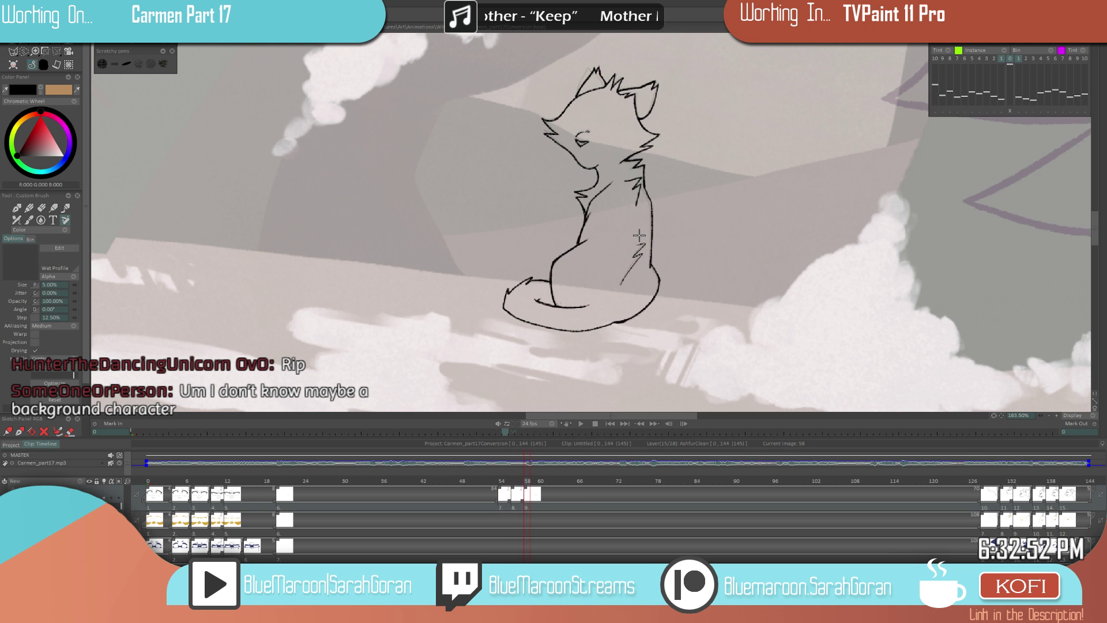
- Examine the neck, chest and shoulder fur across frames 54, 56 and 58
{"action": "key", "text": "Left"}
{"action": "key", "text": "Left"}
{"action": "key", "text": "Right"}
{"action": "key", "text": "Right"}
{"action": "key", "text": "Left"}
{"action": "key", "text": "Left"}
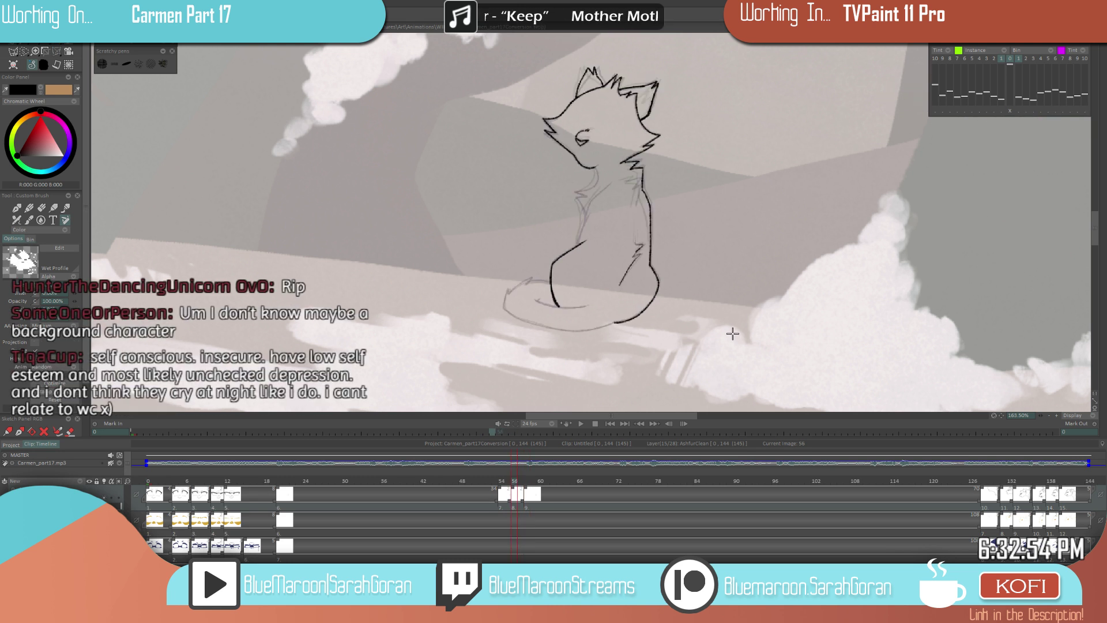
{"action": "scroll", "coordinate": [644, 181], "scroll_direction": "up", "scroll_amount": 5}
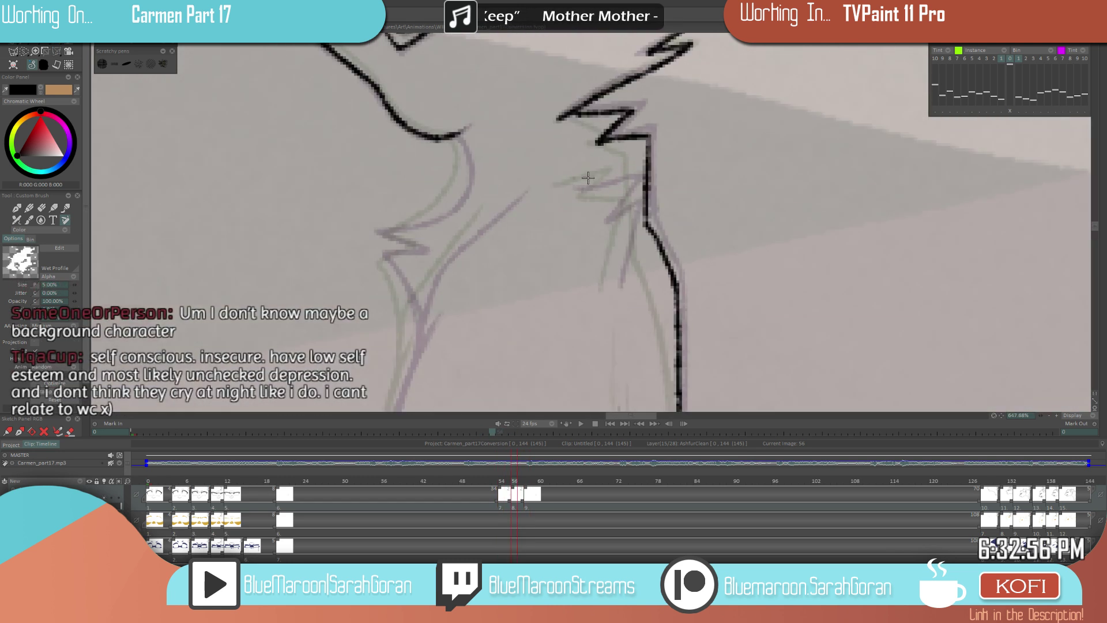
{"action": "key", "text": "Left"}
{"action": "key", "text": "Left"}
{"action": "key", "text": "Right"}
{"action": "key", "text": "Right"}
{"action": "key", "text": "Right"}
{"action": "key", "text": "Right"}
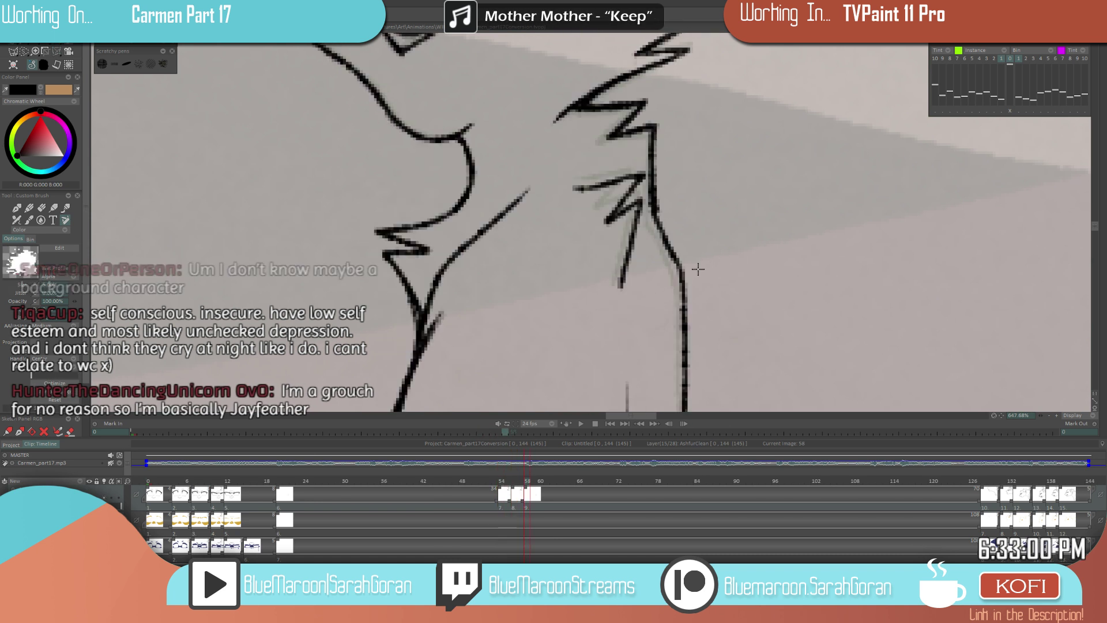
- Touch up the jagged shoulder fur at frame 58 with the eraser and inspect the full cat drawing
{"action": "scroll", "coordinate": [459, 371], "scroll_direction": "down", "scroll_amount": 7}
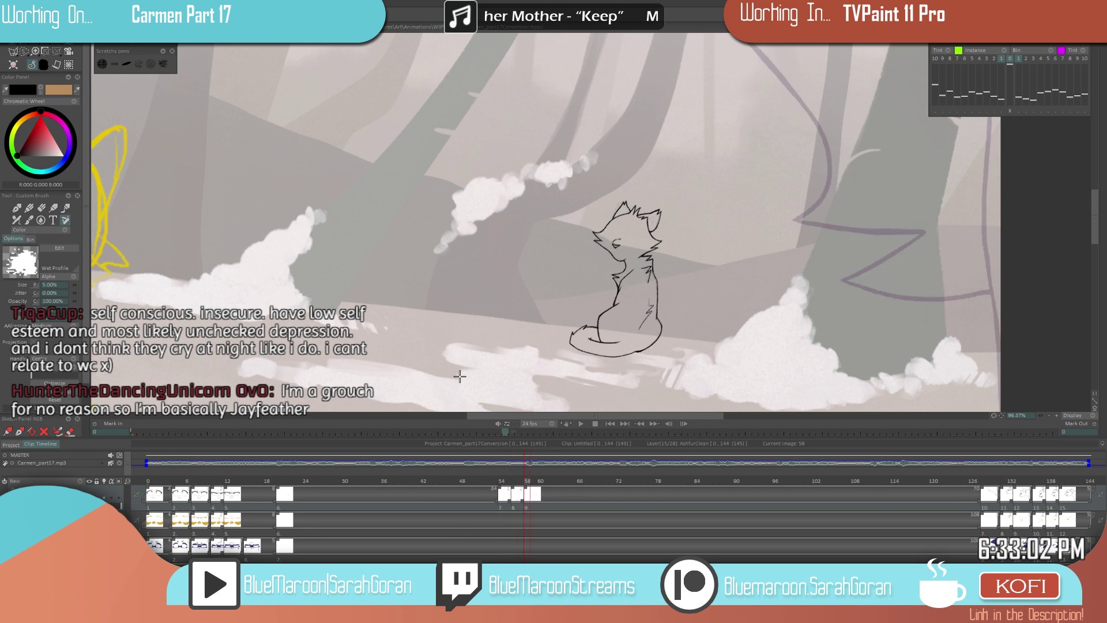
{"action": "scroll", "coordinate": [618, 254], "scroll_direction": "up", "scroll_amount": 4}
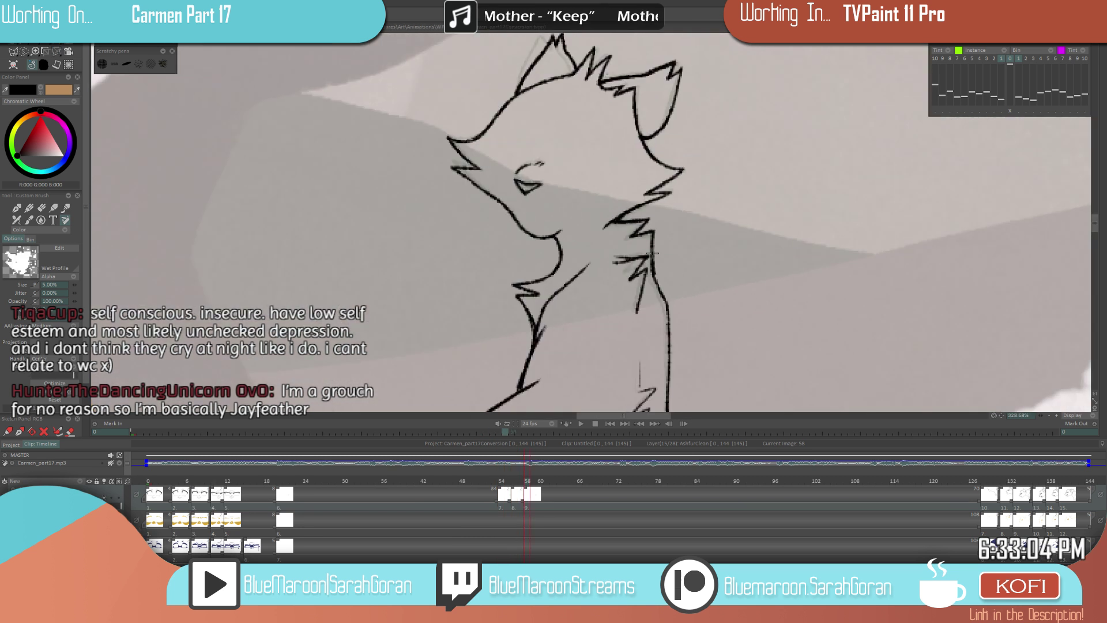
{"action": "key", "text": "e"}
{"action": "mouse_move", "coordinate": [631, 263]}
{"action": "left_mouse_down"}
{"action": "mouse_move", "coordinate": [607, 263]}
{"action": "mouse_move", "coordinate": [647, 260]}
{"action": "left_mouse_up"}
{"action": "key", "text": "e"}
{"action": "scroll", "coordinate": [648, 245], "scroll_direction": "up", "scroll_amount": 3}
{"action": "scroll", "coordinate": [767, 268], "scroll_direction": "down", "scroll_amount": 3}
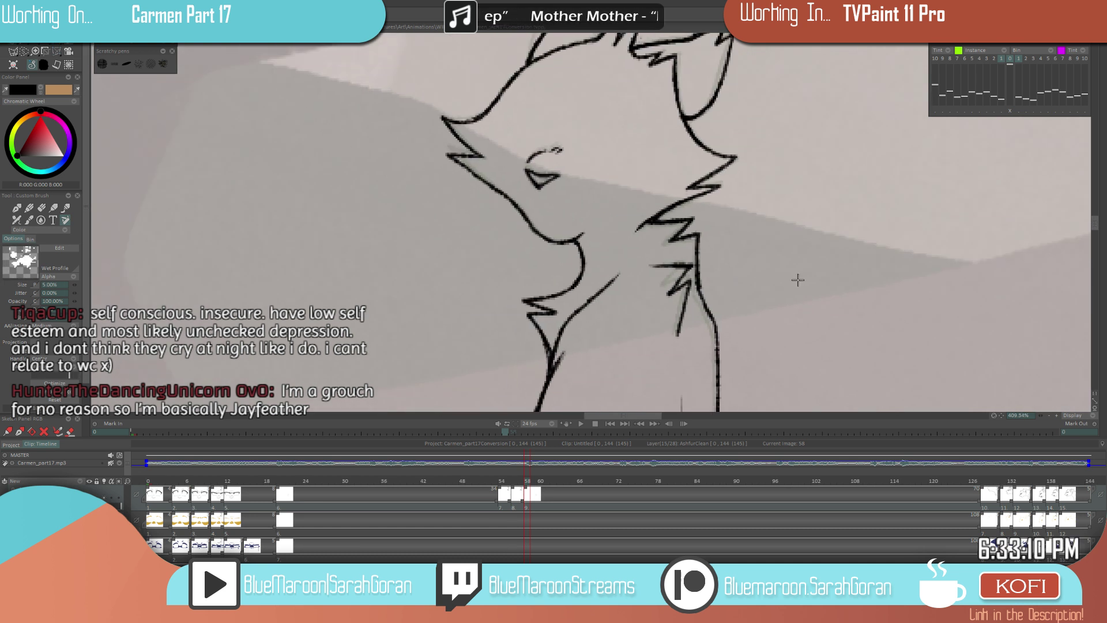
{"action": "scroll", "coordinate": [709, 274], "scroll_direction": "down", "scroll_amount": 3}
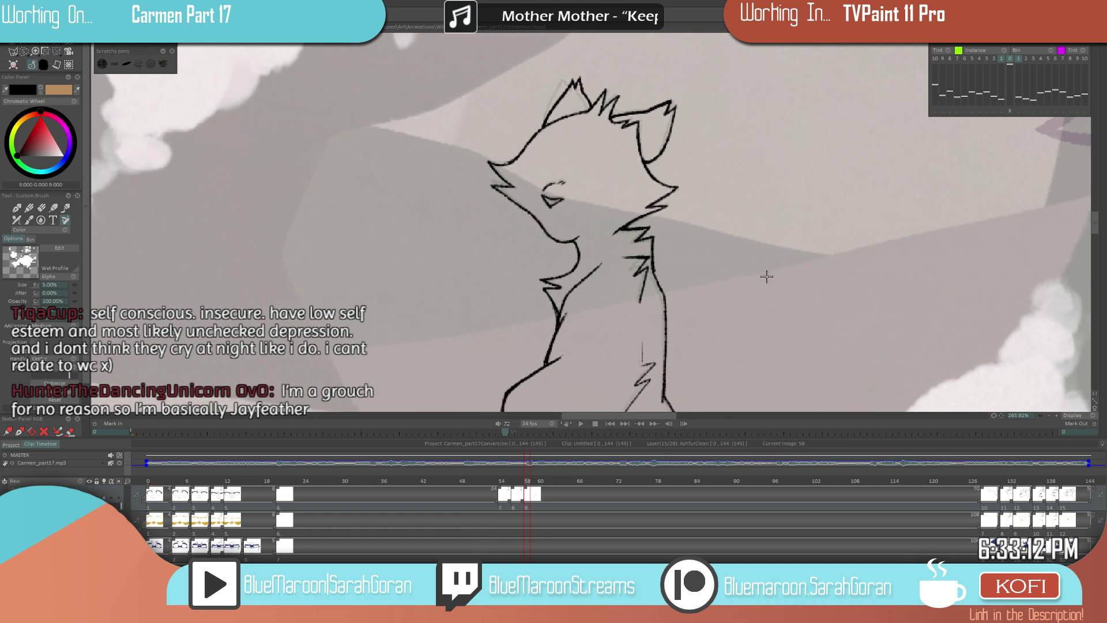
{"action": "left_click_drag", "start_coordinate": [765, 336], "coordinate": [772, 296]}
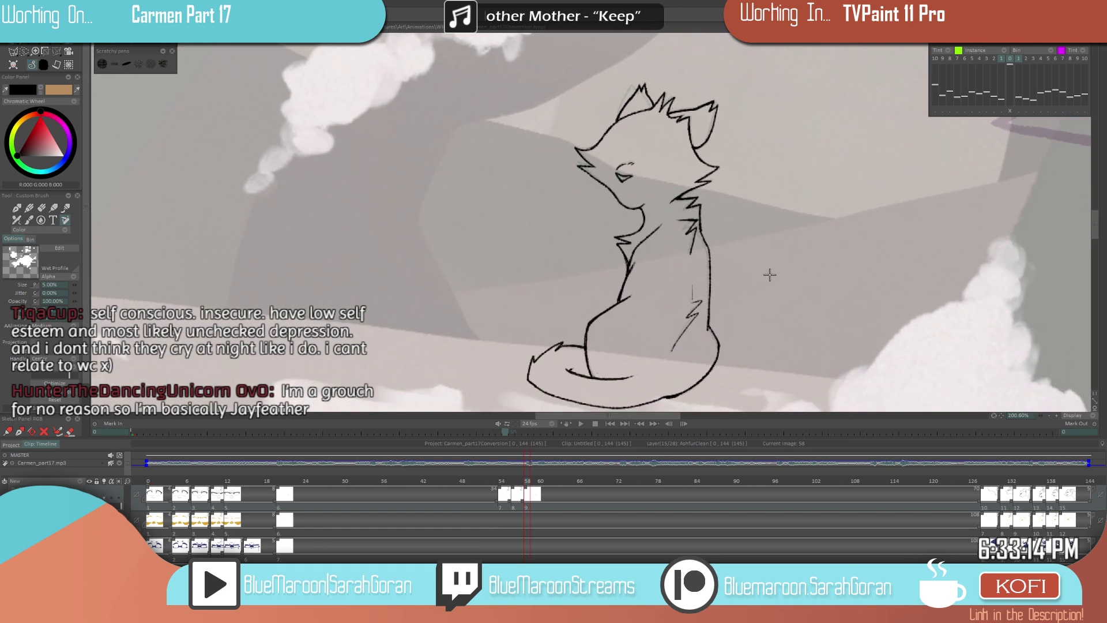
{"action": "scroll", "coordinate": [748, 281], "scroll_direction": "down", "scroll_amount": 1}
{"action": "scroll", "coordinate": [750, 293], "scroll_direction": "up", "scroll_amount": 3}
{"action": "scroll", "coordinate": [616, 263], "scroll_direction": "up", "scroll_amount": 5}
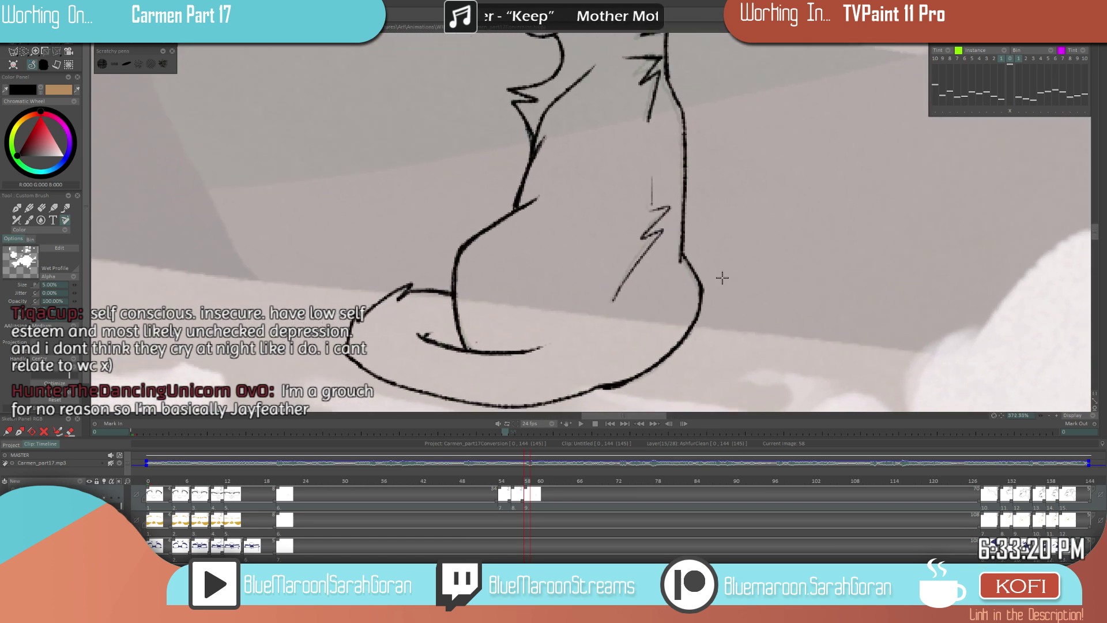
{"action": "scroll", "coordinate": [724, 277], "scroll_direction": "down", "scroll_amount": 2}
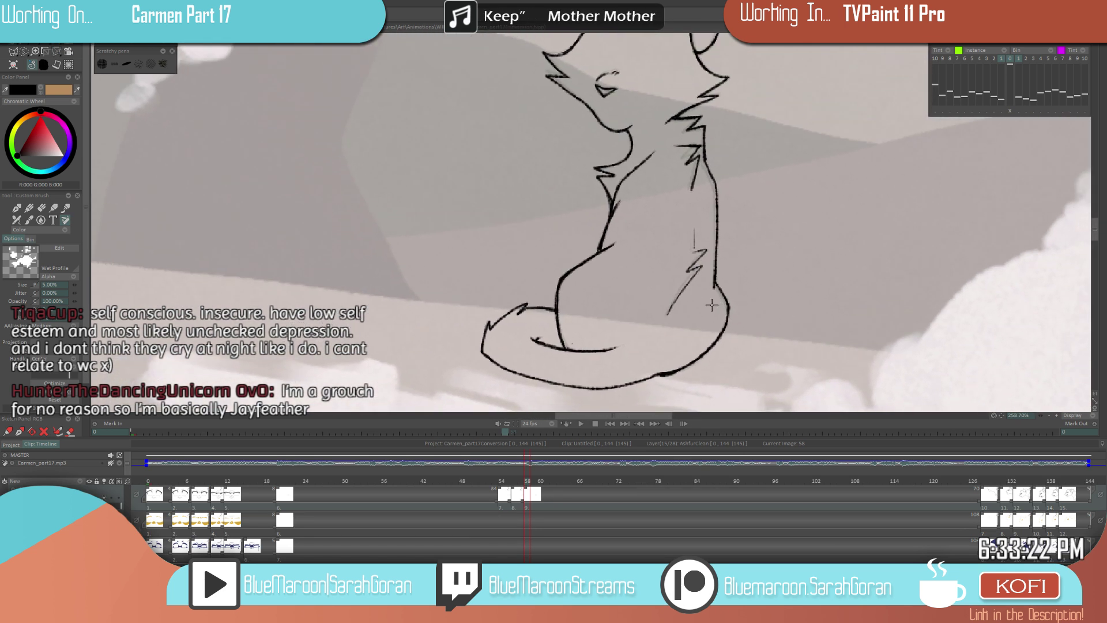
- Ink the jagged shoulder fur and the front body line from the neck down to the haunch at frame 56
{"action": "key", "text": "Left"}
{"action": "key", "text": "Left"}
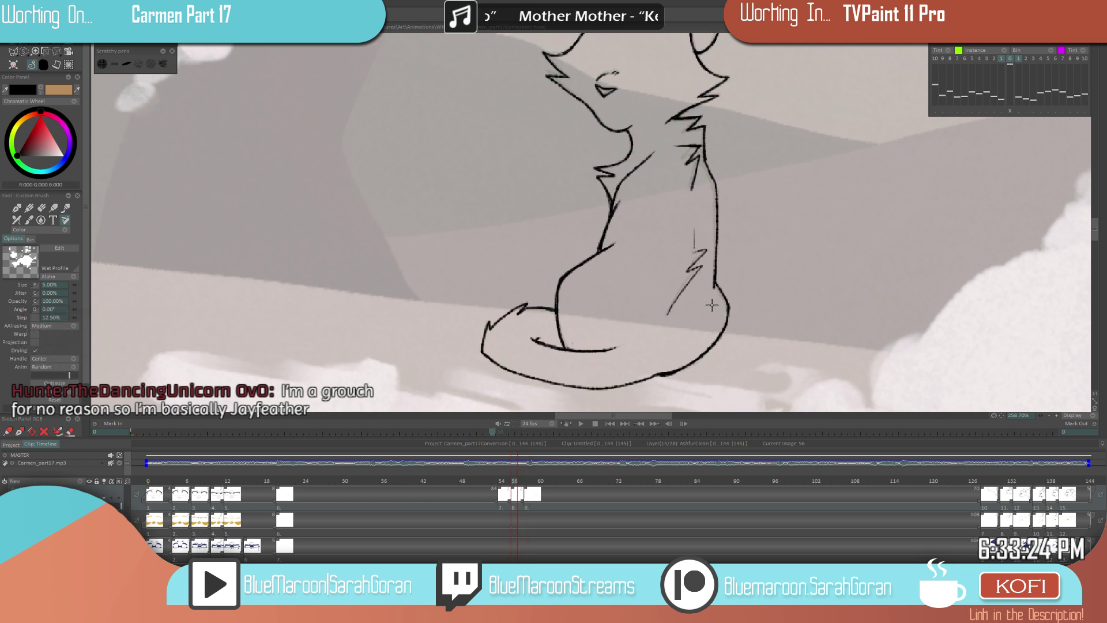
{"action": "scroll", "coordinate": [687, 165], "scroll_direction": "up", "scroll_amount": 2}
{"action": "scroll", "coordinate": [687, 164], "scroll_direction": "up", "scroll_amount": 1}
{"action": "mouse_move", "coordinate": [652, 139]}
{"action": "left_mouse_down"}
{"action": "mouse_move", "coordinate": [595, 197]}
{"action": "mouse_move", "coordinate": [559, 320]}
{"action": "left_mouse_up"}
{"action": "left_click_drag", "start_coordinate": [601, 227], "coordinate": [566, 315]}
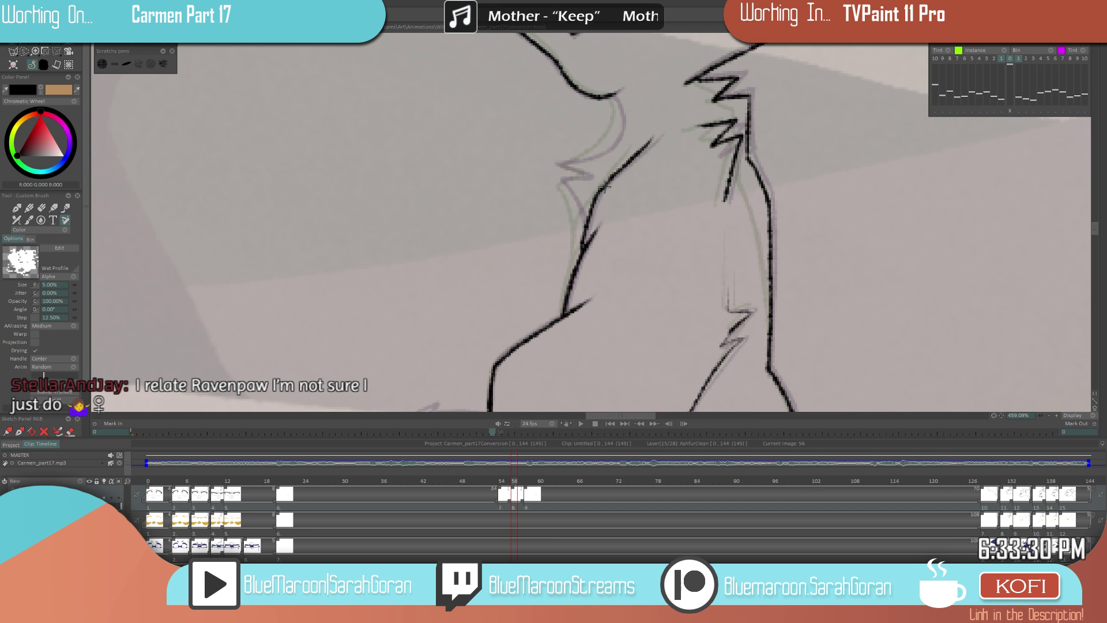
- Ink the throat curve from the chin down to the jagged chest fur at frame 56
{"action": "scroll", "coordinate": [518, 335], "scroll_direction": "down", "scroll_amount": 8}
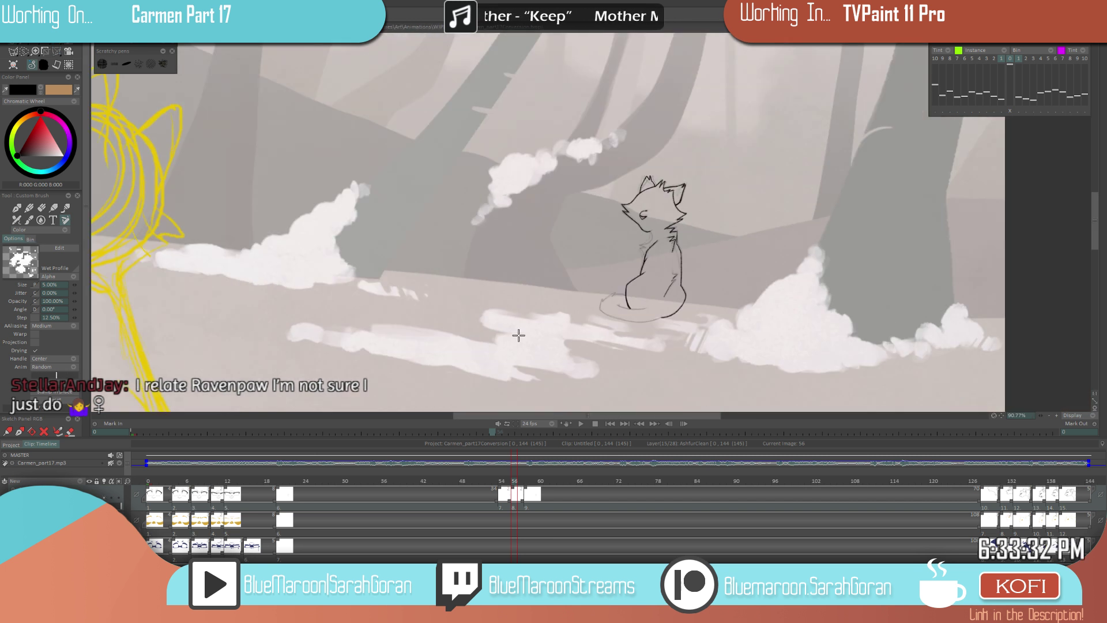
{"action": "scroll", "coordinate": [659, 233], "scroll_direction": "up", "scroll_amount": 6}
{"action": "mouse_move", "coordinate": [628, 221]}
{"action": "left_mouse_down"}
{"action": "mouse_move", "coordinate": [632, 247]}
{"action": "mouse_move", "coordinate": [593, 269]}
{"action": "left_mouse_up"}
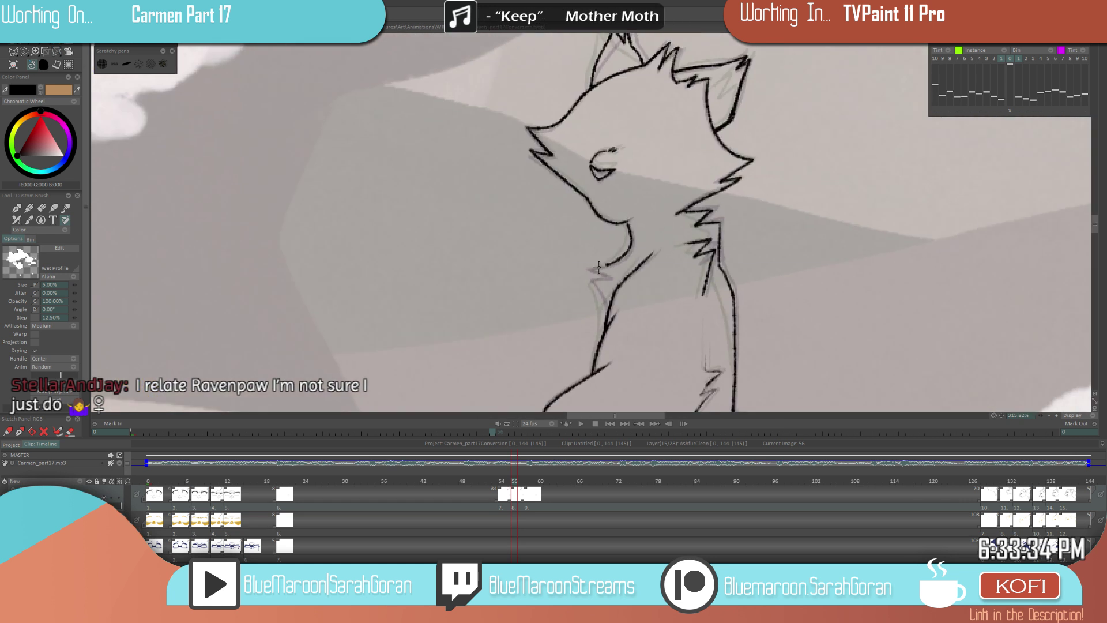
{"action": "scroll", "coordinate": [545, 330], "scroll_direction": "down", "scroll_amount": 6}
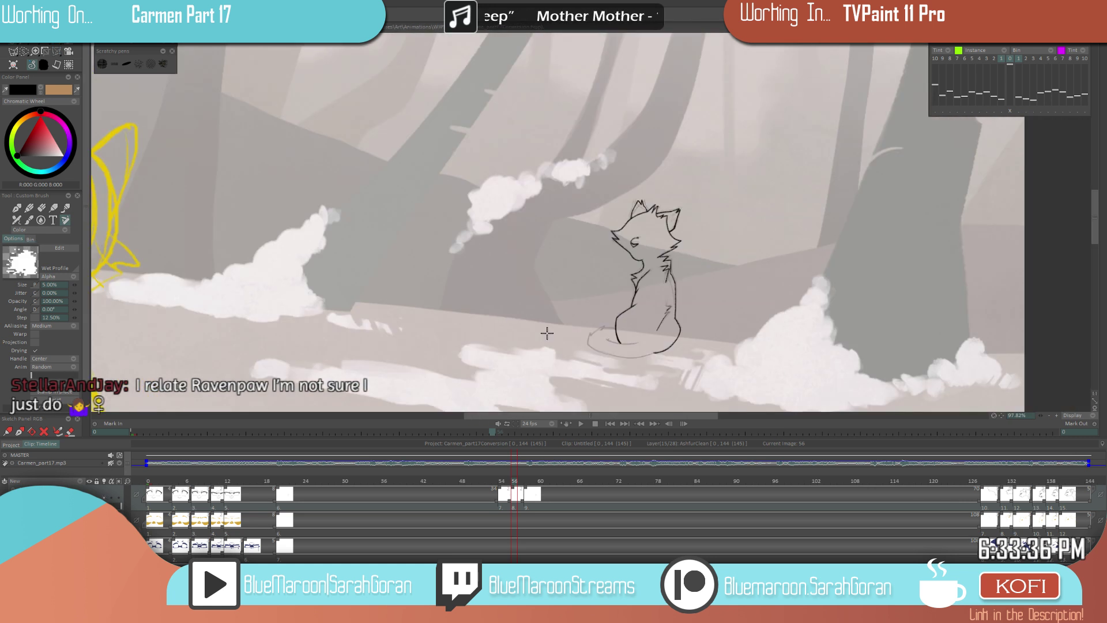
- Ink the tail at frame 56: its tufted upper edge, the inner fold line and the long underside curve to the haunch
{"action": "key", "text": "Right"}
{"action": "key", "text": "Right"}
{"action": "scroll", "coordinate": [652, 267], "scroll_direction": "up", "scroll_amount": 6}
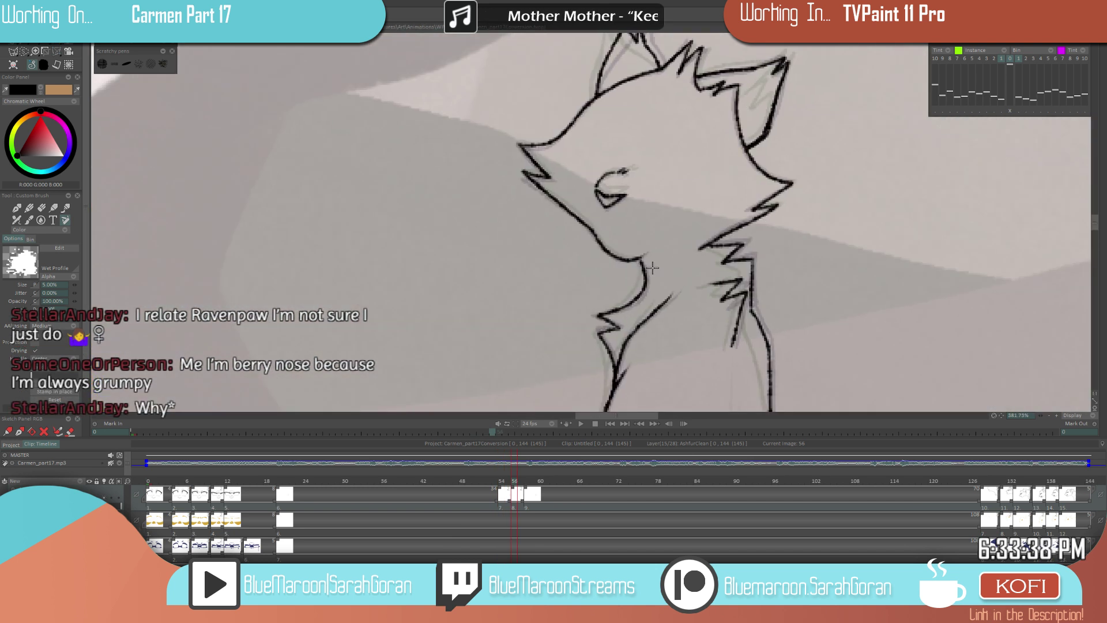
{"action": "scroll", "coordinate": [517, 354], "scroll_direction": "down", "scroll_amount": 6}
{"action": "scroll", "coordinate": [790, 267], "scroll_direction": "up", "scroll_amount": 7}
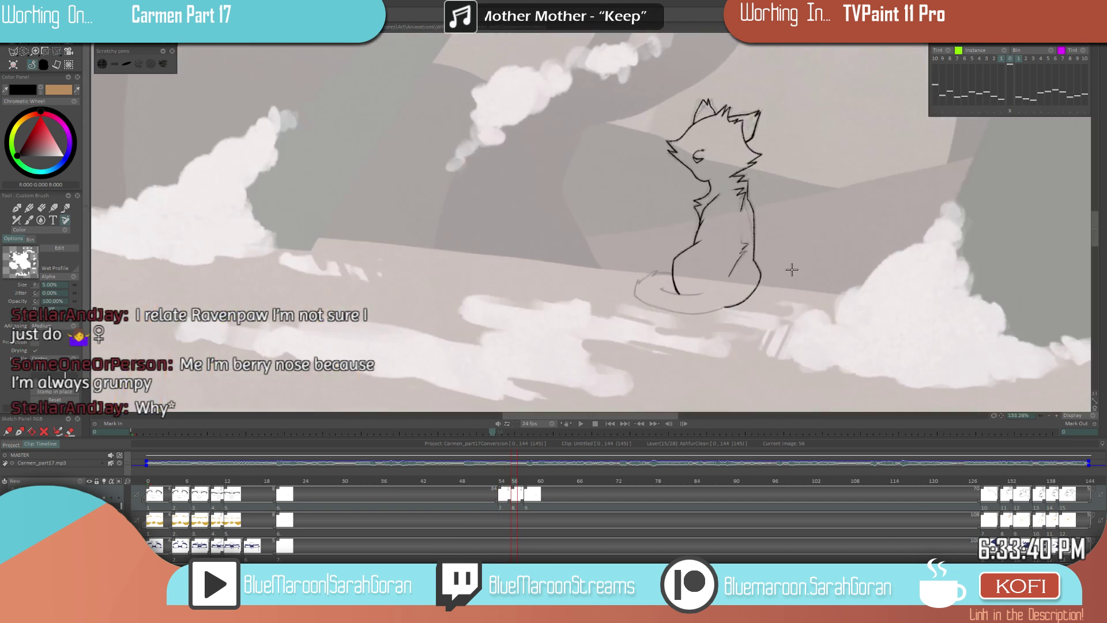
{"action": "scroll", "coordinate": [741, 306], "scroll_direction": "up", "scroll_amount": 1}
{"action": "mouse_move", "coordinate": [651, 240]}
{"action": "left_mouse_down"}
{"action": "mouse_move", "coordinate": [580, 245]}
{"action": "mouse_move", "coordinate": [592, 230]}
{"action": "mouse_move", "coordinate": [527, 266]}
{"action": "mouse_move", "coordinate": [518, 316]}
{"action": "left_mouse_up"}
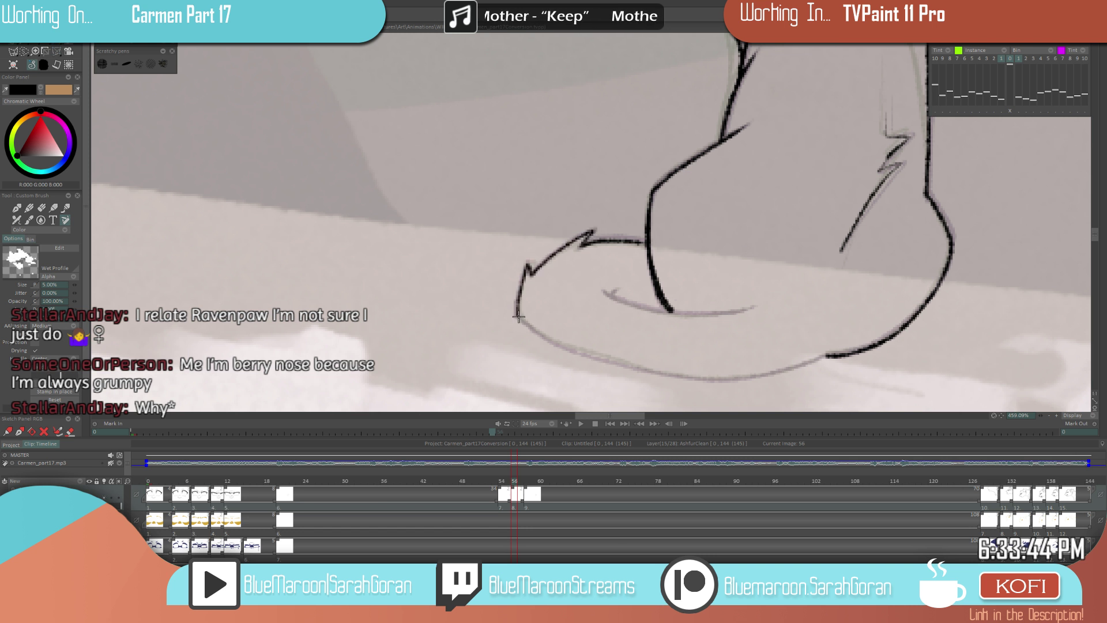
{"action": "mouse_move", "coordinate": [753, 307]}
{"action": "left_mouse_down"}
{"action": "mouse_move", "coordinate": [694, 317]}
{"action": "mouse_move", "coordinate": [611, 294]}
{"action": "left_mouse_up"}
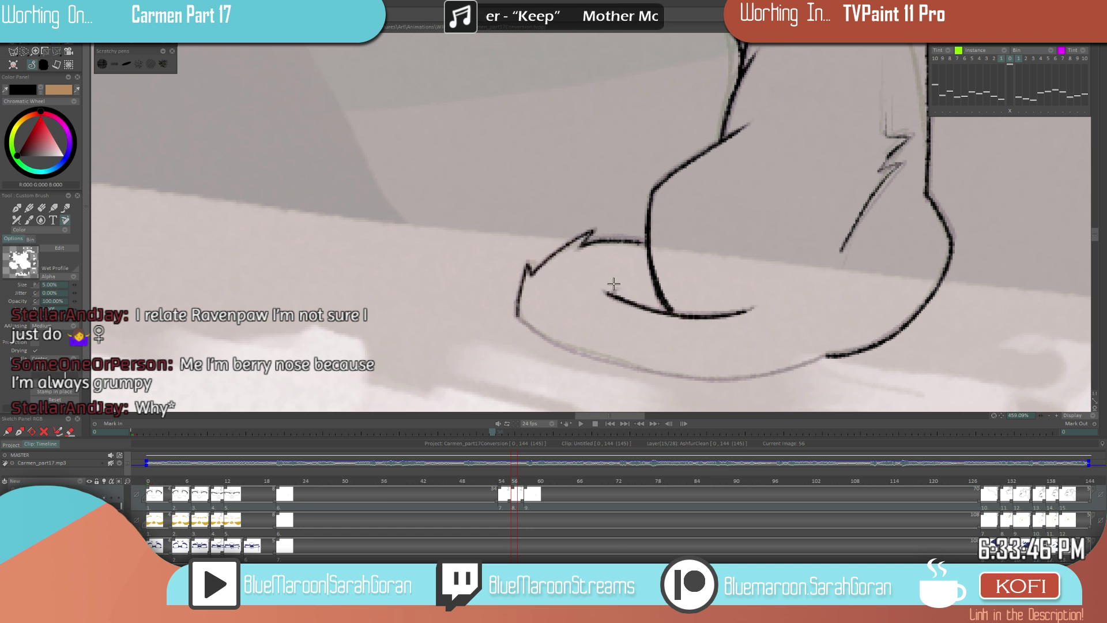
{"action": "mouse_move", "coordinate": [812, 363]}
{"action": "left_mouse_down"}
{"action": "mouse_move", "coordinate": [705, 381]}
{"action": "mouse_move", "coordinate": [597, 355]}
{"action": "mouse_move", "coordinate": [517, 311]}
{"action": "left_mouse_up"}
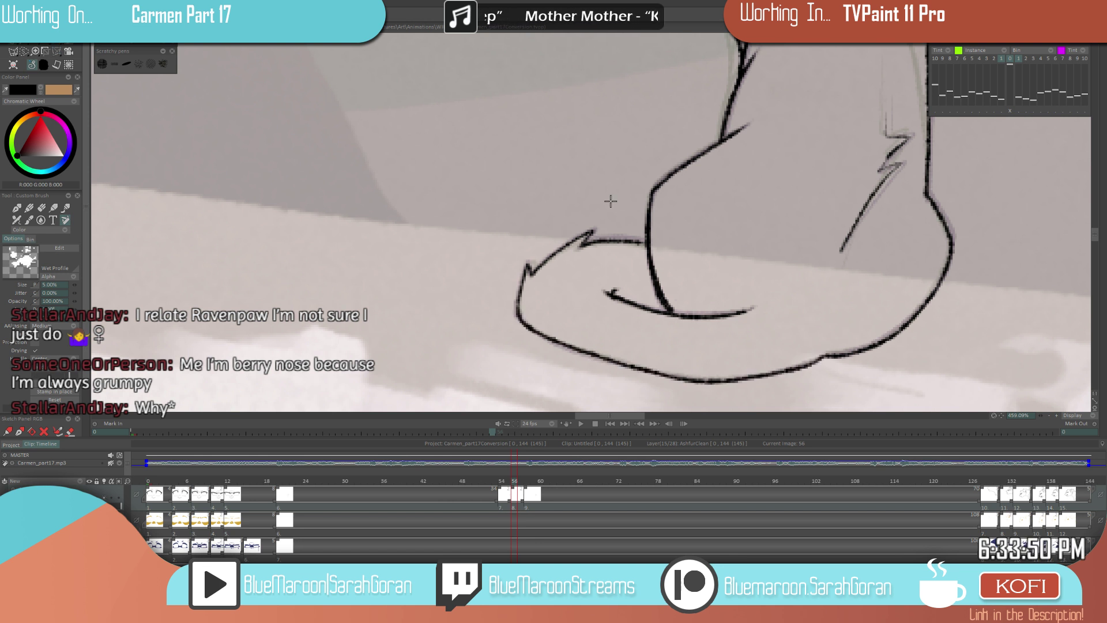
{"action": "scroll", "coordinate": [611, 200], "scroll_direction": "down", "scroll_amount": 10}
{"action": "scroll", "coordinate": [672, 281], "scroll_direction": "up", "scroll_amount": 3}
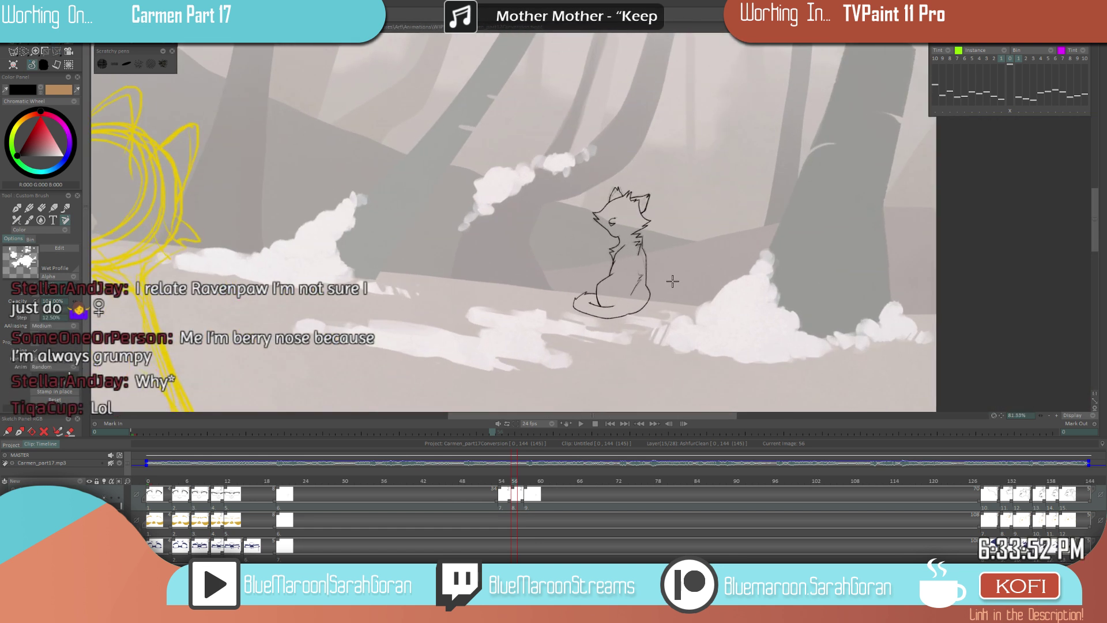
- Play back the cat's motion several times, starting from around frames 50 to 52, to check the in-between
{"action": "key", "text": "ctrl+Left"}
{"action": "key", "text": "ctrl+Left"}
{"action": "left_click_drag", "start_coordinate": [524, 463], "coordinate": [502, 465]}
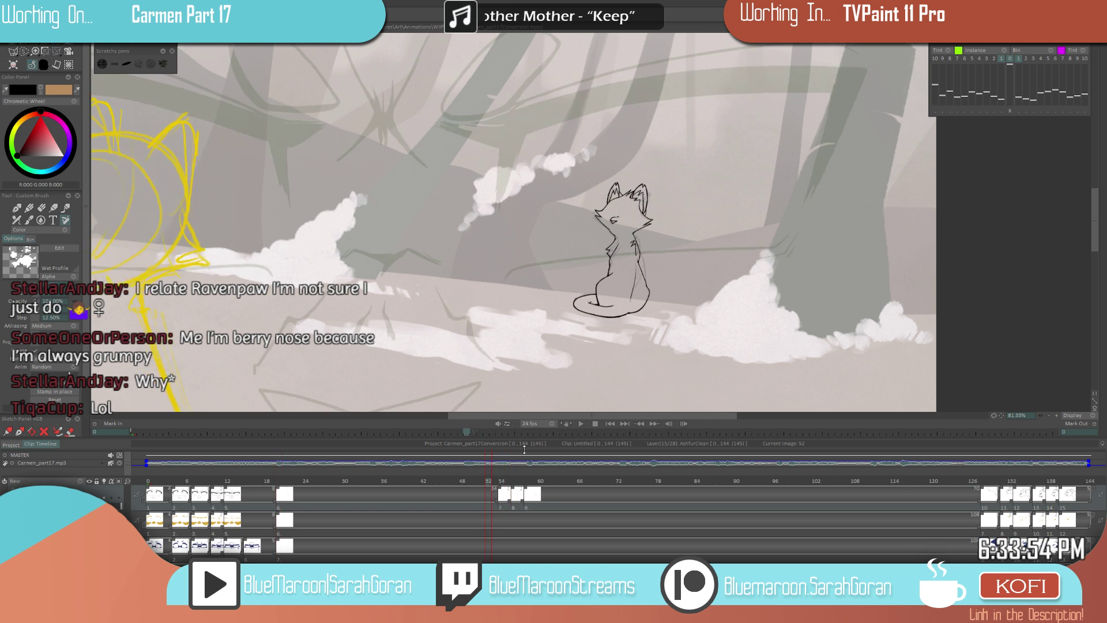
{"action": "left_click", "coordinate": [580, 426]}
{"action": "left_click", "coordinate": [595, 424]}
{"action": "key", "text": "Left"}
{"action": "key", "text": "Left"}
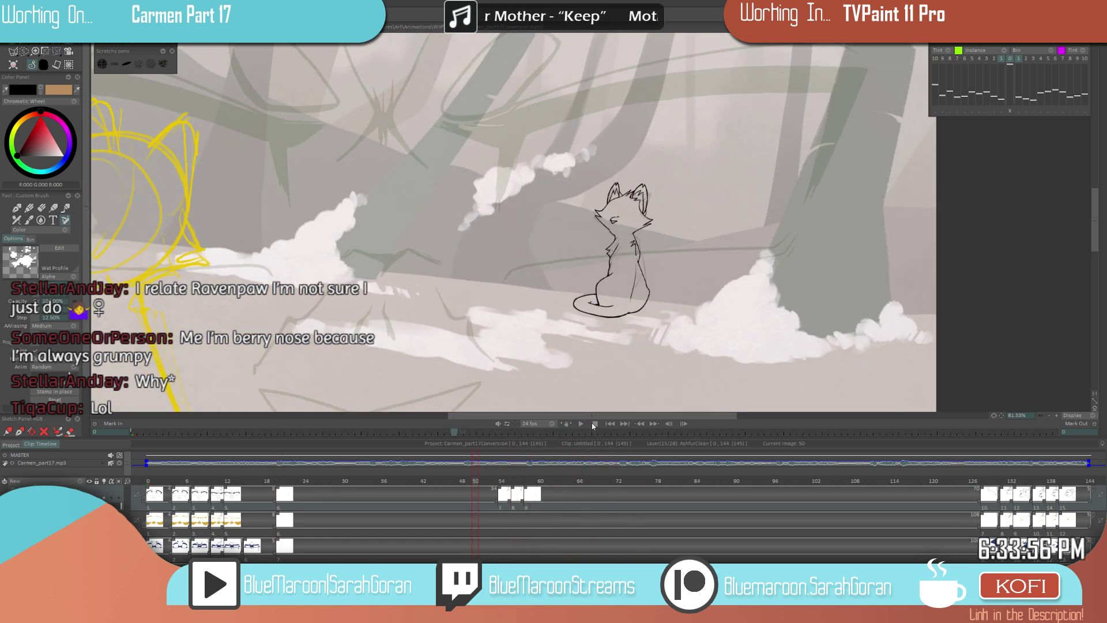
{"action": "left_click", "coordinate": [580, 427]}
{"action": "left_click", "coordinate": [484, 481]}
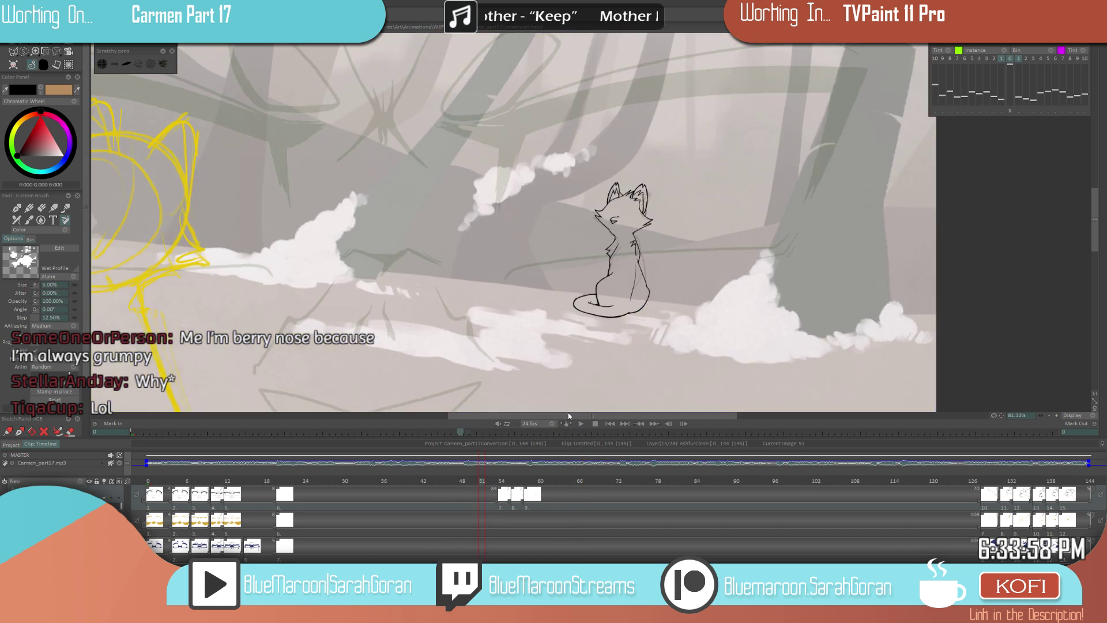
{"action": "left_click", "coordinate": [580, 426]}
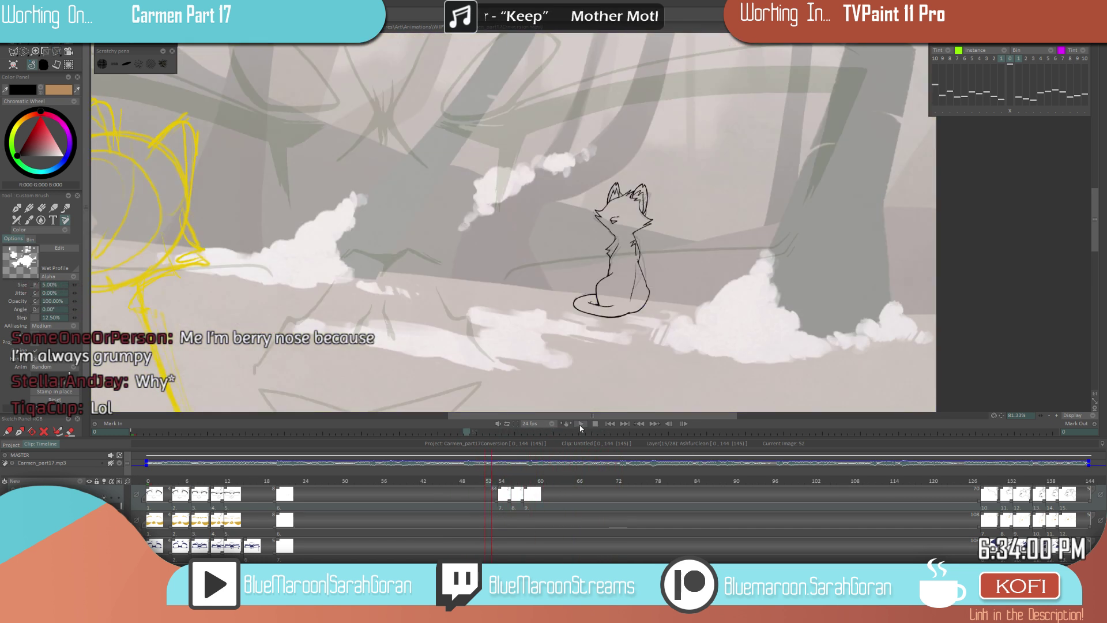
{"action": "left_click", "coordinate": [579, 426]}
- Hold the frame 56 drawing one frame longer so the next pose starts at frame 59, and replay the timing
{"action": "scroll", "coordinate": [533, 378], "scroll_direction": "down", "scroll_amount": 5}
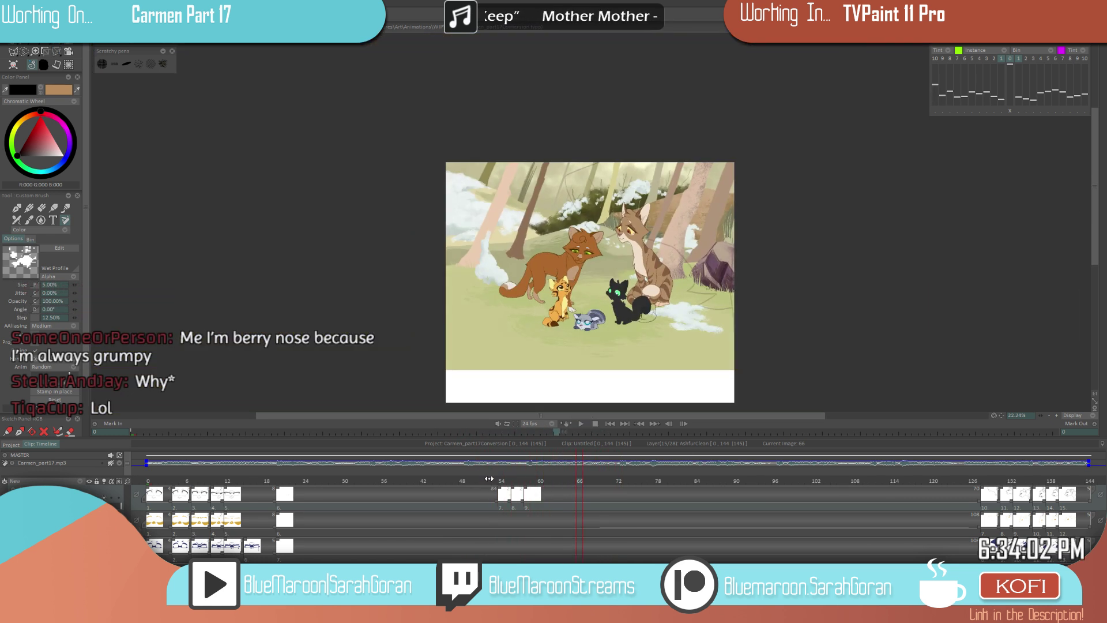
{"action": "left_click", "coordinate": [580, 424]}
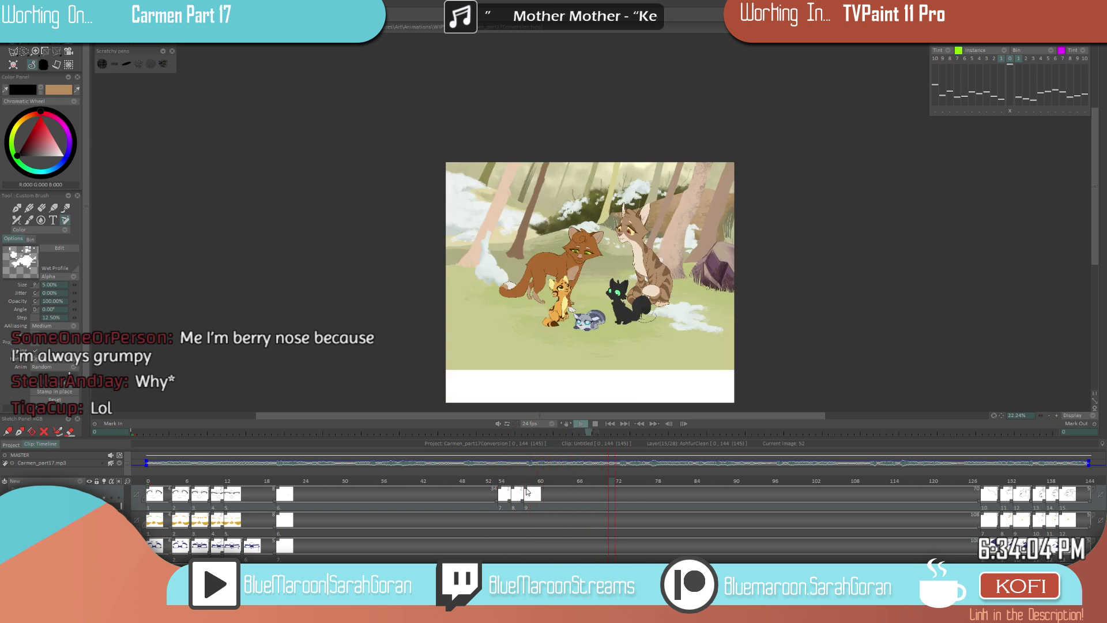
{"action": "left_click", "coordinate": [574, 424]}
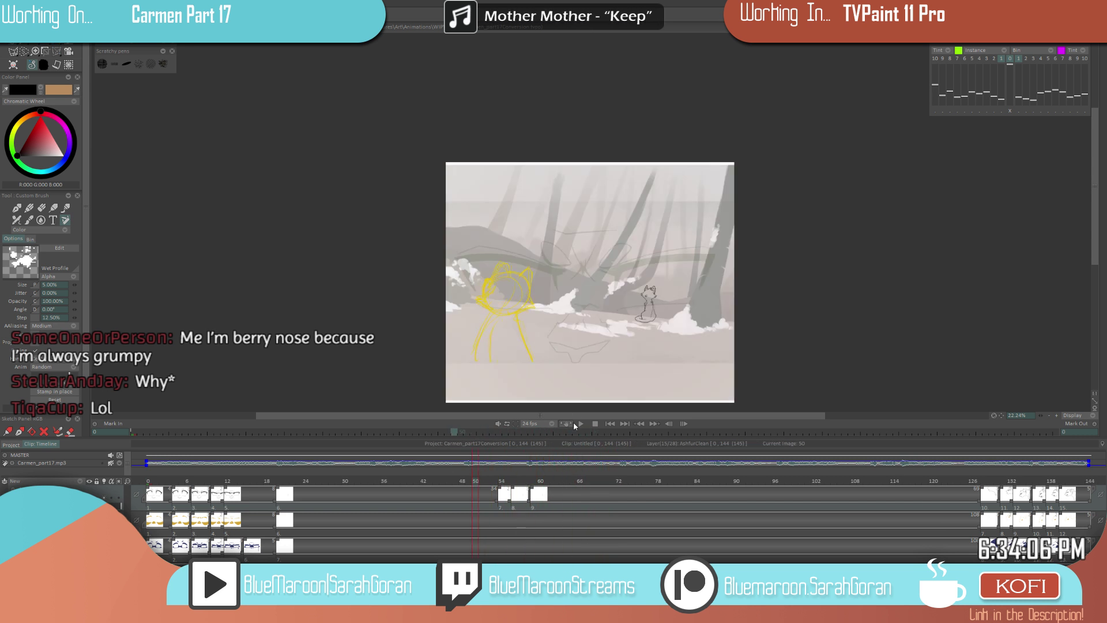
- Add a new instance at frame 64 on the cat's line art layer and save the project
{"action": "mouse_move", "coordinate": [577, 480]}
{"action": "left_mouse_down"}
{"action": "mouse_move", "coordinate": [597, 480]}
{"action": "mouse_move", "coordinate": [550, 482]}
{"action": "mouse_move", "coordinate": [567, 483]}
{"action": "left_mouse_up"}
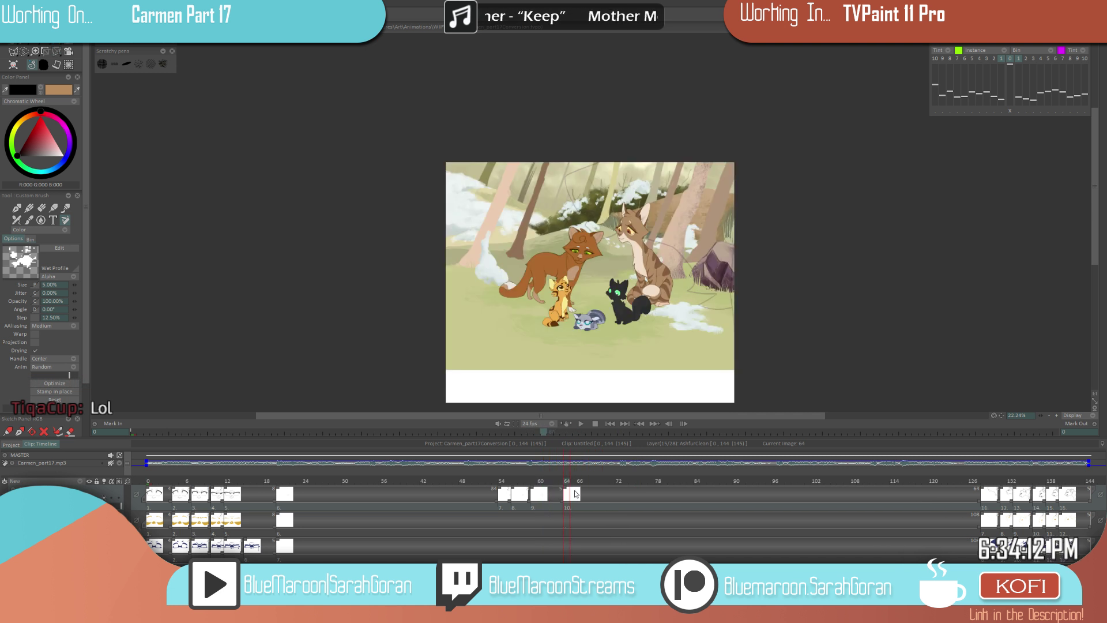
{"action": "scroll", "coordinate": [673, 339], "scroll_direction": "up", "scroll_amount": 3}
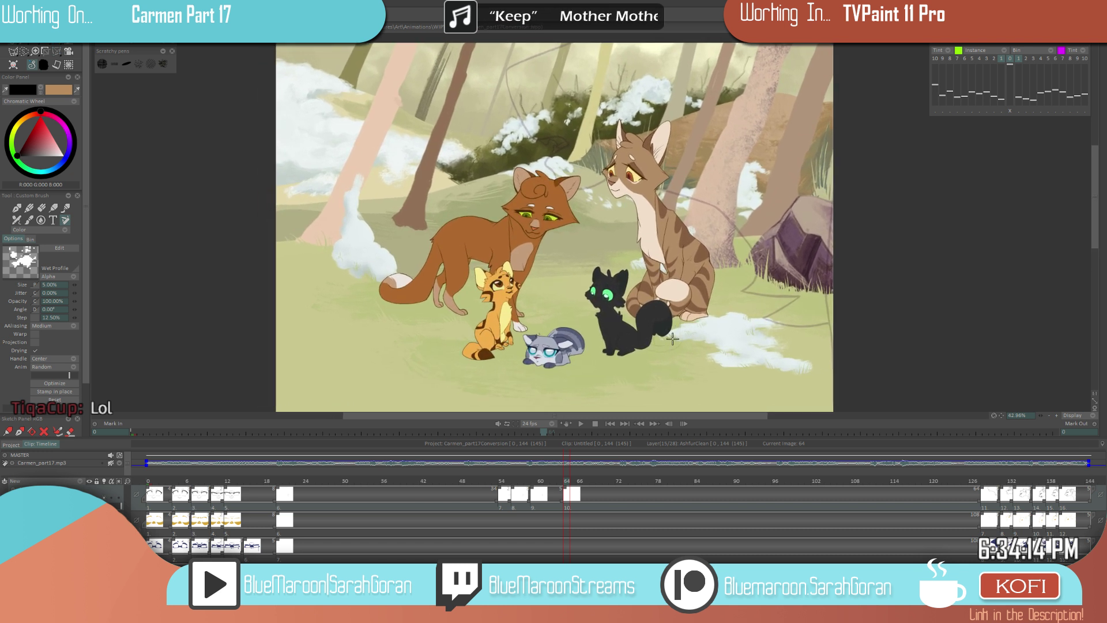
{"action": "key", "text": "ctrl+s"}
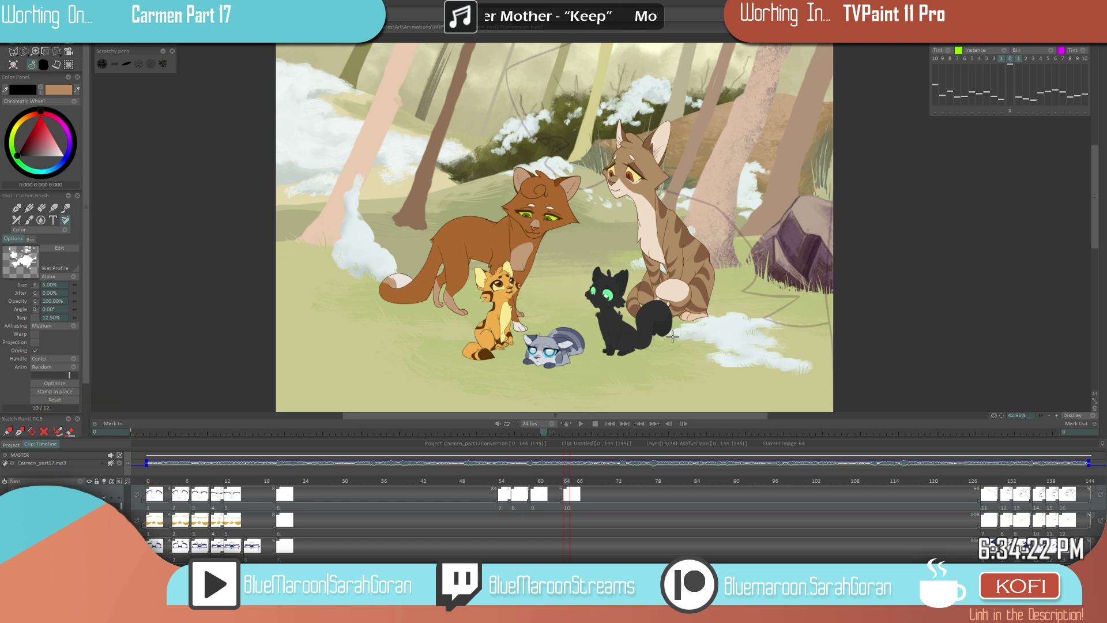
- Compare the chest fur at frames 54 and 56, and extend the jagged chest tuft at frame 56 with an inked stroke
{"action": "key", "text": "ctrl+Left"}
{"action": "key", "text": "ctrl+Left"}
{"action": "key", "text": "ctrl+Left"}
{"action": "key", "text": "ctrl+Left"}
{"action": "key", "text": "ctrl+Right"}
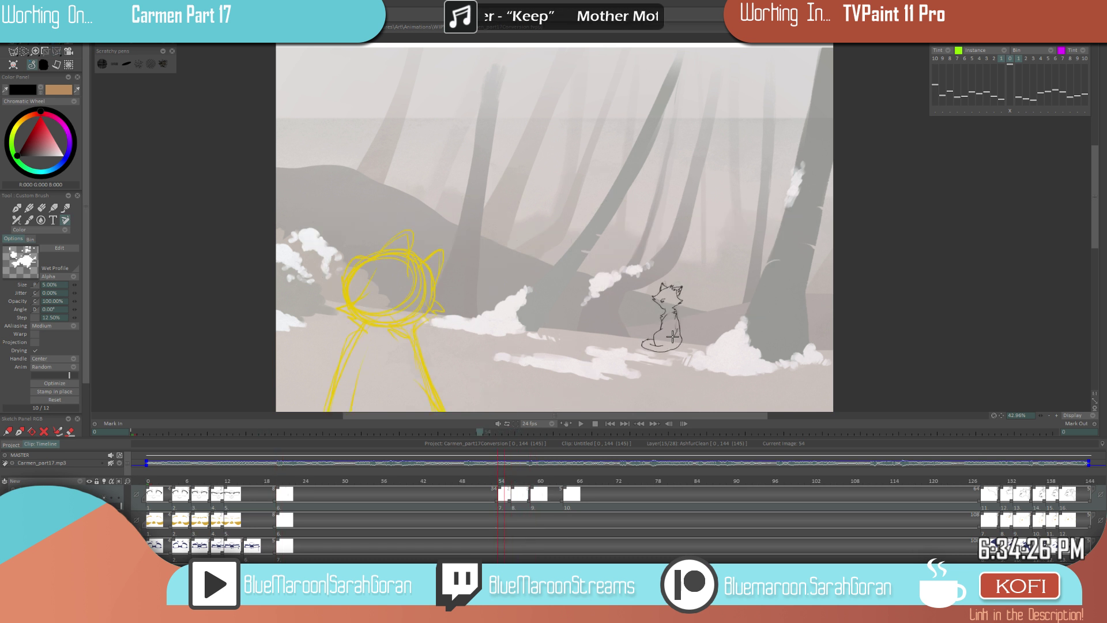
{"action": "scroll", "coordinate": [672, 336], "scroll_direction": "up", "scroll_amount": 8}
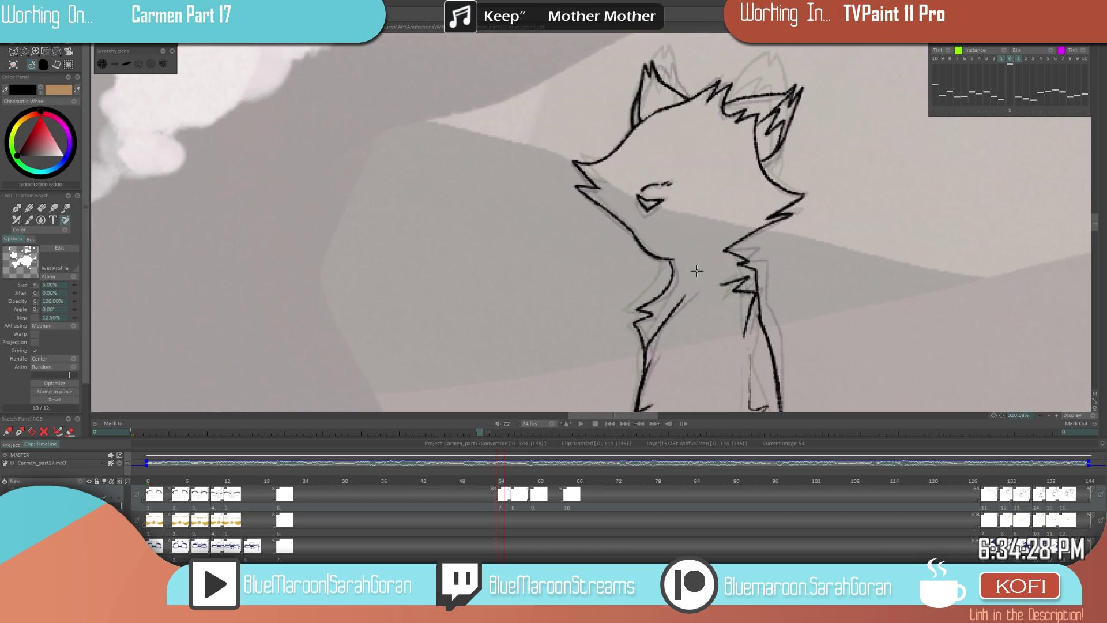
{"action": "key", "text": "e"}
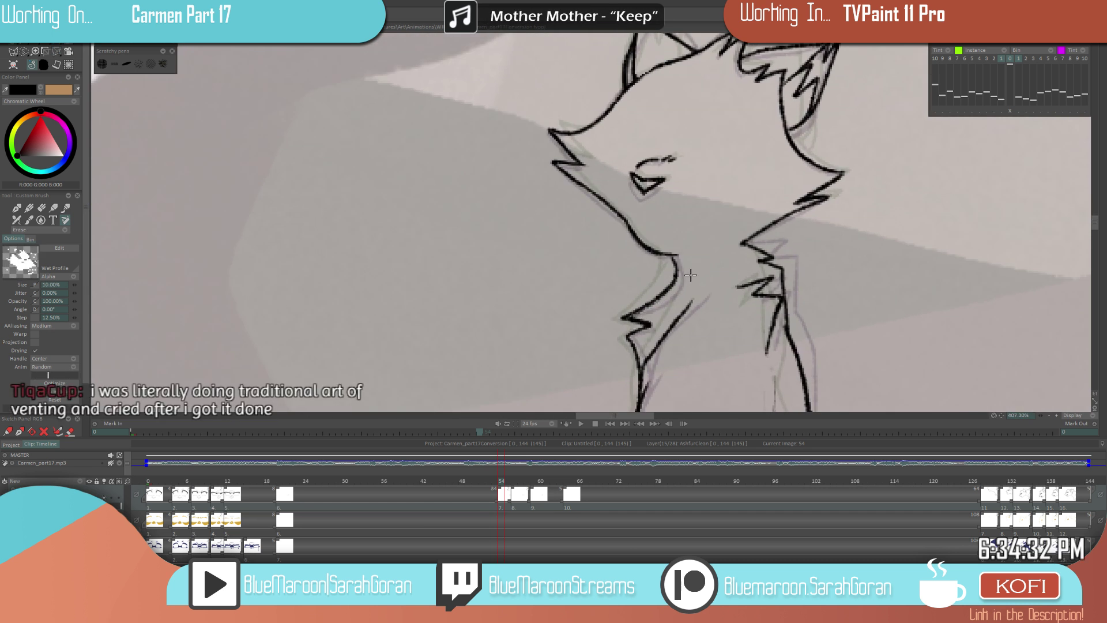
{"action": "key", "text": "Right"}
{"action": "key", "text": "Right"}
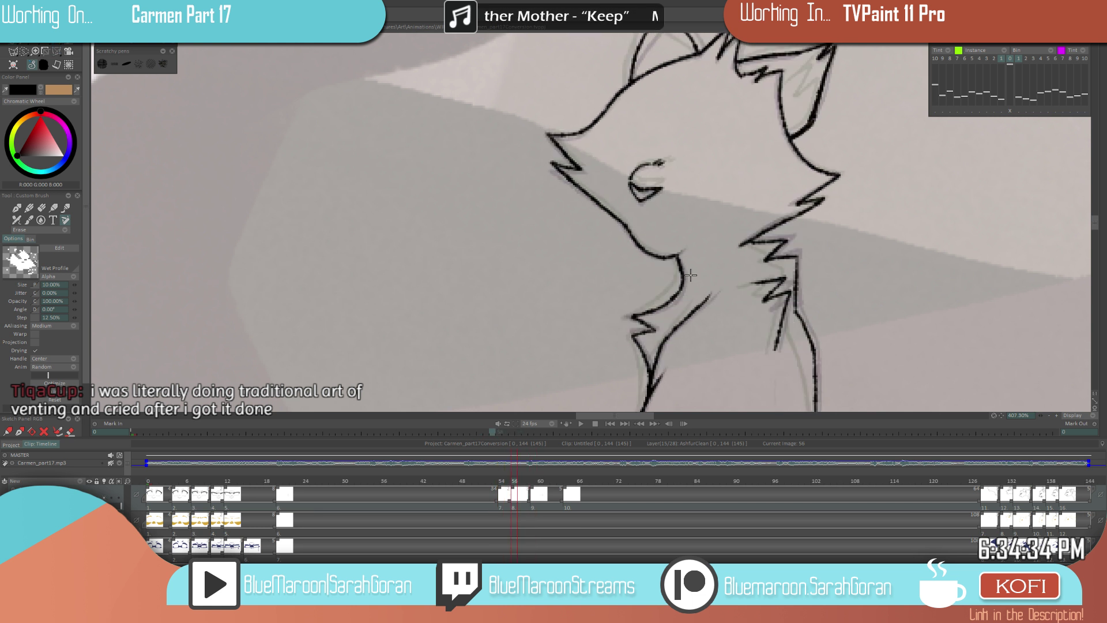
{"action": "key", "text": "e"}
{"action": "left_click_drag", "start_coordinate": [627, 316], "coordinate": [658, 328]}
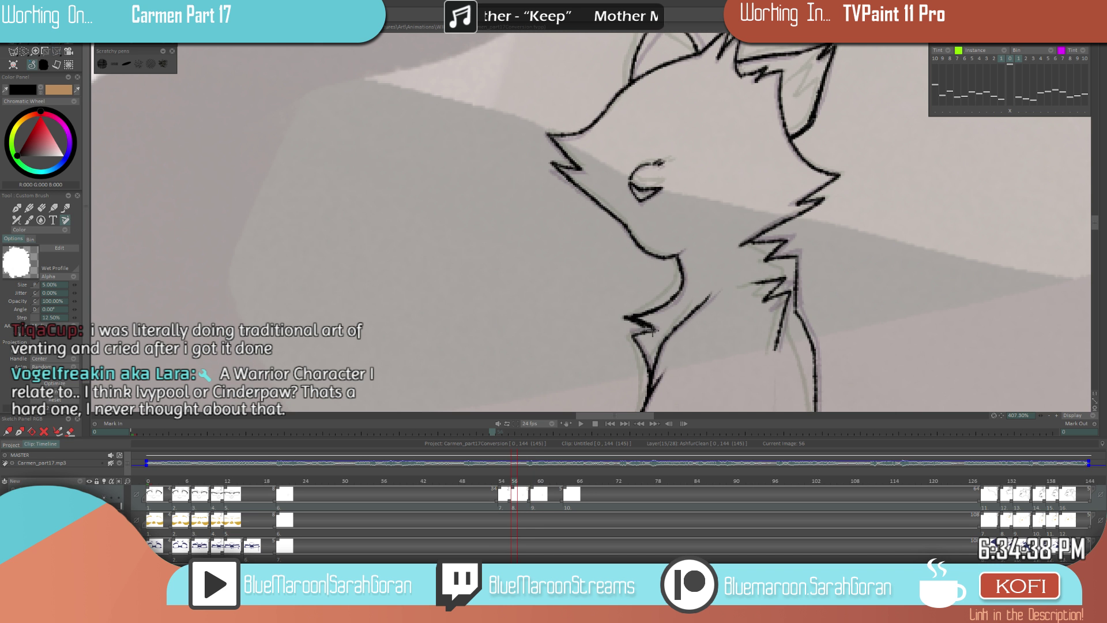
{"action": "key", "text": "e"}
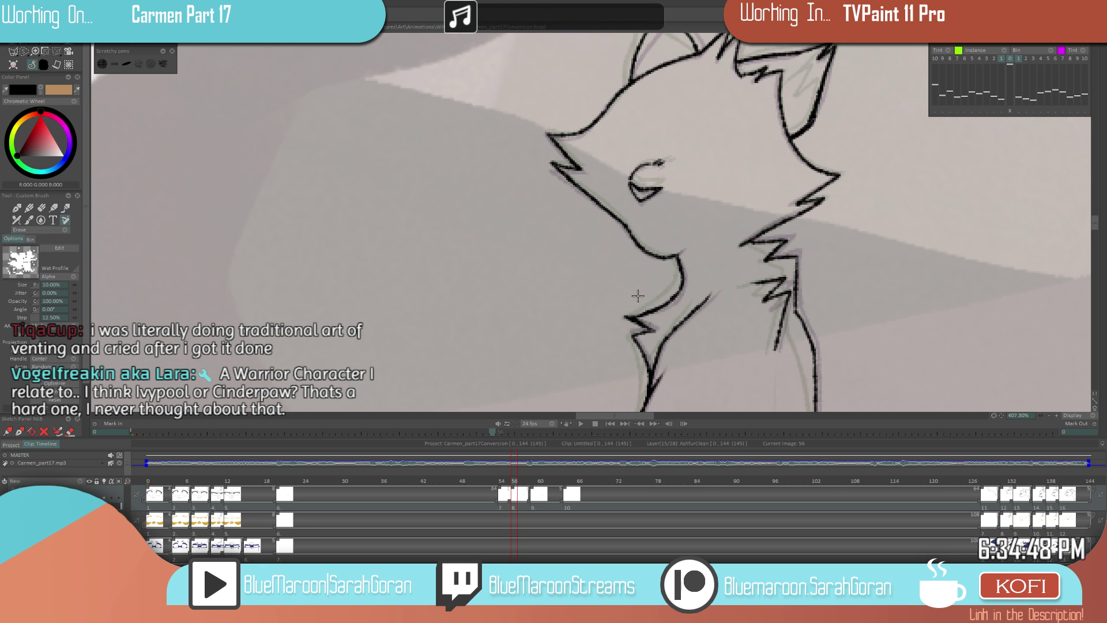
{"action": "key", "text": "e"}
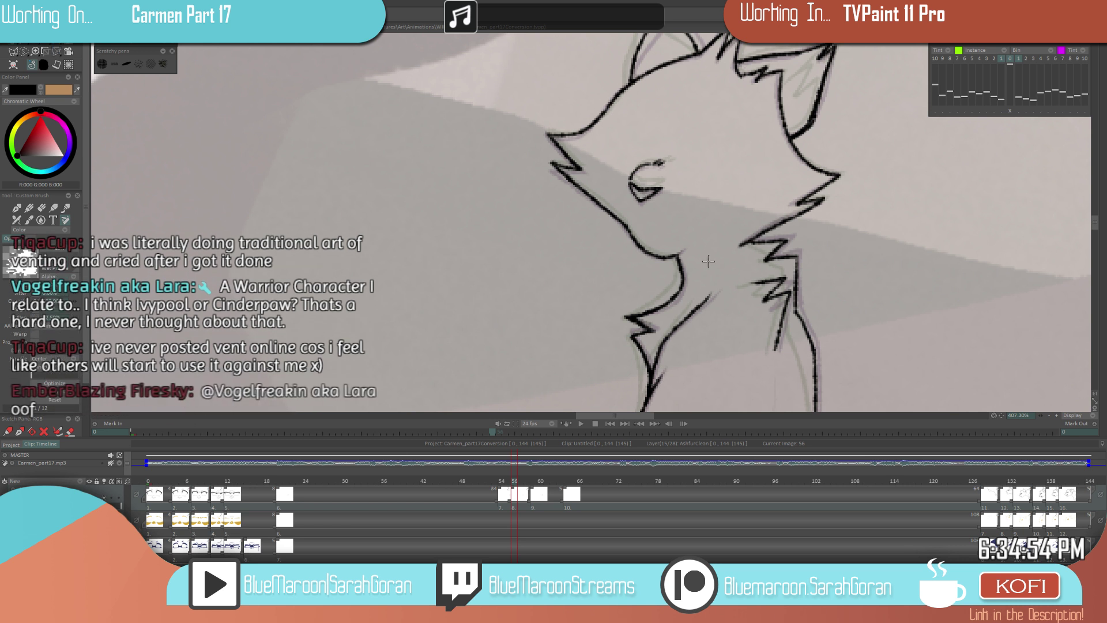
- Inspect the chest and shoulder line art at frame 56 and save the project
{"action": "scroll", "coordinate": [718, 277], "scroll_direction": "up", "scroll_amount": 2}
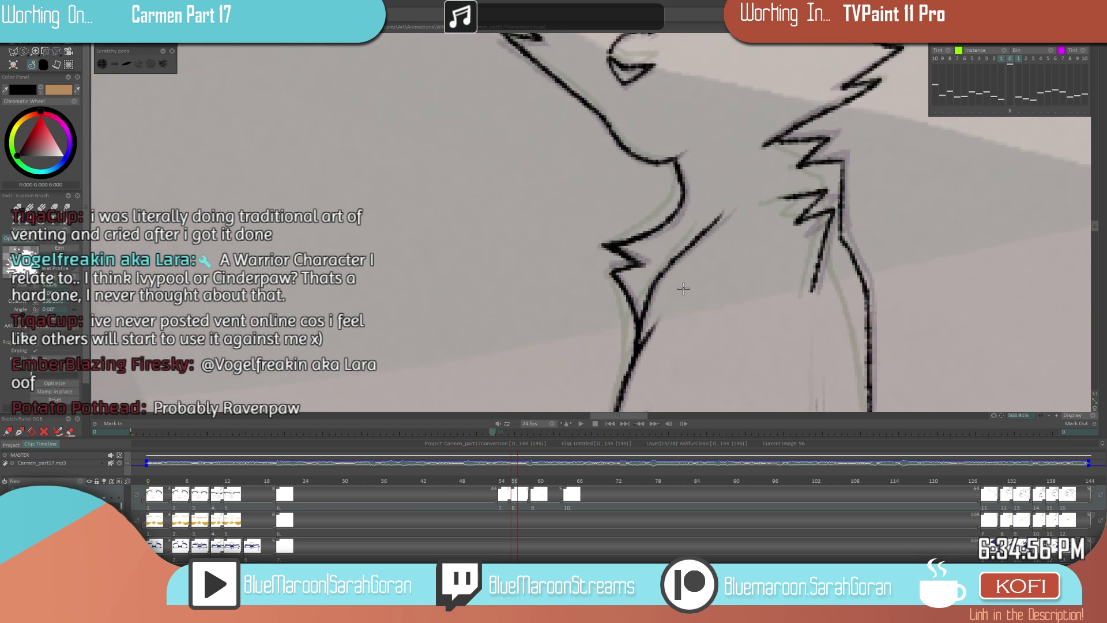
{"action": "scroll", "coordinate": [680, 308], "scroll_direction": "up", "scroll_amount": 1}
{"action": "scroll", "coordinate": [680, 308], "scroll_direction": "down", "scroll_amount": 3}
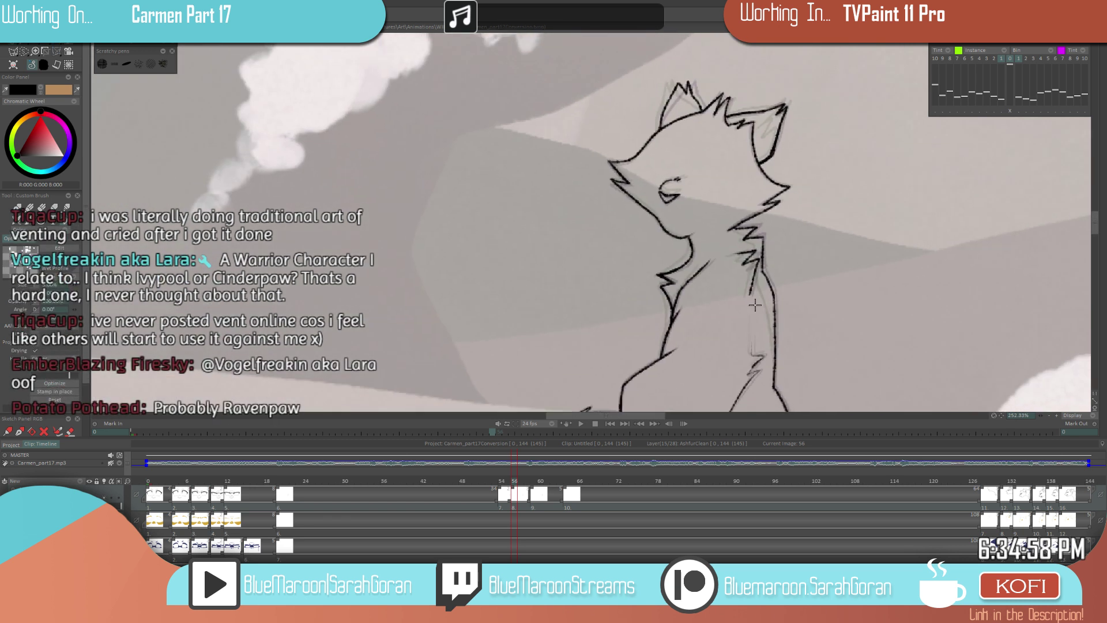
{"action": "scroll", "coordinate": [668, 341], "scroll_direction": "up", "scroll_amount": 2}
{"action": "key", "text": "ctrl+s"}
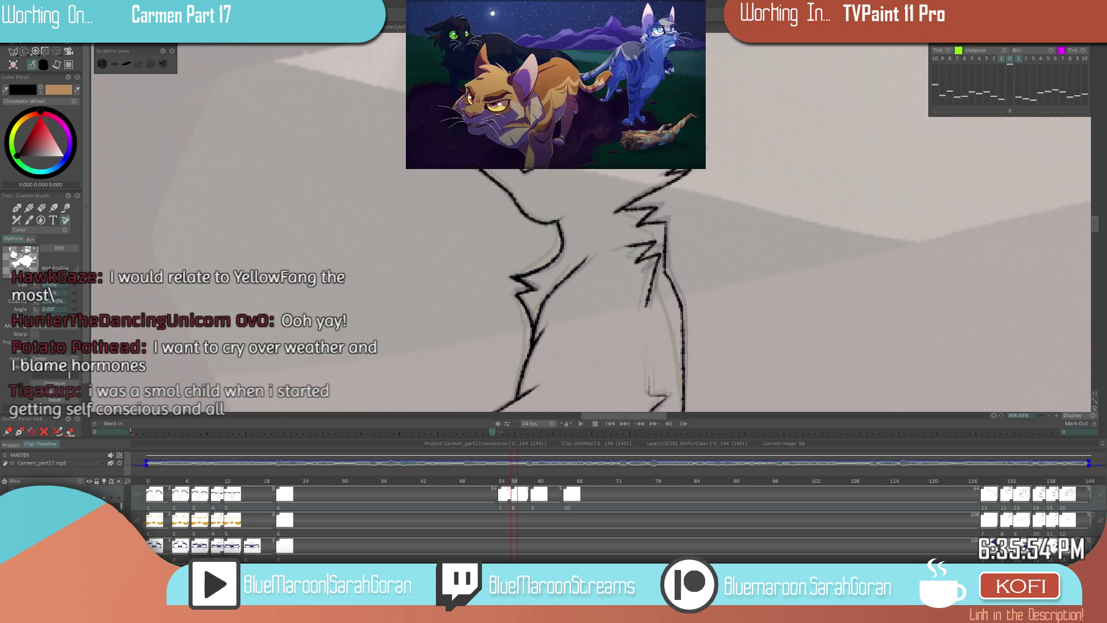
- Switch to File Explorer and open The Animator's Survival Kit folder under My Files, Downloads, Movies on the external drive
{"action": "key", "text": "super+e"}
{"action": "left_click", "coordinate": [285, 290]}
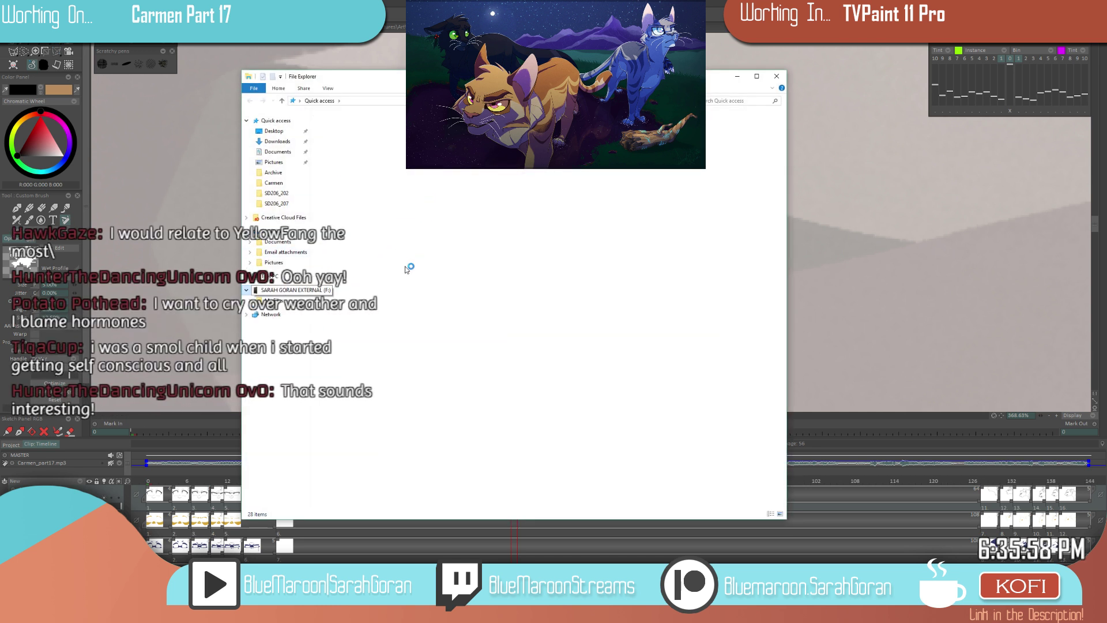
{"action": "double_click", "coordinate": [339, 126]}
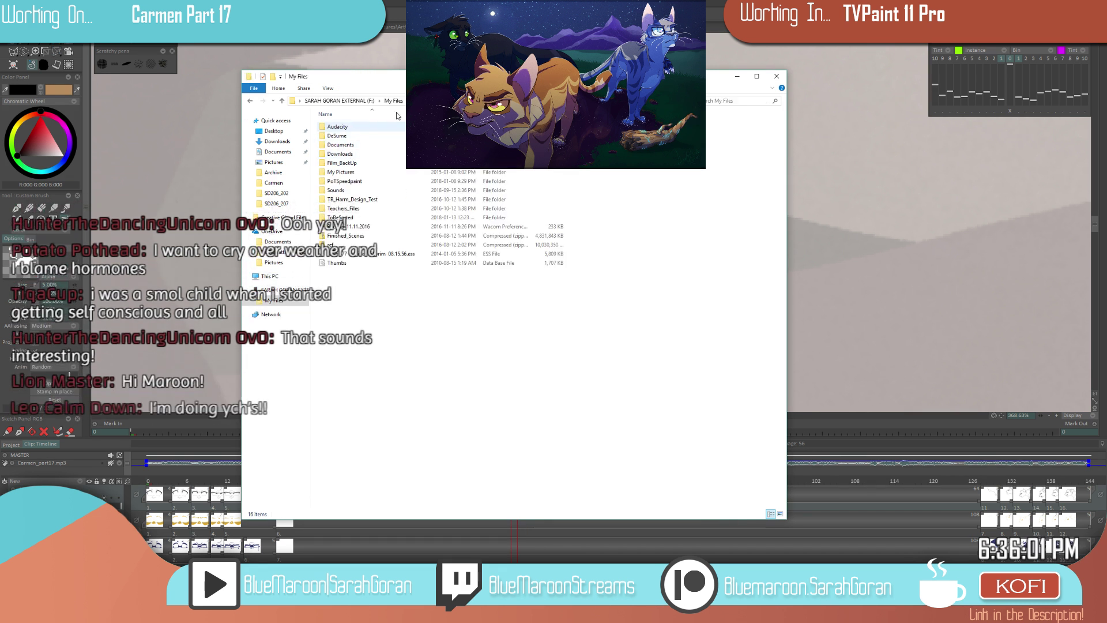
{"action": "double_click", "coordinate": [340, 153]}
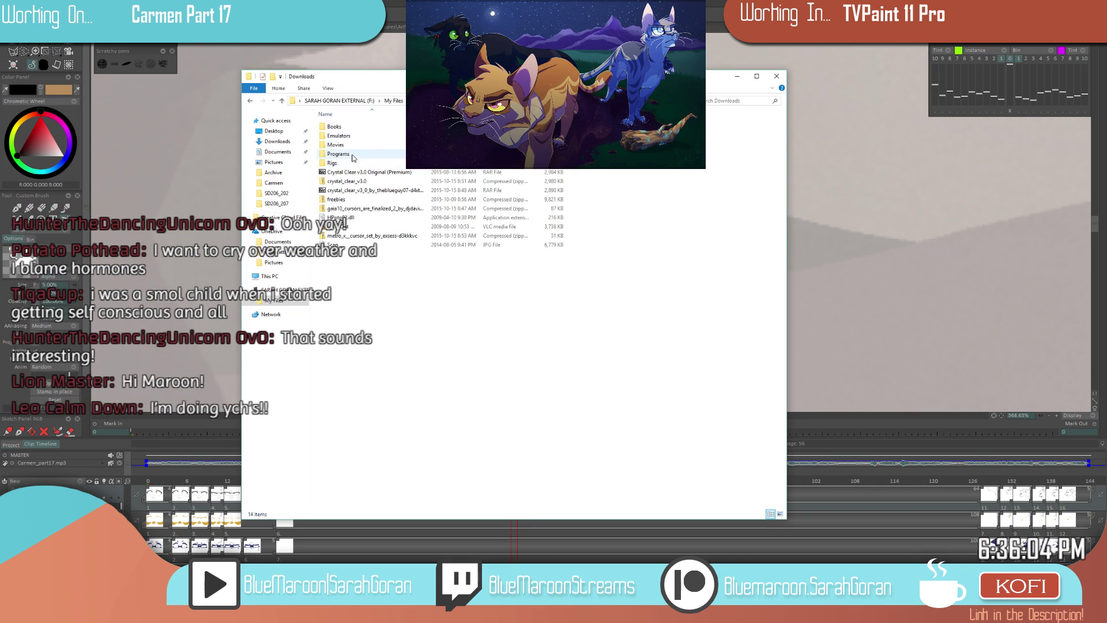
{"action": "double_click", "coordinate": [343, 146]}
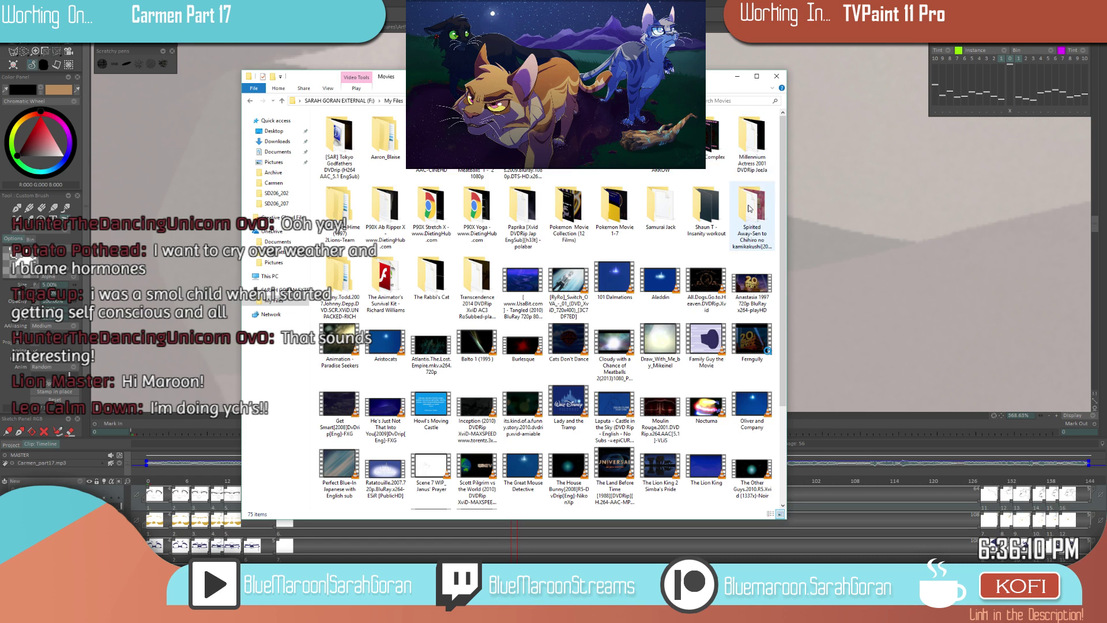
{"action": "double_click", "coordinate": [386, 283]}
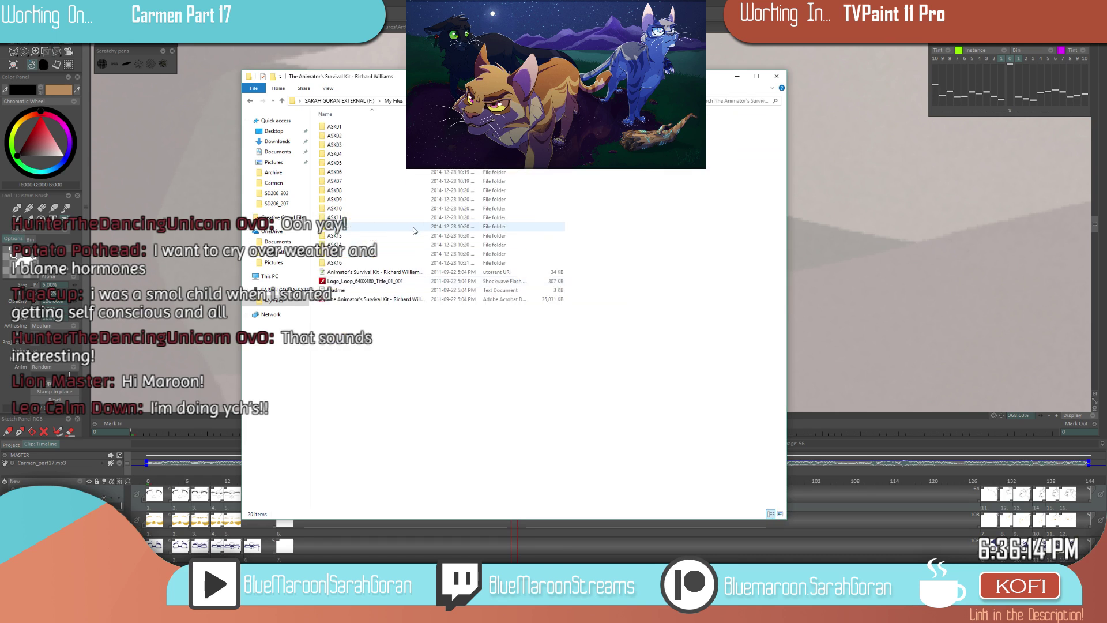
- Look through the ASK01 and ASK02 folders for lesson videos and select VTS_02_P01 in ASK01
{"action": "double_click", "coordinate": [361, 127]}
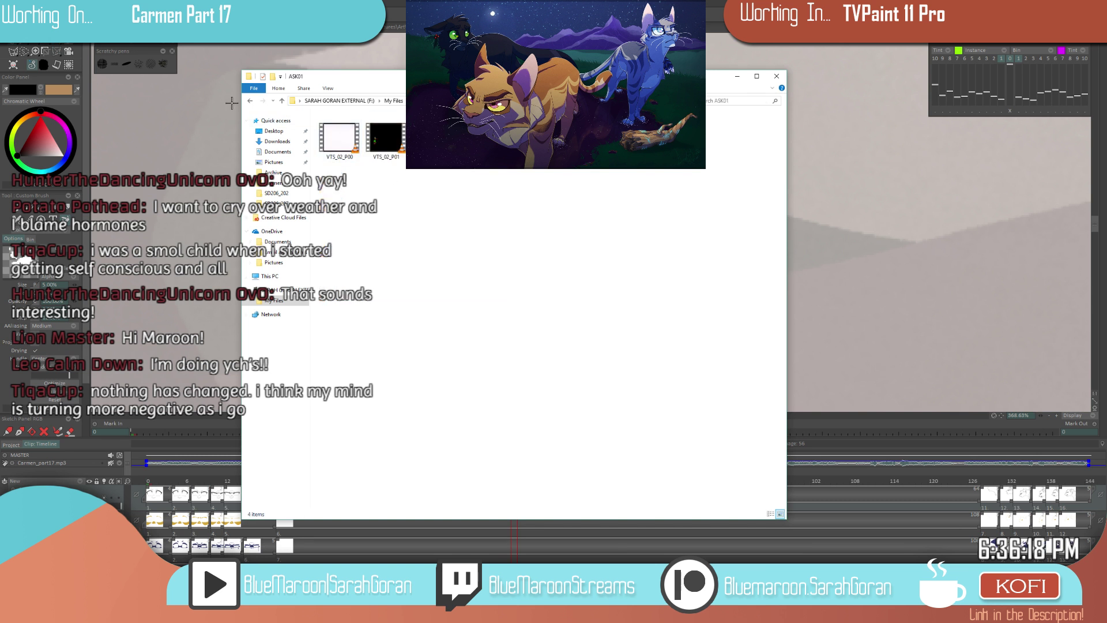
{"action": "left_click", "coordinate": [250, 101]}
{"action": "double_click", "coordinate": [333, 136]}
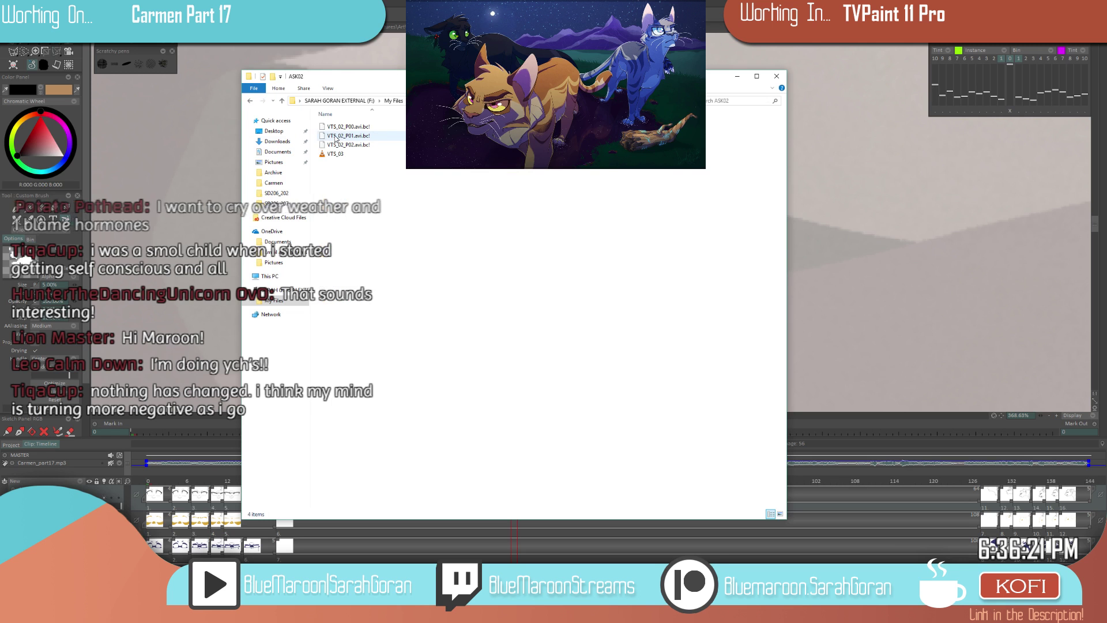
{"action": "left_click", "coordinate": [256, 102]}
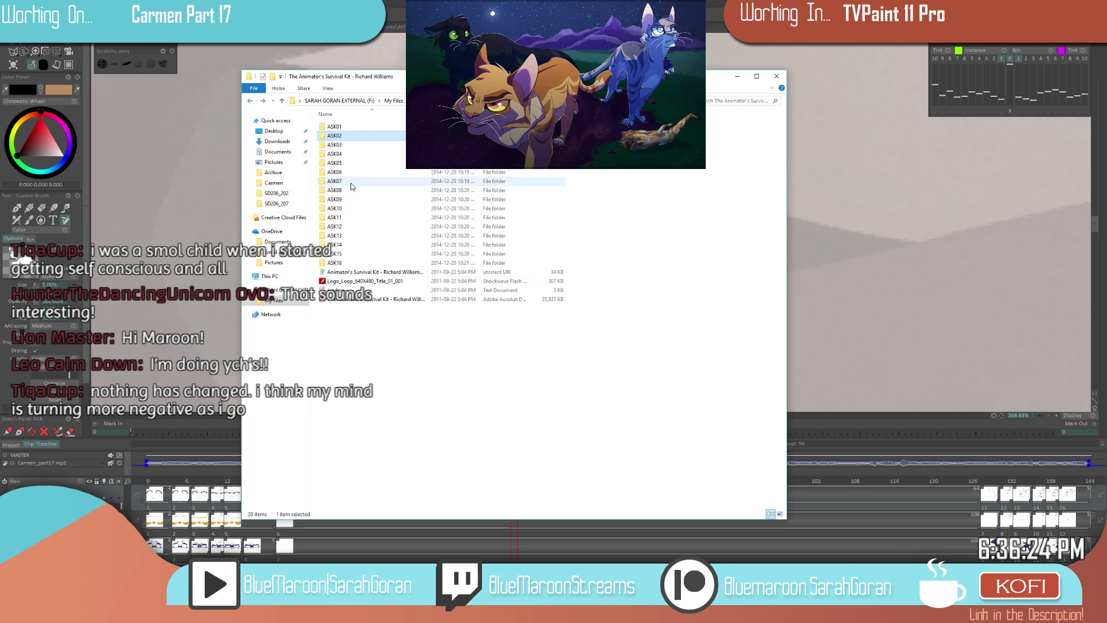
{"action": "double_click", "coordinate": [337, 126]}
{"action": "left_click", "coordinate": [385, 150]}
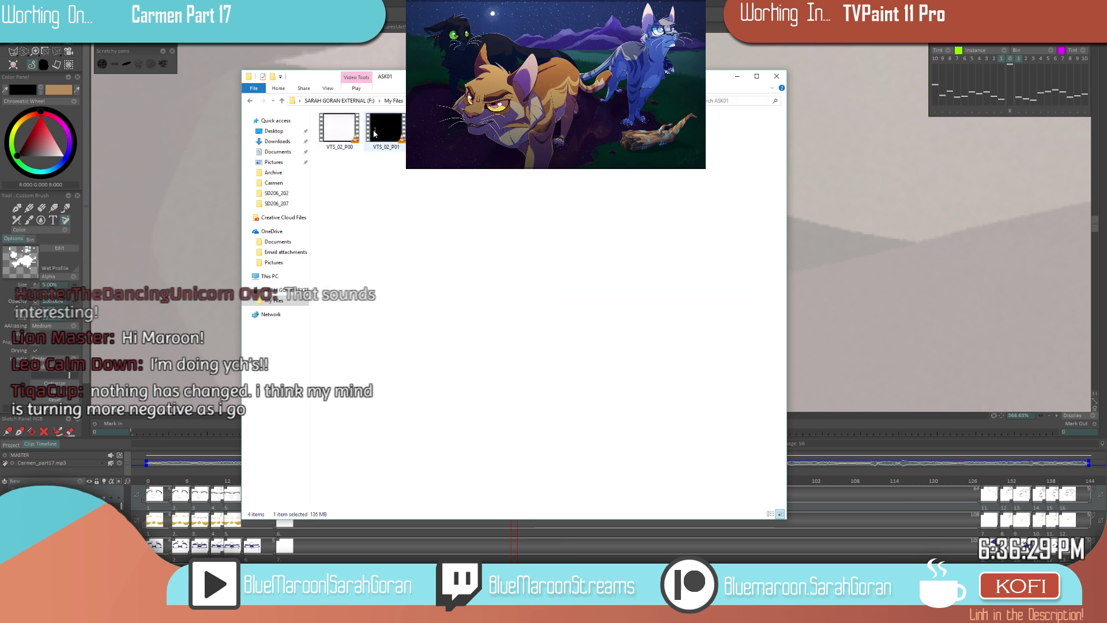
- Play VTS_02_P02 from the ASK01 folder outside full screen, skip through its drawing examples, and close the player
{"action": "left_click", "coordinate": [384, 143]}
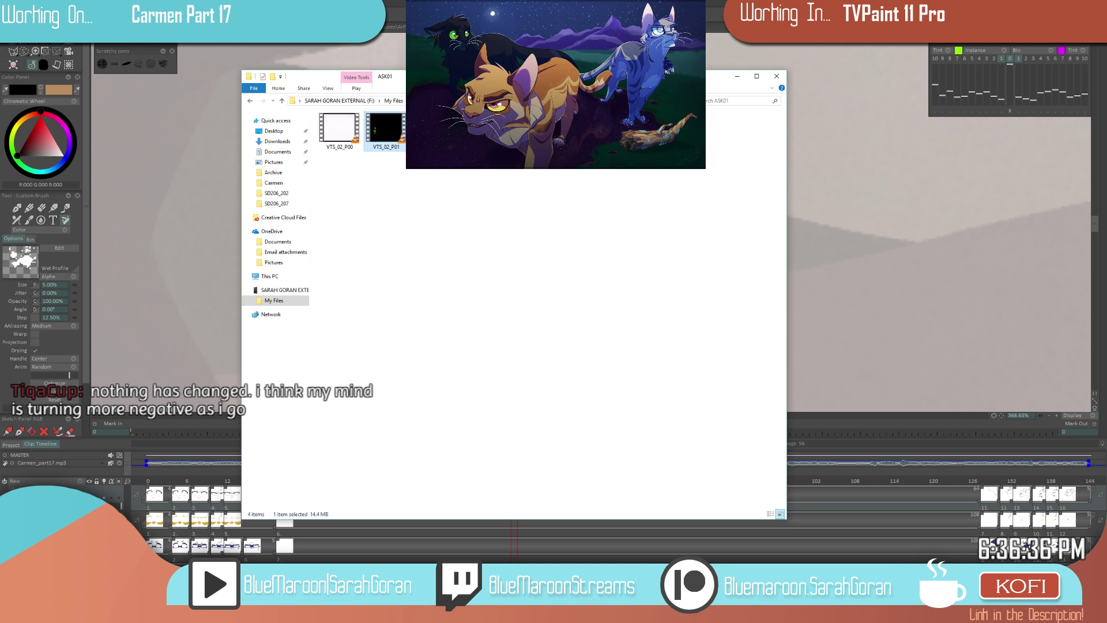
{"action": "left_click", "coordinate": [434, 136]}
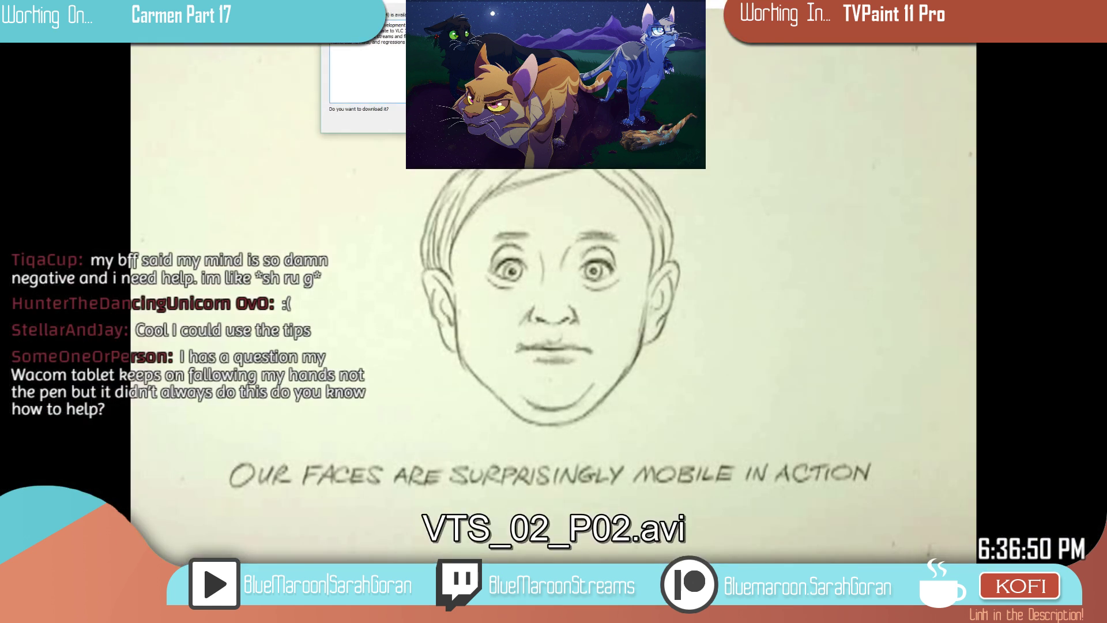
{"action": "key", "text": "Escape"}
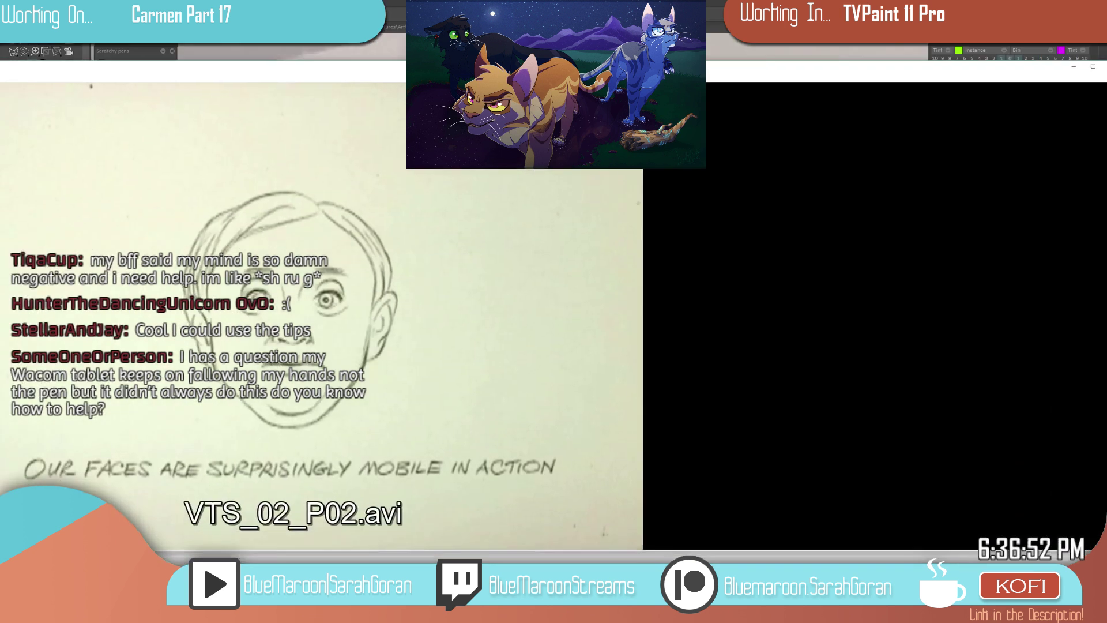
{"action": "left_click_drag", "start_coordinate": [531, 68], "coordinate": [636, 37]}
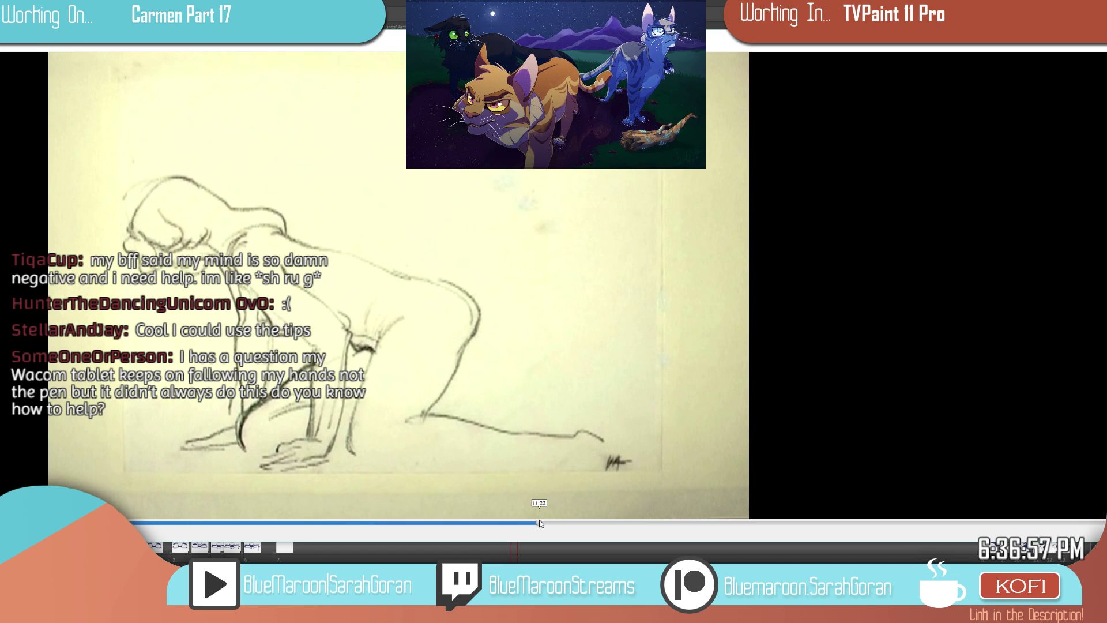
{"action": "left_click", "coordinate": [584, 523]}
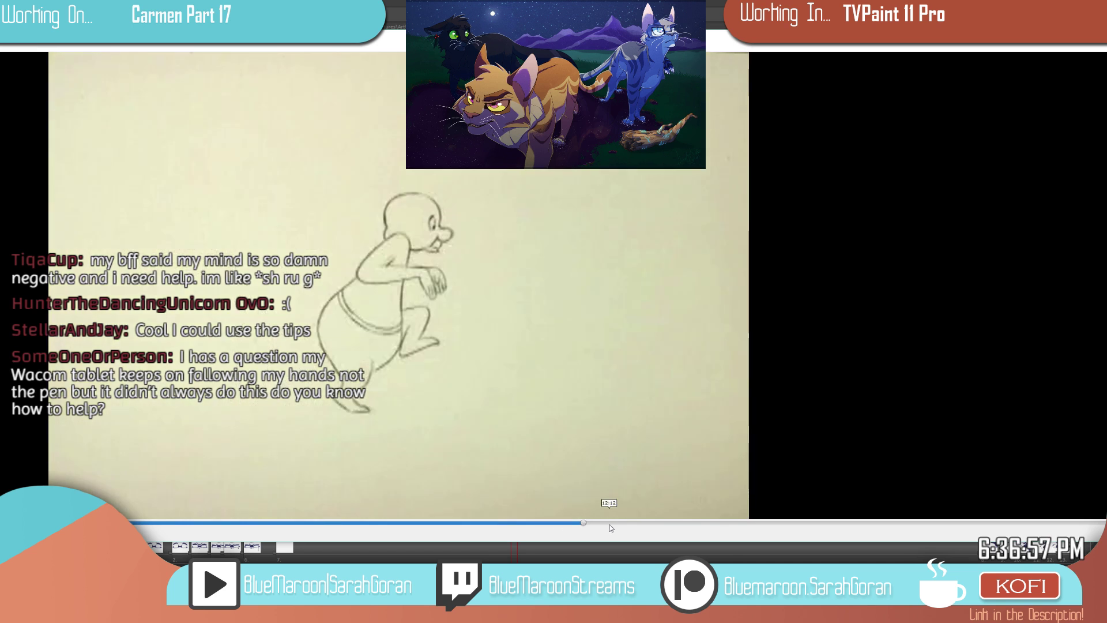
{"action": "double_click", "coordinate": [747, 54]}
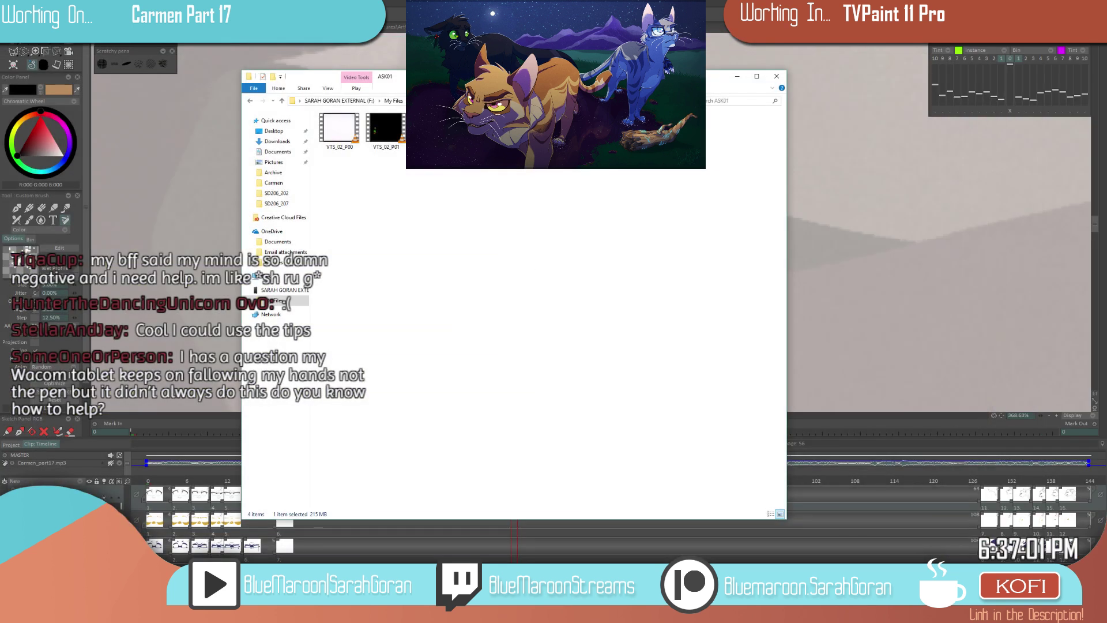
- Go to the ASK02 folder and try playing the VTS_03 video, closing the player again
{"action": "left_click", "coordinate": [253, 101]}
{"action": "double_click", "coordinate": [355, 137]}
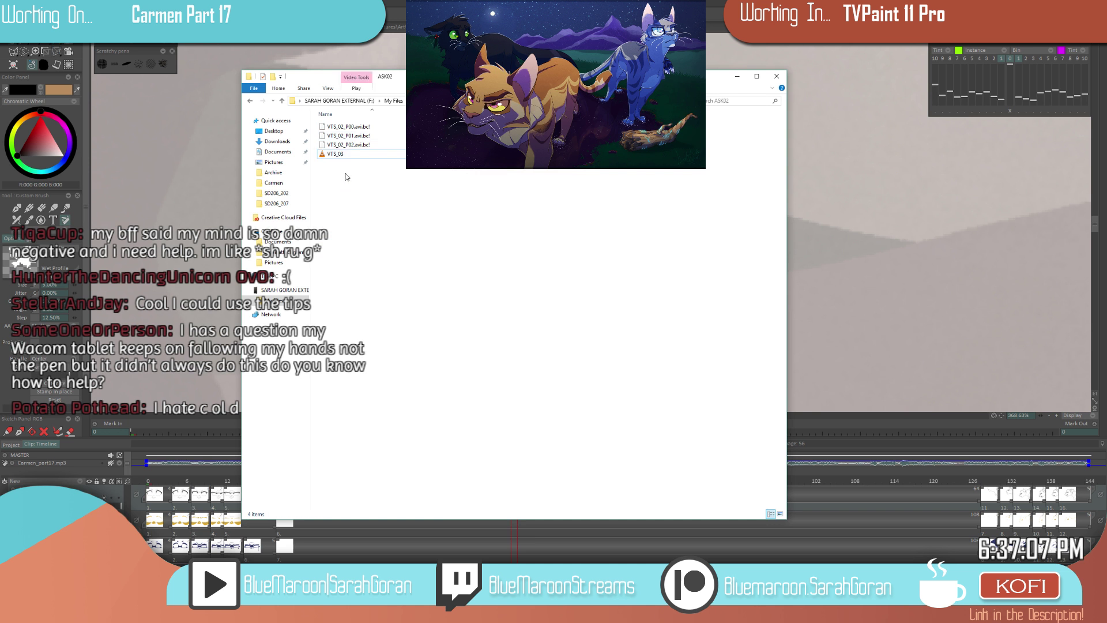
{"action": "left_click", "coordinate": [332, 155]}
{"action": "double_click", "coordinate": [333, 155]}
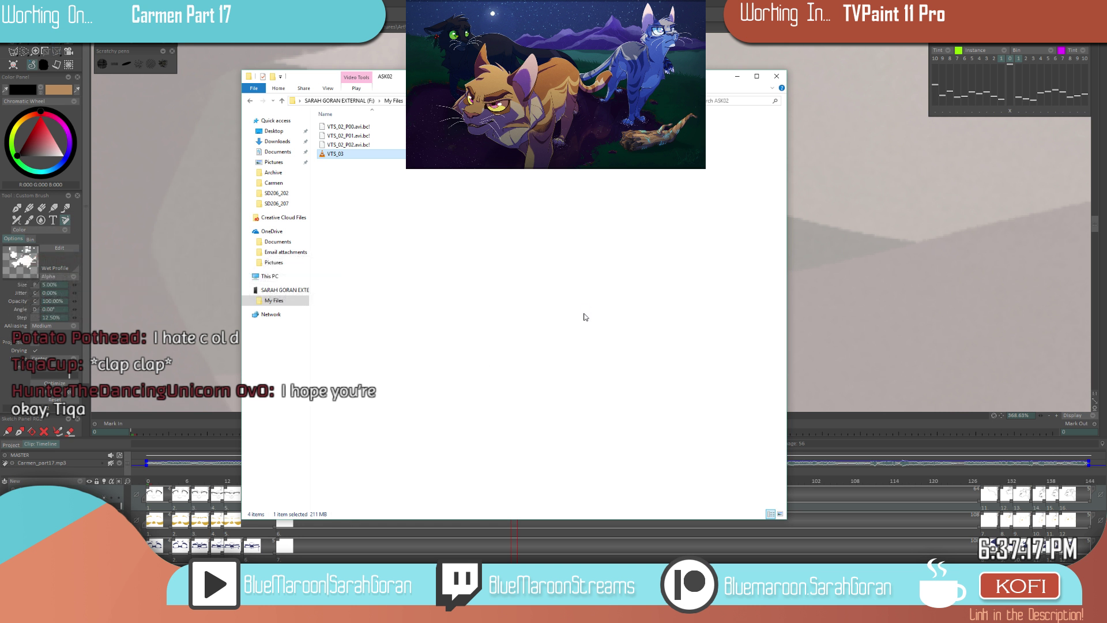
{"action": "left_click", "coordinate": [522, 363]}
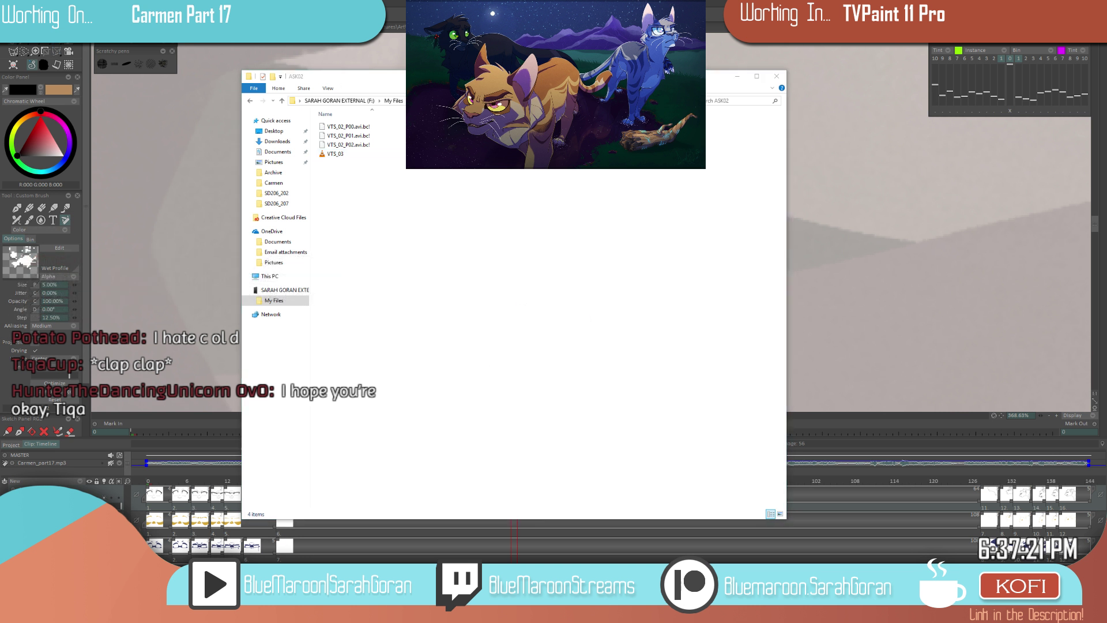
{"action": "left_click", "coordinate": [400, 198]}
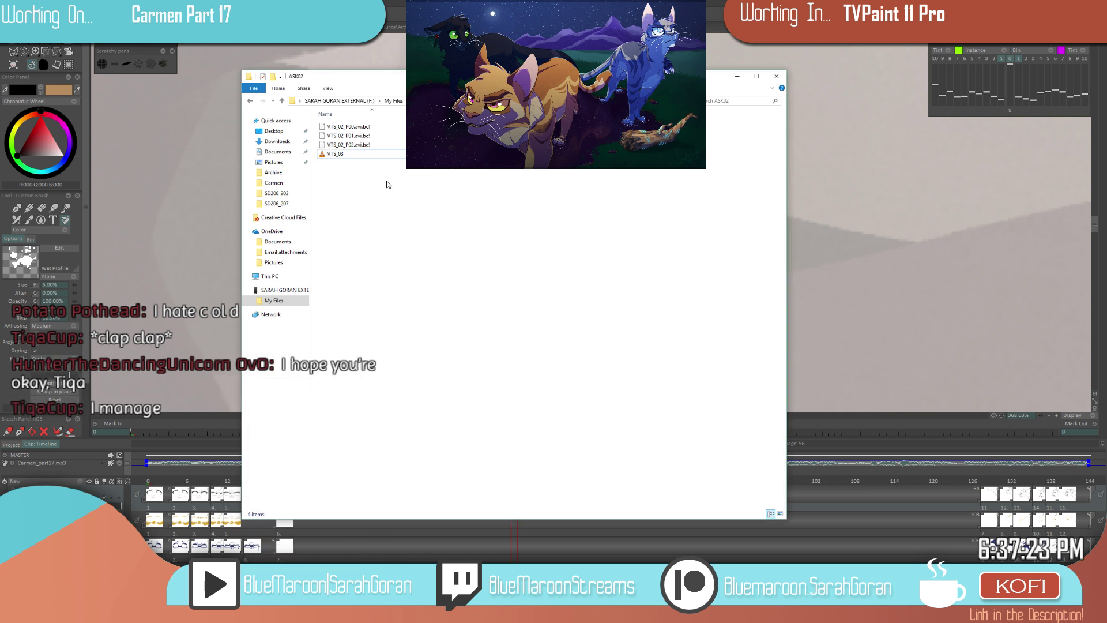
{"action": "double_click", "coordinate": [342, 154]}
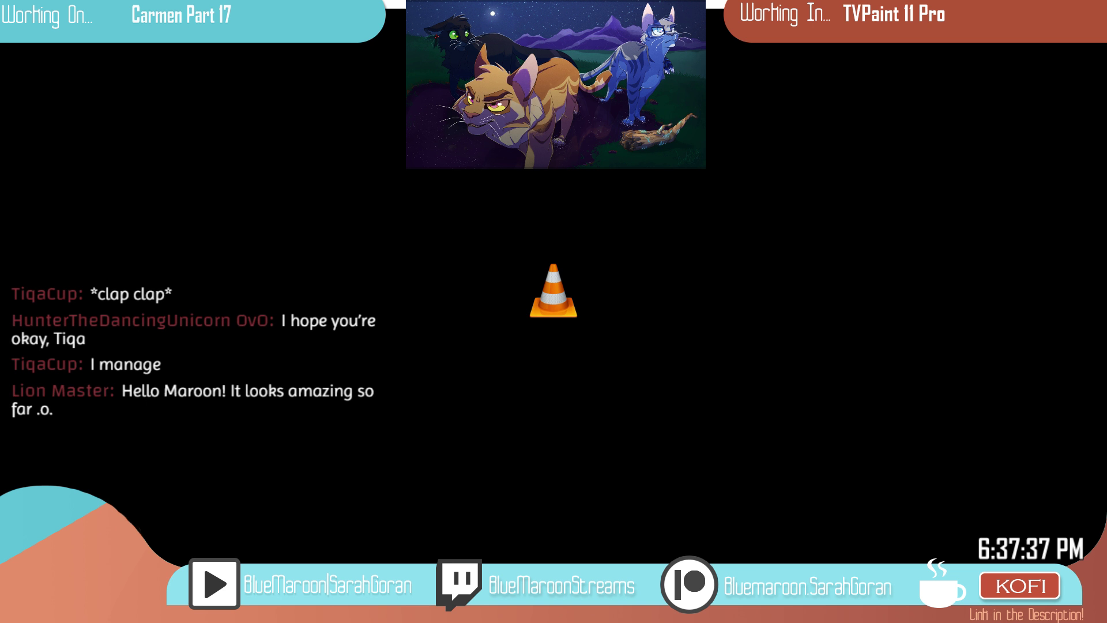
{"action": "key", "text": "alt+F4"}
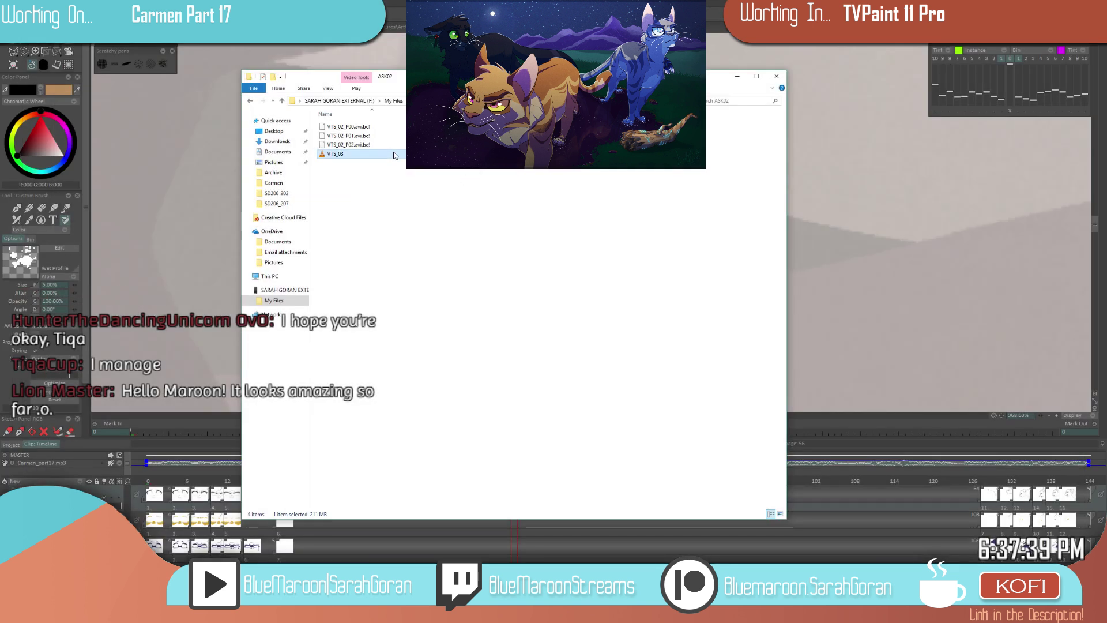
- Play VTS_03 in a small player window over the TVPaint canvas and close File Explorer
{"action": "left_click", "coordinate": [361, 157]}
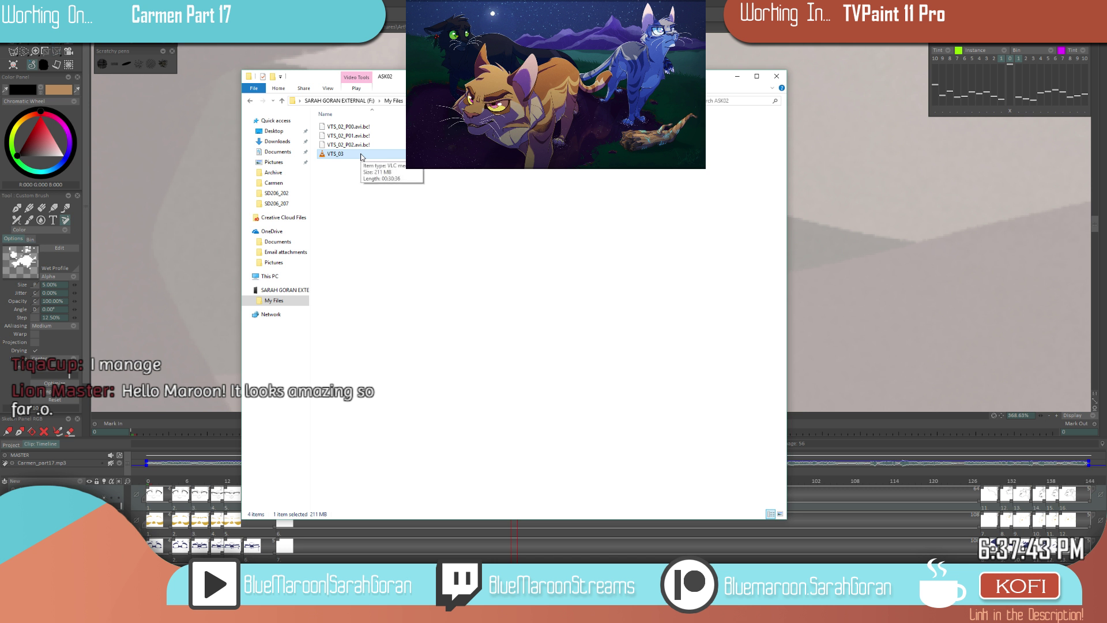
{"action": "right_click", "coordinate": [361, 156]}
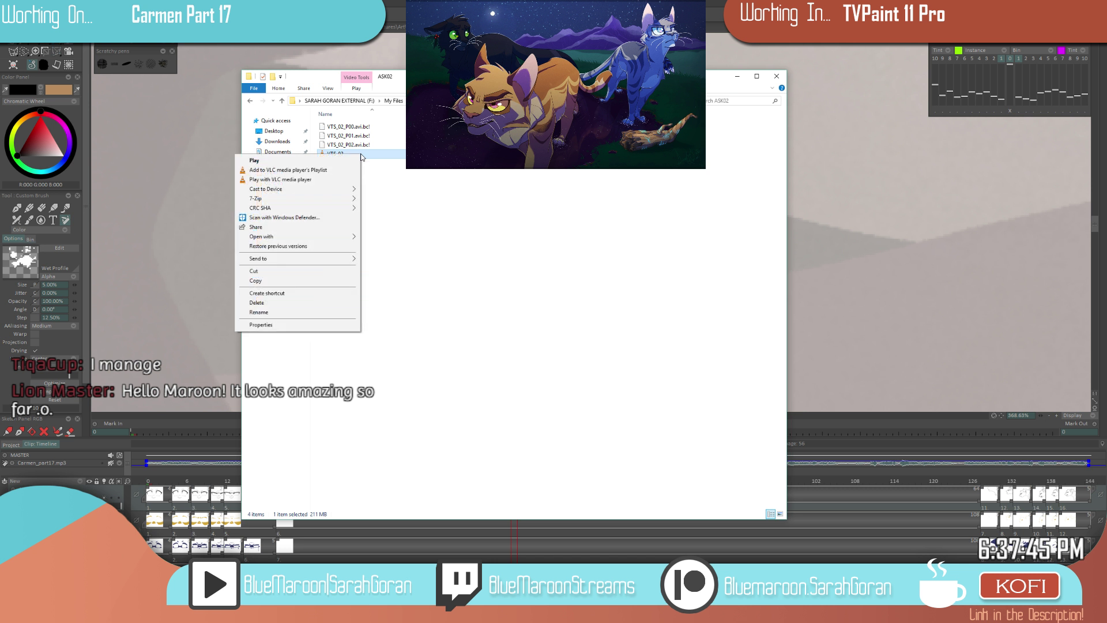
{"action": "left_click", "coordinate": [506, 252]}
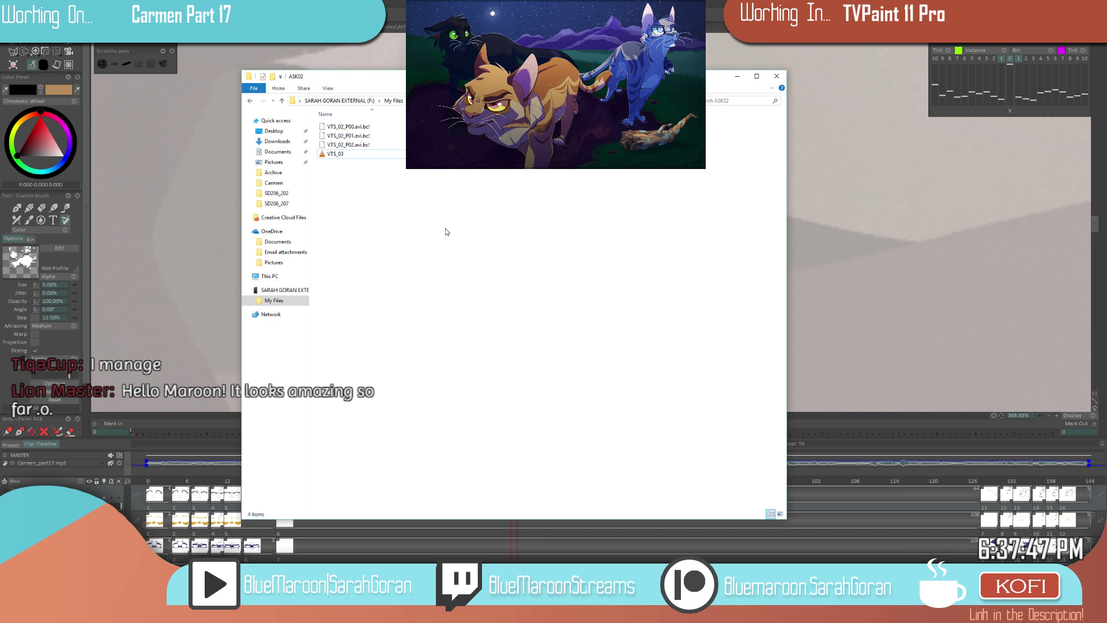
{"action": "left_click", "coordinate": [341, 156]}
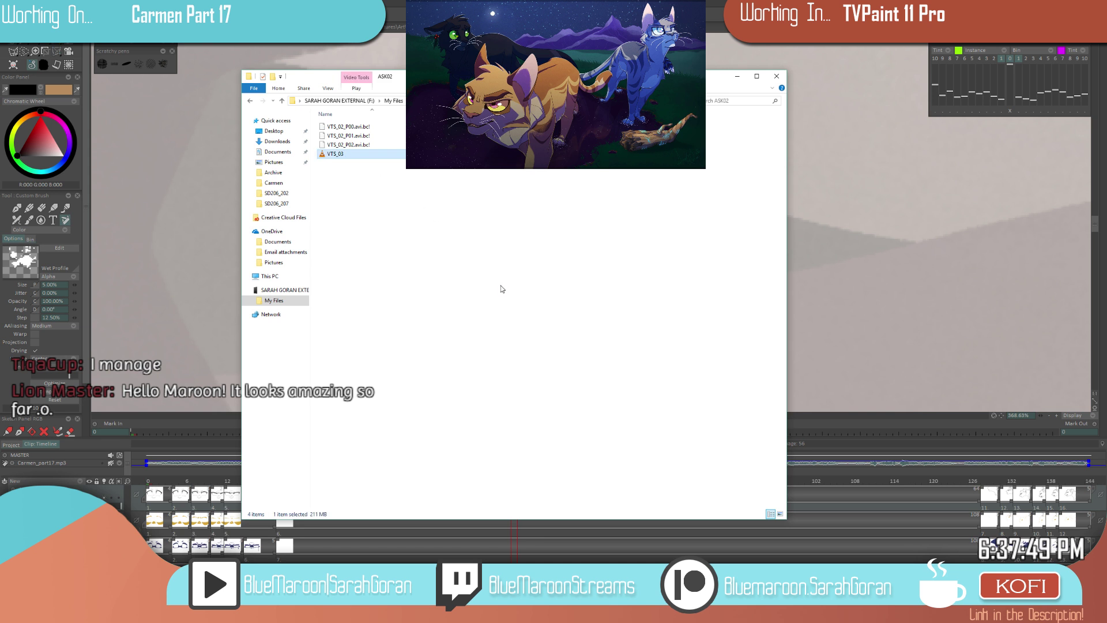
{"action": "key", "text": "Return"}
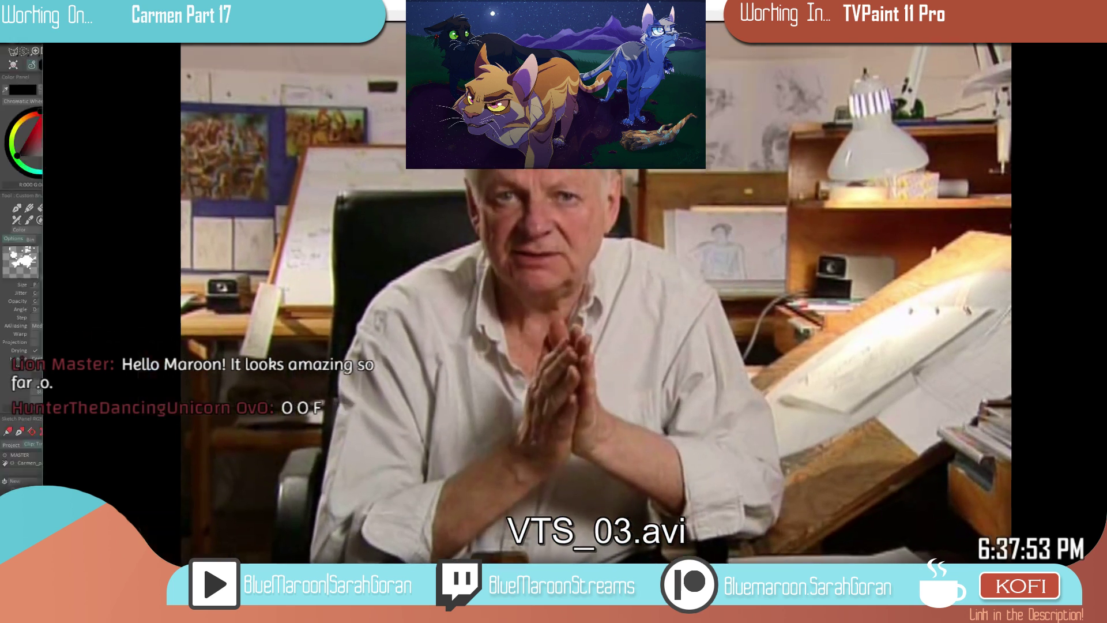
{"action": "key", "text": "Escape"}
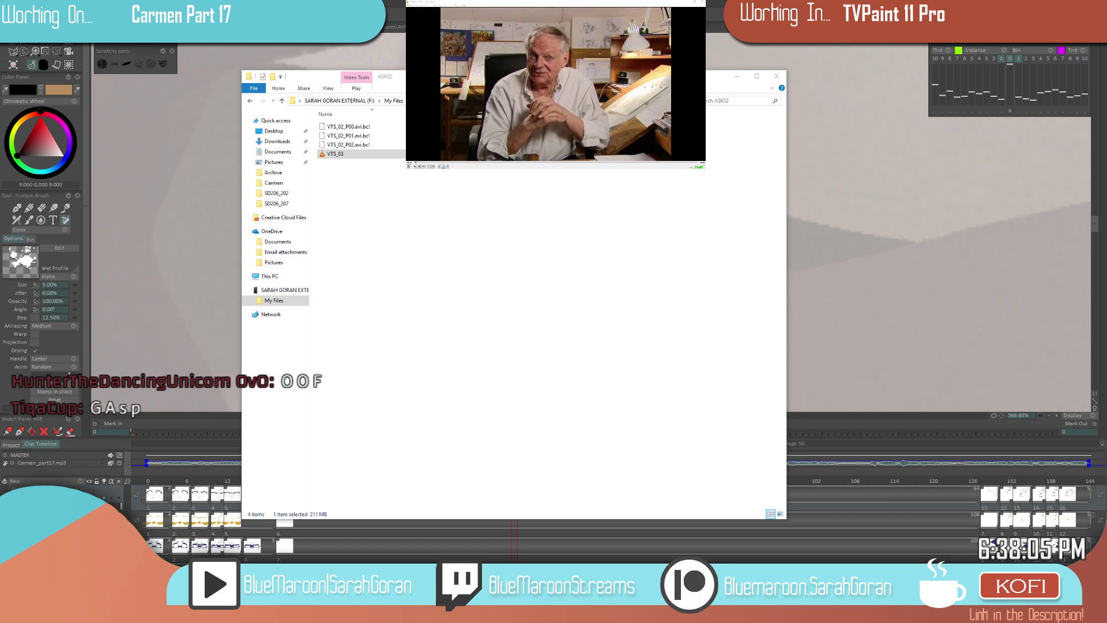
{"action": "left_click", "coordinate": [777, 76]}
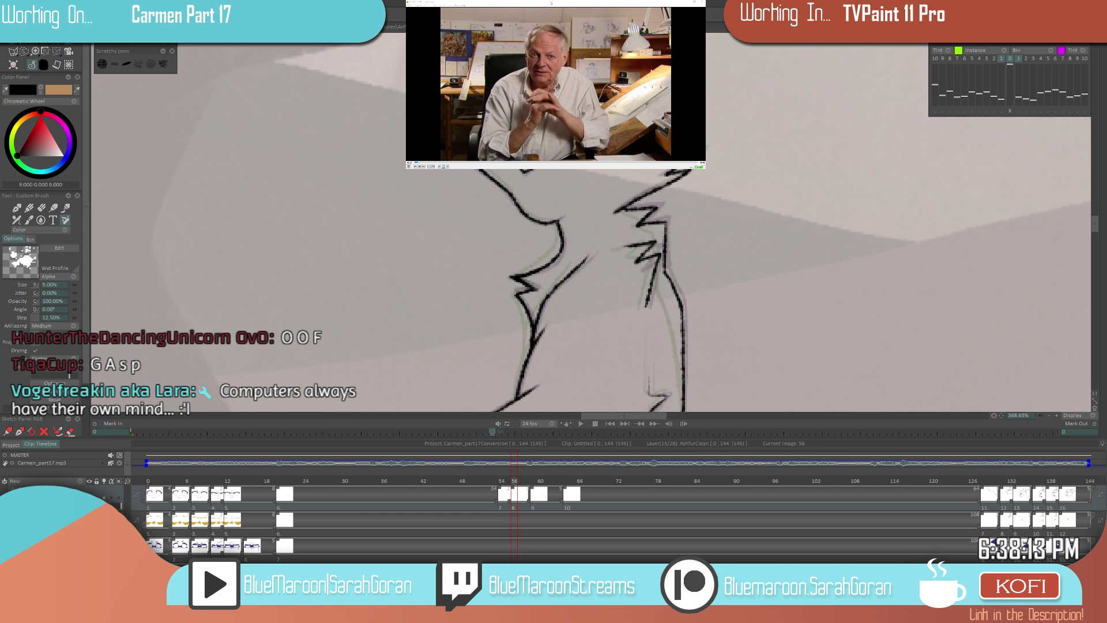
{"action": "double_click", "coordinate": [551, 34]}
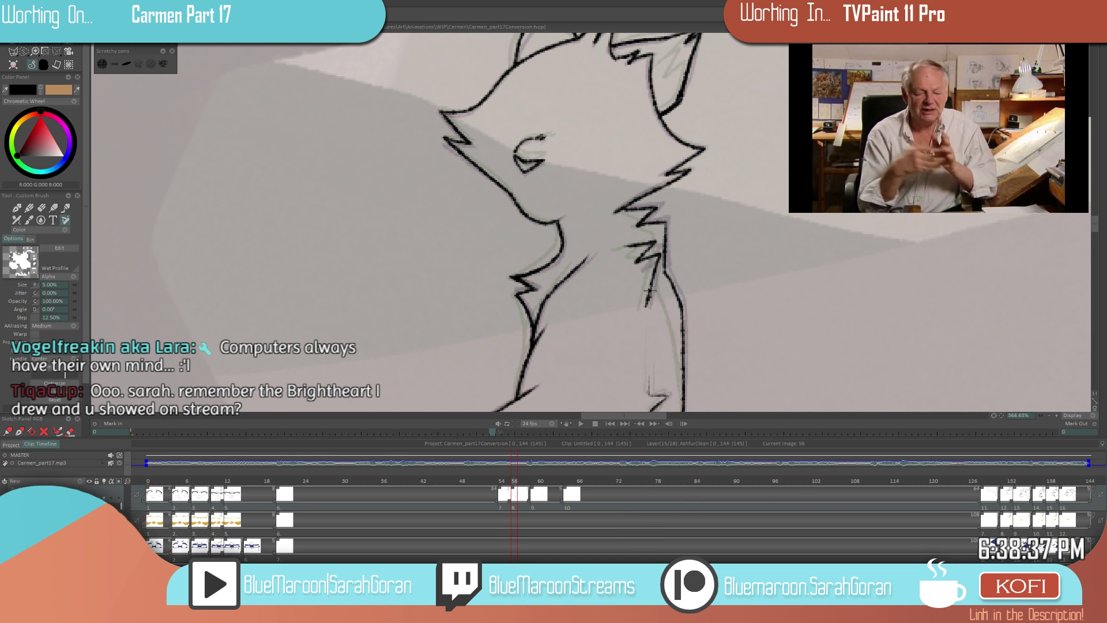
- Examine the sitting cat at frame 56 within the whole forest scene, including the yellow foreground cat sketch
{"action": "scroll", "coordinate": [706, 316], "scroll_direction": "down", "scroll_amount": 2}
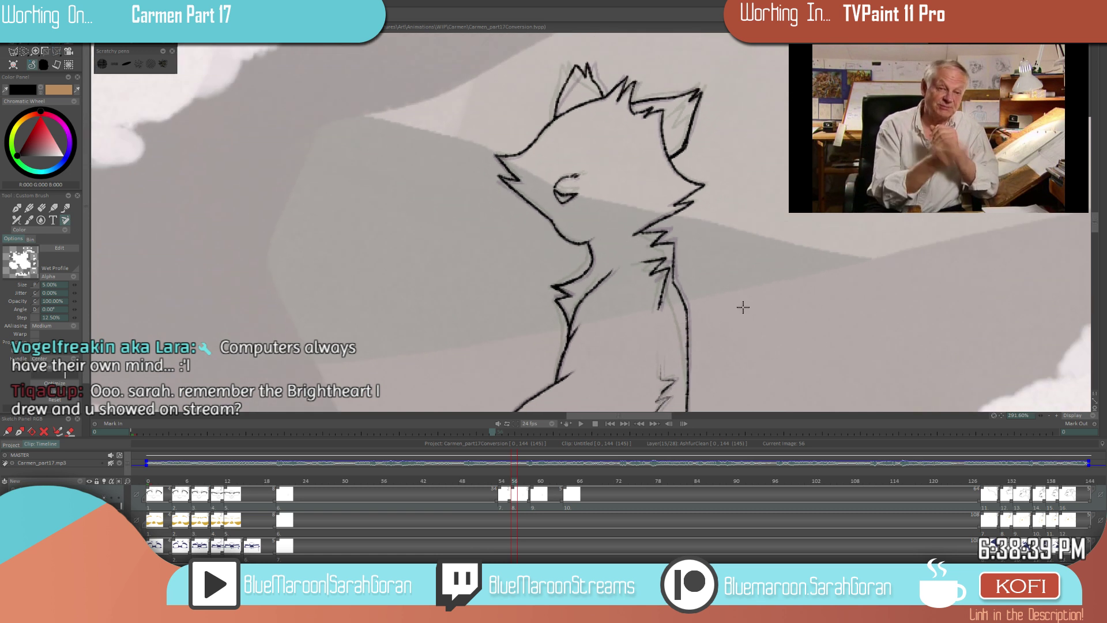
{"action": "scroll", "coordinate": [746, 314], "scroll_direction": "down", "scroll_amount": 5}
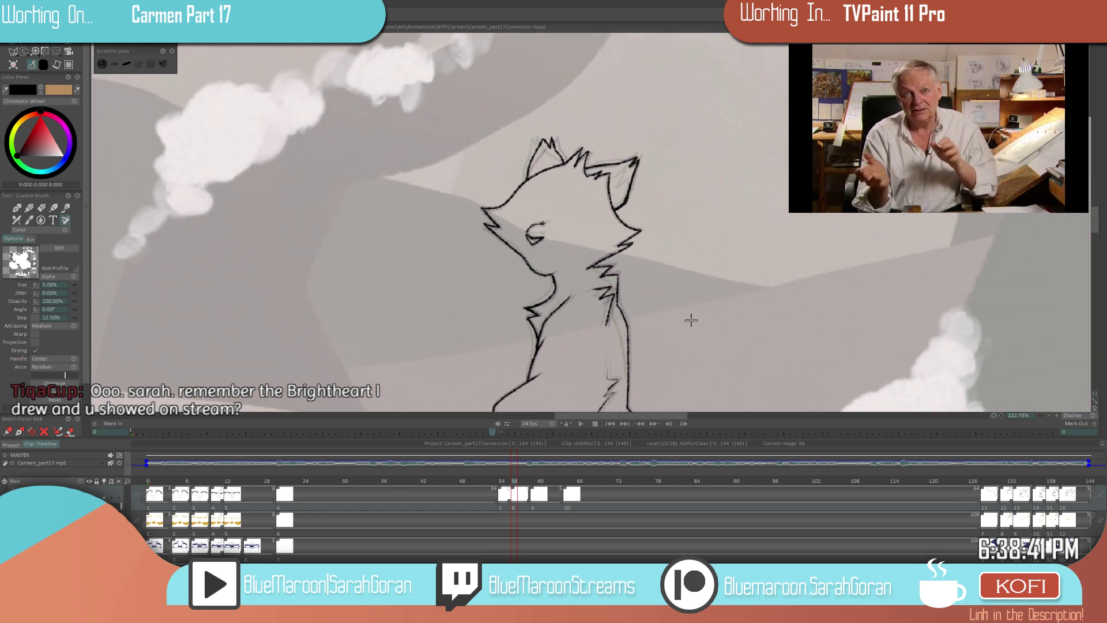
{"action": "scroll", "coordinate": [694, 324], "scroll_direction": "down", "scroll_amount": 4}
{"action": "scroll", "coordinate": [641, 343], "scroll_direction": "down", "scroll_amount": 5}
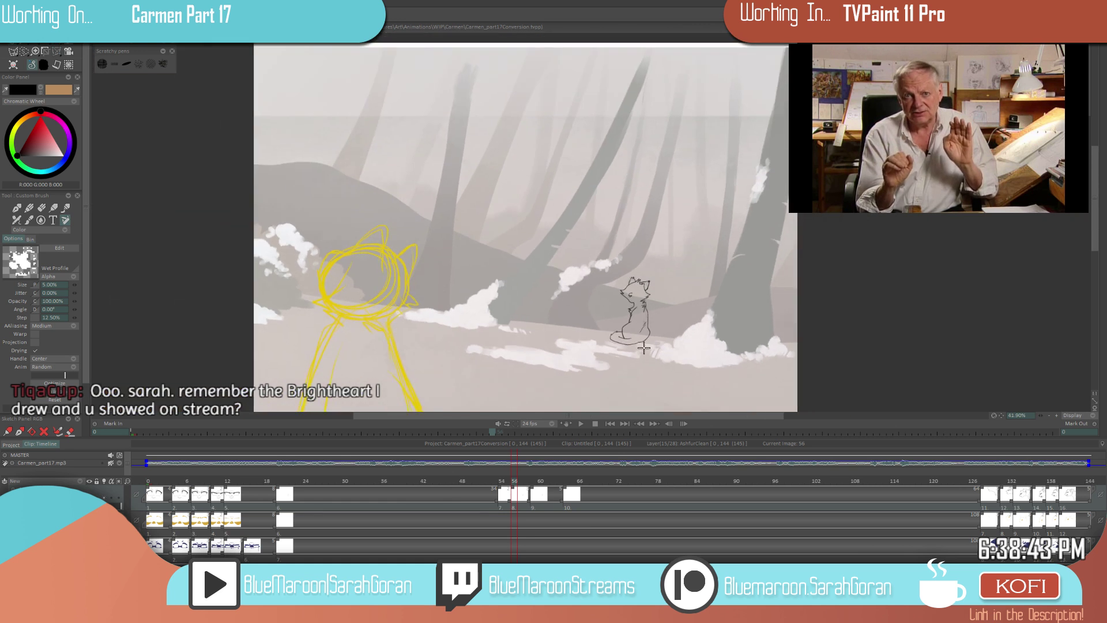
{"action": "left_click_drag", "start_coordinate": [645, 342], "coordinate": [710, 330]}
{"action": "scroll", "coordinate": [710, 329], "scroll_direction": "up", "scroll_amount": 3}
{"action": "scroll", "coordinate": [727, 326], "scroll_direction": "down", "scroll_amount": 4}
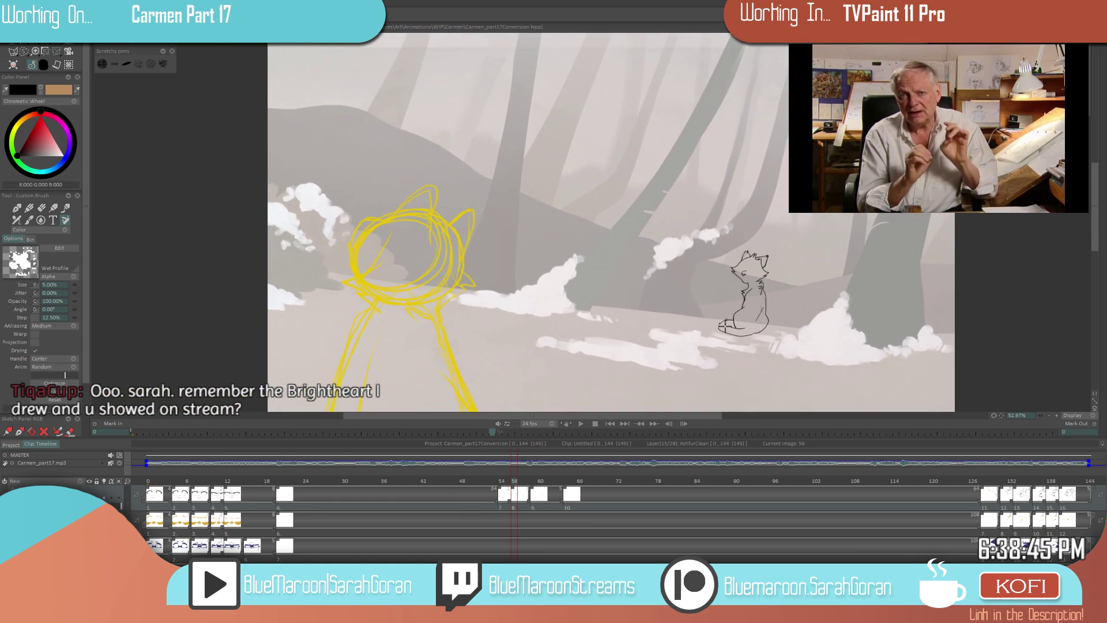
{"action": "left_click_drag", "start_coordinate": [783, 338], "coordinate": [727, 313]}
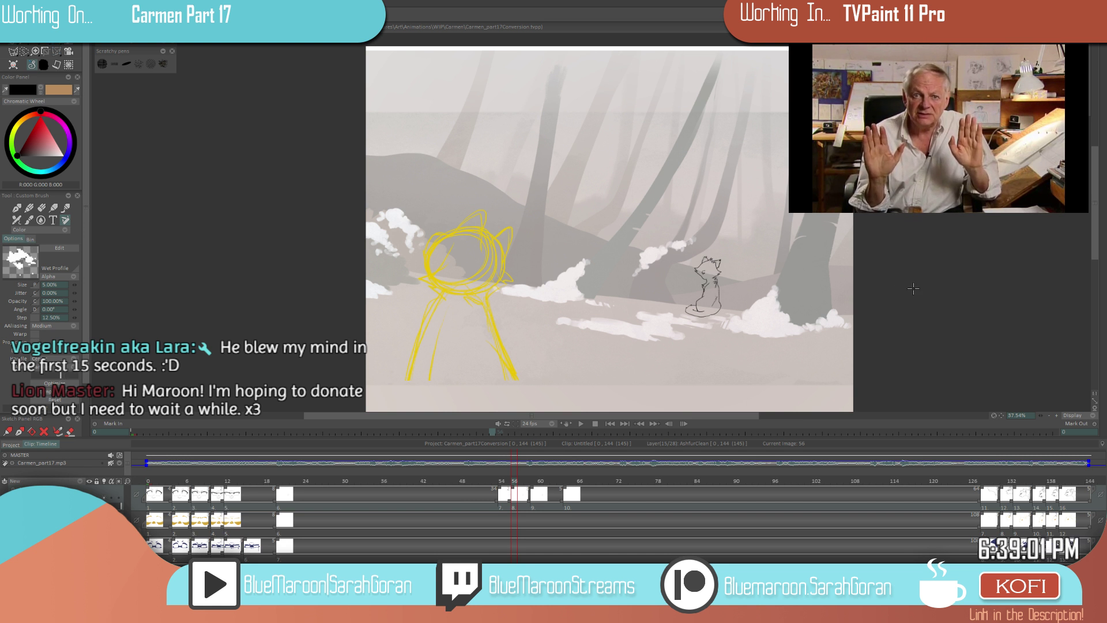
{"action": "scroll", "coordinate": [678, 295], "scroll_direction": "down", "scroll_amount": 2}
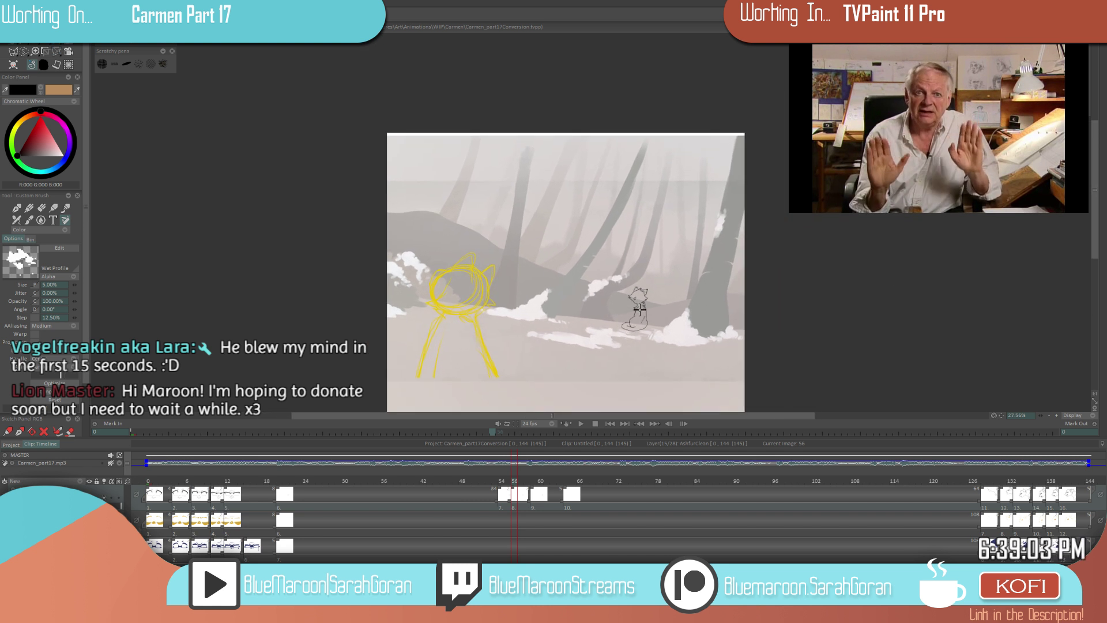
{"action": "scroll", "coordinate": [641, 316], "scroll_direction": "up", "scroll_amount": 1}
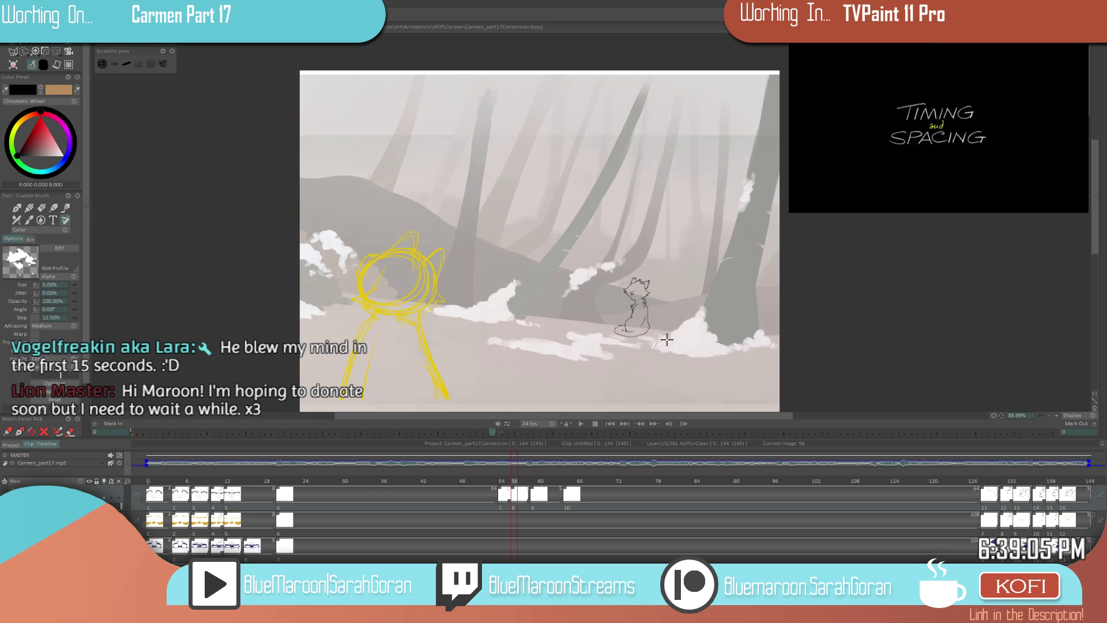
{"action": "scroll", "coordinate": [685, 304], "scroll_direction": "up", "scroll_amount": 4}
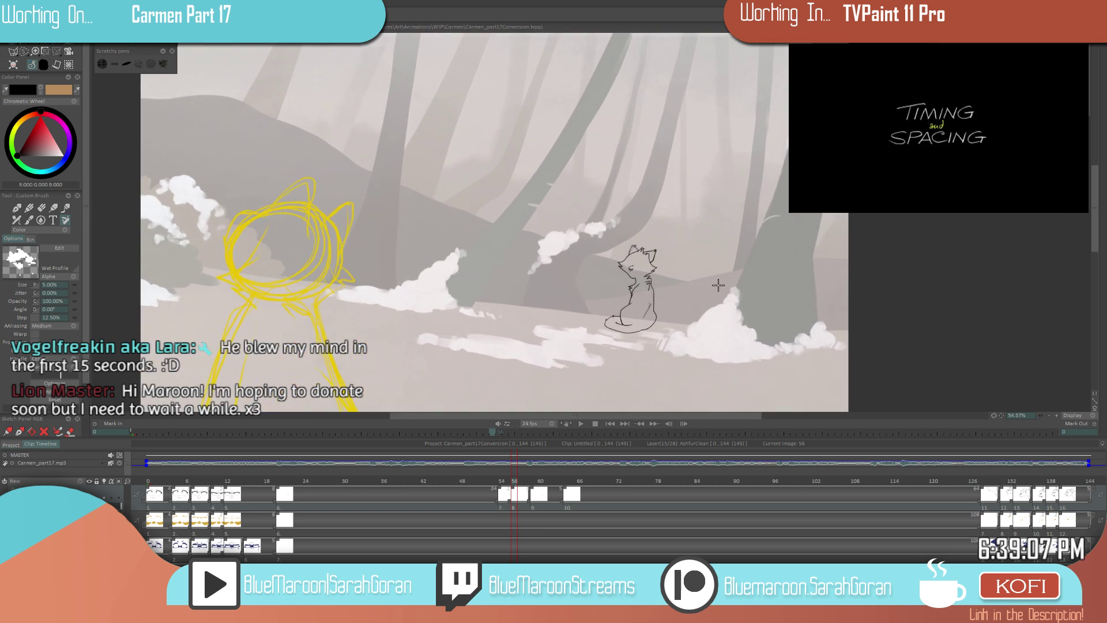
- Flip between the sitting cat drawings at frames 20, 54 and 56 and the eye close-up at frame 12
{"action": "key", "text": "Left"}
{"action": "key", "text": "Right"}
{"action": "key", "text": "Left"}
{"action": "key", "text": "Left"}
{"action": "key", "text": "Left"}
{"action": "key", "text": "Right"}
{"action": "key", "text": "Left"}
{"action": "key", "text": "Right"}
{"action": "key", "text": "Left"}
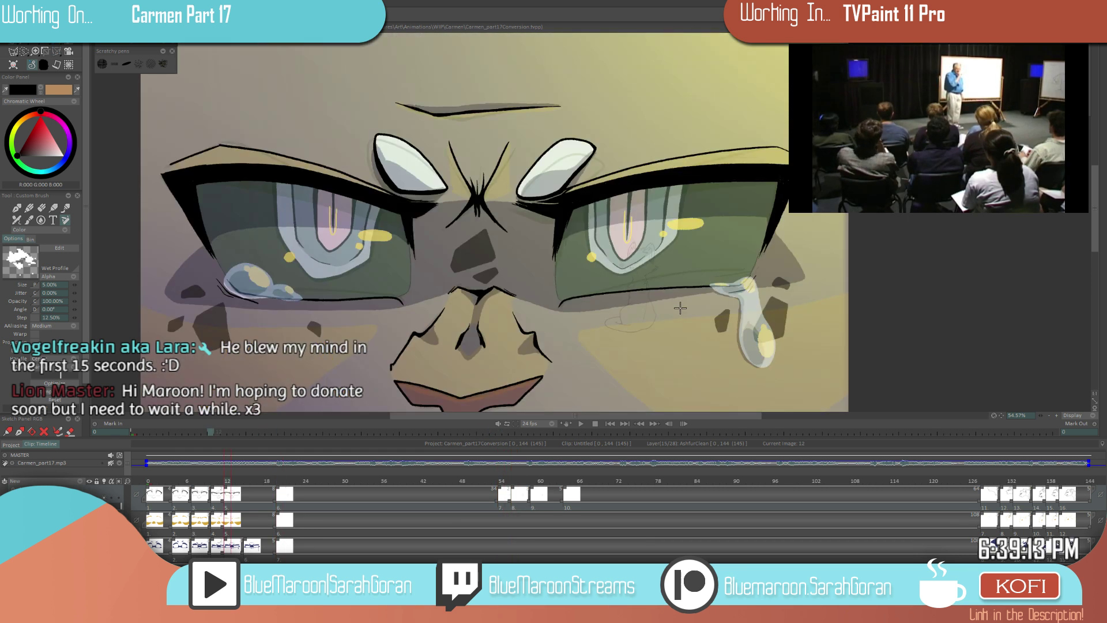
{"action": "scroll", "coordinate": [680, 308], "scroll_direction": "down", "scroll_amount": 2}
{"action": "key", "text": "Right"}
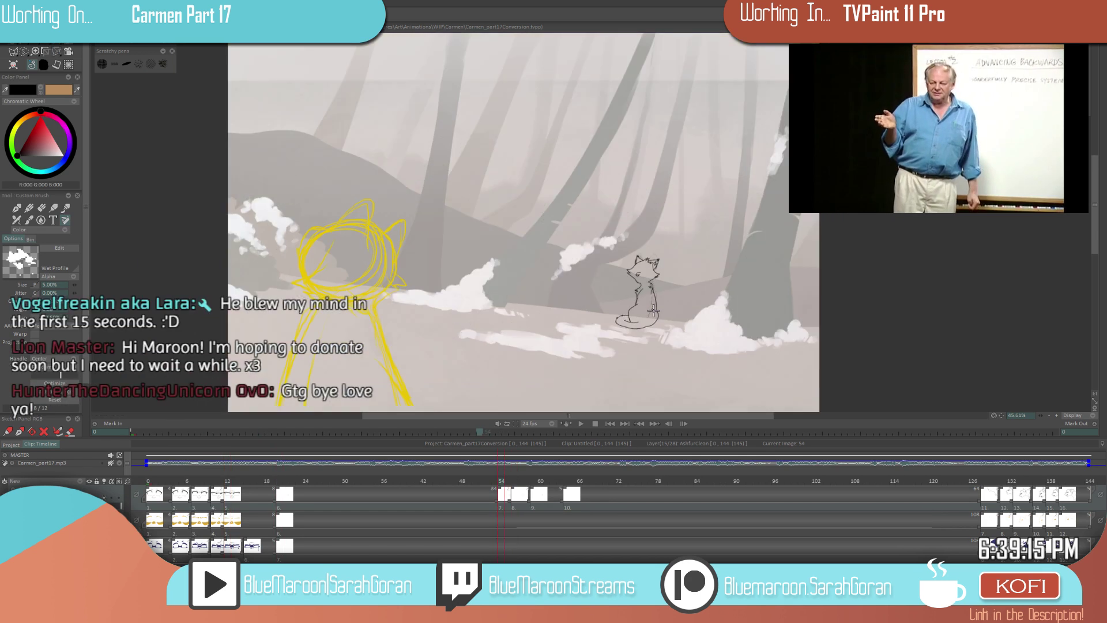
{"action": "key", "text": "Left"}
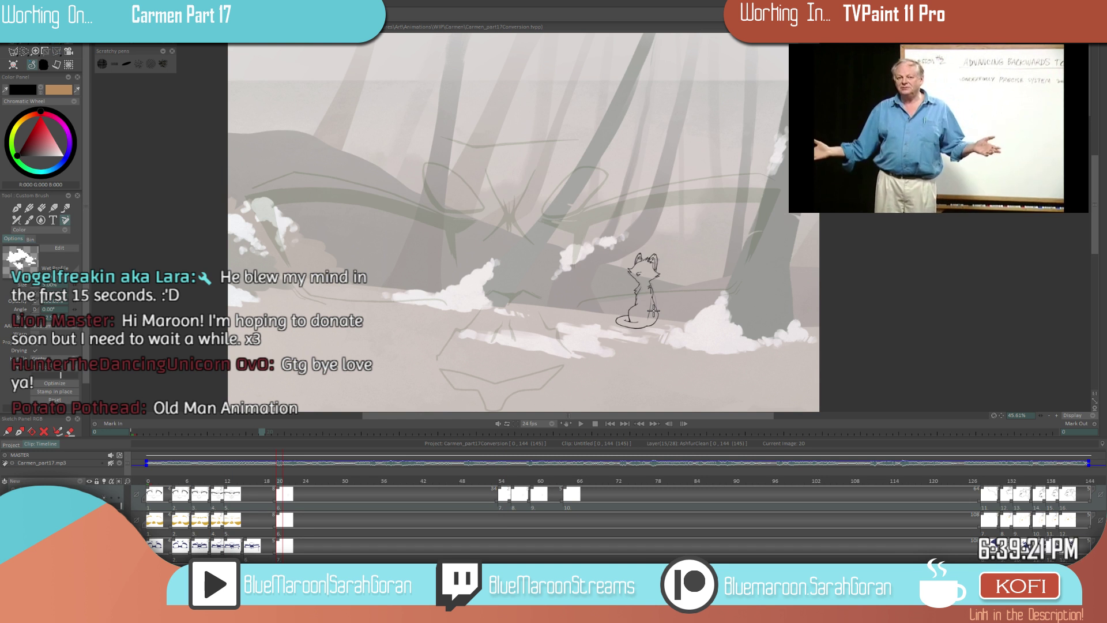
- Play back the Carmen Part 17 clip to review the animation from the sitting cat scene onward
{"action": "scroll", "coordinate": [678, 303], "scroll_direction": "up", "scroll_amount": 3}
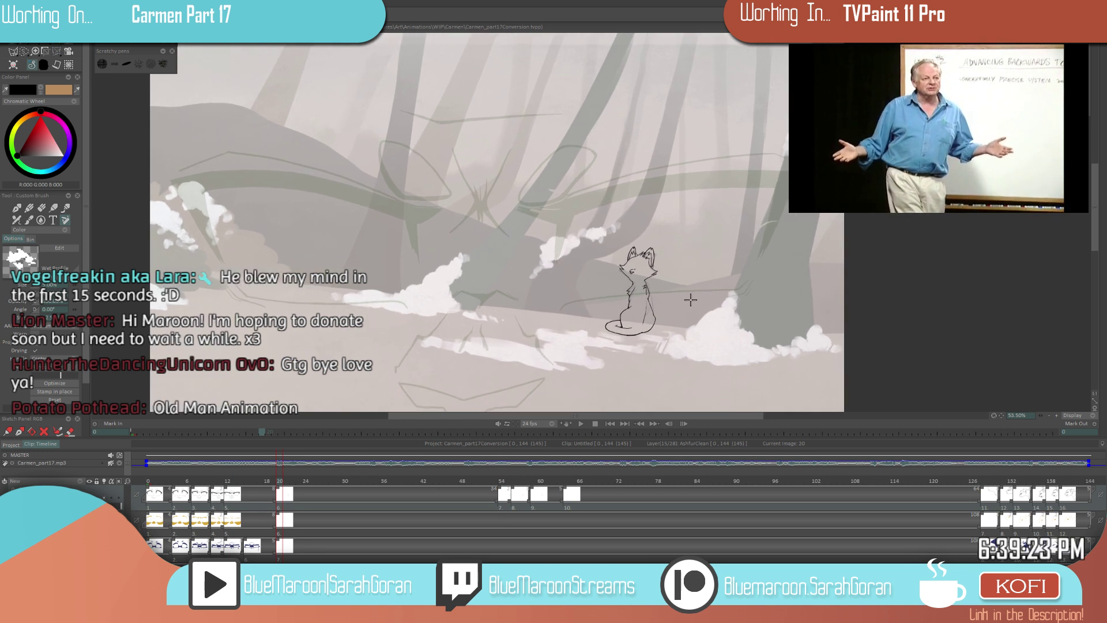
{"action": "scroll", "coordinate": [761, 299], "scroll_direction": "up", "scroll_amount": 1}
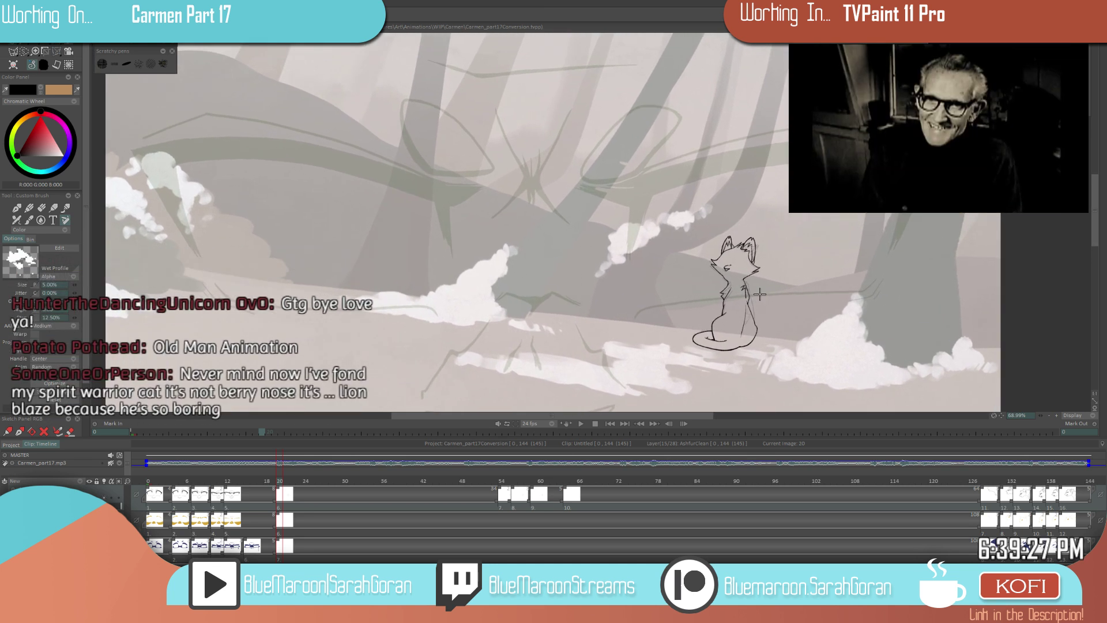
{"action": "key", "text": "space"}
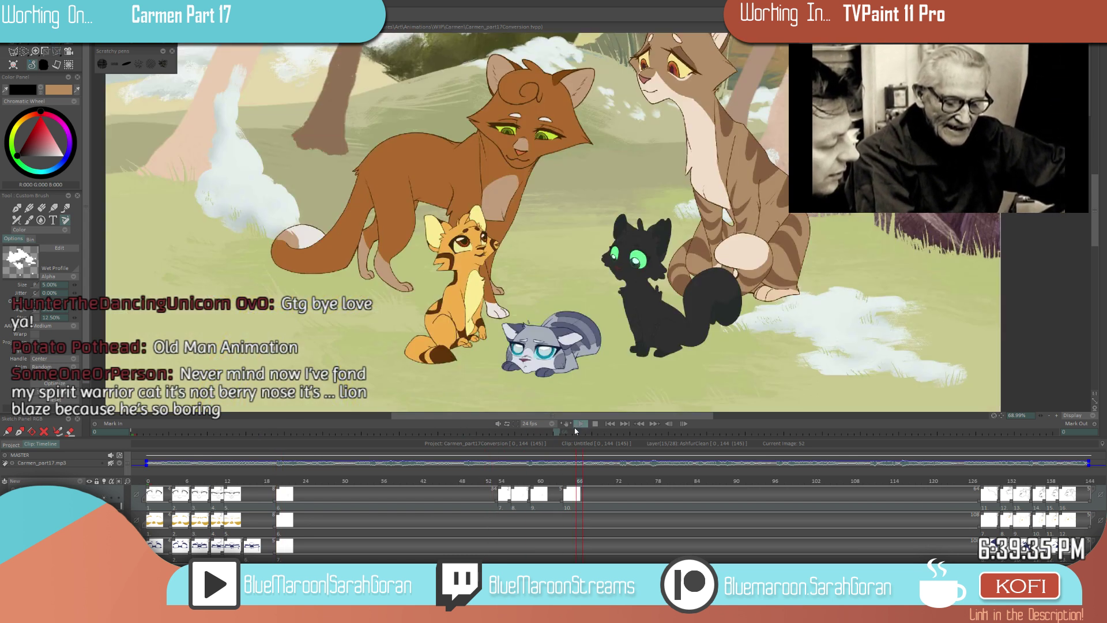
{"action": "left_click", "coordinate": [582, 423]}
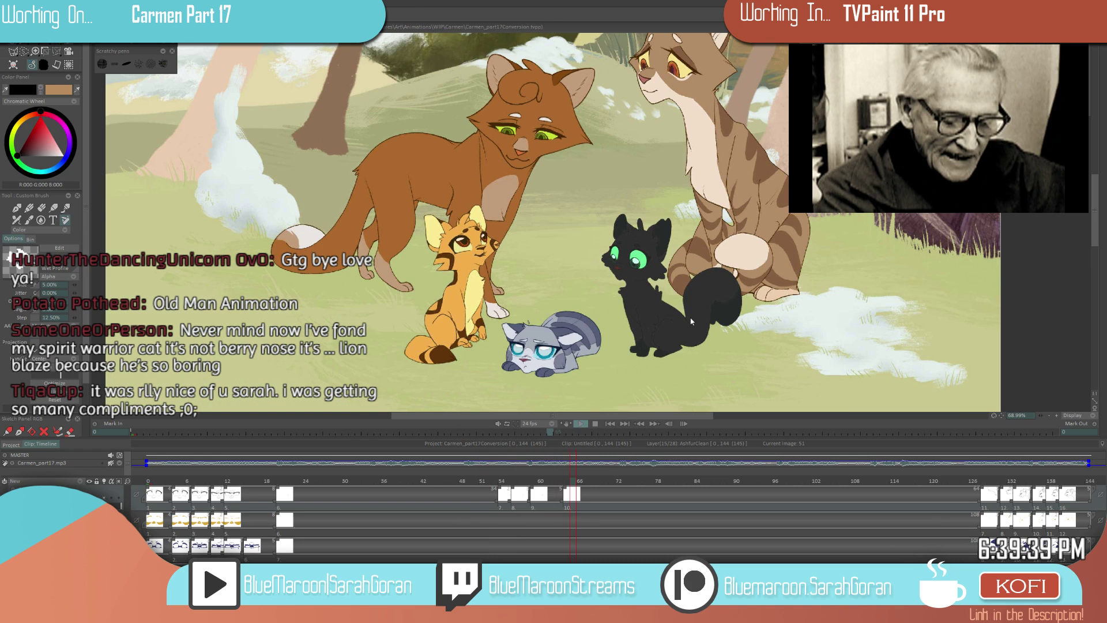
- Replay the clip from about frame 55 to review the sitting cat scene's transition into the group shot of the cats
{"action": "scroll", "coordinate": [644, 336], "scroll_direction": "down", "scroll_amount": 4}
{"action": "scroll", "coordinate": [644, 336], "scroll_direction": "down", "scroll_amount": 1}
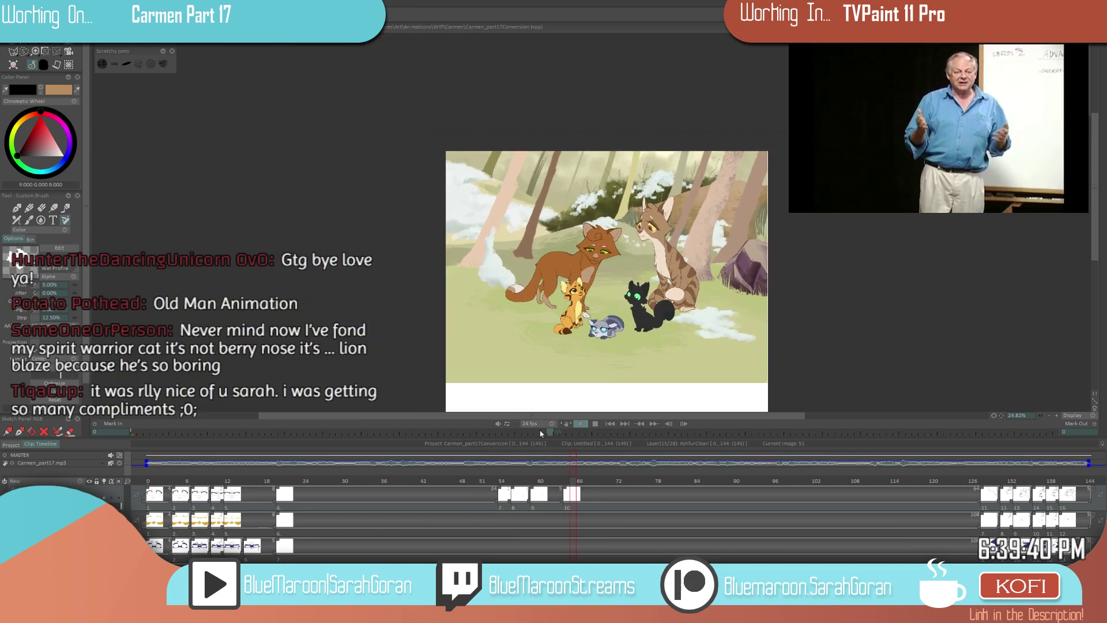
{"action": "left_click", "coordinate": [510, 483]}
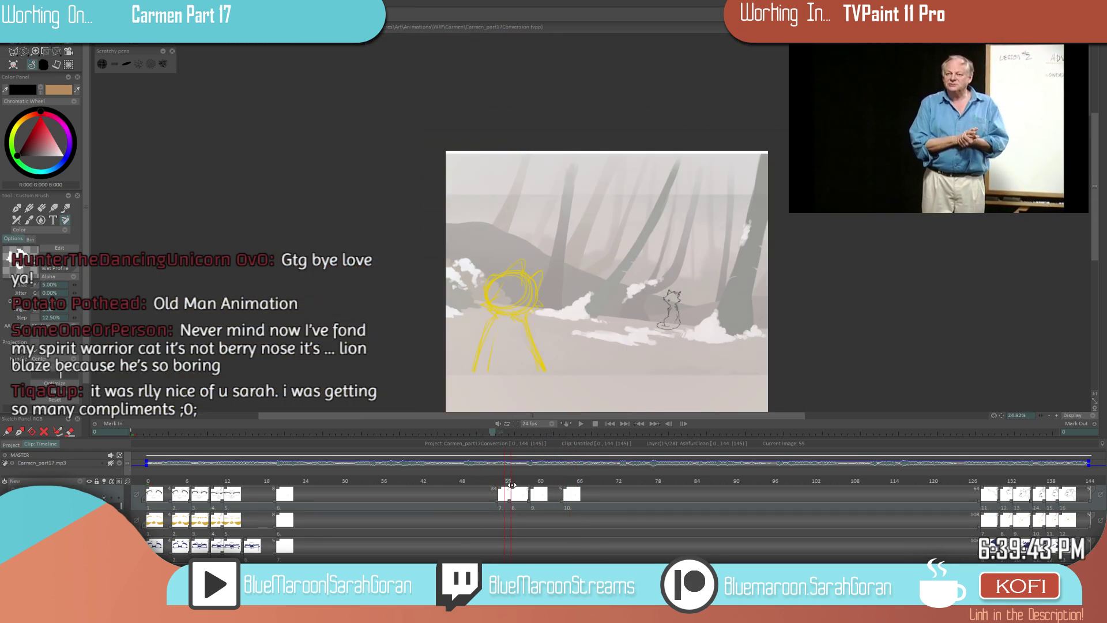
{"action": "left_click", "coordinate": [580, 423]}
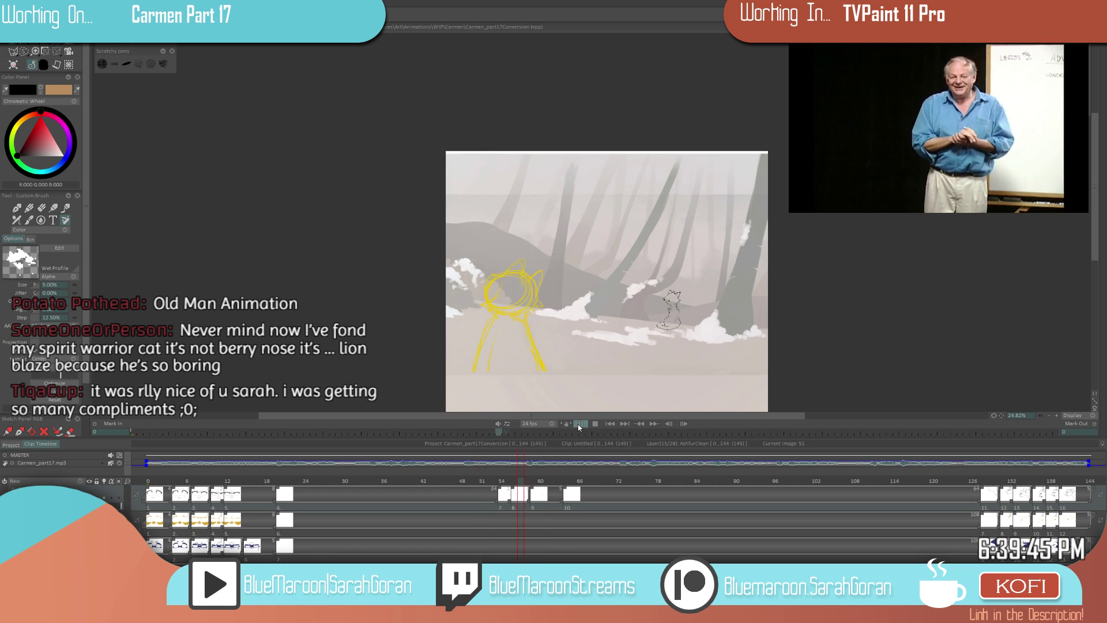
{"action": "scroll", "coordinate": [631, 375], "scroll_direction": "up", "scroll_amount": 9}
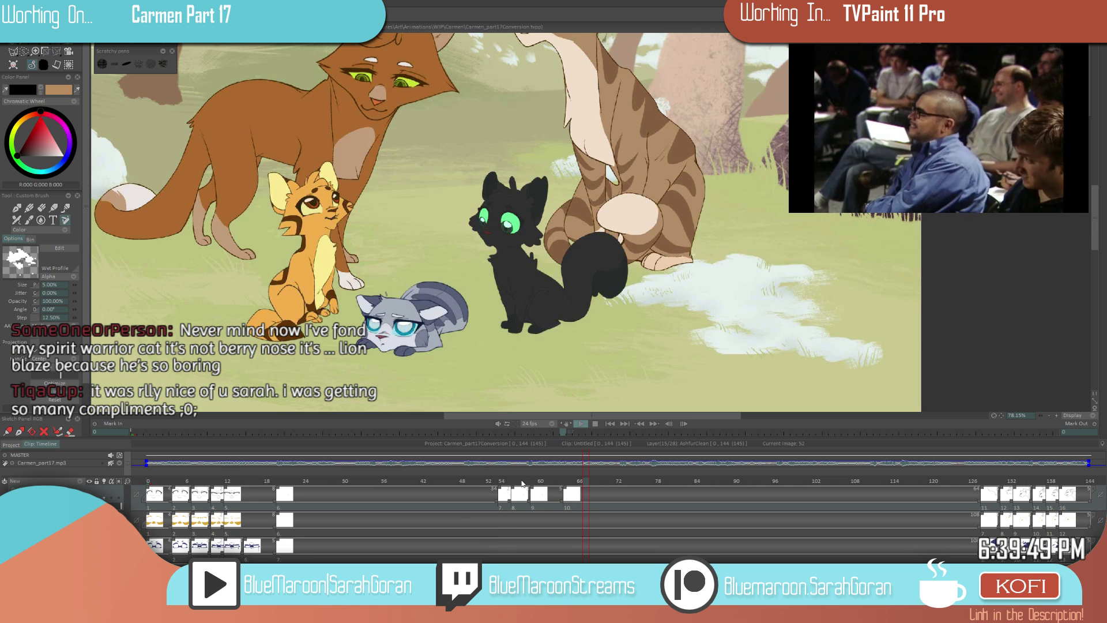
- Return to the sitting cat drawing at frame 52 and save the project
{"action": "left_click", "coordinate": [496, 480]}
{"action": "left_click_drag", "start_coordinate": [496, 479], "coordinate": [491, 479]}
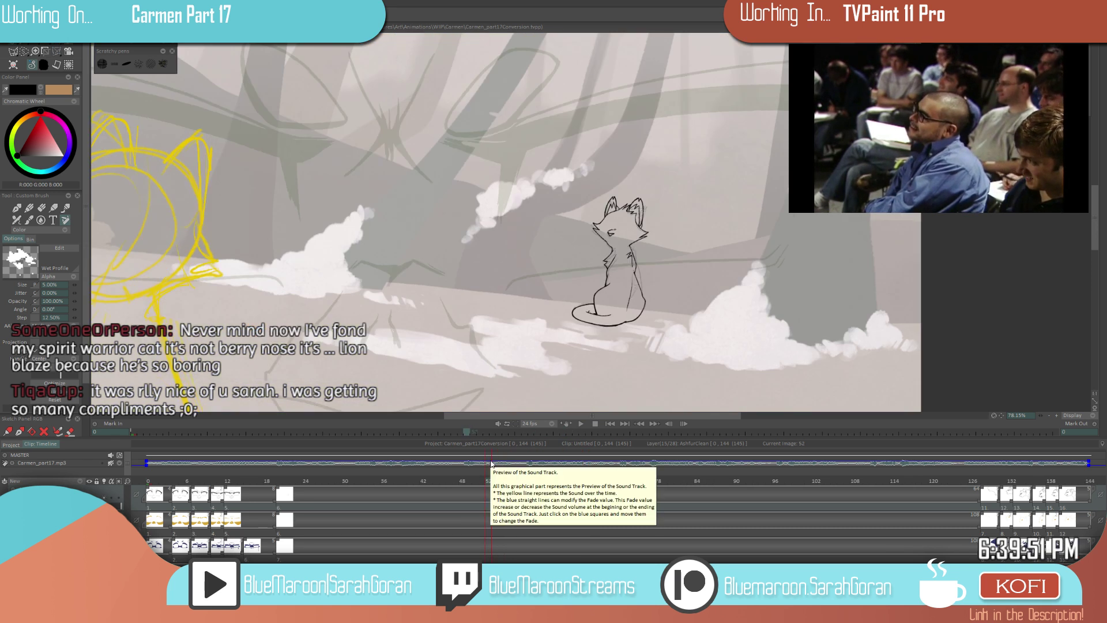
{"action": "left_click_drag", "start_coordinate": [474, 480], "coordinate": [486, 479]}
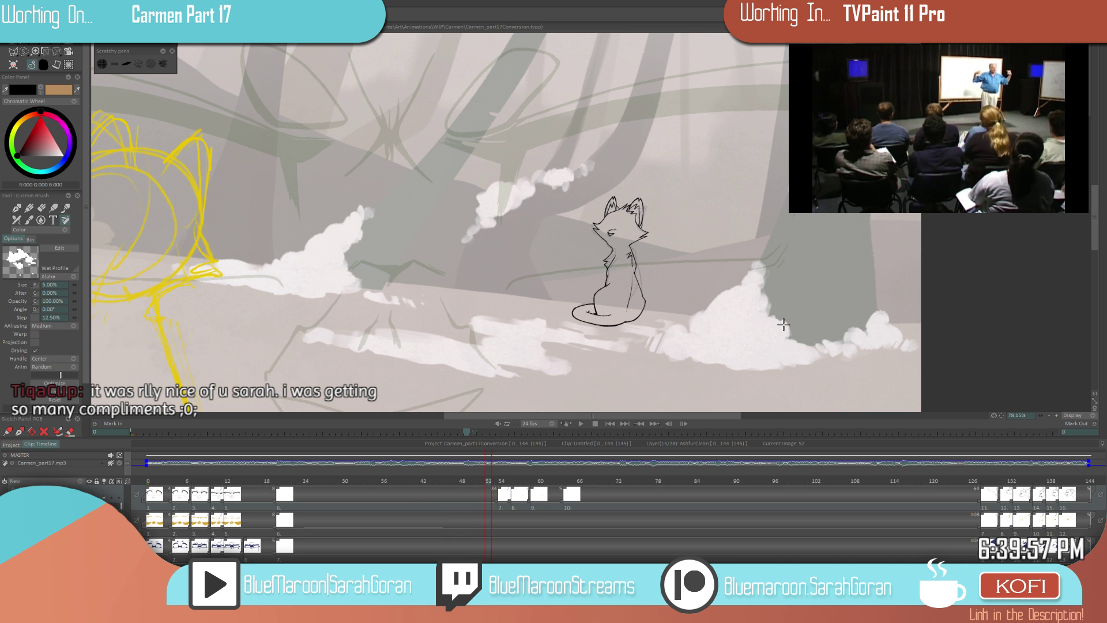
{"action": "key", "text": "ctrl+s"}
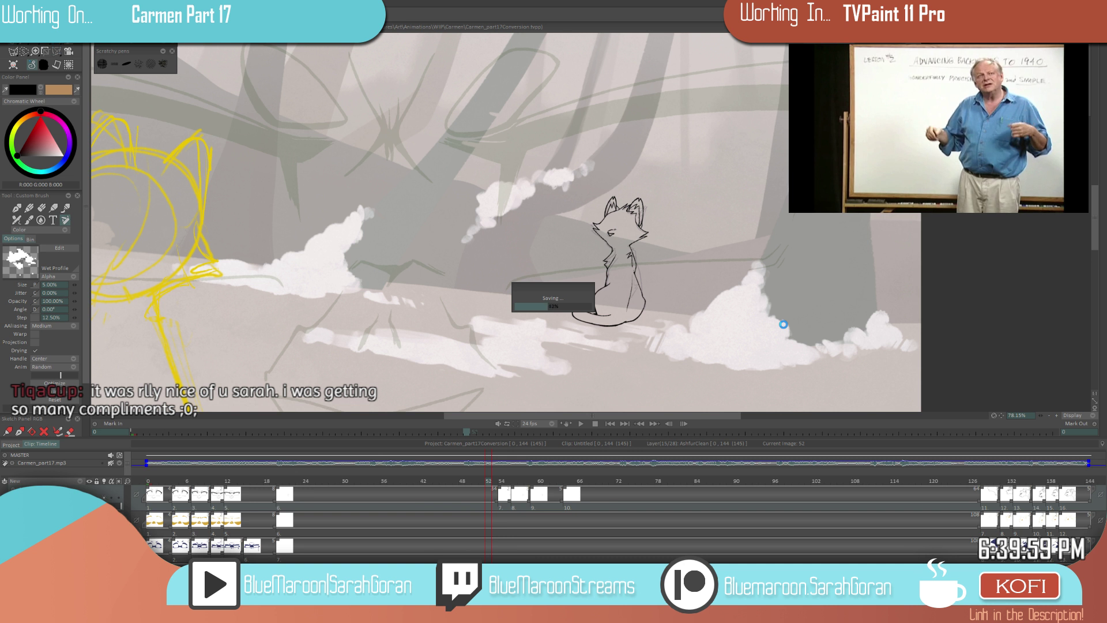
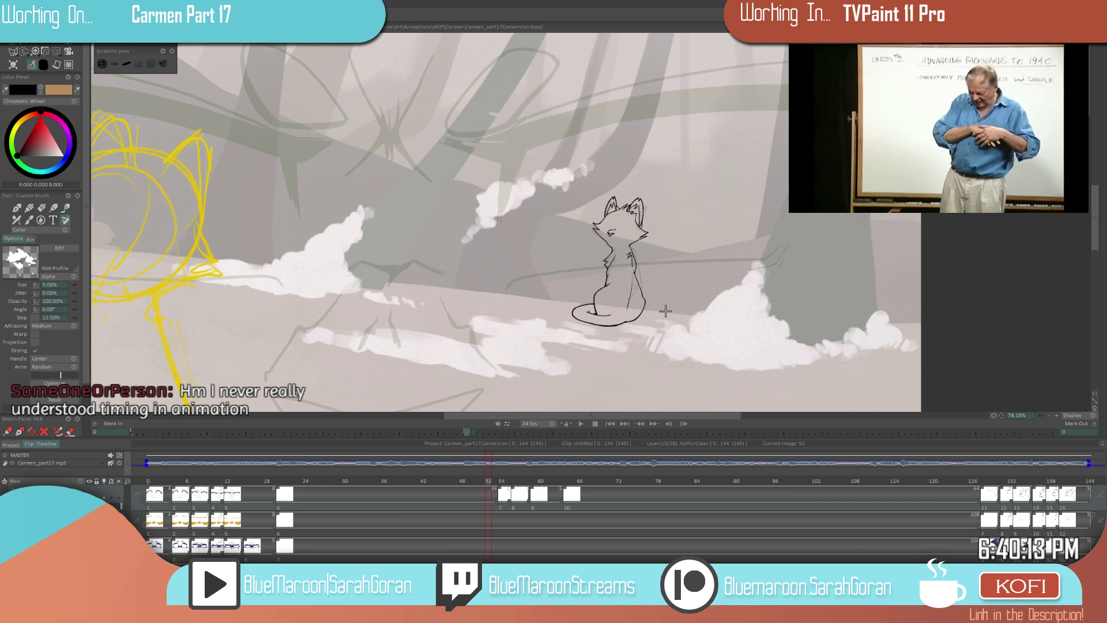
{"action": "scroll", "coordinate": [674, 308], "scroll_direction": "down", "scroll_amount": 5}
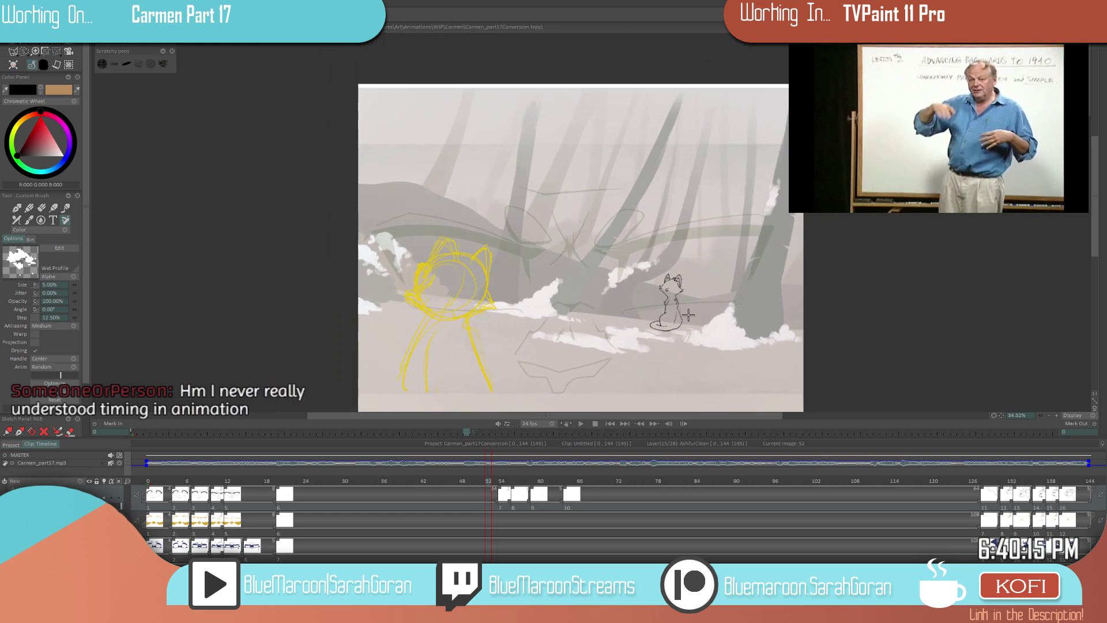
{"action": "scroll", "coordinate": [686, 316], "scroll_direction": "down", "scroll_amount": 1}
{"action": "scroll", "coordinate": [680, 320], "scroll_direction": "up", "scroll_amount": 3}
{"action": "scroll", "coordinate": [677, 323], "scroll_direction": "up", "scroll_amount": 1}
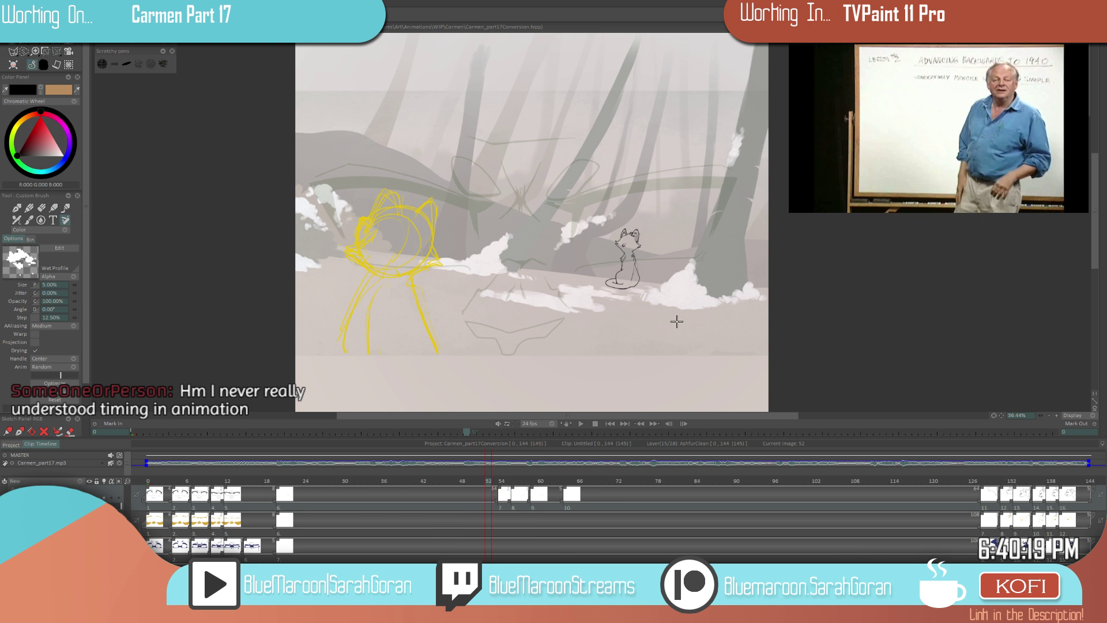
{"action": "scroll", "coordinate": [652, 340], "scroll_direction": "down", "scroll_amount": 1}
{"action": "scroll", "coordinate": [640, 317], "scroll_direction": "up", "scroll_amount": 2}
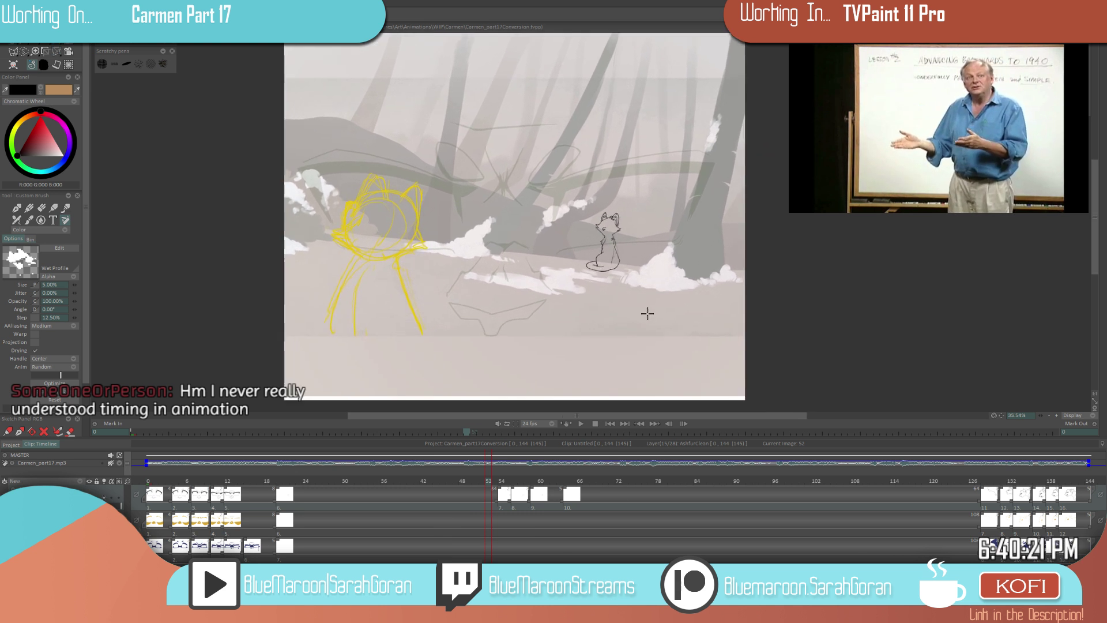
- Scrub through the rough cat animation between frames 45 and 52, stopping at frame 45, and save the project
{"action": "scroll", "coordinate": [669, 324], "scroll_direction": "up", "scroll_amount": 1}
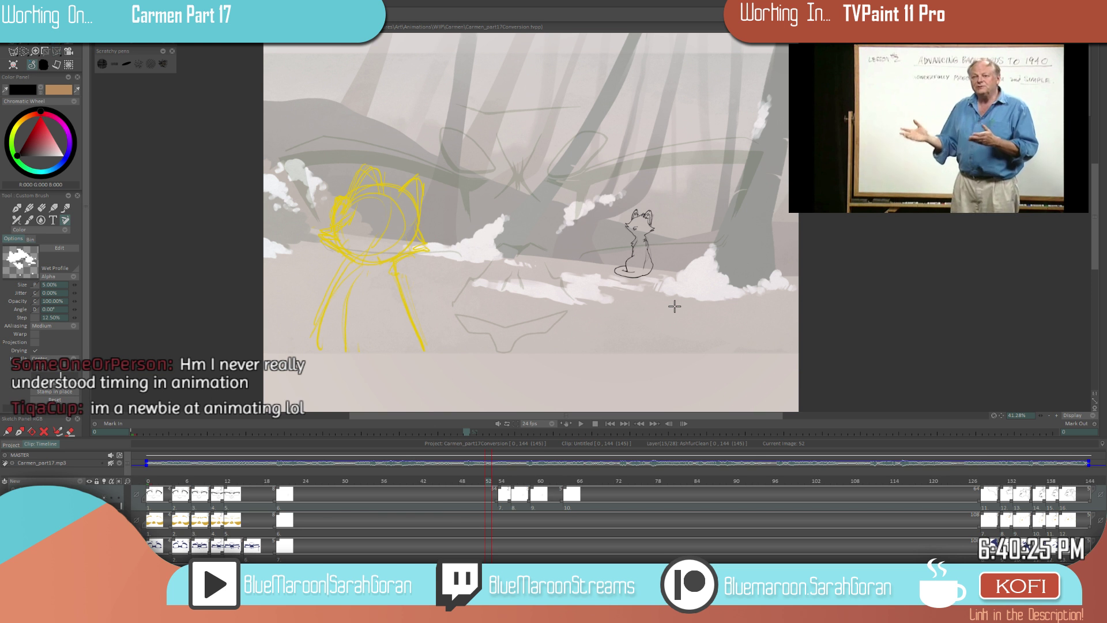
{"action": "key", "text": "Right"}
{"action": "key", "text": "Right"}
{"action": "mouse_move", "coordinate": [302, 479]}
{"action": "left_mouse_down"}
{"action": "mouse_move", "coordinate": [543, 478]}
{"action": "mouse_move", "coordinate": [319, 480]}
{"action": "mouse_move", "coordinate": [493, 482]}
{"action": "mouse_move", "coordinate": [440, 480]}
{"action": "left_mouse_up"}
{"action": "scroll", "coordinate": [620, 311], "scroll_direction": "down", "scroll_amount": 2}
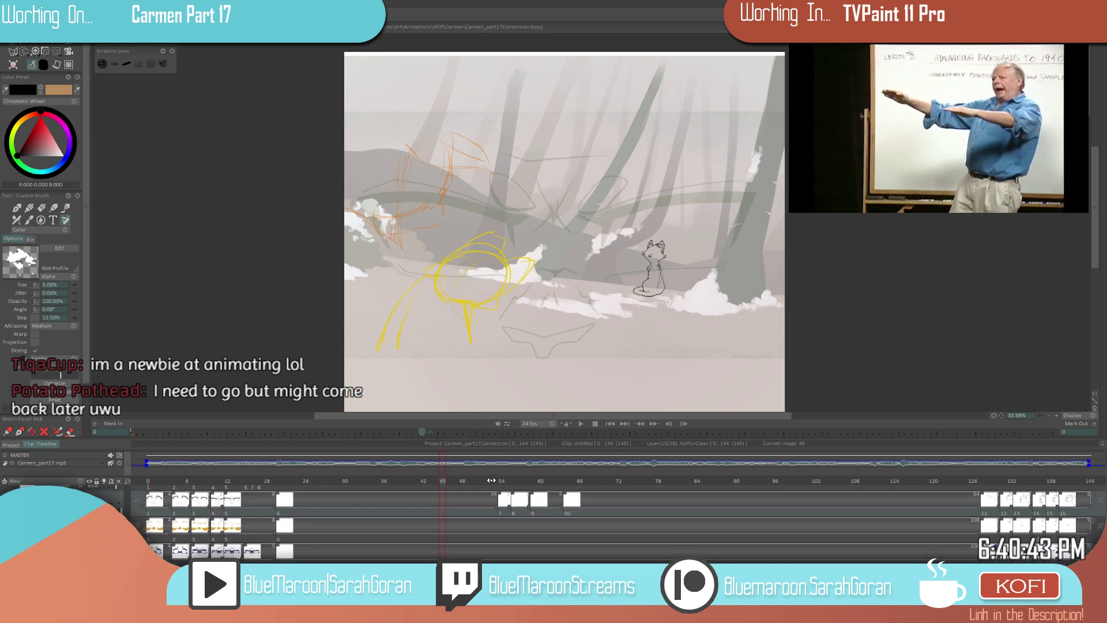
{"action": "key", "text": "ctrl+s"}
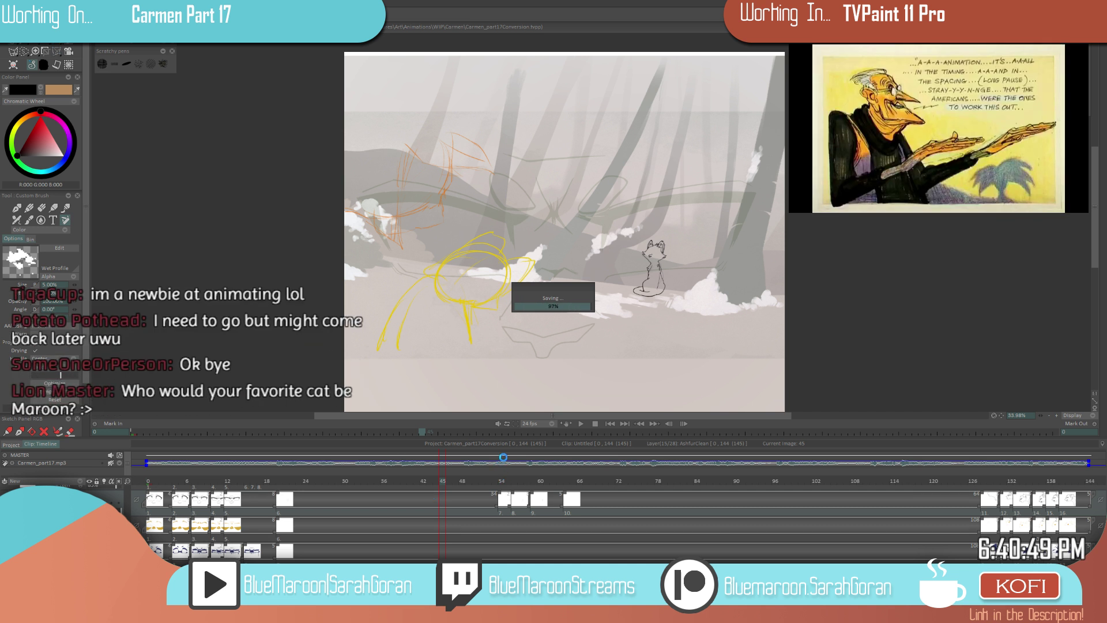
- Review the yellow rough cat animation from frame 51 back to frame 27
{"action": "left_click", "coordinate": [509, 482]}
{"action": "left_click_drag", "start_coordinate": [508, 482], "coordinate": [478, 498]}
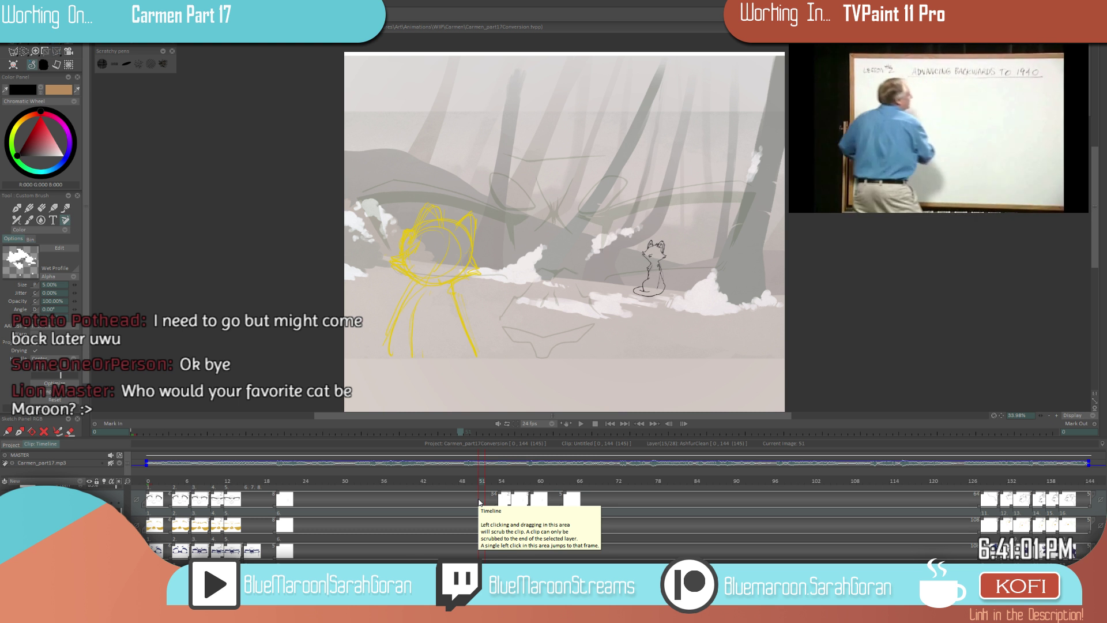
{"action": "scroll", "coordinate": [672, 316], "scroll_direction": "up", "scroll_amount": 3}
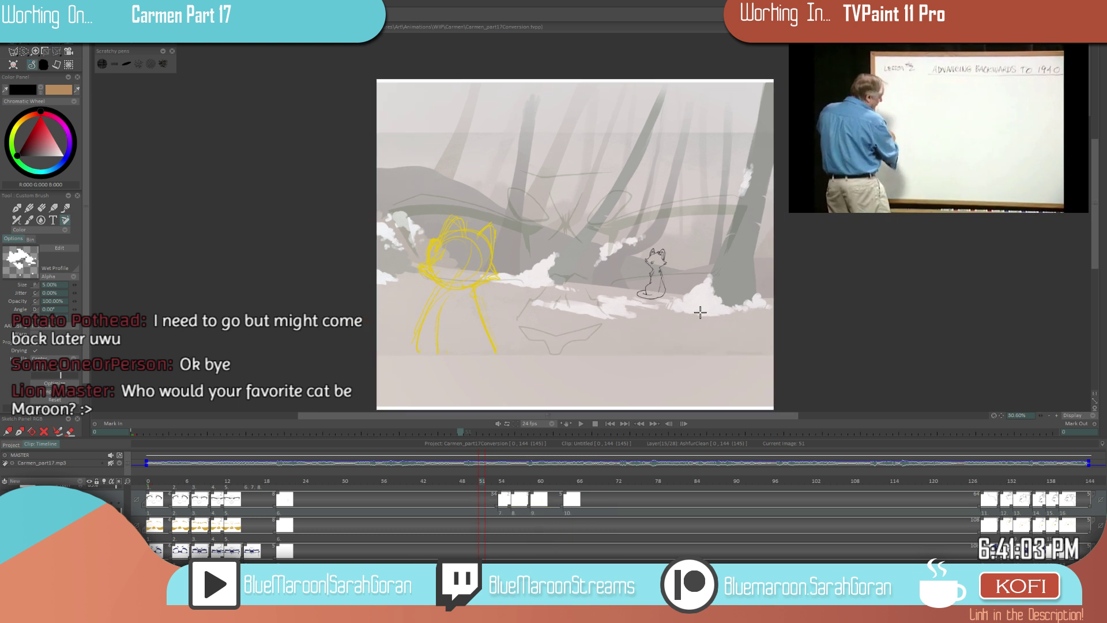
{"action": "scroll", "coordinate": [647, 323], "scroll_direction": "up", "scroll_amount": 3}
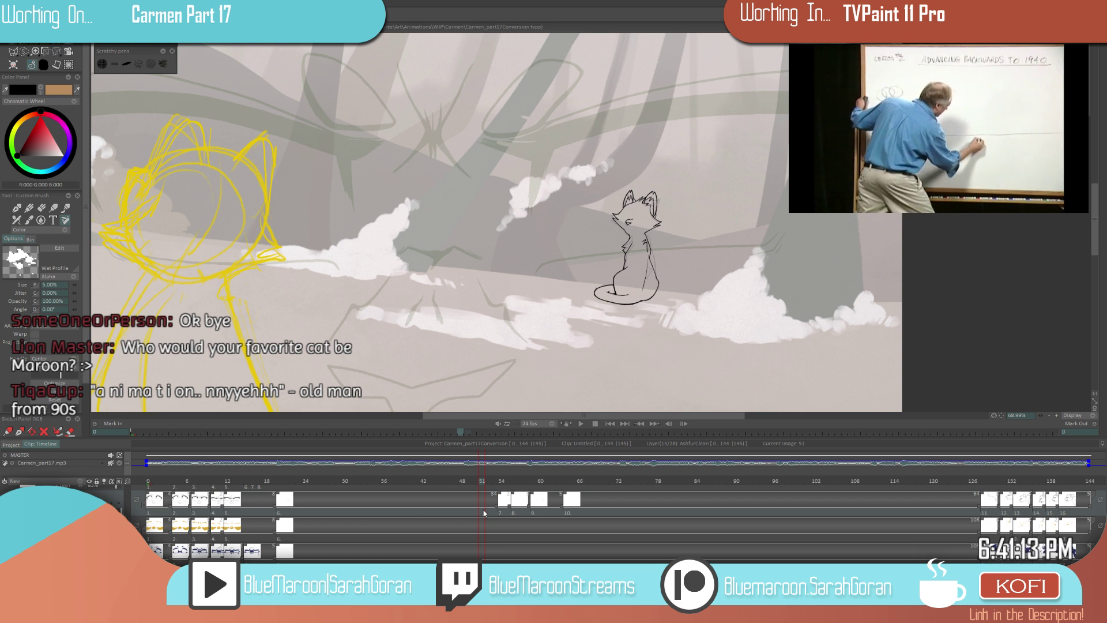
{"action": "left_click_drag", "start_coordinate": [474, 481], "coordinate": [325, 480]}
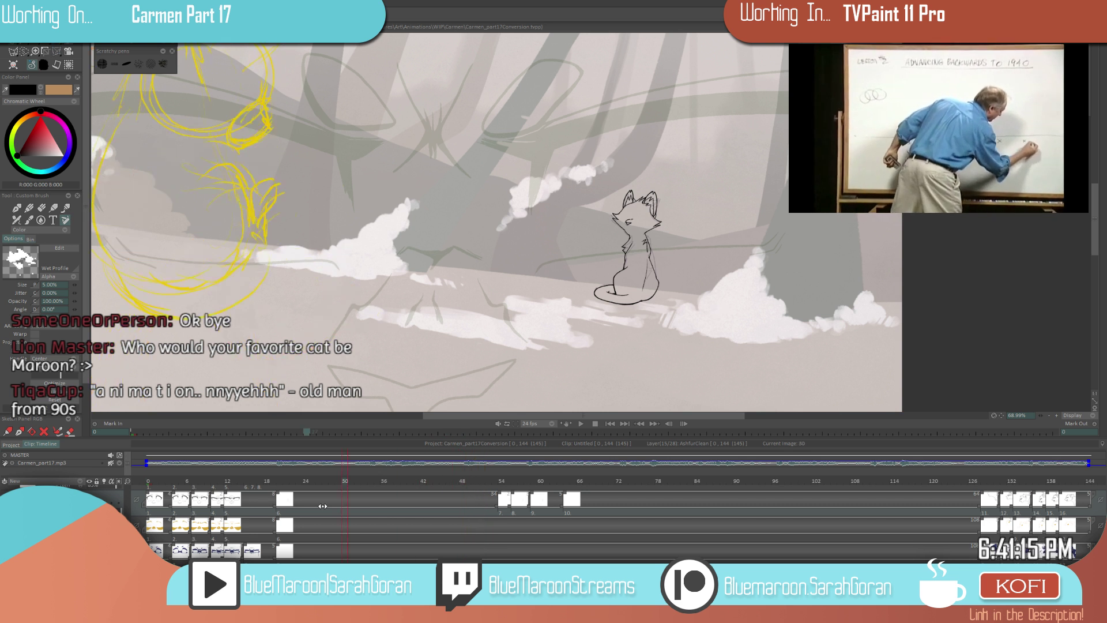
{"action": "scroll", "coordinate": [567, 341], "scroll_direction": "down", "scroll_amount": 2}
{"action": "scroll", "coordinate": [567, 341], "scroll_direction": "down", "scroll_amount": 2}
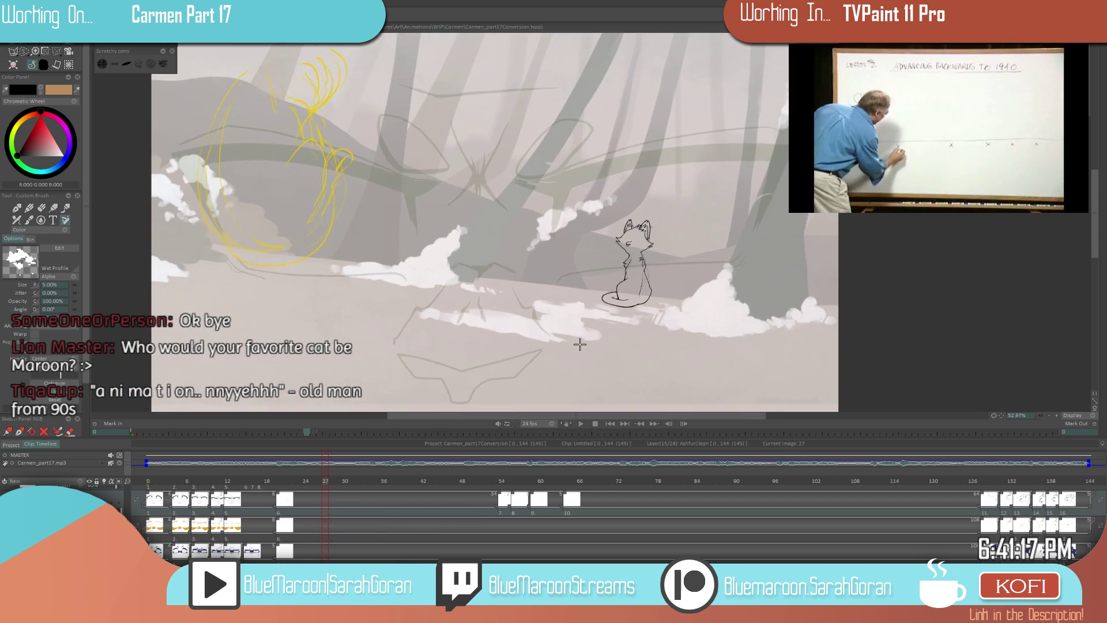
- Go to frame 20 and look through the layers up to the top of the layer stack
{"action": "left_click", "coordinate": [282, 483]}
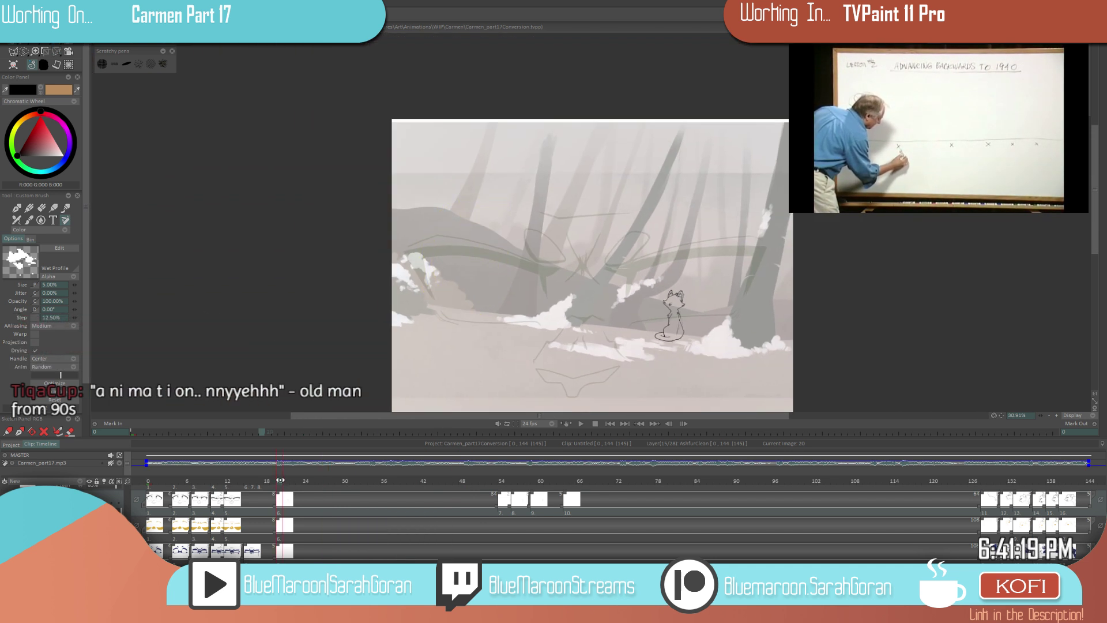
{"action": "key", "text": "Up"}
{"action": "key", "text": "Up"}
{"action": "key", "text": "Up"}
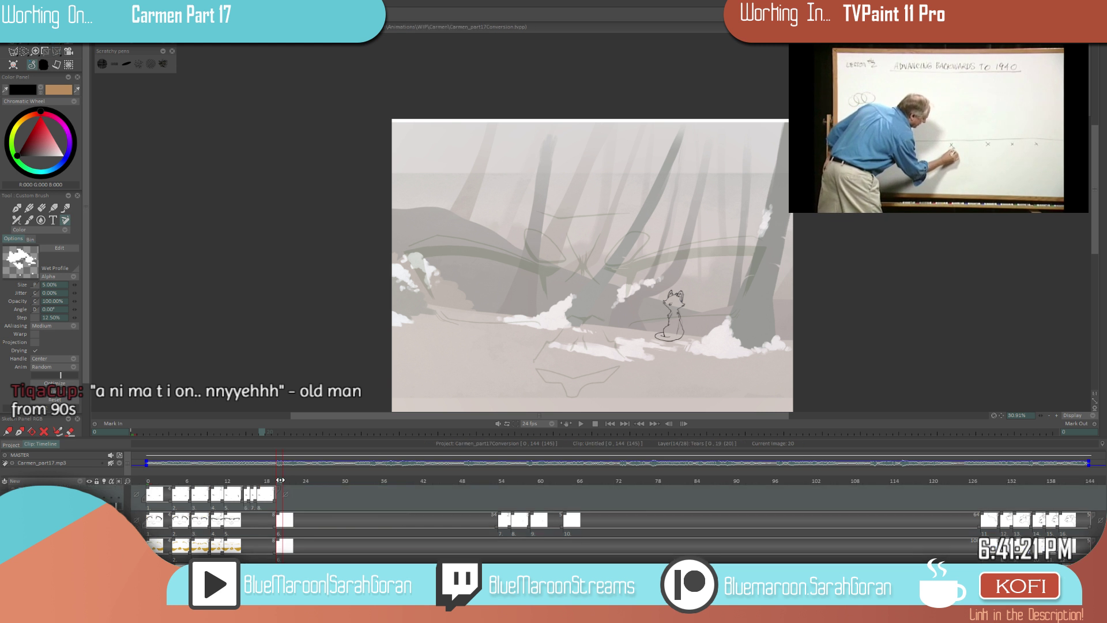
{"action": "key", "text": "Up"}
{"action": "key", "text": "Up"}
{"action": "key", "text": "Up"}
{"action": "key", "text": "Up"}
{"action": "key", "text": "Up"}
{"action": "key", "text": "Up"}
{"action": "key", "text": "Up"}
{"action": "key", "text": "Up"}
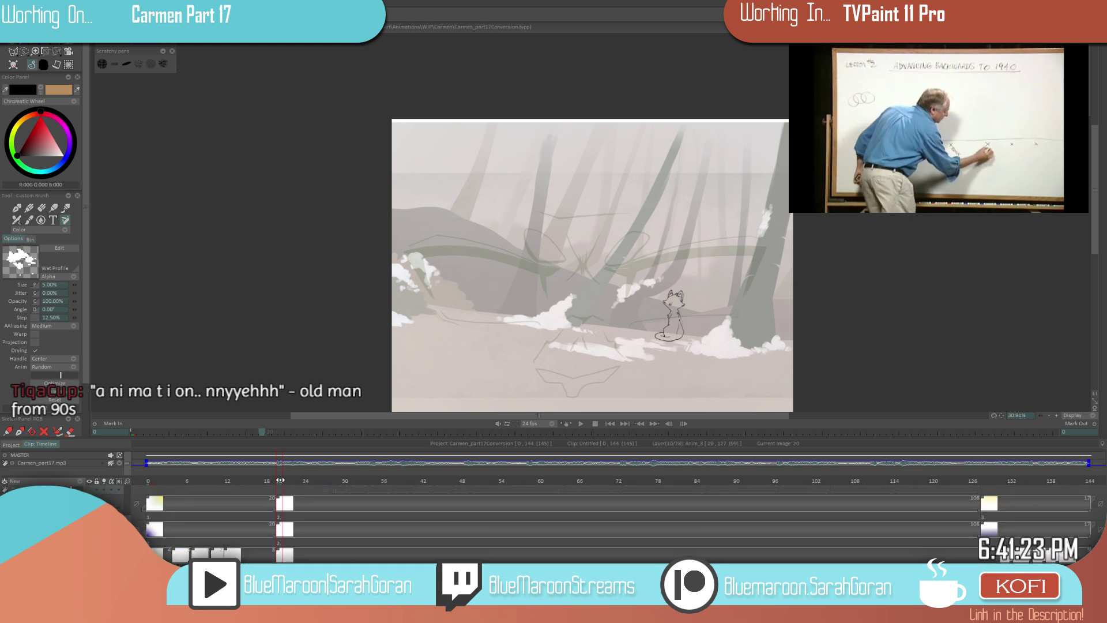
{"action": "key", "text": "Up"}
{"action": "key", "text": "Up"}
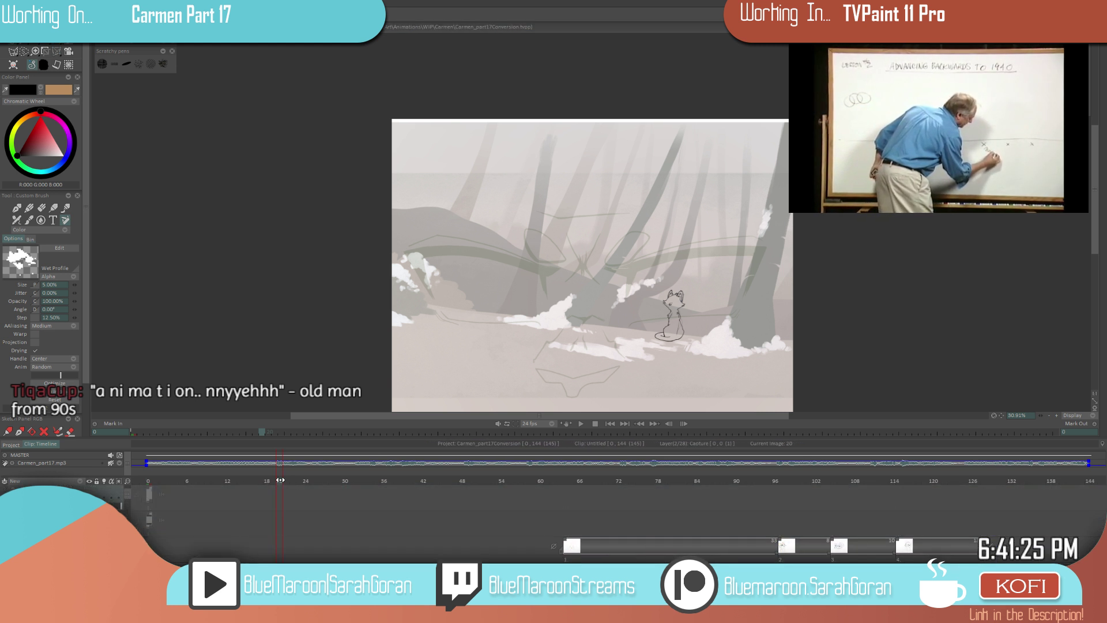
{"action": "key", "text": "Down"}
{"action": "key", "text": "Down"}
{"action": "key", "text": "Down"}
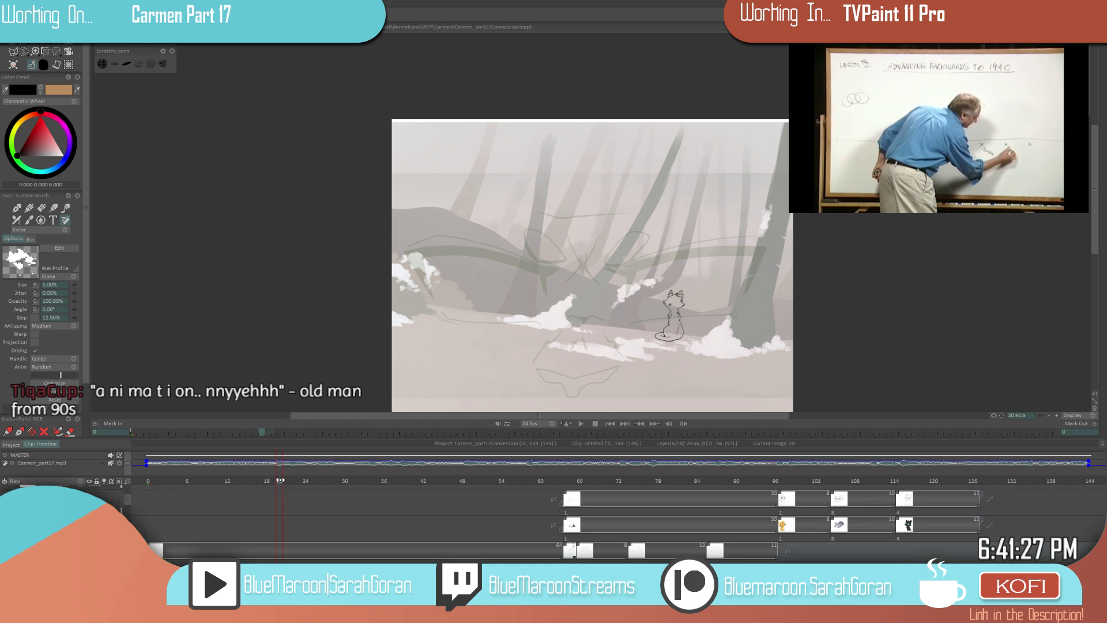
{"action": "key", "text": "Up"}
{"action": "key", "text": "Up"}
{"action": "key", "text": "Up"}
{"action": "key", "text": "Down"}
{"action": "key", "text": "Down"}
{"action": "key", "text": "Up"}
{"action": "key", "text": "Up"}
{"action": "key", "text": "Up"}
{"action": "key", "text": "Up"}
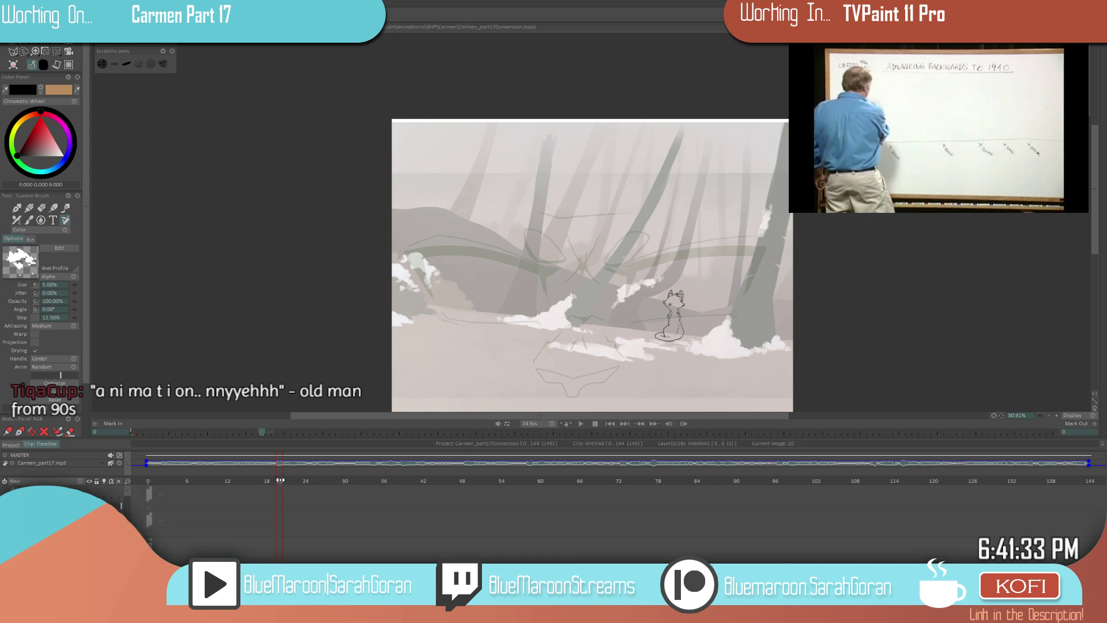
- Select the layer whose images run from frame 0 to 96 and shift its start to frame 20
{"action": "key", "text": "Down"}
{"action": "key", "text": "Down"}
{"action": "key", "text": "Down"}
{"action": "key", "text": "Down"}
{"action": "key", "text": "Down"}
{"action": "key", "text": "Down"}
{"action": "key", "text": "Up"}
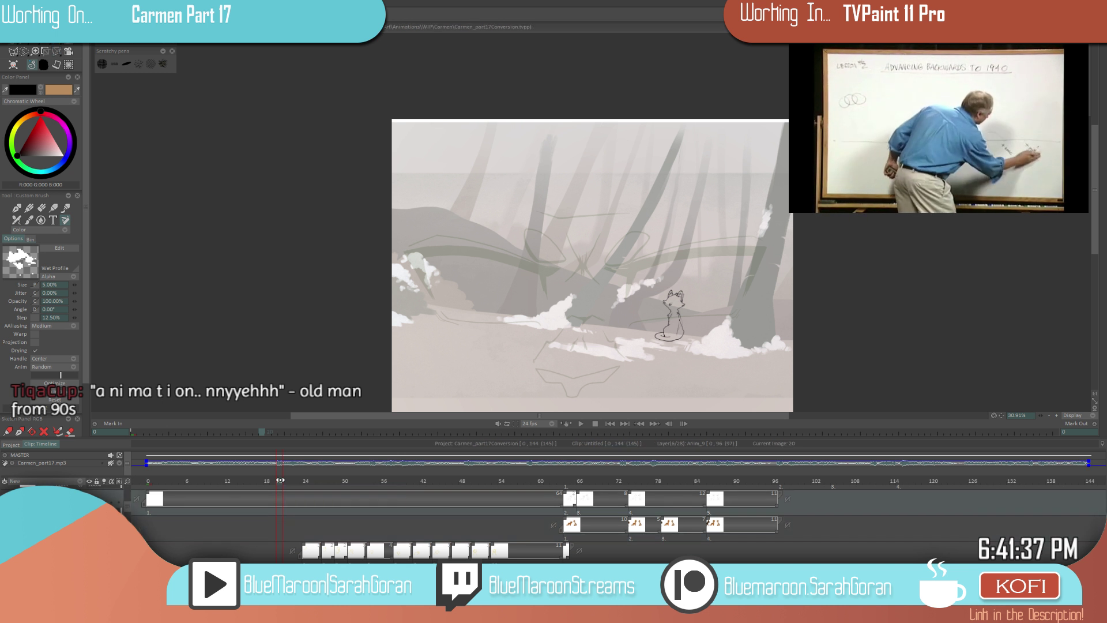
{"action": "left_click_drag", "start_coordinate": [154, 492], "coordinate": [285, 494]}
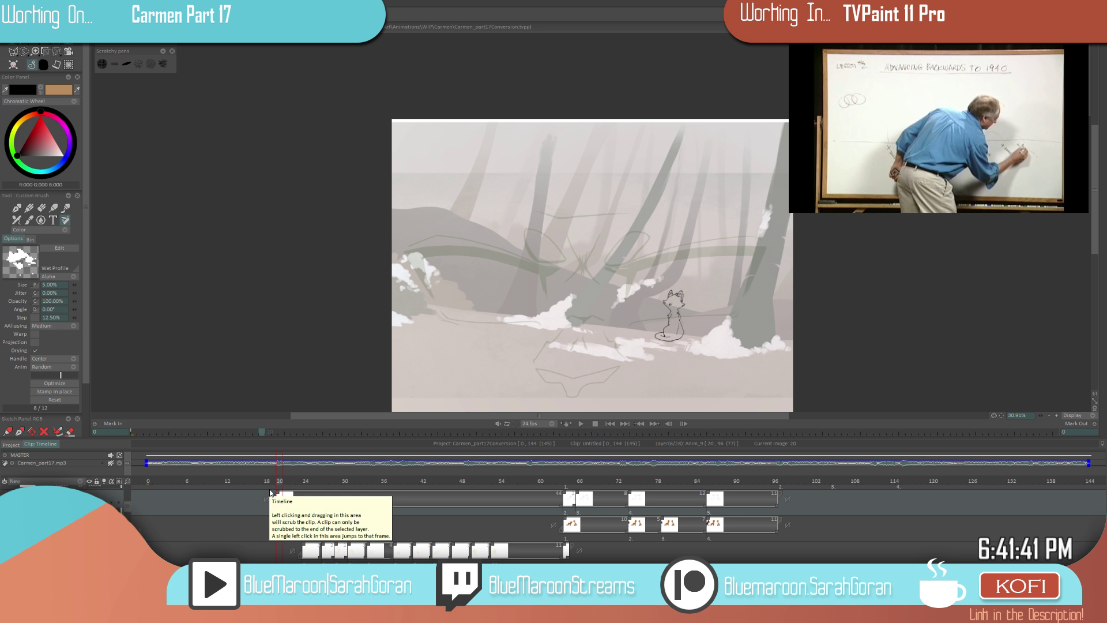
- Add a new image at frame 24 on the selected layer
{"action": "left_click_drag", "start_coordinate": [279, 489], "coordinate": [305, 501]}
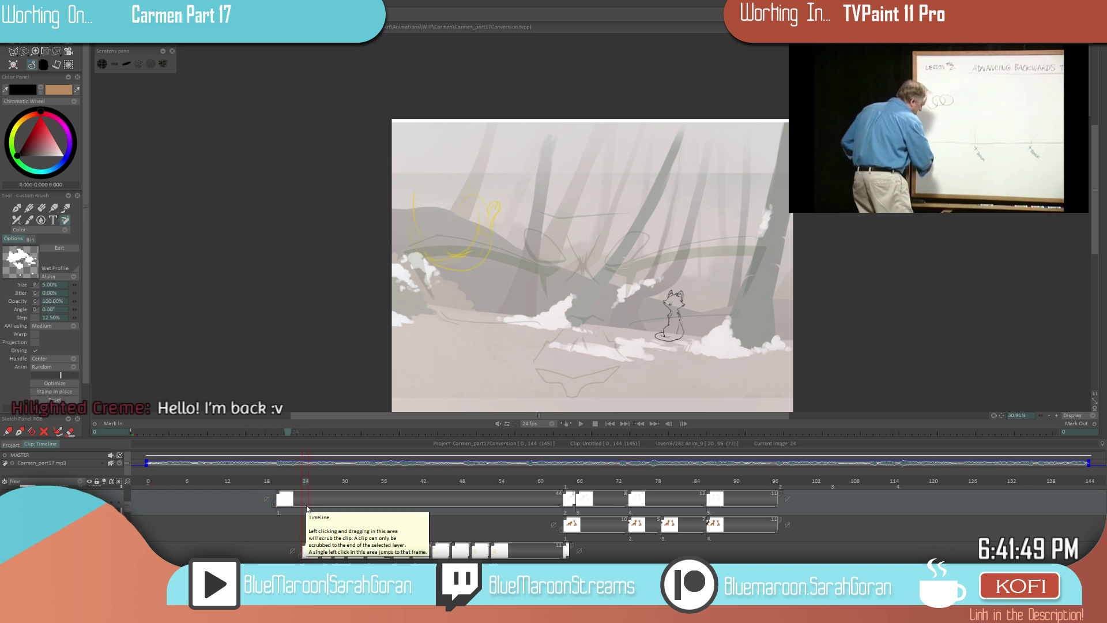
{"action": "left_click", "coordinate": [307, 509]}
{"action": "mouse_move", "coordinate": [298, 481]}
{"action": "left_mouse_down"}
{"action": "mouse_move", "coordinate": [377, 484]}
{"action": "mouse_move", "coordinate": [295, 507]}
{"action": "left_mouse_up"}
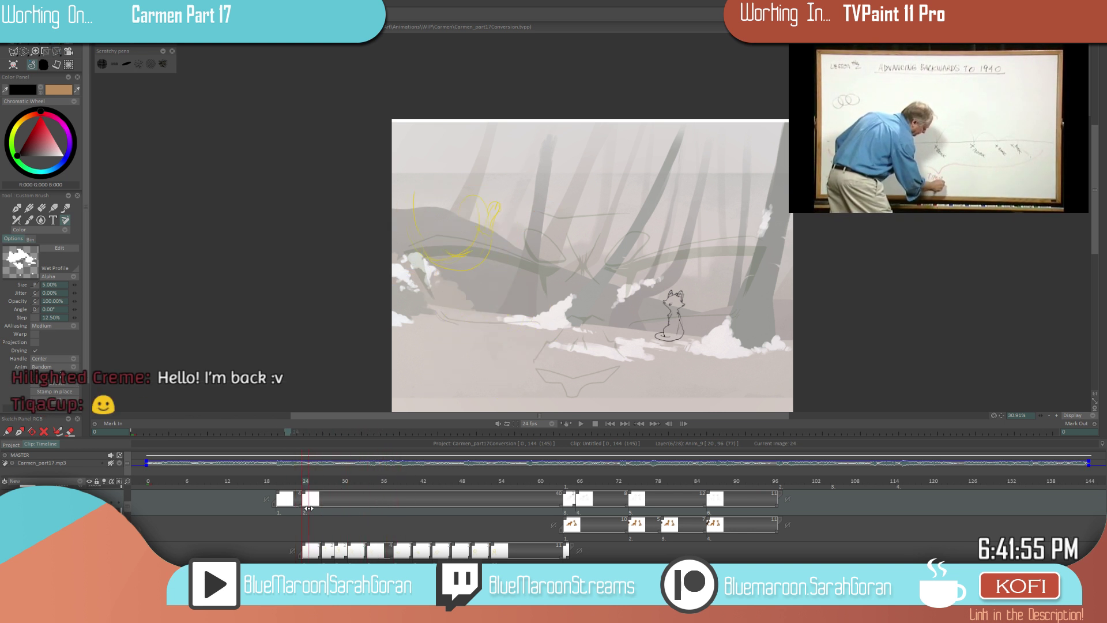
- Set the custom brush size to 10%, try it with a zigzag stroke on the canvas, and undo that stroke
{"action": "scroll", "coordinate": [577, 317], "scroll_direction": "up", "scroll_amount": 5}
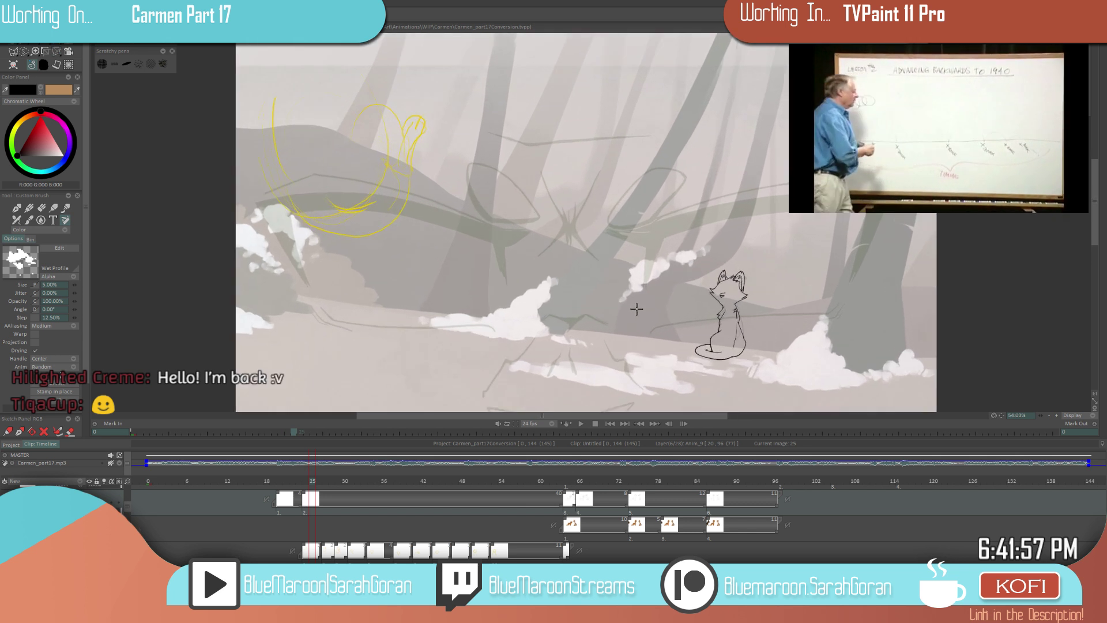
{"action": "scroll", "coordinate": [615, 314], "scroll_direction": "down", "scroll_amount": 1}
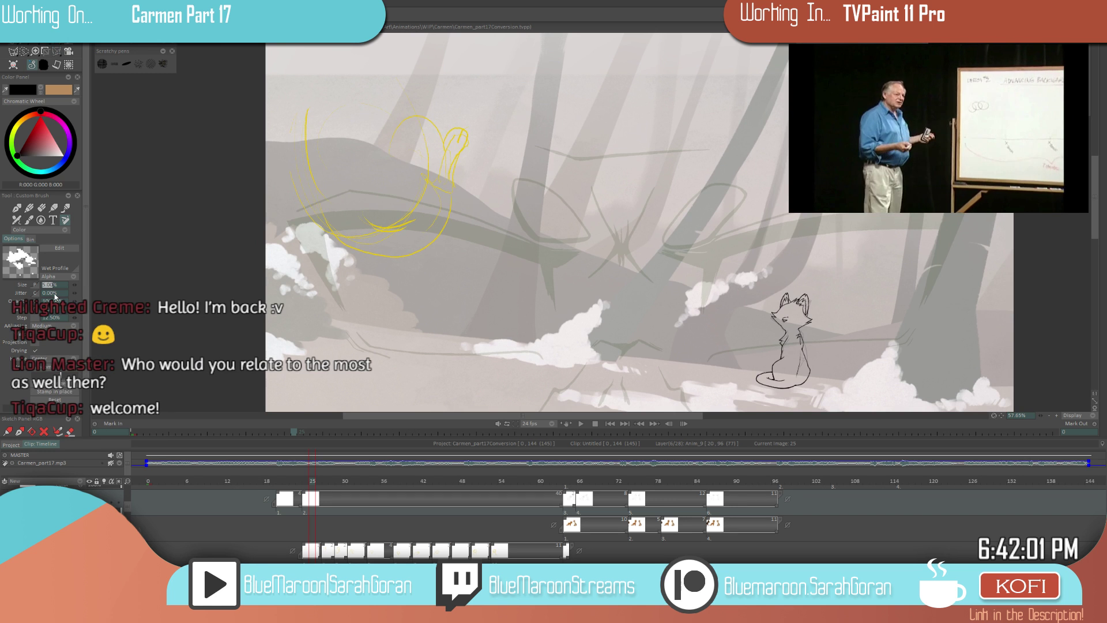
{"action": "key", "text": "Tab"}
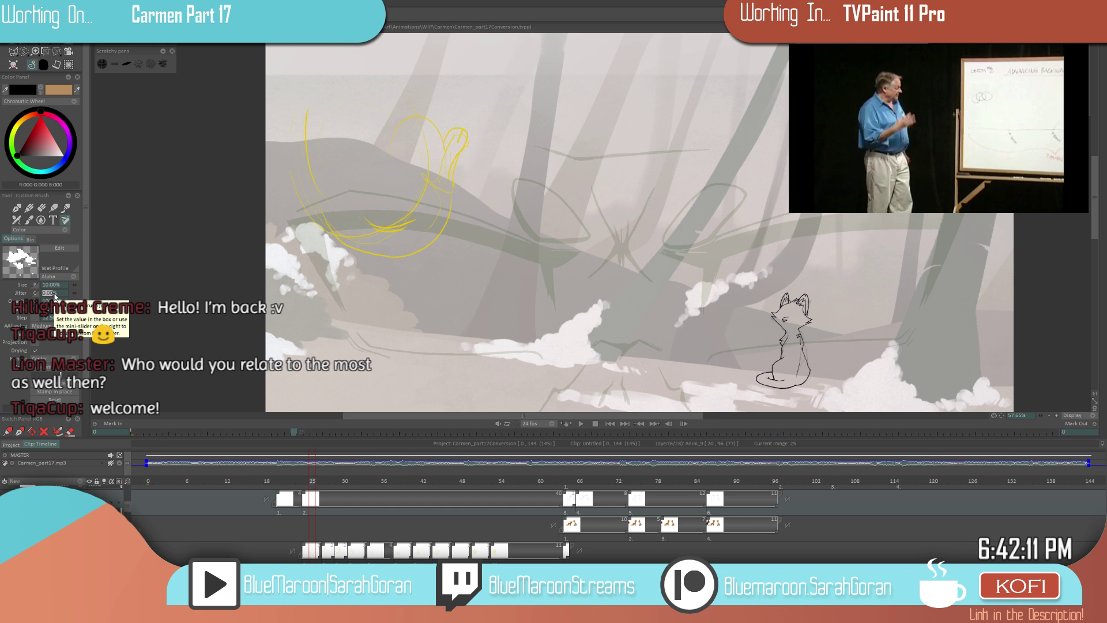
{"action": "mouse_move", "coordinate": [431, 264]}
{"action": "left_mouse_down"}
{"action": "mouse_move", "coordinate": [455, 303]}
{"action": "mouse_move", "coordinate": [533, 333]}
{"action": "left_mouse_up"}
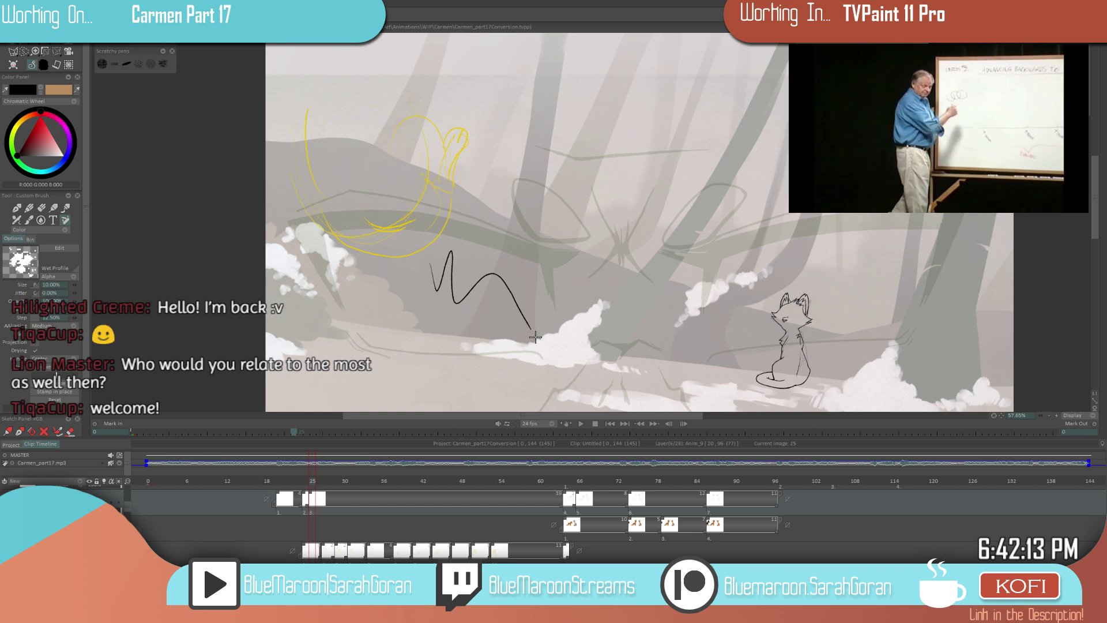
{"action": "key", "text": "ctrl+z"}
{"action": "scroll", "coordinate": [601, 317], "scroll_direction": "down", "scroll_amount": 2}
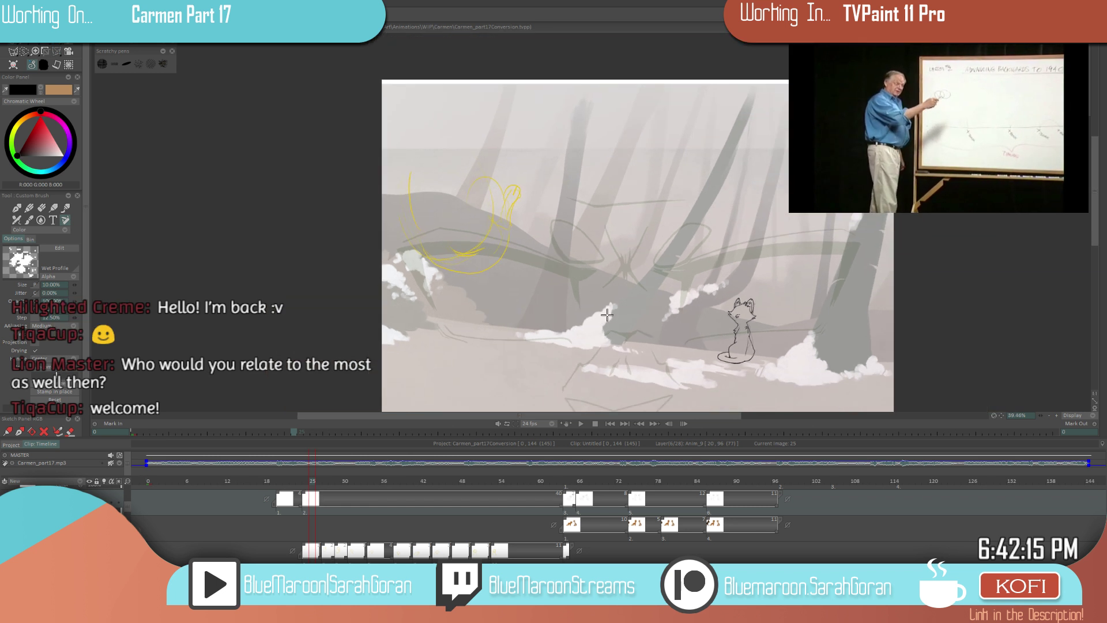
{"action": "scroll", "coordinate": [590, 311], "scroll_direction": "up", "scroll_amount": 1}
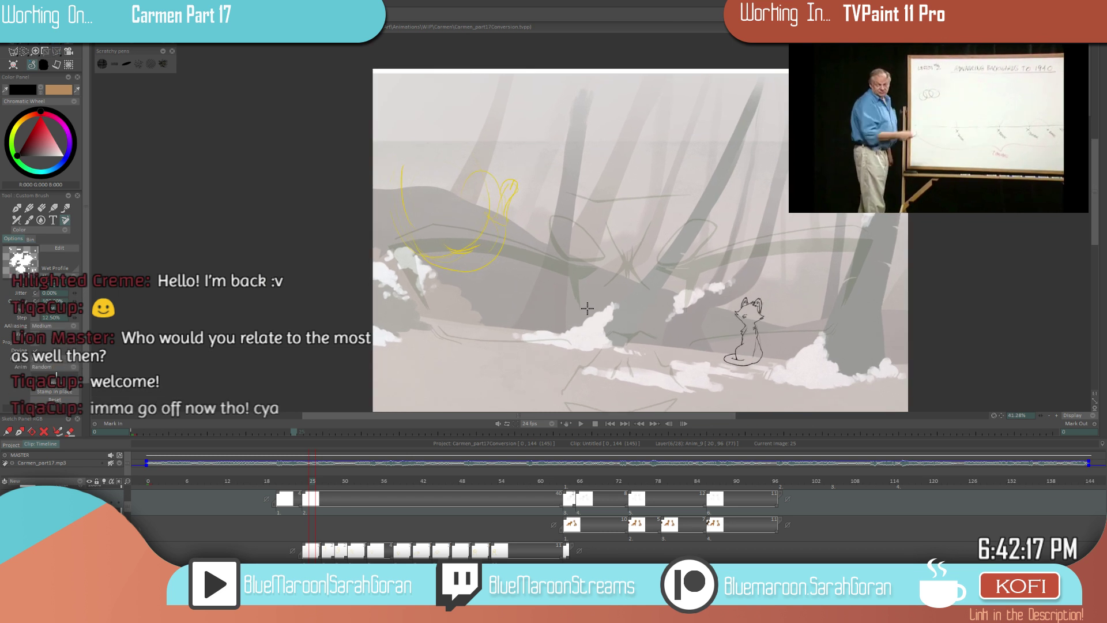
{"action": "scroll", "coordinate": [601, 321], "scroll_direction": "down", "scroll_amount": 1}
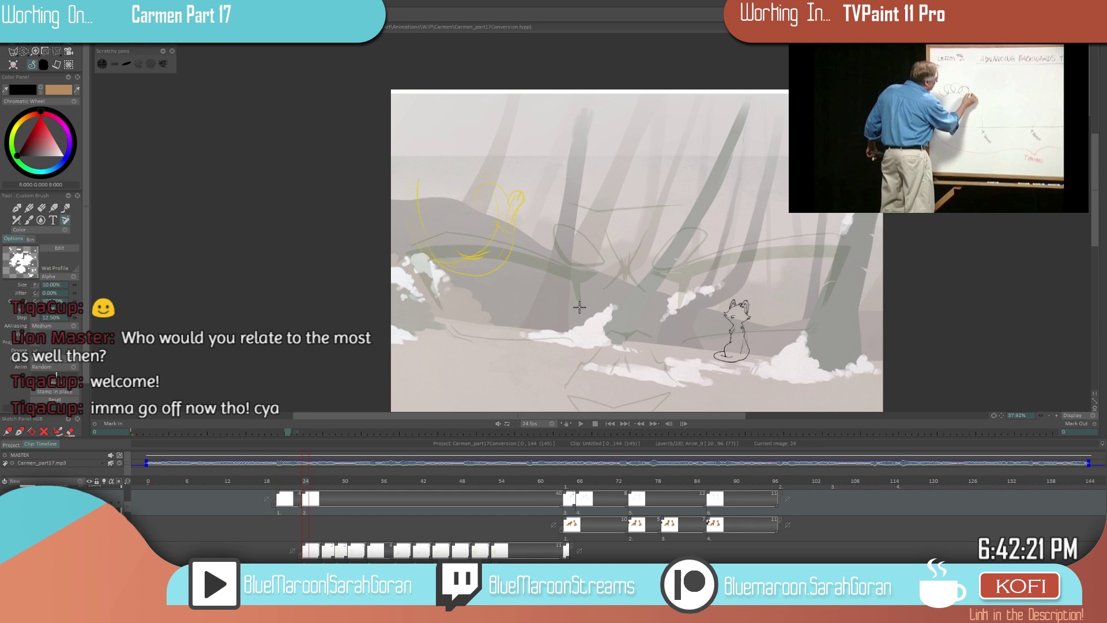
{"action": "key", "text": "ctrl+Left"}
{"action": "key", "text": "ctrl+Right"}
{"action": "key", "text": "ctrl+Left"}
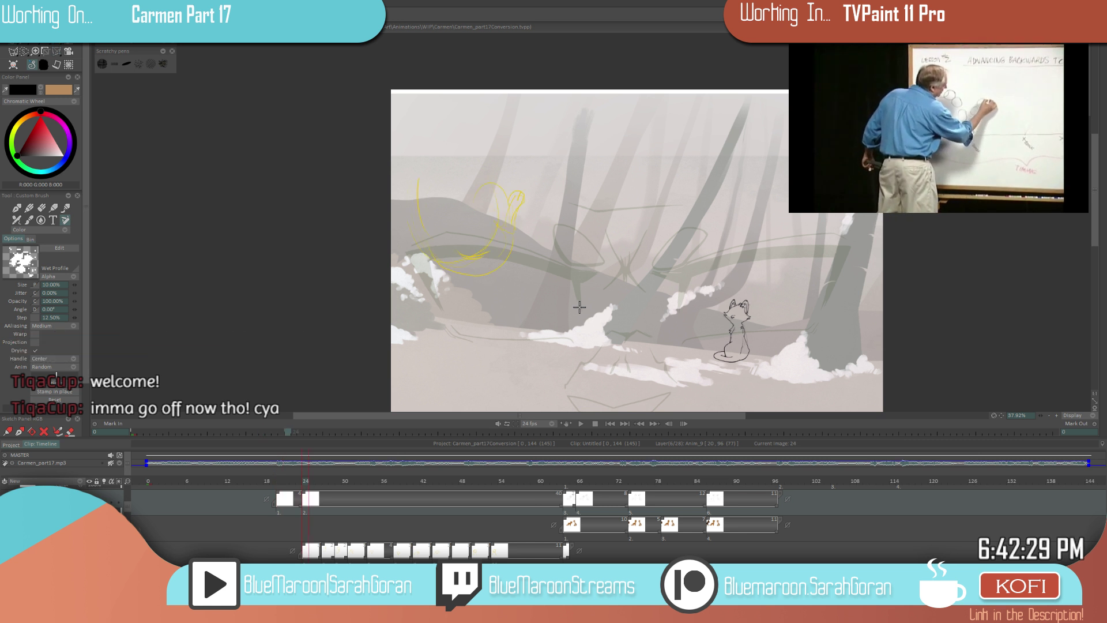
{"action": "scroll", "coordinate": [579, 307], "scroll_direction": "up", "scroll_amount": 3}
{"action": "scroll", "coordinate": [579, 330], "scroll_direction": "up", "scroll_amount": 2}
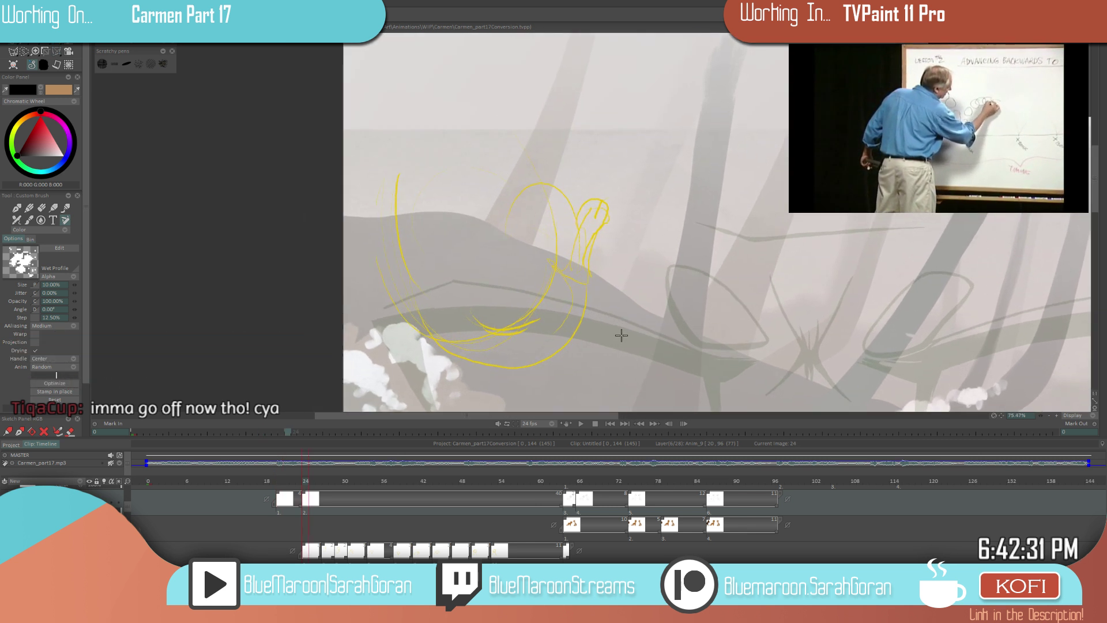
{"action": "scroll", "coordinate": [684, 359], "scroll_direction": "up", "scroll_amount": 1}
{"action": "scroll", "coordinate": [631, 318], "scroll_direction": "down", "scroll_amount": 3}
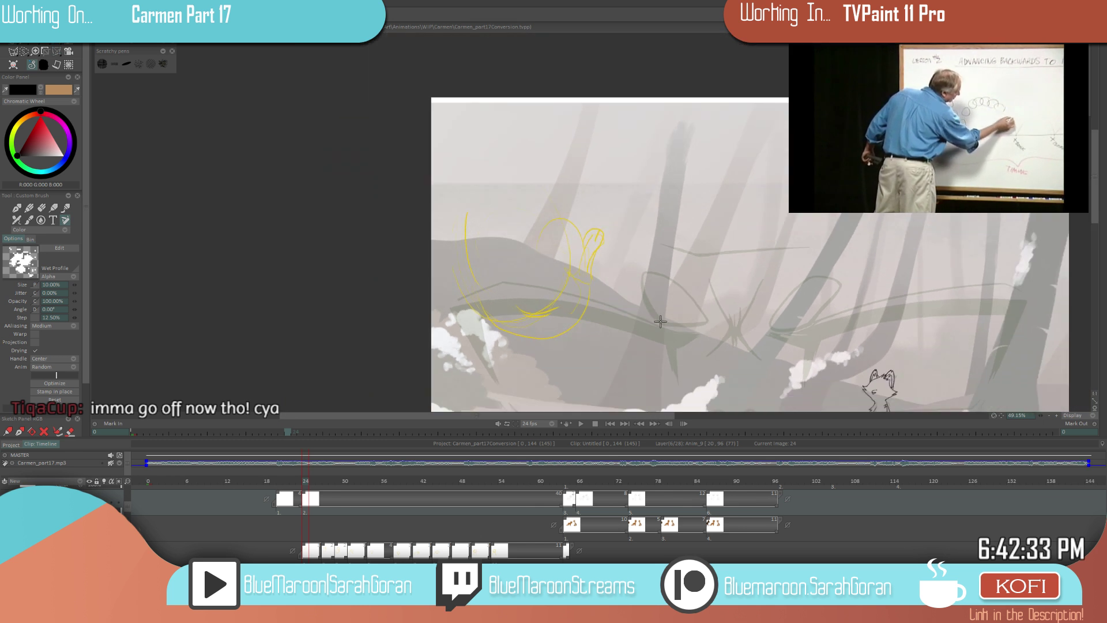
{"action": "scroll", "coordinate": [689, 311], "scroll_direction": "up", "scroll_amount": 1}
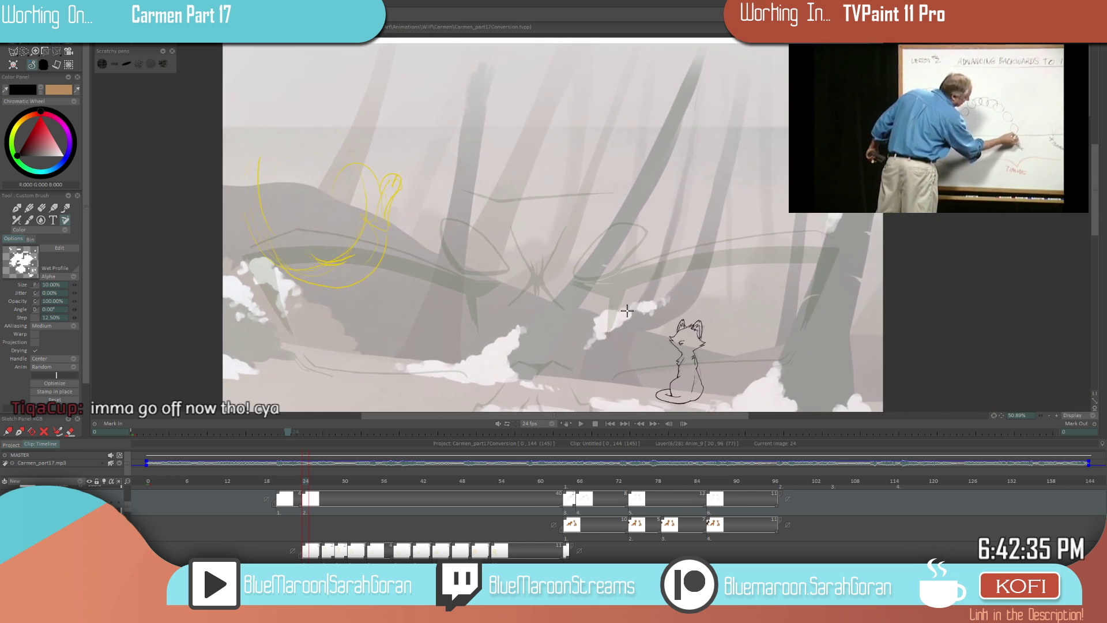
{"action": "scroll", "coordinate": [629, 306], "scroll_direction": "down", "scroll_amount": 2}
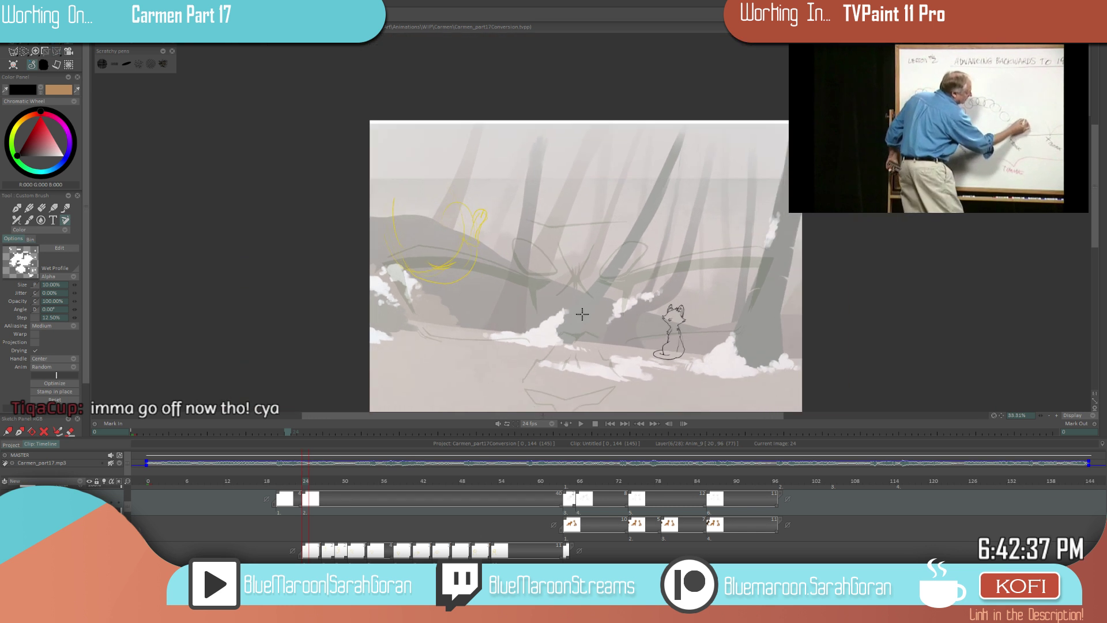
- Scrub through the coloured cat family scene between frames 64 and 81, and return to frame 24
{"action": "left_click_drag", "start_coordinate": [545, 481], "coordinate": [590, 482]}
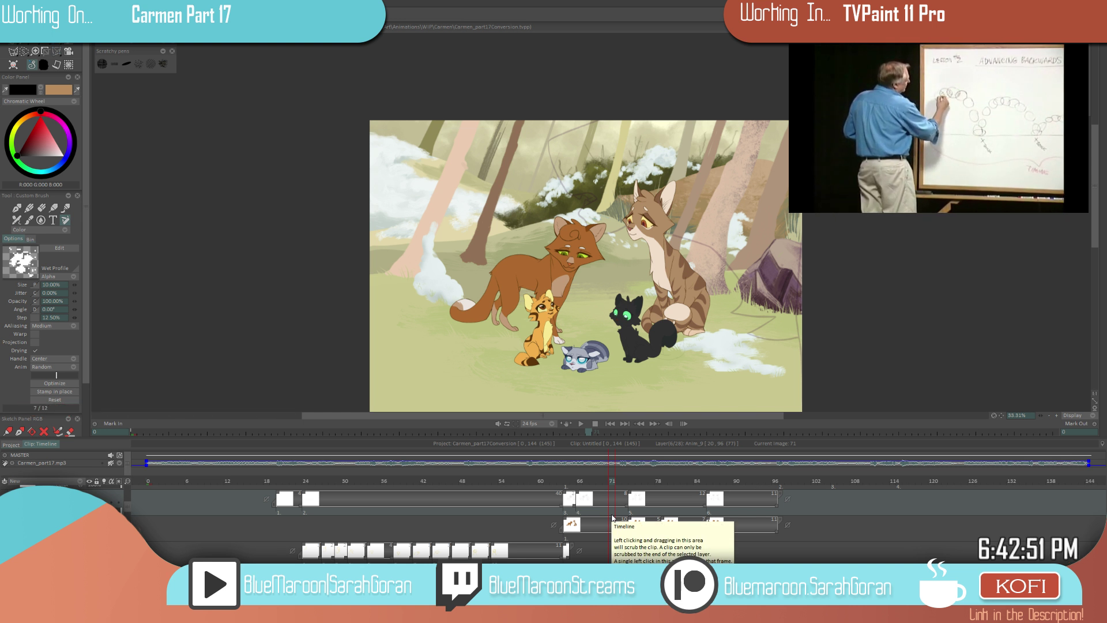
{"action": "left_click", "coordinate": [568, 480]}
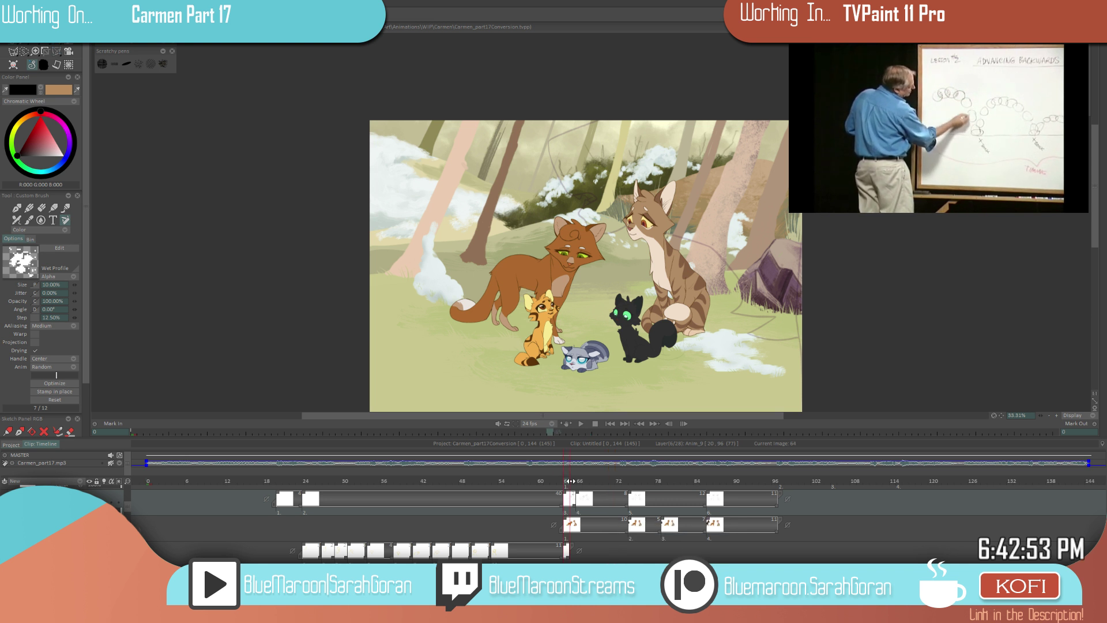
{"action": "mouse_move", "coordinate": [634, 483]}
{"action": "left_mouse_down"}
{"action": "mouse_move", "coordinate": [520, 534]}
{"action": "mouse_move", "coordinate": [623, 519]}
{"action": "mouse_move", "coordinate": [620, 496]}
{"action": "mouse_move", "coordinate": [679, 481]}
{"action": "left_mouse_up"}
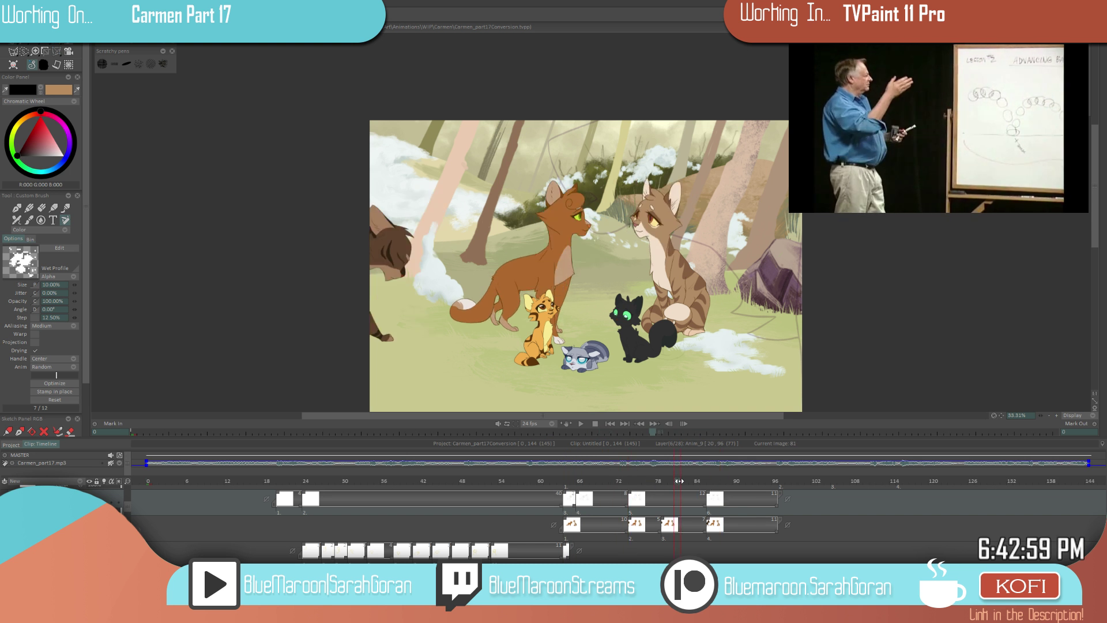
{"action": "mouse_move", "coordinate": [580, 481]}
{"action": "left_mouse_down"}
{"action": "mouse_move", "coordinate": [361, 504]}
{"action": "mouse_move", "coordinate": [289, 525]}
{"action": "left_mouse_up"}
{"action": "key", "text": "Left"}
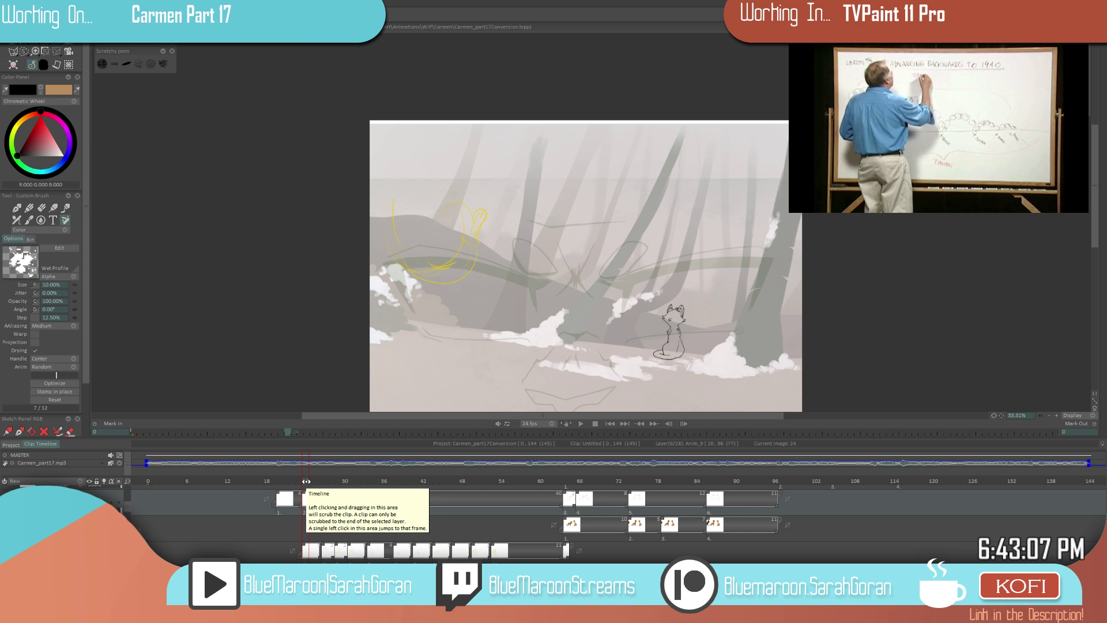
- Step through the selected layer's images from frame 24 into the coloured scene at frame 66
{"action": "key", "text": "ctrl+Right"}
{"action": "key", "text": "ctrl+Left"}
{"action": "key", "text": "ctrl+Right"}
{"action": "key", "text": "ctrl+Right"}
{"action": "key", "text": "ctrl+Right"}
{"action": "key", "text": "ctrl+Right"}
{"action": "key", "text": "ctrl+Right"}
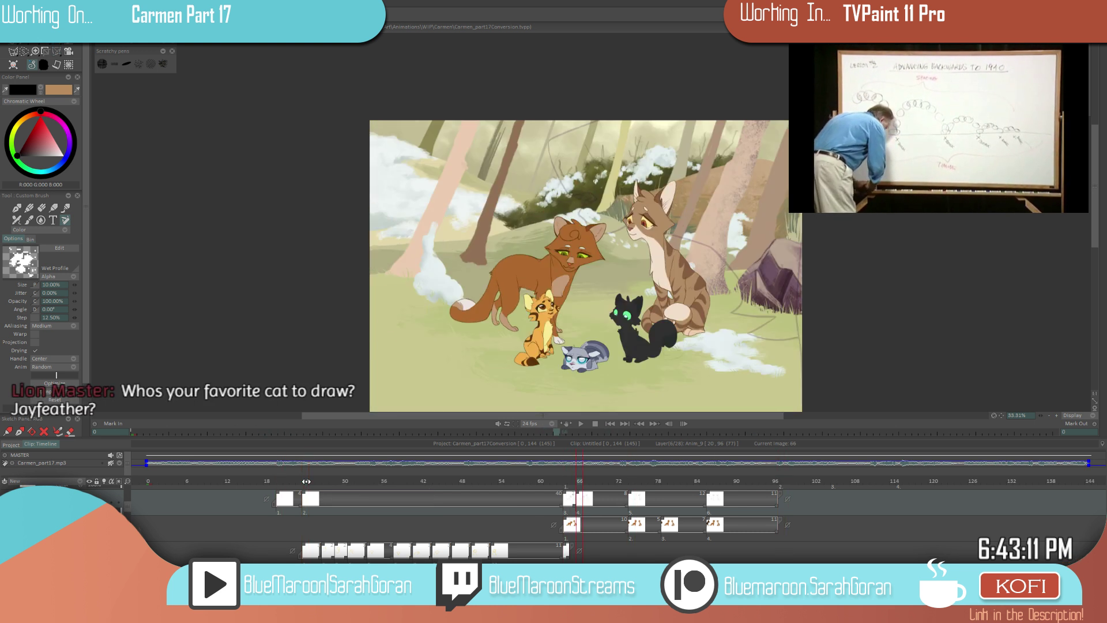
- Step through the selected layer's images in the coloured family scene between frames 64 and 74, and return to frame 24
{"action": "key", "text": "ctrl+Left"}
{"action": "key", "text": "ctrl+Left"}
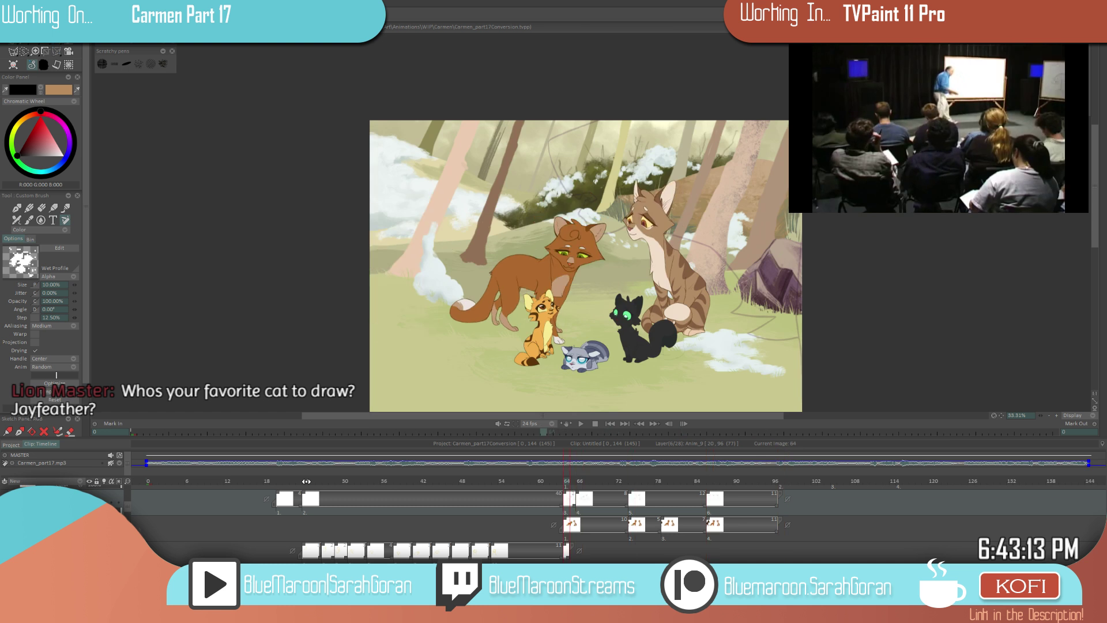
{"action": "key", "text": "ctrl+Right"}
{"action": "key", "text": "ctrl+Right"}
{"action": "key", "text": "ctrl+Right"}
{"action": "key", "text": "ctrl+Right"}
{"action": "key", "text": "ctrl+Right"}
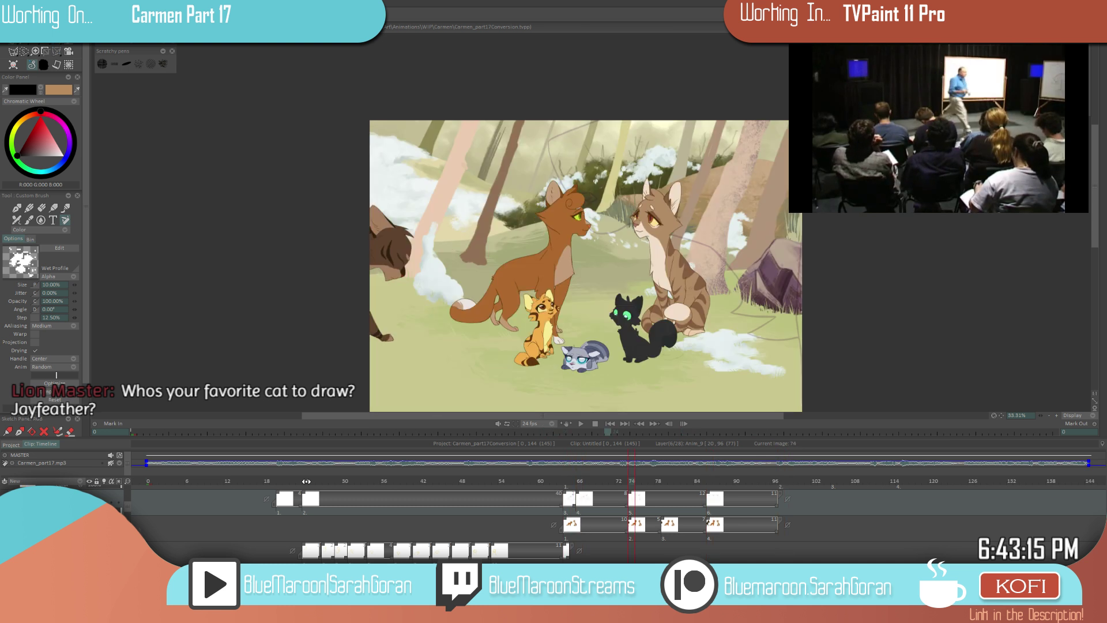
{"action": "key", "text": "ctrl+Right"}
{"action": "key", "text": "ctrl+Left"}
{"action": "key", "text": "ctrl+Left"}
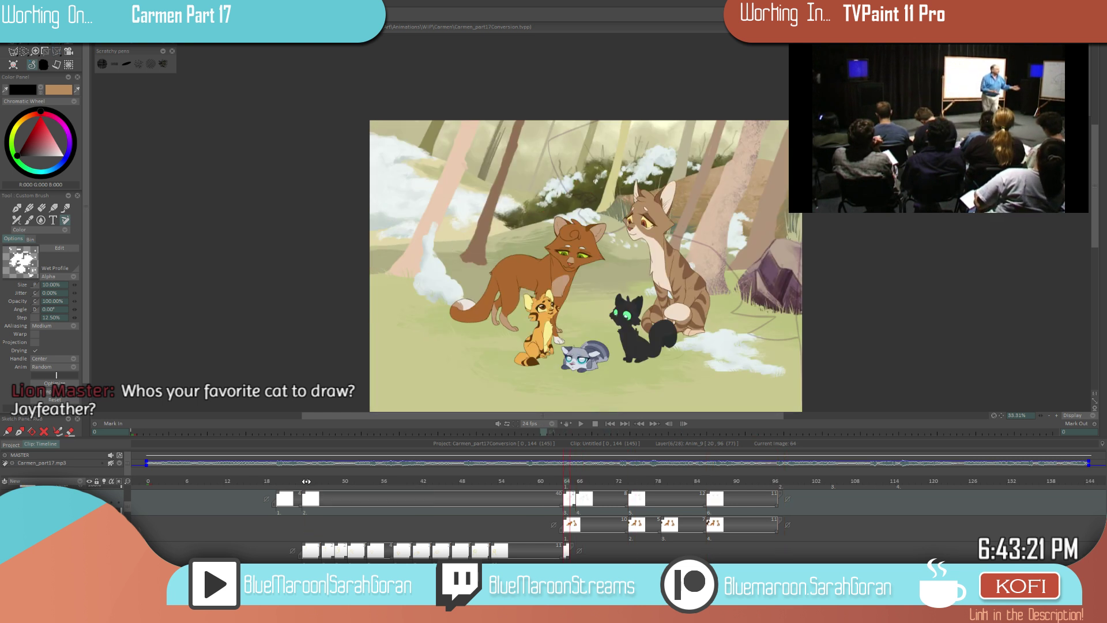
{"action": "left_click", "coordinate": [306, 481]}
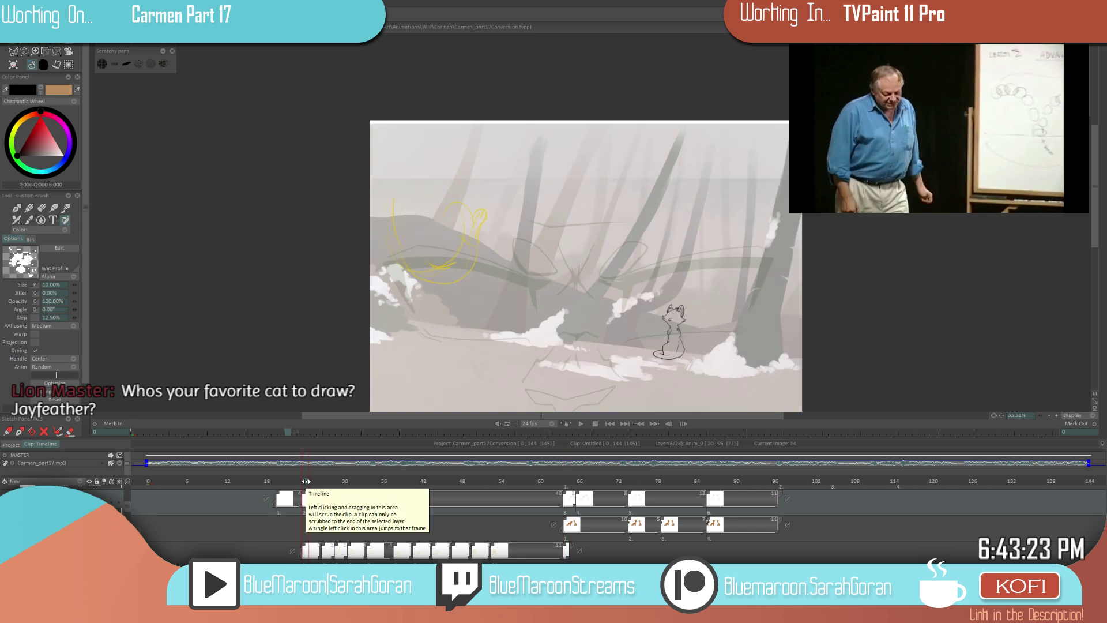
- Turn off the light table for the large face close-up layer and turn it on for the adult cats' line layer
{"action": "scroll", "coordinate": [577, 522], "scroll_direction": "down", "scroll_amount": 5}
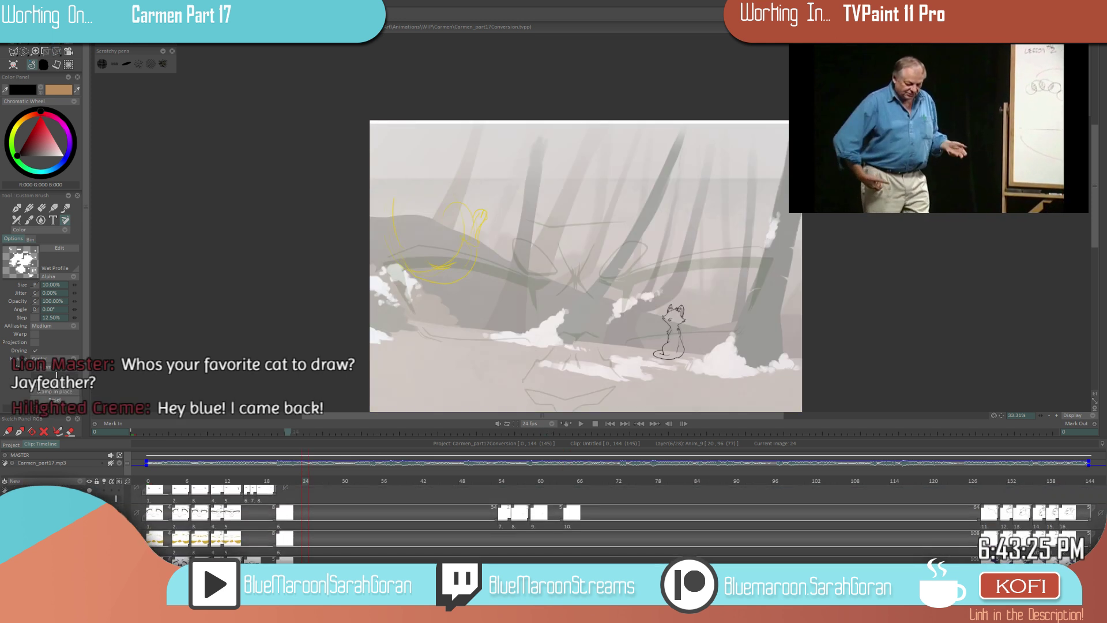
{"action": "scroll", "coordinate": [124, 507], "scroll_direction": "up", "scroll_amount": 5}
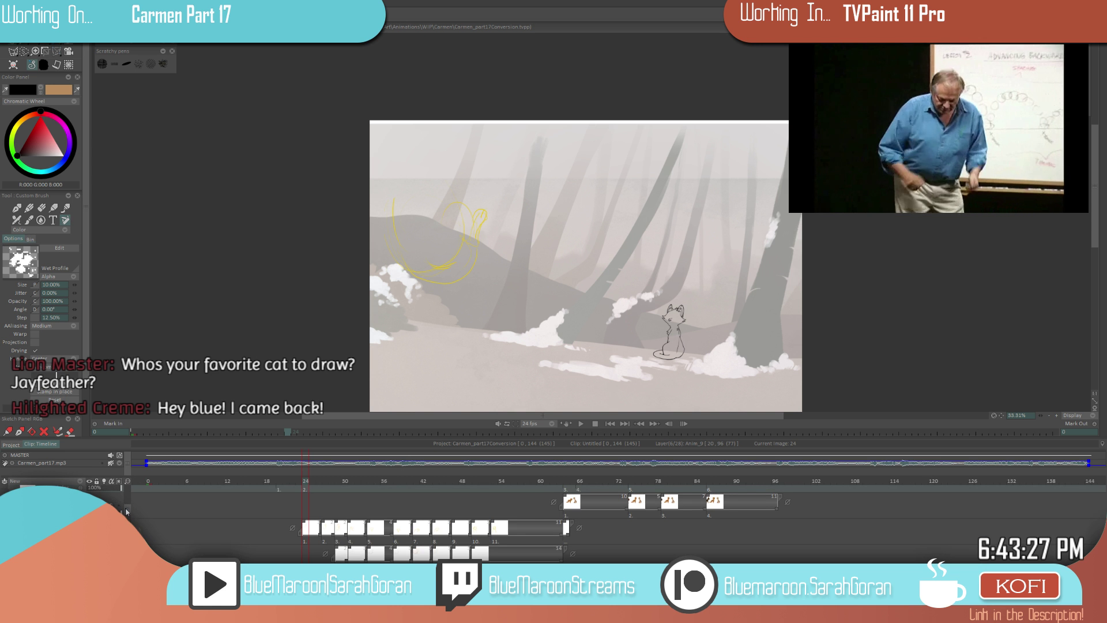
{"action": "scroll", "coordinate": [128, 509], "scroll_direction": "up", "scroll_amount": 1}
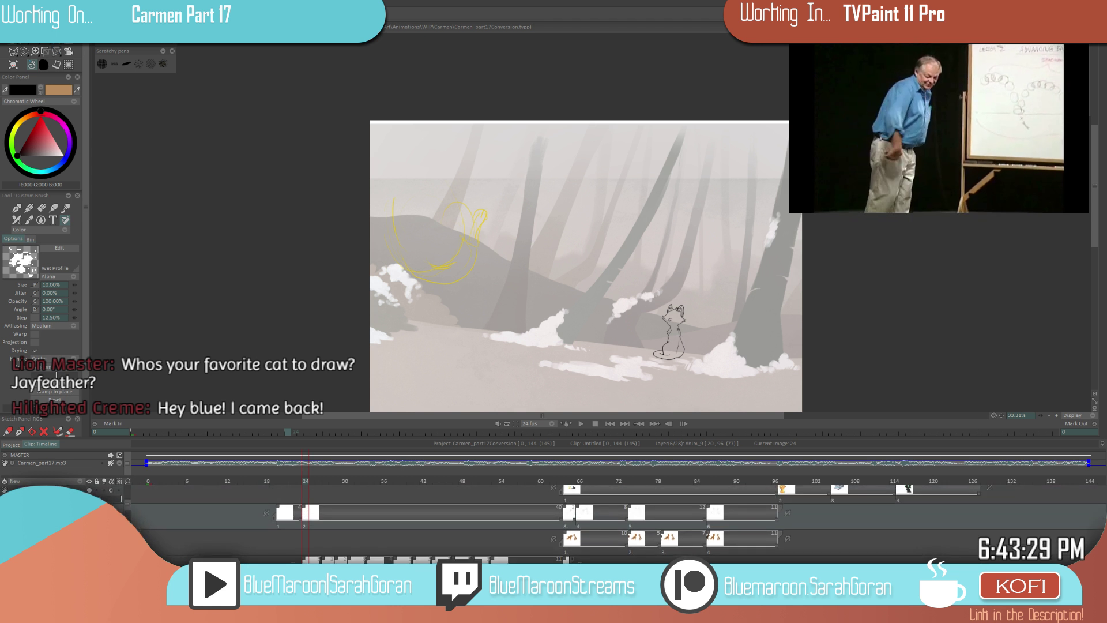
{"action": "left_click", "coordinate": [104, 515]}
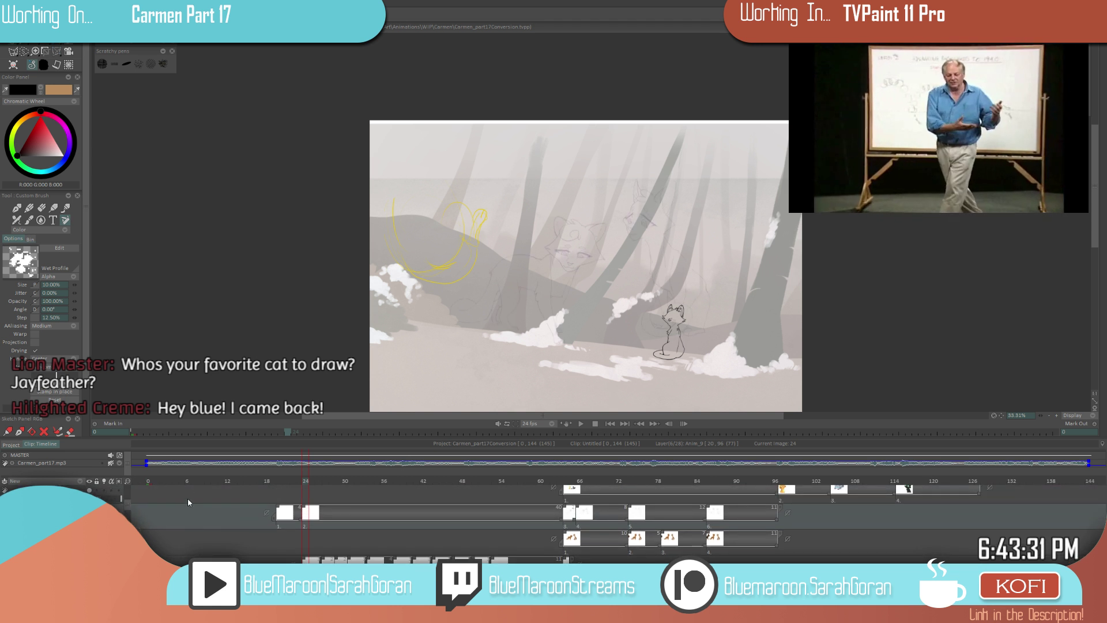
- Add an image at frame 24 to the kittens' line layer, show it through the light table, and reselect the adult cats' line layer
{"action": "scroll", "coordinate": [127, 510], "scroll_direction": "up", "scroll_amount": 1}
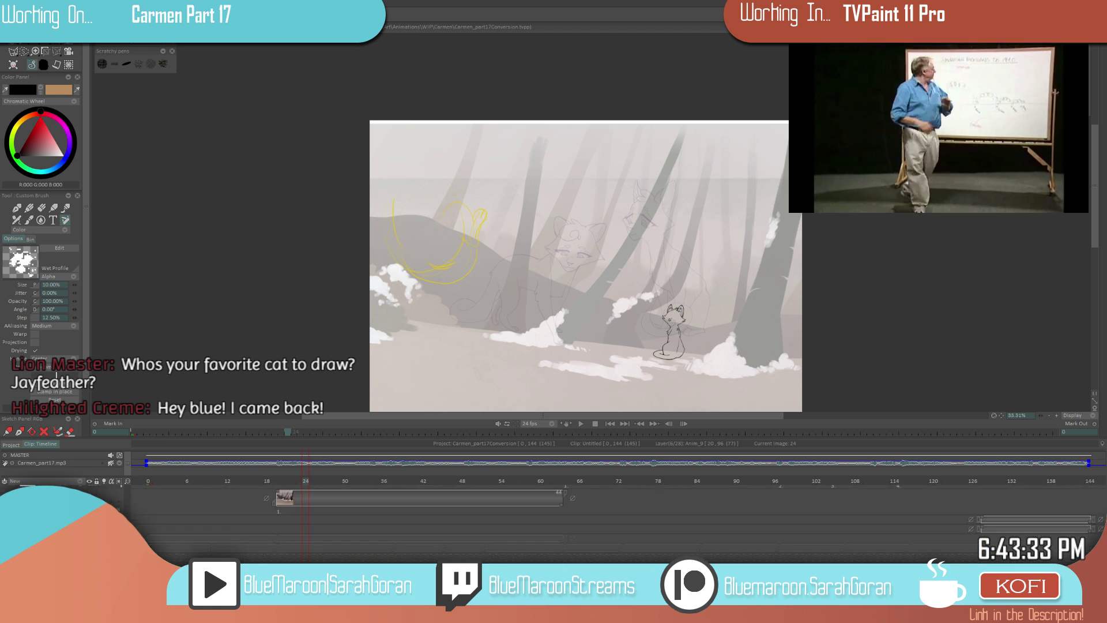
{"action": "scroll", "coordinate": [127, 504], "scroll_direction": "down", "scroll_amount": 3}
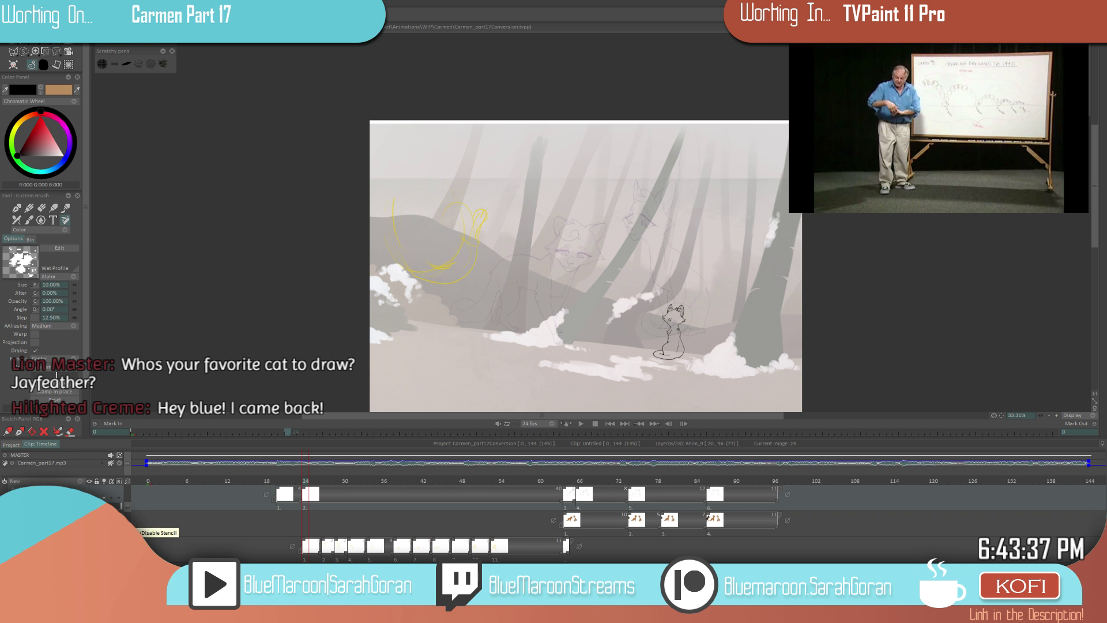
{"action": "scroll", "coordinate": [631, 329], "scroll_direction": "up", "scroll_amount": 2}
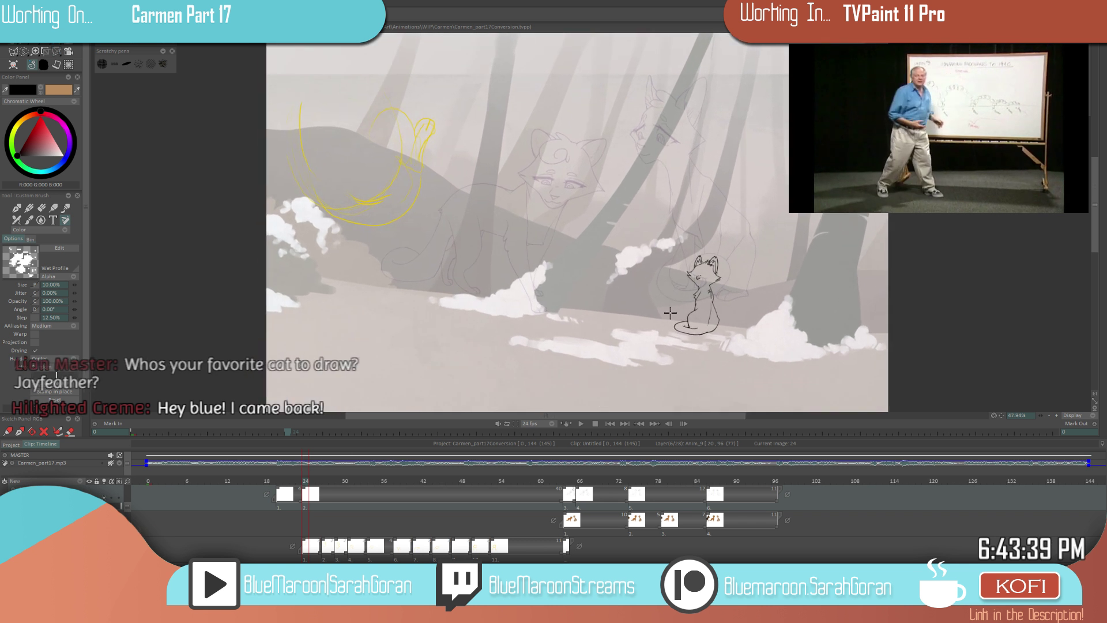
{"action": "scroll", "coordinate": [126, 501], "scroll_direction": "up", "scroll_amount": 4}
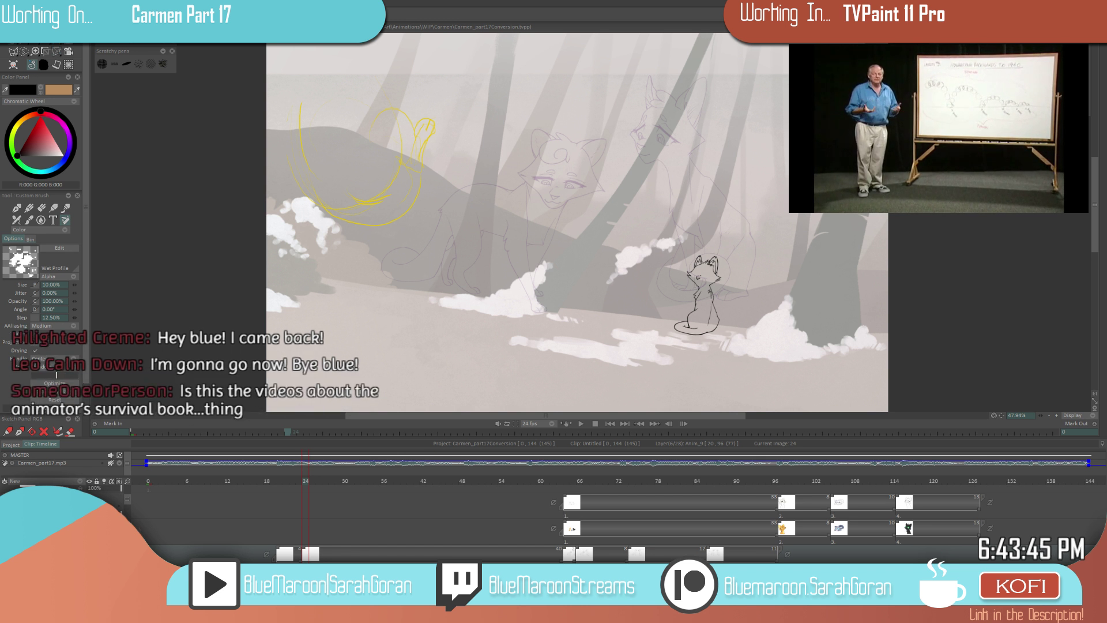
{"action": "key", "text": "Up"}
{"action": "key", "text": "Up"}
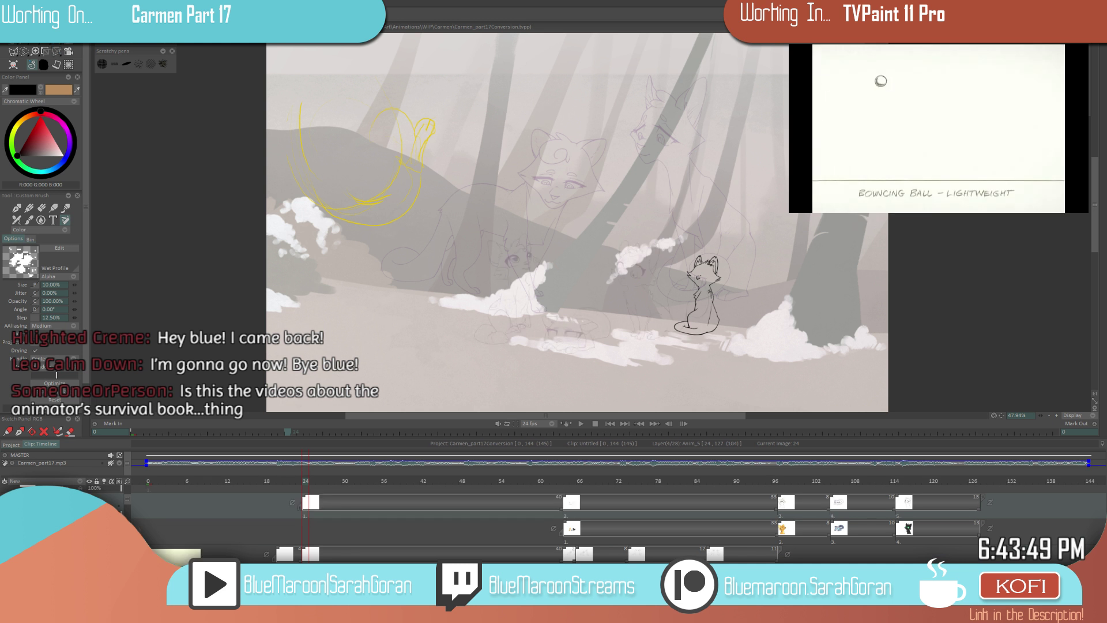
{"action": "key", "text": "Down"}
{"action": "key", "text": "Down"}
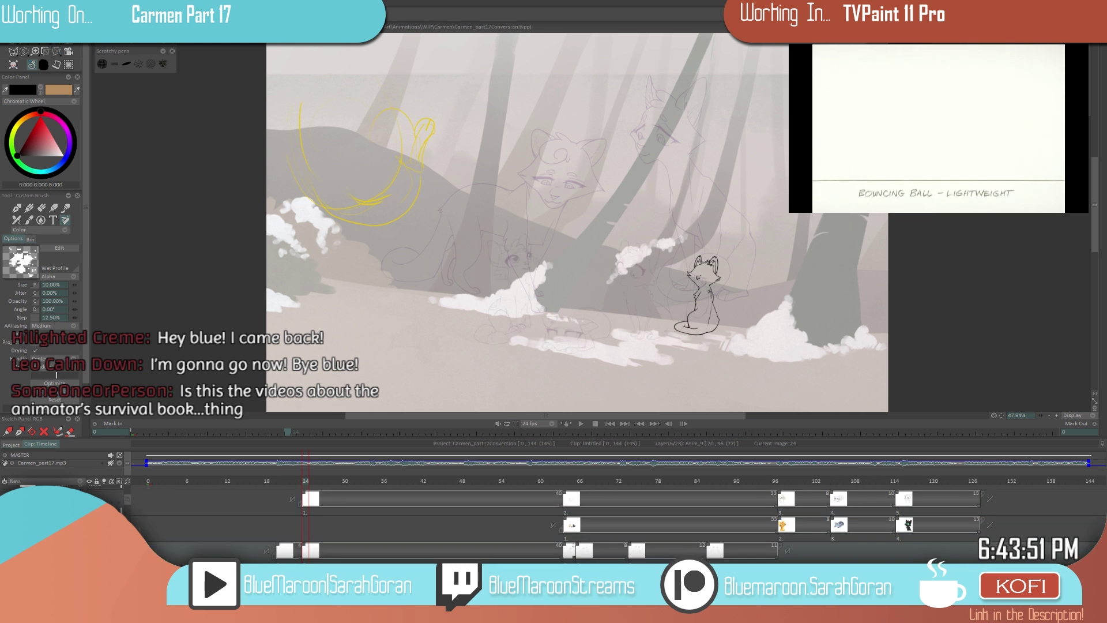
- Examine the ghosted cat family sketch over the grey forest background at frame 24
{"action": "scroll", "coordinate": [626, 324], "scroll_direction": "down", "scroll_amount": 3}
{"action": "scroll", "coordinate": [627, 324], "scroll_direction": "up", "scroll_amount": 3}
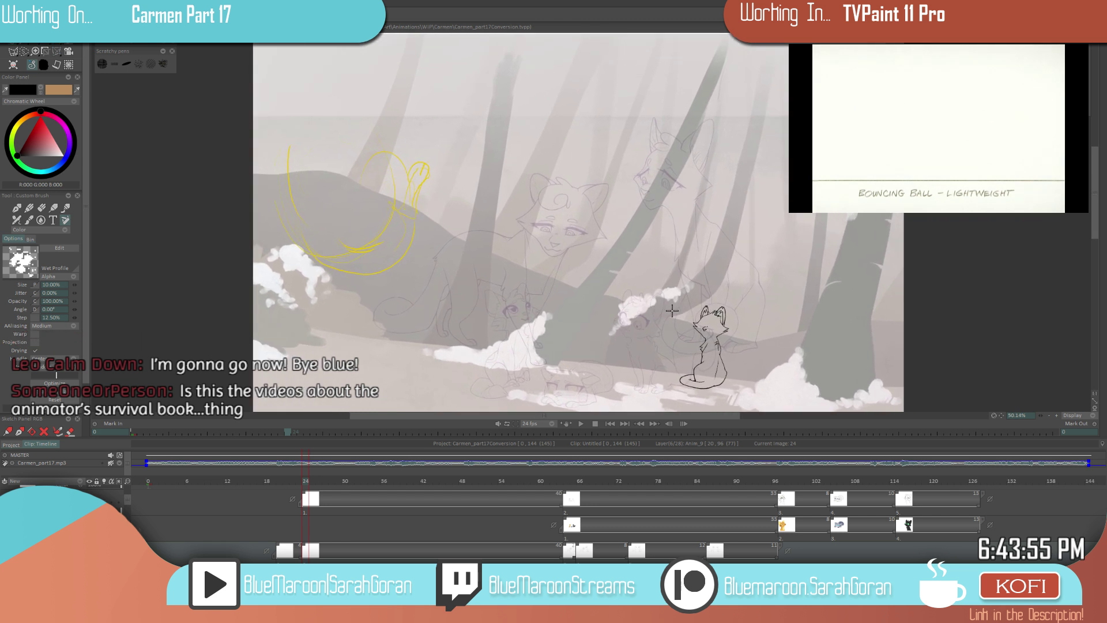
{"action": "scroll", "coordinate": [648, 311], "scroll_direction": "down", "scroll_amount": 3}
{"action": "scroll", "coordinate": [648, 312], "scroll_direction": "up", "scroll_amount": 2}
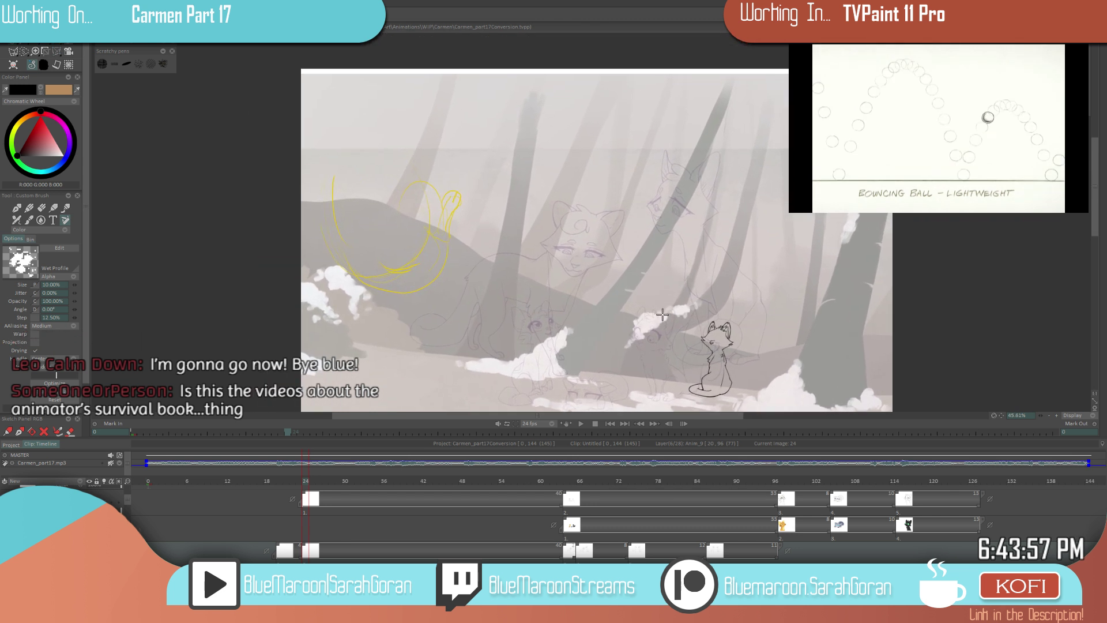
{"action": "scroll", "coordinate": [663, 309], "scroll_direction": "down", "scroll_amount": 1}
{"action": "scroll", "coordinate": [669, 308], "scroll_direction": "up", "scroll_amount": 2}
{"action": "scroll", "coordinate": [675, 306], "scroll_direction": "down", "scroll_amount": 2}
{"action": "left_click_drag", "start_coordinate": [729, 331], "coordinate": [675, 322]}
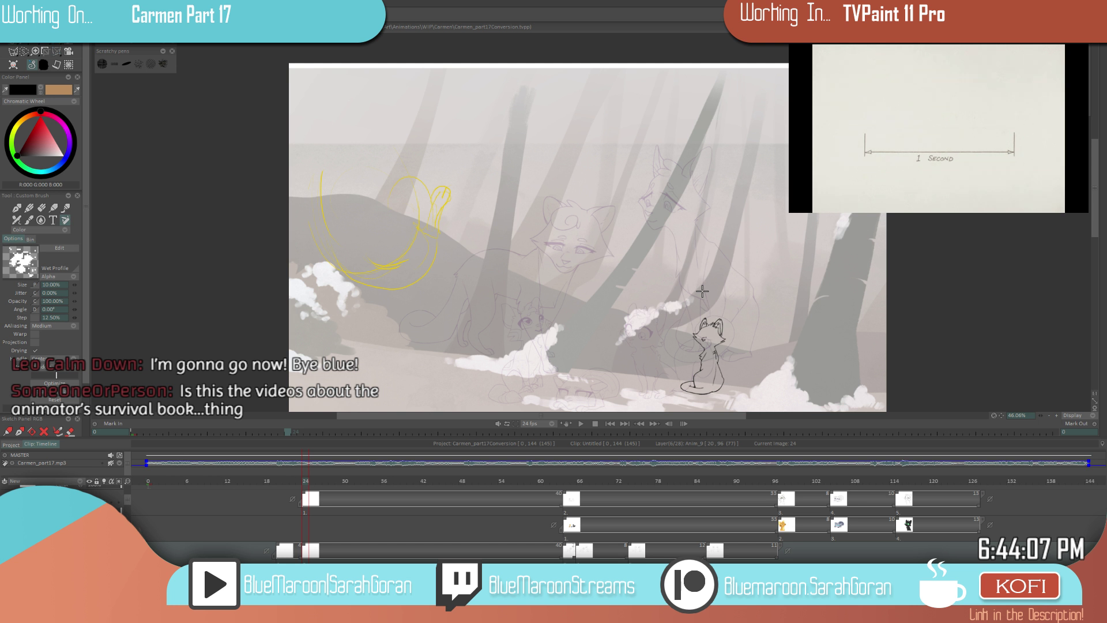
{"action": "scroll", "coordinate": [666, 330], "scroll_direction": "down", "scroll_amount": 1}
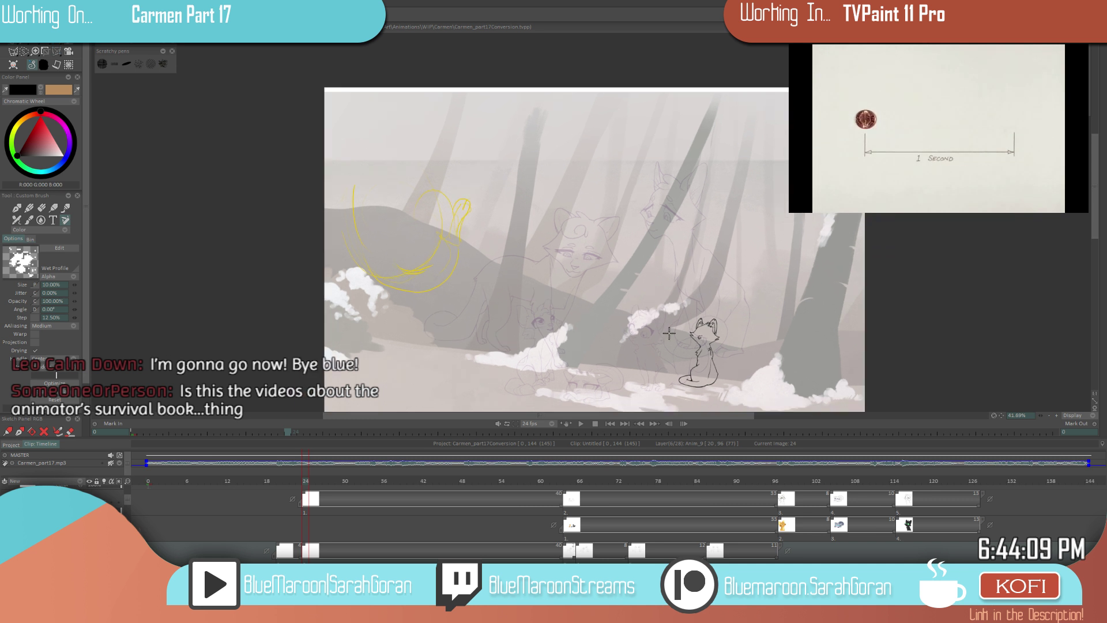
{"action": "left_click_drag", "start_coordinate": [689, 329], "coordinate": [688, 332]}
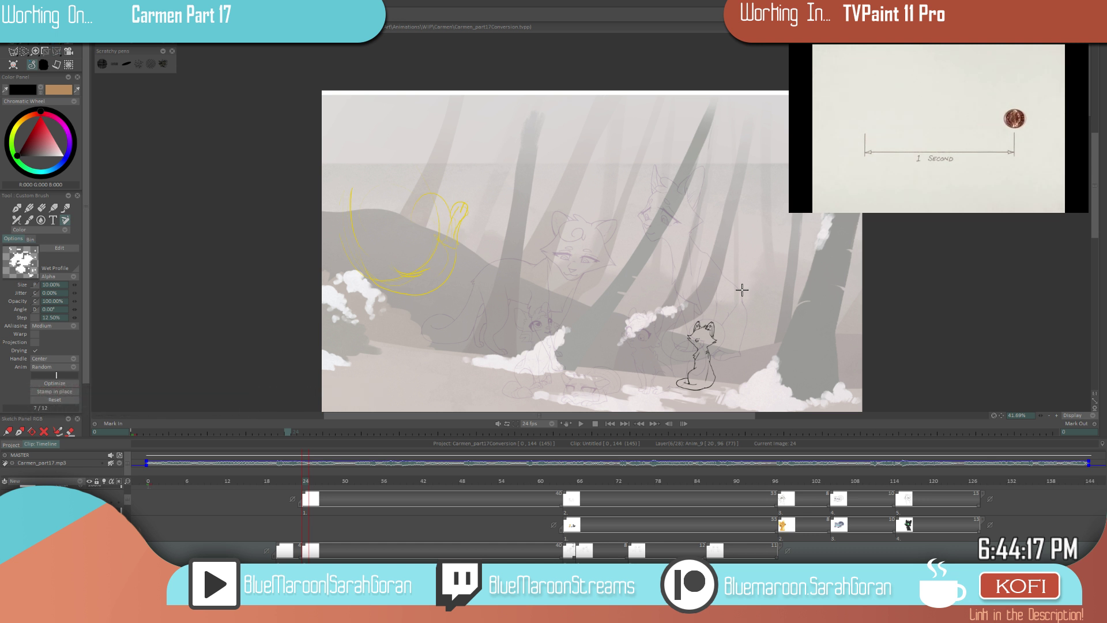
{"action": "scroll", "coordinate": [615, 314], "scroll_direction": "down", "scroll_amount": 3}
{"action": "scroll", "coordinate": [657, 306], "scroll_direction": "up", "scroll_amount": 2}
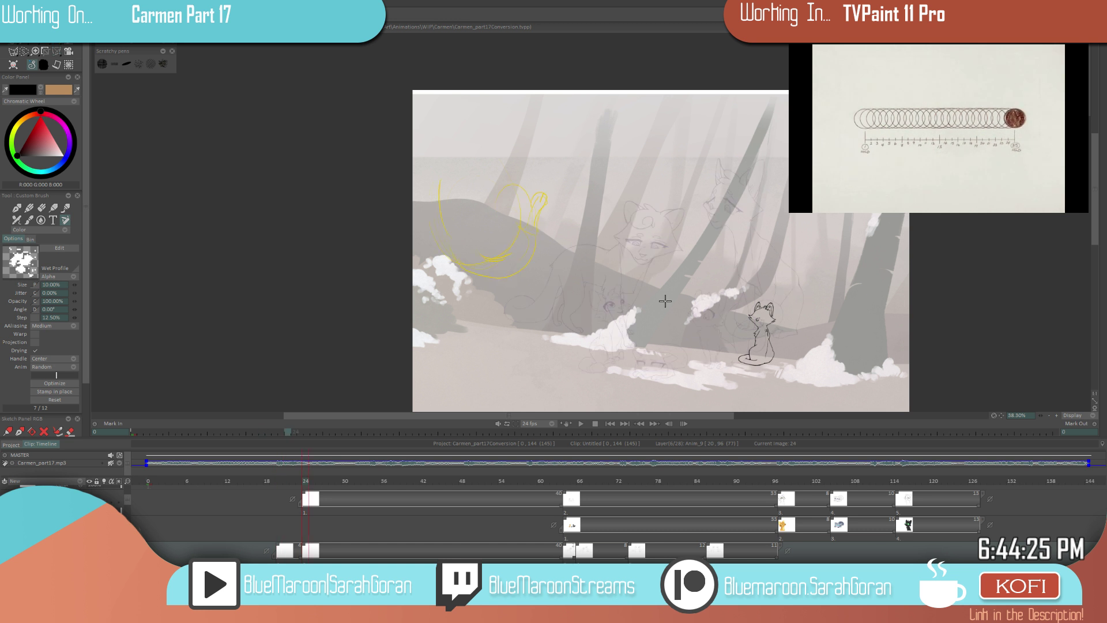
{"action": "scroll", "coordinate": [680, 295], "scroll_direction": "up", "scroll_amount": 2}
{"action": "scroll", "coordinate": [640, 338], "scroll_direction": "up", "scroll_amount": 4}
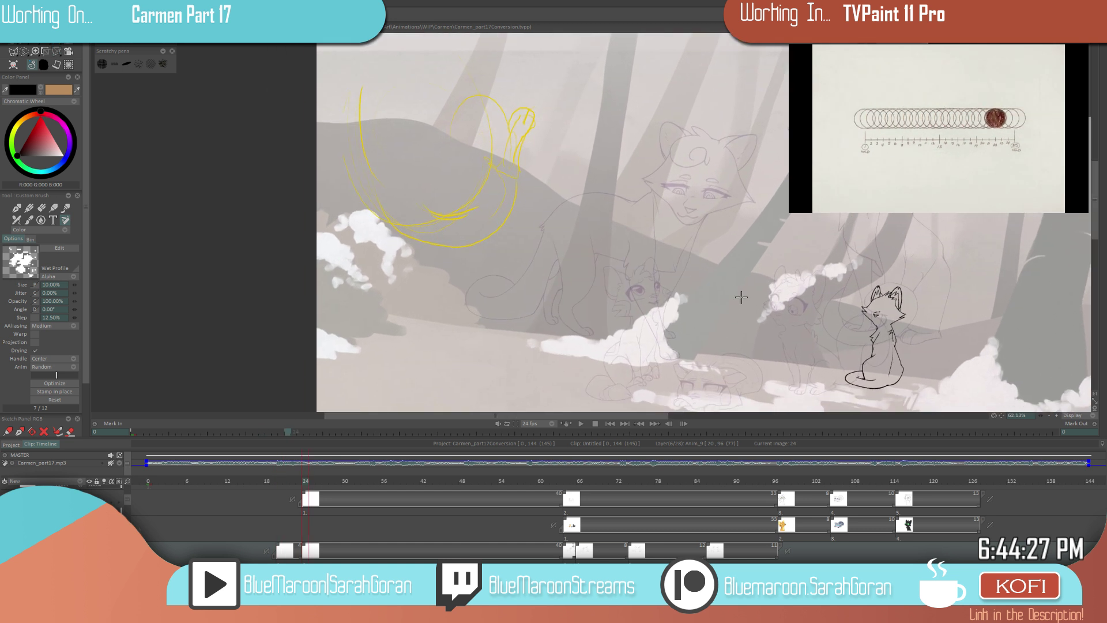
{"action": "scroll", "coordinate": [447, 331], "scroll_direction": "down", "scroll_amount": 6}
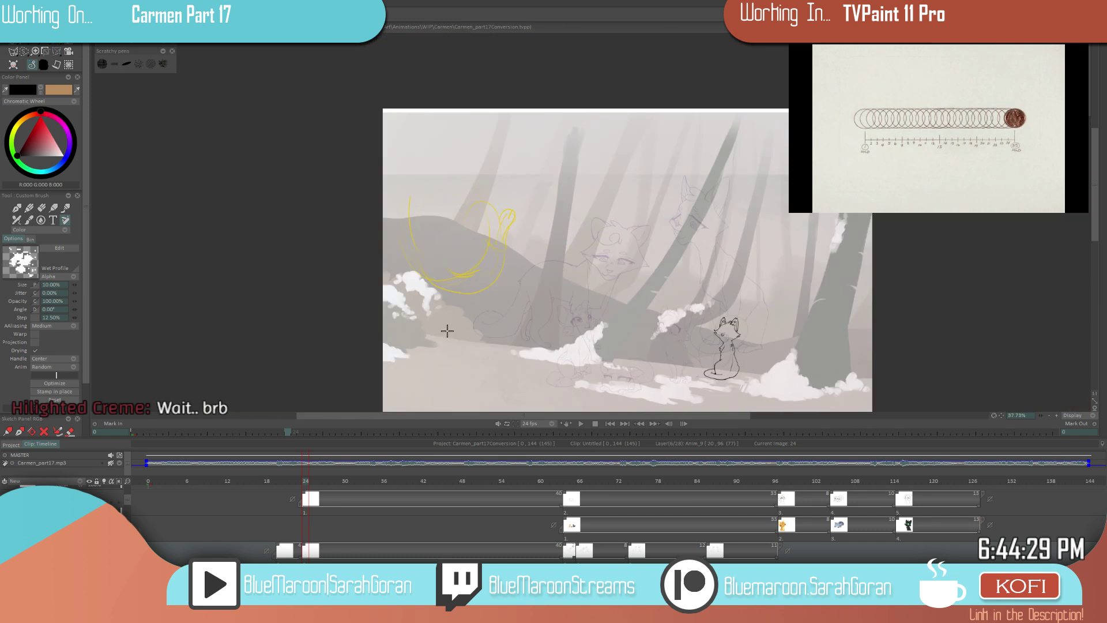
{"action": "scroll", "coordinate": [566, 207], "scroll_direction": "up", "scroll_amount": 6}
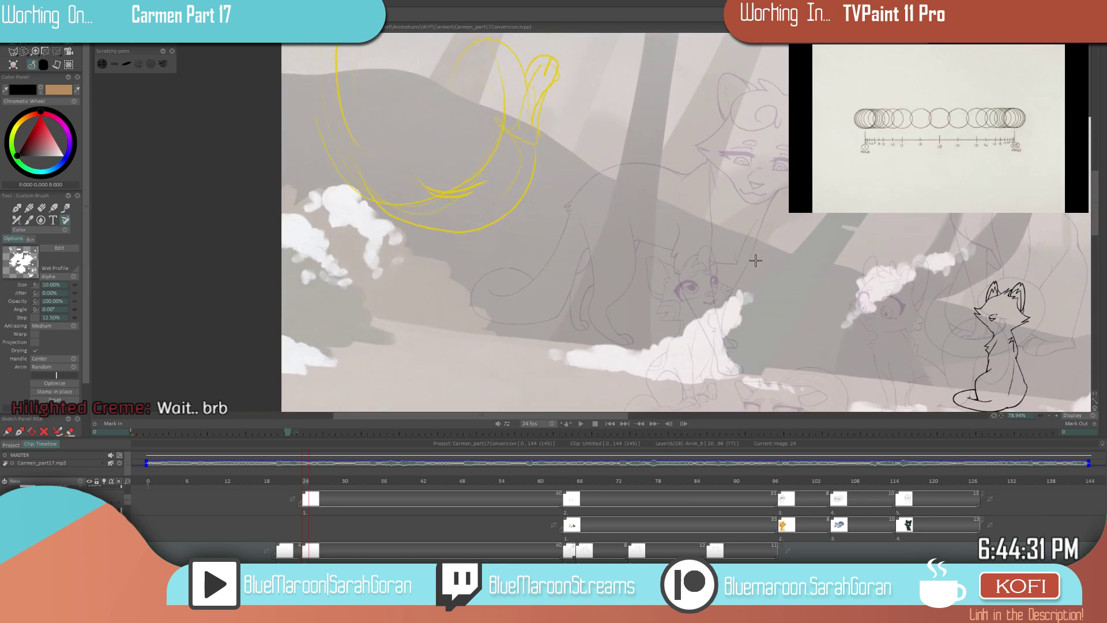
- Turn on the peg-hole display for the light table and offset the reference frame slightly above the canvas
{"action": "left_click_drag", "start_coordinate": [730, 350], "coordinate": [741, 378]}
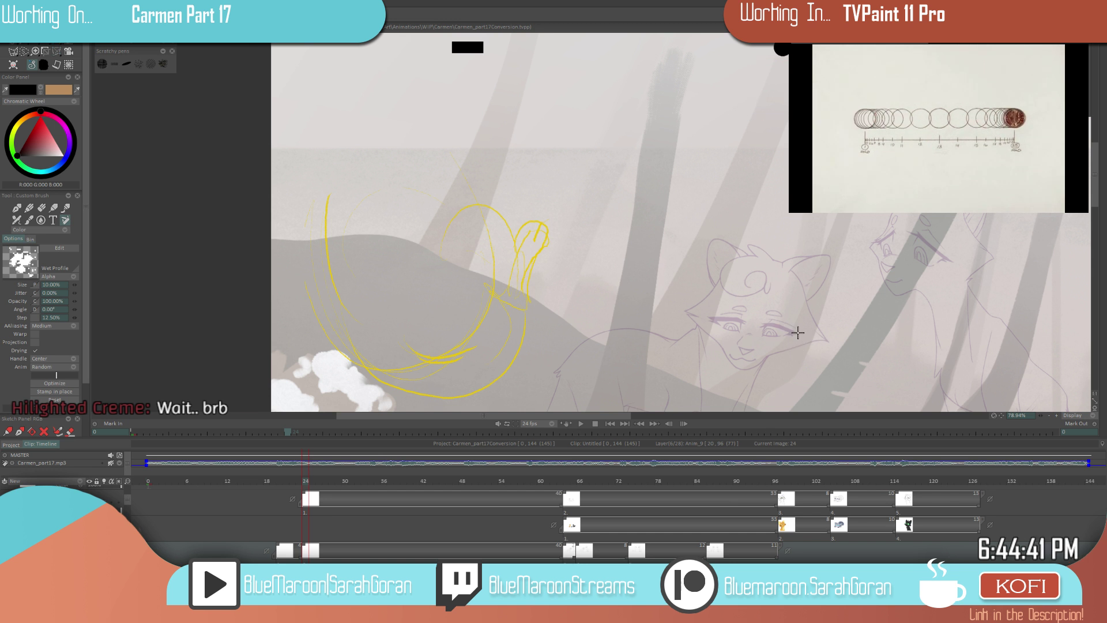
{"action": "scroll", "coordinate": [806, 315], "scroll_direction": "down", "scroll_amount": 5}
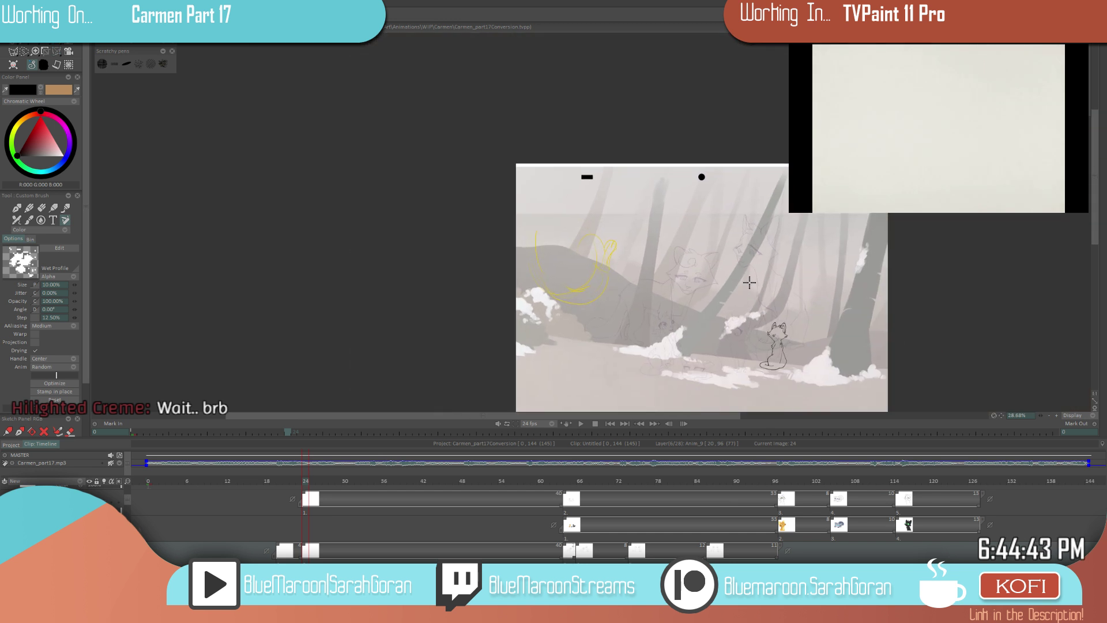
{"action": "key", "text": "Down"}
{"action": "key", "text": "Down"}
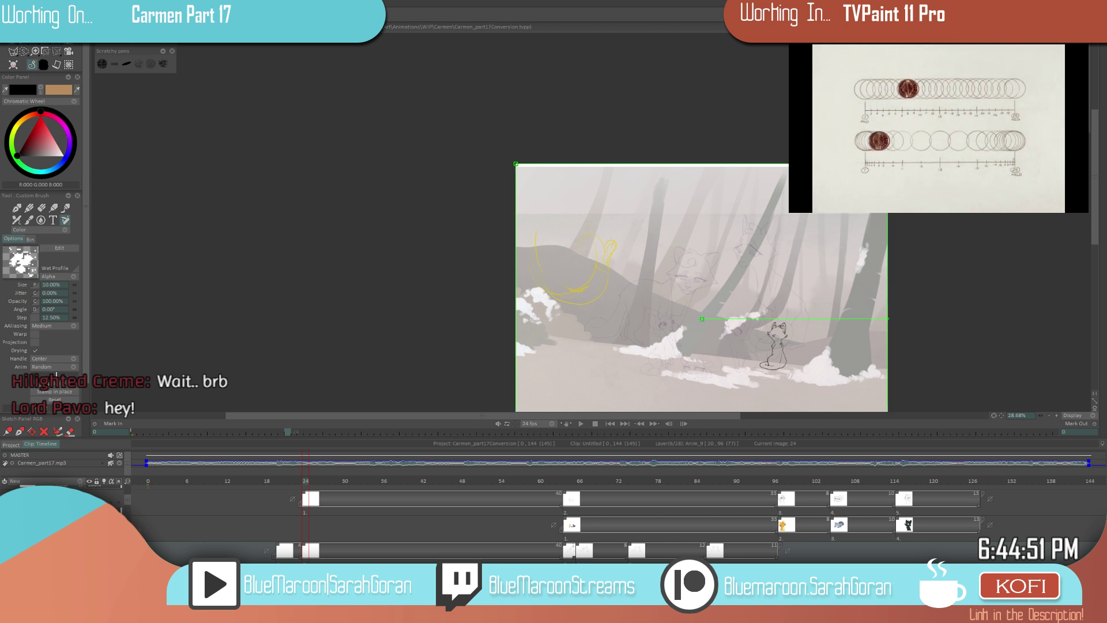
{"action": "scroll", "coordinate": [777, 311], "scroll_direction": "up", "scroll_amount": 1}
{"action": "scroll", "coordinate": [776, 310], "scroll_direction": "up", "scroll_amount": 1}
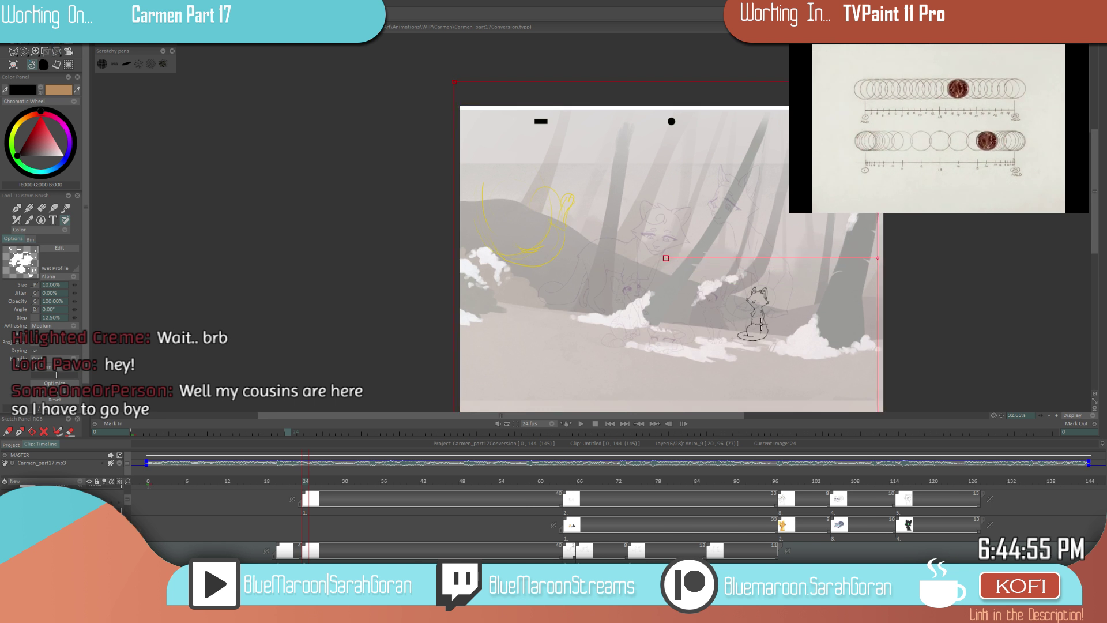
- Compare frames 23 and 24 with the kittens' line layer selected, and reselect the adult cats' line layer
{"action": "key", "text": "Up"}
{"action": "key", "text": "Up"}
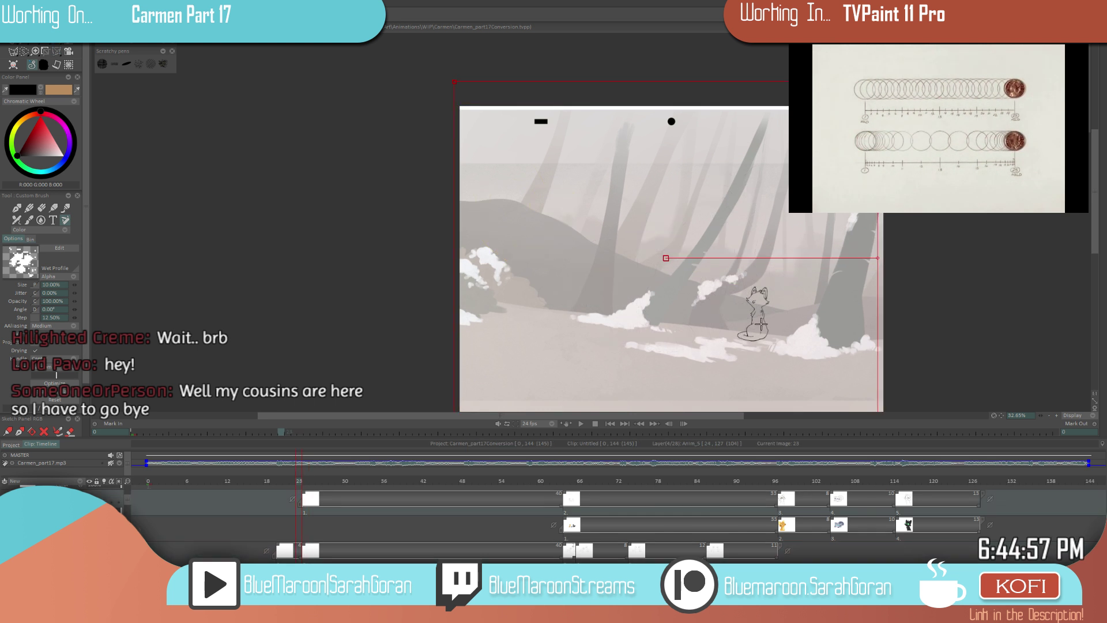
{"action": "key", "text": "Right"}
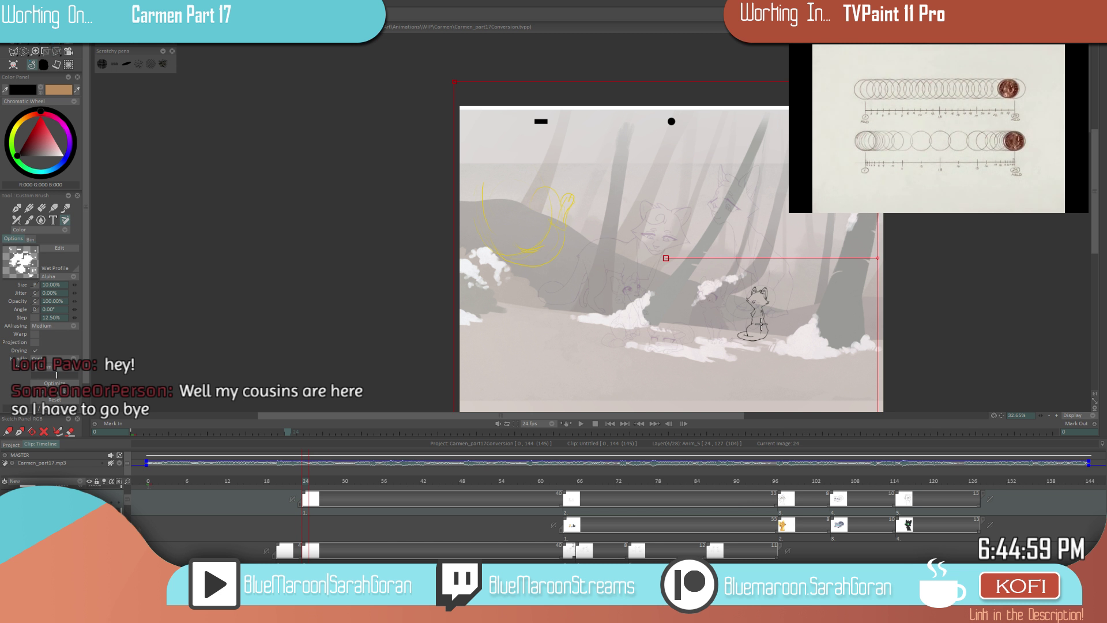
{"action": "left_click", "coordinate": [304, 483]}
{"action": "left_click", "coordinate": [304, 483]}
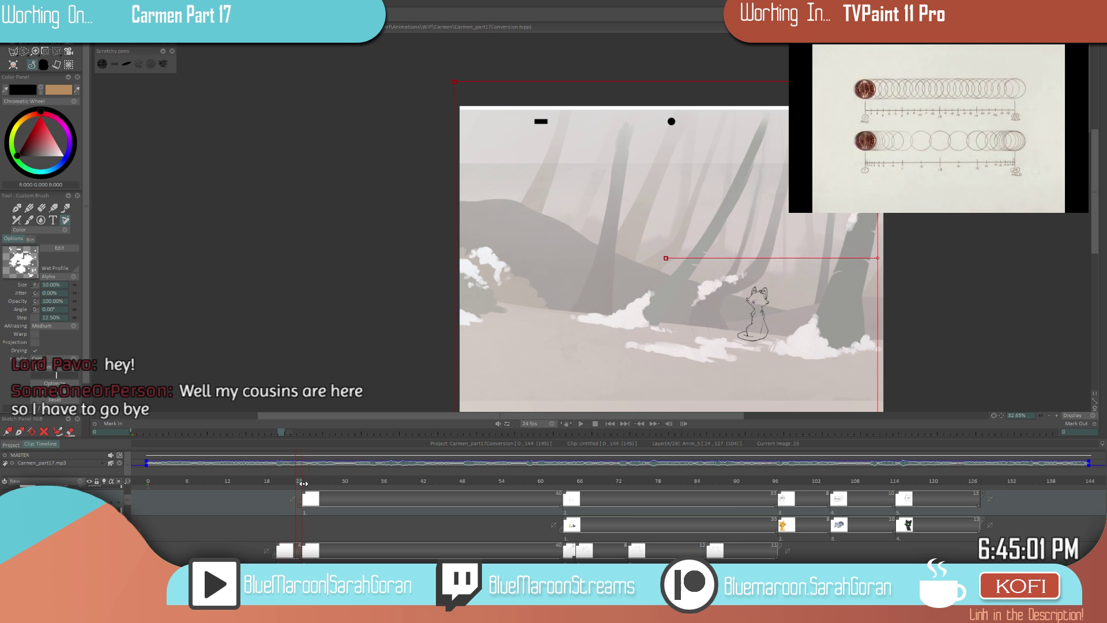
{"action": "key", "text": "Down"}
{"action": "key", "text": "Down"}
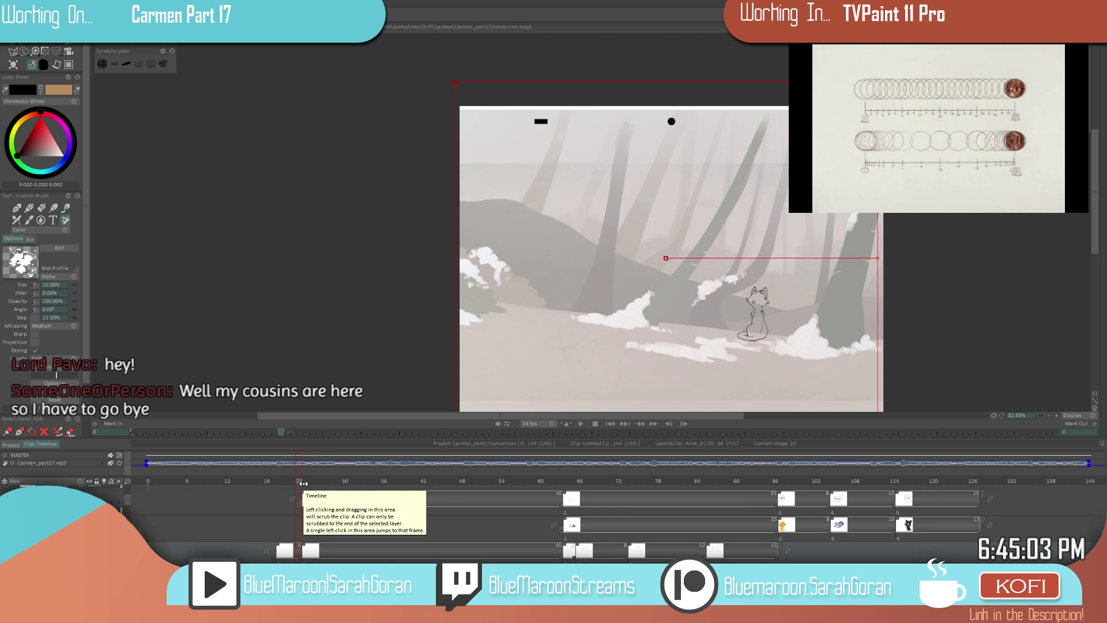
- Flip back and forth between frames 20 and 24 on the adult cats' line layer, ending at frame 24
{"action": "key", "text": "Right"}
{"action": "key", "text": "Left"}
{"action": "key", "text": "Left"}
{"action": "key", "text": "Left"}
{"action": "key", "text": "Left"}
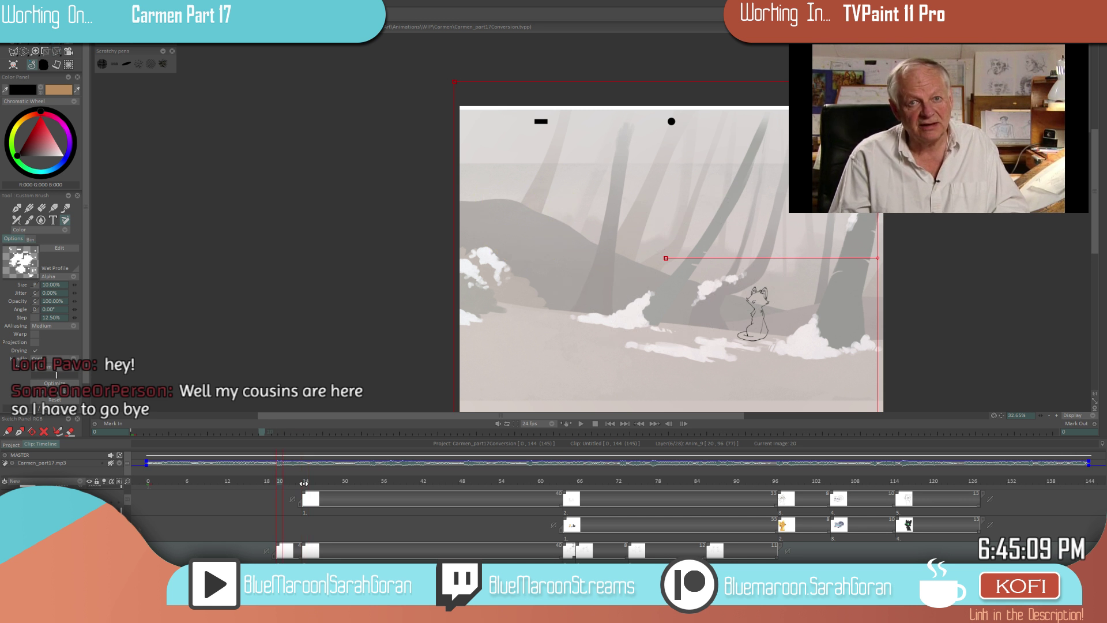
{"action": "left_click", "coordinate": [304, 483]}
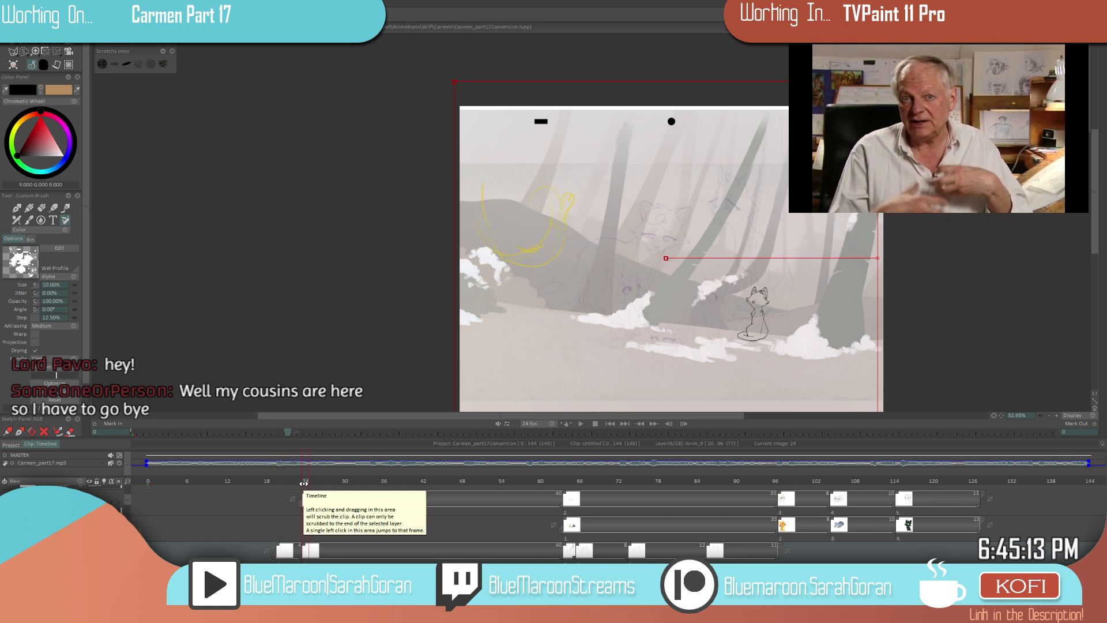
{"action": "key", "text": "Left"}
{"action": "key", "text": "Left"}
{"action": "key", "text": "Left"}
{"action": "key", "text": "Left"}
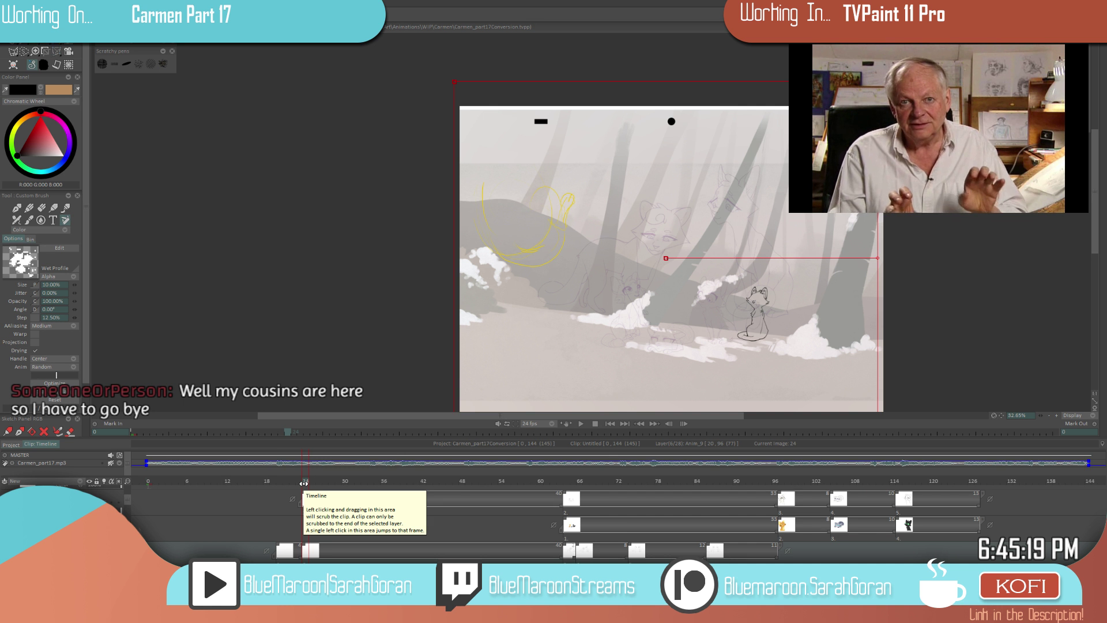
{"action": "key", "text": "Left"}
{"action": "key", "text": "Left"}
{"action": "key", "text": "Left"}
{"action": "key", "text": "Left"}
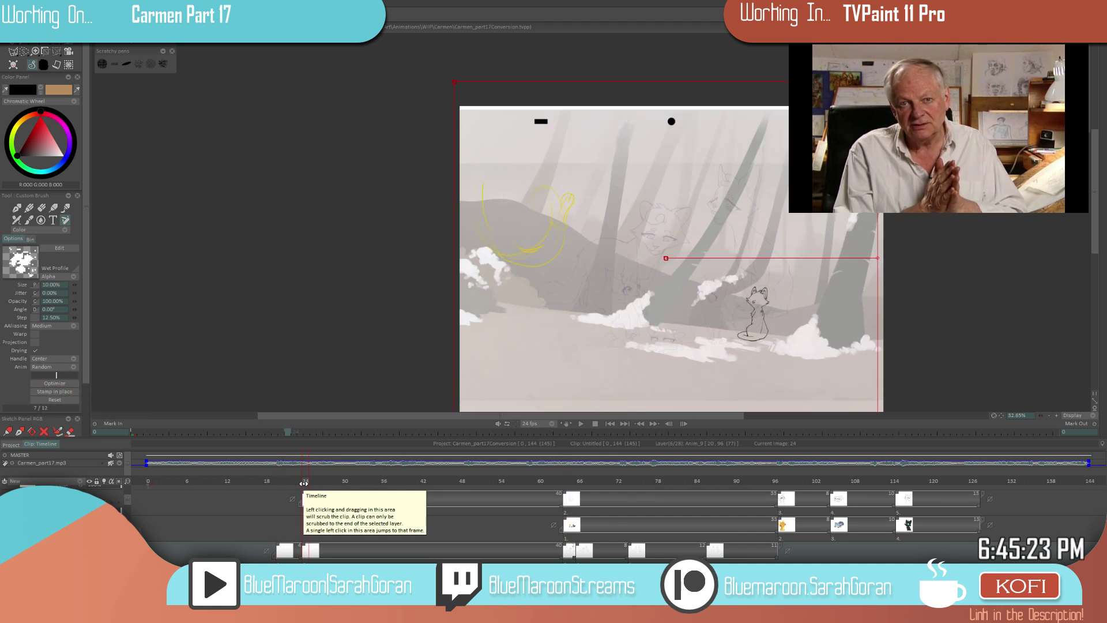
- Examine the yellow rough on the forest hill at frame 24 and compare it with frame 20
{"action": "scroll", "coordinate": [638, 213], "scroll_direction": "up", "scroll_amount": 4}
{"action": "scroll", "coordinate": [642, 226], "scroll_direction": "down", "scroll_amount": 4}
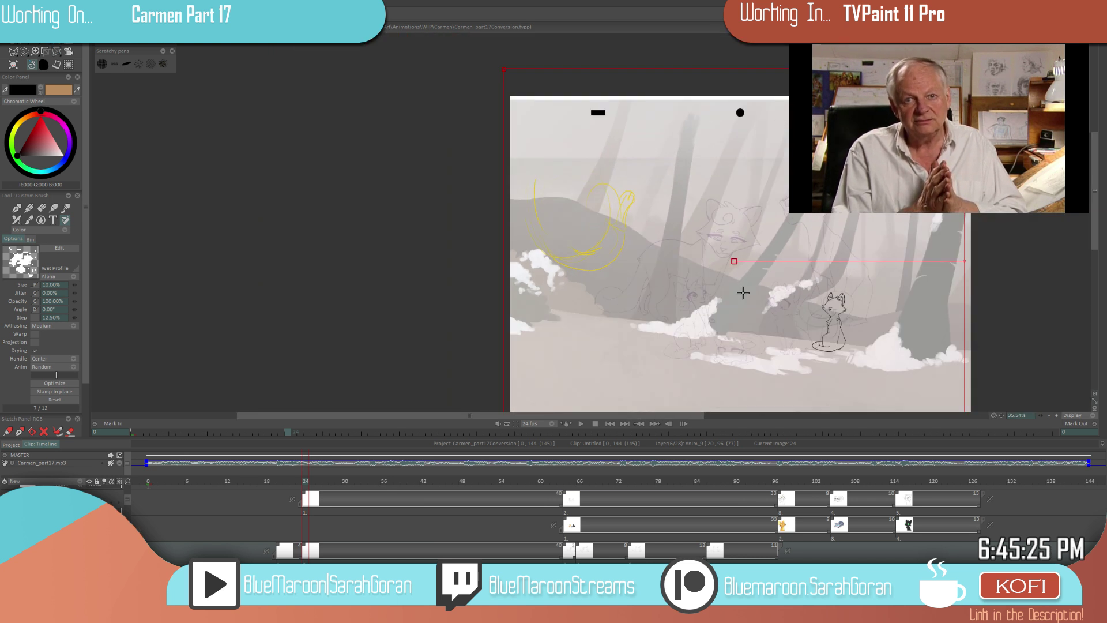
{"action": "scroll", "coordinate": [736, 292], "scroll_direction": "up", "scroll_amount": 4}
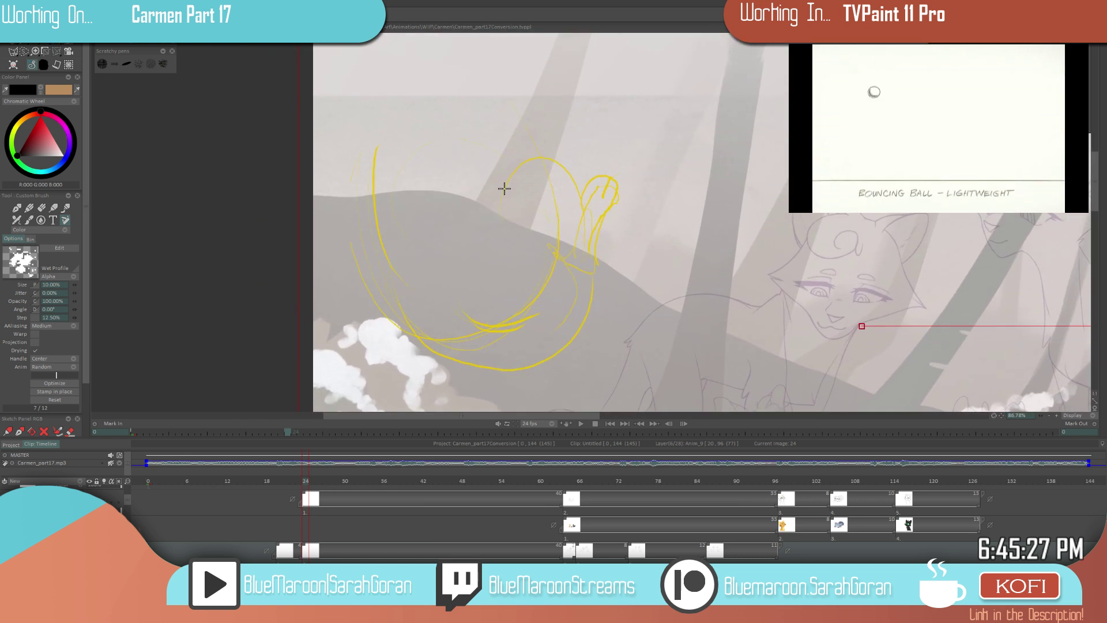
{"action": "scroll", "coordinate": [486, 341], "scroll_direction": "down", "scroll_amount": 3}
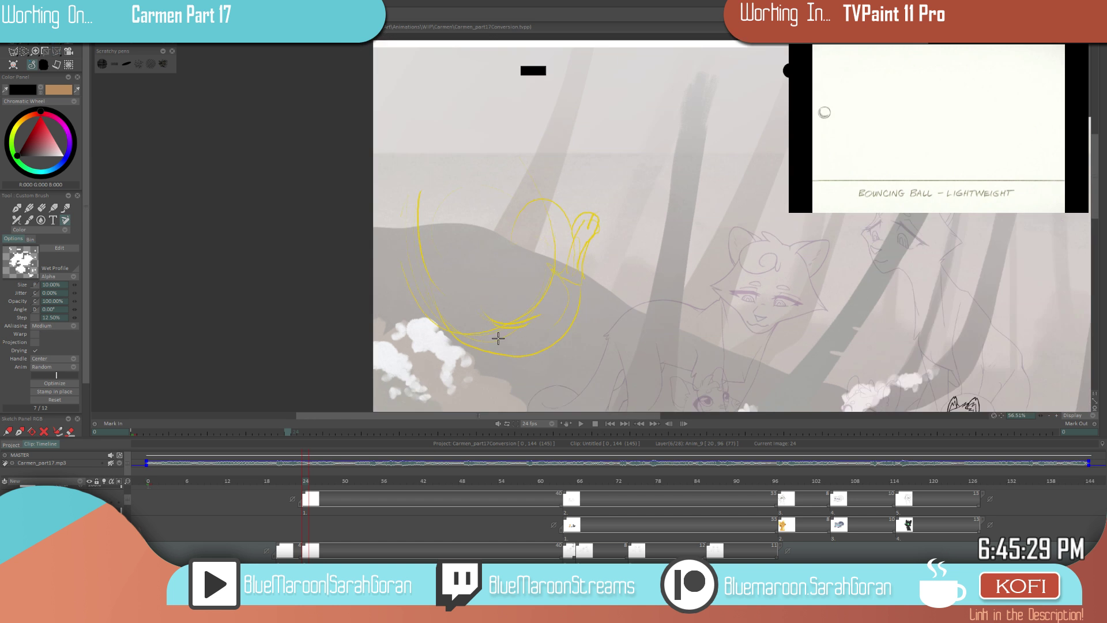
{"action": "key", "text": "Left"}
{"action": "key", "text": "Left"}
{"action": "key", "text": "Left"}
{"action": "key", "text": "Left"}
{"action": "key", "text": "Right"}
{"action": "key", "text": "Right"}
{"action": "key", "text": "Right"}
{"action": "key", "text": "Right"}
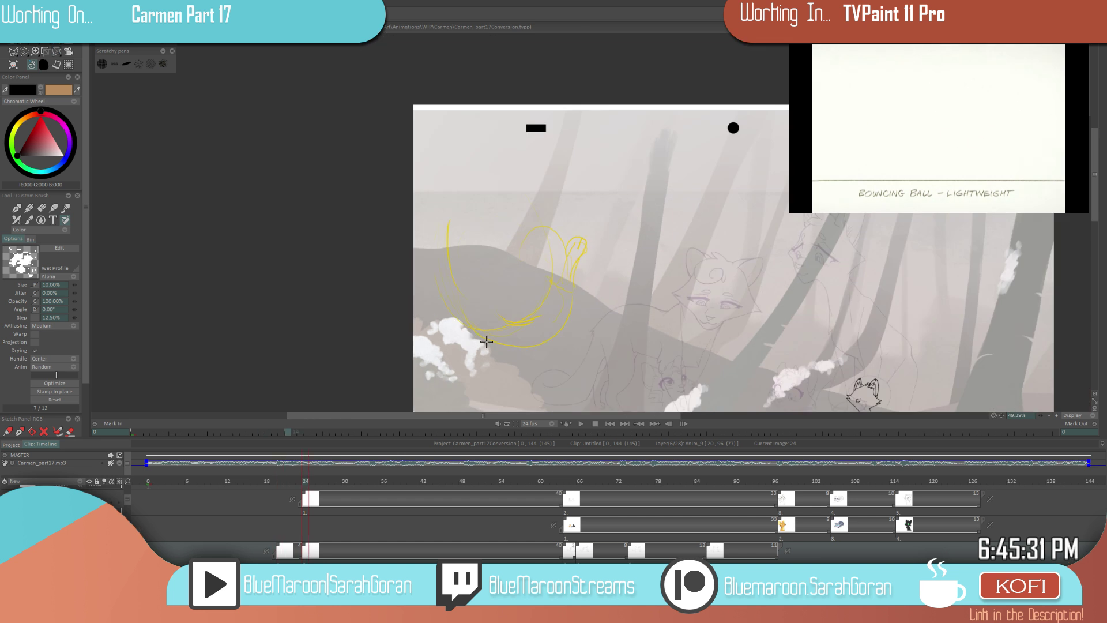
- Save the project before inking over the yellow rough
{"action": "scroll", "coordinate": [640, 293], "scroll_direction": "up", "scroll_amount": 2}
{"action": "mouse_move", "coordinate": [451, 231]}
{"action": "left_mouse_down"}
{"action": "mouse_move", "coordinate": [473, 184]}
{"action": "mouse_move", "coordinate": [513, 203]}
{"action": "mouse_move", "coordinate": [515, 256]}
{"action": "left_mouse_up"}
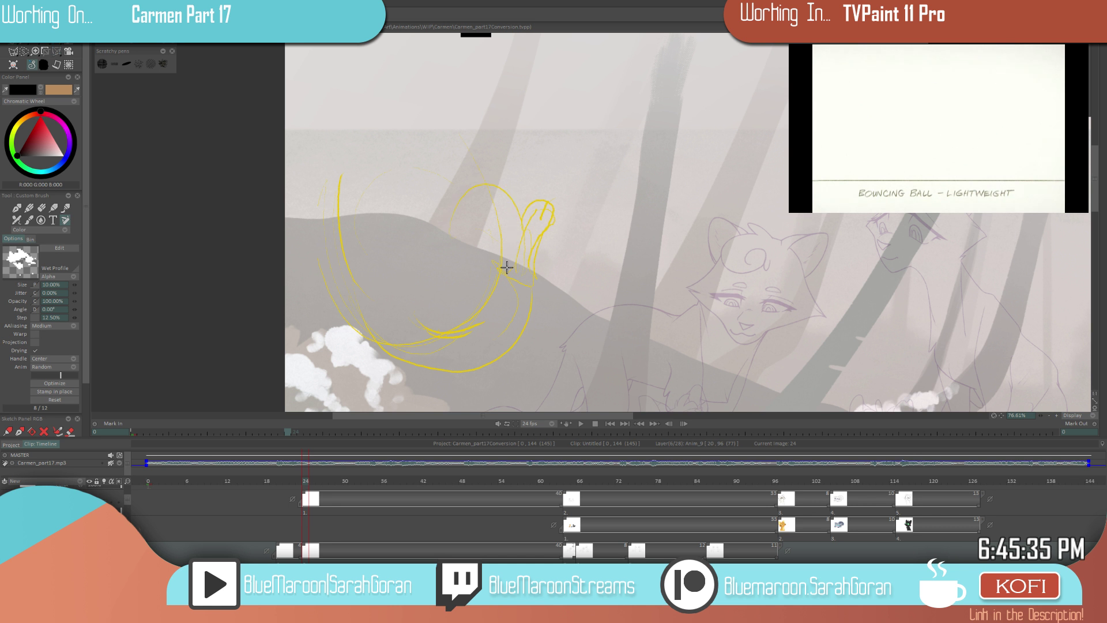
{"action": "scroll", "coordinate": [548, 232], "scroll_direction": "up", "scroll_amount": 3}
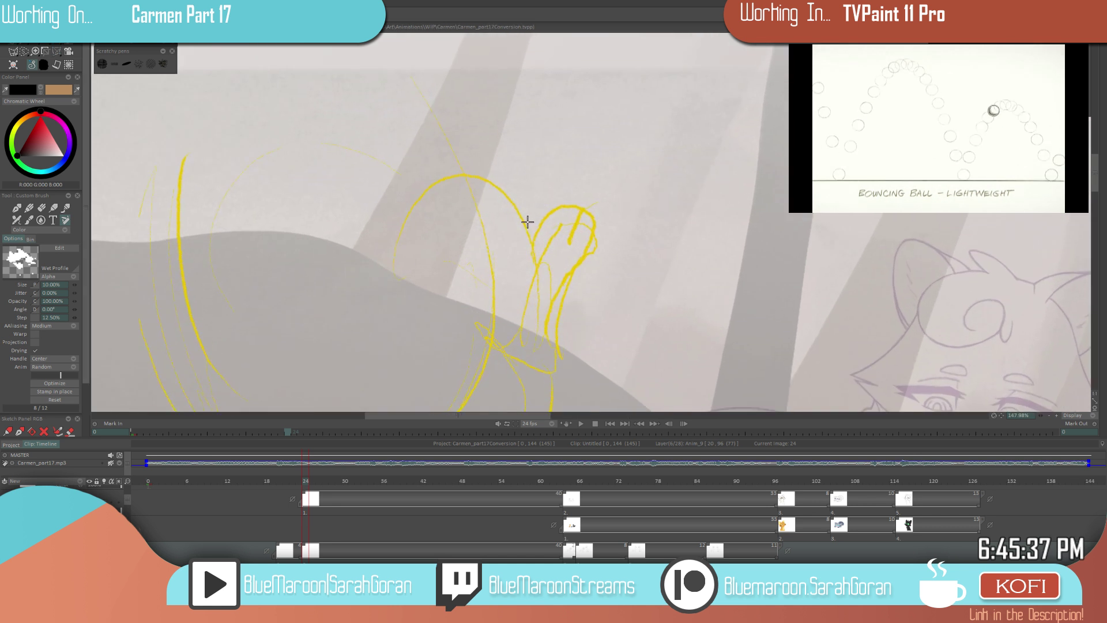
{"action": "key", "text": "ctrl+s"}
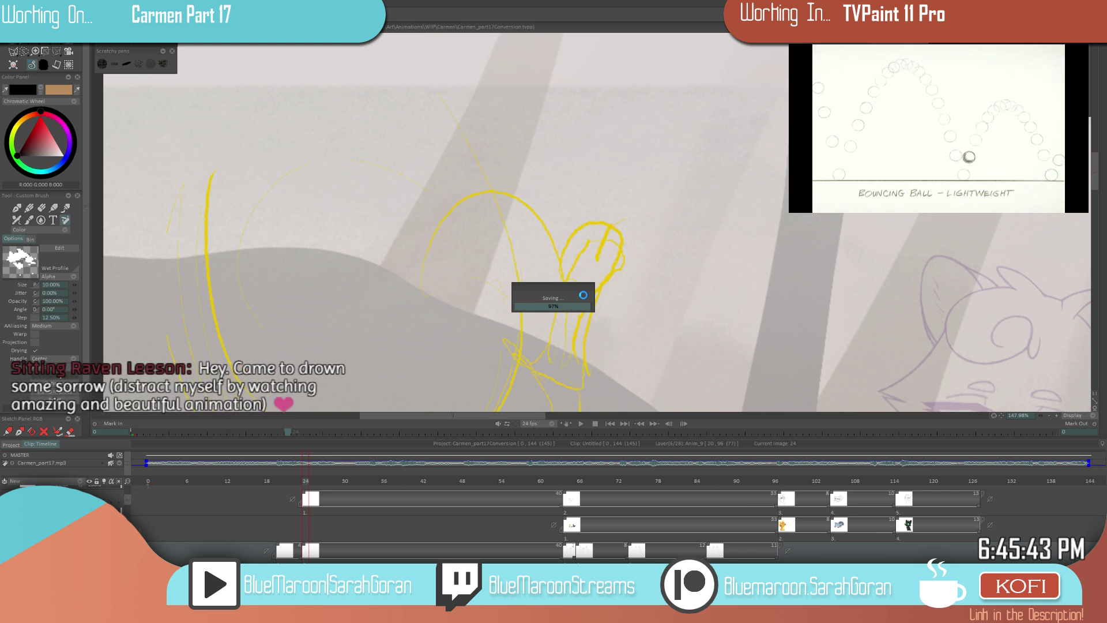
{"action": "scroll", "coordinate": [564, 358], "scroll_direction": "down", "scroll_amount": 1}
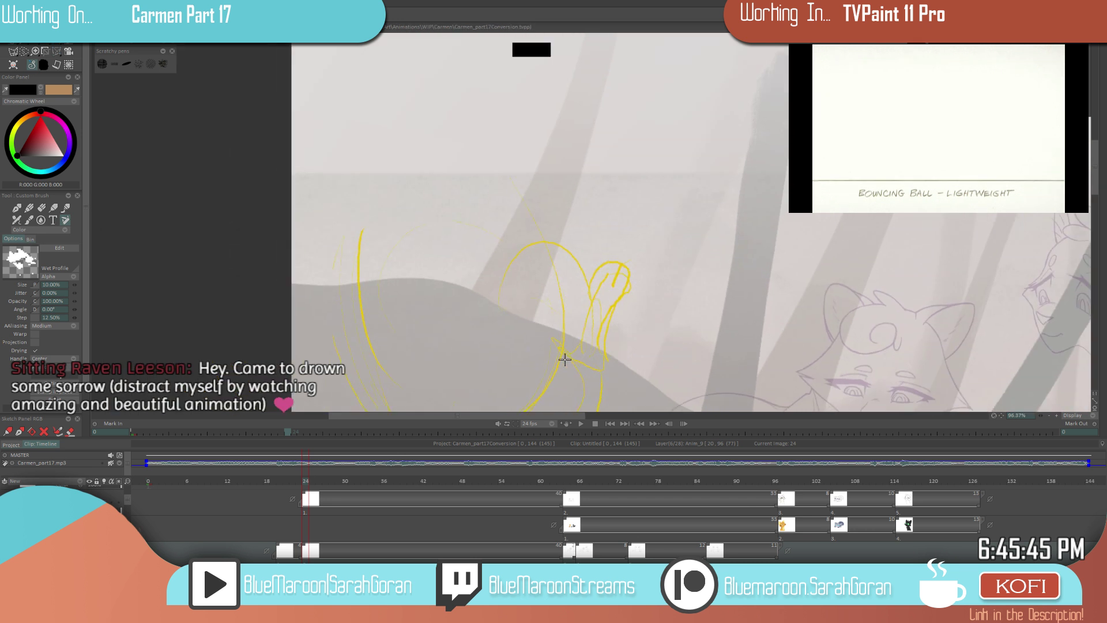
- Flip repeatedly between frames 20 and 24 to study how the yellow rough's arch and narrow lobe change
{"action": "key", "text": "Left"}
{"action": "key", "text": "Left"}
{"action": "key", "text": "Left"}
{"action": "key", "text": "Left"}
{"action": "key", "text": "Right"}
{"action": "key", "text": "Right"}
{"action": "key", "text": "Right"}
{"action": "key", "text": "Right"}
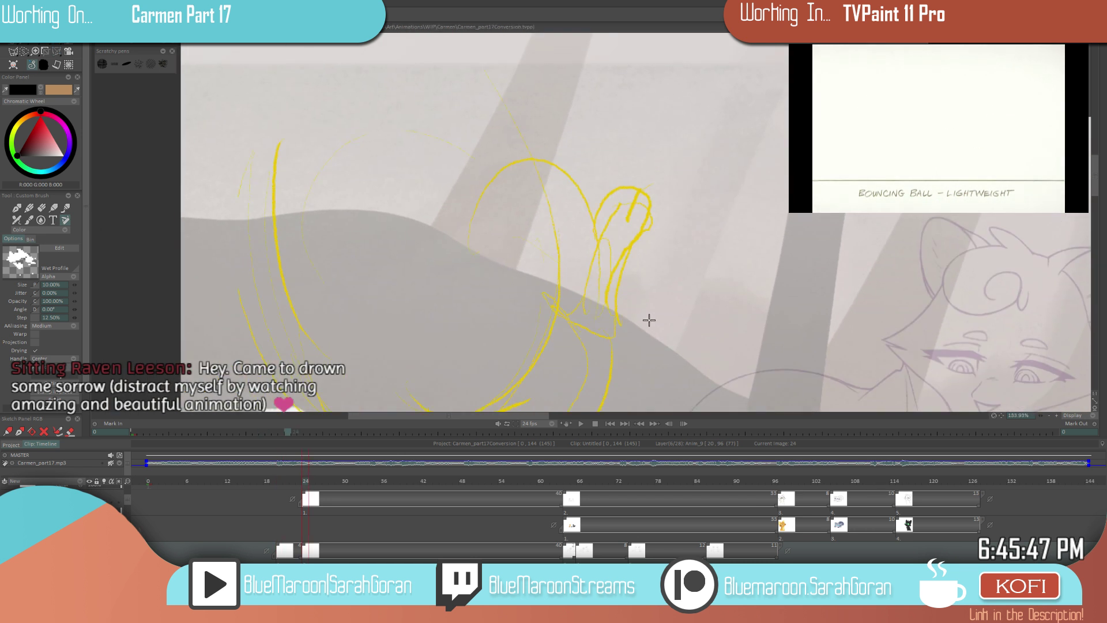
{"action": "key", "text": "Left"}
{"action": "key", "text": "Left"}
{"action": "key", "text": "Left"}
{"action": "key", "text": "Left"}
{"action": "key", "text": "Right"}
{"action": "key", "text": "Right"}
{"action": "key", "text": "Right"}
{"action": "key", "text": "Right"}
{"action": "key", "text": "Left"}
{"action": "key", "text": "Left"}
{"action": "key", "text": "Left"}
{"action": "key", "text": "Left"}
{"action": "key", "text": "Right"}
{"action": "key", "text": "Right"}
{"action": "key", "text": "Right"}
{"action": "key", "text": "Right"}
- Ink the rounded arch of the yellow rough in black on frame 24 and check it against the whole scene
{"action": "mouse_move", "coordinate": [467, 248]}
{"action": "left_mouse_down"}
{"action": "mouse_move", "coordinate": [486, 184]}
{"action": "mouse_move", "coordinate": [543, 153]}
{"action": "mouse_move", "coordinate": [590, 195]}
{"action": "left_mouse_up"}
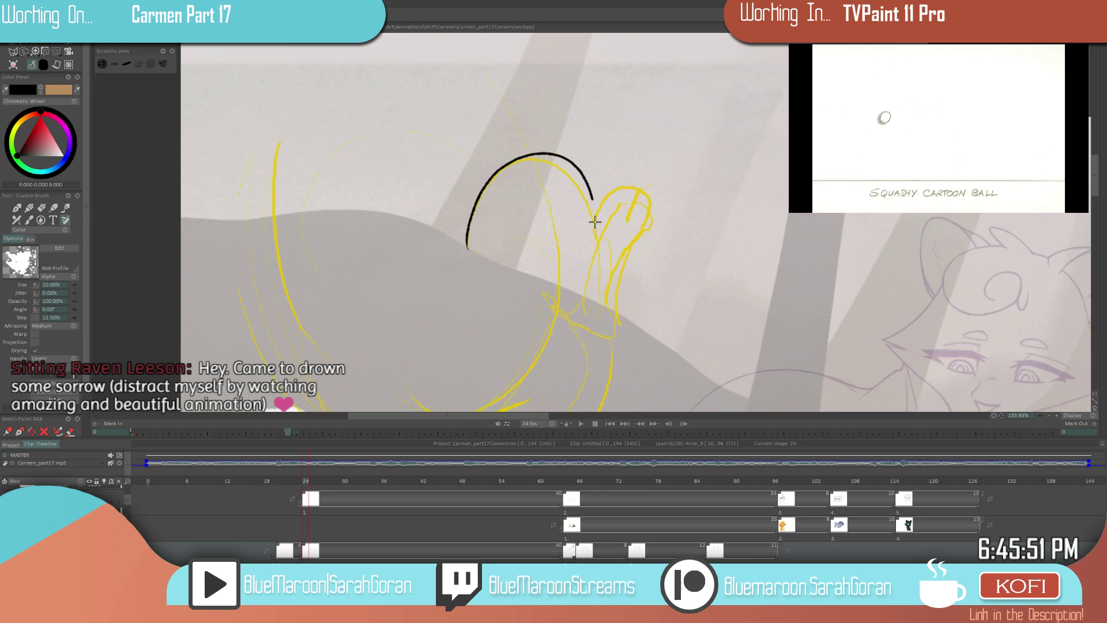
{"action": "scroll", "coordinate": [625, 277], "scroll_direction": "down", "scroll_amount": 5}
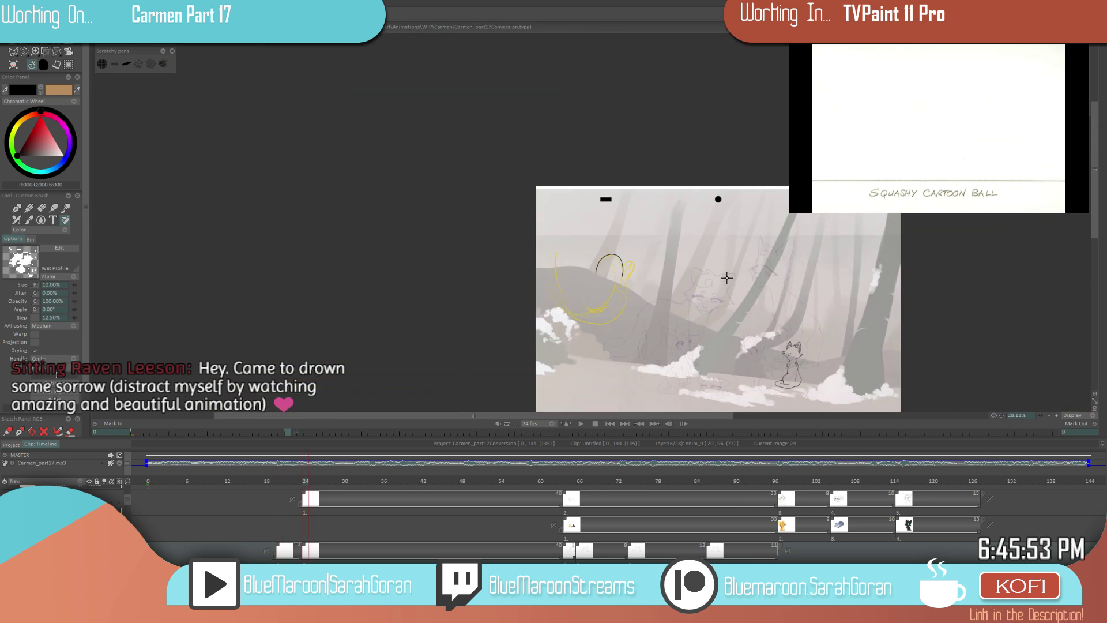
{"action": "scroll", "coordinate": [654, 298], "scroll_direction": "up", "scroll_amount": 4}
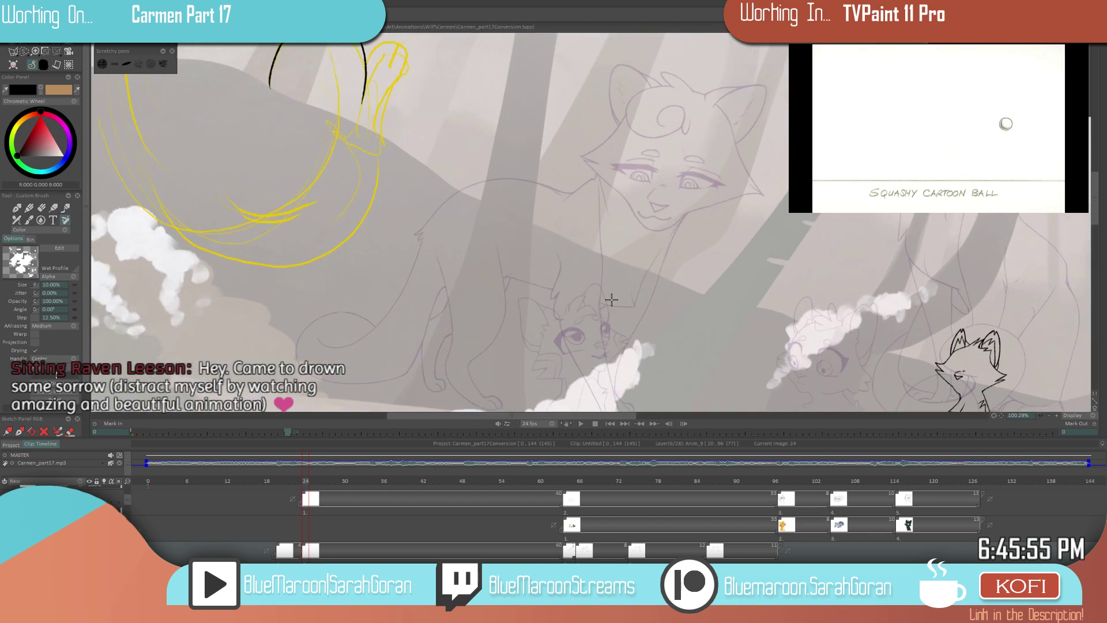
{"action": "scroll", "coordinate": [635, 300], "scroll_direction": "down", "scroll_amount": 2}
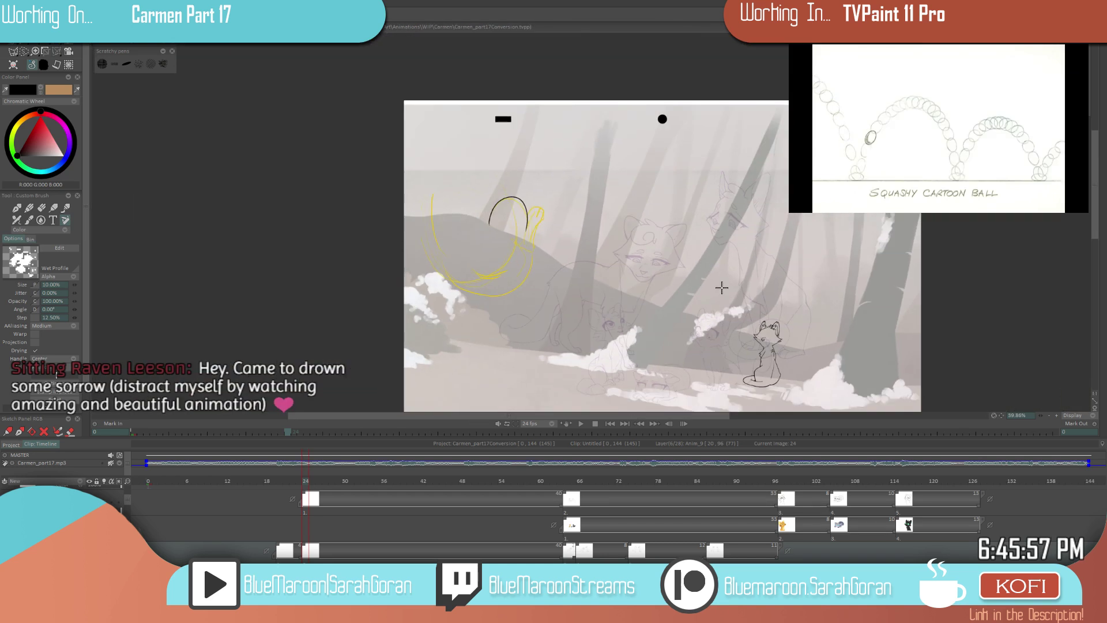
- Outline the narrow upright lobe beside the arch in black, with a short curved fold line inside its tip
{"action": "scroll", "coordinate": [523, 253], "scroll_direction": "up", "scroll_amount": 3}
{"action": "mouse_move", "coordinate": [538, 222]}
{"action": "left_mouse_down"}
{"action": "mouse_move", "coordinate": [590, 175]}
{"action": "mouse_move", "coordinate": [551, 286]}
{"action": "left_mouse_up"}
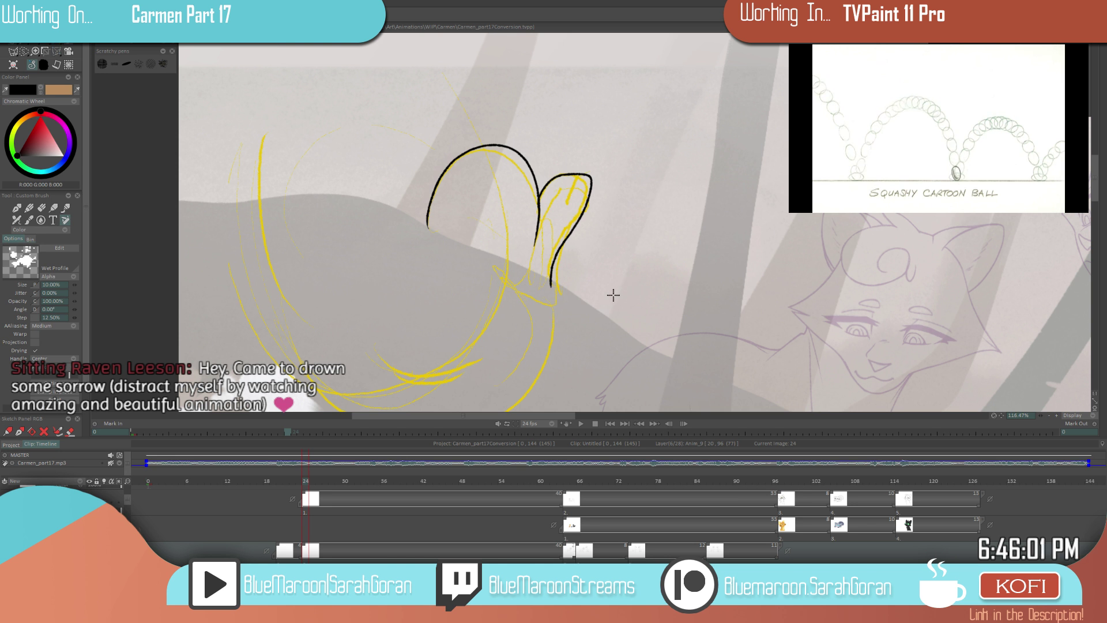
{"action": "scroll", "coordinate": [620, 294], "scroll_direction": "up", "scroll_amount": 2}
{"action": "scroll", "coordinate": [608, 317], "scroll_direction": "up", "scroll_amount": 2}
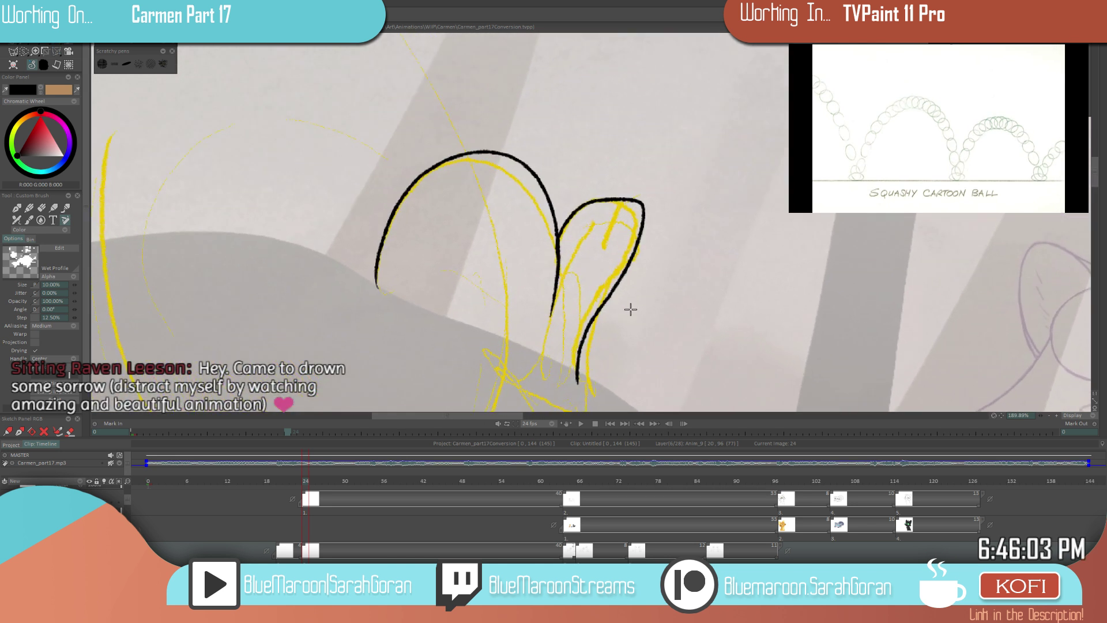
{"action": "scroll", "coordinate": [665, 296], "scroll_direction": "up", "scroll_amount": 1}
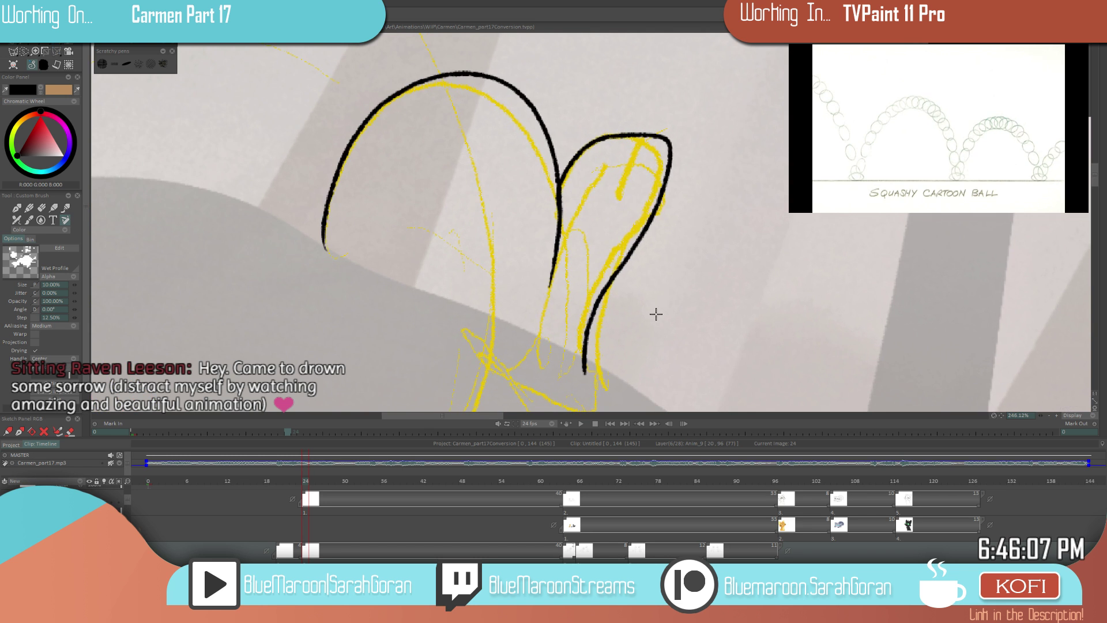
{"action": "key", "text": "e"}
{"action": "key", "text": "e"}
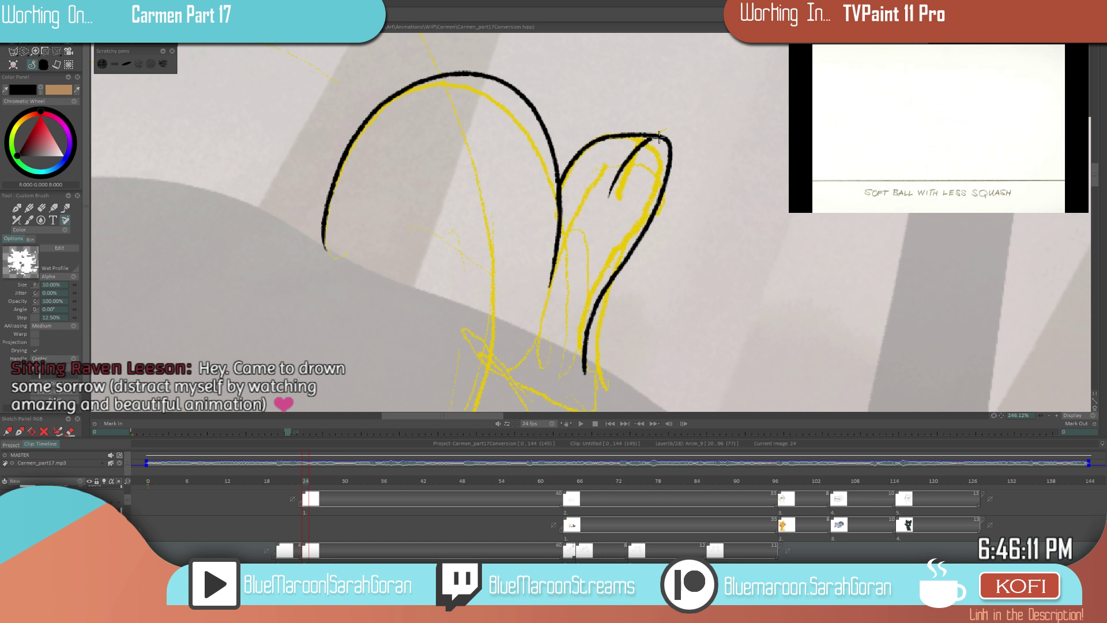
{"action": "scroll", "coordinate": [633, 261], "scroll_direction": "down", "scroll_amount": 5}
{"action": "scroll", "coordinate": [633, 261], "scroll_direction": "down", "scroll_amount": 8}
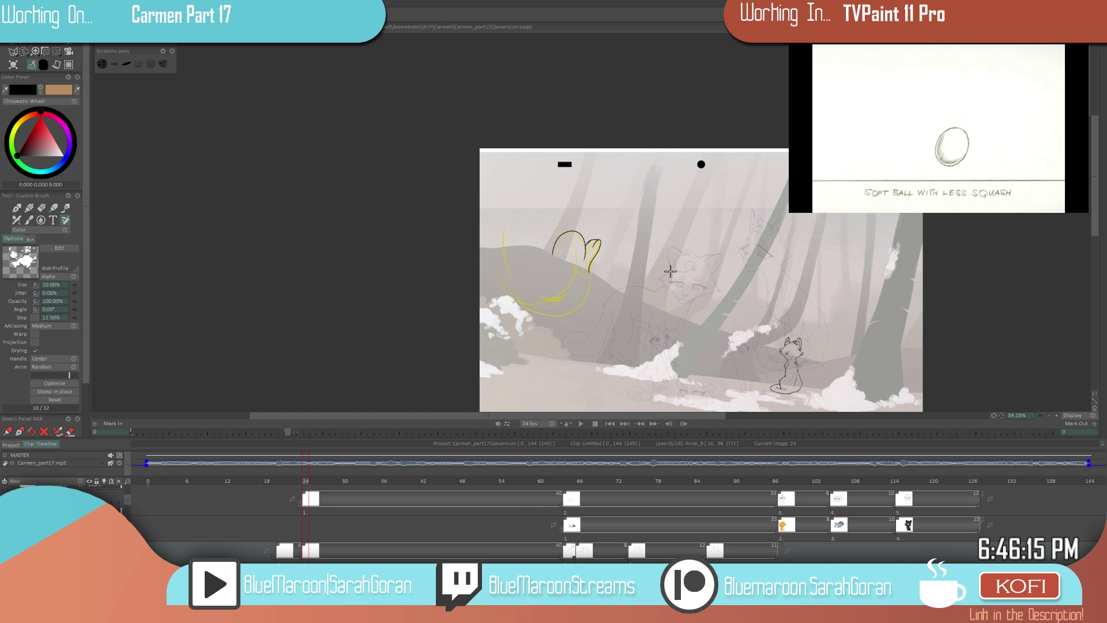
- Ink the long curve sweeping from beneath the lobe down to the rough's inner lower edge, replacing the first attempt
{"action": "scroll", "coordinate": [599, 306], "scroll_direction": "up", "scroll_amount": 6}
{"action": "scroll", "coordinate": [605, 326], "scroll_direction": "down", "scroll_amount": 6}
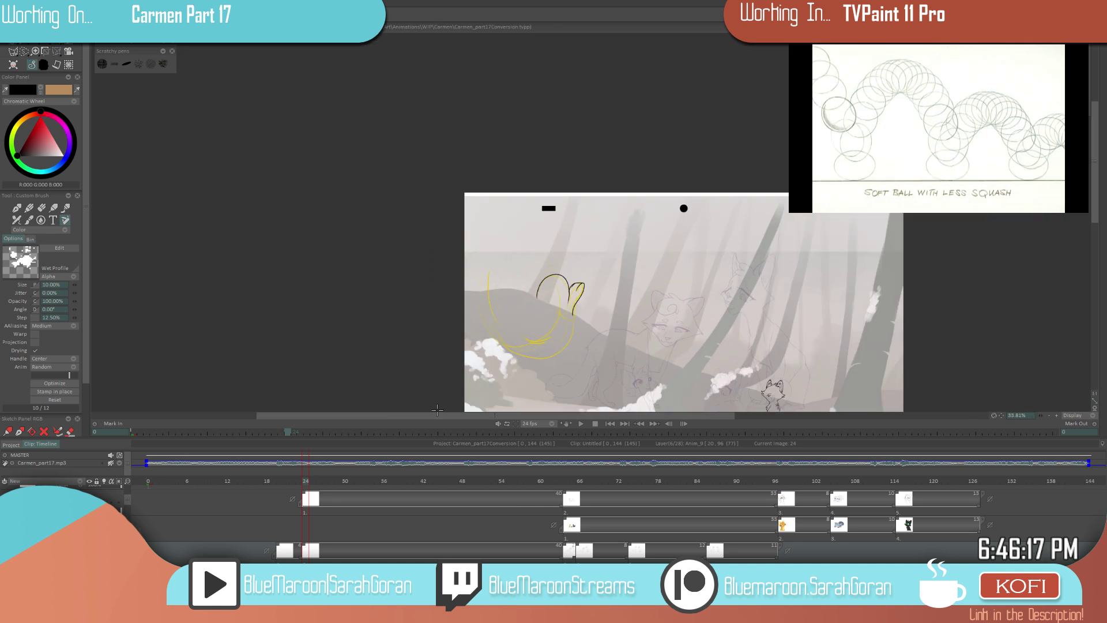
{"action": "scroll", "coordinate": [612, 328], "scroll_direction": "up", "scroll_amount": 4}
{"action": "scroll", "coordinate": [612, 328], "scroll_direction": "up", "scroll_amount": 2}
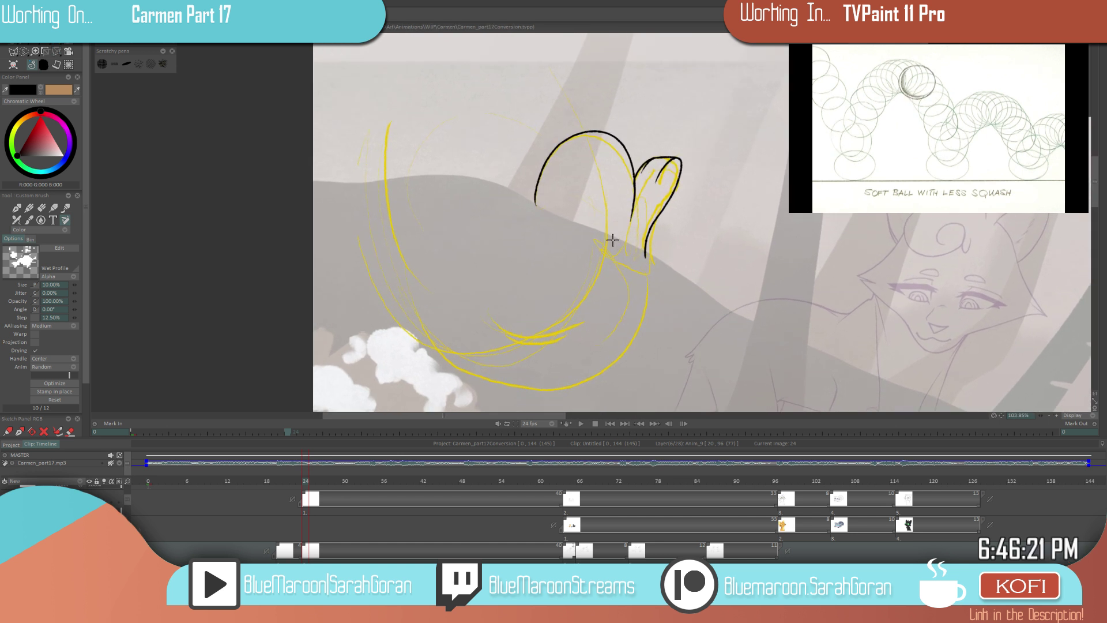
{"action": "scroll", "coordinate": [466, 373], "scroll_direction": "down", "scroll_amount": 5}
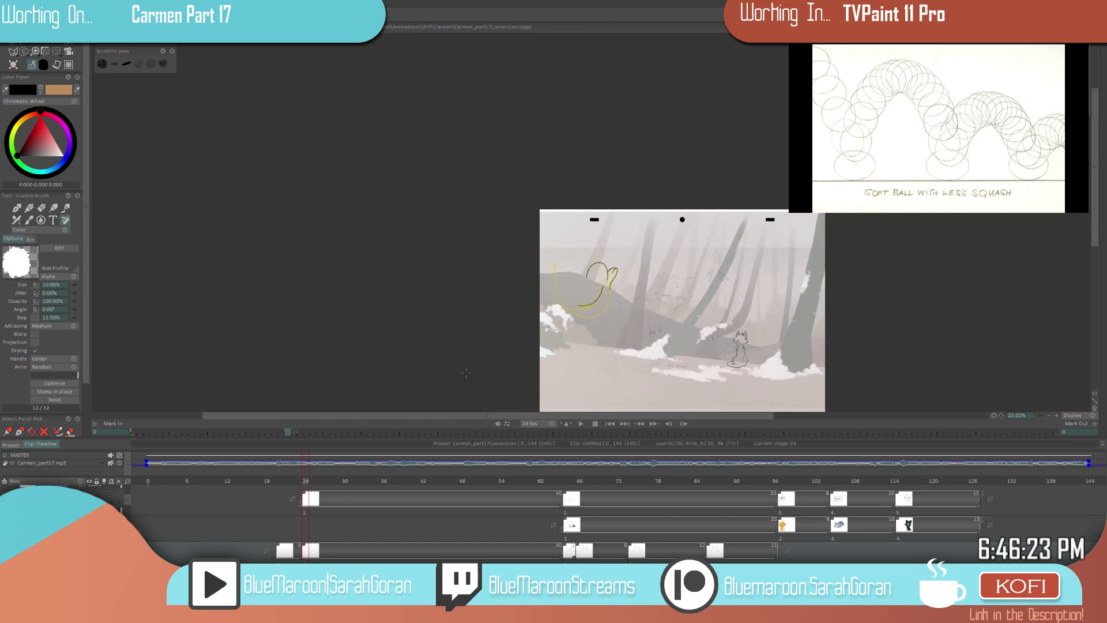
{"action": "scroll", "coordinate": [655, 357], "scroll_direction": "up", "scroll_amount": 4}
{"action": "scroll", "coordinate": [622, 294], "scroll_direction": "up", "scroll_amount": 3}
{"action": "key", "text": "ctrl+z"}
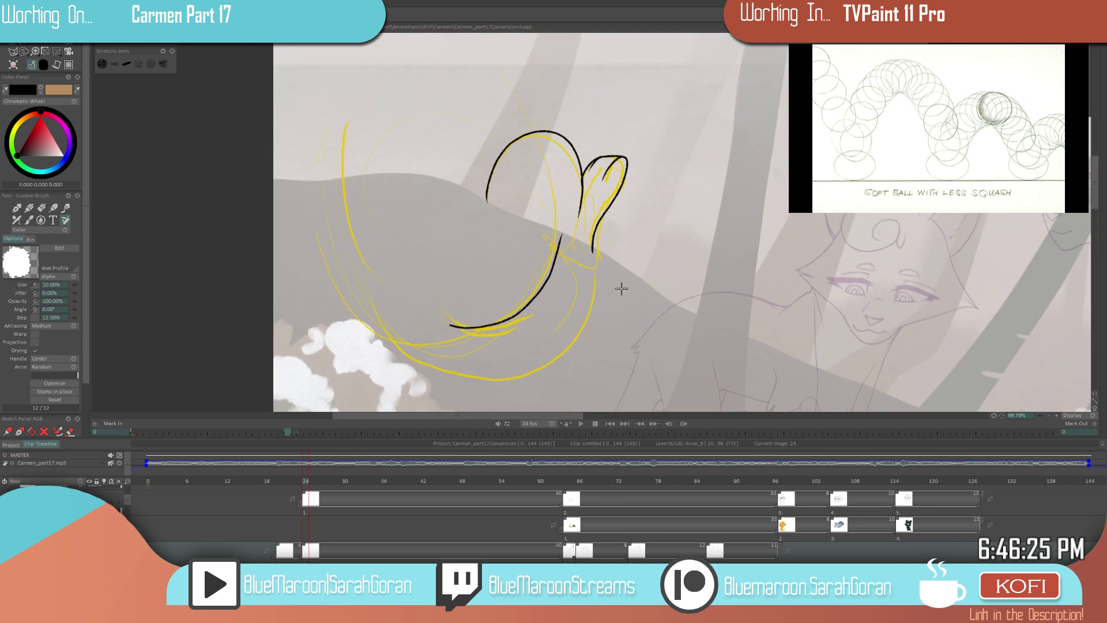
{"action": "mouse_move", "coordinate": [562, 239]}
{"action": "left_mouse_down"}
{"action": "mouse_move", "coordinate": [541, 292]}
{"action": "mouse_move", "coordinate": [435, 321]}
{"action": "left_mouse_up"}
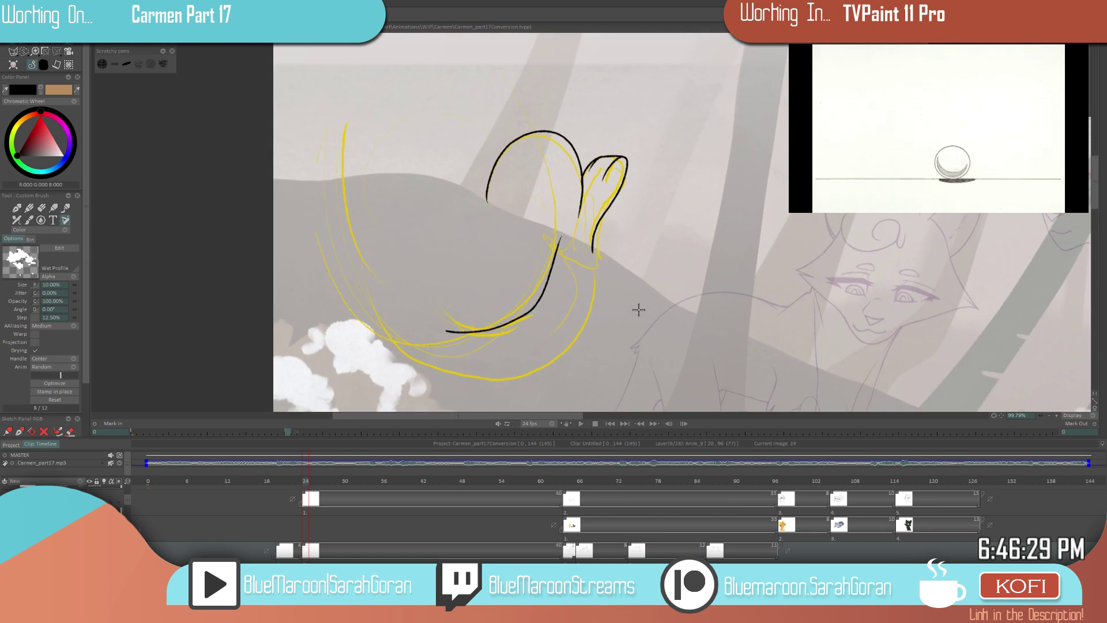
- Extend and smooth the upper end of the long black curve below the arch
{"action": "scroll", "coordinate": [588, 235], "scroll_direction": "up", "scroll_amount": 3}
{"action": "left_click_drag", "start_coordinate": [573, 215], "coordinate": [548, 280]}
{"action": "left_click_drag", "start_coordinate": [574, 215], "coordinate": [563, 242]}
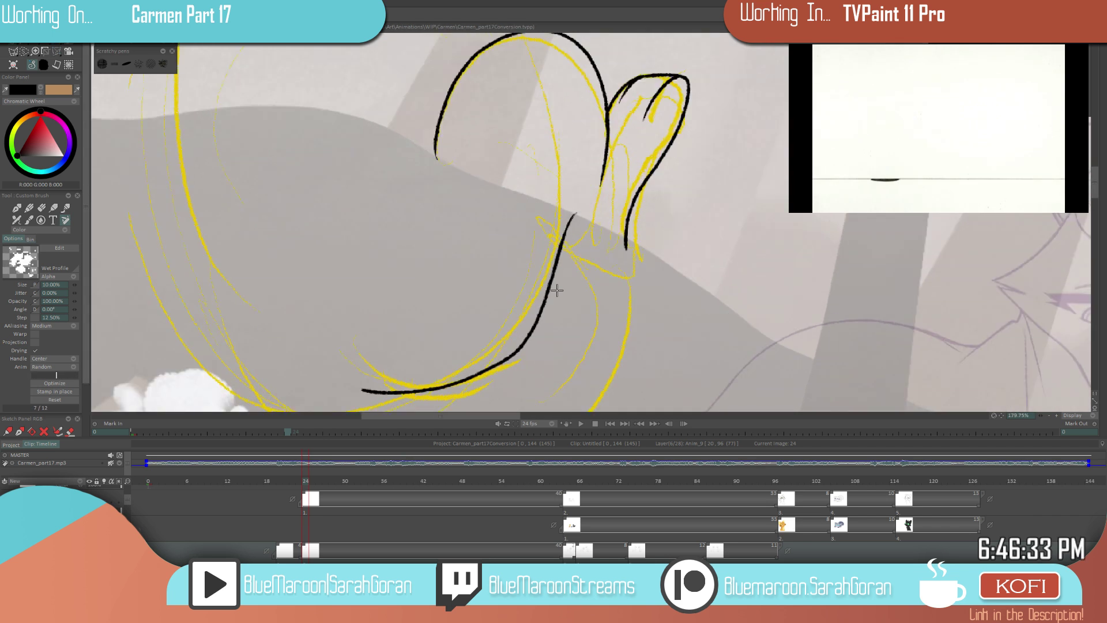
{"action": "scroll", "coordinate": [490, 369], "scroll_direction": "down", "scroll_amount": 5}
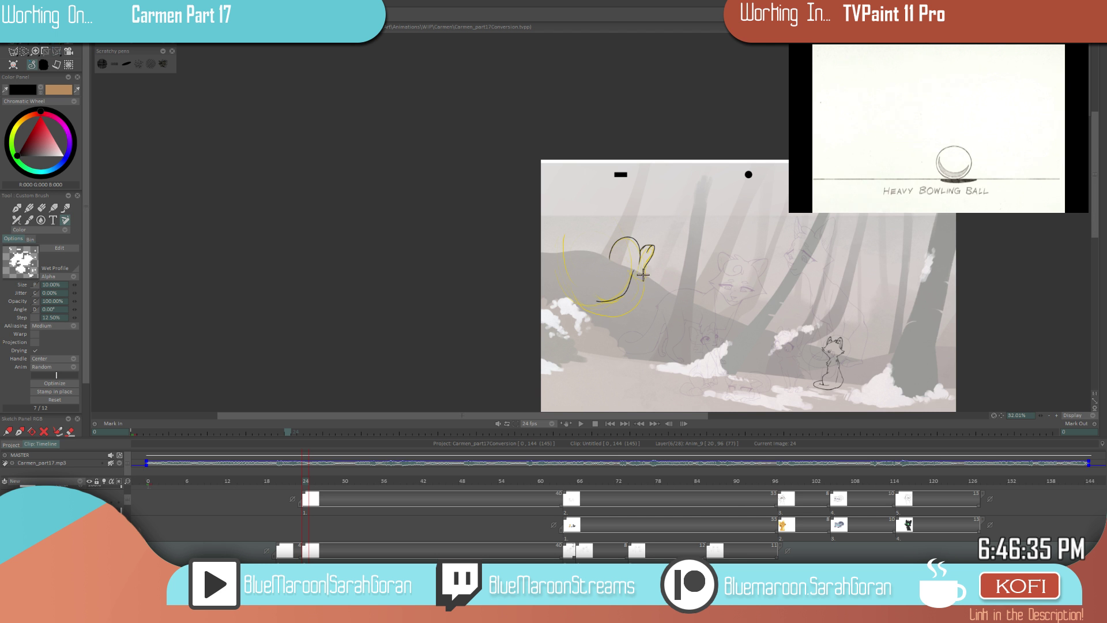
- Close the lobe's base with a rounded black stroke meeting the long curve, and try a small mark inside it
{"action": "scroll", "coordinate": [641, 272], "scroll_direction": "up", "scroll_amount": 5}
{"action": "mouse_move", "coordinate": [644, 295]}
{"action": "left_mouse_down"}
{"action": "mouse_move", "coordinate": [615, 304]}
{"action": "mouse_move", "coordinate": [644, 300]}
{"action": "mouse_move", "coordinate": [589, 283]}
{"action": "left_mouse_up"}
{"action": "key", "text": "ctrl+z"}
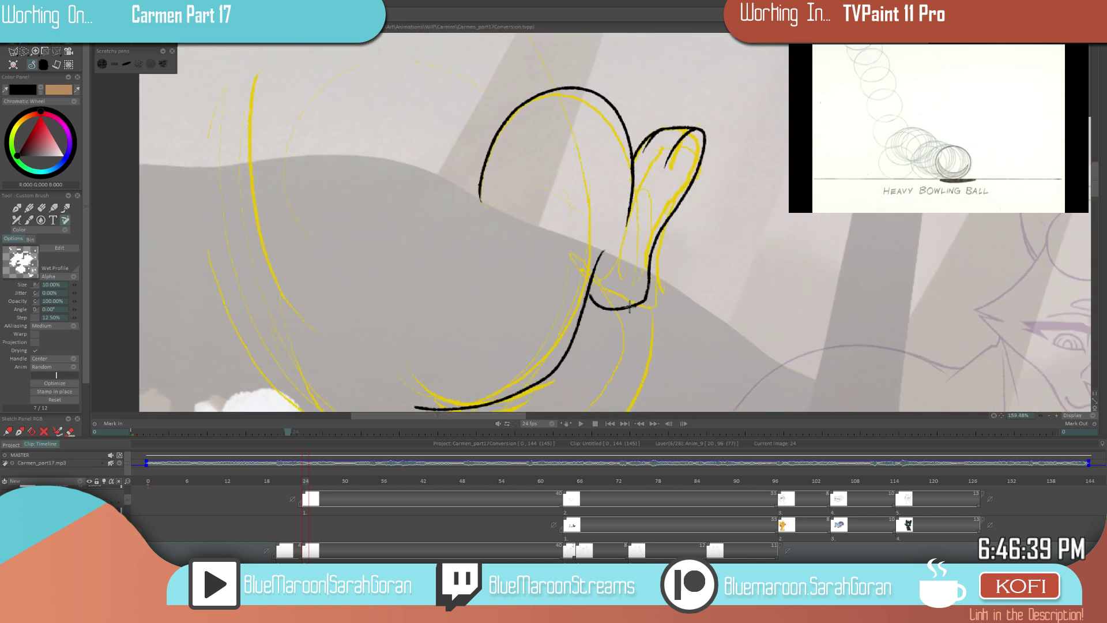
{"action": "mouse_move", "coordinate": [613, 295]}
{"action": "left_mouse_down"}
{"action": "mouse_move", "coordinate": [592, 301]}
{"action": "mouse_move", "coordinate": [597, 291]}
{"action": "left_mouse_up"}
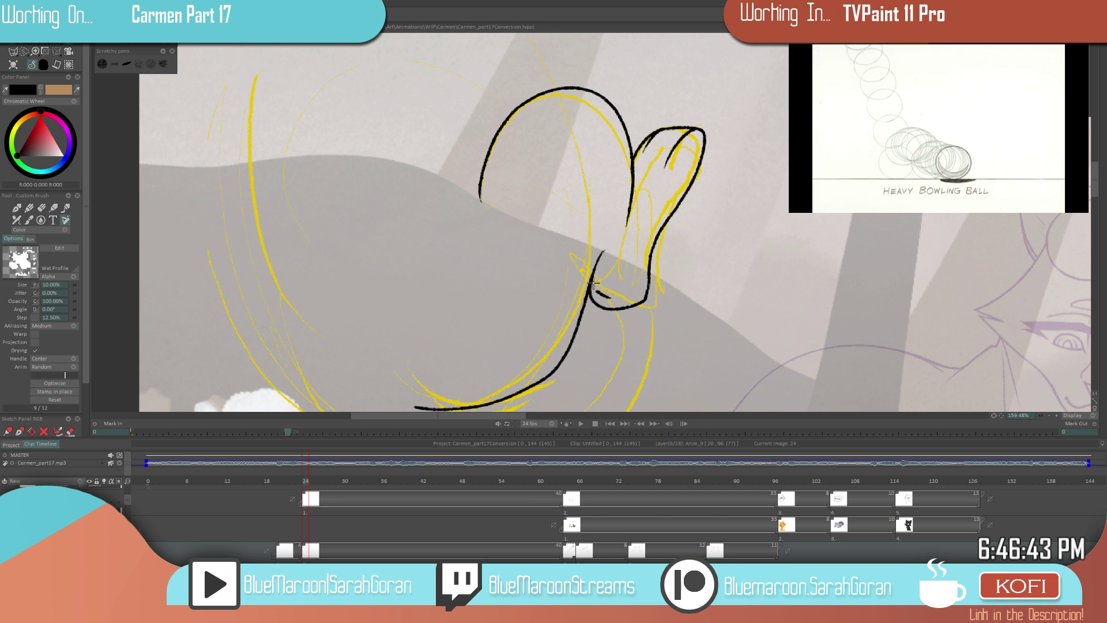
{"action": "scroll", "coordinate": [704, 269], "scroll_direction": "down", "scroll_amount": 5}
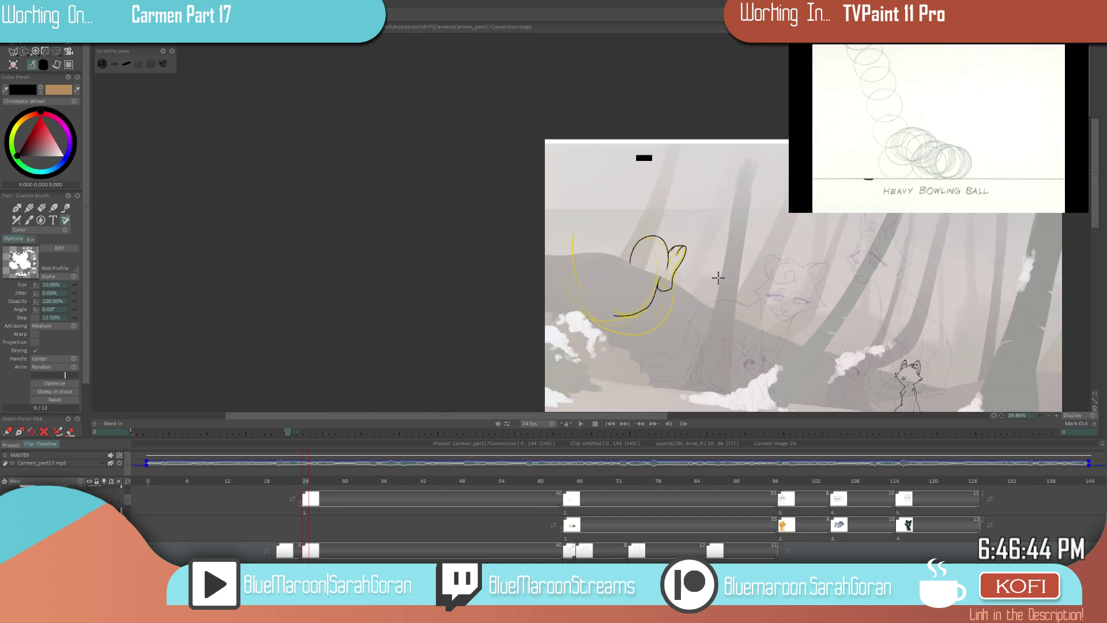
- Rework the lobe's base so its outer edge tapers down to meet the long black curve
{"action": "left_click_drag", "start_coordinate": [682, 274], "coordinate": [556, 329]}
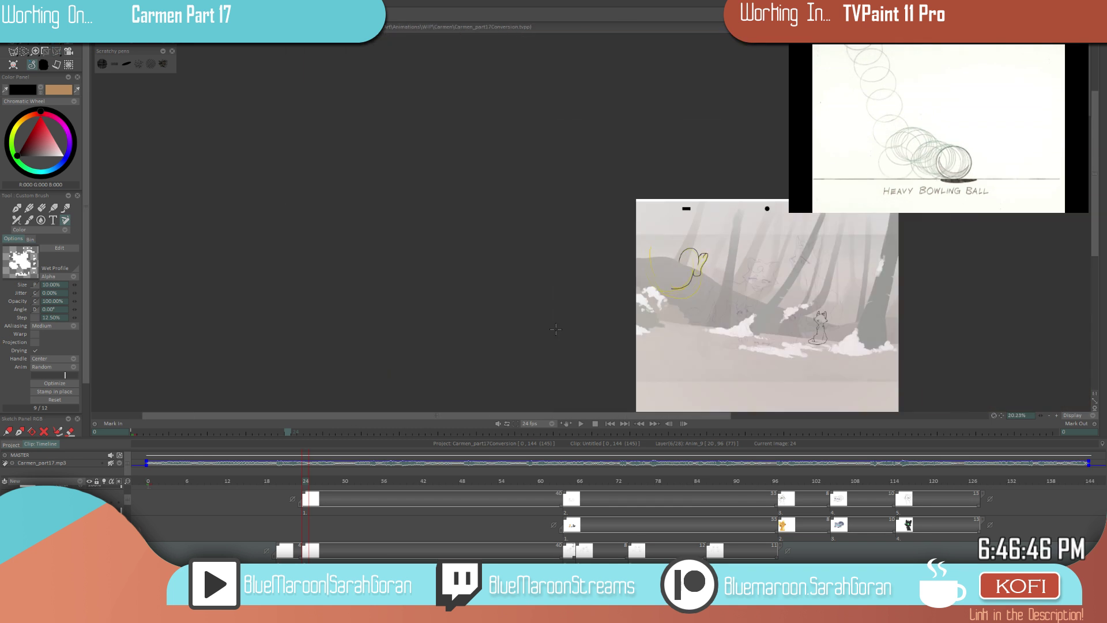
{"action": "left_click_drag", "start_coordinate": [696, 270], "coordinate": [843, 249]}
{"action": "left_click_drag", "start_coordinate": [713, 265], "coordinate": [772, 253]}
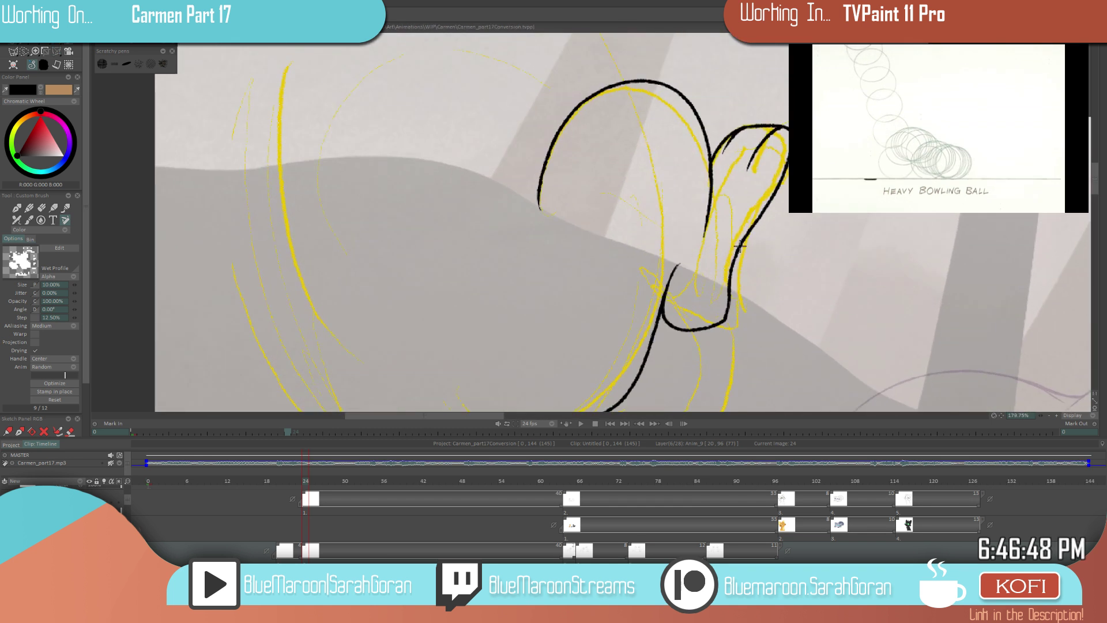
{"action": "mouse_move", "coordinate": [673, 335]}
{"action": "left_mouse_down"}
{"action": "mouse_move", "coordinate": [653, 323]}
{"action": "mouse_move", "coordinate": [701, 314]}
{"action": "mouse_move", "coordinate": [668, 298]}
{"action": "mouse_move", "coordinate": [663, 321]}
{"action": "mouse_move", "coordinate": [686, 330]}
{"action": "mouse_move", "coordinate": [667, 318]}
{"action": "mouse_move", "coordinate": [729, 299]}
{"action": "mouse_move", "coordinate": [715, 333]}
{"action": "mouse_move", "coordinate": [703, 331]}
{"action": "mouse_move", "coordinate": [744, 246]}
{"action": "mouse_move", "coordinate": [719, 335]}
{"action": "mouse_move", "coordinate": [711, 329]}
{"action": "mouse_move", "coordinate": [745, 286]}
{"action": "mouse_move", "coordinate": [704, 371]}
{"action": "left_mouse_up"}
{"action": "key", "text": "e"}
{"action": "left_click_drag", "start_coordinate": [726, 306], "coordinate": [694, 379]}
{"action": "scroll", "coordinate": [694, 379], "scroll_direction": "down", "scroll_amount": 5}
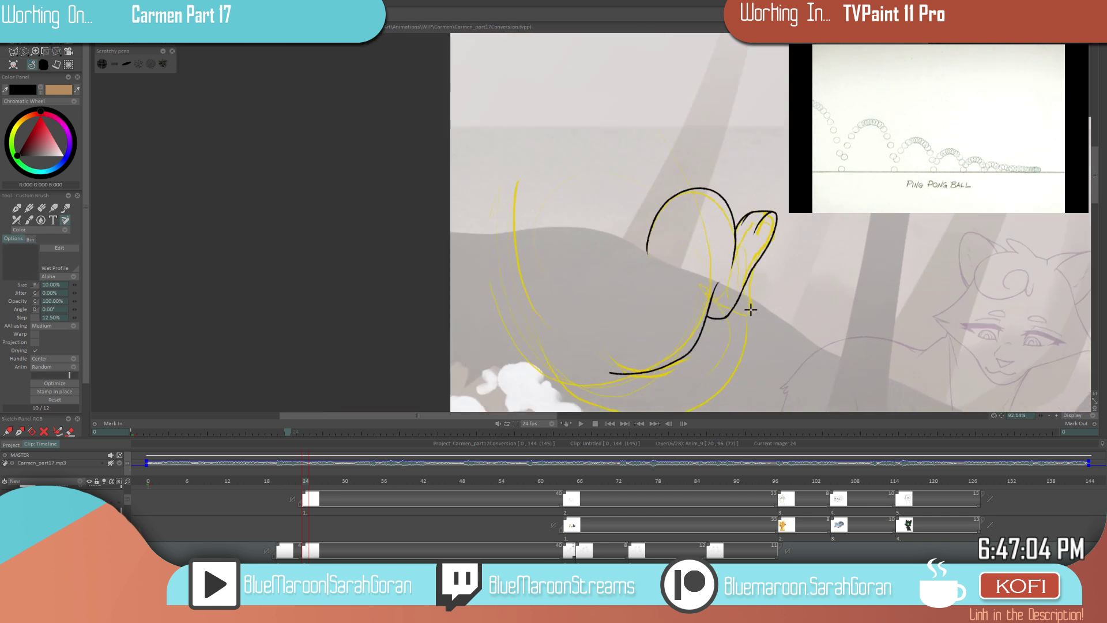
- Check the inked shape within the whole scene and flip between frames 23 and 24 to compare the drawings
{"action": "scroll", "coordinate": [729, 305], "scroll_direction": "down", "scroll_amount": 1}
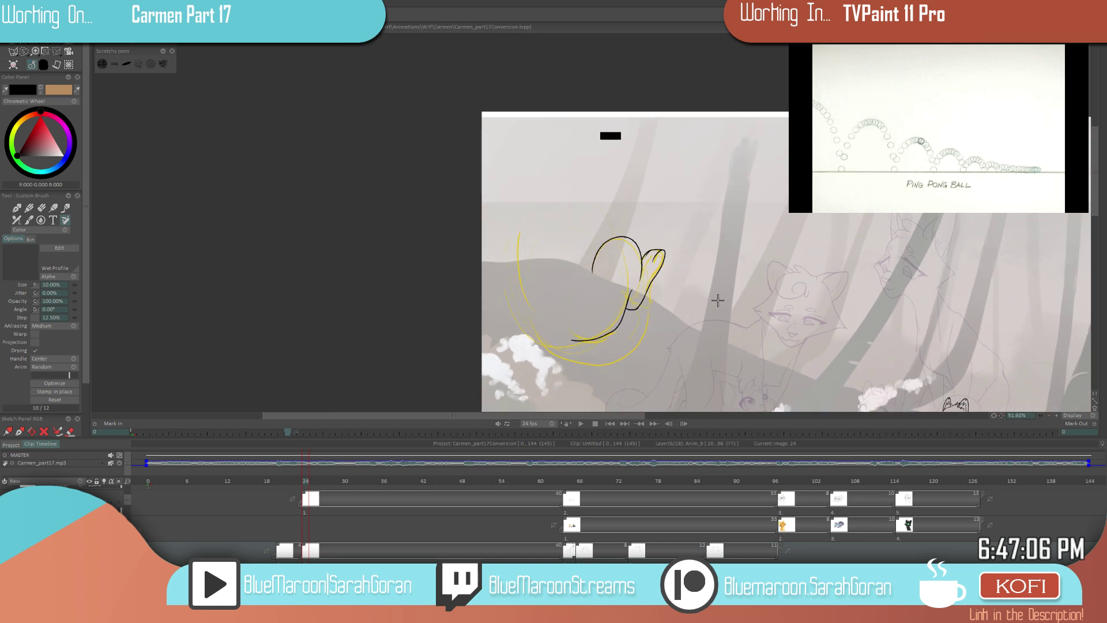
{"action": "scroll", "coordinate": [663, 304], "scroll_direction": "down", "scroll_amount": 3}
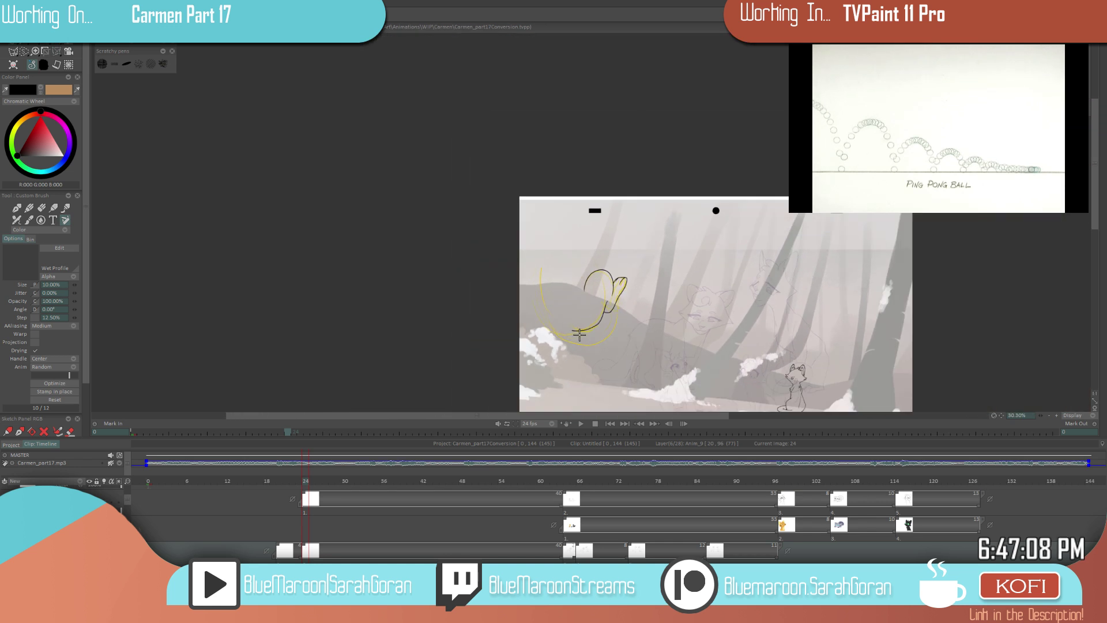
{"action": "scroll", "coordinate": [578, 333], "scroll_direction": "up", "scroll_amount": 3}
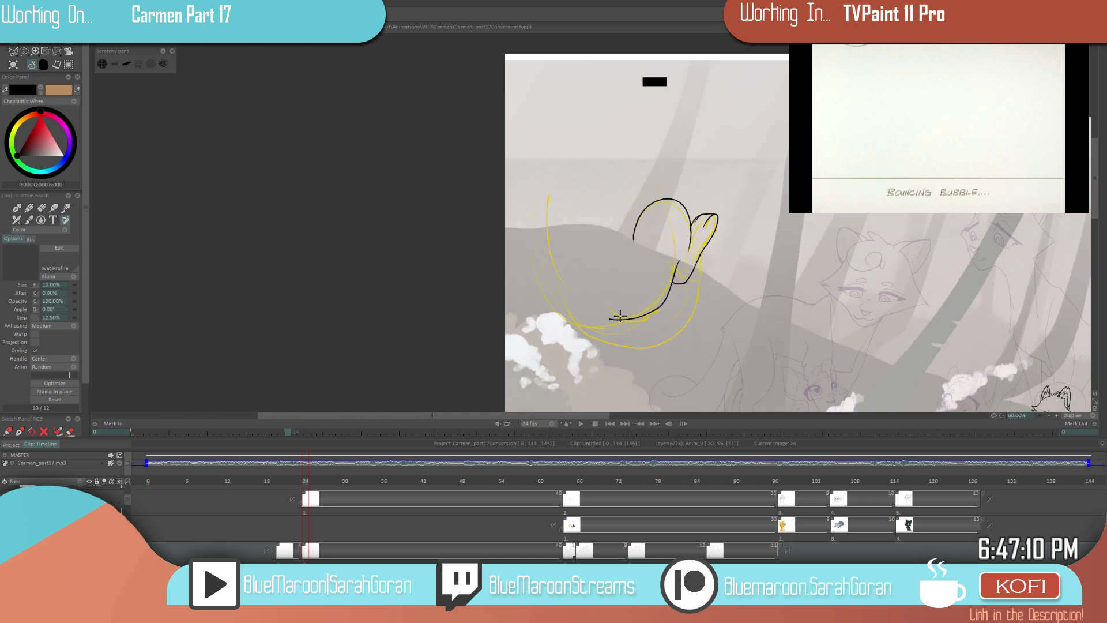
{"action": "key", "text": "Left"}
{"action": "key", "text": "Right"}
{"action": "key", "text": "Left"}
{"action": "key", "text": "Right"}
{"action": "key", "text": "Left"}
{"action": "key", "text": "Right"}
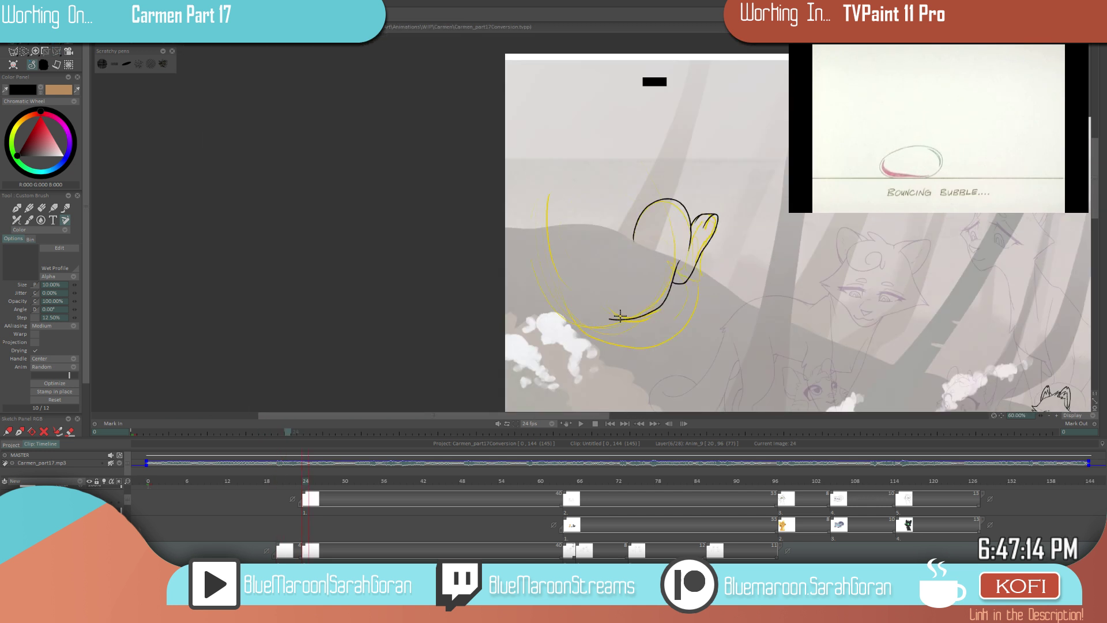
- Ink a long outer black curve from the lobe's base down around and below the yellow rough, checking it within the whole scene
{"action": "scroll", "coordinate": [620, 316], "scroll_direction": "down", "scroll_amount": 2}
{"action": "scroll", "coordinate": [700, 292], "scroll_direction": "up", "scroll_amount": 1}
{"action": "scroll", "coordinate": [760, 312], "scroll_direction": "up", "scroll_amount": 2}
{"action": "scroll", "coordinate": [760, 312], "scroll_direction": "down", "scroll_amount": 1}
{"action": "left_click_drag", "start_coordinate": [702, 293], "coordinate": [764, 342]}
{"action": "left_click_drag", "start_coordinate": [672, 332], "coordinate": [709, 404]}
{"action": "left_click_drag", "start_coordinate": [610, 287], "coordinate": [635, 341]}
{"action": "mouse_move", "coordinate": [579, 240]}
{"action": "left_mouse_down"}
{"action": "mouse_move", "coordinate": [588, 324]}
{"action": "mouse_move", "coordinate": [488, 367]}
{"action": "mouse_move", "coordinate": [413, 311]}
{"action": "left_mouse_up"}
{"action": "scroll", "coordinate": [515, 363], "scroll_direction": "down", "scroll_amount": 5}
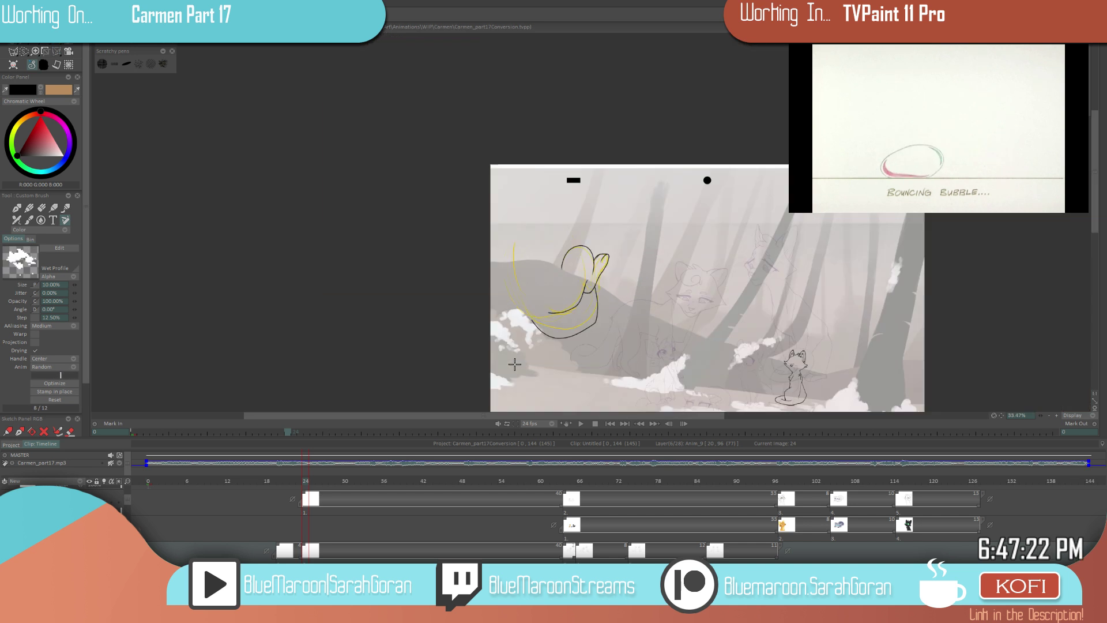
{"action": "scroll", "coordinate": [639, 309], "scroll_direction": "down", "scroll_amount": 1}
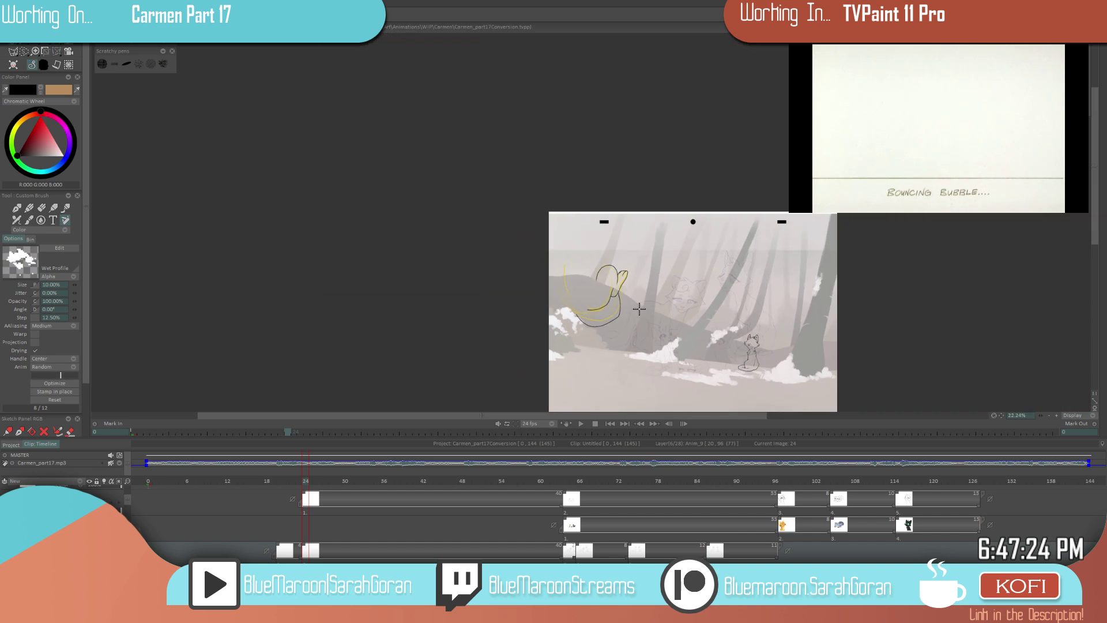
{"action": "scroll", "coordinate": [639, 308], "scroll_direction": "up", "scroll_amount": 5}
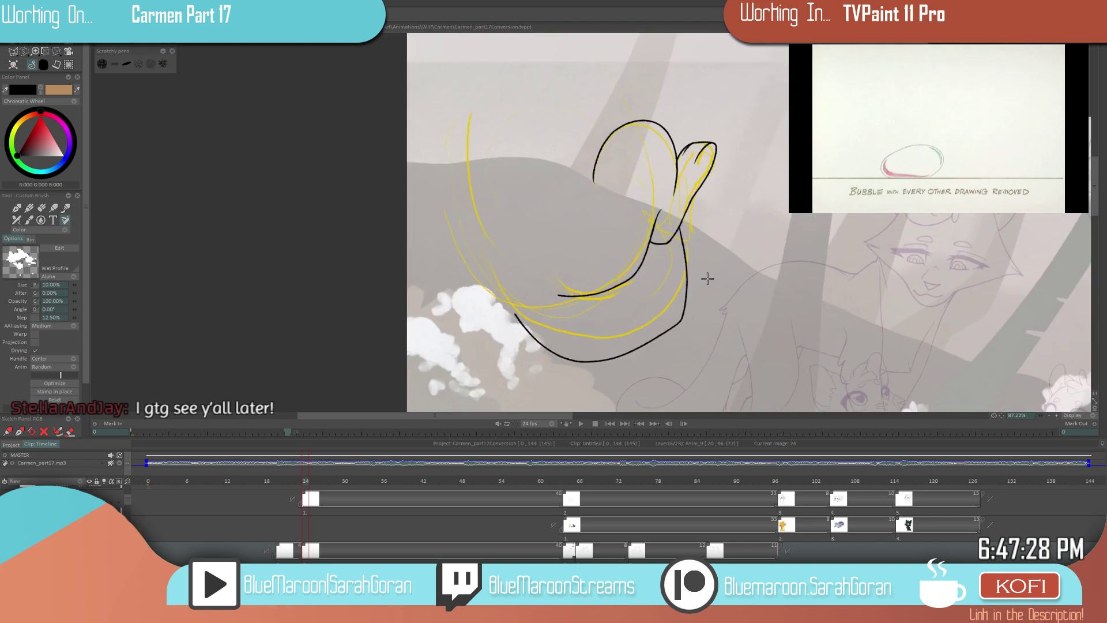
{"action": "scroll", "coordinate": [542, 346], "scroll_direction": "down", "scroll_amount": 2}
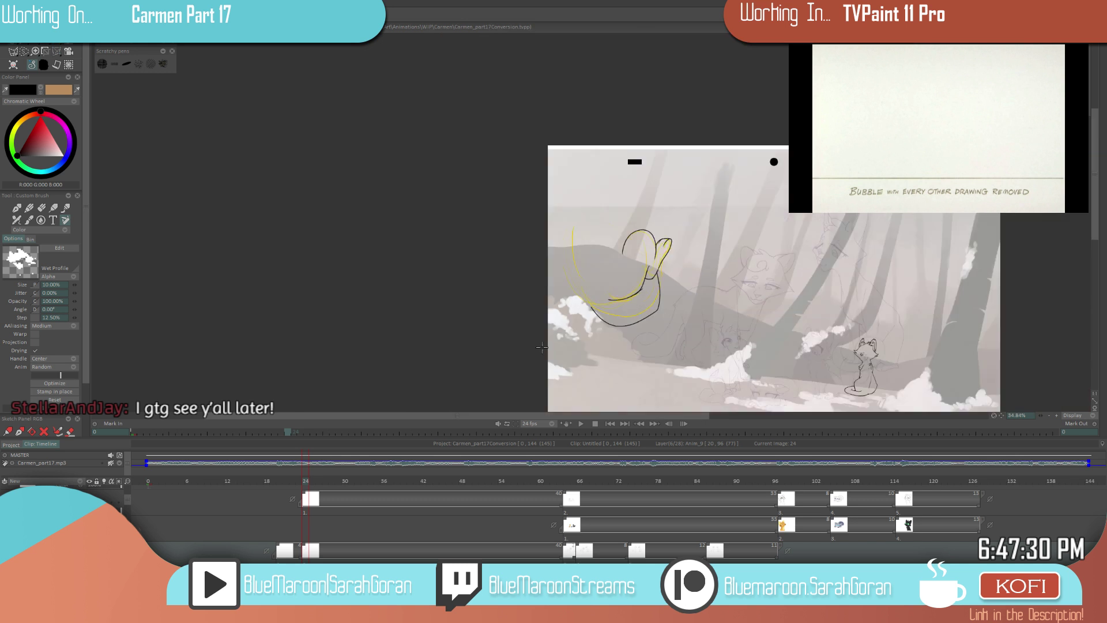
{"action": "scroll", "coordinate": [663, 301], "scroll_direction": "up", "scroll_amount": 1}
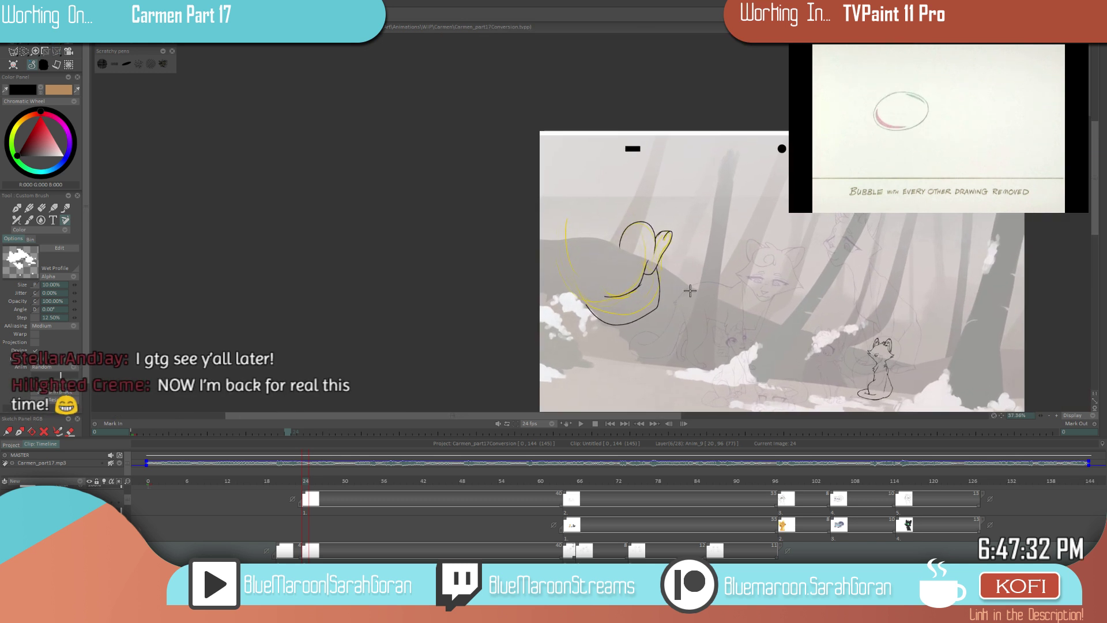
- Redraw the arch's left side slightly farther out in black and erase the old line and leftover stub at its top
{"action": "scroll", "coordinate": [721, 261], "scroll_direction": "up", "scroll_amount": 3}
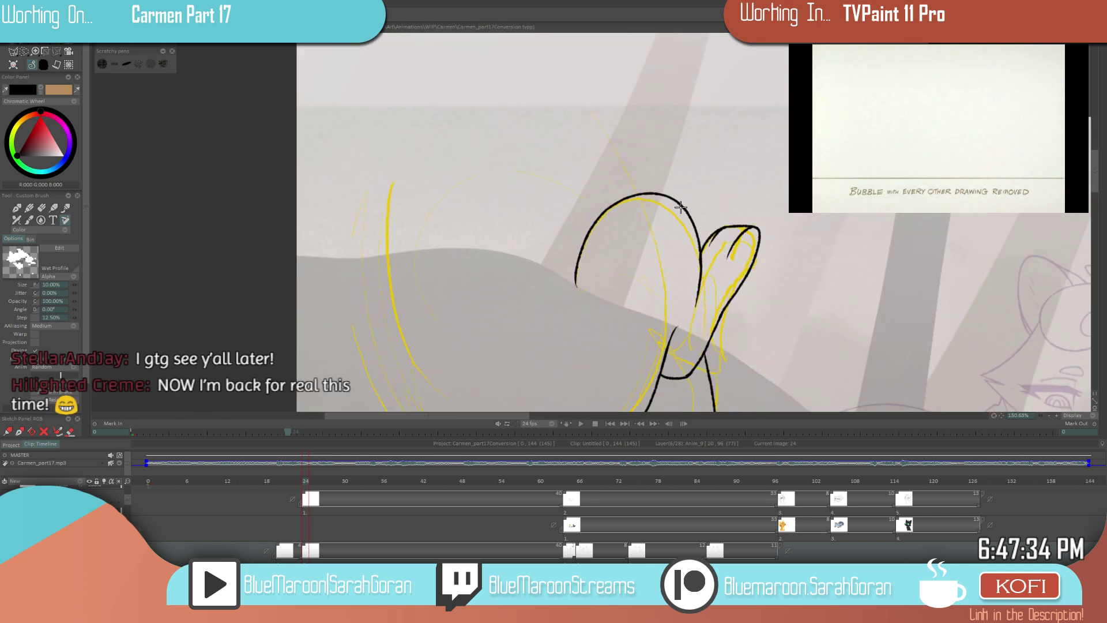
{"action": "mouse_move", "coordinate": [677, 200]}
{"action": "left_mouse_down"}
{"action": "mouse_move", "coordinate": [641, 188]}
{"action": "mouse_move", "coordinate": [555, 278]}
{"action": "left_mouse_up"}
{"action": "mouse_move", "coordinate": [678, 202]}
{"action": "left_mouse_down"}
{"action": "mouse_move", "coordinate": [628, 189]}
{"action": "mouse_move", "coordinate": [564, 275]}
{"action": "left_mouse_up"}
{"action": "key", "text": "e"}
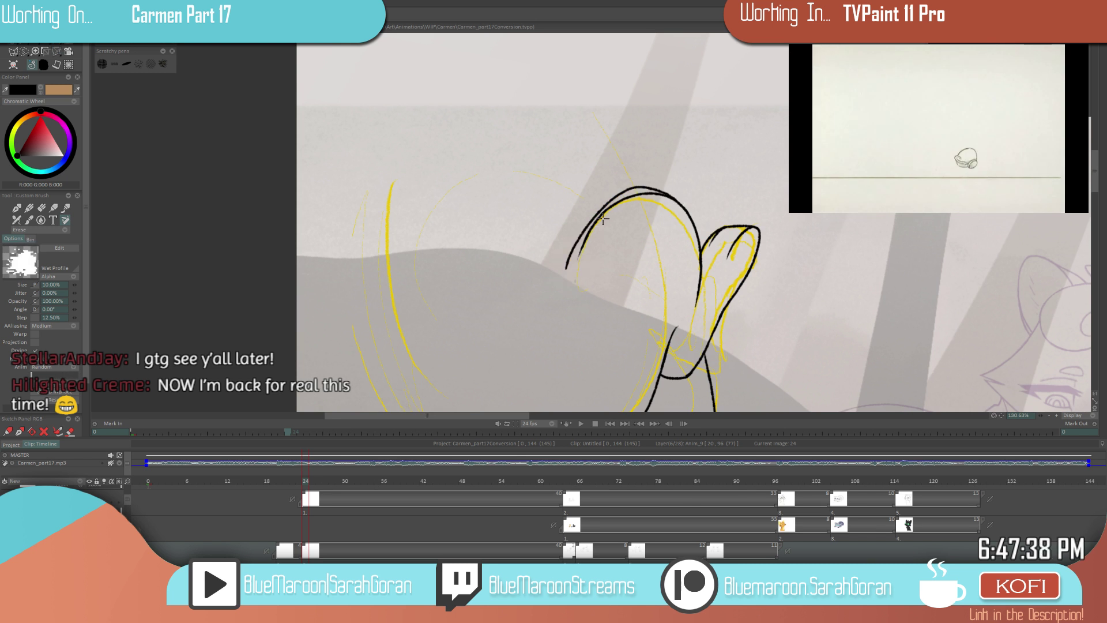
{"action": "left_click_drag", "start_coordinate": [583, 245], "coordinate": [637, 193]}
{"action": "left_click_drag", "start_coordinate": [756, 319], "coordinate": [650, 328]}
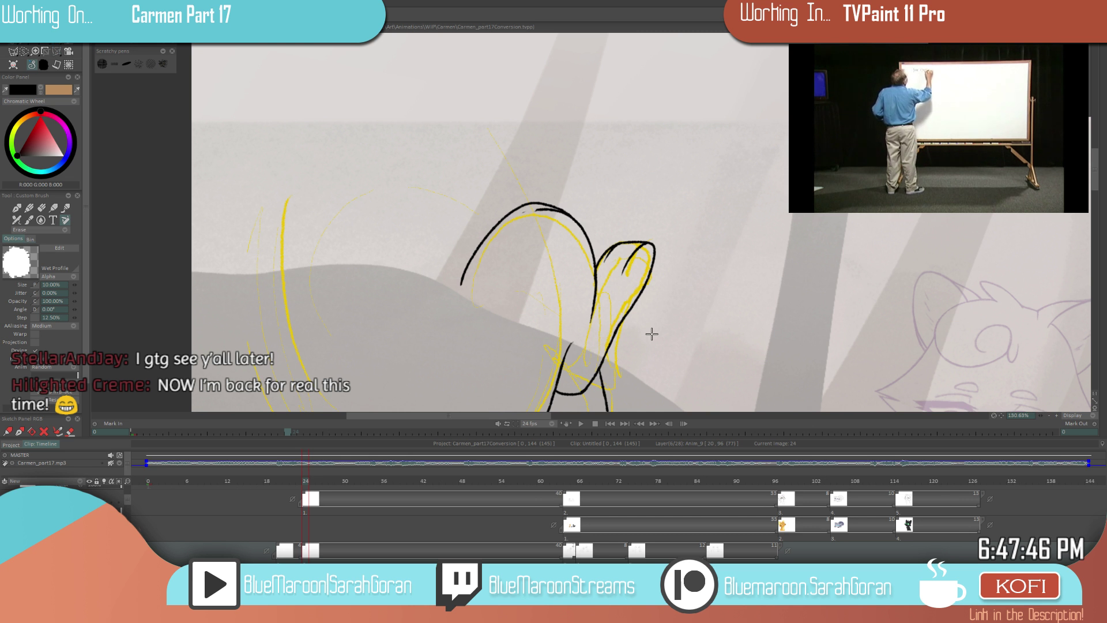
{"action": "left_click_drag", "start_coordinate": [528, 211], "coordinate": [547, 208]}
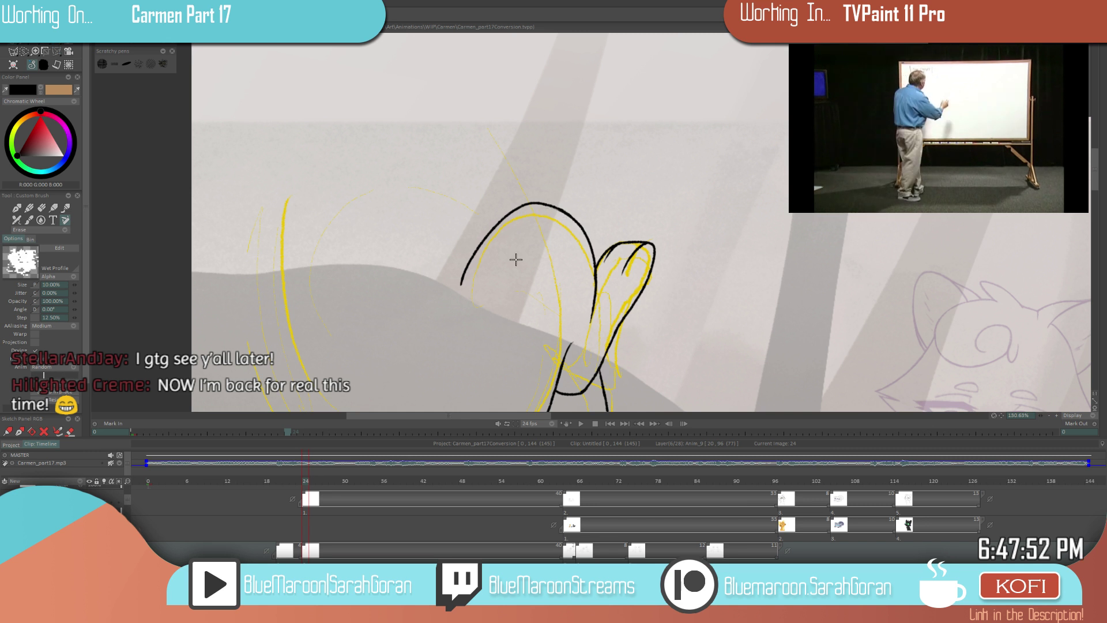
- Examine the reshaped arch and outer curve up close and against the rest of the scene
{"action": "scroll", "coordinate": [684, 346], "scroll_direction": "down", "scroll_amount": 5}
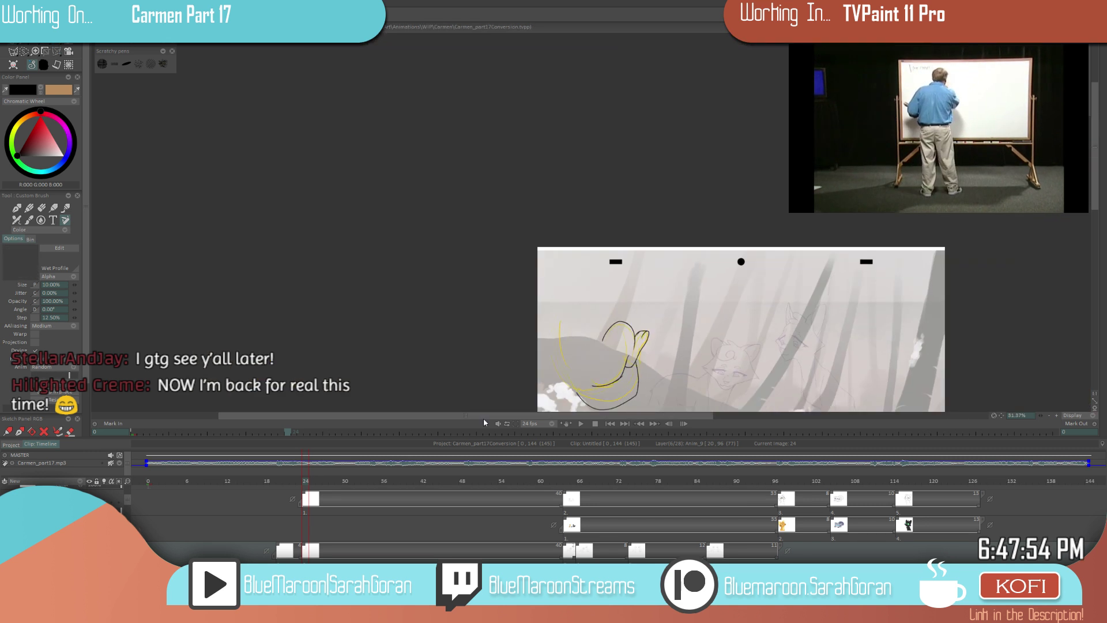
{"action": "scroll", "coordinate": [700, 386], "scroll_direction": "up", "scroll_amount": 1}
{"action": "left_click_drag", "start_coordinate": [700, 385], "coordinate": [783, 280]}
{"action": "left_click_drag", "start_coordinate": [786, 371], "coordinate": [804, 267]}
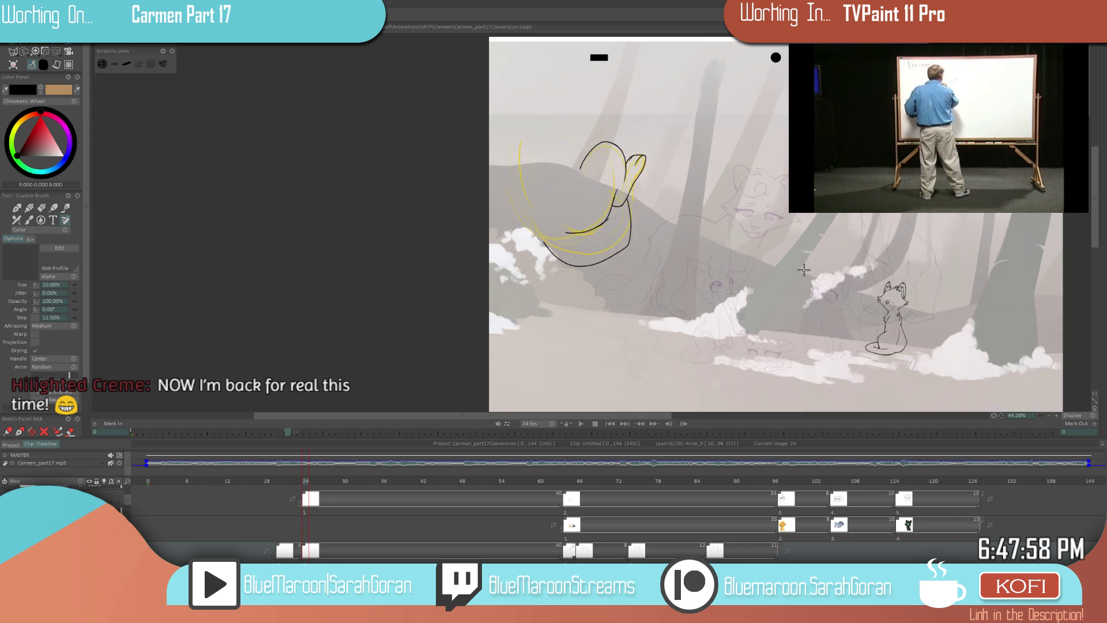
{"action": "scroll", "coordinate": [719, 168], "scroll_direction": "up", "scroll_amount": 8}
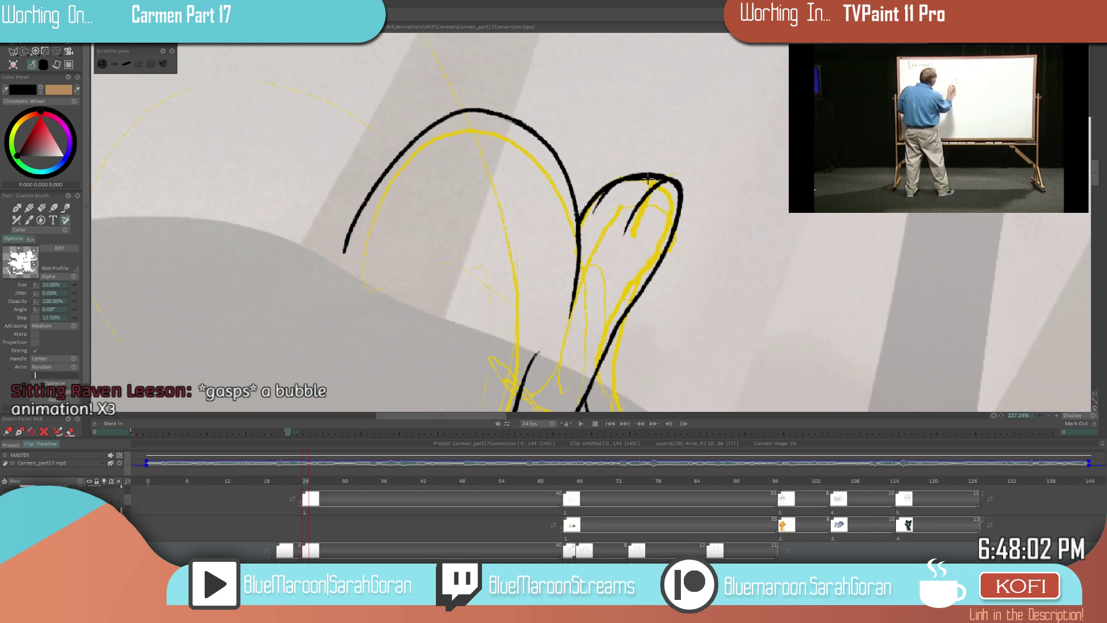
{"action": "scroll", "coordinate": [634, 271], "scroll_direction": "down", "scroll_amount": 9}
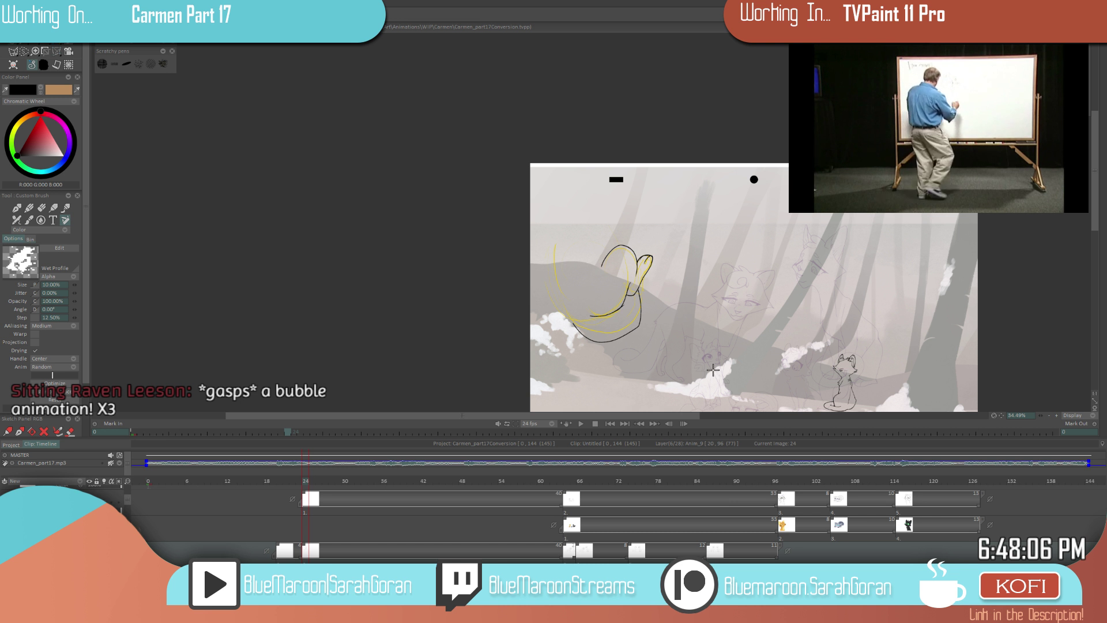
{"action": "left_click_drag", "start_coordinate": [702, 360], "coordinate": [693, 313]}
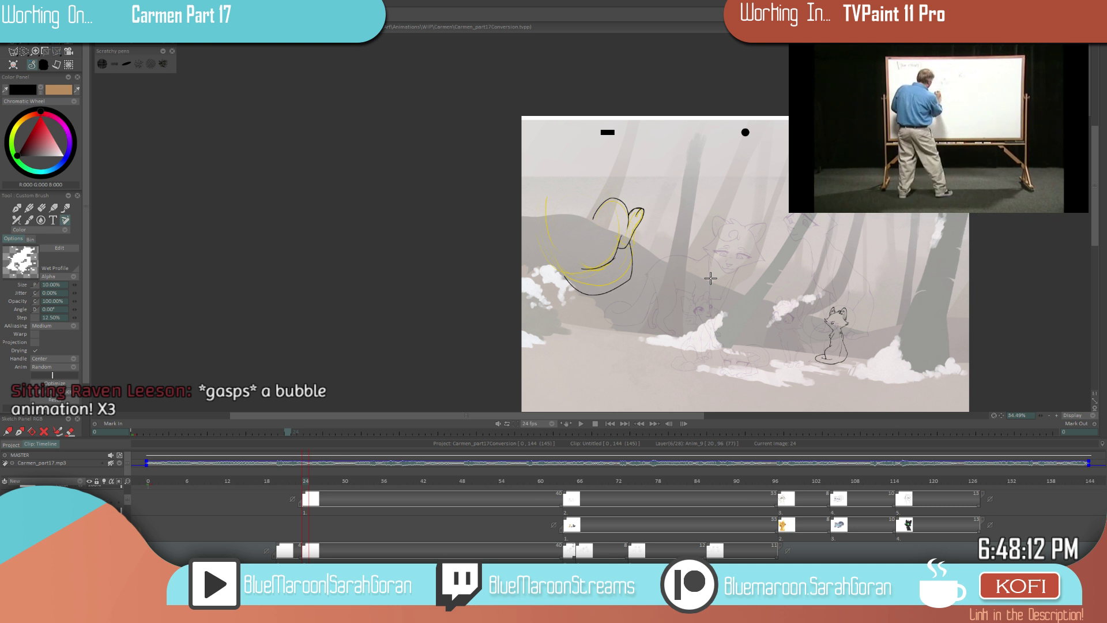
{"action": "scroll", "coordinate": [710, 279], "scroll_direction": "up", "scroll_amount": 5}
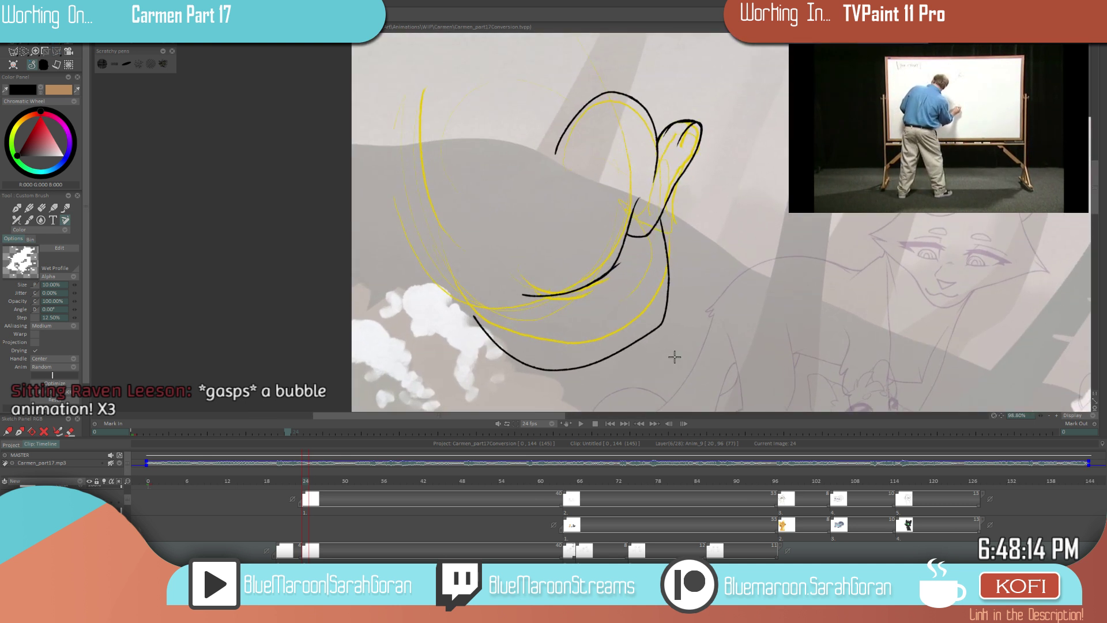
{"action": "scroll", "coordinate": [588, 329], "scroll_direction": "down", "scroll_amount": 2}
{"action": "scroll", "coordinate": [749, 290], "scroll_direction": "down", "scroll_amount": 3}
{"action": "scroll", "coordinate": [652, 292], "scroll_direction": "up", "scroll_amount": 4}
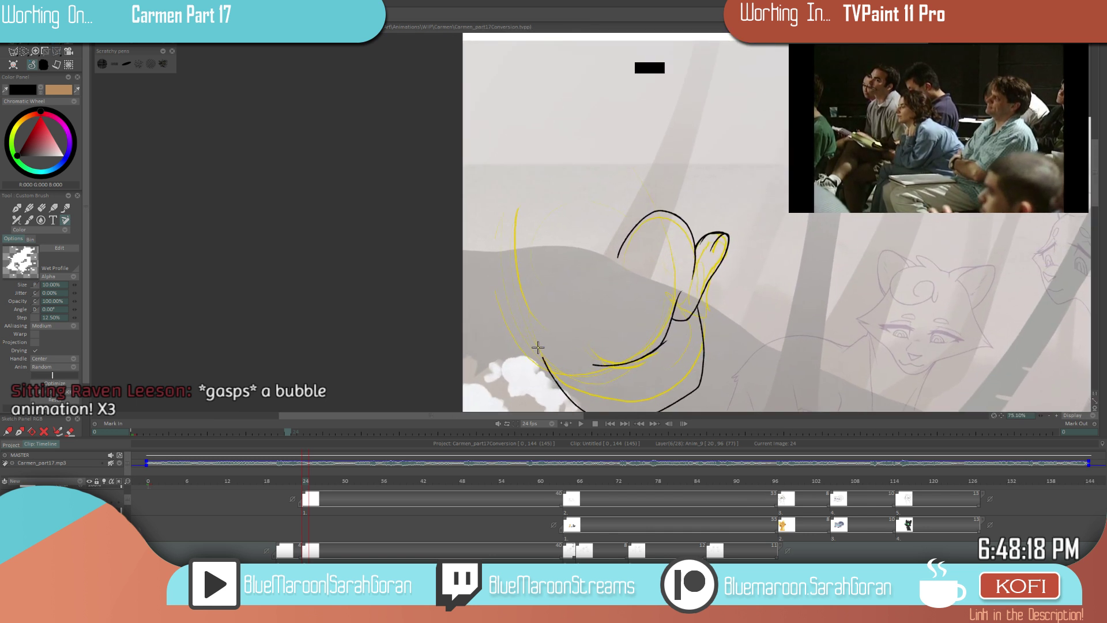
- Extend the left end of the outer black curve upward to meet the yellow rough above the white foliage
{"action": "scroll", "coordinate": [600, 321], "scroll_direction": "up", "scroll_amount": 2}
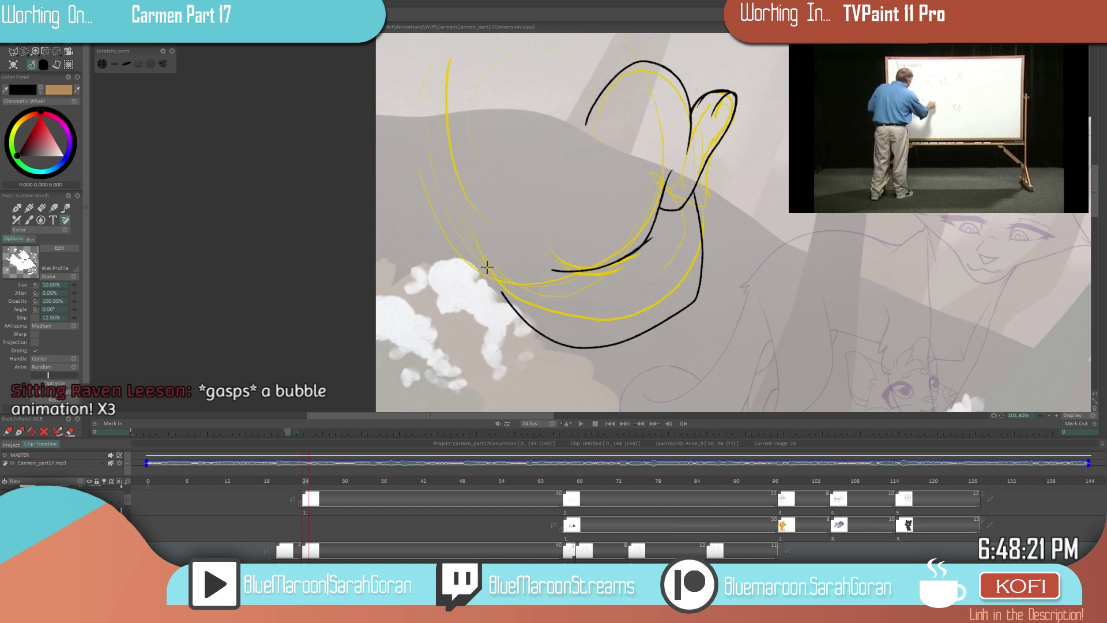
{"action": "mouse_move", "coordinate": [487, 267]}
{"action": "left_mouse_down"}
{"action": "mouse_move", "coordinate": [546, 339]}
{"action": "mouse_move", "coordinate": [520, 307]}
{"action": "left_mouse_up"}
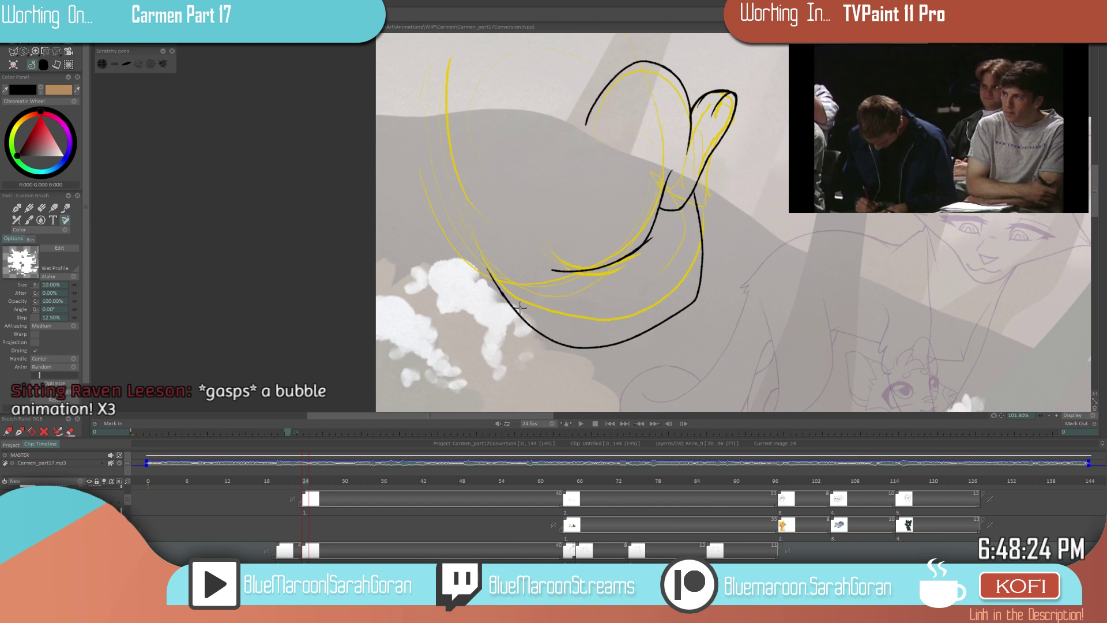
{"action": "scroll", "coordinate": [634, 306], "scroll_direction": "up", "scroll_amount": 3}
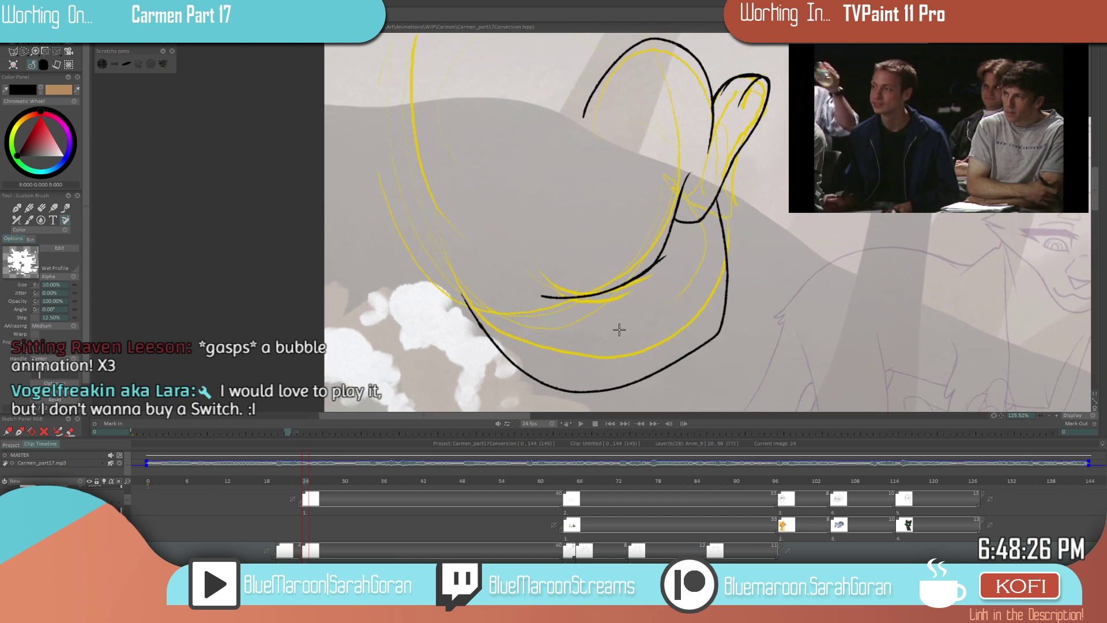
{"action": "key", "text": "e"}
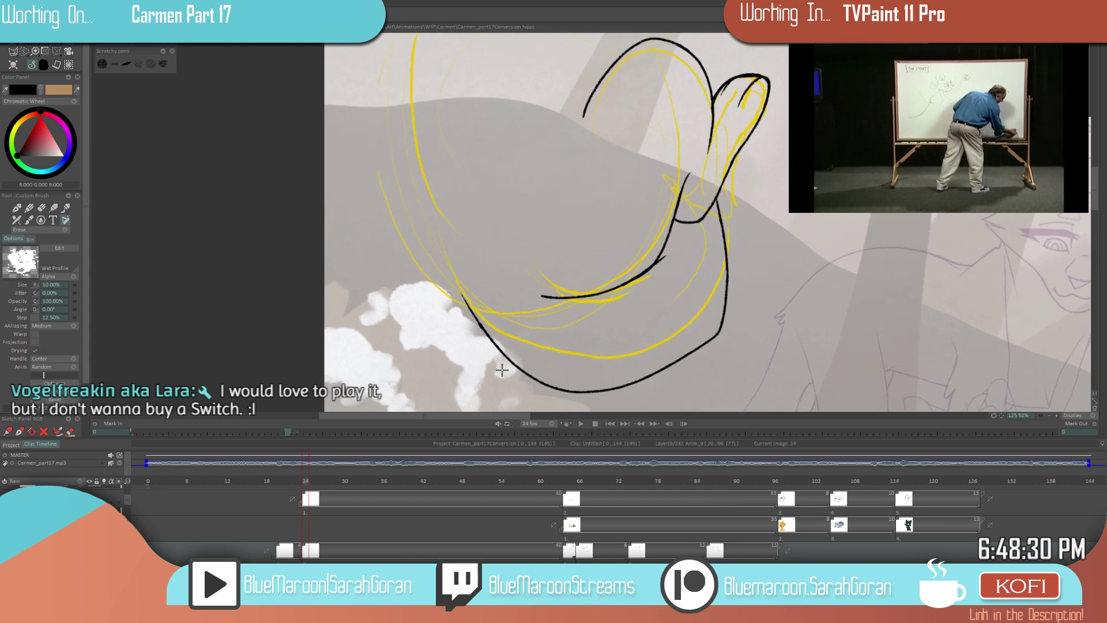
{"action": "key", "text": "e"}
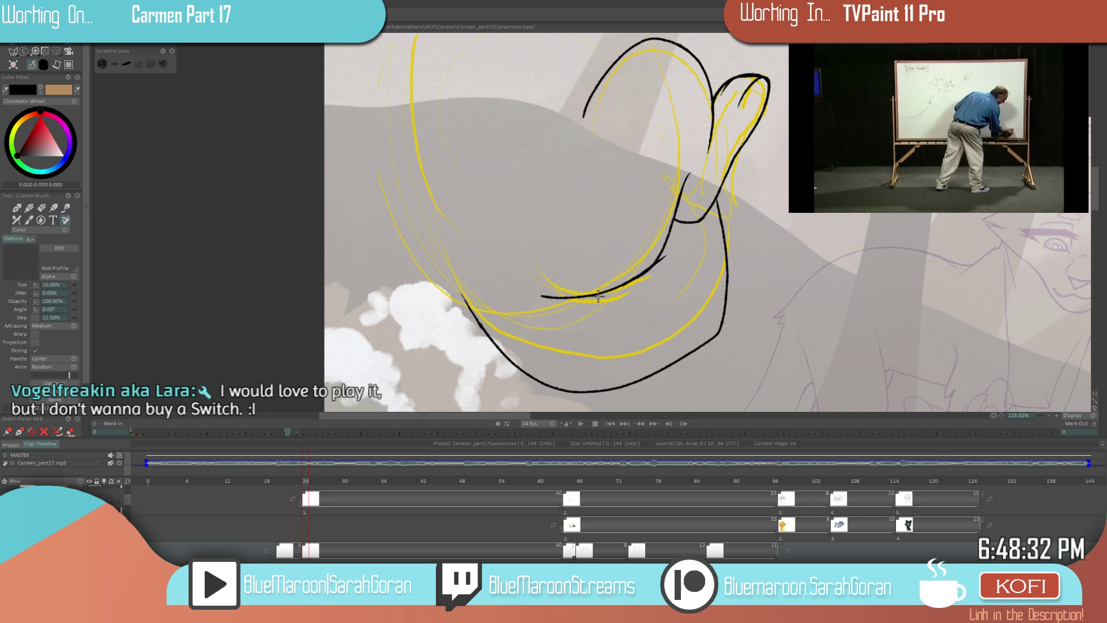
- Rework the upper end of the outer black curve so it joins the edge of the lobe smoothly
{"action": "scroll", "coordinate": [581, 298], "scroll_direction": "down", "scroll_amount": 3}
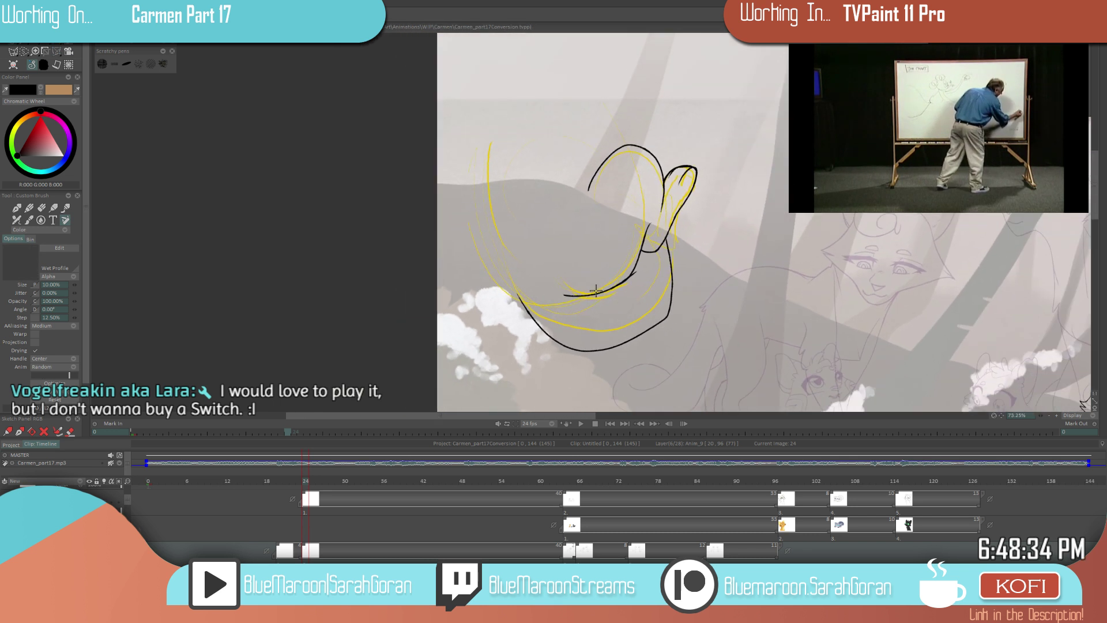
{"action": "scroll", "coordinate": [621, 290], "scroll_direction": "up", "scroll_amount": 2}
{"action": "left_click_drag", "start_coordinate": [624, 265], "coordinate": [621, 320]}
{"action": "scroll", "coordinate": [608, 294], "scroll_direction": "up", "scroll_amount": 1}
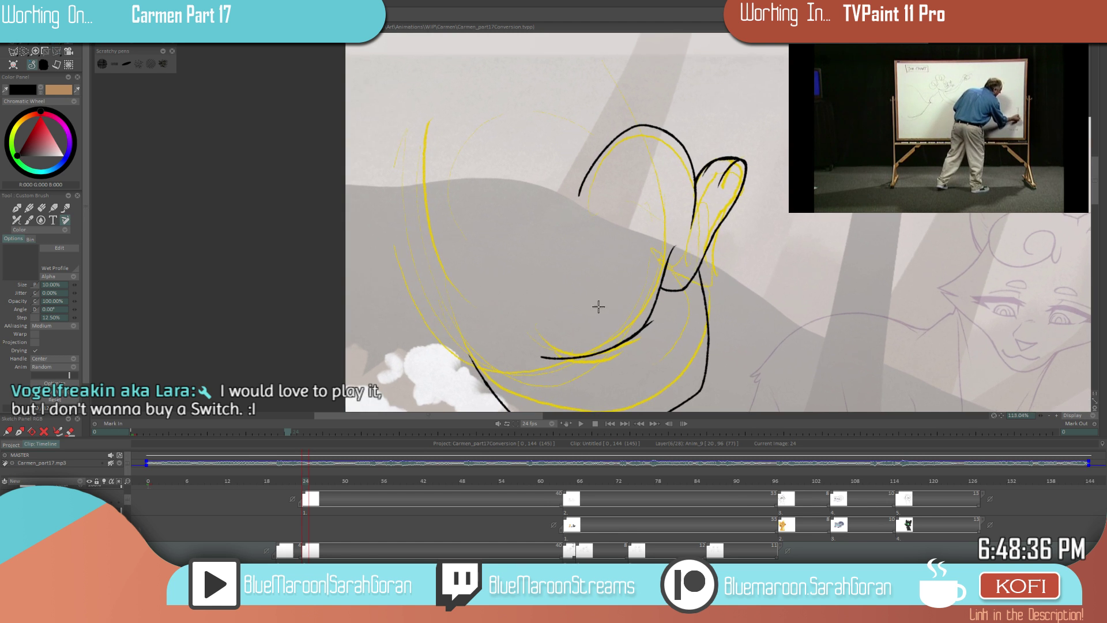
{"action": "scroll", "coordinate": [589, 310], "scroll_direction": "down", "scroll_amount": 3}
{"action": "scroll", "coordinate": [600, 309], "scroll_direction": "down", "scroll_amount": 1}
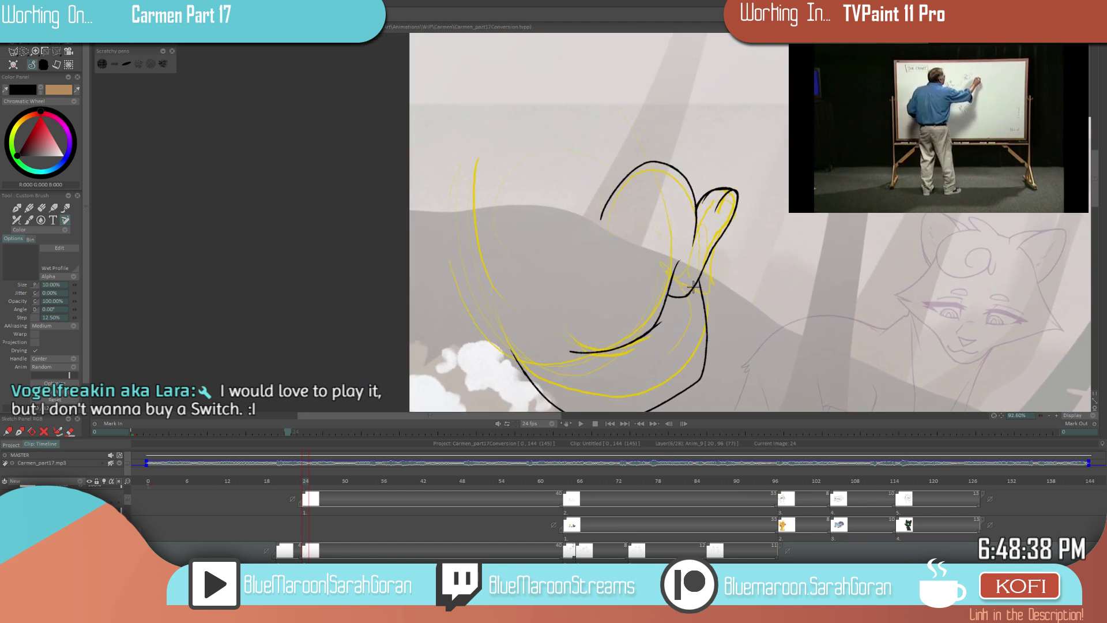
{"action": "scroll", "coordinate": [718, 278], "scroll_direction": "down", "scroll_amount": 12}
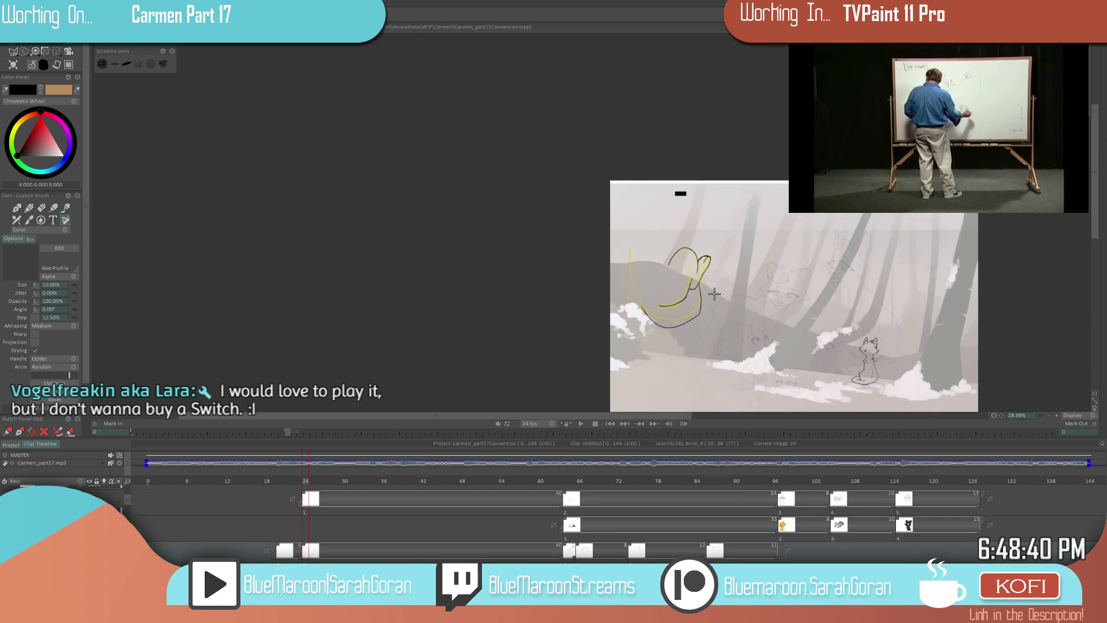
{"action": "scroll", "coordinate": [709, 293], "scroll_direction": "up", "scroll_amount": 11}
{"action": "scroll", "coordinate": [674, 275], "scroll_direction": "up", "scroll_amount": 2}
{"action": "left_click_drag", "start_coordinate": [648, 190], "coordinate": [655, 223]}
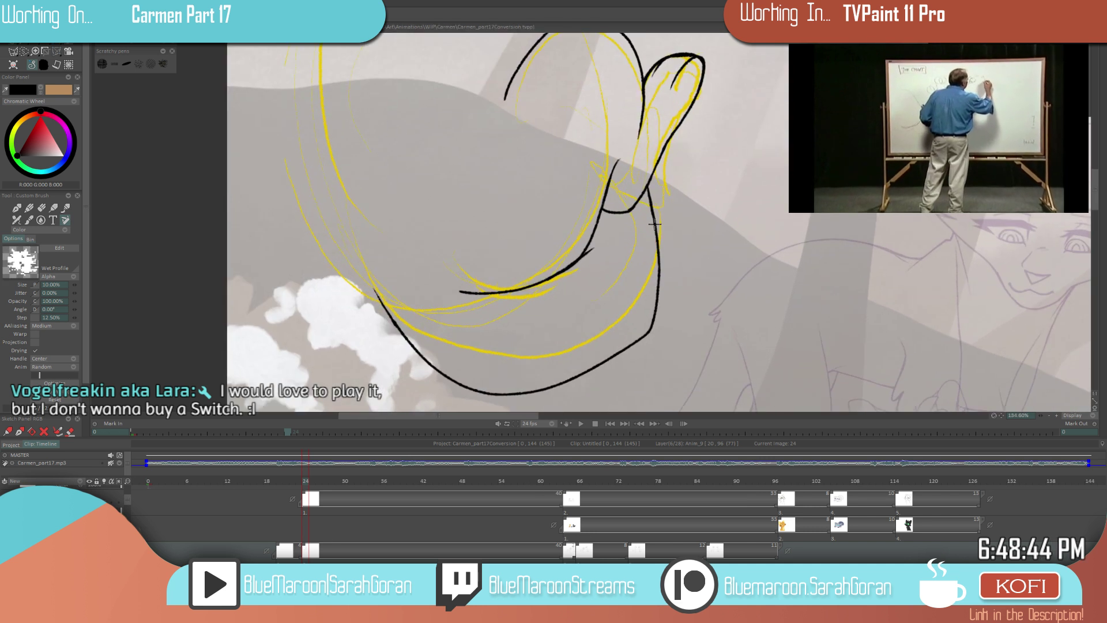
{"action": "left_click_drag", "start_coordinate": [650, 182], "coordinate": [654, 207]}
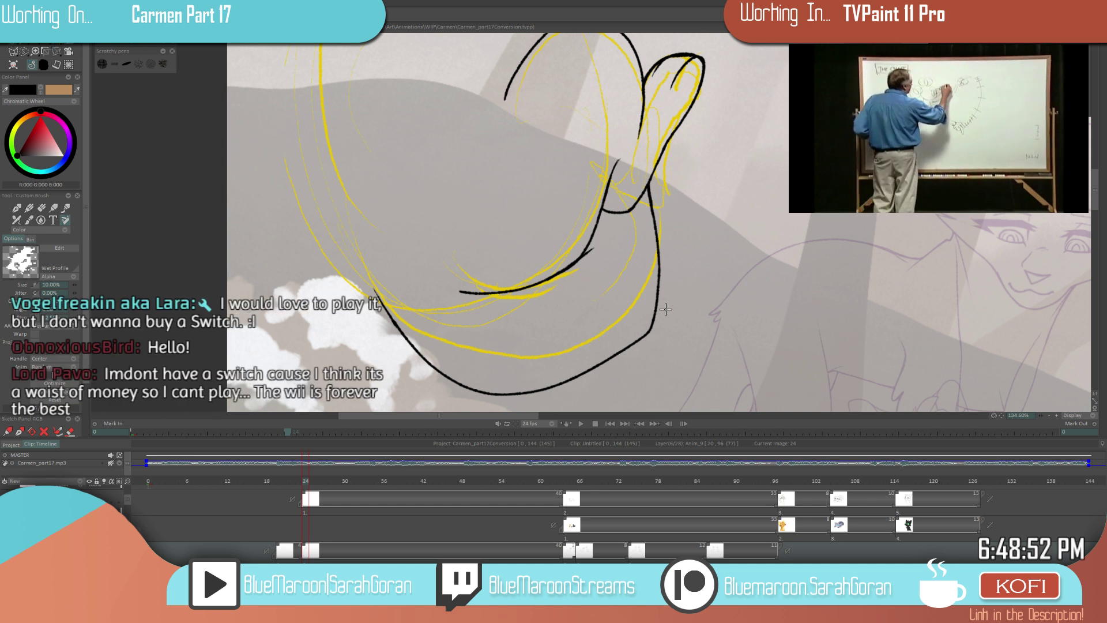
- Try a tighter black curve running just inside the long outer curve, from the lobe's base to its left end
{"action": "scroll", "coordinate": [665, 309], "scroll_direction": "down", "scroll_amount": 4}
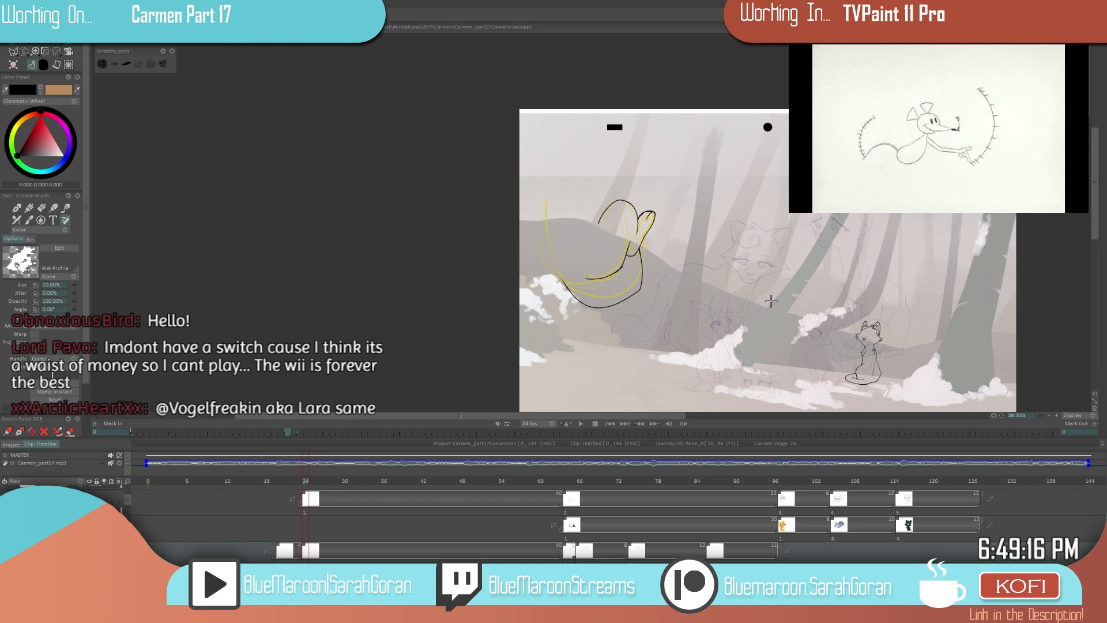
{"action": "scroll", "coordinate": [750, 309], "scroll_direction": "down", "scroll_amount": 1}
{"action": "scroll", "coordinate": [750, 309], "scroll_direction": "down", "scroll_amount": 8}
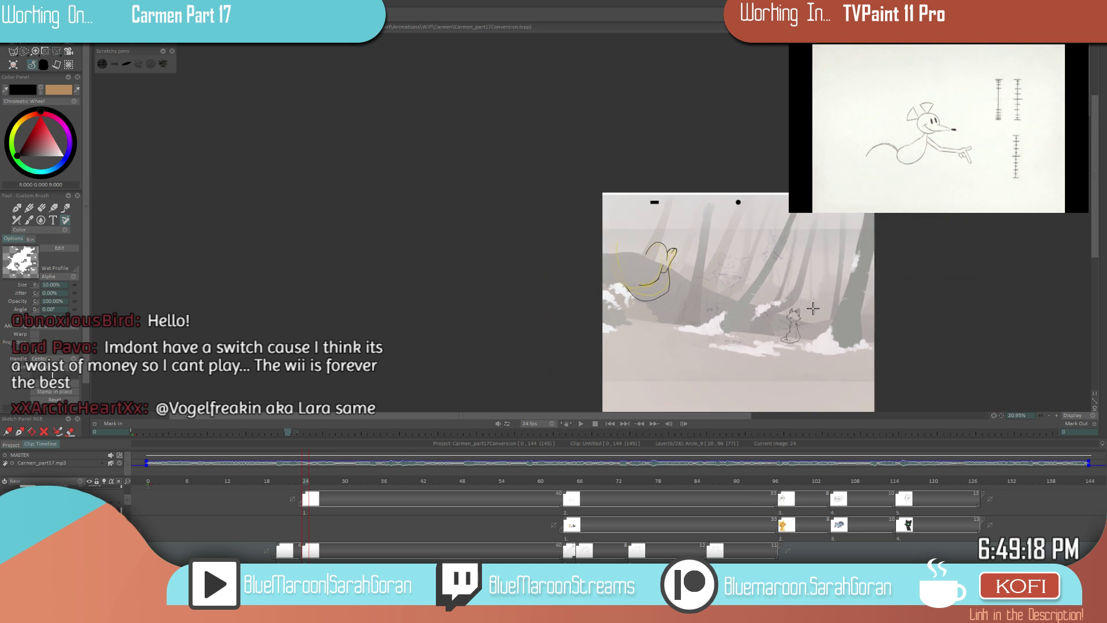
{"action": "scroll", "coordinate": [642, 329], "scroll_direction": "up", "scroll_amount": 10}
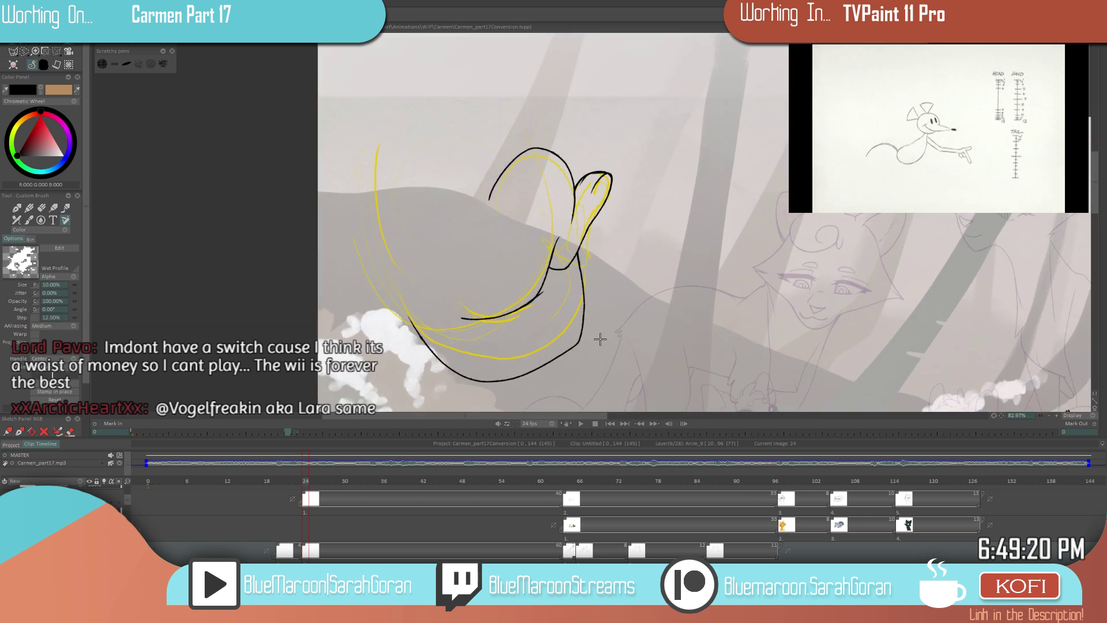
{"action": "left_click_drag", "start_coordinate": [431, 299], "coordinate": [510, 360]}
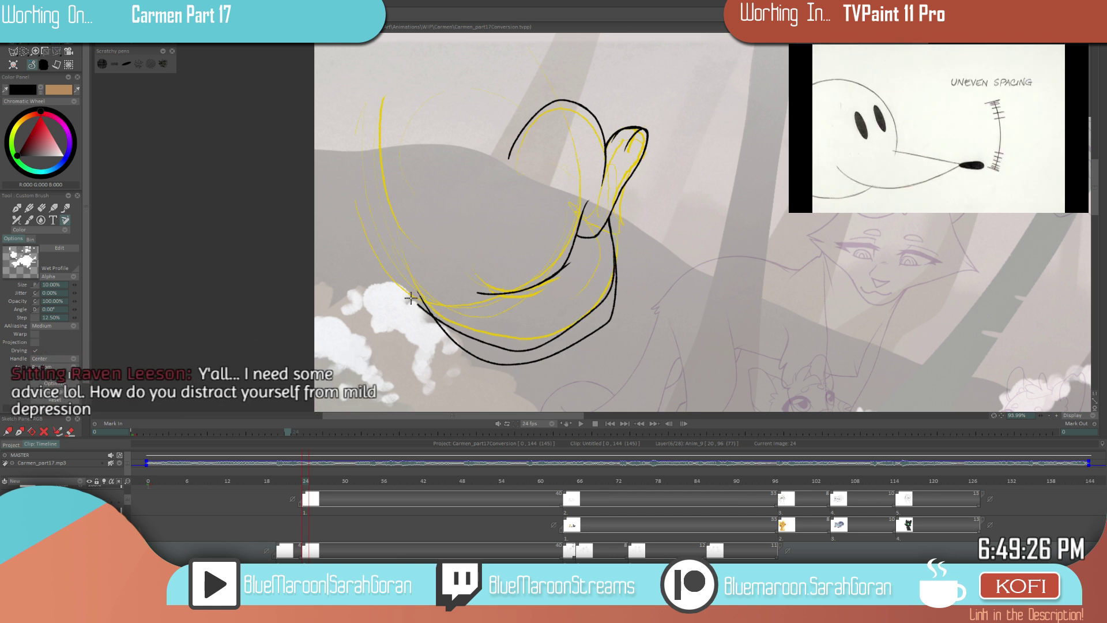
{"action": "scroll", "coordinate": [497, 358], "scroll_direction": "down", "scroll_amount": 6}
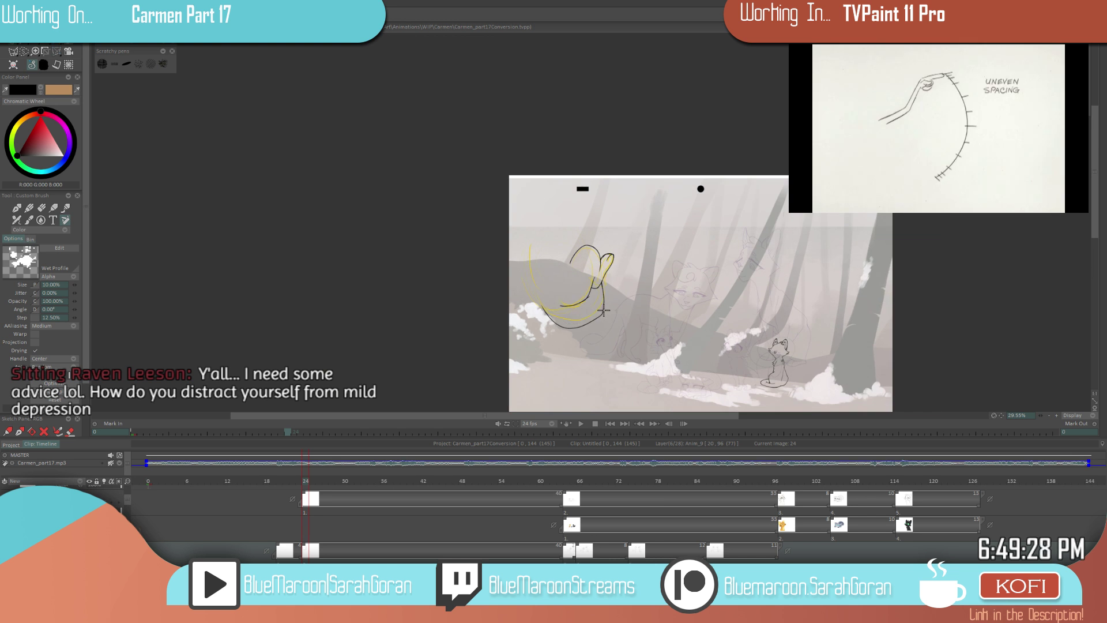
{"action": "scroll", "coordinate": [690, 280], "scroll_direction": "up", "scroll_amount": 7}
{"action": "scroll", "coordinate": [624, 300], "scroll_direction": "down", "scroll_amount": 5}
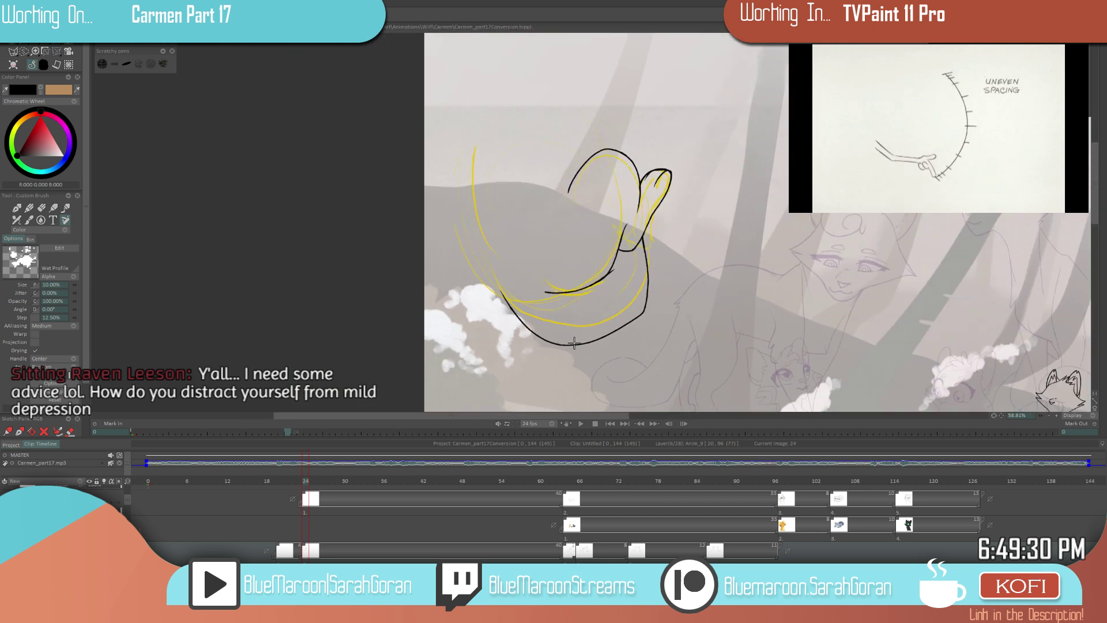
{"action": "scroll", "coordinate": [664, 281], "scroll_direction": "up", "scroll_amount": 4}
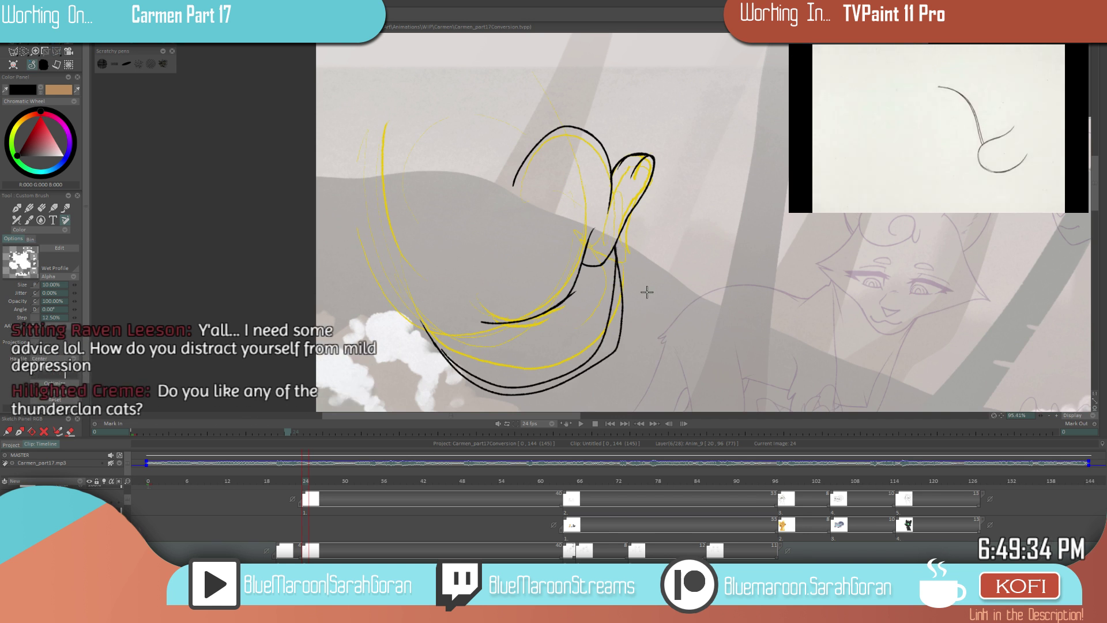
{"action": "key", "text": "ctrl+z"}
- Erase the tighter inner trial curve and the outer black curve's end between its lower bend and the lobe
{"action": "key", "text": "n"}
{"action": "mouse_move", "coordinate": [618, 247]}
{"action": "left_mouse_down"}
{"action": "mouse_move", "coordinate": [622, 320]}
{"action": "mouse_move", "coordinate": [616, 263]}
{"action": "left_mouse_up"}
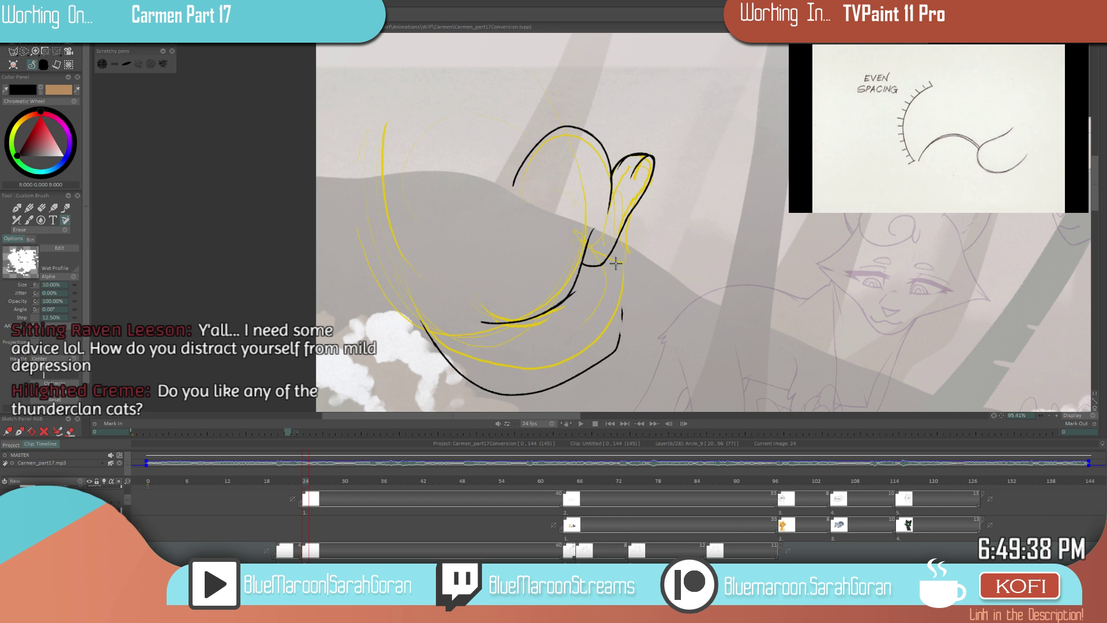
{"action": "left_click_drag", "start_coordinate": [620, 306], "coordinate": [623, 307]}
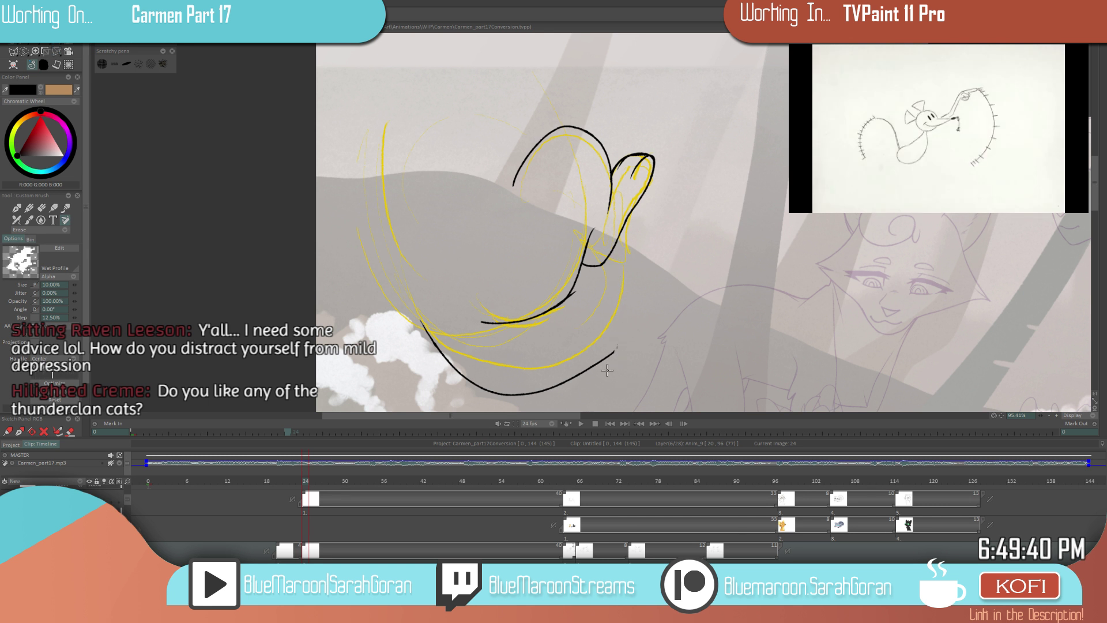
- Redraw the outer black curve from its lower bend up to the base of the lobe, slightly wider than the yellow rough
{"action": "mouse_move", "coordinate": [593, 366]}
{"action": "left_mouse_down"}
{"action": "mouse_move", "coordinate": [654, 327]}
{"action": "mouse_move", "coordinate": [583, 373]}
{"action": "mouse_move", "coordinate": [604, 361]}
{"action": "mouse_move", "coordinate": [628, 251]}
{"action": "left_mouse_up"}
{"action": "key", "text": "ctrl+z"}
{"action": "mouse_move", "coordinate": [605, 353]}
{"action": "left_mouse_down"}
{"action": "mouse_move", "coordinate": [625, 330]}
{"action": "mouse_move", "coordinate": [622, 240]}
{"action": "left_mouse_up"}
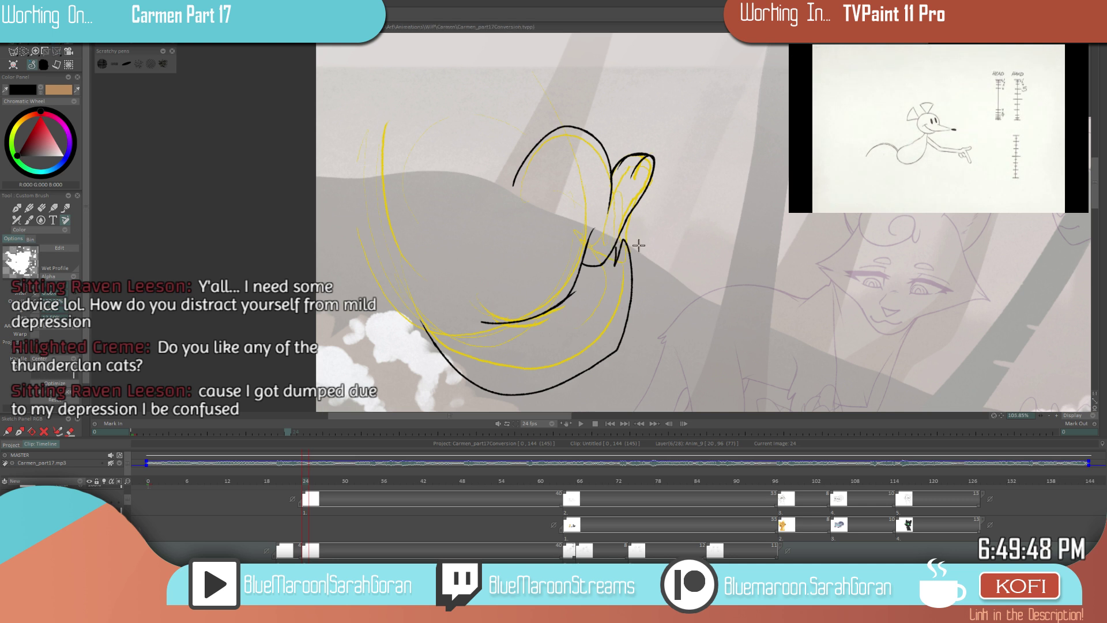
- Examine the junction at the lobe's base and the redrawn outer curve, both up close and as a whole shape
{"action": "scroll", "coordinate": [638, 245], "scroll_direction": "up", "scroll_amount": 4}
{"action": "mouse_move", "coordinate": [613, 291]}
{"action": "left_mouse_down"}
{"action": "mouse_move", "coordinate": [621, 226]}
{"action": "mouse_move", "coordinate": [616, 277]}
{"action": "left_mouse_up"}
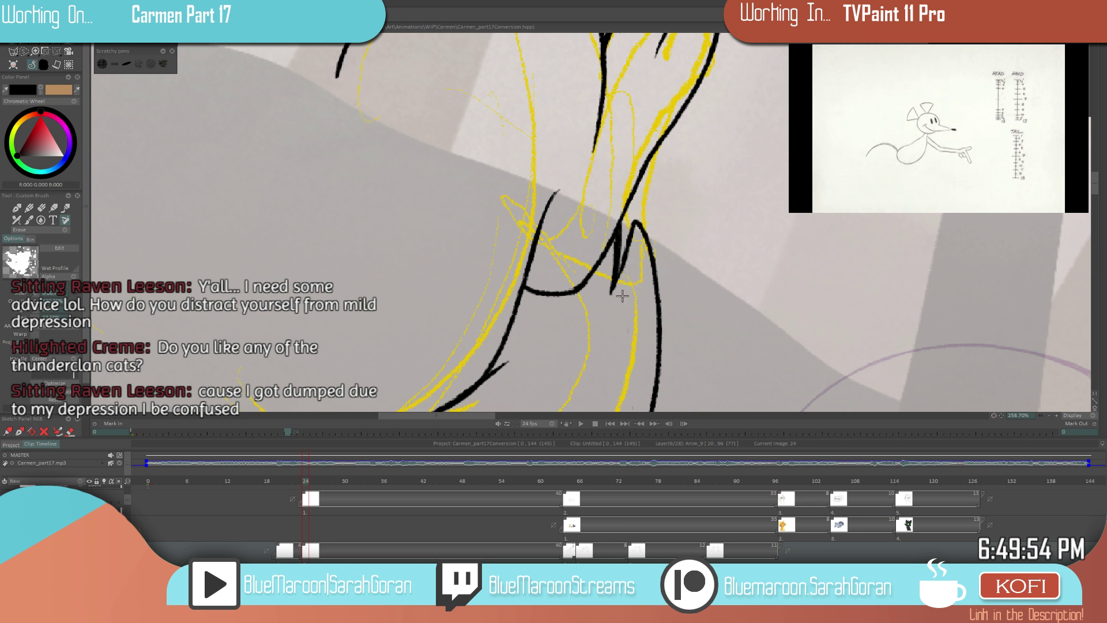
{"action": "key", "text": "e"}
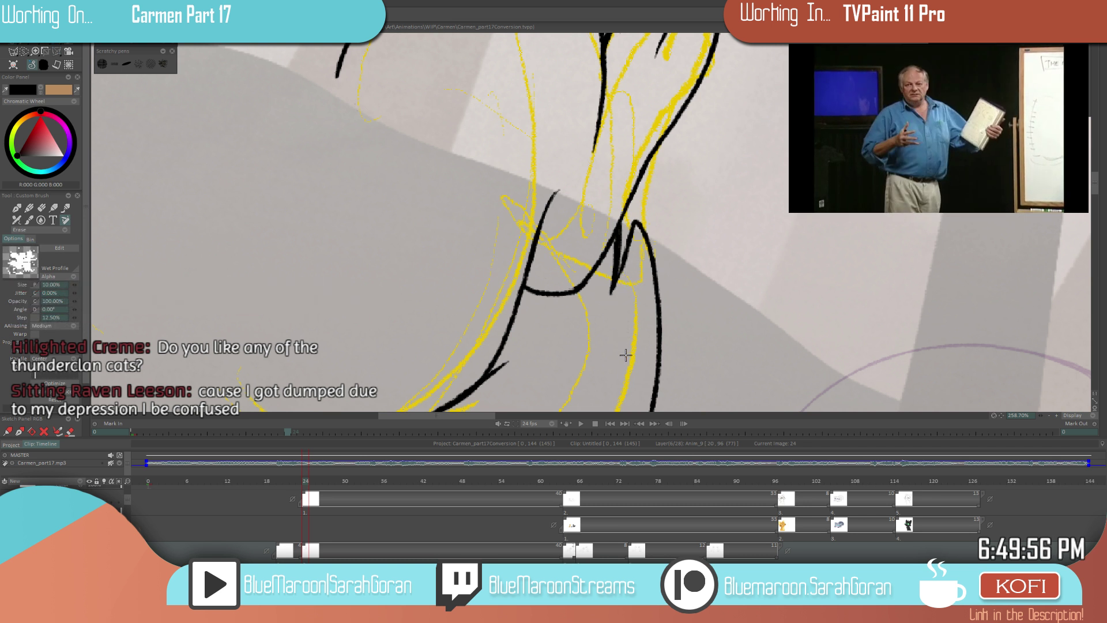
{"action": "key", "text": "e"}
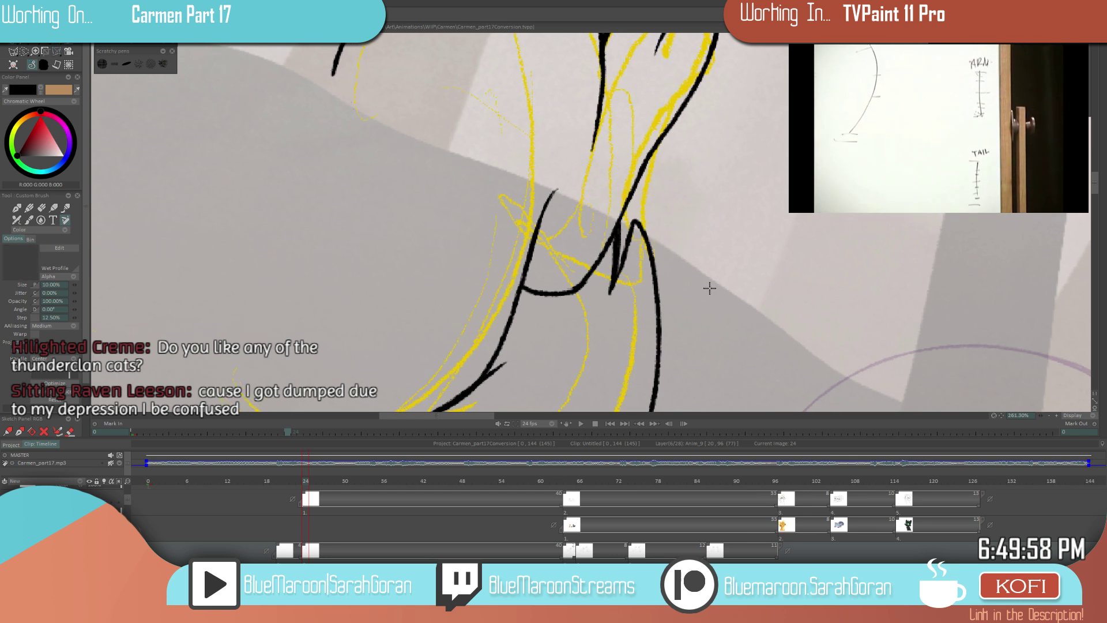
{"action": "left_click_drag", "start_coordinate": [702, 290], "coordinate": [616, 325]}
{"action": "mouse_move", "coordinate": [665, 299]}
{"action": "left_mouse_down"}
{"action": "mouse_move", "coordinate": [582, 324]}
{"action": "mouse_move", "coordinate": [724, 274]}
{"action": "left_mouse_up"}
{"action": "mouse_move", "coordinate": [571, 331]}
{"action": "left_mouse_down"}
{"action": "mouse_move", "coordinate": [645, 307]}
{"action": "mouse_move", "coordinate": [650, 316]}
{"action": "mouse_move", "coordinate": [672, 291]}
{"action": "left_mouse_up"}
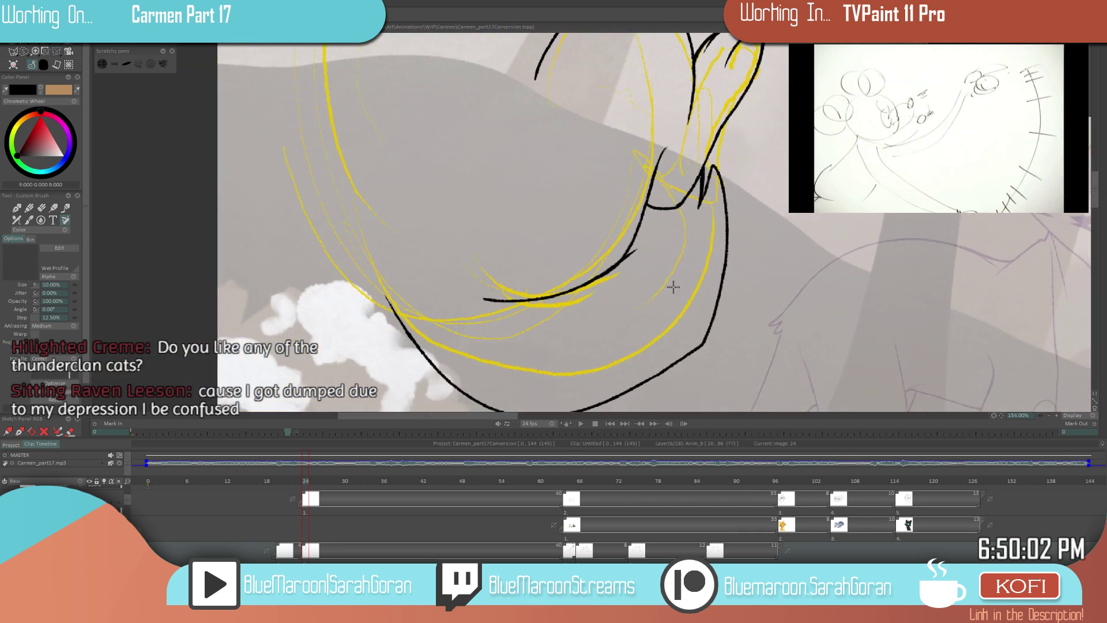
{"action": "scroll", "coordinate": [683, 277], "scroll_direction": "down", "scroll_amount": 3}
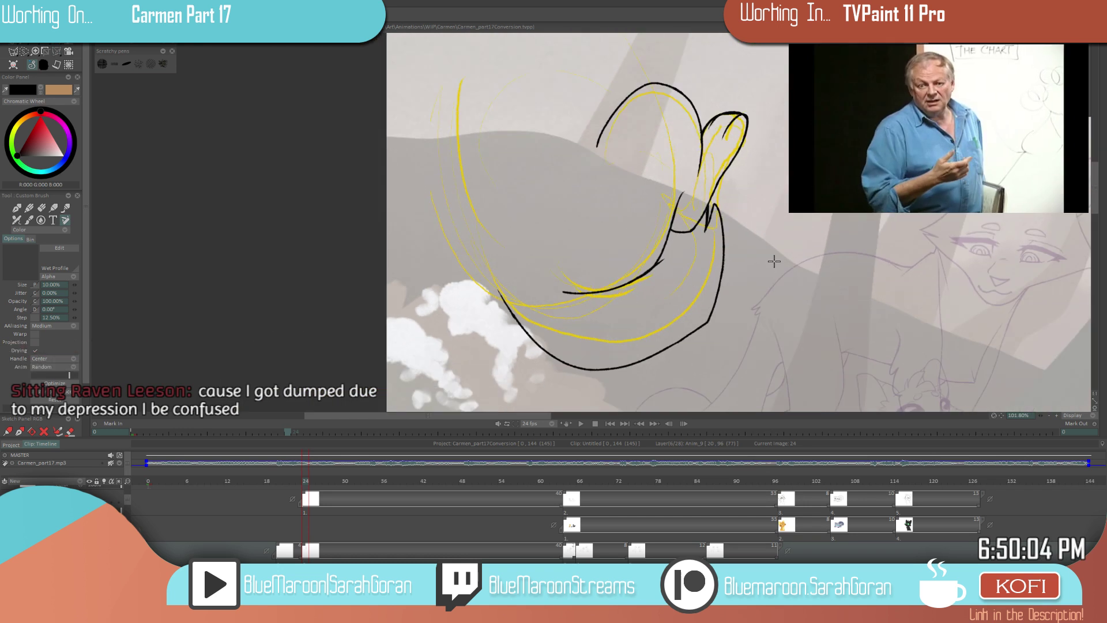
{"action": "scroll", "coordinate": [695, 270], "scroll_direction": "down", "scroll_amount": 1}
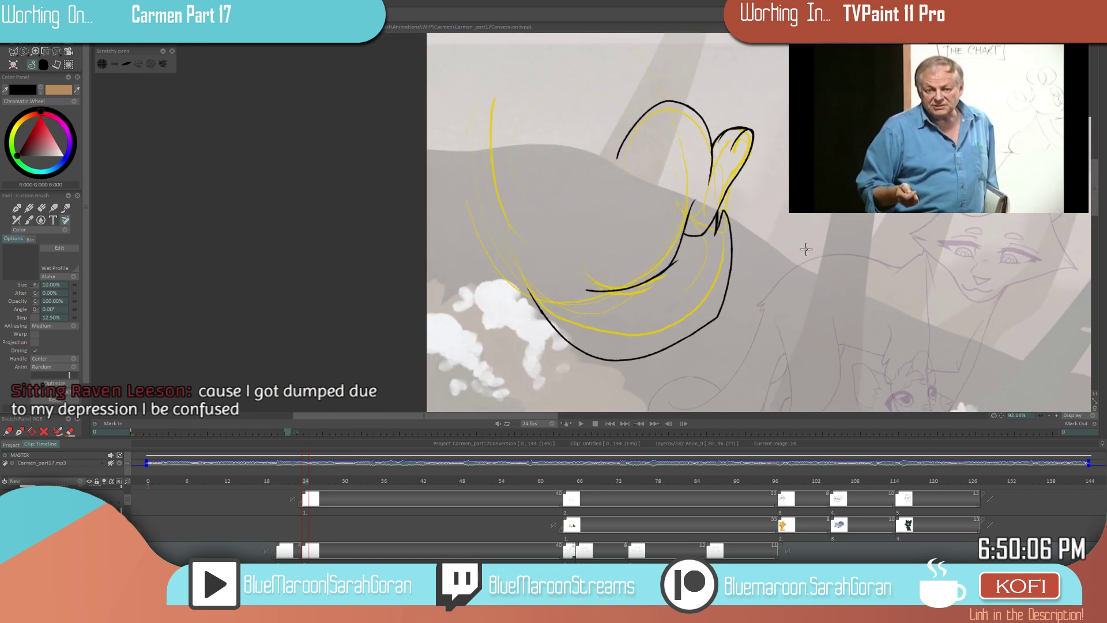
- Thicken the inner black curve just below the lobe, where it meets the lobe's base
{"action": "scroll", "coordinate": [747, 251], "scroll_direction": "up", "scroll_amount": 8}
{"action": "mouse_move", "coordinate": [725, 161]}
{"action": "left_mouse_down"}
{"action": "mouse_move", "coordinate": [669, 269]}
{"action": "mouse_move", "coordinate": [656, 279]}
{"action": "mouse_move", "coordinate": [600, 271]}
{"action": "mouse_move", "coordinate": [559, 369]}
{"action": "left_mouse_up"}
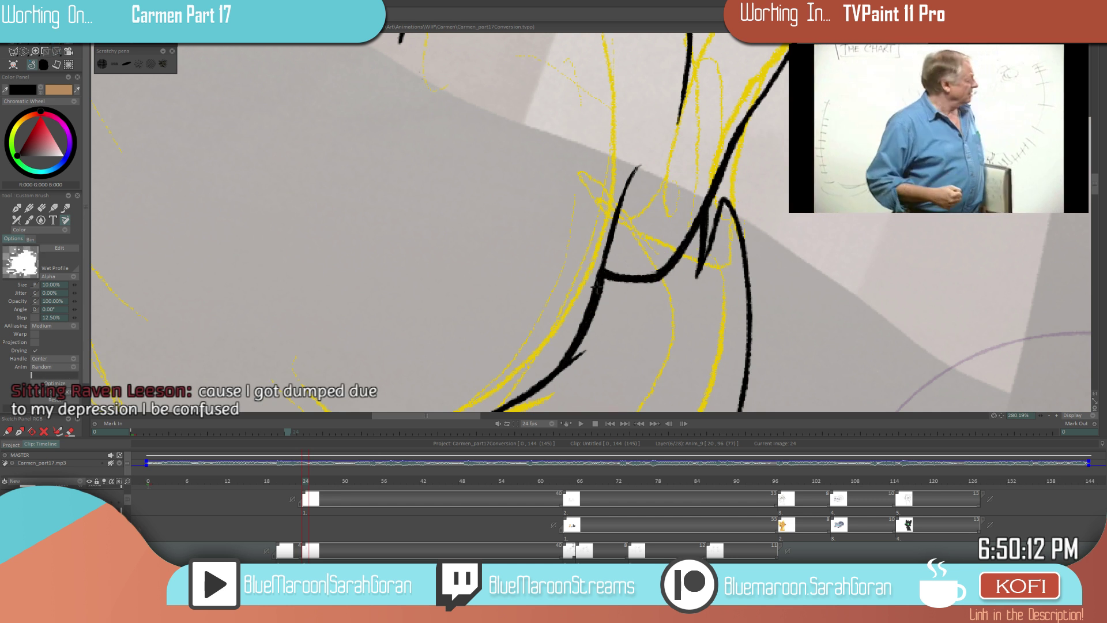
{"action": "scroll", "coordinate": [524, 351], "scroll_direction": "down", "scroll_amount": 10}
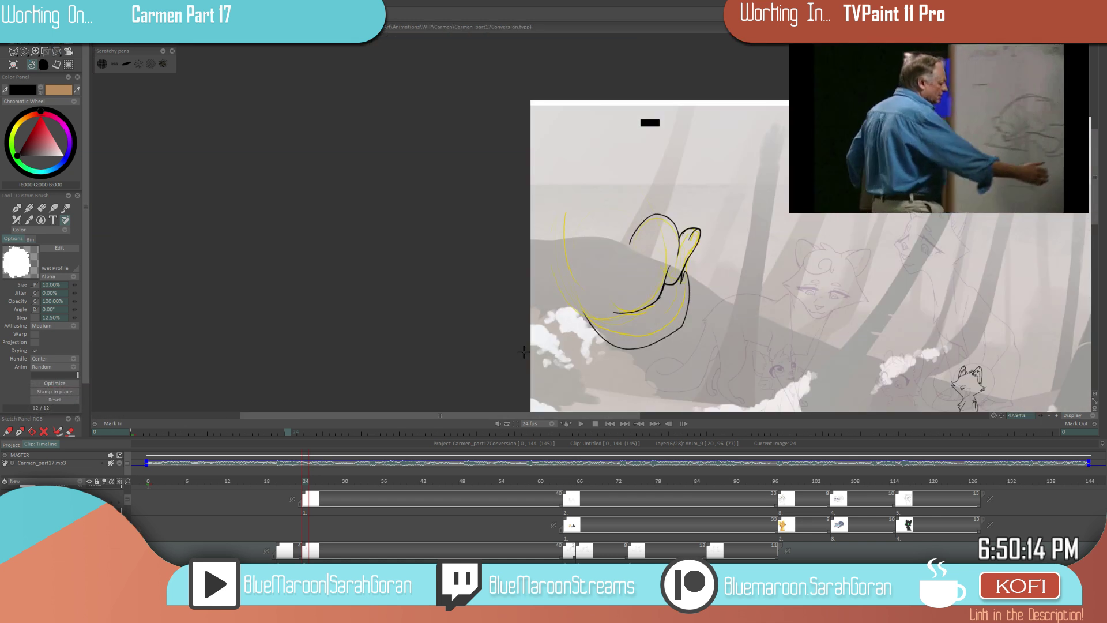
{"action": "scroll", "coordinate": [672, 320], "scroll_direction": "up", "scroll_amount": 6}
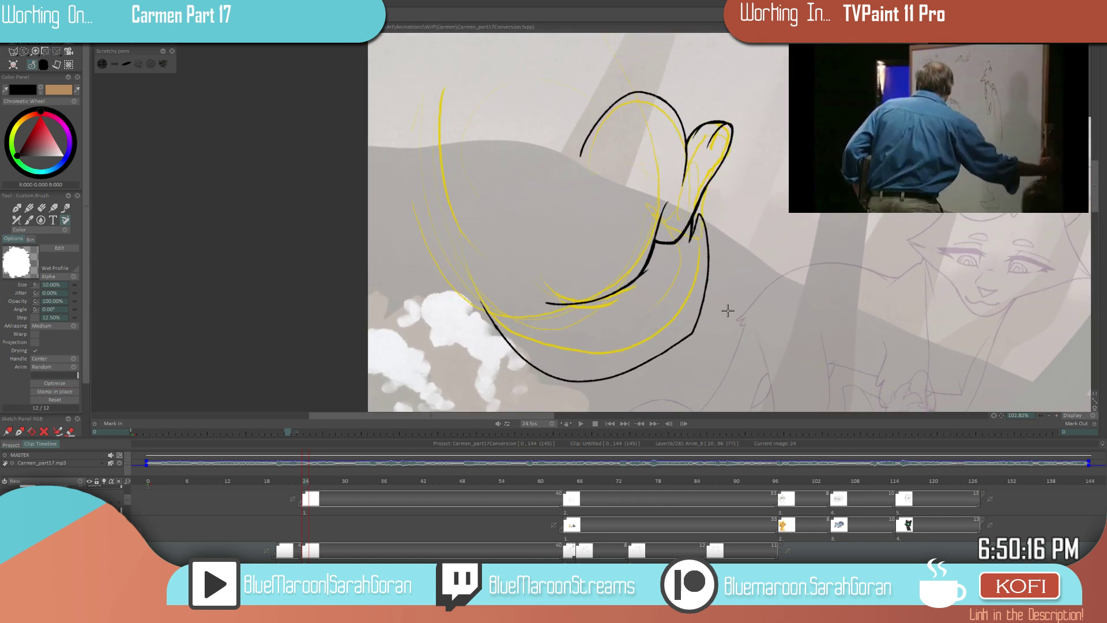
{"action": "mouse_move", "coordinate": [708, 263]}
{"action": "left_mouse_down"}
{"action": "mouse_move", "coordinate": [670, 287]}
{"action": "mouse_move", "coordinate": [683, 294]}
{"action": "mouse_move", "coordinate": [669, 309]}
{"action": "left_mouse_up"}
{"action": "key", "text": "e"}
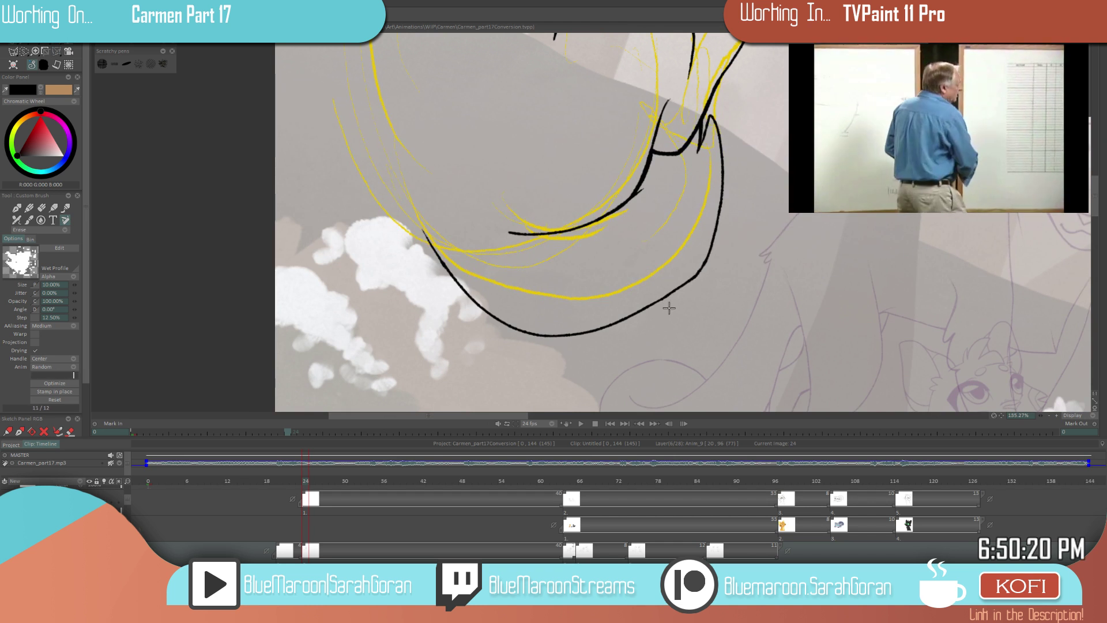
{"action": "key", "text": "e"}
{"action": "scroll", "coordinate": [674, 312], "scroll_direction": "down", "scroll_amount": 7}
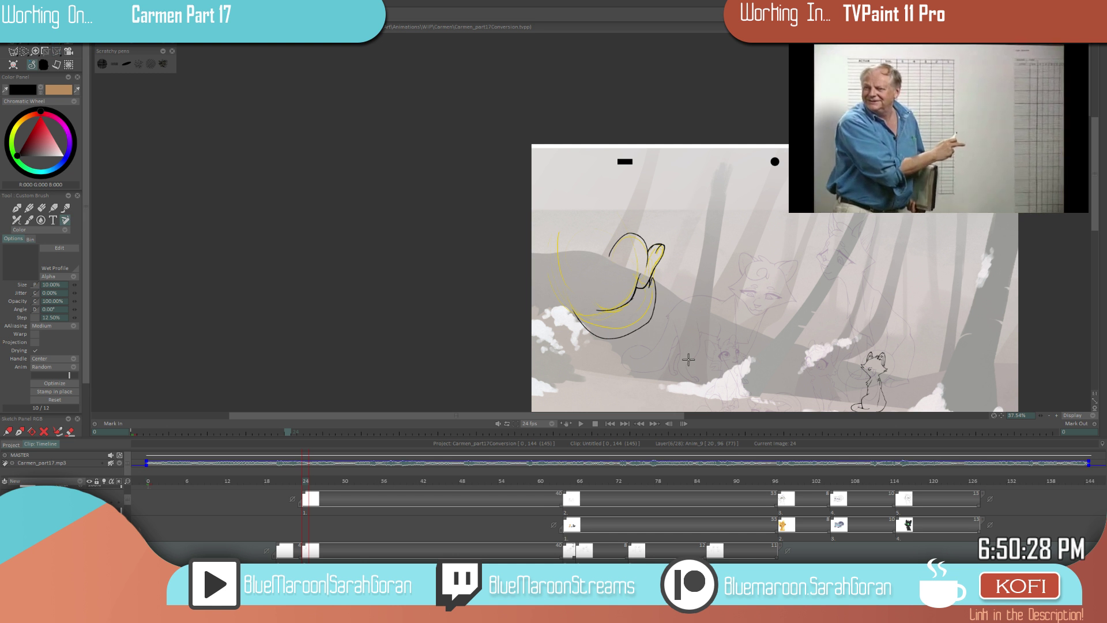
{"action": "scroll", "coordinate": [703, 293], "scroll_direction": "up", "scroll_amount": 3}
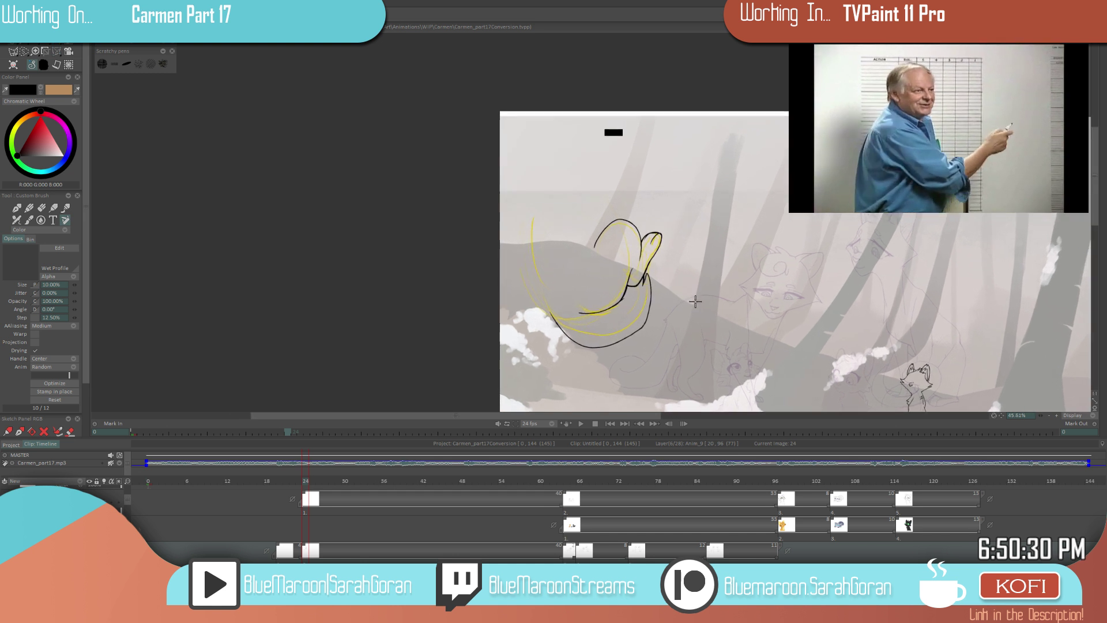
{"action": "scroll", "coordinate": [721, 302], "scroll_direction": "up", "scroll_amount": 3}
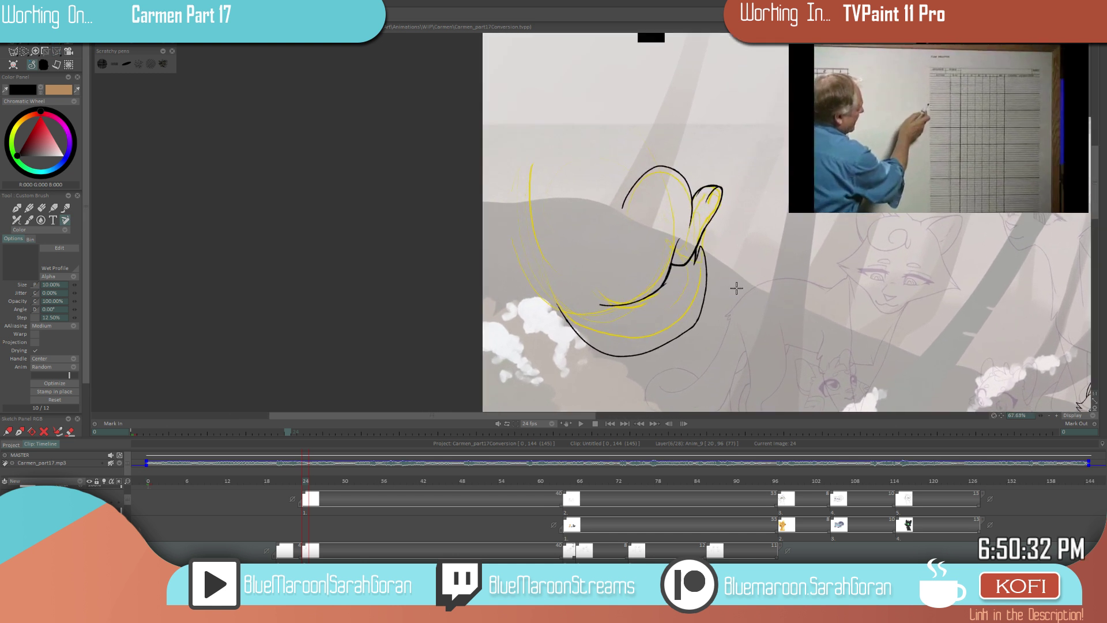
- Draw a thin black line alongside the upright yellow curve above the white foliage
{"action": "left_click_drag", "start_coordinate": [637, 304], "coordinate": [638, 328]}
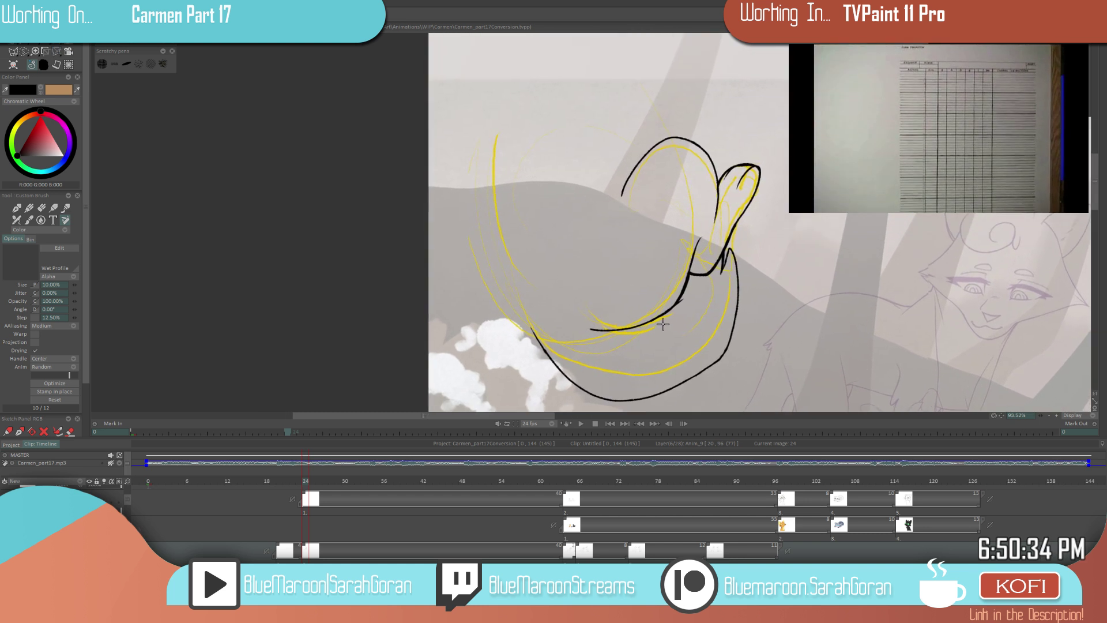
{"action": "left_click_drag", "start_coordinate": [680, 187], "coordinate": [643, 179]}
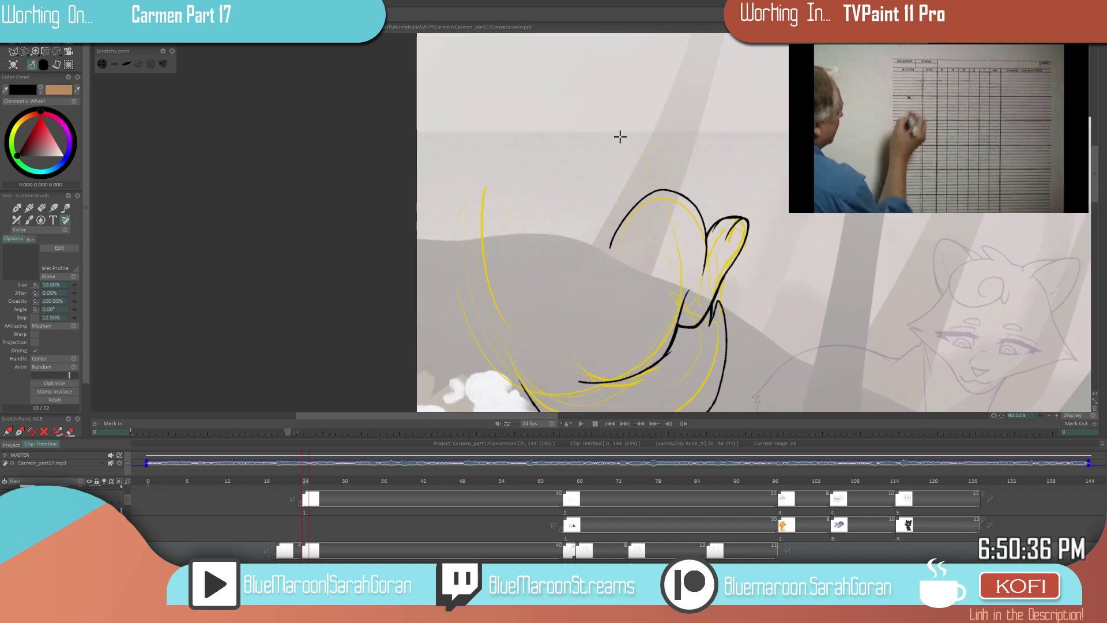
{"action": "left_click_drag", "start_coordinate": [576, 328], "coordinate": [568, 271]}
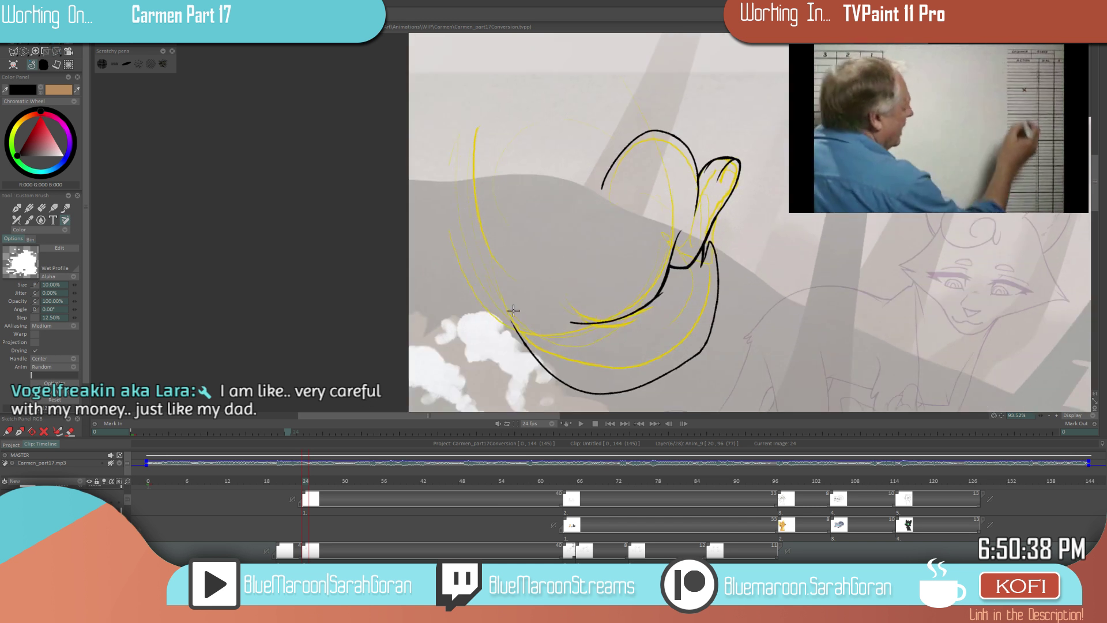
{"action": "left_click_drag", "start_coordinate": [495, 277], "coordinate": [466, 126]}
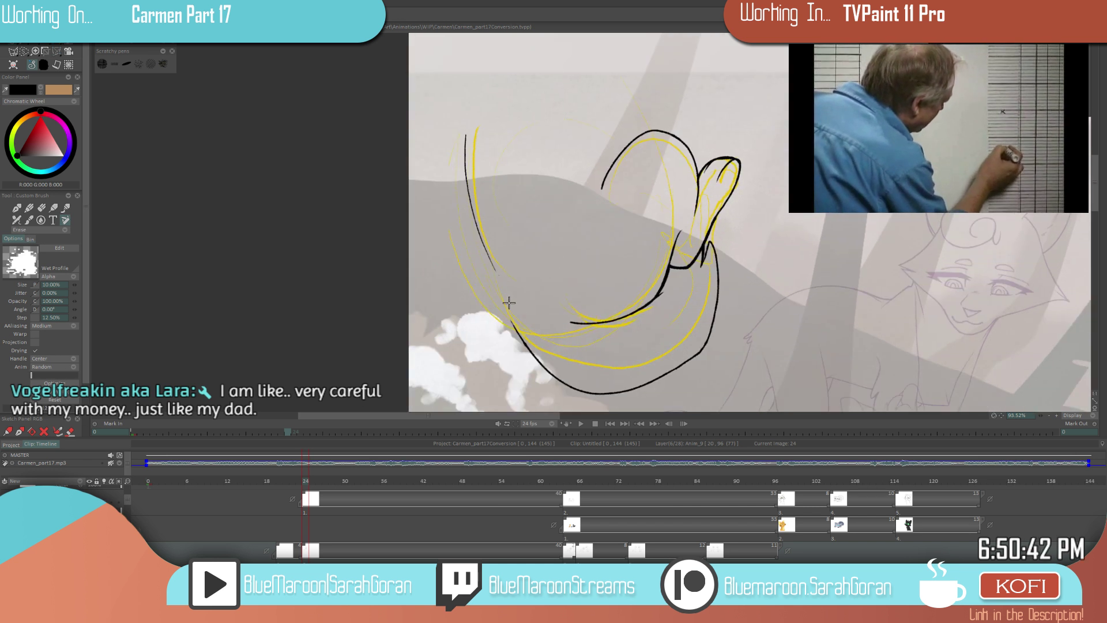
- Ink a long outer black line sweeping down outside the thin line to join the outer curve at the white foliage
{"action": "key", "text": "e"}
{"action": "scroll", "coordinate": [687, 336], "scroll_direction": "up", "scroll_amount": 2}
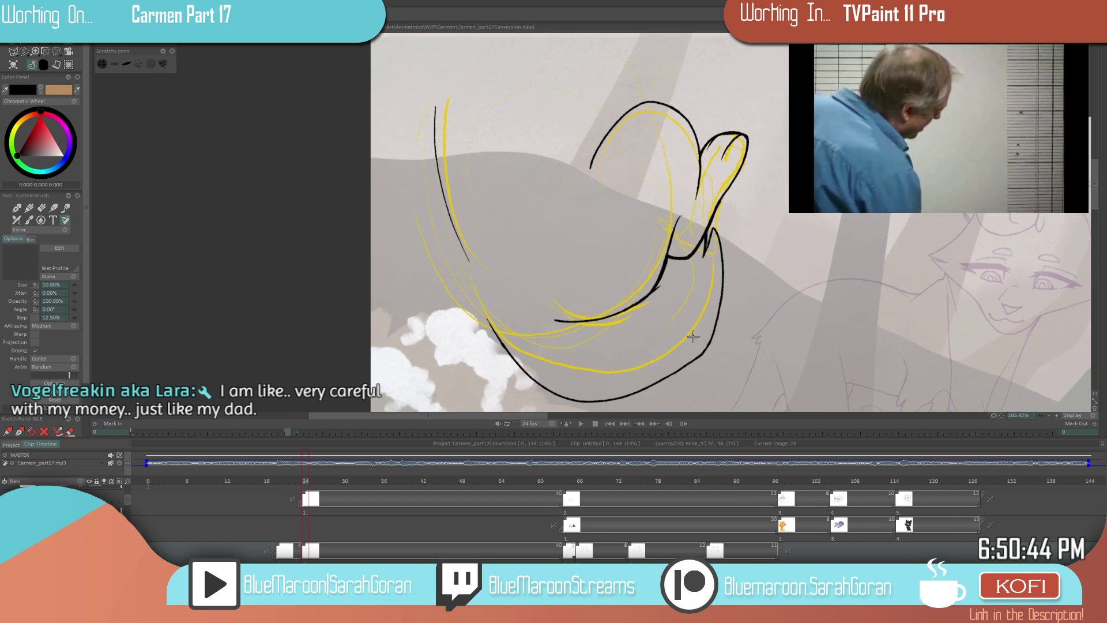
{"action": "left_click_drag", "start_coordinate": [692, 333], "coordinate": [729, 313]}
{"action": "scroll", "coordinate": [695, 327], "scroll_direction": "down", "scroll_amount": 1}
{"action": "scroll", "coordinate": [696, 327], "scroll_direction": "down", "scroll_amount": 1}
{"action": "mouse_move", "coordinate": [471, 132]}
{"action": "left_mouse_down"}
{"action": "mouse_move", "coordinate": [493, 248]}
{"action": "mouse_move", "coordinate": [548, 311]}
{"action": "left_mouse_up"}
{"action": "key", "text": "ctrl+z"}
{"action": "mouse_move", "coordinate": [474, 103]}
{"action": "left_mouse_down"}
{"action": "mouse_move", "coordinate": [471, 144]}
{"action": "mouse_move", "coordinate": [506, 260]}
{"action": "mouse_move", "coordinate": [543, 309]}
{"action": "left_mouse_up"}
{"action": "key", "text": "ctrl+z"}
{"action": "mouse_move", "coordinate": [472, 94]}
{"action": "left_mouse_down"}
{"action": "mouse_move", "coordinate": [478, 210]}
{"action": "mouse_move", "coordinate": [529, 301]}
{"action": "mouse_move", "coordinate": [555, 318]}
{"action": "left_mouse_up"}
{"action": "key", "text": "ctrl+z"}
{"action": "mouse_move", "coordinate": [480, 76]}
{"action": "left_mouse_down"}
{"action": "mouse_move", "coordinate": [492, 239]}
{"action": "mouse_move", "coordinate": [556, 321]}
{"action": "left_mouse_up"}
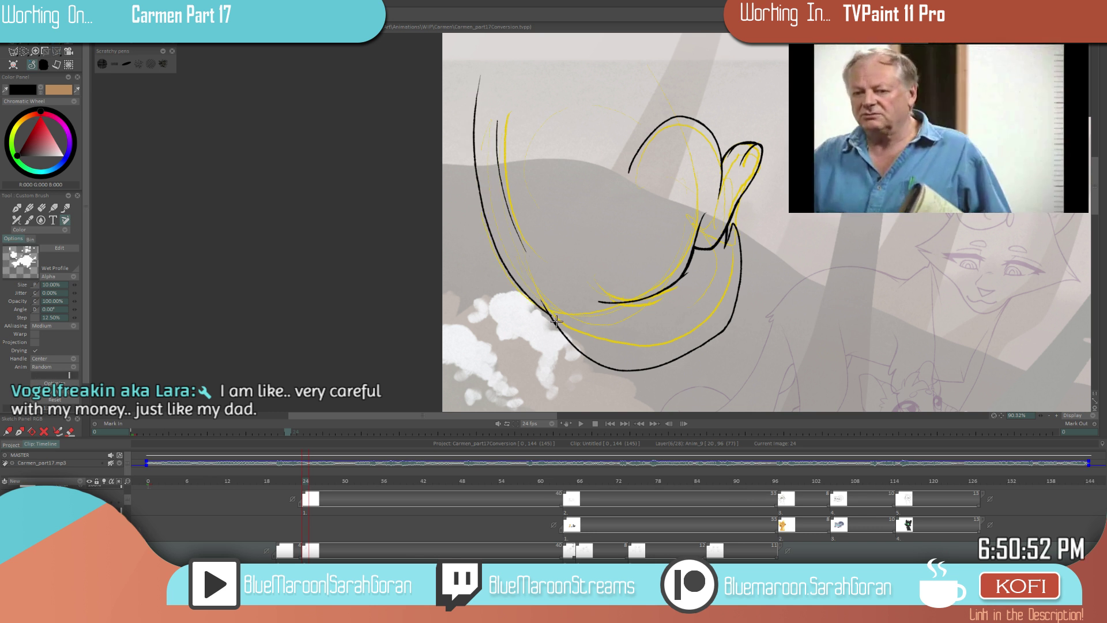
- Extend the free end of the inner black curve with a tapered stroke that bends slightly upward
{"action": "scroll", "coordinate": [599, 294], "scroll_direction": "up", "scroll_amount": 3}
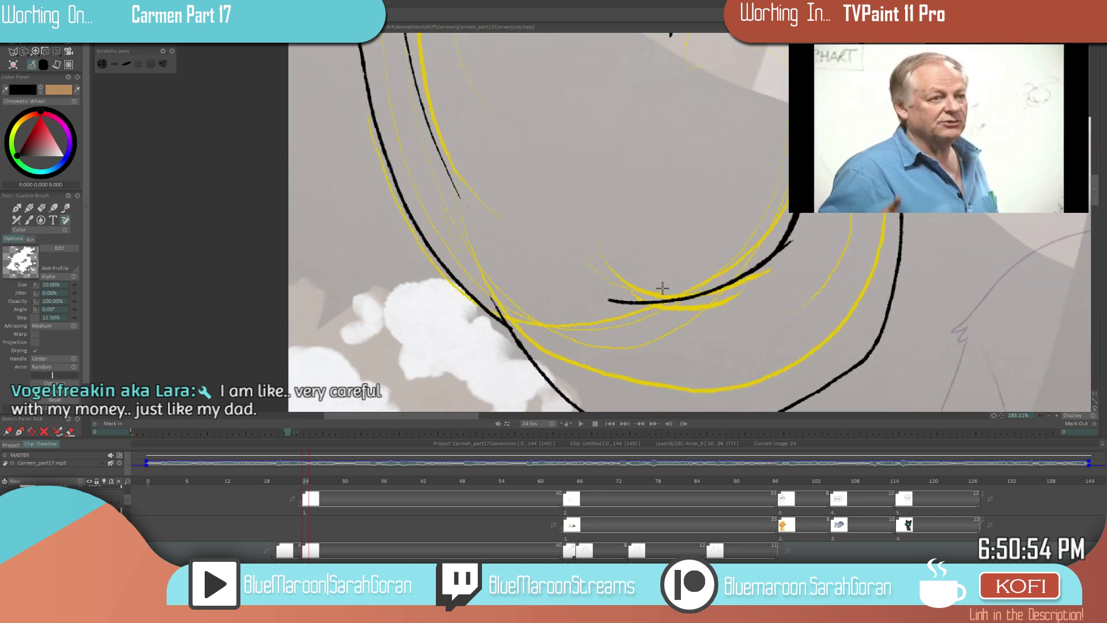
{"action": "key", "text": "e"}
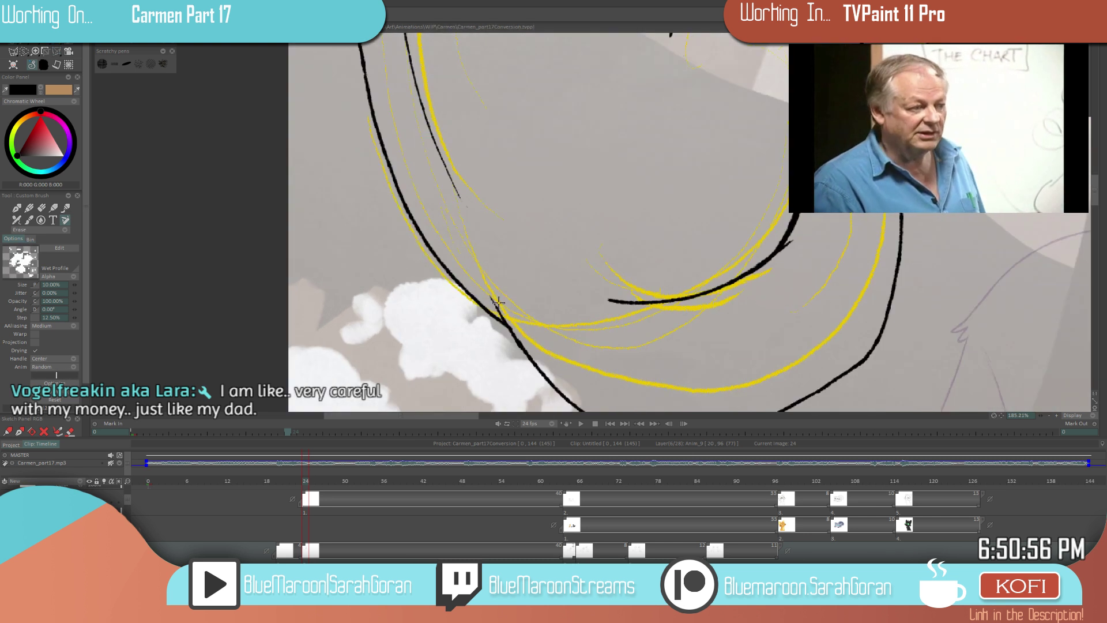
{"action": "left_click_drag", "start_coordinate": [606, 302], "coordinate": [655, 309]}
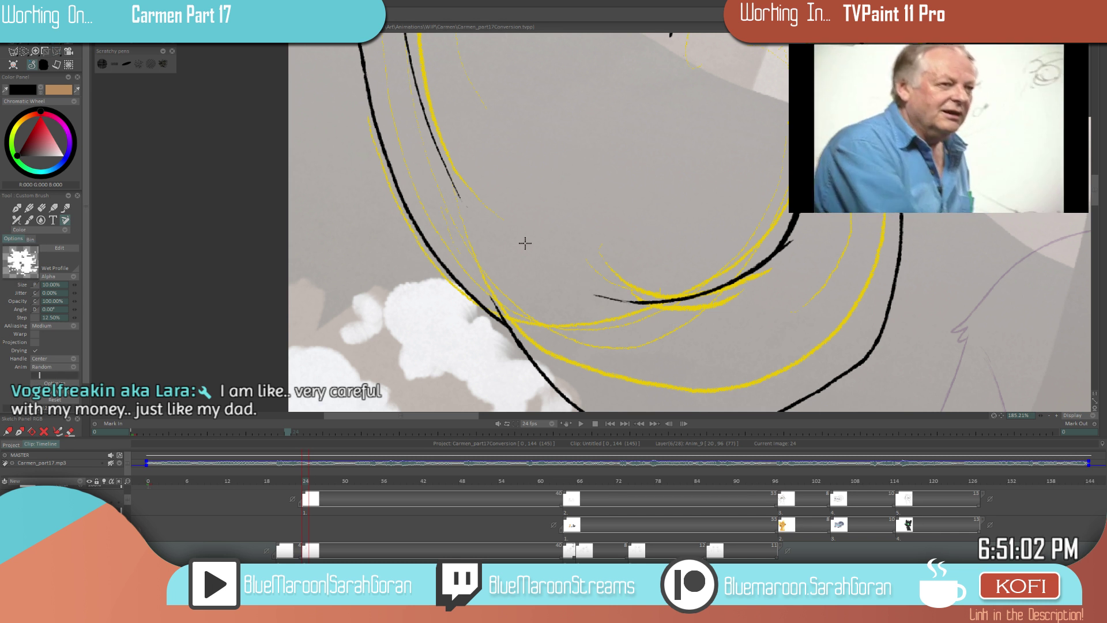
{"action": "mouse_move", "coordinate": [623, 300]}
{"action": "left_mouse_down"}
{"action": "mouse_move", "coordinate": [589, 294]}
{"action": "mouse_move", "coordinate": [661, 306]}
{"action": "left_mouse_up"}
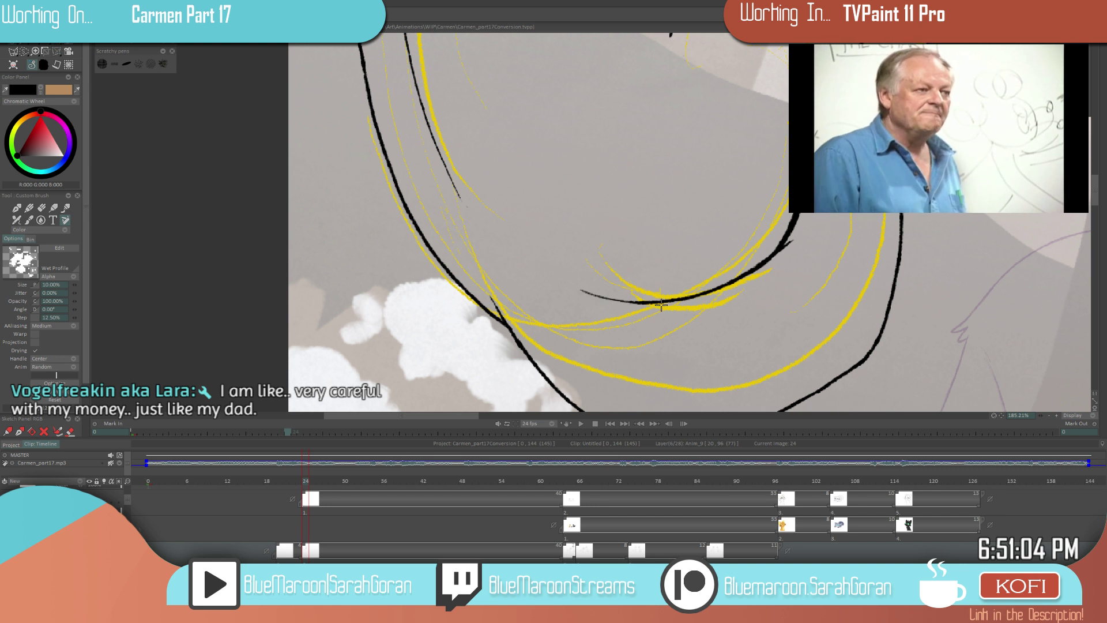
- Examine the inked curves up close and against the whole forest scene
{"action": "scroll", "coordinate": [747, 324], "scroll_direction": "down", "scroll_amount": 3}
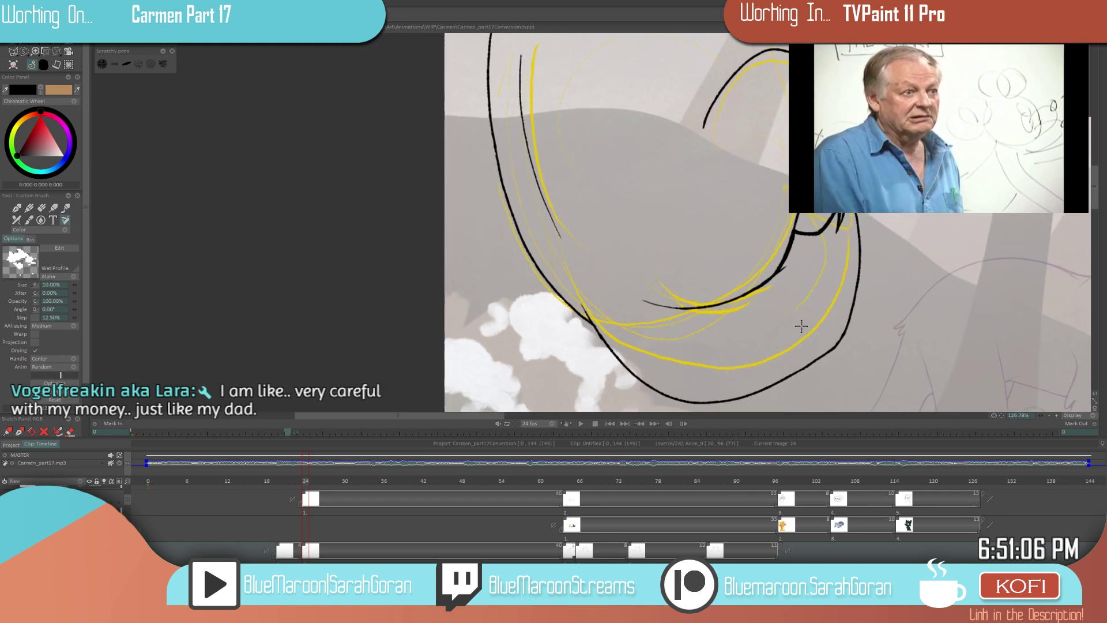
{"action": "key", "text": "e"}
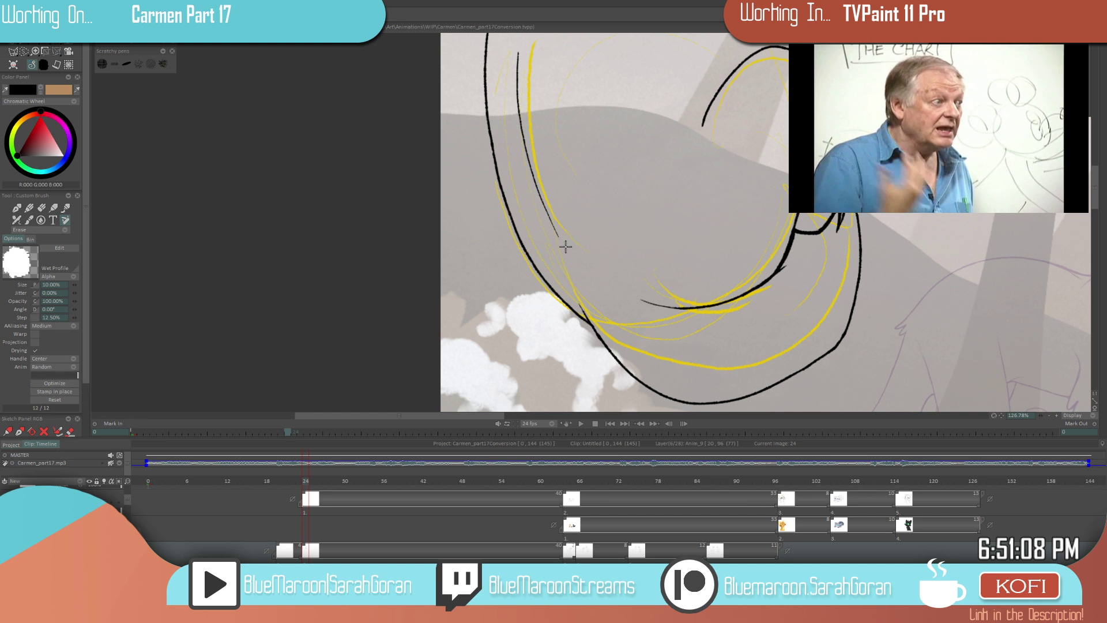
{"action": "key", "text": "e"}
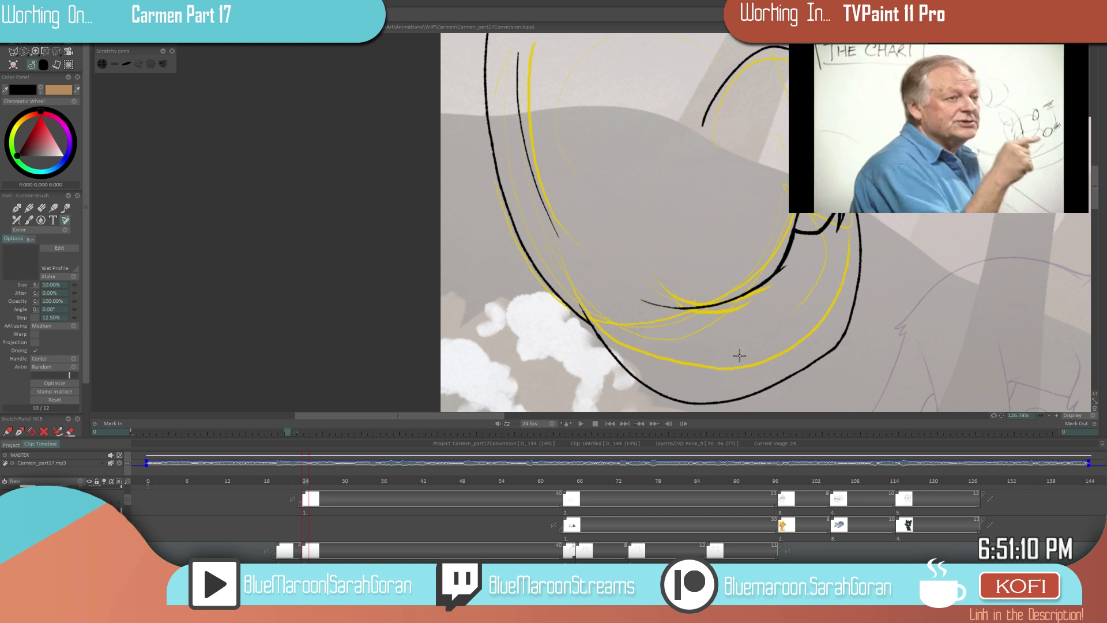
{"action": "scroll", "coordinate": [736, 353], "scroll_direction": "down", "scroll_amount": 10}
{"action": "scroll", "coordinate": [693, 357], "scroll_direction": "down", "scroll_amount": 1}
{"action": "left_click_drag", "start_coordinate": [793, 357], "coordinate": [768, 279]}
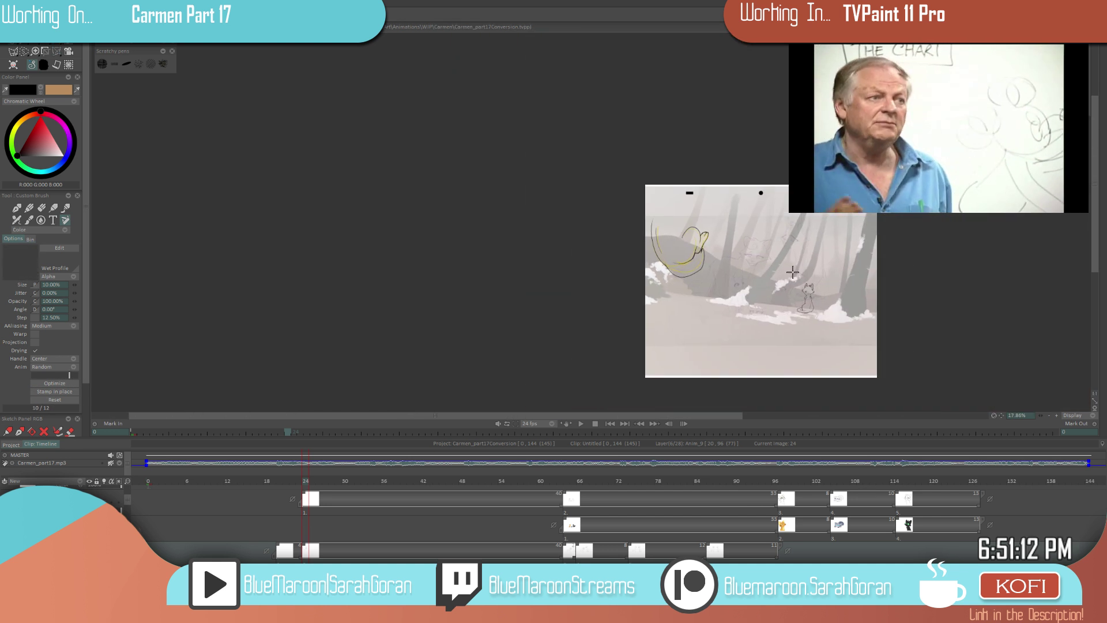
{"action": "scroll", "coordinate": [793, 272], "scroll_direction": "up", "scroll_amount": 9}
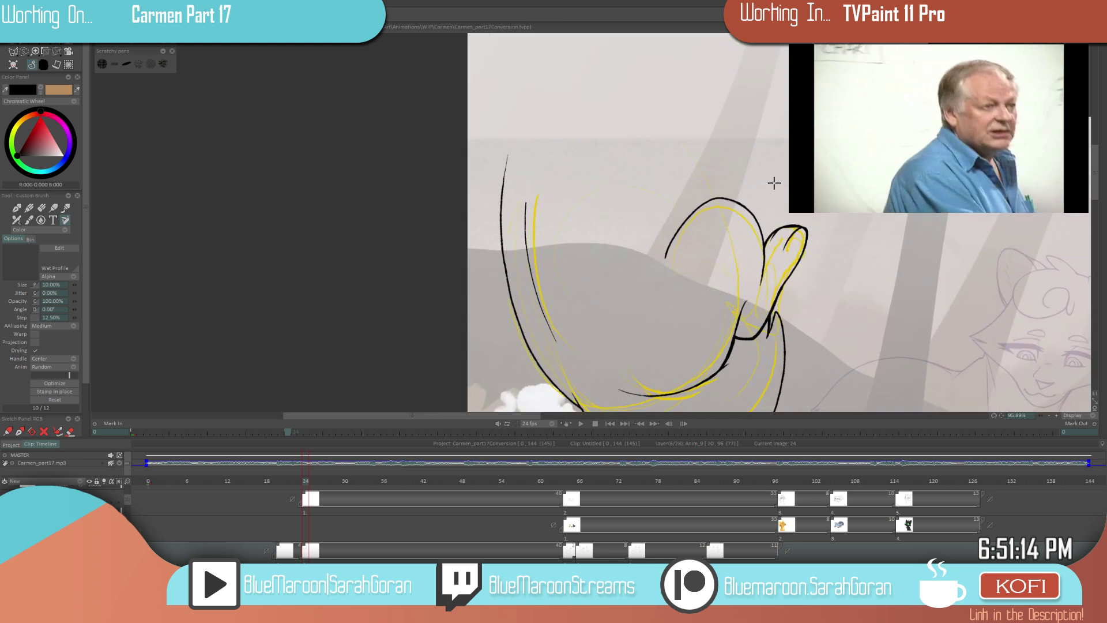
{"action": "scroll", "coordinate": [737, 290], "scroll_direction": "down", "scroll_amount": 5}
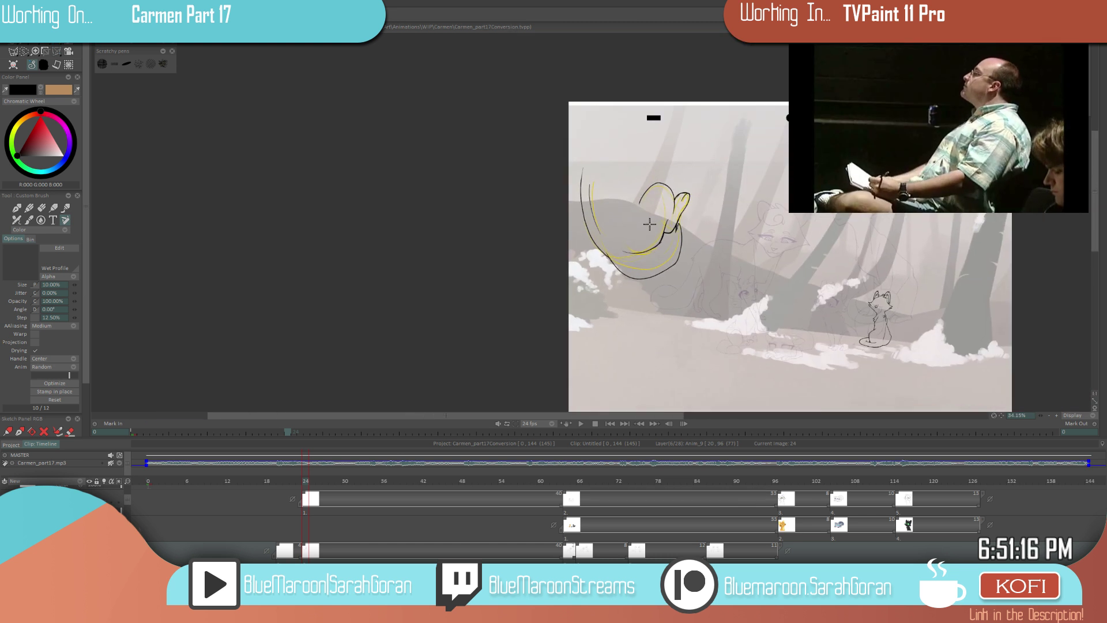
{"action": "scroll", "coordinate": [754, 216], "scroll_direction": "up", "scroll_amount": 2}
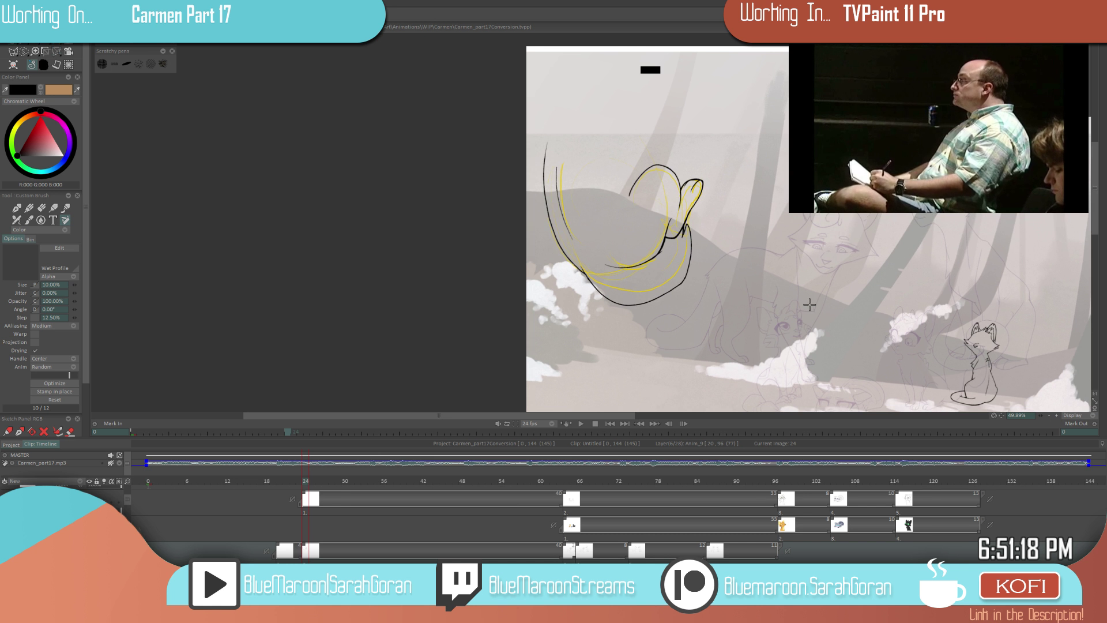
- Add a new blank drawing at frame 27 on the animation layer and flip between it and the preceding frame
{"action": "mouse_move", "coordinate": [324, 482]}
{"action": "left_mouse_down"}
{"action": "mouse_move", "coordinate": [312, 487]}
{"action": "mouse_move", "coordinate": [327, 490]}
{"action": "left_mouse_up"}
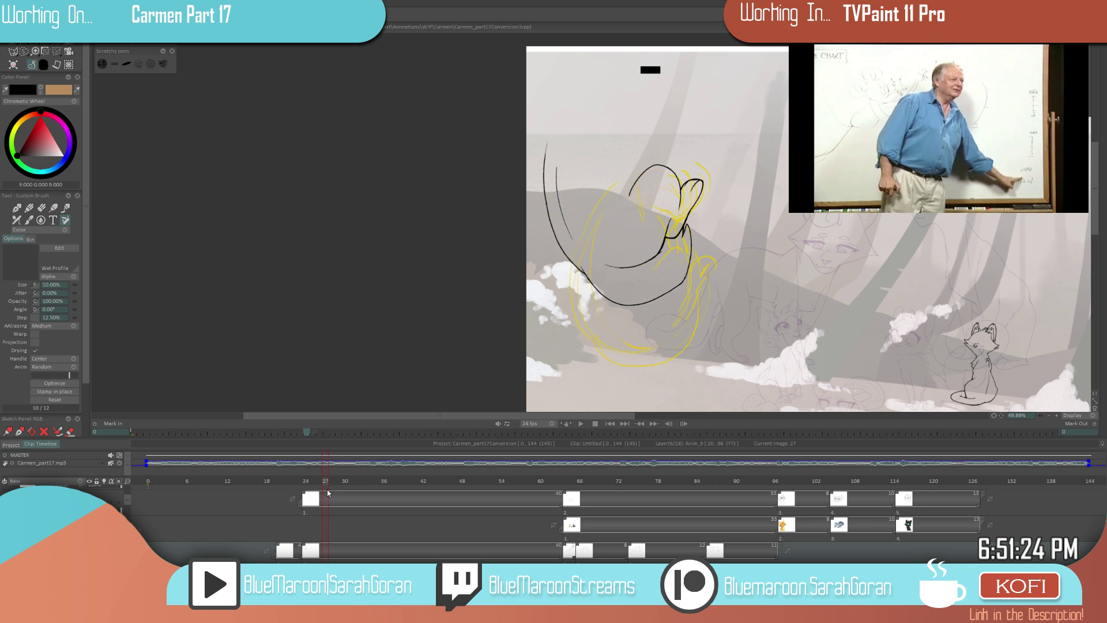
{"action": "key", "text": "Insert"}
{"action": "key", "text": "Left"}
{"action": "key", "text": "Right"}
{"action": "key", "text": "Left"}
{"action": "key", "text": "Right"}
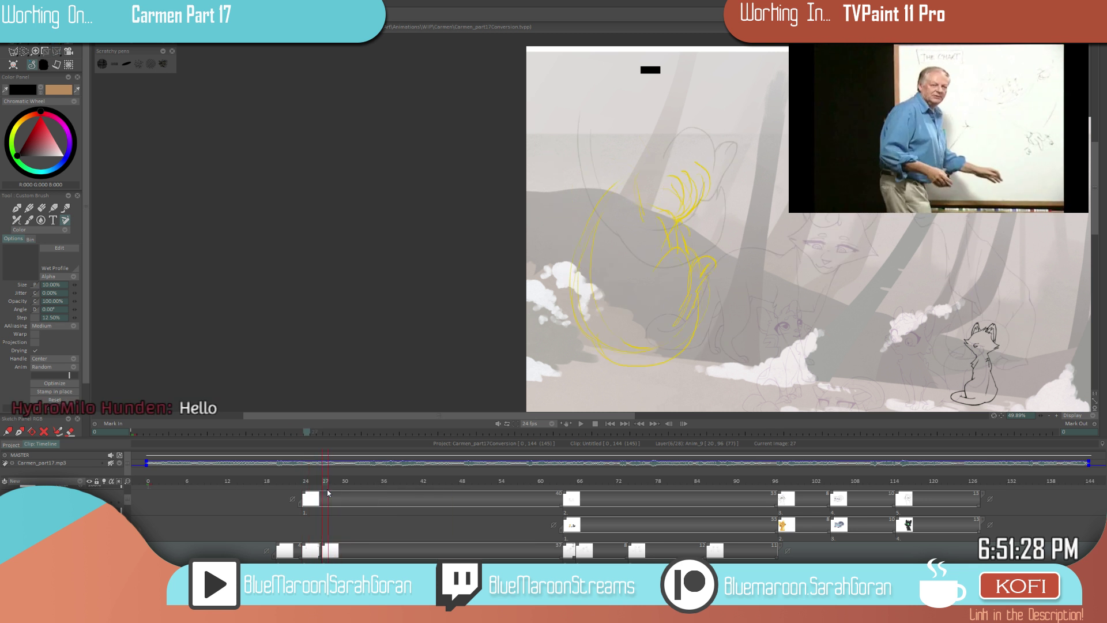
- Shift the ghosted reference drawing at frame 27 so that its curves line up over the yellow rough
{"action": "key", "text": "Left"}
{"action": "key", "text": "Right"}
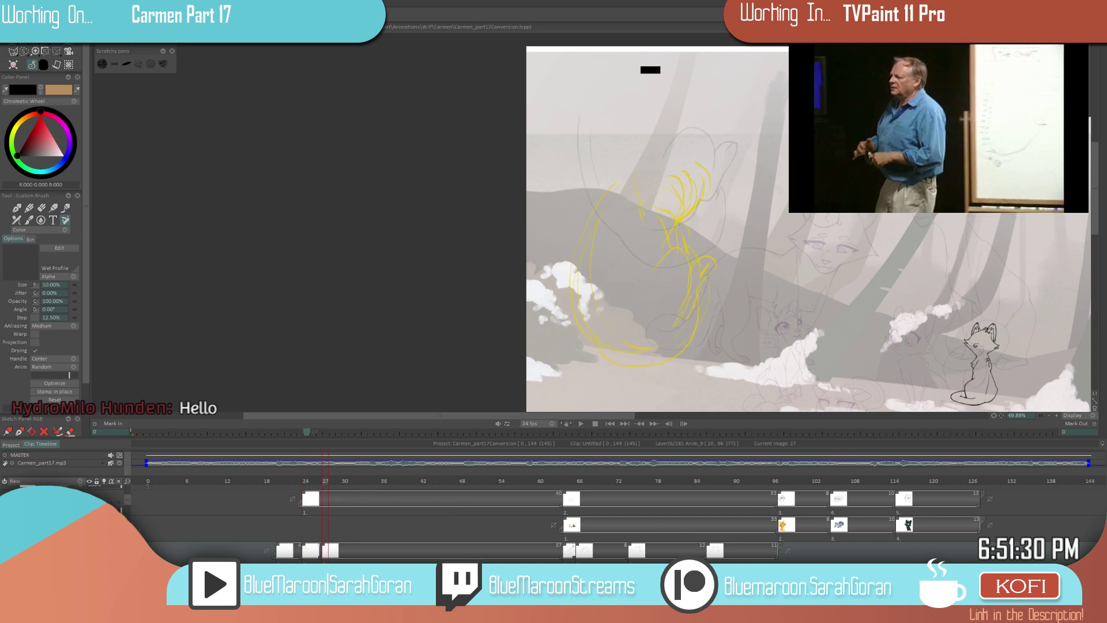
{"action": "left_click_drag", "start_coordinate": [849, 364], "coordinate": [839, 268]}
{"action": "left_click_drag", "start_coordinate": [901, 359], "coordinate": [992, 346]}
{"action": "mouse_move", "coordinate": [764, 272]}
{"action": "left_mouse_down"}
{"action": "mouse_move", "coordinate": [718, 331]}
{"action": "mouse_move", "coordinate": [707, 387]}
{"action": "left_mouse_up"}
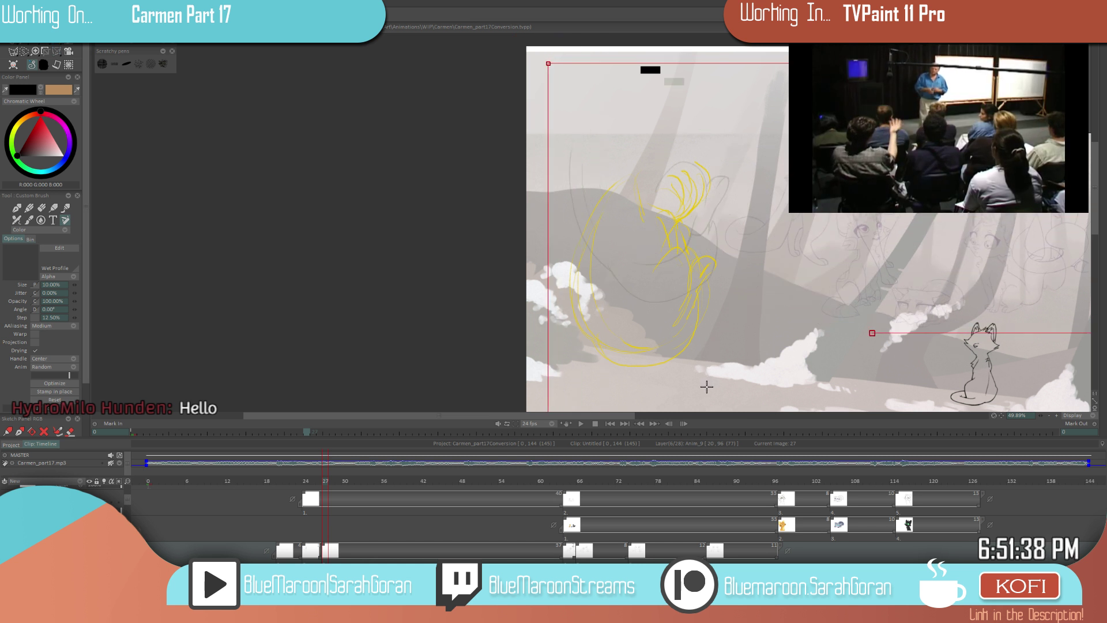
{"action": "left_click_drag", "start_coordinate": [749, 279], "coordinate": [743, 361]}
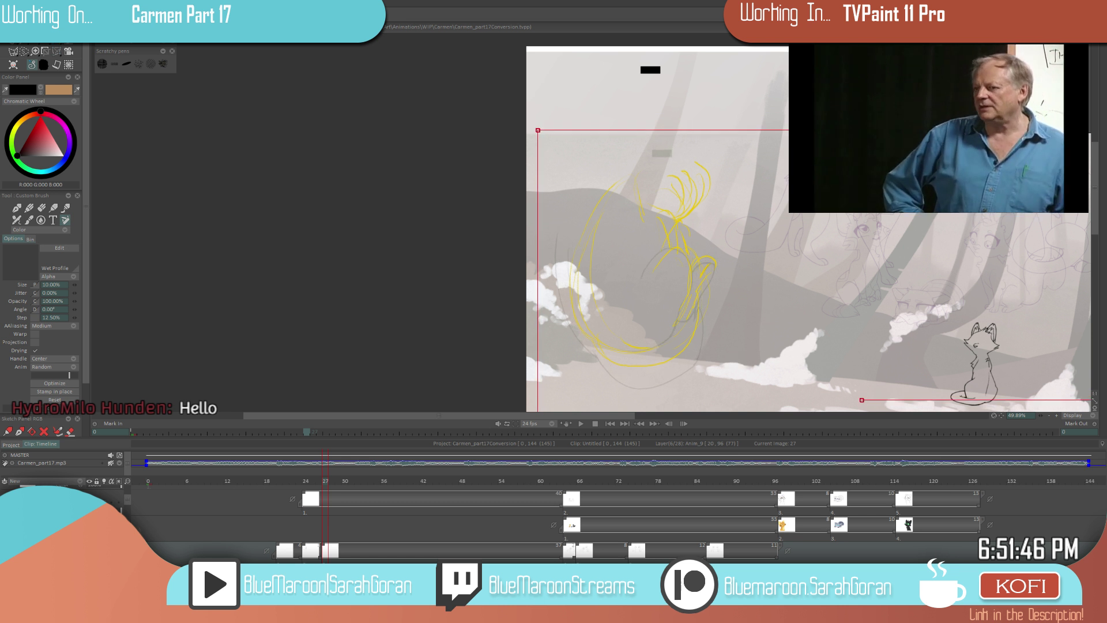
{"action": "left_click", "coordinate": [12, 50]}
- Compare the shifted ghost at frame 27 with the inked drawing at frame 24, and save the project
{"action": "key", "text": "Left"}
{"action": "key", "text": "Right"}
{"action": "key", "text": "Left"}
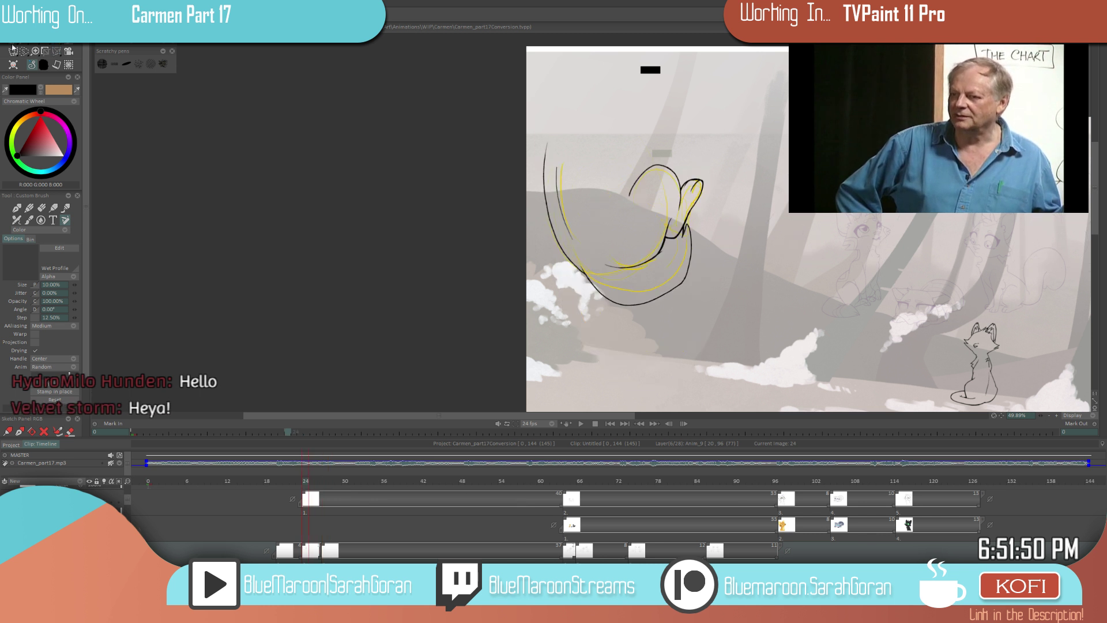
{"action": "key", "text": "Right"}
{"action": "key", "text": "Left"}
{"action": "key", "text": "Right"}
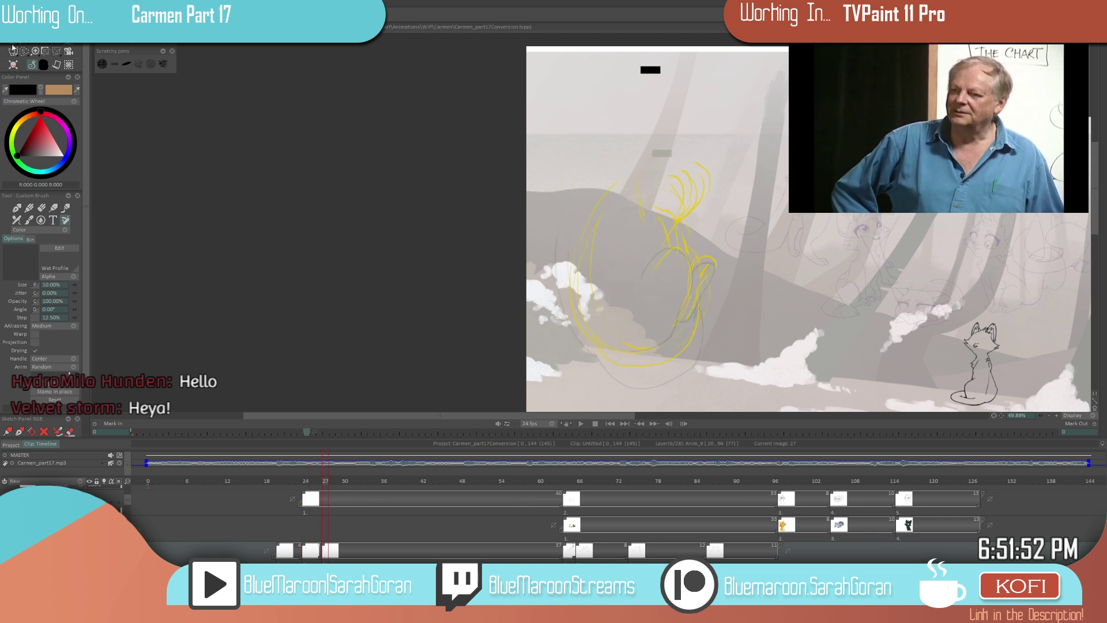
{"action": "scroll", "coordinate": [675, 322], "scroll_direction": "up", "scroll_amount": 2}
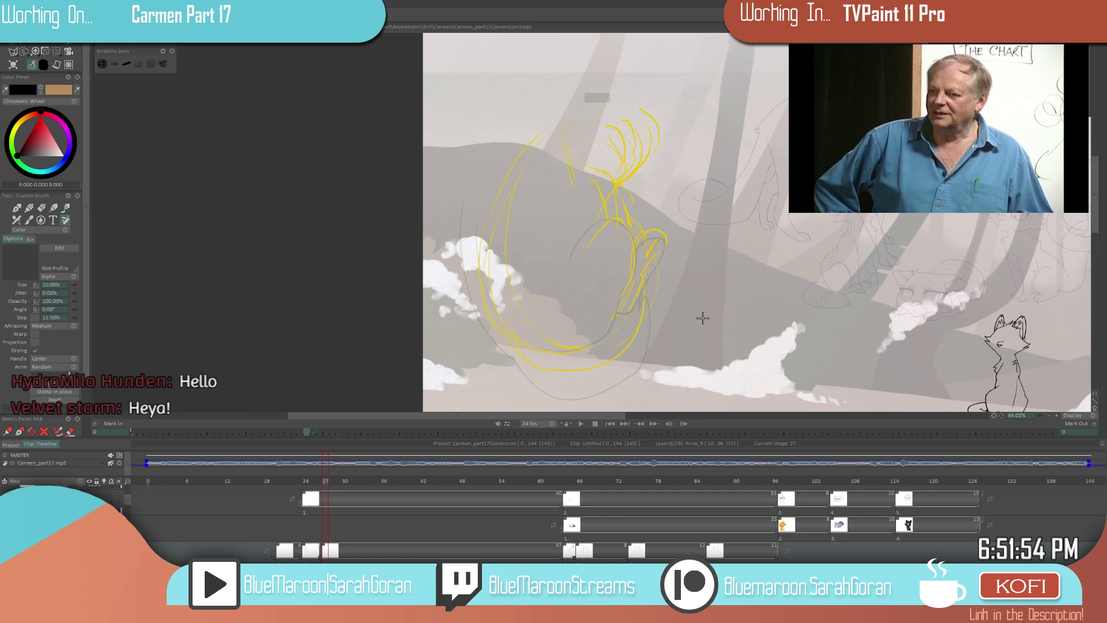
{"action": "key", "text": "ctrl+s"}
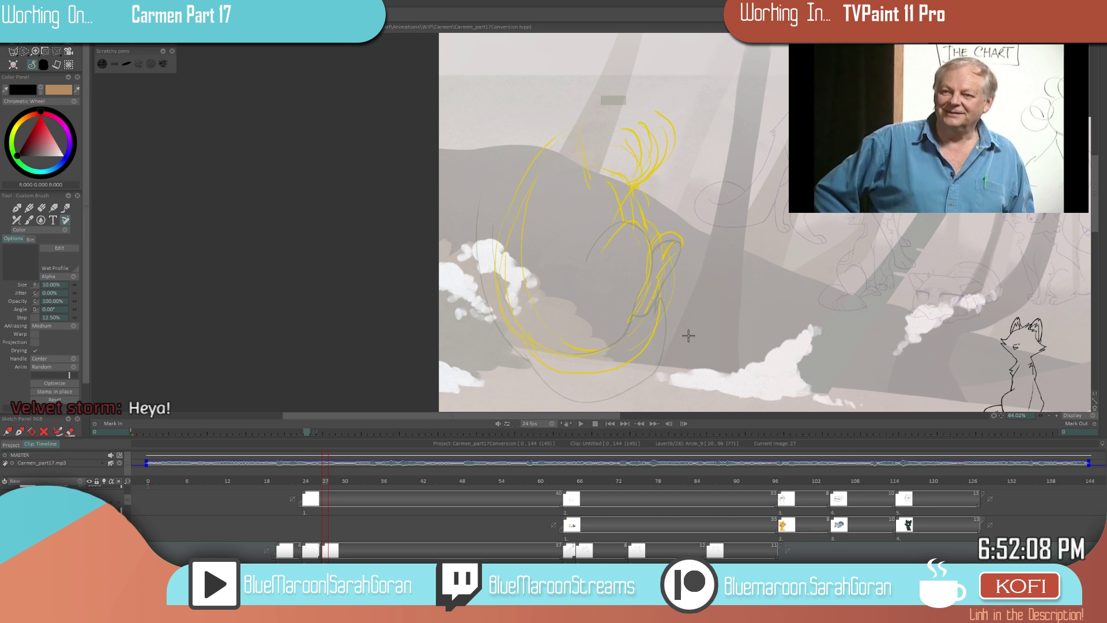
- Step back through the earlier frames and return to frame 27 to study the motion between drawings
{"action": "key", "text": "Left"}
{"action": "key", "text": "Left"}
{"action": "key", "text": "Left"}
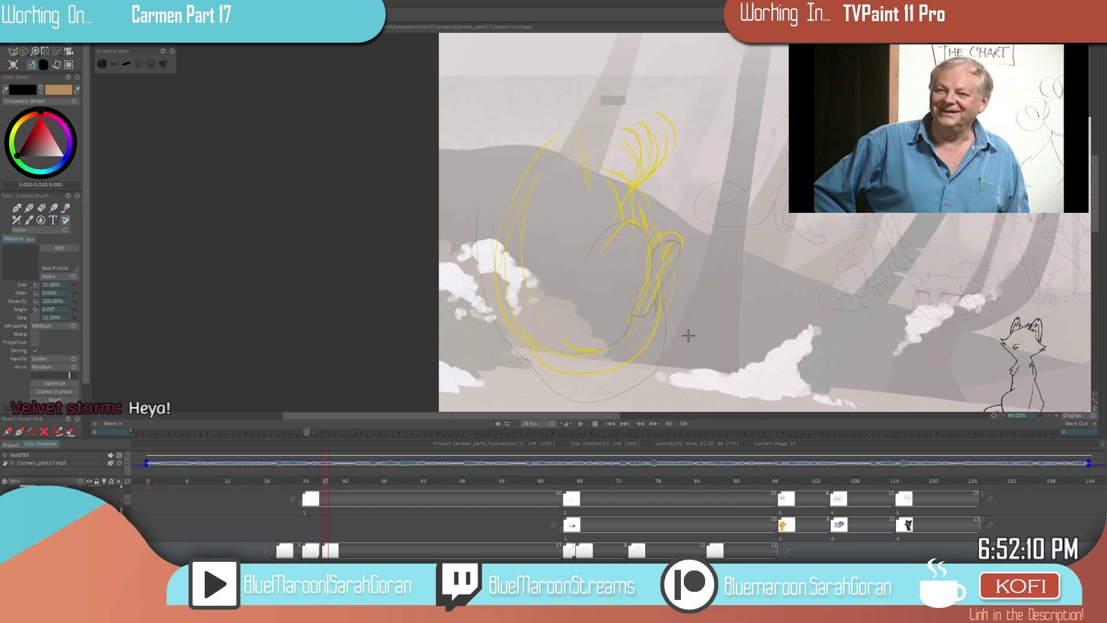
{"action": "key", "text": "Left"}
{"action": "key", "text": "Left"}
{"action": "key", "text": "Left"}
{"action": "key", "text": "Left"}
{"action": "key", "text": "Right"}
{"action": "key", "text": "Right"}
{"action": "key", "text": "Right"}
{"action": "key", "text": "Right"}
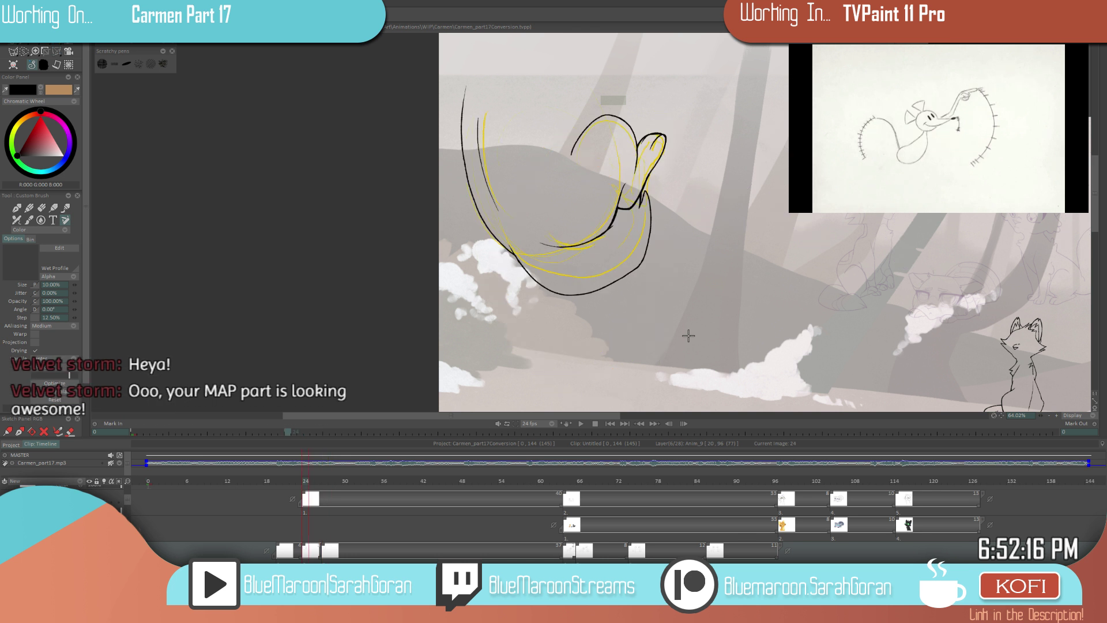
{"action": "key", "text": "Right"}
{"action": "key", "text": "Right"}
{"action": "key", "text": "Right"}
- Ink a tall rounded black arc just above the ghosted inner arc, curving down along the yellow rough at frame 27
{"action": "scroll", "coordinate": [689, 329], "scroll_direction": "up", "scroll_amount": 3}
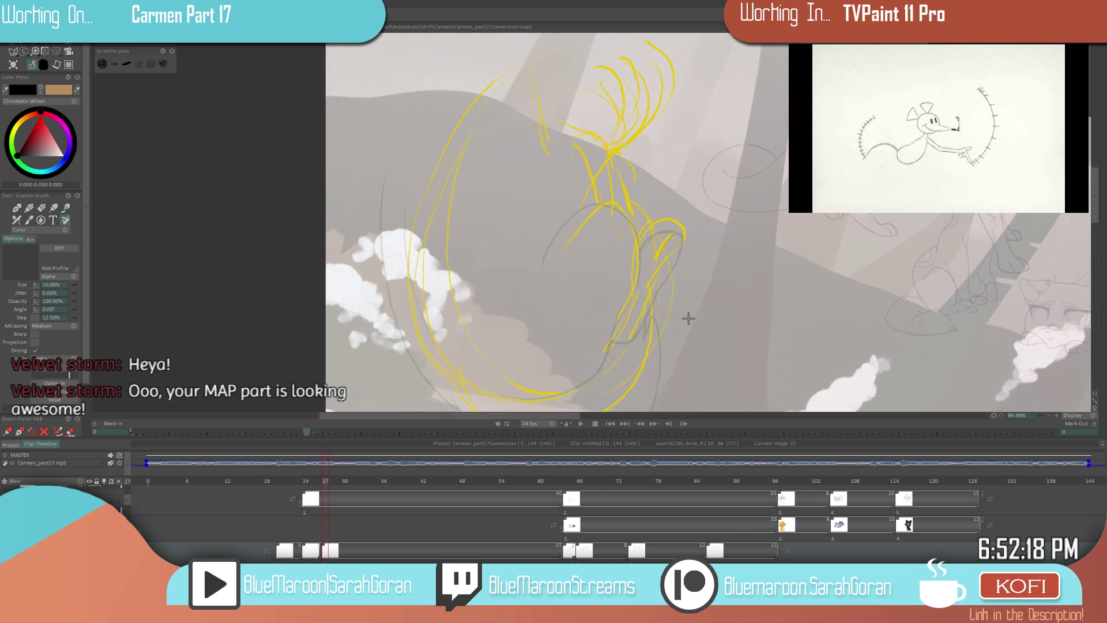
{"action": "scroll", "coordinate": [689, 319], "scroll_direction": "up", "scroll_amount": 1}
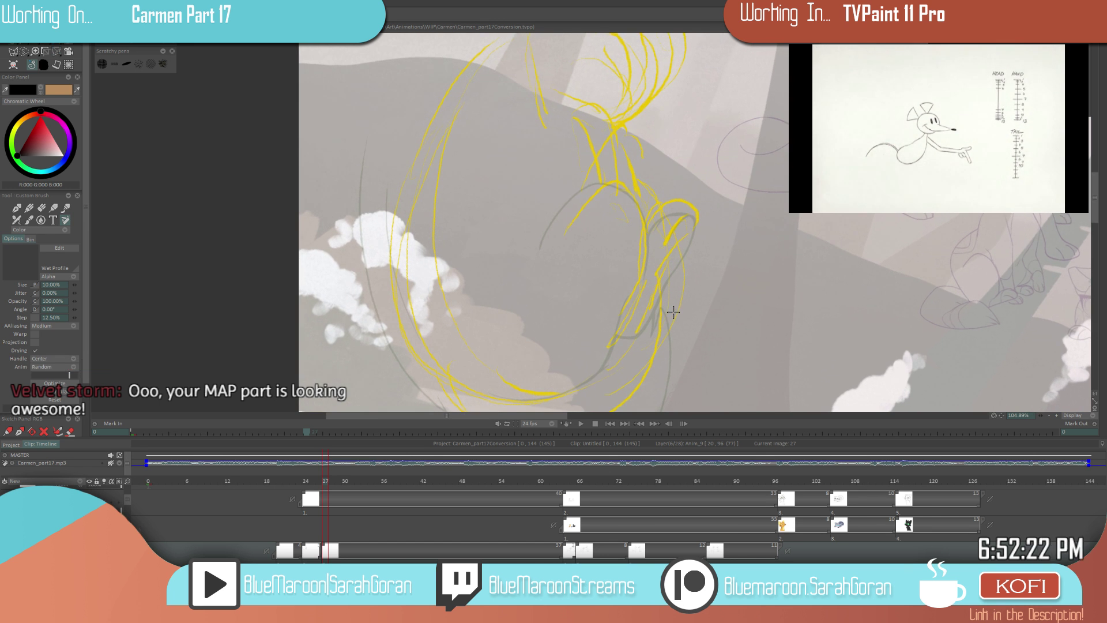
{"action": "key", "text": "Left"}
{"action": "key", "text": "Left"}
{"action": "key", "text": "Left"}
{"action": "key", "text": "Right"}
{"action": "key", "text": "Right"}
{"action": "key", "text": "Right"}
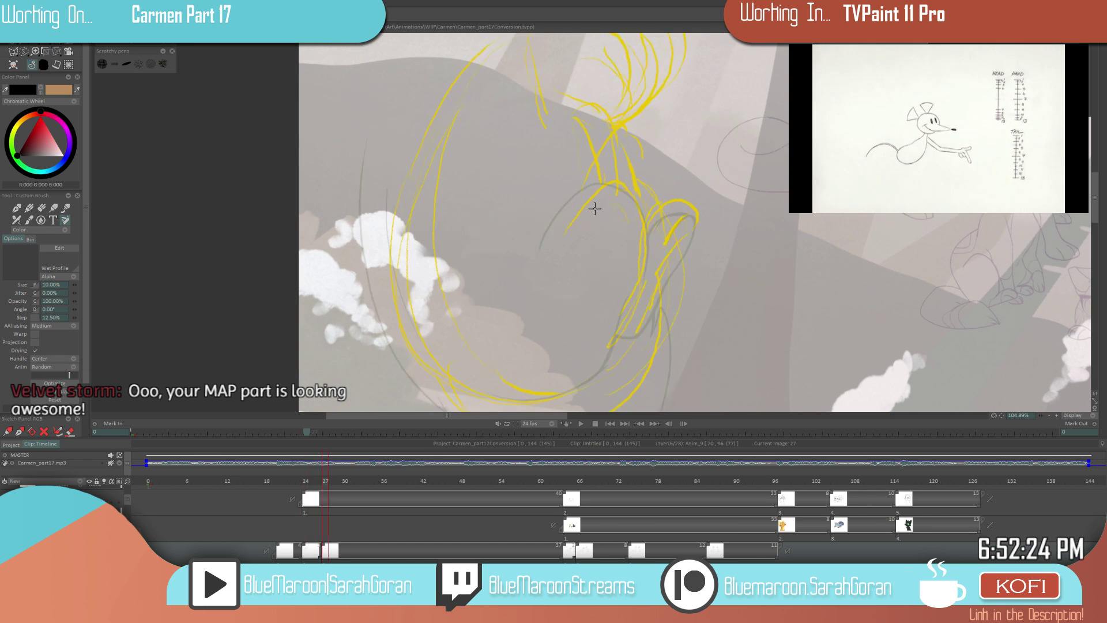
{"action": "mouse_move", "coordinate": [539, 244]}
{"action": "left_mouse_down"}
{"action": "mouse_move", "coordinate": [573, 179]}
{"action": "mouse_move", "coordinate": [617, 170]}
{"action": "mouse_move", "coordinate": [645, 206]}
{"action": "left_mouse_up"}
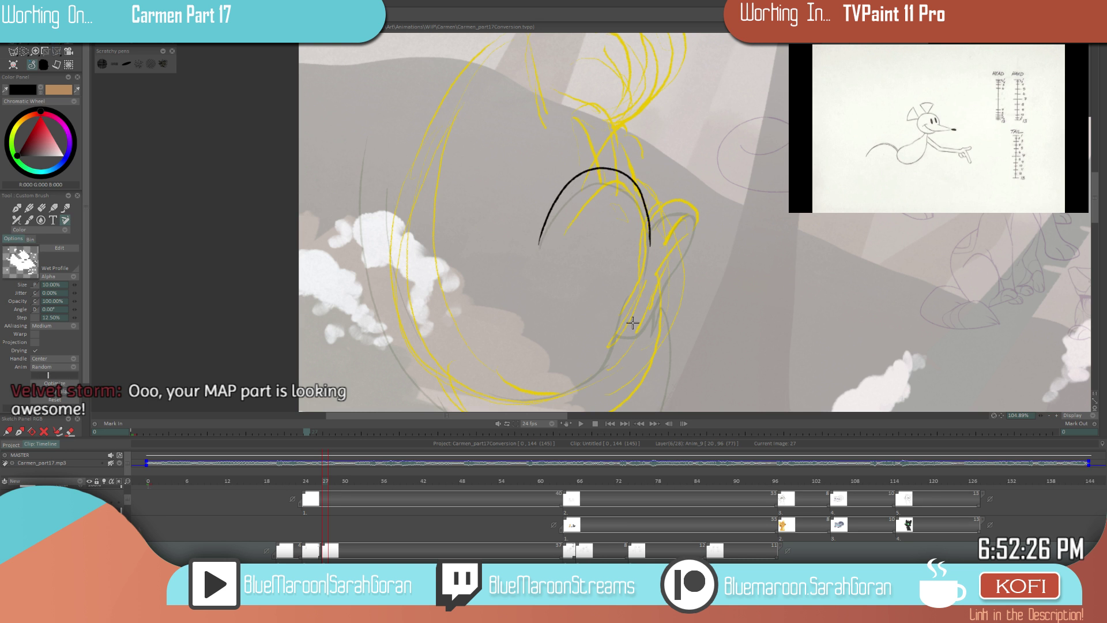
- Ink the short curved top of the narrow lobe, branching outward from the side of the new arc
{"action": "key", "text": "Left"}
{"action": "key", "text": "Left"}
{"action": "key", "text": "Left"}
{"action": "key", "text": "Right"}
{"action": "key", "text": "Right"}
{"action": "key", "text": "Right"}
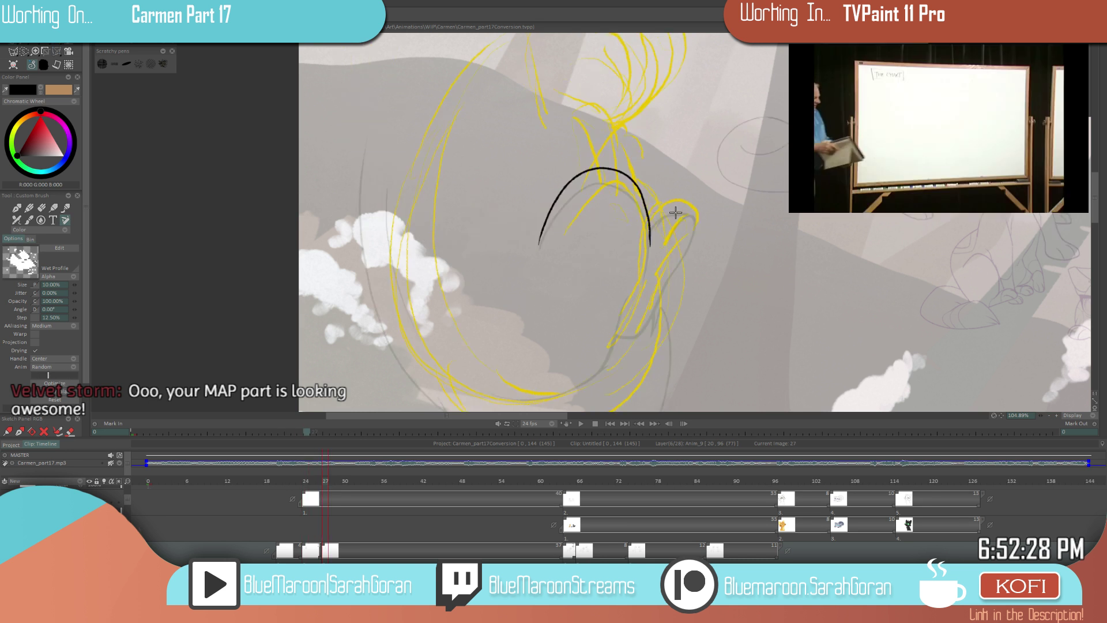
{"action": "mouse_move", "coordinate": [649, 229]}
{"action": "left_mouse_down"}
{"action": "mouse_move", "coordinate": [661, 203]}
{"action": "mouse_move", "coordinate": [696, 209]}
{"action": "mouse_move", "coordinate": [687, 197]}
{"action": "left_mouse_up"}
{"action": "key", "text": "ctrl+z"}
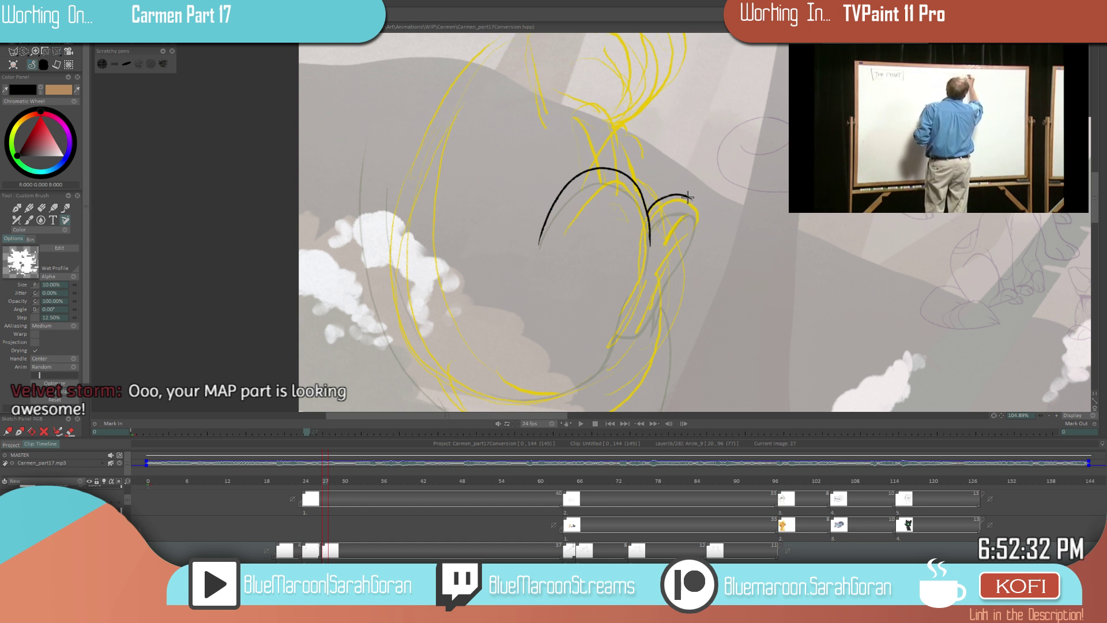
{"action": "key", "text": "ctrl+z"}
{"action": "mouse_move", "coordinate": [650, 230]}
{"action": "left_mouse_down"}
{"action": "mouse_move", "coordinate": [655, 298]}
{"action": "mouse_move", "coordinate": [643, 331]}
{"action": "left_mouse_up"}
{"action": "scroll", "coordinate": [749, 315], "scroll_direction": "up", "scroll_amount": 3}
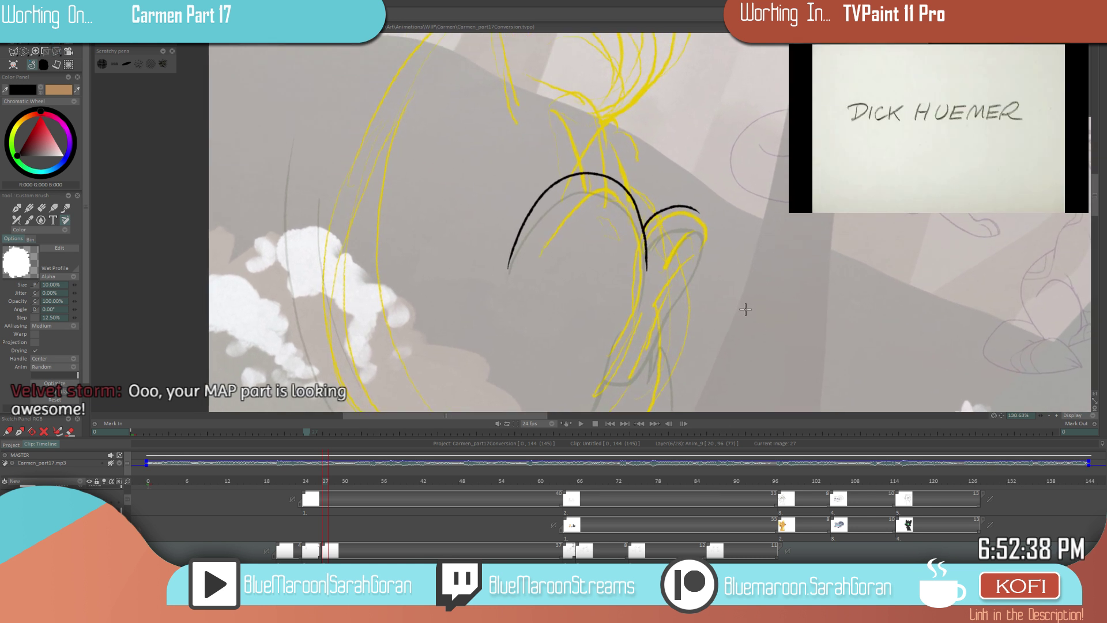
{"action": "scroll", "coordinate": [745, 310], "scroll_direction": "down", "scroll_amount": 3}
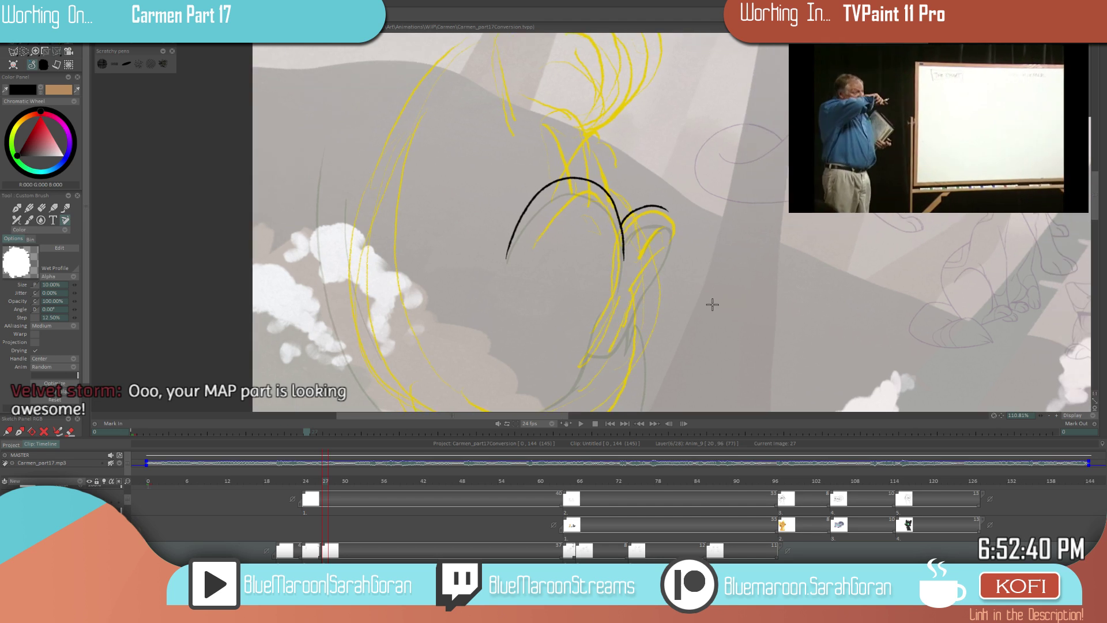
- Ink the lobe's outer edge as a slanted, gently curving line that ends in a rounded hook at its base
{"action": "key", "text": "Left"}
{"action": "key", "text": "Right"}
{"action": "mouse_move", "coordinate": [666, 209]}
{"action": "left_mouse_down"}
{"action": "mouse_move", "coordinate": [671, 239]}
{"action": "mouse_move", "coordinate": [591, 343]}
{"action": "mouse_move", "coordinate": [603, 346]}
{"action": "left_mouse_up"}
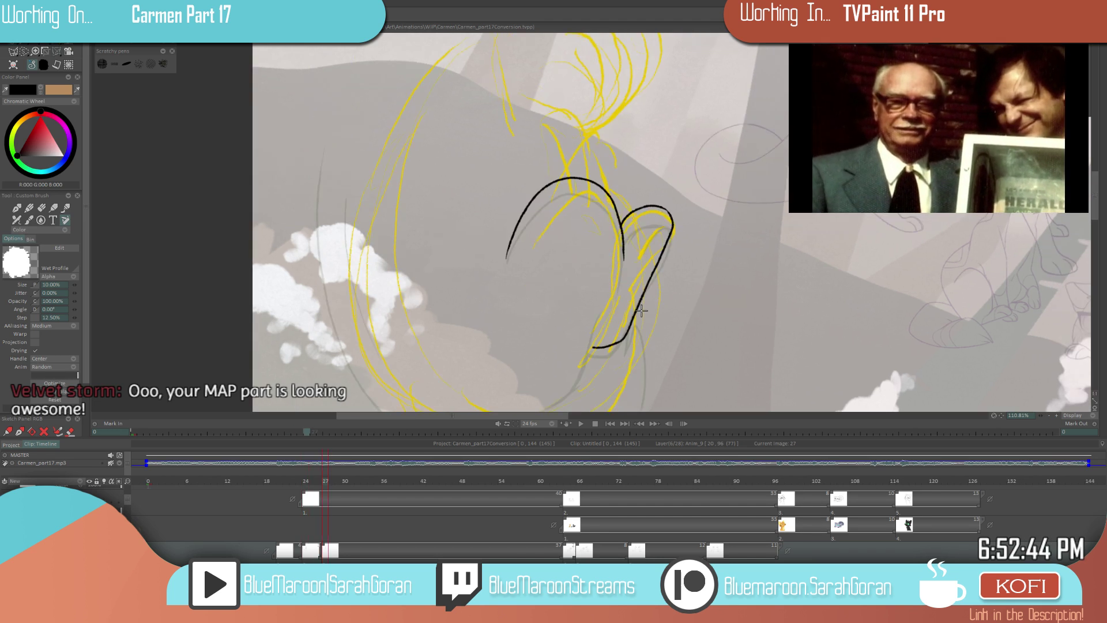
{"action": "key", "text": "ctrl+z"}
{"action": "mouse_move", "coordinate": [668, 210]}
{"action": "left_mouse_down"}
{"action": "mouse_move", "coordinate": [618, 338]}
{"action": "mouse_move", "coordinate": [596, 352]}
{"action": "left_mouse_up"}
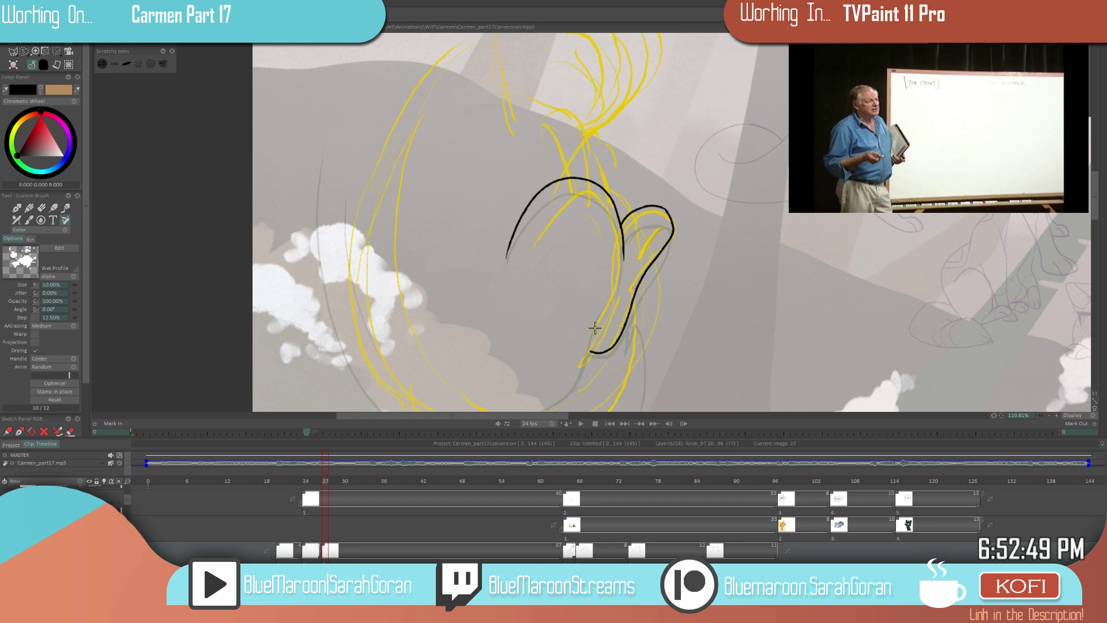
- Add a short curved inner stroke near the tip of the lobe and compare the drawing with the earlier frames
{"action": "scroll", "coordinate": [643, 273], "scroll_direction": "down", "scroll_amount": 3}
{"action": "scroll", "coordinate": [643, 272], "scroll_direction": "up", "scroll_amount": 5}
{"action": "mouse_move", "coordinate": [657, 274]}
{"action": "left_mouse_down"}
{"action": "mouse_move", "coordinate": [626, 298]}
{"action": "mouse_move", "coordinate": [608, 265]}
{"action": "left_mouse_up"}
{"action": "scroll", "coordinate": [739, 267], "scroll_direction": "down", "scroll_amount": 7}
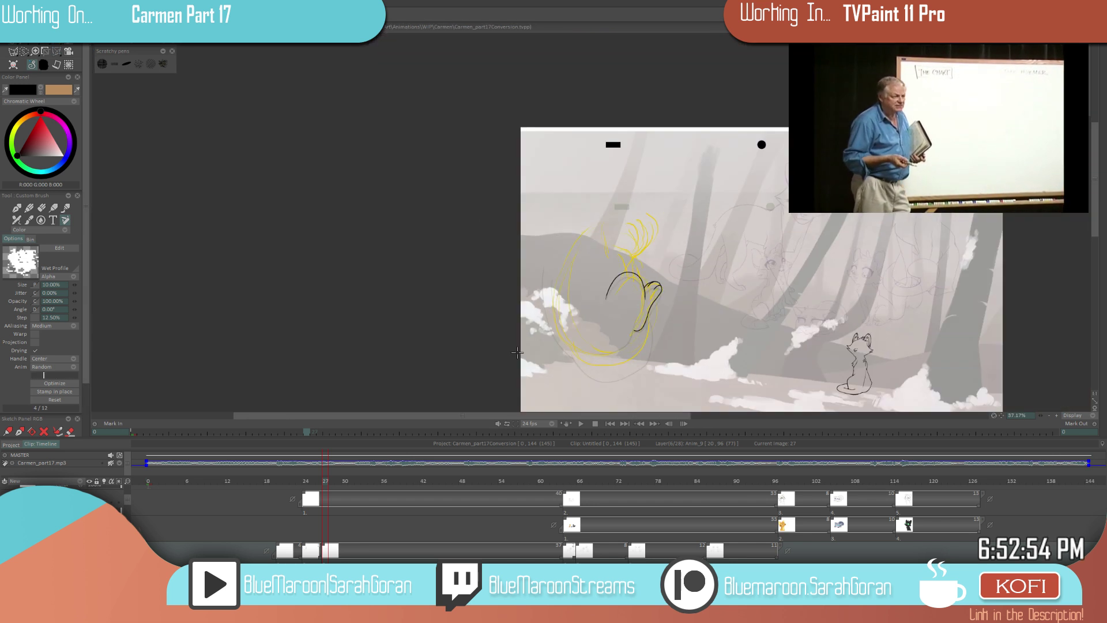
{"action": "key", "text": "Left"}
{"action": "key", "text": "Left"}
{"action": "key", "text": "Left"}
{"action": "key", "text": "Right"}
{"action": "key", "text": "Right"}
{"action": "key", "text": "Right"}
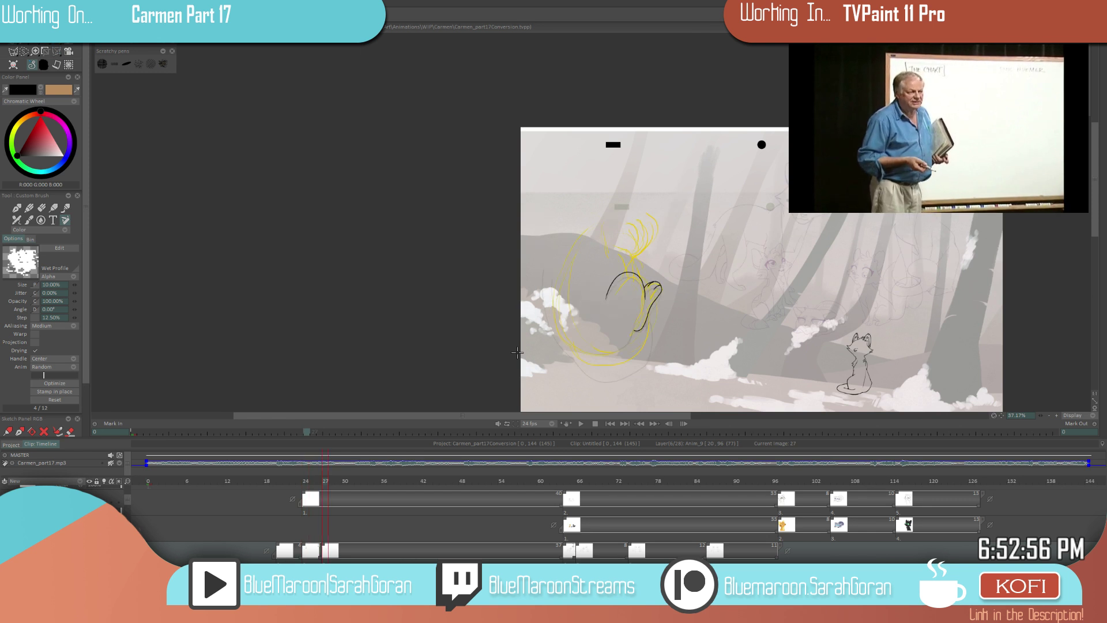
{"action": "key", "text": "Left"}
{"action": "key", "text": "Right"}
{"action": "scroll", "coordinate": [630, 329], "scroll_direction": "up", "scroll_amount": 5}
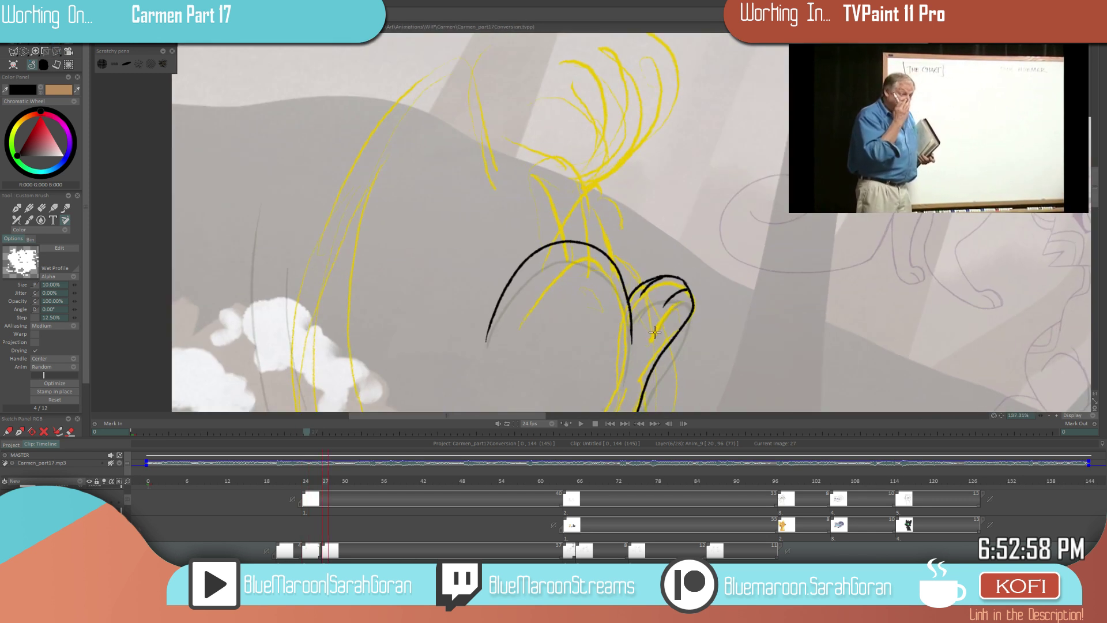
- Extend the arc's inner end farther down alongside the lobe, following the yellow rough
{"action": "scroll", "coordinate": [666, 363], "scroll_direction": "down", "scroll_amount": 4}
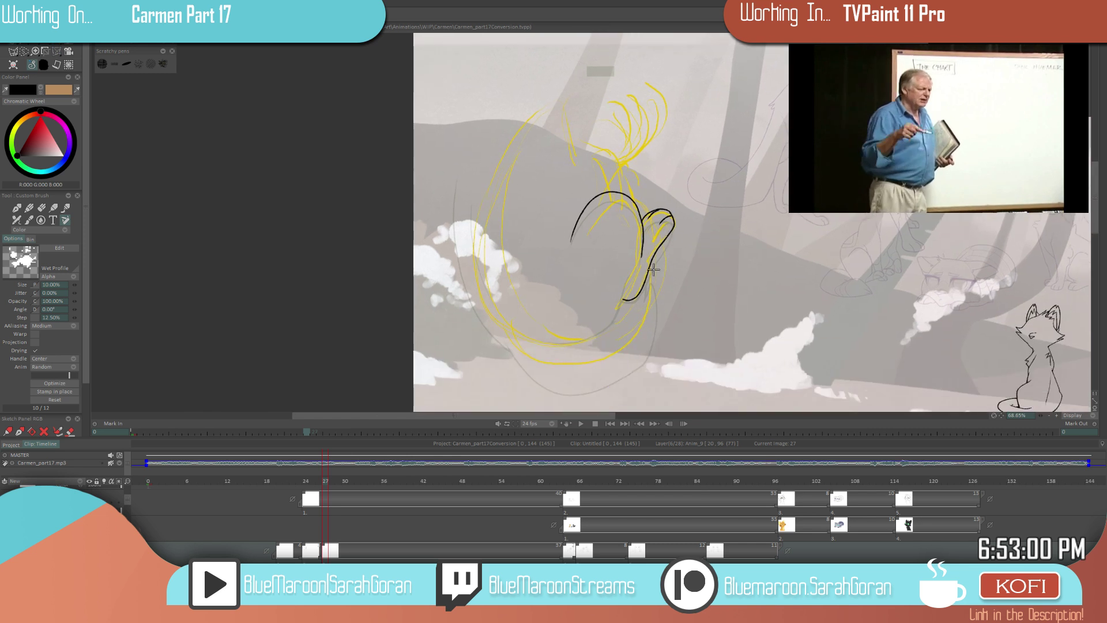
{"action": "scroll", "coordinate": [640, 261], "scroll_direction": "up", "scroll_amount": 3}
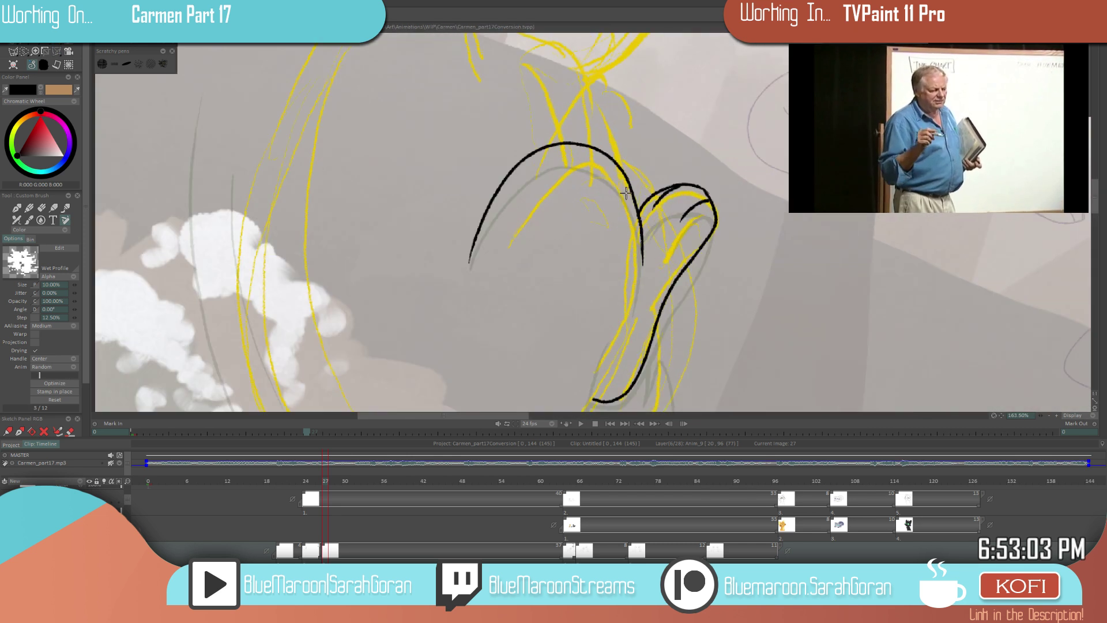
{"action": "scroll", "coordinate": [560, 330], "scroll_direction": "down", "scroll_amount": 4}
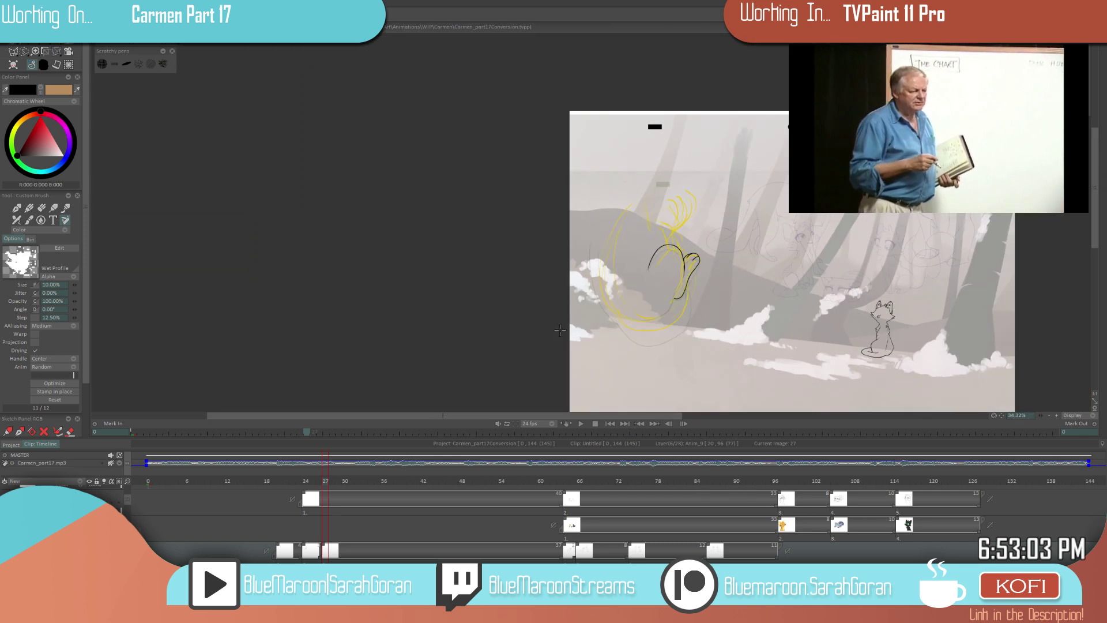
{"action": "scroll", "coordinate": [681, 278], "scroll_direction": "up", "scroll_amount": 4}
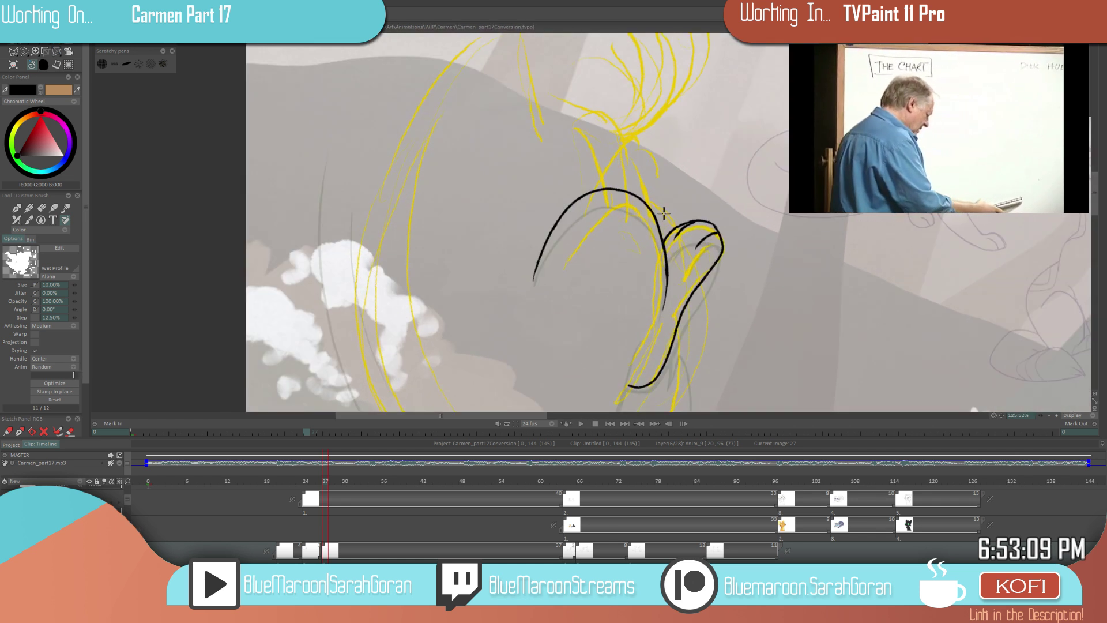
{"action": "scroll", "coordinate": [562, 348], "scroll_direction": "down", "scroll_amount": 3}
{"action": "scroll", "coordinate": [676, 302], "scroll_direction": "up", "scroll_amount": 3}
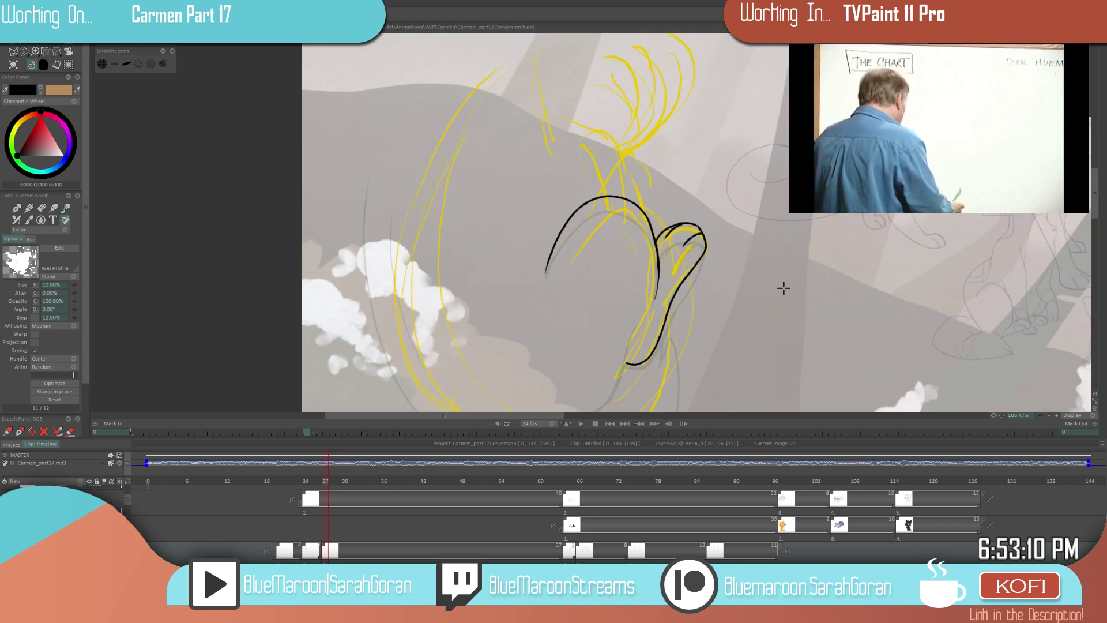
{"action": "key", "text": "e"}
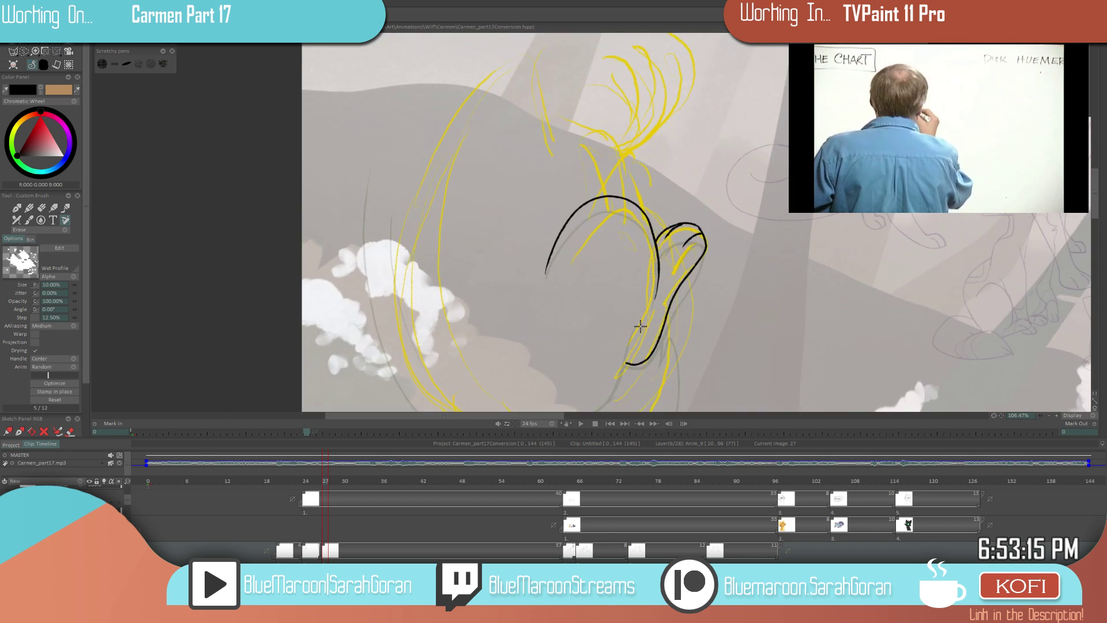
{"action": "key", "text": "e"}
{"action": "scroll", "coordinate": [704, 297], "scroll_direction": "up", "scroll_amount": 1}
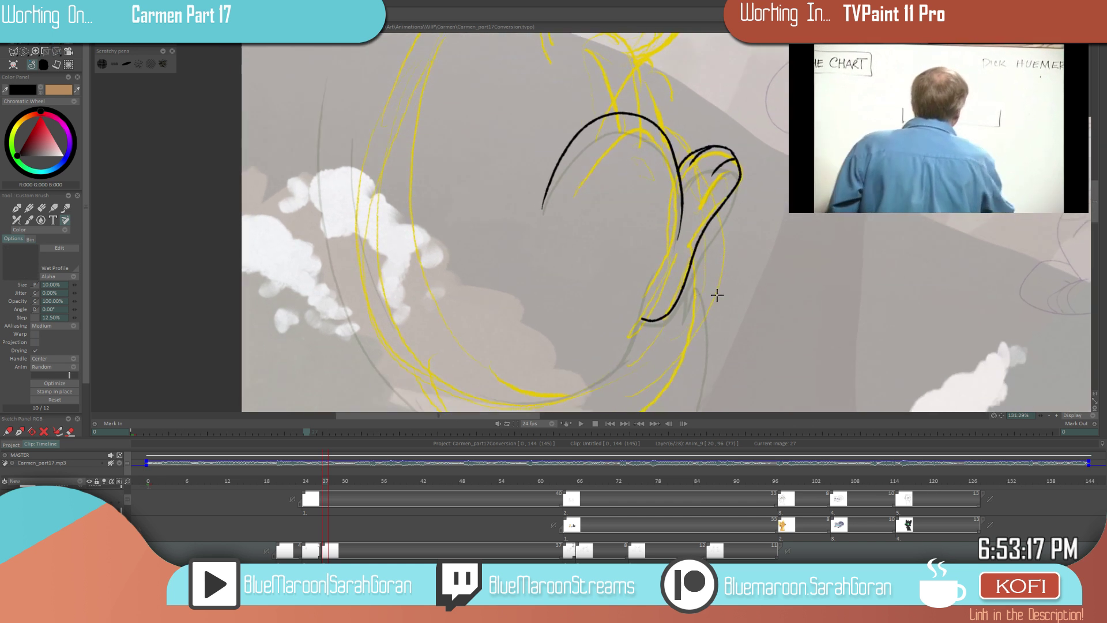
- Ink the lobe's lower inner edge down past its hooked base and clean up the line's end with the eraser
{"action": "key", "text": "Left"}
{"action": "key", "text": "Left"}
{"action": "key", "text": "Left"}
{"action": "key", "text": "Right"}
{"action": "key", "text": "Right"}
{"action": "key", "text": "Right"}
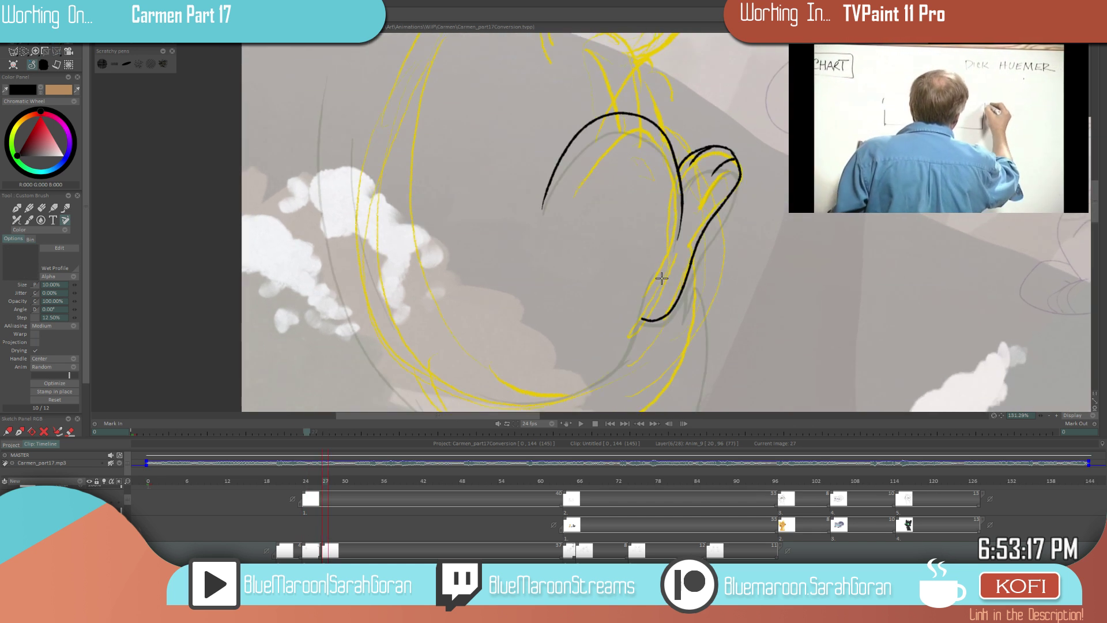
{"action": "left_click_drag", "start_coordinate": [672, 267], "coordinate": [632, 338]}
{"action": "scroll", "coordinate": [686, 306], "scroll_direction": "down", "scroll_amount": 6}
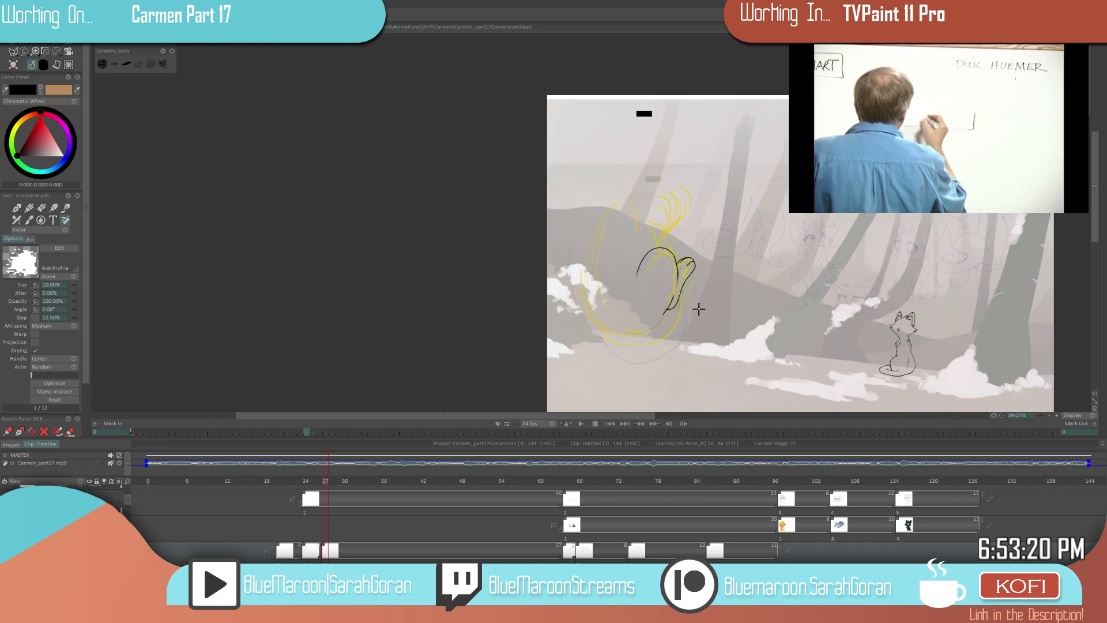
{"action": "scroll", "coordinate": [698, 309], "scroll_direction": "up", "scroll_amount": 4}
{"action": "left_click", "coordinate": [658, 308]}
{"action": "left_click_drag", "start_coordinate": [667, 293], "coordinate": [641, 341]}
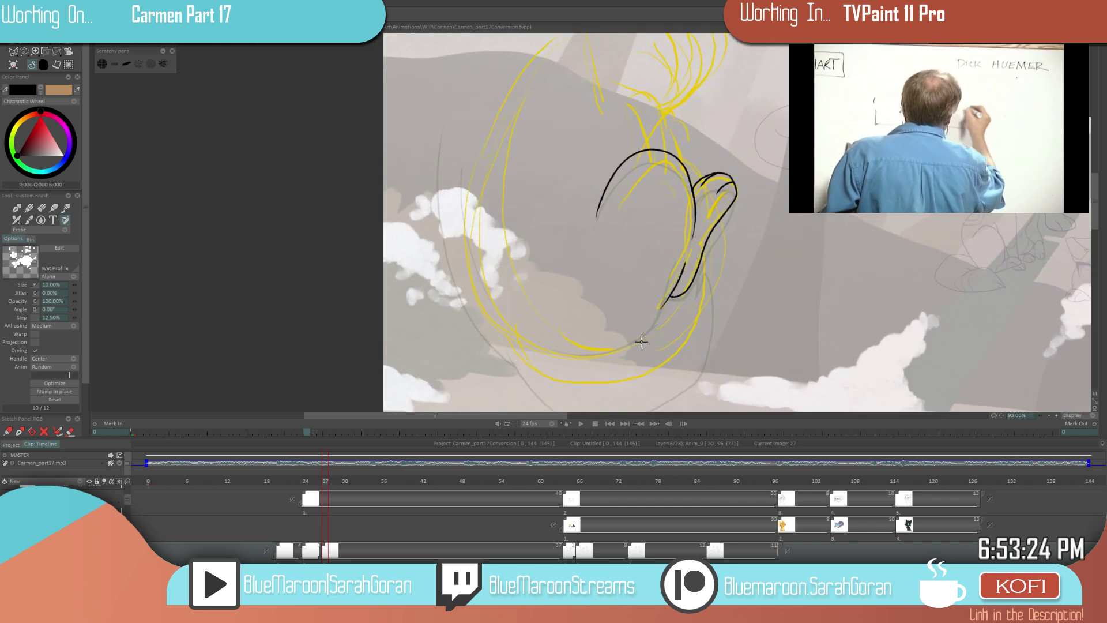
- Ink the outer curve from the lobe's outer edge, sweeping down and around beneath the yellow rough
{"action": "scroll", "coordinate": [638, 321], "scroll_direction": "down", "scroll_amount": 3}
{"action": "scroll", "coordinate": [721, 306], "scroll_direction": "up", "scroll_amount": 2}
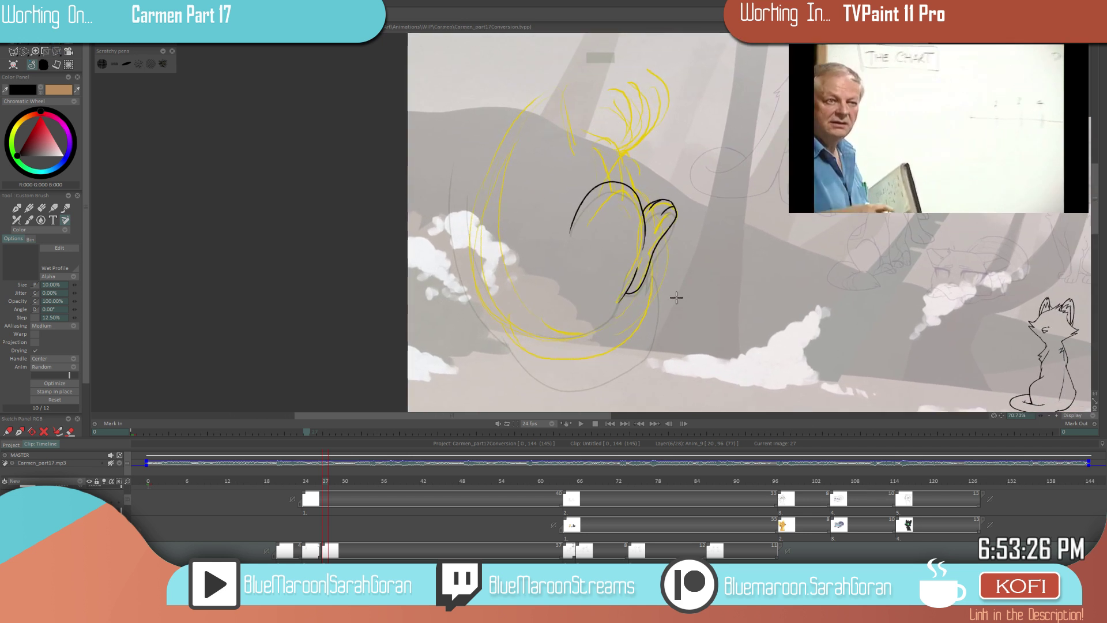
{"action": "scroll", "coordinate": [703, 297], "scroll_direction": "up", "scroll_amount": 1}
{"action": "key", "text": "Left"}
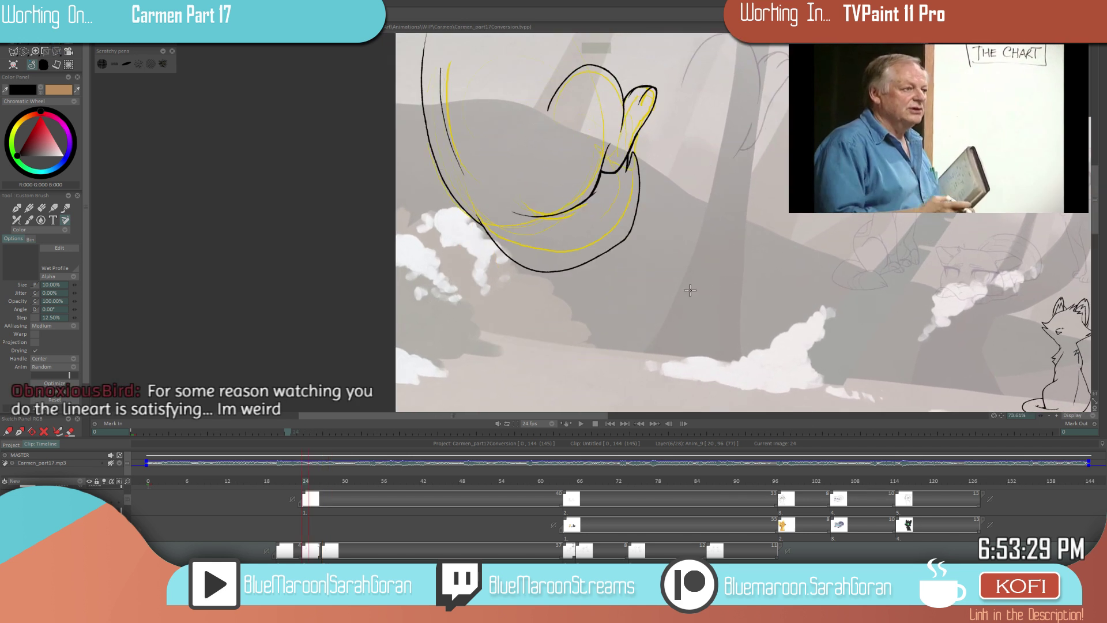
{"action": "key", "text": "Right"}
{"action": "mouse_move", "coordinate": [691, 290]}
{"action": "left_mouse_down"}
{"action": "mouse_move", "coordinate": [646, 244]}
{"action": "mouse_move", "coordinate": [641, 292]}
{"action": "mouse_move", "coordinate": [605, 326]}
{"action": "mouse_move", "coordinate": [516, 350]}
{"action": "left_mouse_up"}
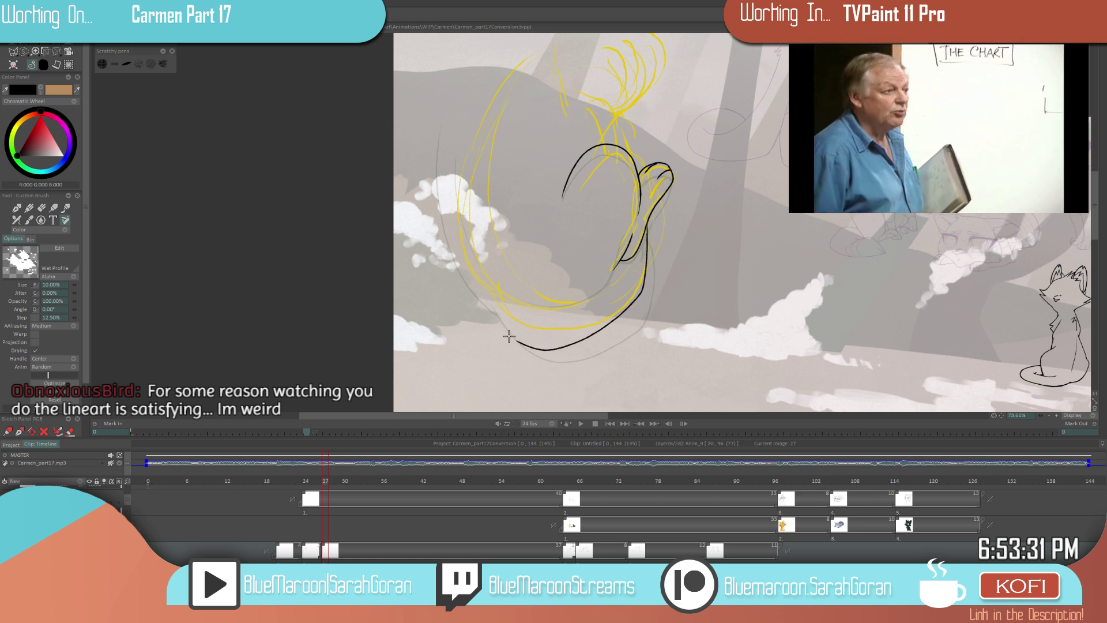
- Try a rounder outer curve from the lobe's outer edge around beneath the rough, comparing it with frame 24, and undo it
{"action": "key", "text": "ctrl+z"}
{"action": "mouse_move", "coordinate": [647, 236]}
{"action": "left_mouse_down"}
{"action": "mouse_move", "coordinate": [632, 311]}
{"action": "mouse_move", "coordinate": [578, 345]}
{"action": "mouse_move", "coordinate": [499, 301]}
{"action": "mouse_move", "coordinate": [489, 269]}
{"action": "left_mouse_up"}
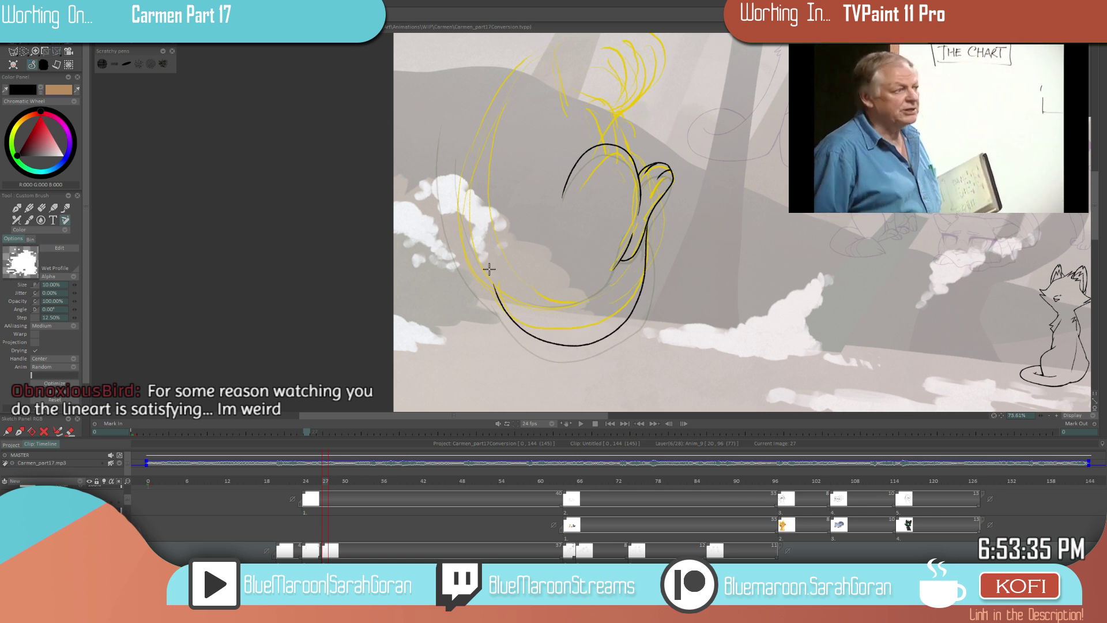
{"action": "key", "text": "Left"}
{"action": "key", "text": "Right"}
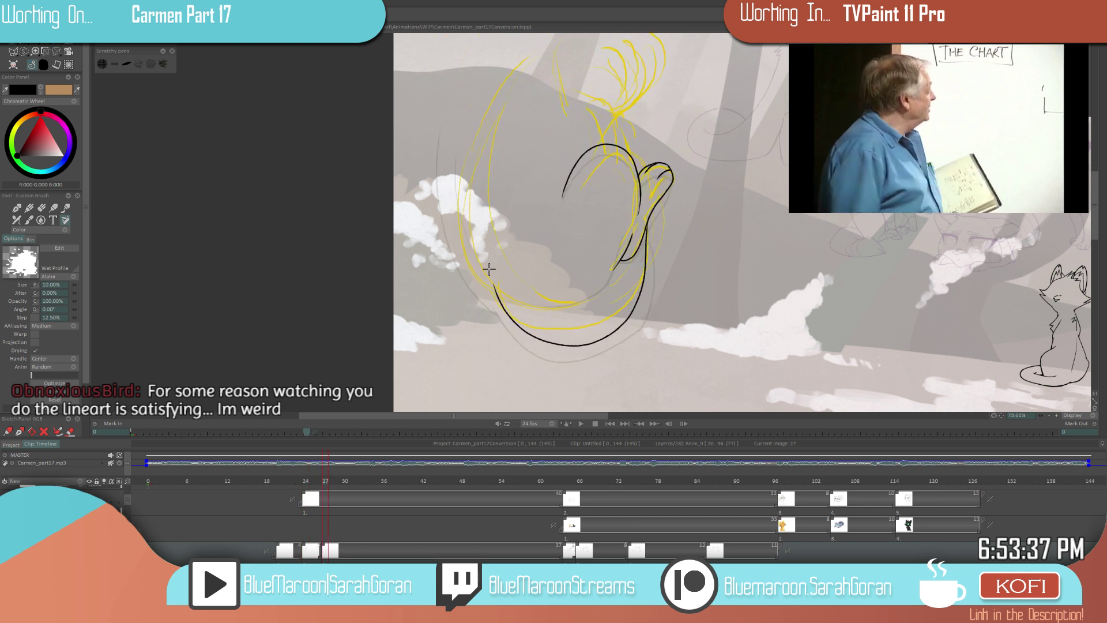
{"action": "key", "text": "Left"}
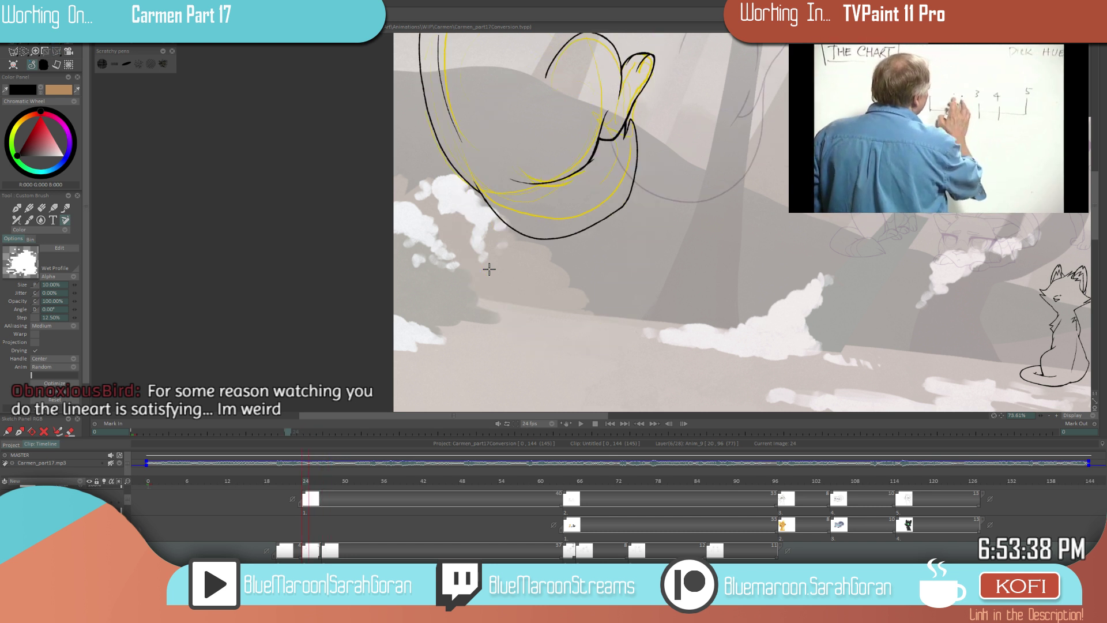
{"action": "key", "text": "Right"}
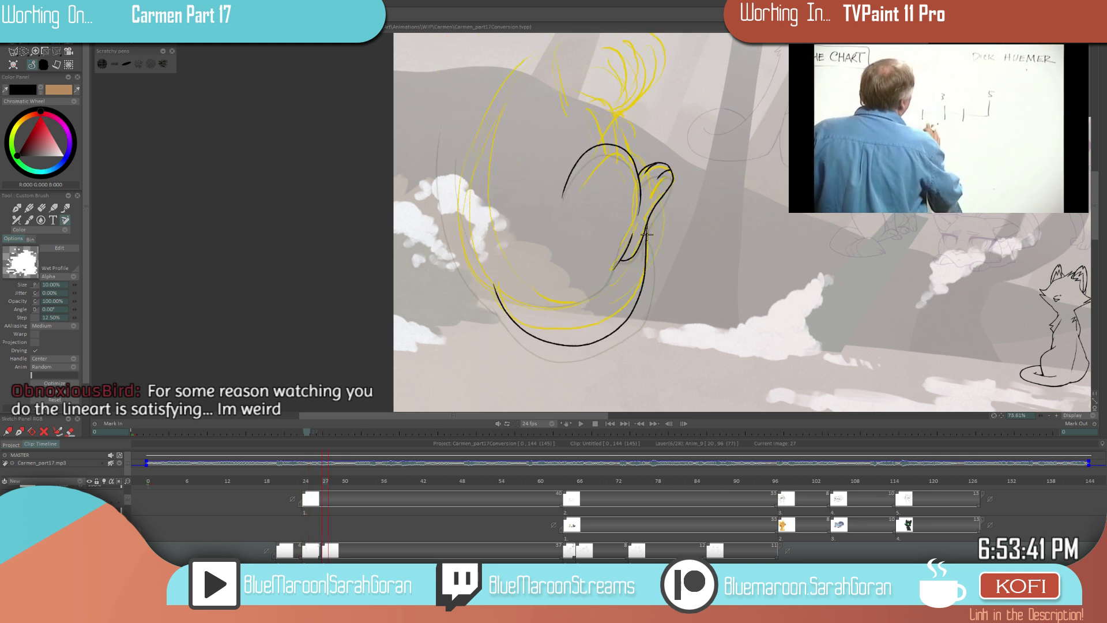
{"action": "key", "text": "ctrl+z"}
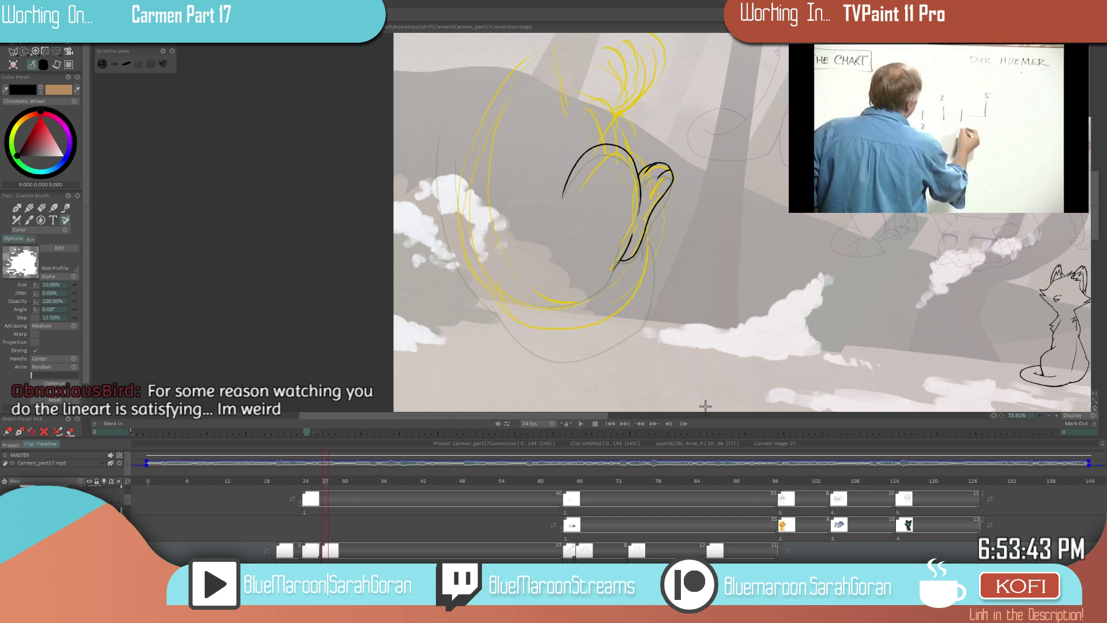
- Try the outer curve again as a deeper sweep below the yellow rough, check it against frame 24, and remove it
{"action": "scroll", "coordinate": [681, 305], "scroll_direction": "up", "scroll_amount": 4}
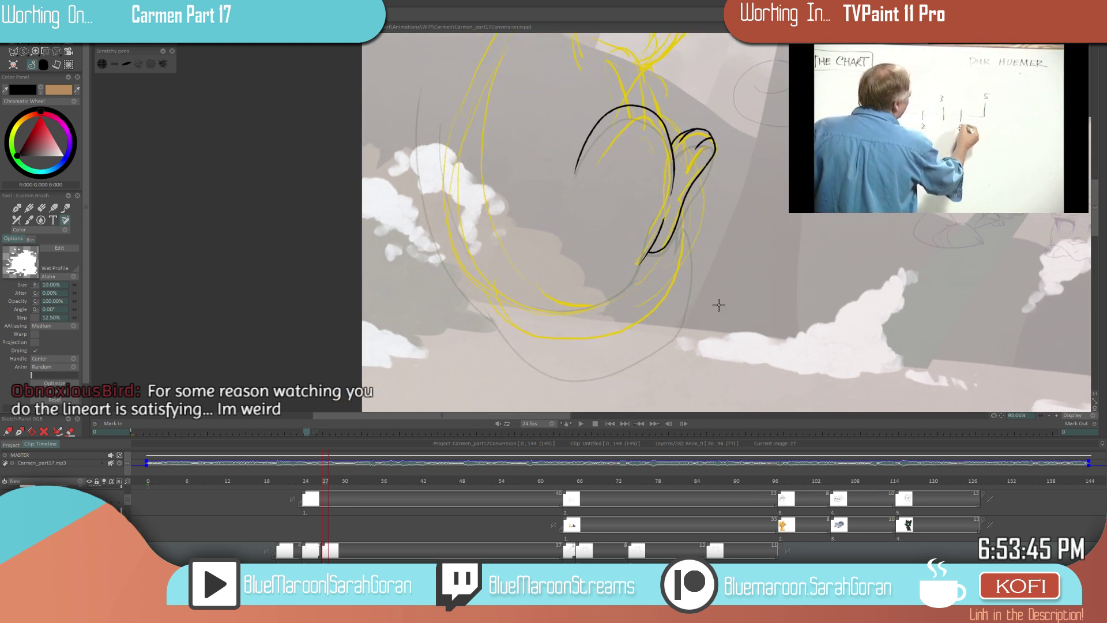
{"action": "scroll", "coordinate": [699, 321], "scroll_direction": "up", "scroll_amount": 1}
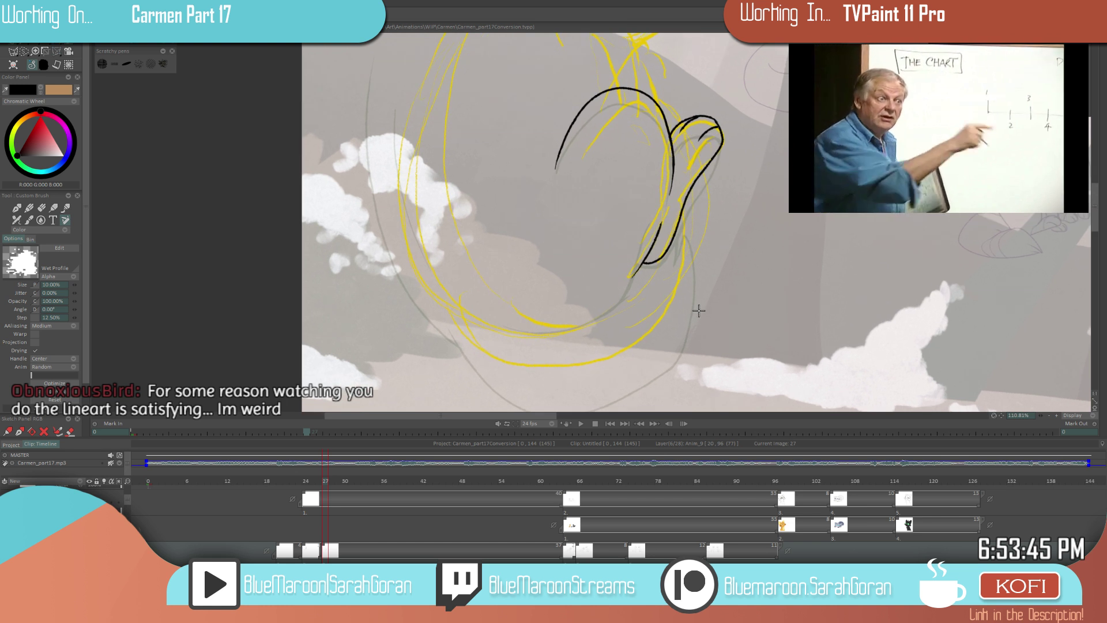
{"action": "mouse_move", "coordinate": [713, 261]}
{"action": "left_mouse_down"}
{"action": "mouse_move", "coordinate": [674, 213]}
{"action": "mouse_move", "coordinate": [682, 182]}
{"action": "mouse_move", "coordinate": [686, 258]}
{"action": "mouse_move", "coordinate": [671, 301]}
{"action": "mouse_move", "coordinate": [579, 359]}
{"action": "mouse_move", "coordinate": [521, 364]}
{"action": "mouse_move", "coordinate": [438, 254]}
{"action": "left_mouse_up"}
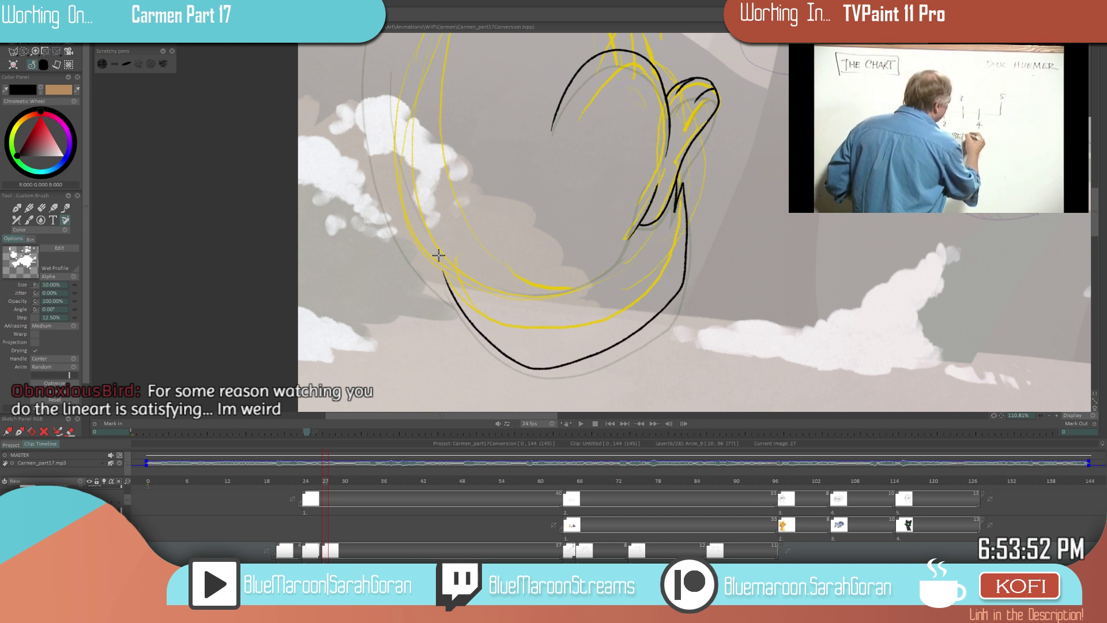
{"action": "scroll", "coordinate": [532, 354], "scroll_direction": "down", "scroll_amount": 5}
{"action": "key", "text": "Left"}
{"action": "key", "text": "Left"}
{"action": "key", "text": "Left"}
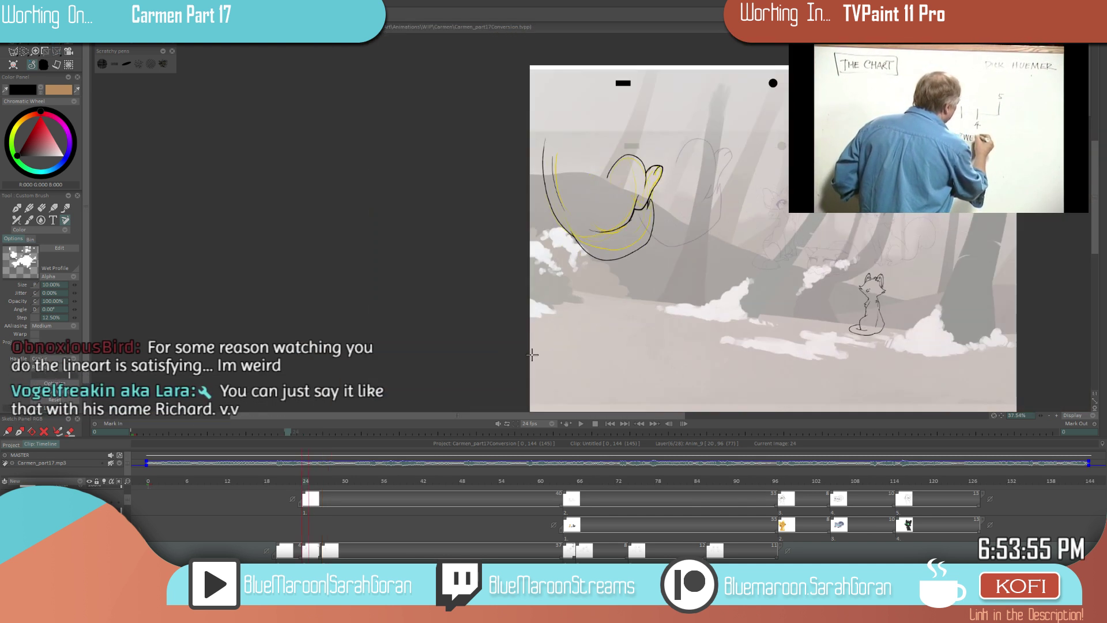
{"action": "key", "text": "Right"}
{"action": "key", "text": "Right"}
{"action": "key", "text": "Right"}
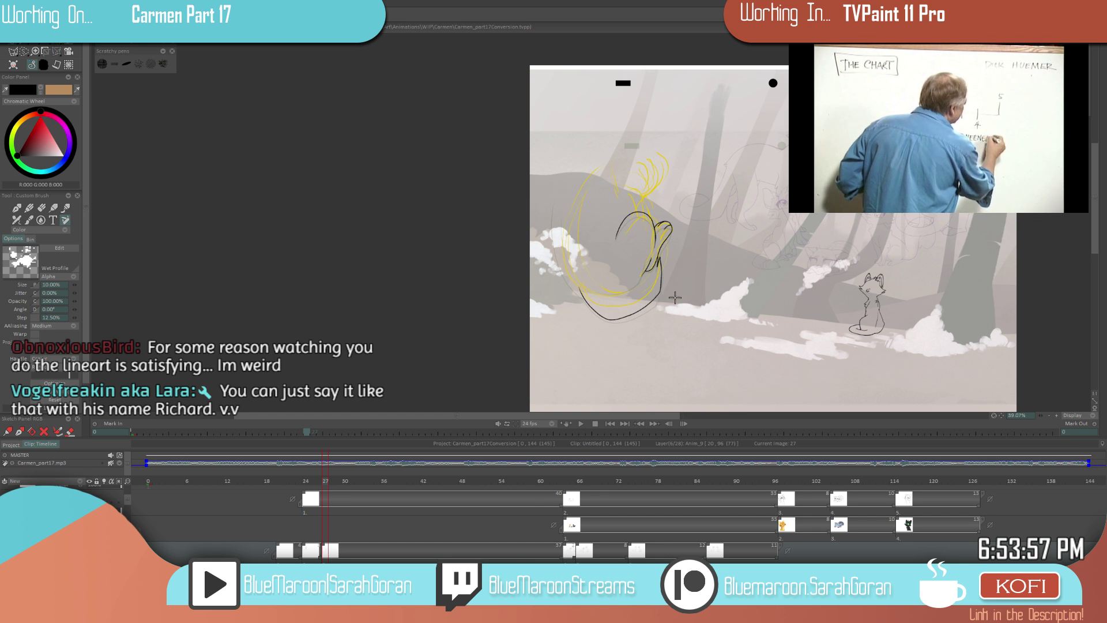
{"action": "scroll", "coordinate": [675, 298], "scroll_direction": "up", "scroll_amount": 3}
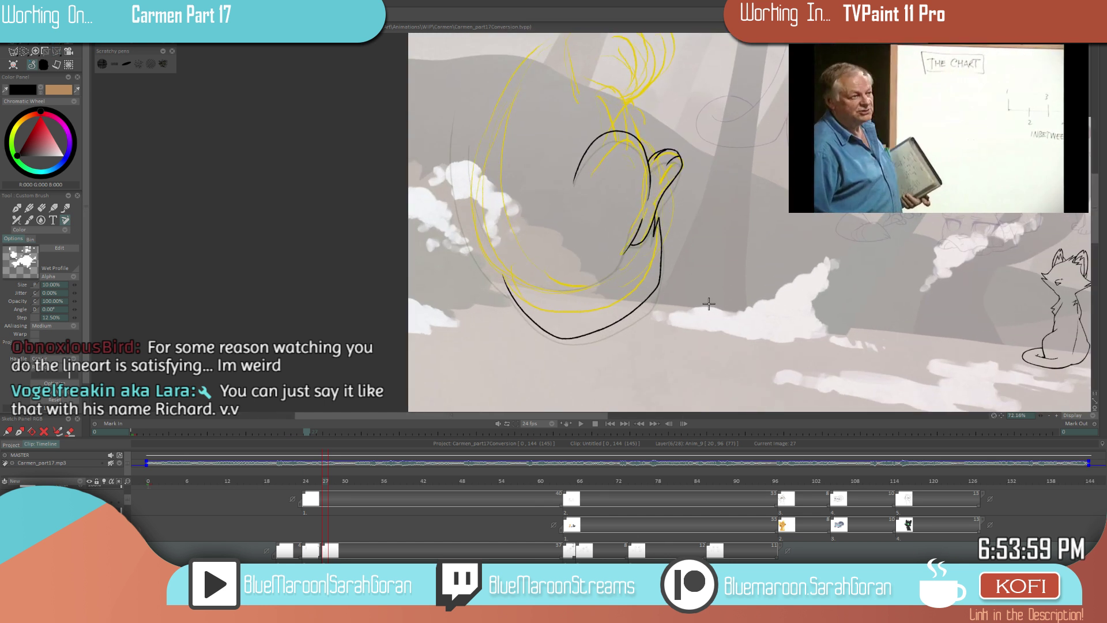
{"action": "scroll", "coordinate": [660, 257], "scroll_direction": "up", "scroll_amount": 1}
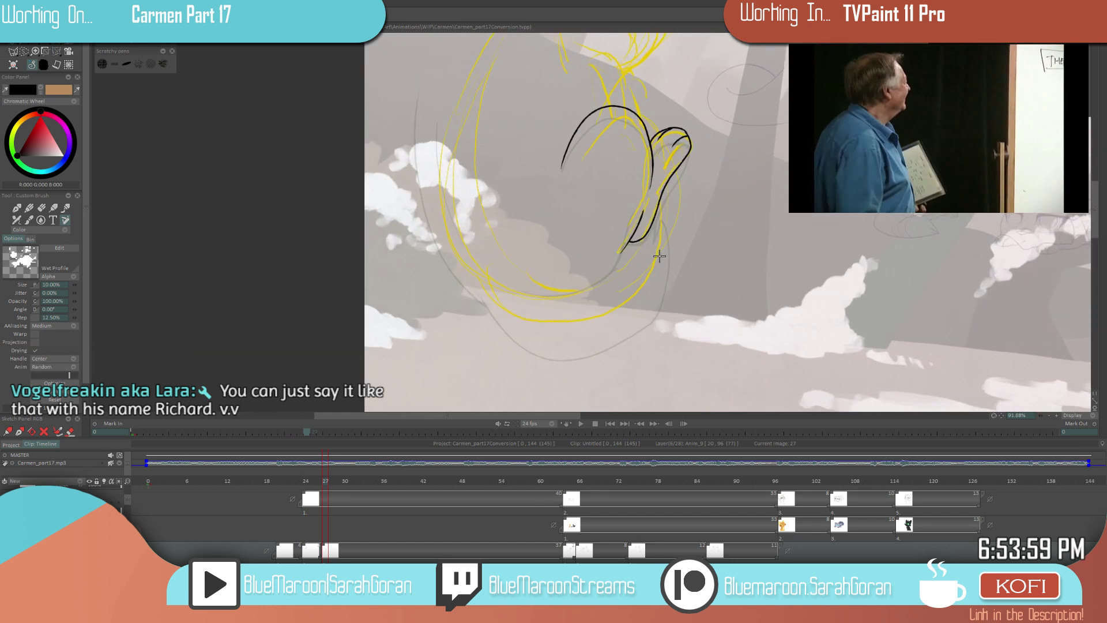
- Try inking the drawing's long left outer contour just outside the yellow rough, compare it with frame 24, and undo it
{"action": "scroll", "coordinate": [588, 329], "scroll_direction": "down", "scroll_amount": 3}
{"action": "scroll", "coordinate": [624, 322], "scroll_direction": "up", "scroll_amount": 2}
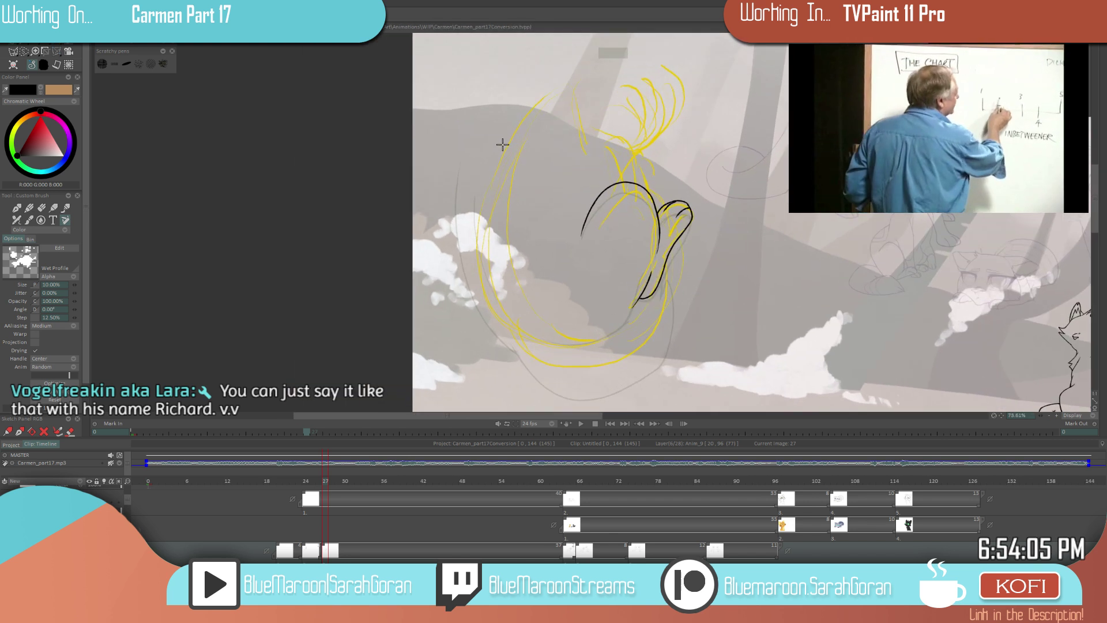
{"action": "mouse_move", "coordinate": [512, 347]}
{"action": "left_mouse_down"}
{"action": "mouse_move", "coordinate": [466, 248]}
{"action": "mouse_move", "coordinate": [486, 125]}
{"action": "mouse_move", "coordinate": [474, 146]}
{"action": "mouse_move", "coordinate": [468, 257]}
{"action": "mouse_move", "coordinate": [515, 351]}
{"action": "left_mouse_up"}
{"action": "key", "text": "ctrl+z"}
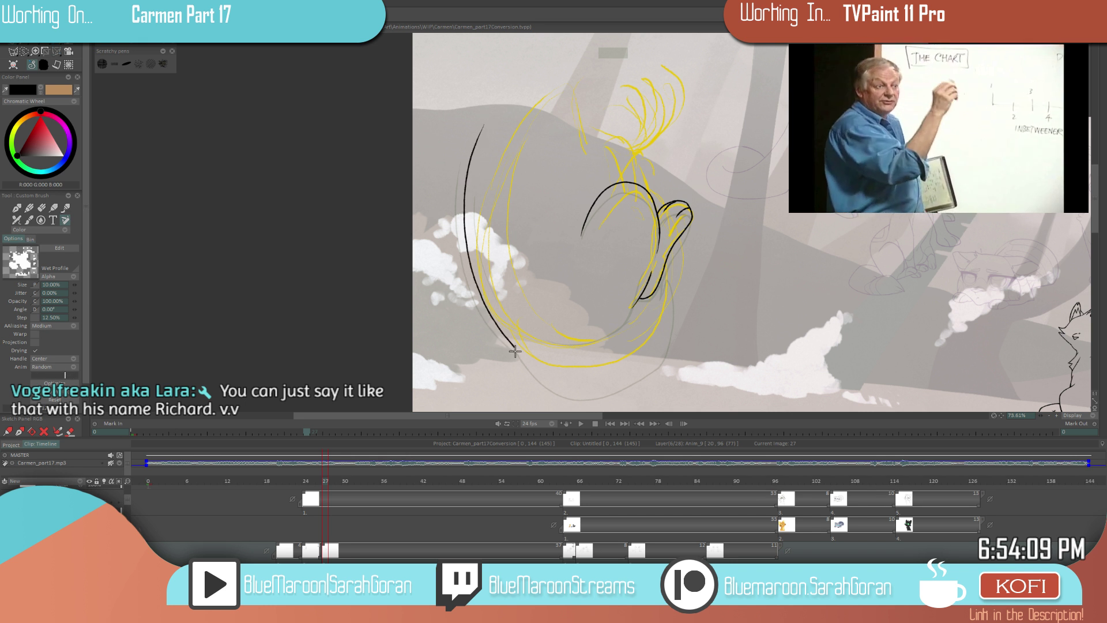
{"action": "scroll", "coordinate": [549, 385], "scroll_direction": "down", "scroll_amount": 5}
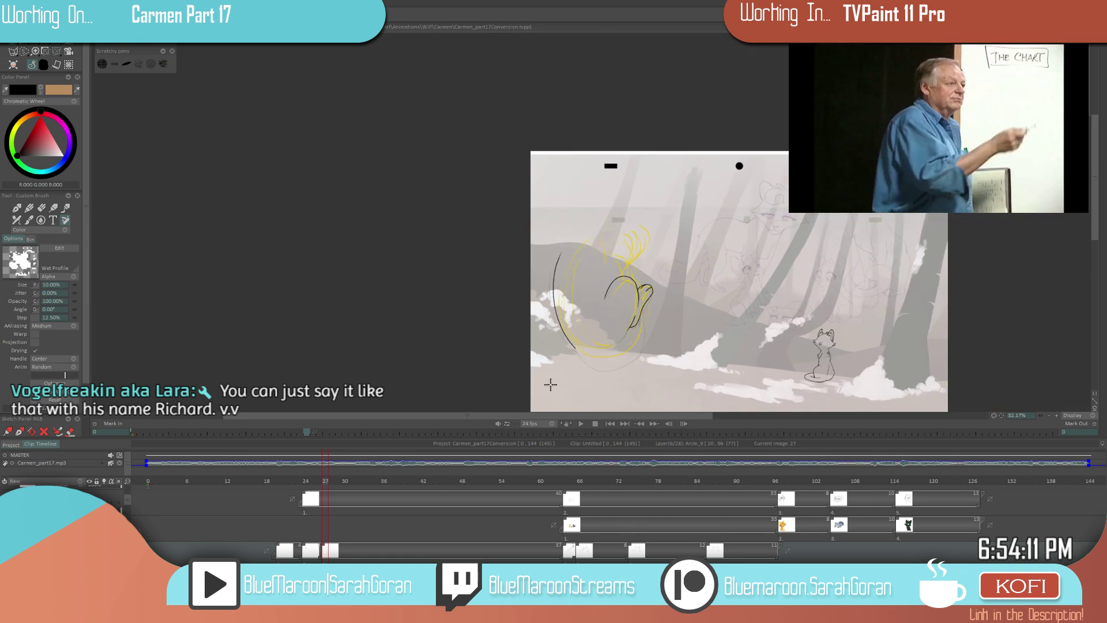
{"action": "key", "text": "Left"}
{"action": "key", "text": "Left"}
{"action": "key", "text": "Left"}
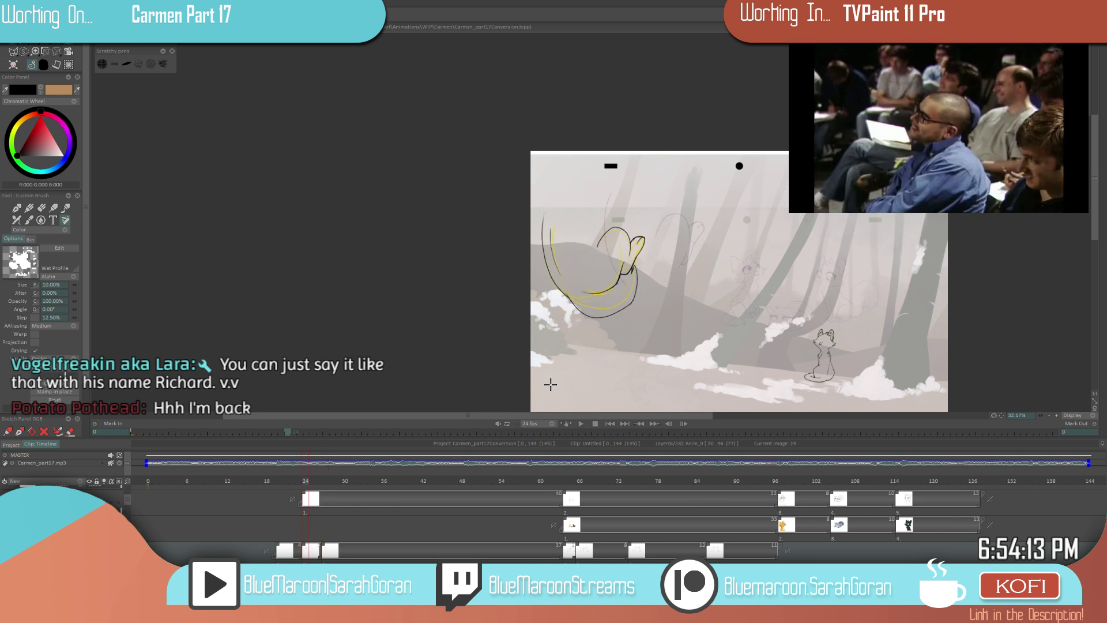
{"action": "key", "text": "Right"}
{"action": "key", "text": "Right"}
{"action": "key", "text": "Right"}
{"action": "scroll", "coordinate": [695, 299], "scroll_direction": "up", "scroll_amount": 5}
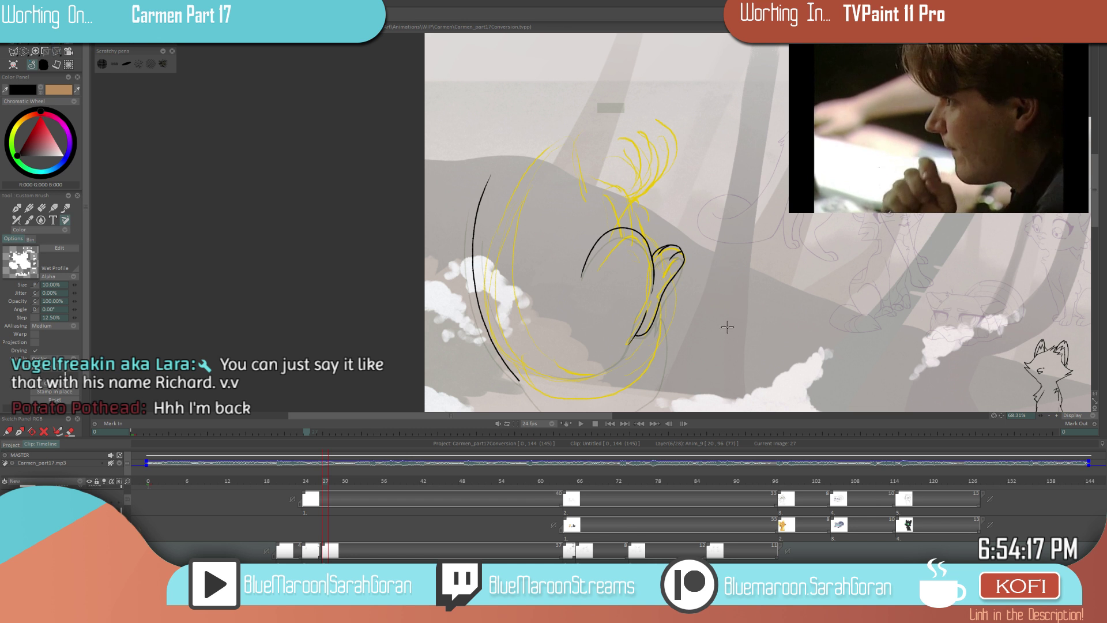
{"action": "key", "text": "ctrl+z"}
- Ink the long left outer contour closer to the yellow rough, strengthen its lower part, and tidy the line with the eraser
{"action": "mouse_move", "coordinate": [500, 169]}
{"action": "left_mouse_down"}
{"action": "mouse_move", "coordinate": [477, 284]}
{"action": "mouse_move", "coordinate": [520, 387]}
{"action": "left_mouse_up"}
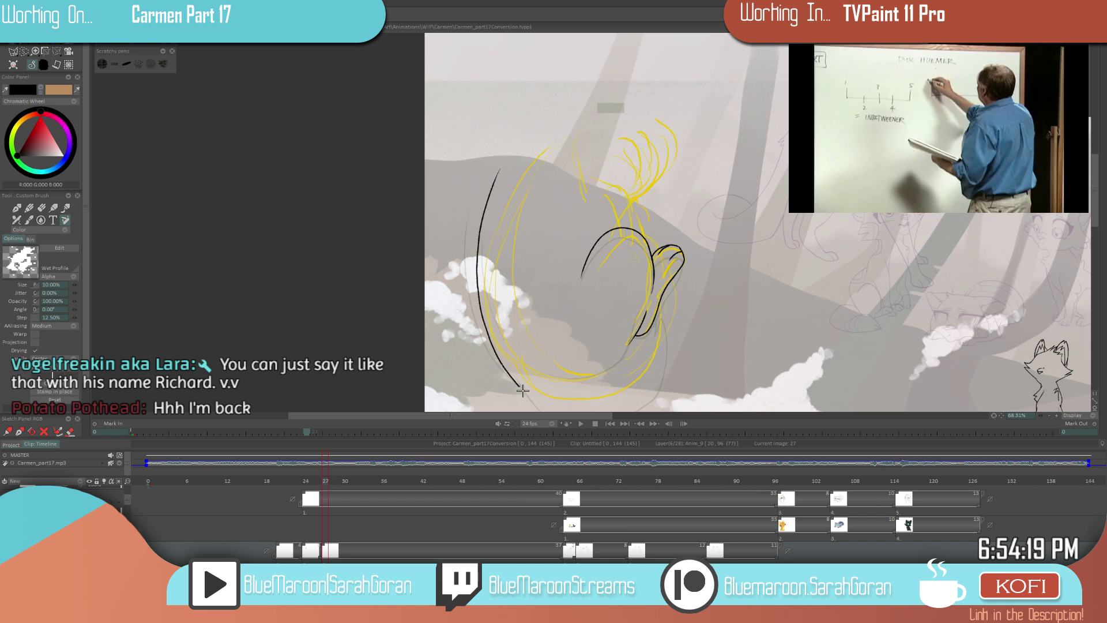
{"action": "scroll", "coordinate": [612, 334], "scroll_direction": "down", "scroll_amount": 3}
{"action": "scroll", "coordinate": [602, 367], "scroll_direction": "up", "scroll_amount": 4}
{"action": "mouse_move", "coordinate": [446, 230]}
{"action": "left_mouse_down"}
{"action": "mouse_move", "coordinate": [448, 254]}
{"action": "mouse_move", "coordinate": [505, 330]}
{"action": "left_mouse_up"}
{"action": "mouse_move", "coordinate": [446, 247]}
{"action": "left_mouse_down"}
{"action": "mouse_move", "coordinate": [452, 270]}
{"action": "mouse_move", "coordinate": [505, 333]}
{"action": "mouse_move", "coordinate": [456, 292]}
{"action": "left_mouse_up"}
{"action": "key", "text": "e"}
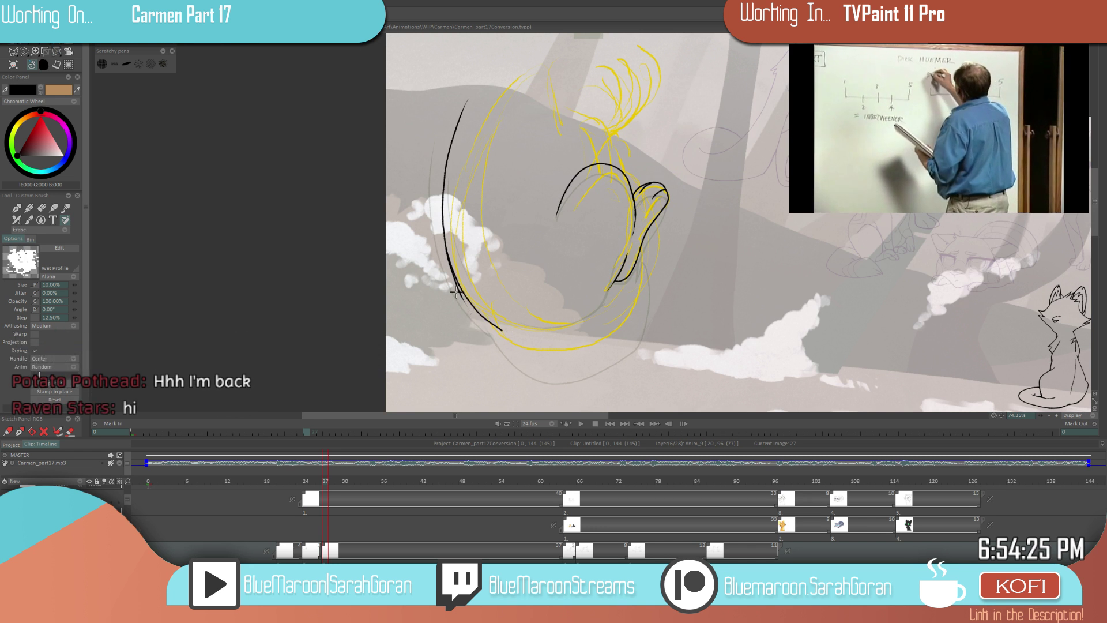
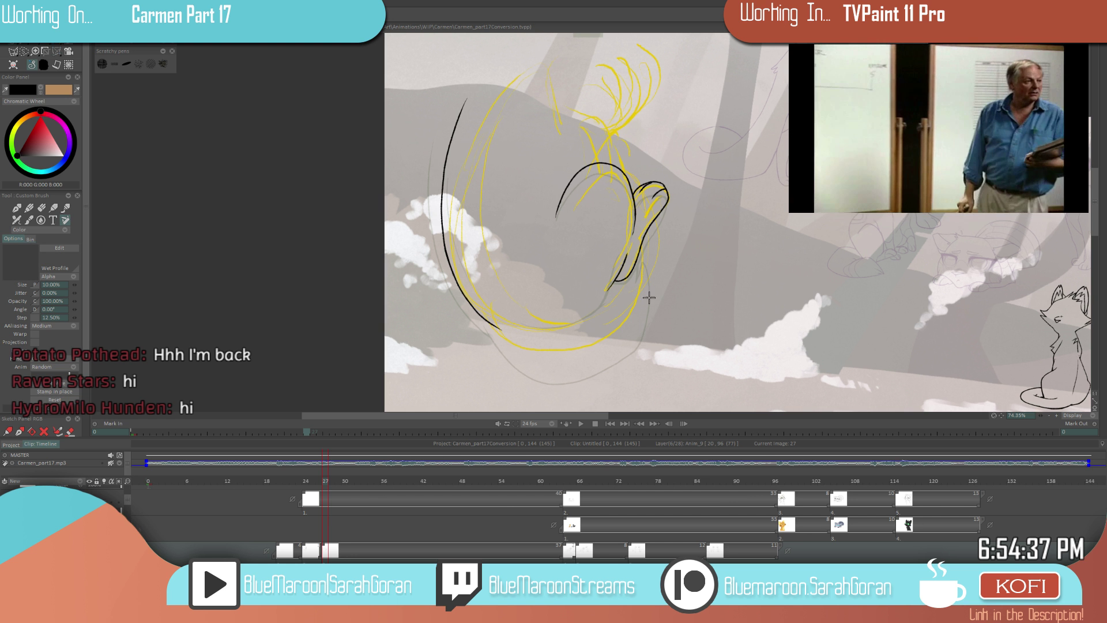
- Flip repeatedly between frames 24 and 27 to compare the position and shape of the left outer contour
{"action": "scroll", "coordinate": [646, 294], "scroll_direction": "down", "scroll_amount": 1}
{"action": "scroll", "coordinate": [646, 295], "scroll_direction": "up", "scroll_amount": 1}
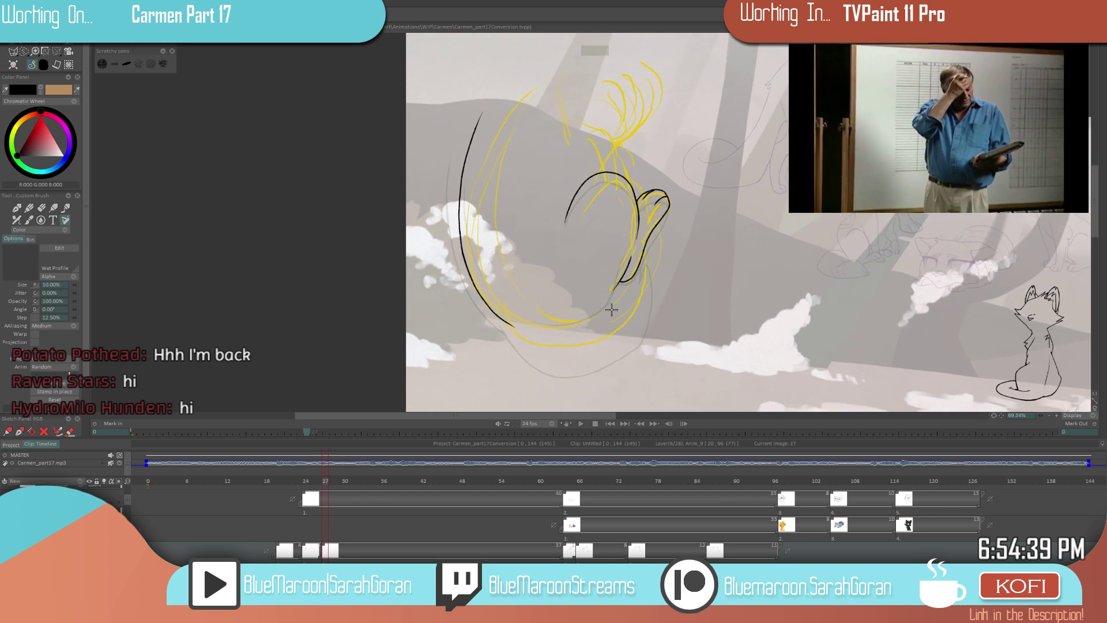
{"action": "key", "text": "Left"}
{"action": "key", "text": "Left"}
{"action": "key", "text": "Left"}
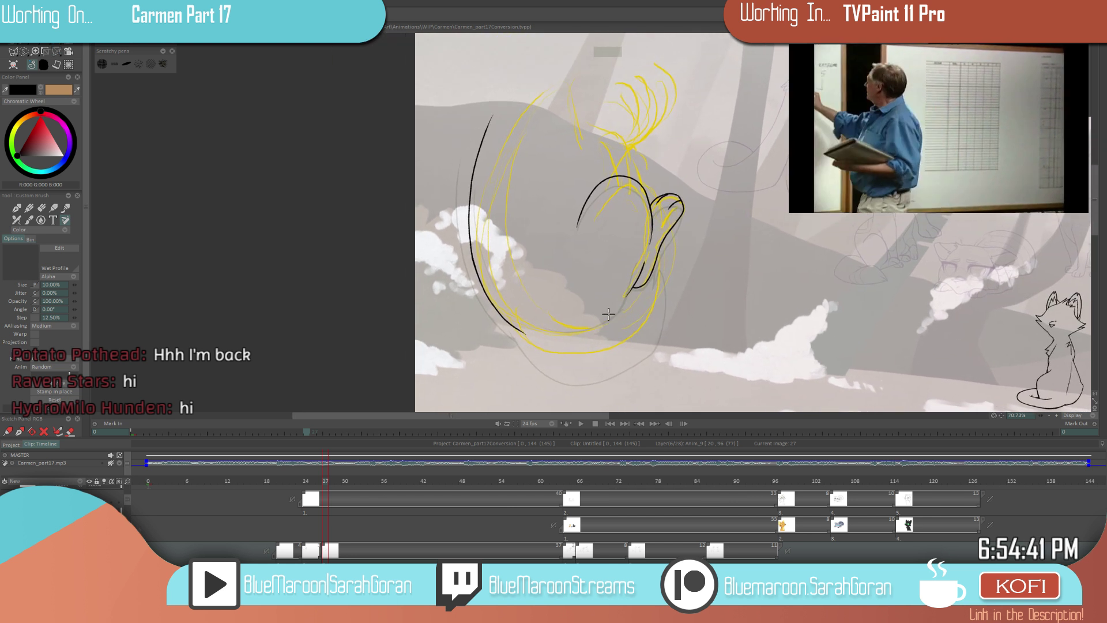
{"action": "key", "text": "Right"}
{"action": "key", "text": "Right"}
{"action": "key", "text": "Right"}
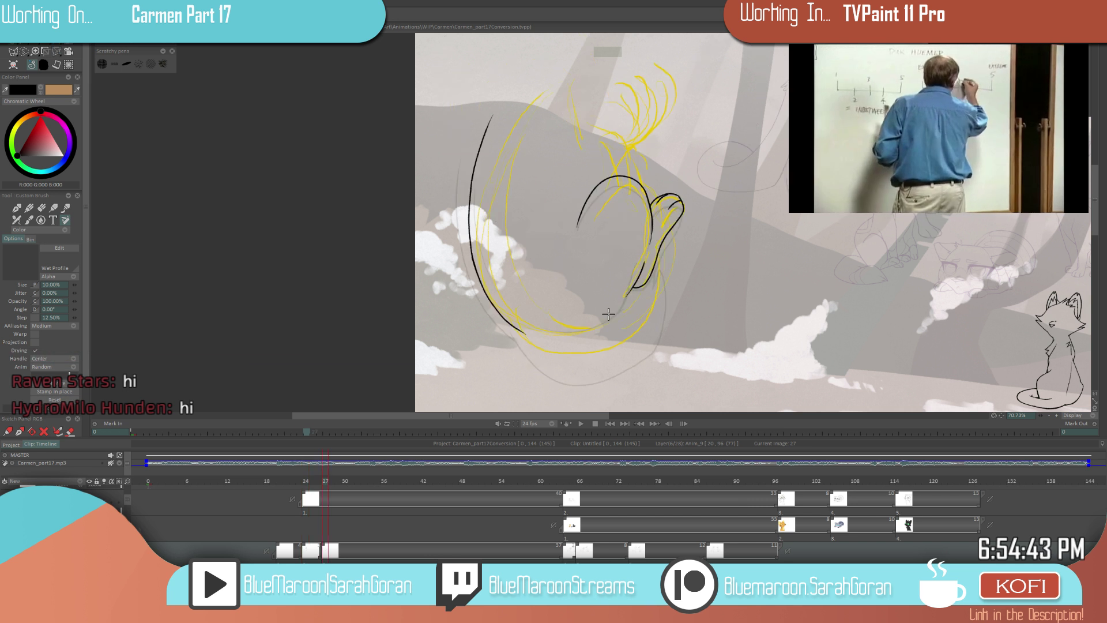
{"action": "key", "text": "Left"}
{"action": "key", "text": "Right"}
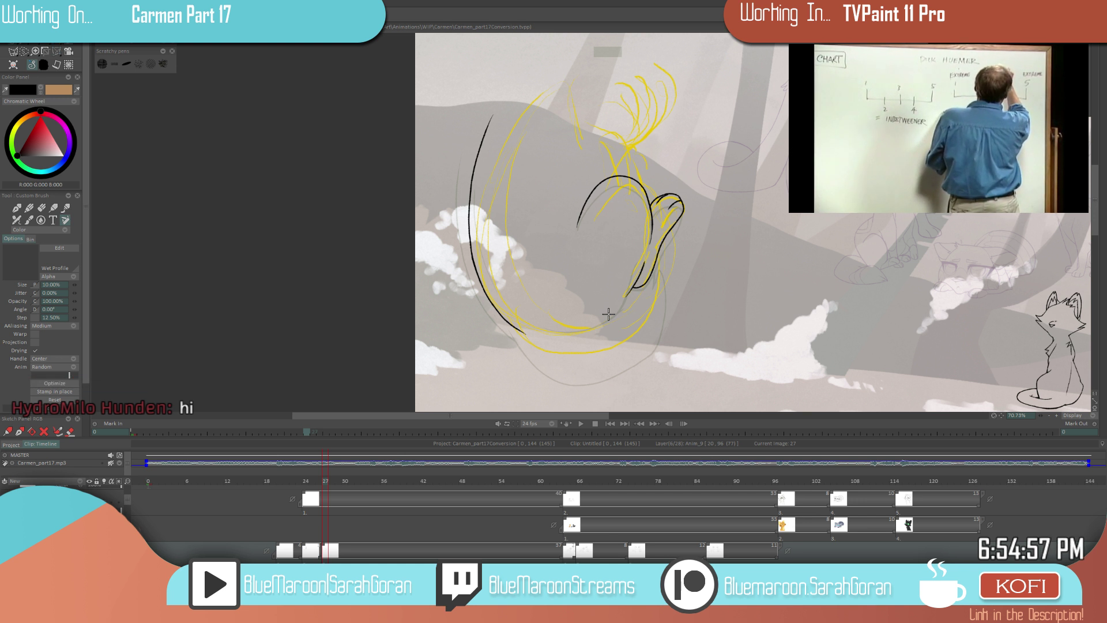
{"action": "key", "text": "Left"}
{"action": "key", "text": "Left"}
{"action": "key", "text": "Left"}
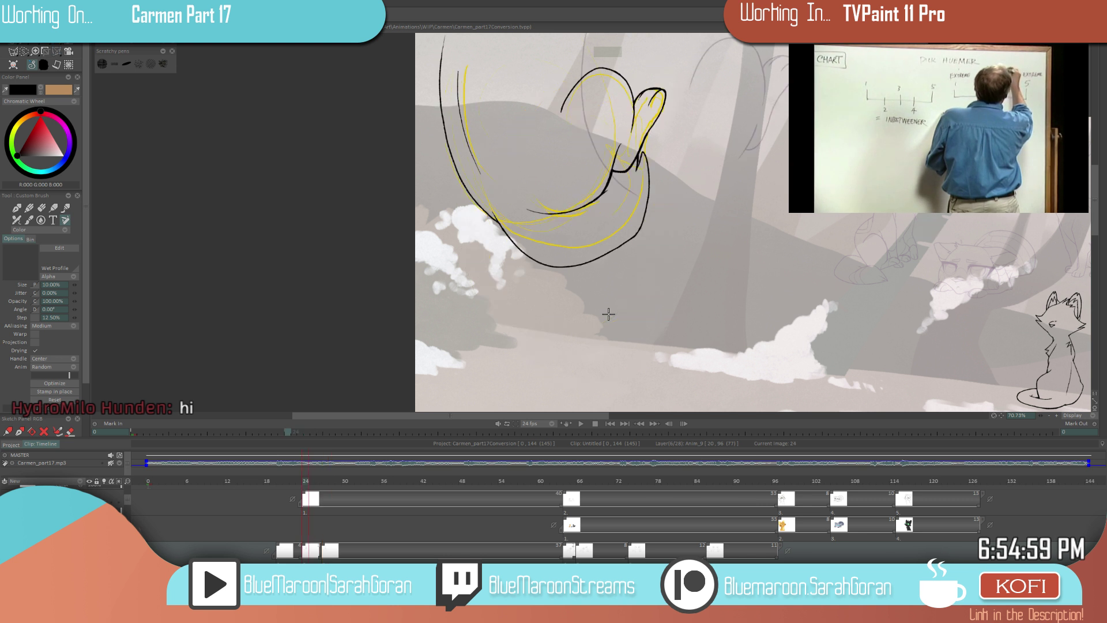
{"action": "key", "text": "Right"}
{"action": "key", "text": "Right"}
{"action": "key", "text": "Right"}
{"action": "key", "text": "Left"}
{"action": "key", "text": "Left"}
{"action": "key", "text": "Left"}
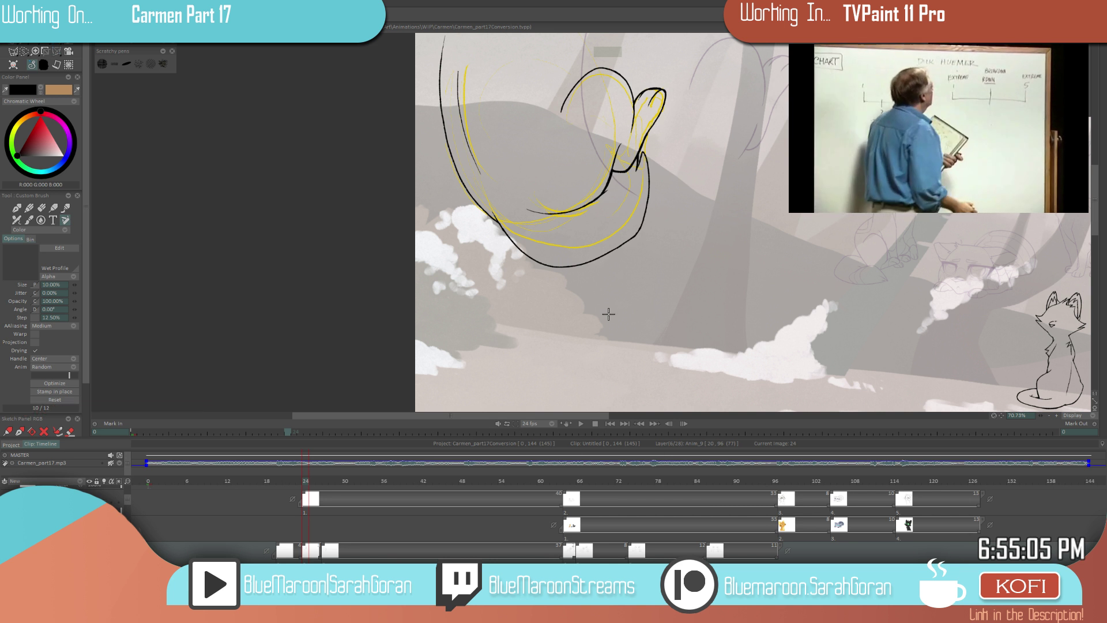
{"action": "key", "text": "Right"}
{"action": "key", "text": "Right"}
{"action": "key", "text": "Right"}
{"action": "key", "text": "Left"}
{"action": "key", "text": "Left"}
{"action": "key", "text": "Left"}
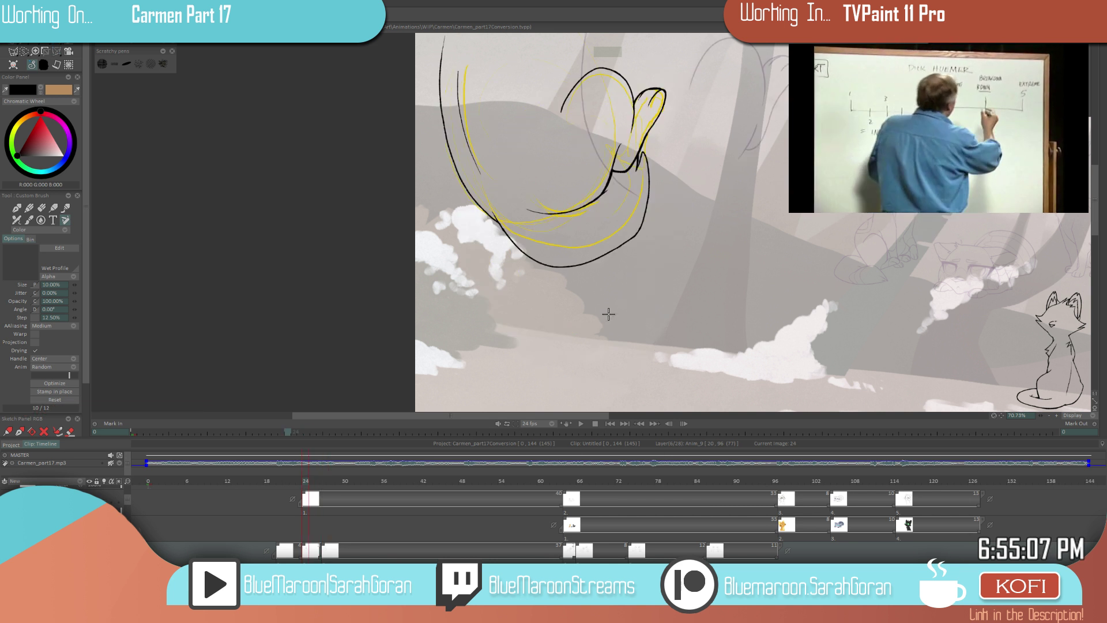
{"action": "key", "text": "Right"}
{"action": "key", "text": "Right"}
{"action": "key", "text": "Right"}
{"action": "key", "text": "Left"}
{"action": "key", "text": "Left"}
{"action": "key", "text": "Left"}
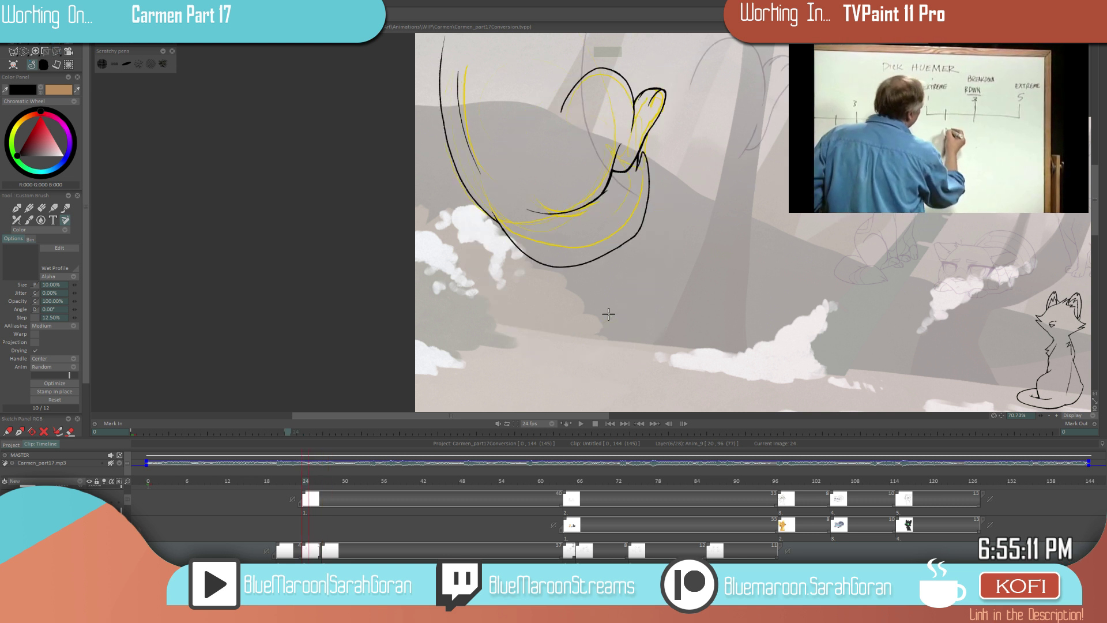
{"action": "key", "text": "Right"}
{"action": "key", "text": "Right"}
{"action": "key", "text": "Right"}
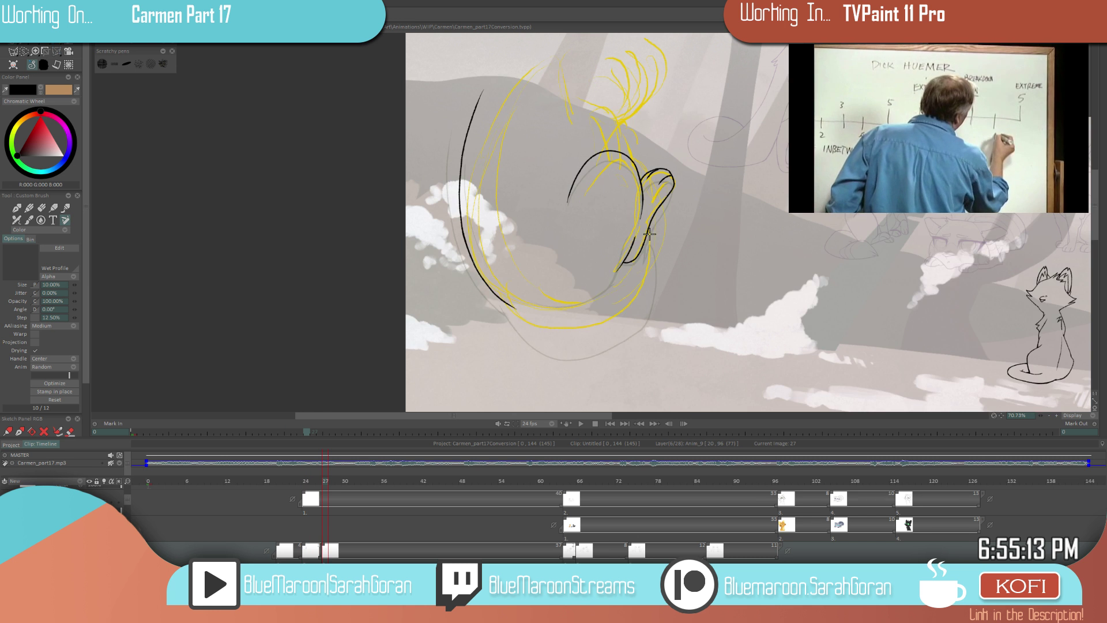
- Ink the lower outer curve from the lobe's outer edge along the yellow rough to the left contour, and tidy the join with the eraser
{"action": "mouse_move", "coordinate": [647, 237]}
{"action": "left_mouse_down"}
{"action": "mouse_move", "coordinate": [643, 298]}
{"action": "mouse_move", "coordinate": [605, 330]}
{"action": "mouse_move", "coordinate": [526, 328]}
{"action": "mouse_move", "coordinate": [495, 286]}
{"action": "left_mouse_up"}
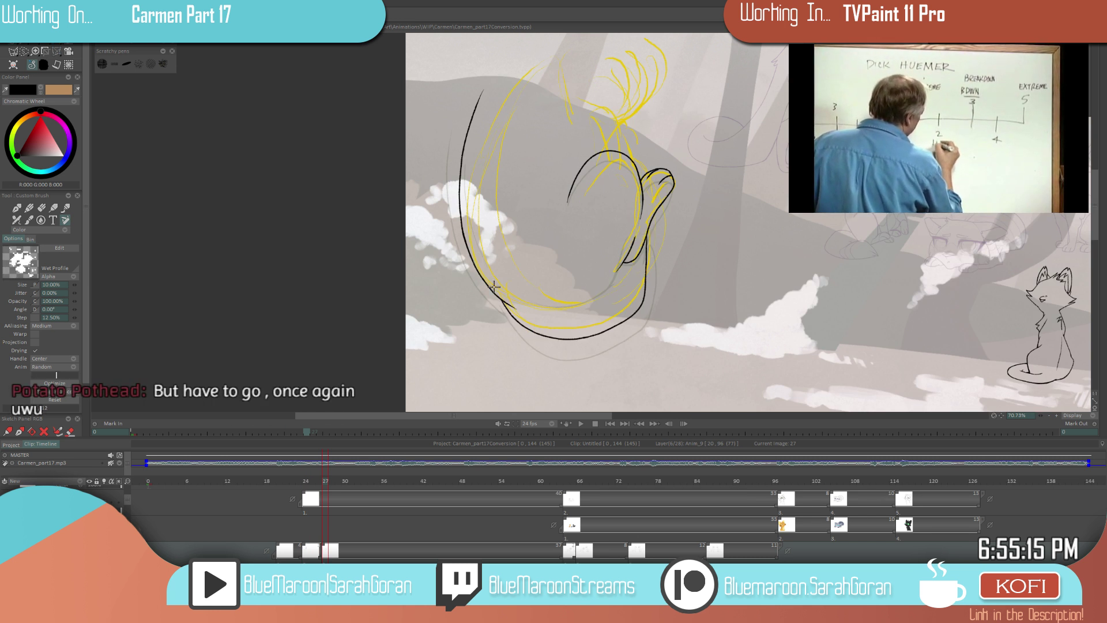
{"action": "scroll", "coordinate": [659, 321], "scroll_direction": "up", "scroll_amount": 2}
{"action": "mouse_move", "coordinate": [643, 199]}
{"action": "left_mouse_down"}
{"action": "mouse_move", "coordinate": [575, 321]}
{"action": "mouse_move", "coordinate": [444, 267]}
{"action": "mouse_move", "coordinate": [465, 303]}
{"action": "mouse_move", "coordinate": [501, 326]}
{"action": "left_mouse_up"}
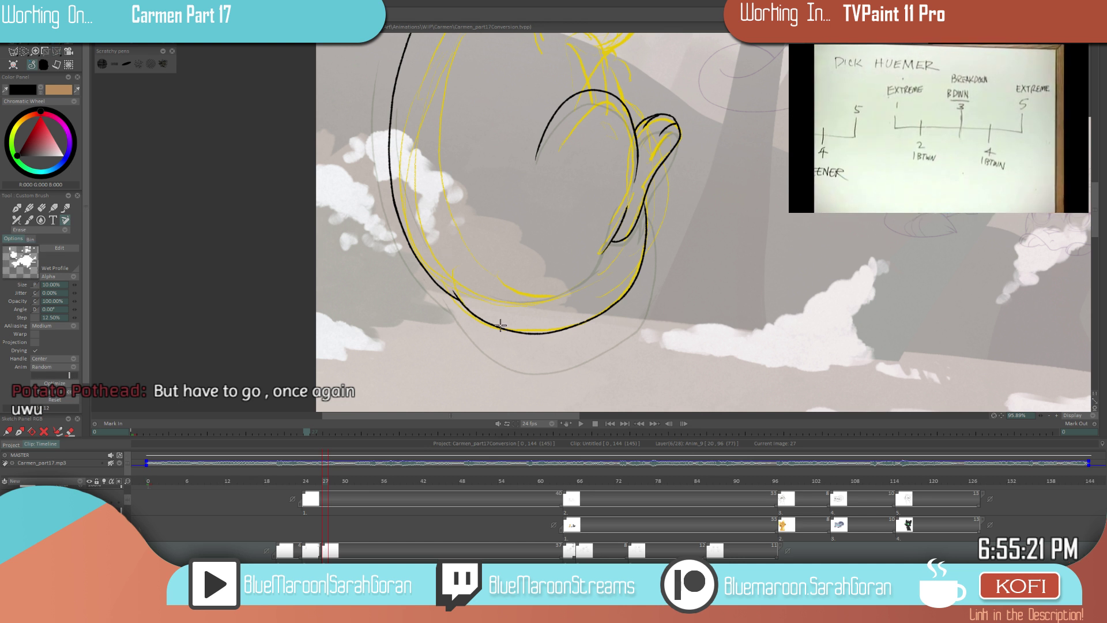
{"action": "scroll", "coordinate": [594, 340], "scroll_direction": "down", "scroll_amount": 4}
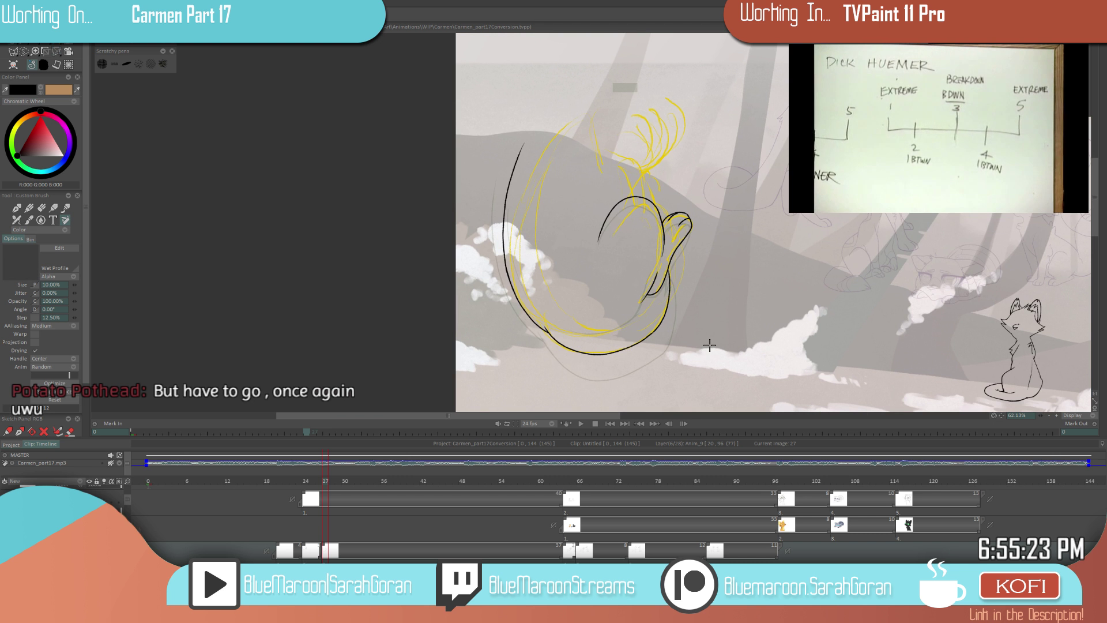
{"action": "scroll", "coordinate": [663, 315], "scroll_direction": "up", "scroll_amount": 2}
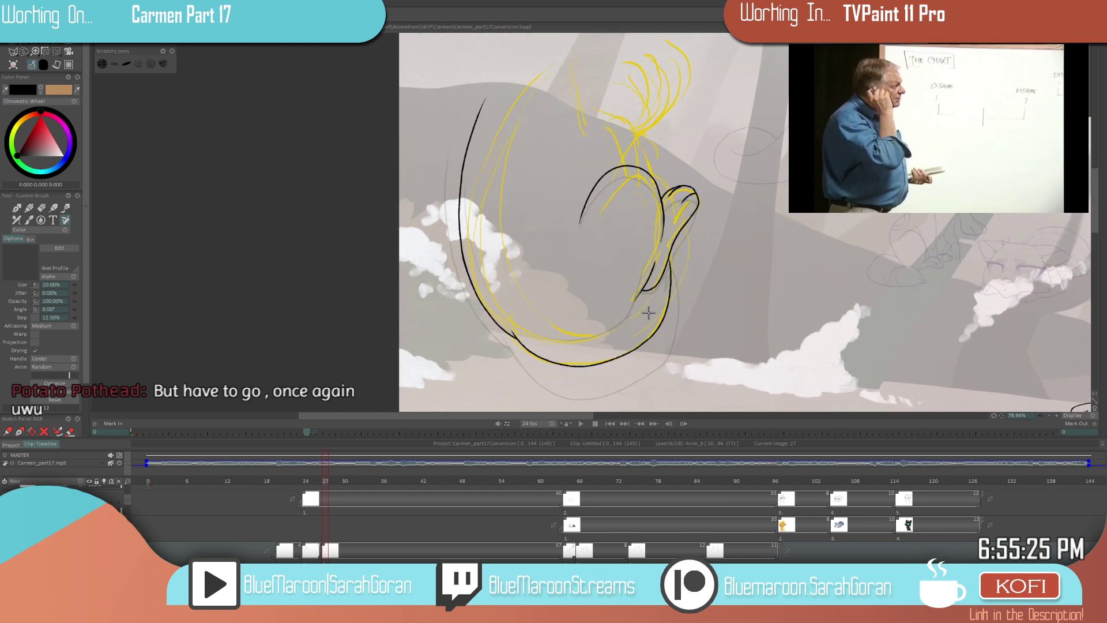
- Ink the inner curve from the lobe's hooked base down along the inner yellow line, and check it against frame 24
{"action": "scroll", "coordinate": [649, 313], "scroll_direction": "up", "scroll_amount": 2}
{"action": "mouse_move", "coordinate": [632, 292]}
{"action": "left_mouse_down"}
{"action": "mouse_move", "coordinate": [605, 336]}
{"action": "mouse_move", "coordinate": [513, 349]}
{"action": "left_mouse_up"}
{"action": "key", "text": "Left"}
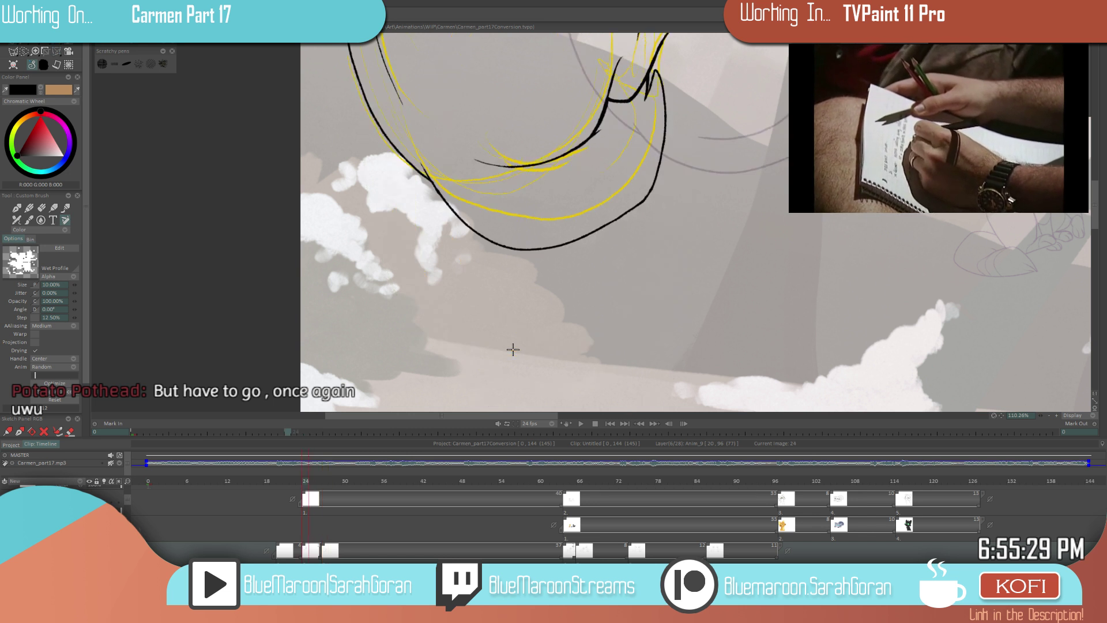
{"action": "key", "text": "Right"}
{"action": "scroll", "coordinate": [584, 364], "scroll_direction": "down", "scroll_amount": 3}
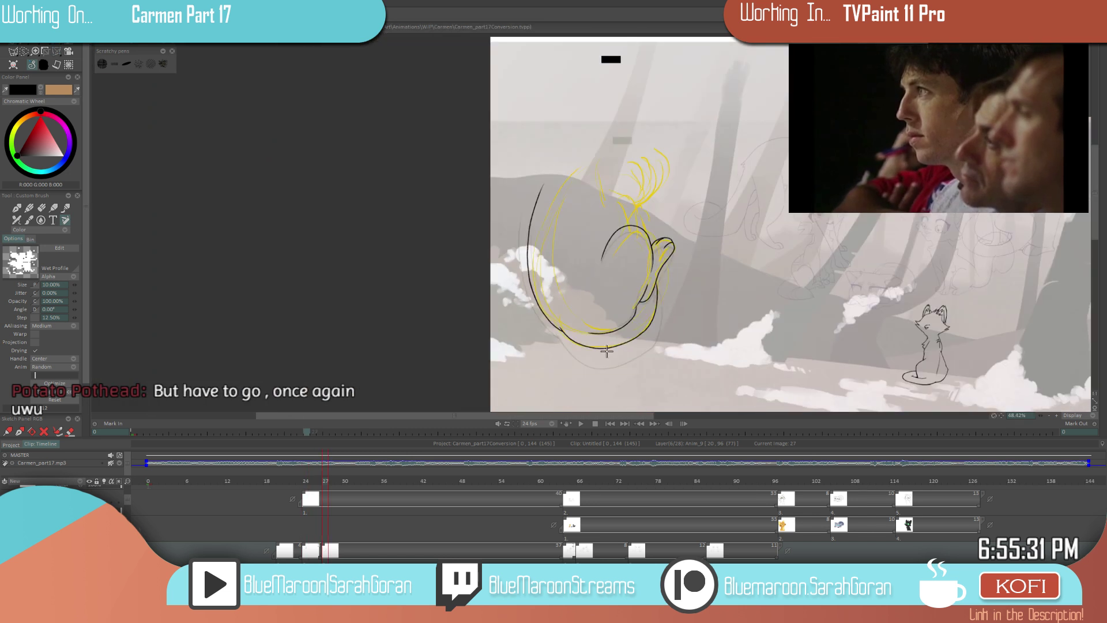
- Redraw the inner curve from the lobe's hooked base down along the inner yellow line and tidy its join with the lobe
{"action": "scroll", "coordinate": [668, 310], "scroll_direction": "up", "scroll_amount": 3}
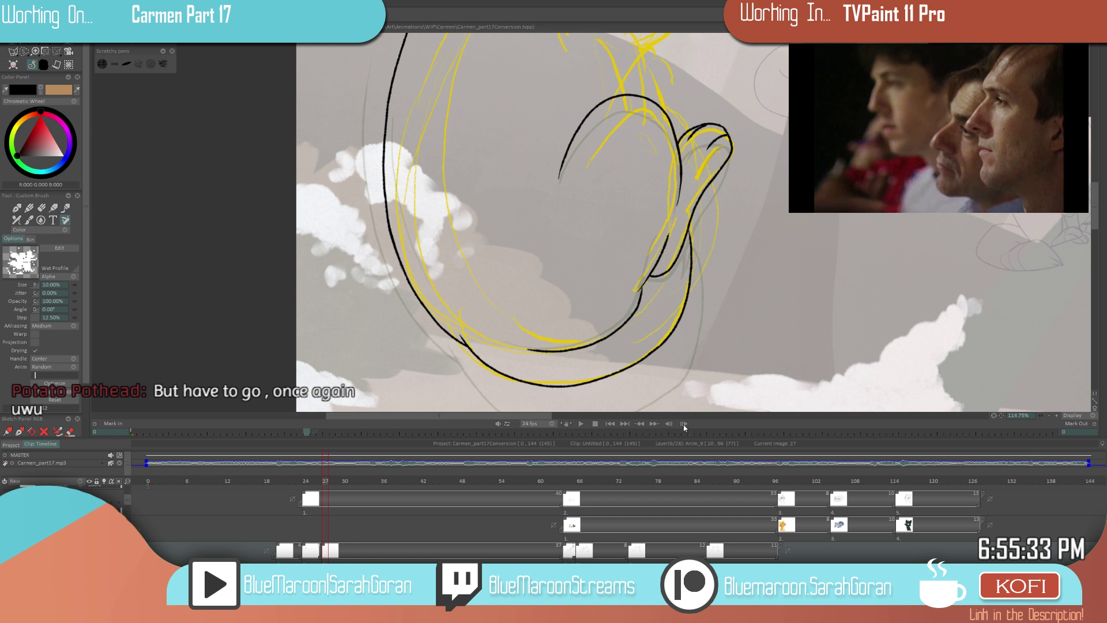
{"action": "key", "text": "ctrl+z"}
{"action": "mouse_move", "coordinate": [644, 281]}
{"action": "left_mouse_down"}
{"action": "mouse_move", "coordinate": [619, 325]}
{"action": "mouse_move", "coordinate": [580, 350]}
{"action": "mouse_move", "coordinate": [500, 339]}
{"action": "left_mouse_up"}
{"action": "key", "text": "ctrl+z"}
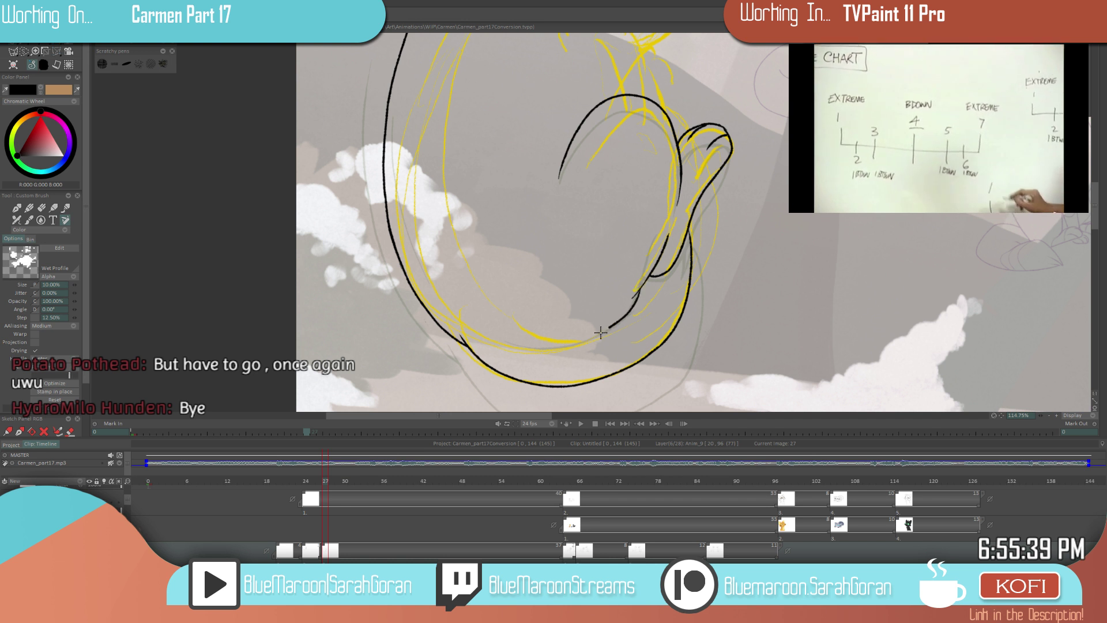
{"action": "scroll", "coordinate": [499, 382], "scroll_direction": "down", "scroll_amount": 8}
{"action": "scroll", "coordinate": [643, 297], "scroll_direction": "up", "scroll_amount": 7}
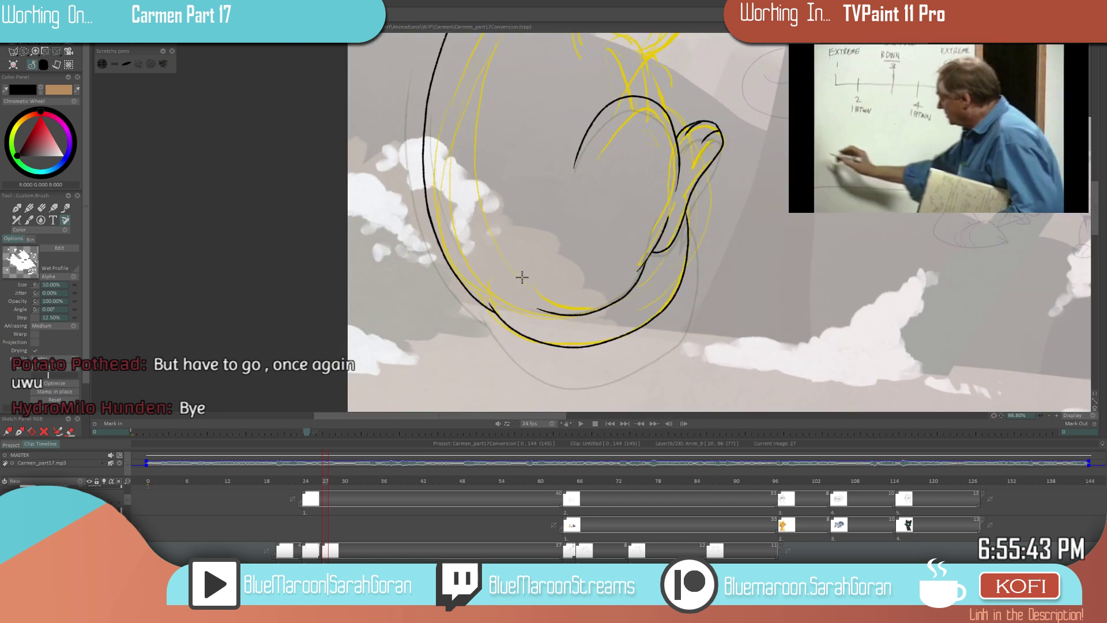
{"action": "scroll", "coordinate": [526, 361], "scroll_direction": "down", "scroll_amount": 6}
{"action": "scroll", "coordinate": [627, 266], "scroll_direction": "up", "scroll_amount": 5}
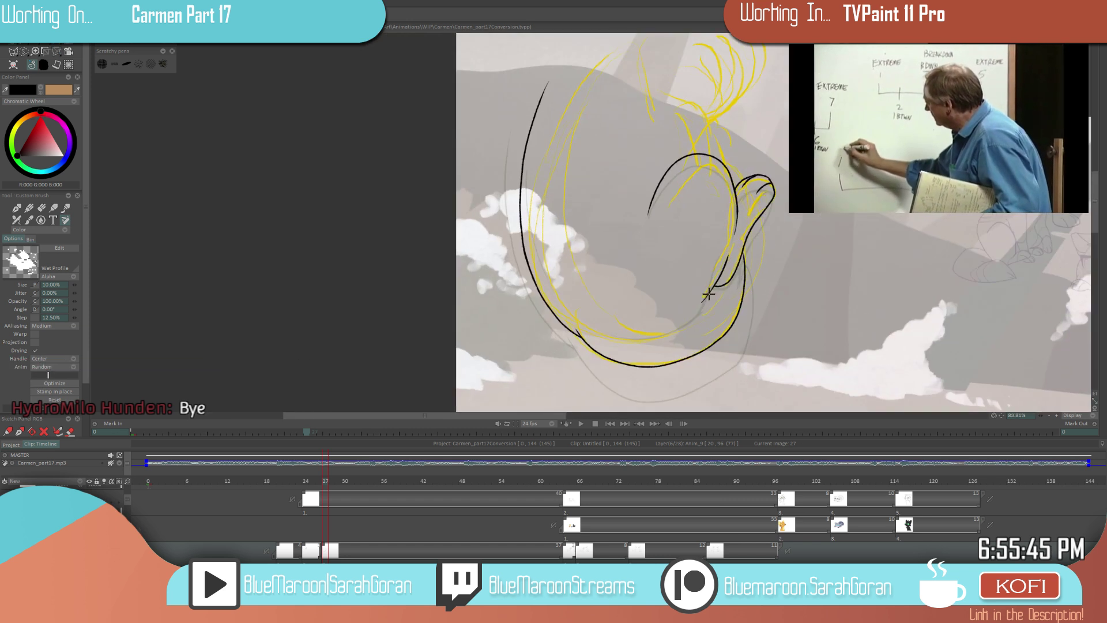
{"action": "mouse_move", "coordinate": [704, 307]}
{"action": "left_mouse_down"}
{"action": "mouse_move", "coordinate": [678, 331]}
{"action": "mouse_move", "coordinate": [616, 331]}
{"action": "left_mouse_up"}
{"action": "scroll", "coordinate": [718, 297], "scroll_direction": "up", "scroll_amount": 4}
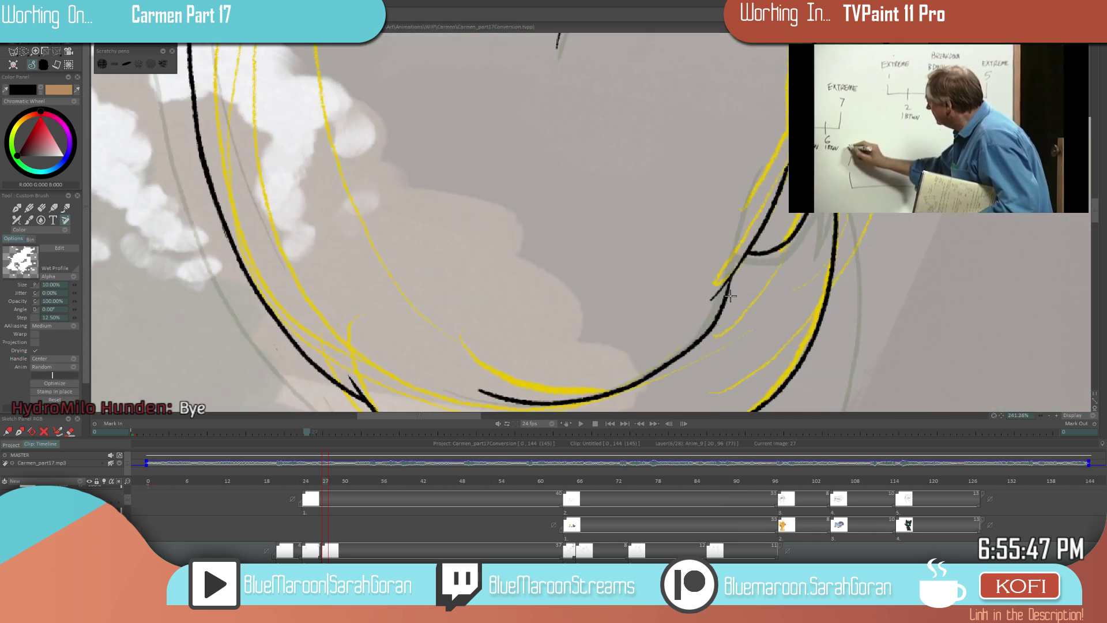
{"action": "mouse_move", "coordinate": [740, 207]}
{"action": "left_mouse_down"}
{"action": "mouse_move", "coordinate": [577, 311]}
{"action": "mouse_move", "coordinate": [501, 316]}
{"action": "left_mouse_up"}
{"action": "scroll", "coordinate": [724, 277], "scroll_direction": "down", "scroll_amount": 8}
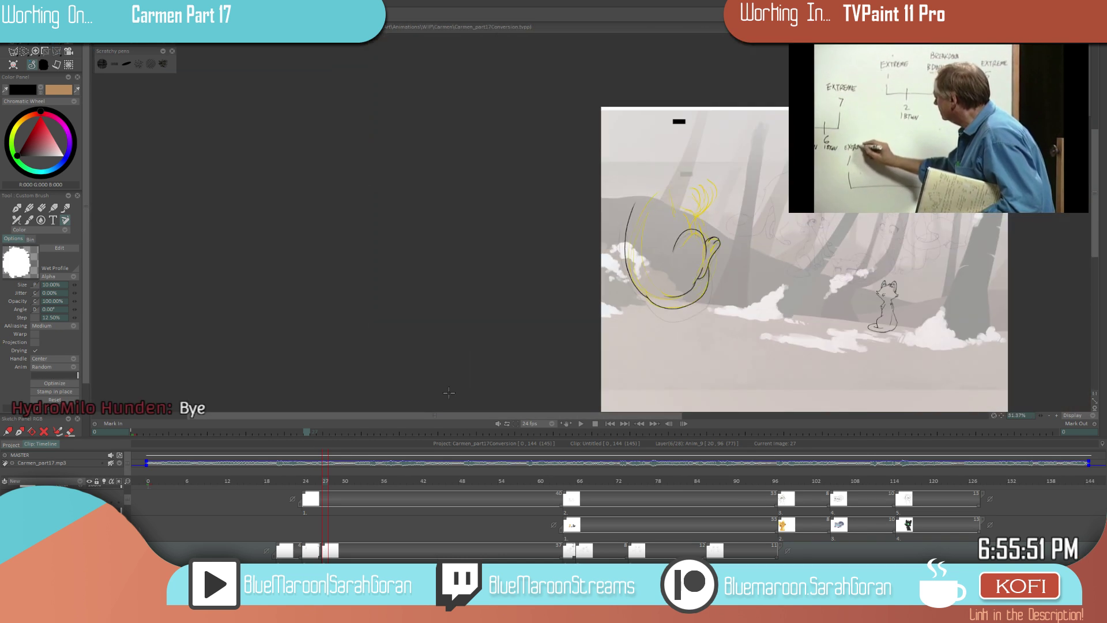
{"action": "scroll", "coordinate": [657, 327], "scroll_direction": "up", "scroll_amount": 2}
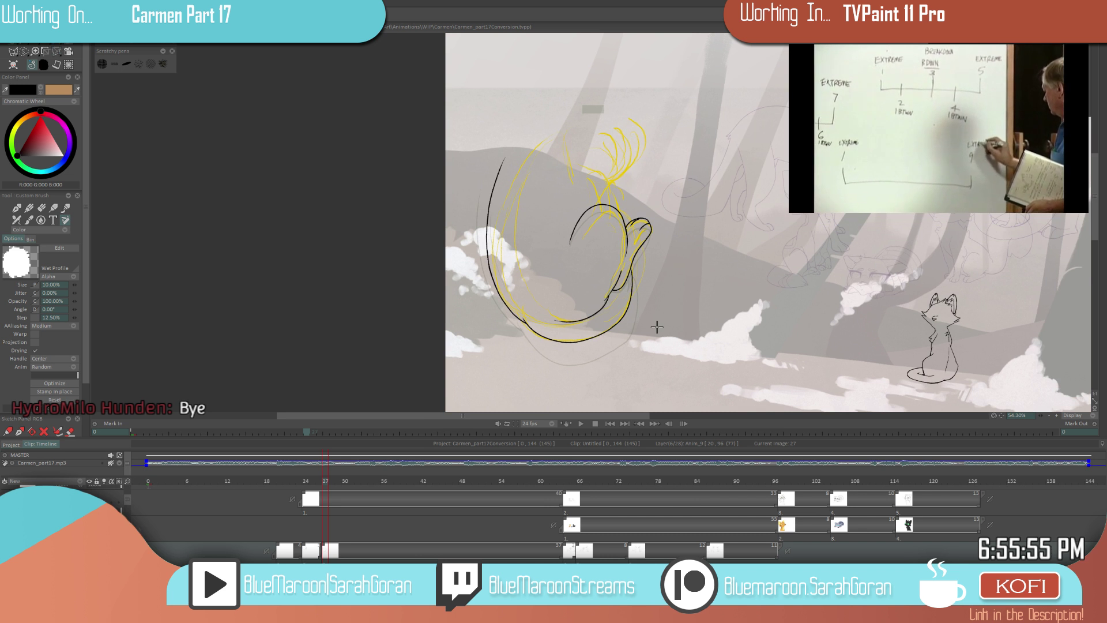
{"action": "scroll", "coordinate": [702, 303], "scroll_direction": "down", "scroll_amount": 1}
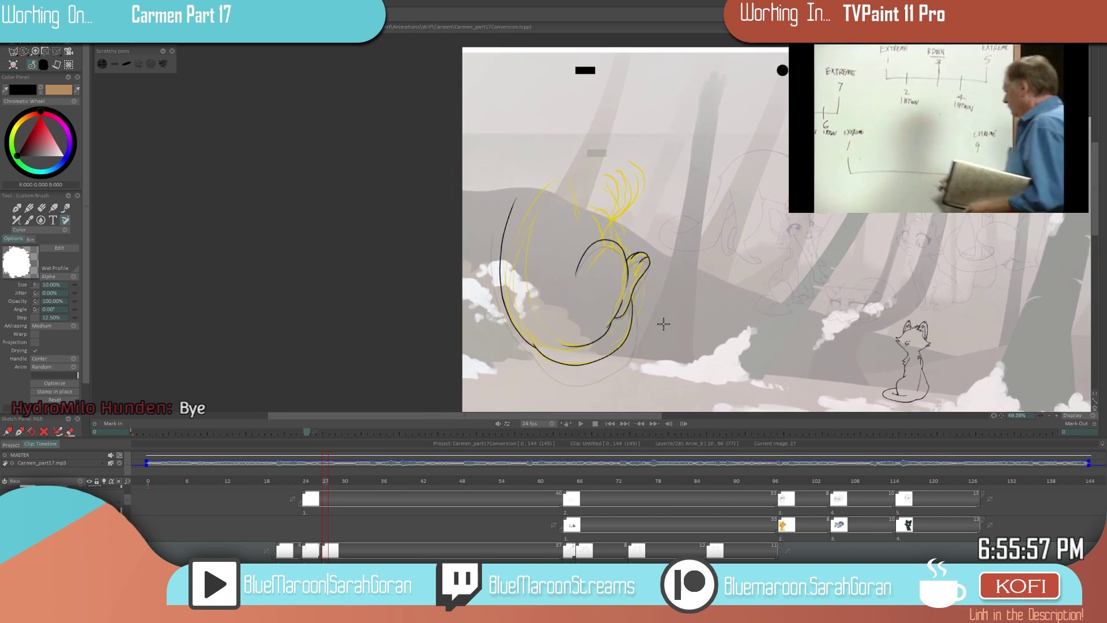
- Flip repeatedly between frames 24 and 27 to compare the tail-like shape's curves and position
{"action": "key", "text": "Left"}
{"action": "key", "text": "Left"}
{"action": "key", "text": "Left"}
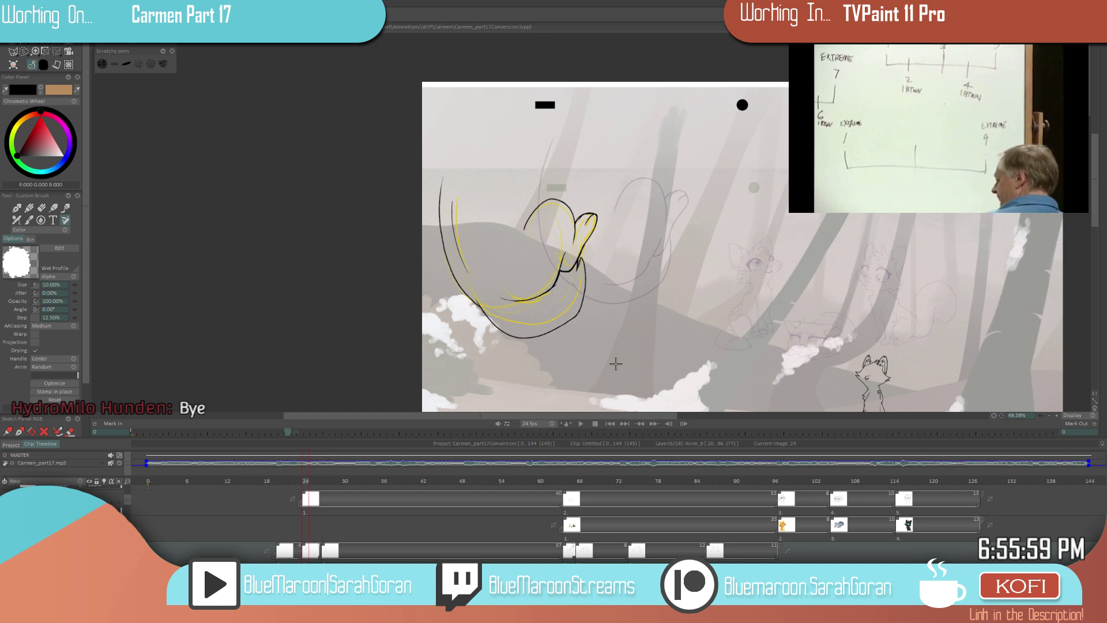
{"action": "key", "text": "Right"}
{"action": "key", "text": "Left"}
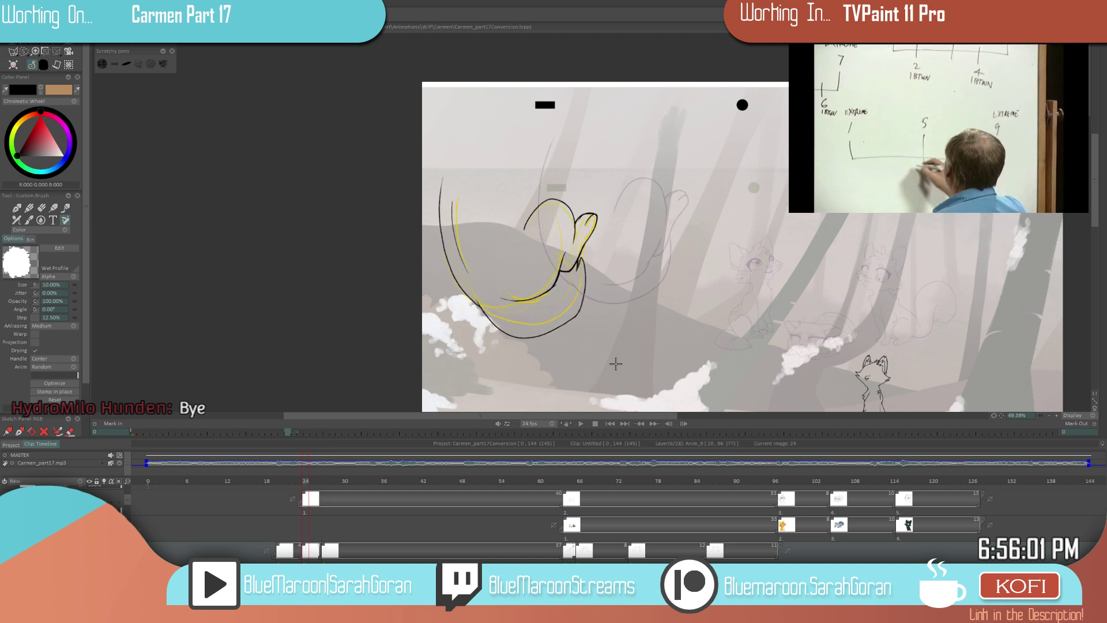
{"action": "key", "text": "Right"}
{"action": "key", "text": "Left"}
{"action": "key", "text": "Right"}
{"action": "key", "text": "Right"}
{"action": "key", "text": "Right"}
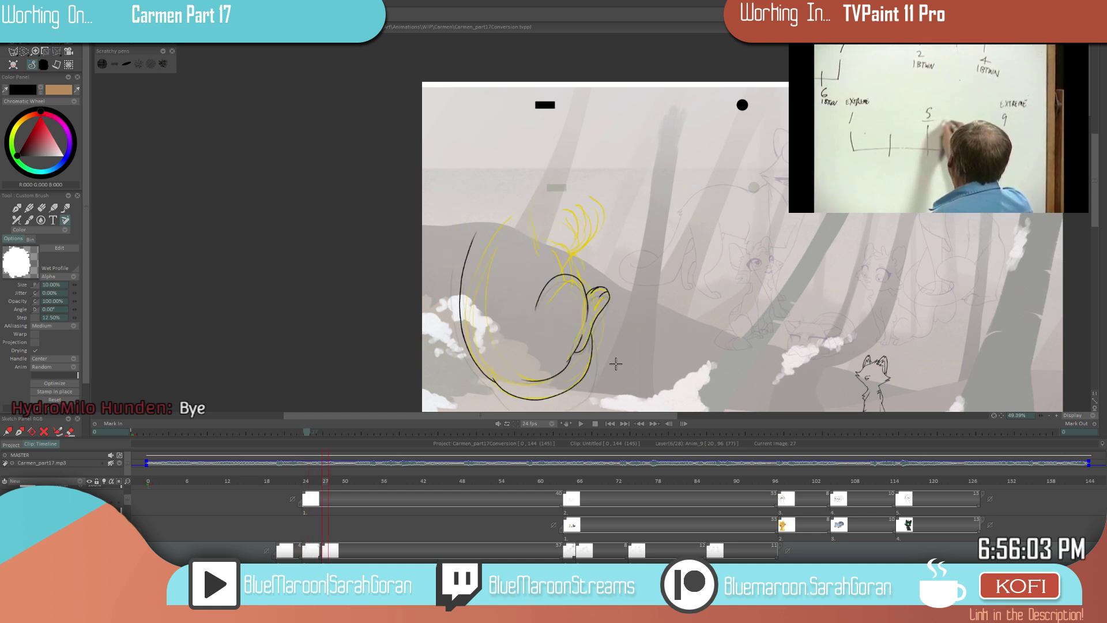
- Ink the inner left line of frame 27 alongside the long outer contour, redrawing it closer to the yellow rough, and check it against frame 24
{"action": "left_click_drag", "start_coordinate": [493, 352], "coordinate": [476, 273]}
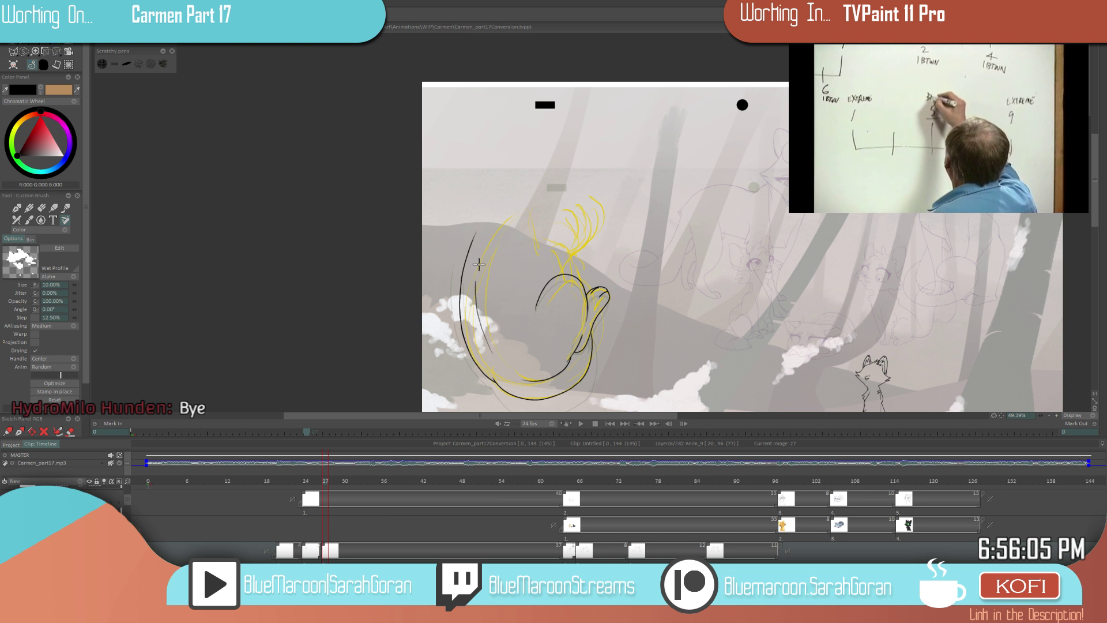
{"action": "scroll", "coordinate": [571, 311], "scroll_direction": "up", "scroll_amount": 1}
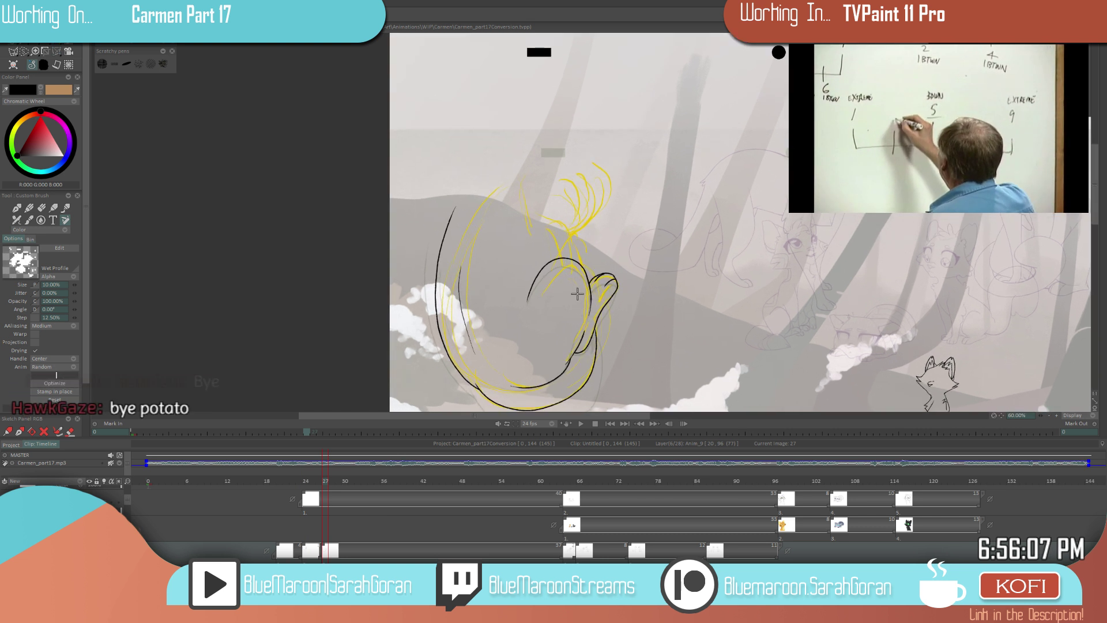
{"action": "left_click_drag", "start_coordinate": [458, 261], "coordinate": [471, 345]}
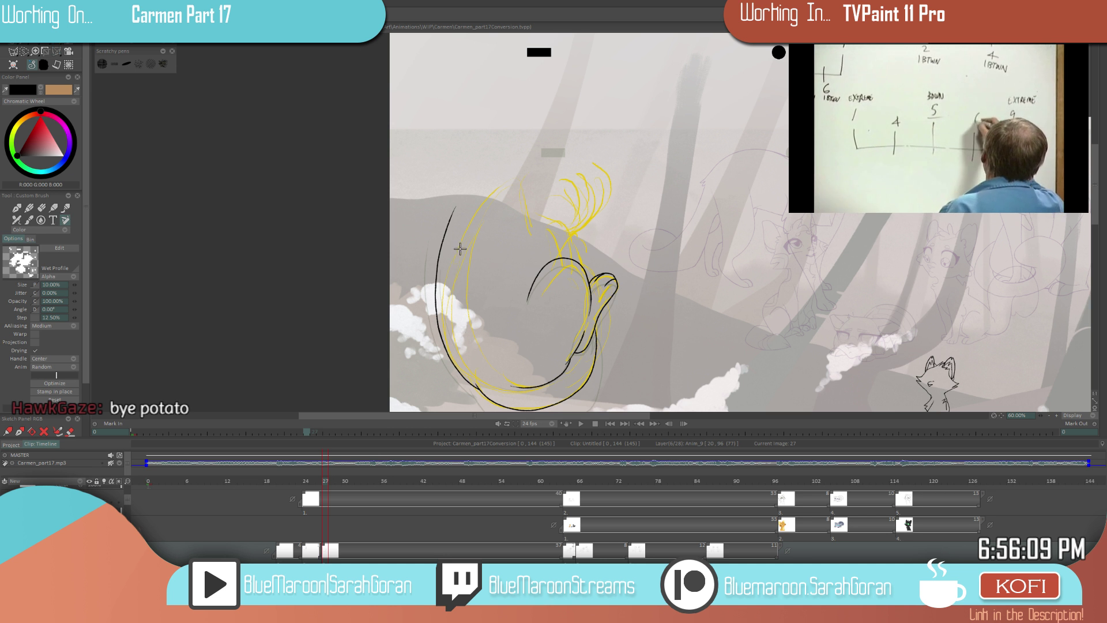
{"action": "scroll", "coordinate": [513, 380], "scroll_direction": "down", "scroll_amount": 5}
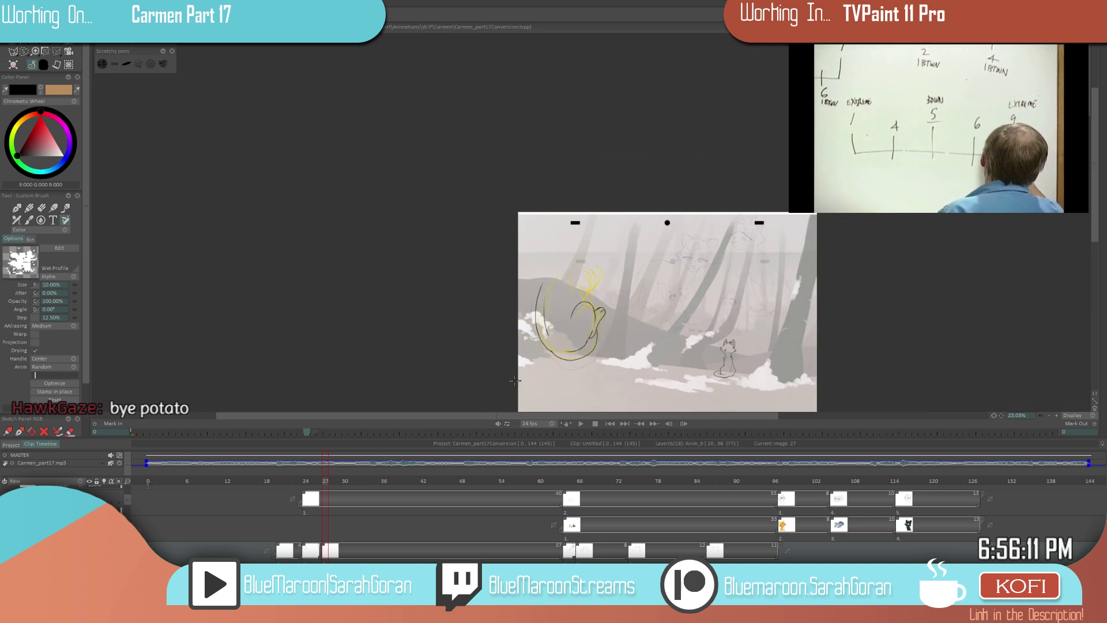
{"action": "key", "text": "Left"}
{"action": "key", "text": "Right"}
{"action": "scroll", "coordinate": [640, 311], "scroll_direction": "up", "scroll_amount": 4}
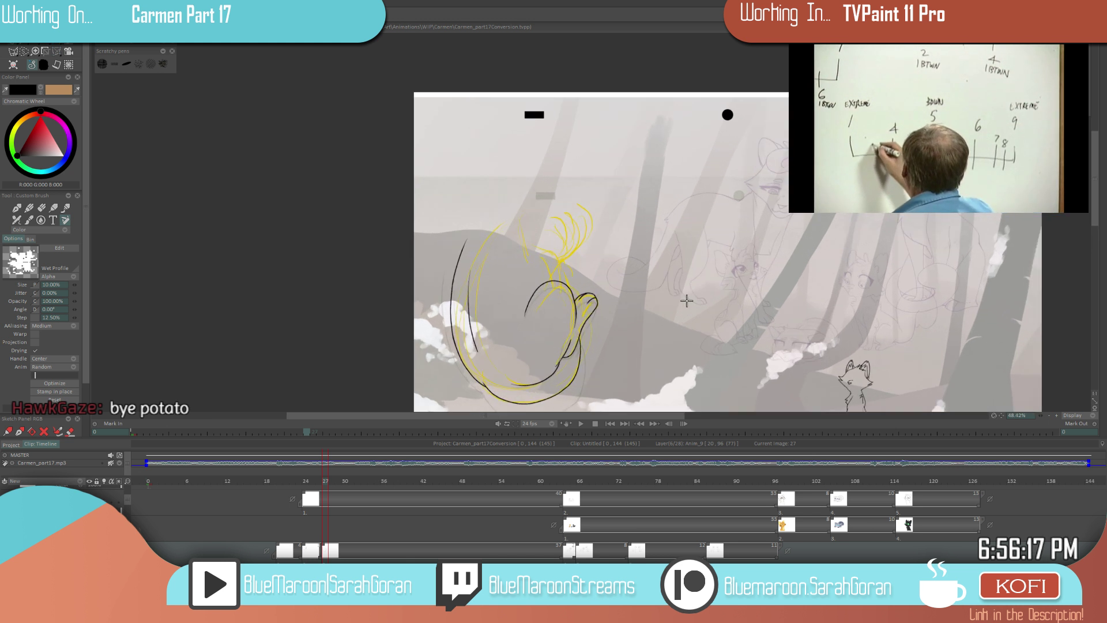
{"action": "scroll", "coordinate": [587, 312], "scroll_direction": "up", "scroll_amount": 1}
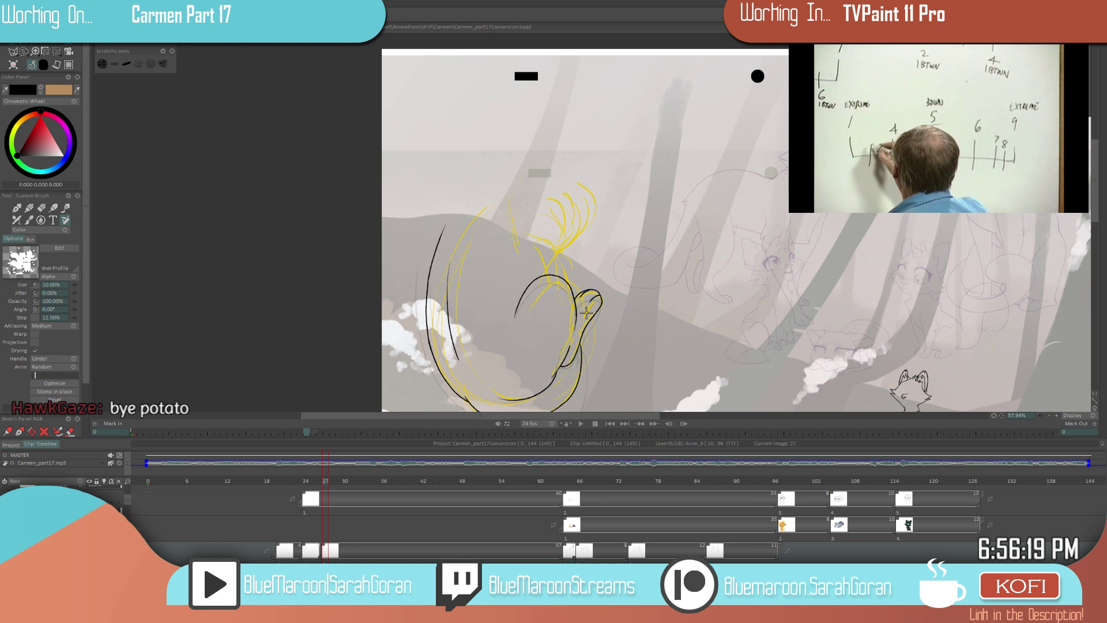
{"action": "left_click_drag", "start_coordinate": [572, 347], "coordinate": [630, 314]}
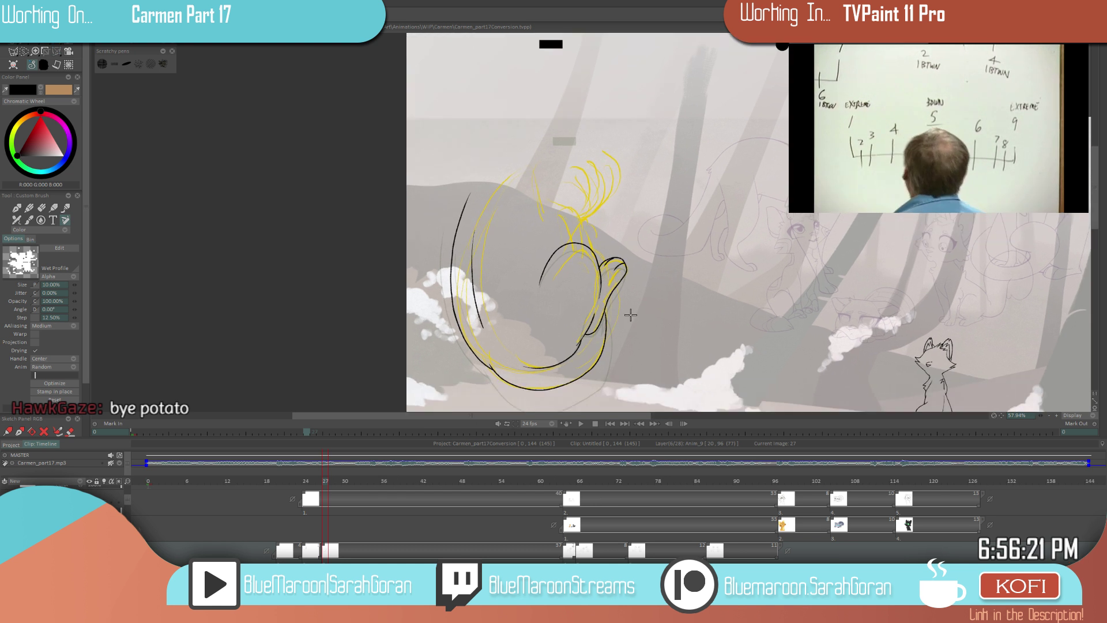
{"action": "scroll", "coordinate": [630, 315], "scroll_direction": "down", "scroll_amount": 5}
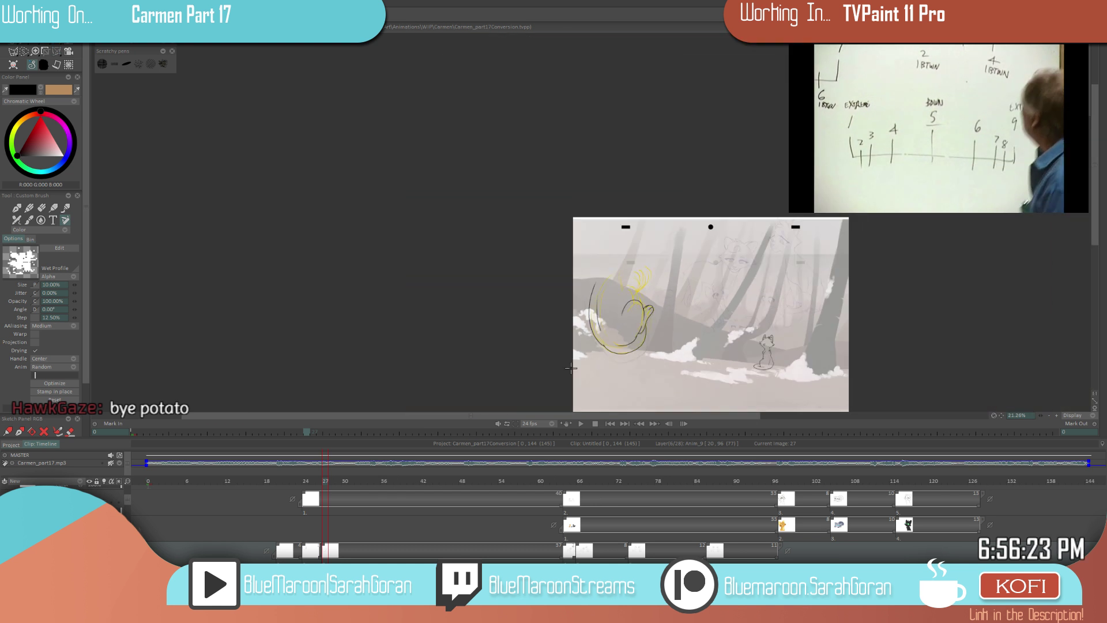
{"action": "scroll", "coordinate": [669, 320], "scroll_direction": "up", "scroll_amount": 1}
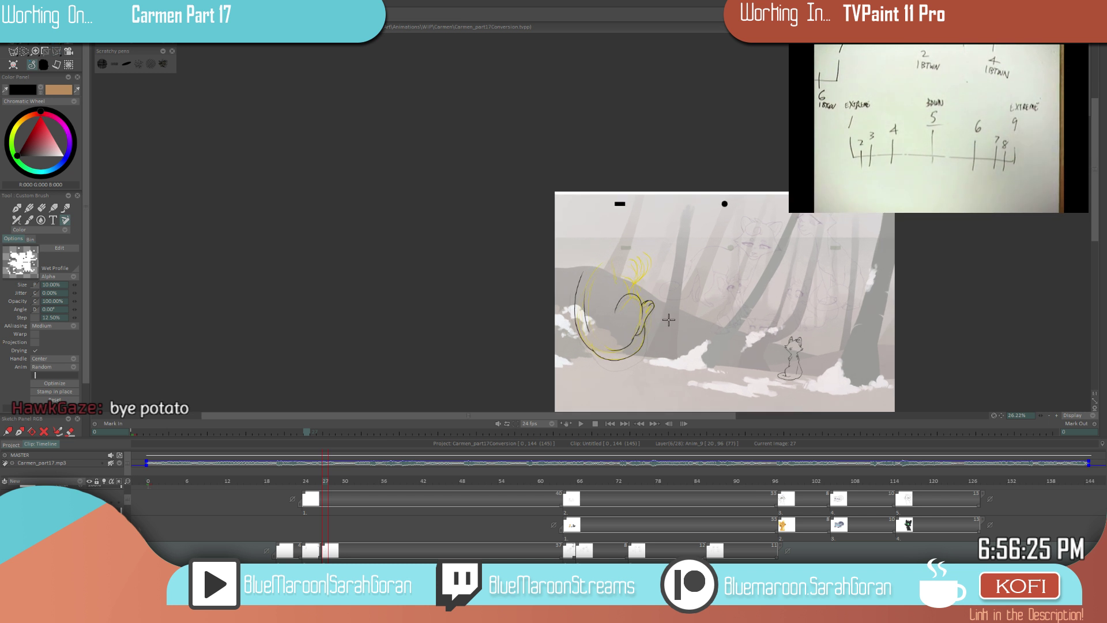
- Scrub the timeline and flip from frame 20 through frame 24 to frame 27 to review the motion of the inked shape
{"action": "left_click", "coordinate": [364, 479]}
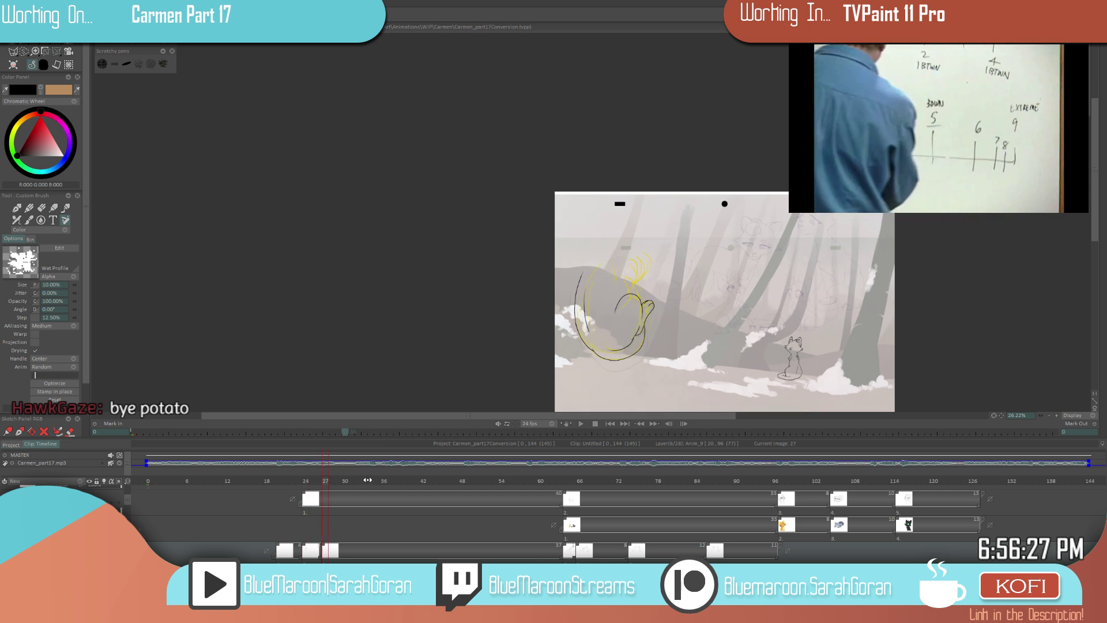
{"action": "left_click_drag", "start_coordinate": [383, 478], "coordinate": [383, 477]}
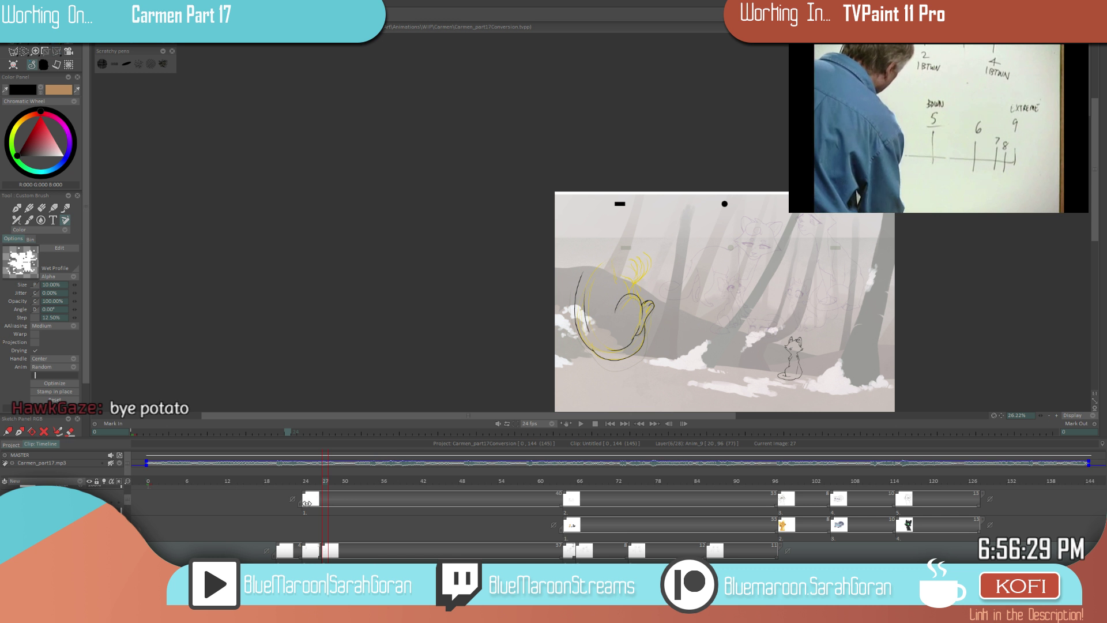
{"action": "key", "text": "Left"}
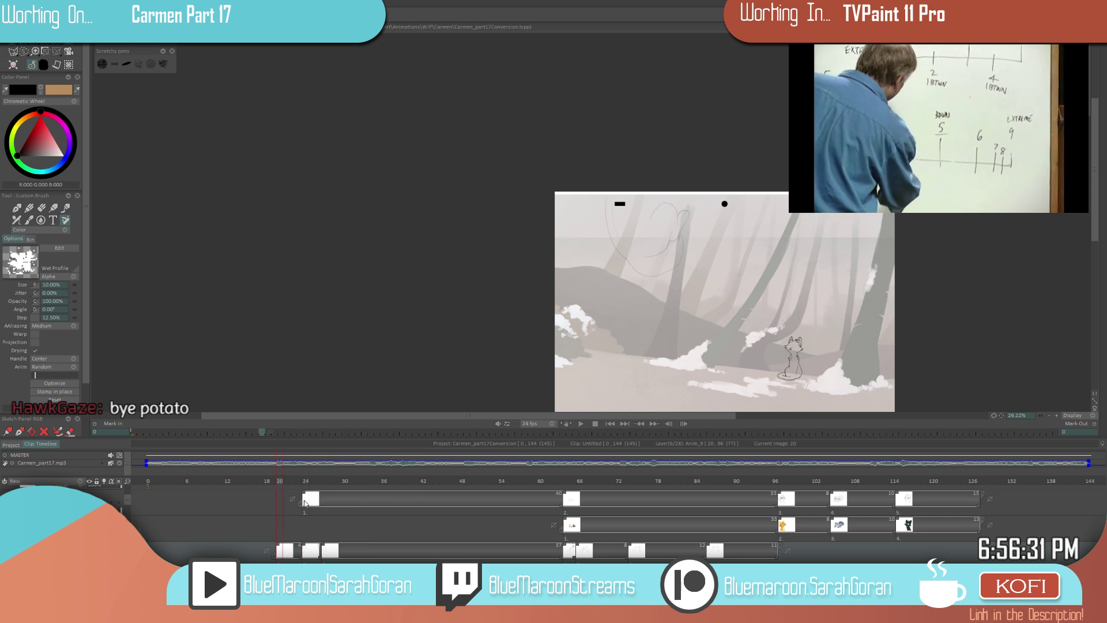
{"action": "key", "text": "Right"}
{"action": "key", "text": "Right"}
{"action": "key", "text": "Right"}
{"action": "key", "text": "Right"}
{"action": "key", "text": "Right"}
{"action": "key", "text": "Right"}
{"action": "key", "text": "Right"}
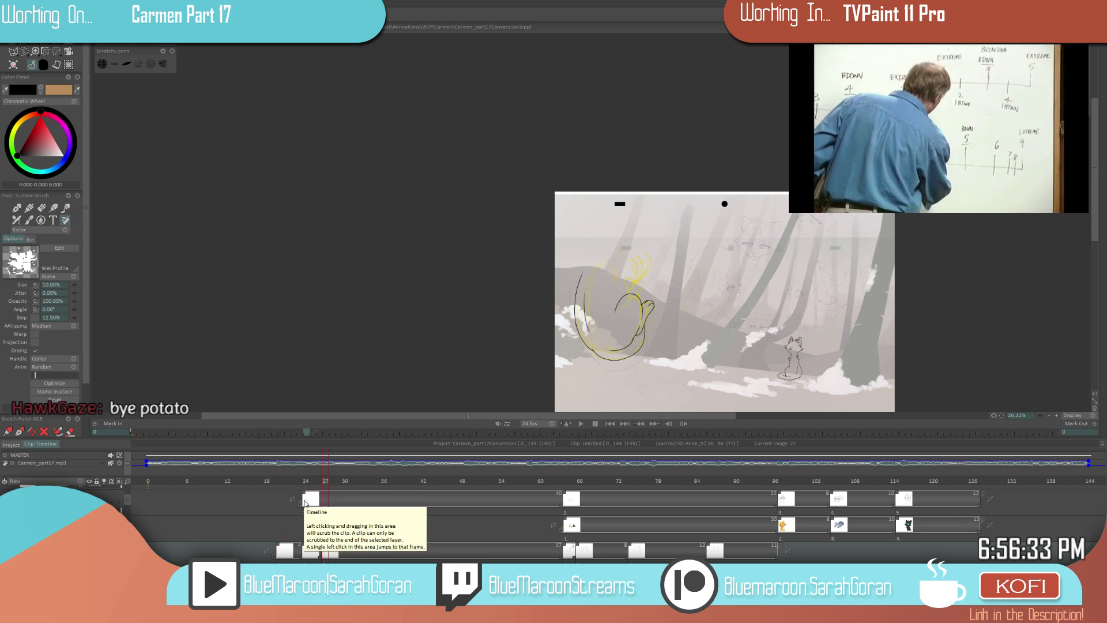
- Ink a curve rising from the top of the inner arc toward the yellow tuft, with a short flick at the arc's left side
{"action": "scroll", "coordinate": [727, 279], "scroll_direction": "up", "scroll_amount": 3}
{"action": "left_click_drag", "start_coordinate": [605, 242], "coordinate": [638, 309]}
{"action": "key", "text": "e"}
{"action": "left_click_drag", "start_coordinate": [638, 309], "coordinate": [640, 288]}
{"action": "key", "text": "e"}
{"action": "left_click_drag", "start_coordinate": [572, 309], "coordinate": [590, 325]}
{"action": "left_click_drag", "start_coordinate": [672, 317], "coordinate": [527, 387]}
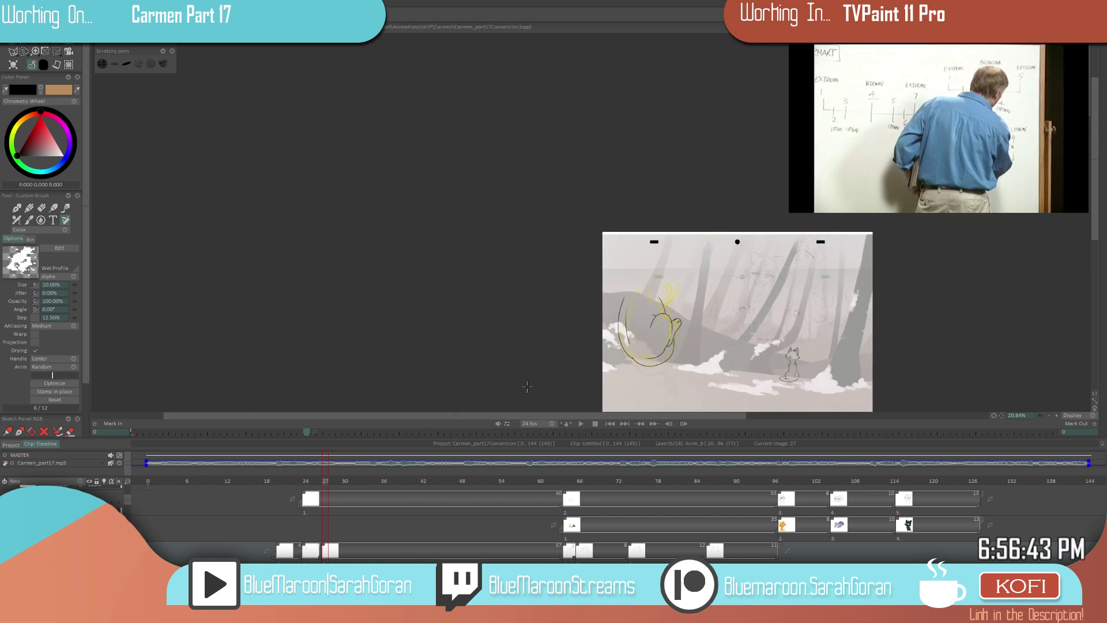
{"action": "mouse_move", "coordinate": [660, 327]}
{"action": "left_mouse_down"}
{"action": "mouse_move", "coordinate": [729, 306]}
{"action": "mouse_move", "coordinate": [670, 331]}
{"action": "left_mouse_up"}
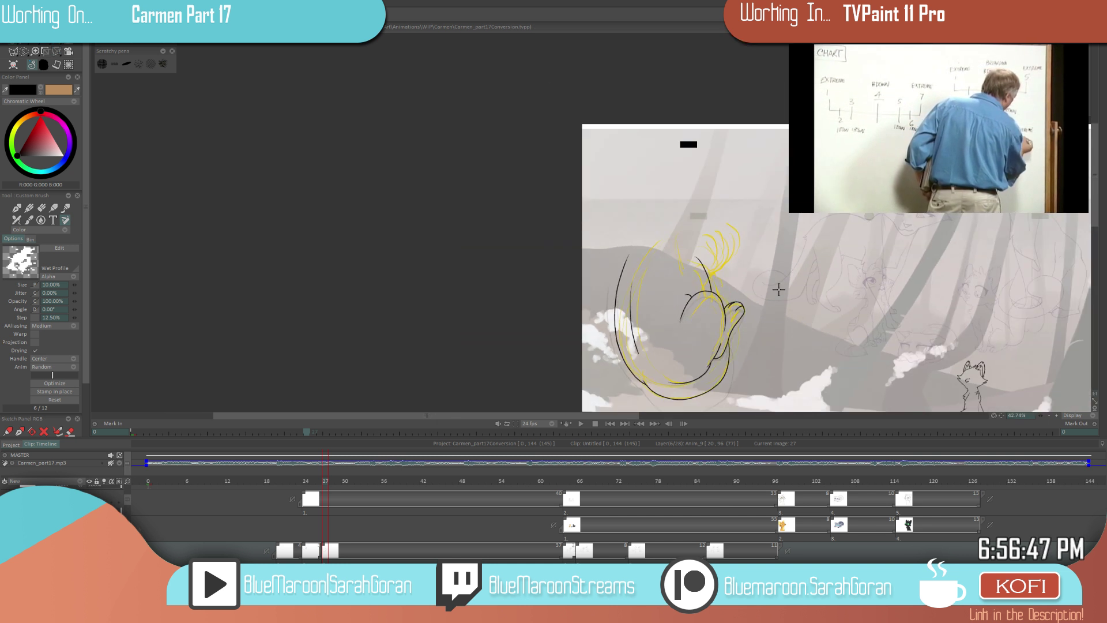
{"action": "left_click_drag", "start_coordinate": [720, 286], "coordinate": [688, 339]}
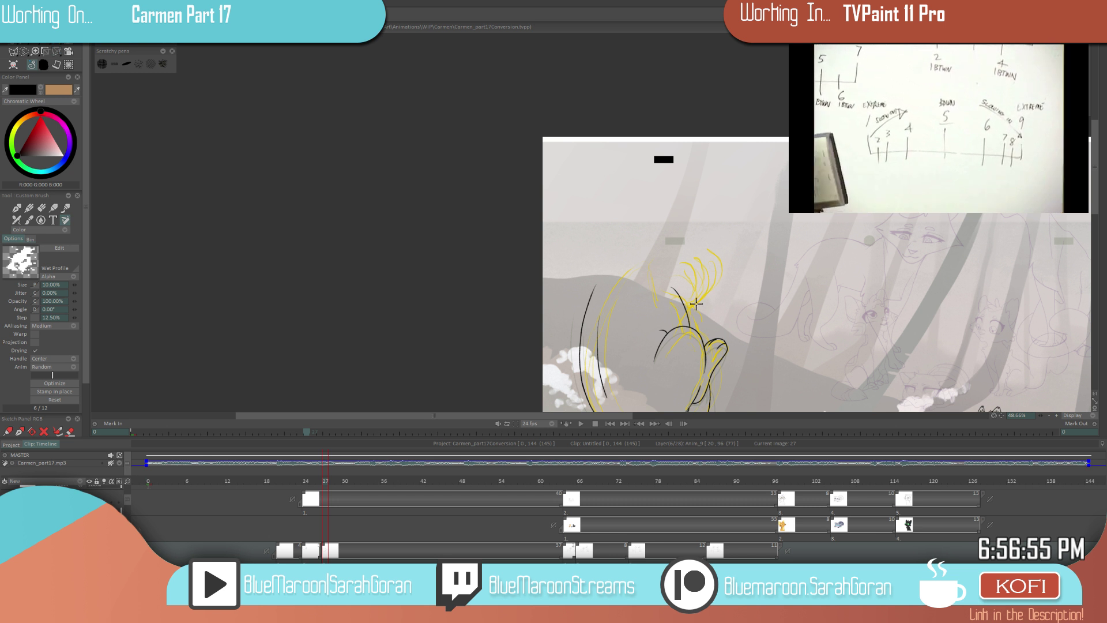
- Extend the rising curve's upper end leftward into a rounded tip, and save the project
{"action": "scroll", "coordinate": [674, 310], "scroll_direction": "down", "scroll_amount": 4}
{"action": "scroll", "coordinate": [789, 288], "scroll_direction": "up", "scroll_amount": 6}
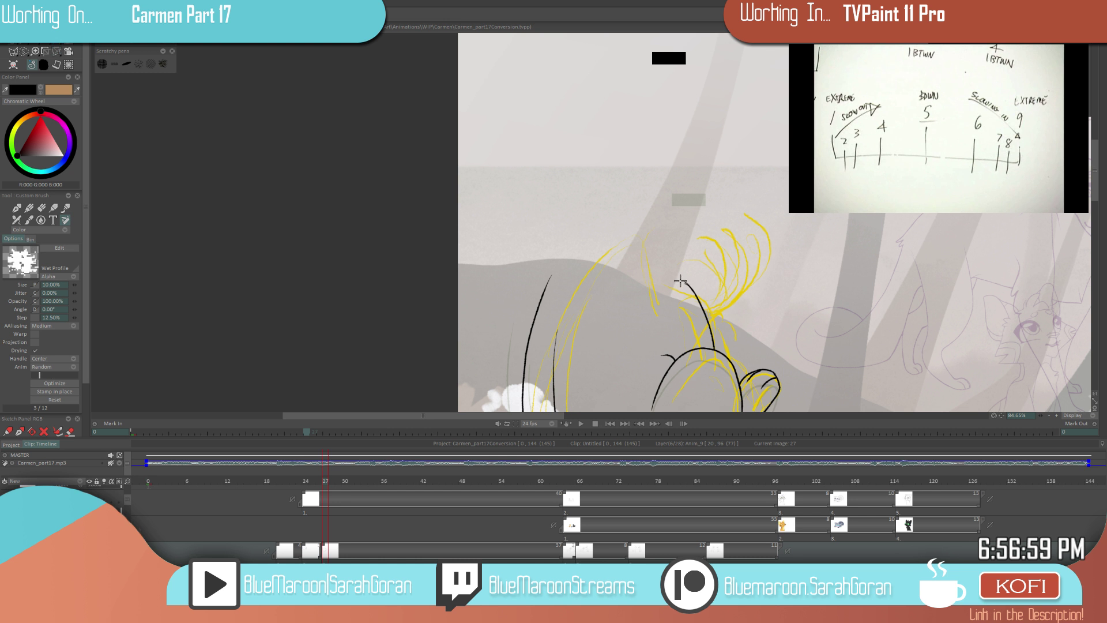
{"action": "scroll", "coordinate": [692, 287], "scroll_direction": "up", "scroll_amount": 3}
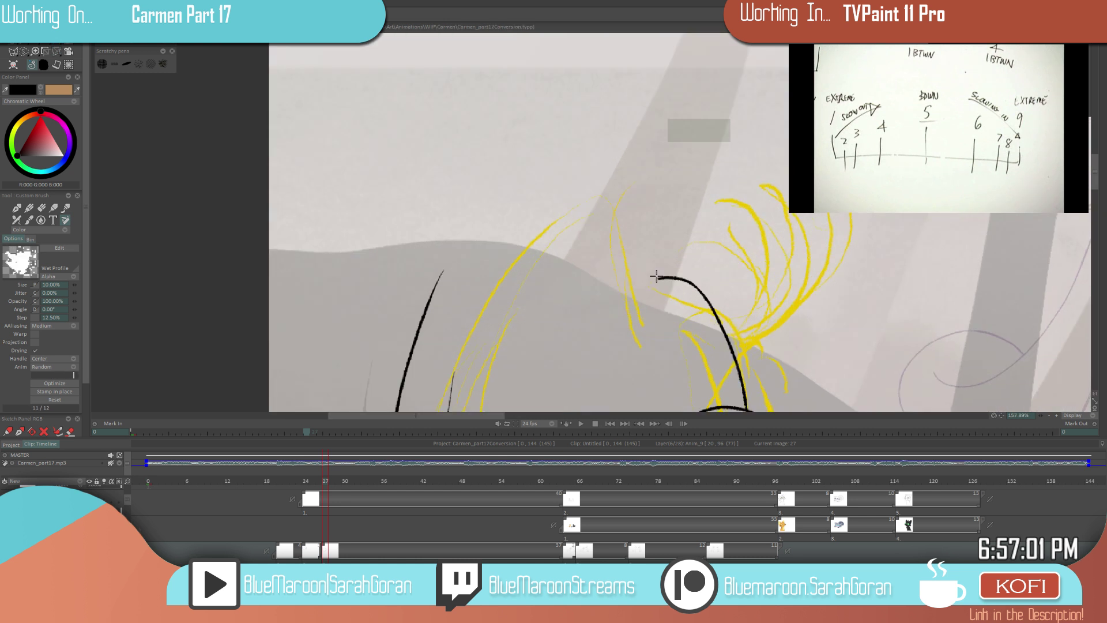
{"action": "scroll", "coordinate": [642, 279], "scroll_direction": "down", "scroll_amount": 8}
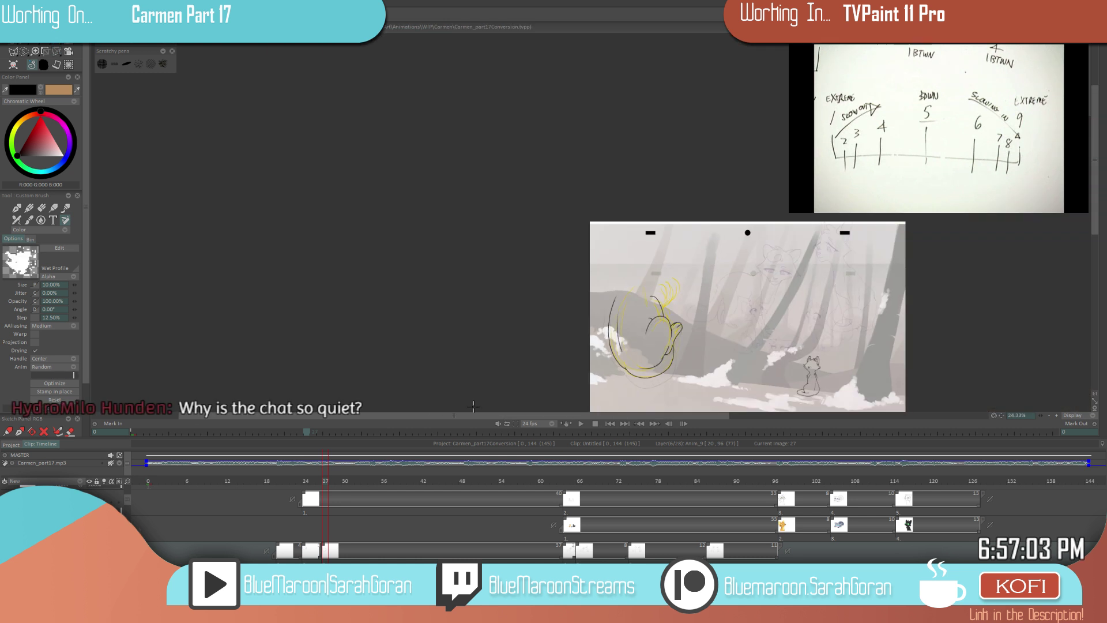
{"action": "scroll", "coordinate": [755, 293], "scroll_direction": "up", "scroll_amount": 2}
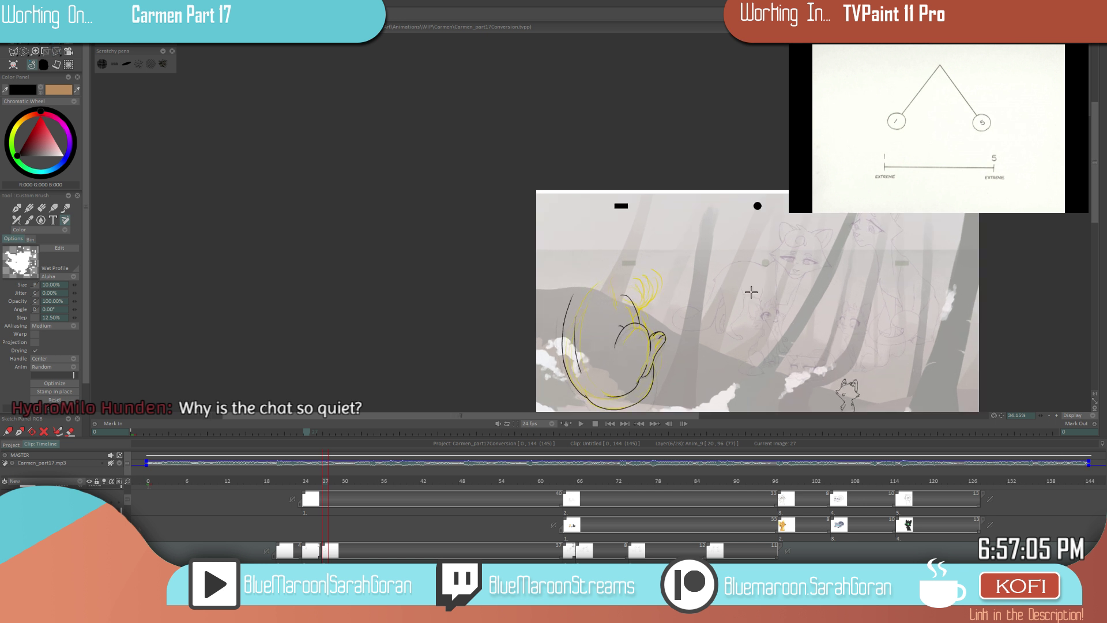
{"action": "scroll", "coordinate": [730, 287], "scroll_direction": "up", "scroll_amount": 3}
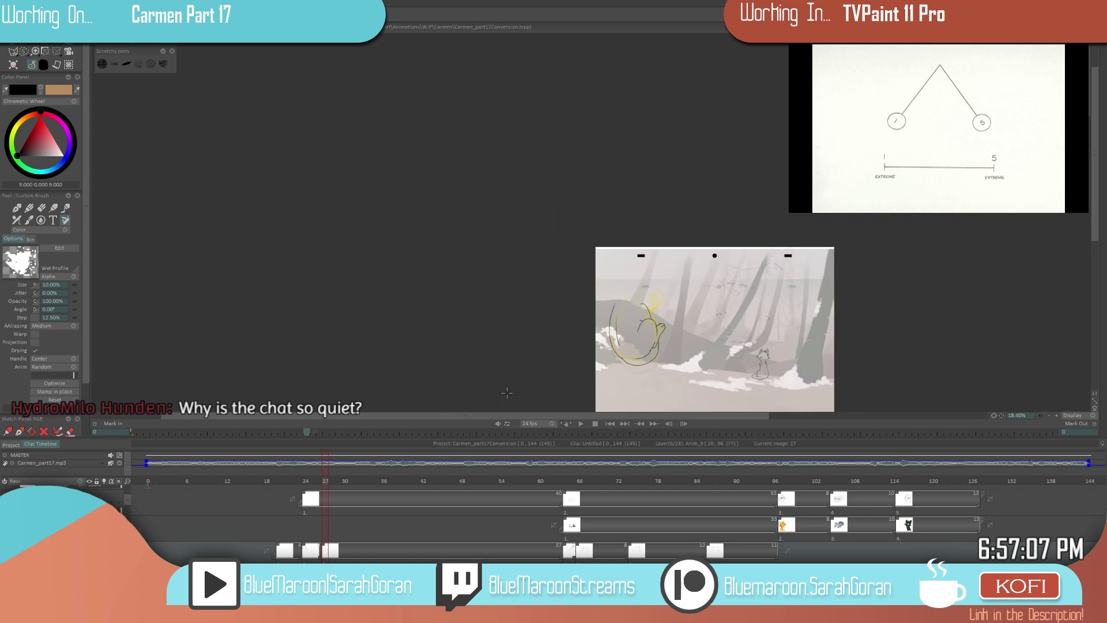
{"action": "scroll", "coordinate": [615, 324], "scroll_direction": "up", "scroll_amount": 2}
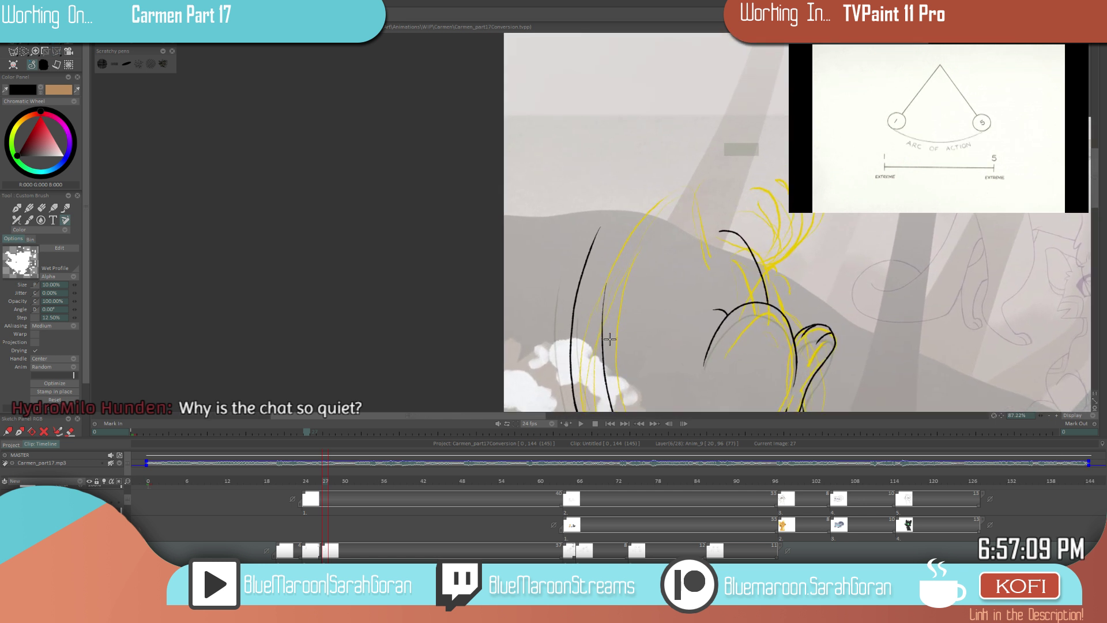
{"action": "key", "text": "ctrl+s"}
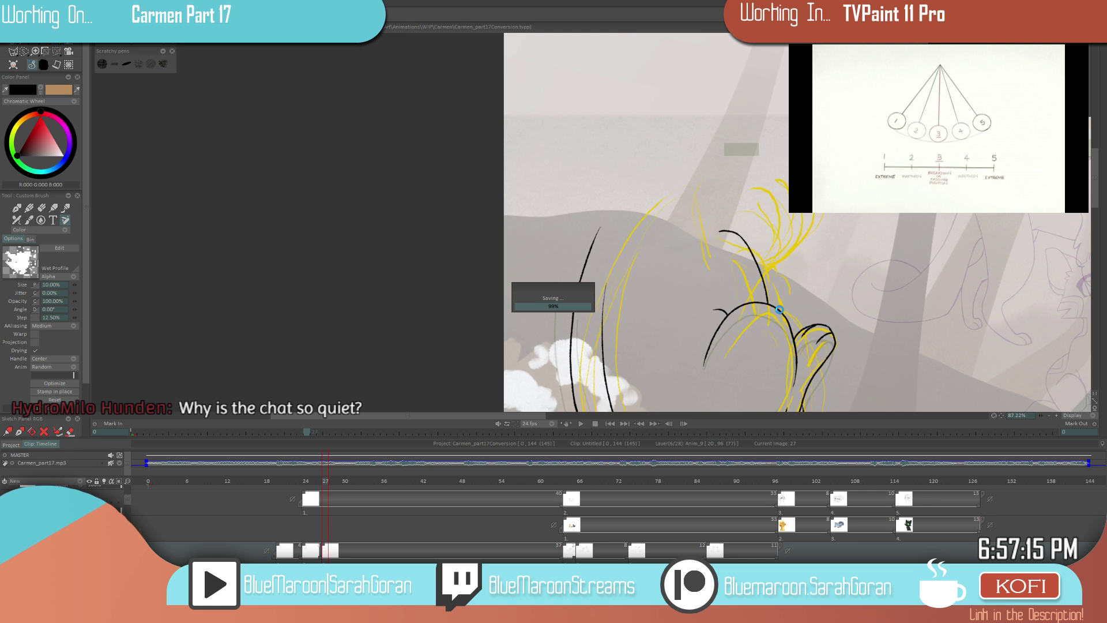
{"action": "scroll", "coordinate": [686, 317], "scroll_direction": "down", "scroll_amount": 5}
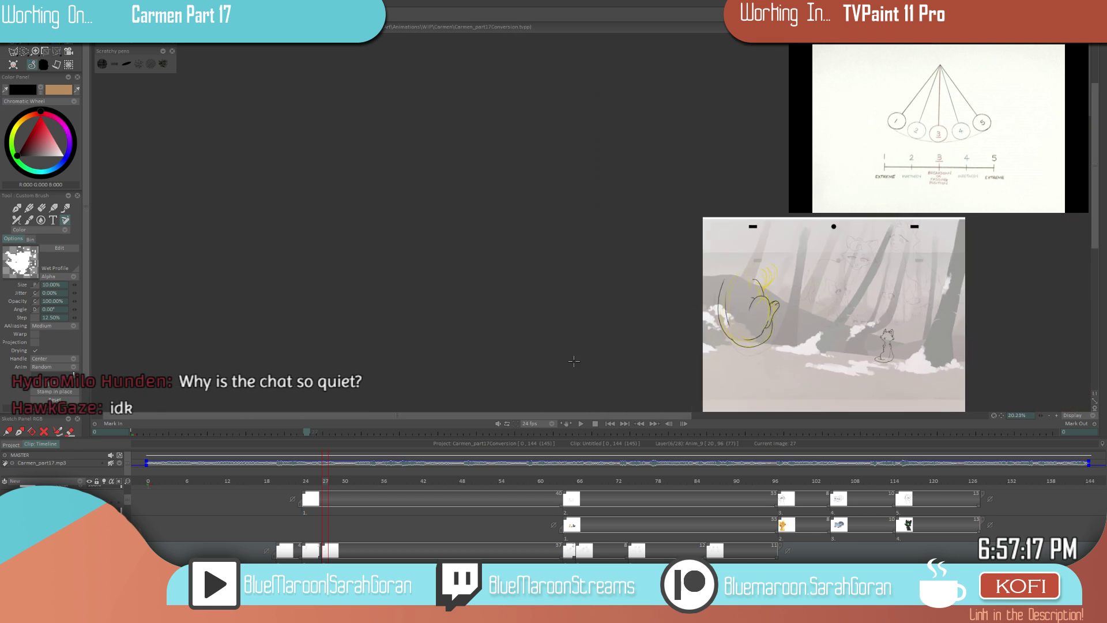
{"action": "scroll", "coordinate": [765, 282], "scroll_direction": "up", "scroll_amount": 4}
{"action": "mouse_move", "coordinate": [612, 293]}
{"action": "left_mouse_down"}
{"action": "mouse_move", "coordinate": [675, 229]}
{"action": "mouse_move", "coordinate": [695, 235]}
{"action": "mouse_move", "coordinate": [658, 242]}
{"action": "mouse_move", "coordinate": [599, 383]}
{"action": "left_mouse_up"}
{"action": "mouse_move", "coordinate": [704, 249]}
{"action": "left_mouse_down"}
{"action": "mouse_move", "coordinate": [656, 243]}
{"action": "mouse_move", "coordinate": [602, 398]}
{"action": "left_mouse_up"}
{"action": "left_click_drag", "start_coordinate": [708, 285], "coordinate": [669, 238]}
{"action": "key", "text": "ctrl+z"}
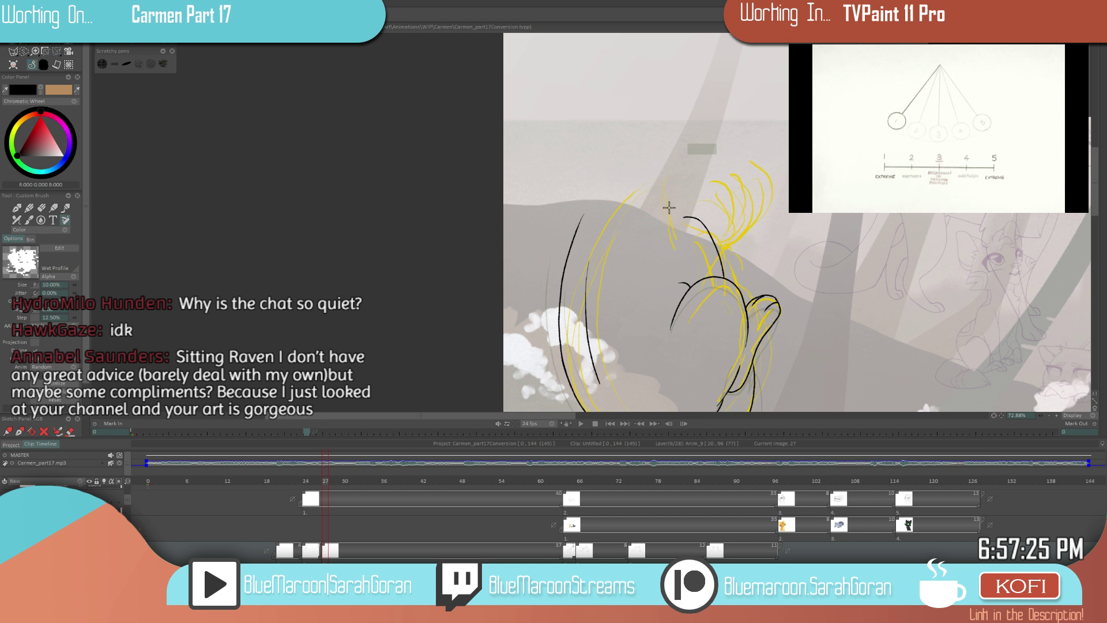
{"action": "scroll", "coordinate": [634, 300], "scroll_direction": "down", "scroll_amount": 5}
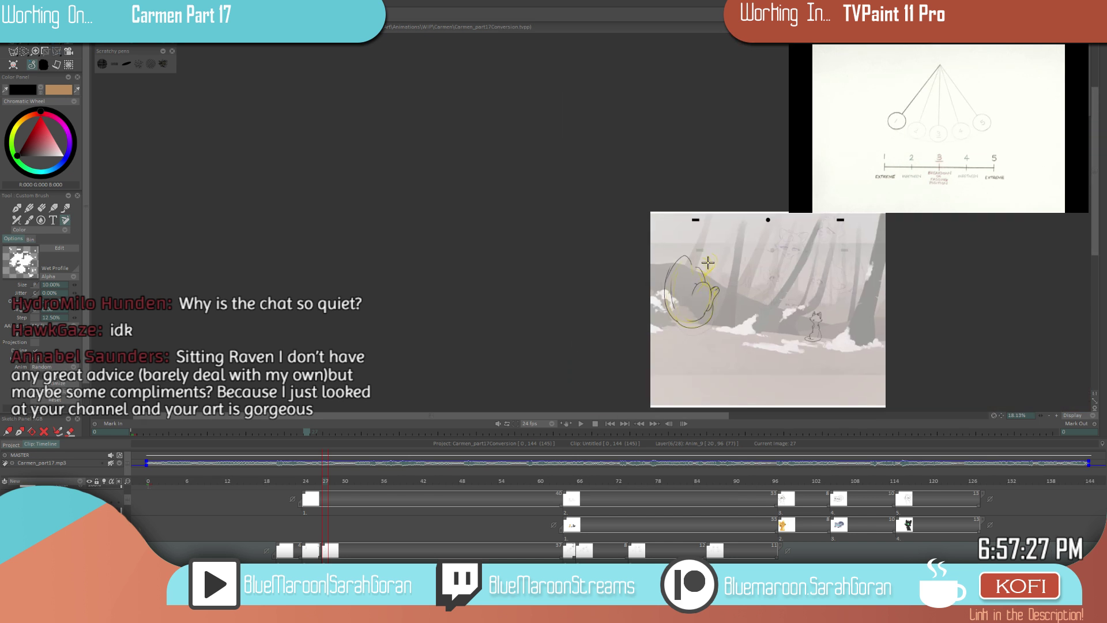
{"action": "scroll", "coordinate": [704, 265], "scroll_direction": "up", "scroll_amount": 5}
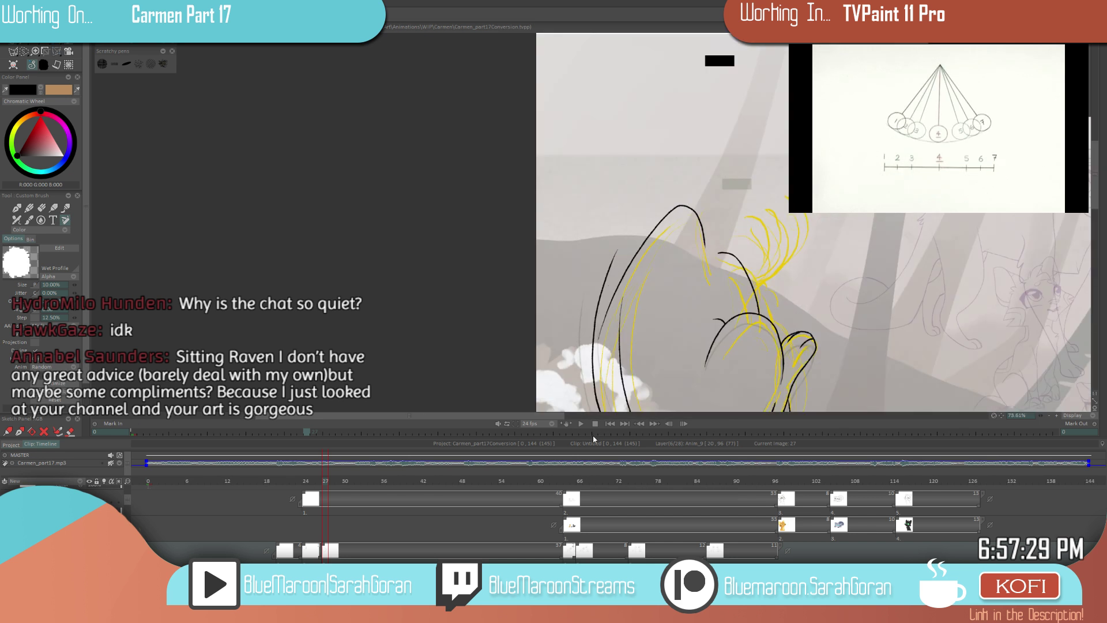
{"action": "scroll", "coordinate": [666, 216], "scroll_direction": "down", "scroll_amount": 5}
{"action": "scroll", "coordinate": [710, 263], "scroll_direction": "up", "scroll_amount": 4}
{"action": "key", "text": "ctrl+z"}
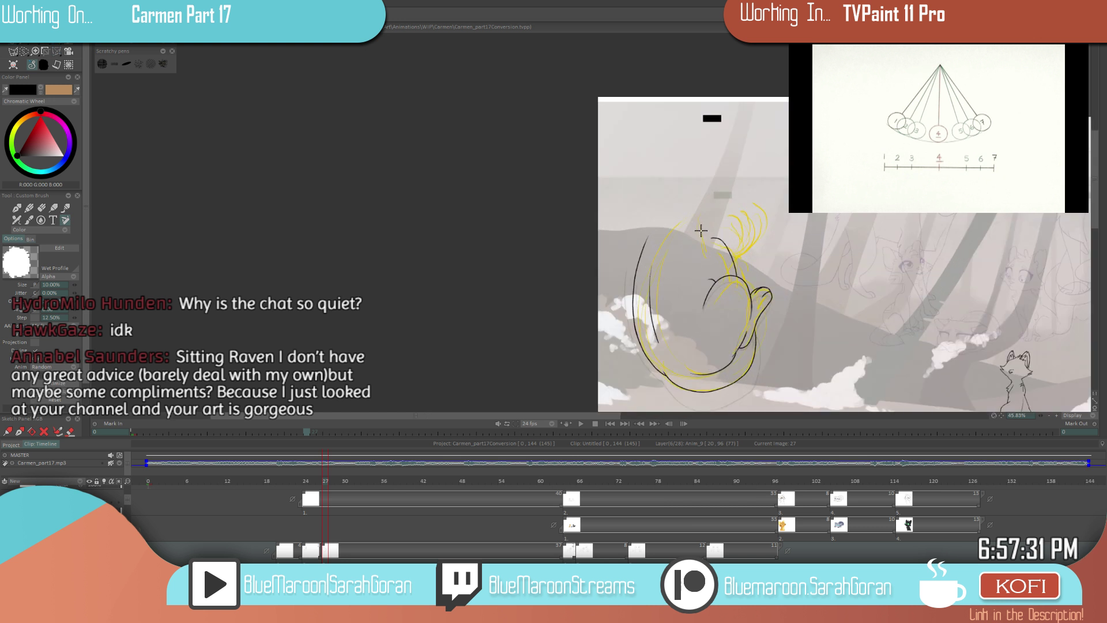
{"action": "mouse_move", "coordinate": [699, 222]}
{"action": "left_mouse_down"}
{"action": "mouse_move", "coordinate": [661, 232]}
{"action": "mouse_move", "coordinate": [640, 345]}
{"action": "left_mouse_up"}
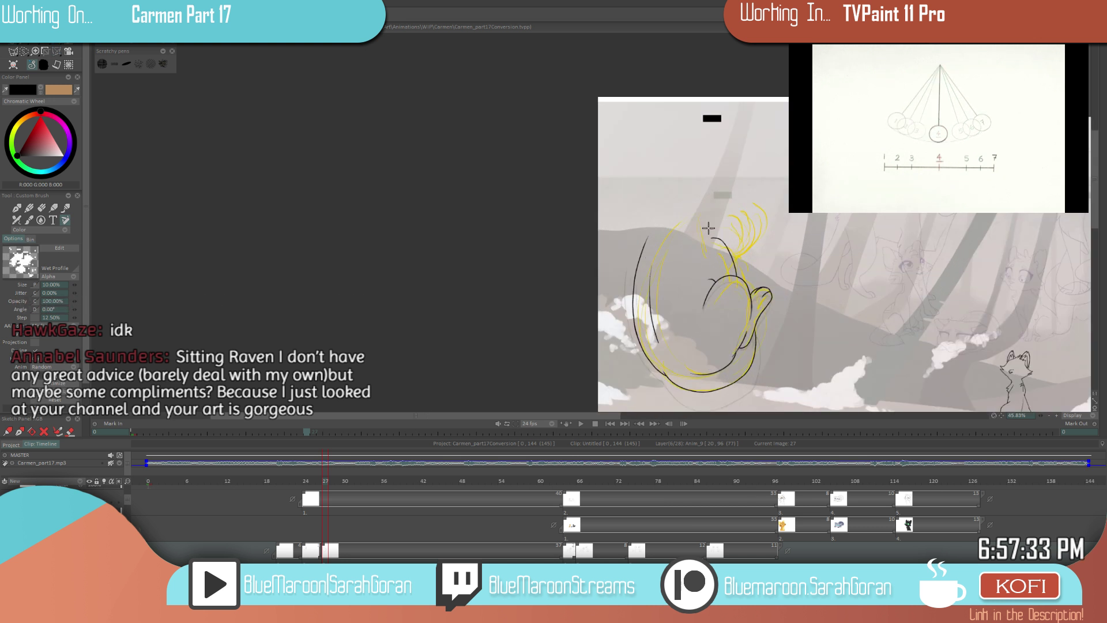
{"action": "left_click_drag", "start_coordinate": [678, 218], "coordinate": [634, 297]}
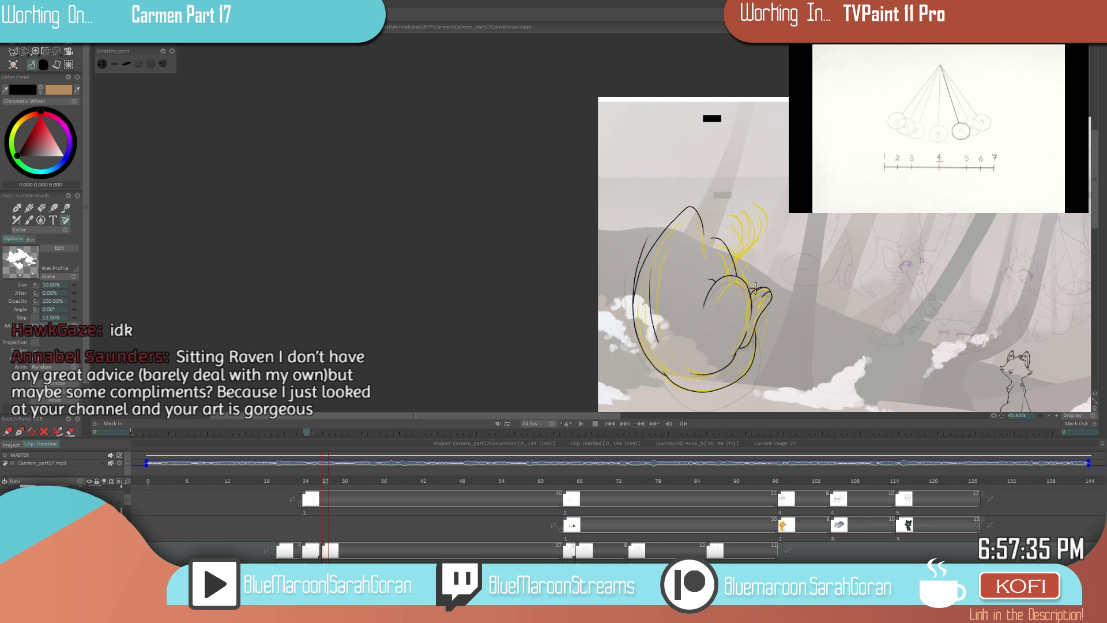
- Ink the pointed ear on frame 27 above the outer contour, with a rounded tip and a right side descending to the head curve
{"action": "scroll", "coordinate": [635, 297], "scroll_direction": "up", "scroll_amount": 1}
{"action": "left_click_drag", "start_coordinate": [633, 232], "coordinate": [668, 197]}
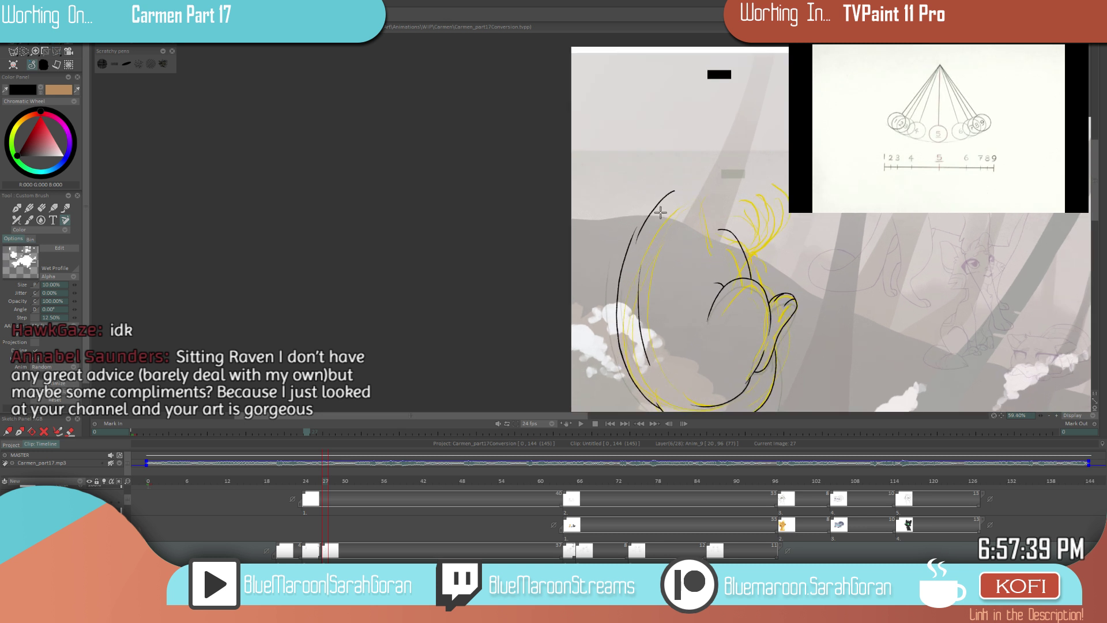
{"action": "mouse_move", "coordinate": [714, 241]}
{"action": "left_mouse_down"}
{"action": "mouse_move", "coordinate": [697, 195]}
{"action": "mouse_move", "coordinate": [682, 190]}
{"action": "mouse_move", "coordinate": [647, 238]}
{"action": "left_mouse_up"}
{"action": "scroll", "coordinate": [683, 301], "scroll_direction": "down", "scroll_amount": 2}
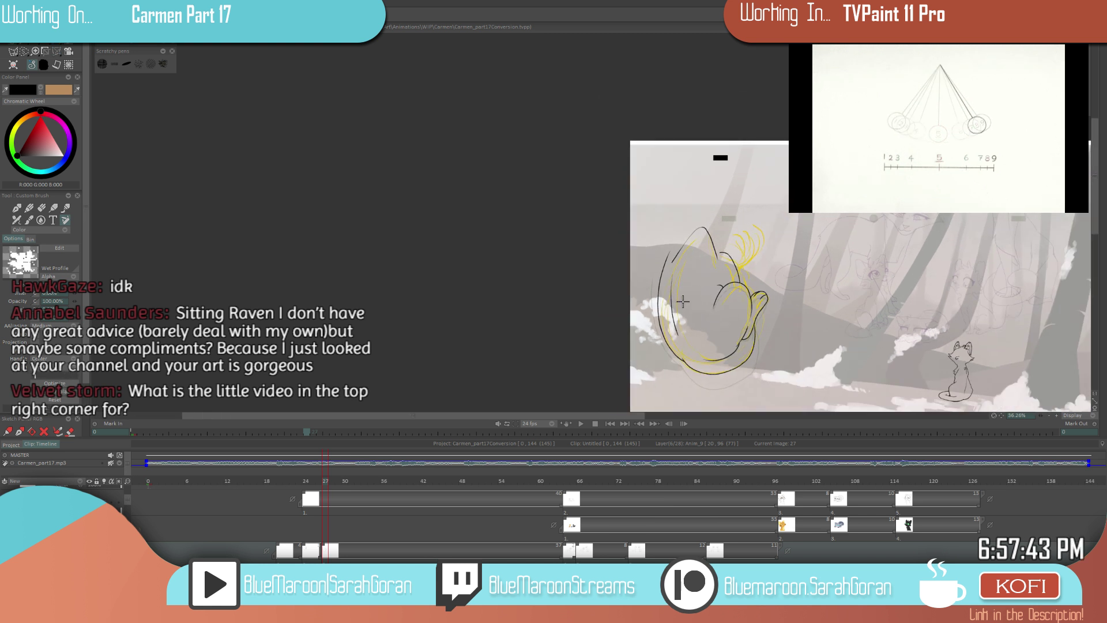
{"action": "scroll", "coordinate": [682, 301], "scroll_direction": "up", "scroll_amount": 4}
{"action": "scroll", "coordinate": [764, 282], "scroll_direction": "down", "scroll_amount": 2}
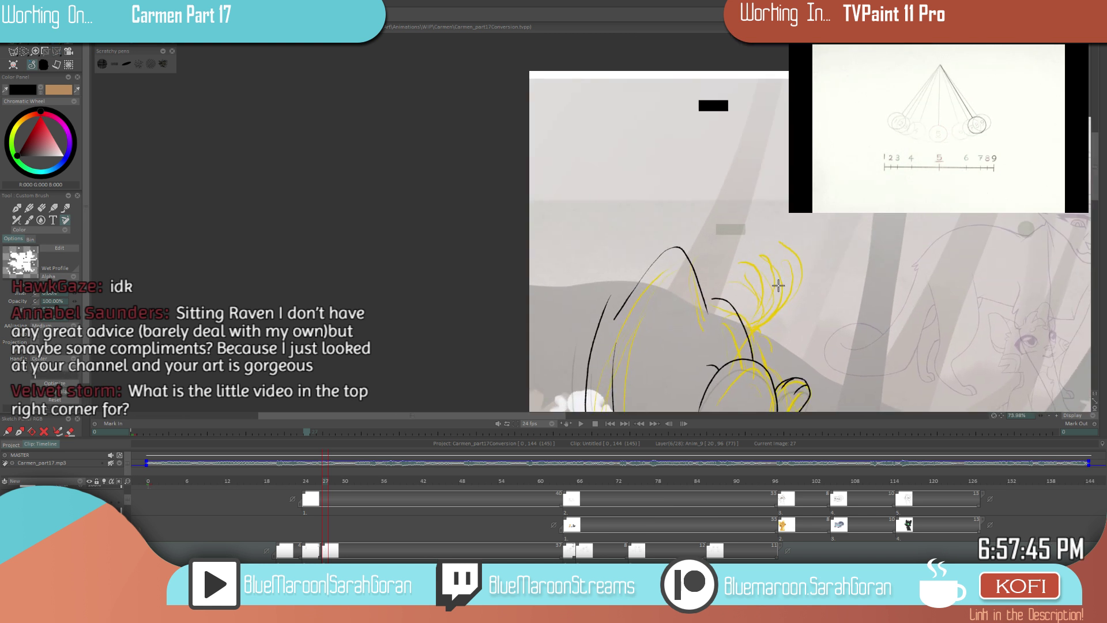
{"action": "scroll", "coordinate": [697, 355], "scroll_direction": "up", "scroll_amount": 3}
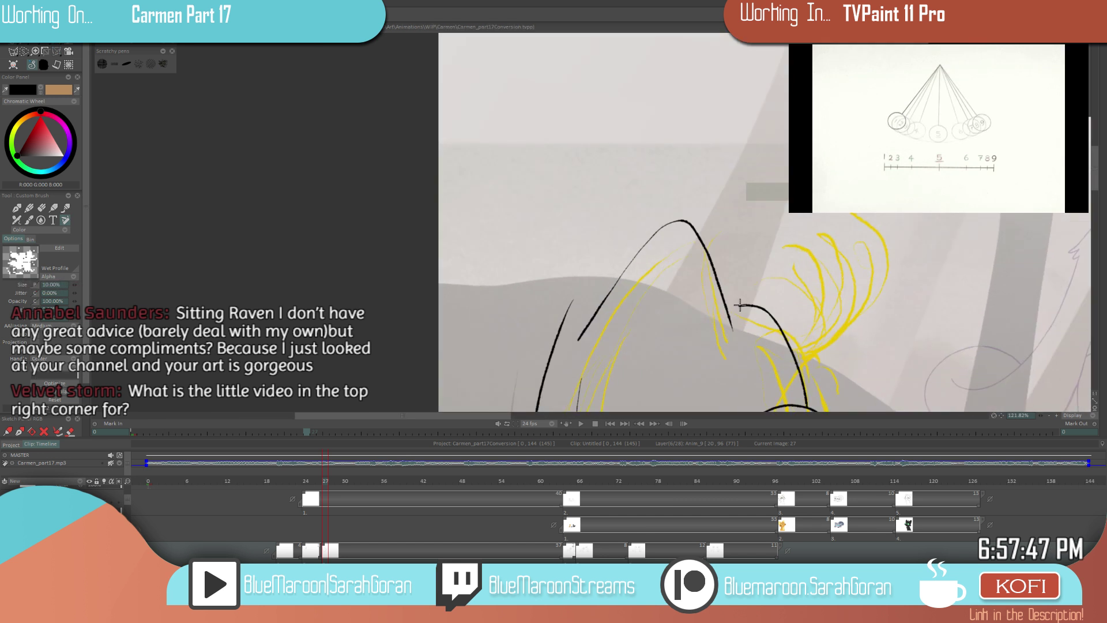
{"action": "scroll", "coordinate": [781, 281], "scroll_direction": "down", "scroll_amount": 5}
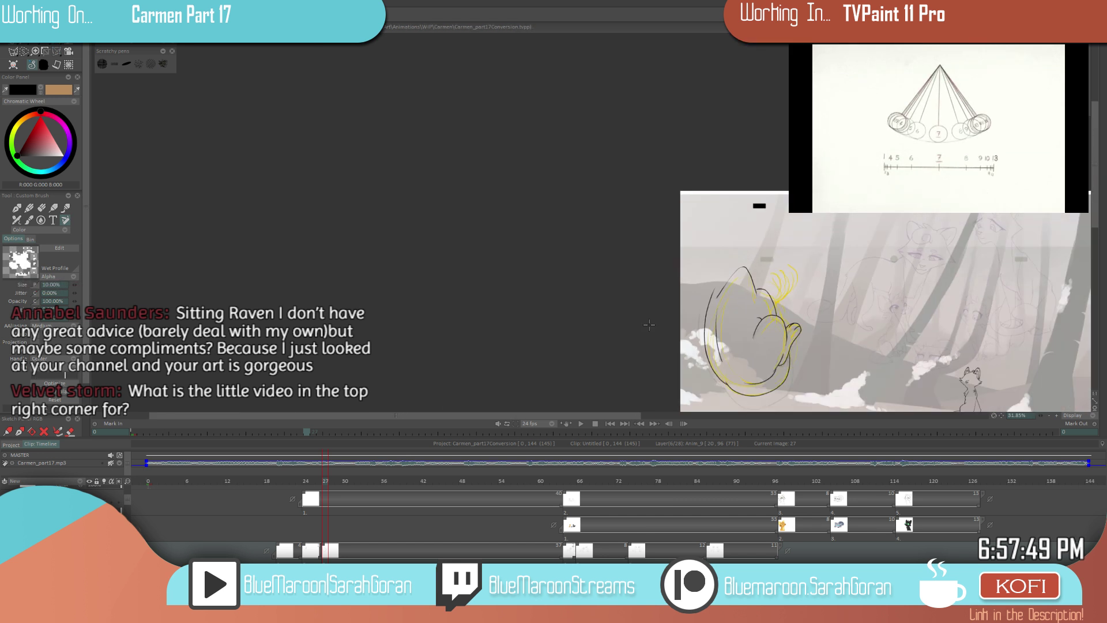
{"action": "scroll", "coordinate": [648, 325], "scroll_direction": "up", "scroll_amount": 3}
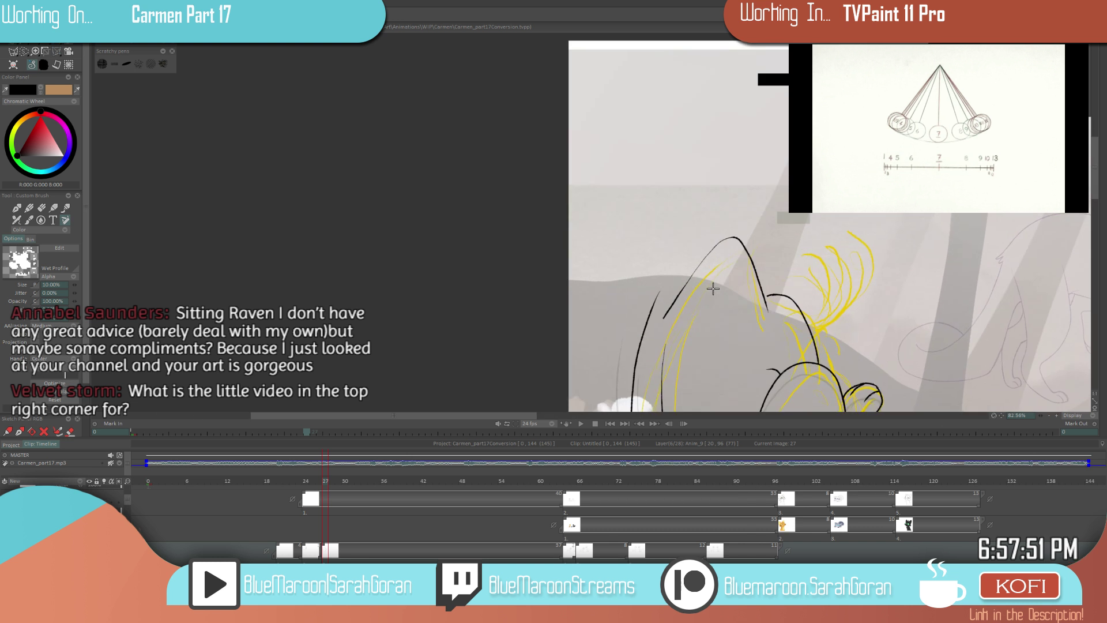
- Ink two short inner strokes below the ear's tip and erase the hooked top of the right one
{"action": "left_click_drag", "start_coordinate": [726, 251], "coordinate": [737, 281]}
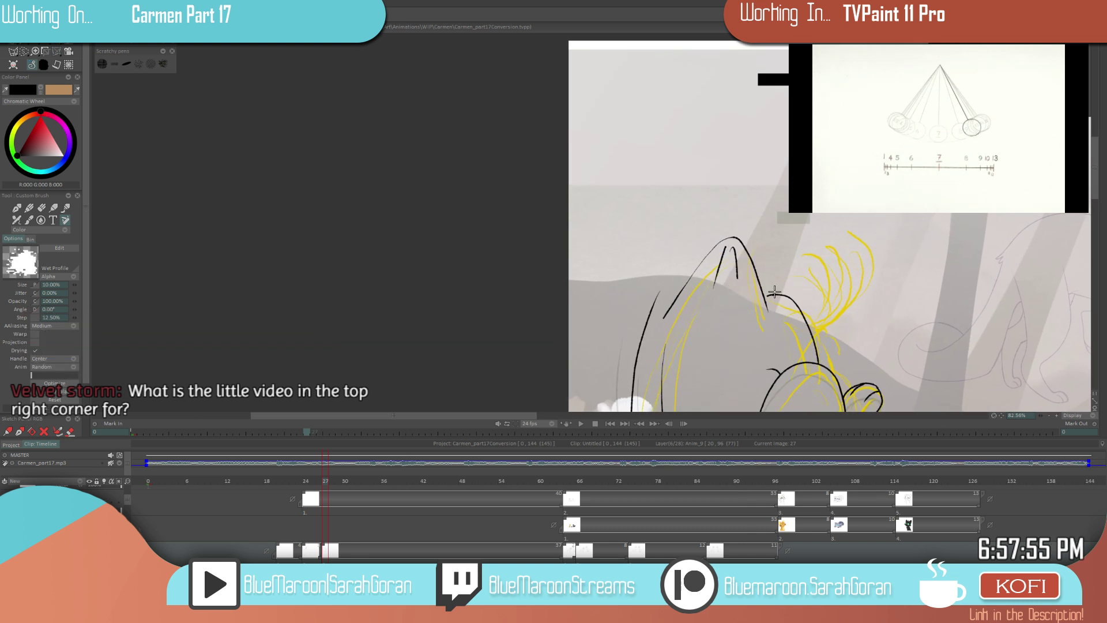
{"action": "scroll", "coordinate": [779, 386], "scroll_direction": "up", "scroll_amount": 2}
{"action": "scroll", "coordinate": [723, 330], "scroll_direction": "up", "scroll_amount": 2}
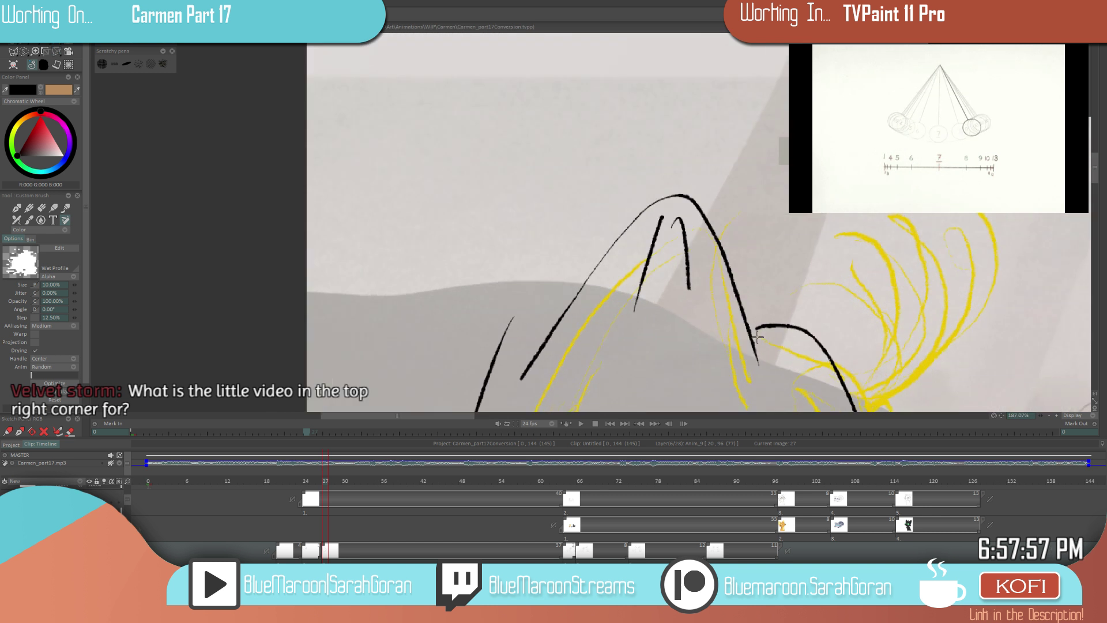
{"action": "key", "text": "e"}
{"action": "left_click_drag", "start_coordinate": [672, 228], "coordinate": [675, 221]}
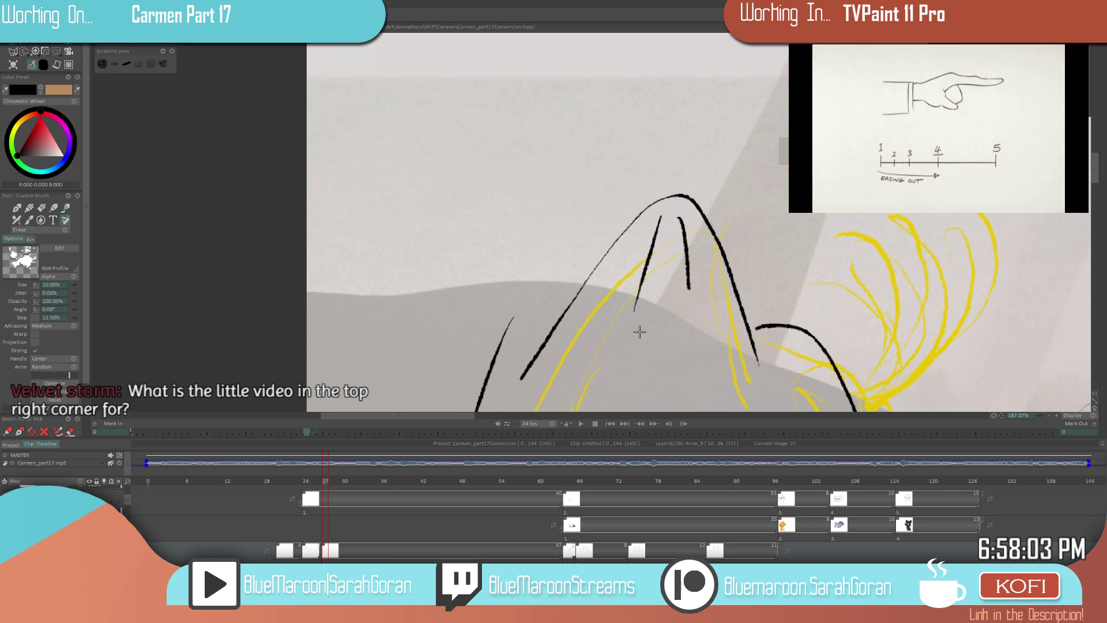
{"action": "key", "text": "e"}
{"action": "key", "text": "e"}
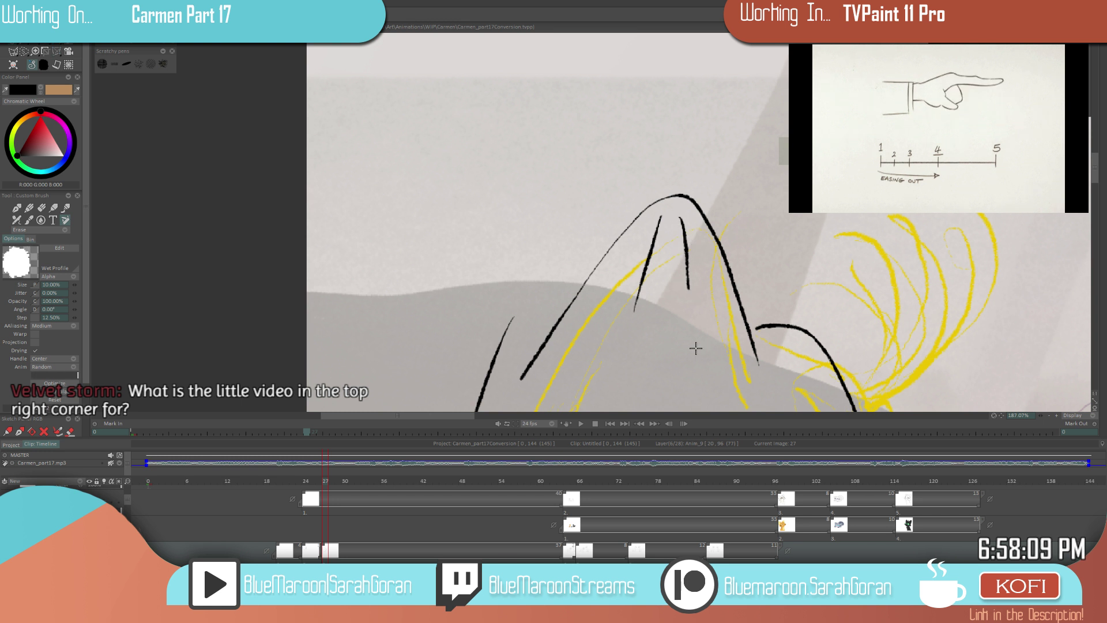
{"action": "key", "text": "e"}
- Redraw the ear's left edge as one smooth, darker line from the tip downward
{"action": "scroll", "coordinate": [730, 317], "scroll_direction": "down", "scroll_amount": 2}
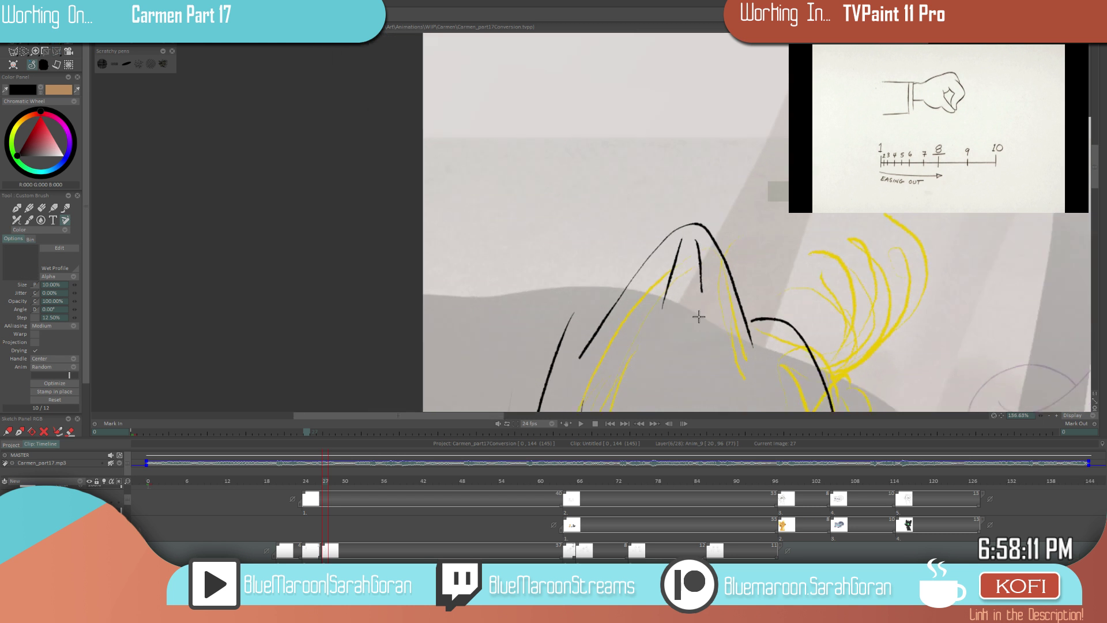
{"action": "scroll", "coordinate": [735, 298], "scroll_direction": "down", "scroll_amount": 2}
{"action": "scroll", "coordinate": [741, 293], "scroll_direction": "up", "scroll_amount": 4}
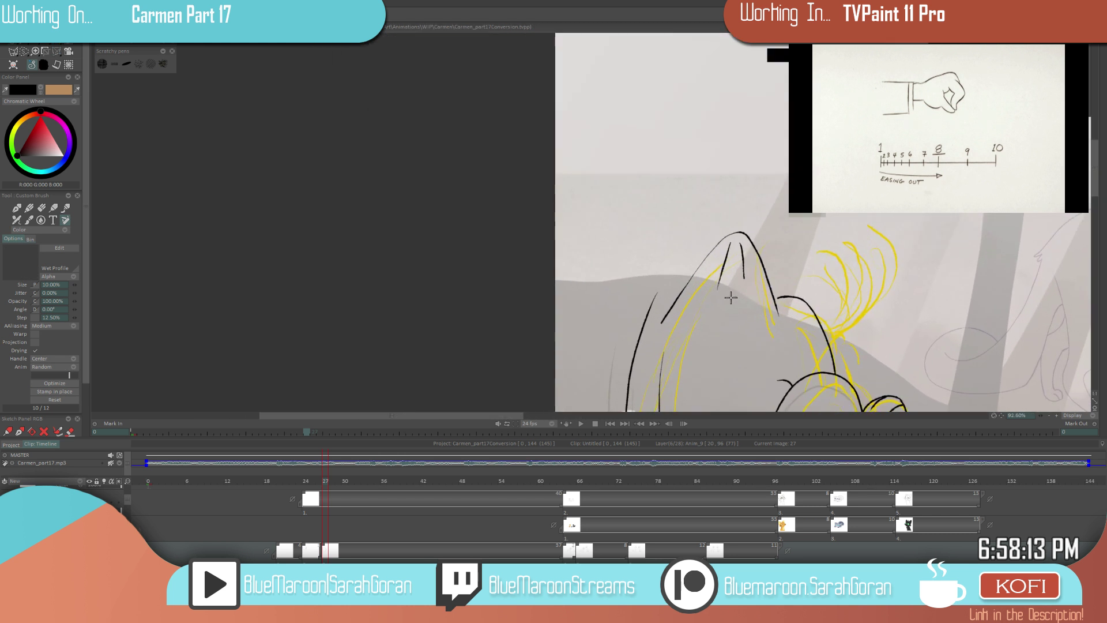
{"action": "scroll", "coordinate": [751, 289], "scroll_direction": "up", "scroll_amount": 1}
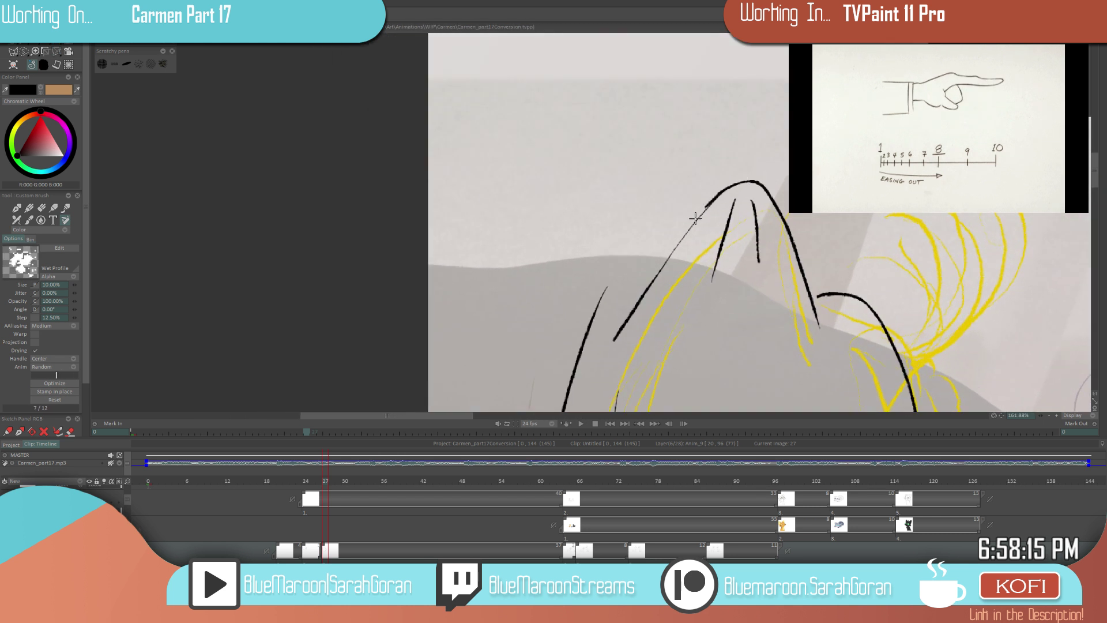
{"action": "key", "text": "ctrl+z"}
{"action": "mouse_move", "coordinate": [741, 180]}
{"action": "left_mouse_down"}
{"action": "mouse_move", "coordinate": [704, 207]}
{"action": "mouse_move", "coordinate": [644, 287]}
{"action": "left_mouse_up"}
{"action": "key", "text": "ctrl+z"}
{"action": "left_click_drag", "start_coordinate": [728, 183], "coordinate": [650, 284]}
{"action": "scroll", "coordinate": [606, 329], "scroll_direction": "down", "scroll_amount": 8}
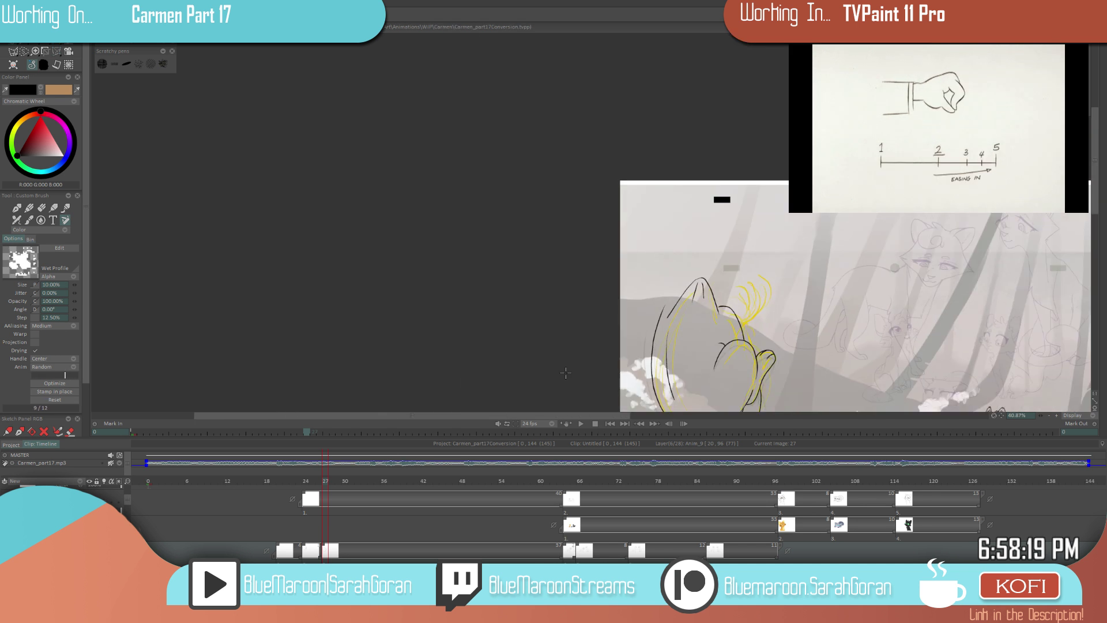
- Extend the upper end of the long outer contour in a curve toward the ear's left edge and clean up the overlapping line
{"action": "scroll", "coordinate": [816, 301], "scroll_direction": "down", "scroll_amount": 3}
{"action": "scroll", "coordinate": [815, 301], "scroll_direction": "up", "scroll_amount": 9}
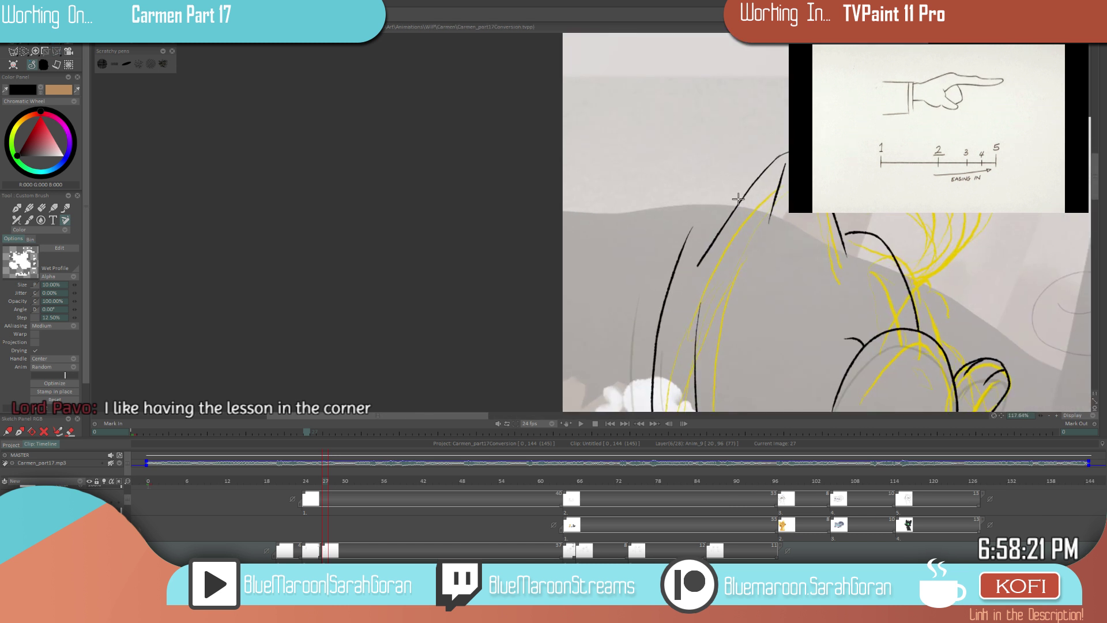
{"action": "left_click_drag", "start_coordinate": [717, 202], "coordinate": [653, 334]}
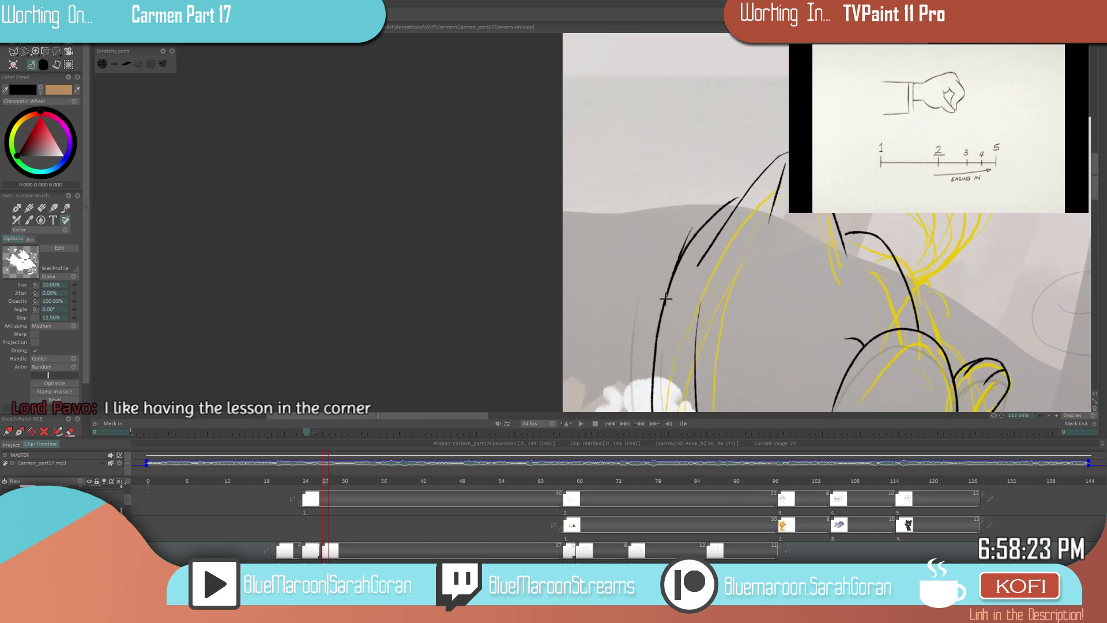
{"action": "scroll", "coordinate": [657, 336], "scroll_direction": "down", "scroll_amount": 1}
{"action": "key", "text": "e"}
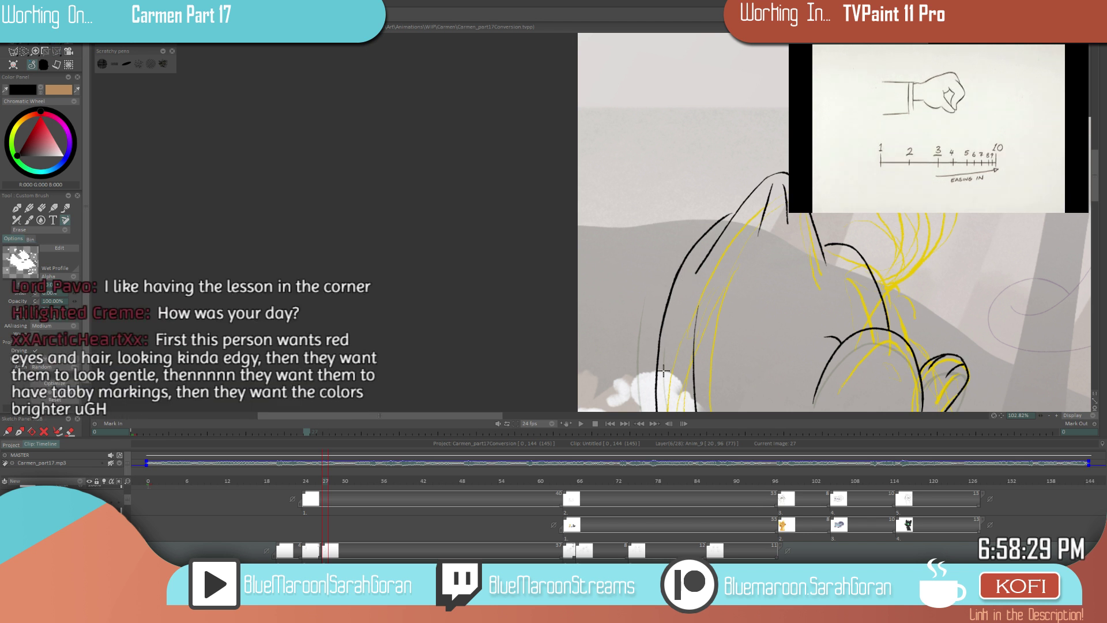
{"action": "key", "text": "e"}
{"action": "scroll", "coordinate": [750, 323], "scroll_direction": "down", "scroll_amount": 2}
{"action": "scroll", "coordinate": [750, 343], "scroll_direction": "down", "scroll_amount": 1}
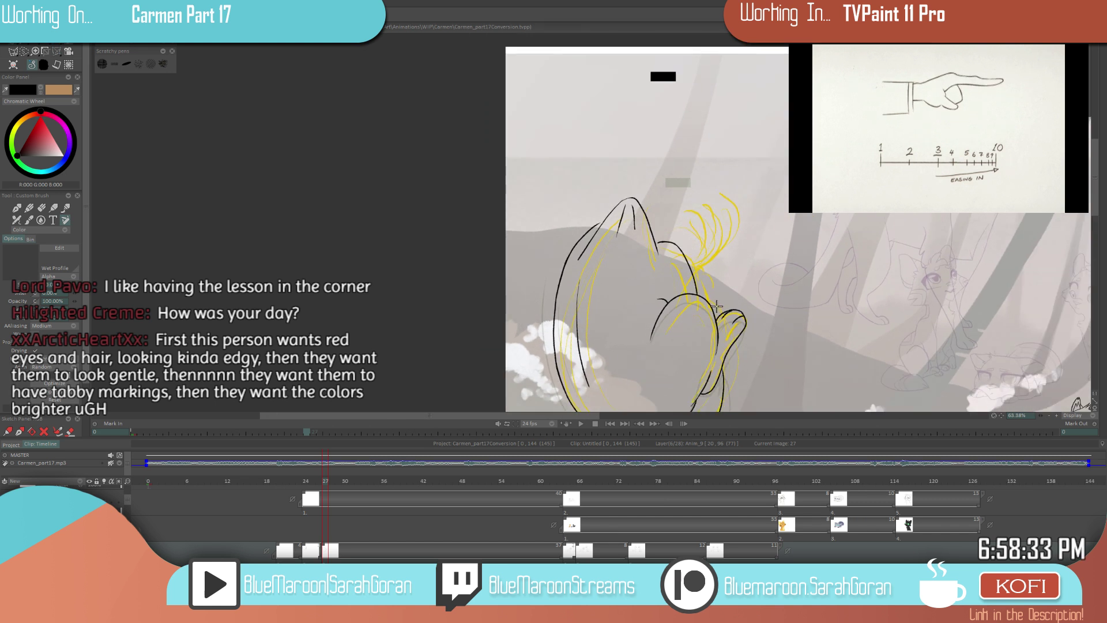
{"action": "scroll", "coordinate": [715, 309], "scroll_direction": "down", "scroll_amount": 4}
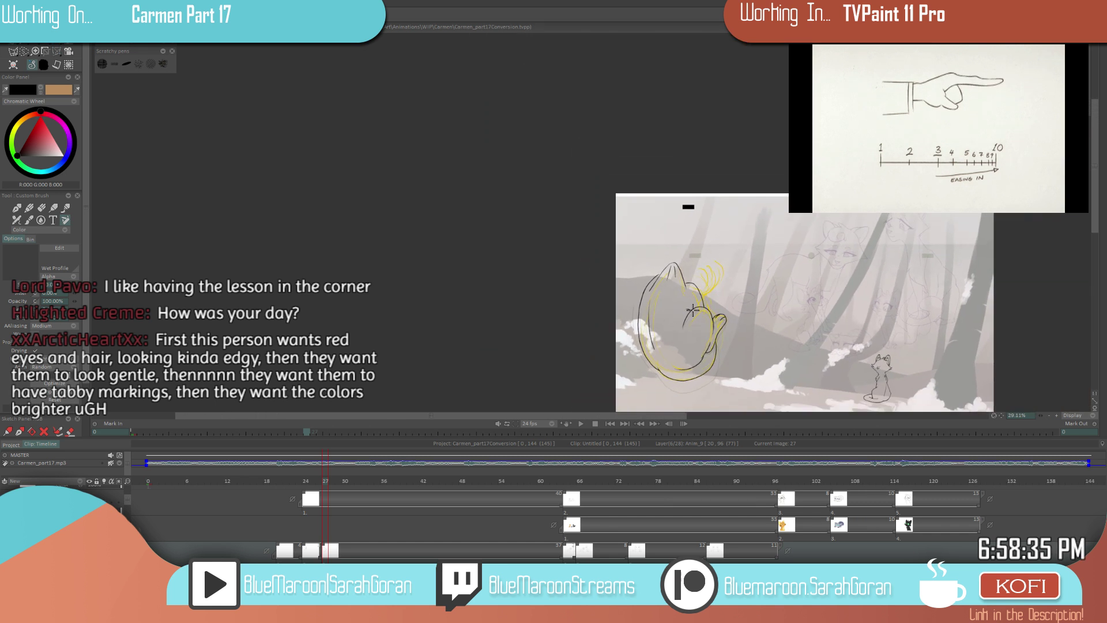
{"action": "scroll", "coordinate": [744, 302], "scroll_direction": "up", "scroll_amount": 3}
{"action": "scroll", "coordinate": [795, 304], "scroll_direction": "down", "scroll_amount": 3}
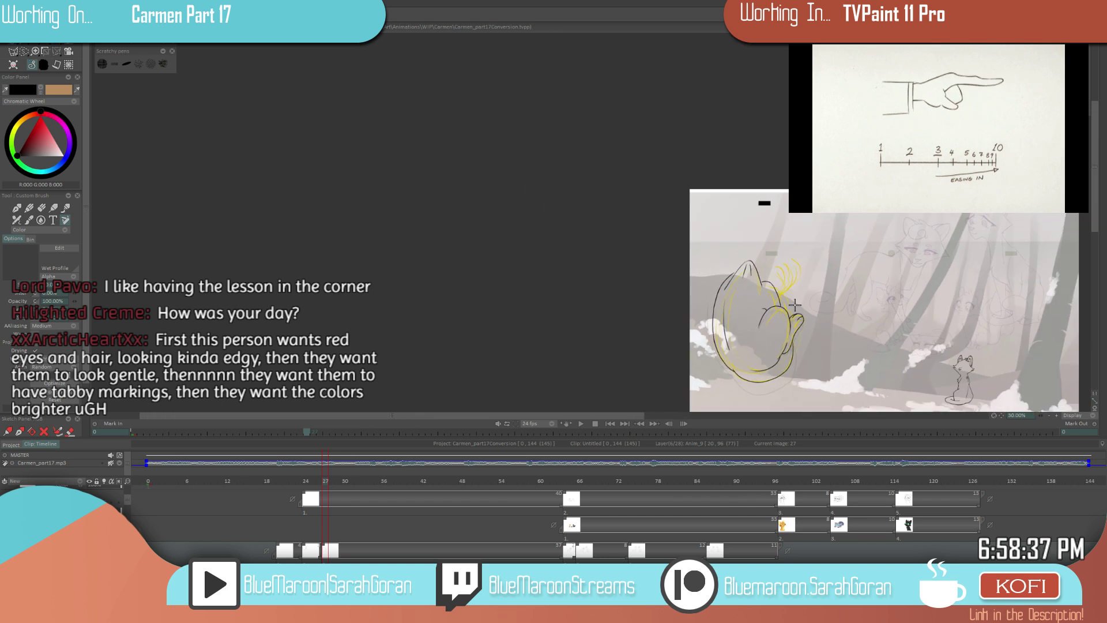
- Erase the doubled strokes along the outer contour and where it meets the ear, leaving one clean outline
{"action": "scroll", "coordinate": [820, 304], "scroll_direction": "up", "scroll_amount": 6}
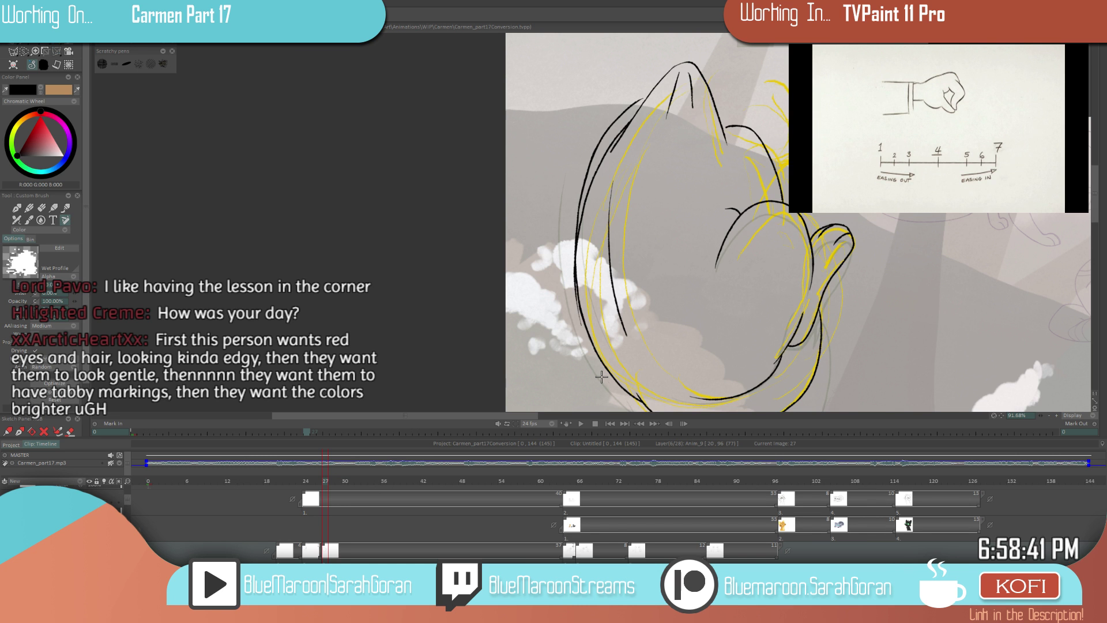
{"action": "key", "text": "e"}
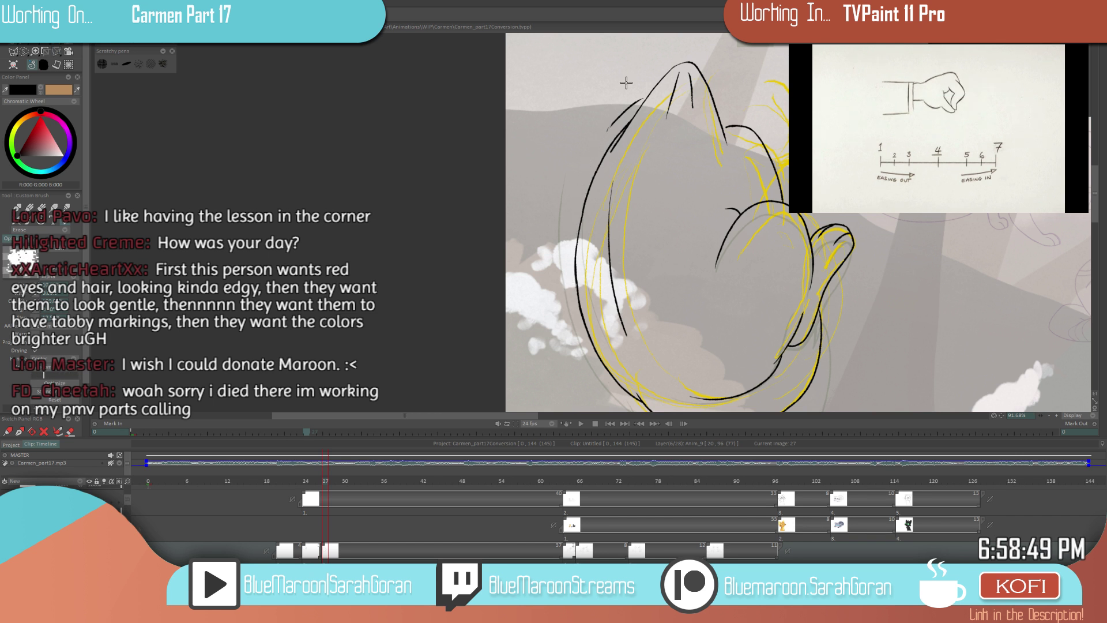
{"action": "left_click_drag", "start_coordinate": [657, 208], "coordinate": [645, 231]}
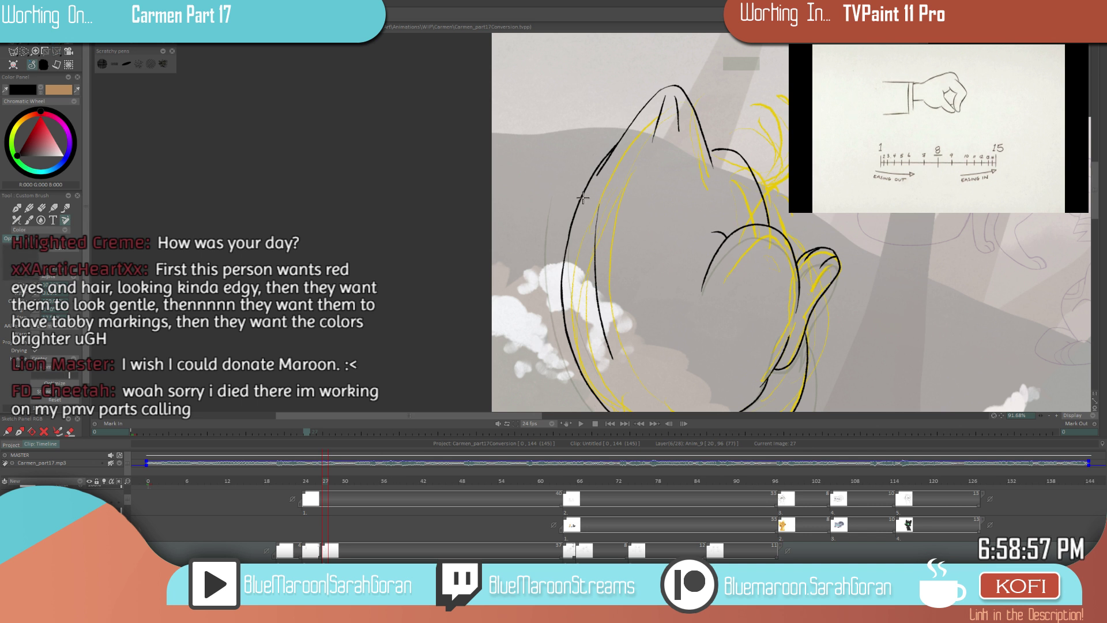
{"action": "scroll", "coordinate": [577, 387], "scroll_direction": "down", "scroll_amount": 5}
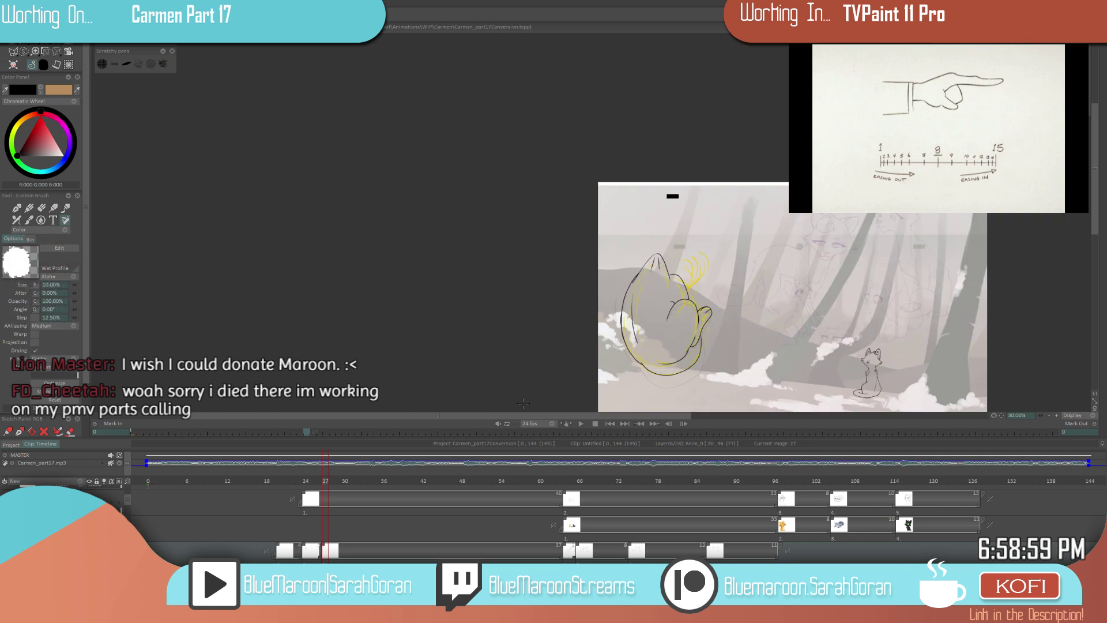
{"action": "scroll", "coordinate": [669, 334], "scroll_direction": "up", "scroll_amount": 5}
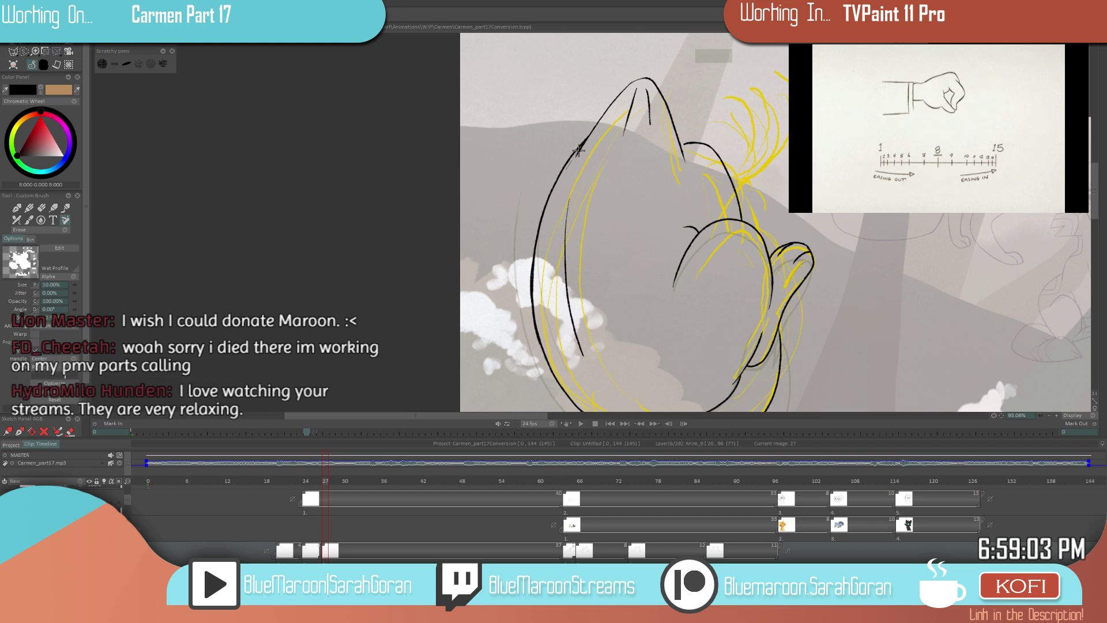
{"action": "scroll", "coordinate": [616, 267], "scroll_direction": "down", "scroll_amount": 3}
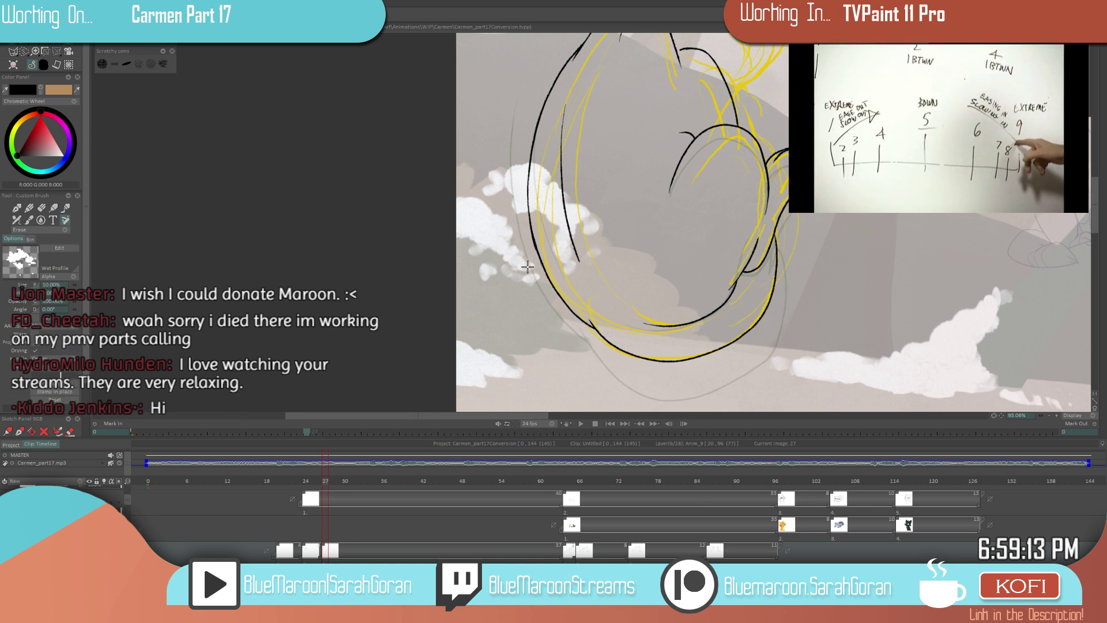
{"action": "scroll", "coordinate": [741, 313], "scroll_direction": "down", "scroll_amount": 2}
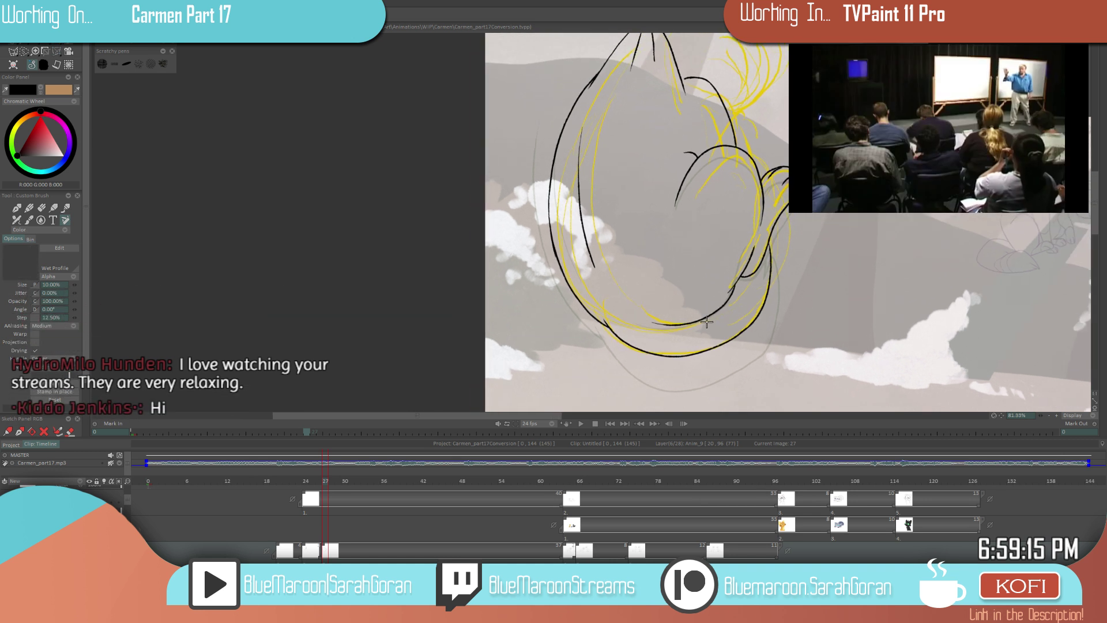
{"action": "scroll", "coordinate": [639, 356], "scroll_direction": "down", "scroll_amount": 3}
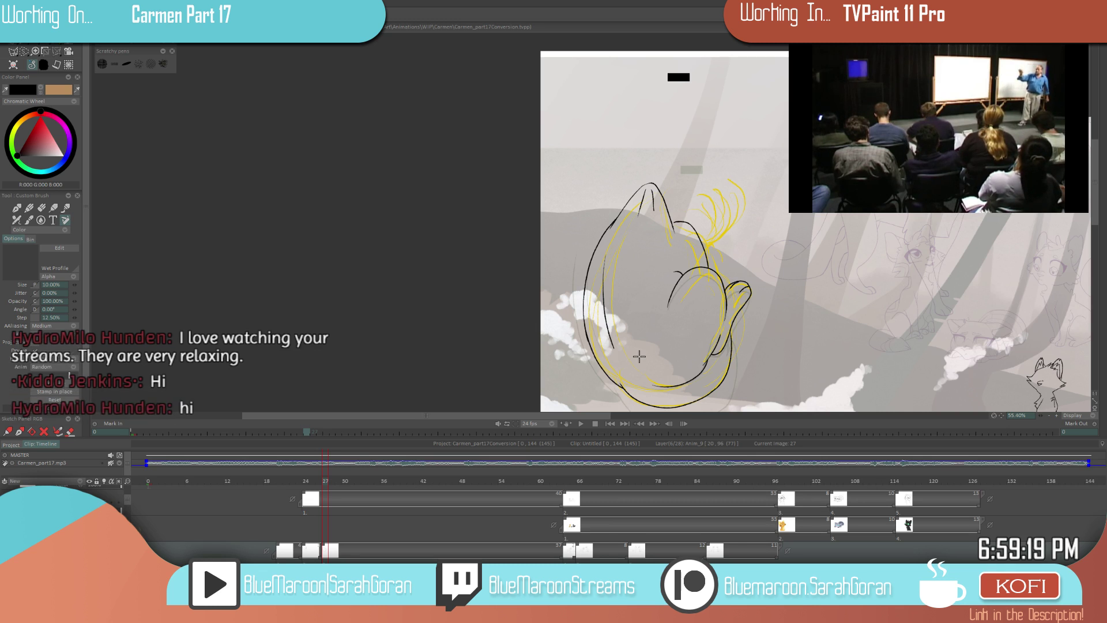
{"action": "scroll", "coordinate": [741, 305], "scroll_direction": "down", "scroll_amount": 3}
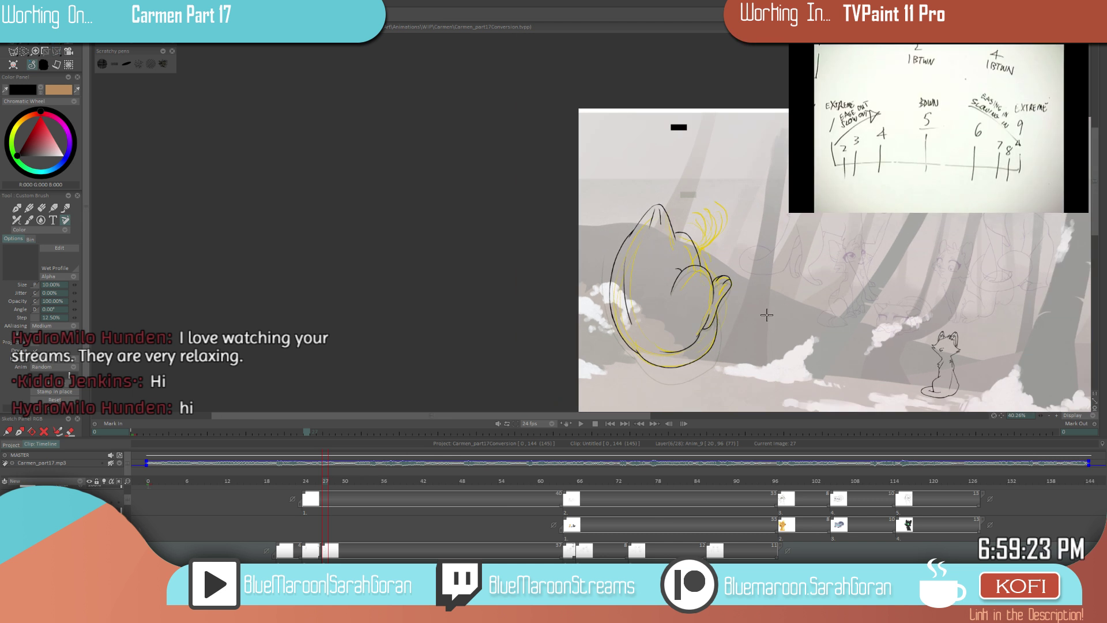
- Ink a jagged fur tuft beside the yellow scribble, running down to a point and zigzagging back to the body outline
{"action": "scroll", "coordinate": [766, 314], "scroll_direction": "down", "scroll_amount": 2}
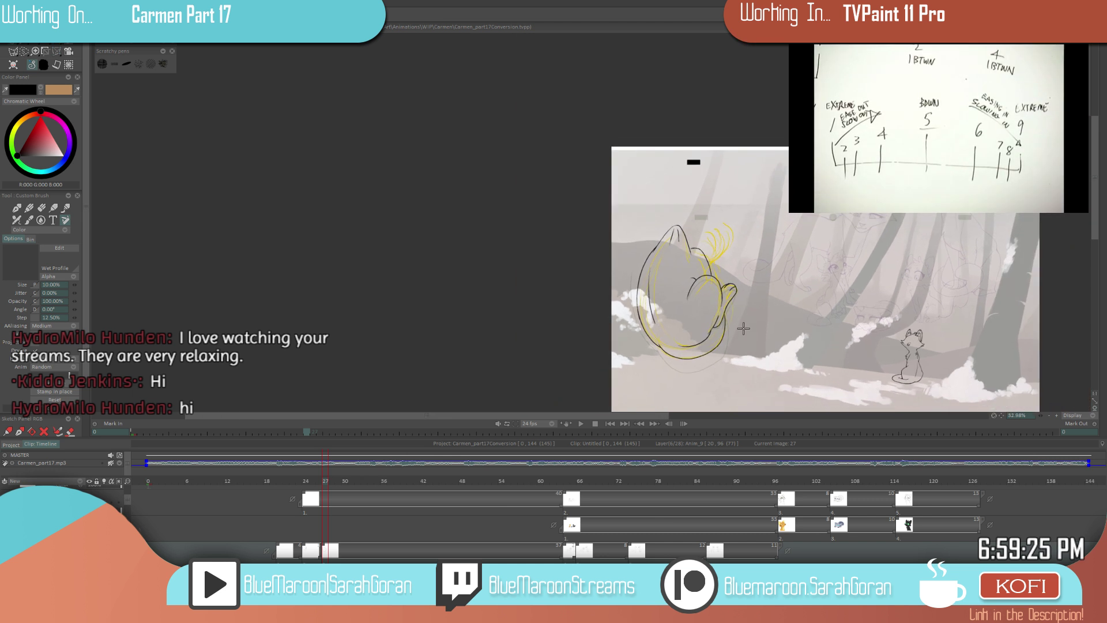
{"action": "scroll", "coordinate": [715, 321], "scroll_direction": "down", "scroll_amount": 2}
{"action": "scroll", "coordinate": [719, 286], "scroll_direction": "up", "scroll_amount": 2}
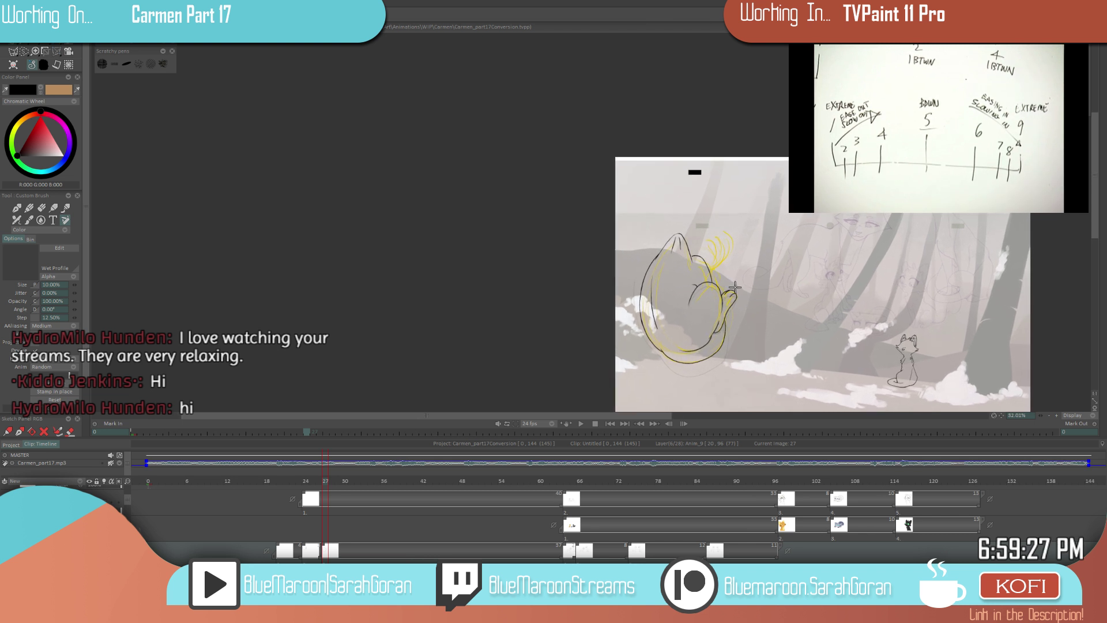
{"action": "scroll", "coordinate": [718, 290], "scroll_direction": "down", "scroll_amount": 3}
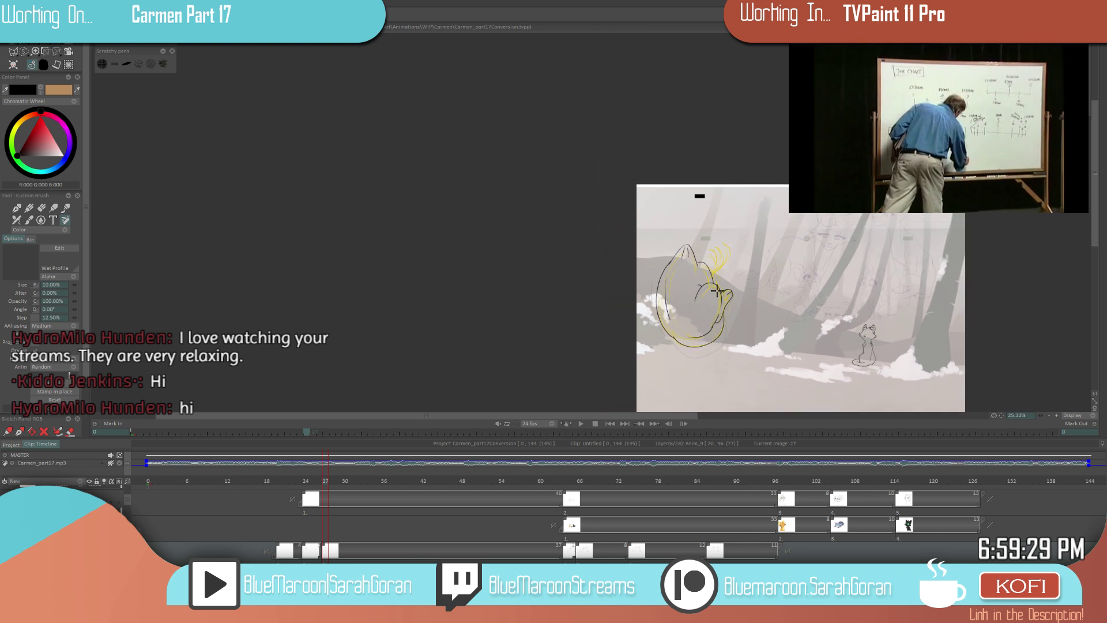
{"action": "scroll", "coordinate": [717, 291], "scroll_direction": "up", "scroll_amount": 6}
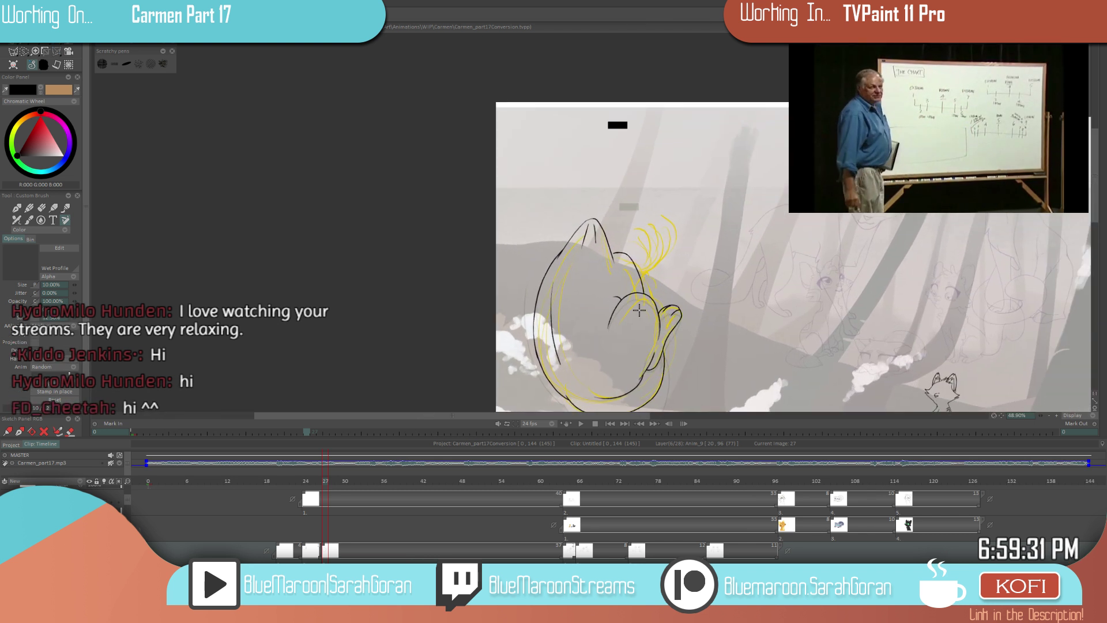
{"action": "scroll", "coordinate": [678, 237], "scroll_direction": "up", "scroll_amount": 6}
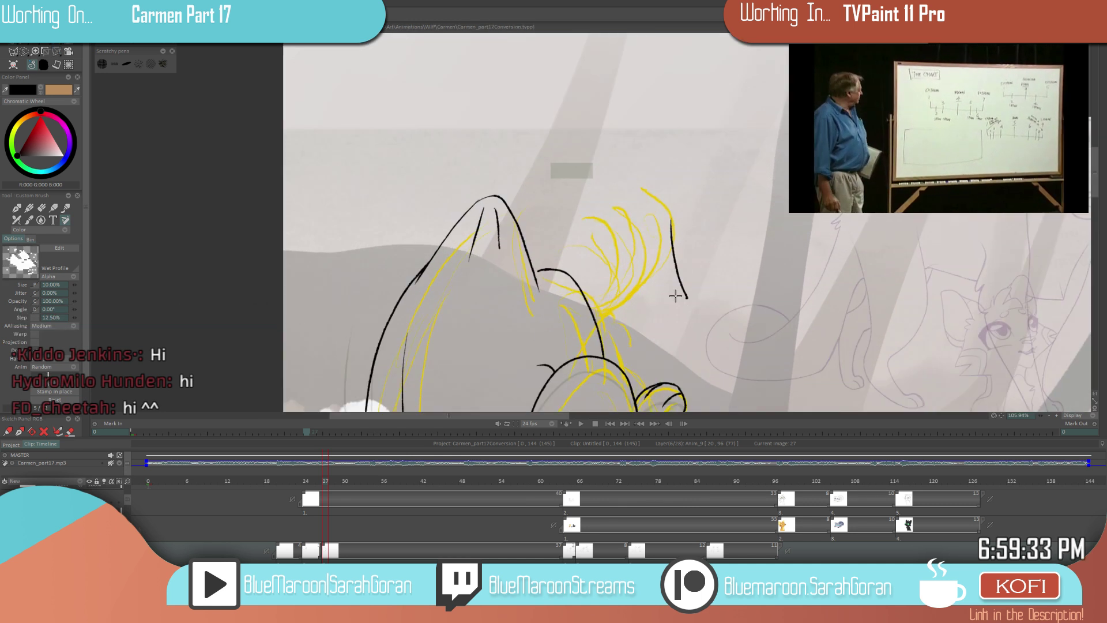
{"action": "key", "text": "ctrl+z"}
{"action": "mouse_move", "coordinate": [674, 219]}
{"action": "left_mouse_down"}
{"action": "mouse_move", "coordinate": [685, 277]}
{"action": "mouse_move", "coordinate": [651, 308]}
{"action": "left_mouse_up"}
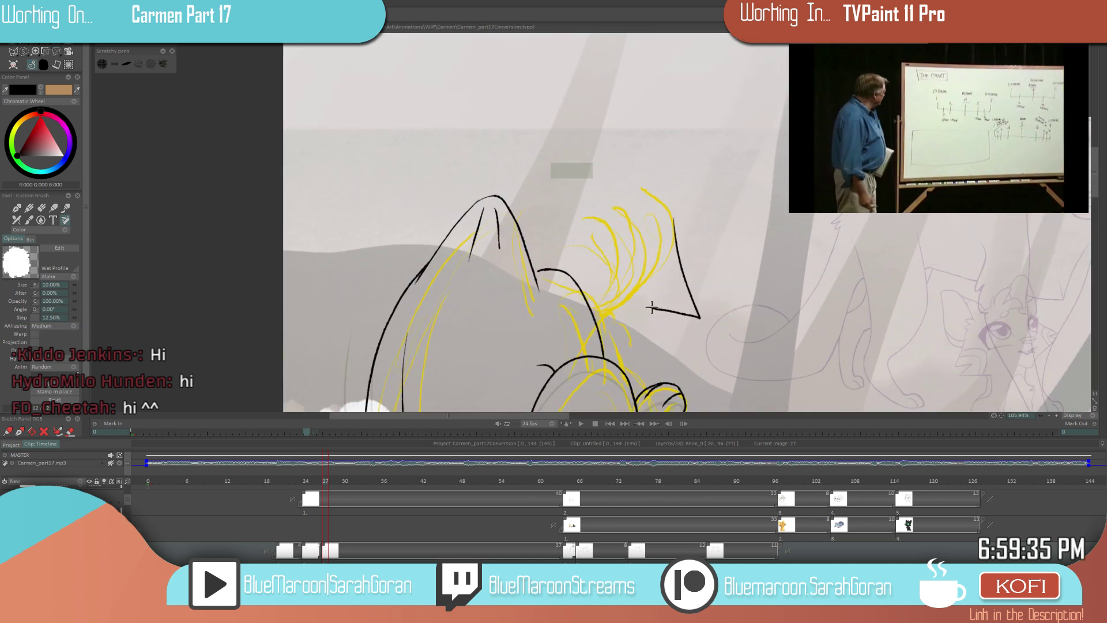
{"action": "scroll", "coordinate": [681, 312], "scroll_direction": "down", "scroll_amount": 12}
{"action": "scroll", "coordinate": [639, 346], "scroll_direction": "up", "scroll_amount": 12}
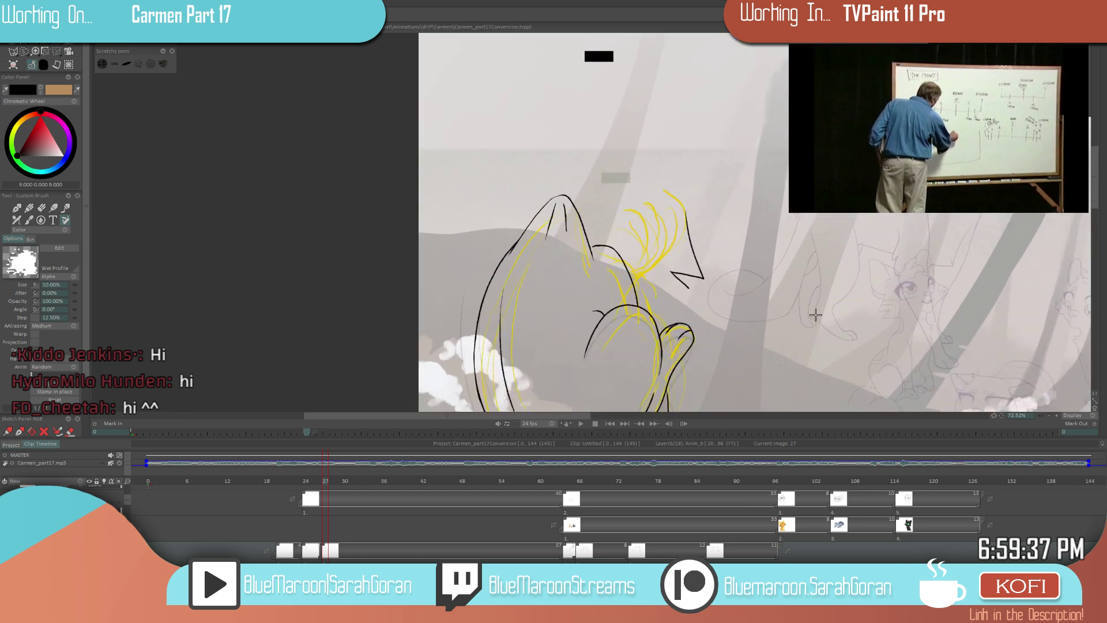
{"action": "scroll", "coordinate": [605, 282], "scroll_direction": "up", "scroll_amount": 2}
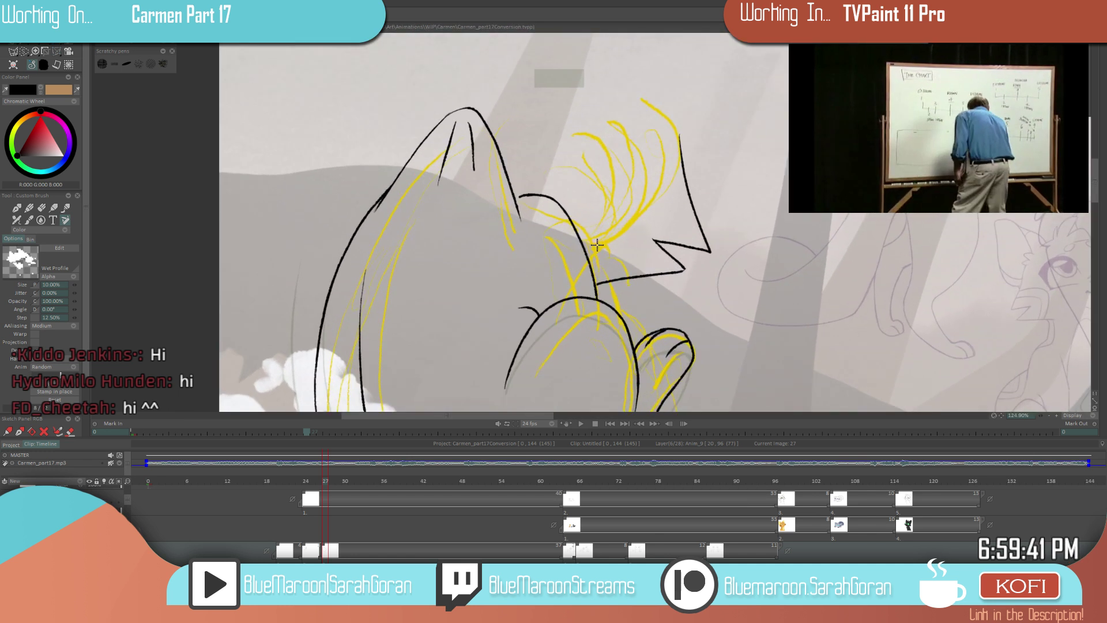
- Ink a short upright stroke from the tuft's lower inner corner into the base of the yellow scribble
{"action": "scroll", "coordinate": [638, 259], "scroll_direction": "down", "scroll_amount": 11}
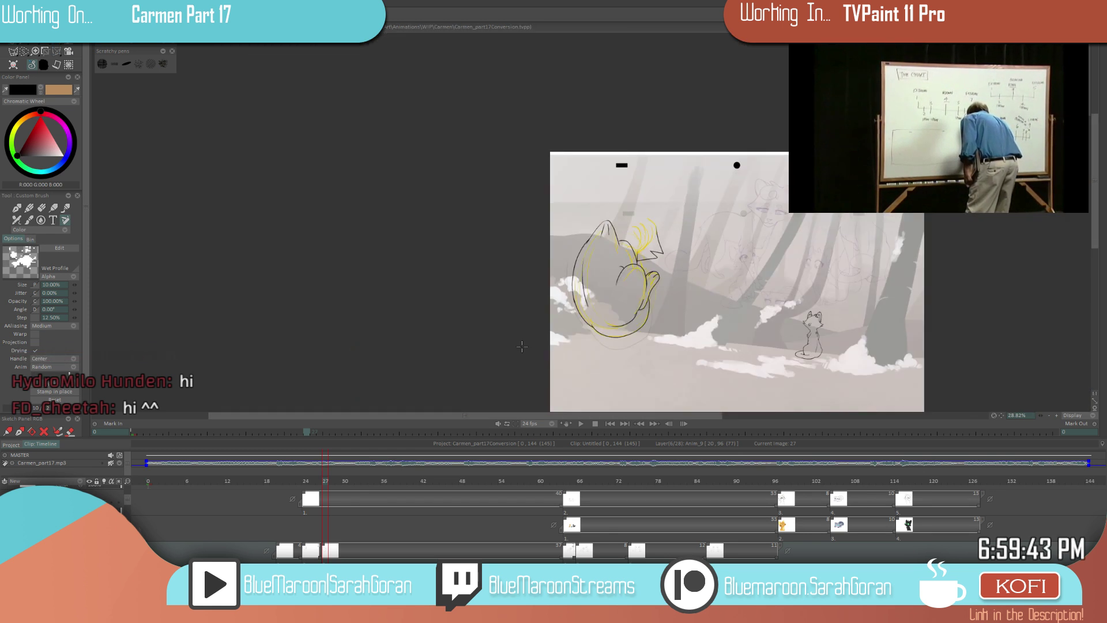
{"action": "scroll", "coordinate": [723, 297], "scroll_direction": "up", "scroll_amount": 6}
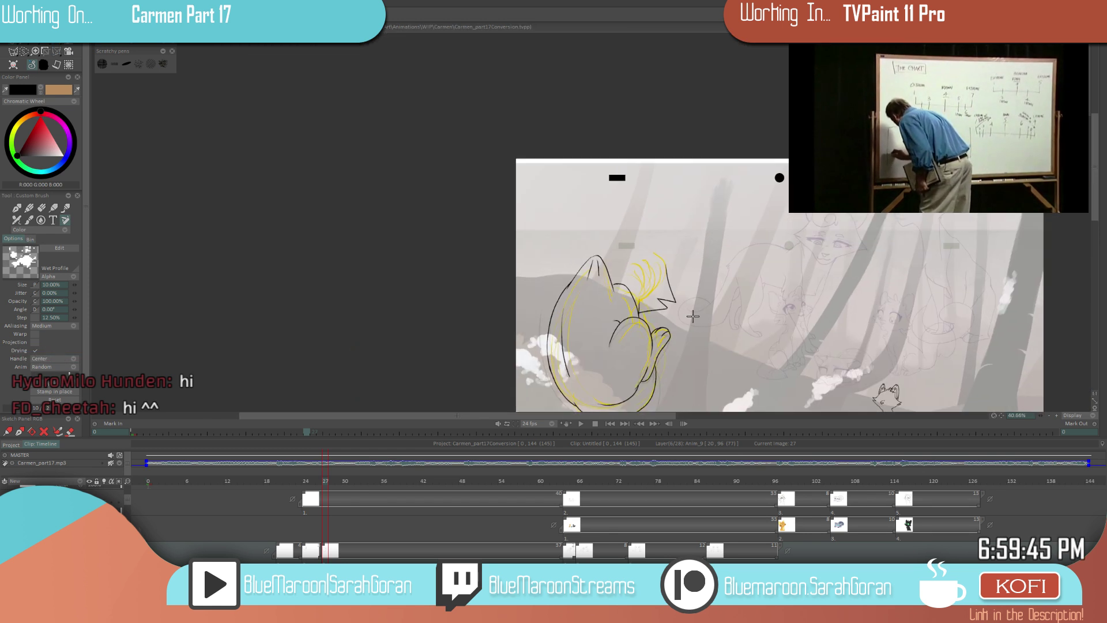
{"action": "scroll", "coordinate": [648, 318], "scroll_direction": "down", "scroll_amount": 6}
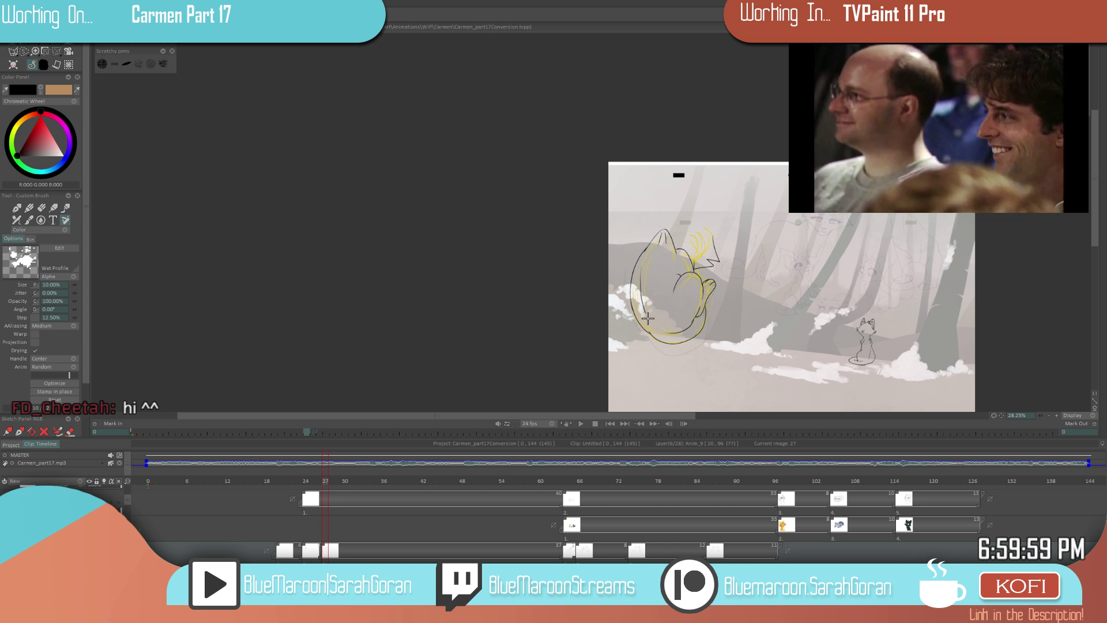
{"action": "scroll", "coordinate": [695, 323], "scroll_direction": "up", "scroll_amount": 2}
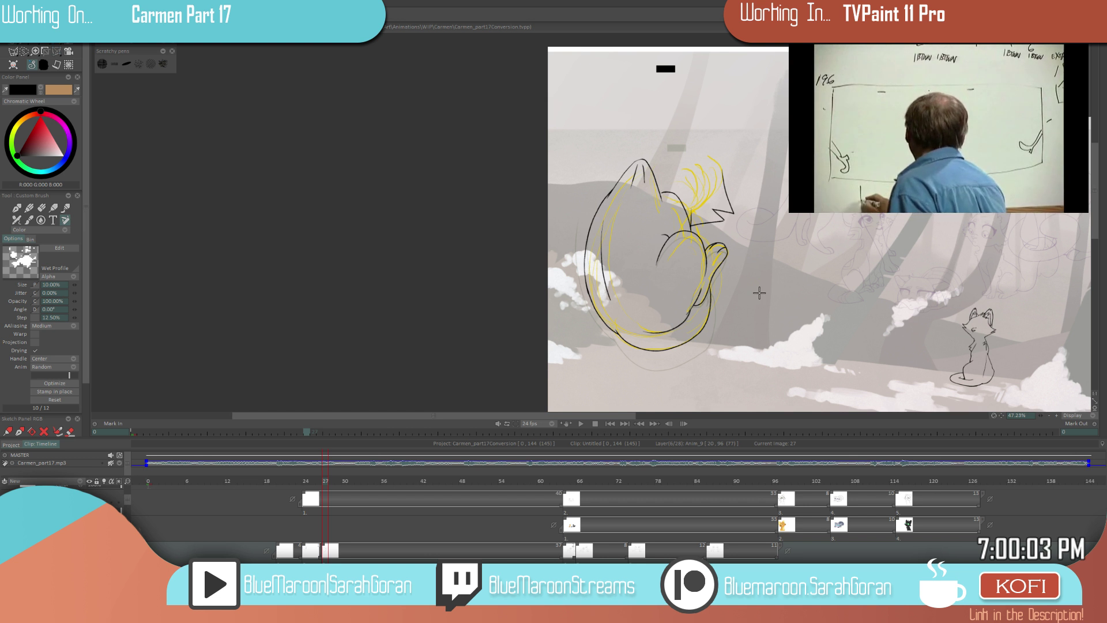
{"action": "scroll", "coordinate": [632, 344], "scroll_direction": "down", "scroll_amount": 4}
{"action": "scroll", "coordinate": [632, 344], "scroll_direction": "up", "scroll_amount": 7}
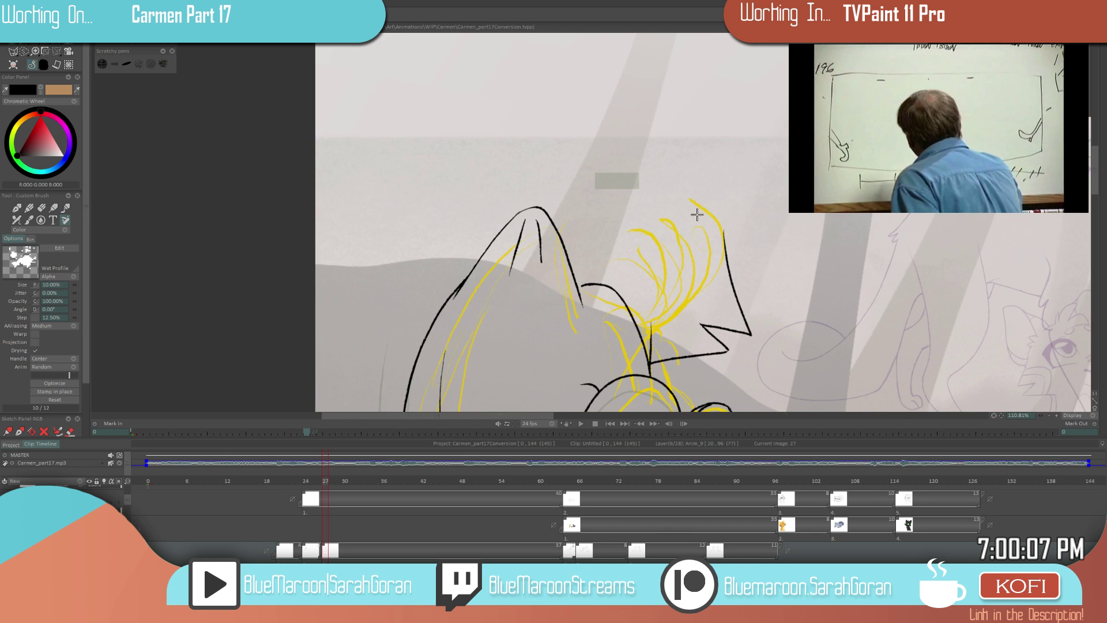
- Redraw the pointed shape over the yellow scribble as a smaller arc with a curved lower edge, and trim both its inner ends
{"action": "scroll", "coordinate": [636, 309], "scroll_direction": "down", "scroll_amount": 5}
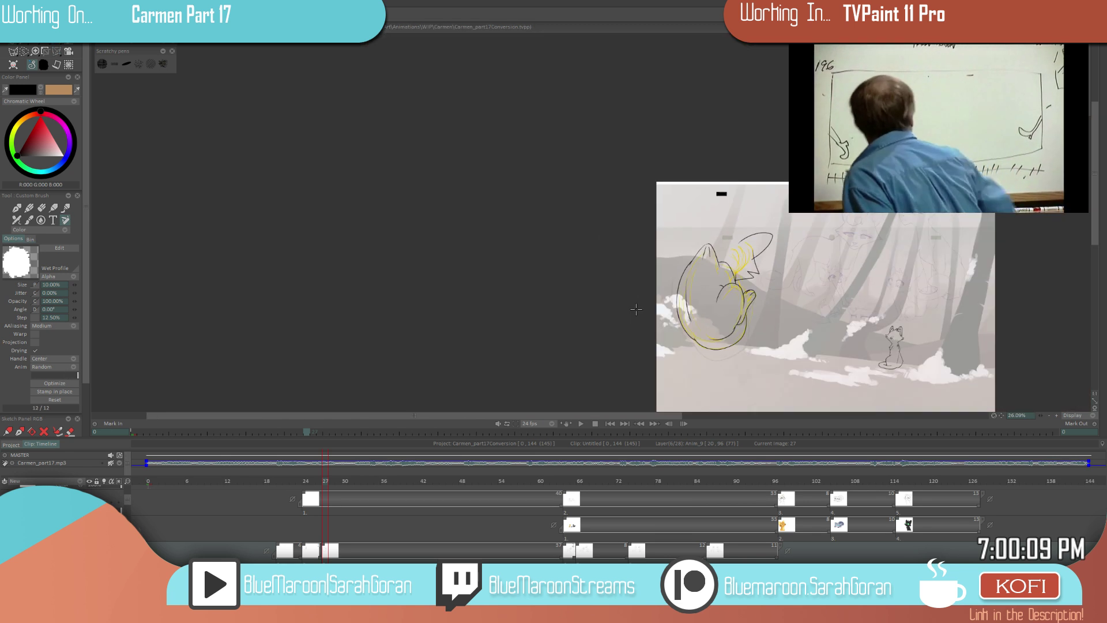
{"action": "scroll", "coordinate": [712, 285], "scroll_direction": "up", "scroll_amount": 5}
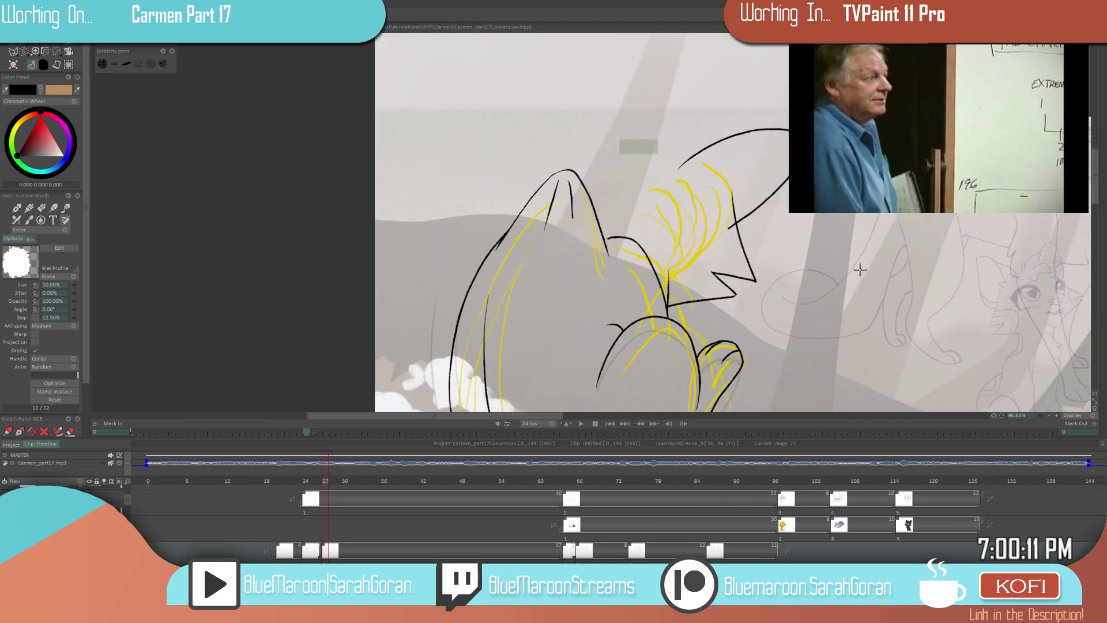
{"action": "left_click_drag", "start_coordinate": [616, 216], "coordinate": [726, 192]}
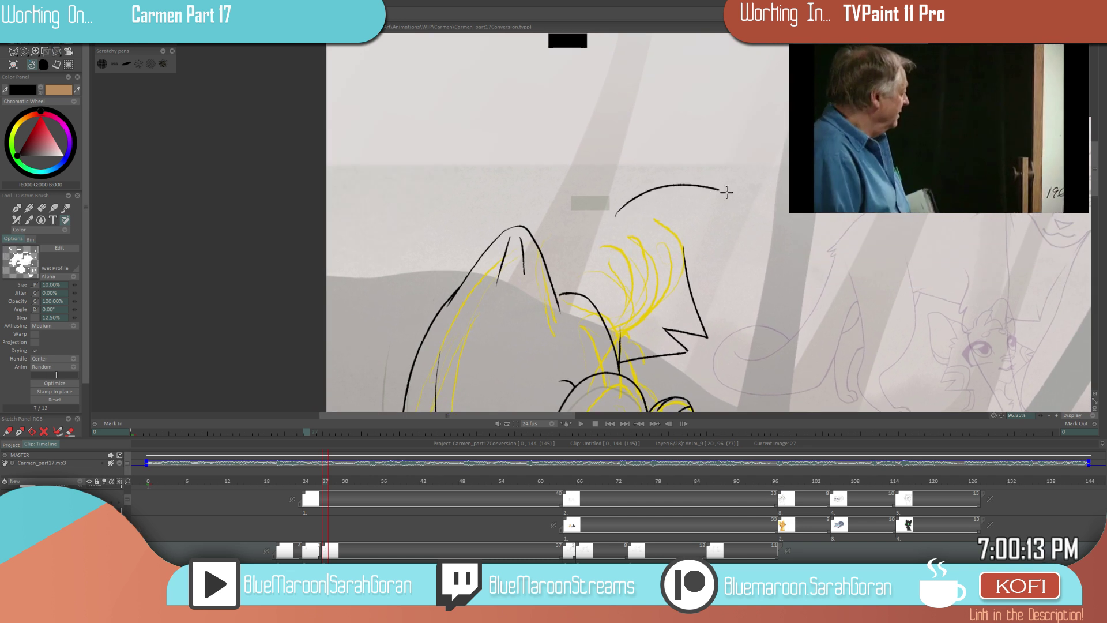
{"action": "left_click_drag", "start_coordinate": [692, 269], "coordinate": [657, 280]}
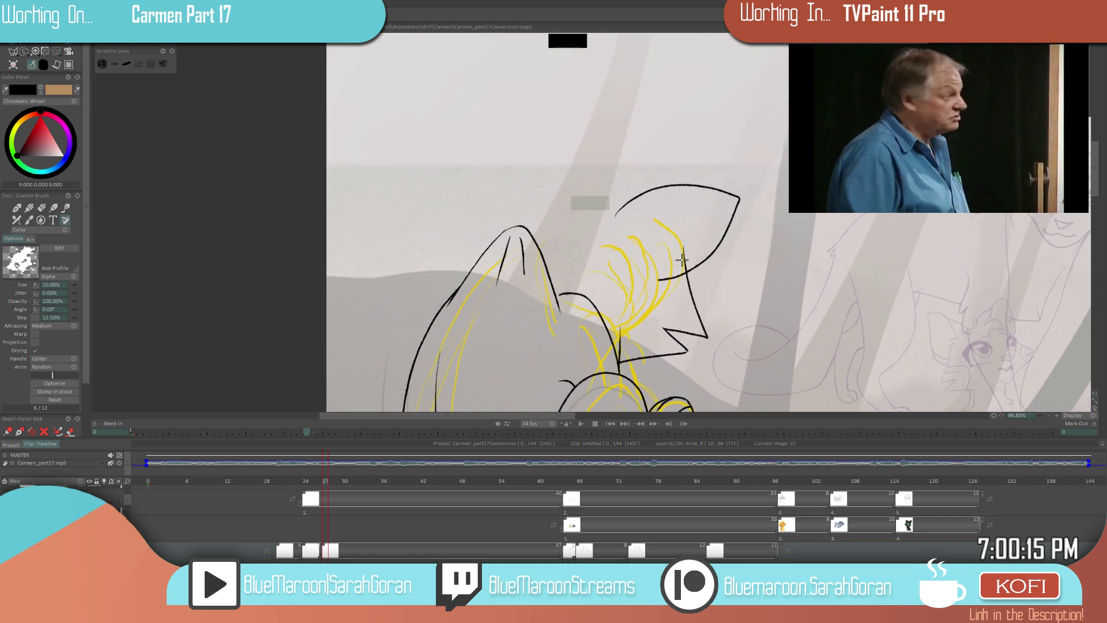
{"action": "mouse_move", "coordinate": [616, 225]}
{"action": "left_mouse_down"}
{"action": "mouse_move", "coordinate": [628, 187]}
{"action": "mouse_move", "coordinate": [613, 246]}
{"action": "left_mouse_up"}
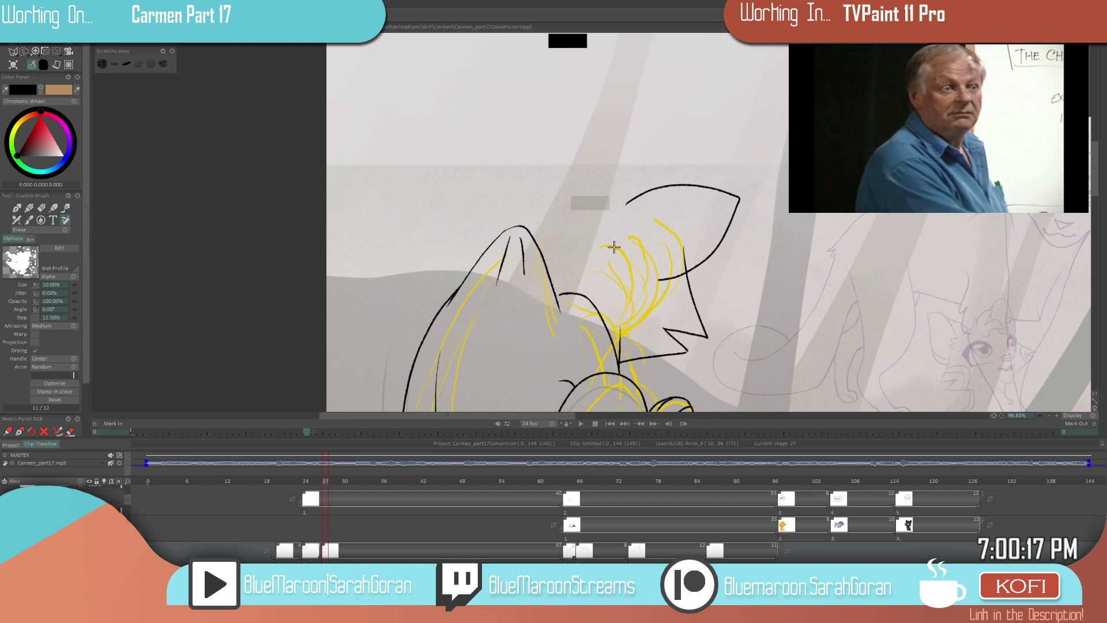
{"action": "mouse_move", "coordinate": [659, 287]}
{"action": "left_mouse_down"}
{"action": "mouse_move", "coordinate": [692, 241]}
{"action": "mouse_move", "coordinate": [698, 255]}
{"action": "mouse_move", "coordinate": [662, 272]}
{"action": "mouse_move", "coordinate": [649, 317]}
{"action": "left_mouse_up"}
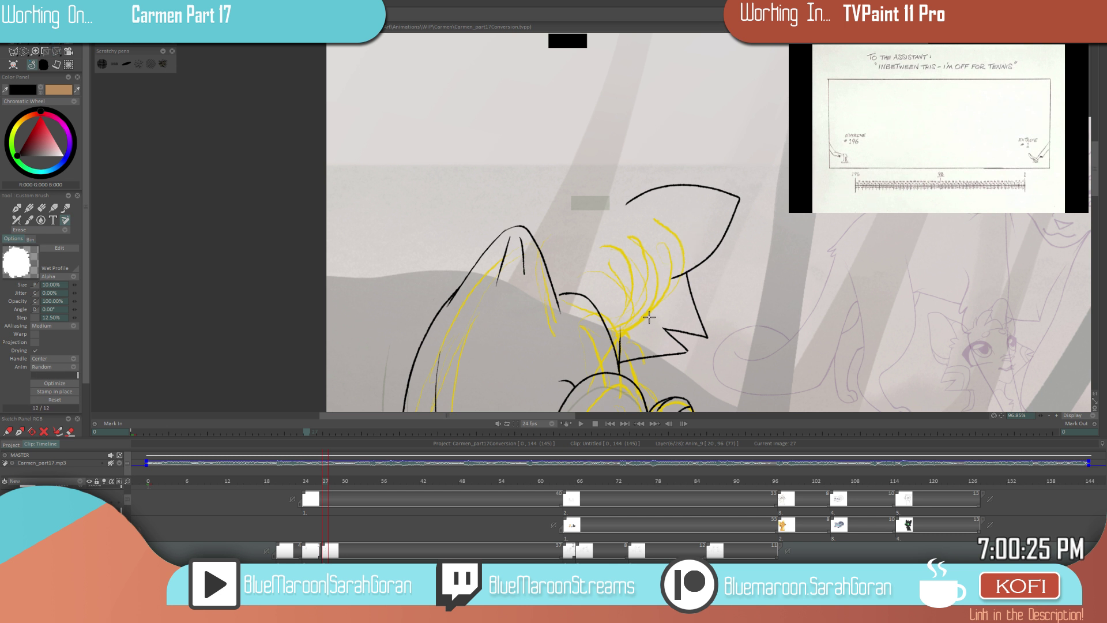
- Clean up the junction where the jagged tuft meets the pointed shape's lower edge
{"action": "scroll", "coordinate": [648, 316], "scroll_direction": "down", "scroll_amount": 3}
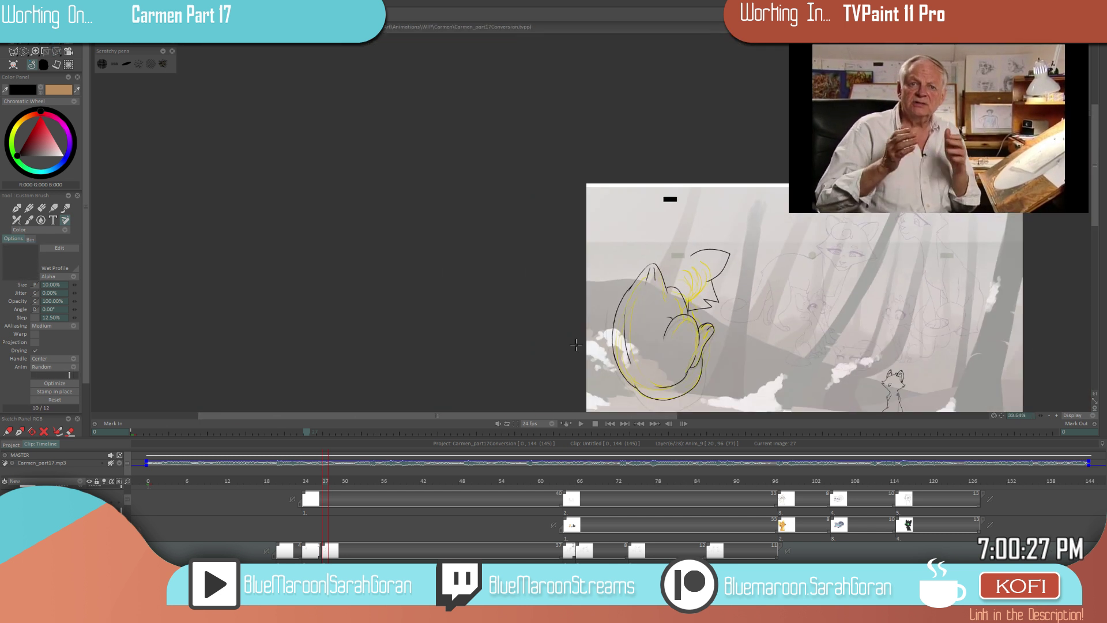
{"action": "scroll", "coordinate": [749, 305], "scroll_direction": "up", "scroll_amount": 3}
{"action": "key", "text": "e"}
{"action": "left_click_drag", "start_coordinate": [686, 270], "coordinate": [682, 286]}
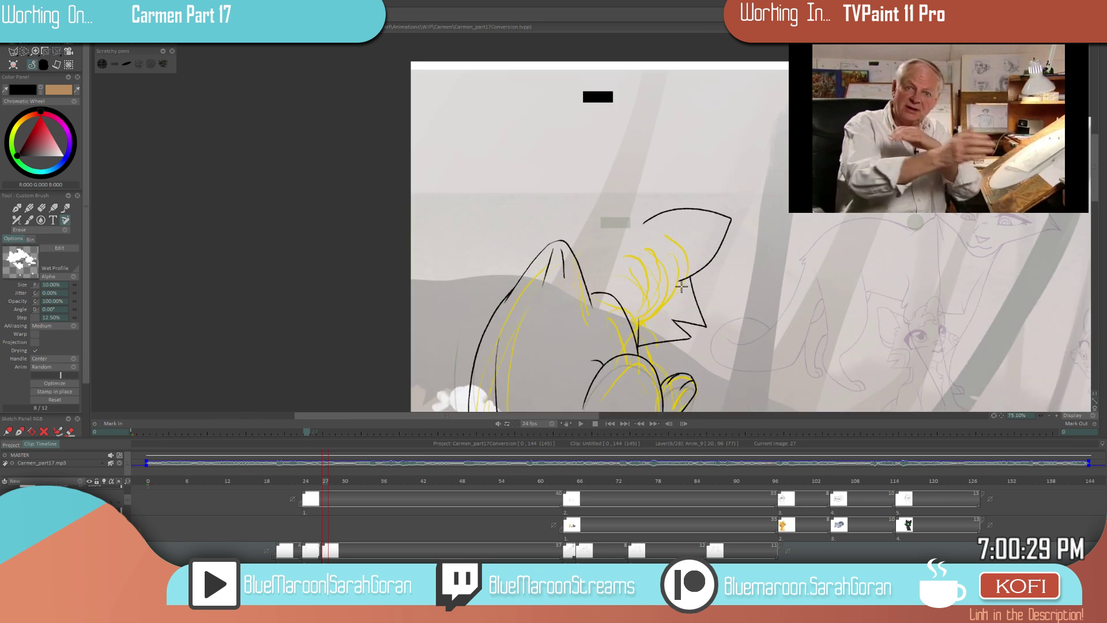
- Ink a short downward edge from the inner end of the pointed shape's top arc and erase the overshoot at the corner
{"action": "scroll", "coordinate": [681, 286], "scroll_direction": "up", "scroll_amount": 2}
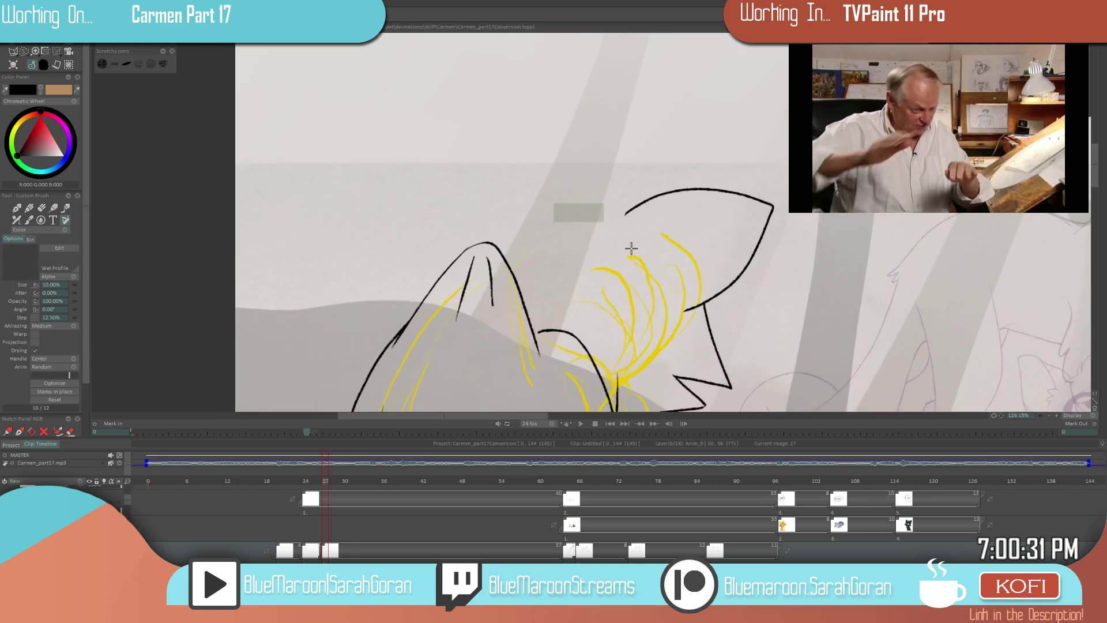
{"action": "key", "text": "e"}
{"action": "key", "text": "e"}
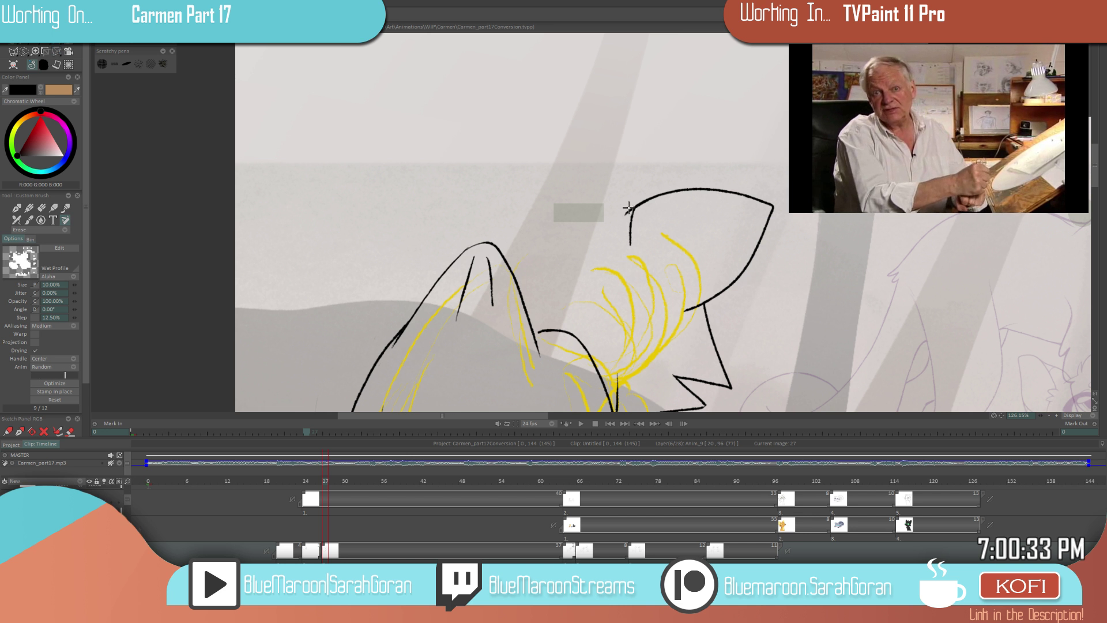
{"action": "key", "text": "Right"}
{"action": "left_click_drag", "start_coordinate": [623, 220], "coordinate": [629, 211]}
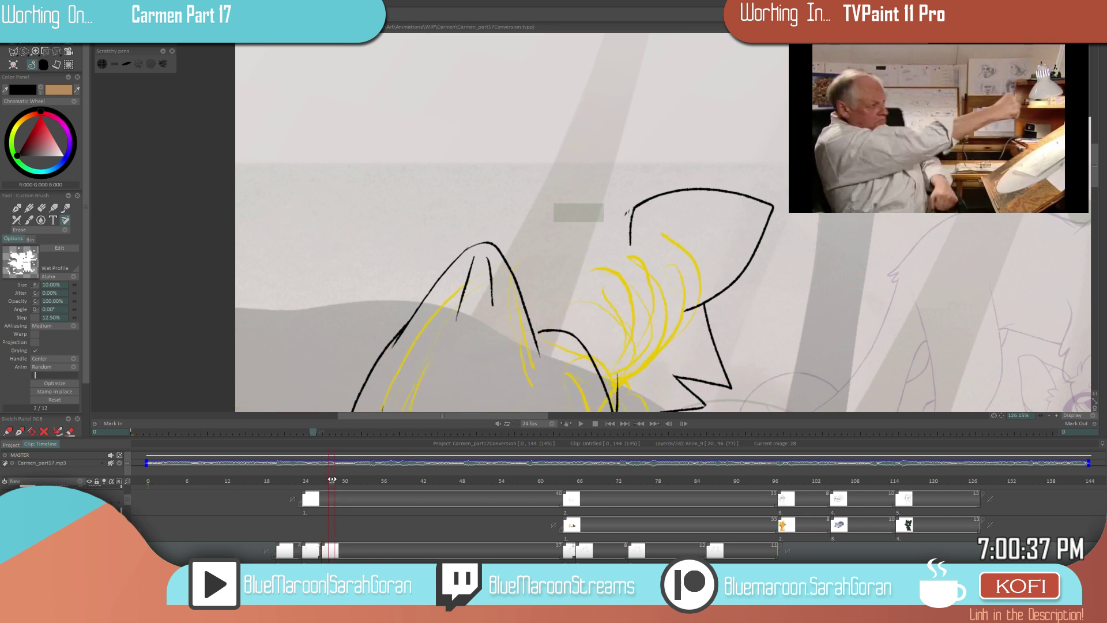
- Flip between frame 27 and its neighbouring drawings, including frame 24, and check the cat's whole pose
{"action": "key", "text": "Left"}
{"action": "key", "text": "Left"}
{"action": "key", "text": "Right"}
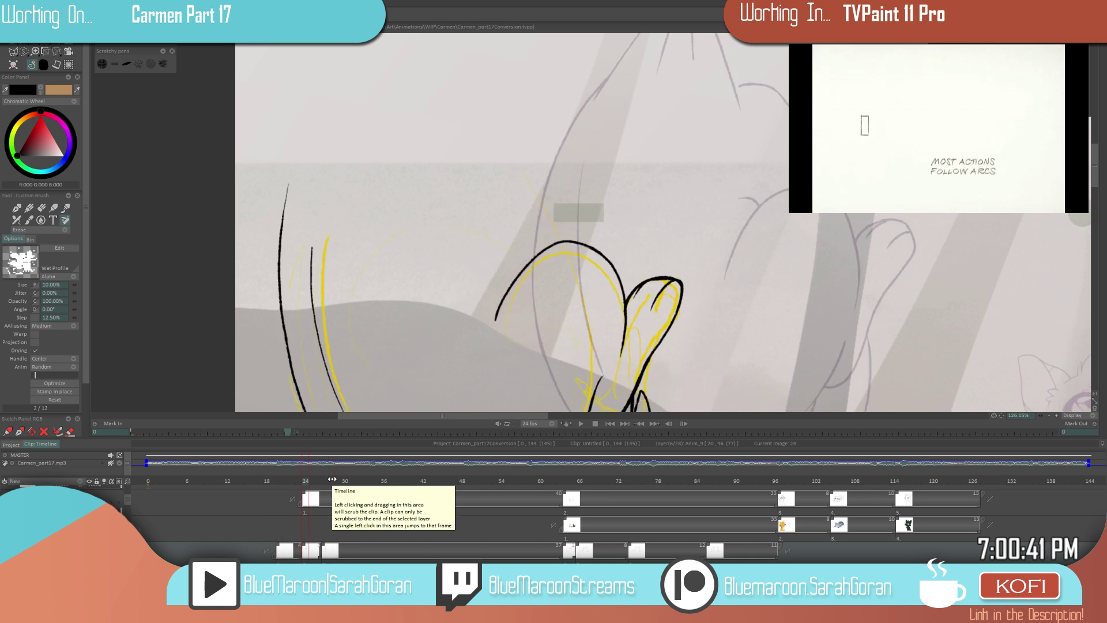
{"action": "key", "text": "Right"}
{"action": "key", "text": "Right"}
{"action": "key", "text": "Right"}
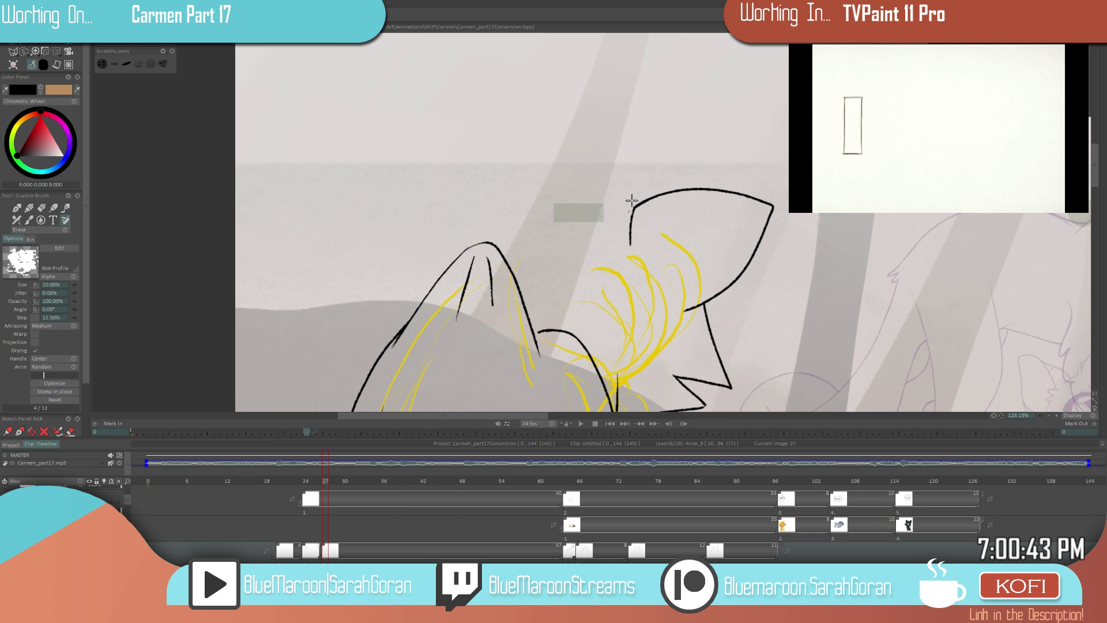
{"action": "scroll", "coordinate": [624, 240], "scroll_direction": "down", "scroll_amount": 8}
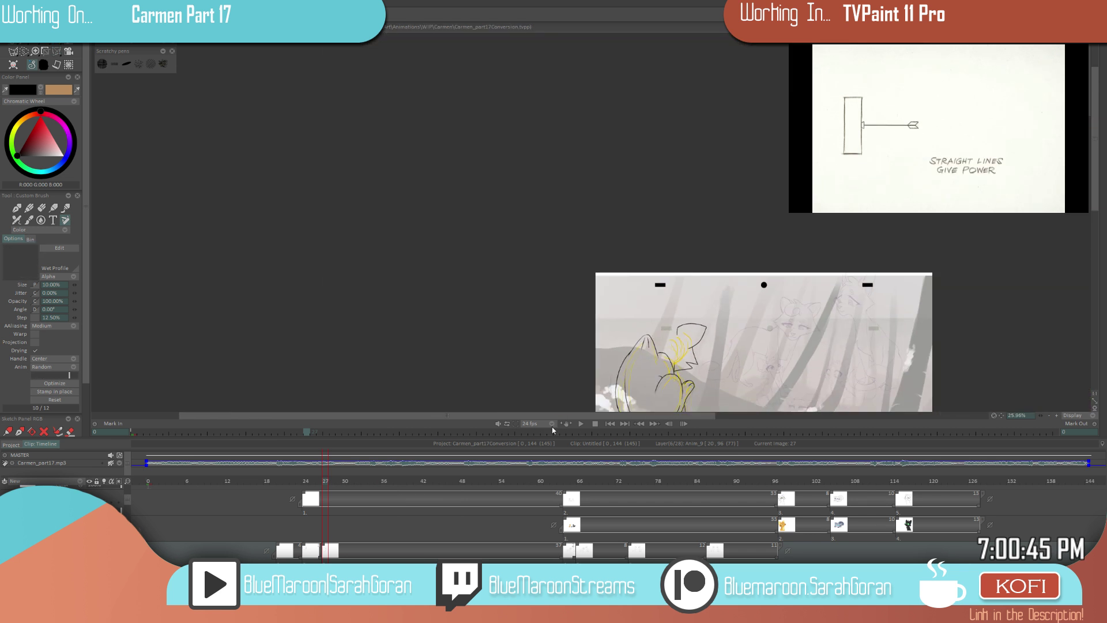
{"action": "scroll", "coordinate": [779, 260], "scroll_direction": "up", "scroll_amount": 7}
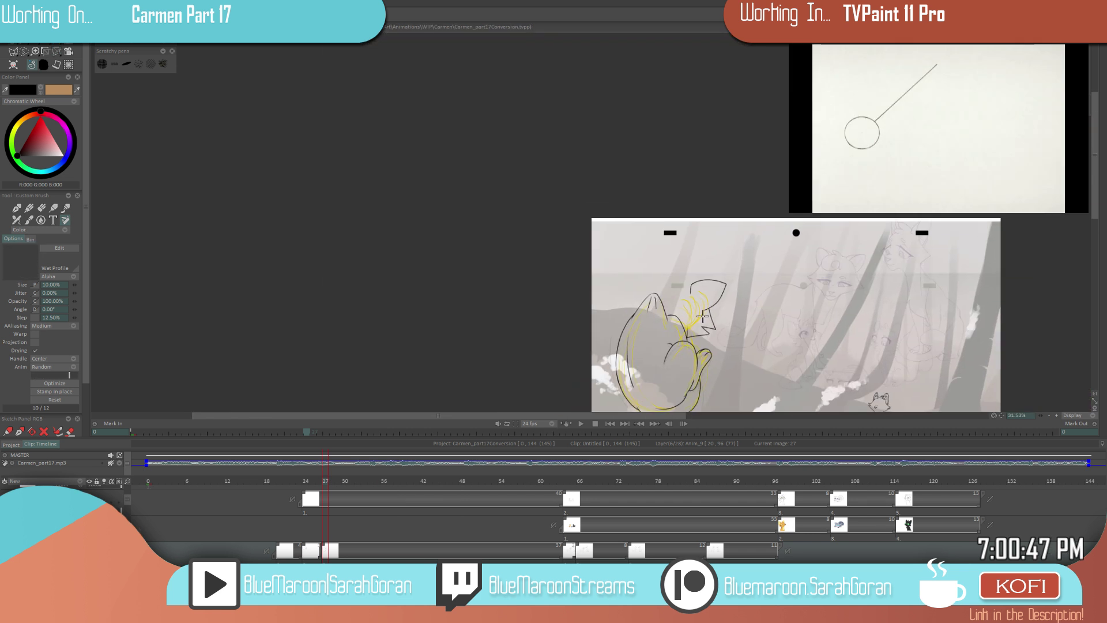
{"action": "mouse_move", "coordinate": [641, 228]}
{"action": "left_mouse_down"}
{"action": "mouse_move", "coordinate": [702, 212]}
{"action": "mouse_move", "coordinate": [698, 232]}
{"action": "left_mouse_up"}
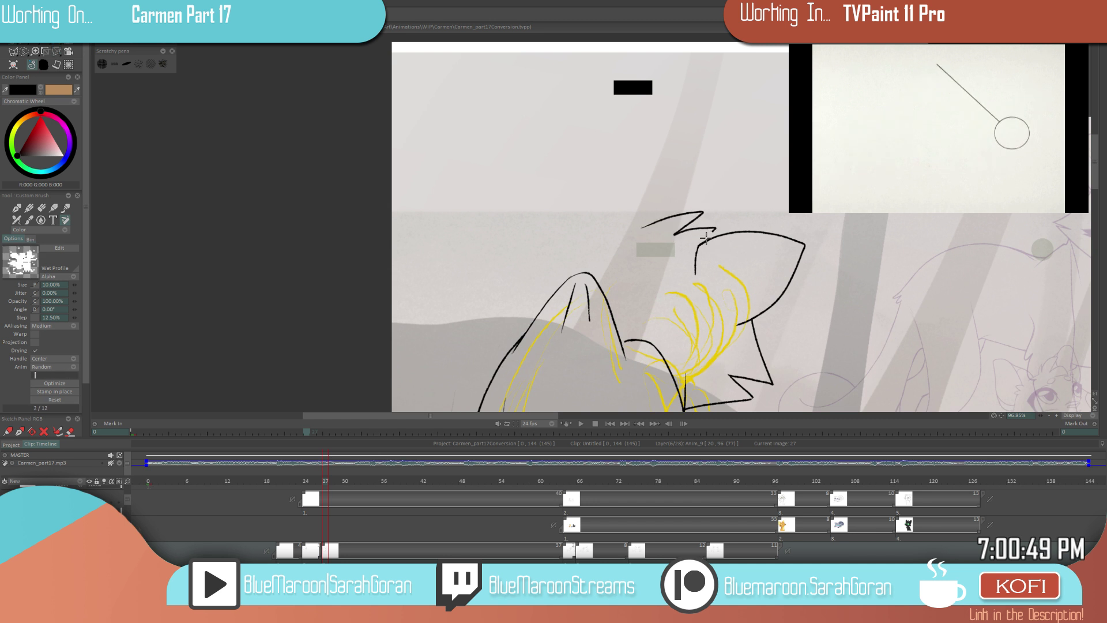
{"action": "scroll", "coordinate": [741, 268], "scroll_direction": "down", "scroll_amount": 7}
{"action": "scroll", "coordinate": [748, 286], "scroll_direction": "up", "scroll_amount": 4}
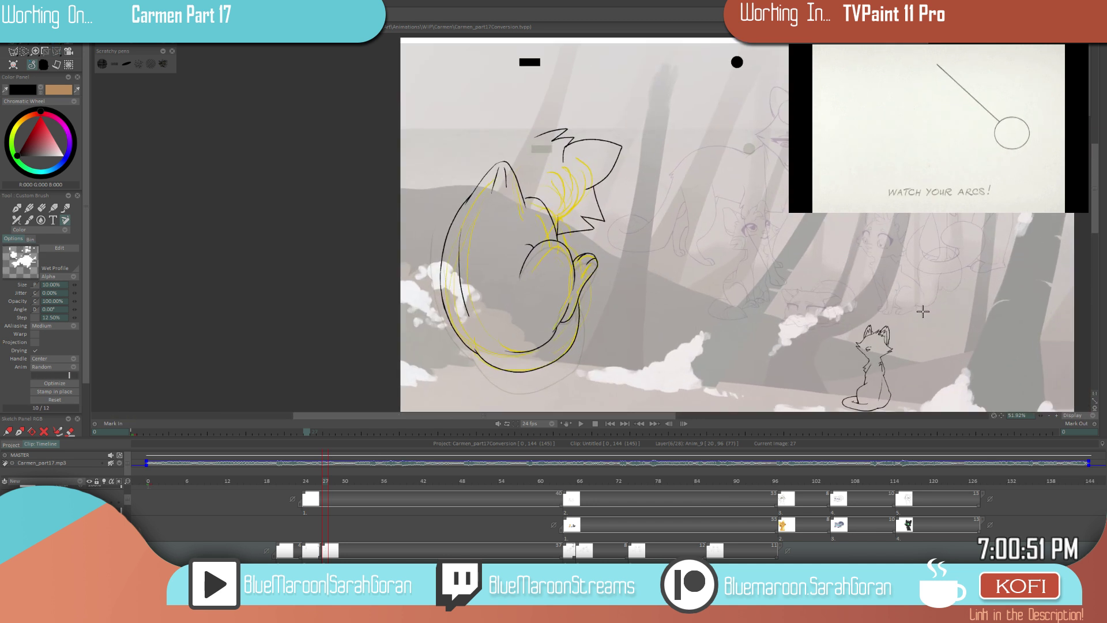
- Ink a curved, hooked tuft above the pointed shape, join it to the shape's top with a short arc, and clean up the overlap
{"action": "scroll", "coordinate": [582, 216], "scroll_direction": "up", "scroll_amount": 3}
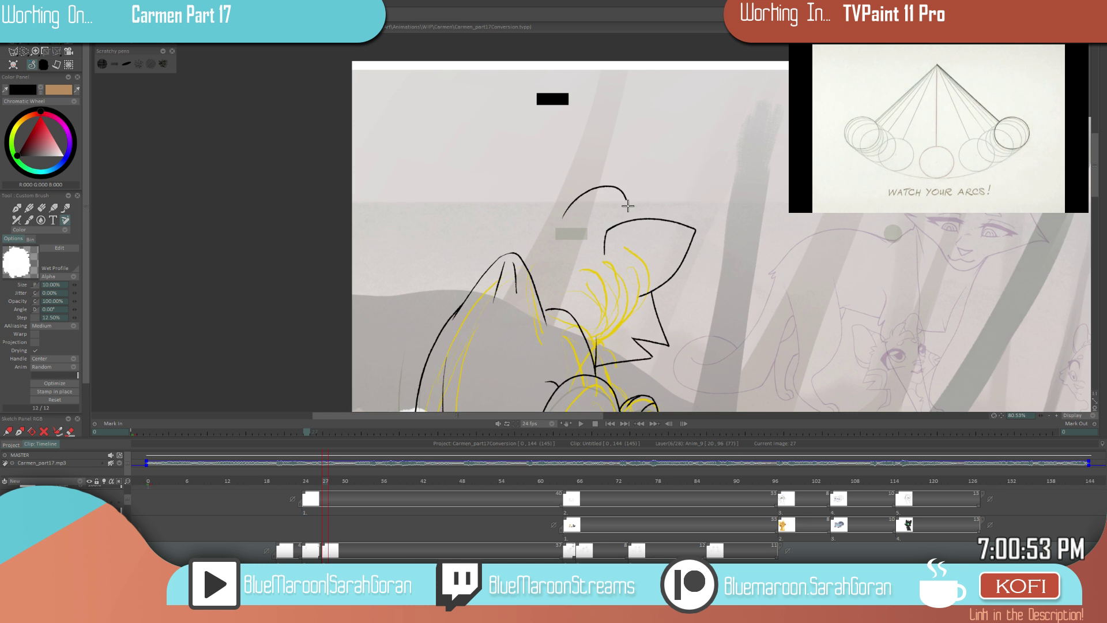
{"action": "left_click_drag", "start_coordinate": [593, 224], "coordinate": [610, 224]}
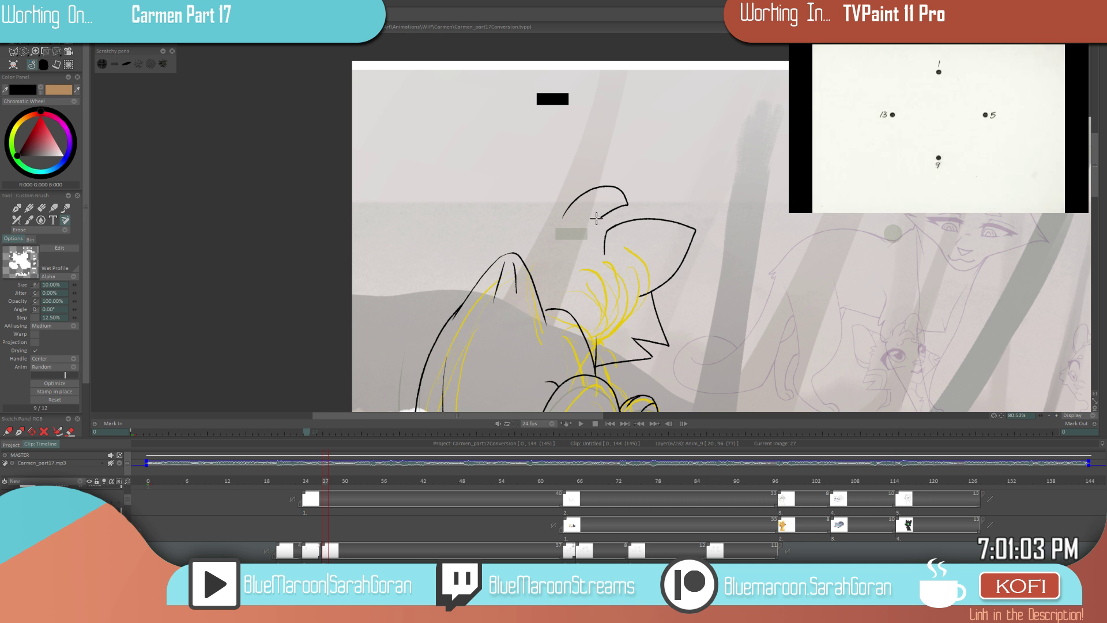
{"action": "key", "text": "e"}
{"action": "scroll", "coordinate": [636, 205], "scroll_direction": "up", "scroll_amount": 5}
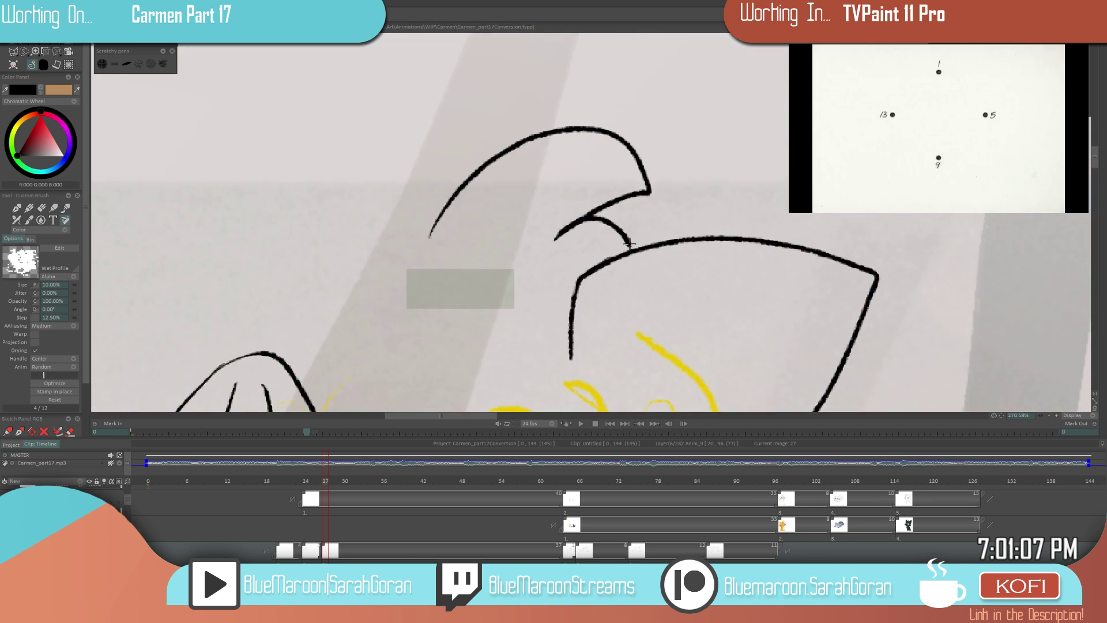
{"action": "key", "text": "e"}
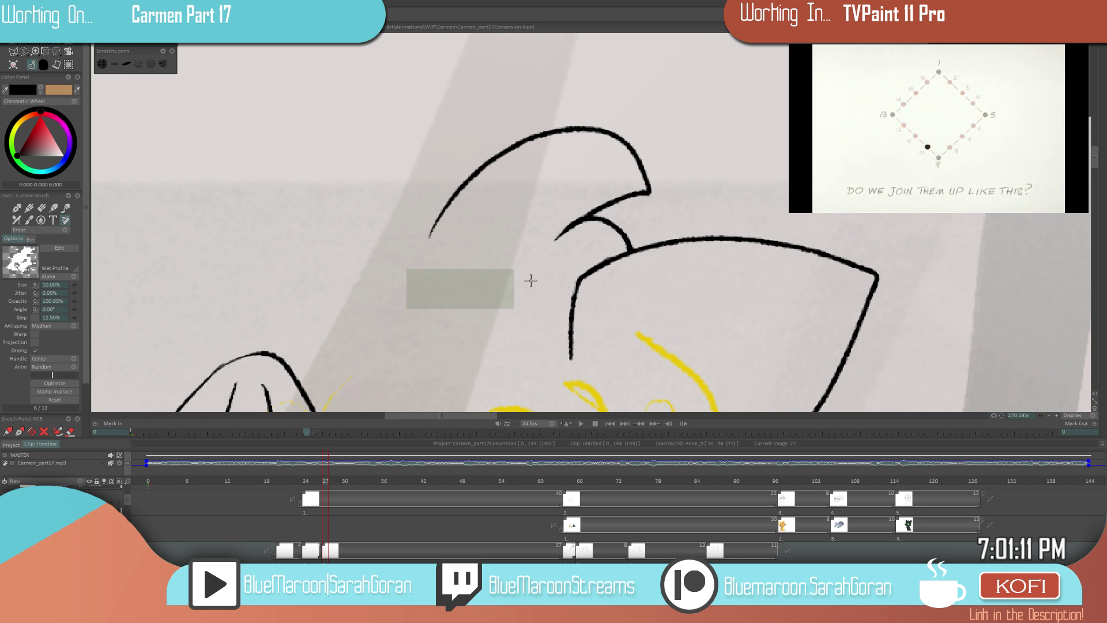
{"action": "key", "text": "e"}
{"action": "scroll", "coordinate": [744, 341], "scroll_direction": "down", "scroll_amount": 2}
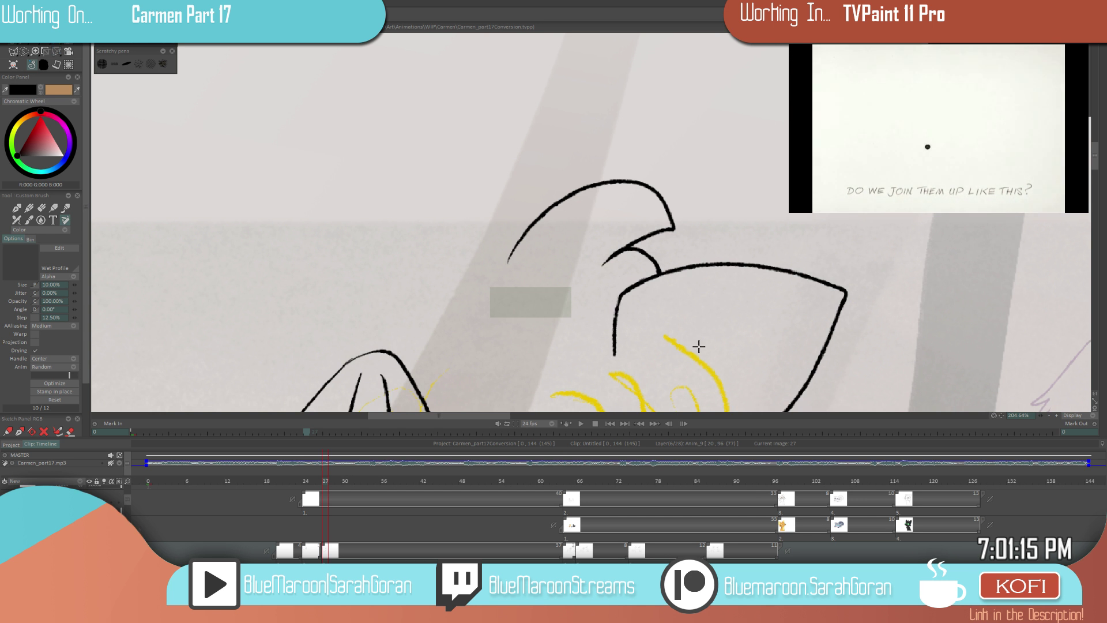
- Ink a tall pointed ear beside the hooked tuft, joining its inner edge to the tuft, and undo the stray stroke
{"action": "scroll", "coordinate": [699, 346], "scroll_direction": "down", "scroll_amount": 5}
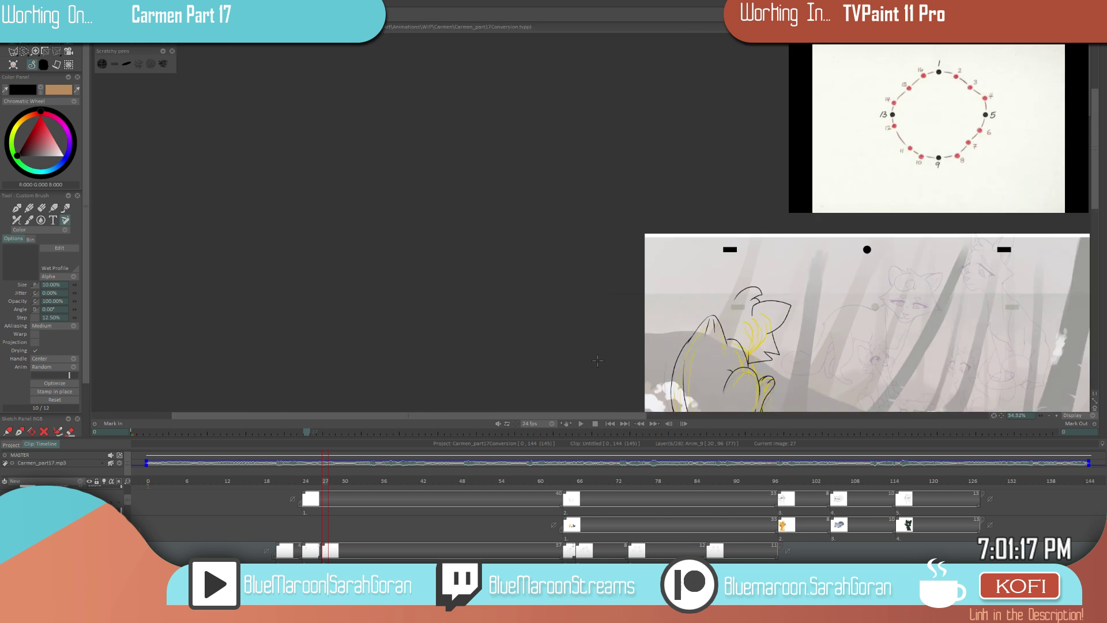
{"action": "scroll", "coordinate": [757, 299], "scroll_direction": "up", "scroll_amount": 4}
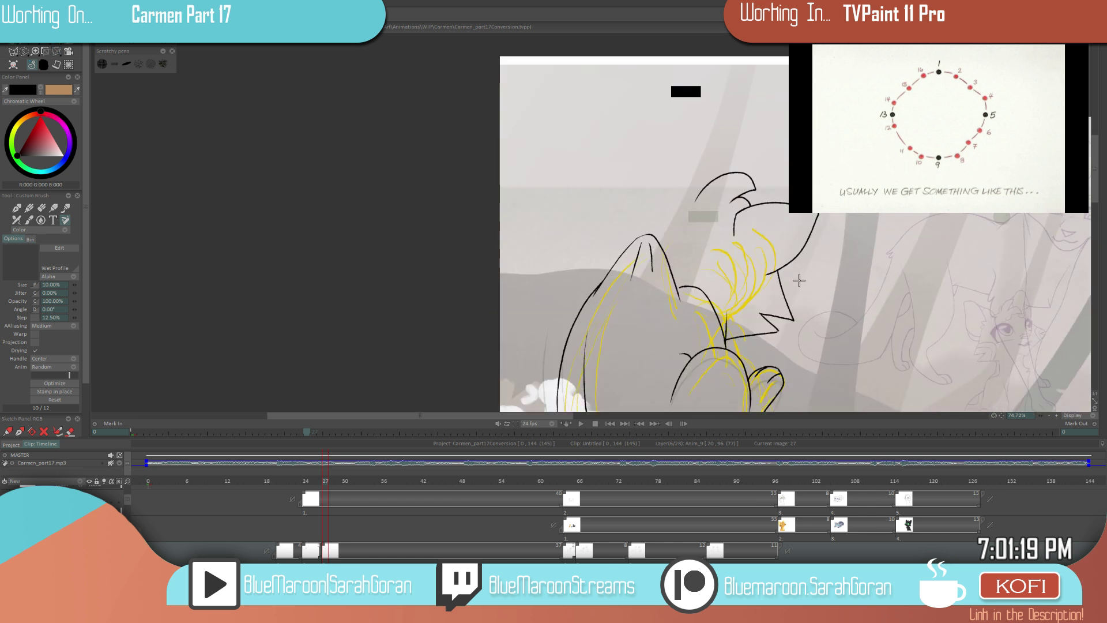
{"action": "scroll", "coordinate": [759, 341], "scroll_direction": "up", "scroll_amount": 1}
{"action": "mouse_move", "coordinate": [701, 281]}
{"action": "left_mouse_down"}
{"action": "mouse_move", "coordinate": [682, 215]}
{"action": "mouse_move", "coordinate": [623, 244]}
{"action": "mouse_move", "coordinate": [607, 297]}
{"action": "left_mouse_up"}
{"action": "scroll", "coordinate": [742, 319], "scroll_direction": "down", "scroll_amount": 3}
{"action": "scroll", "coordinate": [853, 286], "scroll_direction": "up", "scroll_amount": 2}
{"action": "key", "text": "ctrl+z"}
{"action": "scroll", "coordinate": [613, 368], "scroll_direction": "down", "scroll_amount": 10}
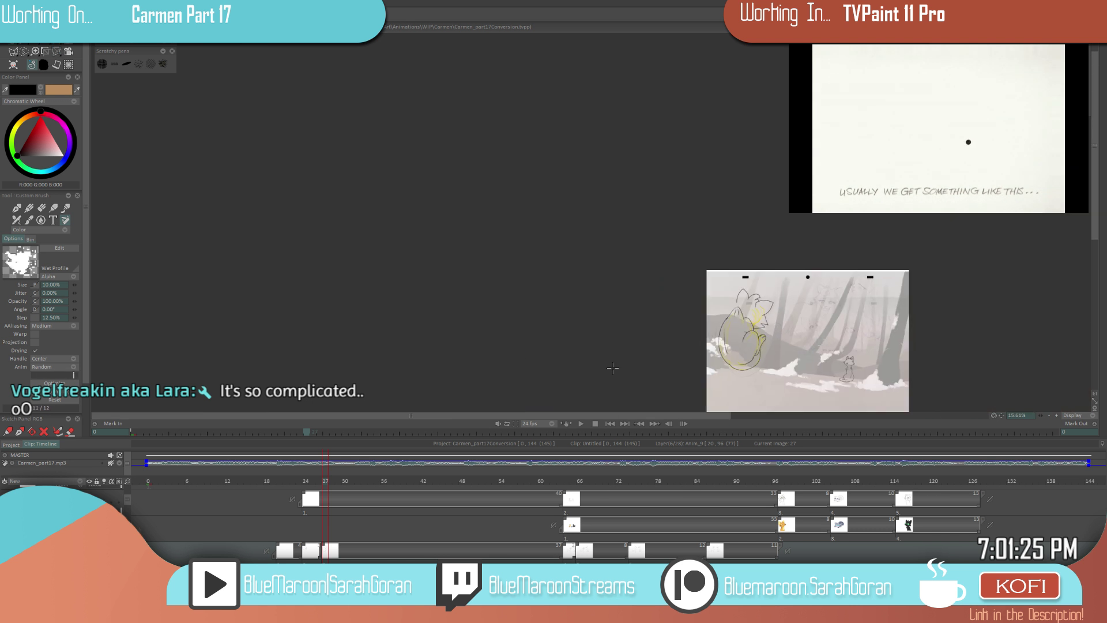
- Try to ink a pointed cheek tuft with a straight upper edge running outward from the base of the new ear
{"action": "scroll", "coordinate": [743, 304], "scroll_direction": "up", "scroll_amount": 9}
{"action": "left_click_drag", "start_coordinate": [716, 300], "coordinate": [701, 323]}
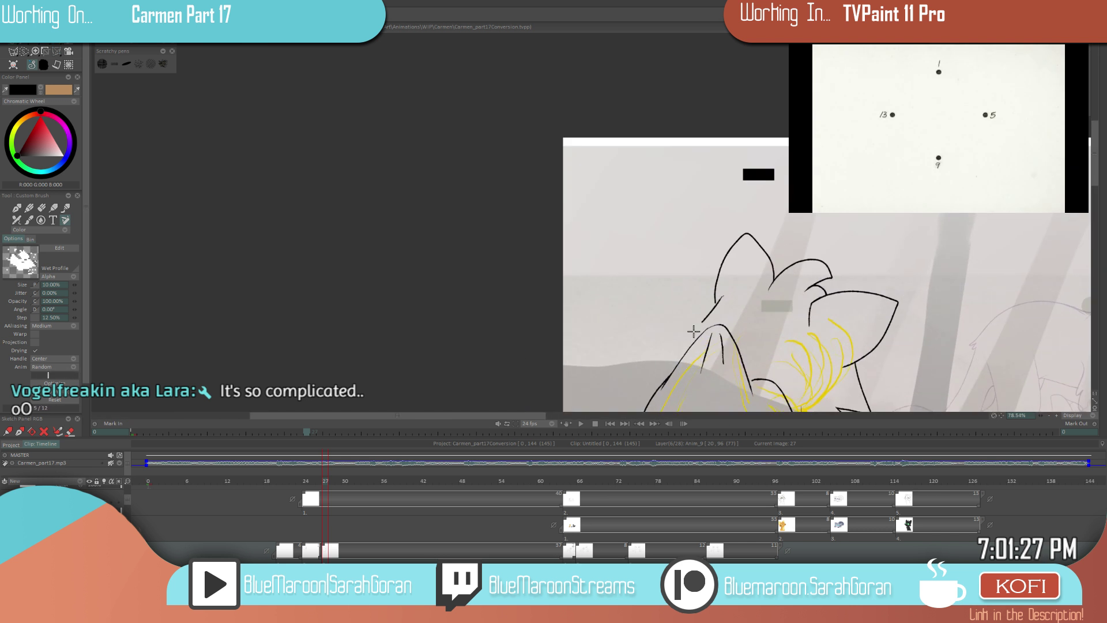
{"action": "scroll", "coordinate": [734, 310], "scroll_direction": "up", "scroll_amount": 4}
{"action": "left_click_drag", "start_coordinate": [708, 280], "coordinate": [634, 350]}
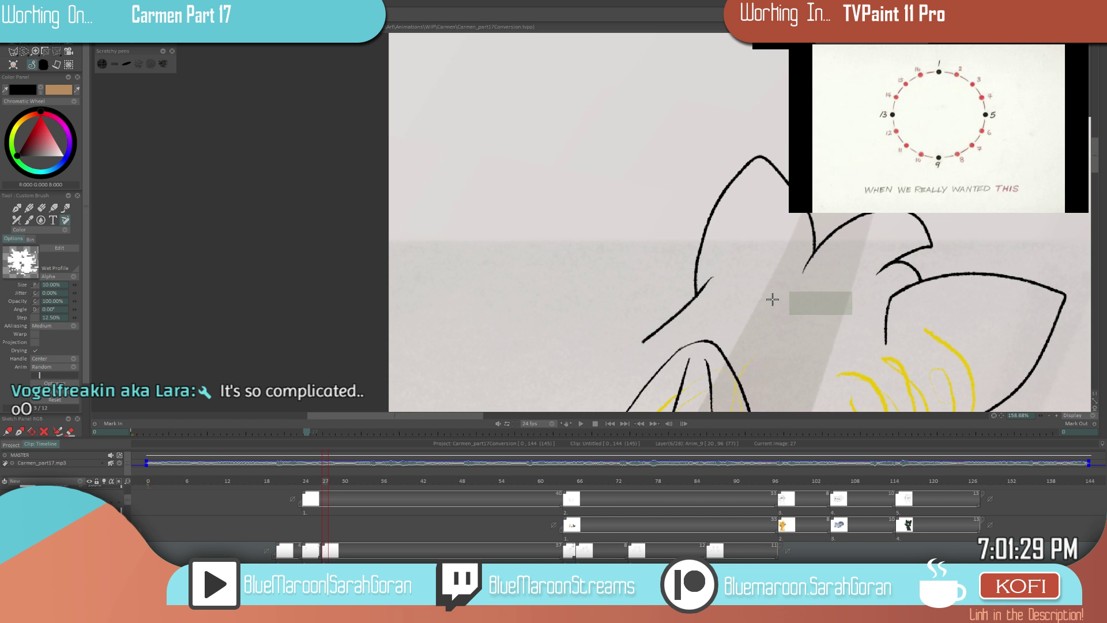
{"action": "scroll", "coordinate": [673, 308], "scroll_direction": "down", "scroll_amount": 1}
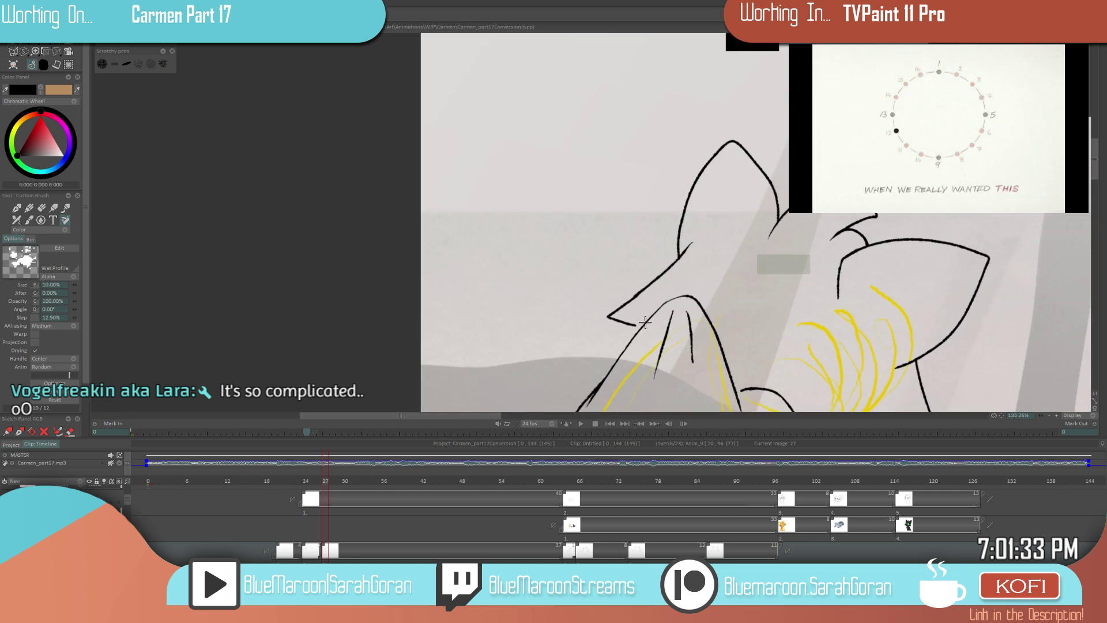
{"action": "scroll", "coordinate": [526, 378], "scroll_direction": "down", "scroll_amount": 10}
{"action": "scroll", "coordinate": [701, 295], "scroll_direction": "up", "scroll_amount": 8}
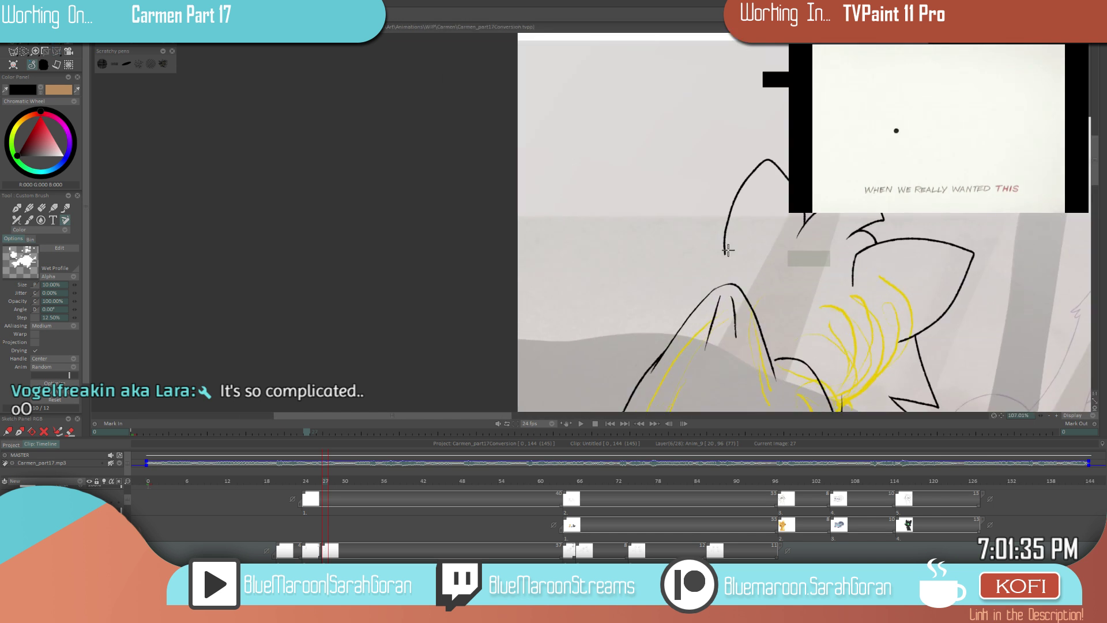
- Ink a cheek tuft that curves smoothly from the ear's outer edge to a point and back to the body, checking the whole figure
{"action": "scroll", "coordinate": [690, 304], "scroll_direction": "down", "scroll_amount": 6}
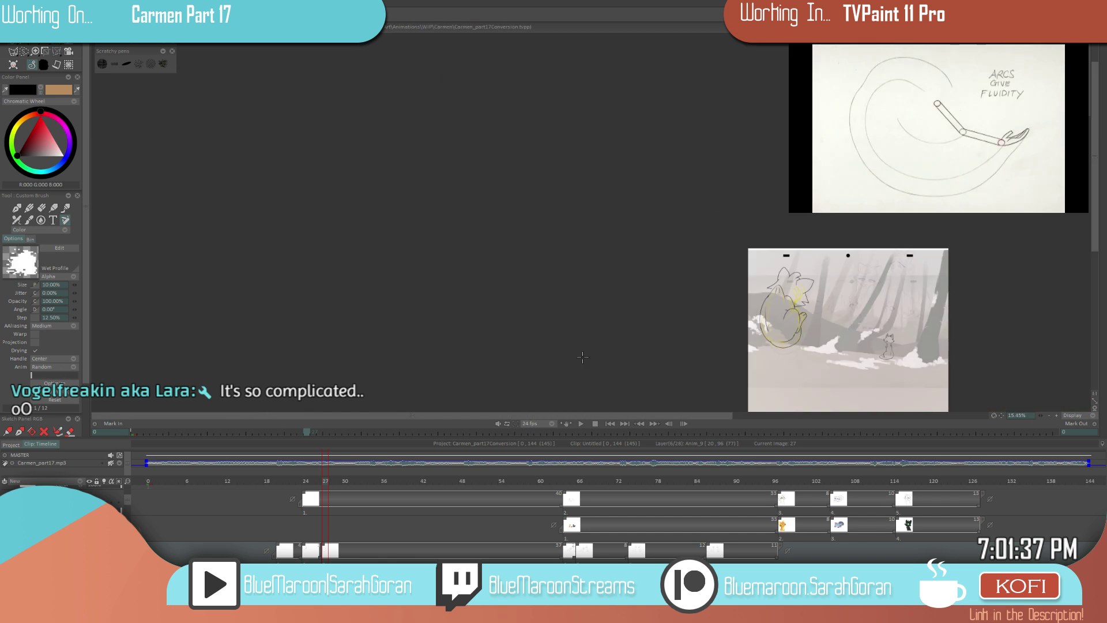
{"action": "scroll", "coordinate": [778, 240], "scroll_direction": "up", "scroll_amount": 7}
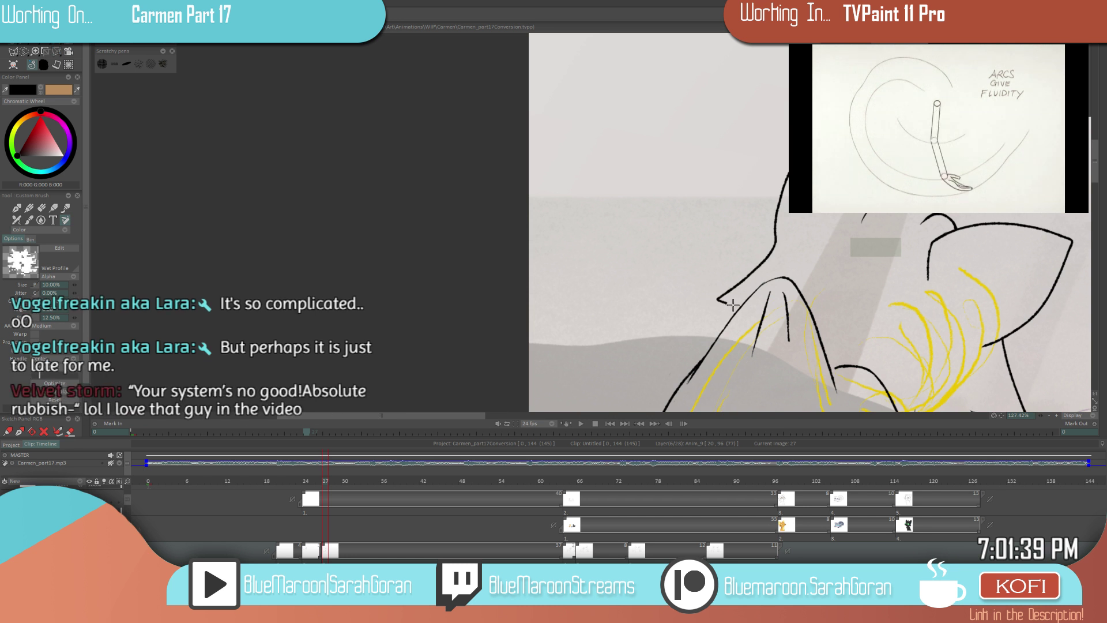
{"action": "scroll", "coordinate": [632, 349], "scroll_direction": "down", "scroll_amount": 8}
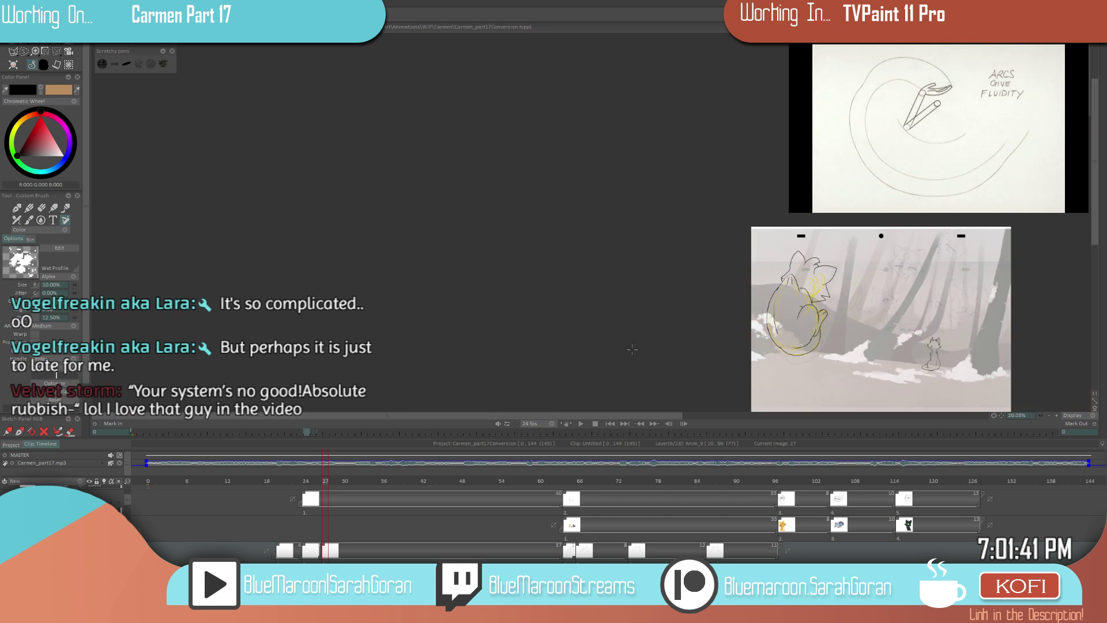
- Add a short black stroke where the large character's left ear meets the cheek and clean up the joint
{"action": "scroll", "coordinate": [819, 262], "scroll_direction": "up", "scroll_amount": 9}
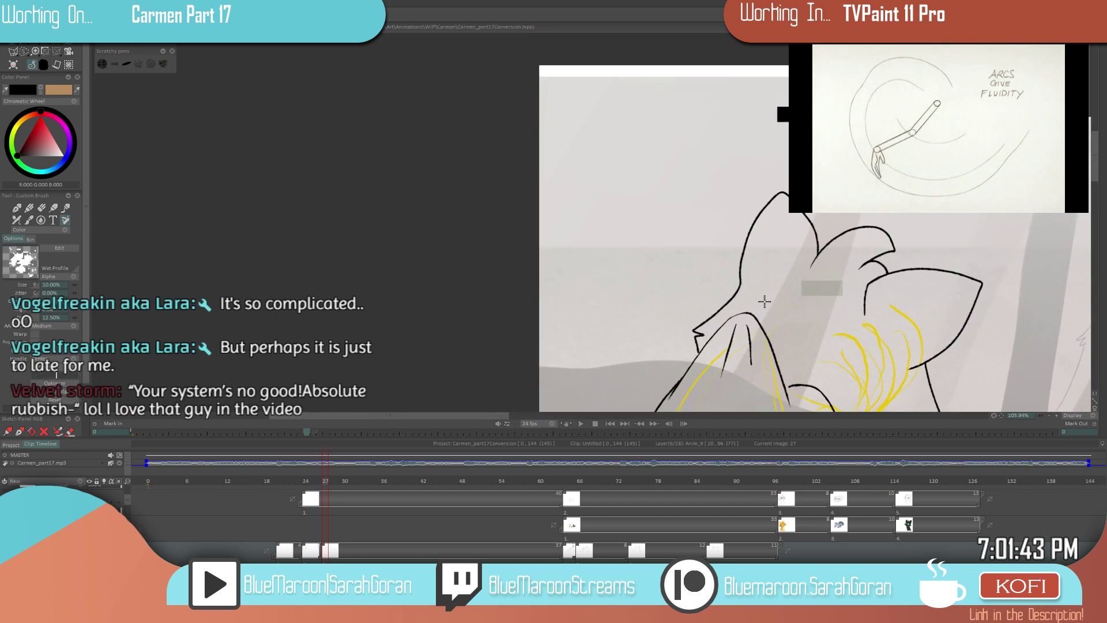
{"action": "scroll", "coordinate": [792, 306], "scroll_direction": "up", "scroll_amount": 3}
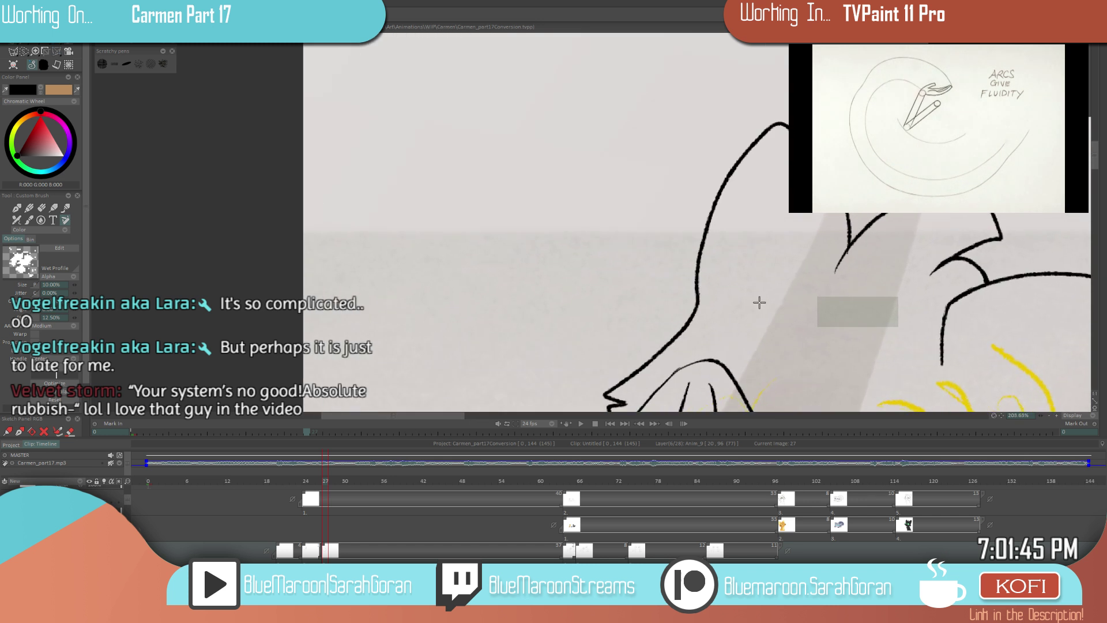
{"action": "left_click_drag", "start_coordinate": [710, 290], "coordinate": [673, 344]}
{"action": "key", "text": "e"}
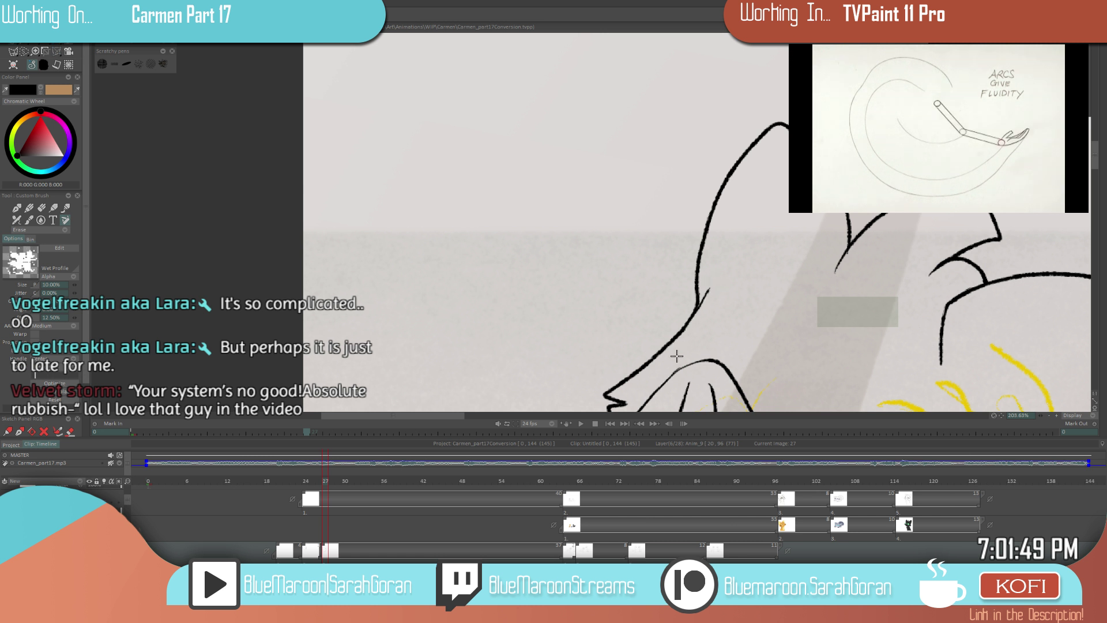
{"action": "key", "text": "e"}
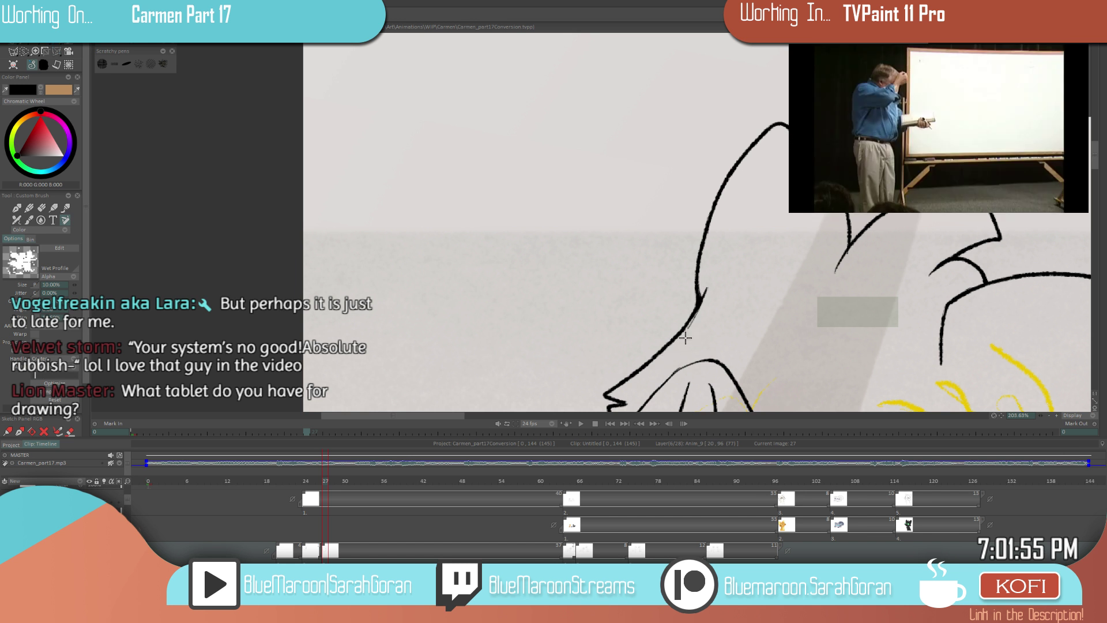
- Refine the pointed tip of the large character's cheek fur in black line and clean up its edges
{"action": "scroll", "coordinate": [678, 340], "scroll_direction": "up", "scroll_amount": 3}
{"action": "left_click_drag", "start_coordinate": [598, 392], "coordinate": [619, 338]}
{"action": "key", "text": "e"}
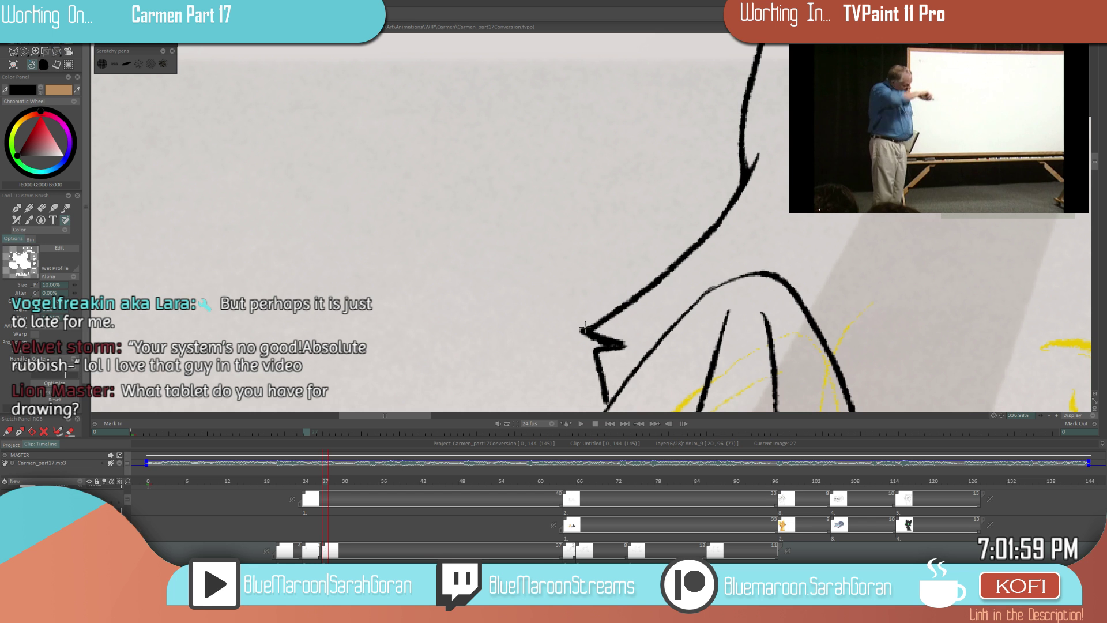
{"action": "key", "text": "e"}
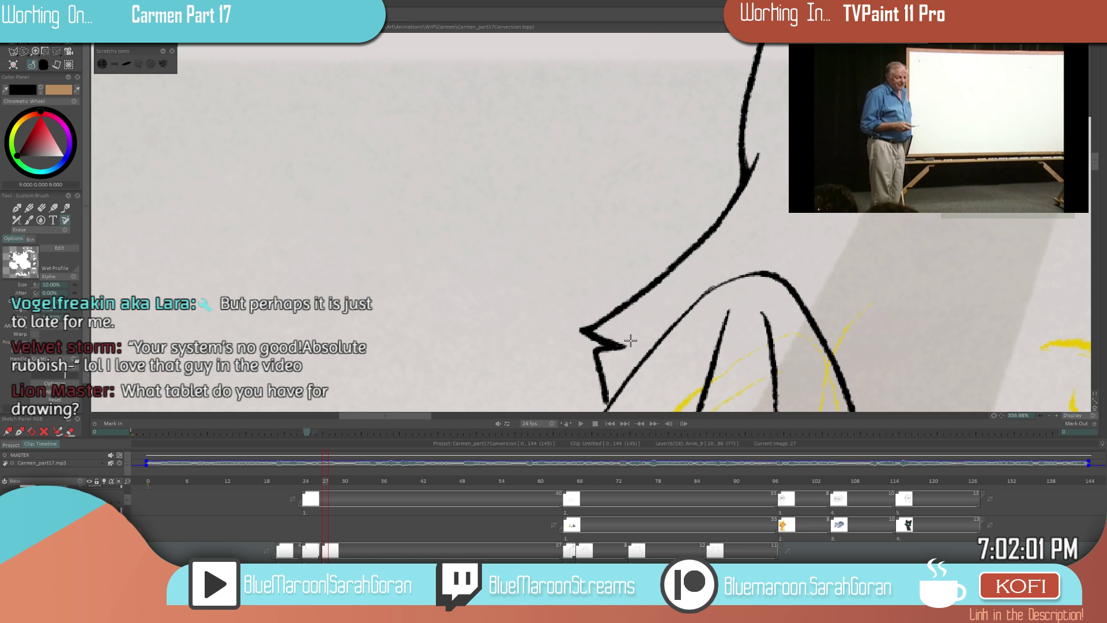
{"action": "scroll", "coordinate": [635, 351], "scroll_direction": "down", "scroll_amount": 4}
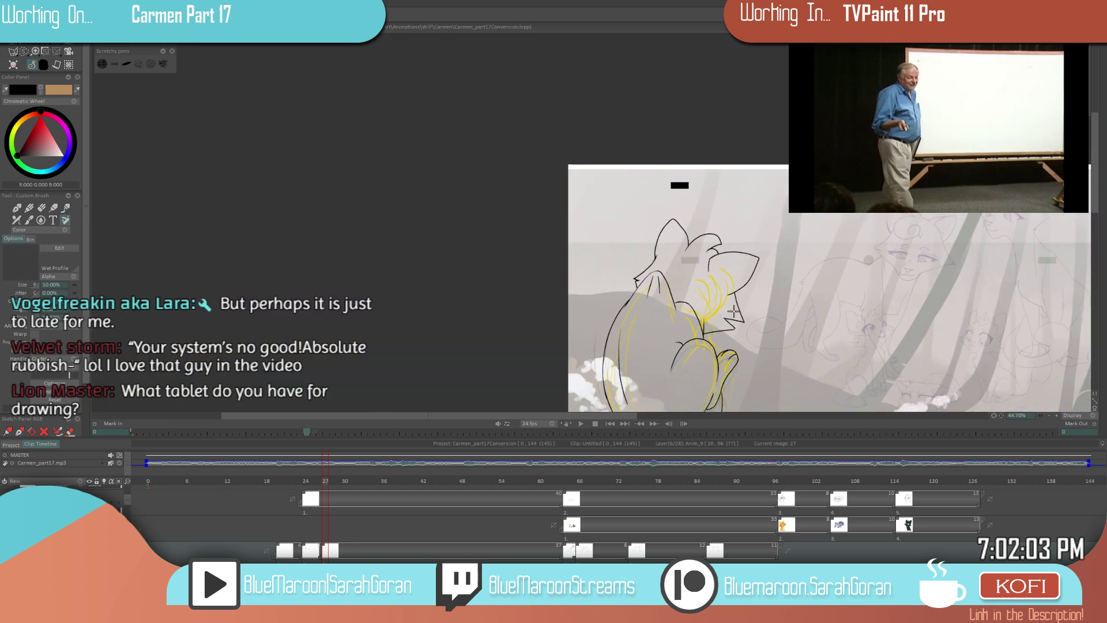
- Reshape the lower point of the cheek fur zigzag just above the shoulder and erase the stray ends
{"action": "scroll", "coordinate": [918, 295], "scroll_direction": "up", "scroll_amount": 8}
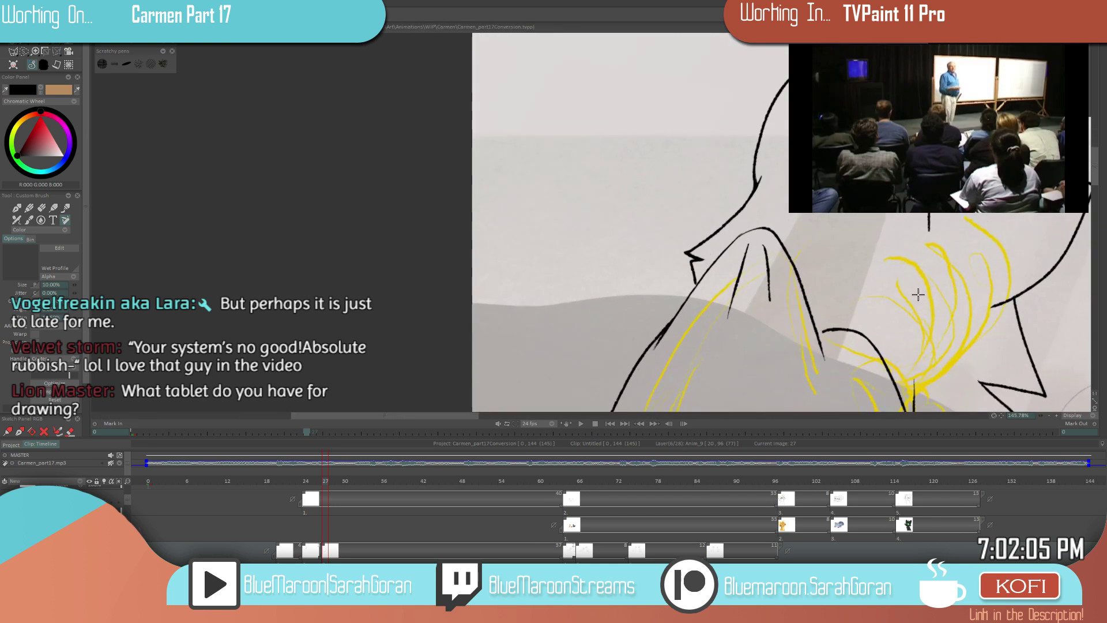
{"action": "scroll", "coordinate": [702, 242], "scroll_direction": "up", "scroll_amount": 4}
{"action": "mouse_move", "coordinate": [701, 291]}
{"action": "left_mouse_down"}
{"action": "mouse_move", "coordinate": [652, 307]}
{"action": "mouse_move", "coordinate": [678, 366]}
{"action": "mouse_move", "coordinate": [649, 308]}
{"action": "mouse_move", "coordinate": [680, 366]}
{"action": "left_mouse_up"}
{"action": "key", "text": "n"}
{"action": "mouse_move", "coordinate": [673, 287]}
{"action": "left_mouse_down"}
{"action": "mouse_move", "coordinate": [647, 298]}
{"action": "mouse_move", "coordinate": [698, 301]}
{"action": "mouse_move", "coordinate": [664, 311]}
{"action": "mouse_move", "coordinate": [699, 299]}
{"action": "mouse_move", "coordinate": [677, 329]}
{"action": "mouse_move", "coordinate": [681, 357]}
{"action": "mouse_move", "coordinate": [691, 317]}
{"action": "left_mouse_up"}
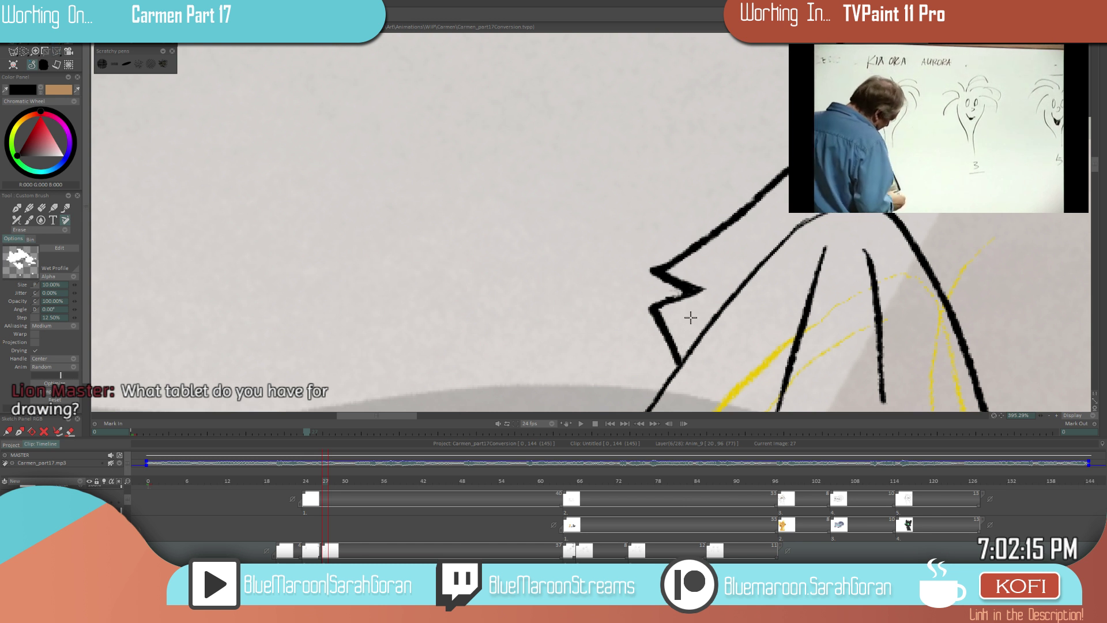
{"action": "scroll", "coordinate": [690, 317], "scroll_direction": "down", "scroll_amount": 10}
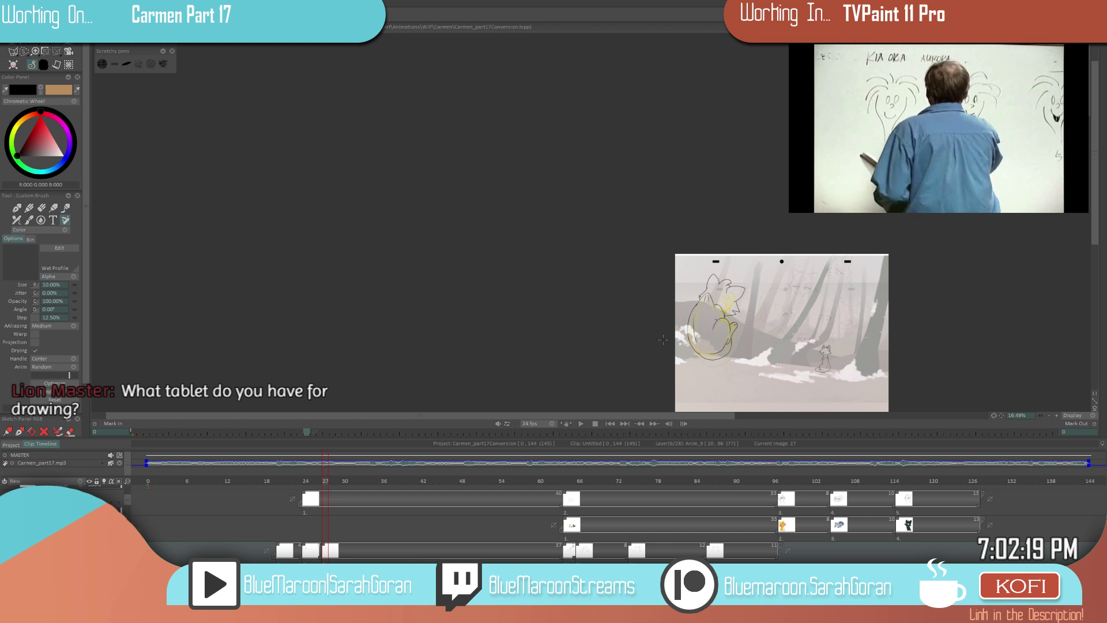
- Draw a short curved line at the inner base of the left ear beside the head tuft and trim it
{"action": "scroll", "coordinate": [701, 287], "scroll_direction": "up", "scroll_amount": 12}
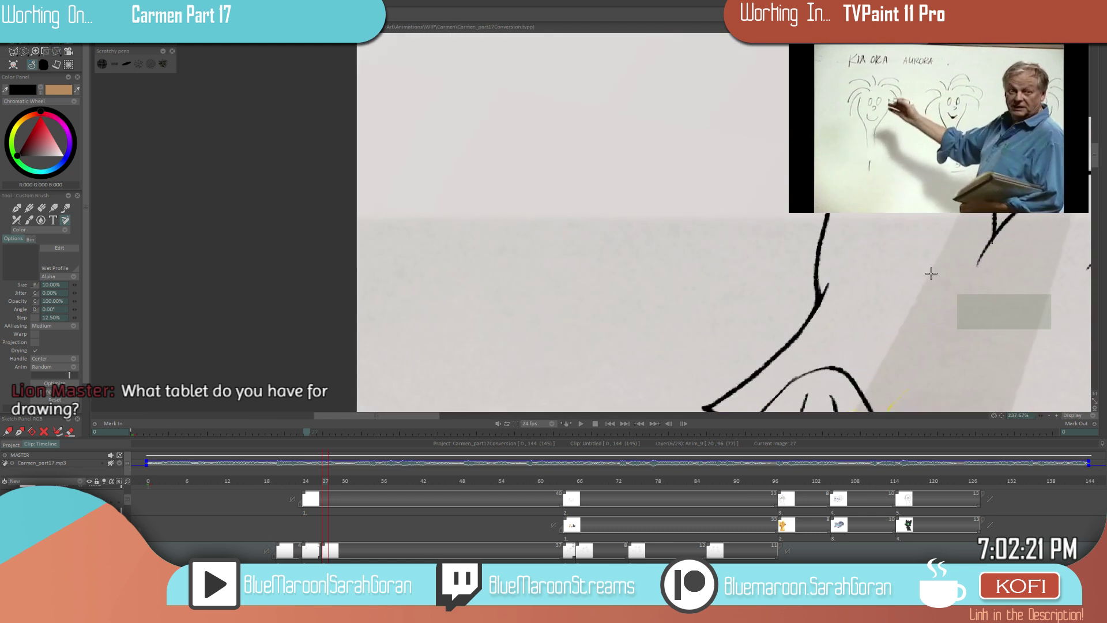
{"action": "mouse_move", "coordinate": [745, 269]}
{"action": "left_mouse_down"}
{"action": "mouse_move", "coordinate": [805, 261]}
{"action": "mouse_move", "coordinate": [792, 266]}
{"action": "left_mouse_up"}
{"action": "key", "text": "e"}
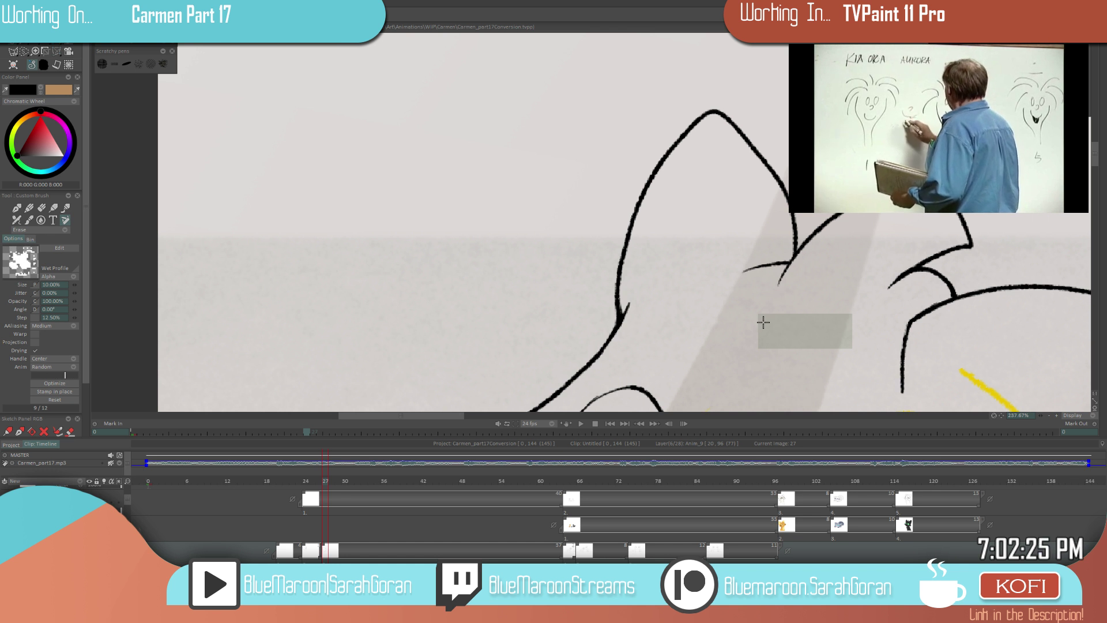
{"action": "scroll", "coordinate": [763, 323], "scroll_direction": "down", "scroll_amount": 4}
{"action": "key", "text": "e"}
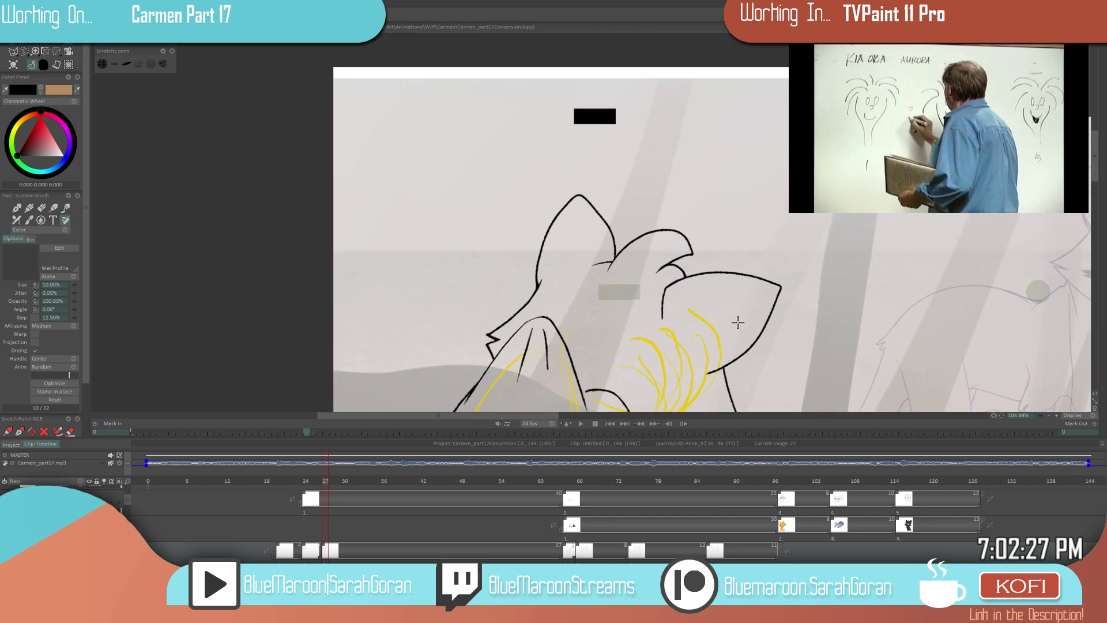
{"action": "scroll", "coordinate": [738, 316], "scroll_direction": "down", "scroll_amount": 2}
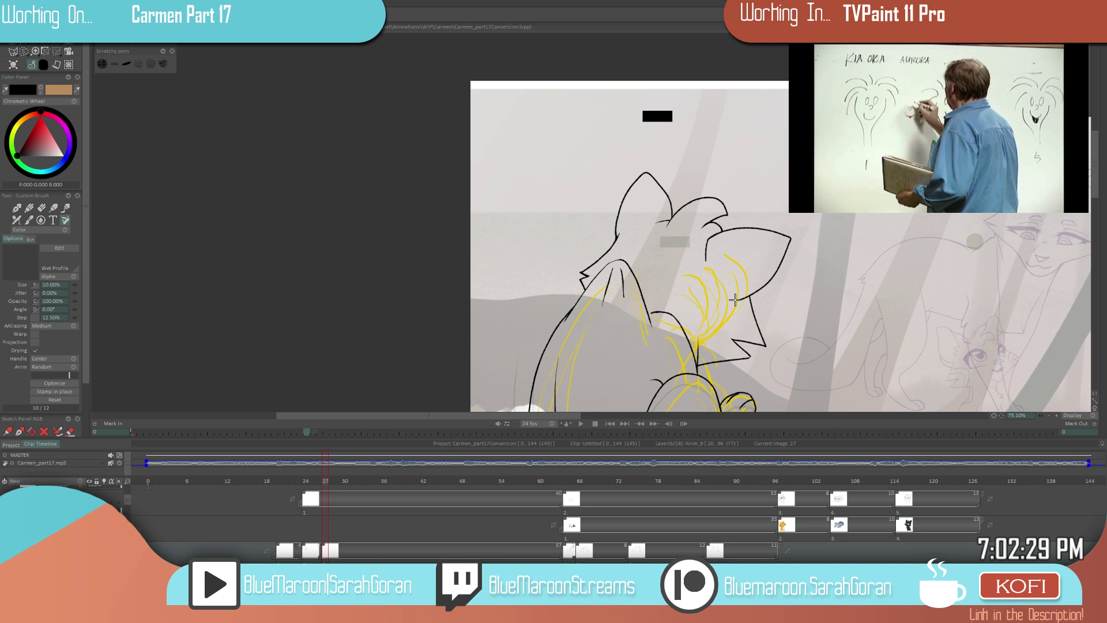
{"action": "scroll", "coordinate": [773, 308], "scroll_direction": "down", "scroll_amount": 4}
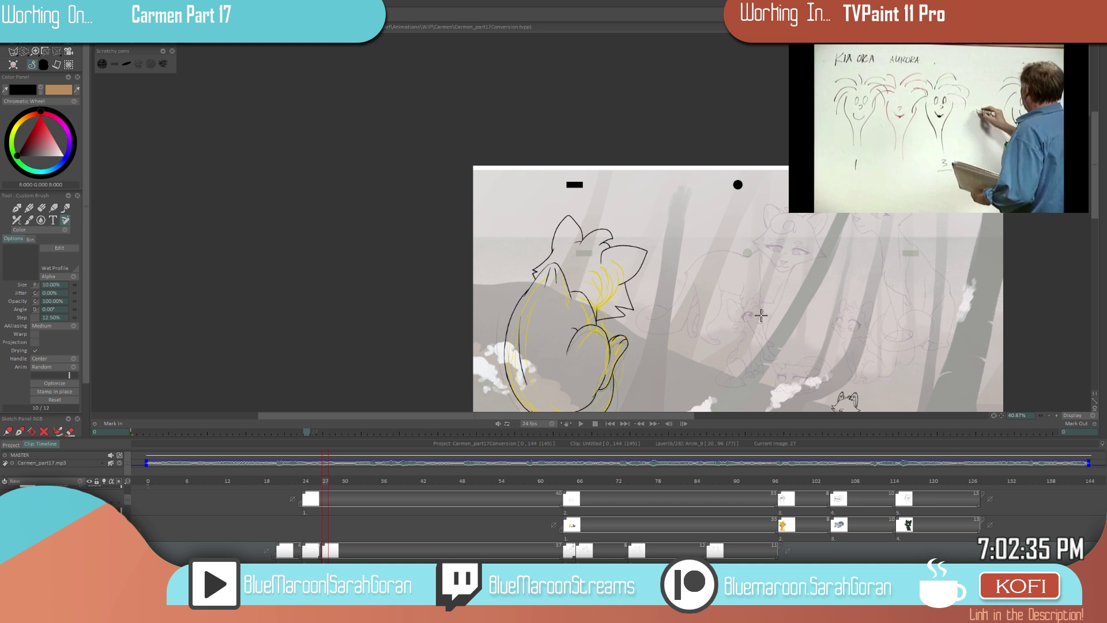
- Draw a small fur loop at the left ear's inner base and a short stroke at the right ear's base corner
{"action": "scroll", "coordinate": [682, 208], "scroll_direction": "up", "scroll_amount": 8}
{"action": "mouse_move", "coordinate": [533, 257]}
{"action": "left_mouse_down"}
{"action": "mouse_move", "coordinate": [537, 224]}
{"action": "mouse_move", "coordinate": [532, 266]}
{"action": "mouse_move", "coordinate": [544, 289]}
{"action": "left_mouse_up"}
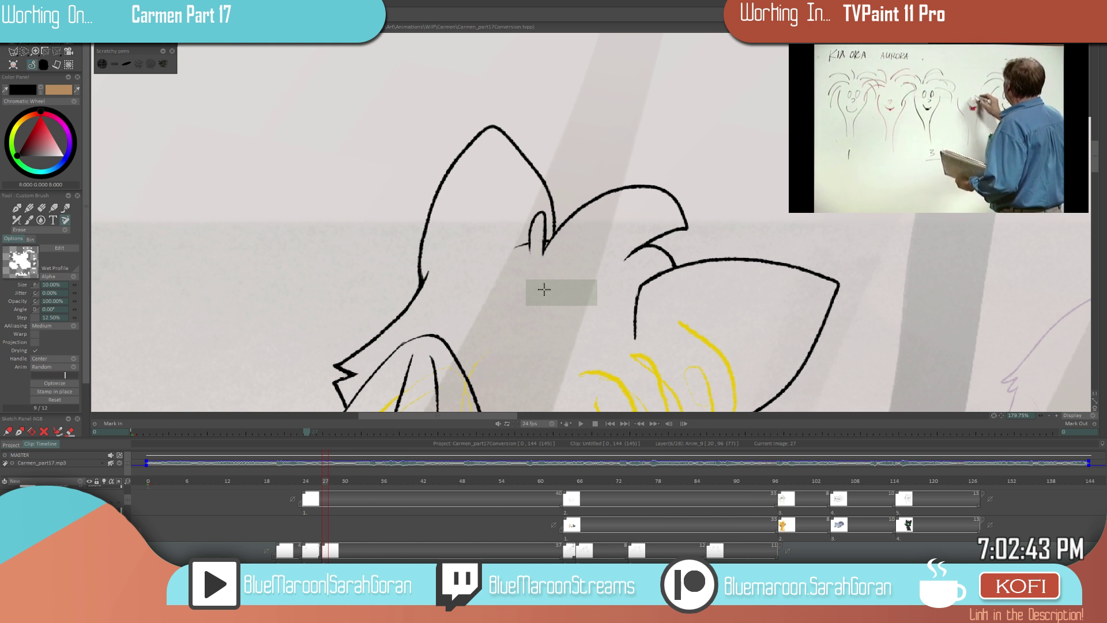
{"action": "scroll", "coordinate": [544, 289], "scroll_direction": "down", "scroll_amount": 10}
{"action": "scroll", "coordinate": [859, 309], "scroll_direction": "up", "scroll_amount": 10}
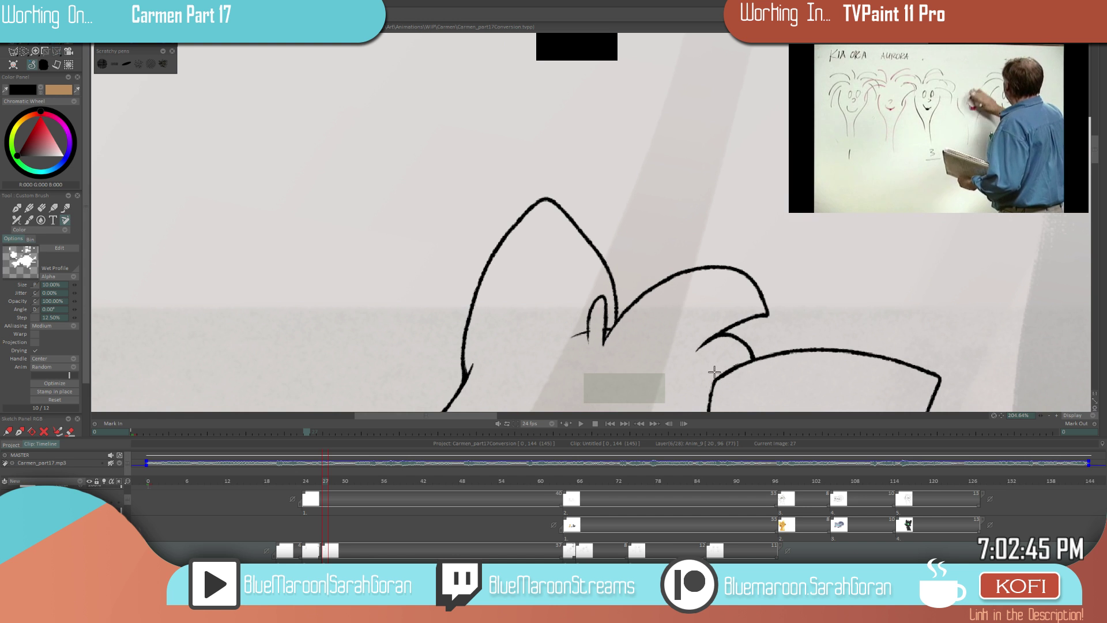
{"action": "scroll", "coordinate": [632, 344], "scroll_direction": "down", "scroll_amount": 8}
{"action": "scroll", "coordinate": [632, 344], "scroll_direction": "up", "scroll_amount": 8}
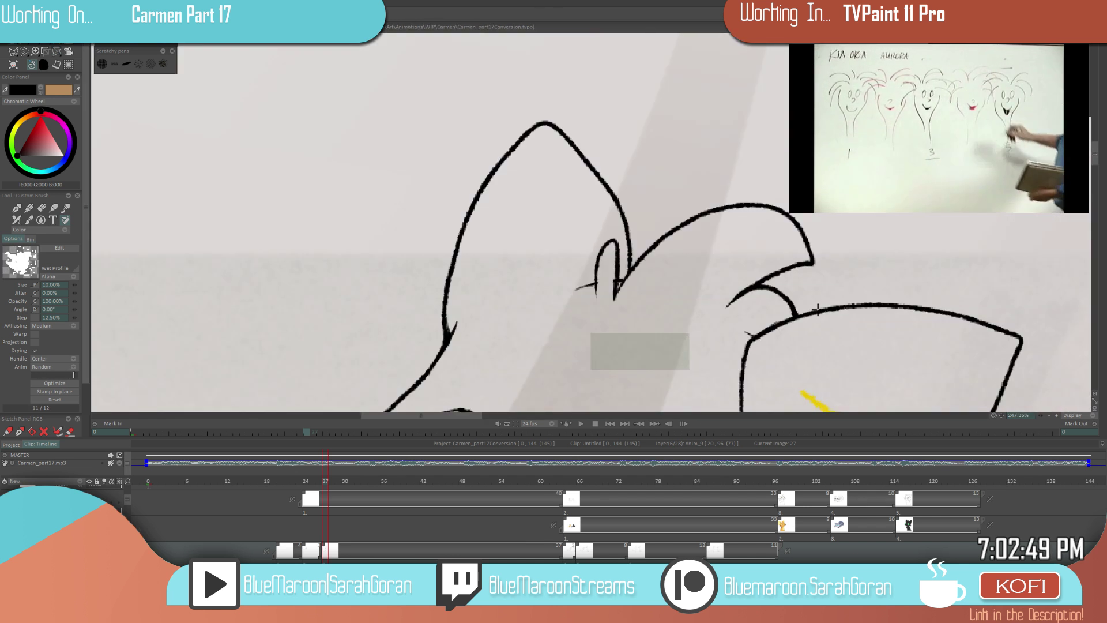
{"action": "scroll", "coordinate": [848, 324], "scroll_direction": "down", "scroll_amount": 3}
{"action": "scroll", "coordinate": [795, 314], "scroll_direction": "down", "scroll_amount": 6}
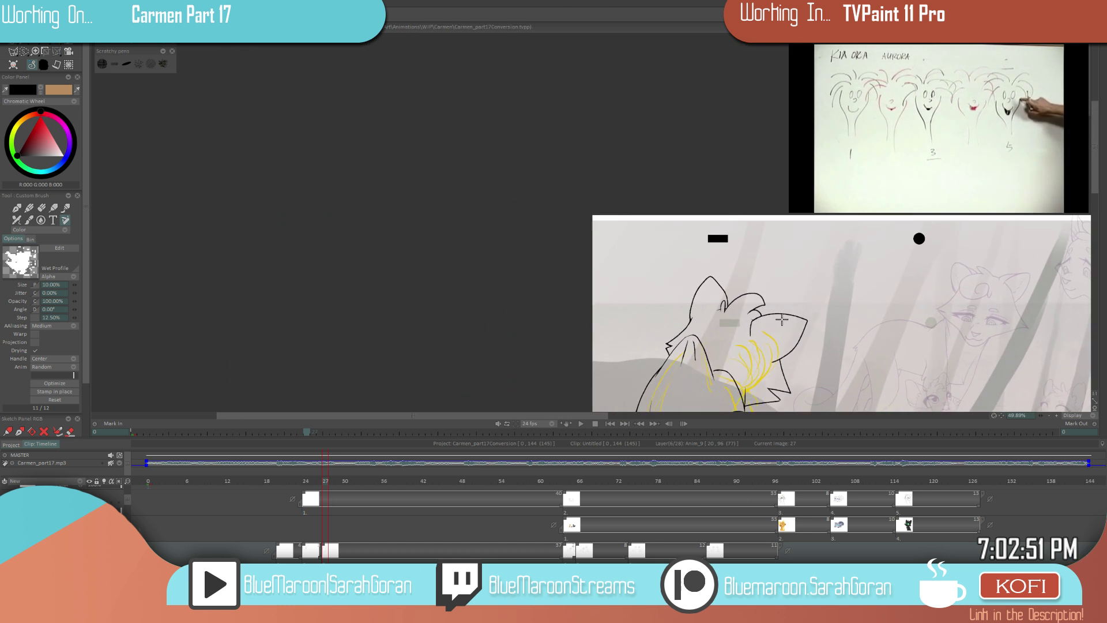
- Touch up the black outline of the large character's back just below the cheek fur
{"action": "scroll", "coordinate": [788, 311], "scroll_direction": "up", "scroll_amount": 2}
{"action": "scroll", "coordinate": [788, 311], "scroll_direction": "down", "scroll_amount": 3}
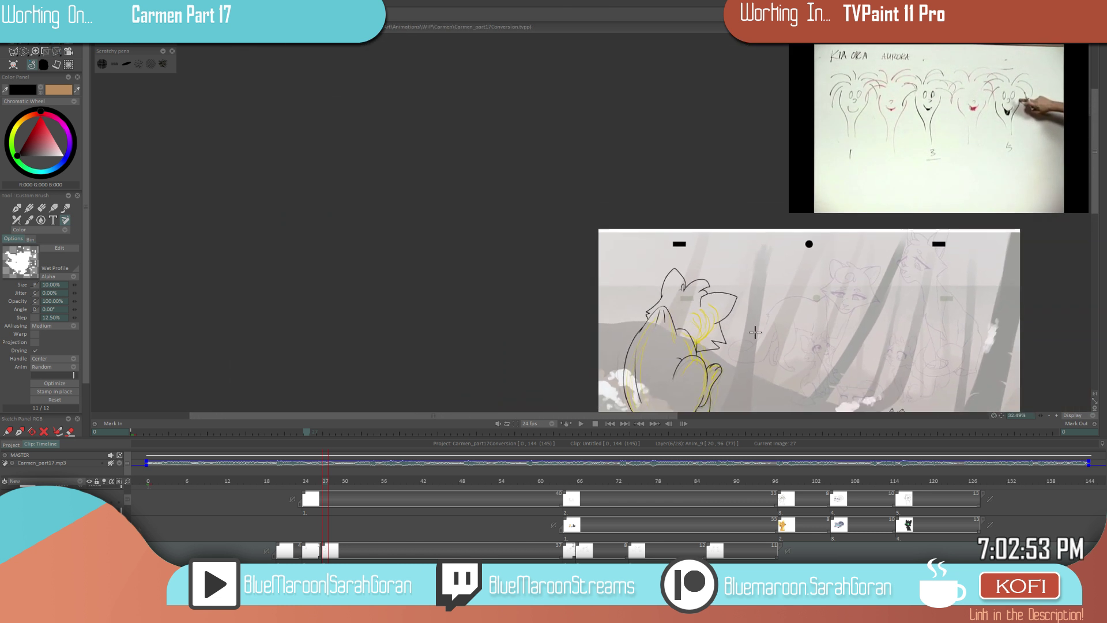
{"action": "left_click_drag", "start_coordinate": [804, 318], "coordinate": [725, 322]}
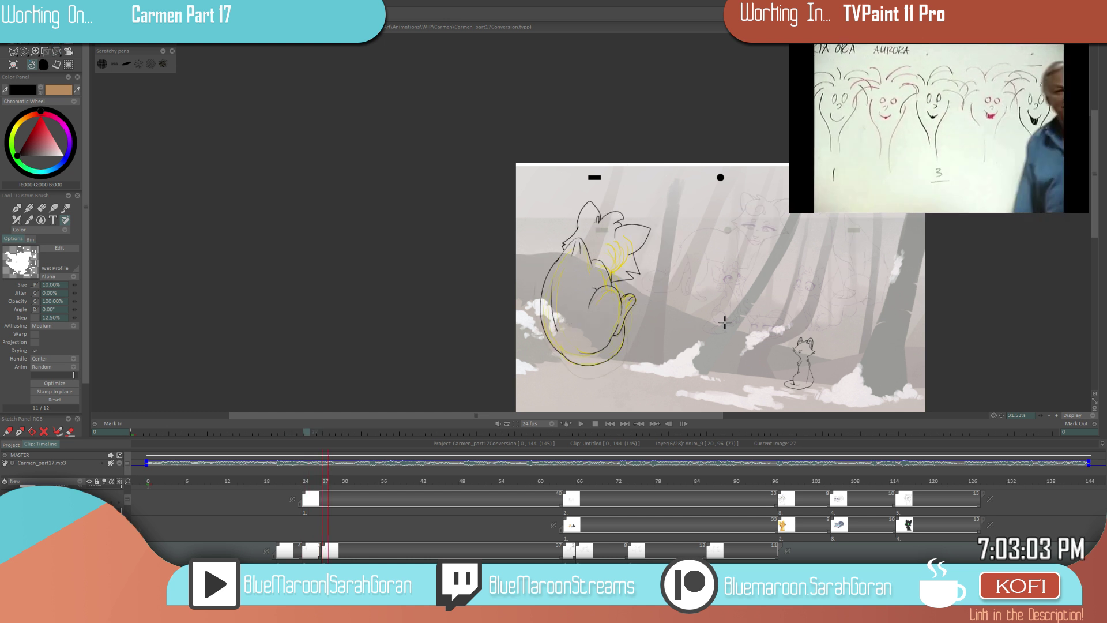
{"action": "scroll", "coordinate": [694, 208], "scroll_direction": "up", "scroll_amount": 5}
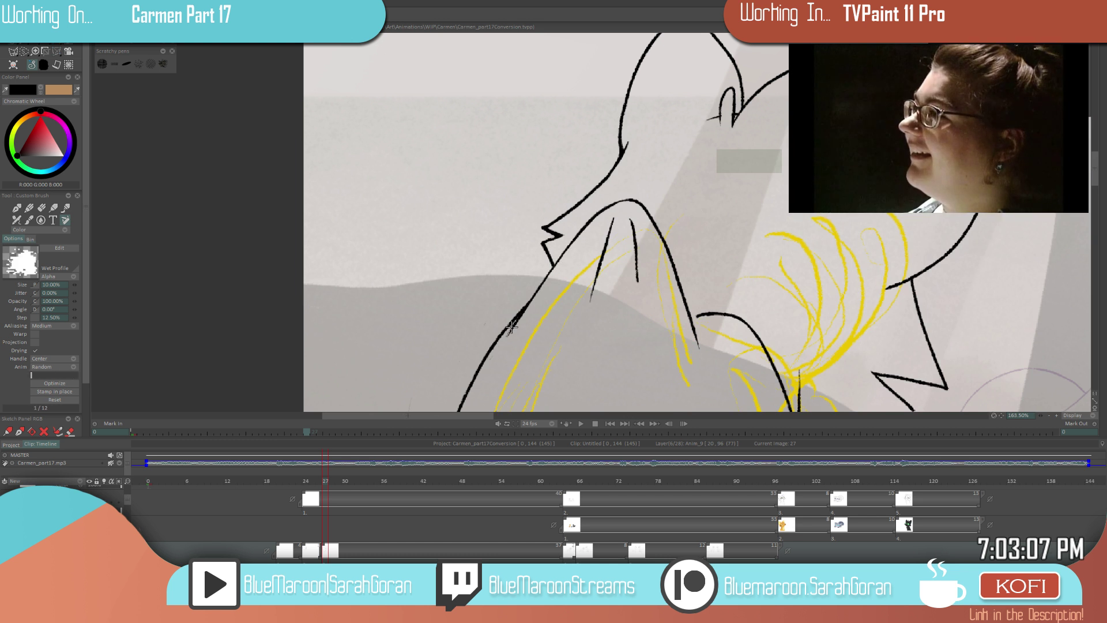
{"action": "scroll", "coordinate": [452, 378], "scroll_direction": "down", "scroll_amount": 6}
{"action": "scroll", "coordinate": [452, 379], "scroll_direction": "down", "scroll_amount": 3}
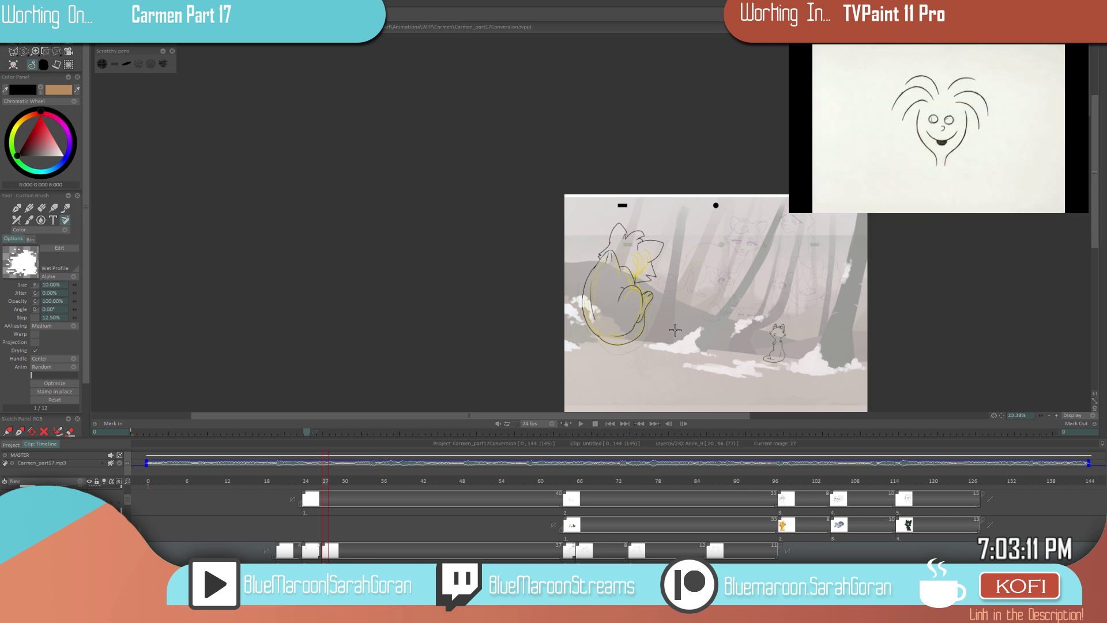
- Draw the inner black contour along the left side of the large character's body and save the project
{"action": "scroll", "coordinate": [628, 273], "scroll_direction": "up", "scroll_amount": 9}
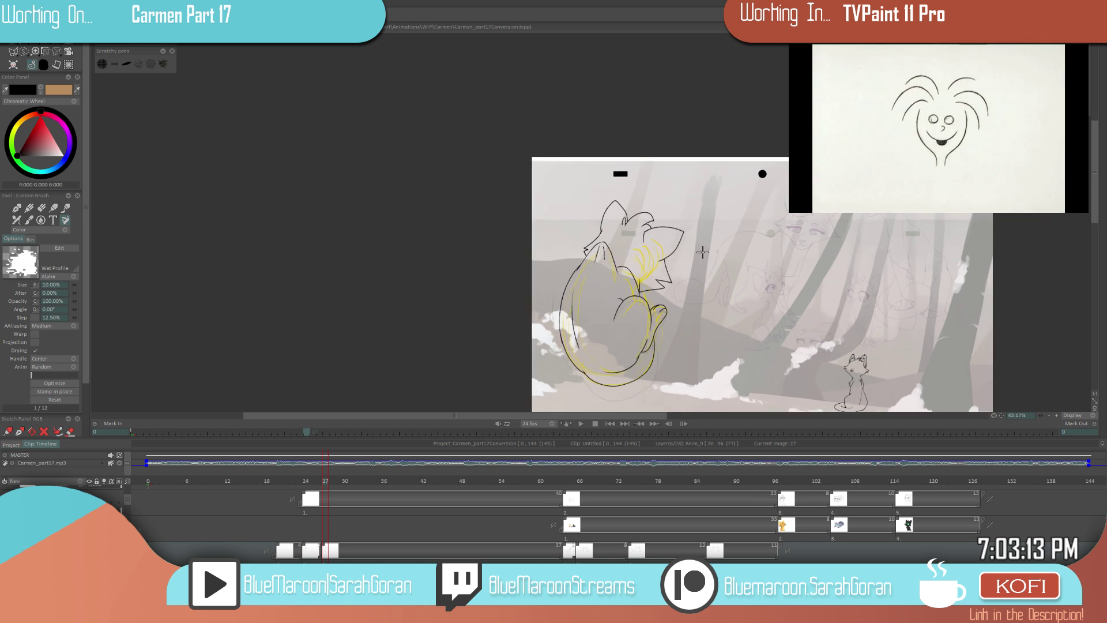
{"action": "scroll", "coordinate": [649, 242], "scroll_direction": "down", "scroll_amount": 9}
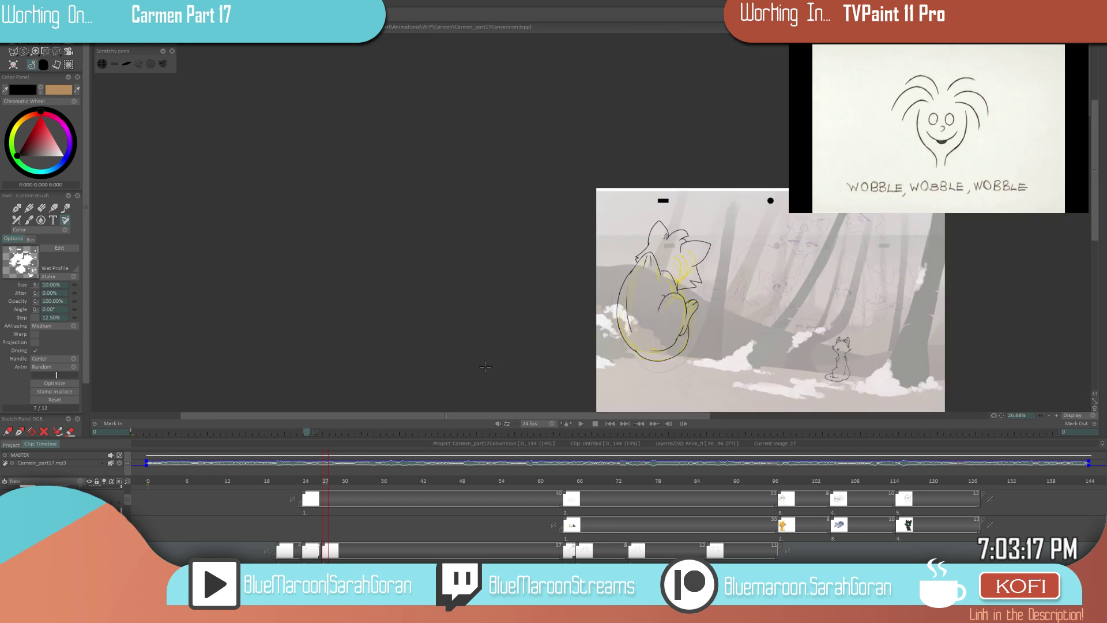
{"action": "scroll", "coordinate": [673, 286], "scroll_direction": "up", "scroll_amount": 9}
{"action": "scroll", "coordinate": [558, 348], "scroll_direction": "down", "scroll_amount": 10}
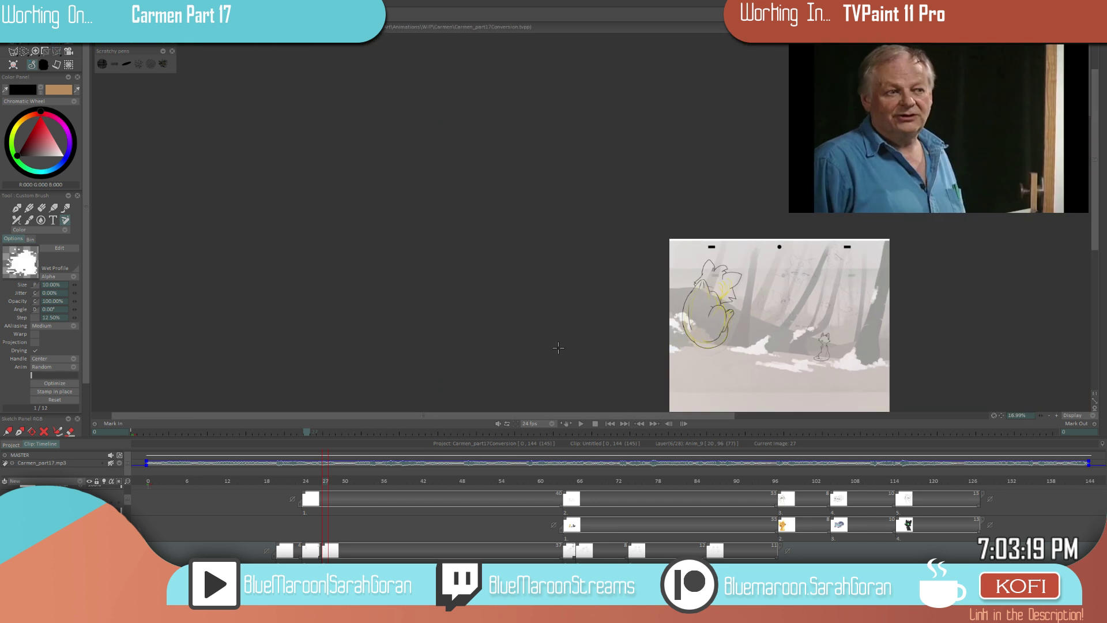
{"action": "scroll", "coordinate": [832, 357], "scroll_direction": "up", "scroll_amount": 4}
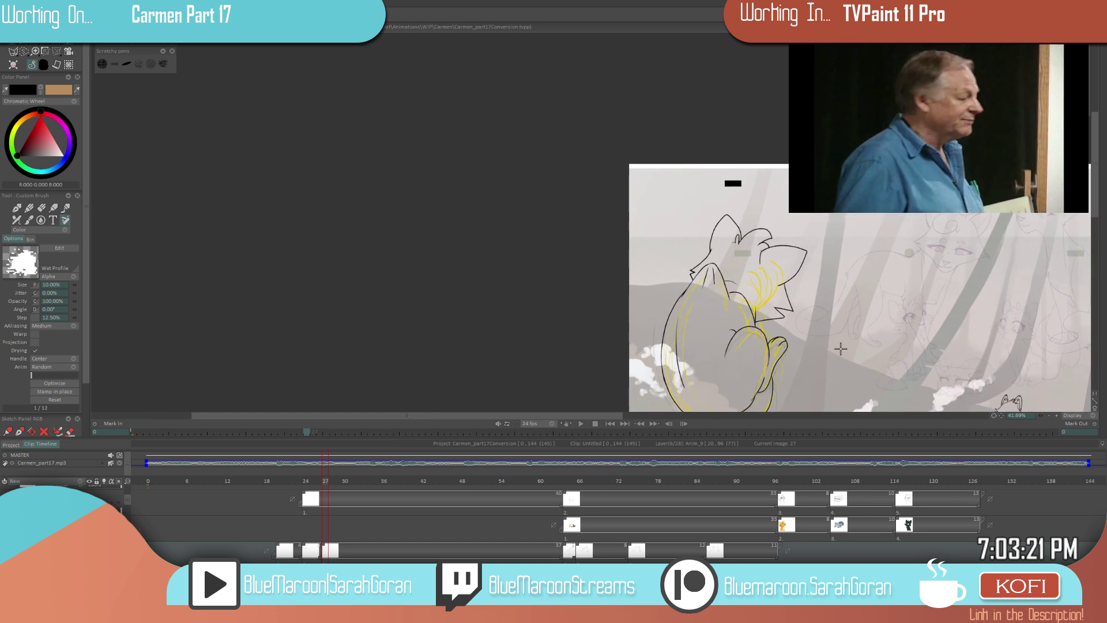
{"action": "left_click_drag", "start_coordinate": [833, 357], "coordinate": [768, 338]}
{"action": "key", "text": "ctrl+s"}
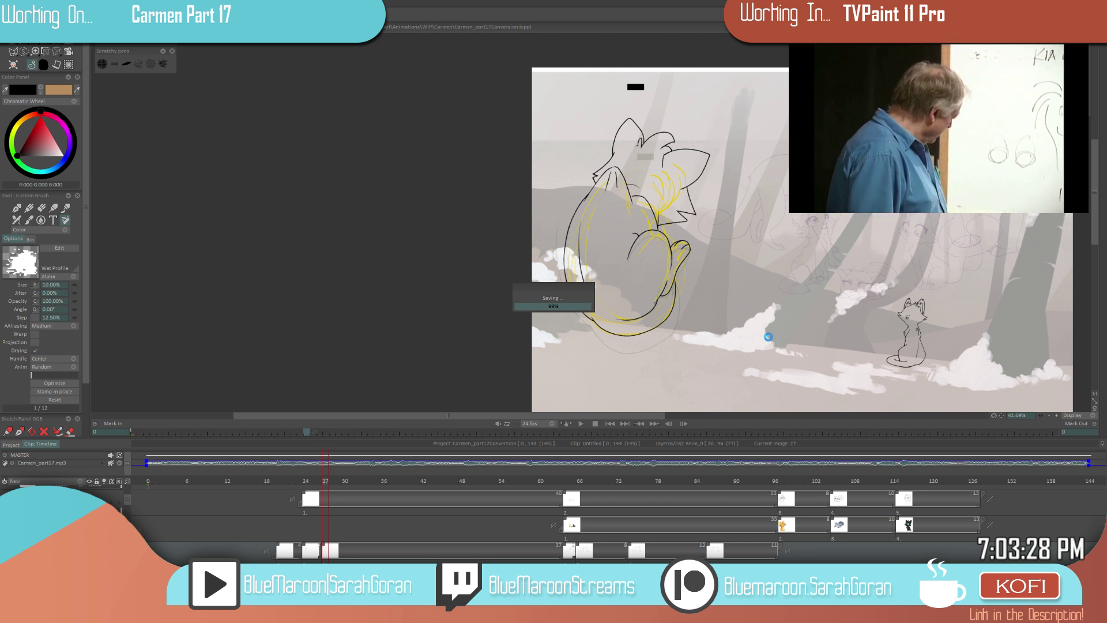
- Flip back and forth between the drawings at frames 20, 24 and 27 to check the character's motion
{"action": "key", "text": "Left"}
{"action": "key", "text": "Left"}
{"action": "key", "text": "Left"}
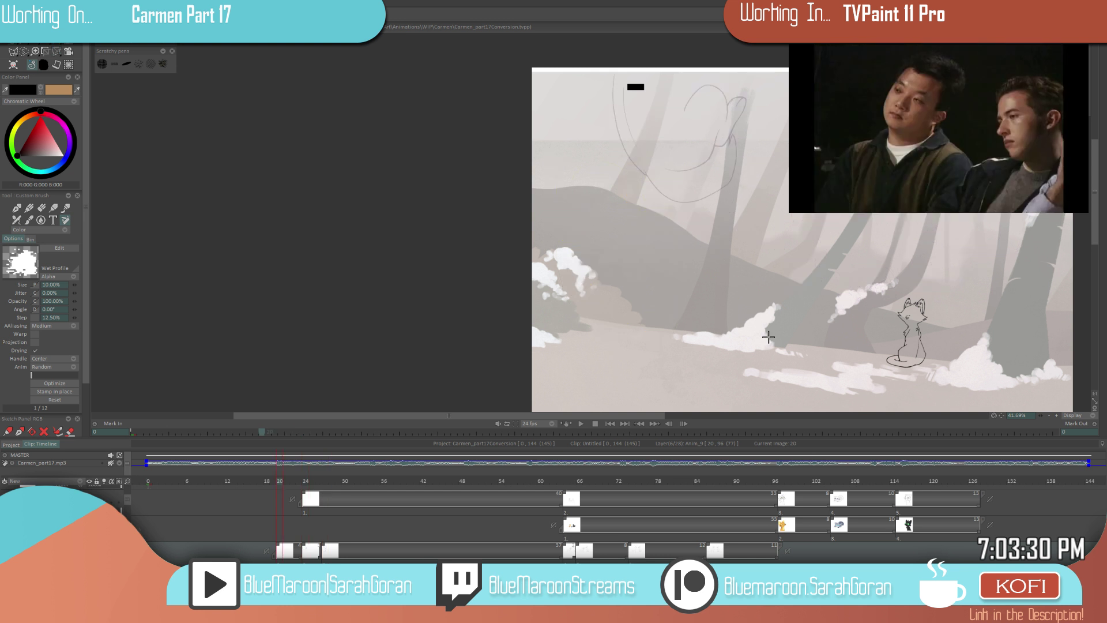
{"action": "key", "text": "Right"}
{"action": "key", "text": "Right"}
{"action": "key", "text": "Right"}
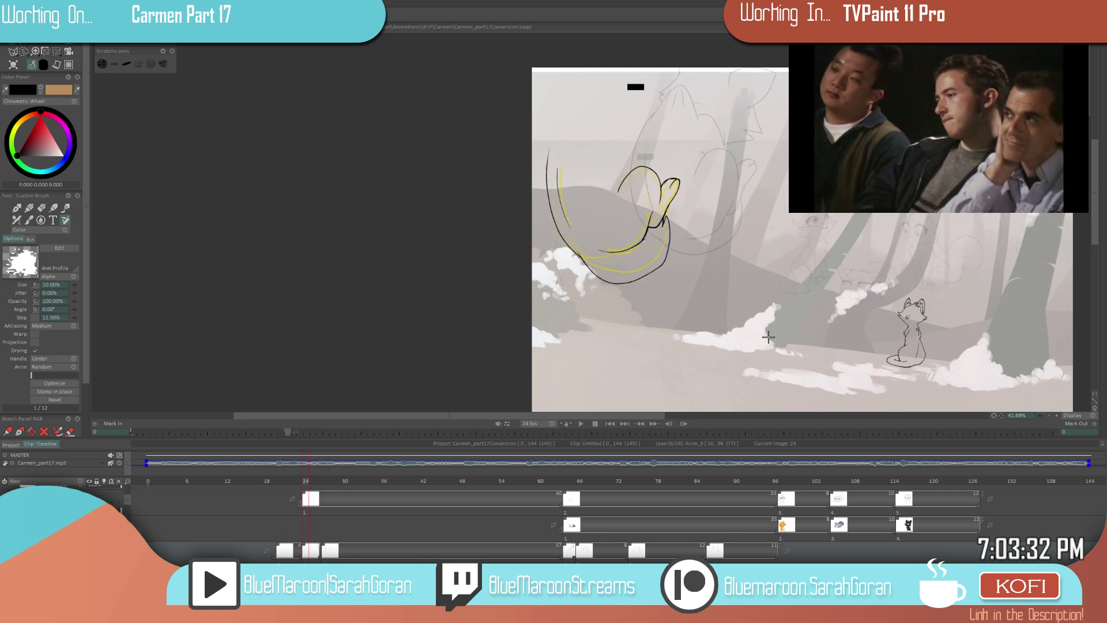
{"action": "key", "text": "Left"}
{"action": "key", "text": "Left"}
{"action": "key", "text": "Left"}
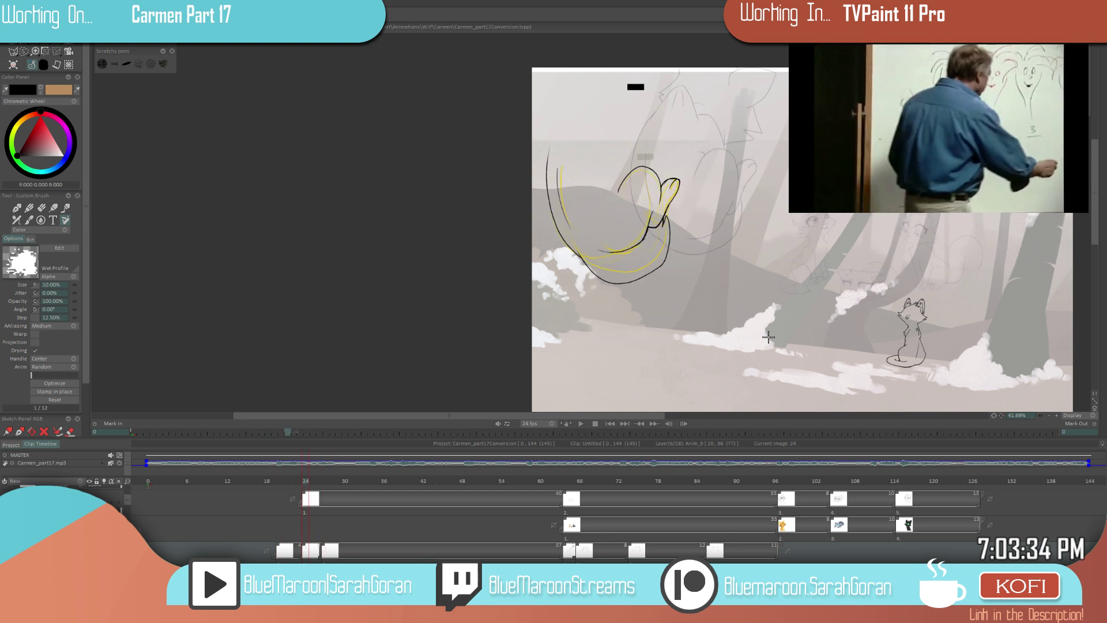
{"action": "key", "text": "Right"}
{"action": "key", "text": "Right"}
{"action": "key", "text": "Right"}
{"action": "key", "text": "Left"}
{"action": "key", "text": "Left"}
{"action": "key", "text": "Left"}
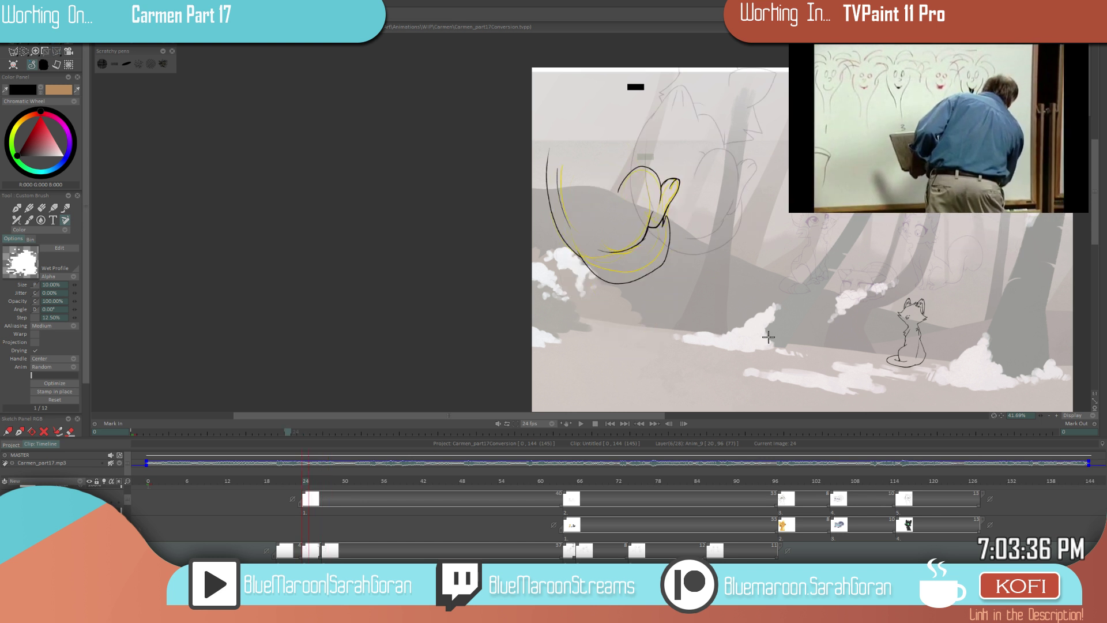
{"action": "key", "text": "Right"}
{"action": "key", "text": "Right"}
{"action": "key", "text": "Right"}
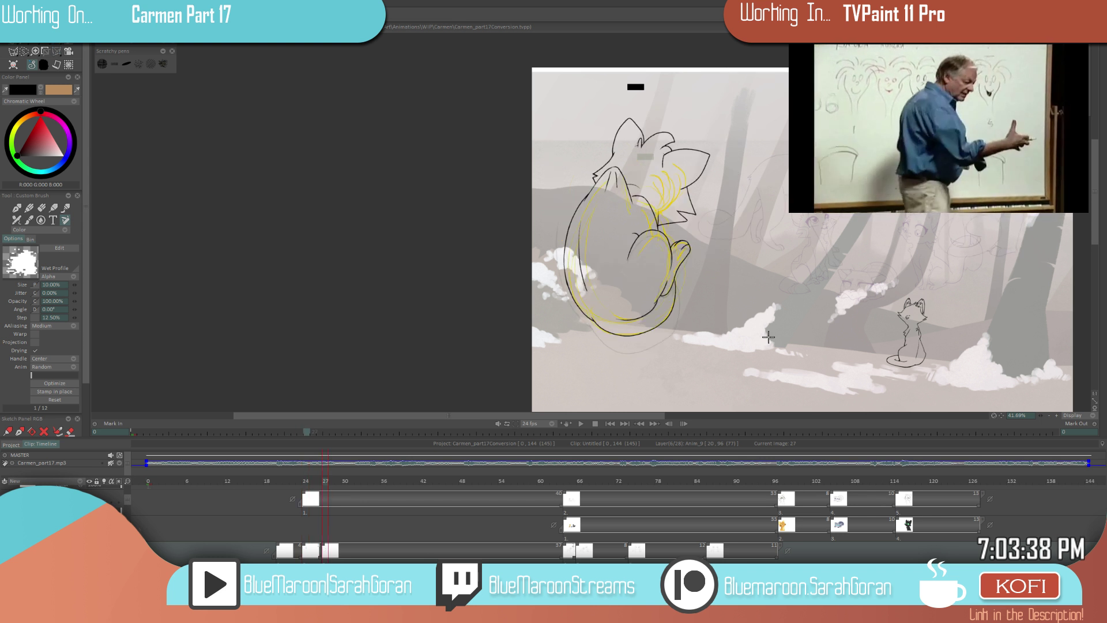
- Return to the drawing at frame 24 and clean up the black inner body line below the foot
{"action": "key", "text": "Left"}
{"action": "key", "text": "Left"}
{"action": "key", "text": "Left"}
{"action": "scroll", "coordinate": [757, 266], "scroll_direction": "up", "scroll_amount": 5}
{"action": "key", "text": "e"}
{"action": "left_click_drag", "start_coordinate": [669, 233], "coordinate": [632, 283]}
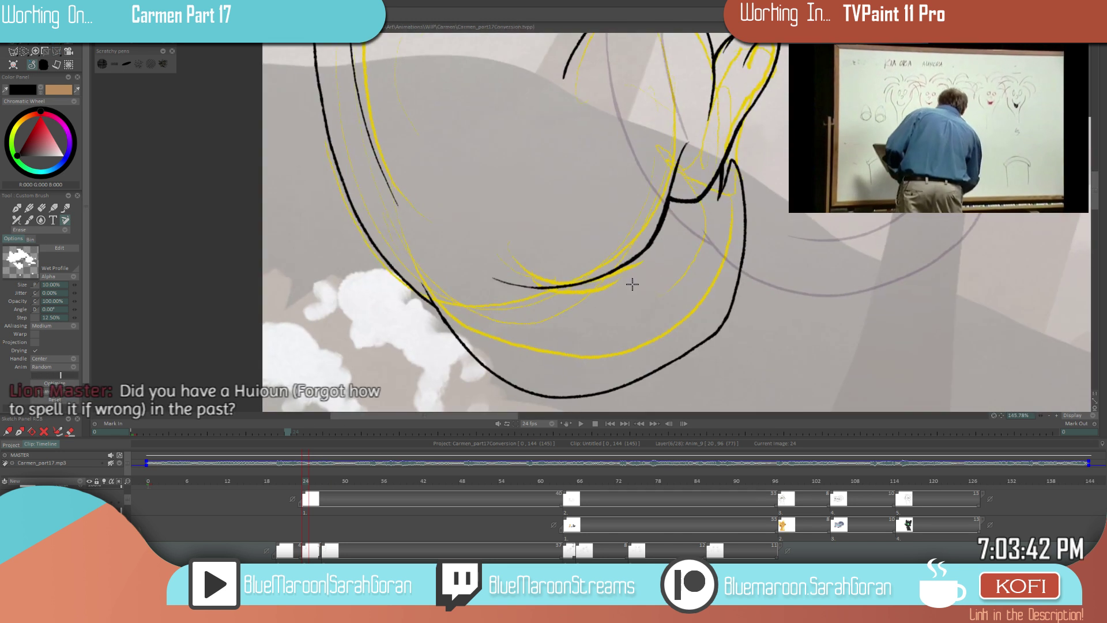
{"action": "key", "text": "e"}
{"action": "scroll", "coordinate": [633, 284], "scroll_direction": "down", "scroll_amount": 3}
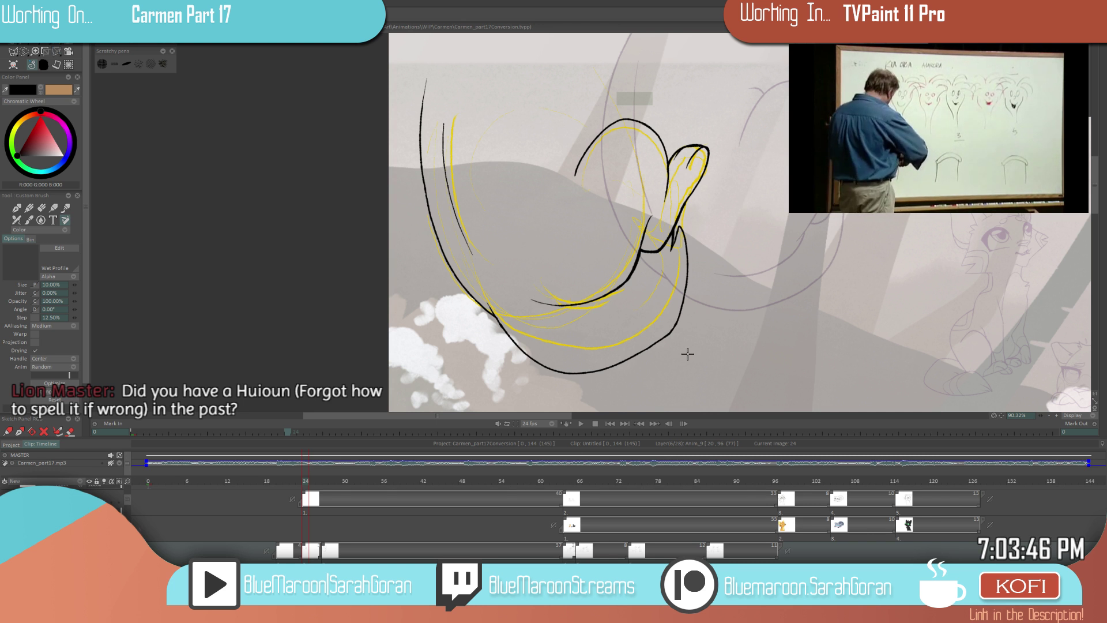
- Redraw the black outer curve below the foot at frame 24 slightly closer to the yellow rough, erase the leftover line and save the project
{"action": "key", "text": "ctrl+s"}
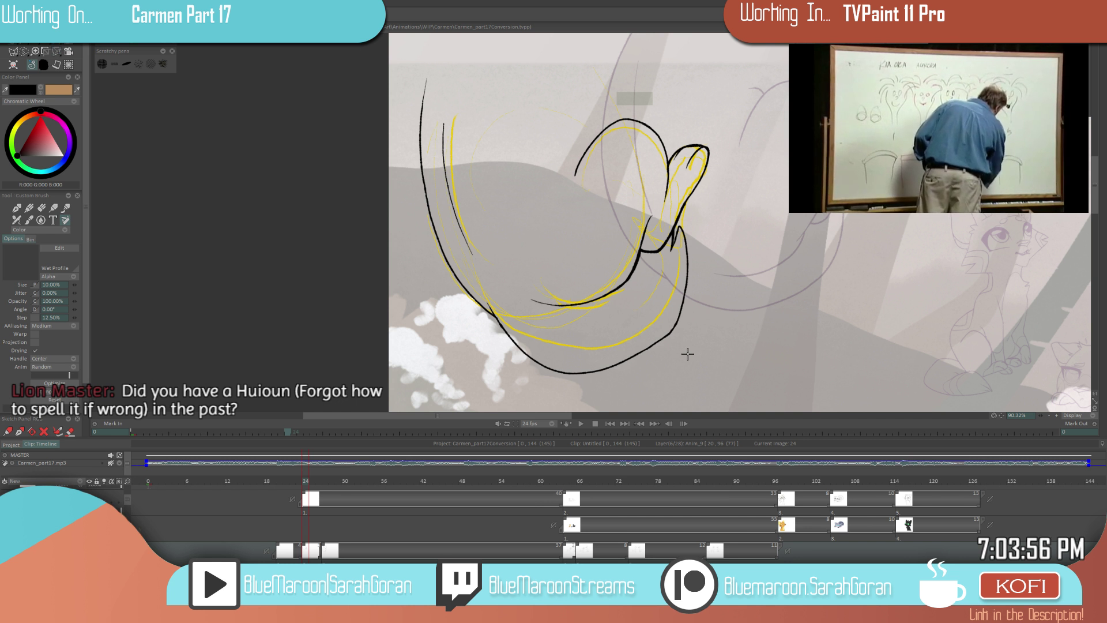
{"action": "key", "text": "Right"}
{"action": "key", "text": "Left"}
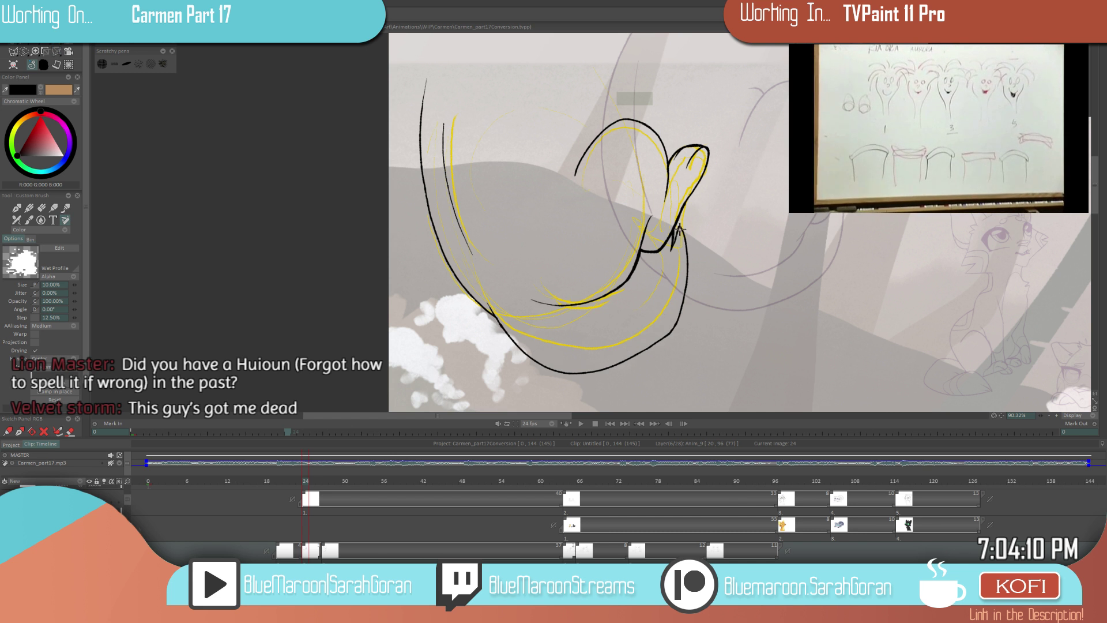
{"action": "mouse_move", "coordinate": [679, 229]}
{"action": "left_mouse_down"}
{"action": "mouse_move", "coordinate": [629, 353]}
{"action": "mouse_move", "coordinate": [527, 356]}
{"action": "mouse_move", "coordinate": [493, 305]}
{"action": "left_mouse_up"}
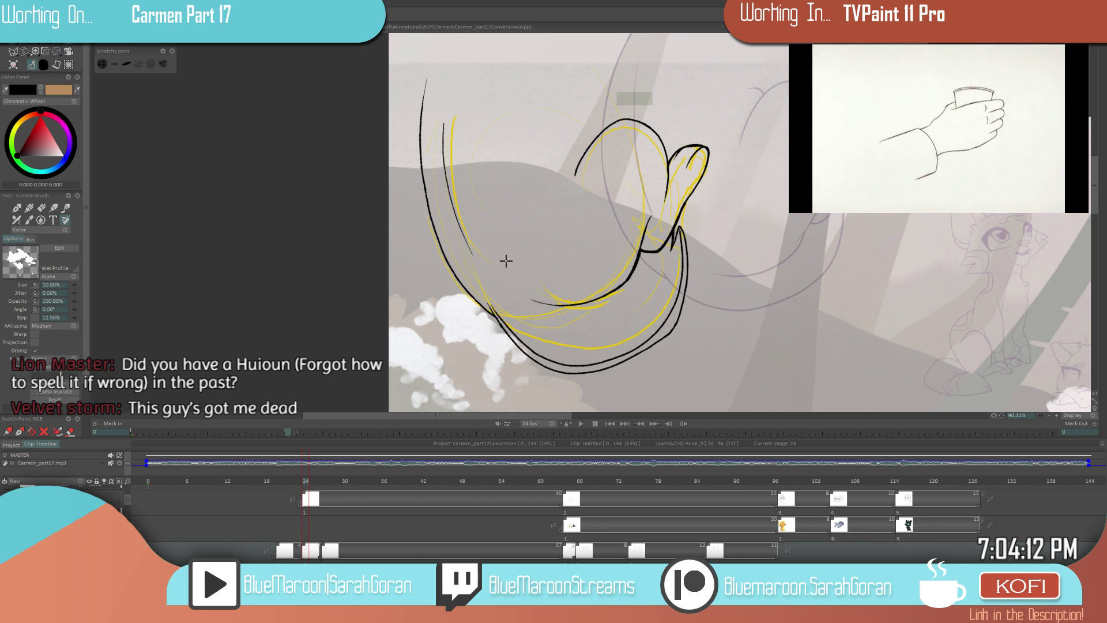
{"action": "key", "text": "ctrl+z"}
{"action": "mouse_move", "coordinate": [679, 227]}
{"action": "left_mouse_down"}
{"action": "mouse_move", "coordinate": [683, 285]}
{"action": "mouse_move", "coordinate": [606, 361]}
{"action": "mouse_move", "coordinate": [522, 349]}
{"action": "mouse_move", "coordinate": [484, 282]}
{"action": "left_mouse_up"}
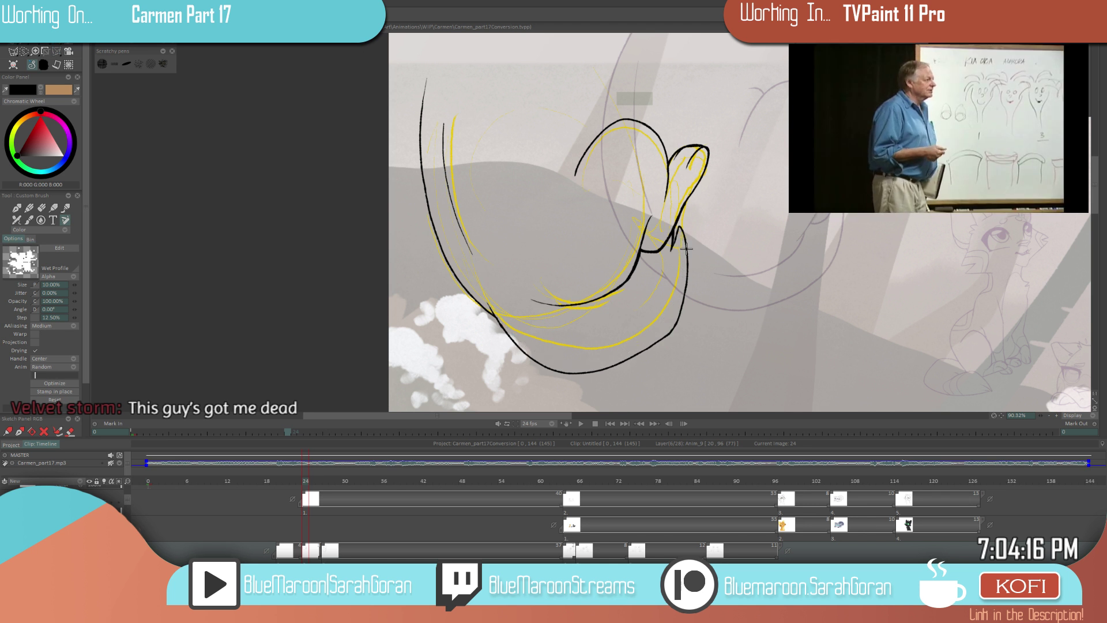
{"action": "mouse_move", "coordinate": [627, 353]}
{"action": "left_mouse_down"}
{"action": "mouse_move", "coordinate": [571, 369]}
{"action": "mouse_move", "coordinate": [531, 354]}
{"action": "left_mouse_up"}
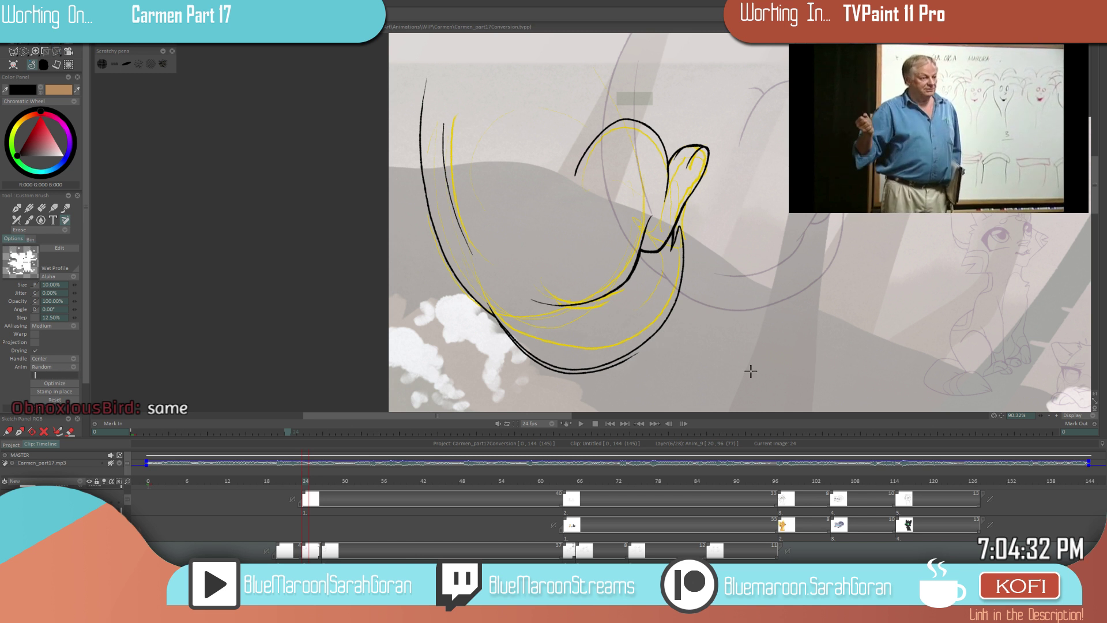
{"action": "scroll", "coordinate": [633, 388], "scroll_direction": "right", "scroll_amount": 3}
{"action": "key", "text": "ctrl+s"}
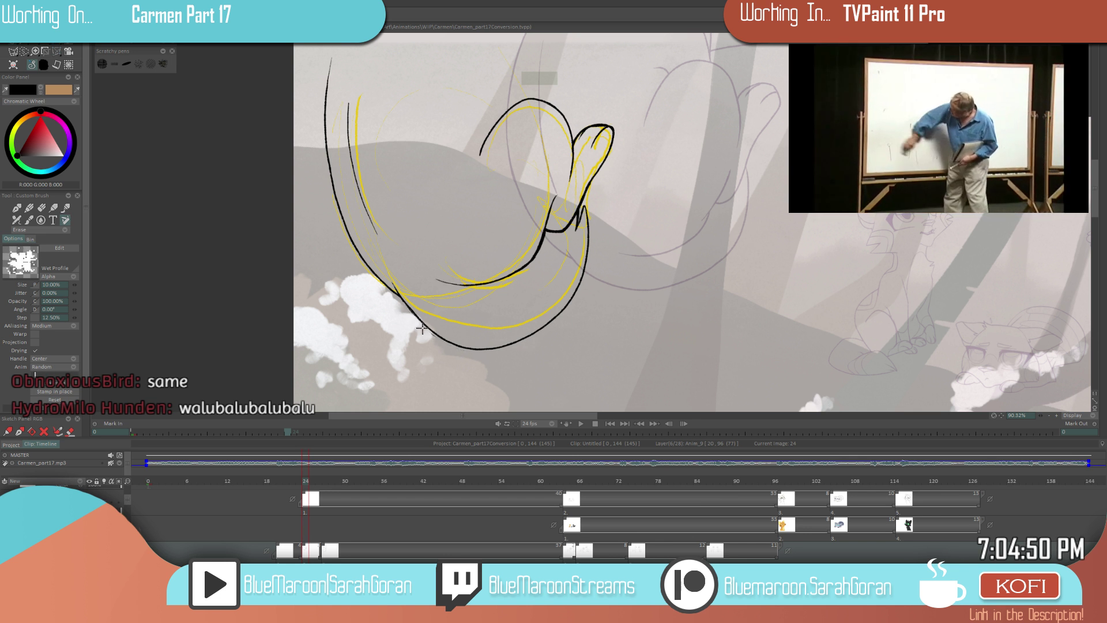
- Flip between the drawings at frames 24 and 27 in a full-scene view to compare the large character's poses
{"action": "scroll", "coordinate": [702, 342], "scroll_direction": "down", "scroll_amount": 1}
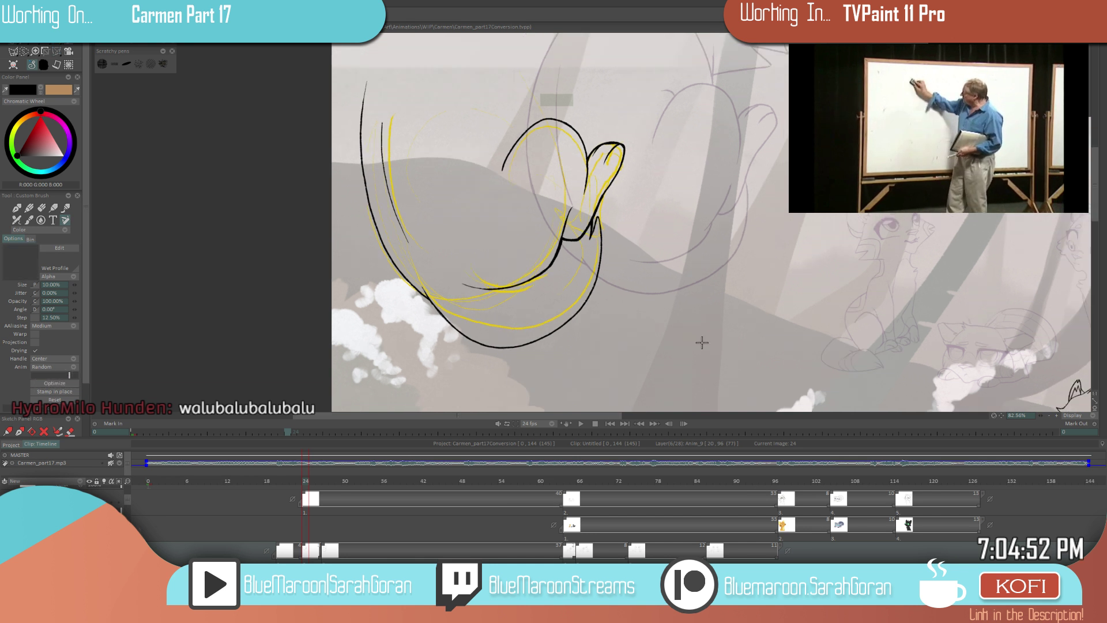
{"action": "scroll", "coordinate": [701, 342], "scroll_direction": "down", "scroll_amount": 10}
{"action": "scroll", "coordinate": [660, 339], "scroll_direction": "up", "scroll_amount": 6}
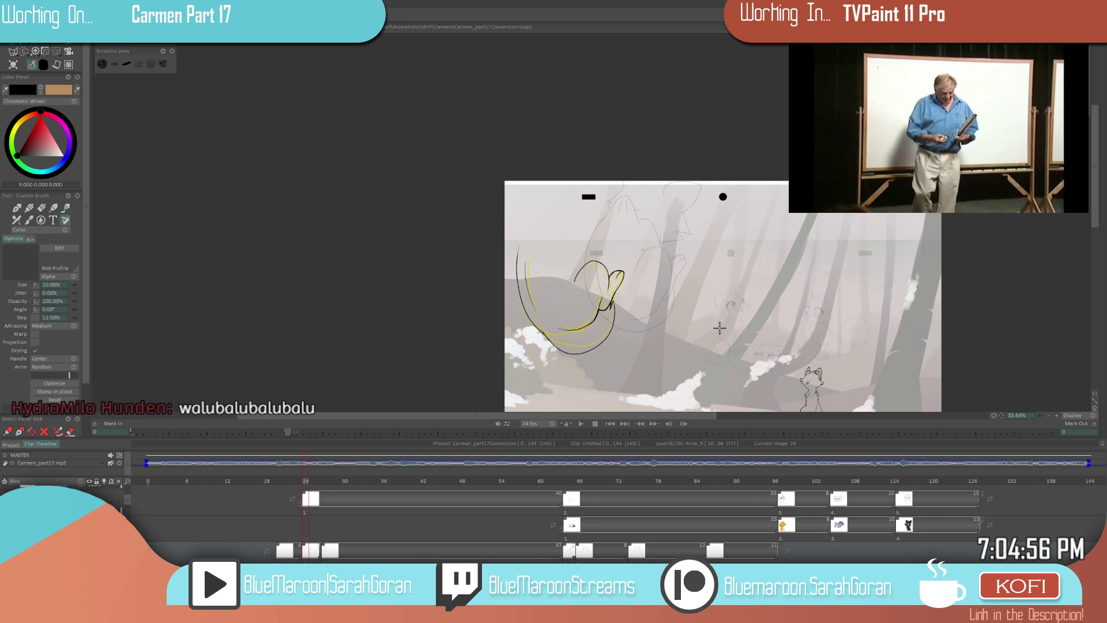
{"action": "key", "text": "Right"}
{"action": "key", "text": "Right"}
{"action": "key", "text": "Right"}
{"action": "key", "text": "Left"}
{"action": "key", "text": "Left"}
{"action": "key", "text": "Left"}
{"action": "key", "text": "Right"}
{"action": "key", "text": "Right"}
{"action": "key", "text": "Right"}
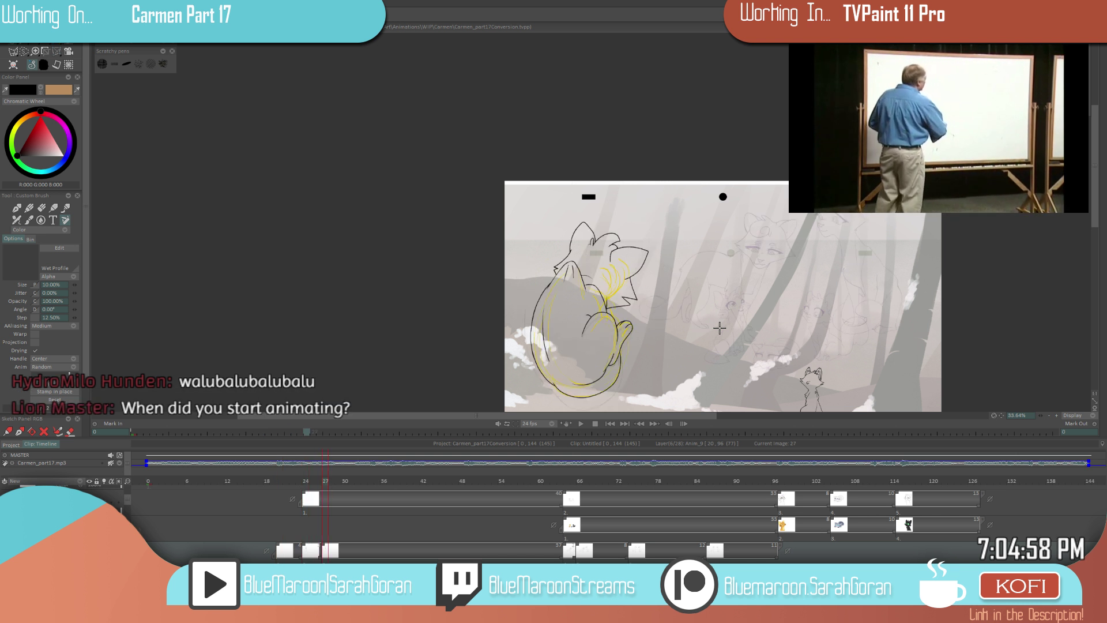
{"action": "key", "text": "Left"}
{"action": "key", "text": "Left"}
{"action": "key", "text": "Left"}
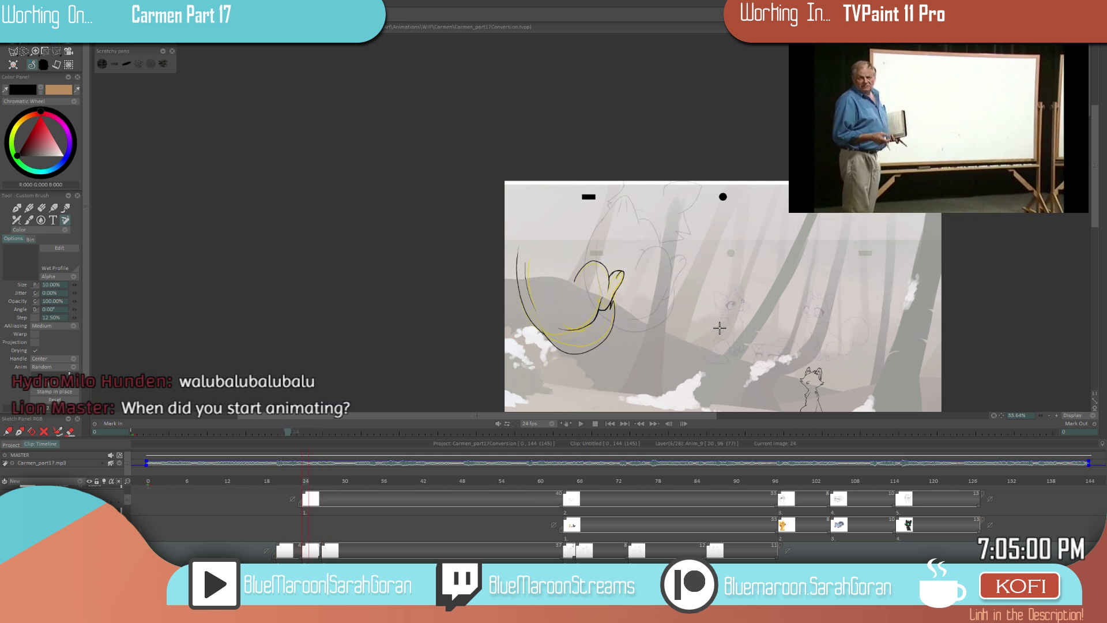
{"action": "key", "text": "Right"}
{"action": "key", "text": "Right"}
{"action": "key", "text": "Right"}
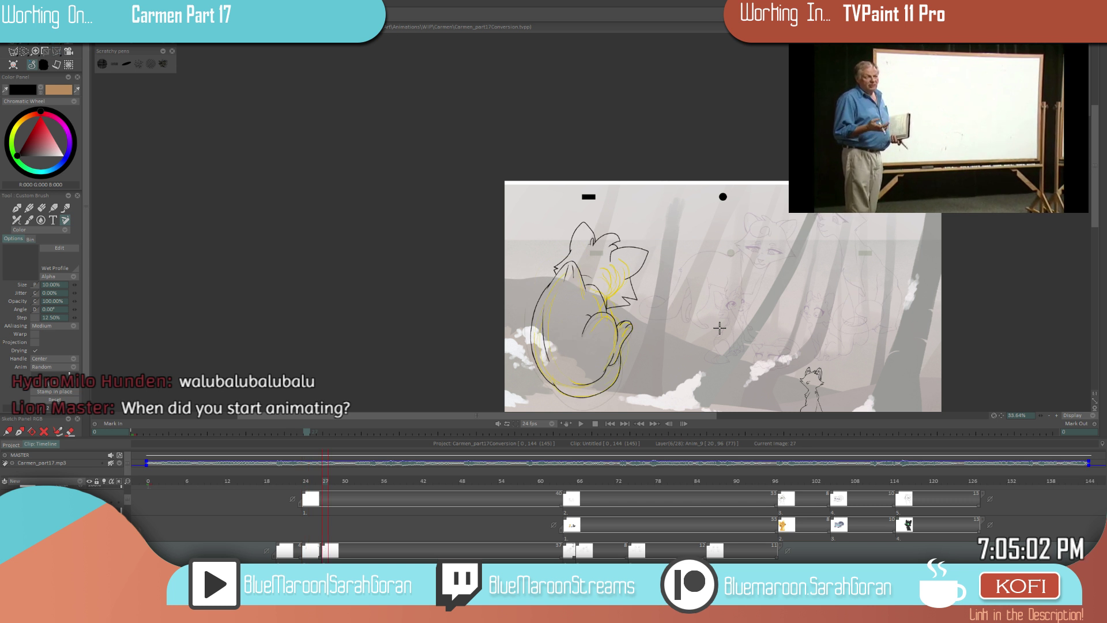
{"action": "key", "text": "Left"}
{"action": "key", "text": "Left"}
{"action": "key", "text": "Left"}
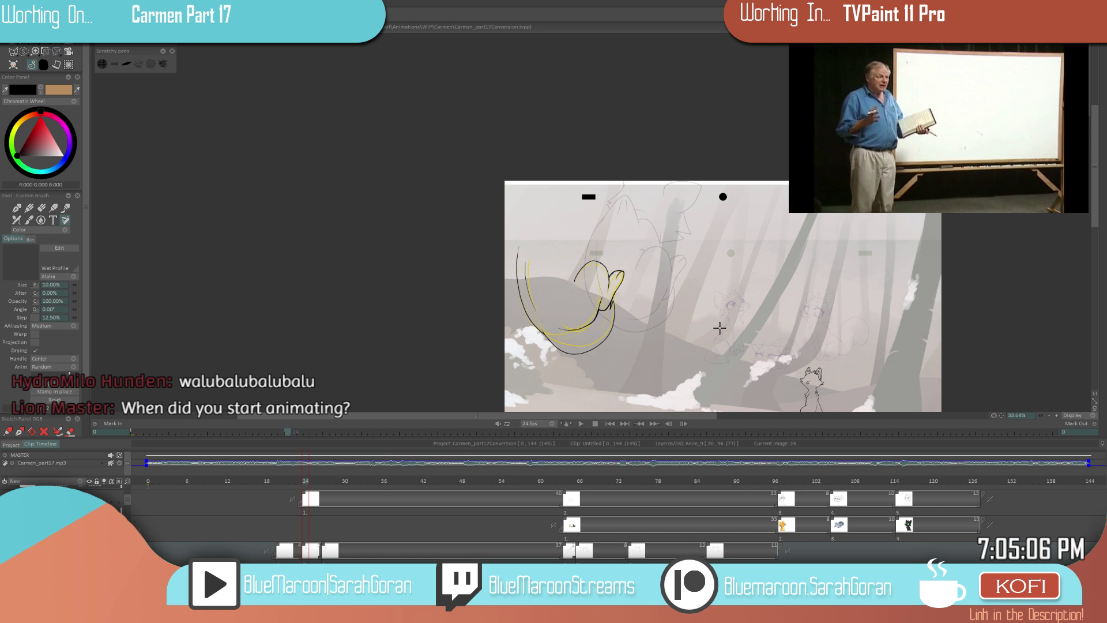
- Flip back and forth through the drawings at frames 20, 24 and 27 to check the body's movement into the scene
{"action": "key", "text": "Left"}
{"action": "key", "text": "Left"}
{"action": "key", "text": "Left"}
{"action": "key", "text": "Left"}
{"action": "key", "text": "Right"}
{"action": "key", "text": "Right"}
{"action": "key", "text": "Right"}
{"action": "key", "text": "Right"}
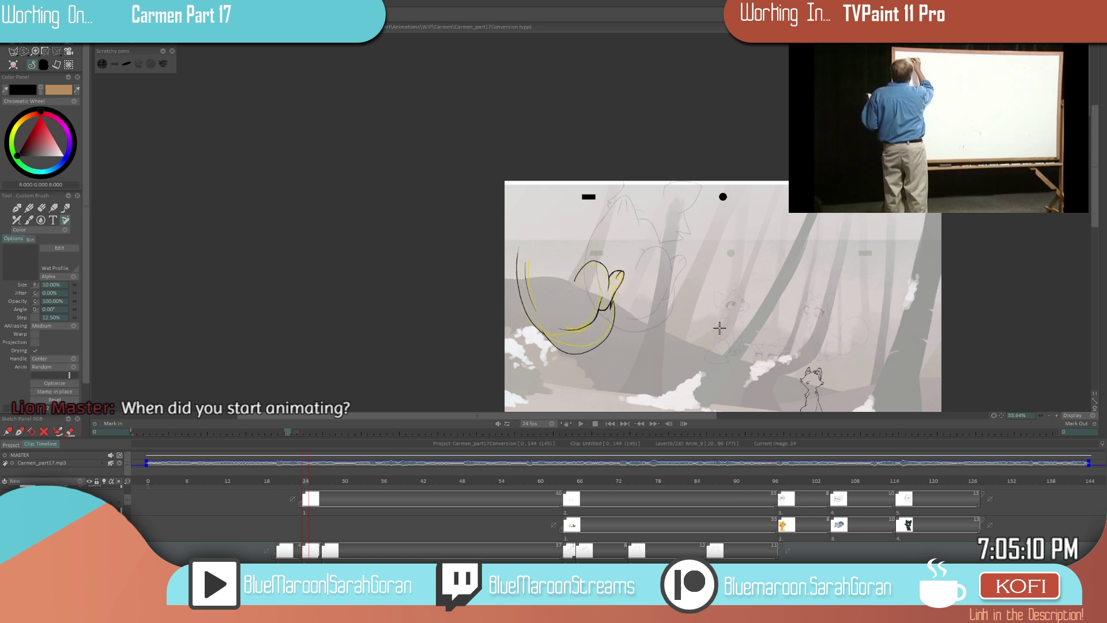
{"action": "key", "text": "Left"}
{"action": "key", "text": "Left"}
{"action": "key", "text": "Left"}
{"action": "key", "text": "Left"}
{"action": "key", "text": "Right"}
{"action": "key", "text": "Right"}
{"action": "key", "text": "Right"}
{"action": "key", "text": "Right"}
{"action": "key", "text": "Left"}
{"action": "key", "text": "Left"}
{"action": "key", "text": "Left"}
{"action": "key", "text": "Left"}
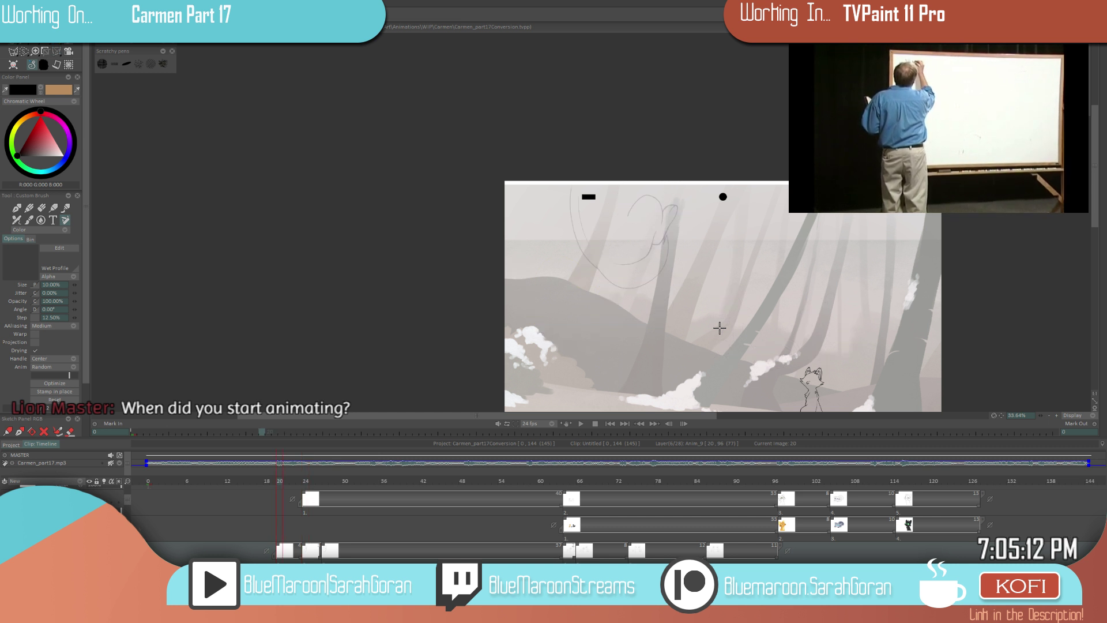
{"action": "key", "text": "Right"}
{"action": "key", "text": "Right"}
{"action": "key", "text": "Right"}
{"action": "key", "text": "Right"}
{"action": "key", "text": "Right"}
{"action": "key", "text": "Right"}
{"action": "key", "text": "Right"}
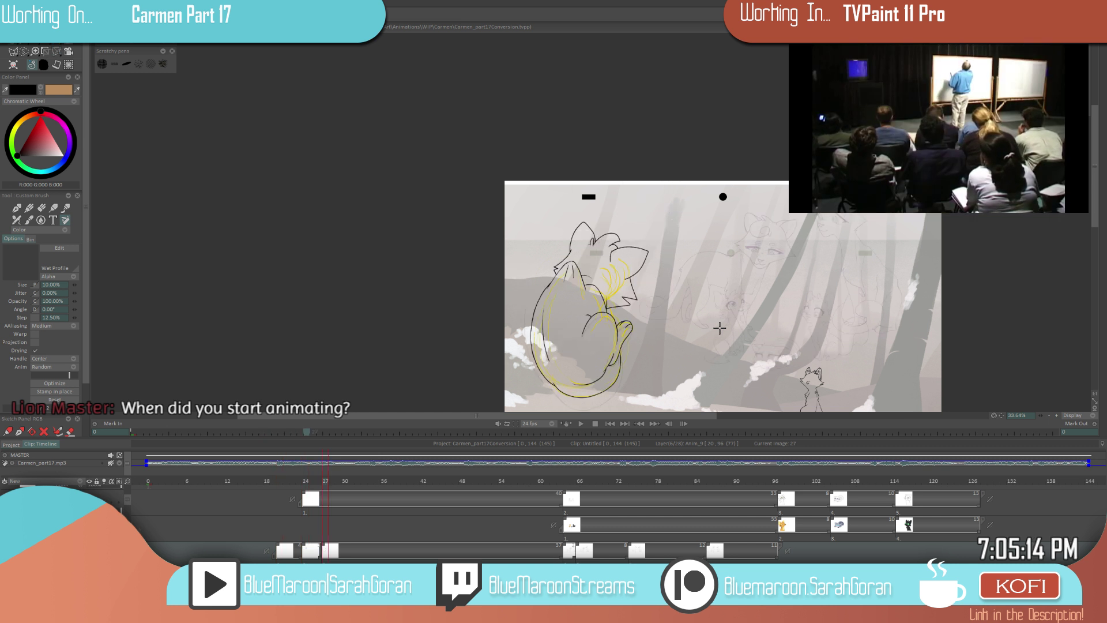
- Compare the large character's drawing at frame 27 with the preceding frames, both close up and in the full-scene view
{"action": "scroll", "coordinate": [666, 369], "scroll_direction": "up", "scroll_amount": 4}
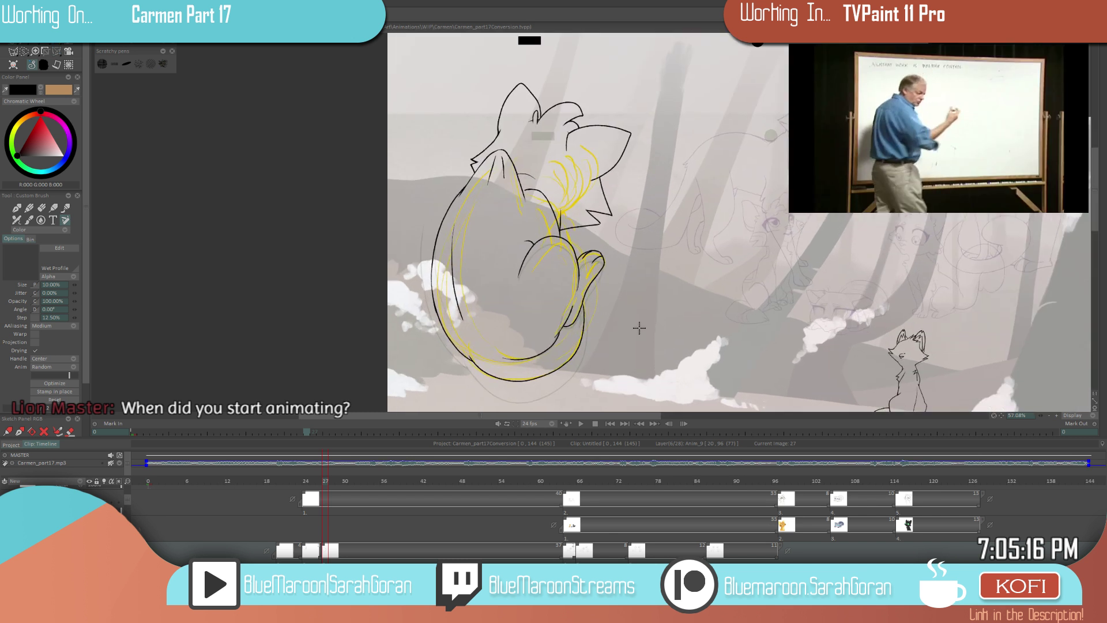
{"action": "key", "text": "Left"}
{"action": "key", "text": "Left"}
{"action": "key", "text": "Left"}
{"action": "key", "text": "Right"}
{"action": "key", "text": "Right"}
{"action": "key", "text": "Right"}
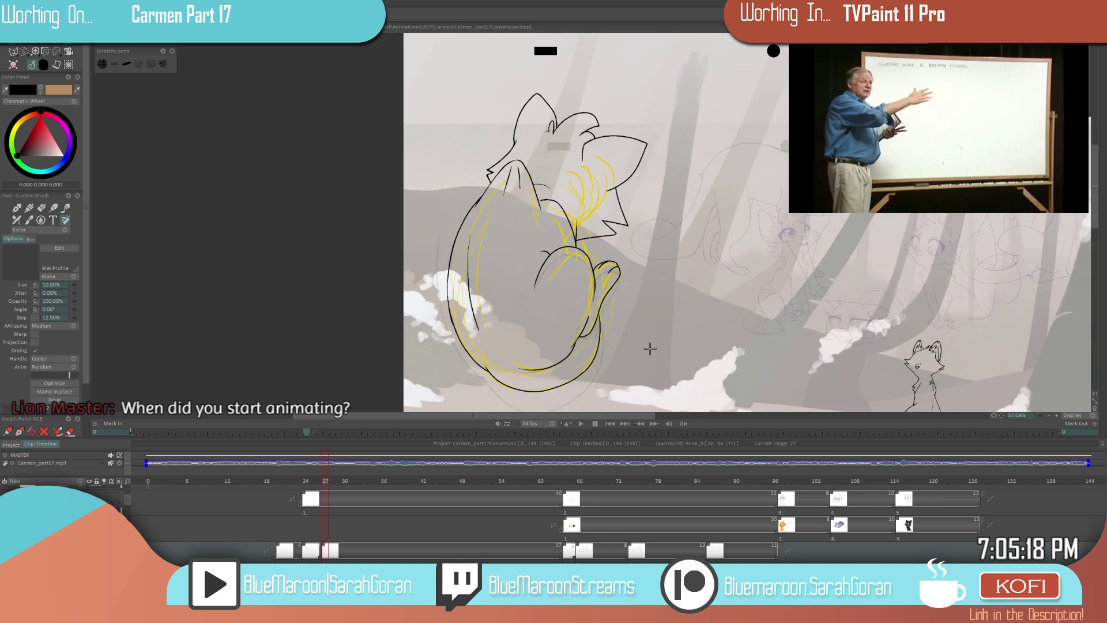
{"action": "scroll", "coordinate": [697, 322], "scroll_direction": "down", "scroll_amount": 5}
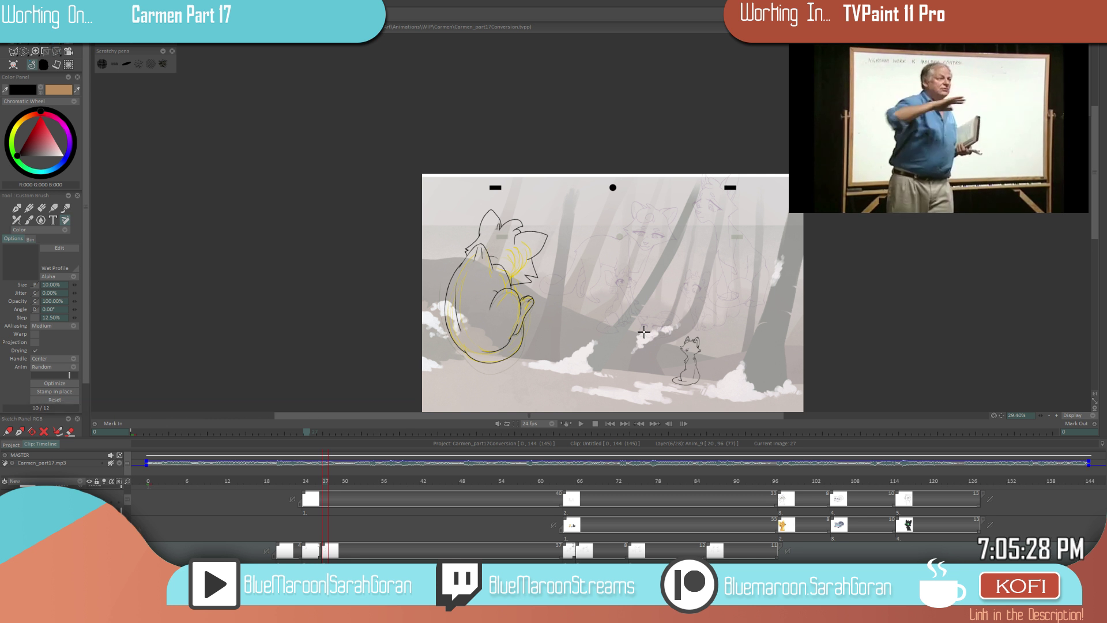
{"action": "key", "text": "Left"}
{"action": "key", "text": "Right"}
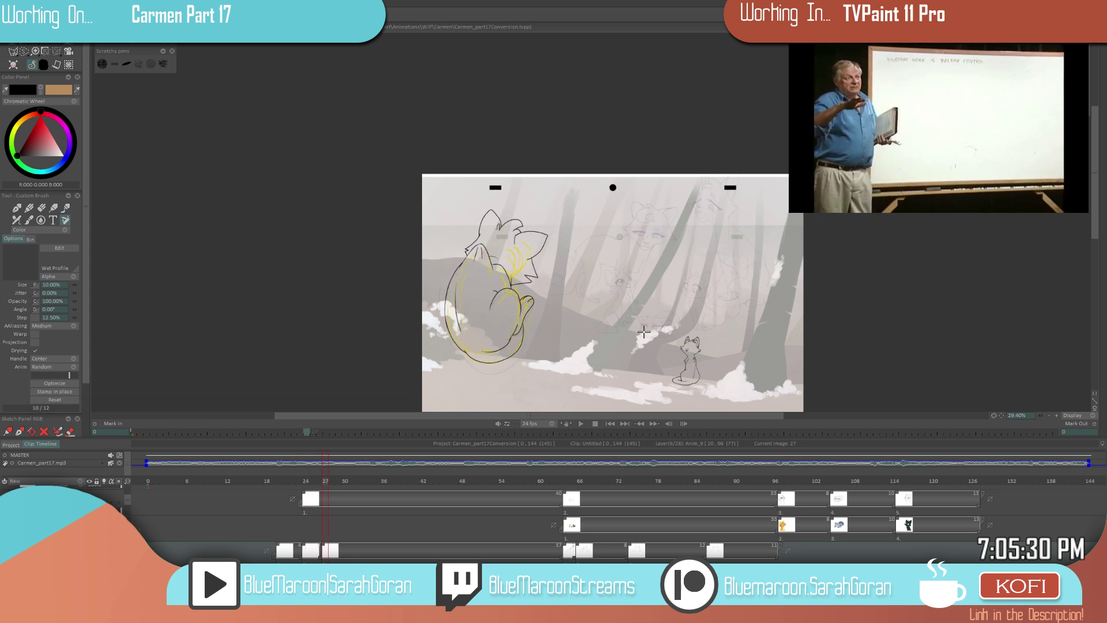
{"action": "key", "text": "Left"}
{"action": "key", "text": "Right"}
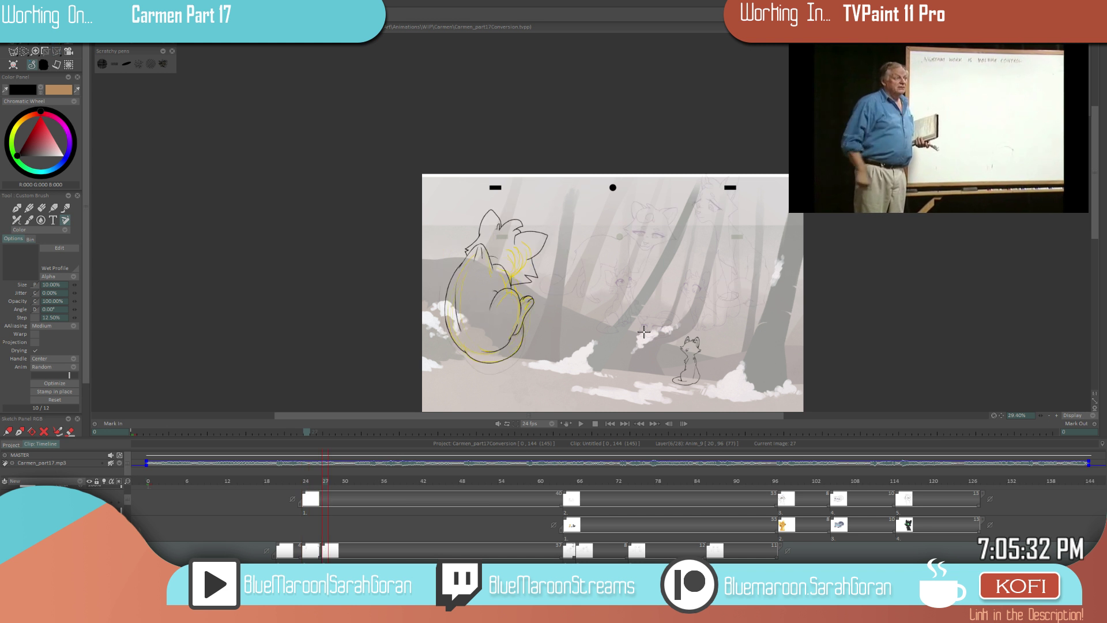
{"action": "key", "text": "Left"}
{"action": "key", "text": "Right"}
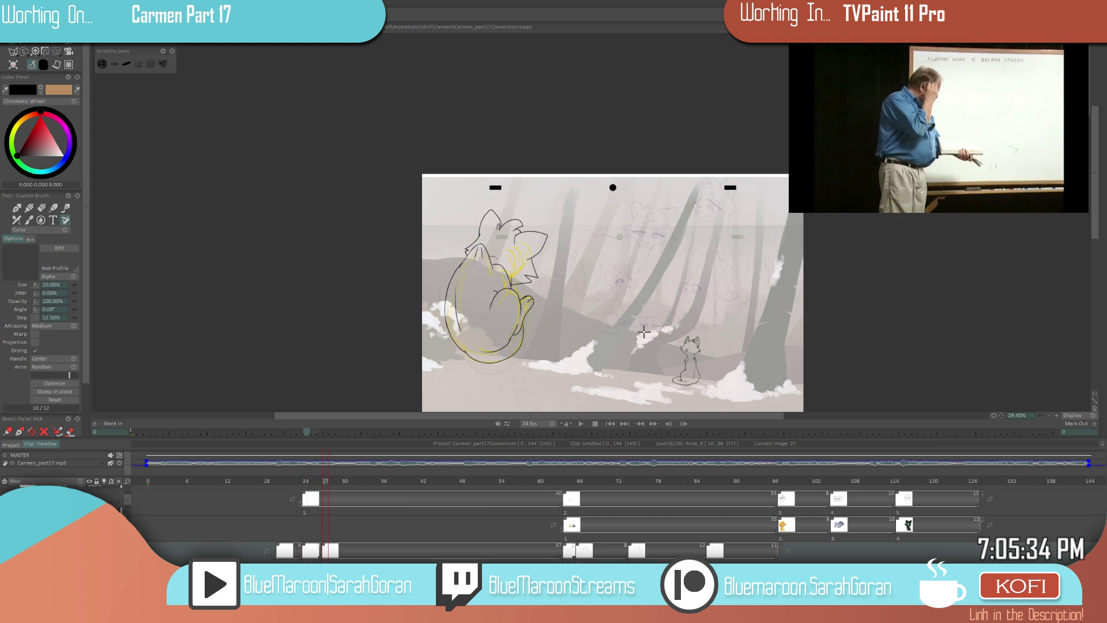
{"action": "key", "text": "Left"}
{"action": "key", "text": "Right"}
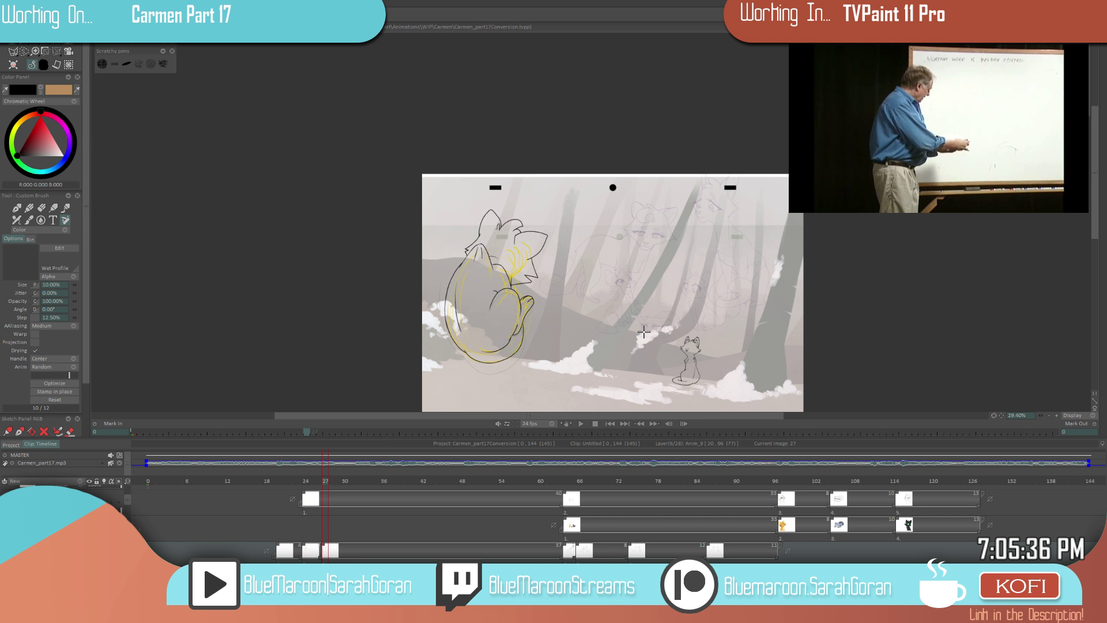
- Go to frame 30 and add a new blank drawing there on the large character's line art layer
{"action": "left_click_drag", "start_coordinate": [332, 481], "coordinate": [350, 478]}
{"action": "key", "text": "Left"}
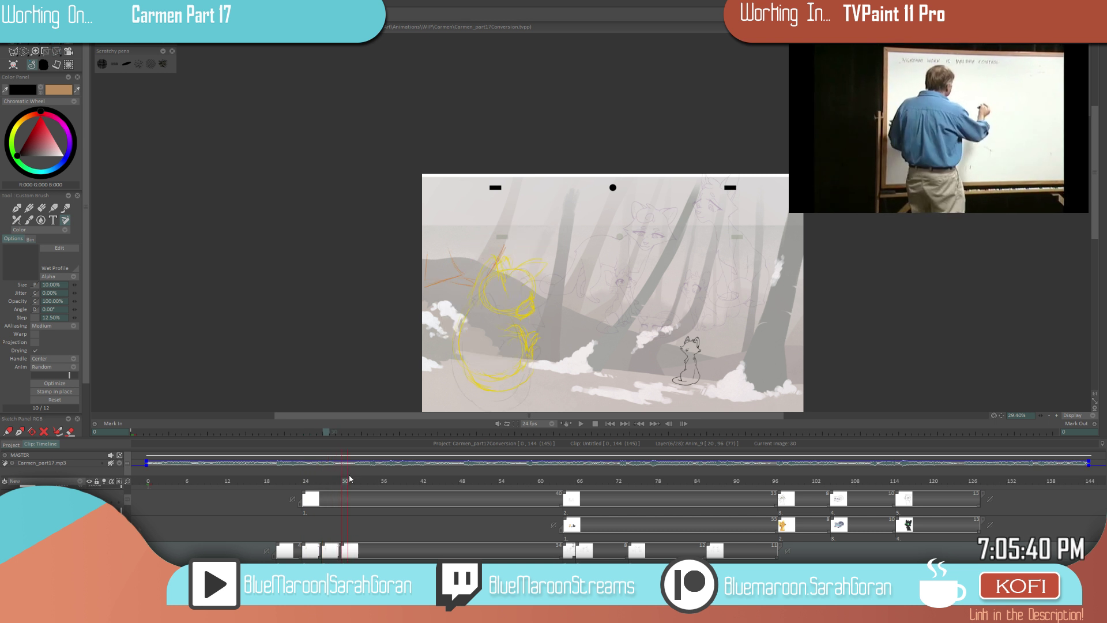
{"action": "key", "text": "Right"}
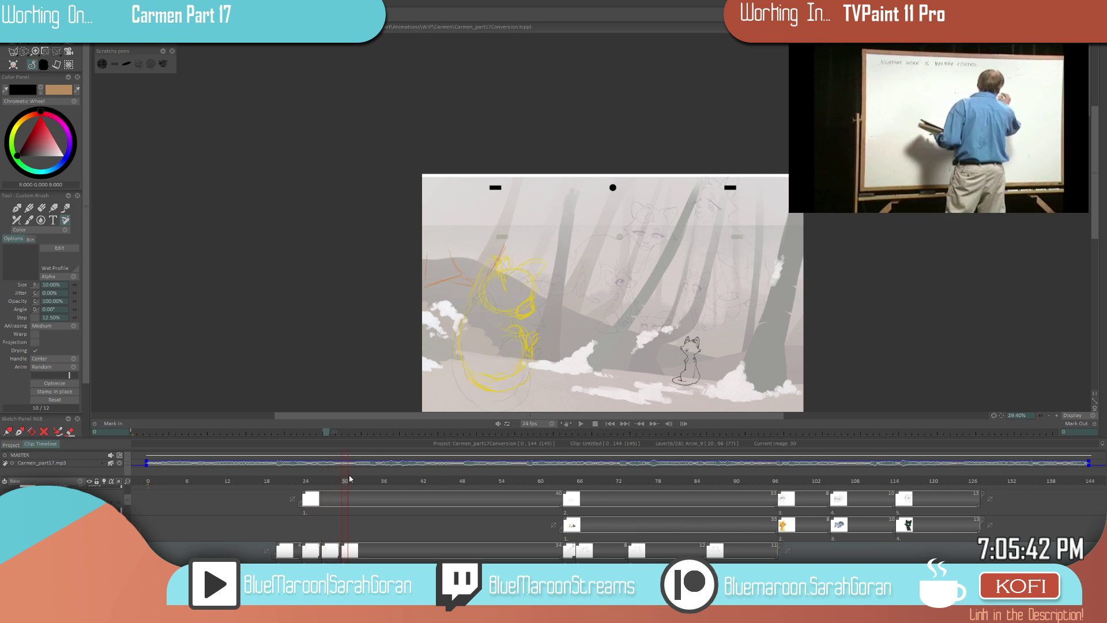
- Flip through frames 20 to 30 to check how the cleaned drawings lead into the yellow rough at frame 30
{"action": "key", "text": "Left"}
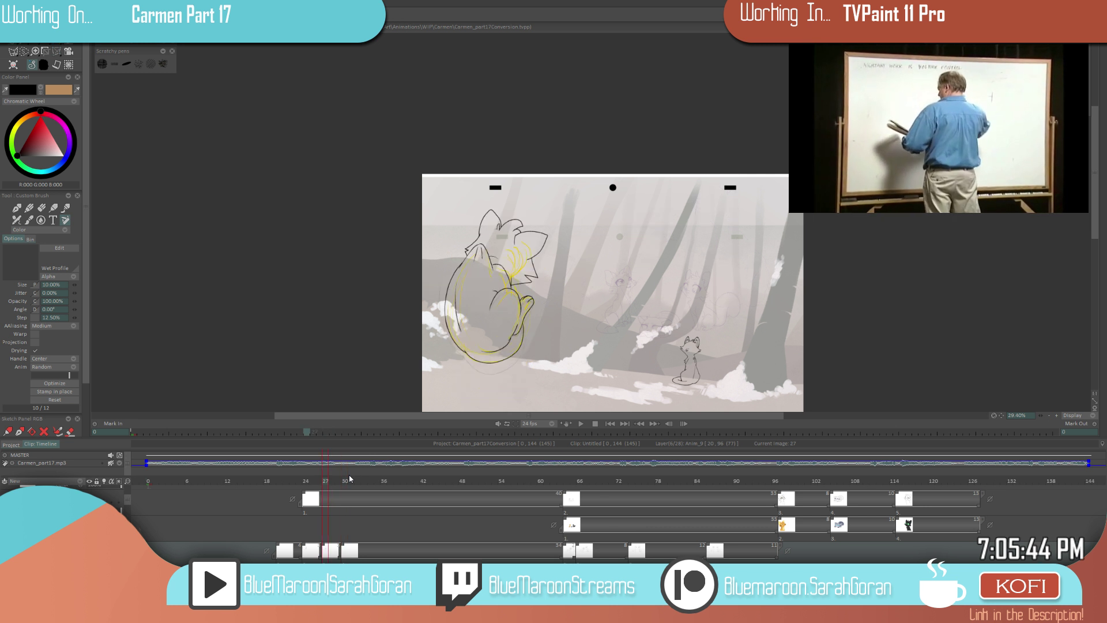
{"action": "key", "text": "Right"}
{"action": "key", "text": "Left"}
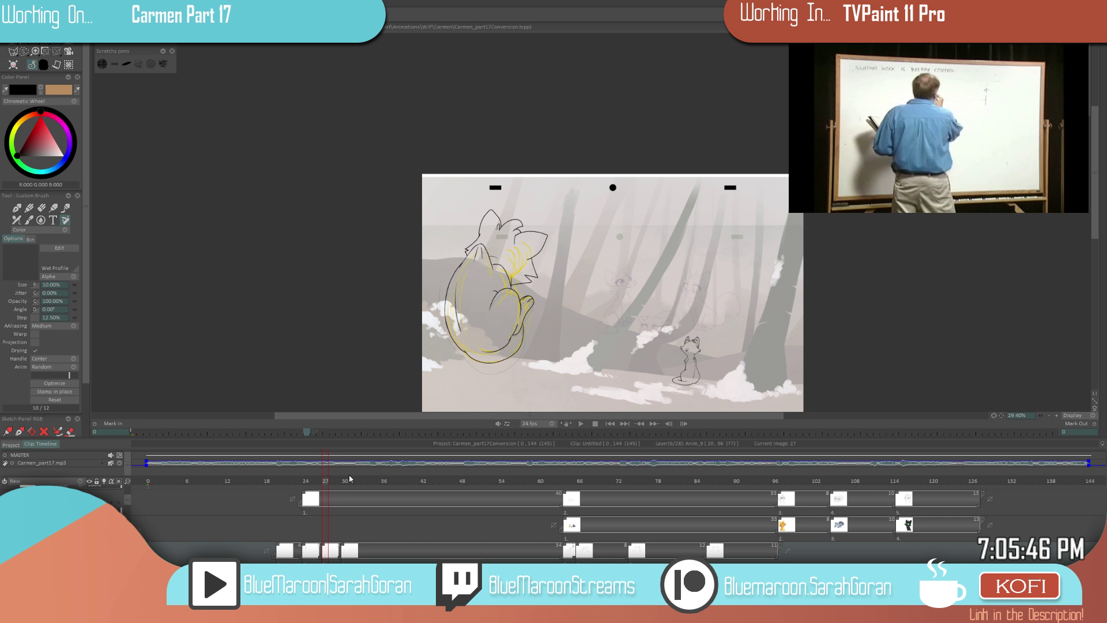
{"action": "key", "text": "Left"}
{"action": "key", "text": "Left"}
{"action": "key", "text": "Left"}
{"action": "key", "text": "Left"}
{"action": "key", "text": "Left"}
{"action": "key", "text": "Left"}
{"action": "key", "text": "Left"}
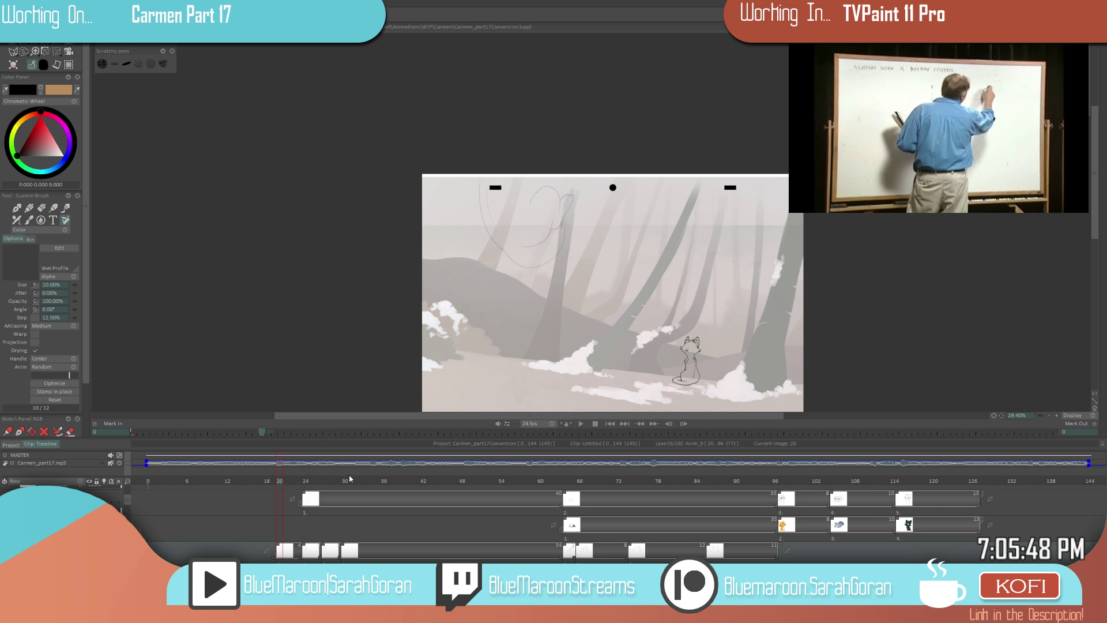
{"action": "key", "text": "Right"}
{"action": "key", "text": "Right"}
{"action": "key", "text": "Right"}
{"action": "key", "text": "Right"}
{"action": "key", "text": "Right"}
{"action": "key", "text": "Right"}
{"action": "key", "text": "Right"}
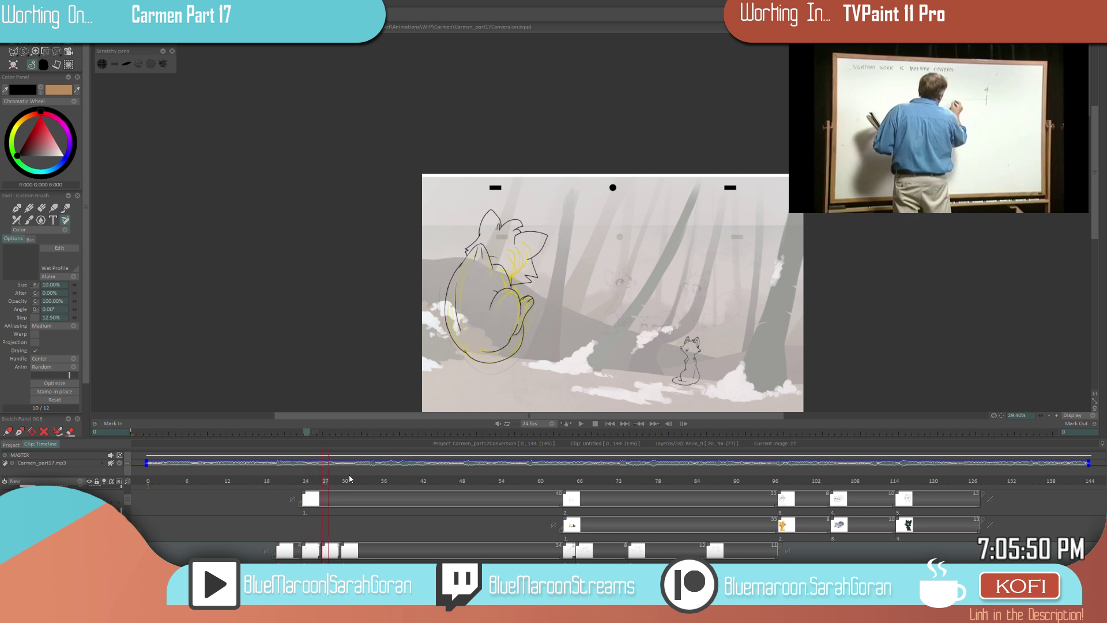
{"action": "key", "text": "Right"}
{"action": "key", "text": "Right"}
{"action": "key", "text": "Right"}
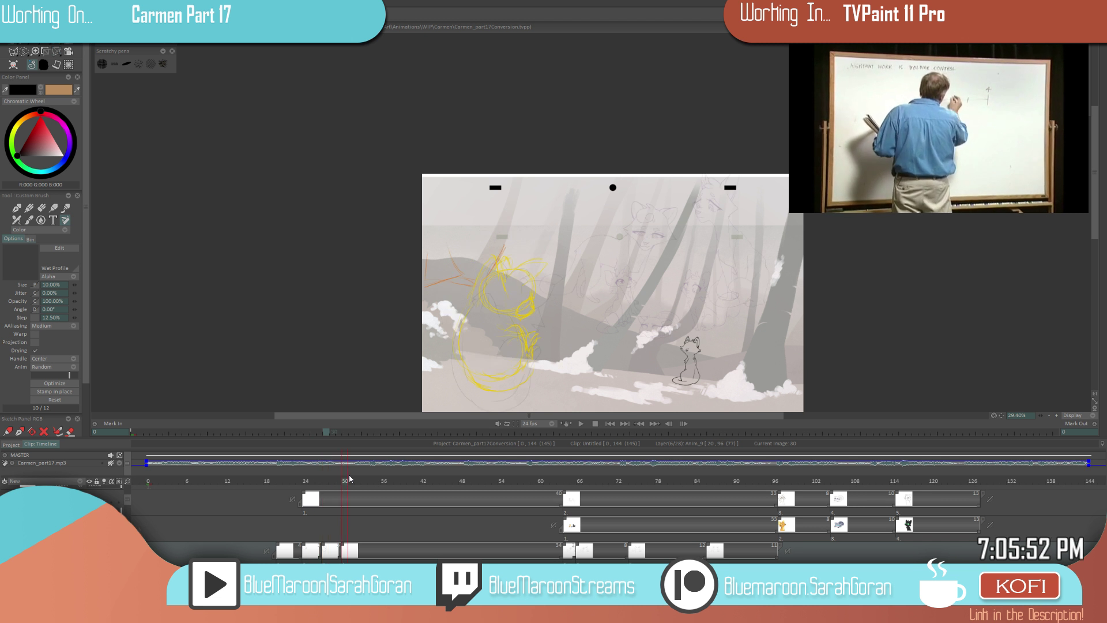
- Flip repeatedly between the line drawing at frame 27 and the yellow rough at frame 30 to study the pose change
{"action": "scroll", "coordinate": [554, 308], "scroll_direction": "up", "scroll_amount": 3}
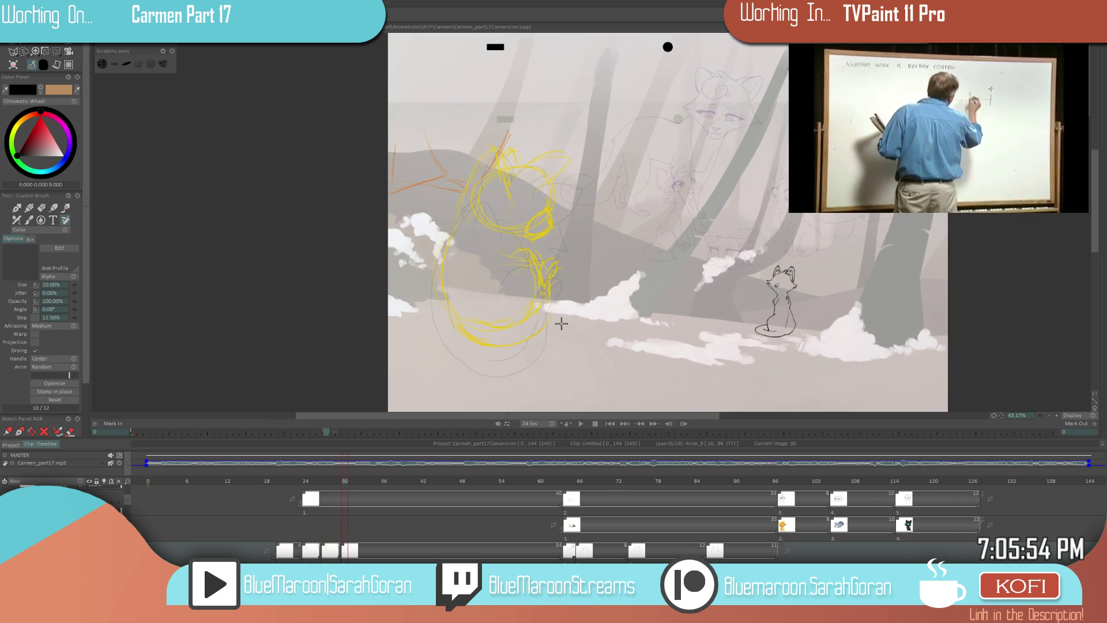
{"action": "key", "text": "Left"}
{"action": "key", "text": "Left"}
{"action": "key", "text": "Left"}
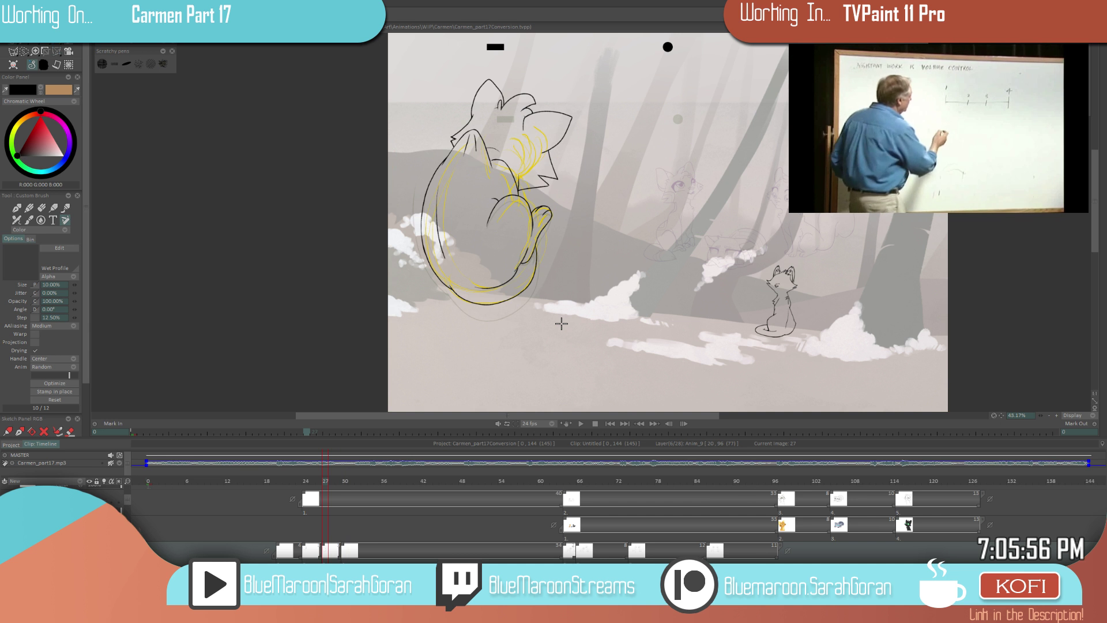
{"action": "key", "text": "Right"}
{"action": "key", "text": "Right"}
{"action": "key", "text": "Right"}
{"action": "key", "text": "Left"}
{"action": "key", "text": "Left"}
{"action": "key", "text": "Left"}
{"action": "key", "text": "Right"}
{"action": "key", "text": "Right"}
{"action": "key", "text": "Right"}
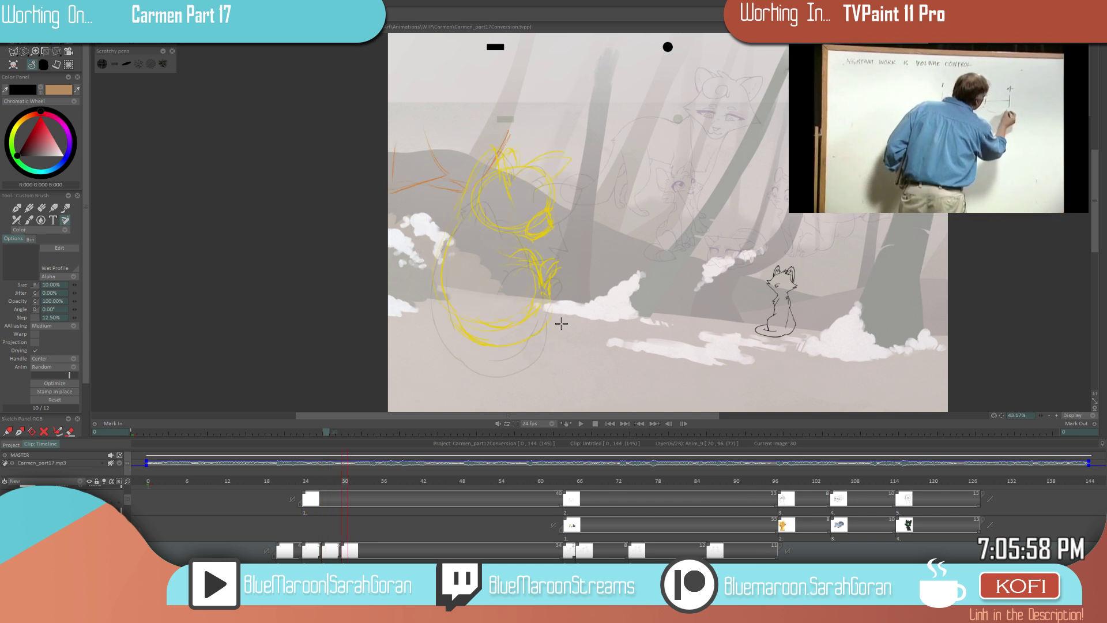
{"action": "key", "text": "Left"}
{"action": "key", "text": "Left"}
{"action": "key", "text": "Left"}
{"action": "key", "text": "Right"}
{"action": "key", "text": "Right"}
{"action": "key", "text": "Right"}
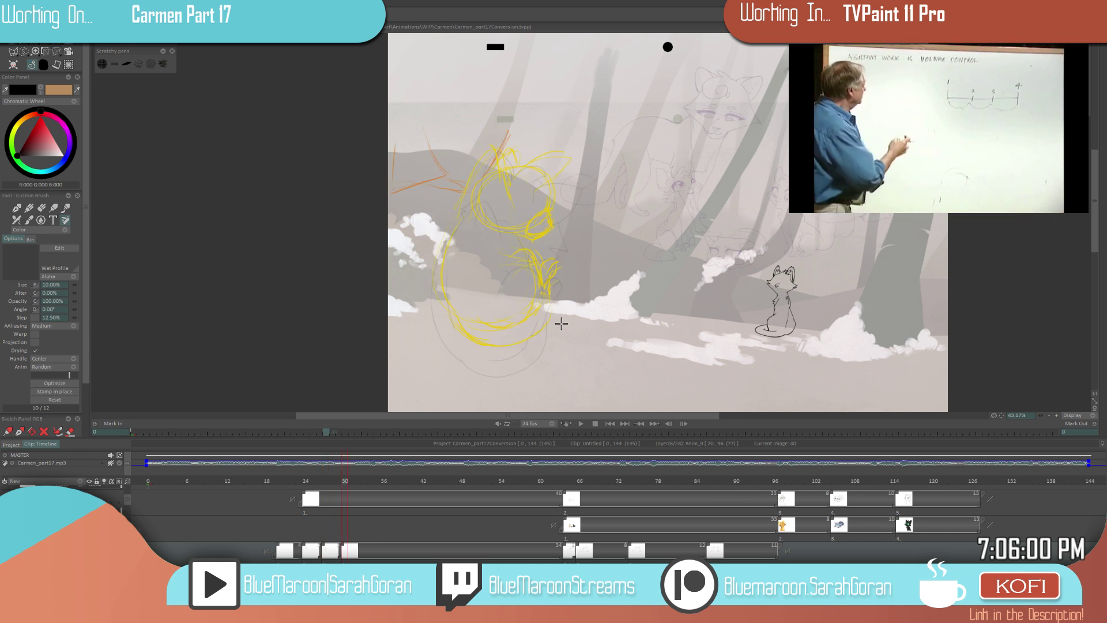
{"action": "key", "text": "Left"}
{"action": "key", "text": "Left"}
{"action": "key", "text": "Left"}
{"action": "key", "text": "Right"}
{"action": "key", "text": "Right"}
{"action": "key", "text": "Right"}
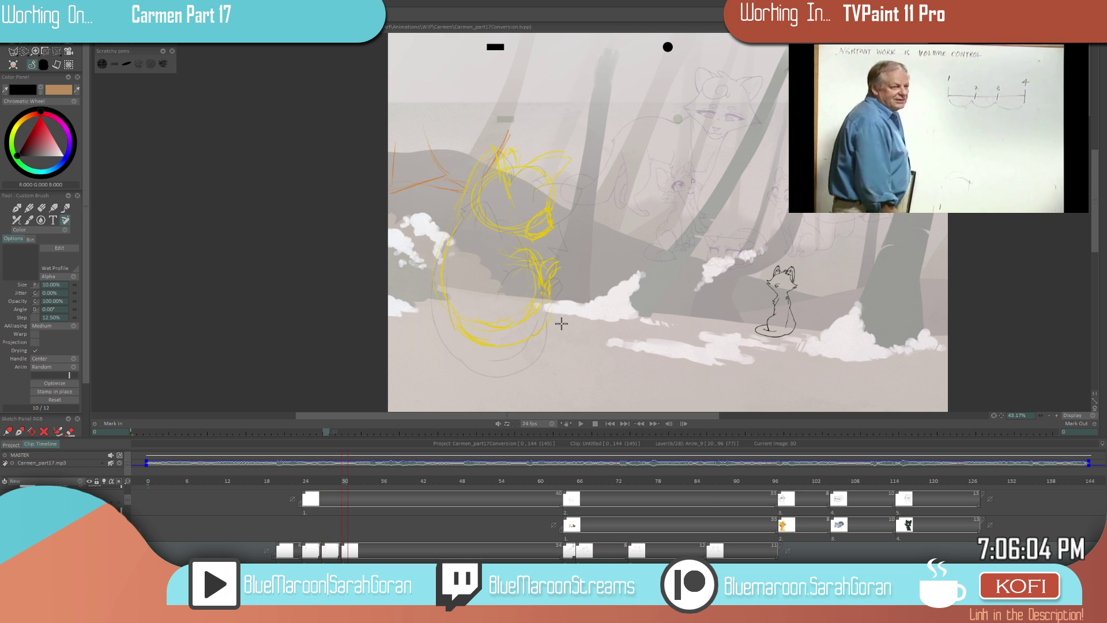
{"action": "key", "text": "Left"}
{"action": "key", "text": "Right"}
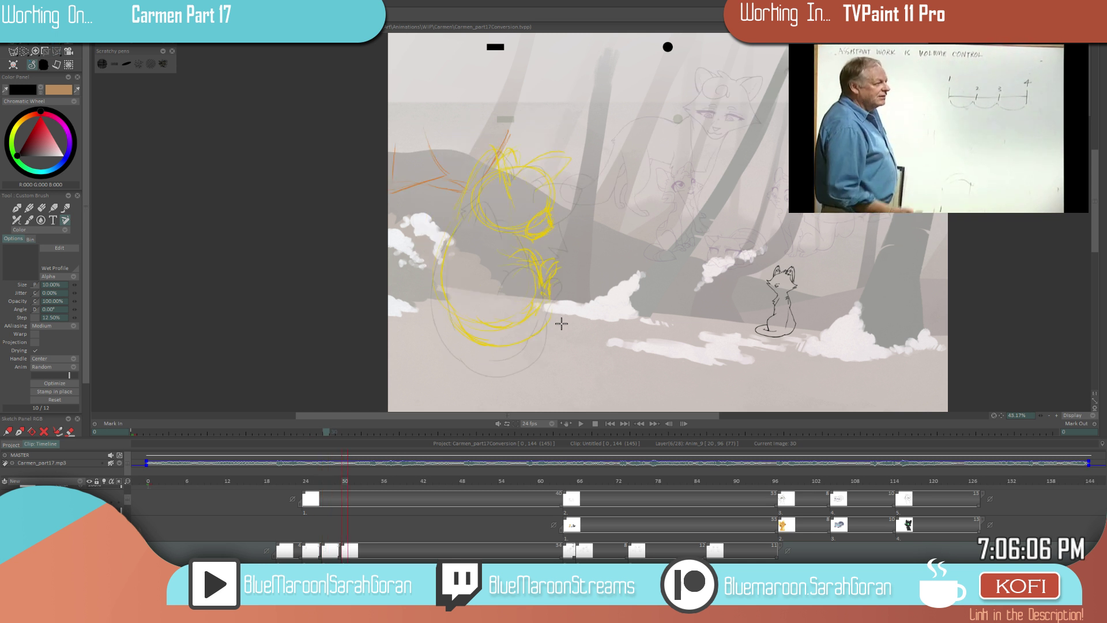
- Flip through the drawings around frame 30 and ahead to frame 64 to compare the large character's poses
{"action": "key", "text": "Left"}
{"action": "key", "text": "Left"}
{"action": "key", "text": "Left"}
{"action": "key", "text": "Right"}
{"action": "key", "text": "Right"}
{"action": "key", "text": "Right"}
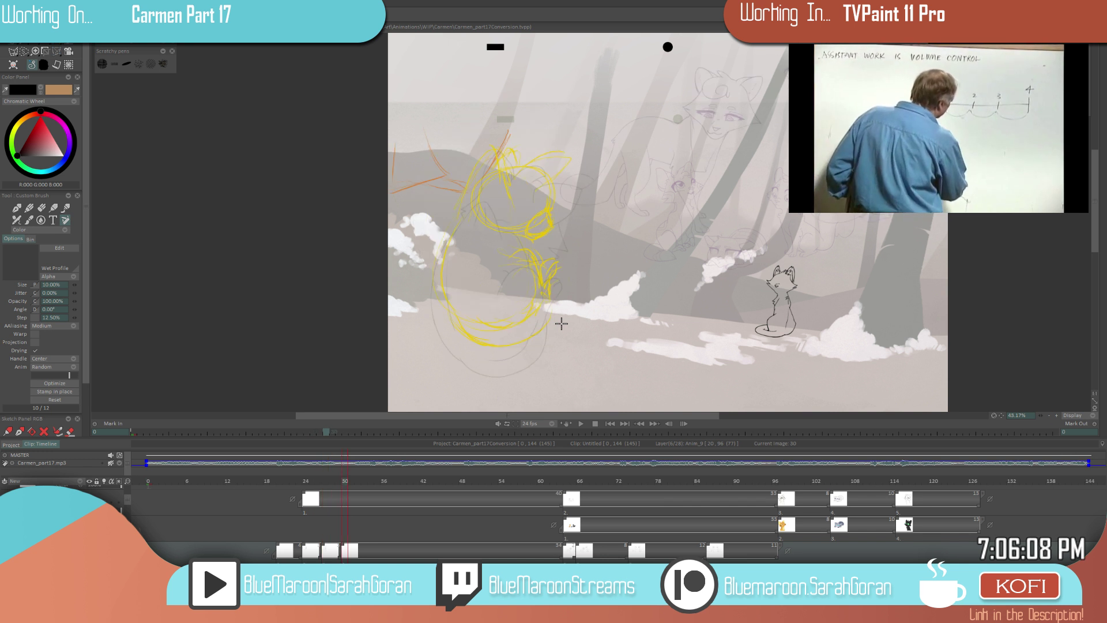
{"action": "key", "text": "Right"}
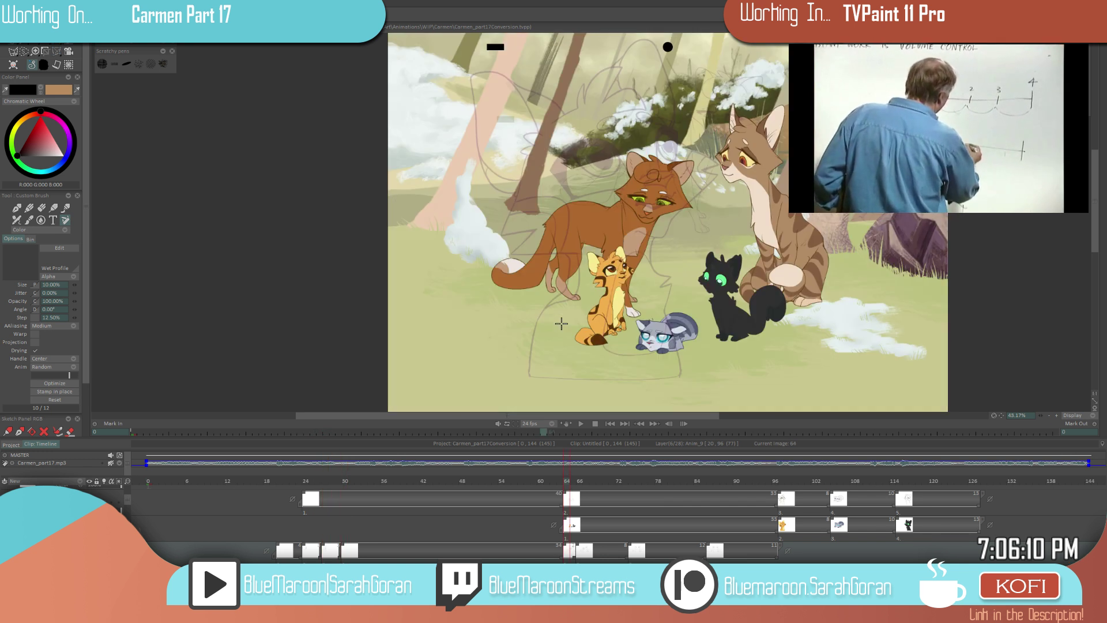
{"action": "key", "text": "Left"}
{"action": "key", "text": "Right"}
{"action": "key", "text": "Right"}
{"action": "key", "text": "Right"}
{"action": "key", "text": "Right"}
{"action": "key", "text": "Right"}
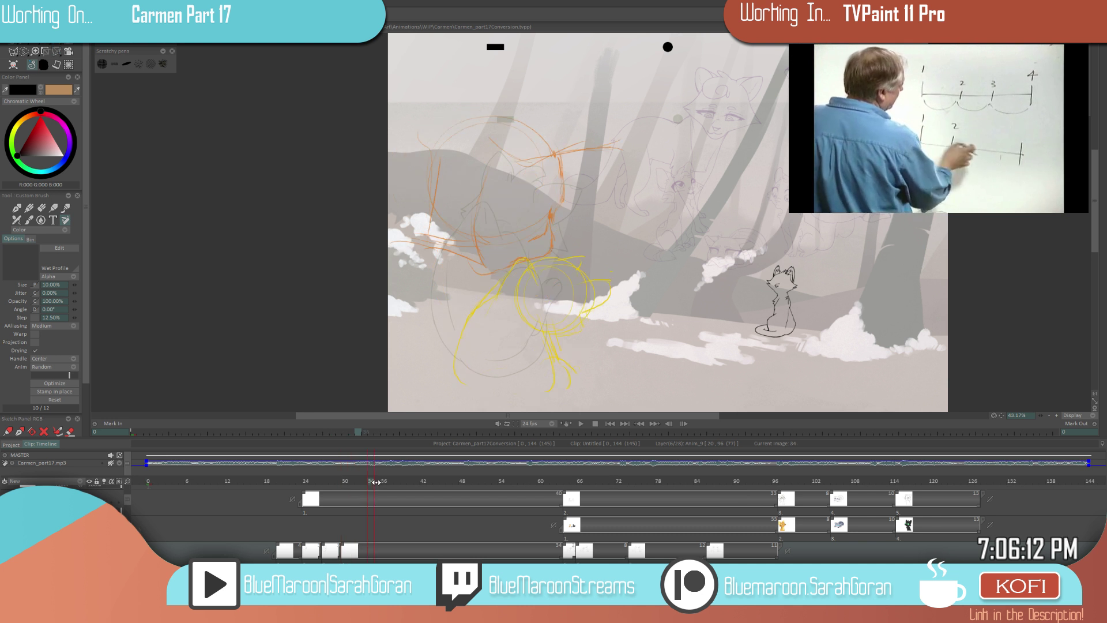
- Return to frame 30 and flip back and forth to frame 27 to compare its line drawing with the yellow rough
{"action": "left_click", "coordinate": [351, 482]}
{"action": "left_click", "coordinate": [344, 482]}
{"action": "key", "text": "Left"}
{"action": "key", "text": "Left"}
{"action": "key", "text": "Left"}
{"action": "key", "text": "Left"}
{"action": "key", "text": "Left"}
{"action": "key", "text": "Left"}
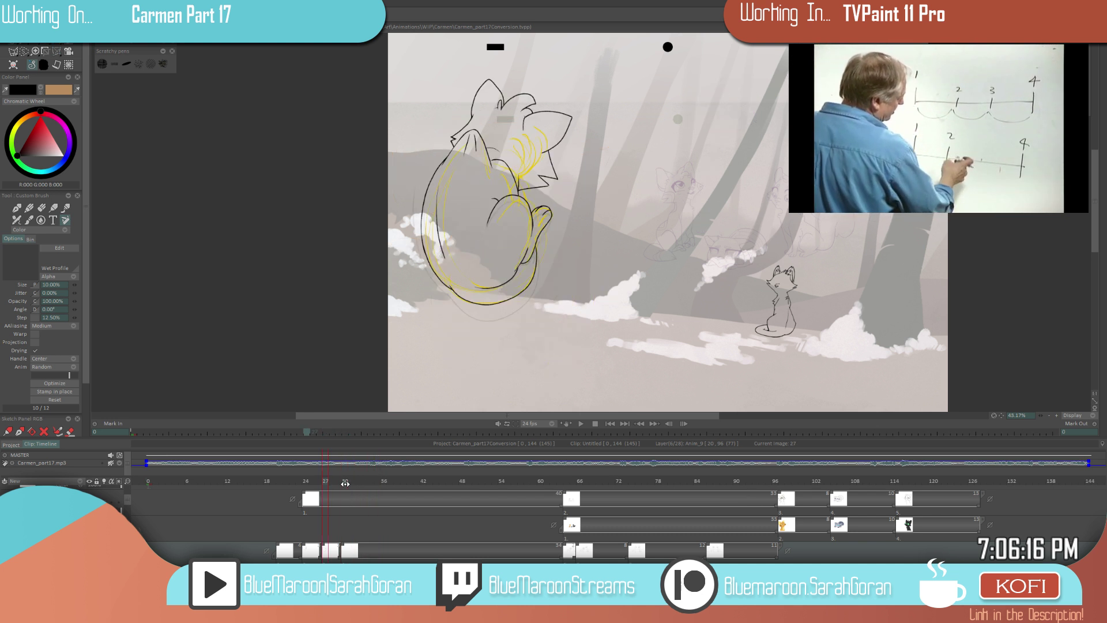
{"action": "key", "text": "Right"}
{"action": "key", "text": "Right"}
{"action": "key", "text": "Right"}
{"action": "key", "text": "Right"}
{"action": "key", "text": "Right"}
{"action": "key", "text": "Right"}
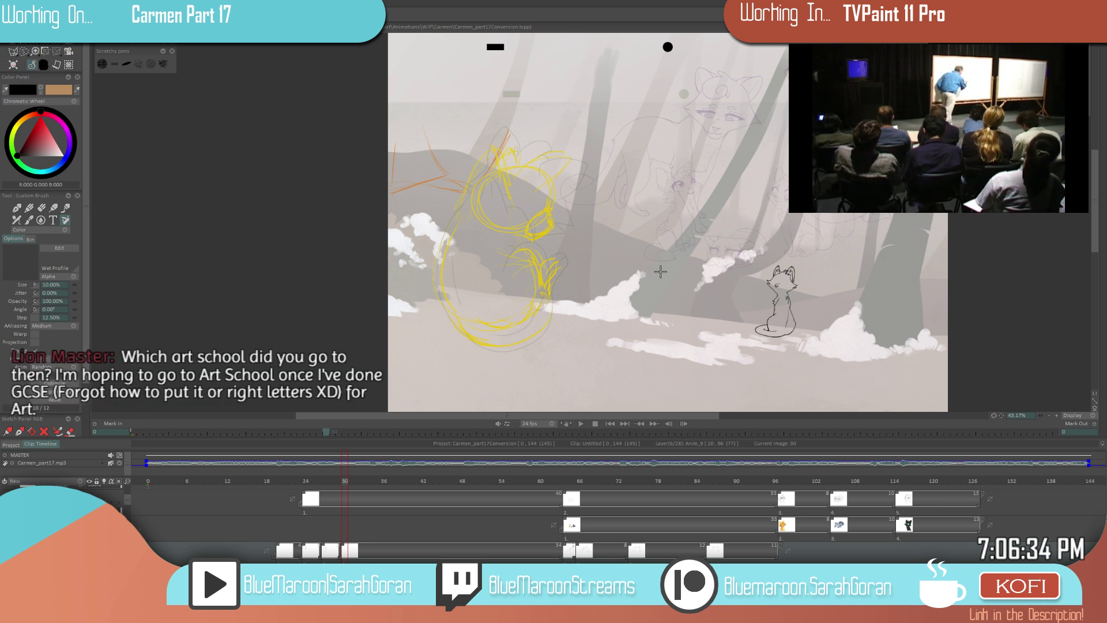
- Save the project
{"action": "key", "text": "ctrl+s"}
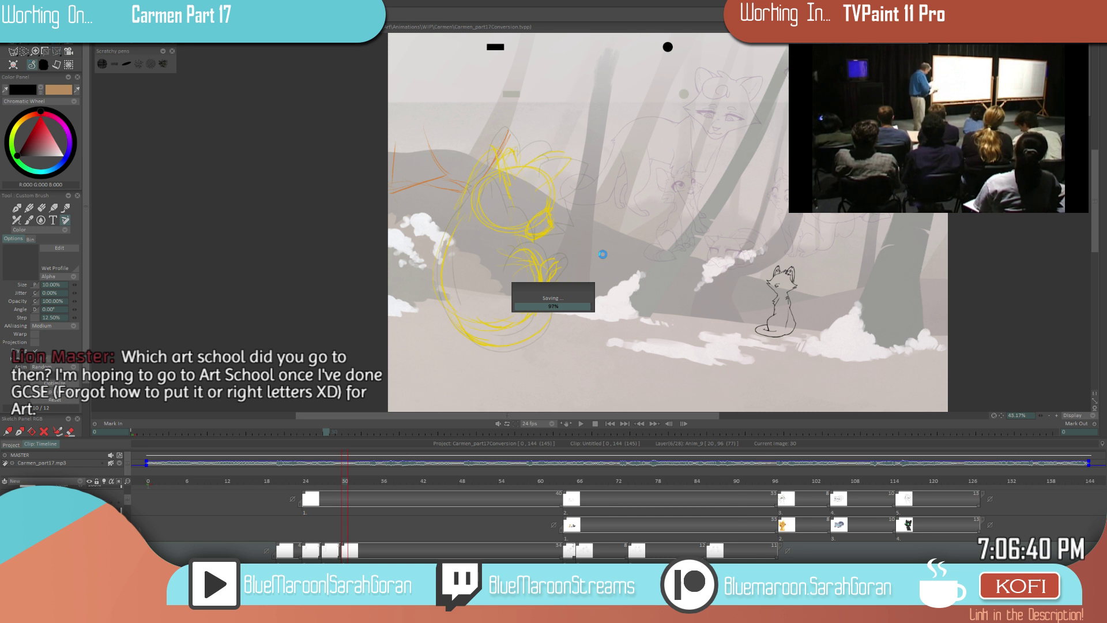
- Compare the large character's lower body and paw up close across the drawings at frames 24, 27 and 30
{"action": "scroll", "coordinate": [567, 284], "scroll_direction": "up", "scroll_amount": 4}
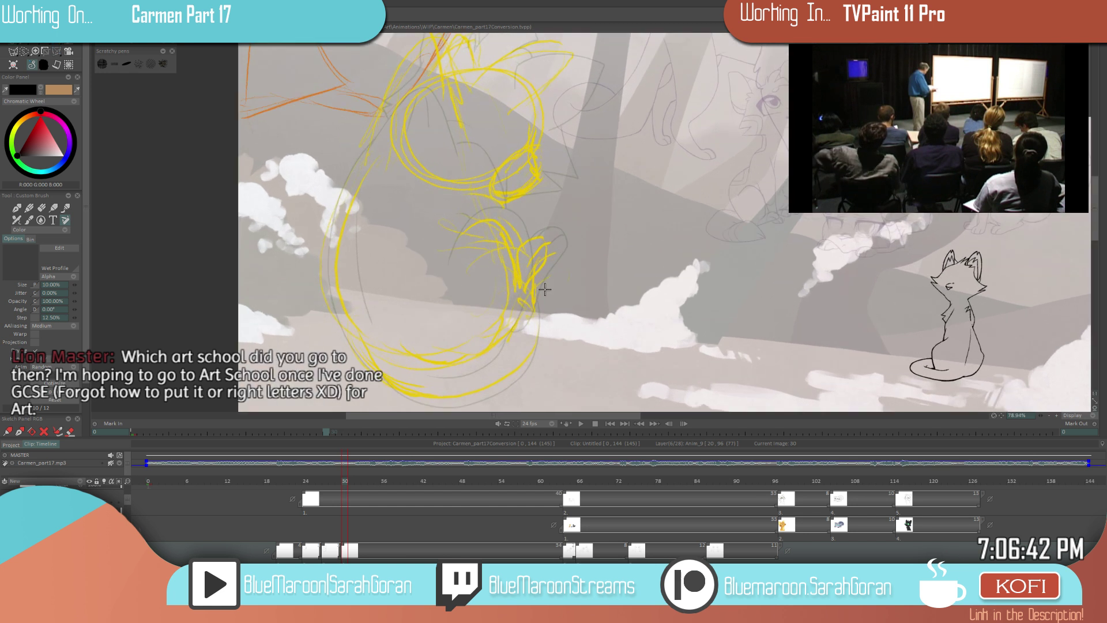
{"action": "scroll", "coordinate": [567, 283], "scroll_direction": "up", "scroll_amount": 2}
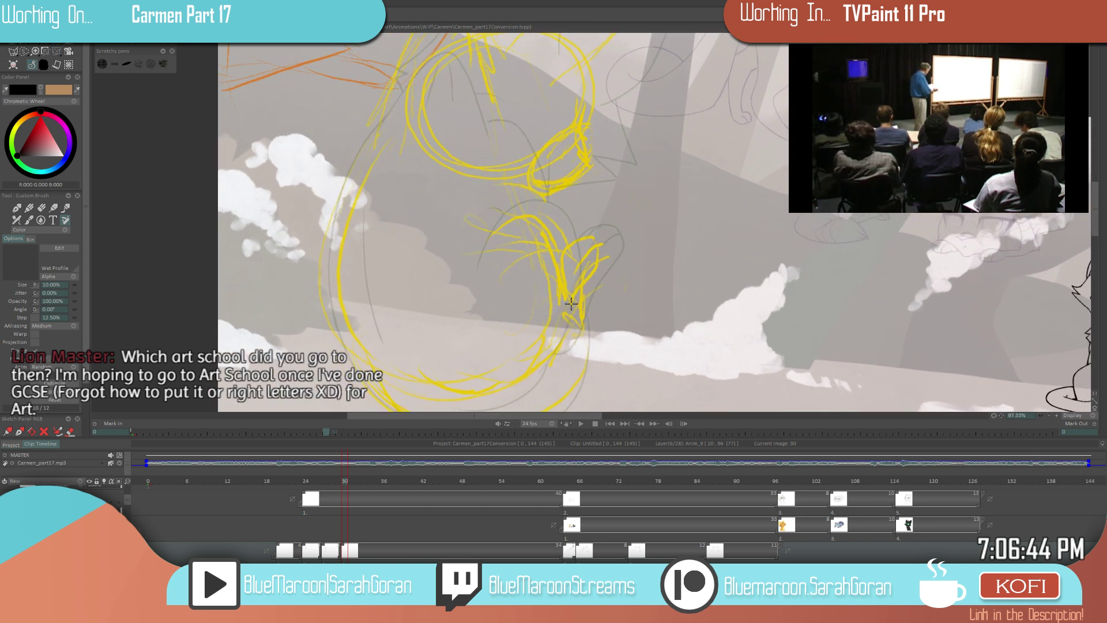
{"action": "key", "text": "Left"}
{"action": "key", "text": "Right"}
{"action": "key", "text": "Left"}
{"action": "key", "text": "Left"}
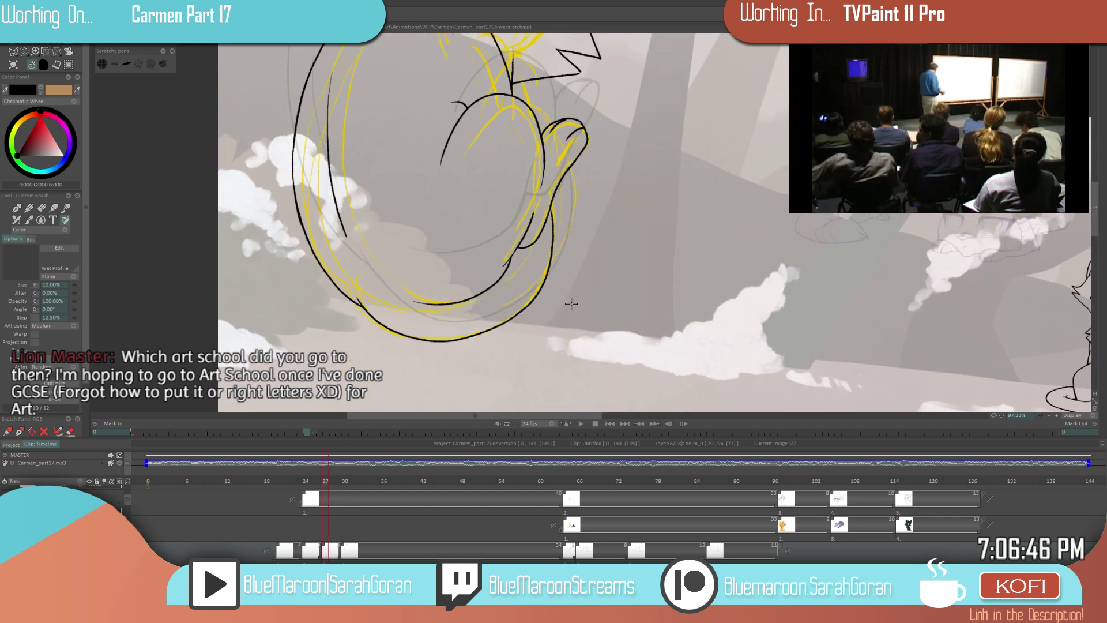
{"action": "key", "text": "Right"}
{"action": "key", "text": "Right"}
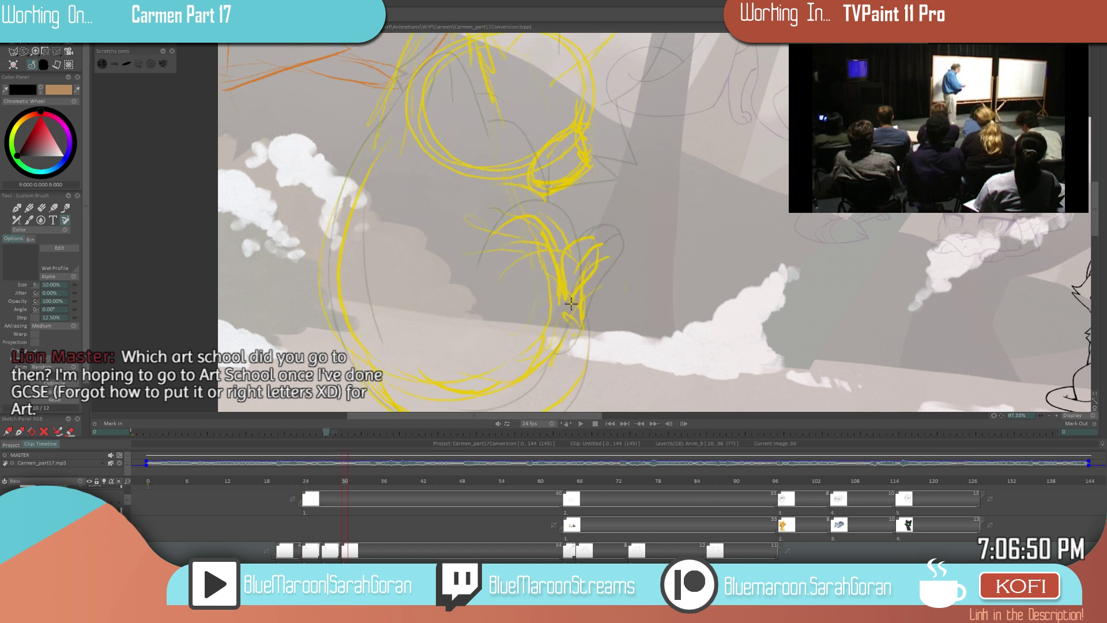
{"action": "key", "text": "Left"}
{"action": "key", "text": "Left"}
{"action": "key", "text": "Left"}
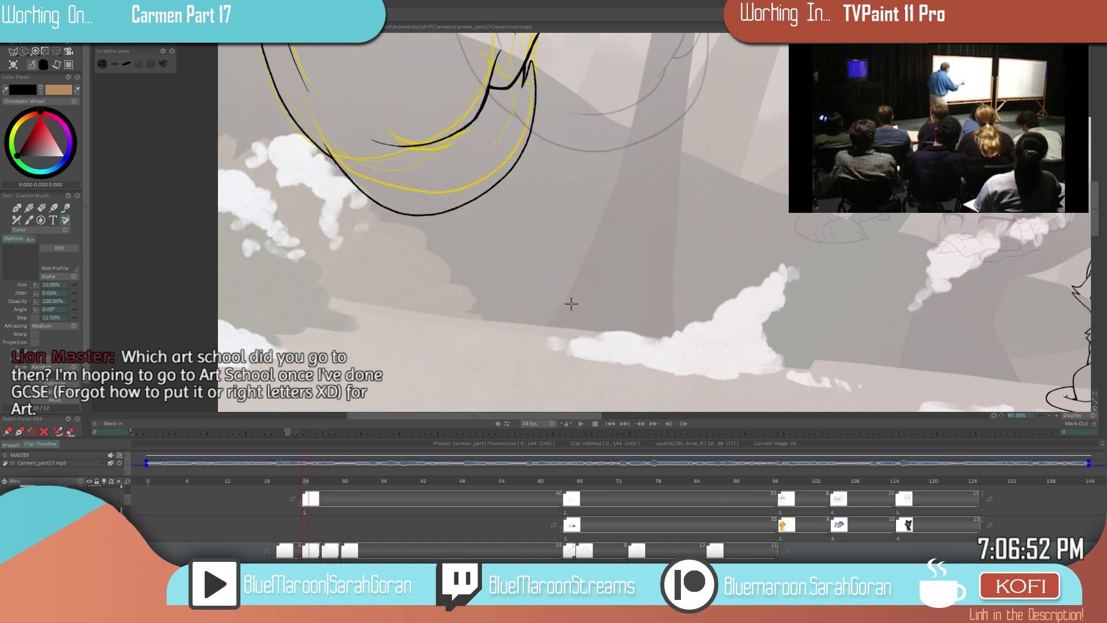
{"action": "key", "text": "Right"}
{"action": "key", "text": "Right"}
{"action": "key", "text": "Right"}
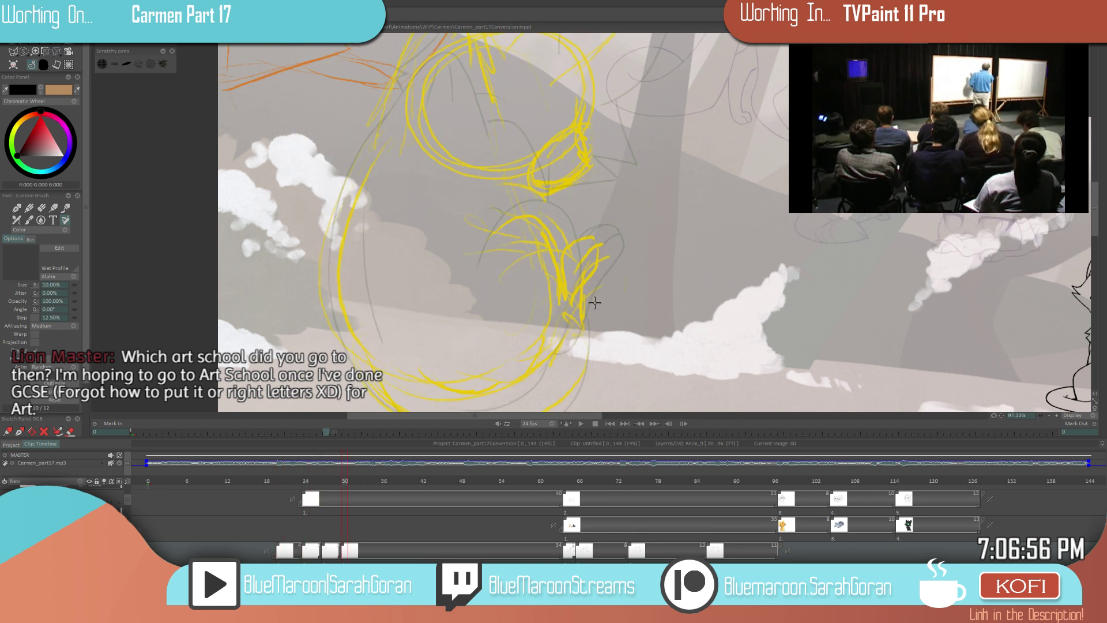
- Examine the yellow rough at frame 30 in a wider view and flip it against the frame 27 line drawing
{"action": "scroll", "coordinate": [595, 302], "scroll_direction": "down", "scroll_amount": 4}
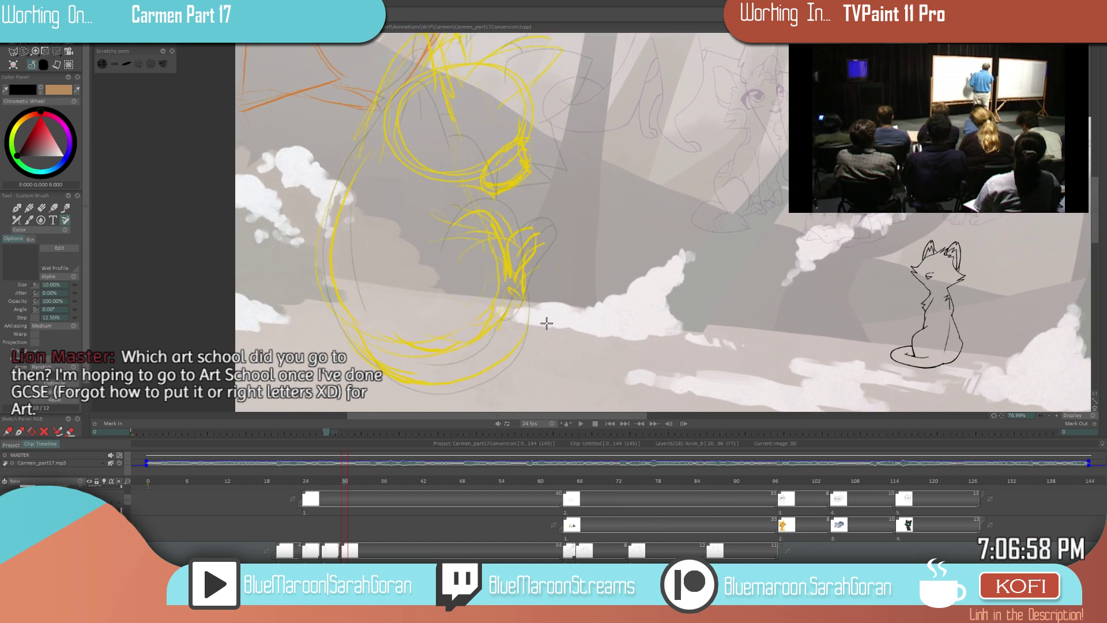
{"action": "scroll", "coordinate": [576, 311], "scroll_direction": "down", "scroll_amount": 2}
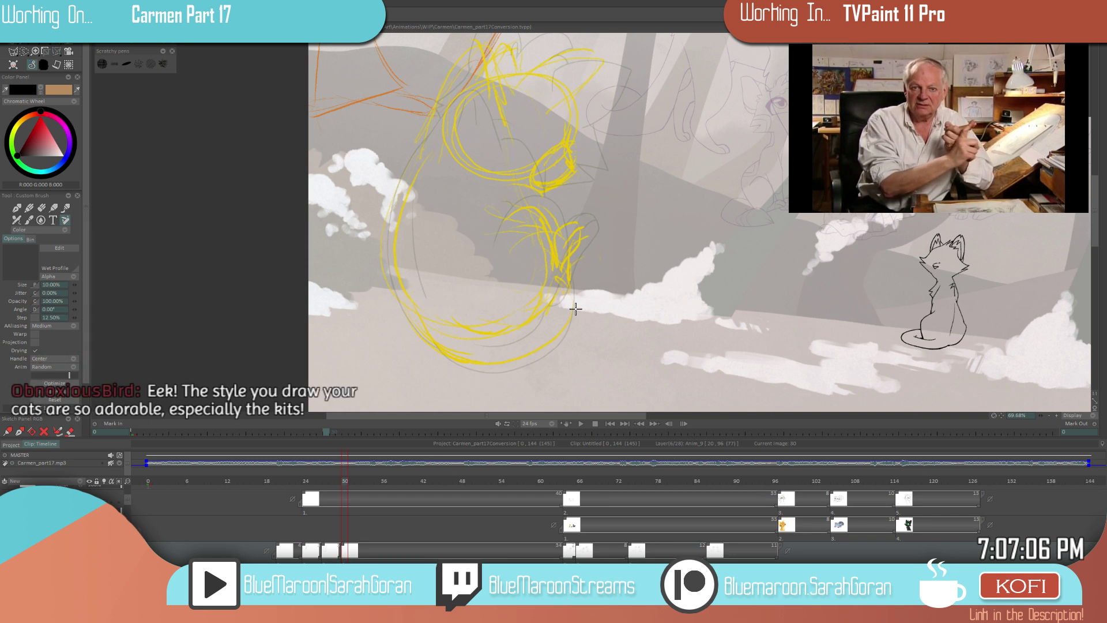
{"action": "scroll", "coordinate": [601, 314], "scroll_direction": "up", "scroll_amount": 2}
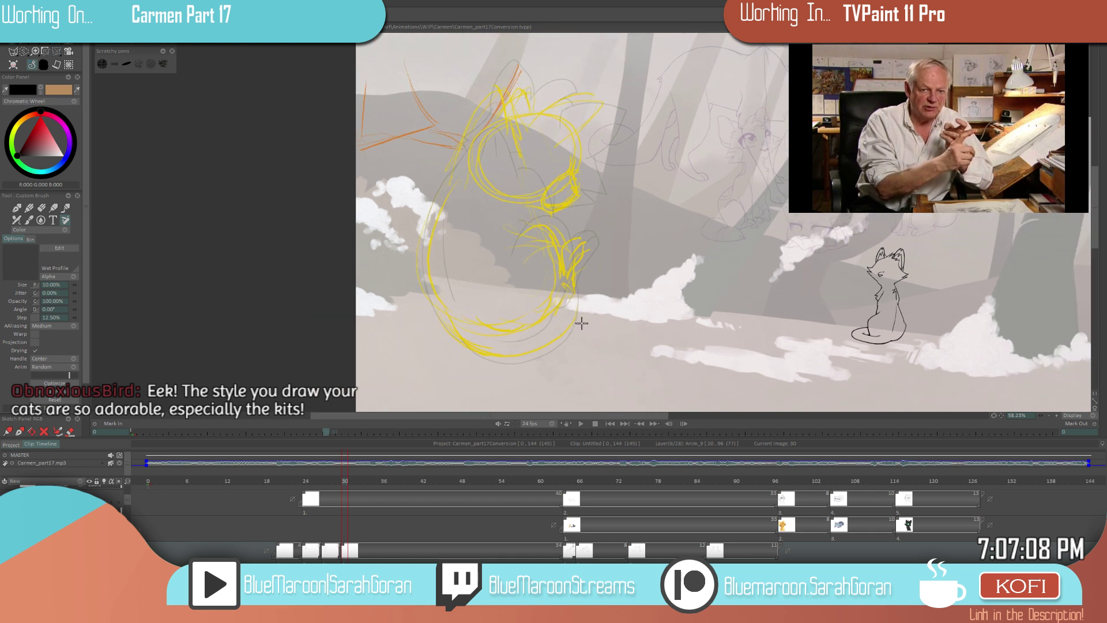
{"action": "scroll", "coordinate": [595, 325], "scroll_direction": "up", "scroll_amount": 1}
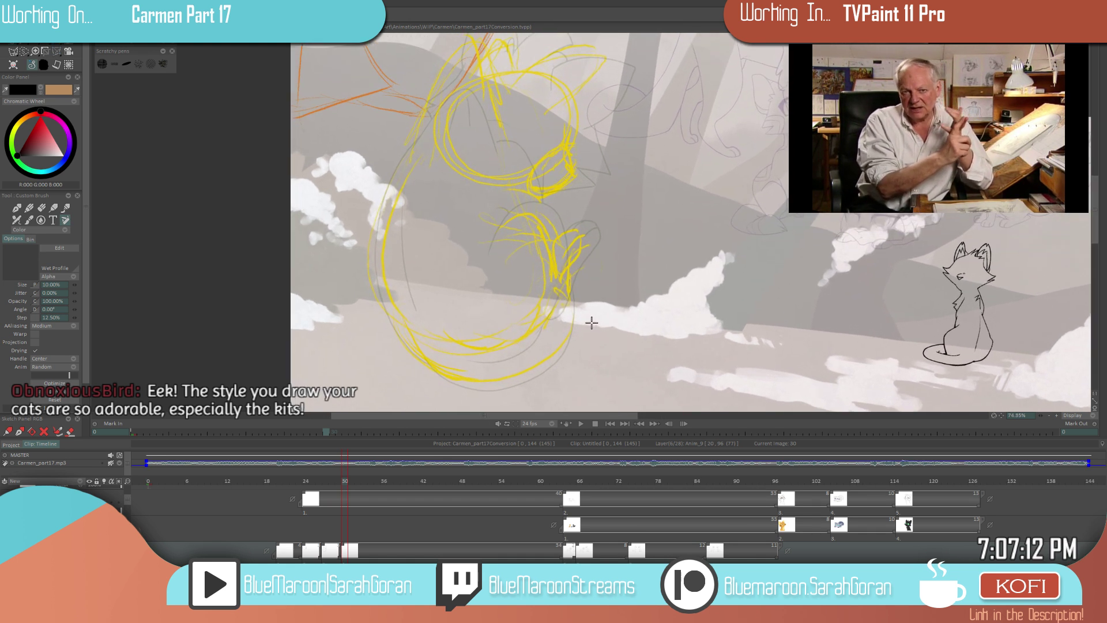
{"action": "key", "text": "Left"}
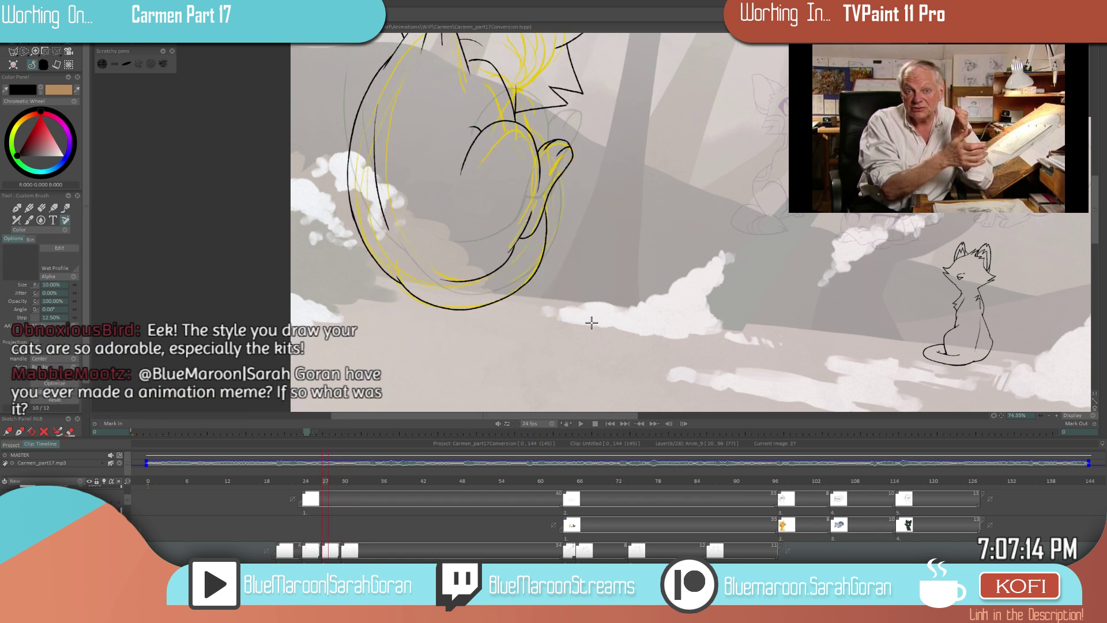
{"action": "key", "text": "Right"}
{"action": "key", "text": "Left"}
{"action": "key", "text": "Right"}
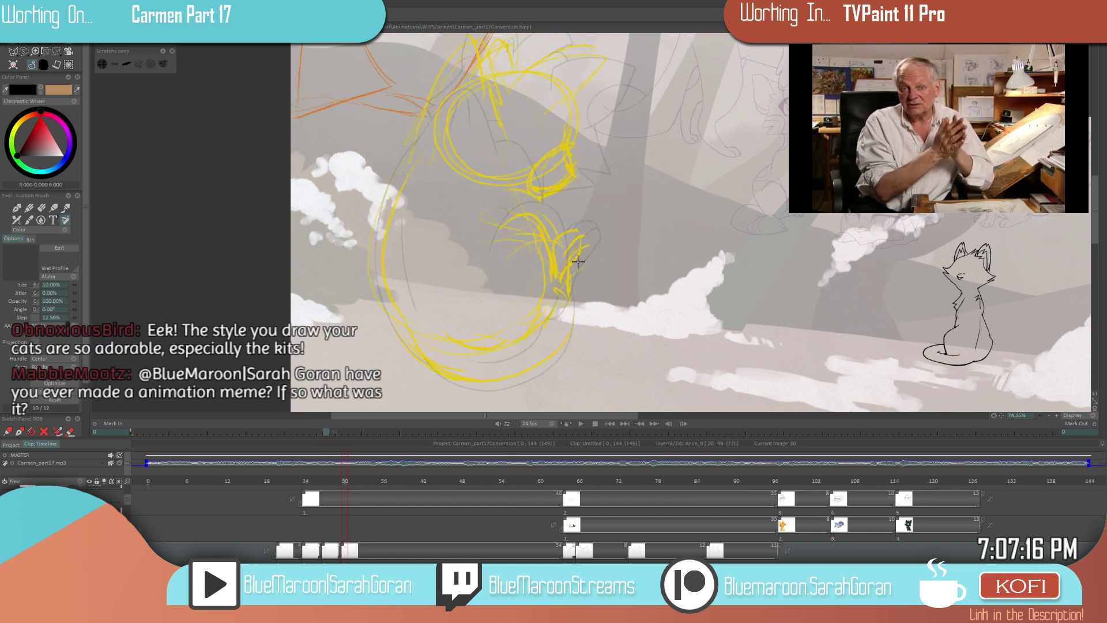
{"action": "scroll", "coordinate": [602, 240], "scroll_direction": "up", "scroll_amount": 2}
{"action": "mouse_move", "coordinate": [561, 274]}
{"action": "left_mouse_down"}
{"action": "mouse_move", "coordinate": [544, 196]}
{"action": "mouse_move", "coordinate": [481, 183]}
{"action": "mouse_move", "coordinate": [451, 252]}
{"action": "left_mouse_up"}
{"action": "key", "text": "ctrl+z"}
{"action": "mouse_move", "coordinate": [562, 268]}
{"action": "left_mouse_down"}
{"action": "mouse_move", "coordinate": [528, 176]}
{"action": "mouse_move", "coordinate": [451, 242]}
{"action": "left_mouse_up"}
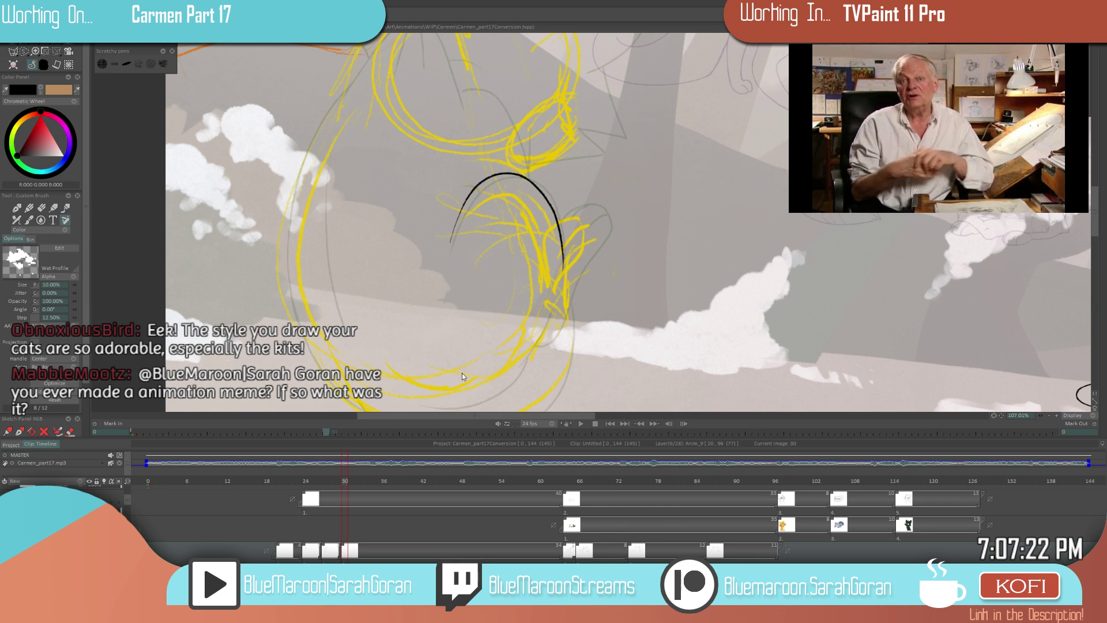
{"action": "scroll", "coordinate": [461, 378], "scroll_direction": "down", "scroll_amount": 7}
{"action": "key", "text": "Left"}
{"action": "key", "text": "Right"}
{"action": "scroll", "coordinate": [632, 324], "scroll_direction": "up", "scroll_amount": 5}
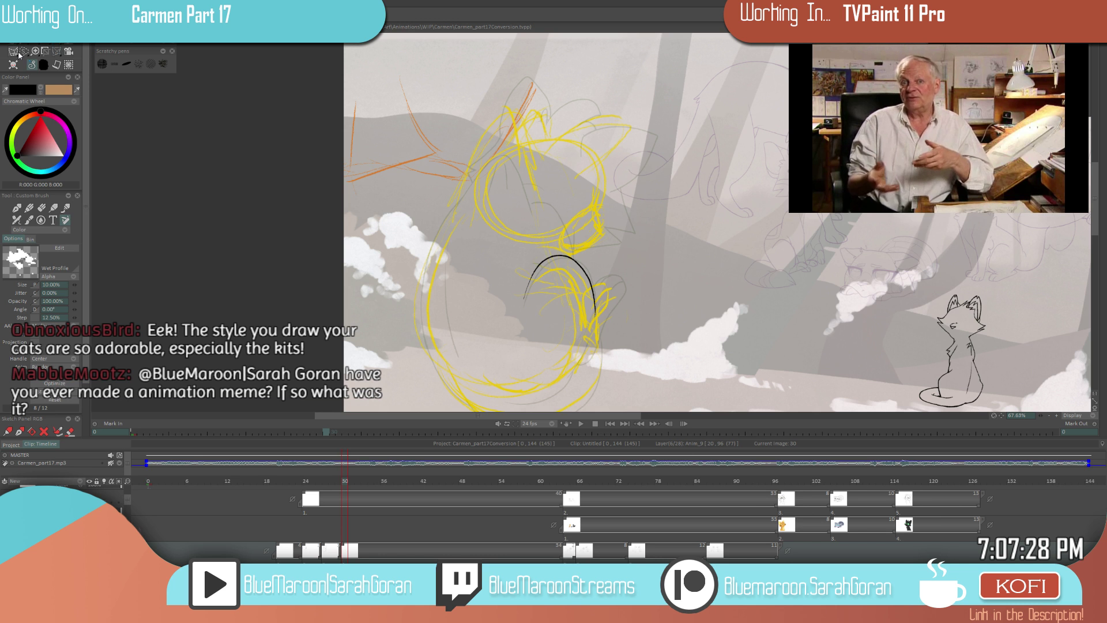
{"action": "scroll", "coordinate": [643, 319], "scroll_direction": "up", "scroll_amount": 1}
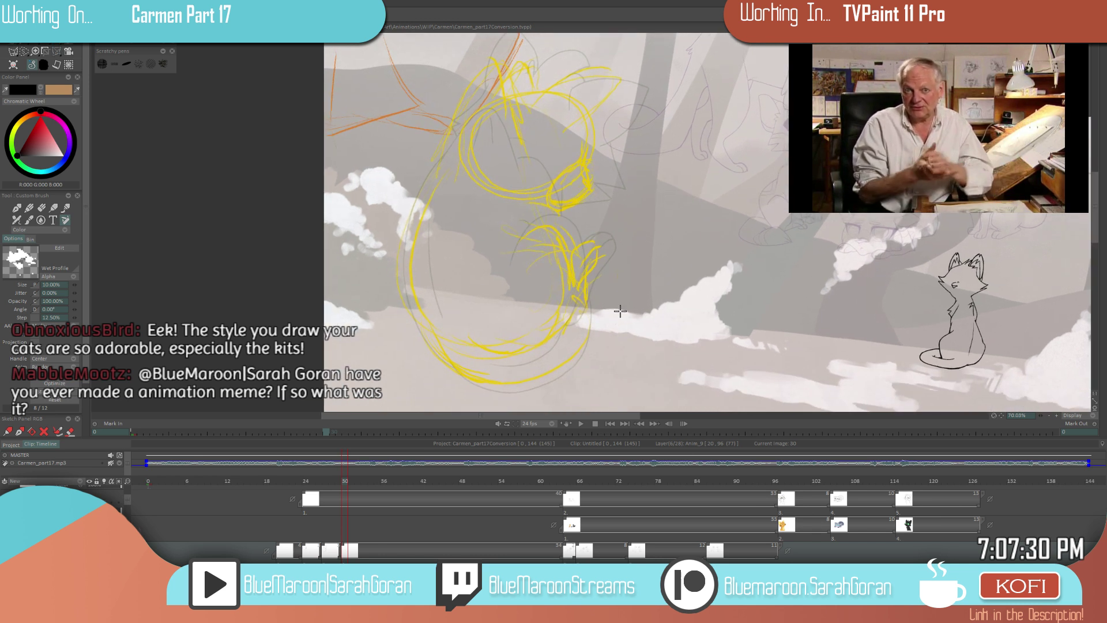
{"action": "key", "text": "ctrl+z"}
- Draw the arched black thigh line over the yellow rough at frame 30, checking it against the frame 27 drawing
{"action": "key", "text": "Left"}
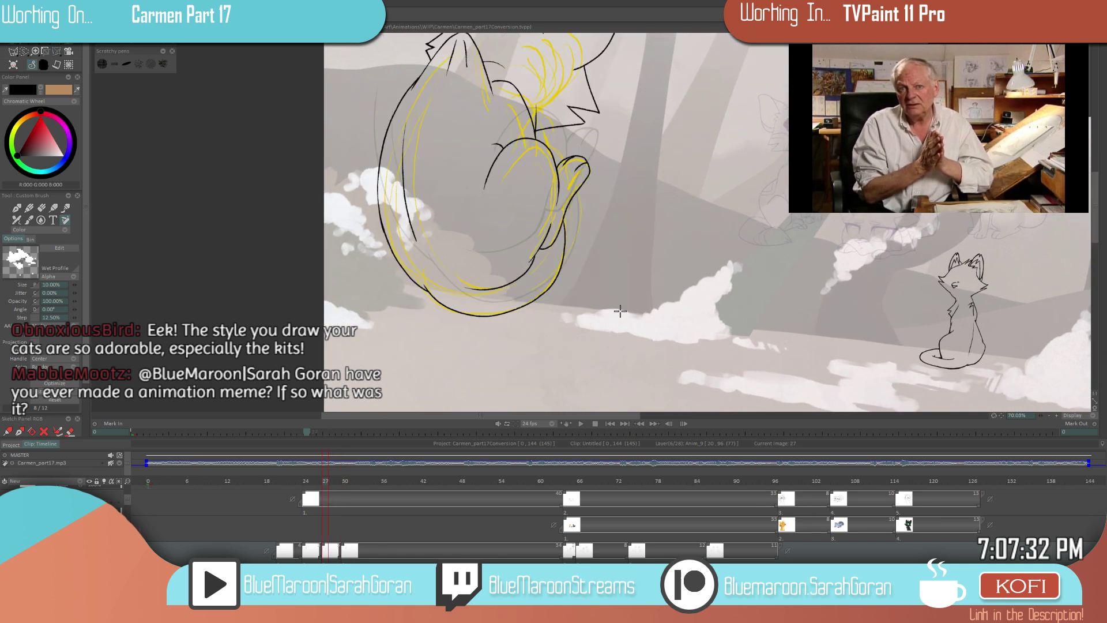
{"action": "key", "text": "Right"}
{"action": "mouse_move", "coordinate": [581, 288]}
{"action": "left_mouse_down"}
{"action": "mouse_move", "coordinate": [549, 221]}
{"action": "mouse_move", "coordinate": [505, 269]}
{"action": "left_mouse_up"}
{"action": "key", "text": "Left"}
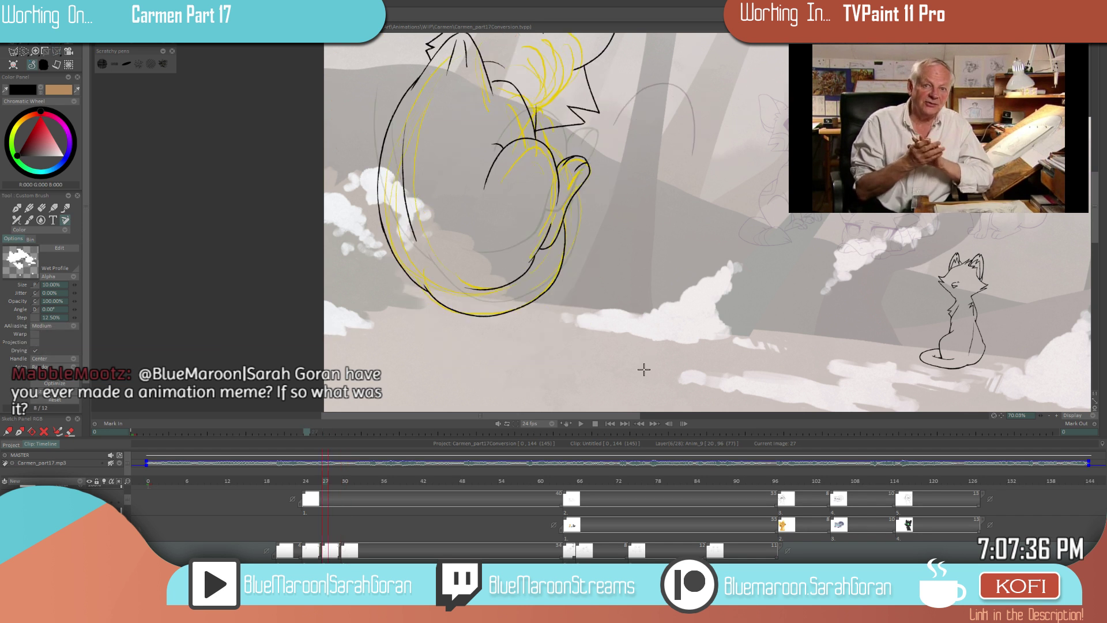
{"action": "key", "text": "Right"}
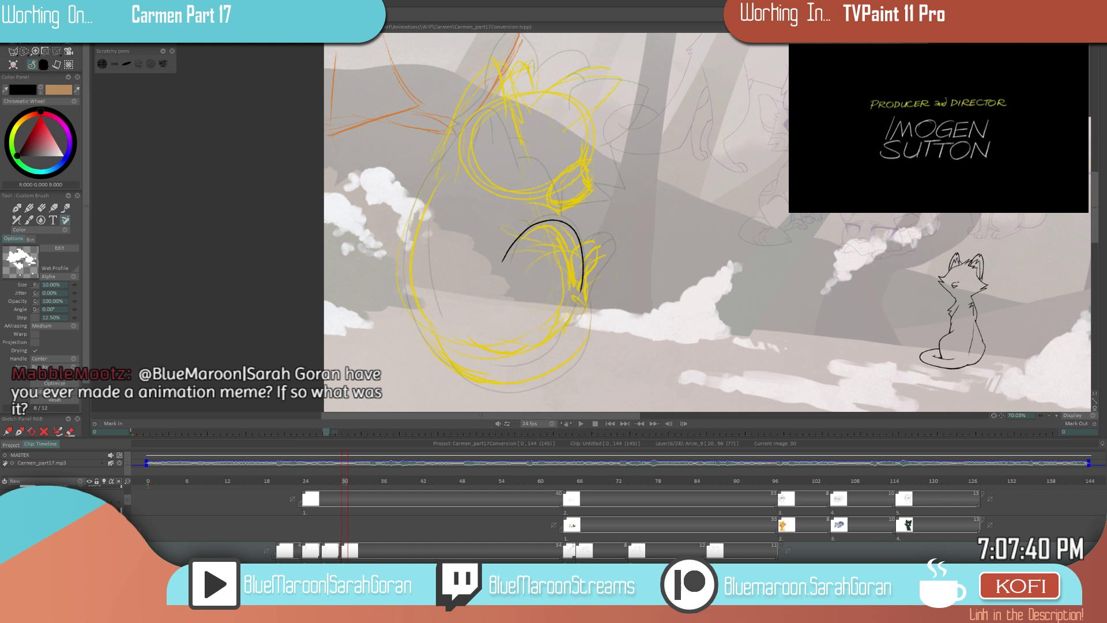
- Switch to the video player, take it out of full screen and narrow its window to about half width
{"action": "mouse_move", "coordinate": [899, 209]}
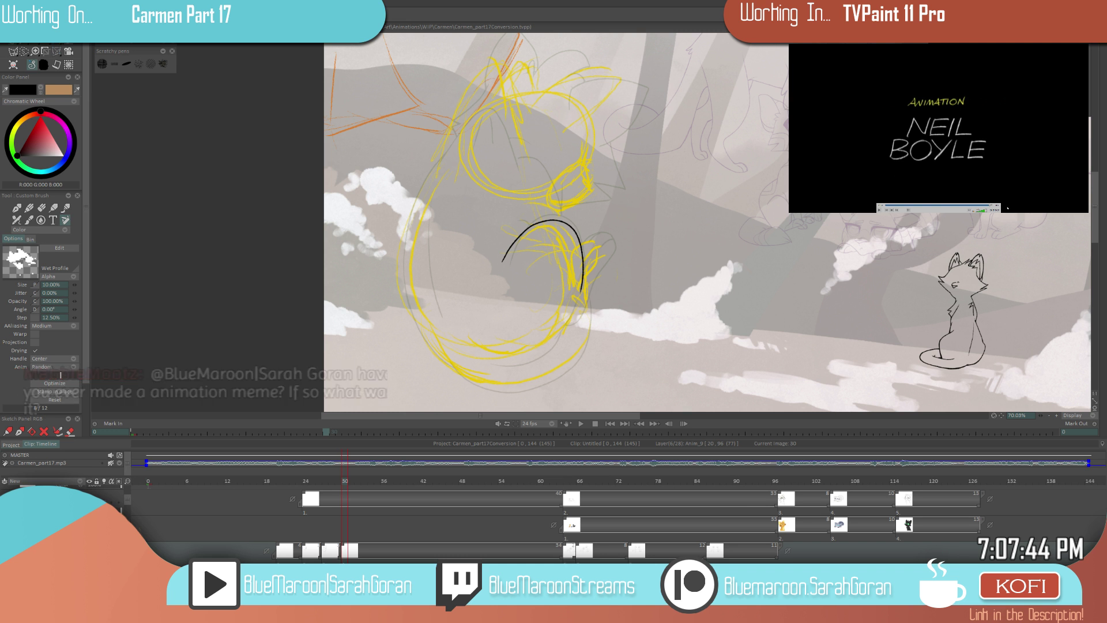
{"action": "double_click", "coordinate": [948, 162]}
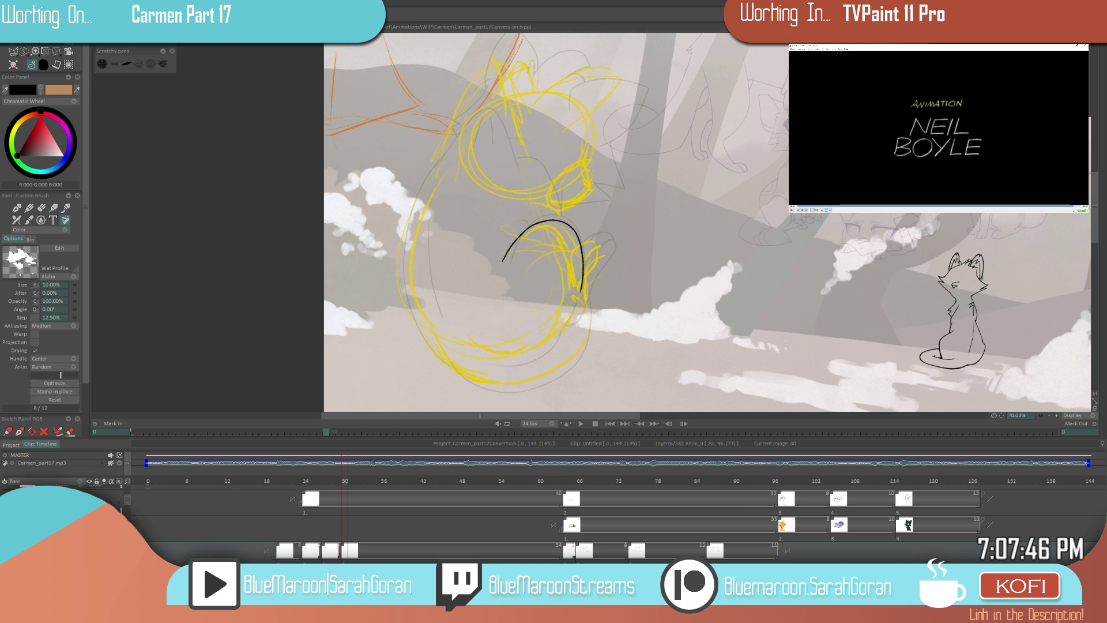
{"action": "left_click_drag", "start_coordinate": [843, 47], "coordinate": [842, 45]}
{"action": "left_click_drag", "start_coordinate": [1020, 46], "coordinate": [1020, 54]}
{"action": "left_click_drag", "start_coordinate": [1088, 75], "coordinate": [948, 74]}
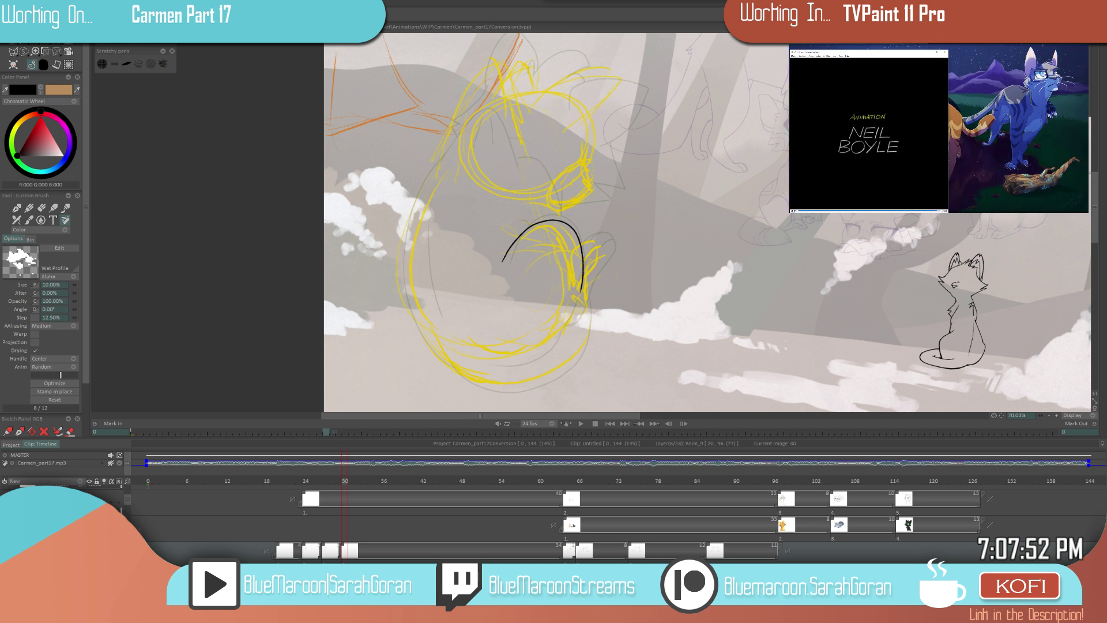
- Go to frame 24 and look through the clip's layers in the timeline, from the line art down to the backgrounds
{"action": "left_click", "coordinate": [302, 476]}
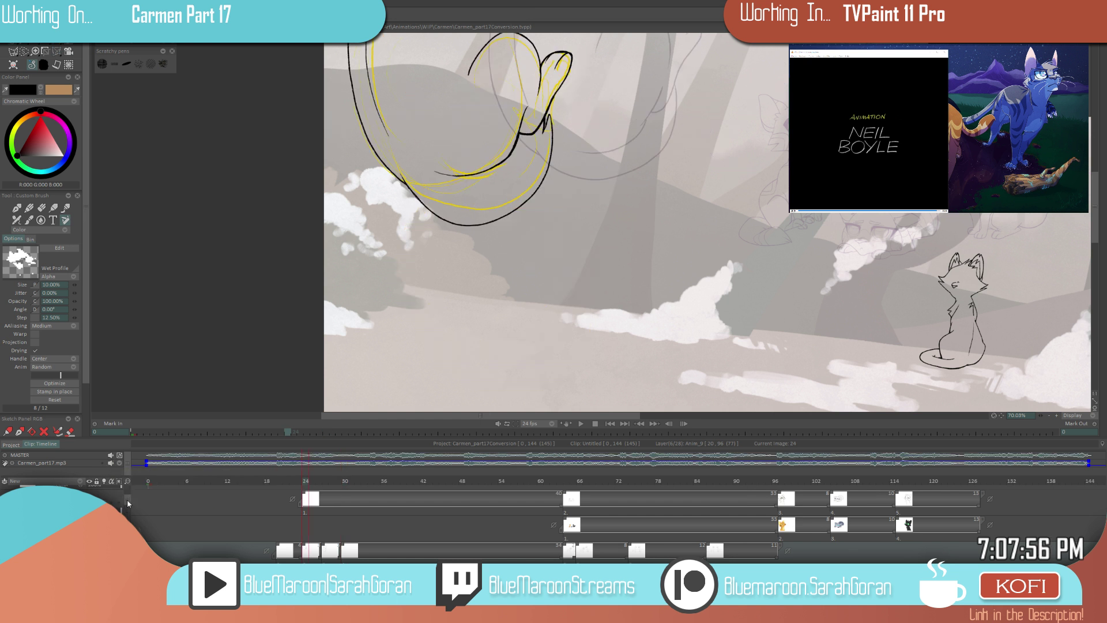
{"action": "scroll", "coordinate": [129, 507], "scroll_direction": "down", "scroll_amount": 1}
{"action": "scroll", "coordinate": [128, 507], "scroll_direction": "up", "scroll_amount": 1}
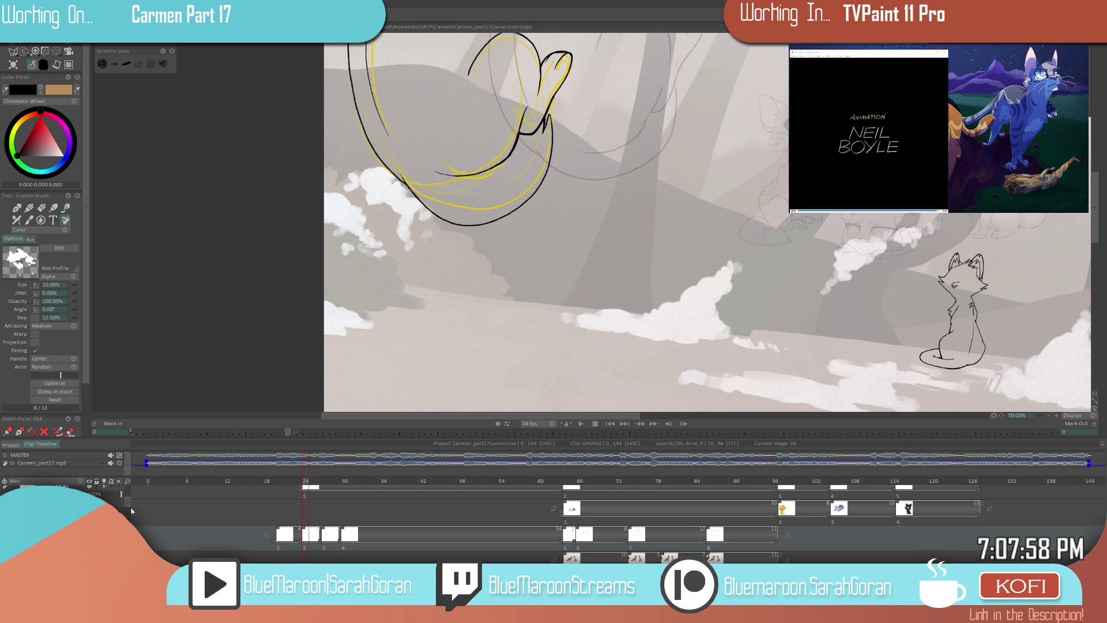
{"action": "scroll", "coordinate": [130, 506], "scroll_direction": "down", "scroll_amount": 3}
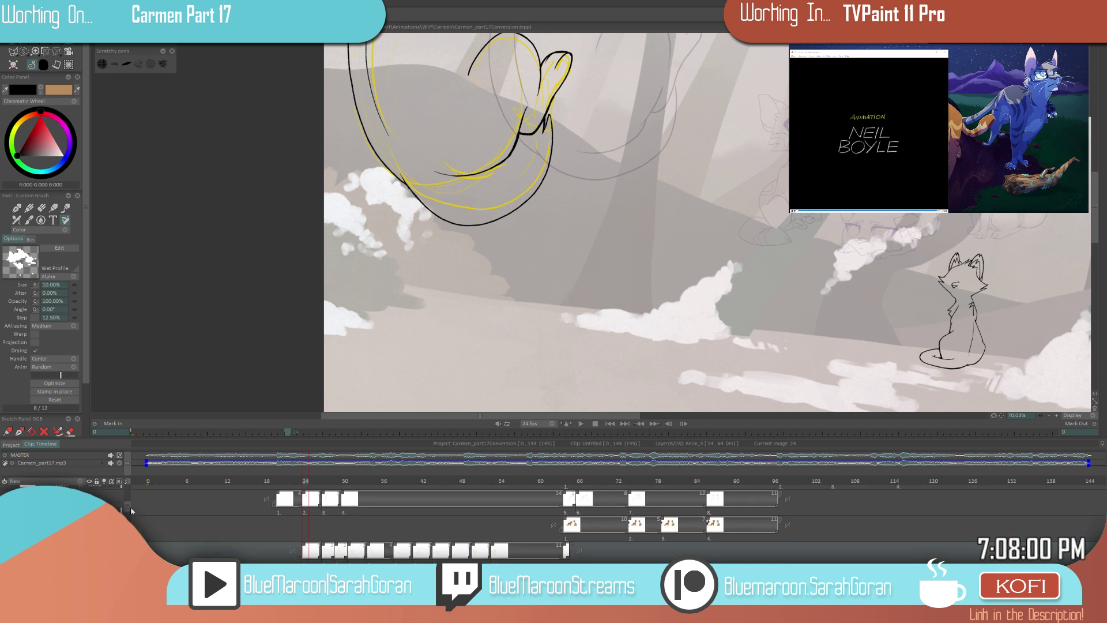
{"action": "key", "text": "Up"}
{"action": "key", "text": "Up"}
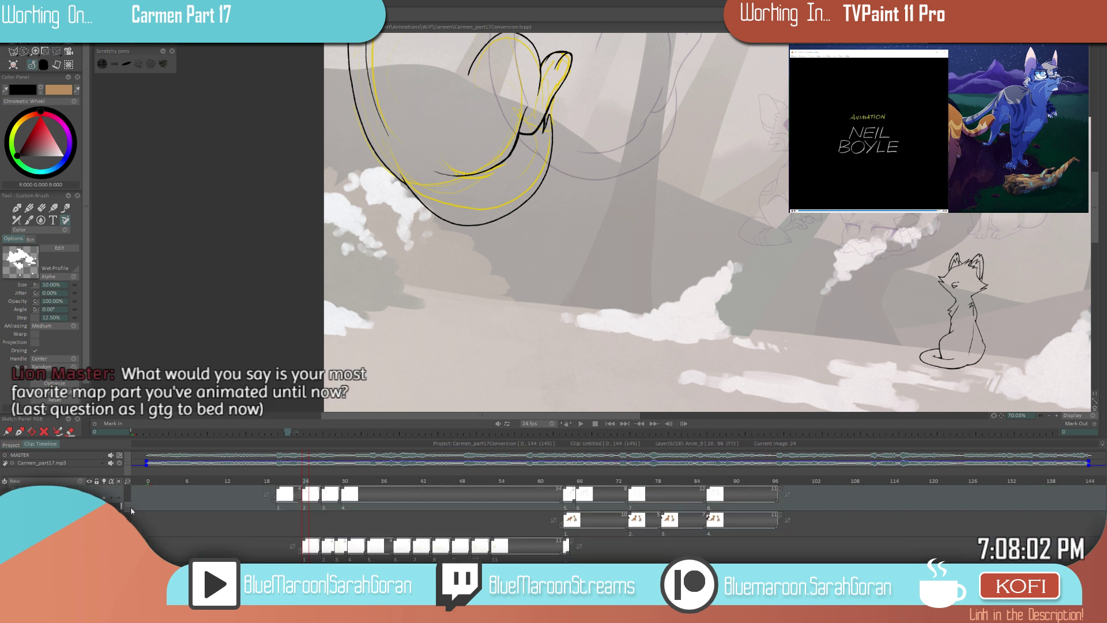
{"action": "key", "text": "Down"}
{"action": "key", "text": "Down"}
{"action": "key", "text": "Down"}
{"action": "key", "text": "Down"}
{"action": "key", "text": "Down"}
{"action": "key", "text": "Down"}
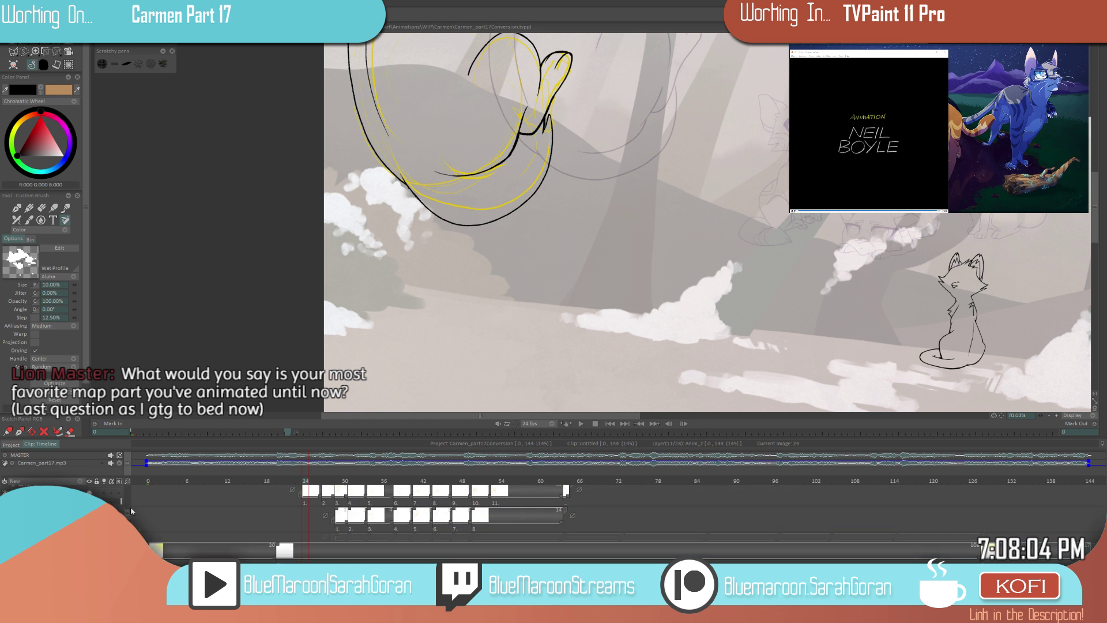
{"action": "key", "text": "Down"}
{"action": "key", "text": "Down"}
{"action": "key", "text": "Down"}
{"action": "key", "text": "Down"}
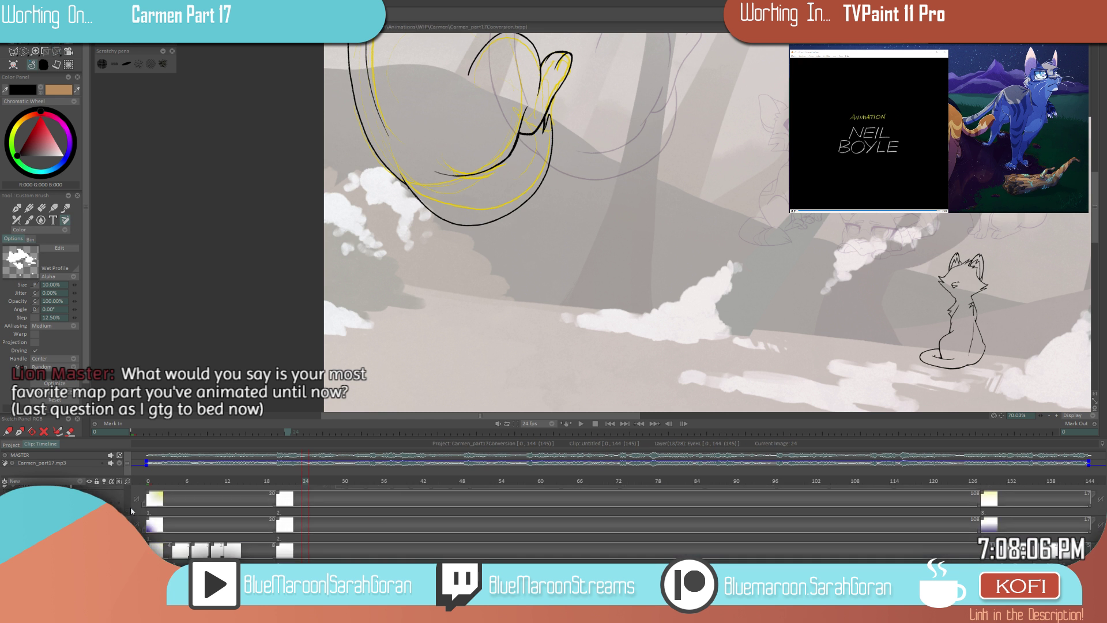
{"action": "key", "text": "Down"}
{"action": "key", "text": "Down"}
{"action": "key", "text": "Down"}
{"action": "key", "text": "Down"}
{"action": "key", "text": "Down"}
{"action": "key", "text": "Down"}
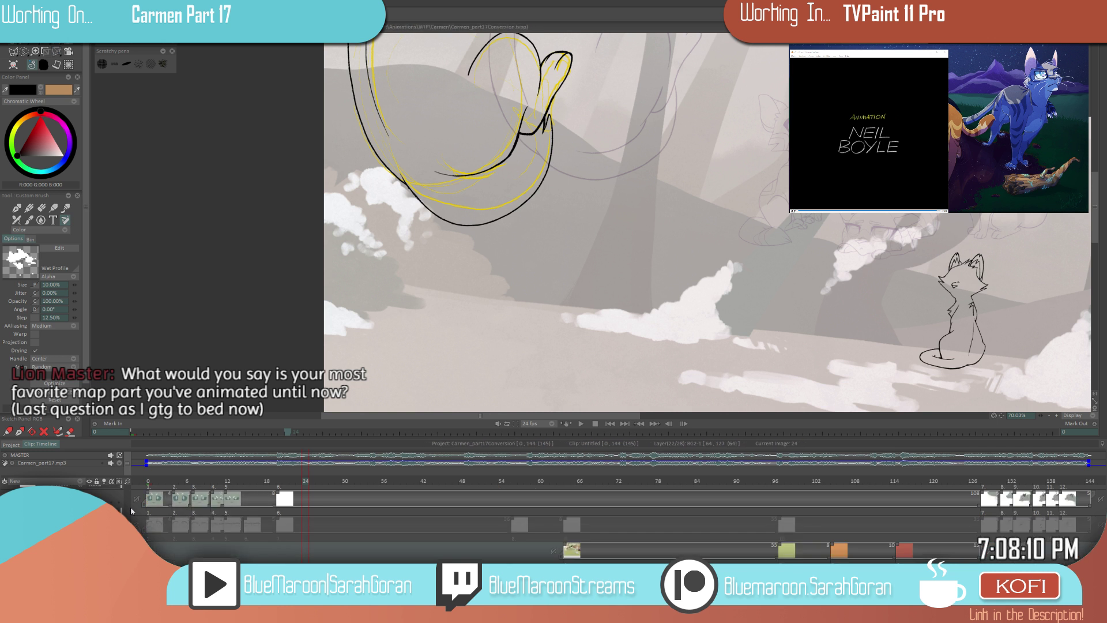
{"action": "key", "text": "Up"}
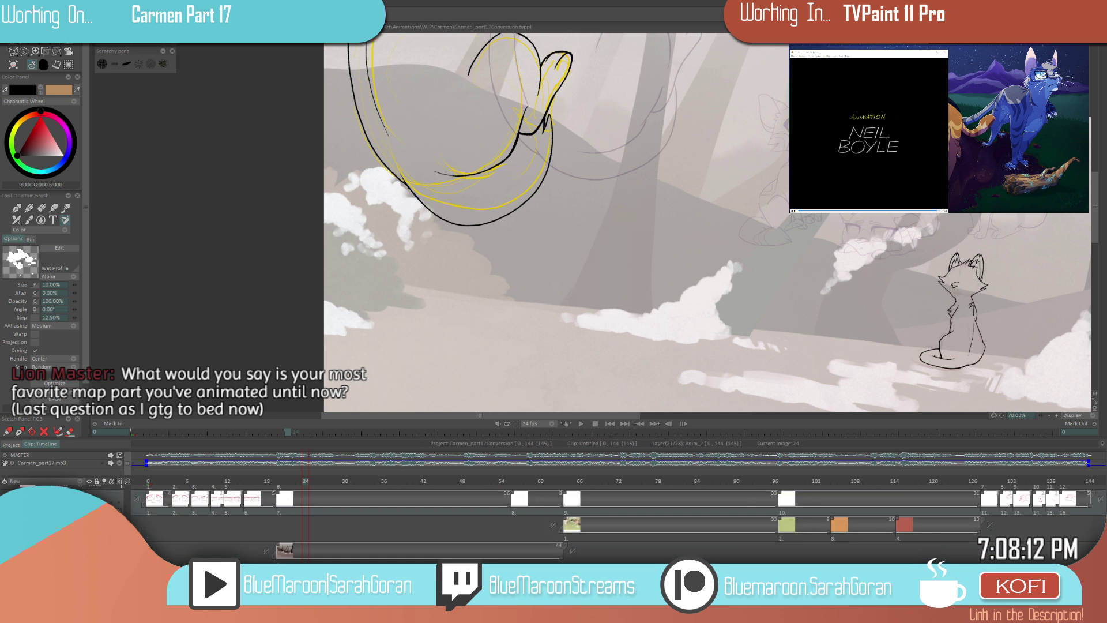
- Scrub between frames 20 and 29 and examine the small fox and the large character in a wider view
{"action": "left_click", "coordinate": [281, 491]}
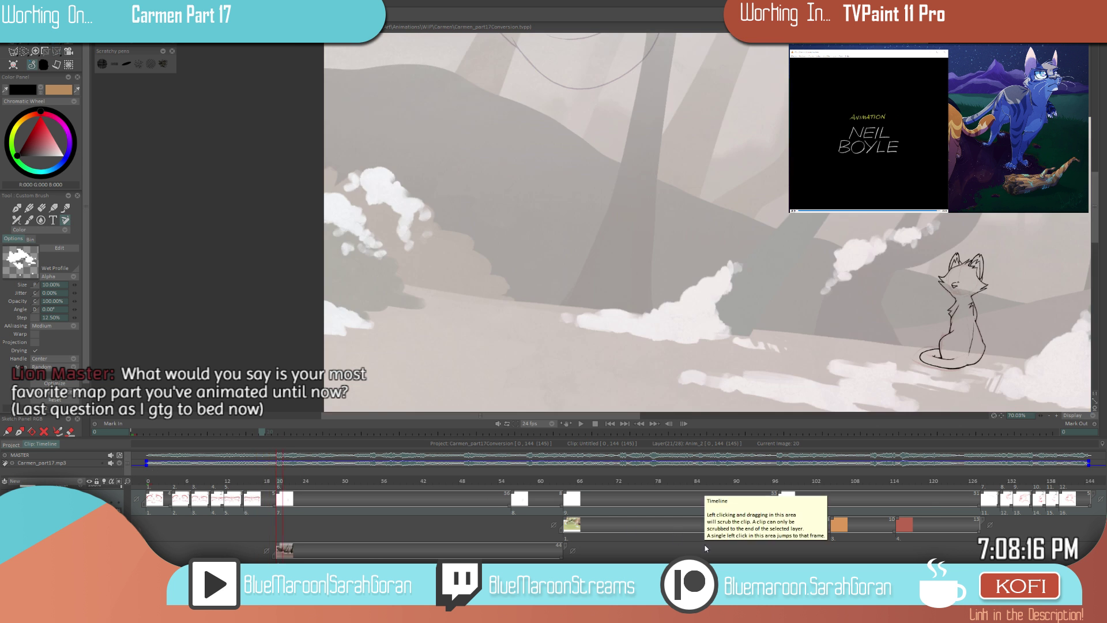
{"action": "left_click", "coordinate": [312, 480]}
{"action": "mouse_move", "coordinate": [290, 478]}
{"action": "left_mouse_down"}
{"action": "mouse_move", "coordinate": [309, 480]}
{"action": "mouse_move", "coordinate": [298, 480]}
{"action": "left_mouse_up"}
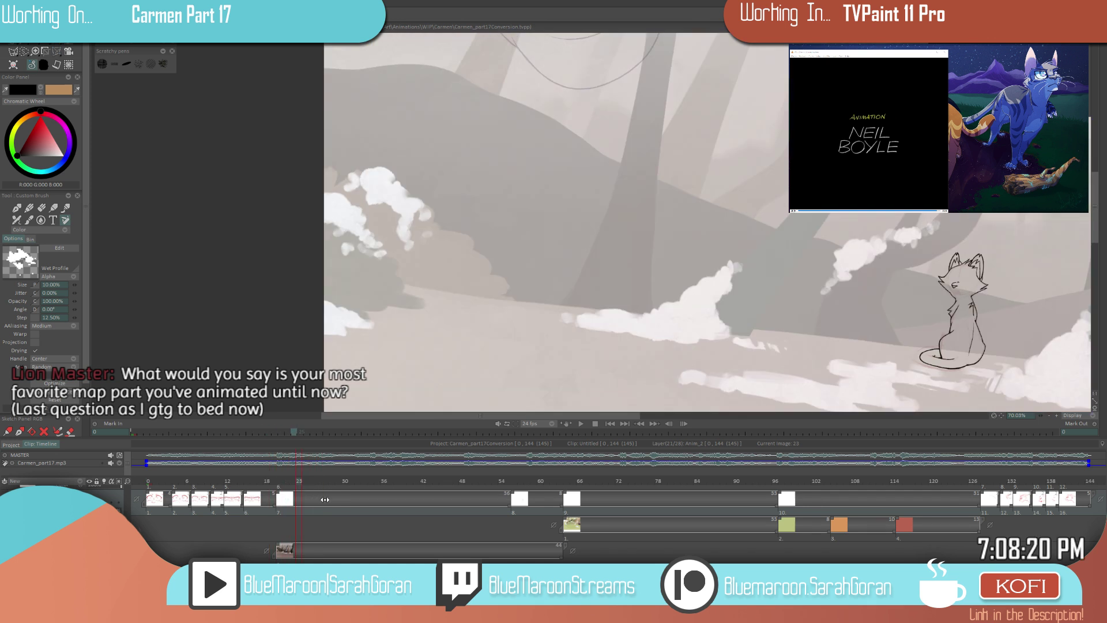
{"action": "left_click", "coordinate": [338, 480]}
{"action": "scroll", "coordinate": [704, 284], "scroll_direction": "up", "scroll_amount": 2}
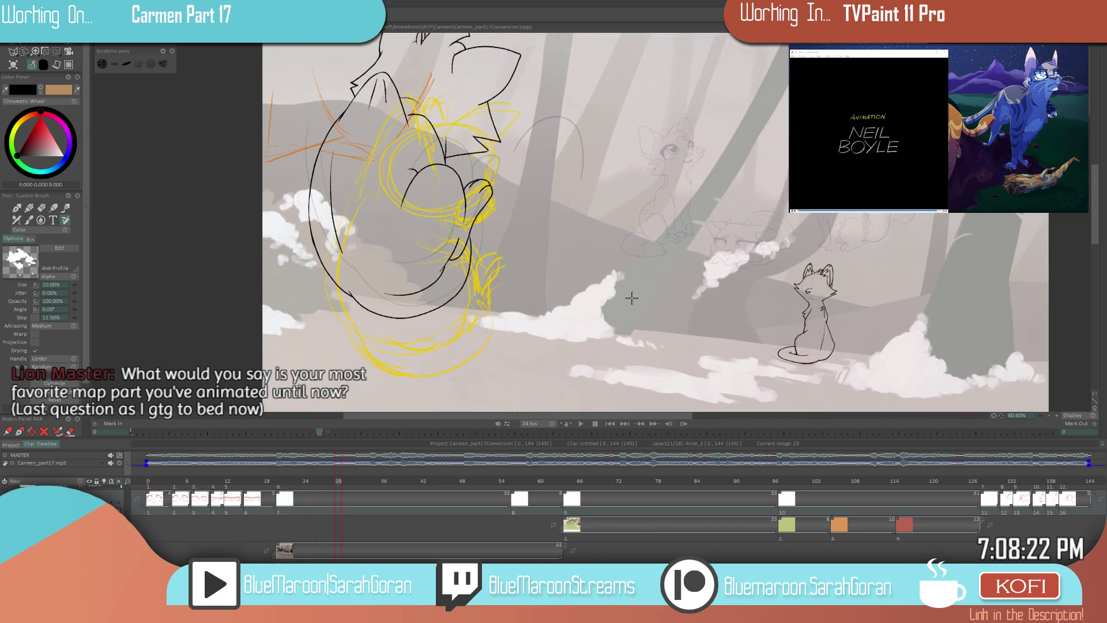
{"action": "scroll", "coordinate": [664, 311], "scroll_direction": "down", "scroll_amount": 2}
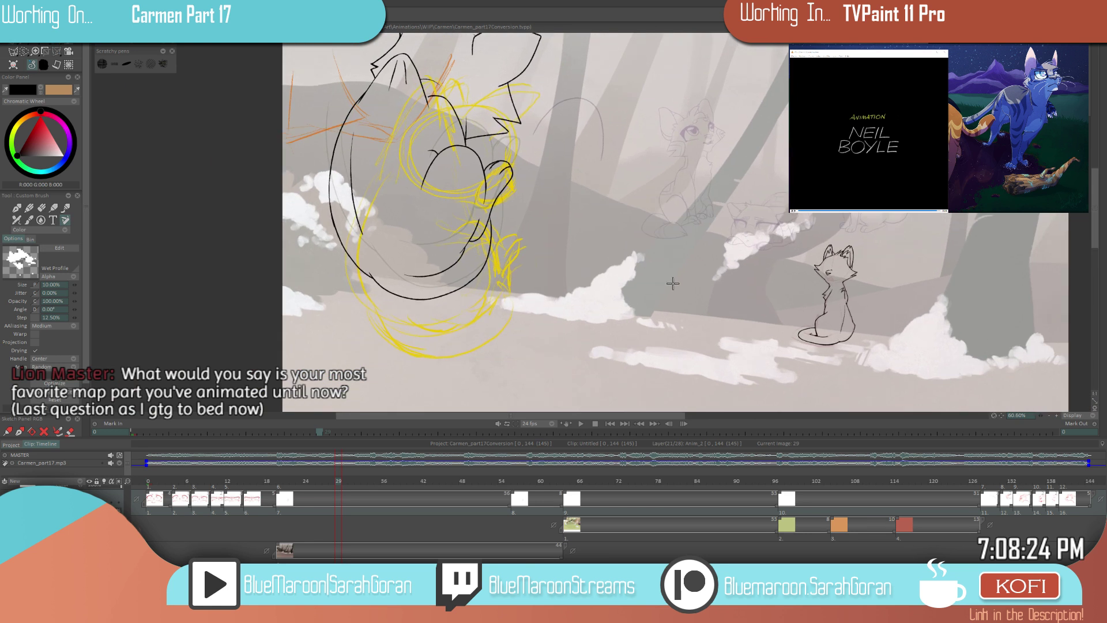
{"action": "scroll", "coordinate": [626, 299], "scroll_direction": "down", "scroll_amount": 2}
{"action": "mouse_move", "coordinate": [673, 310]}
{"action": "left_mouse_down"}
{"action": "mouse_move", "coordinate": [611, 317]}
{"action": "mouse_move", "coordinate": [663, 322]}
{"action": "left_mouse_up"}
{"action": "scroll", "coordinate": [610, 317], "scroll_direction": "up", "scroll_amount": 2}
{"action": "scroll", "coordinate": [663, 322], "scroll_direction": "up", "scroll_amount": 1}
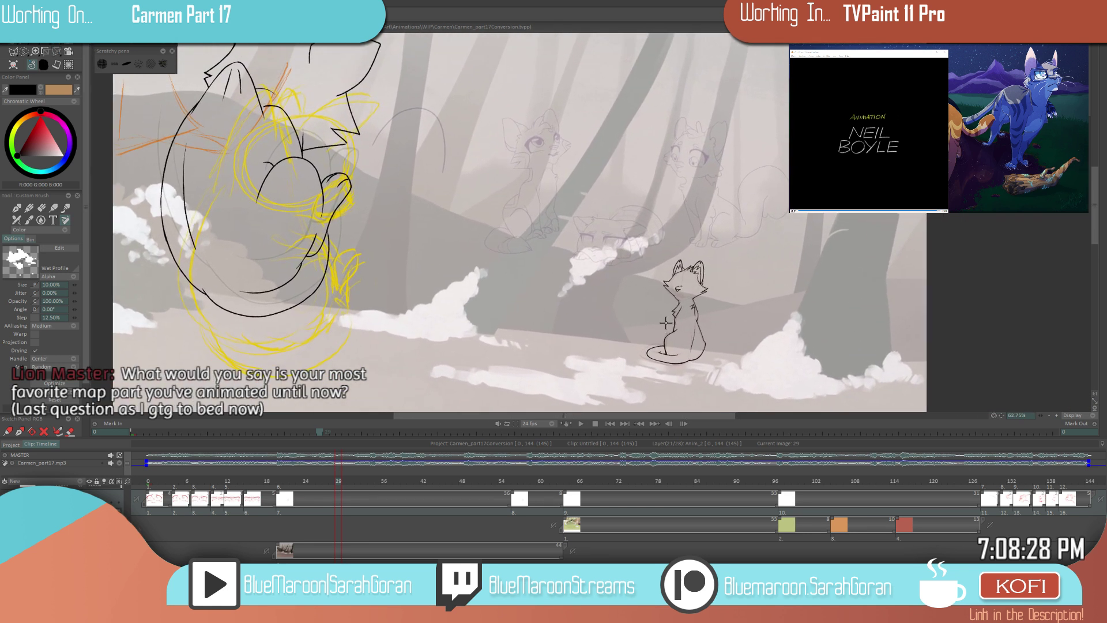
- Save the project at frame 20 and check the cut from the eye close-up at frame 18
{"action": "left_click", "coordinate": [279, 482]}
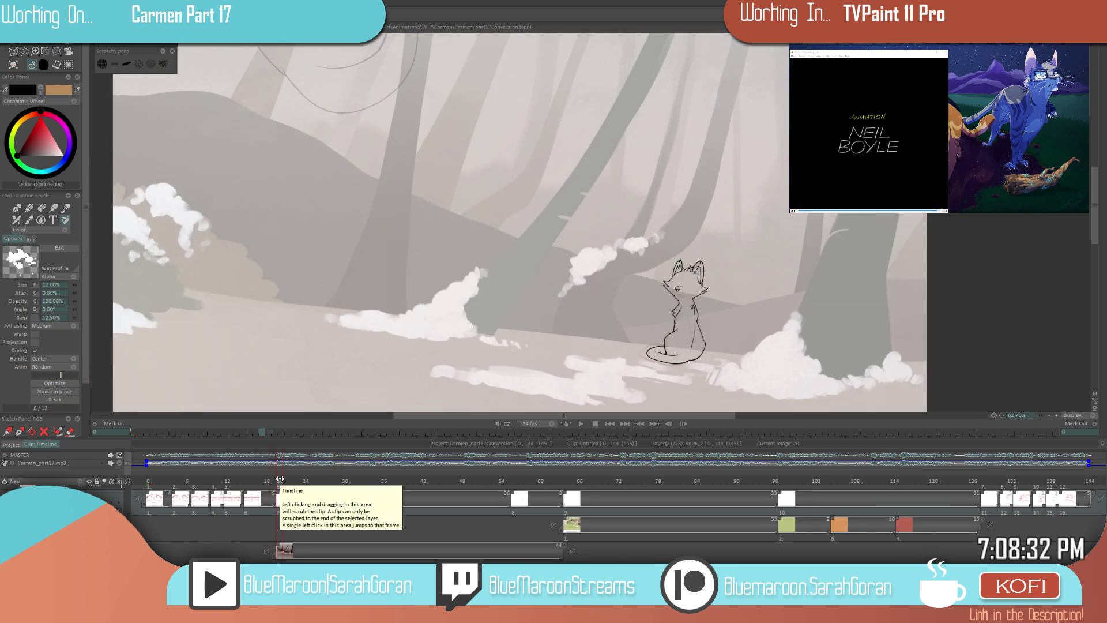
{"action": "key", "text": "ctrl+s"}
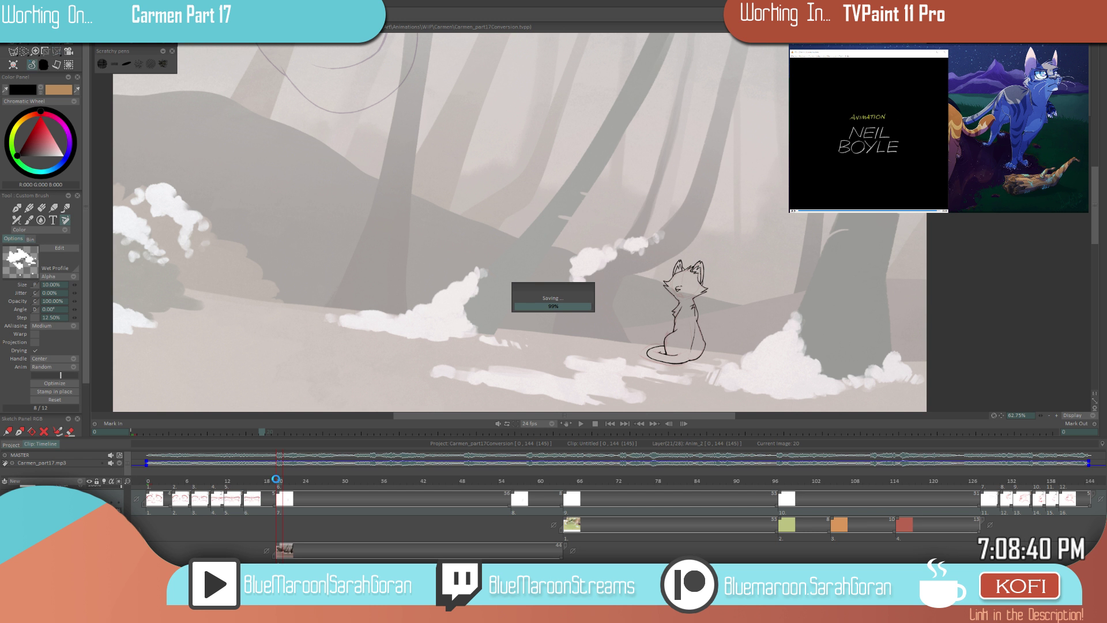
{"action": "left_click_drag", "start_coordinate": [278, 482], "coordinate": [256, 489]}
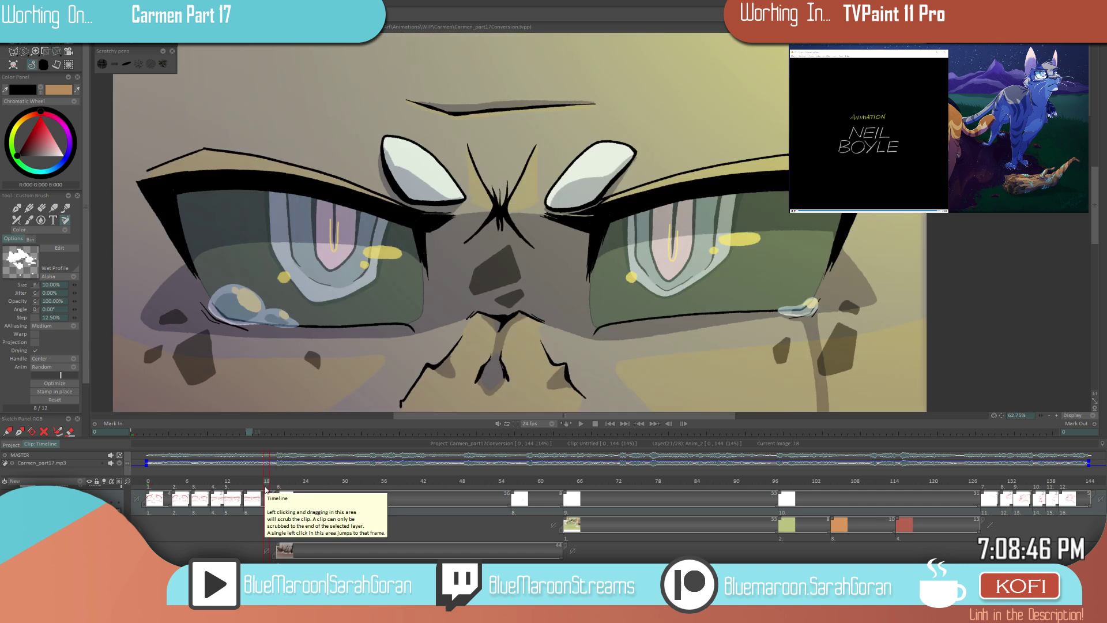
{"action": "left_click_drag", "start_coordinate": [272, 483], "coordinate": [278, 483]}
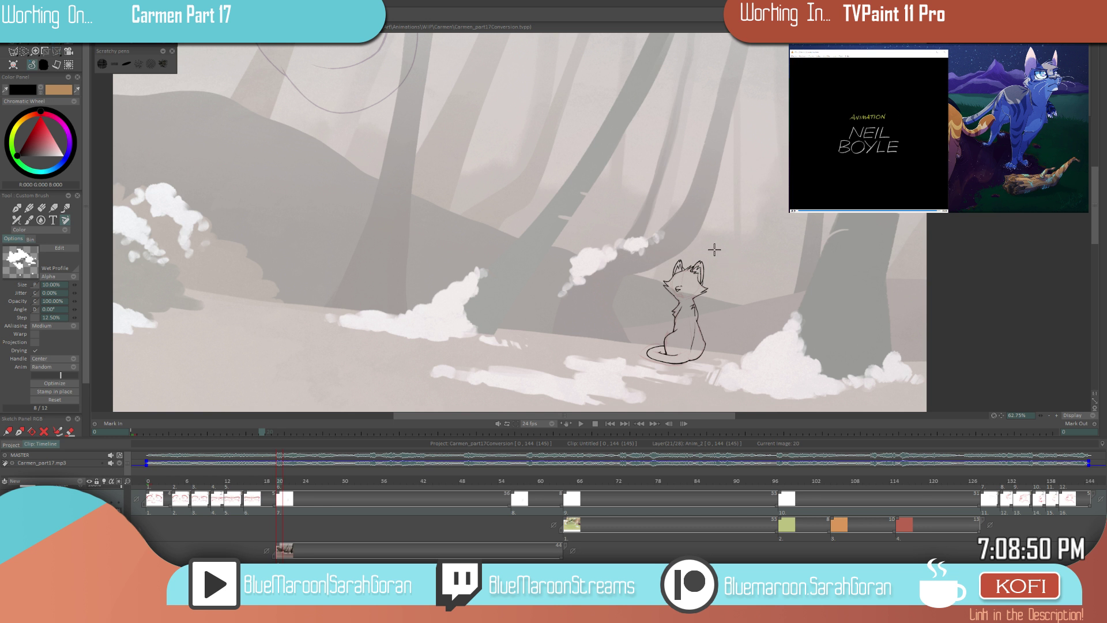
- Set the colour to pure red and write "AH" beside the small fox at frame 20
{"action": "left_click", "coordinate": [40, 113]}
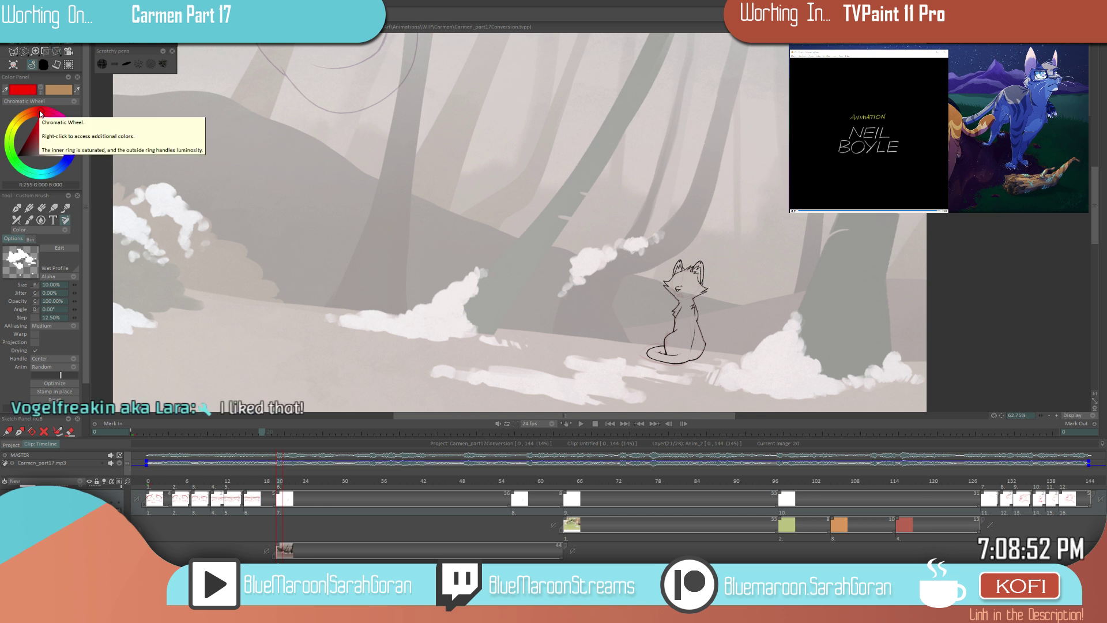
{"action": "mouse_move", "coordinate": [738, 276]}
{"action": "left_mouse_down"}
{"action": "mouse_move", "coordinate": [746, 282]}
{"action": "mouse_move", "coordinate": [737, 274]}
{"action": "mouse_move", "coordinate": [756, 259]}
{"action": "mouse_move", "coordinate": [757, 276]}
{"action": "left_mouse_up"}
{"action": "scroll", "coordinate": [761, 286], "scroll_direction": "up", "scroll_amount": 5}
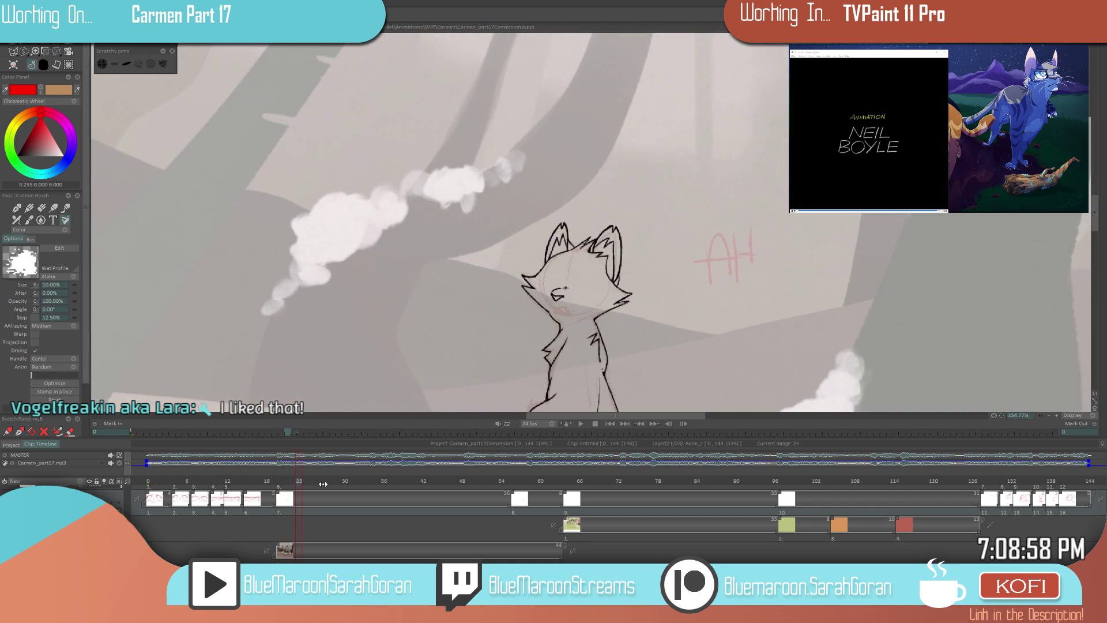
- Add a blank drawing at frame 23 and write a red "T" beside the fox
{"action": "left_click", "coordinate": [284, 481]}
{"action": "left_click", "coordinate": [304, 491]}
{"action": "key", "text": "BackSpace"}
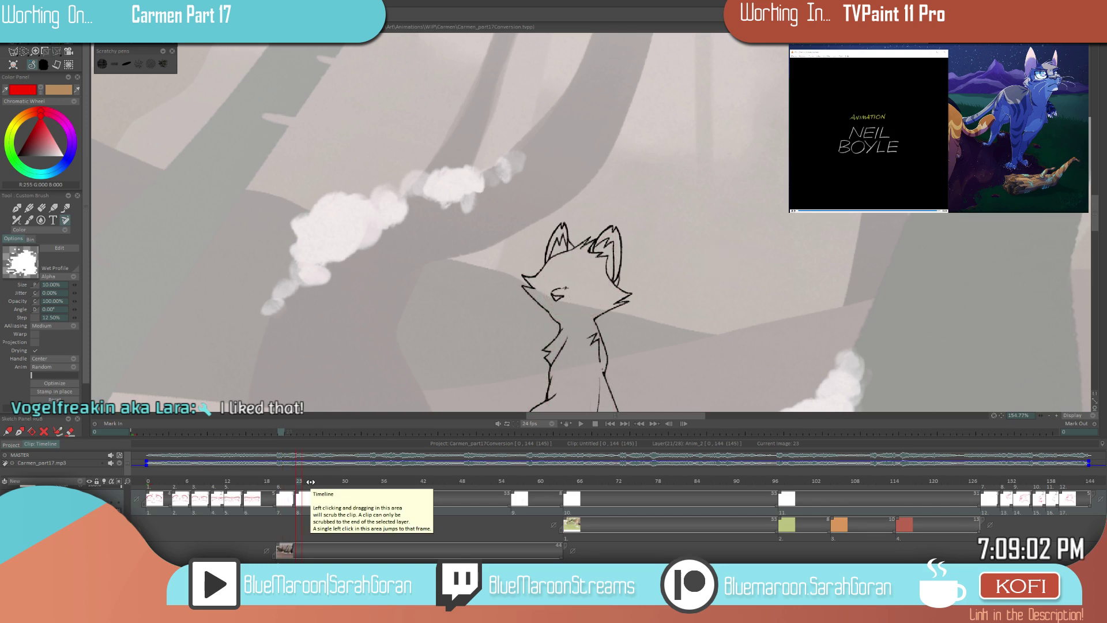
{"action": "left_click_drag", "start_coordinate": [691, 235], "coordinate": [729, 222]}
{"action": "mouse_move", "coordinate": [718, 225]}
{"action": "left_mouse_down"}
{"action": "mouse_move", "coordinate": [720, 259]}
{"action": "mouse_move", "coordinate": [724, 246]}
{"action": "left_mouse_up"}
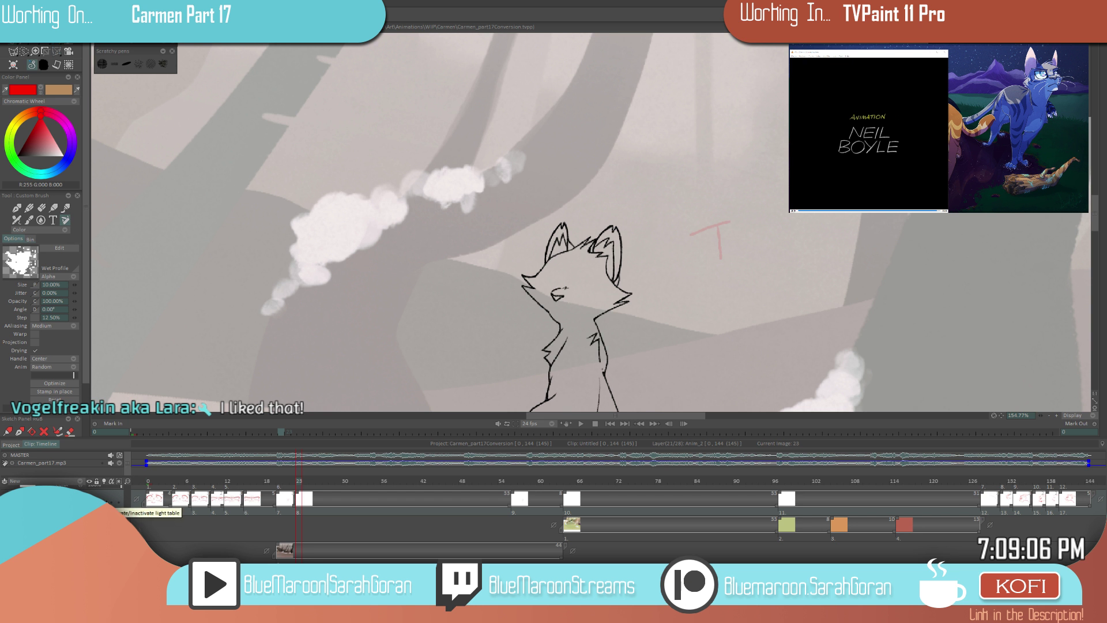
- Flip back and forth between the "AH" and "T" drawings to check the timing against the audio
{"action": "key", "text": "Left"}
{"action": "key", "text": "Left"}
{"action": "key", "text": "Left"}
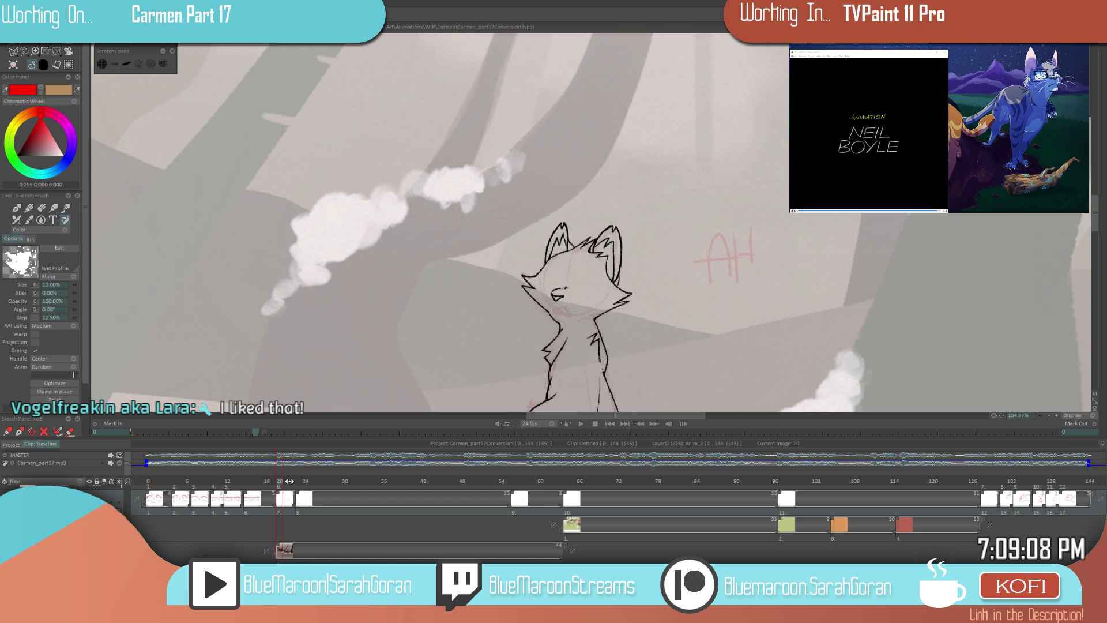
{"action": "key", "text": "Right"}
{"action": "key", "text": "Right"}
{"action": "key", "text": "Right"}
{"action": "key", "text": "Right"}
{"action": "key", "text": "Right"}
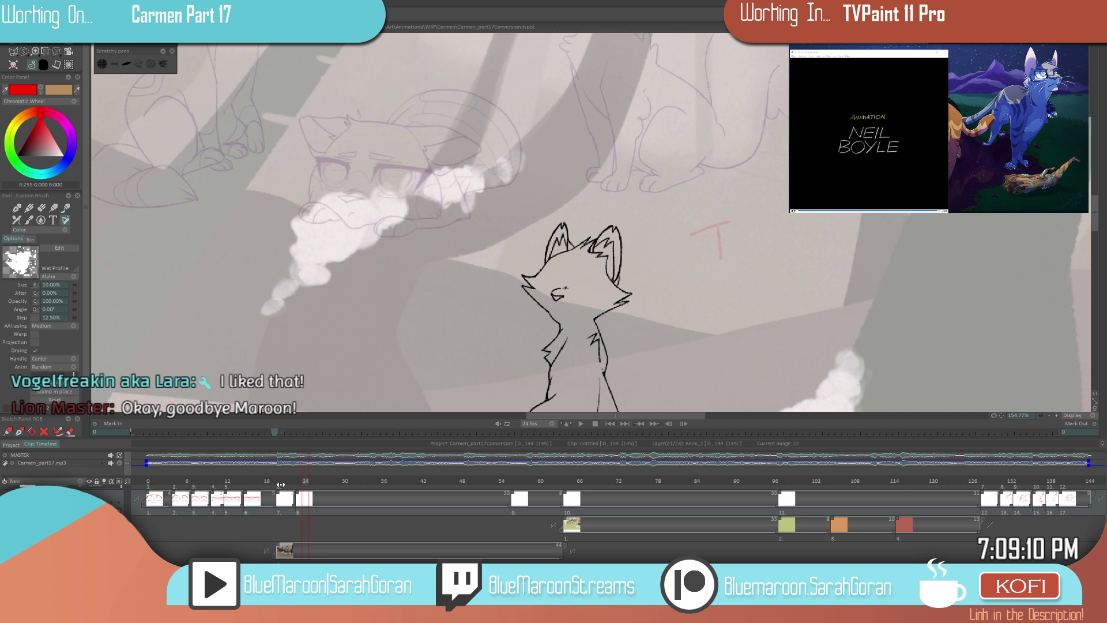
{"action": "key", "text": "Left"}
{"action": "key", "text": "Left"}
{"action": "left_click_drag", "start_coordinate": [292, 482], "coordinate": [299, 482]}
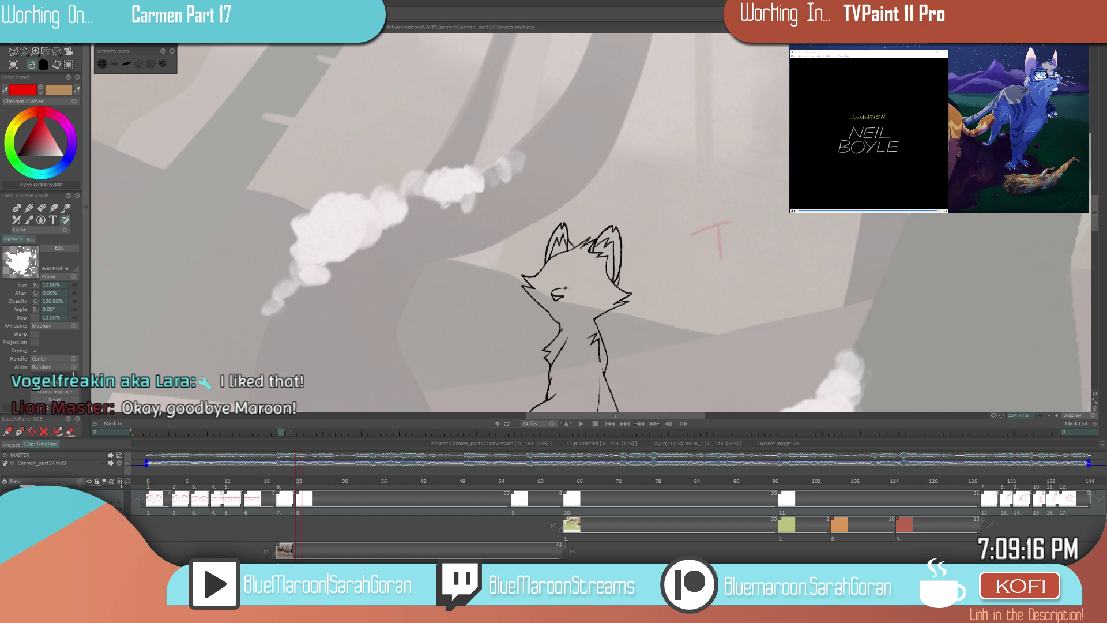
- Add a drawing at frame 25 and write a red "AW" beside the fox in place of the copied "T"
{"action": "left_click_drag", "start_coordinate": [293, 481], "coordinate": [273, 488]}
{"action": "left_click", "coordinate": [279, 500]}
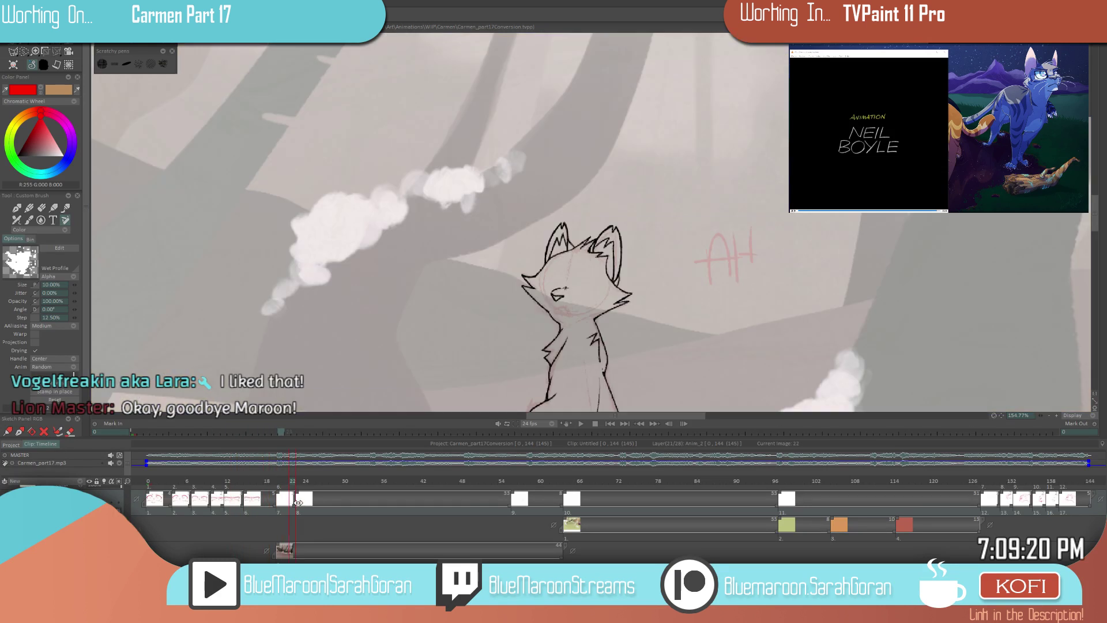
{"action": "left_click_drag", "start_coordinate": [280, 501], "coordinate": [312, 501]}
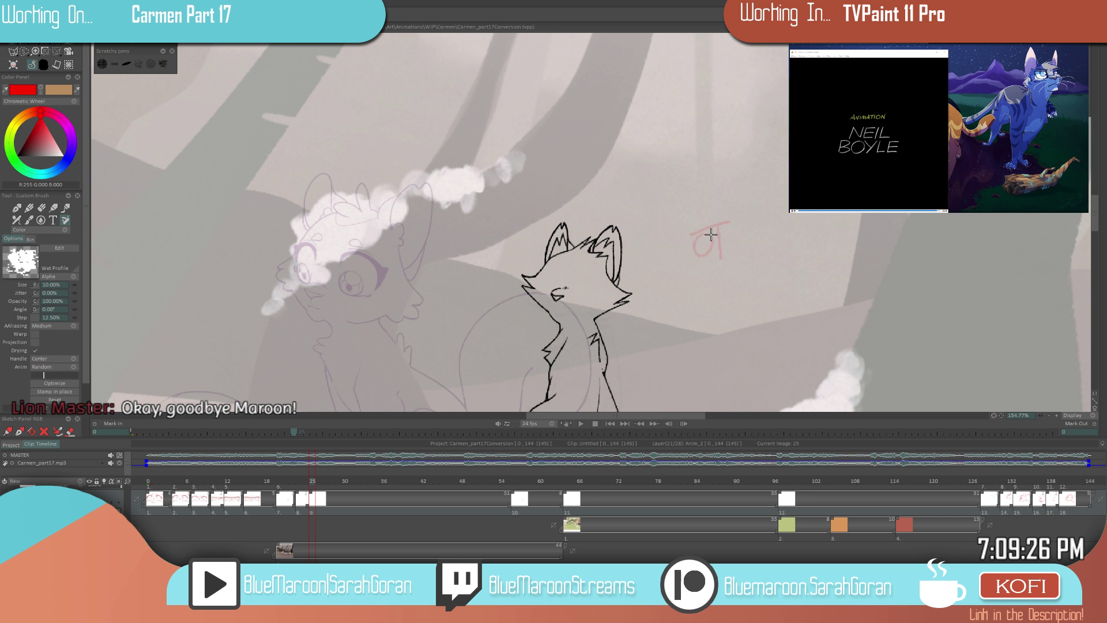
{"action": "key", "text": "ctrl+z"}
{"action": "left_click_drag", "start_coordinate": [684, 252], "coordinate": [731, 241]}
{"action": "left_click_drag", "start_coordinate": [298, 482], "coordinate": [312, 487]}
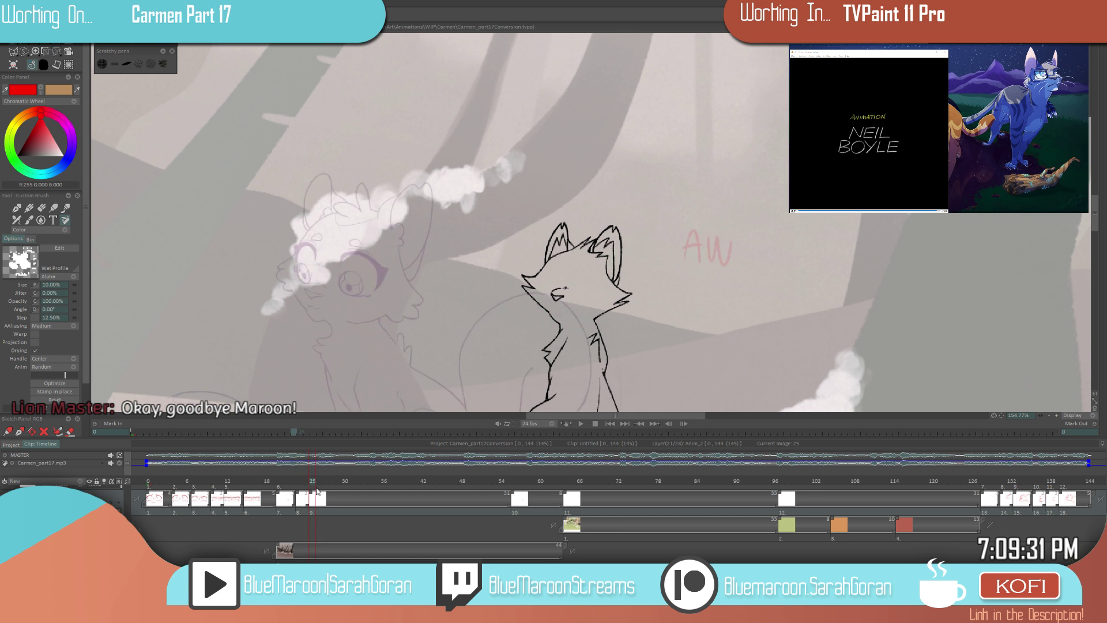
- Add a new drawing shortly after the "AW" drawing and write a red "F" beside the fox
{"action": "left_click", "coordinate": [319, 483]}
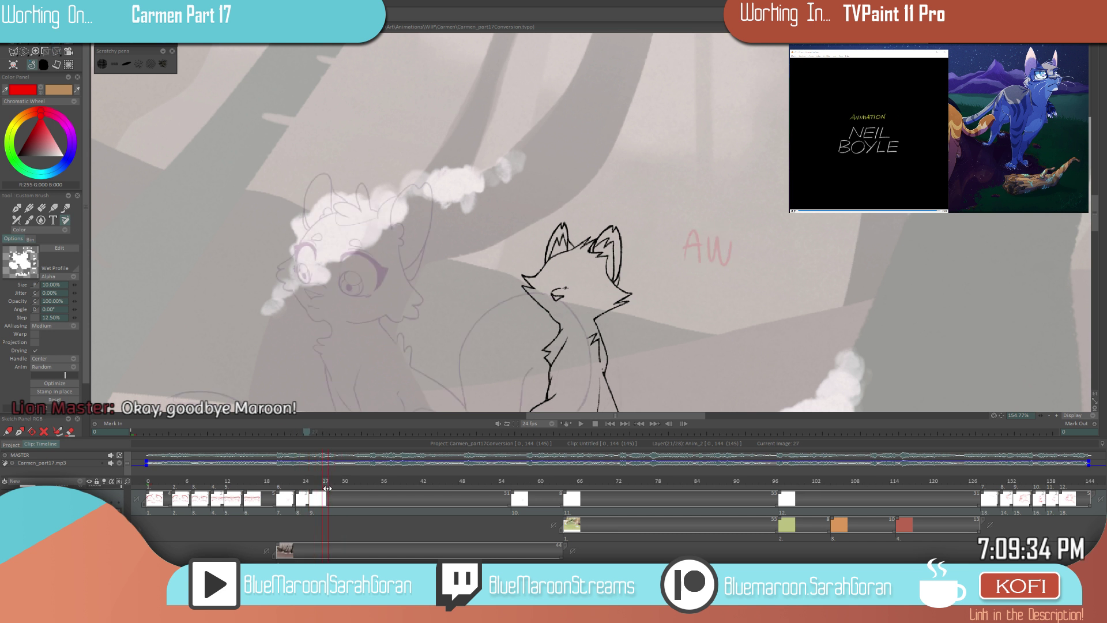
{"action": "key", "text": "Insert"}
{"action": "left_click_drag", "start_coordinate": [695, 229], "coordinate": [701, 265]}
{"action": "mouse_move", "coordinate": [693, 229]}
{"action": "left_mouse_down"}
{"action": "mouse_move", "coordinate": [703, 267]}
{"action": "mouse_move", "coordinate": [706, 222]}
{"action": "mouse_move", "coordinate": [715, 244]}
{"action": "left_mouse_up"}
- Add a drawing at frame 30, clear the copied "F" from it and write a red "AH" beside the fox
{"action": "left_click_drag", "start_coordinate": [326, 481], "coordinate": [345, 481]}
{"action": "mouse_move", "coordinate": [708, 266]}
{"action": "left_mouse_down"}
{"action": "mouse_move", "coordinate": [710, 220]}
{"action": "mouse_move", "coordinate": [721, 259]}
{"action": "left_mouse_up"}
{"action": "left_click_drag", "start_coordinate": [704, 249], "coordinate": [723, 247]}
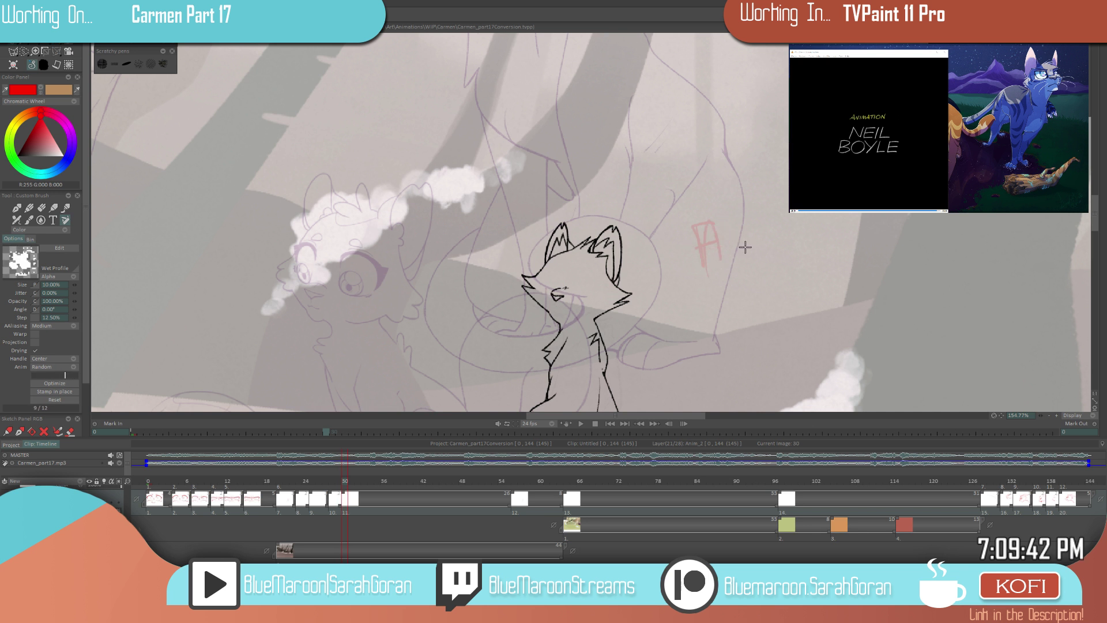
{"action": "key", "text": "ctrl+z"}
{"action": "key", "text": "BackSpace"}
{"action": "mouse_move", "coordinate": [694, 267]}
{"action": "left_mouse_down"}
{"action": "mouse_move", "coordinate": [692, 249]}
{"action": "mouse_move", "coordinate": [707, 263]}
{"action": "left_mouse_up"}
{"action": "mouse_move", "coordinate": [715, 236]}
{"action": "left_mouse_down"}
{"action": "mouse_move", "coordinate": [715, 262]}
{"action": "mouse_move", "coordinate": [727, 256]}
{"action": "left_mouse_up"}
{"action": "left_click_drag", "start_coordinate": [732, 246], "coordinate": [705, 249]}
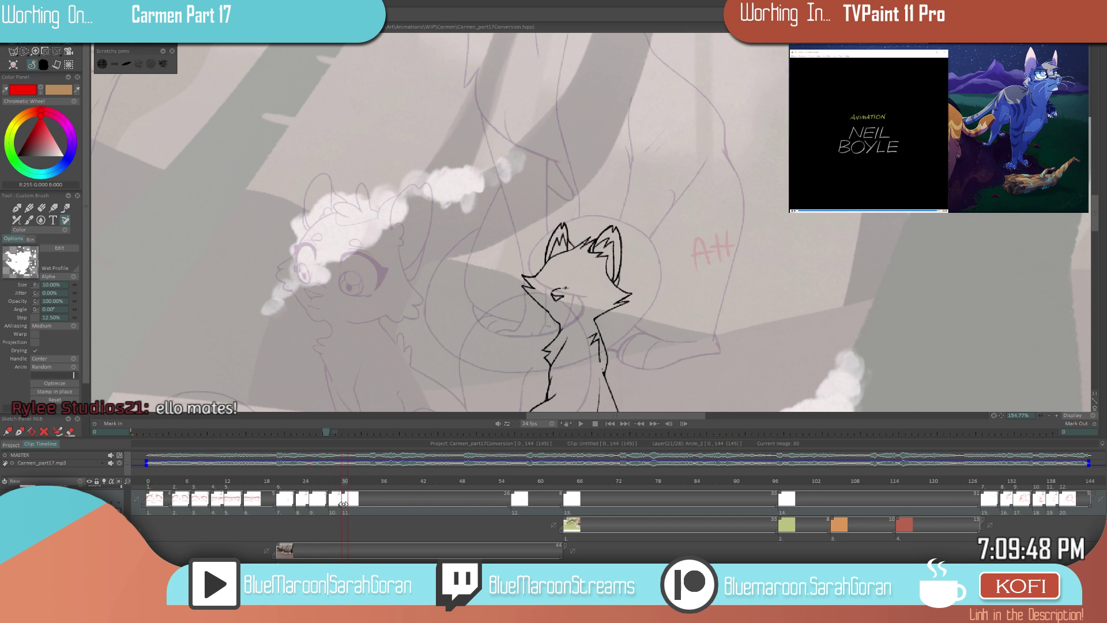
- Compare the "F" and "AH" drawings, and write the next red sound note on a new drawing at frame 33
{"action": "left_click", "coordinate": [360, 502]}
{"action": "left_click", "coordinate": [340, 499]}
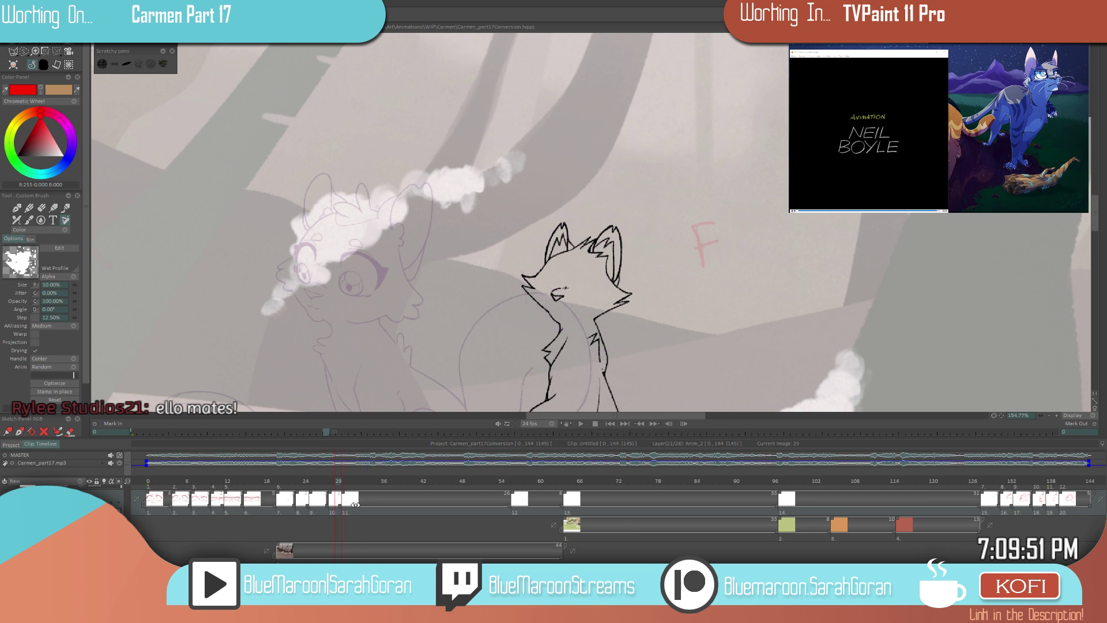
{"action": "left_click", "coordinate": [363, 503]}
{"action": "left_click", "coordinate": [340, 499]}
{"action": "left_click", "coordinate": [363, 502]}
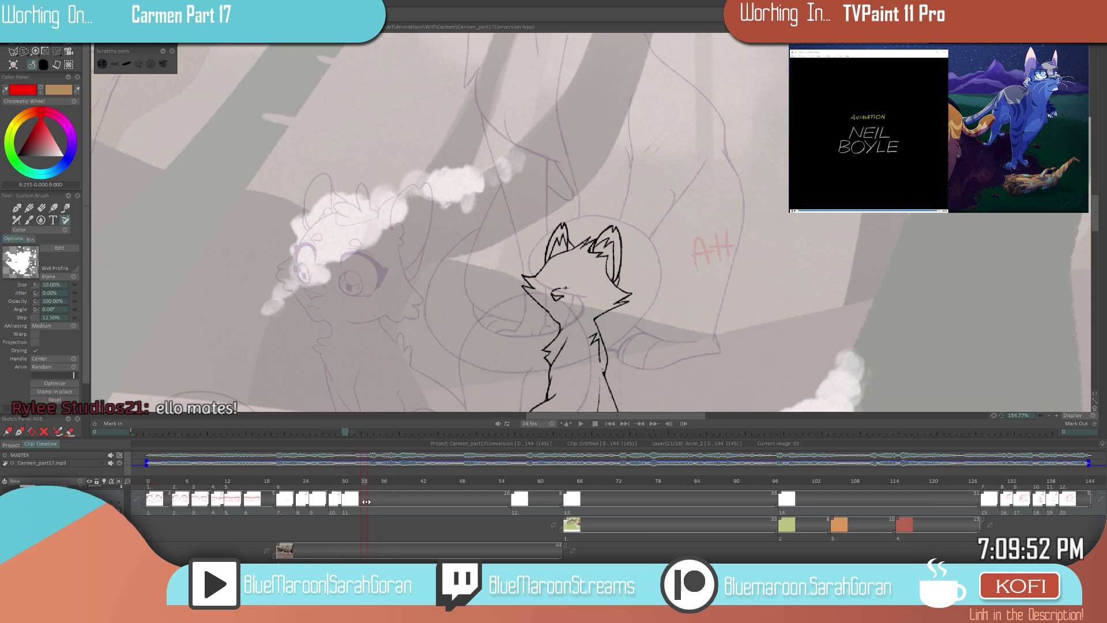
{"action": "left_click", "coordinate": [366, 501]}
{"action": "left_click_drag", "start_coordinate": [679, 273], "coordinate": [698, 237]}
- Add a drawing at frame 36, write a red "OO" beside the fox and scrub through its timing
{"action": "left_click_drag", "start_coordinate": [366, 481], "coordinate": [385, 482]}
{"action": "key", "text": "Insert"}
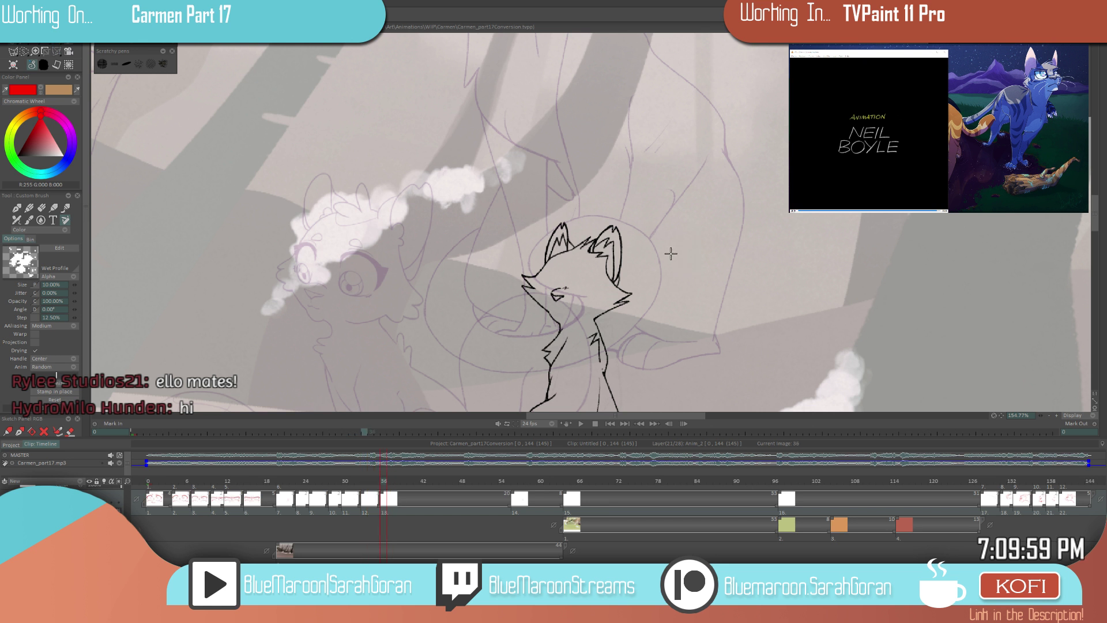
{"action": "left_click_drag", "start_coordinate": [679, 271], "coordinate": [697, 233]}
{"action": "left_click", "coordinate": [369, 482]}
{"action": "left_click_drag", "start_coordinate": [369, 482], "coordinate": [403, 483]}
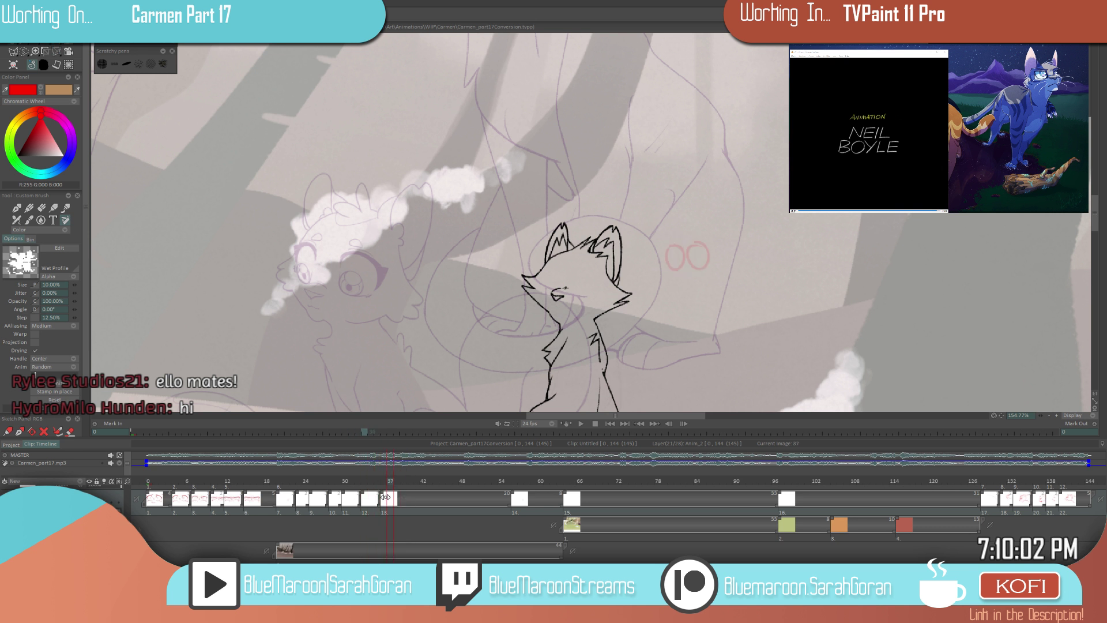
- Add two drawings after the "OO" drawing, with a red sound note on the first and "AH" on the second
{"action": "key", "text": "Insert"}
{"action": "mouse_move", "coordinate": [666, 245]}
{"action": "left_mouse_down"}
{"action": "mouse_move", "coordinate": [699, 263]}
{"action": "mouse_move", "coordinate": [694, 240]}
{"action": "mouse_move", "coordinate": [699, 266]}
{"action": "left_mouse_up"}
{"action": "key", "text": "Insert"}
{"action": "left_click_drag", "start_coordinate": [708, 234], "coordinate": [708, 265]}
{"action": "left_click_drag", "start_coordinate": [695, 253], "coordinate": [710, 251]}
{"action": "left_click_drag", "start_coordinate": [414, 478], "coordinate": [431, 486]}
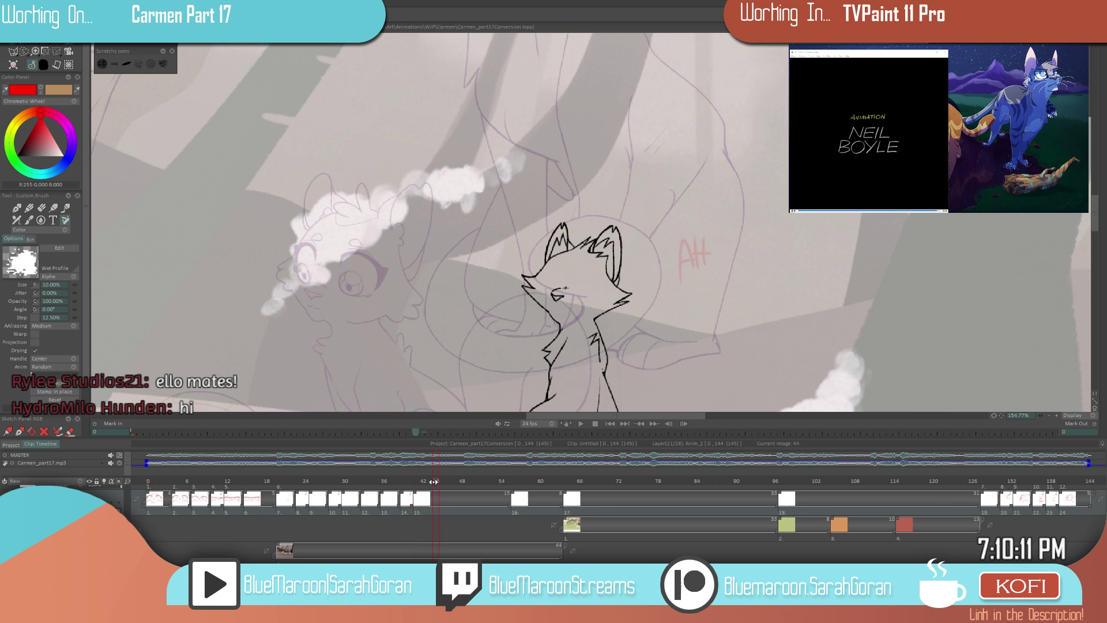
- Add a drawing at frame 44, write a red "C" beside the fox and scrub back over its timing
{"action": "key", "text": "Insert"}
{"action": "left_click_drag", "start_coordinate": [695, 265], "coordinate": [692, 285]}
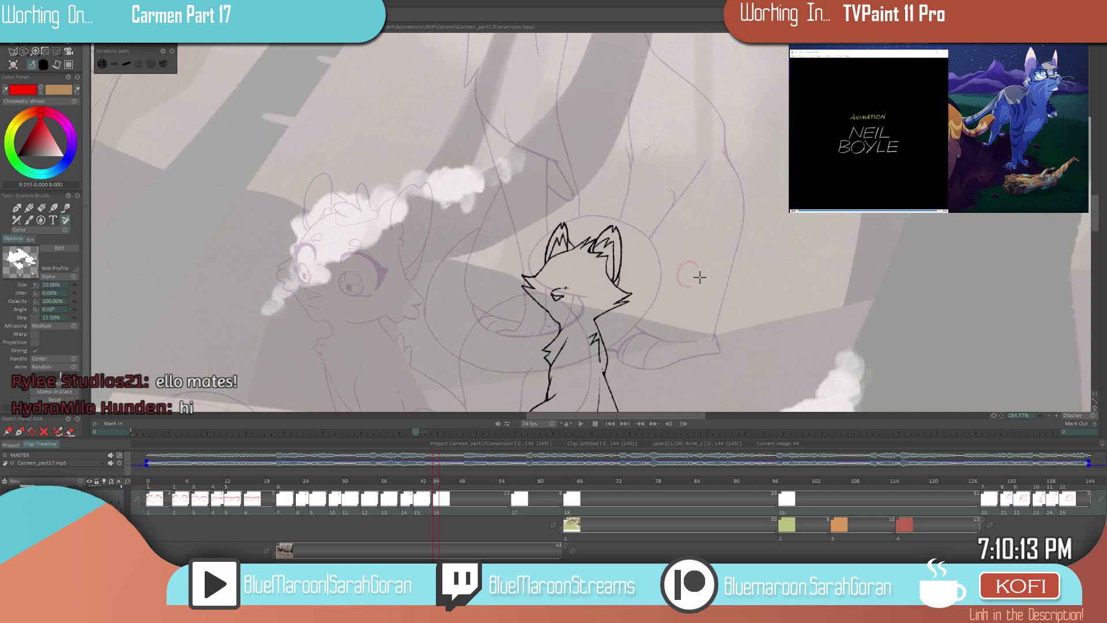
{"action": "mouse_move", "coordinate": [437, 481]}
{"action": "left_mouse_down"}
{"action": "mouse_move", "coordinate": [450, 491]}
{"action": "mouse_move", "coordinate": [427, 500]}
{"action": "left_mouse_up"}
{"action": "mouse_move", "coordinate": [427, 438]}
{"action": "left_mouse_down"}
{"action": "mouse_move", "coordinate": [411, 476]}
{"action": "mouse_move", "coordinate": [437, 487]}
{"action": "mouse_move", "coordinate": [414, 502]}
{"action": "mouse_move", "coordinate": [448, 505]}
{"action": "mouse_move", "coordinate": [438, 485]}
{"action": "mouse_move", "coordinate": [426, 493]}
{"action": "mouse_move", "coordinate": [430, 482]}
{"action": "left_mouse_up"}
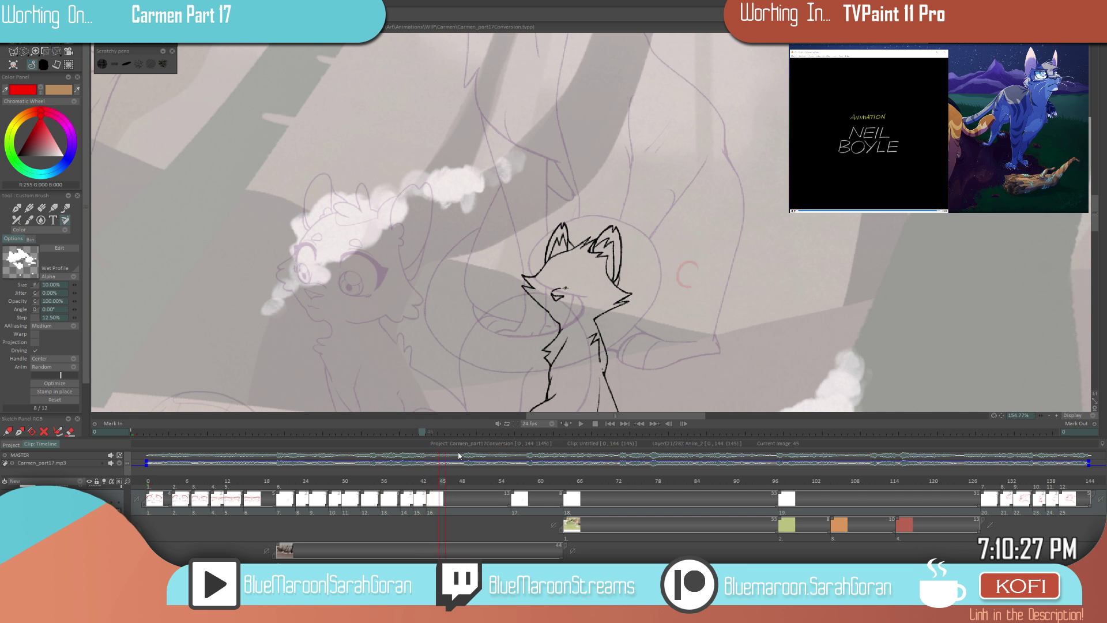
- Write a red "M" on a new drawing at frame 45 and an "S" on the drawing at frame 47
{"action": "mouse_move", "coordinate": [673, 291]}
{"action": "left_mouse_down"}
{"action": "mouse_move", "coordinate": [682, 279]}
{"action": "mouse_move", "coordinate": [694, 293]}
{"action": "left_mouse_up"}
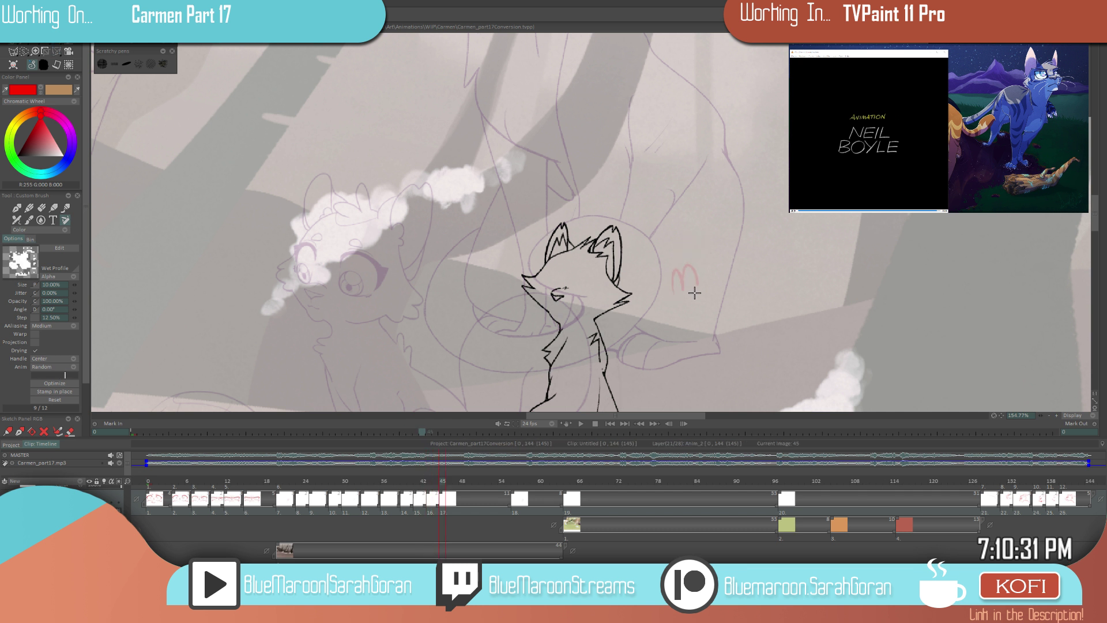
{"action": "left_click", "coordinate": [457, 487]}
{"action": "left_click_drag", "start_coordinate": [689, 272], "coordinate": [672, 292]}
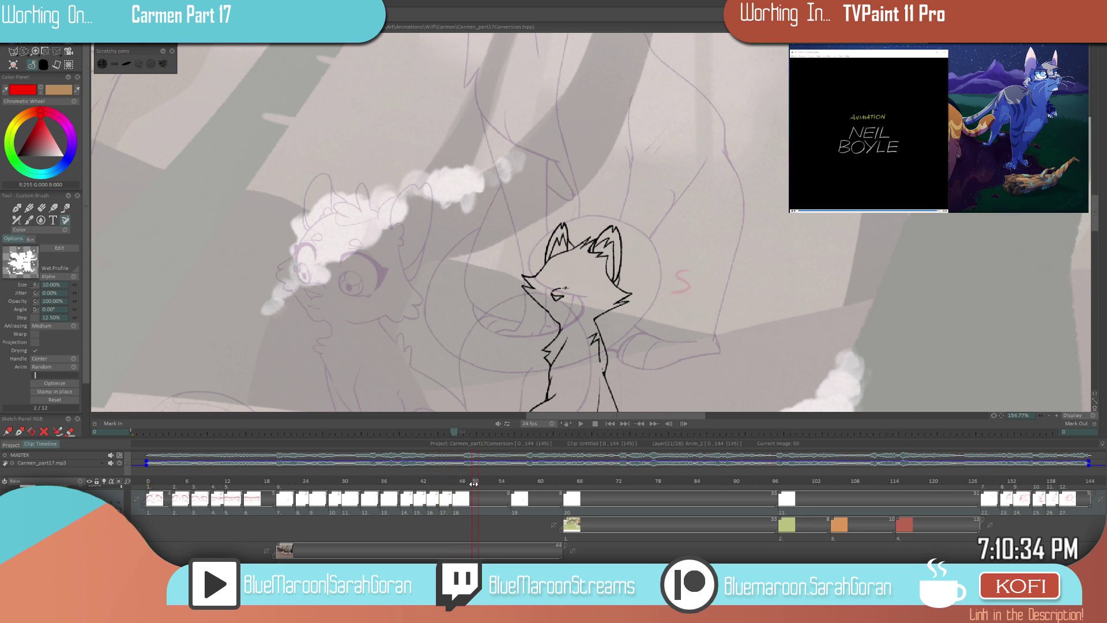
- Write a red "OH" on a new drawing at frame 50 and an "M" on a new drawing at frame 52
{"action": "left_click_drag", "start_coordinate": [473, 483], "coordinate": [465, 510]}
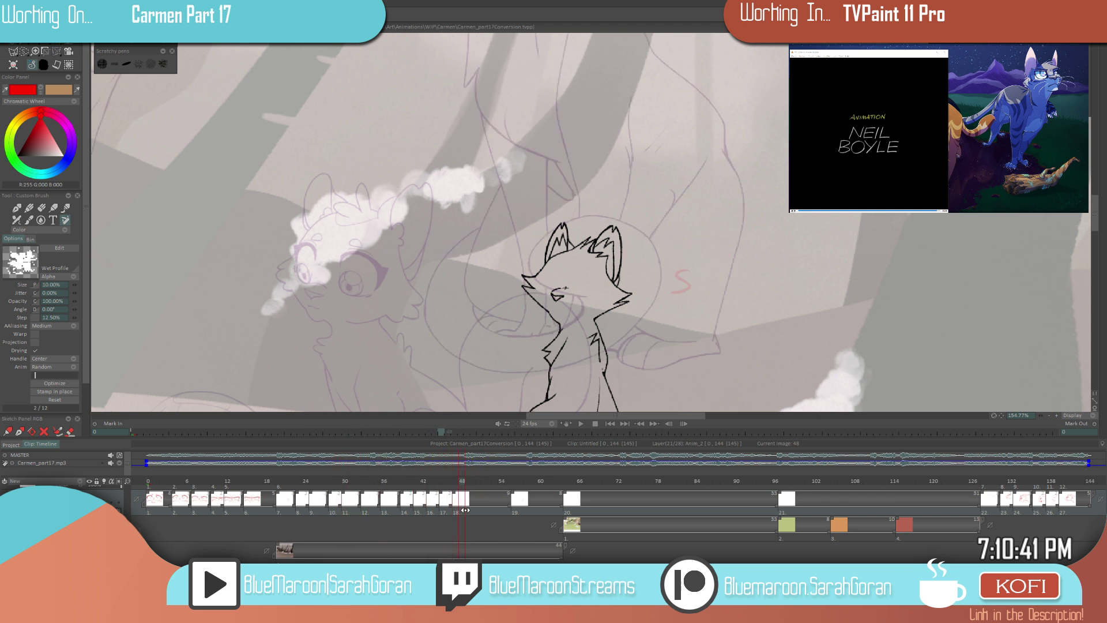
{"action": "mouse_move", "coordinate": [679, 278]}
{"action": "left_mouse_down"}
{"action": "mouse_move", "coordinate": [667, 287]}
{"action": "mouse_move", "coordinate": [694, 277]}
{"action": "mouse_move", "coordinate": [699, 297]}
{"action": "left_mouse_up"}
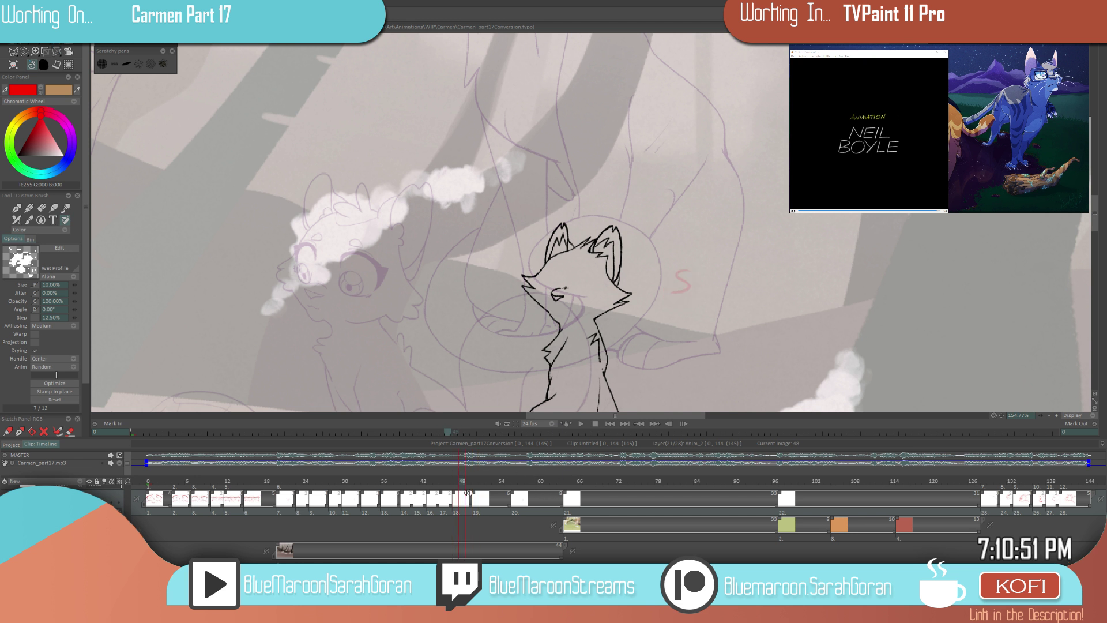
{"action": "left_click", "coordinate": [485, 497]}
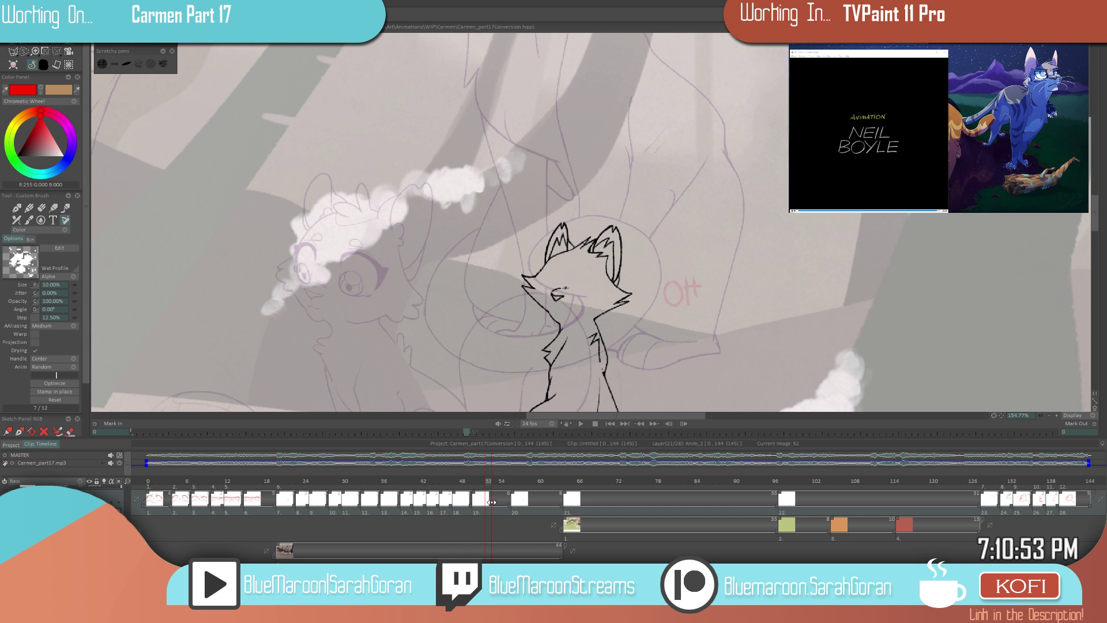
{"action": "double_click", "coordinate": [488, 497]}
{"action": "left_click_drag", "start_coordinate": [669, 287], "coordinate": [688, 306]}
{"action": "left_click_drag", "start_coordinate": [490, 480], "coordinate": [501, 479]}
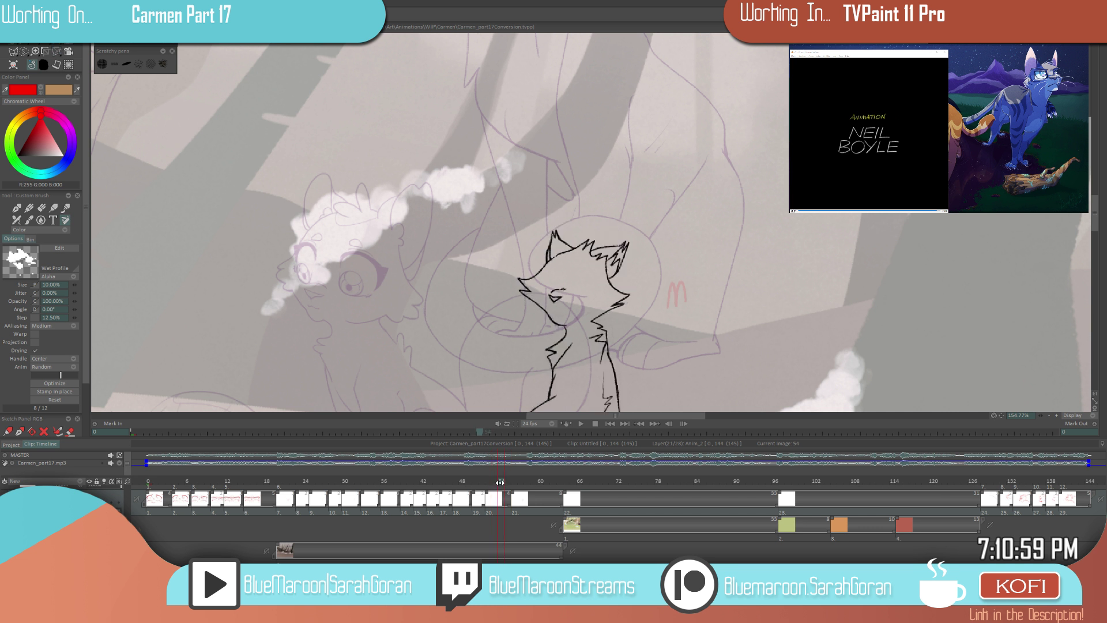
- Write a red "AH" on a new drawing at frame 54 and an "S" on the drawing at frame 56
{"action": "double_click", "coordinate": [502, 497]}
{"action": "left_click_drag", "start_coordinate": [658, 306], "coordinate": [674, 309]}
{"action": "left_click_drag", "start_coordinate": [684, 281], "coordinate": [686, 300]}
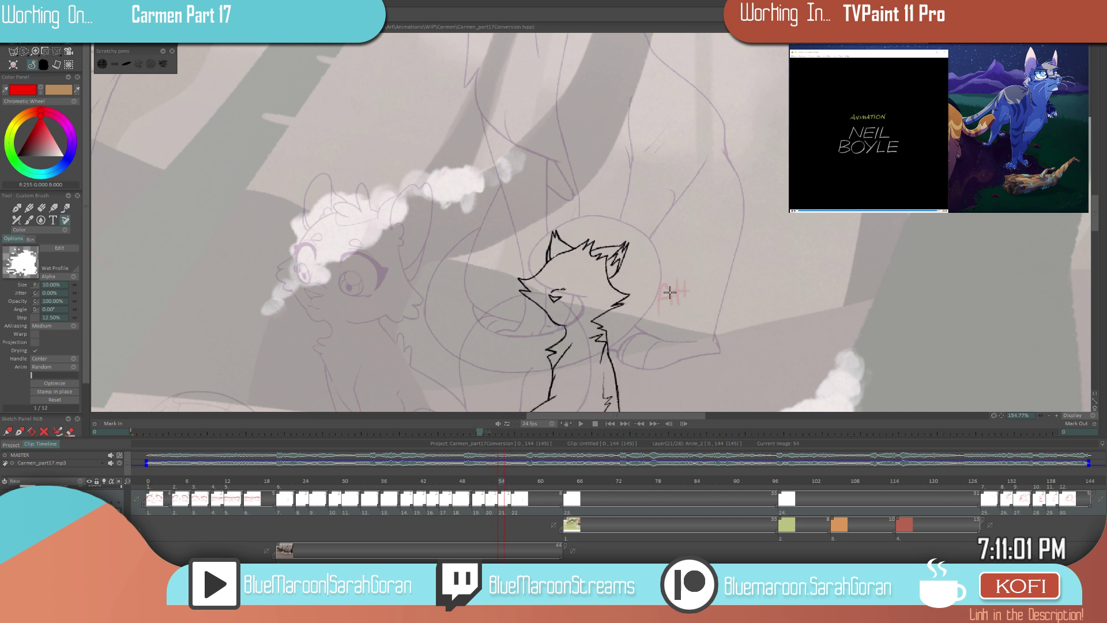
{"action": "left_click", "coordinate": [513, 498]}
{"action": "left_click_drag", "start_coordinate": [674, 280], "coordinate": [662, 301]}
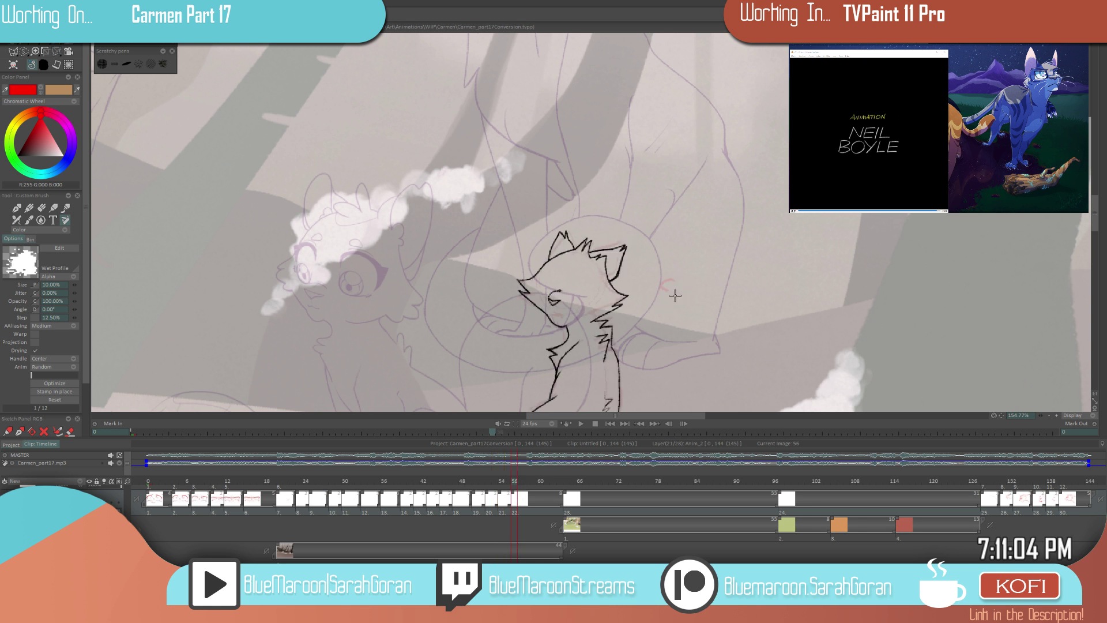
- Add drawings at frames 58 and 60, with a red sound note on the first and "OO" on the second
{"action": "left_click", "coordinate": [525, 496]}
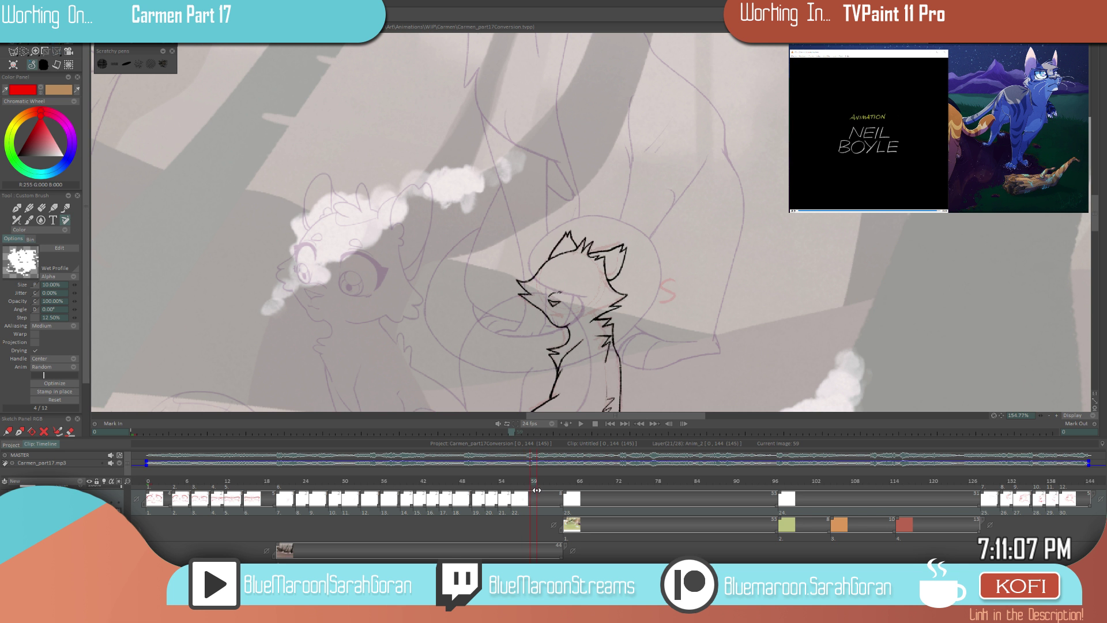
{"action": "key", "text": "Insert"}
{"action": "mouse_move", "coordinate": [658, 289]}
{"action": "left_mouse_down"}
{"action": "mouse_move", "coordinate": [673, 281]}
{"action": "mouse_move", "coordinate": [676, 294]}
{"action": "left_mouse_up"}
{"action": "mouse_move", "coordinate": [526, 482]}
{"action": "left_mouse_down"}
{"action": "mouse_move", "coordinate": [517, 483]}
{"action": "mouse_move", "coordinate": [542, 490]}
{"action": "left_mouse_up"}
{"action": "key", "text": "Insert"}
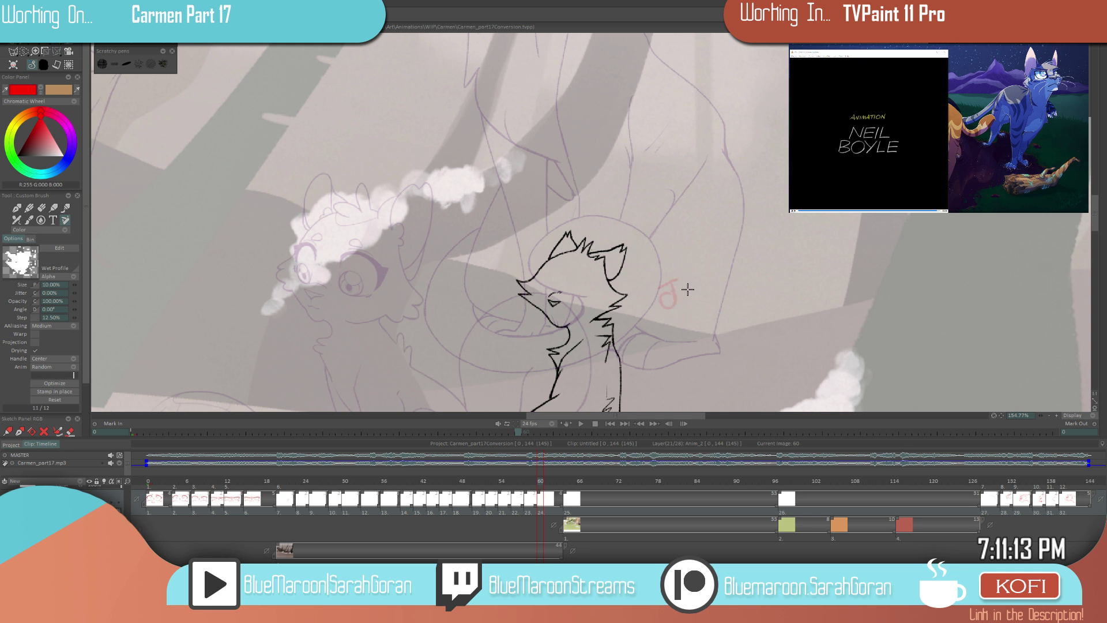
{"action": "left_click_drag", "start_coordinate": [675, 291], "coordinate": [673, 292]}
{"action": "left_click_drag", "start_coordinate": [691, 291], "coordinate": [690, 292]}
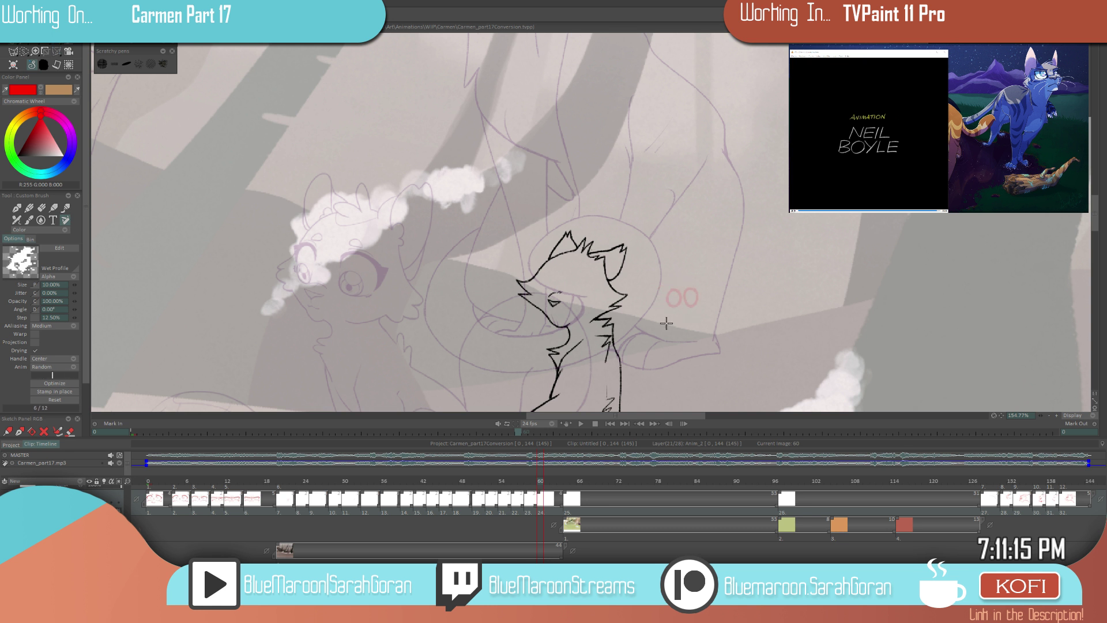
- Add a drawing at frame 62 and write a red "OH" beside the fox
{"action": "mouse_move", "coordinate": [554, 482]}
{"action": "left_mouse_down"}
{"action": "mouse_move", "coordinate": [537, 484]}
{"action": "mouse_move", "coordinate": [552, 492]}
{"action": "left_mouse_up"}
{"action": "key", "text": "Insert"}
{"action": "left_click_drag", "start_coordinate": [672, 284], "coordinate": [681, 303]}
{"action": "left_click_drag", "start_coordinate": [692, 277], "coordinate": [690, 304]}
{"action": "left_click_drag", "start_coordinate": [553, 482], "coordinate": [555, 506]}
{"action": "left_click", "coordinate": [555, 505]}
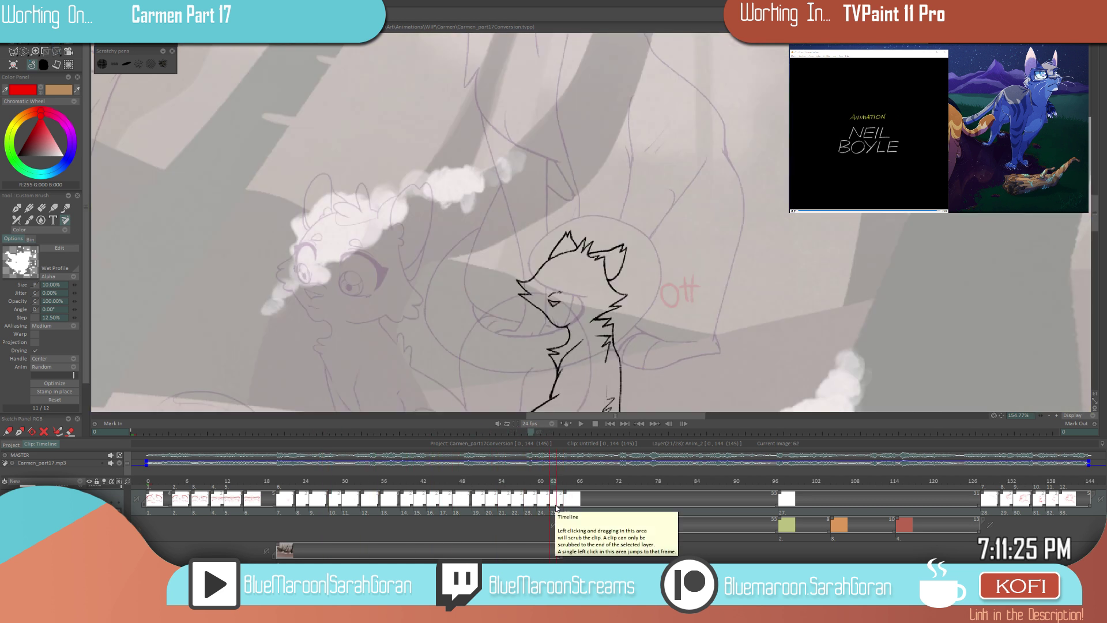
- Replace the "OH" note on the frame 62 drawing with a red "M"
{"action": "left_click_drag", "start_coordinate": [566, 480], "coordinate": [554, 482]}
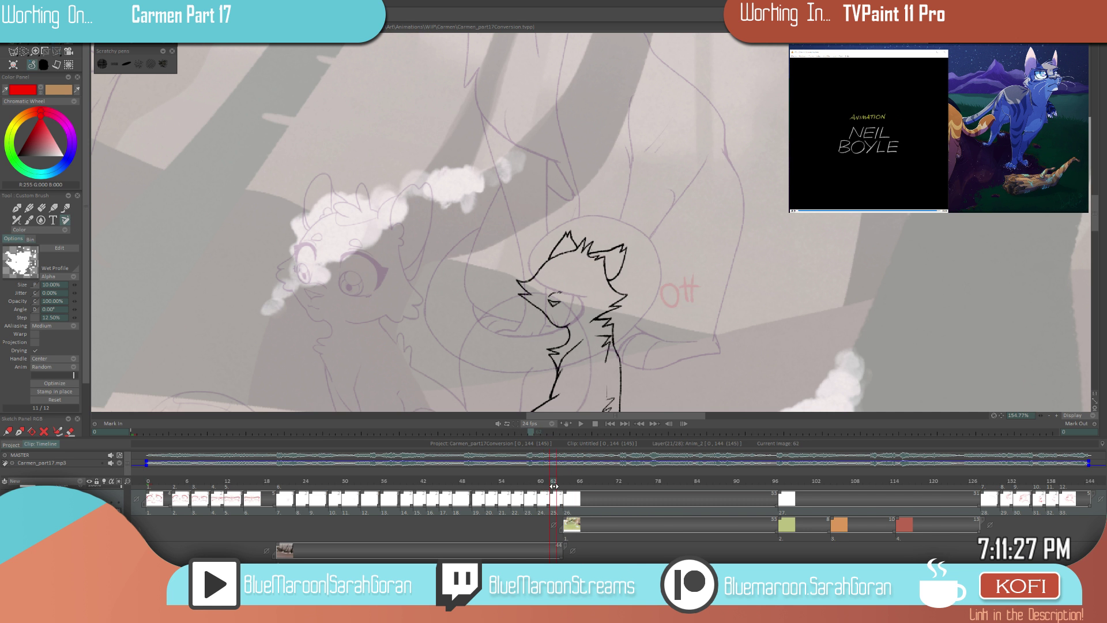
{"action": "key", "text": "e"}
{"action": "mouse_move", "coordinate": [661, 283]}
{"action": "left_mouse_down"}
{"action": "mouse_move", "coordinate": [682, 283]}
{"action": "mouse_move", "coordinate": [692, 266]}
{"action": "mouse_move", "coordinate": [683, 295]}
{"action": "left_mouse_up"}
{"action": "key", "text": "e"}
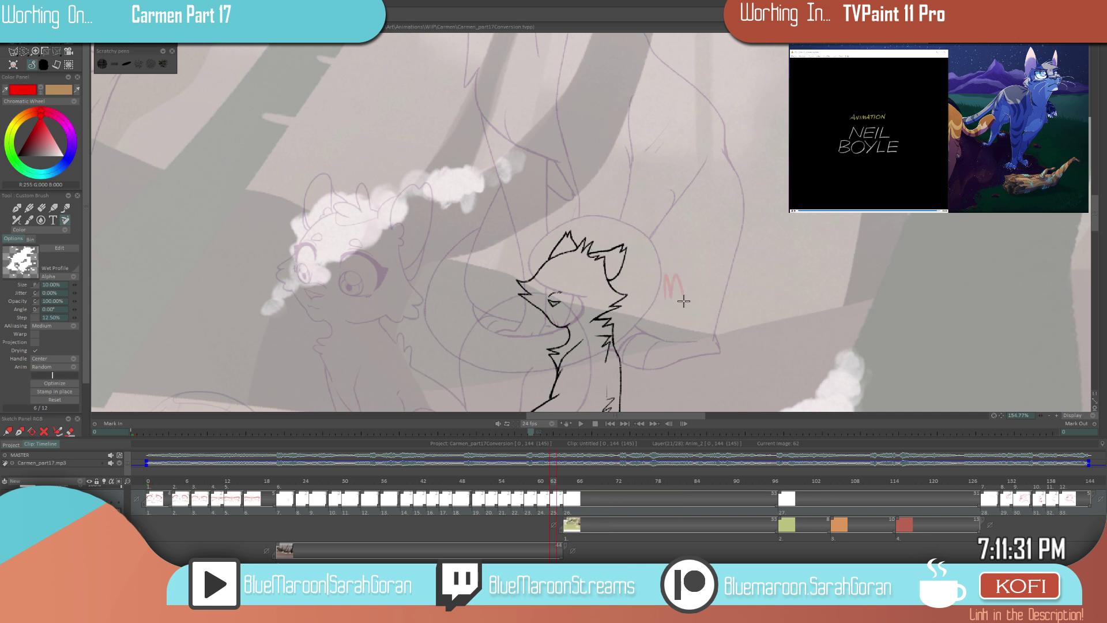
- Play the shot from frame 20 to review the timing of the lip-sync notes
{"action": "left_click", "coordinate": [279, 508]}
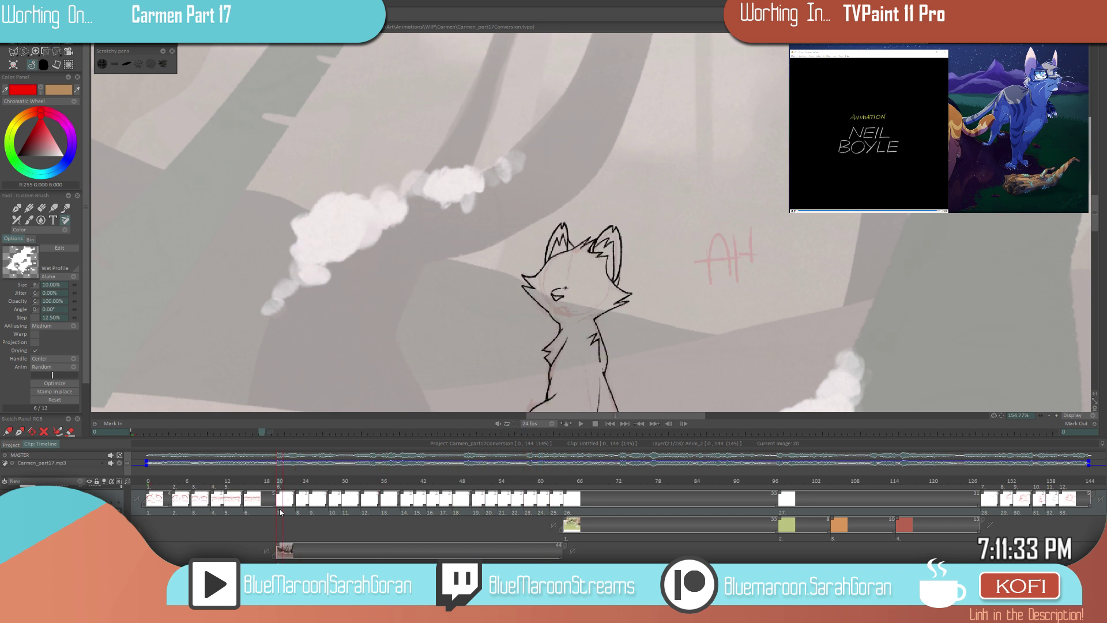
{"action": "left_click", "coordinate": [580, 424]}
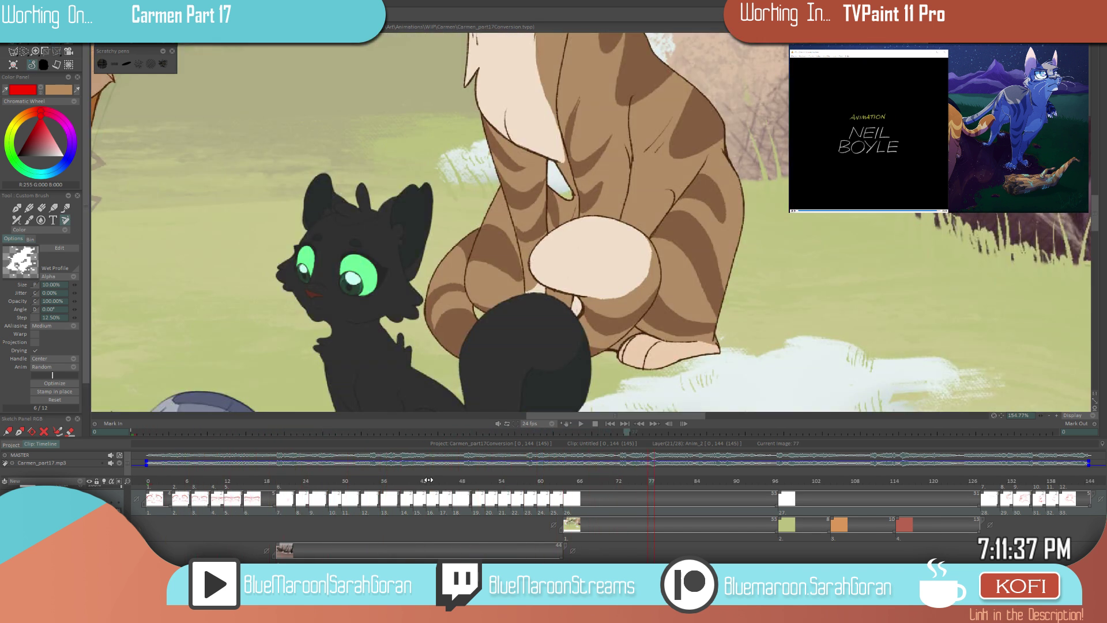
{"action": "left_click", "coordinate": [579, 424]}
{"action": "left_click", "coordinate": [286, 508]}
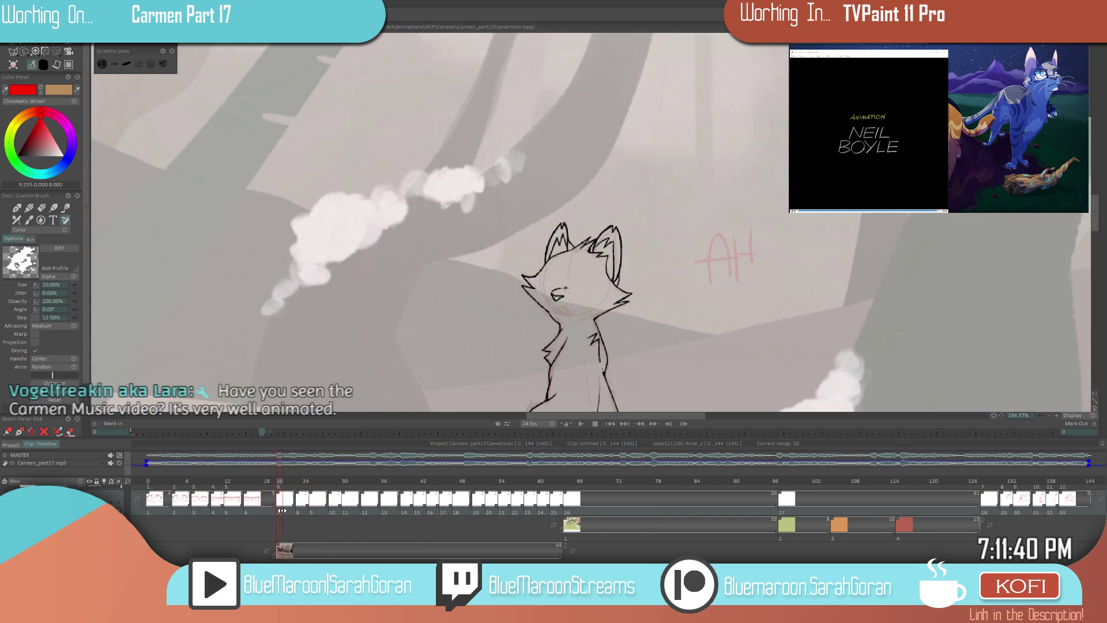
{"action": "left_click", "coordinate": [288, 509]}
{"action": "left_click_drag", "start_coordinate": [288, 510], "coordinate": [295, 512]}
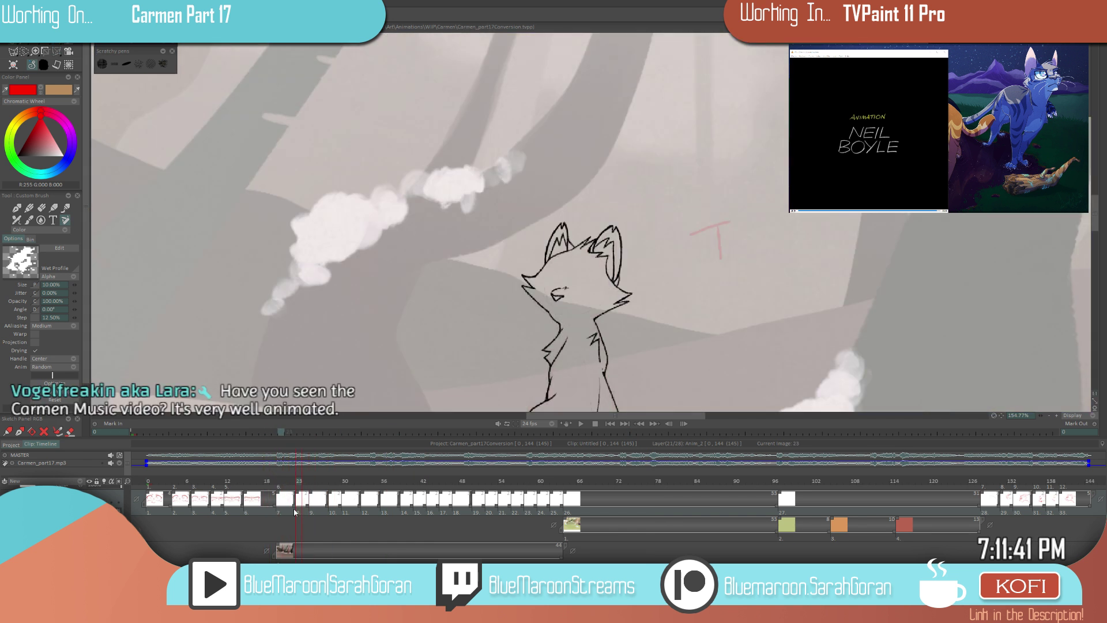
- Scrub from frame 20 to frame 32 and check the fox's sound notes against the whole scene
{"action": "key", "text": "minus"}
{"action": "key", "text": "minus"}
{"action": "left_click", "coordinate": [282, 483]}
{"action": "mouse_move", "coordinate": [283, 485]}
{"action": "left_mouse_down"}
{"action": "mouse_move", "coordinate": [303, 498]}
{"action": "mouse_move", "coordinate": [282, 503]}
{"action": "mouse_move", "coordinate": [321, 505]}
{"action": "left_mouse_up"}
{"action": "key", "text": "ctrl+z"}
{"action": "key", "text": "ctrl+z"}
{"action": "left_click_drag", "start_coordinate": [287, 481], "coordinate": [357, 482]}
{"action": "key", "text": "shift+Home"}
{"action": "scroll", "coordinate": [647, 313], "scroll_direction": "up", "scroll_amount": 1}
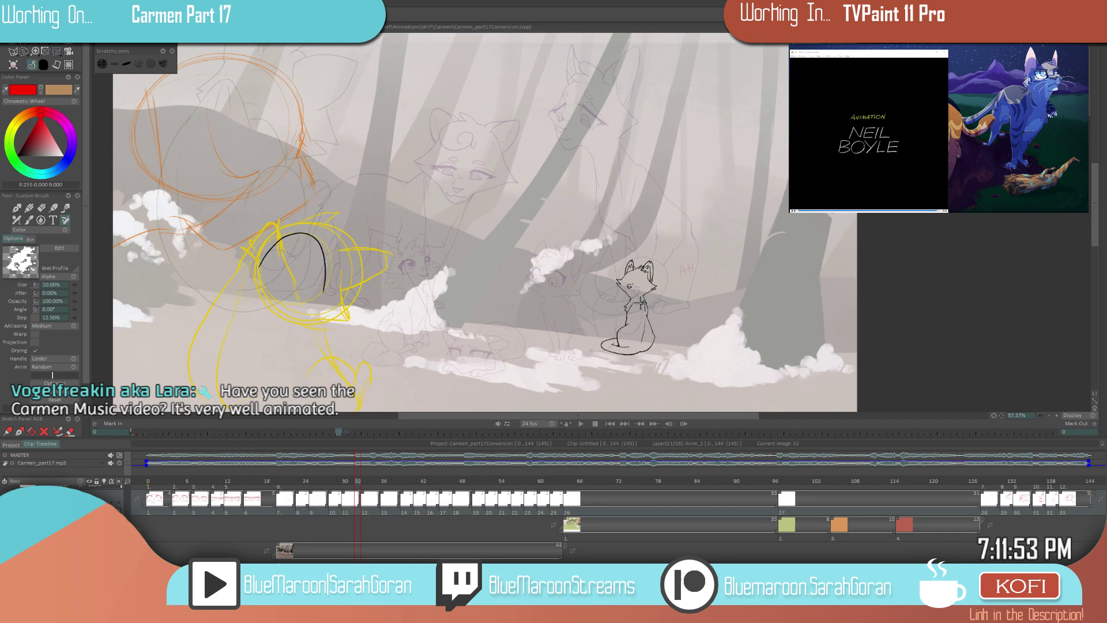
- Set the drawing colour to black and the brush size to 5%, and save the project
{"action": "left_click_drag", "start_coordinate": [41, 155], "coordinate": [17, 156]}
{"action": "scroll", "coordinate": [658, 328], "scroll_direction": "up", "scroll_amount": 5}
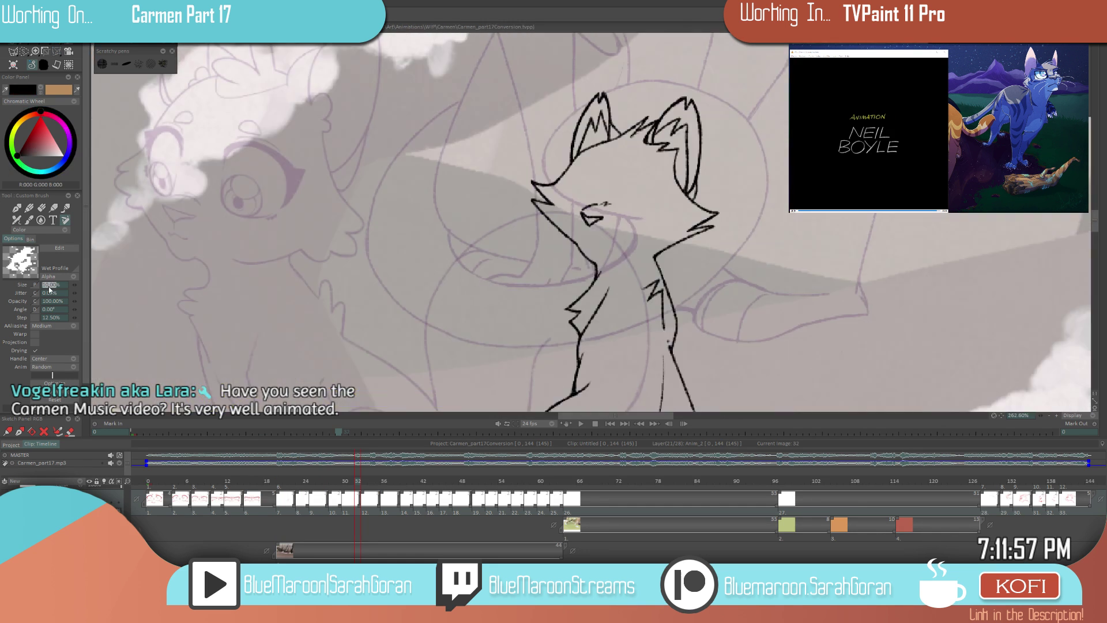
{"action": "type", "text": "5%"}
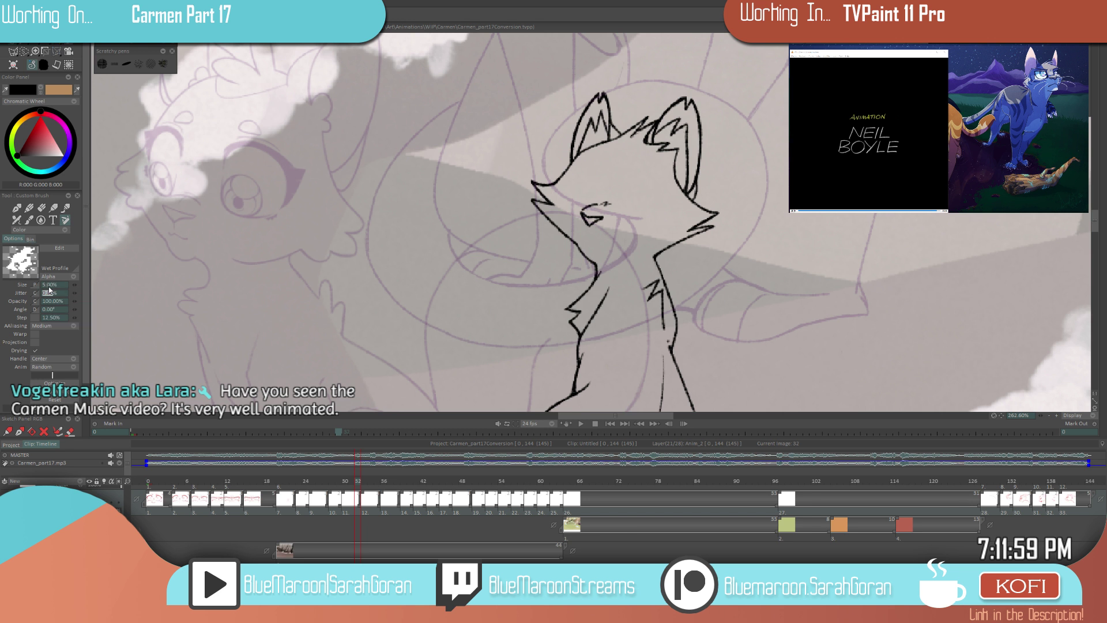
{"action": "scroll", "coordinate": [647, 253], "scroll_direction": "up", "scroll_amount": 2}
{"action": "key", "text": "ctrl+s"}
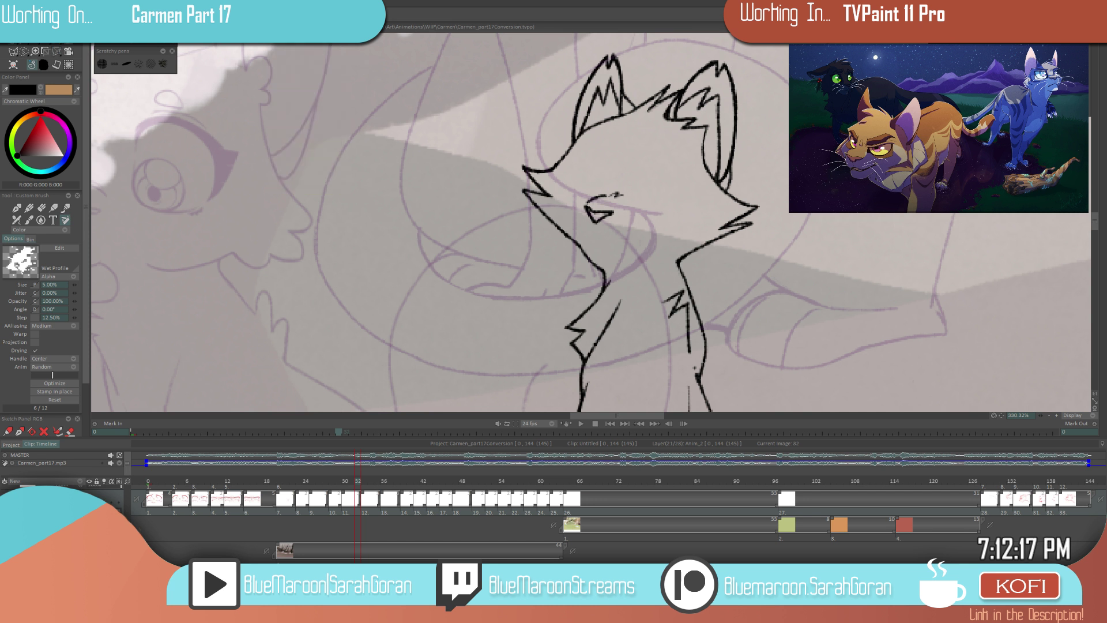
{"action": "left_click", "coordinate": [352, 17]}
{"action": "left_click", "coordinate": [276, 17]}
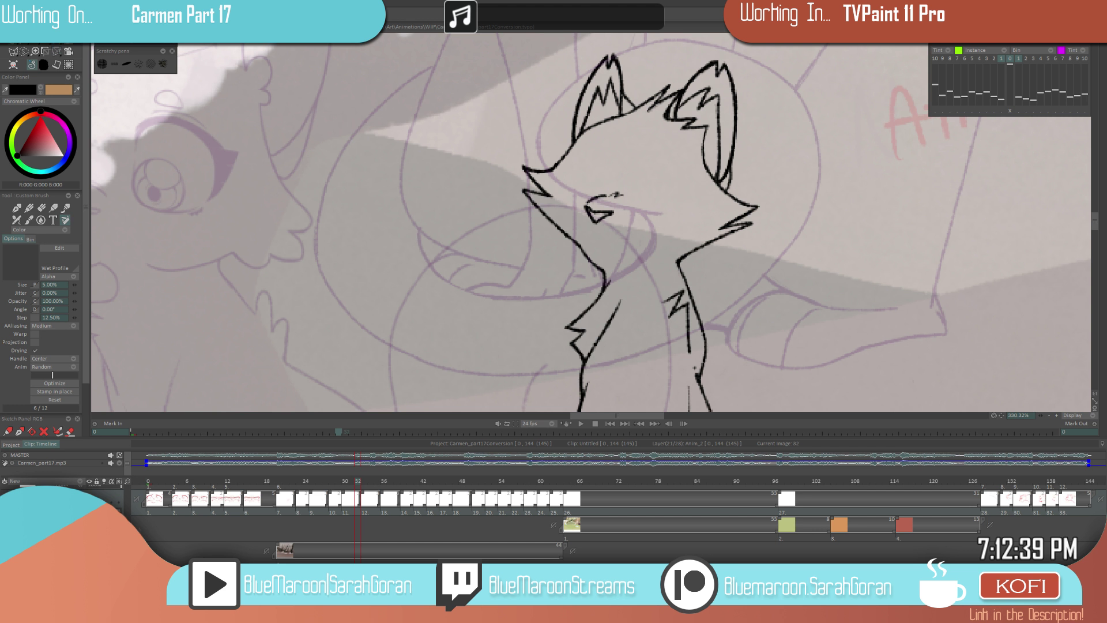
{"action": "key", "text": "super+s"}
{"action": "key", "text": "Escape"}
{"action": "key", "text": "super+s"}
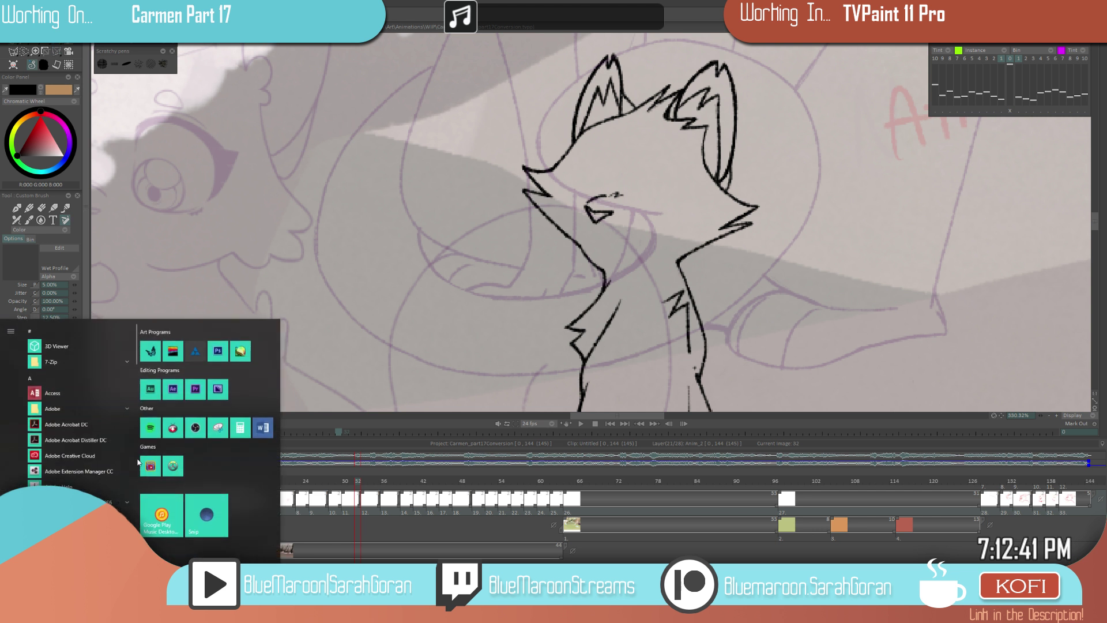
{"action": "key", "text": "Escape"}
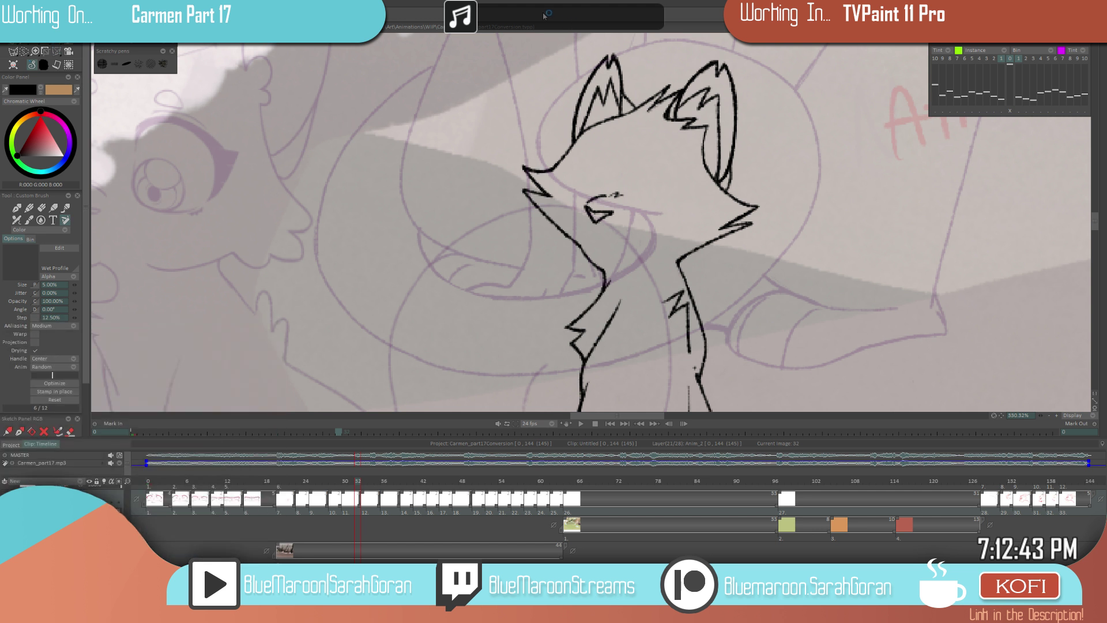
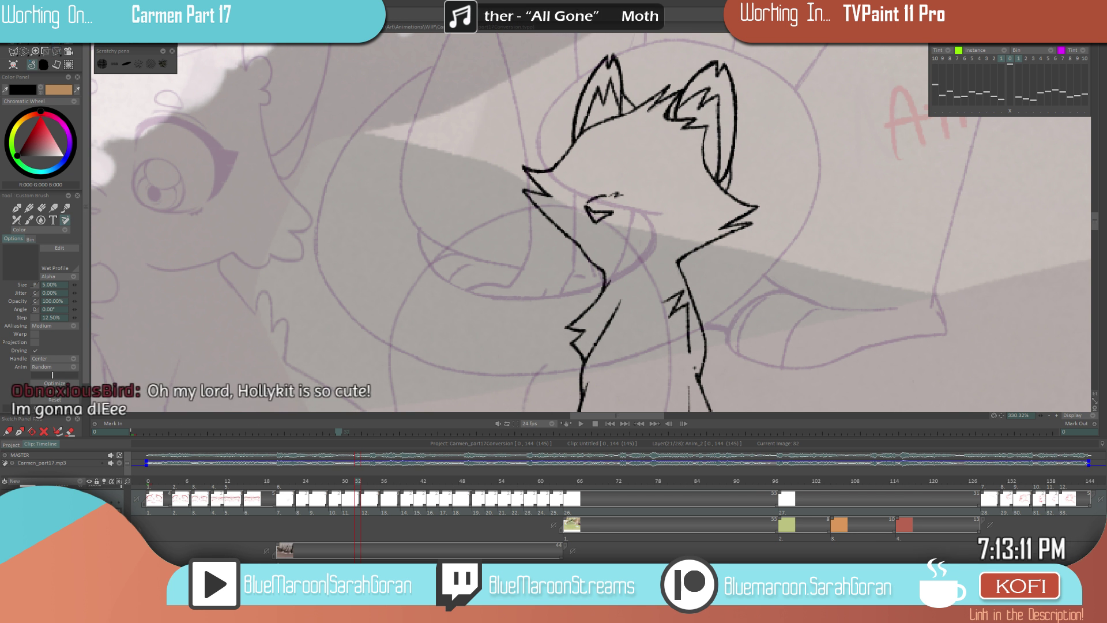
- Mute the Carmen_part17.mp3 soundtrack and return to the "AH" drawing at frame 20
{"action": "left_click", "coordinate": [286, 481]}
{"action": "left_click", "coordinate": [111, 463]}
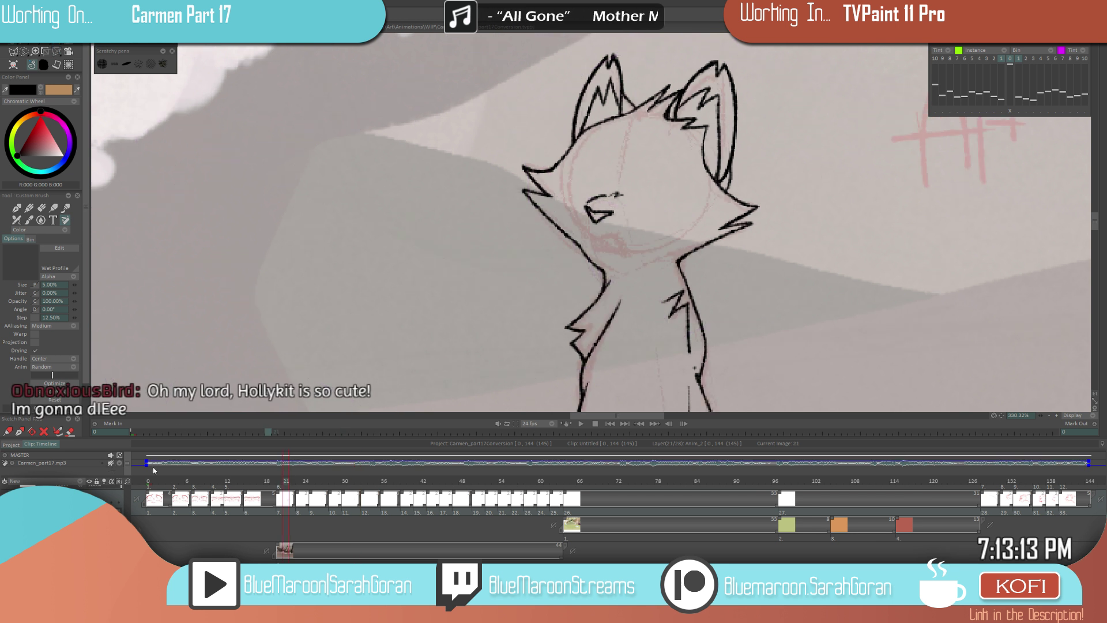
{"action": "mouse_move", "coordinate": [277, 478]}
{"action": "left_mouse_down"}
{"action": "mouse_move", "coordinate": [263, 481]}
{"action": "mouse_move", "coordinate": [287, 479]}
{"action": "left_mouse_up"}
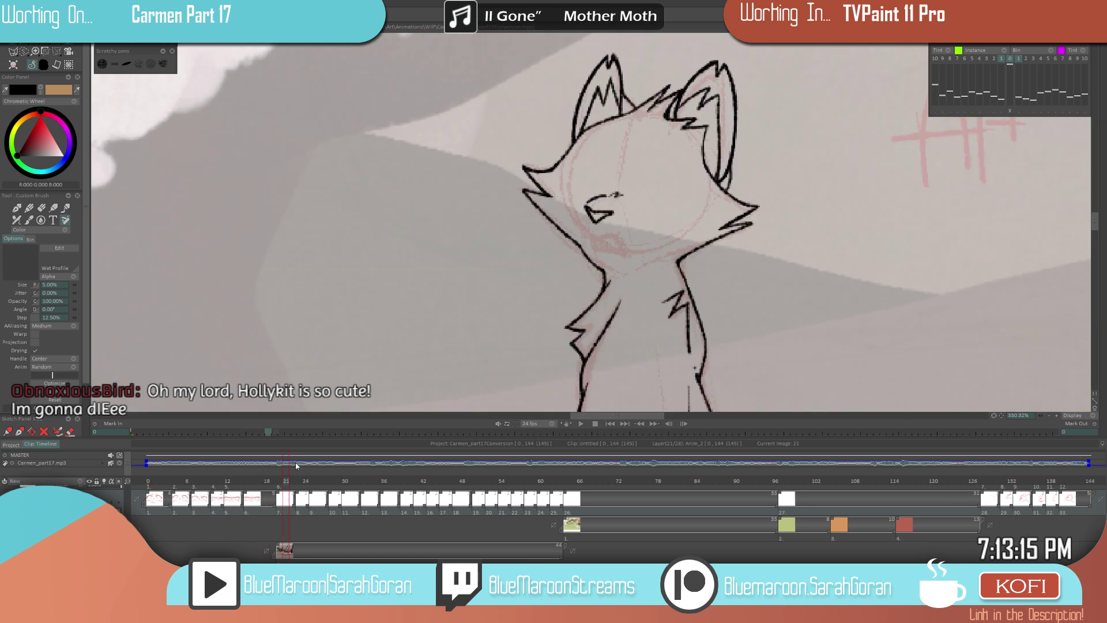
{"action": "scroll", "coordinate": [653, 304], "scroll_direction": "down", "scroll_amount": 4}
{"action": "scroll", "coordinate": [654, 307], "scroll_direction": "up", "scroll_amount": 2}
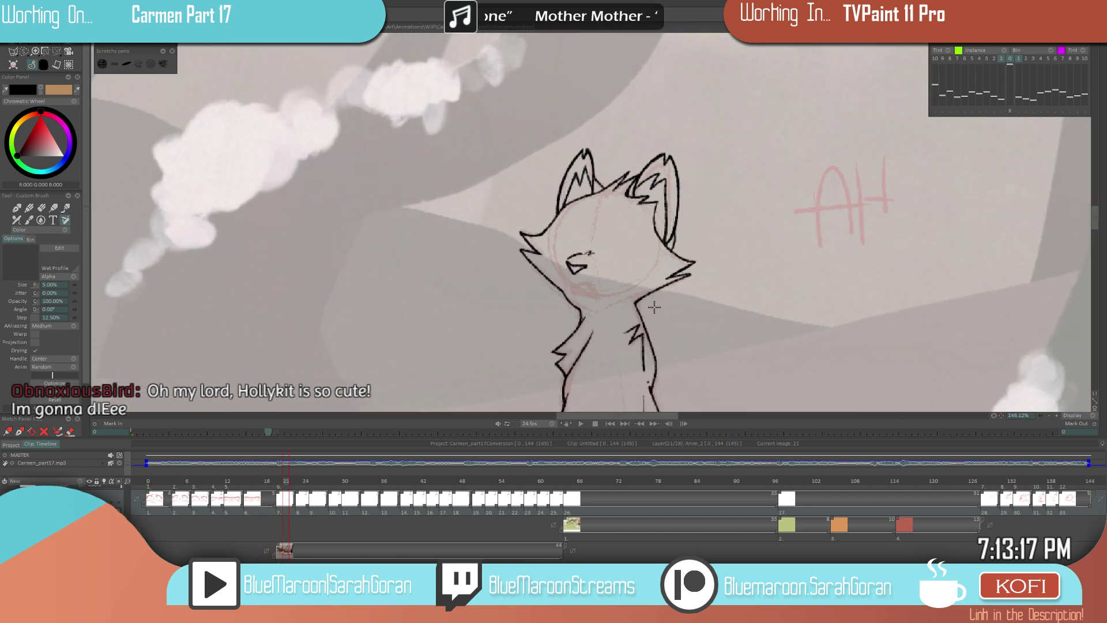
{"action": "left_click", "coordinate": [280, 481]}
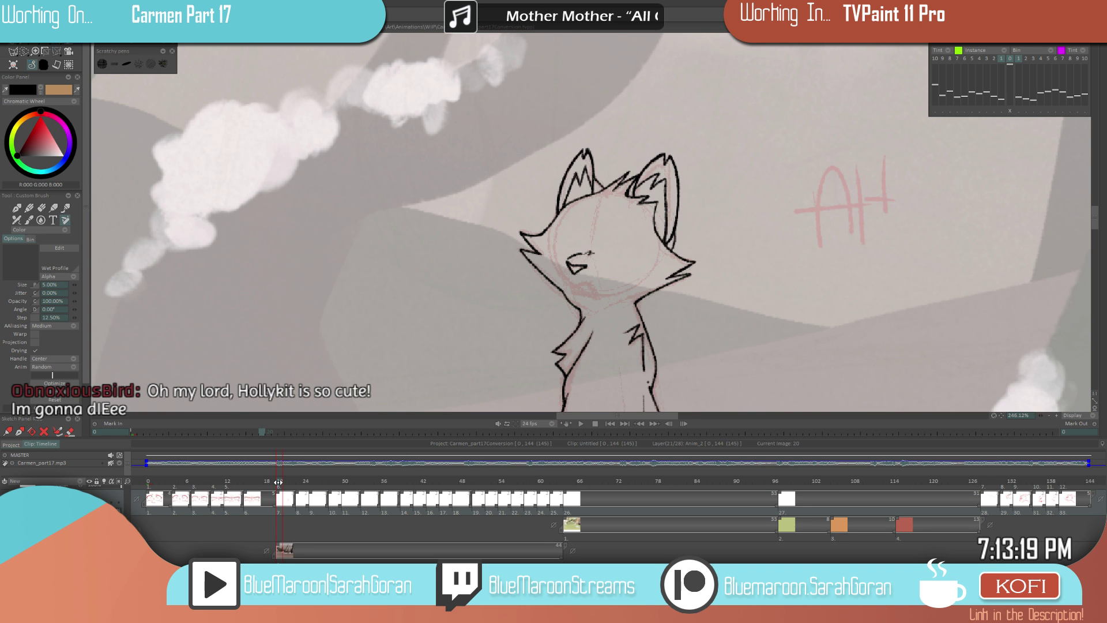
- Look through the layer stack at frame 20 and select the AshfurClean layer
{"action": "key", "text": "Up"}
{"action": "key", "text": "Up"}
{"action": "key", "text": "Up"}
{"action": "key", "text": "Up"}
{"action": "key", "text": "Up"}
{"action": "key", "text": "Up"}
{"action": "key", "text": "Up"}
{"action": "key", "text": "Up"}
{"action": "key", "text": "Up"}
{"action": "key", "text": "Up"}
{"action": "key", "text": "Up"}
{"action": "key", "text": "Up"}
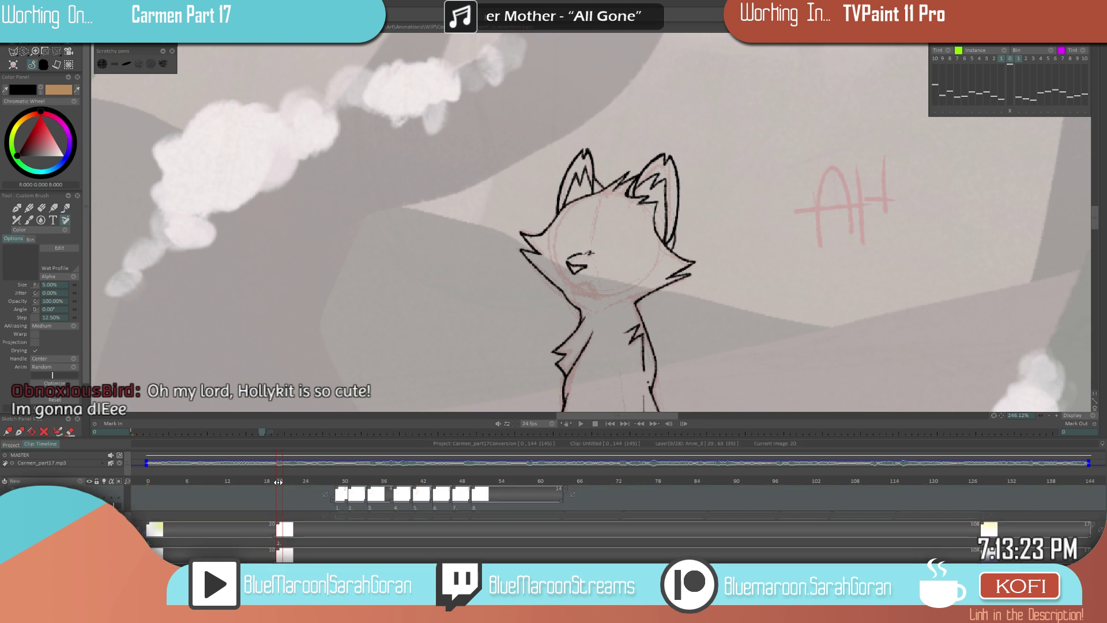
{"action": "key", "text": "Up"}
{"action": "key", "text": "Up"}
{"action": "key", "text": "Up"}
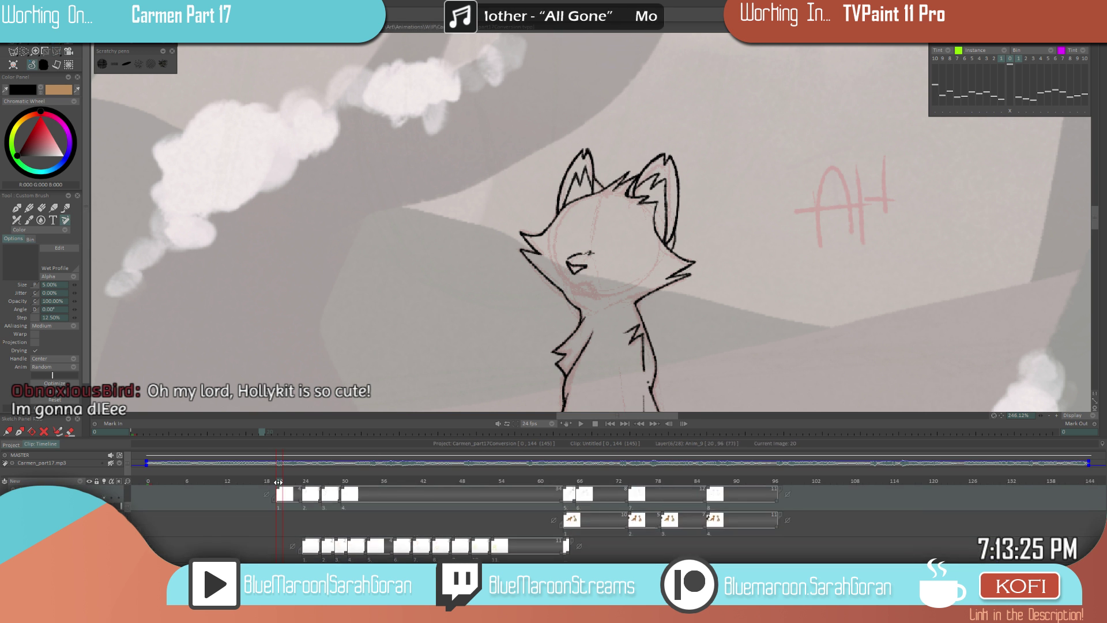
{"action": "key", "text": "Up"}
{"action": "key", "text": "Down"}
{"action": "key", "text": "Down"}
{"action": "key", "text": "Down"}
{"action": "key", "text": "Down"}
{"action": "key", "text": "Down"}
{"action": "key", "text": "Down"}
{"action": "key", "text": "Down"}
{"action": "key", "text": "Down"}
{"action": "key", "text": "Down"}
{"action": "key", "text": "Down"}
{"action": "key", "text": "Down"}
{"action": "key", "text": "Down"}
{"action": "key", "text": "Down"}
{"action": "key", "text": "Down"}
{"action": "key", "text": "Down"}
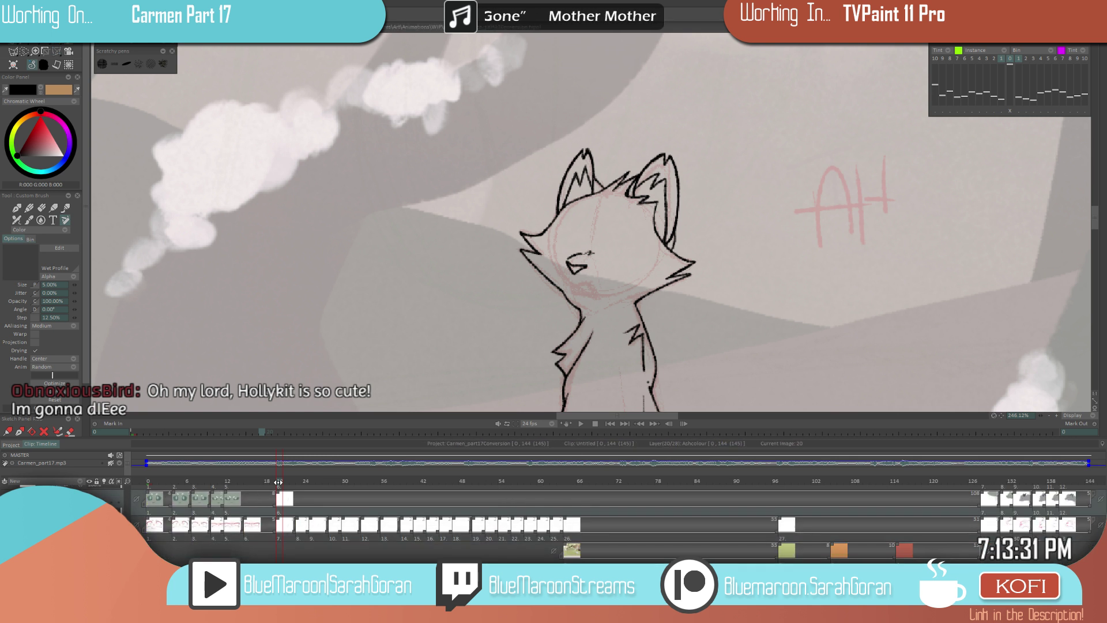
{"action": "key", "text": "Up"}
{"action": "key", "text": "Up"}
{"action": "key", "text": "Up"}
{"action": "key", "text": "Up"}
{"action": "key", "text": "Up"}
{"action": "key", "text": "Up"}
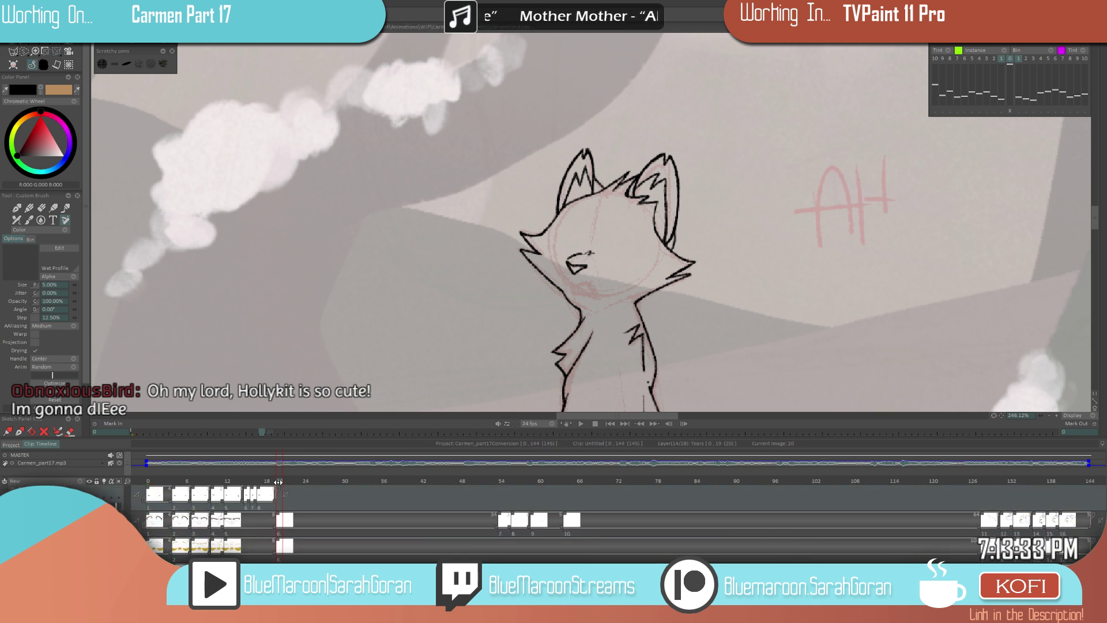
{"action": "key", "text": "Down"}
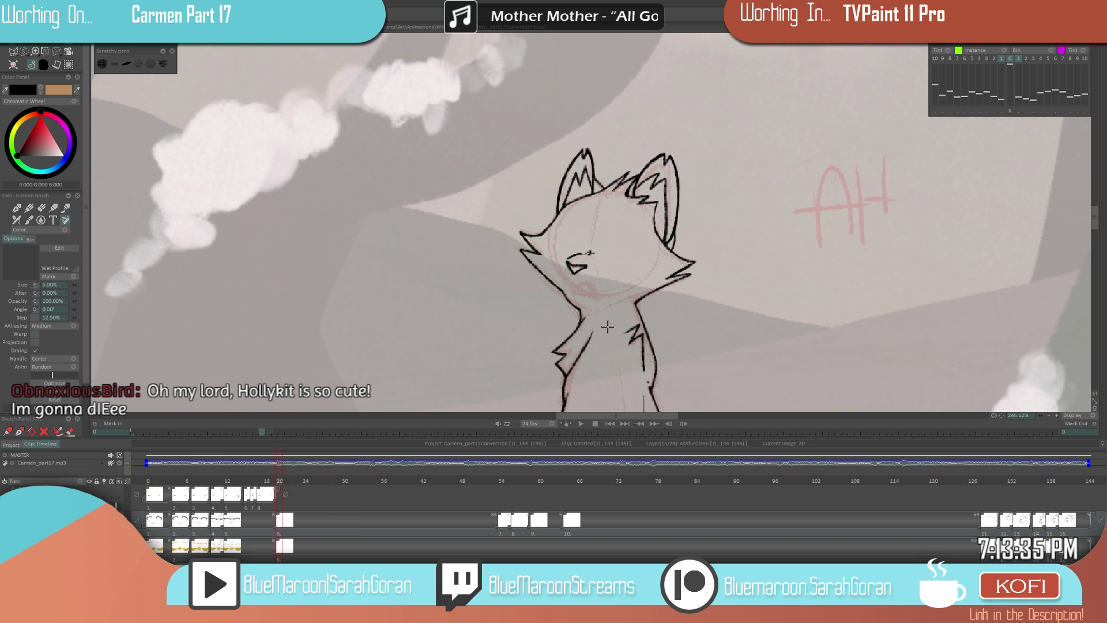
- Use the eraser to create blank drawings on the AshfurClean layer at frames 23, 25 and 28, matching the sound notes
{"action": "left_click_drag", "start_coordinate": [282, 481], "coordinate": [299, 483]}
{"action": "key", "text": "e"}
{"action": "left_click", "coordinate": [697, 337]}
{"action": "key", "text": "Right"}
{"action": "key", "text": "Right"}
{"action": "key", "text": "Right"}
{"action": "key", "text": "Right"}
{"action": "key", "text": "Right"}
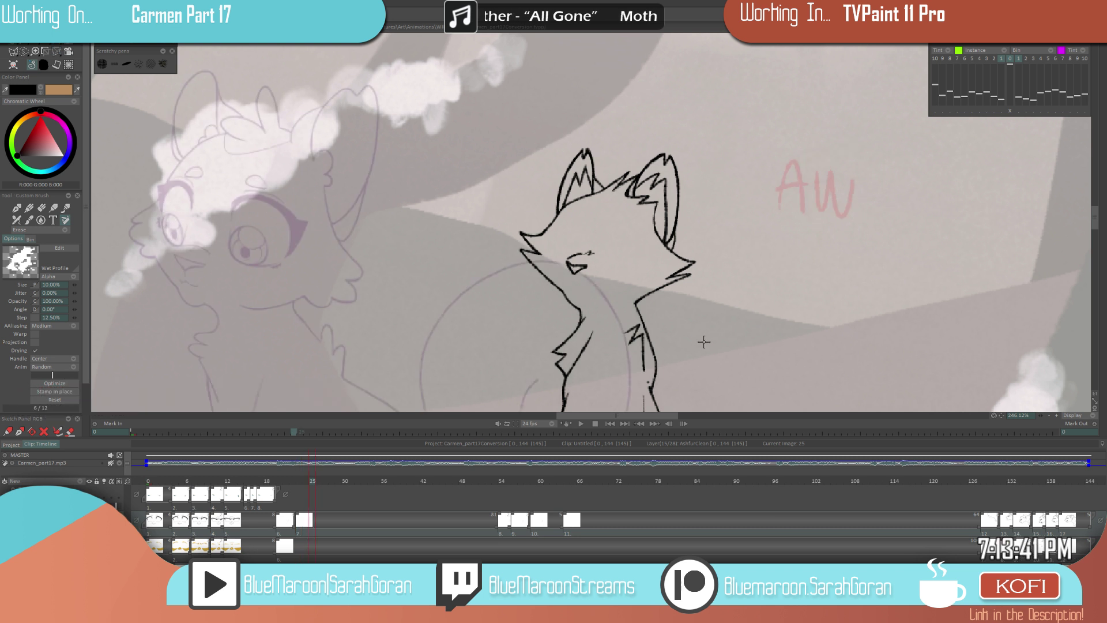
{"action": "key", "text": "Right"}
{"action": "key", "text": "Right"}
{"action": "left_click", "coordinate": [722, 348]}
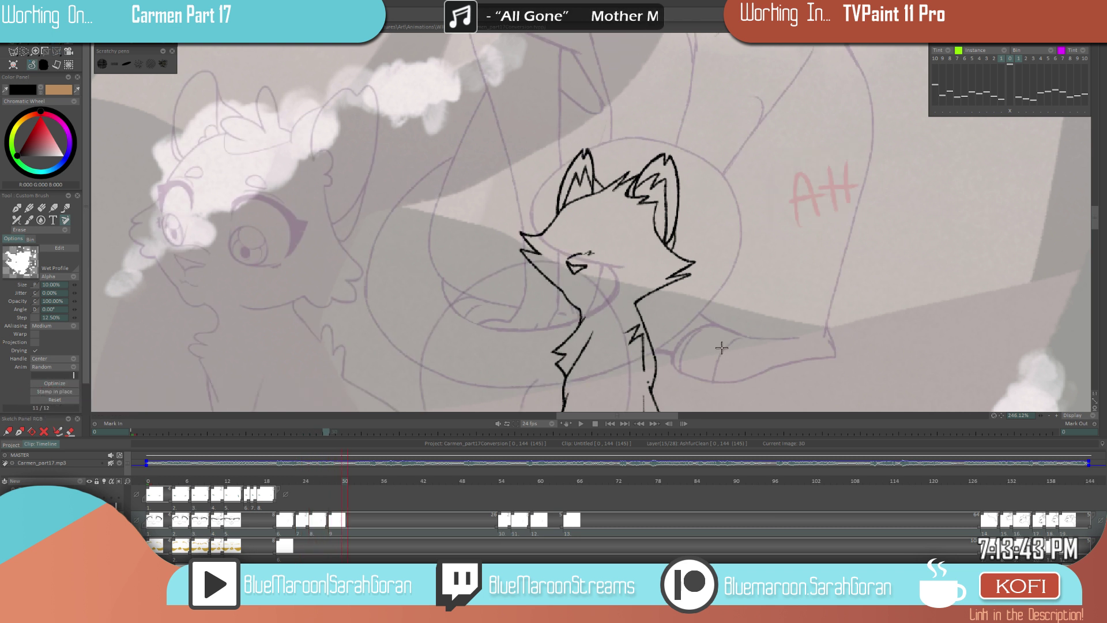
- Create blank AshfurClean drawings at frames 30, 33 and 36 to match the sound note changes
{"action": "left_click", "coordinate": [720, 348]}
{"action": "key", "text": "Right"}
{"action": "key", "text": "Right"}
{"action": "key", "text": "Right"}
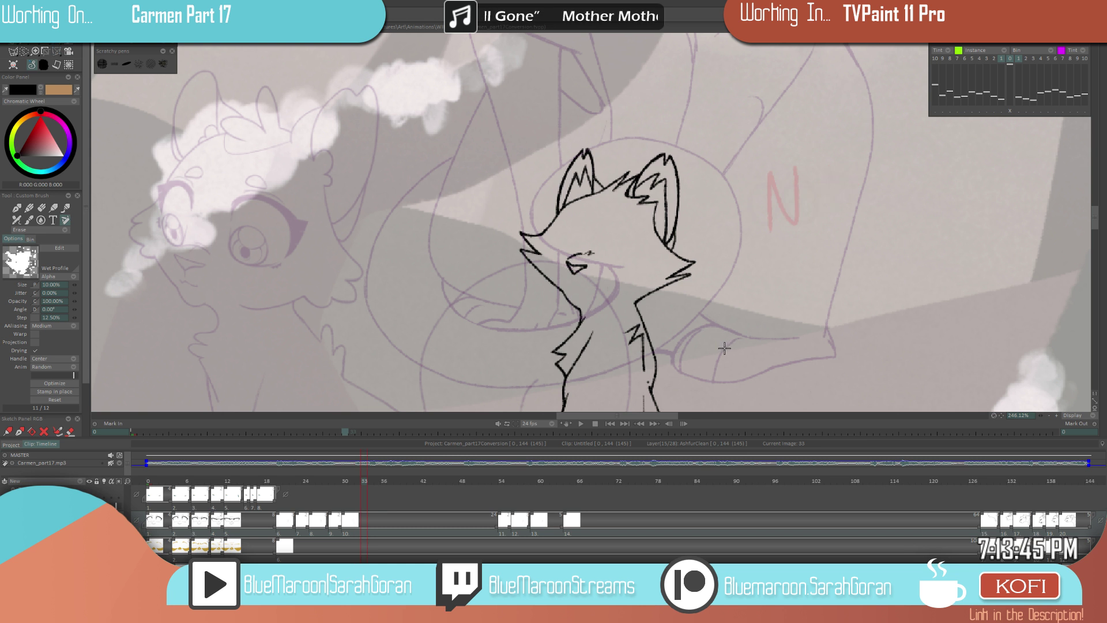
{"action": "left_click", "coordinate": [725, 348]}
{"action": "key", "text": "Right"}
{"action": "key", "text": "Right"}
{"action": "key", "text": "Right"}
{"action": "left_click", "coordinate": [734, 349]}
{"action": "key", "text": "Right"}
{"action": "key", "text": "Right"}
{"action": "key", "text": "Right"}
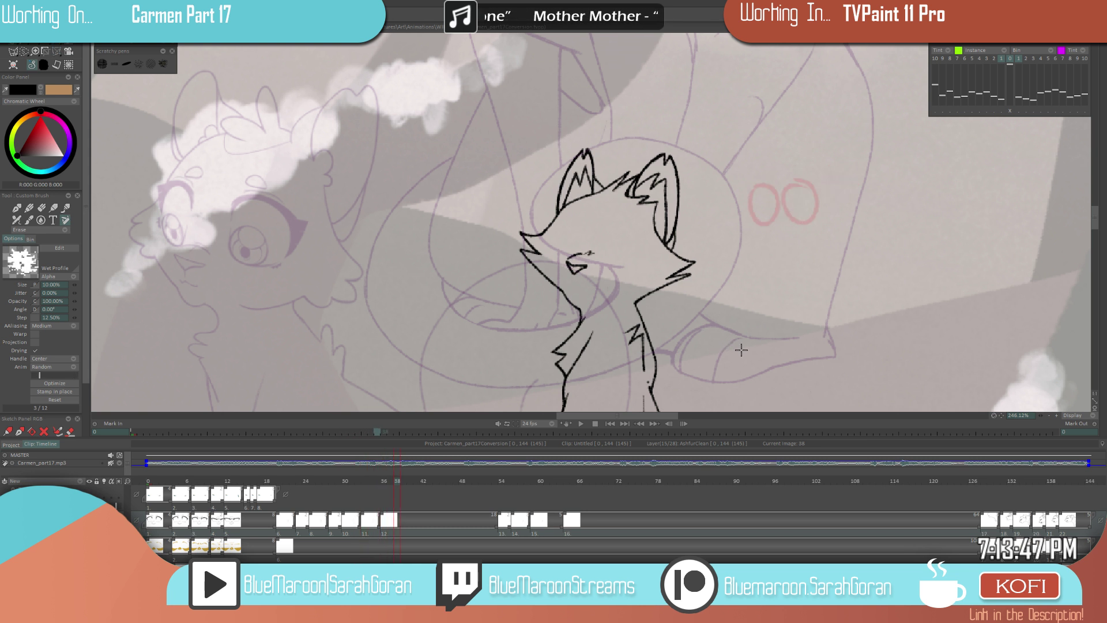
- Create five more blank AshfurClean drawings between frames 38 and 47, one for each sound note
{"action": "left_click", "coordinate": [740, 349]}
{"action": "key", "text": "Right"}
{"action": "key", "text": "Right"}
{"action": "left_click", "coordinate": [742, 350]}
{"action": "key", "text": "Right"}
{"action": "key", "text": "Right"}
{"action": "left_click", "coordinate": [745, 349]}
{"action": "key", "text": "Right"}
{"action": "key", "text": "Right"}
{"action": "left_click", "coordinate": [744, 353]}
{"action": "key", "text": "Right"}
{"action": "key", "text": "Right"}
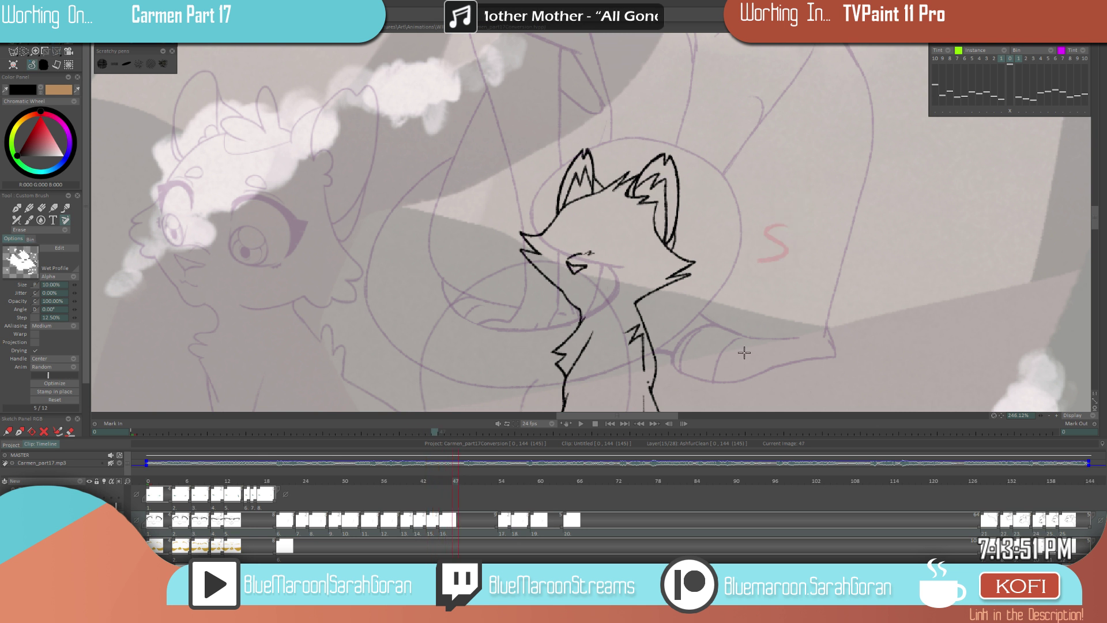
{"action": "left_click", "coordinate": [742, 351]}
{"action": "key", "text": "Right"}
{"action": "key", "text": "Right"}
{"action": "key", "text": "Right"}
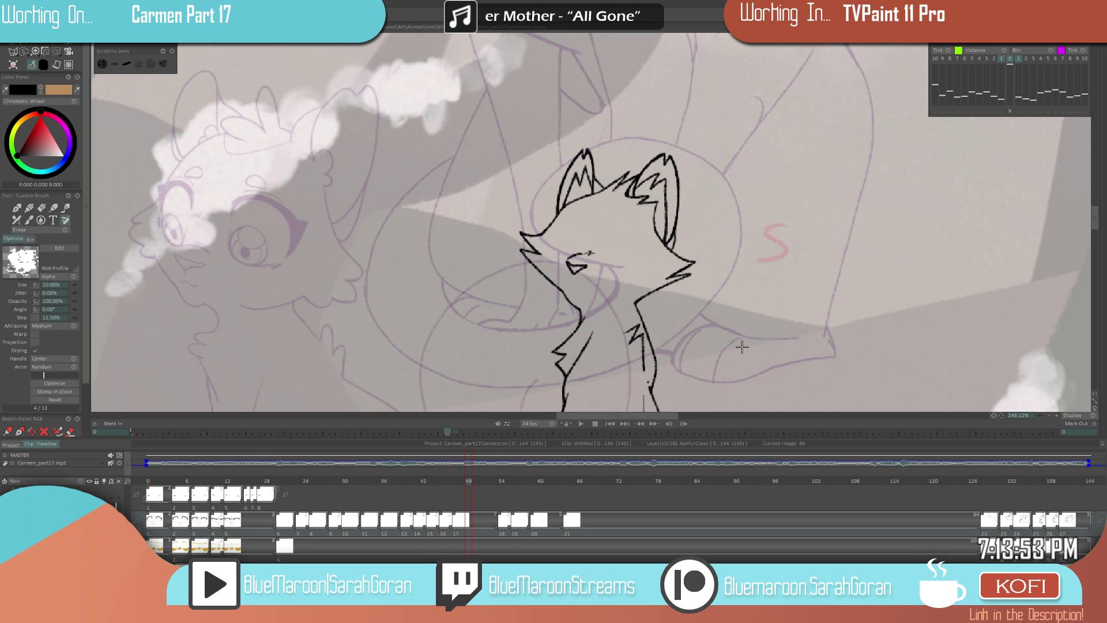
- Create blank drawings on the AshfurClean layer at frames 49 and 52, matching the sound notes
{"action": "left_click", "coordinate": [743, 345]}
{"action": "key", "text": "Right"}
{"action": "key", "text": "Right"}
{"action": "left_click", "coordinate": [744, 349]}
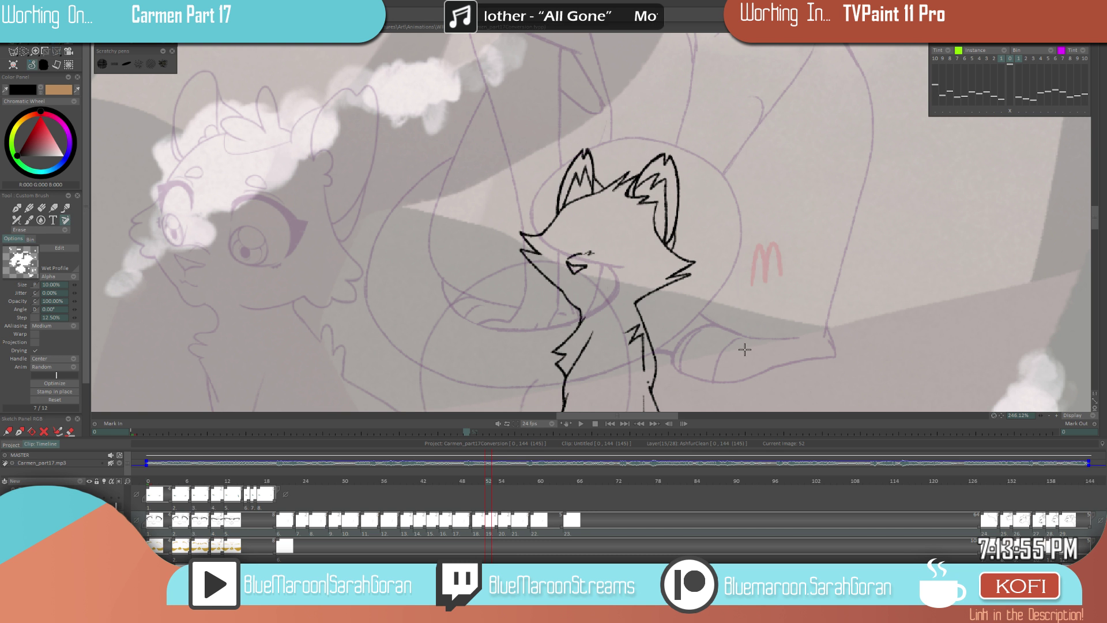
- Create two more blank AshfurClean drawings between frames 60 and 63, where the sound notes change
{"action": "key", "text": "Right"}
{"action": "key", "text": "Right"}
{"action": "key", "text": "Right"}
{"action": "key", "text": "Right"}
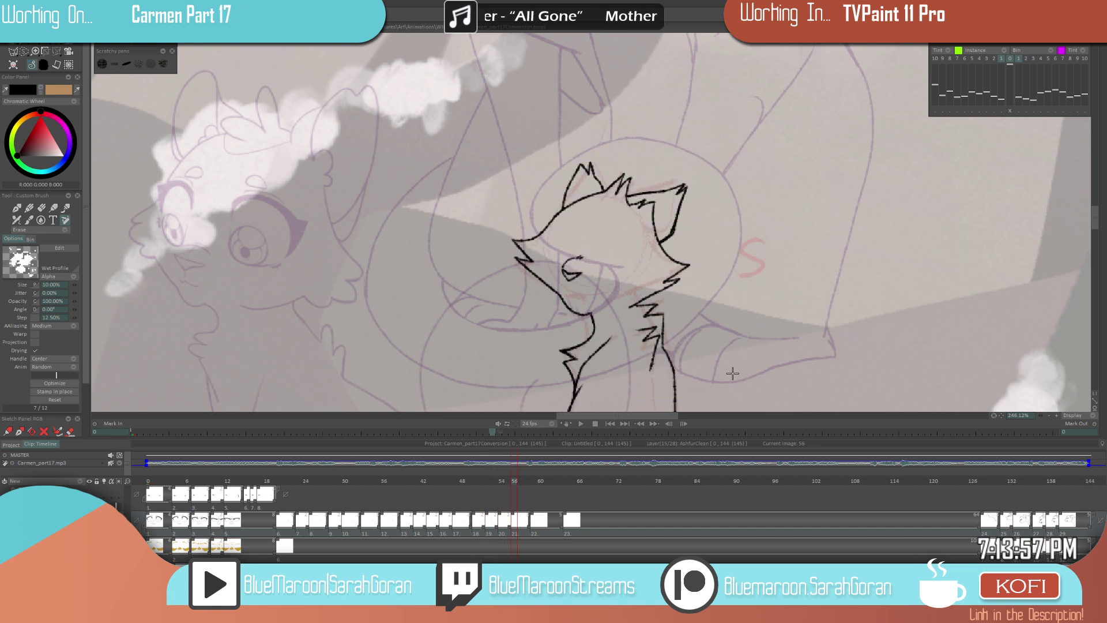
{"action": "left_click_drag", "start_coordinate": [517, 483], "coordinate": [540, 480]}
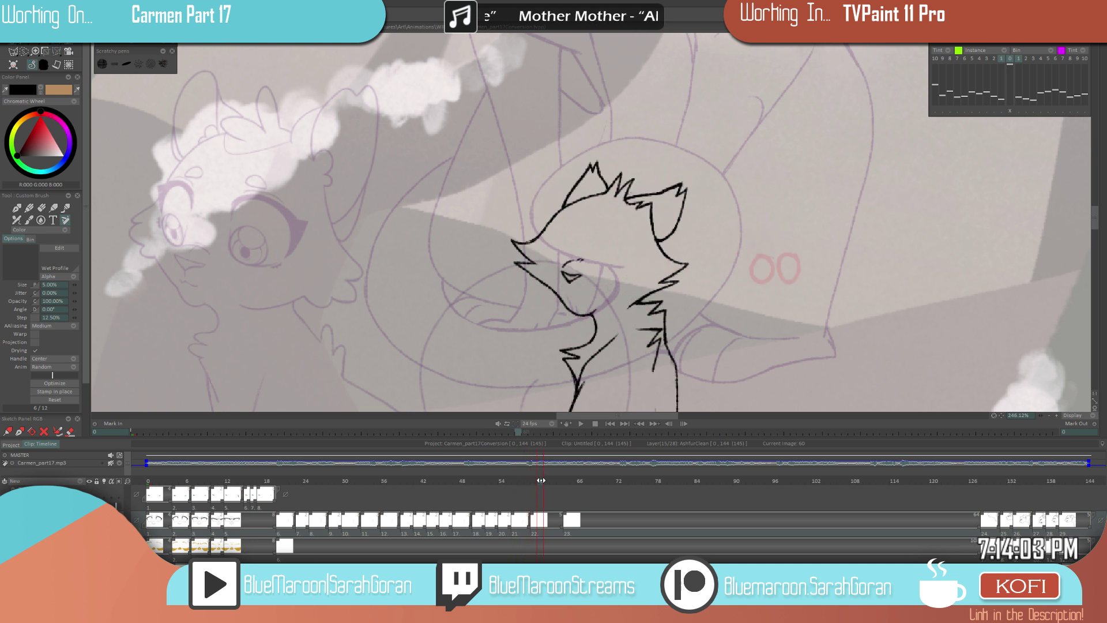
{"action": "key", "text": "e"}
{"action": "left_click_drag", "start_coordinate": [547, 480], "coordinate": [552, 483]}
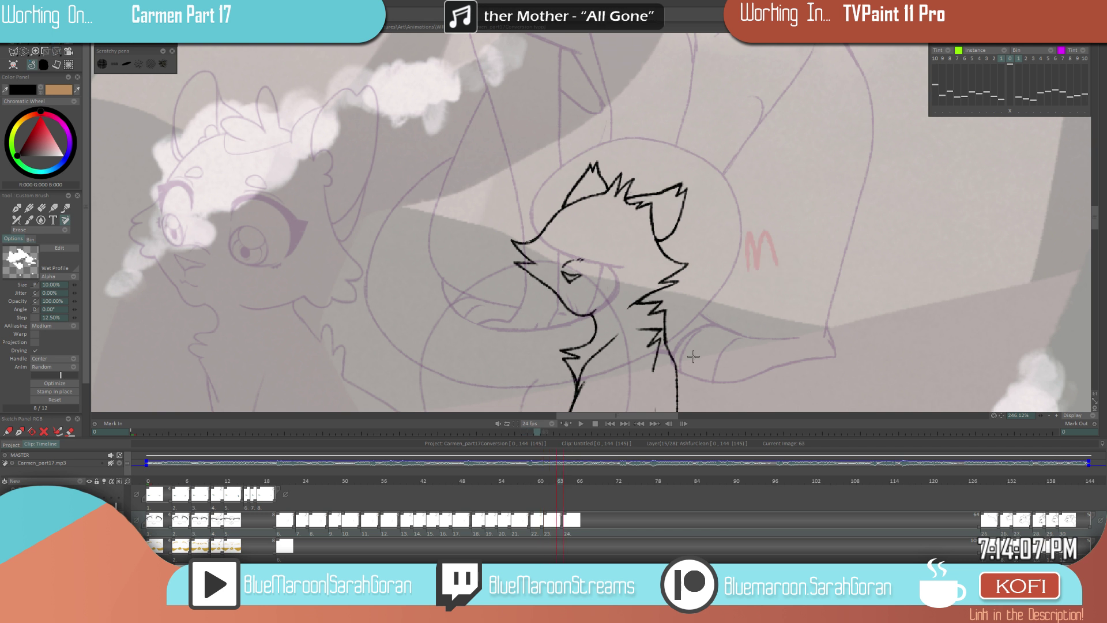
{"action": "left_click_drag", "start_coordinate": [693, 356], "coordinate": [756, 347]}
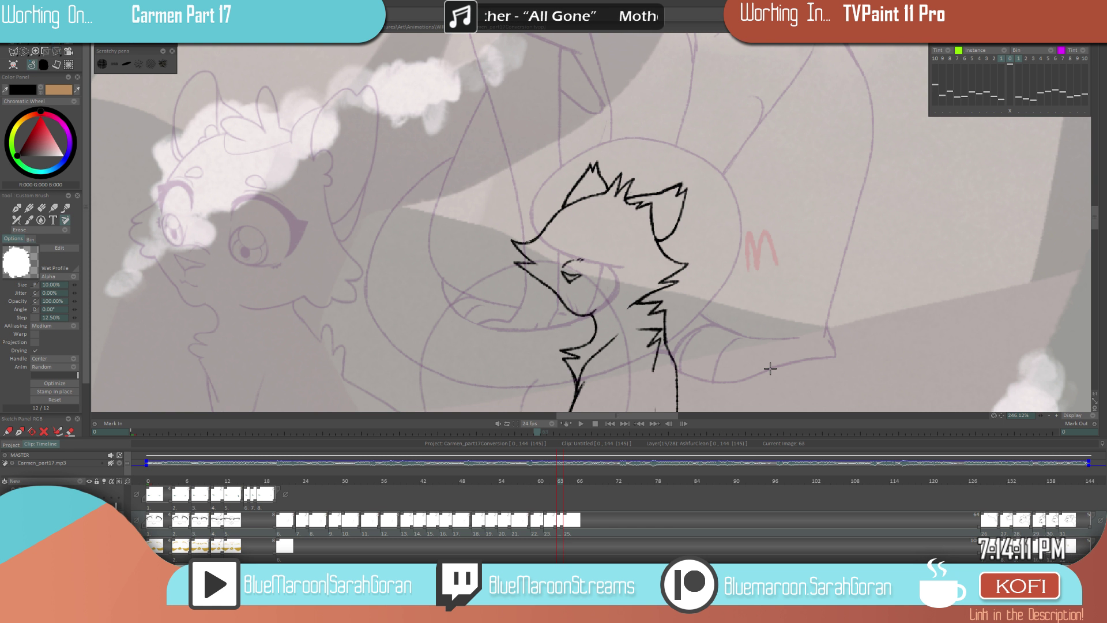
- Return to frame 20 and draw the small fox's open, four-sided mouth below the nose for the AH sound
{"action": "key", "text": "b"}
{"action": "left_click", "coordinate": [283, 481]}
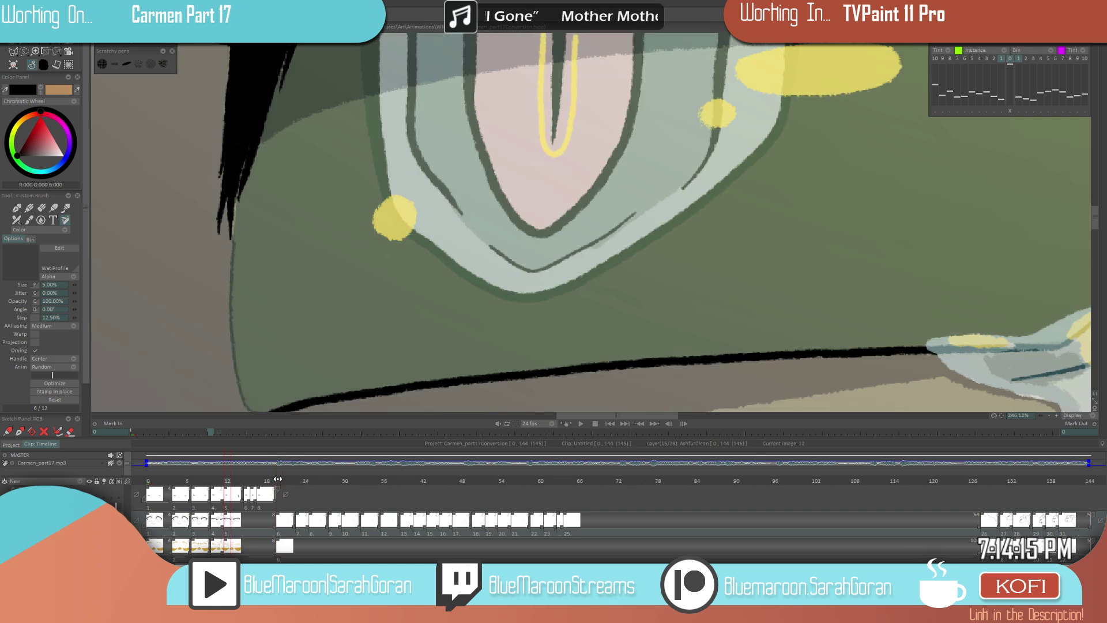
{"action": "scroll", "coordinate": [604, 292], "scroll_direction": "up", "scroll_amount": 2}
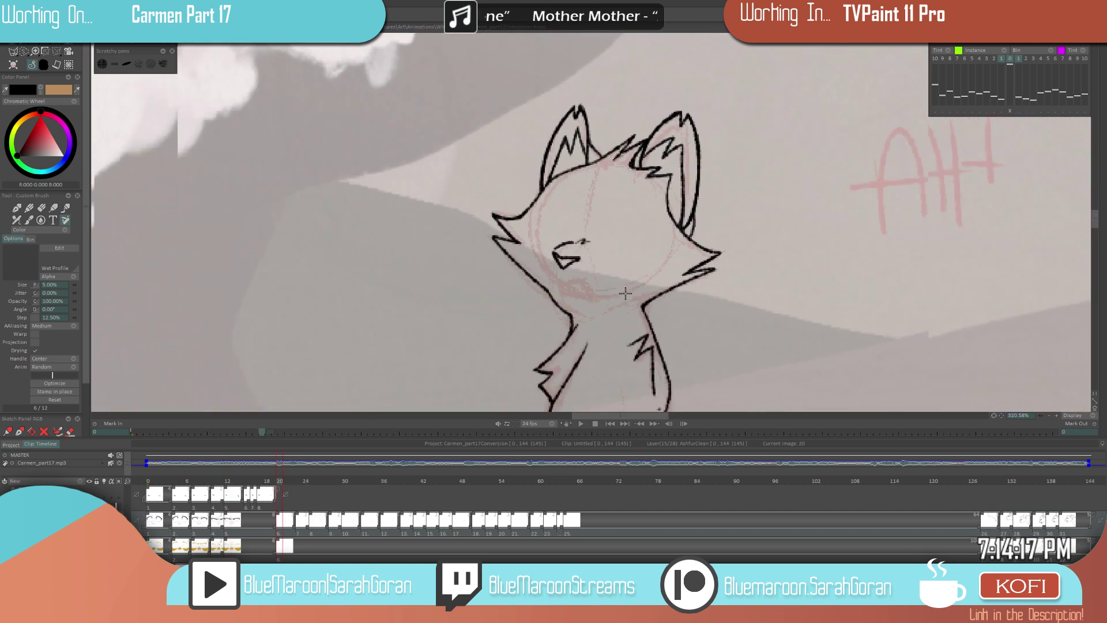
{"action": "scroll", "coordinate": [568, 283], "scroll_direction": "down", "scroll_amount": 1}
{"action": "mouse_move", "coordinate": [518, 296]}
{"action": "left_mouse_down"}
{"action": "mouse_move", "coordinate": [553, 296]}
{"action": "mouse_move", "coordinate": [565, 318]}
{"action": "mouse_move", "coordinate": [520, 298]}
{"action": "mouse_move", "coordinate": [538, 319]}
{"action": "mouse_move", "coordinate": [568, 318]}
{"action": "mouse_move", "coordinate": [531, 298]}
{"action": "left_mouse_up"}
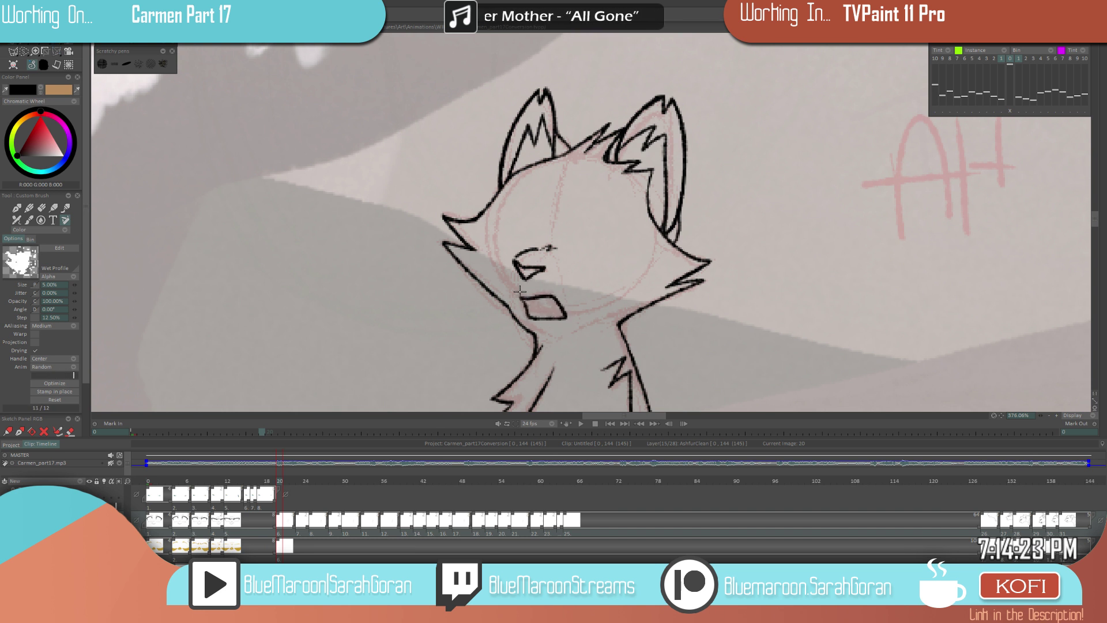
{"action": "scroll", "coordinate": [531, 297], "scroll_direction": "up", "scroll_amount": 2}
{"action": "left_click_drag", "start_coordinate": [517, 270], "coordinate": [522, 296]}
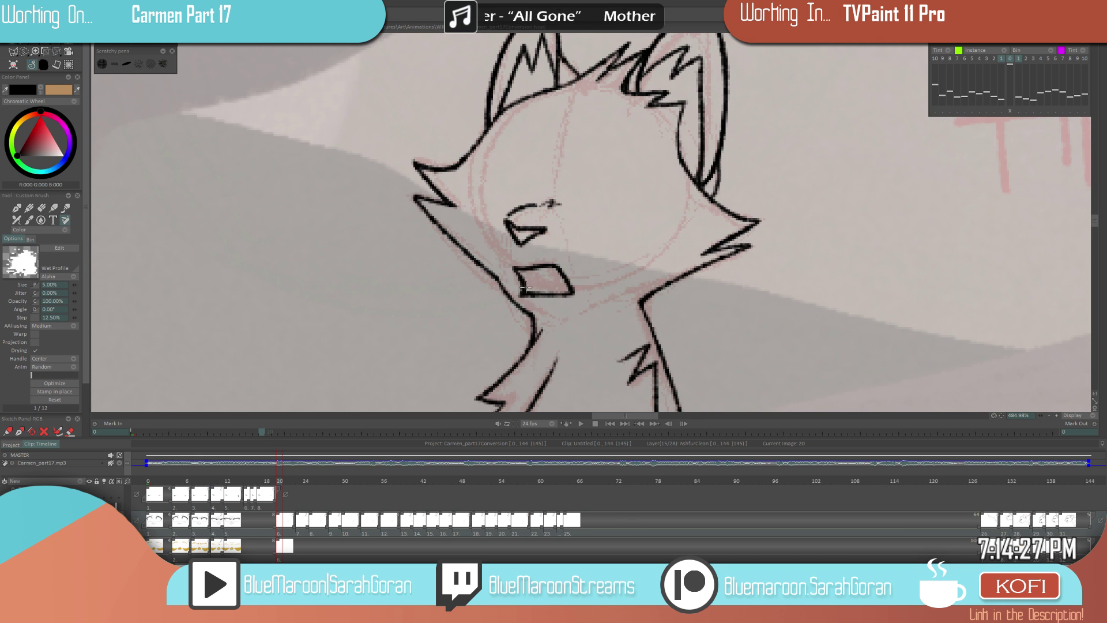
- Try small pointed teeth inside the fox's AH mouth on frame 20 and judge them at full-scene and close-up sizes
{"action": "left_click_drag", "start_coordinate": [555, 285], "coordinate": [563, 292]}
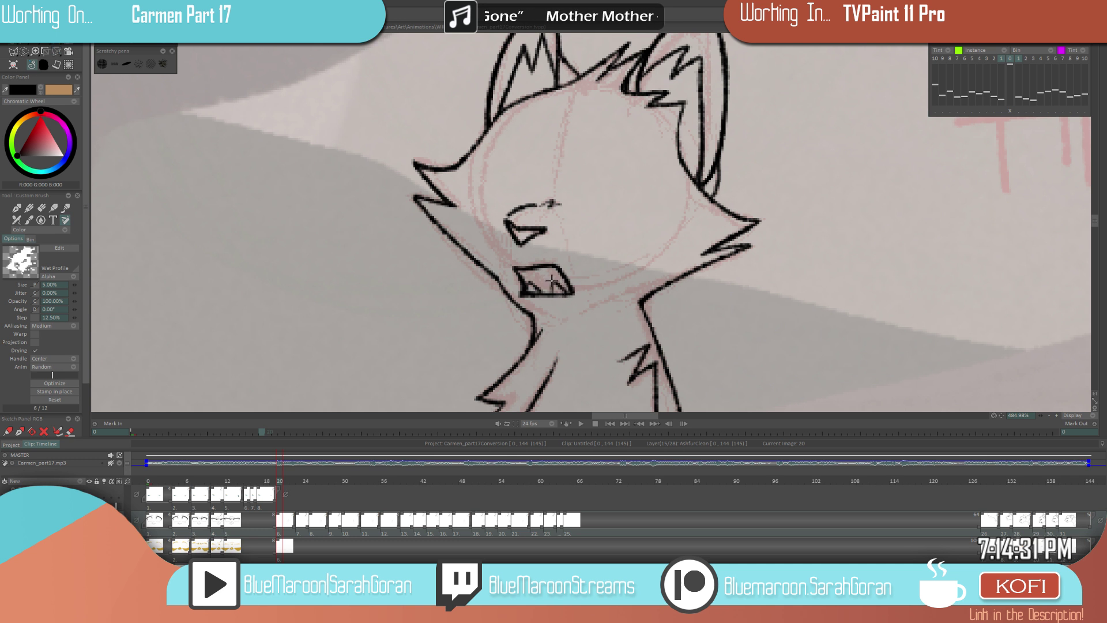
{"action": "key", "text": "slash"}
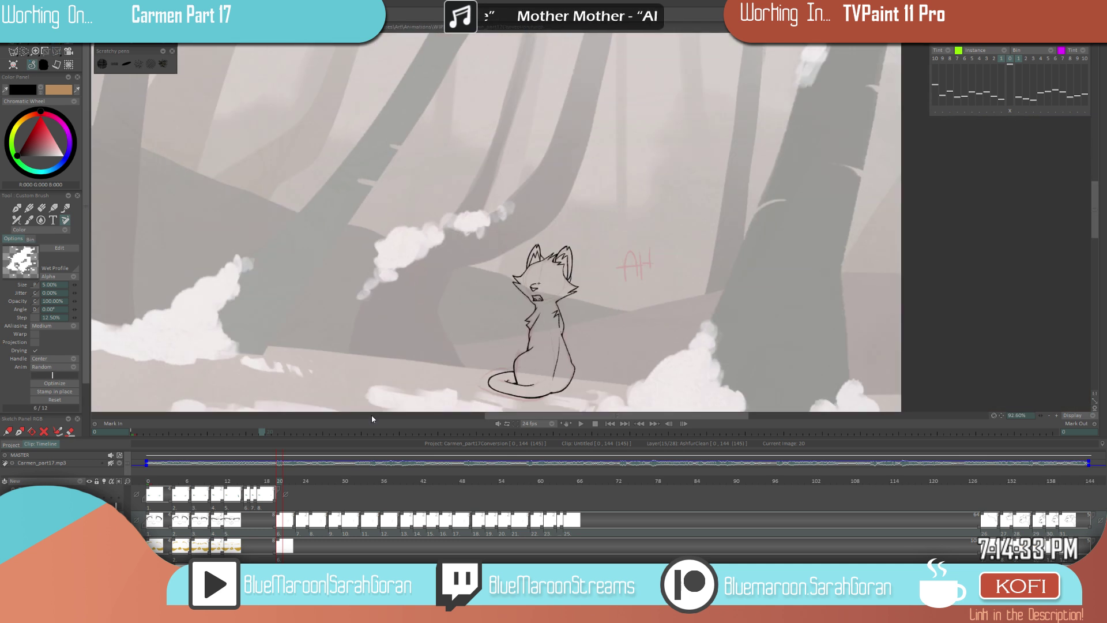
{"action": "scroll", "coordinate": [555, 294], "scroll_direction": "up", "scroll_amount": 5}
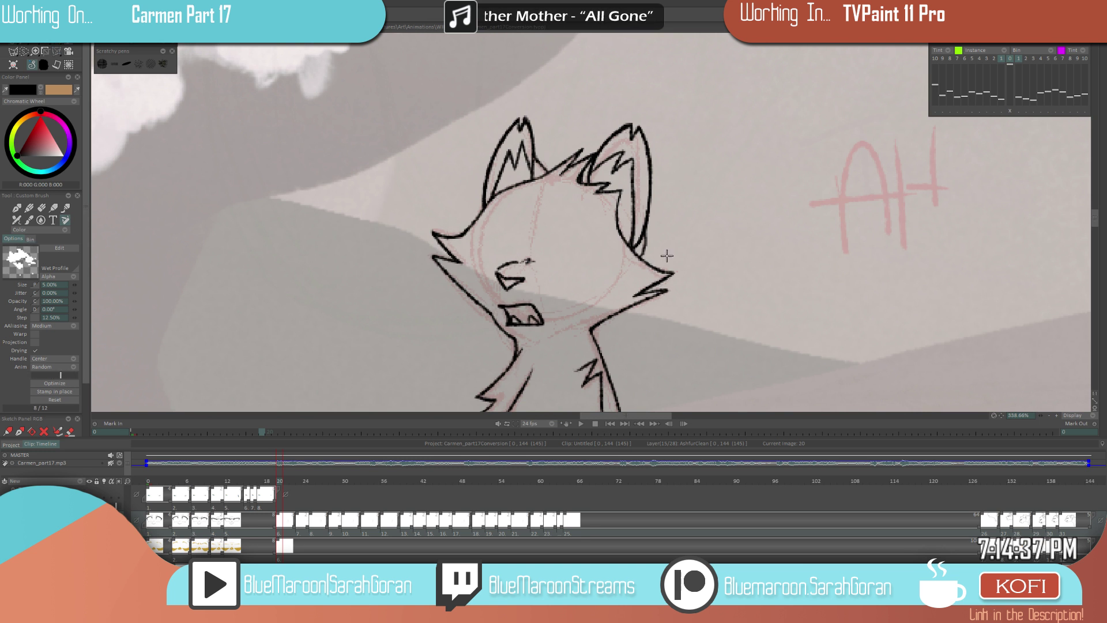
{"action": "scroll", "coordinate": [545, 319], "scroll_direction": "down", "scroll_amount": 1}
{"action": "scroll", "coordinate": [545, 319], "scroll_direction": "up", "scroll_amount": 2}
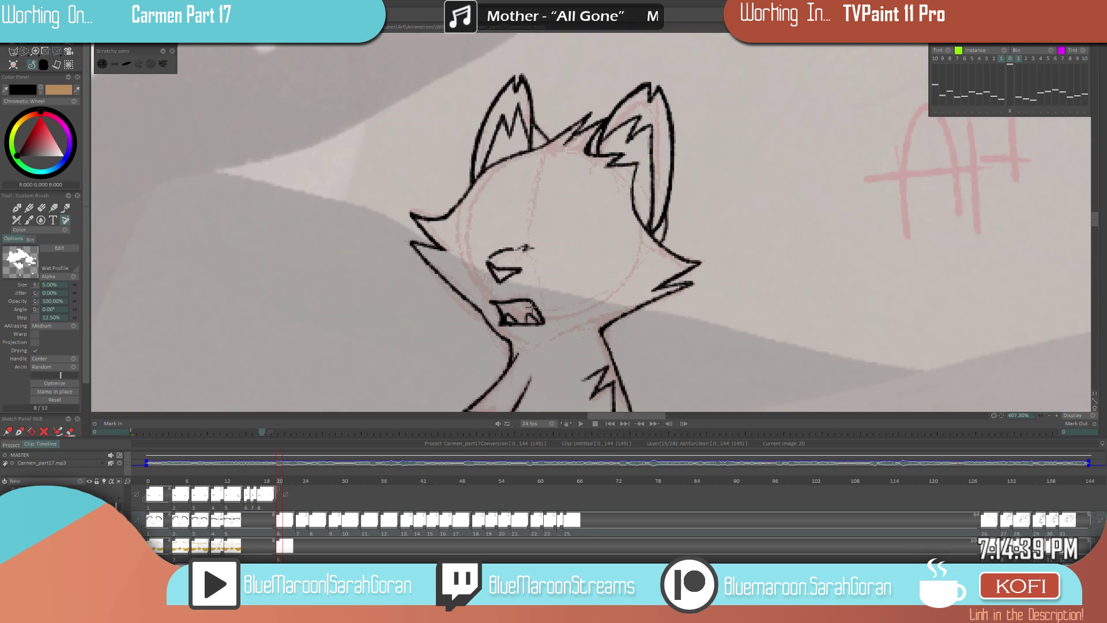
{"action": "scroll", "coordinate": [403, 371], "scroll_direction": "down", "scroll_amount": 6}
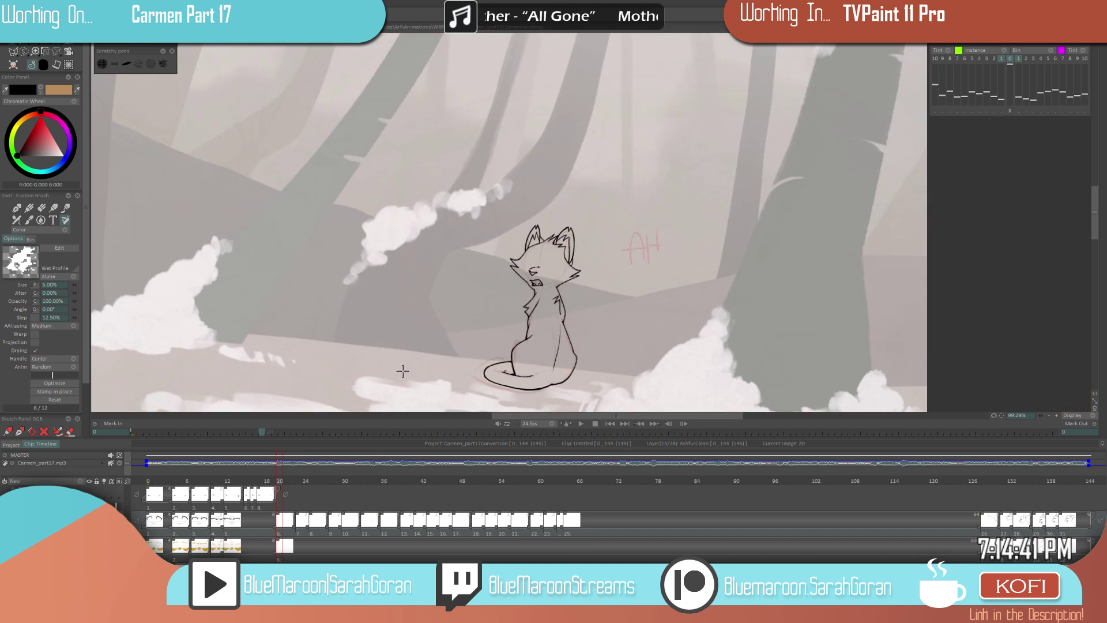
{"action": "scroll", "coordinate": [524, 331], "scroll_direction": "down", "scroll_amount": 3}
{"action": "scroll", "coordinate": [574, 279], "scroll_direction": "up", "scroll_amount": 7}
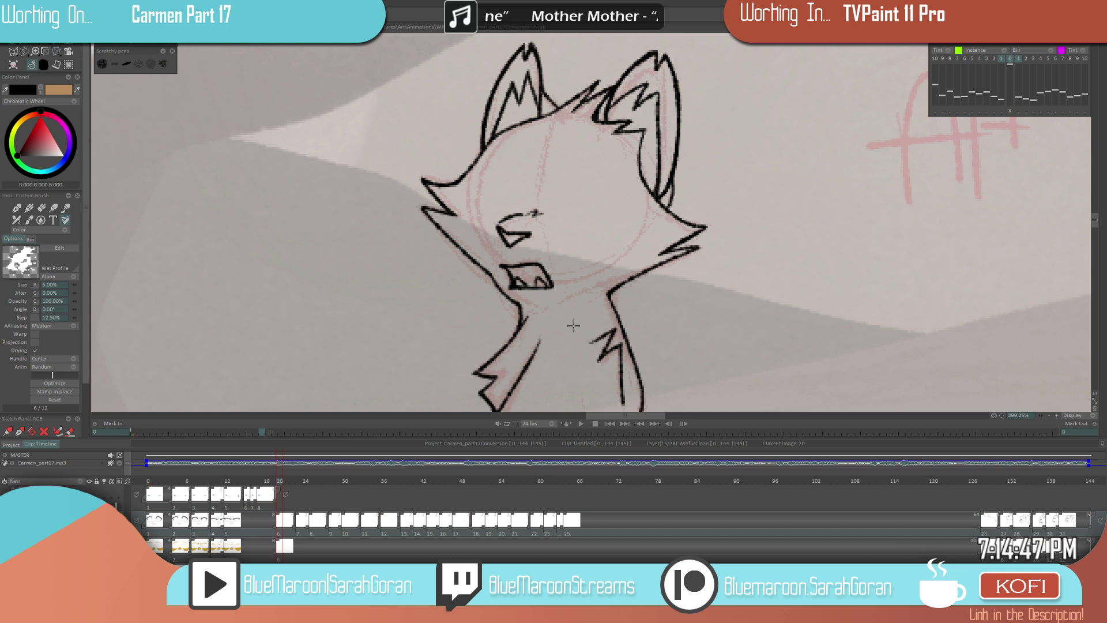
{"action": "scroll", "coordinate": [408, 381], "scroll_direction": "down", "scroll_amount": 5}
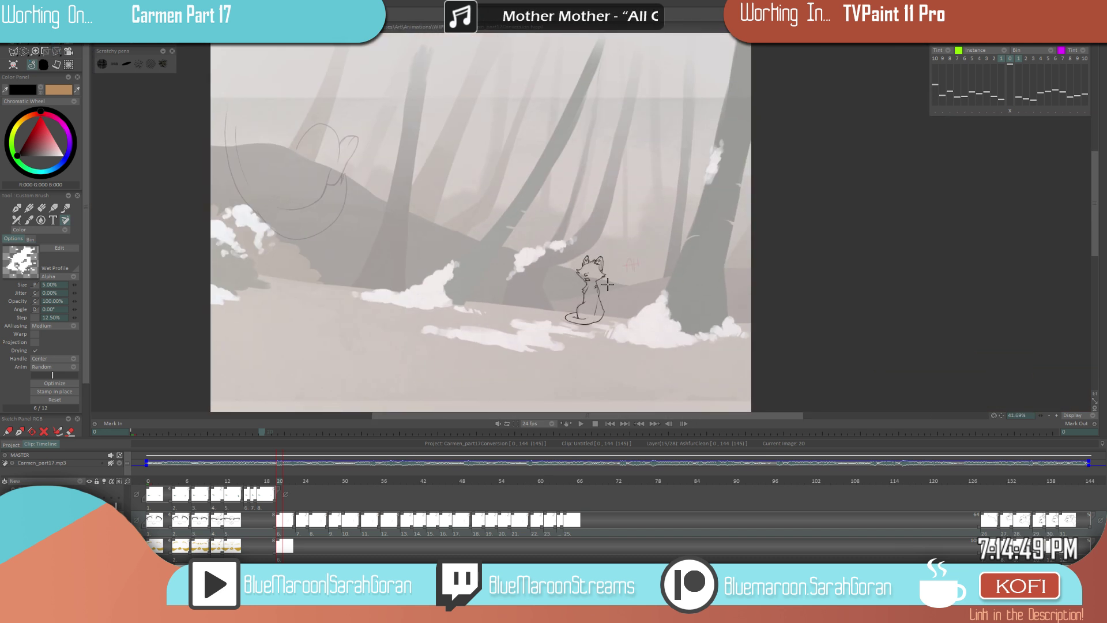
{"action": "scroll", "coordinate": [791, 260], "scroll_direction": "up", "scroll_amount": 5}
- Erase the teeth from inside the fox's mouth on frame 20 and restore the plain outline
{"action": "key", "text": "e"}
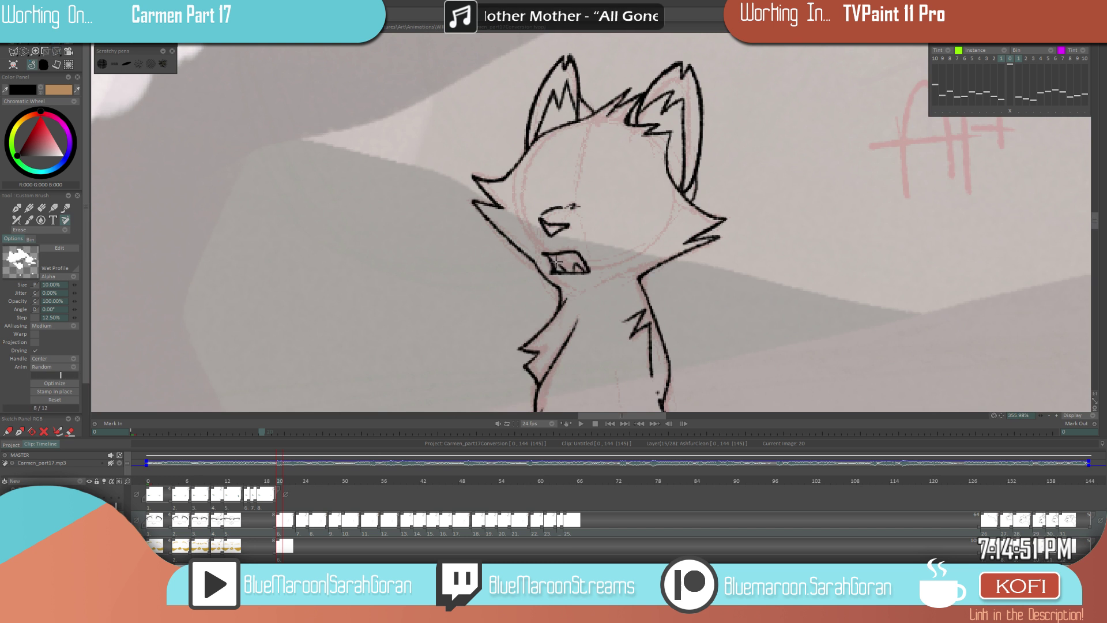
{"action": "mouse_move", "coordinate": [566, 266]}
{"action": "left_mouse_down"}
{"action": "mouse_move", "coordinate": [578, 267]}
{"action": "mouse_move", "coordinate": [577, 285]}
{"action": "mouse_move", "coordinate": [533, 287]}
{"action": "left_mouse_up"}
{"action": "scroll", "coordinate": [572, 266], "scroll_direction": "up", "scroll_amount": 4}
{"action": "key", "text": "e"}
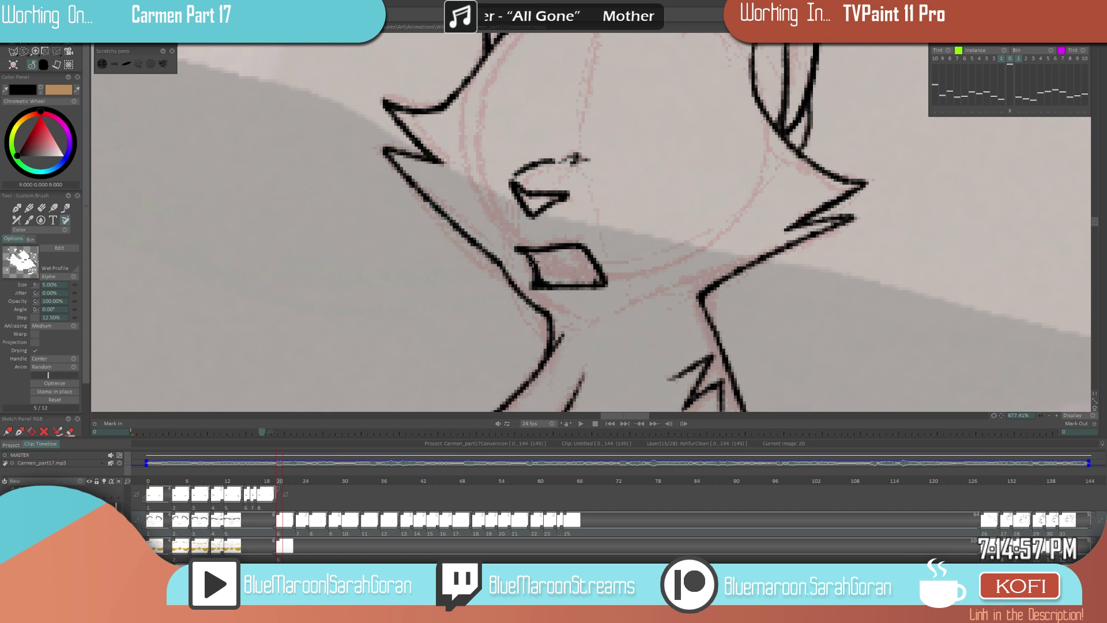
- Refine the upper edge of the fox's AH mouth on frame 20 and check how it reads in the whole scene
{"action": "scroll", "coordinate": [430, 352], "scroll_direction": "down", "scroll_amount": 10}
{"action": "scroll", "coordinate": [663, 252], "scroll_direction": "up", "scroll_amount": 5}
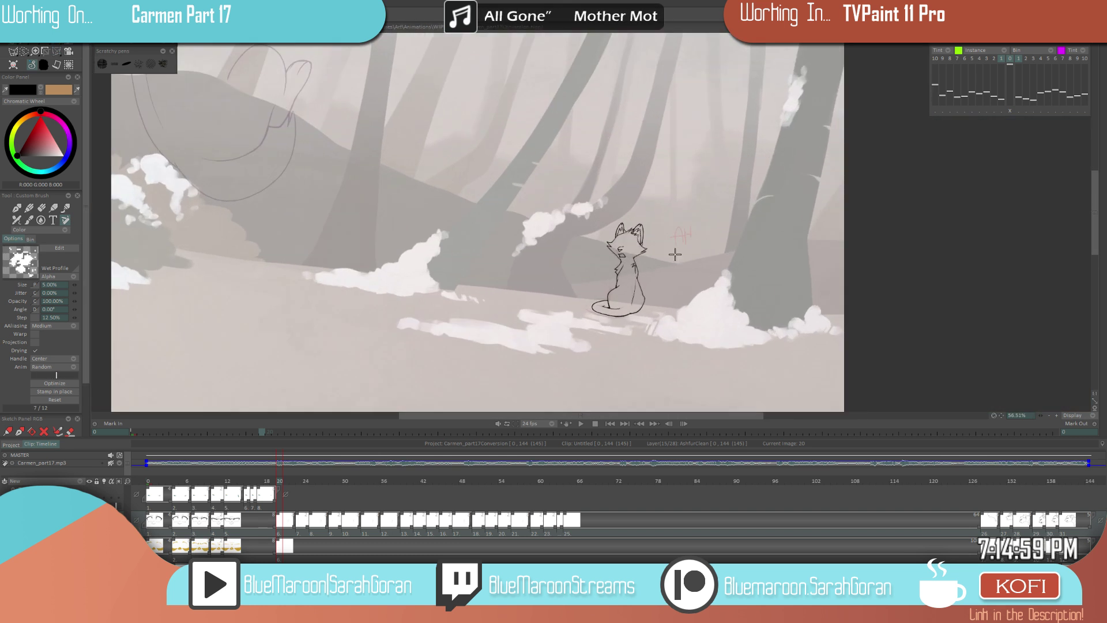
{"action": "scroll", "coordinate": [633, 252], "scroll_direction": "up", "scroll_amount": 5}
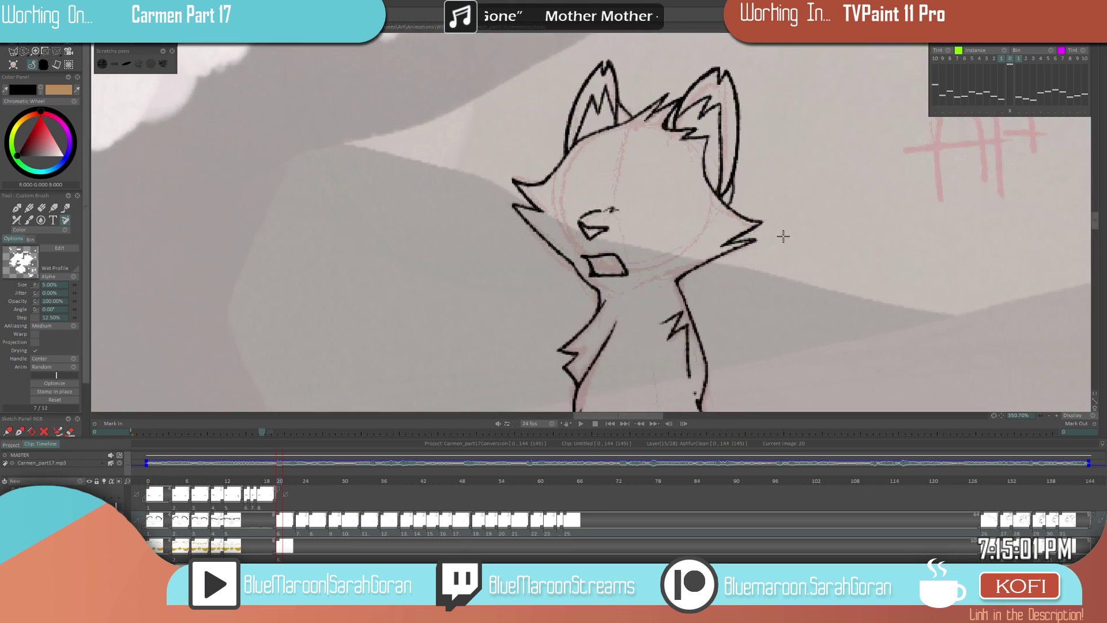
{"action": "mouse_move", "coordinate": [624, 266]}
{"action": "left_mouse_down"}
{"action": "mouse_move", "coordinate": [589, 278]}
{"action": "mouse_move", "coordinate": [618, 247]}
{"action": "mouse_move", "coordinate": [631, 275]}
{"action": "mouse_move", "coordinate": [609, 254]}
{"action": "left_mouse_up"}
{"action": "scroll", "coordinate": [554, 282], "scroll_direction": "down", "scroll_amount": 6}
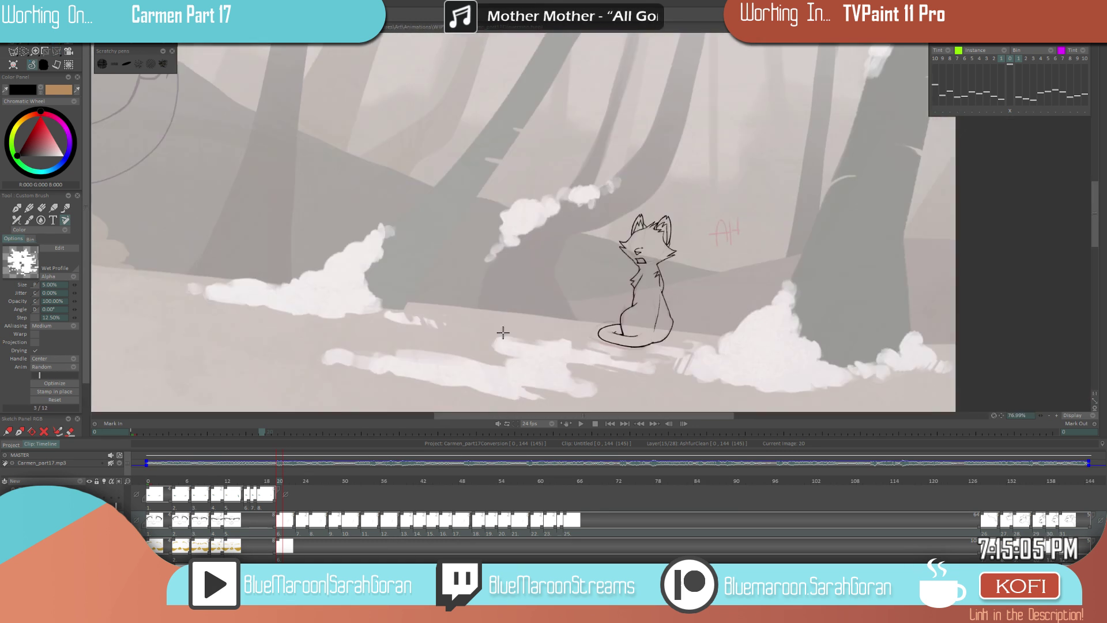
{"action": "scroll", "coordinate": [767, 248], "scroll_direction": "up", "scroll_amount": 6}
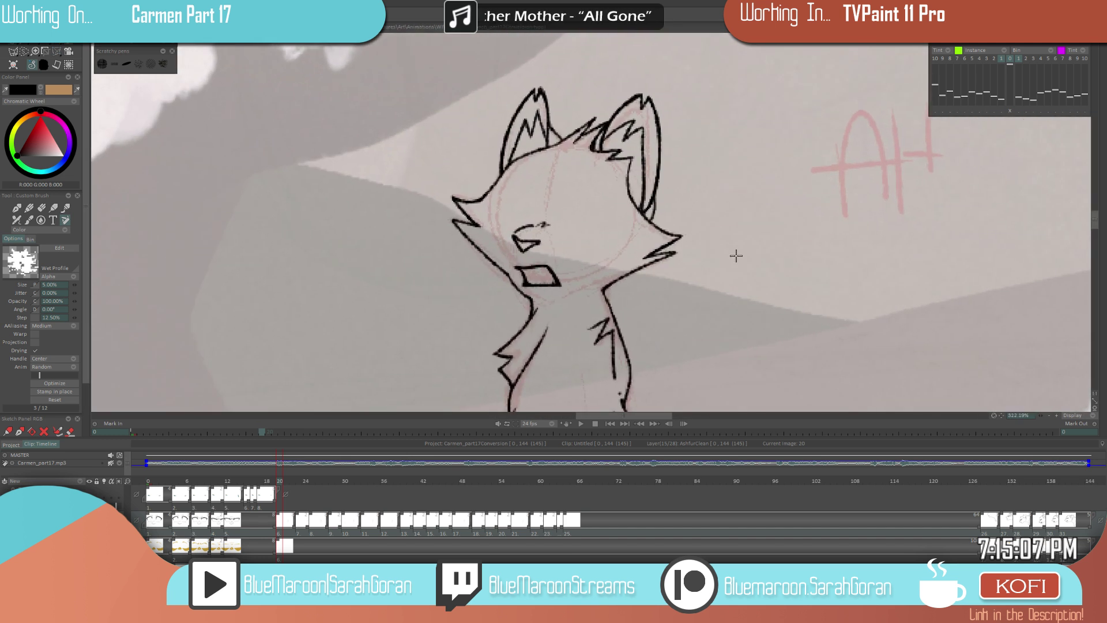
- Draw a flatter, nearly closed mouth for the T sound on frame 23 and compare it with the AH mouth
{"action": "key", "text": "Right"}
{"action": "key", "text": "Right"}
{"action": "key", "text": "Right"}
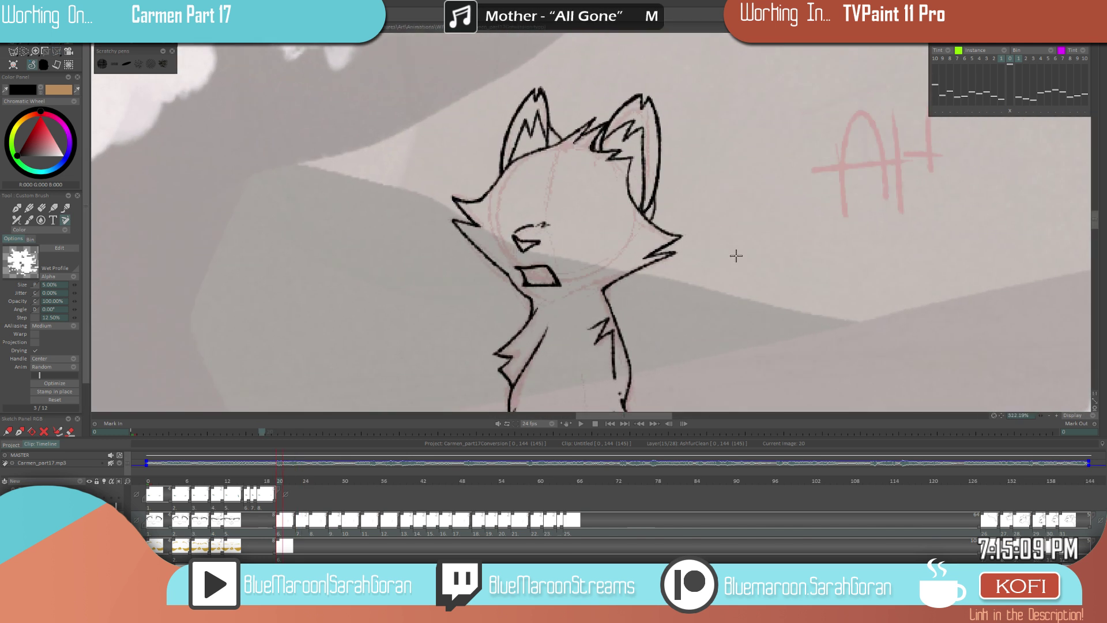
{"action": "mouse_move", "coordinate": [513, 271]}
{"action": "left_mouse_down"}
{"action": "mouse_move", "coordinate": [548, 266]}
{"action": "mouse_move", "coordinate": [563, 280]}
{"action": "mouse_move", "coordinate": [531, 276]}
{"action": "left_mouse_up"}
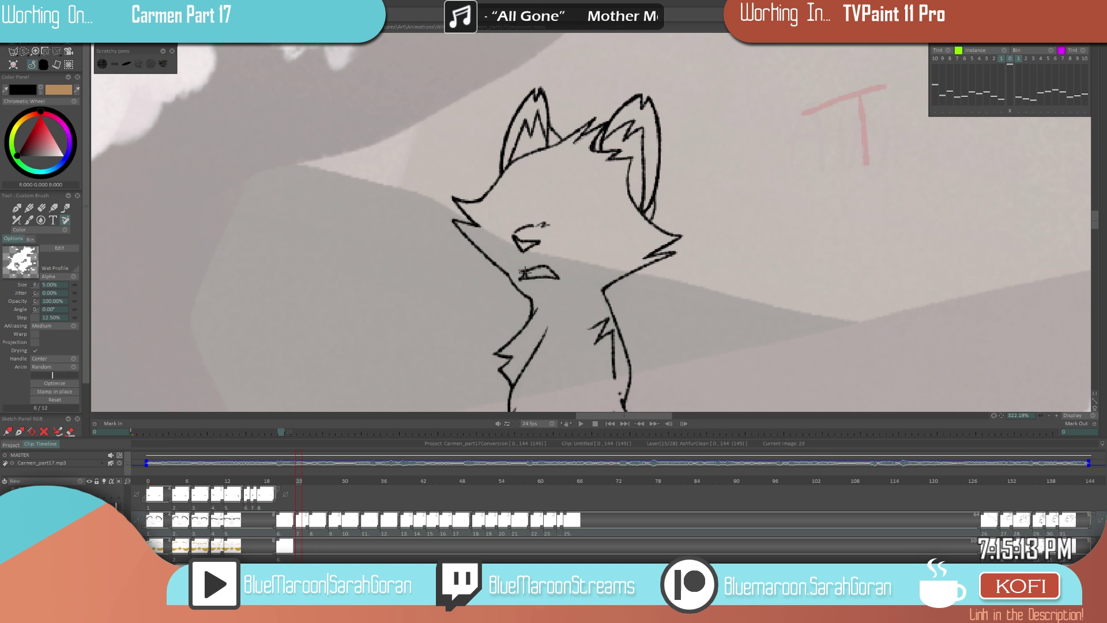
{"action": "left_click", "coordinate": [531, 262]}
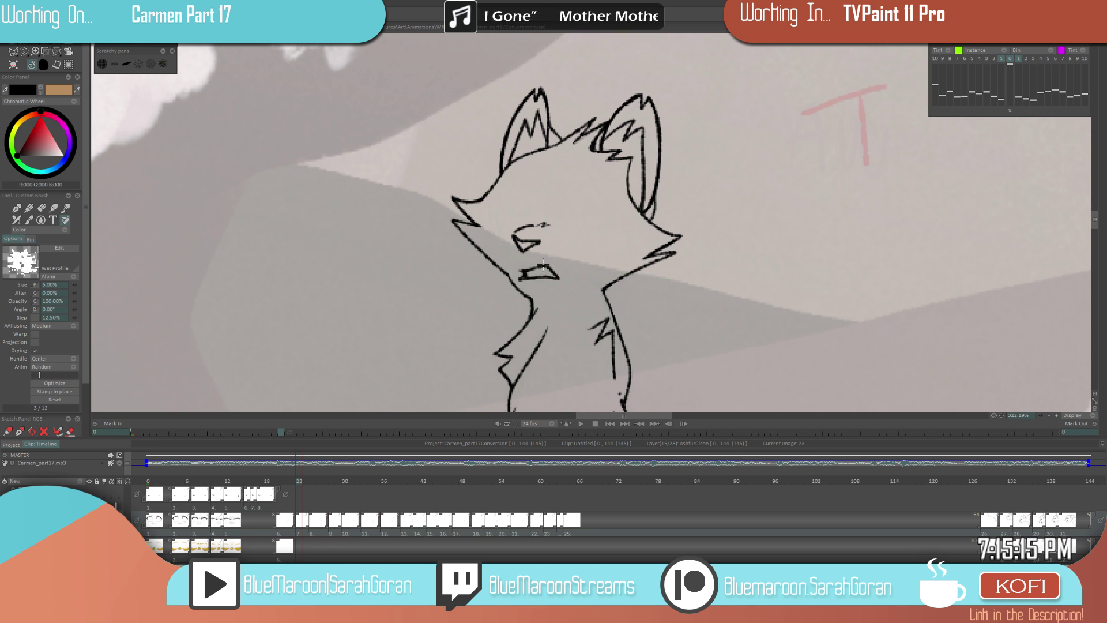
{"action": "left_click_drag", "start_coordinate": [526, 268], "coordinate": [560, 282]}
{"action": "left_click", "coordinate": [521, 276]}
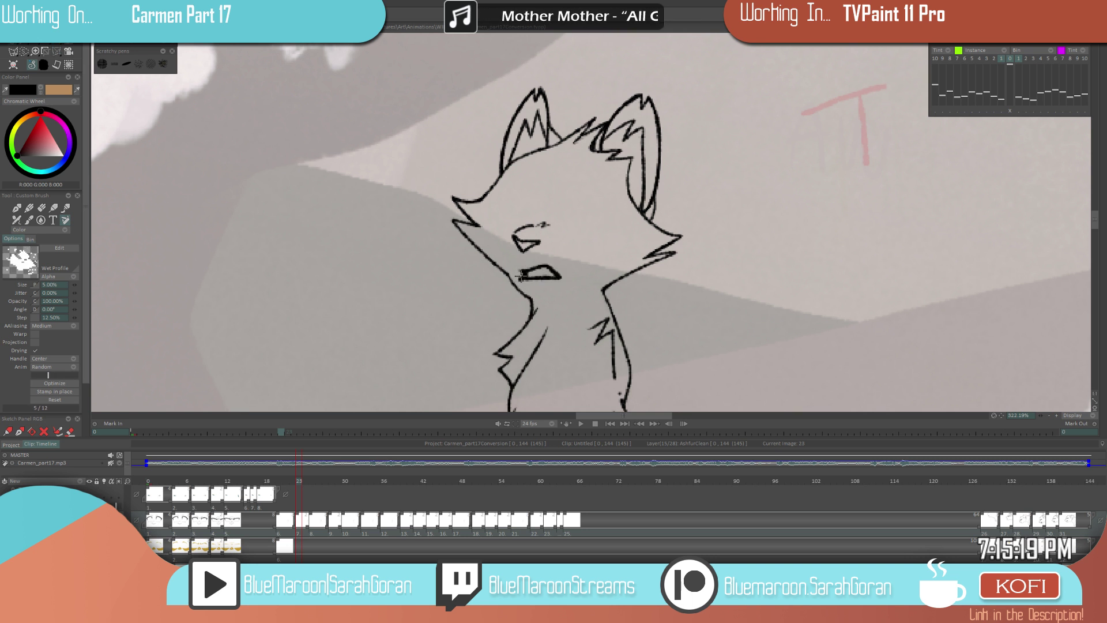
{"action": "key", "text": "Left"}
{"action": "key", "text": "Left"}
{"action": "key", "text": "Left"}
- Draw a narrow open mouth for the AW sound on frame 25, redoing the first stroke, and compare it with the preceding mouths
{"action": "key", "text": "Right"}
{"action": "key", "text": "Right"}
{"action": "key", "text": "Right"}
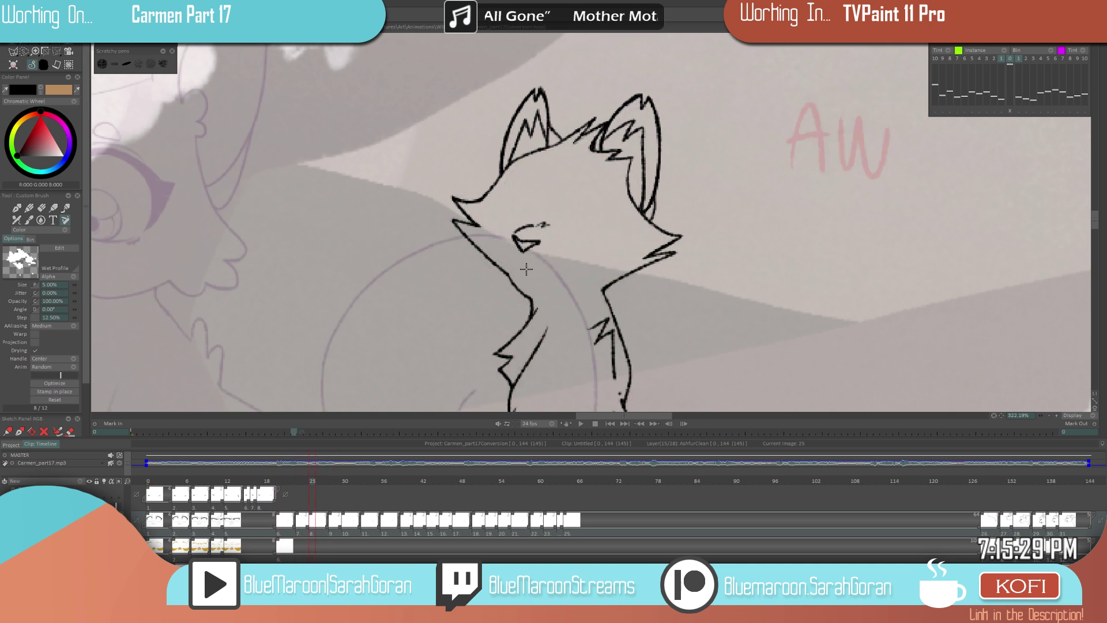
{"action": "left_click_drag", "start_coordinate": [521, 268], "coordinate": [539, 266]}
{"action": "key", "text": "ctrl+z"}
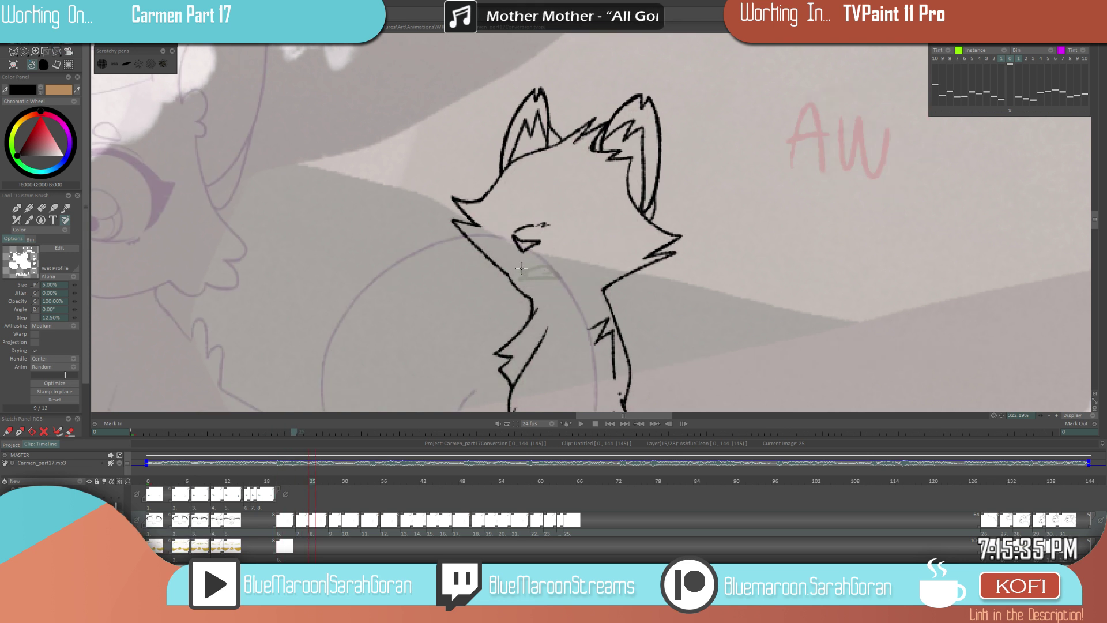
{"action": "mouse_move", "coordinate": [524, 269]}
{"action": "left_mouse_down"}
{"action": "mouse_move", "coordinate": [558, 281]}
{"action": "mouse_move", "coordinate": [521, 281]}
{"action": "mouse_move", "coordinate": [556, 279]}
{"action": "mouse_move", "coordinate": [524, 266]}
{"action": "mouse_move", "coordinate": [560, 280]}
{"action": "mouse_move", "coordinate": [546, 265]}
{"action": "mouse_move", "coordinate": [525, 281]}
{"action": "left_mouse_up"}
{"action": "key", "text": "Left"}
{"action": "key", "text": "Left"}
{"action": "key", "text": "Right"}
{"action": "key", "text": "Right"}
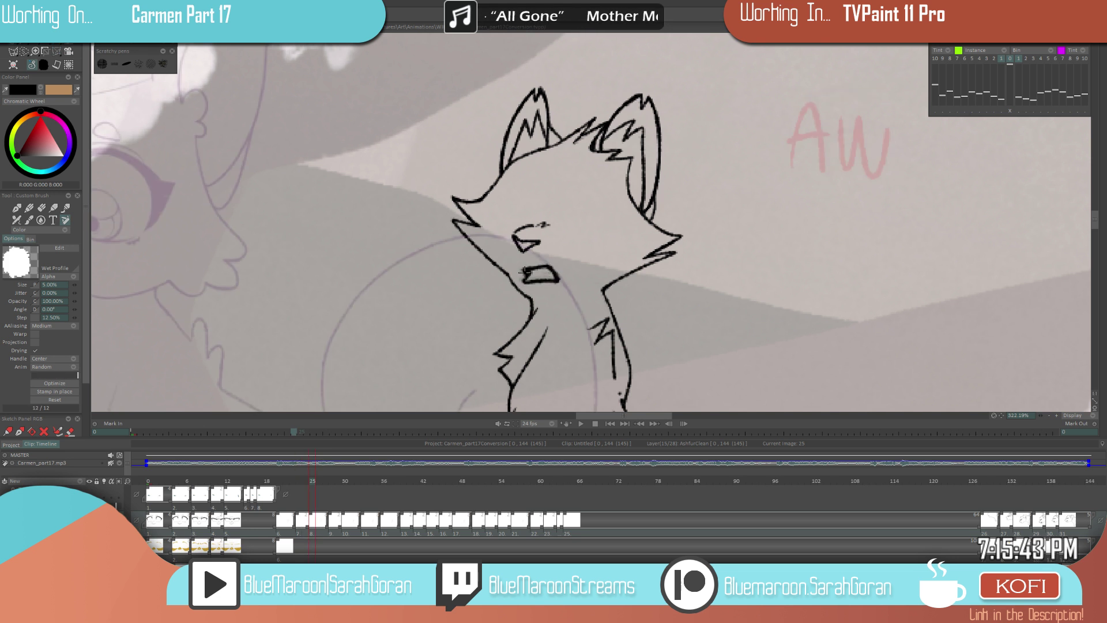
- Flip between the AH, T and AW mouths on frames 20 to 25 and touch up the AH mouth on frame 20
{"action": "key", "text": "Left"}
{"action": "key", "text": "Left"}
{"action": "key", "text": "Right"}
{"action": "key", "text": "Right"}
{"action": "key", "text": "Left"}
{"action": "key", "text": "Left"}
{"action": "key", "text": "Right"}
{"action": "key", "text": "Left"}
{"action": "left_click_drag", "start_coordinate": [526, 283], "coordinate": [526, 272]}
{"action": "left_click_drag", "start_coordinate": [594, 293], "coordinate": [445, 368]}
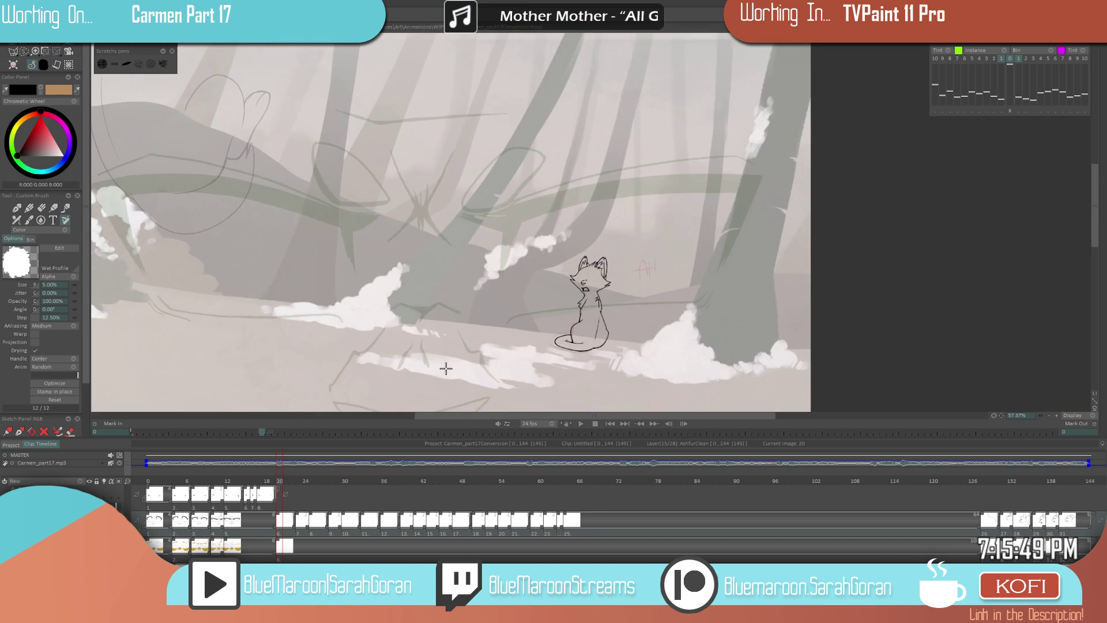
- Add a short inner line inside the fox's mouth on frames 20, 23 and 25
{"action": "scroll", "coordinate": [594, 291], "scroll_direction": "up", "scroll_amount": 6}
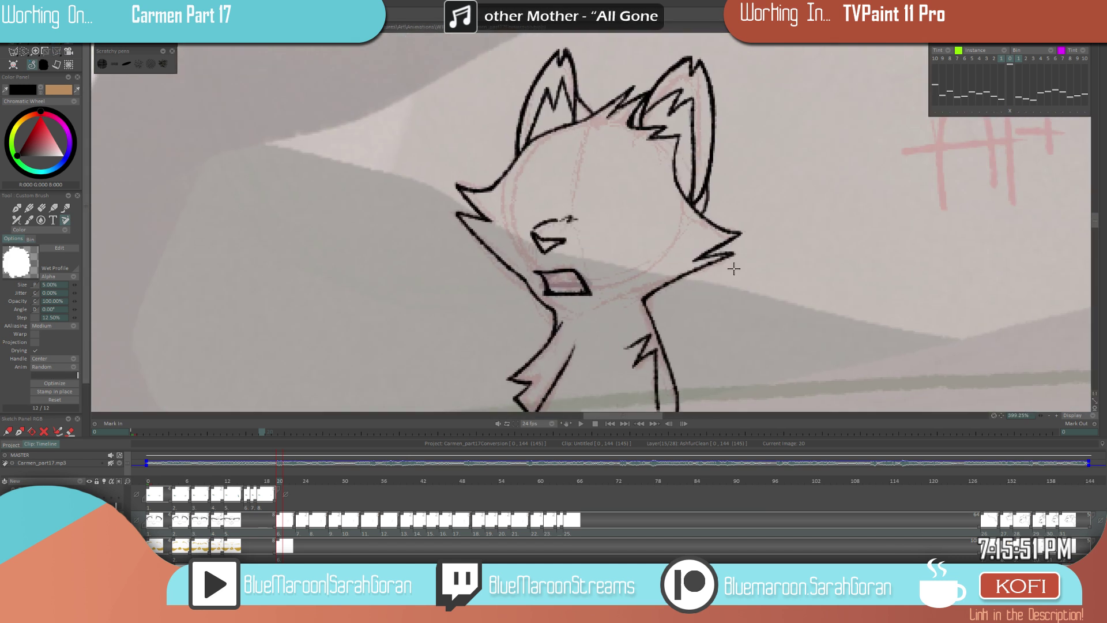
{"action": "scroll", "coordinate": [617, 278], "scroll_direction": "up", "scroll_amount": 2}
{"action": "mouse_move", "coordinate": [583, 275]}
{"action": "left_mouse_down"}
{"action": "mouse_move", "coordinate": [549, 294]}
{"action": "mouse_move", "coordinate": [582, 279]}
{"action": "left_mouse_up"}
{"action": "key", "text": "Right"}
{"action": "key", "text": "Right"}
{"action": "key", "text": "Right"}
{"action": "key", "text": "Right"}
{"action": "key", "text": "Right"}
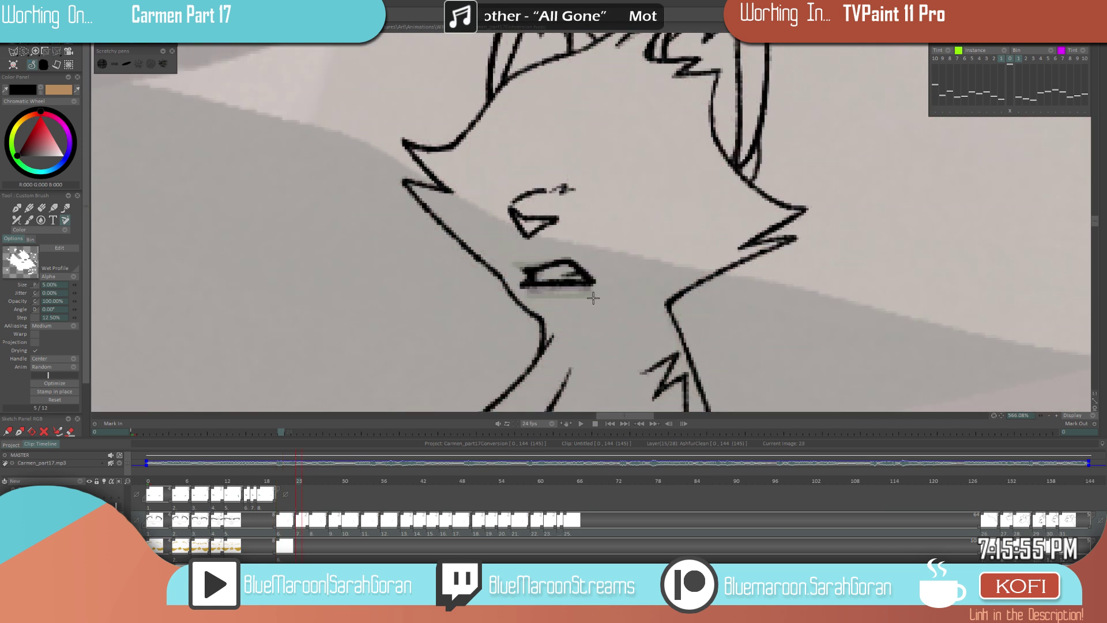
{"action": "left_click_drag", "start_coordinate": [579, 268], "coordinate": [560, 278]}
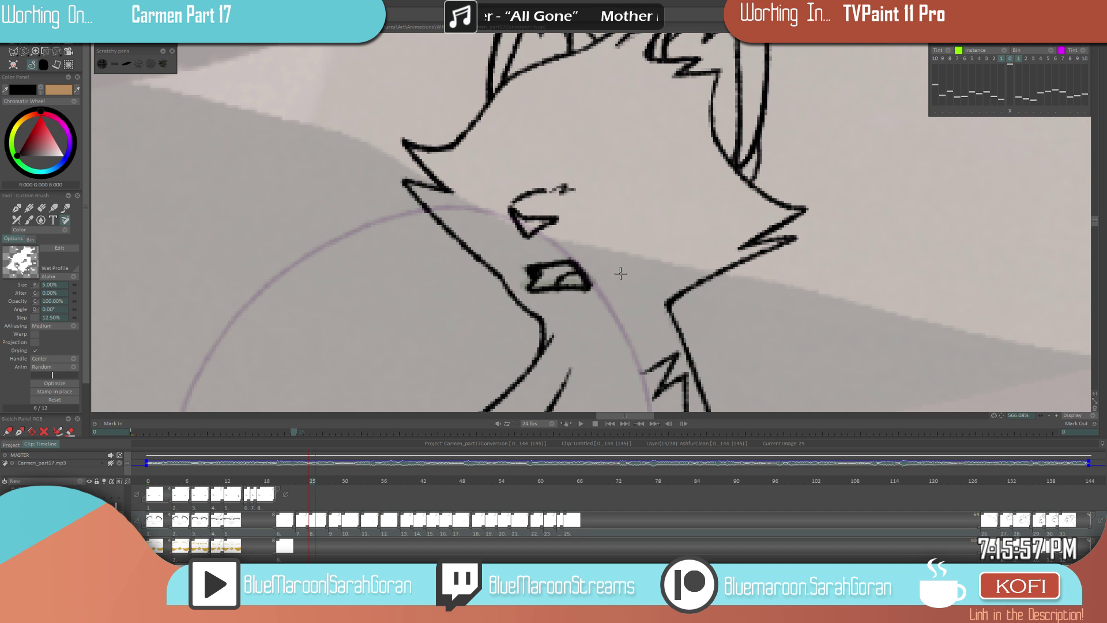
- Draw a flat, slightly open mouth with pointed teeth for the F sound on frame 28
{"action": "scroll", "coordinate": [617, 275], "scroll_direction": "down", "scroll_amount": 5}
{"action": "scroll", "coordinate": [659, 261], "scroll_direction": "up", "scroll_amount": 3}
{"action": "key", "text": "Right"}
{"action": "key", "text": "Right"}
{"action": "key", "text": "Right"}
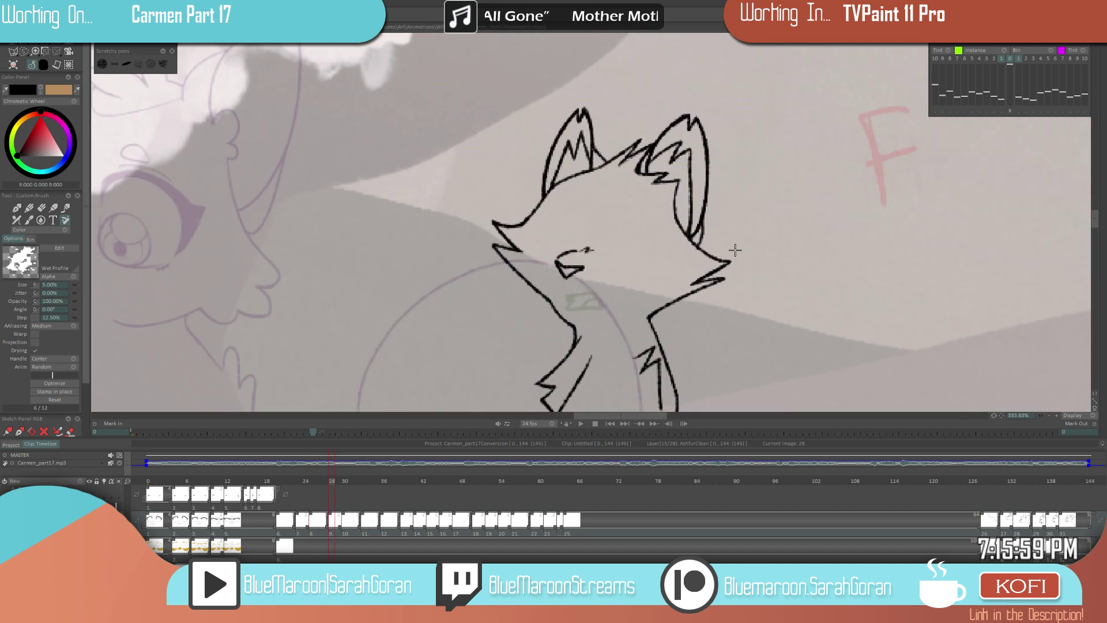
{"action": "key", "text": "Left"}
{"action": "key", "text": "Right"}
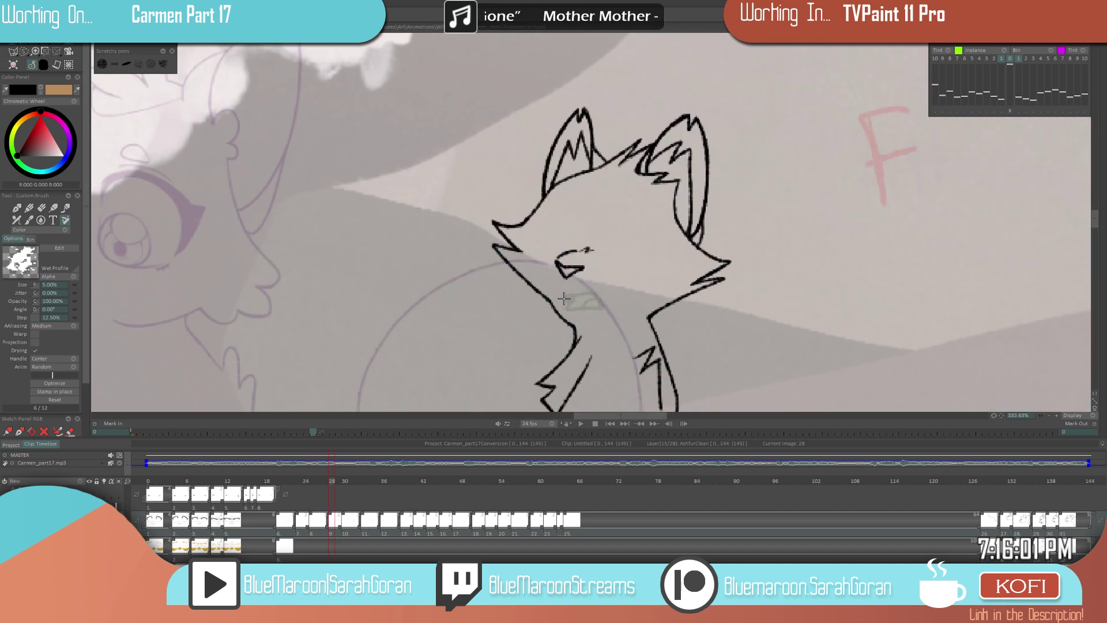
{"action": "left_click_drag", "start_coordinate": [576, 298], "coordinate": [602, 299]}
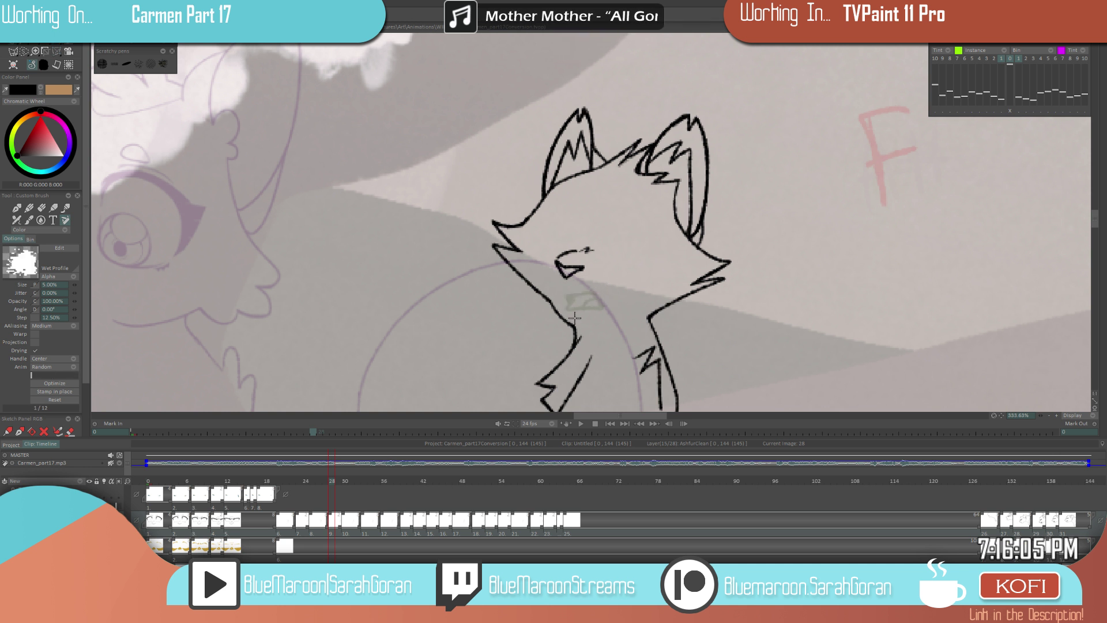
{"action": "mouse_move", "coordinate": [558, 297]}
{"action": "left_mouse_down"}
{"action": "mouse_move", "coordinate": [605, 296]}
{"action": "mouse_move", "coordinate": [565, 303]}
{"action": "mouse_move", "coordinate": [605, 290]}
{"action": "mouse_move", "coordinate": [576, 309]}
{"action": "mouse_move", "coordinate": [577, 295]}
{"action": "mouse_move", "coordinate": [574, 311]}
{"action": "mouse_move", "coordinate": [585, 292]}
{"action": "mouse_move", "coordinate": [594, 309]}
{"action": "mouse_move", "coordinate": [580, 315]}
{"action": "mouse_move", "coordinate": [568, 303]}
{"action": "mouse_move", "coordinate": [594, 300]}
{"action": "mouse_move", "coordinate": [570, 301]}
{"action": "mouse_move", "coordinate": [605, 297]}
{"action": "mouse_move", "coordinate": [565, 296]}
{"action": "left_mouse_up"}
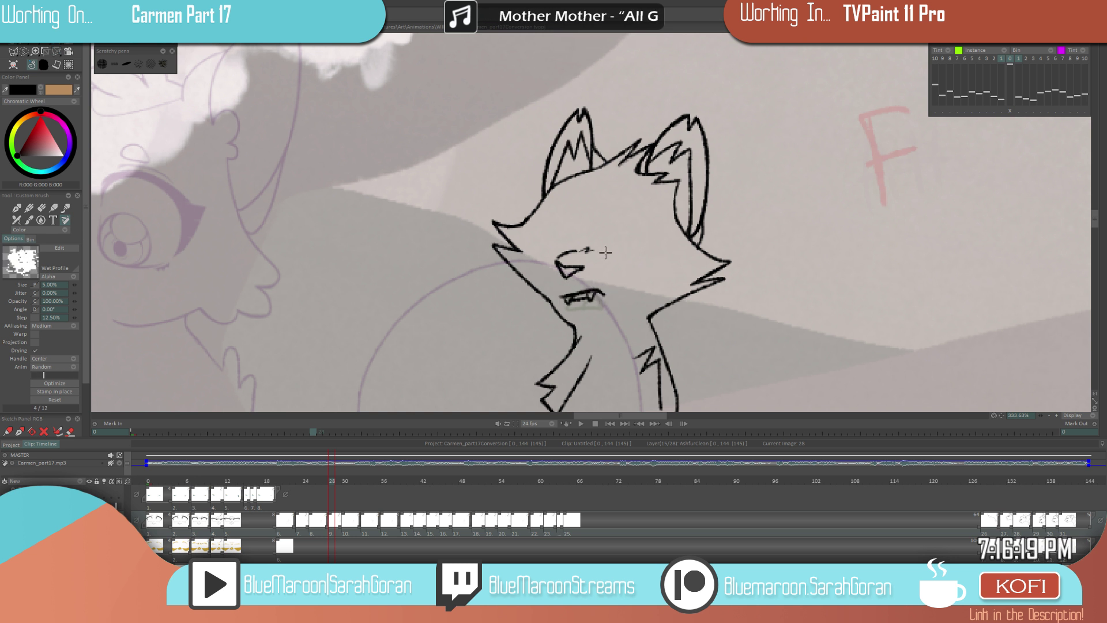
- Flip back from the F mouth on frame 28 to the AH mouth on frame 20 to compare the shapes
{"action": "scroll", "coordinate": [603, 277], "scroll_direction": "up", "scroll_amount": 2}
{"action": "key", "text": "Left"}
{"action": "key", "text": "Left"}
{"action": "key", "text": "Left"}
{"action": "key", "text": "Left"}
{"action": "key", "text": "Left"}
{"action": "key", "text": "Left"}
{"action": "key", "text": "Left"}
{"action": "key", "text": "Left"}
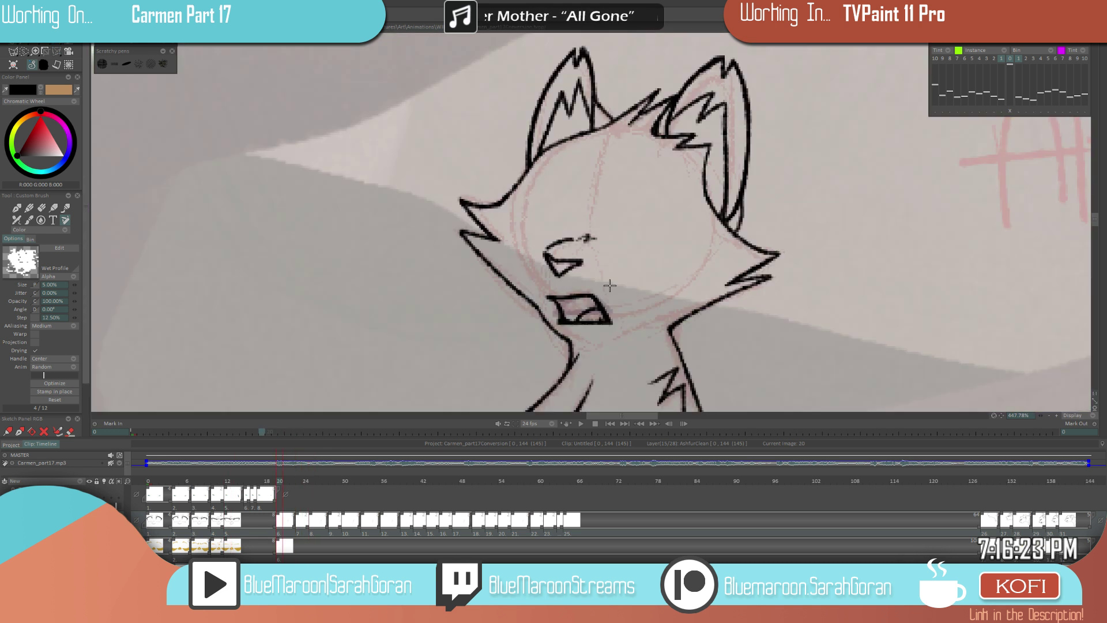
- Touch up the front corner of the AW mouth on frame 25
{"action": "key", "text": "Right"}
{"action": "key", "text": "Right"}
{"action": "key", "text": "Right"}
{"action": "key", "text": "Right"}
{"action": "key", "text": "Left"}
{"action": "key", "text": "Right"}
{"action": "mouse_move", "coordinate": [568, 302]}
{"action": "left_mouse_down"}
{"action": "mouse_move", "coordinate": [552, 301]}
{"action": "mouse_move", "coordinate": [561, 313]}
{"action": "mouse_move", "coordinate": [566, 305]}
{"action": "left_mouse_up"}
{"action": "key", "text": "e"}
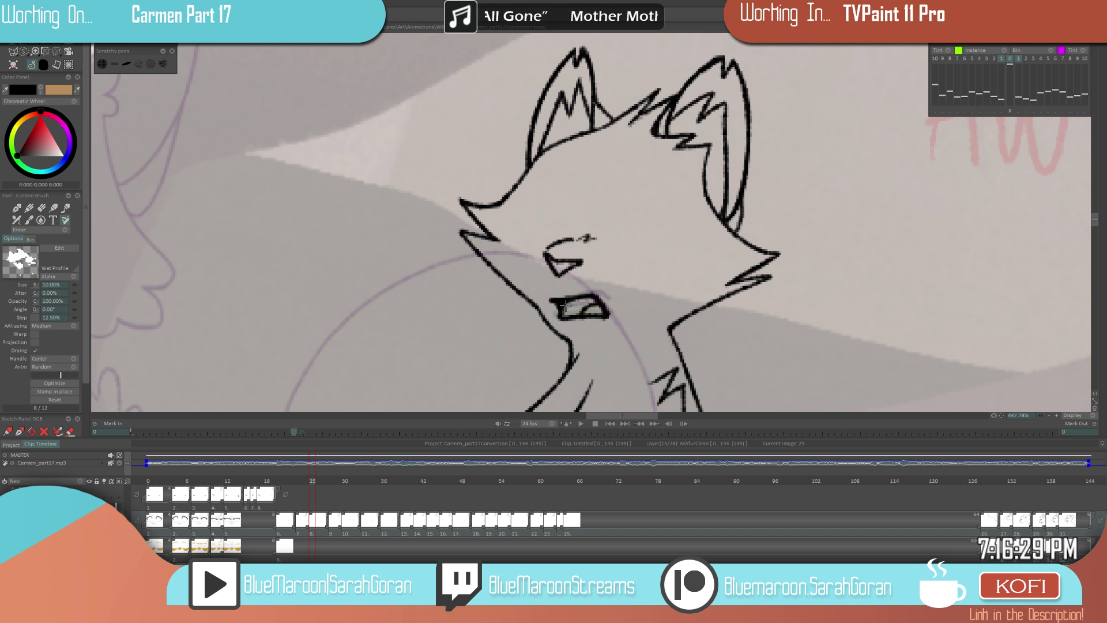
- Flip between the frames around the AW mouth and the F mouth on frame 28 to check how the shapes change
{"action": "key", "text": "Right"}
{"action": "key", "text": "Left"}
{"action": "key", "text": "Right"}
{"action": "key", "text": "Left"}
{"action": "key", "text": "Right"}
{"action": "key", "text": "Left"}
{"action": "key", "text": "Left"}
{"action": "key", "text": "Left"}
{"action": "key", "text": "Right"}
{"action": "key", "text": "Right"}
{"action": "key", "text": "Right"}
{"action": "scroll", "coordinate": [564, 319], "scroll_direction": "down", "scroll_amount": 3}
{"action": "key", "text": "e"}
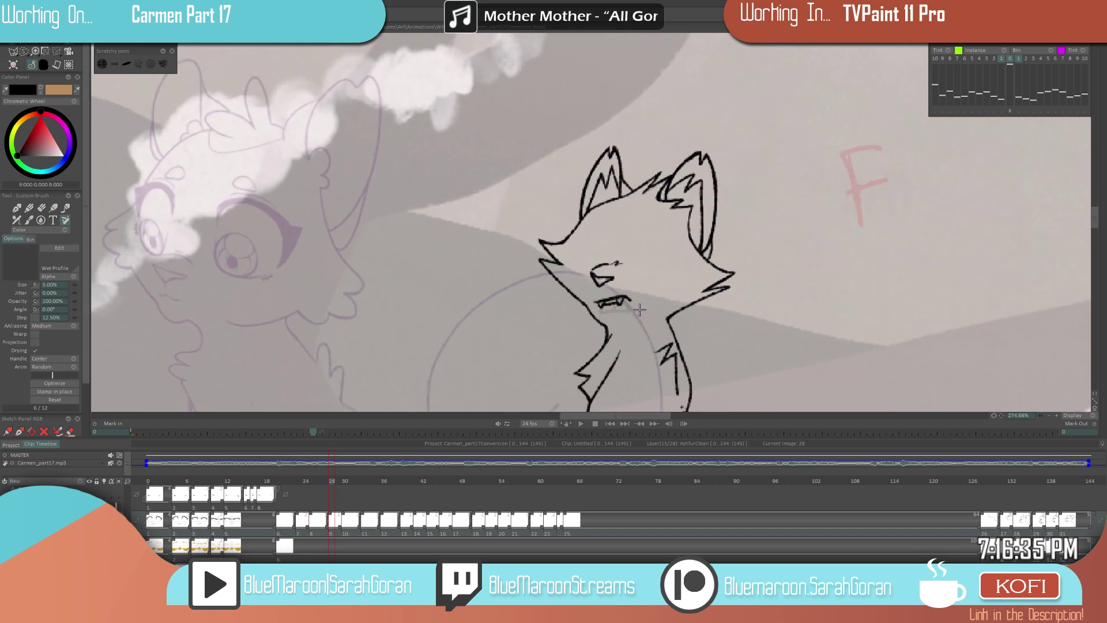
- Draw an open AH mouth with an inner line on frame 30, redoing the outline with the light table extended to four previous images
{"action": "key", "text": "Right"}
{"action": "key", "text": "Left"}
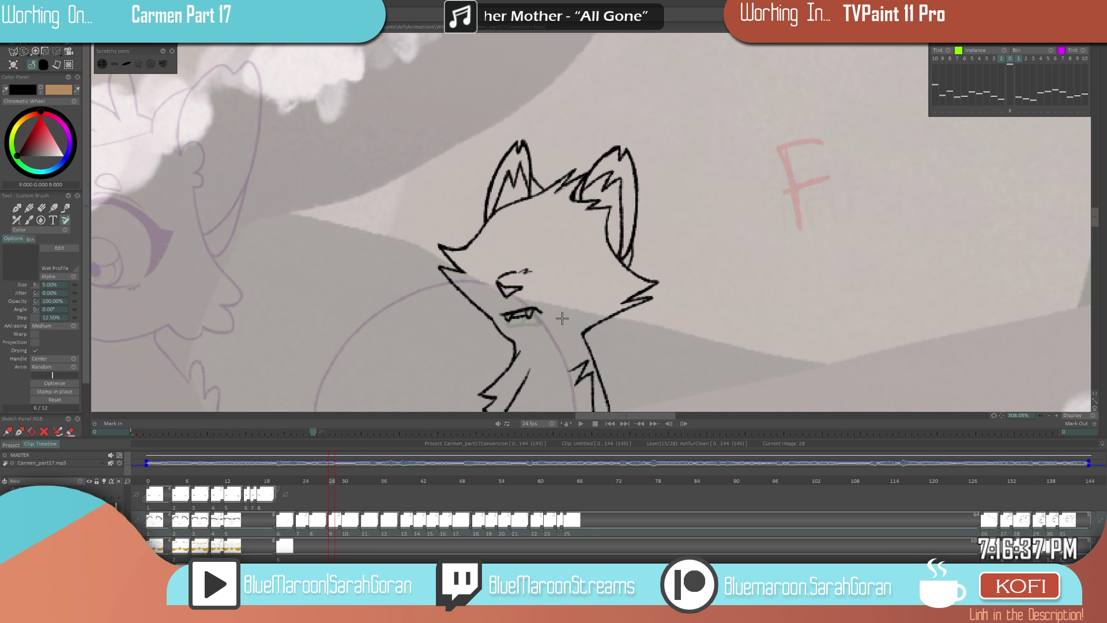
{"action": "key", "text": "Right"}
{"action": "key", "text": "Right"}
{"action": "key", "text": "Left"}
{"action": "key", "text": "Right"}
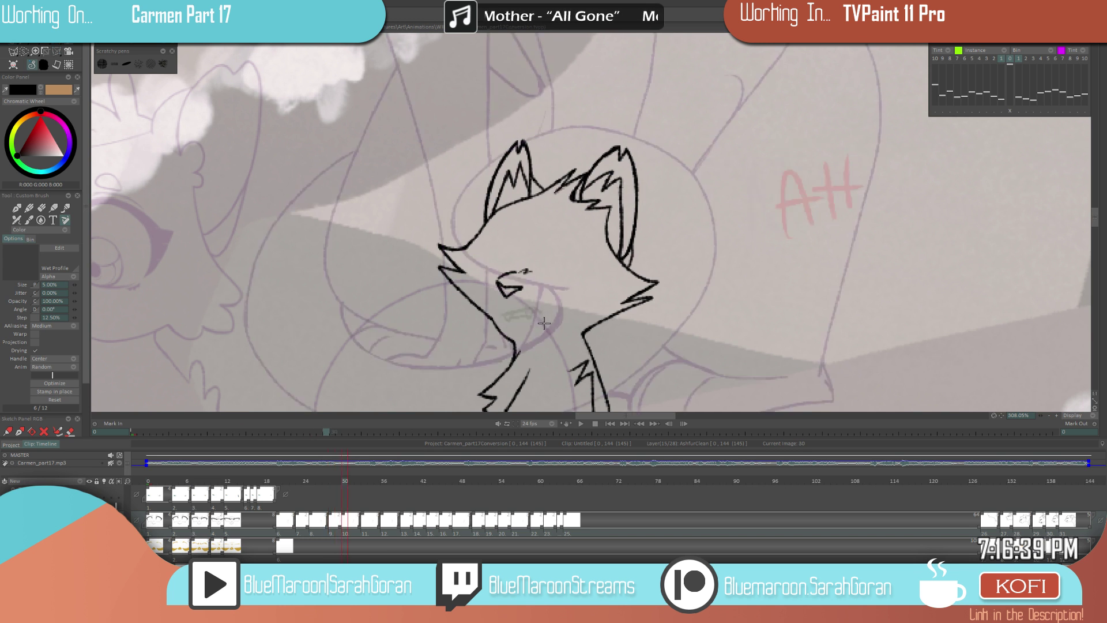
{"action": "scroll", "coordinate": [572, 302], "scroll_direction": "up", "scroll_amount": 2}
{"action": "mouse_move", "coordinate": [483, 315]}
{"action": "left_mouse_down"}
{"action": "mouse_move", "coordinate": [538, 305]}
{"action": "mouse_move", "coordinate": [555, 334]}
{"action": "mouse_move", "coordinate": [500, 343]}
{"action": "mouse_move", "coordinate": [557, 334]}
{"action": "left_mouse_up"}
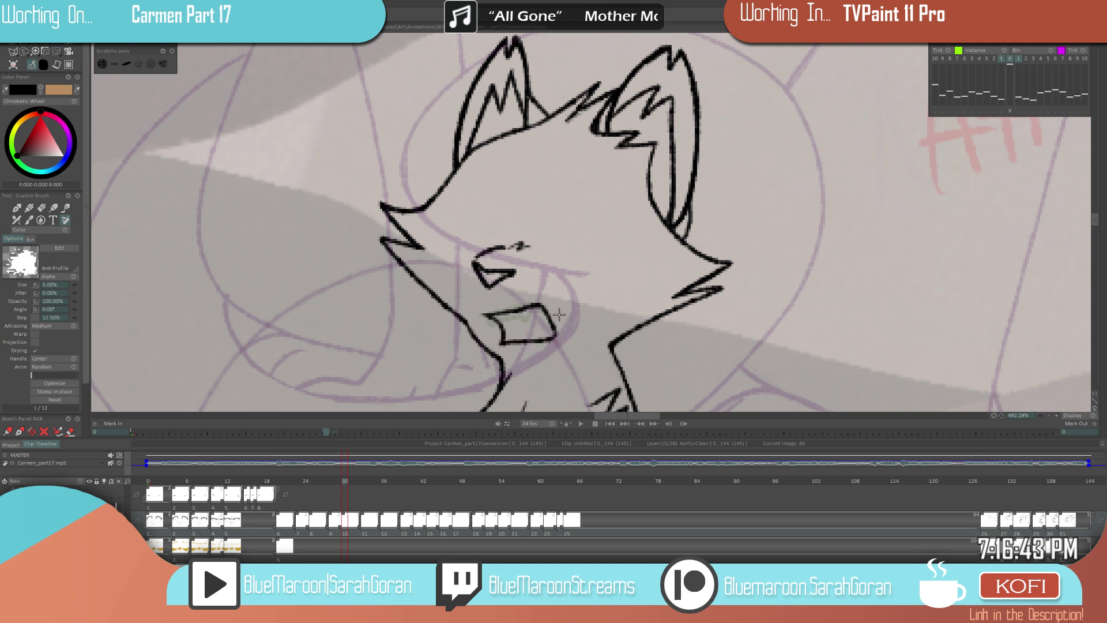
{"action": "left_click_drag", "start_coordinate": [995, 57], "coordinate": [977, 57]}
{"action": "scroll", "coordinate": [554, 310], "scroll_direction": "up", "scroll_amount": 2}
{"action": "key", "text": "ctrl+z"}
{"action": "key", "text": "ctrl+z"}
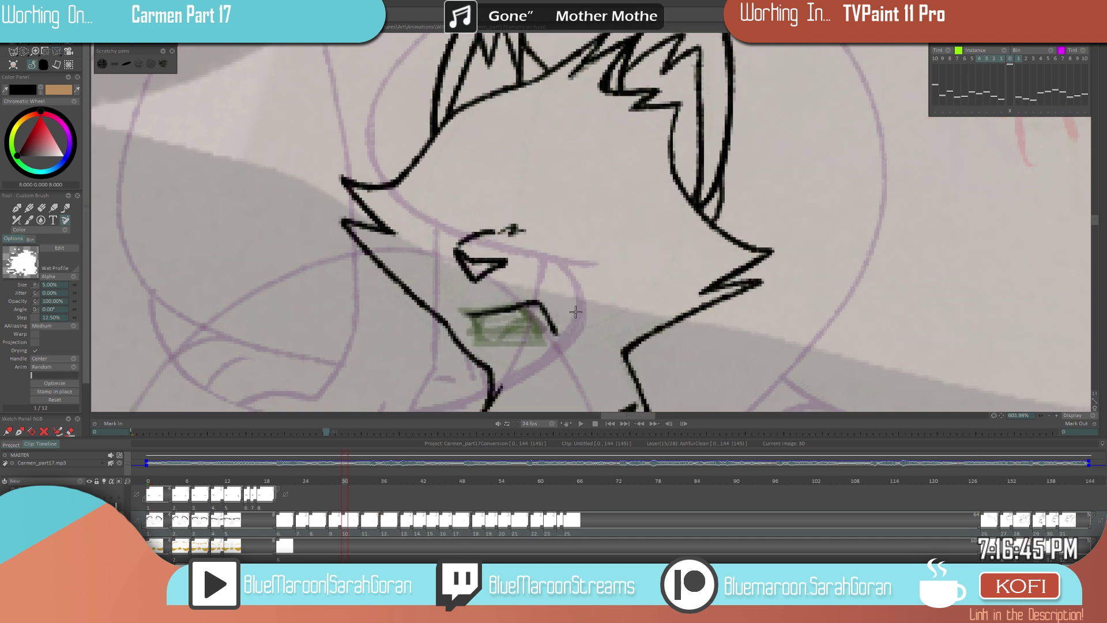
{"action": "mouse_move", "coordinate": [484, 312]}
{"action": "left_mouse_down"}
{"action": "mouse_move", "coordinate": [545, 342]}
{"action": "mouse_move", "coordinate": [507, 346]}
{"action": "mouse_move", "coordinate": [468, 314]}
{"action": "mouse_move", "coordinate": [522, 309]}
{"action": "mouse_move", "coordinate": [537, 343]}
{"action": "mouse_move", "coordinate": [482, 325]}
{"action": "mouse_move", "coordinate": [519, 324]}
{"action": "left_mouse_up"}
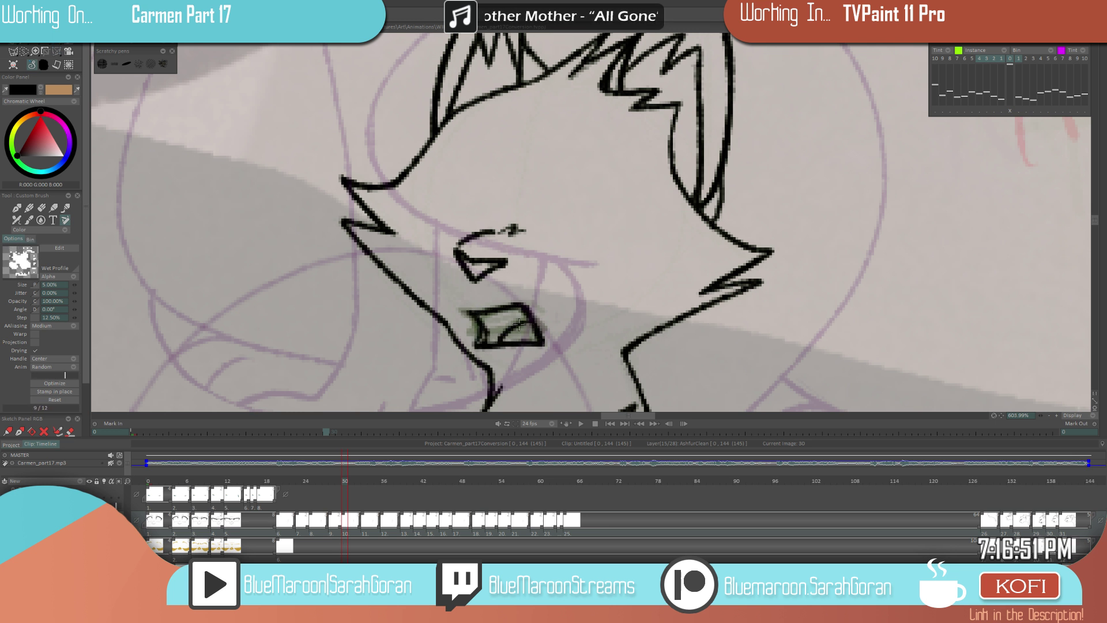
- Touch up the AH mouth on frame 30 and compare it with the neighbouring frames
{"action": "scroll", "coordinate": [481, 339], "scroll_direction": "down", "scroll_amount": 5}
{"action": "scroll", "coordinate": [599, 312], "scroll_direction": "up", "scroll_amount": 3}
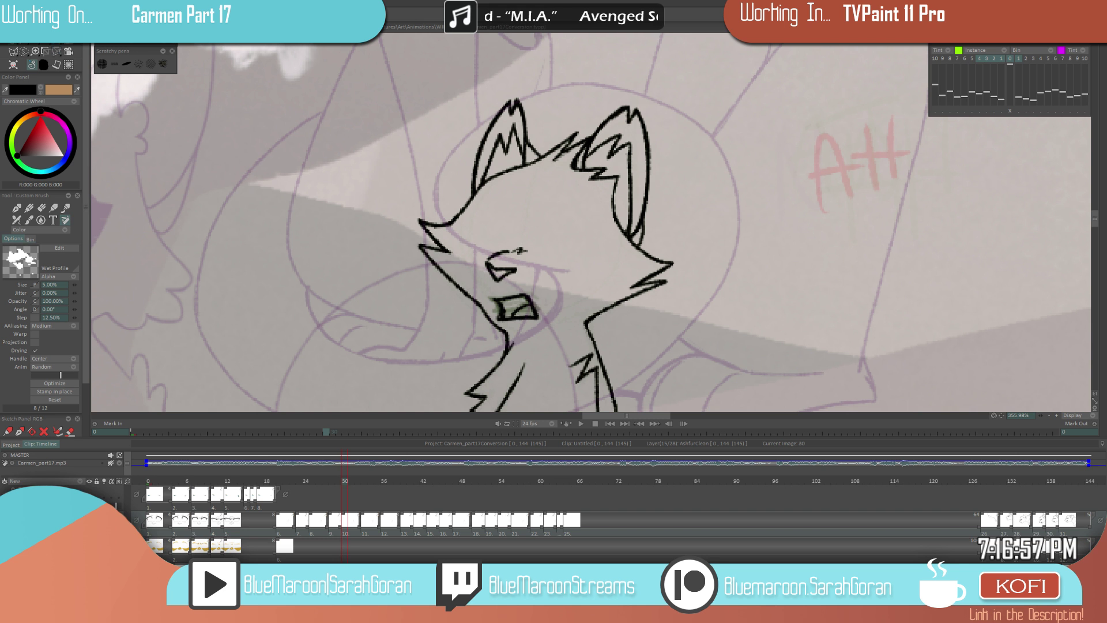
{"action": "left_click_drag", "start_coordinate": [499, 316], "coordinate": [498, 319]}
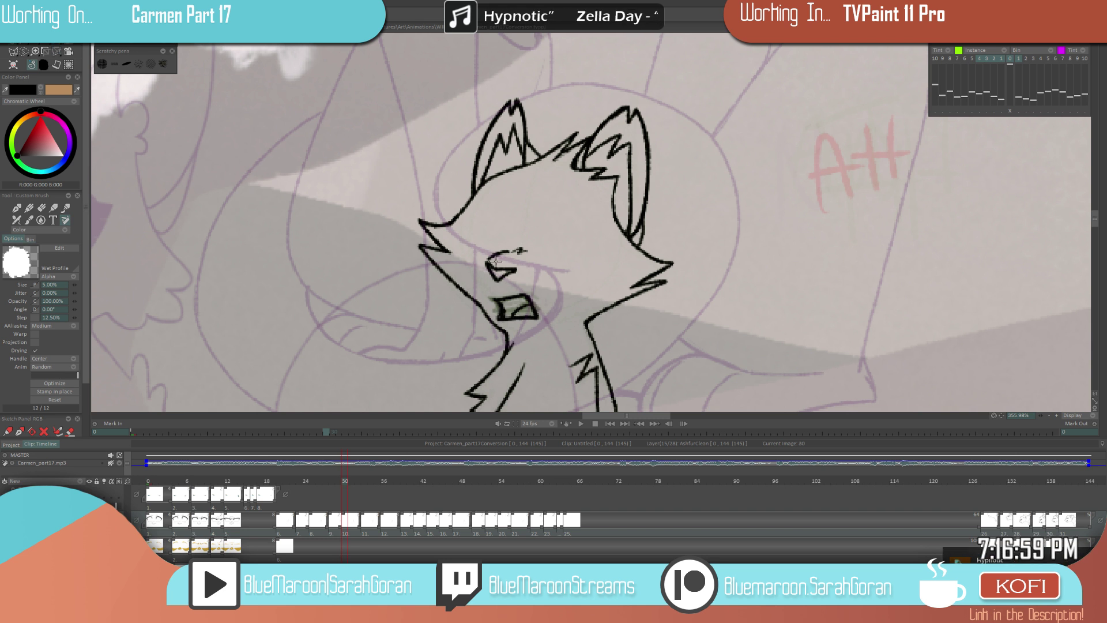
{"action": "scroll", "coordinate": [496, 377], "scroll_direction": "up", "scroll_amount": 2}
{"action": "scroll", "coordinate": [489, 331], "scroll_direction": "down", "scroll_amount": 2}
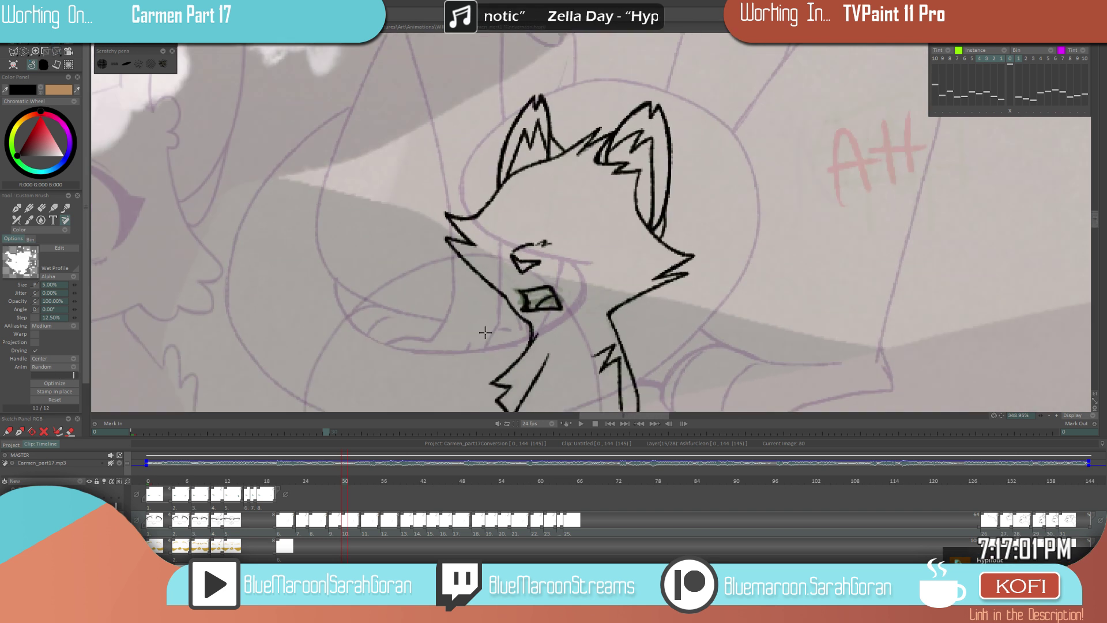
{"action": "key", "text": "Left"}
{"action": "key", "text": "Left"}
{"action": "key", "text": "Right"}
{"action": "key", "text": "Right"}
{"action": "key", "text": "Left"}
{"action": "key", "text": "Left"}
{"action": "key", "text": "Right"}
{"action": "key", "text": "Right"}
{"action": "key", "text": "Right"}
{"action": "key", "text": "Left"}
- Reuse the flat T mouth drawing from frame 23 on frame 33 and delete the surplus instance after it
{"action": "key", "text": "Right"}
{"action": "key", "text": "Right"}
{"action": "key", "text": "Right"}
{"action": "scroll", "coordinate": [493, 306], "scroll_direction": "up", "scroll_amount": 3}
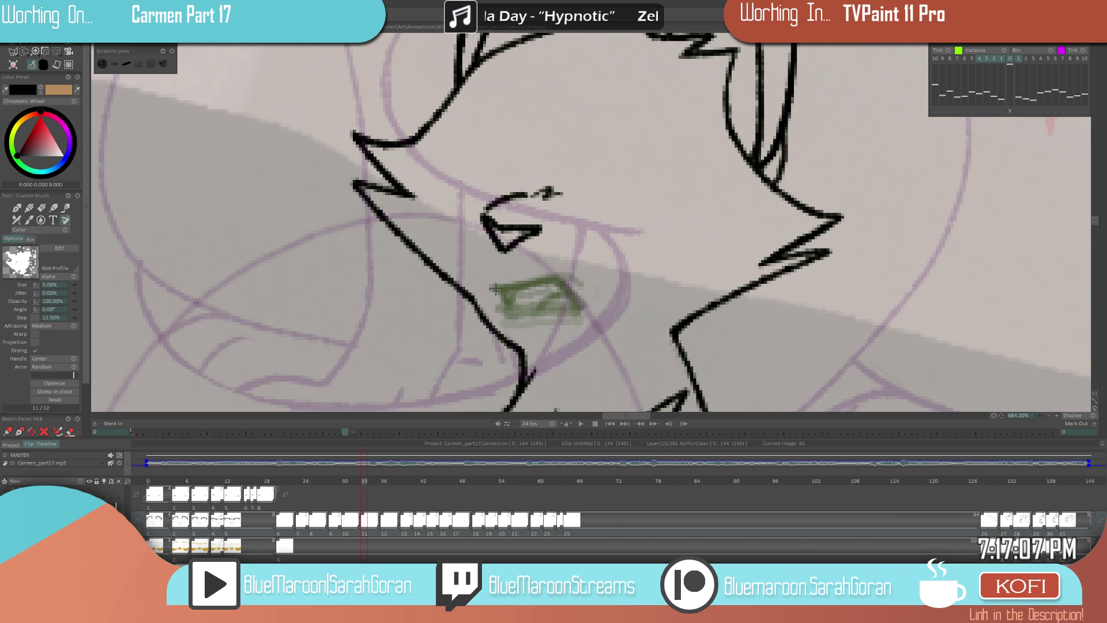
{"action": "mouse_move", "coordinate": [312, 484]}
{"action": "left_mouse_down"}
{"action": "mouse_move", "coordinate": [334, 488]}
{"action": "mouse_move", "coordinate": [295, 483]}
{"action": "left_mouse_up"}
{"action": "scroll", "coordinate": [331, 480], "scroll_direction": "down", "scroll_amount": 1}
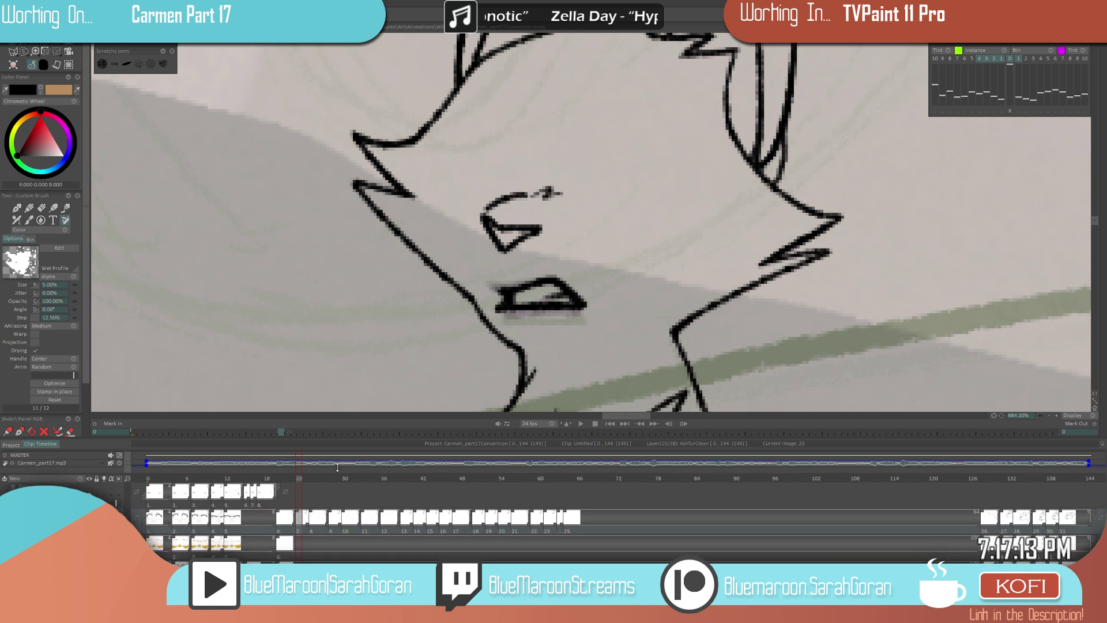
{"action": "left_click", "coordinate": [346, 478]}
{"action": "left_click_drag", "start_coordinate": [362, 481], "coordinate": [365, 478]}
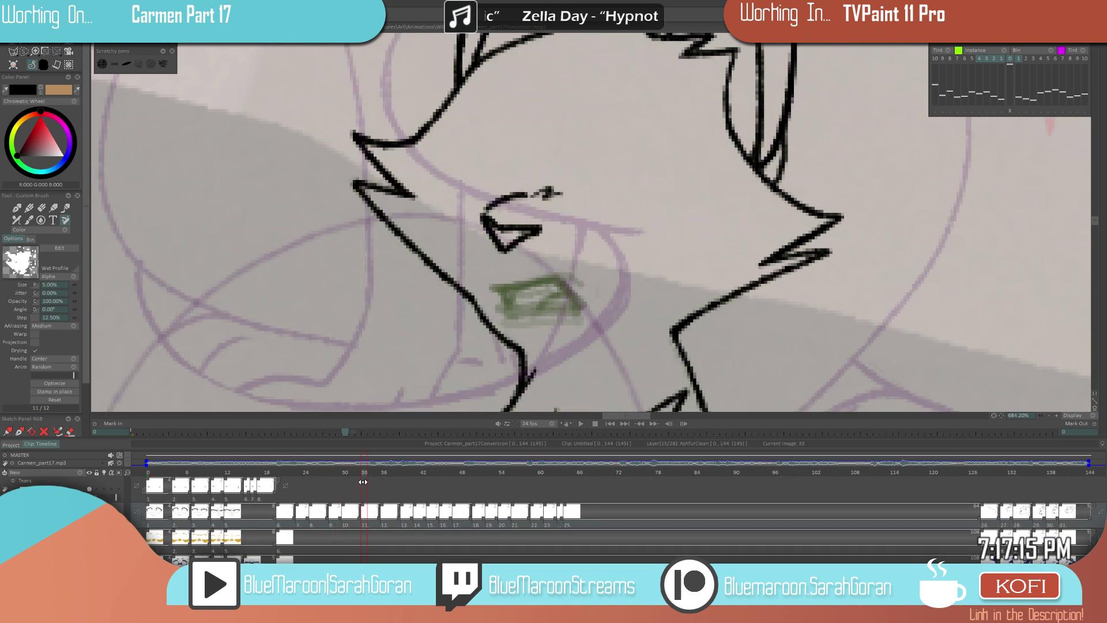
{"action": "key", "text": "ctrl+v"}
{"action": "left_click", "coordinate": [383, 511]}
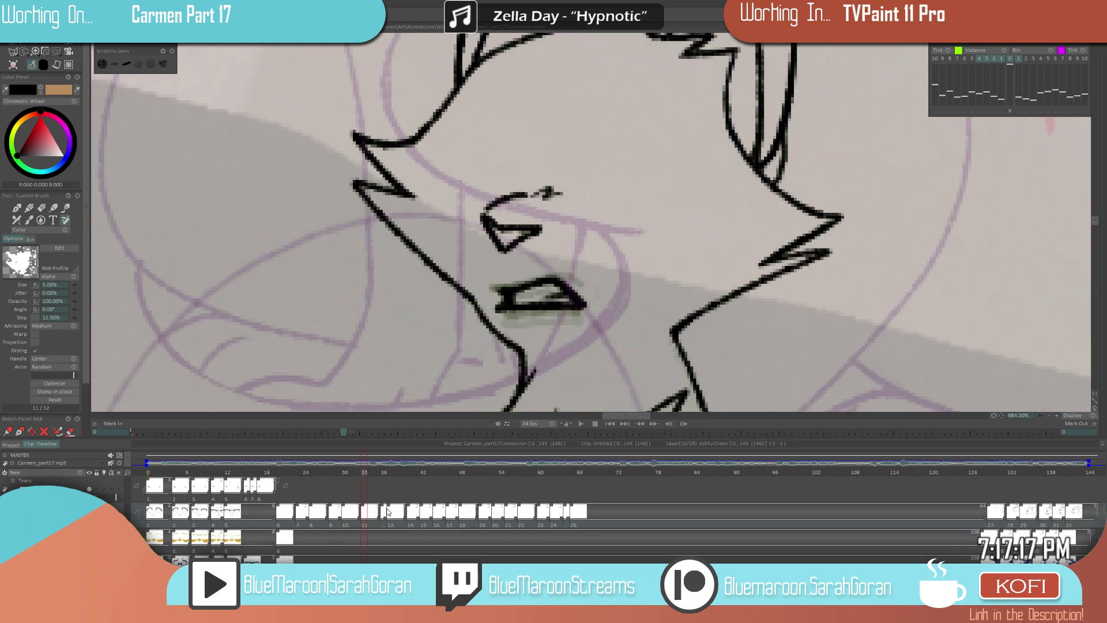
{"action": "key", "text": "Delete"}
- Draw a small round mouth for the OO sound on frame 36 and compare it with the preceding frames
{"action": "key", "text": "Right"}
{"action": "key", "text": "Right"}
{"action": "key", "text": "Right"}
{"action": "scroll", "coordinate": [560, 298], "scroll_direction": "down", "scroll_amount": 3}
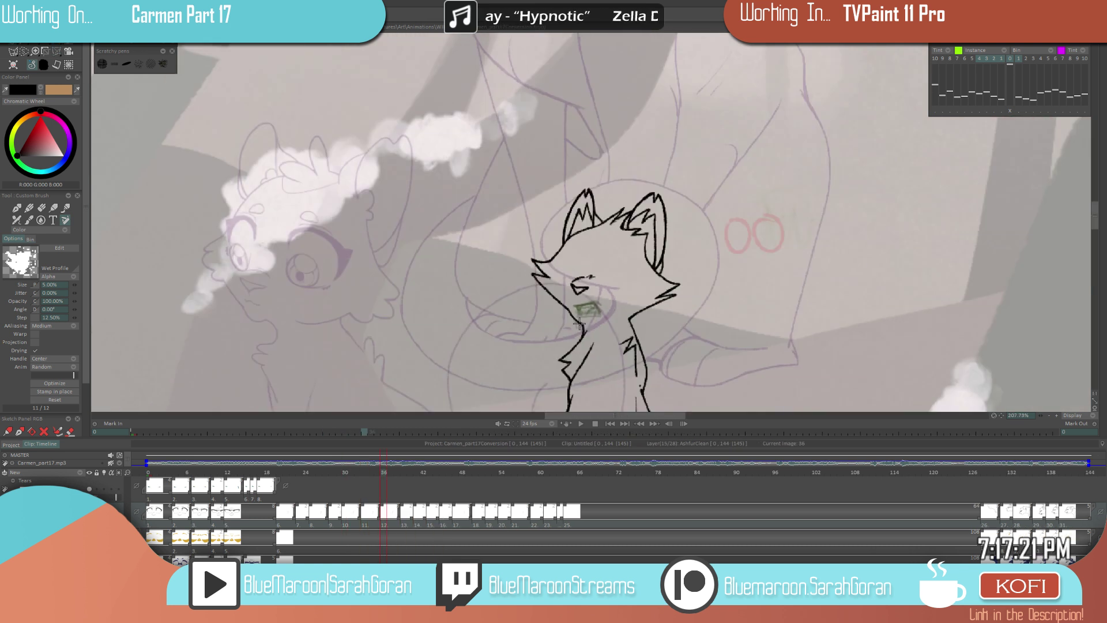
{"action": "mouse_move", "coordinate": [553, 302]}
{"action": "left_mouse_down"}
{"action": "mouse_move", "coordinate": [577, 300]}
{"action": "mouse_move", "coordinate": [562, 316]}
{"action": "mouse_move", "coordinate": [552, 304]}
{"action": "left_mouse_up"}
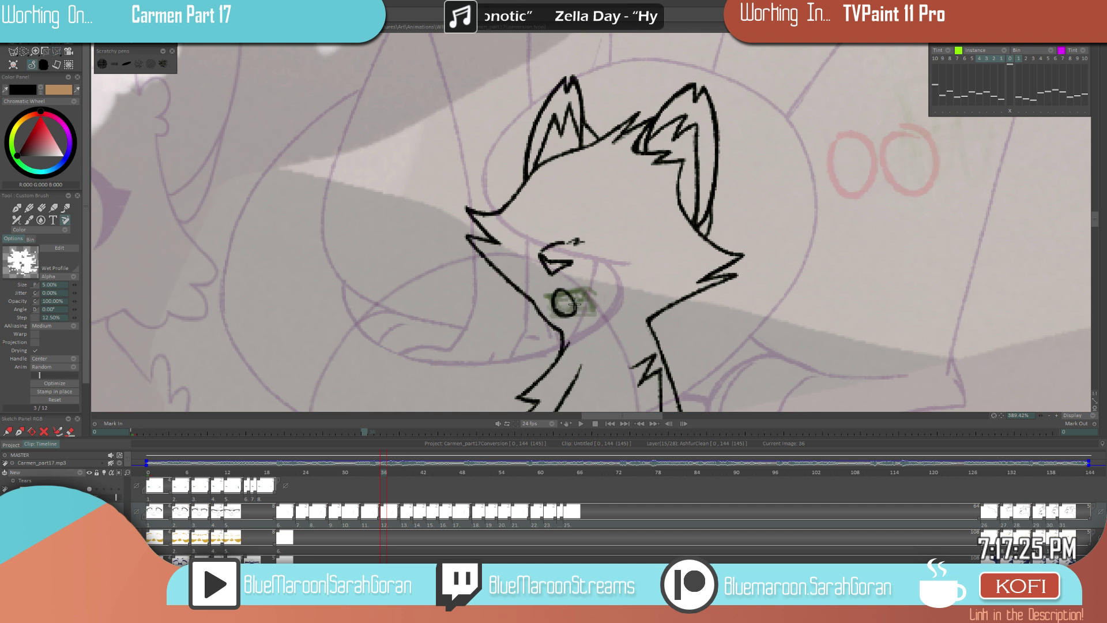
{"action": "scroll", "coordinate": [604, 279], "scroll_direction": "down", "scroll_amount": 7}
{"action": "key", "text": "Left"}
{"action": "key", "text": "Left"}
{"action": "key", "text": "Left"}
{"action": "key", "text": "Right"}
{"action": "key", "text": "Right"}
{"action": "key", "text": "Right"}
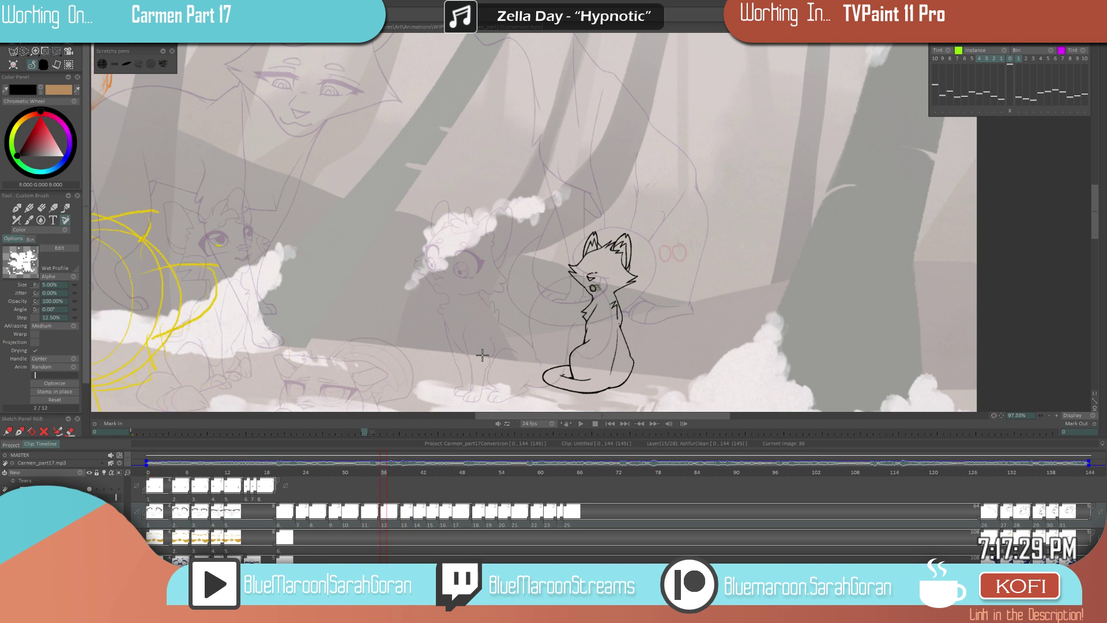
- Add a curved inner line inside the OO mouth on frame 36 and check it against the preceding frames
{"action": "scroll", "coordinate": [658, 266], "scroll_direction": "up", "scroll_amount": 8}
{"action": "scroll", "coordinate": [658, 266], "scroll_direction": "down", "scroll_amount": 2}
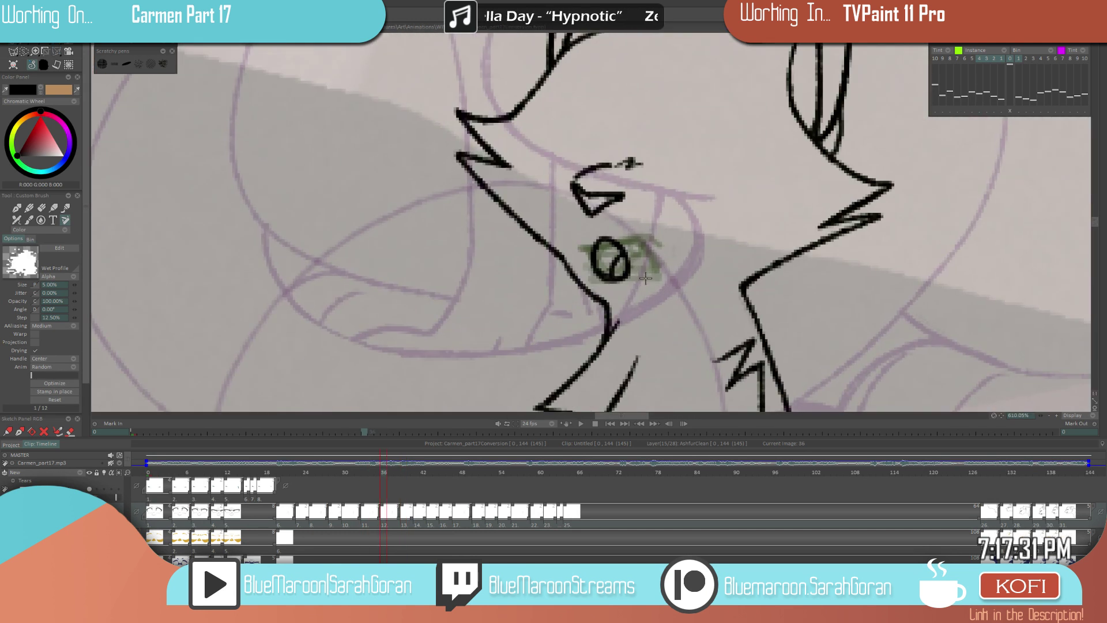
{"action": "scroll", "coordinate": [536, 337], "scroll_direction": "down", "scroll_amount": 3}
{"action": "key", "text": "Left"}
{"action": "key", "text": "Left"}
{"action": "key", "text": "Left"}
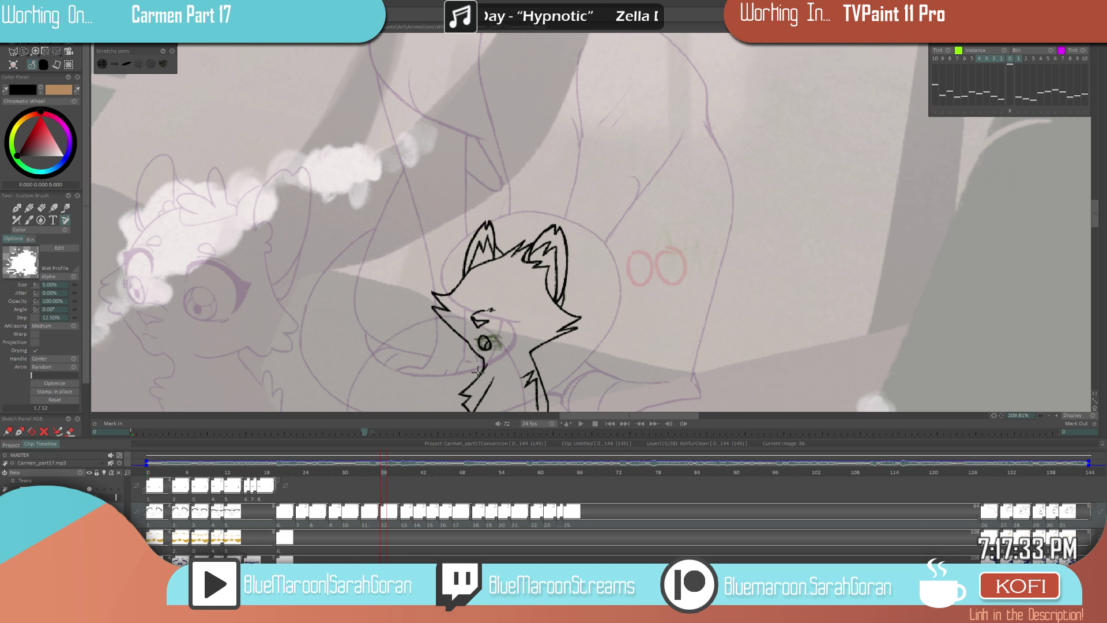
{"action": "key", "text": "Right"}
{"action": "key", "text": "Right"}
{"action": "key", "text": "Right"}
- Draw an open mouth with a rounded tongue for the L sound on frame 39
{"action": "key", "text": "Right"}
{"action": "key", "text": "Right"}
{"action": "key", "text": "Right"}
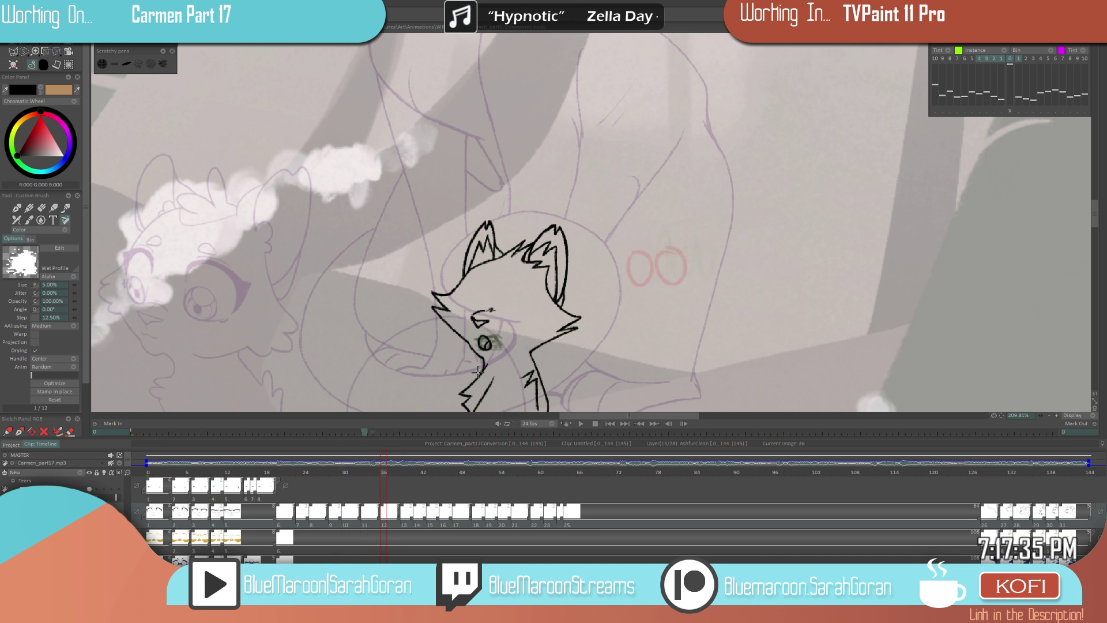
{"action": "scroll", "coordinate": [495, 345], "scroll_direction": "up", "scroll_amount": 2}
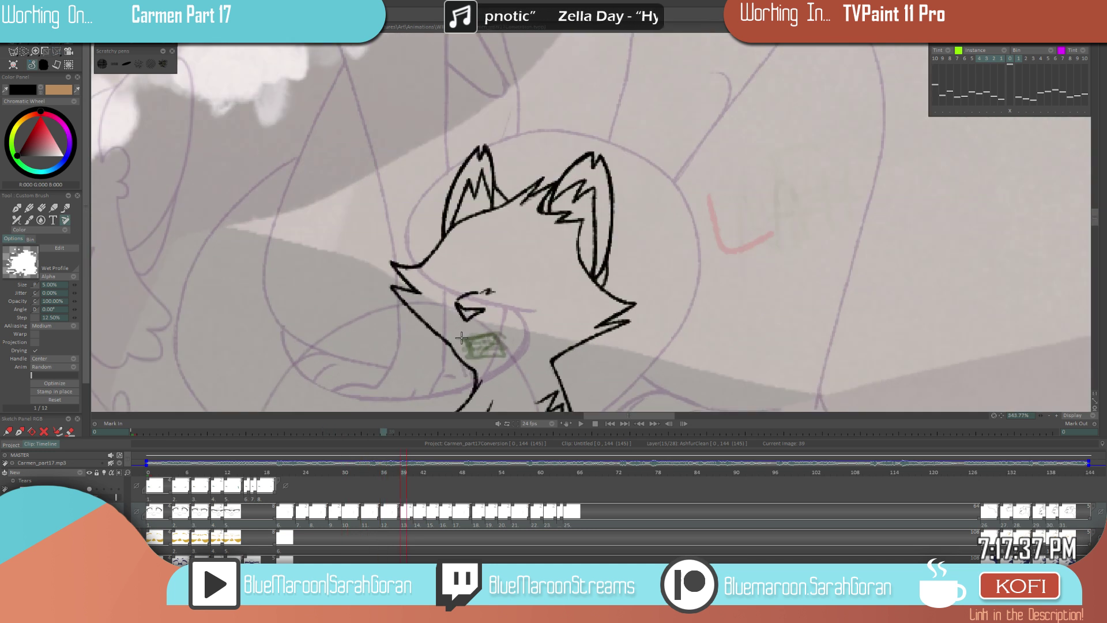
{"action": "mouse_move", "coordinate": [464, 339]}
{"action": "left_mouse_down"}
{"action": "mouse_move", "coordinate": [503, 351]}
{"action": "mouse_move", "coordinate": [473, 340]}
{"action": "mouse_move", "coordinate": [495, 334]}
{"action": "mouse_move", "coordinate": [480, 352]}
{"action": "left_mouse_up"}
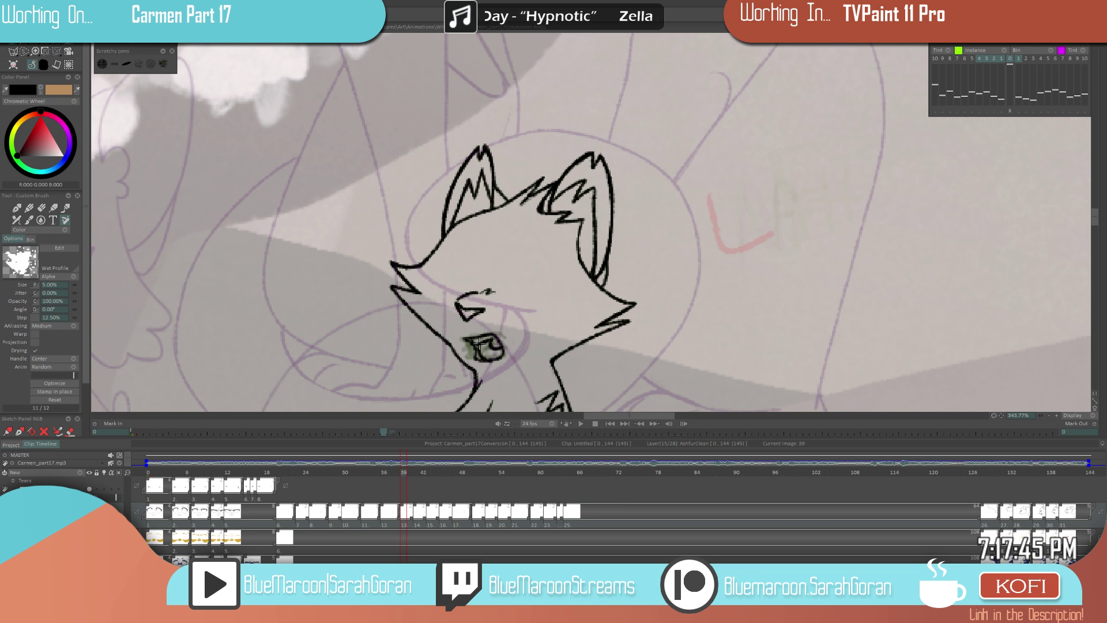
{"action": "left_click_drag", "start_coordinate": [554, 267], "coordinate": [618, 288]}
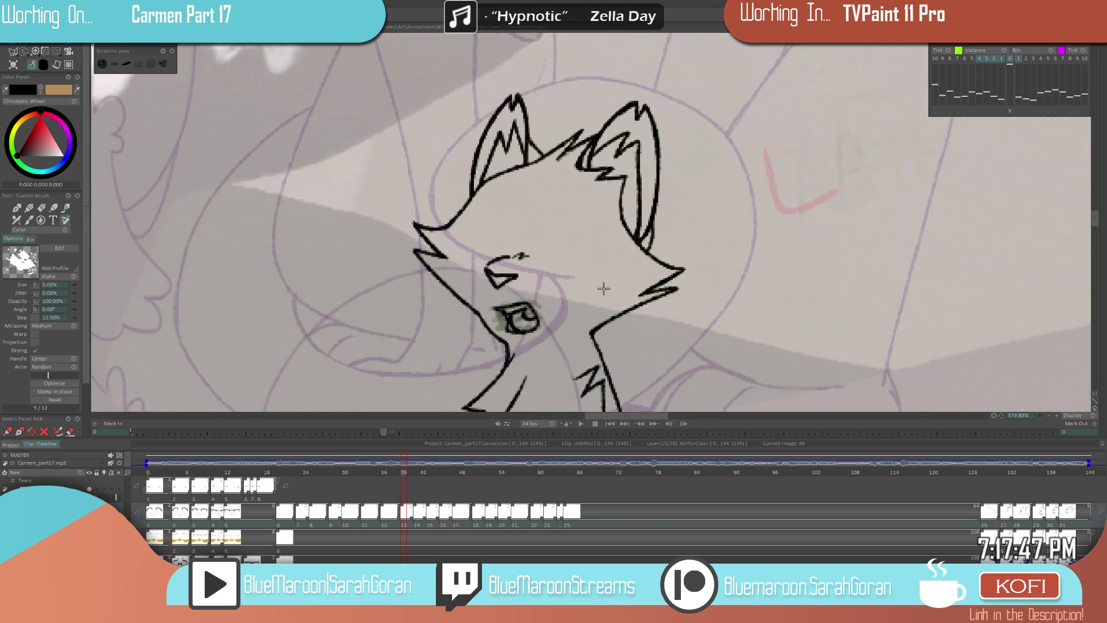
- Flip back and forth through the frames before frame 39 to check the L mouth against the preceding shapes
{"action": "scroll", "coordinate": [549, 303], "scroll_direction": "down", "scroll_amount": 5}
{"action": "key", "text": "Left"}
{"action": "key", "text": "Left"}
{"action": "key", "text": "Left"}
{"action": "key", "text": "Left"}
{"action": "key", "text": "Left"}
{"action": "key", "text": "Left"}
{"action": "key", "text": "Right"}
{"action": "key", "text": "Right"}
{"action": "key", "text": "Right"}
{"action": "key", "text": "Right"}
{"action": "key", "text": "Right"}
{"action": "key", "text": "Right"}
- Draw an open AH mouth with a curved tongue line on frame 41, redoing the first version after comparing it with the L mouth
{"action": "key", "text": "Right"}
{"action": "key", "text": "Right"}
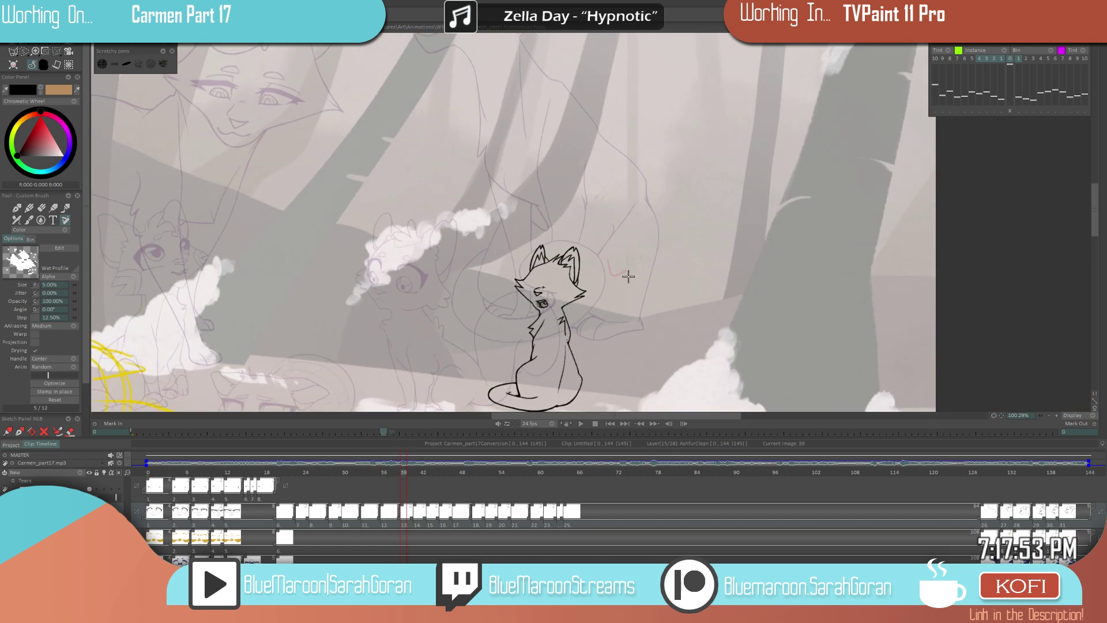
{"action": "scroll", "coordinate": [681, 270], "scroll_direction": "up", "scroll_amount": 5}
{"action": "mouse_move", "coordinate": [487, 313]}
{"action": "left_mouse_down"}
{"action": "mouse_move", "coordinate": [520, 309]}
{"action": "mouse_move", "coordinate": [538, 341]}
{"action": "mouse_move", "coordinate": [489, 339]}
{"action": "mouse_move", "coordinate": [490, 316]}
{"action": "left_mouse_up"}
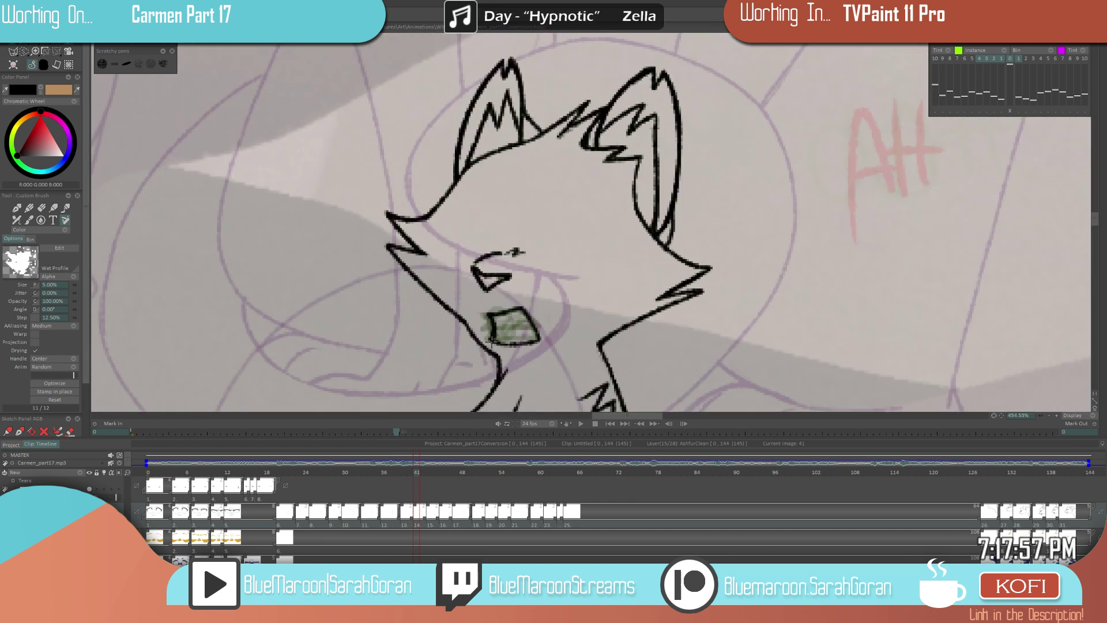
{"action": "scroll", "coordinate": [497, 342], "scroll_direction": "down", "scroll_amount": 2}
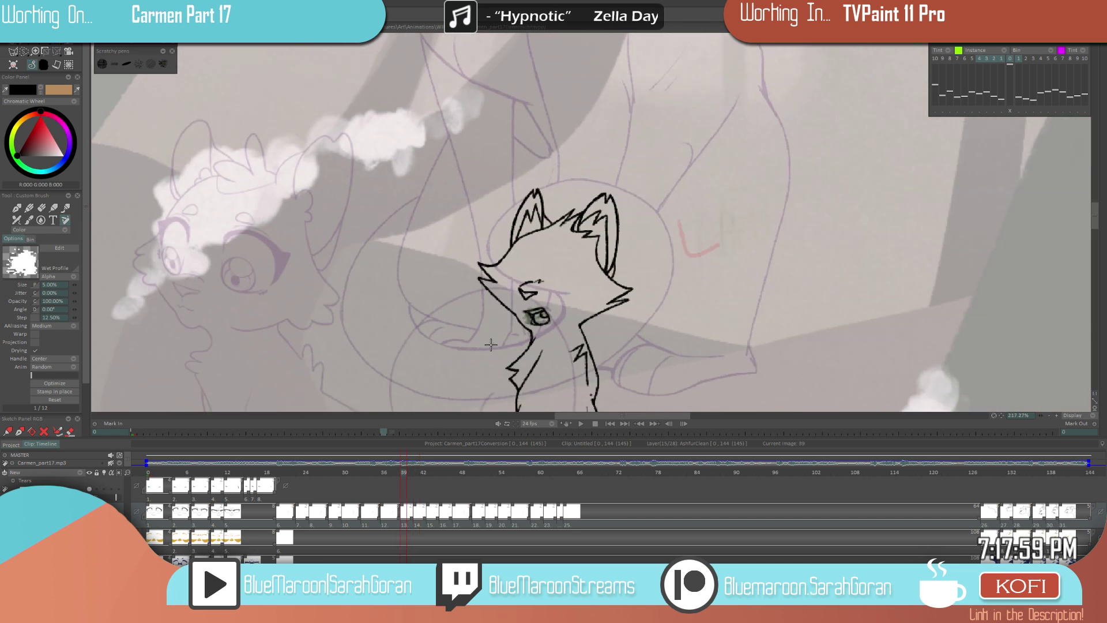
{"action": "scroll", "coordinate": [537, 322], "scroll_direction": "up", "scroll_amount": 2}
{"action": "key", "text": "ctrl+z"}
{"action": "mouse_move", "coordinate": [501, 306]}
{"action": "left_mouse_down"}
{"action": "mouse_move", "coordinate": [544, 301]}
{"action": "mouse_move", "coordinate": [562, 333]}
{"action": "mouse_move", "coordinate": [519, 333]}
{"action": "mouse_move", "coordinate": [510, 303]}
{"action": "mouse_move", "coordinate": [515, 328]}
{"action": "mouse_move", "coordinate": [562, 334]}
{"action": "mouse_move", "coordinate": [547, 302]}
{"action": "mouse_move", "coordinate": [521, 300]}
{"action": "mouse_move", "coordinate": [515, 329]}
{"action": "mouse_move", "coordinate": [566, 321]}
{"action": "left_mouse_up"}
{"action": "scroll", "coordinate": [514, 330], "scroll_direction": "up", "scroll_amount": 1}
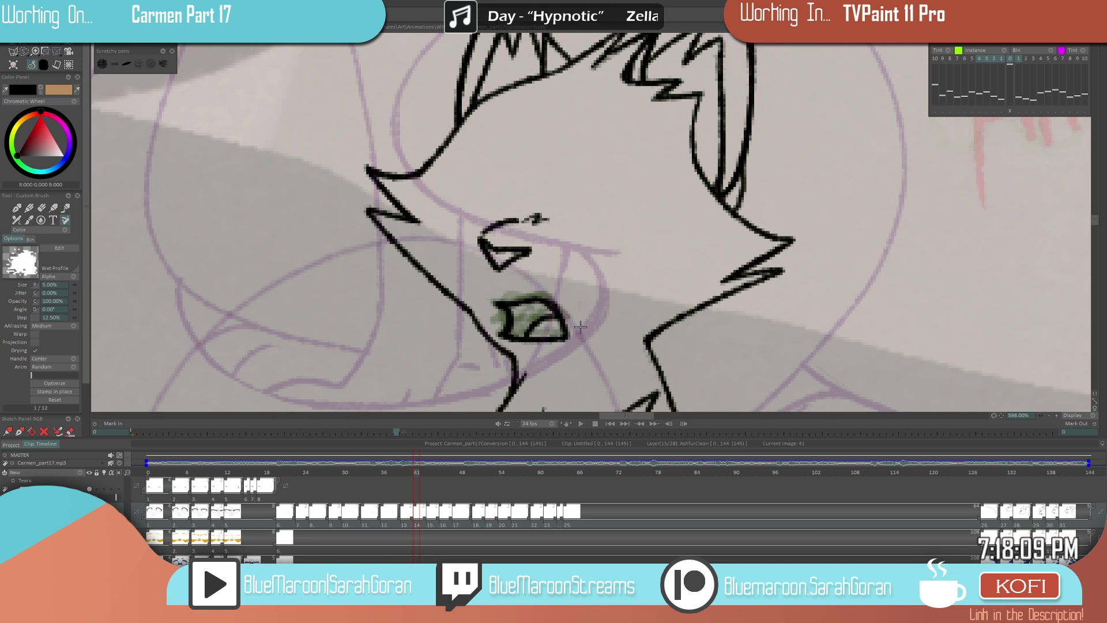
- Flip through the frames leading up to frame 41 to check the AH mouth against the preceding mouths
{"action": "key", "text": "Left"}
{"action": "key", "text": "Left"}
{"action": "key", "text": "Left"}
{"action": "key", "text": "Left"}
{"action": "key", "text": "Left"}
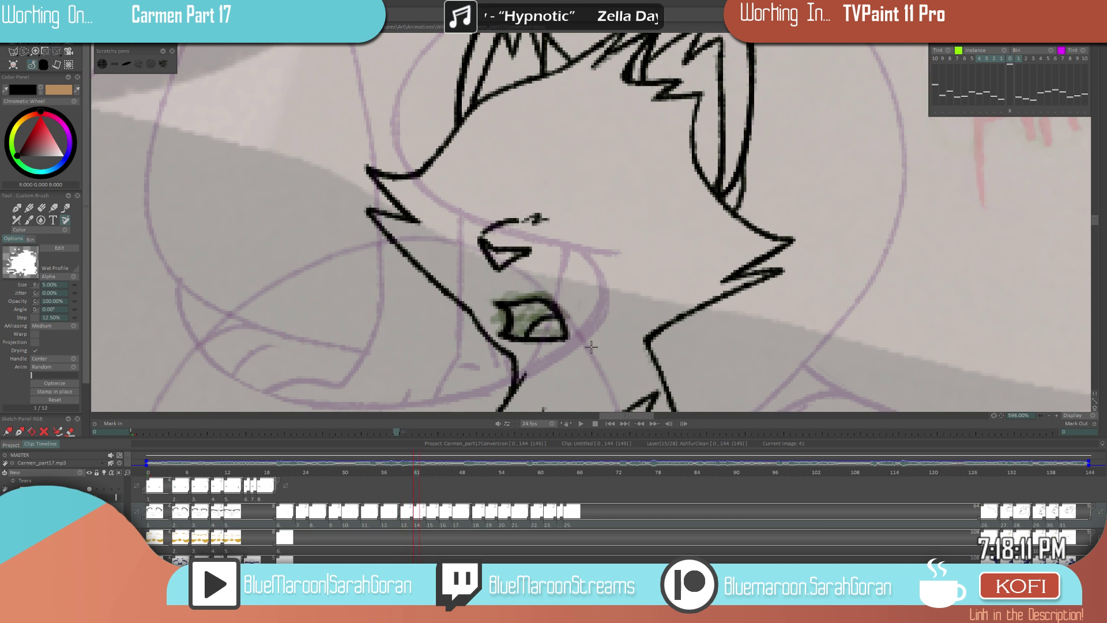
{"action": "key", "text": "Right"}
{"action": "key", "text": "Right"}
{"action": "key", "text": "Right"}
{"action": "key", "text": "Right"}
{"action": "key", "text": "Right"}
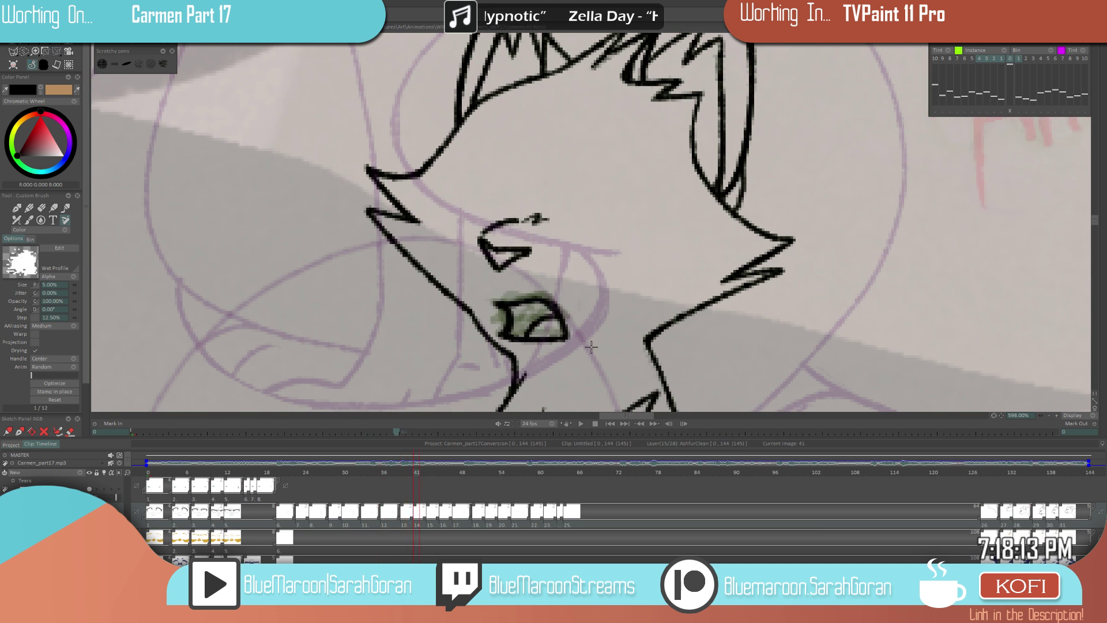
- Draw a small open mouth with a flat lower edge for the C sound on frame 43 and compare it with neighbouring frames
{"action": "key", "text": "Right"}
{"action": "key", "text": "Right"}
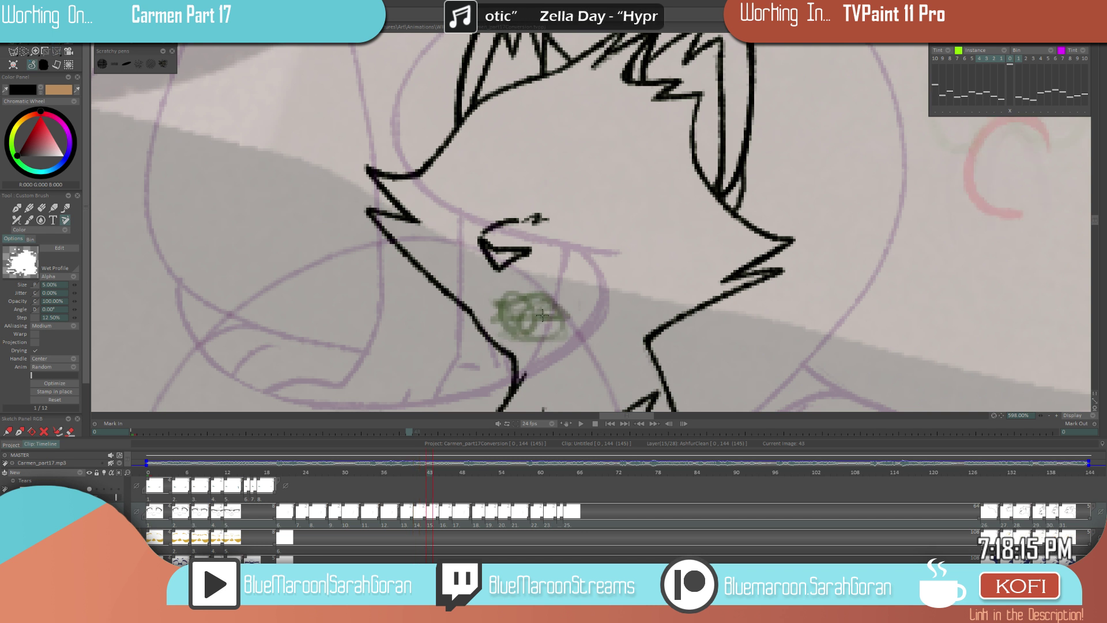
{"action": "scroll", "coordinate": [542, 315], "scroll_direction": "up", "scroll_amount": 1}
{"action": "key", "text": "Left"}
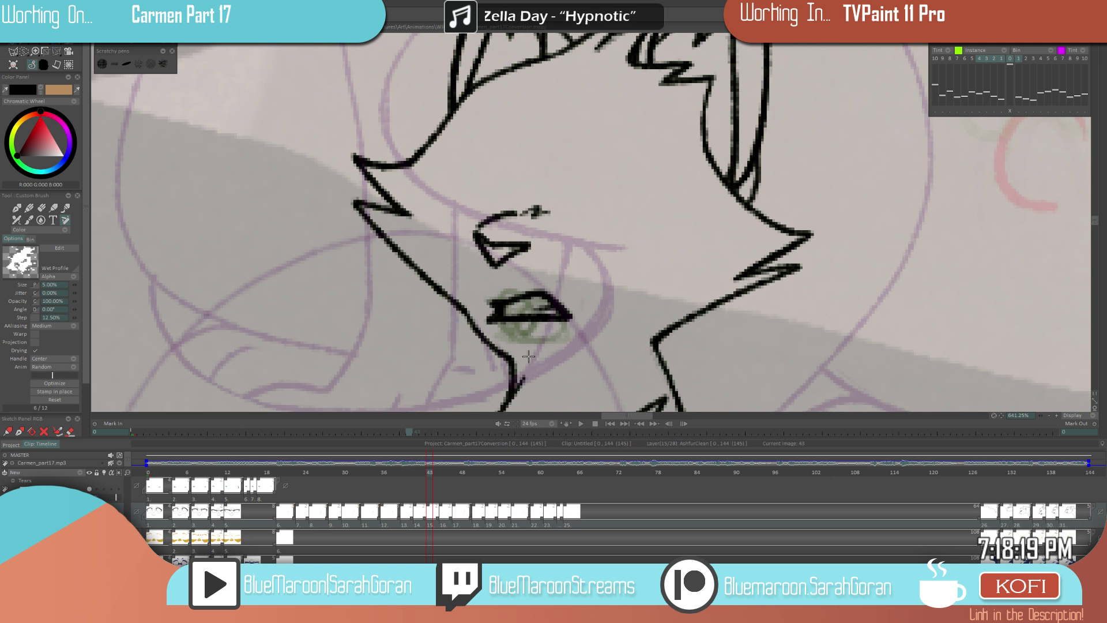
{"action": "key", "text": "Left"}
{"action": "scroll", "coordinate": [480, 398], "scroll_direction": "down", "scroll_amount": 10}
{"action": "key", "text": "Right"}
{"action": "key", "text": "Right"}
{"action": "key", "text": "Right"}
{"action": "key", "text": "Right"}
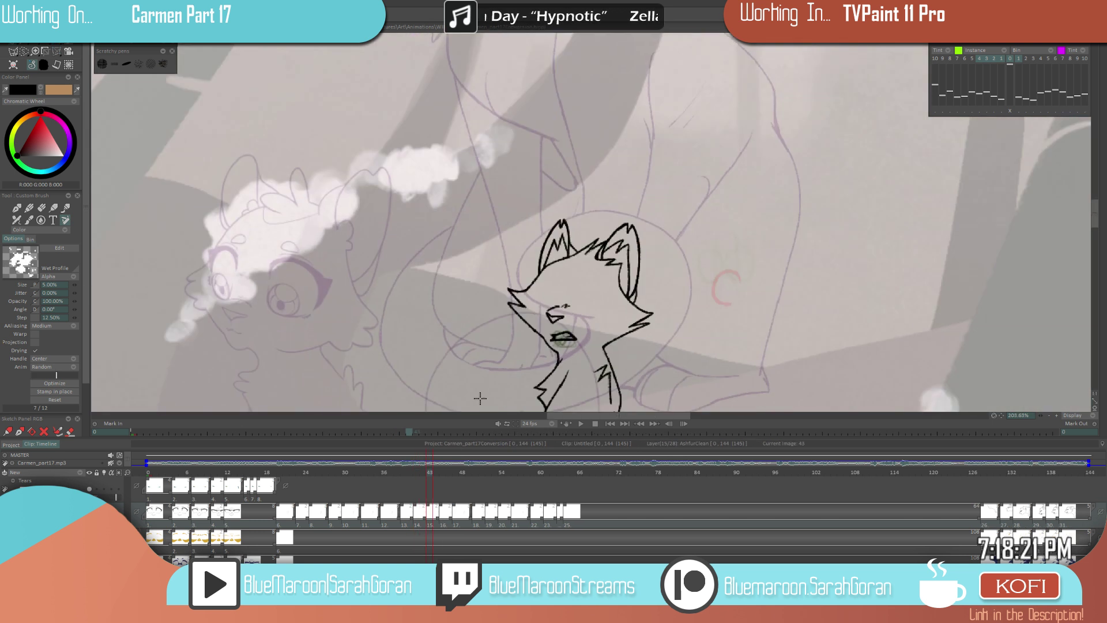
{"action": "scroll", "coordinate": [668, 313], "scroll_direction": "up", "scroll_amount": 10}
{"action": "key", "text": "Right"}
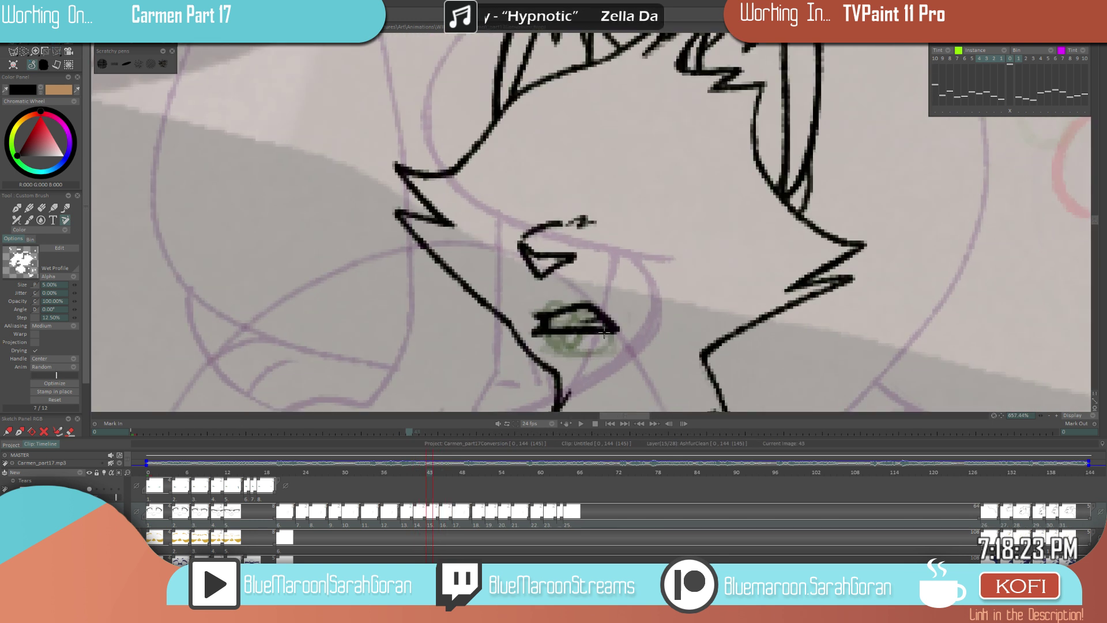
- Draw a closed, slightly arched mouth line for the M sound on frame 45
{"action": "key", "text": "Left"}
{"action": "mouse_move", "coordinate": [529, 318]}
{"action": "left_mouse_down"}
{"action": "mouse_move", "coordinate": [600, 310]}
{"action": "mouse_move", "coordinate": [523, 313]}
{"action": "left_mouse_up"}
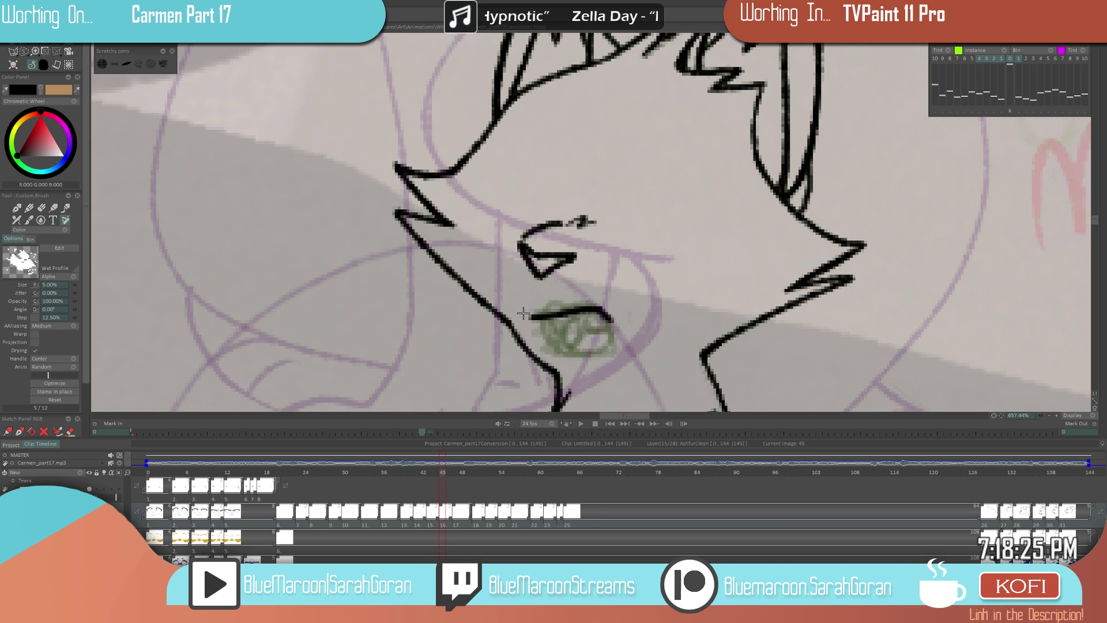
{"action": "mouse_move", "coordinate": [607, 317]}
{"action": "left_mouse_down"}
{"action": "mouse_move", "coordinate": [526, 320]}
{"action": "mouse_move", "coordinate": [591, 316]}
{"action": "mouse_move", "coordinate": [625, 339]}
{"action": "left_mouse_up"}
{"action": "key", "text": "e"}
{"action": "key", "text": "e"}
{"action": "scroll", "coordinate": [625, 338], "scroll_direction": "down", "scroll_amount": 3}
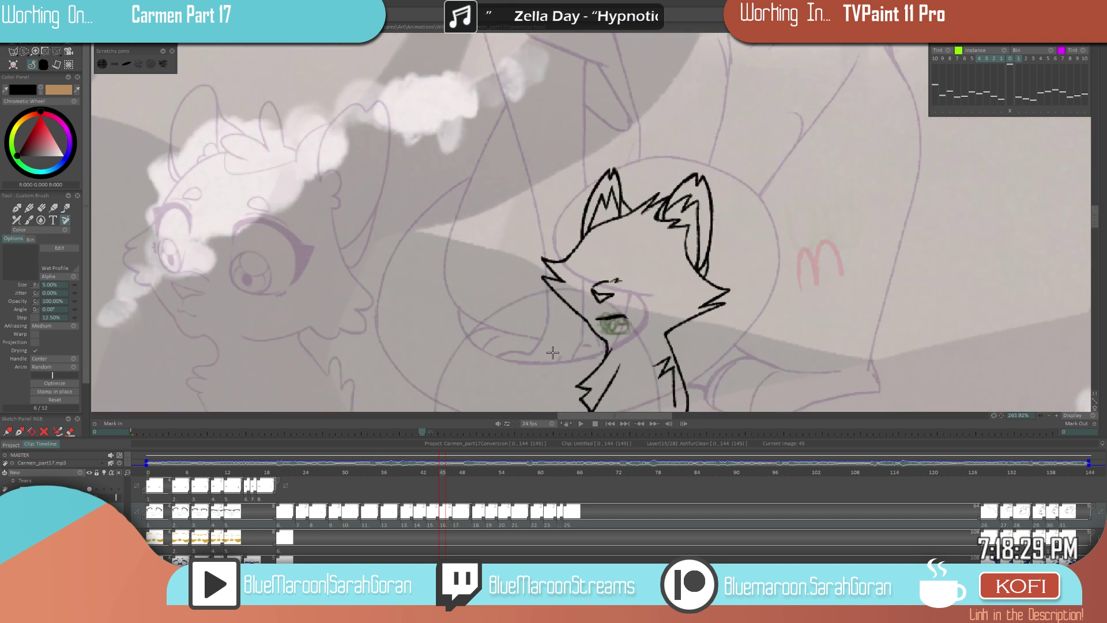
{"action": "scroll", "coordinate": [599, 322], "scroll_direction": "up", "scroll_amount": 2}
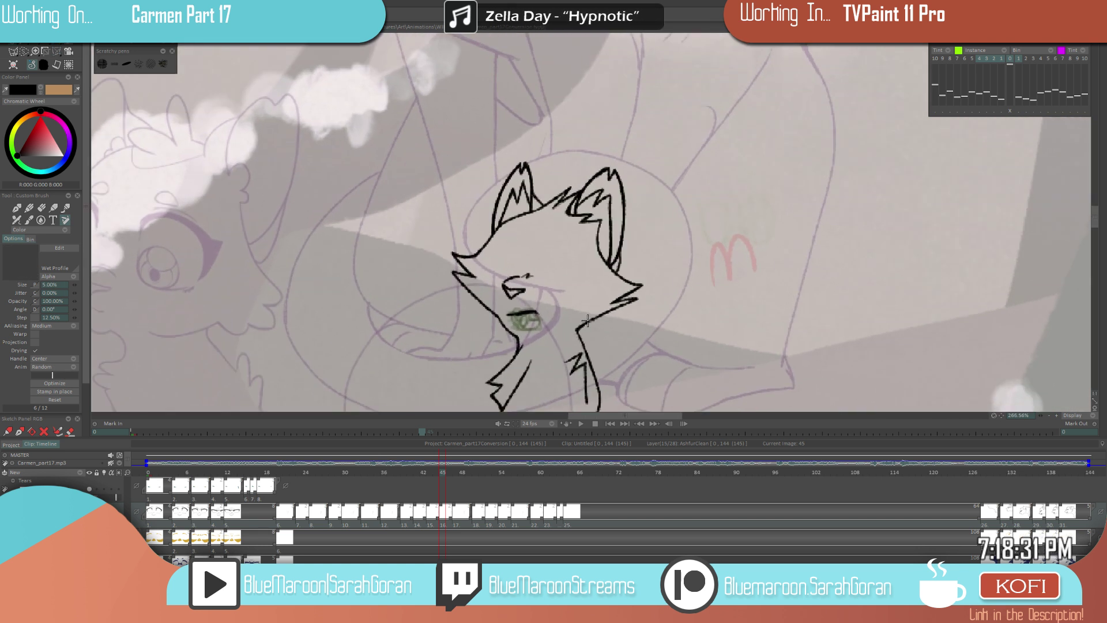
- Add a small, flat-bottomed open mouth for the S sound on frame 47
{"action": "key", "text": "Right"}
{"action": "key", "text": "Right"}
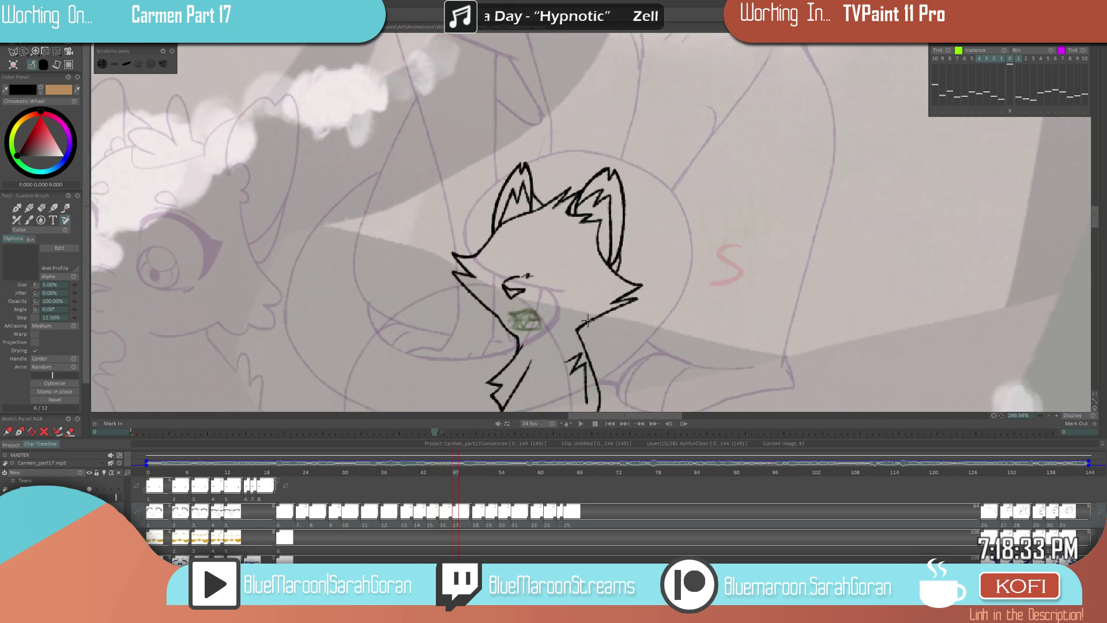
{"action": "scroll", "coordinate": [587, 321], "scroll_direction": "up", "scroll_amount": 3}
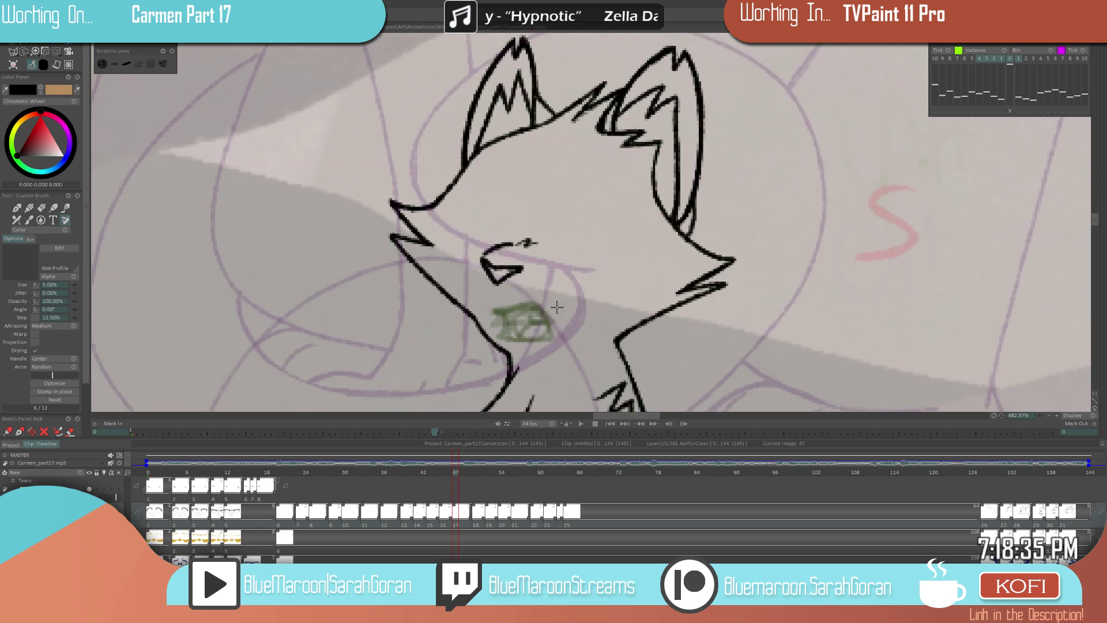
{"action": "key", "text": "ctrl+v"}
{"action": "left_click_drag", "start_coordinate": [479, 517], "coordinate": [473, 511]}
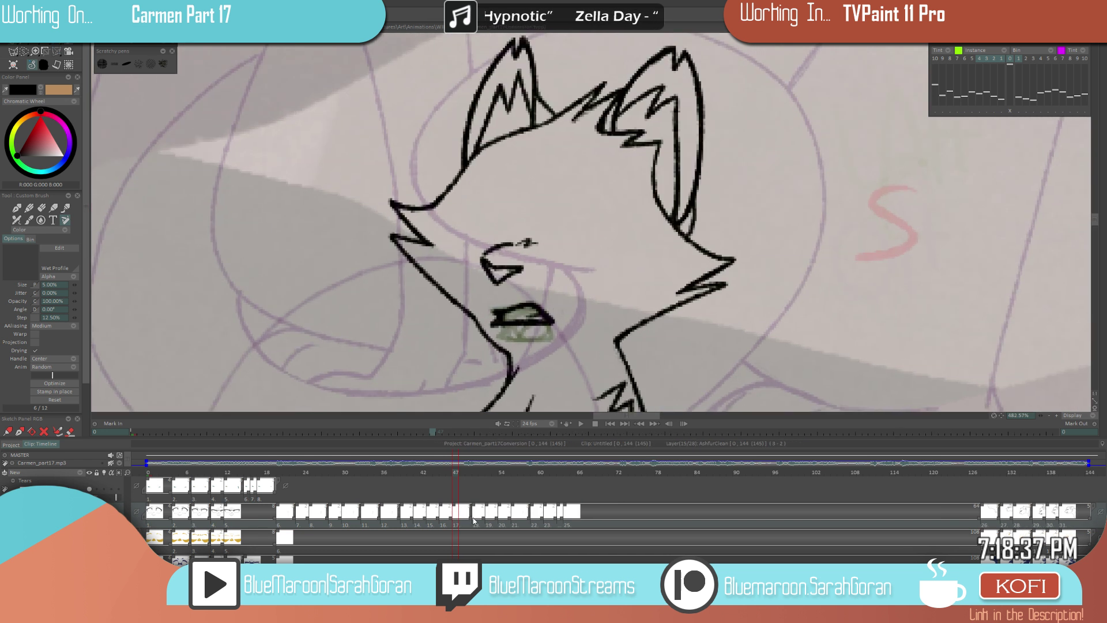
- Add a small round mouth with a curved tongue line for the OH sound on frame 50
{"action": "left_click", "coordinate": [474, 512]}
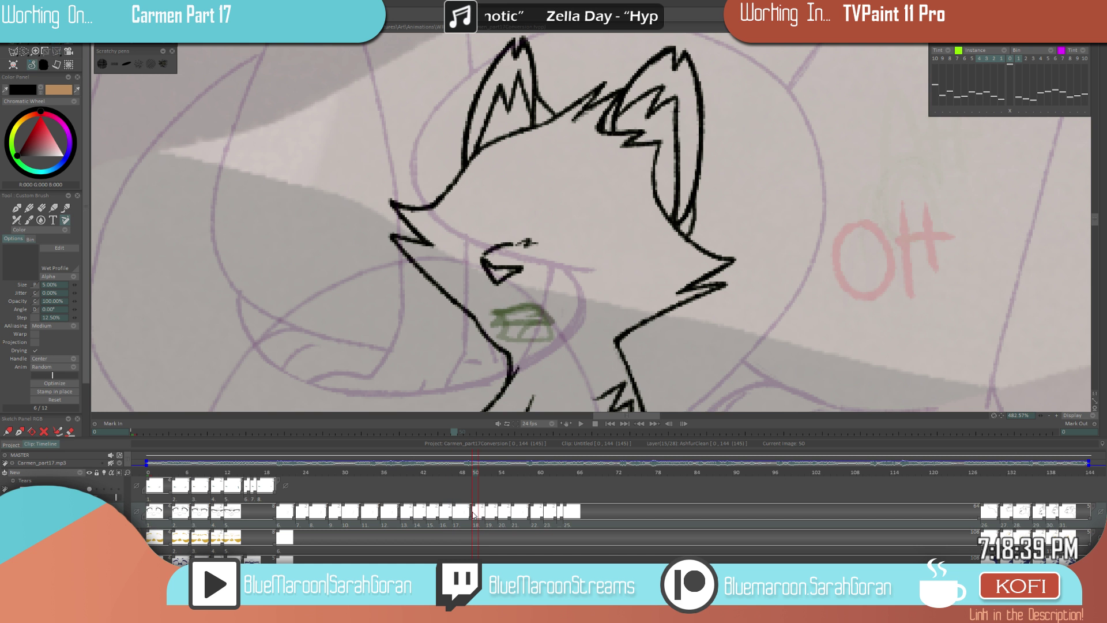
{"action": "scroll", "coordinate": [547, 305], "scroll_direction": "up", "scroll_amount": 1}
{"action": "left_click_drag", "start_coordinate": [440, 475], "coordinate": [433, 476]}
{"action": "left_click_drag", "start_coordinate": [415, 480], "coordinate": [391, 488]}
{"action": "left_click_drag", "start_coordinate": [459, 474], "coordinate": [475, 480]}
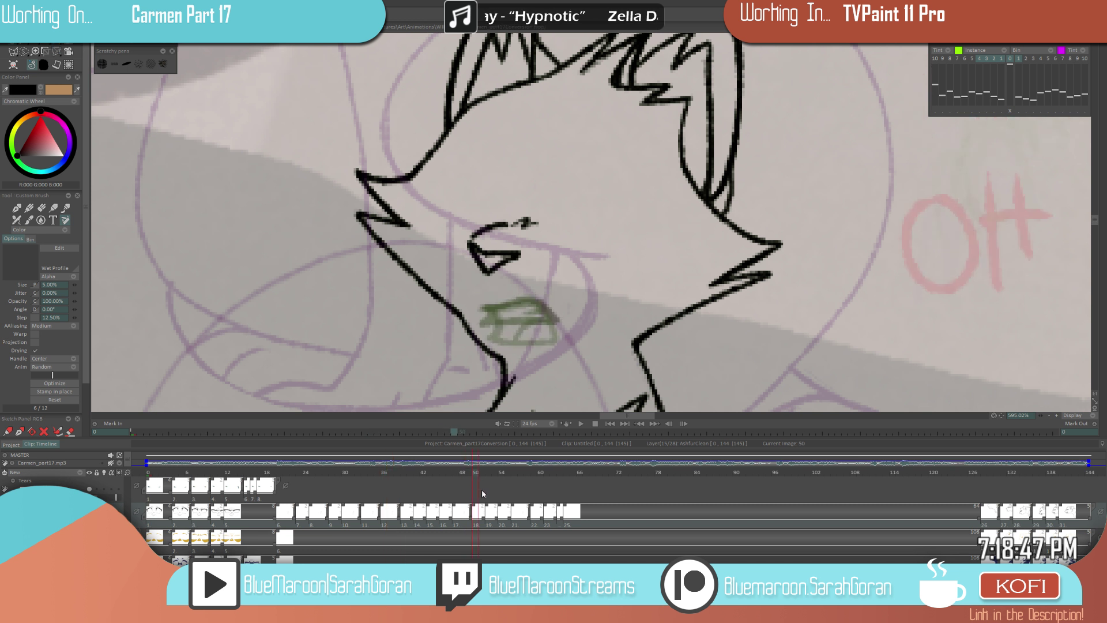
{"action": "key", "text": "ctrl+v"}
{"action": "key", "text": "ctrl+z"}
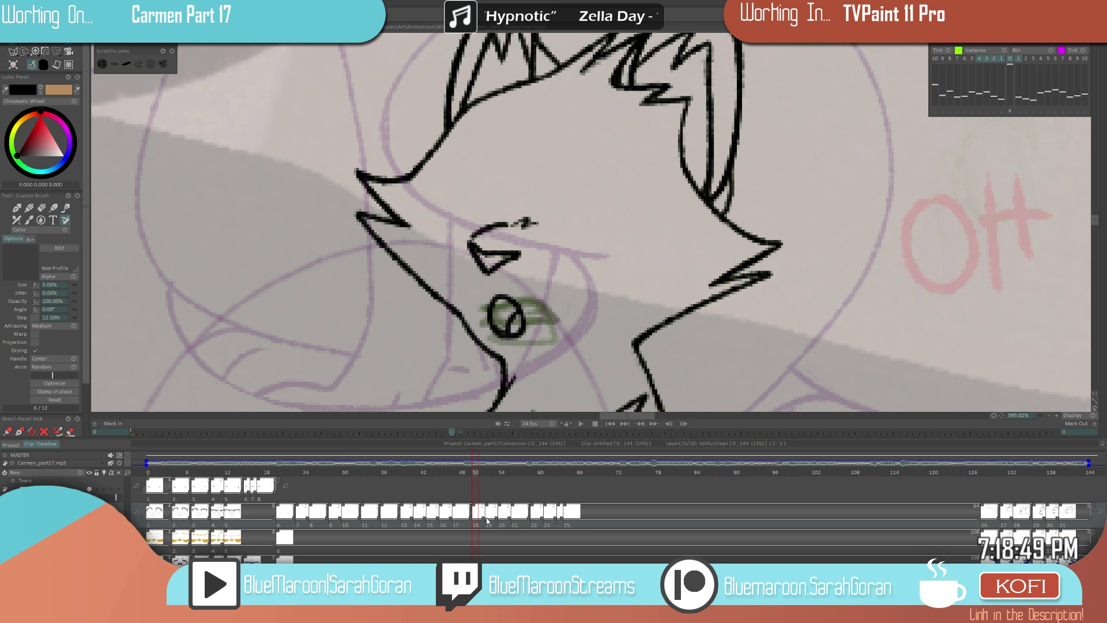
- Add a closed mouth line under the fox's nose for the M sound on frame 52
{"action": "scroll", "coordinate": [523, 349], "scroll_direction": "down", "scroll_amount": 3}
{"action": "key", "text": "Right"}
{"action": "key", "text": "Right"}
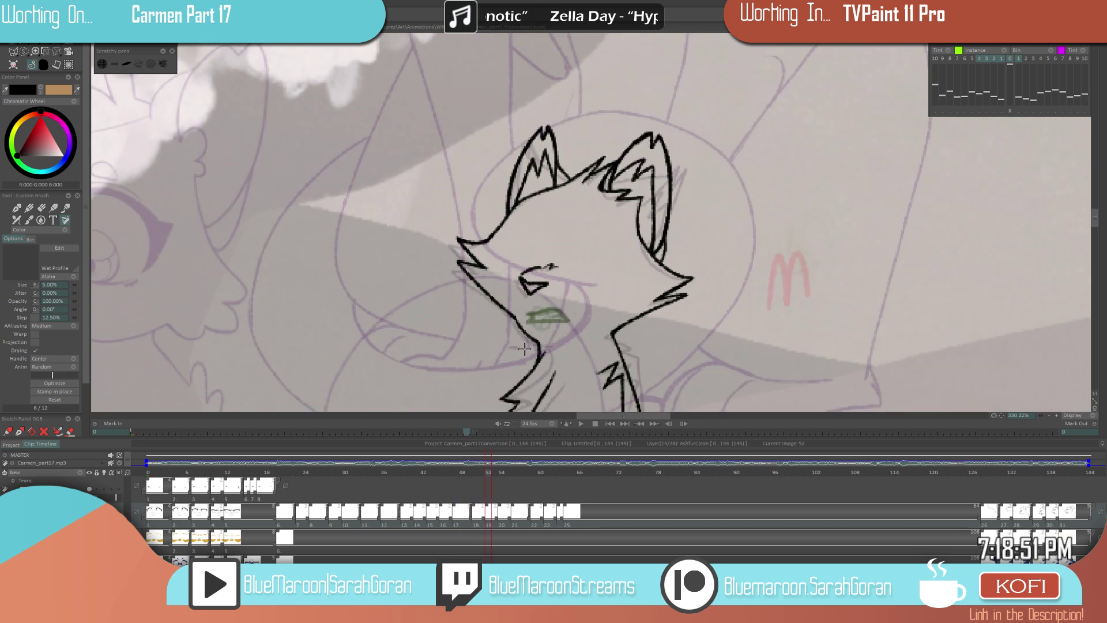
{"action": "scroll", "coordinate": [519, 323], "scroll_direction": "up", "scroll_amount": 3}
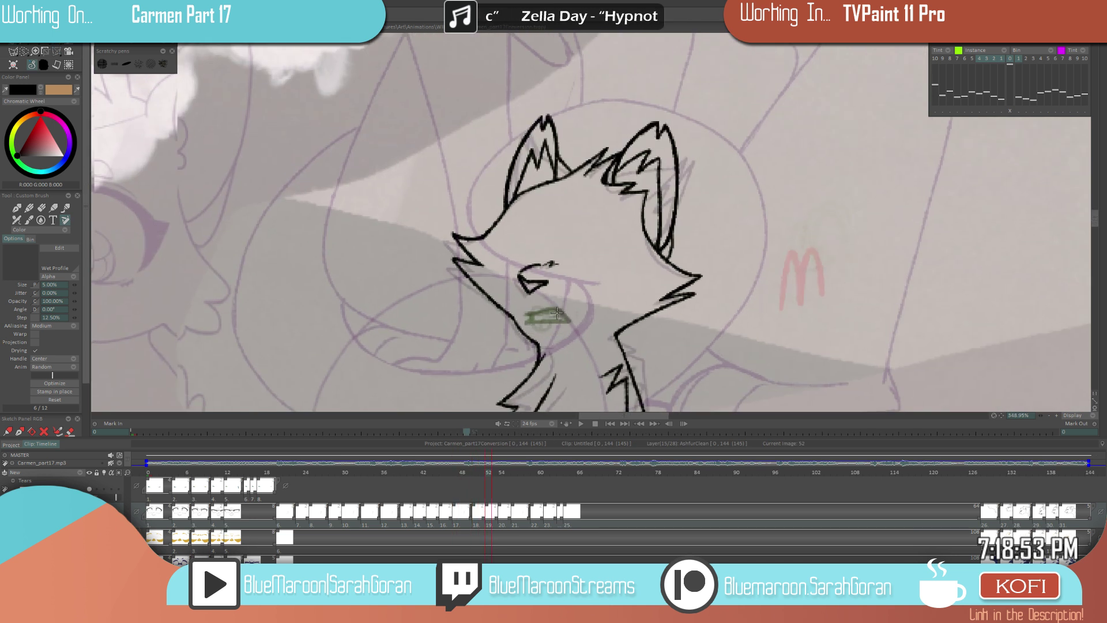
{"action": "mouse_move", "coordinate": [462, 472]}
{"action": "left_mouse_down"}
{"action": "mouse_move", "coordinate": [479, 474]}
{"action": "mouse_move", "coordinate": [448, 480]}
{"action": "mouse_move", "coordinate": [489, 478]}
{"action": "mouse_move", "coordinate": [499, 521]}
{"action": "left_mouse_up"}
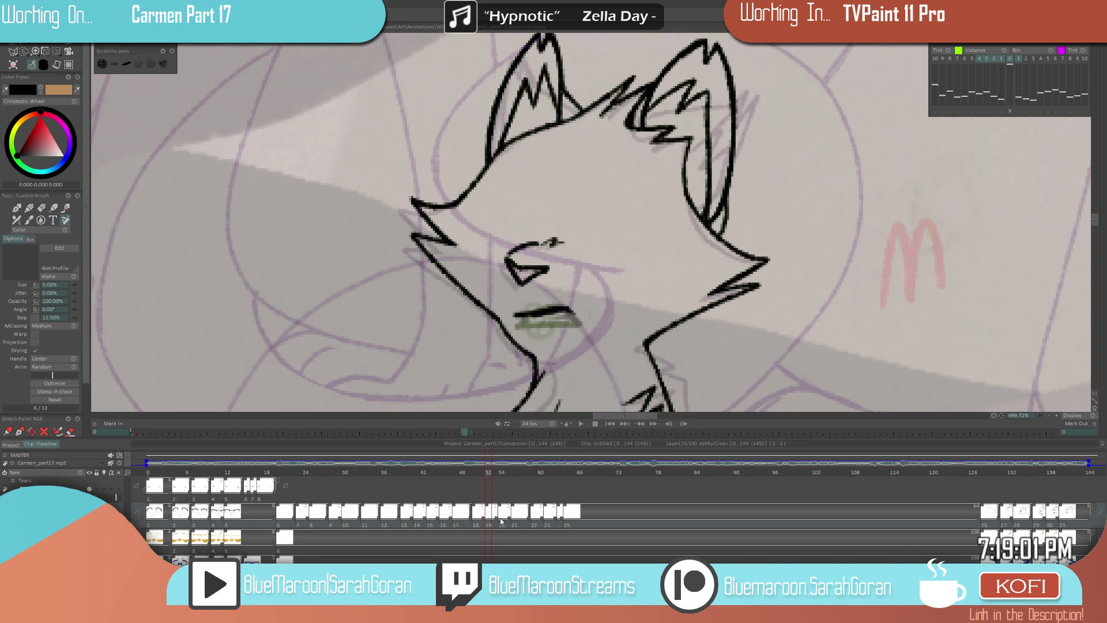
- Draw the boxy open mouth outline for the AH sound on frame 54, using the preceding frame as a position reference
{"action": "left_click", "coordinate": [500, 521]}
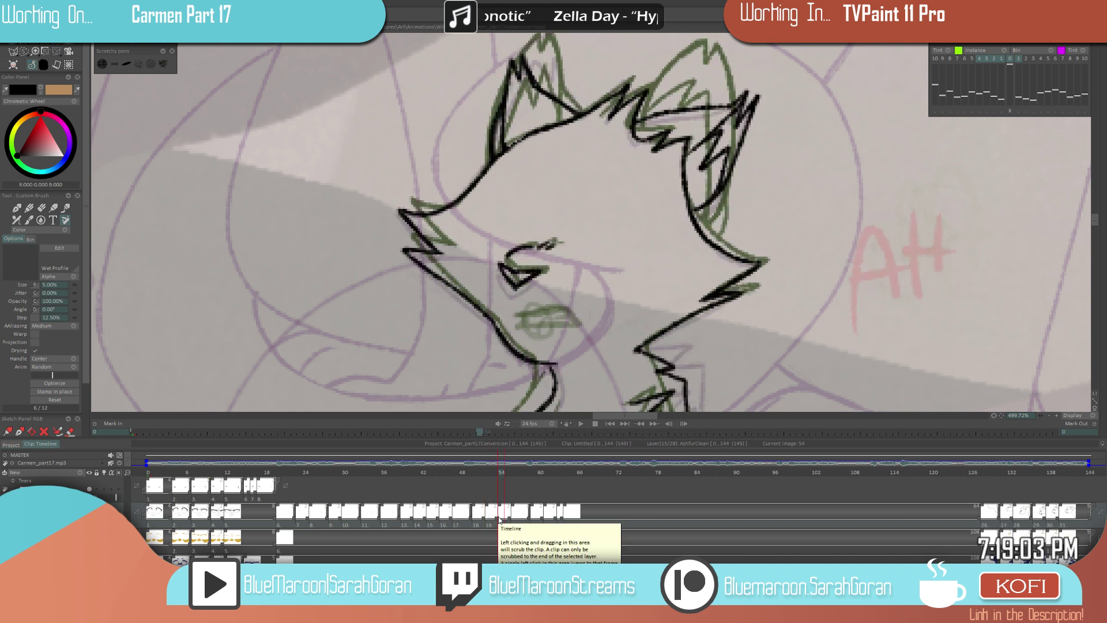
{"action": "key", "text": "Left"}
{"action": "key", "text": "Right"}
{"action": "key", "text": "Left"}
{"action": "key", "text": "Right"}
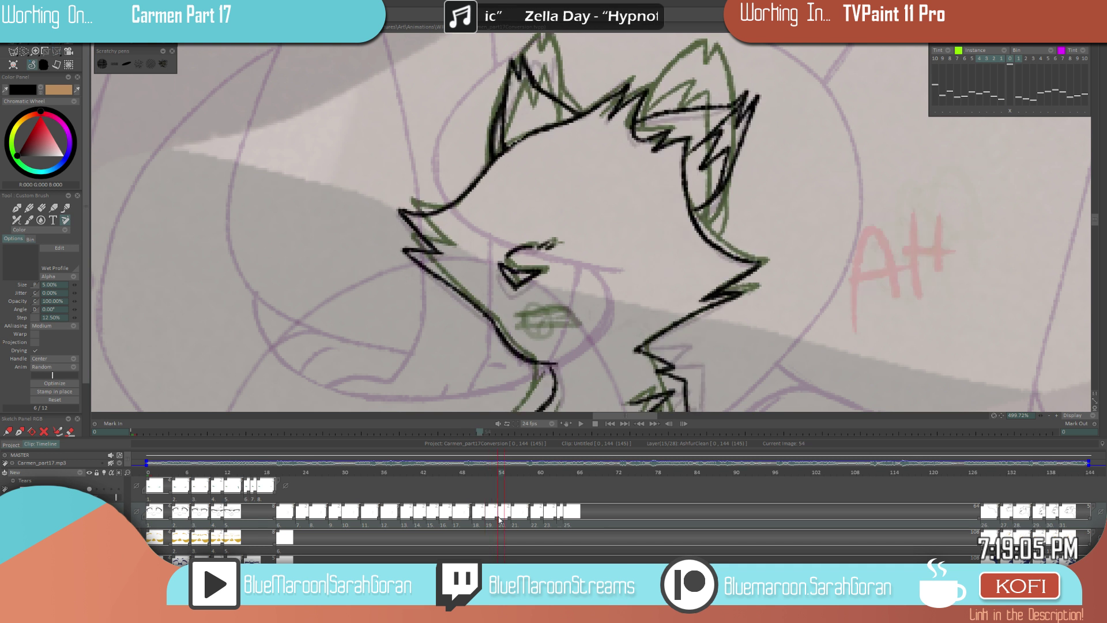
{"action": "key", "text": "Left"}
{"action": "key", "text": "Right"}
{"action": "mouse_move", "coordinate": [514, 318]}
{"action": "left_mouse_down"}
{"action": "mouse_move", "coordinate": [563, 308]}
{"action": "mouse_move", "coordinate": [577, 332]}
{"action": "mouse_move", "coordinate": [524, 338]}
{"action": "mouse_move", "coordinate": [518, 318]}
{"action": "mouse_move", "coordinate": [575, 323]}
{"action": "mouse_move", "coordinate": [527, 331]}
{"action": "left_mouse_up"}
{"action": "mouse_move", "coordinate": [528, 329]}
{"action": "left_mouse_down"}
{"action": "mouse_move", "coordinate": [525, 340]}
{"action": "mouse_move", "coordinate": [536, 335]}
{"action": "left_mouse_up"}
{"action": "key", "text": "n"}
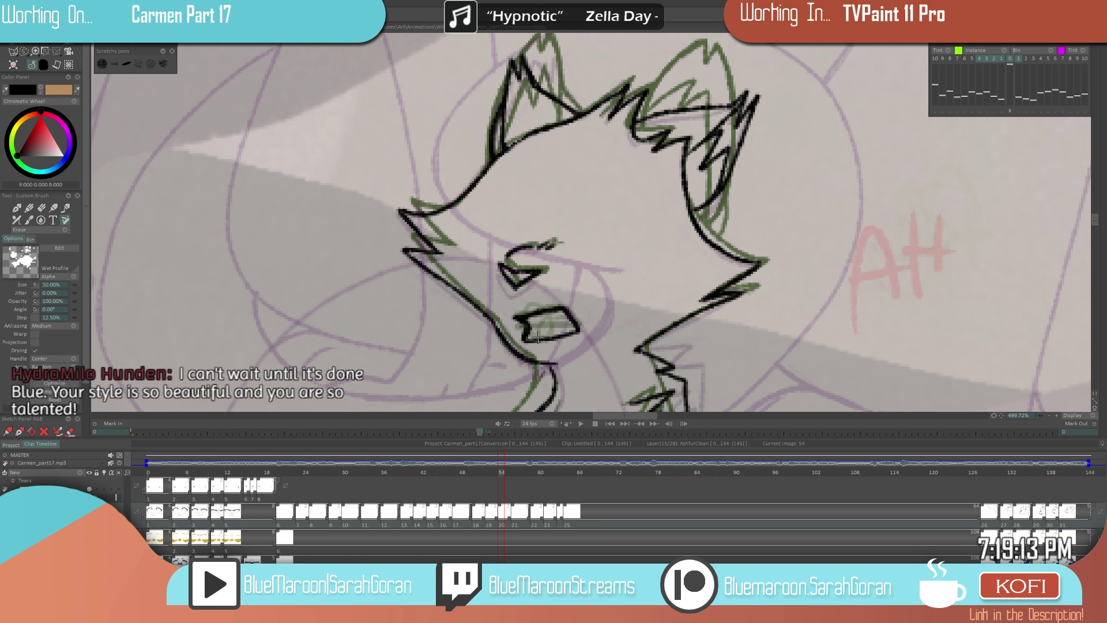
- Compare the AH mouth with the M mouth on frame 52, and add a curved tongue line inside it on frame 54
{"action": "key", "text": "Left"}
{"action": "key", "text": "Left"}
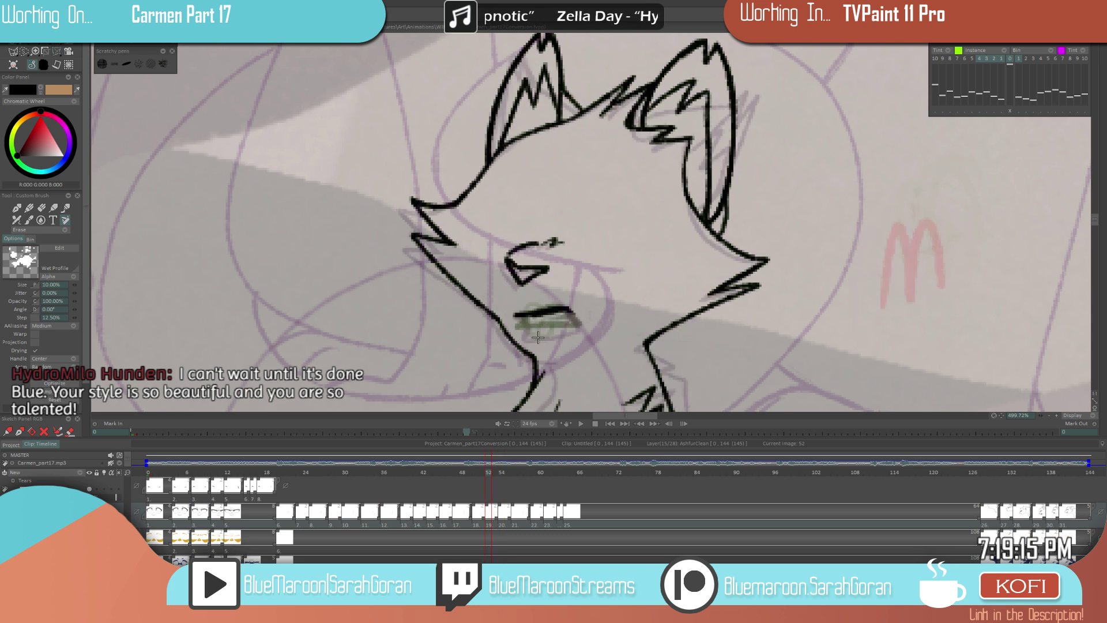
{"action": "key", "text": "Right"}
{"action": "key", "text": "Right"}
{"action": "key", "text": "n"}
{"action": "left_click_drag", "start_coordinate": [517, 316], "coordinate": [525, 341]}
{"action": "mouse_move", "coordinate": [525, 341]}
{"action": "left_mouse_down"}
{"action": "mouse_move", "coordinate": [582, 330]}
{"action": "mouse_move", "coordinate": [568, 316]}
{"action": "left_mouse_up"}
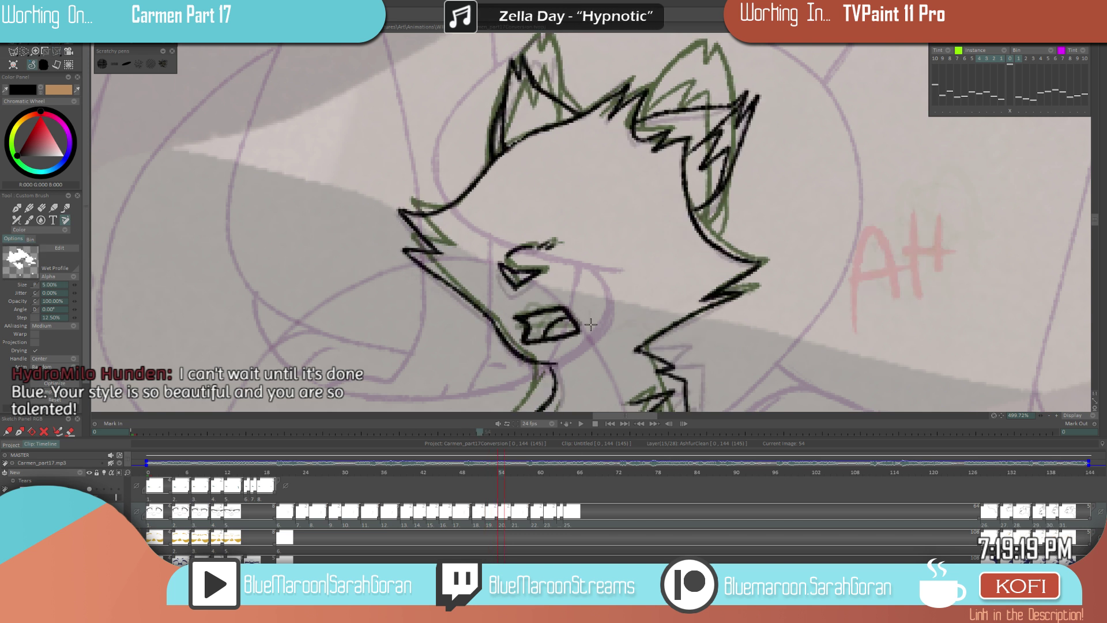
- Flip back and forth between frames 52 and 54 to check the movement from the M mouth to the AH mouth
{"action": "key", "text": "Left"}
{"action": "key", "text": "Left"}
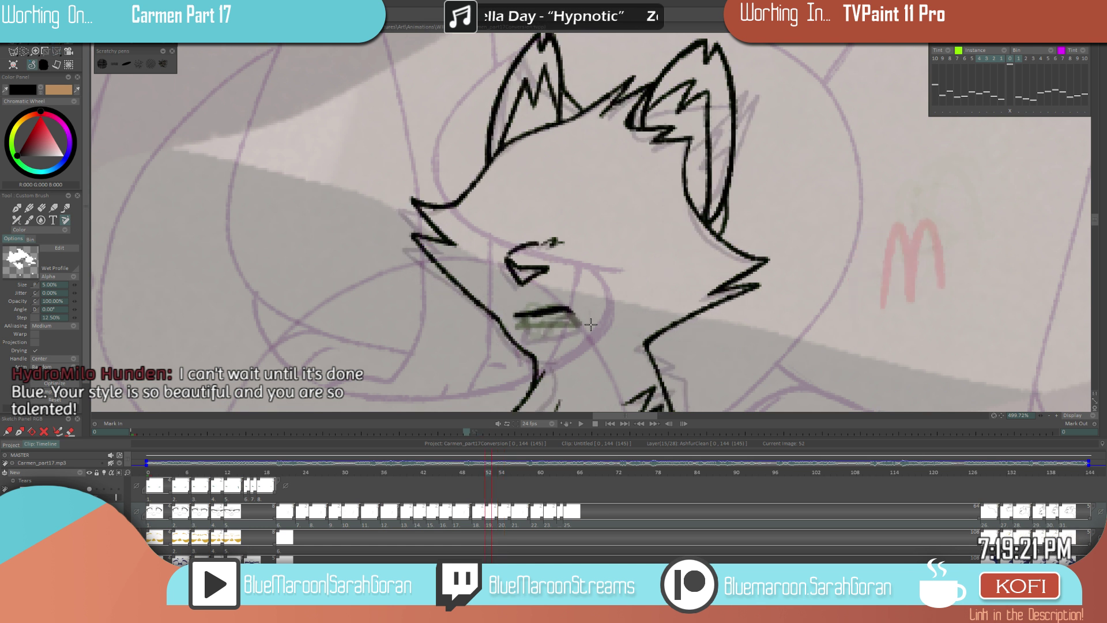
{"action": "key", "text": "Right"}
{"action": "key", "text": "Right"}
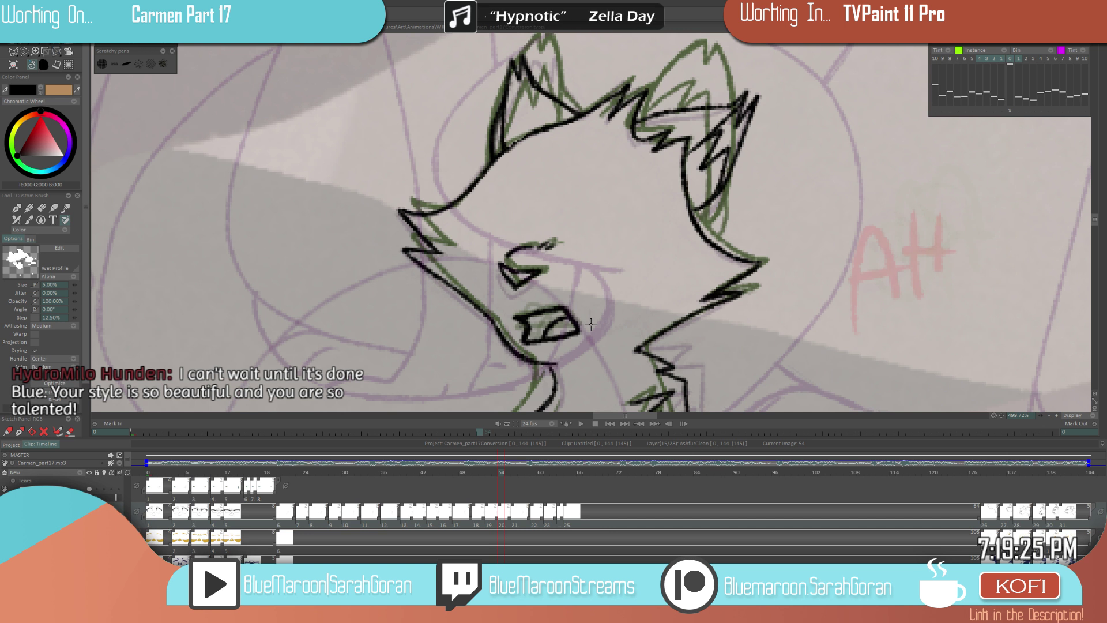
{"action": "key", "text": "Left"}
{"action": "key", "text": "Left"}
{"action": "key", "text": "Right"}
{"action": "key", "text": "Left"}
{"action": "key", "text": "Right"}
{"action": "key", "text": "Right"}
- Draw a narrow, partly open mouth for the S sound on frame 56 and compare it with the AH mouth
{"action": "key", "text": "Right"}
{"action": "key", "text": "Right"}
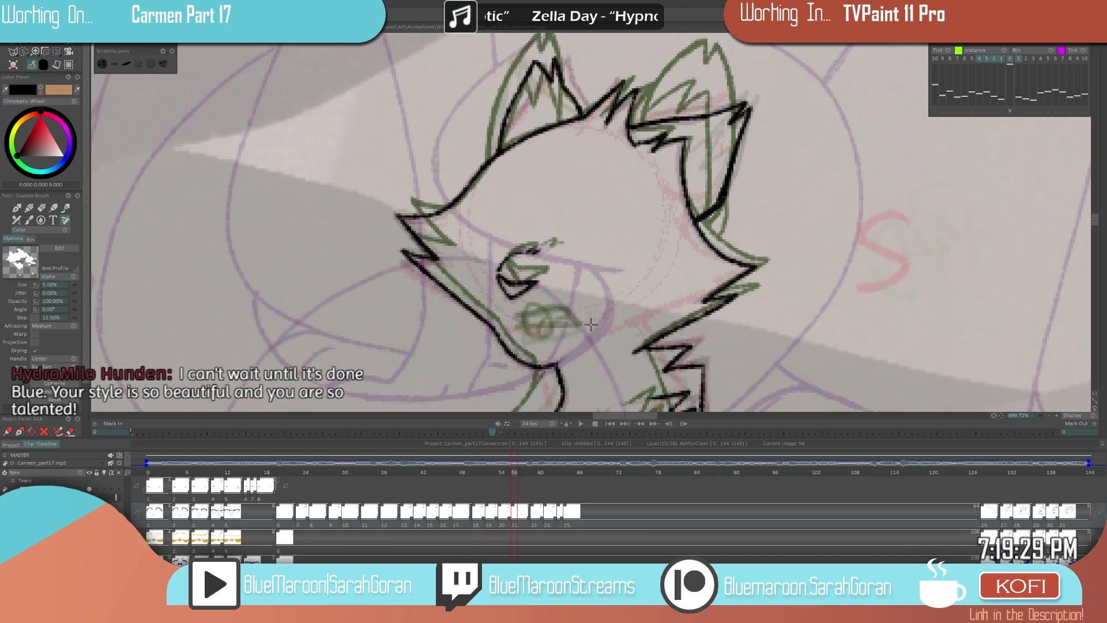
{"action": "mouse_move", "coordinate": [531, 317]}
{"action": "left_mouse_down"}
{"action": "mouse_move", "coordinate": [569, 325]}
{"action": "mouse_move", "coordinate": [507, 323]}
{"action": "mouse_move", "coordinate": [511, 334]}
{"action": "mouse_move", "coordinate": [569, 324]}
{"action": "mouse_move", "coordinate": [548, 309]}
{"action": "mouse_move", "coordinate": [512, 311]}
{"action": "mouse_move", "coordinate": [569, 318]}
{"action": "mouse_move", "coordinate": [570, 327]}
{"action": "mouse_move", "coordinate": [525, 333]}
{"action": "left_mouse_up"}
{"action": "key", "text": "Right"}
{"action": "key", "text": "Right"}
{"action": "key", "text": "Right"}
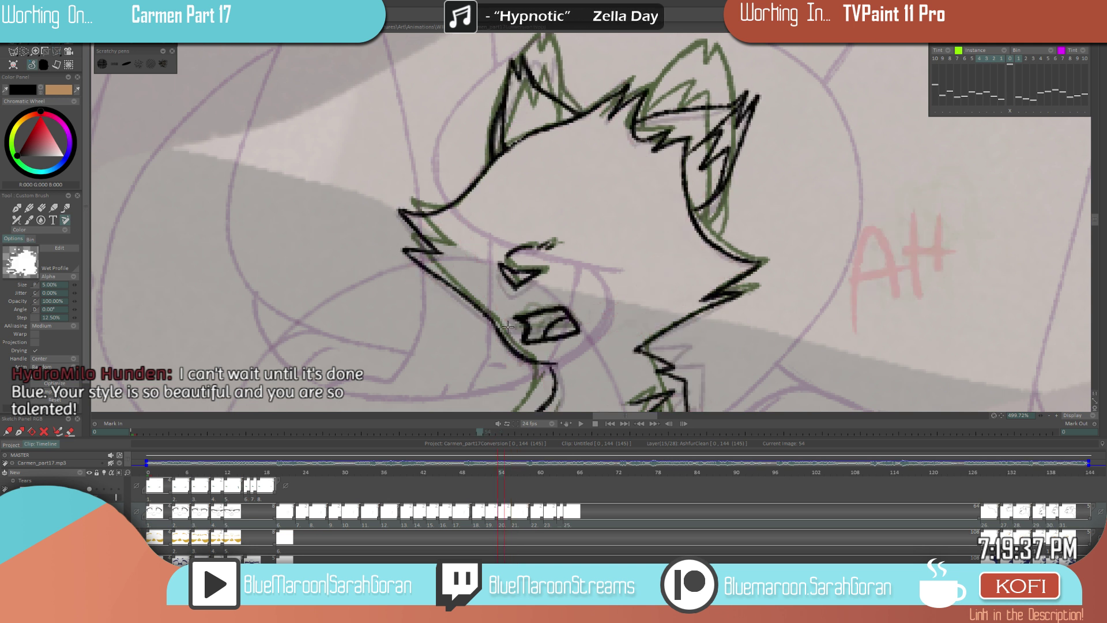
{"action": "key", "text": "Left"}
{"action": "key", "text": "Left"}
{"action": "key", "text": "Left"}
{"action": "key", "text": "Left"}
{"action": "key", "text": "Left"}
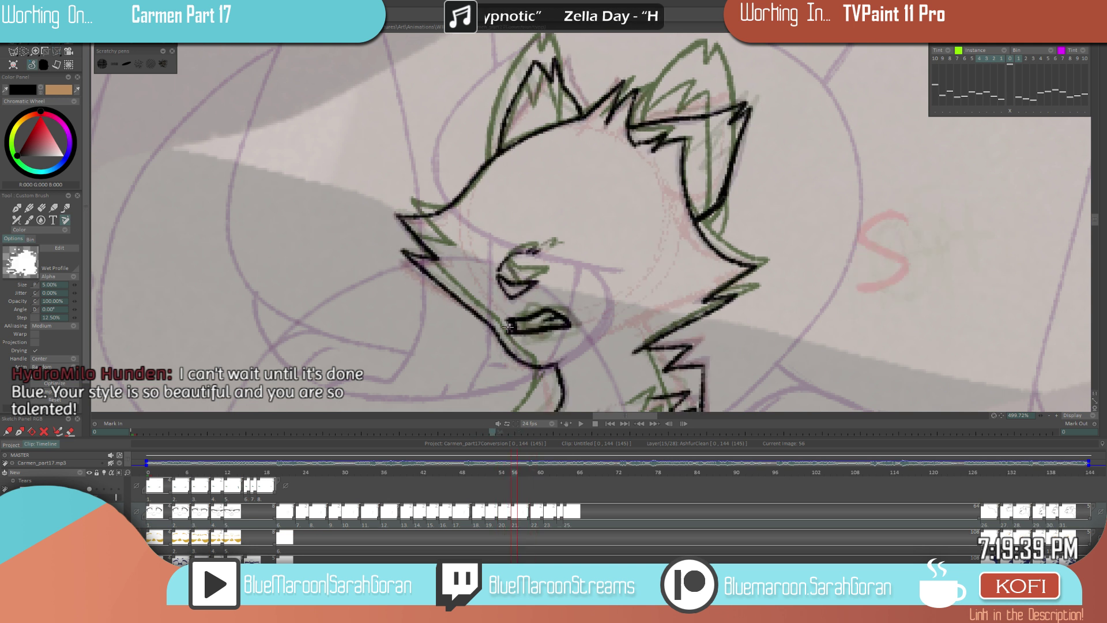
- Draw a wide, boxy mouth with a teeth line for the T sound on frame 59, comparing it with the preceding frame
{"action": "key", "text": "Right"}
{"action": "key", "text": "Right"}
{"action": "key", "text": "Right"}
{"action": "key", "text": "Right"}
{"action": "key", "text": "Right"}
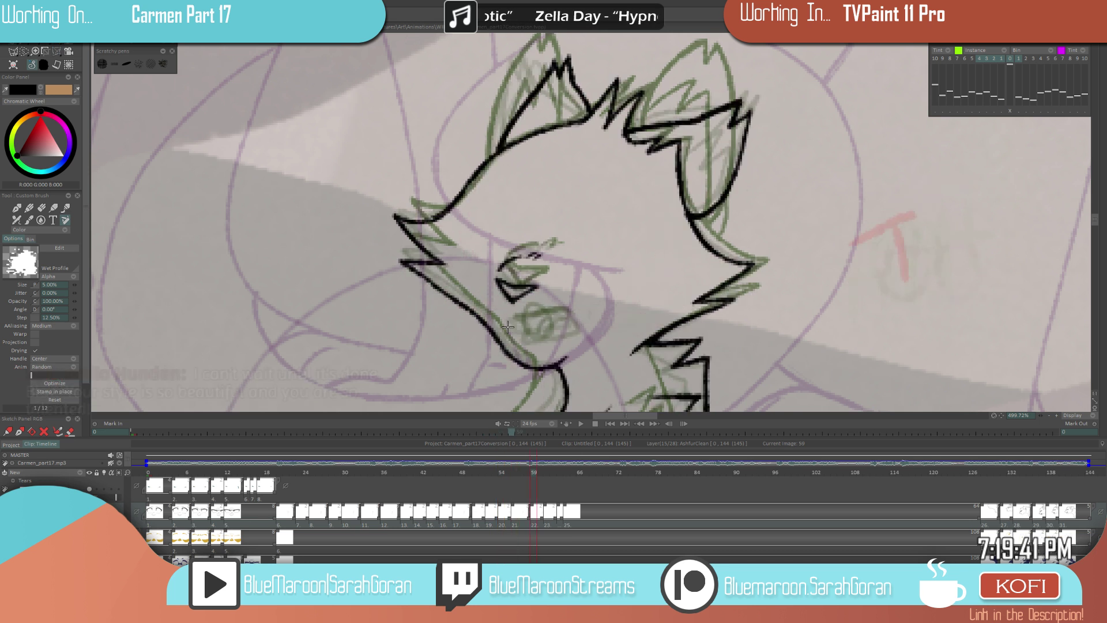
{"action": "mouse_move", "coordinate": [509, 323]}
{"action": "left_mouse_down"}
{"action": "mouse_move", "coordinate": [576, 335]}
{"action": "mouse_move", "coordinate": [553, 341]}
{"action": "mouse_move", "coordinate": [517, 328]}
{"action": "mouse_move", "coordinate": [561, 321]}
{"action": "left_mouse_up"}
{"action": "key", "text": "Left"}
{"action": "key", "text": "Right"}
{"action": "key", "text": "Left"}
{"action": "key", "text": "Right"}
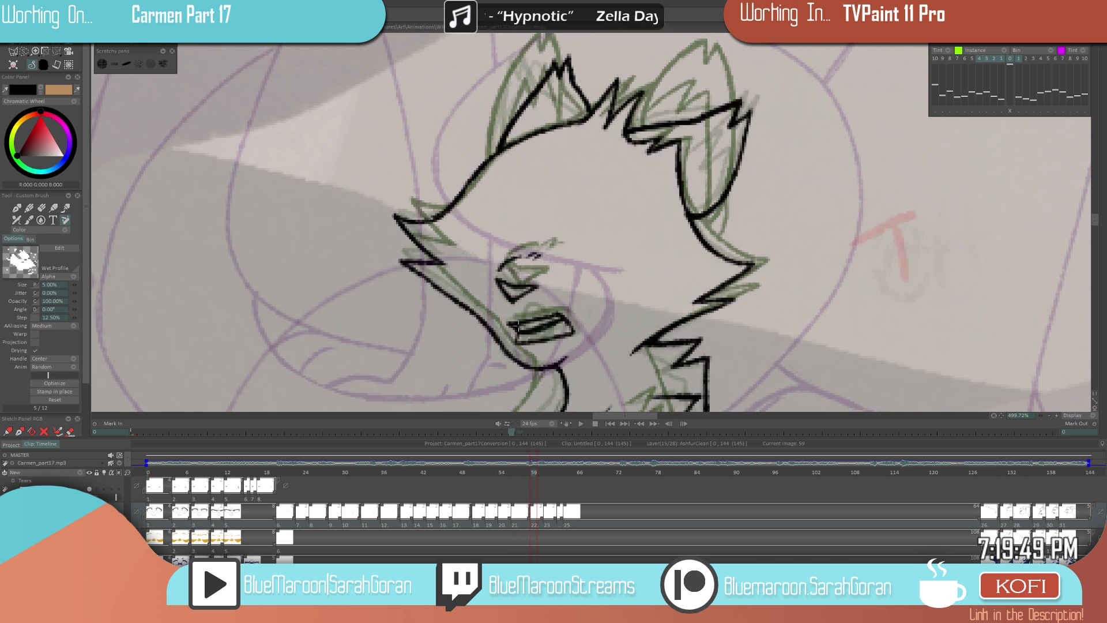
- Darken the inside of the T mouth below the teeth line on frame 59
{"action": "mouse_move", "coordinate": [526, 331]}
{"action": "left_mouse_down"}
{"action": "mouse_move", "coordinate": [569, 328]}
{"action": "mouse_move", "coordinate": [556, 321]}
{"action": "mouse_move", "coordinate": [520, 340]}
{"action": "mouse_move", "coordinate": [570, 344]}
{"action": "mouse_move", "coordinate": [523, 341]}
{"action": "left_mouse_up"}
{"action": "key", "text": "Left"}
{"action": "key", "text": "Right"}
- Draw a round mouth for the OO sound on frame 61 and compare it with the T mouth on frame 59
{"action": "key", "text": "Right"}
{"action": "key", "text": "Right"}
{"action": "key", "text": "Right"}
{"action": "key", "text": "Right"}
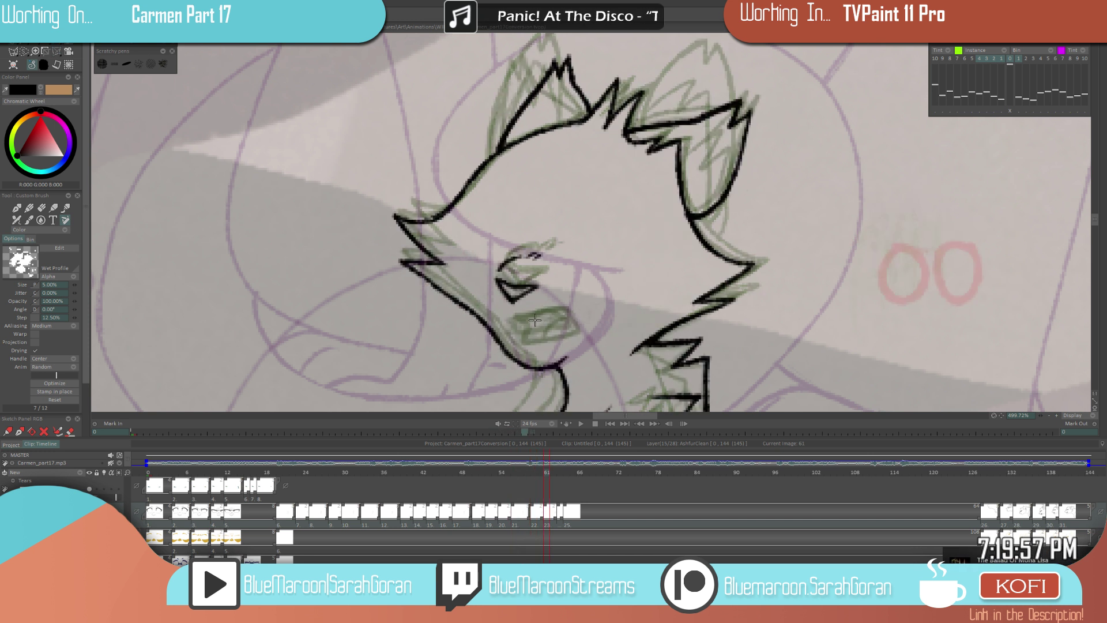
{"action": "key", "text": "Left"}
{"action": "key", "text": "Left"}
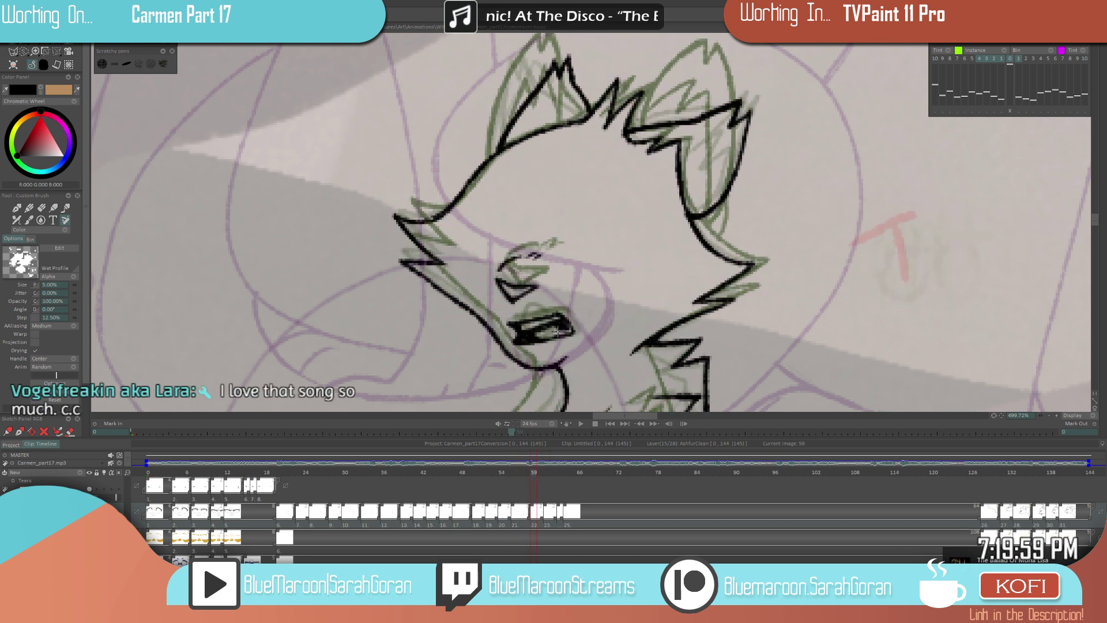
{"action": "key", "text": "Right"}
{"action": "key", "text": "Right"}
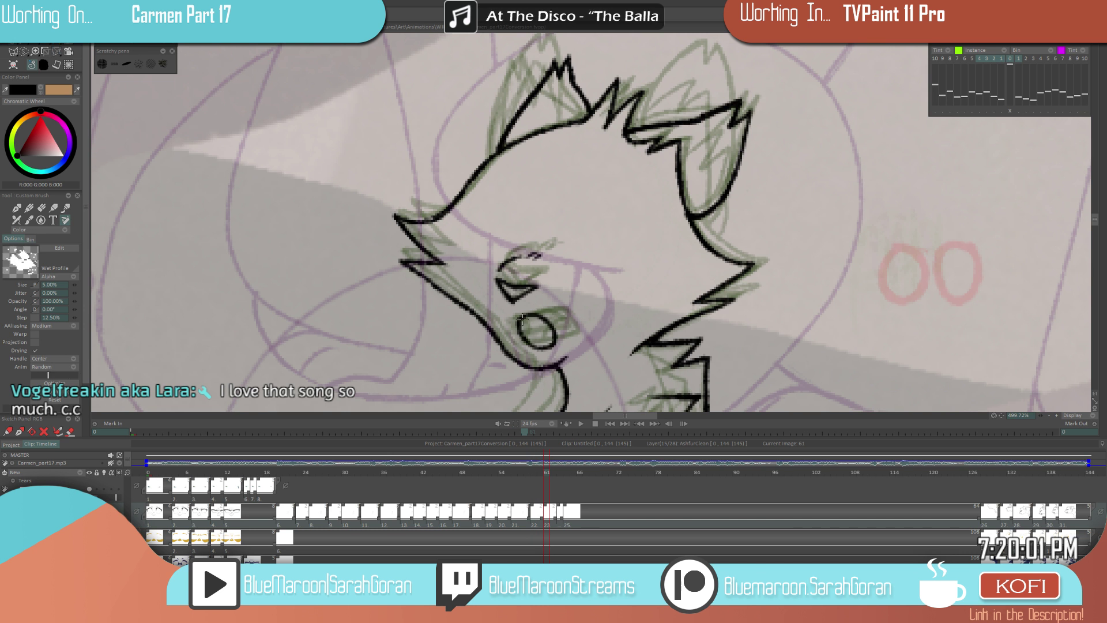
{"action": "key", "text": "Left"}
{"action": "key", "text": "Left"}
{"action": "key", "text": "Right"}
{"action": "key", "text": "Right"}
- Redraw the OO mouth on frame 61 as a lower, flatter oval and check it against the T mouth
{"action": "key", "text": "ctrl+z"}
{"action": "mouse_move", "coordinate": [523, 321]}
{"action": "left_mouse_down"}
{"action": "mouse_move", "coordinate": [519, 342]}
{"action": "mouse_move", "coordinate": [552, 342]}
{"action": "left_mouse_up"}
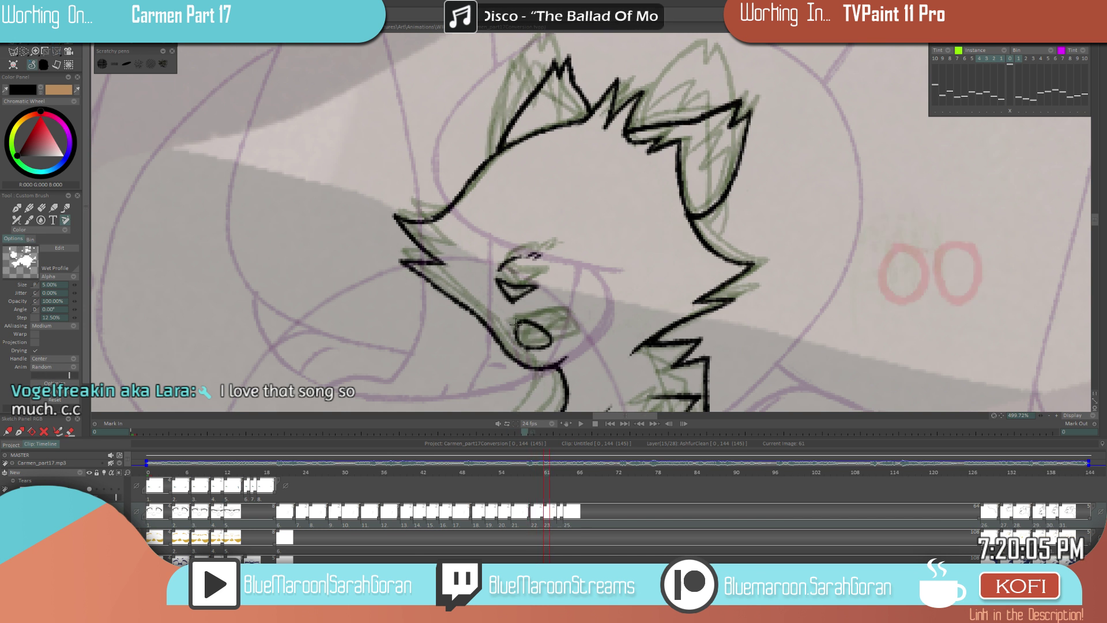
{"action": "key", "text": "Left"}
{"action": "key", "text": "Left"}
{"action": "key", "text": "Right"}
{"action": "key", "text": "Right"}
- Draw a closed, gently curved mouth line for the M sound on frame 63, redoing the first strokes
{"action": "key", "text": "Right"}
{"action": "key", "text": "Right"}
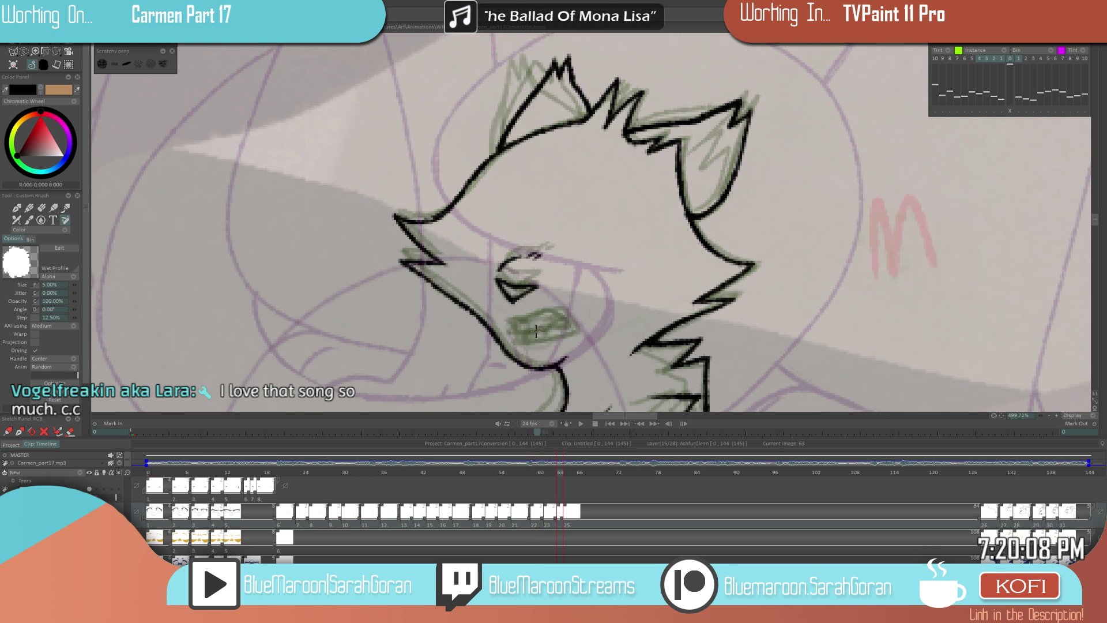
{"action": "mouse_move", "coordinate": [503, 325]}
{"action": "left_mouse_down"}
{"action": "mouse_move", "coordinate": [568, 322]}
{"action": "mouse_move", "coordinate": [544, 320]}
{"action": "left_mouse_up"}
{"action": "key", "text": "ctrl+z"}
{"action": "key", "text": "ctrl+z"}
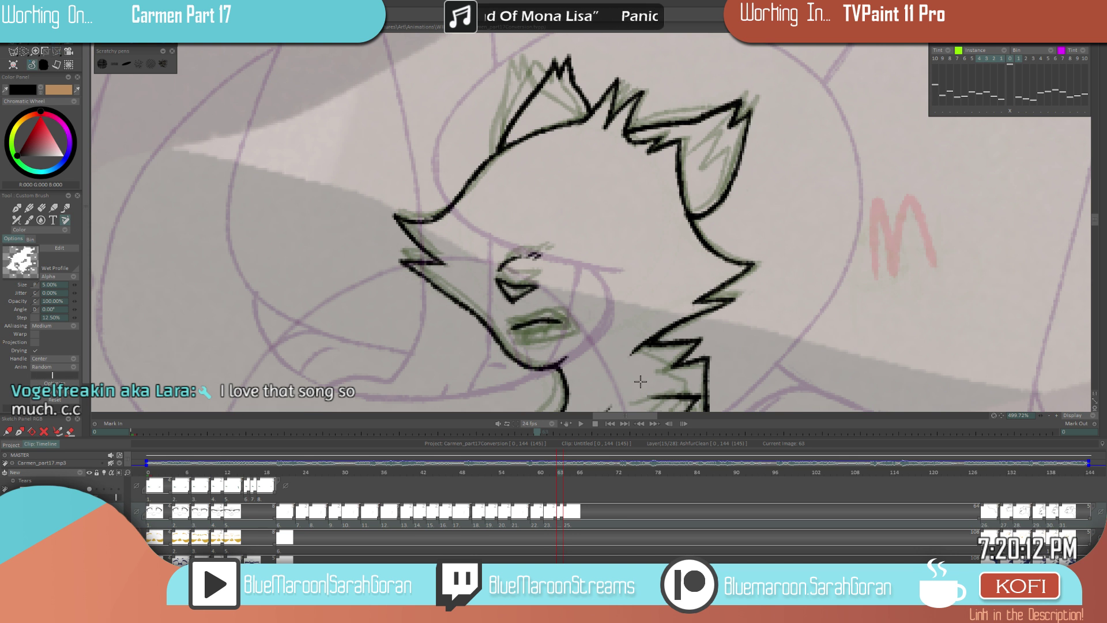
{"action": "scroll", "coordinate": [663, 358], "scroll_direction": "down", "scroll_amount": 6}
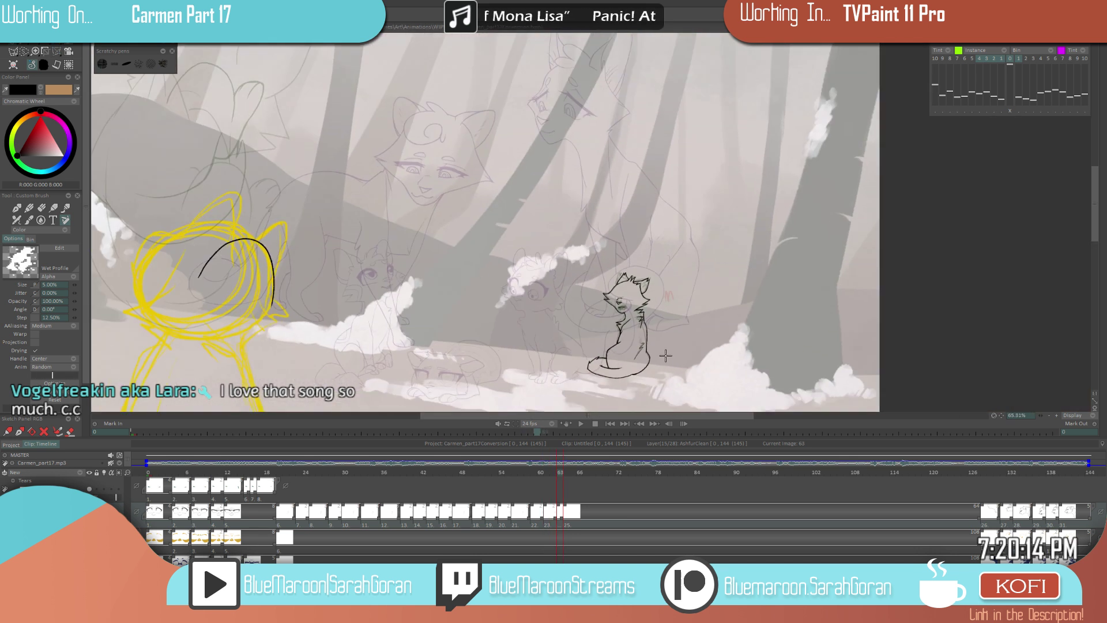
- Play the scene repeatedly from around frame 20 to review the small fox's lip-sync in motion
{"action": "left_click_drag", "start_coordinate": [665, 356], "coordinate": [595, 340]}
{"action": "left_click_drag", "start_coordinate": [294, 473], "coordinate": [274, 474]}
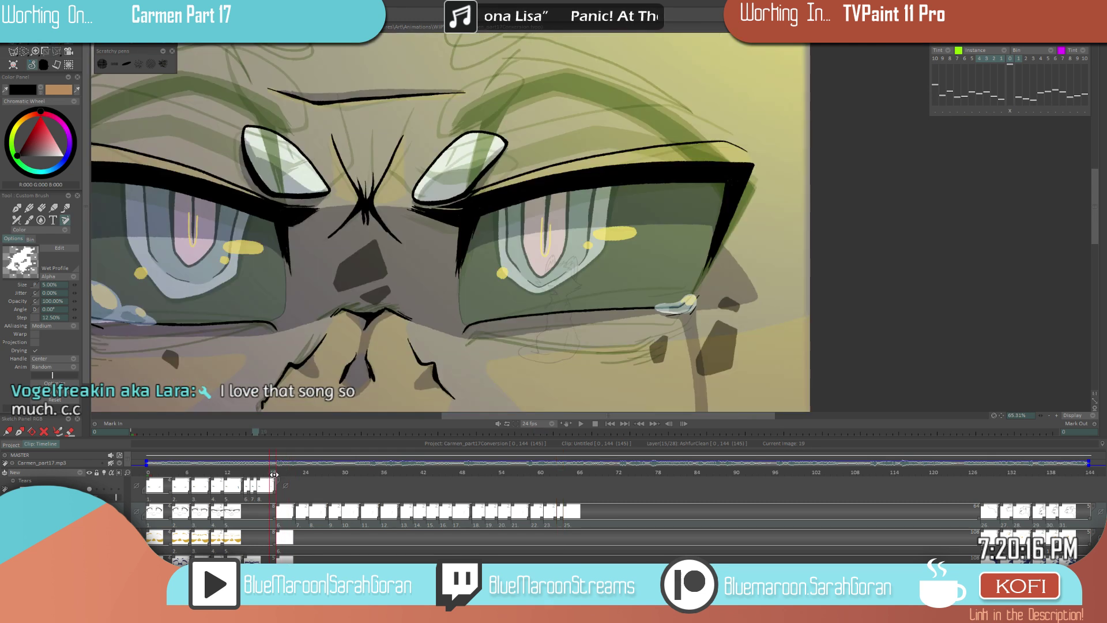
{"action": "left_click", "coordinate": [579, 423]}
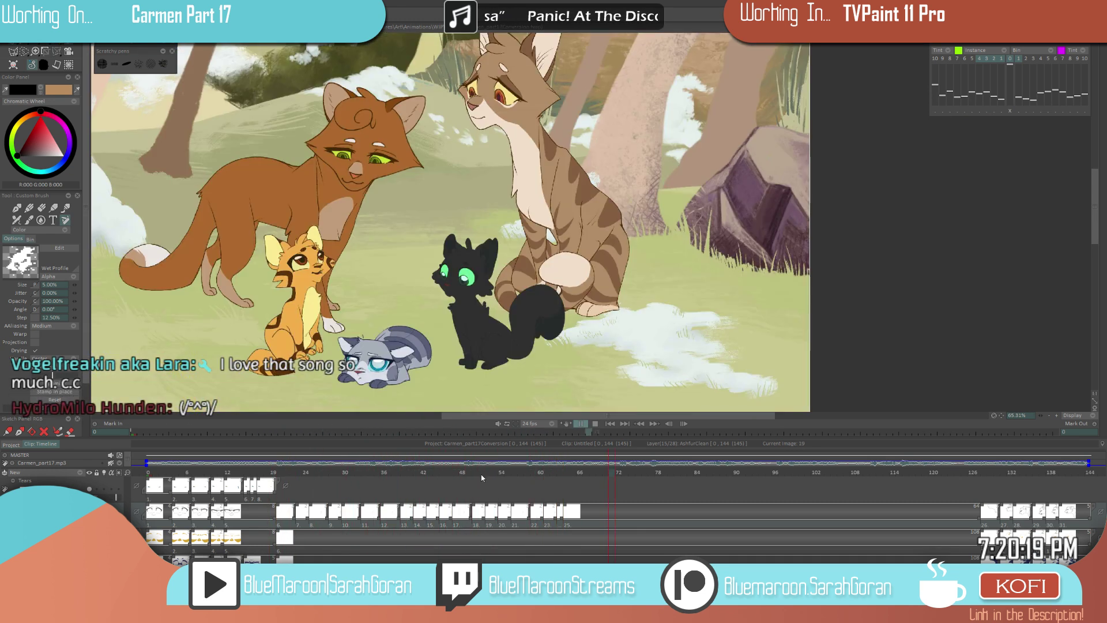
{"action": "key", "text": "space"}
{"action": "left_click", "coordinate": [282, 487]}
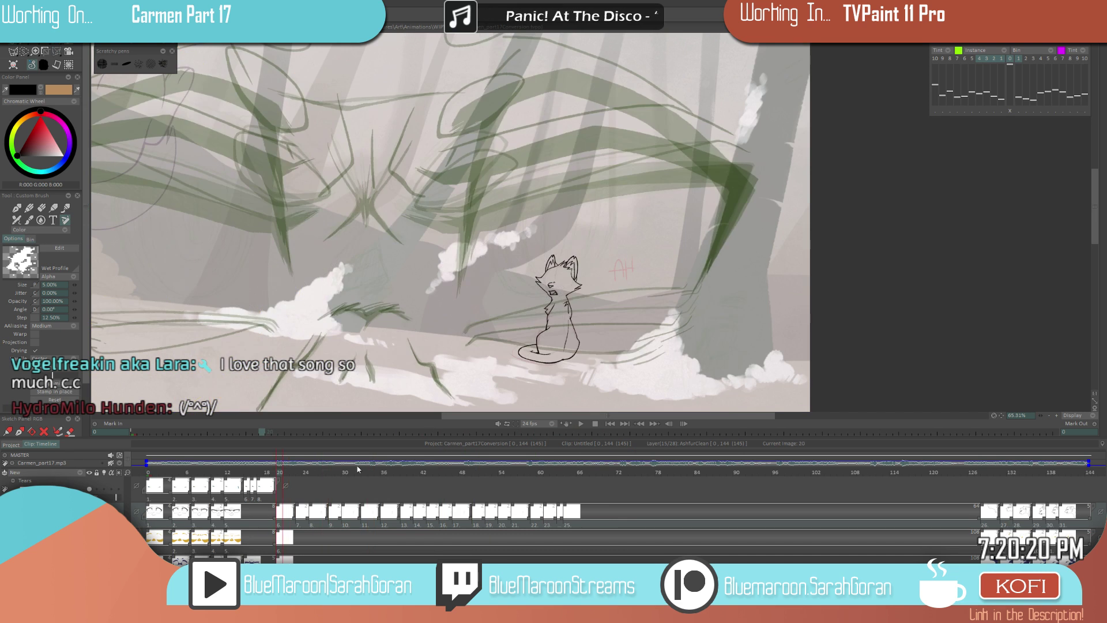
{"action": "left_click", "coordinate": [579, 423]}
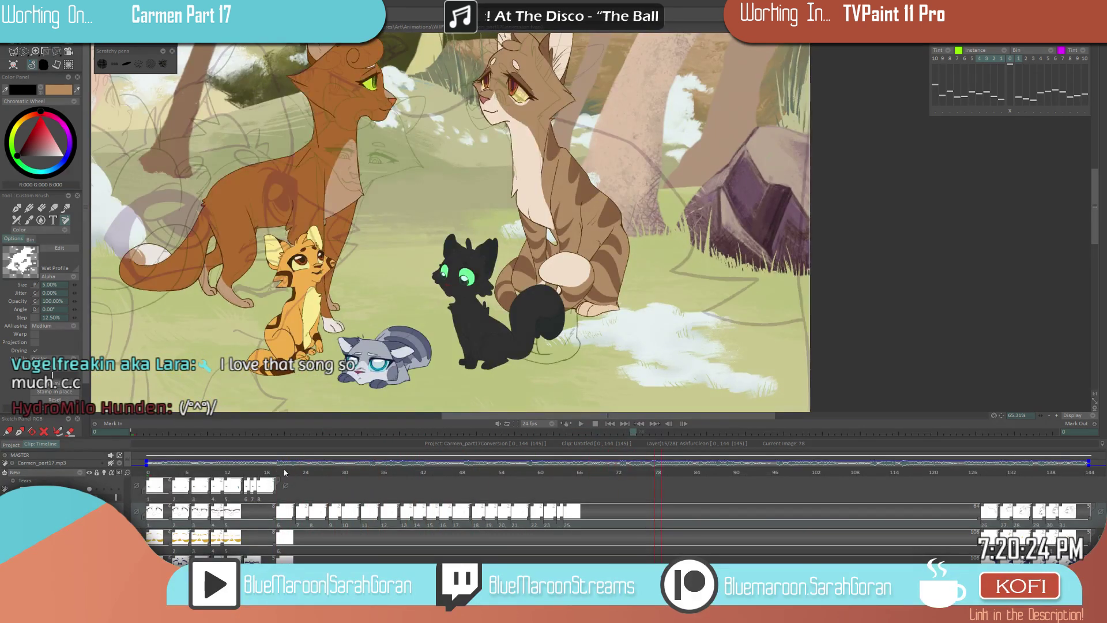
{"action": "left_click", "coordinate": [275, 467]}
{"action": "left_click", "coordinate": [284, 469]}
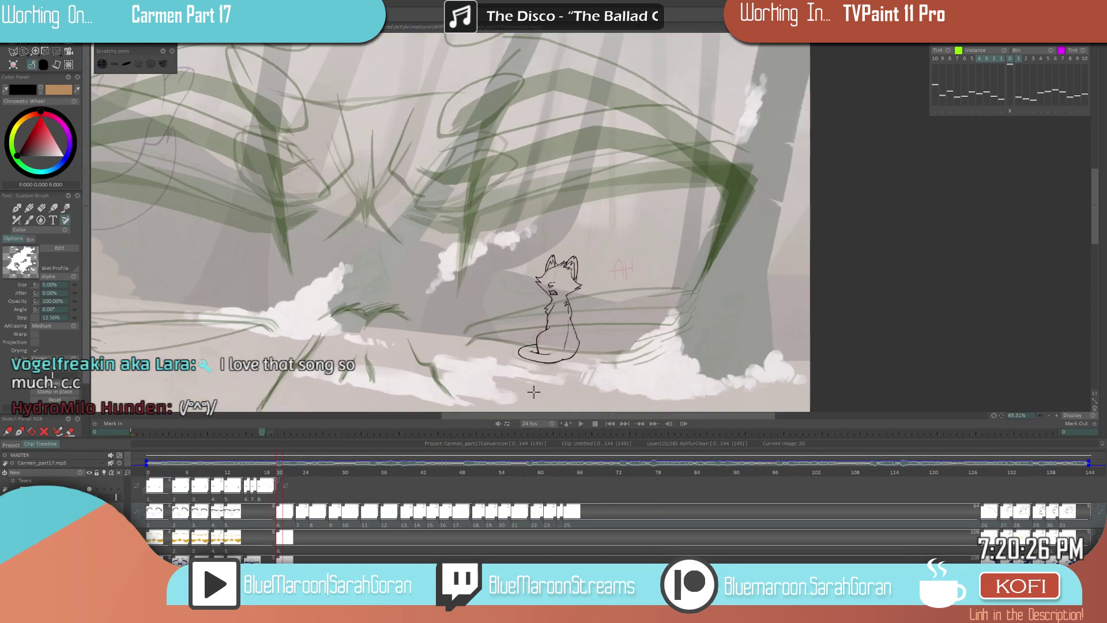
{"action": "left_click", "coordinate": [580, 424]}
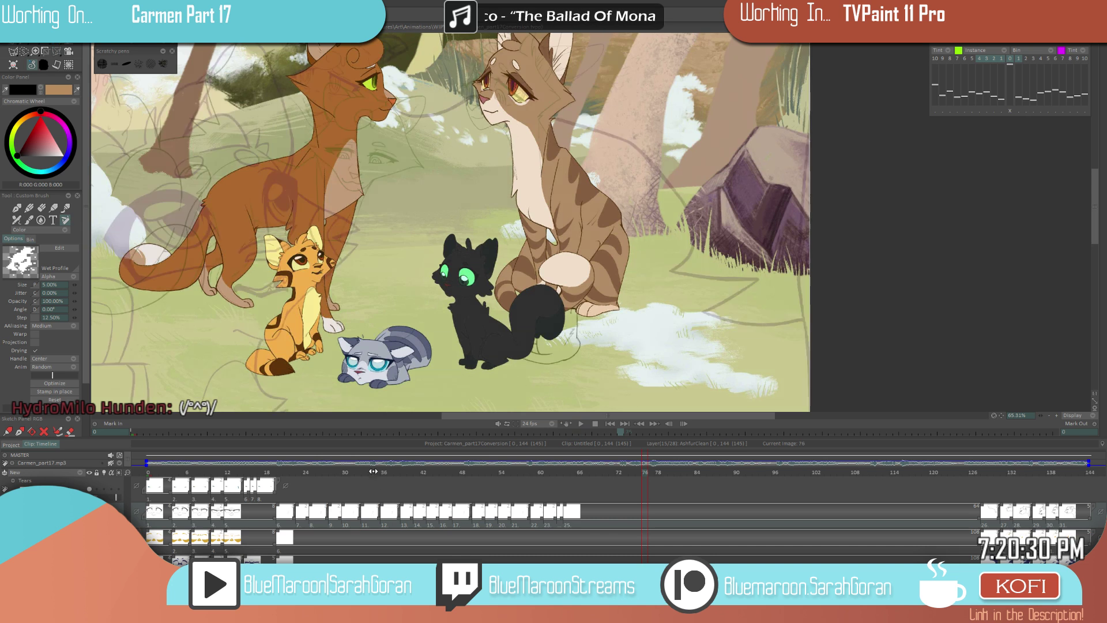
{"action": "left_click", "coordinate": [279, 470]}
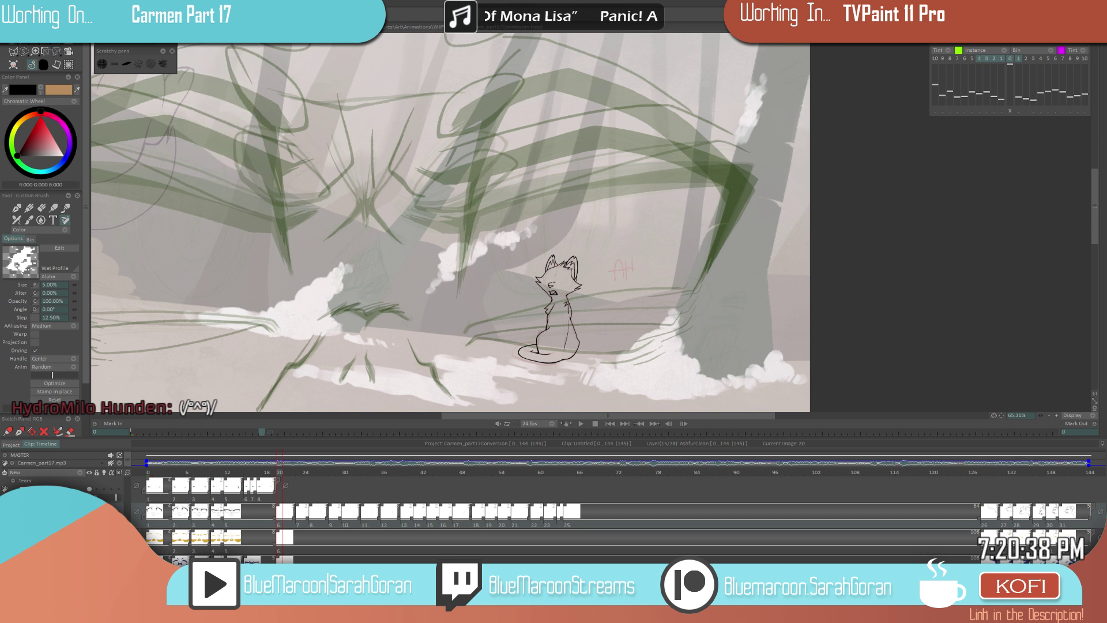
- Toggle the Carmen_part17.mp3 track's sound, replay the lip-sync from frame 20 several times, and toggle the track's sound back
{"action": "left_click", "coordinate": [113, 463]}
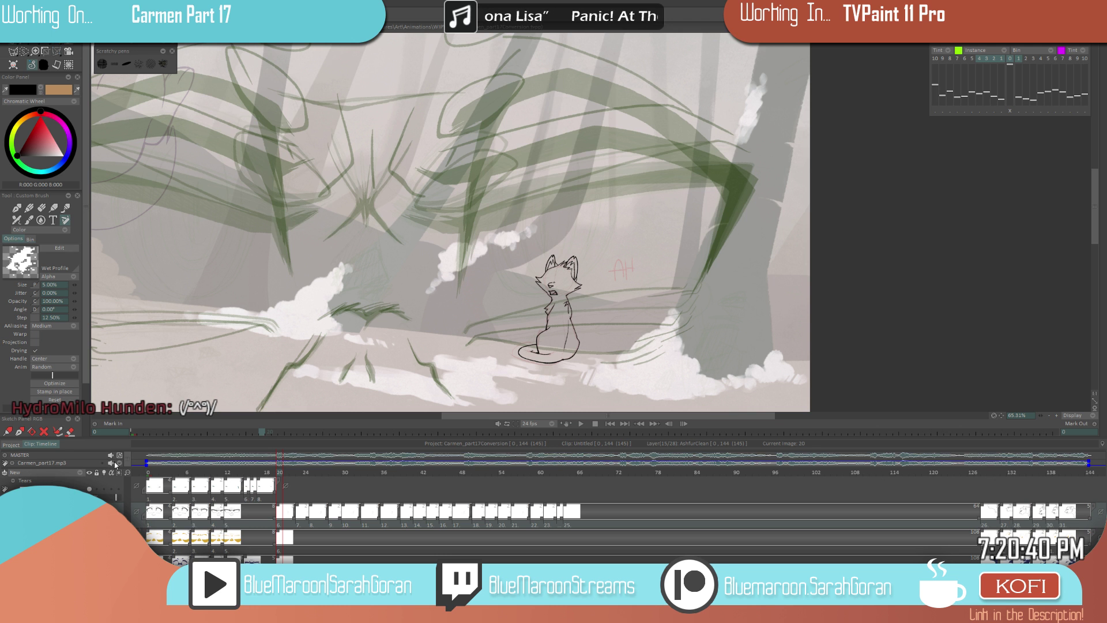
{"action": "scroll", "coordinate": [601, 322], "scroll_direction": "down", "scroll_amount": 2}
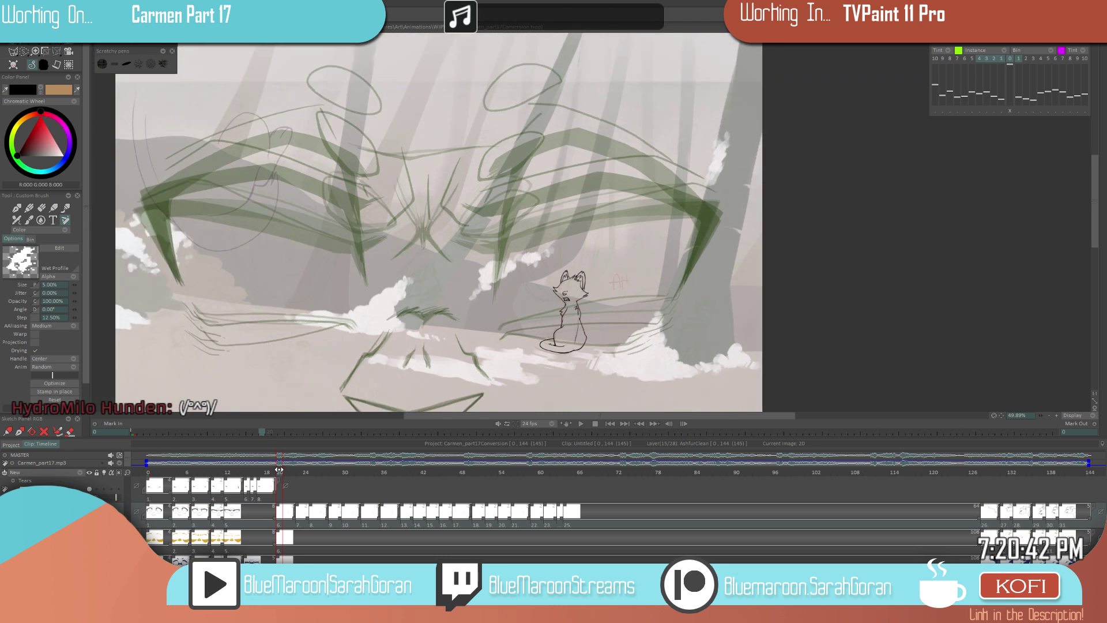
{"action": "left_click", "coordinate": [579, 424]}
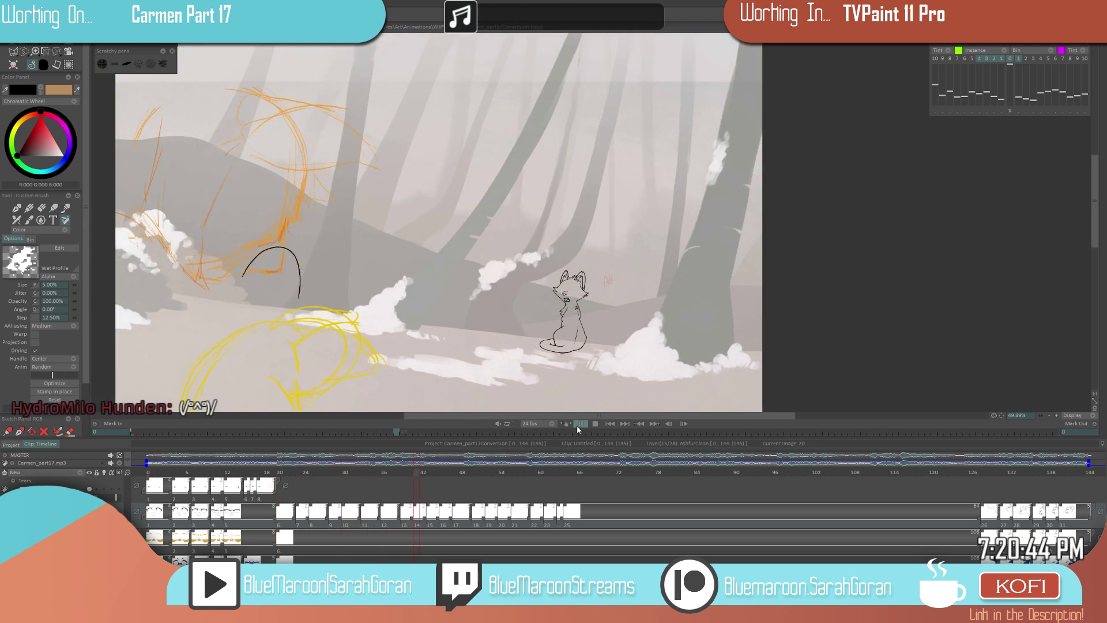
{"action": "left_click", "coordinate": [281, 473]}
{"action": "left_click", "coordinate": [580, 424]}
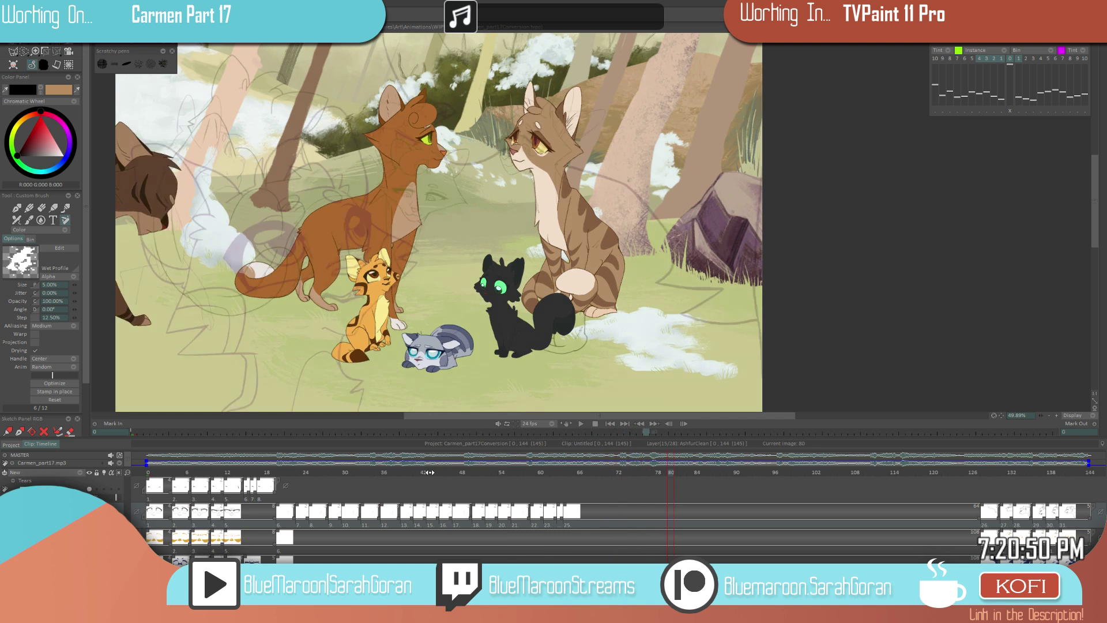
{"action": "left_click", "coordinate": [282, 474]}
{"action": "left_click", "coordinate": [578, 424]}
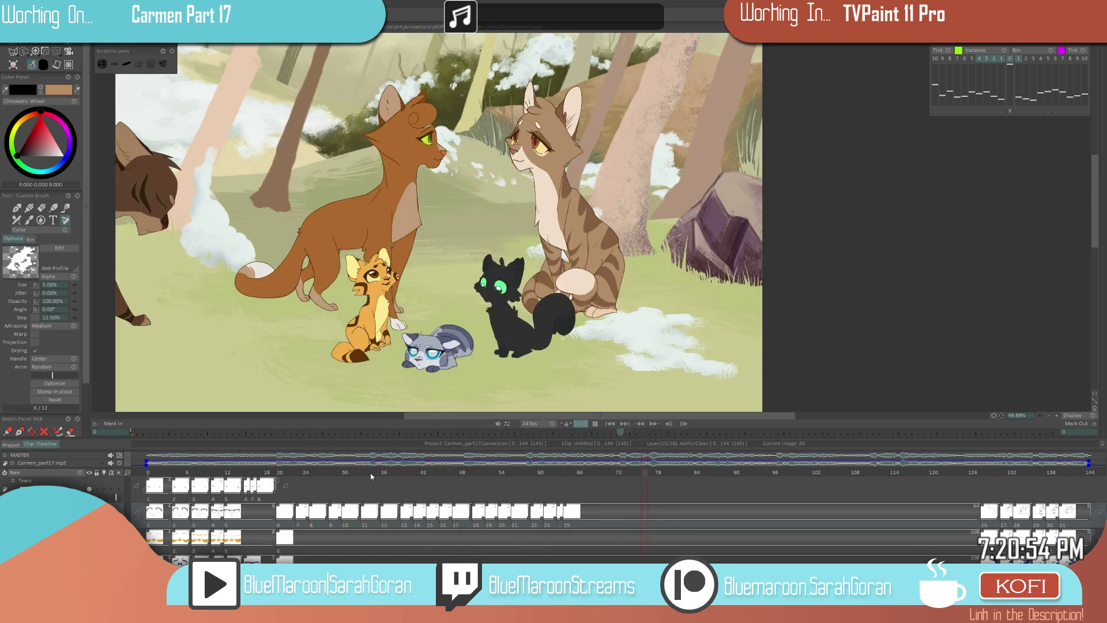
{"action": "left_click", "coordinate": [281, 489]}
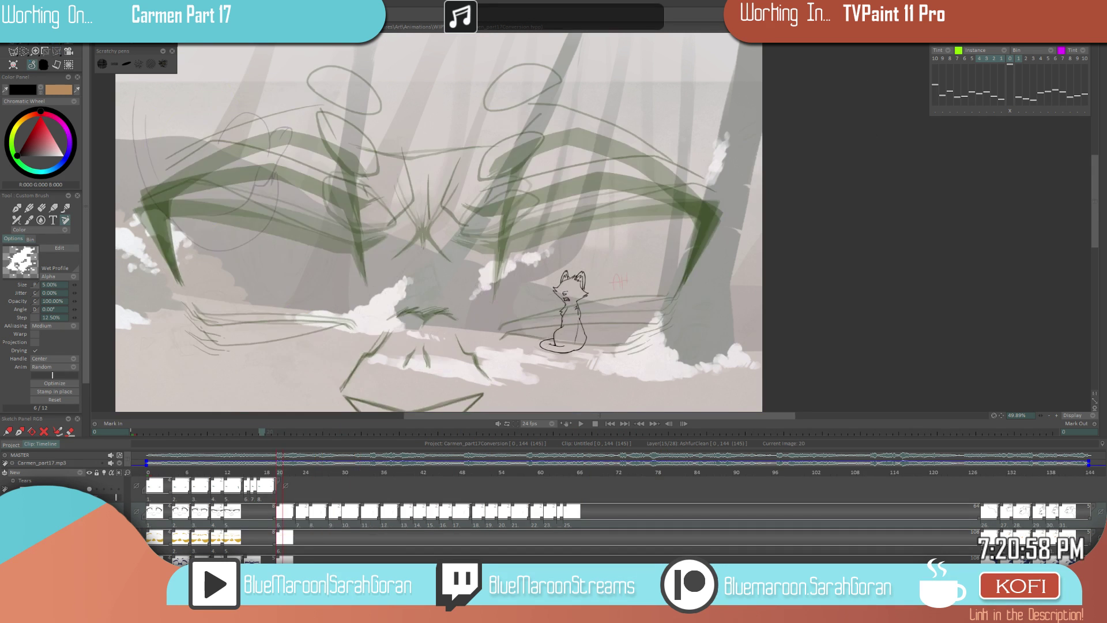
{"action": "left_click", "coordinate": [111, 464]}
- Examine the fox's mouth shapes up close frame by frame from the AH at frame 20 to the N, returning to the F
{"action": "scroll", "coordinate": [576, 323], "scroll_direction": "up", "scroll_amount": 8}
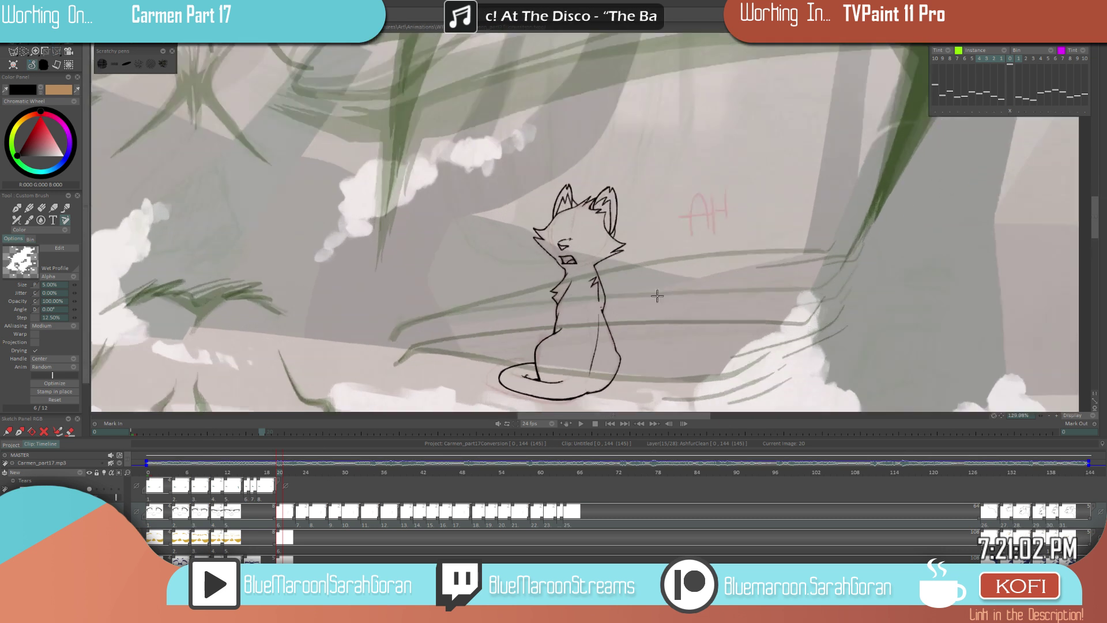
{"action": "key", "text": "Right"}
{"action": "key", "text": "Right"}
{"action": "key", "text": "Right"}
{"action": "scroll", "coordinate": [612, 311], "scroll_direction": "up", "scroll_amount": 2}
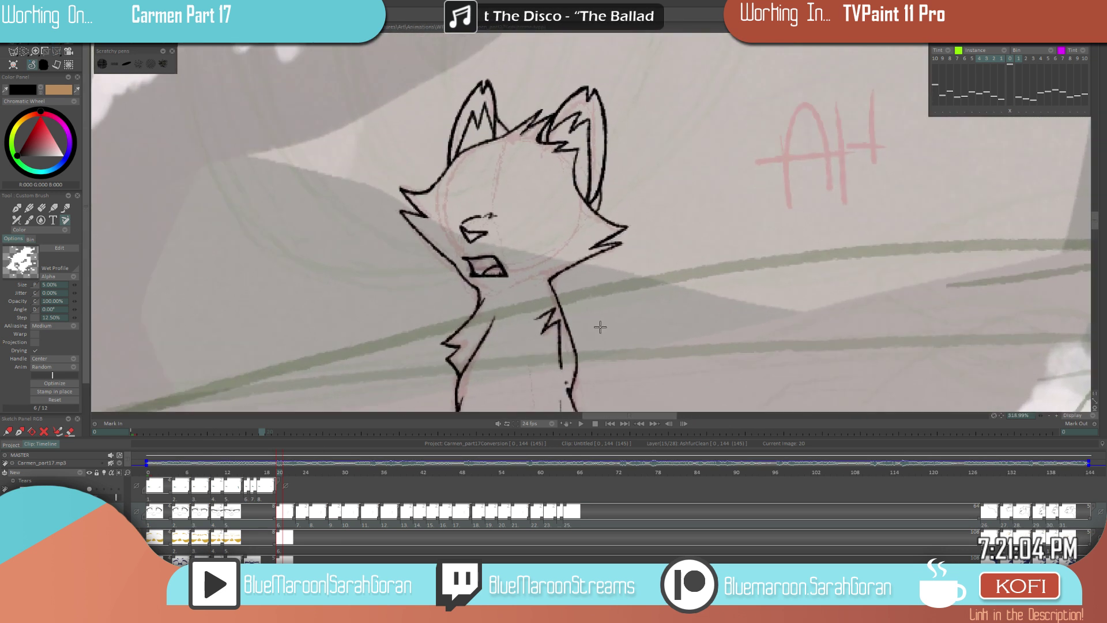
{"action": "key", "text": "Right"}
{"action": "key", "text": "Right"}
{"action": "key", "text": "Right"}
{"action": "key", "text": "Right"}
{"action": "key", "text": "Right"}
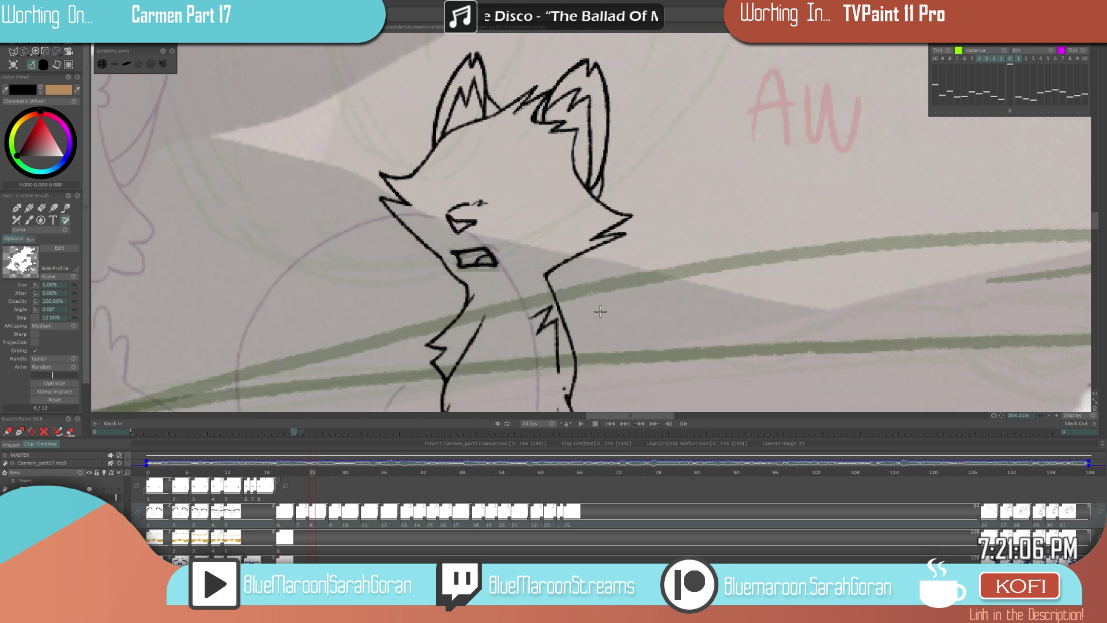
{"action": "key", "text": "Right"}
{"action": "key", "text": "Right"}
{"action": "key", "text": "Right"}
{"action": "key", "text": "Right"}
{"action": "key", "text": "Right"}
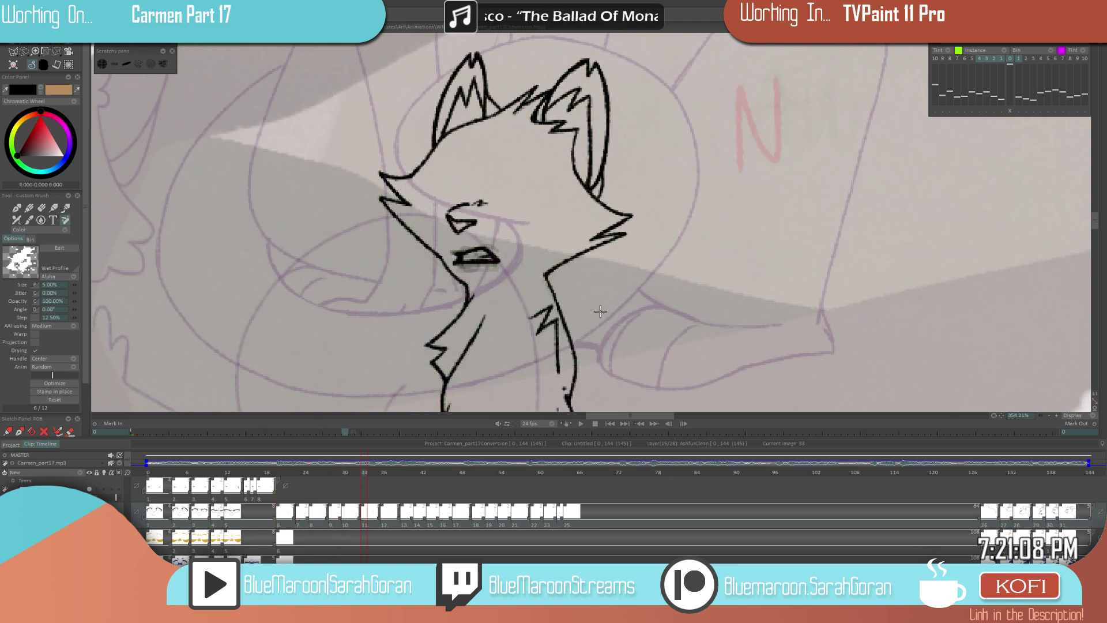
{"action": "key", "text": "Right"}
{"action": "key", "text": "Left"}
{"action": "key", "text": "Left"}
{"action": "key", "text": "Left"}
{"action": "key", "text": "Left"}
{"action": "key", "text": "Left"}
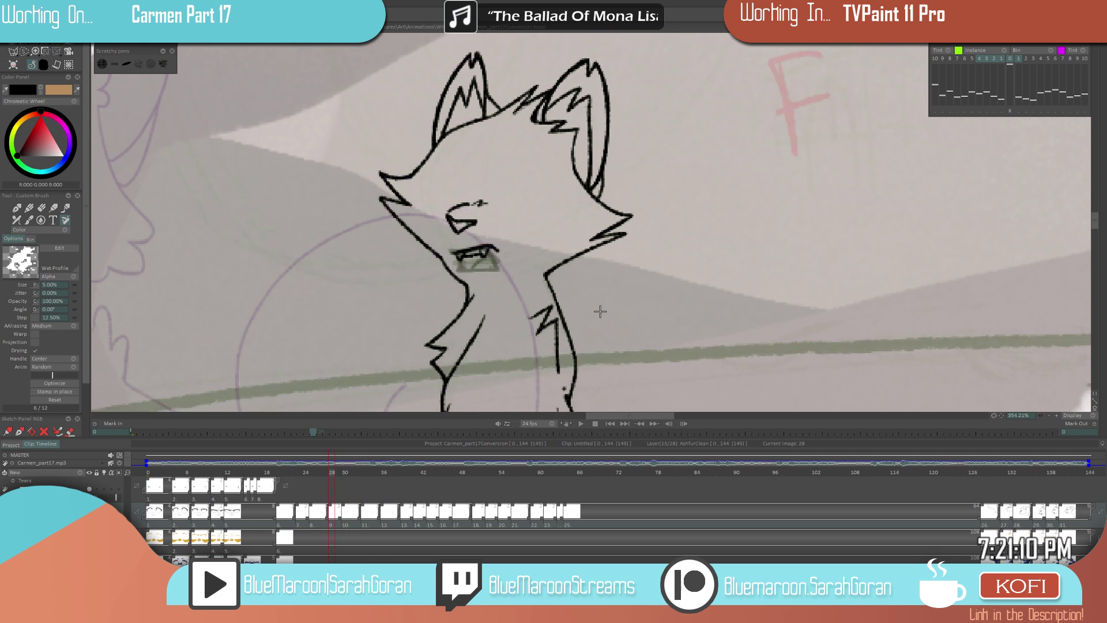
- Redraw the lower edge of the open mouth on frame 30 slightly higher at its right corner and erase the excess line
{"action": "key", "text": "Right"}
{"action": "scroll", "coordinate": [490, 254], "scroll_direction": "up", "scroll_amount": 2}
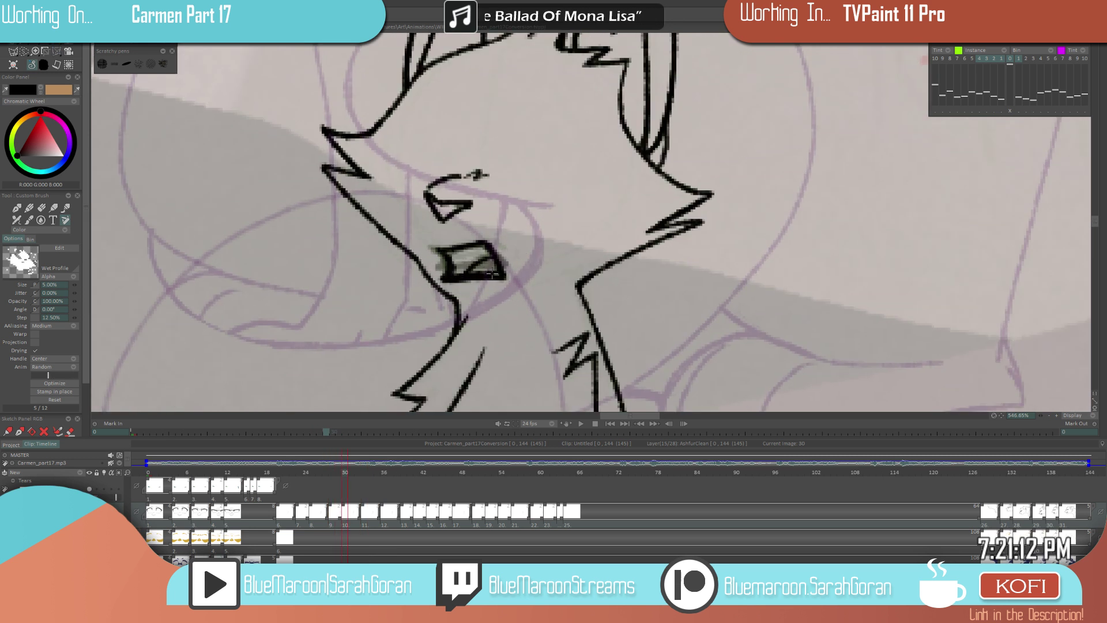
{"action": "mouse_move", "coordinate": [444, 274]}
{"action": "left_mouse_down"}
{"action": "mouse_move", "coordinate": [513, 278]}
{"action": "mouse_move", "coordinate": [501, 281]}
{"action": "left_mouse_up"}
{"action": "key", "text": "e"}
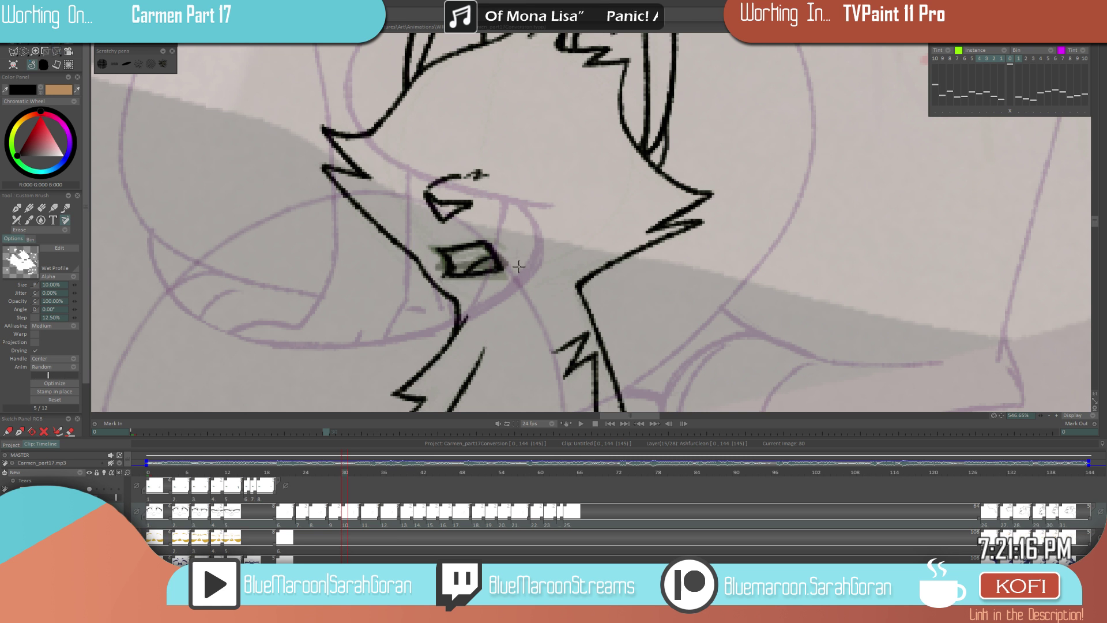
{"action": "key", "text": "e"}
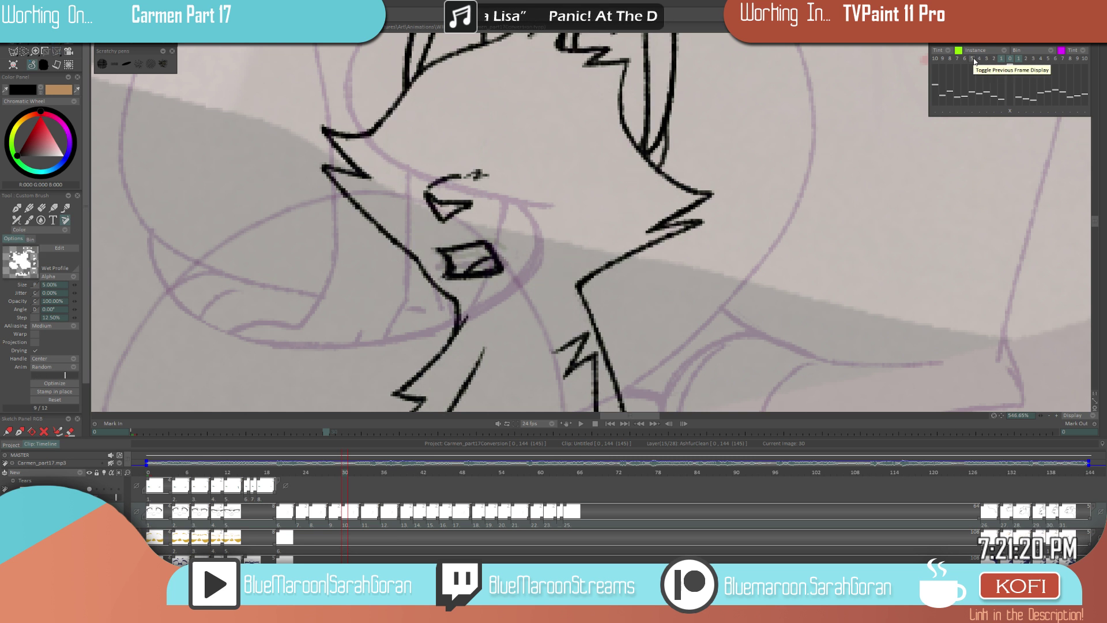
- Flip back and forth through the mouth drawings between frames 30 and 38, comparing the OO mouth with its neighbours
{"action": "key", "text": "Left"}
{"action": "key", "text": "Right"}
{"action": "key", "text": "Right"}
{"action": "key", "text": "Right"}
{"action": "key", "text": "Right"}
{"action": "key", "text": "Right"}
{"action": "key", "text": "Right"}
{"action": "key", "text": "Right"}
{"action": "key", "text": "Right"}
{"action": "key", "text": "Right"}
{"action": "key", "text": "Right"}
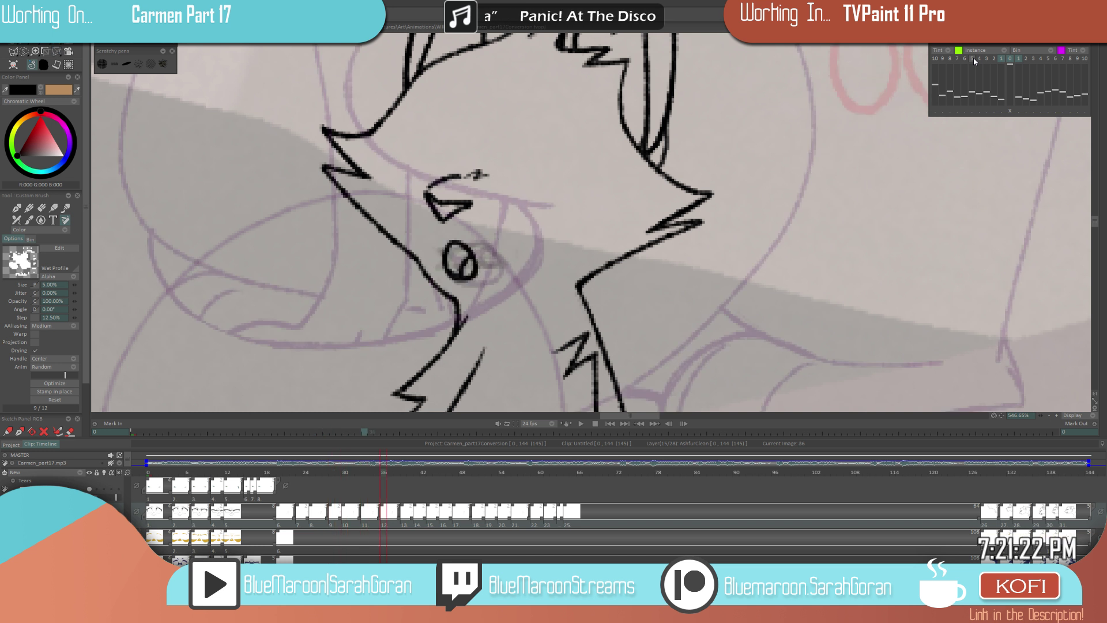
{"action": "key", "text": "Right"}
{"action": "key", "text": "Right"}
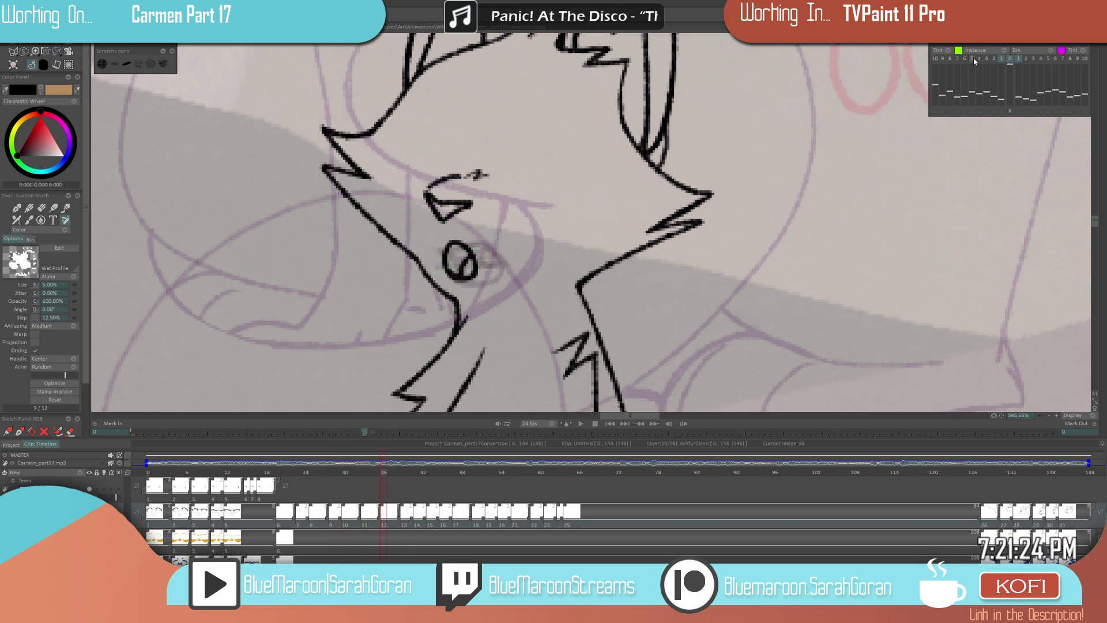
{"action": "key", "text": "Left"}
{"action": "key", "text": "Left"}
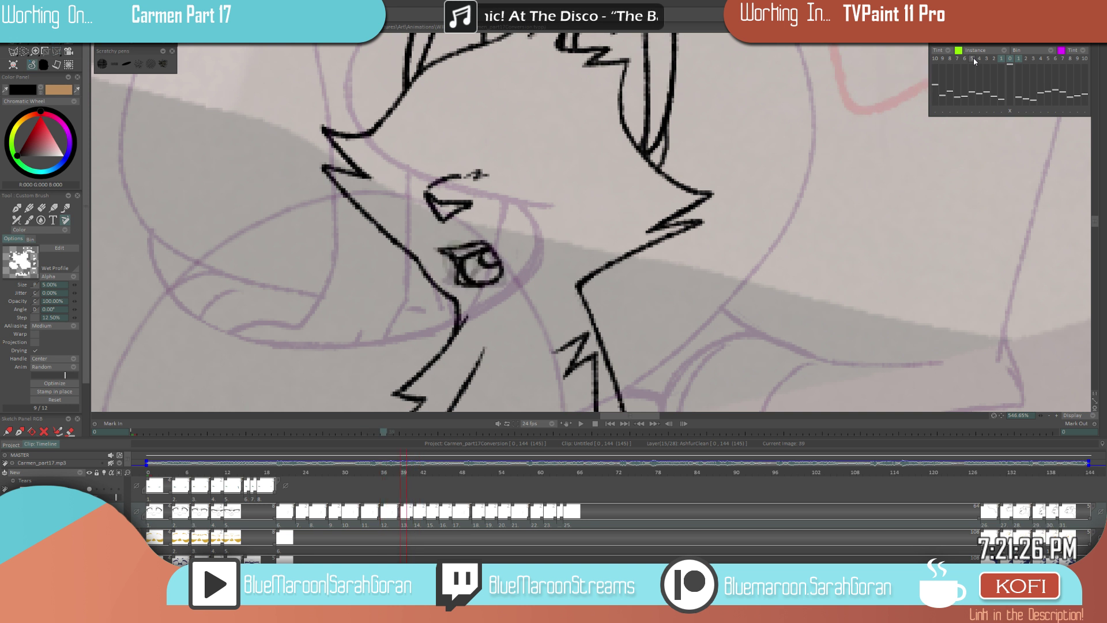
{"action": "key", "text": "Right"}
{"action": "key", "text": "Right"}
{"action": "key", "text": "Right"}
{"action": "key", "text": "Right"}
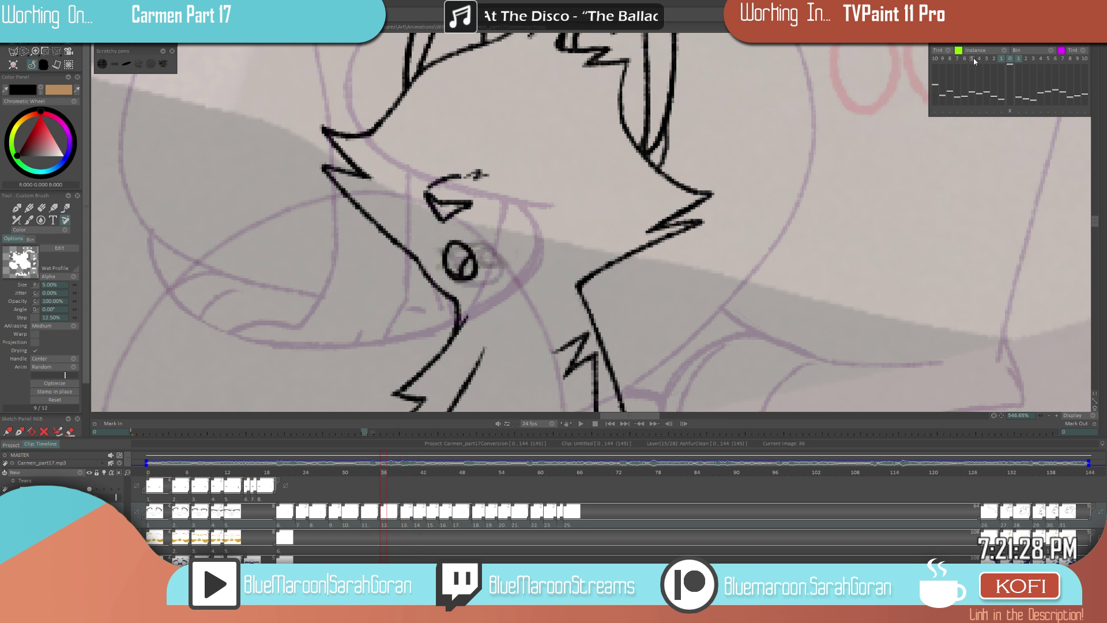
{"action": "key", "text": "Left"}
{"action": "key", "text": "Left"}
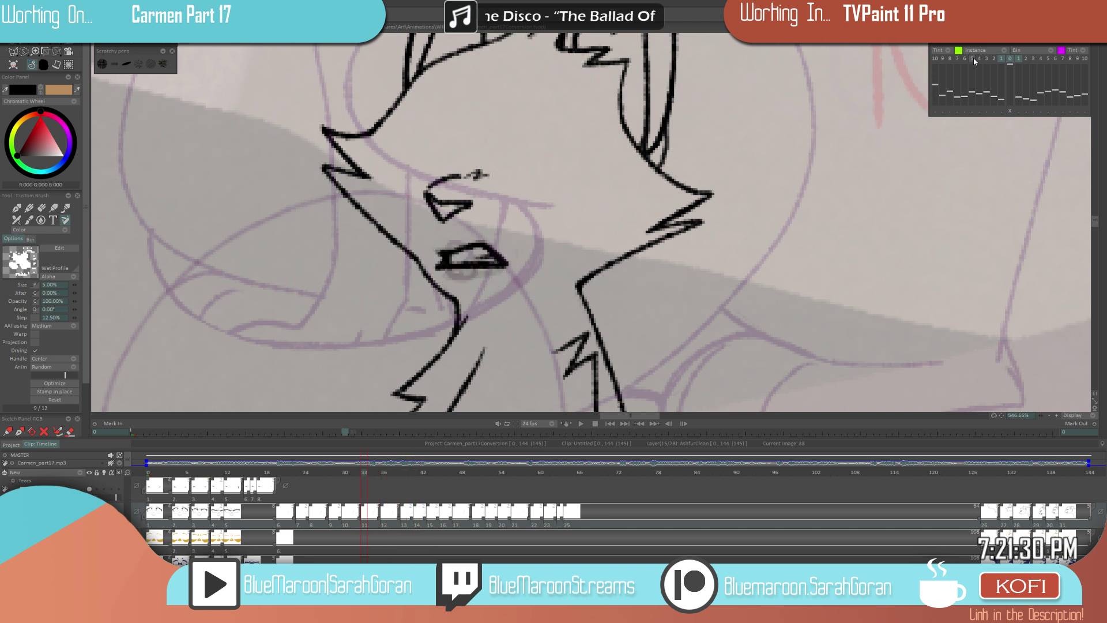
- Step through the remaining mouth drawings past the closed M mouths on frames 45 and 52, checking each transition
{"action": "key", "text": "Right"}
{"action": "key", "text": "Right"}
{"action": "key", "text": "Right"}
{"action": "key", "text": "Right"}
{"action": "key", "text": "Right"}
{"action": "key", "text": "Right"}
{"action": "key", "text": "Right"}
{"action": "key", "text": "Right"}
{"action": "key", "text": "Right"}
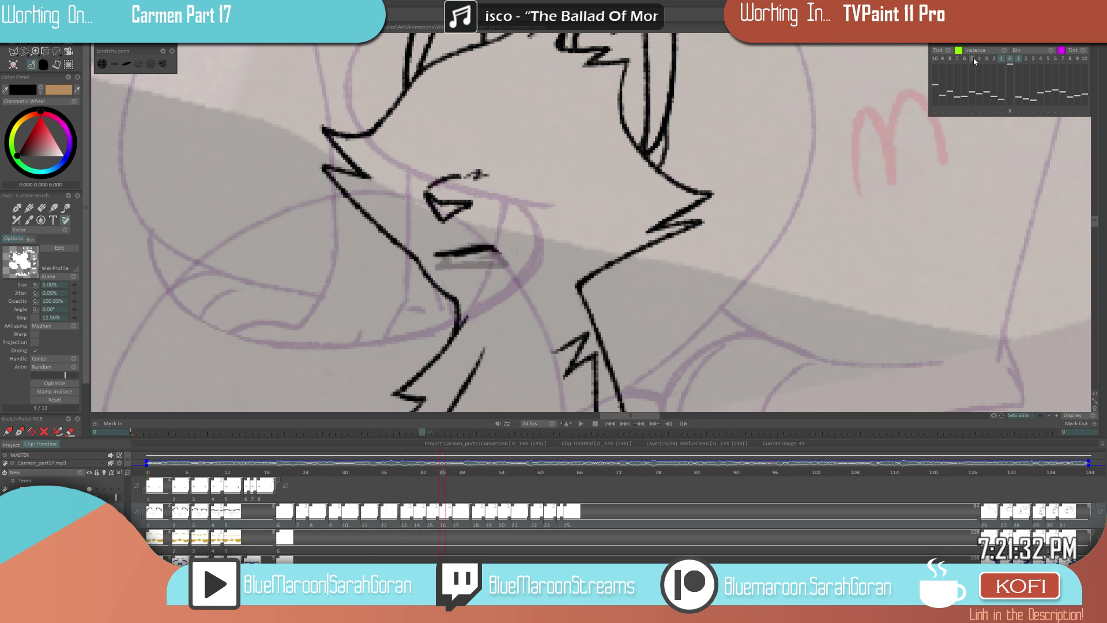
{"action": "key", "text": "Left"}
{"action": "key", "text": "Left"}
{"action": "key", "text": "Left"}
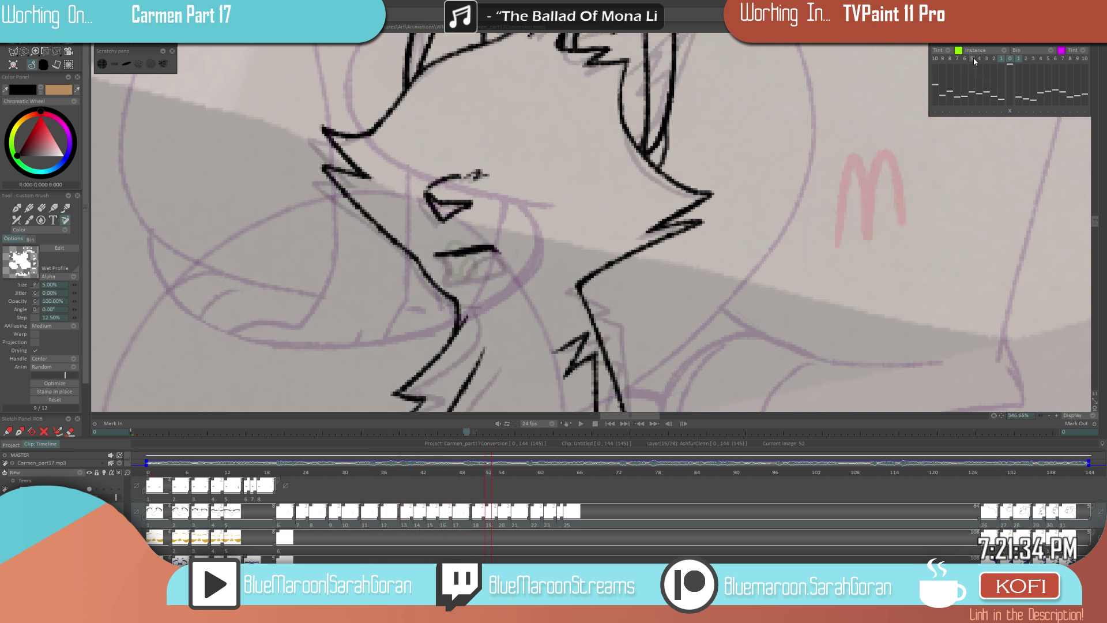
{"action": "key", "text": "Right"}
{"action": "key", "text": "Right"}
{"action": "key", "text": "Right"}
{"action": "key", "text": "Right"}
{"action": "key", "text": "Right"}
{"action": "key", "text": "Right"}
{"action": "key", "text": "Right"}
{"action": "key", "text": "Right"}
{"action": "key", "text": "Right"}
{"action": "key", "text": "Right"}
{"action": "key", "text": "Right"}
{"action": "key", "text": "Right"}
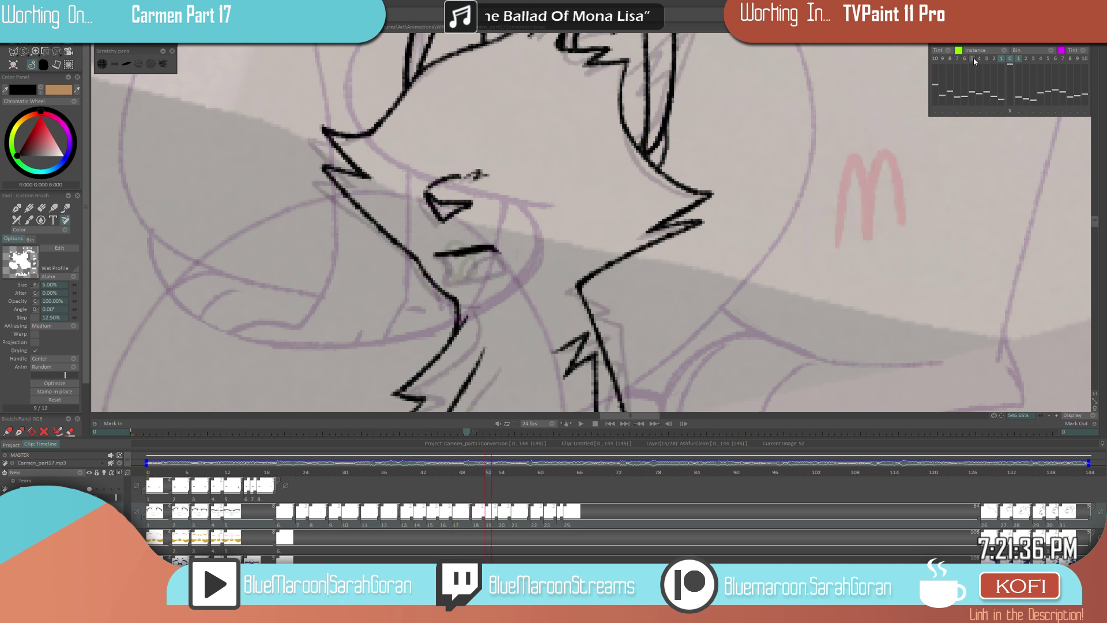
{"action": "key", "text": "Right"}
{"action": "key", "text": "Right"}
{"action": "key", "text": "Right"}
{"action": "key", "text": "Right"}
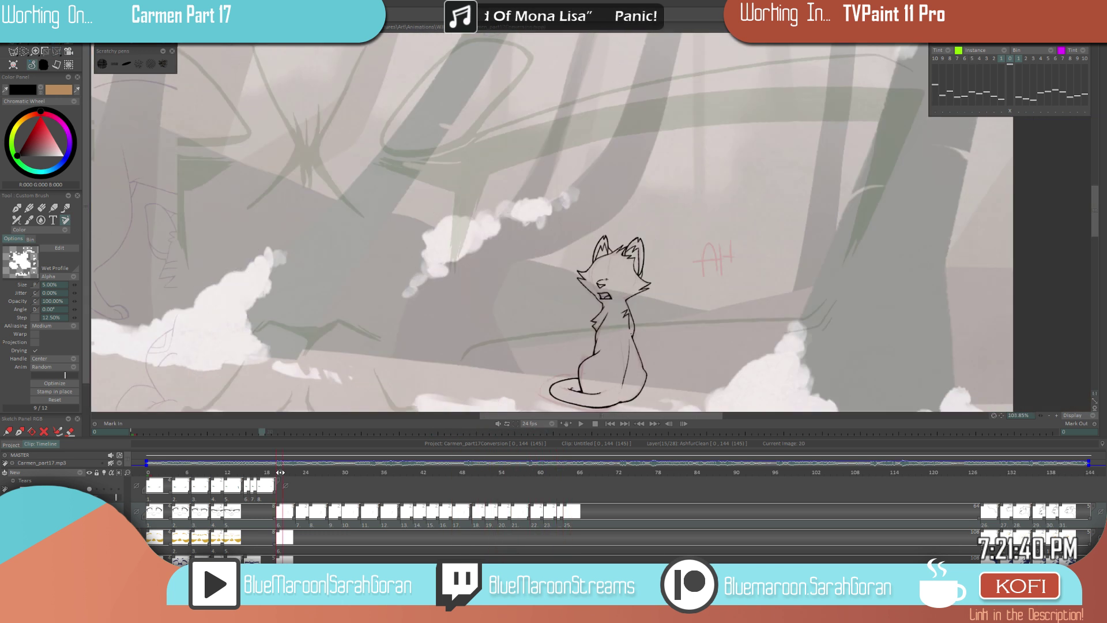
- Replay the animation from frame 20 to recheck the lip-sync with the adjusted mouth on frame 30
{"action": "left_click", "coordinate": [580, 422]}
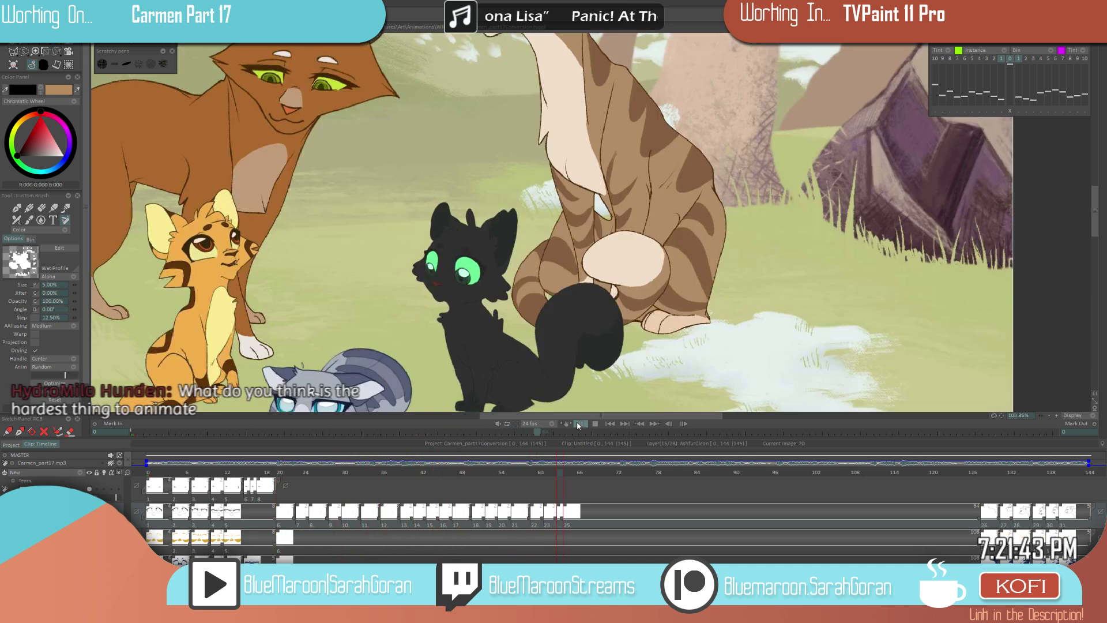
{"action": "left_click", "coordinate": [281, 484]}
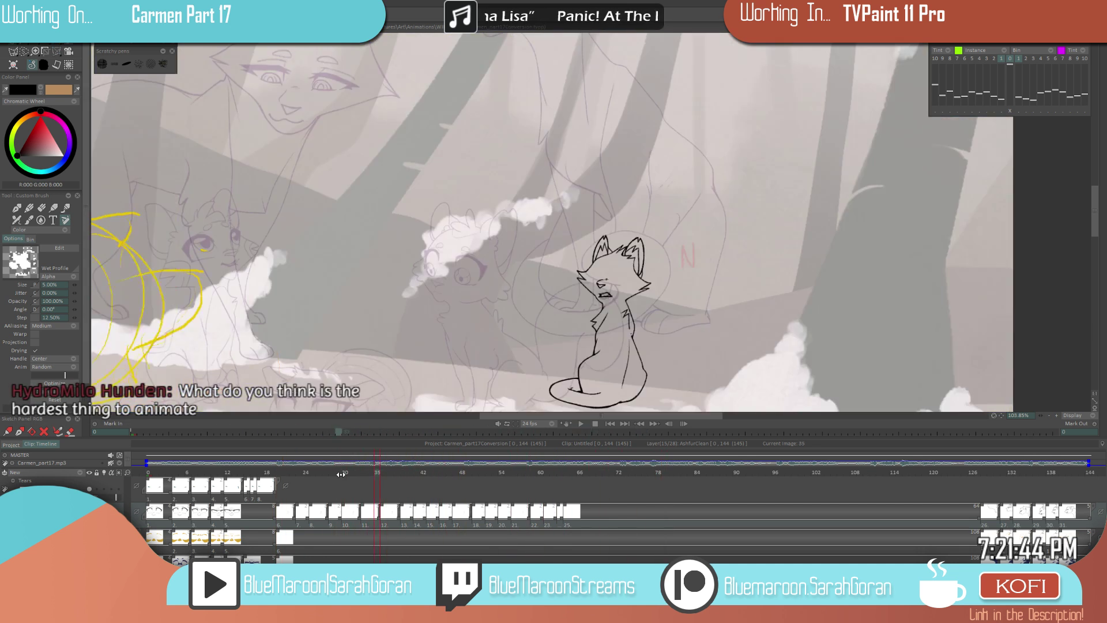
{"action": "left_click", "coordinate": [579, 423]}
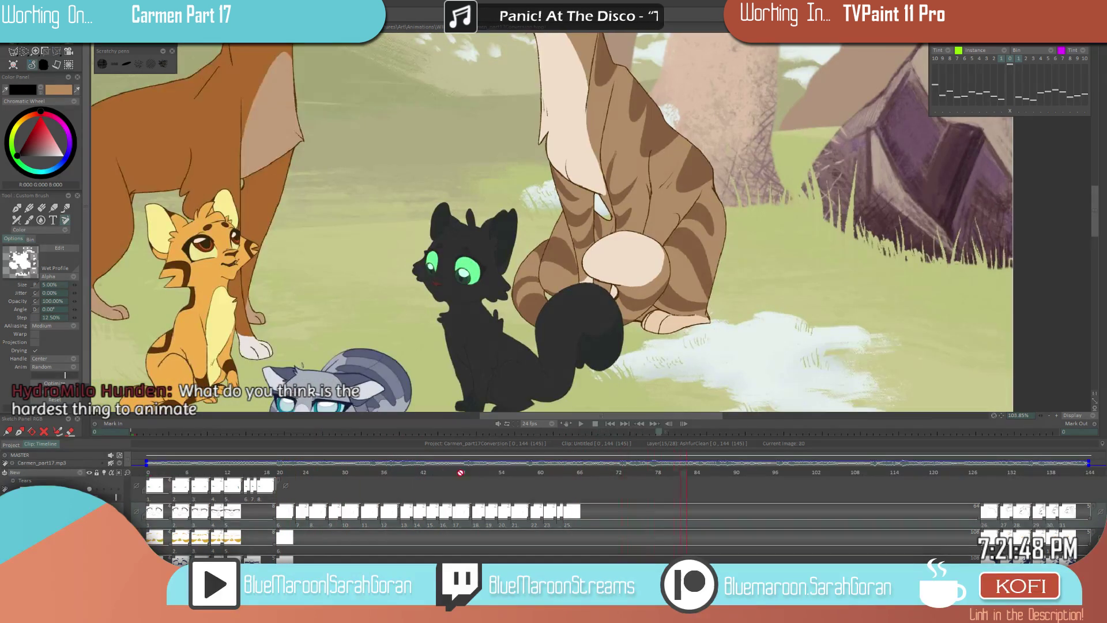
{"action": "left_click", "coordinate": [281, 484]}
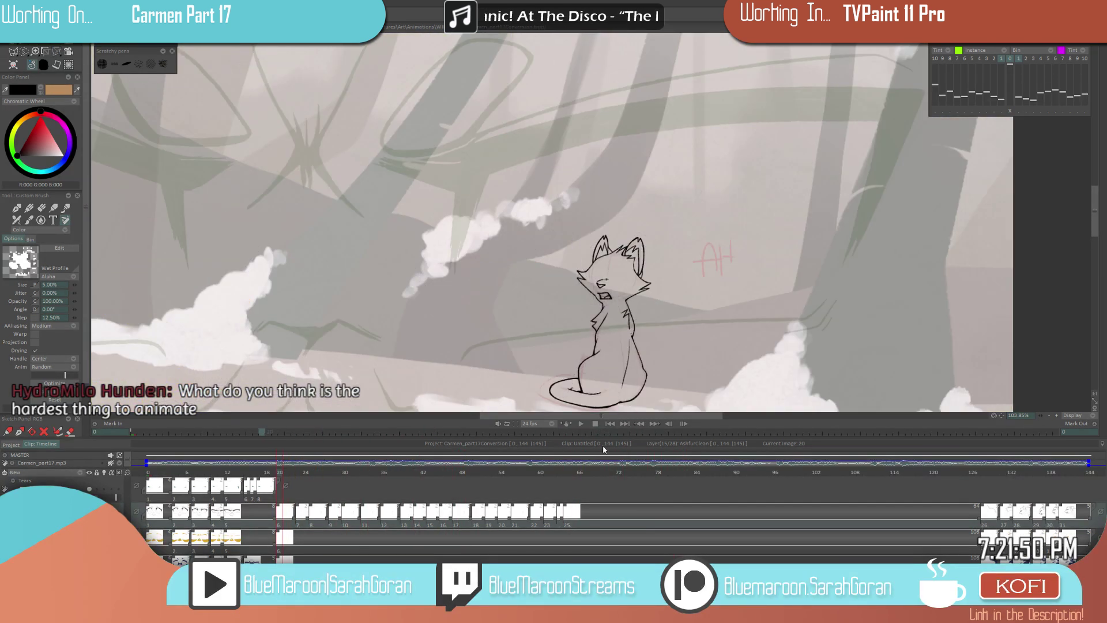
{"action": "left_click", "coordinate": [580, 424]}
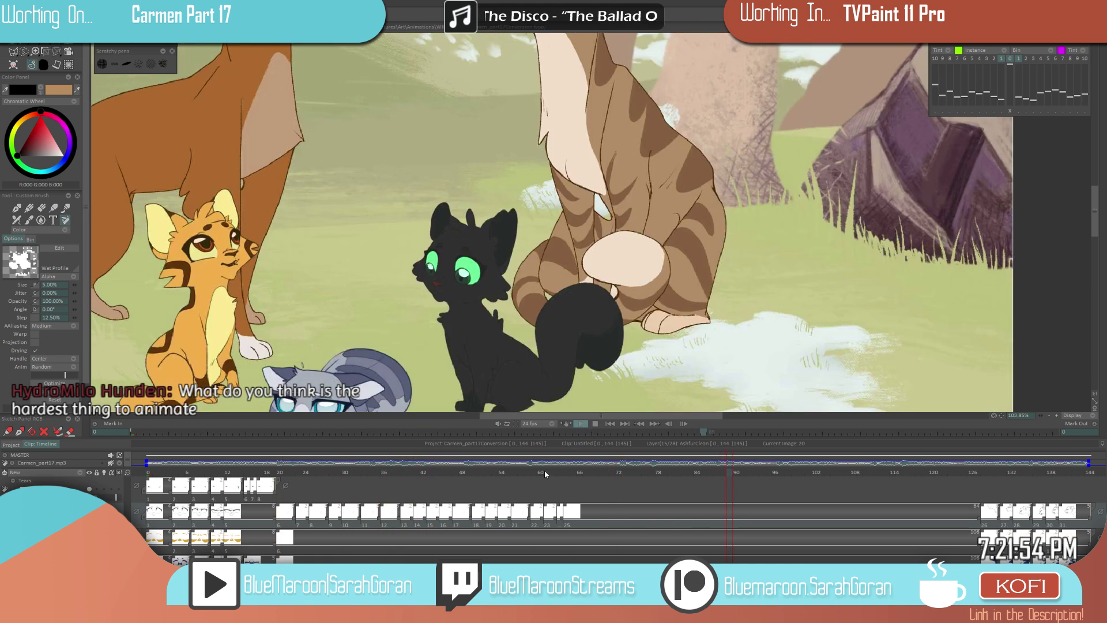
- Stop playback, scrub back through the small fox's lip-sync drawings to frame 20, and save the project
{"action": "left_click", "coordinate": [553, 473]}
{"action": "left_click_drag", "start_coordinate": [562, 476], "coordinate": [495, 474]}
{"action": "scroll", "coordinate": [530, 376], "scroll_direction": "down", "scroll_amount": 5}
{"action": "scroll", "coordinate": [530, 376], "scroll_direction": "up", "scroll_amount": 3}
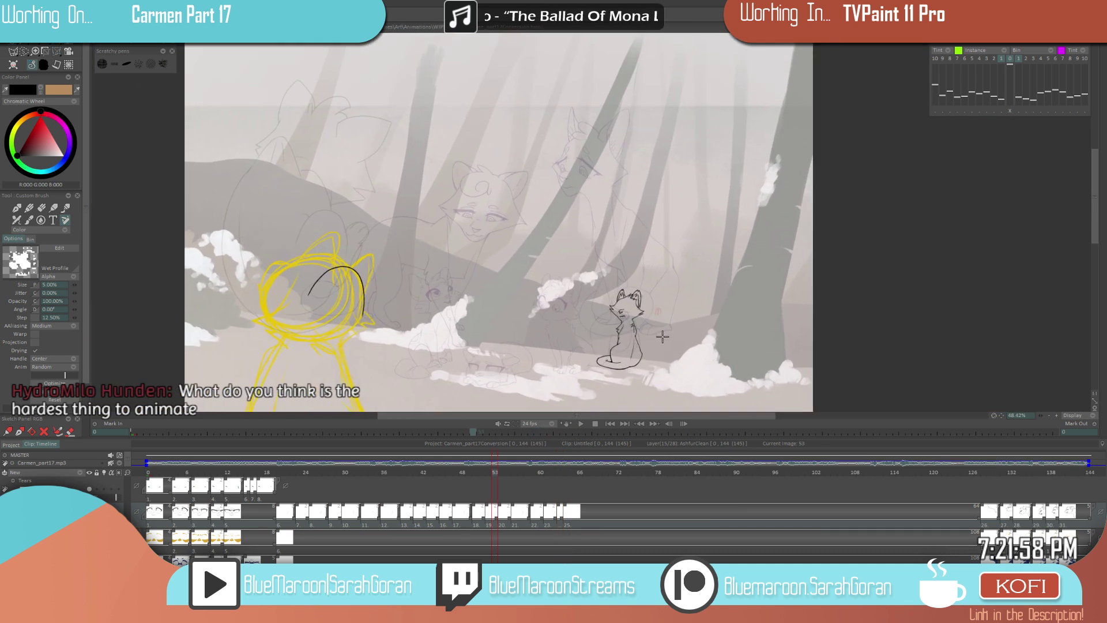
{"action": "left_click_drag", "start_coordinate": [437, 470], "coordinate": [280, 472]}
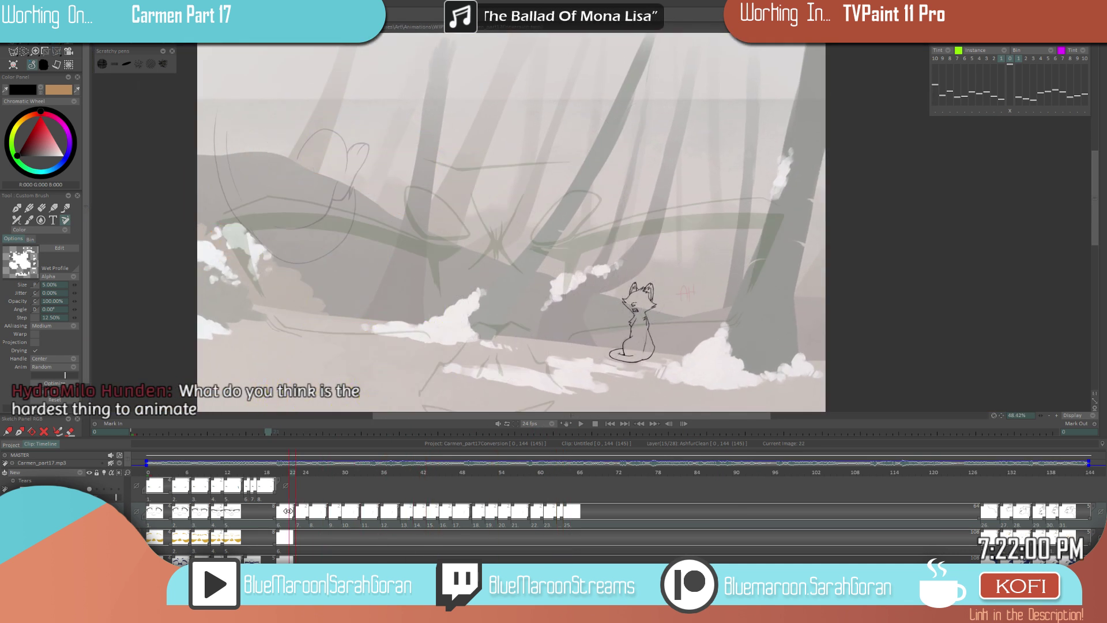
{"action": "key", "text": "ctrl+s"}
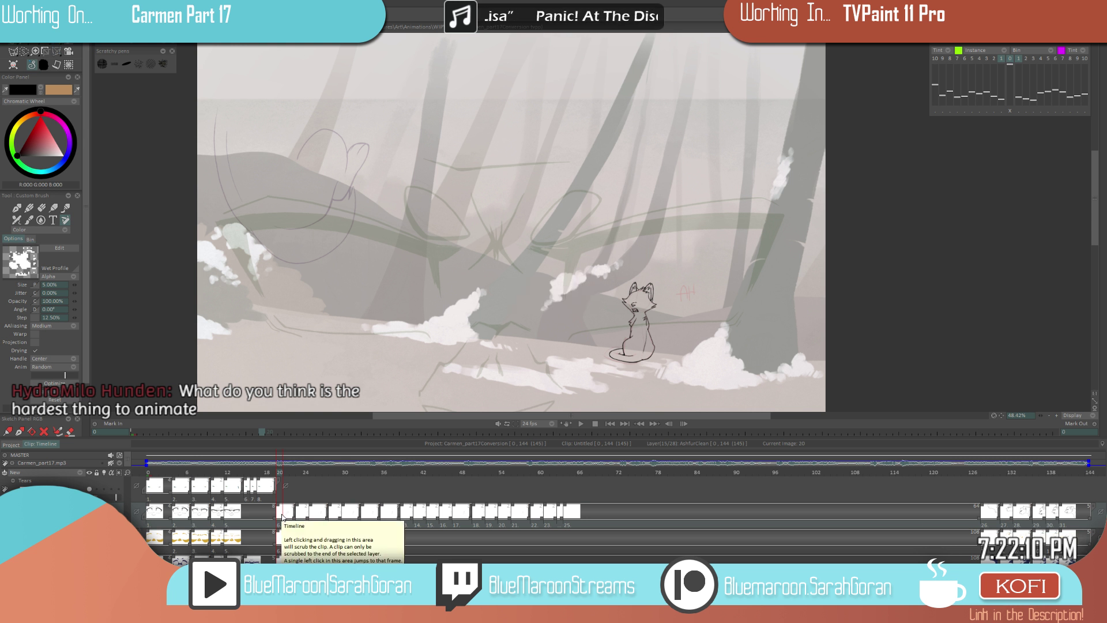
{"action": "key", "text": "ctrl+s"}
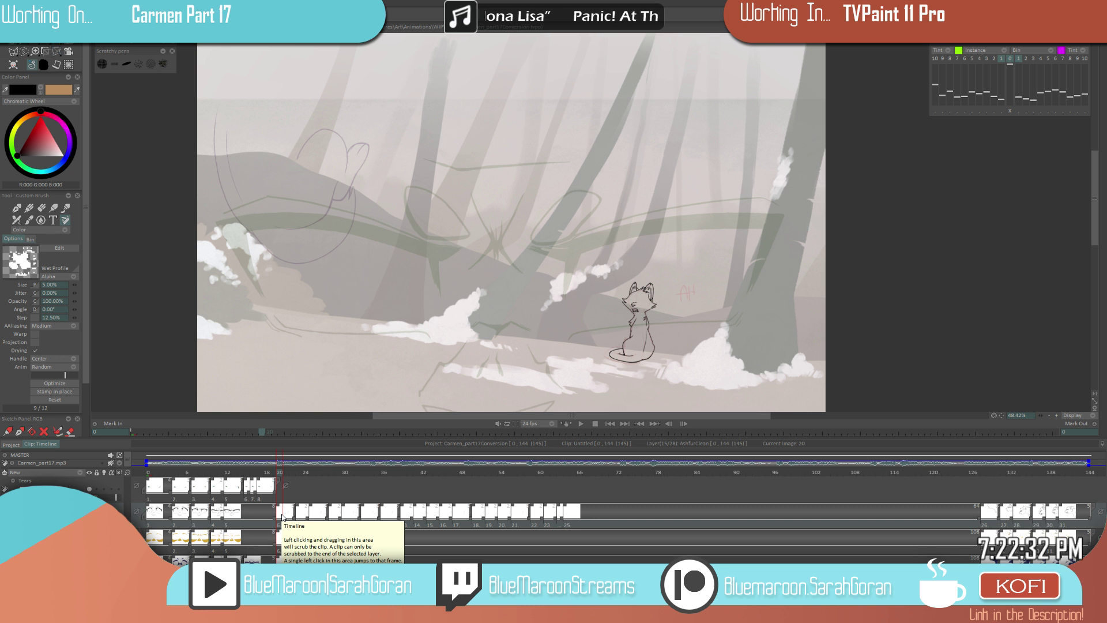
{"action": "left_click", "coordinate": [278, 472]}
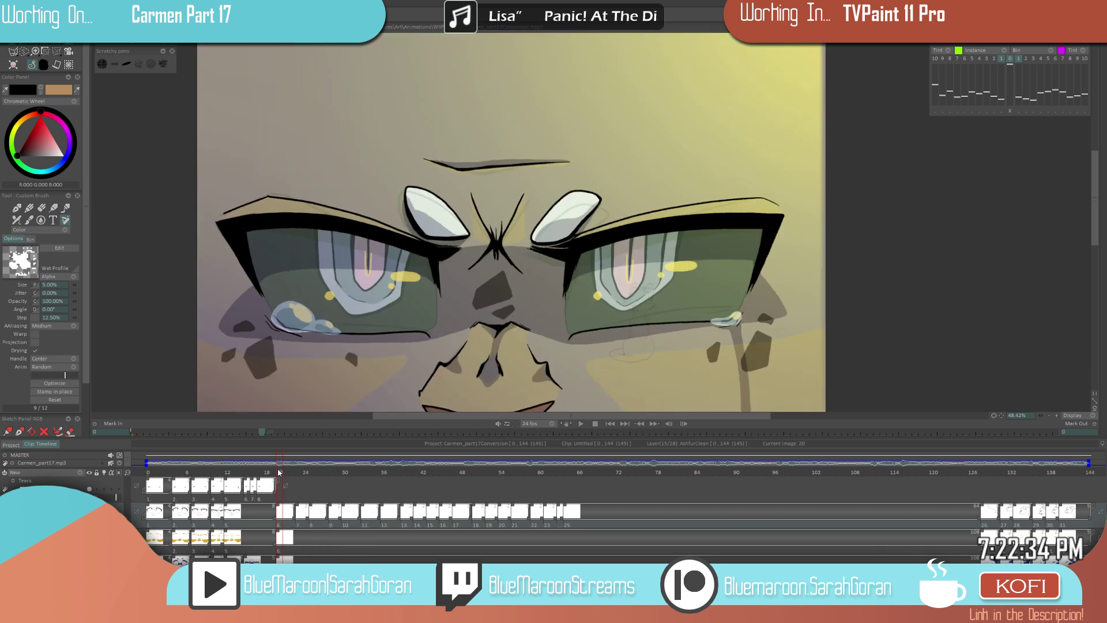
{"action": "key", "text": "ctrl+s"}
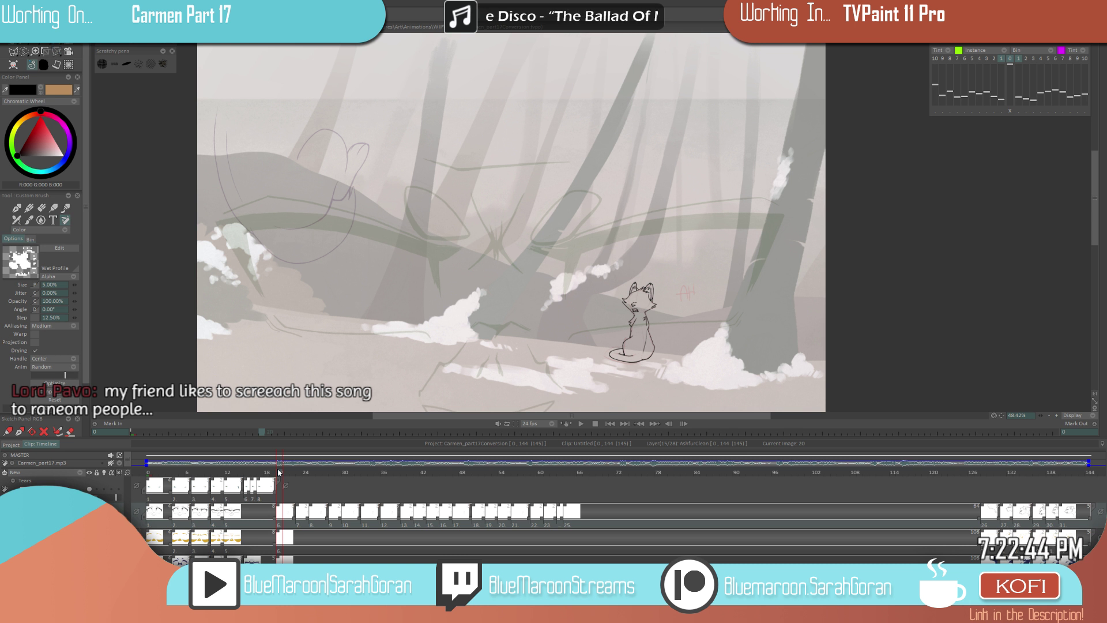
- Replay the fox's lip-sync from frame 20 against the soundtrack, stopping and restarting the playback
{"action": "mouse_move", "coordinate": [295, 475]}
{"action": "left_mouse_down"}
{"action": "mouse_move", "coordinate": [574, 521]}
{"action": "mouse_move", "coordinate": [282, 507]}
{"action": "left_mouse_up"}
{"action": "left_click", "coordinate": [580, 425]}
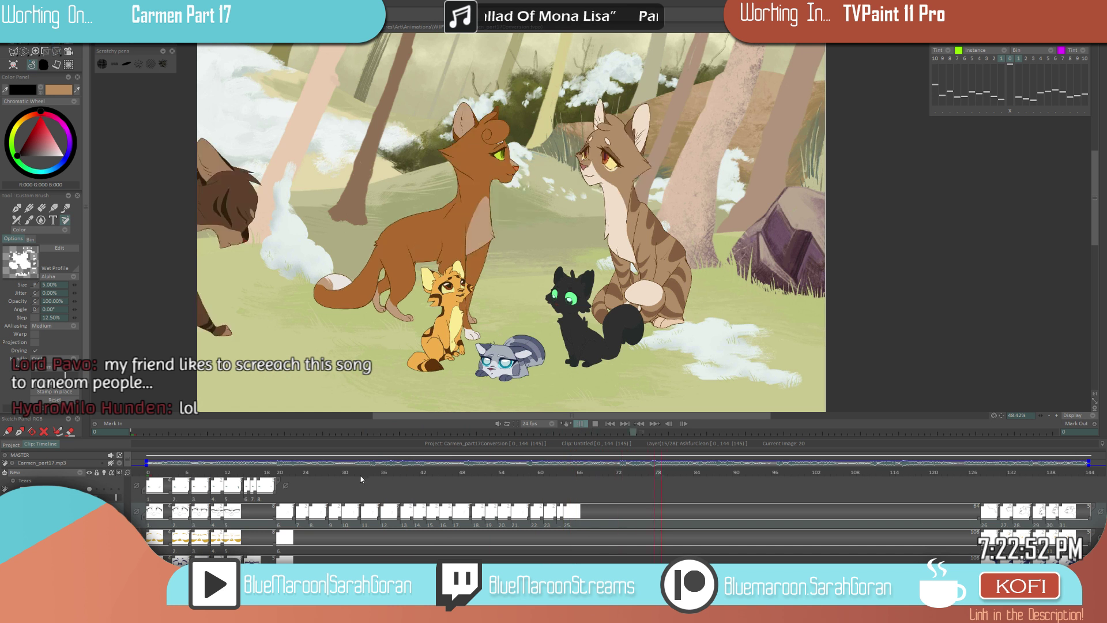
{"action": "left_click", "coordinate": [278, 482]}
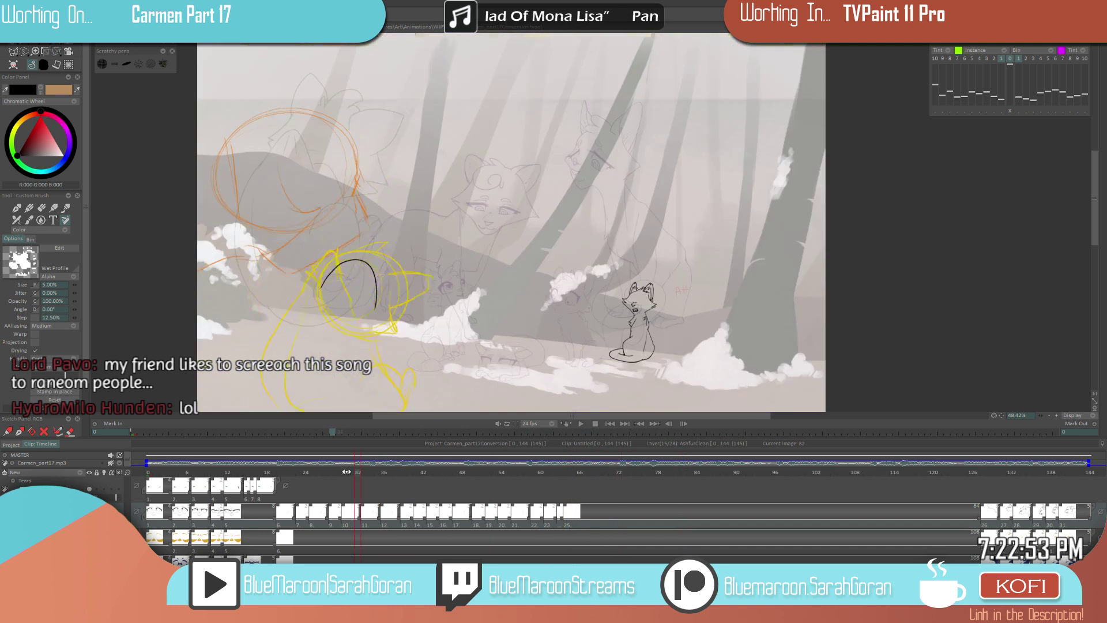
{"action": "left_click", "coordinate": [579, 425]}
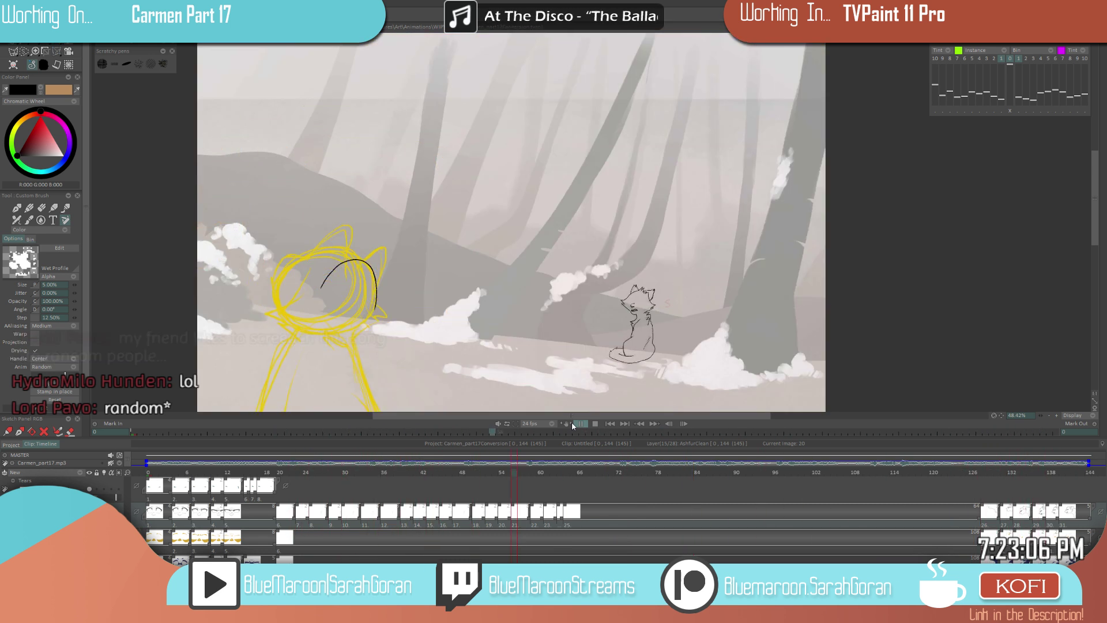
{"action": "left_click", "coordinate": [572, 423]}
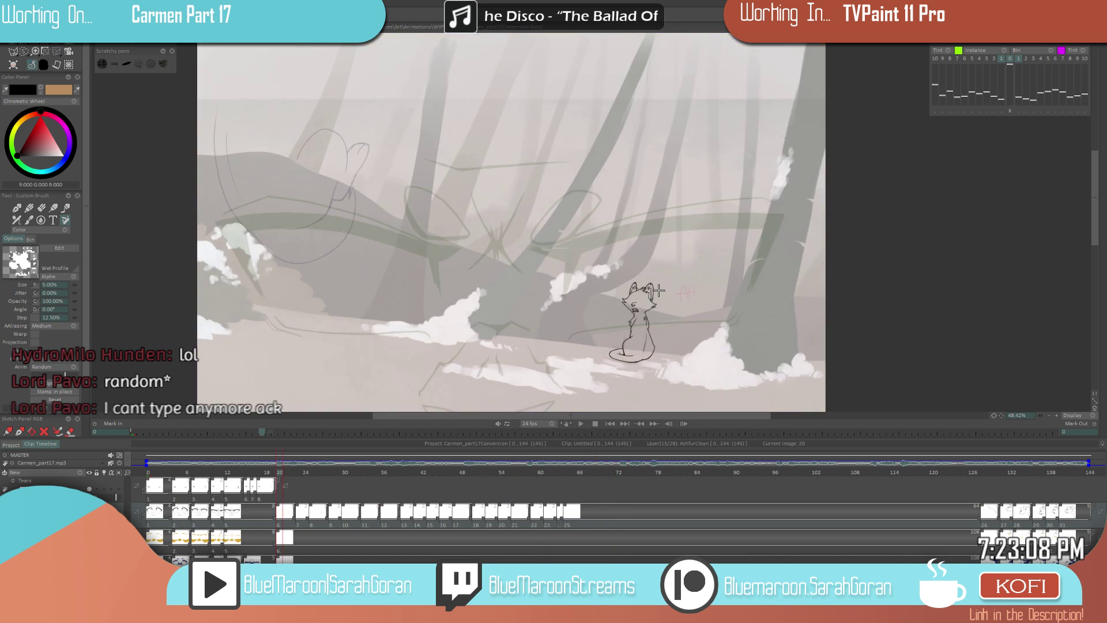
- Save the project and switch off the light table on the AshfurClean layer
{"action": "scroll", "coordinate": [657, 290], "scroll_direction": "down", "scroll_amount": 3}
{"action": "key", "text": "ctrl+s"}
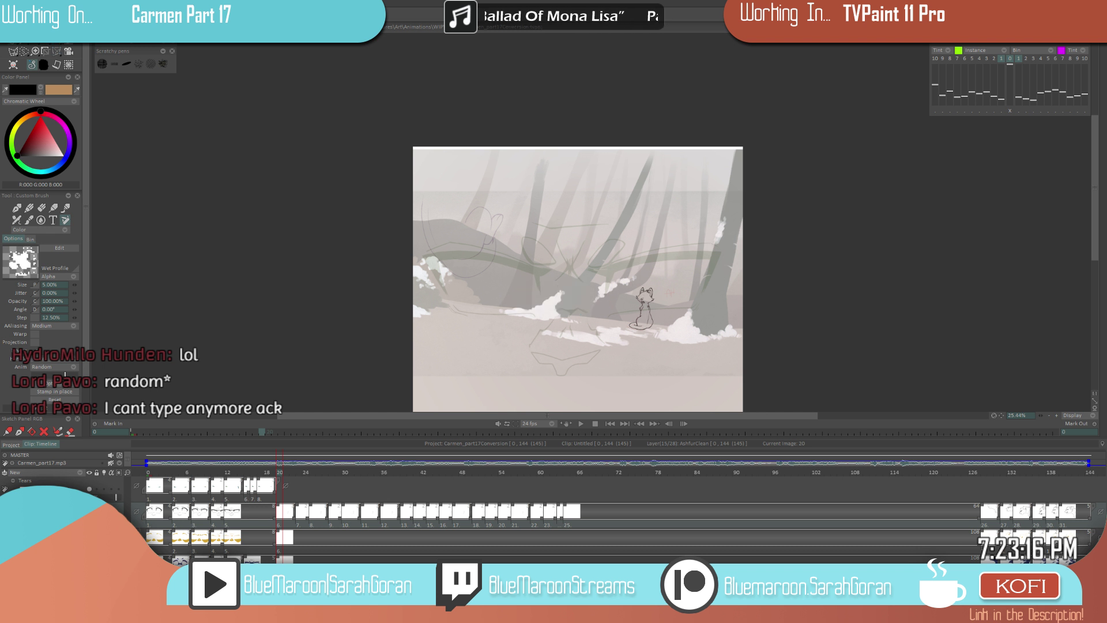
{"action": "left_click", "coordinate": [104, 515]}
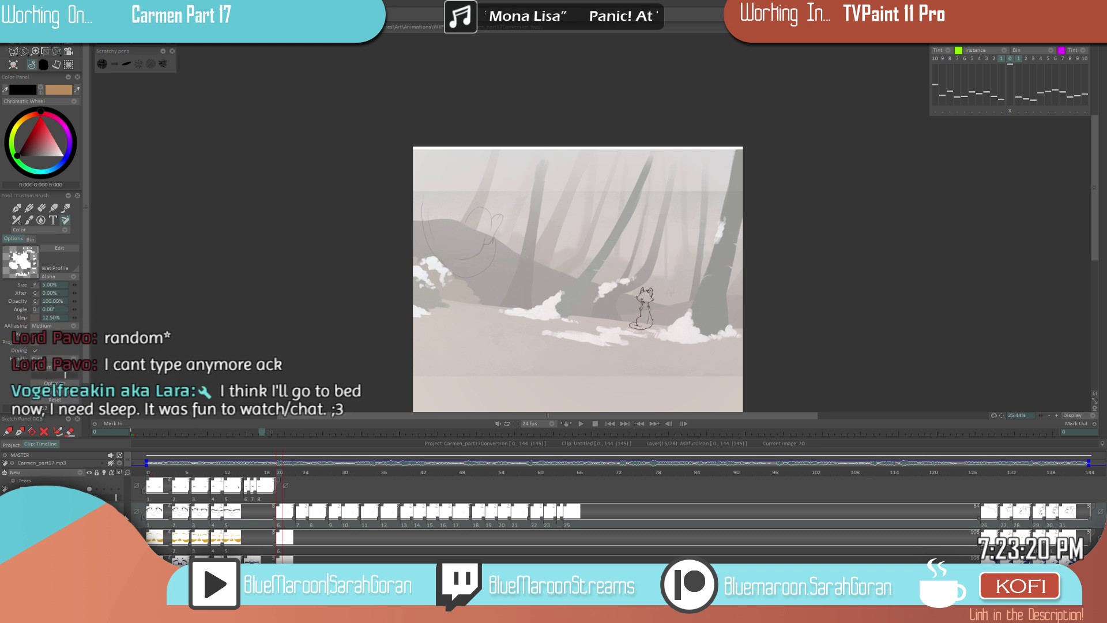
- Play the animation from its first frame, return to frame 20 and save the project
{"action": "left_click", "coordinate": [160, 472]}
{"action": "mouse_move", "coordinate": [160, 472]}
{"action": "left_mouse_down"}
{"action": "mouse_move", "coordinate": [268, 476]}
{"action": "mouse_move", "coordinate": [227, 474]}
{"action": "mouse_move", "coordinate": [249, 517]}
{"action": "mouse_move", "coordinate": [414, 515]}
{"action": "mouse_move", "coordinate": [600, 491]}
{"action": "mouse_move", "coordinate": [1067, 486]}
{"action": "mouse_move", "coordinate": [699, 477]}
{"action": "mouse_move", "coordinate": [1013, 474]}
{"action": "mouse_move", "coordinate": [1023, 491]}
{"action": "mouse_move", "coordinate": [1067, 484]}
{"action": "mouse_move", "coordinate": [886, 467]}
{"action": "mouse_move", "coordinate": [287, 486]}
{"action": "mouse_move", "coordinate": [141, 478]}
{"action": "left_mouse_up"}
{"action": "left_click", "coordinate": [579, 423]}
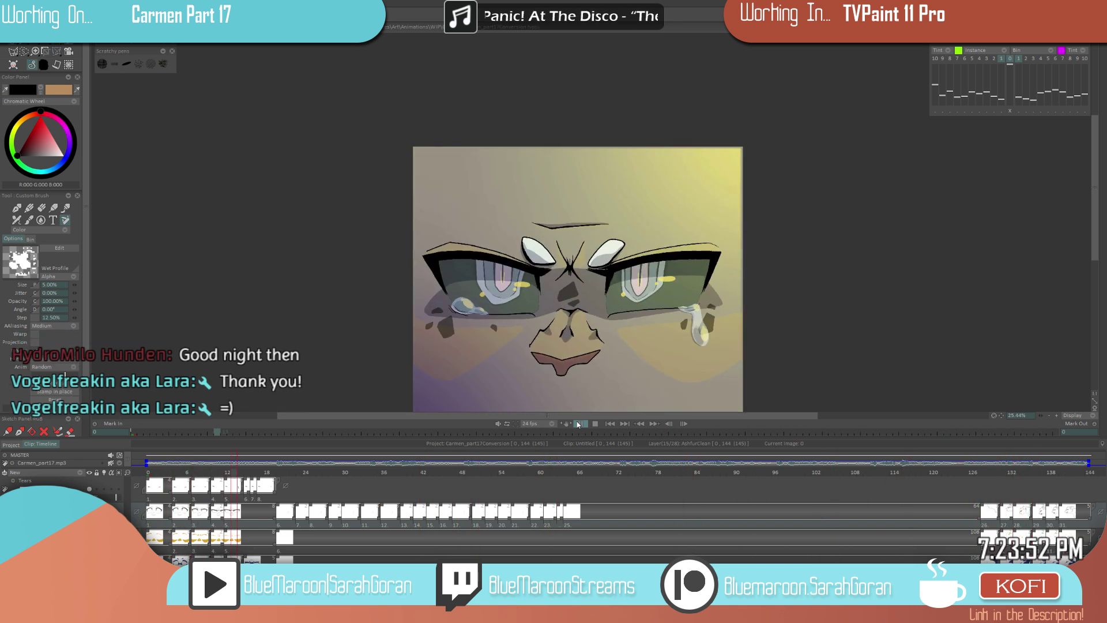
{"action": "left_click", "coordinate": [578, 423]}
{"action": "left_click", "coordinate": [292, 484]}
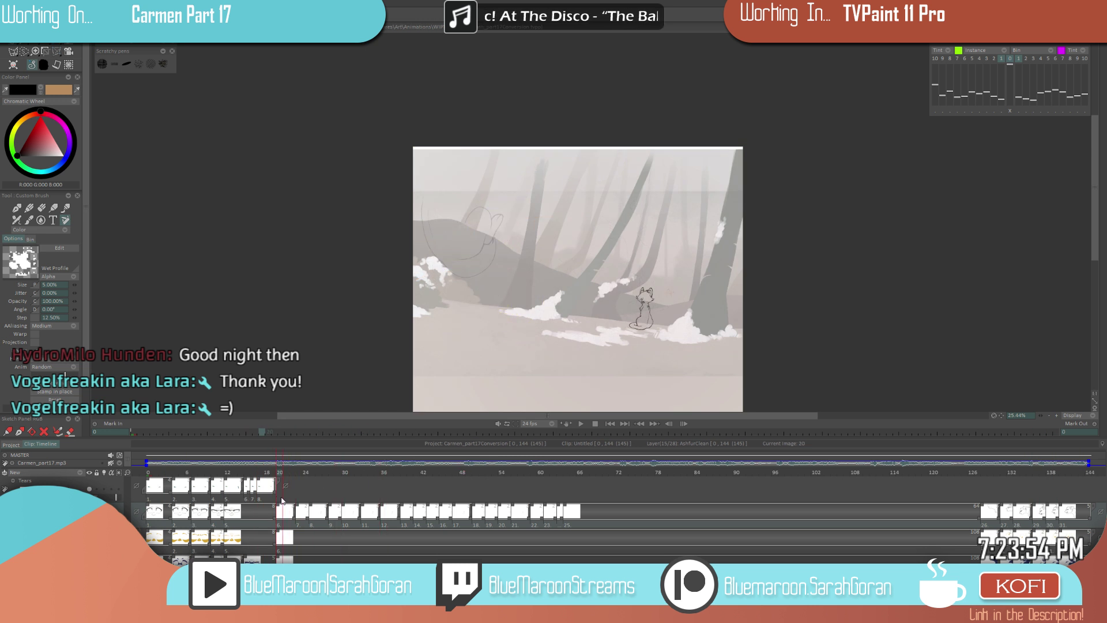
{"action": "key", "text": "ctrl+s"}
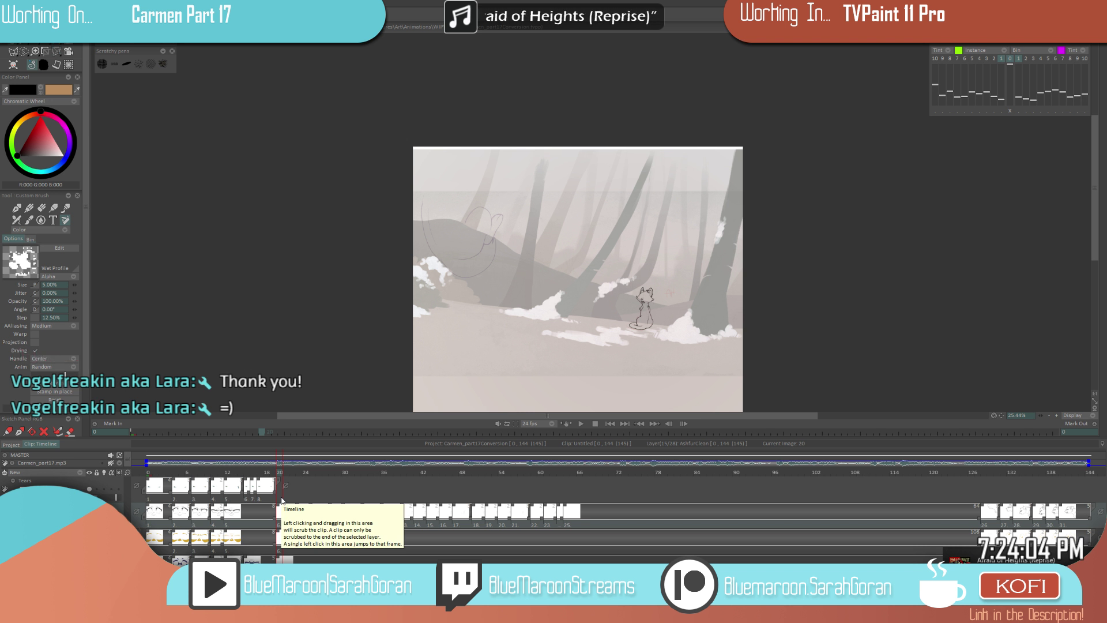
- Move through the layer stack past the background and character layers to reach the rough-over-clean layer Anim_9
{"action": "key", "text": "ctrl+Left"}
{"action": "key", "text": "ctrl+Right"}
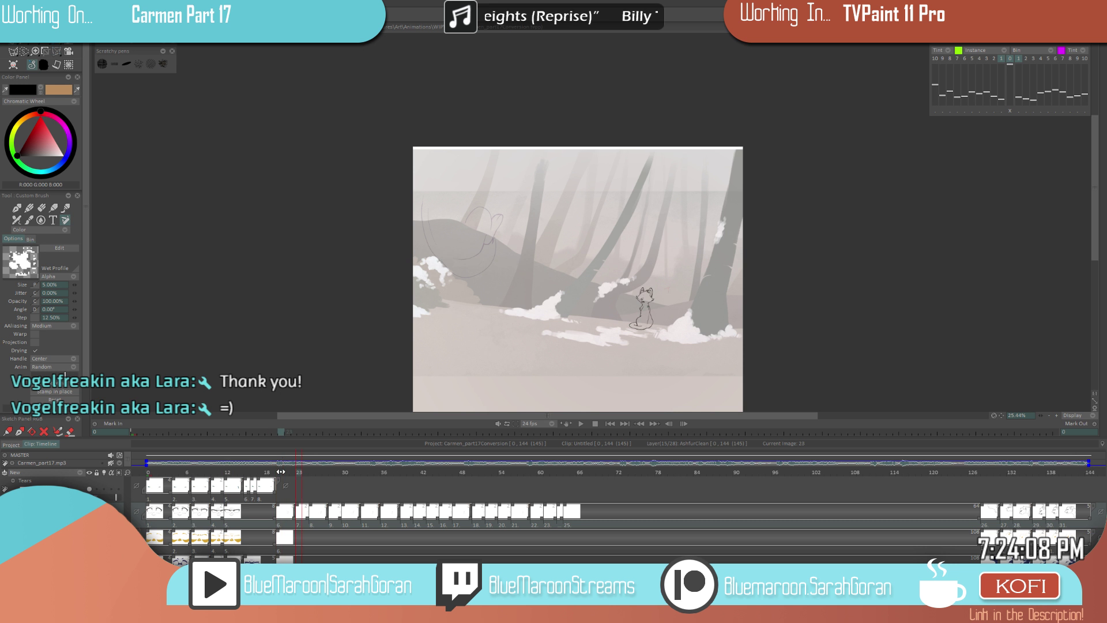
{"action": "key", "text": "Up"}
{"action": "key", "text": "Up"}
{"action": "key", "text": "Up"}
{"action": "key", "text": "Up"}
{"action": "key", "text": "Up"}
{"action": "key", "text": "Up"}
{"action": "key", "text": "Up"}
{"action": "key", "text": "Up"}
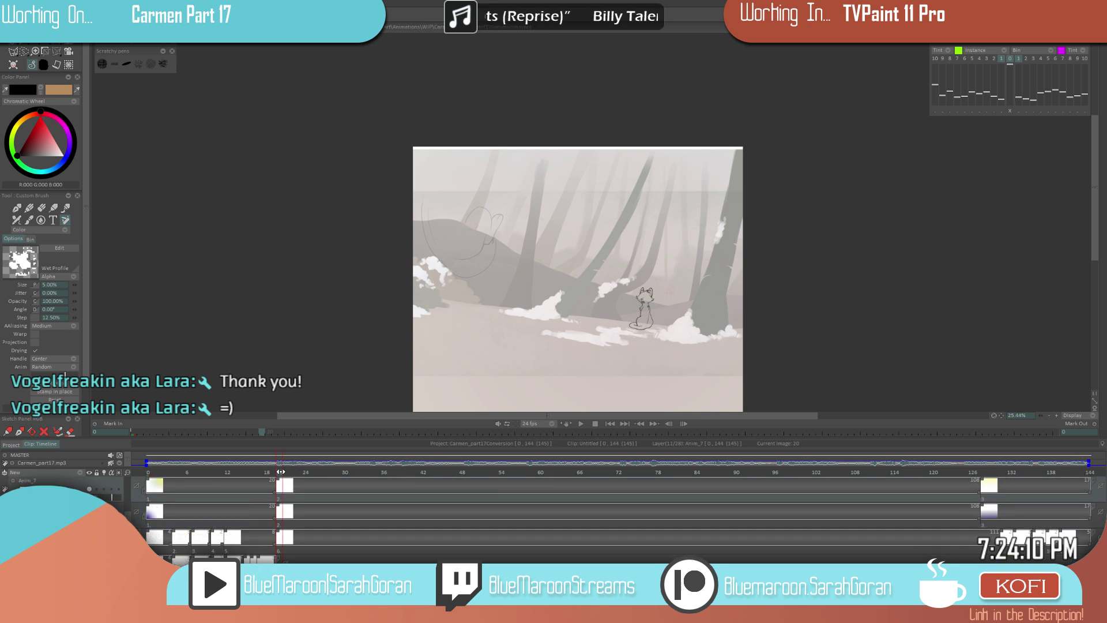
{"action": "key", "text": "Up"}
{"action": "key", "text": "Up"}
{"action": "key", "text": "Up"}
{"action": "key", "text": "Up"}
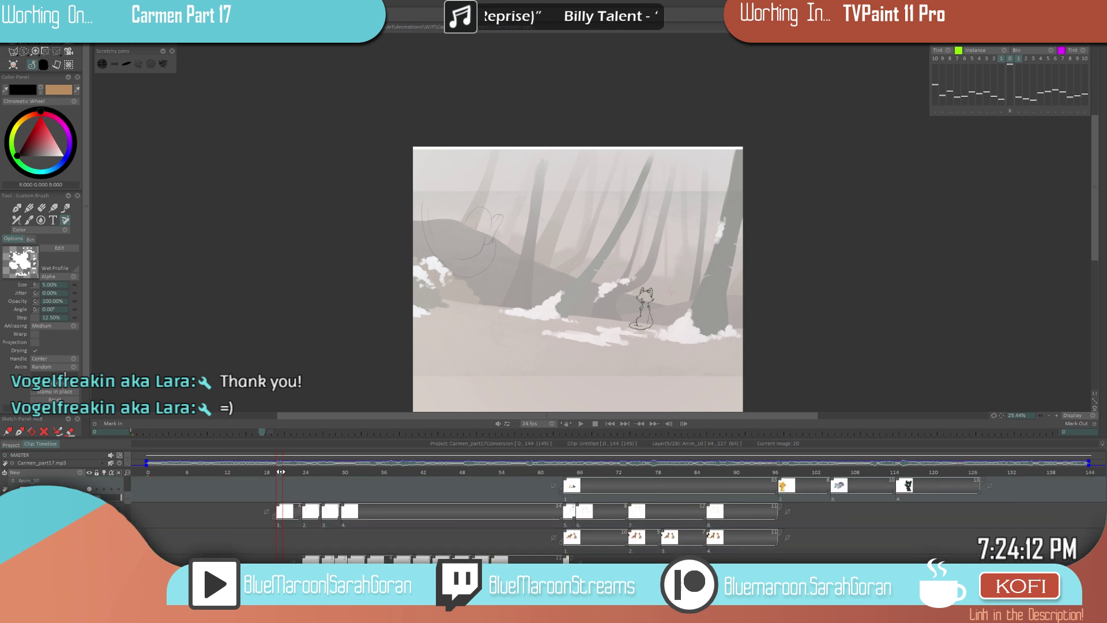
{"action": "key", "text": "Down"}
{"action": "key", "text": "Down"}
{"action": "key", "text": "Down"}
{"action": "key", "text": "Down"}
{"action": "key", "text": "Down"}
{"action": "key", "text": "Down"}
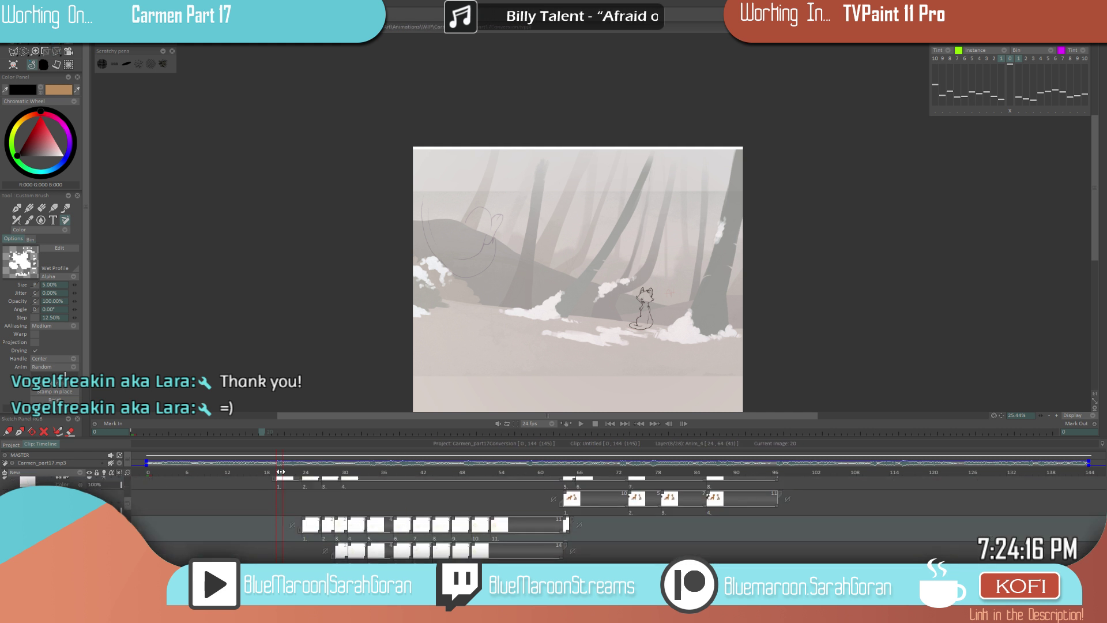
{"action": "key", "text": "Down"}
{"action": "key", "text": "Up"}
{"action": "key", "text": "Up"}
{"action": "key", "text": "Up"}
{"action": "key", "text": "Up"}
{"action": "key", "text": "Up"}
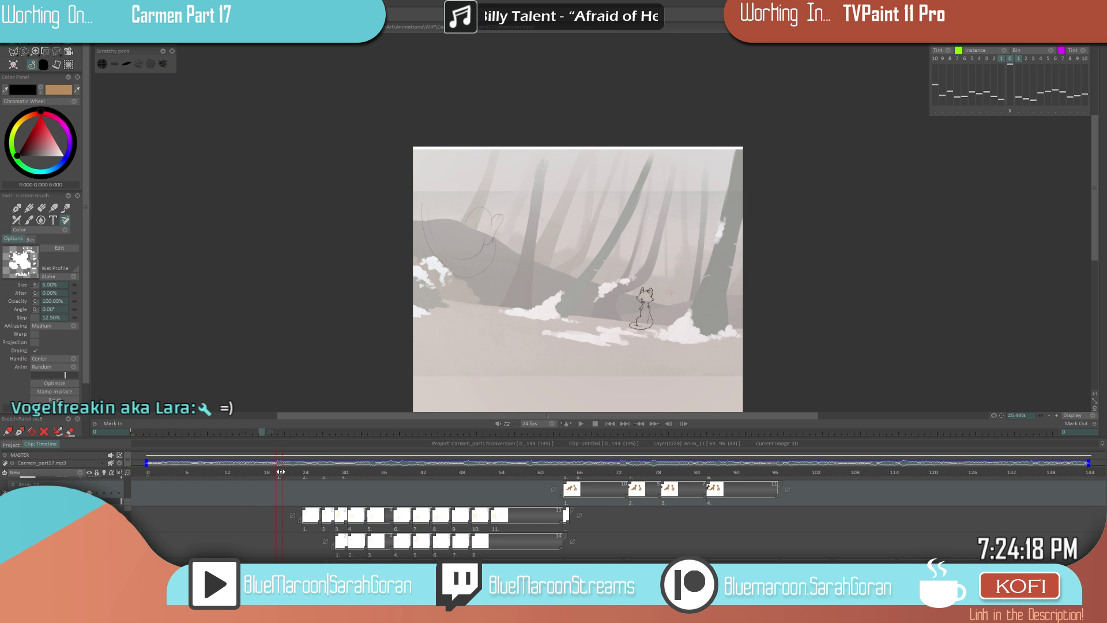
{"action": "key", "text": "Down"}
- Advance to the unfinished drawing on frame 30 of layer Anim_9 and set the brush size to 10%
{"action": "key", "text": "Right"}
{"action": "key", "text": "Right"}
{"action": "key", "text": "Right"}
{"action": "key", "text": "Right"}
{"action": "key", "text": "Right"}
{"action": "key", "text": "Right"}
{"action": "key", "text": "Right"}
{"action": "key", "text": "Right"}
{"action": "key", "text": "Right"}
{"action": "key", "text": "Right"}
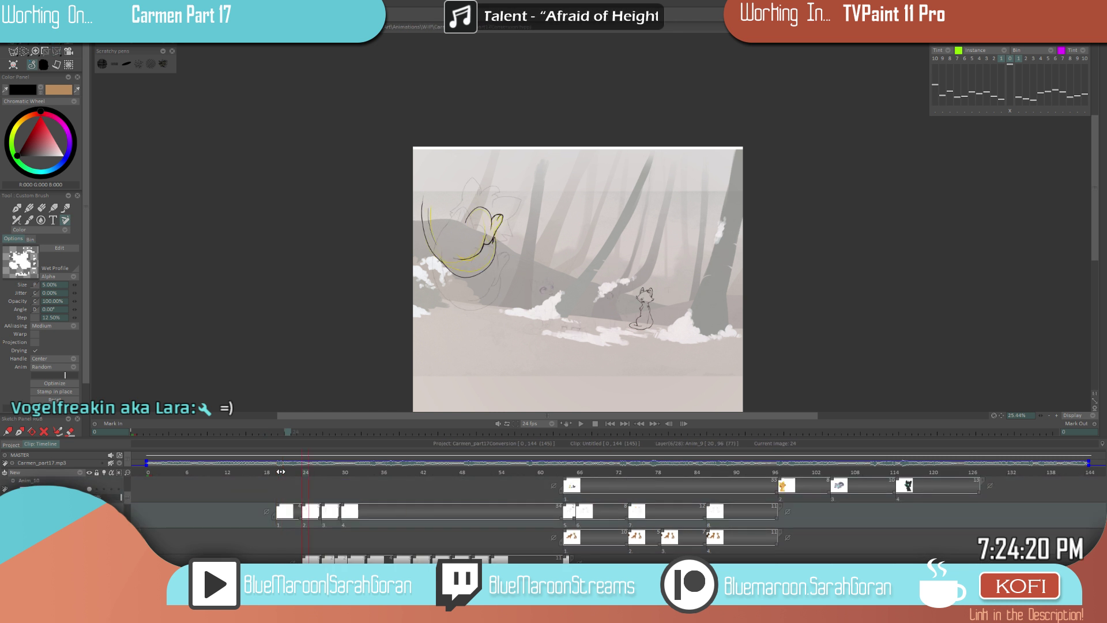
{"action": "type", "text": "3"}
{"action": "key", "text": "BackSpace"}
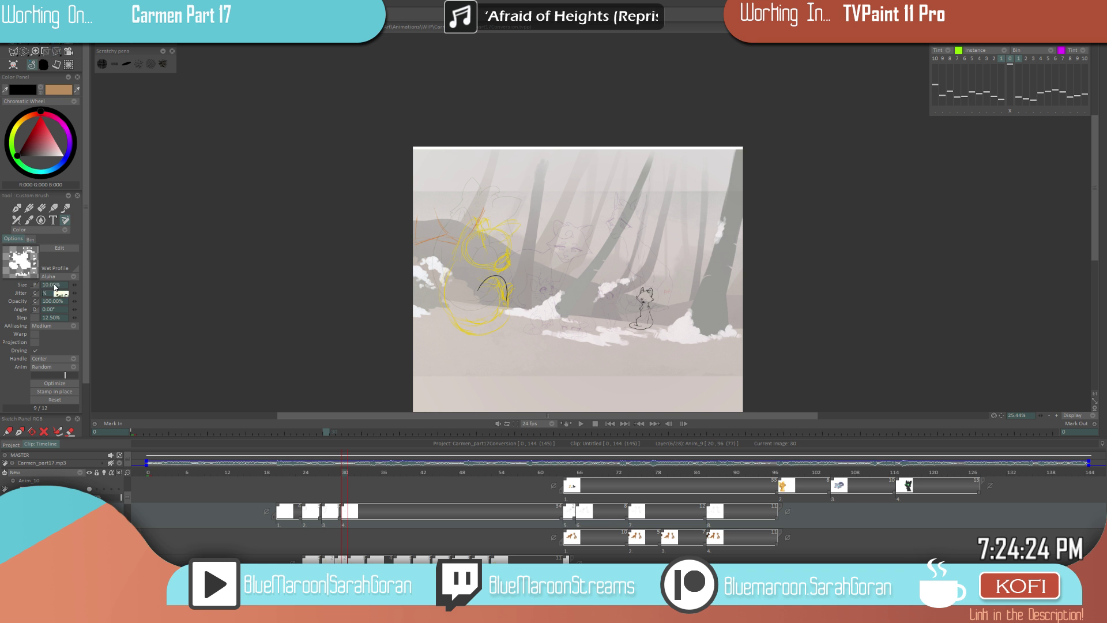
{"action": "key", "text": "Return"}
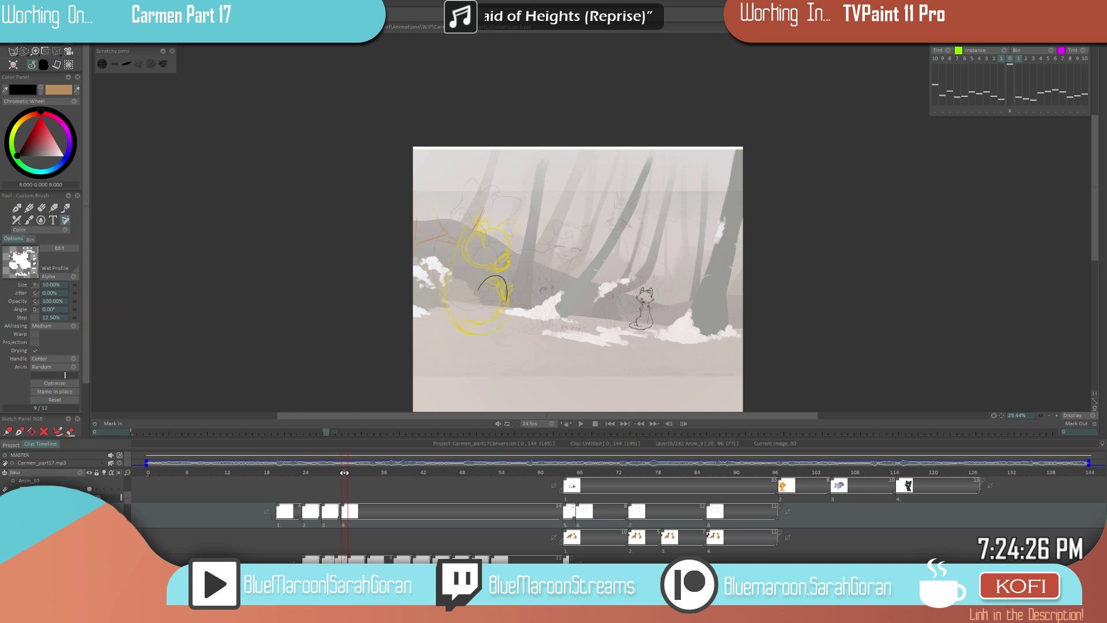
- Shift the previous drawing's light table image down and slightly right, to Y 248, so it overlaps the yellow rough on frame 30
{"action": "scroll", "coordinate": [578, 300], "scroll_direction": "up", "scroll_amount": 5}
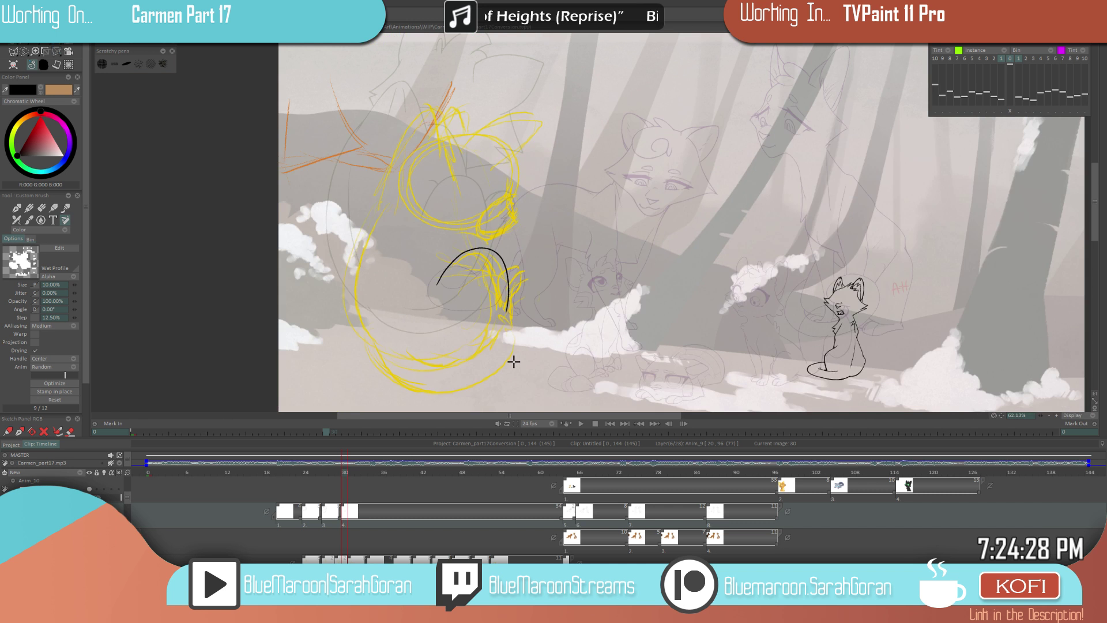
{"action": "key", "text": "Right"}
{"action": "key", "text": "Left"}
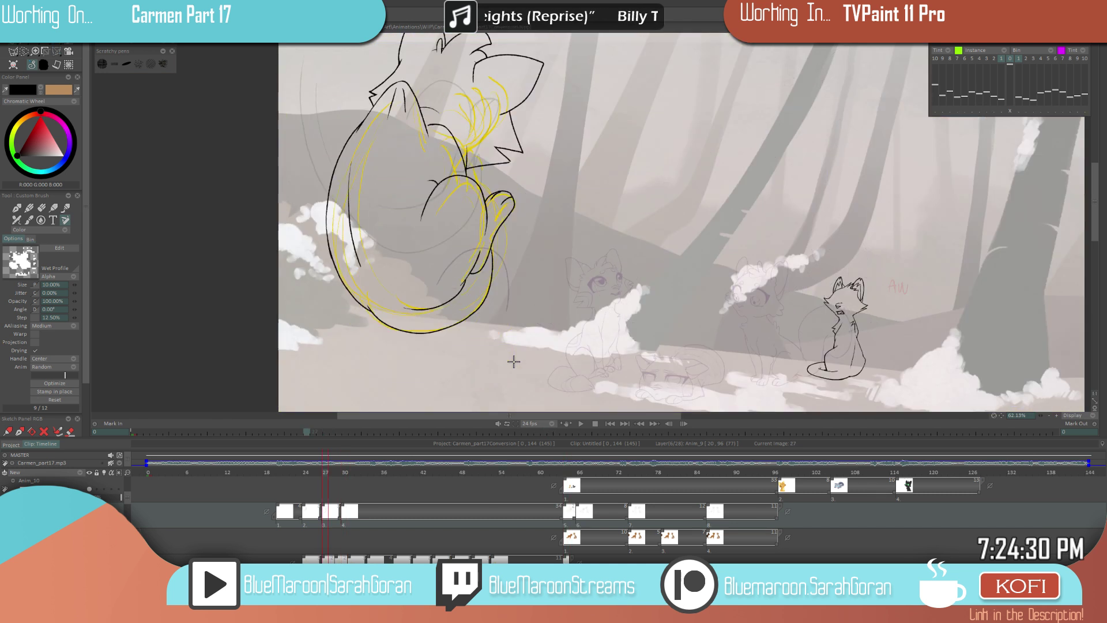
{"action": "left_click", "coordinate": [995, 117]}
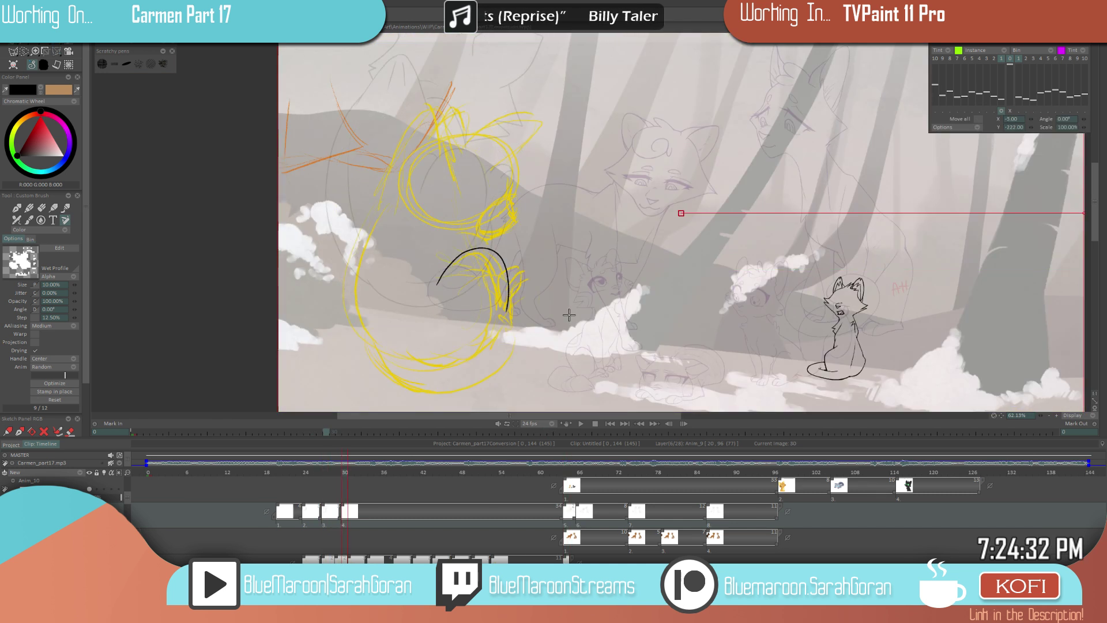
{"action": "left_click_drag", "start_coordinate": [623, 293], "coordinate": [632, 328]}
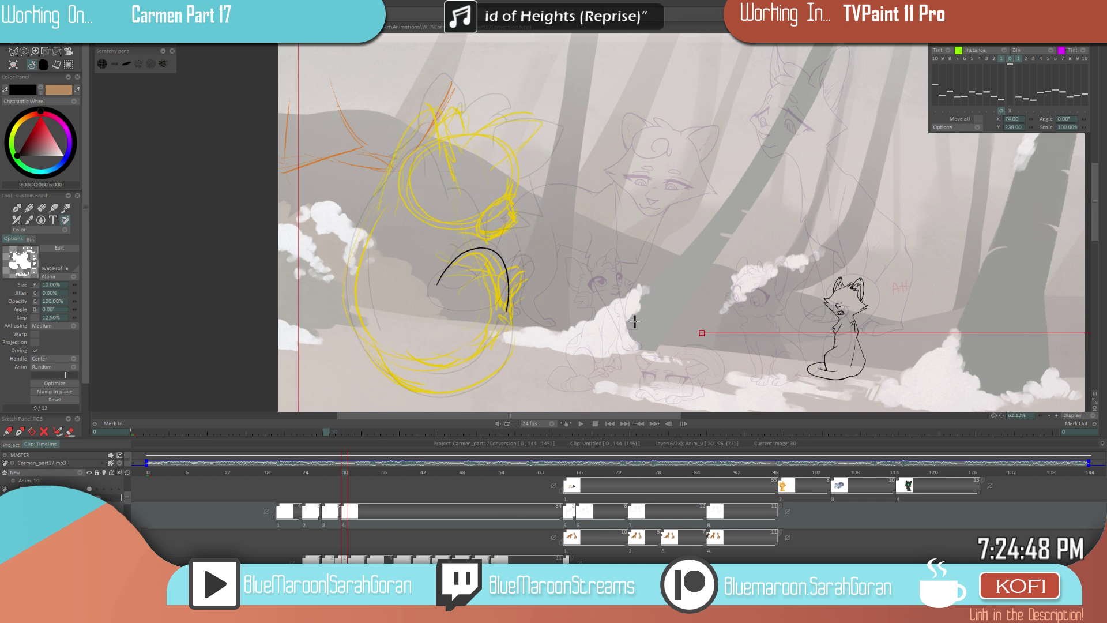
{"action": "left_click_drag", "start_coordinate": [563, 334], "coordinate": [563, 344]}
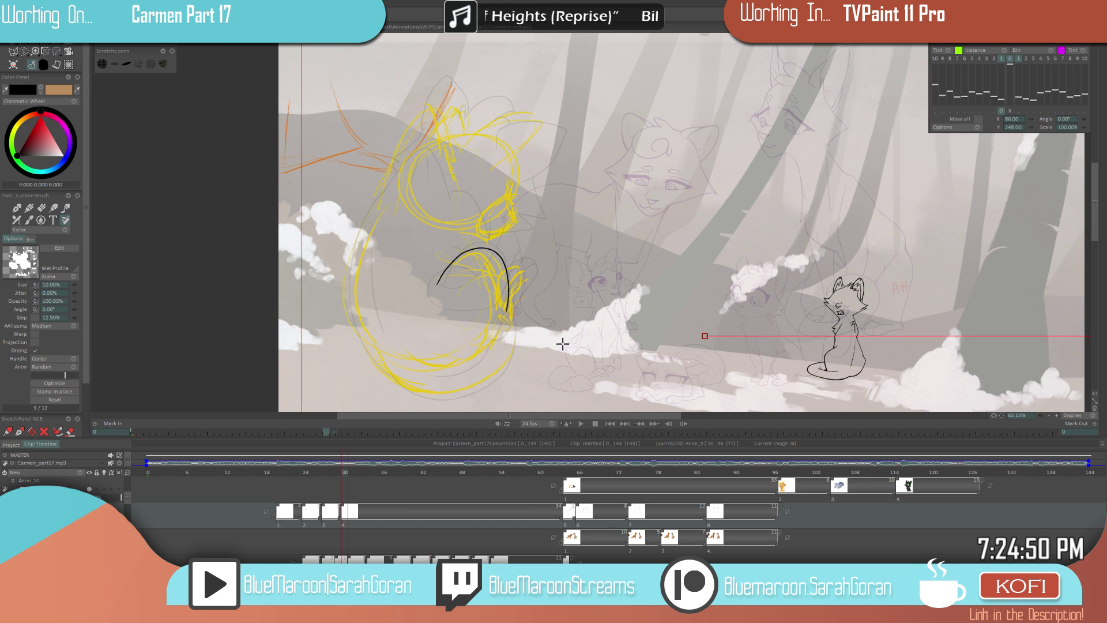
{"action": "left_click", "coordinate": [13, 50]}
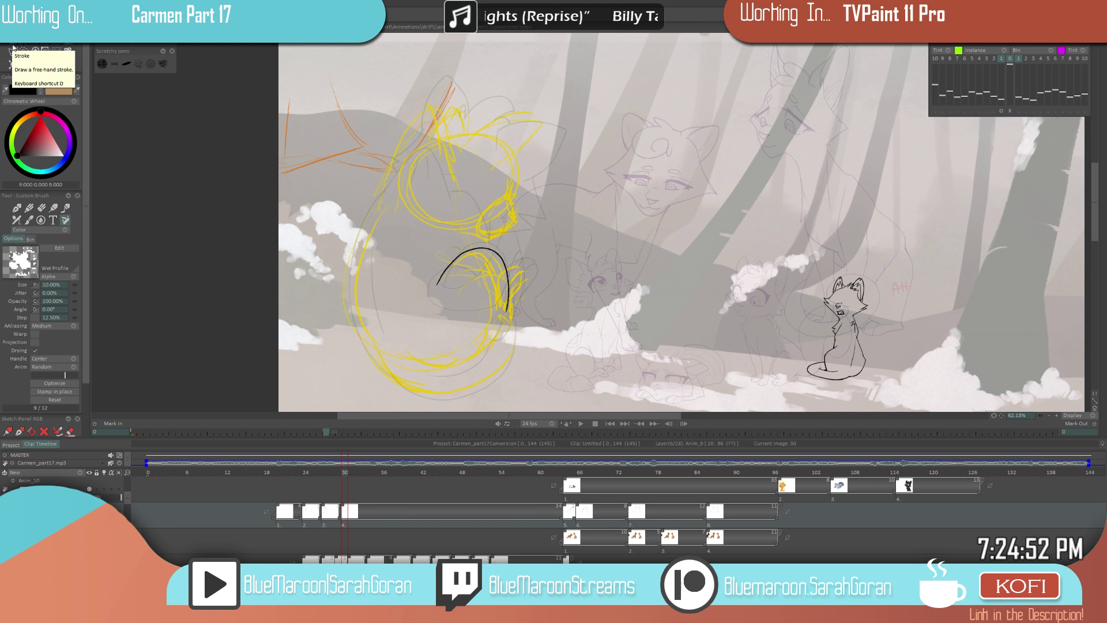
- Flip back through the preceding drawings and forward to frame 30, comparing the poses with the yellow rough
{"action": "key", "text": "Left"}
{"action": "key", "text": "Left"}
{"action": "key", "text": "Left"}
{"action": "key", "text": "Right"}
{"action": "key", "text": "Right"}
{"action": "key", "text": "Right"}
- Try curved lines for the small paw beside the black leg arc on frame 30, and undo them
{"action": "scroll", "coordinate": [523, 331], "scroll_direction": "up", "scroll_amount": 2}
{"action": "scroll", "coordinate": [526, 253], "scroll_direction": "up", "scroll_amount": 3}
{"action": "mouse_move", "coordinate": [487, 241]}
{"action": "left_mouse_down"}
{"action": "mouse_move", "coordinate": [524, 223]}
{"action": "mouse_move", "coordinate": [554, 236]}
{"action": "mouse_move", "coordinate": [558, 261]}
{"action": "mouse_move", "coordinate": [533, 297]}
{"action": "left_mouse_up"}
{"action": "scroll", "coordinate": [536, 266], "scroll_direction": "down", "scroll_amount": 5}
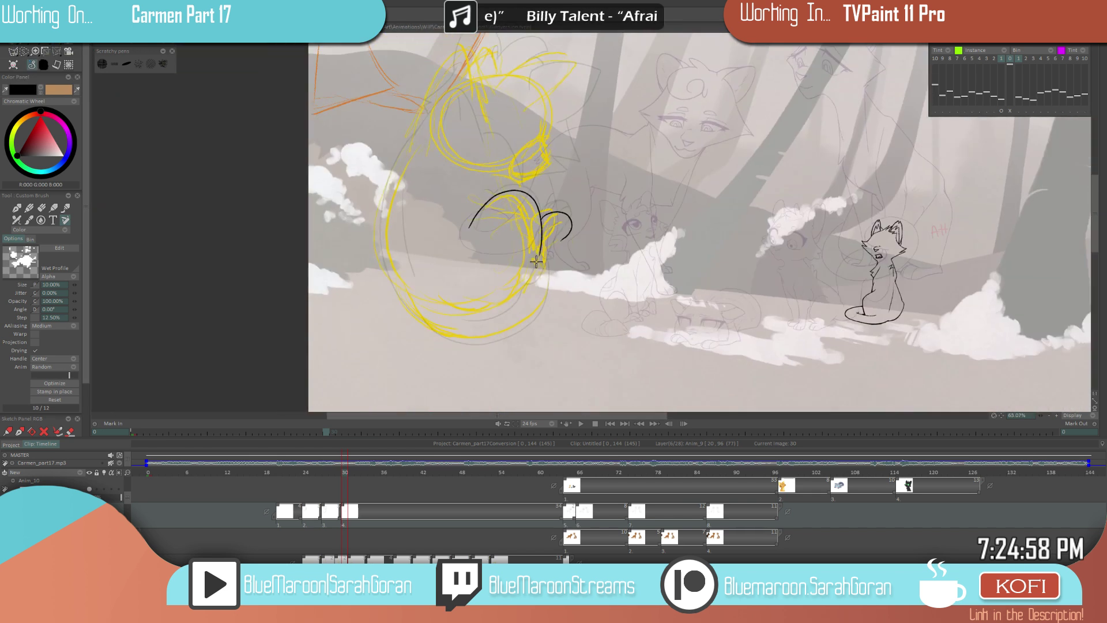
{"action": "scroll", "coordinate": [557, 245], "scroll_direction": "up", "scroll_amount": 2}
{"action": "mouse_move", "coordinate": [542, 193]}
{"action": "left_mouse_down"}
{"action": "mouse_move", "coordinate": [575, 189]}
{"action": "mouse_move", "coordinate": [583, 231]}
{"action": "left_mouse_up"}
{"action": "key", "text": "ctrl+z"}
{"action": "mouse_move", "coordinate": [528, 203]}
{"action": "left_mouse_down"}
{"action": "mouse_move", "coordinate": [569, 188]}
{"action": "mouse_move", "coordinate": [581, 207]}
{"action": "mouse_move", "coordinate": [523, 330]}
{"action": "left_mouse_up"}
{"action": "key", "text": "ctrl+z"}
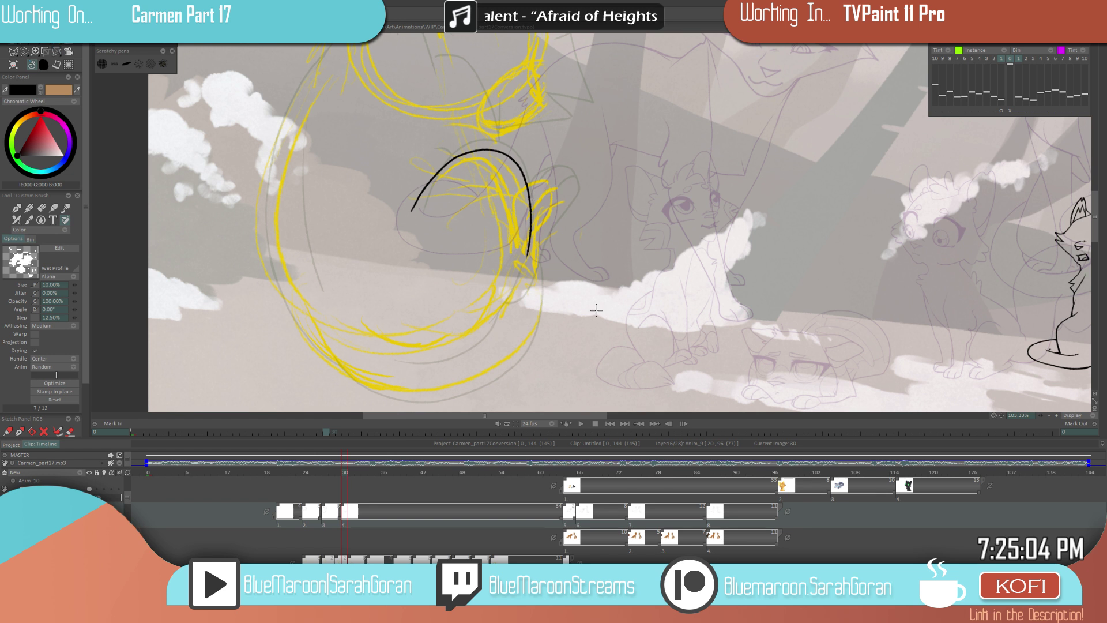
- Continue the black leg arc on frame 30 with a curve sweeping down and around the lower body along the yellow rough
{"action": "scroll", "coordinate": [596, 311], "scroll_direction": "down", "scroll_amount": 3}
{"action": "scroll", "coordinate": [596, 333], "scroll_direction": "up", "scroll_amount": 5}
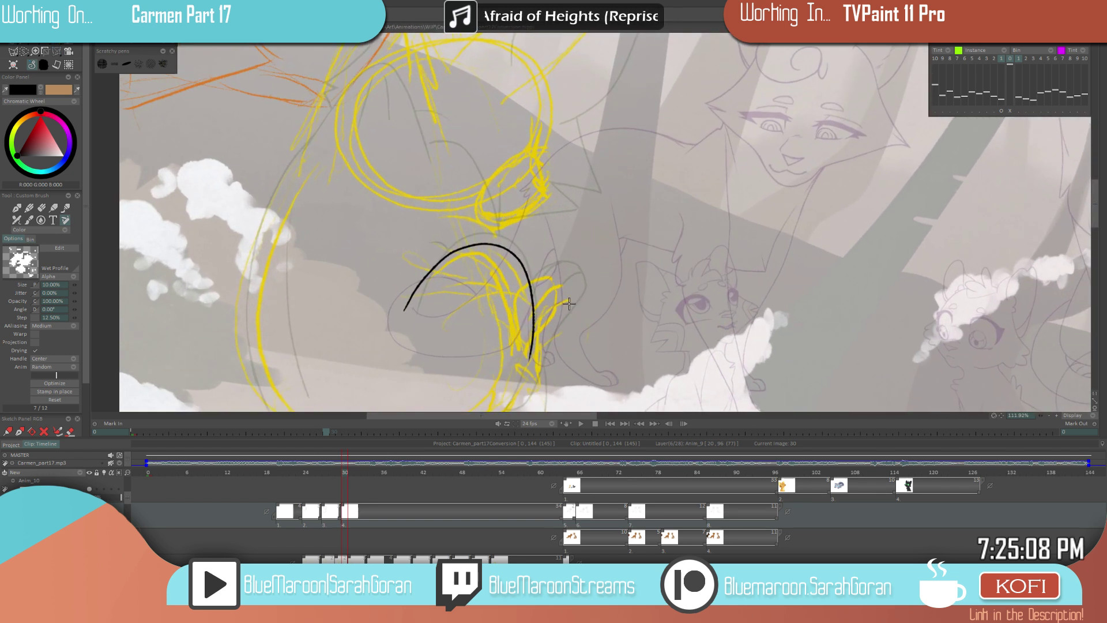
{"action": "scroll", "coordinate": [568, 303], "scroll_direction": "down", "scroll_amount": 2}
{"action": "scroll", "coordinate": [503, 340], "scroll_direction": "up", "scroll_amount": 2}
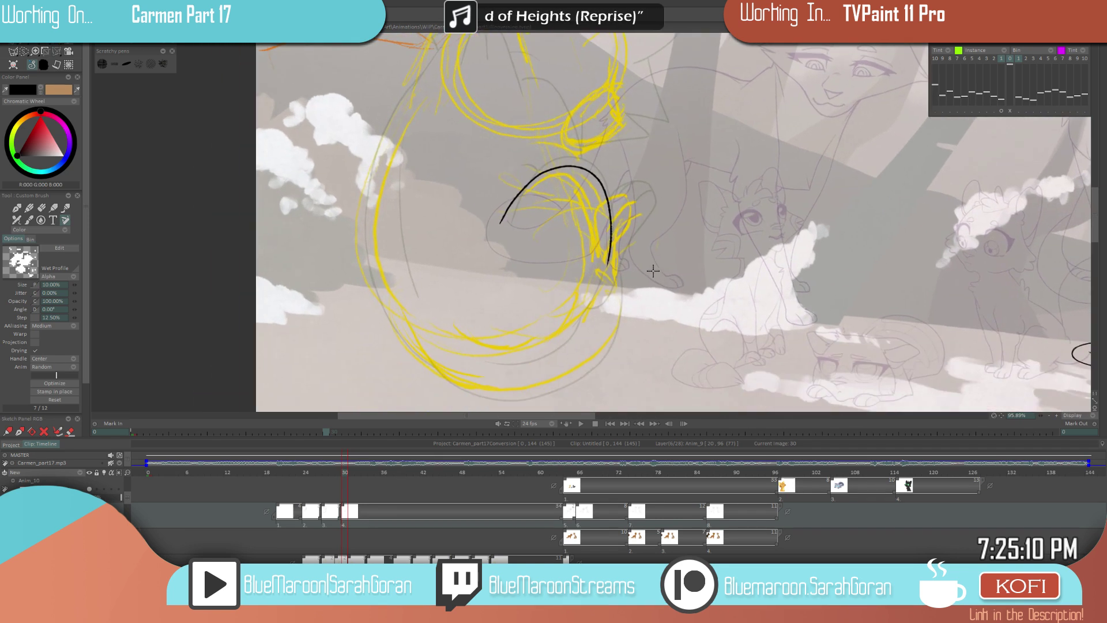
{"action": "scroll", "coordinate": [669, 276], "scroll_direction": "up", "scroll_amount": 1}
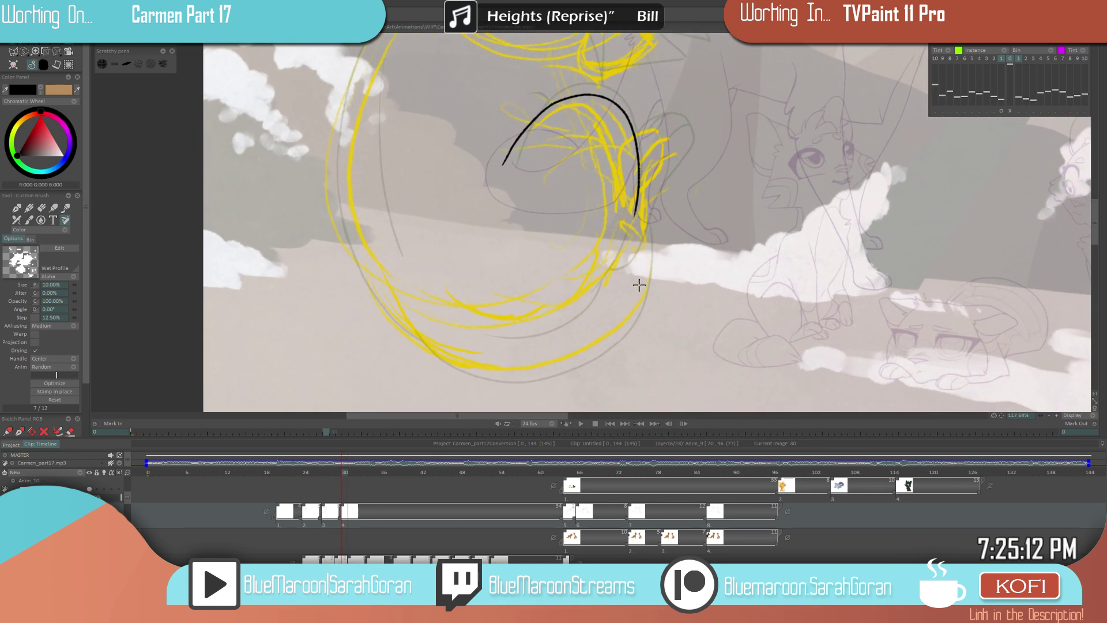
{"action": "scroll", "coordinate": [639, 284], "scroll_direction": "up", "scroll_amount": 1}
{"action": "mouse_move", "coordinate": [628, 227]}
{"action": "left_mouse_down"}
{"action": "mouse_move", "coordinate": [605, 273]}
{"action": "mouse_move", "coordinate": [569, 303]}
{"action": "left_mouse_up"}
{"action": "mouse_move", "coordinate": [642, 294]}
{"action": "left_mouse_down"}
{"action": "mouse_move", "coordinate": [623, 270]}
{"action": "mouse_move", "coordinate": [601, 297]}
{"action": "mouse_move", "coordinate": [544, 321]}
{"action": "mouse_move", "coordinate": [493, 321]}
{"action": "left_mouse_up"}
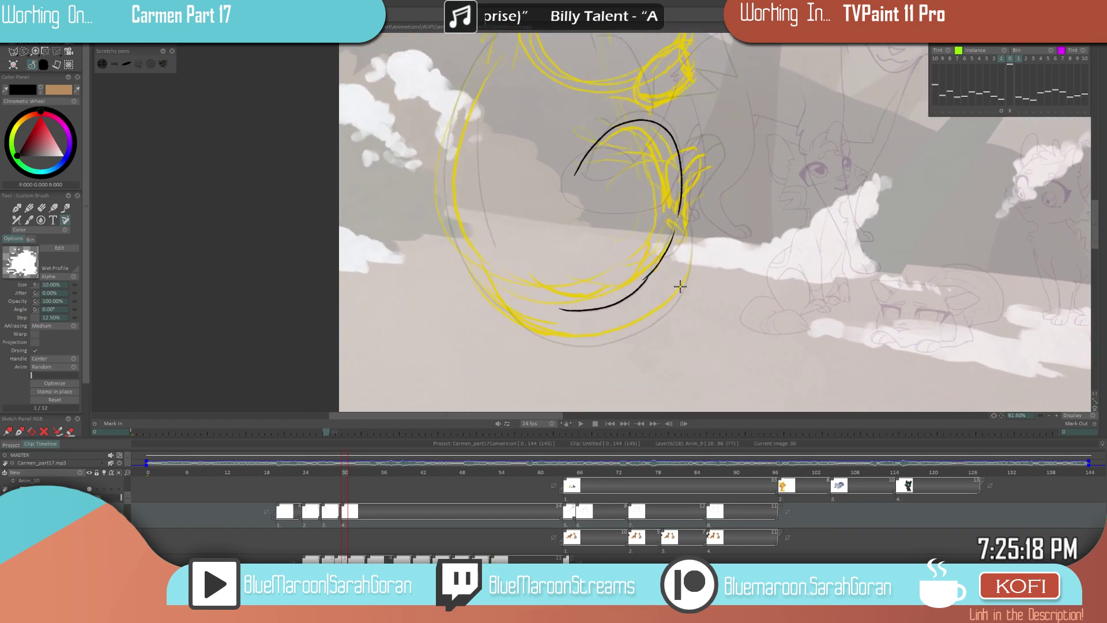
{"action": "scroll", "coordinate": [680, 285], "scroll_direction": "up", "scroll_amount": 1}
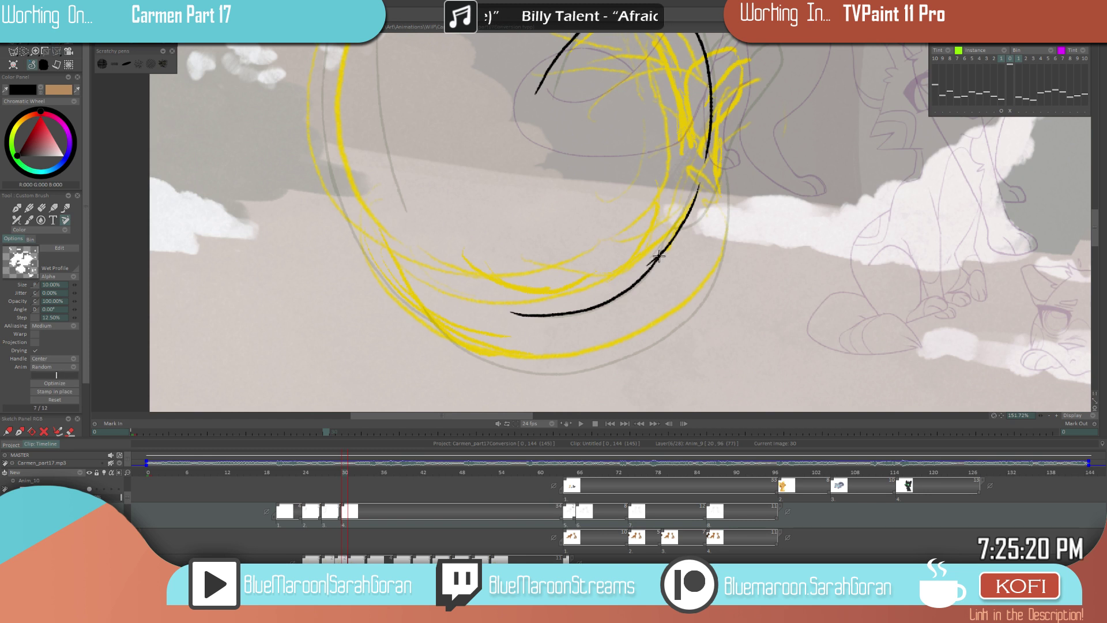
{"action": "scroll", "coordinate": [469, 256], "scroll_direction": "up", "scroll_amount": 3}
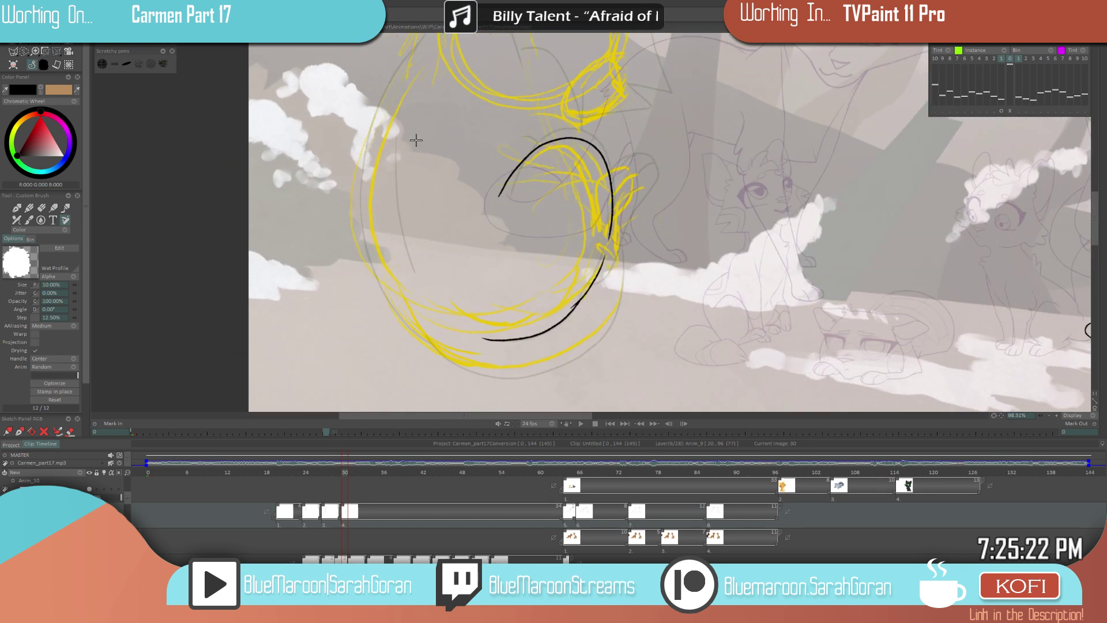
- Draw the long, slightly curved back line inside the far side of the yellow body rough, undoing and redrawing it until it fits
{"action": "left_click_drag", "start_coordinate": [405, 105], "coordinate": [412, 274]}
{"action": "left_click_drag", "start_coordinate": [641, 341], "coordinate": [672, 444]}
{"action": "scroll", "coordinate": [579, 327], "scroll_direction": "up", "scroll_amount": 2}
{"action": "left_click_drag", "start_coordinate": [530, 295], "coordinate": [529, 255]}
{"action": "key", "text": "ctrl+z"}
{"action": "mouse_move", "coordinate": [405, 137]}
{"action": "left_mouse_down"}
{"action": "mouse_move", "coordinate": [399, 262]}
{"action": "mouse_move", "coordinate": [417, 343]}
{"action": "left_mouse_up"}
{"action": "key", "text": "ctrl+z"}
{"action": "mouse_move", "coordinate": [403, 140]}
{"action": "left_mouse_down"}
{"action": "mouse_move", "coordinate": [395, 244]}
{"action": "mouse_move", "coordinate": [416, 342]}
{"action": "left_mouse_up"}
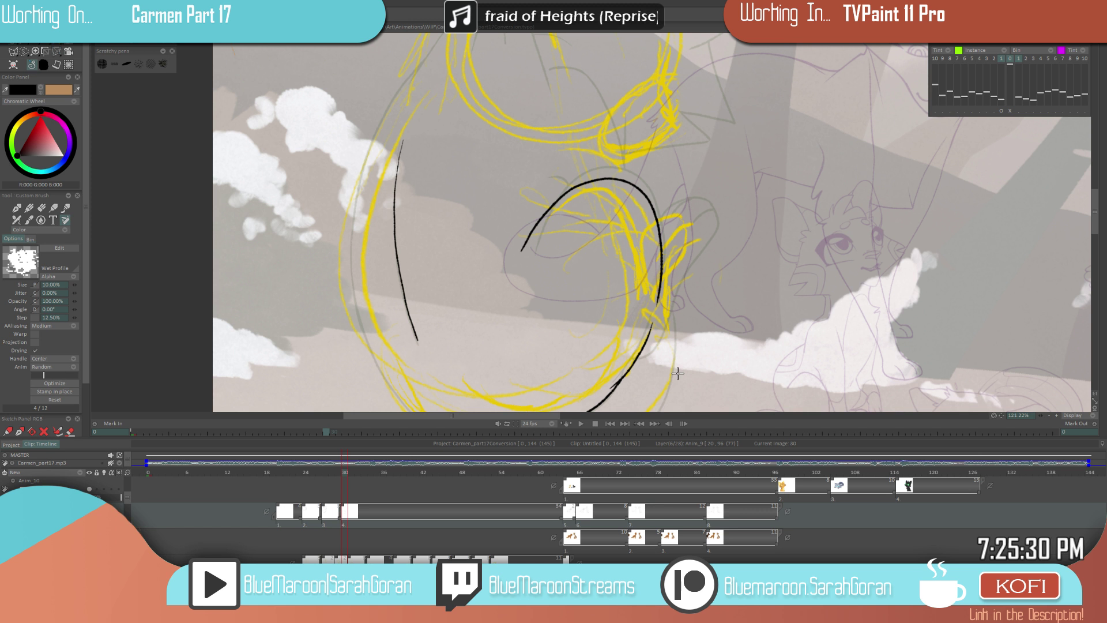
- Draw the chest line from the head down to the leg arc and a short curve beside the arc, and compare with the neighbouring drawing
{"action": "scroll", "coordinate": [614, 258], "scroll_direction": "down", "scroll_amount": 4}
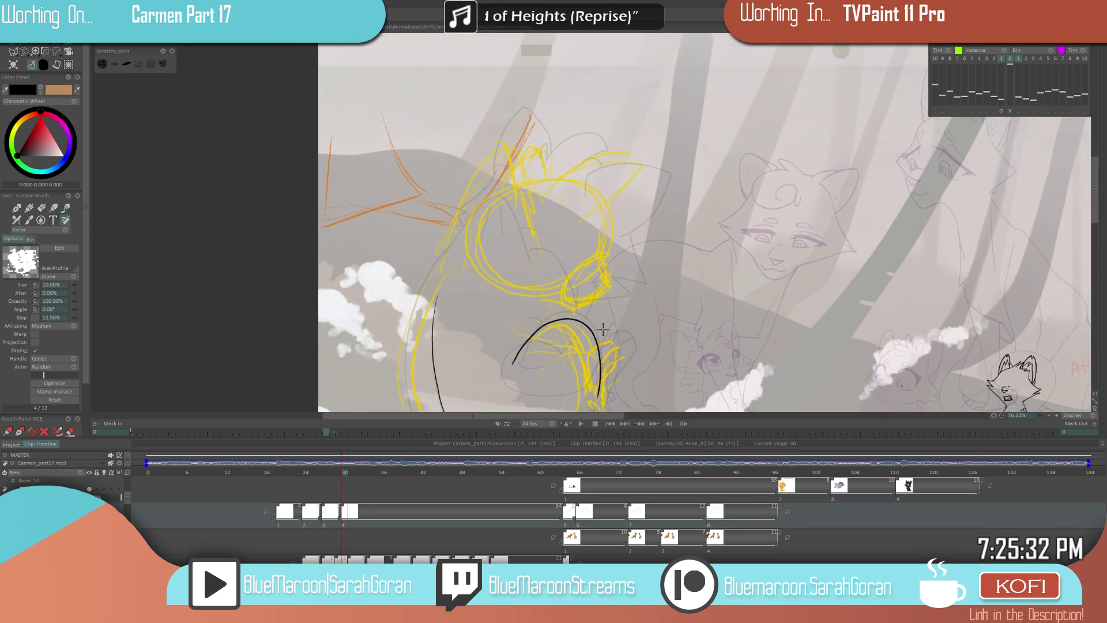
{"action": "scroll", "coordinate": [597, 329], "scroll_direction": "up", "scroll_amount": 3}
{"action": "mouse_move", "coordinate": [507, 223]}
{"action": "left_mouse_down"}
{"action": "mouse_move", "coordinate": [536, 231]}
{"action": "mouse_move", "coordinate": [560, 278]}
{"action": "left_mouse_up"}
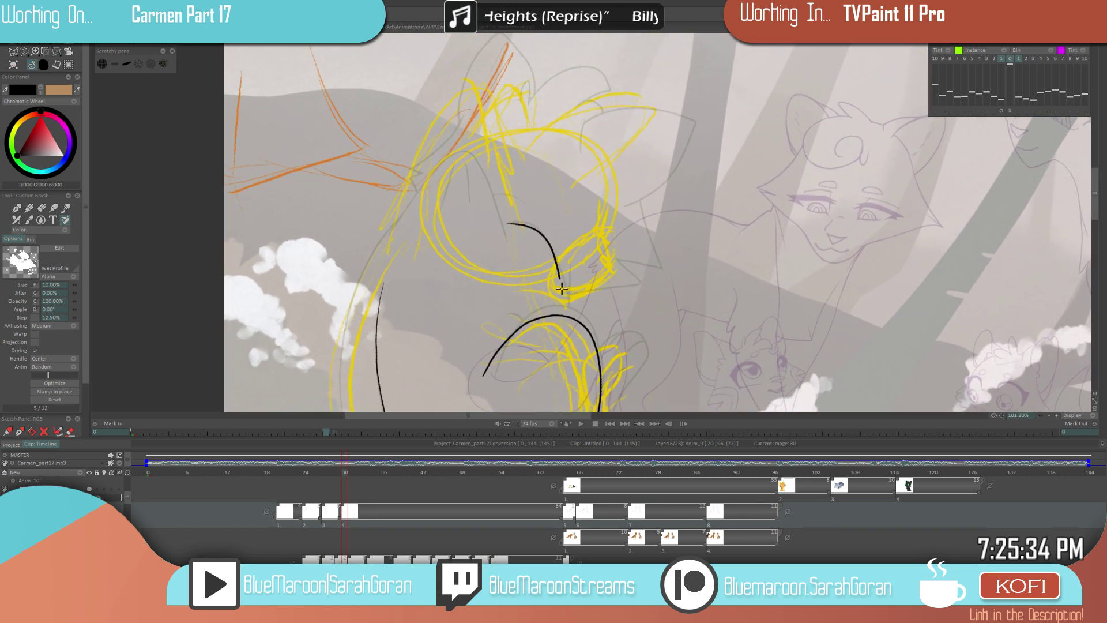
{"action": "key", "text": "ctrl+z"}
{"action": "mouse_move", "coordinate": [507, 222]}
{"action": "left_mouse_down"}
{"action": "mouse_move", "coordinate": [538, 229]}
{"action": "mouse_move", "coordinate": [569, 318]}
{"action": "left_mouse_up"}
{"action": "scroll", "coordinate": [570, 254], "scroll_direction": "up", "scroll_amount": 2}
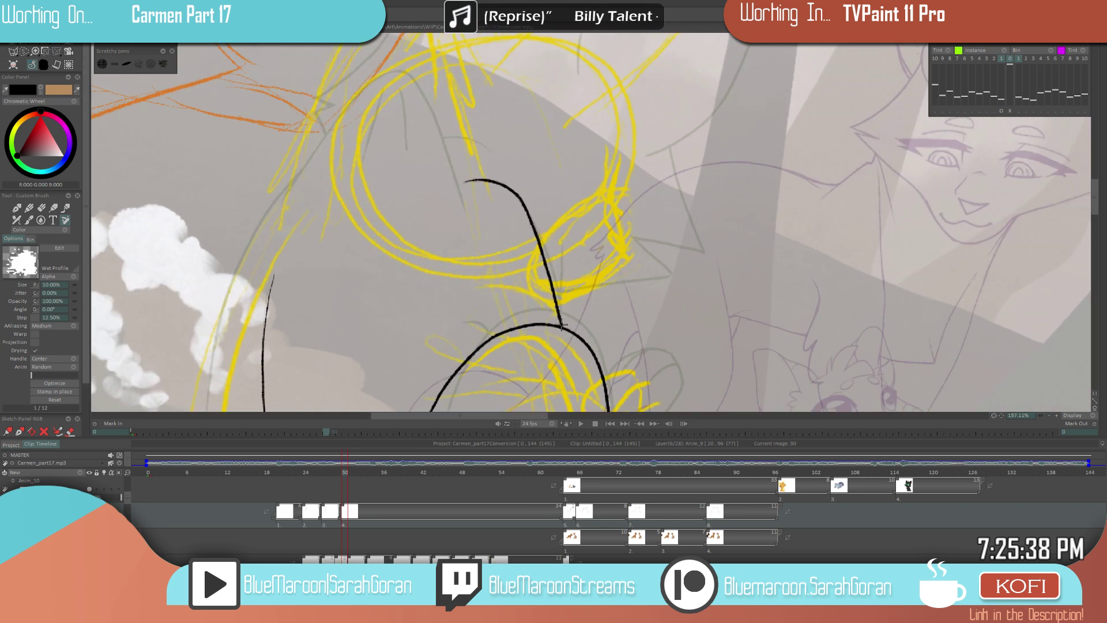
{"action": "left_click_drag", "start_coordinate": [472, 320], "coordinate": [495, 349]}
{"action": "scroll", "coordinate": [483, 369], "scroll_direction": "down", "scroll_amount": 4}
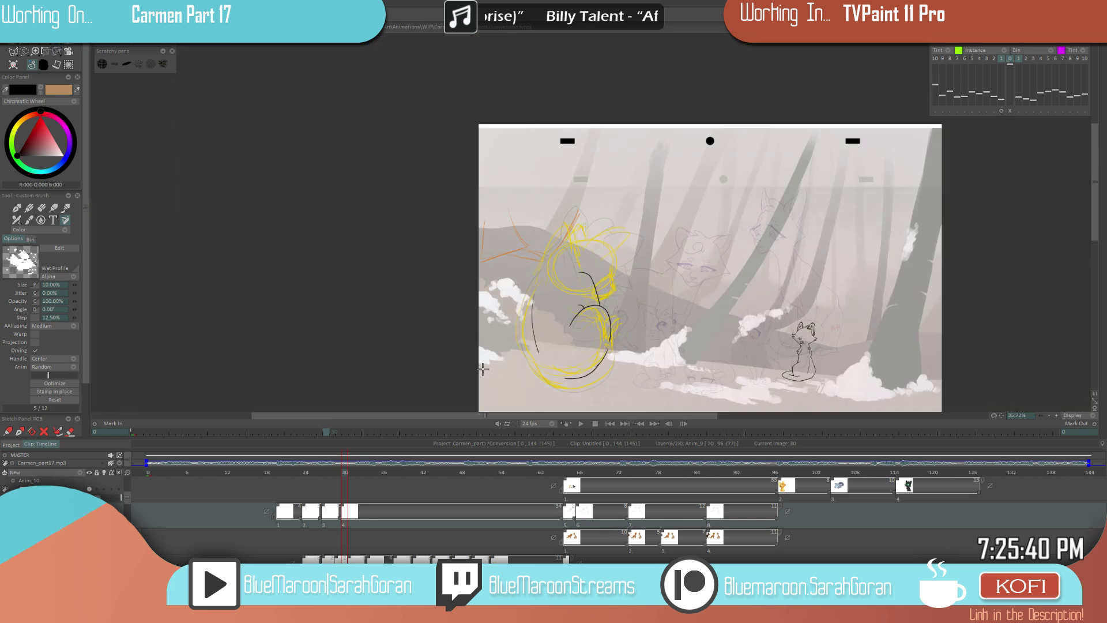
{"action": "key", "text": "Left"}
{"action": "key", "text": "Right"}
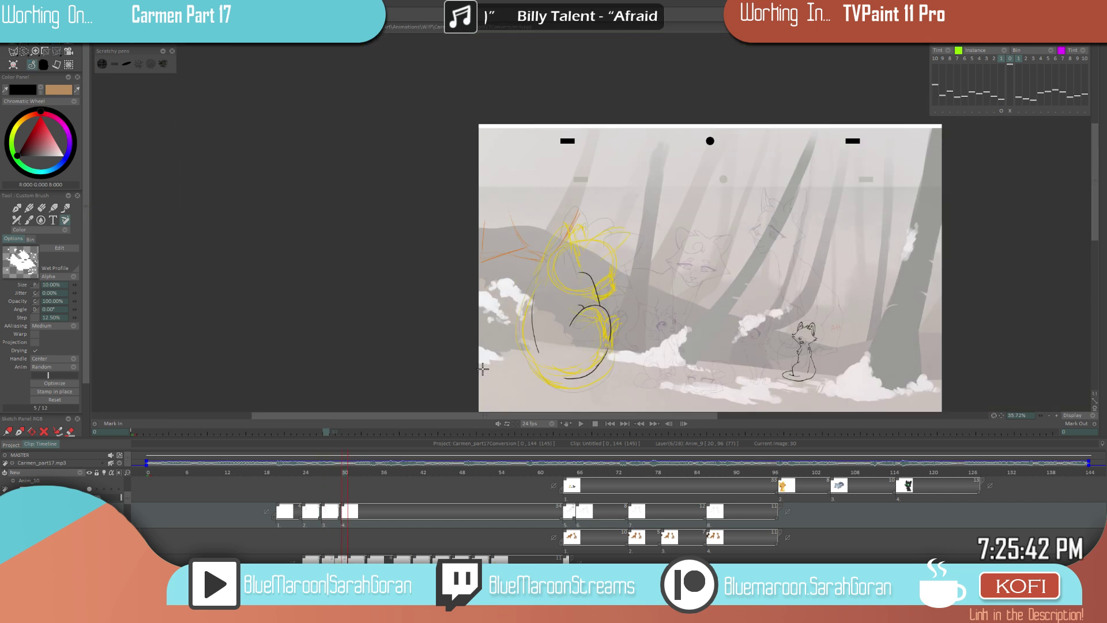
{"action": "key", "text": "Left"}
{"action": "key", "text": "Right"}
- Outline the small rounded paw beside the leg arc on frame 30, undoing and redrawing the stroke until its shape fits
{"action": "scroll", "coordinate": [664, 329], "scroll_direction": "up", "scroll_amount": 1}
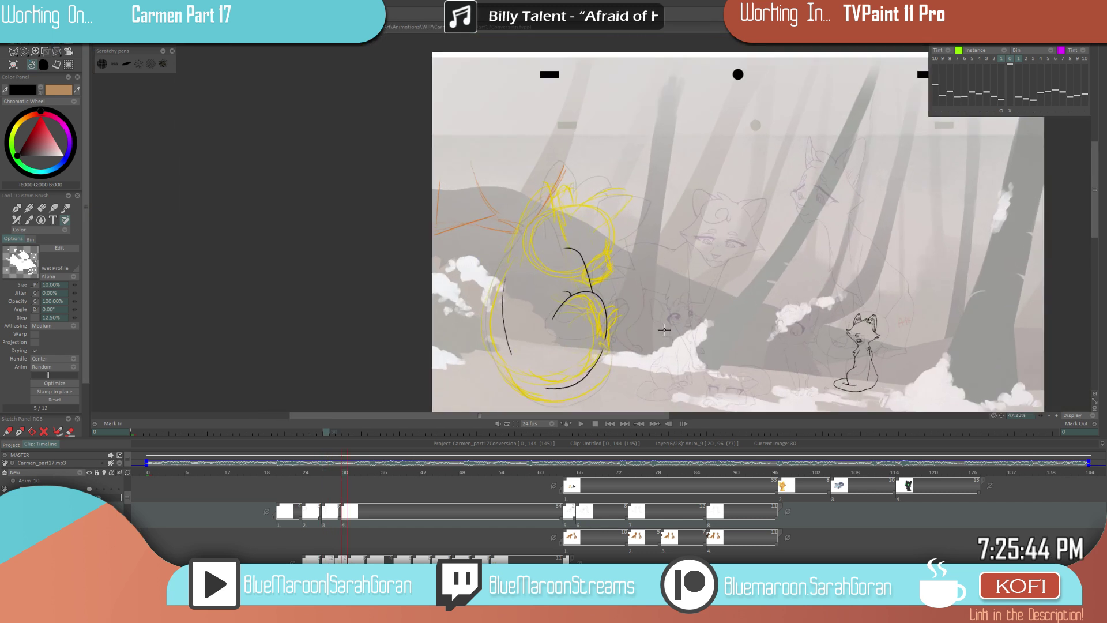
{"action": "scroll", "coordinate": [664, 330], "scroll_direction": "up", "scroll_amount": 3}
{"action": "left_click_drag", "start_coordinate": [578, 225], "coordinate": [606, 205]}
{"action": "key", "text": "ctrl+z"}
{"action": "mouse_move", "coordinate": [576, 226]}
{"action": "left_mouse_down"}
{"action": "mouse_move", "coordinate": [585, 206]}
{"action": "mouse_move", "coordinate": [616, 209]}
{"action": "mouse_move", "coordinate": [571, 333]}
{"action": "mouse_move", "coordinate": [545, 353]}
{"action": "left_mouse_up"}
{"action": "scroll", "coordinate": [560, 343], "scroll_direction": "up", "scroll_amount": 2}
{"action": "key", "text": "ctrl+z"}
{"action": "mouse_move", "coordinate": [588, 124]}
{"action": "left_mouse_down"}
{"action": "mouse_move", "coordinate": [621, 85]}
{"action": "mouse_move", "coordinate": [655, 86]}
{"action": "mouse_move", "coordinate": [675, 118]}
{"action": "mouse_move", "coordinate": [588, 313]}
{"action": "mouse_move", "coordinate": [545, 349]}
{"action": "left_mouse_up"}
{"action": "scroll", "coordinate": [628, 277], "scroll_direction": "down", "scroll_amount": 6}
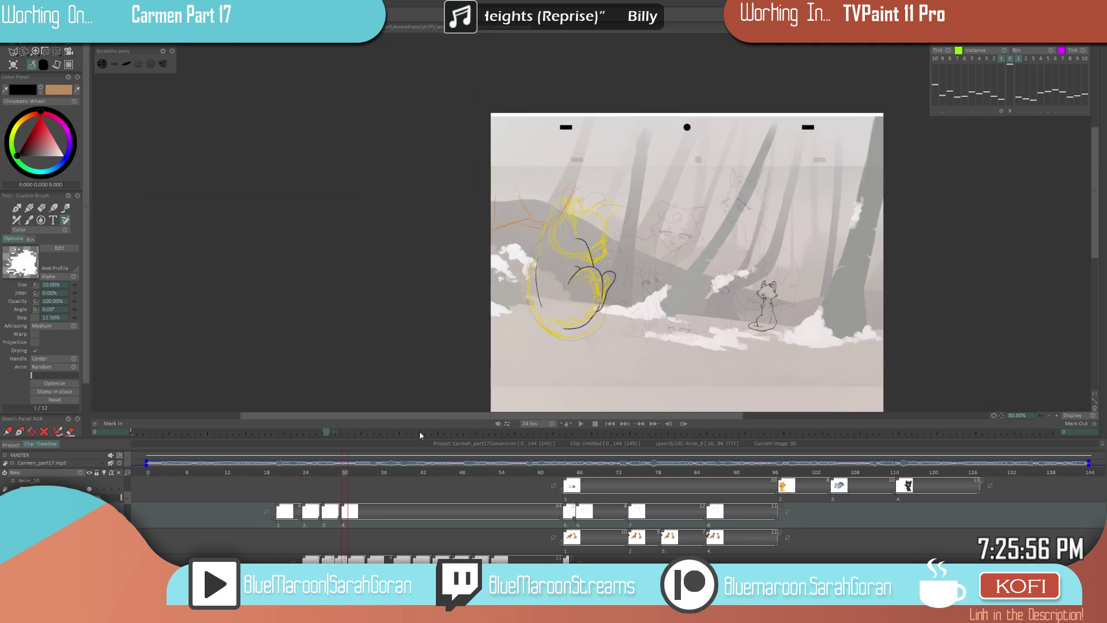
- Add the small toe detail inside the rounded paw and undo a stray stroke
{"action": "scroll", "coordinate": [601, 252], "scroll_direction": "up", "scroll_amount": 6}
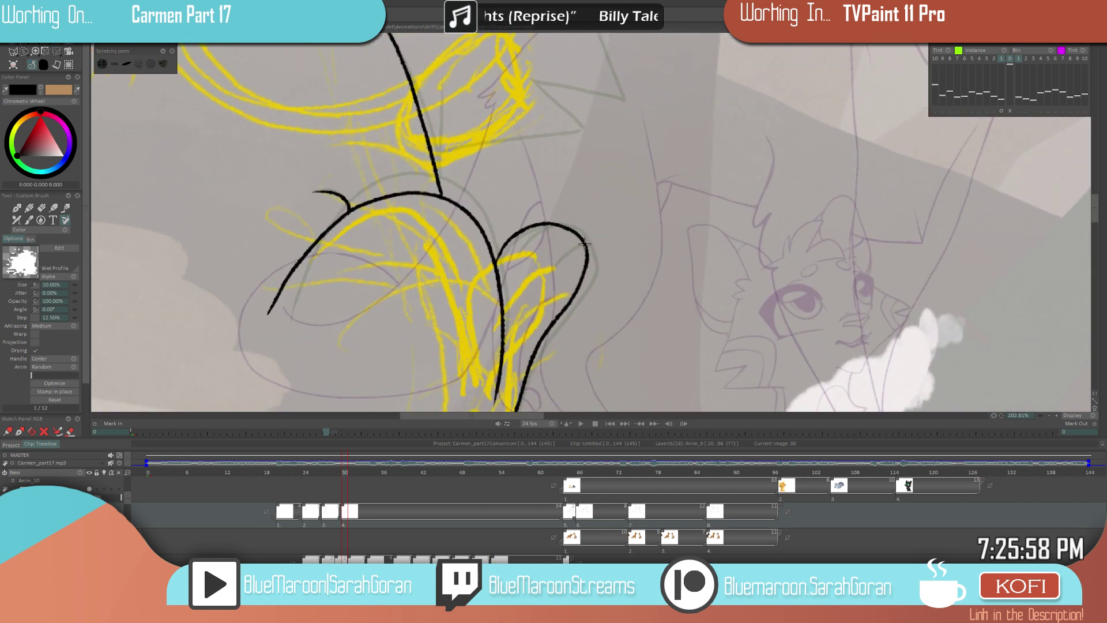
{"action": "mouse_move", "coordinate": [584, 244]}
{"action": "left_mouse_down"}
{"action": "mouse_move", "coordinate": [549, 272]}
{"action": "mouse_move", "coordinate": [586, 244]}
{"action": "left_mouse_up"}
{"action": "key", "text": "ctrl+z"}
{"action": "scroll", "coordinate": [464, 326], "scroll_direction": "down", "scroll_amount": 10}
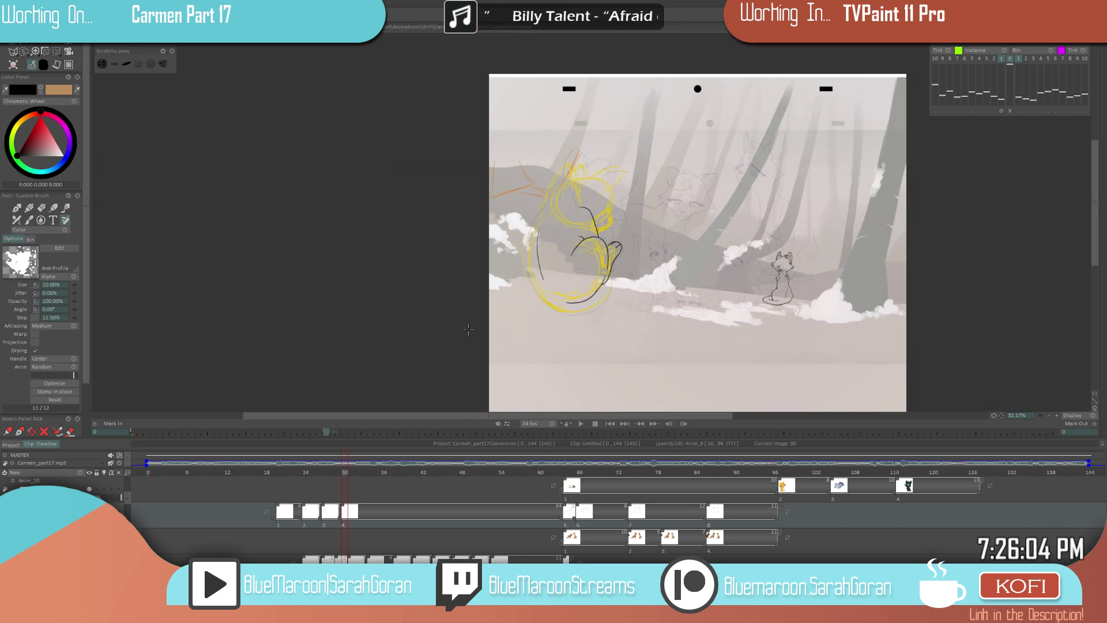
- Flip repeatedly between frames 24, 27 and 30 to compare the large cat's successive poses
{"action": "key", "text": "Left"}
{"action": "key", "text": "Left"}
{"action": "key", "text": "Left"}
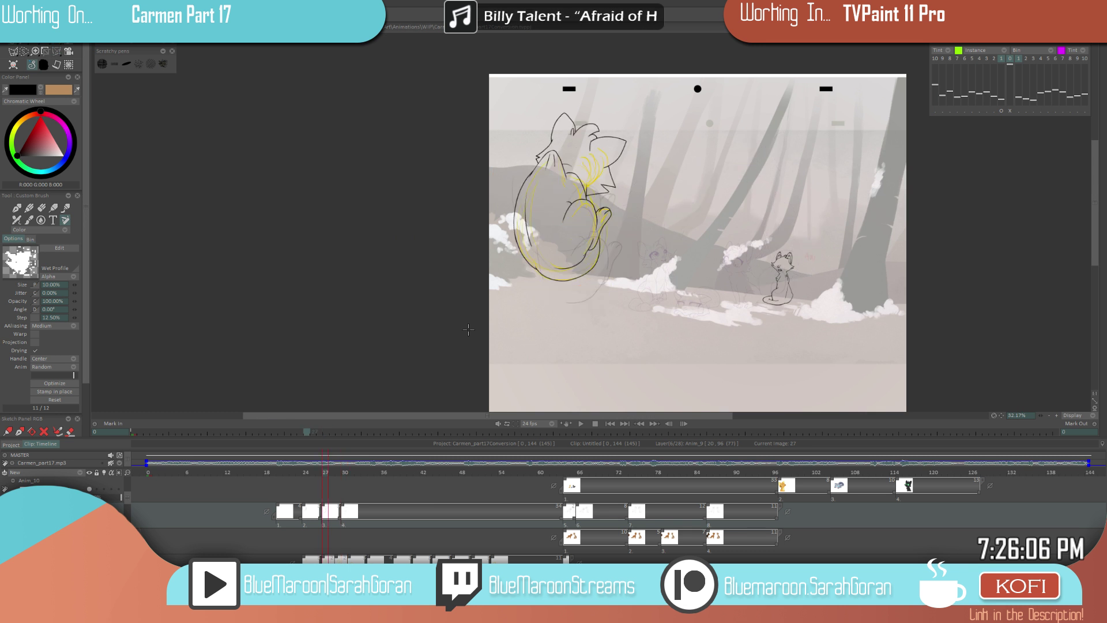
{"action": "key", "text": "Left"}
{"action": "key", "text": "Left"}
{"action": "key", "text": "Left"}
{"action": "key", "text": "Right"}
{"action": "key", "text": "Right"}
{"action": "key", "text": "Right"}
{"action": "key", "text": "Right"}
{"action": "key", "text": "Right"}
{"action": "key", "text": "Right"}
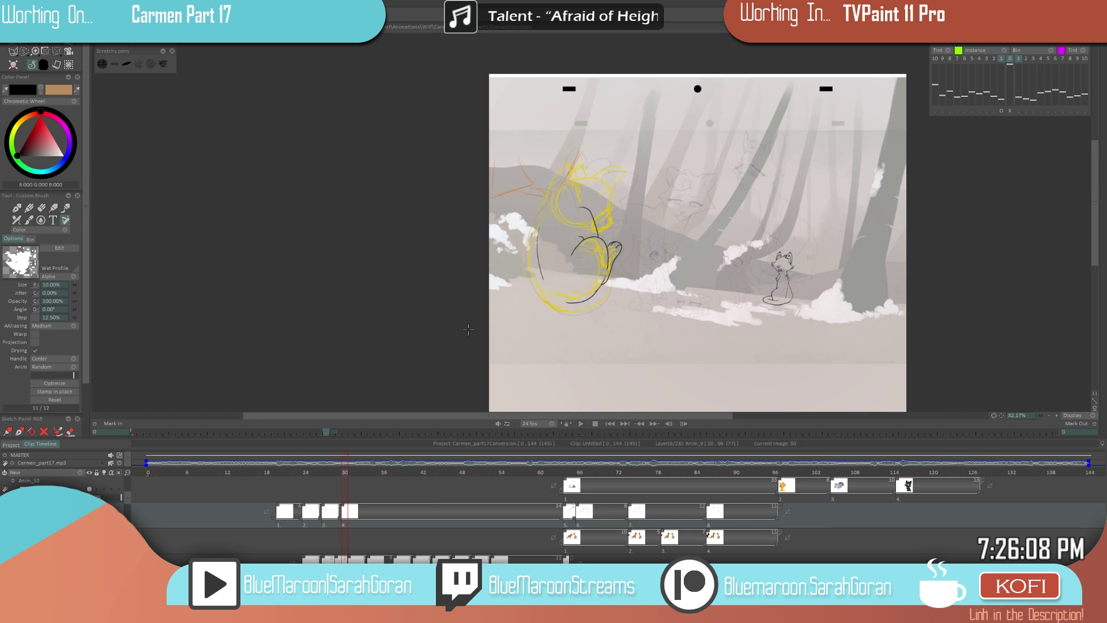
{"action": "key", "text": "Left"}
{"action": "key", "text": "Left"}
{"action": "key", "text": "Left"}
{"action": "key", "text": "Right"}
{"action": "key", "text": "Right"}
{"action": "key", "text": "Right"}
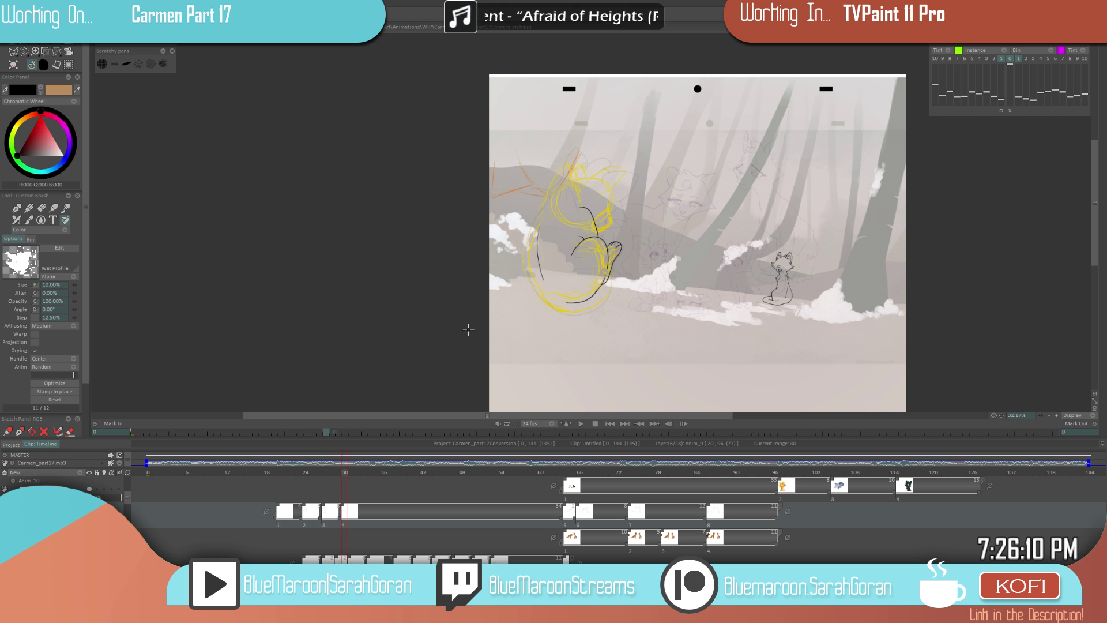
{"action": "key", "text": "Left"}
{"action": "key", "text": "Left"}
{"action": "key", "text": "Left"}
{"action": "key", "text": "Right"}
{"action": "key", "text": "Right"}
{"action": "key", "text": "Right"}
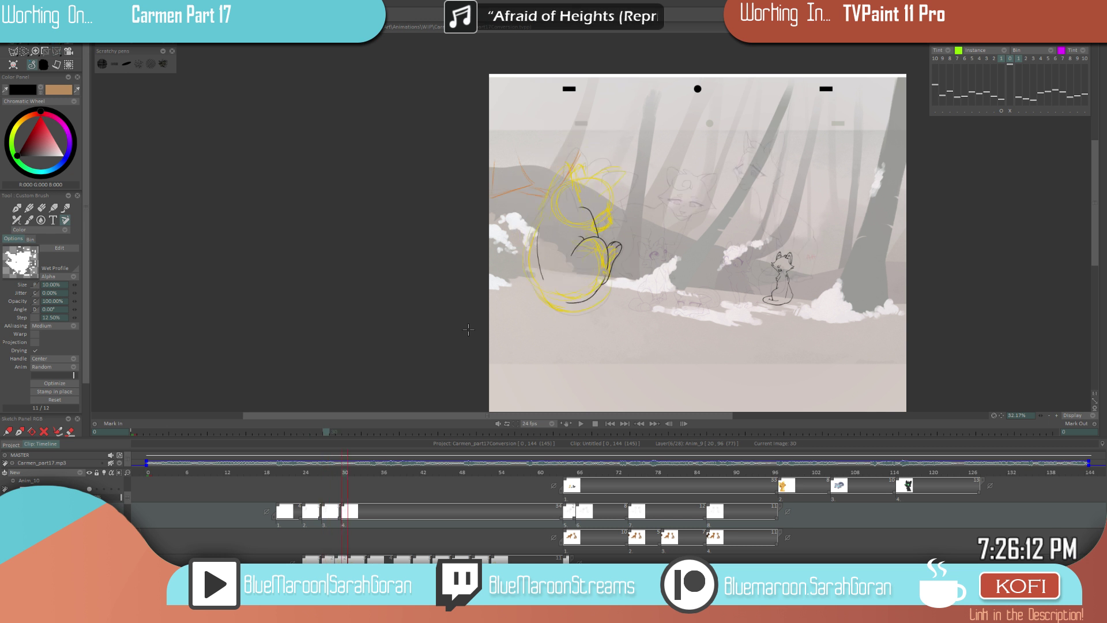
- Try to ink the neck line on frame 30 from the peak of the yellow head sketch to the shoulder curve
{"action": "scroll", "coordinate": [623, 283], "scroll_direction": "up", "scroll_amount": 3}
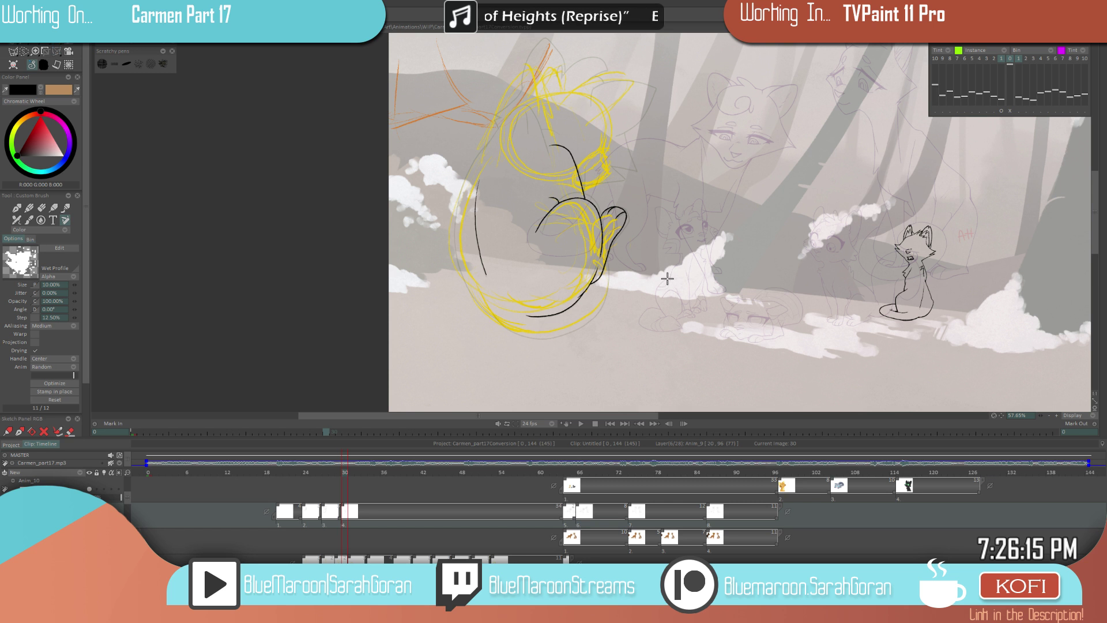
{"action": "scroll", "coordinate": [671, 288], "scroll_direction": "up", "scroll_amount": 3}
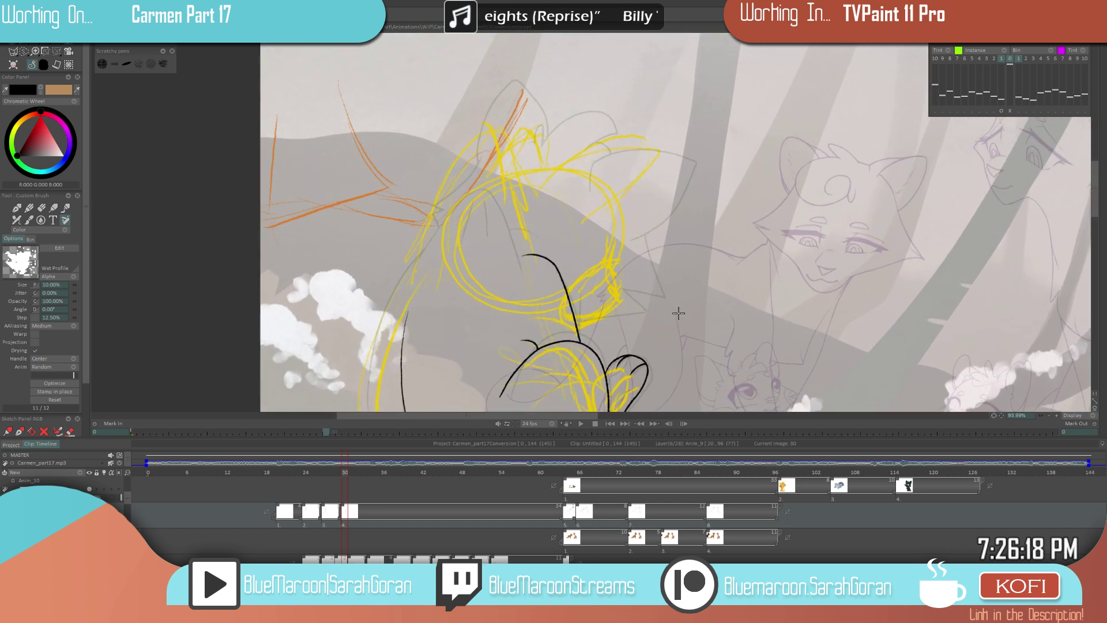
{"action": "left_click_drag", "start_coordinate": [674, 282], "coordinate": [666, 302]}
{"action": "scroll", "coordinate": [672, 303], "scroll_direction": "down", "scroll_amount": 5}
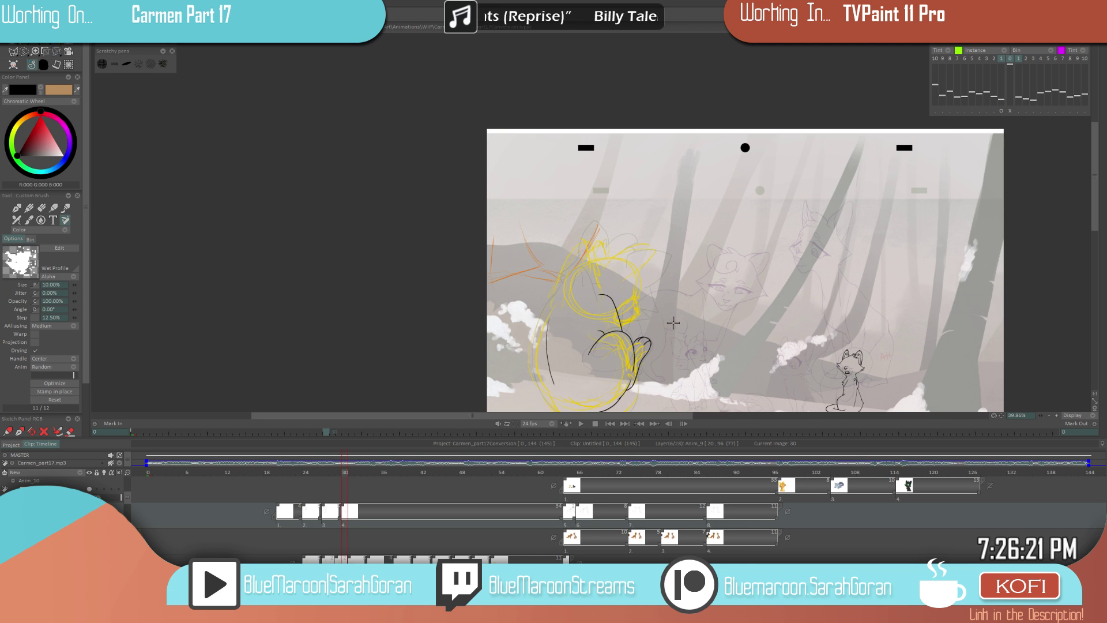
{"action": "scroll", "coordinate": [685, 320], "scroll_direction": "up", "scroll_amount": 4}
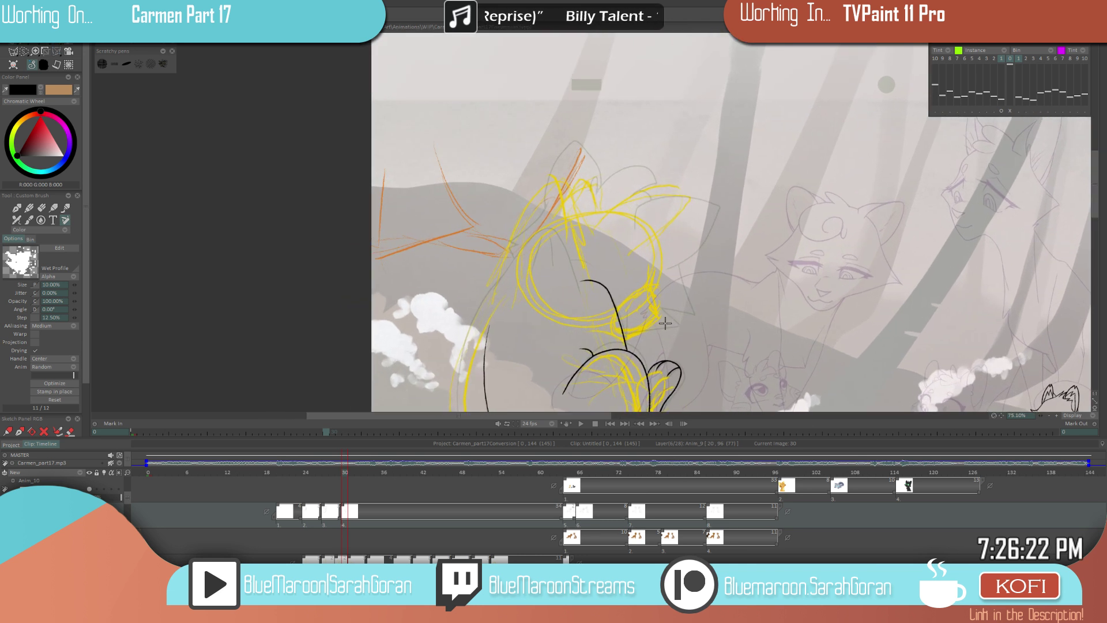
{"action": "scroll", "coordinate": [665, 324], "scroll_direction": "up", "scroll_amount": 1}
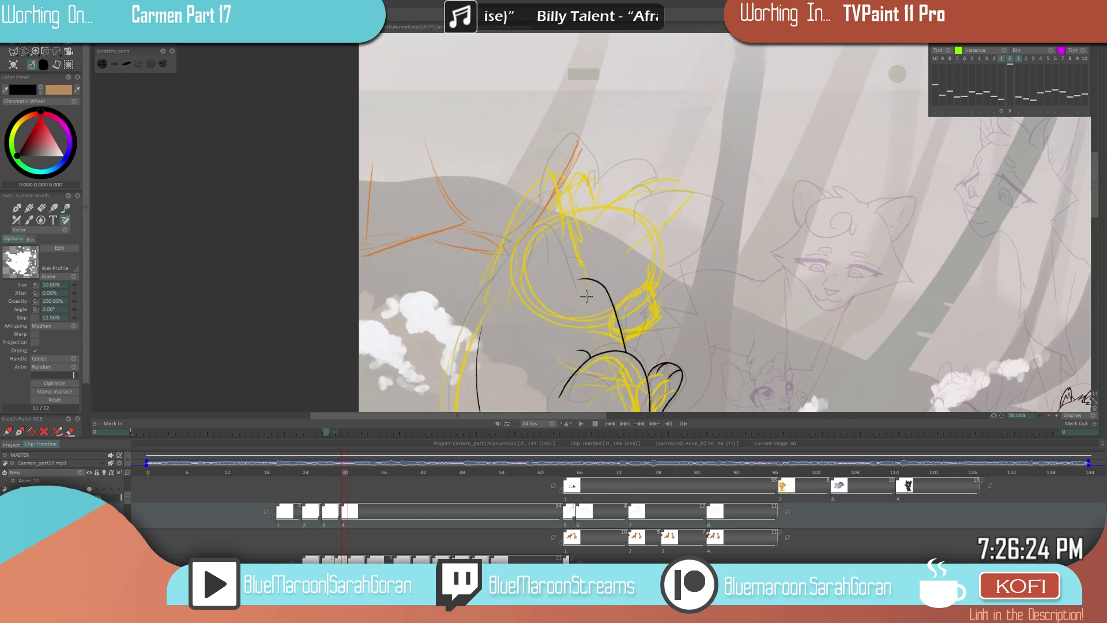
{"action": "mouse_move", "coordinate": [581, 279]}
{"action": "left_mouse_down"}
{"action": "mouse_move", "coordinate": [584, 298]}
{"action": "mouse_move", "coordinate": [558, 194]}
{"action": "mouse_move", "coordinate": [587, 291]}
{"action": "left_mouse_up"}
{"action": "key", "text": "ctrl+z"}
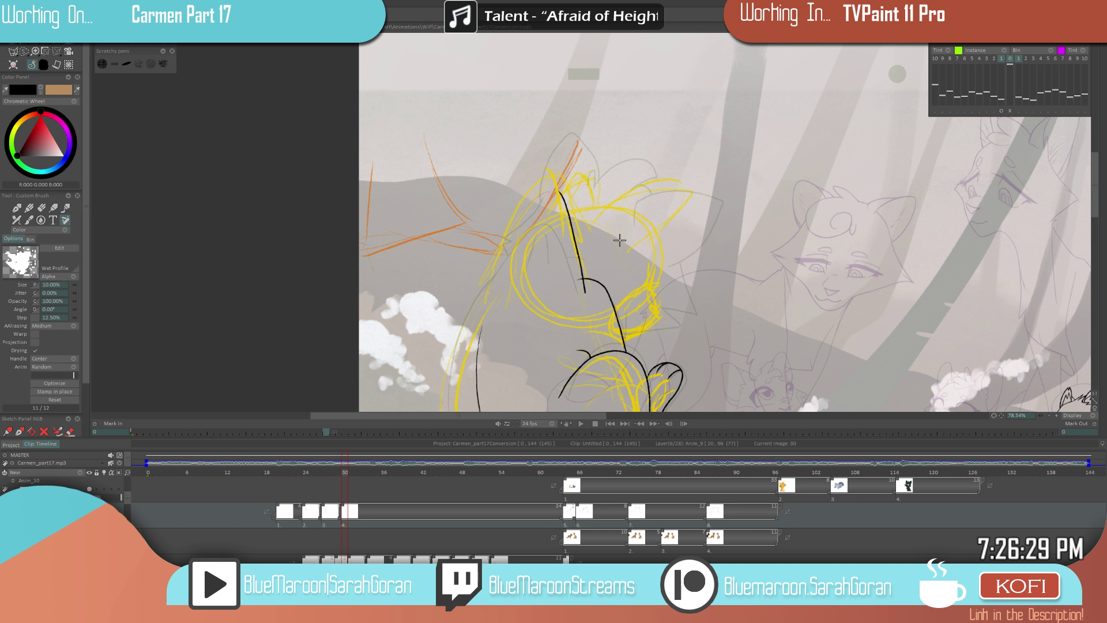
{"action": "key", "text": "ctrl+z"}
{"action": "left_click_drag", "start_coordinate": [553, 173], "coordinate": [588, 291]}
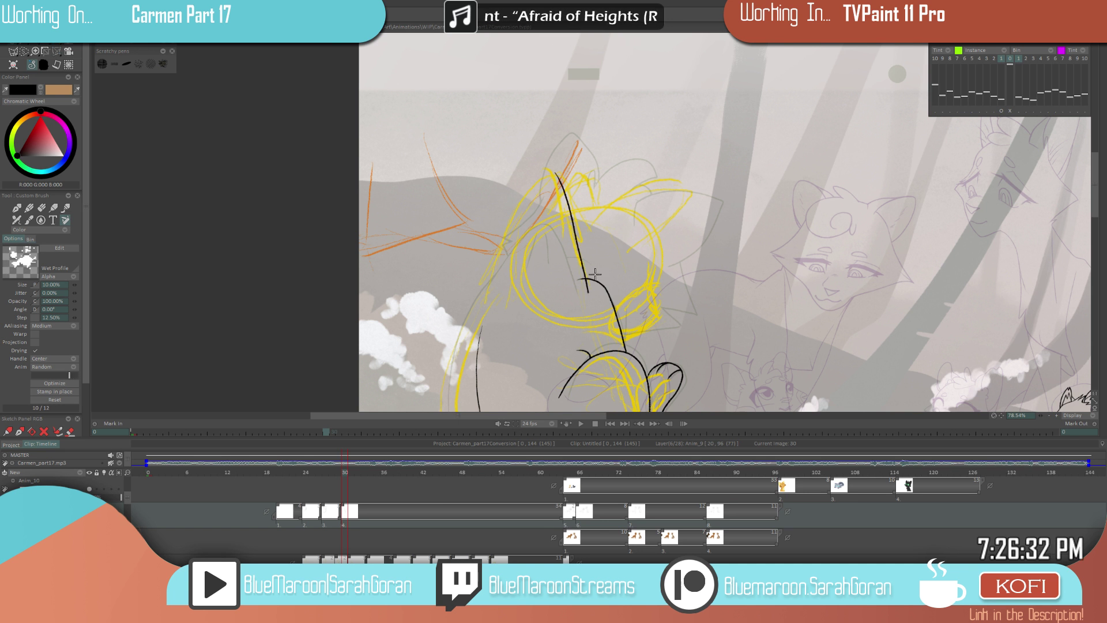
{"action": "key", "text": "Left"}
{"action": "key", "text": "Right"}
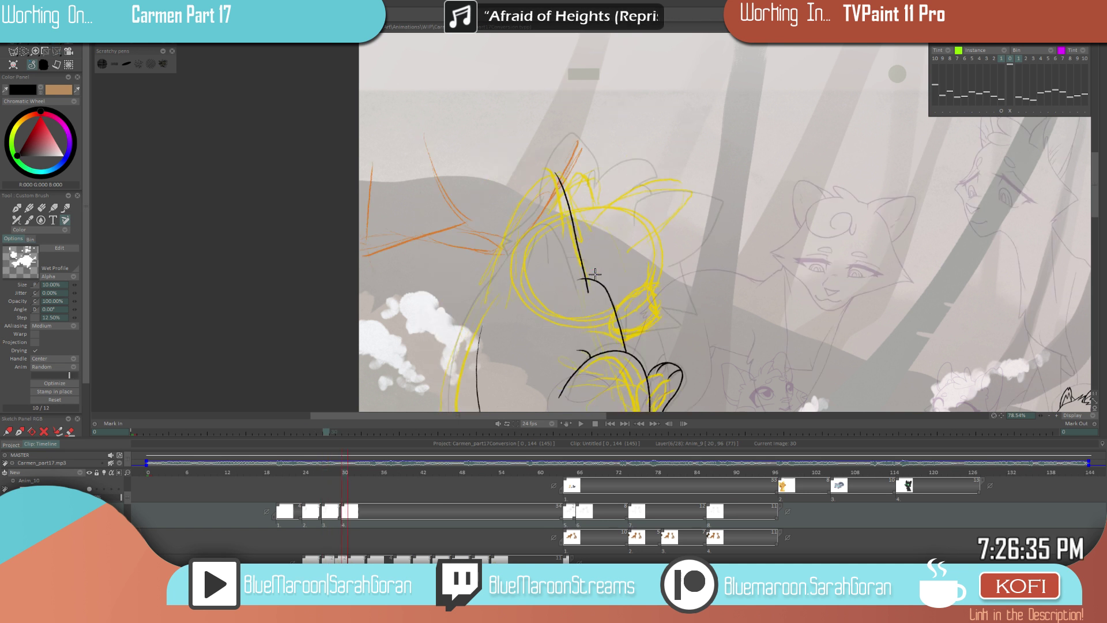
{"action": "key", "text": "ctrl+z"}
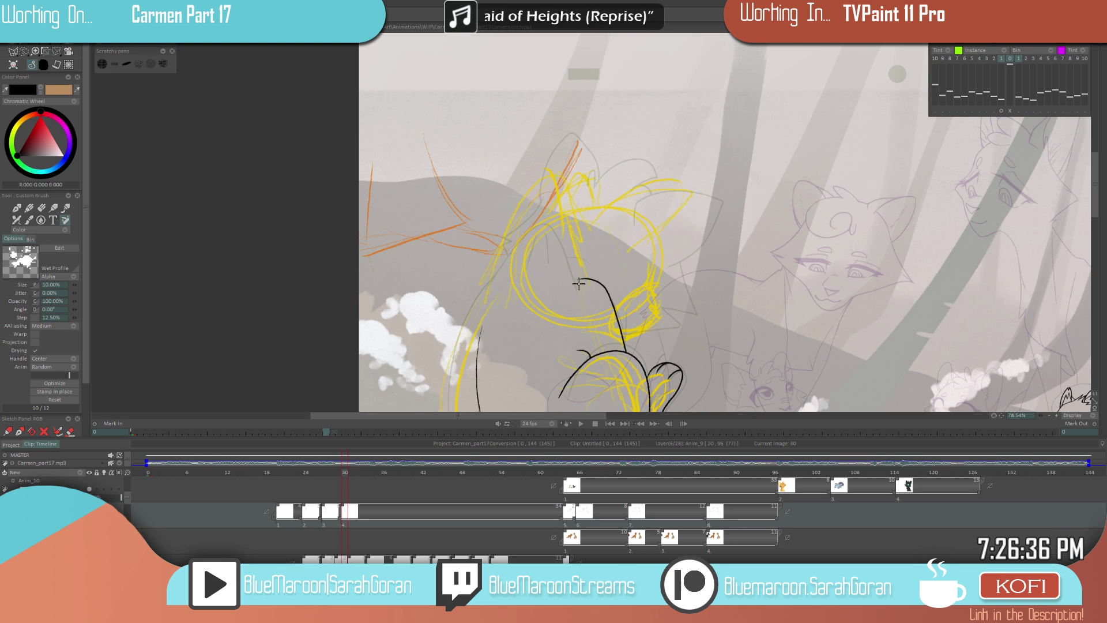
- Ink both sides of the large cat's tapered neck on frame 30, down to the shoulder curve and the upper back
{"action": "key", "text": "ctrl+z"}
{"action": "mouse_move", "coordinate": [581, 293]}
{"action": "left_mouse_down"}
{"action": "mouse_move", "coordinate": [555, 180]}
{"action": "mouse_move", "coordinate": [483, 322]}
{"action": "left_mouse_up"}
{"action": "key", "text": "ctrl+z"}
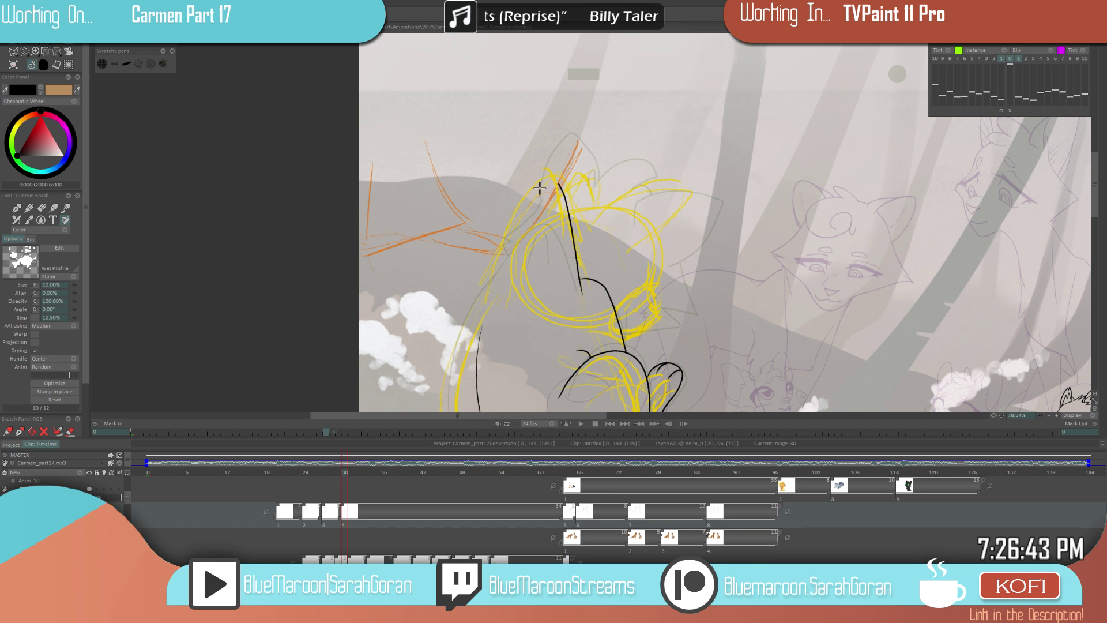
{"action": "left_click_drag", "start_coordinate": [539, 188], "coordinate": [487, 300]}
{"action": "key", "text": "ctrl+z"}
{"action": "mouse_move", "coordinate": [539, 185]}
{"action": "left_mouse_down"}
{"action": "mouse_move", "coordinate": [512, 226]}
{"action": "mouse_move", "coordinate": [491, 301]}
{"action": "left_mouse_up"}
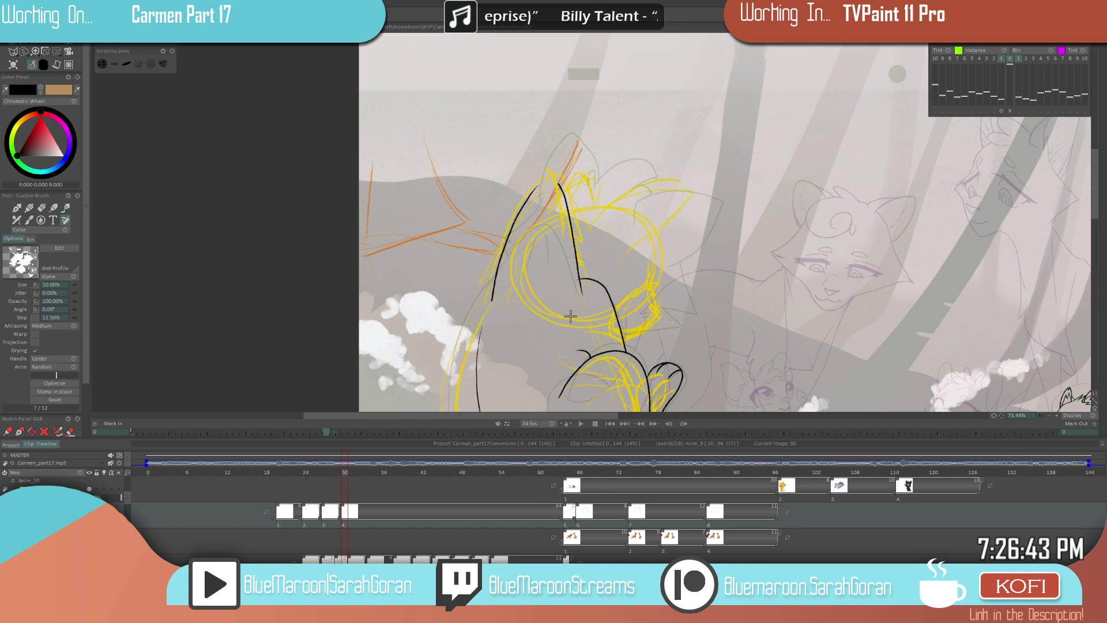
{"action": "scroll", "coordinate": [589, 297], "scroll_direction": "down", "scroll_amount": 5}
{"action": "scroll", "coordinate": [585, 260], "scroll_direction": "up", "scroll_amount": 4}
{"action": "key", "text": "ctrl+z"}
{"action": "left_click_drag", "start_coordinate": [581, 229], "coordinate": [535, 324]}
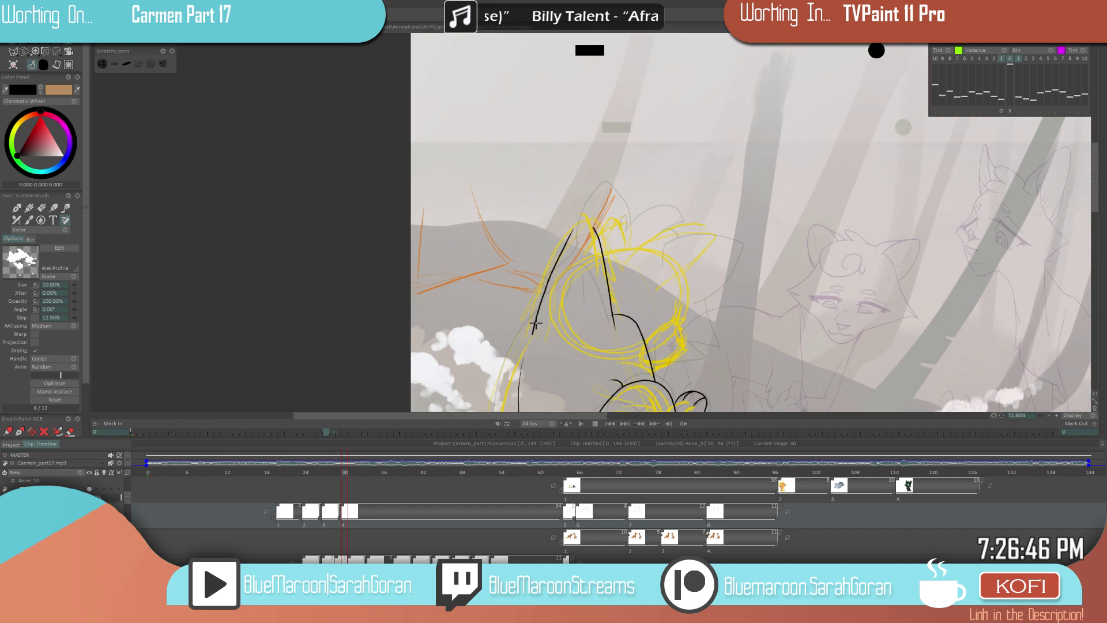
- Ink the cat's outer back outline down from the neck, then erase and retouch the overlap at their junction
{"action": "scroll", "coordinate": [535, 324], "scroll_direction": "down", "scroll_amount": 2}
{"action": "scroll", "coordinate": [530, 311], "scroll_direction": "up", "scroll_amount": 5}
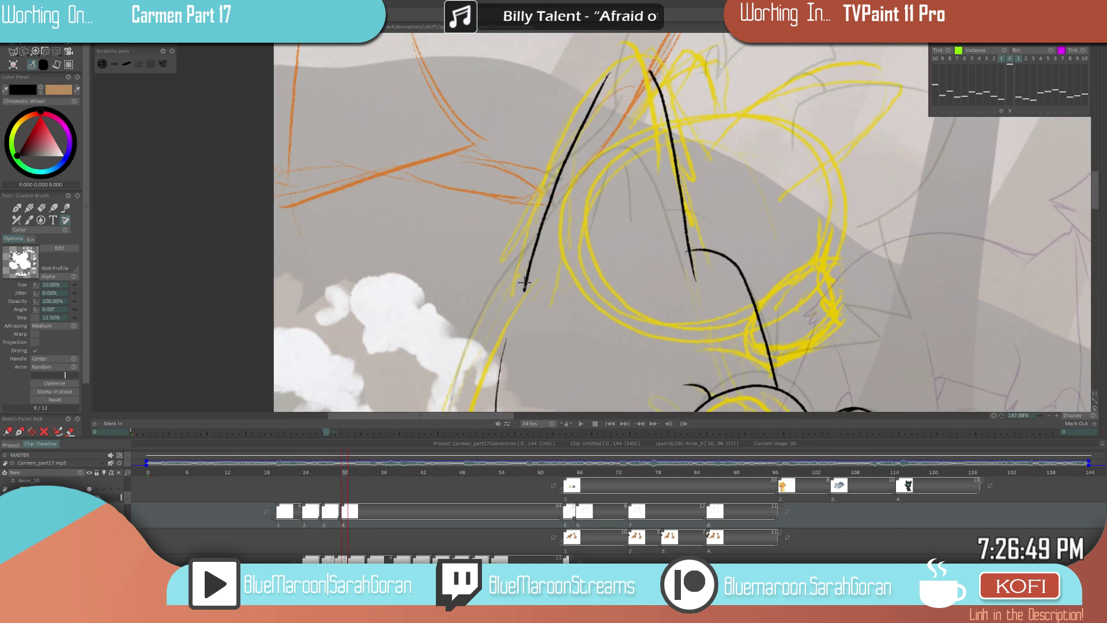
{"action": "scroll", "coordinate": [524, 282], "scroll_direction": "down", "scroll_amount": 4}
{"action": "scroll", "coordinate": [561, 180], "scroll_direction": "up", "scroll_amount": 3}
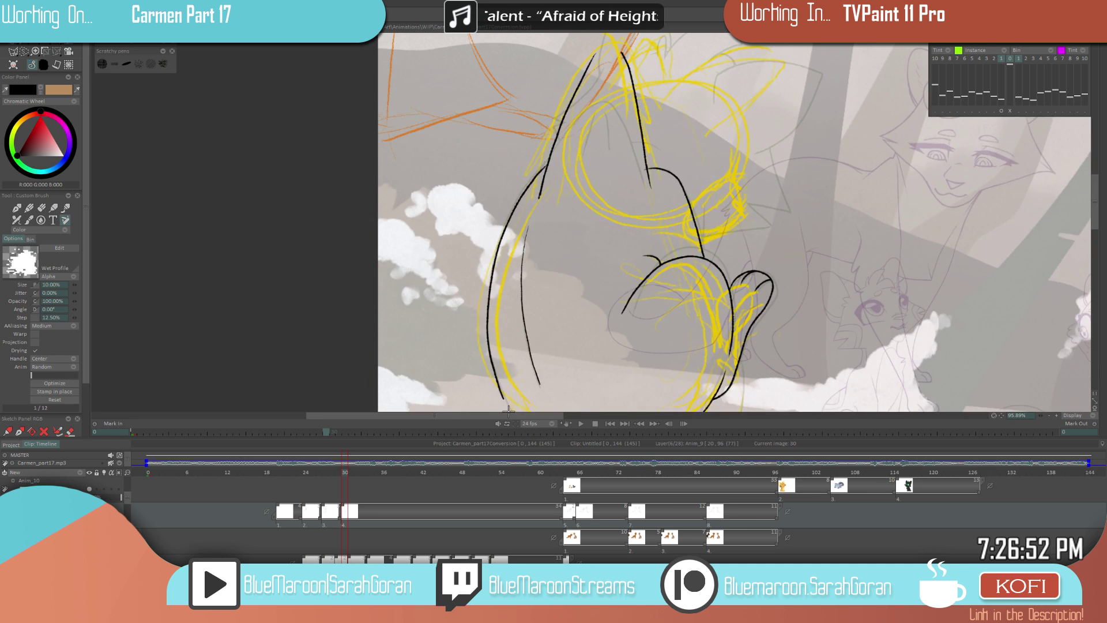
{"action": "scroll", "coordinate": [519, 368], "scroll_direction": "down", "scroll_amount": 5}
{"action": "mouse_move", "coordinate": [596, 257]}
{"action": "left_mouse_down"}
{"action": "mouse_move", "coordinate": [731, 227]}
{"action": "mouse_move", "coordinate": [722, 240]}
{"action": "left_mouse_up"}
{"action": "key", "text": "e"}
{"action": "mouse_move", "coordinate": [595, 247]}
{"action": "left_mouse_down"}
{"action": "mouse_move", "coordinate": [601, 232]}
{"action": "mouse_move", "coordinate": [587, 282]}
{"action": "left_mouse_up"}
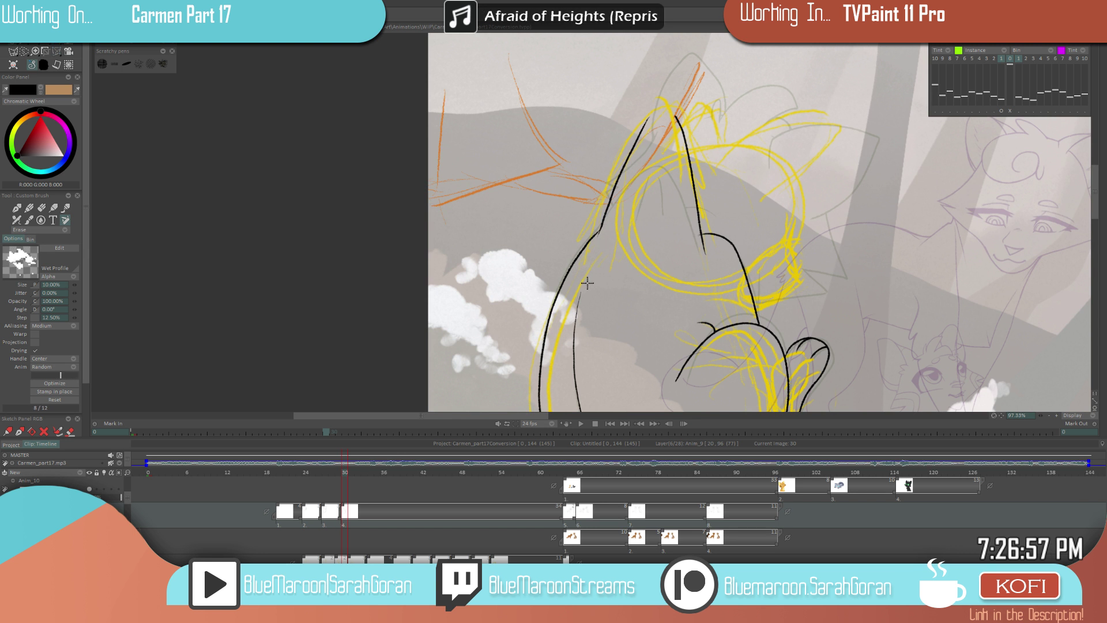
{"action": "key", "text": "e"}
{"action": "mouse_move", "coordinate": [600, 226]}
{"action": "left_mouse_down"}
{"action": "mouse_move", "coordinate": [593, 235]}
{"action": "mouse_move", "coordinate": [602, 223]}
{"action": "left_mouse_up"}
{"action": "mouse_move", "coordinate": [680, 284]}
{"action": "left_mouse_down"}
{"action": "mouse_move", "coordinate": [672, 309]}
{"action": "mouse_move", "coordinate": [700, 313]}
{"action": "left_mouse_up"}
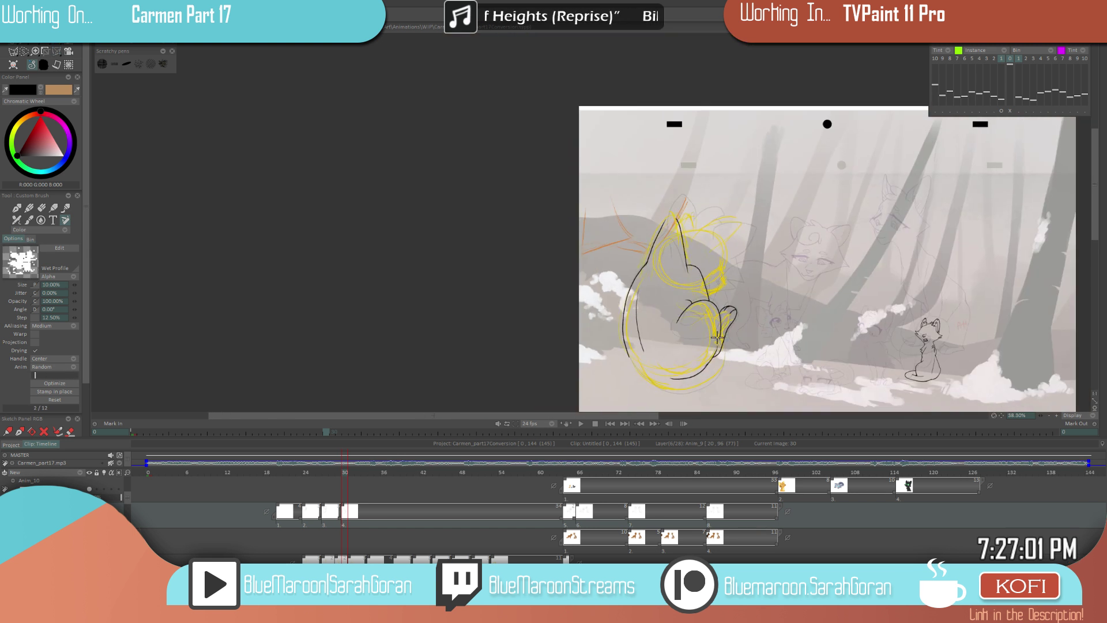
- Extend the back outline around the base of the cat's body and compare it with frame 27
{"action": "scroll", "coordinate": [700, 313], "scroll_direction": "up", "scroll_amount": 5}
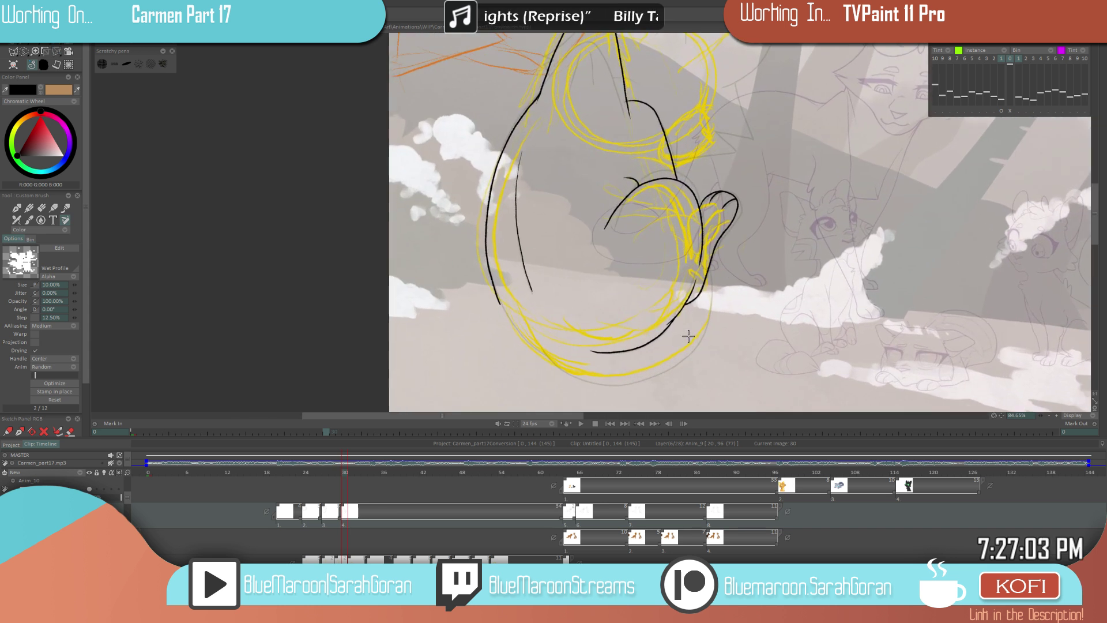
{"action": "mouse_move", "coordinate": [496, 291]}
{"action": "left_mouse_down"}
{"action": "mouse_move", "coordinate": [519, 336]}
{"action": "mouse_move", "coordinate": [547, 356]}
{"action": "left_mouse_up"}
{"action": "scroll", "coordinate": [539, 364], "scroll_direction": "down", "scroll_amount": 5}
{"action": "key", "text": "Left"}
{"action": "key", "text": "Right"}
{"action": "key", "text": "Left"}
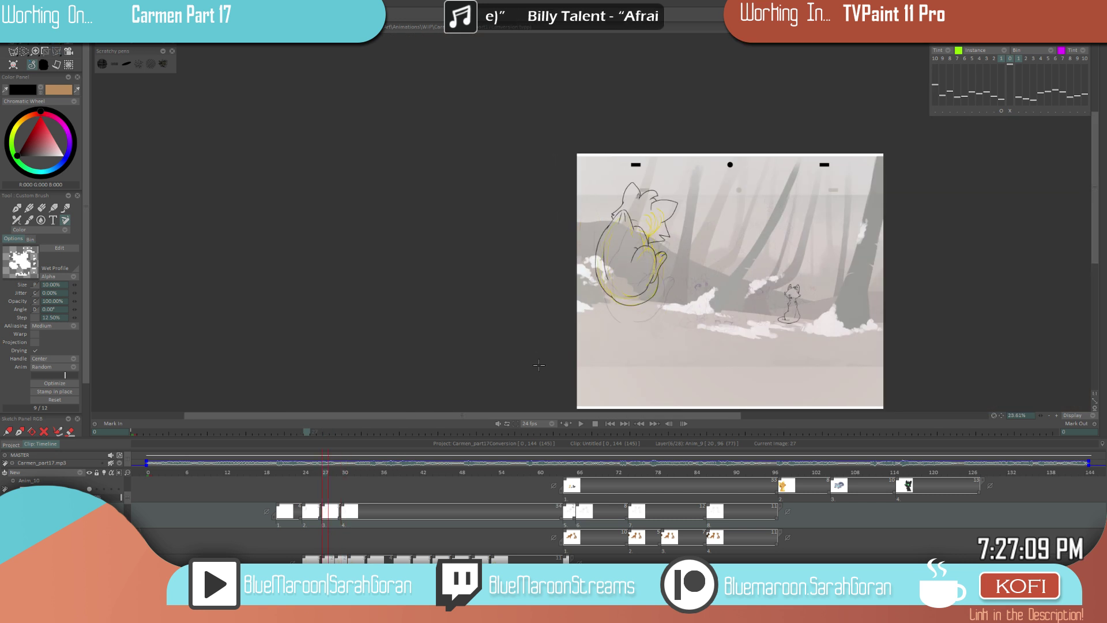
{"action": "key", "text": "Right"}
- Erase and redraw a section of the large cat's body outline on frame 30
{"action": "scroll", "coordinate": [634, 291], "scroll_direction": "up", "scroll_amount": 6}
{"action": "key", "text": "e"}
{"action": "mouse_move", "coordinate": [587, 244]}
{"action": "left_mouse_down"}
{"action": "mouse_move", "coordinate": [581, 251]}
{"action": "mouse_move", "coordinate": [581, 228]}
{"action": "mouse_move", "coordinate": [578, 268]}
{"action": "mouse_move", "coordinate": [583, 213]}
{"action": "mouse_move", "coordinate": [601, 346]}
{"action": "left_mouse_up"}
{"action": "key", "text": "e"}
{"action": "mouse_move", "coordinate": [580, 238]}
{"action": "left_mouse_down"}
{"action": "mouse_move", "coordinate": [591, 333]}
{"action": "mouse_move", "coordinate": [579, 242]}
{"action": "mouse_move", "coordinate": [579, 322]}
{"action": "left_mouse_up"}
{"action": "scroll", "coordinate": [520, 372], "scroll_direction": "down", "scroll_amount": 5}
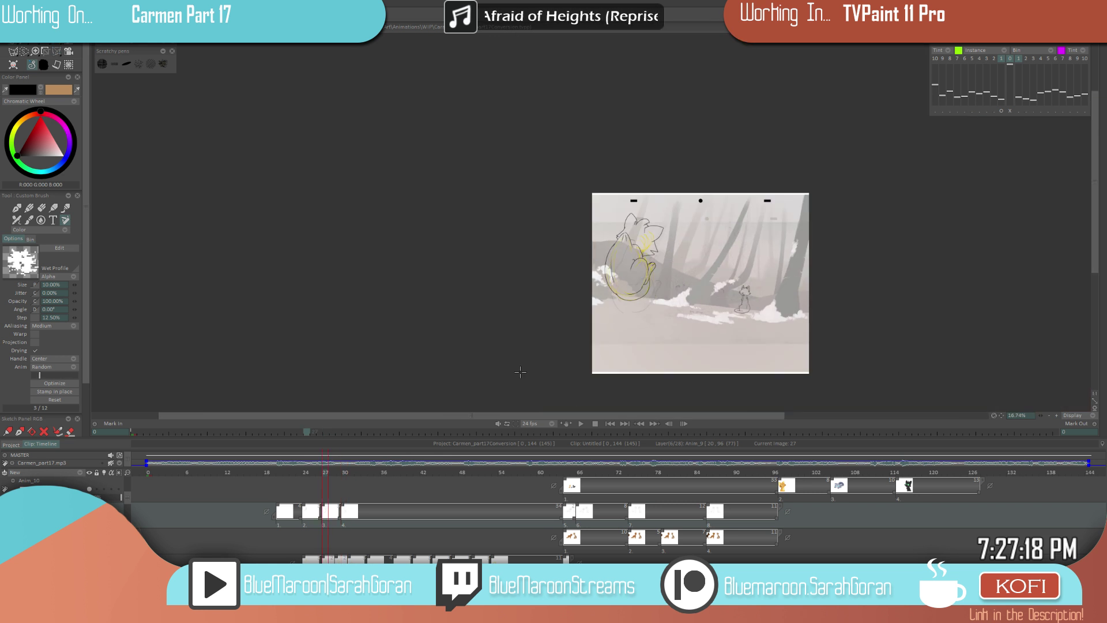
- Flip between frames 24, 27 and 30 to check how the inked body outline moves
{"action": "key", "text": "Right"}
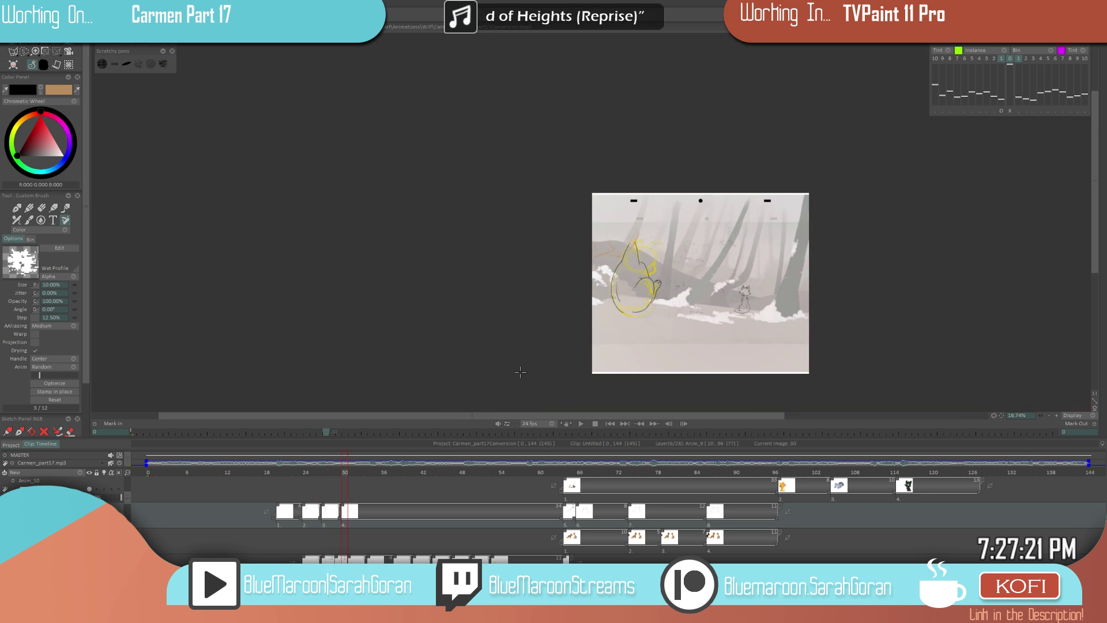
{"action": "key", "text": "Left"}
{"action": "key", "text": "Right"}
{"action": "key", "text": "Left"}
{"action": "key", "text": "Right"}
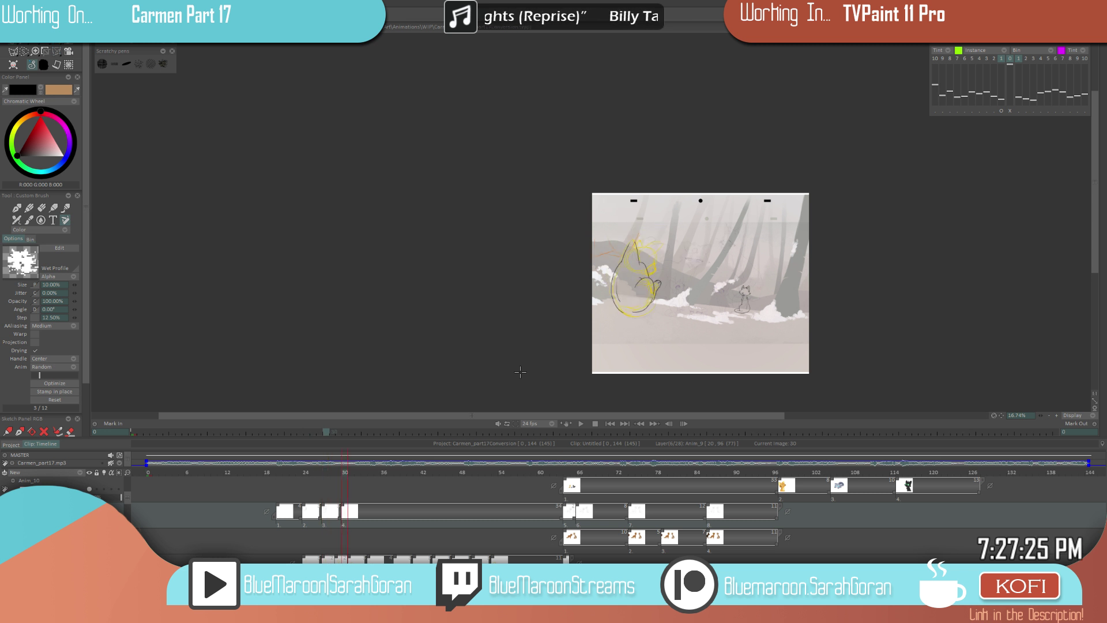
{"action": "scroll", "coordinate": [639, 253], "scroll_direction": "up", "scroll_amount": 5}
{"action": "scroll", "coordinate": [576, 369], "scroll_direction": "down", "scroll_amount": 3}
{"action": "key", "text": "Left"}
{"action": "key", "text": "Left"}
{"action": "key", "text": "Left"}
{"action": "key", "text": "Left"}
{"action": "key", "text": "Left"}
{"action": "key", "text": "Left"}
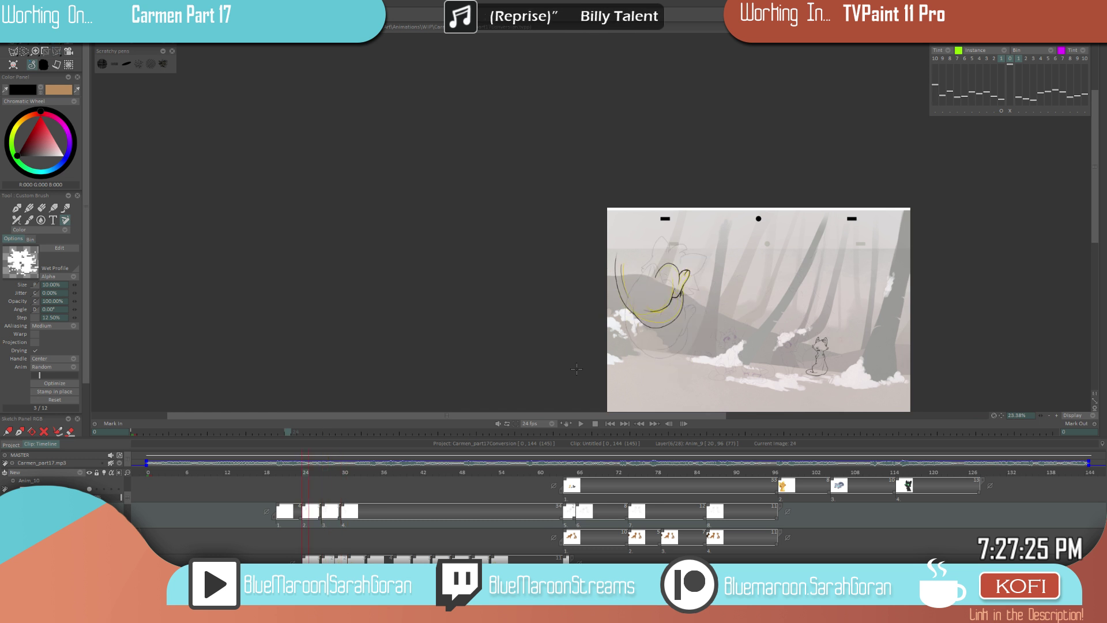
{"action": "key", "text": "Right"}
{"action": "key", "text": "Right"}
{"action": "key", "text": "Right"}
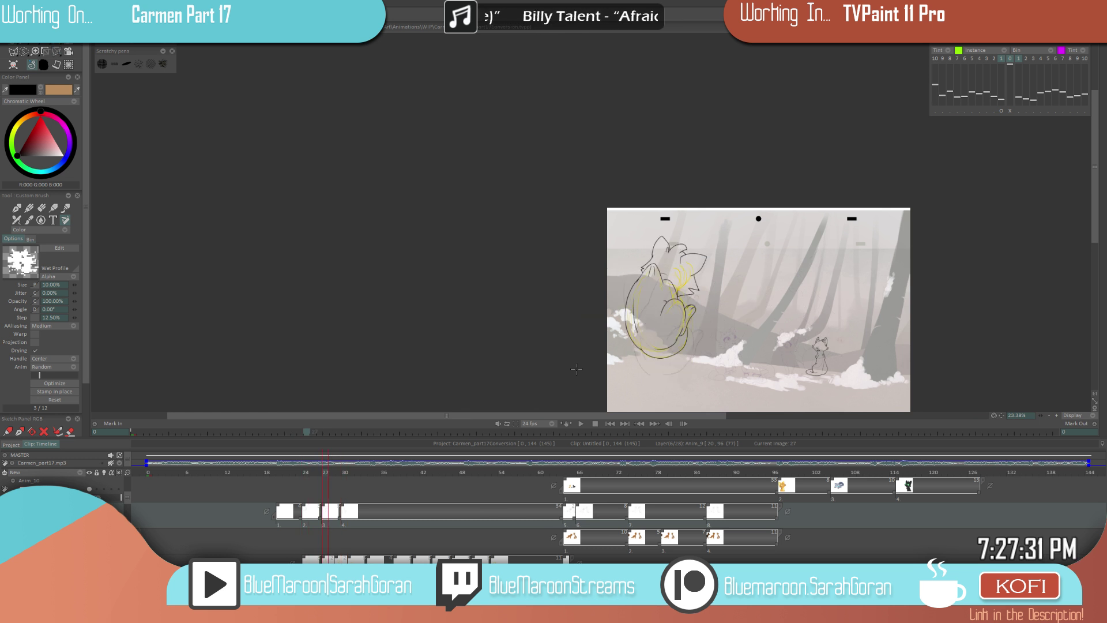
{"action": "key", "text": "Right"}
{"action": "key", "text": "Right"}
{"action": "key", "text": "Right"}
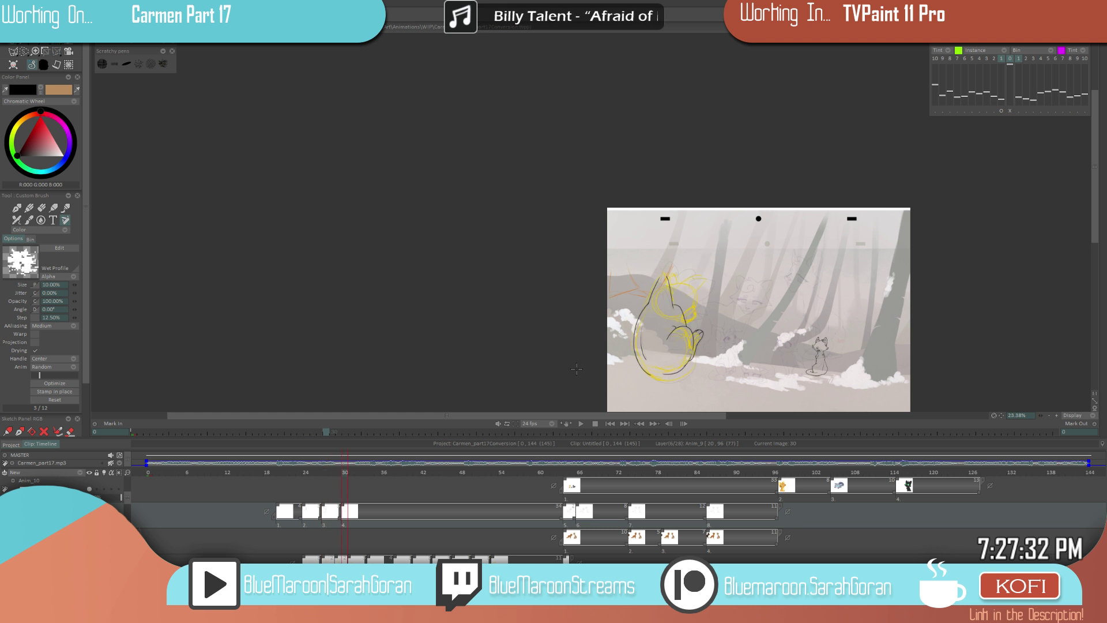
- Reshape the neck's peak lower and more rounded by redrawing both sides with an inward curve and erasing the old tip
{"action": "scroll", "coordinate": [682, 305], "scroll_direction": "up", "scroll_amount": 4}
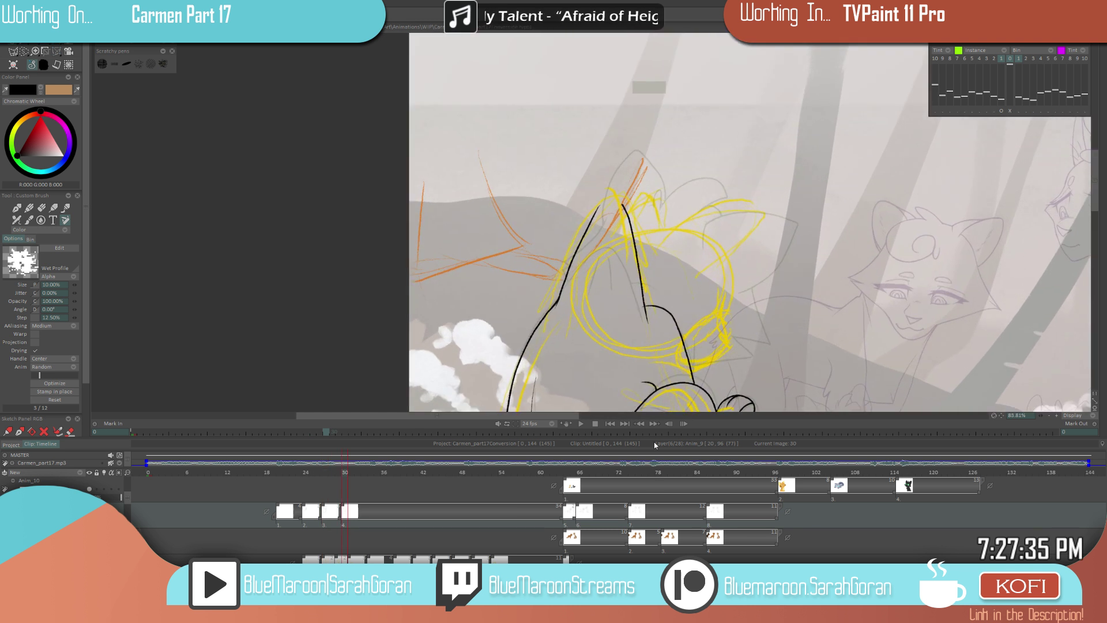
{"action": "mouse_move", "coordinate": [646, 321]}
{"action": "left_mouse_down"}
{"action": "mouse_move", "coordinate": [630, 258]}
{"action": "mouse_move", "coordinate": [602, 228]}
{"action": "mouse_move", "coordinate": [557, 307]}
{"action": "left_mouse_up"}
{"action": "key", "text": "e"}
{"action": "left_click_drag", "start_coordinate": [581, 240], "coordinate": [555, 300]}
{"action": "mouse_move", "coordinate": [585, 254]}
{"action": "left_mouse_down"}
{"action": "mouse_move", "coordinate": [602, 201]}
{"action": "mouse_move", "coordinate": [641, 280]}
{"action": "left_mouse_up"}
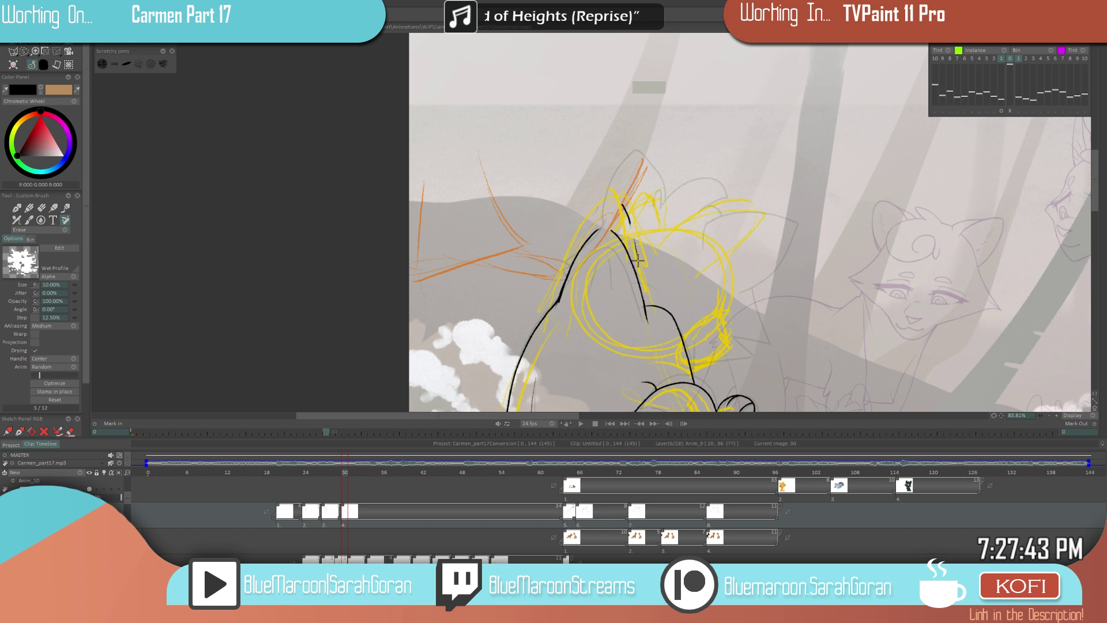
{"action": "left_click_drag", "start_coordinate": [630, 226], "coordinate": [623, 204]}
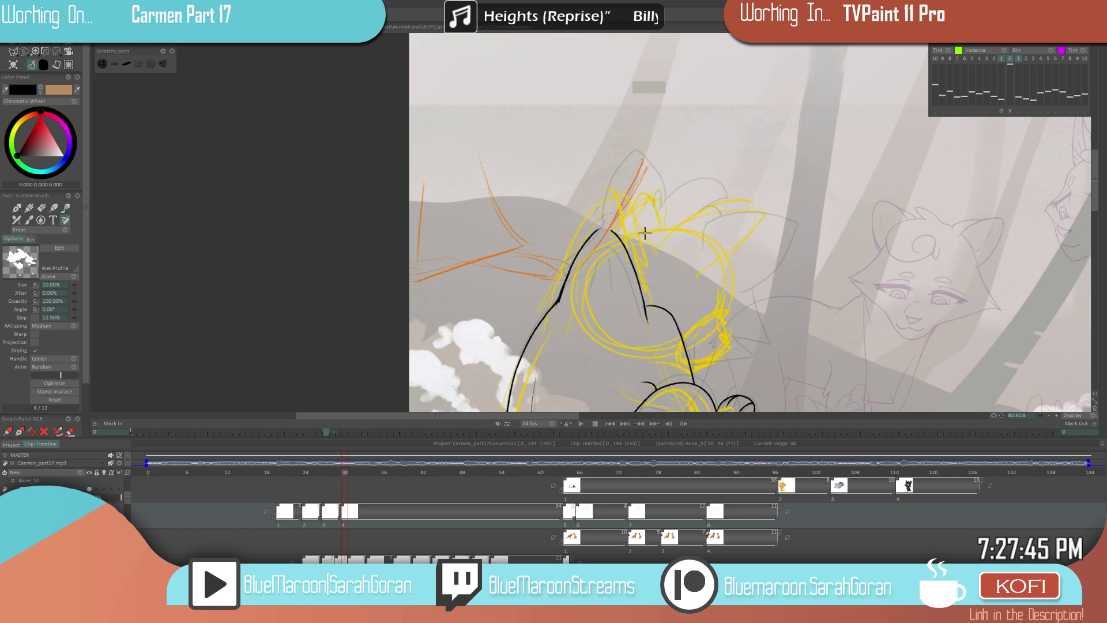
{"action": "key", "text": "e"}
- Erase and redraw the neck line from its peak down towards the shoulder curve
{"action": "scroll", "coordinate": [613, 366], "scroll_direction": "down", "scroll_amount": 5}
{"action": "scroll", "coordinate": [755, 311], "scroll_direction": "up", "scroll_amount": 5}
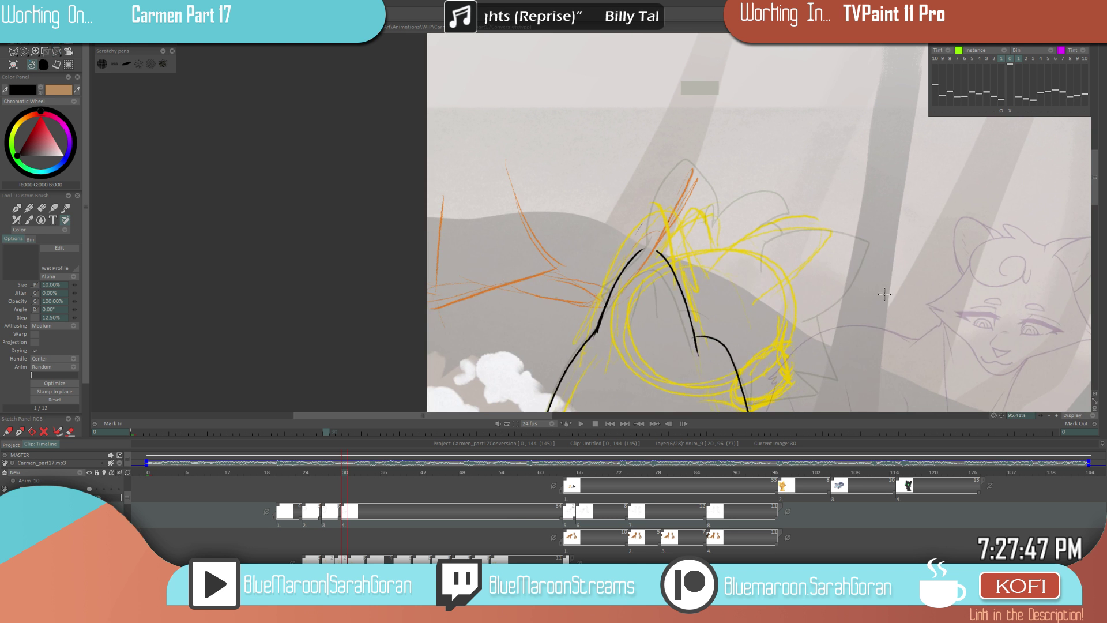
{"action": "mouse_move", "coordinate": [654, 242]}
{"action": "left_mouse_down"}
{"action": "mouse_move", "coordinate": [681, 317]}
{"action": "mouse_move", "coordinate": [672, 278]}
{"action": "left_mouse_up"}
{"action": "key", "text": "e"}
{"action": "mouse_move", "coordinate": [661, 241]}
{"action": "left_mouse_down"}
{"action": "mouse_move", "coordinate": [670, 274]}
{"action": "mouse_move", "coordinate": [664, 246]}
{"action": "mouse_move", "coordinate": [683, 269]}
{"action": "mouse_move", "coordinate": [674, 278]}
{"action": "mouse_move", "coordinate": [690, 314]}
{"action": "left_mouse_up"}
- Ink a short joining stroke at the start of the large cat's shoulder curve where it meets the neck line
{"action": "scroll", "coordinate": [698, 351], "scroll_direction": "up", "scroll_amount": 4}
{"action": "left_click_drag", "start_coordinate": [674, 205], "coordinate": [707, 205]}
{"action": "key", "text": "ctrl+z"}
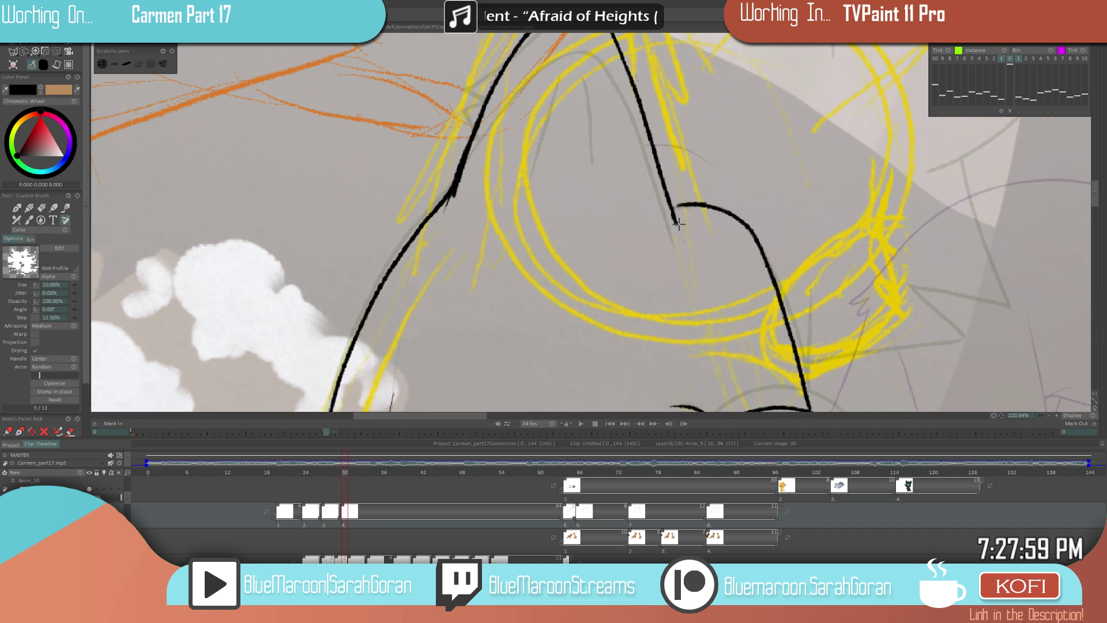
{"action": "left_click", "coordinate": [676, 206]}
{"action": "left_click_drag", "start_coordinate": [704, 201], "coordinate": [692, 200]}
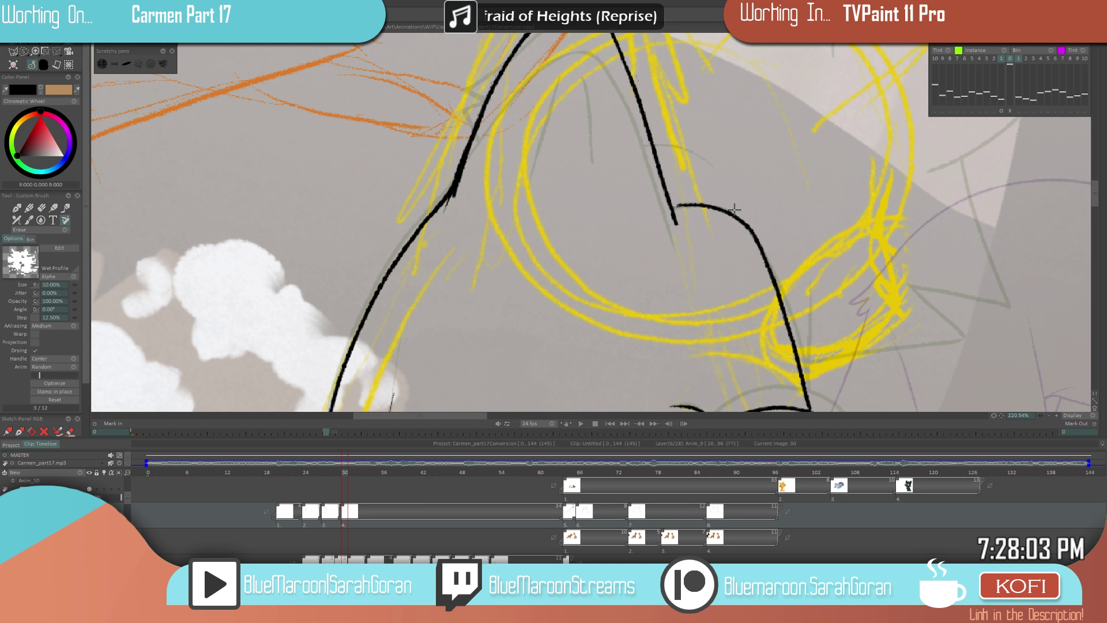
- Taper the overshooting line ends at both neck joints and reinforce the top of the shoulder curve
{"action": "left_click_drag", "start_coordinate": [680, 238], "coordinate": [674, 218]}
{"action": "key", "text": "ctrl+z"}
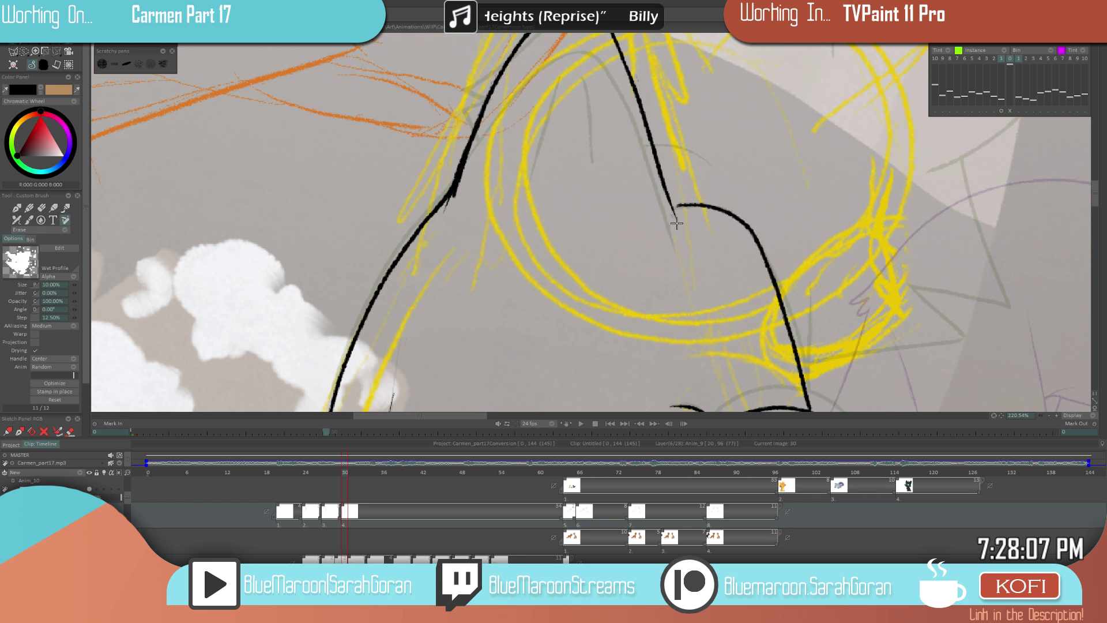
{"action": "left_click_drag", "start_coordinate": [654, 170], "coordinate": [679, 237]}
{"action": "left_click_drag", "start_coordinate": [454, 203], "coordinate": [482, 131]}
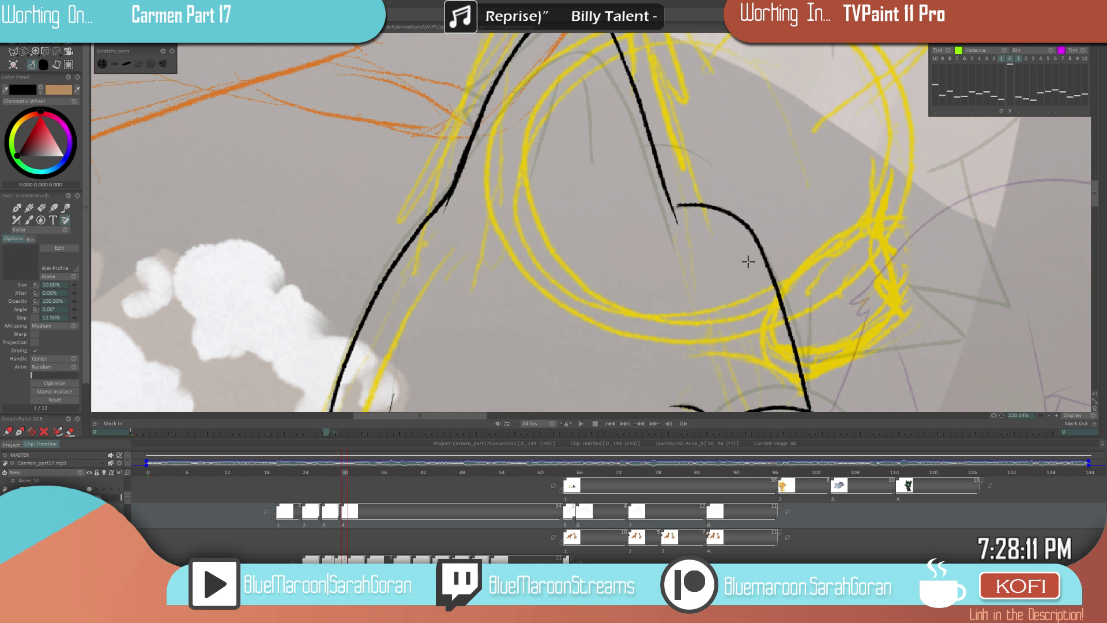
{"action": "scroll", "coordinate": [671, 205], "scroll_direction": "up", "scroll_amount": 3}
{"action": "left_click_drag", "start_coordinate": [670, 208], "coordinate": [743, 209]}
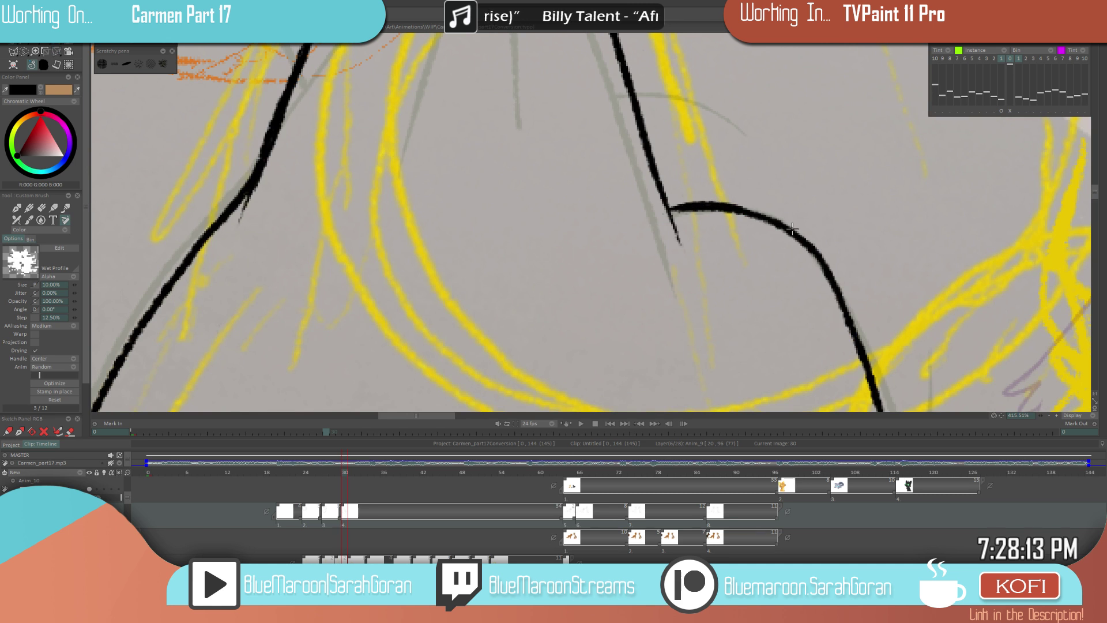
{"action": "scroll", "coordinate": [495, 328], "scroll_direction": "down", "scroll_amount": 8}
{"action": "scroll", "coordinate": [742, 239], "scroll_direction": "up", "scroll_amount": 5}
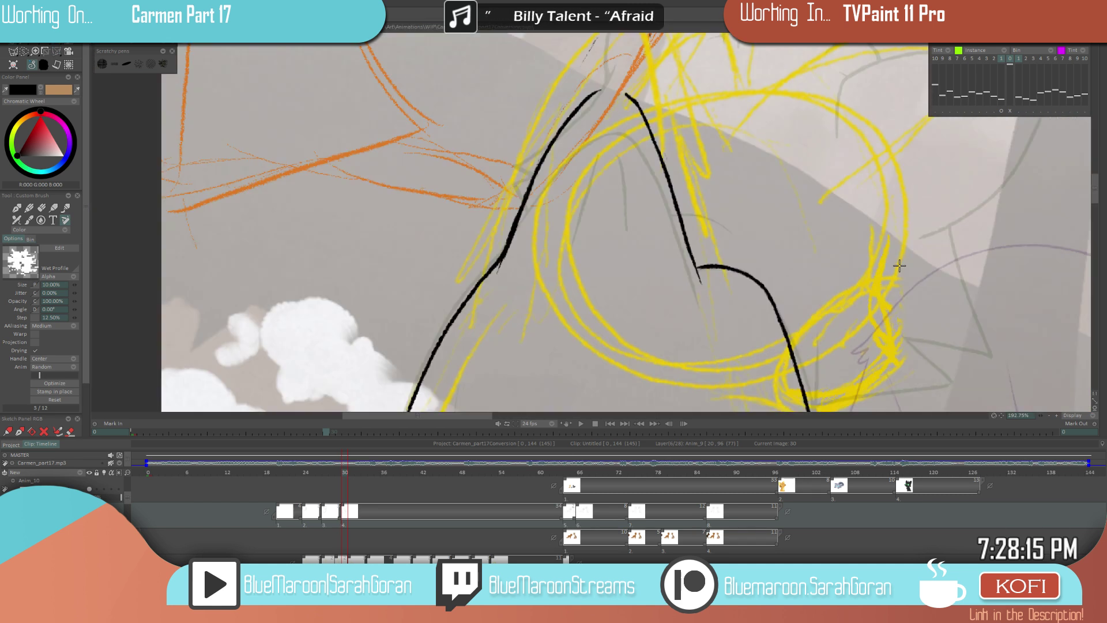
{"action": "key", "text": "e"}
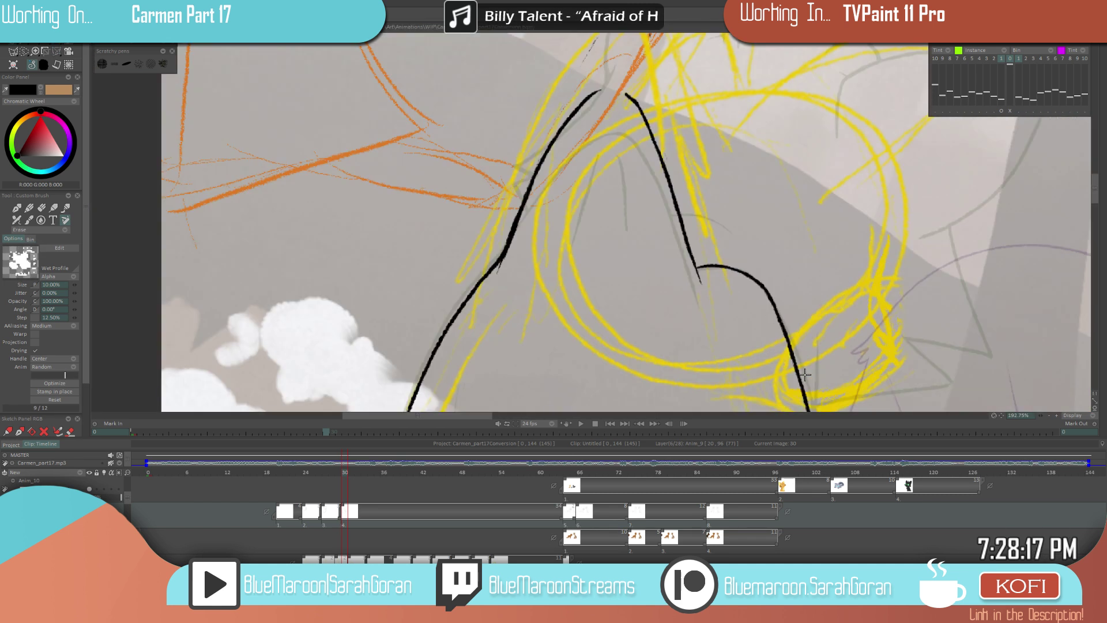
{"action": "key", "text": "e"}
{"action": "key", "text": "e"}
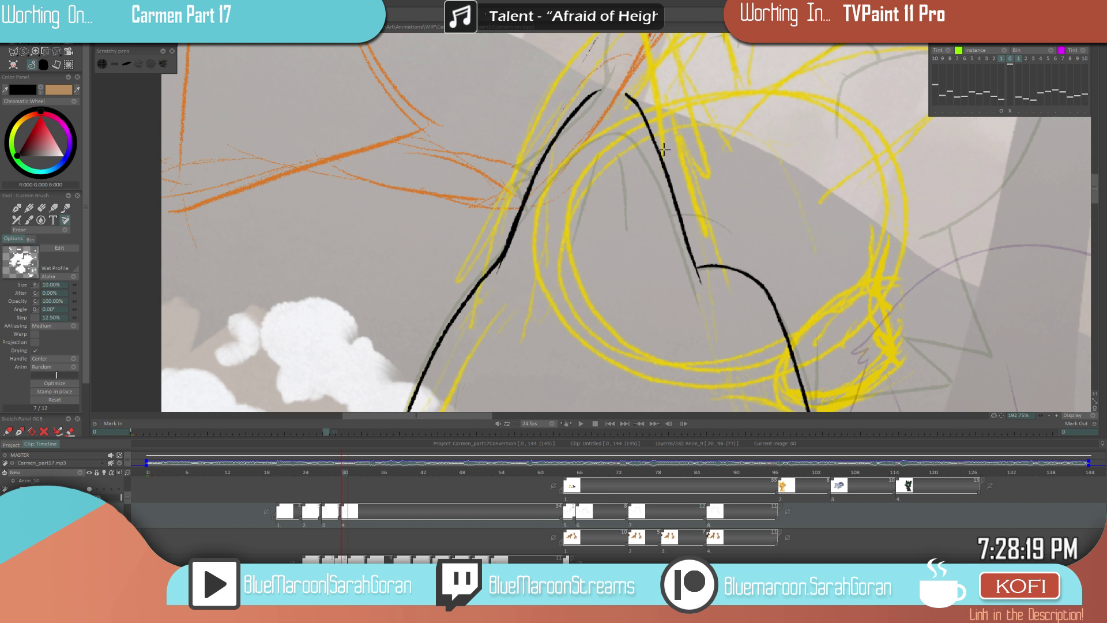
{"action": "key", "text": "e"}
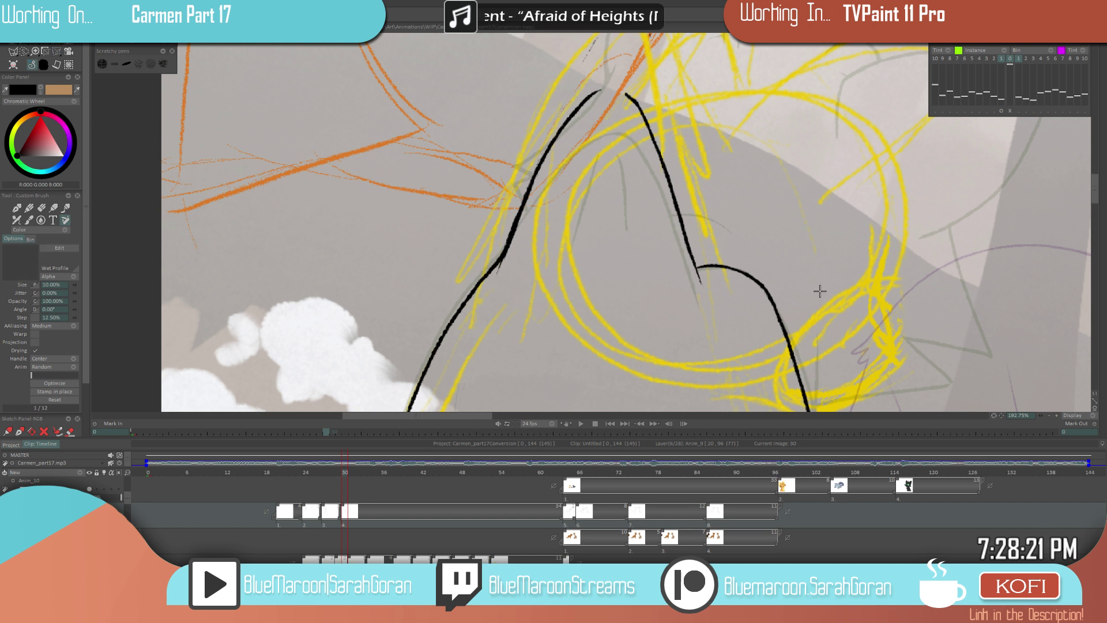
{"action": "scroll", "coordinate": [813, 291], "scroll_direction": "down", "scroll_amount": 5}
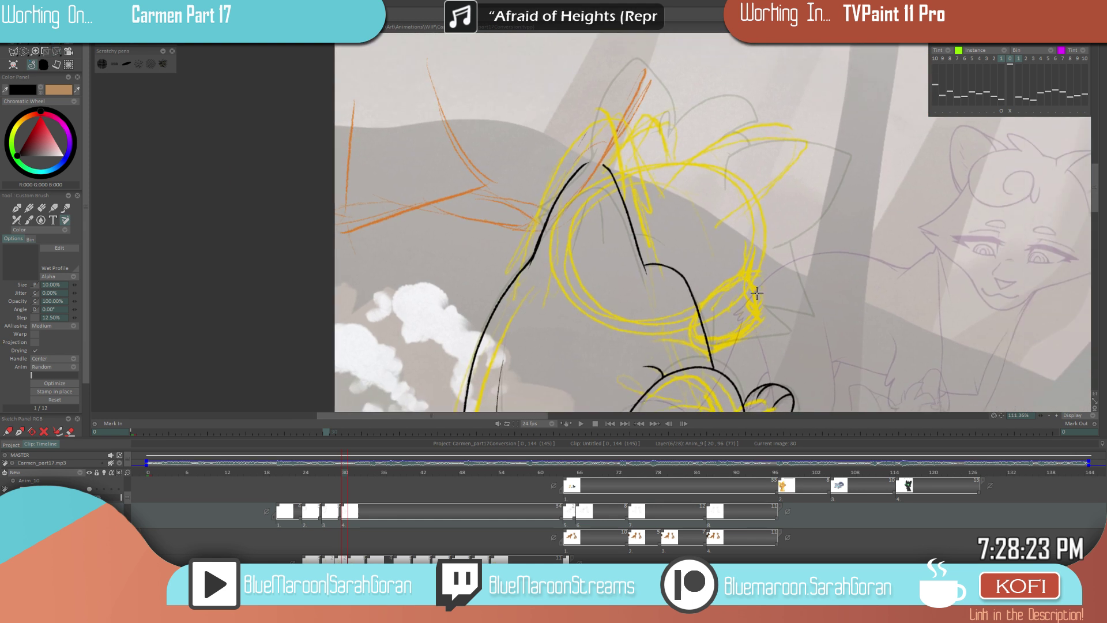
{"action": "scroll", "coordinate": [656, 355], "scroll_direction": "down", "scroll_amount": 3}
{"action": "scroll", "coordinate": [748, 334], "scroll_direction": "up", "scroll_amount": 5}
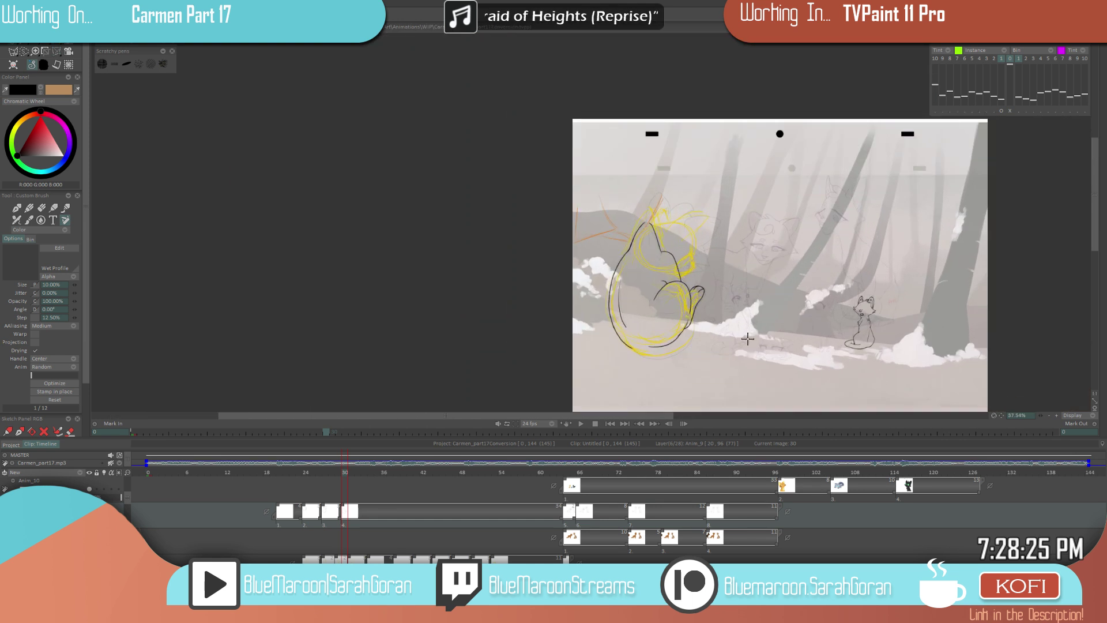
- Examine how the large cat's bottom outline joins the hind leg on frame 27
{"action": "left_click_drag", "start_coordinate": [747, 334], "coordinate": [649, 389]}
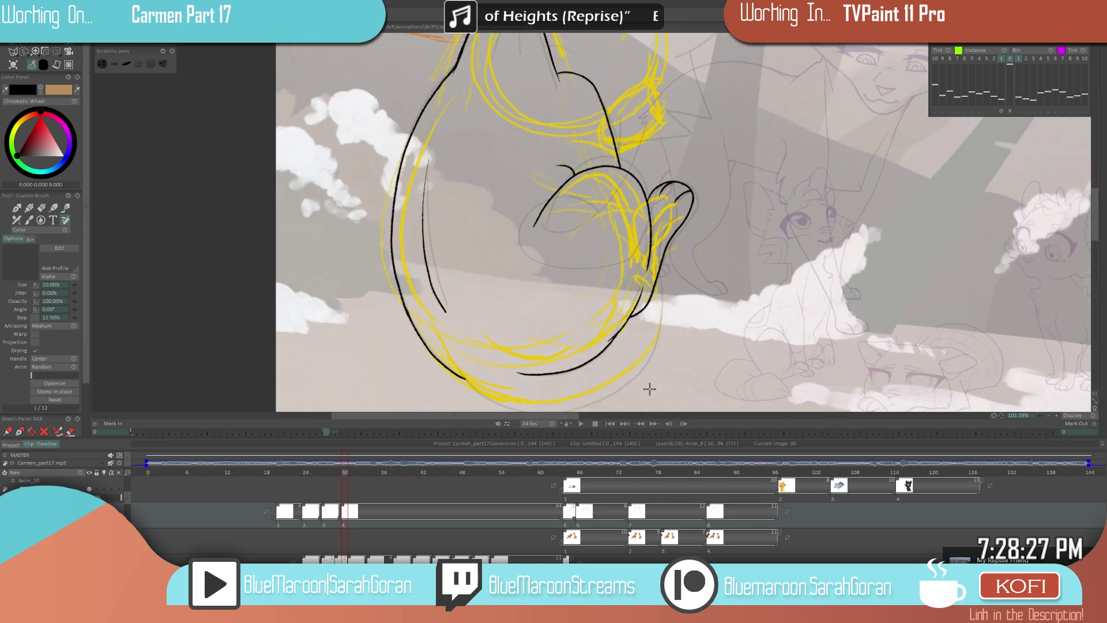
{"action": "key", "text": "Left"}
{"action": "key", "text": "Left"}
{"action": "key", "text": "Left"}
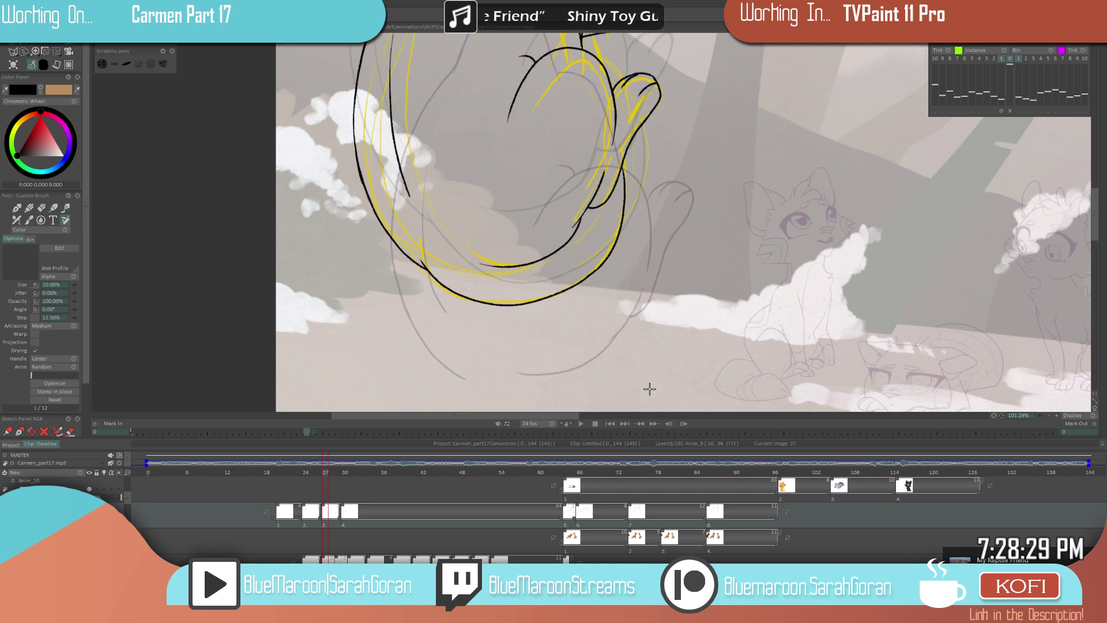
{"action": "key", "text": "Right"}
{"action": "key", "text": "Left"}
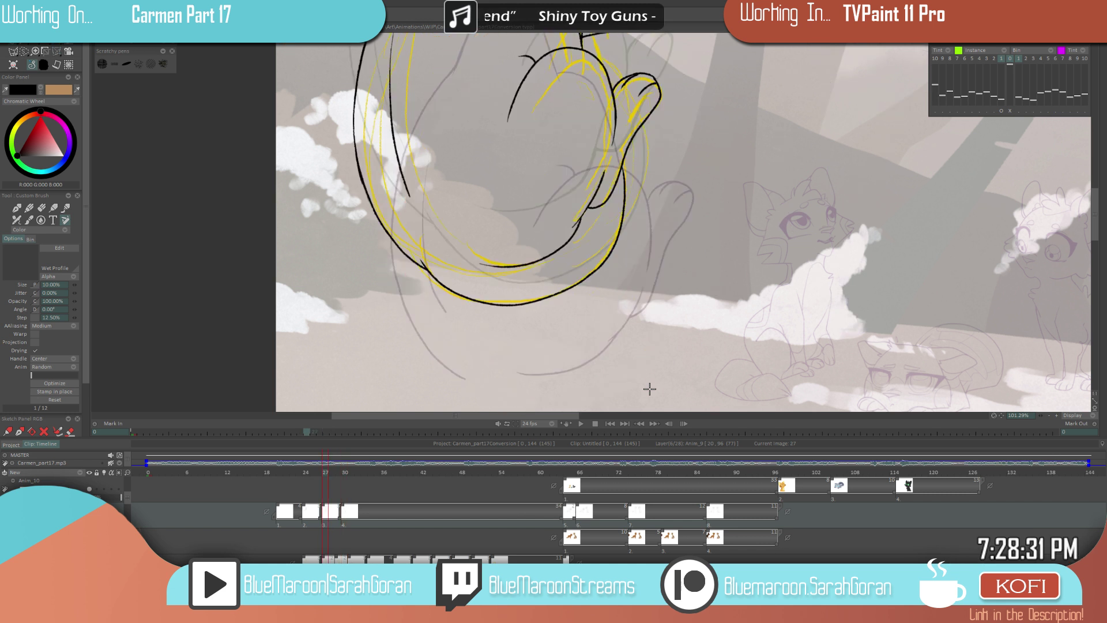
{"action": "scroll", "coordinate": [687, 139], "scroll_direction": "up", "scroll_amount": 3}
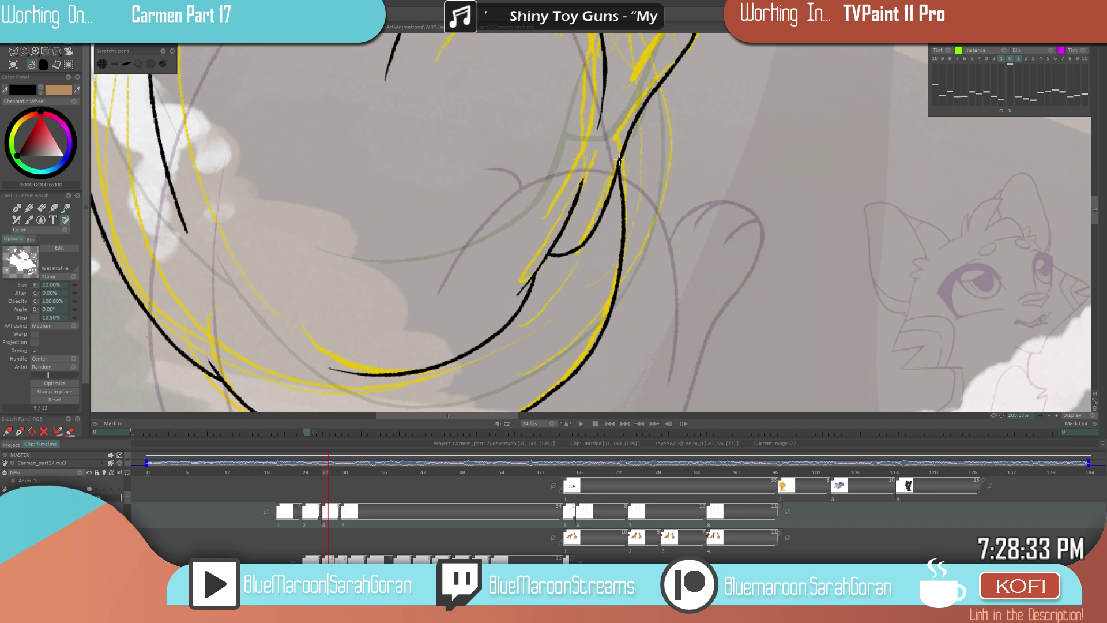
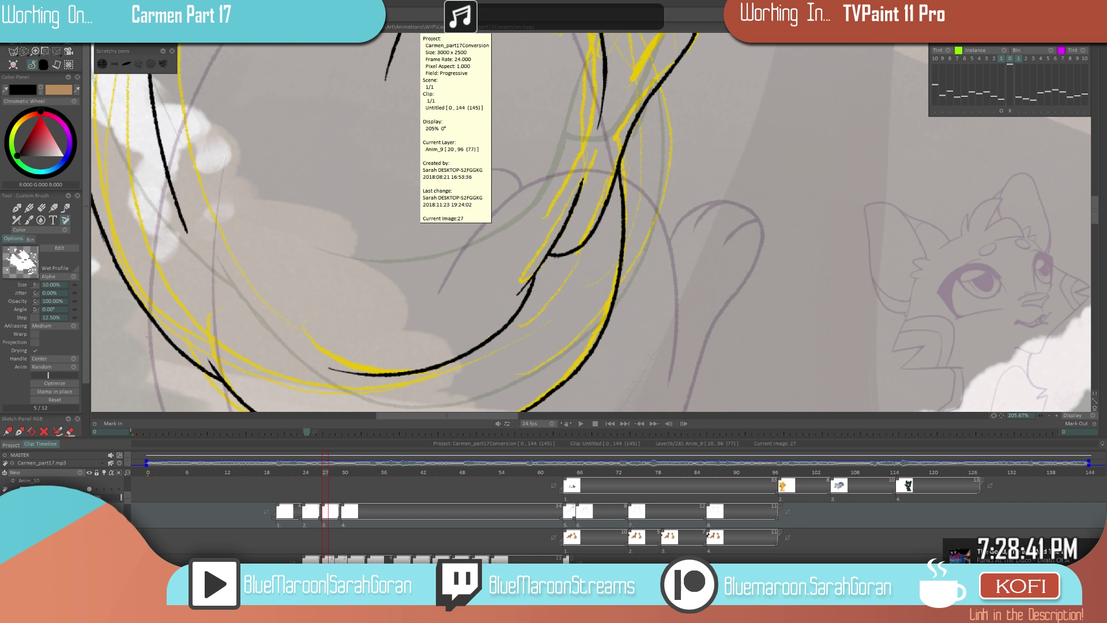
{"action": "left_click_drag", "start_coordinate": [653, 325], "coordinate": [654, 306]}
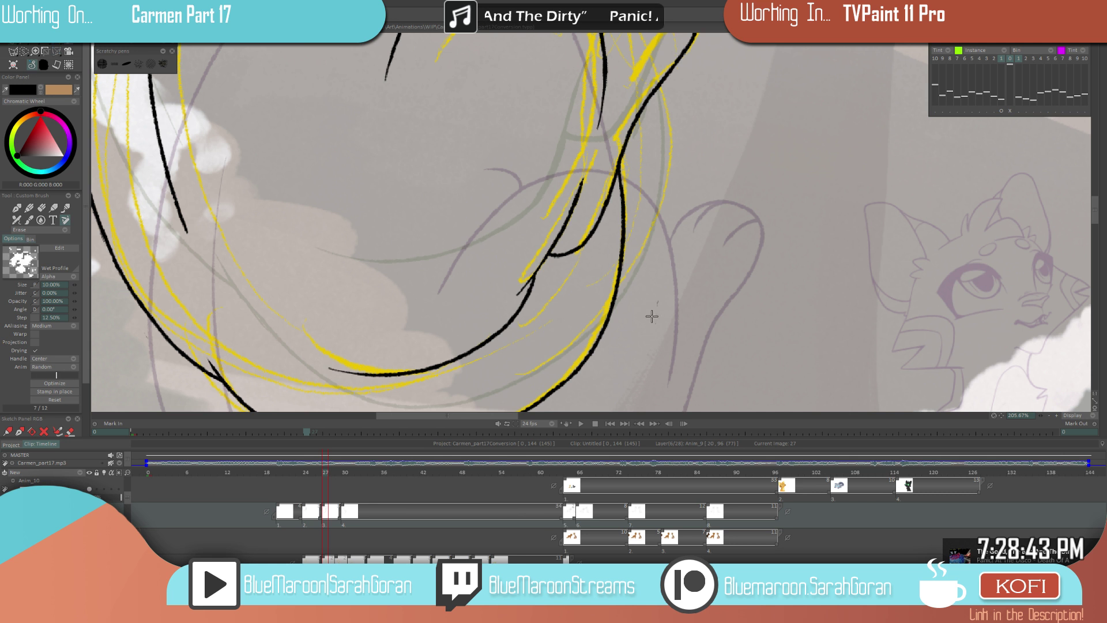
{"action": "scroll", "coordinate": [734, 319], "scroll_direction": "down", "scroll_amount": 6}
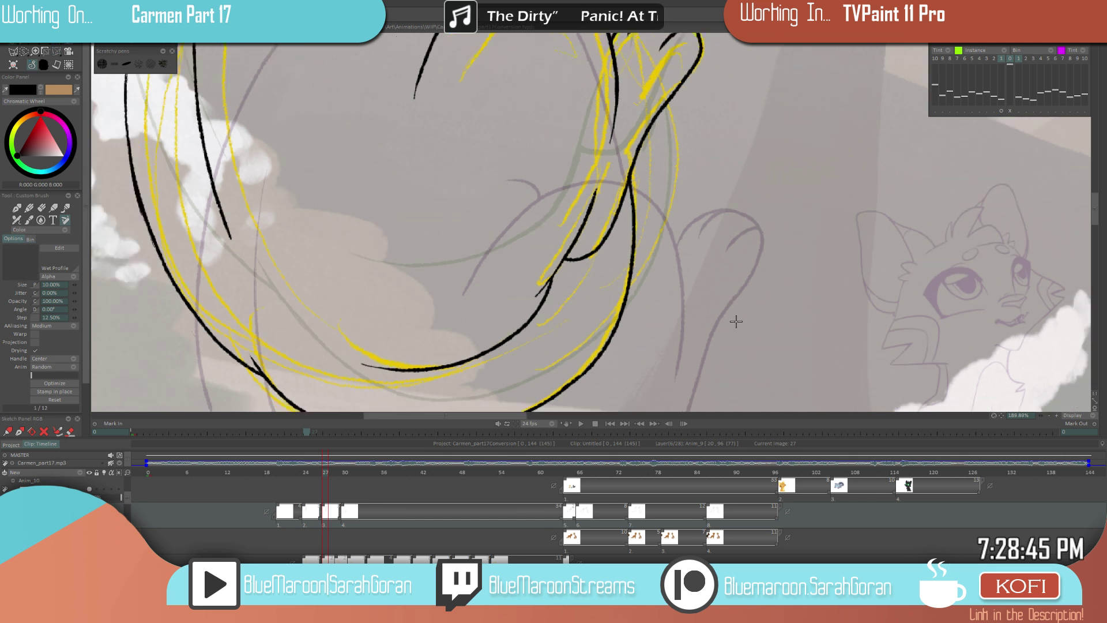
{"action": "scroll", "coordinate": [700, 317], "scroll_direction": "down", "scroll_amount": 4}
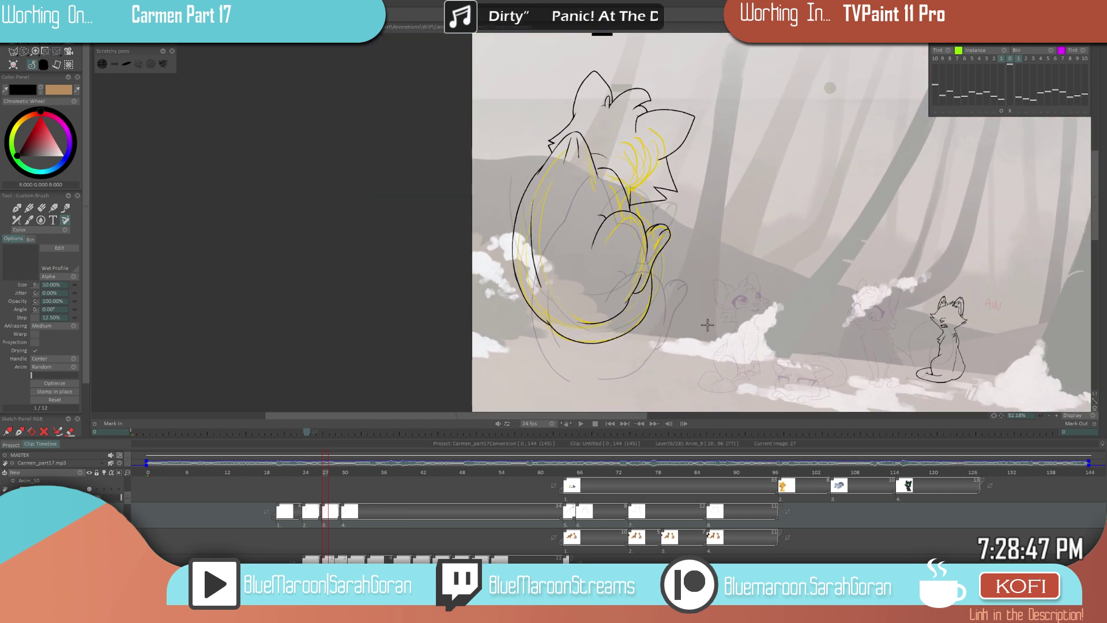
- Flip between frames 27 and 30 to compare the large cat's full body pose before closing its outline
{"action": "scroll", "coordinate": [710, 324], "scroll_direction": "up", "scroll_amount": 3}
{"action": "left_click_drag", "start_coordinate": [709, 328], "coordinate": [661, 337]}
{"action": "key", "text": "Left"}
{"action": "key", "text": "Left"}
{"action": "key", "text": "Right"}
{"action": "key", "text": "Right"}
{"action": "key", "text": "Right"}
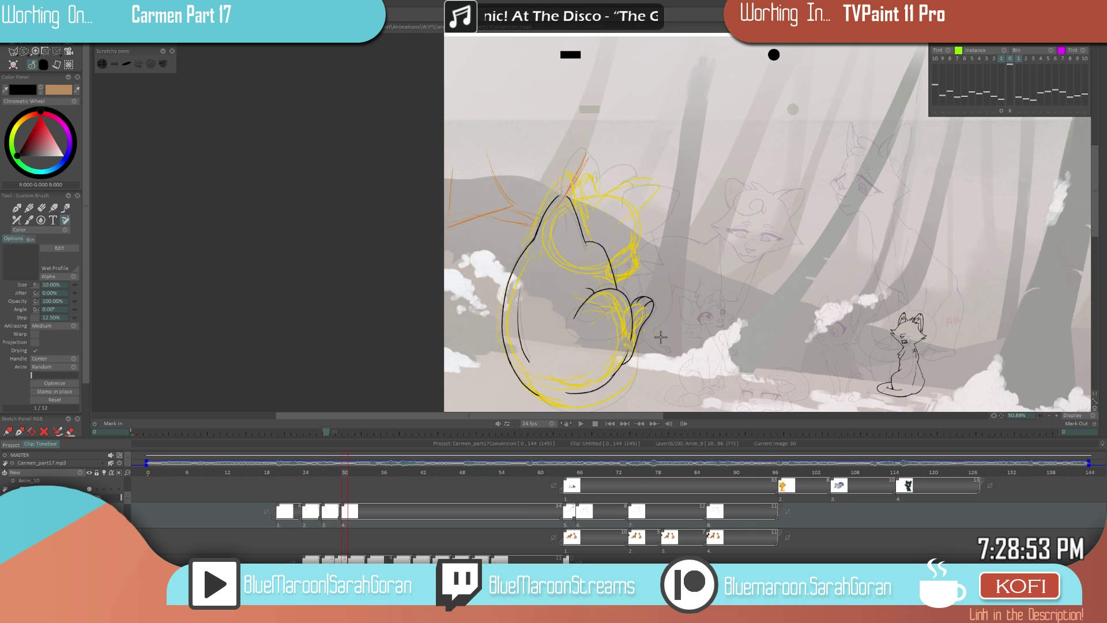
{"action": "scroll", "coordinate": [675, 345], "scroll_direction": "up", "scroll_amount": 4}
{"action": "key", "text": "Left"}
{"action": "key", "text": "Right"}
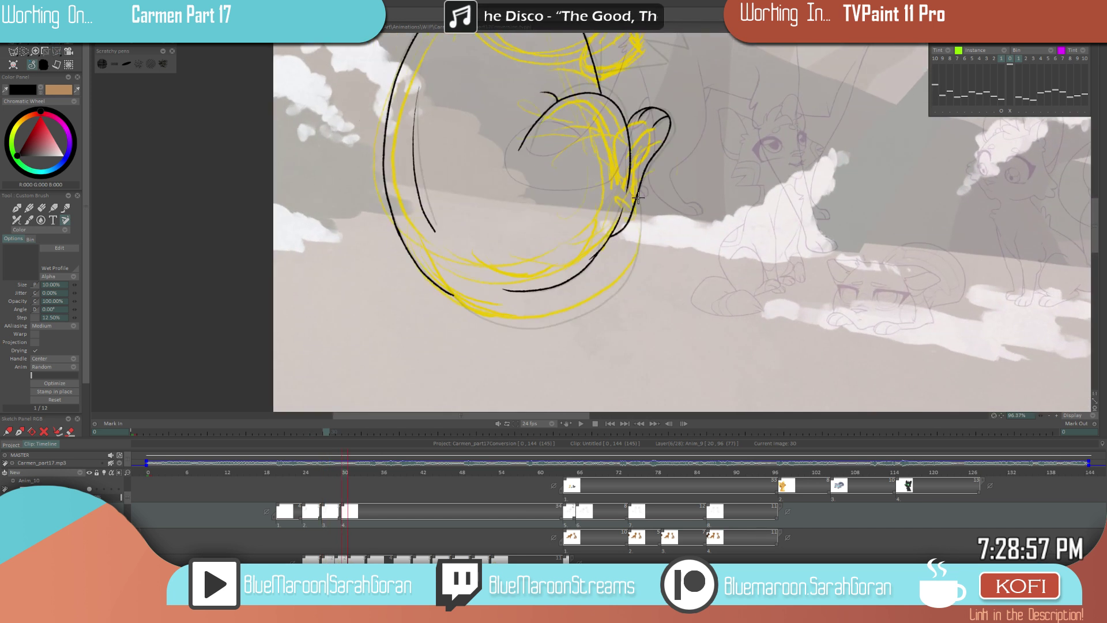
- Ink the outer bottom curve from the hind foot round to the back outline and blend the join
{"action": "mouse_move", "coordinate": [639, 190]}
{"action": "left_mouse_down"}
{"action": "mouse_move", "coordinate": [631, 264]}
{"action": "mouse_move", "coordinate": [585, 303]}
{"action": "mouse_move", "coordinate": [523, 328]}
{"action": "mouse_move", "coordinate": [482, 318]}
{"action": "mouse_move", "coordinate": [434, 263]}
{"action": "left_mouse_up"}
{"action": "key", "text": "ctrl+z"}
{"action": "mouse_move", "coordinate": [639, 191]}
{"action": "left_mouse_down"}
{"action": "mouse_move", "coordinate": [633, 256]}
{"action": "mouse_move", "coordinate": [597, 302]}
{"action": "mouse_move", "coordinate": [537, 325]}
{"action": "mouse_move", "coordinate": [482, 317]}
{"action": "mouse_move", "coordinate": [436, 265]}
{"action": "left_mouse_up"}
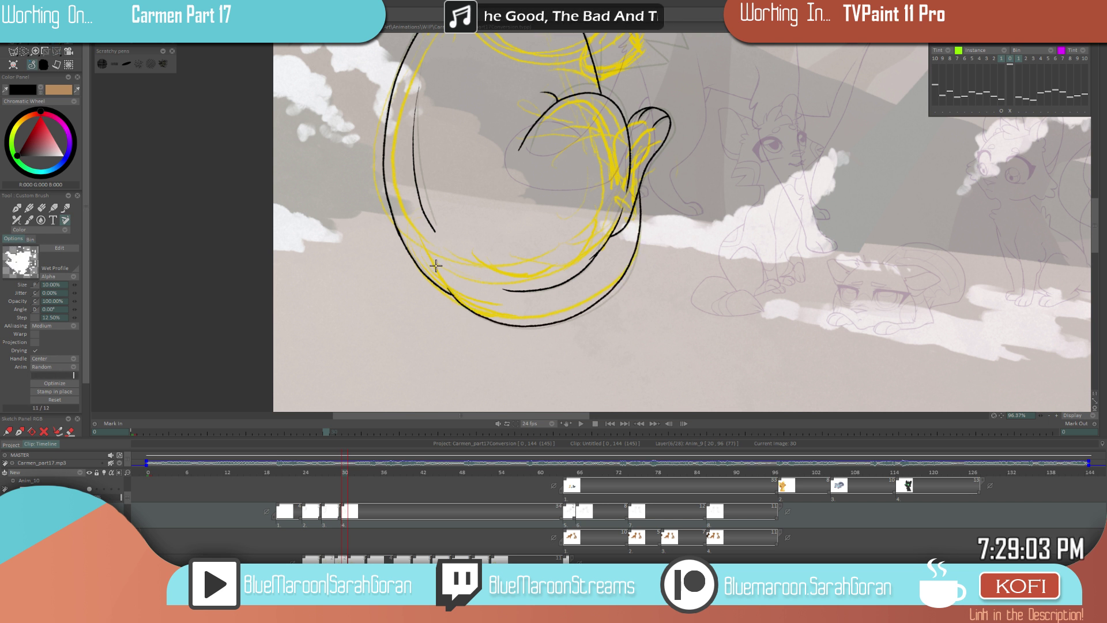
{"action": "key", "text": "e"}
{"action": "scroll", "coordinate": [467, 305], "scroll_direction": "up", "scroll_amount": 3}
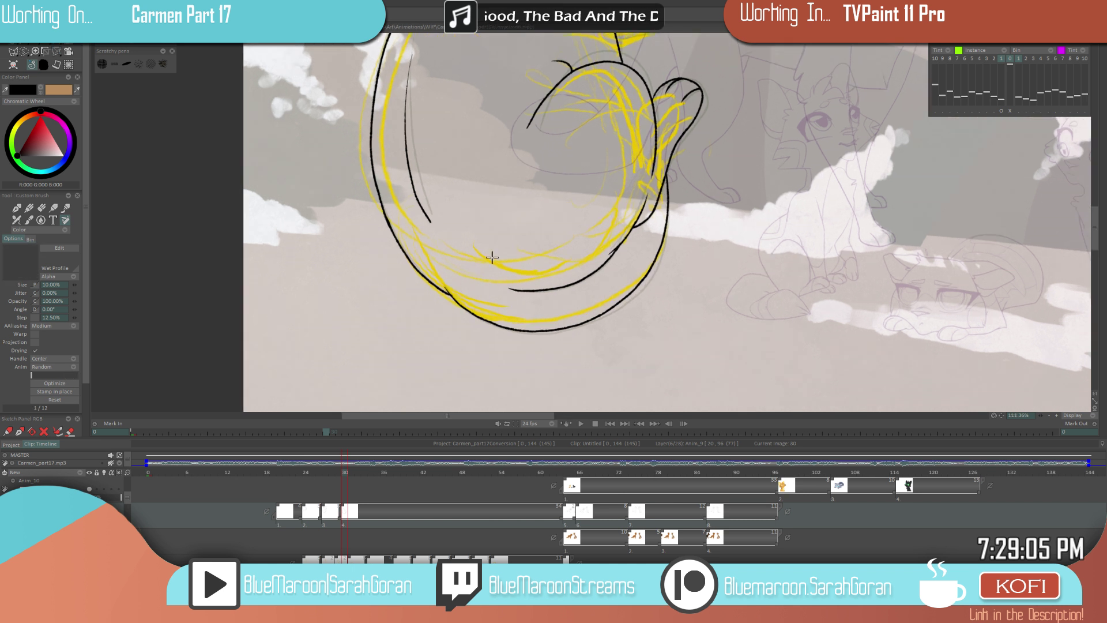
{"action": "key", "text": "e"}
{"action": "left_click_drag", "start_coordinate": [459, 307], "coordinate": [442, 295]}
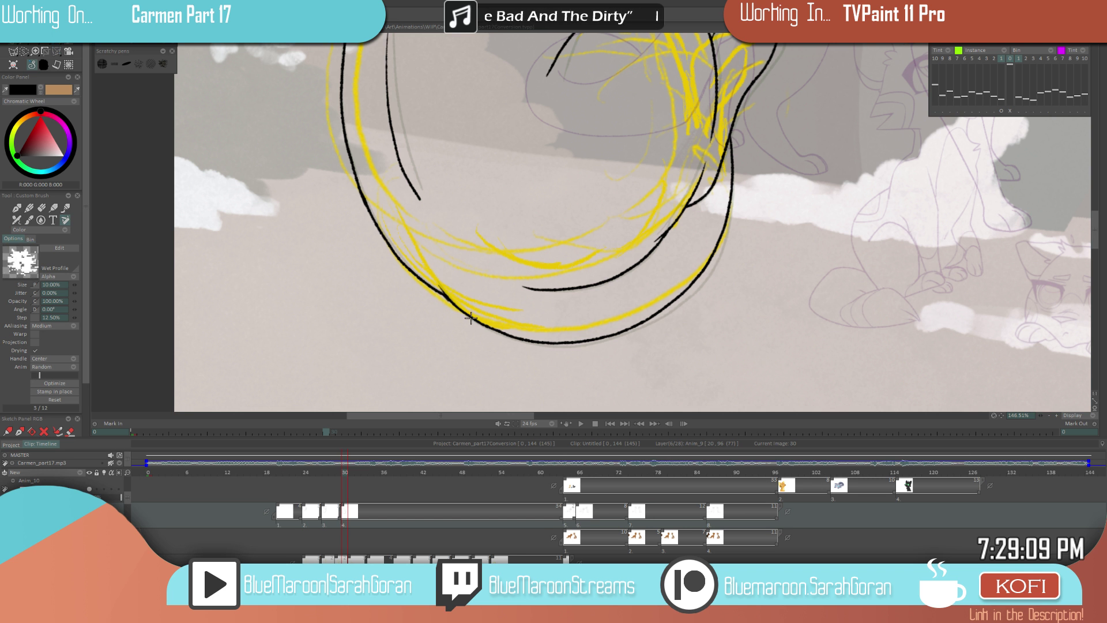
- Flip between frames 27 and 30 to check the motion of the closed bottom outline
{"action": "scroll", "coordinate": [563, 315], "scroll_direction": "down", "scroll_amount": 9}
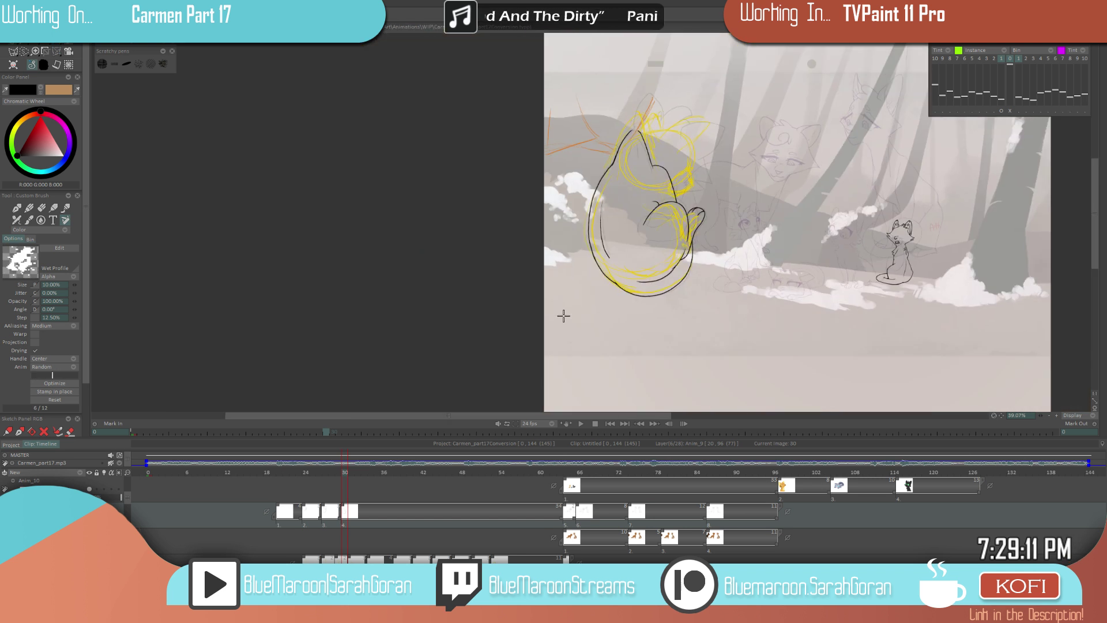
{"action": "scroll", "coordinate": [657, 367], "scroll_direction": "down", "scroll_amount": 1}
{"action": "key", "text": "Left"}
{"action": "key", "text": "Left"}
{"action": "key", "text": "Left"}
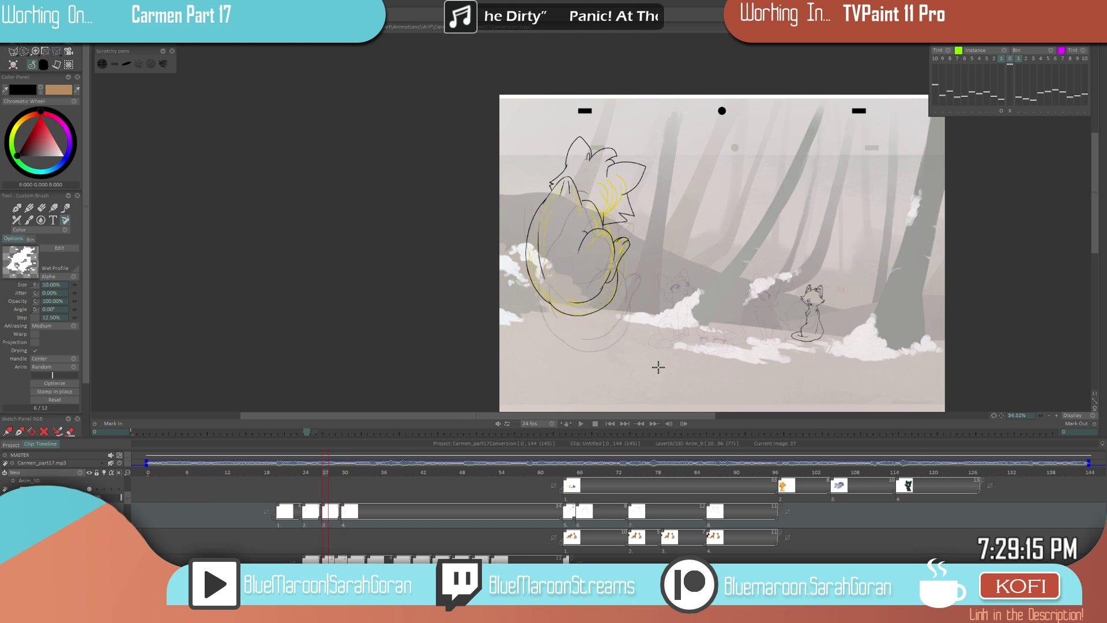
{"action": "key", "text": "Right"}
{"action": "key", "text": "Left"}
{"action": "key", "text": "Right"}
{"action": "key", "text": "Left"}
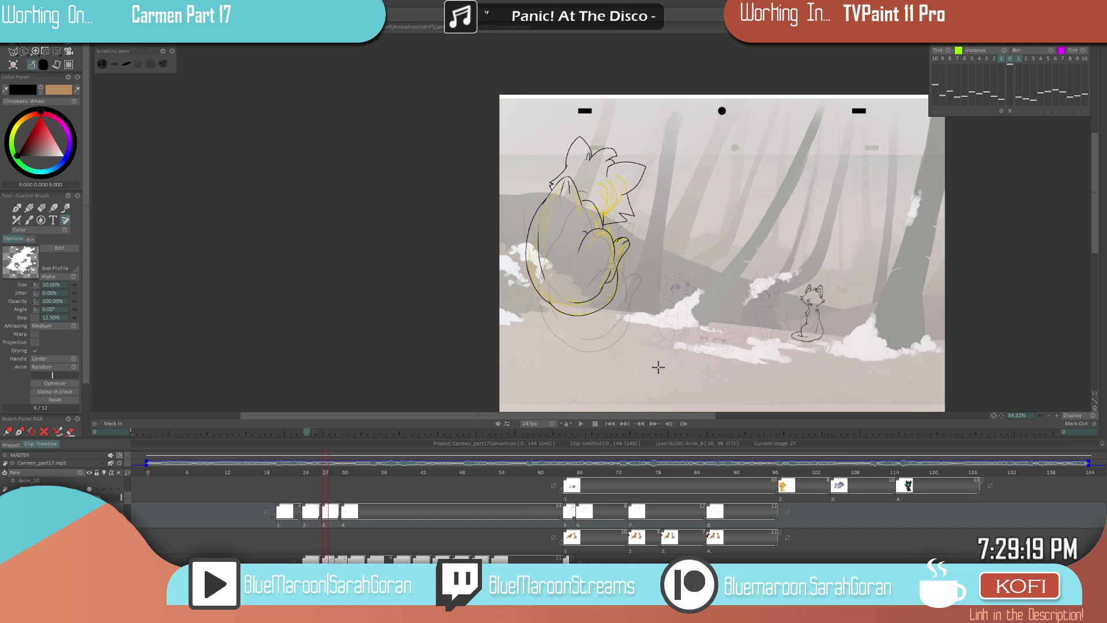
{"action": "key", "text": "Right"}
{"action": "key", "text": "Right"}
{"action": "key", "text": "Right"}
- Ink two short inner fold lines beneath the neck's peak on frame 30
{"action": "scroll", "coordinate": [582, 185], "scroll_direction": "up", "scroll_amount": 4}
{"action": "left_click_drag", "start_coordinate": [587, 168], "coordinate": [575, 239]}
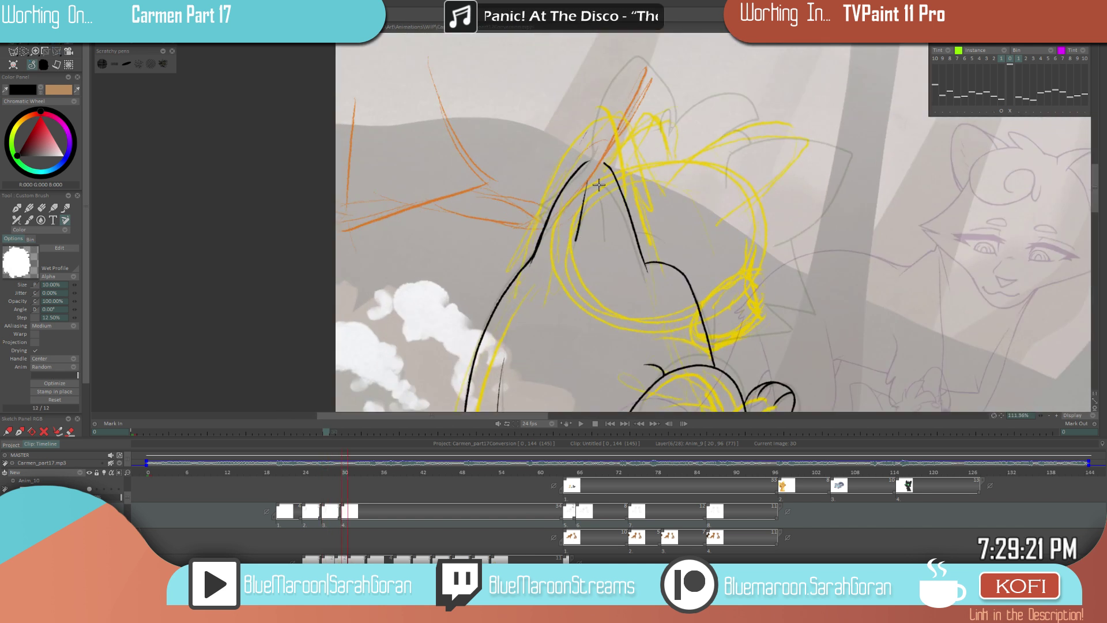
{"action": "left_click_drag", "start_coordinate": [599, 185], "coordinate": [594, 230]}
- Flip through the drawings from frame 24 to 30 and on to frame 64 to review the movement
{"action": "scroll", "coordinate": [672, 197], "scroll_direction": "down", "scroll_amount": 6}
{"action": "key", "text": "Left"}
{"action": "key", "text": "Left"}
{"action": "key", "text": "Left"}
{"action": "key", "text": "Left"}
{"action": "key", "text": "Right"}
{"action": "key", "text": "Right"}
{"action": "key", "text": "Right"}
{"action": "key", "text": "Right"}
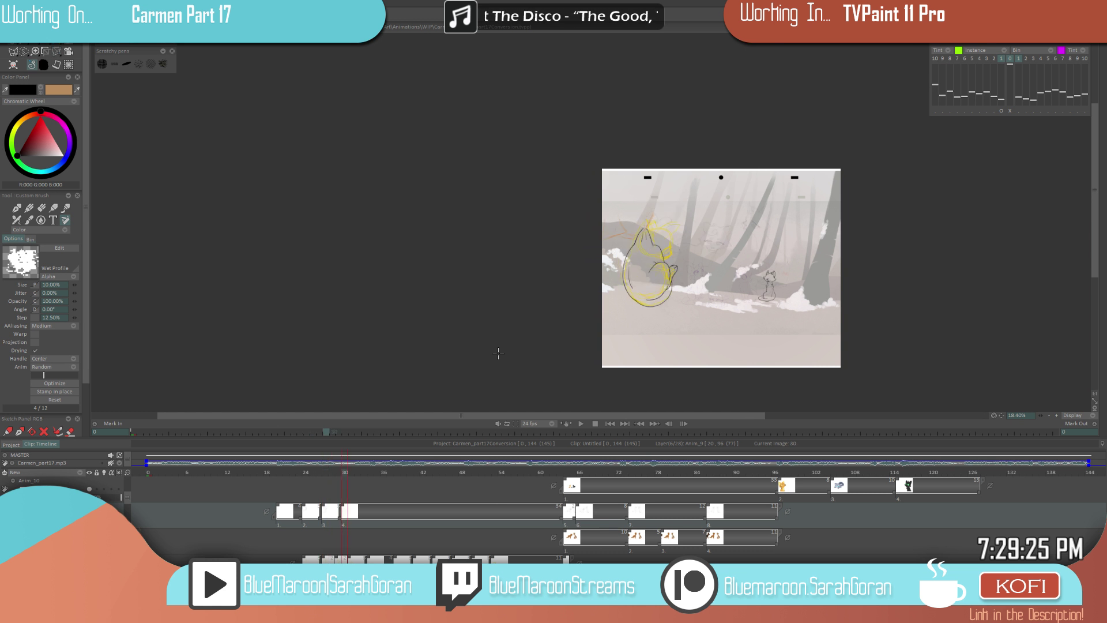
{"action": "key", "text": "Left"}
{"action": "key", "text": "Left"}
{"action": "key", "text": "Left"}
{"action": "key", "text": "Right"}
{"action": "key", "text": "Right"}
{"action": "key", "text": "Right"}
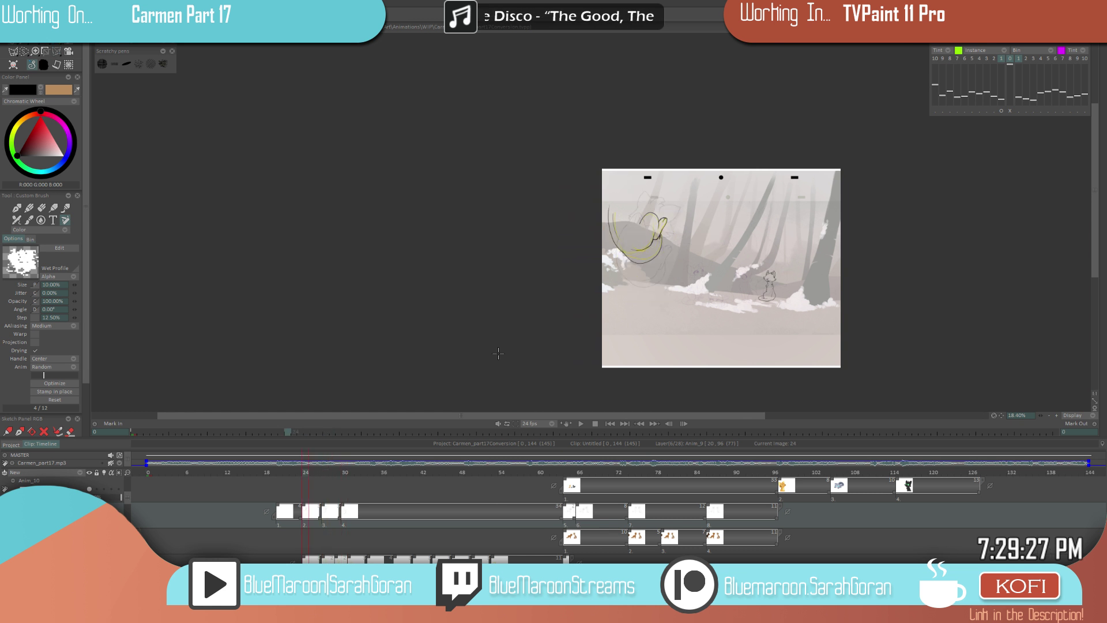
{"action": "key", "text": "shift+Right"}
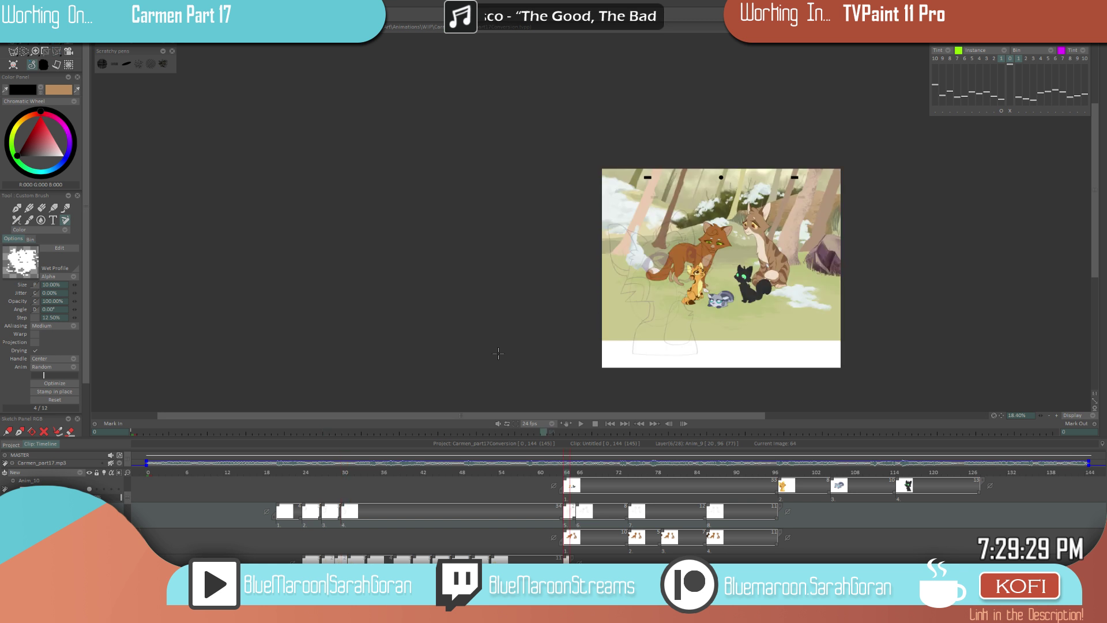
{"action": "key", "text": "shift+Left"}
- Offset the previous drawing's light table image slightly downward so its head lines up with frame 30's neck
{"action": "scroll", "coordinate": [697, 306], "scroll_direction": "up", "scroll_amount": 4}
{"action": "scroll", "coordinate": [637, 350], "scroll_direction": "up", "scroll_amount": 1}
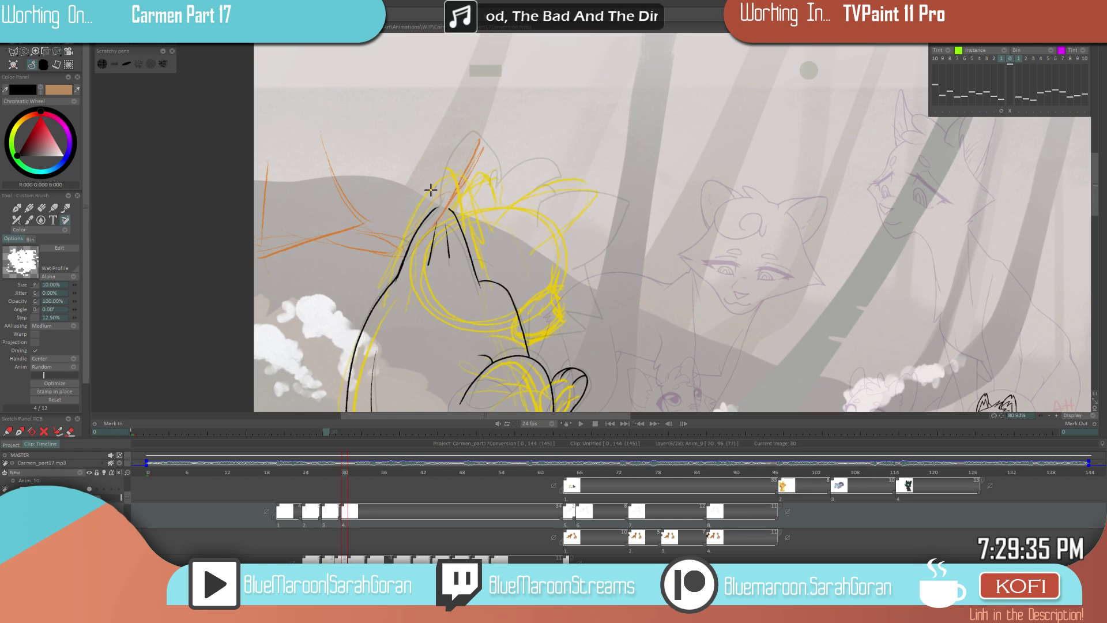
{"action": "key", "text": "e"}
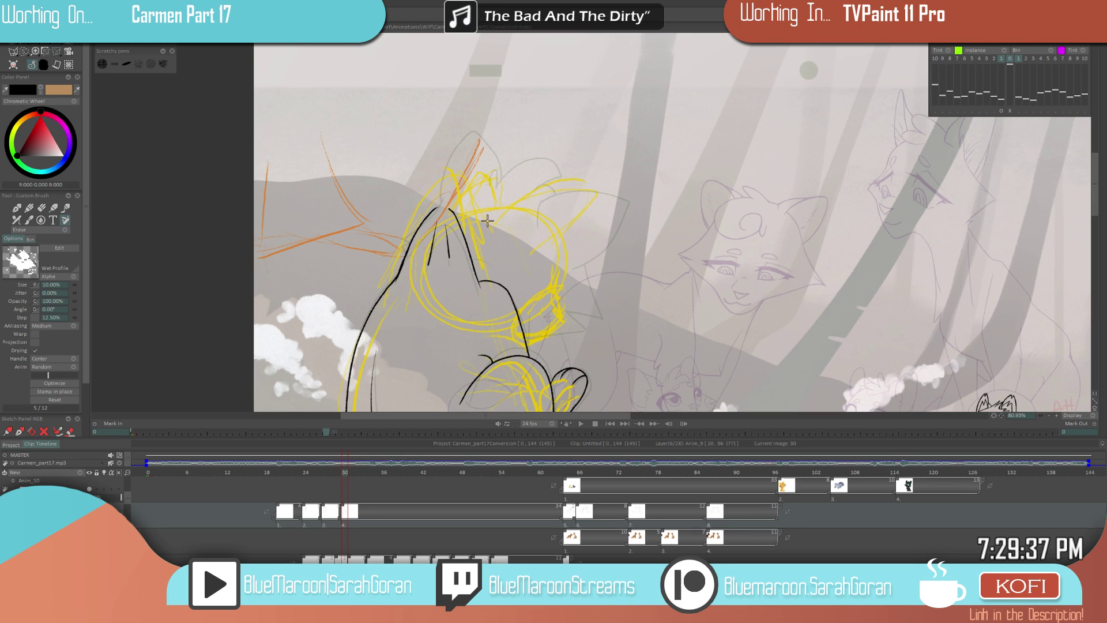
{"action": "key", "text": "e"}
{"action": "left_click", "coordinate": [1001, 111]}
{"action": "left_click_drag", "start_coordinate": [663, 383], "coordinate": [663, 368]}
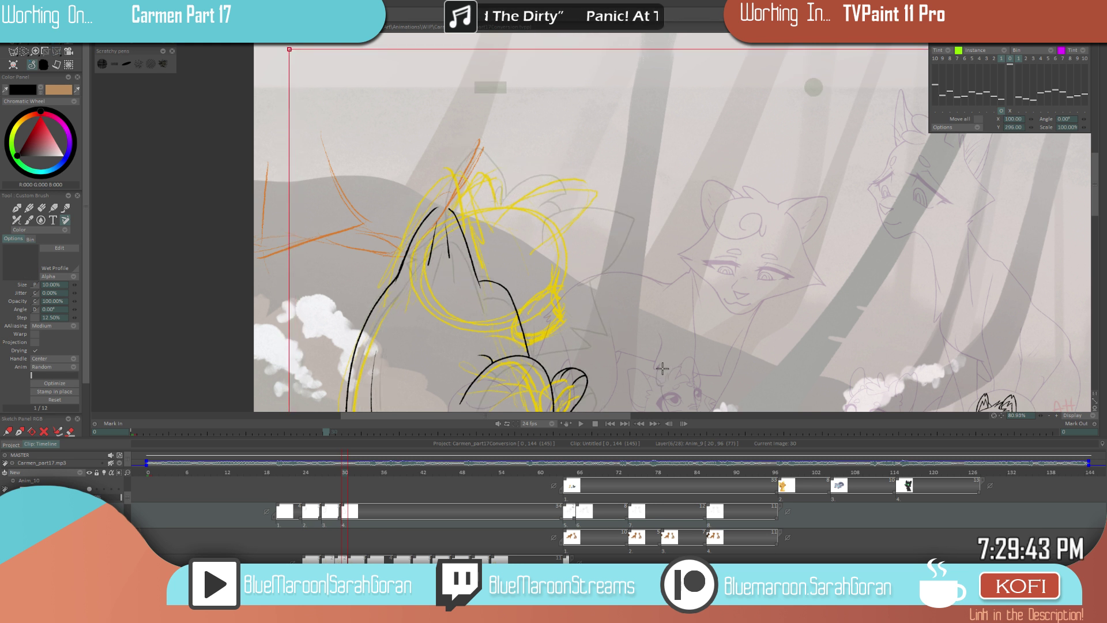
{"action": "left_click", "coordinate": [16, 51]}
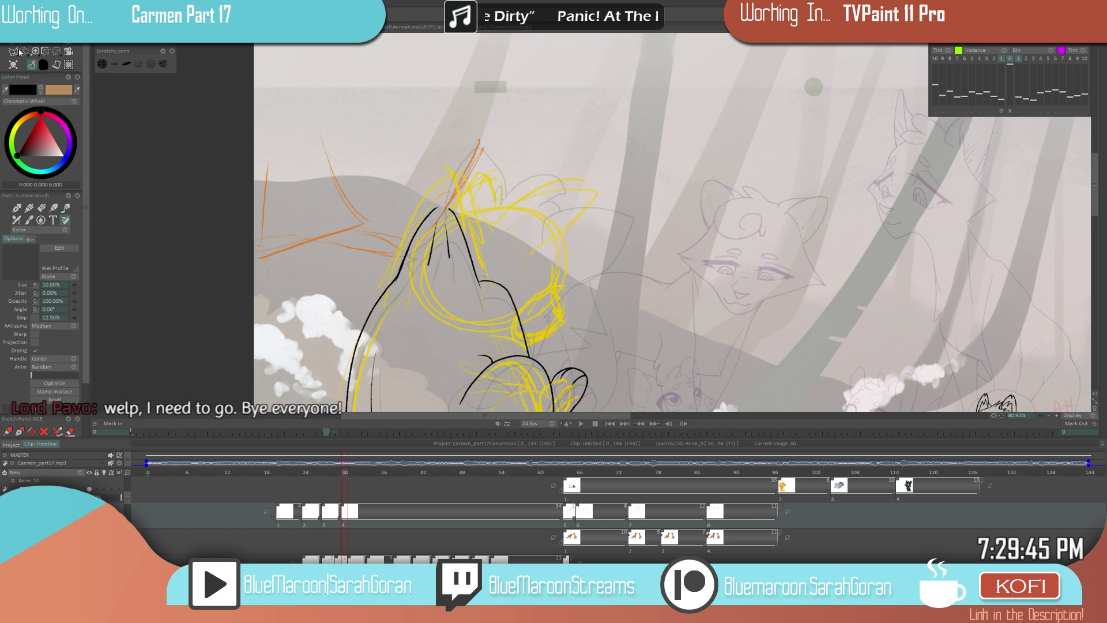
- Ink the outline of the large cat's outer ear on frame 30, following the light table image of the previous drawing
{"action": "scroll", "coordinate": [580, 287], "scroll_direction": "up", "scroll_amount": 4}
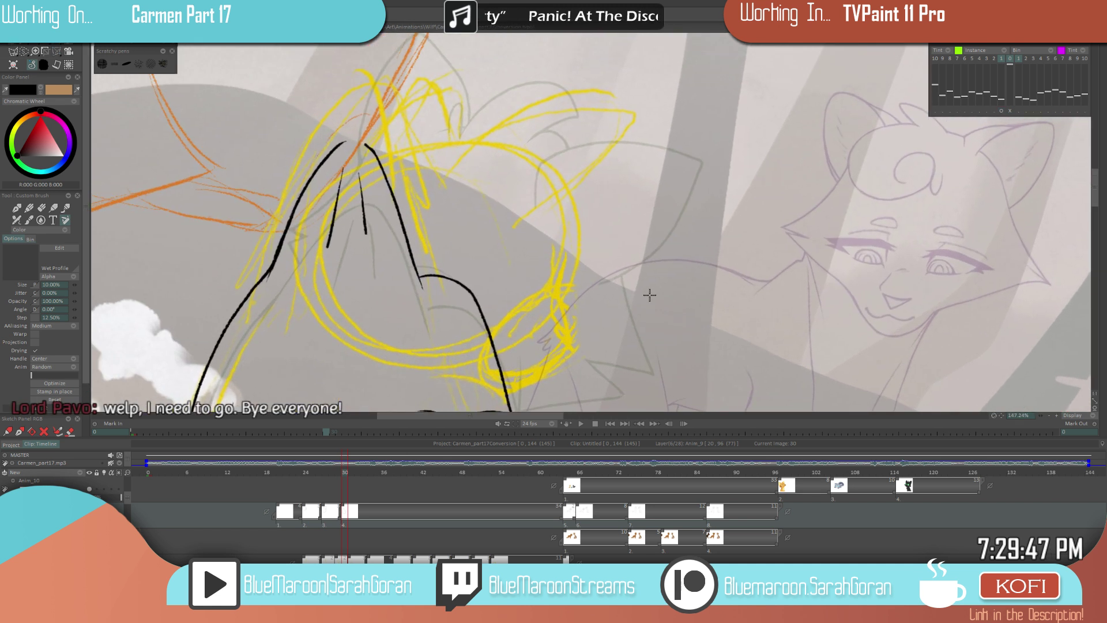
{"action": "left_click_drag", "start_coordinate": [718, 363], "coordinate": [693, 378]}
{"action": "left_click_drag", "start_coordinate": [707, 335], "coordinate": [708, 348]}
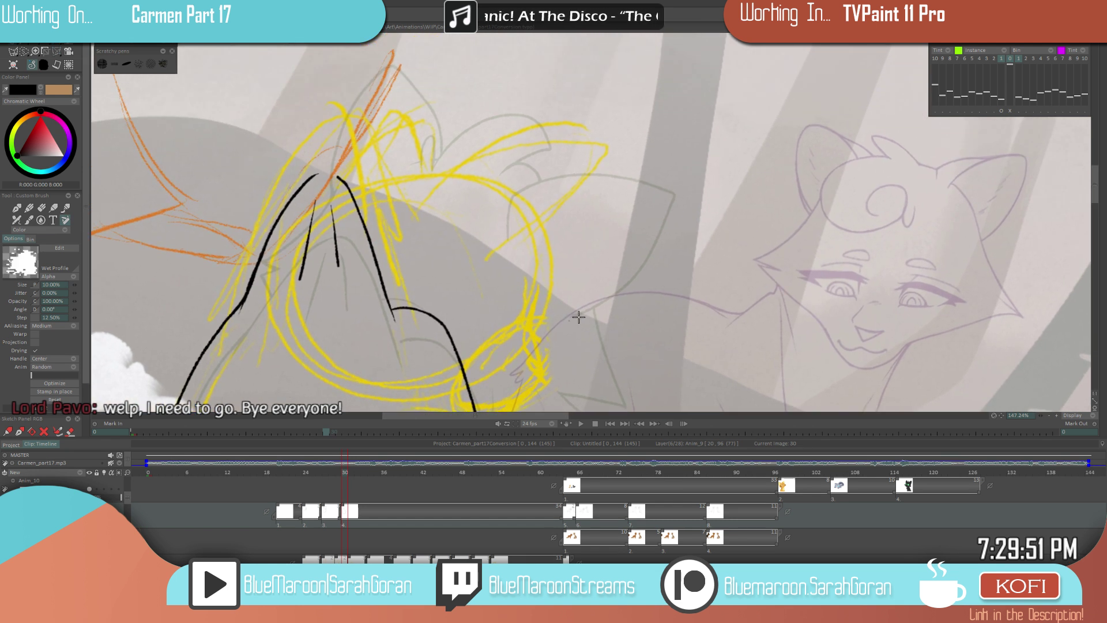
{"action": "mouse_move", "coordinate": [571, 321]}
{"action": "left_mouse_down"}
{"action": "mouse_move", "coordinate": [648, 260]}
{"action": "mouse_move", "coordinate": [676, 200]}
{"action": "mouse_move", "coordinate": [645, 185]}
{"action": "mouse_move", "coordinate": [559, 179]}
{"action": "mouse_move", "coordinate": [512, 204]}
{"action": "mouse_move", "coordinate": [537, 185]}
{"action": "mouse_move", "coordinate": [514, 199]}
{"action": "mouse_move", "coordinate": [509, 243]}
{"action": "left_mouse_up"}
{"action": "scroll", "coordinate": [608, 253], "scroll_direction": "down", "scroll_amount": 10}
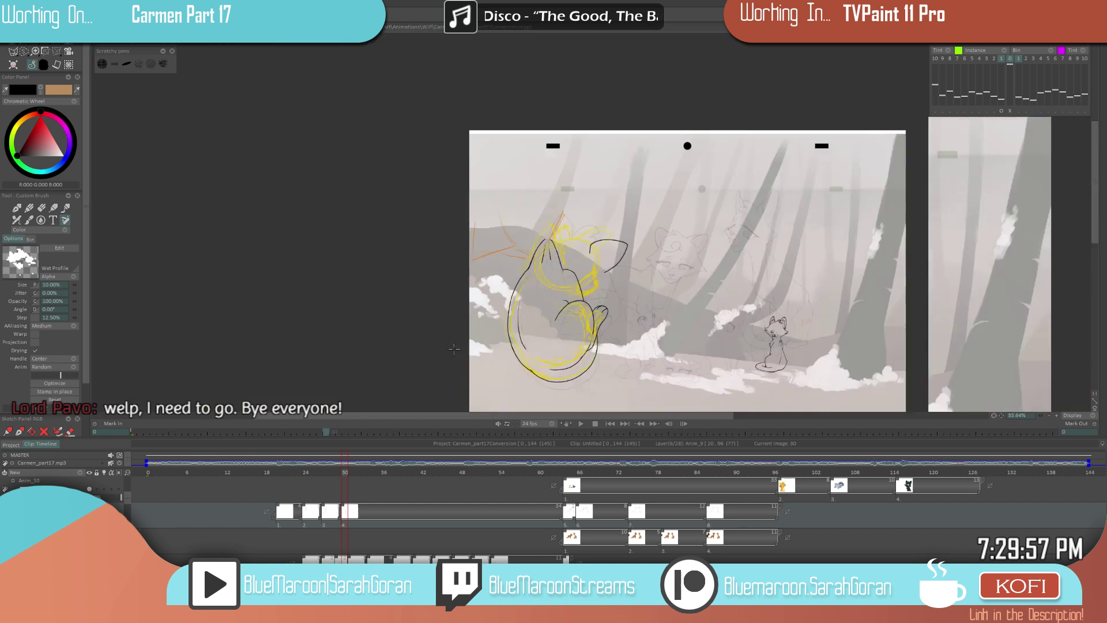
- Ink the jagged cheek fur beneath the outer ear and run its lower edge back to the body outline
{"action": "scroll", "coordinate": [646, 264], "scroll_direction": "up", "scroll_amount": 9}
{"action": "mouse_move", "coordinate": [581, 219]}
{"action": "left_mouse_down"}
{"action": "mouse_move", "coordinate": [606, 309]}
{"action": "mouse_move", "coordinate": [548, 294]}
{"action": "left_mouse_up"}
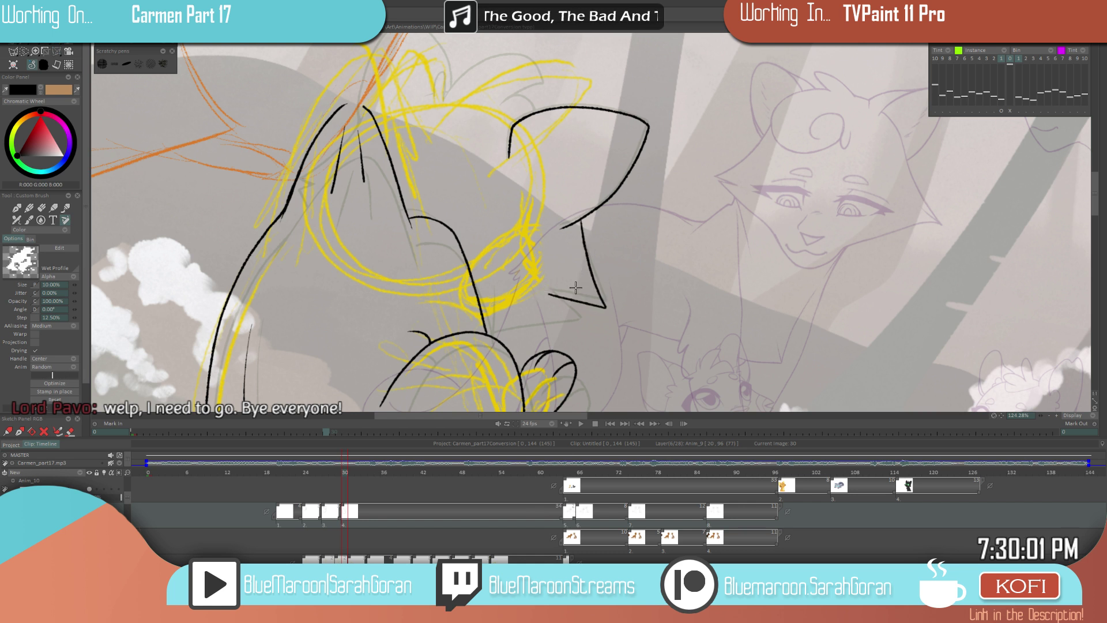
{"action": "scroll", "coordinate": [474, 358], "scroll_direction": "down", "scroll_amount": 10}
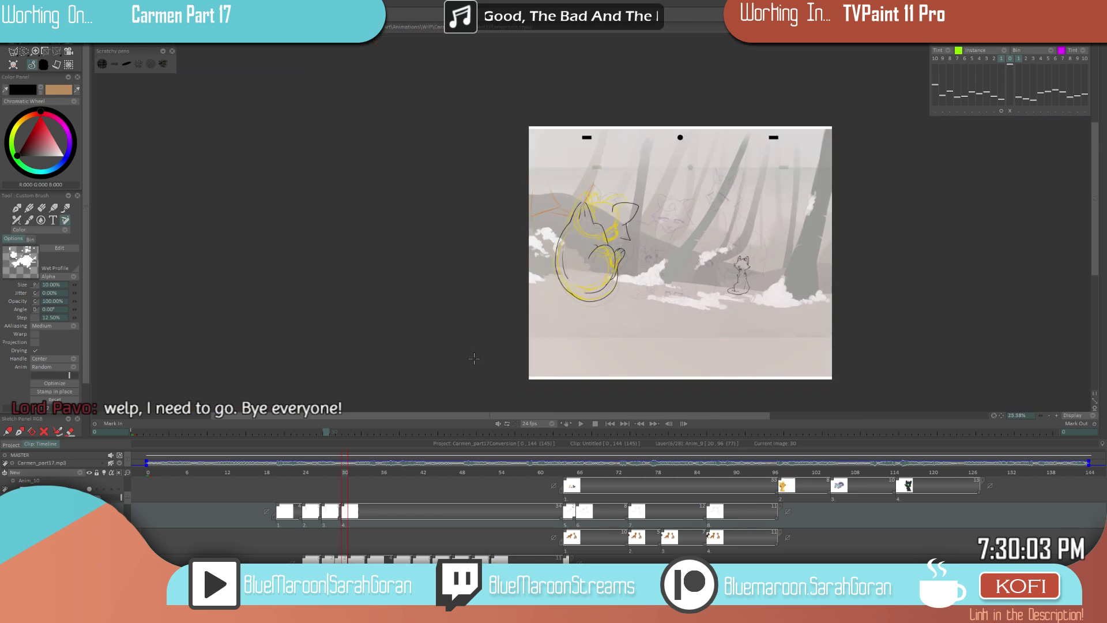
{"action": "scroll", "coordinate": [630, 222], "scroll_direction": "up", "scroll_amount": 8}
{"action": "mouse_move", "coordinate": [577, 295]}
{"action": "left_mouse_down"}
{"action": "mouse_move", "coordinate": [594, 324]}
{"action": "mouse_move", "coordinate": [513, 336]}
{"action": "left_mouse_up"}
{"action": "scroll", "coordinate": [513, 335], "scroll_direction": "up", "scroll_amount": 5}
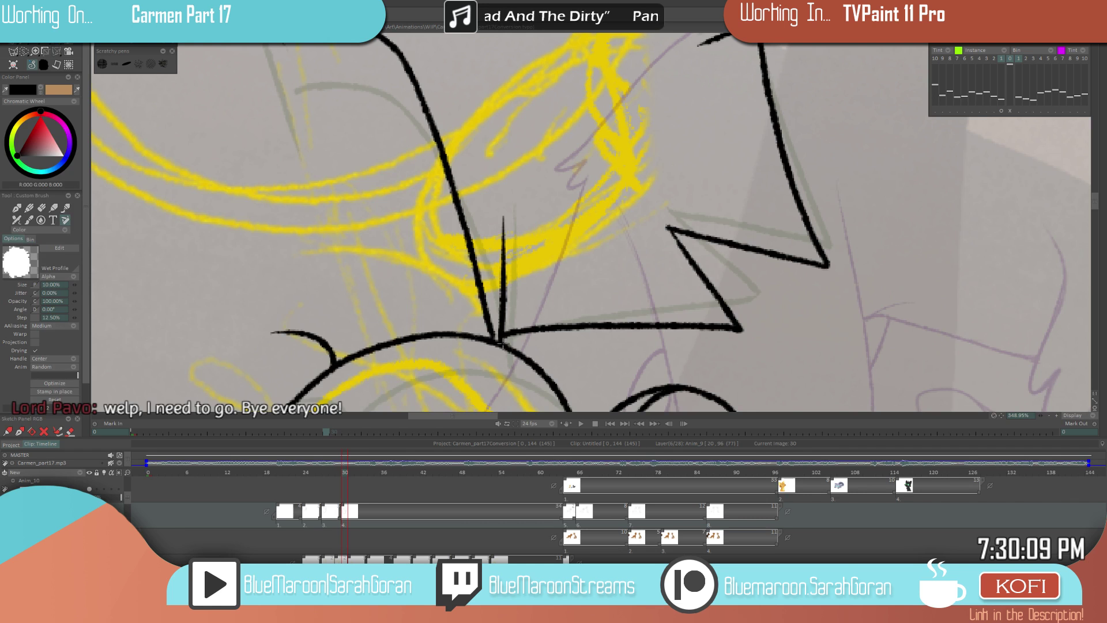
{"action": "scroll", "coordinate": [564, 247], "scroll_direction": "down", "scroll_amount": 11}
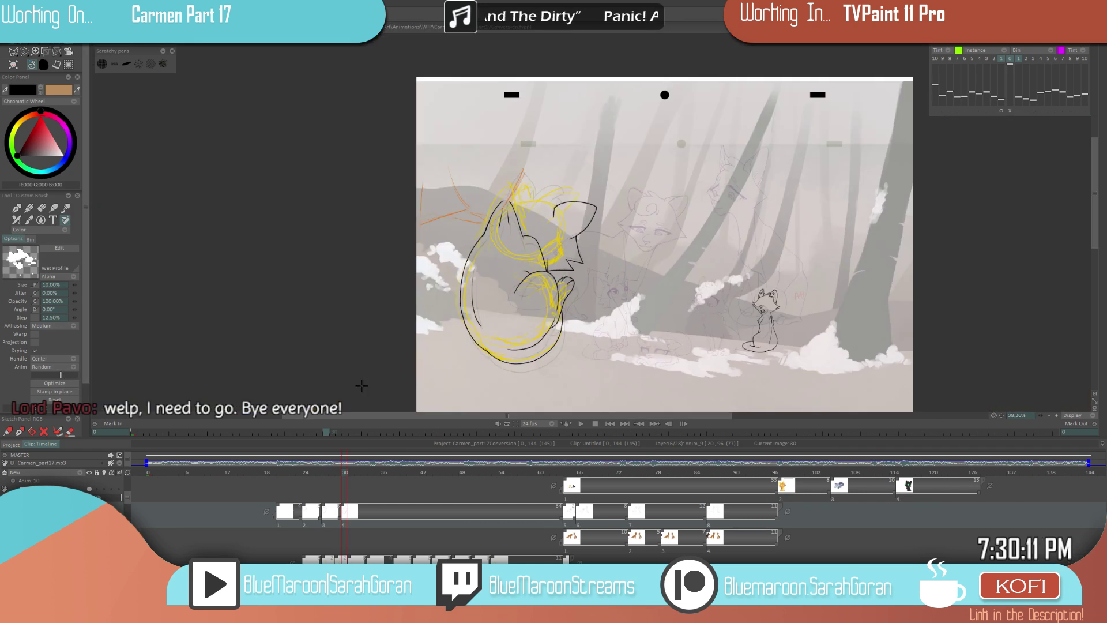
- Flip between frames 27 and 30 to check the ear and cheek against the previous drawing
{"action": "key", "text": "Left"}
{"action": "key", "text": "Right"}
{"action": "key", "text": "Left"}
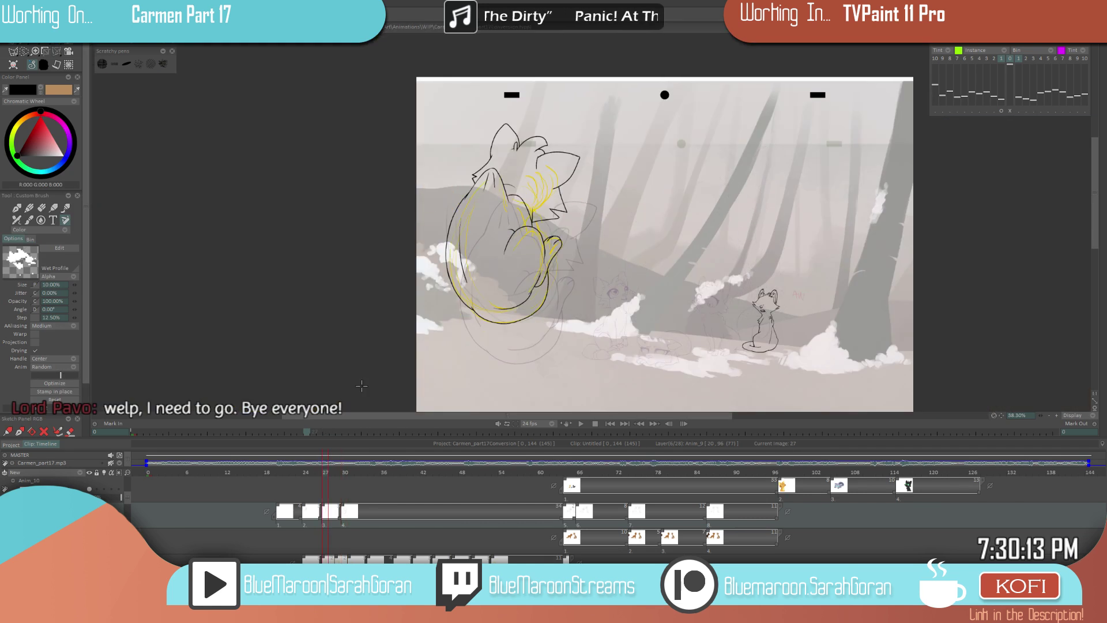
{"action": "key", "text": "Right"}
- Close the gap at the neck's peak on frame 30 with a short rounded stroke
{"action": "scroll", "coordinate": [571, 221], "scroll_direction": "up", "scroll_amount": 8}
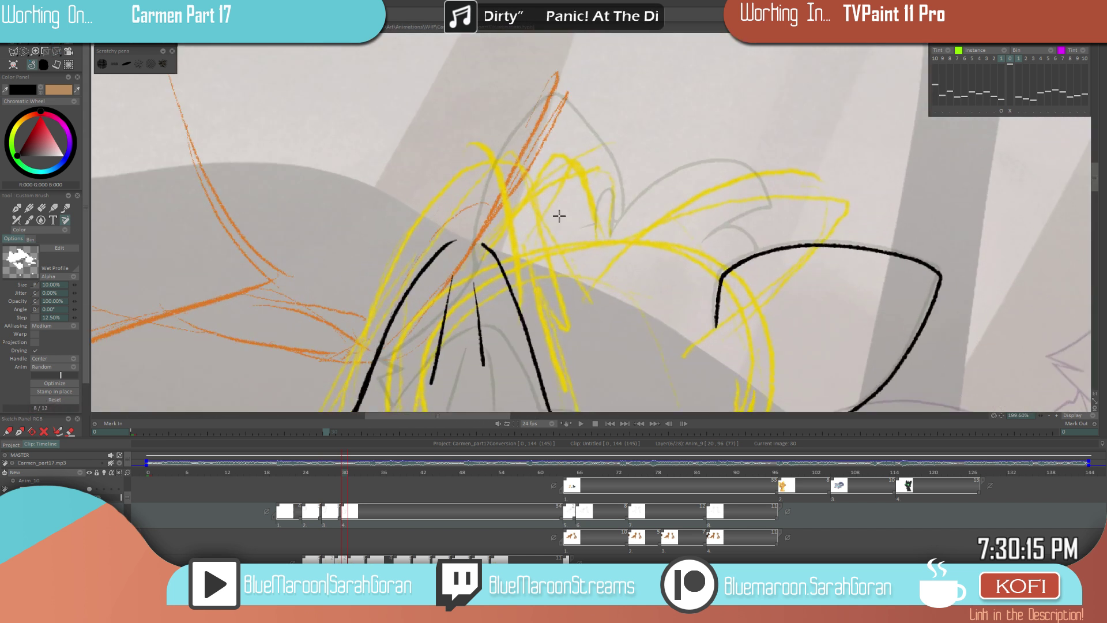
{"action": "left_click_drag", "start_coordinate": [484, 246], "coordinate": [456, 241]}
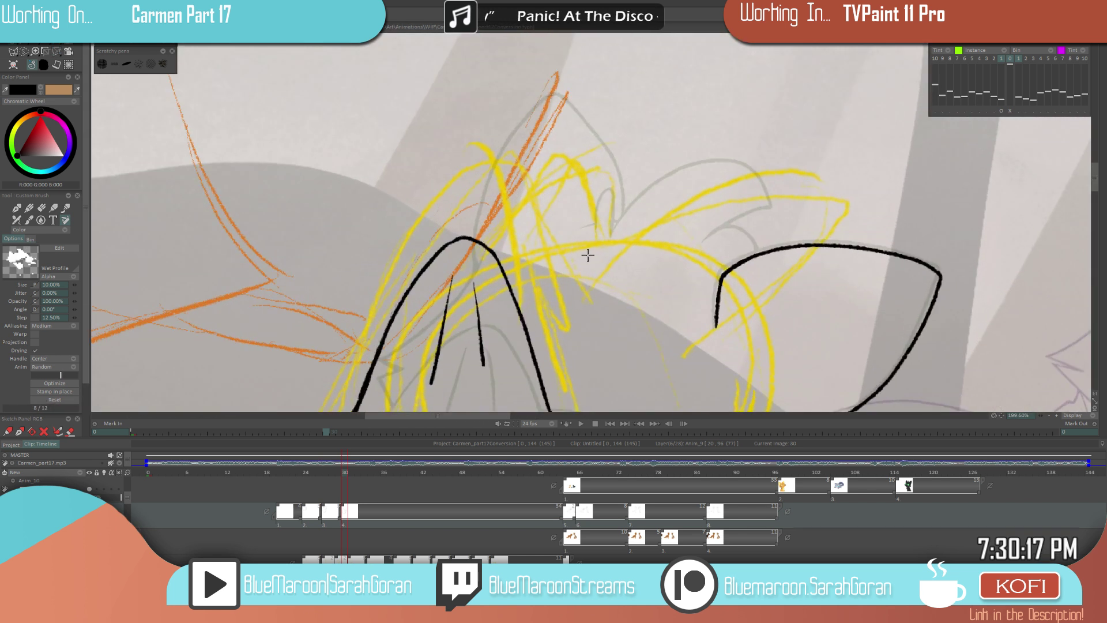
{"action": "scroll", "coordinate": [524, 236], "scroll_direction": "down", "scroll_amount": 11}
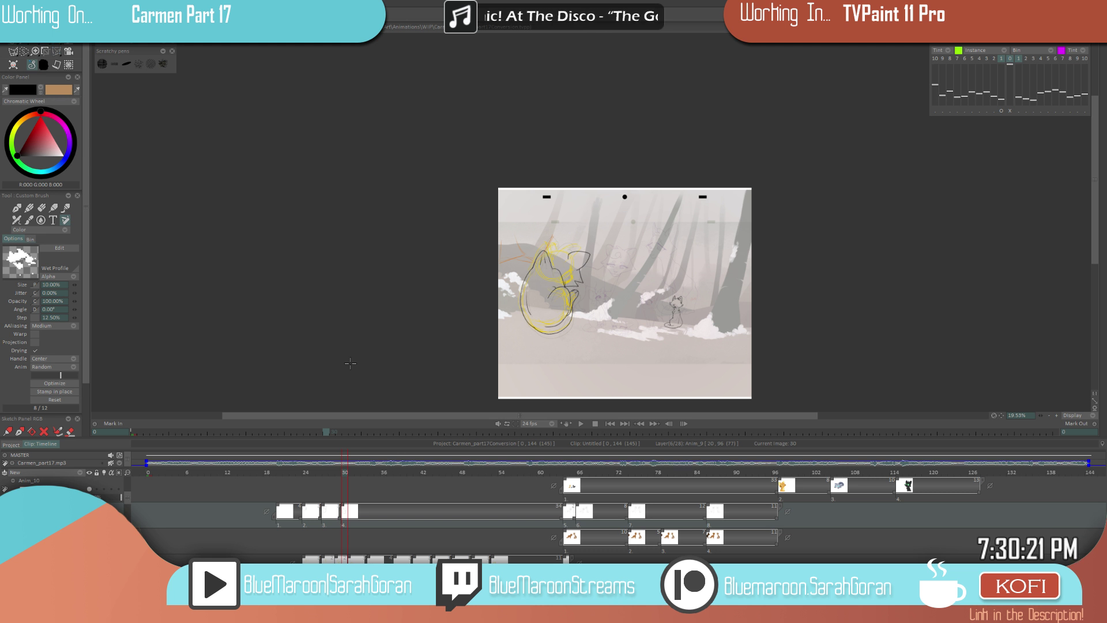
- Ink the swooping hair tuft with its small spike against the outer ear, redrawing faulty strokes, and add a narrow loop beside it
{"action": "scroll", "coordinate": [554, 250], "scroll_direction": "up", "scroll_amount": 6}
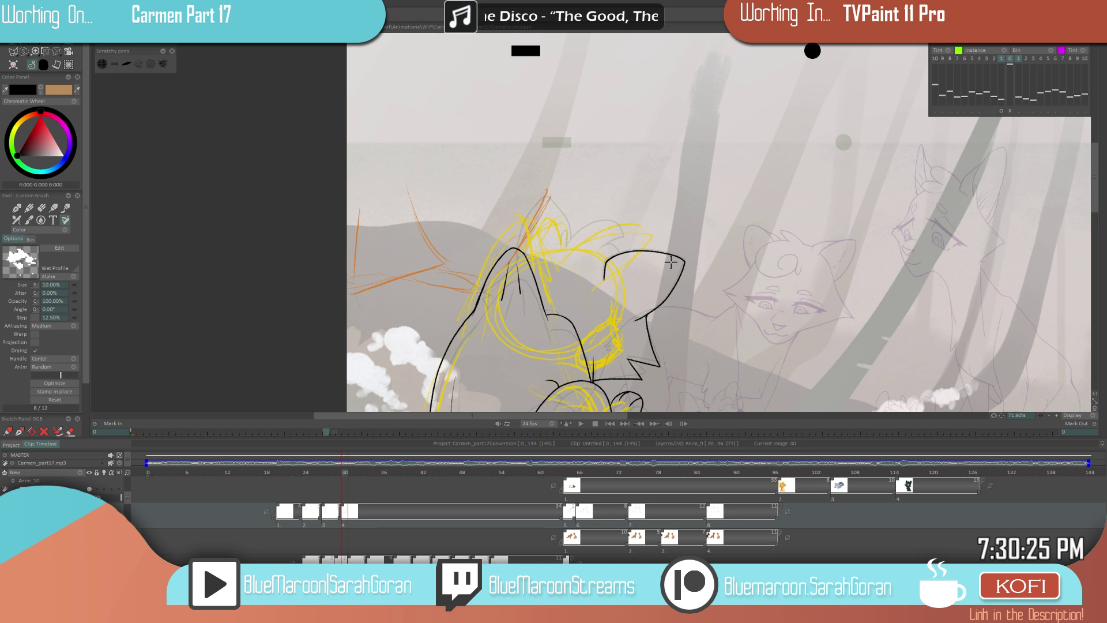
{"action": "scroll", "coordinate": [671, 262], "scroll_direction": "up", "scroll_amount": 3}
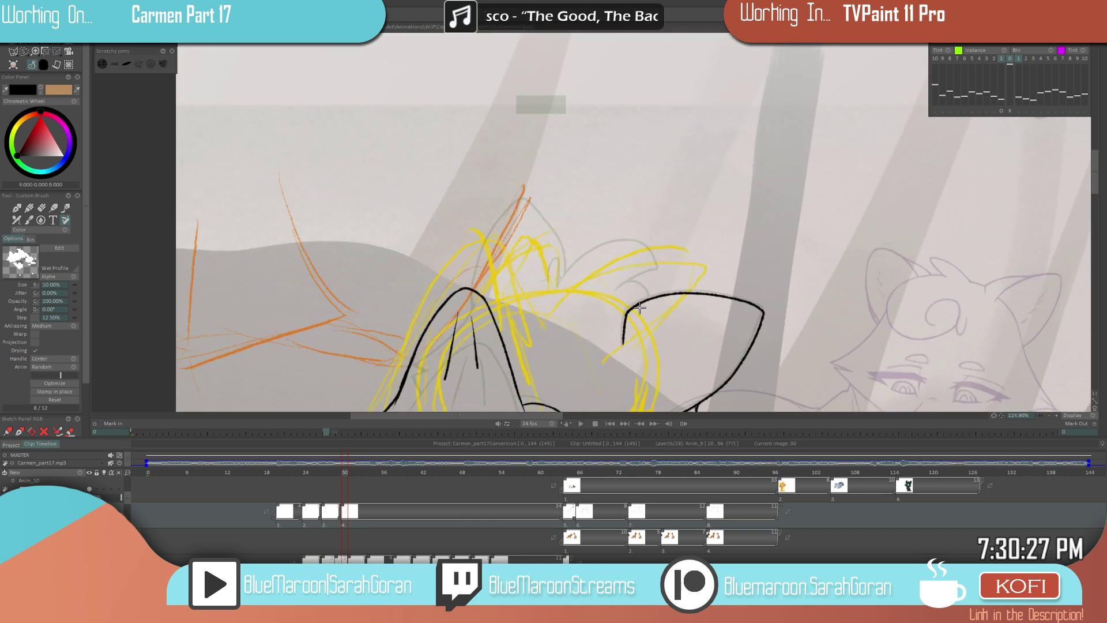
{"action": "mouse_move", "coordinate": [560, 284]}
{"action": "left_mouse_down"}
{"action": "mouse_move", "coordinate": [565, 259]}
{"action": "mouse_move", "coordinate": [656, 260]}
{"action": "left_mouse_up"}
{"action": "key", "text": "ctrl+z"}
{"action": "key", "text": "ctrl+z"}
{"action": "left_click_drag", "start_coordinate": [559, 286], "coordinate": [657, 262]}
{"action": "left_click_drag", "start_coordinate": [611, 291], "coordinate": [657, 255]}
{"action": "key", "text": "ctrl+z"}
{"action": "key", "text": "ctrl+z"}
{"action": "mouse_move", "coordinate": [620, 288]}
{"action": "left_mouse_down"}
{"action": "mouse_move", "coordinate": [658, 256]}
{"action": "mouse_move", "coordinate": [612, 230]}
{"action": "mouse_move", "coordinate": [554, 287]}
{"action": "mouse_move", "coordinate": [571, 261]}
{"action": "mouse_move", "coordinate": [661, 249]}
{"action": "mouse_move", "coordinate": [627, 282]}
{"action": "left_mouse_up"}
{"action": "key", "text": "ctrl+z"}
{"action": "key", "text": "ctrl+z"}
{"action": "mouse_move", "coordinate": [557, 289]}
{"action": "left_mouse_down"}
{"action": "mouse_move", "coordinate": [639, 245]}
{"action": "mouse_move", "coordinate": [613, 293]}
{"action": "mouse_move", "coordinate": [649, 268]}
{"action": "mouse_move", "coordinate": [555, 282]}
{"action": "mouse_move", "coordinate": [655, 259]}
{"action": "mouse_move", "coordinate": [583, 254]}
{"action": "mouse_move", "coordinate": [562, 284]}
{"action": "mouse_move", "coordinate": [662, 312]}
{"action": "mouse_move", "coordinate": [602, 307]}
{"action": "left_mouse_up"}
{"action": "key", "text": "ctrl+z"}
{"action": "key", "text": "ctrl+z"}
{"action": "scroll", "coordinate": [562, 284], "scroll_direction": "down", "scroll_amount": 3}
{"action": "scroll", "coordinate": [623, 302], "scroll_direction": "up", "scroll_amount": 4}
{"action": "key", "text": "ctrl+z"}
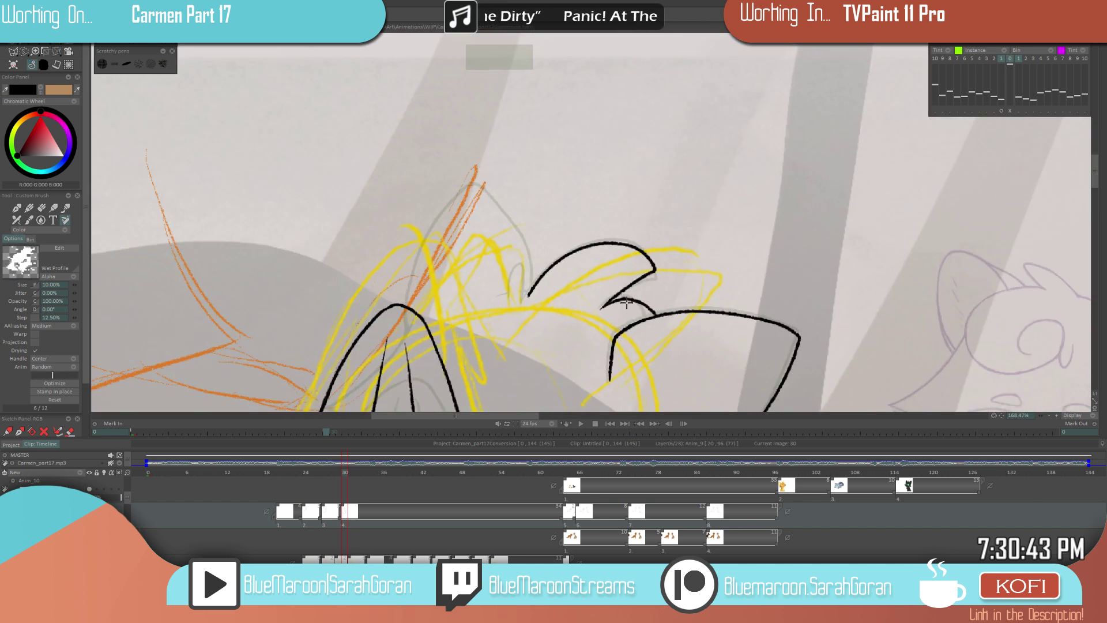
{"action": "mouse_move", "coordinate": [524, 304]}
{"action": "left_mouse_down"}
{"action": "mouse_move", "coordinate": [520, 280]}
{"action": "mouse_move", "coordinate": [512, 304]}
{"action": "left_mouse_up"}
{"action": "scroll", "coordinate": [675, 347], "scroll_direction": "down", "scroll_amount": 5}
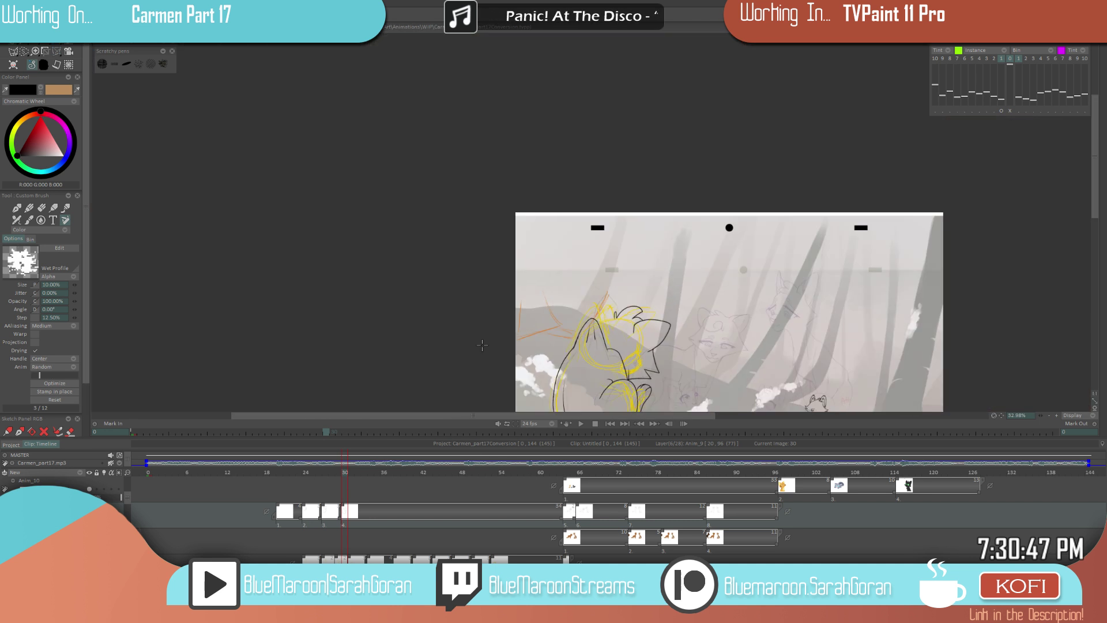
- Ink the large cat's second ear as a pointed outline between the hair tuft and the neck's peak on frame 30
{"action": "key", "text": "Left"}
{"action": "key", "text": "Right"}
{"action": "scroll", "coordinate": [592, 319], "scroll_direction": "up", "scroll_amount": 6}
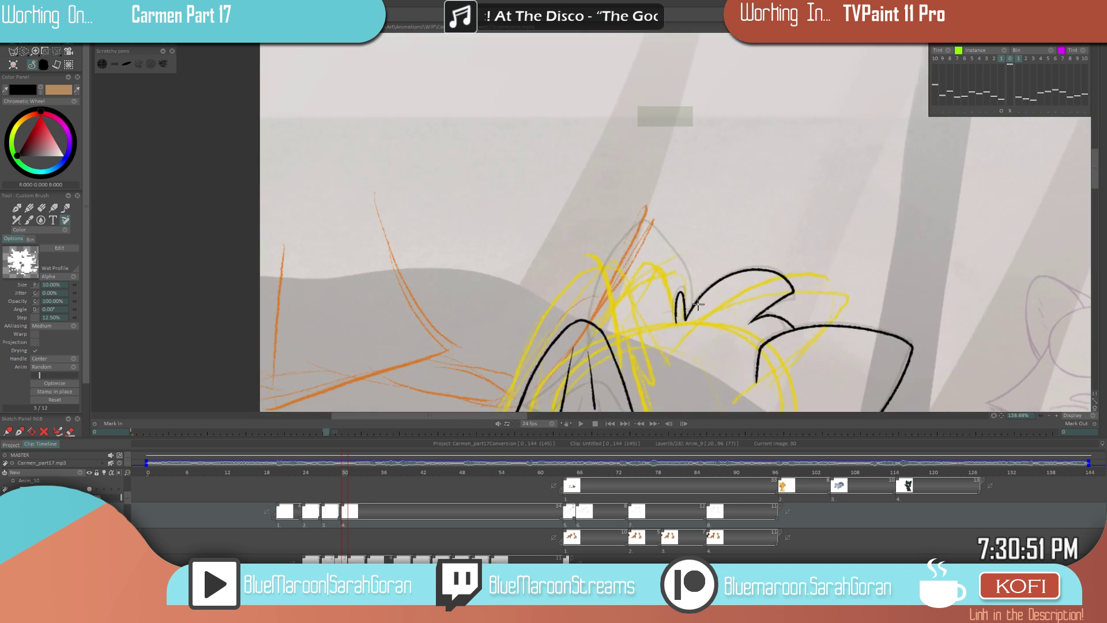
{"action": "mouse_move", "coordinate": [673, 314]}
{"action": "left_mouse_down"}
{"action": "mouse_move", "coordinate": [690, 268]}
{"action": "mouse_move", "coordinate": [642, 220]}
{"action": "mouse_move", "coordinate": [612, 257]}
{"action": "mouse_move", "coordinate": [595, 326]}
{"action": "left_mouse_up"}
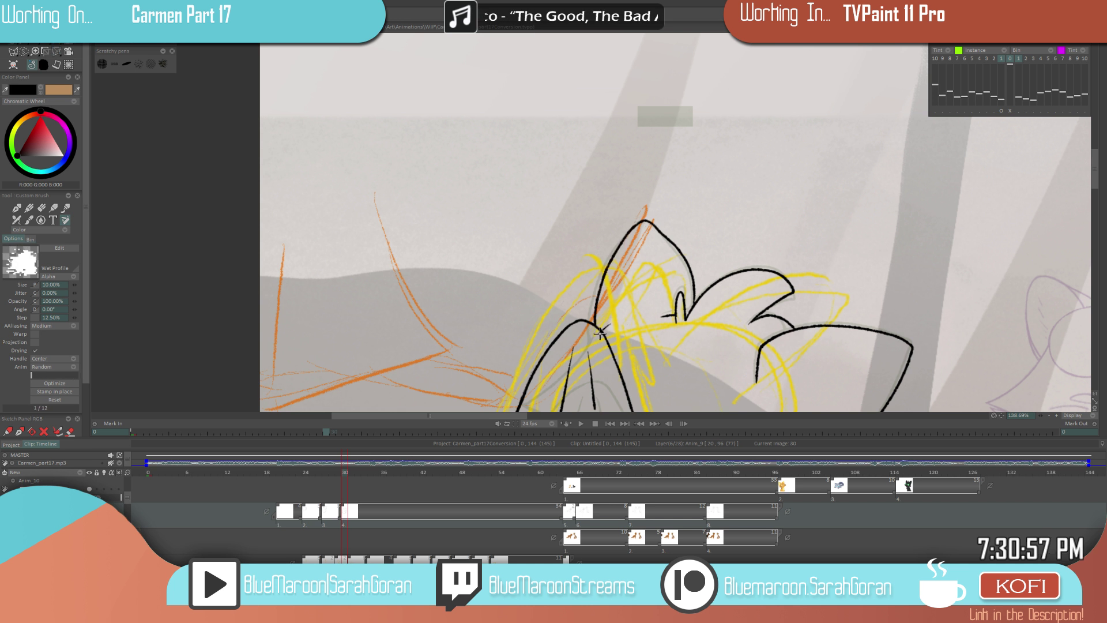
{"action": "scroll", "coordinate": [600, 340], "scroll_direction": "down", "scroll_amount": 6}
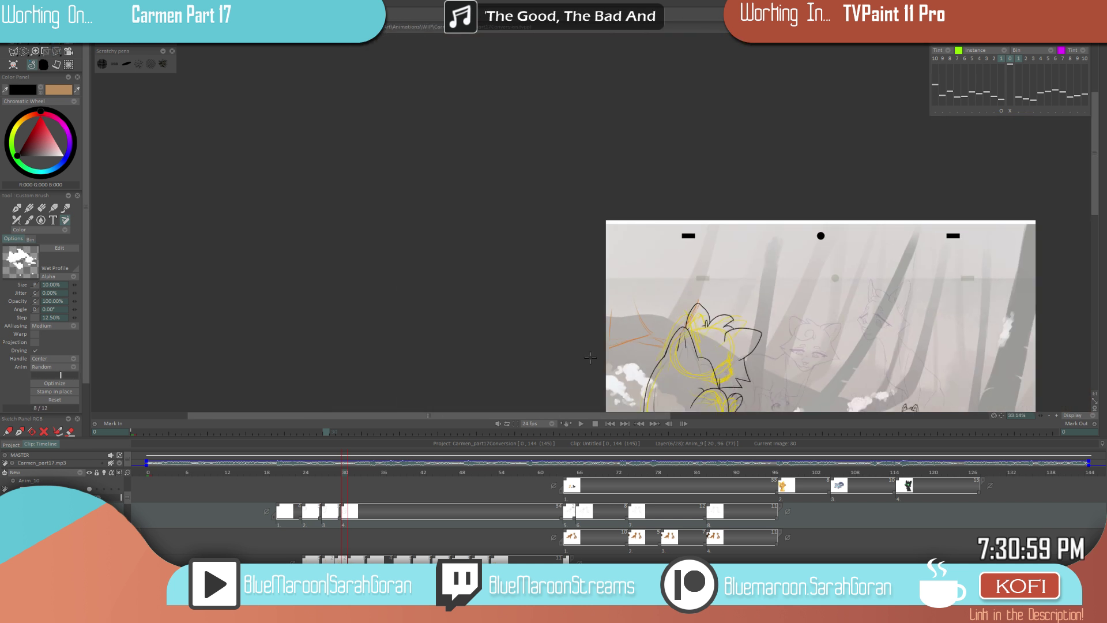
- Flip repeatedly between frames 27 and 30 to review the completed head's movement at close and full view
{"action": "key", "text": "Left"}
{"action": "key", "text": "Left"}
{"action": "key", "text": "Left"}
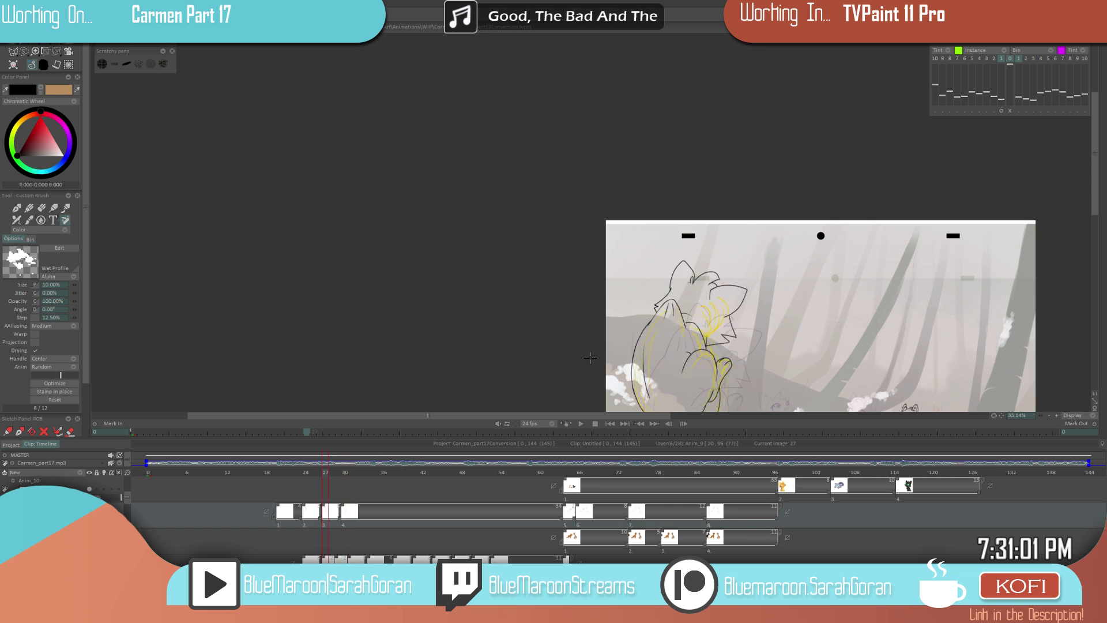
{"action": "key", "text": "Right"}
{"action": "key", "text": "Right"}
{"action": "key", "text": "Right"}
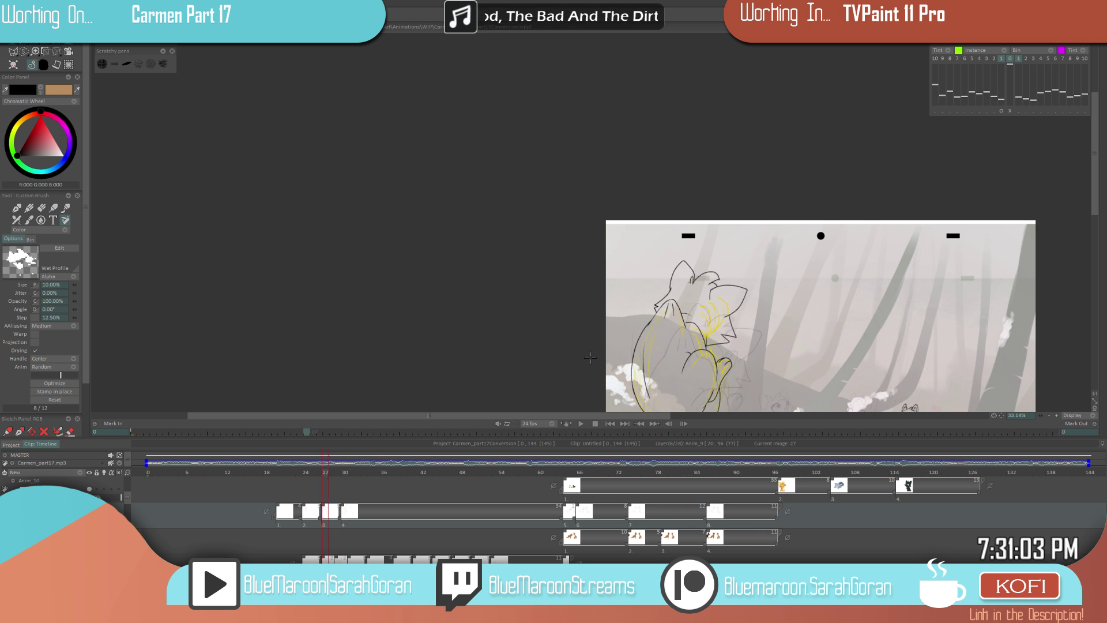
{"action": "scroll", "coordinate": [589, 357], "scroll_direction": "up", "scroll_amount": 6}
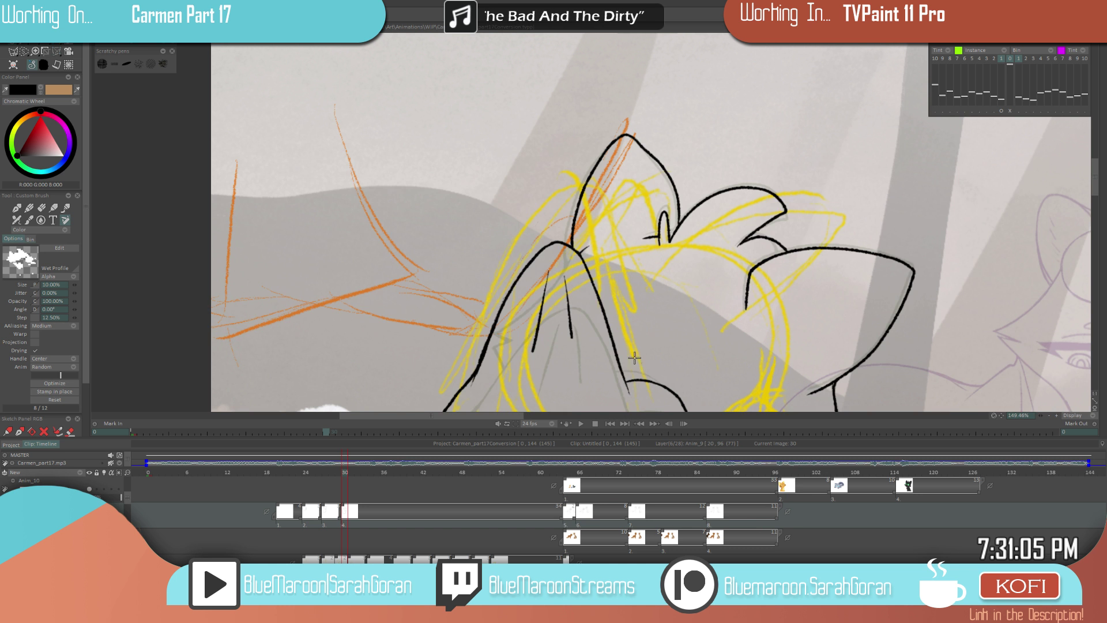
{"action": "scroll", "coordinate": [538, 367], "scroll_direction": "down", "scroll_amount": 7}
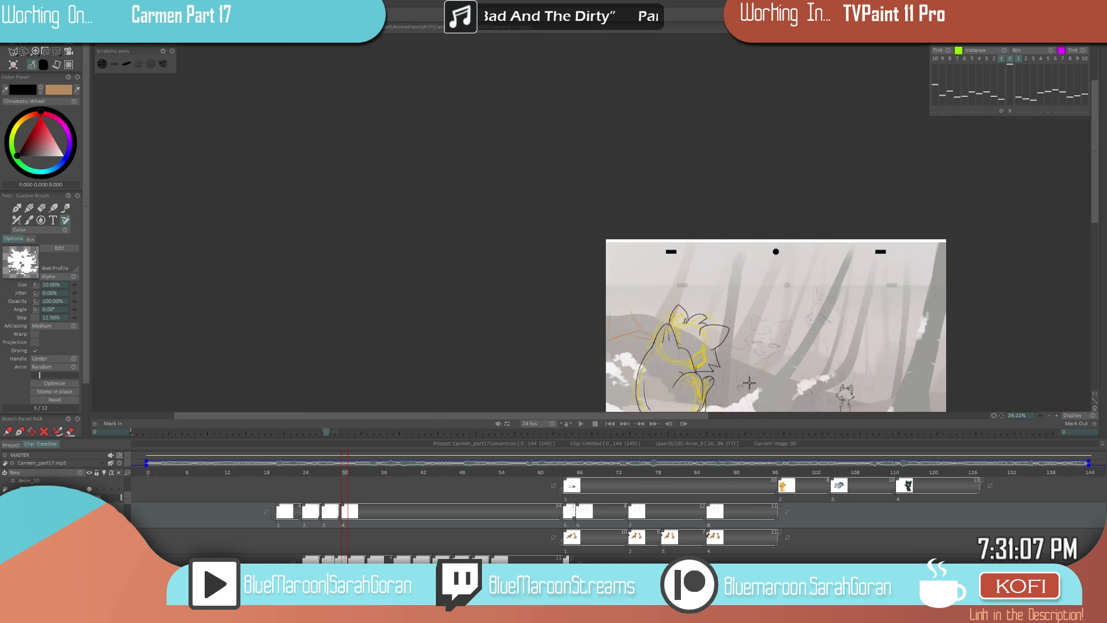
{"action": "scroll", "coordinate": [744, 384], "scroll_direction": "down", "scroll_amount": 3}
{"action": "key", "text": "Left"}
{"action": "key", "text": "Left"}
{"action": "key", "text": "Left"}
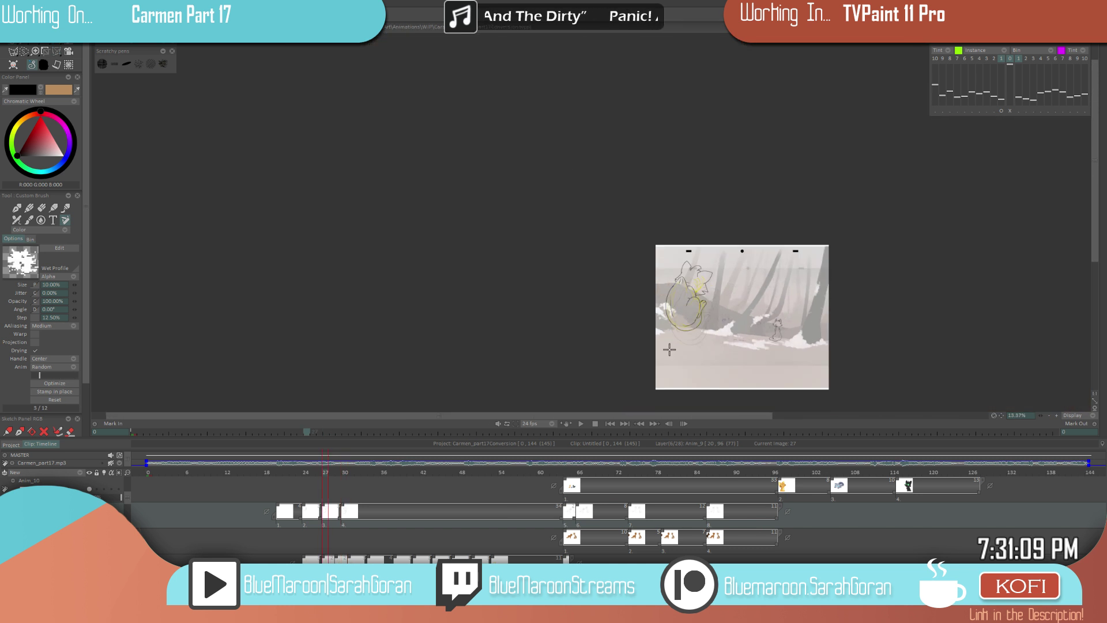
{"action": "key", "text": "Right"}
{"action": "key", "text": "Right"}
{"action": "key", "text": "Right"}
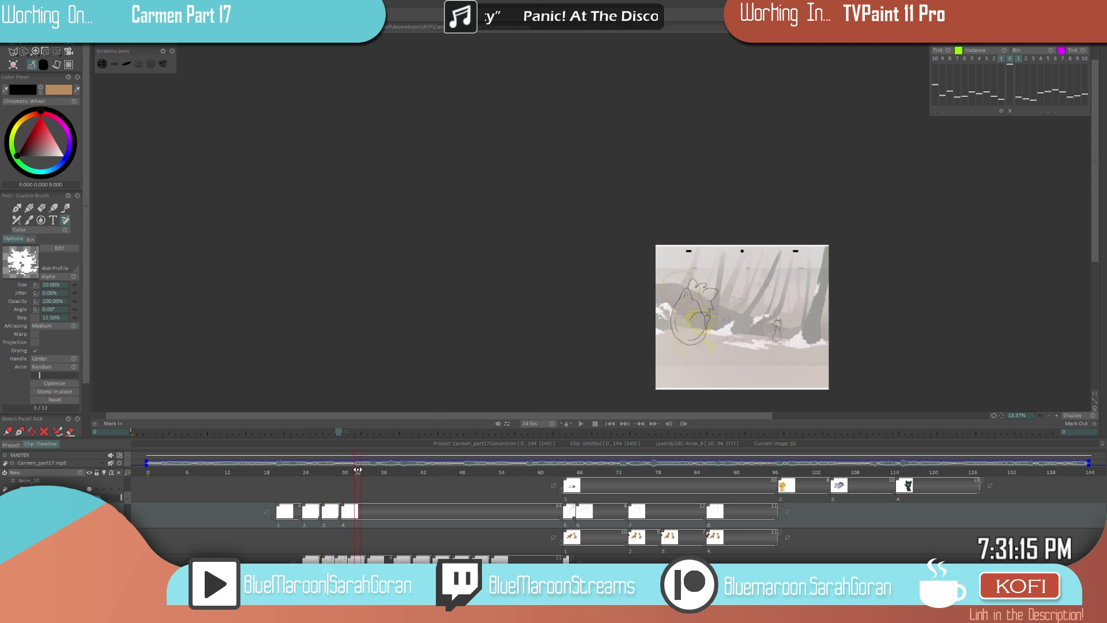
- Create a new blank drawing at frame 32 on the line art layer
{"action": "key", "text": "Return"}
{"action": "scroll", "coordinate": [709, 324], "scroll_direction": "up", "scroll_amount": 3}
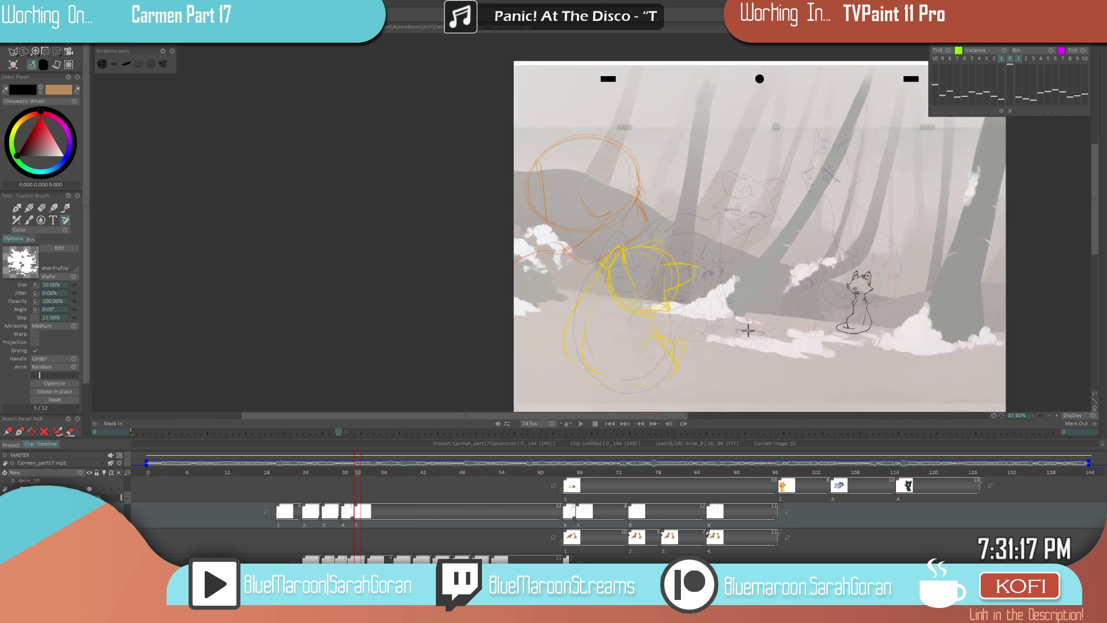
{"action": "scroll", "coordinate": [748, 330], "scroll_direction": "up", "scroll_amount": 1}
{"action": "scroll", "coordinate": [122, 492], "scroll_direction": "up", "scroll_amount": 2}
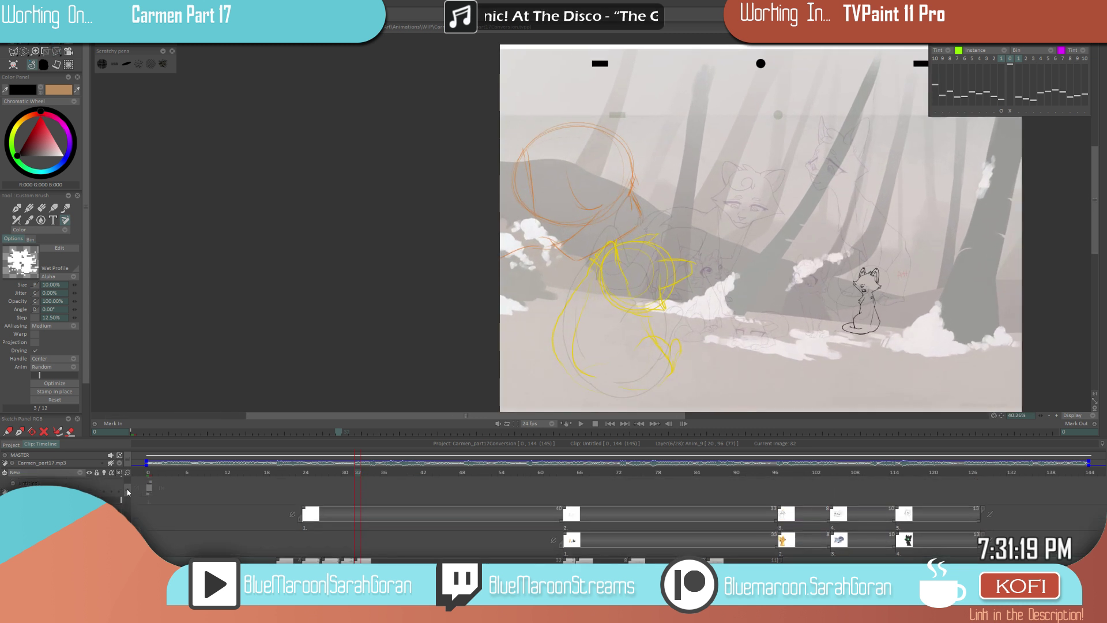
- Show the hidden letterbox bars layer over the scene and lower its opacity to 10%
{"action": "left_click", "coordinate": [89, 494]}
{"action": "left_click_drag", "start_coordinate": [120, 503], "coordinate": [90, 503]}
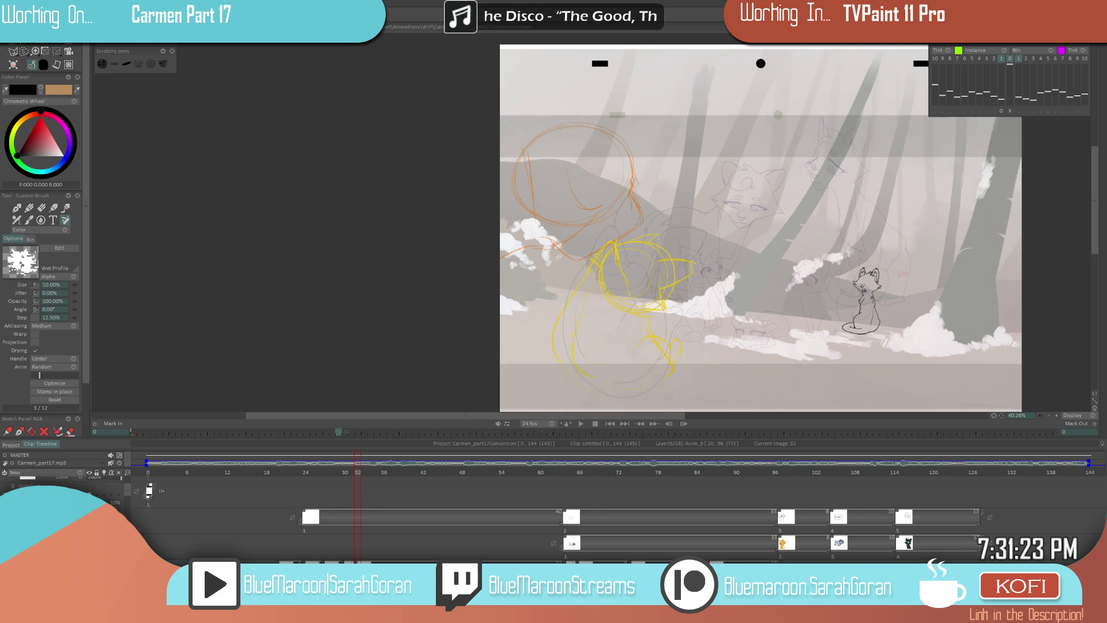
{"action": "scroll", "coordinate": [660, 335], "scroll_direction": "up", "scroll_amount": 2}
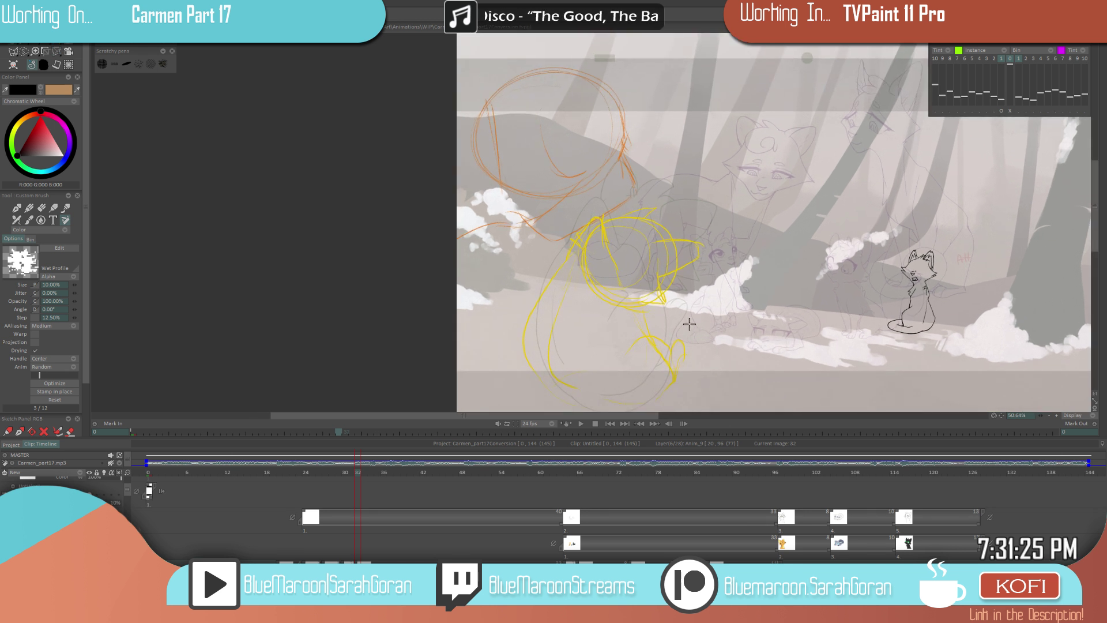
{"action": "left_click_drag", "start_coordinate": [689, 324], "coordinate": [660, 316]}
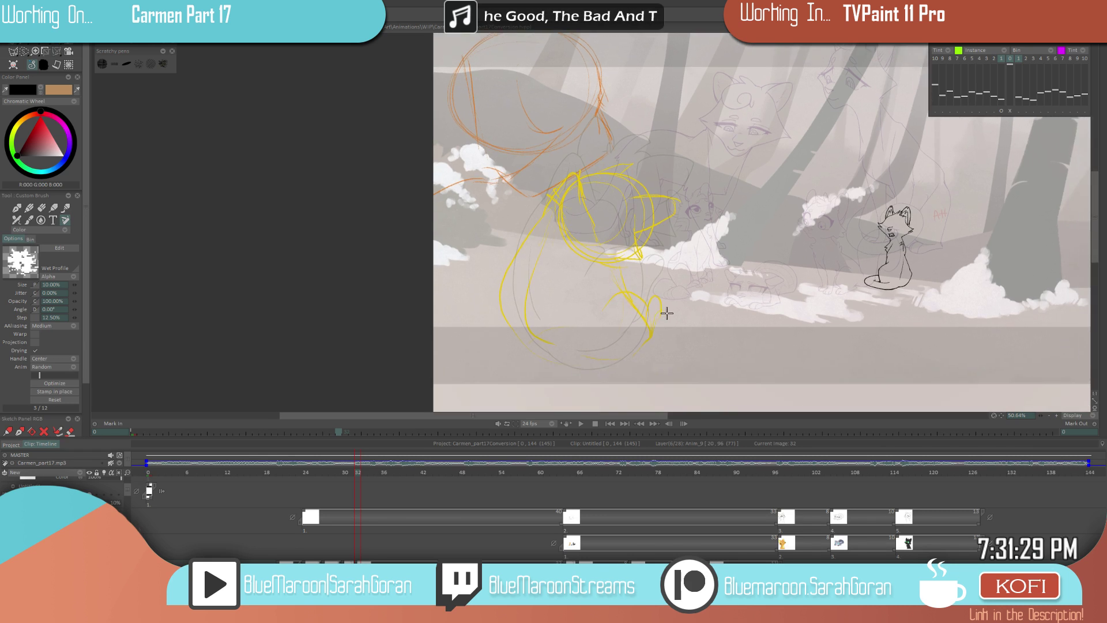
{"action": "scroll", "coordinate": [666, 313], "scroll_direction": "down", "scroll_amount": 3}
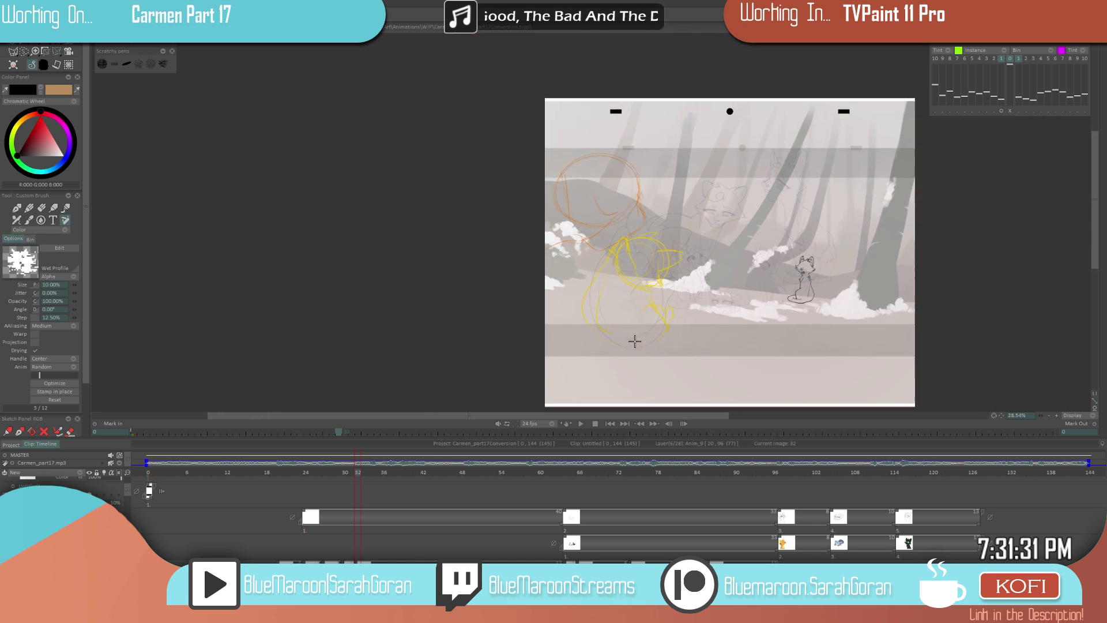
{"action": "scroll", "coordinate": [661, 323], "scroll_direction": "up", "scroll_amount": 1}
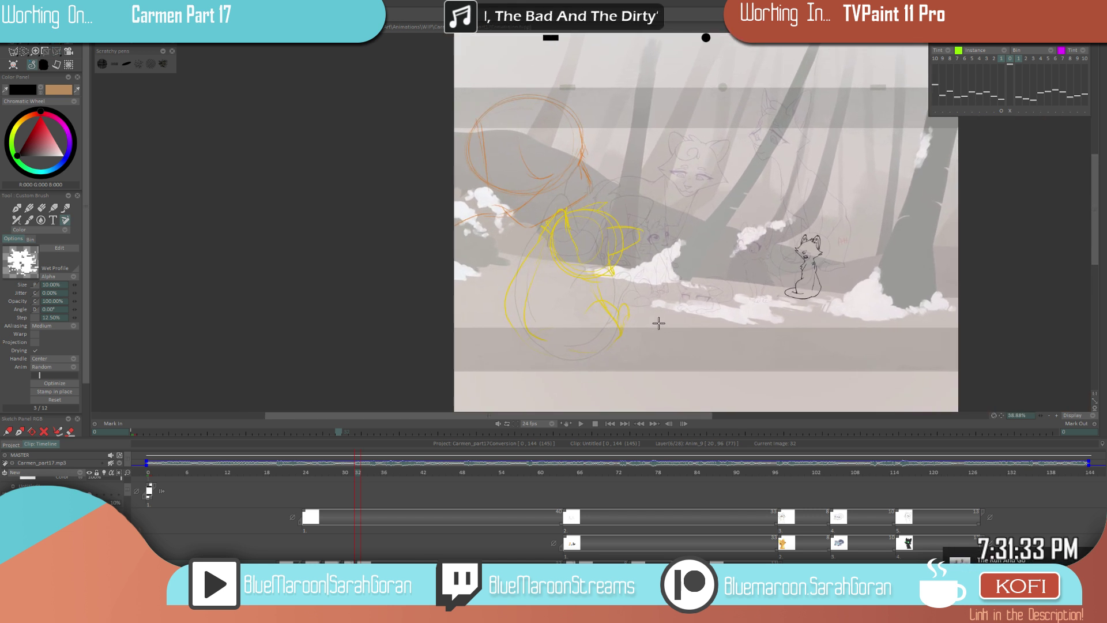
- Flip between frames 30 and 32 to compare the finished line art with the next yellow rough pose
{"action": "key", "text": "Left"}
{"action": "key", "text": "Left"}
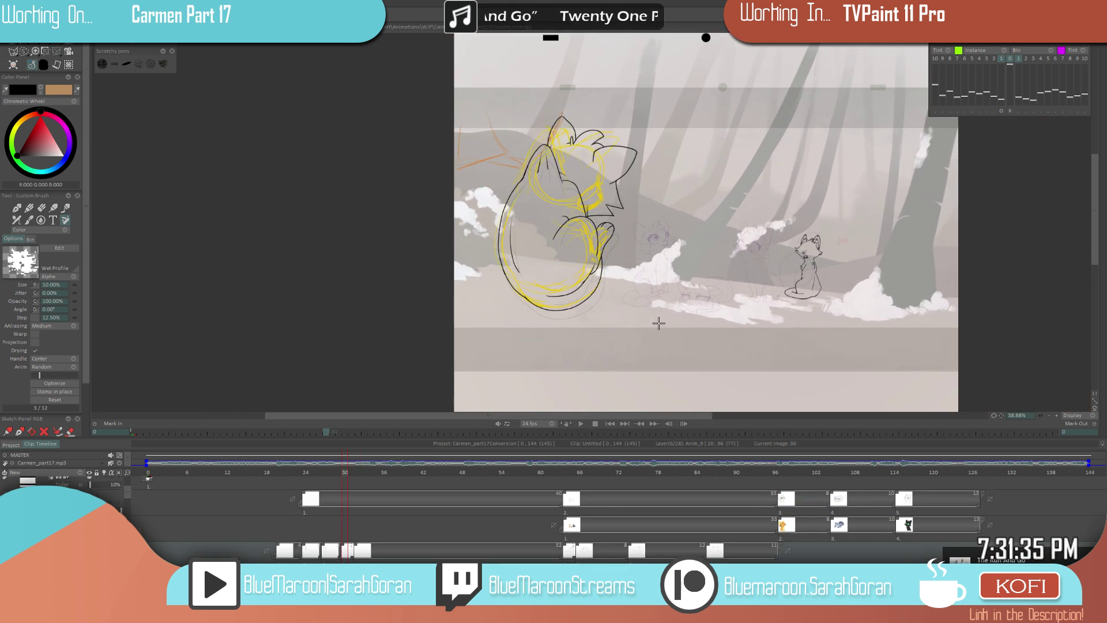
{"action": "key", "text": "Right"}
{"action": "key", "text": "Left"}
{"action": "key", "text": "Right"}
{"action": "key", "text": "Right"}
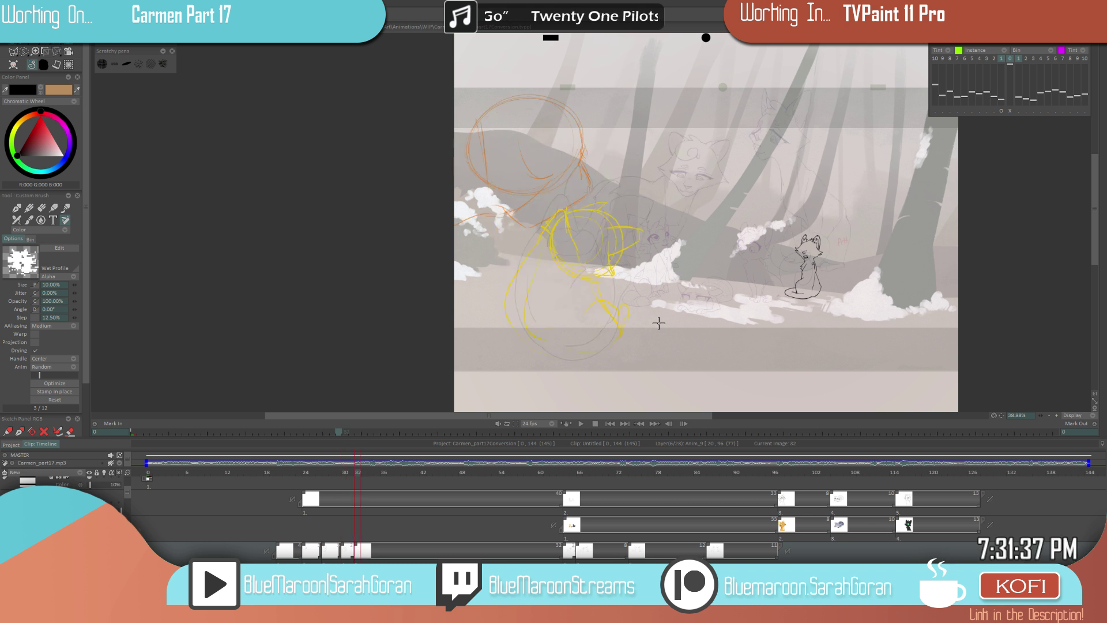
{"action": "key", "text": "Right"}
{"action": "key", "text": "Left"}
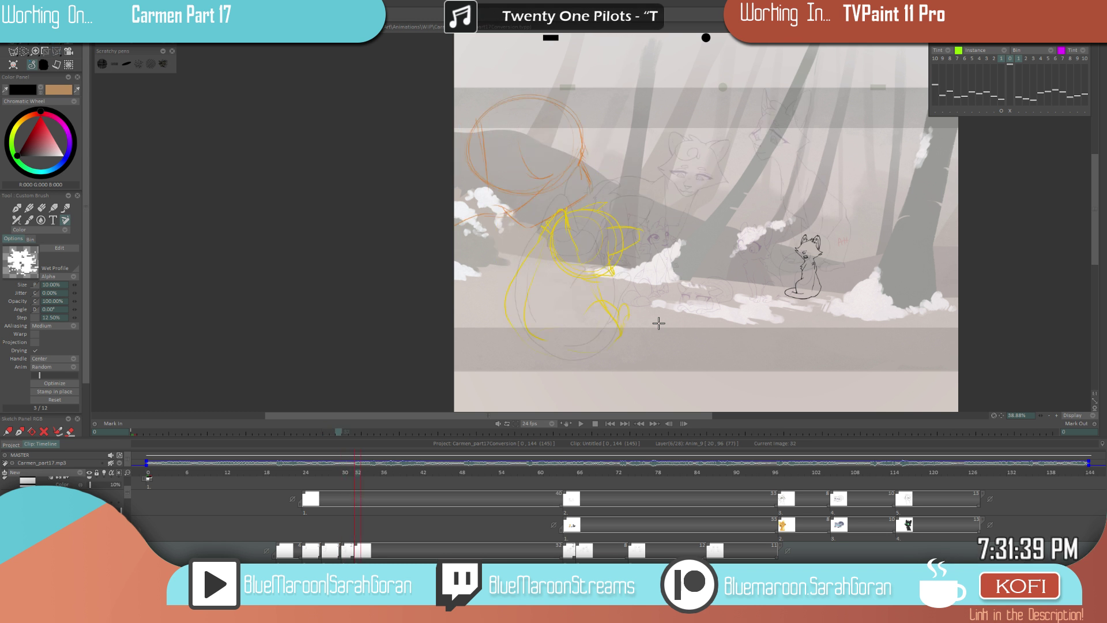
{"action": "key", "text": "Left"}
{"action": "key", "text": "Left"}
{"action": "key", "text": "Right"}
{"action": "key", "text": "Right"}
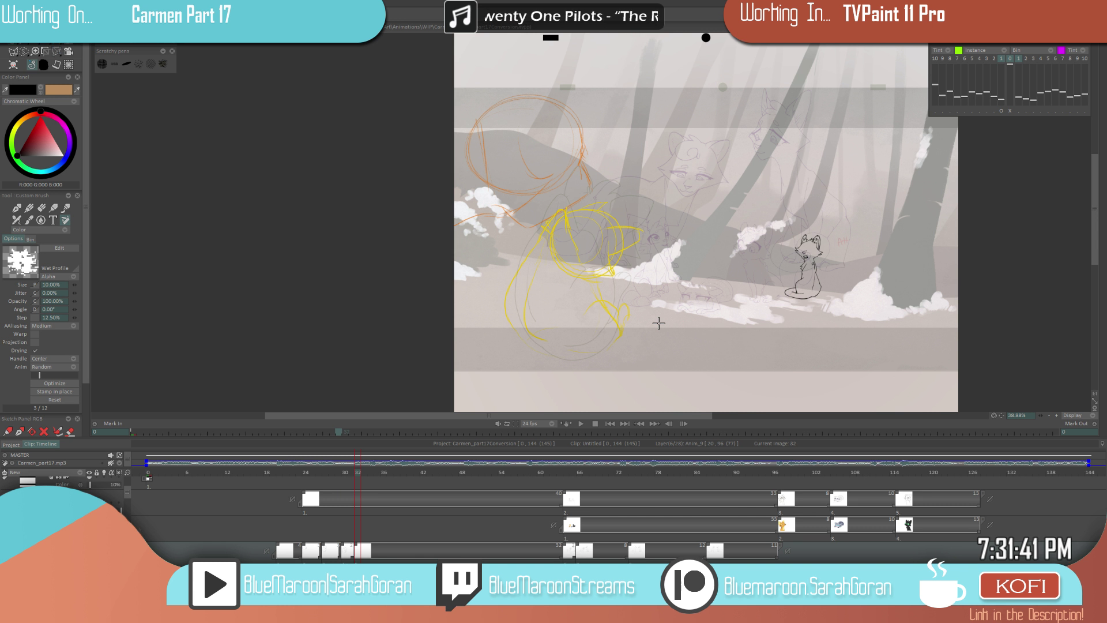
- Offset the light table ghost of the previous drawing slightly down and left so it sits under the yellow rough body
{"action": "left_click", "coordinate": [1001, 112]}
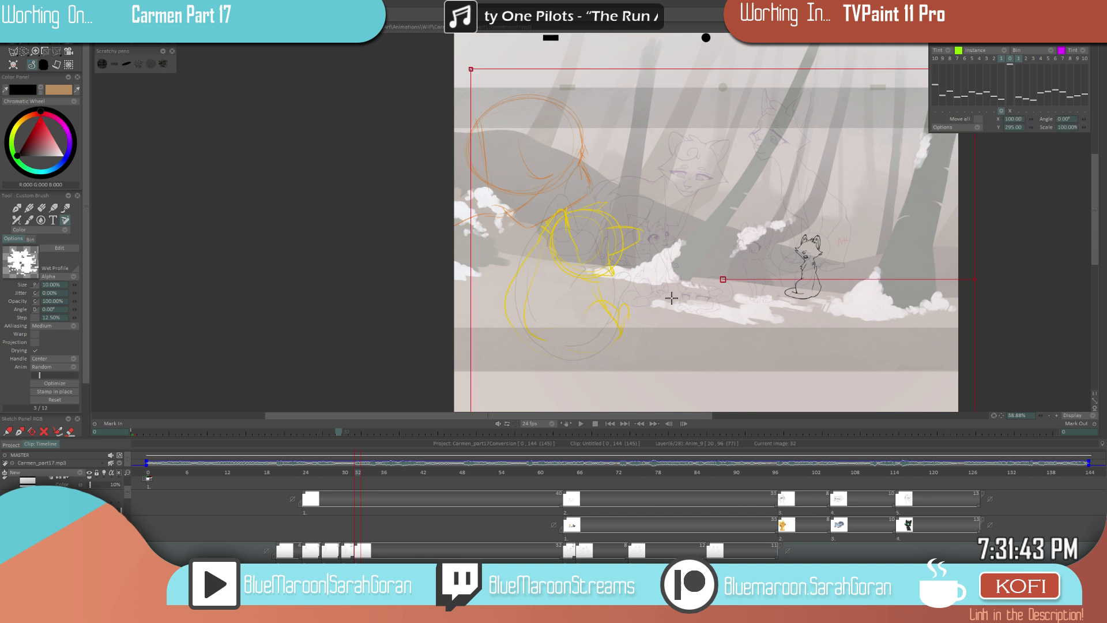
{"action": "mouse_move", "coordinate": [649, 339]}
{"action": "left_mouse_down"}
{"action": "mouse_move", "coordinate": [648, 355]}
{"action": "mouse_move", "coordinate": [659, 344]}
{"action": "left_mouse_up"}
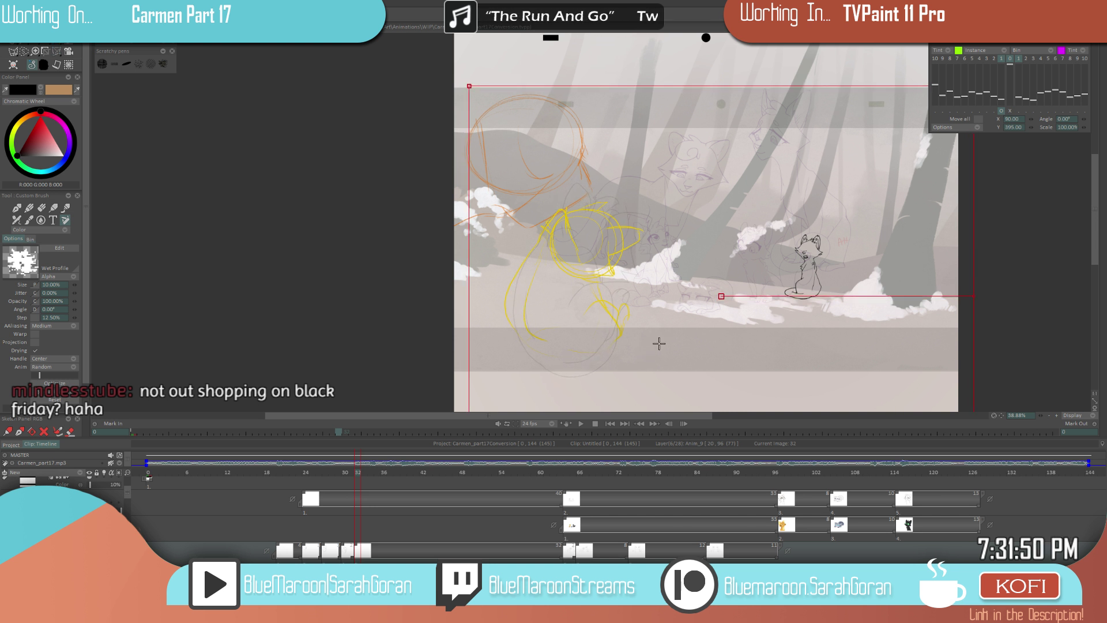
{"action": "left_click", "coordinate": [13, 50]}
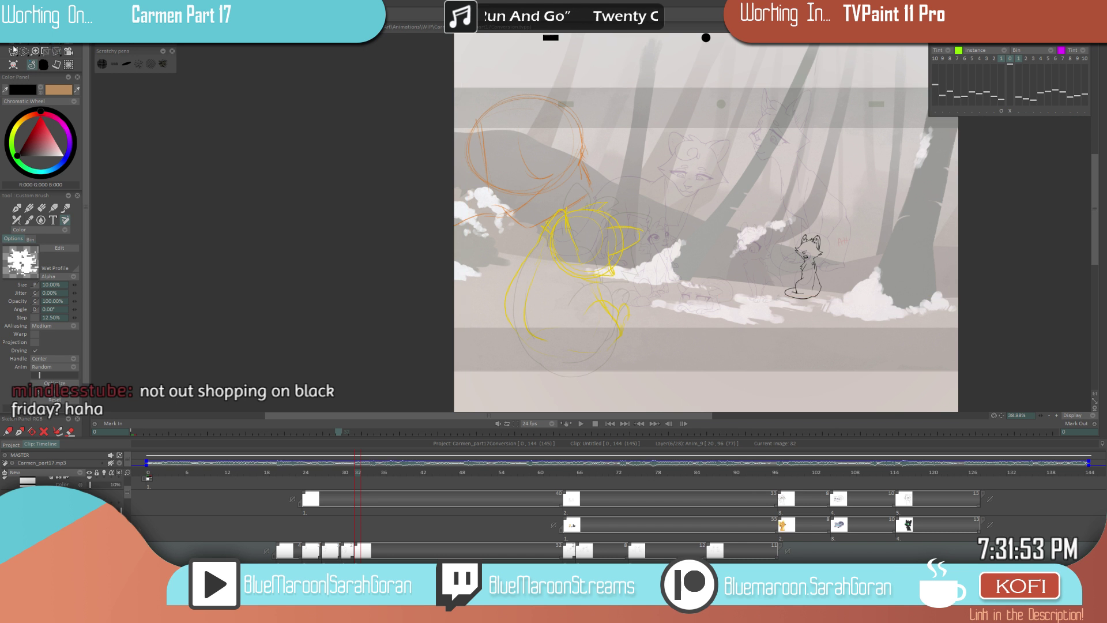
- Ink the large cat's outer back contour on frame 32 as one smooth curve from the neck down towards its base
{"action": "scroll", "coordinate": [631, 319], "scroll_direction": "up", "scroll_amount": 3}
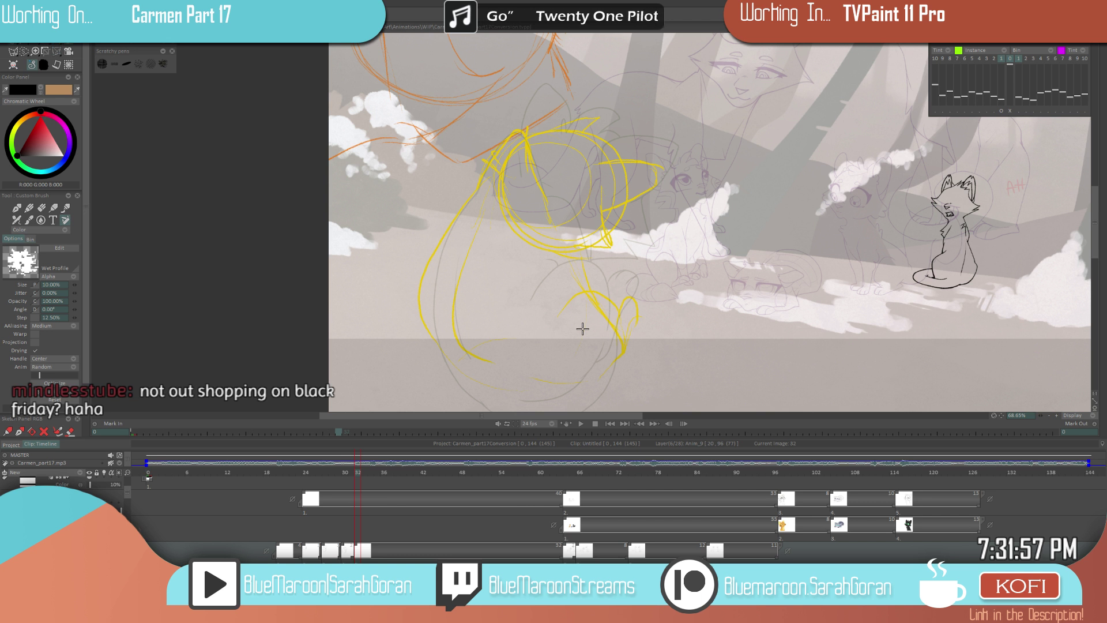
{"action": "left_click_drag", "start_coordinate": [690, 328], "coordinate": [613, 302]}
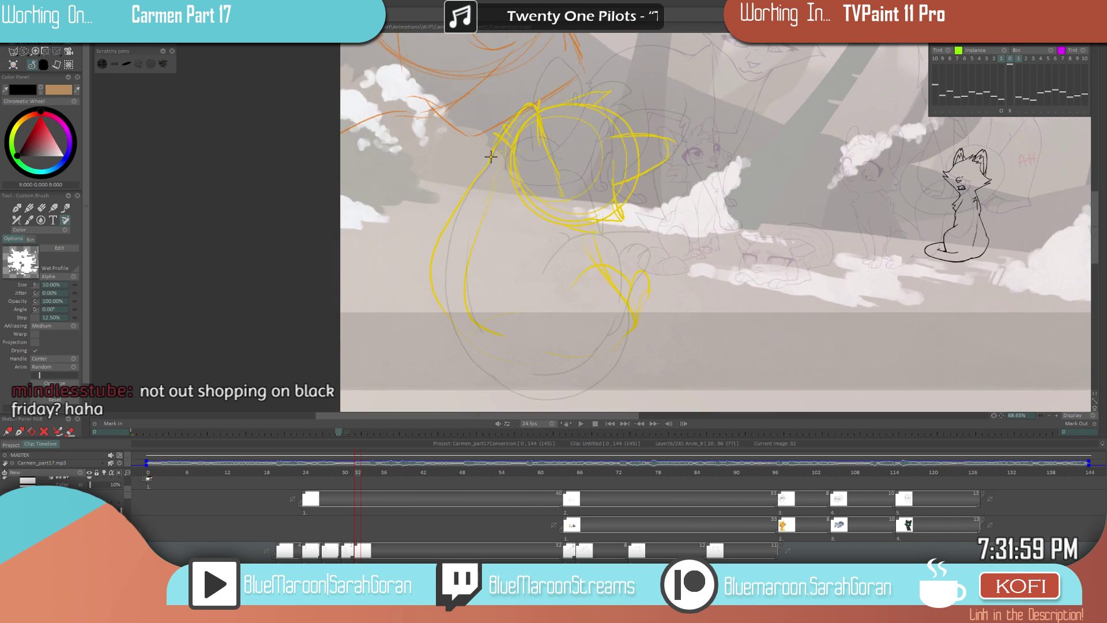
{"action": "mouse_move", "coordinate": [494, 152]}
{"action": "left_mouse_down"}
{"action": "mouse_move", "coordinate": [432, 265]}
{"action": "mouse_move", "coordinate": [472, 355]}
{"action": "mouse_move", "coordinate": [494, 370]}
{"action": "left_mouse_up"}
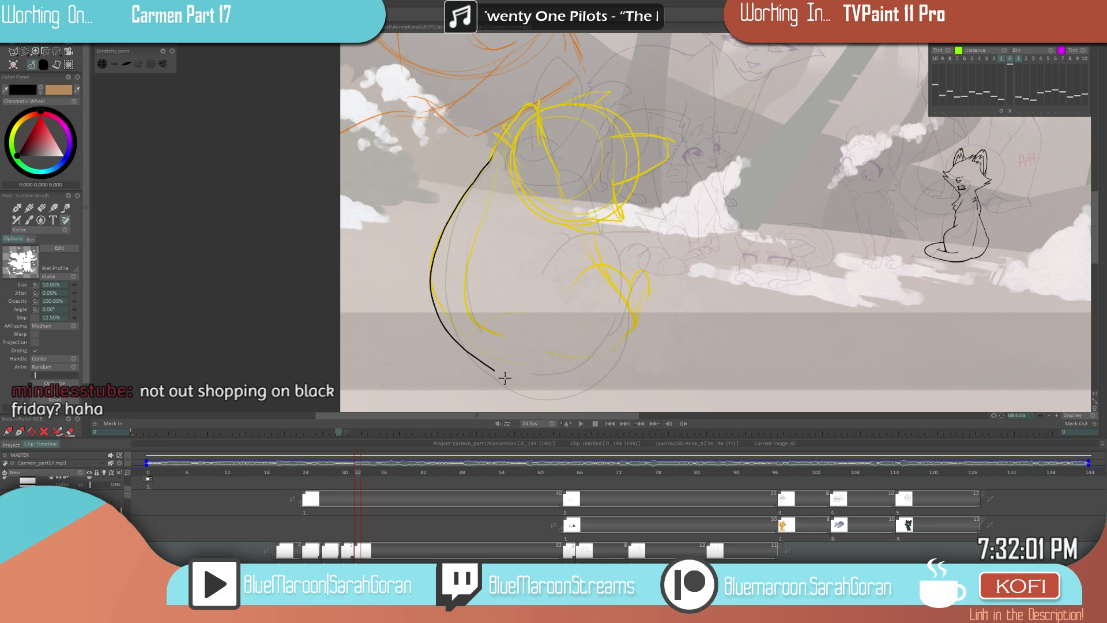
{"action": "key", "text": "ctrl+z"}
{"action": "left_click_drag", "start_coordinate": [430, 294], "coordinate": [486, 372]}
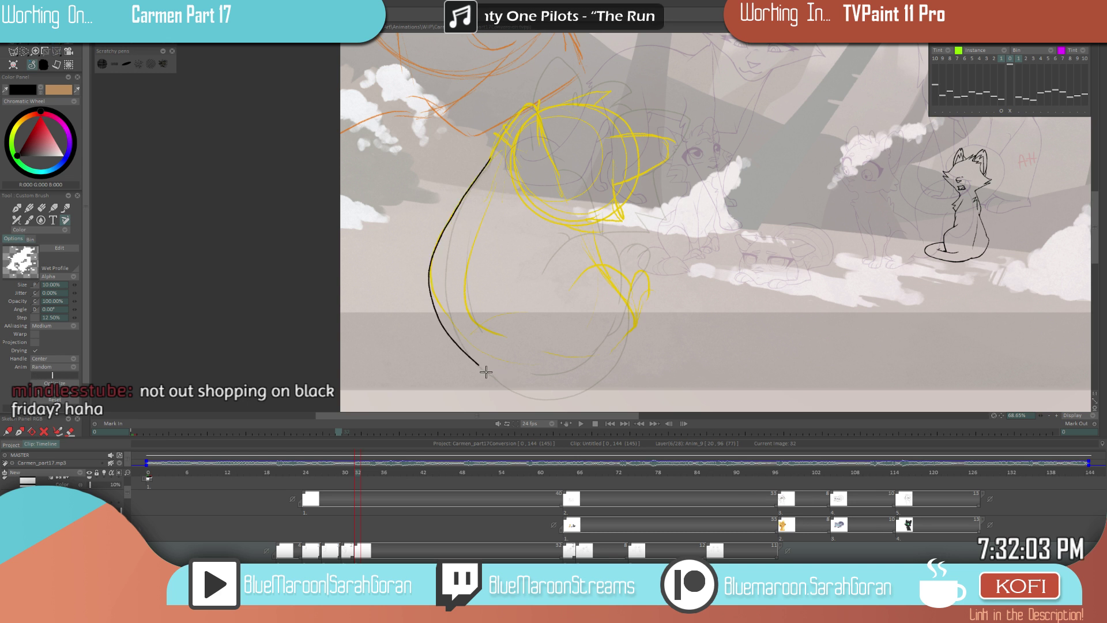
- Ink the inner contour parallel to the cat's back and a small pointed fur tuft where the back meets the ground
{"action": "left_click_drag", "start_coordinate": [719, 327], "coordinate": [662, 303]}
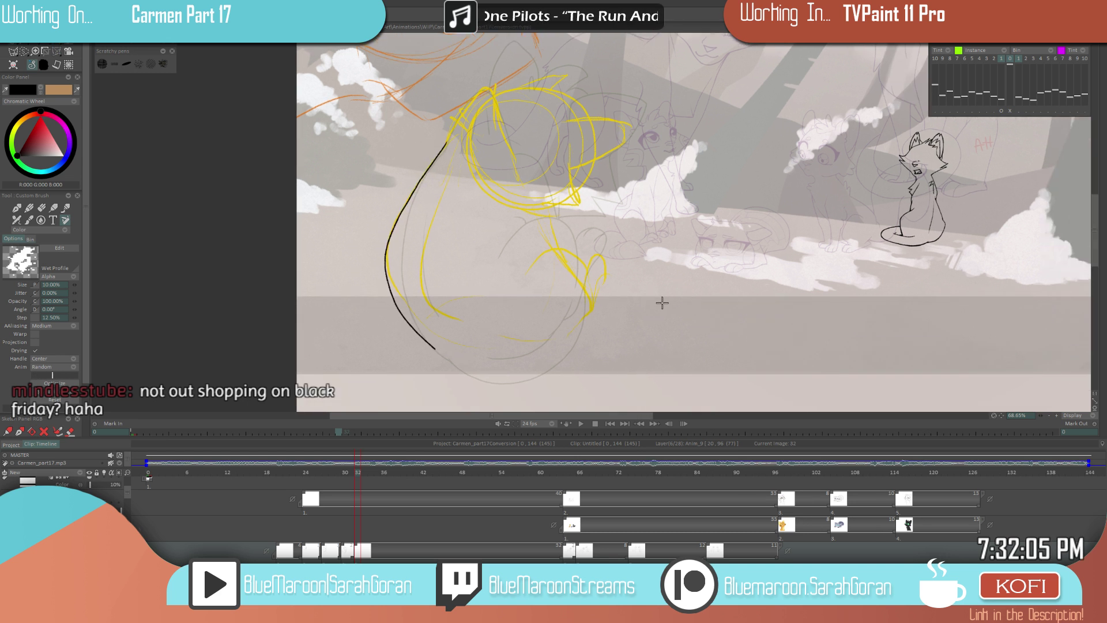
{"action": "left_click_drag", "start_coordinate": [422, 218], "coordinate": [441, 324]}
{"action": "left_click_drag", "start_coordinate": [669, 326], "coordinate": [640, 345]}
{"action": "left_click_drag", "start_coordinate": [403, 364], "coordinate": [427, 380]}
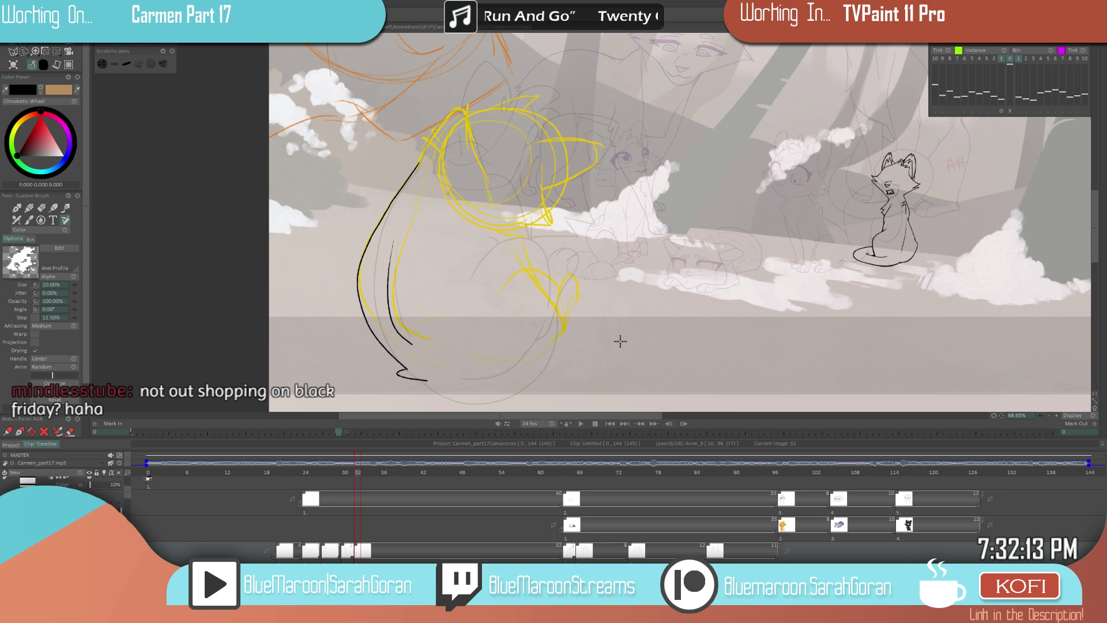
- Ink the arched haunch line and the rounded paw shape beside it over the yellow rough
{"action": "mouse_move", "coordinate": [478, 285]}
{"action": "left_mouse_down"}
{"action": "mouse_move", "coordinate": [545, 262]}
{"action": "mouse_move", "coordinate": [542, 350]}
{"action": "mouse_move", "coordinate": [557, 335]}
{"action": "mouse_move", "coordinate": [555, 290]}
{"action": "mouse_move", "coordinate": [518, 260]}
{"action": "mouse_move", "coordinate": [470, 306]}
{"action": "left_mouse_up"}
{"action": "key", "text": "ctrl+z"}
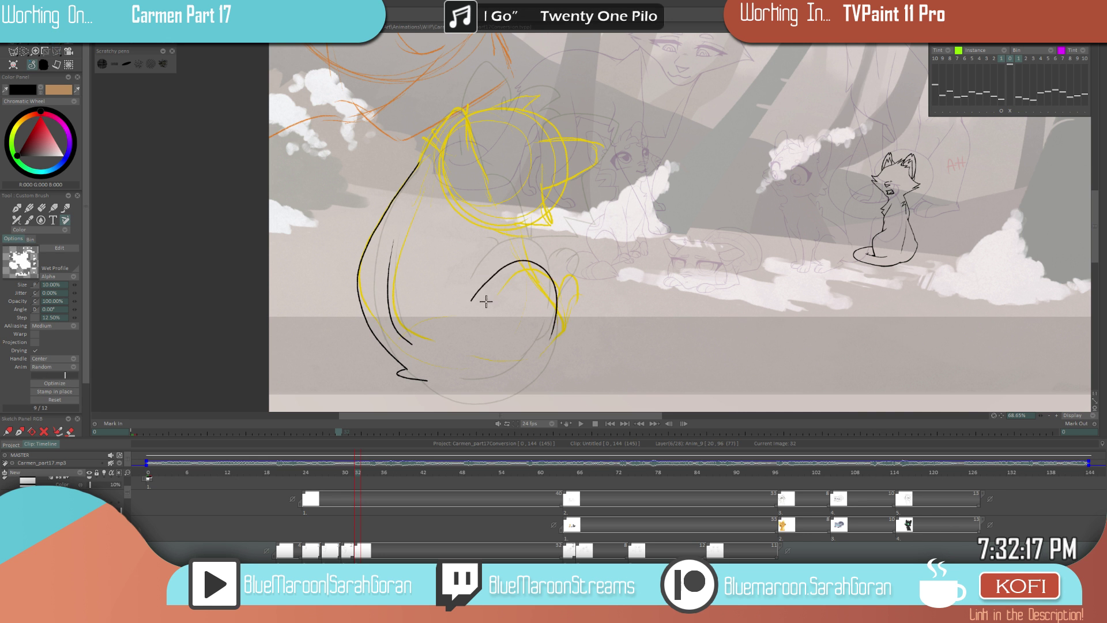
{"action": "scroll", "coordinate": [580, 300], "scroll_direction": "up", "scroll_amount": 2}
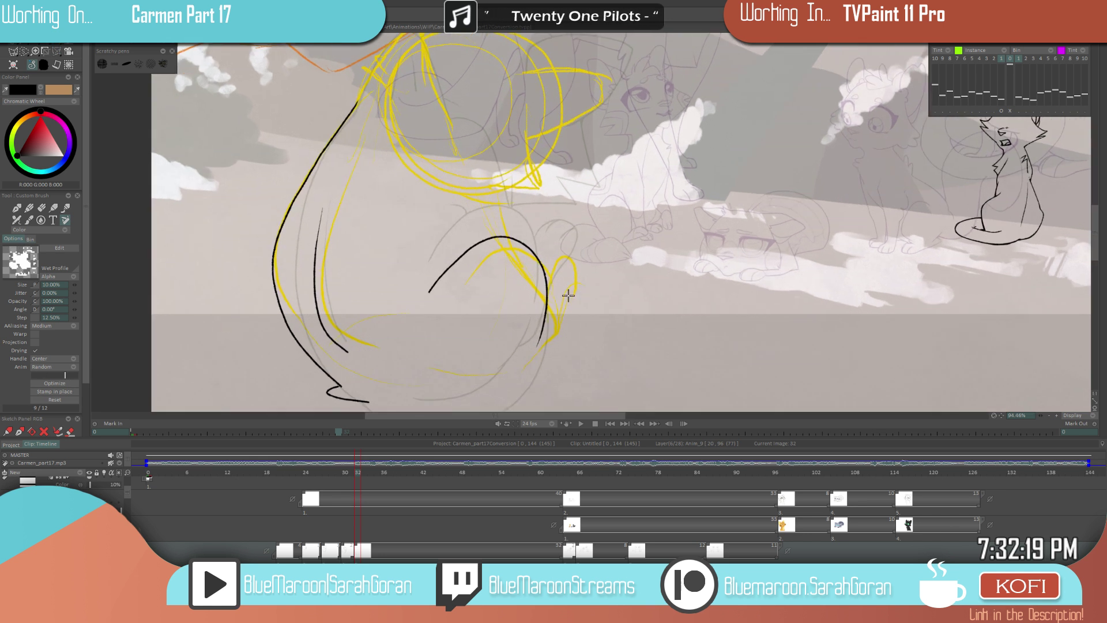
{"action": "mouse_move", "coordinate": [546, 282]}
{"action": "left_mouse_down"}
{"action": "mouse_move", "coordinate": [585, 266]}
{"action": "mouse_move", "coordinate": [591, 300]}
{"action": "mouse_move", "coordinate": [541, 371]}
{"action": "mouse_move", "coordinate": [574, 298]}
{"action": "left_mouse_up"}
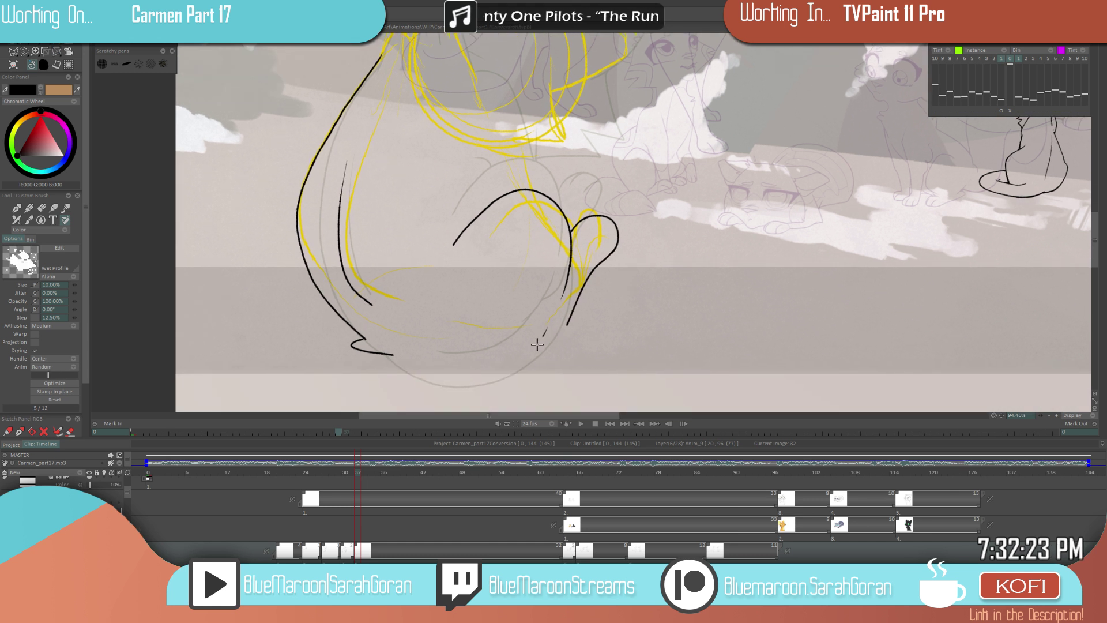
- Ink the lower edge of the haunch and connect the rounded paw's outer line down to it
{"action": "left_click_drag", "start_coordinate": [549, 316], "coordinate": [424, 350]}
{"action": "key", "text": "ctrl+z"}
{"action": "mouse_move", "coordinate": [553, 317]}
{"action": "left_mouse_down"}
{"action": "mouse_move", "coordinate": [534, 353]}
{"action": "mouse_move", "coordinate": [474, 359]}
{"action": "mouse_move", "coordinate": [444, 358]}
{"action": "left_mouse_up"}
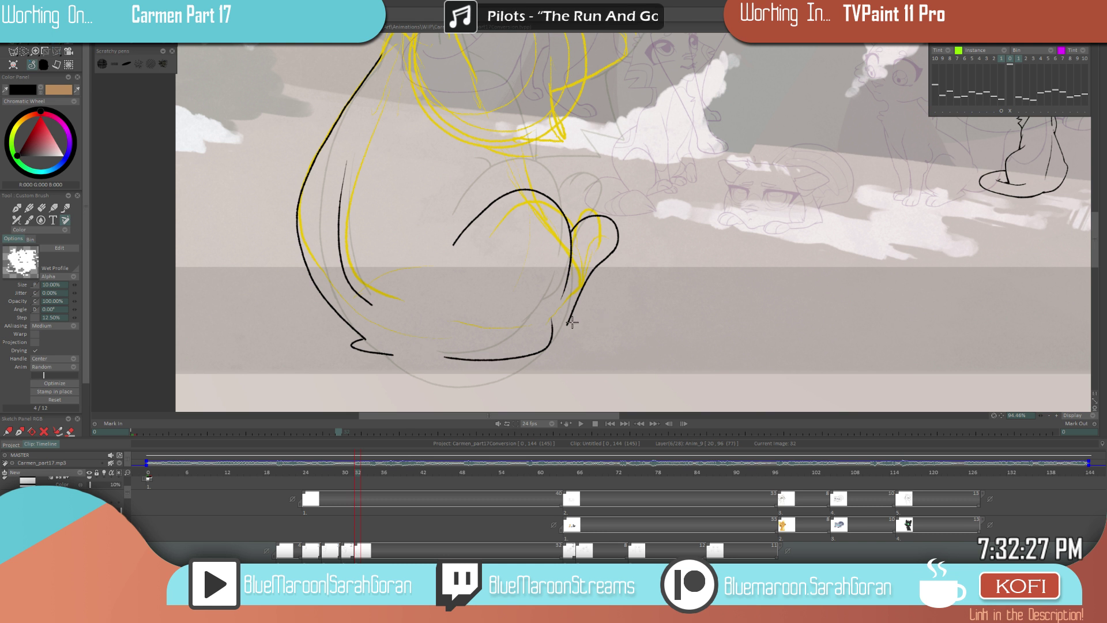
{"action": "left_click_drag", "start_coordinate": [570, 317], "coordinate": [555, 347]}
{"action": "key", "text": "ctrl+z"}
{"action": "scroll", "coordinate": [593, 340], "scroll_direction": "up", "scroll_amount": 3}
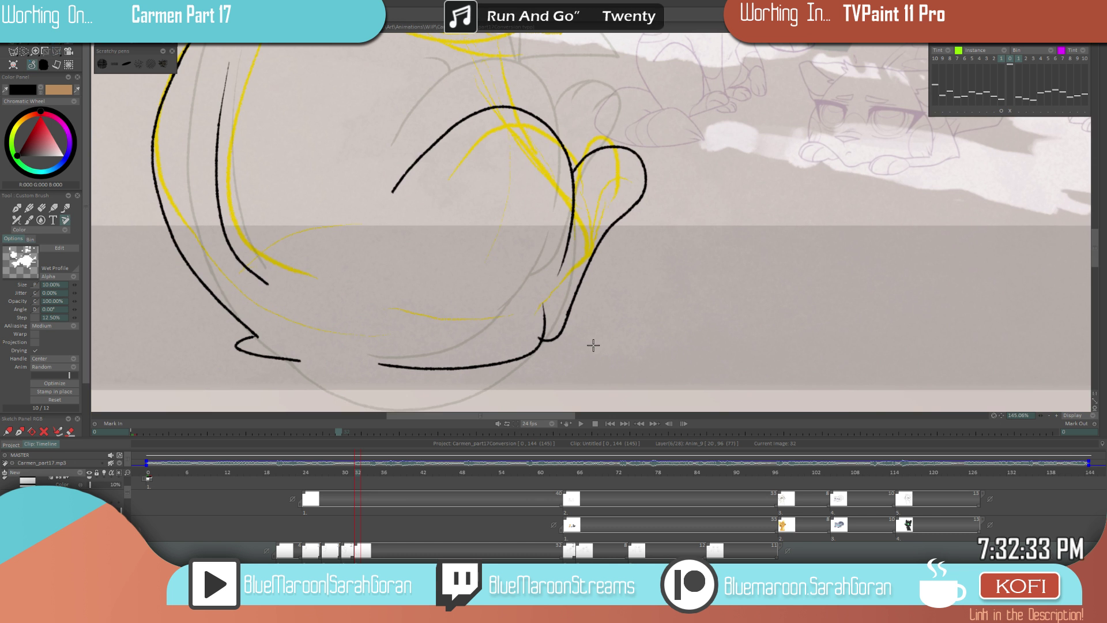
- Clean up the line near the paw with the eraser and add short toe lines inside the paw
{"action": "key", "text": "e"}
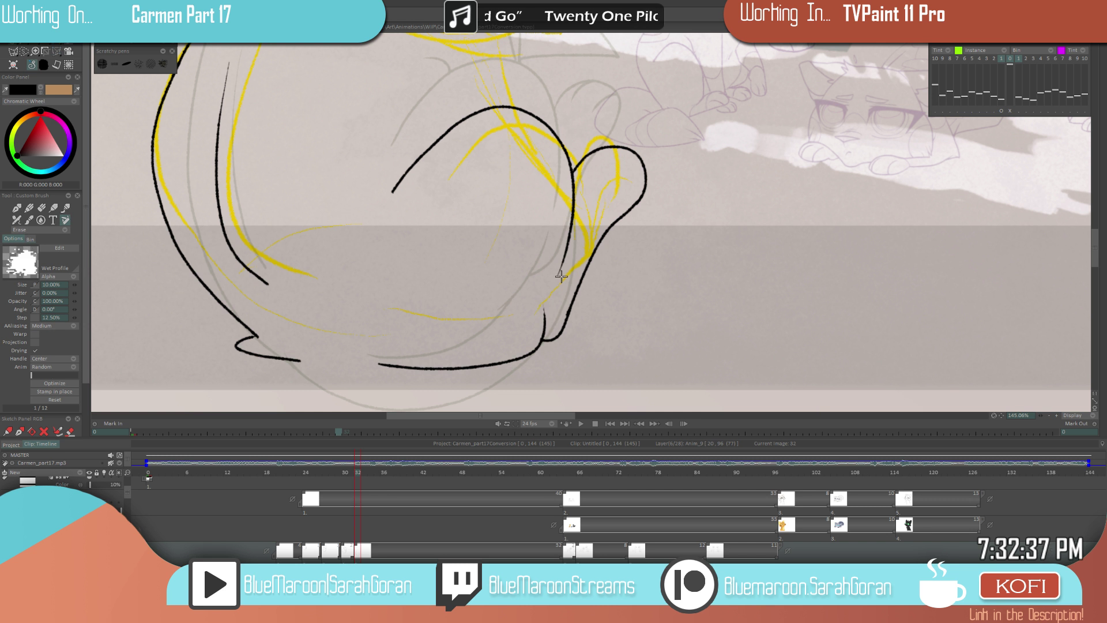
{"action": "key", "text": "e"}
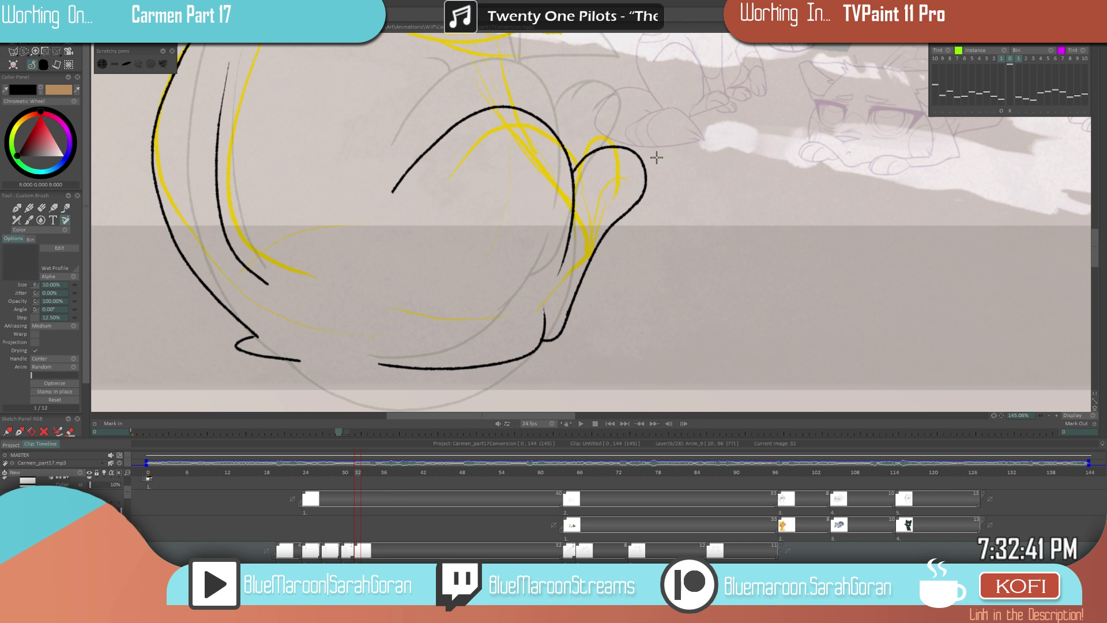
{"action": "left_click_drag", "start_coordinate": [617, 174], "coordinate": [643, 160]}
{"action": "scroll", "coordinate": [655, 178], "scroll_direction": "down", "scroll_amount": 5}
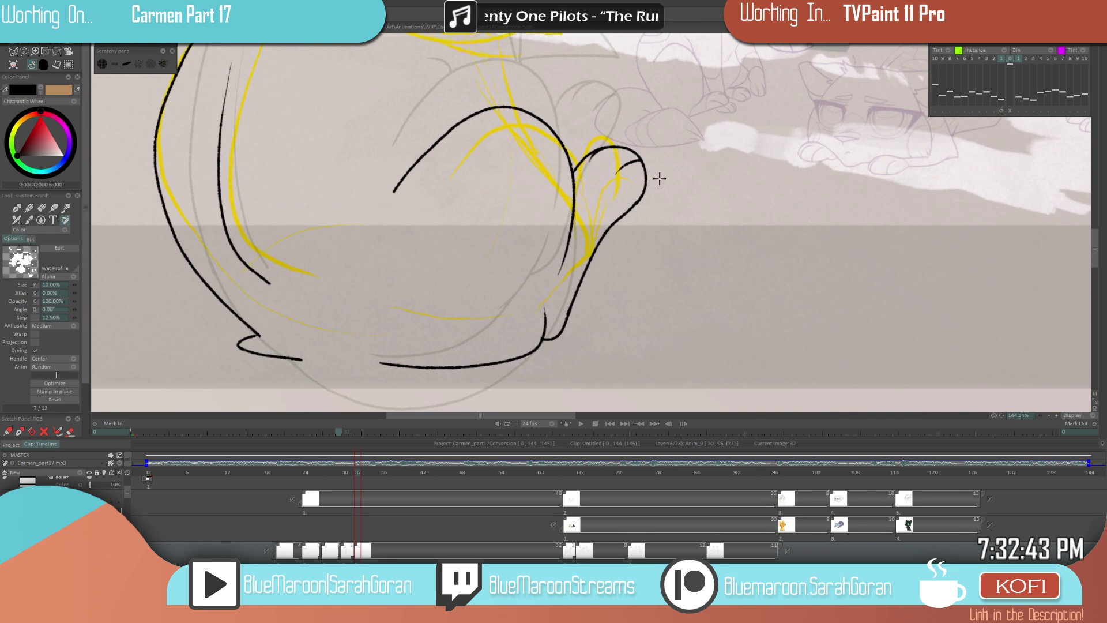
{"action": "scroll", "coordinate": [683, 326], "scroll_direction": "up", "scroll_amount": 5}
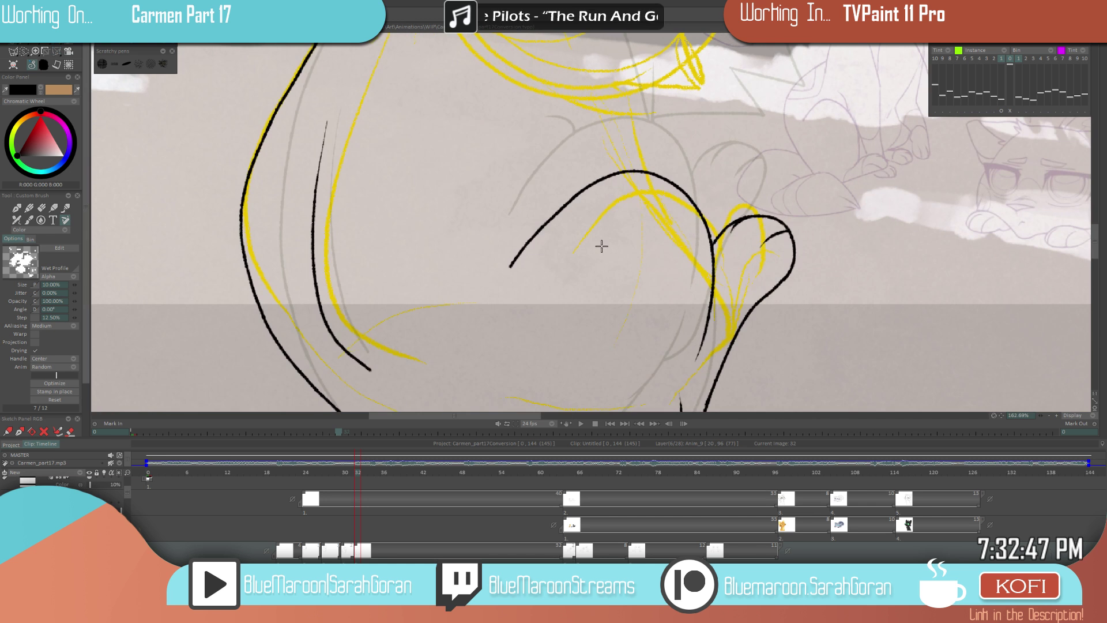
- Taper the open inner end of the haunch arc with the eraser
{"action": "key", "text": "e"}
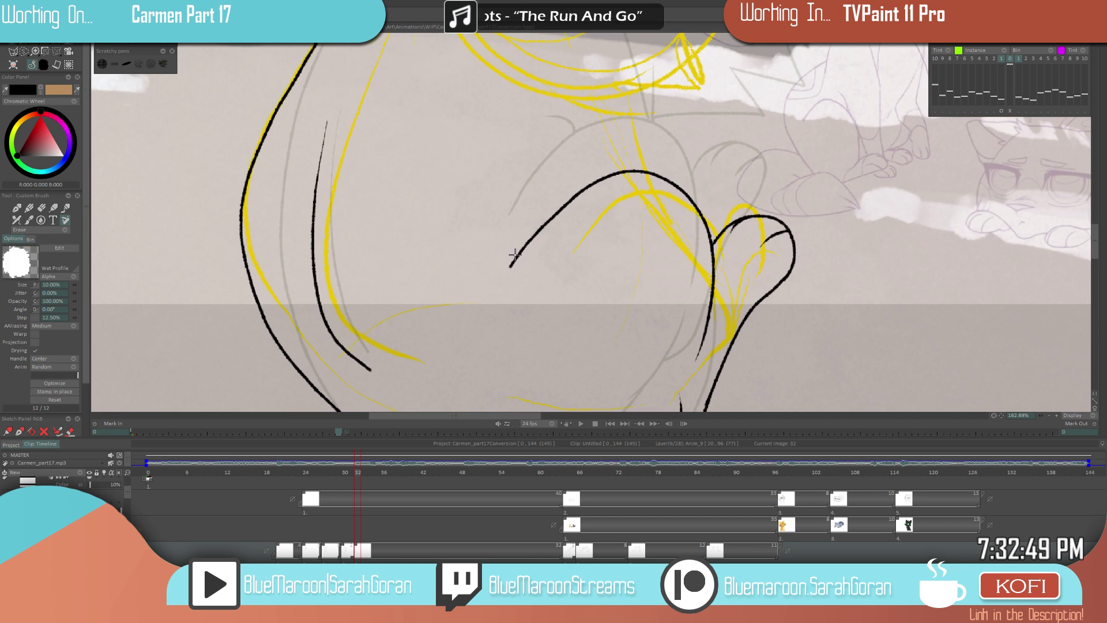
{"action": "key", "text": "e"}
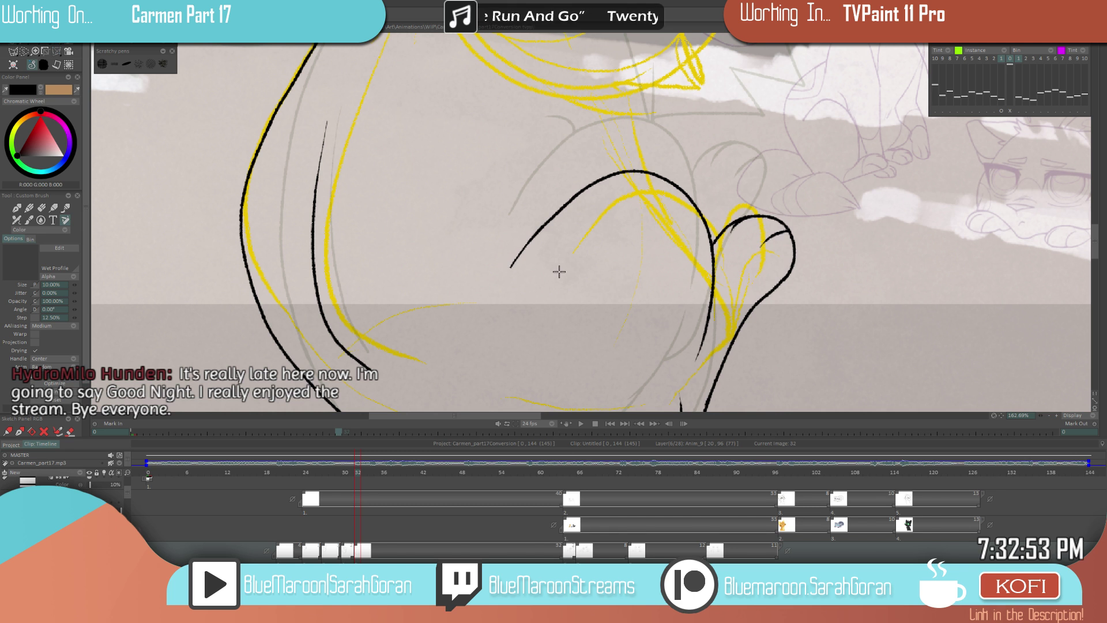
{"action": "scroll", "coordinate": [663, 323], "scroll_direction": "down", "scroll_amount": 5}
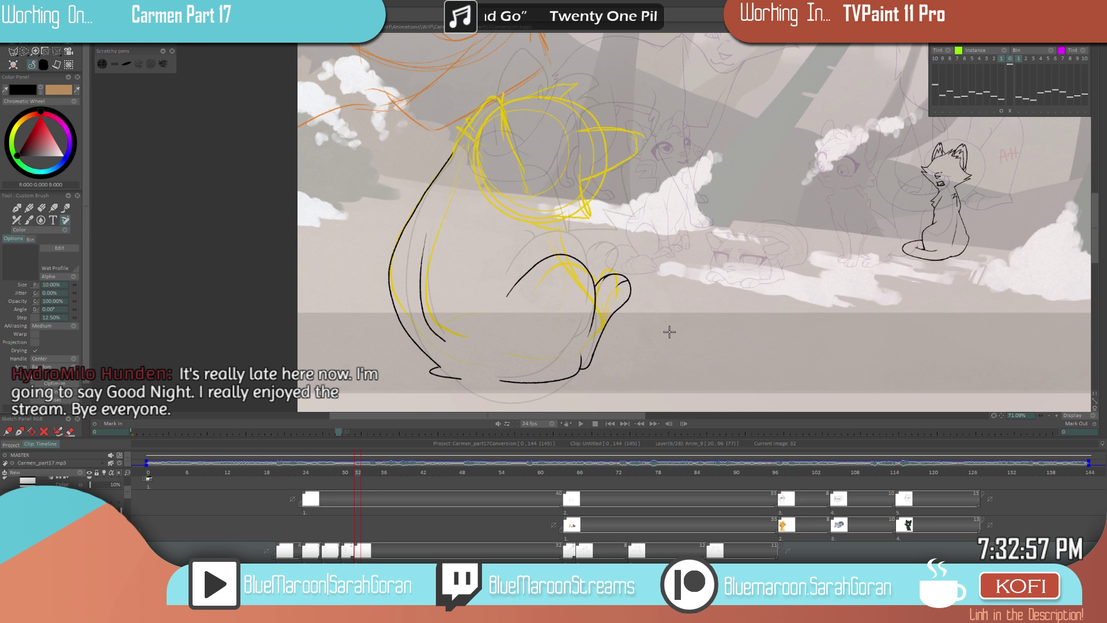
- Ink a second curved fur shape under the cat's base, running from the tuft to the haunch's lower edge
{"action": "scroll", "coordinate": [646, 320], "scroll_direction": "down", "scroll_amount": 4}
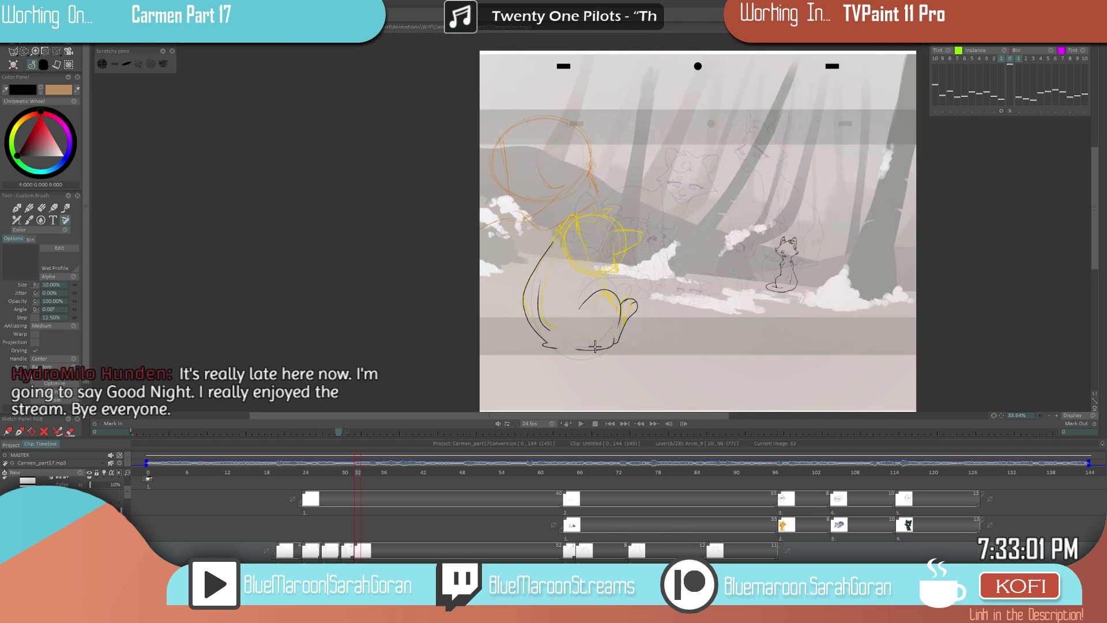
{"action": "scroll", "coordinate": [584, 341], "scroll_direction": "up", "scroll_amount": 6}
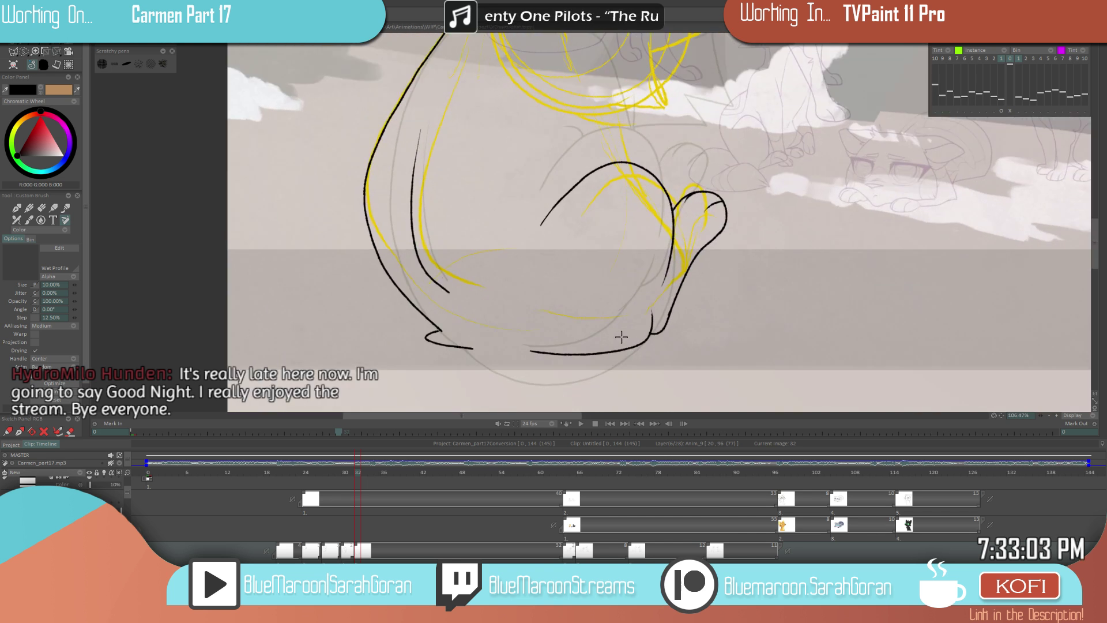
{"action": "mouse_move", "coordinate": [460, 347]}
{"action": "left_mouse_down"}
{"action": "mouse_move", "coordinate": [476, 363]}
{"action": "mouse_move", "coordinate": [600, 358]}
{"action": "left_mouse_up"}
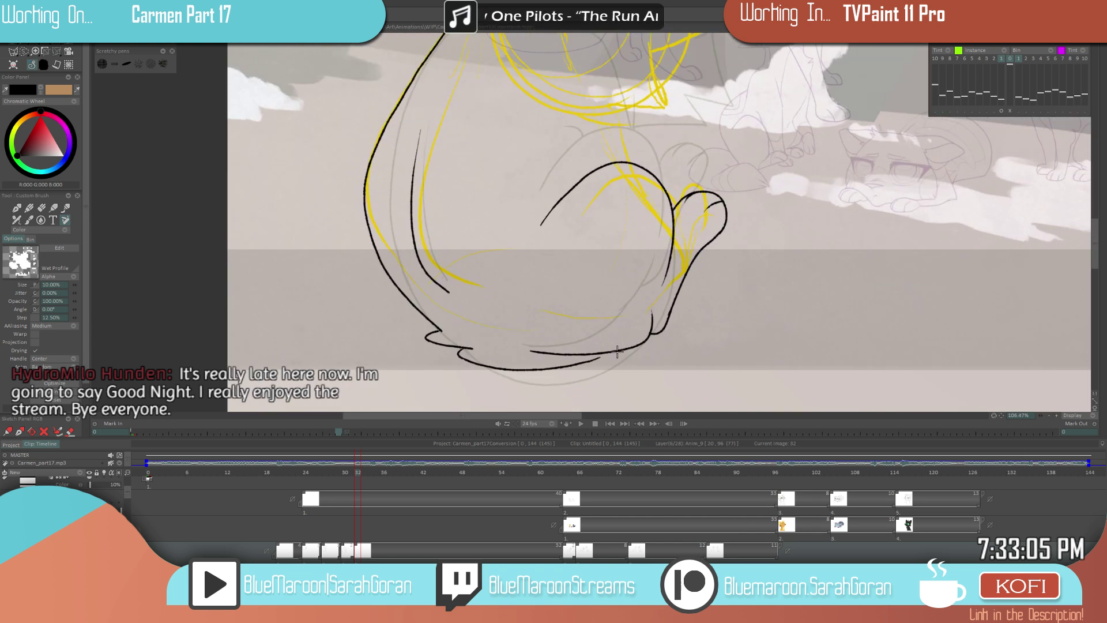
{"action": "key", "text": "ctrl+z"}
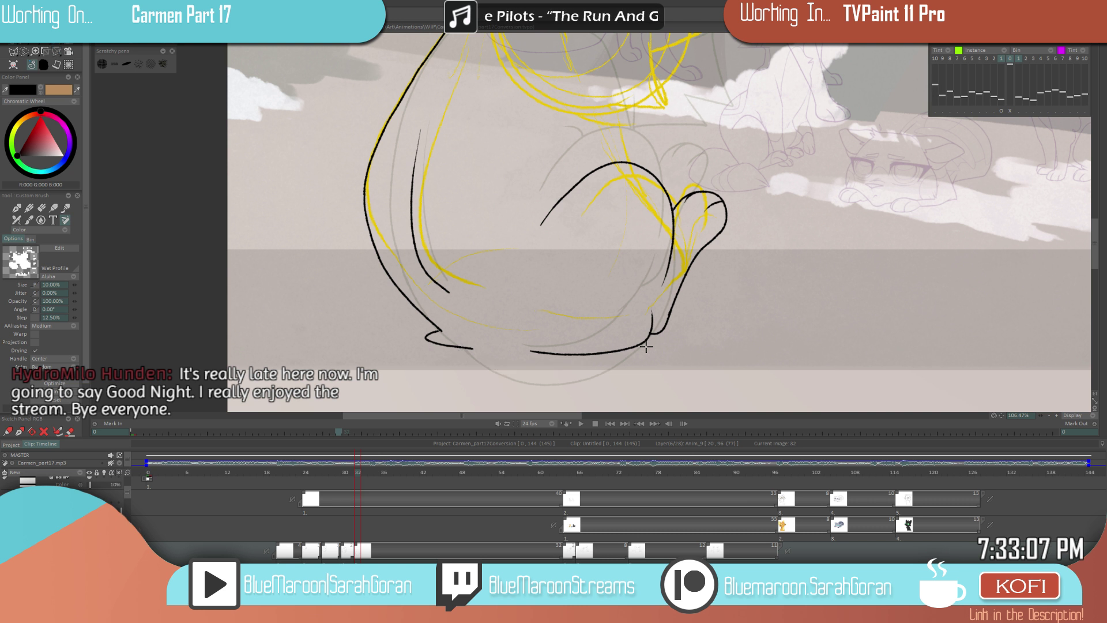
{"action": "mouse_move", "coordinate": [462, 346]}
{"action": "left_mouse_down"}
{"action": "mouse_move", "coordinate": [477, 369]}
{"action": "mouse_move", "coordinate": [534, 375]}
{"action": "mouse_move", "coordinate": [605, 346]}
{"action": "left_mouse_up"}
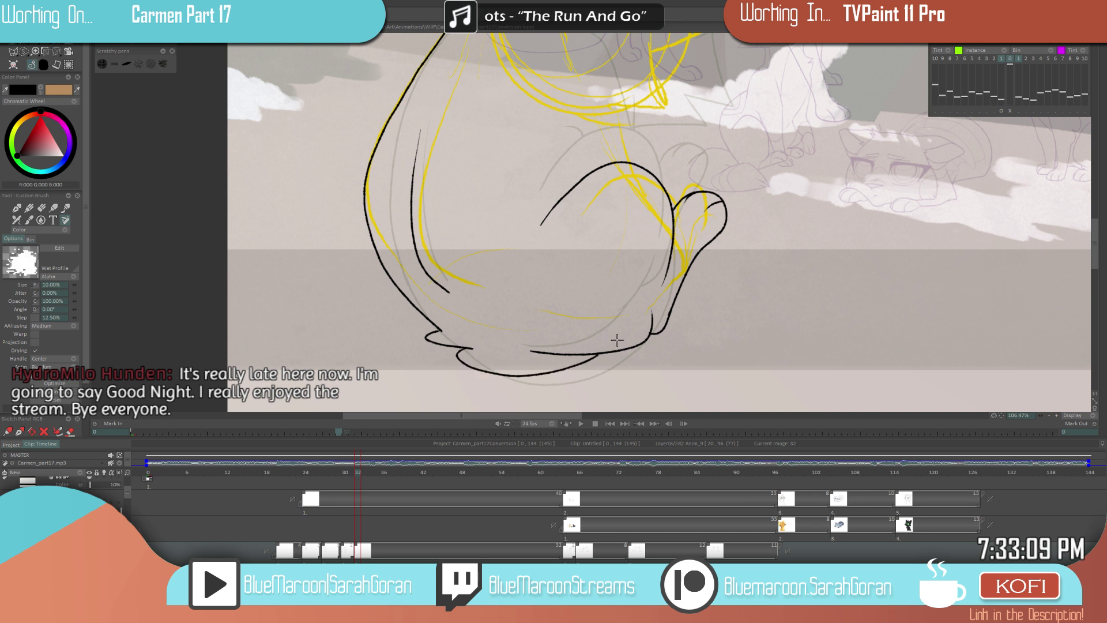
- Refine the line joints between the fur tuft, the lower curve and the haunch by alternating brush touch-ups and erasing
{"action": "scroll", "coordinate": [551, 354], "scroll_direction": "down", "scroll_amount": 3}
{"action": "scroll", "coordinate": [527, 367], "scroll_direction": "down", "scroll_amount": 2}
{"action": "scroll", "coordinate": [641, 300], "scroll_direction": "up", "scroll_amount": 5}
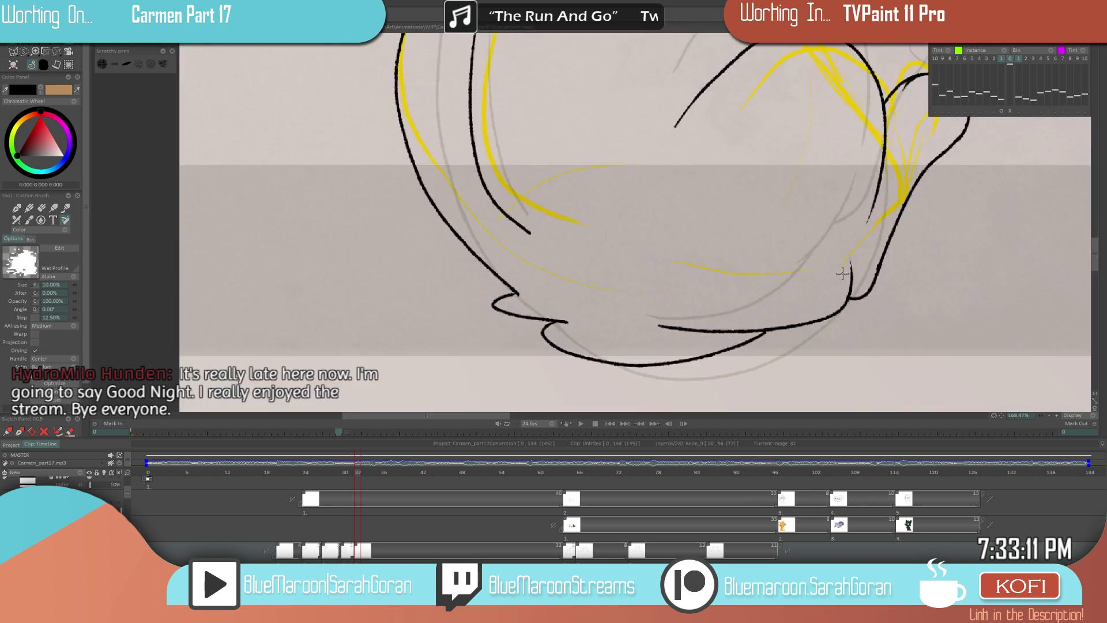
{"action": "mouse_move", "coordinate": [551, 323]}
{"action": "left_mouse_down"}
{"action": "mouse_move", "coordinate": [570, 315]}
{"action": "mouse_move", "coordinate": [554, 326]}
{"action": "left_mouse_up"}
{"action": "key", "text": "e"}
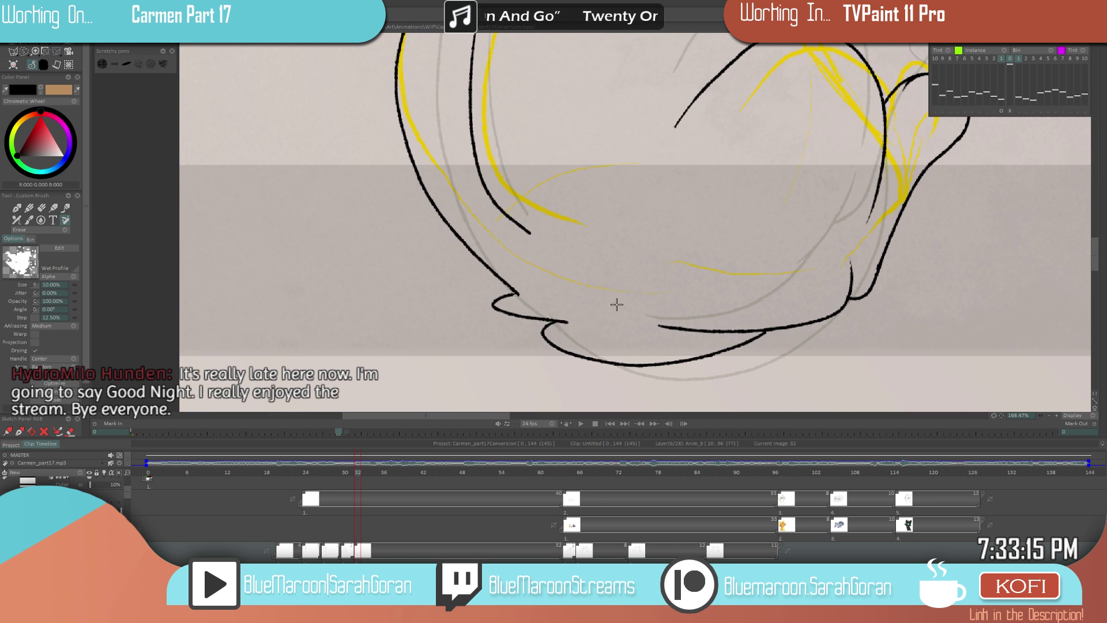
{"action": "scroll", "coordinate": [542, 323], "scroll_direction": "up", "scroll_amount": 1}
{"action": "key", "text": "e"}
{"action": "key", "text": "e"}
{"action": "left_click_drag", "start_coordinate": [571, 321], "coordinate": [598, 324]}
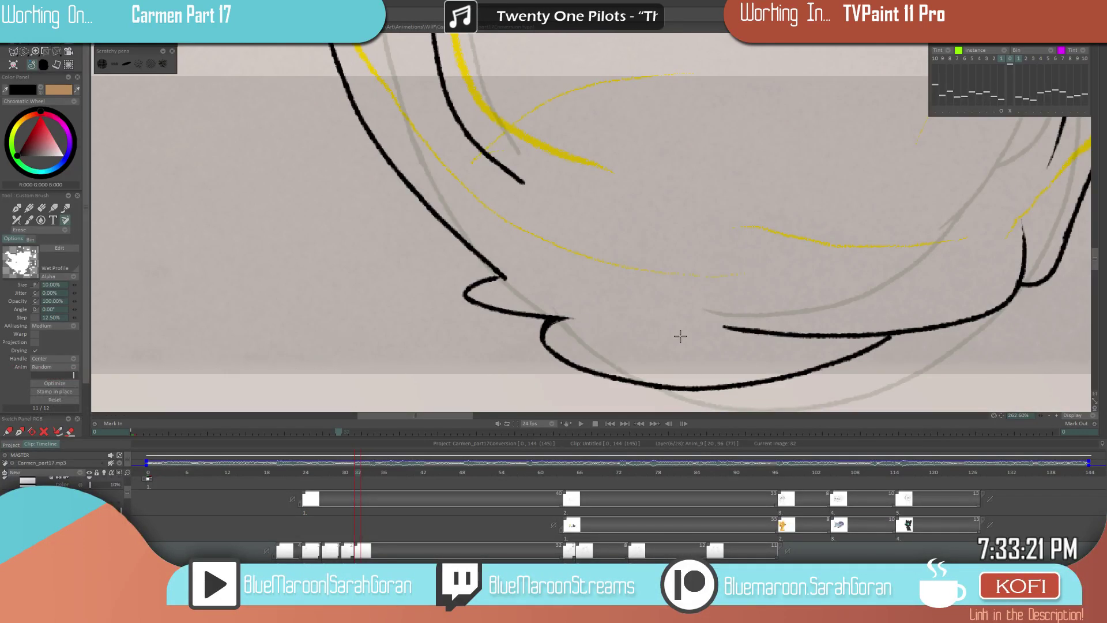
{"action": "key", "text": "e"}
{"action": "scroll", "coordinate": [680, 336], "scroll_direction": "down", "scroll_amount": 1}
{"action": "scroll", "coordinate": [742, 338], "scroll_direction": "up", "scroll_amount": 1}
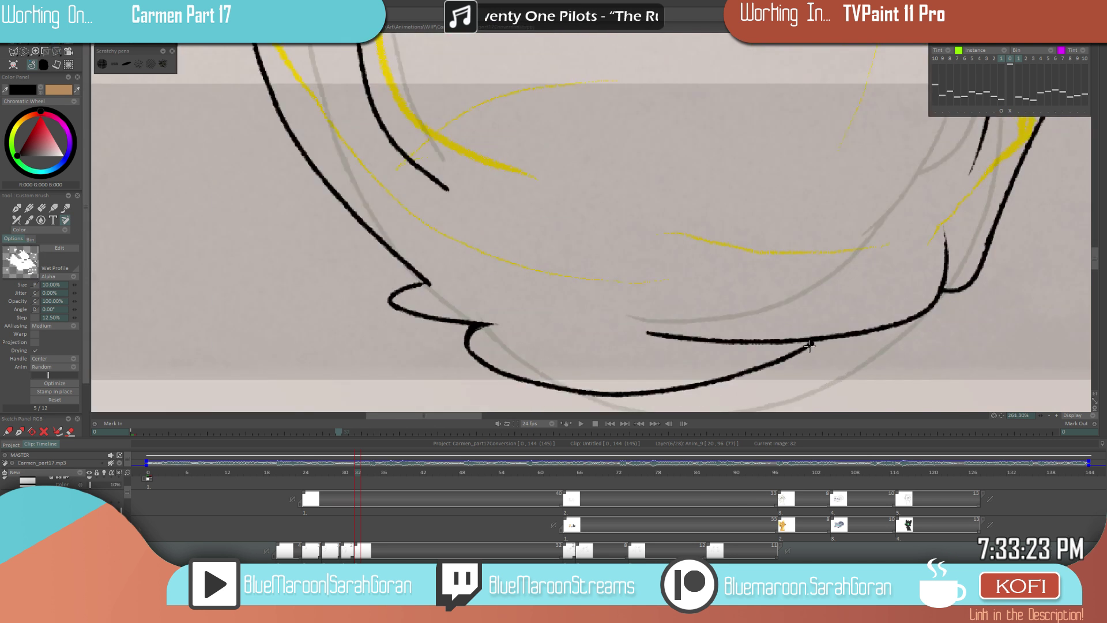
- Preview the animation, create a new blank drawing at frame 34 on the line art layer and return to frame 32
{"action": "scroll", "coordinate": [819, 340], "scroll_direction": "down", "scroll_amount": 6}
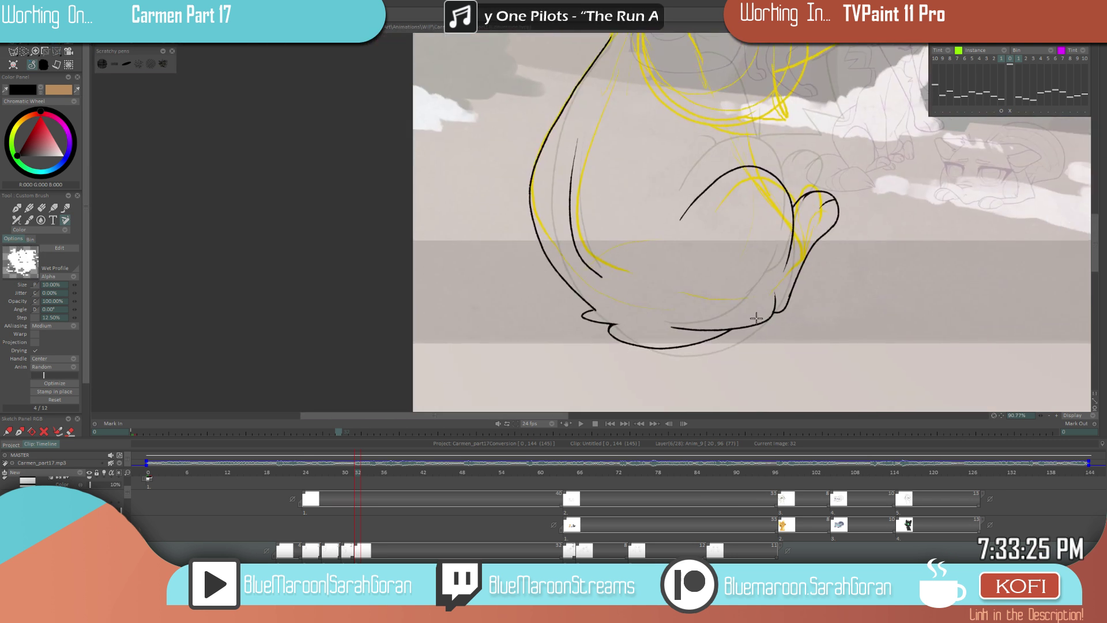
{"action": "scroll", "coordinate": [576, 397], "scroll_direction": "down", "scroll_amount": 1}
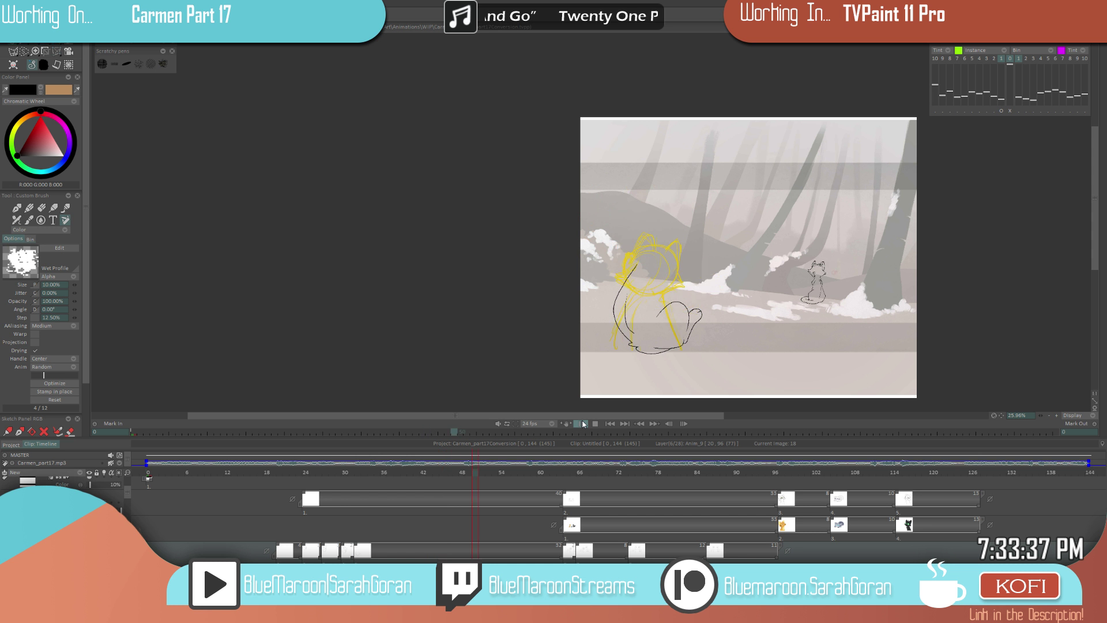
{"action": "left_click_drag", "start_coordinate": [347, 472], "coordinate": [372, 478]}
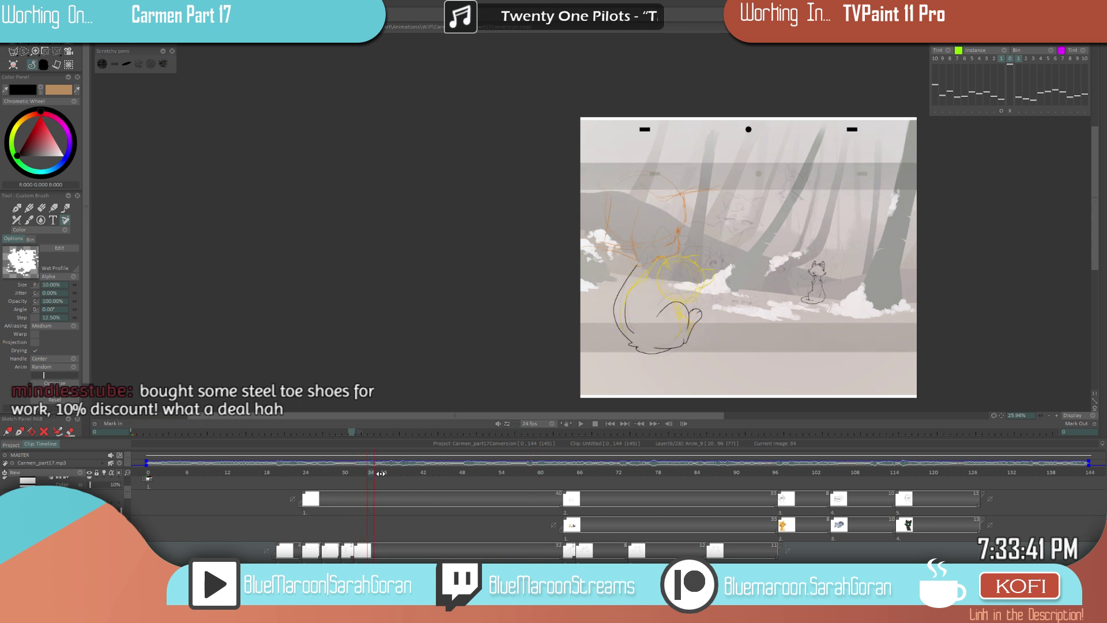
{"action": "left_click", "coordinate": [359, 471]}
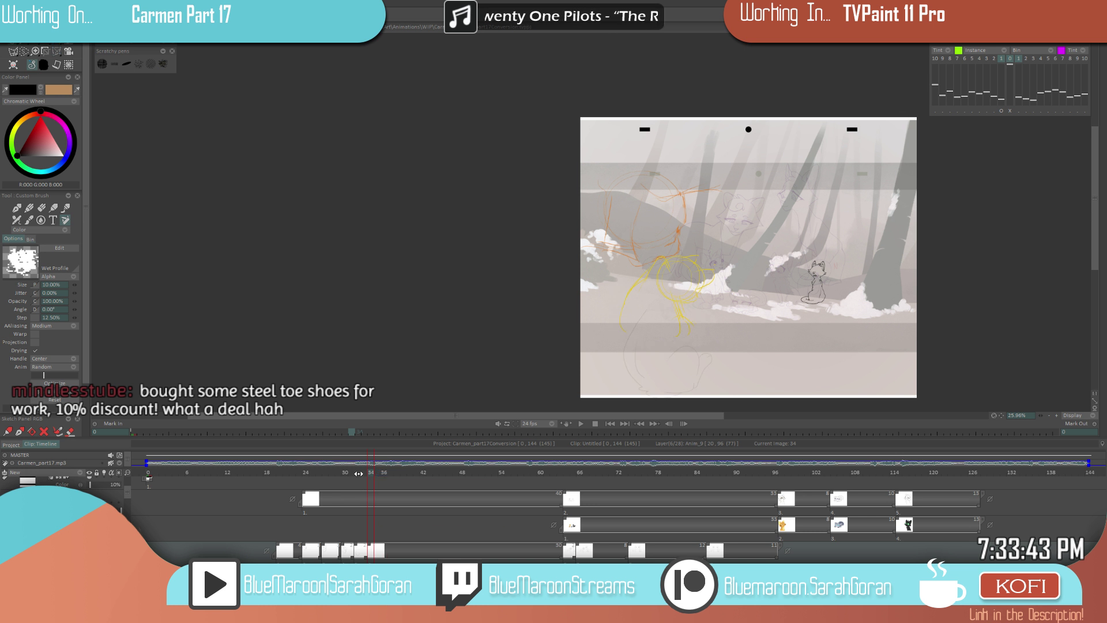
{"action": "scroll", "coordinate": [674, 316], "scroll_direction": "up", "scroll_amount": 3}
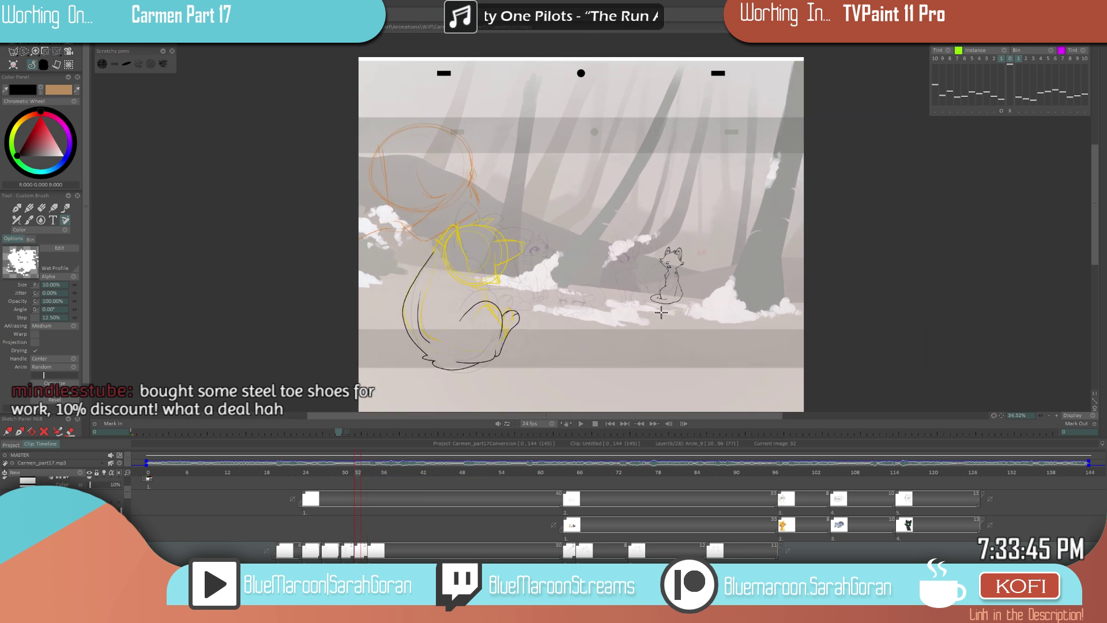
- Save the project and flip between frames 30 and 32 to compare the cat's line art
{"action": "scroll", "coordinate": [674, 315], "scroll_direction": "up", "scroll_amount": 2}
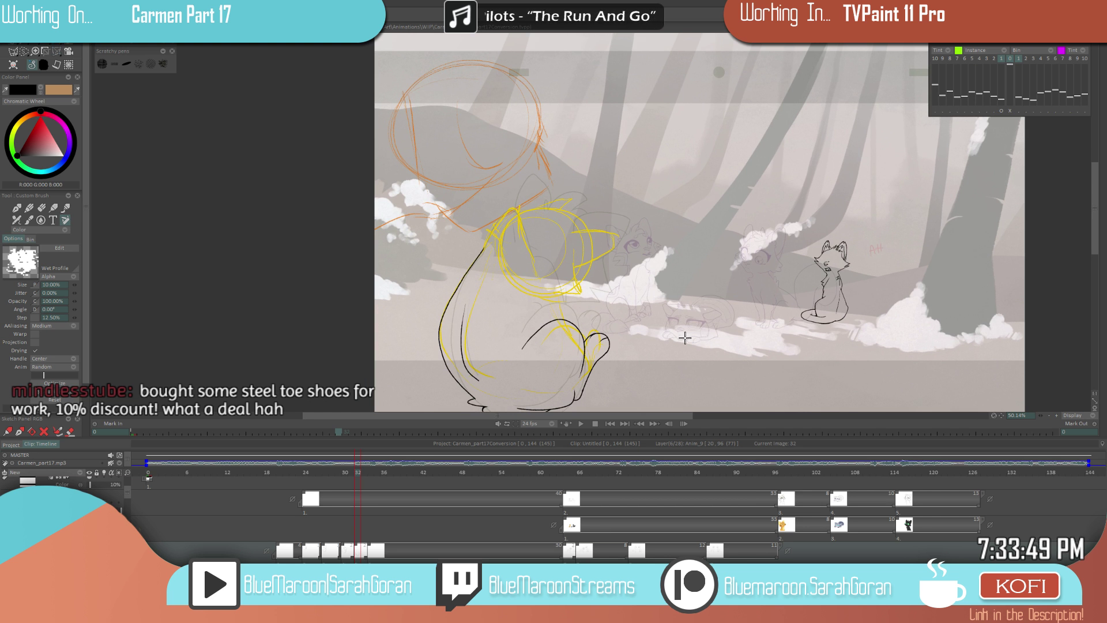
{"action": "scroll", "coordinate": [685, 338], "scroll_direction": "up", "scroll_amount": 2}
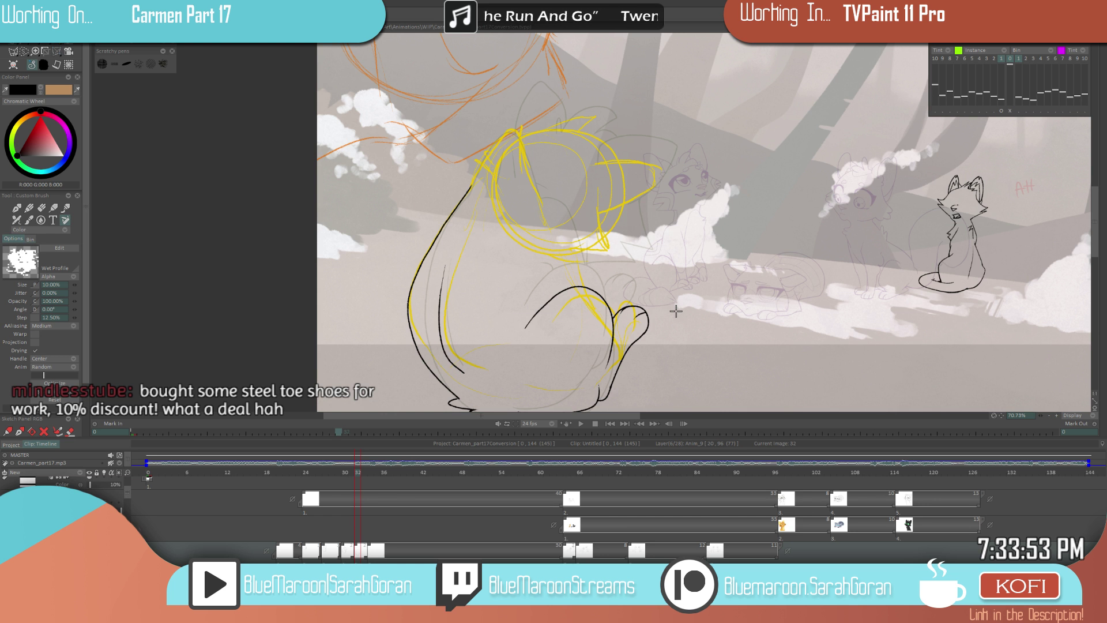
{"action": "key", "text": "ctrl+s"}
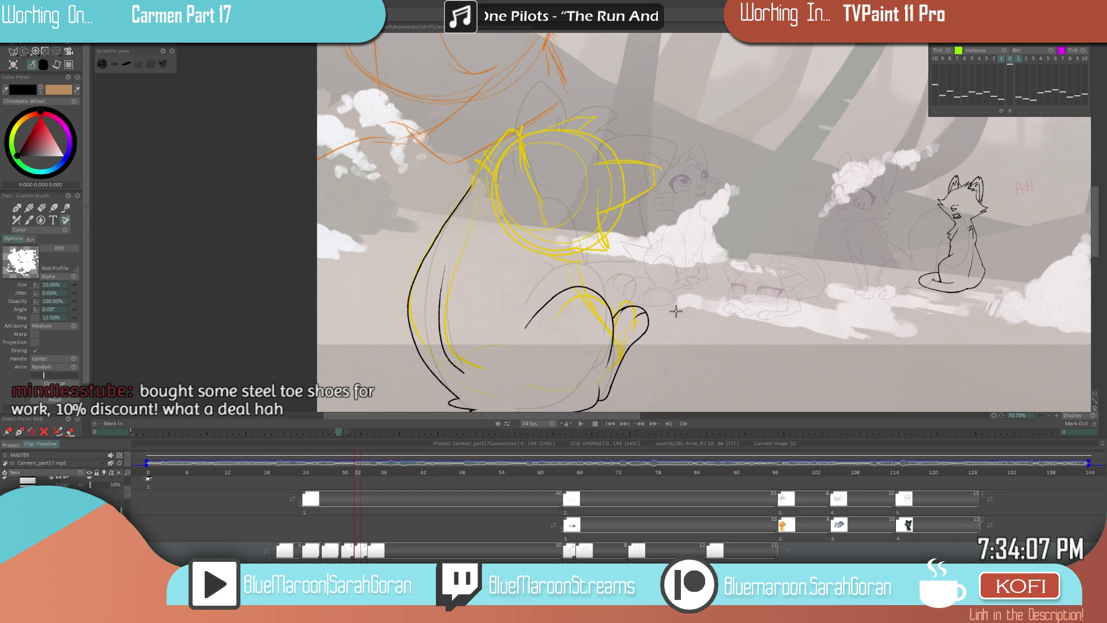
{"action": "key", "text": "Left"}
{"action": "key", "text": "Left"}
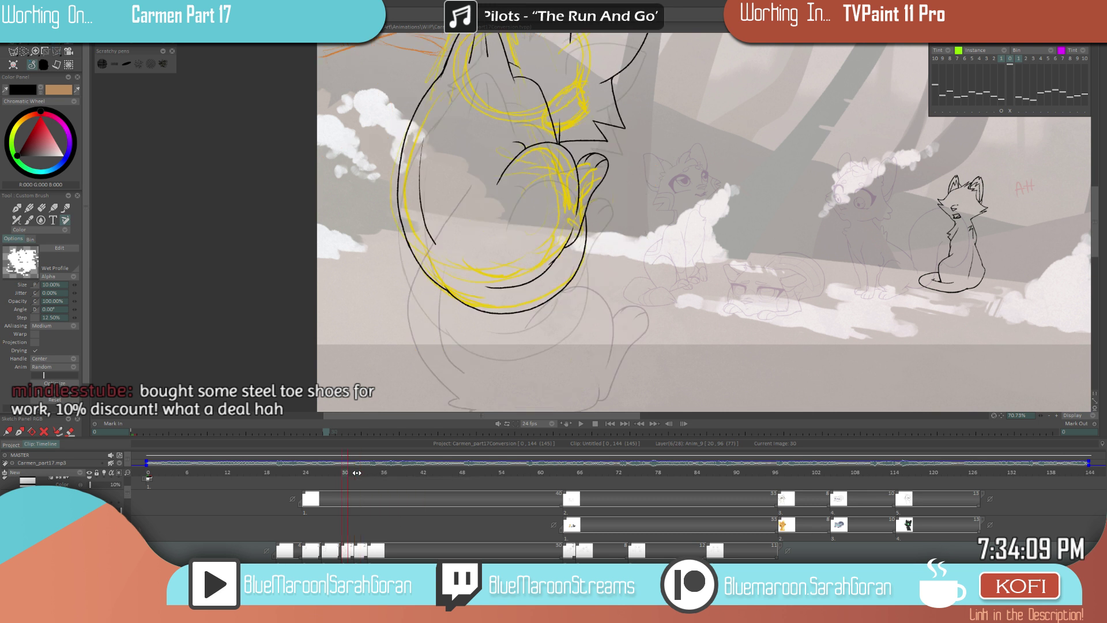
{"action": "key", "text": "Right"}
{"action": "key", "text": "Right"}
- Thicken the inner part of the haunch arc on frame 32 with overlapping brush strokes
{"action": "scroll", "coordinate": [598, 282], "scroll_direction": "up", "scroll_amount": 3}
{"action": "left_click_drag", "start_coordinate": [522, 340], "coordinate": [588, 271]}
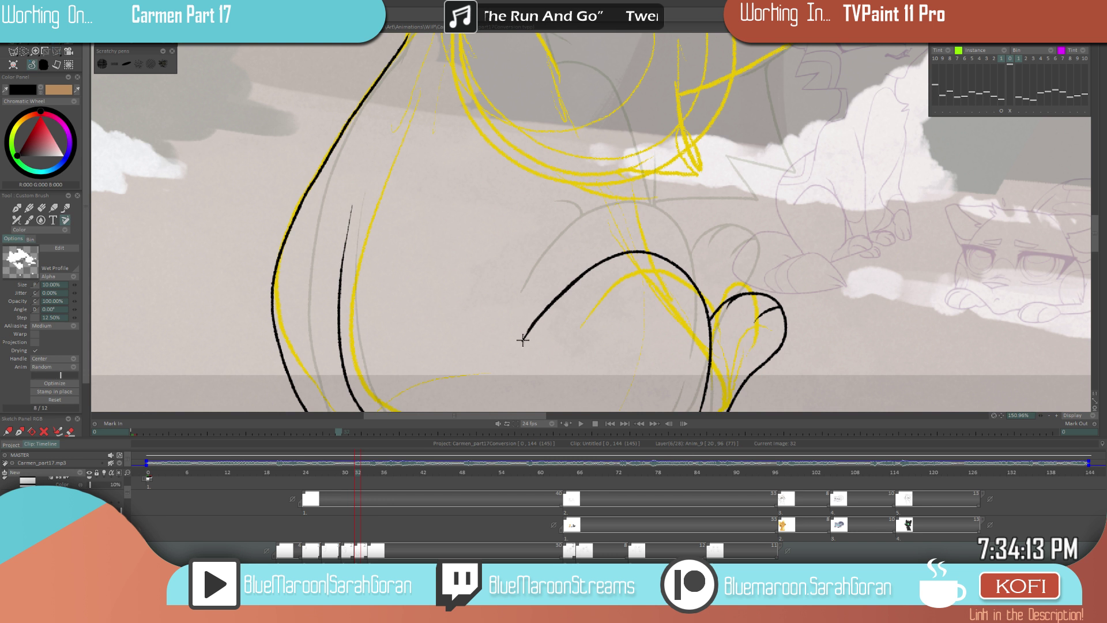
{"action": "left_click_drag", "start_coordinate": [588, 269], "coordinate": [518, 344]}
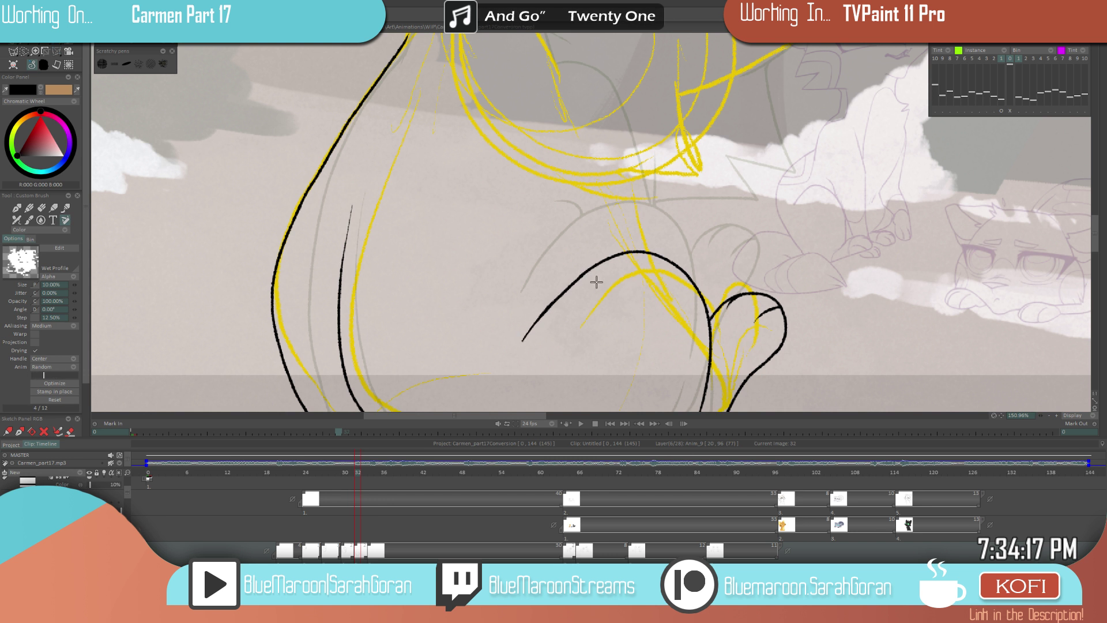
{"action": "scroll", "coordinate": [559, 304], "scroll_direction": "up", "scroll_amount": 3}
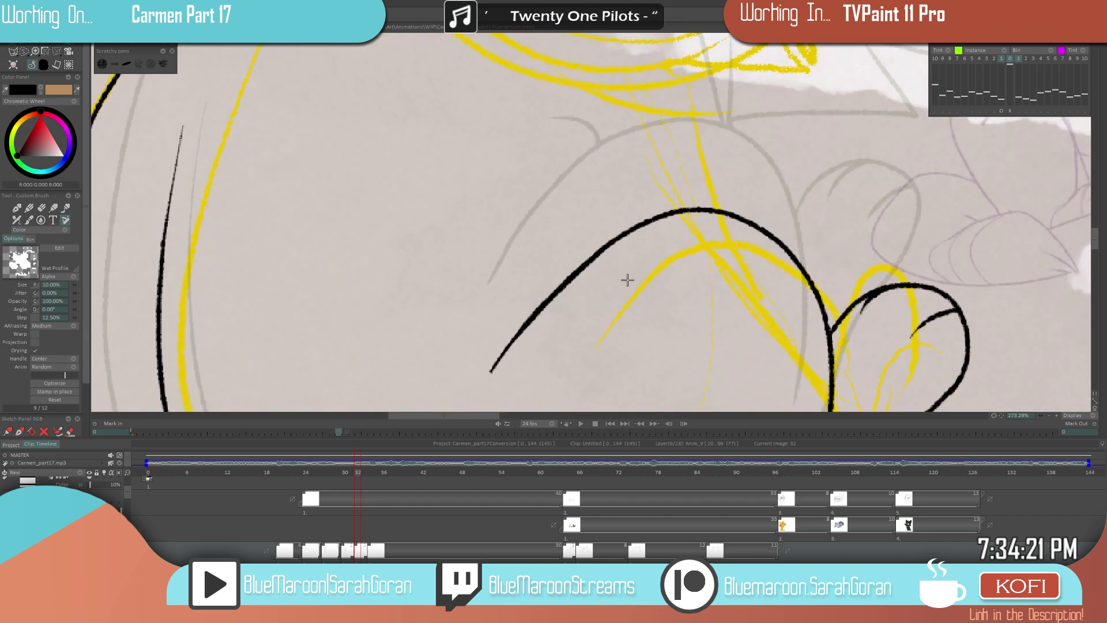
- Flip repeatedly between frames 30 and 32 to examine how the cat's body moves from the leaping pose to the landing pose
{"action": "scroll", "coordinate": [621, 285], "scroll_direction": "down", "scroll_amount": 6}
{"action": "scroll", "coordinate": [629, 290], "scroll_direction": "down", "scroll_amount": 5}
{"action": "scroll", "coordinate": [667, 309], "scroll_direction": "up", "scroll_amount": 2}
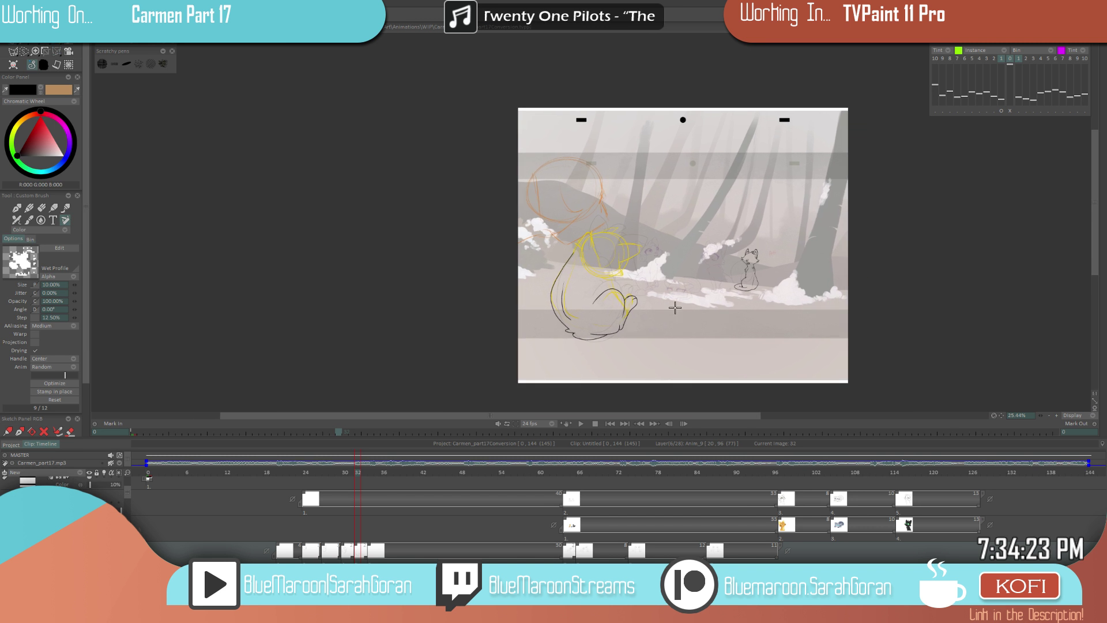
{"action": "key", "text": "Left"}
{"action": "key", "text": "Right"}
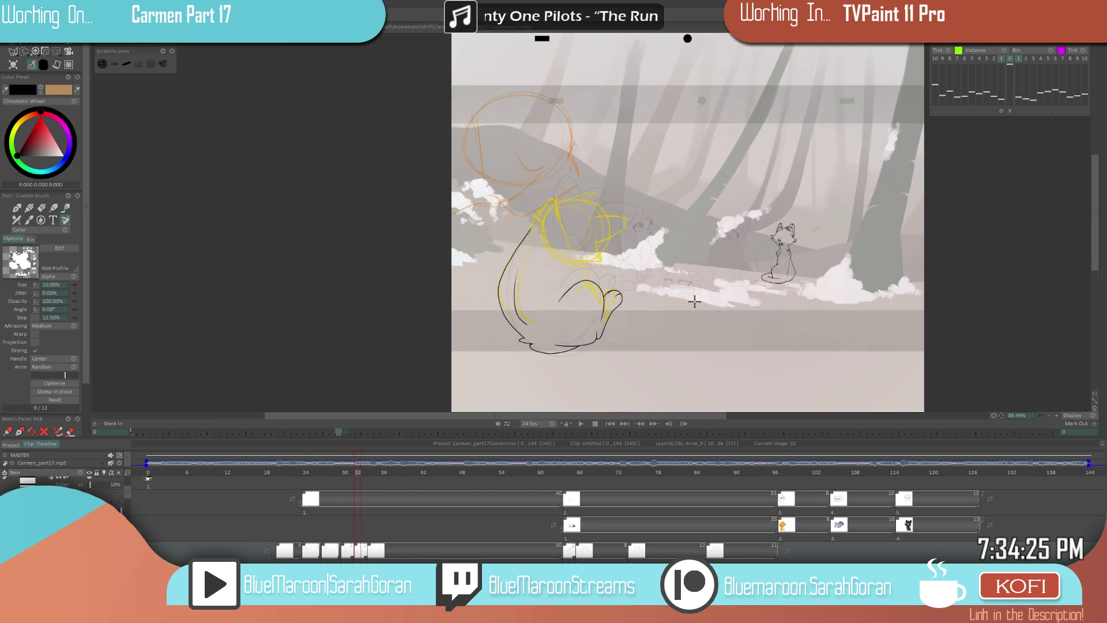
{"action": "key", "text": "Left"}
{"action": "key", "text": "Left"}
{"action": "key", "text": "Right"}
{"action": "key", "text": "Right"}
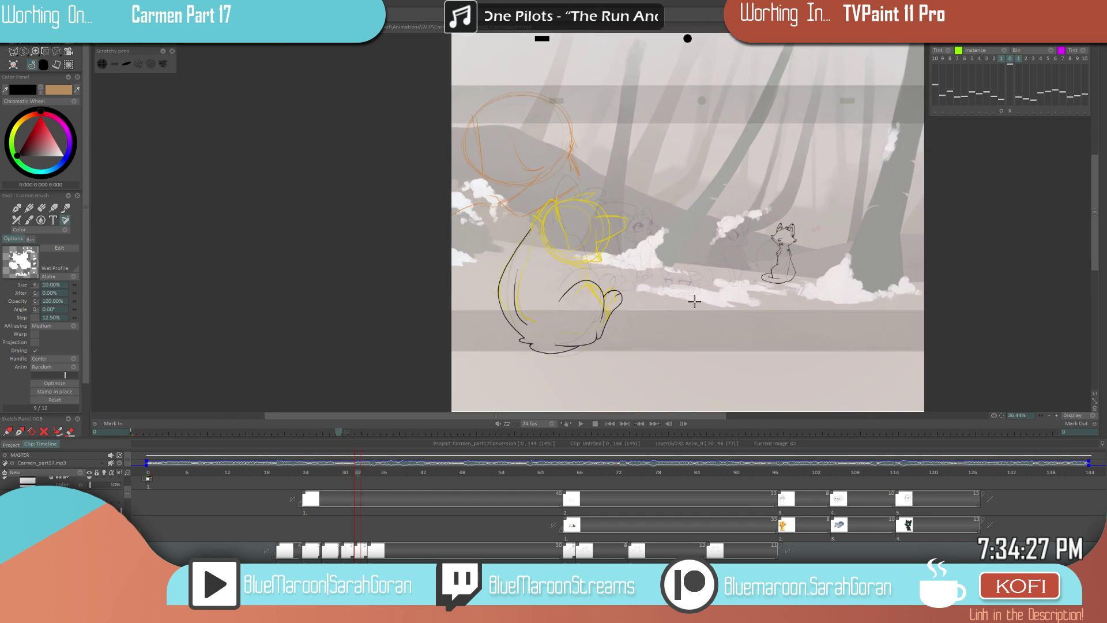
{"action": "key", "text": "Left"}
{"action": "key", "text": "Left"}
{"action": "key", "text": "Right"}
{"action": "key", "text": "Right"}
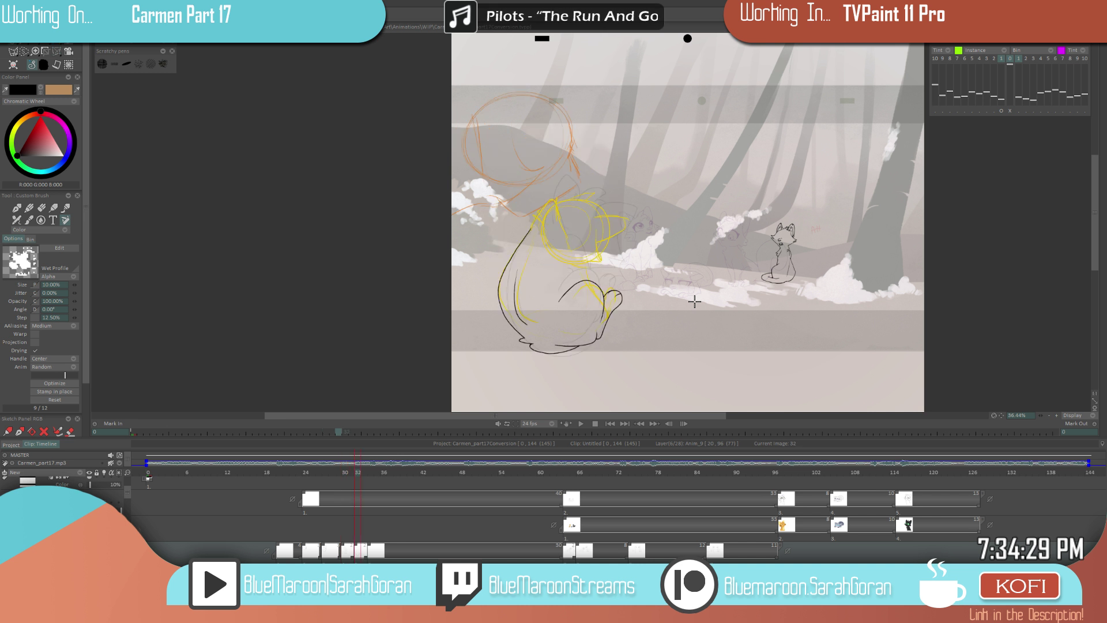
{"action": "key", "text": "Left"}
{"action": "key", "text": "Left"}
{"action": "key", "text": "Right"}
{"action": "key", "text": "Right"}
{"action": "key", "text": "Left"}
{"action": "key", "text": "Left"}
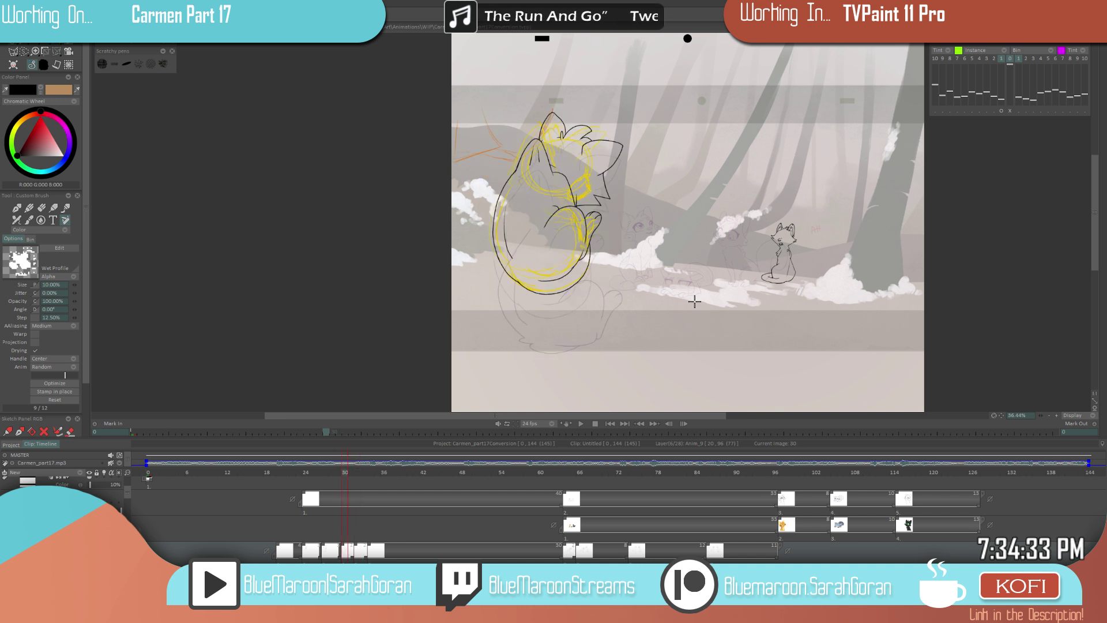
{"action": "key", "text": "Right"}
{"action": "key", "text": "Right"}
{"action": "scroll", "coordinate": [686, 288], "scroll_direction": "up", "scroll_amount": 5}
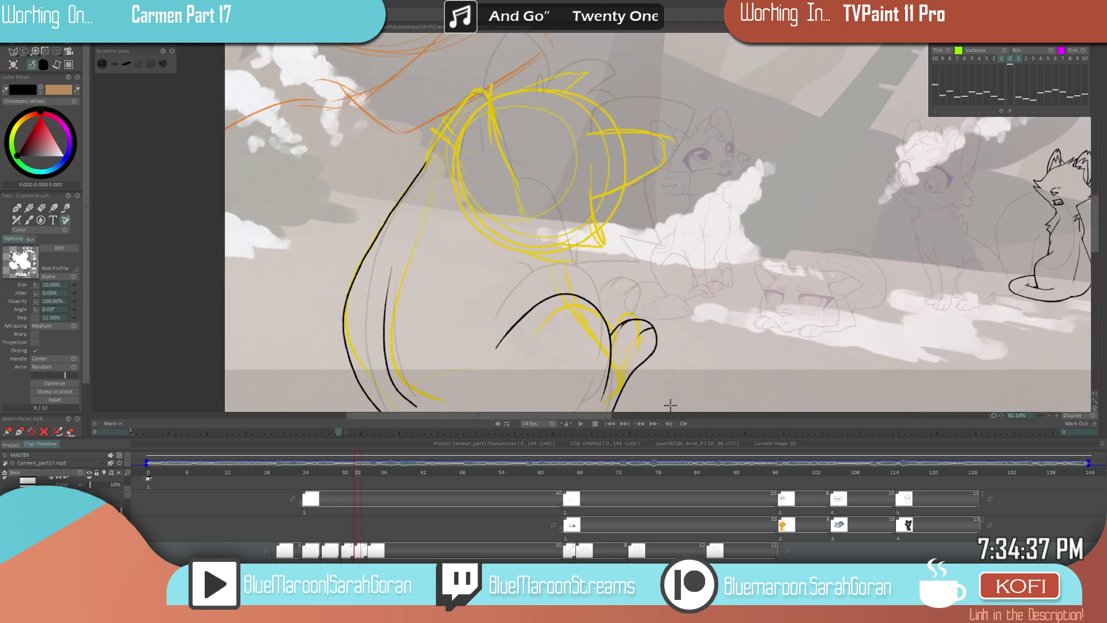
{"action": "key", "text": "Left"}
{"action": "key", "text": "Left"}
{"action": "scroll", "coordinate": [587, 347], "scroll_direction": "down", "scroll_amount": 5}
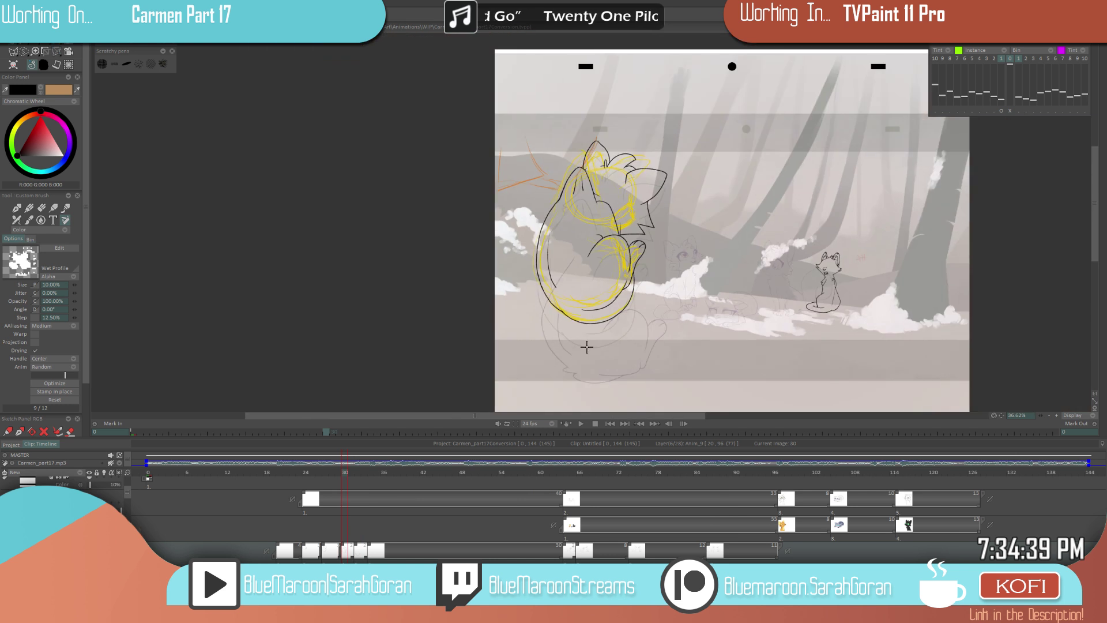
{"action": "key", "text": "Right"}
{"action": "key", "text": "Right"}
{"action": "scroll", "coordinate": [660, 315], "scroll_direction": "up", "scroll_amount": 4}
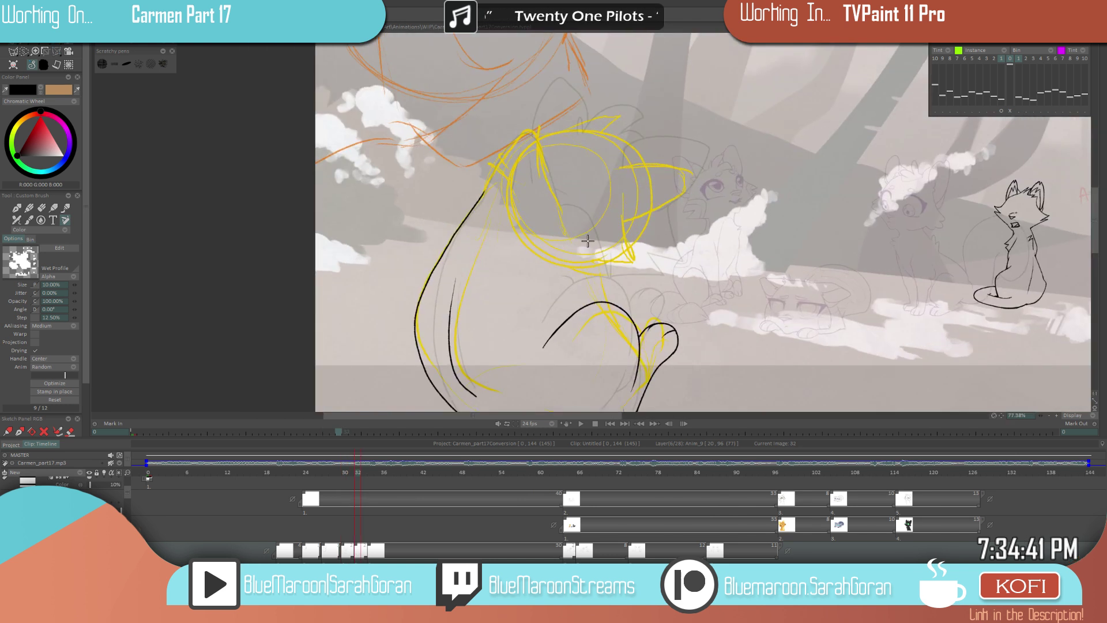
- Ink the cat's chest line curving from the head sketch down to the haunch, plus a short curved line joining the haunch arc
{"action": "mouse_move", "coordinate": [570, 224]}
{"action": "left_mouse_down"}
{"action": "mouse_move", "coordinate": [599, 253]}
{"action": "mouse_move", "coordinate": [610, 301]}
{"action": "left_mouse_up"}
{"action": "key", "text": "ctrl+z"}
{"action": "key", "text": "ctrl+shift+z"}
{"action": "key", "text": "ctrl+z"}
{"action": "mouse_move", "coordinate": [569, 219]}
{"action": "left_mouse_down"}
{"action": "mouse_move", "coordinate": [605, 301]}
{"action": "mouse_move", "coordinate": [565, 313]}
{"action": "left_mouse_up"}
{"action": "scroll", "coordinate": [587, 321], "scroll_direction": "up", "scroll_amount": 3}
{"action": "key", "text": "ctrl+z"}
{"action": "scroll", "coordinate": [576, 298], "scroll_direction": "down", "scroll_amount": 10}
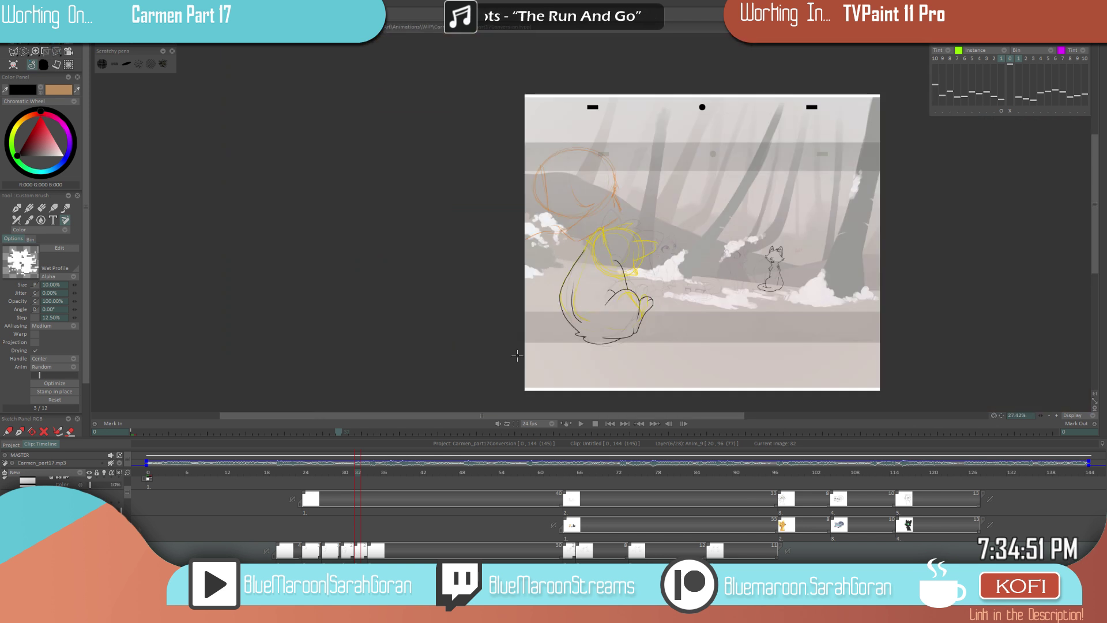
- Taper the open end of the short curve beside the haunch with the eraser and touch up its line on frame 32
{"action": "key", "text": "Left"}
{"action": "key", "text": "Left"}
{"action": "key", "text": "Right"}
{"action": "key", "text": "Right"}
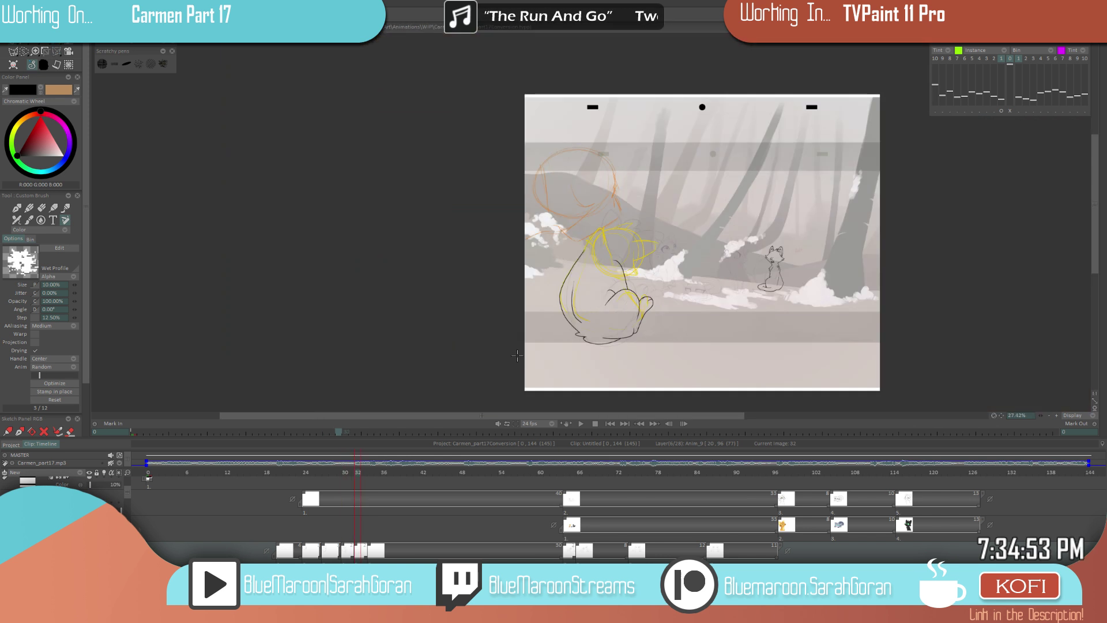
{"action": "scroll", "coordinate": [517, 356], "scroll_direction": "up", "scroll_amount": 5}
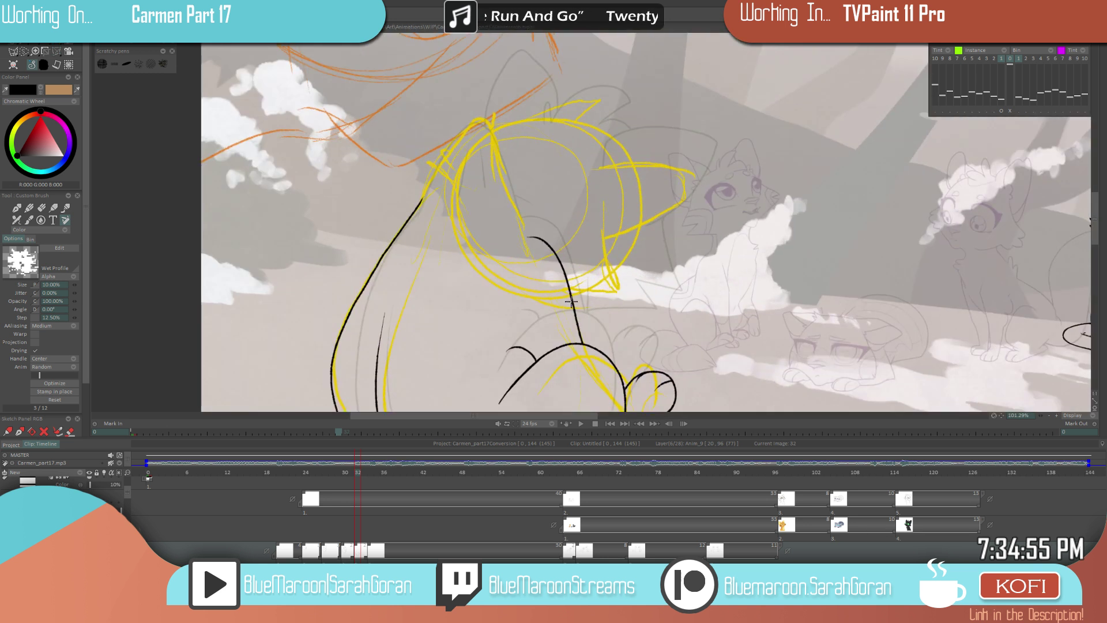
{"action": "scroll", "coordinate": [580, 331], "scroll_direction": "up", "scroll_amount": 3}
{"action": "left_click_drag", "start_coordinate": [495, 353], "coordinate": [514, 386]}
{"action": "left_click_drag", "start_coordinate": [487, 341], "coordinate": [506, 361]}
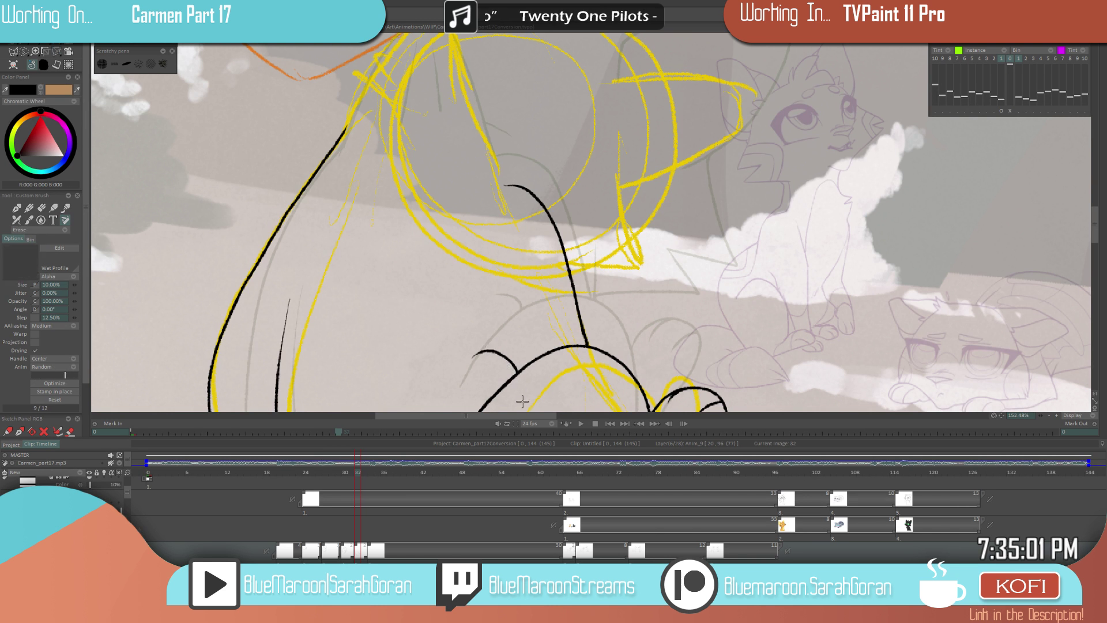
{"action": "mouse_move", "coordinate": [491, 350]}
{"action": "left_mouse_down"}
{"action": "mouse_move", "coordinate": [520, 381]}
{"action": "mouse_move", "coordinate": [515, 374]}
{"action": "left_mouse_up"}
- Flip between frames 30 and 32 to check the new chest line and haunch curve in motion
{"action": "scroll", "coordinate": [514, 374], "scroll_direction": "down", "scroll_amount": 5}
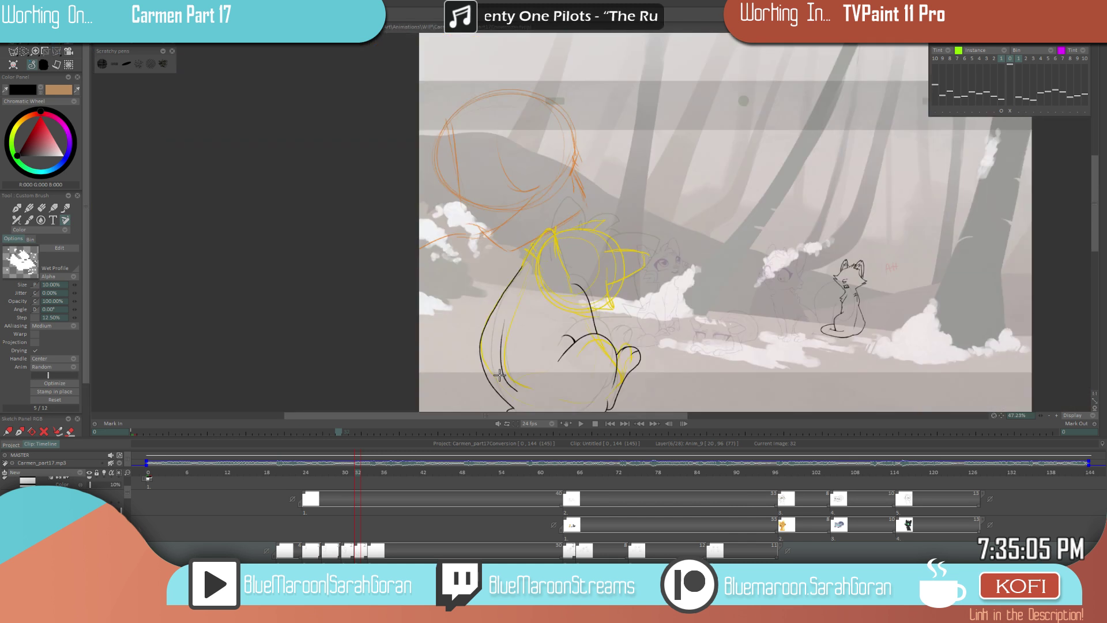
{"action": "scroll", "coordinate": [518, 297], "scroll_direction": "up", "scroll_amount": 5}
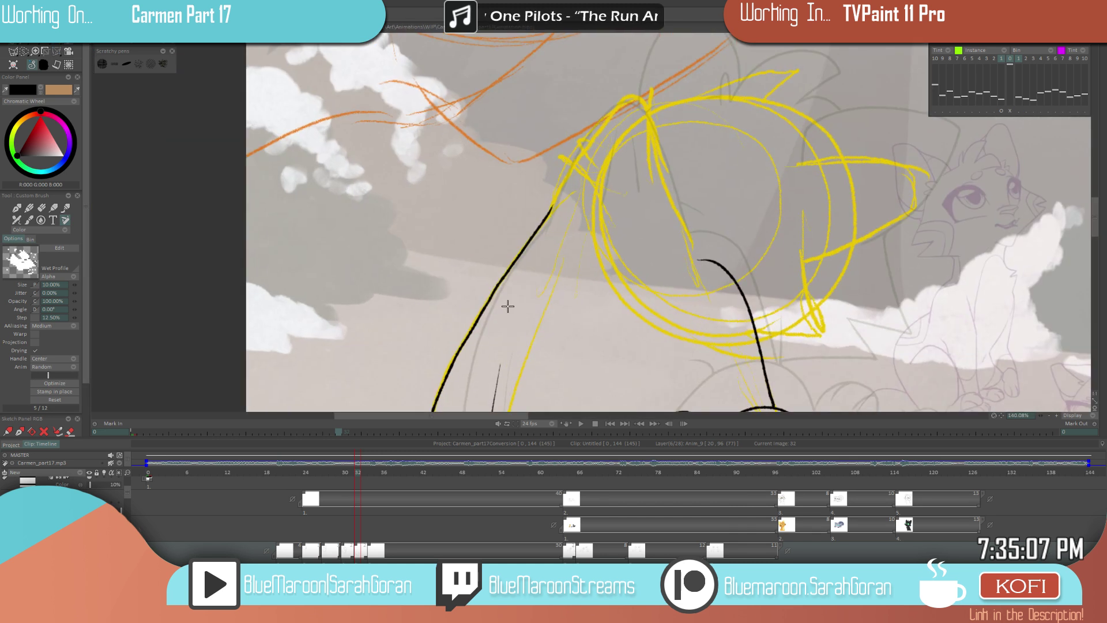
{"action": "scroll", "coordinate": [558, 344], "scroll_direction": "down", "scroll_amount": 5}
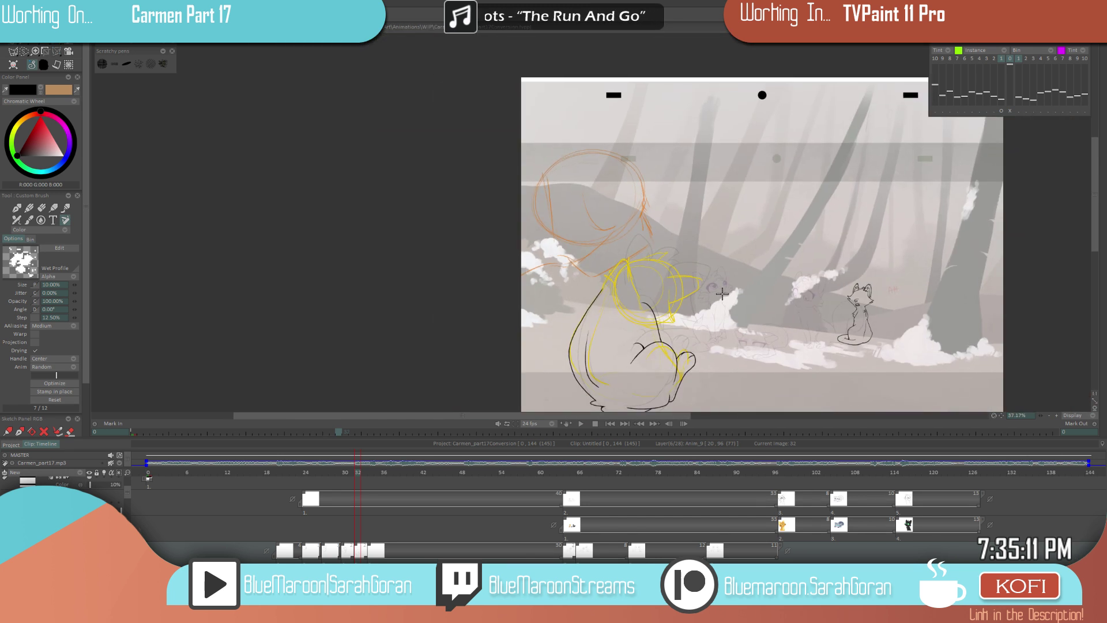
{"action": "key", "text": "Left"}
{"action": "key", "text": "Left"}
{"action": "key", "text": "Right"}
{"action": "key", "text": "Right"}
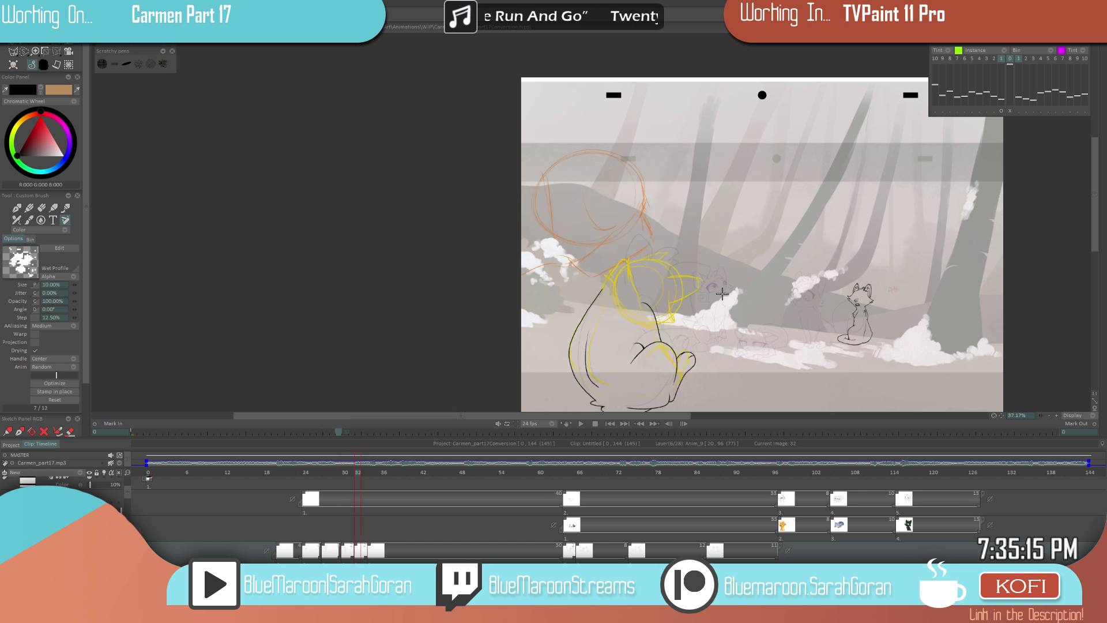
{"action": "key", "text": "Left"}
{"action": "key", "text": "Left"}
{"action": "key", "text": "Right"}
{"action": "key", "text": "Right"}
{"action": "key", "text": "Left"}
{"action": "key", "text": "Left"}
{"action": "key", "text": "Right"}
{"action": "key", "text": "Right"}
{"action": "scroll", "coordinate": [580, 326], "scroll_direction": "up", "scroll_amount": 4}
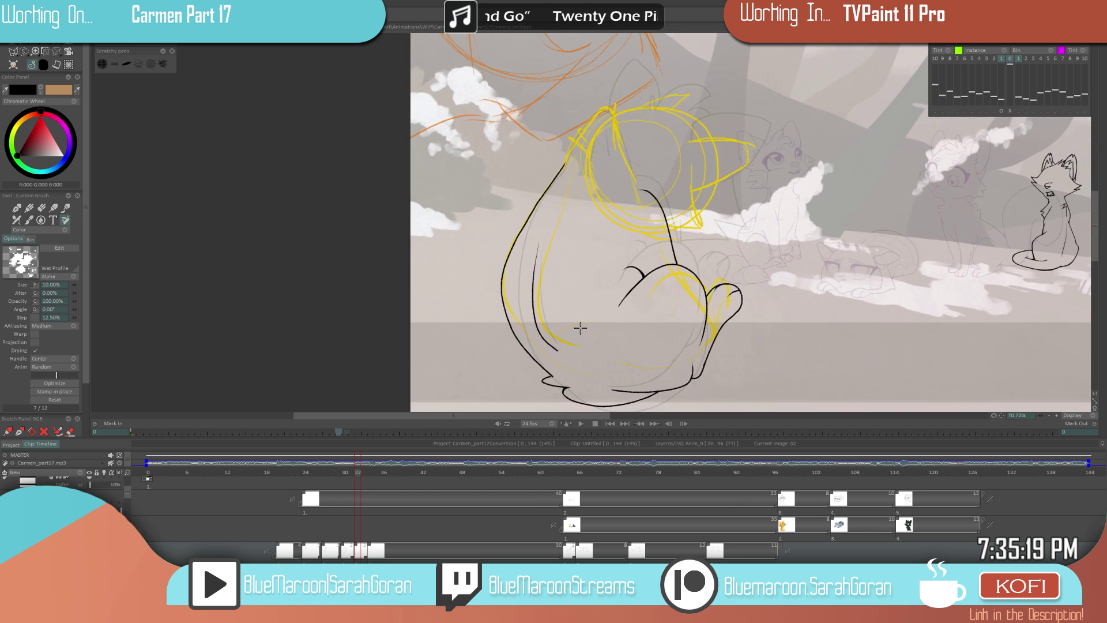
- Taper the lower end of the inner back line with the eraser and switch back to the brush
{"action": "key", "text": "e"}
{"action": "mouse_move", "coordinate": [554, 349]}
{"action": "left_mouse_down"}
{"action": "mouse_move", "coordinate": [541, 330]}
{"action": "mouse_move", "coordinate": [575, 375]}
{"action": "left_mouse_up"}
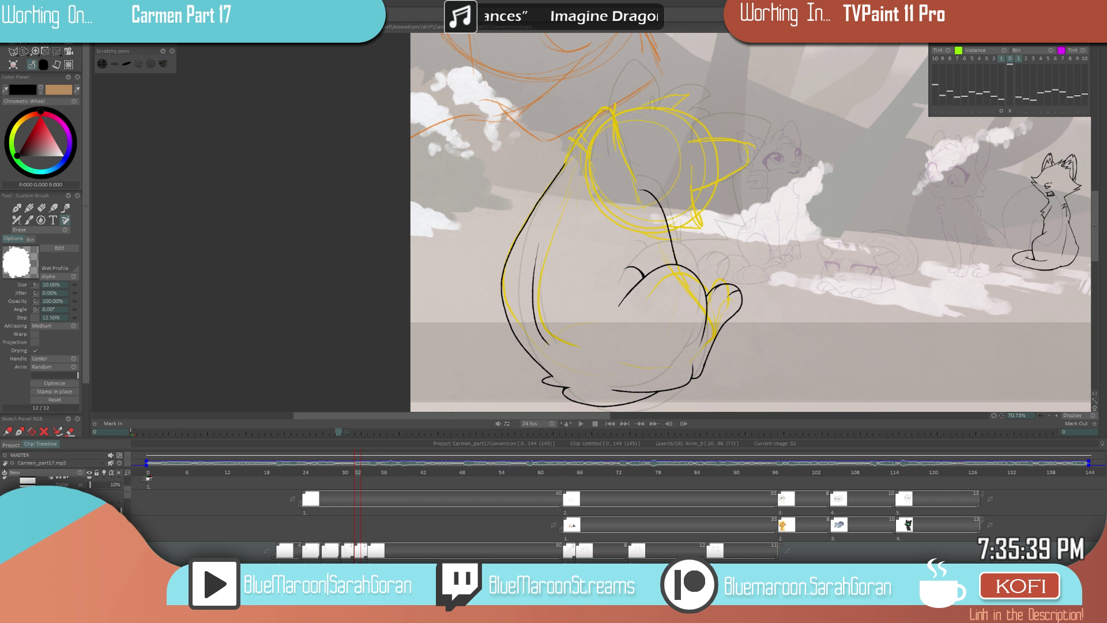
{"action": "mouse_move", "coordinate": [717, 251]}
{"action": "left_mouse_down"}
{"action": "mouse_move", "coordinate": [719, 230]}
{"action": "mouse_move", "coordinate": [714, 242]}
{"action": "left_mouse_up"}
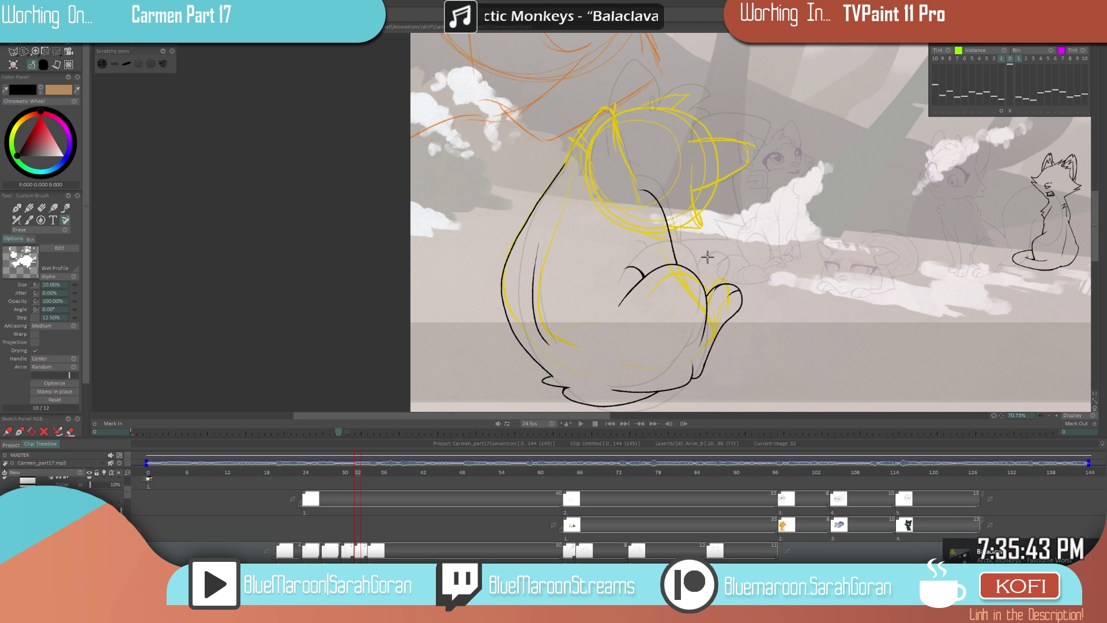
{"action": "key", "text": "e"}
{"action": "scroll", "coordinate": [790, 319], "scroll_direction": "down", "scroll_amount": 5}
{"action": "left_click_drag", "start_coordinate": [790, 318], "coordinate": [627, 367]}
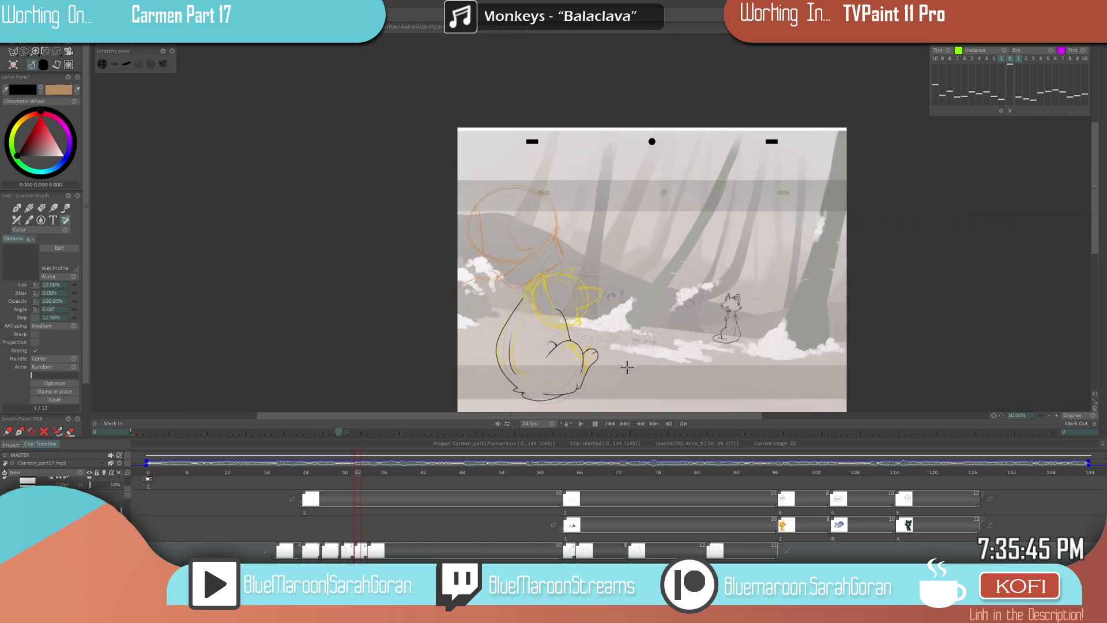
- Check frame 32 against frame 30 and clean up the line at the cat's base beside the fur tuft with the eraser
{"action": "key", "text": "Left"}
{"action": "key", "text": "Left"}
{"action": "key", "text": "Right"}
{"action": "key", "text": "Right"}
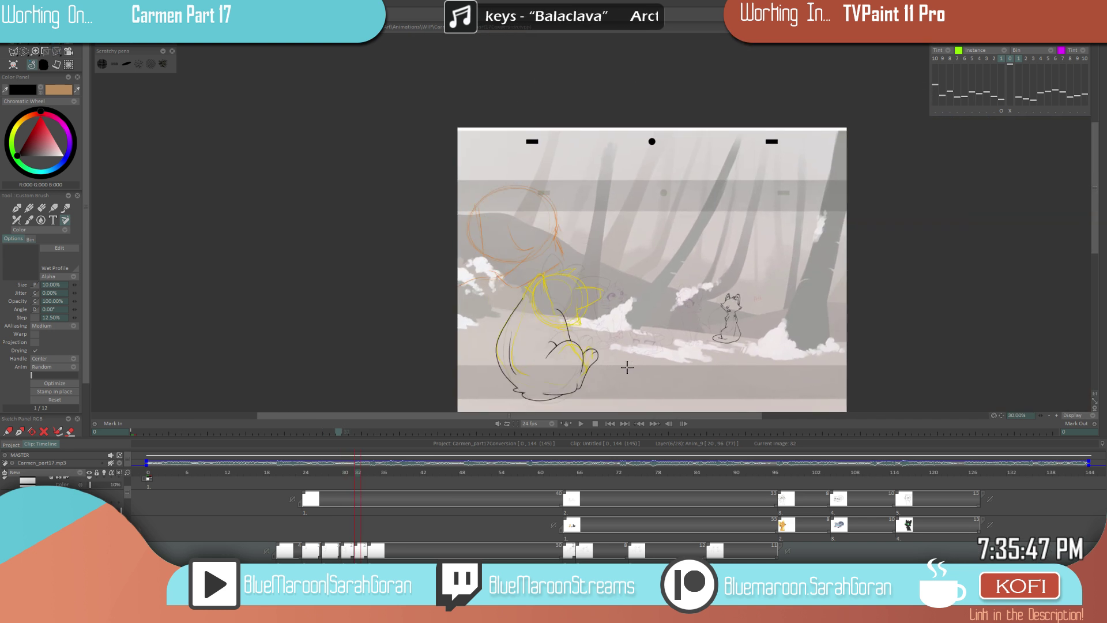
{"action": "key", "text": "Left"}
{"action": "key", "text": "Left"}
{"action": "key", "text": "Right"}
{"action": "key", "text": "Right"}
{"action": "scroll", "coordinate": [489, 369], "scroll_direction": "up", "scroll_amount": 5}
{"action": "mouse_move", "coordinate": [425, 330]}
{"action": "left_mouse_down"}
{"action": "mouse_move", "coordinate": [402, 297]}
{"action": "mouse_move", "coordinate": [419, 326]}
{"action": "mouse_move", "coordinate": [403, 296]}
{"action": "mouse_move", "coordinate": [430, 330]}
{"action": "mouse_move", "coordinate": [420, 313]}
{"action": "mouse_move", "coordinate": [469, 330]}
{"action": "left_mouse_up"}
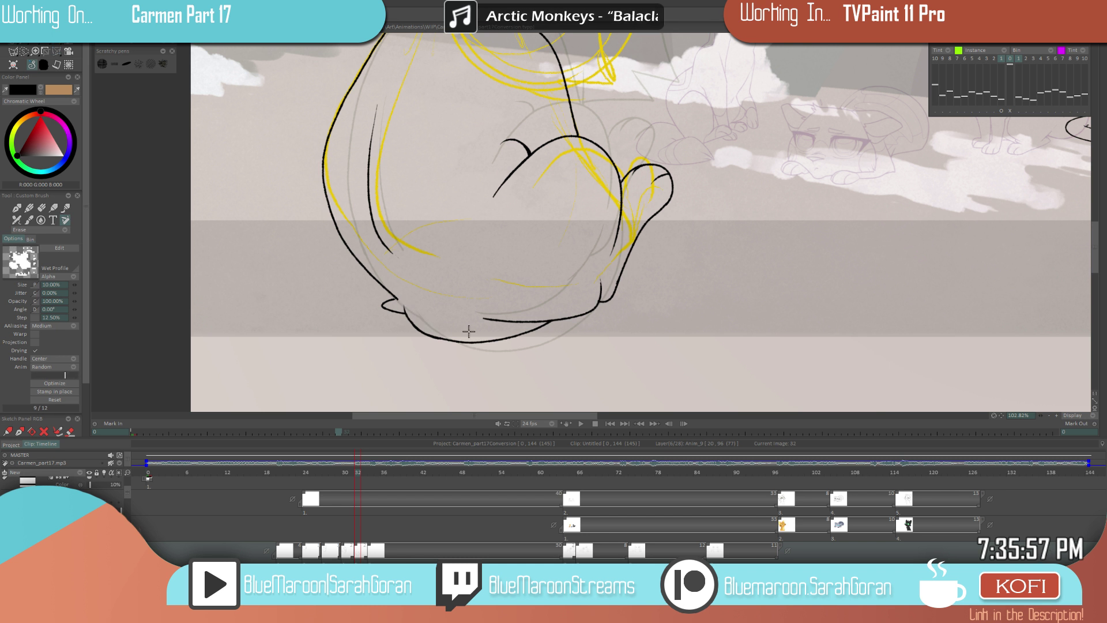
{"action": "scroll", "coordinate": [574, 365], "scroll_direction": "down", "scroll_amount": 8}
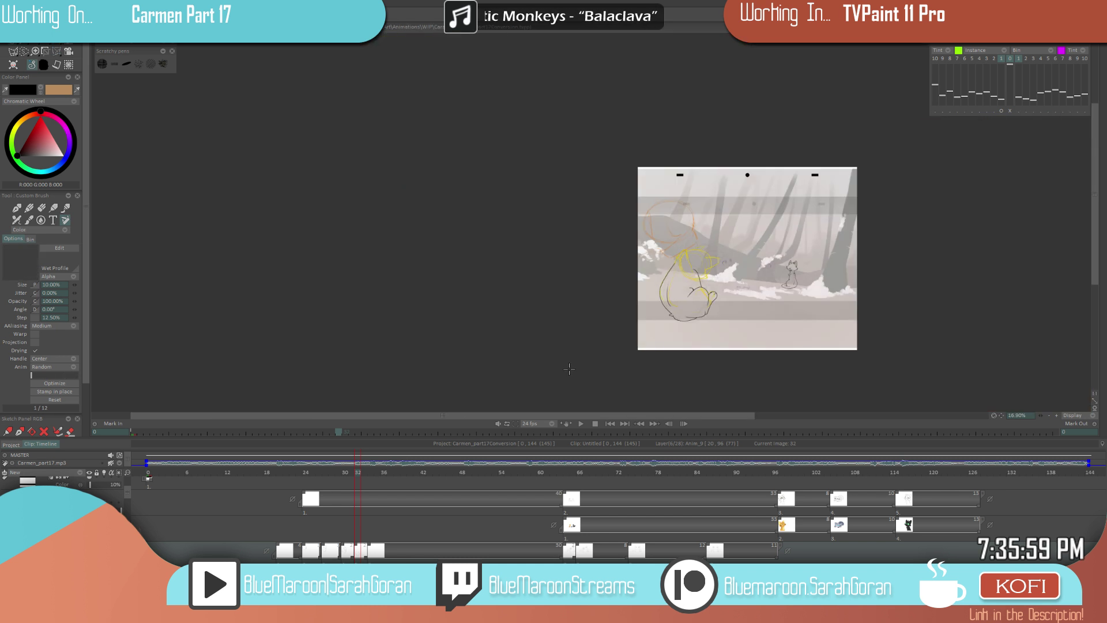
- Reshape the fur tuft at the cat's lower back into a rounder form with a brush stroke and erase its old inner lines
{"action": "scroll", "coordinate": [743, 305], "scroll_direction": "up", "scroll_amount": 5}
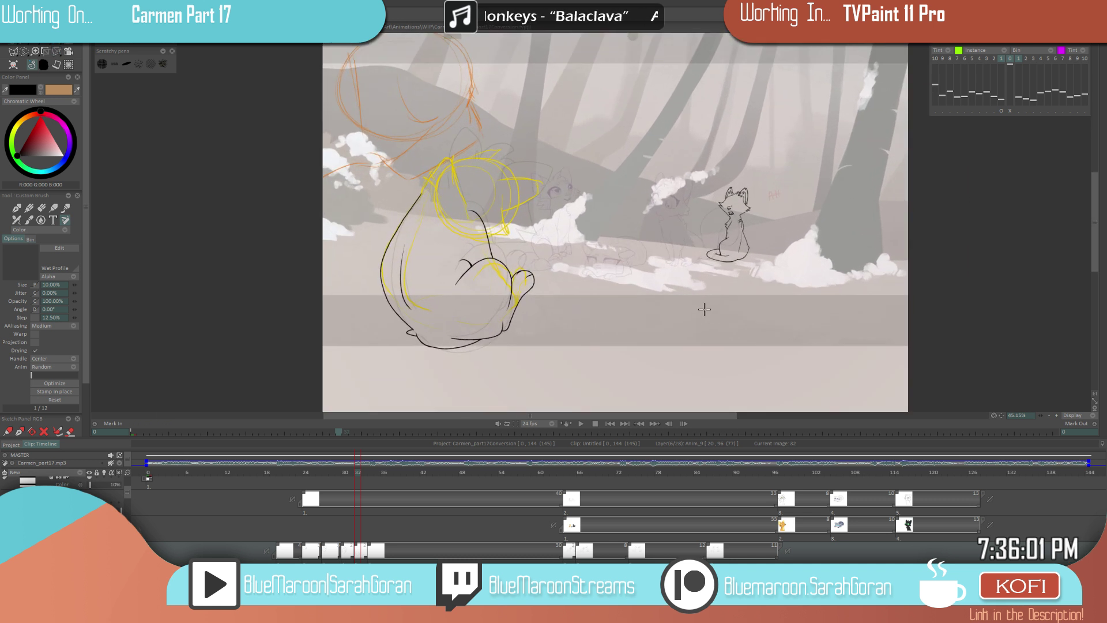
{"action": "key", "text": "Left"}
{"action": "key", "text": "Right"}
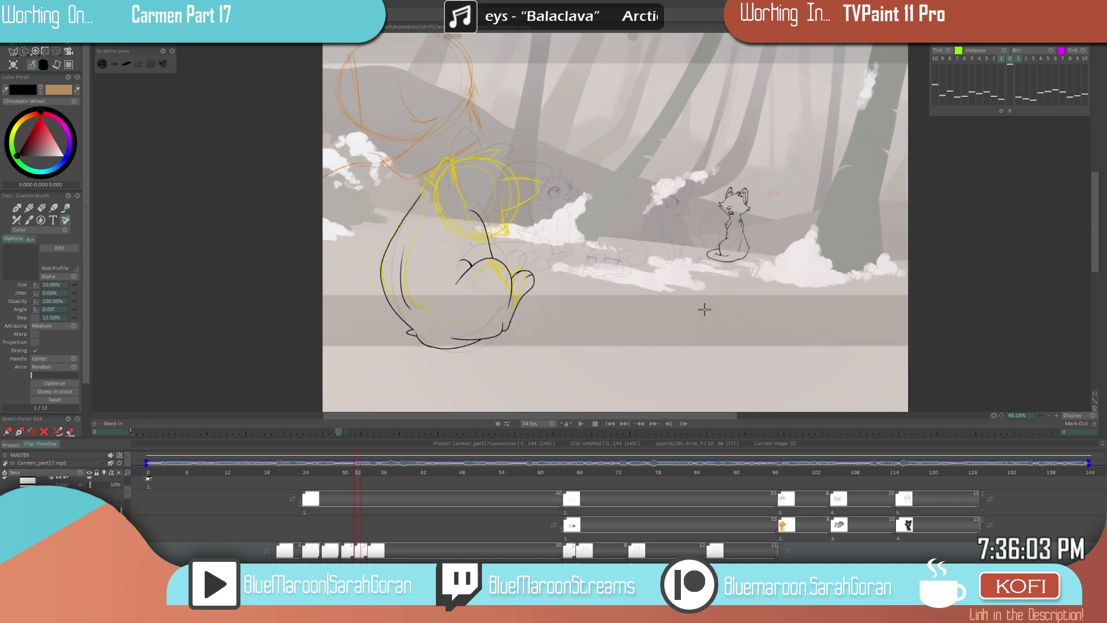
{"action": "scroll", "coordinate": [504, 279], "scroll_direction": "up", "scroll_amount": 6}
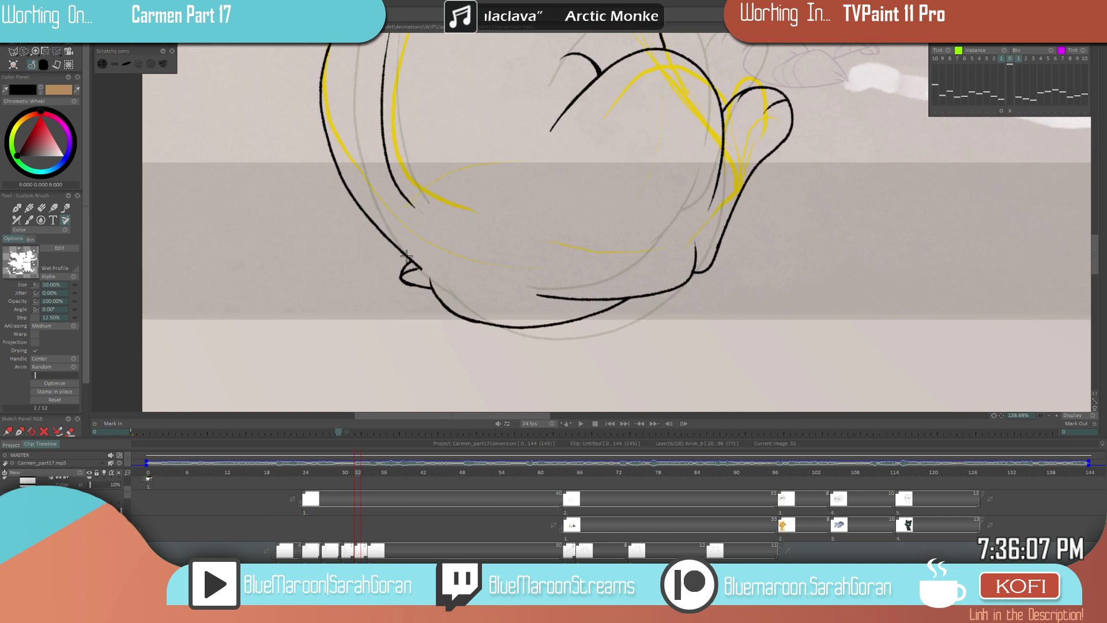
{"action": "left_click_drag", "start_coordinate": [401, 276], "coordinate": [405, 268]}
{"action": "key", "text": "n"}
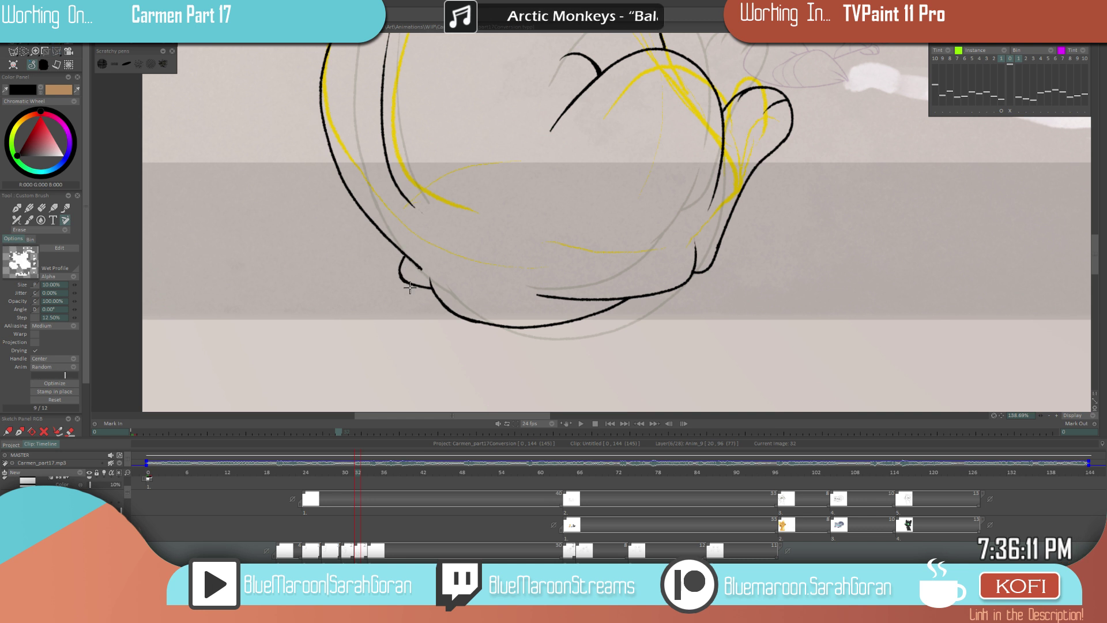
{"action": "key", "text": "n"}
{"action": "scroll", "coordinate": [663, 248], "scroll_direction": "down", "scroll_amount": 5}
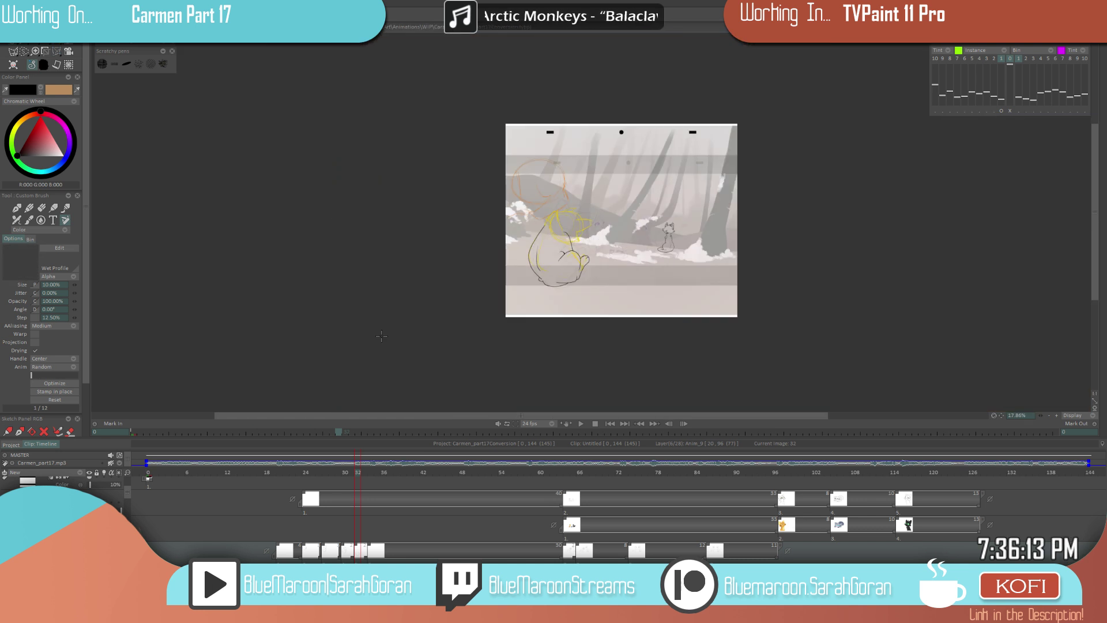
- Ink the outline of the cat's near ear on frame 32, from the chest line over the pointed tip to the back line
{"action": "left_click_drag", "start_coordinate": [634, 276], "coordinate": [621, 324]}
{"action": "key", "text": "Left"}
{"action": "key", "text": "Right"}
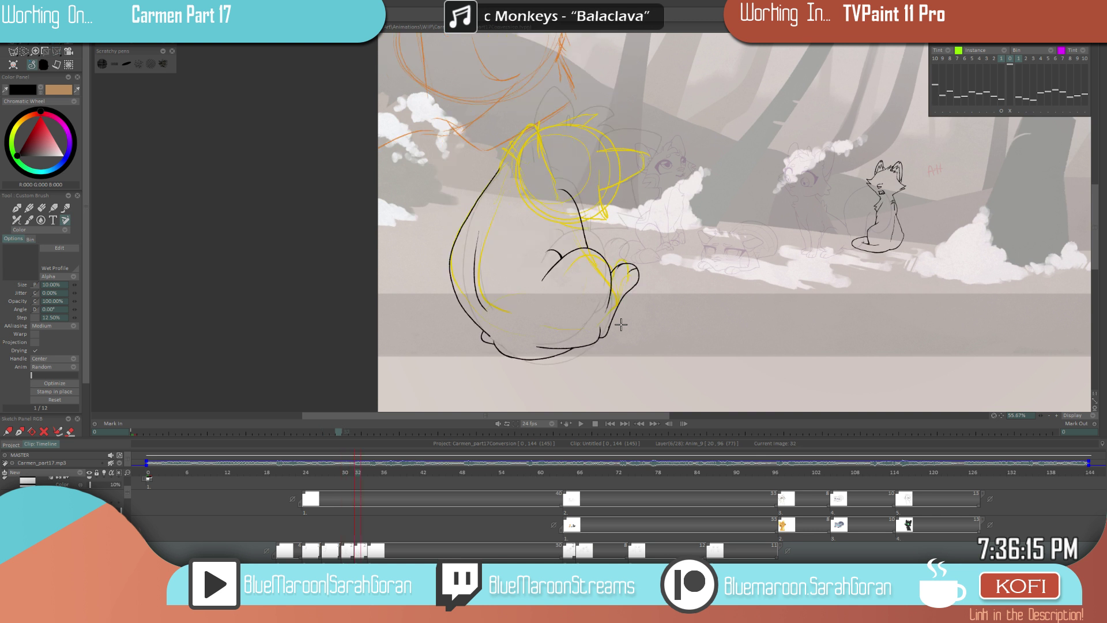
{"action": "scroll", "coordinate": [564, 162], "scroll_direction": "up", "scroll_amount": 2}
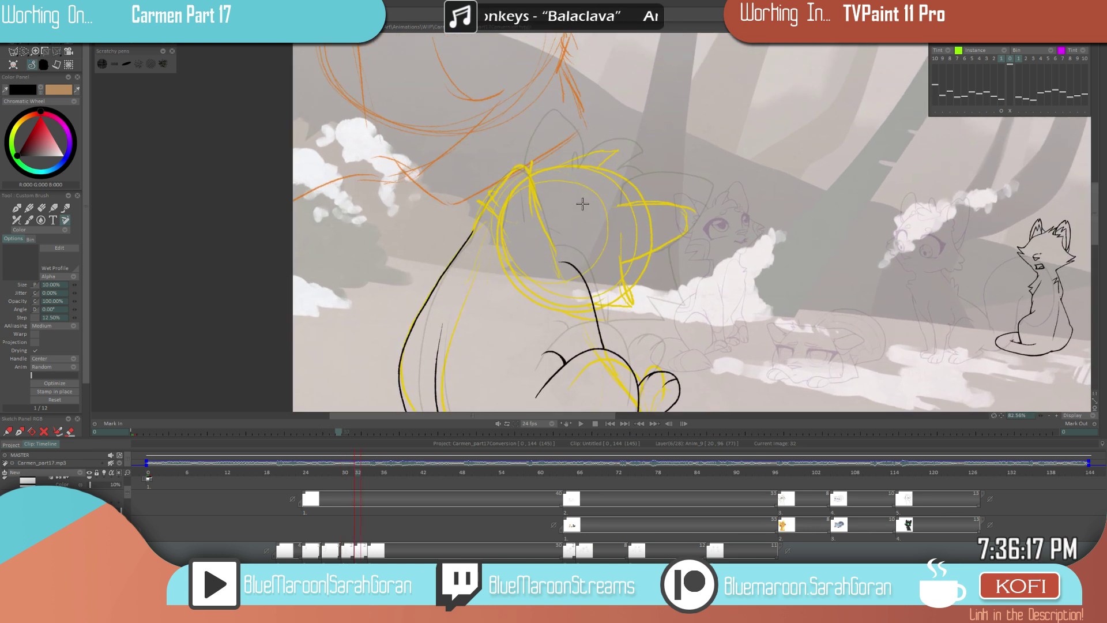
{"action": "mouse_move", "coordinate": [562, 268]}
{"action": "left_mouse_down"}
{"action": "mouse_move", "coordinate": [542, 208]}
{"action": "mouse_move", "coordinate": [508, 171]}
{"action": "mouse_move", "coordinate": [464, 248]}
{"action": "left_mouse_up"}
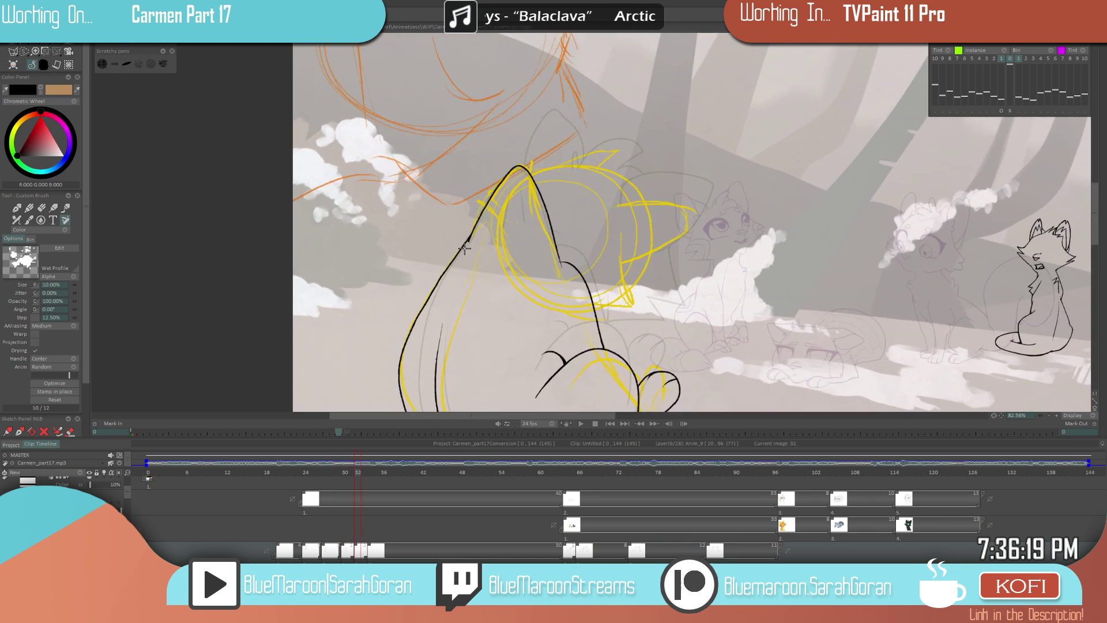
- Draw the two inner lines of the near ear just below its tip
{"action": "mouse_move", "coordinate": [515, 187]}
{"action": "left_mouse_down"}
{"action": "mouse_move", "coordinate": [502, 231]}
{"action": "mouse_move", "coordinate": [526, 198]}
{"action": "mouse_move", "coordinate": [521, 186]}
{"action": "mouse_move", "coordinate": [524, 224]}
{"action": "left_mouse_up"}
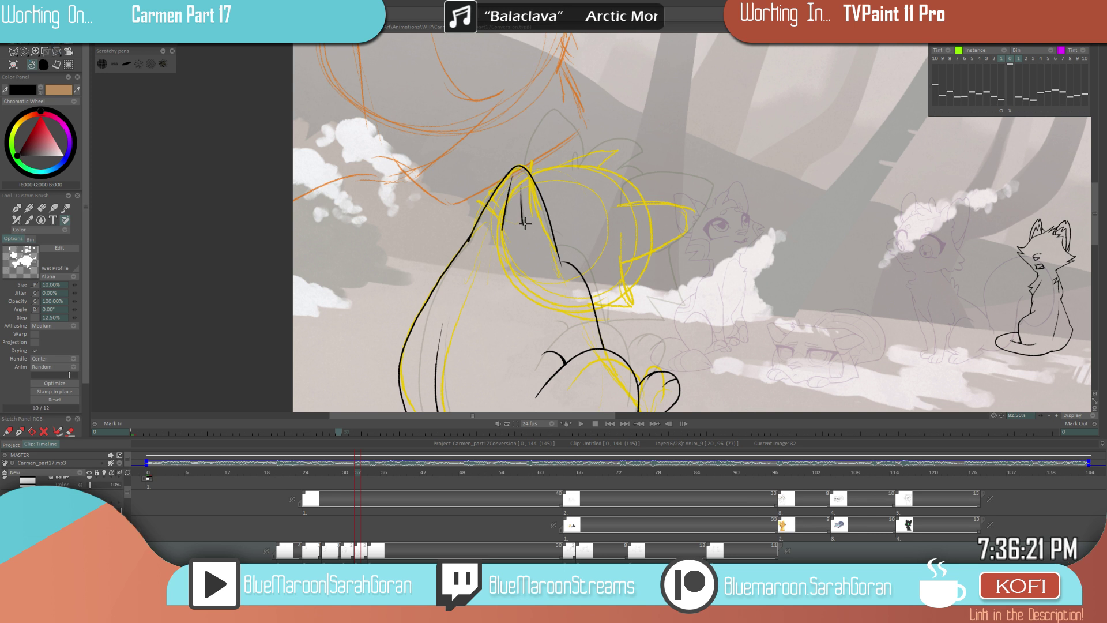
{"action": "scroll", "coordinate": [580, 211], "scroll_direction": "down", "scroll_amount": 5}
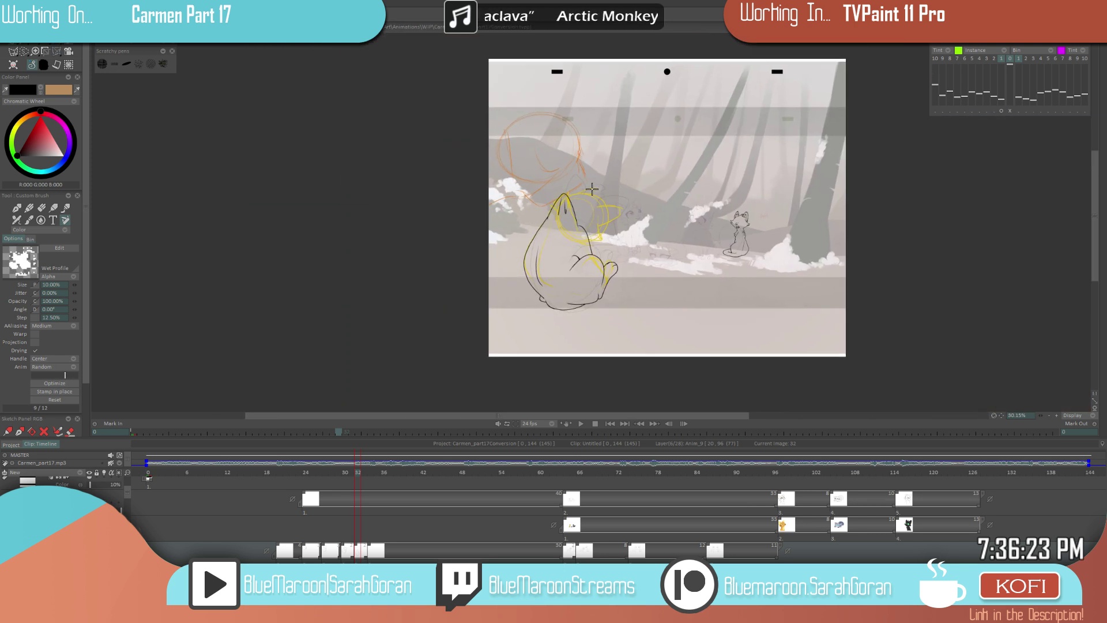
{"action": "scroll", "coordinate": [550, 212], "scroll_direction": "up", "scroll_amount": 5}
{"action": "left_click_drag", "start_coordinate": [546, 197], "coordinate": [553, 243]}
{"action": "scroll", "coordinate": [534, 317], "scroll_direction": "down", "scroll_amount": 5}
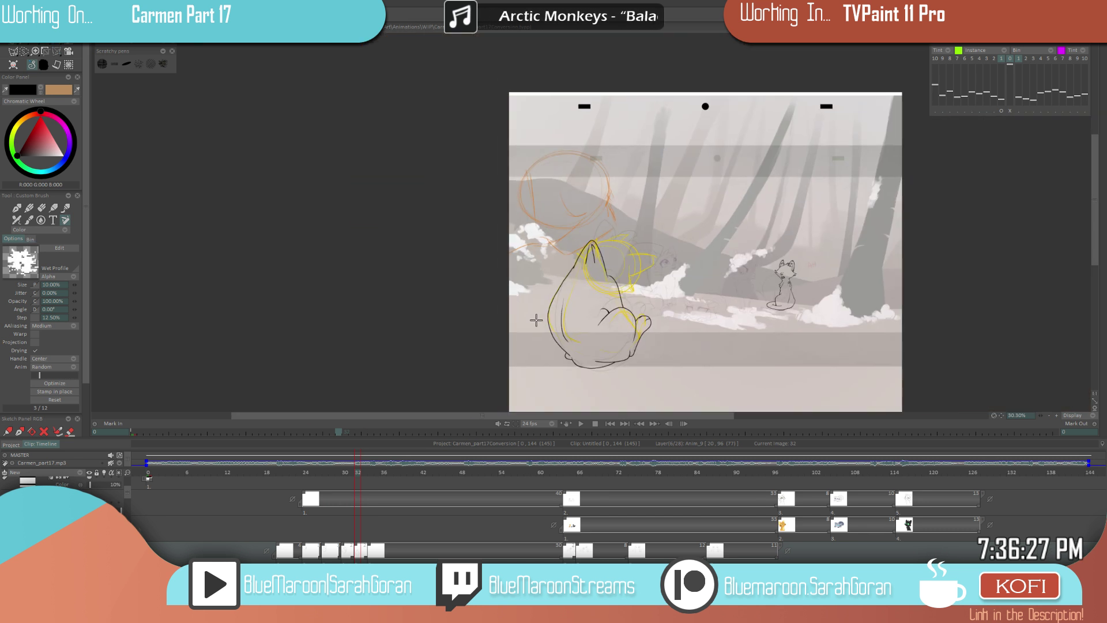
- Check frame 32 against frame 30 and erase the overlap where the near ear's front edge meets the chest line
{"action": "key", "text": "Left"}
{"action": "key", "text": "Left"}
{"action": "key", "text": "Right"}
{"action": "key", "text": "Right"}
{"action": "key", "text": "Left"}
{"action": "key", "text": "Left"}
{"action": "scroll", "coordinate": [535, 320], "scroll_direction": "up", "scroll_amount": 8}
{"action": "key", "text": "Right"}
{"action": "key", "text": "Right"}
{"action": "key", "text": "e"}
{"action": "mouse_move", "coordinate": [403, 190]}
{"action": "left_mouse_down"}
{"action": "mouse_move", "coordinate": [423, 231]}
{"action": "mouse_move", "coordinate": [430, 199]}
{"action": "left_mouse_up"}
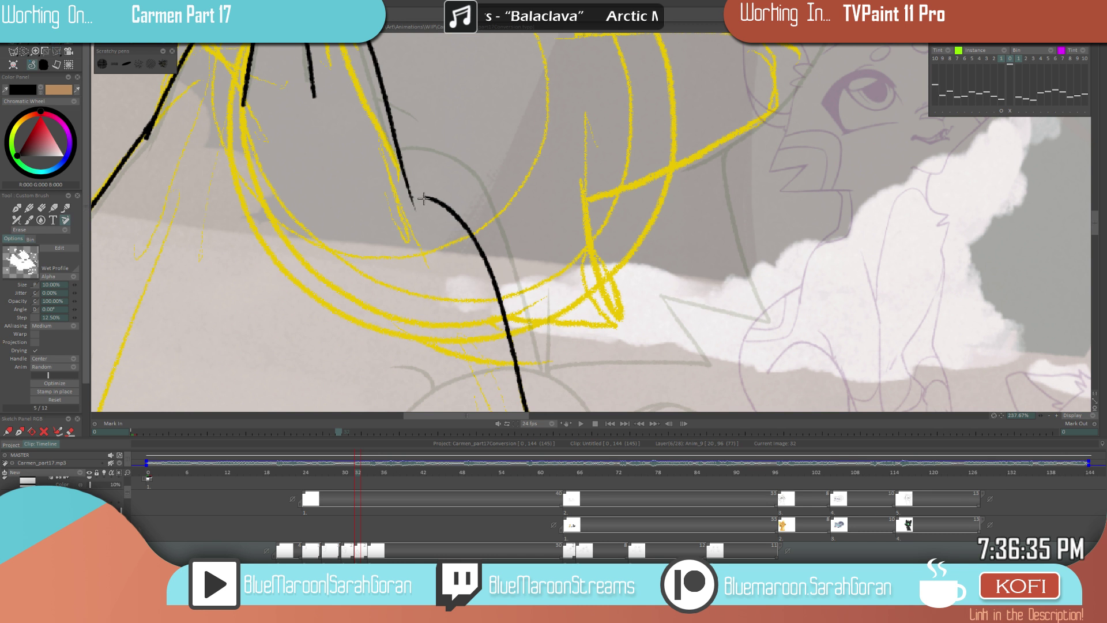
{"action": "key", "text": "e"}
{"action": "scroll", "coordinate": [663, 309], "scroll_direction": "down", "scroll_amount": 8}
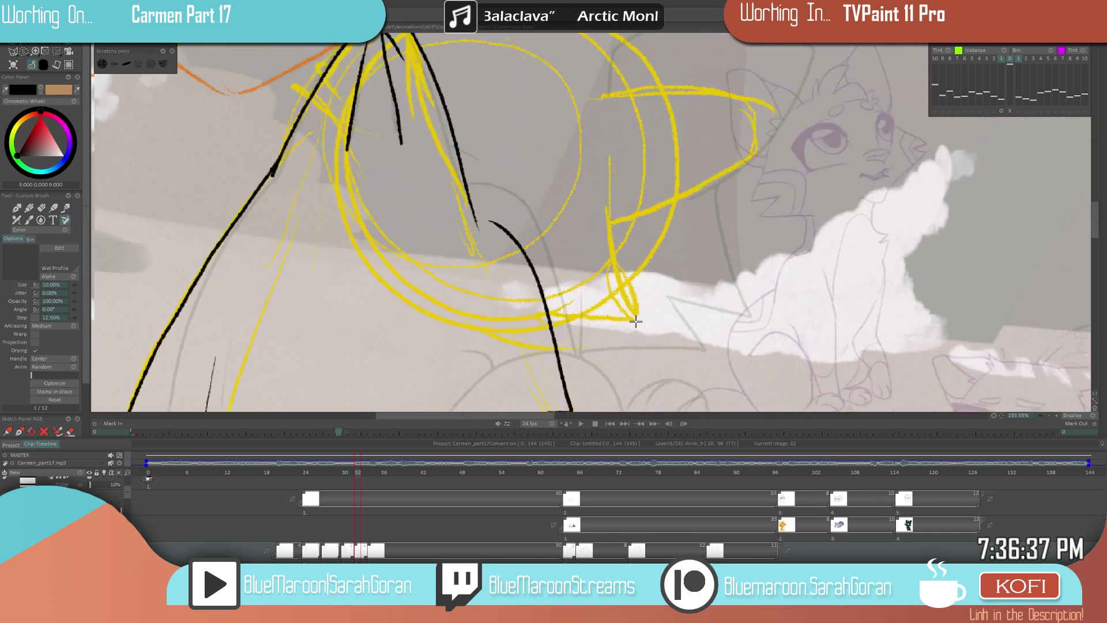
- Flip repeatedly between frames 30 and 32 to examine how the near ear and body outline move
{"action": "scroll", "coordinate": [641, 333], "scroll_direction": "up", "scroll_amount": 1}
{"action": "key", "text": "Left"}
{"action": "key", "text": "Left"}
{"action": "key", "text": "Right"}
{"action": "key", "text": "Right"}
{"action": "key", "text": "Left"}
{"action": "key", "text": "Left"}
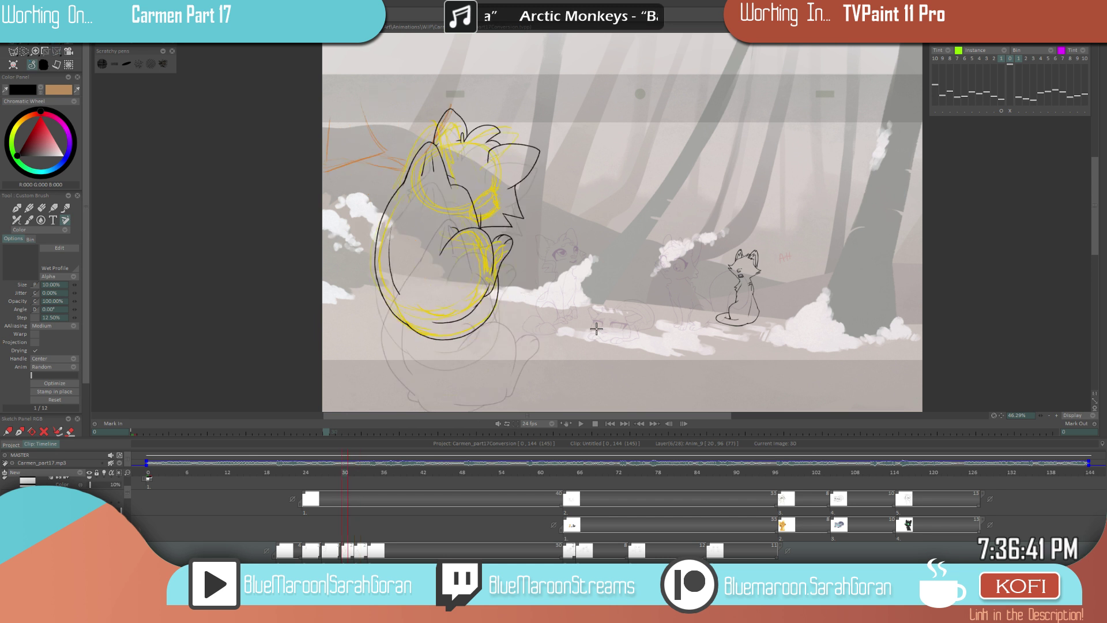
{"action": "key", "text": "Right"}
{"action": "key", "text": "Right"}
{"action": "scroll", "coordinate": [546, 265], "scroll_direction": "up", "scroll_amount": 2}
{"action": "key", "text": "Left"}
{"action": "key", "text": "Left"}
{"action": "scroll", "coordinate": [601, 309], "scroll_direction": "down", "scroll_amount": 1}
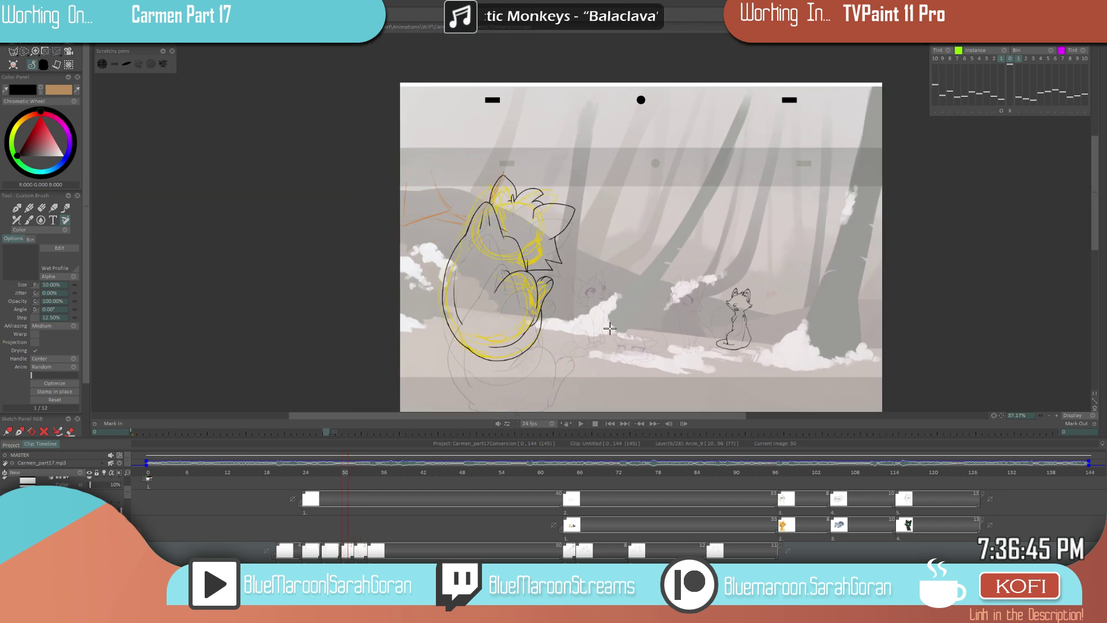
{"action": "key", "text": "Right"}
{"action": "key", "text": "Right"}
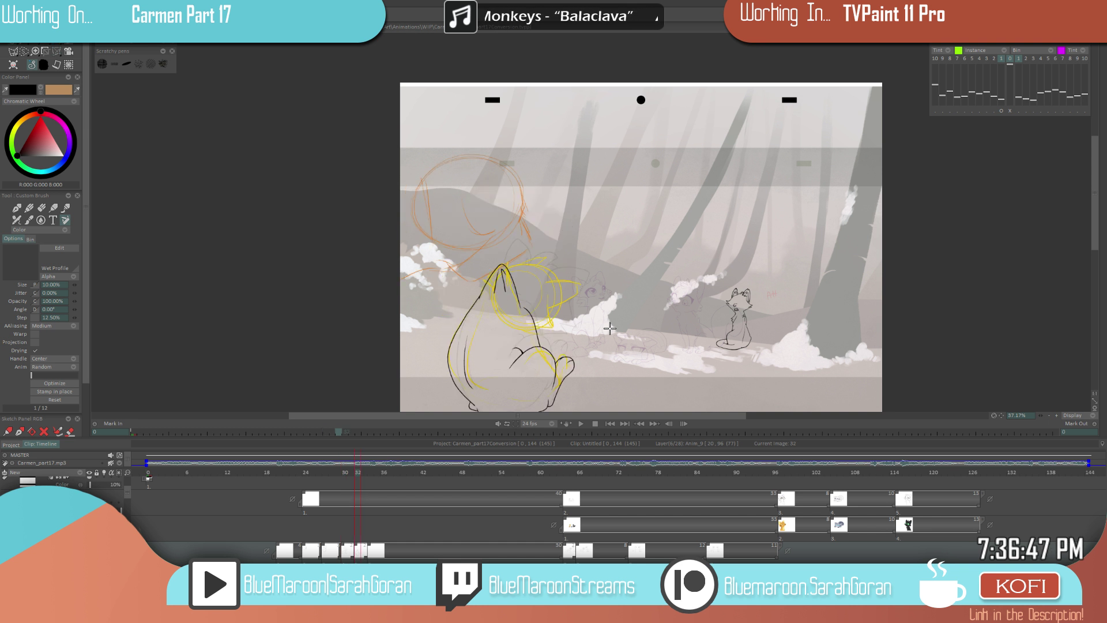
{"action": "key", "text": "Left"}
{"action": "key", "text": "Left"}
{"action": "key", "text": "Right"}
{"action": "key", "text": "Right"}
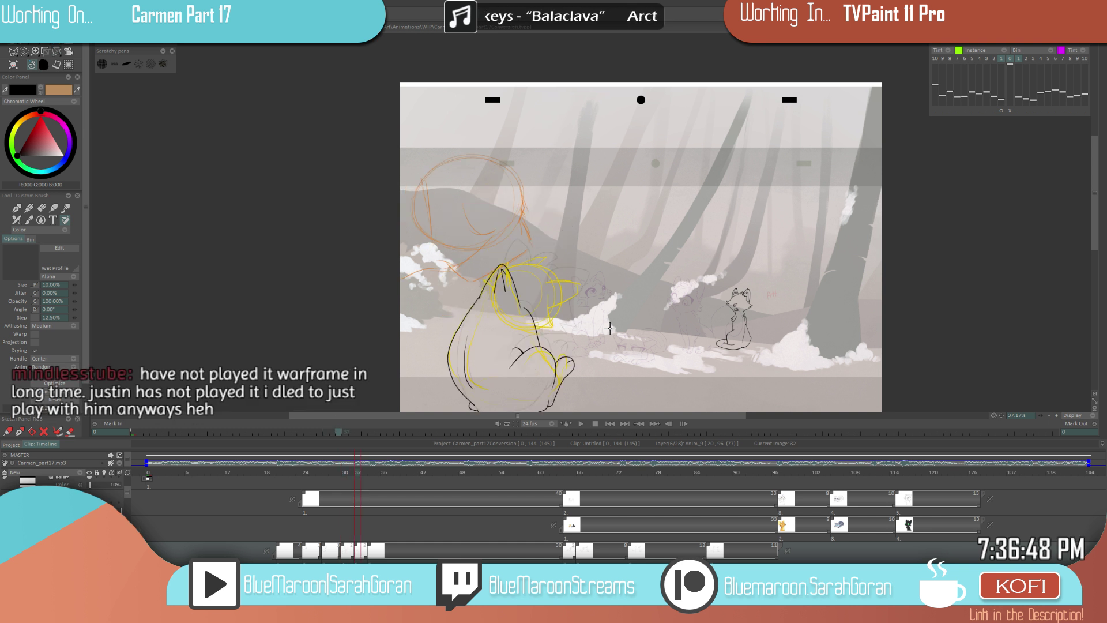
{"action": "key", "text": "Left"}
{"action": "key", "text": "Left"}
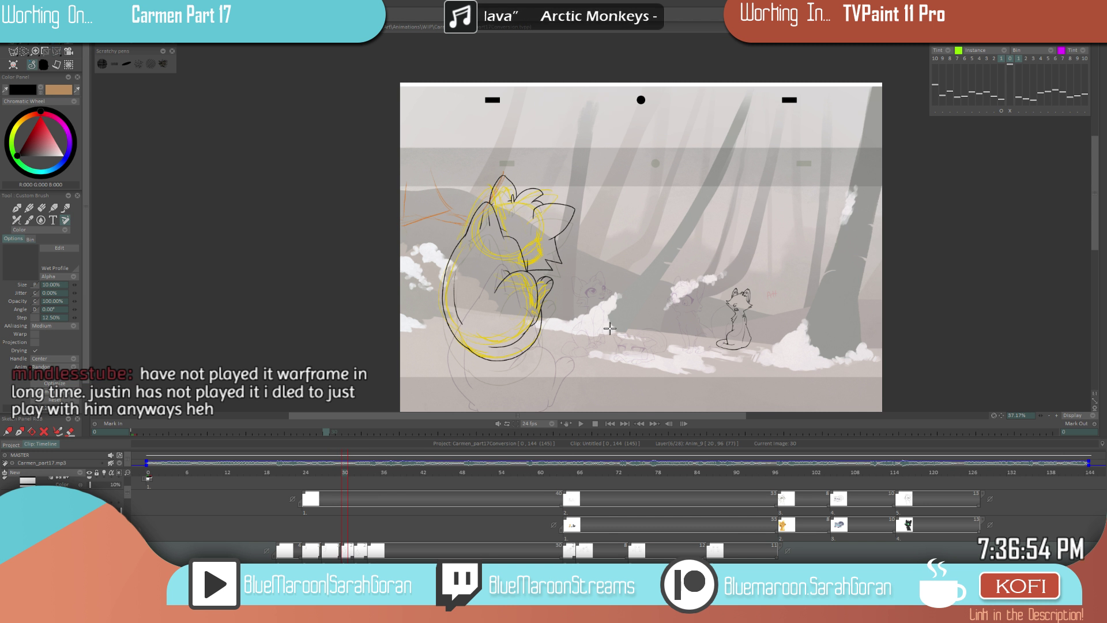
{"action": "key", "text": "Right"}
{"action": "key", "text": "Right"}
- Save the project and clean up the kink where the near ear's outer edge joins the back line with the eraser
{"action": "scroll", "coordinate": [610, 328], "scroll_direction": "up", "scroll_amount": 3}
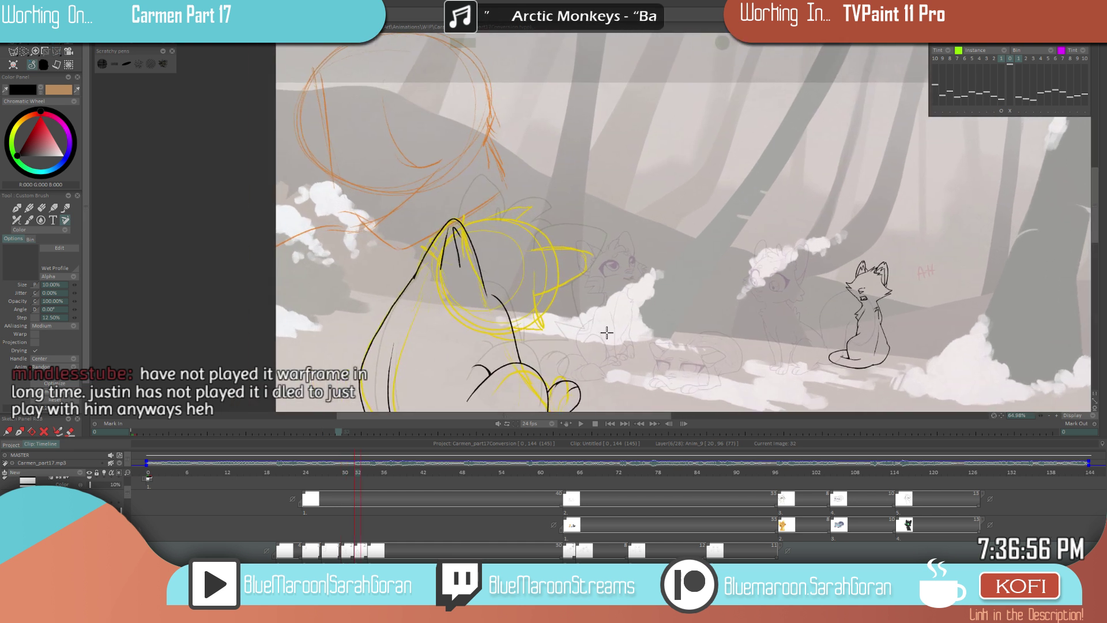
{"action": "key", "text": "ctrl+s"}
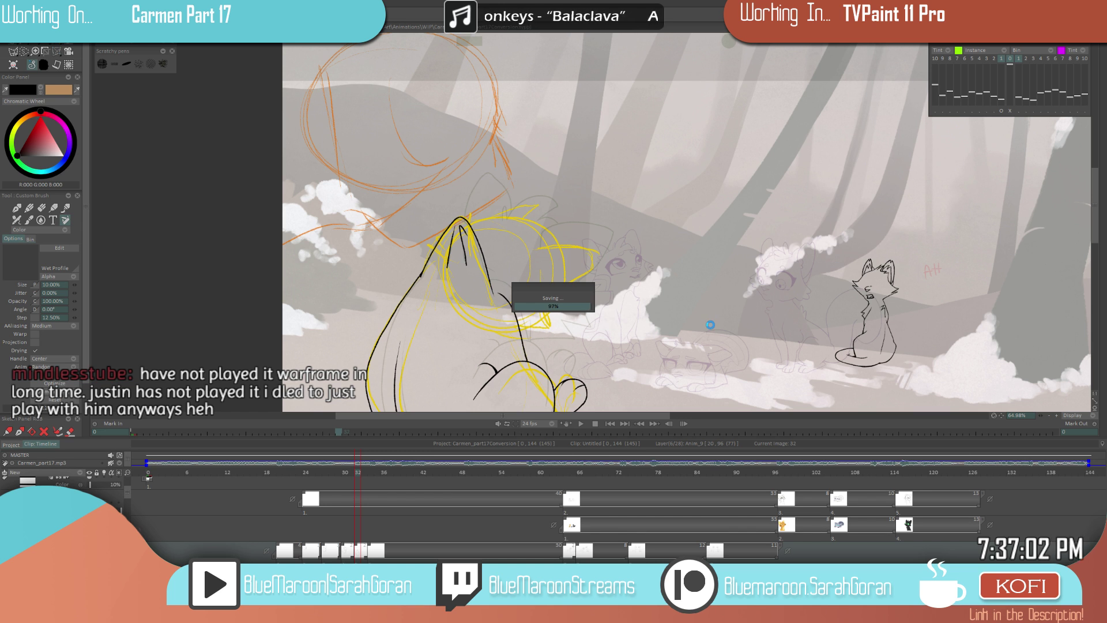
{"action": "scroll", "coordinate": [488, 261], "scroll_direction": "up", "scroll_amount": 5}
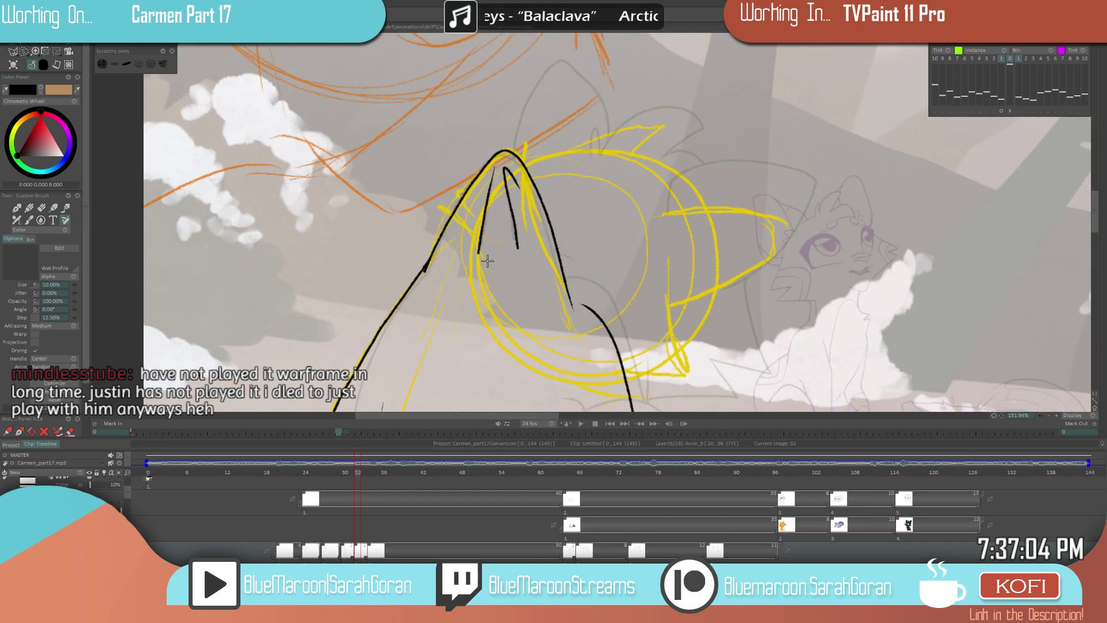
{"action": "key", "text": "e"}
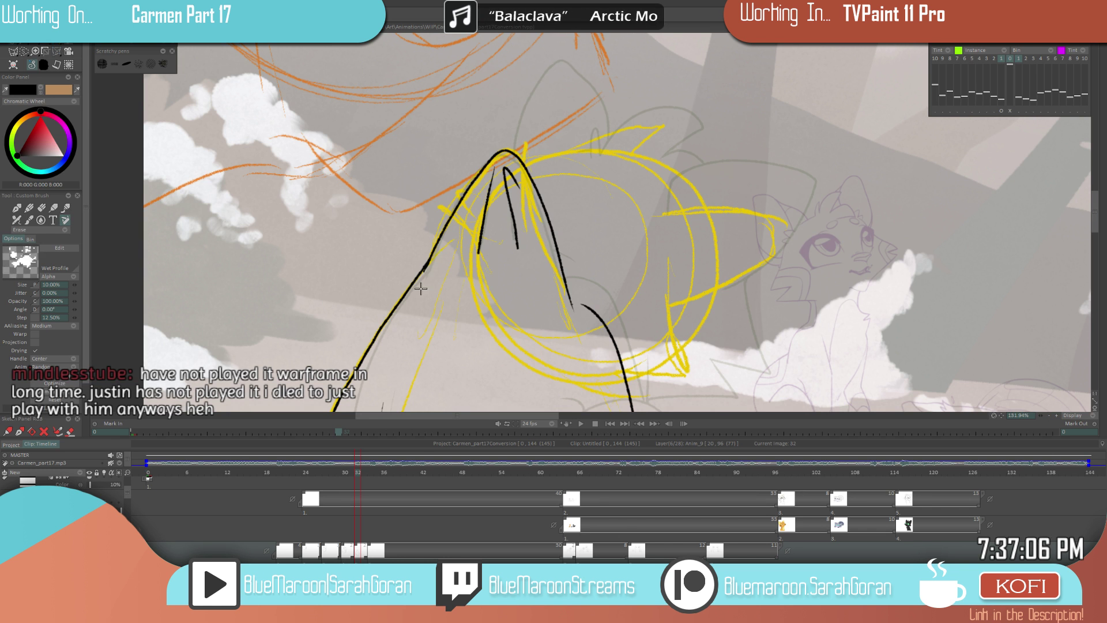
{"action": "key", "text": "e"}
{"action": "scroll", "coordinate": [559, 376], "scroll_direction": "down", "scroll_amount": 6}
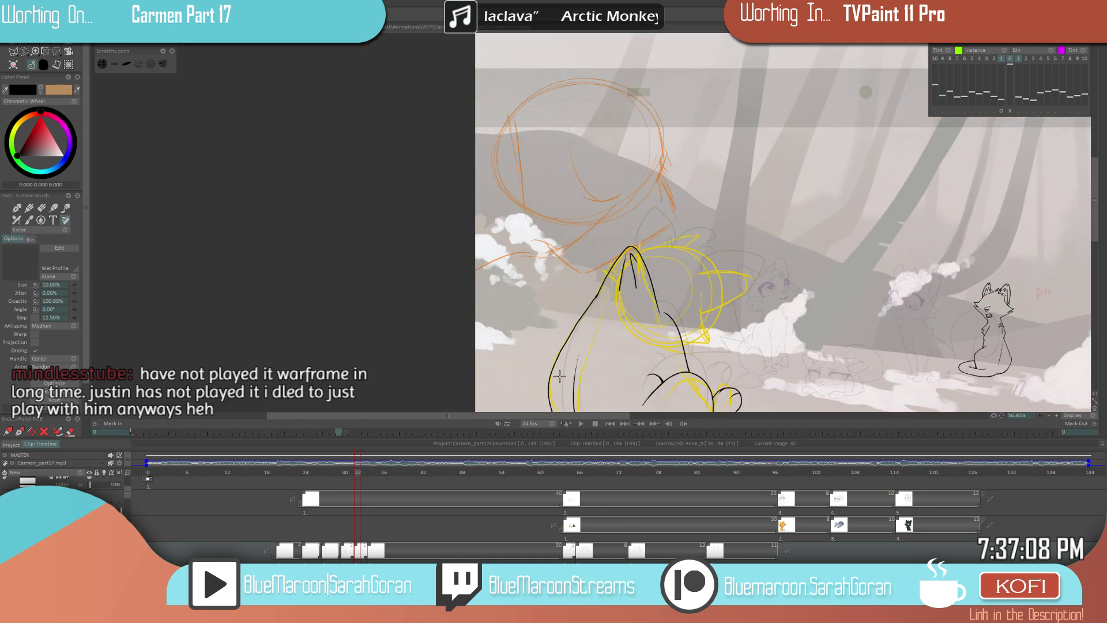
- Try a short line branching off the front edge of the near ear on frame 32
{"action": "scroll", "coordinate": [681, 318], "scroll_direction": "up", "scroll_amount": 3}
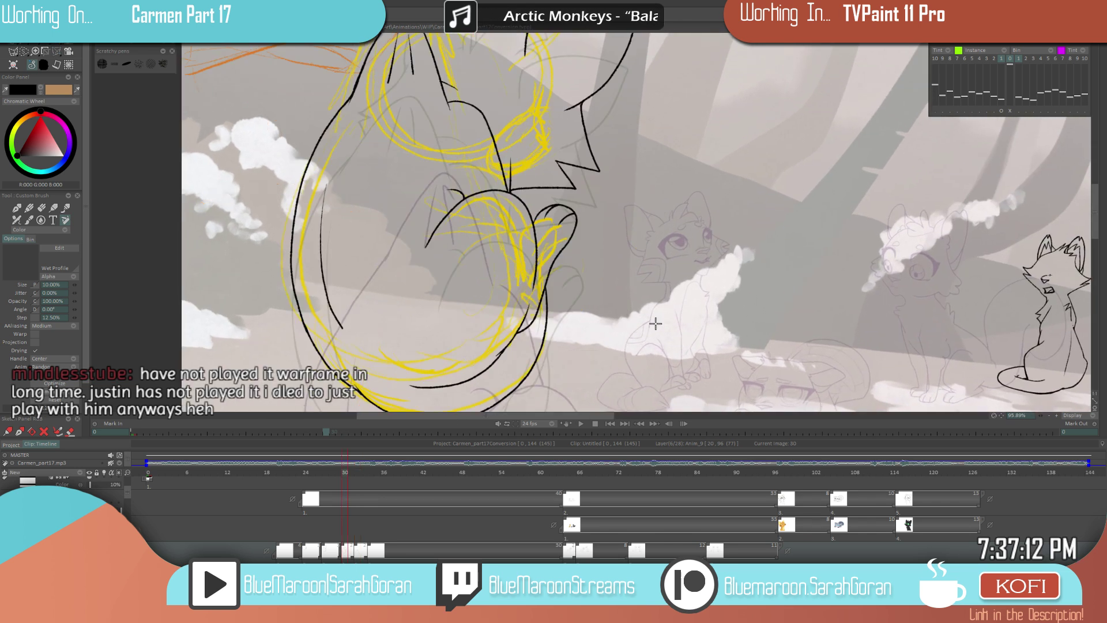
{"action": "scroll", "coordinate": [625, 344], "scroll_direction": "down", "scroll_amount": 3}
{"action": "scroll", "coordinate": [675, 323], "scroll_direction": "up", "scroll_amount": 4}
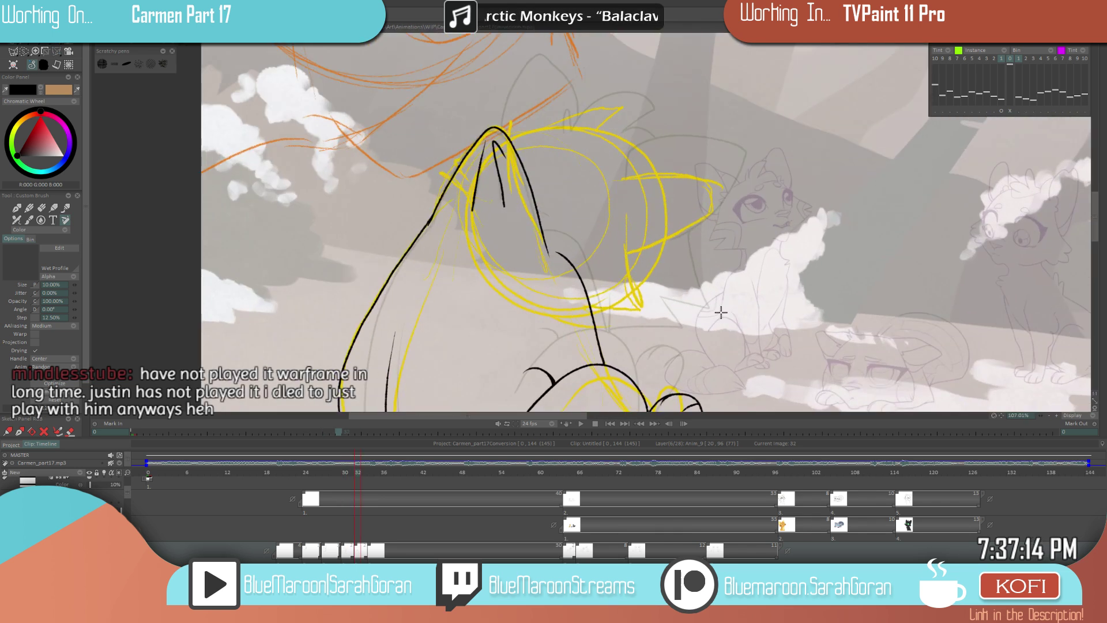
{"action": "left_click_drag", "start_coordinate": [557, 221], "coordinate": [530, 200]}
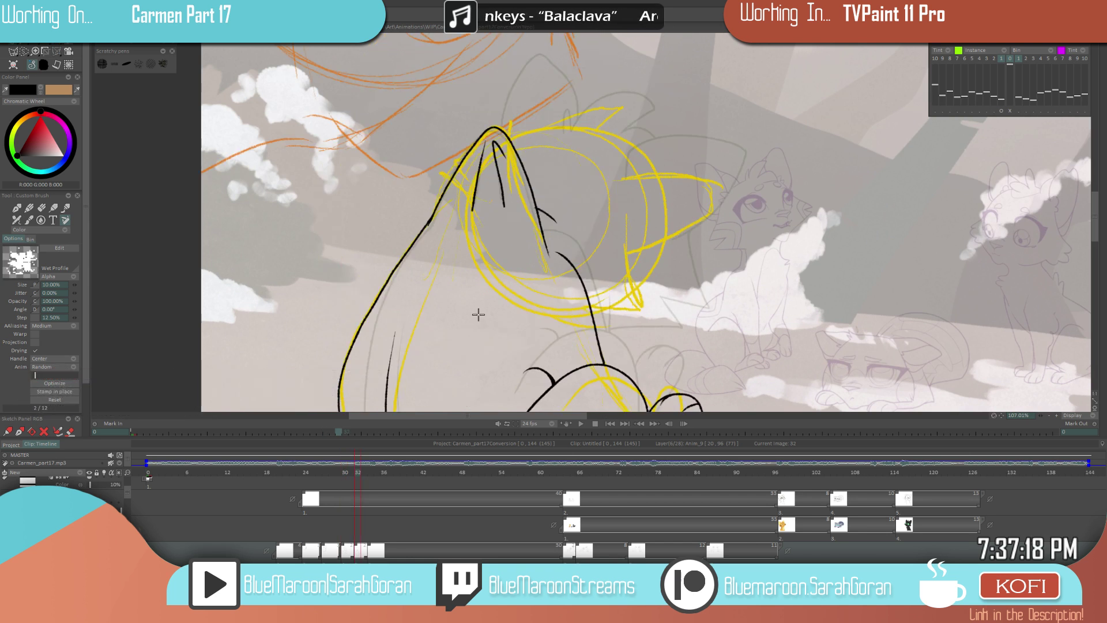
{"action": "scroll", "coordinate": [478, 314], "scroll_direction": "down", "scroll_amount": 8}
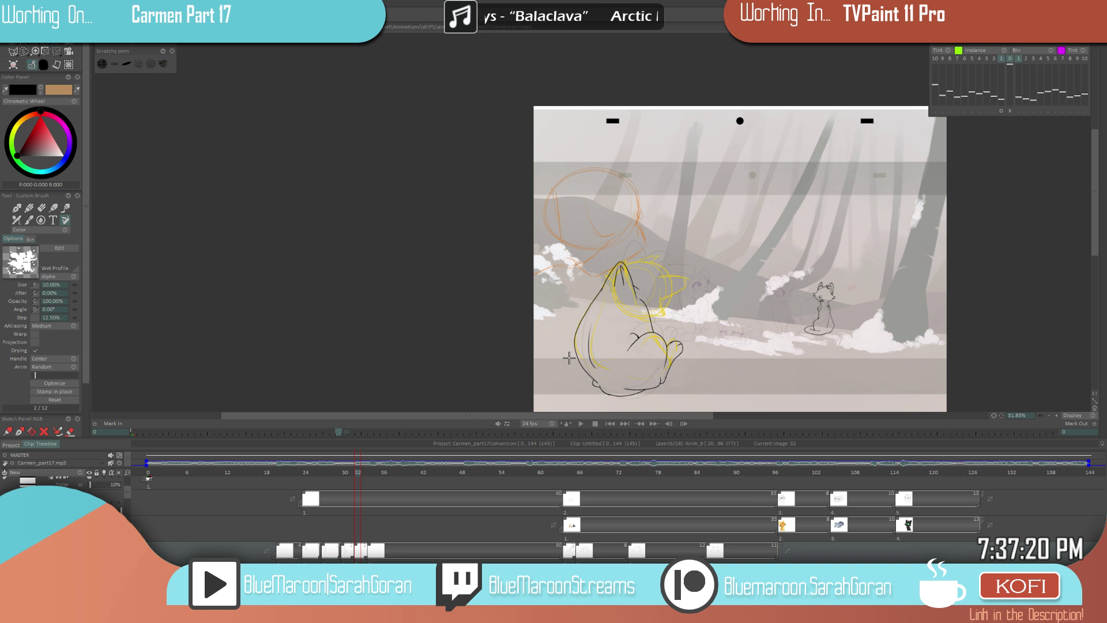
{"action": "scroll", "coordinate": [690, 294], "scroll_direction": "up", "scroll_amount": 1}
{"action": "scroll", "coordinate": [691, 293], "scroll_direction": "up", "scroll_amount": 7}
- Redraw the short line slightly lower on the near ear's front edge and check it against frame 30
{"action": "left_click_drag", "start_coordinate": [598, 257], "coordinate": [618, 268]}
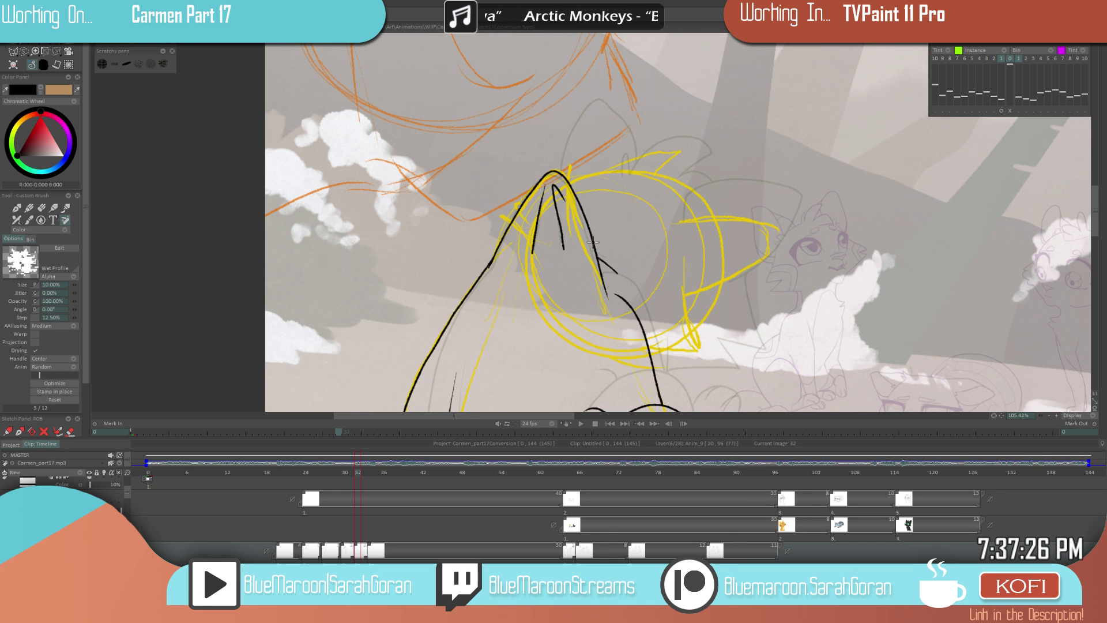
{"action": "scroll", "coordinate": [593, 260], "scroll_direction": "down", "scroll_amount": 7}
{"action": "key", "text": "Left"}
{"action": "key", "text": "Left"}
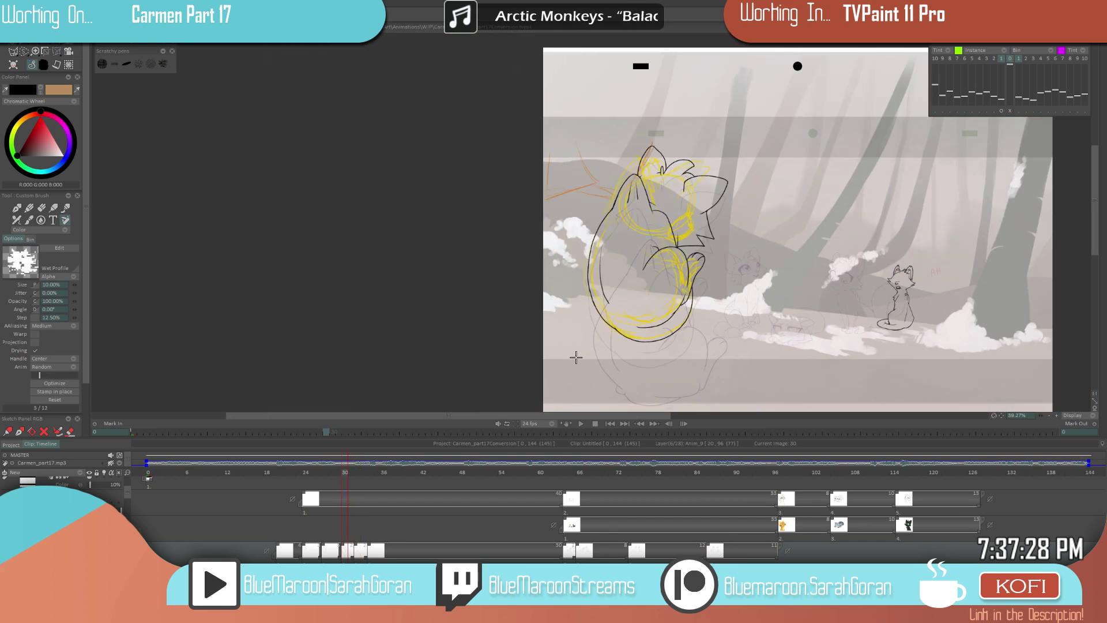
{"action": "key", "text": "Right"}
{"action": "key", "text": "Right"}
{"action": "scroll", "coordinate": [767, 317], "scroll_direction": "up", "scroll_amount": 6}
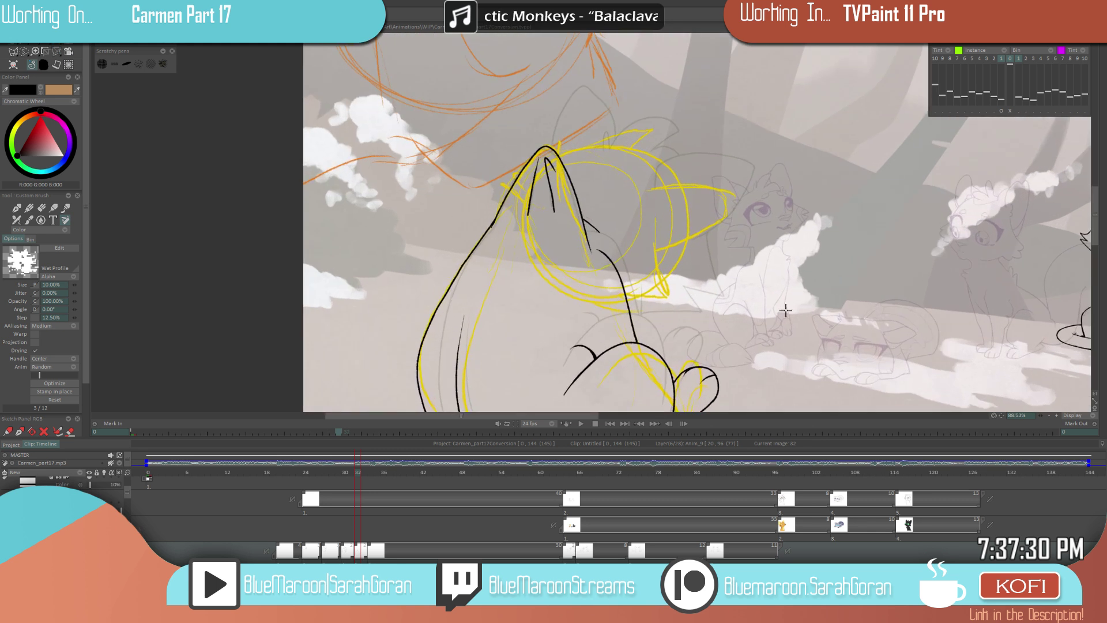
- Rotate and shift the light-table ghost of the previous drawing to line it up with the cat's head on frame 32
{"action": "left_click", "coordinate": [1002, 110]}
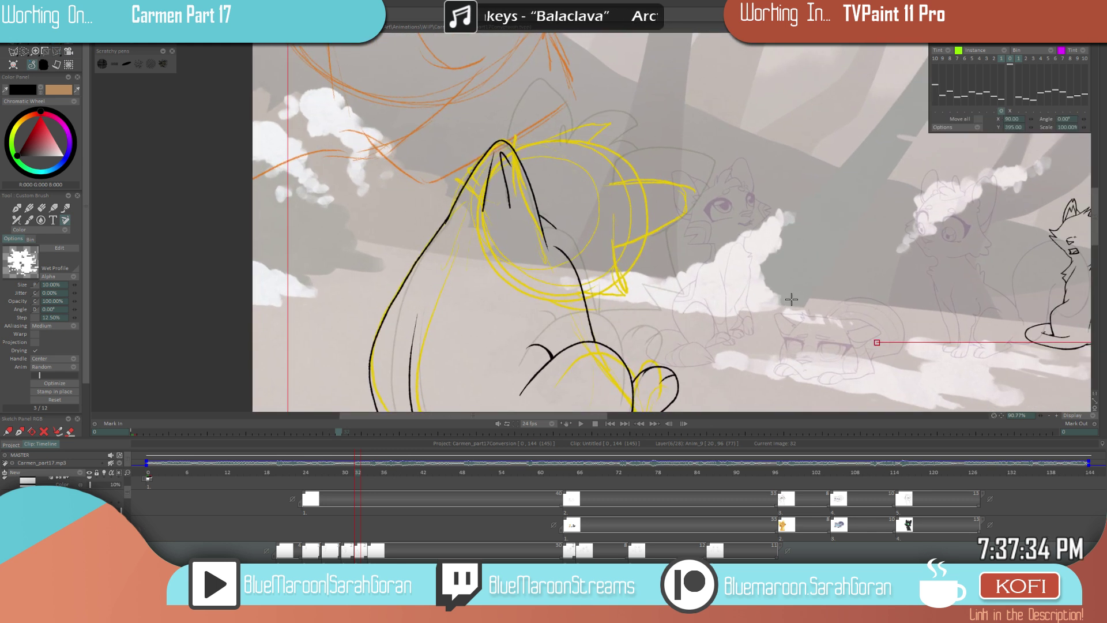
{"action": "scroll", "coordinate": [791, 299], "scroll_direction": "down", "scroll_amount": 6}
{"action": "left_click_drag", "start_coordinate": [903, 273], "coordinate": [913, 275]}
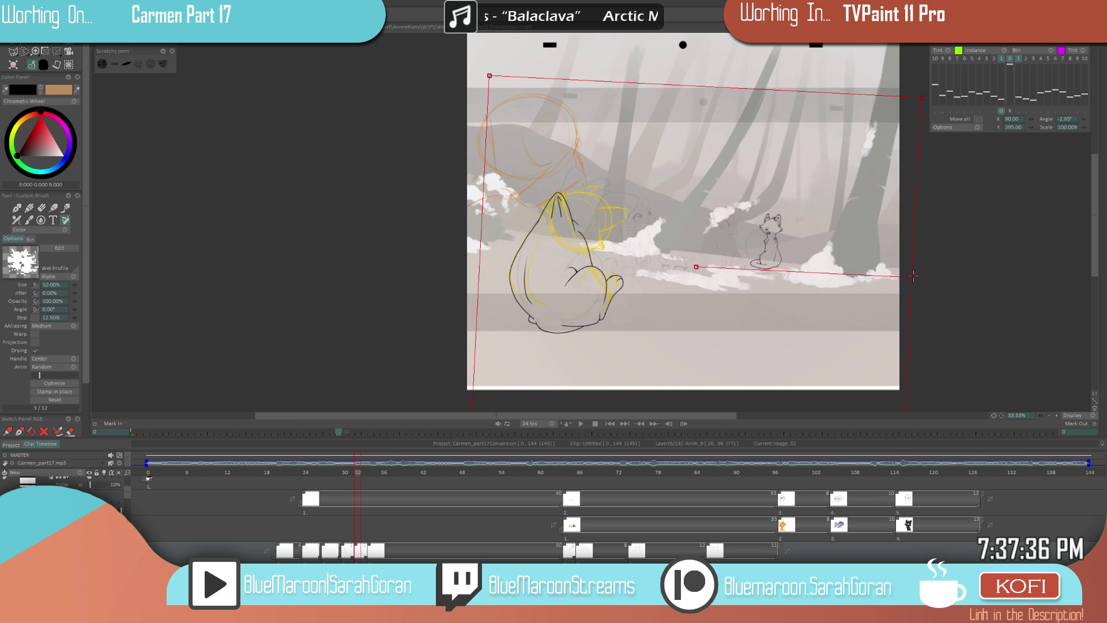
{"action": "left_click_drag", "start_coordinate": [686, 303], "coordinate": [690, 311]}
{"action": "scroll", "coordinate": [678, 285], "scroll_direction": "up", "scroll_amount": 6}
{"action": "scroll", "coordinate": [663, 285], "scroll_direction": "up", "scroll_amount": 2}
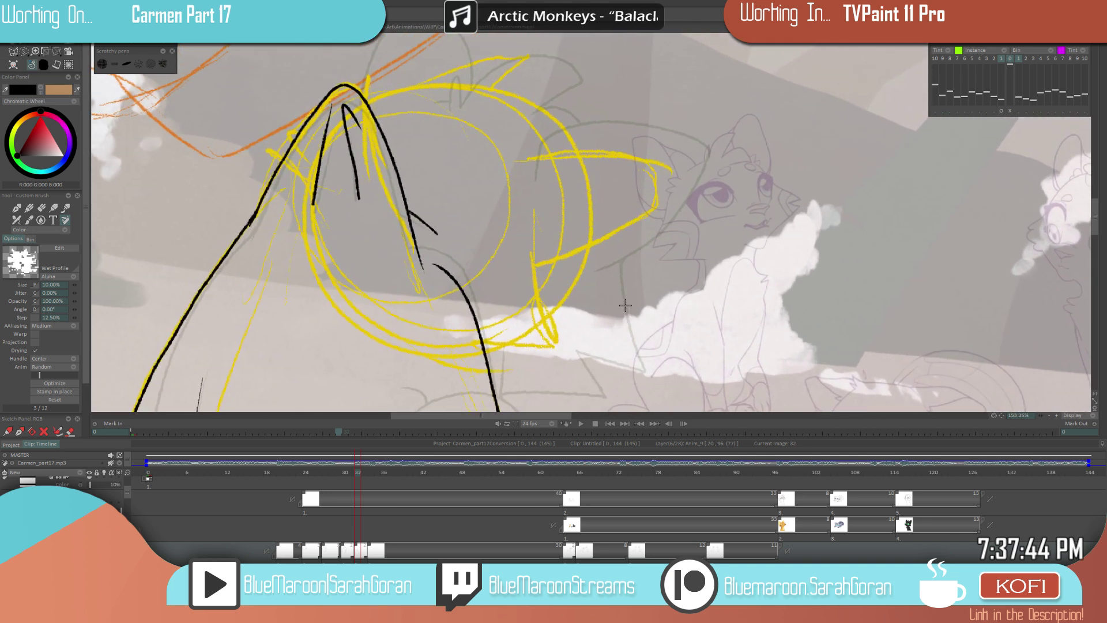
{"action": "scroll", "coordinate": [634, 315], "scroll_direction": "down", "scroll_amount": 2}
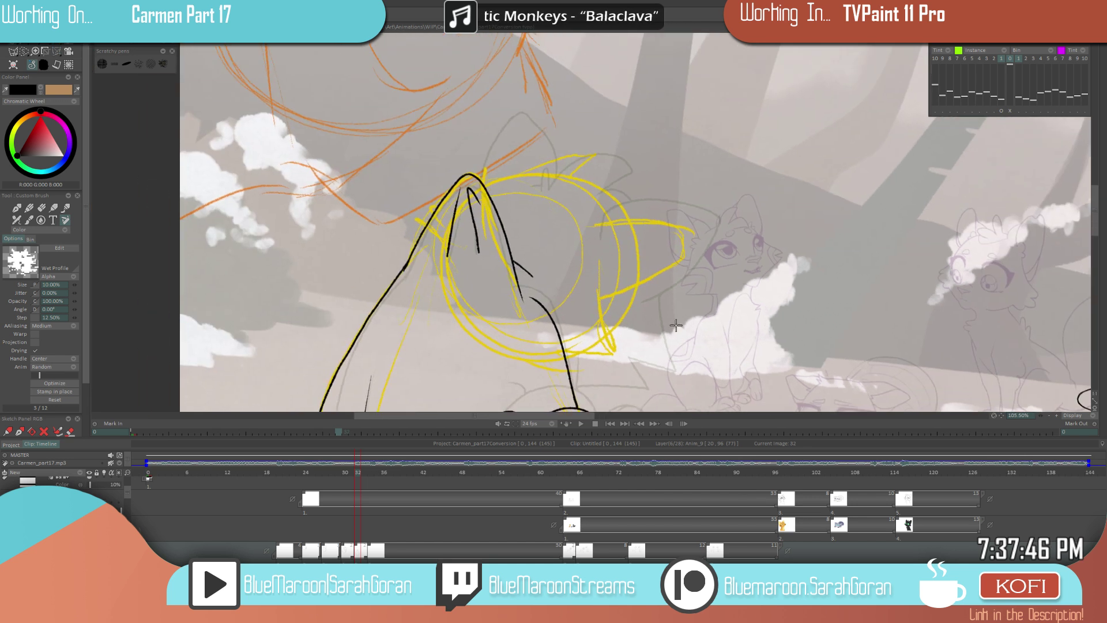
{"action": "scroll", "coordinate": [654, 321], "scroll_direction": "down", "scroll_amount": 3}
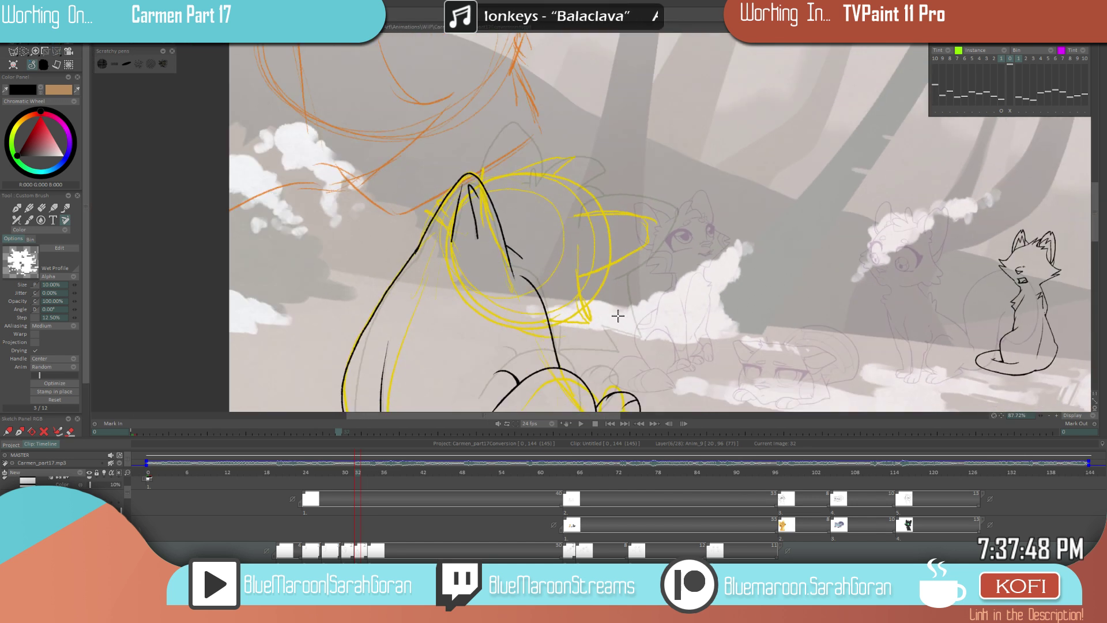
- Try inking the far ear's outline extending beyond the yellow head sketch and compare it with frame 30
{"action": "key", "text": "Left"}
{"action": "key", "text": "Right"}
{"action": "key", "text": "Right"}
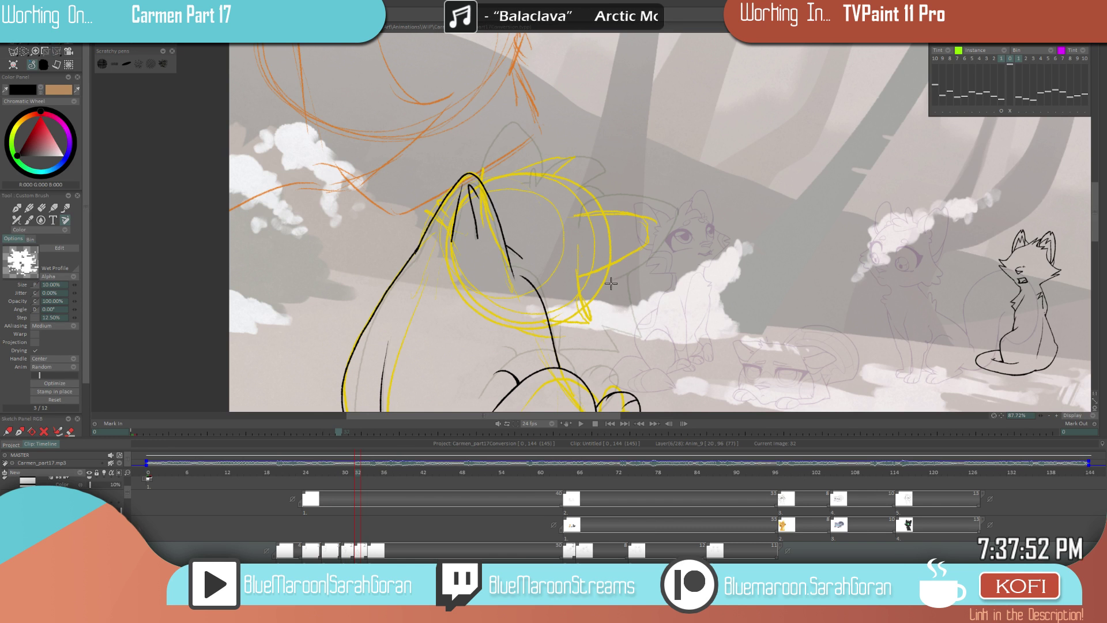
{"action": "mouse_move", "coordinate": [605, 283]}
{"action": "left_mouse_down"}
{"action": "mouse_move", "coordinate": [640, 278]}
{"action": "mouse_move", "coordinate": [689, 230]}
{"action": "mouse_move", "coordinate": [643, 203]}
{"action": "mouse_move", "coordinate": [567, 218]}
{"action": "left_mouse_up"}
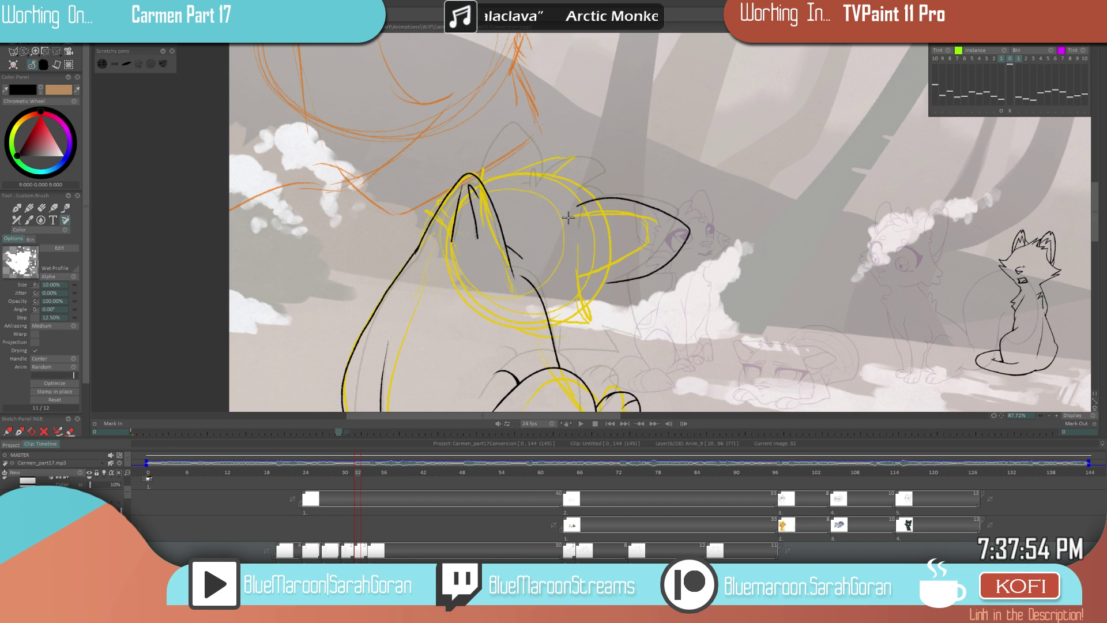
{"action": "key", "text": "Left"}
{"action": "key", "text": "Left"}
{"action": "scroll", "coordinate": [558, 335], "scroll_direction": "down", "scroll_amount": 6}
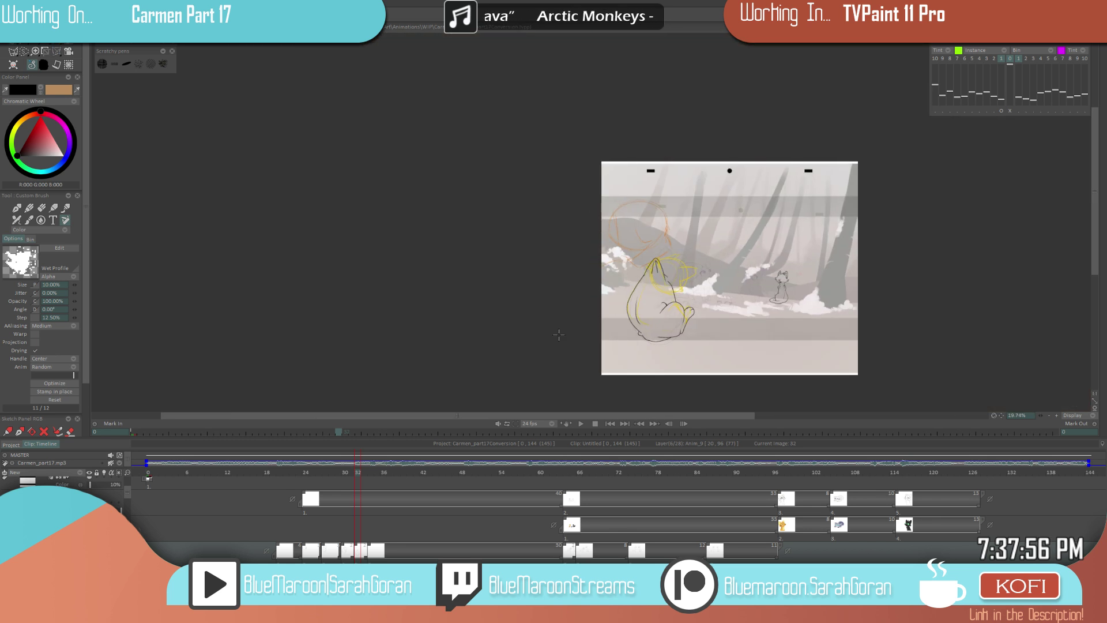
{"action": "key", "text": "Right"}
{"action": "key", "text": "Right"}
{"action": "scroll", "coordinate": [578, 236], "scroll_direction": "up", "scroll_amount": 6}
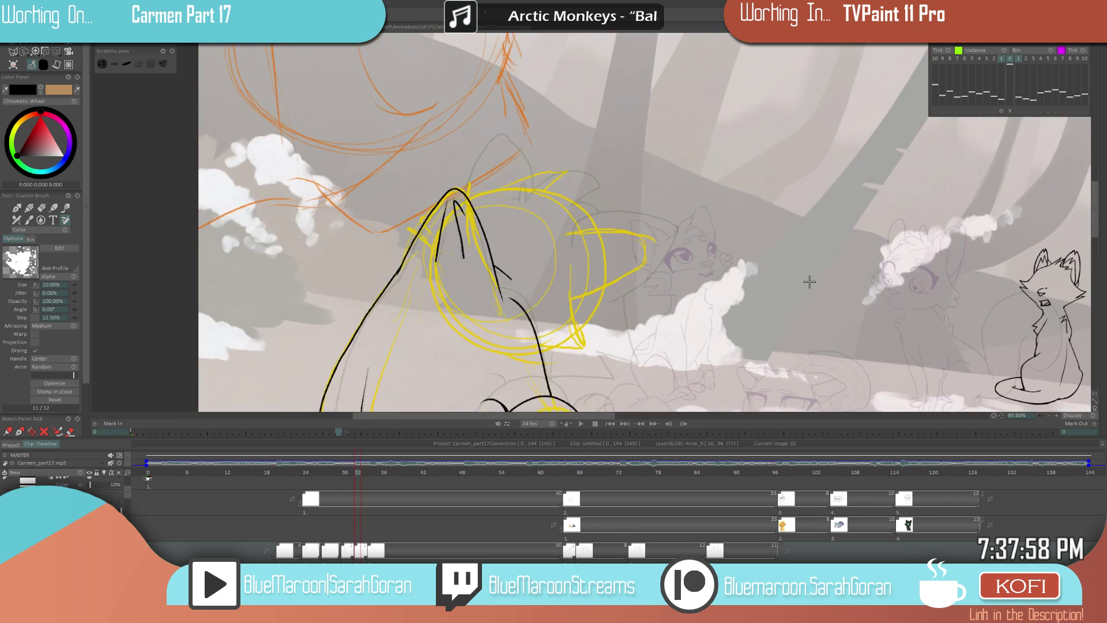
- Try the far ear's outline again on frame 32 and compare the head with frame 30
{"action": "mouse_move", "coordinate": [572, 241]}
{"action": "left_mouse_down"}
{"action": "mouse_move", "coordinate": [612, 214]}
{"action": "mouse_move", "coordinate": [686, 249]}
{"action": "mouse_move", "coordinate": [629, 304]}
{"action": "mouse_move", "coordinate": [604, 308]}
{"action": "left_mouse_up"}
{"action": "key", "text": "Left"}
{"action": "key", "text": "Left"}
{"action": "scroll", "coordinate": [657, 268], "scroll_direction": "down", "scroll_amount": 6}
{"action": "scroll", "coordinate": [785, 247], "scroll_direction": "up", "scroll_amount": 5}
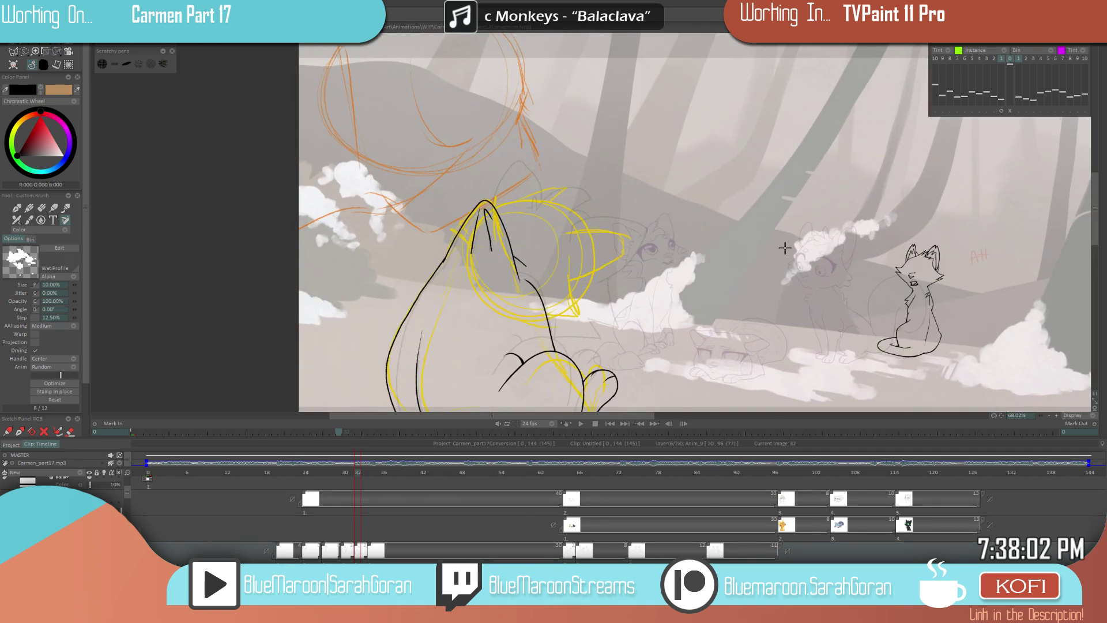
{"action": "key", "text": "Left"}
{"action": "key", "text": "Right"}
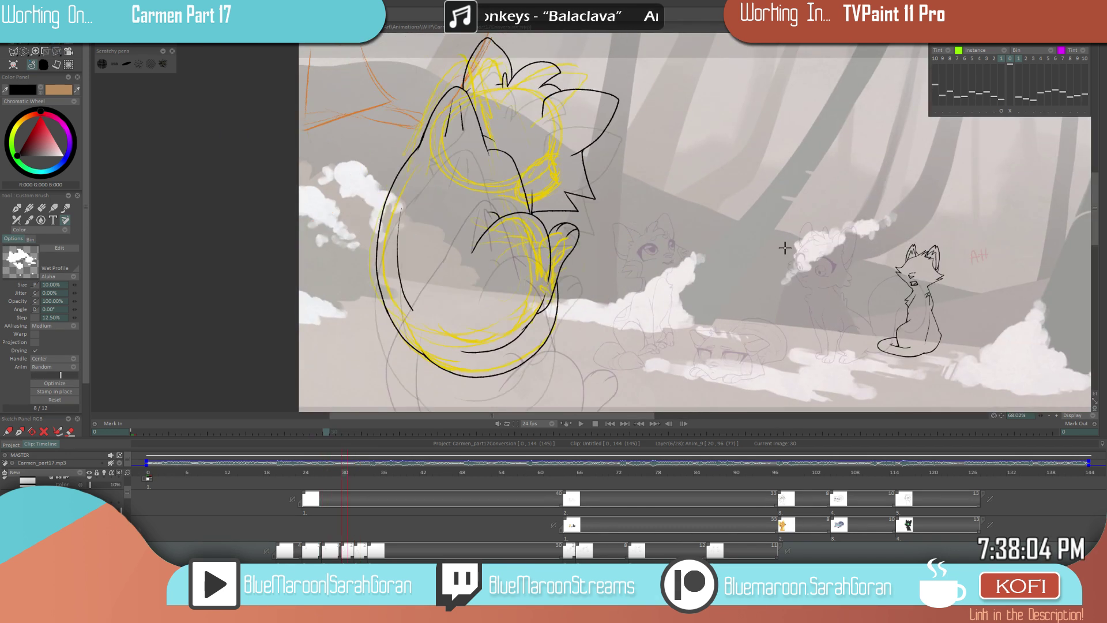
{"action": "key", "text": "Right"}
{"action": "key", "text": "Right"}
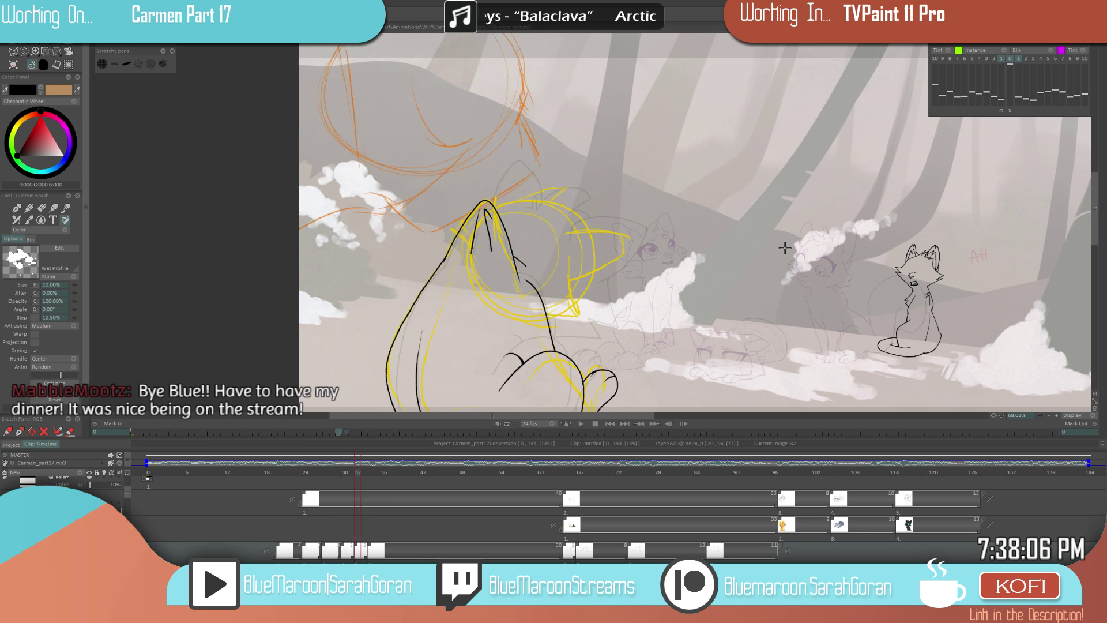
{"action": "key", "text": "Left"}
{"action": "key", "text": "Left"}
{"action": "key", "text": "Right"}
{"action": "key", "text": "Right"}
- Flip between frames 30 and 32 to examine where the far ear belongs on the head
{"action": "scroll", "coordinate": [651, 290], "scroll_direction": "up", "scroll_amount": 4}
{"action": "mouse_move", "coordinate": [652, 290]}
{"action": "left_mouse_down"}
{"action": "mouse_move", "coordinate": [678, 268]}
{"action": "mouse_move", "coordinate": [627, 304]}
{"action": "left_mouse_up"}
{"action": "key", "text": "Left"}
{"action": "key", "text": "Left"}
{"action": "scroll", "coordinate": [677, 268], "scroll_direction": "down", "scroll_amount": 4}
{"action": "key", "text": "Right"}
{"action": "key", "text": "Right"}
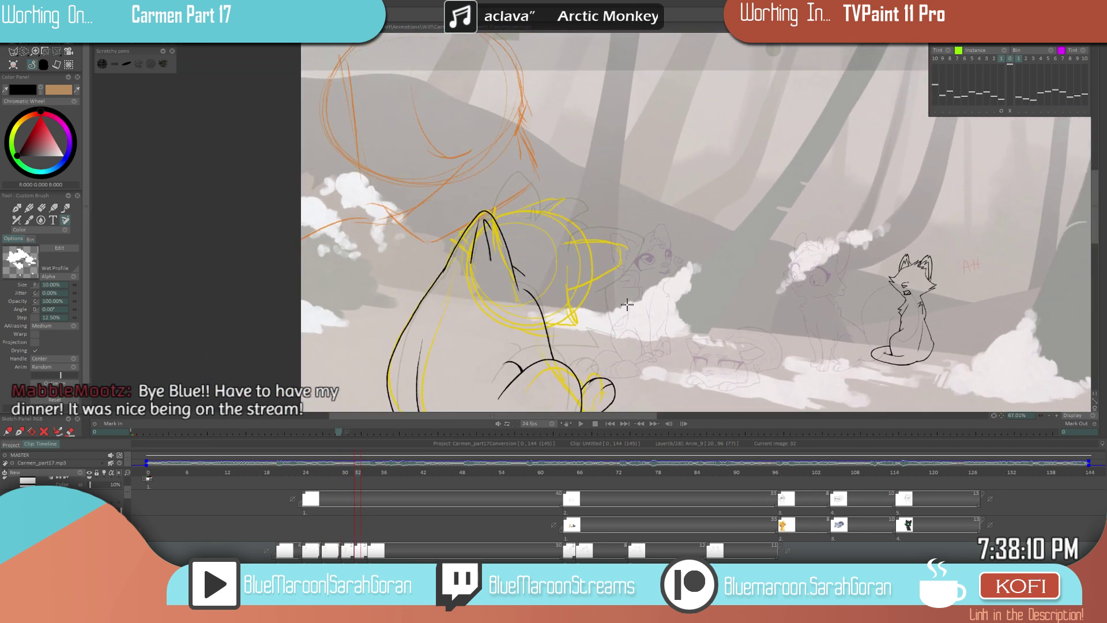
{"action": "key", "text": "Left"}
{"action": "key", "text": "Left"}
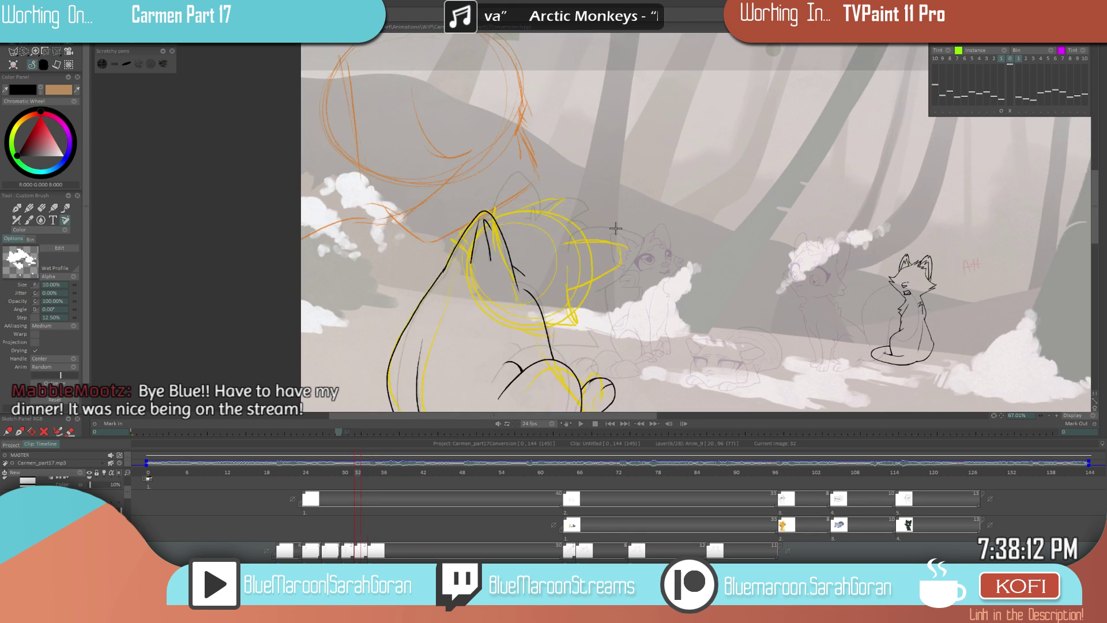
- Ink the far ear as a curved outline reaching past the yellow sketch on frame 32 and check it against frame 30
{"action": "scroll", "coordinate": [616, 229], "scroll_direction": "up", "scroll_amount": 2}
{"action": "mouse_move", "coordinate": [587, 311]}
{"action": "left_mouse_down"}
{"action": "mouse_move", "coordinate": [651, 248]}
{"action": "mouse_move", "coordinate": [604, 226]}
{"action": "mouse_move", "coordinate": [561, 227]}
{"action": "left_mouse_up"}
{"action": "key", "text": "ctrl+z"}
{"action": "mouse_move", "coordinate": [585, 313]}
{"action": "left_mouse_down"}
{"action": "mouse_move", "coordinate": [630, 284]}
{"action": "mouse_move", "coordinate": [654, 244]}
{"action": "mouse_move", "coordinate": [615, 225]}
{"action": "mouse_move", "coordinate": [548, 248]}
{"action": "left_mouse_up"}
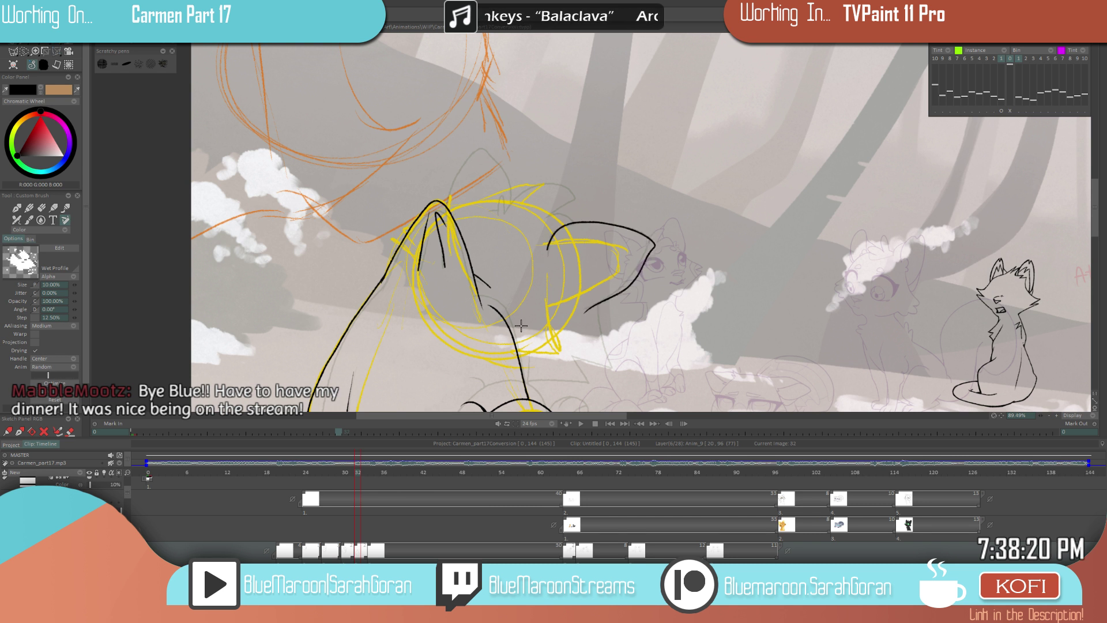
{"action": "key", "text": "Left"}
{"action": "key", "text": "Right"}
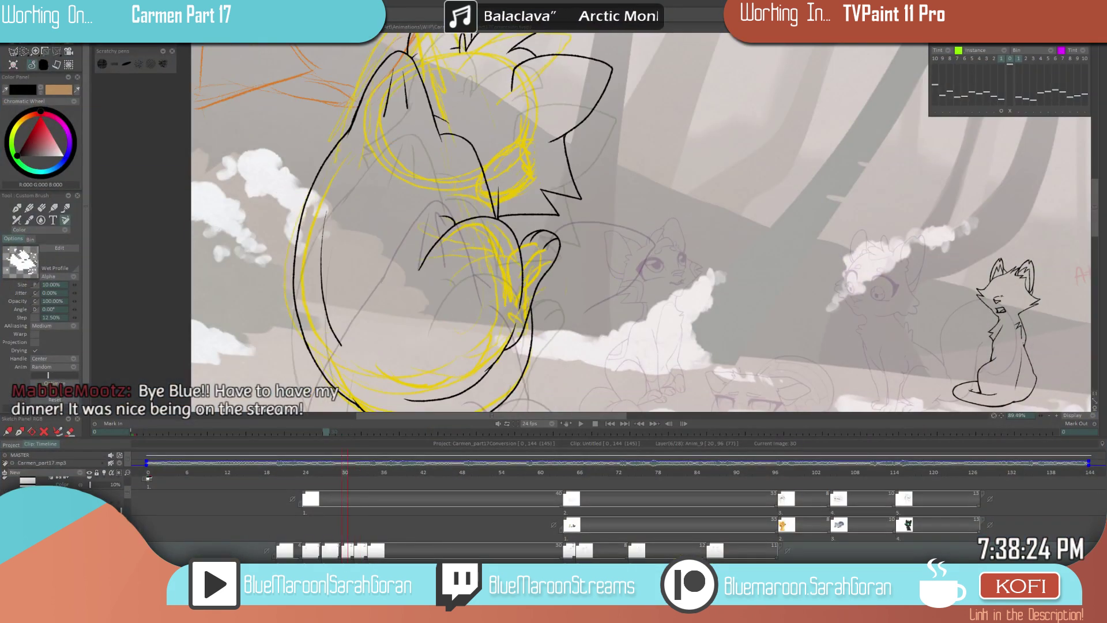
{"action": "key", "text": "Right"}
{"action": "key", "text": "Left"}
{"action": "key", "text": "Right"}
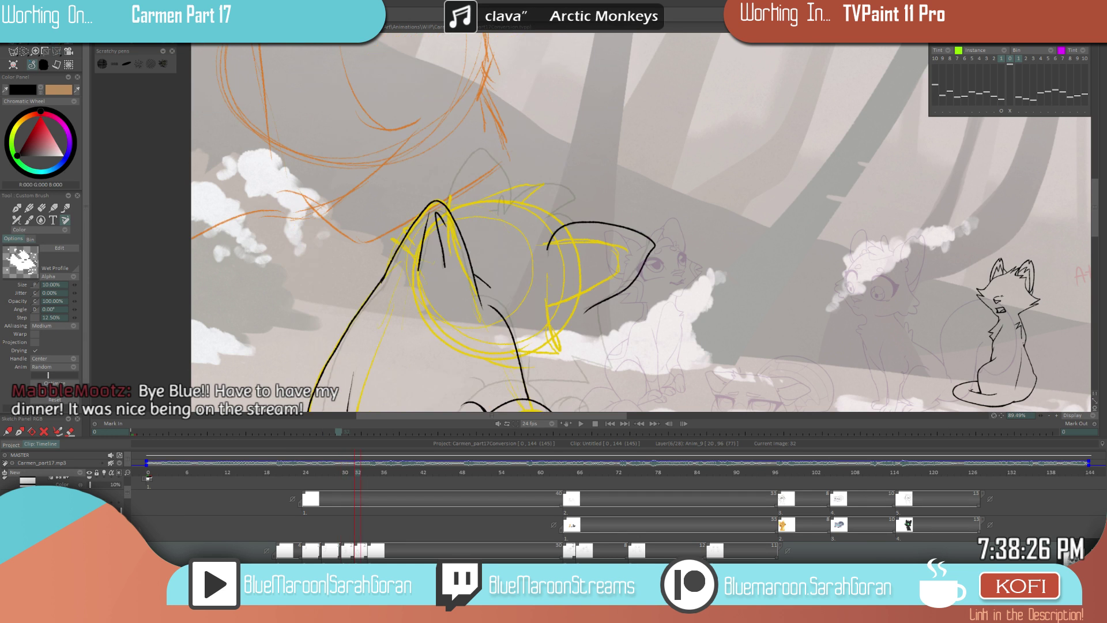
- Erase the short stroke begun below the far ear on frame 32 and compare the drawing with frame 30
{"action": "scroll", "coordinate": [672, 305], "scroll_direction": "up", "scroll_amount": 2}
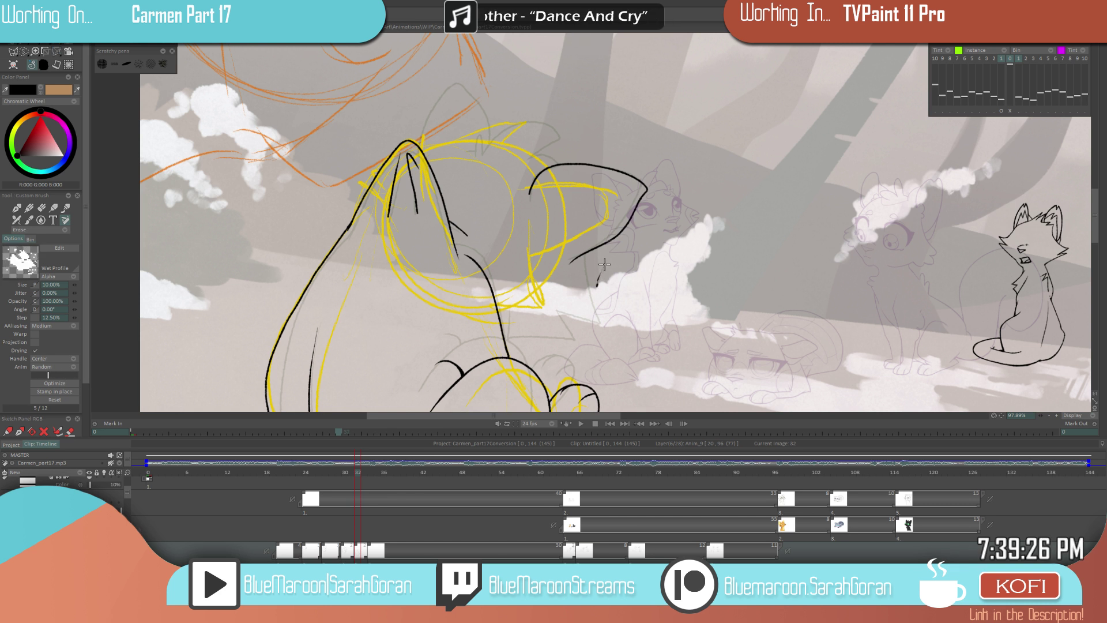
{"action": "key", "text": "e"}
{"action": "key", "text": "e"}
{"action": "scroll", "coordinate": [591, 318], "scroll_direction": "down", "scroll_amount": 4}
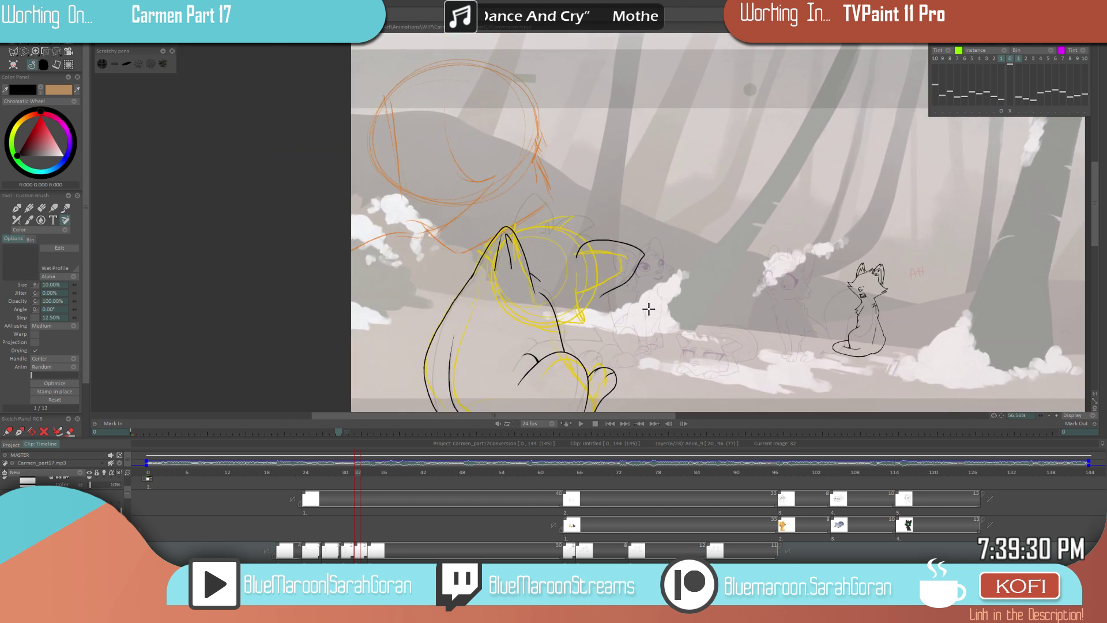
{"action": "key", "text": "Left"}
{"action": "key", "text": "Left"}
{"action": "key", "text": "Right"}
{"action": "key", "text": "Right"}
{"action": "scroll", "coordinate": [628, 304], "scroll_direction": "up", "scroll_amount": 5}
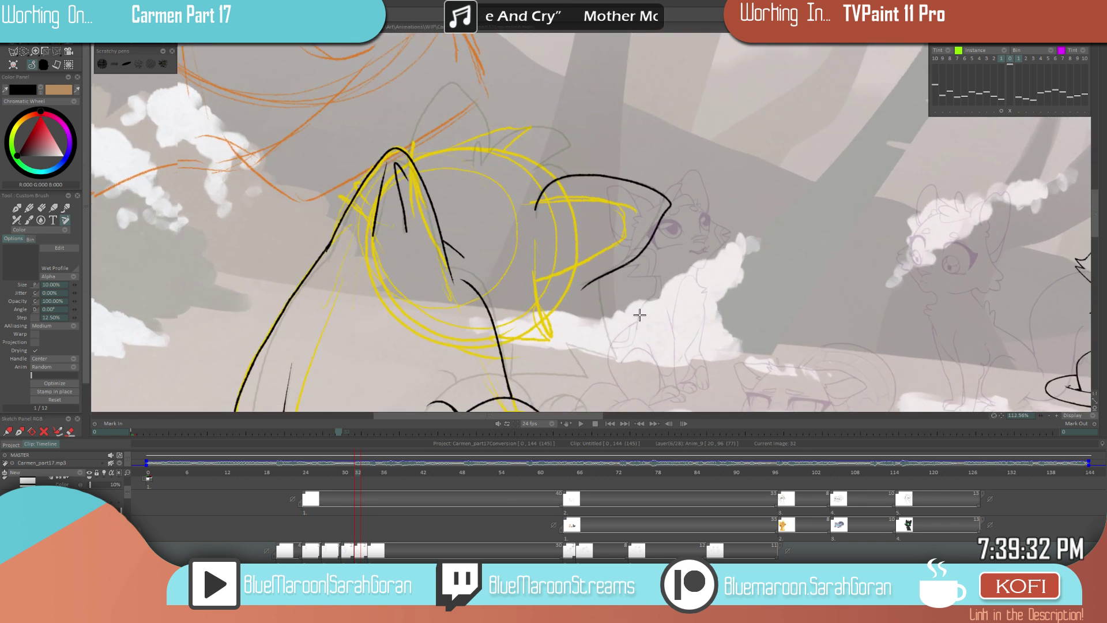
- Ink the cheek edge down from the far ear, with two jagged fur points and a jaw line running back to the neck
{"action": "mouse_move", "coordinate": [592, 261]}
{"action": "left_mouse_down"}
{"action": "mouse_move", "coordinate": [607, 324]}
{"action": "mouse_move", "coordinate": [552, 298]}
{"action": "mouse_move", "coordinate": [554, 288]}
{"action": "mouse_move", "coordinate": [578, 344]}
{"action": "left_mouse_up"}
{"action": "key", "text": "ctrl+z"}
{"action": "mouse_move", "coordinate": [559, 304]}
{"action": "left_mouse_down"}
{"action": "mouse_move", "coordinate": [581, 347]}
{"action": "mouse_move", "coordinate": [506, 331]}
{"action": "left_mouse_up"}
{"action": "scroll", "coordinate": [578, 328], "scroll_direction": "up", "scroll_amount": 2}
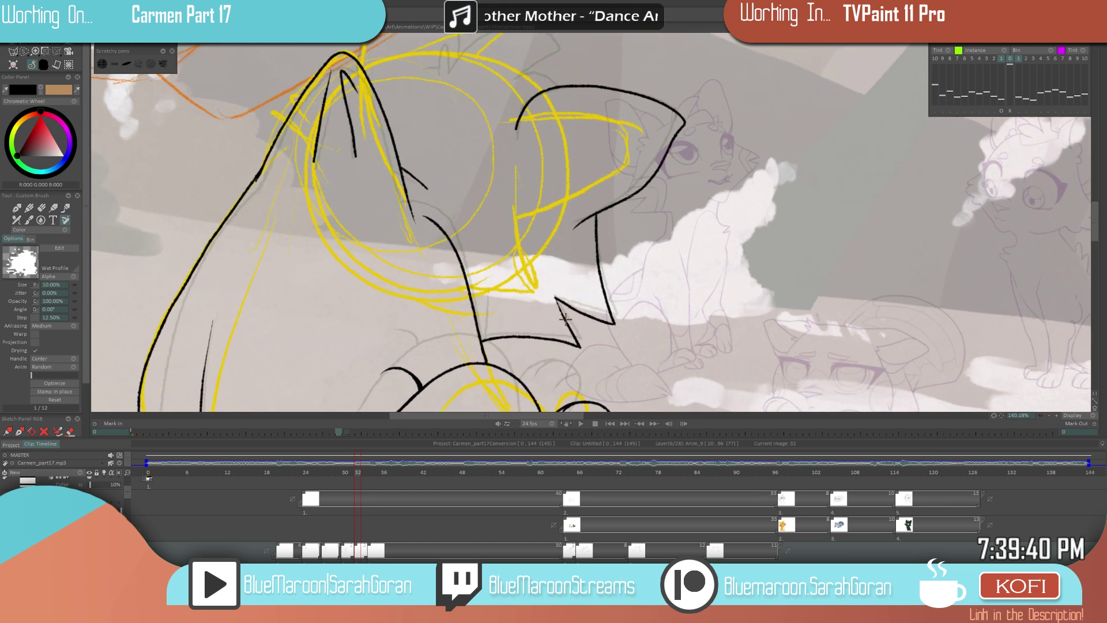
{"action": "left_click_drag", "start_coordinate": [555, 297], "coordinate": [557, 305]}
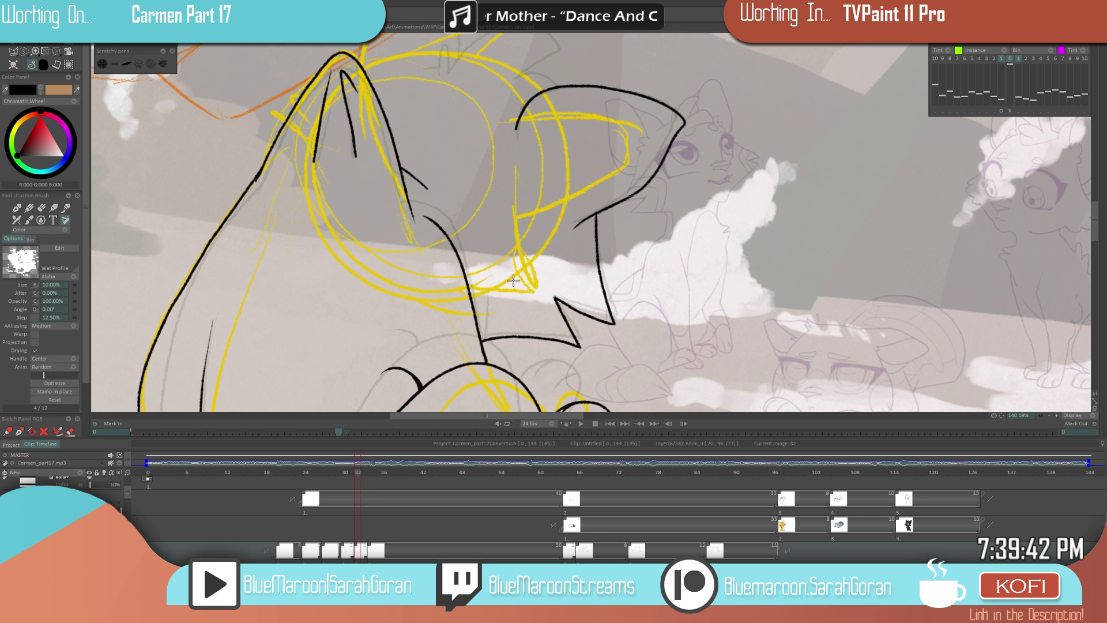
- Ink and tidy a short upright line where the jaw meets the neck and check it against frame 30
{"action": "mouse_move", "coordinate": [487, 290]}
{"action": "left_mouse_down"}
{"action": "mouse_move", "coordinate": [486, 354]}
{"action": "mouse_move", "coordinate": [484, 336]}
{"action": "left_mouse_up"}
{"action": "key", "text": "e"}
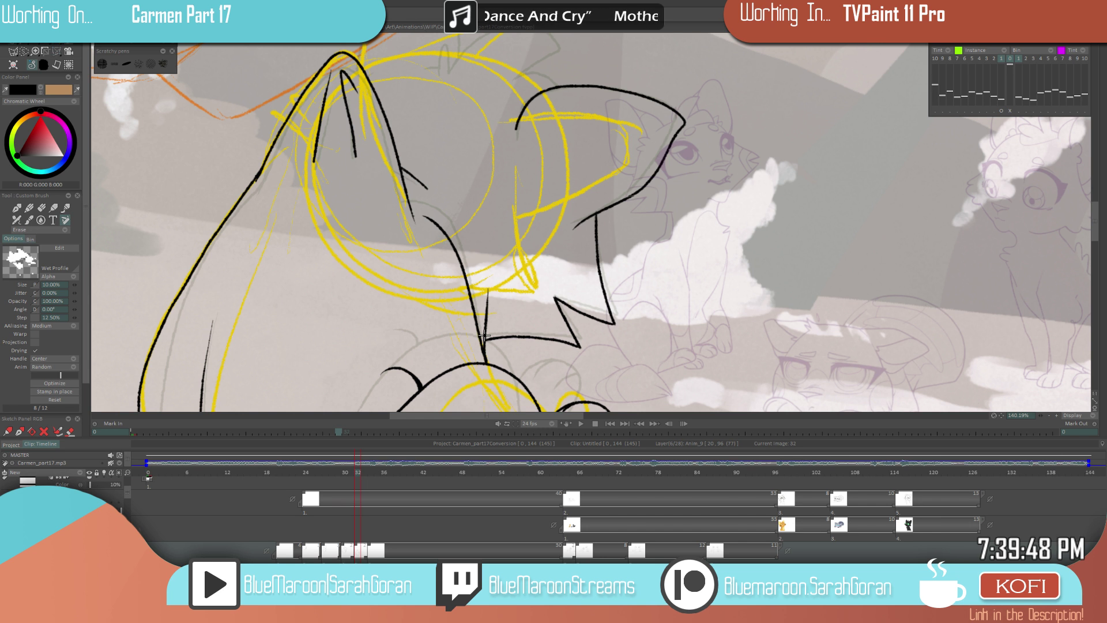
{"action": "key", "text": "e"}
{"action": "scroll", "coordinate": [485, 335], "scroll_direction": "down", "scroll_amount": 5}
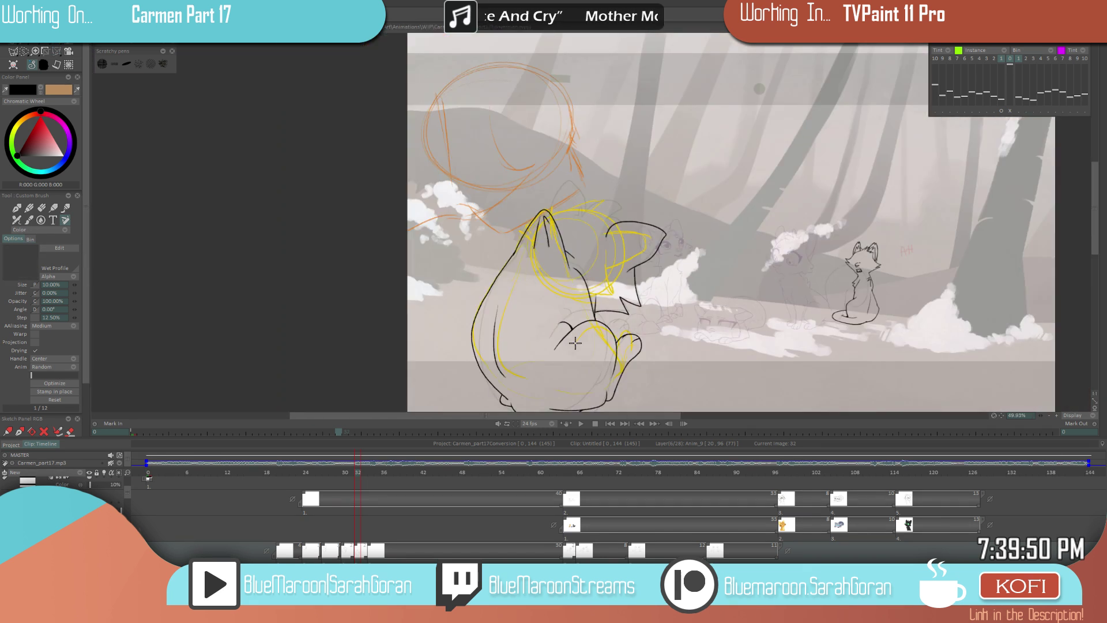
{"action": "key", "text": "Left"}
{"action": "key", "text": "Right"}
{"action": "key", "text": "Right"}
- Ink the curled fur tuft on top of the head in front of the far ear, with a small inner tuft at its base
{"action": "scroll", "coordinate": [649, 288], "scroll_direction": "up", "scroll_amount": 6}
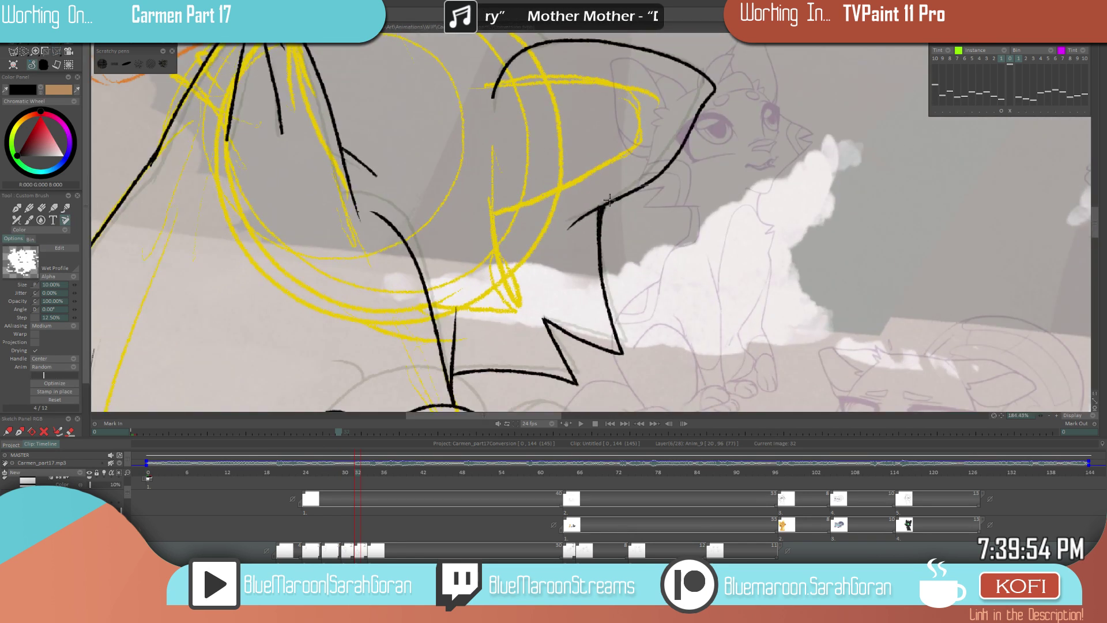
{"action": "scroll", "coordinate": [647, 152], "scroll_direction": "down", "scroll_amount": 4}
{"action": "scroll", "coordinate": [616, 324], "scroll_direction": "up", "scroll_amount": 3}
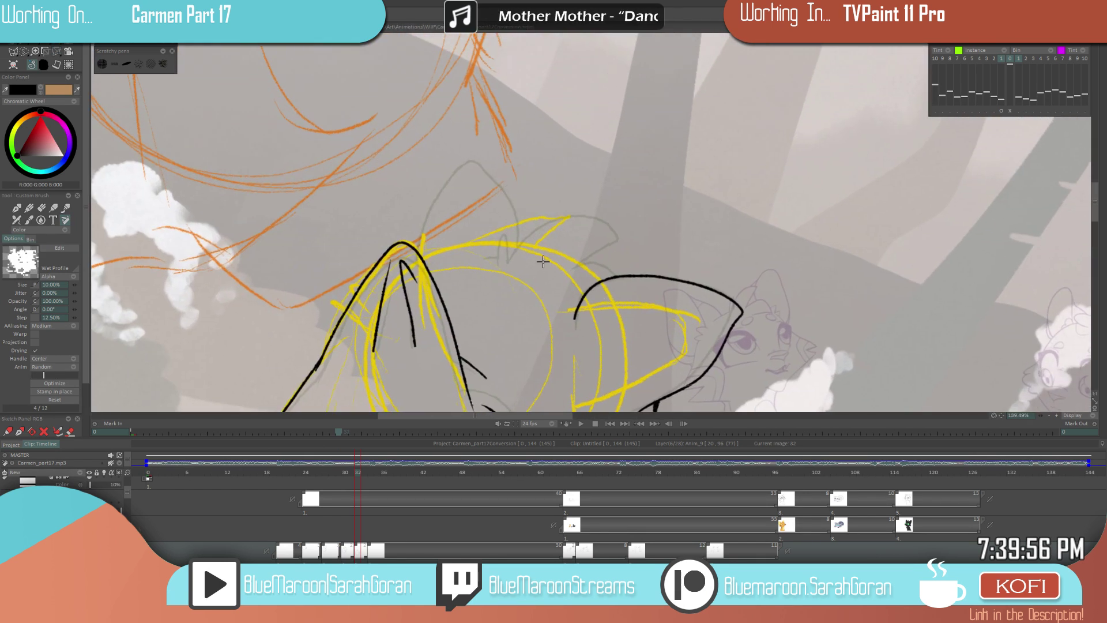
{"action": "mouse_move", "coordinate": [598, 258]}
{"action": "left_mouse_down"}
{"action": "mouse_move", "coordinate": [620, 249]}
{"action": "mouse_move", "coordinate": [585, 220]}
{"action": "mouse_move", "coordinate": [505, 261]}
{"action": "left_mouse_up"}
{"action": "left_click_drag", "start_coordinate": [587, 269], "coordinate": [614, 276]}
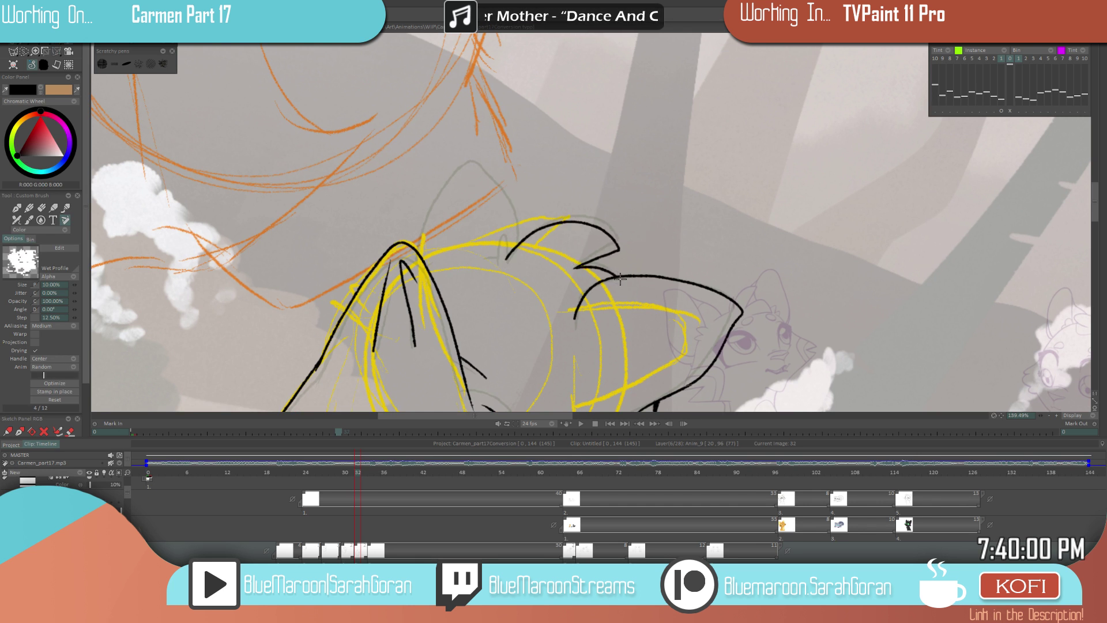
{"action": "mouse_move", "coordinate": [506, 261]}
{"action": "left_mouse_down"}
{"action": "mouse_move", "coordinate": [505, 237]}
{"action": "mouse_move", "coordinate": [497, 263]}
{"action": "left_mouse_up"}
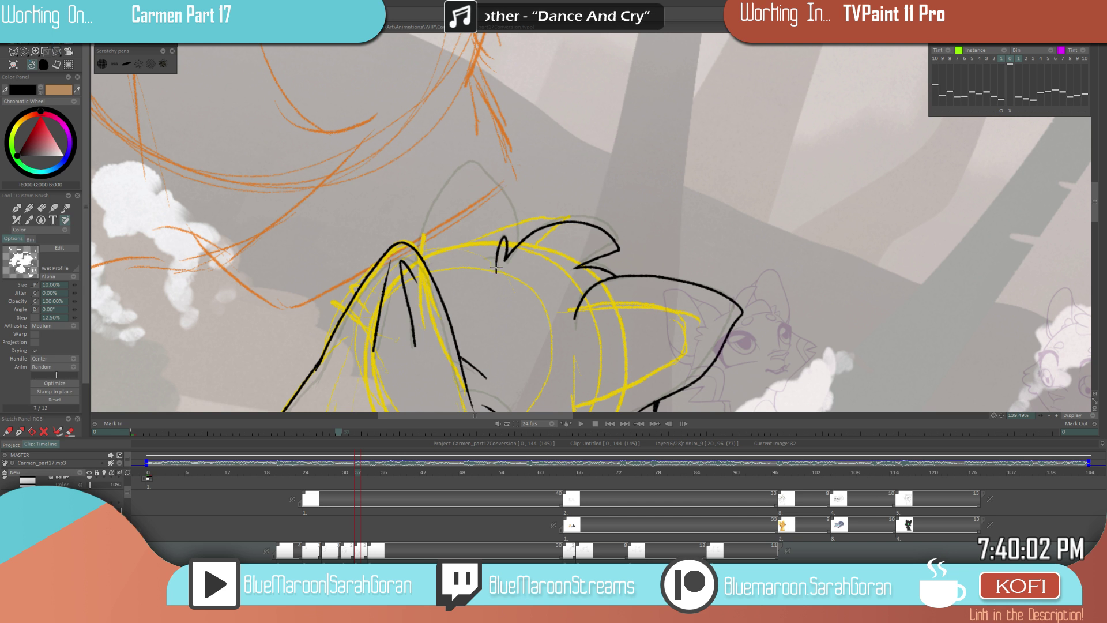
- Ink the tall pointed outline rising between the near ear and the head tuft and compare it with the previous drawing
{"action": "left_click_drag", "start_coordinate": [427, 260], "coordinate": [436, 264]}
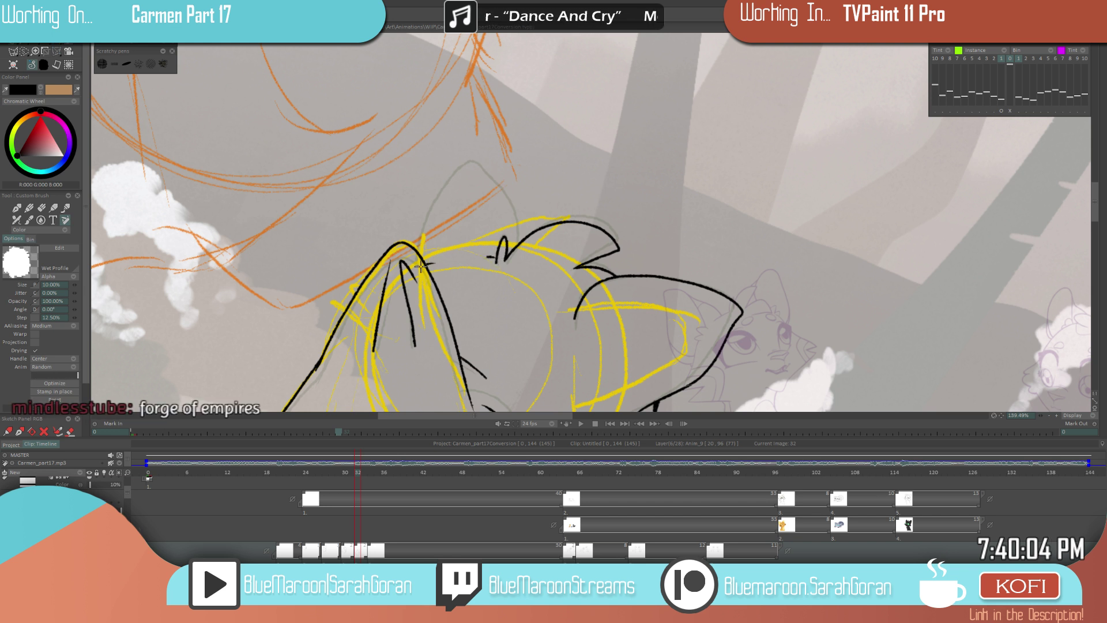
{"action": "mouse_move", "coordinate": [518, 244]}
{"action": "left_mouse_down"}
{"action": "mouse_move", "coordinate": [478, 162]}
{"action": "mouse_move", "coordinate": [442, 195]}
{"action": "mouse_move", "coordinate": [422, 256]}
{"action": "left_mouse_up"}
{"action": "left_click_drag", "start_coordinate": [546, 232], "coordinate": [386, 339]}
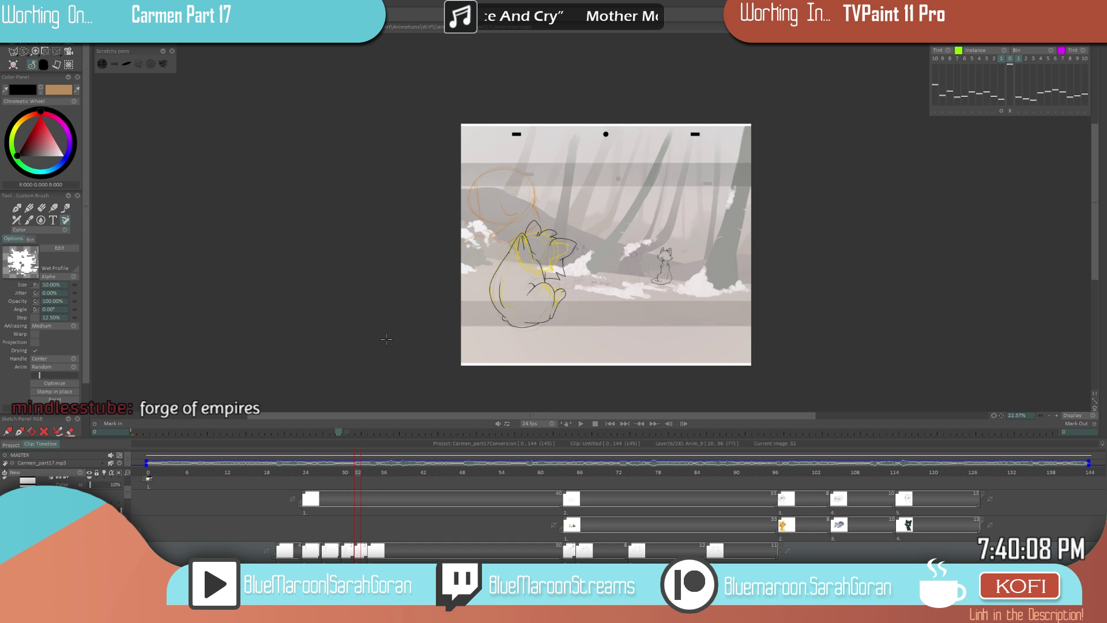
{"action": "key", "text": "Left"}
{"action": "key", "text": "Right"}
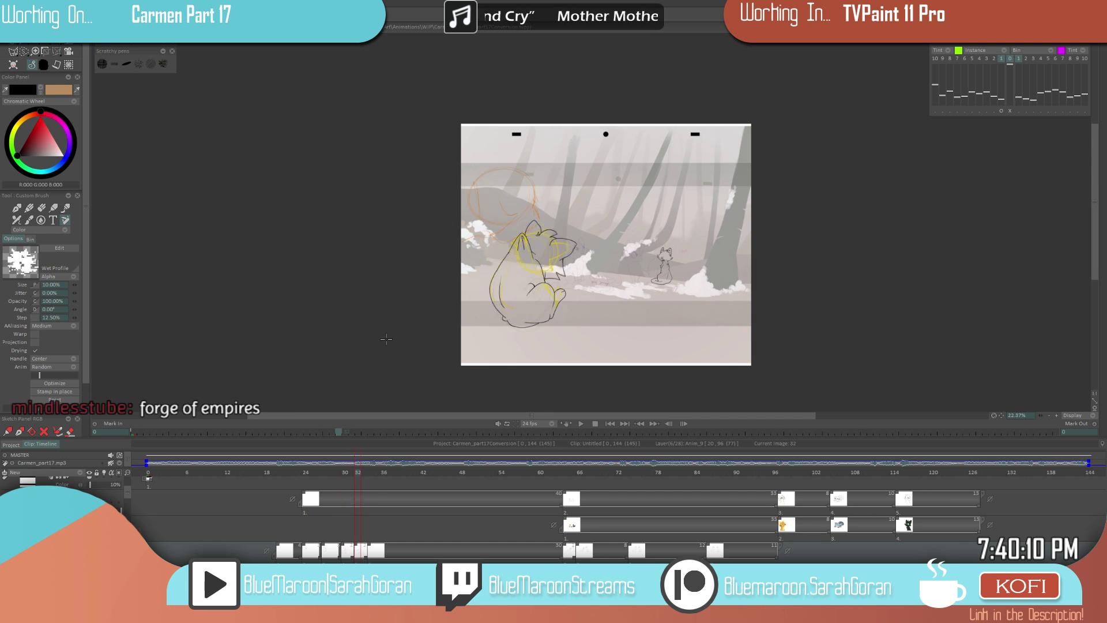
{"action": "key", "text": "Left"}
{"action": "key", "text": "Right"}
- Flip between frames 30 and 32 to examine the ears, head tufts and cheek fur up close
{"action": "scroll", "coordinate": [562, 248], "scroll_direction": "up", "scroll_amount": 5}
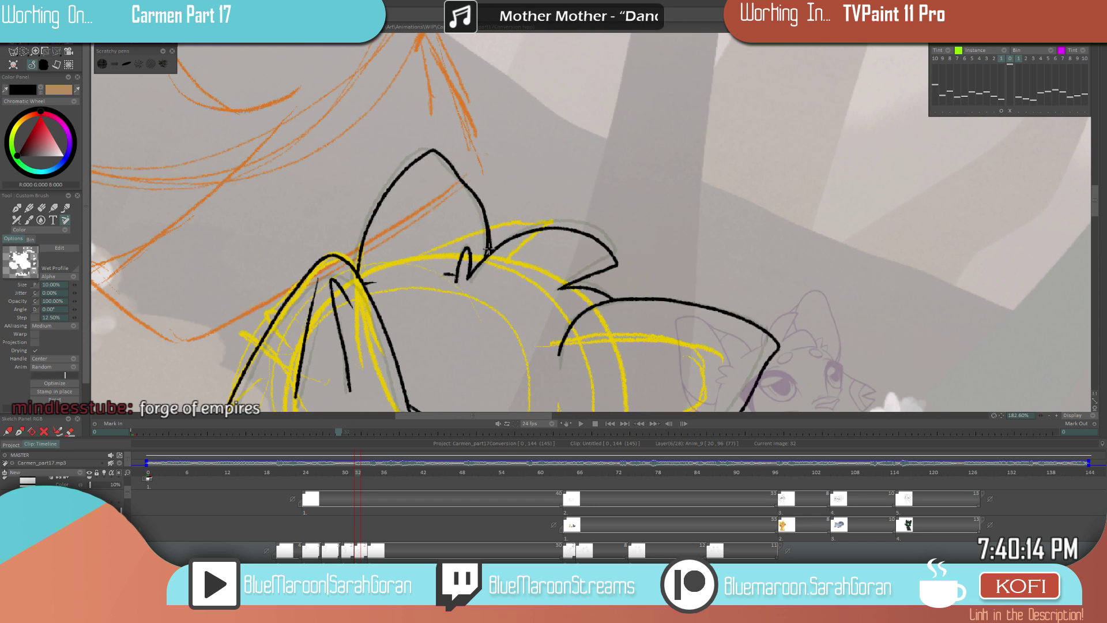
{"action": "scroll", "coordinate": [543, 363], "scroll_direction": "down", "scroll_amount": 4}
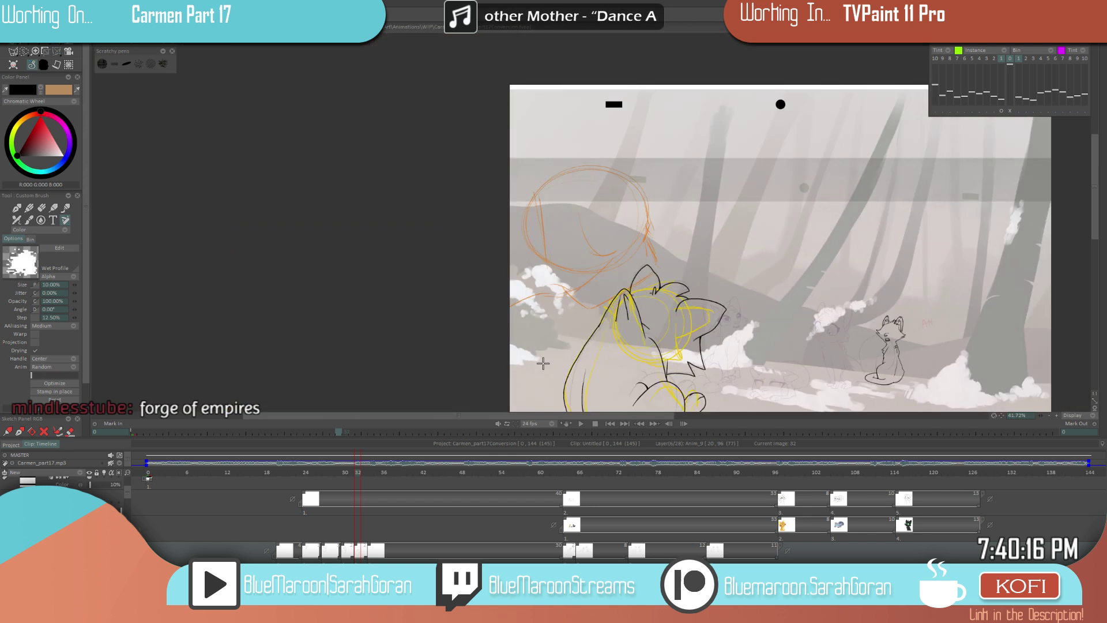
{"action": "scroll", "coordinate": [704, 381], "scroll_direction": "up", "scroll_amount": 5}
{"action": "key", "text": "Left"}
{"action": "key", "text": "Left"}
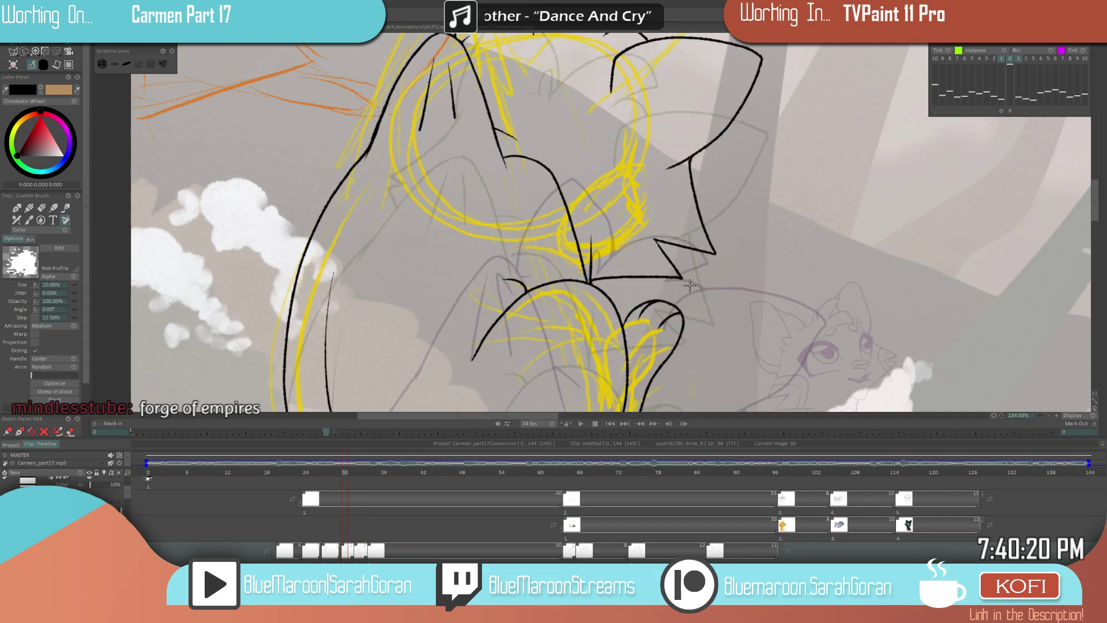
{"action": "left_click_drag", "start_coordinate": [689, 285], "coordinate": [565, 439]}
{"action": "key", "text": "Left"}
{"action": "key", "text": "Right"}
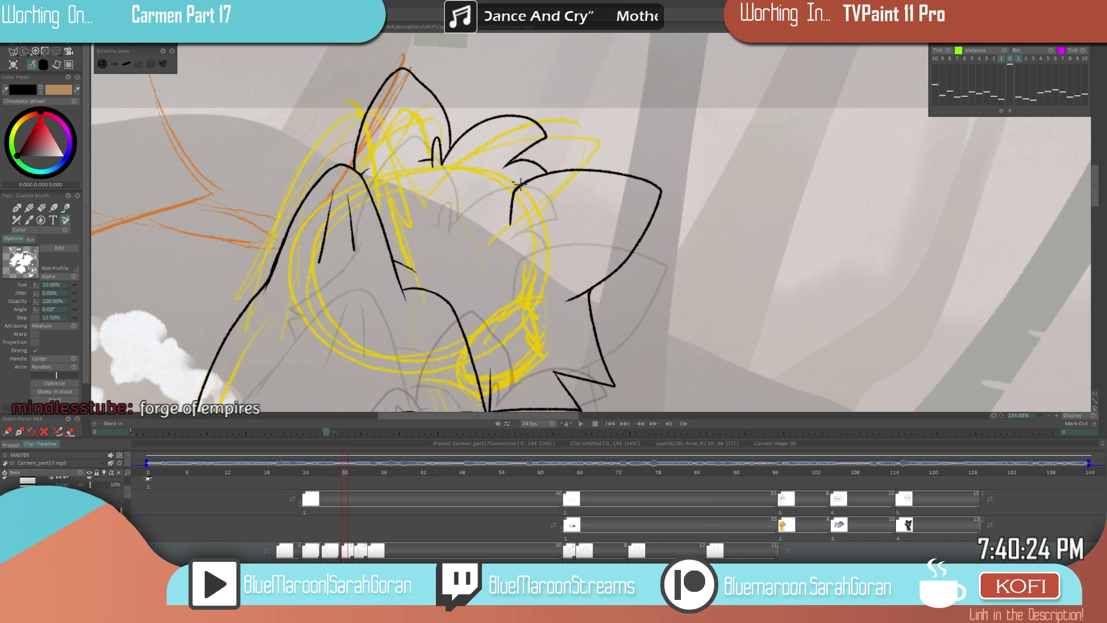
{"action": "key", "text": "Right"}
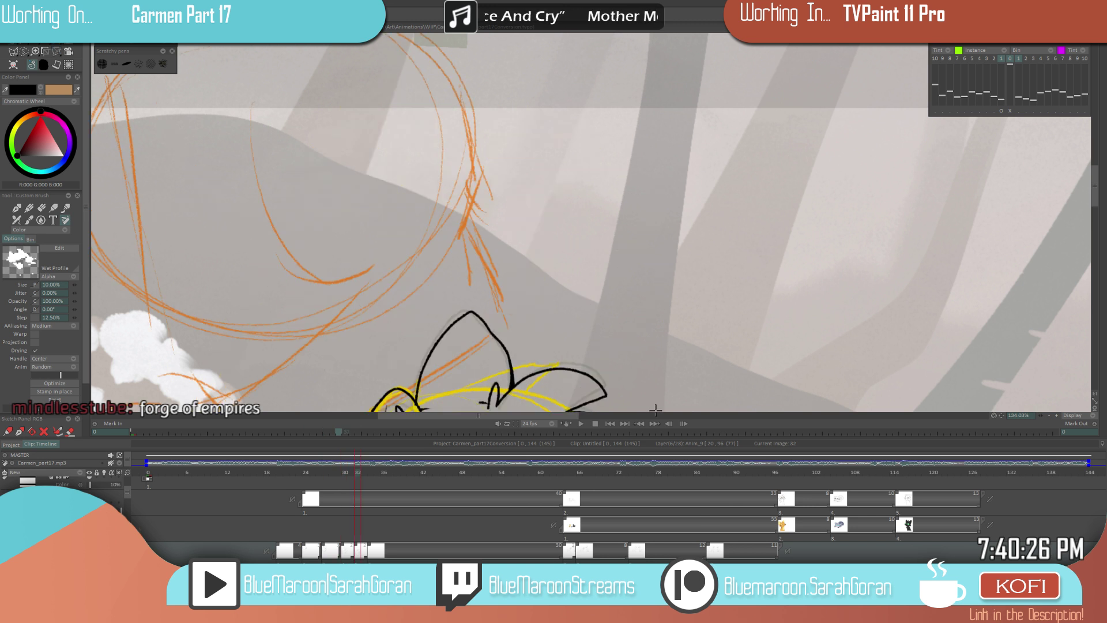
{"action": "key", "text": "Right"}
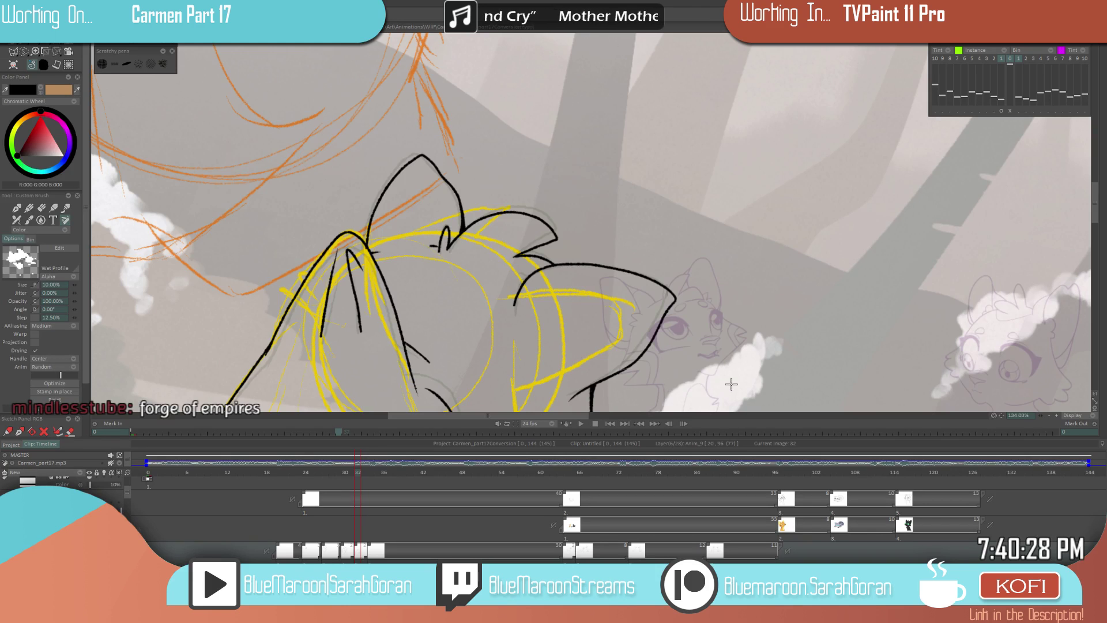
{"action": "left_click_drag", "start_coordinate": [731, 373], "coordinate": [667, 318]}
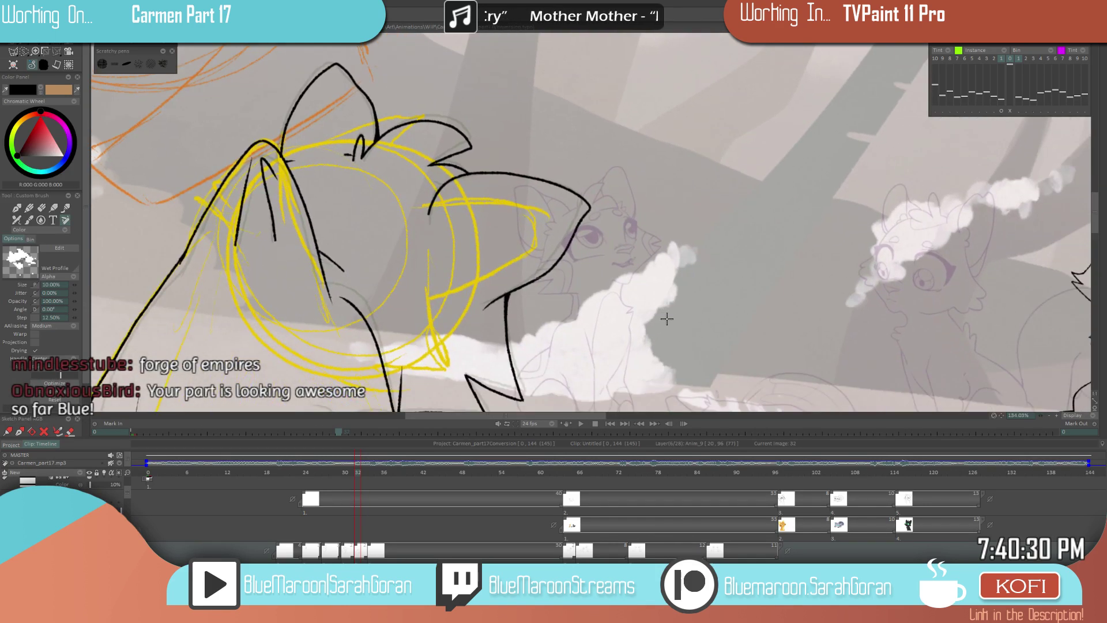
- Erase the short horizontal dash beside the small head tuft on frame 32 and compare the head with frame 30
{"action": "scroll", "coordinate": [649, 277], "scroll_direction": "down", "scroll_amount": 5}
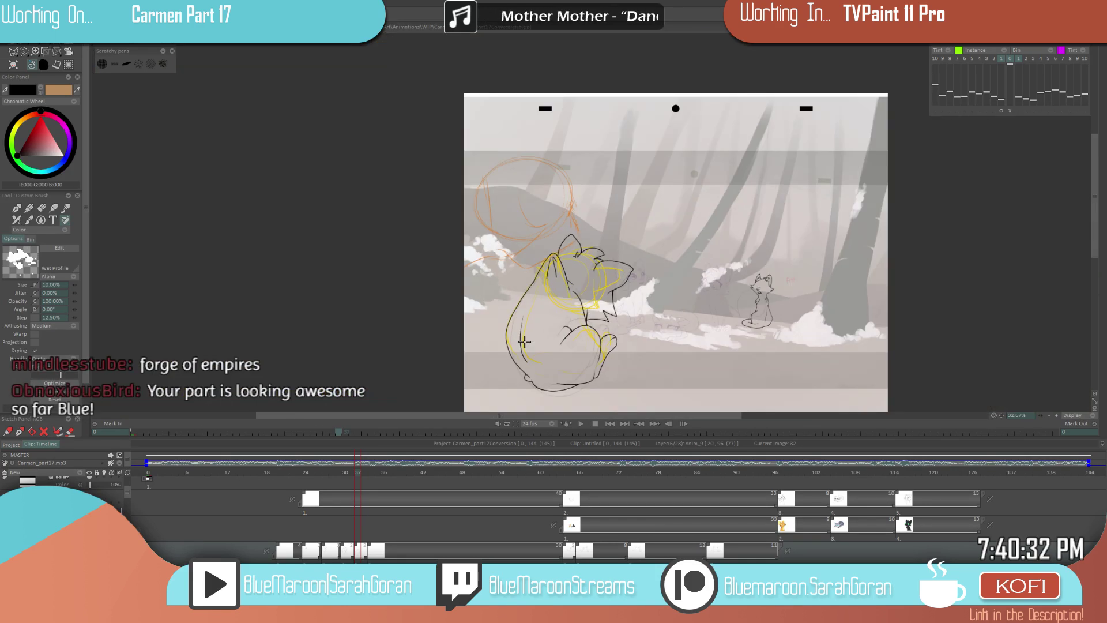
{"action": "scroll", "coordinate": [577, 265], "scroll_direction": "up", "scroll_amount": 4}
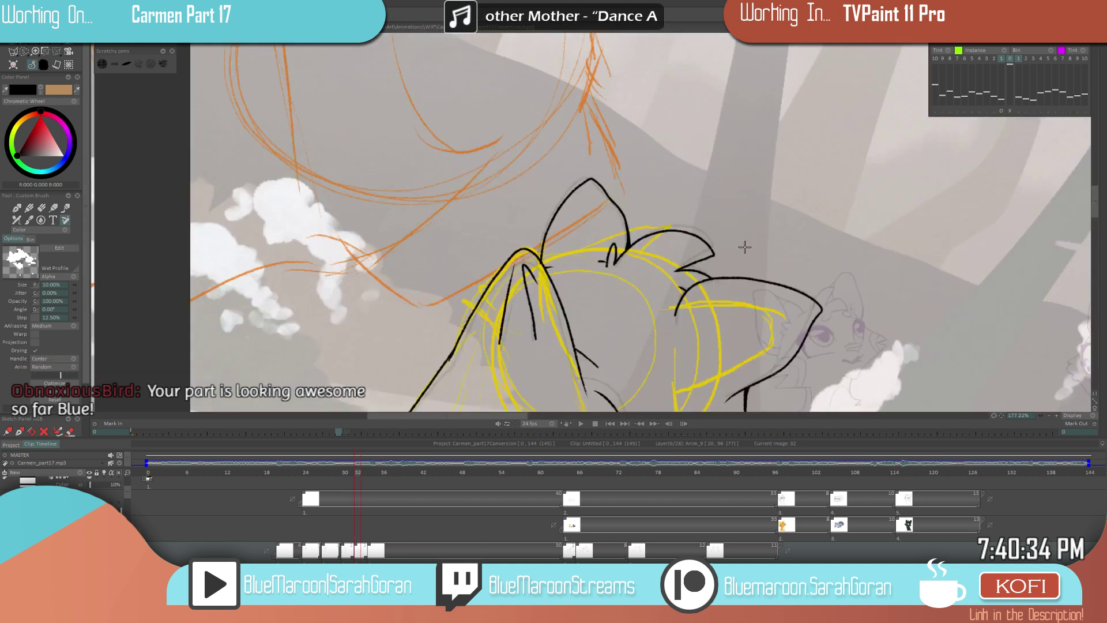
{"action": "scroll", "coordinate": [663, 300], "scroll_direction": "up", "scroll_amount": 2}
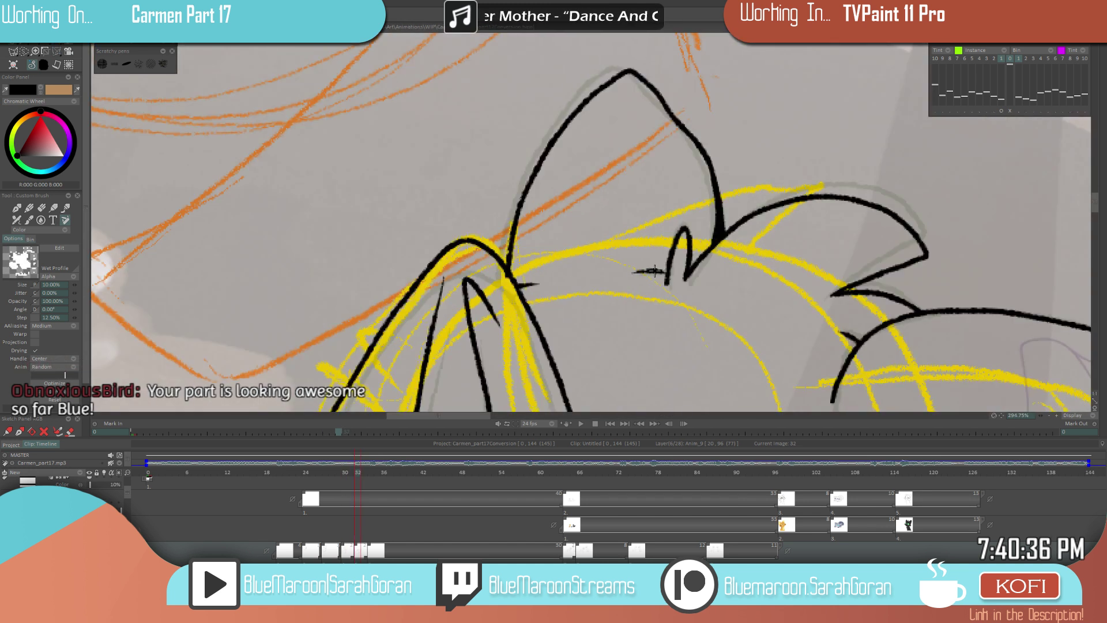
{"action": "key", "text": "e"}
{"action": "left_click_drag", "start_coordinate": [659, 268], "coordinate": [632, 269]}
{"action": "key", "text": "e"}
{"action": "scroll", "coordinate": [813, 282], "scroll_direction": "down", "scroll_amount": 4}
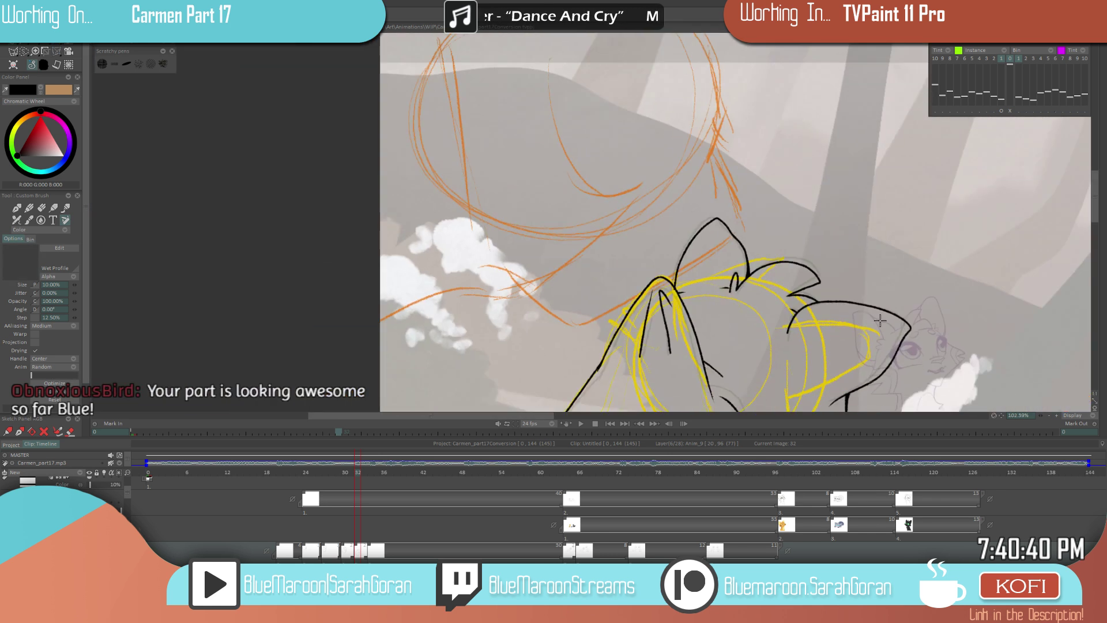
{"action": "scroll", "coordinate": [703, 335], "scroll_direction": "down", "scroll_amount": 2}
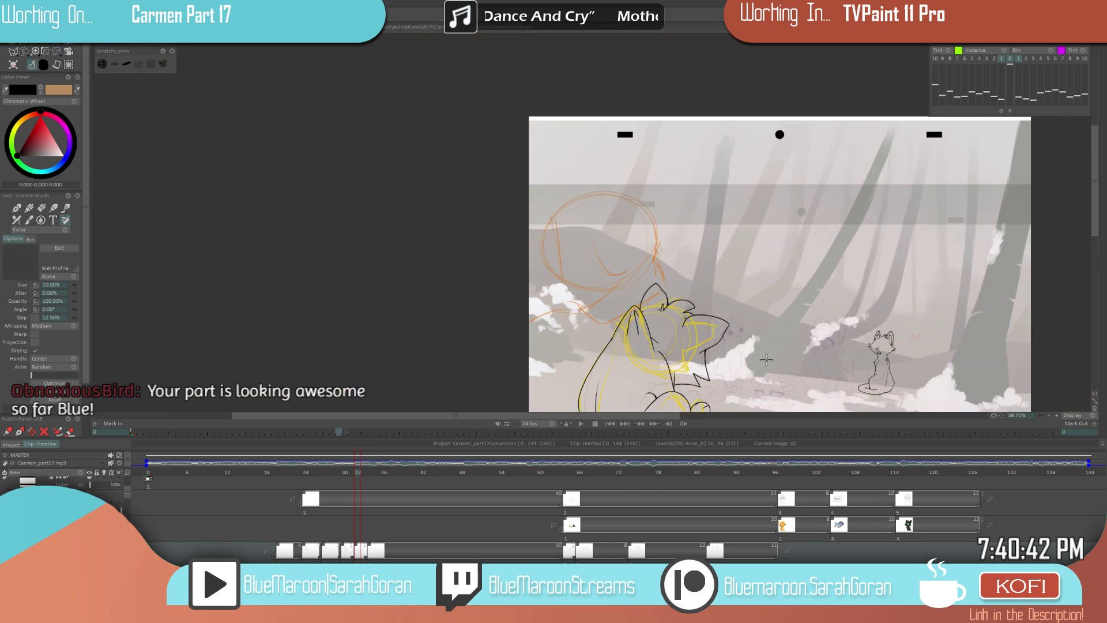
{"action": "scroll", "coordinate": [658, 319], "scroll_direction": "up", "scroll_amount": 1}
{"action": "left_click_drag", "start_coordinate": [658, 318], "coordinate": [627, 317]}
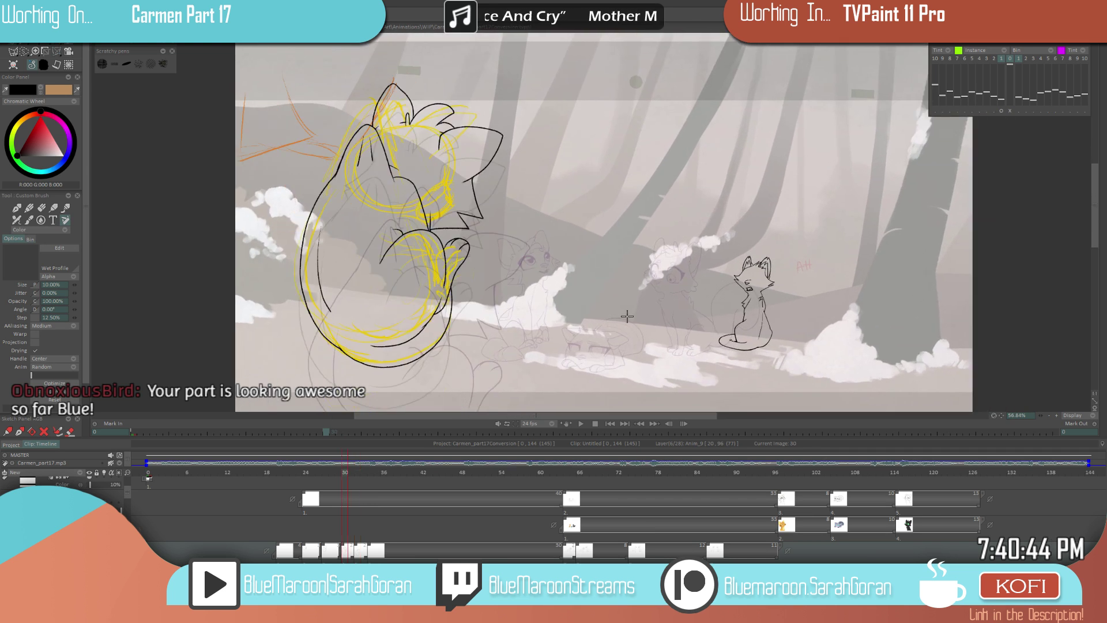
- Flip between frames 30 and 32 to compare the cat's inked head and body, both close up and at full view
{"action": "key", "text": "Left"}
{"action": "key", "text": "Left"}
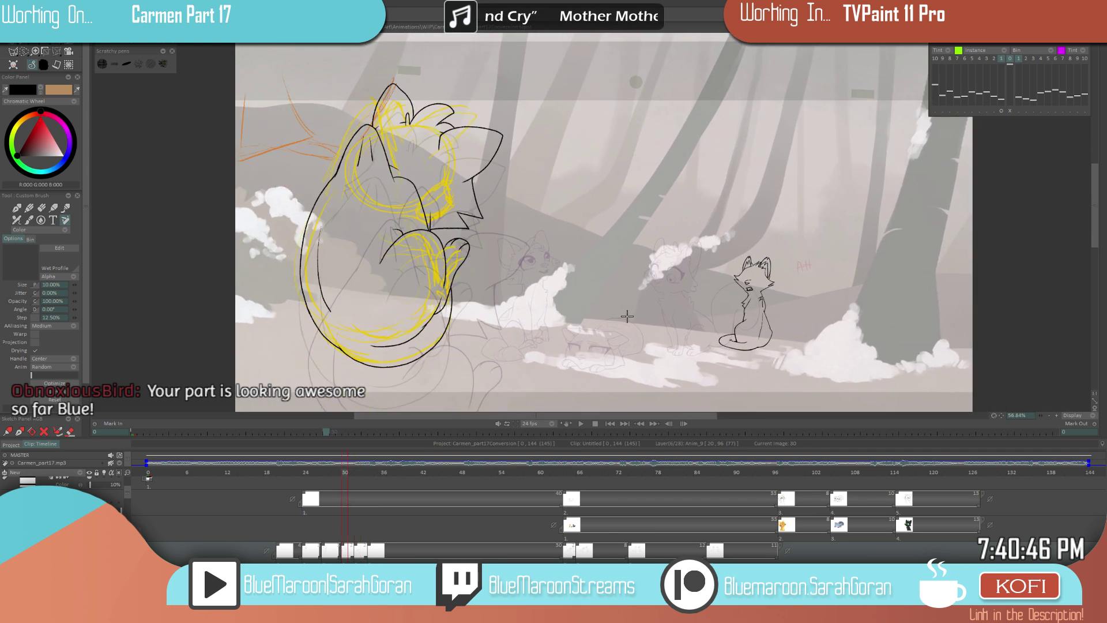
{"action": "key", "text": "Right"}
{"action": "key", "text": "Right"}
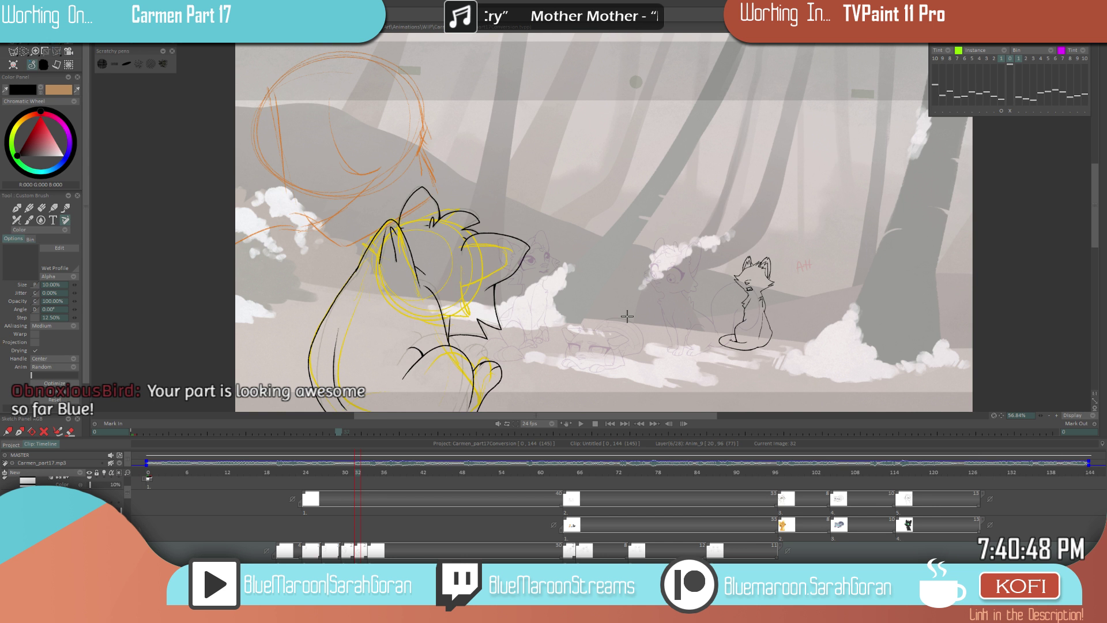
{"action": "scroll", "coordinate": [626, 316], "scroll_direction": "down", "scroll_amount": 4}
{"action": "key", "text": "Left"}
{"action": "key", "text": "Left"}
{"action": "key", "text": "Right"}
{"action": "key", "text": "Right"}
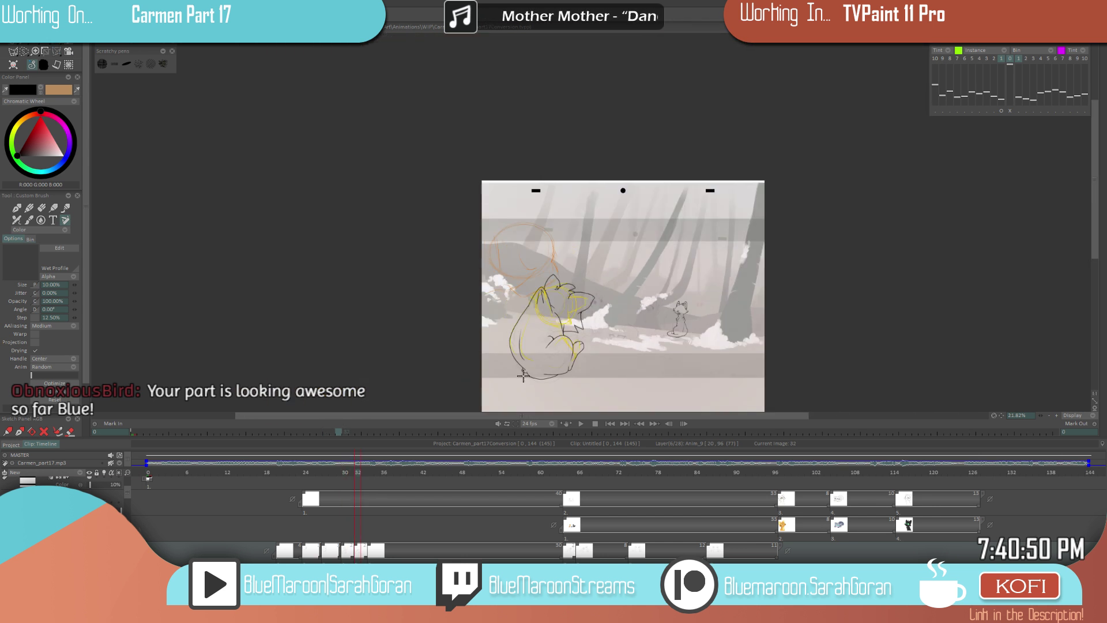
{"action": "key", "text": "Left"}
{"action": "key", "text": "Left"}
{"action": "key", "text": "Right"}
{"action": "key", "text": "Right"}
{"action": "key", "text": "Left"}
{"action": "key", "text": "Left"}
{"action": "key", "text": "Right"}
{"action": "key", "text": "Right"}
{"action": "key", "text": "Left"}
{"action": "key", "text": "Left"}
{"action": "key", "text": "Right"}
{"action": "key", "text": "Right"}
- Ink a row of short fur ticks below the near ear on frame 32 and check them against frames 30 and 27
{"action": "scroll", "coordinate": [536, 257], "scroll_direction": "up", "scroll_amount": 5}
{"action": "left_click_drag", "start_coordinate": [510, 302], "coordinate": [537, 311]}
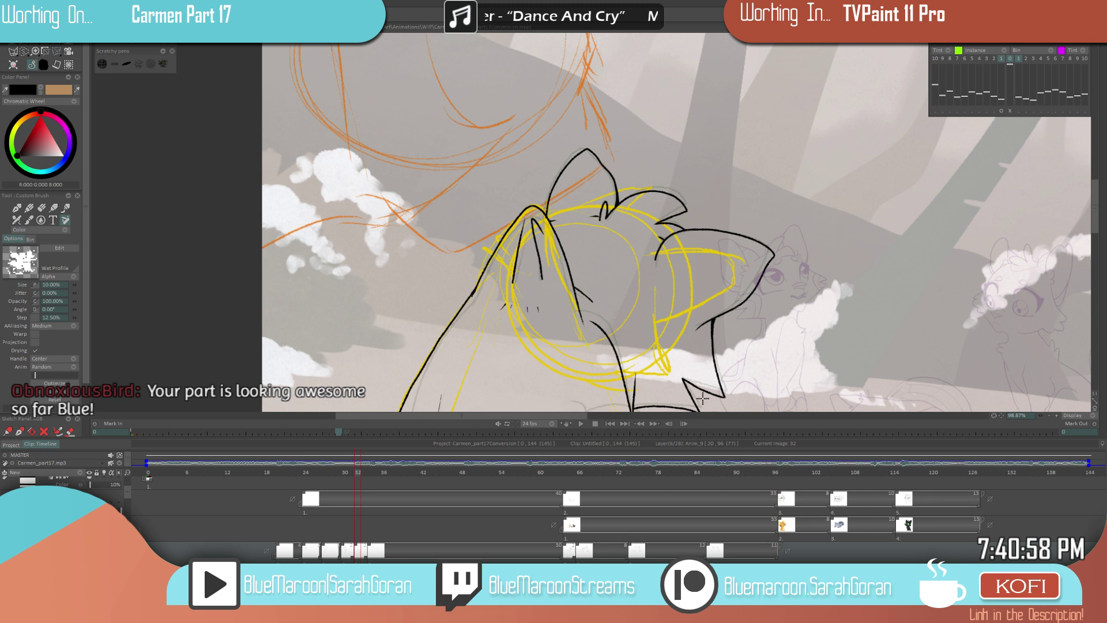
{"action": "key", "text": "Left"}
{"action": "key", "text": "Left"}
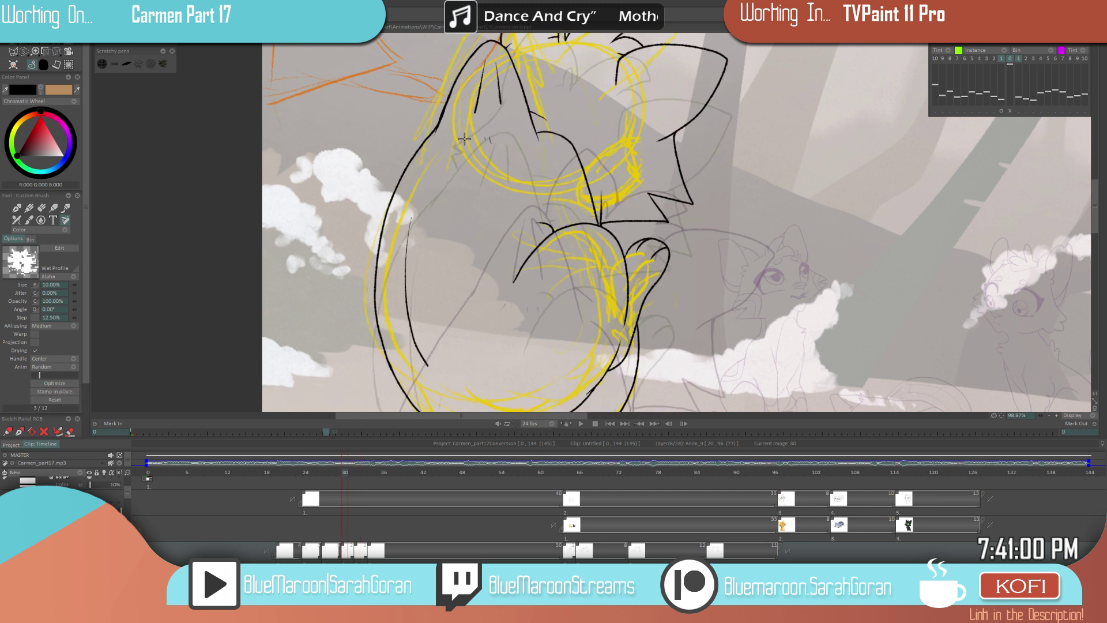
{"action": "key", "text": "Left"}
{"action": "key", "text": "Left"}
{"action": "key", "text": "Left"}
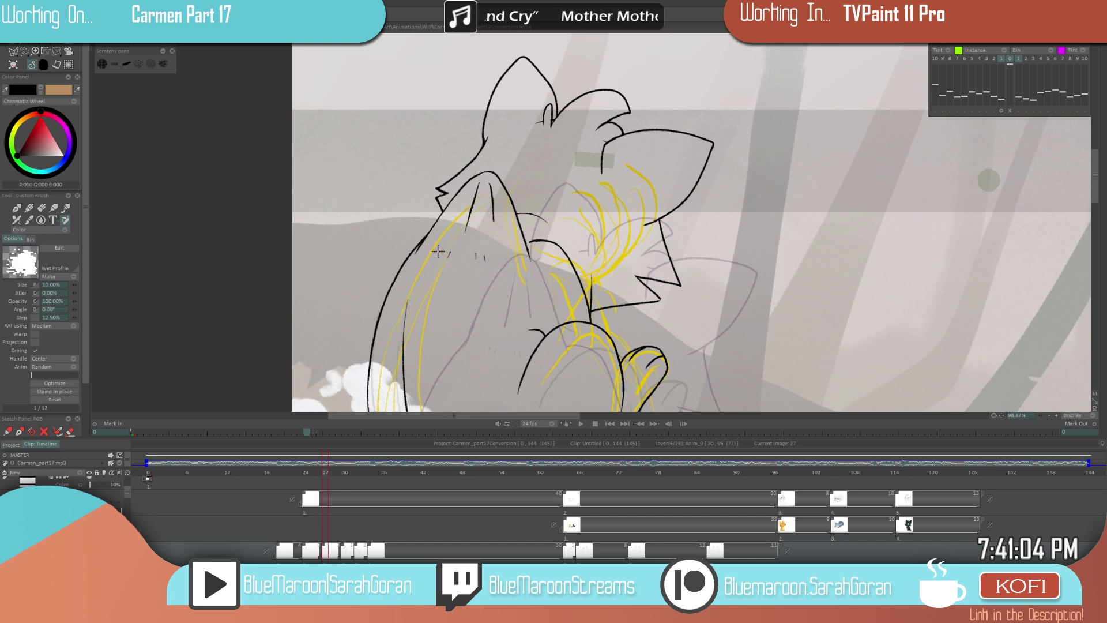
{"action": "key", "text": "Right"}
{"action": "key", "text": "Right"}
{"action": "key", "text": "Right"}
{"action": "key", "text": "Right"}
{"action": "key", "text": "Right"}
- Flip through frames 30, 32 and 34 at full view to examine how the cat's pose carries over
{"action": "scroll", "coordinate": [445, 244], "scroll_direction": "down", "scroll_amount": 5}
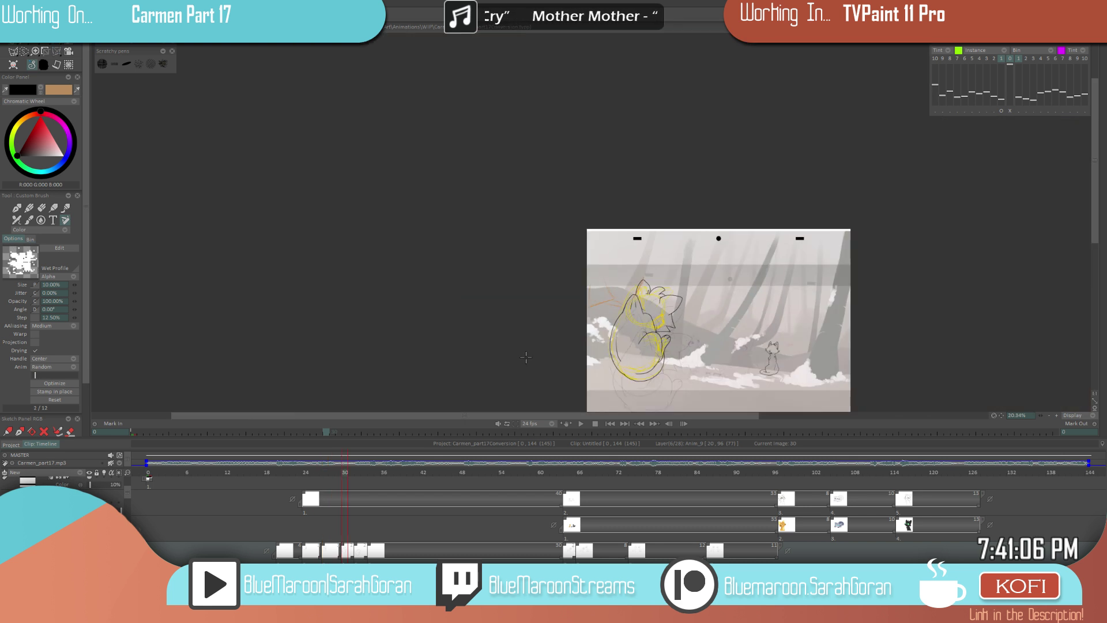
{"action": "key", "text": "Right"}
{"action": "key", "text": "Right"}
{"action": "scroll", "coordinate": [526, 357], "scroll_direction": "up", "scroll_amount": 2}
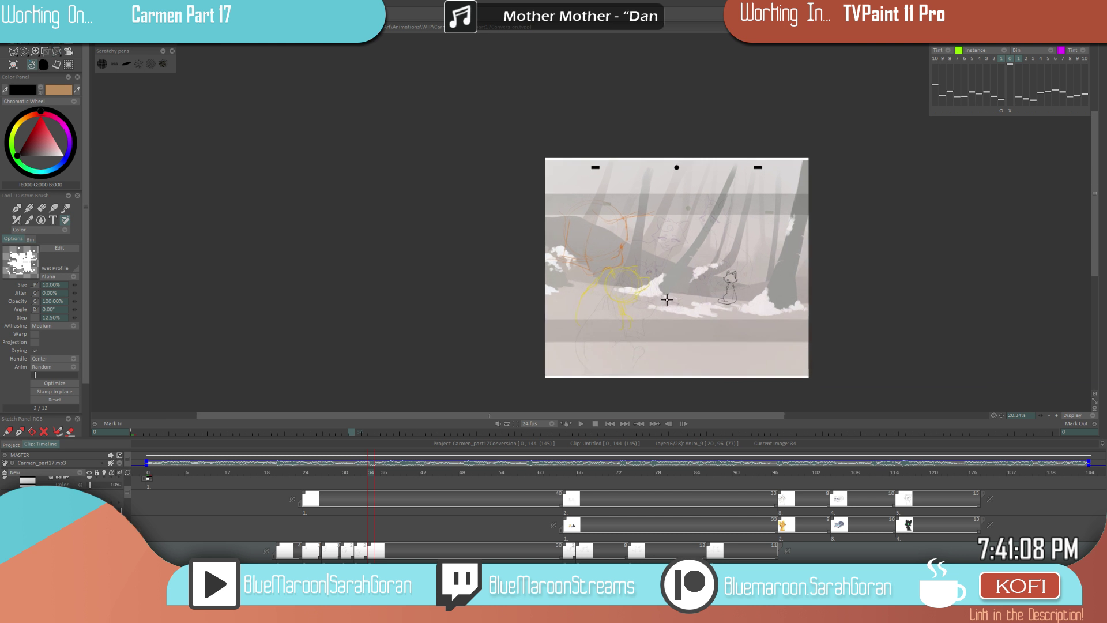
{"action": "key", "text": "Left"}
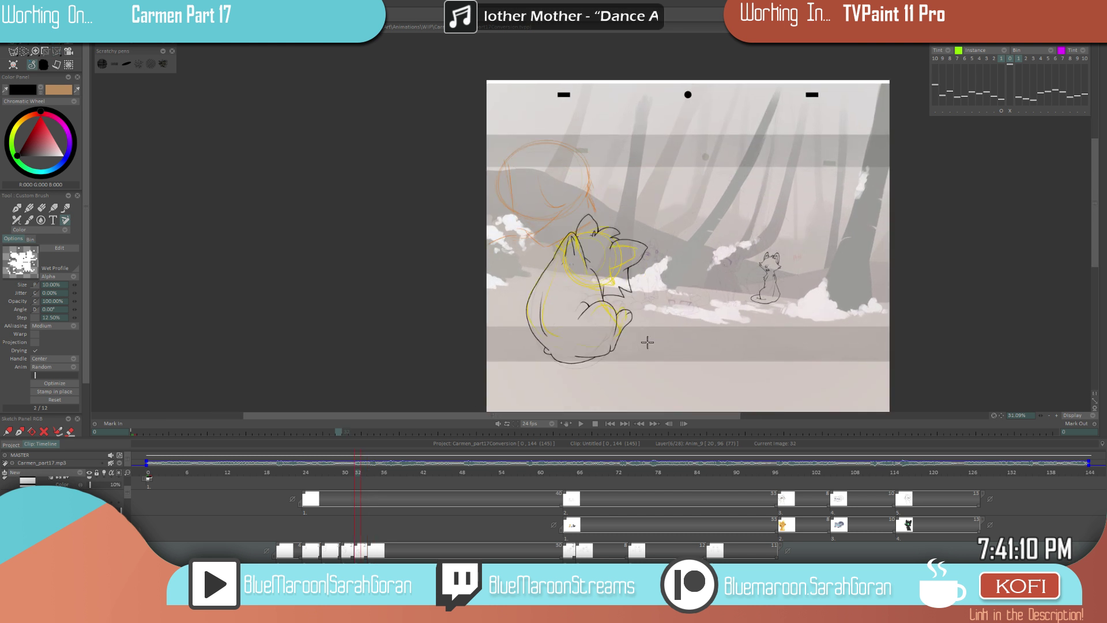
{"action": "key", "text": "Right"}
{"action": "key", "text": "Left"}
{"action": "key", "text": "Right"}
{"action": "key", "text": "Left"}
{"action": "key", "text": "Left"}
{"action": "key", "text": "Right"}
{"action": "key", "text": "Right"}
- Clear the position offset of the previous drawing in the light table on frame 34 and save the project
{"action": "left_click", "coordinate": [1002, 110]}
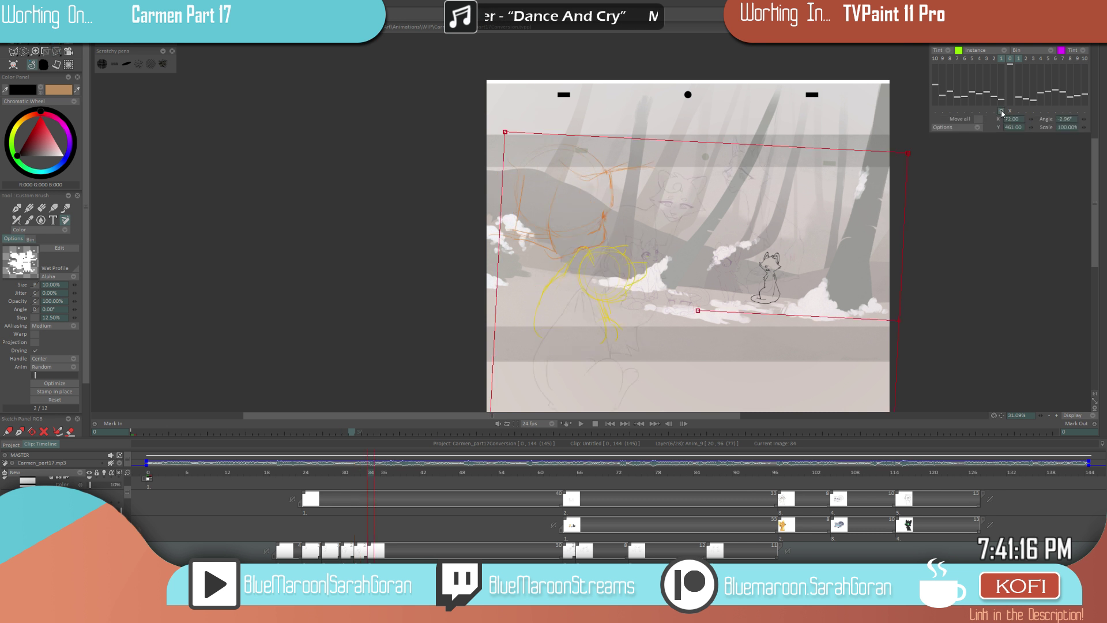
{"action": "scroll", "coordinate": [617, 297], "scroll_direction": "up", "scroll_amount": 3}
{"action": "key", "text": "ctrl+s"}
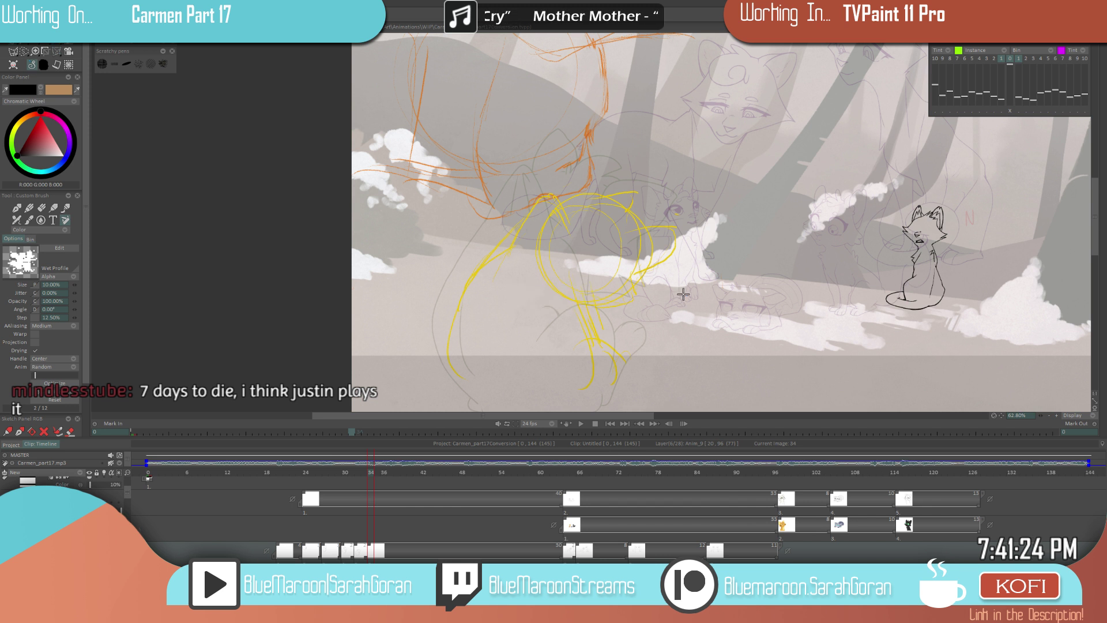
{"action": "scroll", "coordinate": [591, 327], "scroll_direction": "up", "scroll_amount": 1}
{"action": "scroll", "coordinate": [621, 311], "scroll_direction": "down", "scroll_amount": 10}
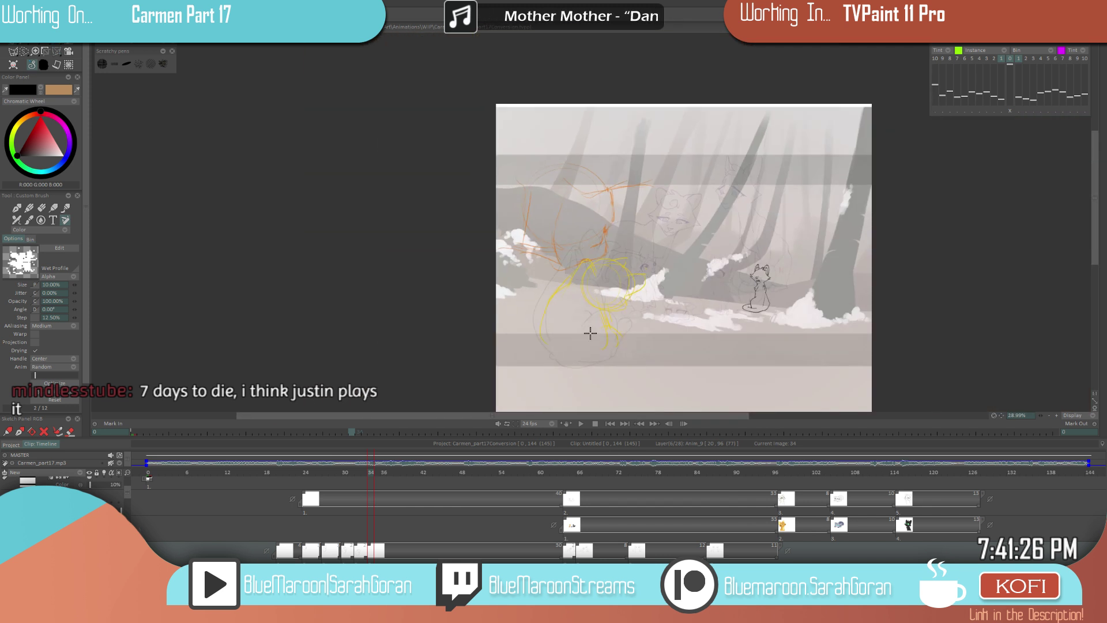
{"action": "key", "text": "ctrl+s"}
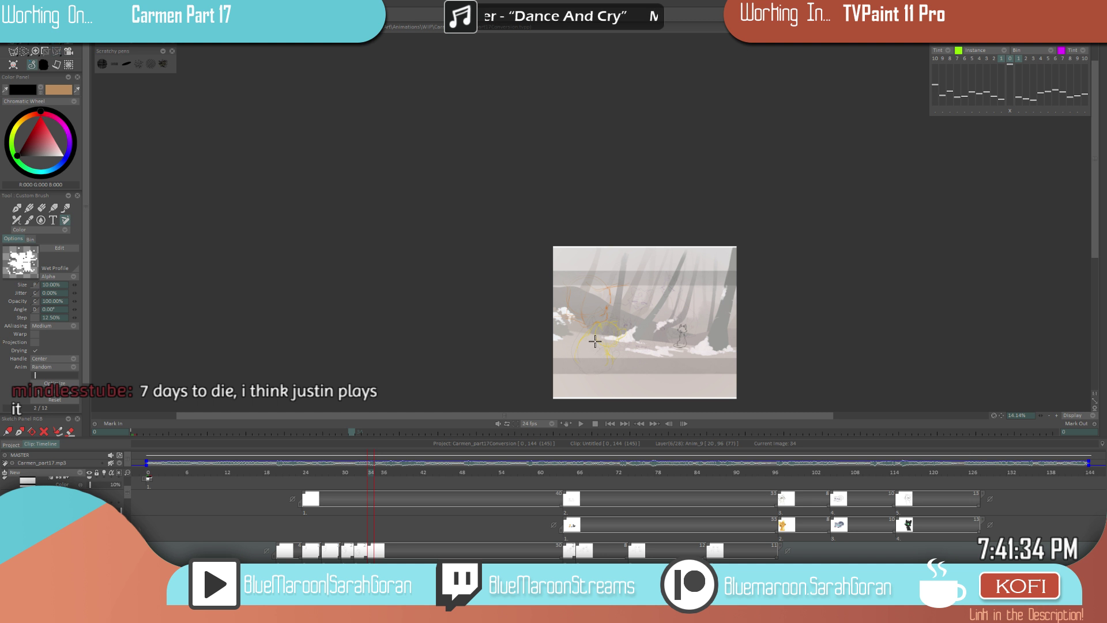
{"action": "scroll", "coordinate": [595, 342], "scroll_direction": "up", "scroll_amount": 5}
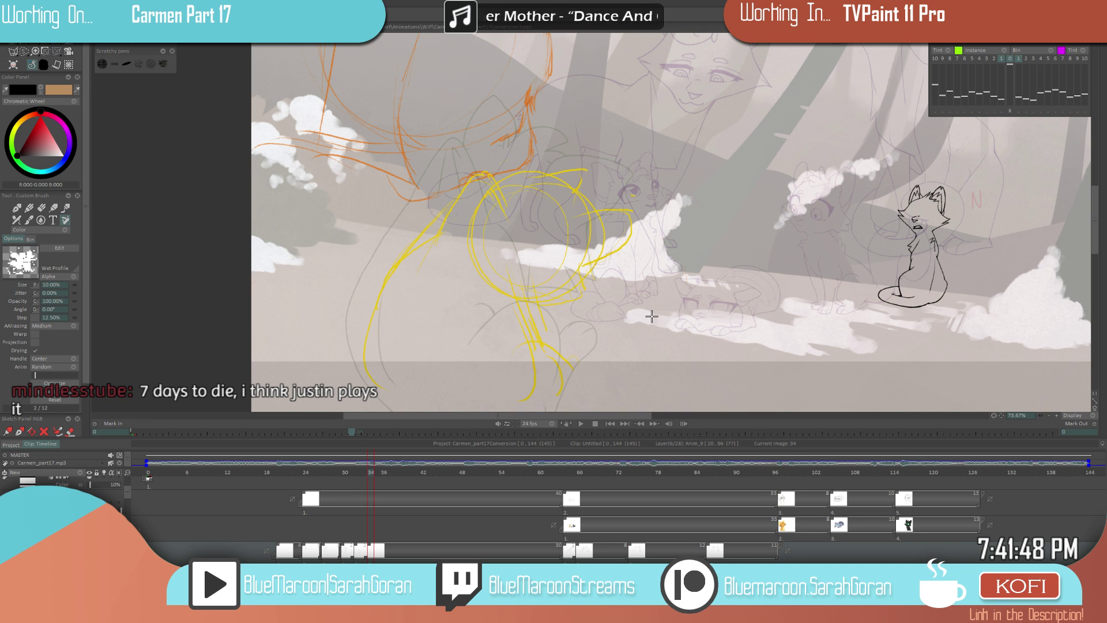
{"action": "scroll", "coordinate": [548, 350], "scroll_direction": "down", "scroll_amount": 3}
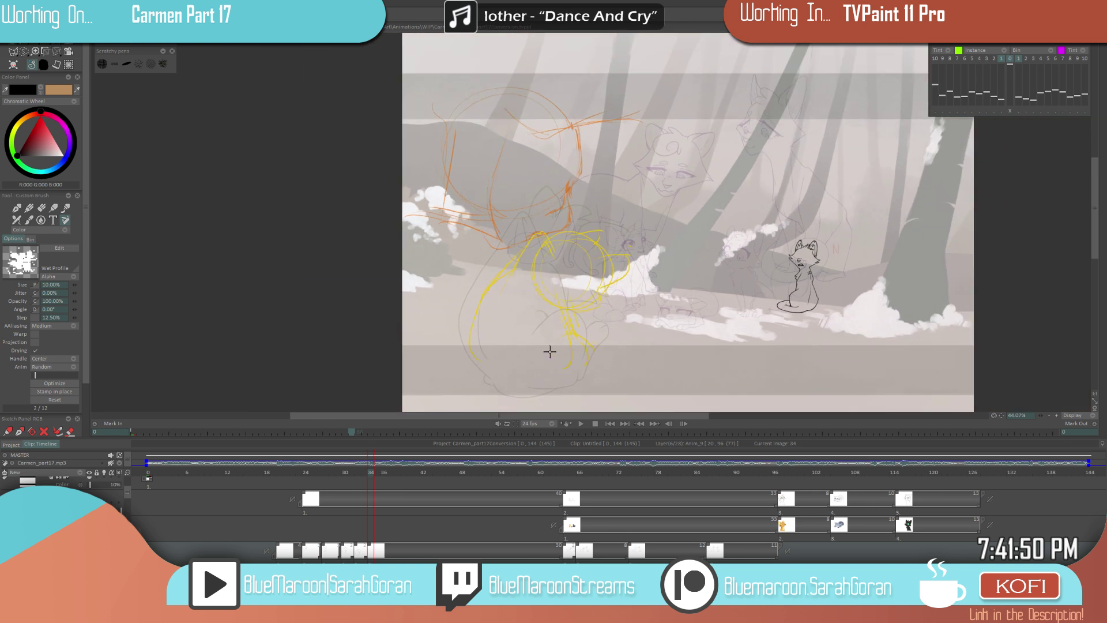
{"action": "key", "text": "ctrl+s"}
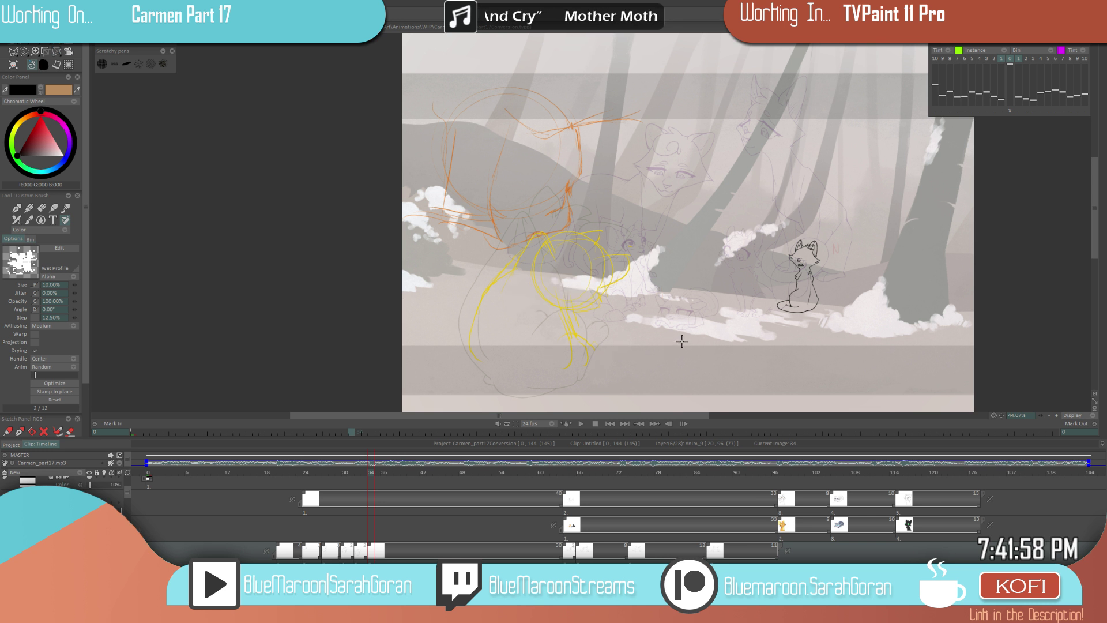
- Compare with frame 30 and try to ink the haunch on frame 34 as a nearly flat-topped curve down to the foot
{"action": "scroll", "coordinate": [635, 346], "scroll_direction": "up", "scroll_amount": 3}
{"action": "key", "text": "Left"}
{"action": "key", "text": "Left"}
{"action": "key", "text": "Left"}
{"action": "key", "text": "Left"}
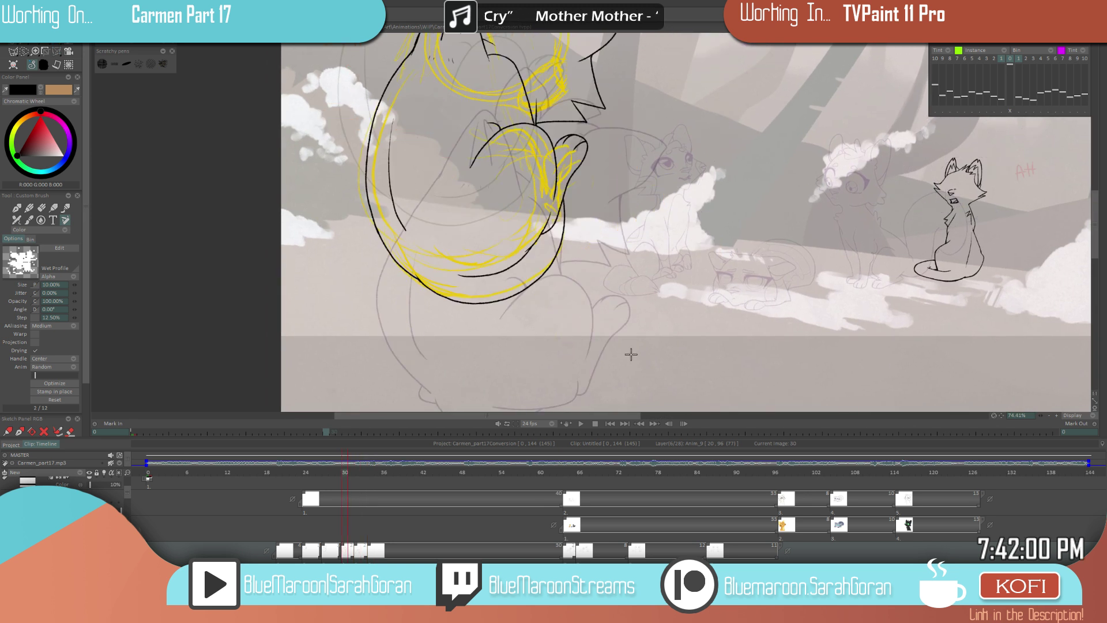
{"action": "key", "text": "Right"}
{"action": "key", "text": "Right"}
{"action": "key", "text": "Right"}
{"action": "key", "text": "Right"}
{"action": "mouse_move", "coordinate": [519, 305]}
{"action": "left_mouse_down"}
{"action": "mouse_move", "coordinate": [602, 329]}
{"action": "mouse_move", "coordinate": [568, 400]}
{"action": "left_mouse_up"}
{"action": "scroll", "coordinate": [657, 365], "scroll_direction": "down", "scroll_amount": 2}
- Try to ink a rounded foot poking out behind the lower end of the haunch curve and tidy its overlap
{"action": "left_click_drag", "start_coordinate": [594, 347], "coordinate": [573, 371]}
{"action": "key", "text": "ctrl+z"}
{"action": "left_click_drag", "start_coordinate": [604, 335], "coordinate": [572, 370]}
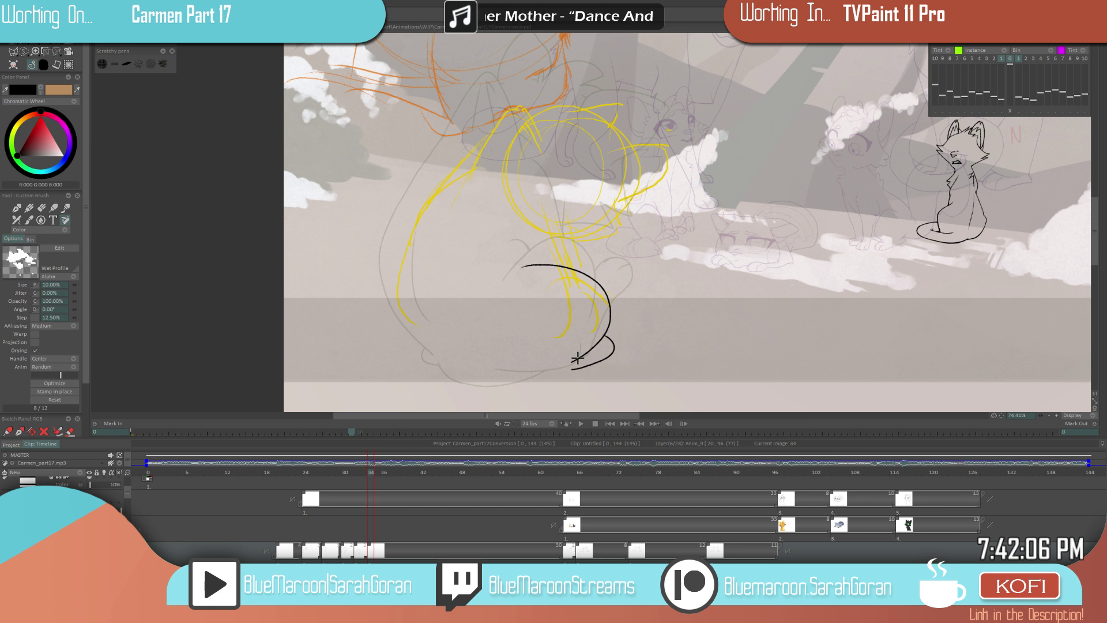
{"action": "mouse_move", "coordinate": [603, 335]}
{"action": "left_mouse_down"}
{"action": "mouse_move", "coordinate": [618, 355]}
{"action": "mouse_move", "coordinate": [610, 365]}
{"action": "mouse_move", "coordinate": [561, 364]}
{"action": "mouse_move", "coordinate": [619, 350]}
{"action": "left_mouse_up"}
{"action": "mouse_move", "coordinate": [682, 267]}
{"action": "left_mouse_down"}
{"action": "mouse_move", "coordinate": [529, 366]}
{"action": "mouse_move", "coordinate": [813, 282]}
{"action": "mouse_move", "coordinate": [663, 314]}
{"action": "left_mouse_up"}
{"action": "key", "text": "e"}
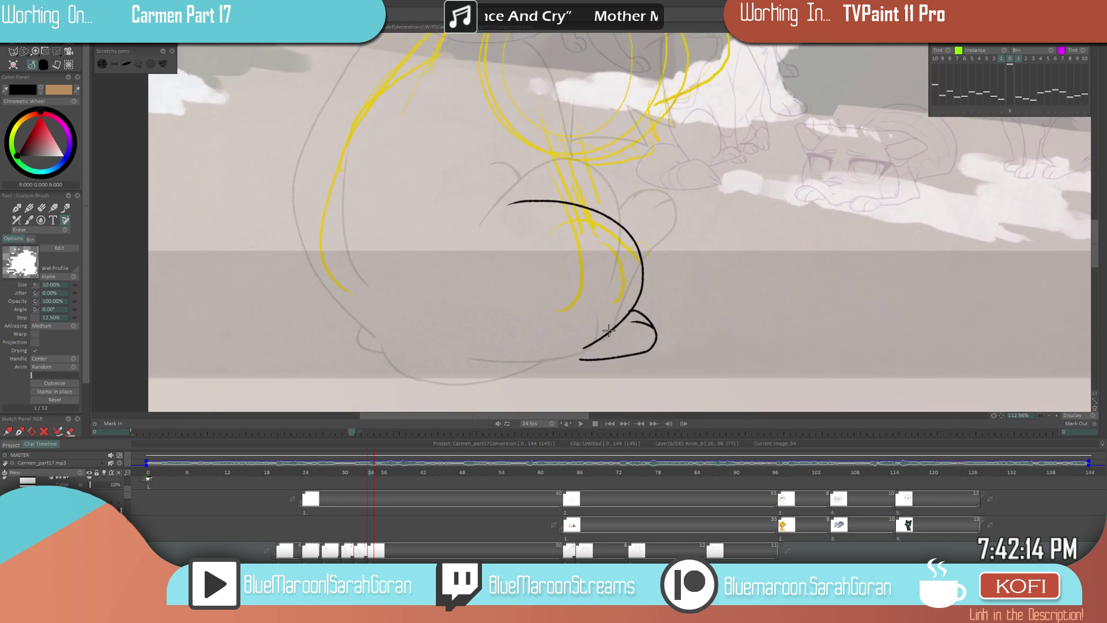
{"action": "key", "text": "e"}
{"action": "mouse_move", "coordinate": [609, 330]}
{"action": "left_mouse_down"}
{"action": "mouse_move", "coordinate": [682, 341]}
{"action": "mouse_move", "coordinate": [554, 393]}
{"action": "left_mouse_up"}
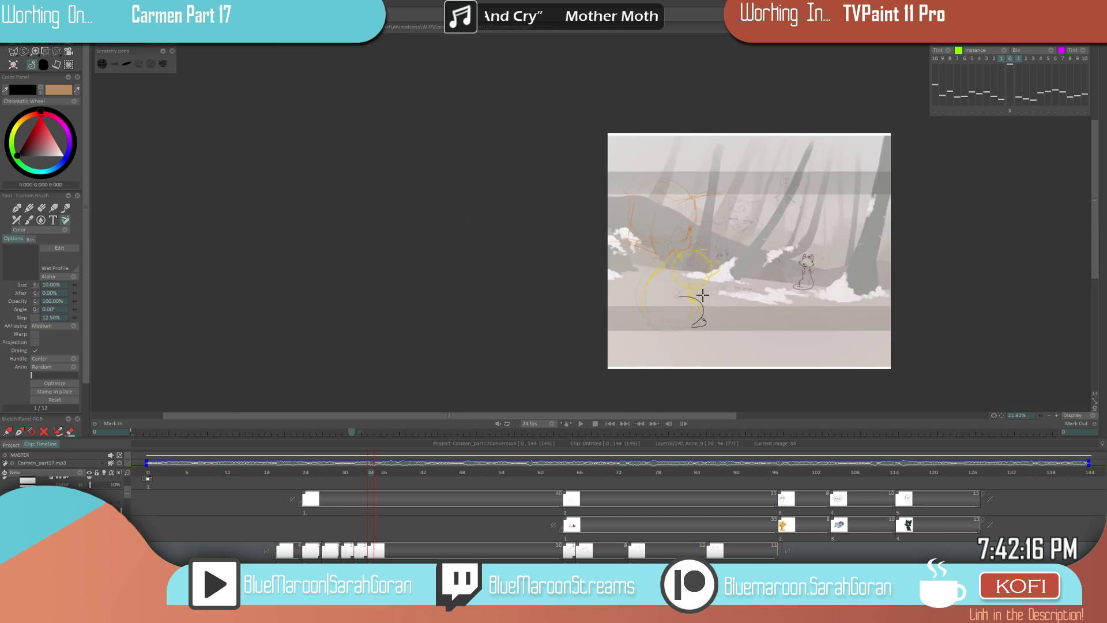
- Flip between frame 34 and the earlier drawings to compare the haunch and foot shapes
{"action": "scroll", "coordinate": [702, 294], "scroll_direction": "up", "scroll_amount": 3}
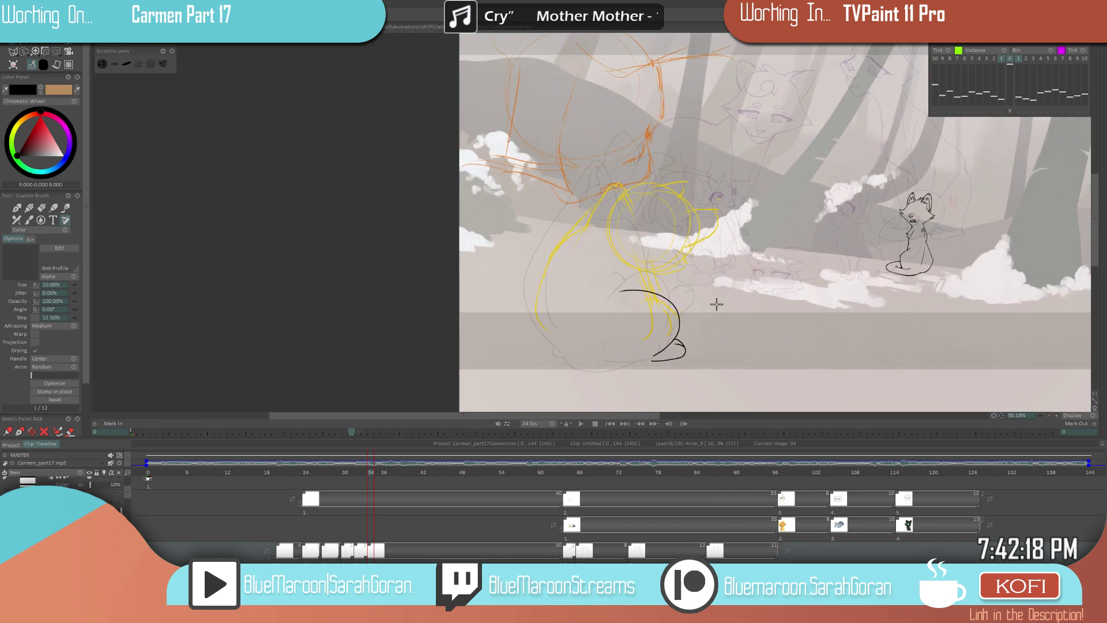
{"action": "key", "text": "Left"}
{"action": "key", "text": "Right"}
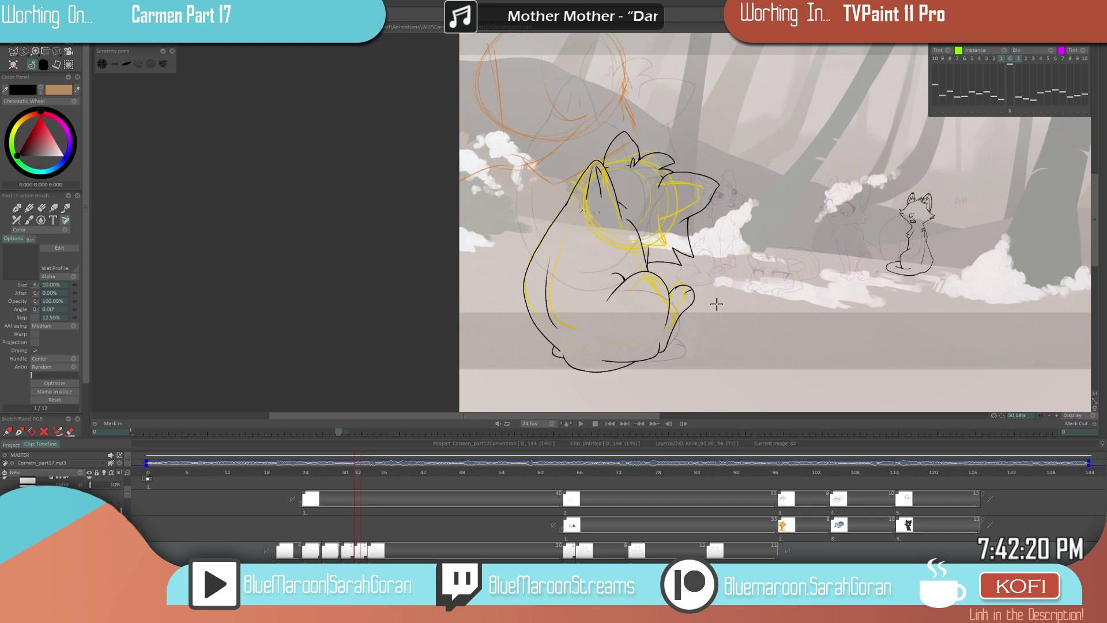
{"action": "key", "text": "Left"}
{"action": "key", "text": "Left"}
{"action": "key", "text": "Right"}
{"action": "key", "text": "Right"}
{"action": "key", "text": "Right"}
{"action": "key", "text": "Left"}
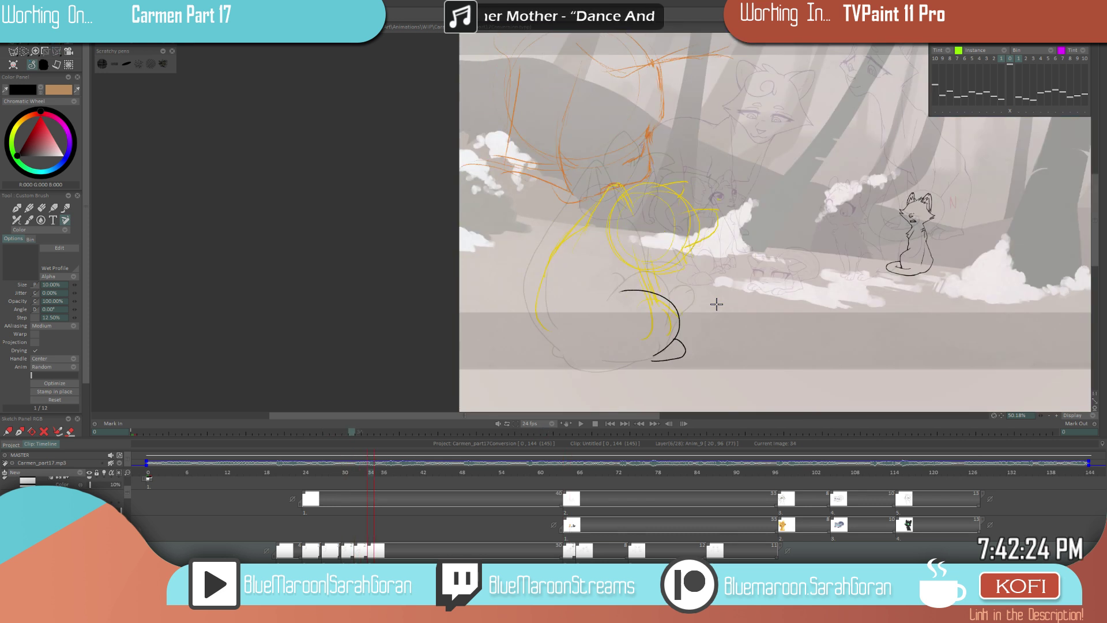
- Redraw the haunch on frame 34 as one rounded curve rising from the body and sweeping down to the foot
{"action": "scroll", "coordinate": [685, 311], "scroll_direction": "up", "scroll_amount": 3}
{"action": "key", "text": "Left"}
{"action": "key", "text": "Right"}
{"action": "mouse_move", "coordinate": [566, 292]}
{"action": "left_mouse_down"}
{"action": "mouse_move", "coordinate": [632, 267]}
{"action": "mouse_move", "coordinate": [672, 306]}
{"action": "mouse_move", "coordinate": [626, 376]}
{"action": "left_mouse_up"}
{"action": "key", "text": "ctrl+z"}
{"action": "mouse_move", "coordinate": [570, 290]}
{"action": "left_mouse_down"}
{"action": "mouse_move", "coordinate": [670, 281]}
{"action": "mouse_move", "coordinate": [649, 343]}
{"action": "left_mouse_up"}
{"action": "key", "text": "ctrl+z"}
{"action": "mouse_move", "coordinate": [565, 294]}
{"action": "left_mouse_down"}
{"action": "mouse_move", "coordinate": [640, 265]}
{"action": "mouse_move", "coordinate": [679, 312]}
{"action": "mouse_move", "coordinate": [643, 379]}
{"action": "left_mouse_up"}
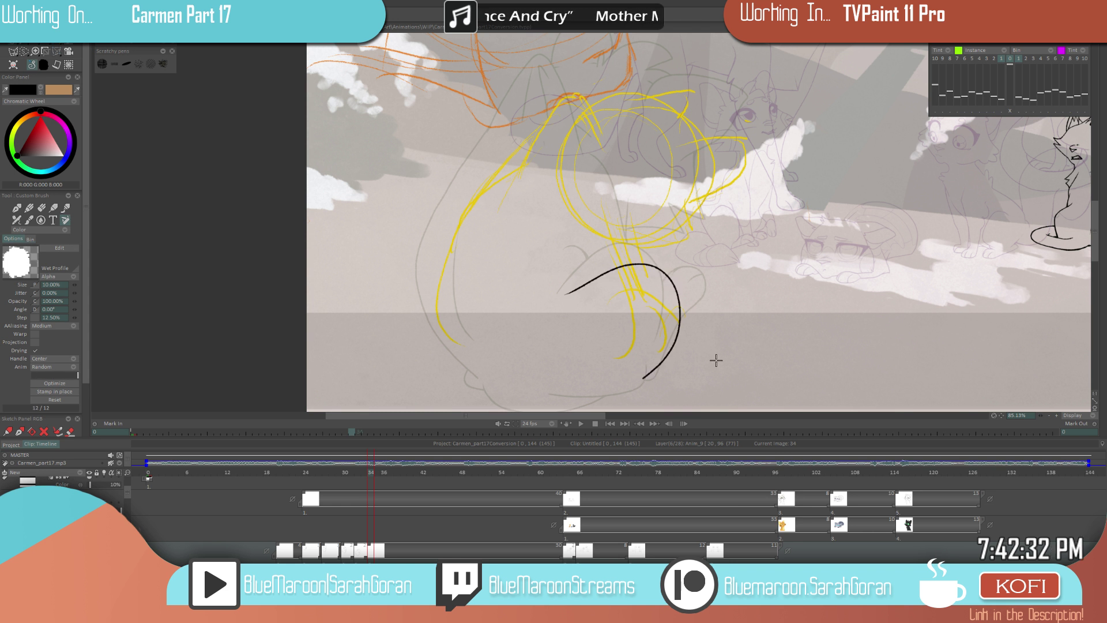
- Check the previous drawing and ink a small pointed foot behind the lower haunch, tapering down along its curve
{"action": "key", "text": "Left"}
{"action": "key", "text": "Right"}
{"action": "mouse_move", "coordinate": [680, 320]}
{"action": "left_mouse_down"}
{"action": "mouse_move", "coordinate": [699, 333]}
{"action": "mouse_move", "coordinate": [646, 387]}
{"action": "left_mouse_up"}
{"action": "key", "text": "ctrl+z"}
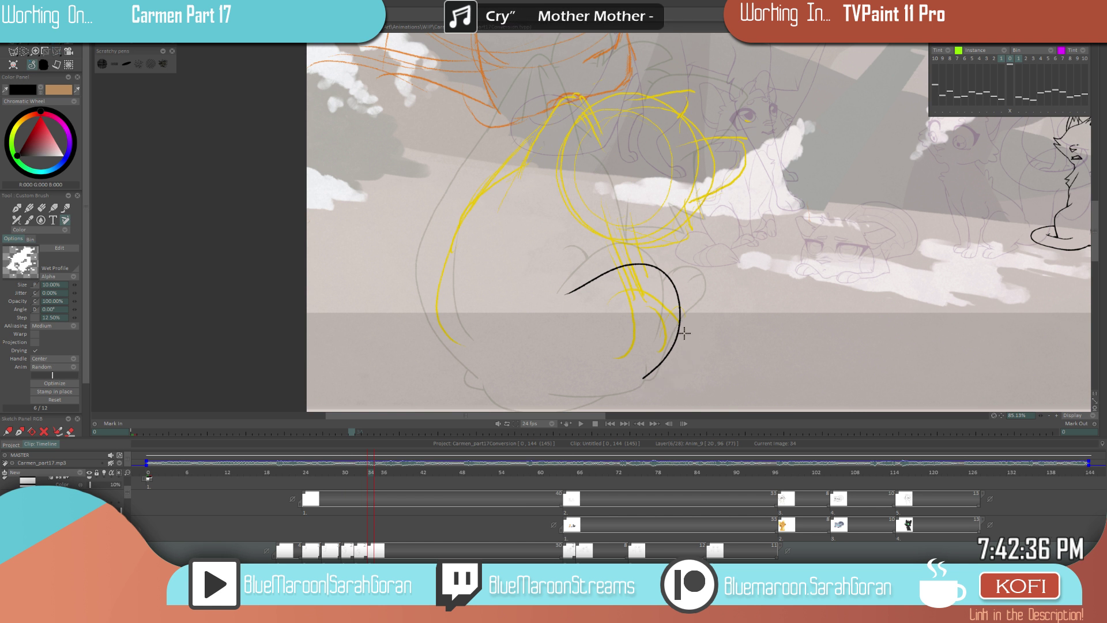
{"action": "mouse_move", "coordinate": [684, 333]}
{"action": "left_mouse_down"}
{"action": "mouse_move", "coordinate": [679, 363]}
{"action": "mouse_move", "coordinate": [643, 383]}
{"action": "left_mouse_up"}
{"action": "mouse_move", "coordinate": [678, 329]}
{"action": "left_mouse_down"}
{"action": "mouse_move", "coordinate": [691, 362]}
{"action": "mouse_move", "coordinate": [652, 386]}
{"action": "left_mouse_up"}
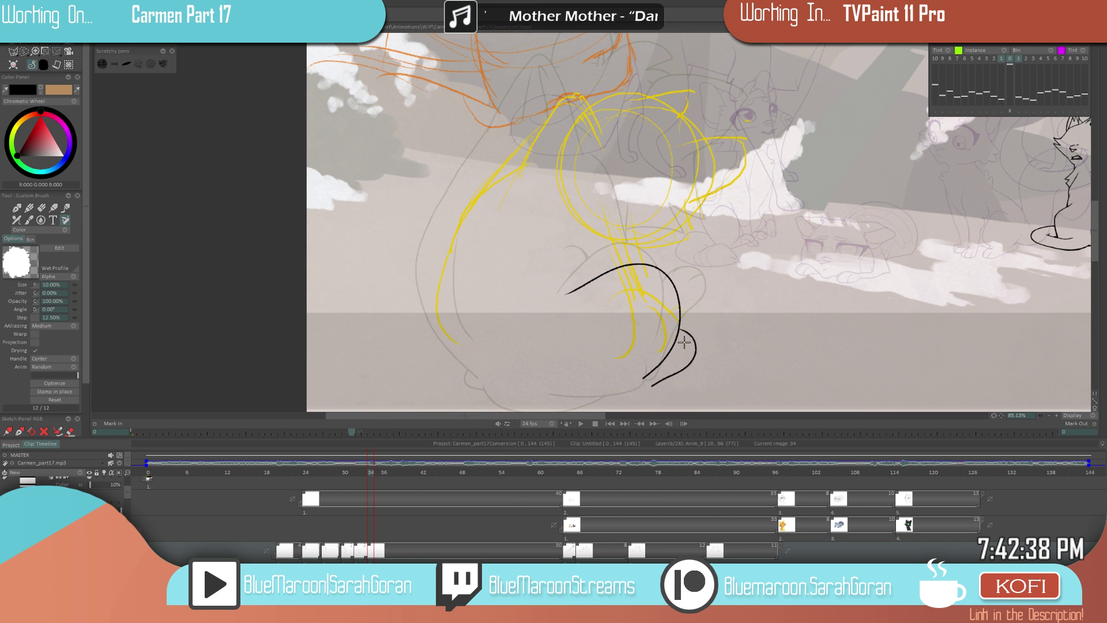
{"action": "mouse_move", "coordinate": [682, 327]}
{"action": "left_mouse_down"}
{"action": "mouse_move", "coordinate": [673, 377]}
{"action": "mouse_move", "coordinate": [691, 338]}
{"action": "mouse_move", "coordinate": [657, 381]}
{"action": "left_mouse_up"}
{"action": "key", "text": "ctrl+z"}
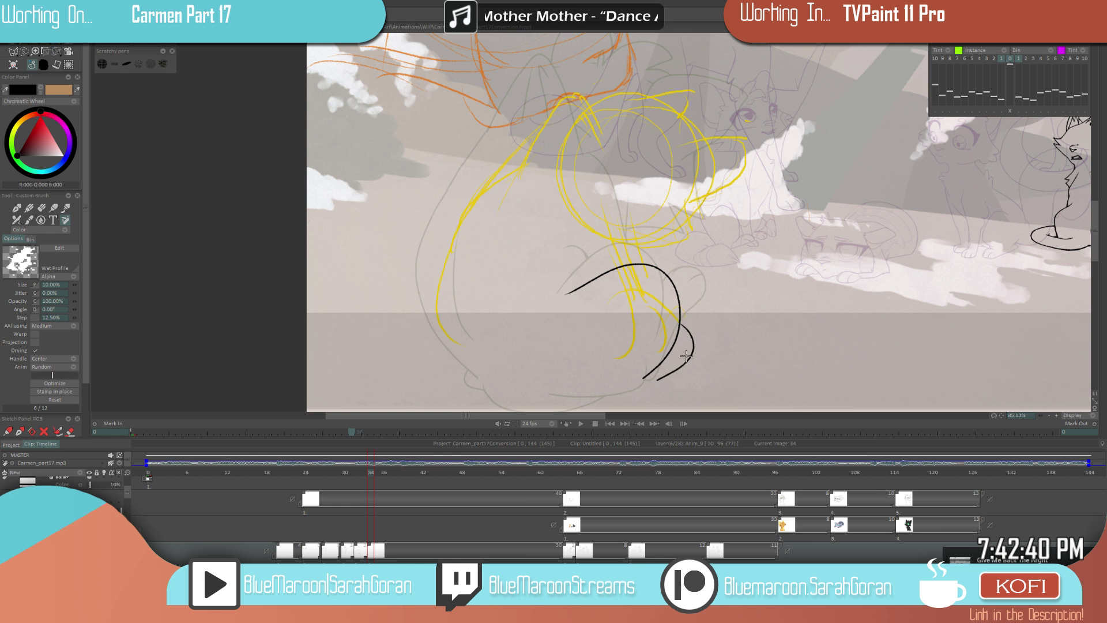
{"action": "key", "text": "ctrl+z"}
{"action": "left_click_drag", "start_coordinate": [679, 330], "coordinate": [643, 380]}
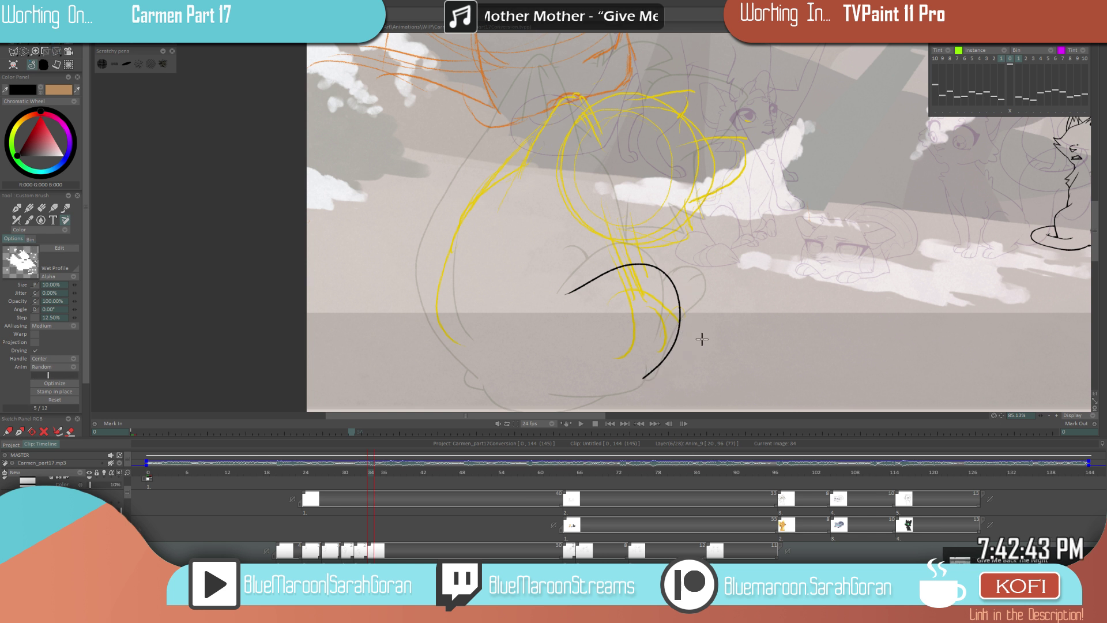
{"action": "mouse_move", "coordinate": [679, 330]}
{"action": "left_mouse_down"}
{"action": "mouse_move", "coordinate": [674, 367]}
{"action": "mouse_move", "coordinate": [640, 385]}
{"action": "left_mouse_up"}
{"action": "left_click_drag", "start_coordinate": [679, 332], "coordinate": [645, 379]}
{"action": "mouse_move", "coordinate": [682, 338]}
{"action": "left_mouse_down"}
{"action": "mouse_move", "coordinate": [673, 370]}
{"action": "mouse_move", "coordinate": [643, 385]}
{"action": "left_mouse_up"}
- Ink the underside of the body on frame 34 from the foot across to the rump
{"action": "scroll", "coordinate": [675, 347], "scroll_direction": "up", "scroll_amount": 2}
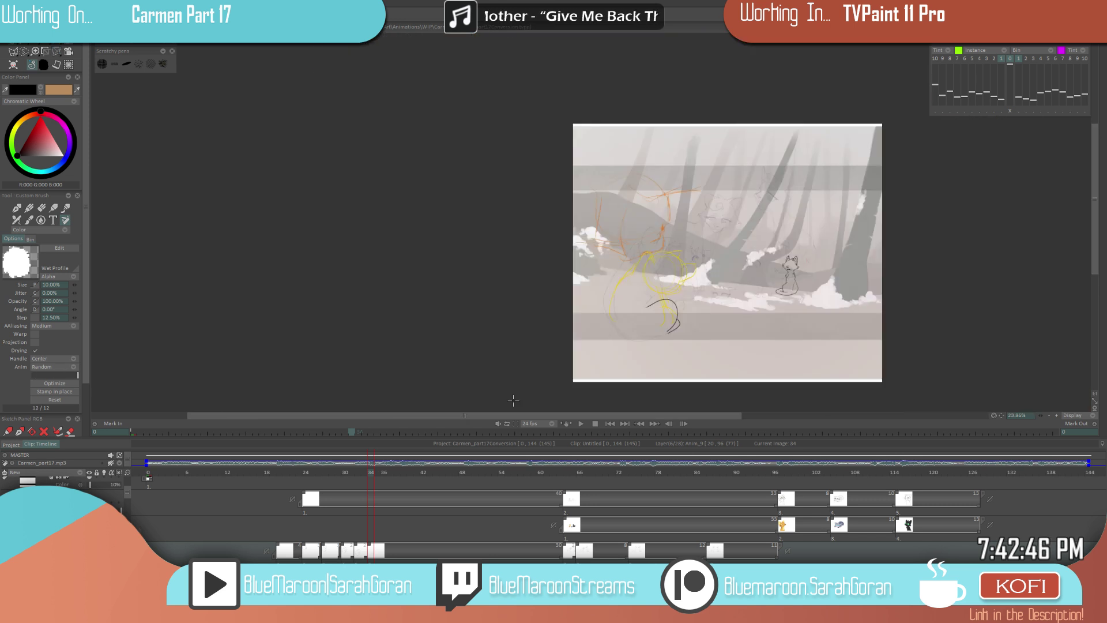
{"action": "scroll", "coordinate": [689, 322], "scroll_direction": "down", "scroll_amount": 5}
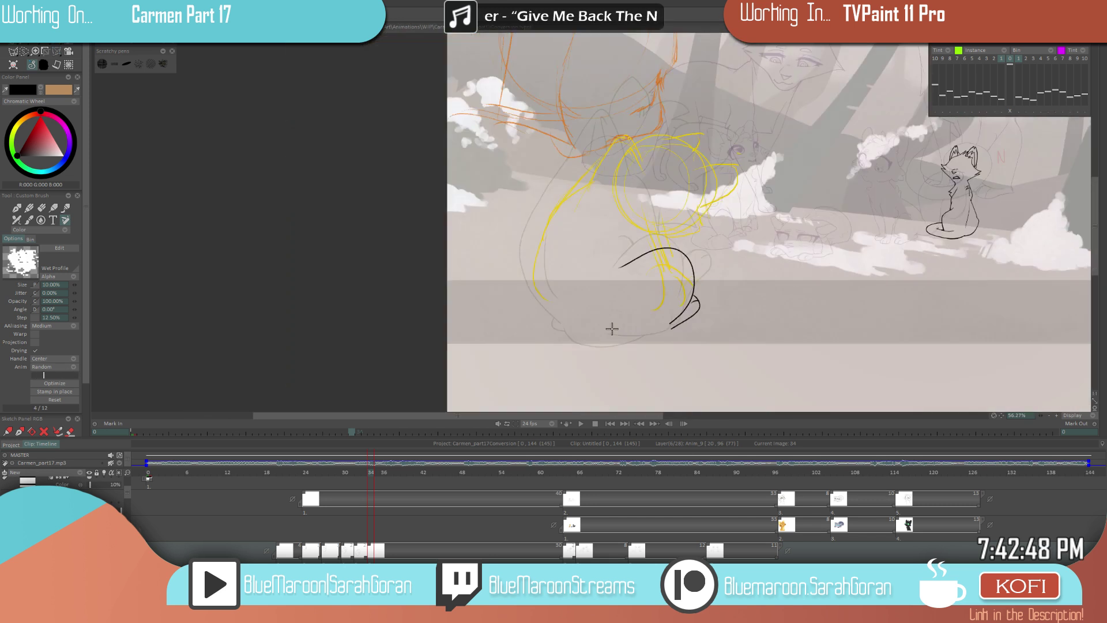
{"action": "scroll", "coordinate": [734, 287], "scroll_direction": "up", "scroll_amount": 5}
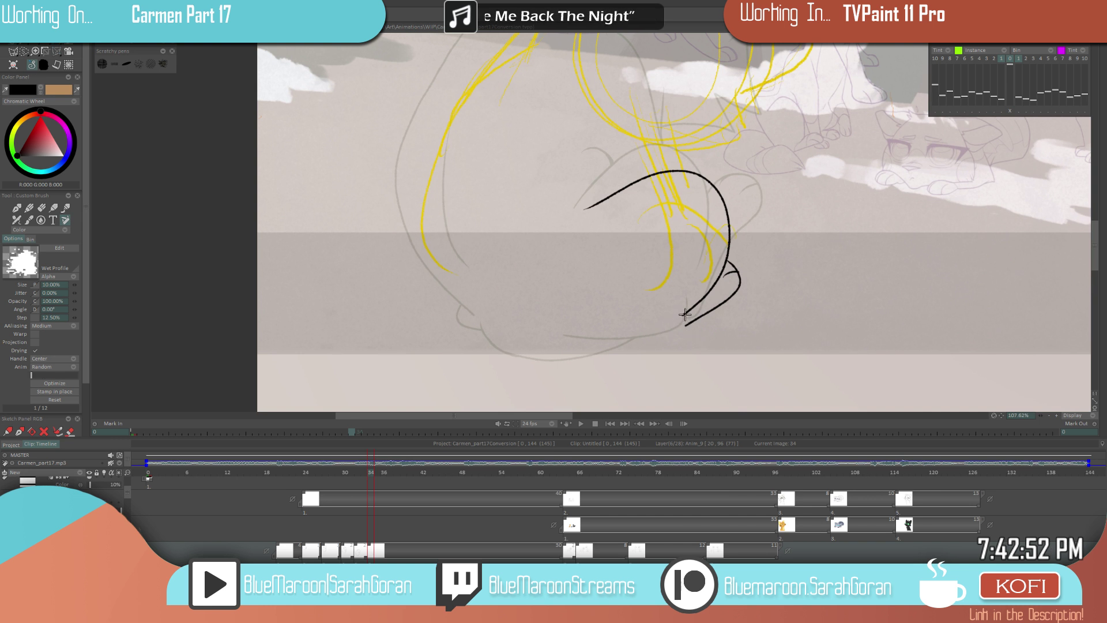
{"action": "mouse_move", "coordinate": [685, 312]}
{"action": "left_mouse_down"}
{"action": "mouse_move", "coordinate": [602, 342]}
{"action": "mouse_move", "coordinate": [562, 338]}
{"action": "left_mouse_up"}
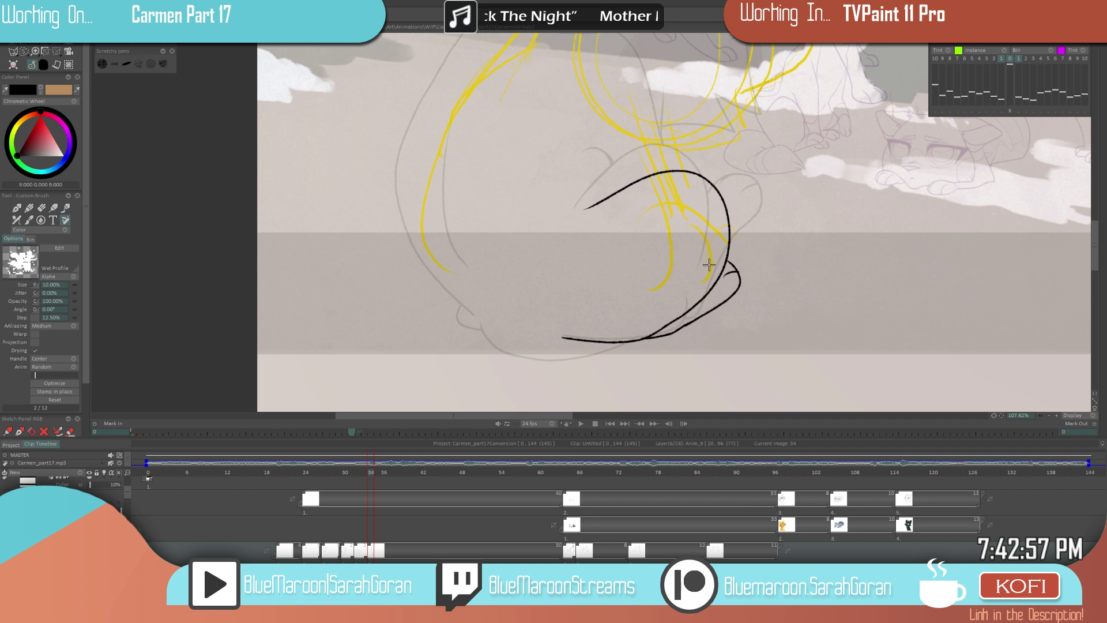
{"action": "scroll", "coordinate": [635, 330], "scroll_direction": "down", "scroll_amount": 6}
{"action": "scroll", "coordinate": [665, 289], "scroll_direction": "up", "scroll_amount": 5}
{"action": "mouse_move", "coordinate": [682, 307]}
{"action": "left_mouse_down"}
{"action": "mouse_move", "coordinate": [698, 313]}
{"action": "mouse_move", "coordinate": [569, 309]}
{"action": "mouse_move", "coordinate": [560, 296]}
{"action": "left_mouse_up"}
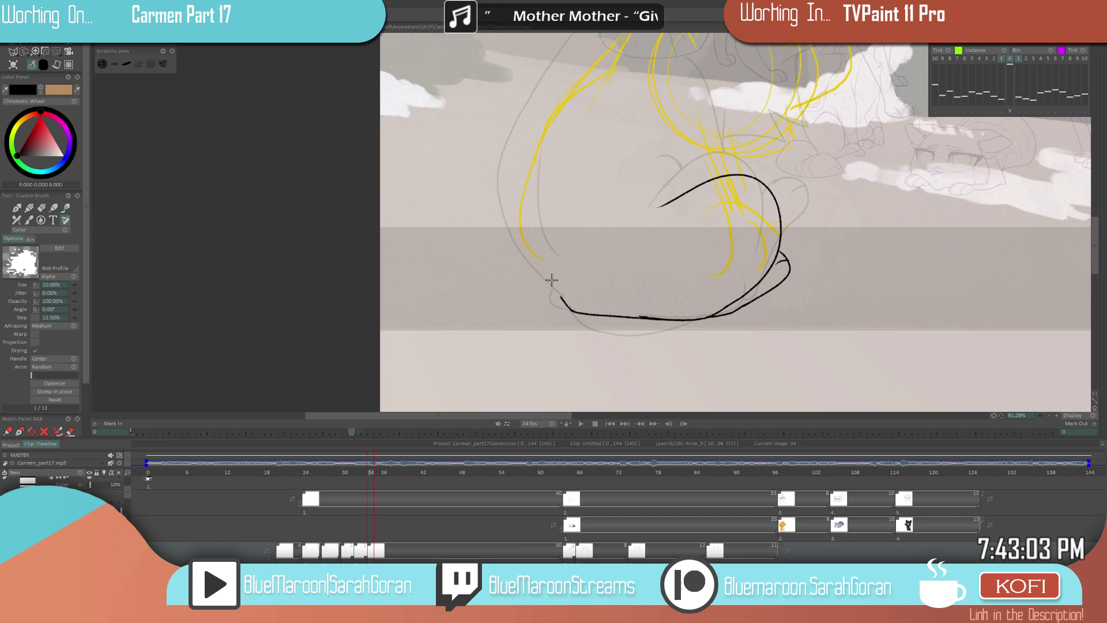
{"action": "scroll", "coordinate": [625, 249], "scroll_direction": "down", "scroll_amount": 2}
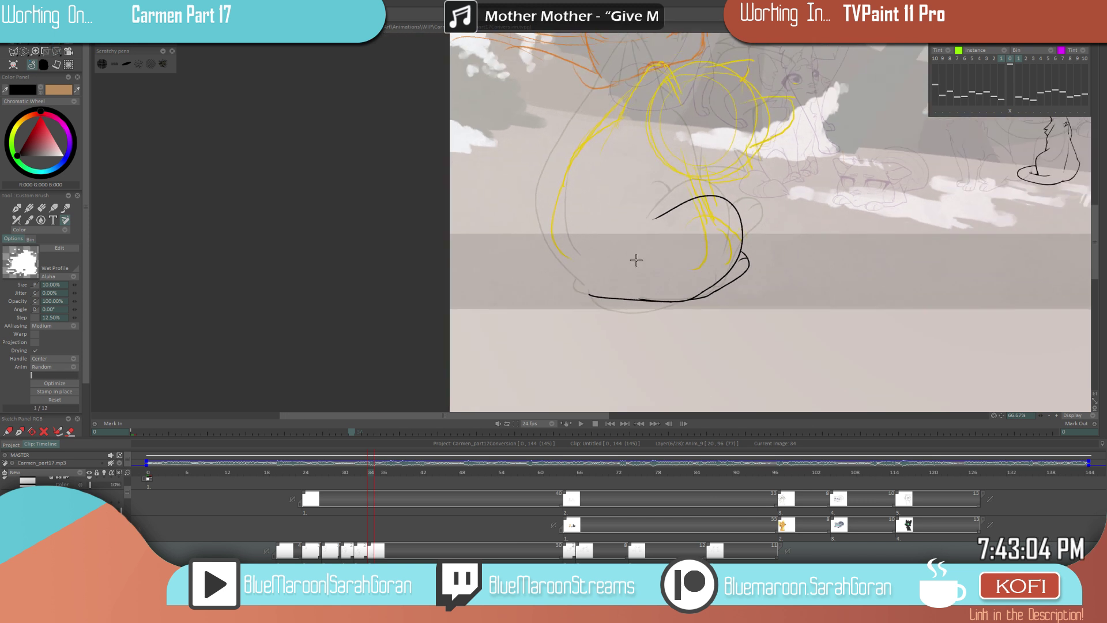
{"action": "left_click_drag", "start_coordinate": [635, 259], "coordinate": [629, 331]}
{"action": "left_click_drag", "start_coordinate": [703, 310], "coordinate": [698, 281]}
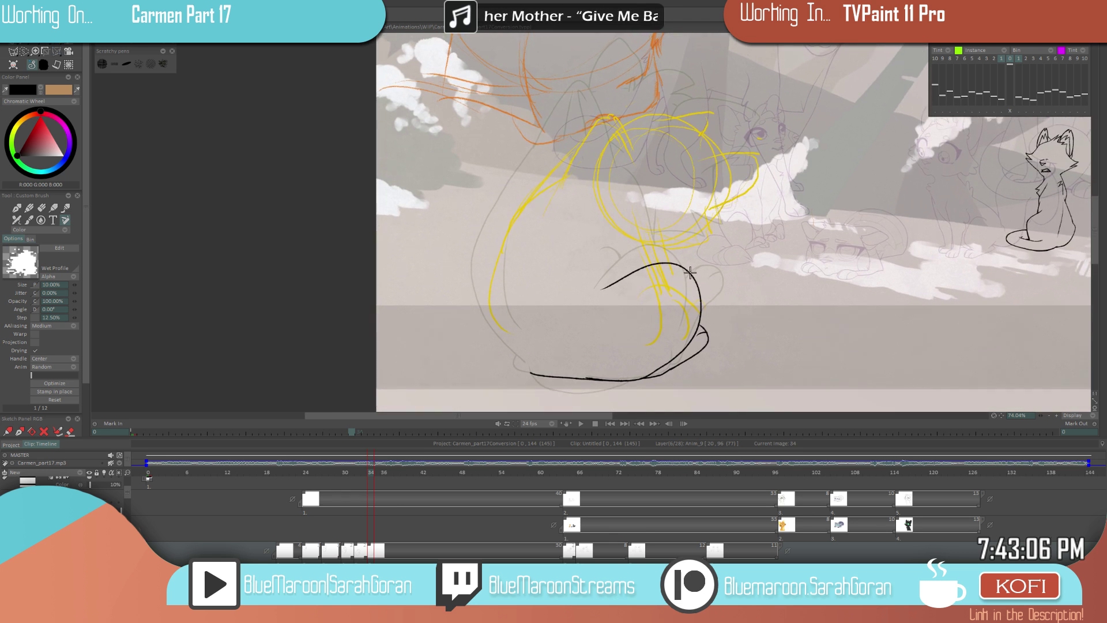
- Ink the back on frame 34 as one long curve from the neck down to the rump and join it to the underside
{"action": "mouse_move", "coordinate": [576, 147]}
{"action": "left_mouse_down"}
{"action": "mouse_move", "coordinate": [489, 236]}
{"action": "mouse_move", "coordinate": [503, 361]}
{"action": "left_mouse_up"}
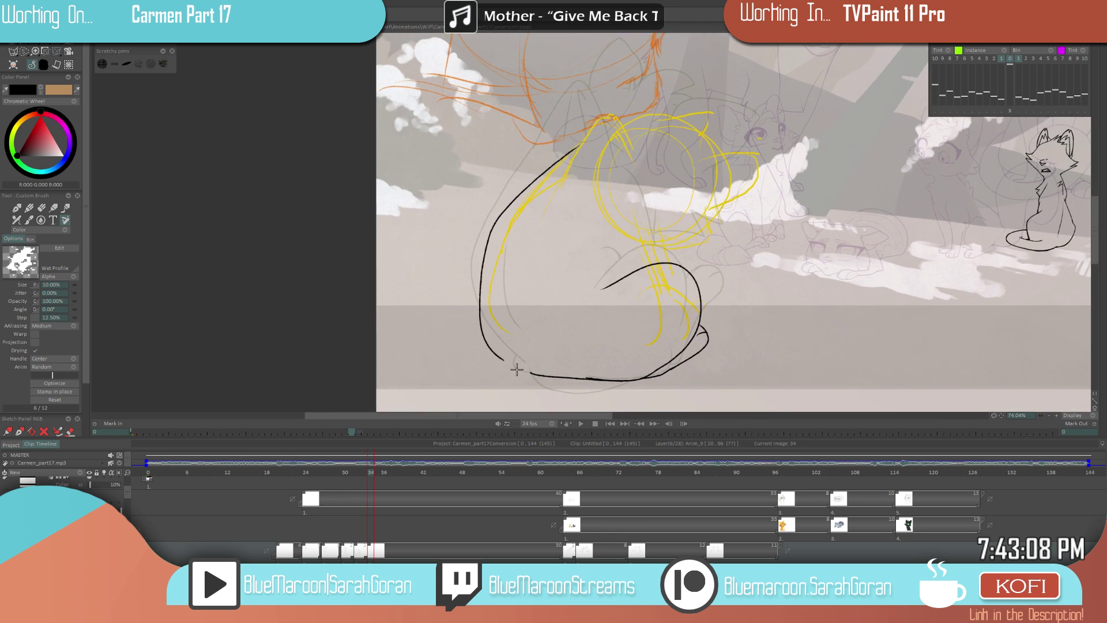
{"action": "key", "text": "Left"}
{"action": "key", "text": "Right"}
{"action": "key", "text": "Left"}
{"action": "key", "text": "Right"}
{"action": "left_click_drag", "start_coordinate": [502, 353], "coordinate": [575, 379]}
{"action": "scroll", "coordinate": [590, 361], "scroll_direction": "down", "scroll_amount": 3}
{"action": "key", "text": "Left"}
{"action": "key", "text": "Right"}
- Ink a short contour line inside the lower back on frame 34, redrawing it after a check against frame 32
{"action": "scroll", "coordinate": [548, 303], "scroll_direction": "up", "scroll_amount": 3}
{"action": "left_click_drag", "start_coordinate": [503, 266], "coordinate": [538, 348]}
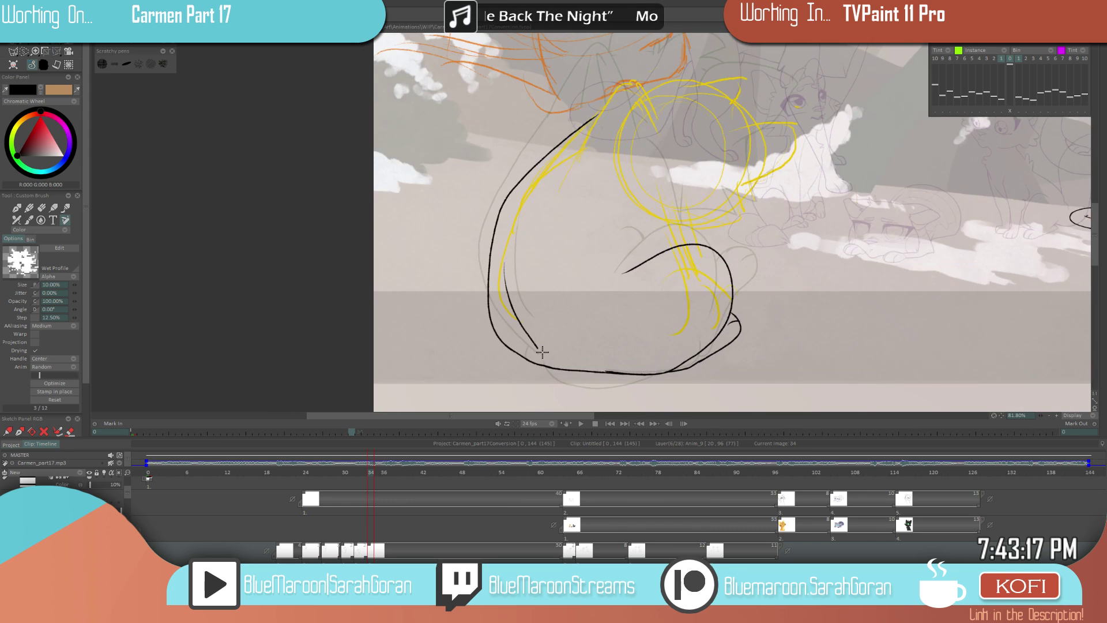
{"action": "left_click_drag", "start_coordinate": [506, 267], "coordinate": [537, 341]}
{"action": "scroll", "coordinate": [581, 299], "scroll_direction": "down", "scroll_amount": 3}
{"action": "key", "text": "Left"}
{"action": "key", "text": "Right"}
{"action": "key", "text": "Left"}
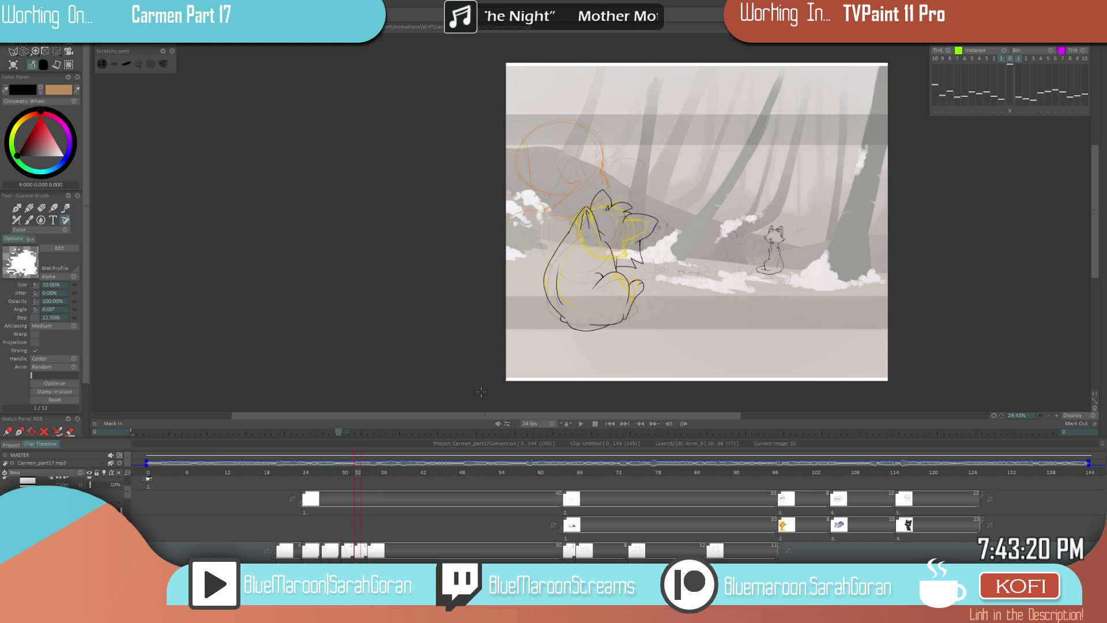
{"action": "key", "text": "Right"}
{"action": "scroll", "coordinate": [661, 261], "scroll_direction": "up", "scroll_amount": 2}
{"action": "key", "text": "ctrl+z"}
{"action": "left_click_drag", "start_coordinate": [515, 261], "coordinate": [537, 329]}
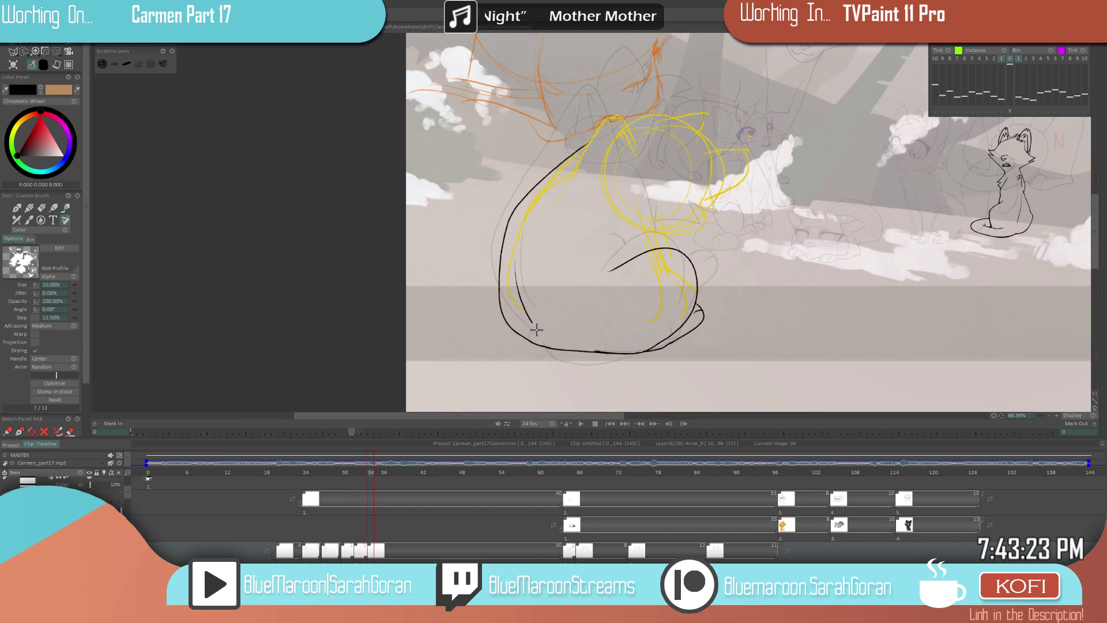
- Flip repeatedly between frame 34 and the earlier drawings to compare the back curve and inner contour line
{"action": "scroll", "coordinate": [599, 278], "scroll_direction": "down", "scroll_amount": 3}
{"action": "key", "text": "Left"}
{"action": "key", "text": "Right"}
{"action": "key", "text": "Left"}
{"action": "key", "text": "Right"}
{"action": "key", "text": "Left"}
{"action": "key", "text": "Left"}
{"action": "key", "text": "Right"}
{"action": "key", "text": "Right"}
{"action": "key", "text": "Left"}
{"action": "key", "text": "Right"}
{"action": "key", "text": "Left"}
{"action": "key", "text": "Right"}
{"action": "key", "text": "Left"}
{"action": "key", "text": "Right"}
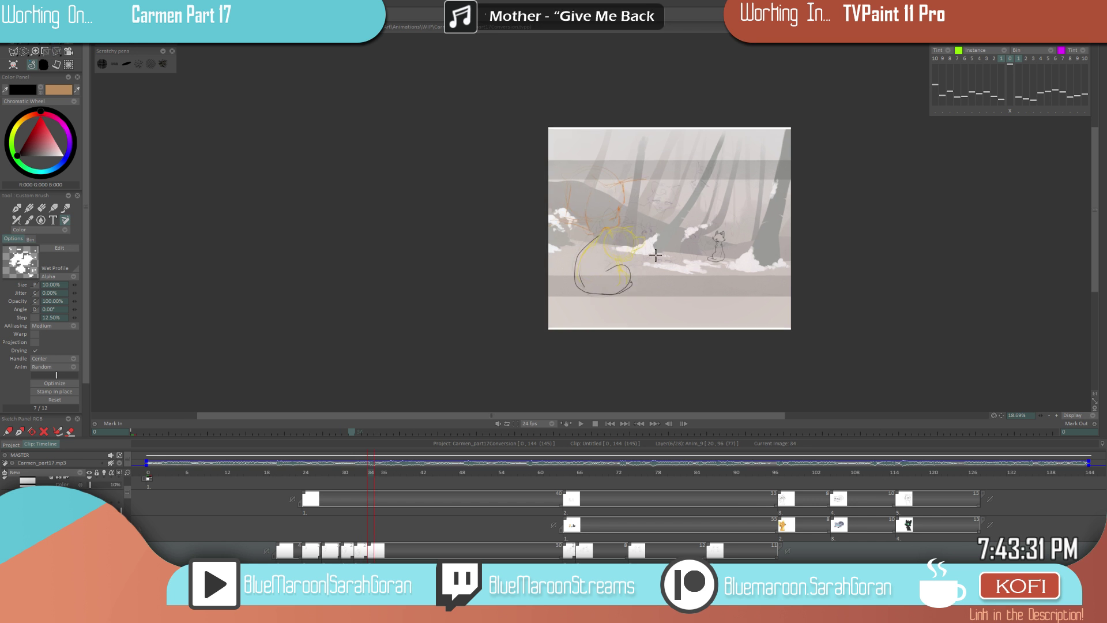
- Ink the chest line on frame 34 as a slightly slanted stroke from inside the head circle down to the haunch
{"action": "scroll", "coordinate": [648, 290], "scroll_direction": "up", "scroll_amount": 3}
{"action": "key", "text": "Left"}
{"action": "key", "text": "Right"}
{"action": "left_click_drag", "start_coordinate": [627, 226], "coordinate": [647, 287]}
{"action": "key", "text": "ctrl+z"}
{"action": "left_click_drag", "start_coordinate": [628, 212], "coordinate": [649, 286]}
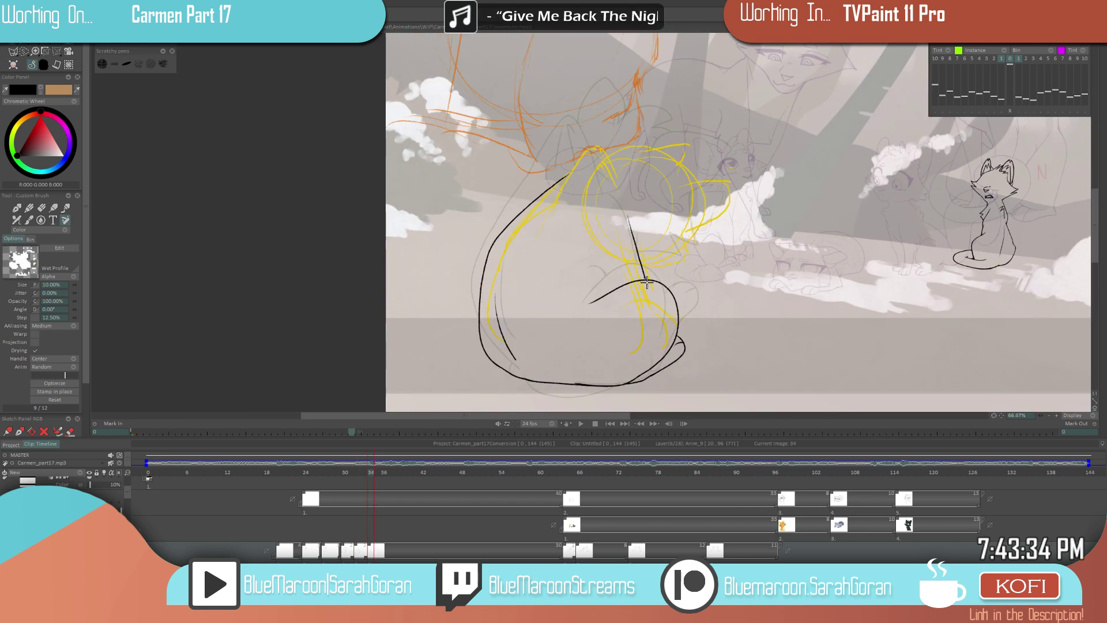
{"action": "scroll", "coordinate": [664, 253], "scroll_direction": "up", "scroll_amount": 1}
{"action": "scroll", "coordinate": [695, 253], "scroll_direction": "up", "scroll_amount": 1}
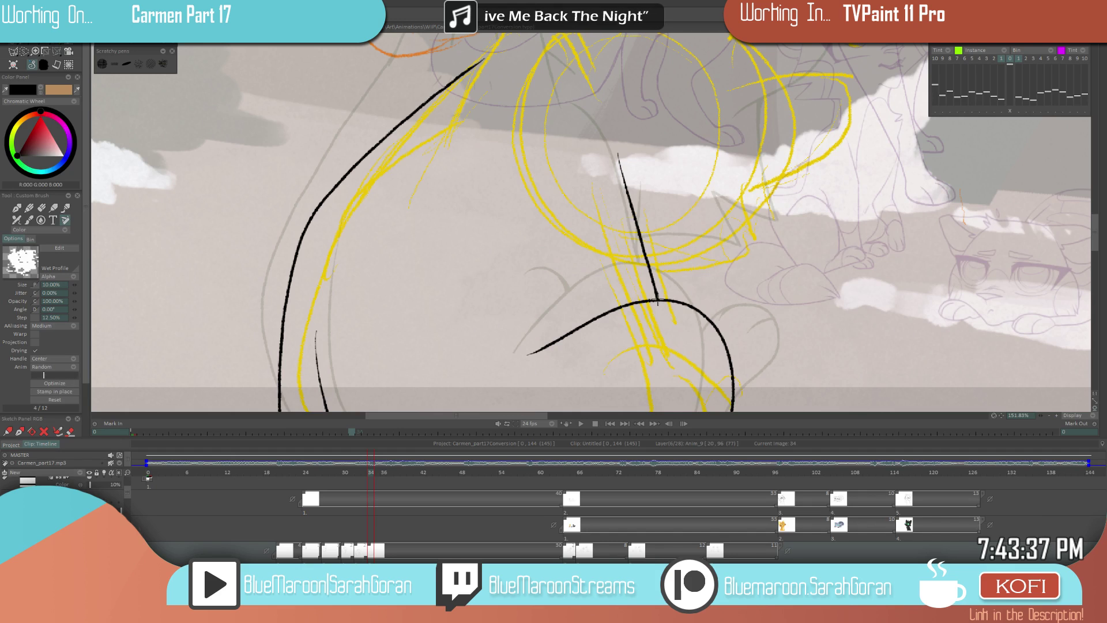
- Check the previous drawing and ink a small hooked stroke at the inner end of the haunch curve
{"action": "scroll", "coordinate": [700, 267], "scroll_direction": "down", "scroll_amount": 2}
{"action": "key", "text": "Left"}
{"action": "key", "text": "Right"}
{"action": "key", "text": "Left"}
{"action": "key", "text": "Right"}
{"action": "key", "text": "Left"}
{"action": "key", "text": "Right"}
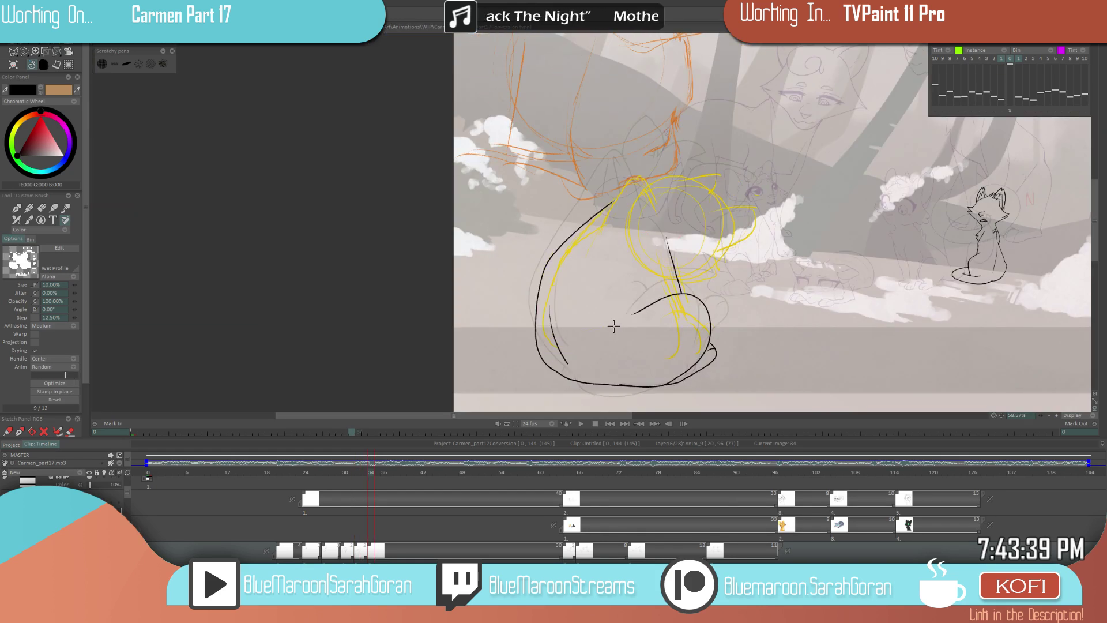
{"action": "scroll", "coordinate": [667, 280], "scroll_direction": "up", "scroll_amount": 2}
{"action": "scroll", "coordinate": [583, 334], "scroll_direction": "down", "scroll_amount": 4}
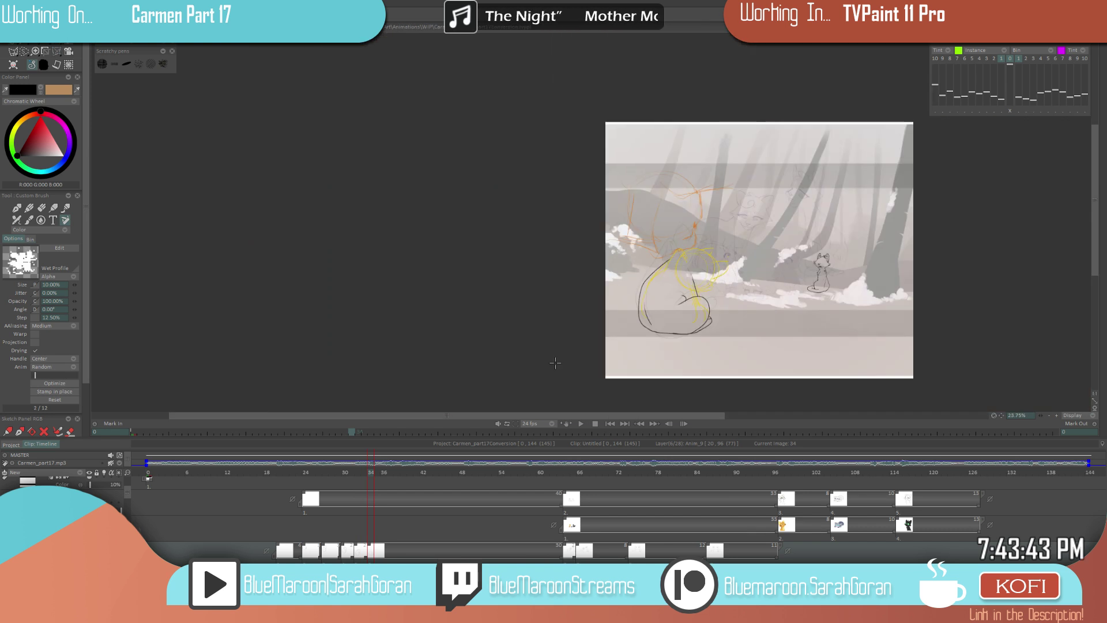
{"action": "scroll", "coordinate": [749, 288], "scroll_direction": "up", "scroll_amount": 3}
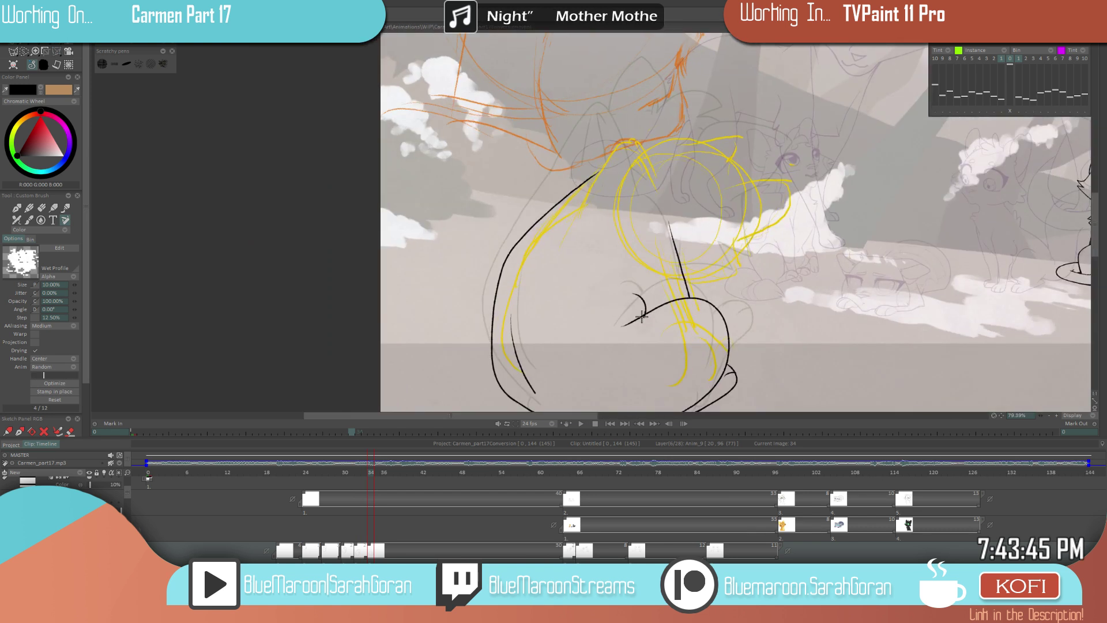
{"action": "mouse_move", "coordinate": [628, 293]}
{"action": "left_mouse_down"}
{"action": "mouse_move", "coordinate": [636, 314]}
{"action": "mouse_move", "coordinate": [635, 297]}
{"action": "mouse_move", "coordinate": [642, 308]}
{"action": "left_mouse_up"}
{"action": "scroll", "coordinate": [725, 257], "scroll_direction": "down", "scroll_amount": 1}
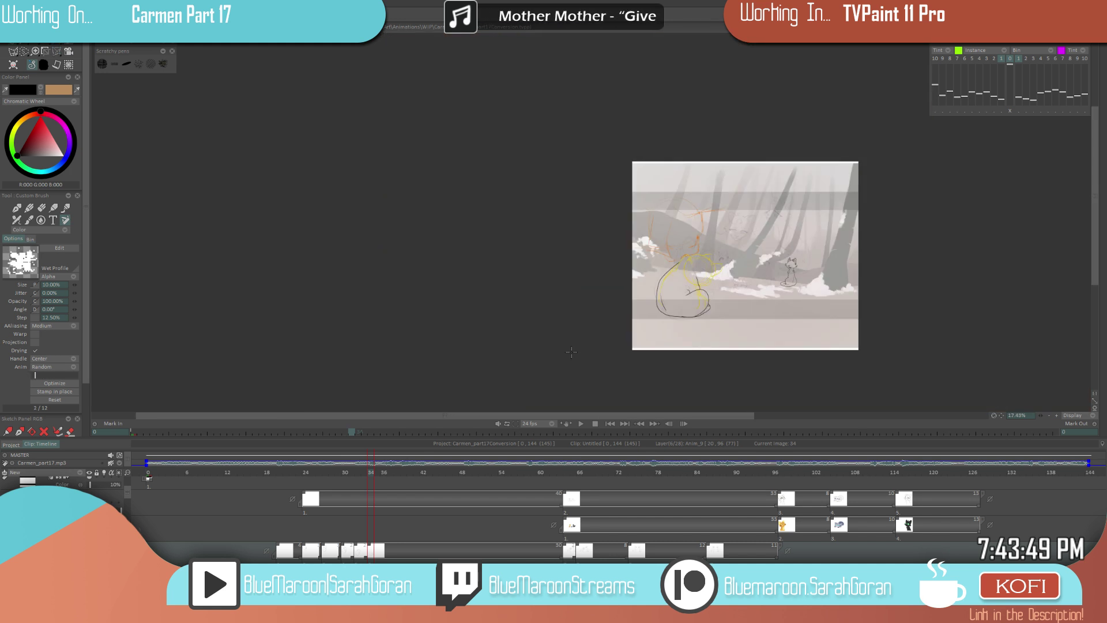
{"action": "scroll", "coordinate": [843, 270], "scroll_direction": "up", "scroll_amount": 1}
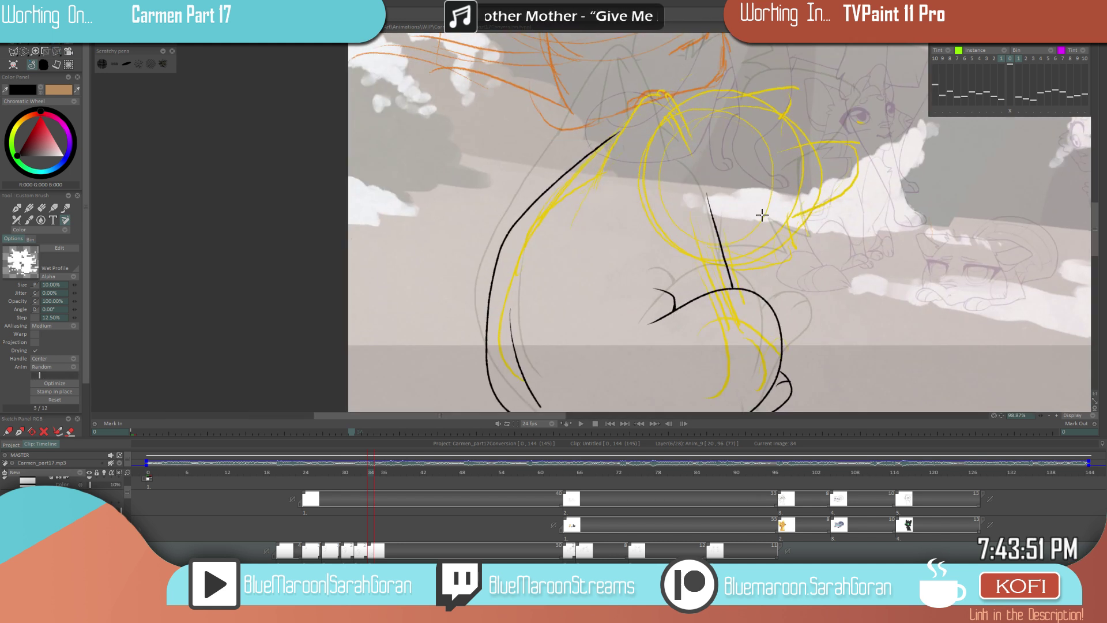
- Step back through the earlier drawings and return to frame 34 to examine how the whole body moves
{"action": "scroll", "coordinate": [702, 310], "scroll_direction": "down", "scroll_amount": 4}
{"action": "scroll", "coordinate": [702, 310], "scroll_direction": "down", "scroll_amount": 5}
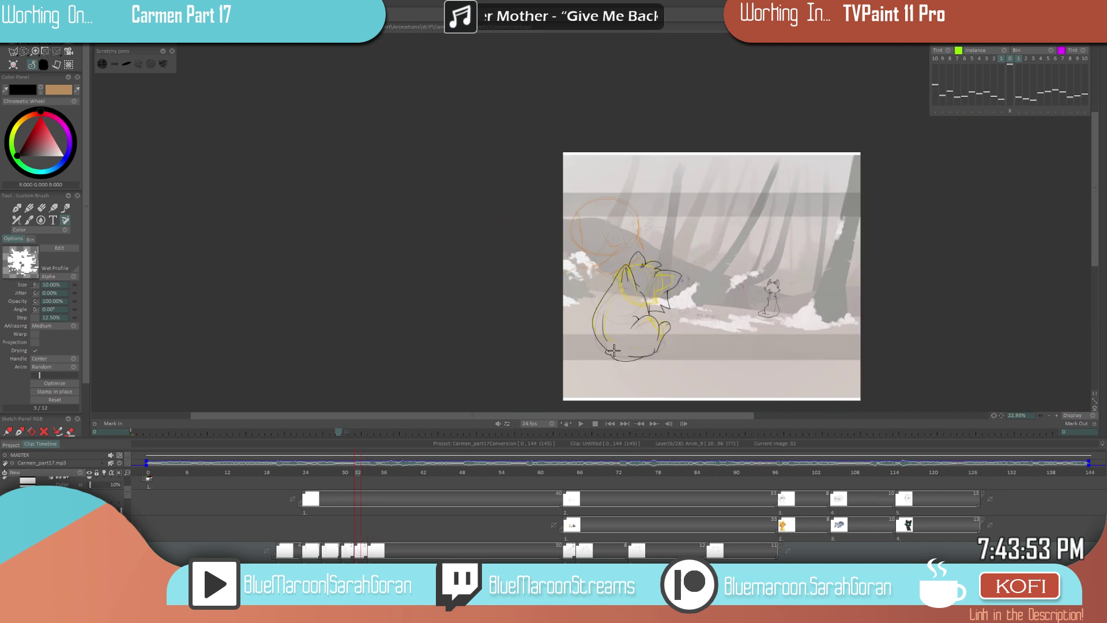
{"action": "key", "text": "Left"}
{"action": "key", "text": "Left"}
{"action": "key", "text": "Left"}
{"action": "key", "text": "Left"}
{"action": "key", "text": "Right"}
{"action": "key", "text": "Right"}
{"action": "key", "text": "Right"}
{"action": "key", "text": "Right"}
- Erase part of the contour line inside the back and redraw it longer, following the back's curve, checking it against the previous drawing
{"action": "scroll", "coordinate": [613, 340], "scroll_direction": "up", "scroll_amount": 5}
{"action": "key", "text": "e"}
{"action": "mouse_move", "coordinate": [573, 294]}
{"action": "left_mouse_down"}
{"action": "mouse_move", "coordinate": [592, 361]}
{"action": "mouse_move", "coordinate": [579, 322]}
{"action": "left_mouse_up"}
{"action": "key", "text": "e"}
{"action": "mouse_move", "coordinate": [571, 271]}
{"action": "left_mouse_down"}
{"action": "mouse_move", "coordinate": [575, 318]}
{"action": "mouse_move", "coordinate": [598, 352]}
{"action": "left_mouse_up"}
{"action": "key", "text": "Left"}
{"action": "key", "text": "Right"}
{"action": "key", "text": "Left"}
{"action": "key", "text": "Right"}
{"action": "key", "text": "Left"}
{"action": "key", "text": "Right"}
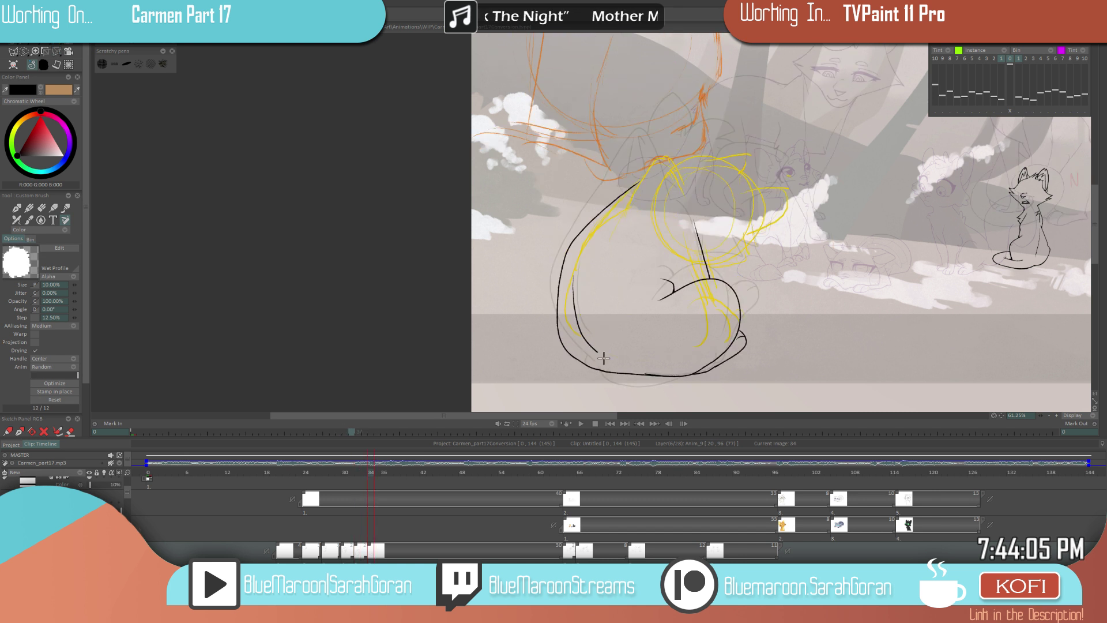
- Erase the doubled strokes at the upper part of the inner back contour line
{"action": "scroll", "coordinate": [598, 316], "scroll_direction": "up", "scroll_amount": 1}
{"action": "key", "text": "e"}
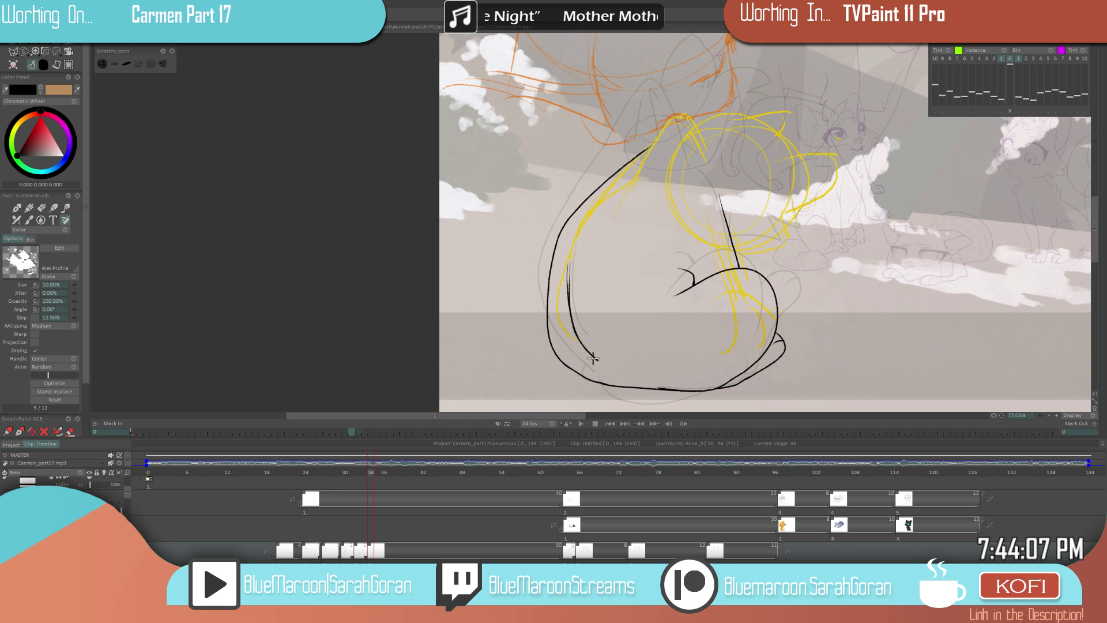
{"action": "left_click_drag", "start_coordinate": [565, 254], "coordinate": [570, 314]}
{"action": "key", "text": "e"}
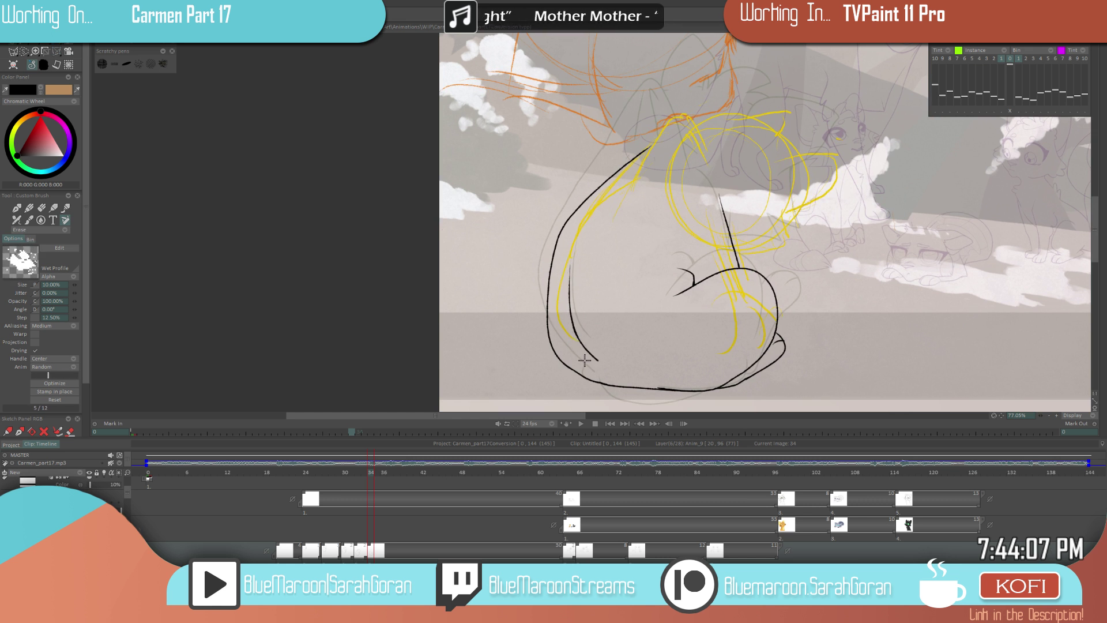
- Flip between frame 34 and the preceding drawings at full view to compare the overall silhouette
{"action": "scroll", "coordinate": [594, 357], "scroll_direction": "down", "scroll_amount": 6}
{"action": "key", "text": "Left"}
{"action": "key", "text": "Right"}
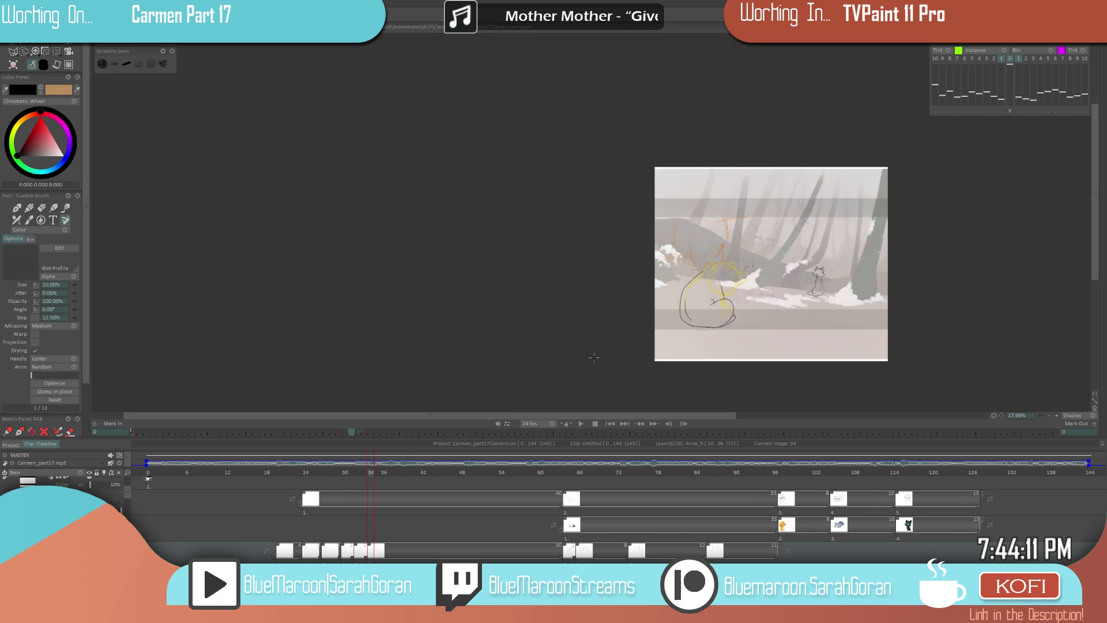
{"action": "key", "text": "Left"}
{"action": "key", "text": "Right"}
{"action": "key", "text": "Left"}
{"action": "key", "text": "Left"}
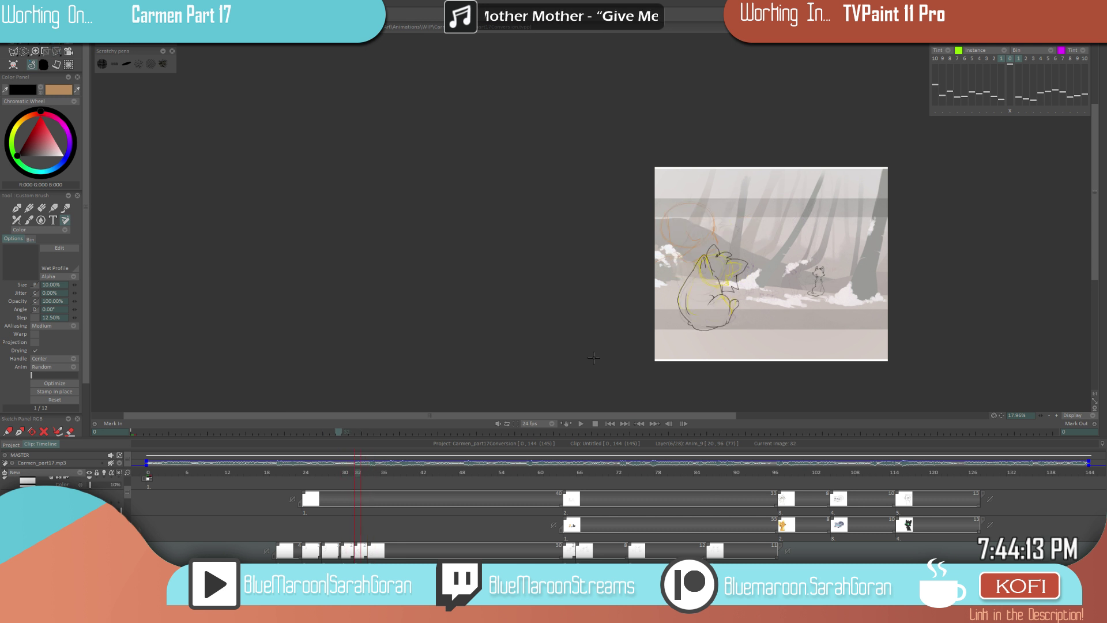
{"action": "key", "text": "Right"}
{"action": "key", "text": "Right"}
{"action": "scroll", "coordinate": [808, 292], "scroll_direction": "up", "scroll_amount": 5}
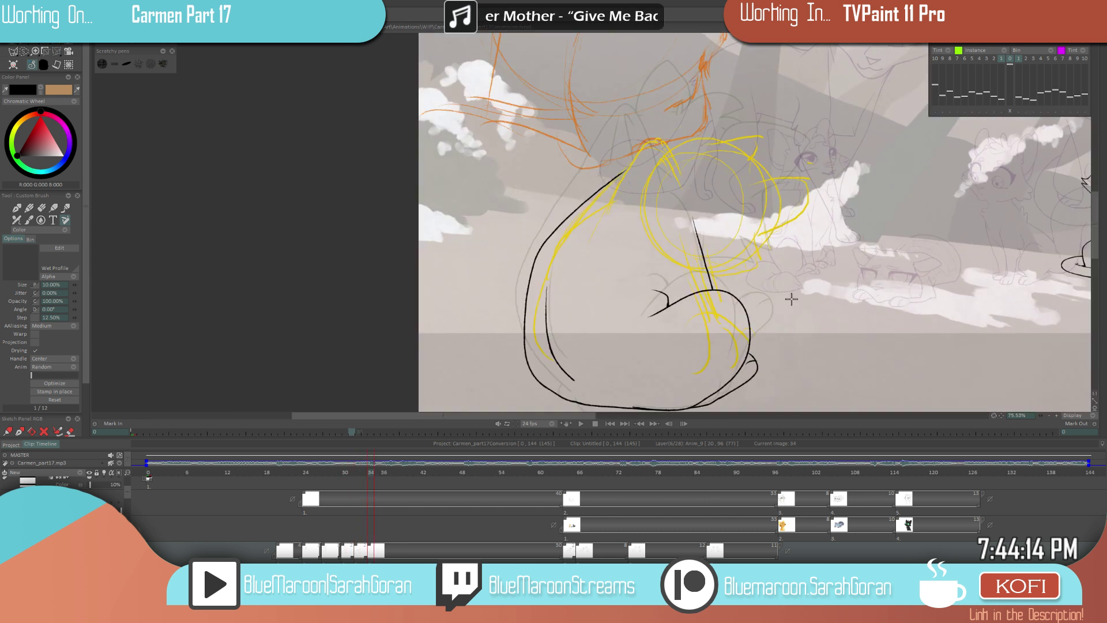
{"action": "scroll", "coordinate": [749, 320], "scroll_direction": "down", "scroll_amount": 1}
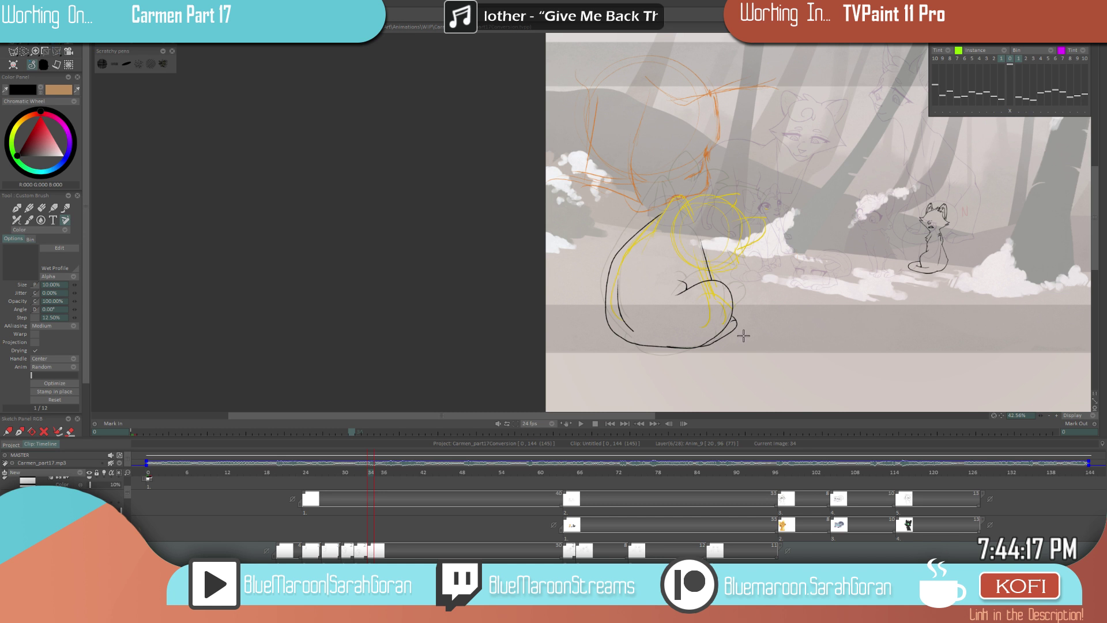
- Step back to frame 27 and forward again to examine how the rump and foot change between drawings
{"action": "scroll", "coordinate": [675, 345], "scroll_direction": "up", "scroll_amount": 2}
{"action": "key", "text": "Left"}
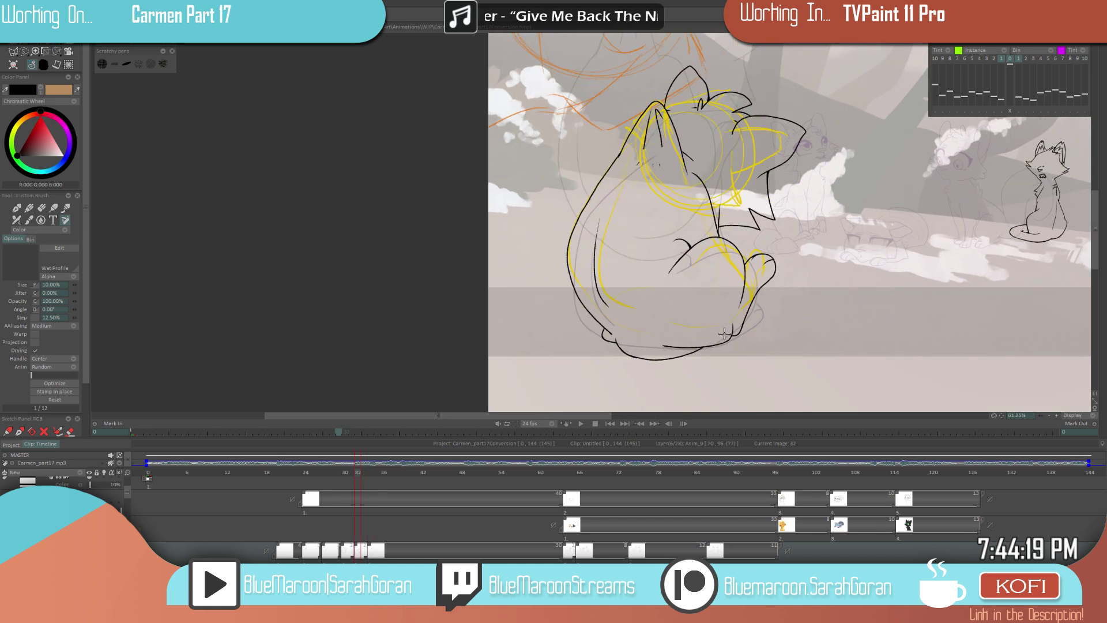
{"action": "key", "text": "Left"}
{"action": "key", "text": "Right"}
{"action": "key", "text": "Right"}
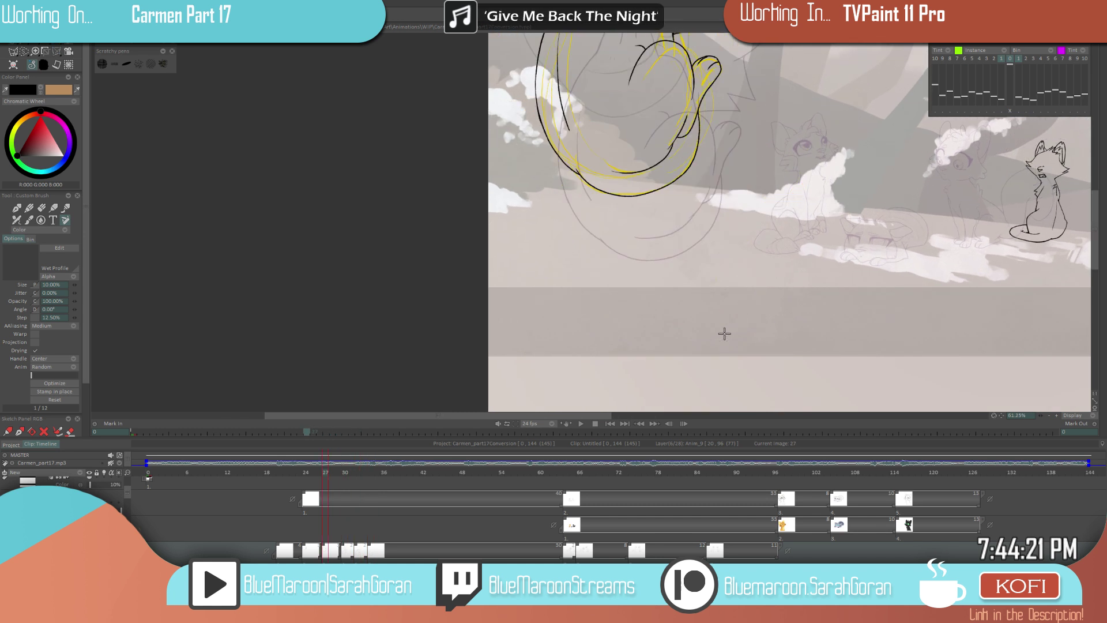
{"action": "key", "text": "Left"}
{"action": "key", "text": "Left"}
{"action": "key", "text": "Right"}
{"action": "key", "text": "Right"}
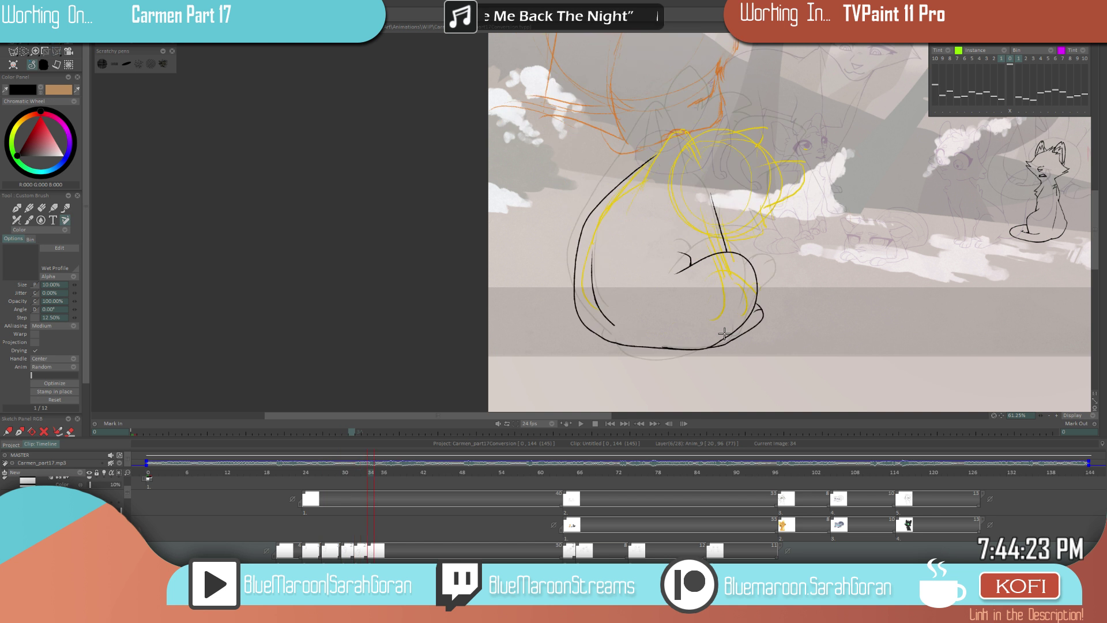
- Ink a wide rounded rump below the body from the foot to the lower back, and erase the old underside line where they meet
{"action": "scroll", "coordinate": [724, 333], "scroll_direction": "up", "scroll_amount": 1}
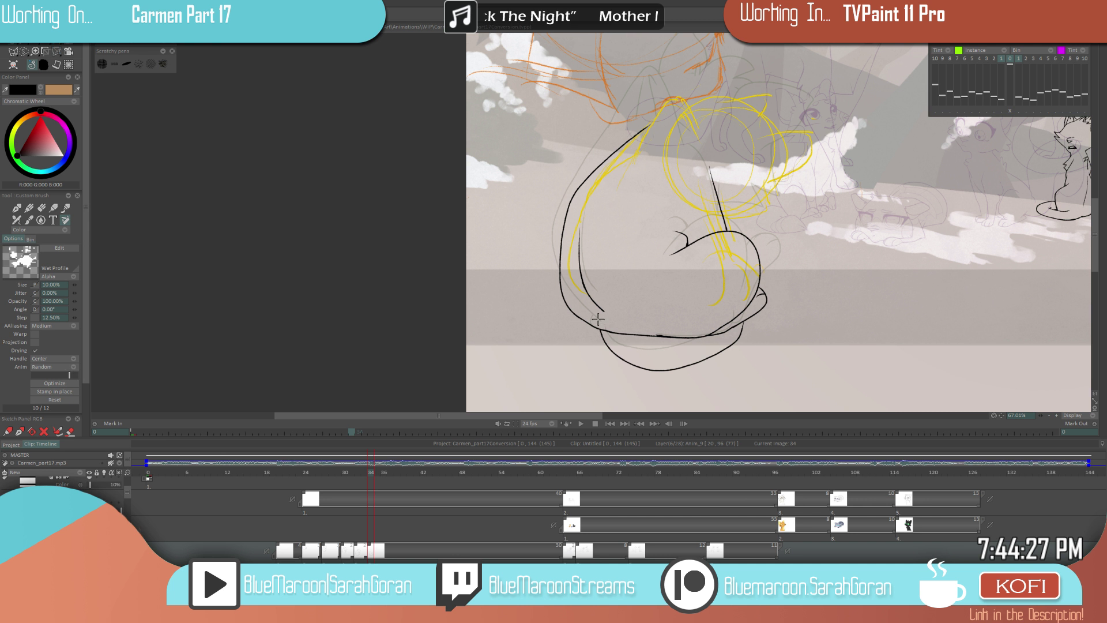
{"action": "mouse_move", "coordinate": [759, 316]}
{"action": "left_mouse_down"}
{"action": "mouse_move", "coordinate": [704, 374]}
{"action": "mouse_move", "coordinate": [631, 357]}
{"action": "mouse_move", "coordinate": [610, 338]}
{"action": "left_mouse_up"}
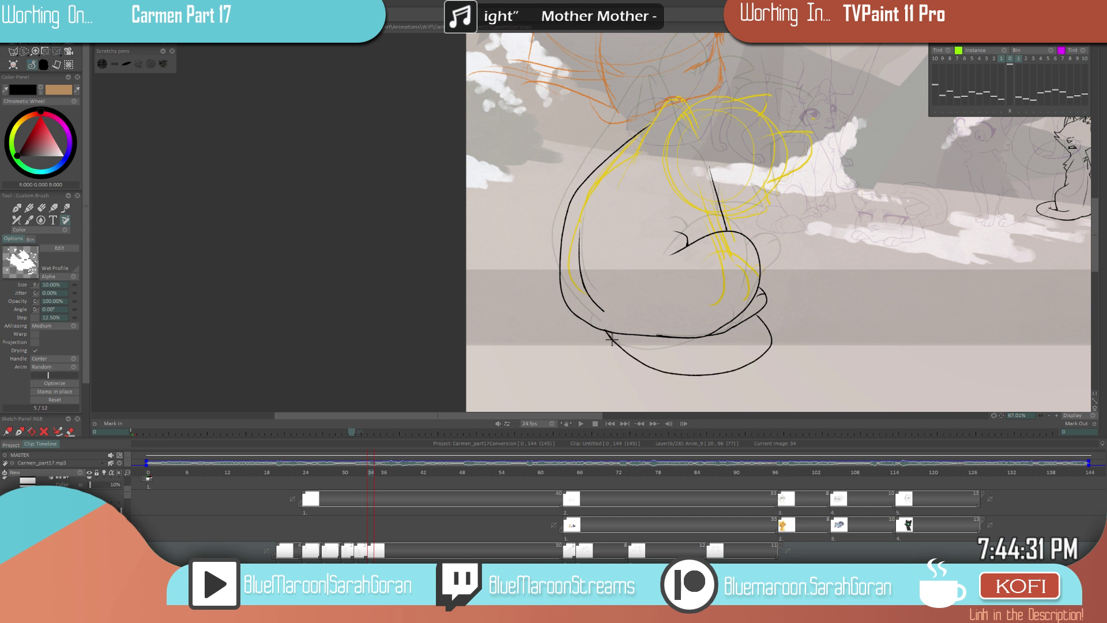
{"action": "key", "text": "e"}
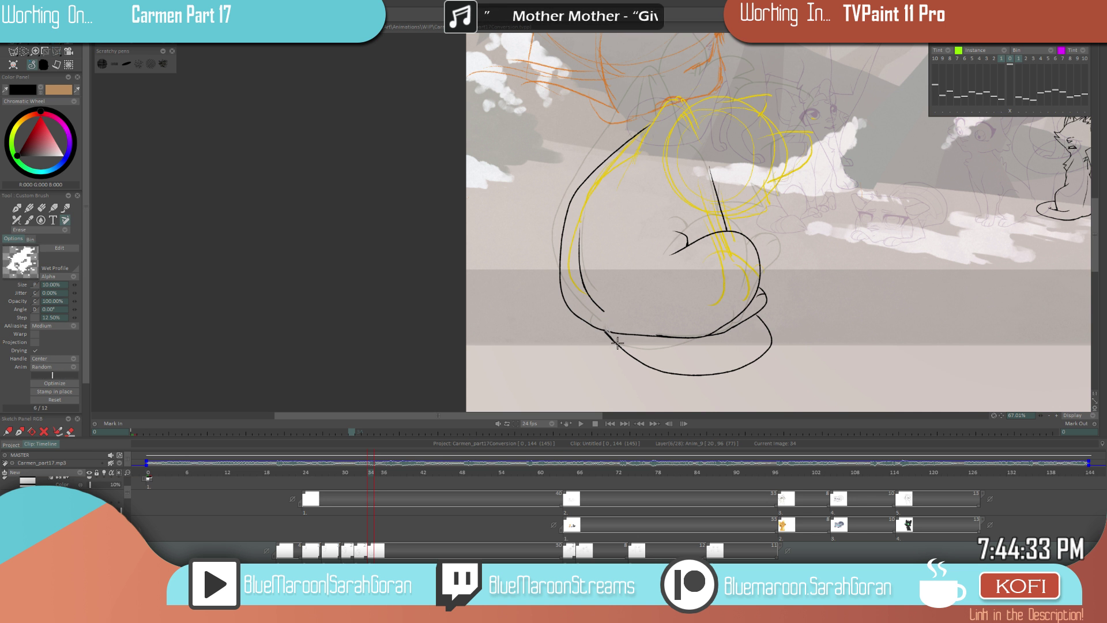
{"action": "mouse_move", "coordinate": [606, 331]}
{"action": "left_mouse_down"}
{"action": "mouse_move", "coordinate": [668, 343]}
{"action": "mouse_move", "coordinate": [622, 324]}
{"action": "mouse_move", "coordinate": [645, 338]}
{"action": "left_mouse_up"}
{"action": "key", "text": "e"}
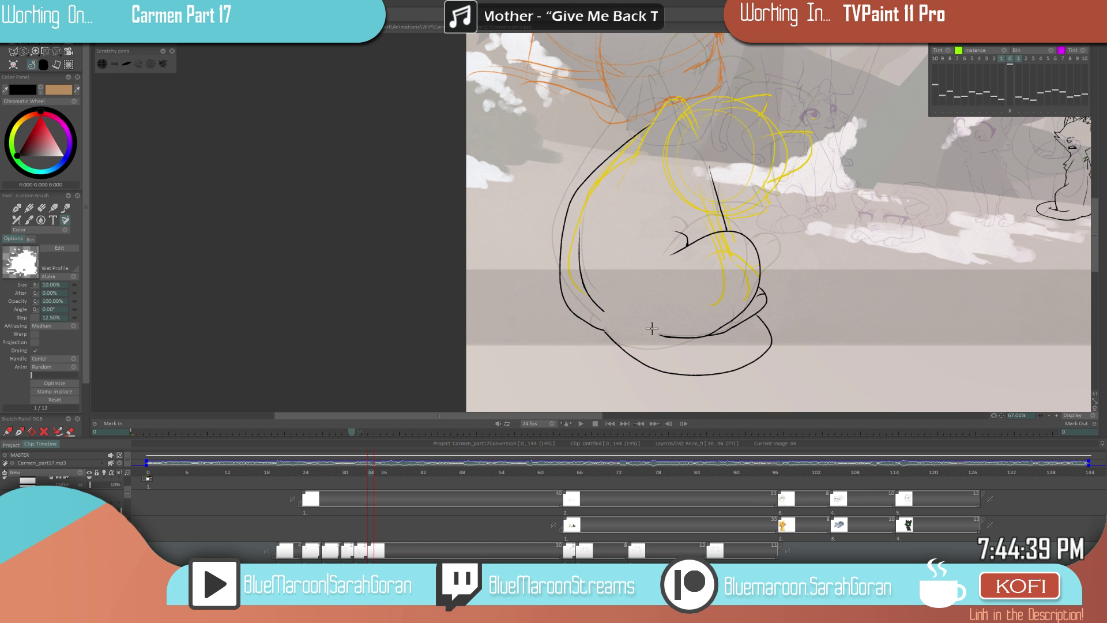
{"action": "scroll", "coordinate": [690, 327], "scroll_direction": "up", "scroll_amount": 3}
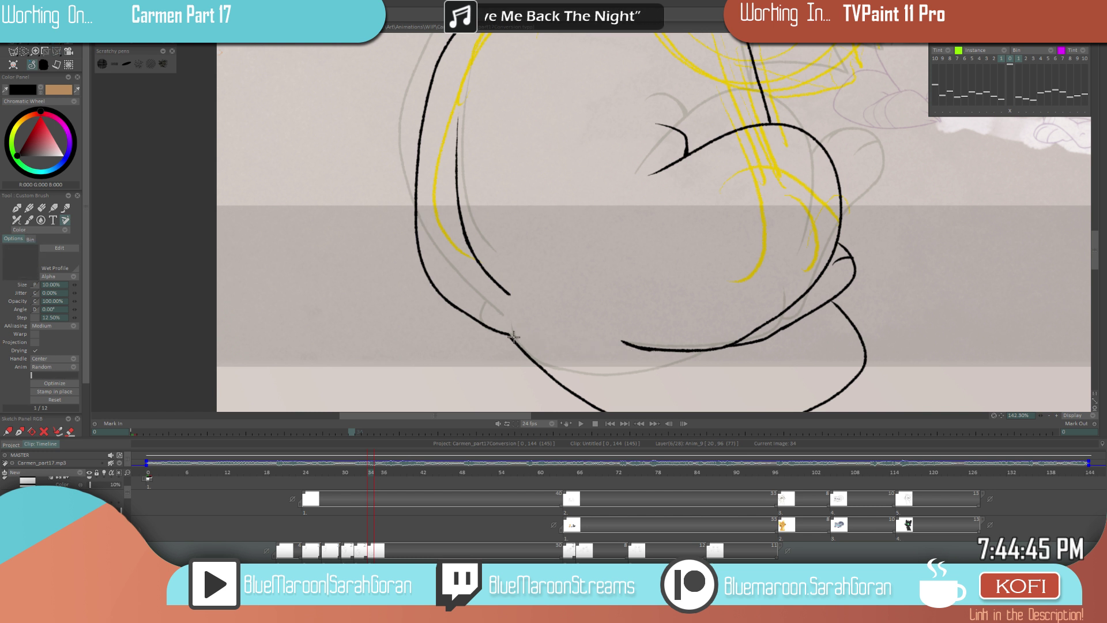
{"action": "scroll", "coordinate": [744, 305], "scroll_direction": "down", "scroll_amount": 2}
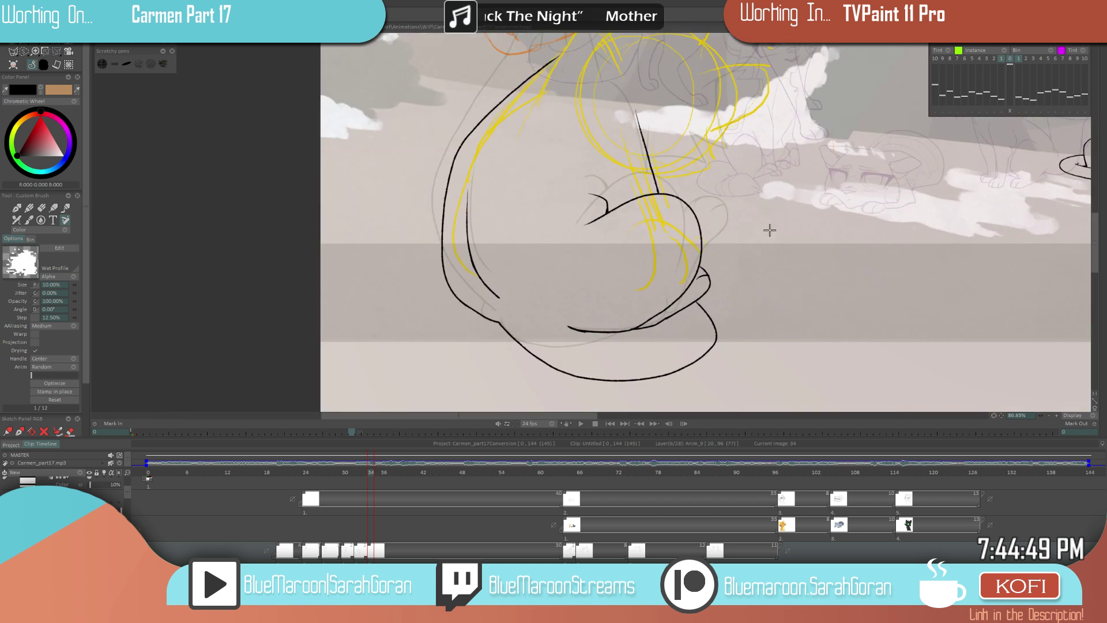
{"action": "scroll", "coordinate": [738, 256], "scroll_direction": "down", "scroll_amount": 3}
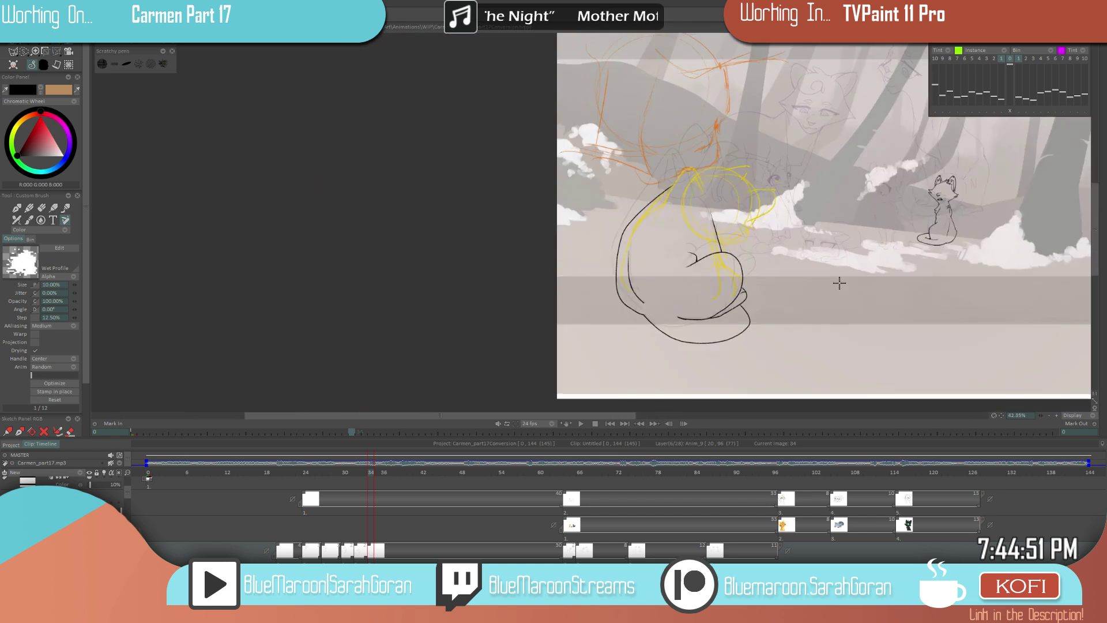
- Redraw the haunch's underside from the foot inward and erase the excess strokes to leave one clean, thin line
{"action": "scroll", "coordinate": [839, 282], "scroll_direction": "up", "scroll_amount": 3}
{"action": "mouse_move", "coordinate": [747, 314]}
{"action": "left_mouse_down"}
{"action": "mouse_move", "coordinate": [672, 343]}
{"action": "mouse_move", "coordinate": [614, 344]}
{"action": "left_mouse_up"}
{"action": "key", "text": "e"}
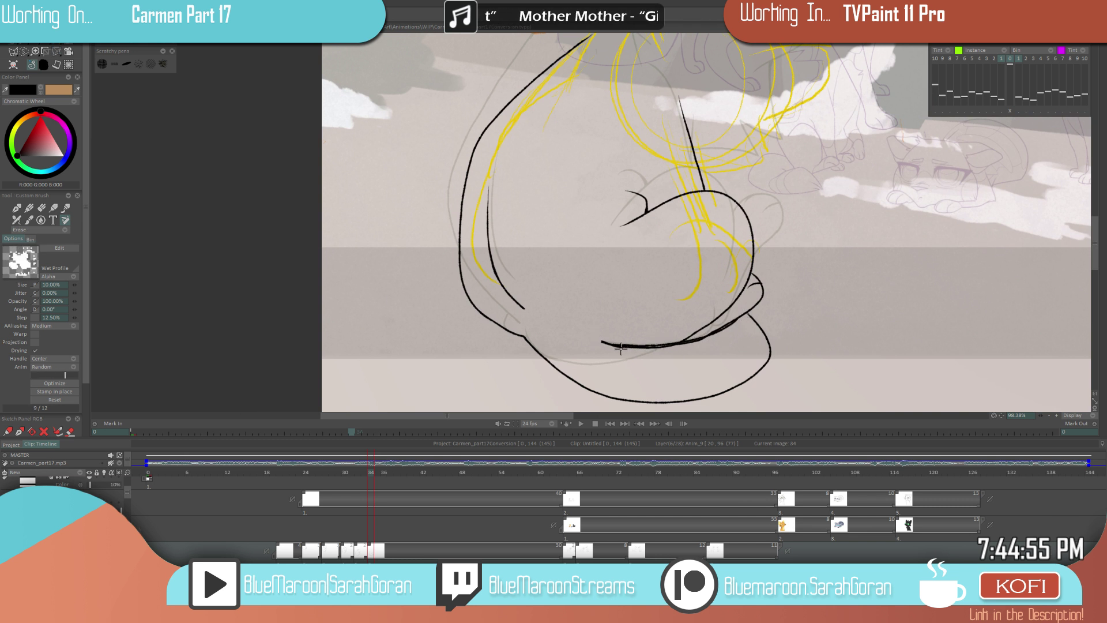
{"action": "left_click_drag", "start_coordinate": [628, 348], "coordinate": [684, 345]}
{"action": "mouse_move", "coordinate": [741, 320]}
{"action": "left_mouse_down"}
{"action": "mouse_move", "coordinate": [715, 338]}
{"action": "mouse_move", "coordinate": [594, 343]}
{"action": "mouse_move", "coordinate": [670, 354]}
{"action": "left_mouse_up"}
{"action": "key", "text": "e"}
{"action": "mouse_move", "coordinate": [721, 326]}
{"action": "left_mouse_down"}
{"action": "mouse_move", "coordinate": [646, 345]}
{"action": "mouse_move", "coordinate": [599, 333]}
{"action": "left_mouse_up"}
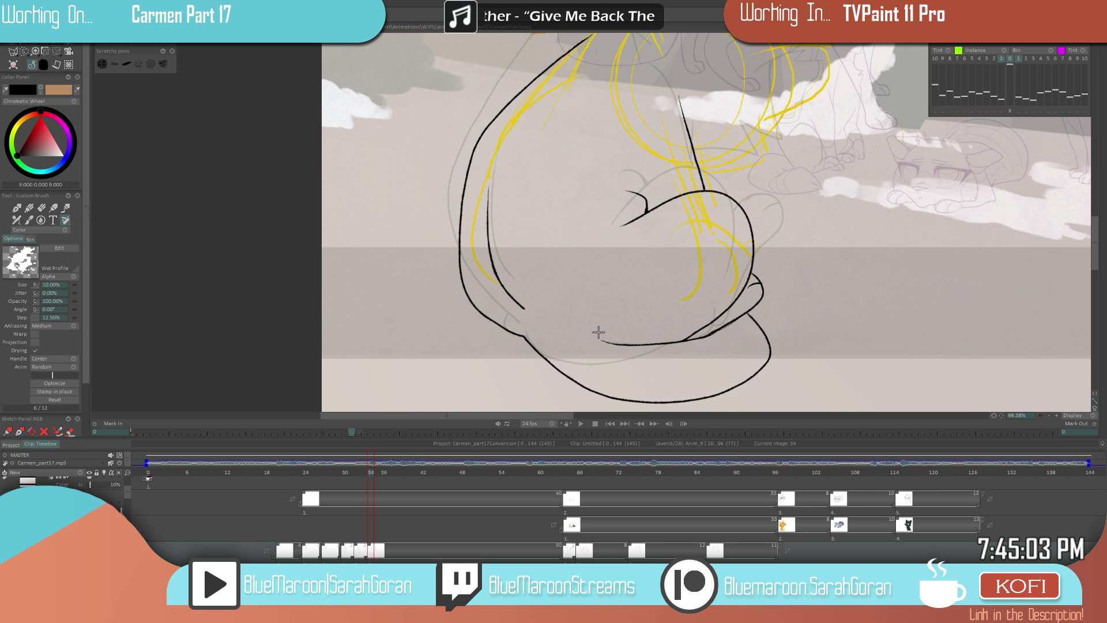
- Ink the peaked outline of the ear above the back on frame 34, following the yellow rough and checking the preceding drawing
{"action": "scroll", "coordinate": [598, 332], "scroll_direction": "down", "scroll_amount": 8}
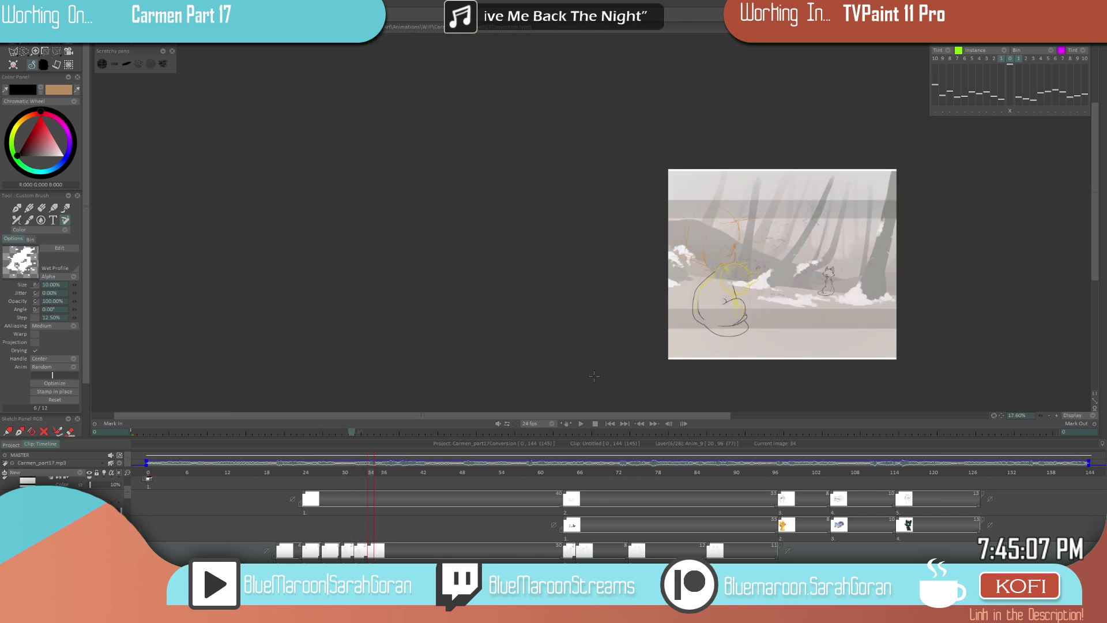
{"action": "scroll", "coordinate": [649, 330], "scroll_direction": "up", "scroll_amount": 3}
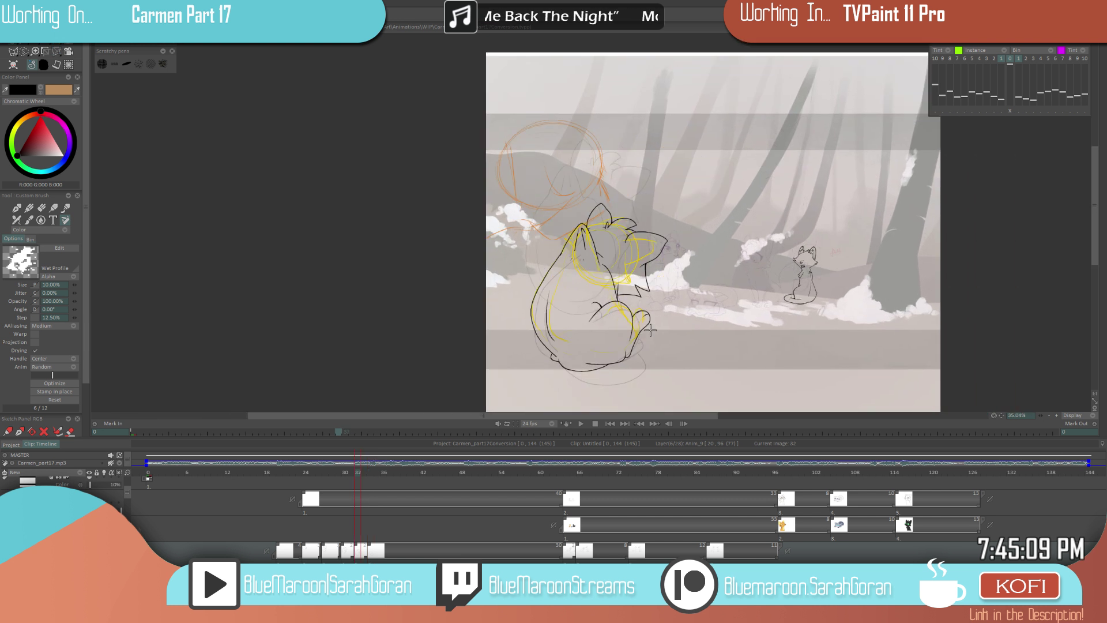
{"action": "scroll", "coordinate": [650, 329], "scroll_direction": "up", "scroll_amount": 5}
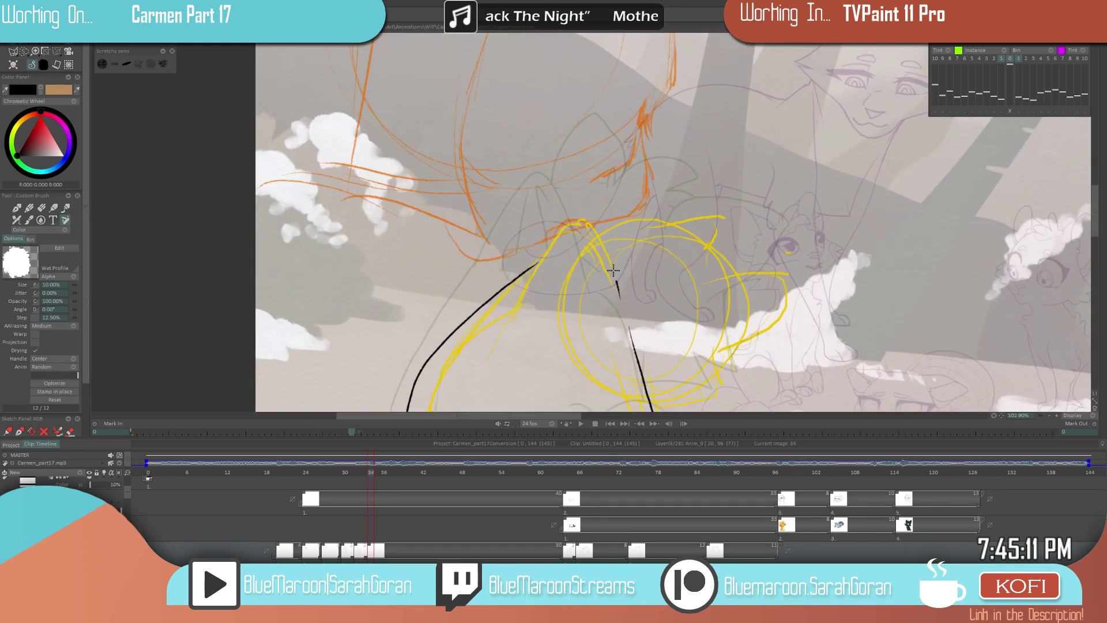
{"action": "left_click_drag", "start_coordinate": [568, 226], "coordinate": [500, 313]}
{"action": "key", "text": "Left"}
{"action": "key", "text": "Right"}
{"action": "left_click_drag", "start_coordinate": [530, 312], "coordinate": [541, 310]}
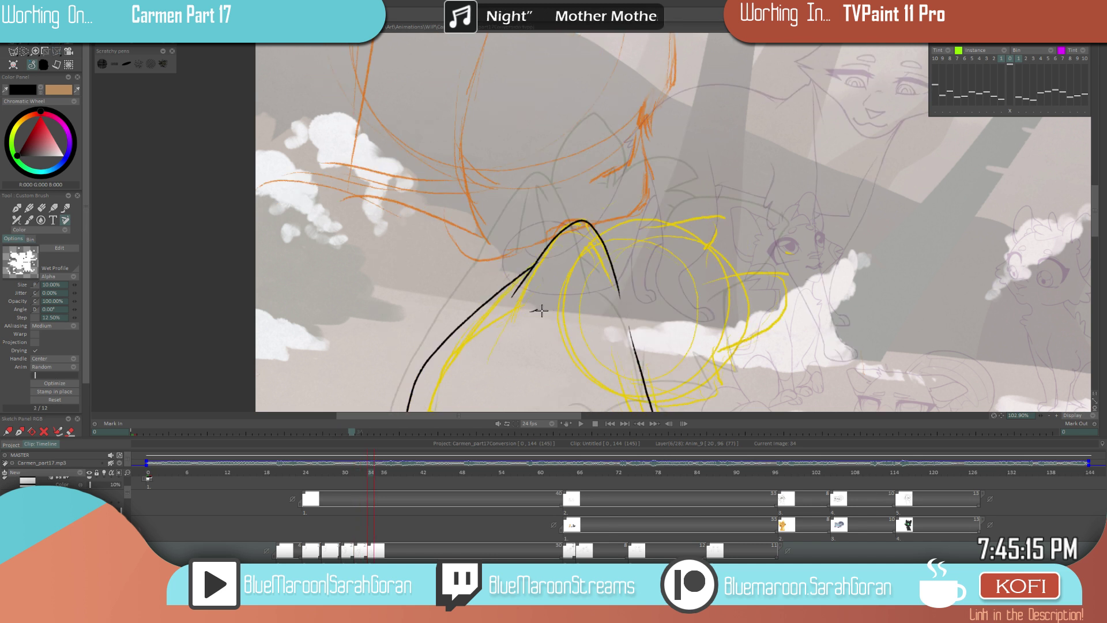
- Ink short inner lines inside the peaked ear, comparing their placement with the neighbouring drawings
{"action": "scroll", "coordinate": [654, 306], "scroll_direction": "down", "scroll_amount": 5}
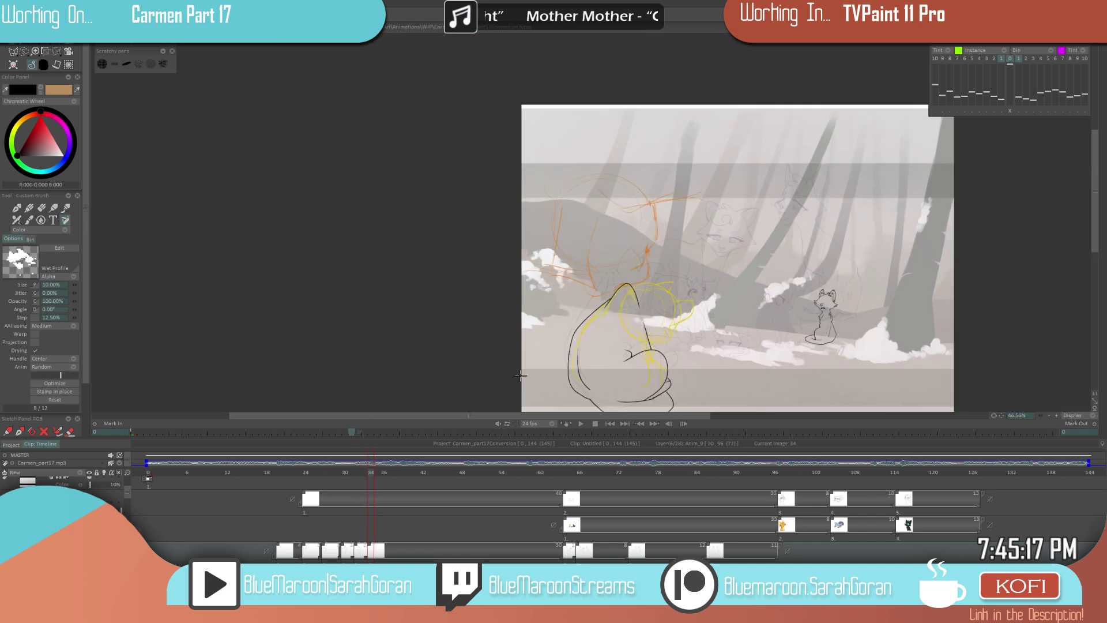
{"action": "scroll", "coordinate": [779, 292], "scroll_direction": "up", "scroll_amount": 3}
{"action": "key", "text": "Left"}
{"action": "key", "text": "Right"}
{"action": "mouse_move", "coordinate": [571, 259]}
{"action": "left_mouse_down"}
{"action": "mouse_move", "coordinate": [566, 290]}
{"action": "mouse_move", "coordinate": [589, 274]}
{"action": "left_mouse_up"}
{"action": "key", "text": "Right"}
{"action": "key", "text": "Left"}
{"action": "key", "text": "Right"}
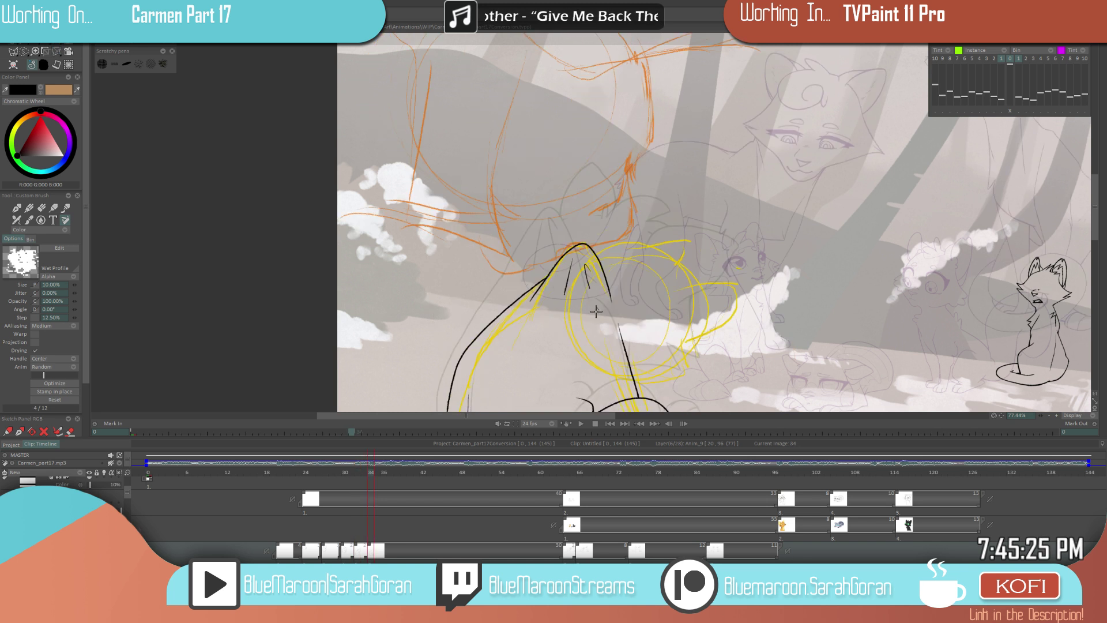
- Ink a short curved stroke beside the ear's base and tidy the small lines inside the ear with the eraser
{"action": "scroll", "coordinate": [571, 346], "scroll_direction": "down", "scroll_amount": 6}
{"action": "key", "text": "Left"}
{"action": "key", "text": "Right"}
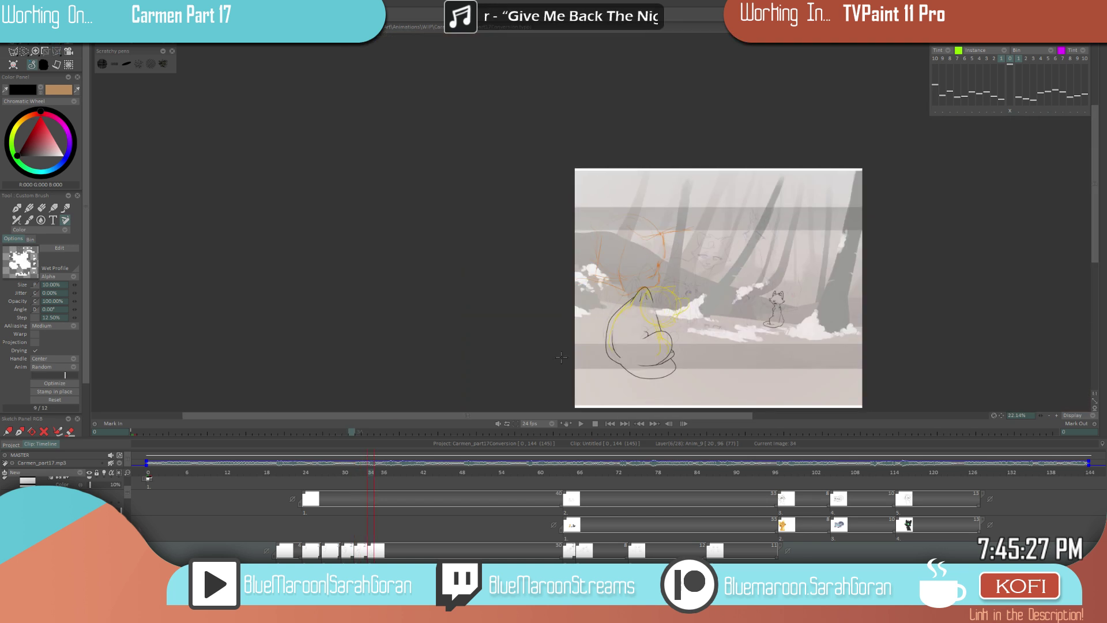
{"action": "key", "text": "Left"}
{"action": "key", "text": "Right"}
{"action": "key", "text": "Left"}
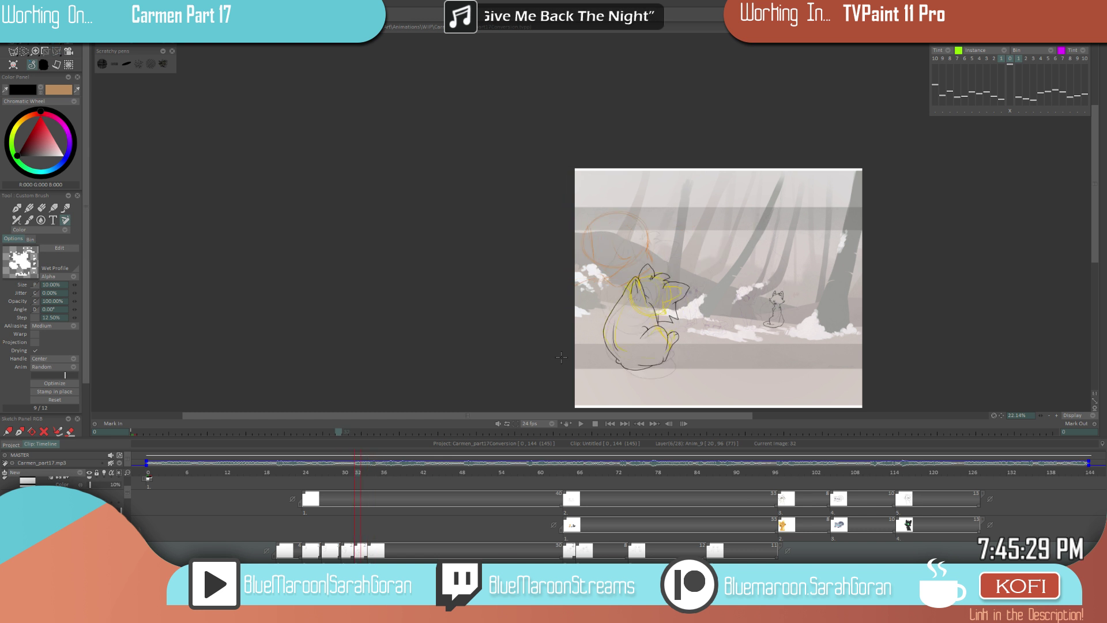
{"action": "key", "text": "Right"}
{"action": "scroll", "coordinate": [561, 357], "scroll_direction": "up", "scroll_amount": 7}
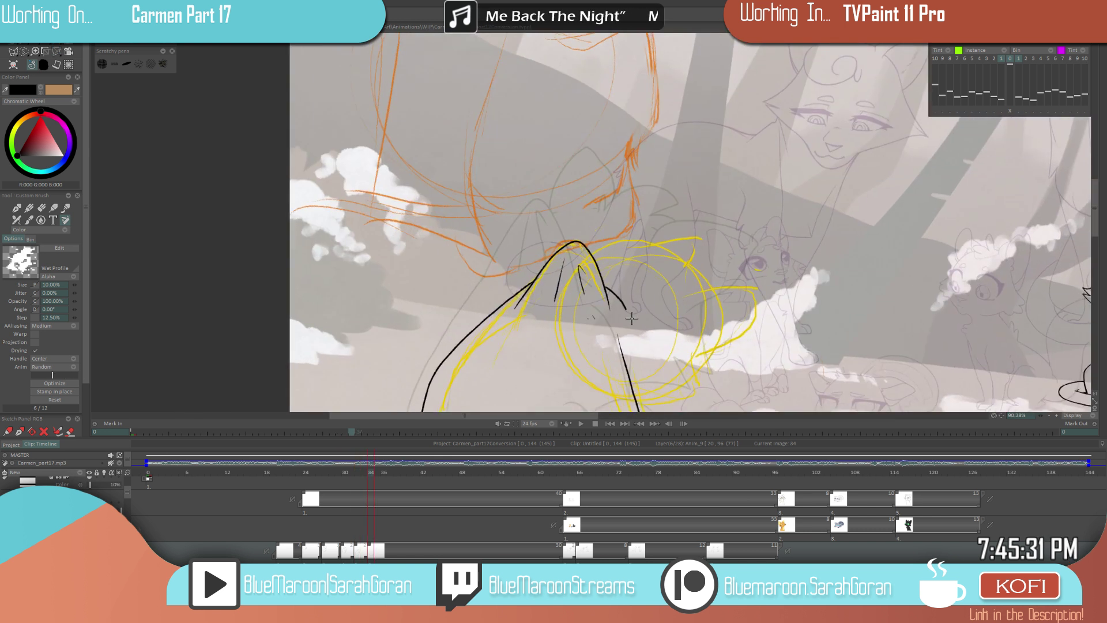
{"action": "scroll", "coordinate": [528, 399], "scroll_direction": "down", "scroll_amount": 6}
{"action": "scroll", "coordinate": [657, 306], "scroll_direction": "up", "scroll_amount": 5}
{"action": "key", "text": "e"}
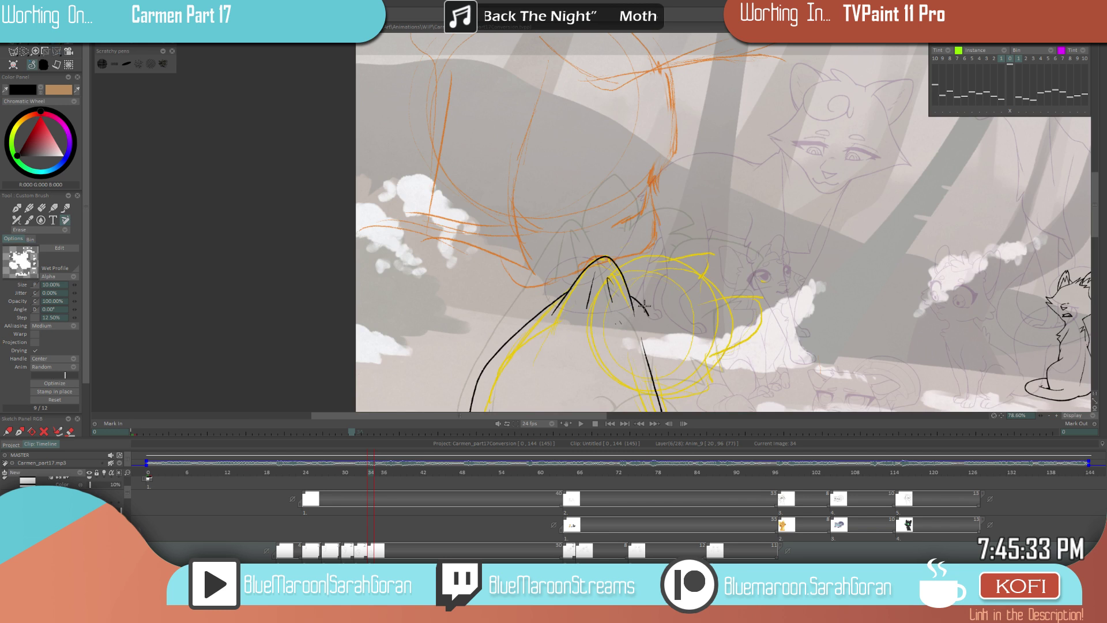
{"action": "scroll", "coordinate": [656, 341], "scroll_direction": "up", "scroll_amount": 5}
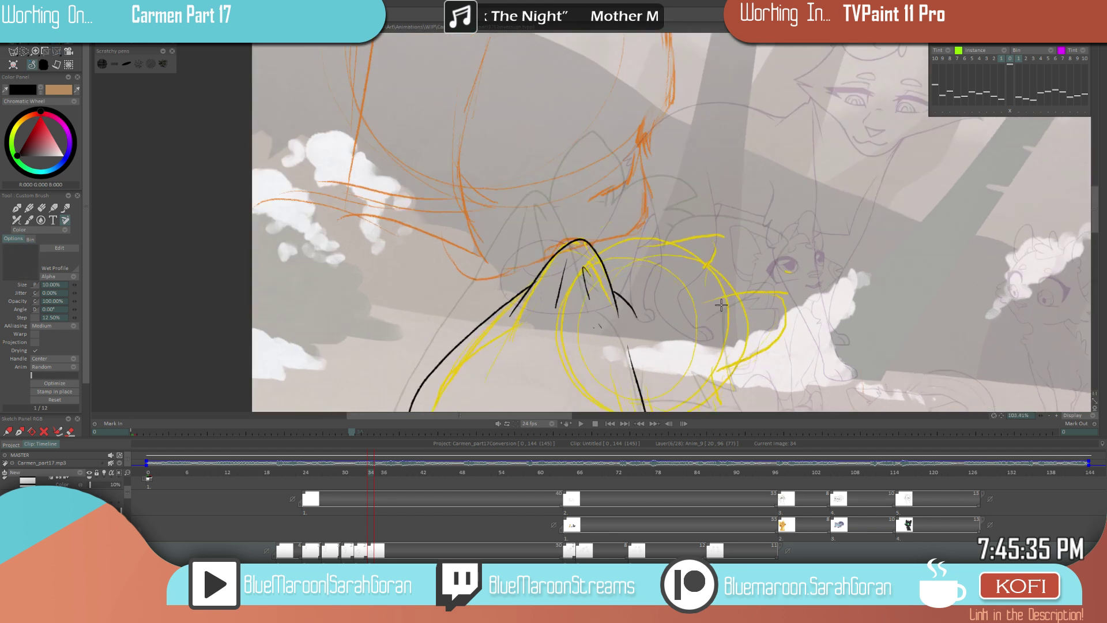
{"action": "key", "text": "e"}
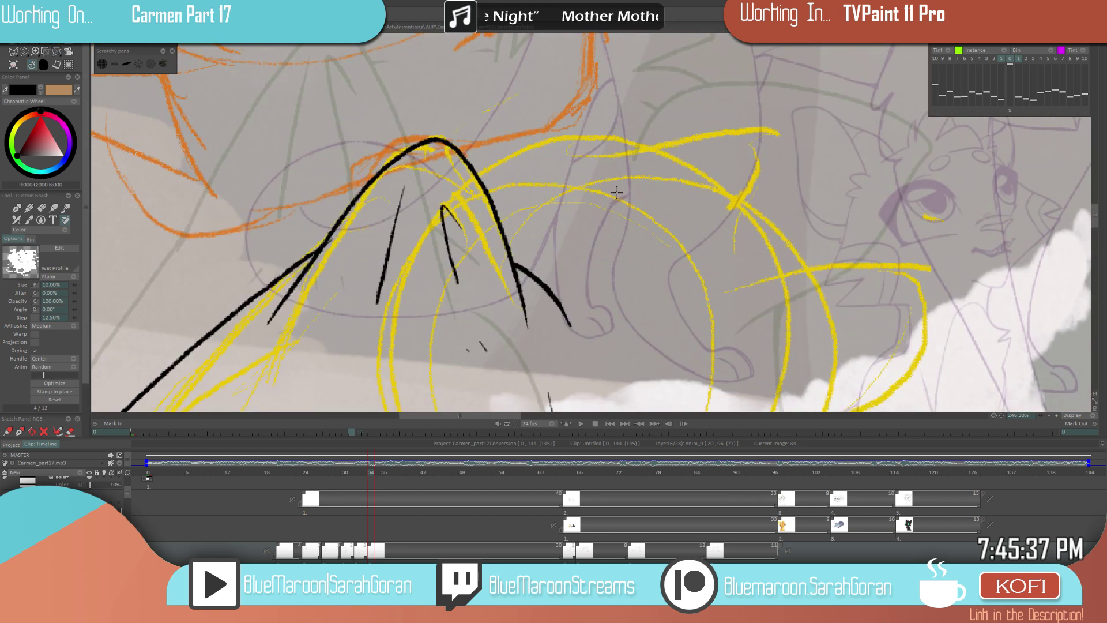
- Flip between frame 34 and the earlier drawings at full view, and play the clip to check the motion
{"action": "scroll", "coordinate": [603, 321], "scroll_direction": "down", "scroll_amount": 5}
{"action": "scroll", "coordinate": [690, 312], "scroll_direction": "down", "scroll_amount": 2}
{"action": "key", "text": "Left"}
{"action": "key", "text": "Left"}
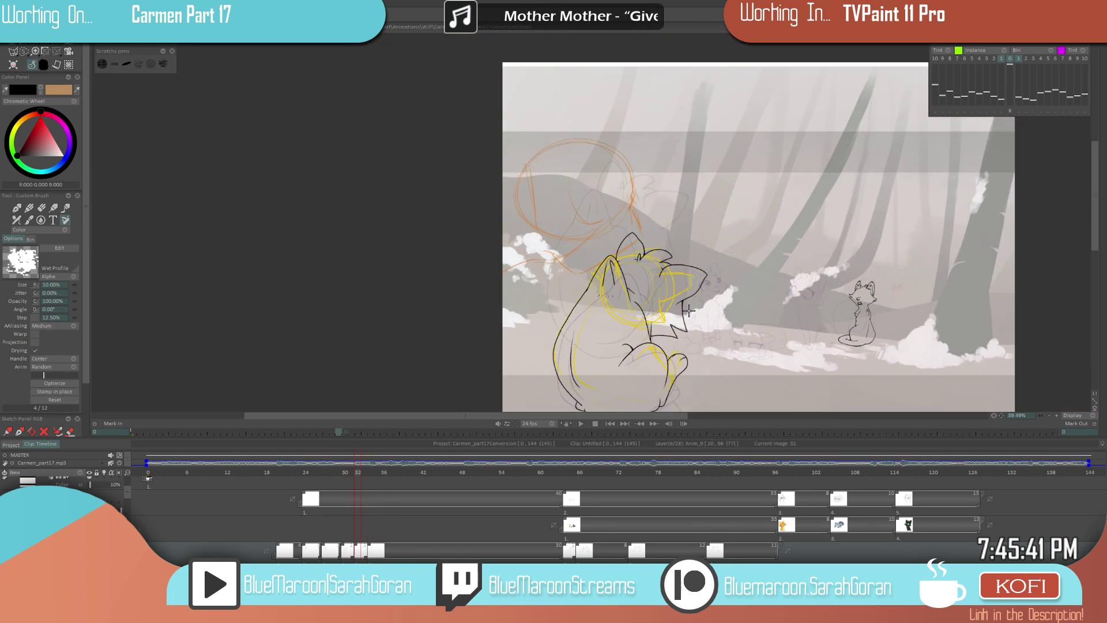
{"action": "key", "text": "Left"}
{"action": "key", "text": "Right"}
{"action": "key", "text": "Right"}
{"action": "key", "text": "Right"}
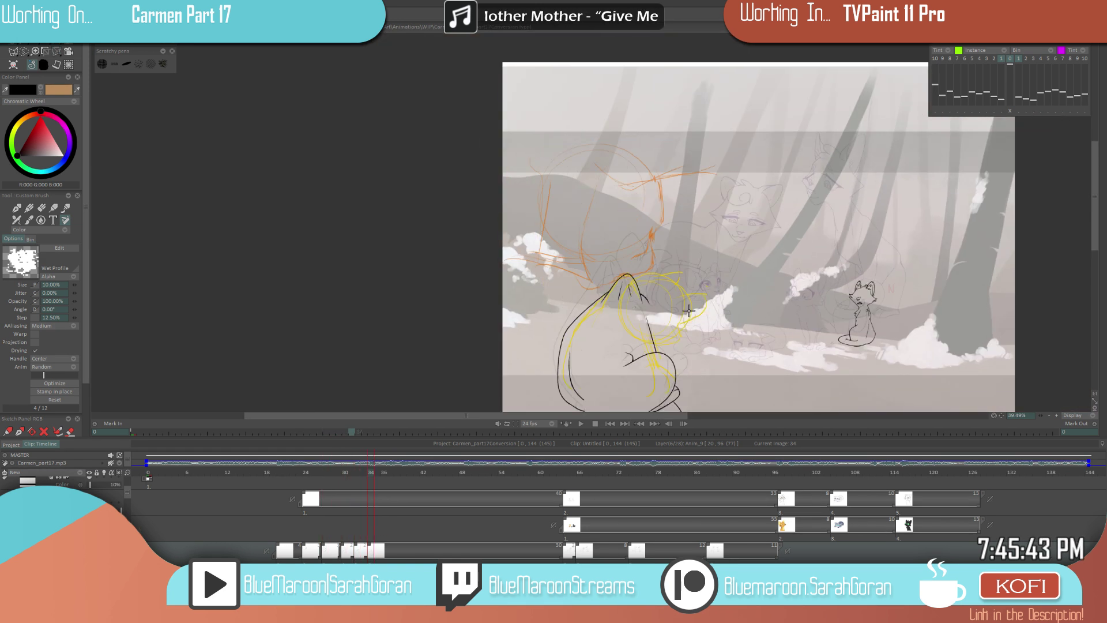
{"action": "key", "text": "Left"}
{"action": "key", "text": "Right"}
{"action": "key", "text": "Left"}
{"action": "key", "text": "Right"}
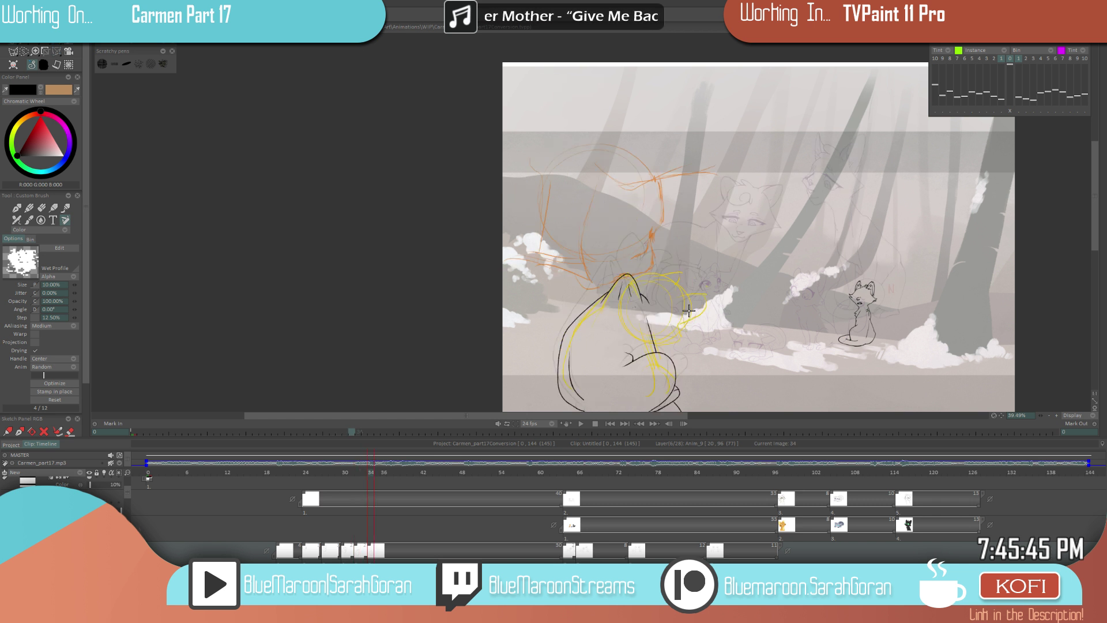
{"action": "key", "text": "Left"}
{"action": "key", "text": "Left"}
{"action": "scroll", "coordinate": [689, 312], "scroll_direction": "down", "scroll_amount": 2}
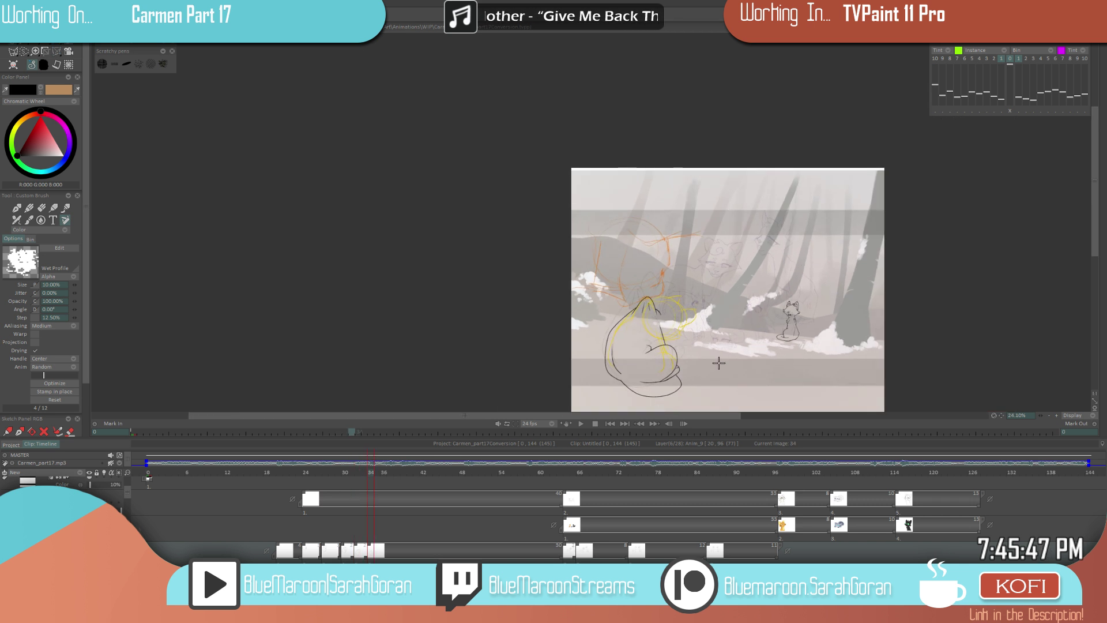
{"action": "key", "text": "Return"}
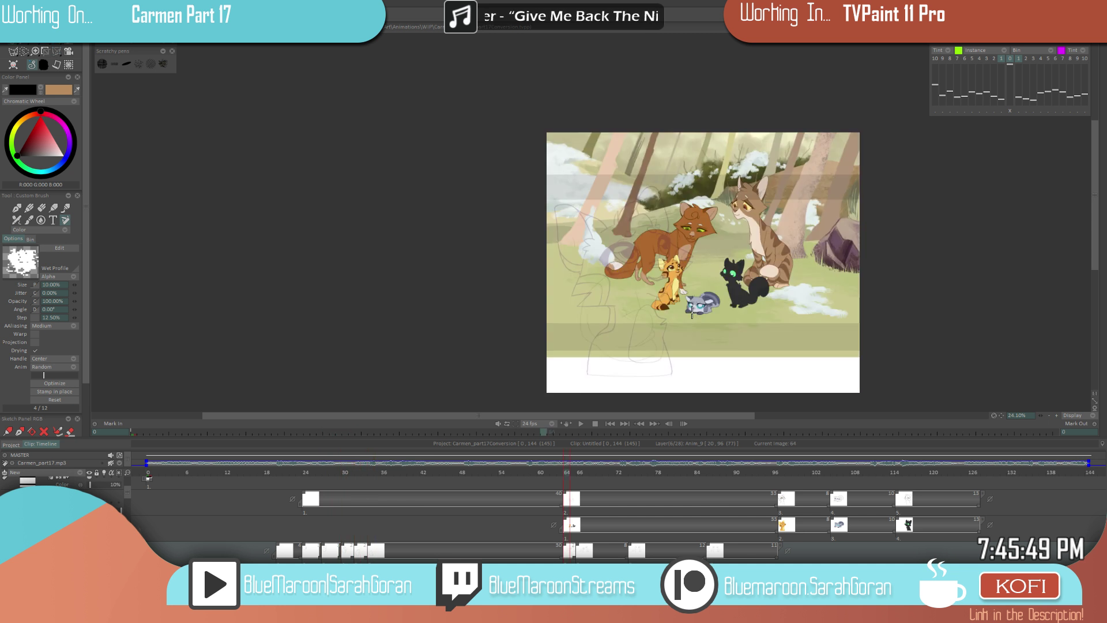
{"action": "key", "text": "Return"}
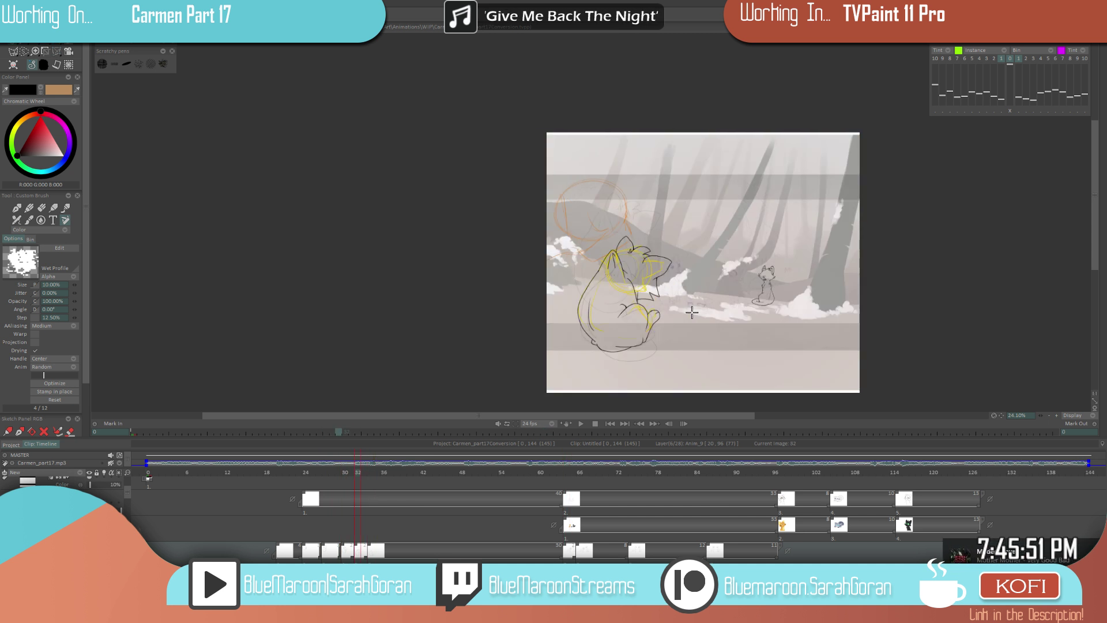
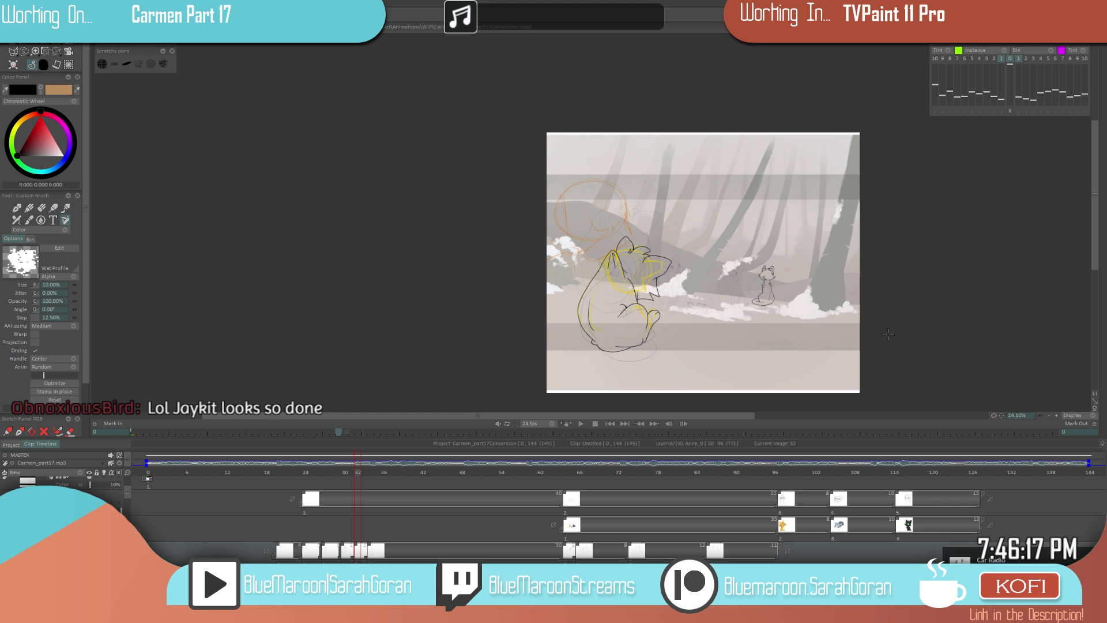
- Flip repeatedly between frames 32 and 34 to study how the head and ear move from one drawing to the other
{"action": "scroll", "coordinate": [711, 328], "scroll_direction": "up", "scroll_amount": 5}
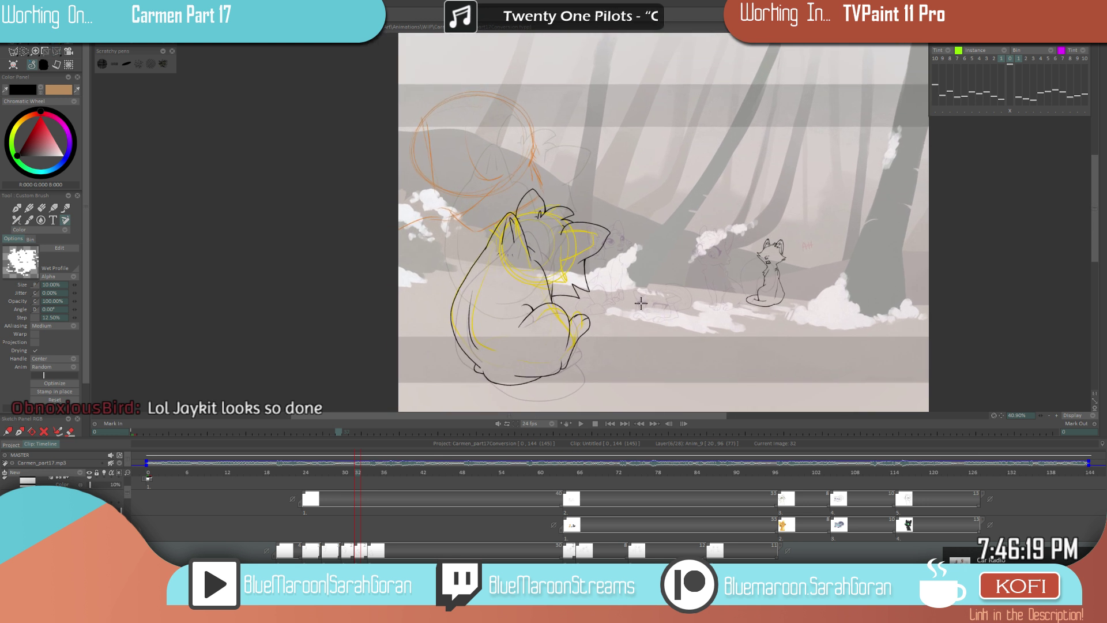
{"action": "key", "text": "Left"}
{"action": "key", "text": "Right"}
{"action": "key", "text": "Left"}
{"action": "key", "text": "Right"}
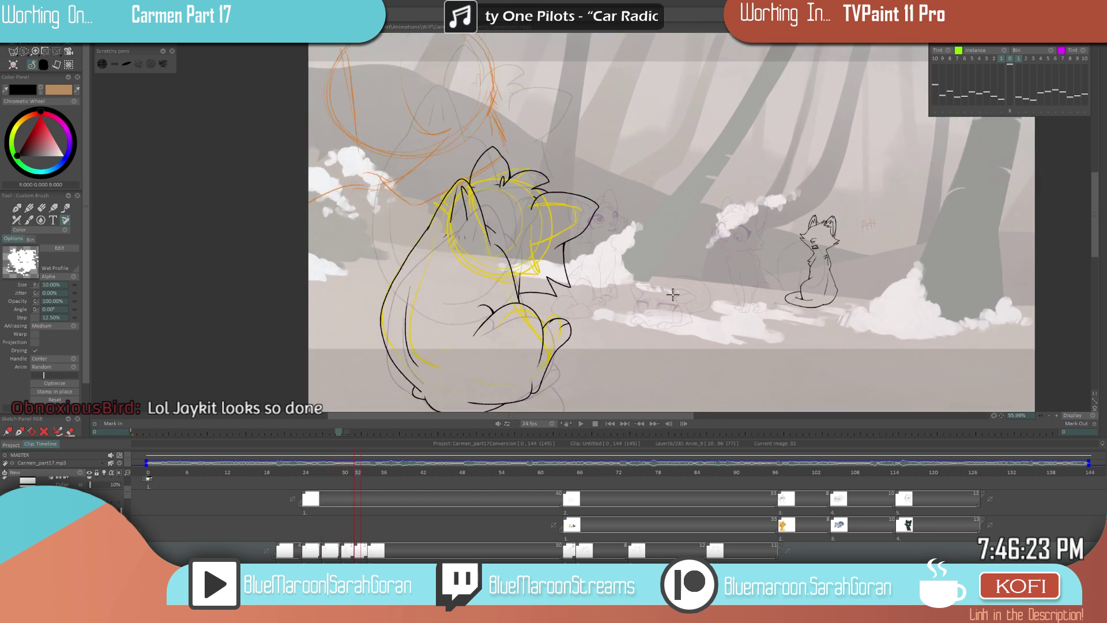
{"action": "key", "text": "Right"}
{"action": "key", "text": "Right"}
{"action": "key", "text": "Left"}
{"action": "key", "text": "Left"}
{"action": "key", "text": "Right"}
{"action": "key", "text": "Right"}
{"action": "key", "text": "Left"}
{"action": "key", "text": "Left"}
{"action": "key", "text": "Right"}
{"action": "key", "text": "Right"}
{"action": "key", "text": "Left"}
{"action": "key", "text": "Left"}
{"action": "key", "text": "Right"}
{"action": "key", "text": "Right"}
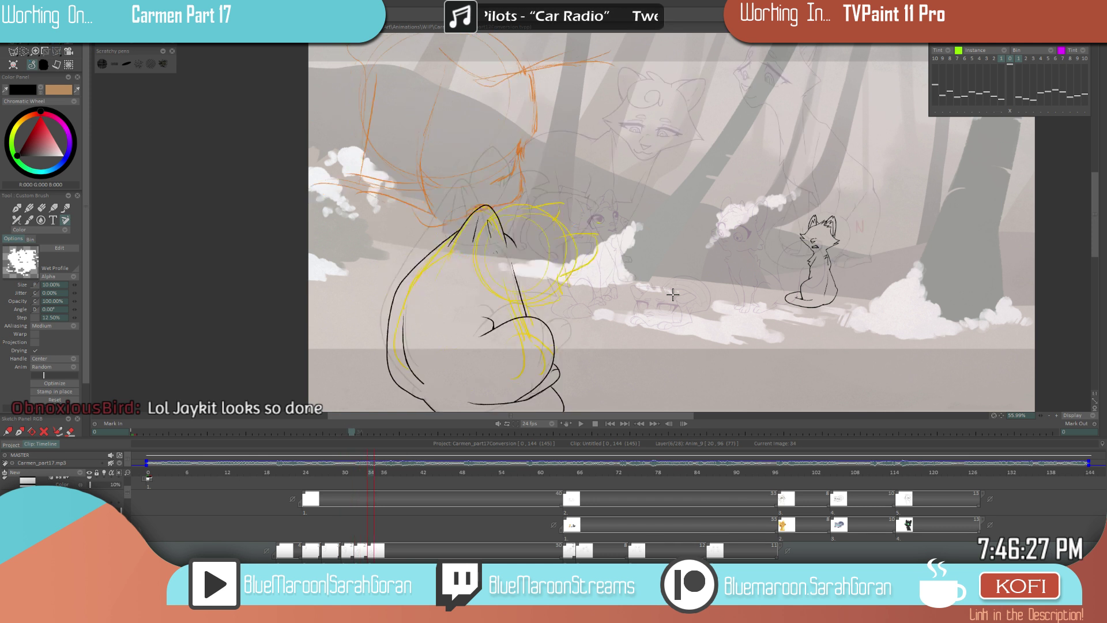
- Offset the preceding drawing's onion skin to X 98, Y 209 and rotate it about -7.8° to match frame 34's pose
{"action": "left_click", "coordinate": [1002, 112]}
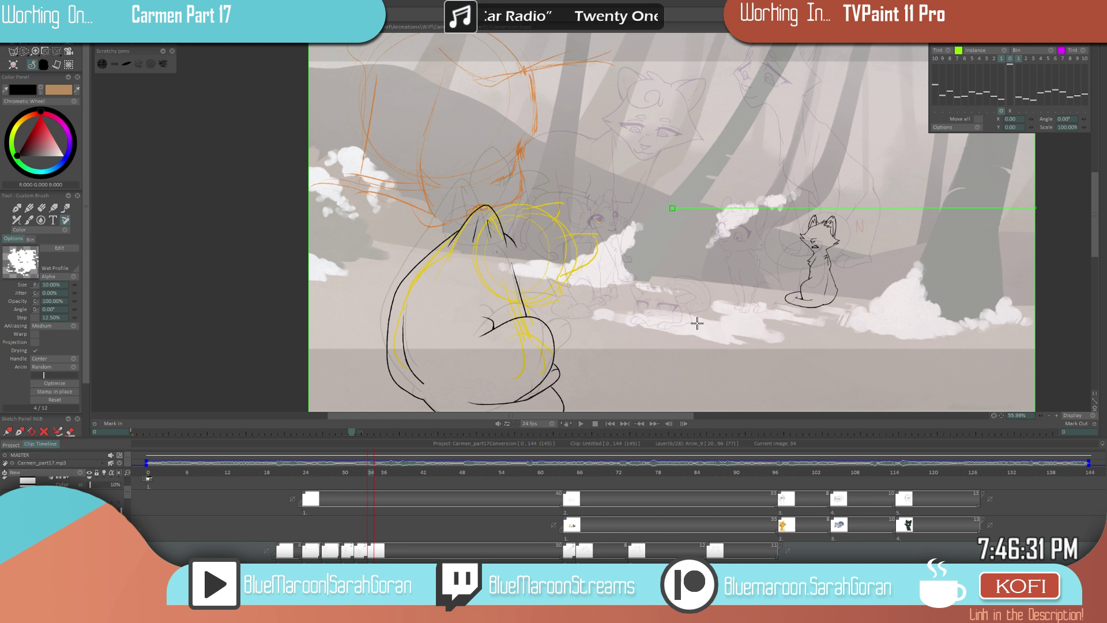
{"action": "scroll", "coordinate": [640, 326], "scroll_direction": "down", "scroll_amount": 2}
{"action": "key", "text": "Left"}
{"action": "key", "text": "Left"}
{"action": "key", "text": "Right"}
{"action": "key", "text": "Right"}
{"action": "key", "text": "Left"}
{"action": "key", "text": "Left"}
{"action": "key", "text": "Right"}
{"action": "key", "text": "Right"}
{"action": "key", "text": "Left"}
{"action": "key", "text": "Left"}
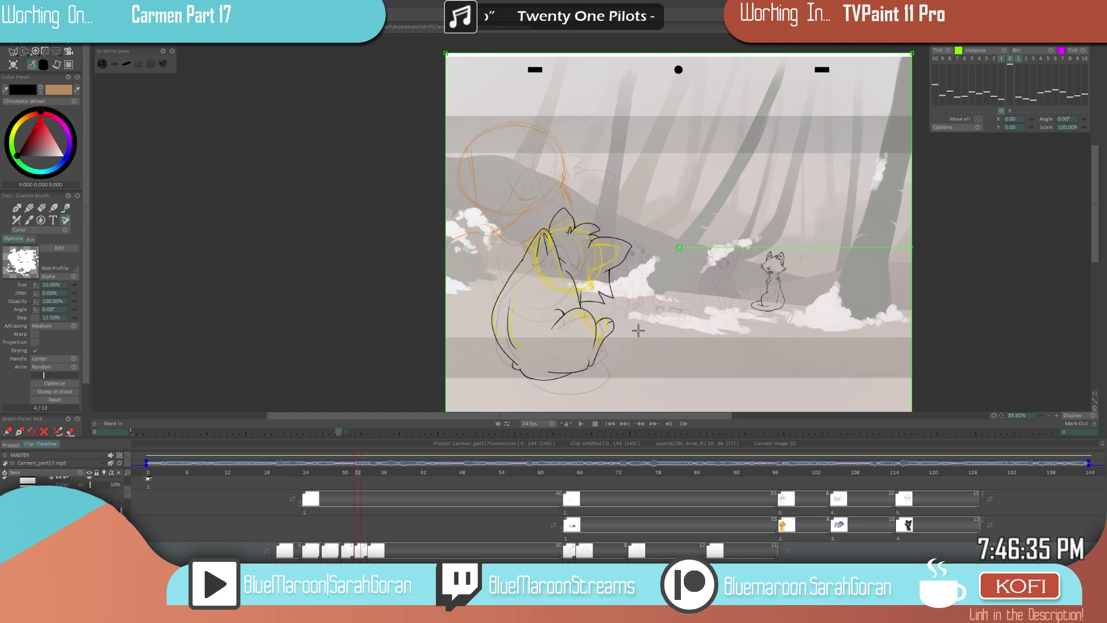
{"action": "key", "text": "Right"}
{"action": "key", "text": "Right"}
{"action": "key", "text": "Left"}
{"action": "key", "text": "Left"}
{"action": "key", "text": "Right"}
{"action": "key", "text": "Right"}
{"action": "key", "text": "Left"}
{"action": "key", "text": "Left"}
{"action": "key", "text": "Right"}
{"action": "key", "text": "Right"}
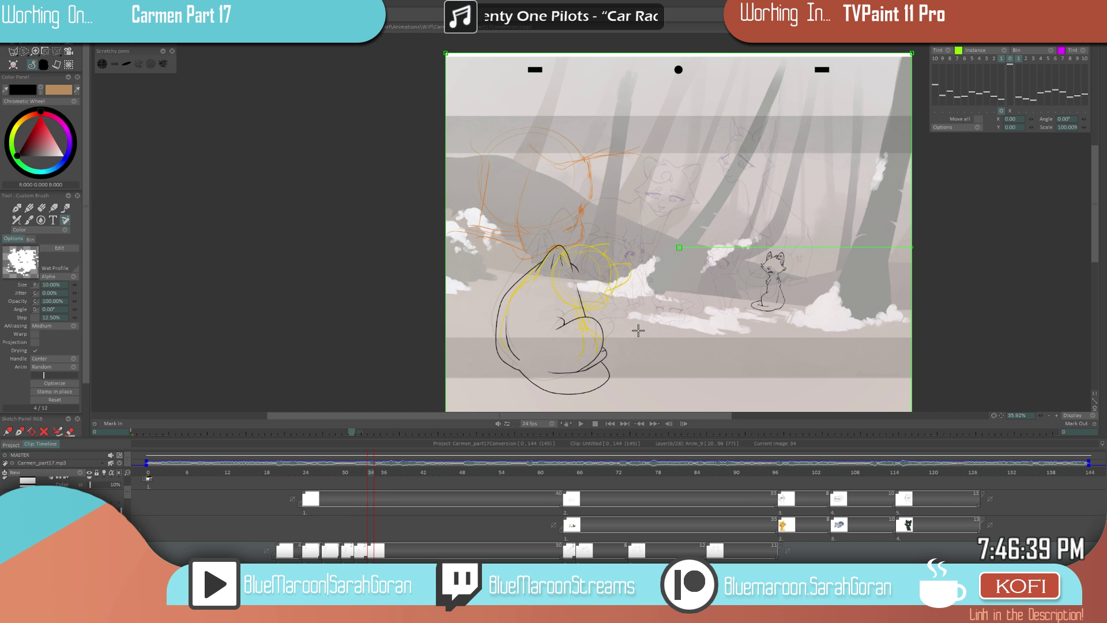
{"action": "left_click_drag", "start_coordinate": [911, 247], "coordinate": [910, 280]}
{"action": "left_click_drag", "start_coordinate": [702, 320], "coordinate": [718, 351]}
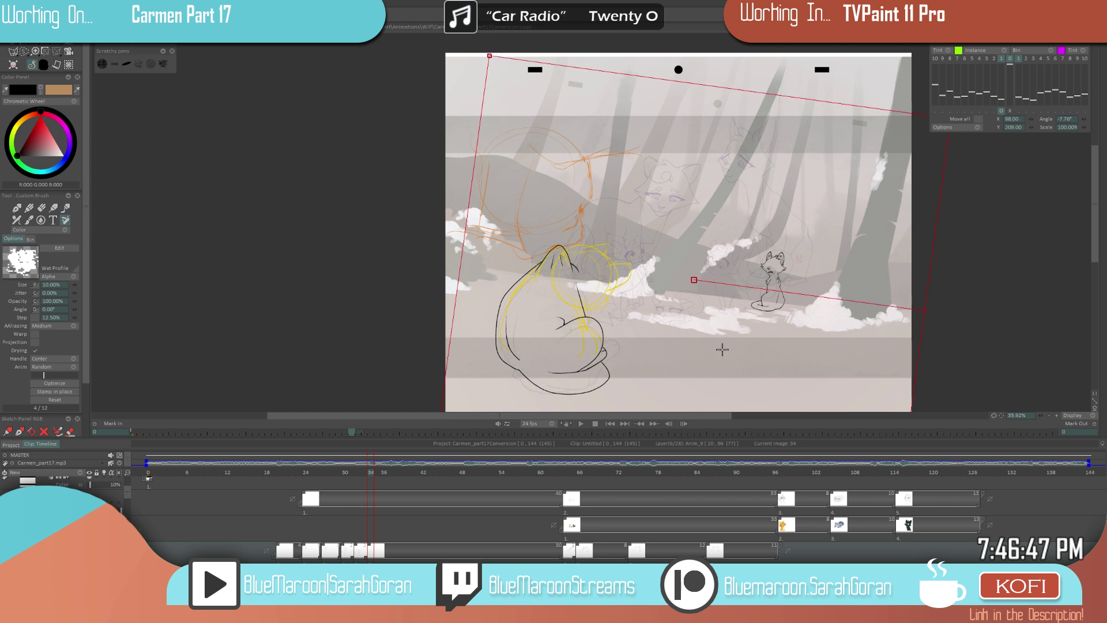
{"action": "left_click", "coordinate": [31, 64]}
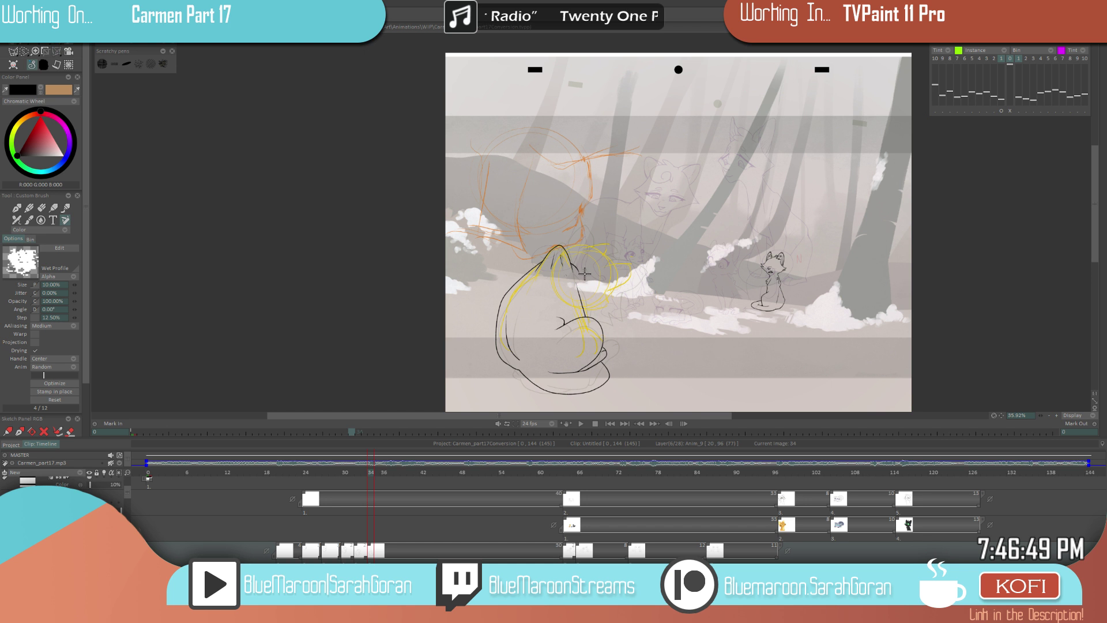
- Flip between frames 32 and 34 closer up to compare the head's details against the shifted onion skin
{"action": "scroll", "coordinate": [607, 271], "scroll_direction": "up", "scroll_amount": 2}
{"action": "scroll", "coordinate": [648, 275], "scroll_direction": "up", "scroll_amount": 1}
{"action": "scroll", "coordinate": [658, 289], "scroll_direction": "up", "scroll_amount": 1}
{"action": "key", "text": "Left"}
{"action": "key", "text": "Left"}
{"action": "key", "text": "Right"}
{"action": "key", "text": "Right"}
{"action": "key", "text": "Left"}
{"action": "key", "text": "Right"}
{"action": "mouse_move", "coordinate": [560, 226]}
{"action": "left_mouse_down"}
{"action": "mouse_move", "coordinate": [661, 247]}
{"action": "mouse_move", "coordinate": [650, 271]}
{"action": "mouse_move", "coordinate": [571, 304]}
{"action": "left_mouse_up"}
{"action": "key", "text": "Left"}
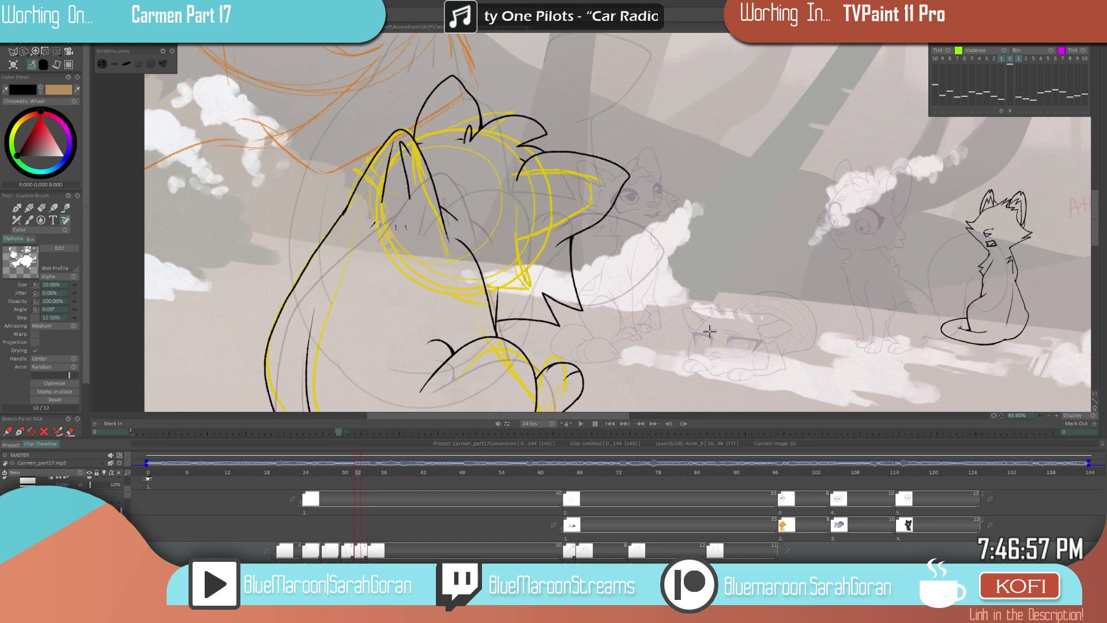
{"action": "key", "text": "Right"}
{"action": "key", "text": "ctrl+z"}
{"action": "mouse_move", "coordinate": [559, 229]}
{"action": "left_mouse_down"}
{"action": "mouse_move", "coordinate": [625, 221]}
{"action": "mouse_move", "coordinate": [673, 265]}
{"action": "mouse_move", "coordinate": [641, 293]}
{"action": "mouse_move", "coordinate": [565, 305]}
{"action": "left_mouse_up"}
{"action": "key", "text": "ctrl+z"}
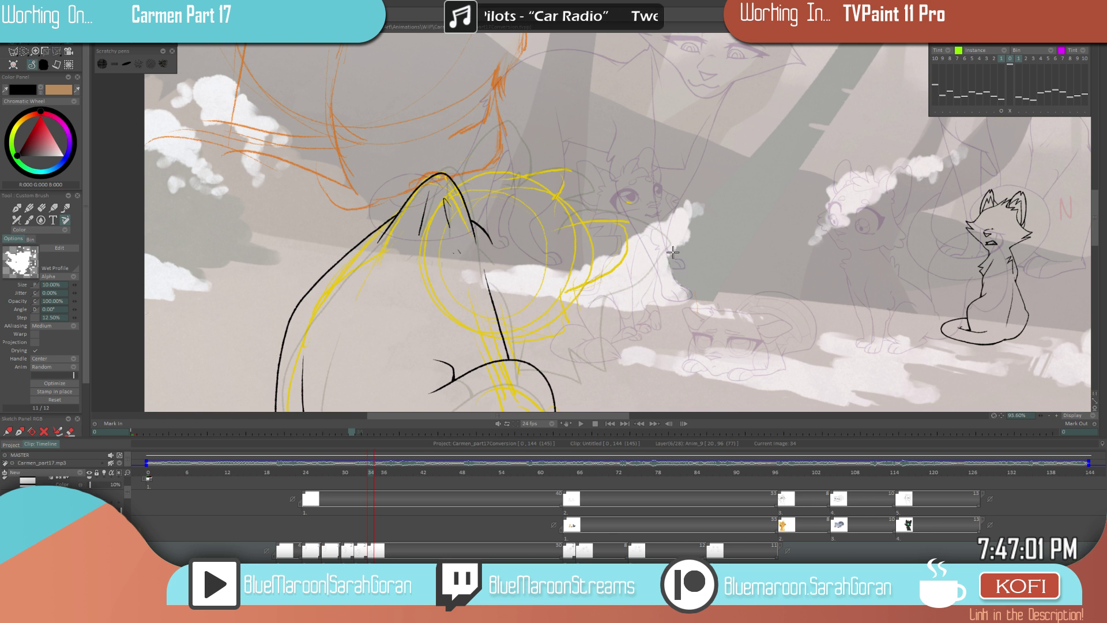
- Ink the pointed shape projecting from the right side of the head on frame 34 and compare it with the preceding drawings
{"action": "mouse_move", "coordinate": [672, 252]}
{"action": "left_mouse_down"}
{"action": "mouse_move", "coordinate": [614, 225]}
{"action": "mouse_move", "coordinate": [557, 232]}
{"action": "left_mouse_up"}
{"action": "left_click_drag", "start_coordinate": [674, 256], "coordinate": [577, 309]}
{"action": "scroll", "coordinate": [479, 343], "scroll_direction": "down", "scroll_amount": 8}
{"action": "key", "text": "Left"}
{"action": "key", "text": "Left"}
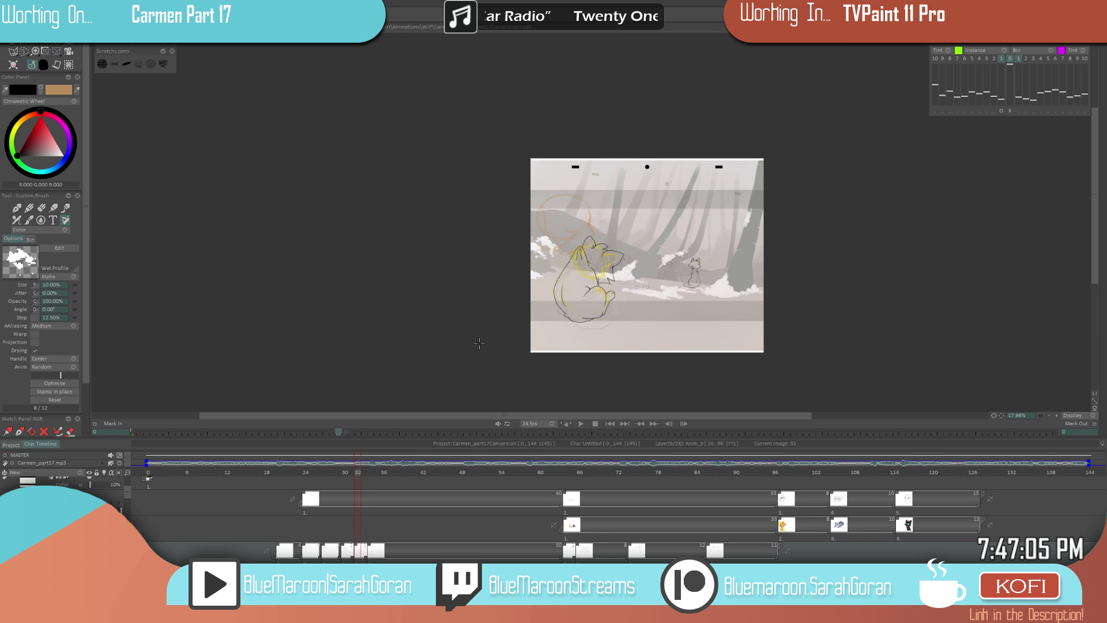
{"action": "key", "text": "Right"}
{"action": "key", "text": "Right"}
{"action": "scroll", "coordinate": [797, 259], "scroll_direction": "up", "scroll_amount": 8}
{"action": "scroll", "coordinate": [536, 349], "scroll_direction": "down", "scroll_amount": 5}
{"action": "key", "text": "Left"}
{"action": "key", "text": "Right"}
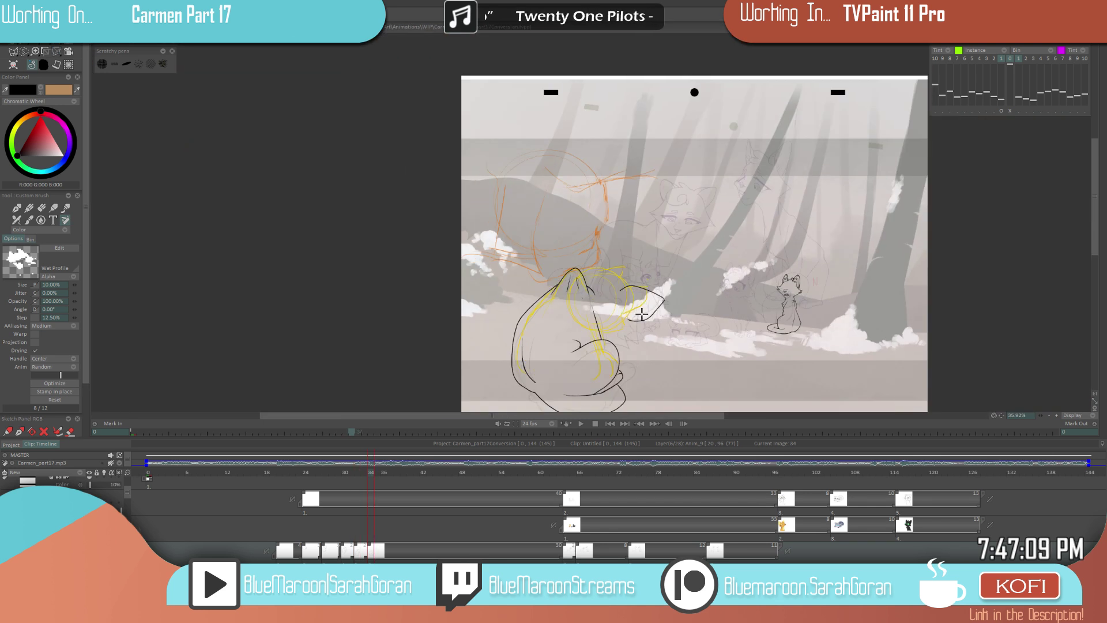
- Trim the lower end of the pointed shape's outline and clean up its tip with the eraser
{"action": "scroll", "coordinate": [643, 314], "scroll_direction": "up", "scroll_amount": 4}
{"action": "key", "text": "e"}
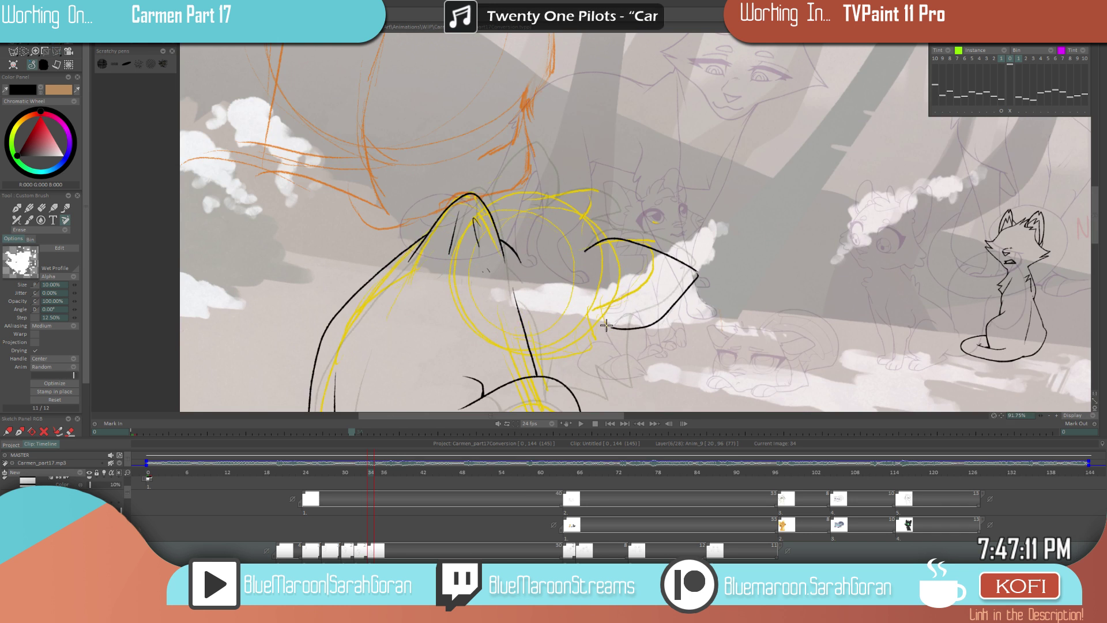
{"action": "key", "text": "e"}
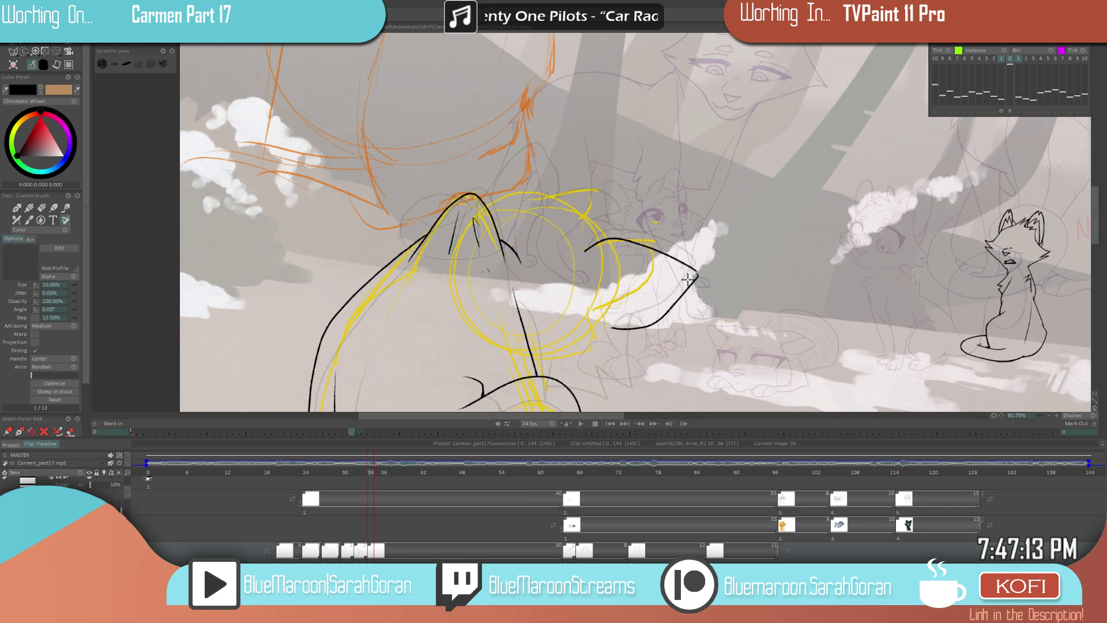
{"action": "scroll", "coordinate": [688, 282], "scroll_direction": "up", "scroll_amount": 3}
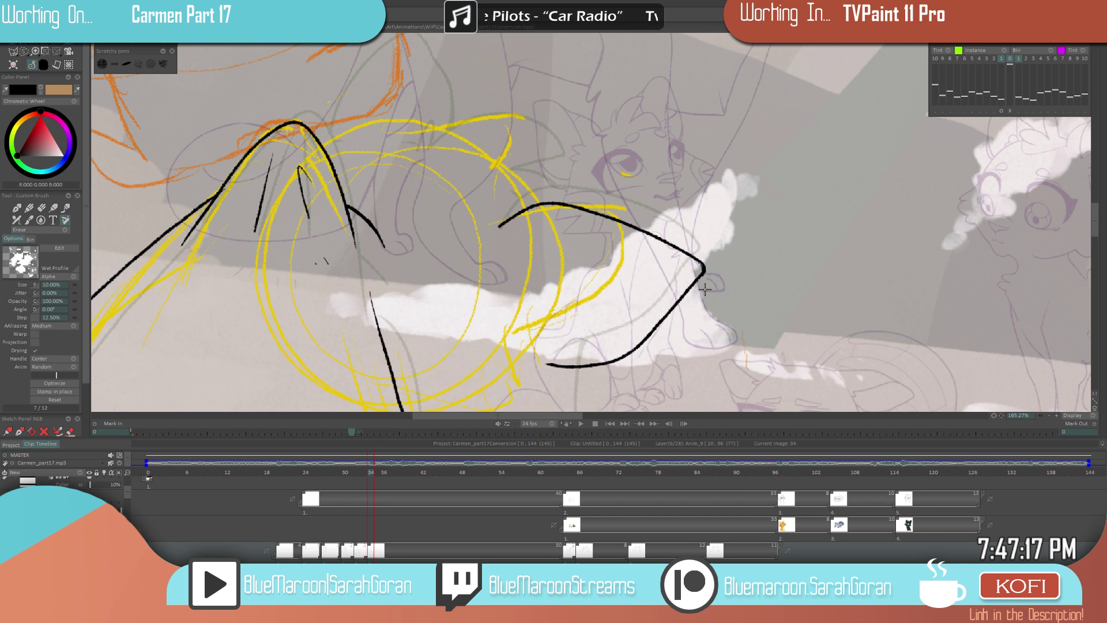
{"action": "scroll", "coordinate": [647, 294], "scroll_direction": "down", "scroll_amount": 6}
{"action": "key", "text": "e"}
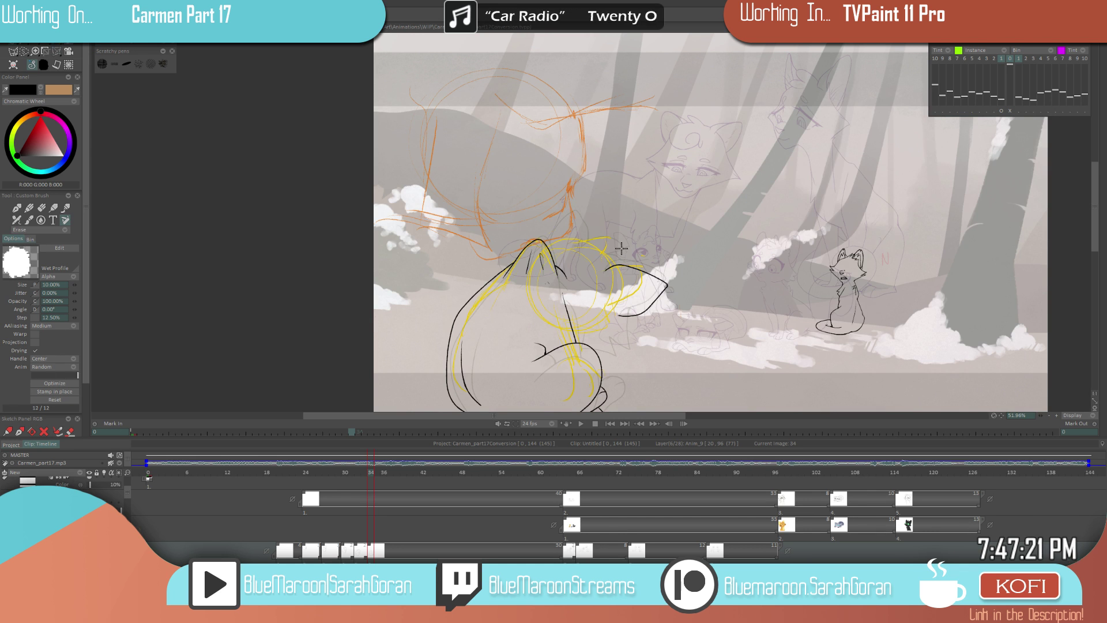
- Ink the zigzag fur edge on frame 34 from beneath the pointed shape down to the rounded shoulder line
{"action": "key", "text": "e"}
{"action": "scroll", "coordinate": [631, 265], "scroll_direction": "up", "scroll_amount": 3}
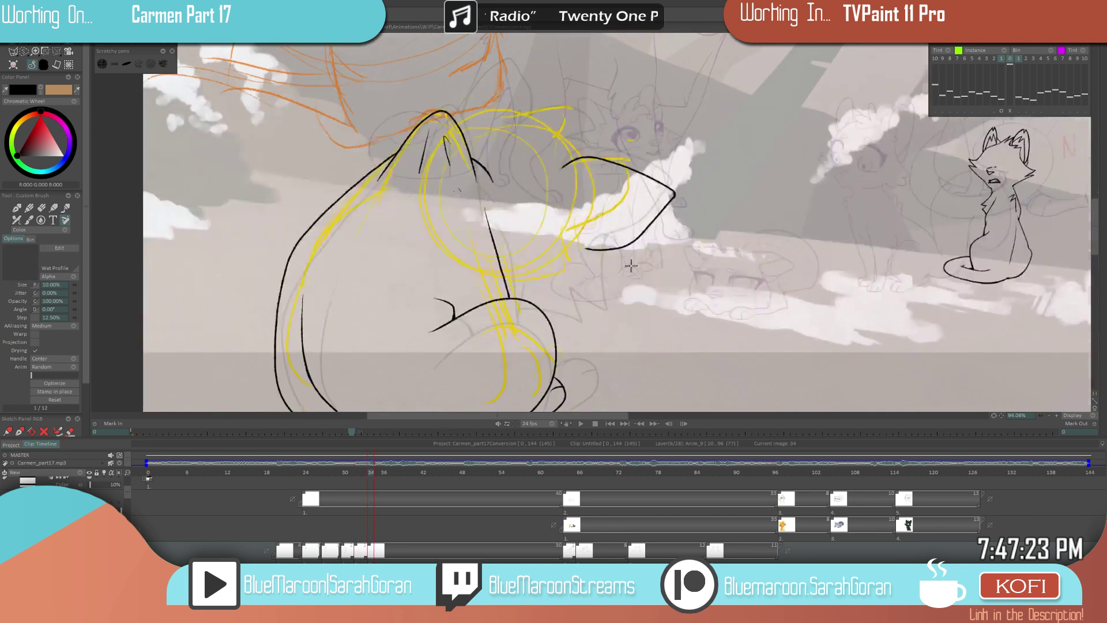
{"action": "mouse_move", "coordinate": [603, 249]}
{"action": "left_mouse_down"}
{"action": "mouse_move", "coordinate": [605, 319]}
{"action": "mouse_move", "coordinate": [568, 287]}
{"action": "left_mouse_up"}
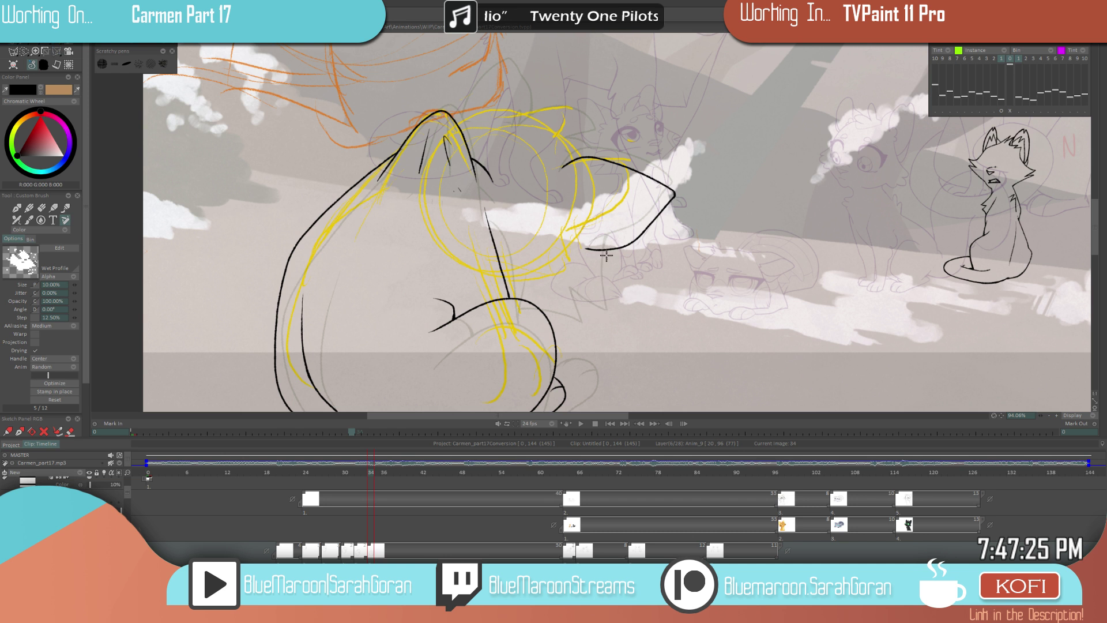
{"action": "mouse_move", "coordinate": [602, 253]}
{"action": "left_mouse_down"}
{"action": "mouse_move", "coordinate": [595, 319]}
{"action": "mouse_move", "coordinate": [566, 280]}
{"action": "mouse_move", "coordinate": [575, 326]}
{"action": "left_mouse_up"}
{"action": "scroll", "coordinate": [584, 297], "scroll_direction": "up", "scroll_amount": 3}
{"action": "mouse_move", "coordinate": [553, 282]}
{"action": "left_mouse_down"}
{"action": "mouse_move", "coordinate": [566, 352]}
{"action": "mouse_move", "coordinate": [511, 326]}
{"action": "left_mouse_up"}
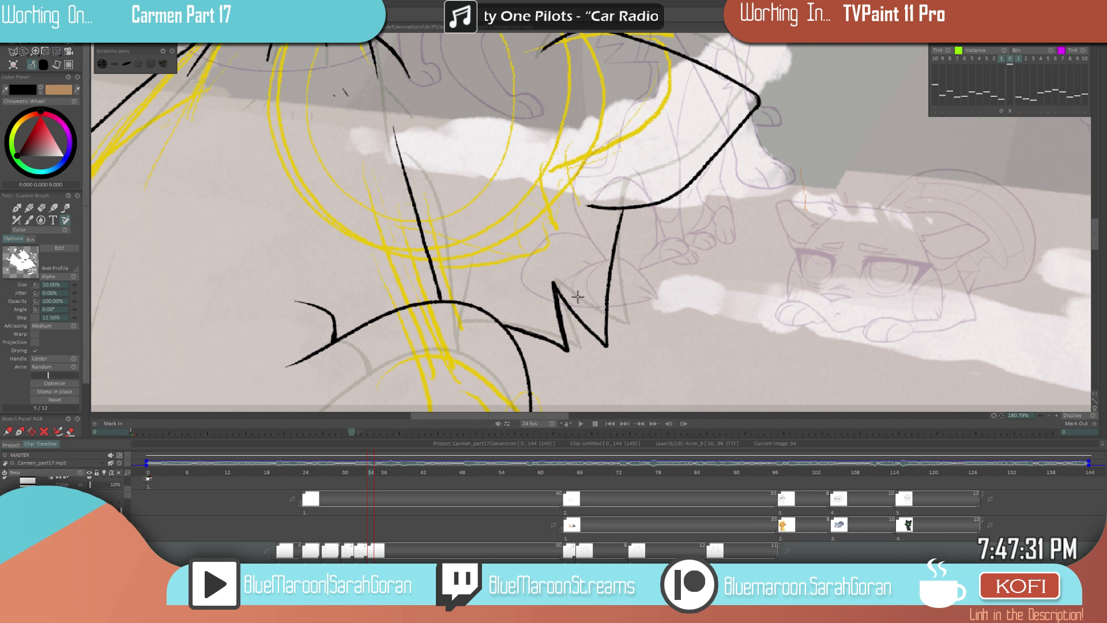
{"action": "scroll", "coordinate": [472, 271], "scroll_direction": "down", "scroll_amount": 7}
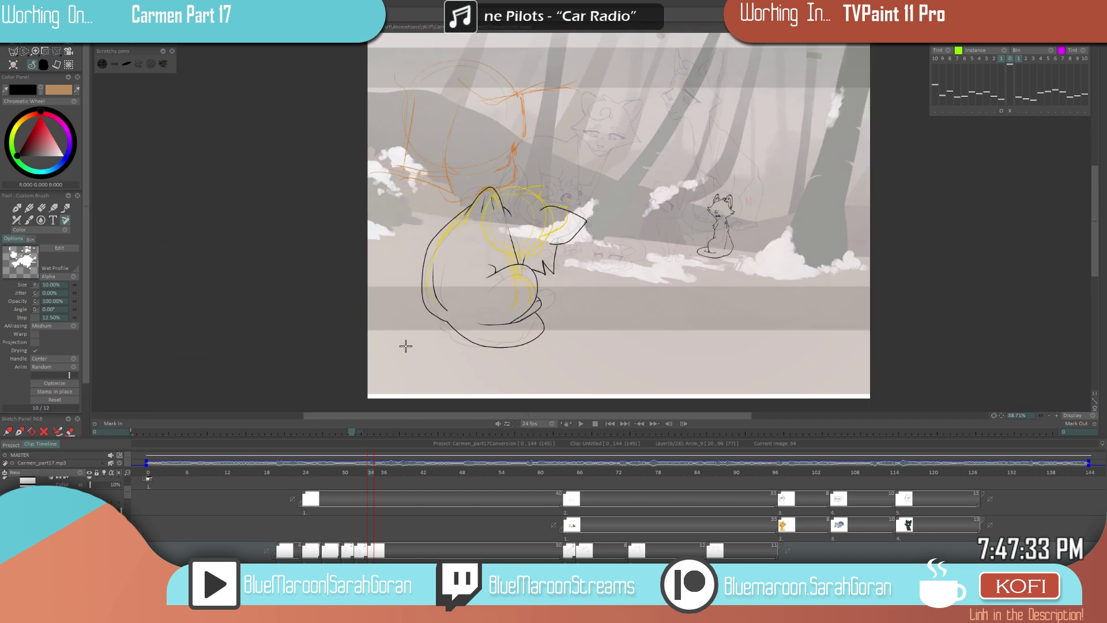
- Flip through the preceding drawings for comparison and re-ink the neck line running down to the shoulder on frame 34
{"action": "key", "text": "Left"}
{"action": "key", "text": "Left"}
{"action": "key", "text": "Right"}
{"action": "key", "text": "Left"}
{"action": "key", "text": "Right"}
{"action": "key", "text": "Right"}
{"action": "scroll", "coordinate": [592, 235], "scroll_direction": "up", "scroll_amount": 5}
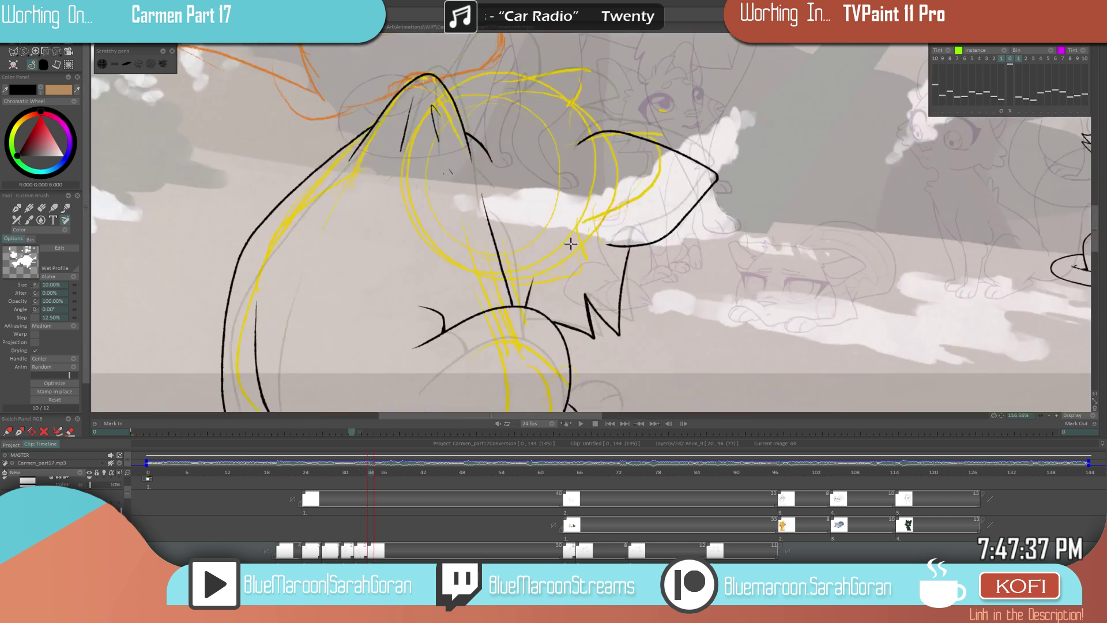
{"action": "left_click_drag", "start_coordinate": [493, 215], "coordinate": [510, 308]}
{"action": "left_click_drag", "start_coordinate": [480, 193], "coordinate": [504, 284]}
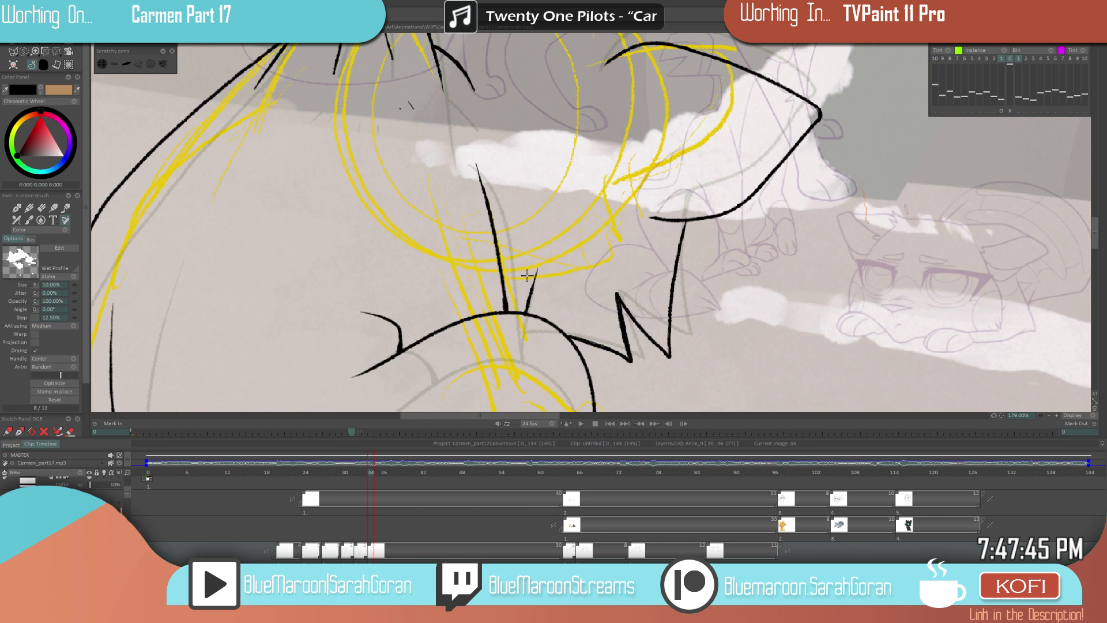
- Flip between frames 32 and 34 to compare the neck and zigzag fur lines up close and in full view
{"action": "scroll", "coordinate": [412, 398], "scroll_direction": "down", "scroll_amount": 4}
{"action": "scroll", "coordinate": [413, 398], "scroll_direction": "down", "scroll_amount": 2}
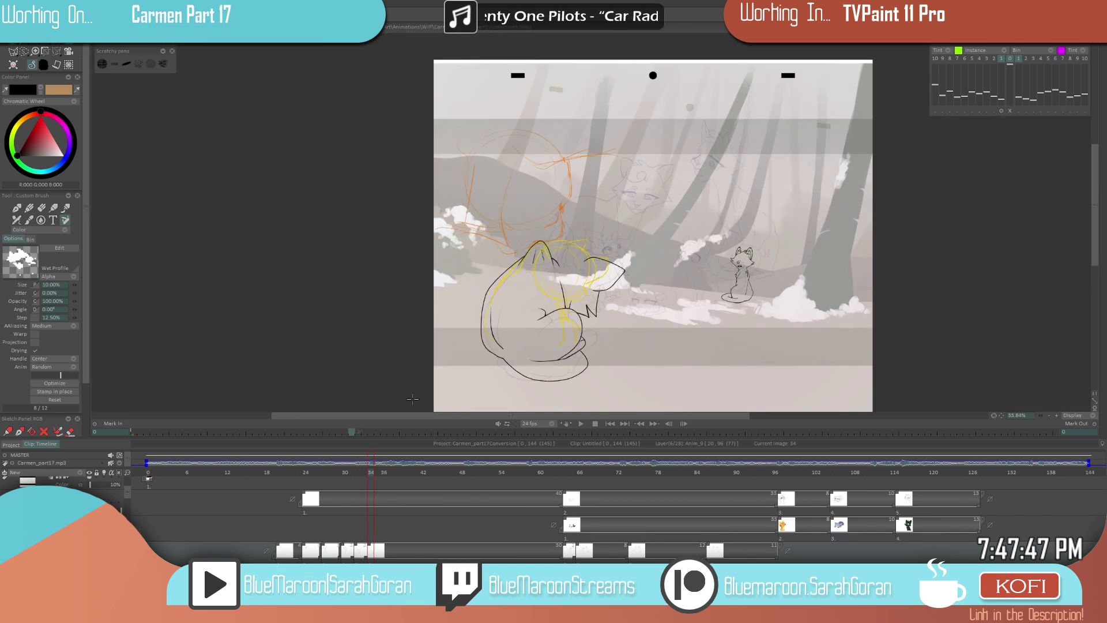
{"action": "key", "text": "Left"}
{"action": "key", "text": "Left"}
{"action": "scroll", "coordinate": [574, 282], "scroll_direction": "up", "scroll_amount": 7}
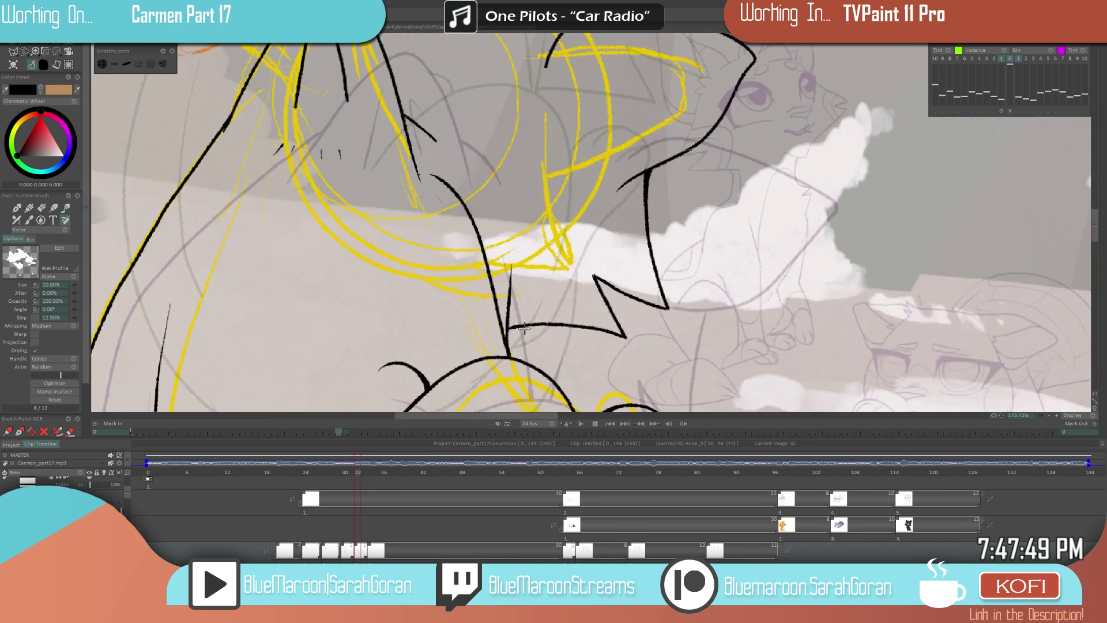
{"action": "scroll", "coordinate": [418, 391], "scroll_direction": "down", "scroll_amount": 7}
{"action": "key", "text": "Right"}
{"action": "key", "text": "Right"}
{"action": "key", "text": "Left"}
{"action": "key", "text": "Left"}
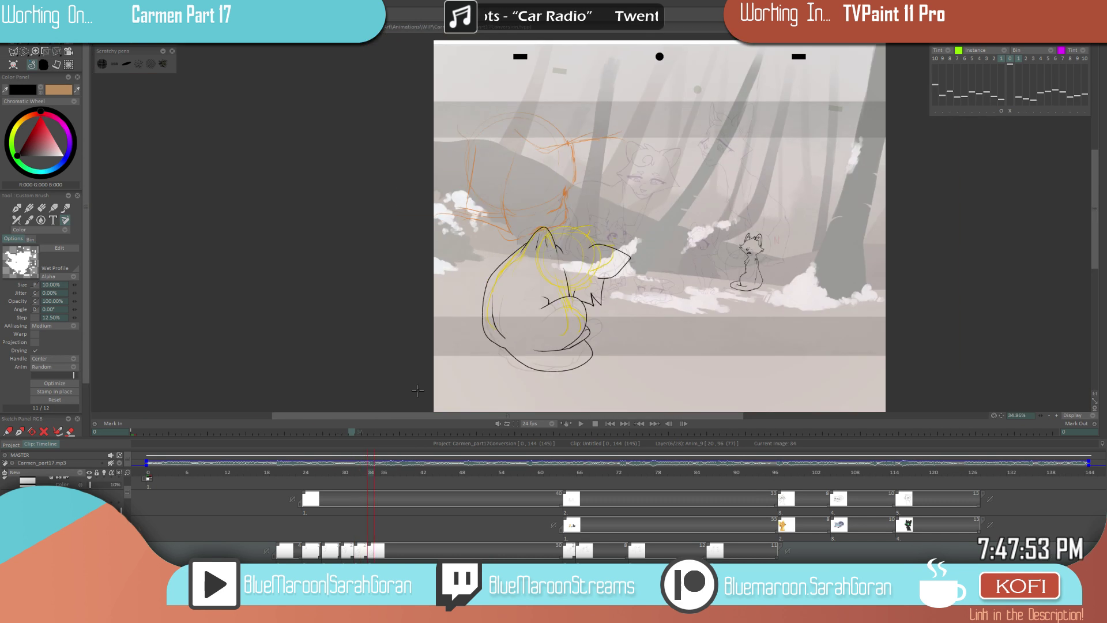
{"action": "key", "text": "Right"}
{"action": "key", "text": "Right"}
- Compare the head with the preceding drawing, then ink the rounded tuft above the pointed shape with a short inner stroke
{"action": "scroll", "coordinate": [672, 290], "scroll_direction": "up", "scroll_amount": 6}
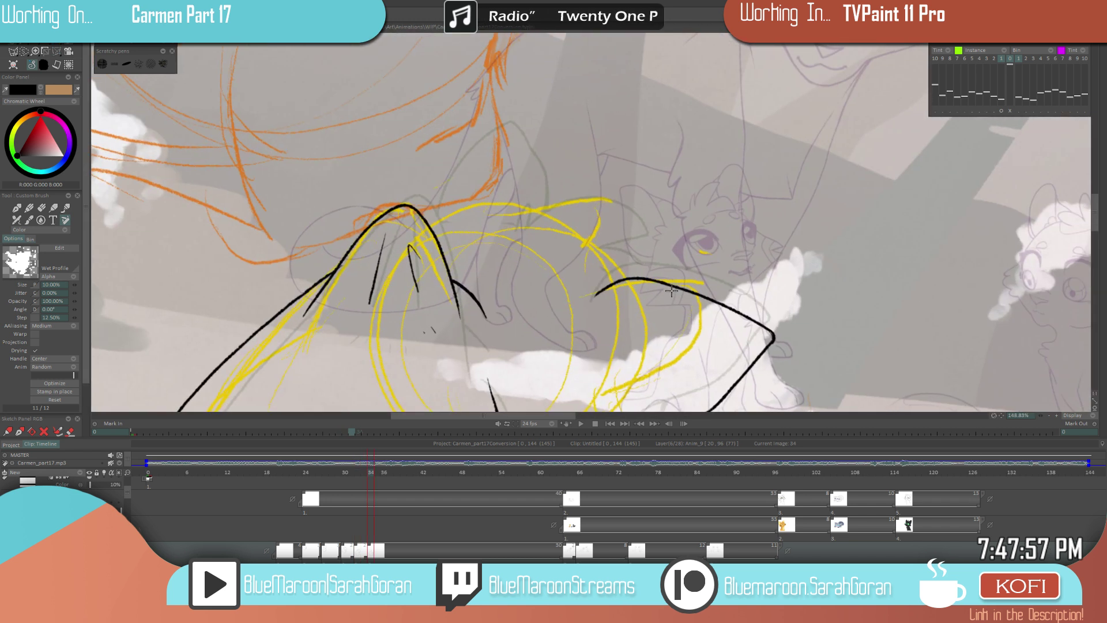
{"action": "key", "text": "Left"}
{"action": "key", "text": "Right"}
{"action": "key", "text": "Left"}
{"action": "key", "text": "Right"}
{"action": "mouse_move", "coordinate": [644, 254]}
{"action": "left_mouse_down"}
{"action": "mouse_move", "coordinate": [639, 226]}
{"action": "mouse_move", "coordinate": [584, 207]}
{"action": "mouse_move", "coordinate": [530, 224]}
{"action": "left_mouse_up"}
{"action": "key", "text": "ctrl+z"}
{"action": "mouse_move", "coordinate": [645, 259]}
{"action": "left_mouse_down"}
{"action": "mouse_move", "coordinate": [616, 222]}
{"action": "mouse_move", "coordinate": [526, 229]}
{"action": "left_mouse_up"}
{"action": "mouse_move", "coordinate": [598, 252]}
{"action": "left_mouse_down"}
{"action": "mouse_move", "coordinate": [640, 276]}
{"action": "mouse_move", "coordinate": [607, 287]}
{"action": "left_mouse_up"}
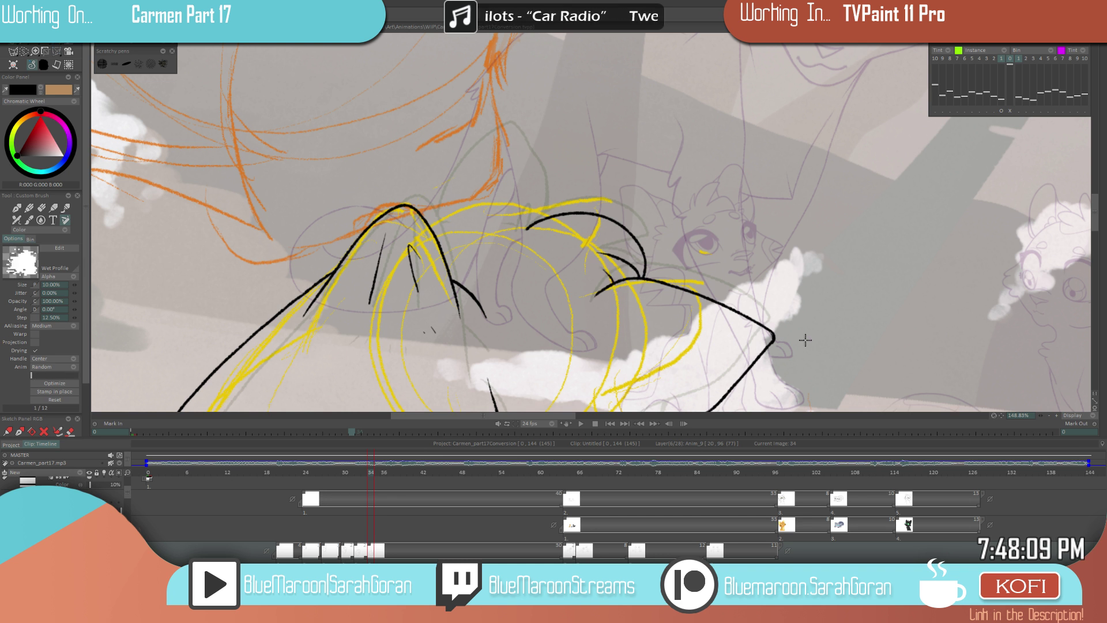
- Add a small fur peak at the inner end of the rounded tuft and tidy its line with the eraser
{"action": "mouse_move", "coordinate": [527, 229]}
{"action": "left_mouse_down"}
{"action": "mouse_move", "coordinate": [523, 207]}
{"action": "mouse_move", "coordinate": [515, 227]}
{"action": "mouse_move", "coordinate": [502, 221]}
{"action": "left_mouse_up"}
{"action": "key", "text": "e"}
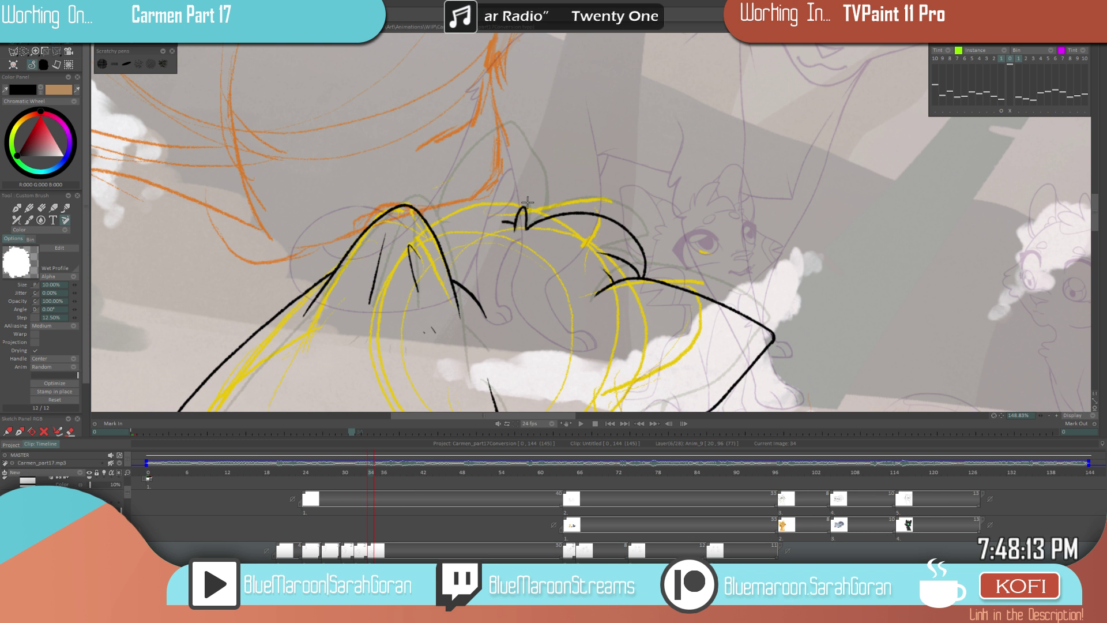
{"action": "left_click_drag", "start_coordinate": [502, 219], "coordinate": [486, 220]}
{"action": "key", "text": "e"}
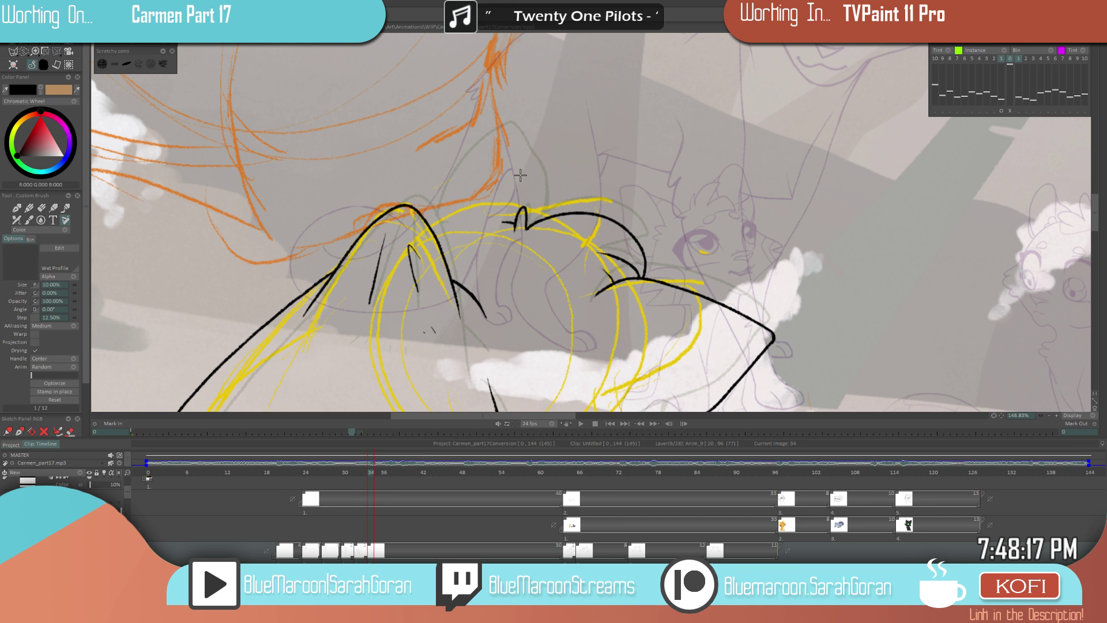
- Ink the outline of the second ear above the top of the head on frame 34
{"action": "mouse_move", "coordinate": [553, 201]}
{"action": "left_mouse_down"}
{"action": "mouse_move", "coordinate": [529, 131]}
{"action": "mouse_move", "coordinate": [494, 144]}
{"action": "mouse_move", "coordinate": [440, 206]}
{"action": "left_mouse_up"}
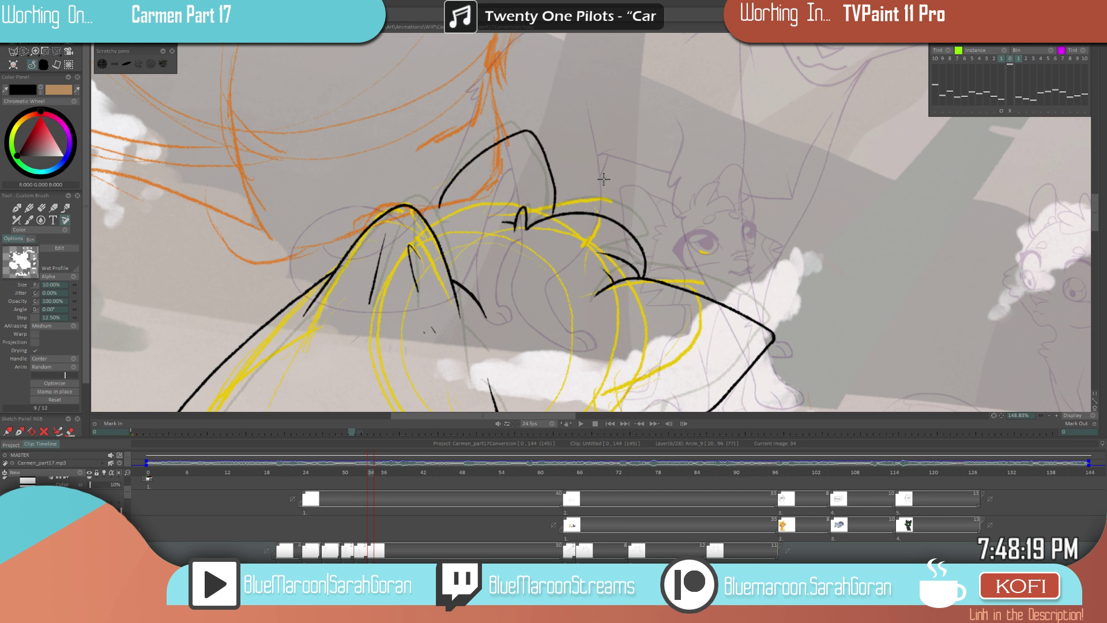
{"action": "mouse_move", "coordinate": [457, 217]}
{"action": "left_mouse_down"}
{"action": "mouse_move", "coordinate": [423, 223]}
{"action": "mouse_move", "coordinate": [457, 177]}
{"action": "left_mouse_up"}
{"action": "scroll", "coordinate": [434, 219], "scroll_direction": "up", "scroll_amount": 3}
{"action": "scroll", "coordinate": [457, 178], "scroll_direction": "down", "scroll_amount": 5}
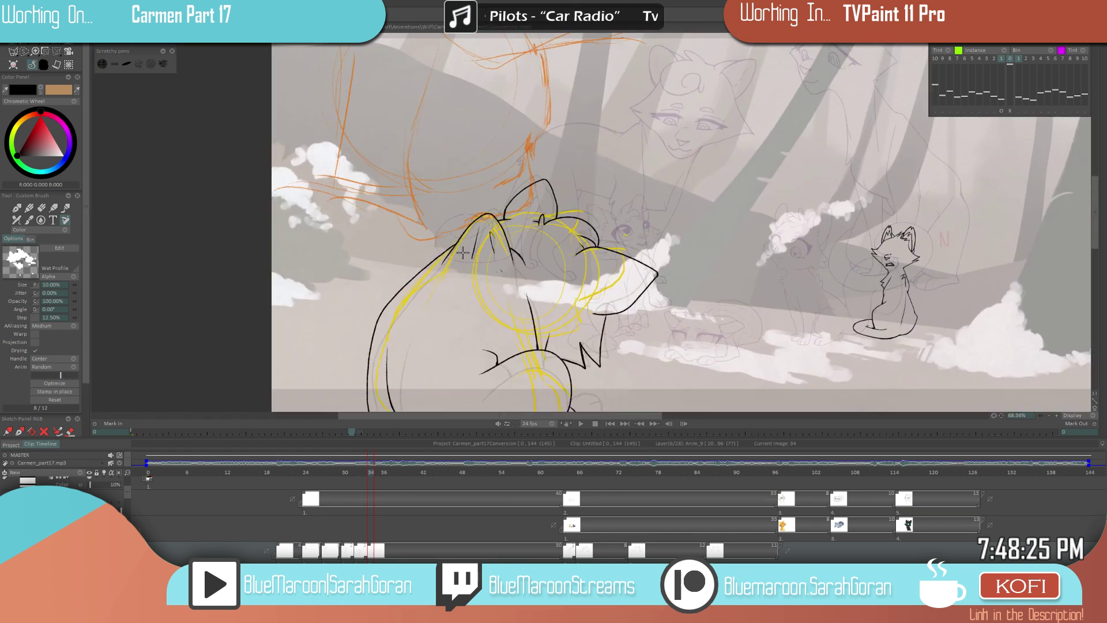
- Flip between the foreground cat drawings at frames 32 and 34 to examine how the head and ears move
{"action": "scroll", "coordinate": [530, 212], "scroll_direction": "up", "scroll_amount": 4}
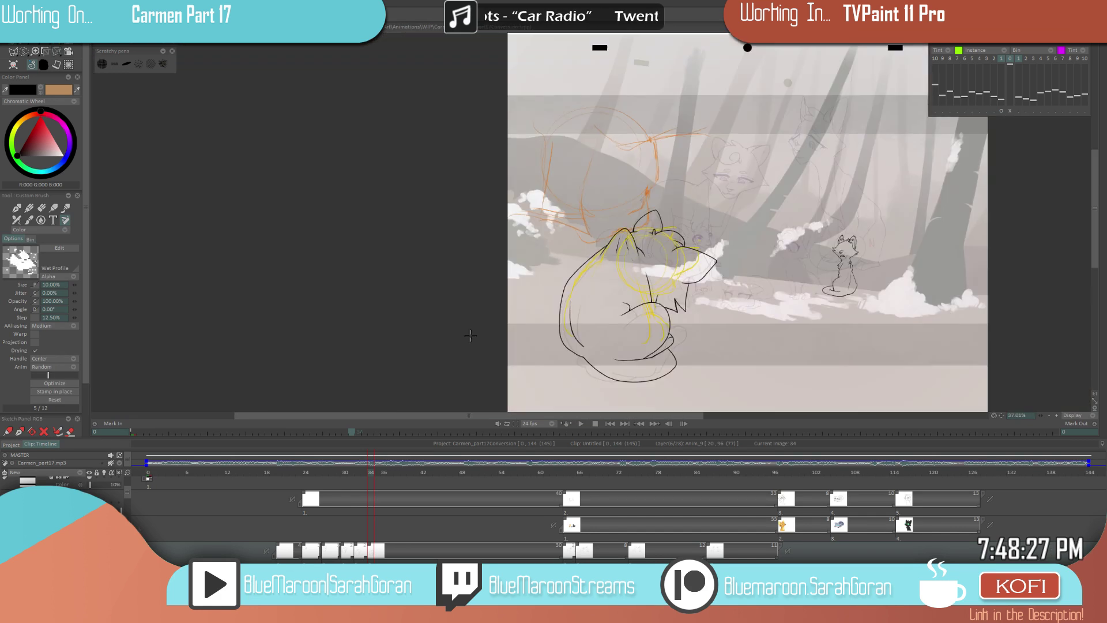
{"action": "scroll", "coordinate": [650, 231], "scroll_direction": "down", "scroll_amount": 5}
{"action": "left_click_drag", "start_coordinate": [698, 303], "coordinate": [662, 311]}
{"action": "key", "text": "Left"}
{"action": "key", "text": "Left"}
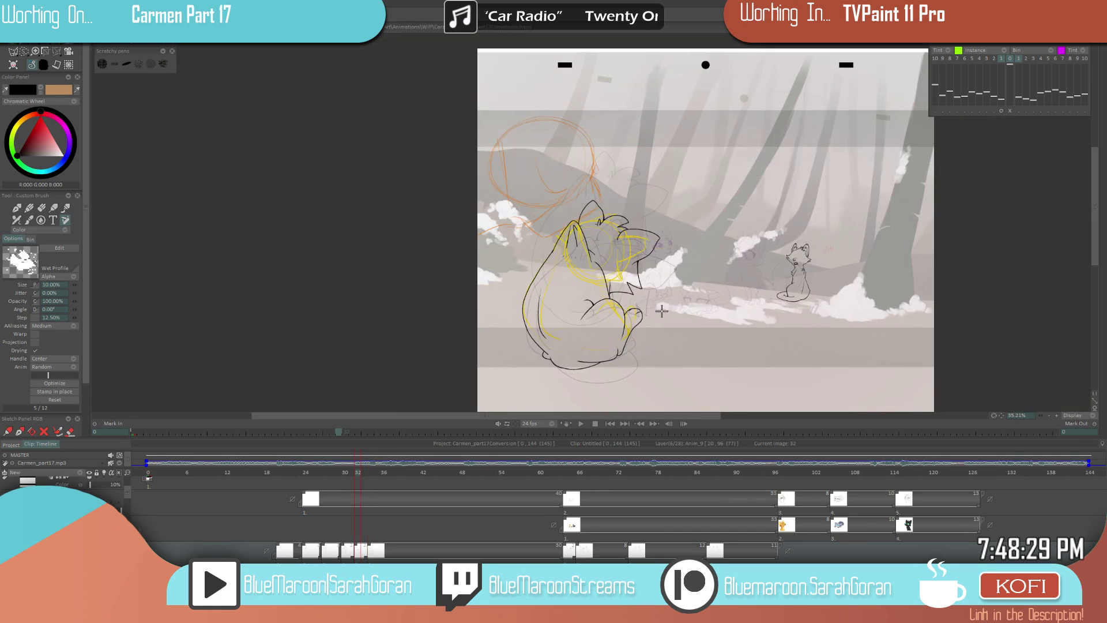
{"action": "key", "text": "Right"}
{"action": "key", "text": "Right"}
{"action": "key", "text": "Left"}
{"action": "key", "text": "Right"}
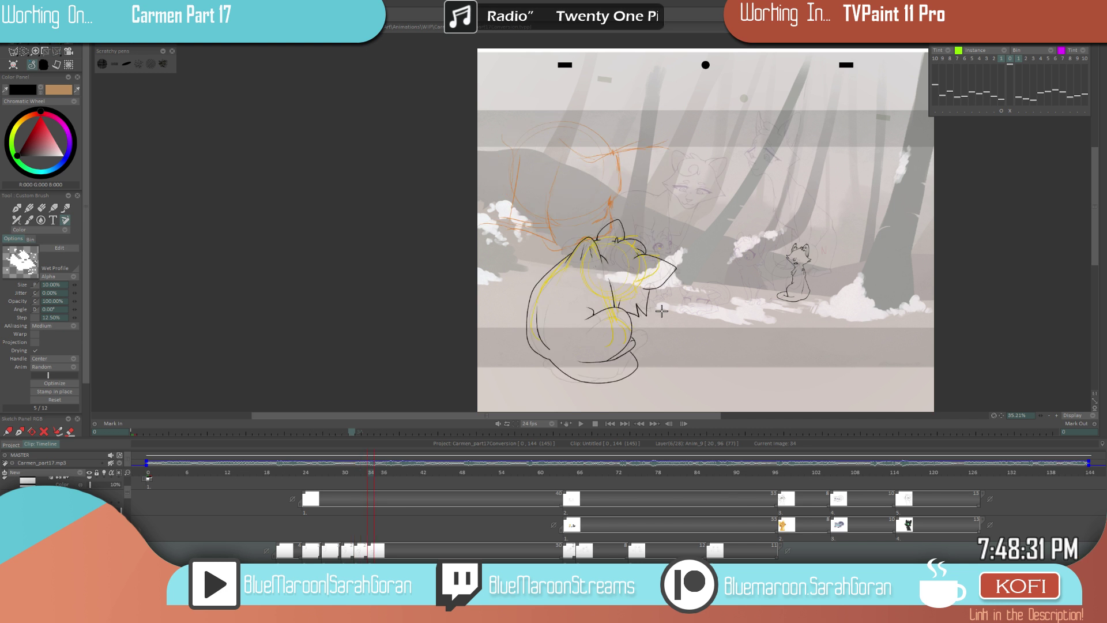
{"action": "key", "text": "Left"}
{"action": "key", "text": "Right"}
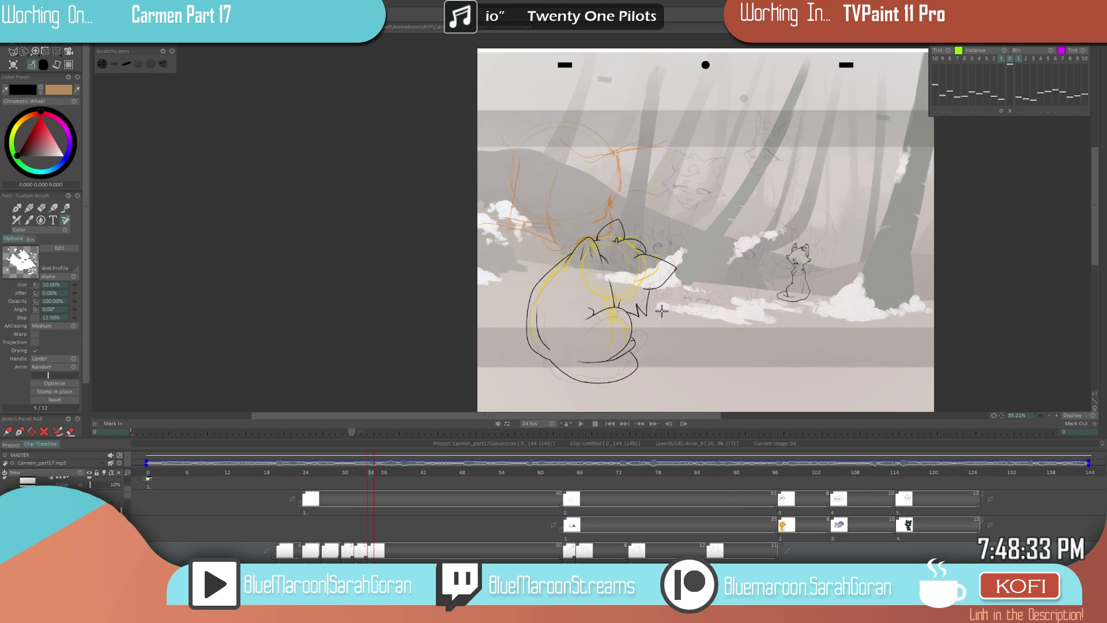
{"action": "key", "text": "Left"}
{"action": "key", "text": "Left"}
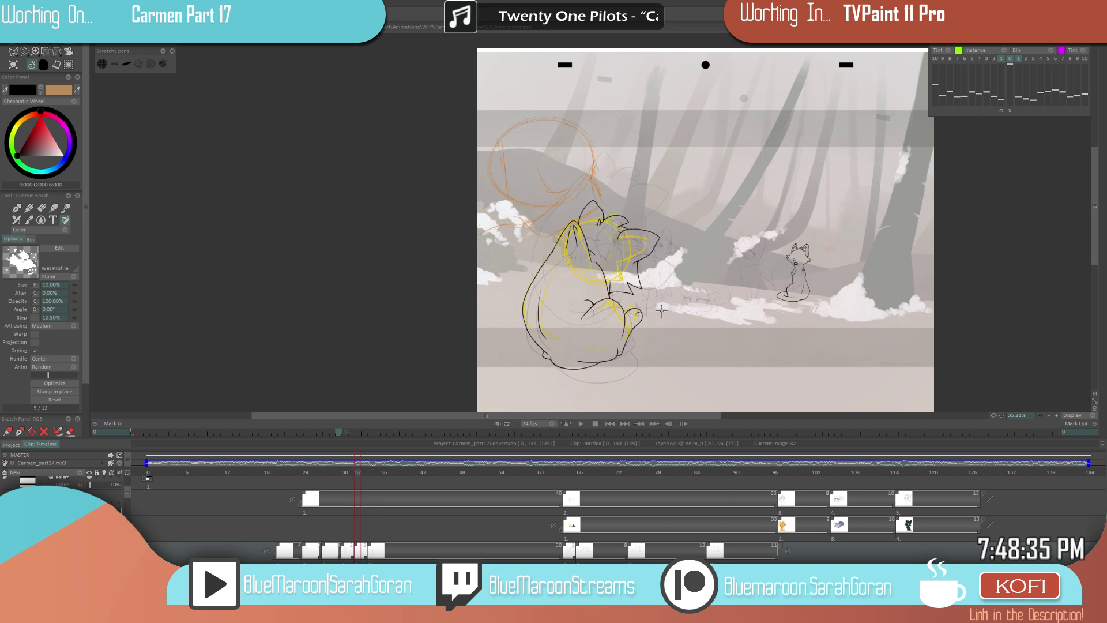
{"action": "key", "text": "Right"}
{"action": "key", "text": "Right"}
- Undo the cat's far ear on frame 34 and redraw it with its tip tilted further forward
{"action": "scroll", "coordinate": [613, 223], "scroll_direction": "up", "scroll_amount": 5}
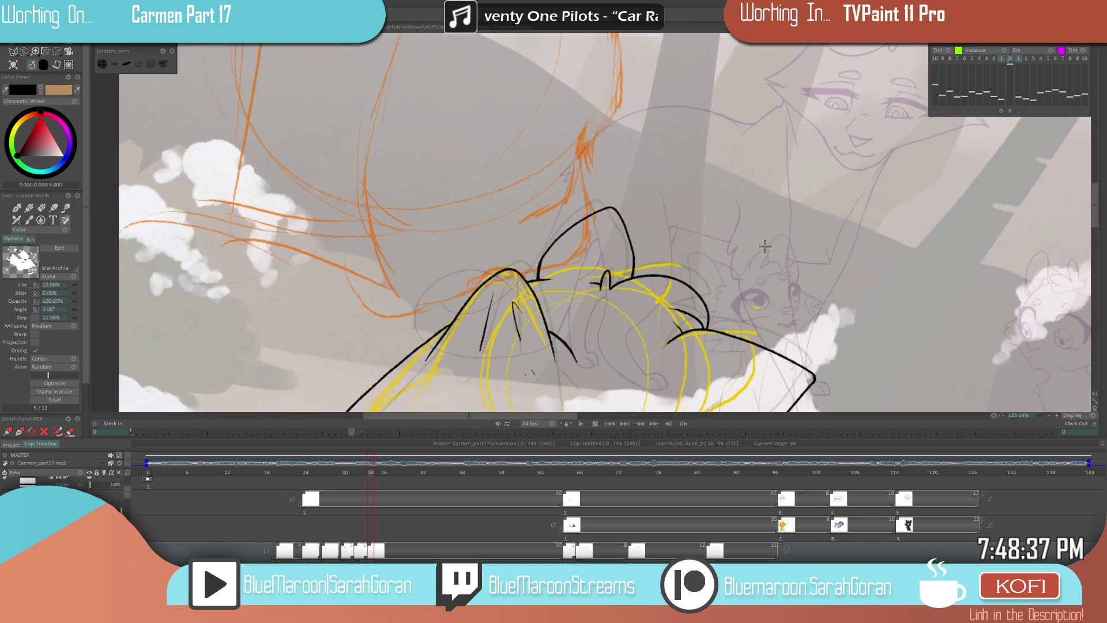
{"action": "key", "text": "ctrl+z"}
{"action": "left_click_drag", "start_coordinate": [621, 214], "coordinate": [526, 279]}
{"action": "left_click_drag", "start_coordinate": [628, 214], "coordinate": [632, 278]}
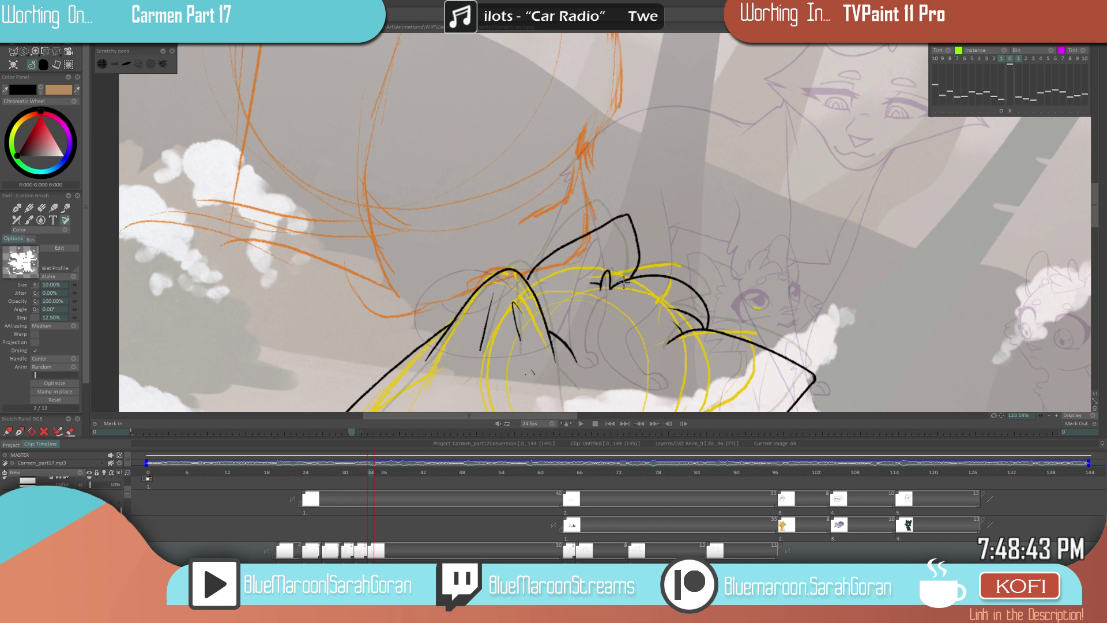
{"action": "scroll", "coordinate": [696, 265], "scroll_direction": "down", "scroll_amount": 3}
{"action": "scroll", "coordinate": [613, 296], "scroll_direction": "up", "scroll_amount": 5}
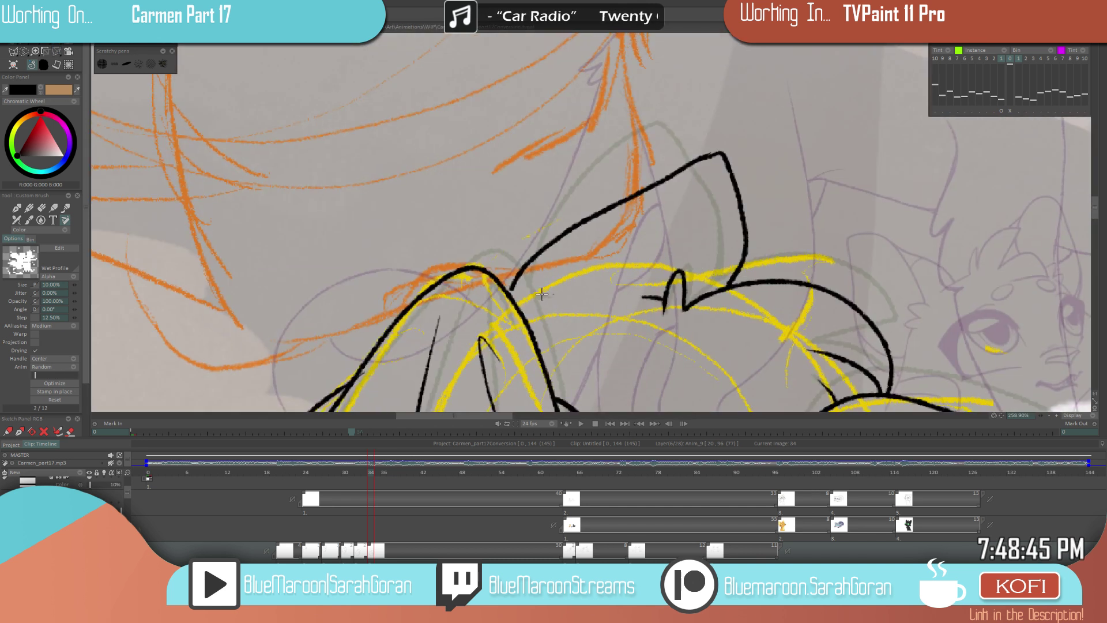
- Flip back and forth from frame 34 through the earlier drawings to examine the redrawn ear in motion
{"action": "scroll", "coordinate": [476, 350], "scroll_direction": "down", "scroll_amount": 8}
{"action": "key", "text": "Left"}
{"action": "key", "text": "Left"}
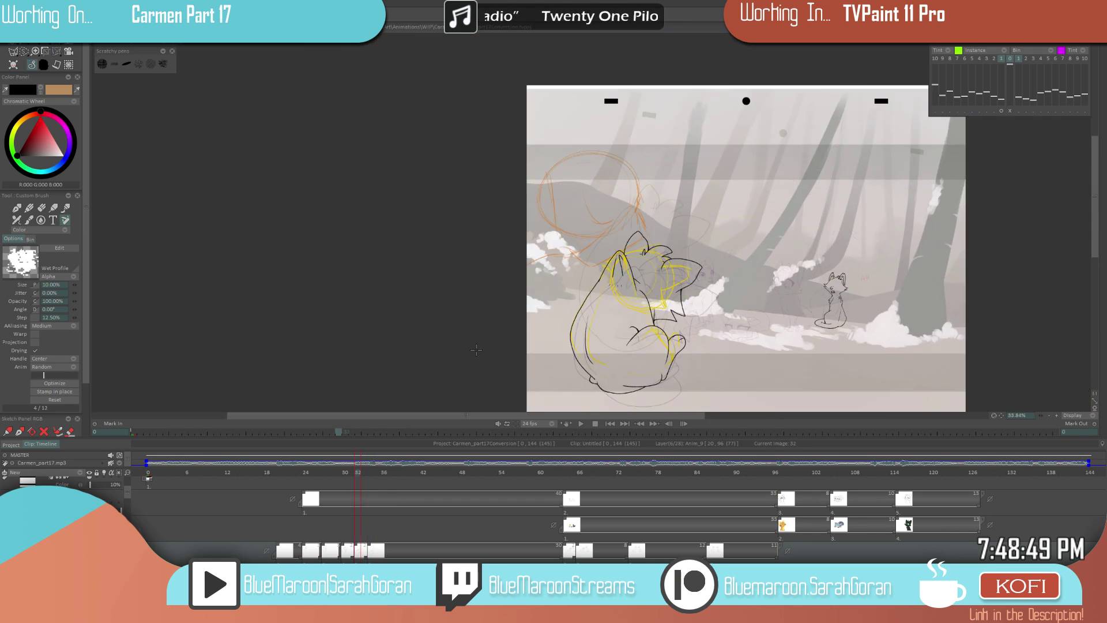
{"action": "key", "text": "Right"}
{"action": "key", "text": "Right"}
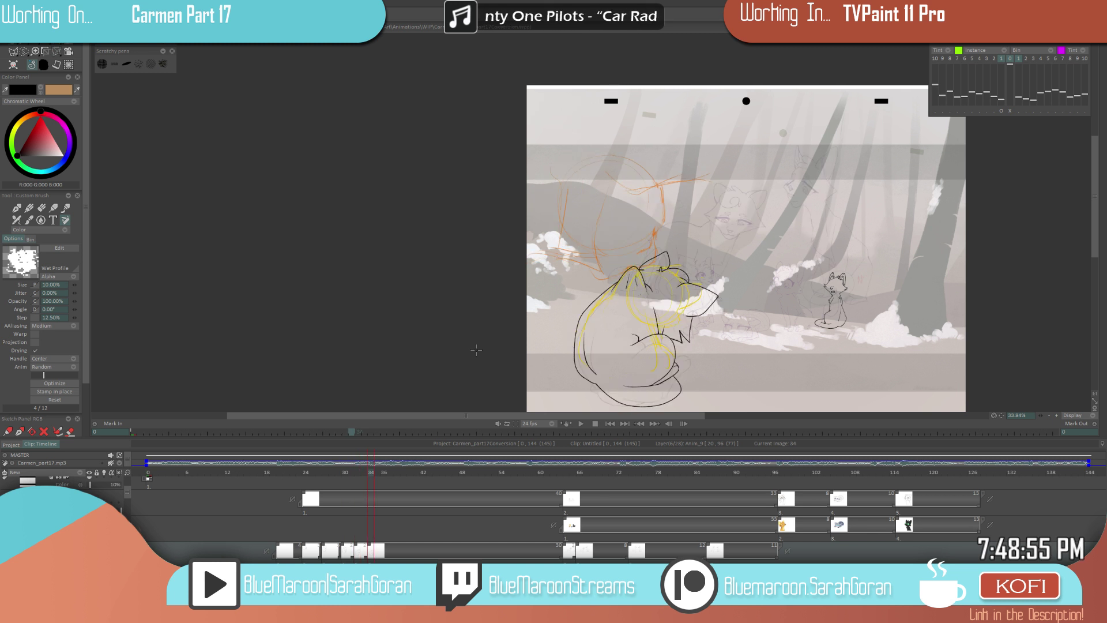
{"action": "key", "text": "Left"}
{"action": "key", "text": "Left"}
{"action": "key", "text": "Right"}
{"action": "key", "text": "Right"}
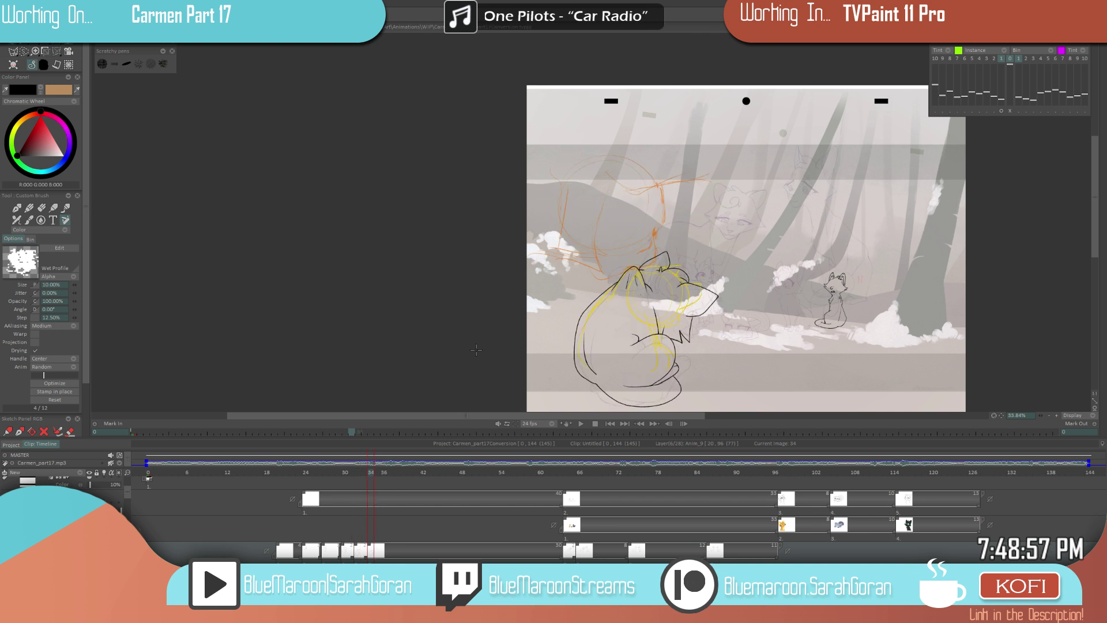
{"action": "key", "text": "Left"}
{"action": "key", "text": "Left"}
{"action": "key", "text": "Left"}
{"action": "key", "text": "Left"}
{"action": "key", "text": "Left"}
{"action": "key", "text": "Left"}
{"action": "key", "text": "Left"}
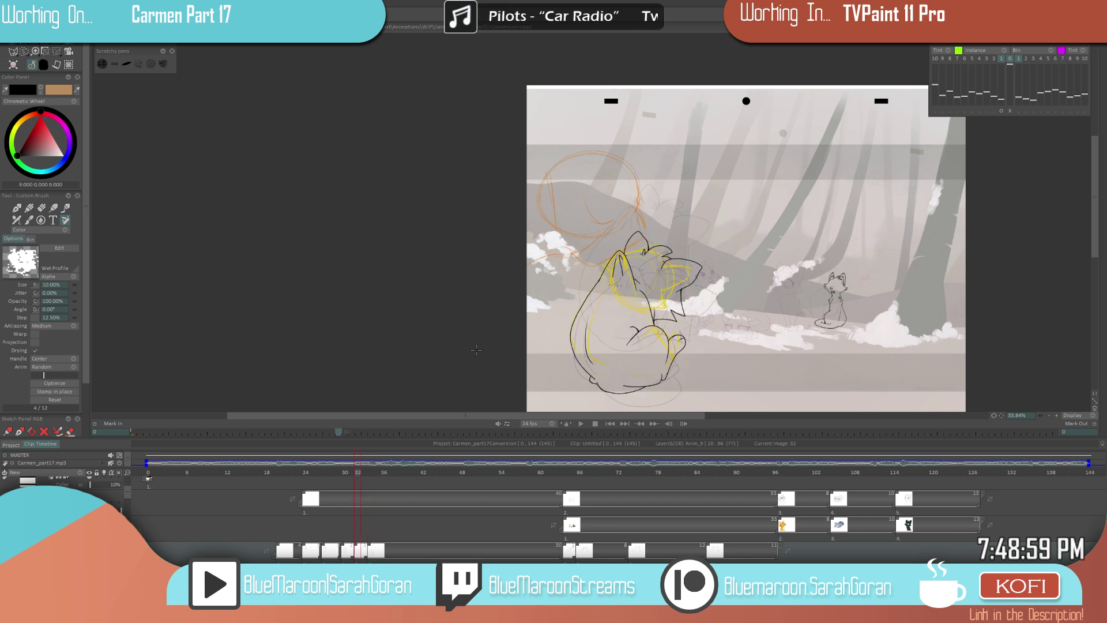
{"action": "key", "text": "Right"}
{"action": "key", "text": "Right"}
{"action": "key", "text": "Right"}
{"action": "key", "text": "Right"}
{"action": "key", "text": "Right"}
{"action": "key", "text": "Right"}
{"action": "key", "text": "Right"}
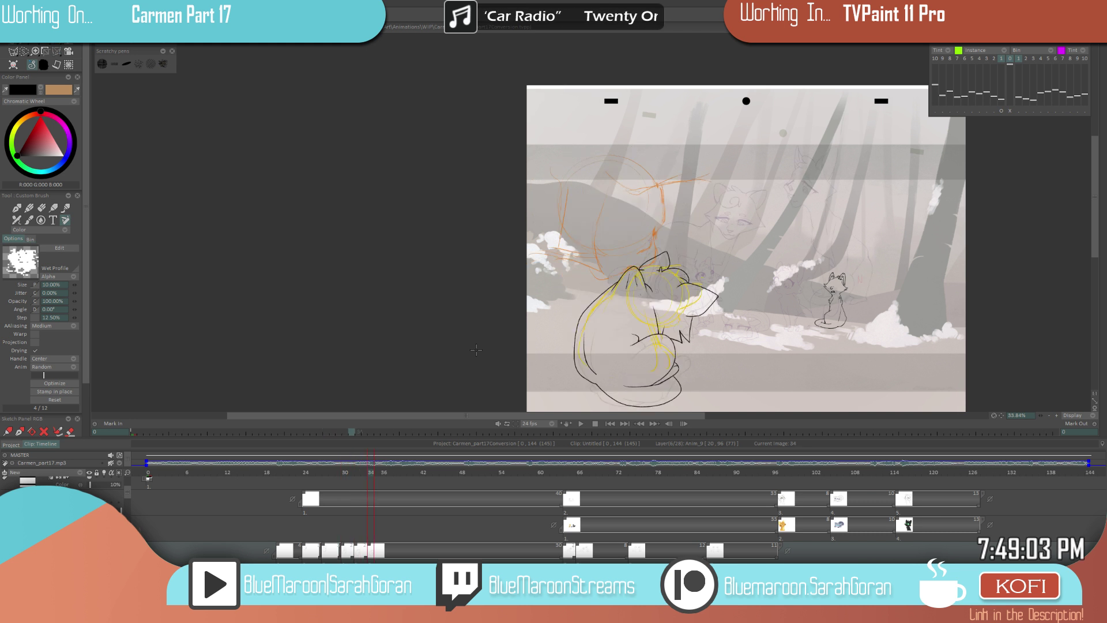
- Go to frame 38 and create a new blank drawing there on the foreground cat's layer
{"action": "left_click_drag", "start_coordinate": [370, 470], "coordinate": [398, 475]}
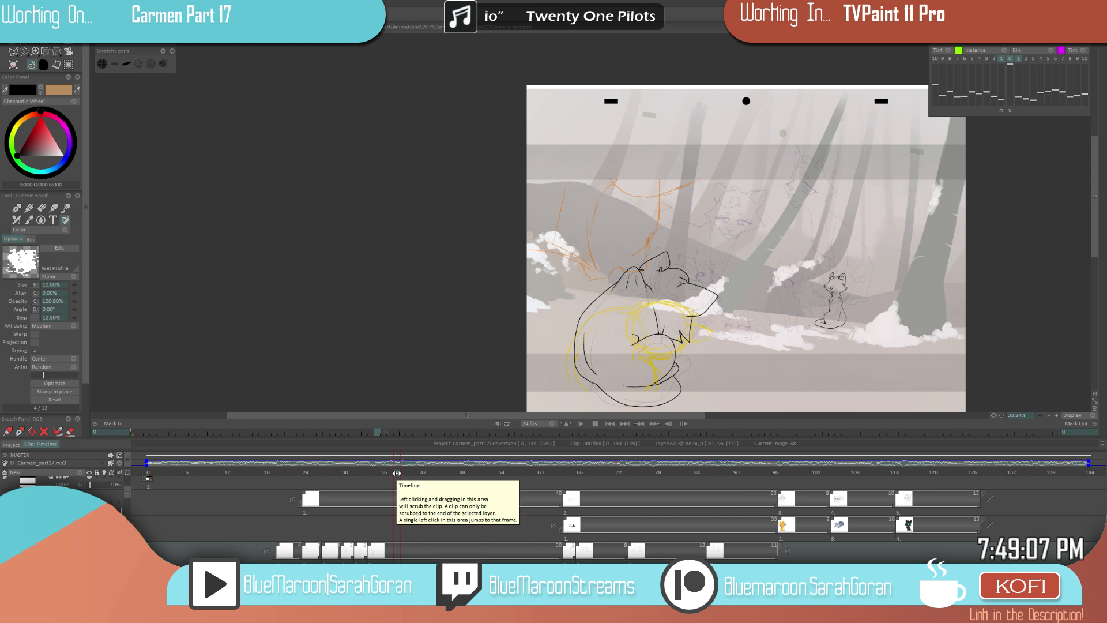
{"action": "key", "text": "Return"}
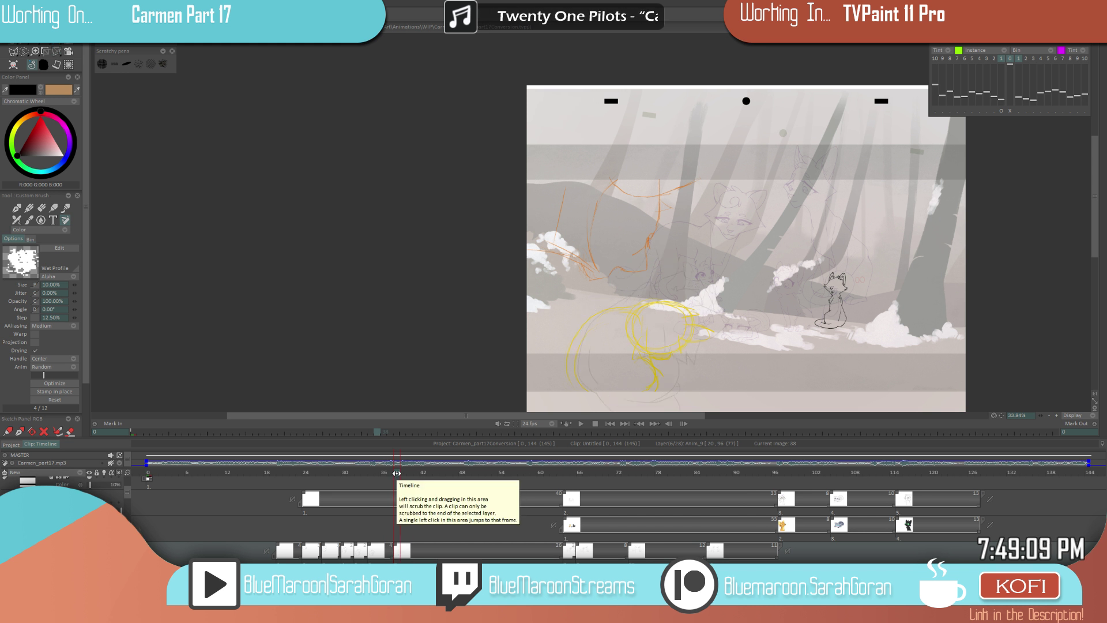
- Flip between the new drawing at frame 38 and the preceding drawings to examine the motion toward the yellow guide pose
{"action": "key", "text": "Left"}
{"action": "key", "text": "Left"}
{"action": "key", "text": "Left"}
{"action": "key", "text": "Left"}
{"action": "key", "text": "Left"}
{"action": "key", "text": "Left"}
{"action": "key", "text": "Right"}
{"action": "key", "text": "Right"}
{"action": "key", "text": "Right"}
{"action": "key", "text": "Right"}
{"action": "key", "text": "Right"}
{"action": "key", "text": "Right"}
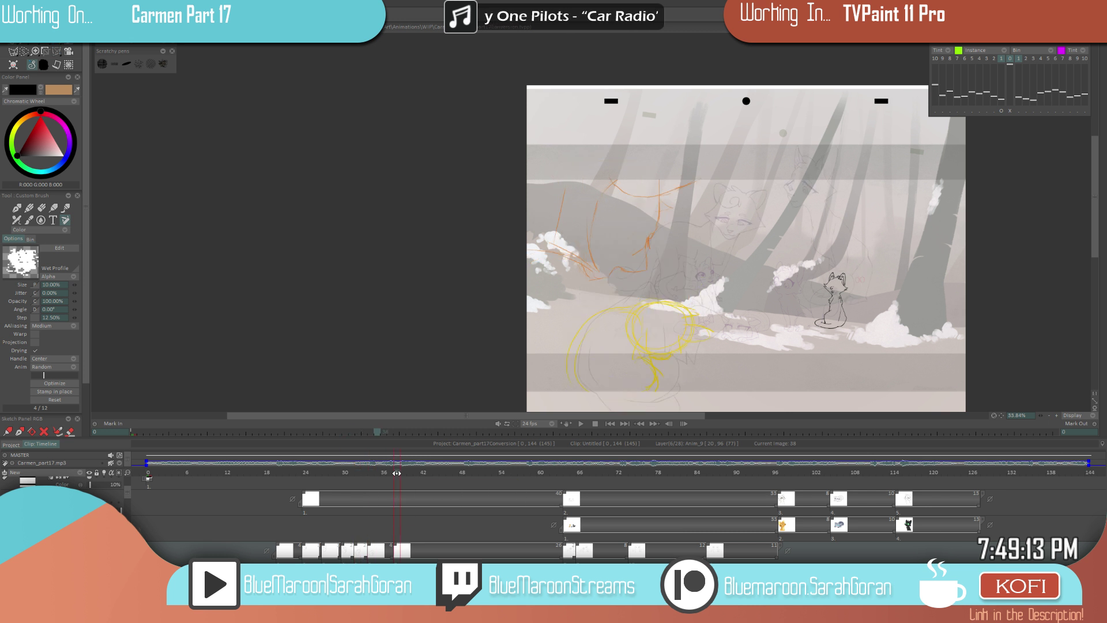
- Turn off the peg-hole shift of the previous onion-skin drawing and save the project
{"action": "scroll", "coordinate": [698, 330], "scroll_direction": "up", "scroll_amount": 2}
{"action": "scroll", "coordinate": [698, 330], "scroll_direction": "up", "scroll_amount": 2}
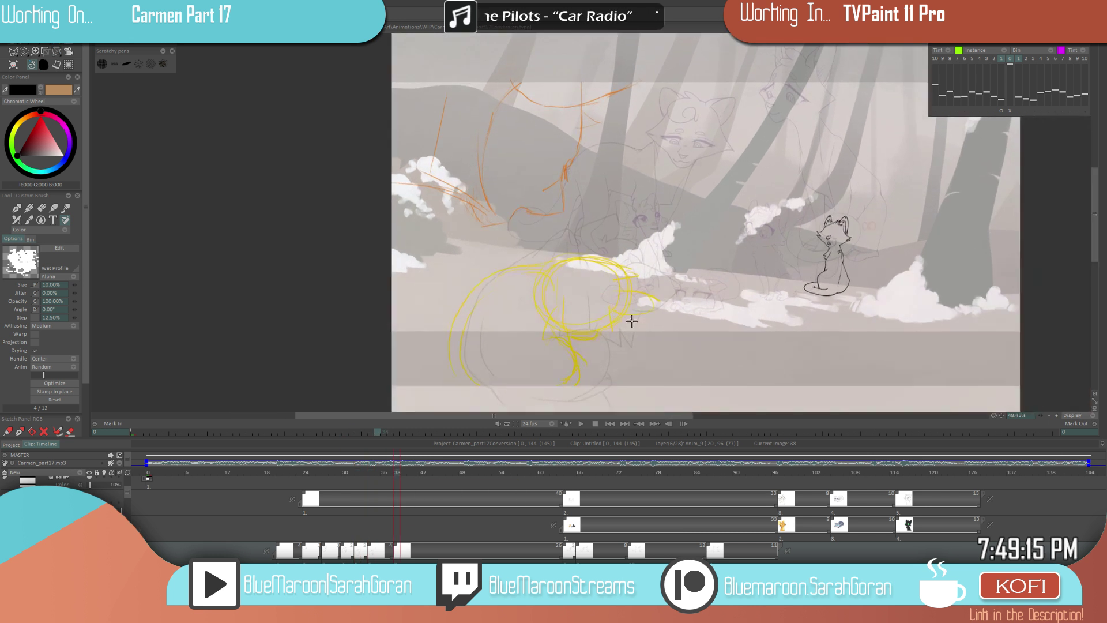
{"action": "left_click", "coordinate": [1001, 112]}
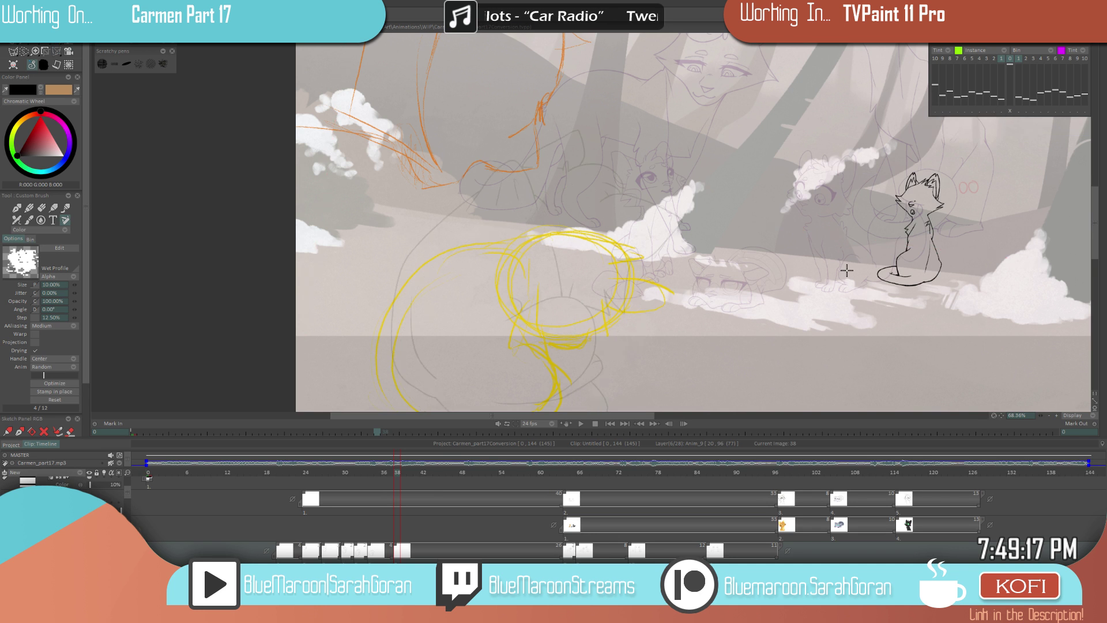
{"action": "key", "text": "ctrl+s"}
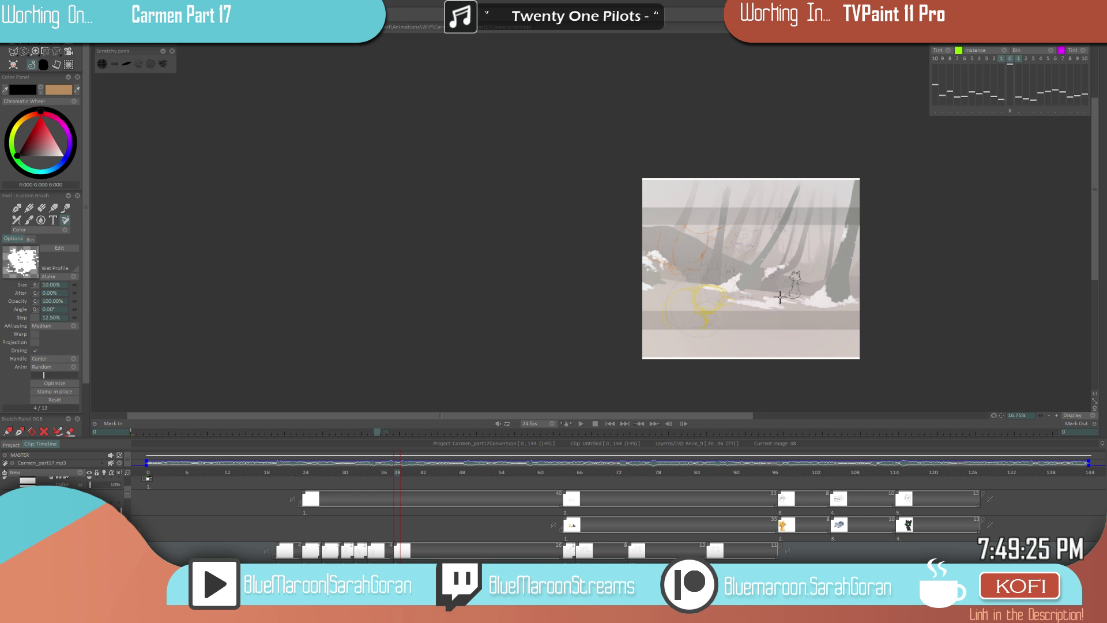
- Flip between the finished cat drawing at frame 34 and frame 38 to examine where the body should shift
{"action": "key", "text": "Left"}
{"action": "key", "text": "Left"}
{"action": "key", "text": "Left"}
{"action": "key", "text": "Left"}
{"action": "key", "text": "Left"}
{"action": "key", "text": "Left"}
{"action": "scroll", "coordinate": [739, 319], "scroll_direction": "up", "scroll_amount": 5}
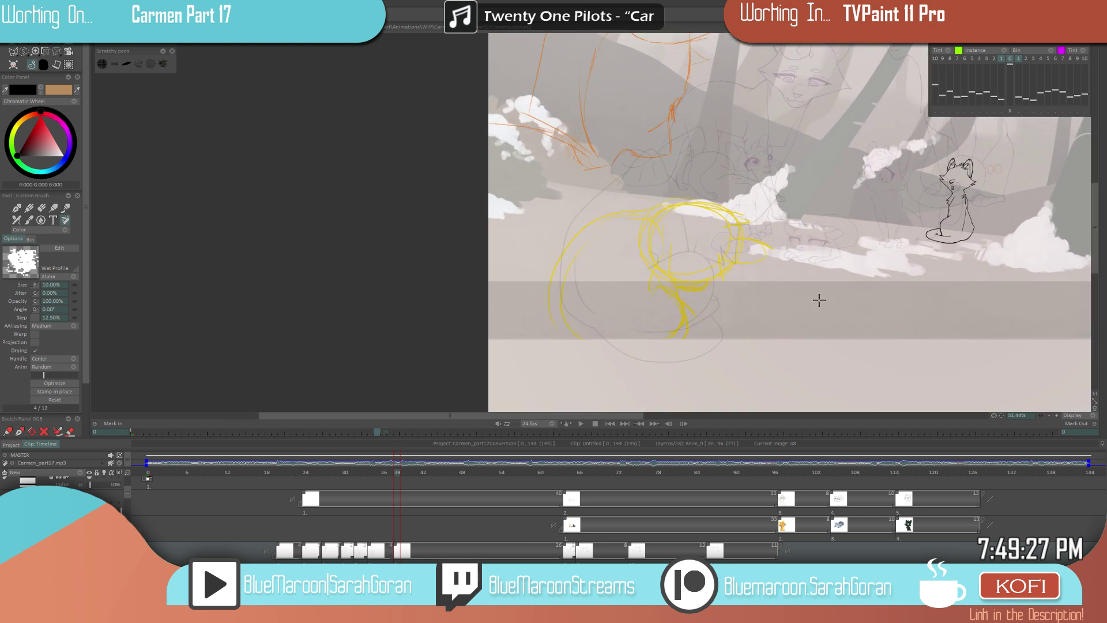
{"action": "key", "text": "Right"}
{"action": "key", "text": "Right"}
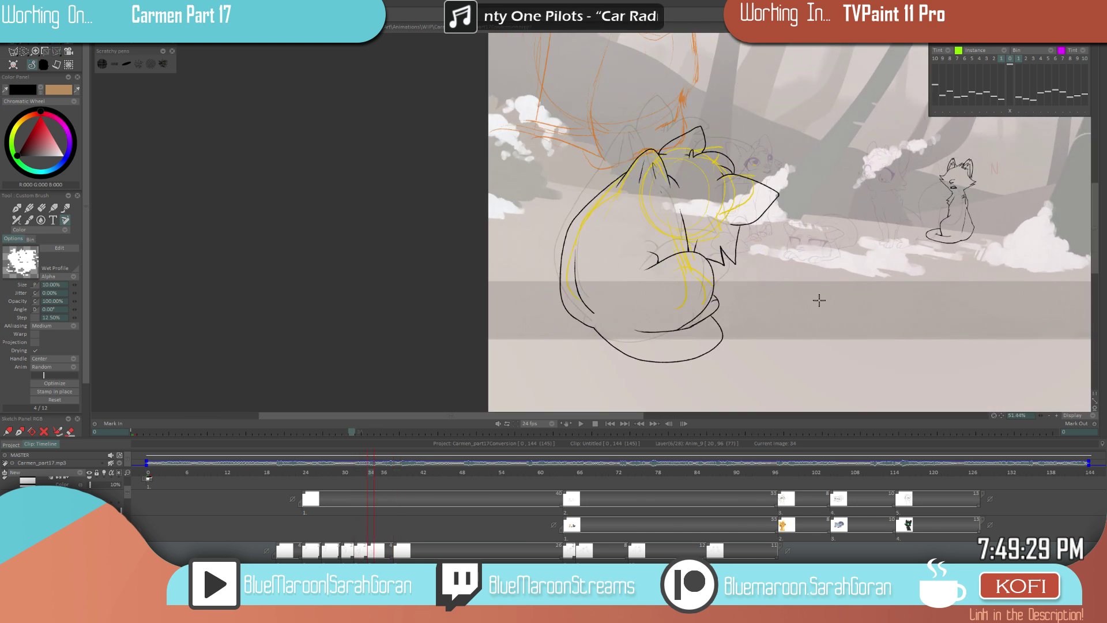
{"action": "key", "text": "Right"}
{"action": "key", "text": "Left"}
{"action": "key", "text": "Right"}
{"action": "key", "text": "Left"}
{"action": "key", "text": "Left"}
{"action": "key", "text": "Right"}
{"action": "key", "text": "Right"}
{"action": "scroll", "coordinate": [716, 302], "scroll_direction": "up", "scroll_amount": 1}
{"action": "key", "text": "Left"}
{"action": "key", "text": "Right"}
{"action": "key", "text": "Left"}
{"action": "key", "text": "Right"}
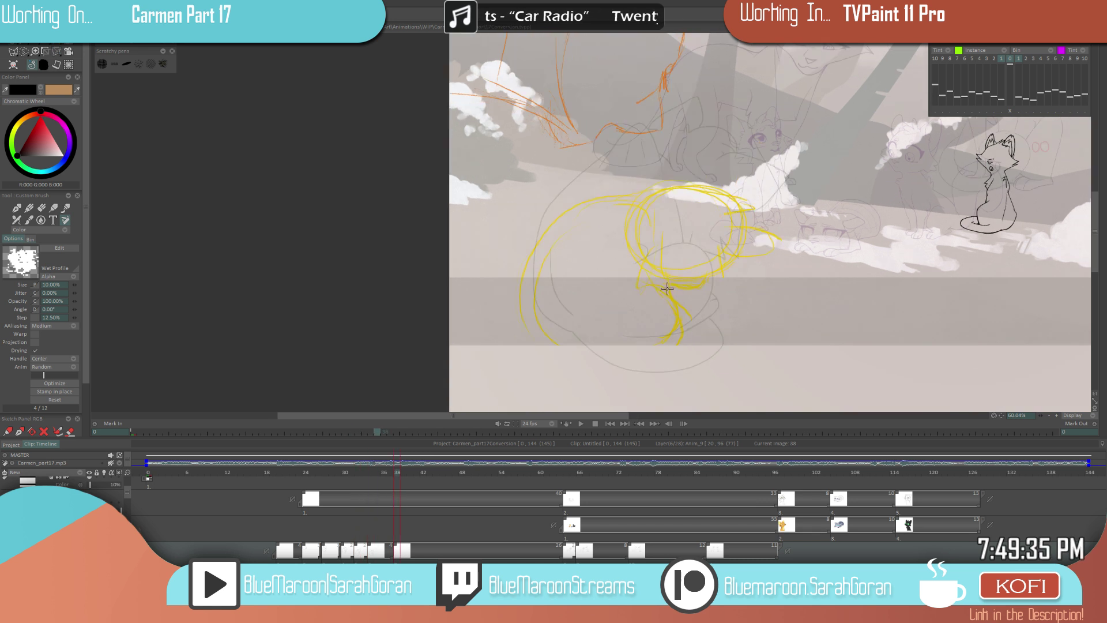
{"action": "key", "text": "Left"}
{"action": "key", "text": "Right"}
{"action": "mouse_move", "coordinate": [634, 267]}
{"action": "left_mouse_down"}
{"action": "mouse_move", "coordinate": [686, 249]}
{"action": "mouse_move", "coordinate": [718, 268]}
{"action": "mouse_move", "coordinate": [682, 331]}
{"action": "left_mouse_up"}
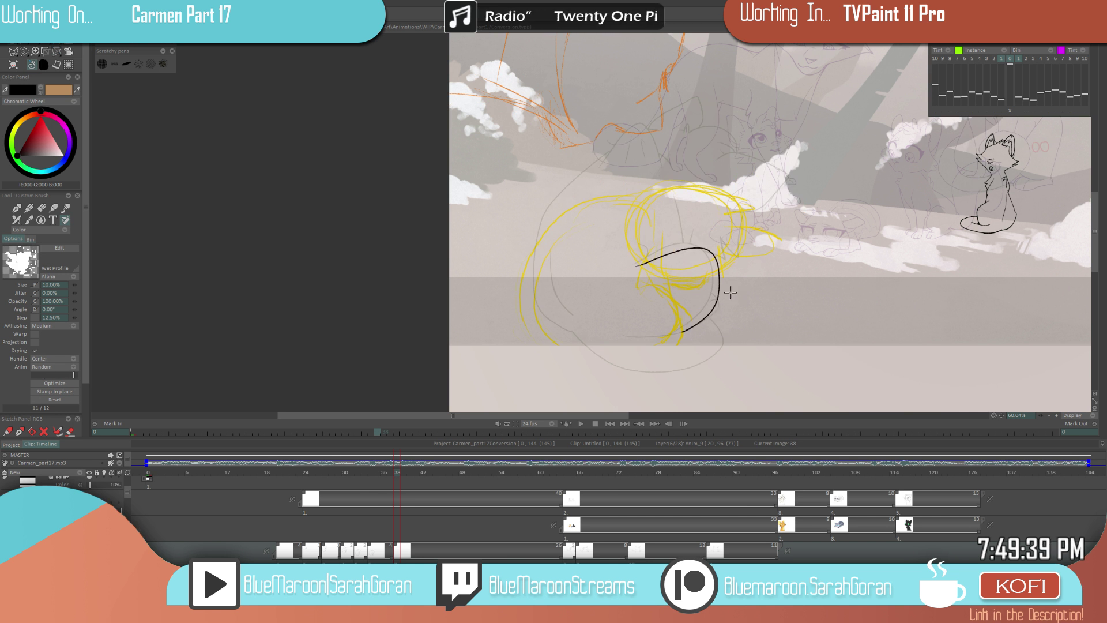
{"action": "scroll", "coordinate": [728, 289], "scroll_direction": "up", "scroll_amount": 4}
{"action": "key", "text": "ctrl+z"}
{"action": "key", "text": "Left"}
{"action": "key", "text": "Right"}
{"action": "mouse_move", "coordinate": [530, 234]}
{"action": "left_mouse_down"}
{"action": "mouse_move", "coordinate": [587, 218]}
{"action": "mouse_move", "coordinate": [636, 266]}
{"action": "mouse_move", "coordinate": [564, 340]}
{"action": "left_mouse_up"}
{"action": "key", "text": "Left"}
{"action": "key", "text": "Right"}
{"action": "key", "text": "Left"}
{"action": "key", "text": "Right"}
{"action": "key", "text": "ctrl+z"}
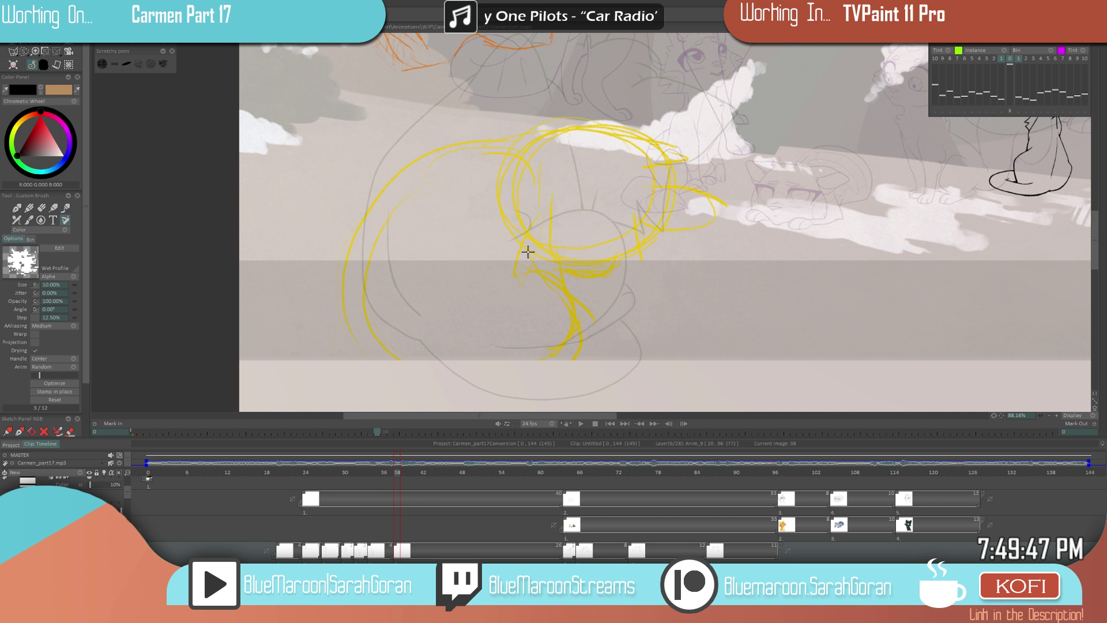
- Draw the cat's curved haunch outline on frame 38 and check it against the previous drawing
{"action": "mouse_move", "coordinate": [515, 240]}
{"action": "left_mouse_down"}
{"action": "mouse_move", "coordinate": [580, 221]}
{"action": "mouse_move", "coordinate": [624, 238]}
{"action": "mouse_move", "coordinate": [573, 333]}
{"action": "left_mouse_up"}
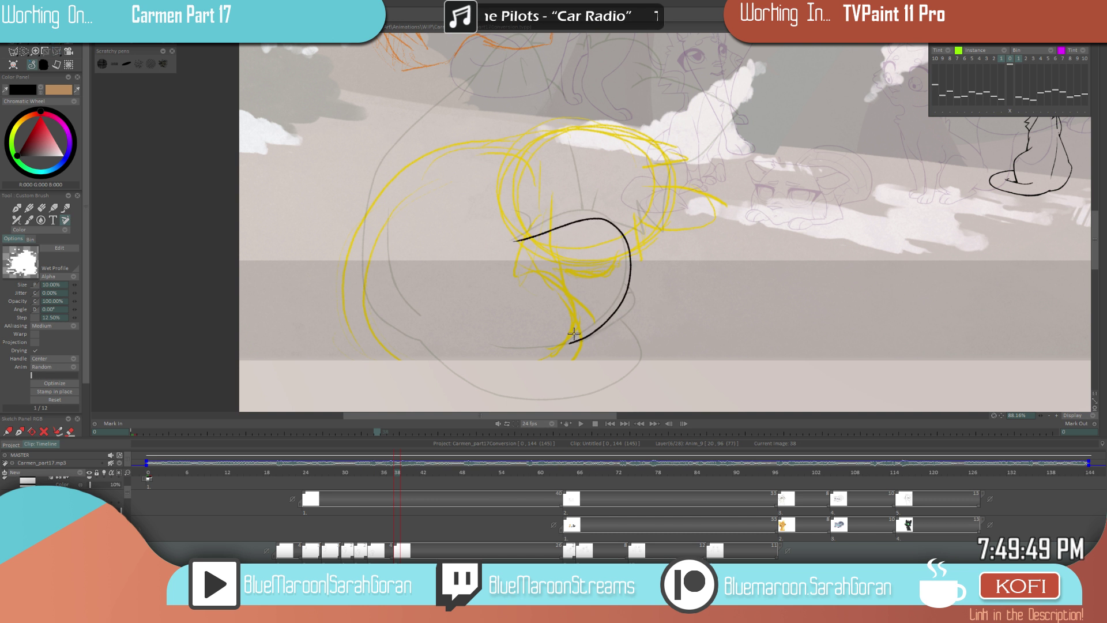
{"action": "key", "text": "Left"}
{"action": "key", "text": "Right"}
{"action": "key", "text": "Left"}
{"action": "key", "text": "Right"}
{"action": "key", "text": "Left"}
{"action": "key", "text": "Right"}
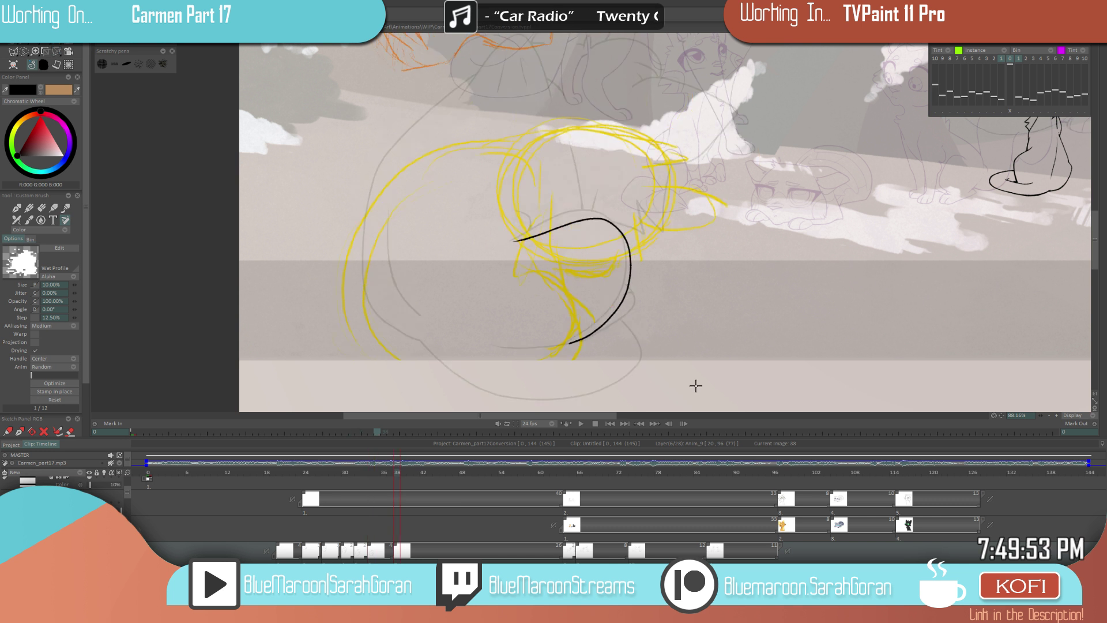
- Draw the tail outline curling under the body and the nearly flat belly line behind the haunch on frame 38
{"action": "mouse_move", "coordinate": [619, 305]}
{"action": "left_mouse_down"}
{"action": "mouse_move", "coordinate": [659, 335]}
{"action": "mouse_move", "coordinate": [664, 289]}
{"action": "mouse_move", "coordinate": [663, 301]}
{"action": "mouse_move", "coordinate": [462, 358]}
{"action": "mouse_move", "coordinate": [410, 293]}
{"action": "left_mouse_up"}
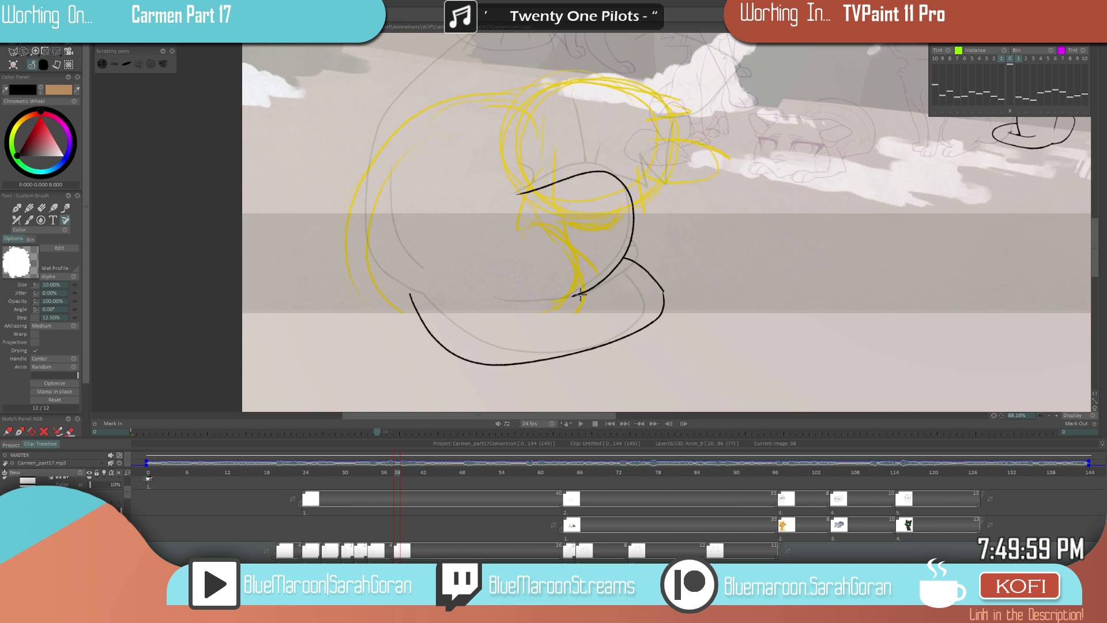
{"action": "left_click_drag", "start_coordinate": [582, 297], "coordinate": [438, 280]}
{"action": "scroll", "coordinate": [612, 297], "scroll_direction": "down", "scroll_amount": 5}
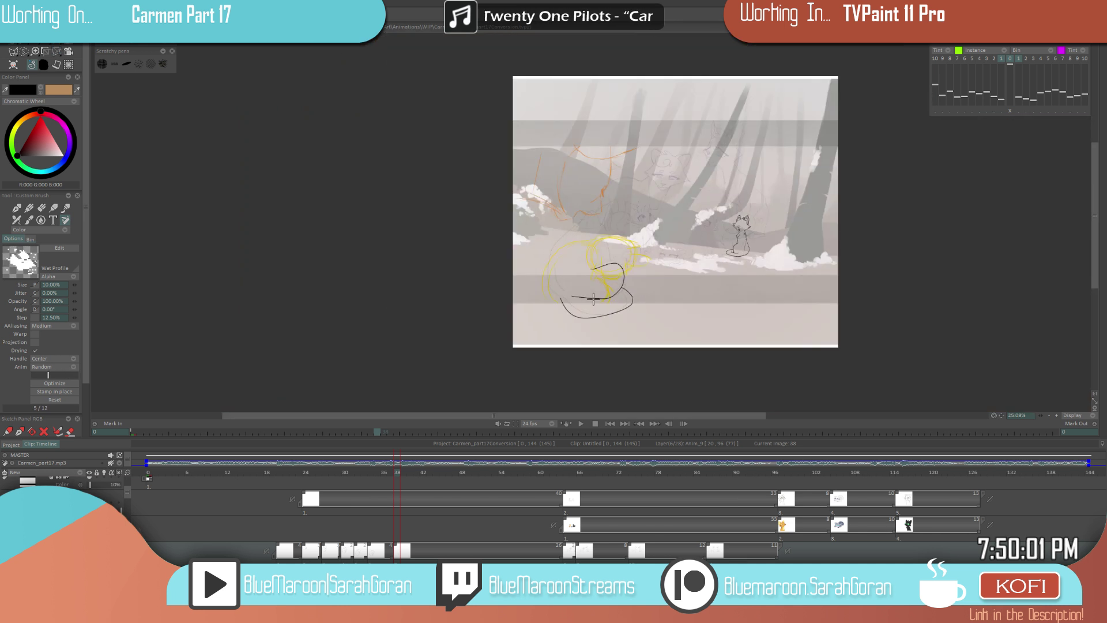
{"action": "scroll", "coordinate": [593, 299], "scroll_direction": "up", "scroll_amount": 8}
{"action": "scroll", "coordinate": [633, 306], "scroll_direction": "down", "scroll_amount": 6}
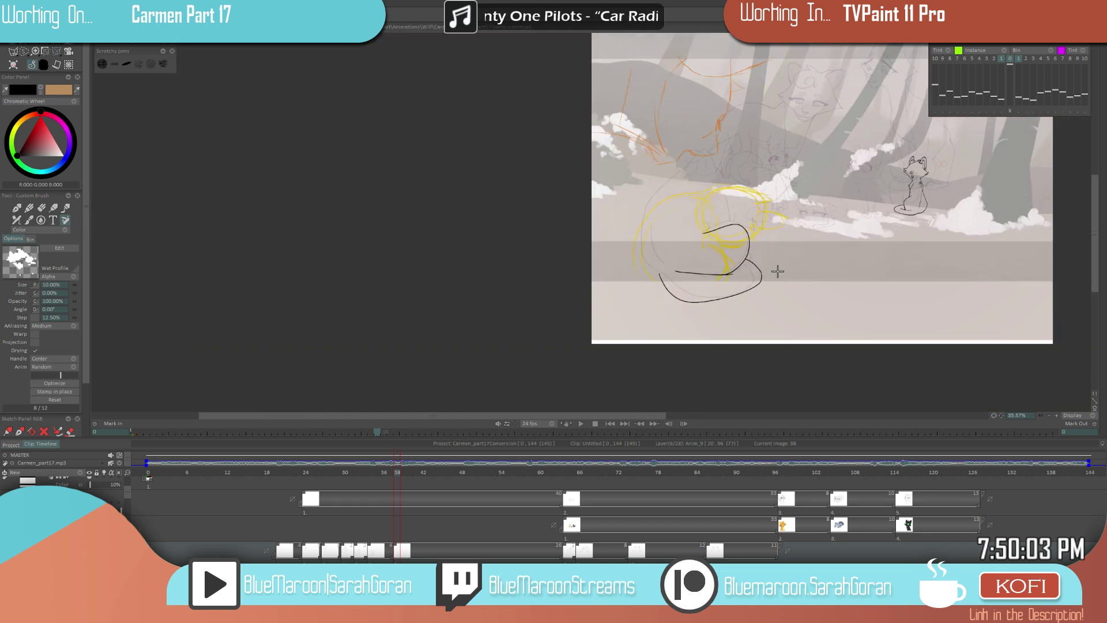
- Erase the stray corner on the tail's outer edge and the overlapping line end beneath the haunch
{"action": "scroll", "coordinate": [777, 271], "scroll_direction": "up", "scroll_amount": 4}
{"action": "key", "text": "e"}
{"action": "left_click_drag", "start_coordinate": [744, 266], "coordinate": [750, 277]}
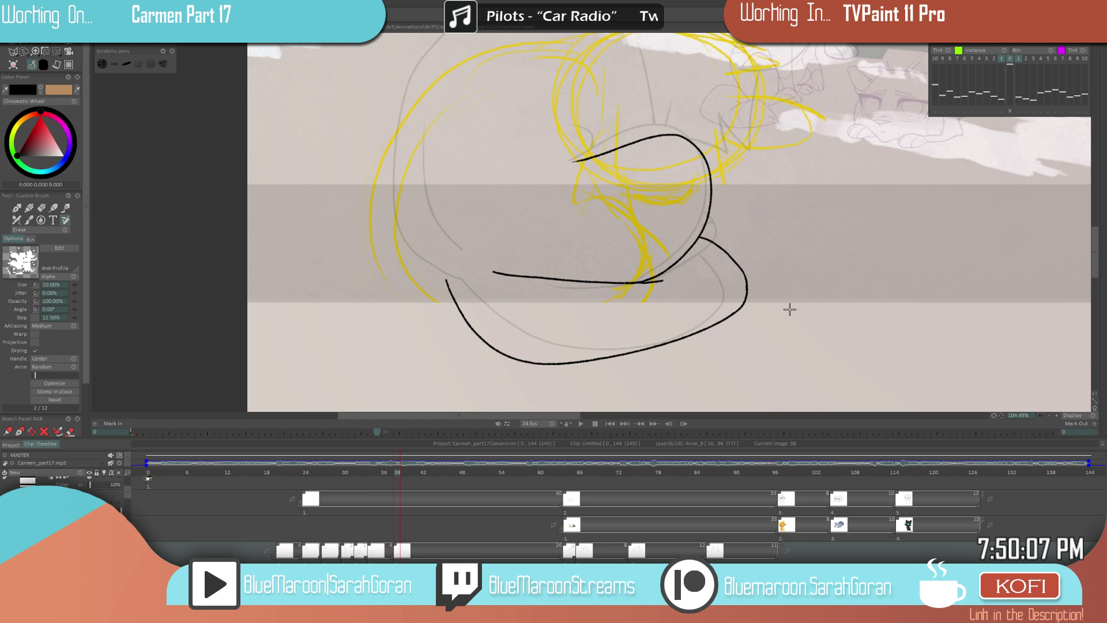
{"action": "key", "text": "e"}
{"action": "scroll", "coordinate": [789, 309], "scroll_direction": "down", "scroll_amount": 4}
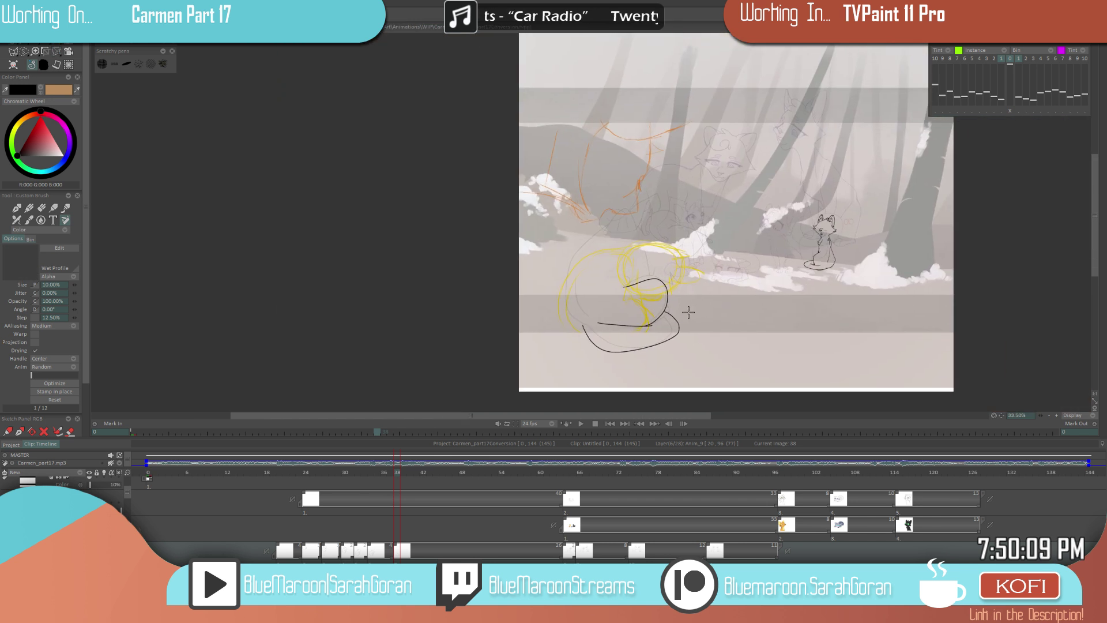
{"action": "scroll", "coordinate": [724, 299], "scroll_direction": "up", "scroll_amount": 2}
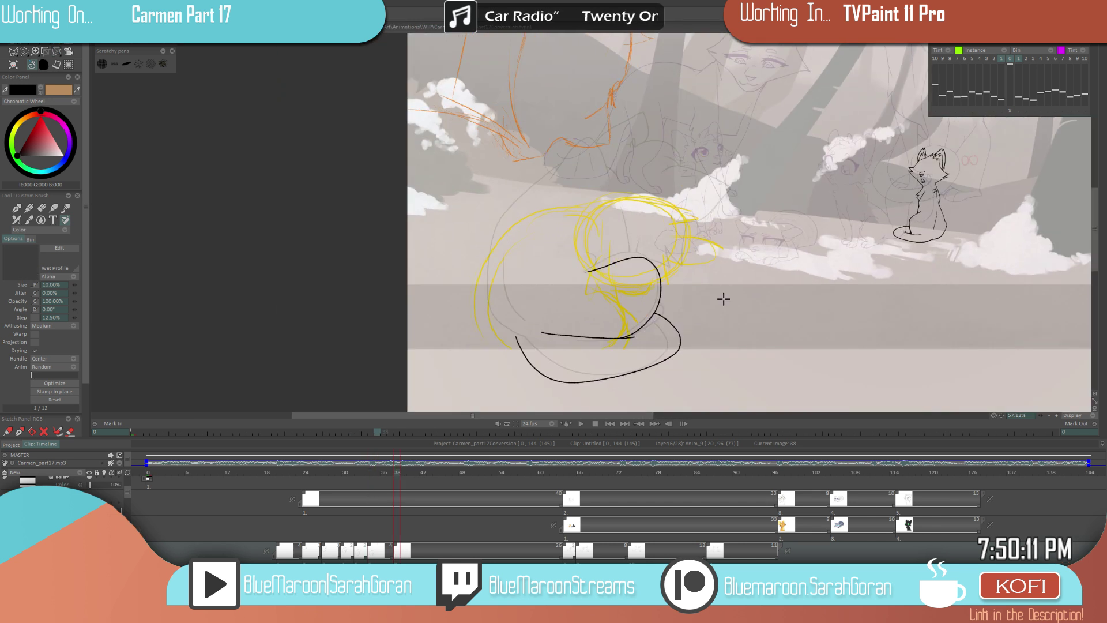
{"action": "scroll", "coordinate": [724, 298], "scroll_direction": "up", "scroll_amount": 3}
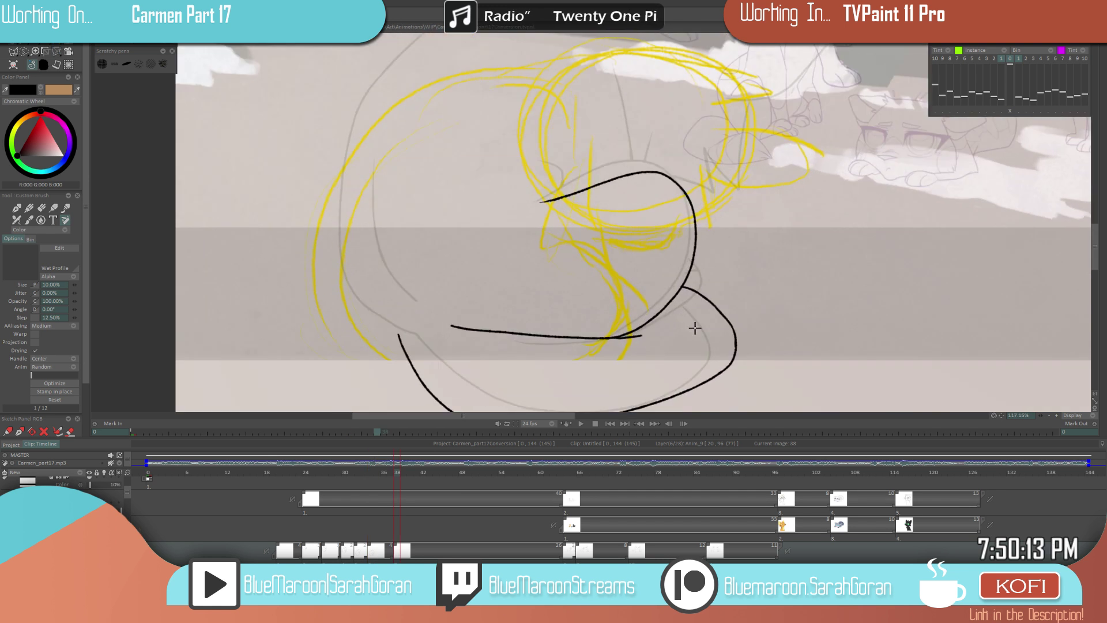
{"action": "key", "text": "e"}
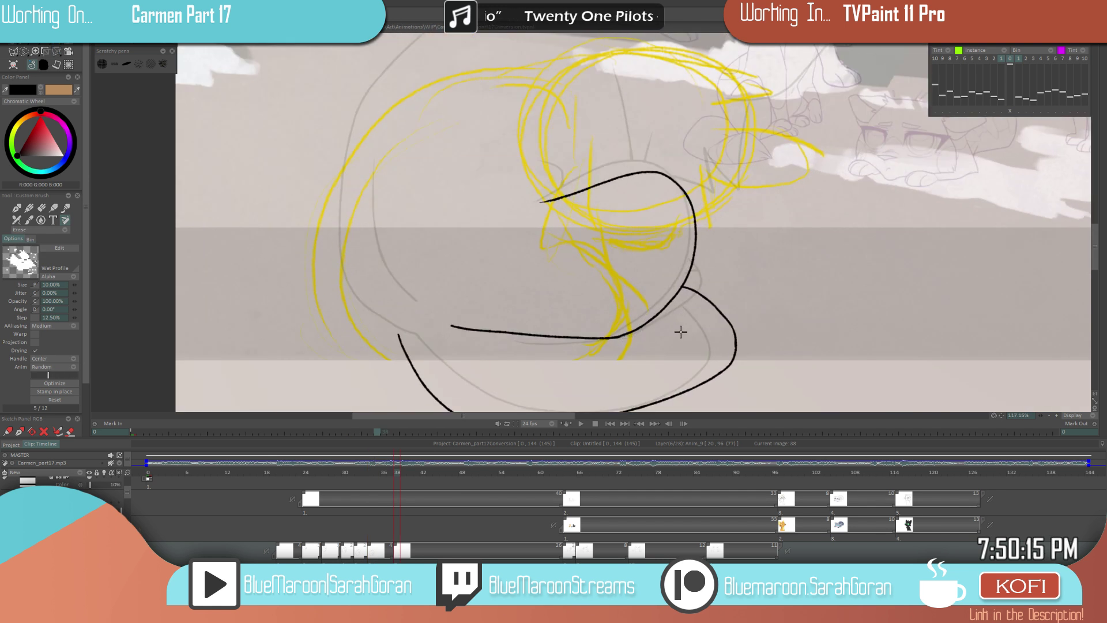
{"action": "key", "text": "e"}
{"action": "left_click_drag", "start_coordinate": [632, 334], "coordinate": [611, 339]}
- Flip between frame 38 and the preceding drawings to examine how the new haunch and tail lines move
{"action": "scroll", "coordinate": [499, 351], "scroll_direction": "down", "scroll_amount": 5}
{"action": "key", "text": "Left"}
{"action": "key", "text": "Left"}
{"action": "key", "text": "Left"}
{"action": "key", "text": "Left"}
{"action": "key", "text": "Right"}
{"action": "key", "text": "Left"}
{"action": "key", "text": "Right"}
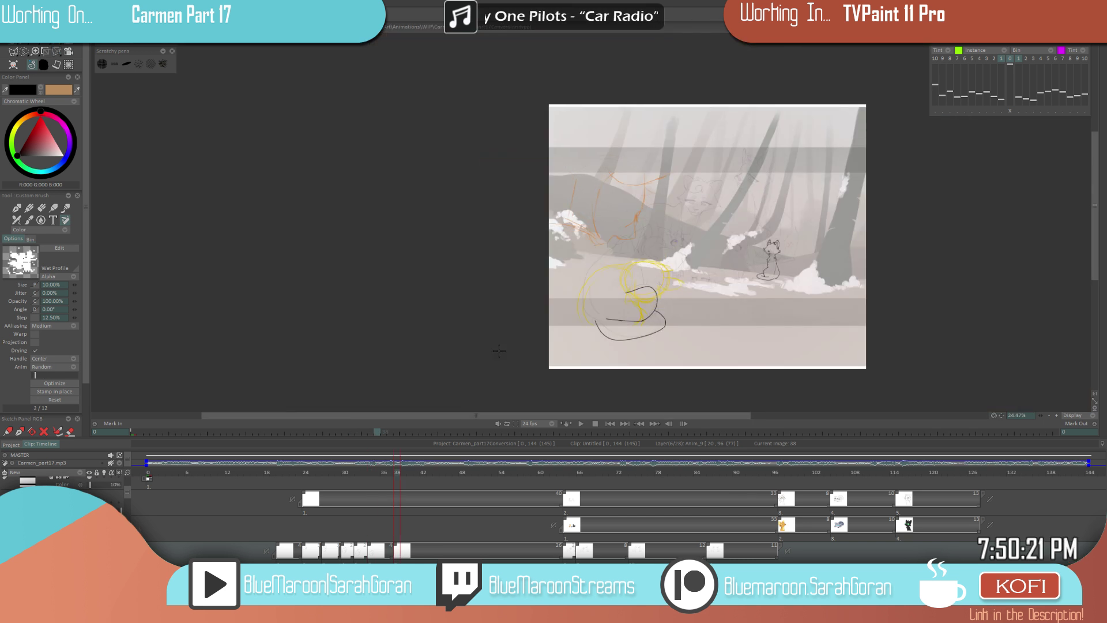
- Compare frame 38 with frame 34 and extend the belly line on frame 34 toward the cat's back
{"action": "key", "text": "Left"}
{"action": "key", "text": "Right"}
{"action": "key", "text": "Left"}
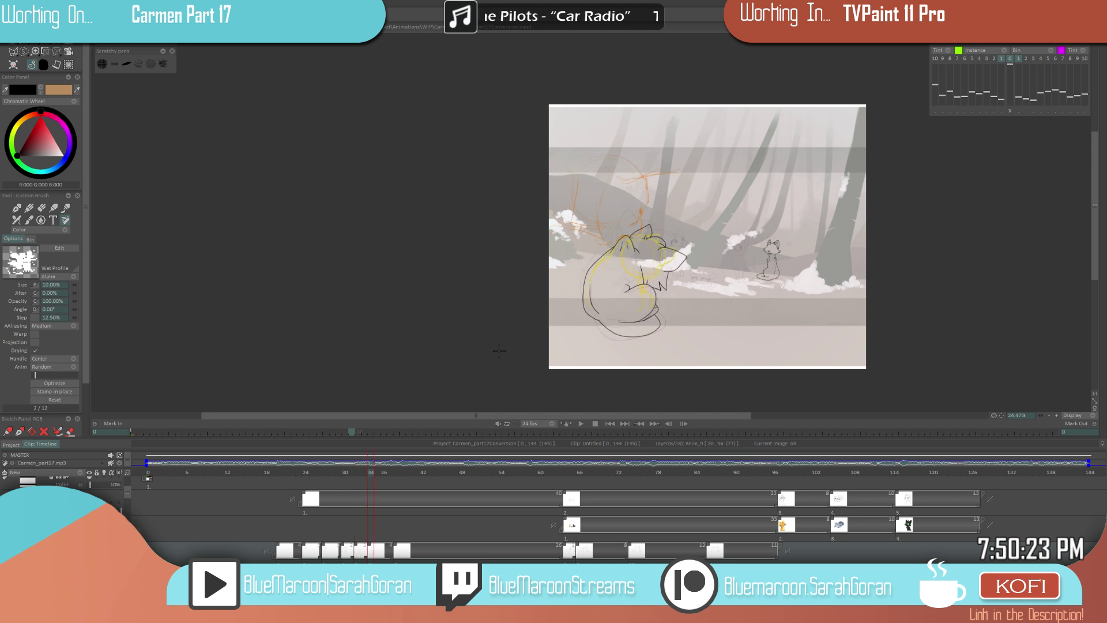
{"action": "scroll", "coordinate": [641, 326], "scroll_direction": "up", "scroll_amount": 4}
{"action": "left_click_drag", "start_coordinate": [571, 311], "coordinate": [532, 309]}
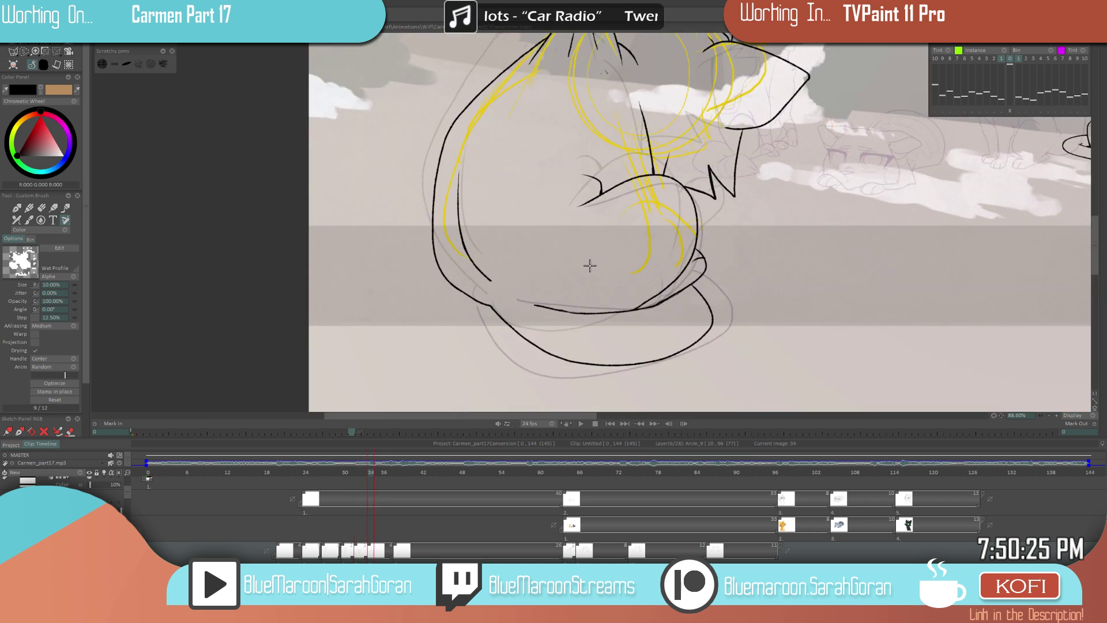
{"action": "scroll", "coordinate": [573, 254], "scroll_direction": "down", "scroll_amount": 2}
- Try to draw the cat's back outline on frame 38 as one large curve outside the yellow body guide, and undo it
{"action": "key", "text": "Right"}
{"action": "key", "text": "Right"}
{"action": "key", "text": "Right"}
{"action": "key", "text": "Right"}
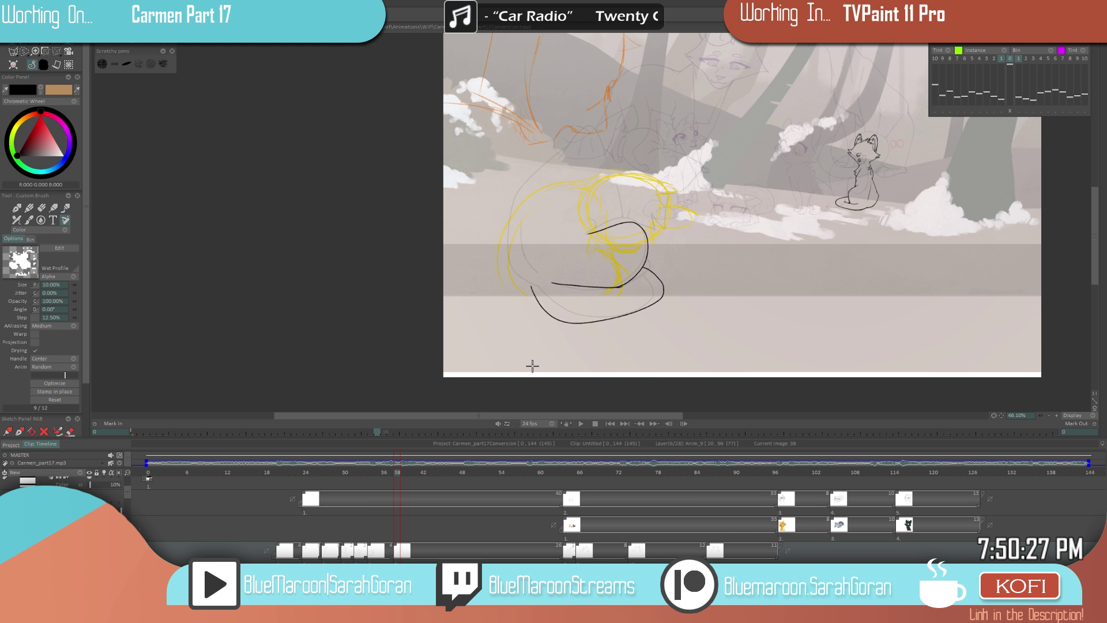
{"action": "scroll", "coordinate": [611, 329], "scroll_direction": "up", "scroll_amount": 1}
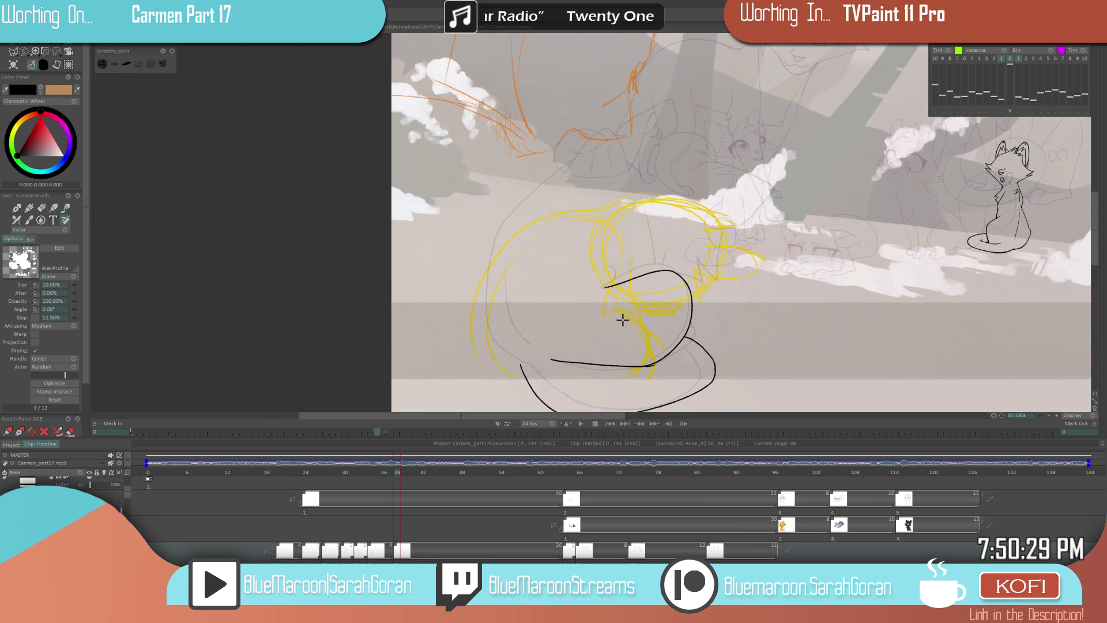
{"action": "key", "text": "Left"}
{"action": "key", "text": "Right"}
{"action": "mouse_move", "coordinate": [634, 168]}
{"action": "left_mouse_down"}
{"action": "mouse_move", "coordinate": [593, 166]}
{"action": "mouse_move", "coordinate": [502, 240]}
{"action": "mouse_move", "coordinate": [490, 357]}
{"action": "left_mouse_up"}
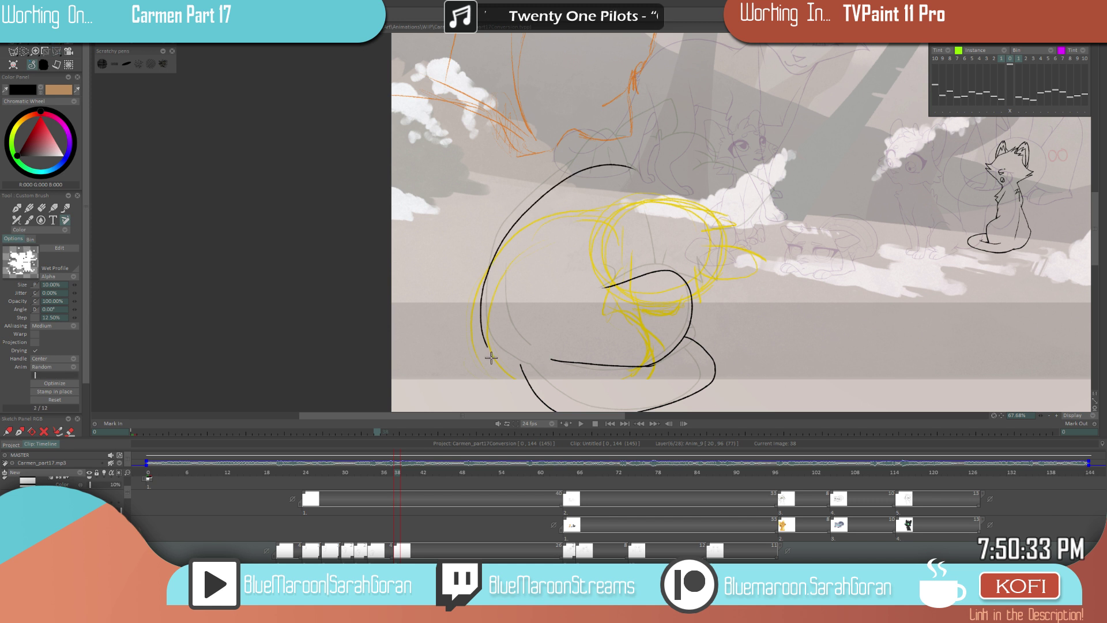
{"action": "mouse_move", "coordinate": [673, 303]}
{"action": "left_mouse_down"}
{"action": "mouse_move", "coordinate": [696, 294]}
{"action": "mouse_move", "coordinate": [689, 314]}
{"action": "mouse_move", "coordinate": [689, 295]}
{"action": "left_mouse_up"}
{"action": "key", "text": "ctrl+z"}
- Flip between frame 38 and its neighbouring drawings to examine where the cat's back should sit
{"action": "key", "text": "Right"}
{"action": "key", "text": "Left"}
{"action": "key", "text": "Left"}
{"action": "key", "text": "Left"}
{"action": "key", "text": "Right"}
{"action": "key", "text": "Right"}
{"action": "key", "text": "Right"}
{"action": "key", "text": "Left"}
{"action": "key", "text": "Right"}
{"action": "key", "text": "Left"}
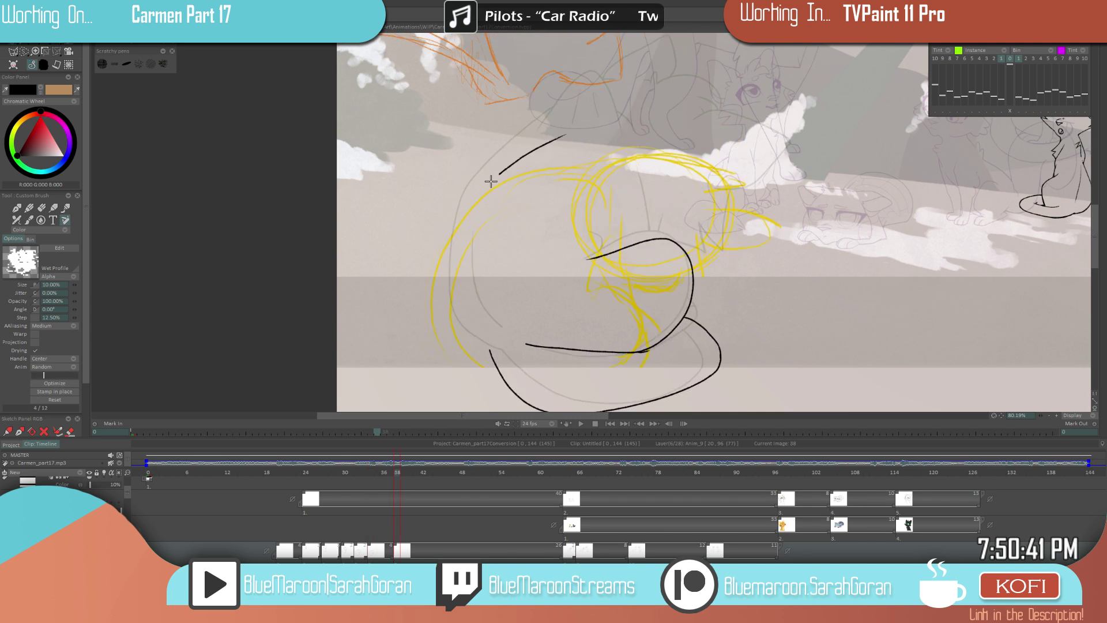
- Draw the curved back outline on frame 38 along the yellow body guide down to the base of the tail
{"action": "scroll", "coordinate": [501, 365], "scroll_direction": "down", "scroll_amount": 5}
{"action": "key", "text": "Right"}
{"action": "key", "text": "Left"}
{"action": "scroll", "coordinate": [617, 311], "scroll_direction": "up", "scroll_amount": 4}
{"action": "left_click_drag", "start_coordinate": [568, 306], "coordinate": [576, 338]}
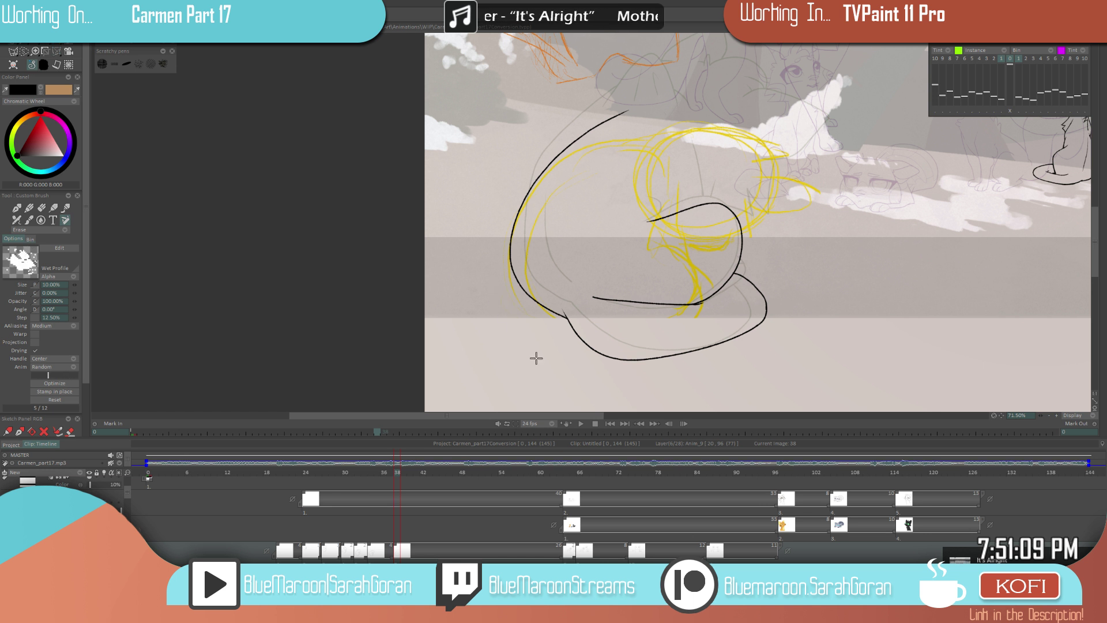
- Clean up the stray line end where the back outline meets the tail on frame 38
{"action": "scroll", "coordinate": [628, 307], "scroll_direction": "up", "scroll_amount": 5}
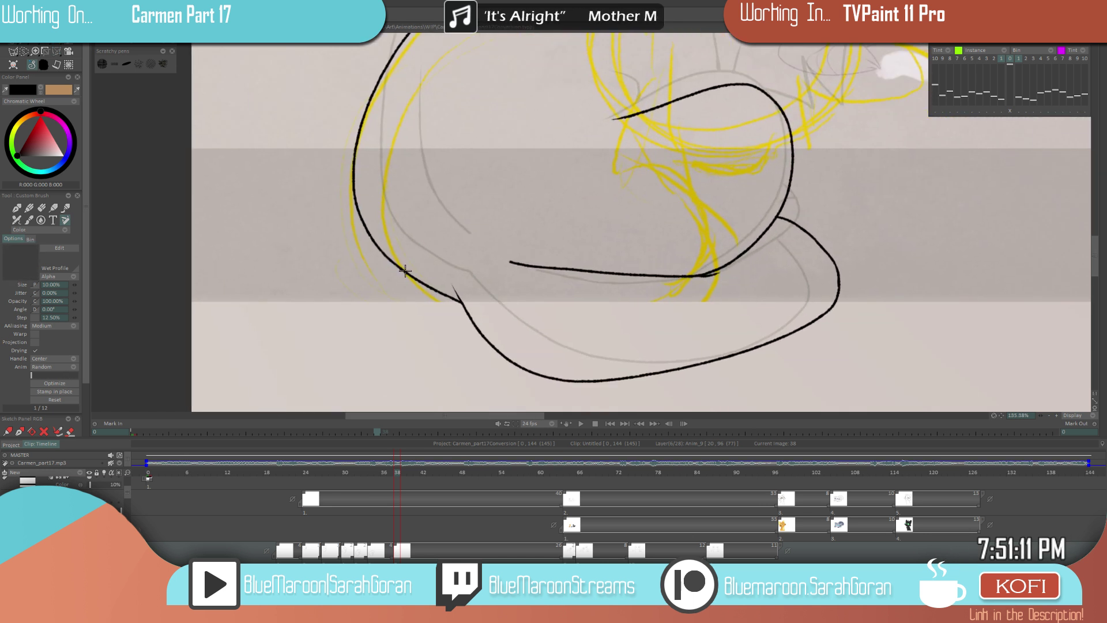
{"action": "left_click_drag", "start_coordinate": [424, 283], "coordinate": [463, 310]}
{"action": "scroll", "coordinate": [515, 368], "scroll_direction": "down", "scroll_amount": 7}
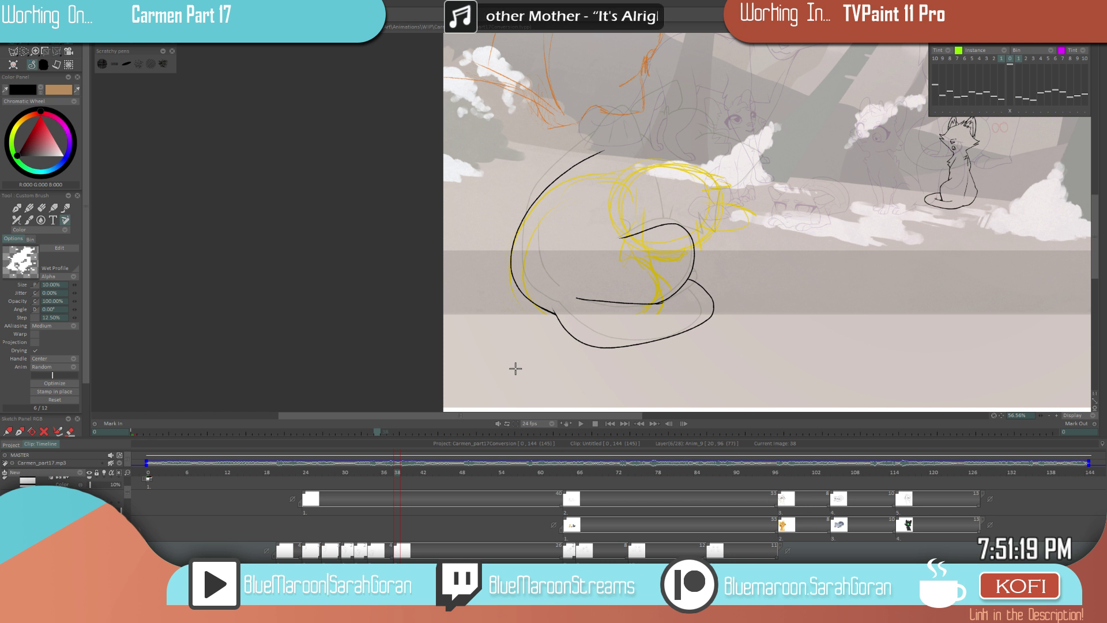
- Flip between frame 38 and the previous drawing to examine how the back and tail move
{"action": "scroll", "coordinate": [672, 284], "scroll_direction": "down", "scroll_amount": 3}
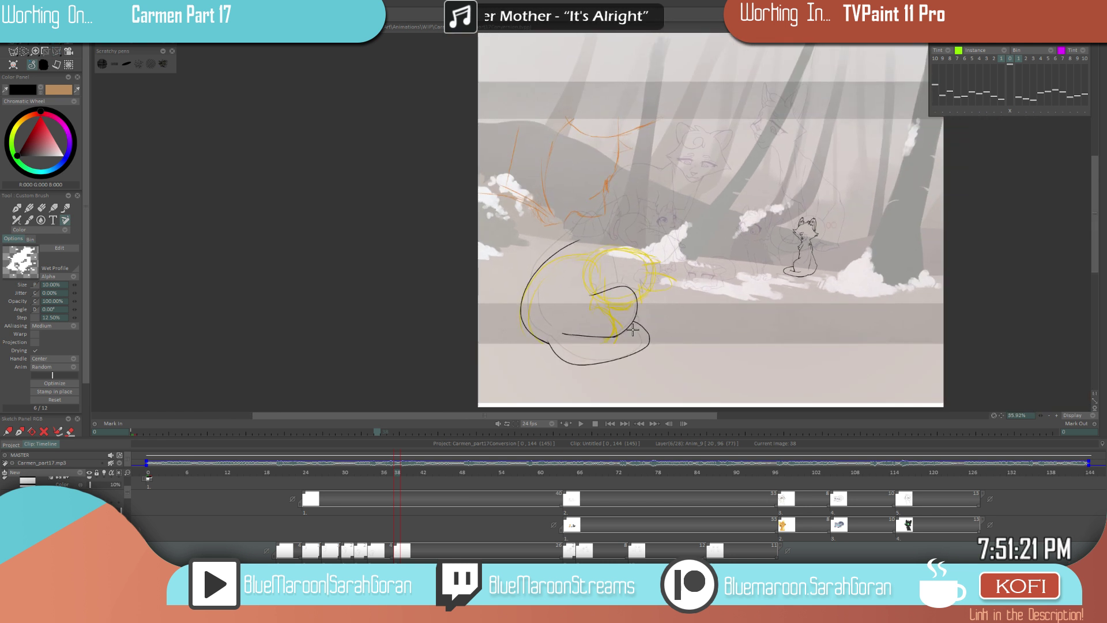
{"action": "key", "text": "Left"}
{"action": "key", "text": "Right"}
{"action": "key", "text": "Left"}
{"action": "key", "text": "Right"}
{"action": "key", "text": "Left"}
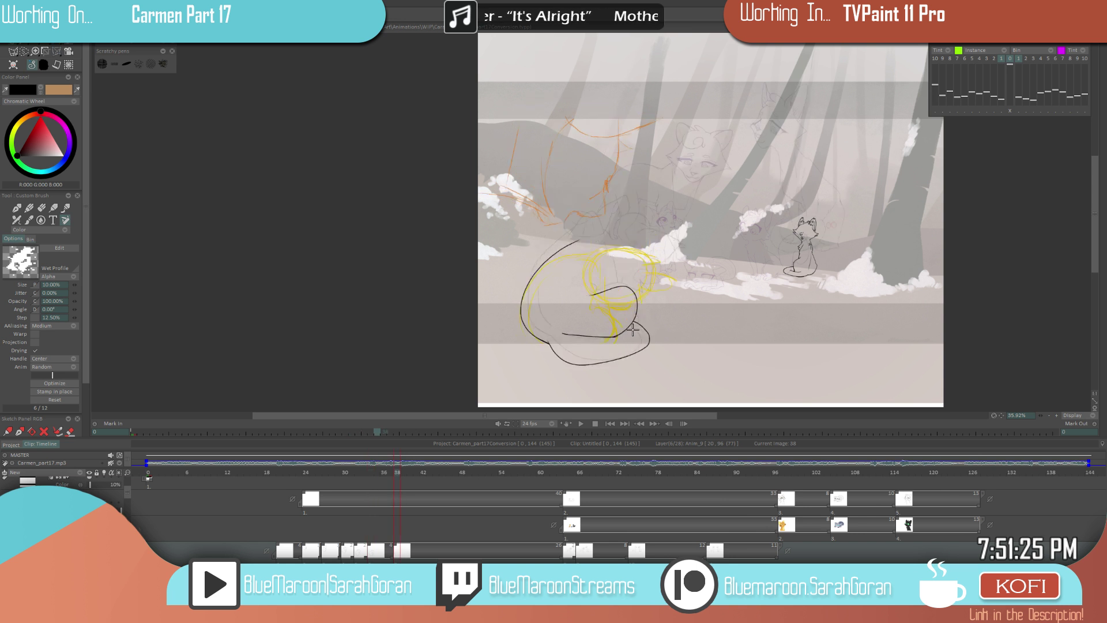
{"action": "key", "text": "Right"}
- Draw a short, slightly curved line rising from the top of the haunch into the head guide on frame 38
{"action": "scroll", "coordinate": [673, 265], "scroll_direction": "up", "scroll_amount": 5}
{"action": "left_click_drag", "start_coordinate": [602, 226], "coordinate": [613, 291]}
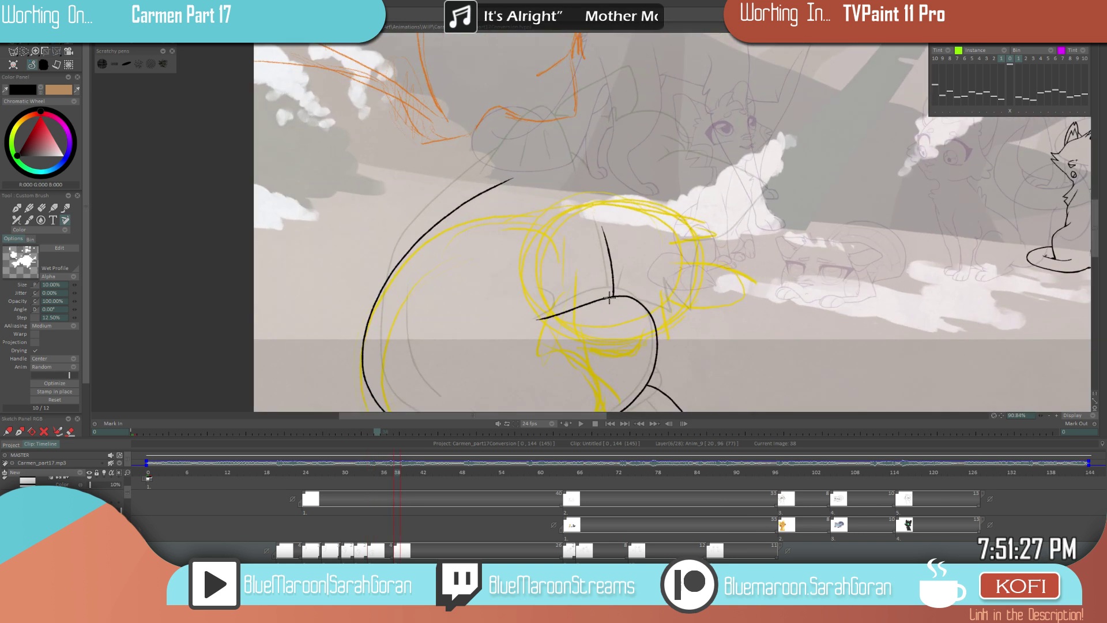
{"action": "key", "text": "Left"}
{"action": "key", "text": "Right"}
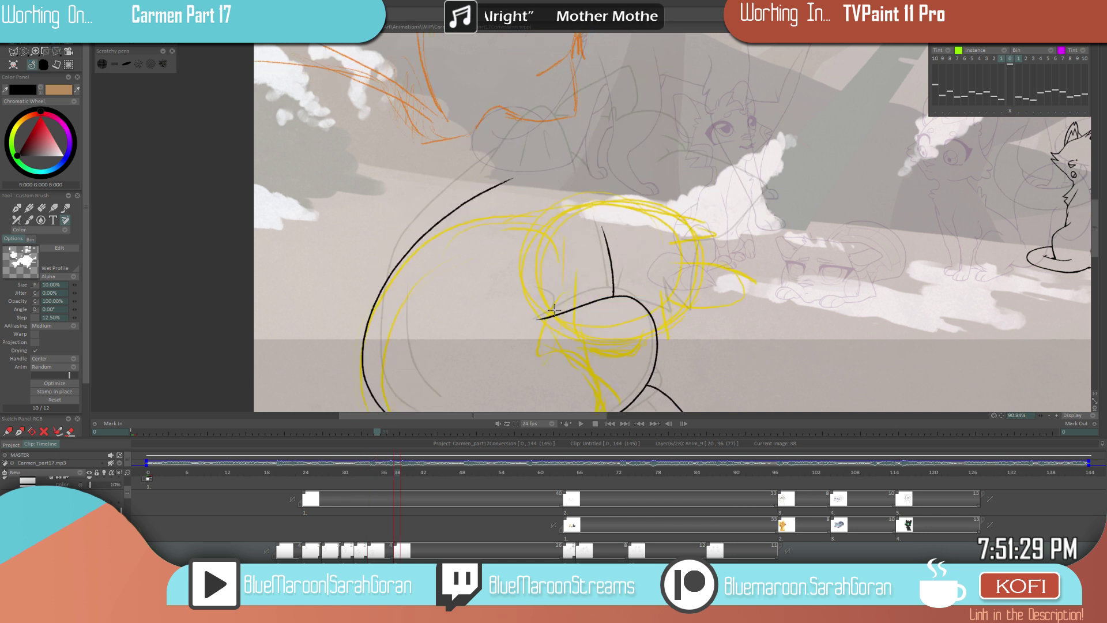
- Draw a small curved tick across the inner end of the haunch line and tidy the overlap
{"action": "scroll", "coordinate": [796, 277], "scroll_direction": "up", "scroll_amount": 2}
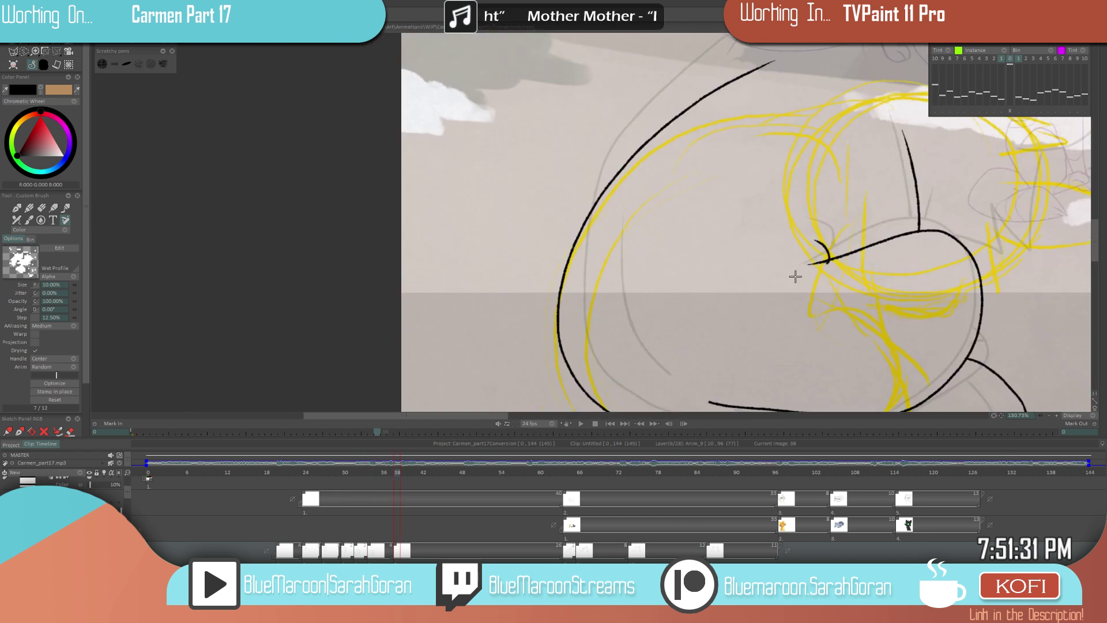
{"action": "left_click_drag", "start_coordinate": [795, 277], "coordinate": [699, 324]}
{"action": "key", "text": "e"}
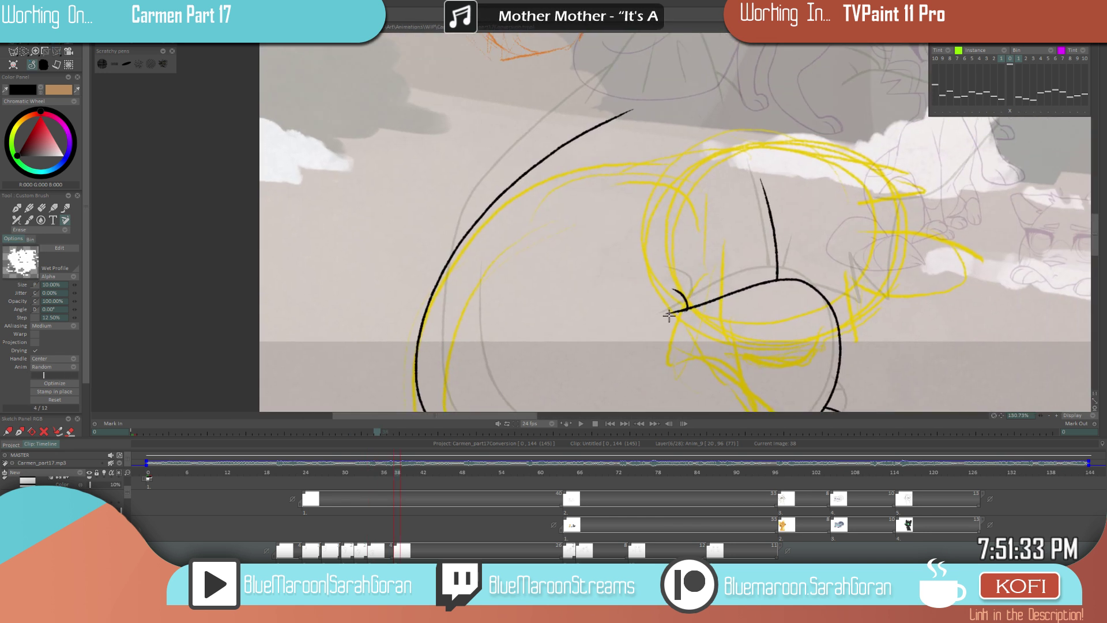
{"action": "key", "text": "e"}
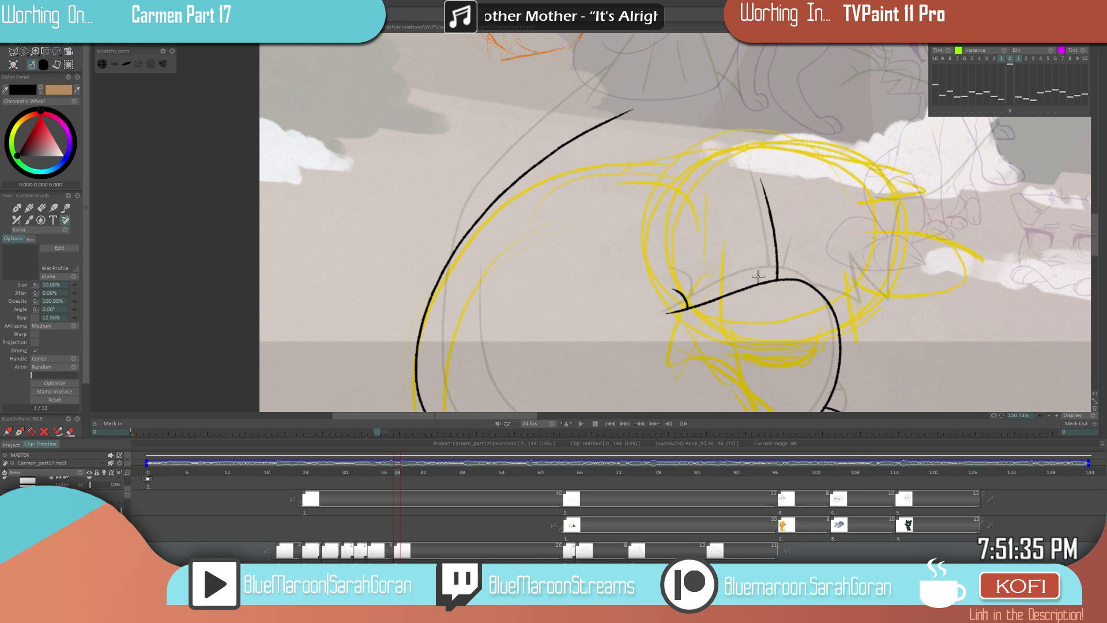
{"action": "scroll", "coordinate": [757, 276], "scroll_direction": "down", "scroll_amount": 3}
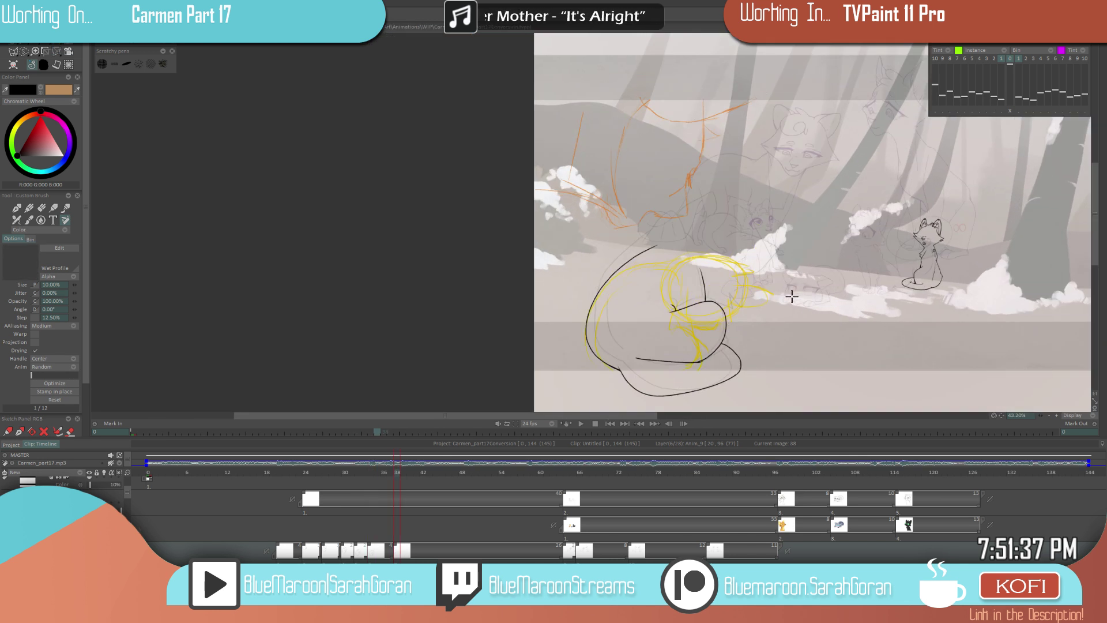
- Draw the curved inner contour line inside the back outline on frame 38, checking it against the earlier drawings
{"action": "left_click_drag", "start_coordinate": [615, 293], "coordinate": [620, 358]}
{"action": "key", "text": "Left"}
{"action": "key", "text": "Right"}
{"action": "key", "text": "Left"}
{"action": "key", "text": "Left"}
{"action": "key", "text": "Left"}
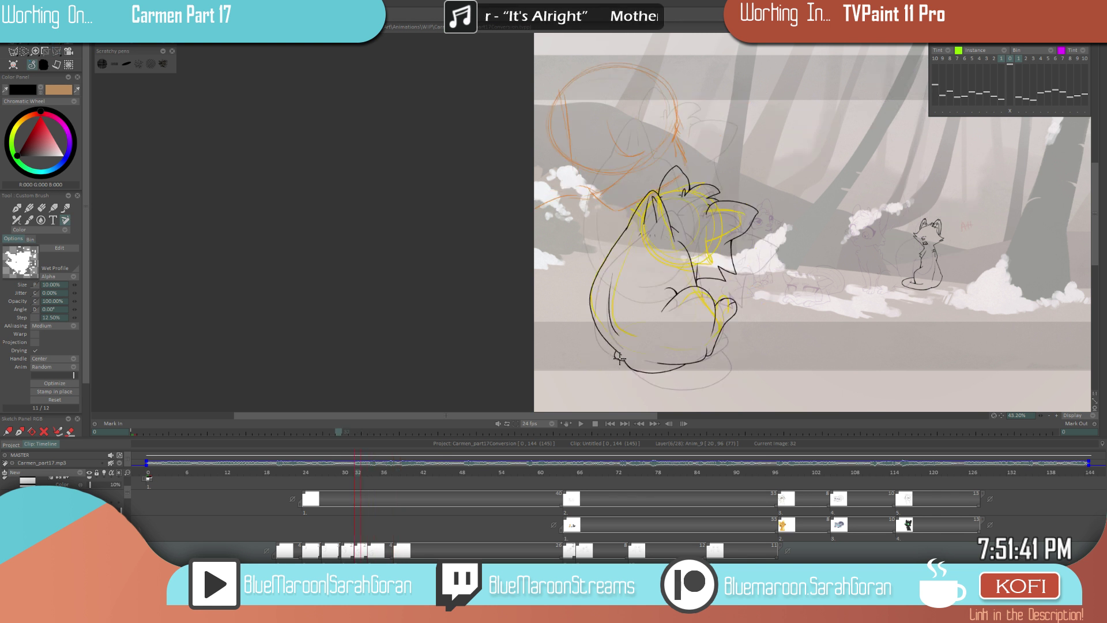
{"action": "key", "text": "Right"}
{"action": "key", "text": "Left"}
{"action": "key", "text": "Right"}
{"action": "key", "text": "Left"}
{"action": "key", "text": "Right"}
{"action": "left_click_drag", "start_coordinate": [613, 291], "coordinate": [605, 346]}
{"action": "scroll", "coordinate": [696, 306], "scroll_direction": "up", "scroll_amount": 3}
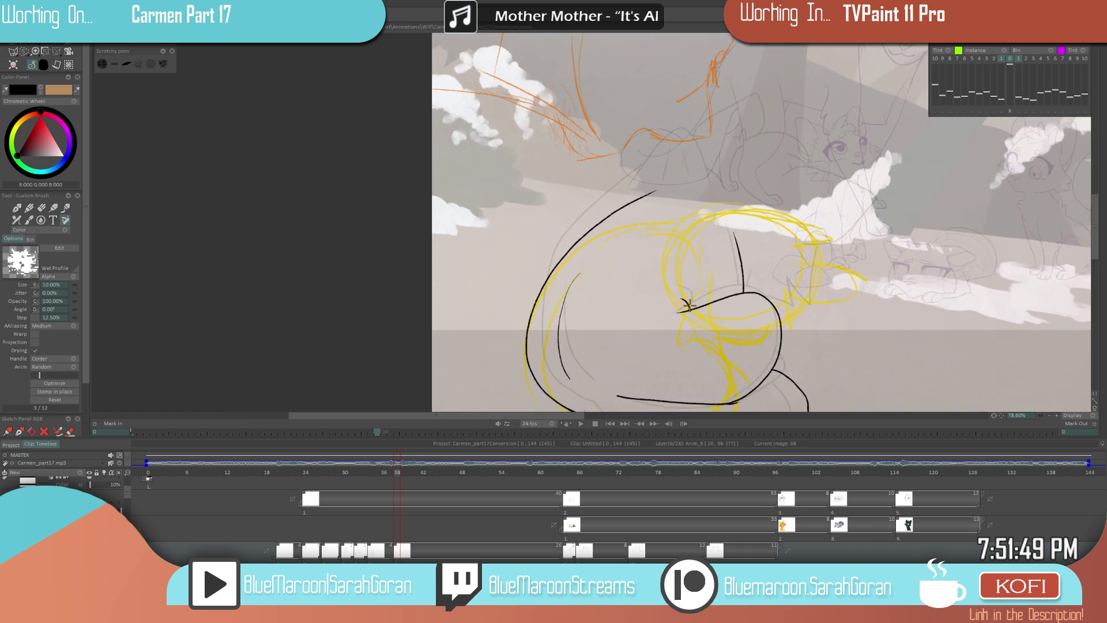
- Flip between frames 34 and 38 to examine the motion of the whole body
{"action": "key", "text": "Left"}
{"action": "key", "text": "Left"}
{"action": "key", "text": "Left"}
{"action": "key", "text": "Left"}
{"action": "scroll", "coordinate": [588, 363], "scroll_direction": "down", "scroll_amount": 3}
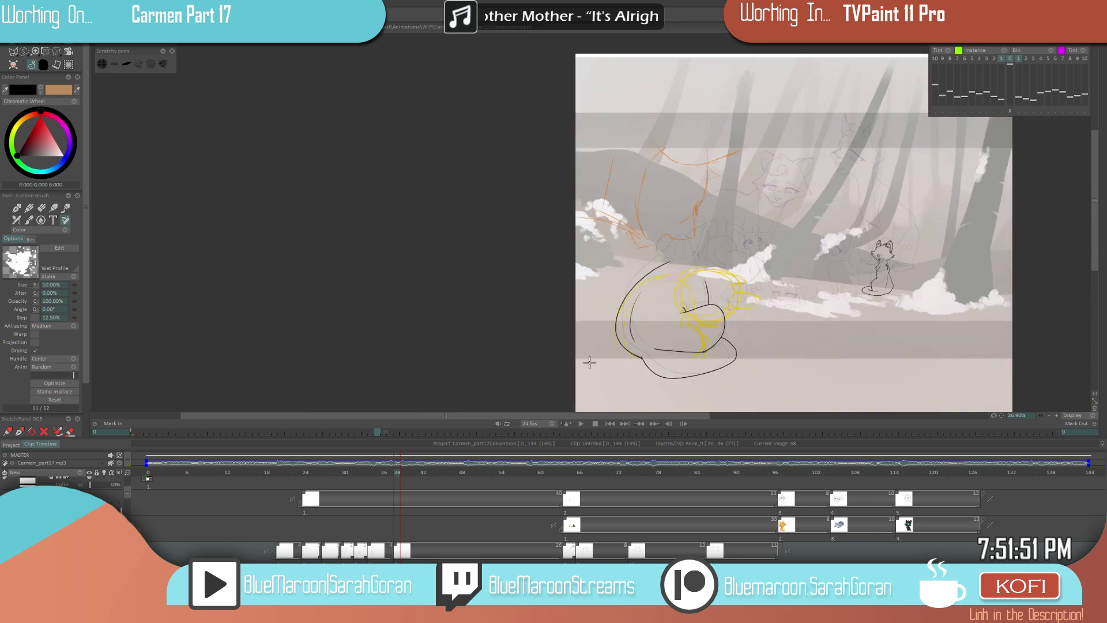
{"action": "key", "text": "Right"}
{"action": "key", "text": "Left"}
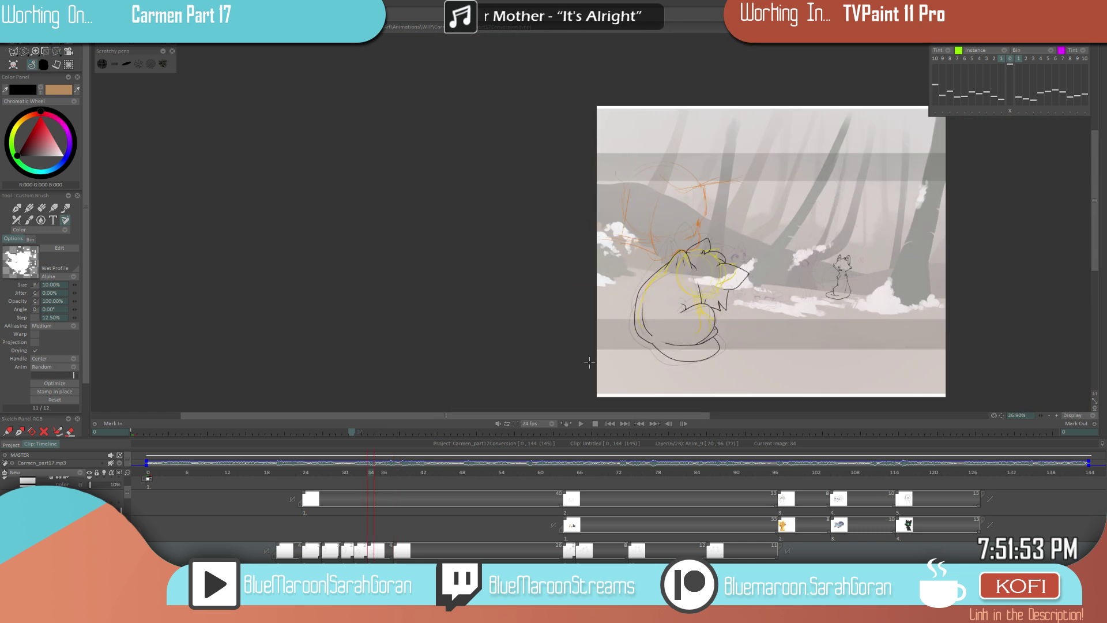
{"action": "key", "text": "Right"}
{"action": "key", "text": "Left"}
{"action": "key", "text": "Right"}
{"action": "key", "text": "Left"}
{"action": "key", "text": "Right"}
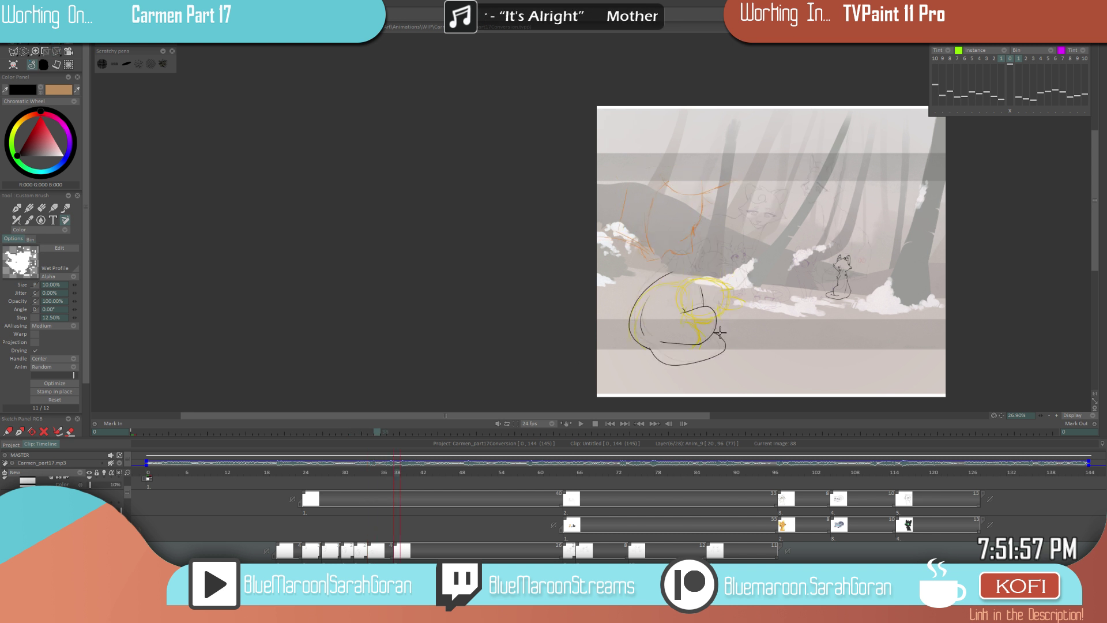
- Extend the upper end of the back outline above the head guide on frame 38 and compare it with the previous drawing
{"action": "scroll", "coordinate": [723, 324], "scroll_direction": "up", "scroll_amount": 6}
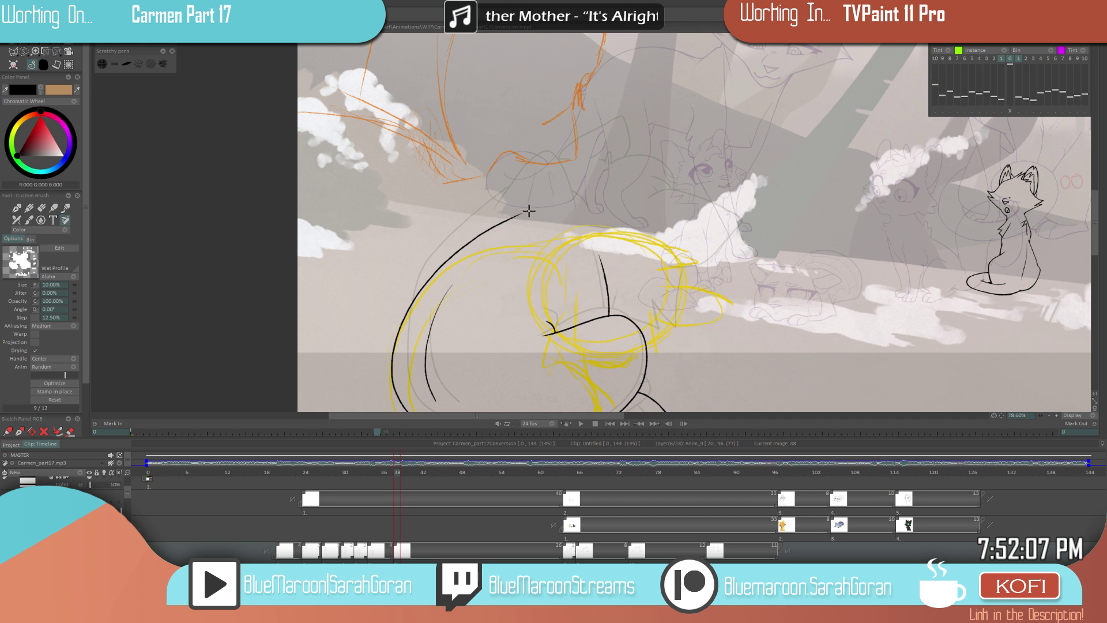
{"action": "scroll", "coordinate": [703, 253], "scroll_direction": "down", "scroll_amount": 3}
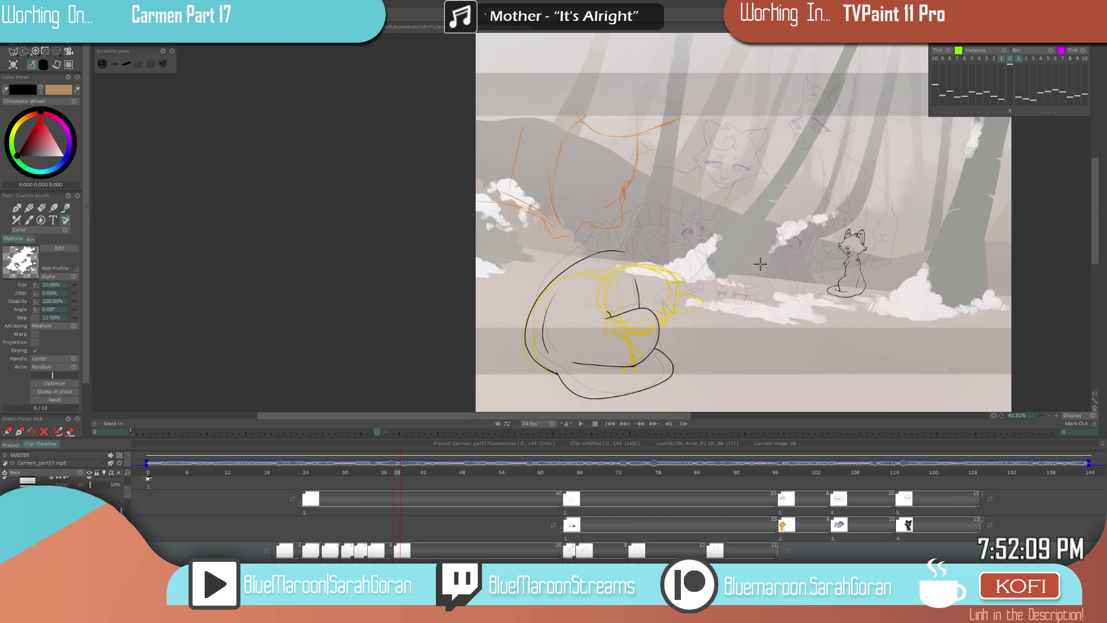
{"action": "scroll", "coordinate": [689, 271], "scroll_direction": "up", "scroll_amount": 1}
{"action": "key", "text": "Left"}
{"action": "key", "text": "Right"}
{"action": "key", "text": "Left"}
{"action": "key", "text": "Right"}
{"action": "key", "text": "Left"}
{"action": "key", "text": "Right"}
- Offset the previous drawing's light table overlay to X 68, Y 80 to line it up with frame 38
{"action": "left_click_drag", "start_coordinate": [805, 257], "coordinate": [721, 222]}
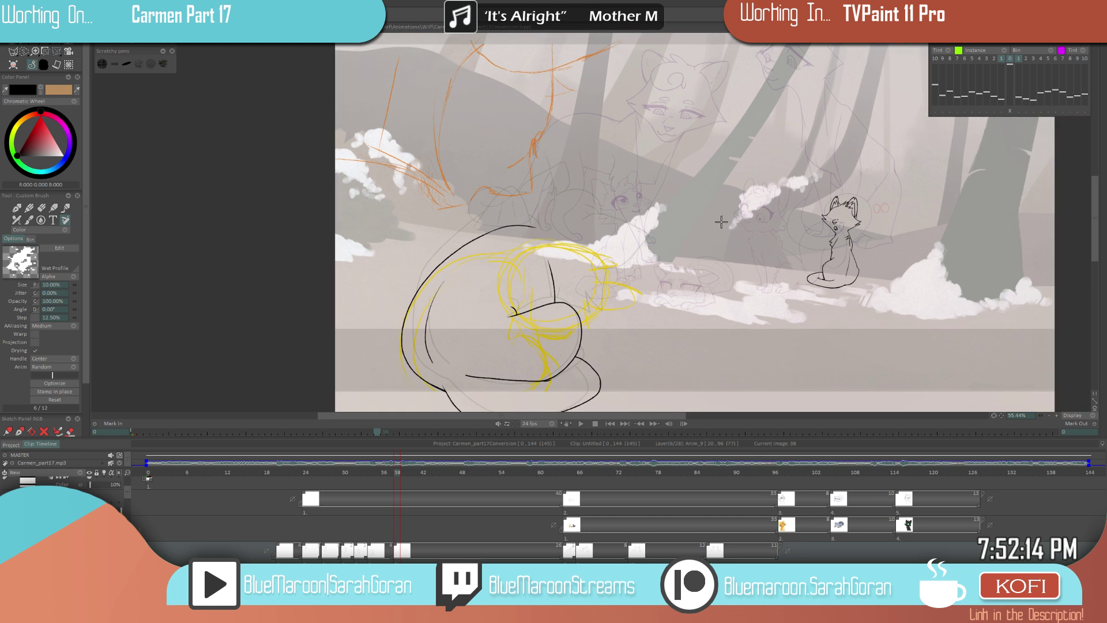
{"action": "left_click", "coordinate": [1009, 116]}
{"action": "mouse_move", "coordinate": [661, 306]}
{"action": "left_mouse_down"}
{"action": "mouse_move", "coordinate": [683, 322]}
{"action": "mouse_move", "coordinate": [673, 322]}
{"action": "left_mouse_up"}
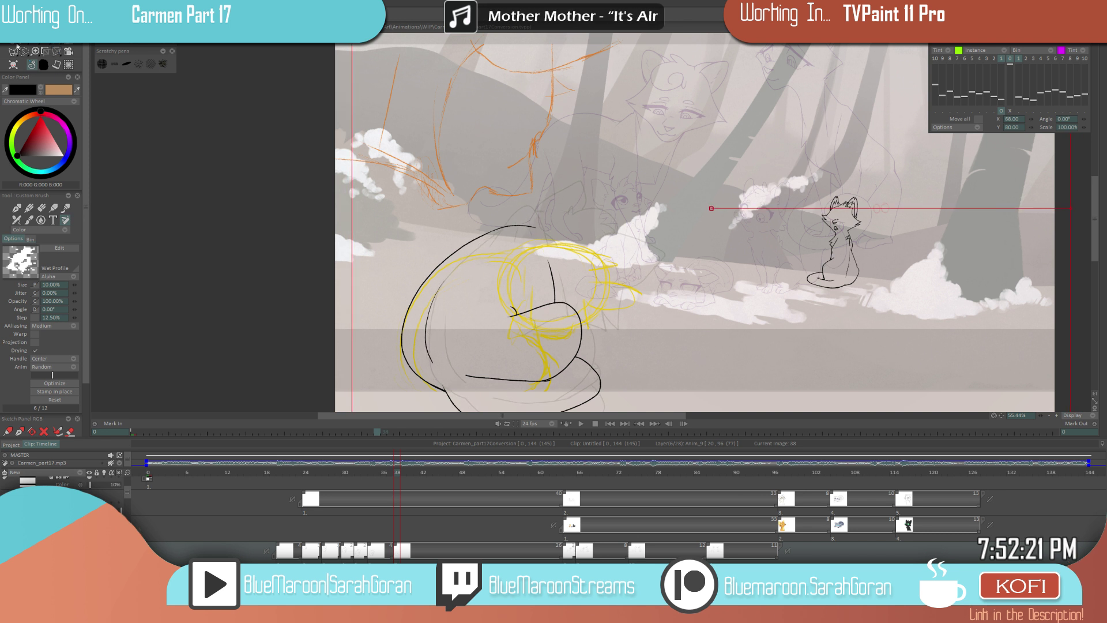
- Continue the back outline in a curve down to the top of the yellow head circle, and save the project
{"action": "scroll", "coordinate": [617, 230], "scroll_direction": "up", "scroll_amount": 3}
{"action": "left_click_drag", "start_coordinate": [514, 219], "coordinate": [562, 250]}
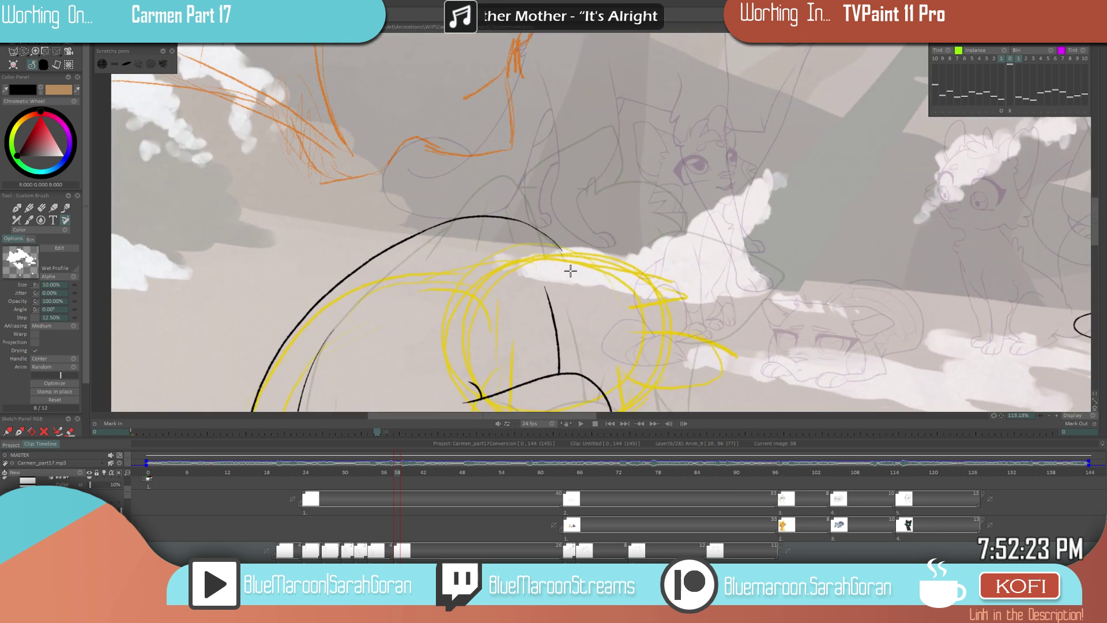
{"action": "scroll", "coordinate": [640, 271], "scroll_direction": "down", "scroll_amount": 4}
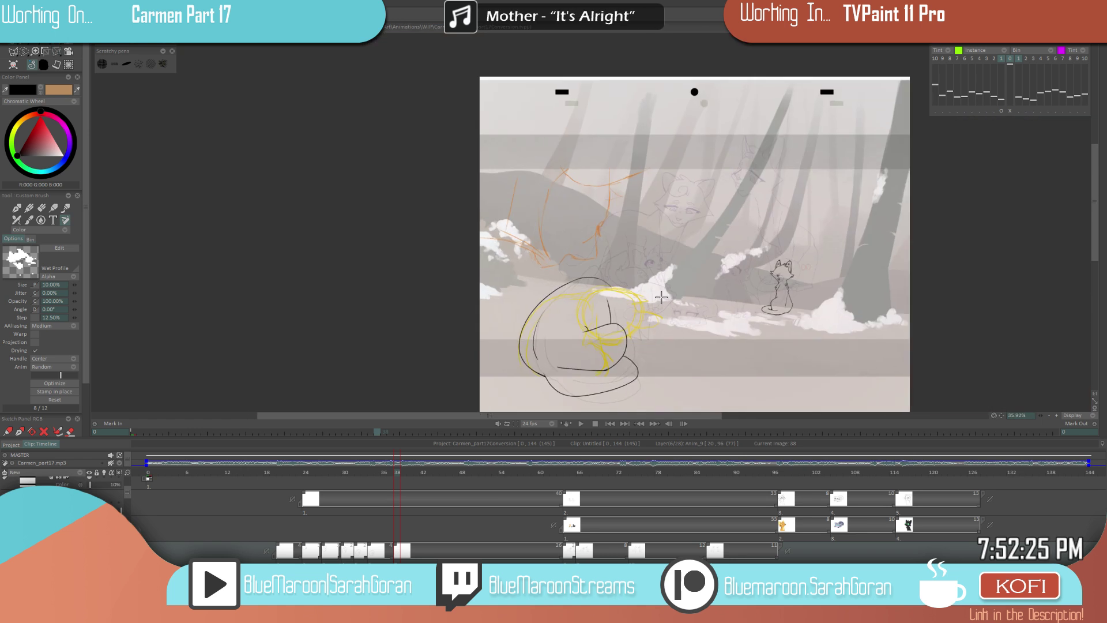
{"action": "scroll", "coordinate": [707, 353], "scroll_direction": "up", "scroll_amount": 3}
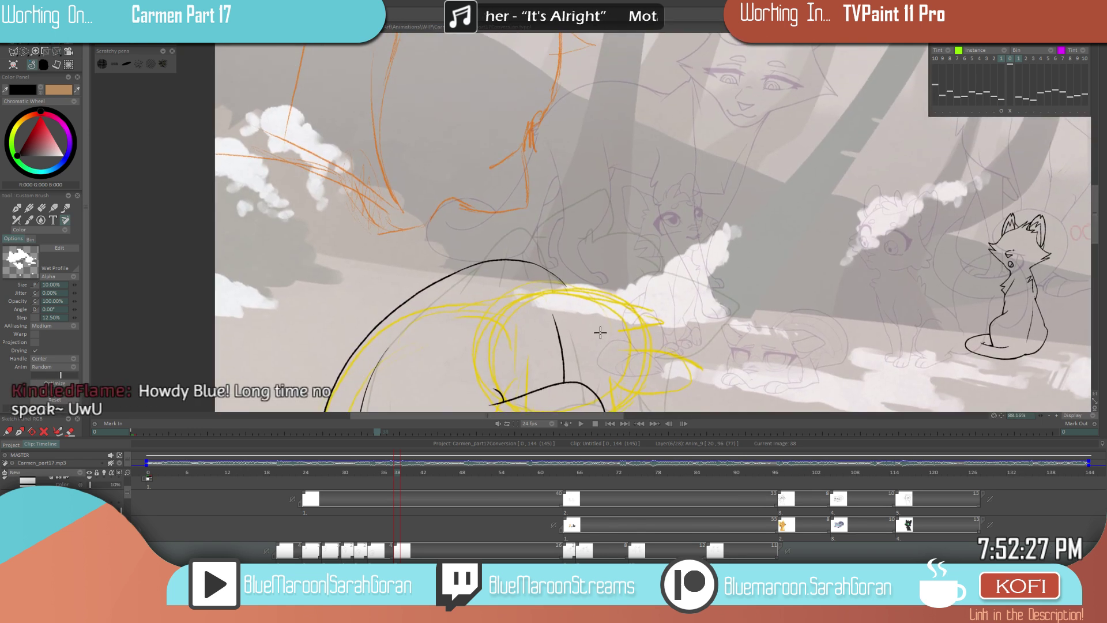
{"action": "key", "text": "ctrl+s"}
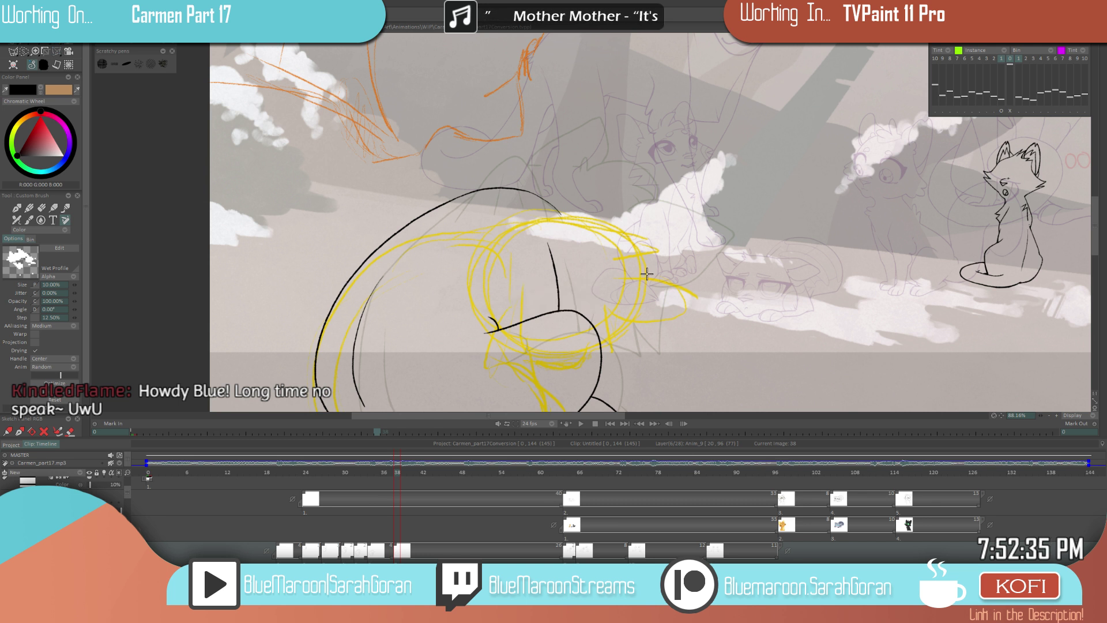
- Draw a short diagonal line rising from the haunch beside the existing chest line on frame 38
{"action": "scroll", "coordinate": [594, 310], "scroll_direction": "up", "scroll_amount": 2}
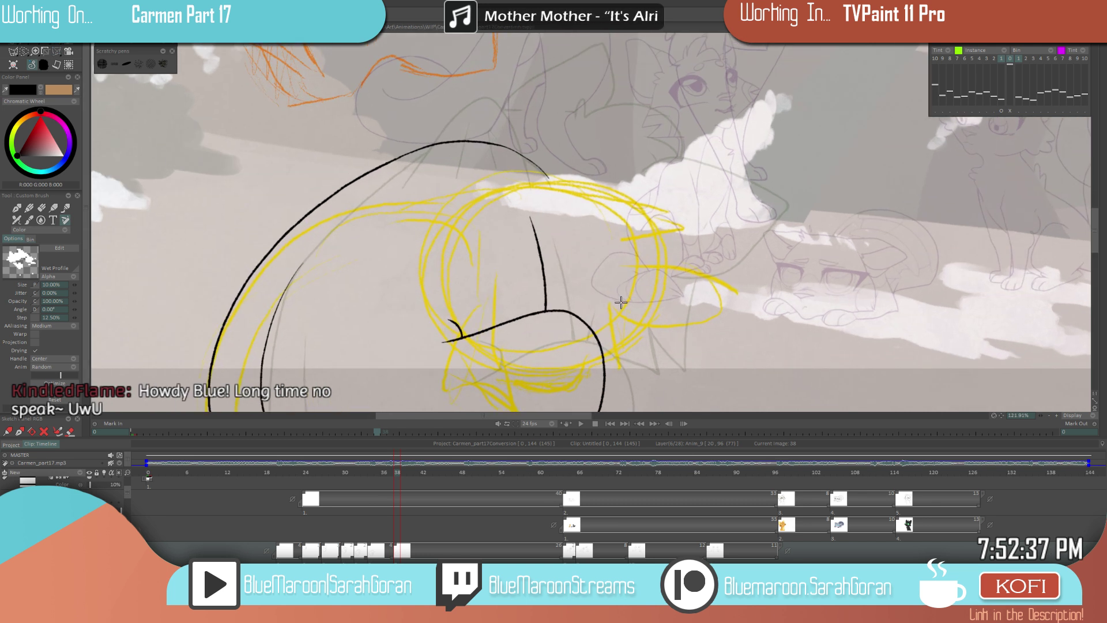
{"action": "key", "text": "Left"}
{"action": "key", "text": "Right"}
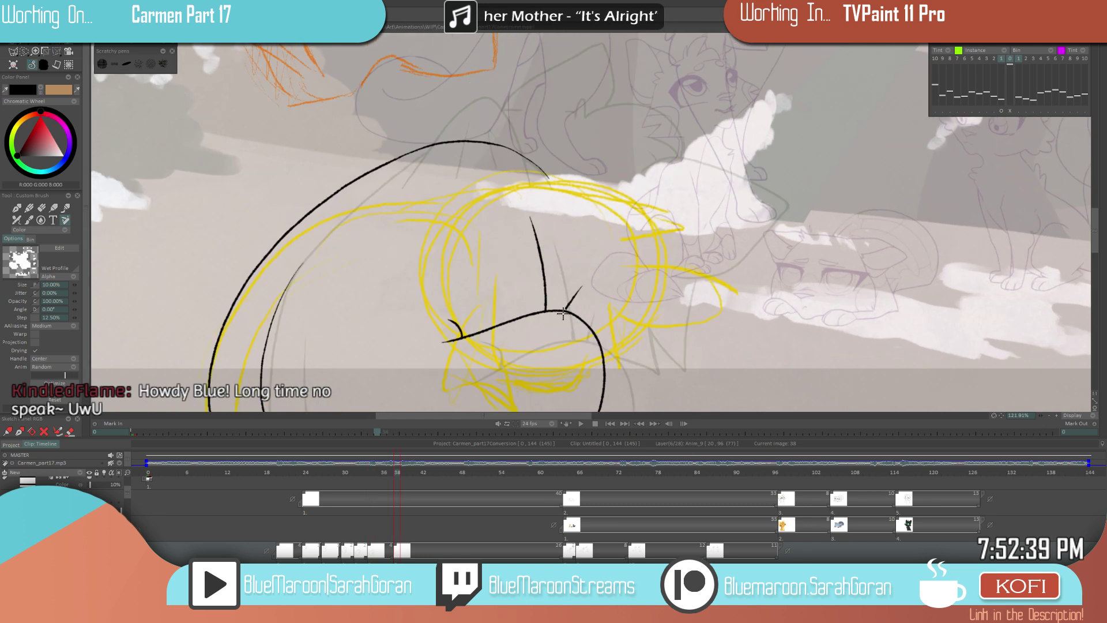
{"action": "scroll", "coordinate": [617, 306], "scroll_direction": "down", "scroll_amount": 8}
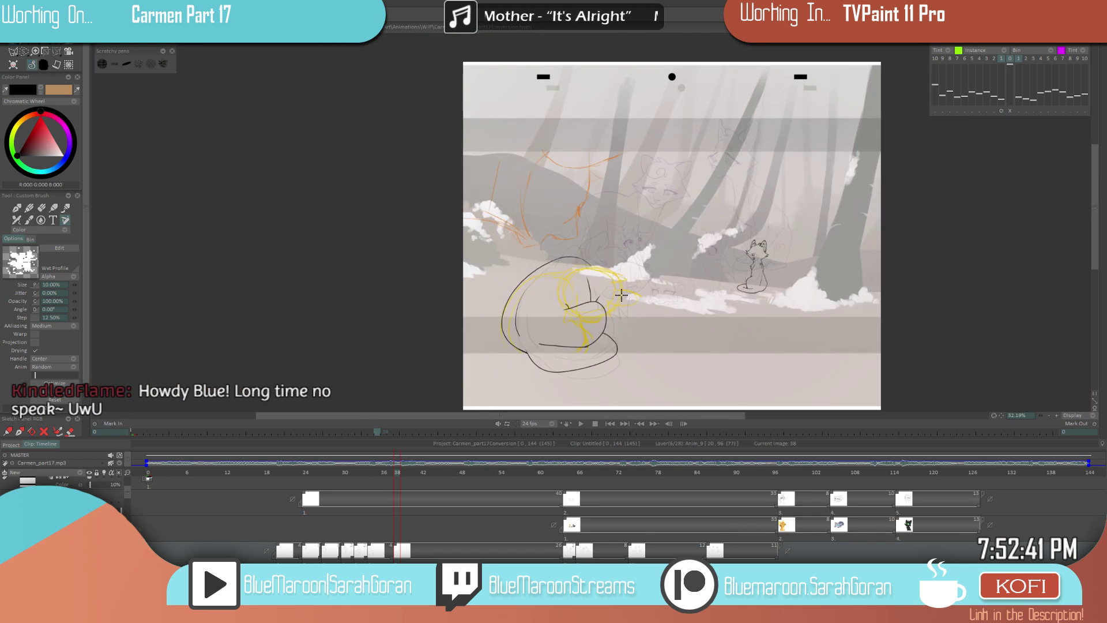
- Flip between frame 38 and the previous drawing to examine how the head position changes
{"action": "scroll", "coordinate": [671, 283], "scroll_direction": "up", "scroll_amount": 3}
{"action": "key", "text": "Left"}
{"action": "key", "text": "Right"}
{"action": "key", "text": "Left"}
{"action": "key", "text": "Right"}
{"action": "key", "text": "Left"}
{"action": "key", "text": "Right"}
- Draw the pointed muzzle-like outline projecting beyond the yellow head circle on frame 38
{"action": "scroll", "coordinate": [663, 291], "scroll_direction": "up", "scroll_amount": 1}
{"action": "key", "text": "Left"}
{"action": "key", "text": "Right"}
{"action": "mouse_move", "coordinate": [600, 310]}
{"action": "left_mouse_down"}
{"action": "mouse_move", "coordinate": [630, 304]}
{"action": "mouse_move", "coordinate": [664, 254]}
{"action": "mouse_move", "coordinate": [642, 242]}
{"action": "mouse_move", "coordinate": [583, 247]}
{"action": "left_mouse_up"}
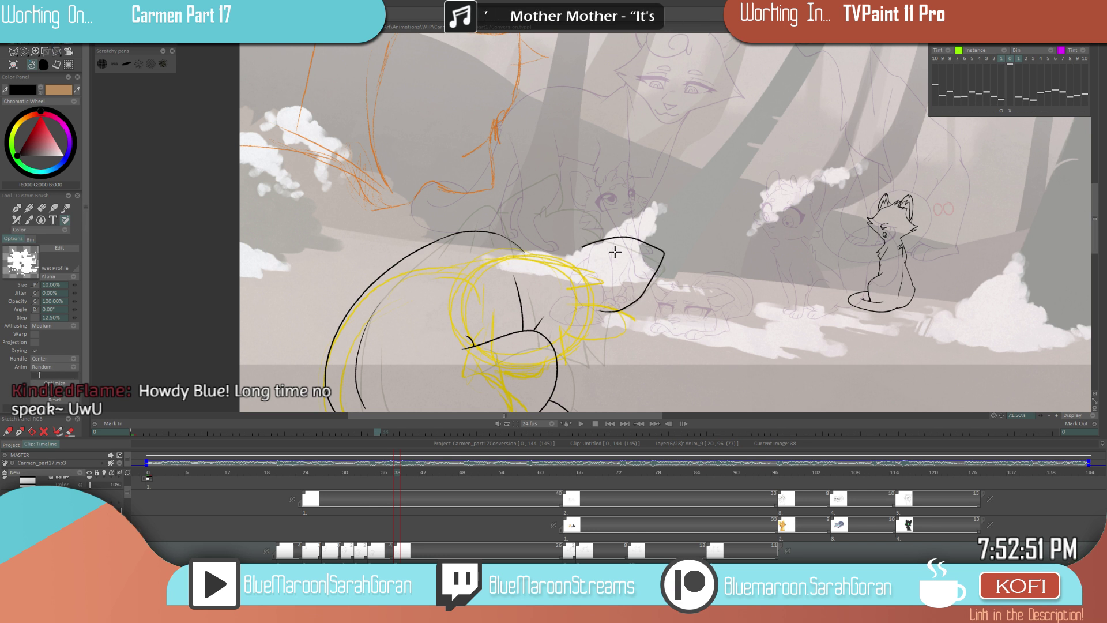
{"action": "scroll", "coordinate": [701, 268], "scroll_direction": "up", "scroll_amount": 3}
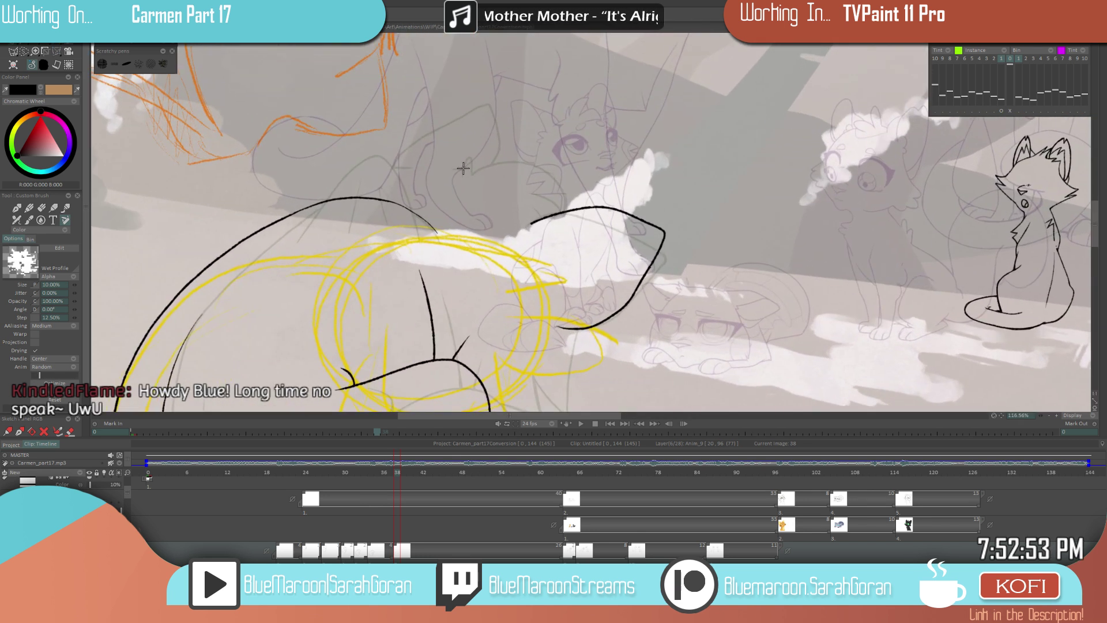
- Show the second previous drawing in the light table and try offsetting the nearest previous drawing's onion skin
{"action": "left_click", "coordinate": [994, 58]}
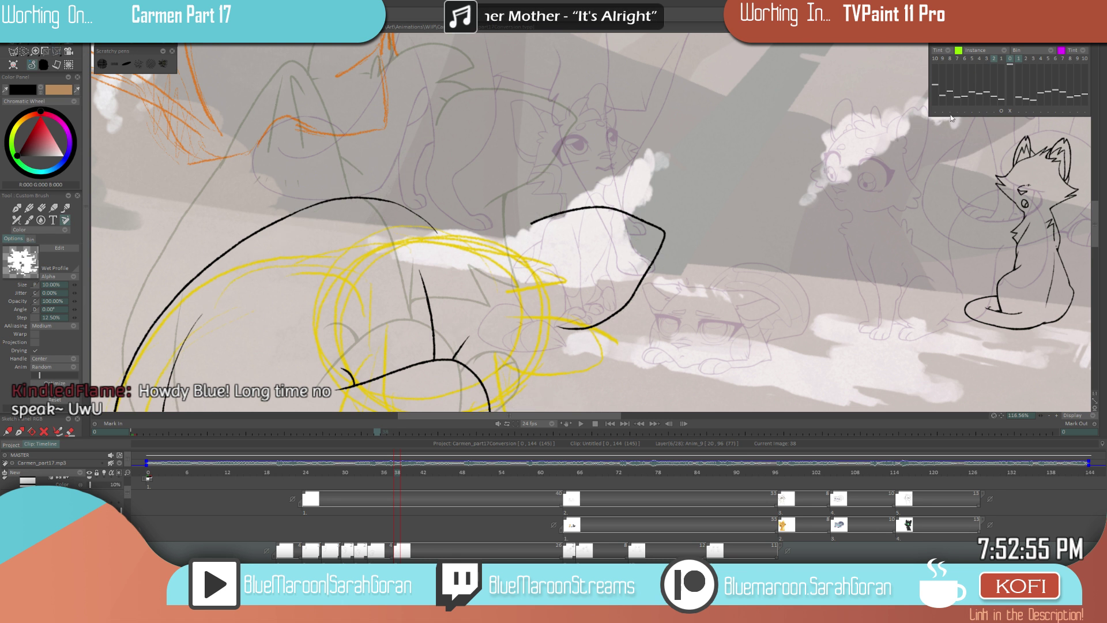
{"action": "left_click", "coordinate": [1002, 111]}
{"action": "left_click_drag", "start_coordinate": [693, 229], "coordinate": [745, 334]}
{"action": "scroll", "coordinate": [746, 321], "scroll_direction": "down", "scroll_amount": 5}
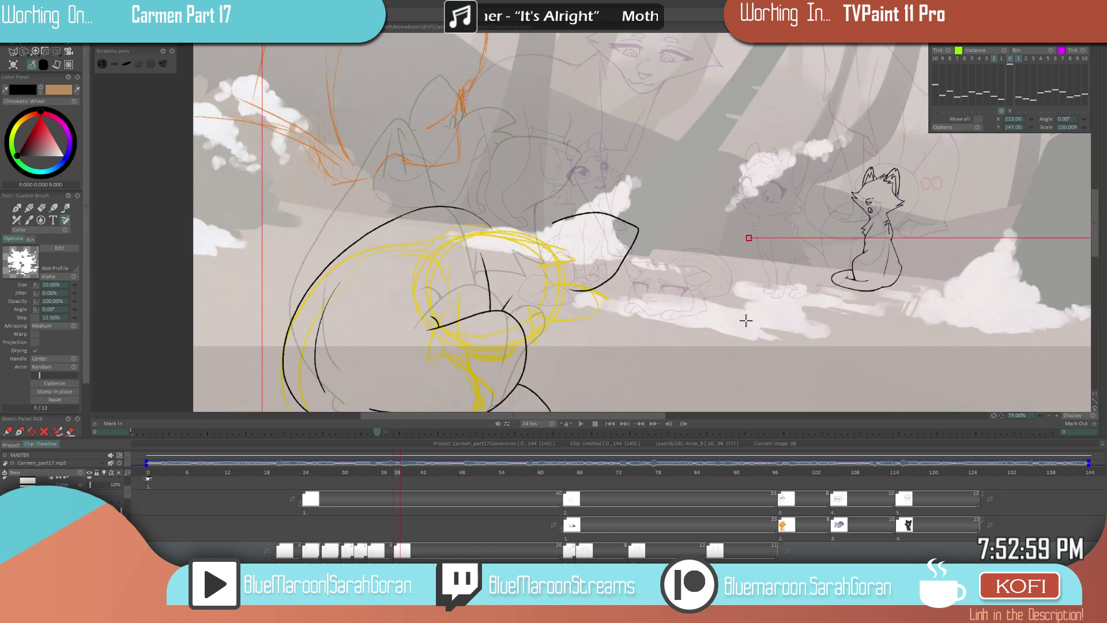
{"action": "left_click_drag", "start_coordinate": [752, 284], "coordinate": [705, 308]}
{"action": "left_click", "coordinate": [1001, 111]}
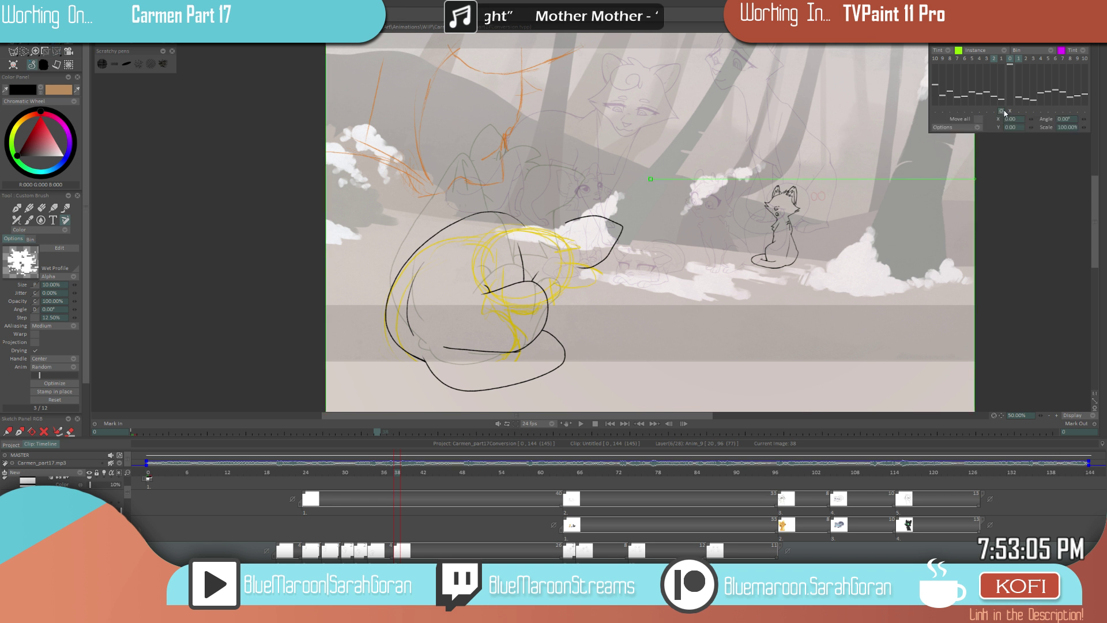
- Shift and rotate the second previous drawing's onion skin to X 170, Y 344 and angle -12.68°, then return to freehand stroke
{"action": "left_click_drag", "start_coordinate": [678, 315], "coordinate": [717, 356]}
{"action": "left_click_drag", "start_coordinate": [1014, 218], "coordinate": [1014, 300]}
{"action": "mouse_move", "coordinate": [707, 299]}
{"action": "left_mouse_down"}
{"action": "mouse_move", "coordinate": [719, 321]}
{"action": "mouse_move", "coordinate": [709, 339]}
{"action": "left_mouse_up"}
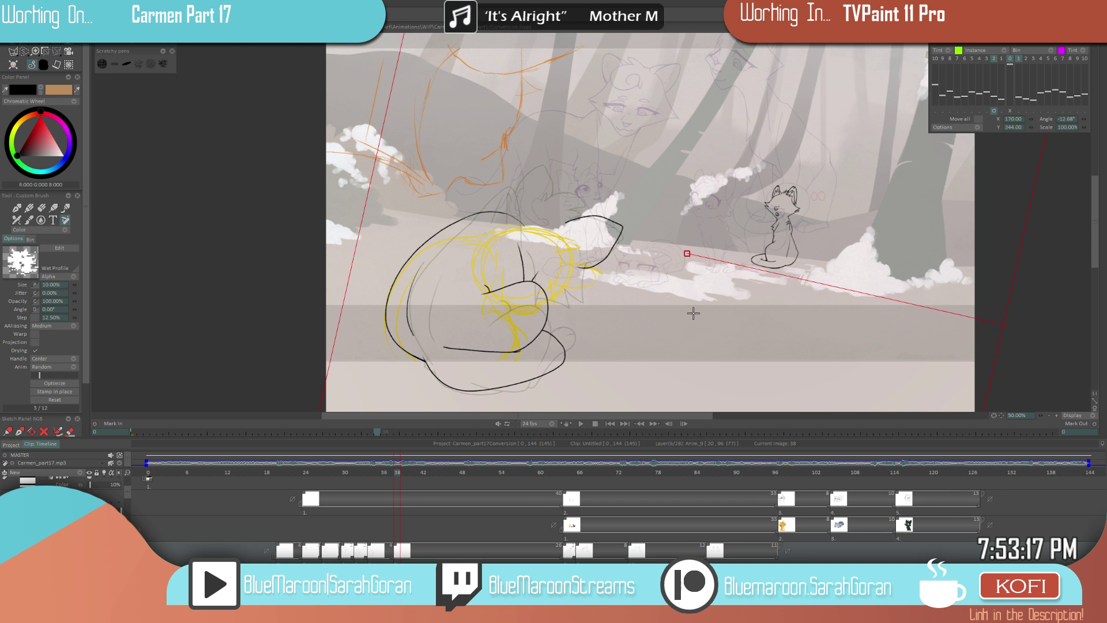
{"action": "left_click", "coordinate": [15, 49]}
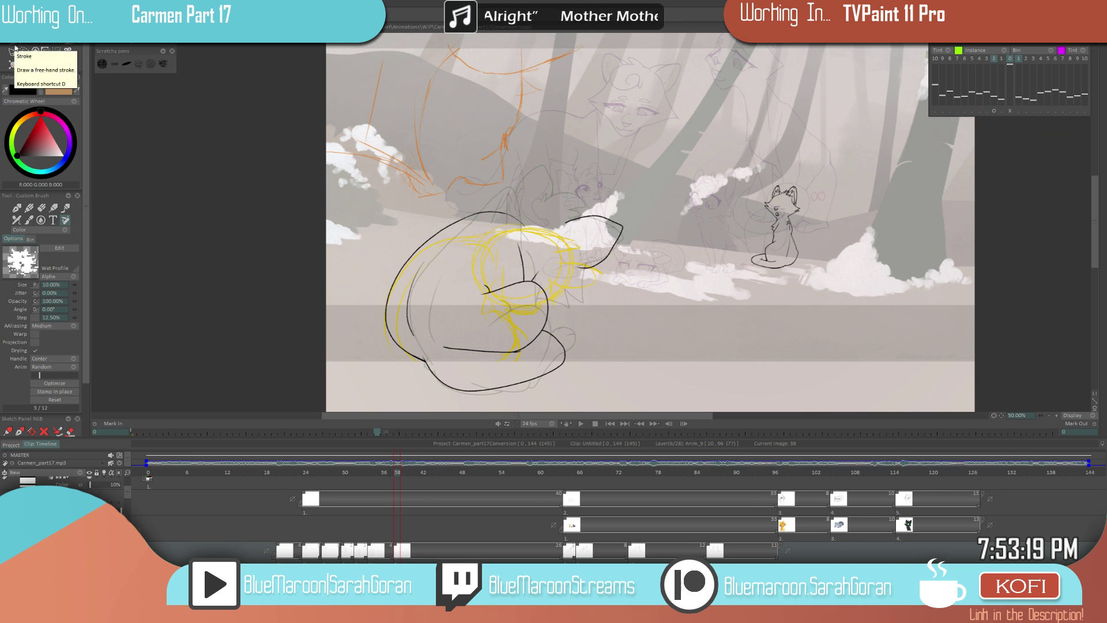
- Flip repeatedly between frames 34 and 38 to compare the cat's pose and head position
{"action": "key", "text": "Left"}
{"action": "key", "text": "Left"}
{"action": "key", "text": "Left"}
{"action": "key", "text": "Left"}
{"action": "key", "text": "Right"}
{"action": "key", "text": "Right"}
{"action": "key", "text": "Right"}
{"action": "key", "text": "Right"}
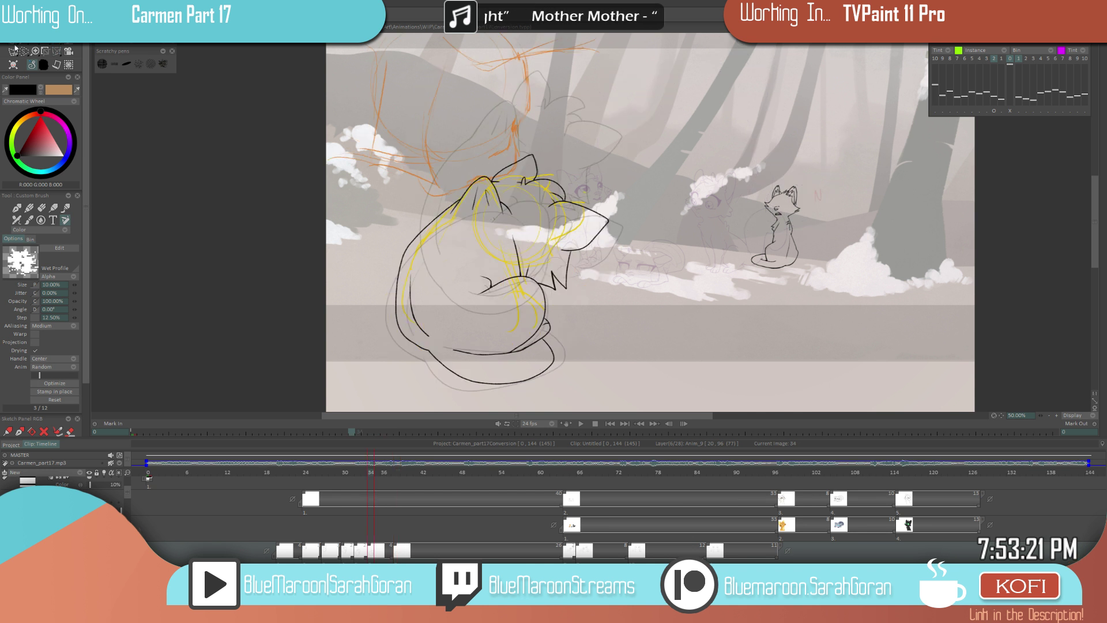
{"action": "key", "text": "Left"}
{"action": "key", "text": "Left"}
{"action": "key", "text": "Left"}
{"action": "key", "text": "Left"}
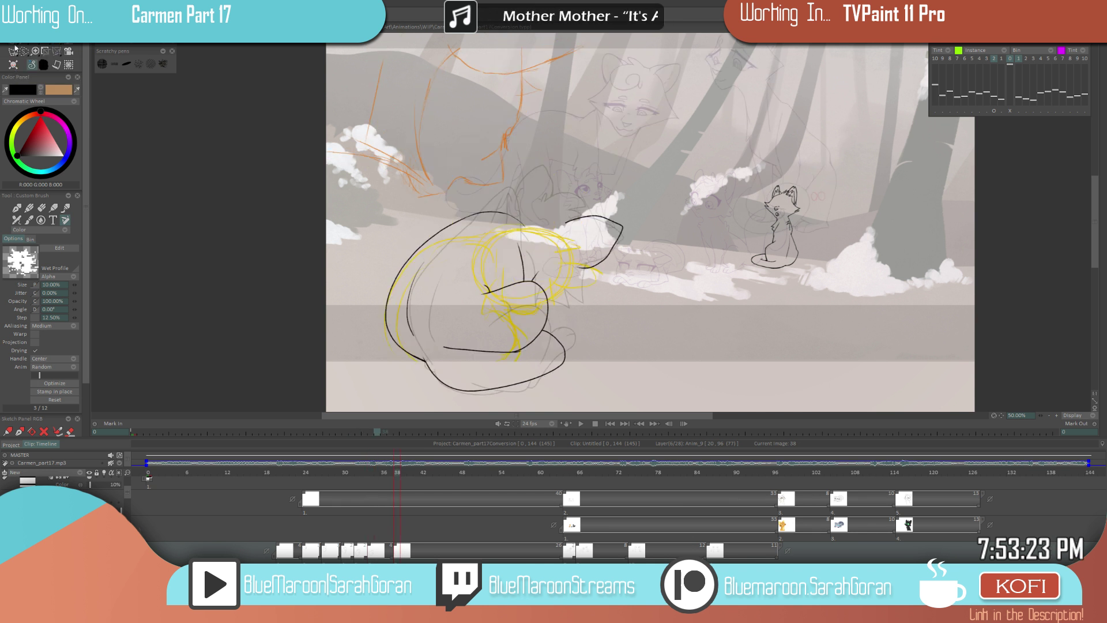
{"action": "key", "text": "Right"}
{"action": "key", "text": "Right"}
{"action": "key", "text": "Right"}
{"action": "key", "text": "Right"}
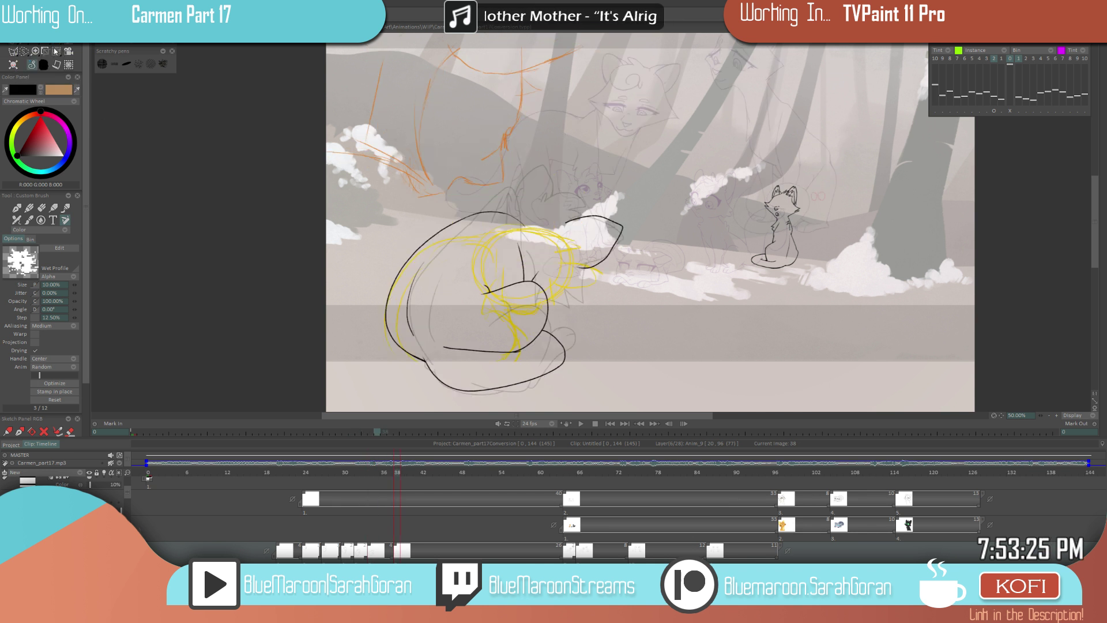
- Nudge the second previous drawing's onion skin to X 154, Y 364 and return to freehand stroke
{"action": "left_click", "coordinate": [56, 51]}
{"action": "left_click", "coordinate": [993, 110]}
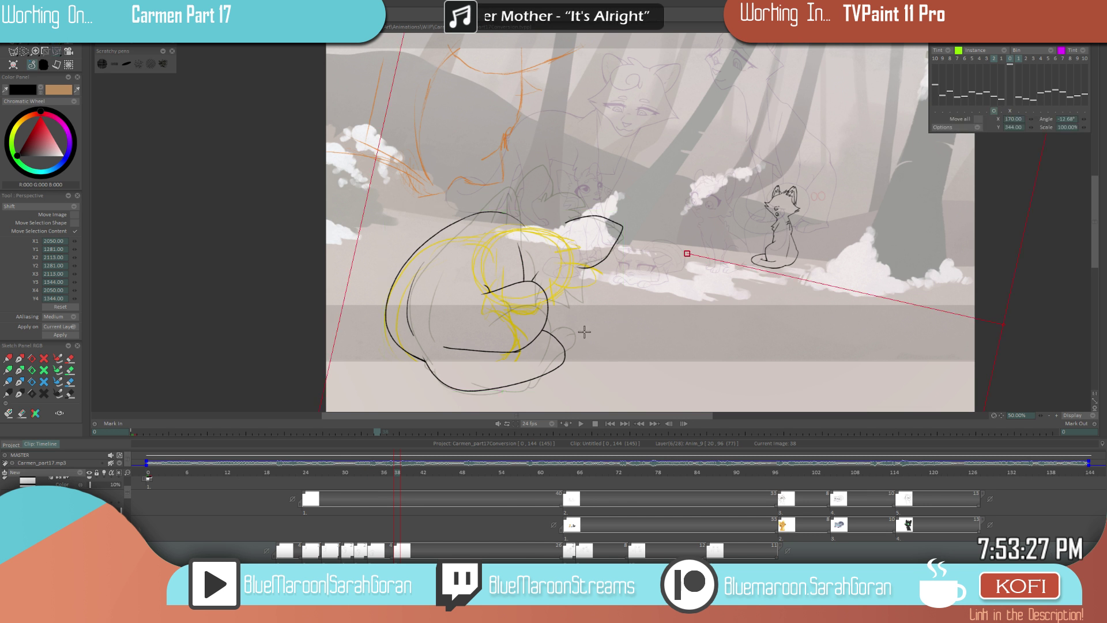
{"action": "left_click_drag", "start_coordinate": [585, 340], "coordinate": [585, 341]}
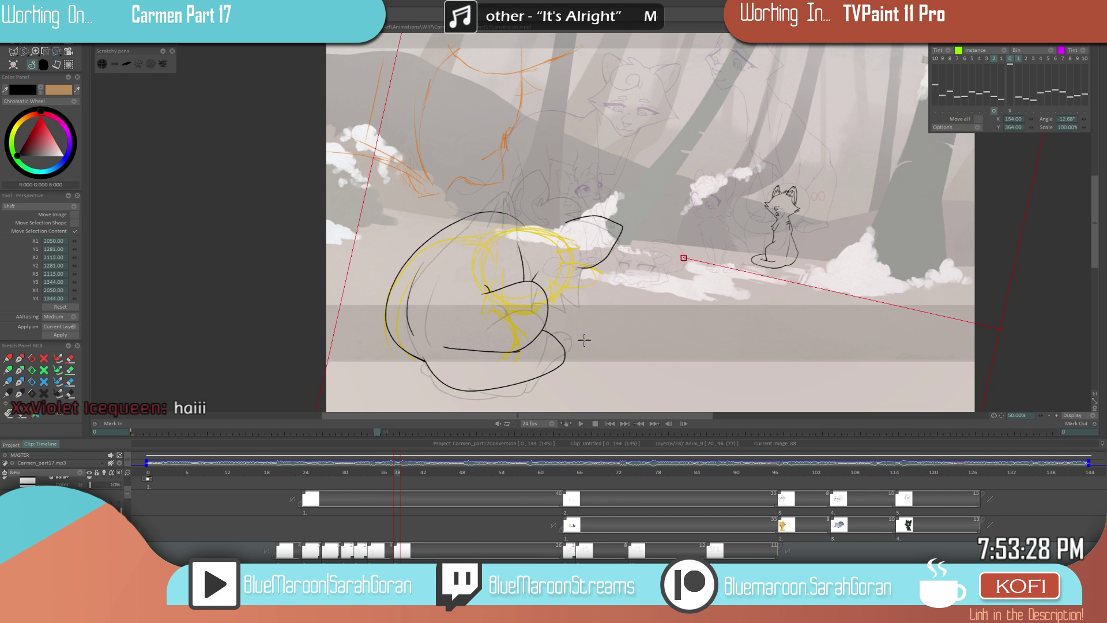
{"action": "left_click", "coordinate": [14, 46]}
{"action": "left_click", "coordinate": [15, 49]}
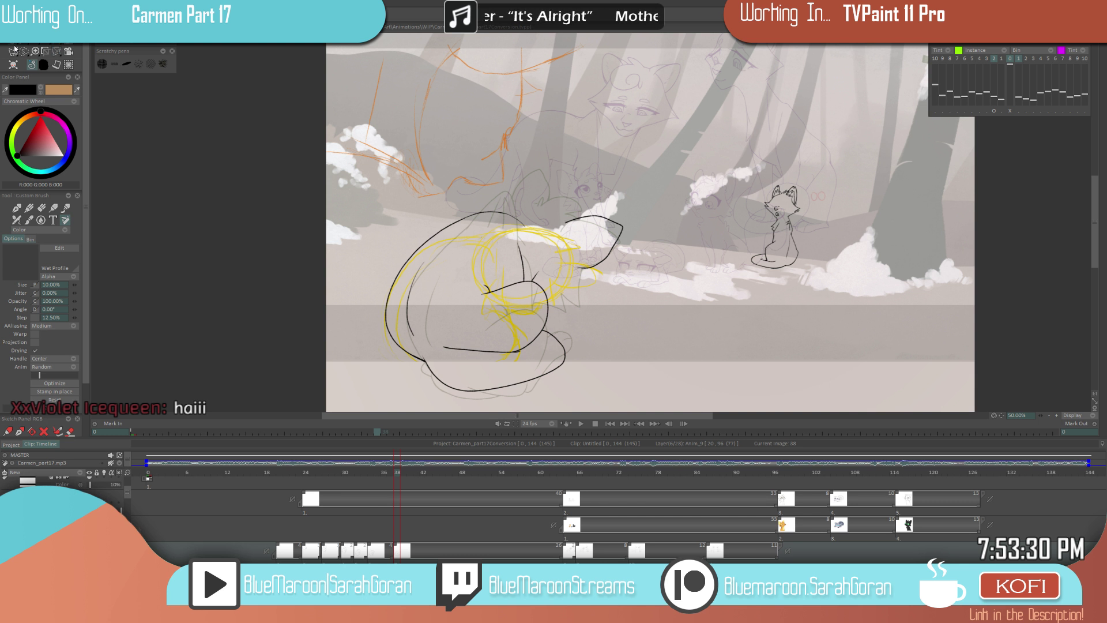
- Flip between frames 34 and 38 again to check the movement against the adjusted onion skin
{"action": "key", "text": "Left"}
{"action": "key", "text": "Left"}
{"action": "key", "text": "Left"}
{"action": "key", "text": "Left"}
{"action": "key", "text": "Right"}
{"action": "key", "text": "Right"}
{"action": "key", "text": "Right"}
{"action": "key", "text": "Right"}
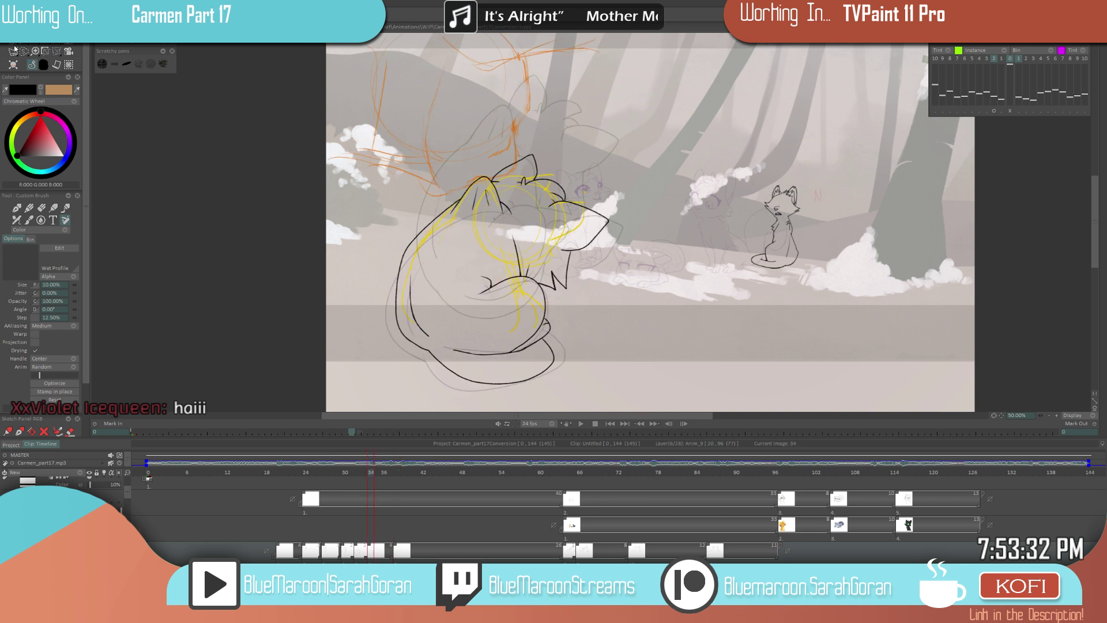
{"action": "key", "text": "Left"}
{"action": "key", "text": "Left"}
{"action": "key", "text": "Left"}
{"action": "key", "text": "Left"}
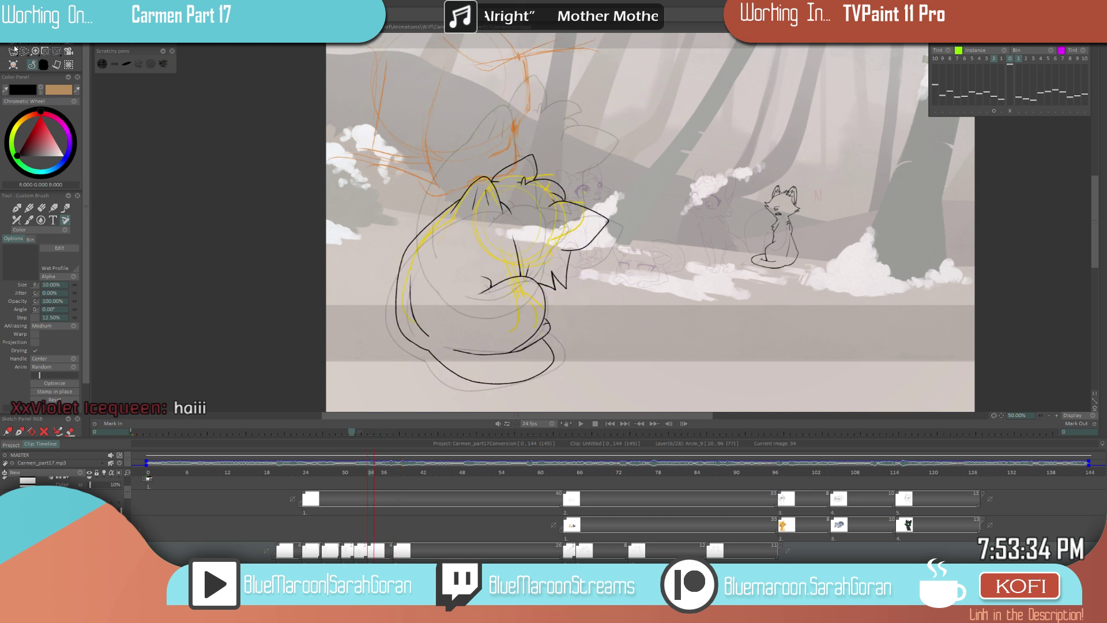
- Draw the jagged fur tuft from beneath the pointed muzzle outline to the haunch on frame 38, and save the project
{"action": "scroll", "coordinate": [562, 276], "scroll_direction": "up", "scroll_amount": 5}
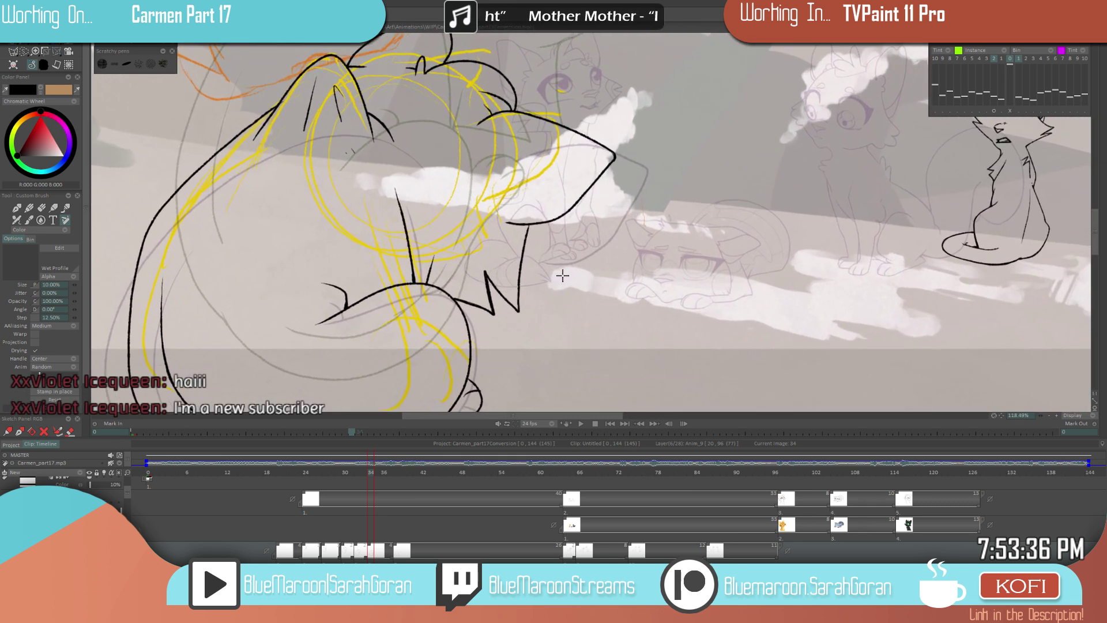
{"action": "scroll", "coordinate": [562, 276], "scroll_direction": "up", "scroll_amount": 1}
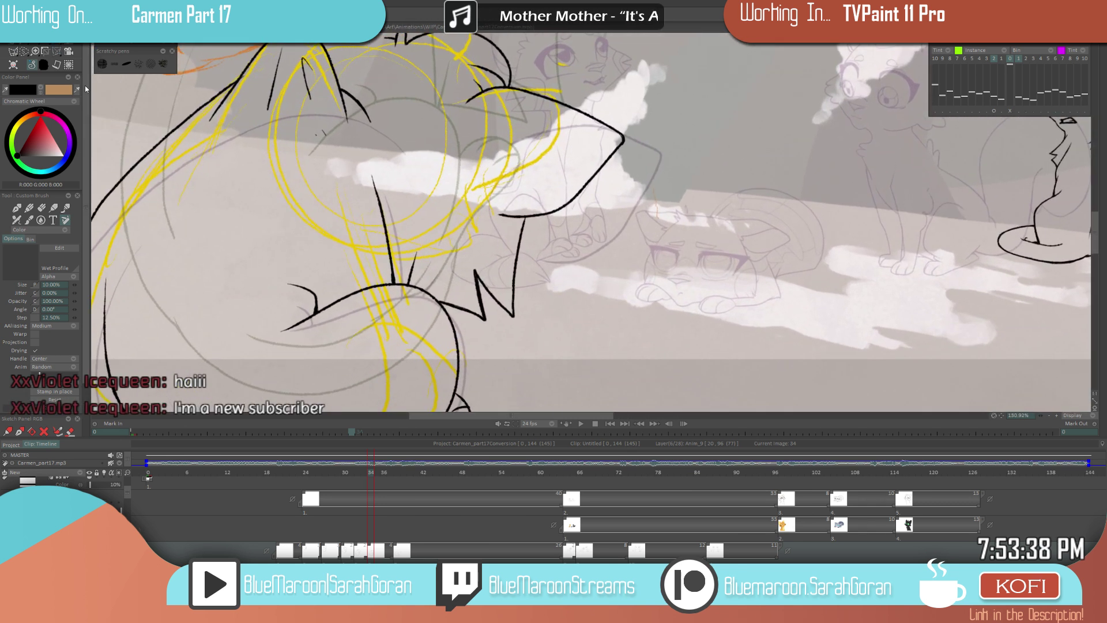
{"action": "scroll", "coordinate": [525, 241], "scroll_direction": "up", "scroll_amount": 3}
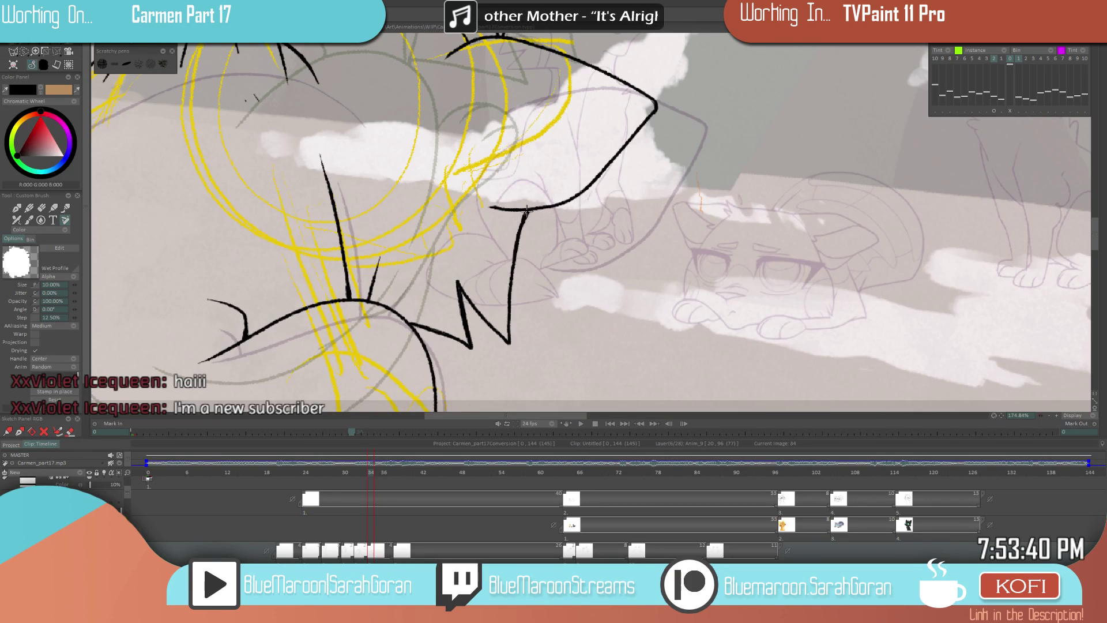
{"action": "scroll", "coordinate": [608, 320], "scroll_direction": "down", "scroll_amount": 14}
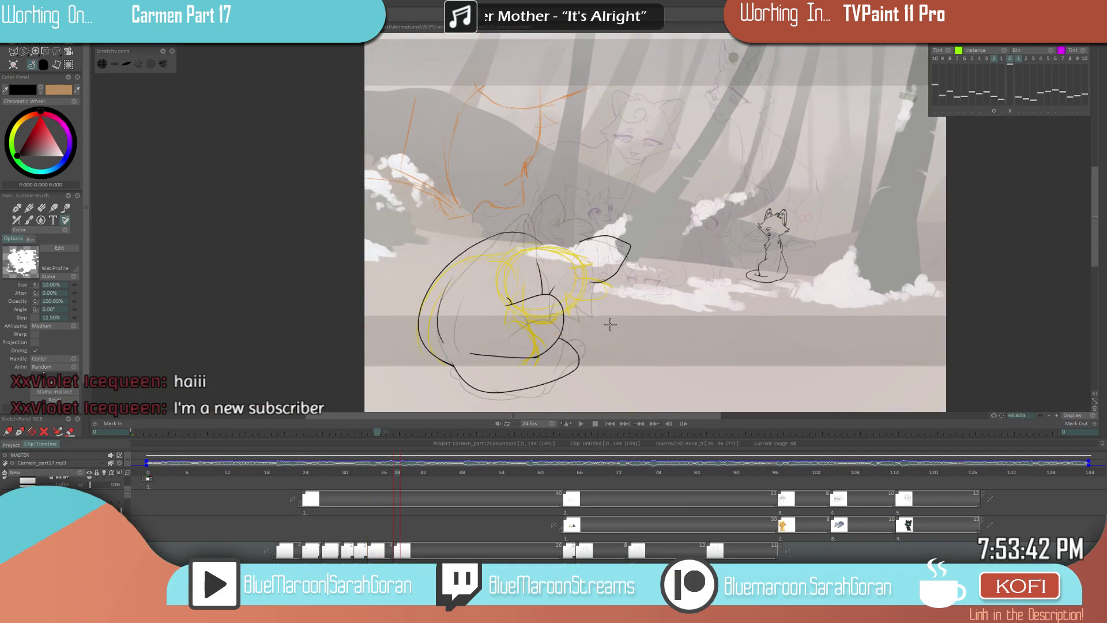
{"action": "scroll", "coordinate": [610, 323], "scroll_direction": "up", "scroll_amount": 4}
{"action": "mouse_move", "coordinate": [593, 278]}
{"action": "left_mouse_down"}
{"action": "mouse_move", "coordinate": [602, 339]}
{"action": "mouse_move", "coordinate": [562, 328]}
{"action": "left_mouse_up"}
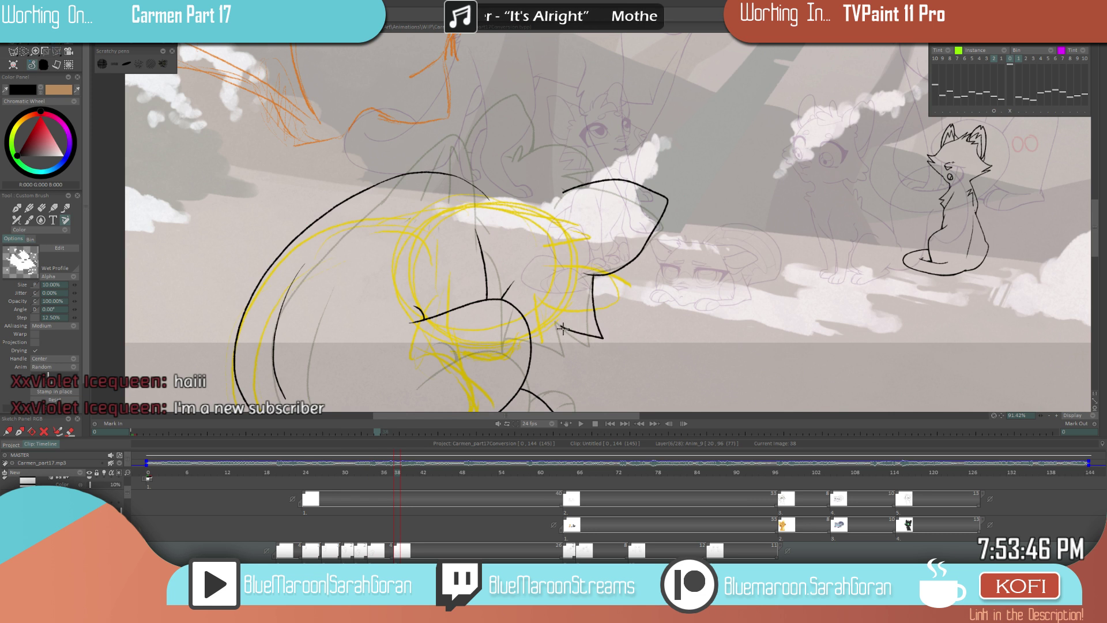
{"action": "scroll", "coordinate": [510, 360], "scroll_direction": "down", "scroll_amount": 6}
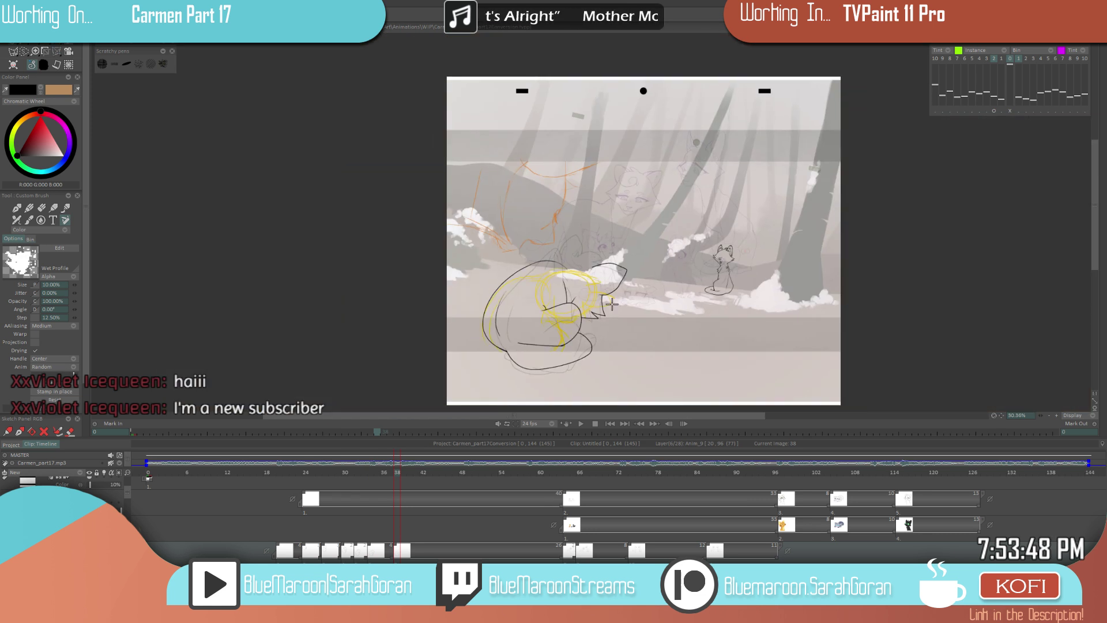
{"action": "scroll", "coordinate": [612, 304], "scroll_direction": "up", "scroll_amount": 5}
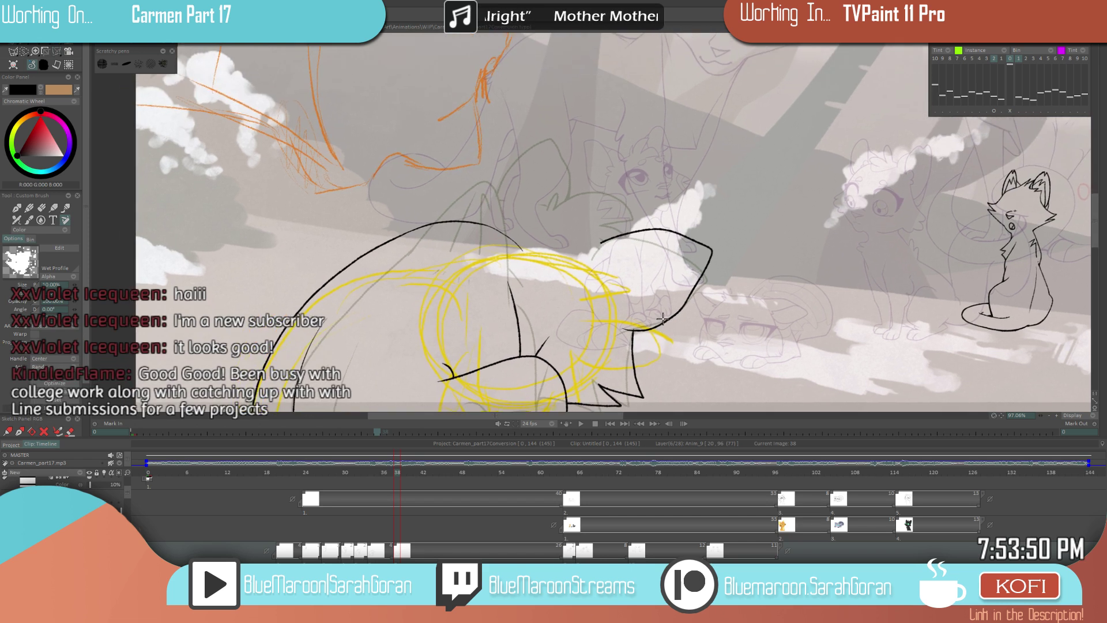
{"action": "scroll", "coordinate": [667, 320], "scroll_direction": "down", "scroll_amount": 2}
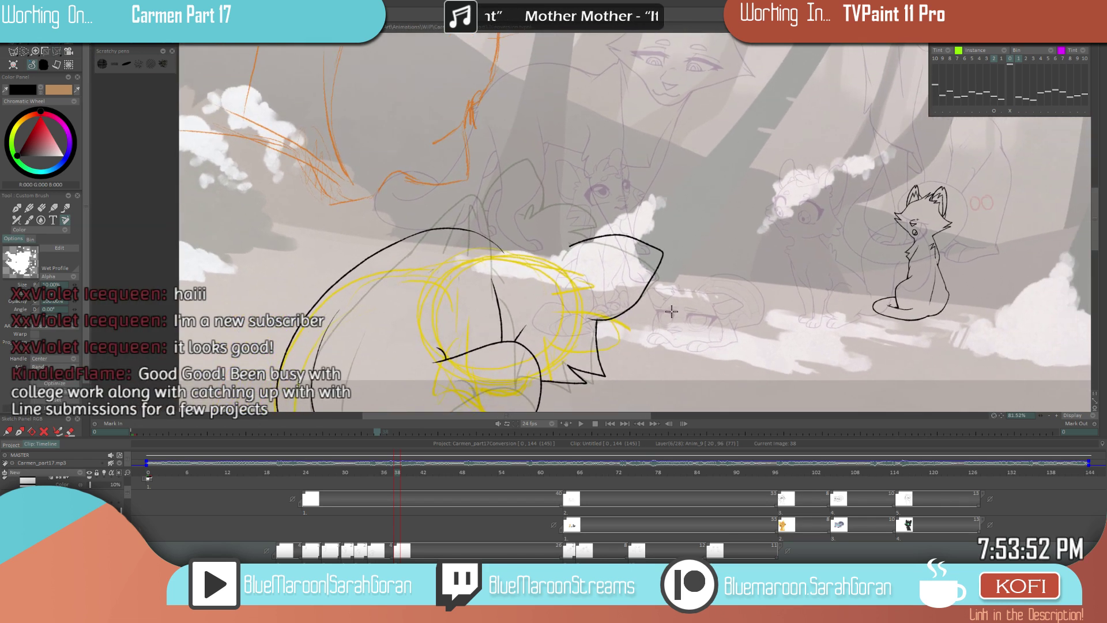
{"action": "key", "text": "ctrl+s"}
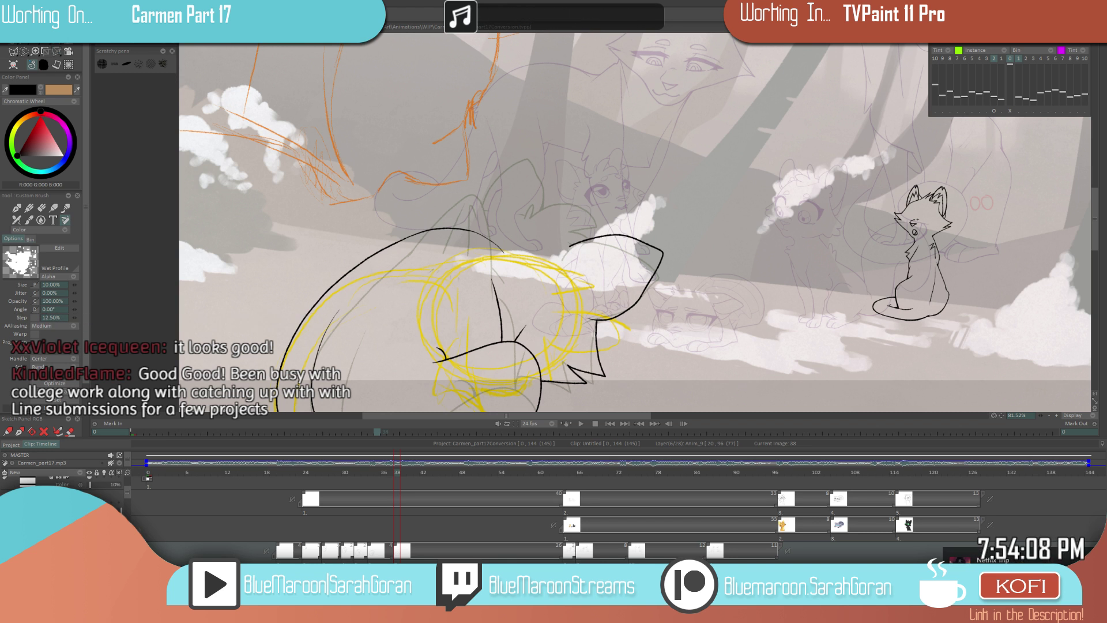
- Draw the spiky hair tufts above the muzzle outline and the pointed ear behind them on frame 38
{"action": "key", "text": "e"}
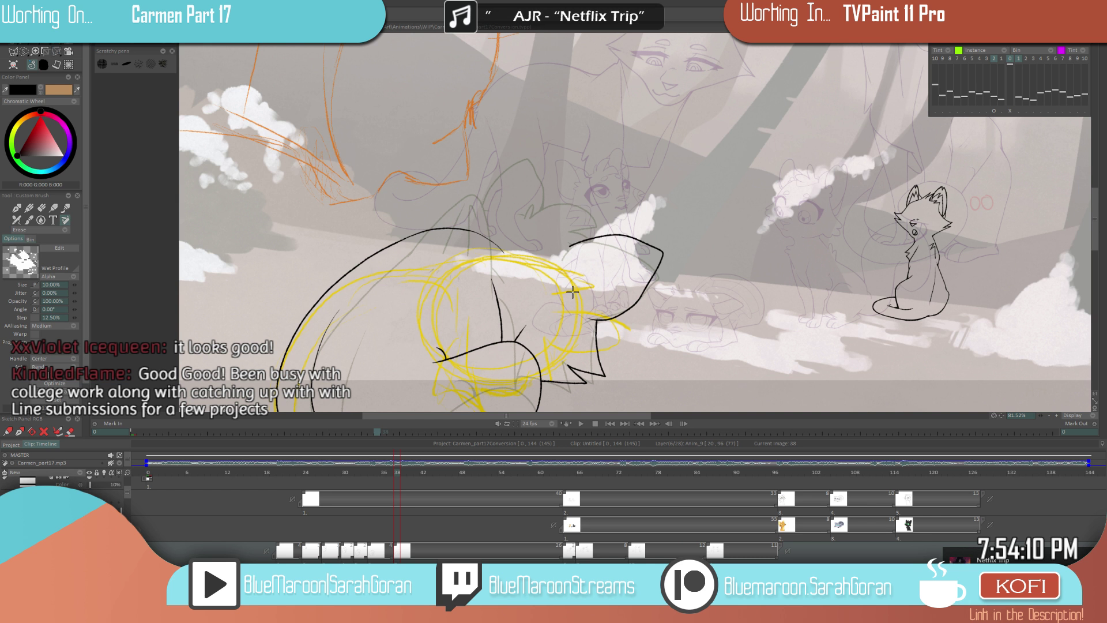
{"action": "key", "text": "e"}
{"action": "scroll", "coordinate": [597, 222], "scroll_direction": "up", "scroll_amount": 3}
{"action": "mouse_move", "coordinate": [552, 233]}
{"action": "left_mouse_down"}
{"action": "mouse_move", "coordinate": [588, 251]}
{"action": "mouse_move", "coordinate": [557, 260]}
{"action": "left_mouse_up"}
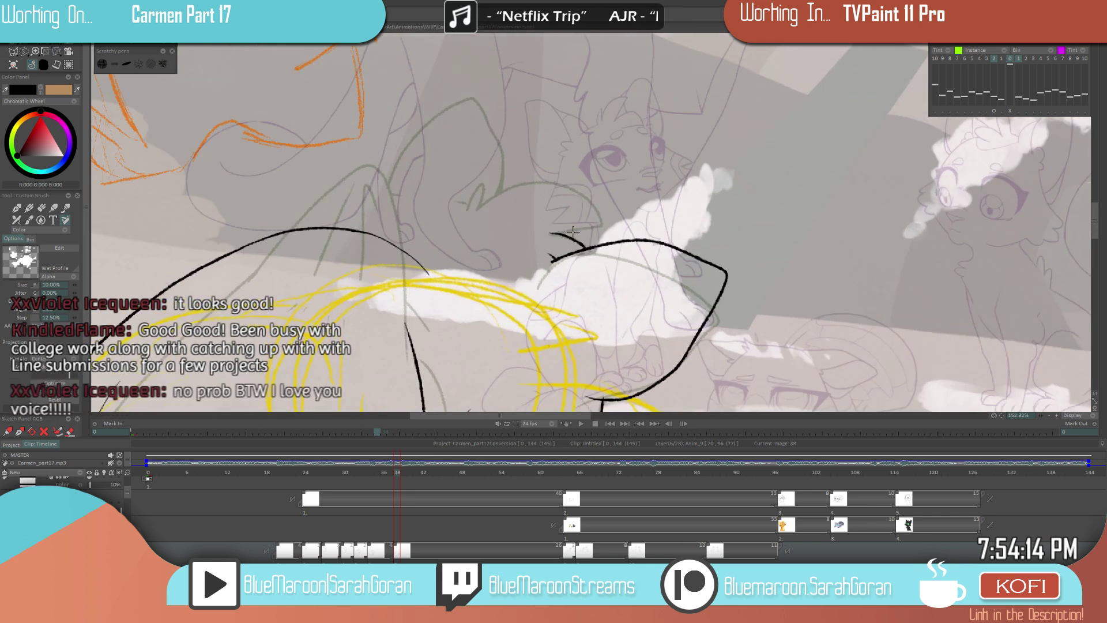
{"action": "mouse_move", "coordinate": [604, 224]}
{"action": "left_mouse_down"}
{"action": "mouse_move", "coordinate": [552, 233]}
{"action": "mouse_move", "coordinate": [587, 196]}
{"action": "mouse_move", "coordinate": [477, 209]}
{"action": "mouse_move", "coordinate": [475, 187]}
{"action": "mouse_move", "coordinate": [467, 213]}
{"action": "mouse_move", "coordinate": [561, 240]}
{"action": "mouse_move", "coordinate": [527, 227]}
{"action": "mouse_move", "coordinate": [559, 207]}
{"action": "mouse_move", "coordinate": [562, 167]}
{"action": "mouse_move", "coordinate": [537, 123]}
{"action": "mouse_move", "coordinate": [444, 202]}
{"action": "left_mouse_up"}
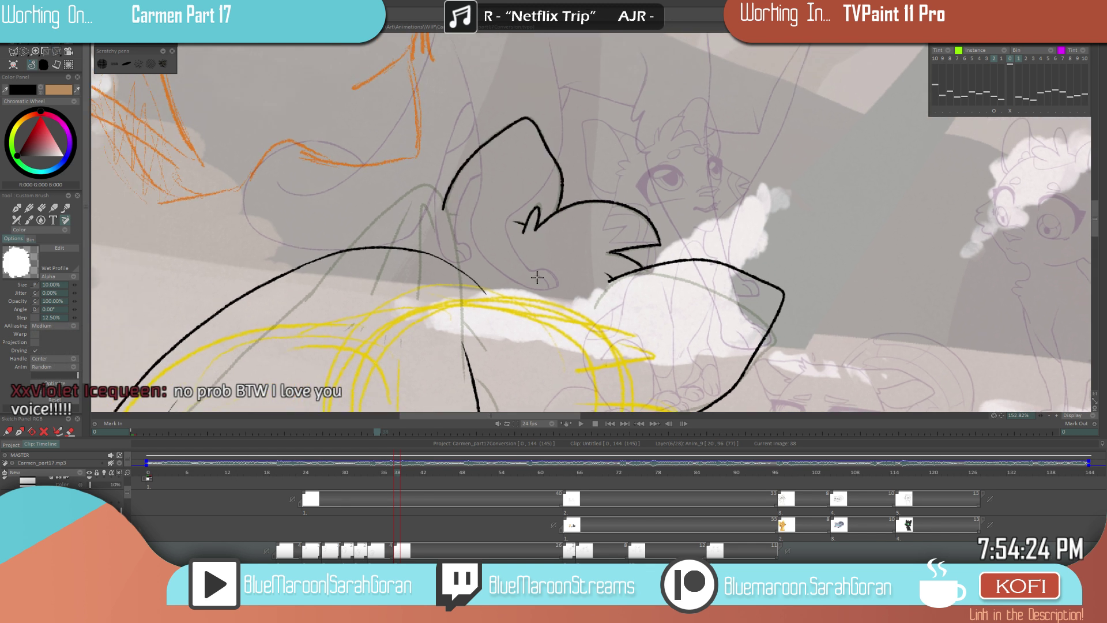
- Draw a short curve joining the base of the pointed ear to the back outline on frame 38
{"action": "left_click_drag", "start_coordinate": [537, 277], "coordinate": [376, 358]}
{"action": "mouse_move", "coordinate": [514, 258]}
{"action": "left_mouse_down"}
{"action": "mouse_move", "coordinate": [481, 289]}
{"action": "mouse_move", "coordinate": [543, 268]}
{"action": "mouse_move", "coordinate": [486, 286]}
{"action": "left_mouse_up"}
{"action": "key", "text": "ctrl+z"}
{"action": "left_click_drag", "start_coordinate": [588, 300], "coordinate": [430, 362]}
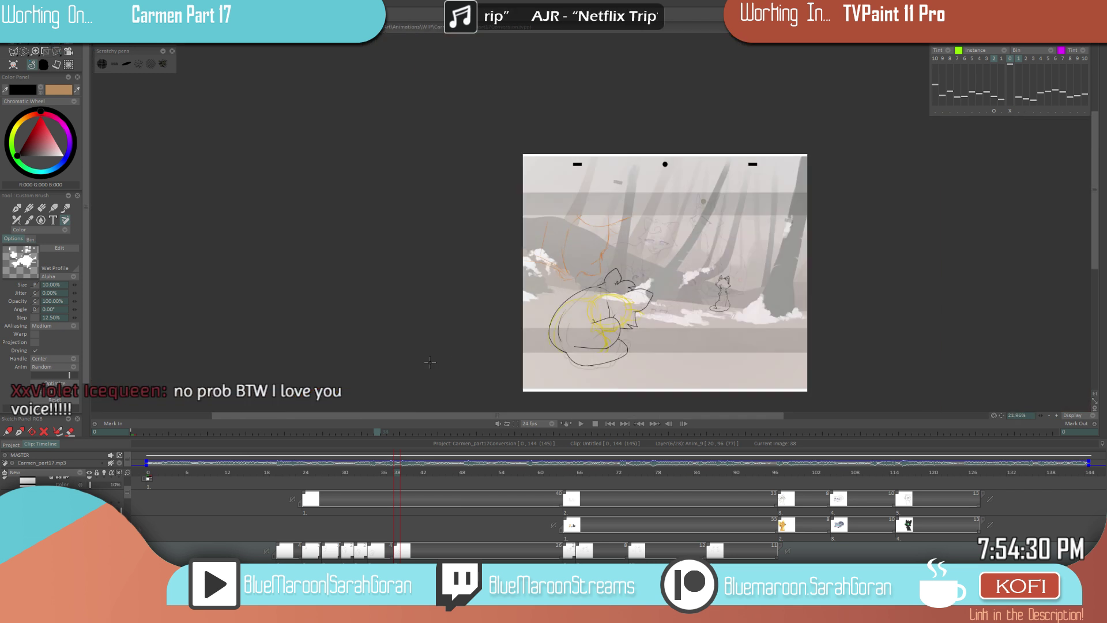
{"action": "scroll", "coordinate": [586, 280], "scroll_direction": "up", "scroll_amount": 5}
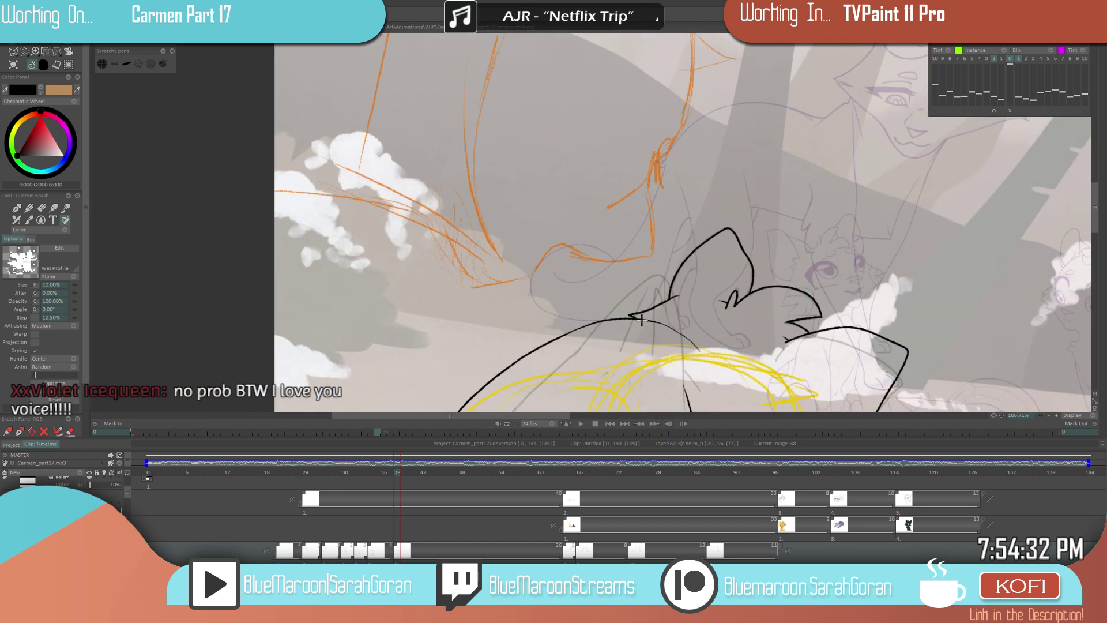
{"action": "scroll", "coordinate": [636, 319], "scroll_direction": "down", "scroll_amount": 5}
{"action": "scroll", "coordinate": [755, 313], "scroll_direction": "up", "scroll_amount": 5}
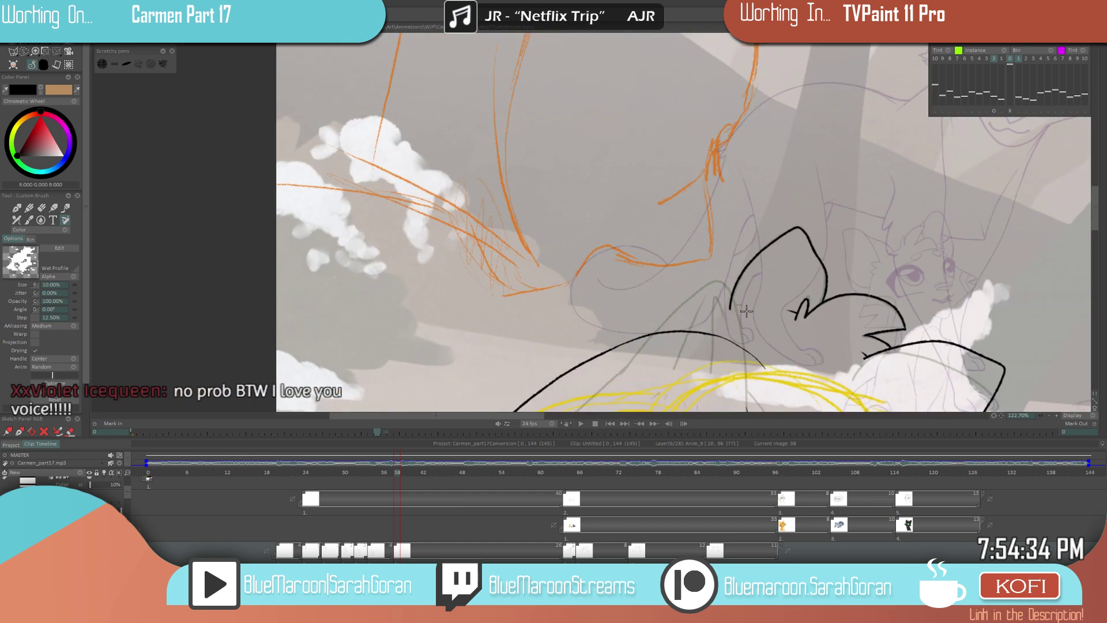
{"action": "scroll", "coordinate": [526, 351], "scroll_direction": "down", "scroll_amount": 6}
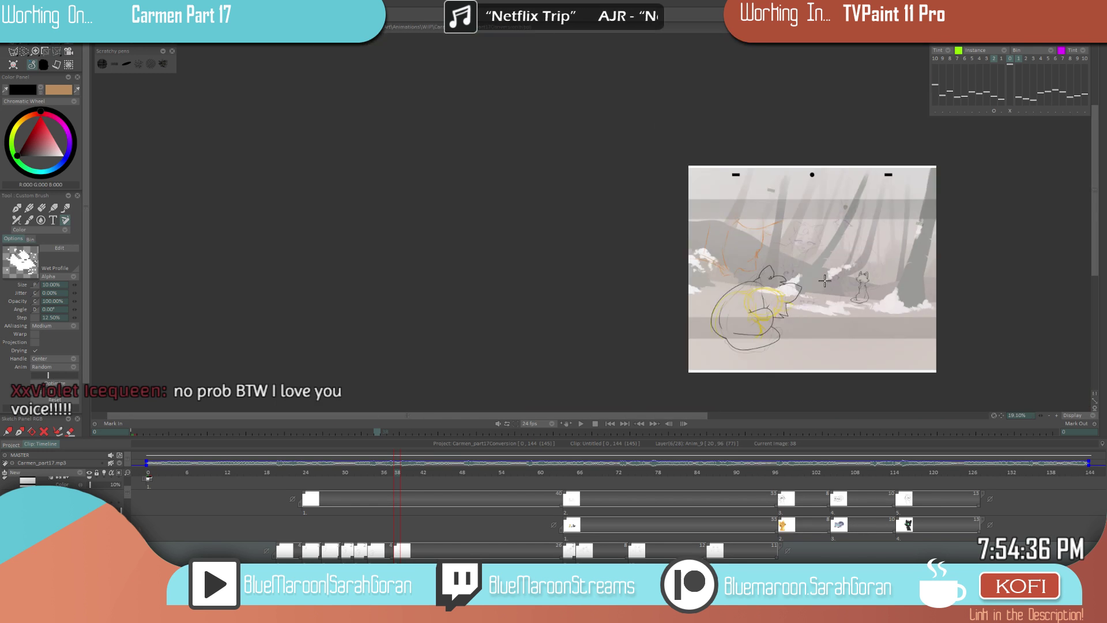
- Flip through frame 34, frame 38 and the following frame to examine the ear and hair placement
{"action": "scroll", "coordinate": [838, 281], "scroll_direction": "up", "scroll_amount": 2}
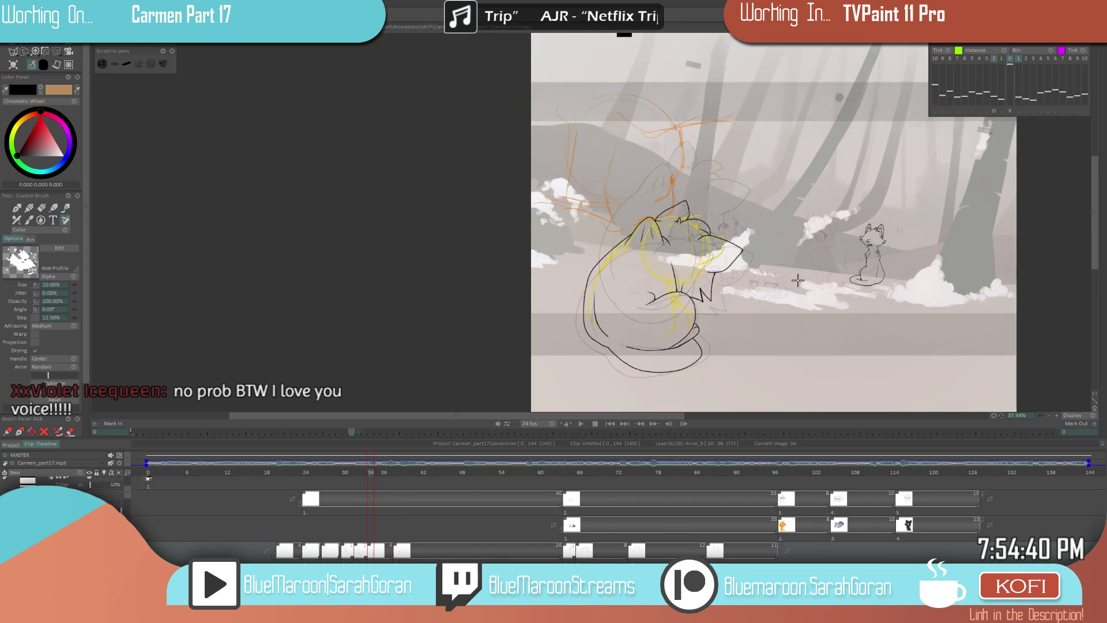
{"action": "key", "text": "Right"}
{"action": "key", "text": "Right"}
{"action": "key", "text": "Right"}
{"action": "key", "text": "Right"}
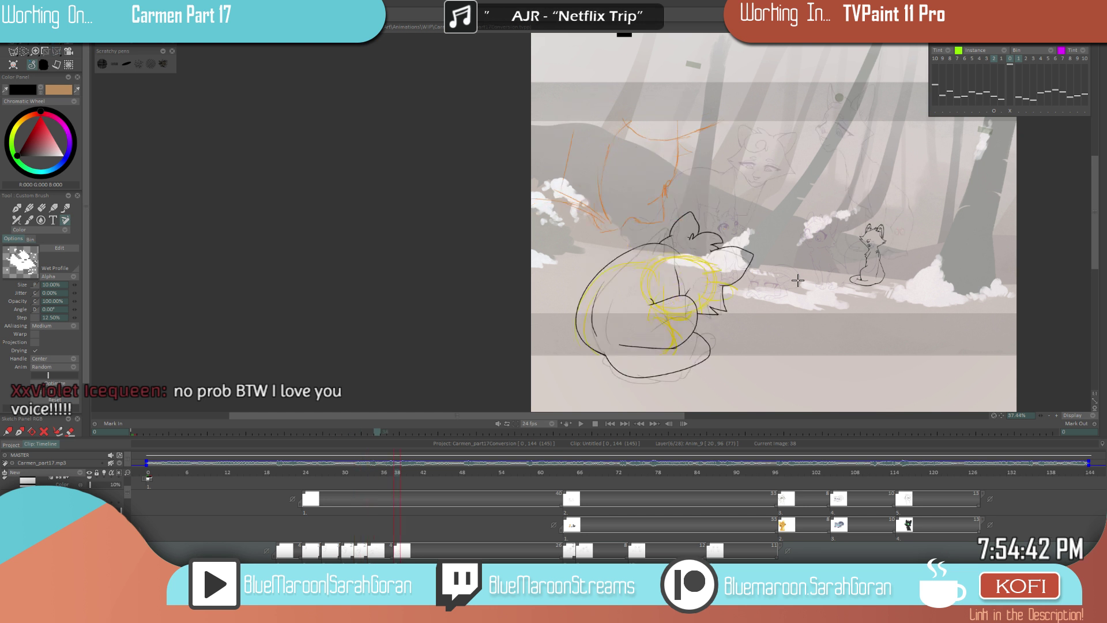
{"action": "key", "text": "Right"}
{"action": "key", "text": "Left"}
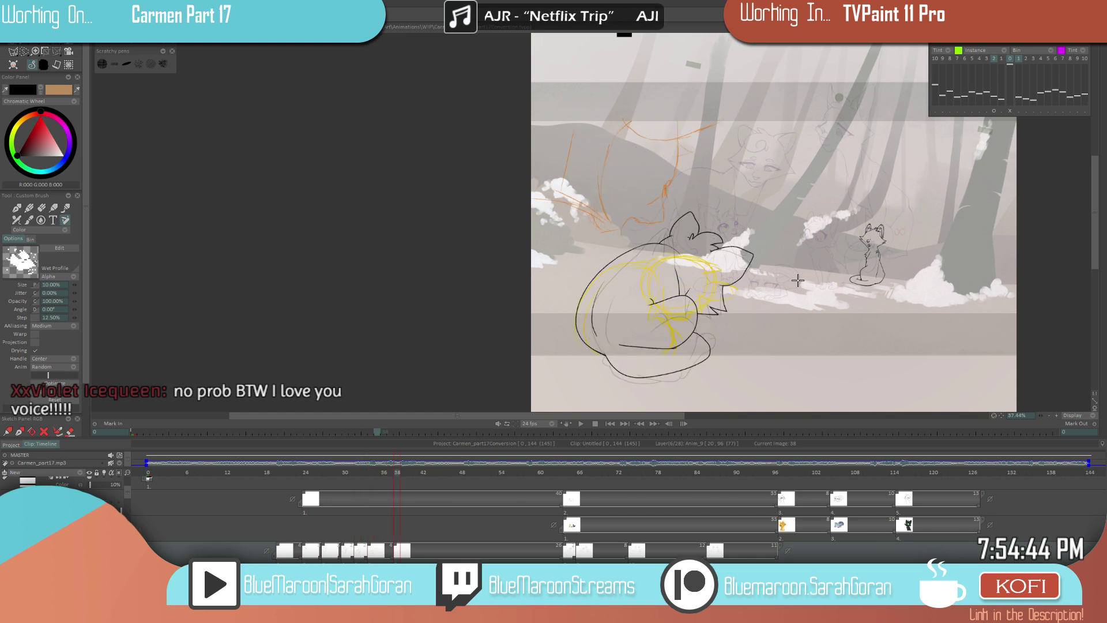
{"action": "key", "text": "Right"}
{"action": "key", "text": "Left"}
{"action": "scroll", "coordinate": [806, 222], "scroll_direction": "up", "scroll_amount": 5}
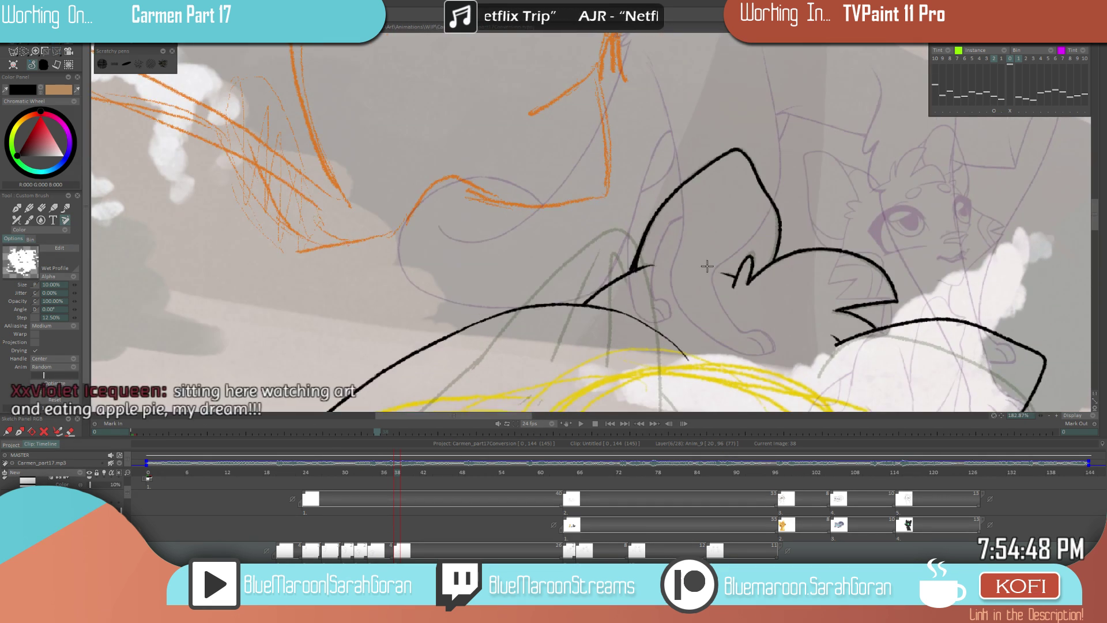
{"action": "scroll", "coordinate": [711, 259], "scroll_direction": "down", "scroll_amount": 3}
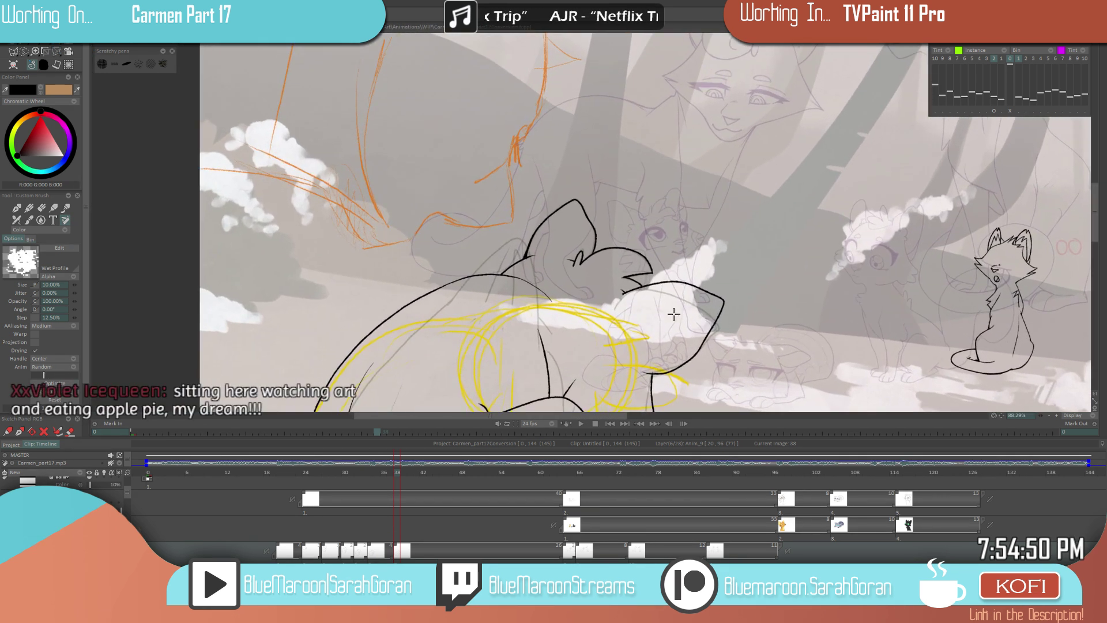
{"action": "scroll", "coordinate": [662, 311], "scroll_direction": "down", "scroll_amount": 2}
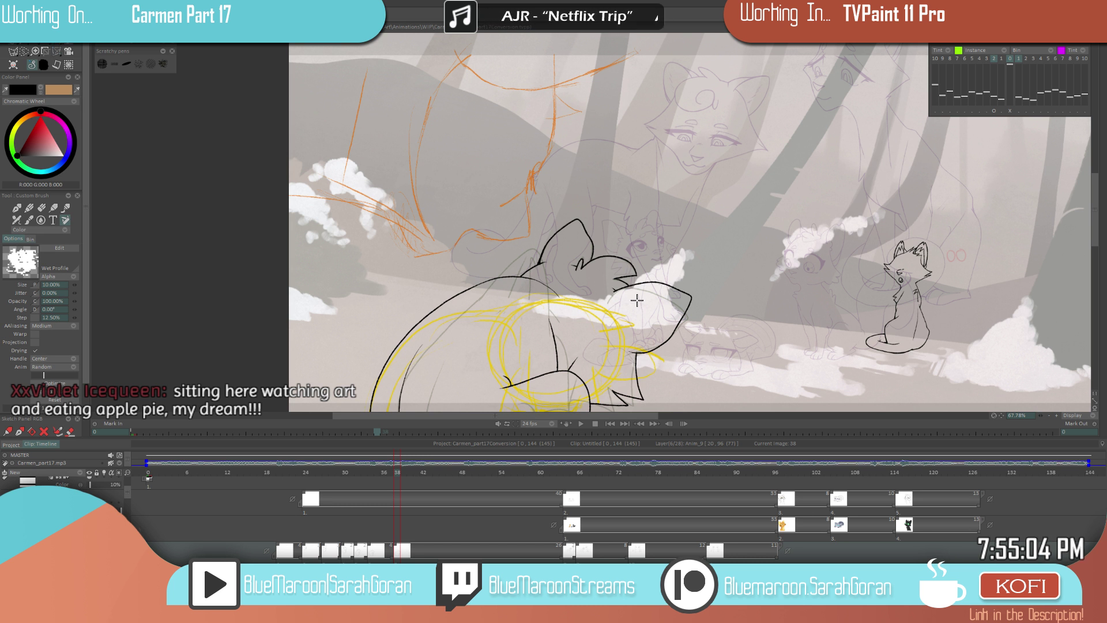
- Save the project with the finished ear and hair lines on frame 38
{"action": "scroll", "coordinate": [654, 316], "scroll_direction": "up", "scroll_amount": 1}
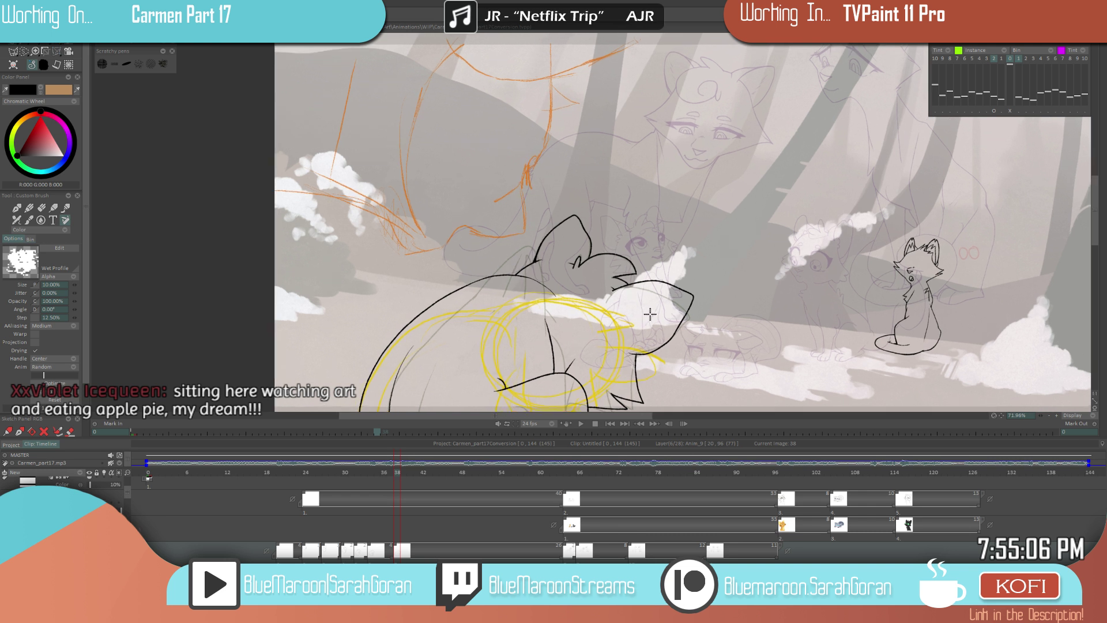
{"action": "key", "text": "ctrl+s"}
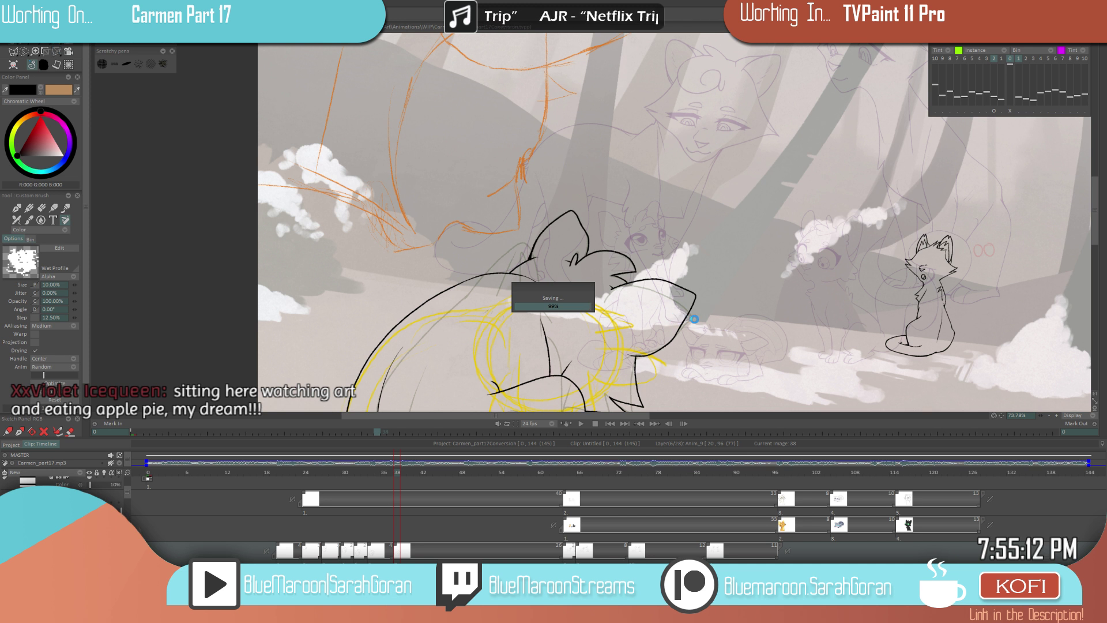
{"action": "scroll", "coordinate": [699, 290], "scroll_direction": "up", "scroll_amount": 5}
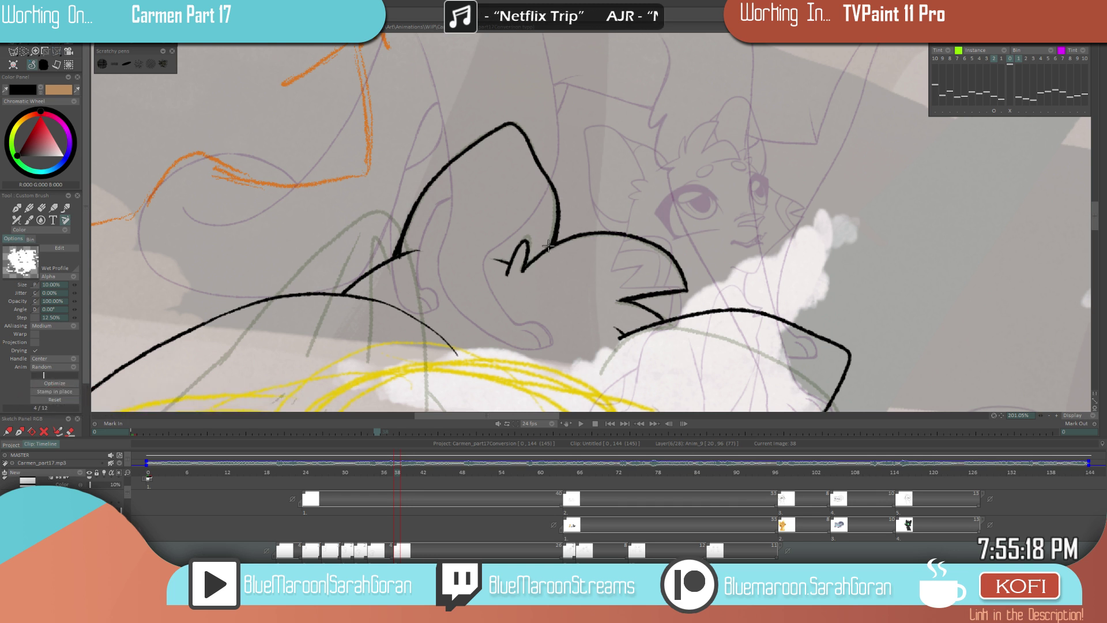
{"action": "scroll", "coordinate": [697, 321], "scroll_direction": "down", "scroll_amount": 6}
{"action": "scroll", "coordinate": [698, 321], "scroll_direction": "up", "scroll_amount": 4}
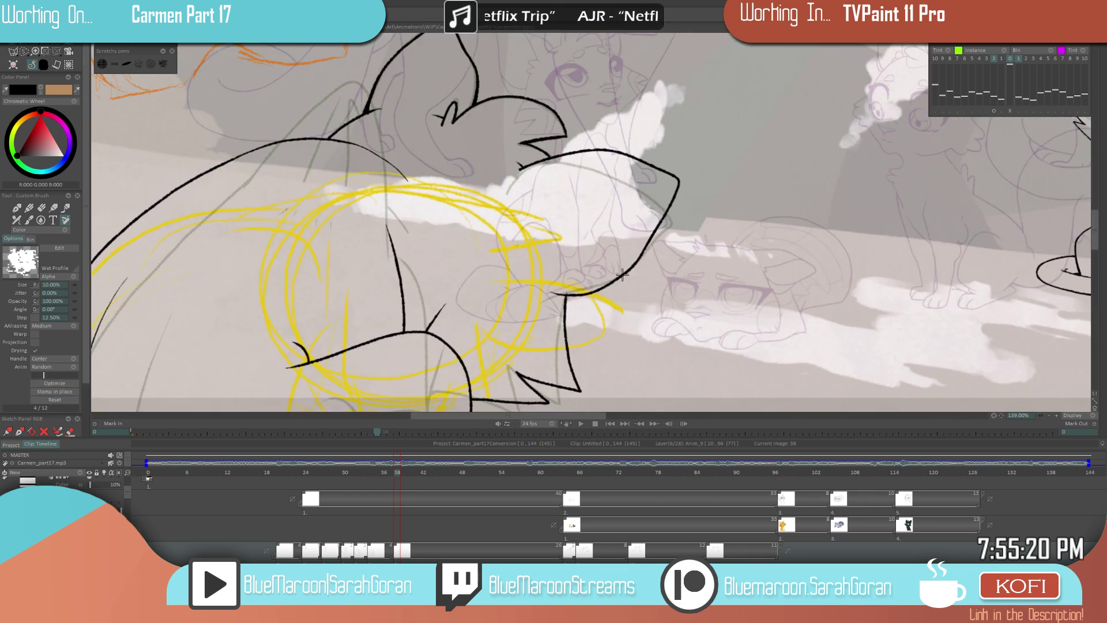
{"action": "key", "text": "e"}
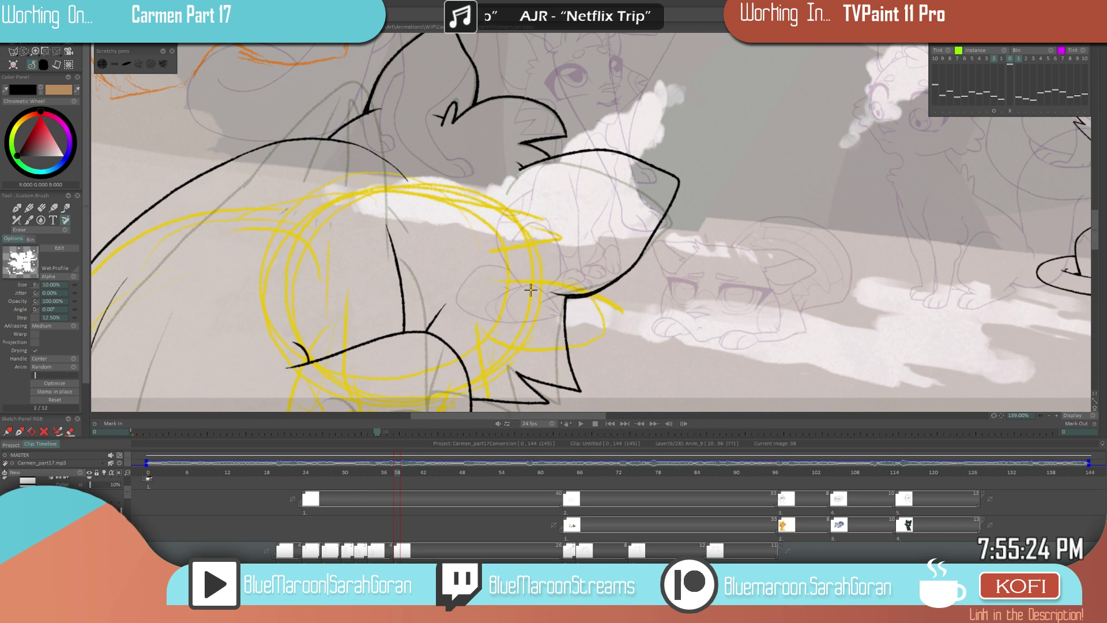
{"action": "scroll", "coordinate": [596, 313], "scroll_direction": "down", "scroll_amount": 10}
{"action": "key", "text": "e"}
- Go to frame 41 and turn off the second previous image and its peg offset in the light table
{"action": "key", "text": "Left"}
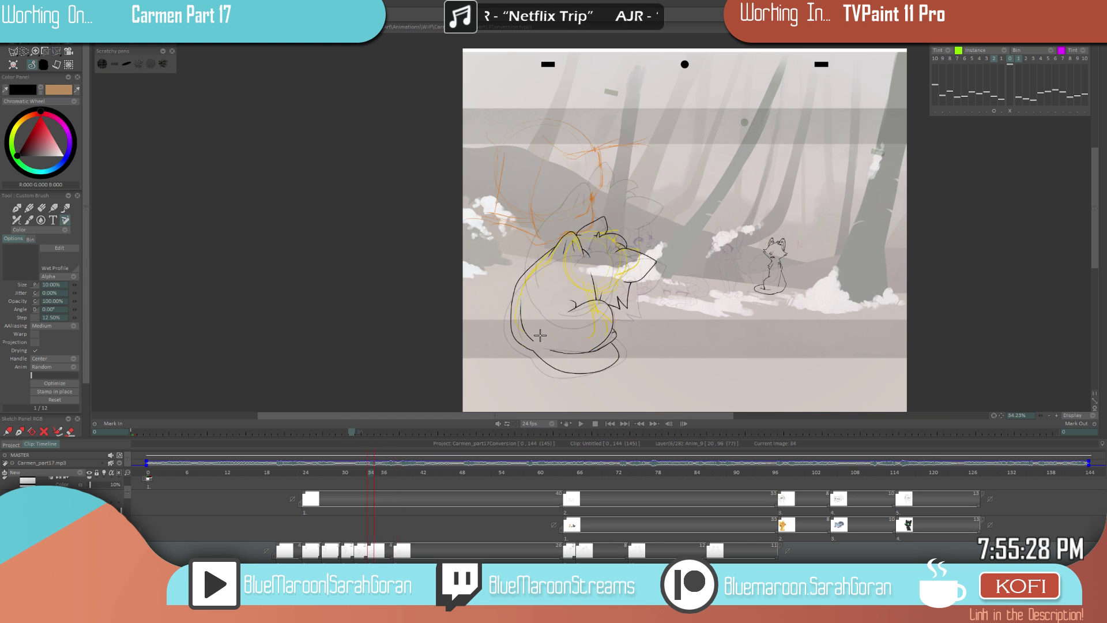
{"action": "key", "text": "Right"}
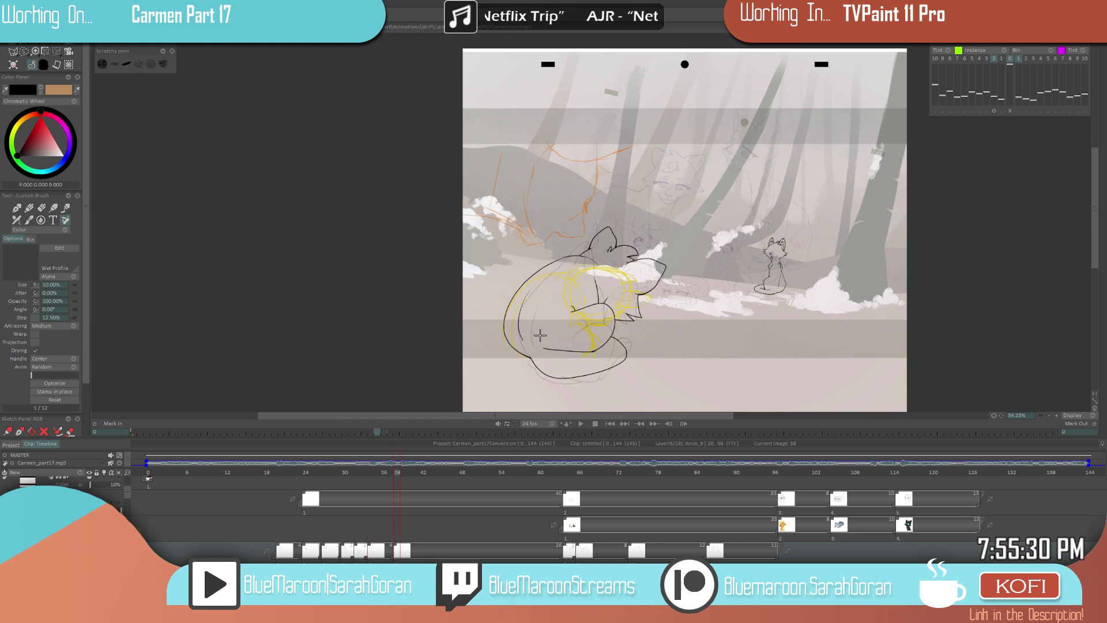
{"action": "left_click_drag", "start_coordinate": [409, 472], "coordinate": [418, 472]}
{"action": "key", "text": "Left"}
{"action": "key", "text": "Left"}
{"action": "key", "text": "Left"}
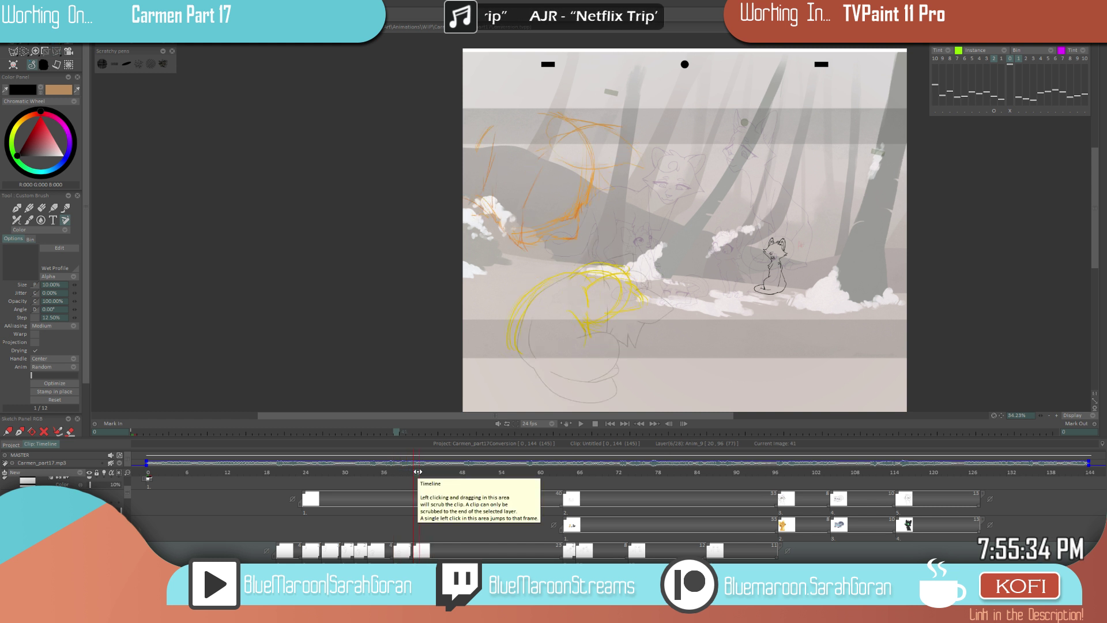
{"action": "left_click", "coordinate": [418, 471]}
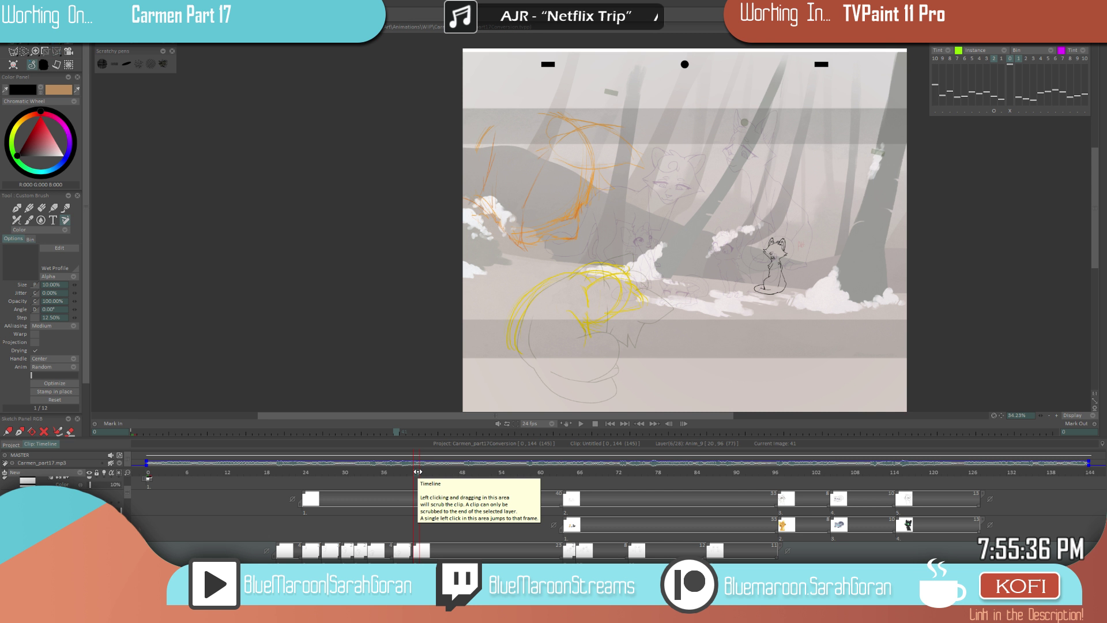
{"action": "left_click", "coordinate": [993, 110]}
{"action": "left_click", "coordinate": [994, 111]}
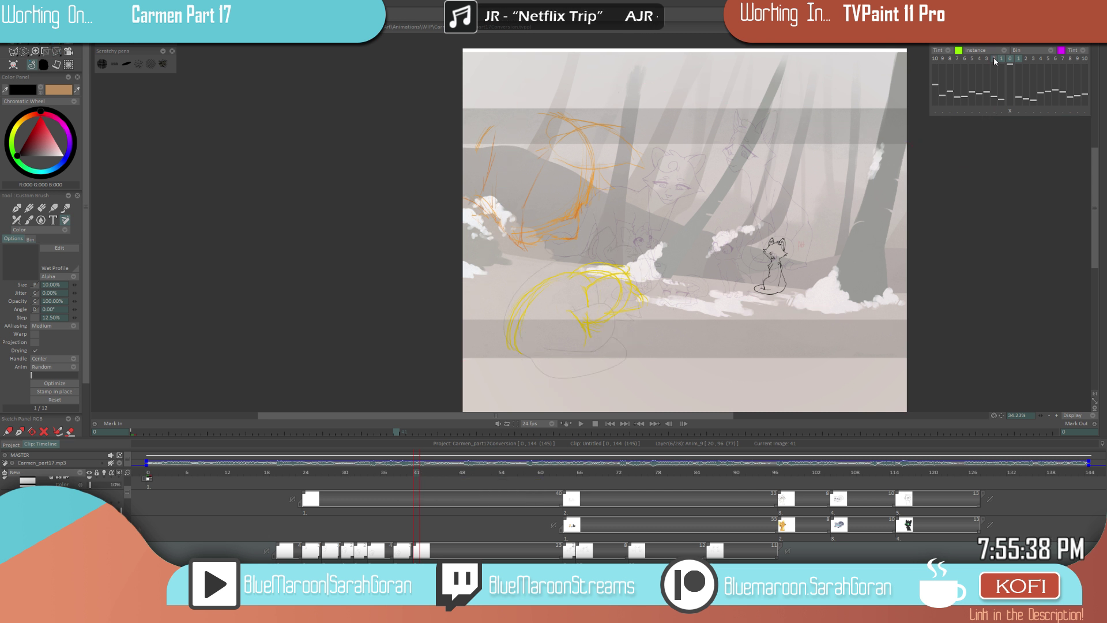
- Step back through the cat drawings from frame 41 to frame 24 and play the animation to examine the fall
{"action": "key", "text": "Left"}
{"action": "key", "text": "Left"}
{"action": "key", "text": "Left"}
{"action": "key", "text": "Left"}
{"action": "key", "text": "Left"}
{"action": "key", "text": "Left"}
{"action": "key", "text": "Left"}
{"action": "key", "text": "Left"}
{"action": "key", "text": "Left"}
{"action": "key", "text": "Left"}
{"action": "key", "text": "Left"}
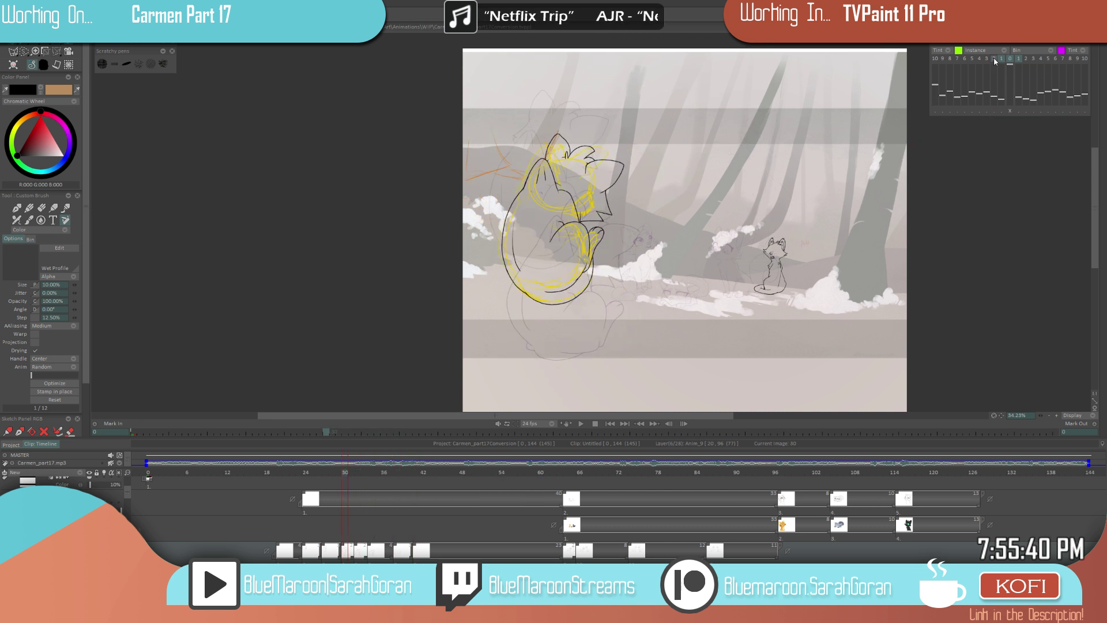
{"action": "key", "text": "Left"}
{"action": "key", "text": "Left"}
{"action": "key", "text": "Left"}
{"action": "key", "text": "Left"}
{"action": "key", "text": "Left"}
{"action": "key", "text": "Left"}
{"action": "key", "text": "Left"}
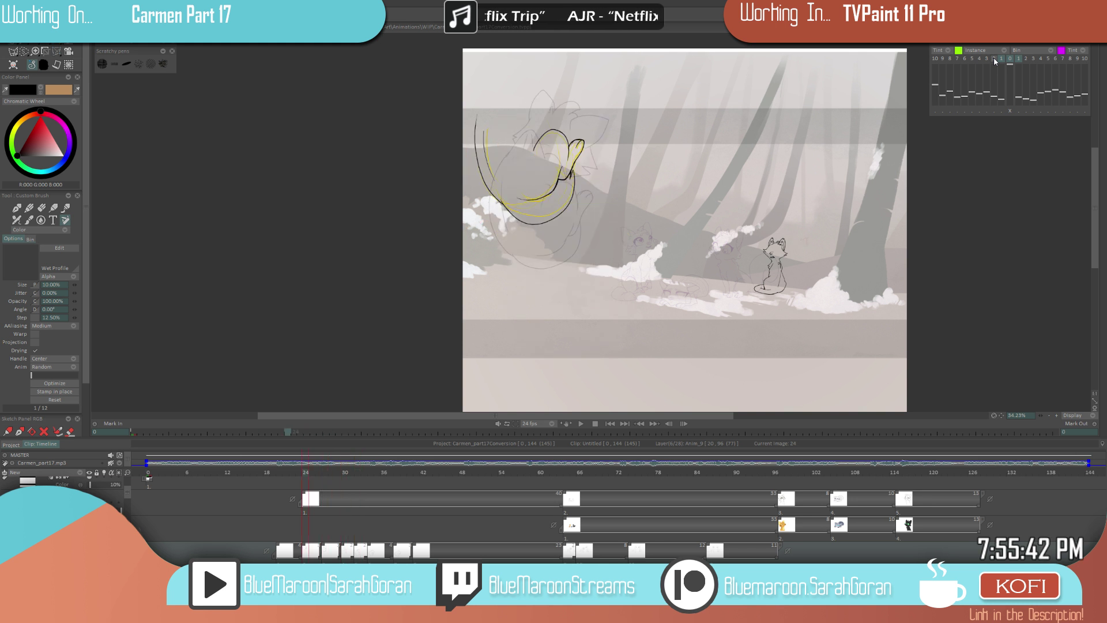
{"action": "left_click", "coordinate": [583, 424]}
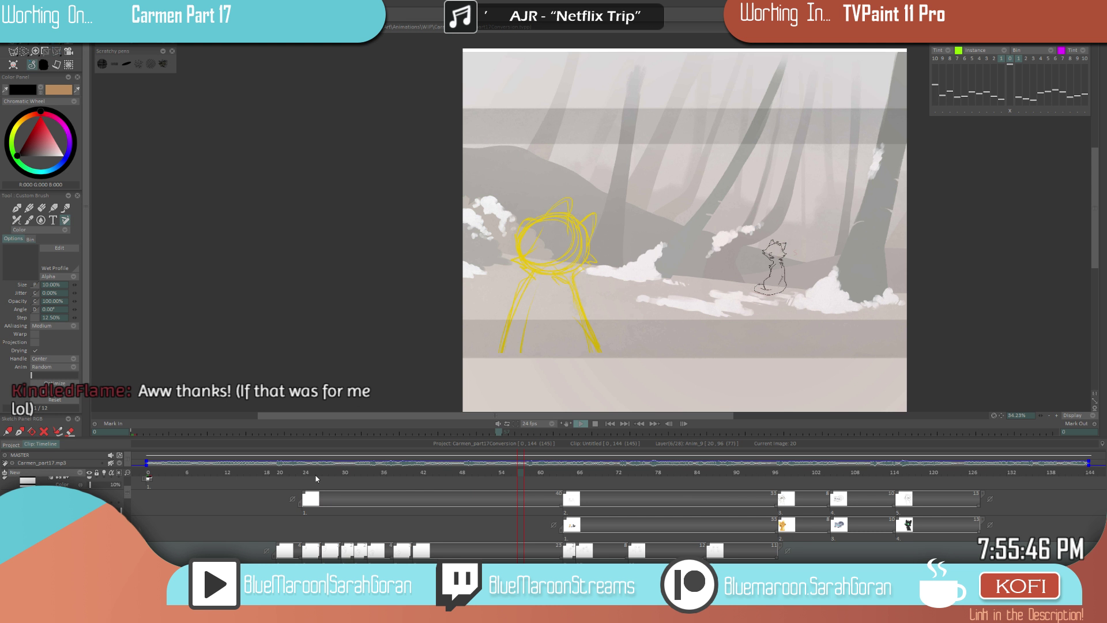
{"action": "left_click", "coordinate": [581, 424]}
- Try lengthening the exposure of the falling cat drawing around frame 28 by one frame
{"action": "left_click", "coordinate": [300, 471]}
{"action": "mouse_move", "coordinate": [299, 472]}
{"action": "left_mouse_down"}
{"action": "mouse_move", "coordinate": [343, 473]}
{"action": "mouse_move", "coordinate": [309, 474]}
{"action": "mouse_move", "coordinate": [343, 481]}
{"action": "mouse_move", "coordinate": [327, 531]}
{"action": "mouse_move", "coordinate": [306, 531]}
{"action": "mouse_move", "coordinate": [337, 540]}
{"action": "left_mouse_up"}
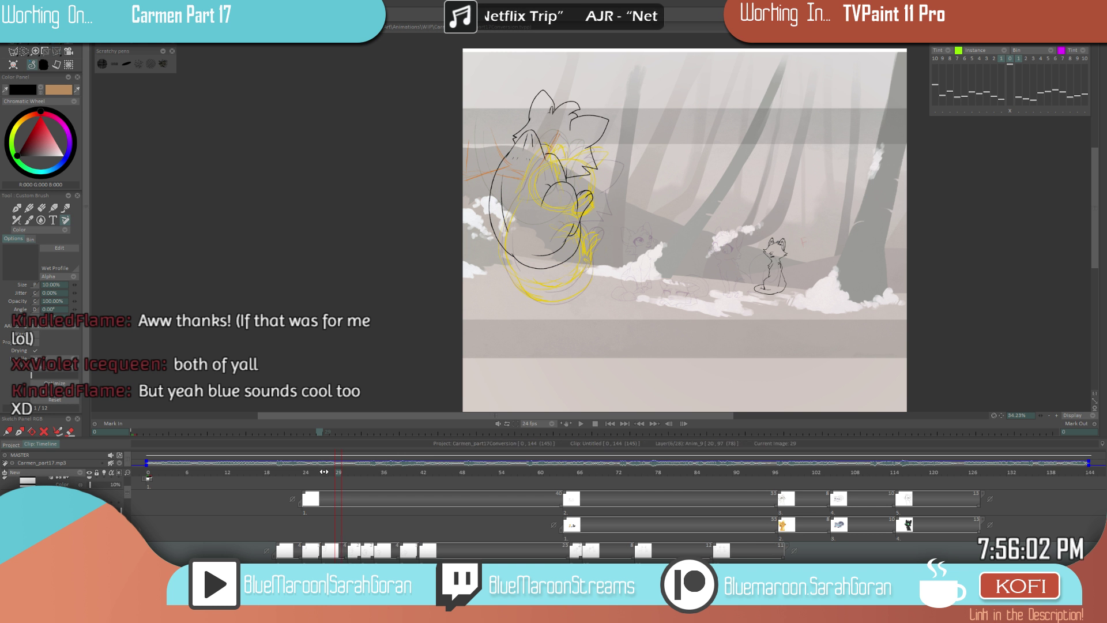
{"action": "left_click", "coordinate": [353, 477]}
{"action": "left_click_drag", "start_coordinate": [352, 476], "coordinate": [344, 474]}
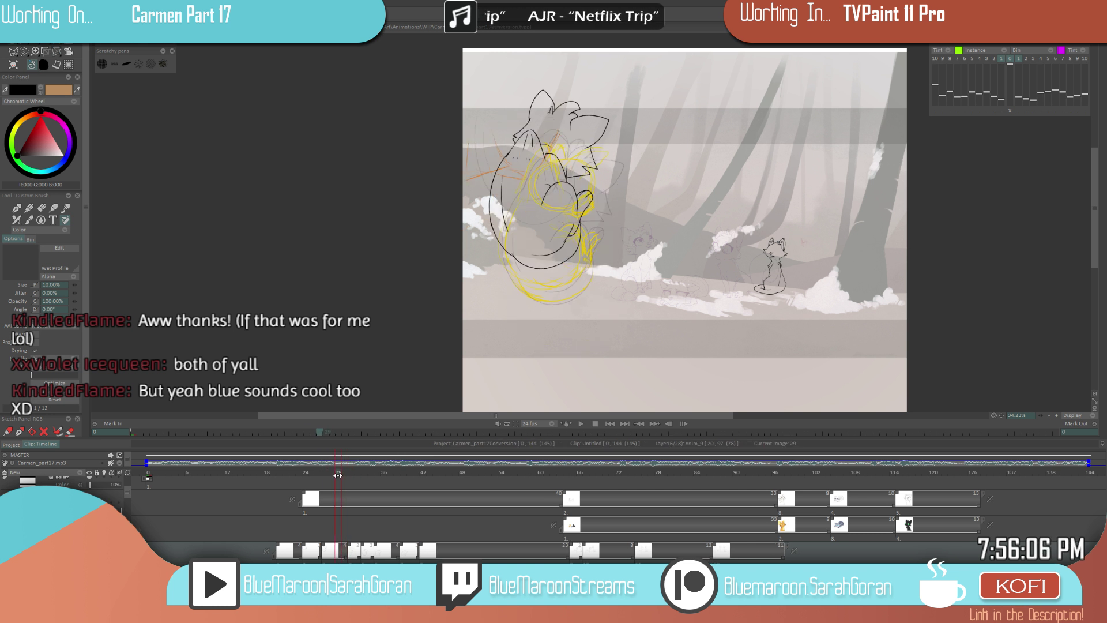
{"action": "key", "text": "Delete"}
- Remove held frames around frame 29 to tighten the cat's fall, and undo the last surplus deletion
{"action": "mouse_move", "coordinate": [339, 472]}
{"action": "left_mouse_down"}
{"action": "mouse_move", "coordinate": [327, 474]}
{"action": "mouse_move", "coordinate": [338, 475]}
{"action": "left_mouse_up"}
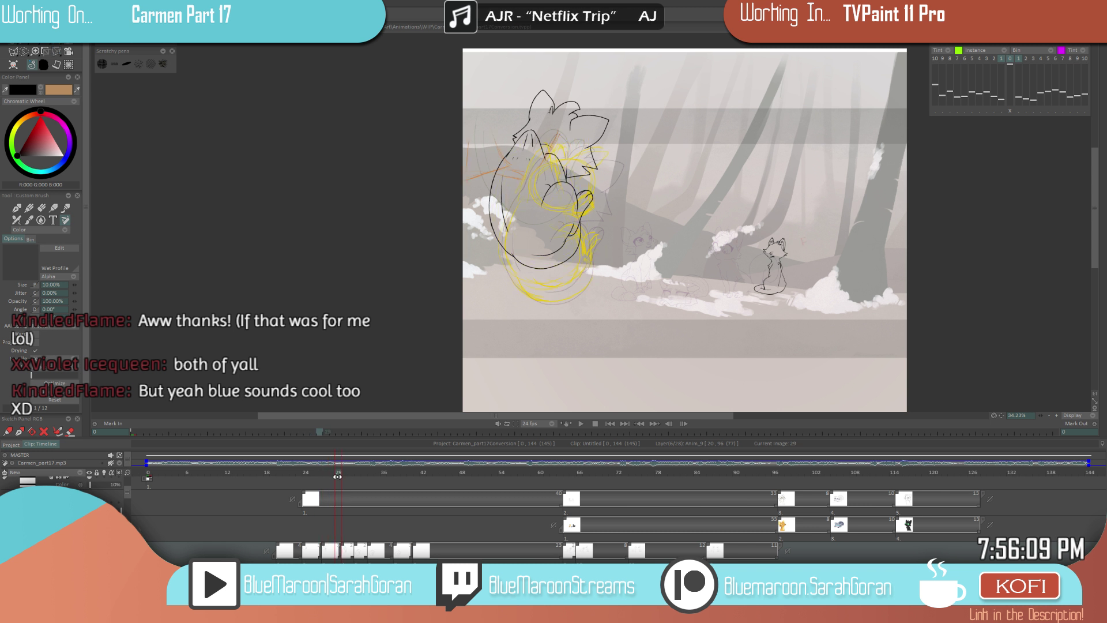
{"action": "left_click", "coordinate": [338, 559]}
{"action": "key", "text": "Delete"}
{"action": "mouse_move", "coordinate": [336, 474]}
{"action": "left_mouse_down"}
{"action": "mouse_move", "coordinate": [379, 492]}
{"action": "mouse_move", "coordinate": [353, 498]}
{"action": "mouse_move", "coordinate": [363, 497]}
{"action": "left_mouse_up"}
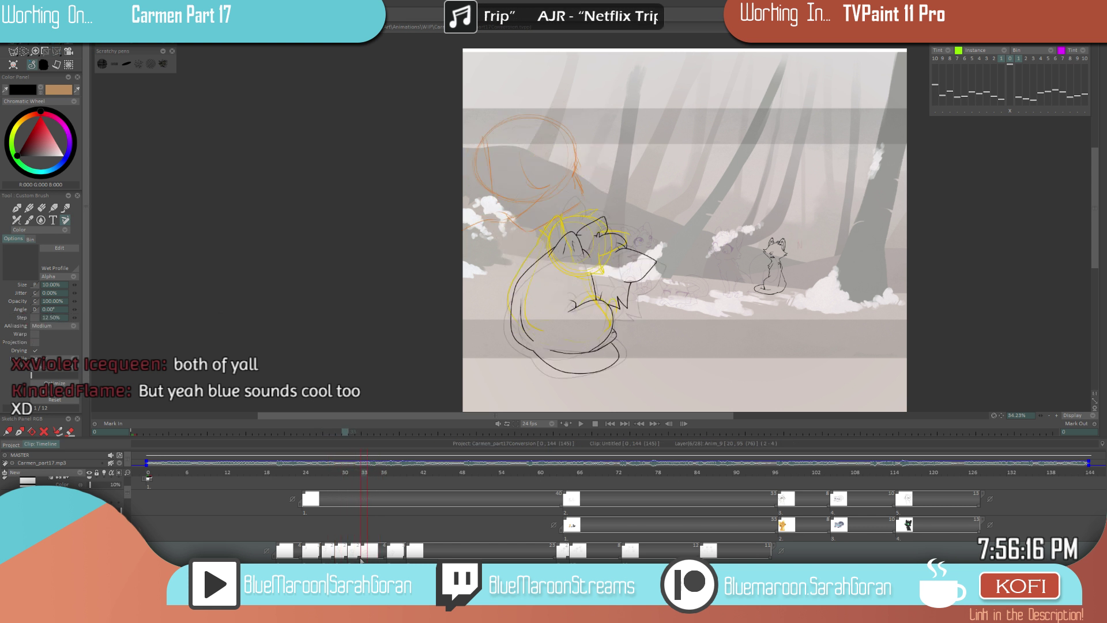
{"action": "key", "text": "ctrl+z"}
- Play the animation from before frame 20 to check the retimed fall
{"action": "mouse_move", "coordinate": [367, 471]}
{"action": "left_mouse_down"}
{"action": "mouse_move", "coordinate": [415, 499]}
{"action": "mouse_move", "coordinate": [387, 514]}
{"action": "mouse_move", "coordinate": [273, 507]}
{"action": "left_mouse_up"}
{"action": "left_click", "coordinate": [580, 424]}
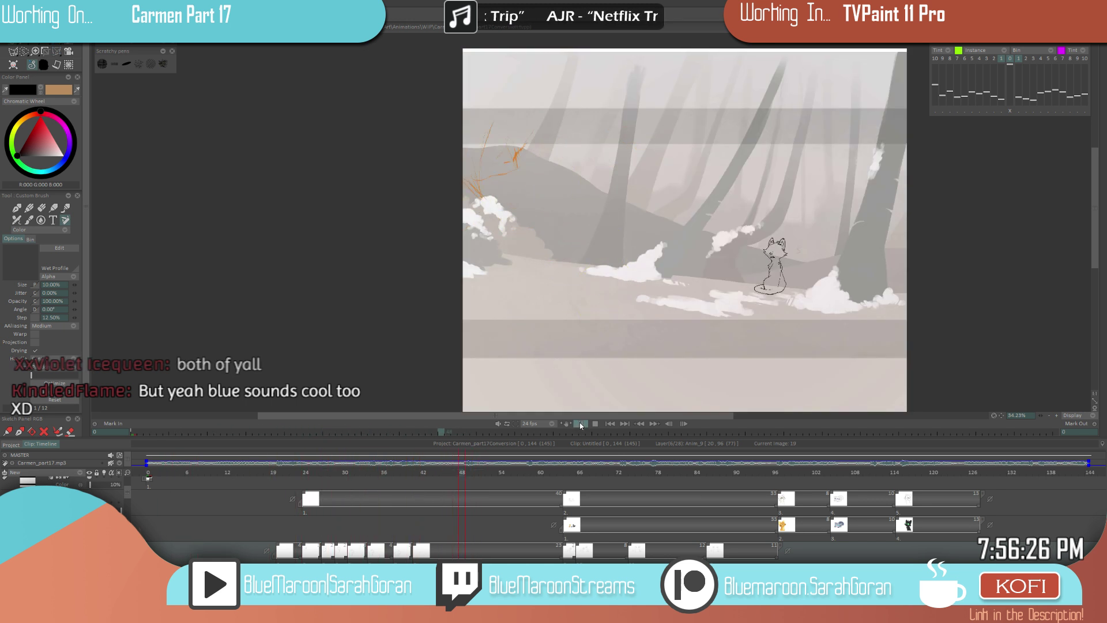
{"action": "left_click", "coordinate": [580, 424]}
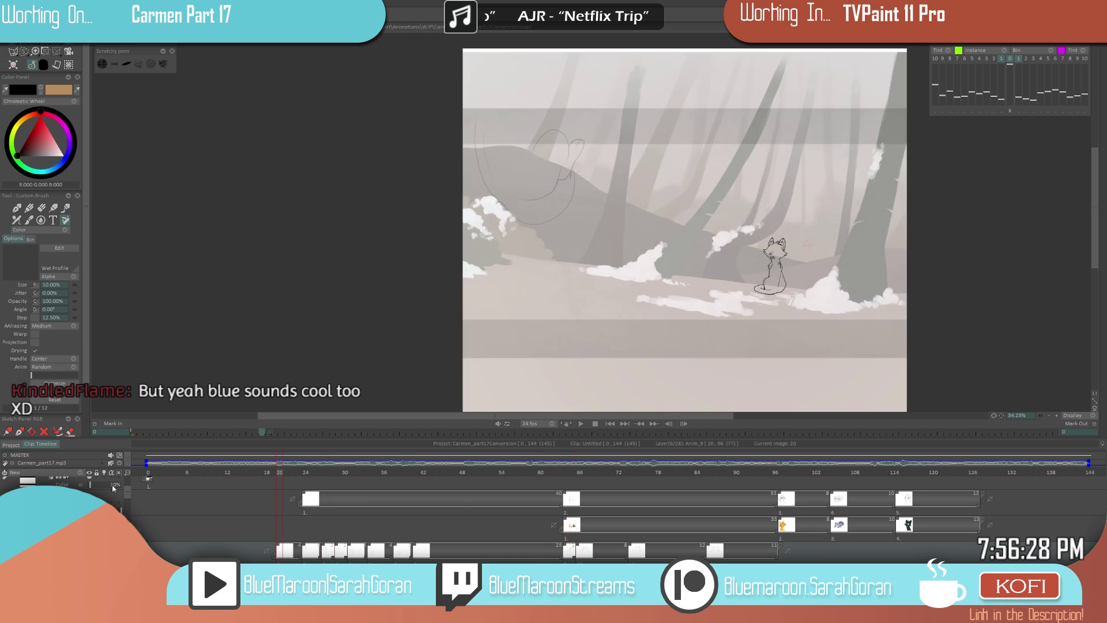
- Set the letterbox bars layer's opacity to 100% and save the project
{"action": "scroll", "coordinate": [781, 245], "scroll_direction": "up", "scroll_amount": 2}
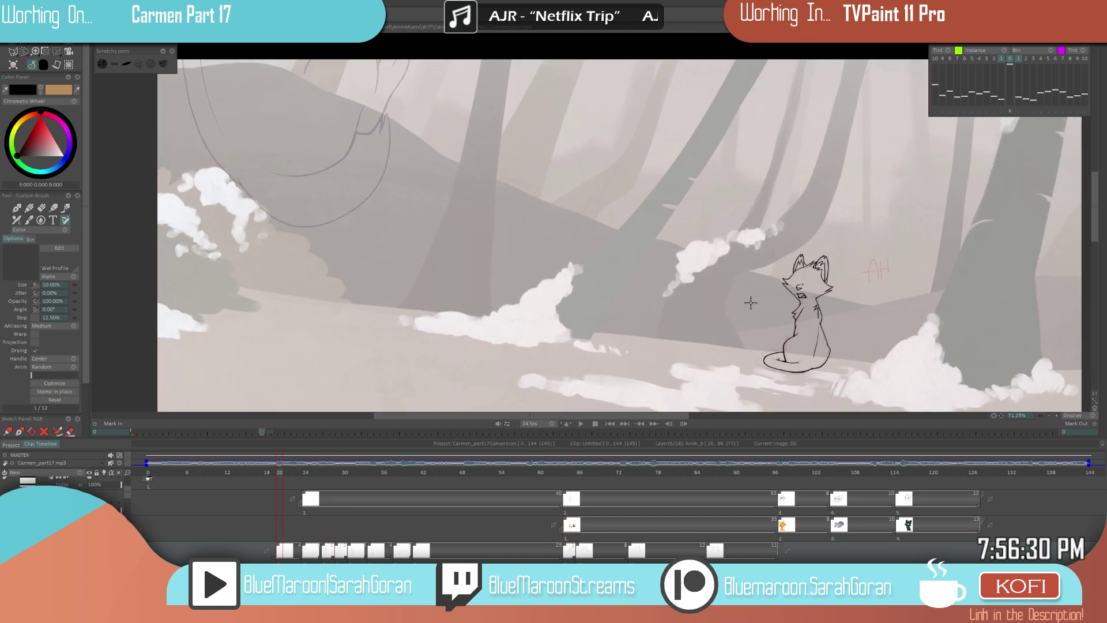
{"action": "scroll", "coordinate": [825, 300], "scroll_direction": "down", "scroll_amount": 3}
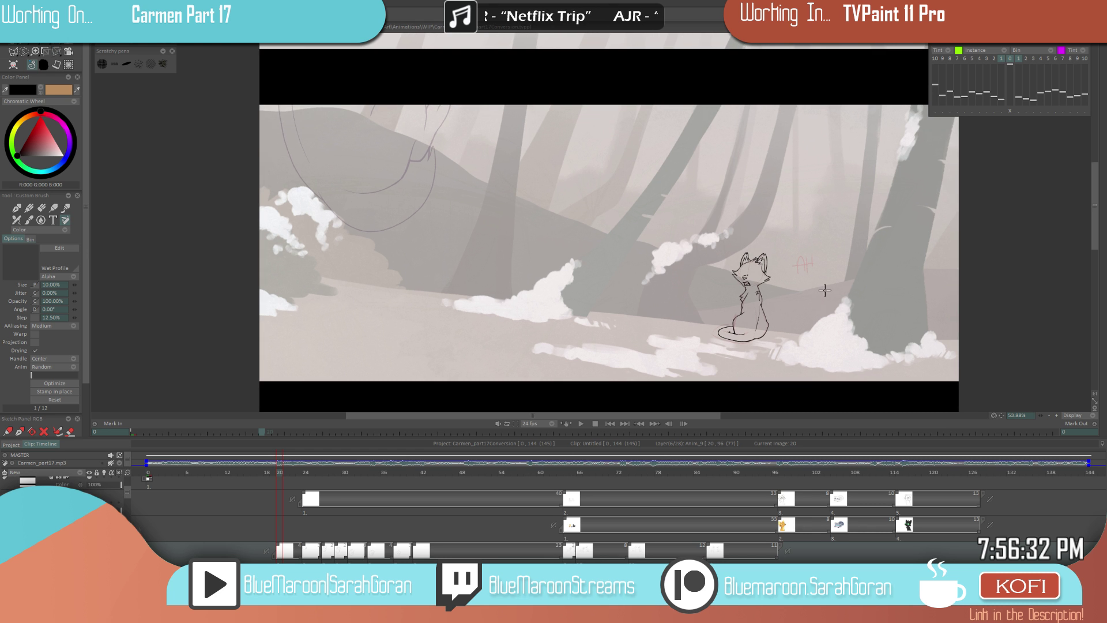
{"action": "left_click_drag", "start_coordinate": [808, 319], "coordinate": [808, 301]}
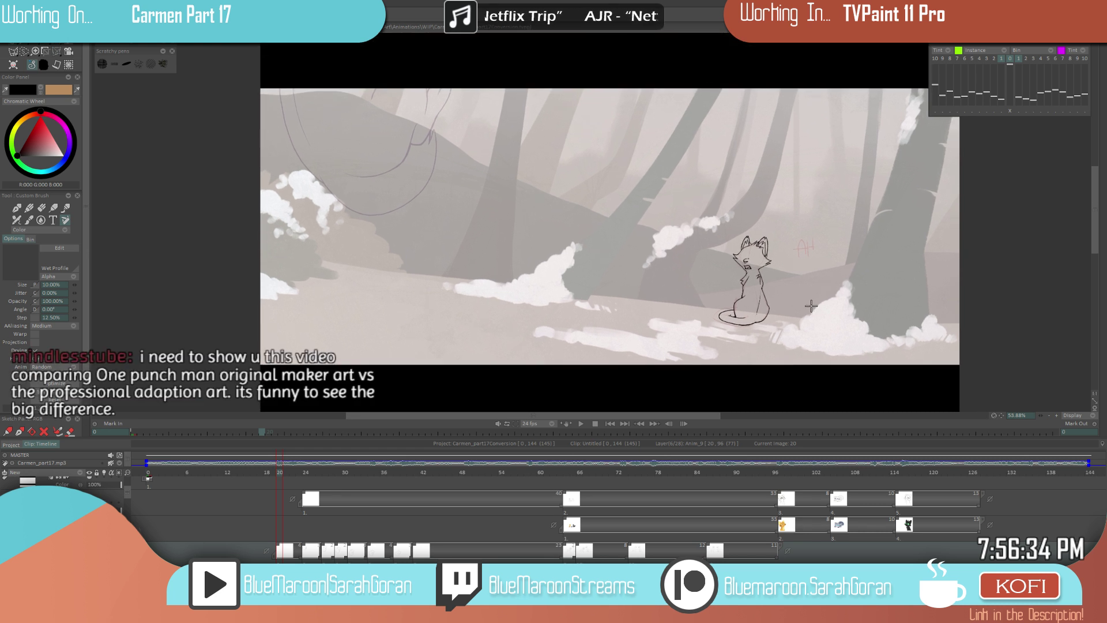
{"action": "key", "text": "ctrl+s"}
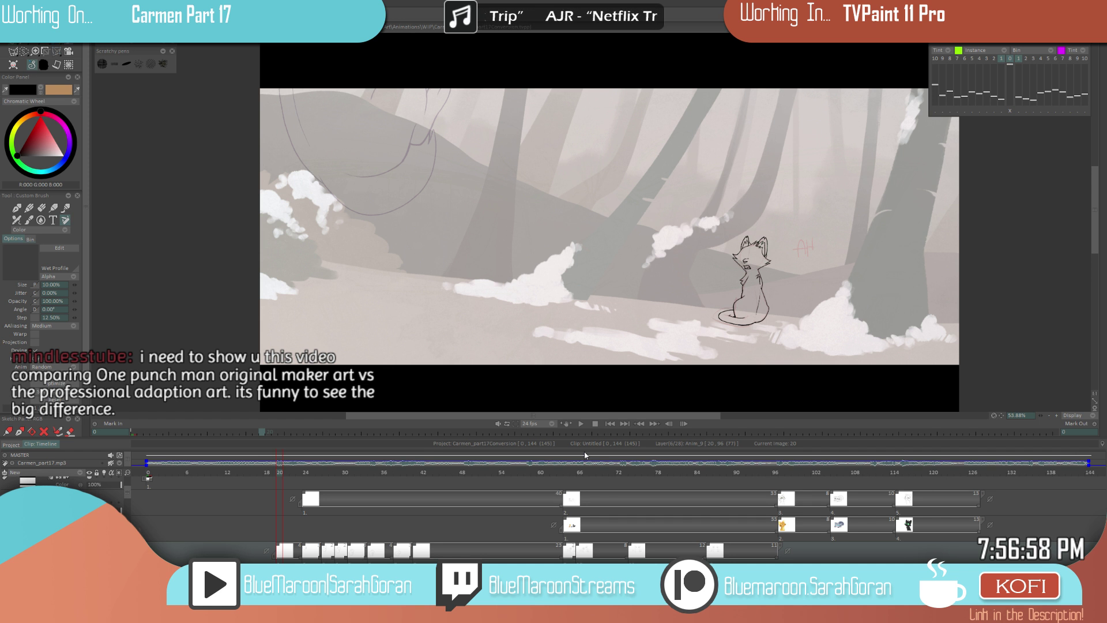
- Replay the clip several times from around frame 20 to review the cat's landing within the letterboxed framing
{"action": "left_click", "coordinate": [584, 424]}
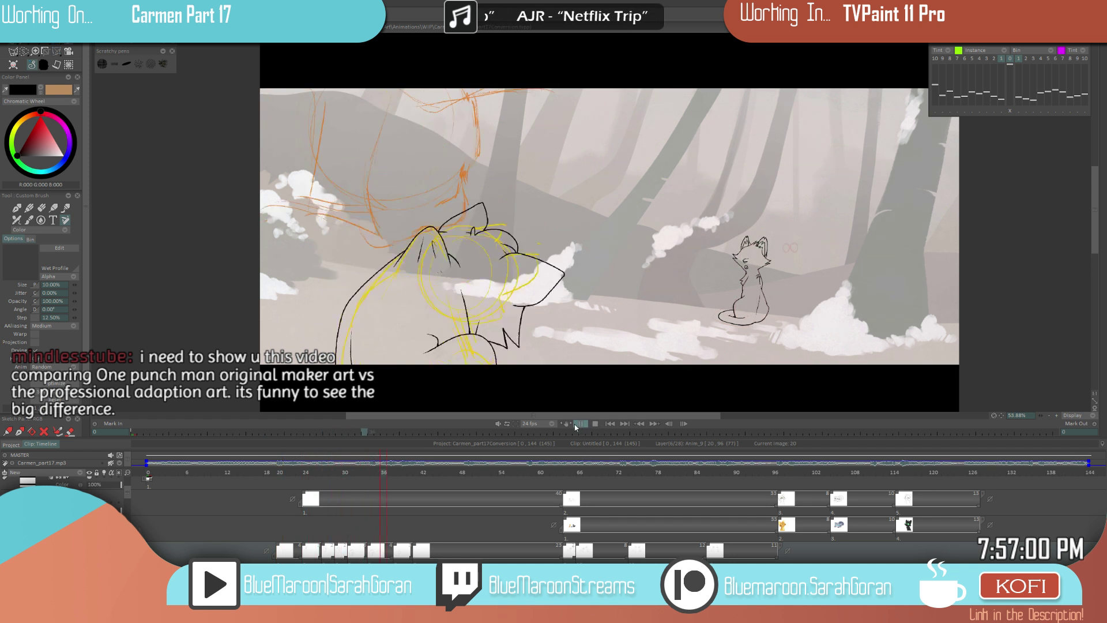
{"action": "left_click", "coordinate": [580, 423]}
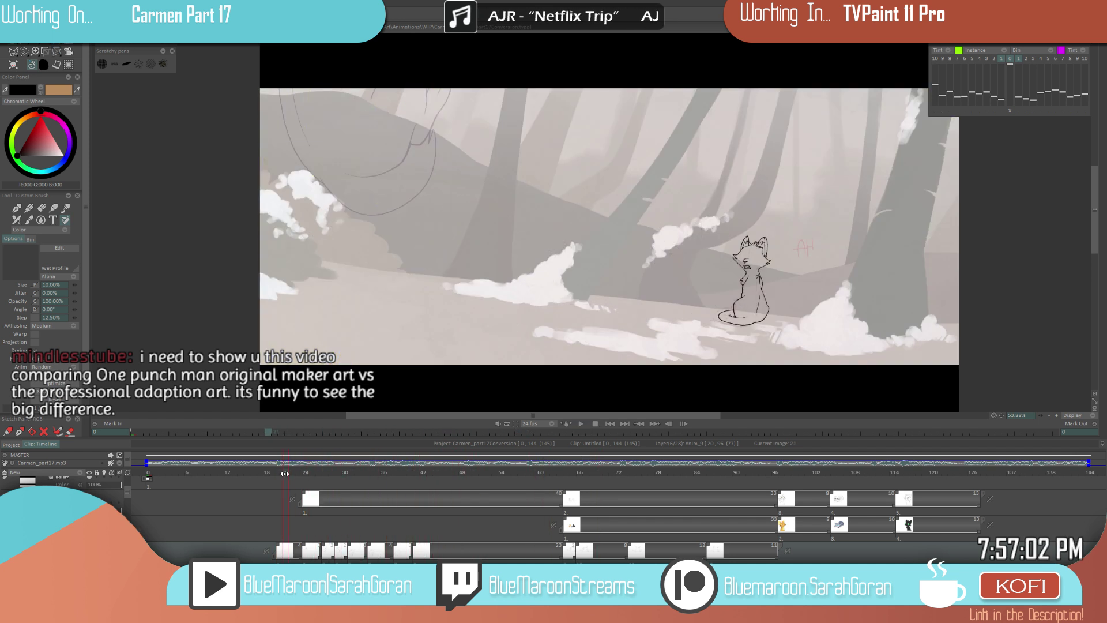
{"action": "scroll", "coordinate": [128, 506], "scroll_direction": "down", "scroll_amount": 2}
{"action": "scroll", "coordinate": [128, 507], "scroll_direction": "down", "scroll_amount": 2}
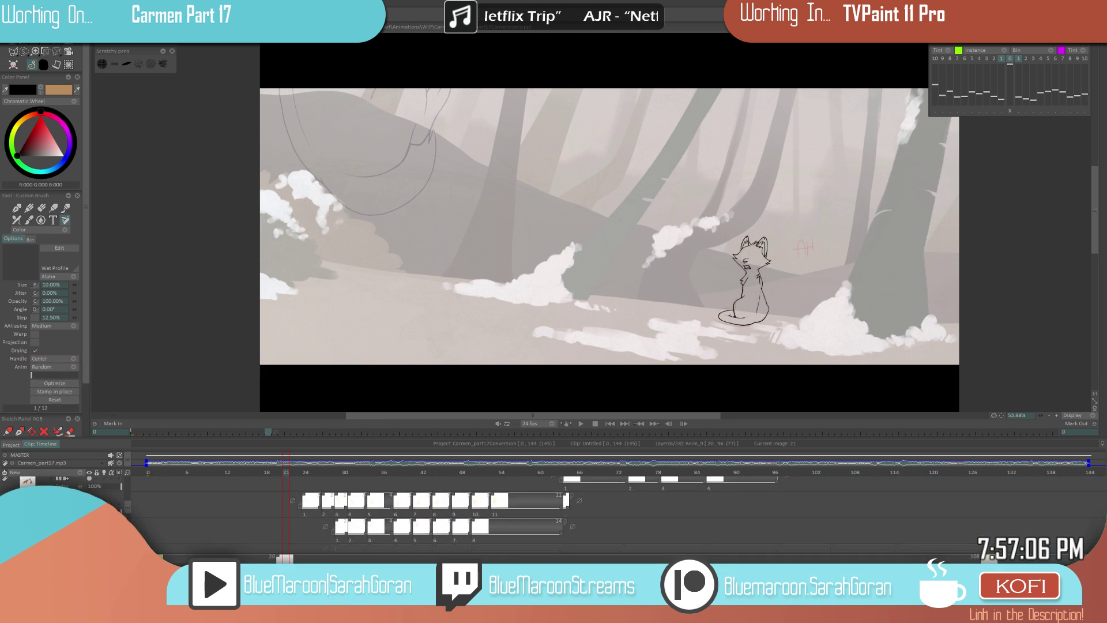
{"action": "scroll", "coordinate": [257, 473], "scroll_direction": "up", "scroll_amount": 3}
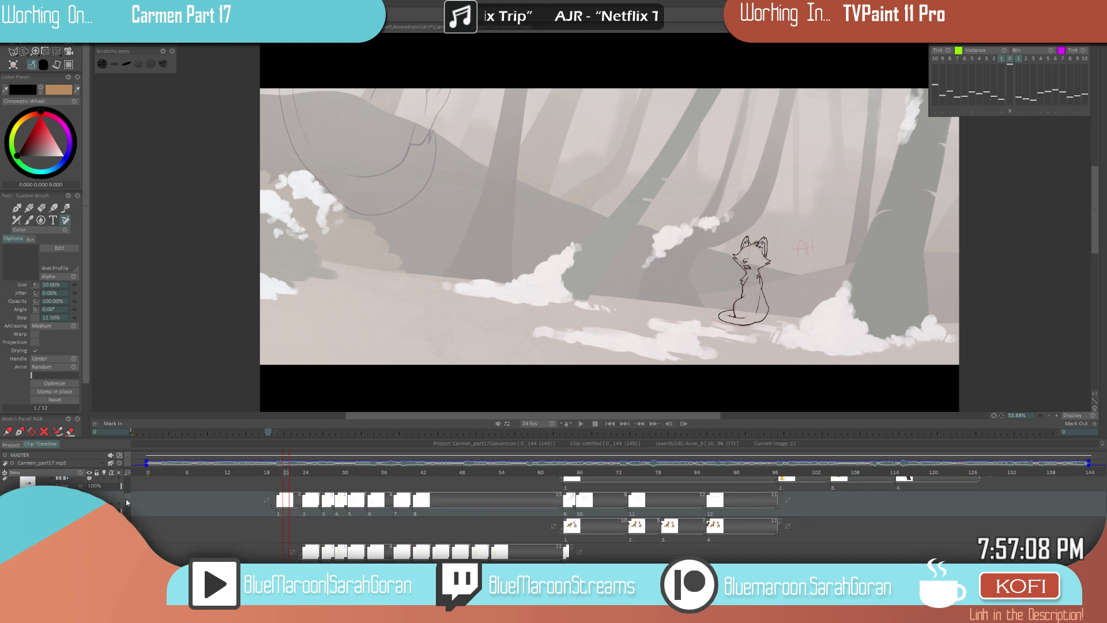
{"action": "left_click_drag", "start_coordinate": [300, 473], "coordinate": [273, 504]}
{"action": "left_click", "coordinate": [578, 423]}
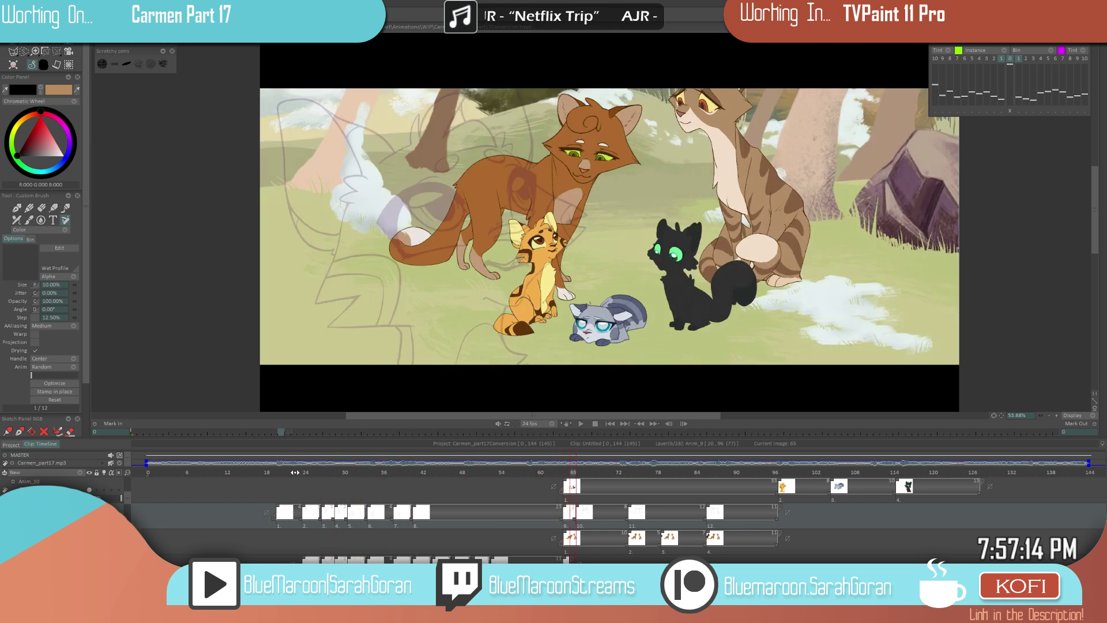
{"action": "left_click", "coordinate": [578, 423]}
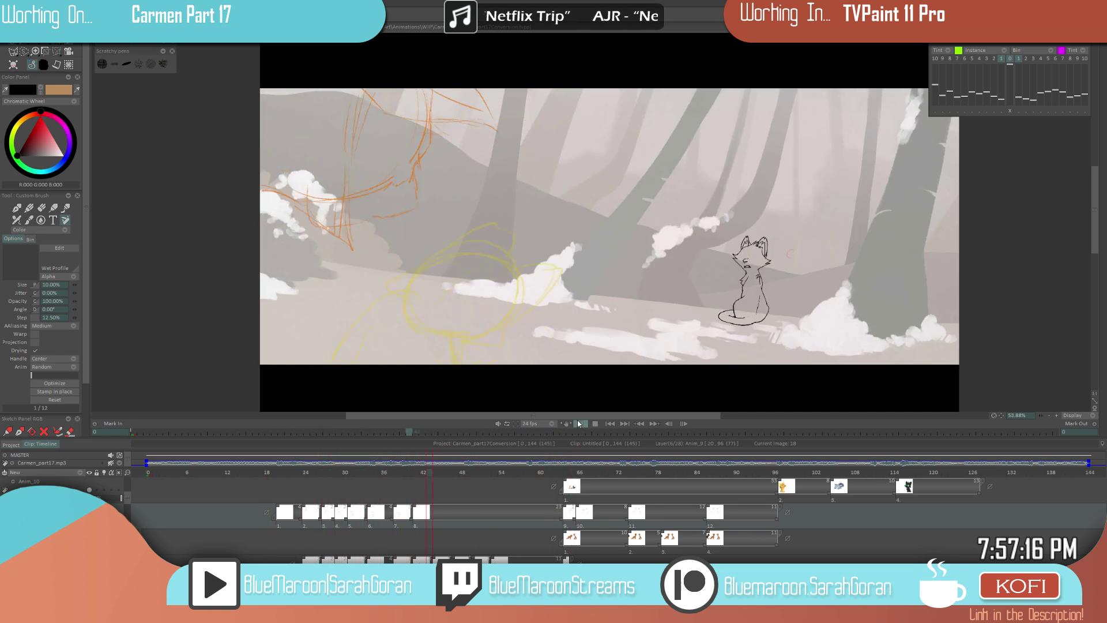
{"action": "left_click_drag", "start_coordinate": [331, 467], "coordinate": [281, 472]}
{"action": "left_click", "coordinate": [580, 424]}
{"action": "mouse_move", "coordinate": [398, 478]}
{"action": "left_mouse_down"}
{"action": "mouse_move", "coordinate": [386, 478]}
{"action": "mouse_move", "coordinate": [416, 481]}
{"action": "mouse_move", "coordinate": [404, 481]}
{"action": "left_mouse_up"}
{"action": "left_click", "coordinate": [280, 502]}
{"action": "left_click", "coordinate": [580, 423]}
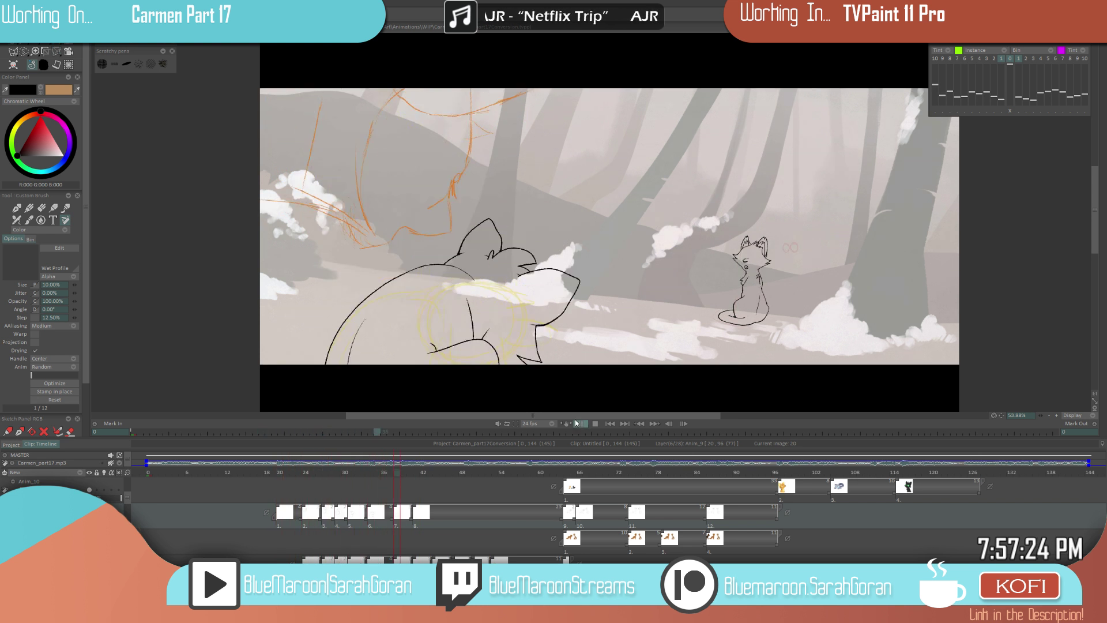
- Erase the tall pointed ear behind the hair tuft on frame 38
{"action": "left_click_drag", "start_coordinate": [393, 472], "coordinate": [397, 492]}
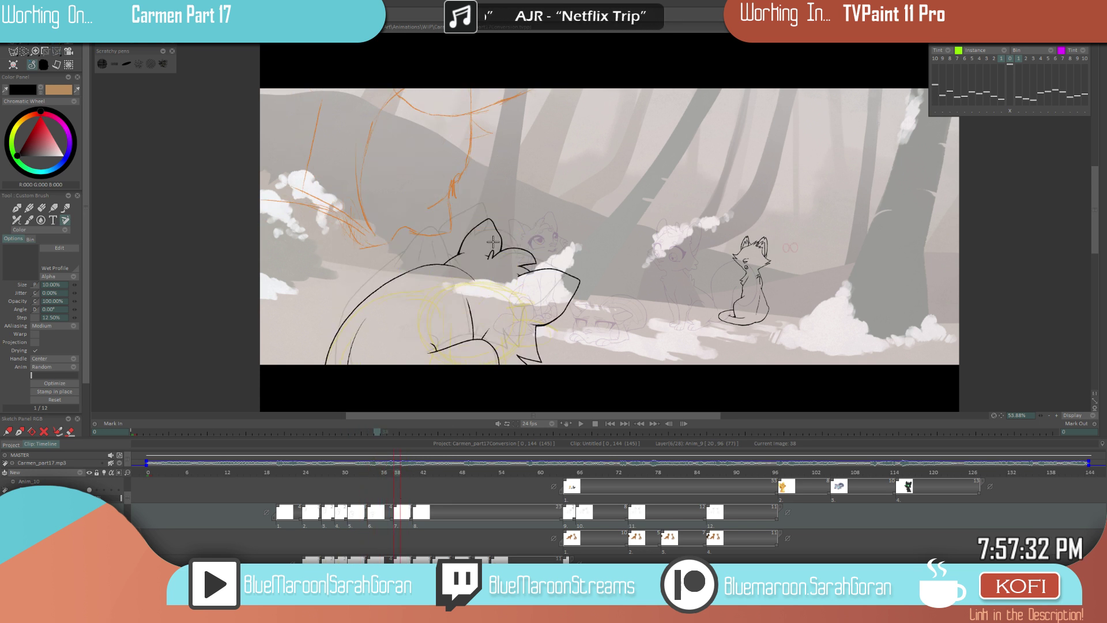
{"action": "scroll", "coordinate": [493, 241], "scroll_direction": "up", "scroll_amount": 5}
{"action": "key", "text": "e"}
{"action": "left_click_drag", "start_coordinate": [506, 227], "coordinate": [494, 237]}
{"action": "mouse_move", "coordinate": [394, 238]}
{"action": "left_mouse_down"}
{"action": "mouse_move", "coordinate": [416, 190]}
{"action": "mouse_move", "coordinate": [401, 202]}
{"action": "mouse_move", "coordinate": [471, 137]}
{"action": "mouse_move", "coordinate": [500, 188]}
{"action": "mouse_move", "coordinate": [458, 135]}
{"action": "mouse_move", "coordinate": [500, 194]}
{"action": "mouse_move", "coordinate": [466, 149]}
{"action": "mouse_move", "coordinate": [503, 225]}
{"action": "left_mouse_up"}
- Redraw the ear on frame 38 as a lower, backward-slanting point joining the back outline to the hair tuft
{"action": "key", "text": "Left"}
{"action": "key", "text": "Right"}
{"action": "key", "text": "e"}
{"action": "mouse_move", "coordinate": [509, 186]}
{"action": "left_mouse_down"}
{"action": "mouse_move", "coordinate": [427, 205]}
{"action": "mouse_move", "coordinate": [396, 228]}
{"action": "left_mouse_up"}
{"action": "key", "text": "ctrl+z"}
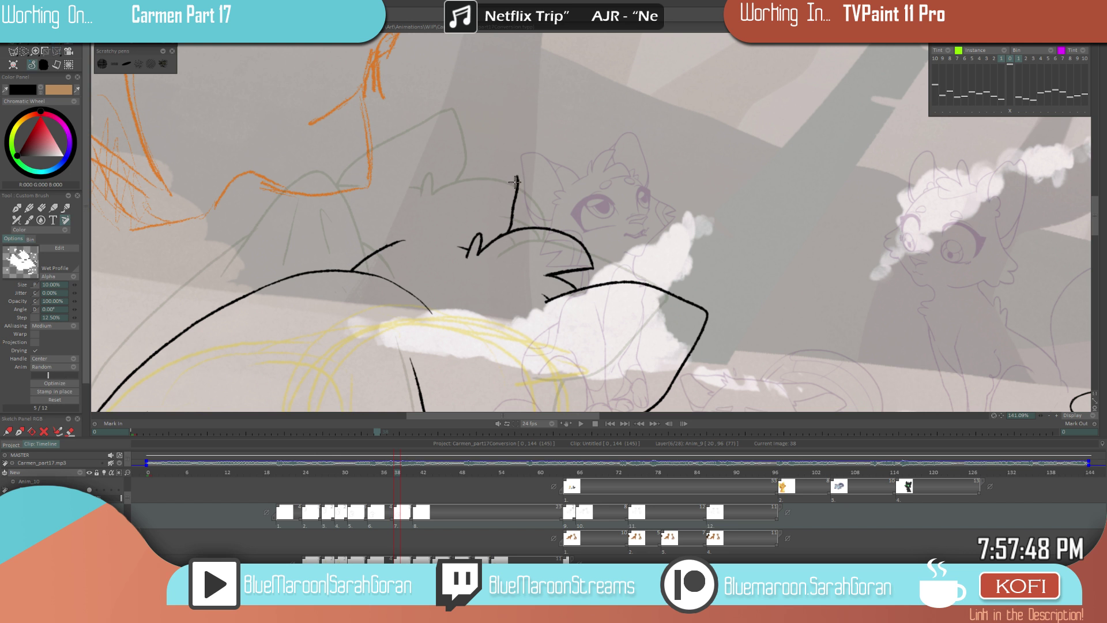
{"action": "key", "text": "ctrl+z"}
{"action": "left_click_drag", "start_coordinate": [385, 245], "coordinate": [498, 171]}
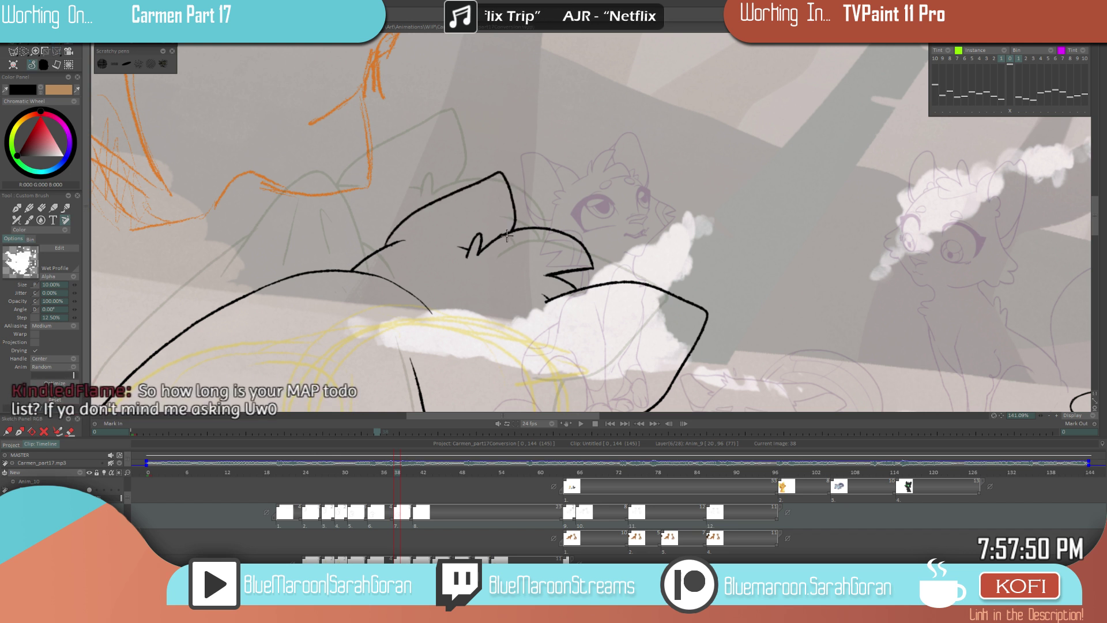
- Step back through the earlier cat drawings from frame 38 to compare the redrawn ear with them
{"action": "scroll", "coordinate": [506, 235], "scroll_direction": "down", "scroll_amount": 5}
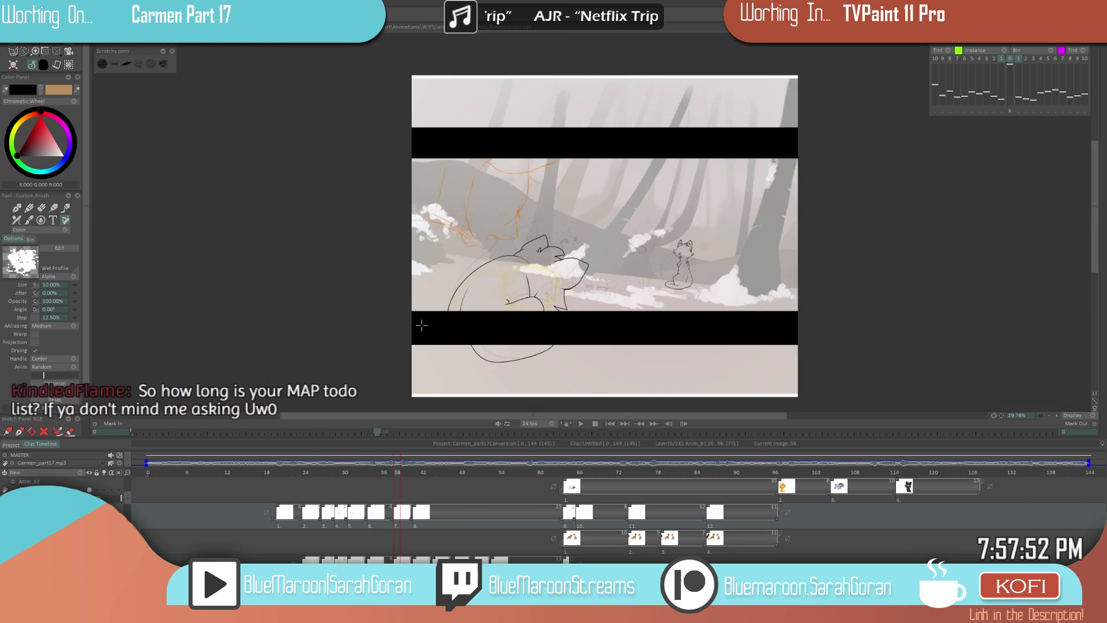
{"action": "key", "text": "Left"}
{"action": "key", "text": "Left"}
{"action": "key", "text": "Left"}
{"action": "key", "text": "Left"}
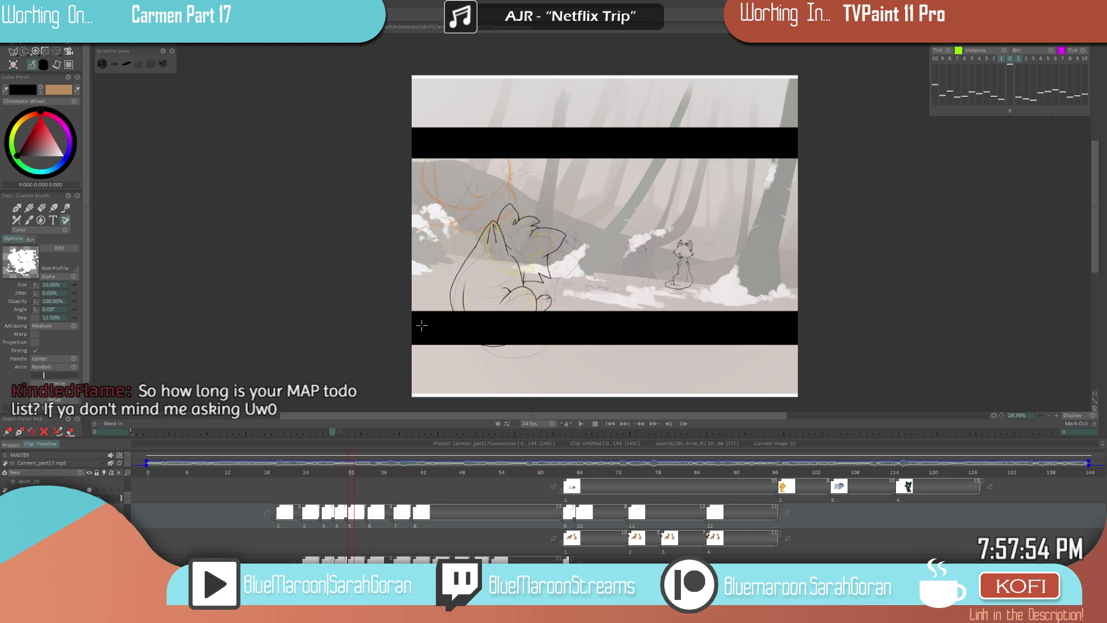
- Touch up the back edge of the ear on frame 38 and erase the excess line thickness where it meets the head outline
{"action": "key", "text": "Right"}
{"action": "key", "text": "Right"}
{"action": "key", "text": "Right"}
{"action": "key", "text": "Right"}
{"action": "scroll", "coordinate": [493, 259], "scroll_direction": "up", "scroll_amount": 7}
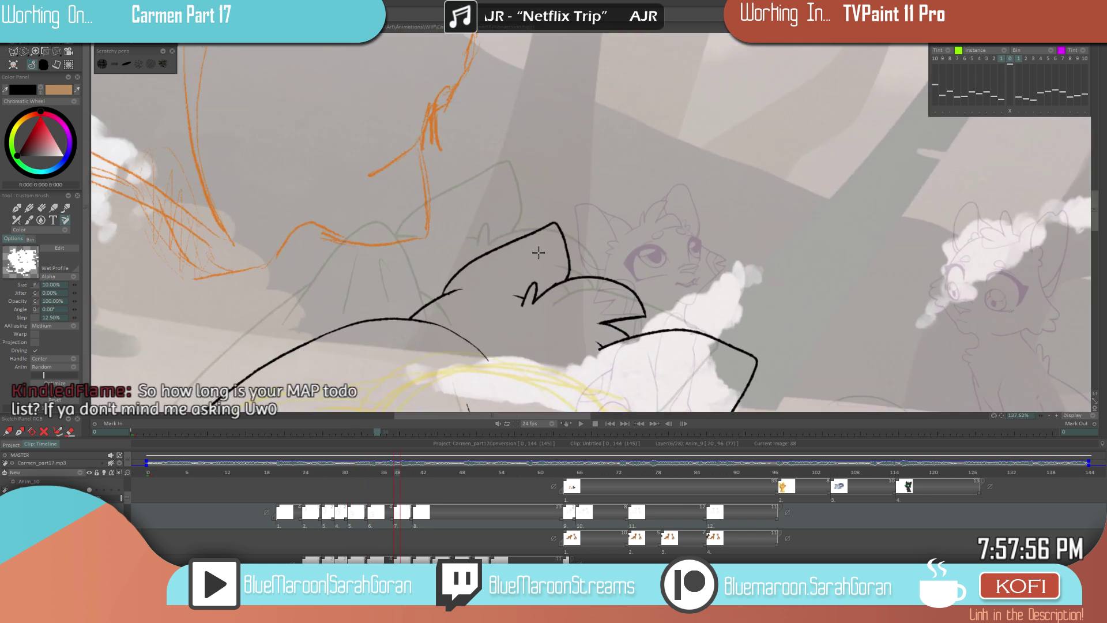
{"action": "mouse_move", "coordinate": [493, 259]}
{"action": "left_mouse_down"}
{"action": "mouse_move", "coordinate": [419, 328]}
{"action": "mouse_move", "coordinate": [452, 283]}
{"action": "mouse_move", "coordinate": [418, 329]}
{"action": "left_mouse_up"}
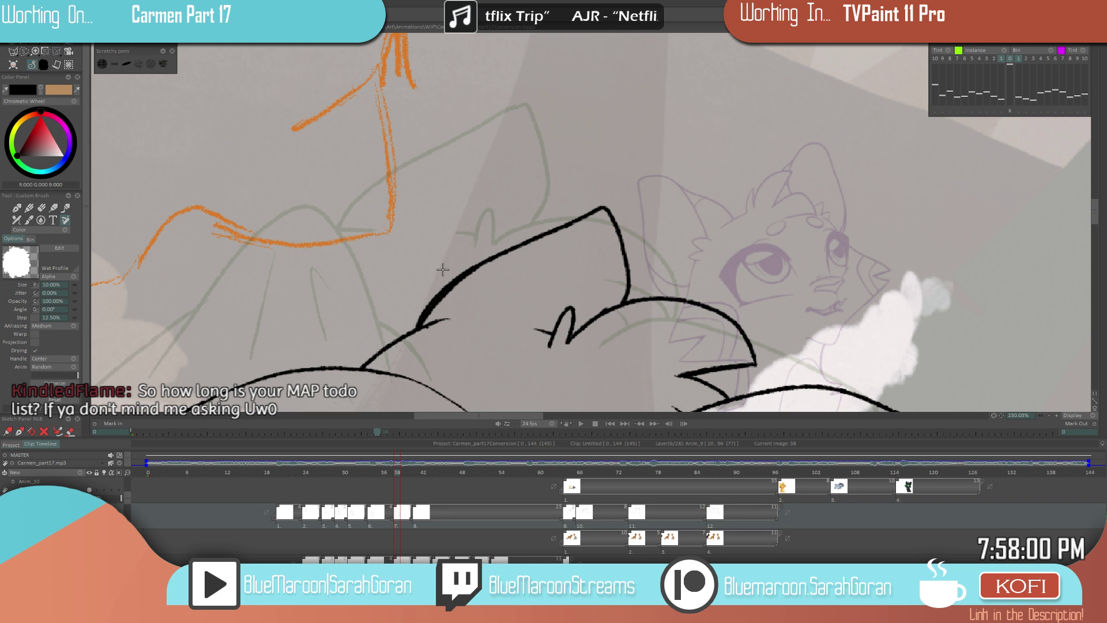
{"action": "key", "text": "e"}
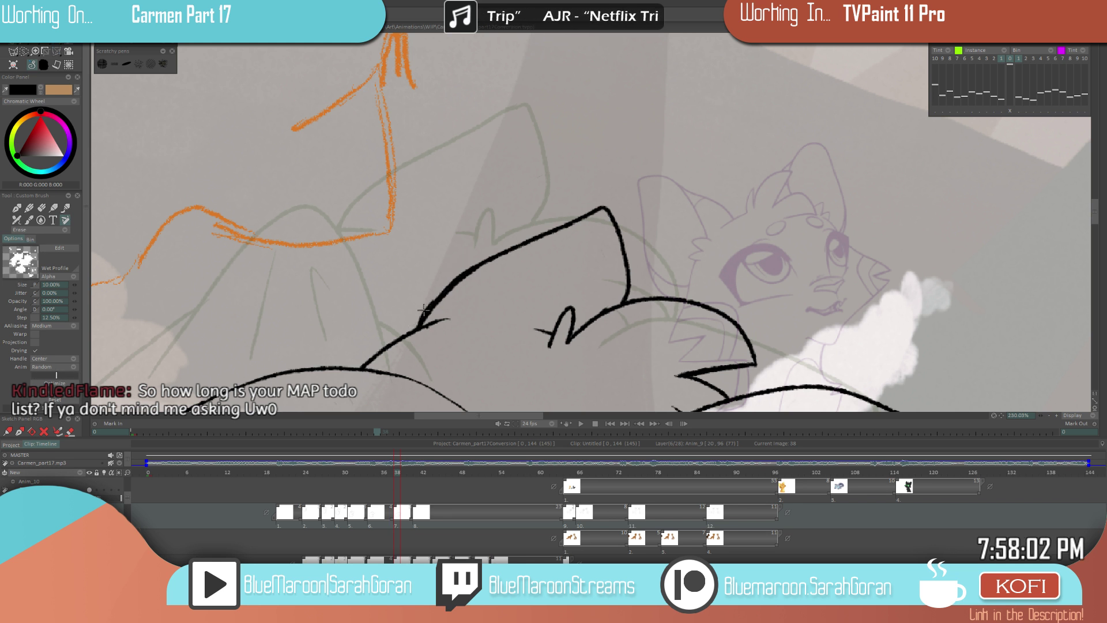
{"action": "left_click_drag", "start_coordinate": [489, 256], "coordinate": [411, 329]}
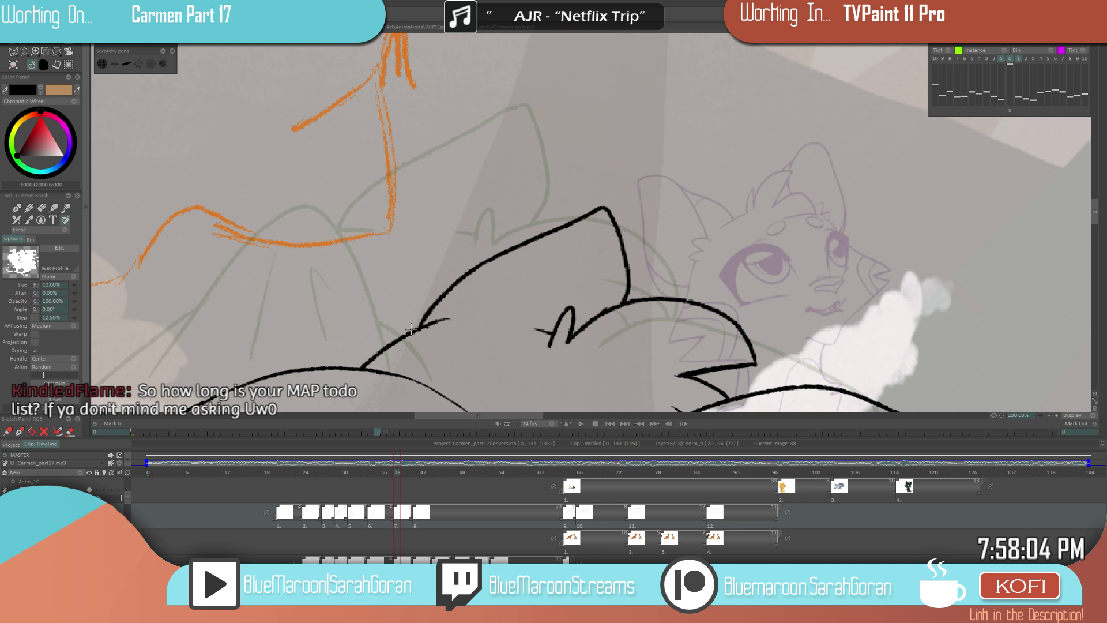
{"action": "key", "text": "e"}
{"action": "scroll", "coordinate": [680, 320], "scroll_direction": "down", "scroll_amount": 6}
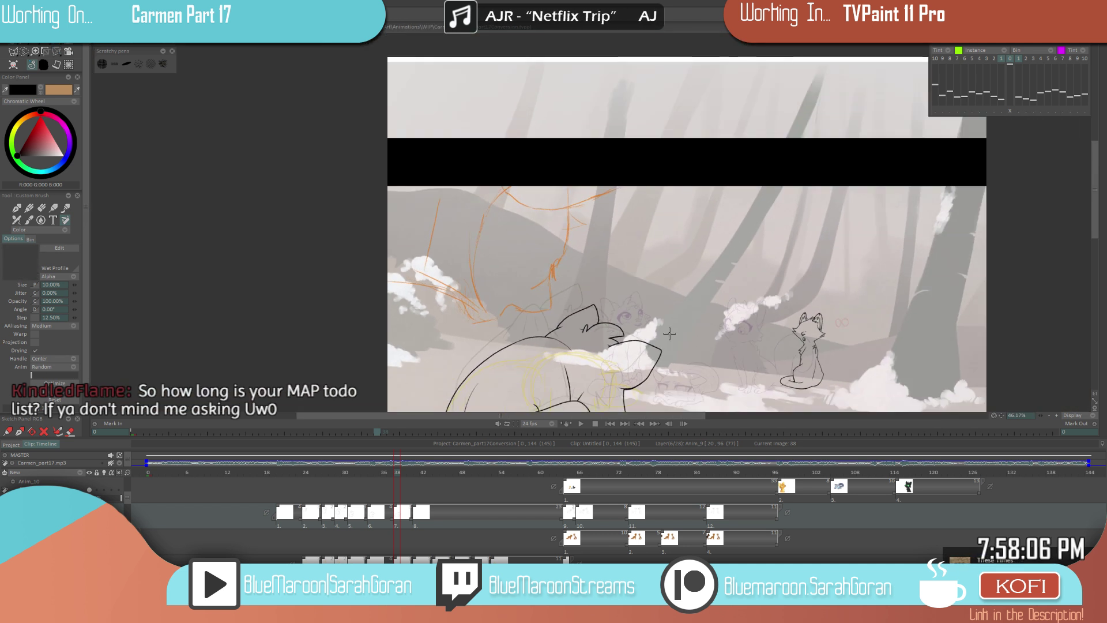
- Flip backward and forward through the cat's fall drawings from frame 38 to check the motion of the head and ears
{"action": "scroll", "coordinate": [660, 335], "scroll_direction": "up", "scroll_amount": 4}
{"action": "key", "text": "Left"}
{"action": "key", "text": "Left"}
{"action": "key", "text": "Left"}
{"action": "key", "text": "Left"}
{"action": "key", "text": "Left"}
{"action": "key", "text": "Left"}
{"action": "key", "text": "Left"}
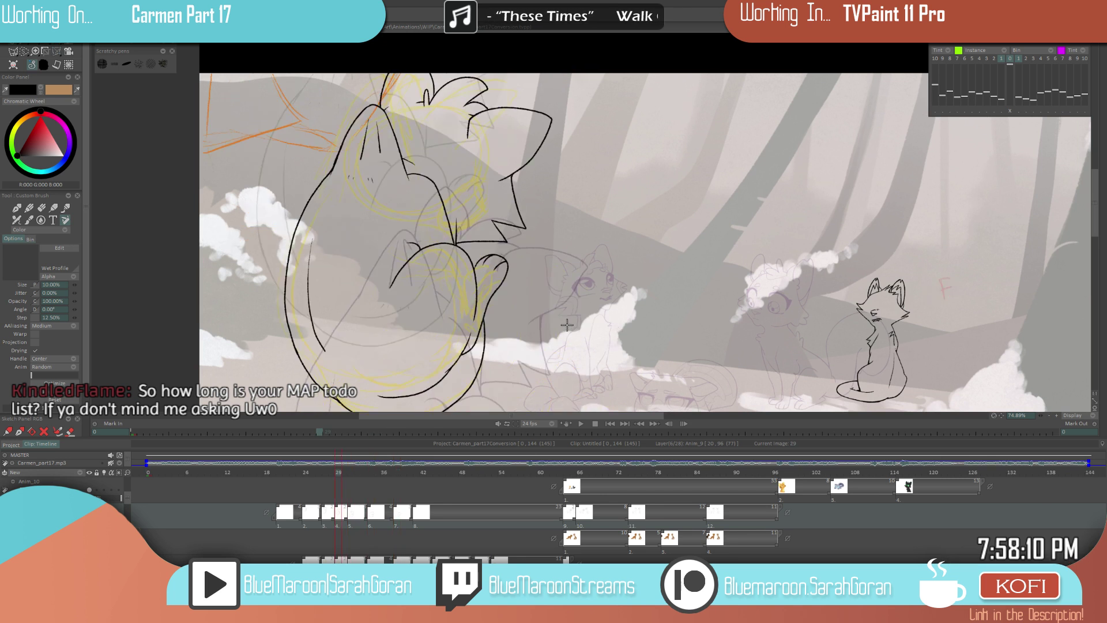
{"action": "key", "text": "Left"}
{"action": "key", "text": "Left"}
{"action": "key", "text": "Right"}
{"action": "key", "text": "Right"}
{"action": "key", "text": "Right"}
{"action": "key", "text": "Right"}
{"action": "key", "text": "Right"}
{"action": "key", "text": "Right"}
{"action": "key", "text": "Right"}
{"action": "key", "text": "Right"}
{"action": "key", "text": "Right"}
{"action": "key", "text": "Left"}
{"action": "key", "text": "Left"}
{"action": "key", "text": "Left"}
{"action": "key", "text": "Left"}
{"action": "key", "text": "Left"}
{"action": "key", "text": "Left"}
{"action": "key", "text": "Left"}
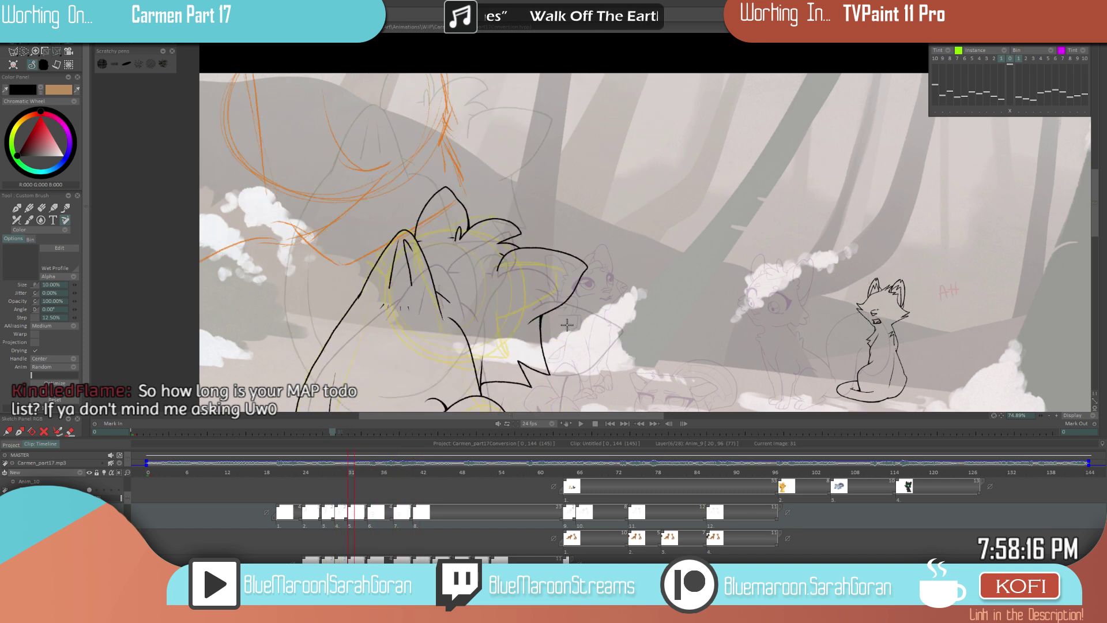
- Flip repeatedly between the drawings around frames 29 and 31 to compare the cat's drop in height
{"action": "key", "text": "Left"}
{"action": "key", "text": "Right"}
{"action": "key", "text": "Left"}
{"action": "key", "text": "Left"}
{"action": "key", "text": "Right"}
{"action": "key", "text": "Right"}
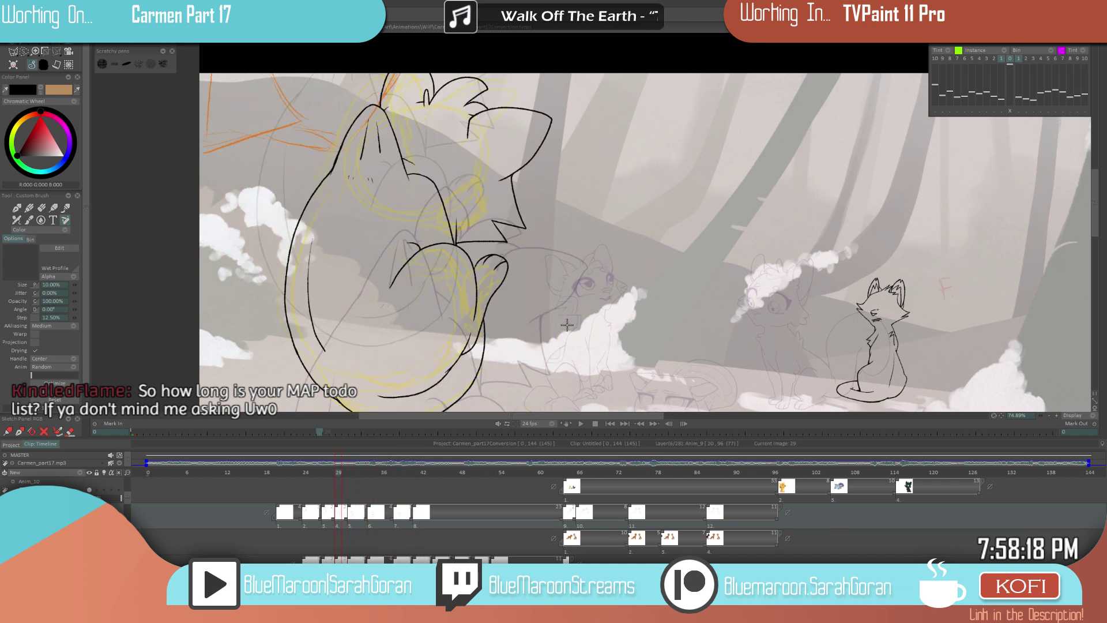
{"action": "key", "text": "Left"}
{"action": "key", "text": "Left"}
{"action": "key", "text": "Right"}
{"action": "key", "text": "Left"}
{"action": "key", "text": "Right"}
{"action": "key", "text": "Left"}
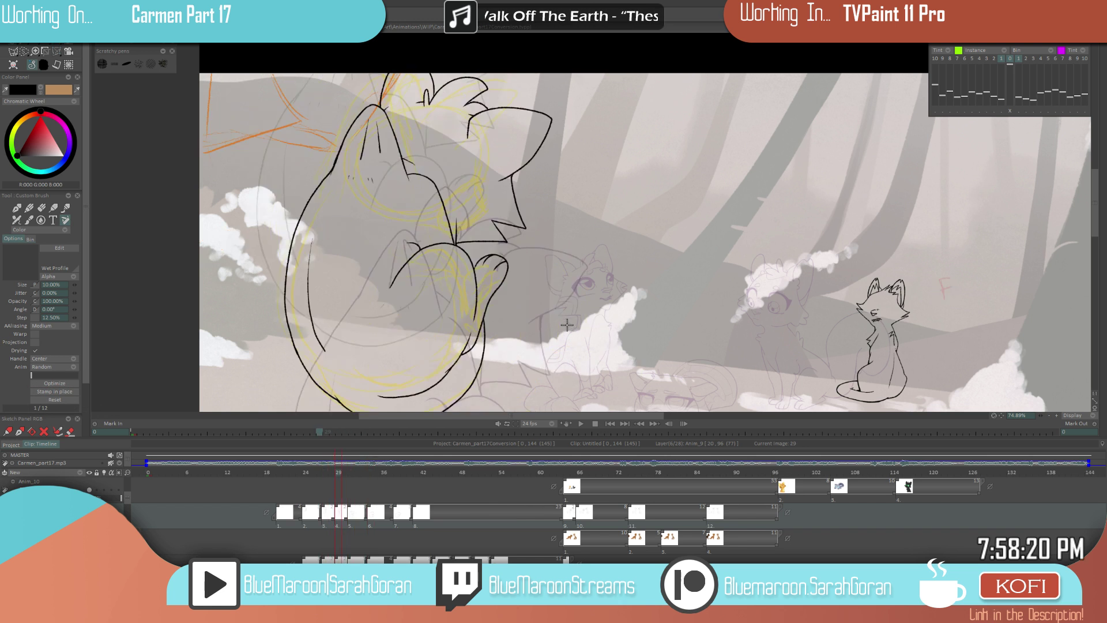
{"action": "key", "text": "Right"}
{"action": "key", "text": "Right"}
{"action": "scroll", "coordinate": [605, 318], "scroll_direction": "down", "scroll_amount": 3}
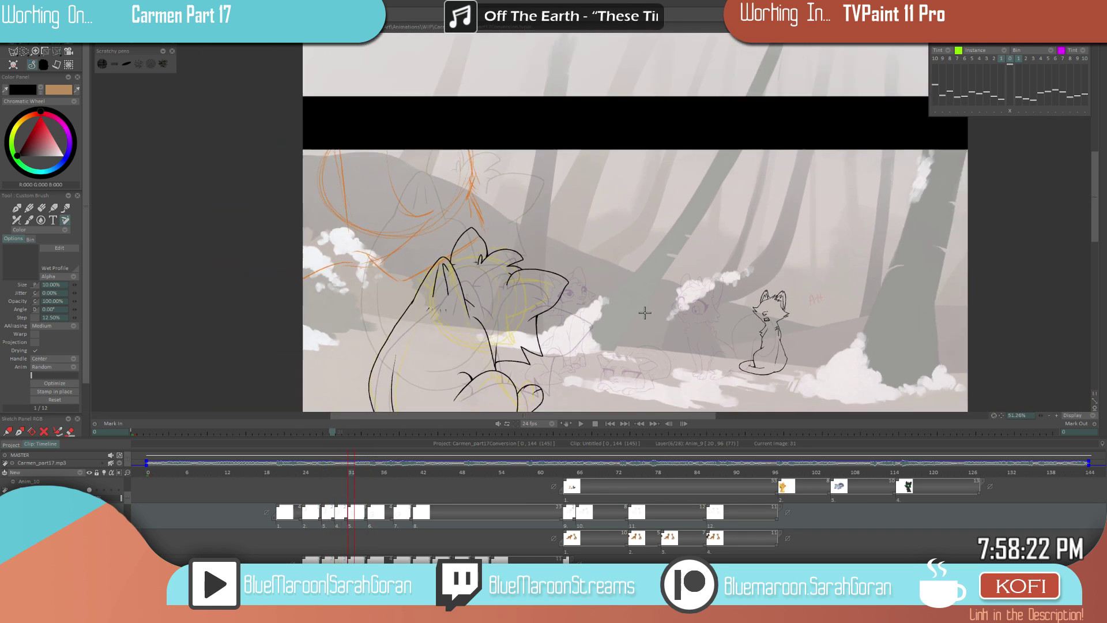
- Run through the fall drawings once more up to frame 38 and save the project
{"action": "scroll", "coordinate": [644, 312], "scroll_direction": "down", "scroll_amount": 2}
{"action": "key", "text": "Left"}
{"action": "key", "text": "Left"}
{"action": "key", "text": "Left"}
{"action": "key", "text": "Left"}
{"action": "key", "text": "Right"}
{"action": "key", "text": "Right"}
{"action": "key", "text": "Right"}
{"action": "key", "text": "Right"}
{"action": "key", "text": "Right"}
{"action": "key", "text": "Right"}
{"action": "key", "text": "Right"}
{"action": "key", "text": "Right"}
{"action": "key", "text": "Right"}
{"action": "key", "text": "Right"}
{"action": "key", "text": "Right"}
{"action": "key", "text": "ctrl+s"}
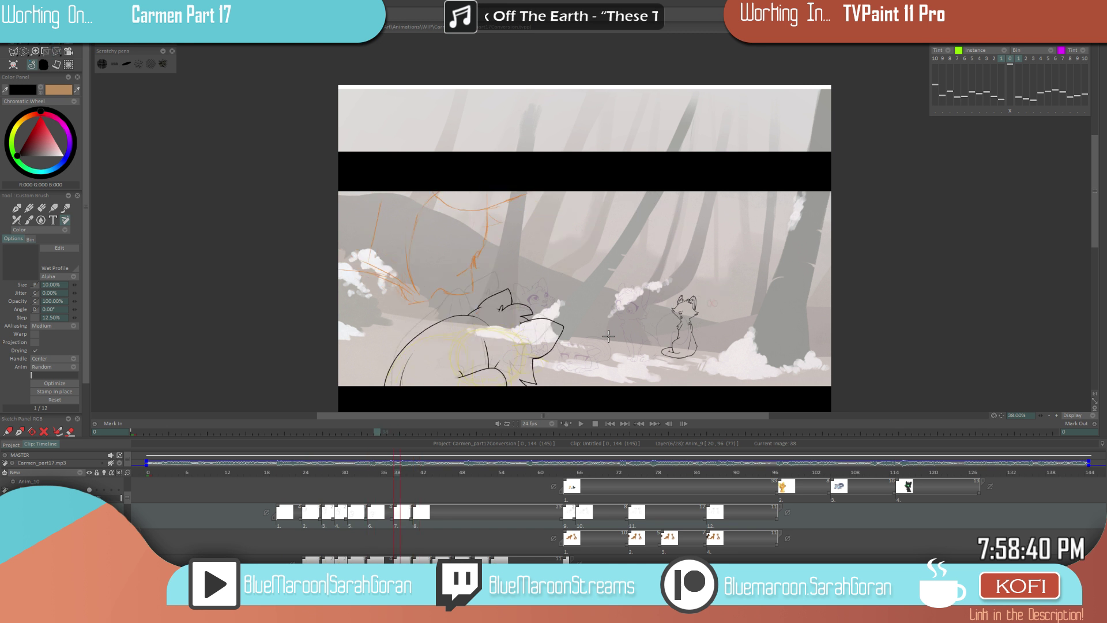
- Redraw the rounded hump beside the ear on frame 38 as a slightly higher arc and erase the old line beneath it
{"action": "scroll", "coordinate": [608, 335], "scroll_direction": "up", "scroll_amount": 4}
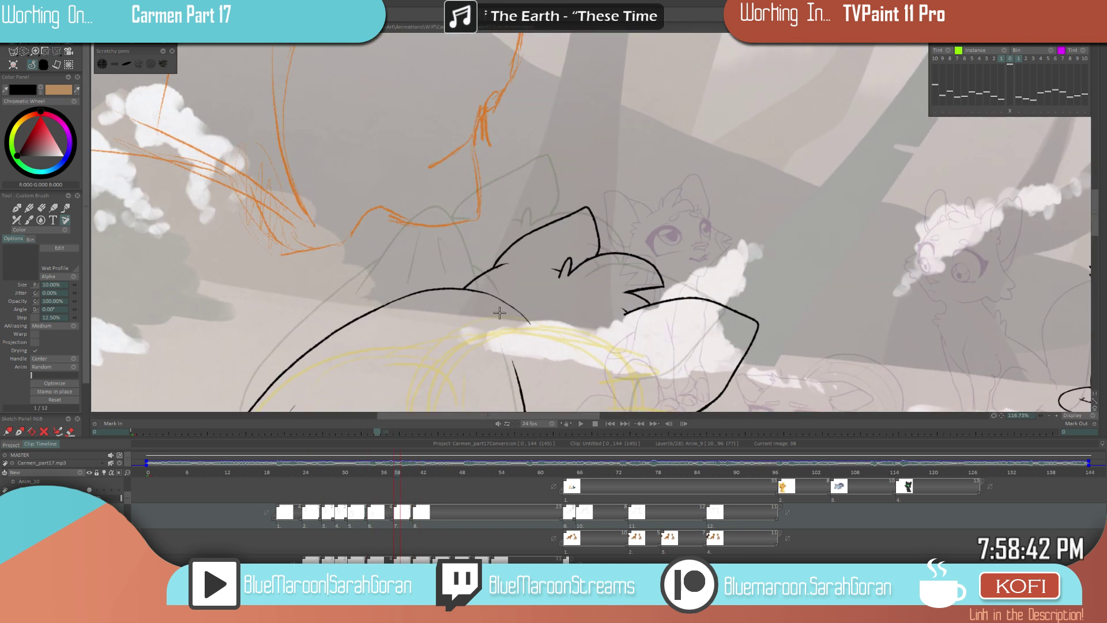
{"action": "mouse_move", "coordinate": [505, 309]}
{"action": "left_mouse_down"}
{"action": "mouse_move", "coordinate": [420, 292]}
{"action": "mouse_move", "coordinate": [397, 304]}
{"action": "mouse_move", "coordinate": [439, 288]}
{"action": "mouse_move", "coordinate": [404, 304]}
{"action": "mouse_move", "coordinate": [463, 289]}
{"action": "mouse_move", "coordinate": [487, 307]}
{"action": "mouse_move", "coordinate": [467, 312]}
{"action": "mouse_move", "coordinate": [482, 296]}
{"action": "mouse_move", "coordinate": [463, 289]}
{"action": "mouse_move", "coordinate": [493, 302]}
{"action": "mouse_move", "coordinate": [467, 285]}
{"action": "mouse_move", "coordinate": [521, 325]}
{"action": "left_mouse_up"}
{"action": "left_click_drag", "start_coordinate": [437, 297], "coordinate": [411, 310]}
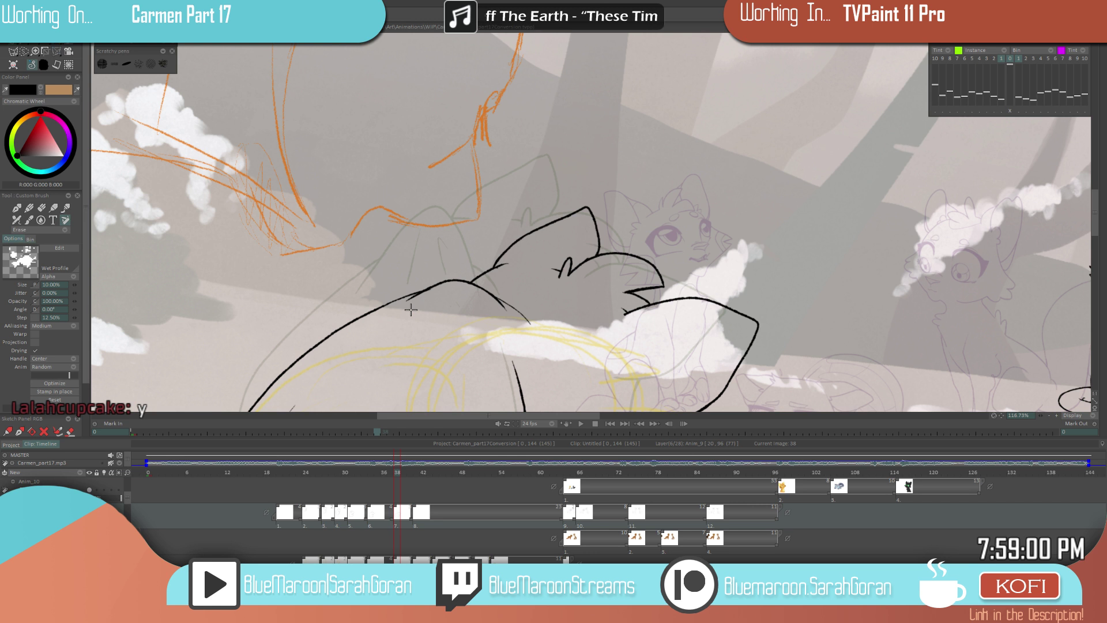
- Flip back and forth through the drawings leading to frame 38 to check the raised hump in motion
{"action": "scroll", "coordinate": [411, 310], "scroll_direction": "down", "scroll_amount": 6}
{"action": "key", "text": "Left"}
{"action": "key", "text": "Right"}
{"action": "key", "text": "Right"}
{"action": "key", "text": "Left"}
{"action": "key", "text": "Left"}
{"action": "key", "text": "Left"}
{"action": "key", "text": "Left"}
{"action": "key", "text": "Left"}
{"action": "key", "text": "Right"}
{"action": "key", "text": "Right"}
{"action": "key", "text": "Right"}
{"action": "key", "text": "Left"}
{"action": "key", "text": "Left"}
{"action": "key", "text": "Left"}
{"action": "key", "text": "Right"}
{"action": "key", "text": "Right"}
{"action": "key", "text": "Right"}
{"action": "key", "text": "Left"}
{"action": "key", "text": "Left"}
{"action": "key", "text": "Left"}
{"action": "key", "text": "Right"}
{"action": "key", "text": "Right"}
{"action": "key", "text": "Right"}
{"action": "key", "text": "Left"}
{"action": "key", "text": "Left"}
{"action": "key", "text": "Left"}
{"action": "key", "text": "Right"}
{"action": "key", "text": "Right"}
{"action": "key", "text": "Right"}
{"action": "key", "text": "Left"}
{"action": "key", "text": "Left"}
{"action": "key", "text": "Left"}
{"action": "key", "text": "Right"}
{"action": "key", "text": "Right"}
{"action": "key", "text": "Right"}
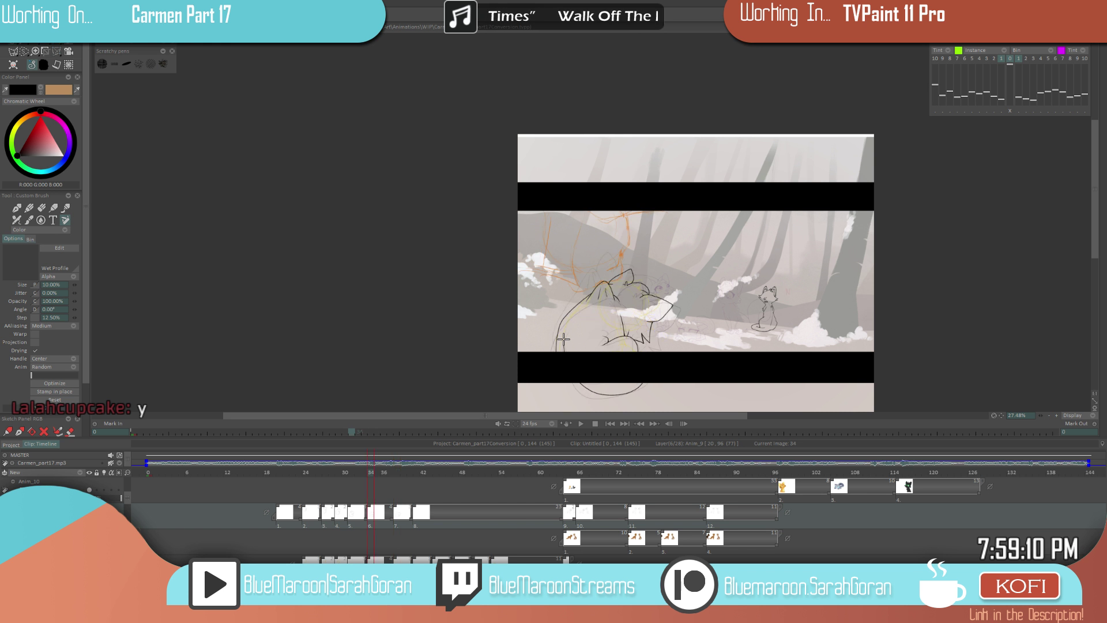
- Flip between frame 34 and the drawings next to it to compare the hair tuft's shape
{"action": "key", "text": "Right"}
{"action": "key", "text": "Right"}
{"action": "key", "text": "Right"}
{"action": "key", "text": "Right"}
{"action": "key", "text": "Left"}
{"action": "key", "text": "Right"}
{"action": "key", "text": "Left"}
{"action": "key", "text": "Left"}
{"action": "key", "text": "Right"}
{"action": "key", "text": "Right"}
{"action": "key", "text": "Left"}
{"action": "key", "text": "Left"}
{"action": "key", "text": "Right"}
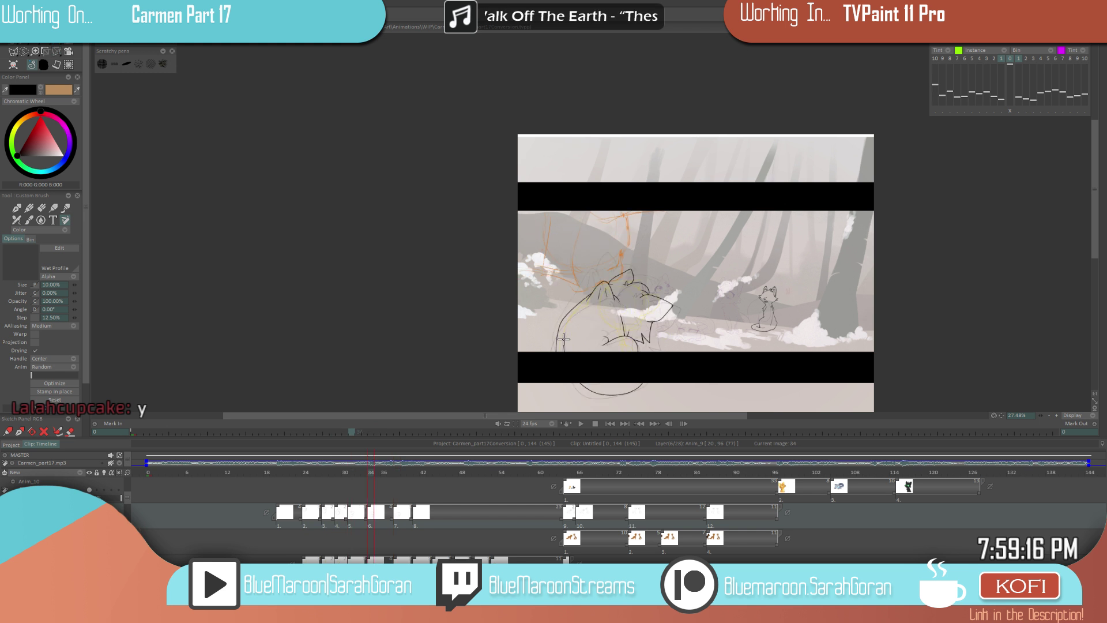
- Redraw the hair tuft on frame 34 so it extends farther forward from the ear, and erase the old tuft lines inside it
{"action": "scroll", "coordinate": [632, 275], "scroll_direction": "up", "scroll_amount": 5}
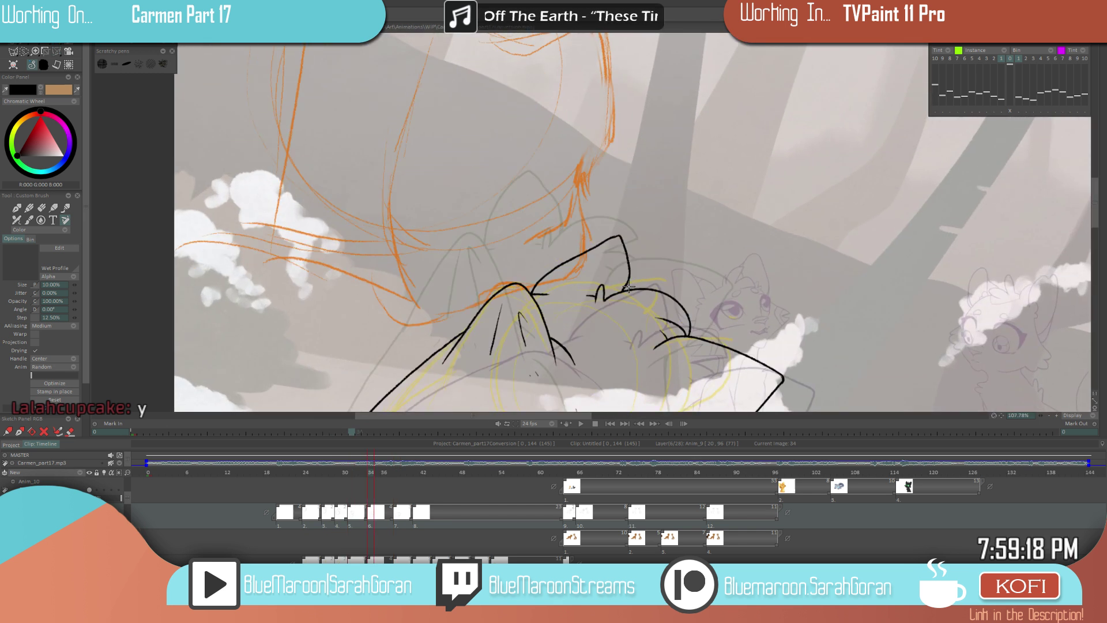
{"action": "mouse_move", "coordinate": [606, 293]}
{"action": "left_mouse_down"}
{"action": "mouse_move", "coordinate": [671, 271]}
{"action": "mouse_move", "coordinate": [693, 287]}
{"action": "left_mouse_up"}
{"action": "mouse_move", "coordinate": [606, 298]}
{"action": "left_mouse_down"}
{"action": "mouse_move", "coordinate": [687, 282]}
{"action": "mouse_move", "coordinate": [696, 290]}
{"action": "mouse_move", "coordinate": [604, 301]}
{"action": "mouse_move", "coordinate": [699, 294]}
{"action": "mouse_move", "coordinate": [658, 315]}
{"action": "mouse_move", "coordinate": [699, 301]}
{"action": "mouse_move", "coordinate": [683, 317]}
{"action": "mouse_move", "coordinate": [658, 315]}
{"action": "mouse_move", "coordinate": [689, 320]}
{"action": "mouse_move", "coordinate": [690, 335]}
{"action": "left_mouse_up"}
{"action": "key", "text": "ctrl+z"}
{"action": "key", "text": "e"}
{"action": "key", "text": "ctrl+z"}
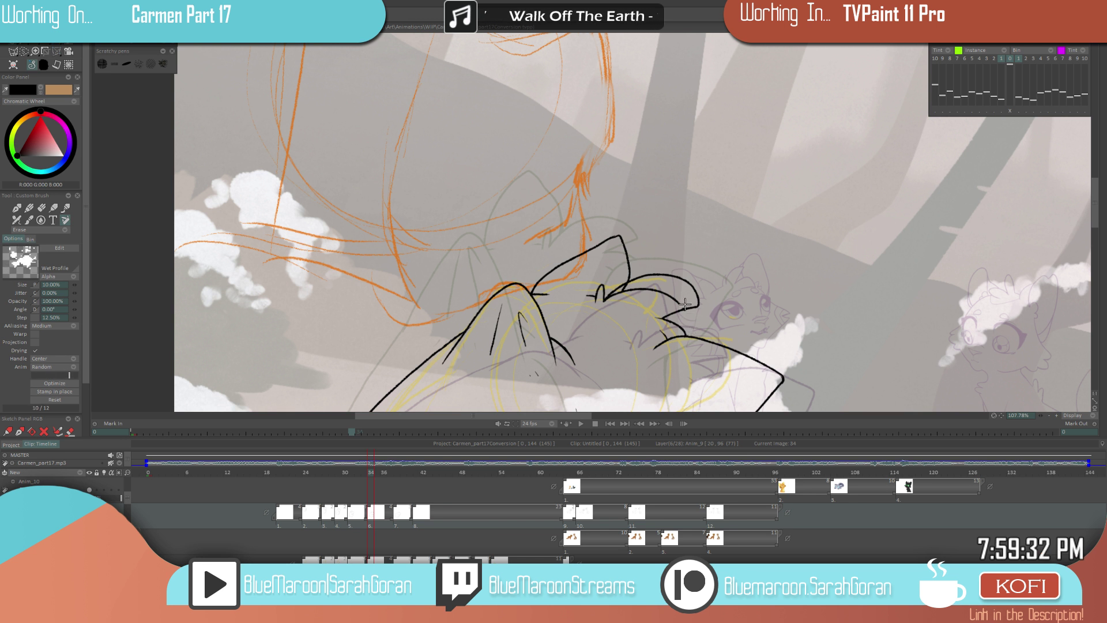
{"action": "left_click_drag", "start_coordinate": [667, 300], "coordinate": [648, 295]}
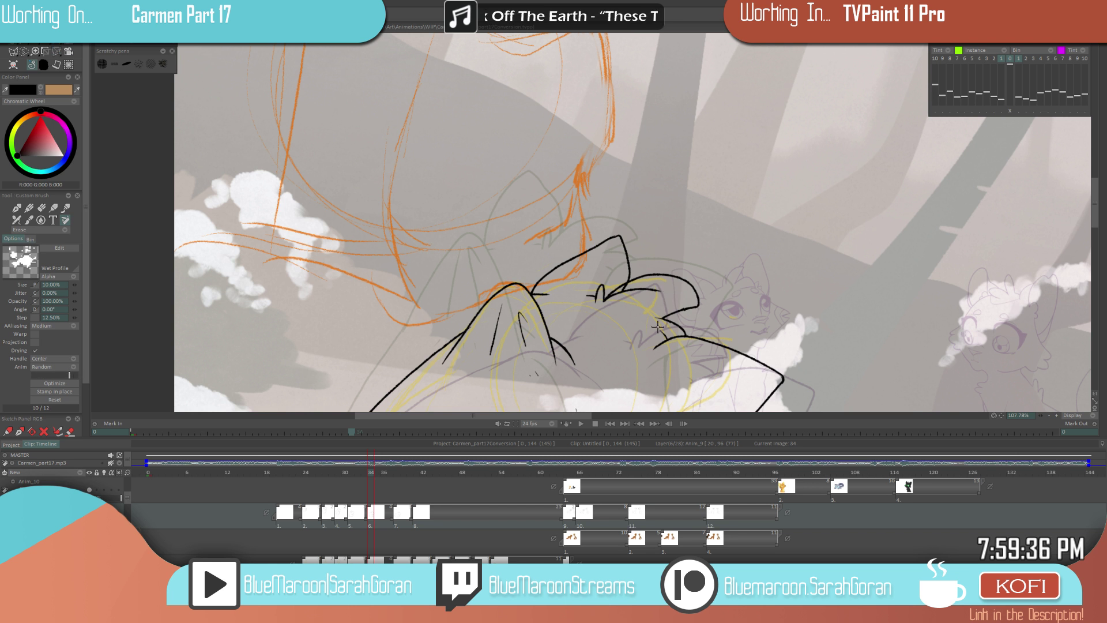
{"action": "left_click_drag", "start_coordinate": [613, 298], "coordinate": [606, 302]}
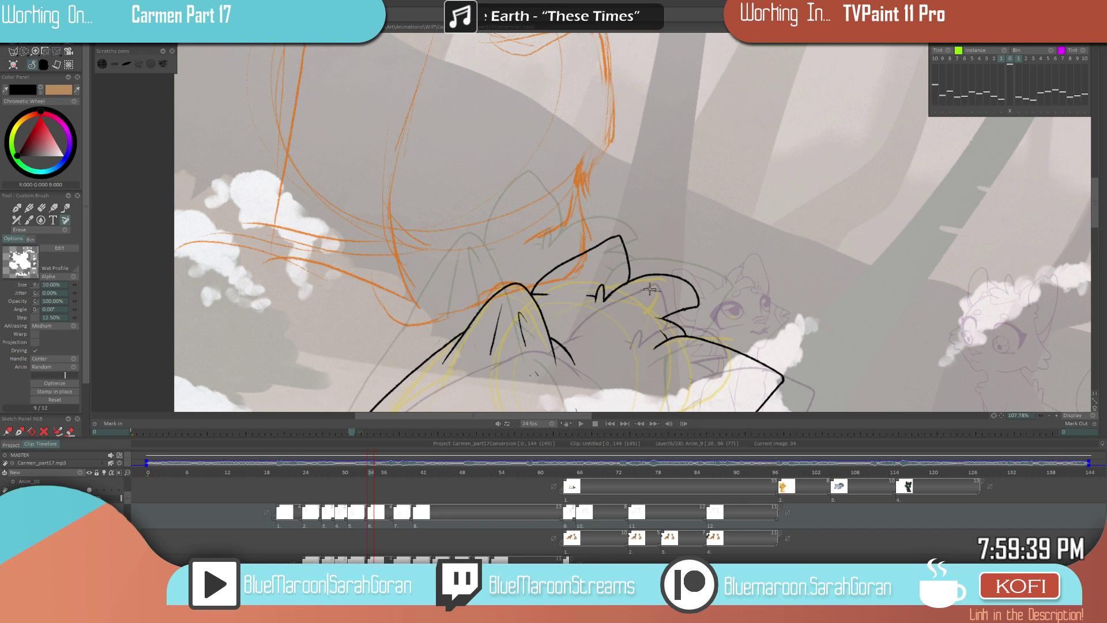
{"action": "left_click_drag", "start_coordinate": [644, 288], "coordinate": [637, 291]}
- Compare frame 34 with frame 31 and reshape the end of frame 34's hair tuft into a sharper point
{"action": "key", "text": "Left"}
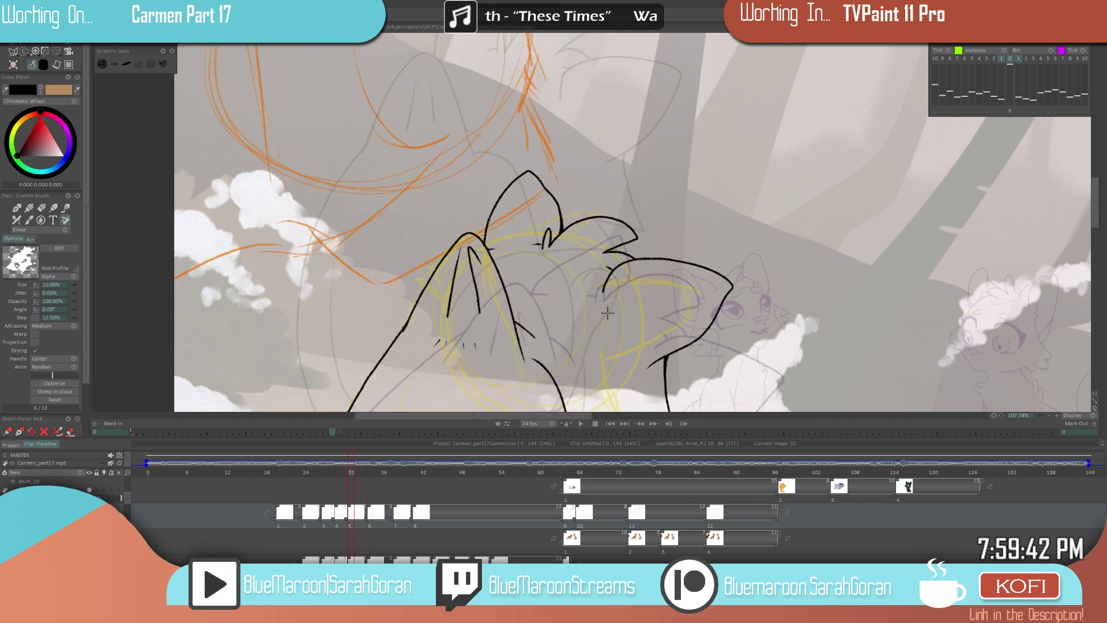
{"action": "key", "text": "Right"}
{"action": "key", "text": "Left"}
{"action": "key", "text": "Right"}
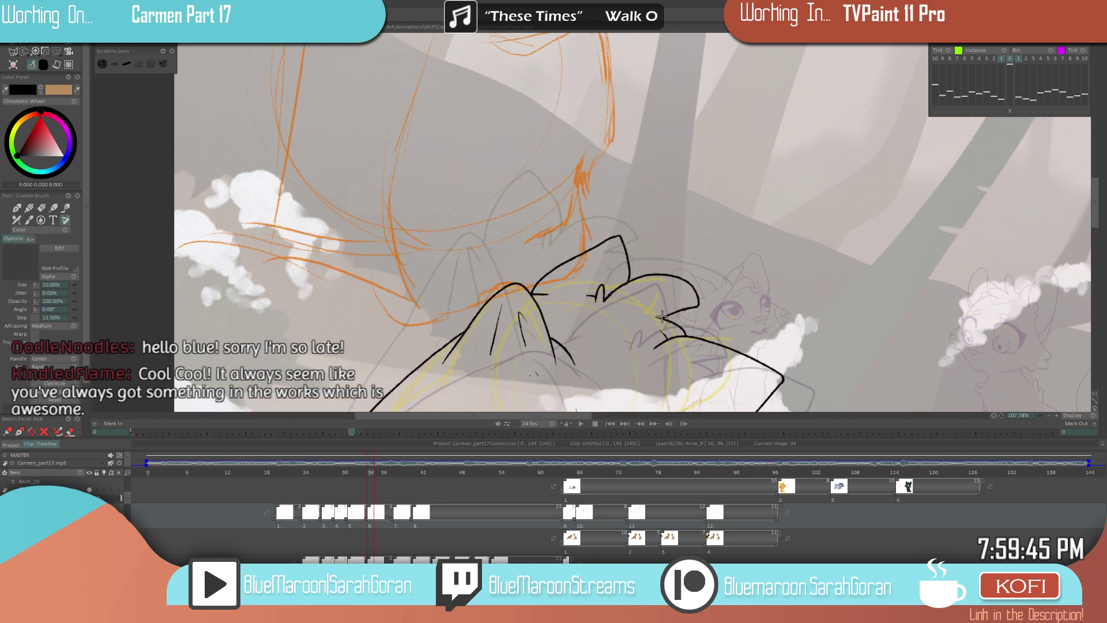
{"action": "mouse_move", "coordinate": [669, 311]}
{"action": "left_mouse_down"}
{"action": "mouse_move", "coordinate": [697, 302]}
{"action": "mouse_move", "coordinate": [635, 271]}
{"action": "left_mouse_up"}
{"action": "mouse_move", "coordinate": [688, 305]}
{"action": "left_mouse_down"}
{"action": "mouse_move", "coordinate": [698, 293]}
{"action": "mouse_move", "coordinate": [678, 279]}
{"action": "mouse_move", "coordinate": [628, 281]}
{"action": "left_mouse_up"}
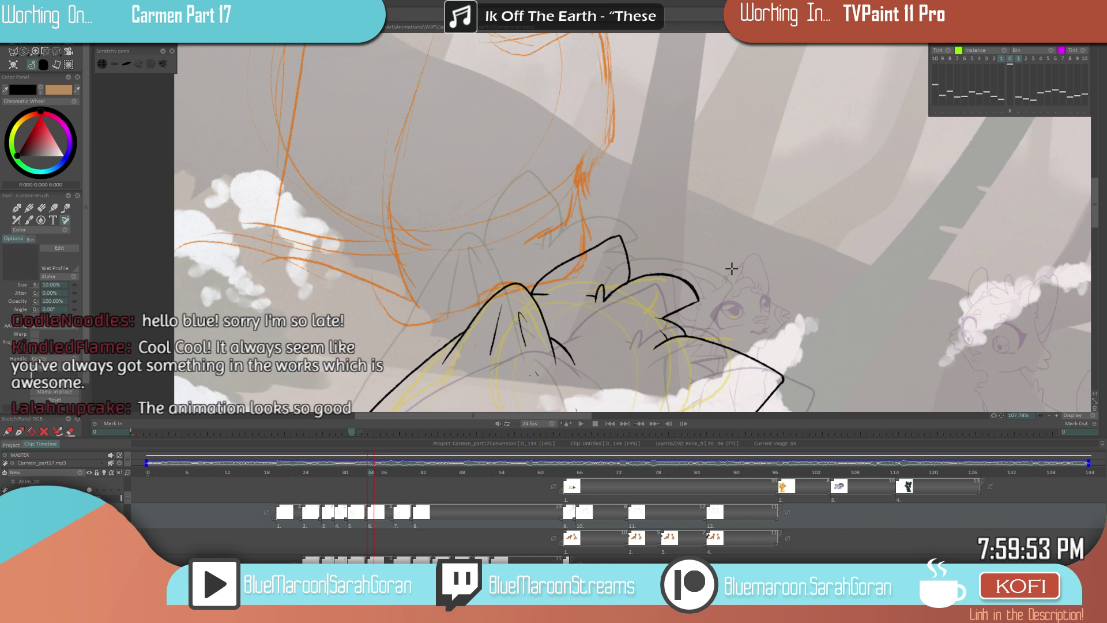
{"action": "scroll", "coordinate": [711, 334], "scroll_direction": "down", "scroll_amount": 6}
{"action": "scroll", "coordinate": [620, 309], "scroll_direction": "up", "scroll_amount": 1}
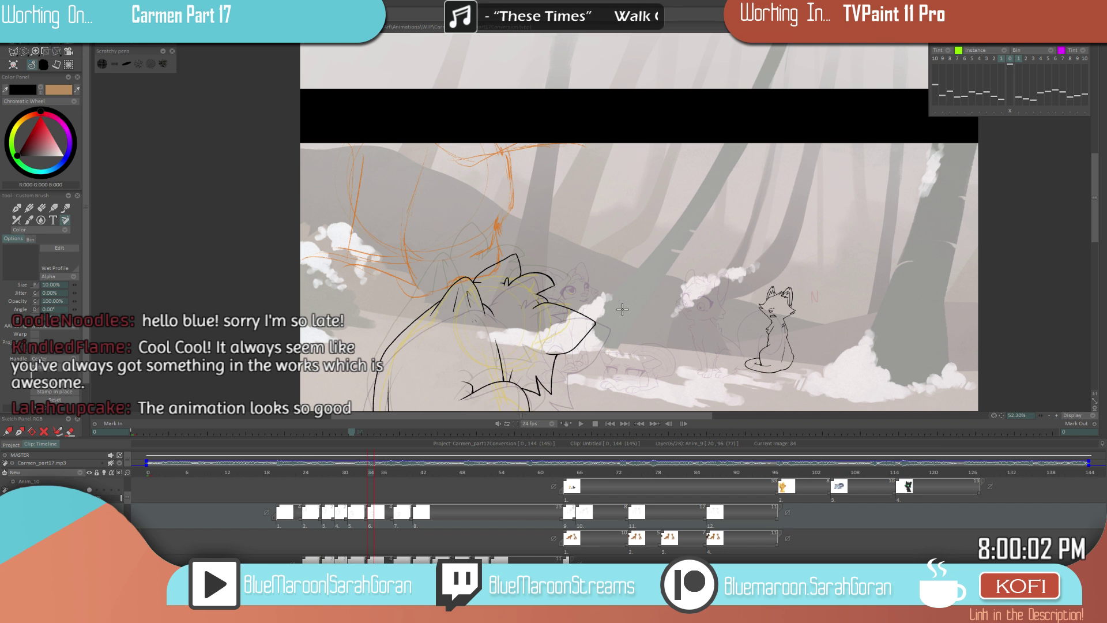
{"action": "scroll", "coordinate": [622, 310], "scroll_direction": "up", "scroll_amount": 2}
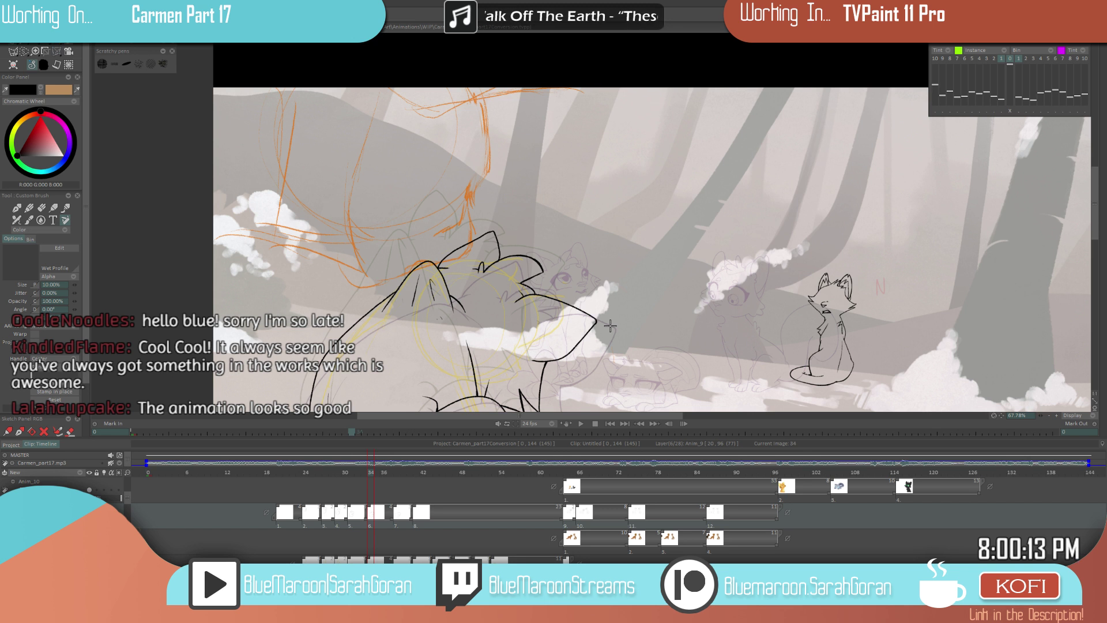
- Flip through the fall drawings around frames 34 and 38 to review how the reshaped hair tuft moves
{"action": "scroll", "coordinate": [610, 326], "scroll_direction": "down", "scroll_amount": 1}
{"action": "key", "text": "Left"}
{"action": "key", "text": "Left"}
{"action": "key", "text": "Left"}
{"action": "key", "text": "Right"}
{"action": "key", "text": "Right"}
{"action": "key", "text": "Right"}
{"action": "key", "text": "Right"}
{"action": "key", "text": "Right"}
{"action": "key", "text": "Right"}
{"action": "key", "text": "Right"}
{"action": "key", "text": "Left"}
{"action": "key", "text": "Left"}
{"action": "key", "text": "Right"}
{"action": "key", "text": "Right"}
{"action": "key", "text": "Right"}
{"action": "key", "text": "Left"}
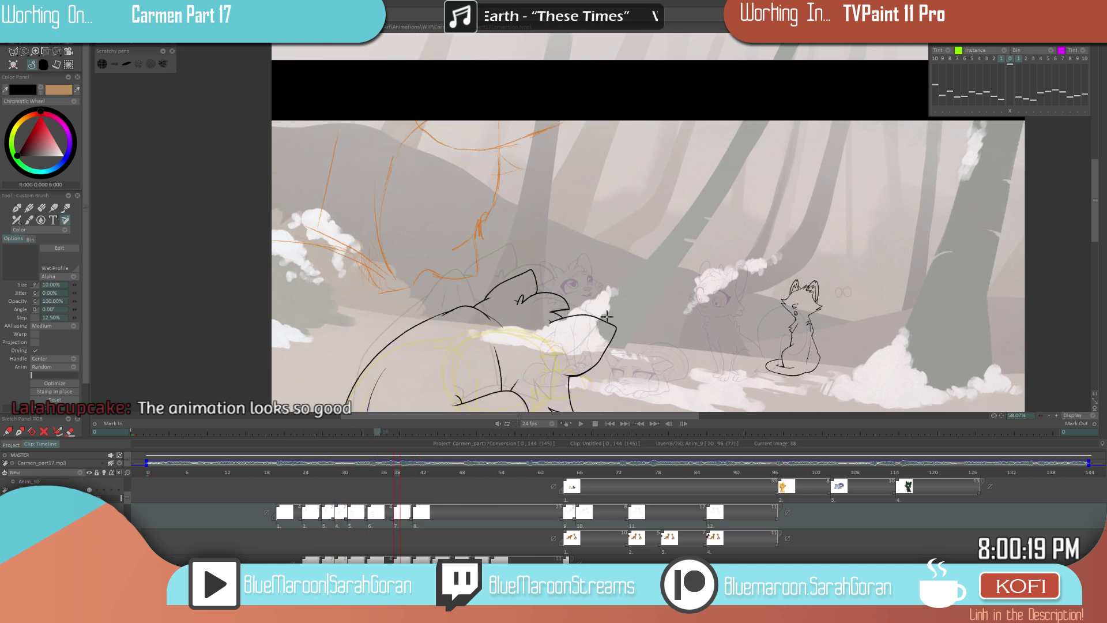
- Flip back from frame 38 through the earlier fall drawings to check the cat's motion around frame 31
{"action": "key", "text": "Left"}
{"action": "key", "text": "Left"}
{"action": "key", "text": "Left"}
{"action": "key", "text": "Left"}
{"action": "key", "text": "Left"}
{"action": "key", "text": "Left"}
{"action": "key", "text": "Left"}
{"action": "key", "text": "Left"}
{"action": "key", "text": "Right"}
{"action": "key", "text": "Left"}
{"action": "key", "text": "Right"}
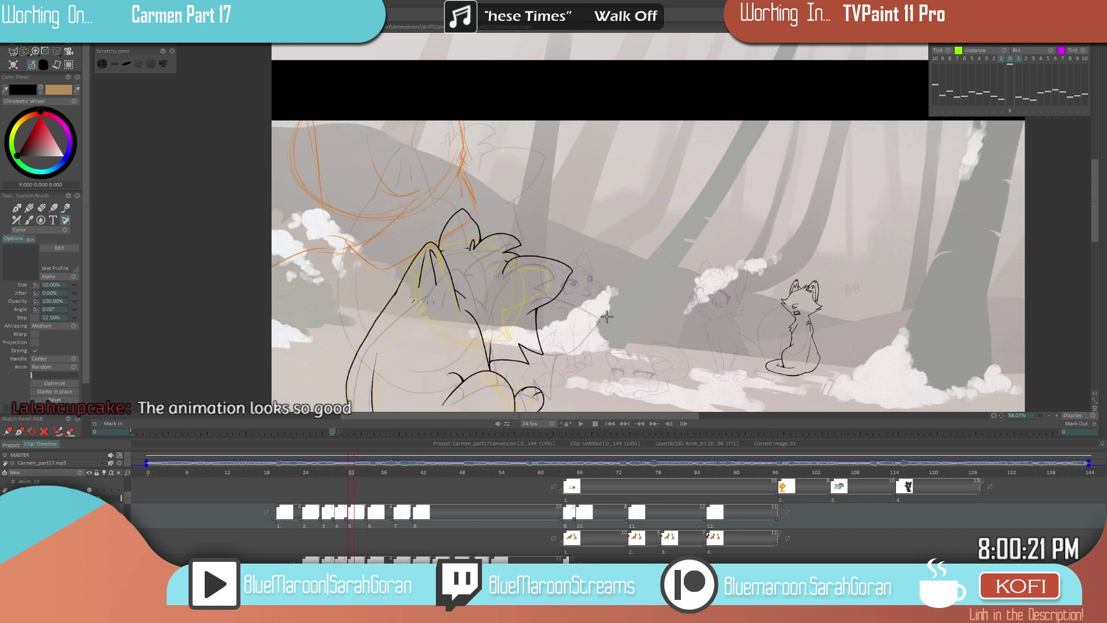
{"action": "key", "text": "Left"}
{"action": "key", "text": "Left"}
- Play back the foreground cat's fall to judge its timing, viewing it both close up and at a reduced size
{"action": "left_click", "coordinate": [581, 425]}
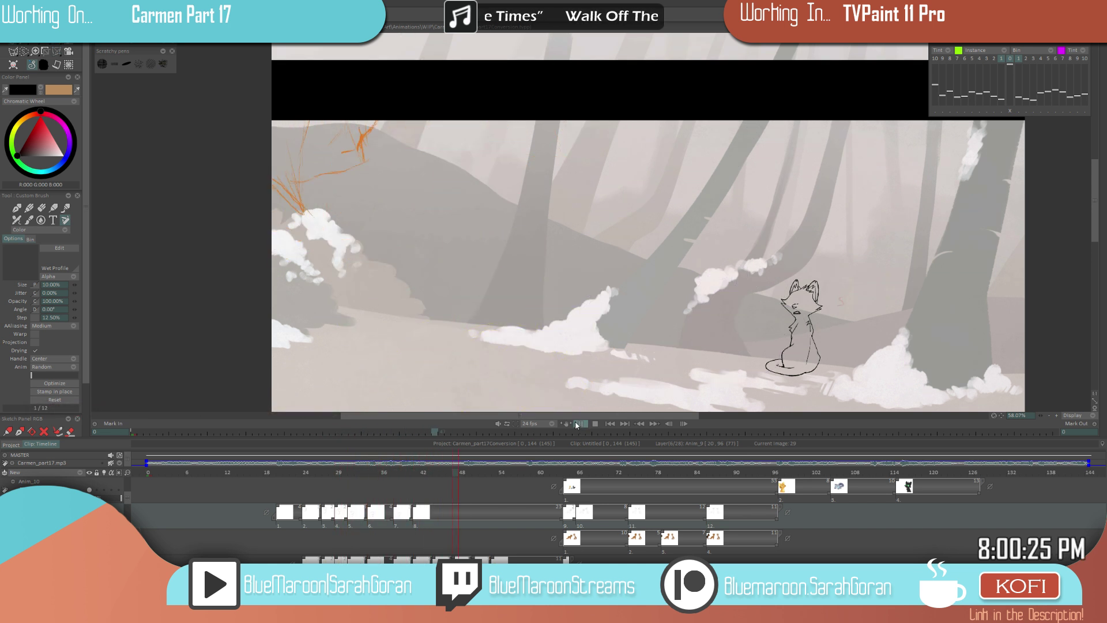
{"action": "left_click", "coordinate": [579, 423]}
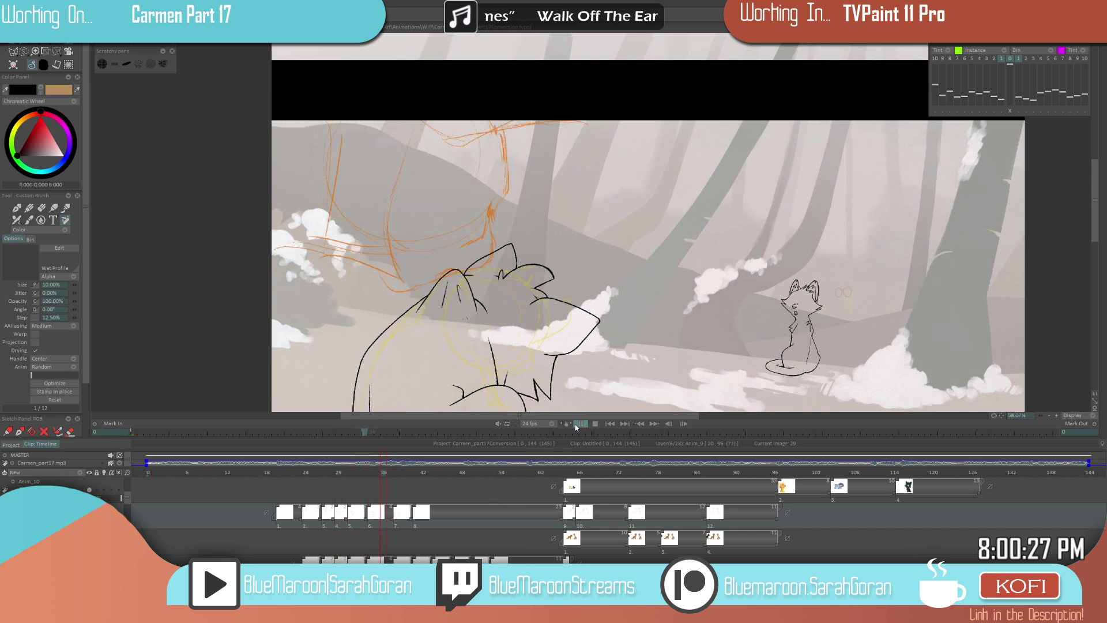
{"action": "mouse_move", "coordinate": [404, 477]}
{"action": "left_mouse_down"}
{"action": "mouse_move", "coordinate": [417, 475]}
{"action": "mouse_move", "coordinate": [388, 479]}
{"action": "mouse_move", "coordinate": [416, 478]}
{"action": "left_mouse_up"}
{"action": "scroll", "coordinate": [625, 341], "scroll_direction": "down", "scroll_amount": 3}
{"action": "left_click", "coordinate": [580, 423]}
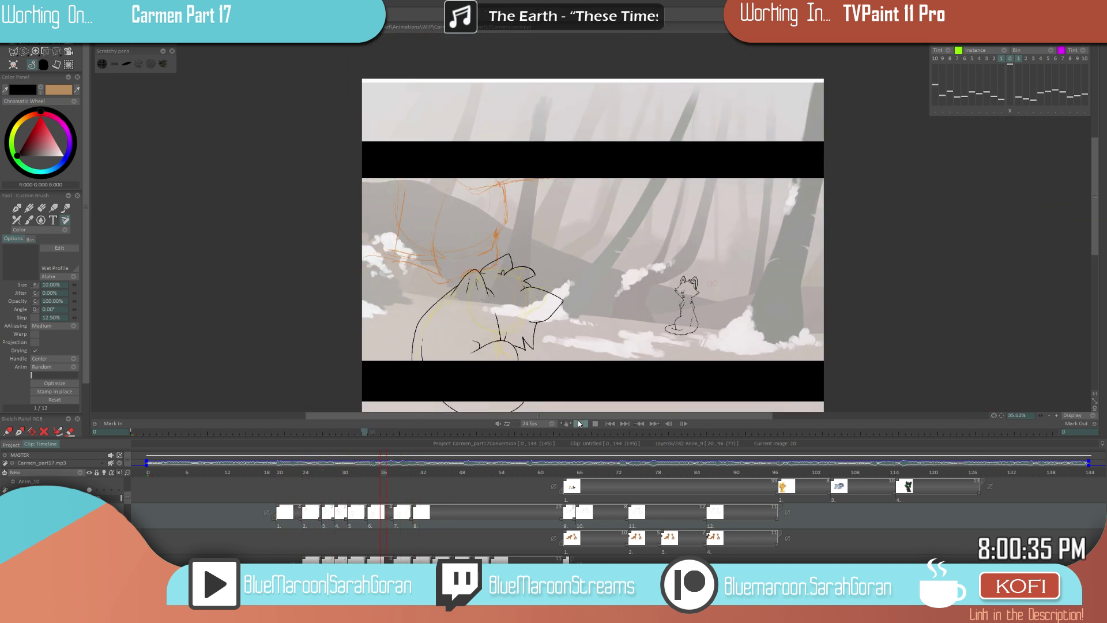
- Redraw the cat's ear on frame 38 with a lower tip set farther forward, and erase the old ear lines above it
{"action": "left_click_drag", "start_coordinate": [395, 479], "coordinate": [396, 483]}
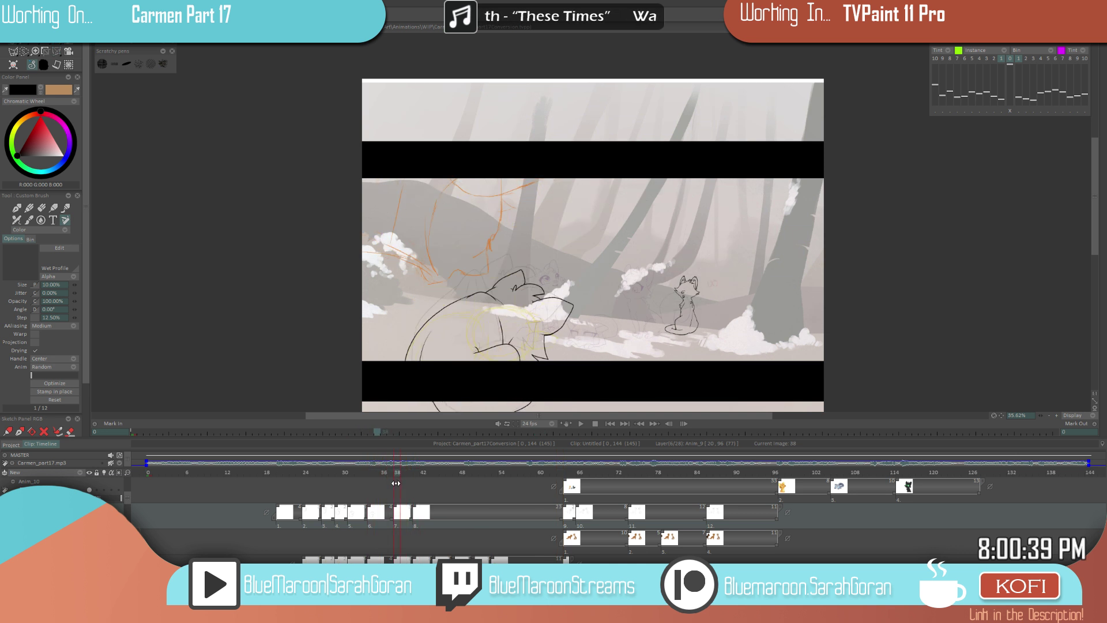
{"action": "scroll", "coordinate": [520, 277], "scroll_direction": "up", "scroll_amount": 5}
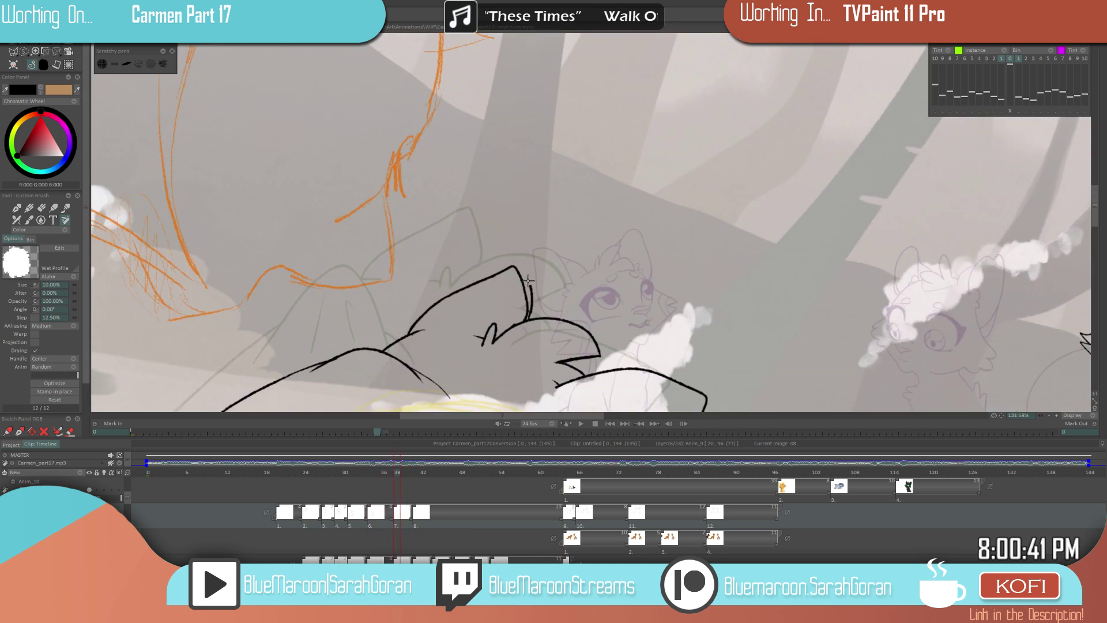
{"action": "key", "text": "ctrl+z"}
{"action": "mouse_move", "coordinate": [410, 334]}
{"action": "left_mouse_down"}
{"action": "mouse_move", "coordinate": [455, 302]}
{"action": "mouse_move", "coordinate": [533, 284]}
{"action": "mouse_move", "coordinate": [525, 320]}
{"action": "left_mouse_up"}
{"action": "key", "text": "e"}
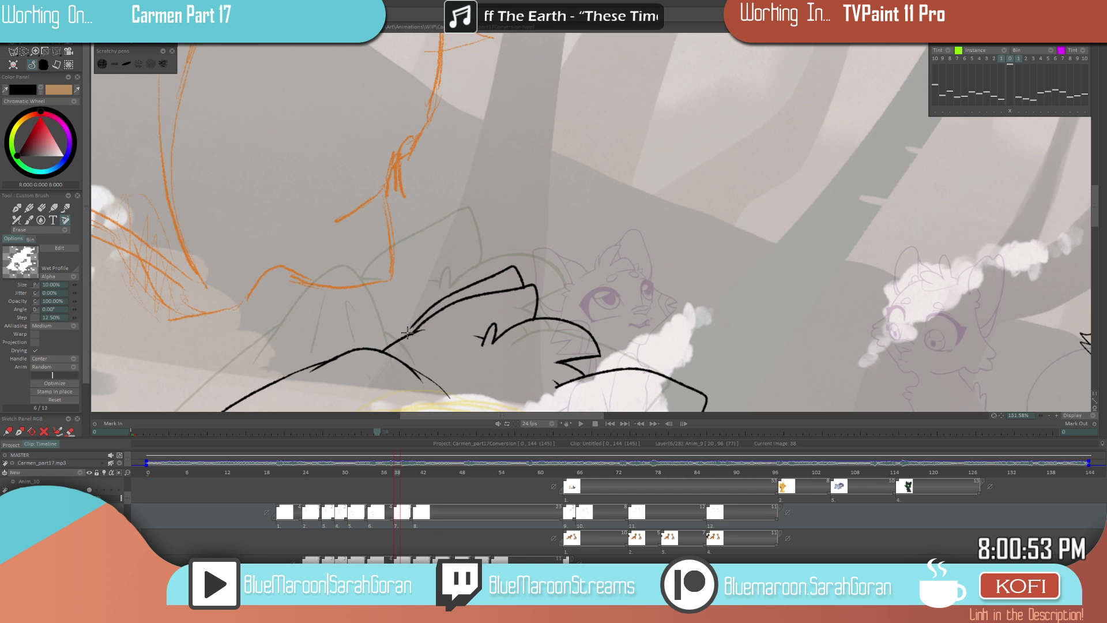
{"action": "mouse_move", "coordinate": [429, 305]}
{"action": "left_mouse_down"}
{"action": "mouse_move", "coordinate": [466, 284]}
{"action": "mouse_move", "coordinate": [426, 307]}
{"action": "mouse_move", "coordinate": [515, 256]}
{"action": "mouse_move", "coordinate": [515, 263]}
{"action": "left_mouse_up"}
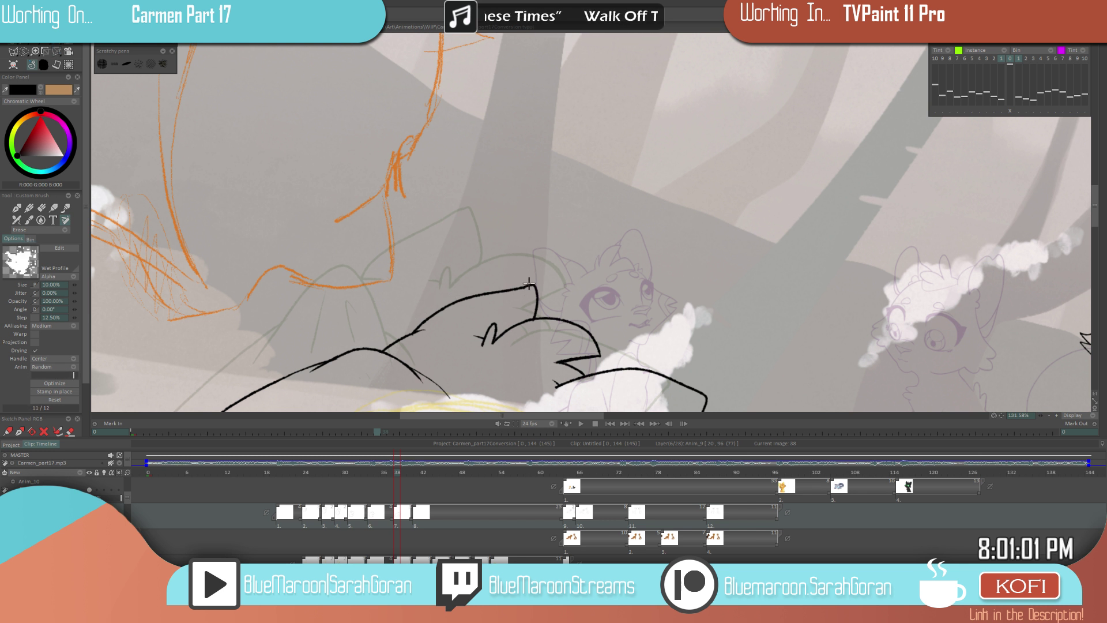
- Flip between frame 38 and the preceding fall drawings to check how the redrawn ear moves
{"action": "scroll", "coordinate": [626, 326], "scroll_direction": "down", "scroll_amount": 5}
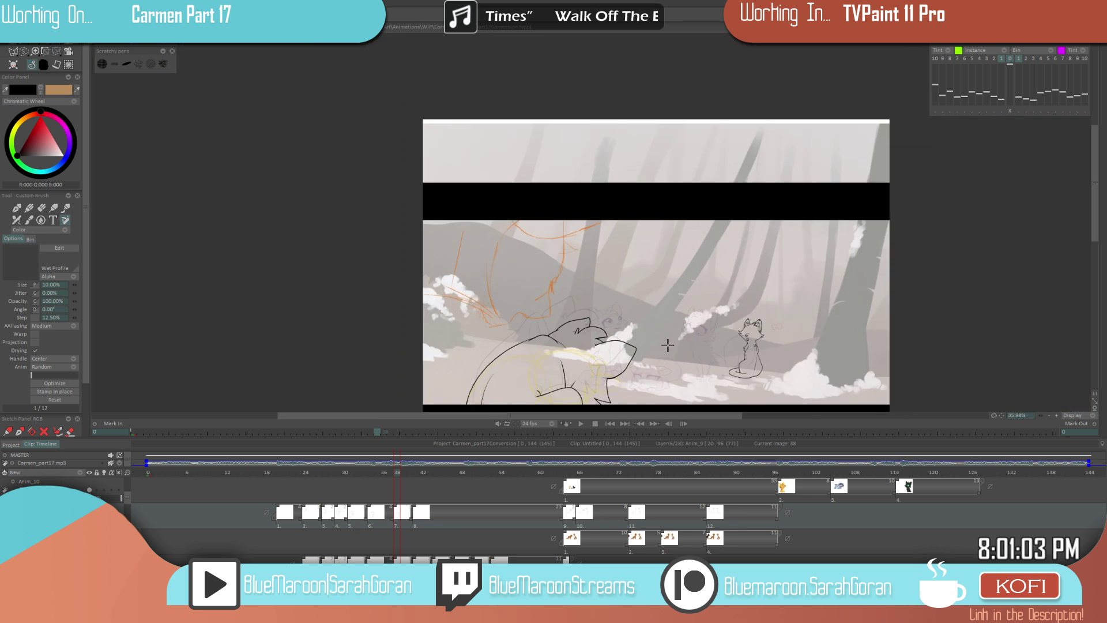
{"action": "left_click_drag", "start_coordinate": [672, 368], "coordinate": [654, 318]}
{"action": "key", "text": "Left"}
{"action": "key", "text": "Left"}
{"action": "key", "text": "Left"}
{"action": "key", "text": "Left"}
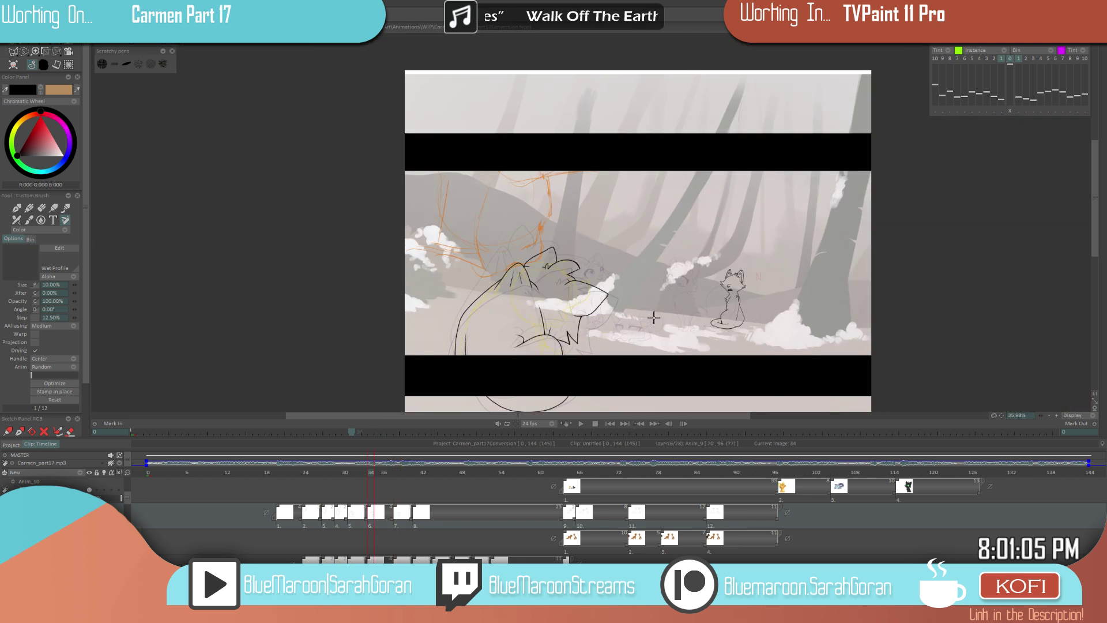
{"action": "key", "text": "Left"}
{"action": "key", "text": "Left"}
{"action": "key", "text": "Left"}
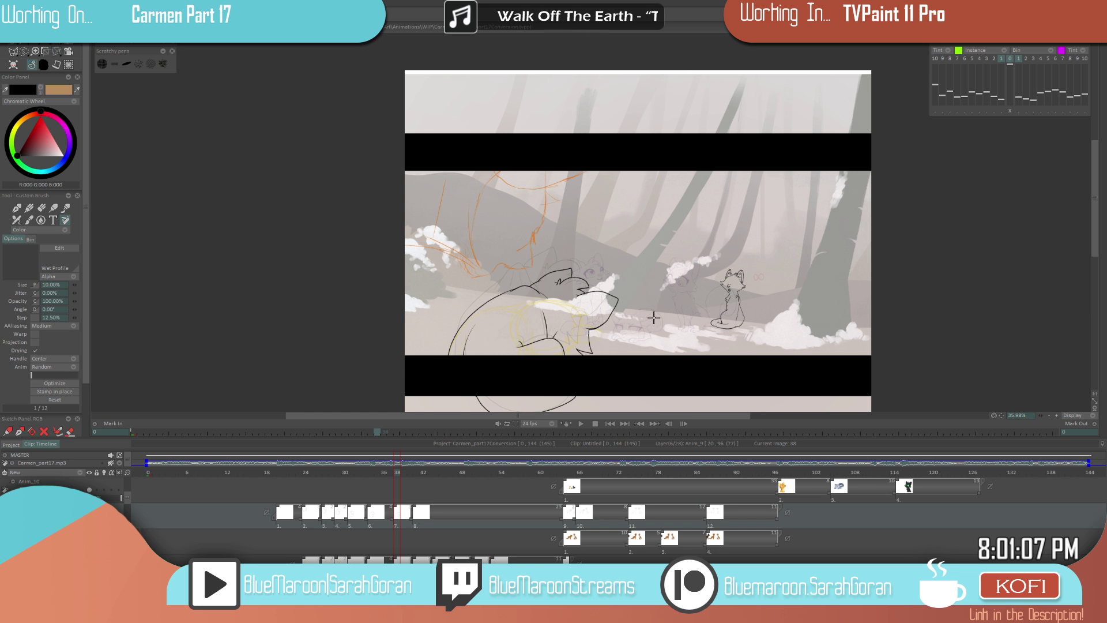
{"action": "key", "text": "Right"}
{"action": "key", "text": "Right"}
{"action": "key", "text": "Right"}
{"action": "key", "text": "Right"}
{"action": "key", "text": "Right"}
{"action": "key", "text": "Right"}
{"action": "key", "text": "Right"}
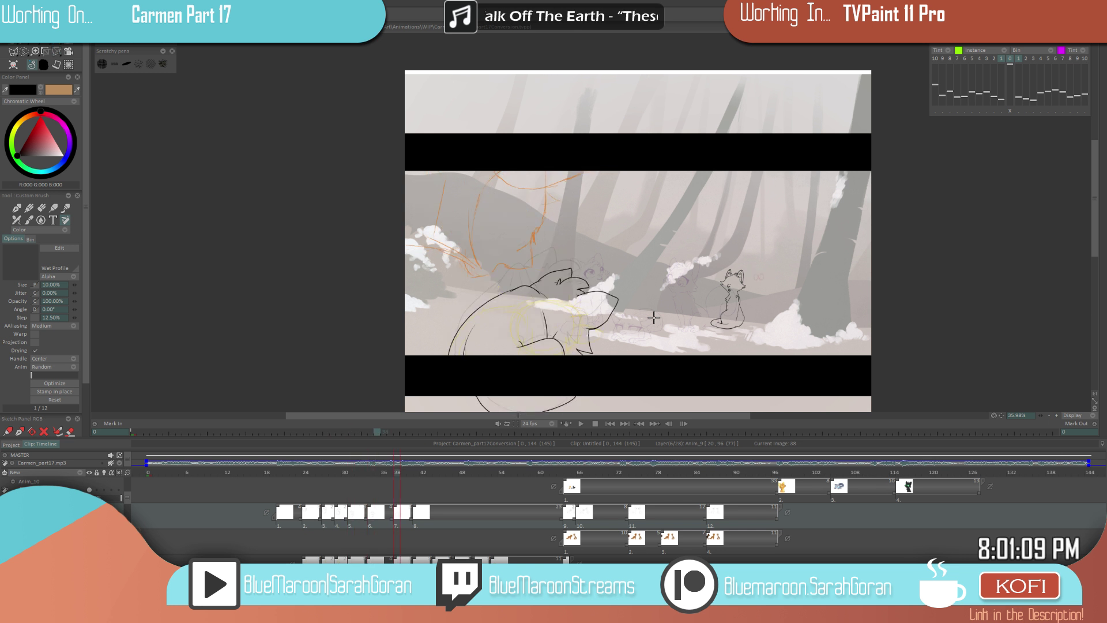
- Play the shot repeatedly from the start of the forest scene to review the fall with the redrawn ear
{"action": "scroll", "coordinate": [657, 314], "scroll_direction": "down", "scroll_amount": 2}
{"action": "left_click_drag", "start_coordinate": [363, 472], "coordinate": [286, 472]}
{"action": "left_click", "coordinate": [579, 424]}
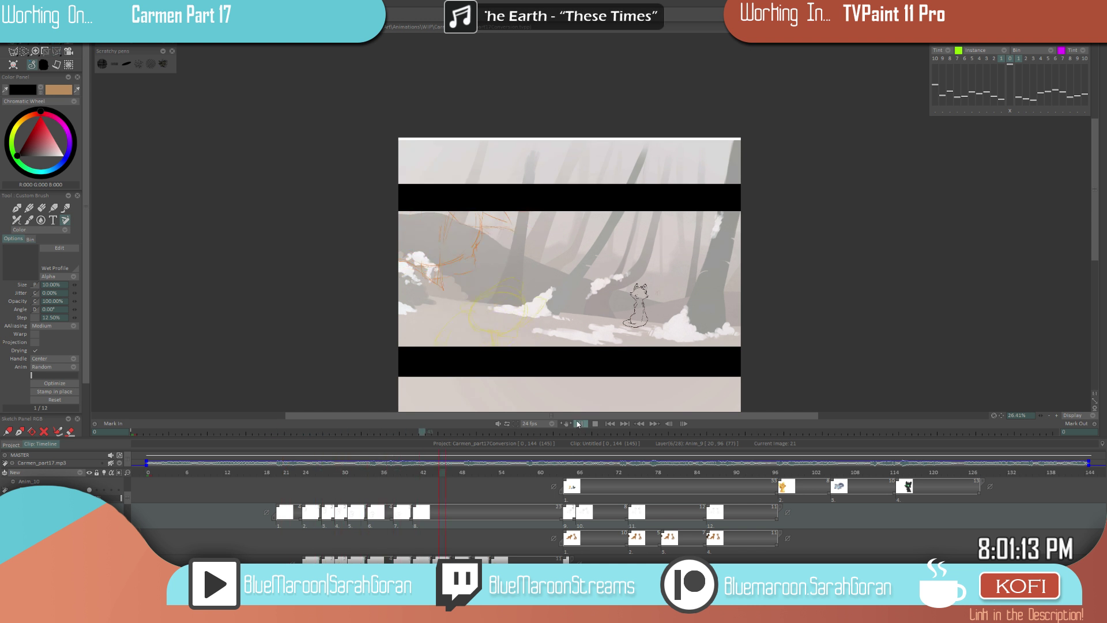
{"action": "left_click", "coordinate": [378, 471]}
{"action": "left_click", "coordinate": [282, 508]}
{"action": "left_click", "coordinate": [580, 424]}
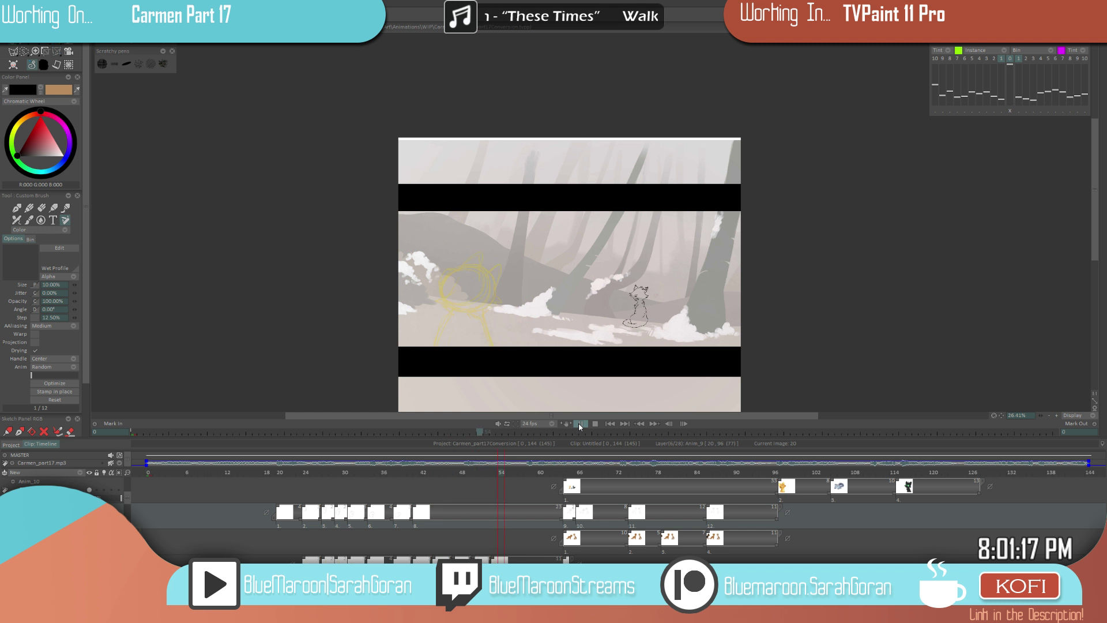
{"action": "left_click", "coordinate": [580, 426]}
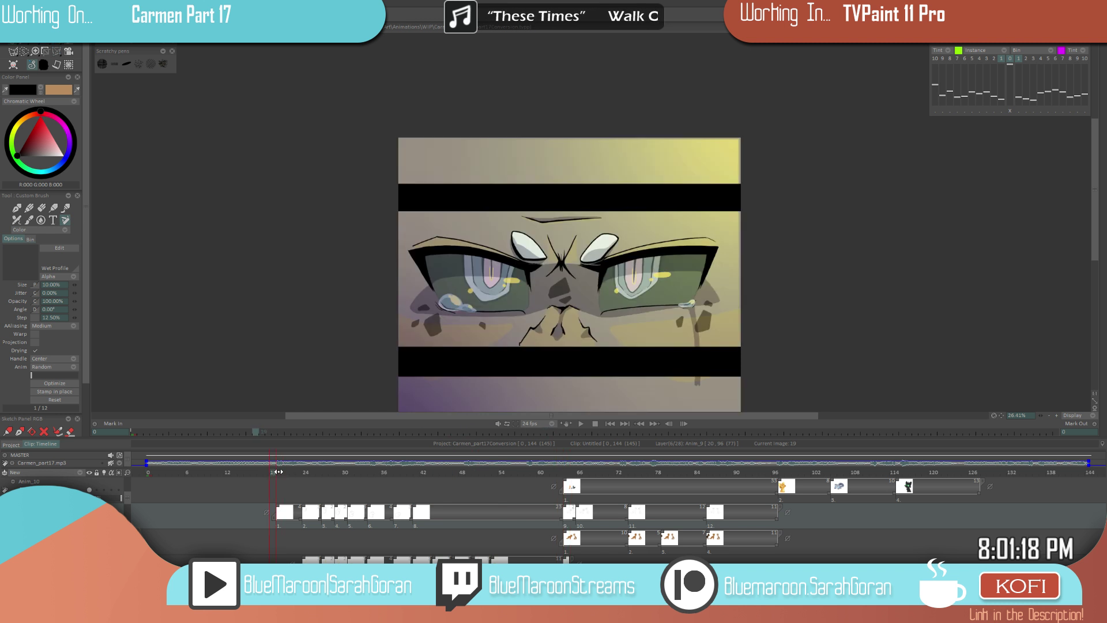
{"action": "left_click", "coordinate": [580, 426]}
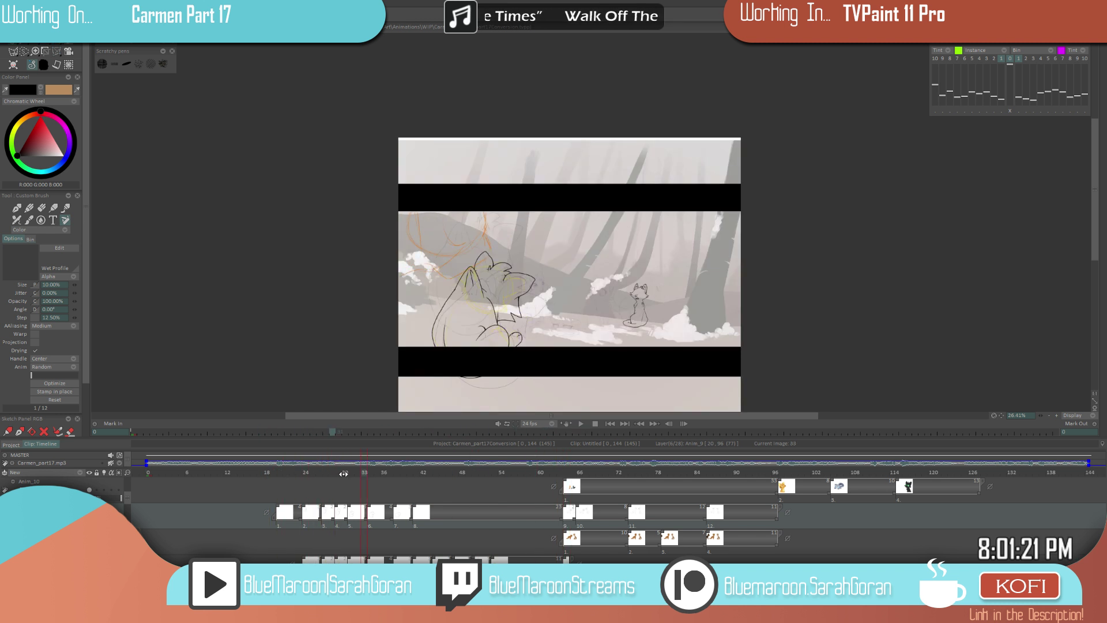
{"action": "left_click_drag", "start_coordinate": [344, 474], "coordinate": [280, 475]}
{"action": "left_click", "coordinate": [580, 425]}
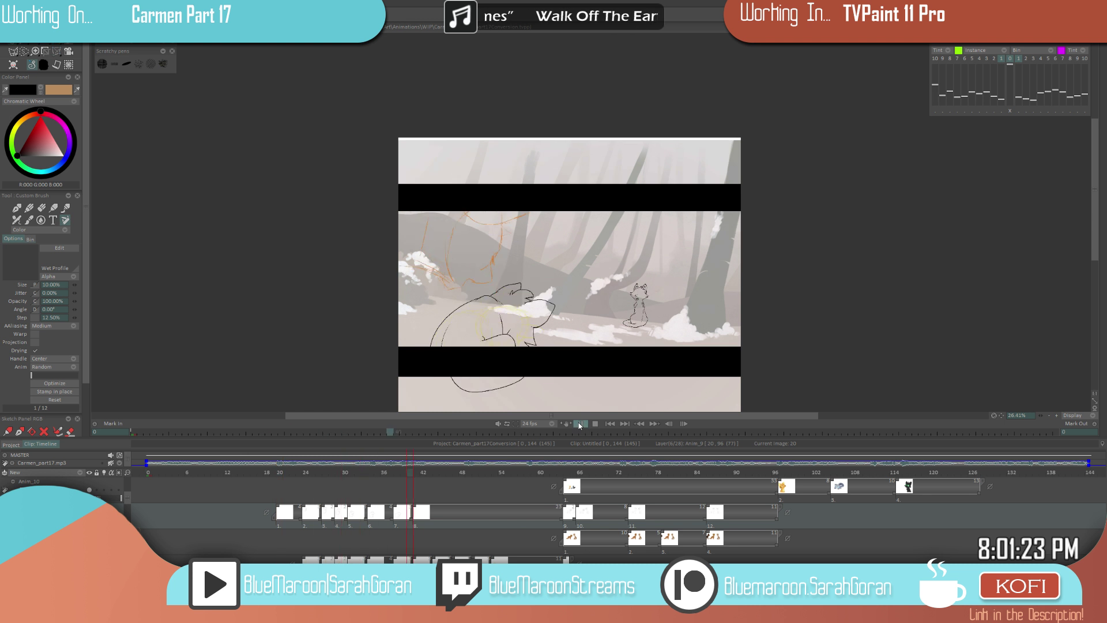
{"action": "left_click", "coordinate": [280, 485]}
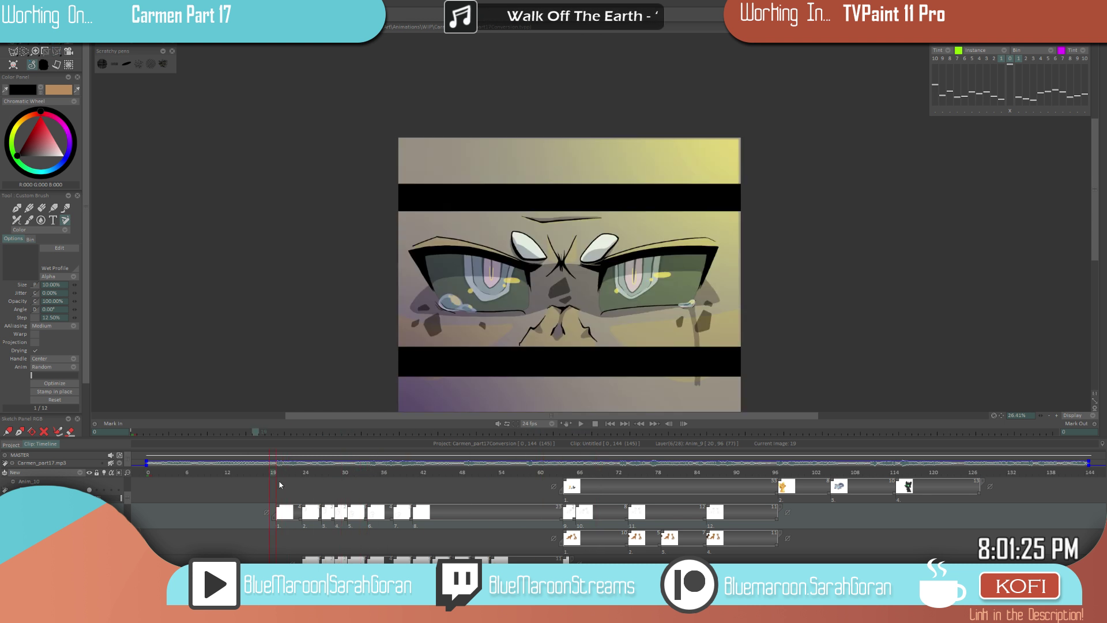
{"action": "left_click", "coordinate": [575, 423]}
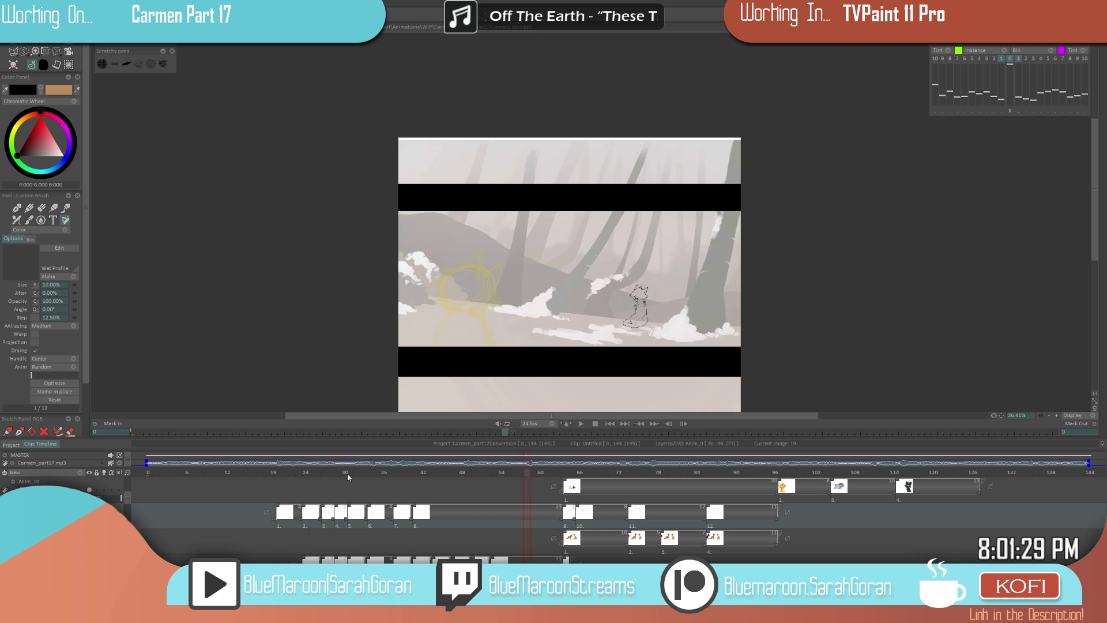
{"action": "left_click", "coordinate": [580, 425]}
{"action": "left_click", "coordinate": [580, 423]}
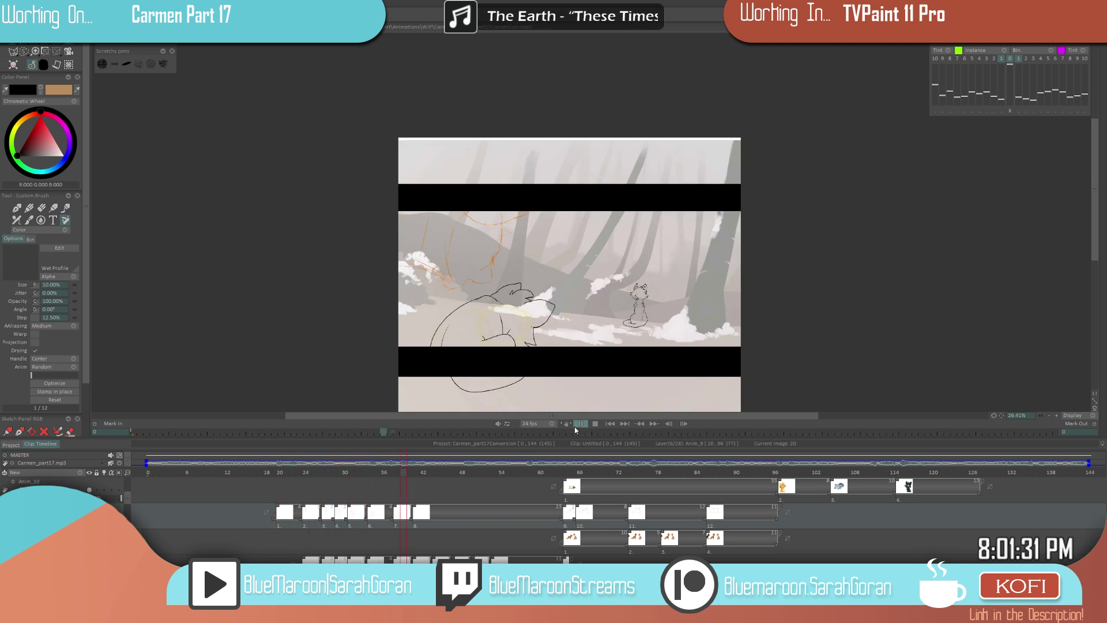
- Flip back and forth around frames 34, 38 and 41 to compare the landing drawings with the next guide
{"action": "left_click", "coordinate": [376, 471]}
{"action": "key", "text": "Left"}
{"action": "key", "text": "Left"}
{"action": "key", "text": "Left"}
{"action": "key", "text": "Right"}
{"action": "key", "text": "Right"}
{"action": "key", "text": "Right"}
{"action": "key", "text": "Right"}
{"action": "key", "text": "Left"}
{"action": "key", "text": "Left"}
{"action": "key", "text": "Right"}
{"action": "key", "text": "Right"}
{"action": "key", "text": "Right"}
{"action": "key", "text": "Left"}
{"action": "key", "text": "Right"}
{"action": "key", "text": "Left"}
{"action": "key", "text": "Right"}
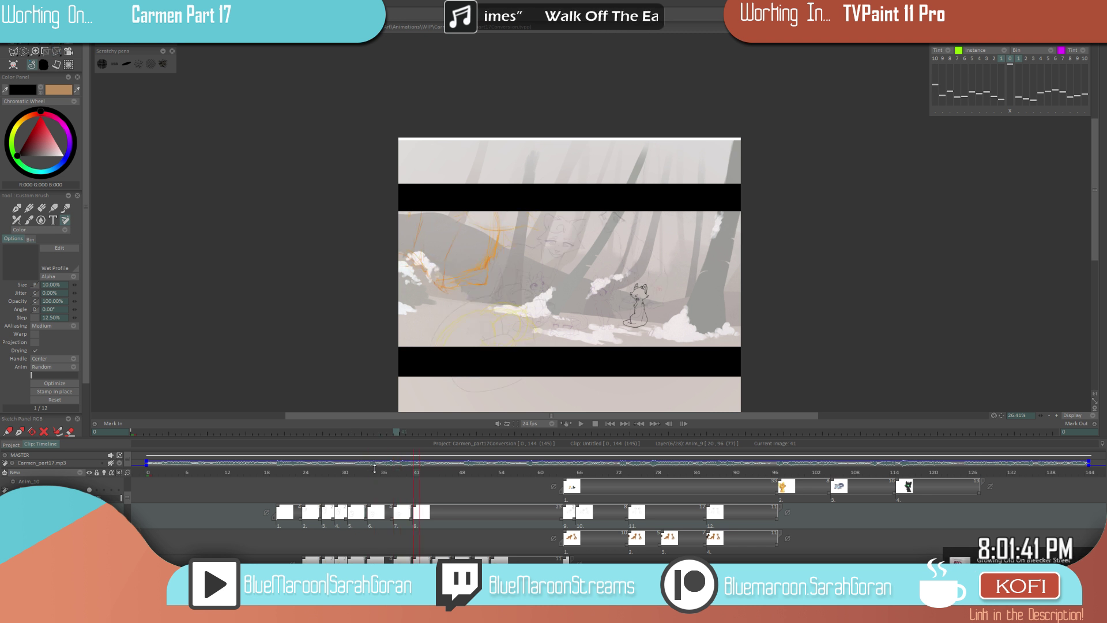
{"action": "key", "text": "Left"}
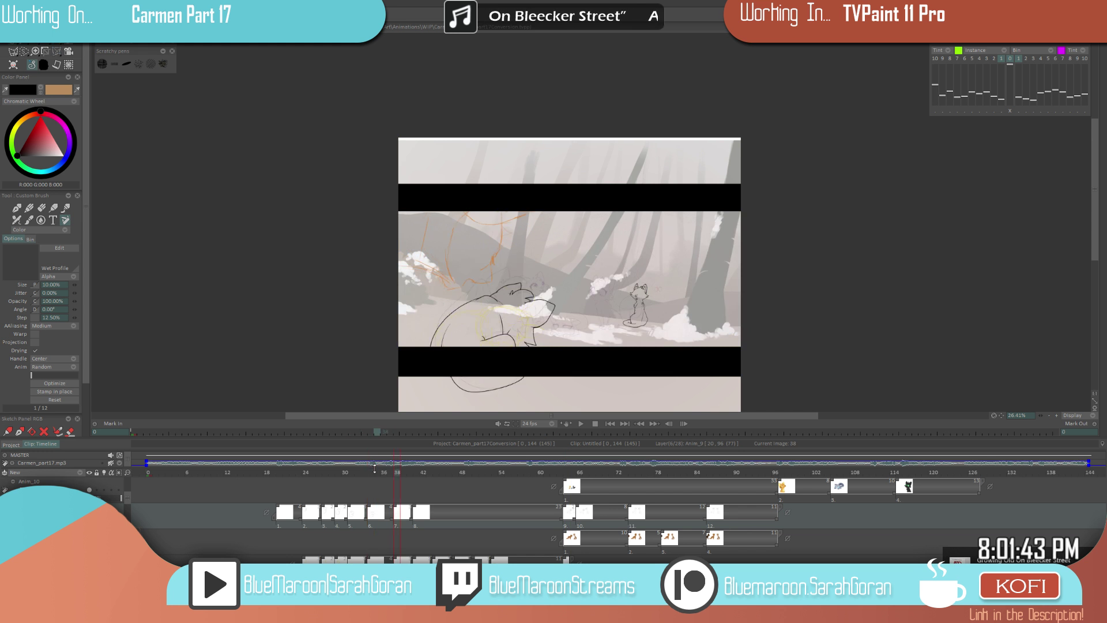
{"action": "key", "text": "Right"}
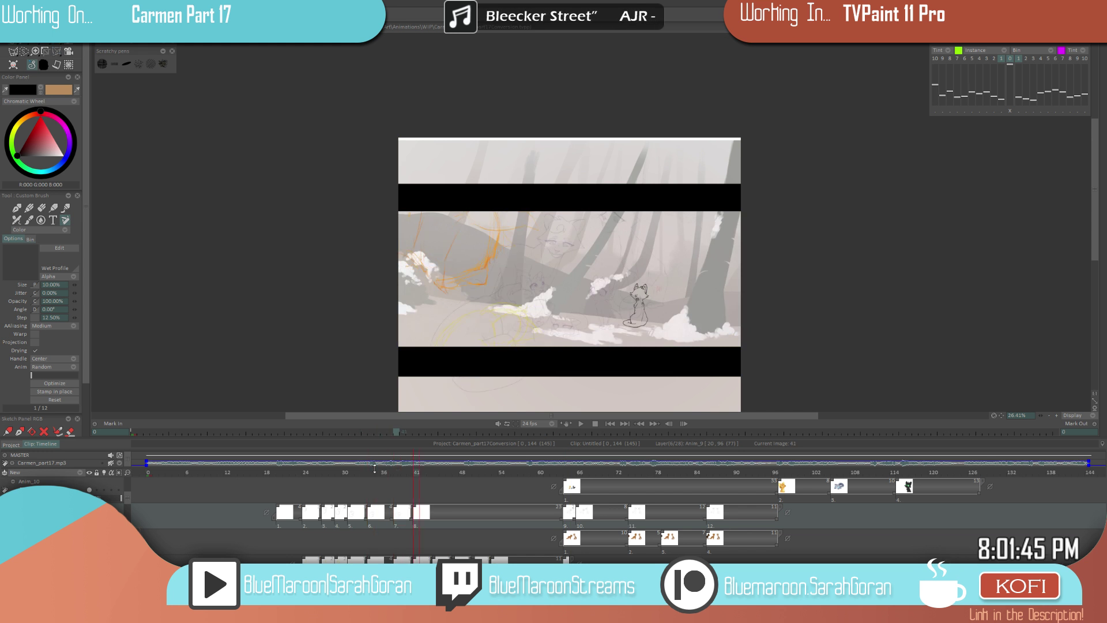
- Lower the opacity of the black letterbox bars so they become semi-transparent over the scene
{"action": "scroll", "coordinate": [125, 499], "scroll_direction": "up", "scroll_amount": 2}
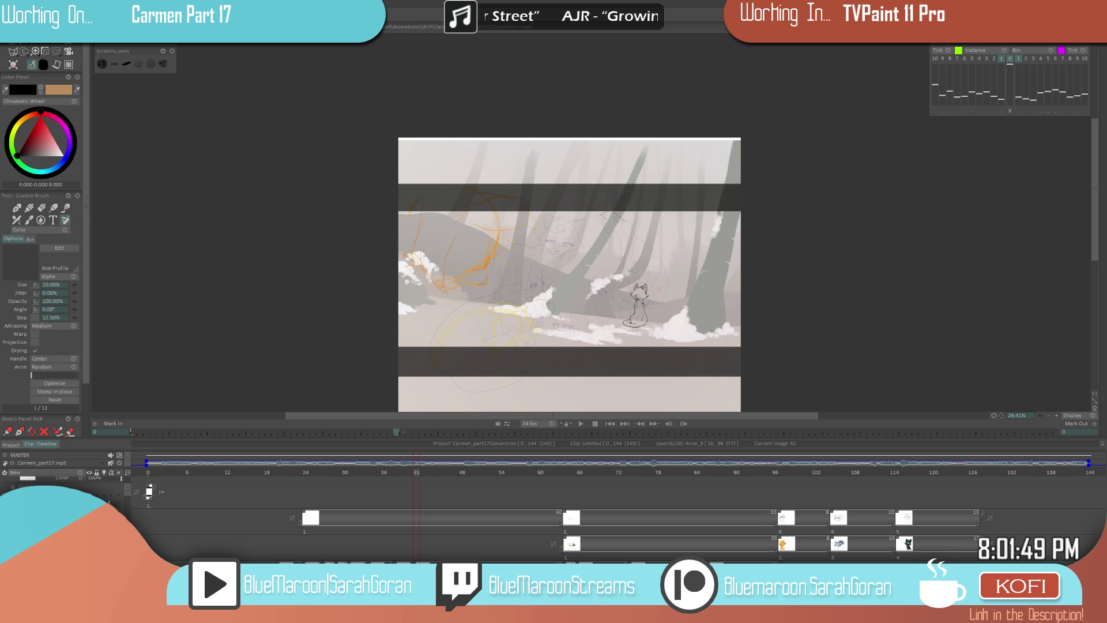
{"action": "scroll", "coordinate": [528, 357], "scroll_direction": "up", "scroll_amount": 4}
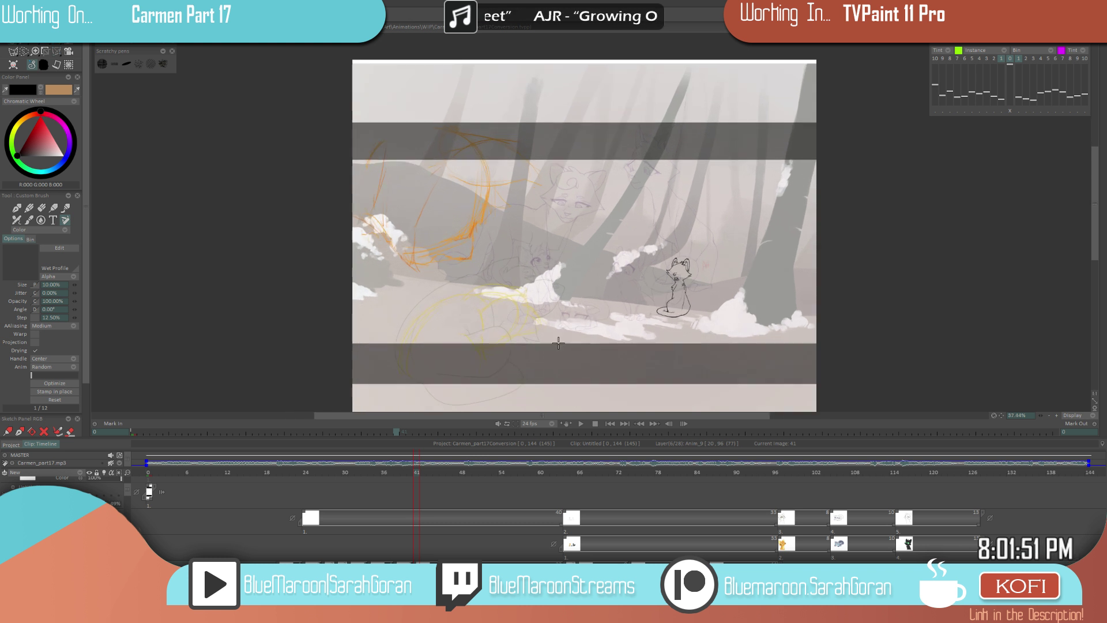
{"action": "scroll", "coordinate": [578, 339], "scroll_direction": "up", "scroll_amount": 2}
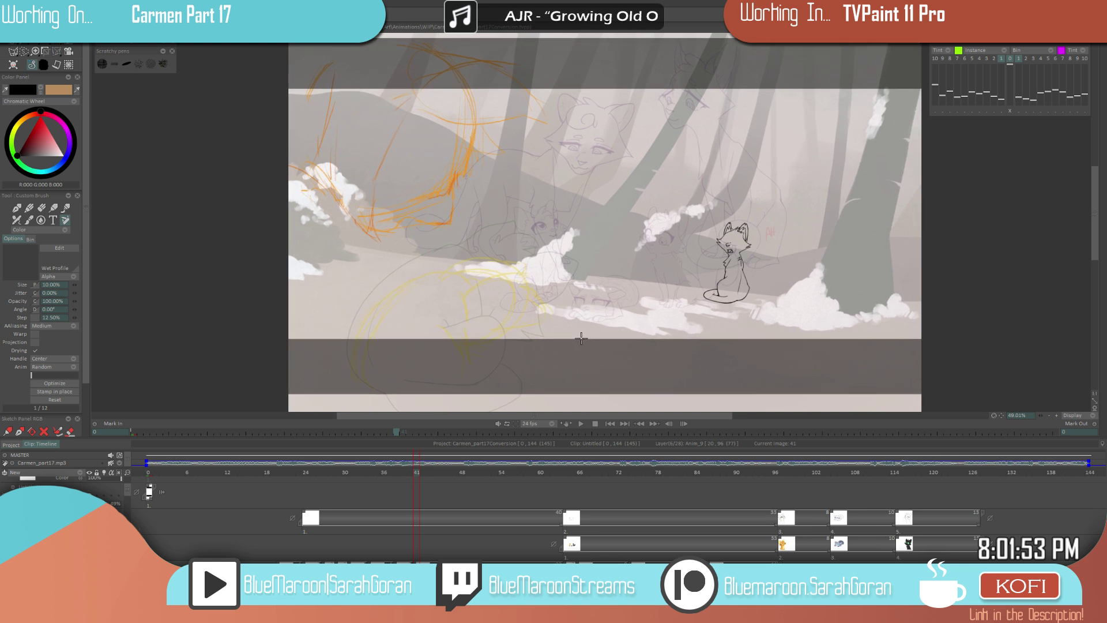
- Compare frame 38's full drawing with the yellow guide on frame 41, and save the project
{"action": "key", "text": "Left"}
{"action": "key", "text": "Left"}
{"action": "key", "text": "Left"}
{"action": "key", "text": "Left"}
{"action": "key", "text": "Left"}
{"action": "key", "text": "Left"}
{"action": "key", "text": "Left"}
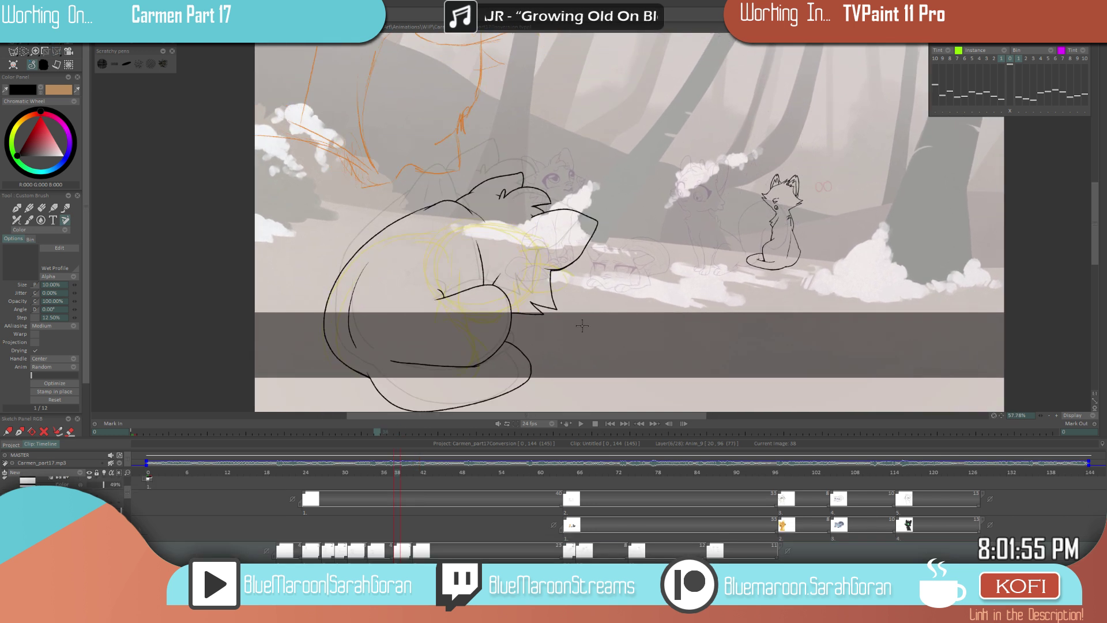
{"action": "key", "text": "Right"}
{"action": "key", "text": "Right"}
{"action": "key", "text": "Right"}
{"action": "key", "text": "Right"}
{"action": "key", "text": "Right"}
{"action": "key", "text": "Right"}
{"action": "key", "text": "Right"}
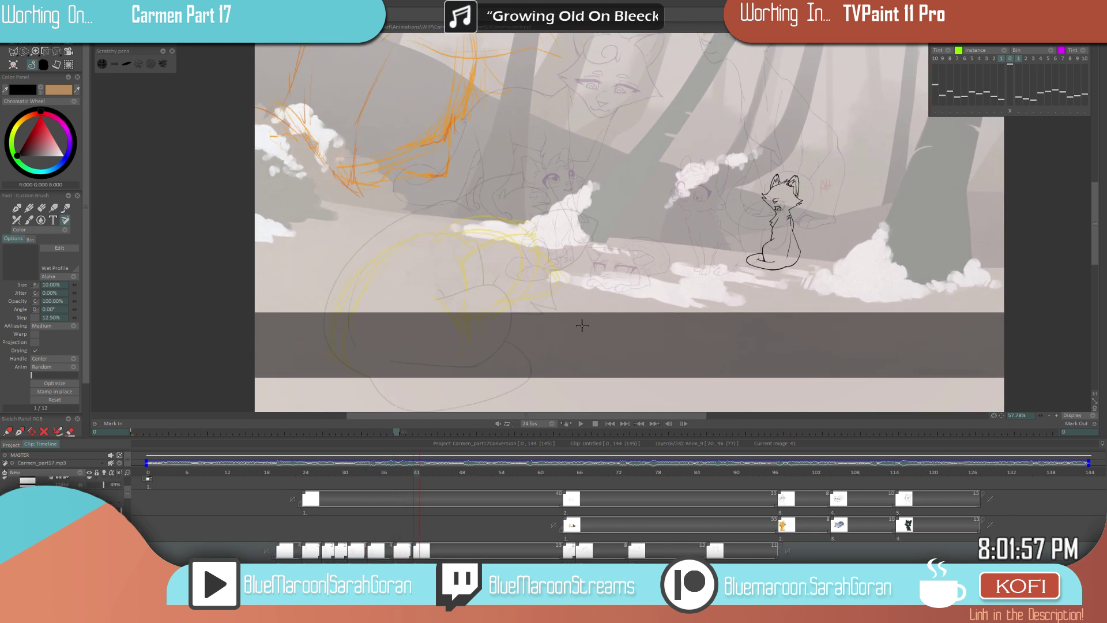
{"action": "key", "text": "ctrl+s"}
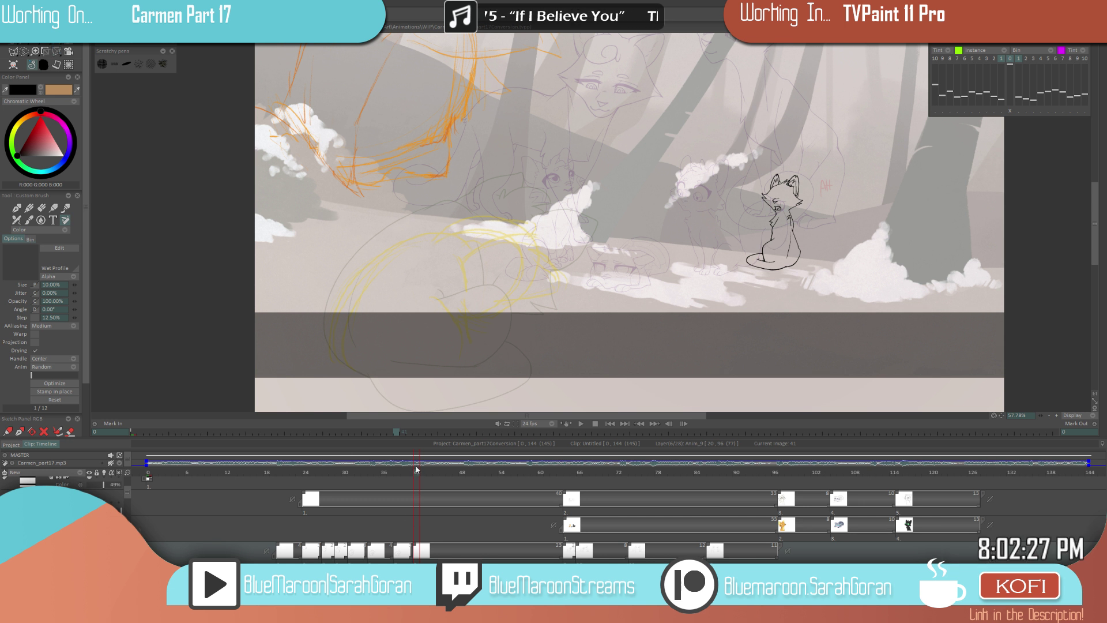
- Flip back and forth around frames 31 and 34 to examine the cat's whole body as it lands
{"action": "key", "text": "Left"}
{"action": "key", "text": "Left"}
{"action": "key", "text": "Left"}
{"action": "key", "text": "Left"}
{"action": "key", "text": "Left"}
{"action": "key", "text": "Right"}
{"action": "key", "text": "Right"}
{"action": "key", "text": "Right"}
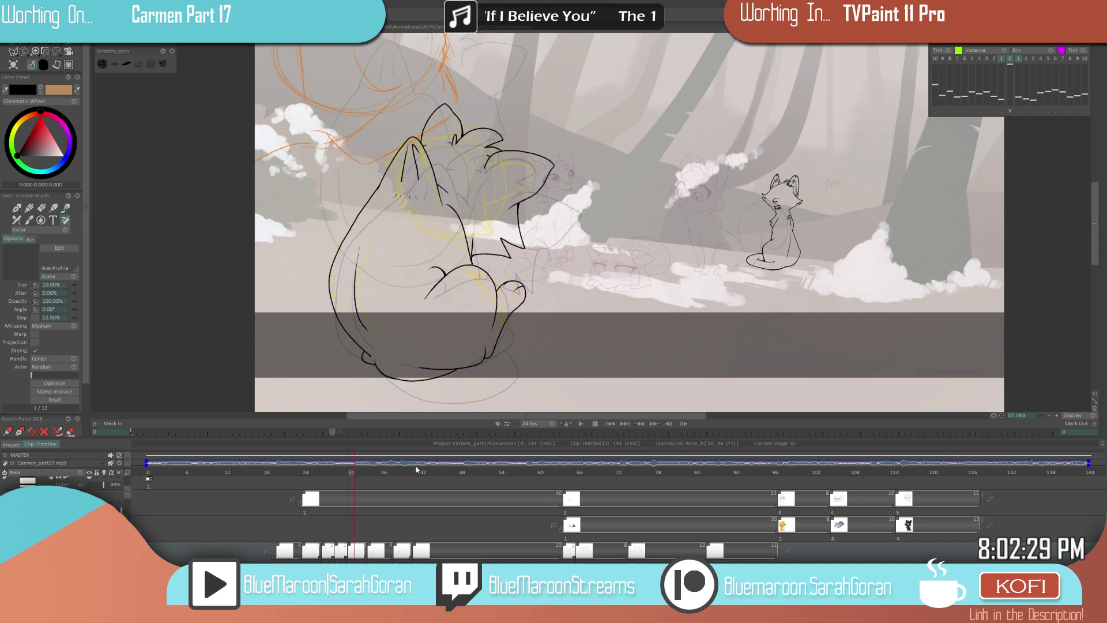
{"action": "key", "text": "Left"}
{"action": "key", "text": "Left"}
{"action": "key", "text": "Left"}
{"action": "key", "text": "Right"}
{"action": "key", "text": "Right"}
{"action": "key", "text": "Right"}
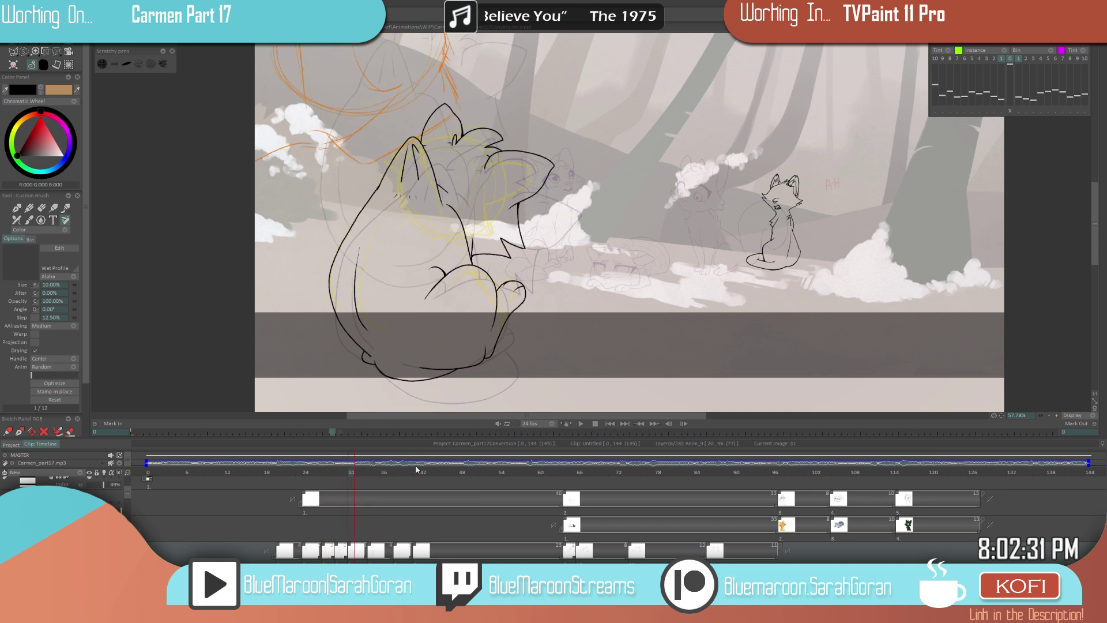
{"action": "key", "text": "Left"}
{"action": "key", "text": "Left"}
{"action": "key", "text": "Left"}
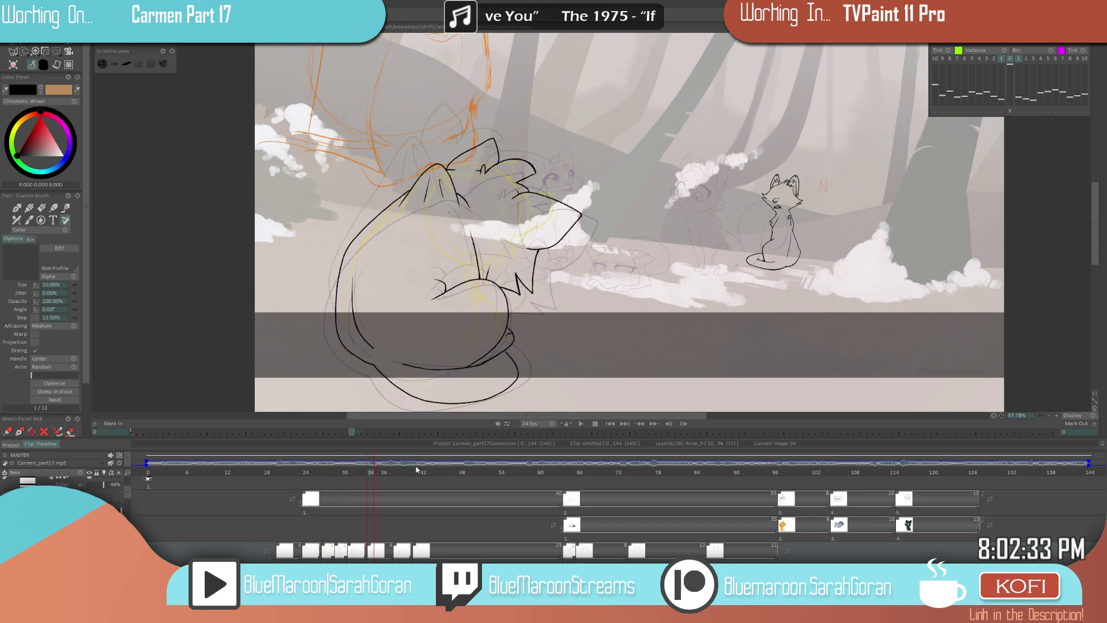
- Flip through the fall from frame 41 back to frame 24 and forward to frame 34 to study the body's movement
{"action": "key", "text": "Right"}
{"action": "key", "text": "Right"}
{"action": "key", "text": "Right"}
{"action": "key", "text": "Right"}
{"action": "key", "text": "Right"}
{"action": "key", "text": "Right"}
{"action": "key", "text": "Right"}
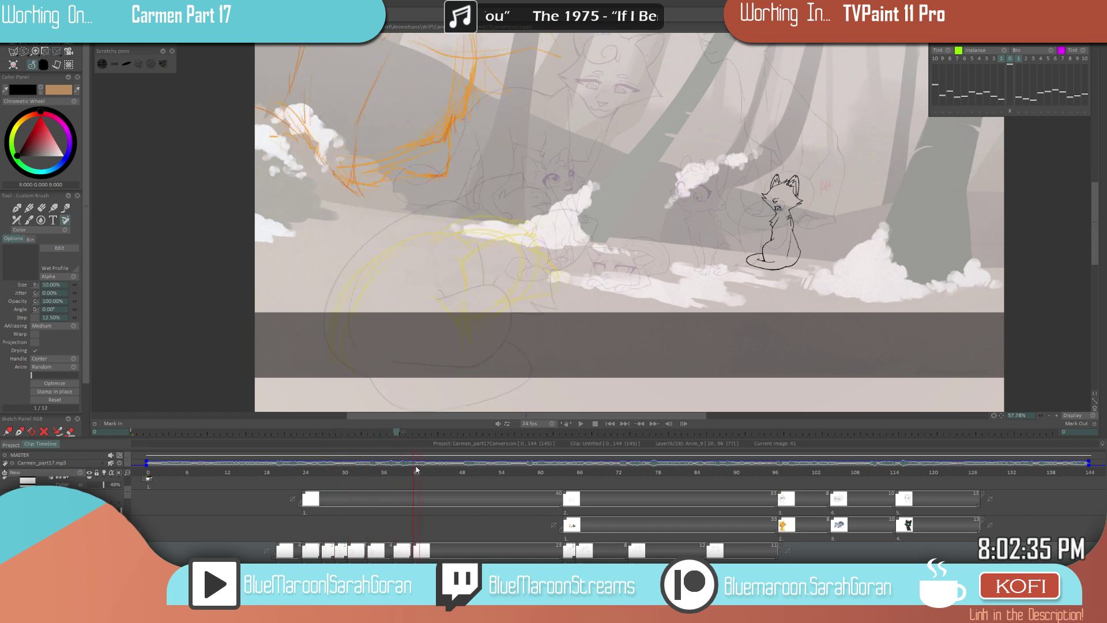
{"action": "key", "text": "Left"}
{"action": "key", "text": "Left"}
{"action": "key", "text": "Left"}
{"action": "key", "text": "Left"}
{"action": "key", "text": "Left"}
{"action": "key", "text": "Left"}
{"action": "key", "text": "Left"}
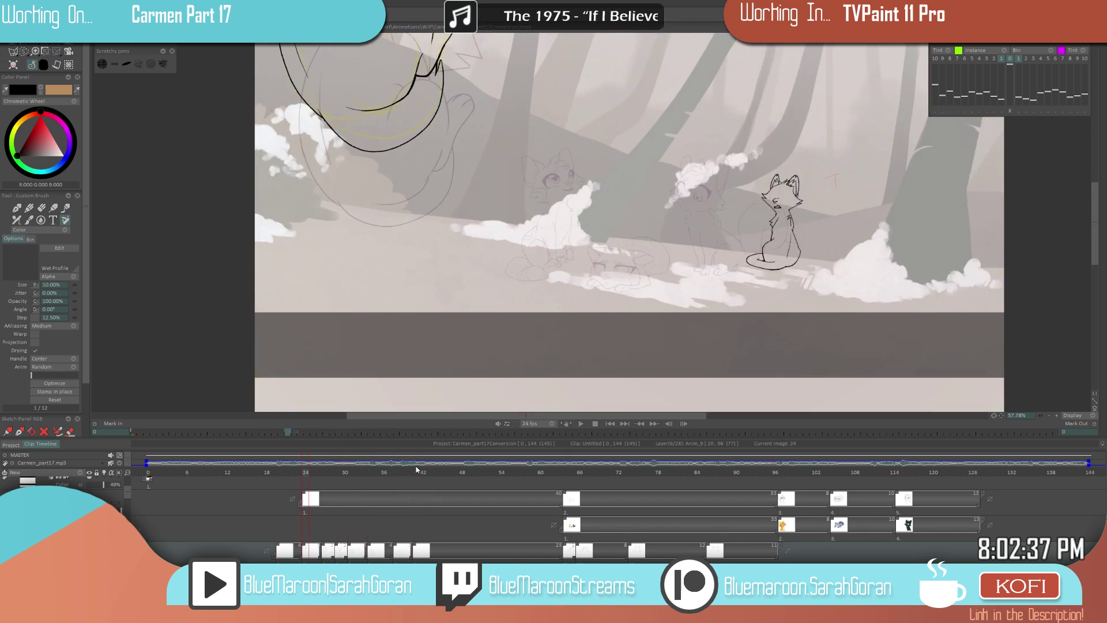
{"action": "key", "text": "Right"}
{"action": "key", "text": "Right"}
{"action": "key", "text": "Right"}
{"action": "key", "text": "Right"}
{"action": "key", "text": "Right"}
{"action": "key", "text": "Right"}
{"action": "key", "text": "Right"}
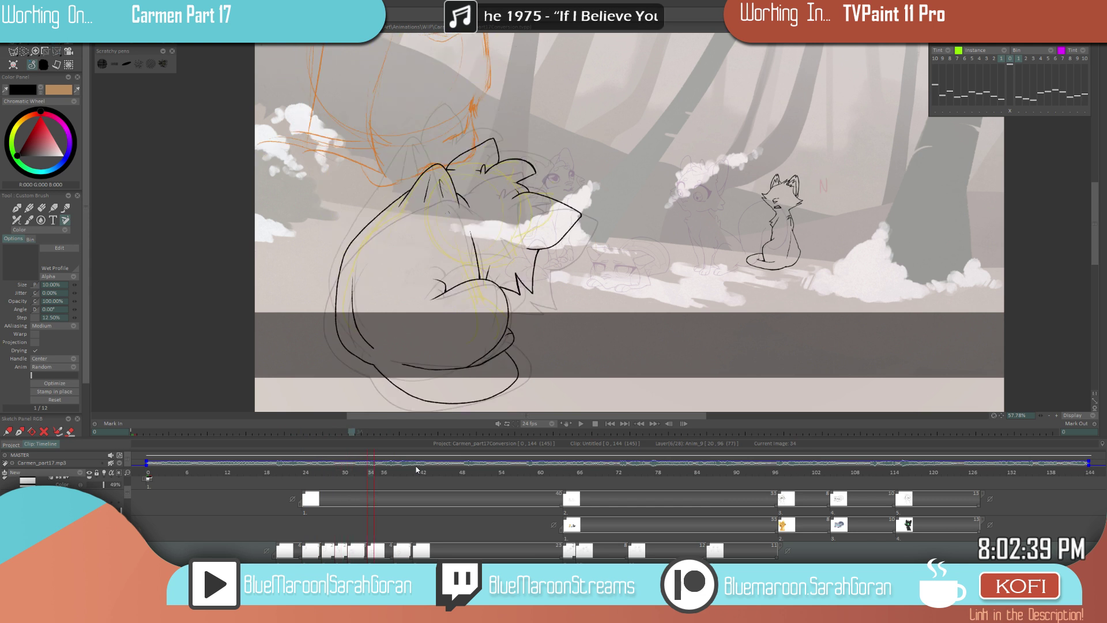
- Flip back through the earlier frames of the fall and return to frame 31 to examine the cat's body
{"action": "mouse_move", "coordinate": [413, 473]}
{"action": "left_mouse_down"}
{"action": "mouse_move", "coordinate": [497, 474]}
{"action": "mouse_move", "coordinate": [426, 508]}
{"action": "mouse_move", "coordinate": [422, 524]}
{"action": "left_mouse_up"}
{"action": "key", "text": "Left"}
{"action": "key", "text": "Left"}
{"action": "key", "text": "Left"}
{"action": "key", "text": "Left"}
{"action": "key", "text": "Left"}
{"action": "key", "text": "Left"}
{"action": "key", "text": "Left"}
{"action": "key", "text": "Left"}
{"action": "key", "text": "Left"}
{"action": "key", "text": "Left"}
{"action": "key", "text": "Left"}
{"action": "key", "text": "Left"}
{"action": "key", "text": "Right"}
{"action": "key", "text": "Right"}
{"action": "scroll", "coordinate": [619, 318], "scroll_direction": "down", "scroll_amount": 3}
{"action": "scroll", "coordinate": [548, 317], "scroll_direction": "up", "scroll_amount": 2}
{"action": "left_click_drag", "start_coordinate": [539, 288], "coordinate": [570, 312]}
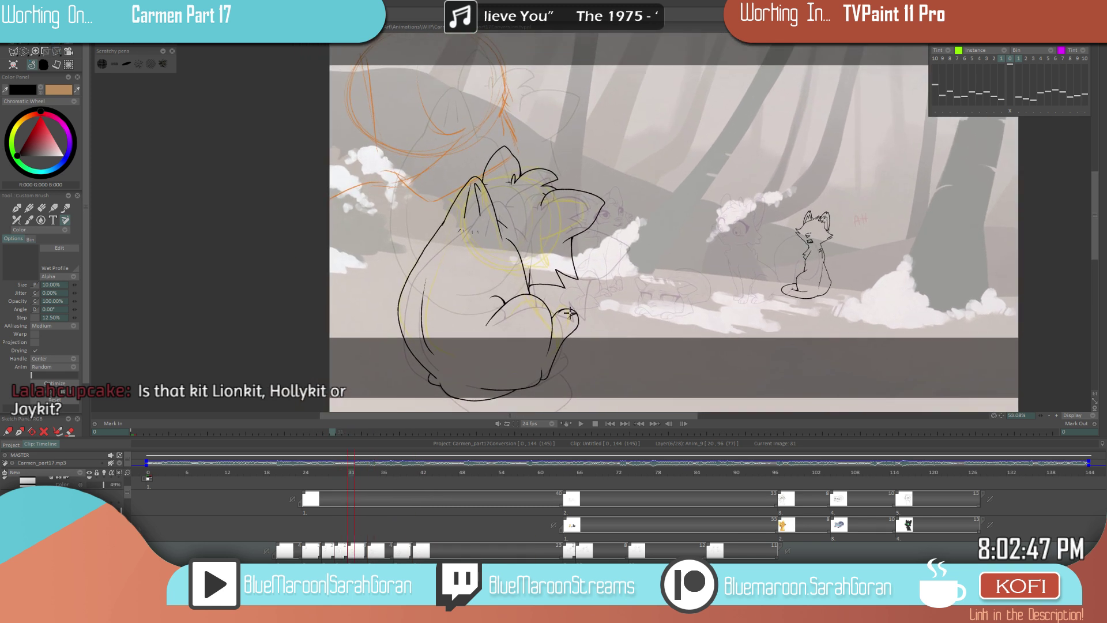
- Flip forward from frame 31 past frames 34 and 38 to frame 41, following the cat's landing pose against the yellow guide
{"action": "scroll", "coordinate": [569, 314], "scroll_direction": "up", "scroll_amount": 1}
{"action": "key", "text": "Right"}
{"action": "key", "text": "Right"}
{"action": "key", "text": "Right"}
{"action": "key", "text": "Right"}
{"action": "key", "text": "Right"}
{"action": "key", "text": "Right"}
{"action": "key", "text": "Right"}
{"action": "key", "text": "Left"}
{"action": "key", "text": "Right"}
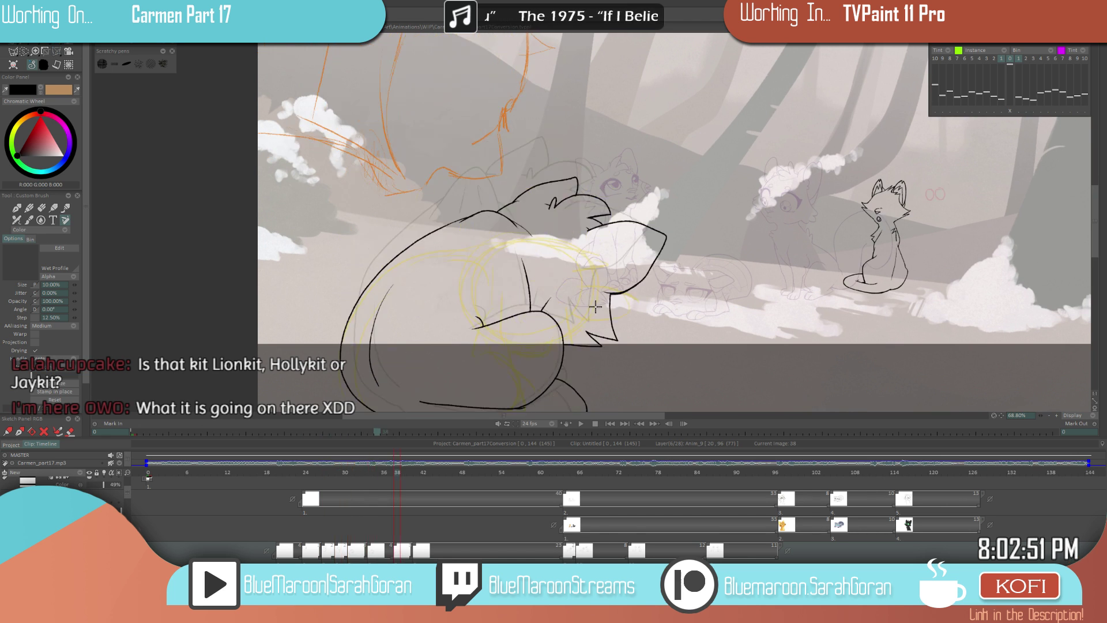
{"action": "key", "text": "Right"}
{"action": "key", "text": "Left"}
{"action": "key", "text": "Right"}
{"action": "key", "text": "Right"}
{"action": "key", "text": "Right"}
{"action": "scroll", "coordinate": [580, 233], "scroll_direction": "up", "scroll_amount": 1}
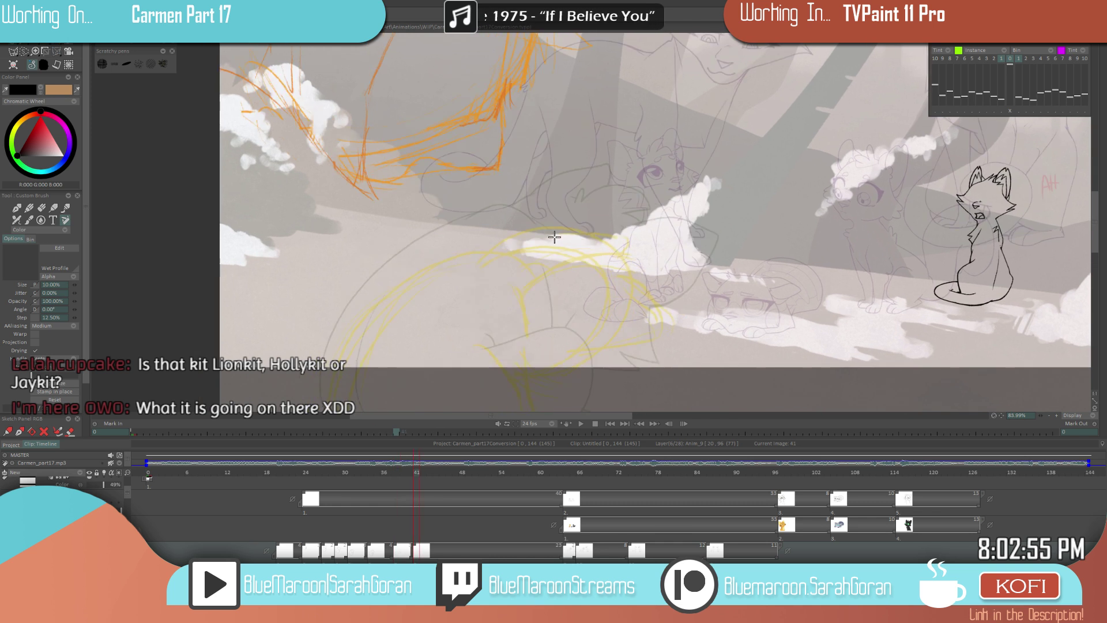
{"action": "mouse_move", "coordinate": [554, 237]}
{"action": "left_mouse_down"}
{"action": "mouse_move", "coordinate": [523, 211]}
{"action": "mouse_move", "coordinate": [479, 214]}
{"action": "mouse_move", "coordinate": [407, 246]}
{"action": "mouse_move", "coordinate": [334, 329]}
{"action": "mouse_move", "coordinate": [322, 411]}
{"action": "left_mouse_up"}
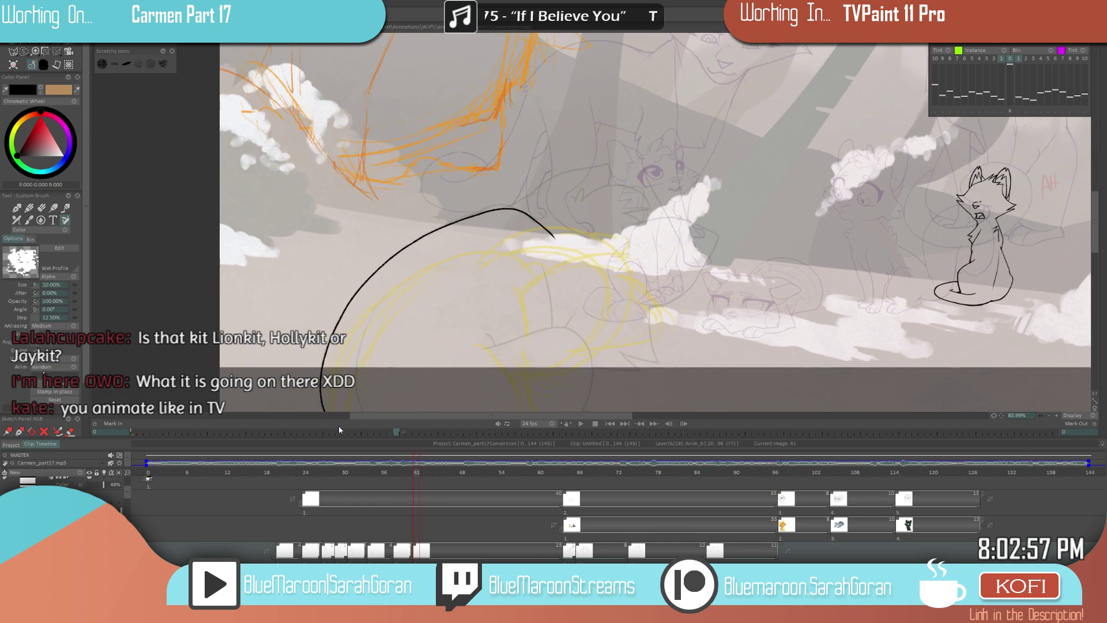
{"action": "scroll", "coordinate": [533, 315], "scroll_direction": "down", "scroll_amount": 6}
{"action": "key", "text": "Left"}
{"action": "key", "text": "Right"}
{"action": "scroll", "coordinate": [531, 294], "scroll_direction": "up", "scroll_amount": 6}
{"action": "key", "text": "ctrl+z"}
- Draw the cat's rounded back outline on frame 41, from the shoulder down to the base of the tail
{"action": "mouse_move", "coordinate": [566, 299]}
{"action": "left_mouse_down"}
{"action": "mouse_move", "coordinate": [542, 279]}
{"action": "mouse_move", "coordinate": [490, 283]}
{"action": "left_mouse_up"}
{"action": "left_click_drag", "start_coordinate": [563, 279], "coordinate": [632, 184]}
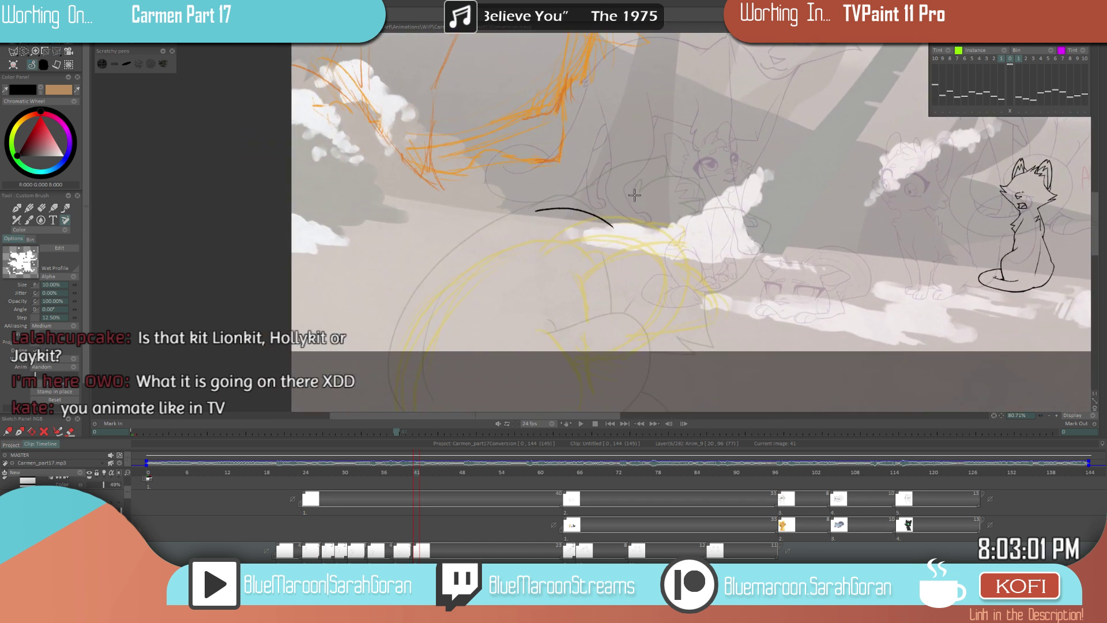
{"action": "mouse_move", "coordinate": [615, 226]}
{"action": "left_mouse_down"}
{"action": "mouse_move", "coordinate": [490, 224]}
{"action": "mouse_move", "coordinate": [385, 363]}
{"action": "left_mouse_up"}
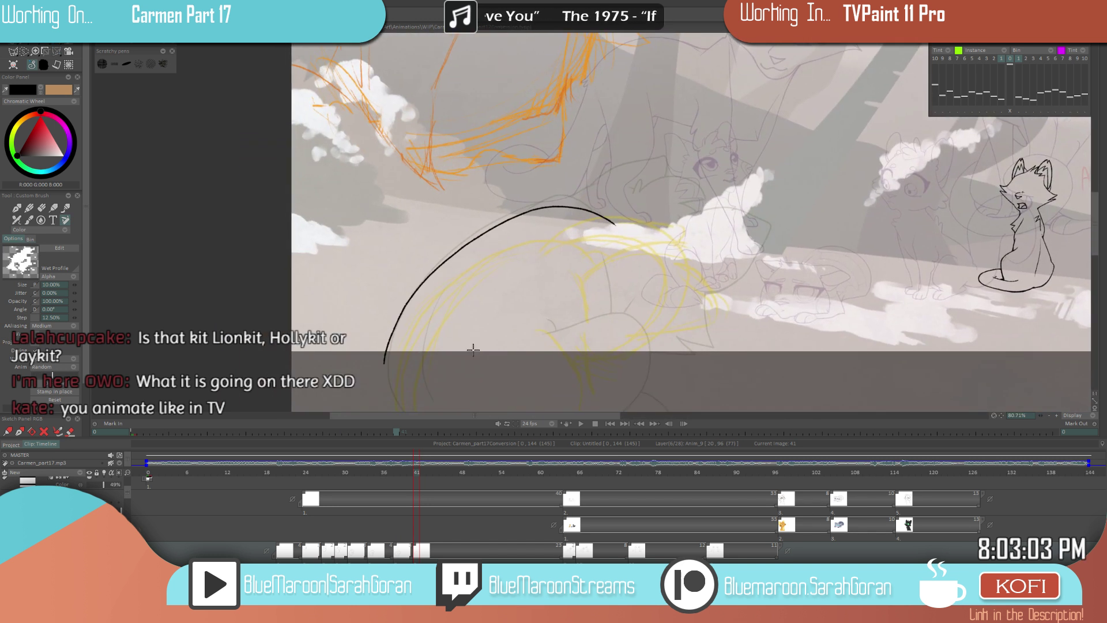
{"action": "left_click_drag", "start_coordinate": [621, 252], "coordinate": [632, 184]}
{"action": "key", "text": "ctrl+z"}
{"action": "mouse_move", "coordinate": [598, 139]}
{"action": "left_mouse_down"}
{"action": "mouse_move", "coordinate": [561, 135]}
{"action": "mouse_move", "coordinate": [500, 157]}
{"action": "mouse_move", "coordinate": [422, 225]}
{"action": "mouse_move", "coordinate": [397, 328]}
{"action": "mouse_move", "coordinate": [475, 372]}
{"action": "left_mouse_up"}
{"action": "scroll", "coordinate": [506, 336], "scroll_direction": "down", "scroll_amount": 3}
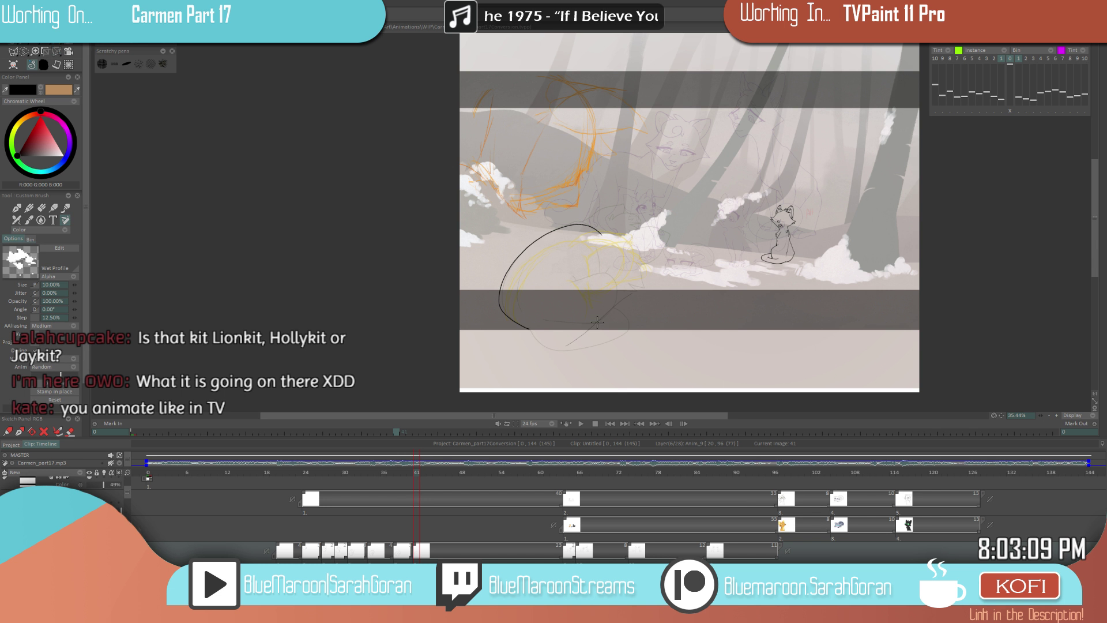
{"action": "scroll", "coordinate": [627, 297], "scroll_direction": "up", "scroll_amount": 2}
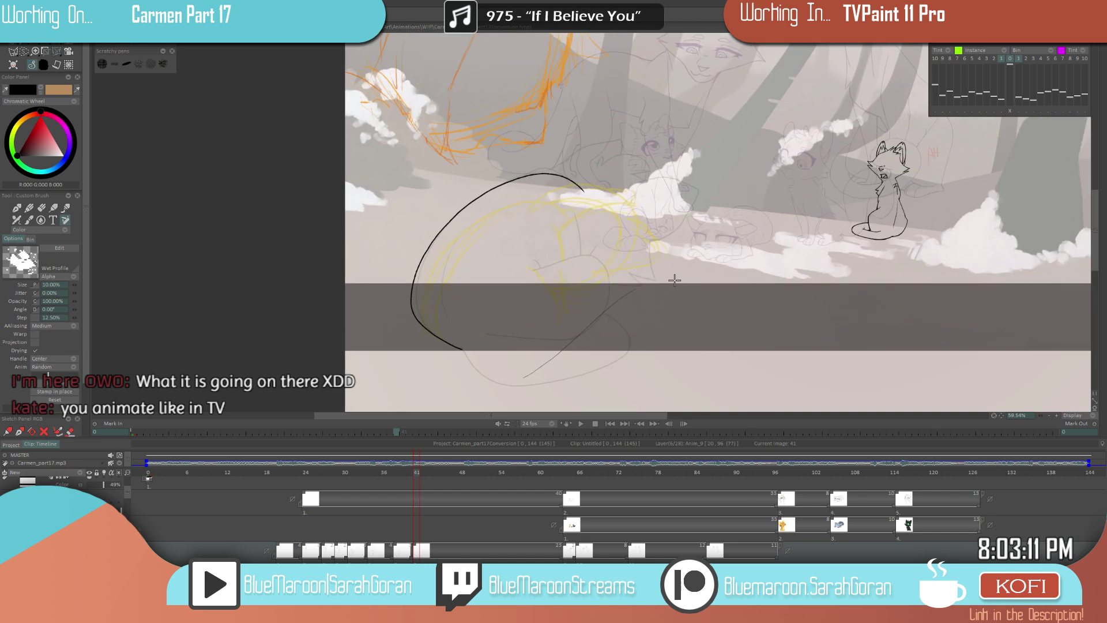
- Flip between frames 38 and 41 to compare the new back outline with the previous drawing
{"action": "key", "text": "Left"}
{"action": "key", "text": "Right"}
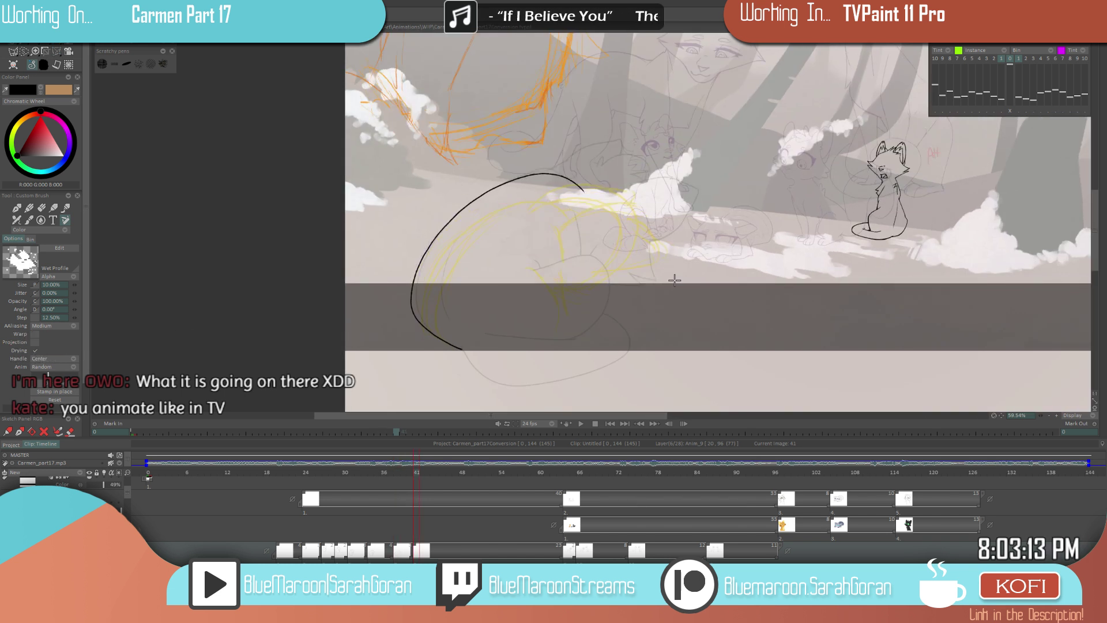
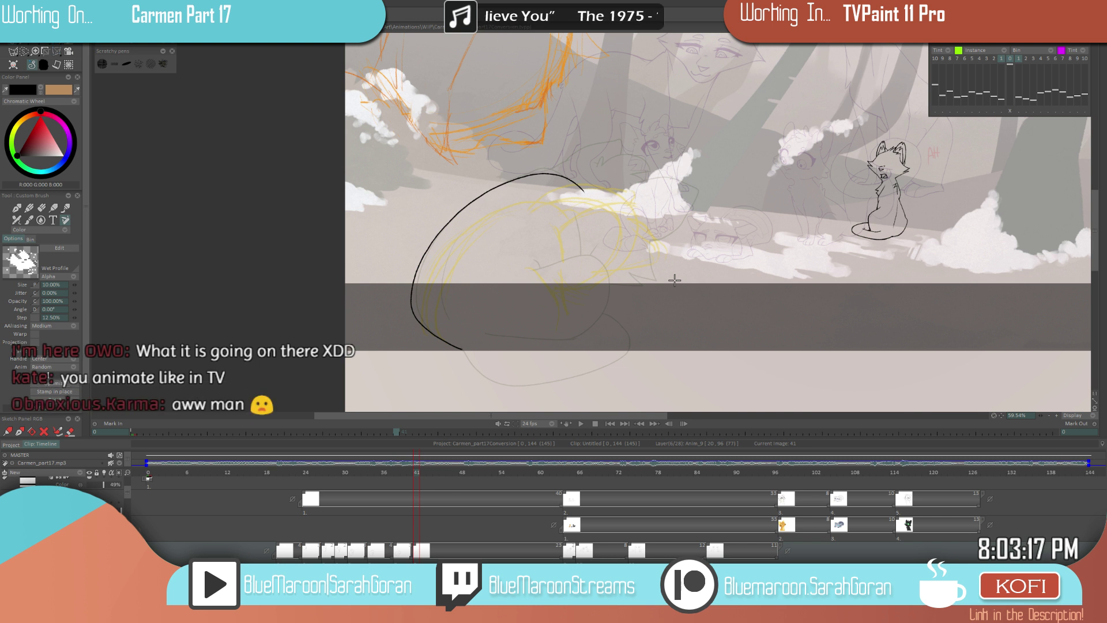
{"action": "key", "text": "Left"}
{"action": "key", "text": "Right"}
{"action": "key", "text": "Left"}
{"action": "key", "text": "Right"}
{"action": "key", "text": "Left"}
{"action": "key", "text": "Right"}
{"action": "key", "text": "Left"}
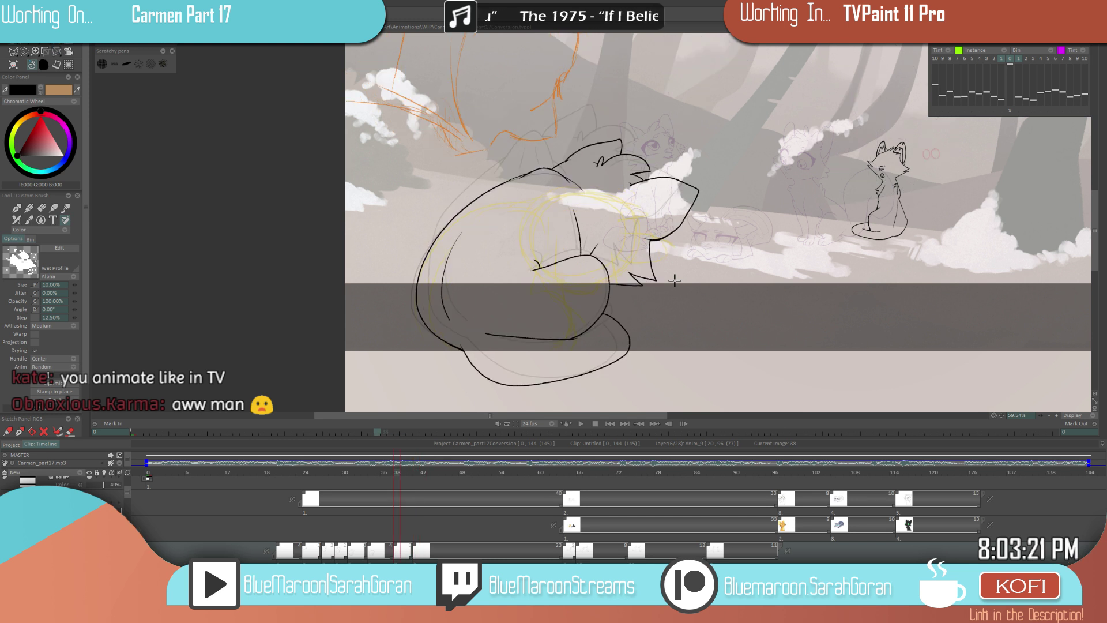
{"action": "key", "text": "Right"}
{"action": "key", "text": "Left"}
{"action": "key", "text": "Right"}
- Draw the hind leg on frame 41 with a curve over the top of the thigh and down around its front
{"action": "scroll", "coordinate": [650, 290], "scroll_direction": "up", "scroll_amount": 2}
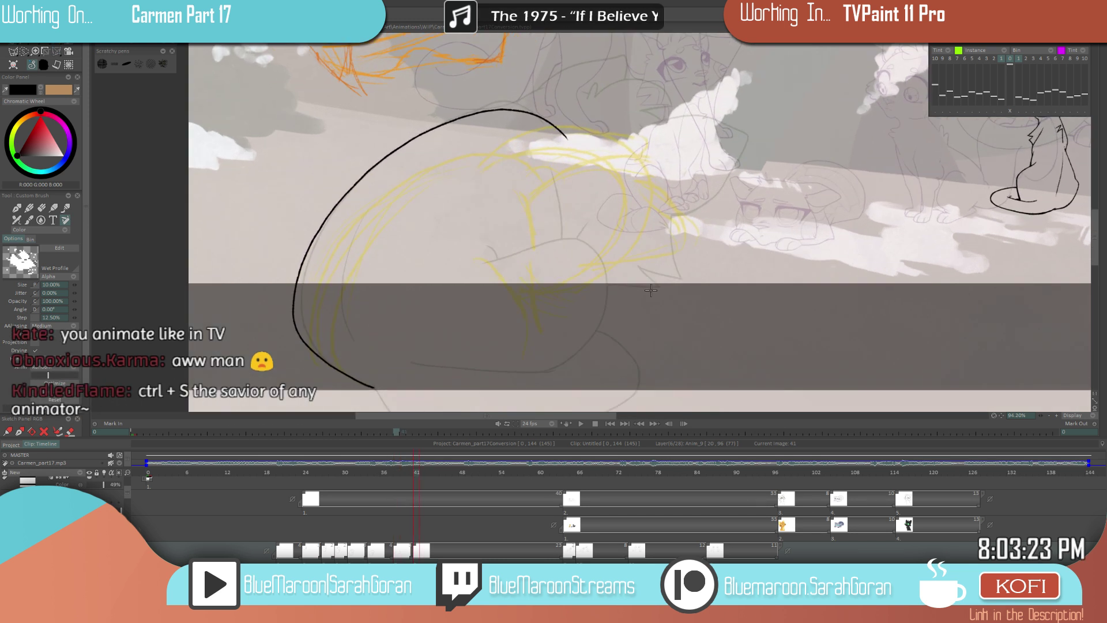
{"action": "mouse_move", "coordinate": [570, 361]}
{"action": "left_mouse_down"}
{"action": "mouse_move", "coordinate": [604, 329]}
{"action": "mouse_move", "coordinate": [610, 277]}
{"action": "mouse_move", "coordinate": [590, 246]}
{"action": "mouse_move", "coordinate": [516, 254]}
{"action": "left_mouse_up"}
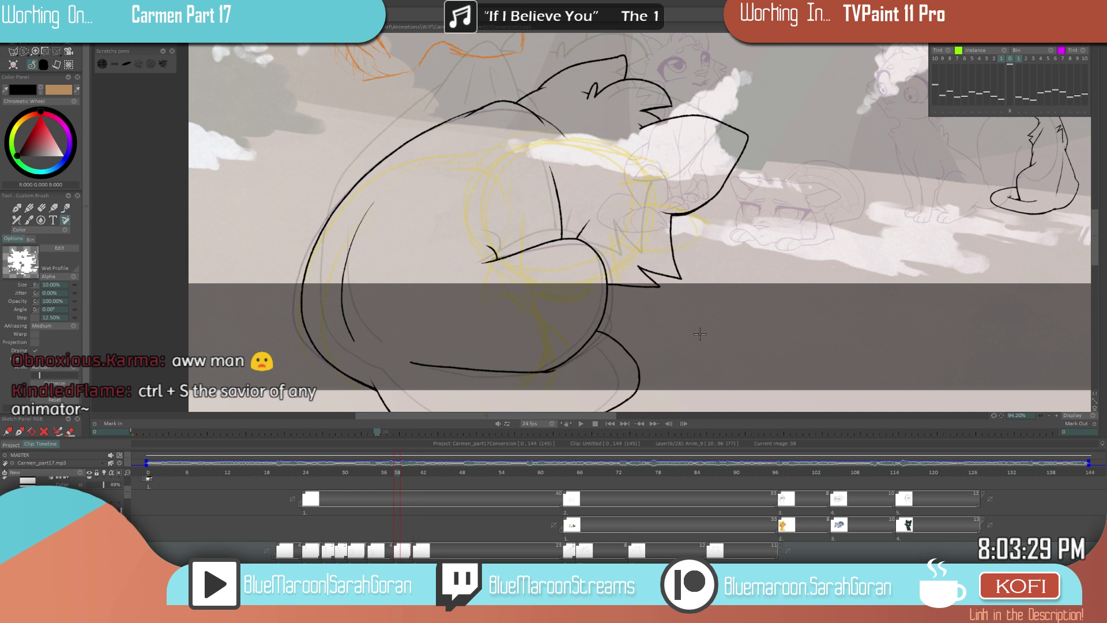
{"action": "left_click_drag", "start_coordinate": [483, 260], "coordinate": [499, 257]}
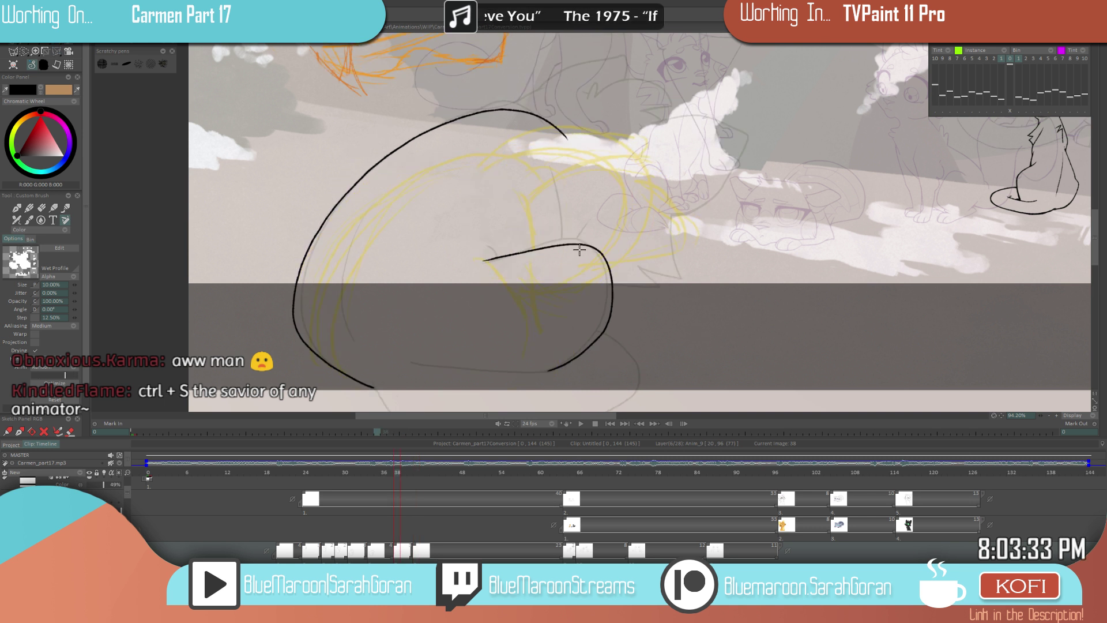
- Flip among frames 34, 38 and 41 to check how the back and thigh curves move
{"action": "key", "text": "Left"}
{"action": "key", "text": "Right"}
{"action": "key", "text": "Left"}
{"action": "key", "text": "Left"}
{"action": "key", "text": "Right"}
{"action": "key", "text": "Right"}
{"action": "key", "text": "Left"}
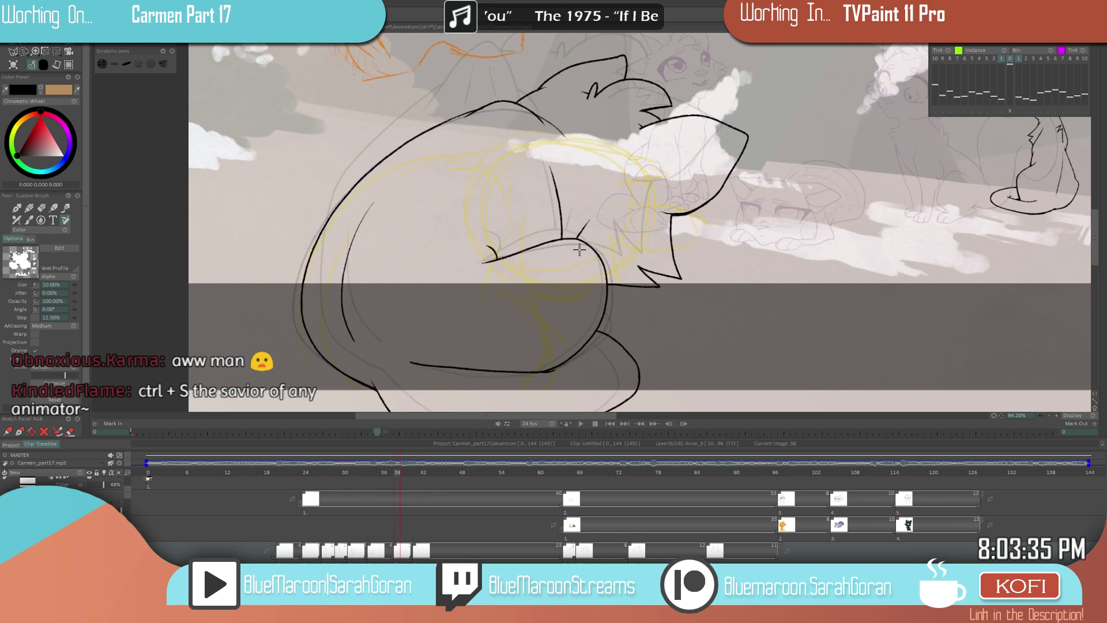
{"action": "key", "text": "Right"}
{"action": "key", "text": "Right"}
{"action": "key", "text": "Right"}
{"action": "key", "text": "Left"}
{"action": "key", "text": "Left"}
{"action": "key", "text": "Left"}
{"action": "key", "text": "Left"}
{"action": "key", "text": "Left"}
{"action": "key", "text": "Left"}
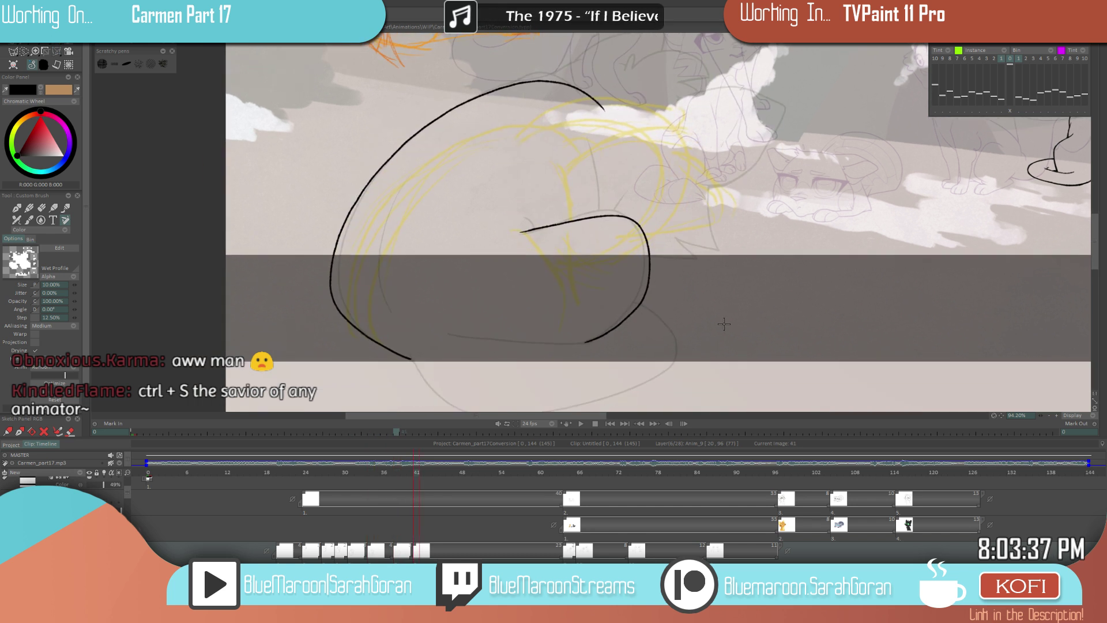
{"action": "key", "text": "Left"}
{"action": "key", "text": "Right"}
{"action": "key", "text": "Left"}
{"action": "key", "text": "Right"}
{"action": "key", "text": "Left"}
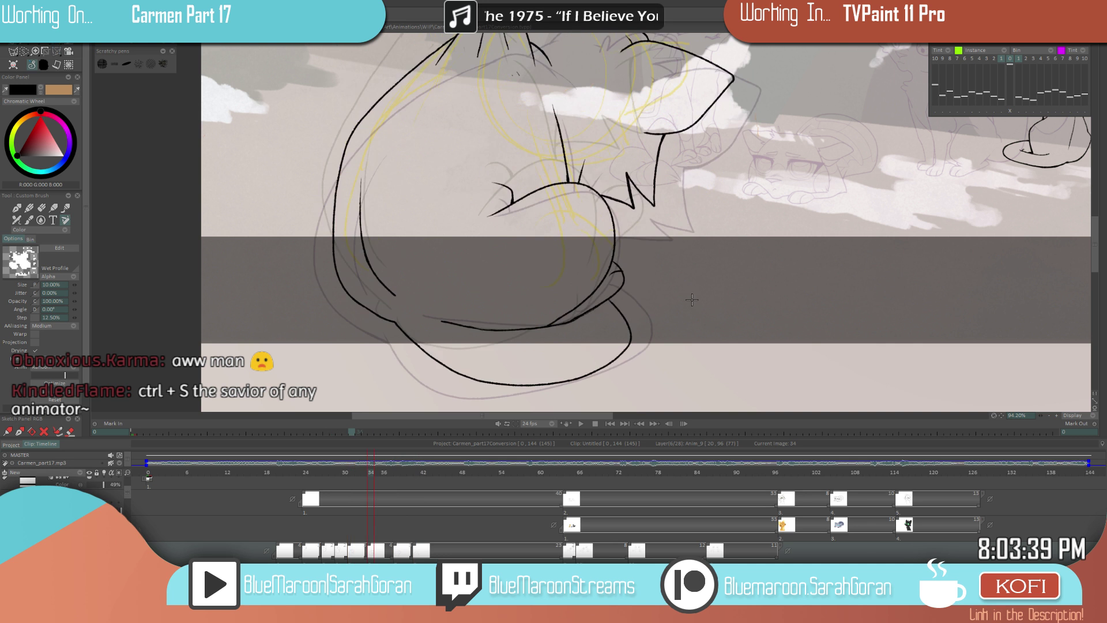
- Flip repeatedly between frames 34 and 38 to study how the tail moves beneath the hind leg
{"action": "key", "text": "Right"}
{"action": "key", "text": "Right"}
{"action": "key", "text": "Right"}
{"action": "key", "text": "Right"}
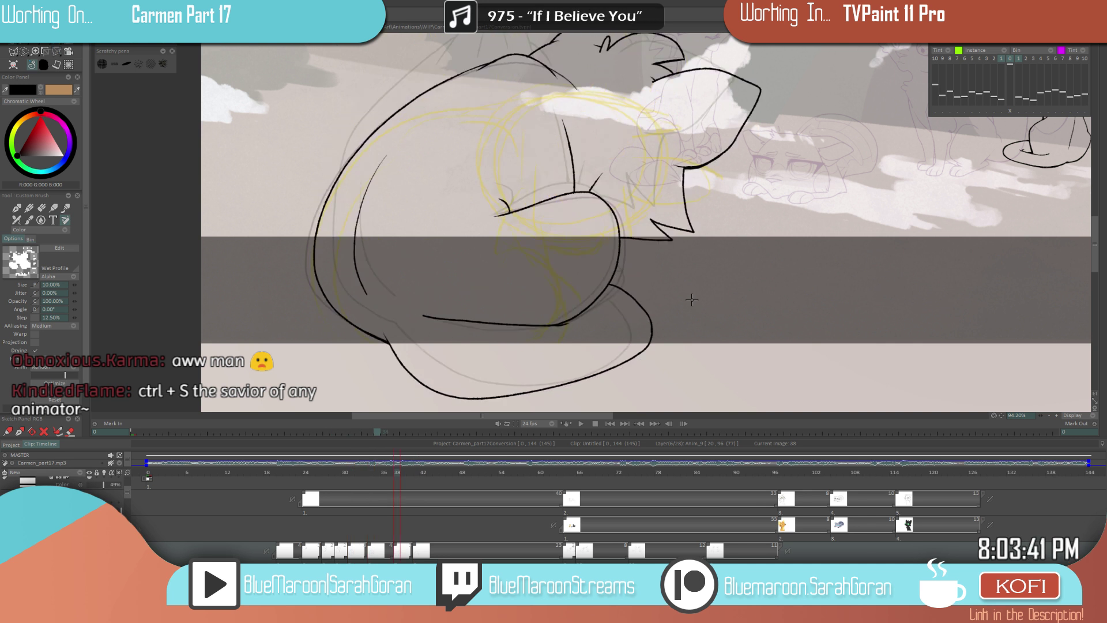
{"action": "key", "text": "Left"}
{"action": "key", "text": "Left"}
{"action": "key", "text": "Left"}
{"action": "key", "text": "Left"}
{"action": "key", "text": "Left"}
{"action": "key", "text": "Left"}
{"action": "key", "text": "Left"}
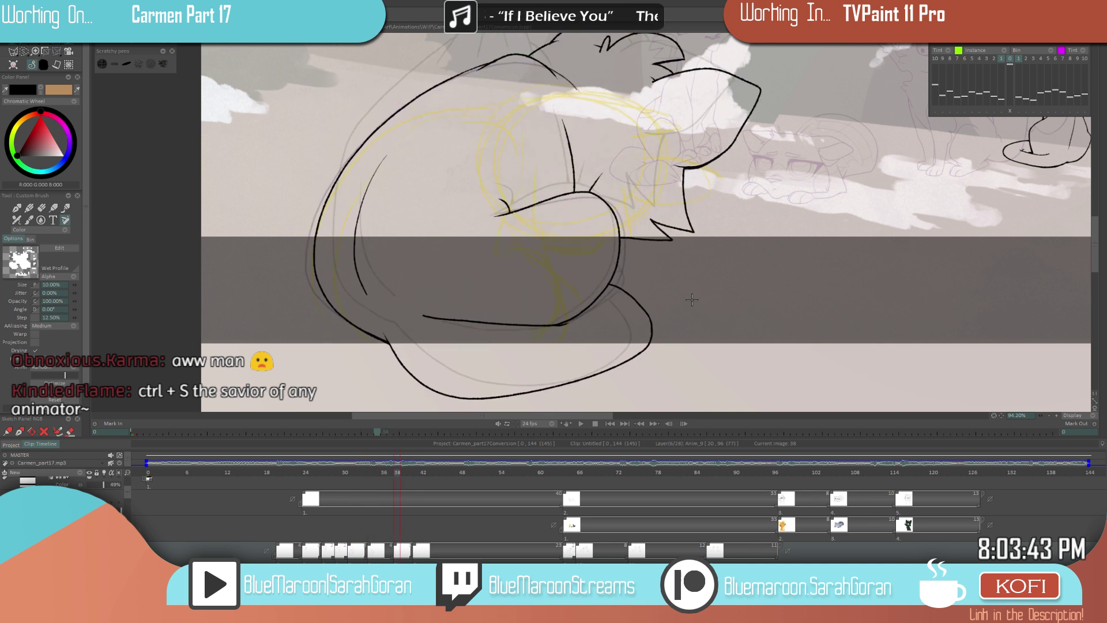
{"action": "key", "text": "Right"}
{"action": "key", "text": "Left"}
{"action": "key", "text": "Right"}
{"action": "key", "text": "Right"}
{"action": "key", "text": "Left"}
{"action": "key", "text": "Right"}
{"action": "key", "text": "Left"}
{"action": "key", "text": "Left"}
{"action": "key", "text": "Right"}
{"action": "key", "text": "Left"}
{"action": "key", "text": "Right"}
{"action": "key", "text": "Left"}
{"action": "key", "text": "Right"}
- Redraw the tail's outer curve farther out on frame 34, erase the old line, and check it against frame 38
{"action": "left_click_drag", "start_coordinate": [621, 273], "coordinate": [636, 336]}
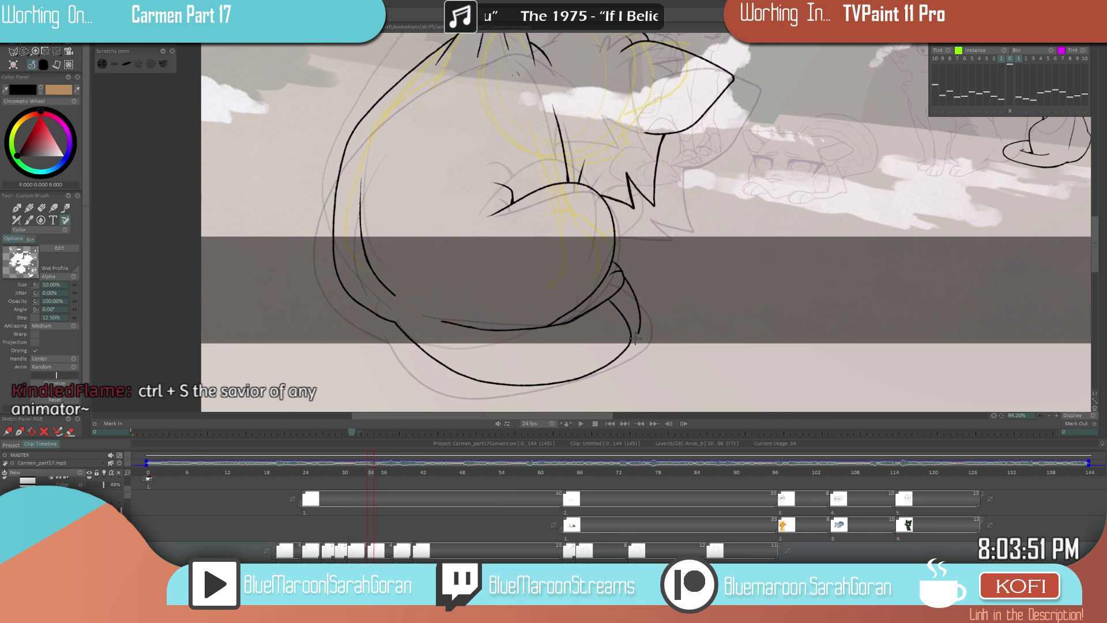
{"action": "key", "text": "e"}
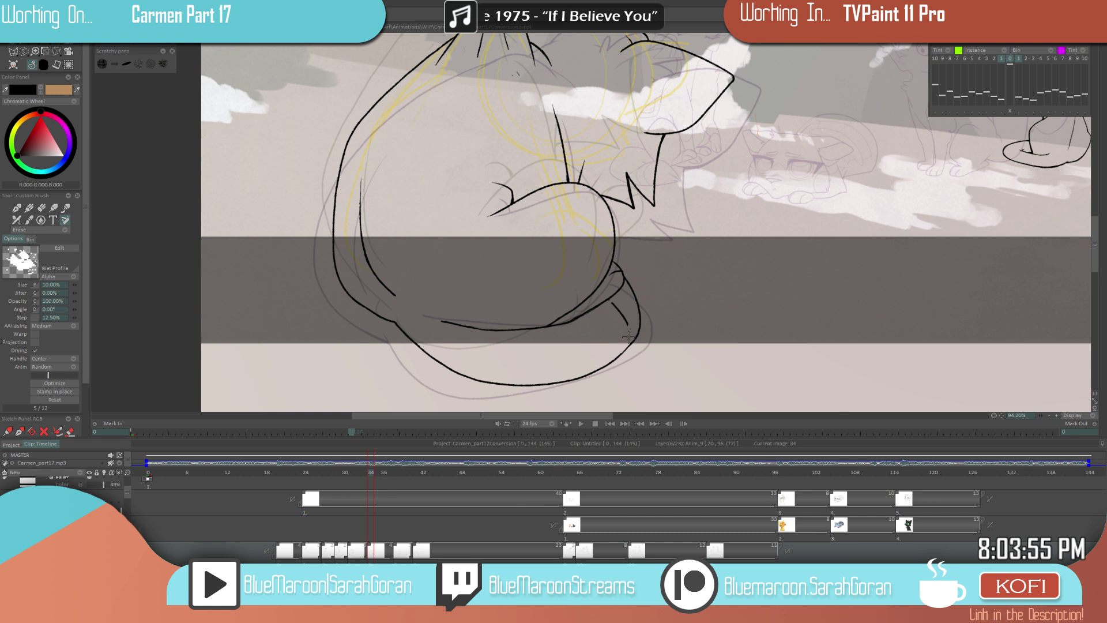
{"action": "left_click_drag", "start_coordinate": [626, 319], "coordinate": [612, 304]}
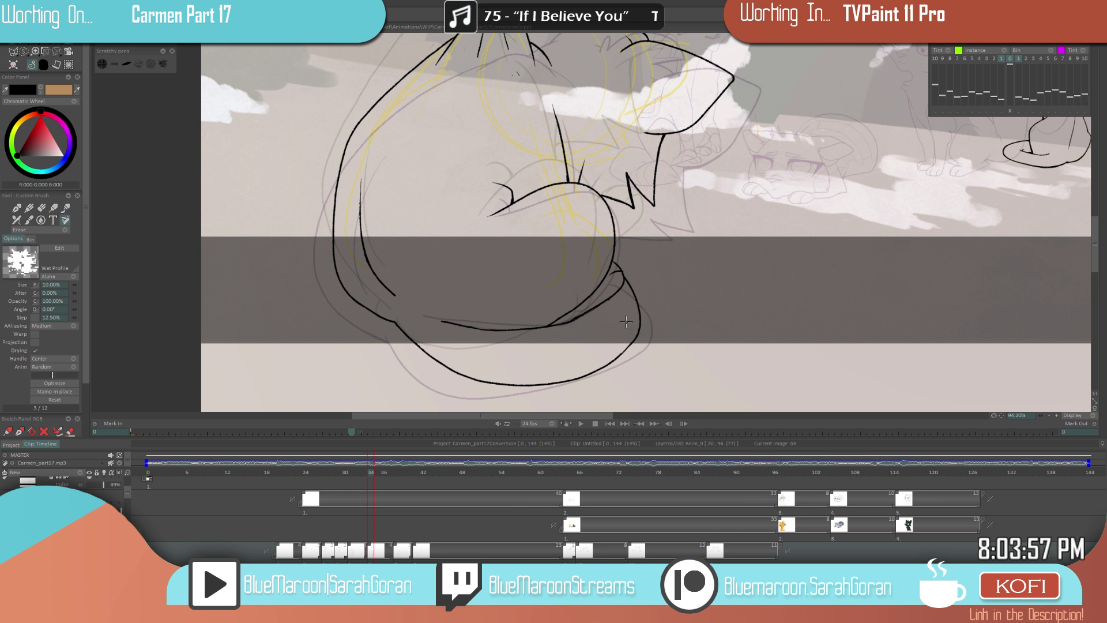
{"action": "key", "text": "Right"}
{"action": "key", "text": "Left"}
{"action": "key", "text": "Right"}
{"action": "key", "text": "Left"}
- Draw the tail outline on frame 41, curving from beneath the thigh around to the base of the back
{"action": "key", "text": "Right"}
{"action": "key", "text": "Right"}
{"action": "key", "text": "Right"}
{"action": "key", "text": "Right"}
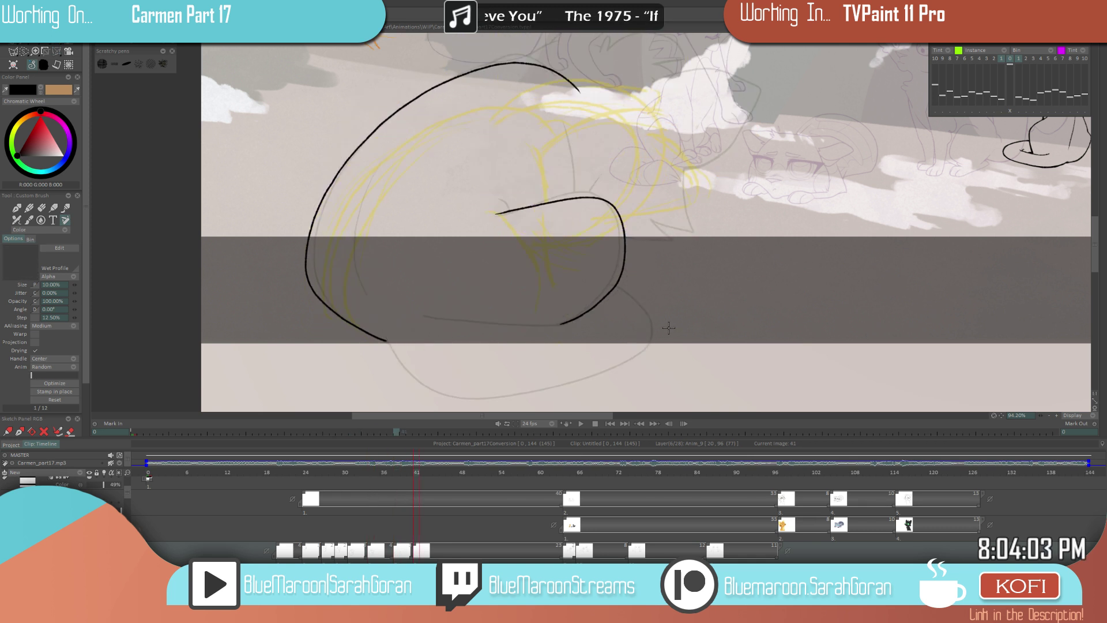
{"action": "scroll", "coordinate": [657, 325], "scroll_direction": "down", "scroll_amount": 3}
{"action": "scroll", "coordinate": [657, 325], "scroll_direction": "up", "scroll_amount": 3}
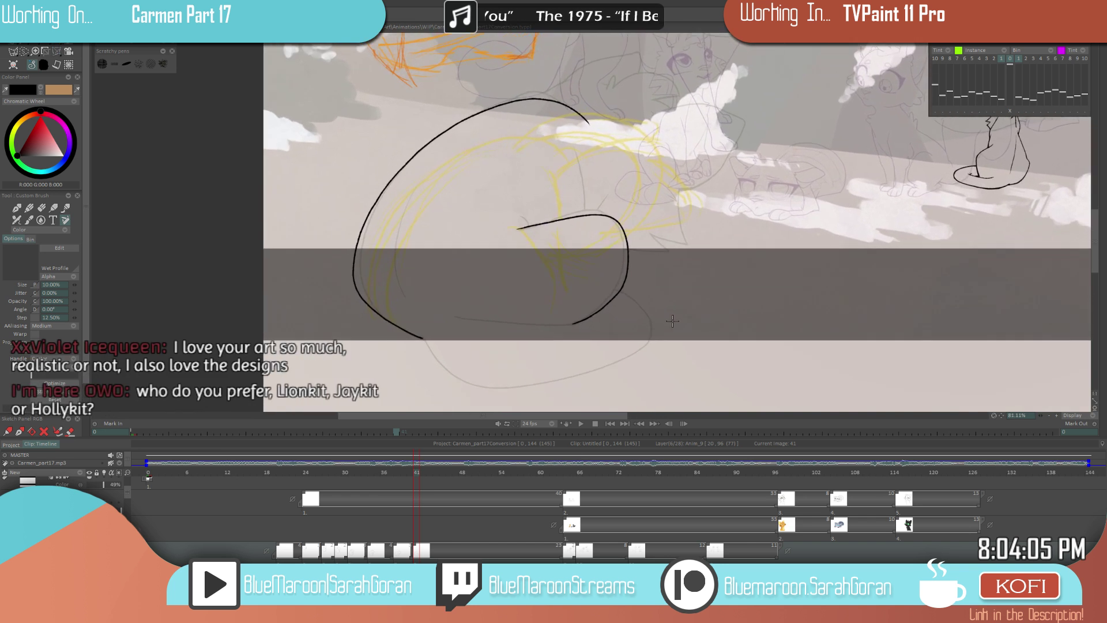
{"action": "mouse_move", "coordinate": [611, 261]}
{"action": "left_mouse_down"}
{"action": "mouse_move", "coordinate": [650, 312]}
{"action": "mouse_move", "coordinate": [609, 347]}
{"action": "mouse_move", "coordinate": [495, 384]}
{"action": "mouse_move", "coordinate": [420, 350]}
{"action": "mouse_move", "coordinate": [385, 311]}
{"action": "left_mouse_up"}
{"action": "key", "text": "ctrl+z"}
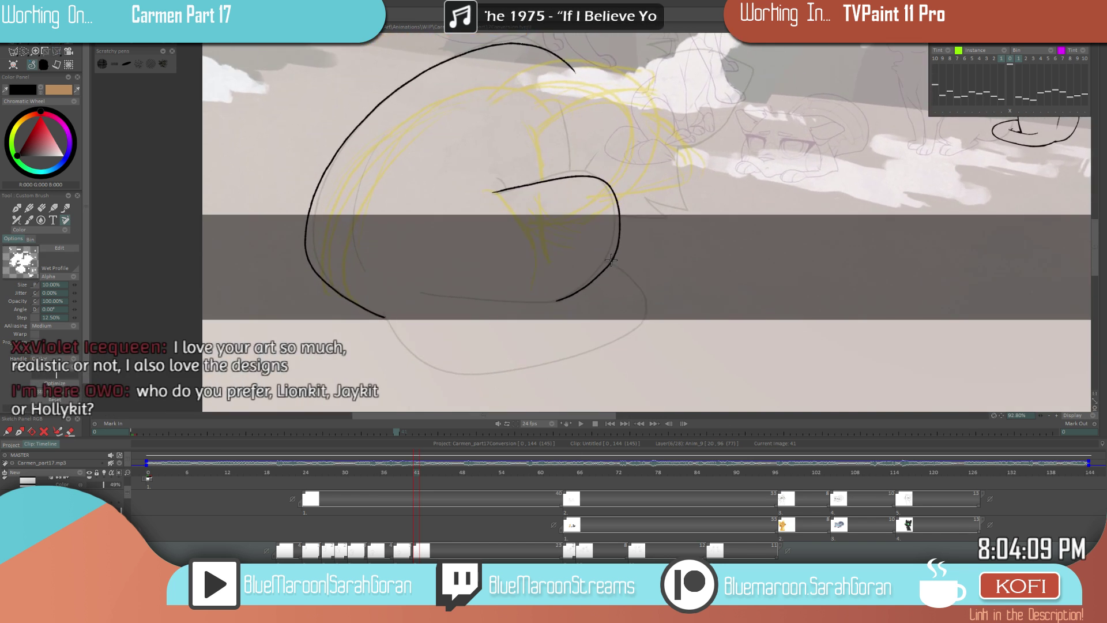
{"action": "mouse_move", "coordinate": [623, 338]}
{"action": "left_mouse_down"}
{"action": "mouse_move", "coordinate": [556, 368]}
{"action": "mouse_move", "coordinate": [466, 378]}
{"action": "mouse_move", "coordinate": [406, 343]}
{"action": "mouse_move", "coordinate": [384, 313]}
{"action": "left_mouse_up"}
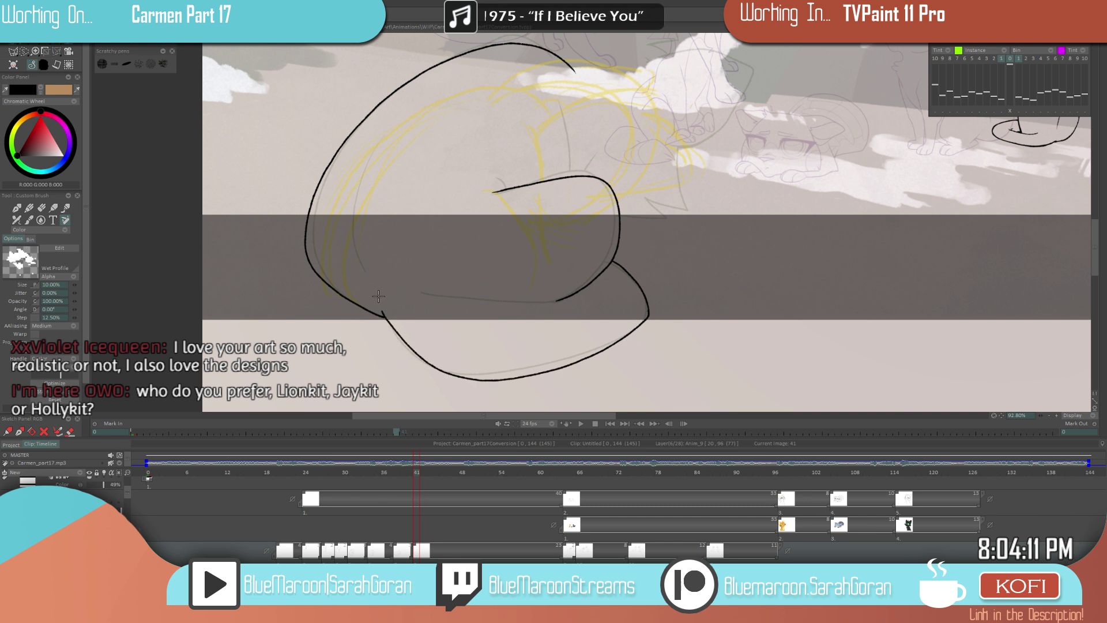
{"action": "scroll", "coordinate": [408, 276], "scroll_direction": "up", "scroll_amount": 1}
{"action": "left_click_drag", "start_coordinate": [697, 325], "coordinate": [656, 342]}
{"action": "key", "text": "e"}
{"action": "scroll", "coordinate": [634, 323], "scroll_direction": "up", "scroll_amount": 2}
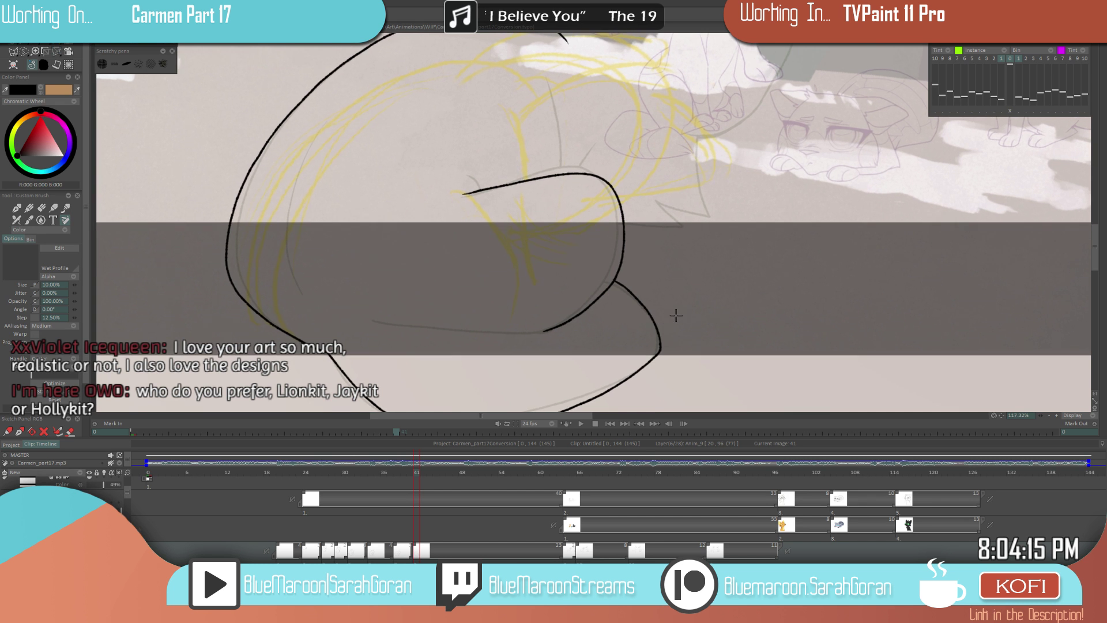
- Draw the lower line of the thigh on frame 41, extending it inward above the tail using the earlier frames as reference
{"action": "key", "text": "Left"}
{"action": "key", "text": "Left"}
{"action": "key", "text": "e"}
{"action": "key", "text": "Left"}
{"action": "key", "text": "Right"}
{"action": "key", "text": "Right"}
{"action": "key", "text": "Right"}
{"action": "key", "text": "e"}
{"action": "mouse_move", "coordinate": [550, 332]}
{"action": "left_mouse_down"}
{"action": "mouse_move", "coordinate": [438, 333]}
{"action": "mouse_move", "coordinate": [356, 322]}
{"action": "left_mouse_up"}
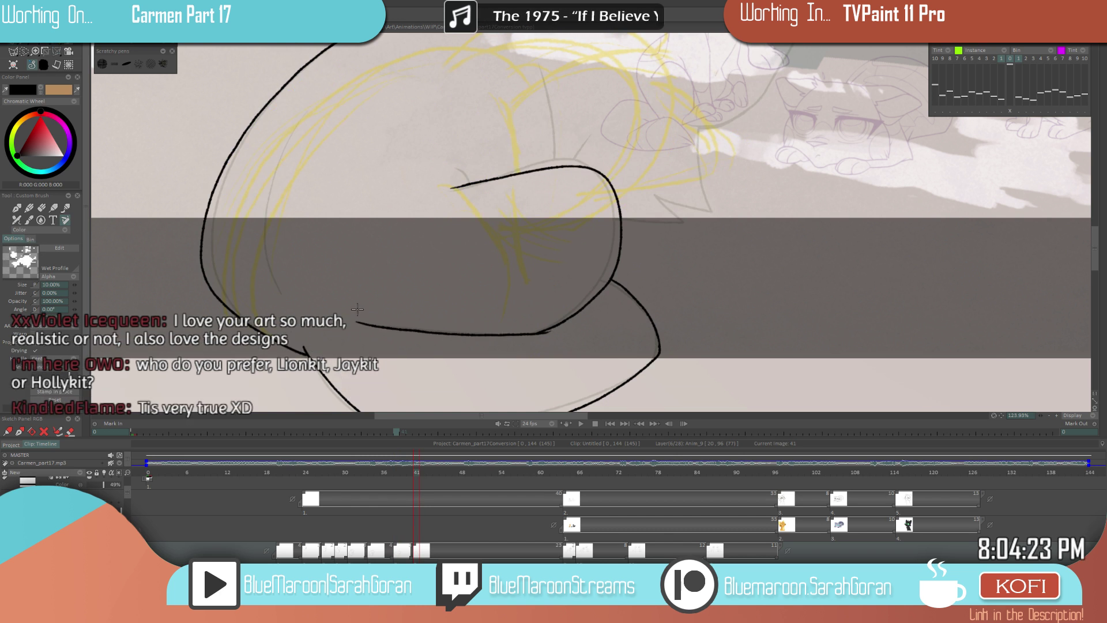
- Flip among frames 34, 38 and 41 to compare the inner contour line along the cat's back
{"action": "scroll", "coordinate": [403, 320], "scroll_direction": "down", "scroll_amount": 3}
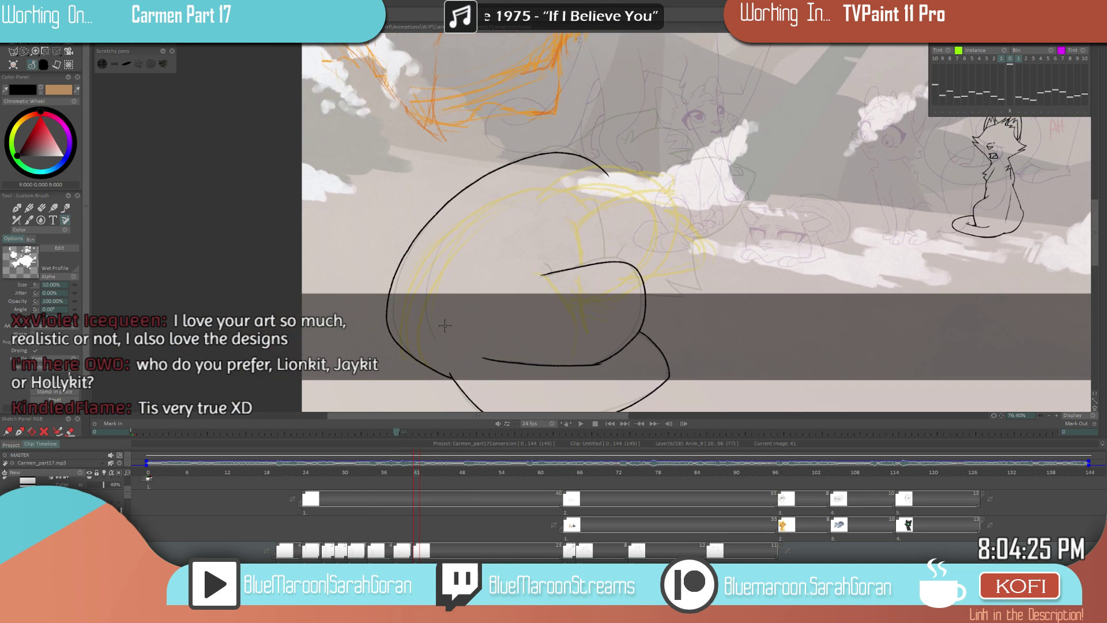
{"action": "scroll", "coordinate": [465, 288], "scroll_direction": "up", "scroll_amount": 3}
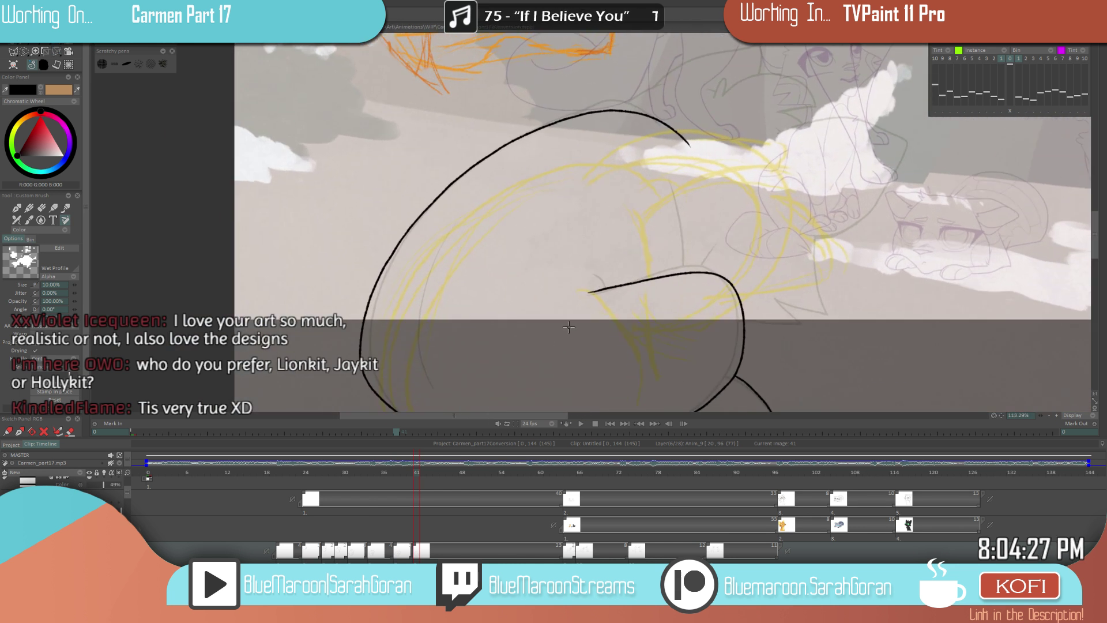
{"action": "key", "text": "Left"}
{"action": "key", "text": "Left"}
{"action": "key", "text": "Left"}
{"action": "key", "text": "Right"}
{"action": "key", "text": "Right"}
{"action": "key", "text": "Right"}
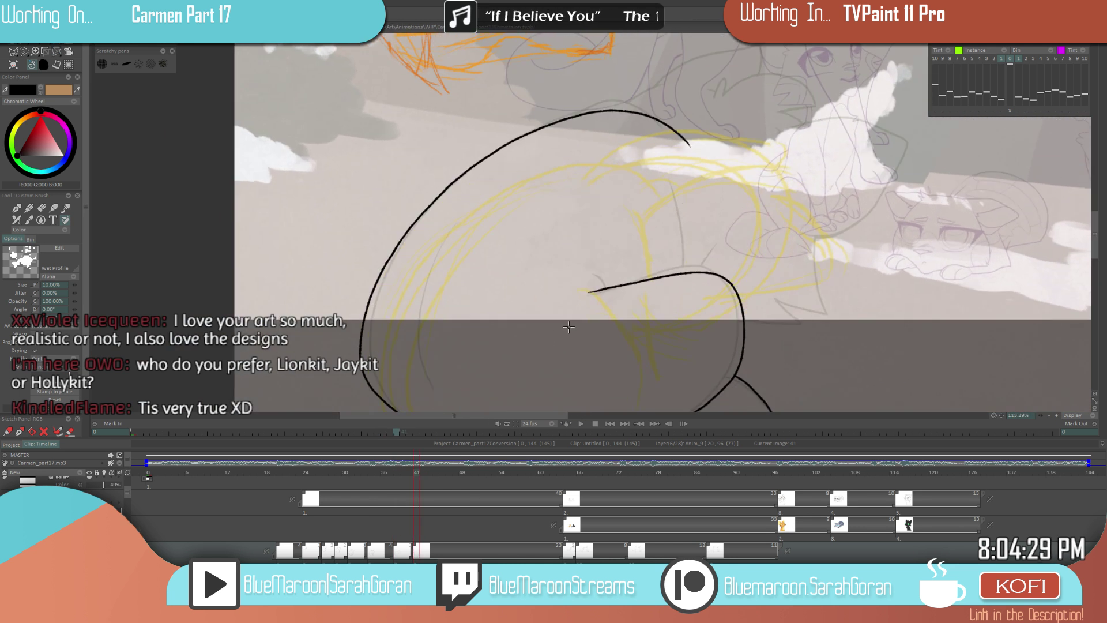
{"action": "key", "text": "Left"}
{"action": "key", "text": "Left"}
{"action": "key", "text": "Left"}
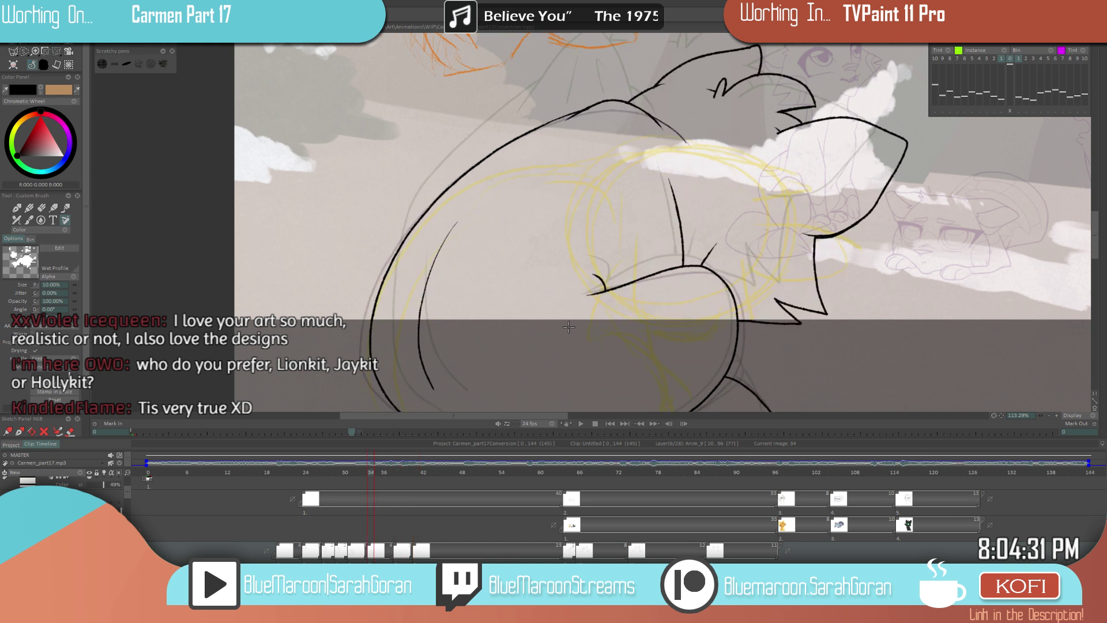
{"action": "key", "text": "Right"}
{"action": "key", "text": "Right"}
{"action": "key", "text": "Right"}
{"action": "key", "text": "Left"}
{"action": "key", "text": "Left"}
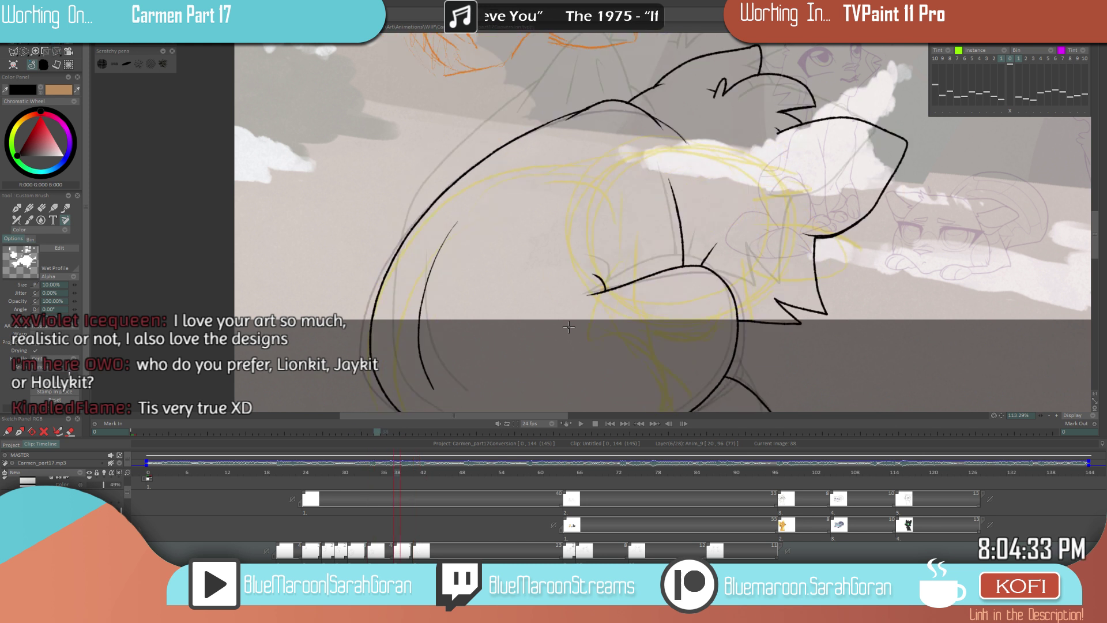
{"action": "key", "text": "Right"}
{"action": "key", "text": "Right"}
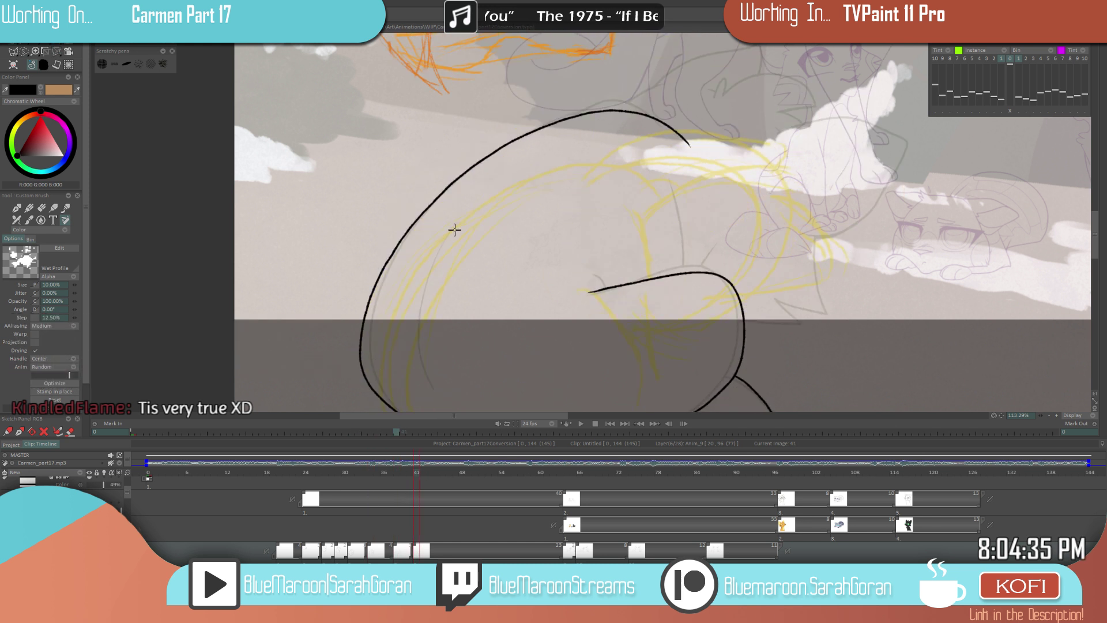
- Draw the inner contour line along the cat's back on frame 41 and compare it with frame 38
{"action": "scroll", "coordinate": [434, 376], "scroll_direction": "down", "scroll_amount": 5}
{"action": "key", "text": "Left"}
{"action": "key", "text": "Left"}
{"action": "key", "text": "Left"}
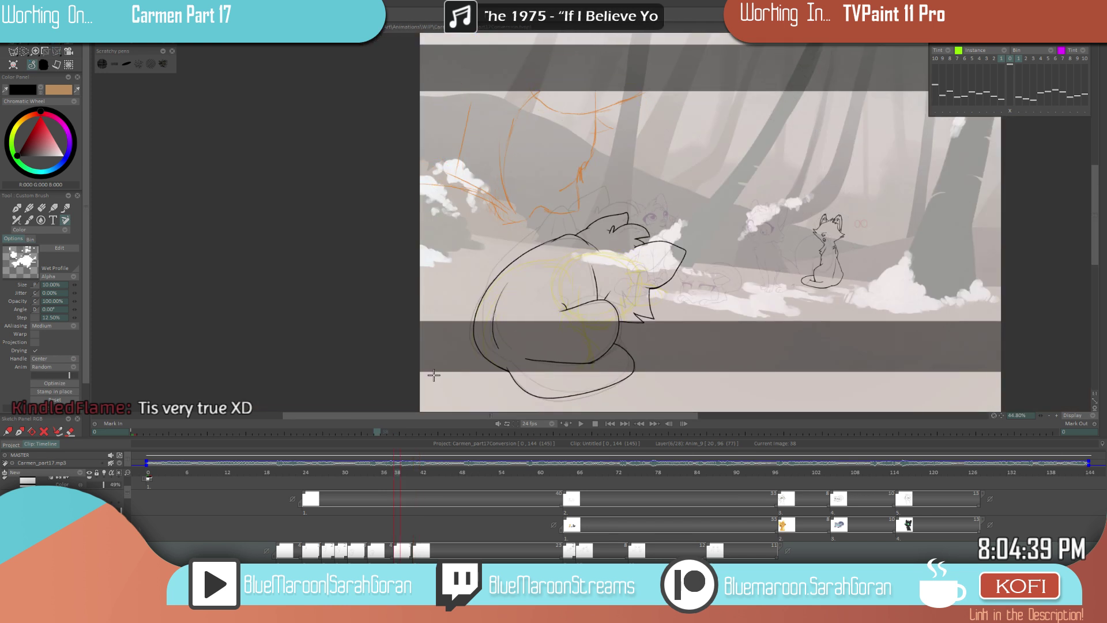
{"action": "key", "text": "Right"}
{"action": "key", "text": "Right"}
{"action": "key", "text": "Right"}
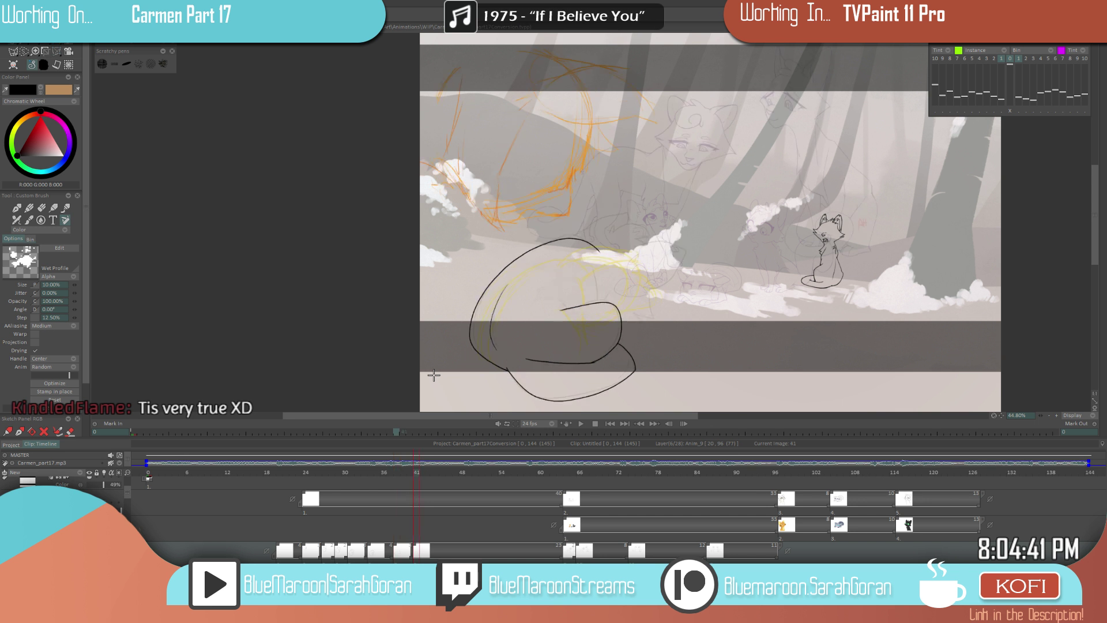
{"action": "key", "text": "Left"}
{"action": "key", "text": "Left"}
{"action": "key", "text": "Left"}
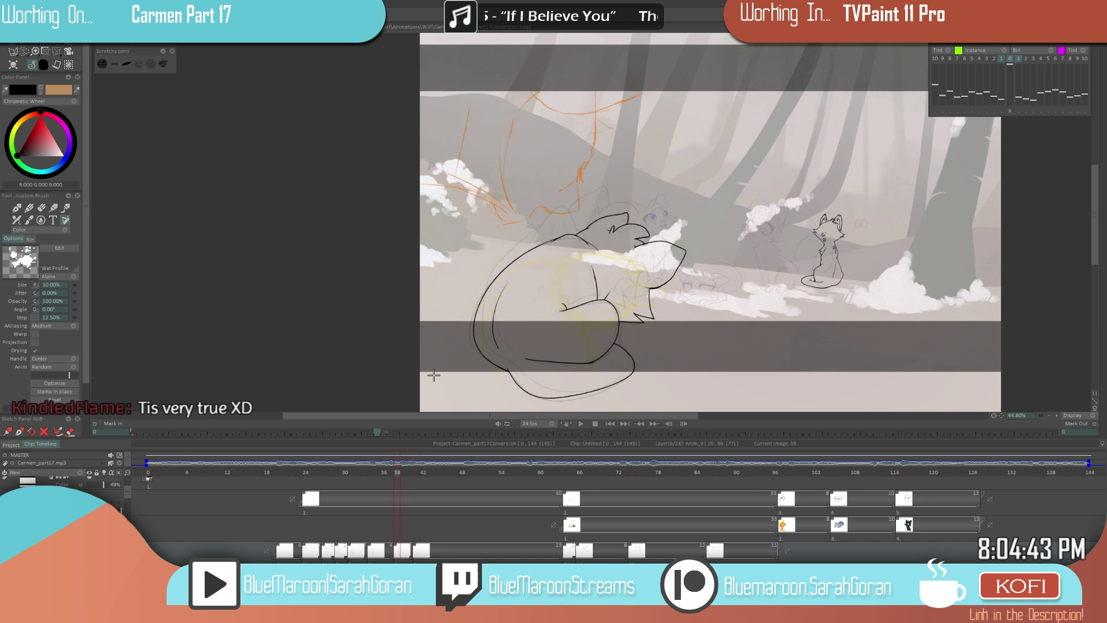
{"action": "key", "text": "Right"}
{"action": "key", "text": "Right"}
{"action": "key", "text": "Right"}
{"action": "key", "text": "Left"}
{"action": "key", "text": "Left"}
{"action": "key", "text": "Left"}
{"action": "key", "text": "Right"}
{"action": "key", "text": "Right"}
{"action": "key", "text": "Right"}
- Draw the slightly curved vertical line rising from the top of the thigh toward the shoulder on frame 41
{"action": "scroll", "coordinate": [654, 281], "scroll_direction": "up", "scroll_amount": 3}
{"action": "key", "text": "Left"}
{"action": "key", "text": "Right"}
{"action": "left_click_drag", "start_coordinate": [574, 228], "coordinate": [584, 296]}
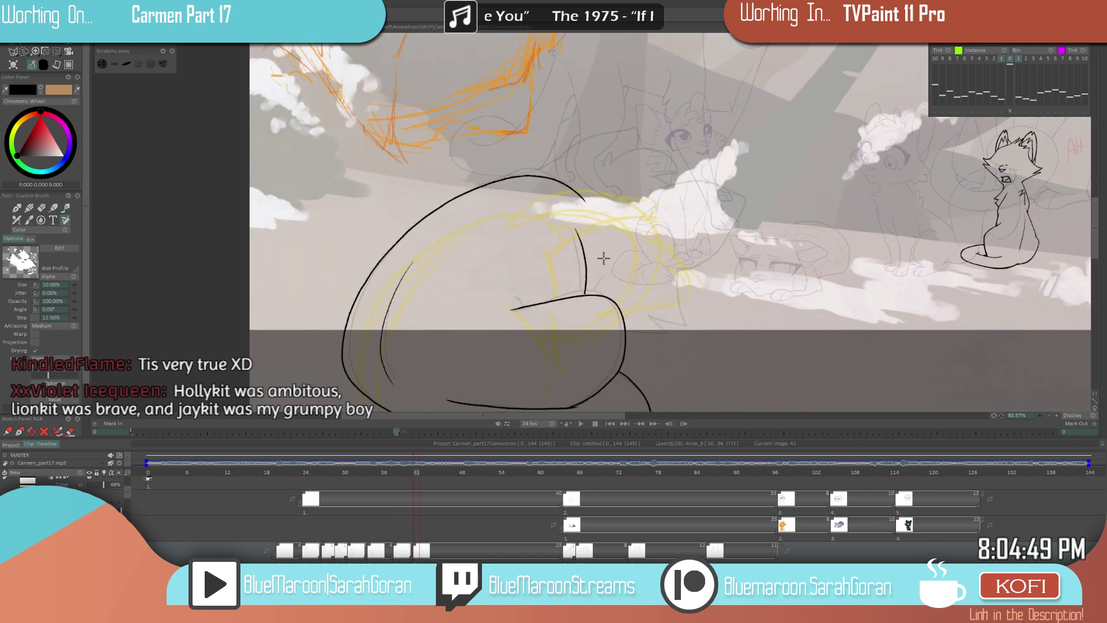
- Add a small curved crease at the inner end of the thigh's upper line on frame 41 and check it against frame 38
{"action": "scroll", "coordinate": [585, 290], "scroll_direction": "up", "scroll_amount": 4}
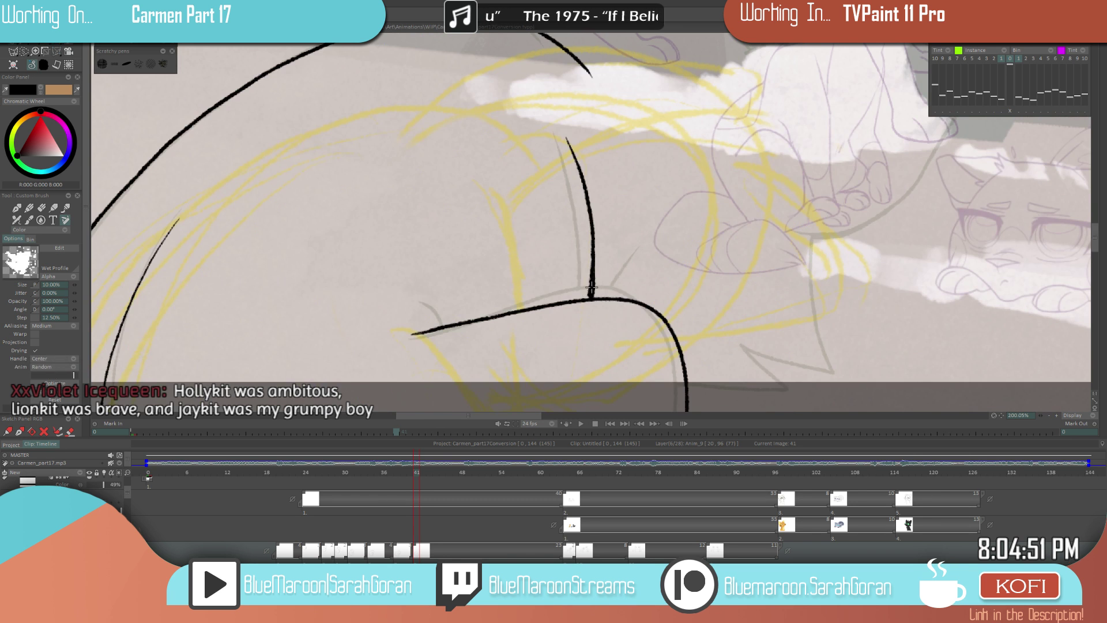
{"action": "left_click_drag", "start_coordinate": [422, 297], "coordinate": [442, 316]}
{"action": "scroll", "coordinate": [434, 316], "scroll_direction": "down", "scroll_amount": 7}
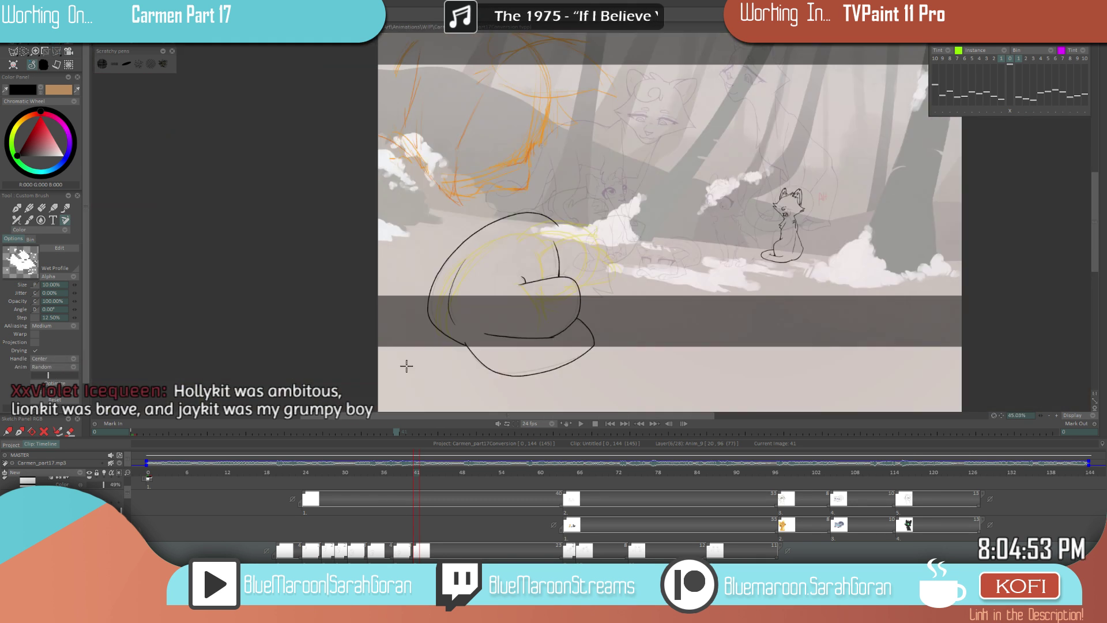
{"action": "key", "text": "Left"}
{"action": "key", "text": "Right"}
{"action": "key", "text": "Left"}
{"action": "key", "text": "Right"}
- Draw a short diagonal stroke beside the vertical line where it meets the thigh on frame 41
{"action": "scroll", "coordinate": [554, 279], "scroll_direction": "up", "scroll_amount": 5}
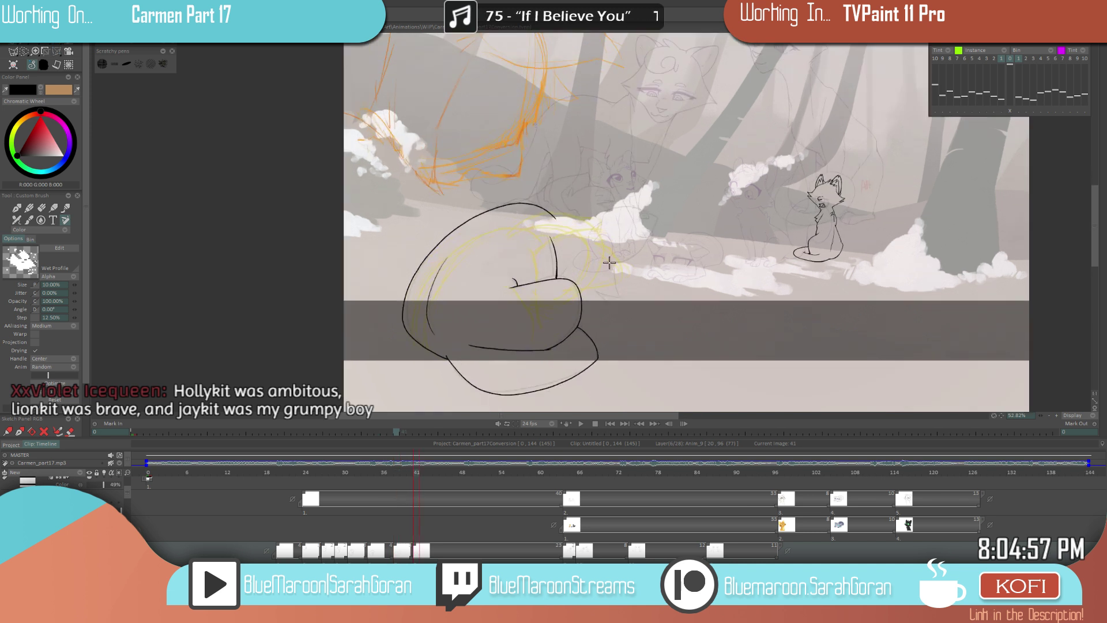
{"action": "key", "text": "e"}
{"action": "scroll", "coordinate": [536, 301], "scroll_direction": "down", "scroll_amount": 5}
{"action": "scroll", "coordinate": [618, 272], "scroll_direction": "up", "scroll_amount": 6}
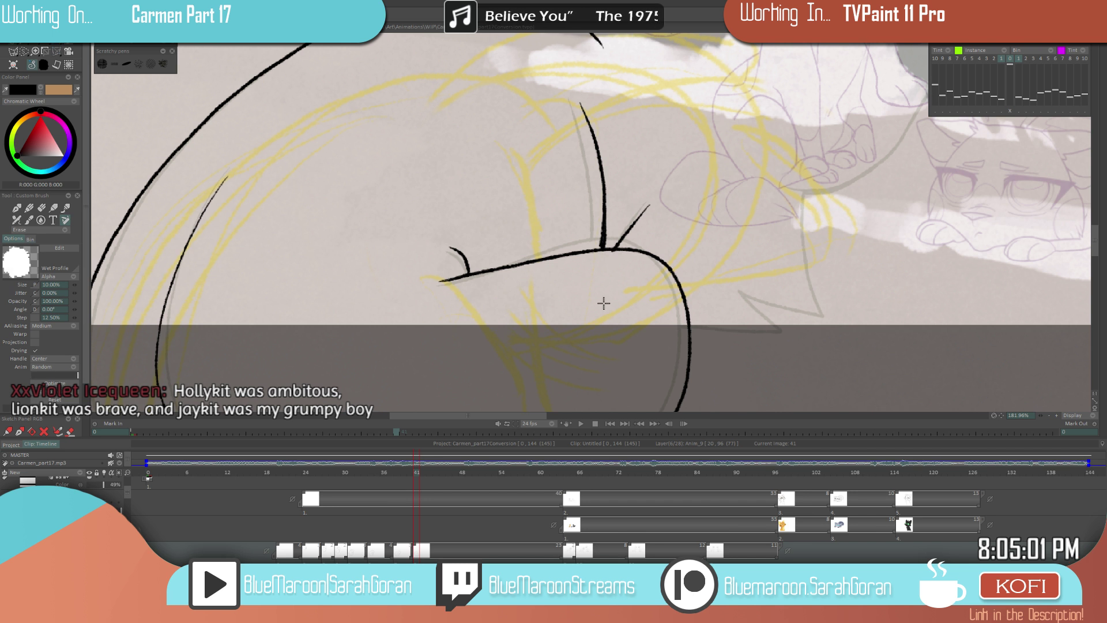
{"action": "key", "text": "e"}
{"action": "left_click_drag", "start_coordinate": [614, 246], "coordinate": [578, 289]}
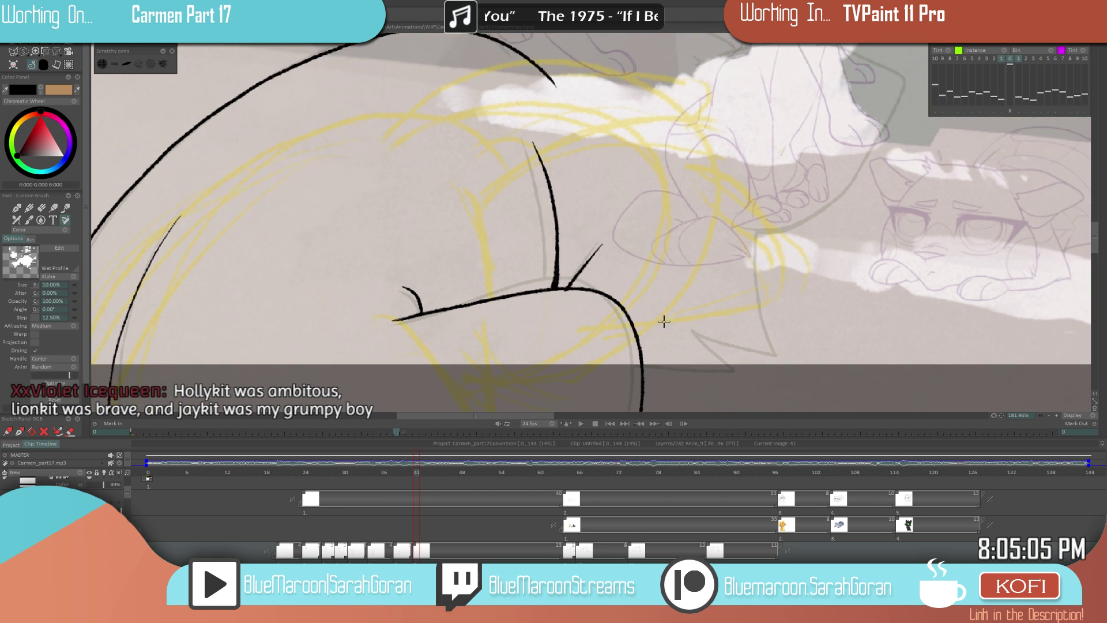
{"action": "scroll", "coordinate": [655, 321], "scroll_direction": "down", "scroll_amount": 4}
{"action": "scroll", "coordinate": [570, 352], "scroll_direction": "down", "scroll_amount": 2}
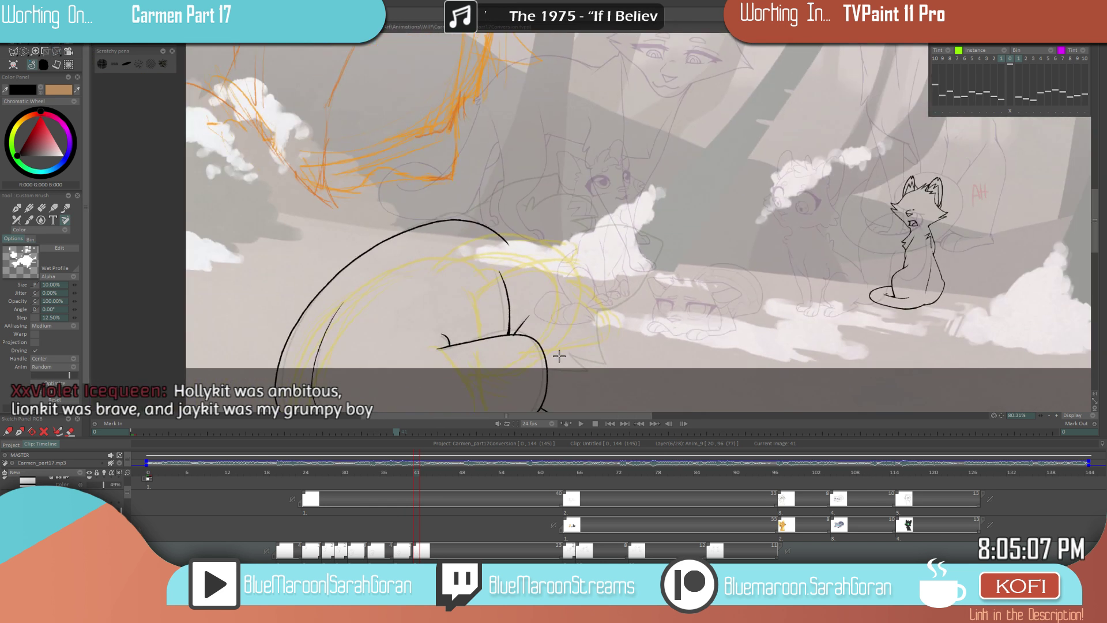
- Flip among frames 34, 38 and 41 to study how the cat's head and body lower between drawings
{"action": "key", "text": "Left"}
{"action": "key", "text": "Left"}
{"action": "key", "text": "Left"}
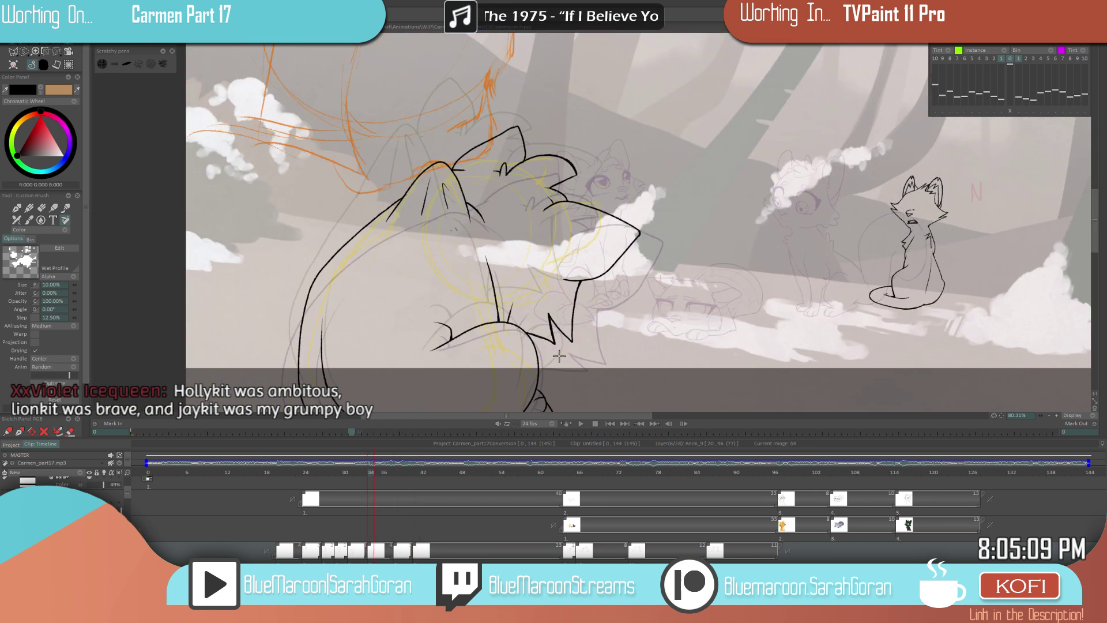
{"action": "key", "text": "Left"}
{"action": "key", "text": "Left"}
{"action": "key", "text": "Left"}
{"action": "key", "text": "Left"}
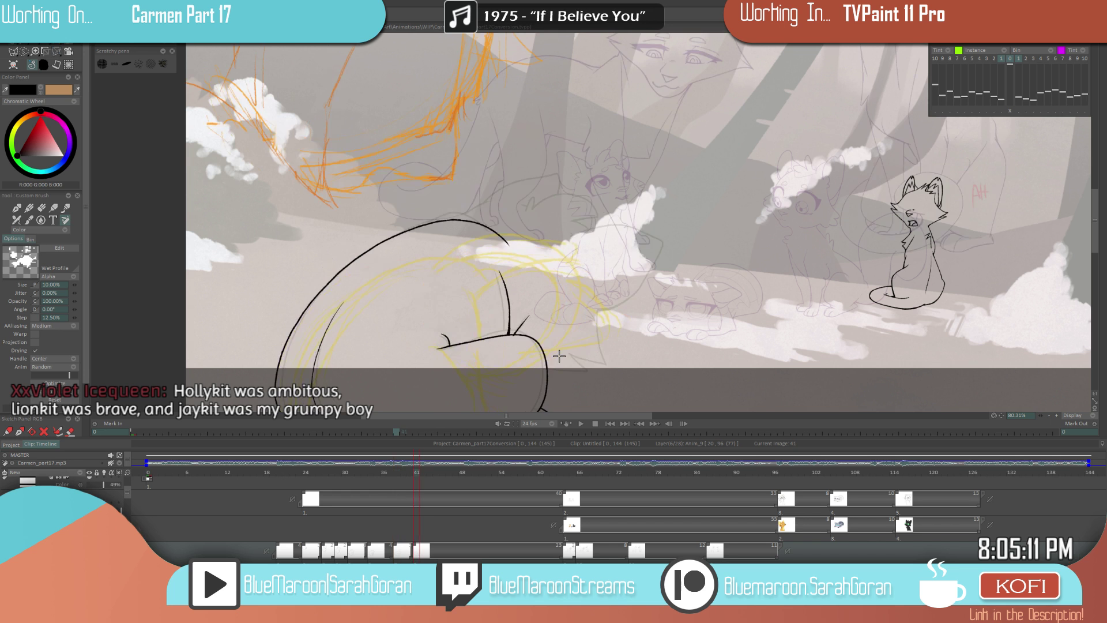
{"action": "key", "text": "Right"}
{"action": "key", "text": "Right"}
{"action": "key", "text": "Right"}
{"action": "key", "text": "Right"}
{"action": "key", "text": "Right"}
{"action": "key", "text": "Right"}
{"action": "key", "text": "Right"}
{"action": "key", "text": "Left"}
{"action": "key", "text": "Right"}
{"action": "scroll", "coordinate": [600, 242], "scroll_direction": "up", "scroll_amount": 3}
{"action": "key", "text": "Left"}
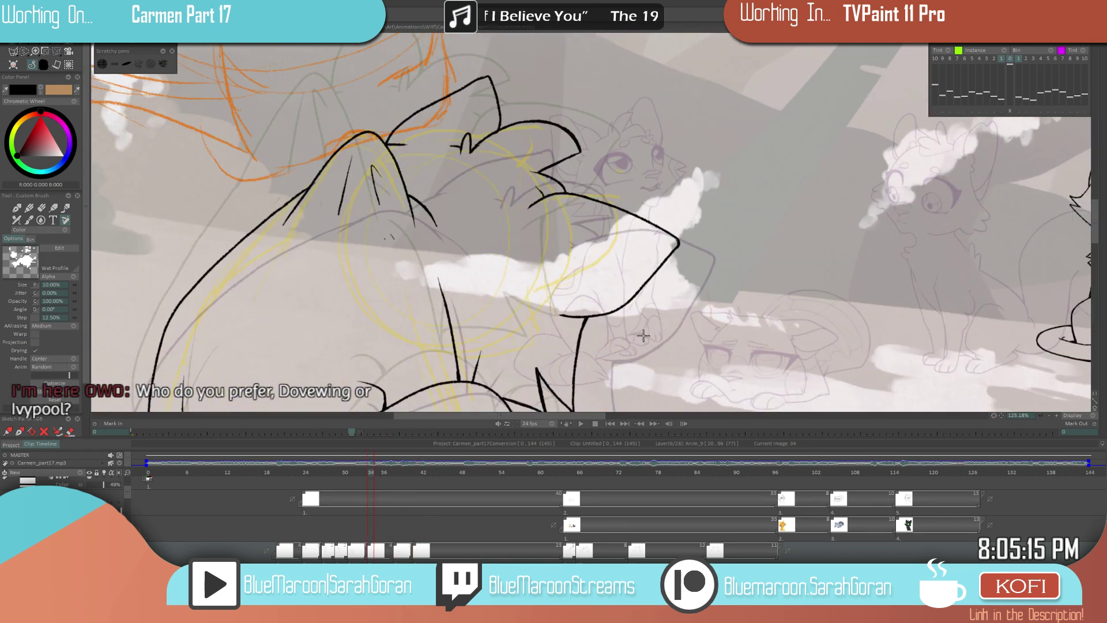
{"action": "key", "text": "Right"}
{"action": "mouse_move", "coordinate": [583, 240]}
{"action": "left_mouse_down"}
{"action": "mouse_move", "coordinate": [528, 204]}
{"action": "mouse_move", "coordinate": [431, 202]}
{"action": "mouse_move", "coordinate": [398, 217]}
{"action": "left_mouse_up"}
{"action": "key", "text": "ctrl+z"}
{"action": "mouse_move", "coordinate": [587, 237]}
{"action": "left_mouse_down"}
{"action": "mouse_move", "coordinate": [550, 203]}
{"action": "mouse_move", "coordinate": [459, 188]}
{"action": "mouse_move", "coordinate": [396, 227]}
{"action": "left_mouse_up"}
{"action": "scroll", "coordinate": [598, 237], "scroll_direction": "down", "scroll_amount": 11}
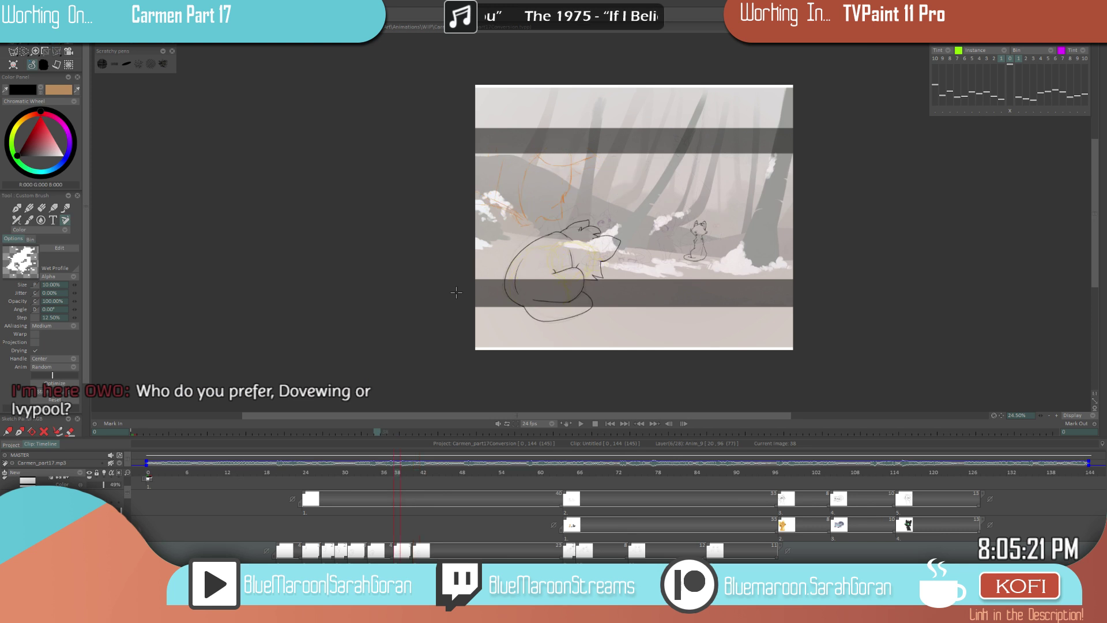
{"action": "scroll", "coordinate": [653, 216], "scroll_direction": "up", "scroll_amount": 2}
{"action": "key", "text": "ctrl+z"}
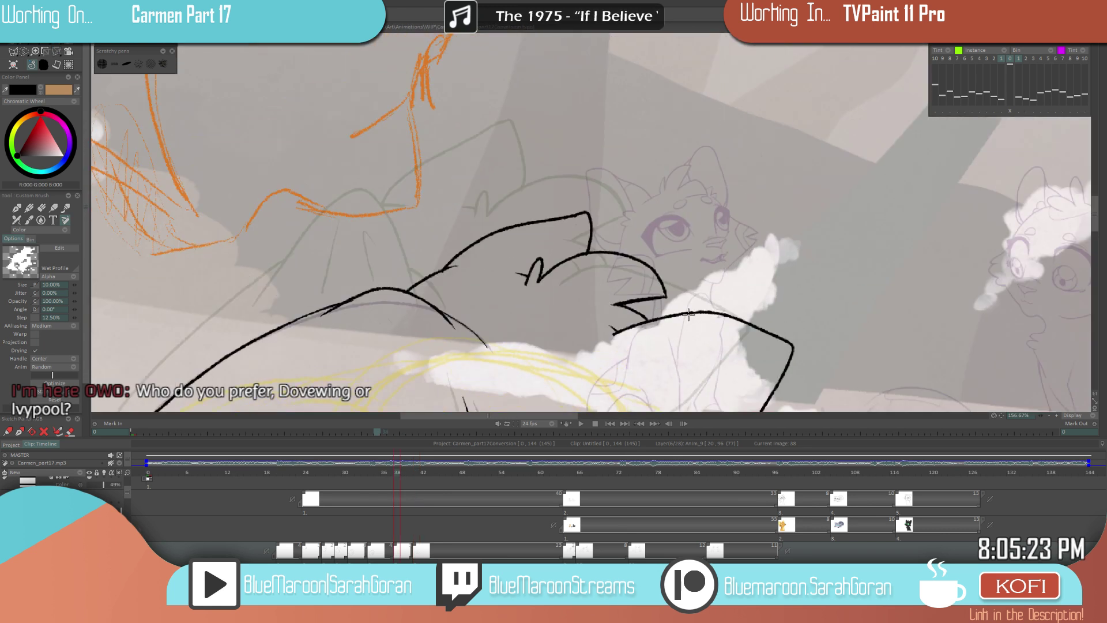
- Draw the curved top contour of the lowered head rising from the cat's back on frame 41, using frame 38 as reference
{"action": "key", "text": "Left"}
{"action": "key", "text": "Left"}
{"action": "key", "text": "Right"}
{"action": "left_click_drag", "start_coordinate": [677, 300], "coordinate": [521, 368]}
{"action": "key", "text": "Left"}
{"action": "key", "text": "Right"}
{"action": "key", "text": "Right"}
{"action": "left_click_drag", "start_coordinate": [658, 301], "coordinate": [720, 311]}
{"action": "key", "text": "Left"}
{"action": "key", "text": "Right"}
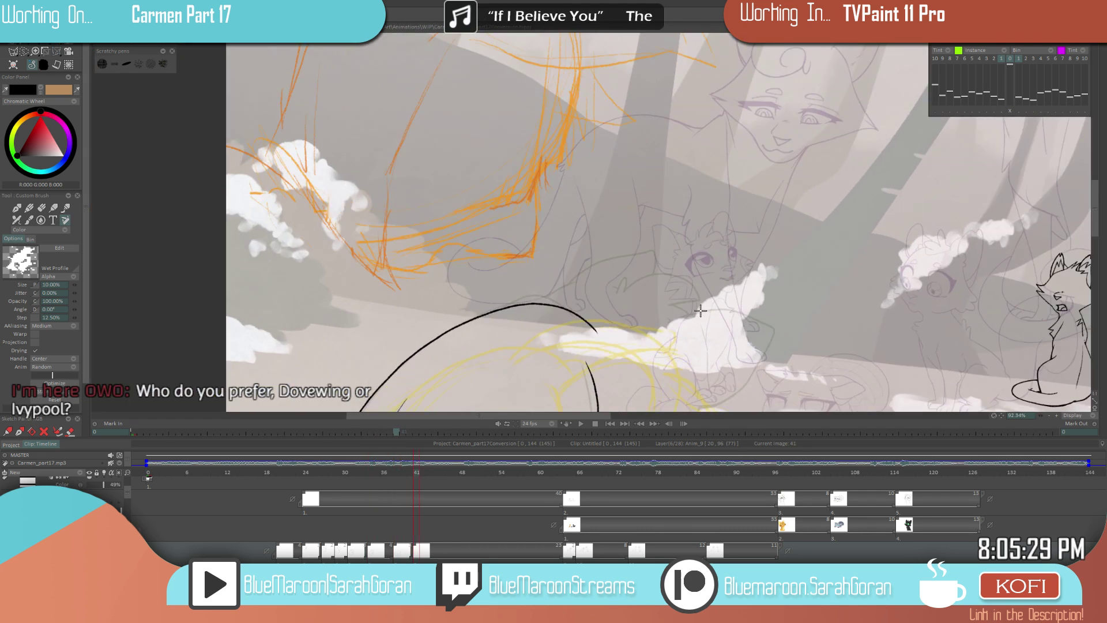
{"action": "left_click_drag", "start_coordinate": [543, 303], "coordinate": [578, 335]}
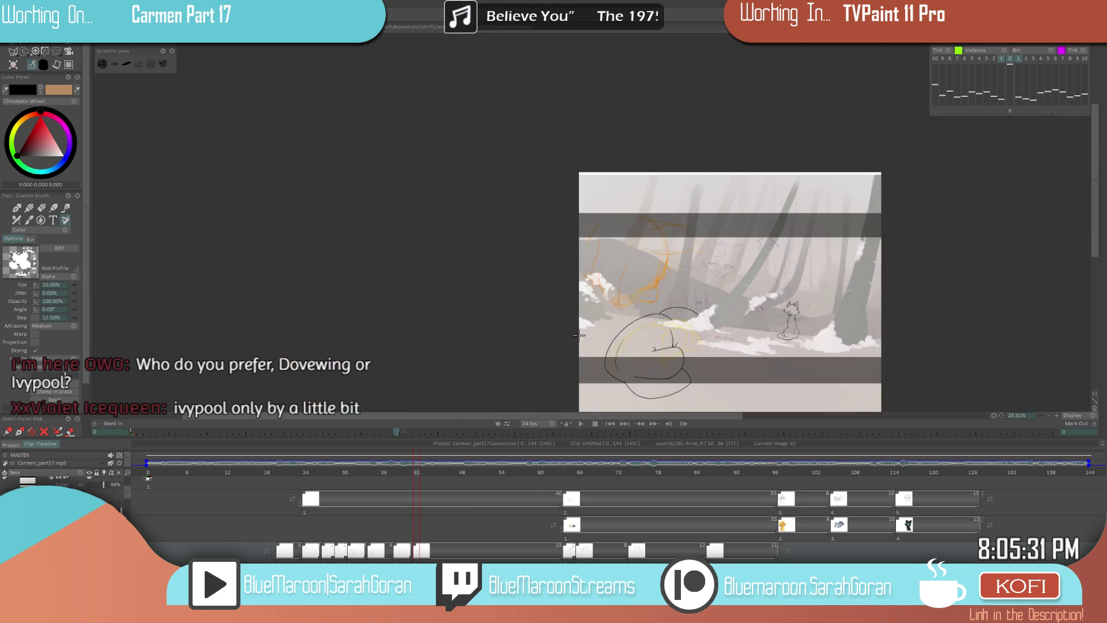
{"action": "key", "text": "Left"}
{"action": "key", "text": "Right"}
{"action": "key", "text": "Left"}
{"action": "key", "text": "Right"}
- Draw the front chest line and the zigzag fur tuft connecting back to the thigh on frame 41, following frame 38
{"action": "left_click_drag", "start_coordinate": [578, 335], "coordinate": [676, 296]}
{"action": "key", "text": "Right"}
{"action": "key", "text": "Left"}
{"action": "key", "text": "Left"}
{"action": "key", "text": "Right"}
{"action": "key", "text": "Left"}
{"action": "key", "text": "Right"}
{"action": "left_click_drag", "start_coordinate": [713, 355], "coordinate": [661, 281]}
{"action": "key", "text": "Left"}
{"action": "key", "text": "Right"}
{"action": "key", "text": "Left"}
{"action": "key", "text": "Right"}
{"action": "mouse_move", "coordinate": [595, 257]}
{"action": "left_mouse_down"}
{"action": "mouse_move", "coordinate": [611, 337]}
{"action": "mouse_move", "coordinate": [570, 321]}
{"action": "mouse_move", "coordinate": [579, 352]}
{"action": "mouse_move", "coordinate": [544, 339]}
{"action": "left_mouse_up"}
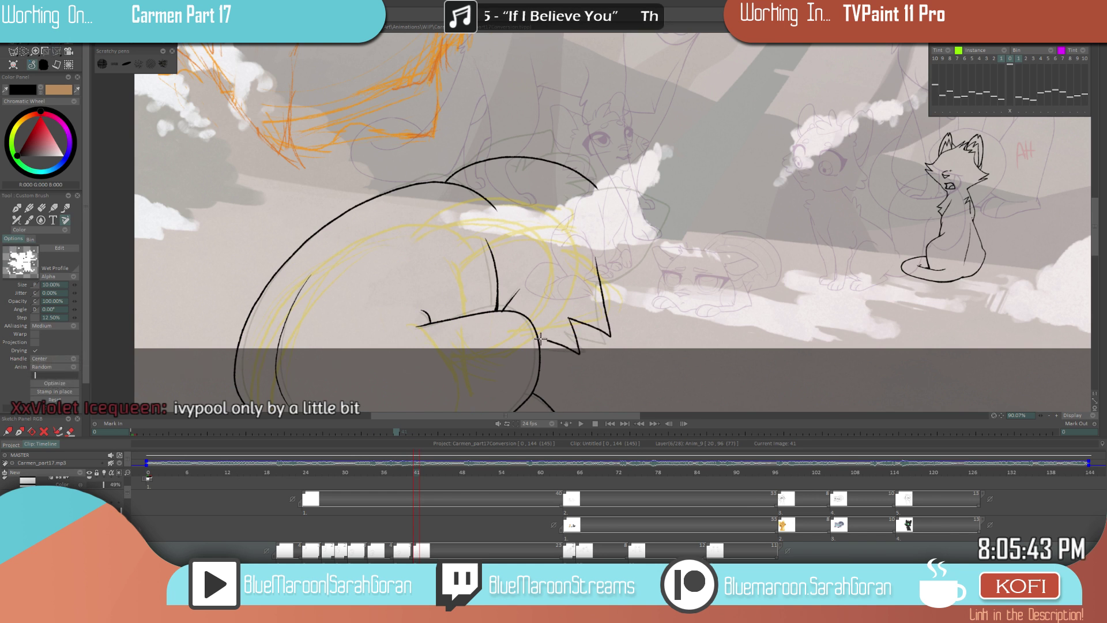
- Clean up the inner corner of the zigzag chest fur on frame 41
{"action": "scroll", "coordinate": [588, 333], "scroll_direction": "up", "scroll_amount": 5}
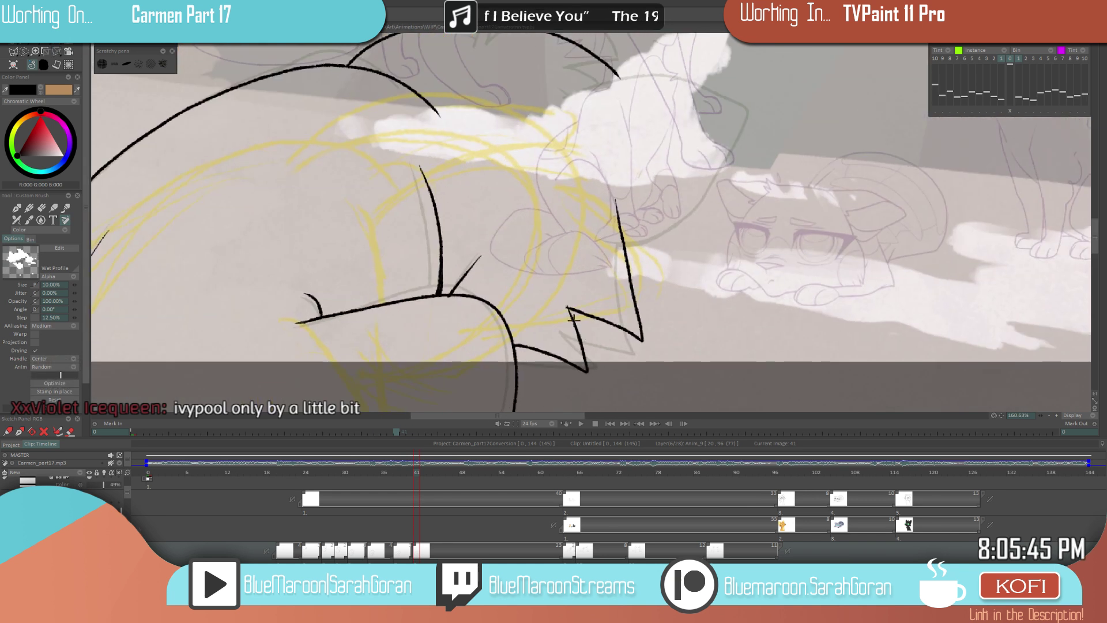
{"action": "left_click_drag", "start_coordinate": [567, 312], "coordinate": [563, 307]}
{"action": "key", "text": "e"}
{"action": "scroll", "coordinate": [701, 296], "scroll_direction": "down", "scroll_amount": 5}
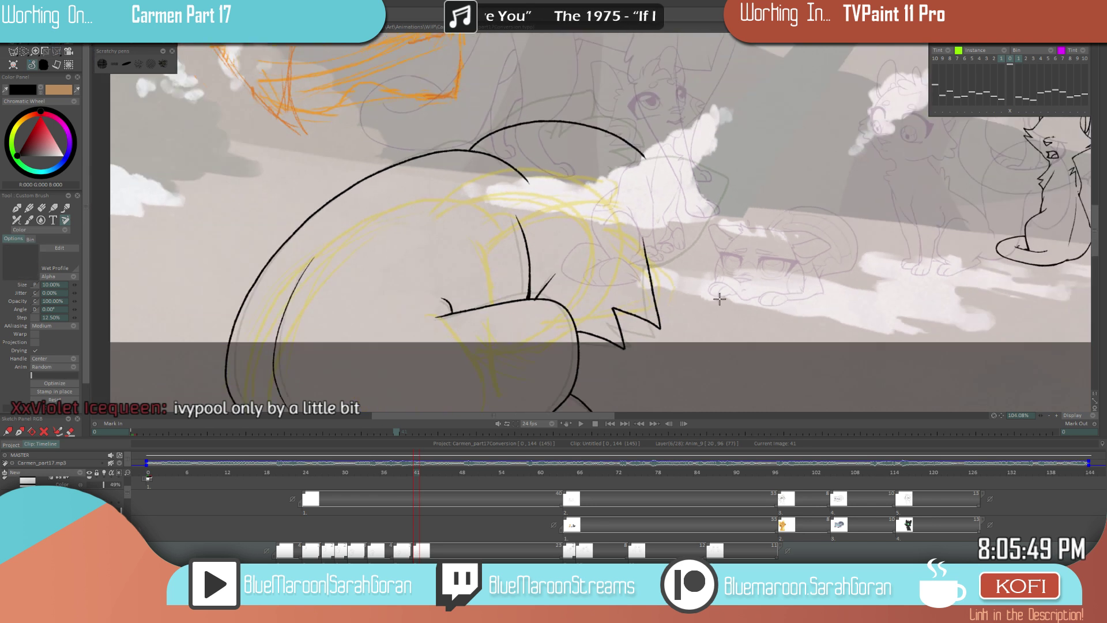
{"action": "scroll", "coordinate": [613, 336], "scroll_direction": "up", "scroll_amount": 4}
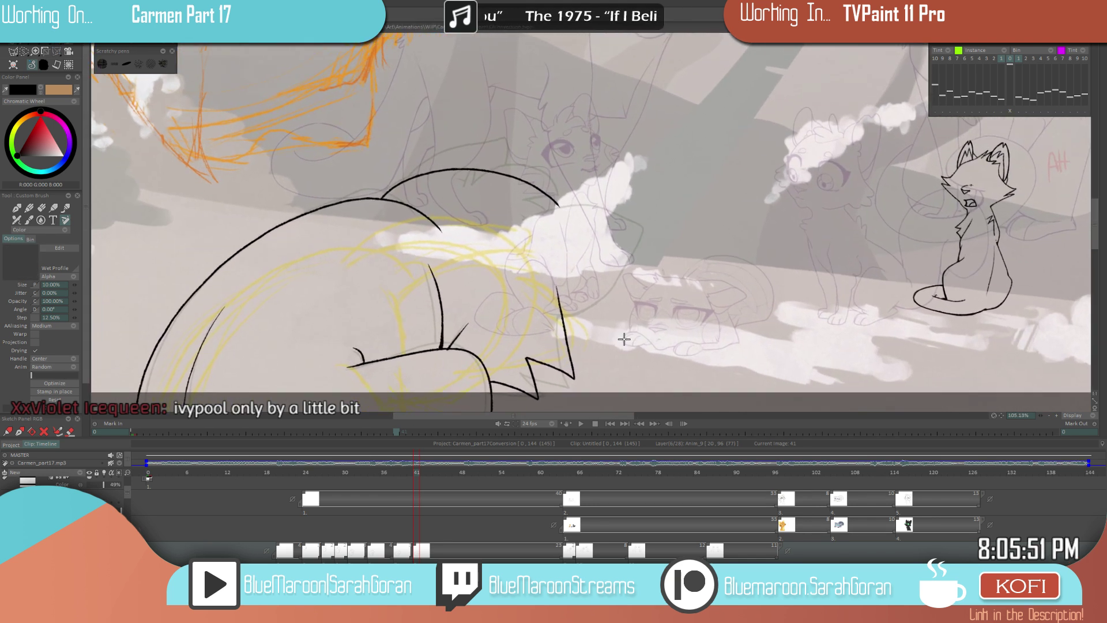
{"action": "scroll", "coordinate": [620, 326], "scroll_direction": "up", "scroll_amount": 1}
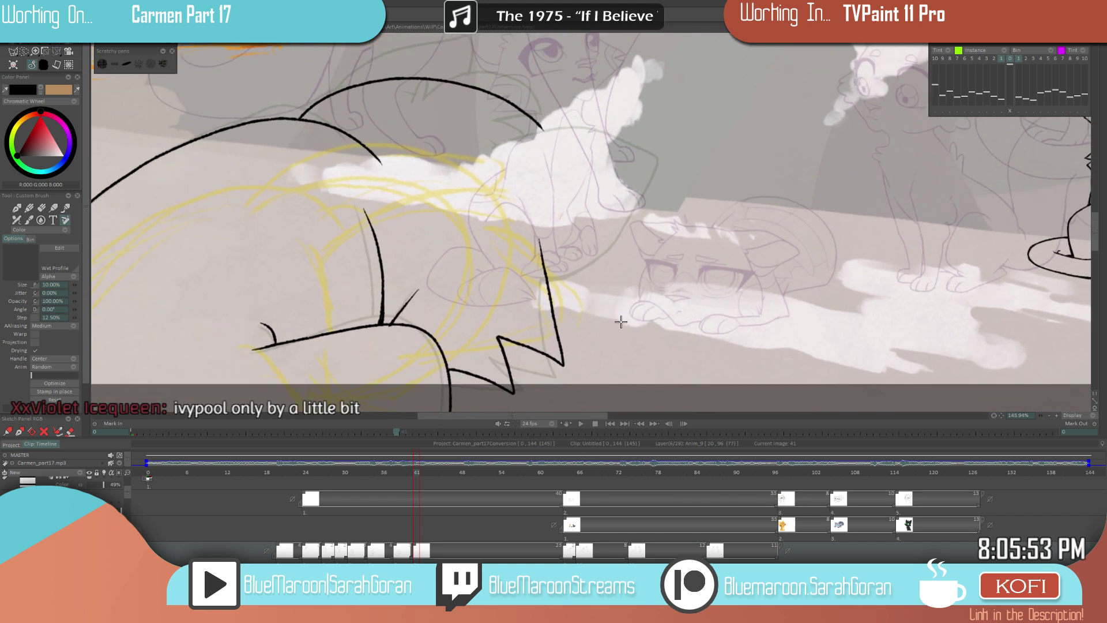
- Flip between frames 38 and 41 to compare the chest fur and head contour
{"action": "key", "text": "Left"}
{"action": "key", "text": "Right"}
{"action": "key", "text": "Left"}
{"action": "key", "text": "Right"}
{"action": "key", "text": "Left"}
{"action": "key", "text": "Right"}
{"action": "key", "text": "Left"}
{"action": "key", "text": "Right"}
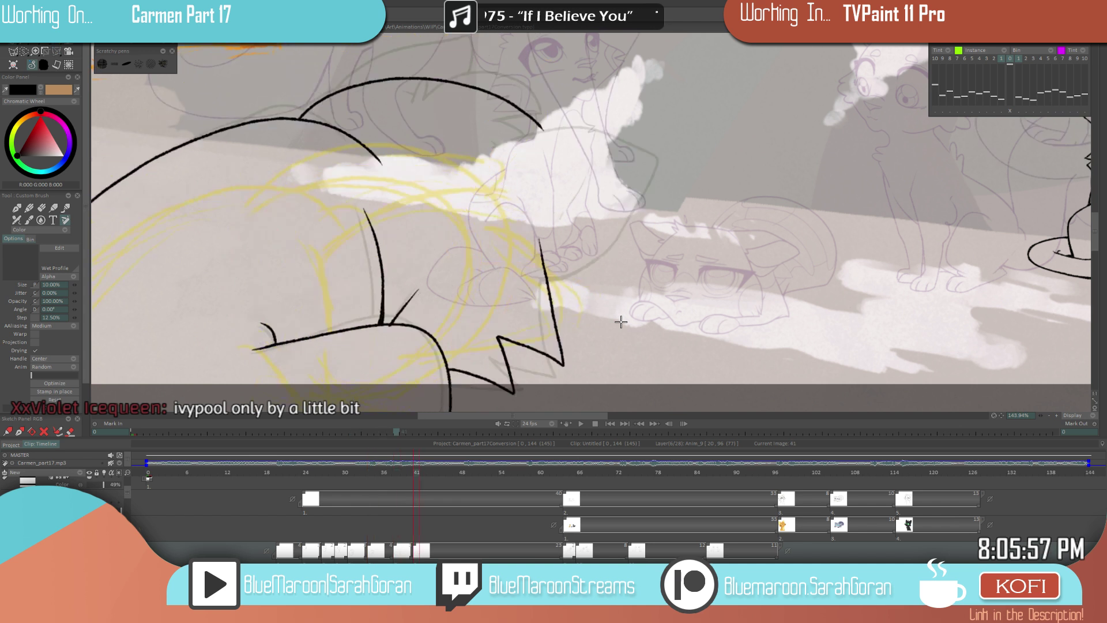
- Thicken the lower stroke of the chest fur tuft on frame 41 and sharpen its pointed tip
{"action": "scroll", "coordinate": [562, 359], "scroll_direction": "up", "scroll_amount": 3}
{"action": "left_click_drag", "start_coordinate": [538, 388], "coordinate": [461, 362]}
{"action": "left_click_drag", "start_coordinate": [535, 389], "coordinate": [528, 381]}
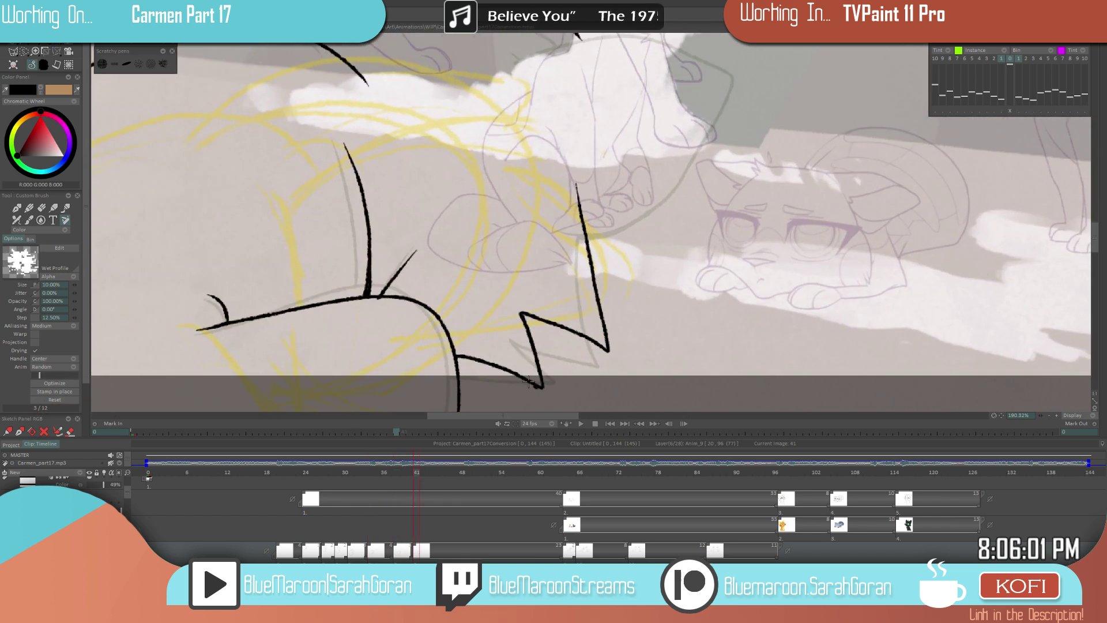
{"action": "scroll", "coordinate": [570, 326], "scroll_direction": "up", "scroll_amount": 2}
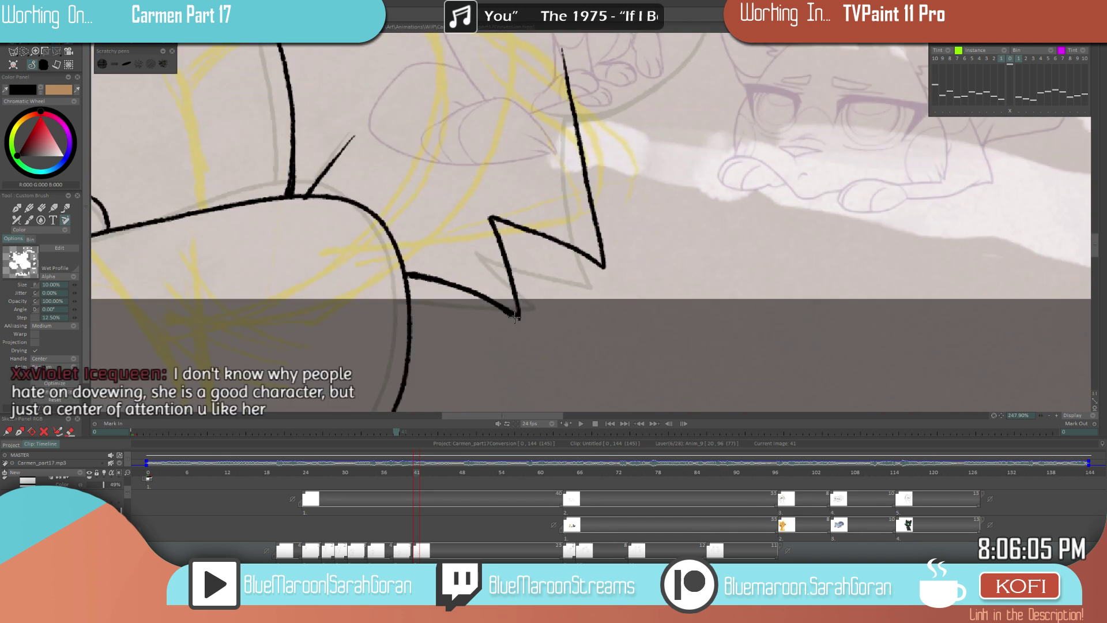
{"action": "scroll", "coordinate": [605, 317], "scroll_direction": "down", "scroll_amount": 3}
{"action": "scroll", "coordinate": [563, 326], "scroll_direction": "up", "scroll_amount": 3}
{"action": "left_click_drag", "start_coordinate": [536, 315], "coordinate": [538, 318]}
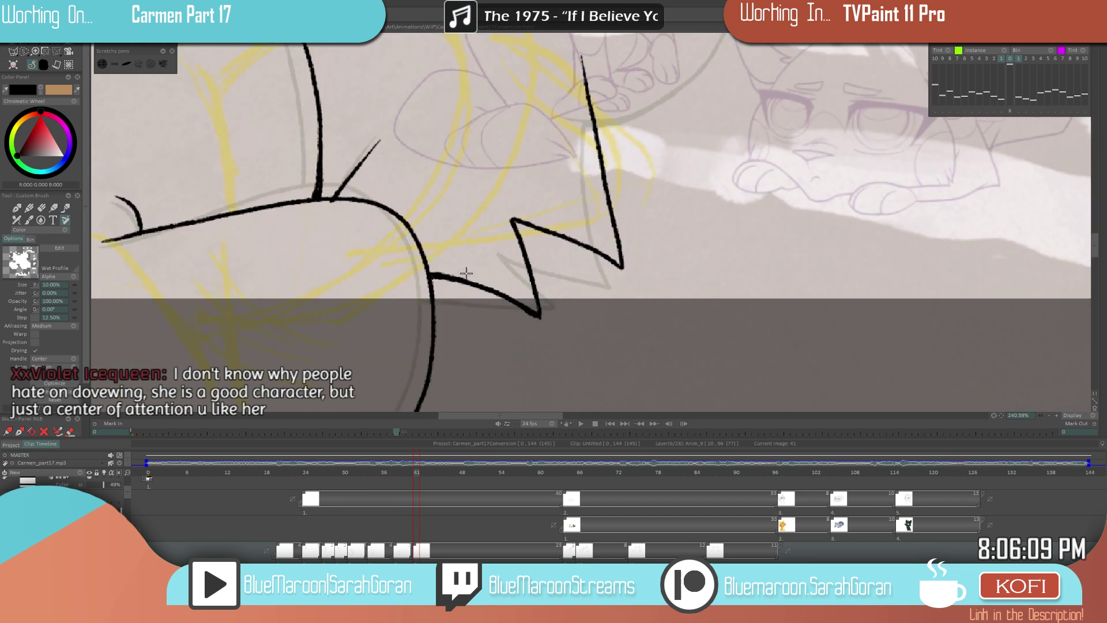
- Thicken the upper stroke of the zigzag chest fur on frame 41 and tidy its corners
{"action": "scroll", "coordinate": [572, 328], "scroll_direction": "up", "scroll_amount": 2}
{"action": "scroll", "coordinate": [568, 337], "scroll_direction": "down", "scroll_amount": 4}
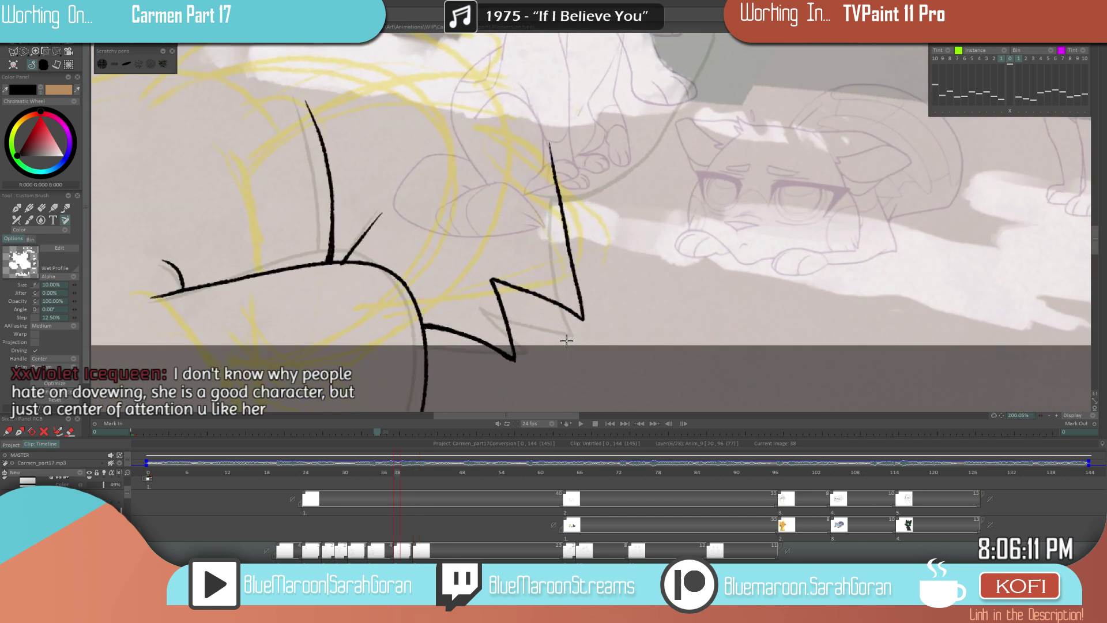
{"action": "scroll", "coordinate": [566, 341], "scroll_direction": "up", "scroll_amount": 2}
{"action": "left_click_drag", "start_coordinate": [581, 316], "coordinate": [466, 266]}
{"action": "left_click_drag", "start_coordinate": [573, 313], "coordinate": [482, 268]}
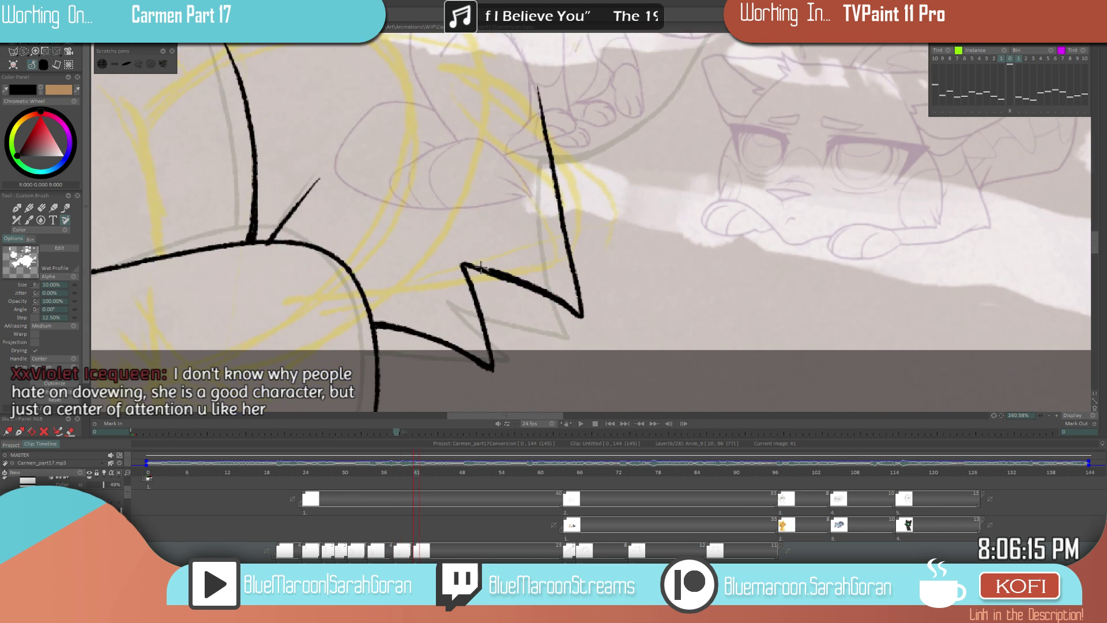
{"action": "left_click_drag", "start_coordinate": [578, 316], "coordinate": [463, 266]}
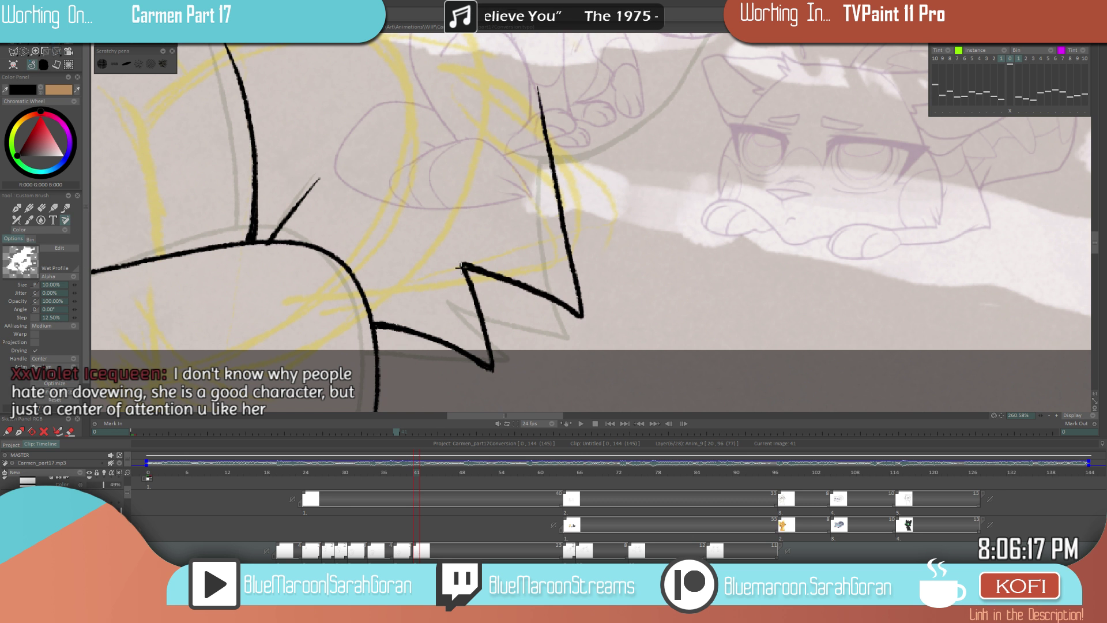
{"action": "scroll", "coordinate": [630, 285], "scroll_direction": "down", "scroll_amount": 1}
{"action": "key", "text": "e"}
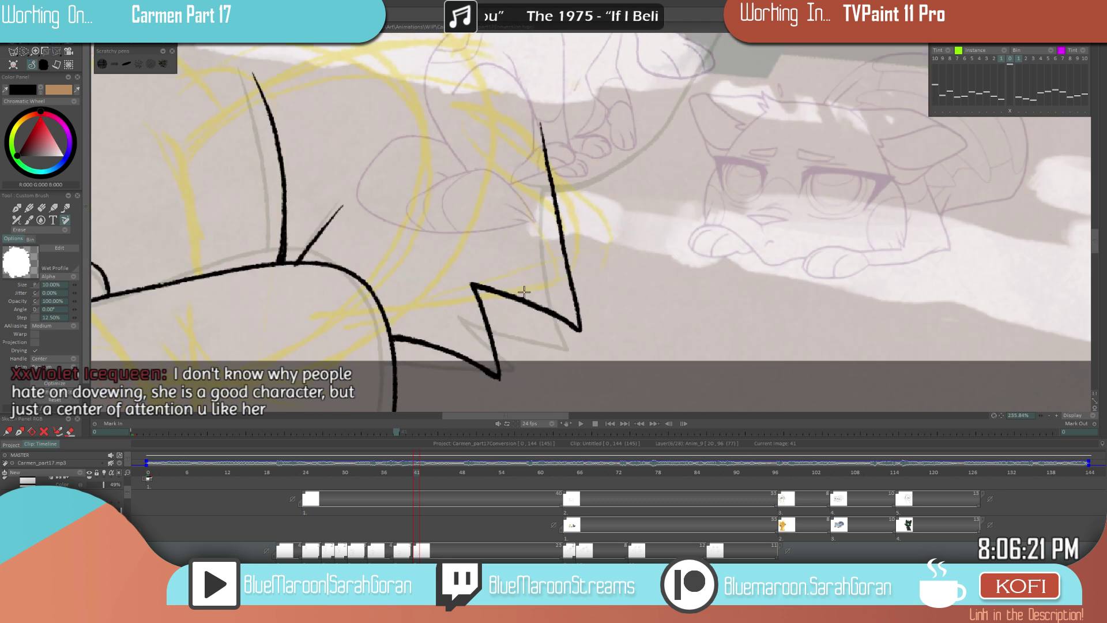
{"action": "key", "text": "e"}
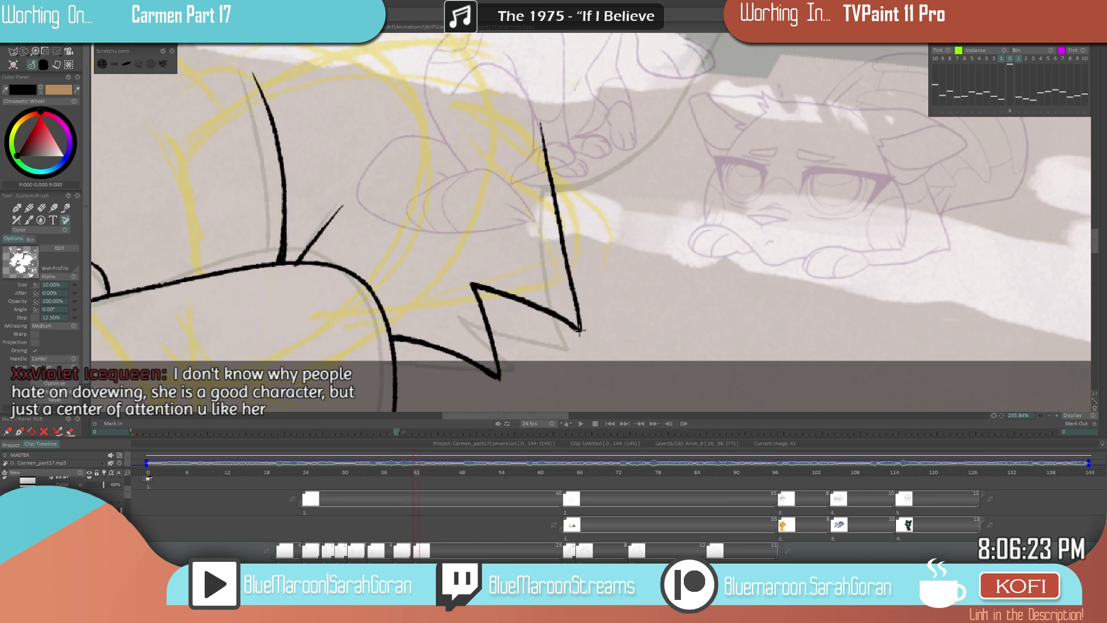
- Flip between frames 38 and 41 to check the refined chest fur in motion
{"action": "scroll", "coordinate": [635, 248], "scroll_direction": "down", "scroll_amount": 8}
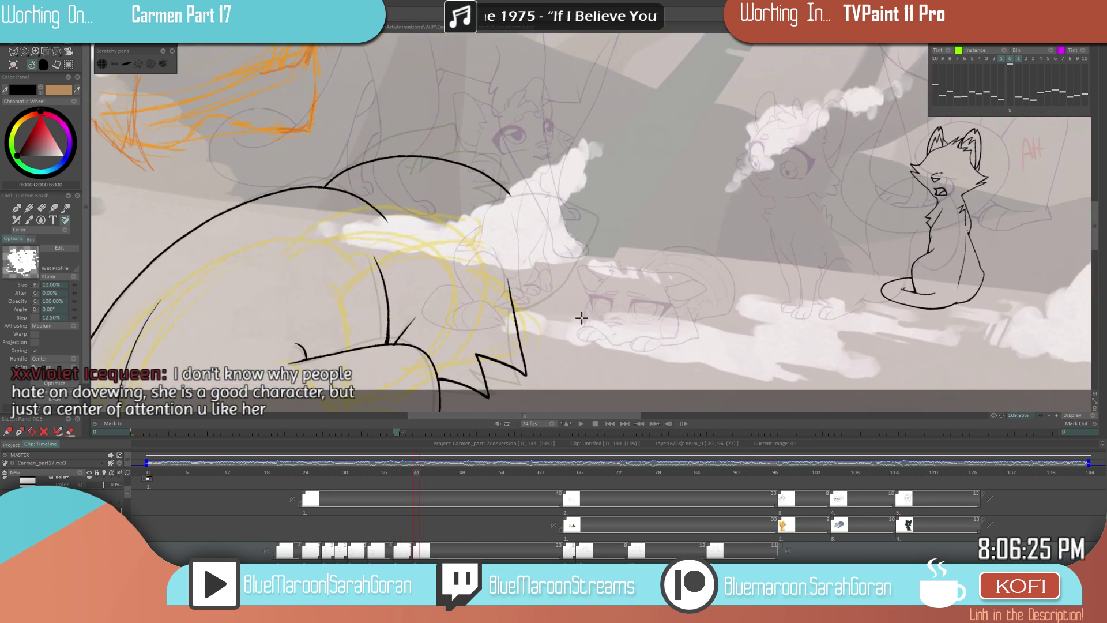
{"action": "key", "text": "Left"}
{"action": "key", "text": "Right"}
{"action": "key", "text": "Left"}
{"action": "key", "text": "Right"}
{"action": "key", "text": "Left"}
{"action": "key", "text": "Right"}
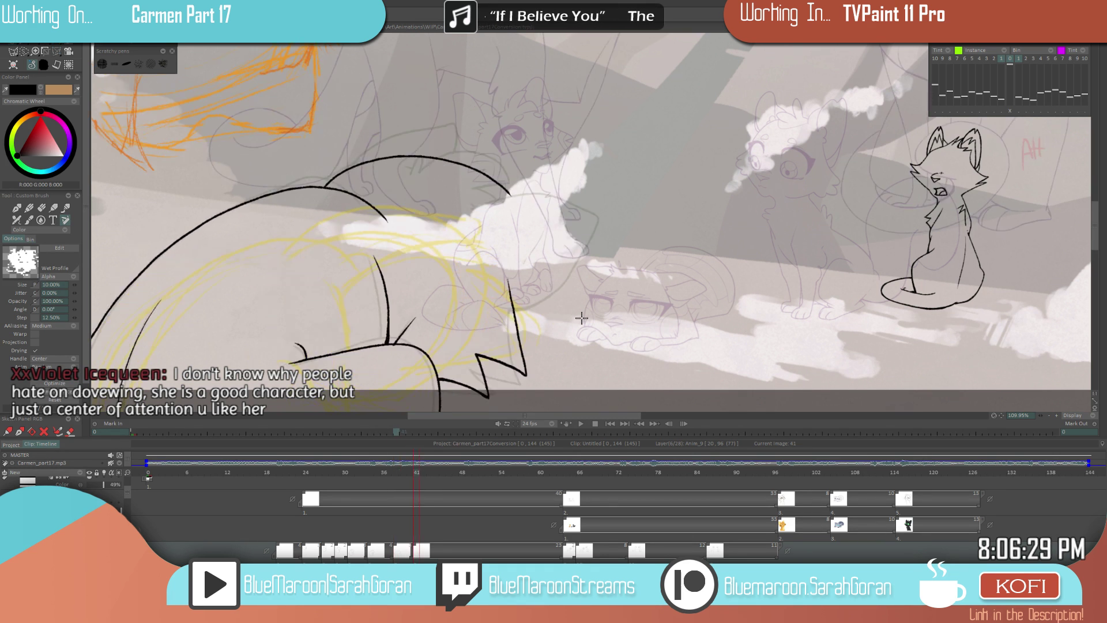
- Thicken the front end of the head's curved top contour on frame 41
{"action": "scroll", "coordinate": [542, 225], "scroll_direction": "up", "scroll_amount": 3}
{"action": "mouse_move", "coordinate": [533, 236]}
{"action": "left_mouse_down"}
{"action": "mouse_move", "coordinate": [470, 182]}
{"action": "mouse_move", "coordinate": [544, 226]}
{"action": "mouse_move", "coordinate": [494, 186]}
{"action": "left_mouse_up"}
{"action": "key", "text": "e"}
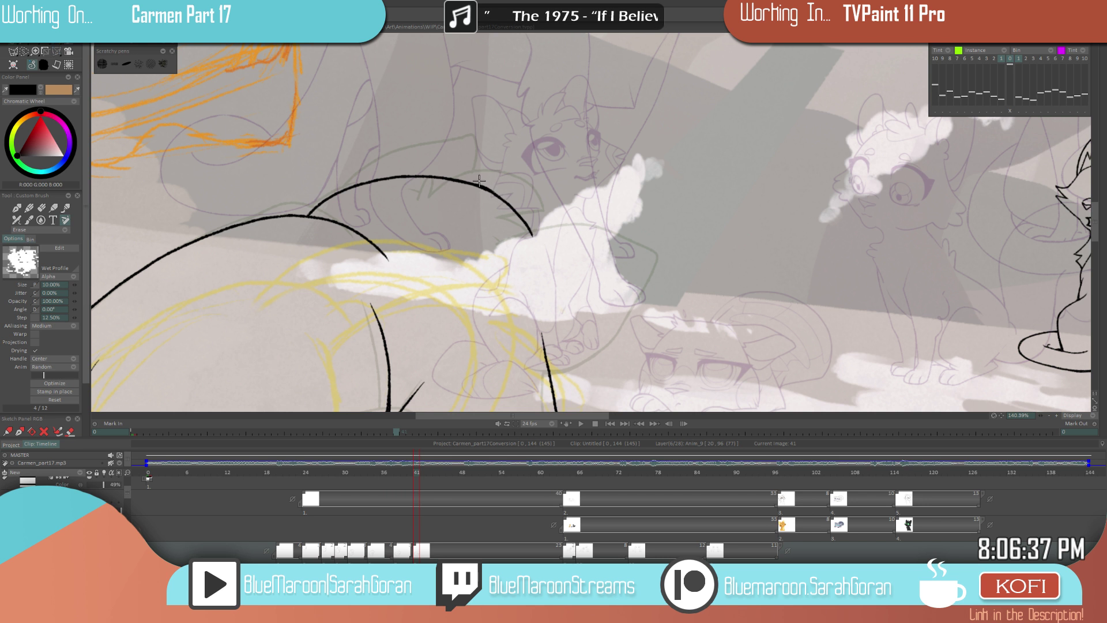
{"action": "key", "text": "e"}
- Flip between frame 41 and the earlier drawings to examine the head's placement and ear positions
{"action": "left_click_drag", "start_coordinate": [645, 293], "coordinate": [510, 341]}
{"action": "key", "text": "Left"}
{"action": "key", "text": "Right"}
{"action": "key", "text": "Left"}
{"action": "key", "text": "Right"}
{"action": "key", "text": "Left"}
{"action": "key", "text": "Right"}
{"action": "key", "text": "Left"}
{"action": "key", "text": "Left"}
{"action": "key", "text": "Right"}
{"action": "key", "text": "Right"}
{"action": "key", "text": "Left"}
{"action": "key", "text": "Right"}
{"action": "key", "text": "Left"}
{"action": "key", "text": "Right"}
{"action": "left_click_drag", "start_coordinate": [510, 342], "coordinate": [674, 273]}
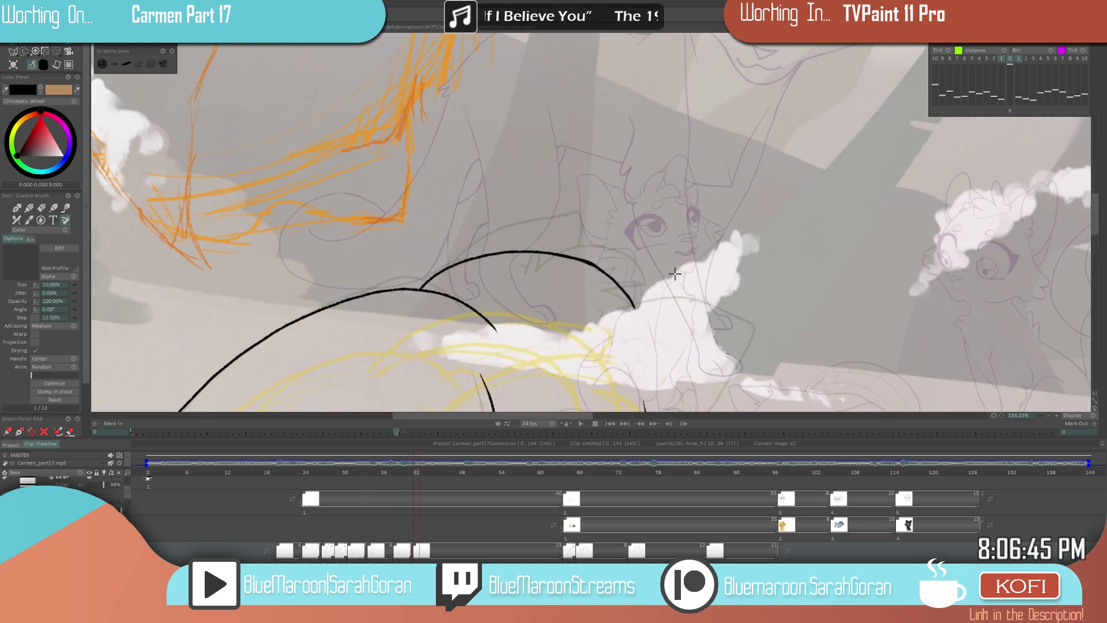
- Erase the head's curved top contour on frame 41
{"action": "mouse_move", "coordinate": [423, 277]}
{"action": "left_mouse_down"}
{"action": "mouse_move", "coordinate": [418, 288]}
{"action": "mouse_move", "coordinate": [504, 251]}
{"action": "mouse_move", "coordinate": [485, 257]}
{"action": "mouse_move", "coordinate": [576, 256]}
{"action": "mouse_move", "coordinate": [563, 250]}
{"action": "mouse_move", "coordinate": [611, 272]}
{"action": "mouse_move", "coordinate": [637, 317]}
{"action": "left_mouse_up"}
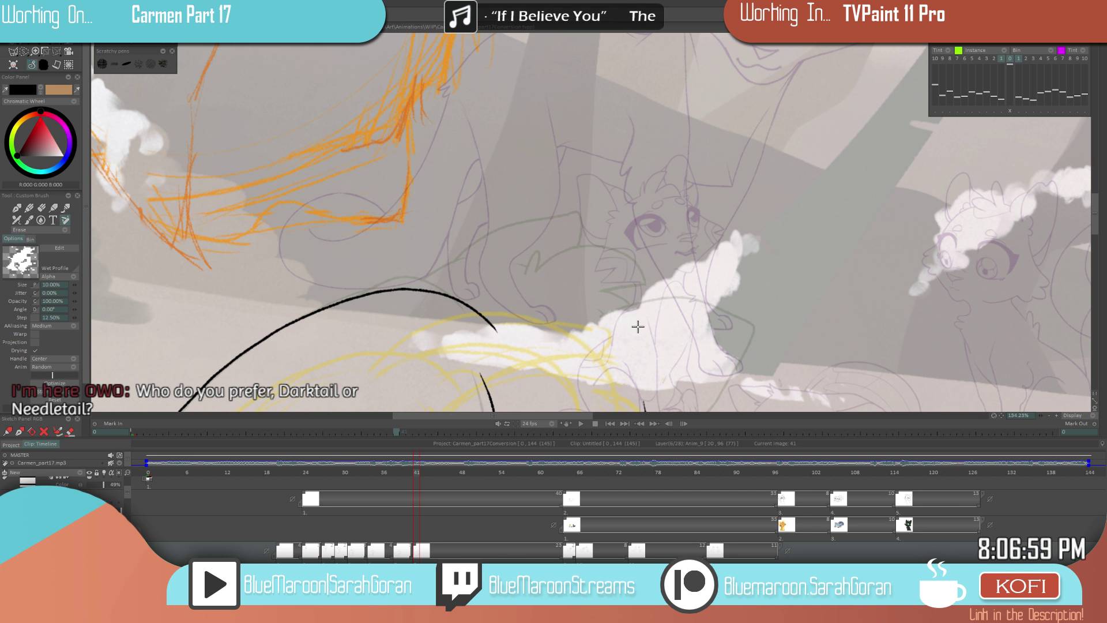
{"action": "key", "text": "e"}
{"action": "mouse_move", "coordinate": [638, 326]}
{"action": "left_mouse_down"}
{"action": "mouse_move", "coordinate": [659, 329]}
{"action": "mouse_move", "coordinate": [640, 321]}
{"action": "left_mouse_up"}
- Flip between frames 38 and 41 to examine where the head meets the shoulder line
{"action": "key", "text": "Left"}
{"action": "key", "text": "Left"}
{"action": "key", "text": "Right"}
{"action": "key", "text": "Right"}
{"action": "key", "text": "Right"}
{"action": "key", "text": "Right"}
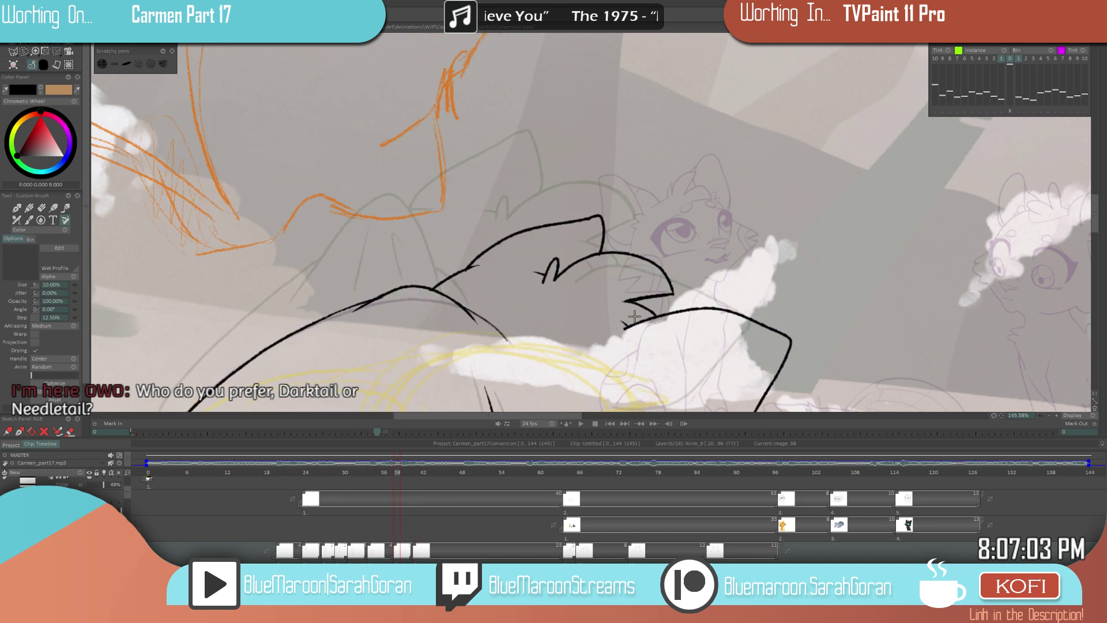
{"action": "scroll", "coordinate": [698, 300], "scroll_direction": "down", "scroll_amount": 3}
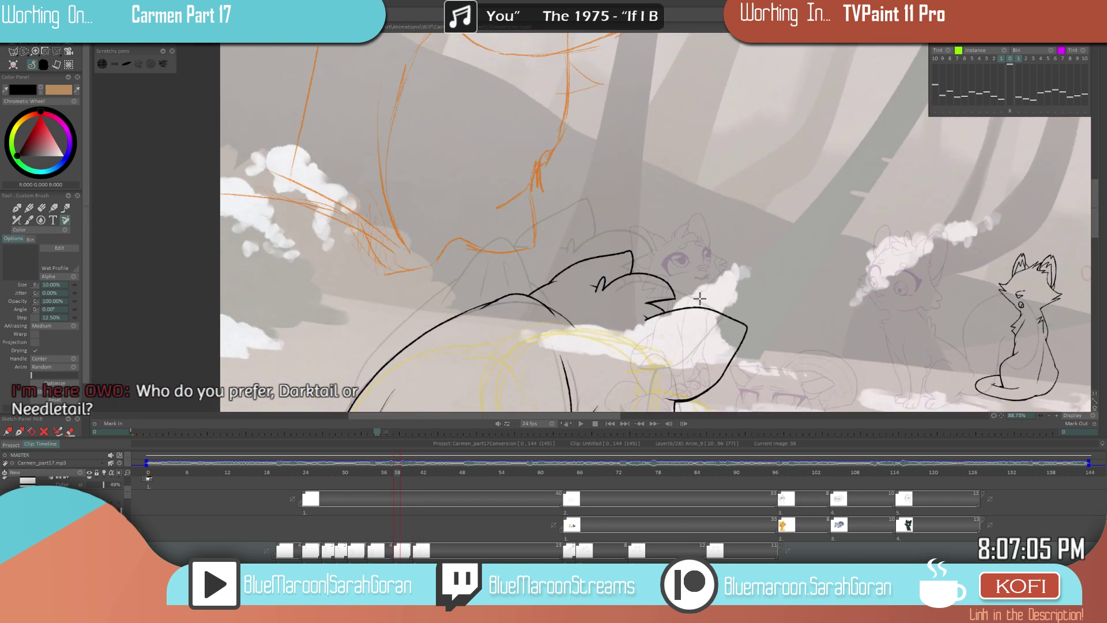
{"action": "key", "text": "Right"}
{"action": "key", "text": "Right"}
{"action": "key", "text": "Right"}
{"action": "left_click_drag", "start_coordinate": [699, 296], "coordinate": [680, 302]}
{"action": "key", "text": "Left"}
{"action": "key", "text": "Left"}
{"action": "key", "text": "Left"}
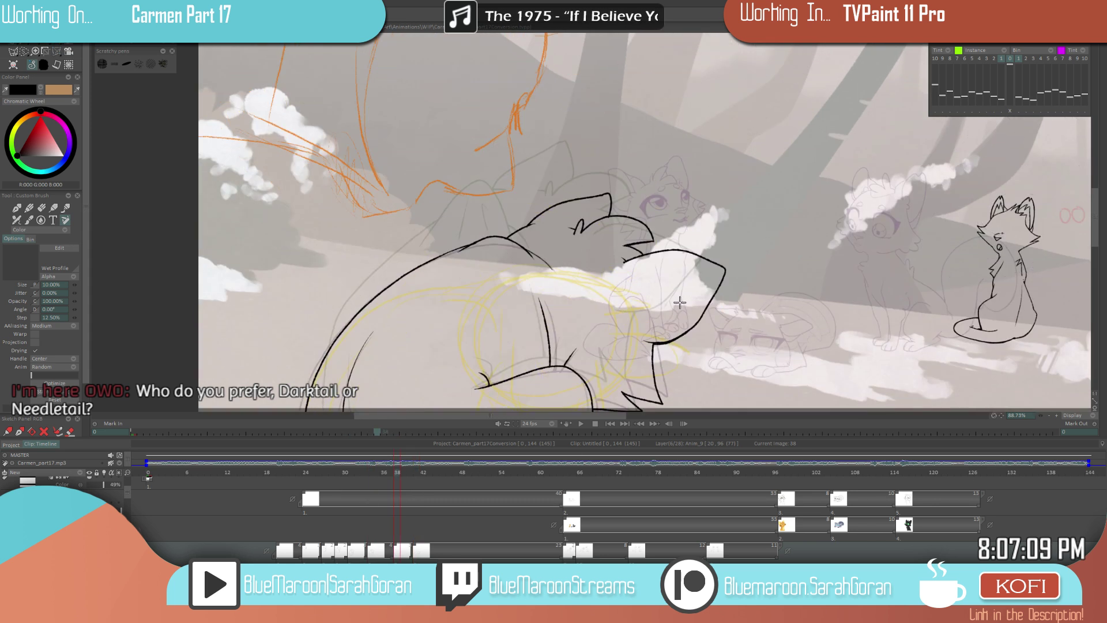
{"action": "key", "text": "Right"}
{"action": "key", "text": "Right"}
{"action": "key", "text": "Right"}
{"action": "scroll", "coordinate": [680, 302], "scroll_direction": "up", "scroll_amount": 3}
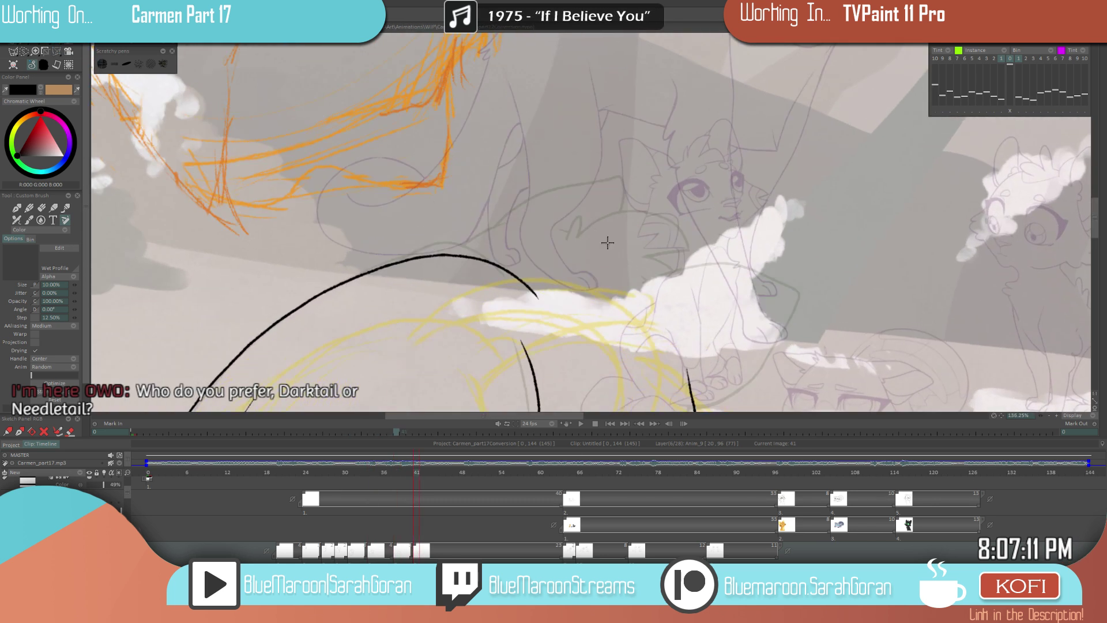
- Draw a short curved stroke on frame 41 rising from the top of the back contour as the rear of the head
{"action": "left_click_drag", "start_coordinate": [505, 212], "coordinate": [453, 256]}
{"action": "key", "text": "Left"}
{"action": "key", "text": "Right"}
{"action": "left_click_drag", "start_coordinate": [499, 216], "coordinate": [454, 254]}
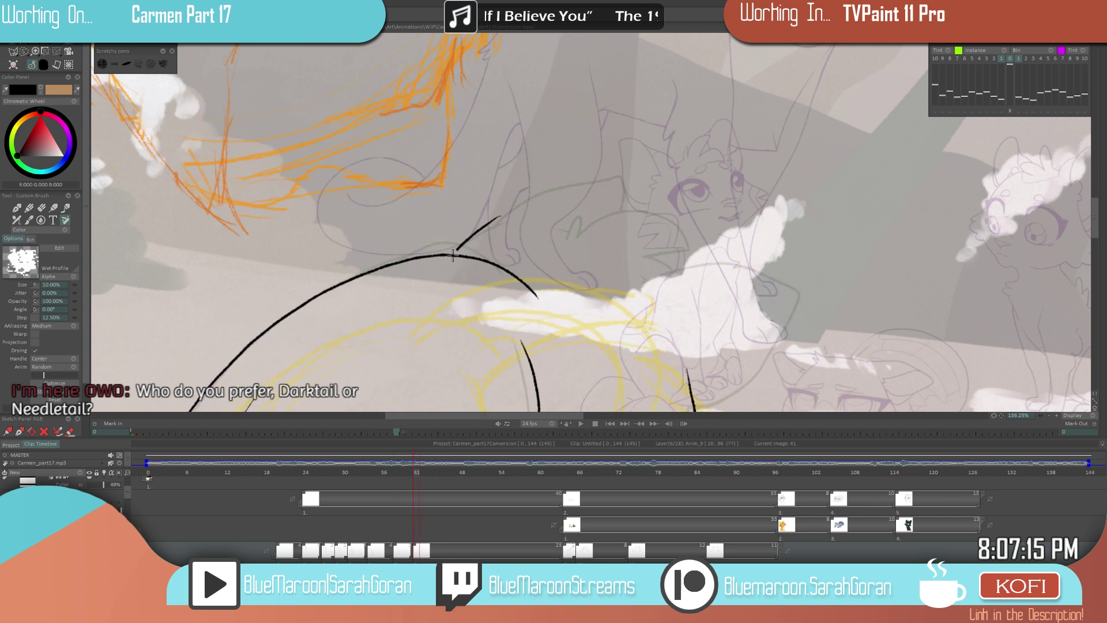
{"action": "key", "text": "ctrl+z"}
{"action": "left_click_drag", "start_coordinate": [512, 211], "coordinate": [455, 253]}
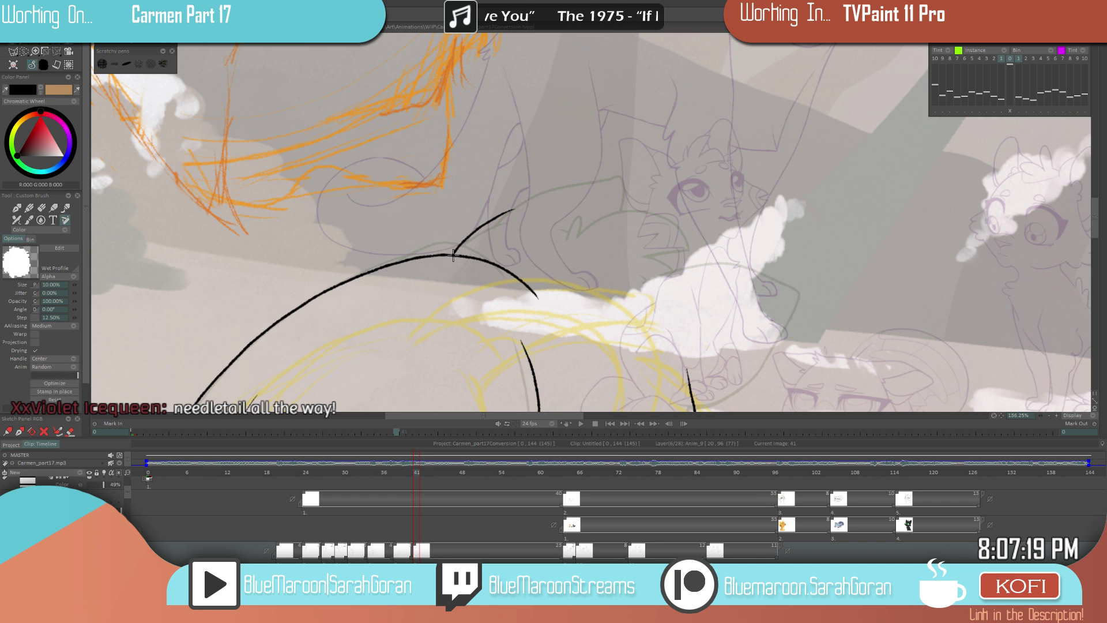
- Flip through frame 41 and the earlier drawings to examine the fur tuft and the front of the head
{"action": "scroll", "coordinate": [594, 244], "scroll_direction": "up", "scroll_amount": 2}
{"action": "left_click_drag", "start_coordinate": [622, 306], "coordinate": [566, 308]}
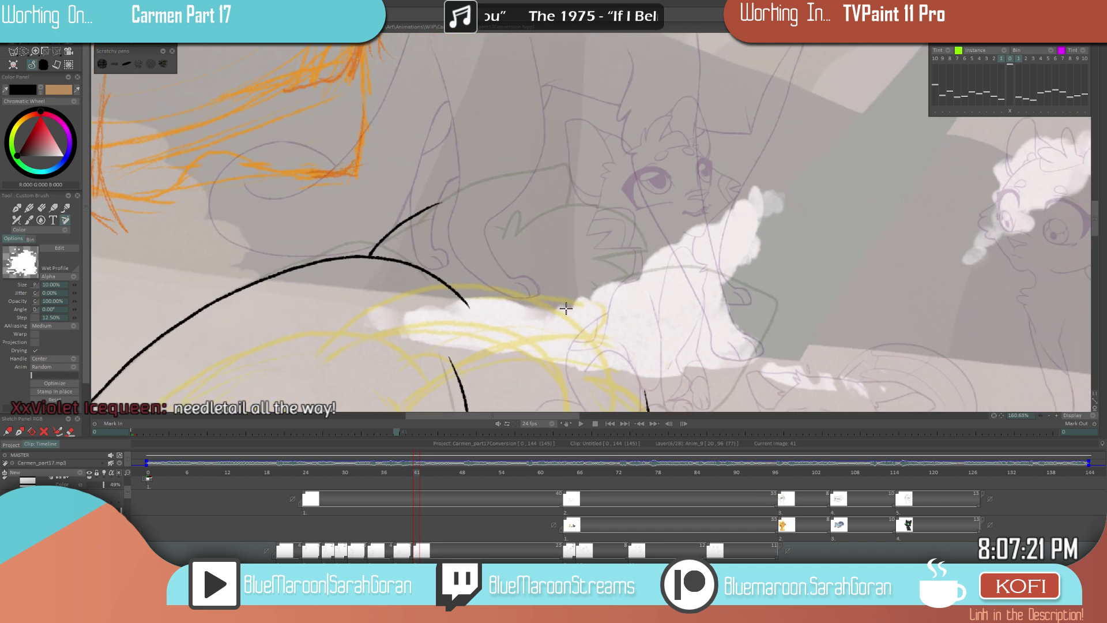
{"action": "scroll", "coordinate": [577, 311], "scroll_direction": "down", "scroll_amount": 3}
{"action": "scroll", "coordinate": [663, 300], "scroll_direction": "up", "scroll_amount": 1}
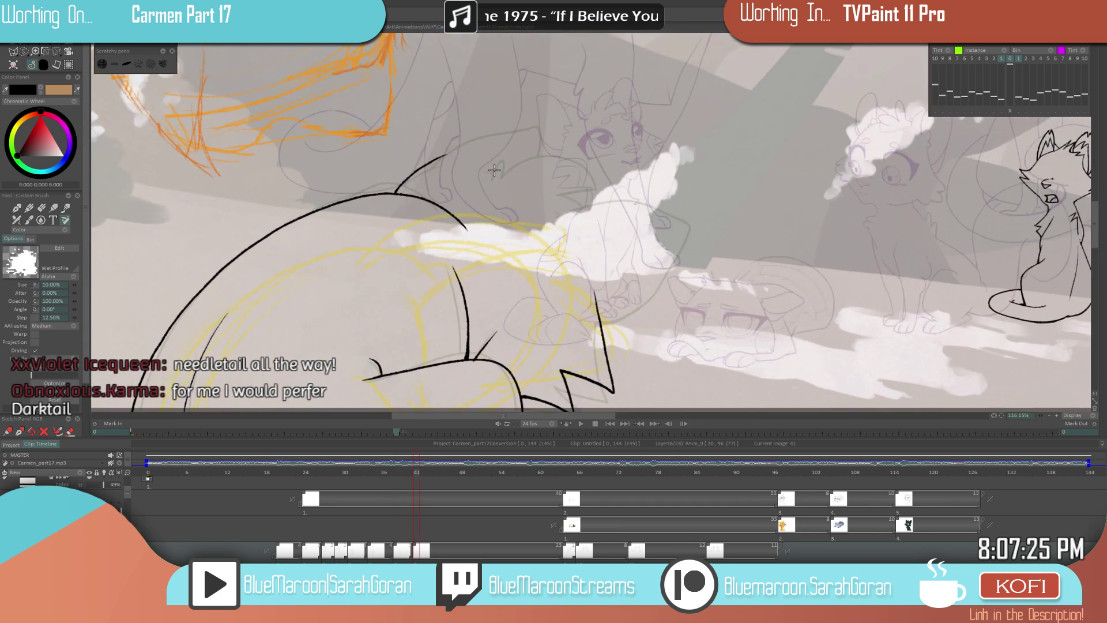
{"action": "left_click_drag", "start_coordinate": [482, 155], "coordinate": [505, 160]}
{"action": "key", "text": "Left"}
{"action": "key", "text": "Left"}
{"action": "key", "text": "Left"}
{"action": "key", "text": "Left"}
{"action": "key", "text": "Left"}
{"action": "key", "text": "Left"}
{"action": "key", "text": "Left"}
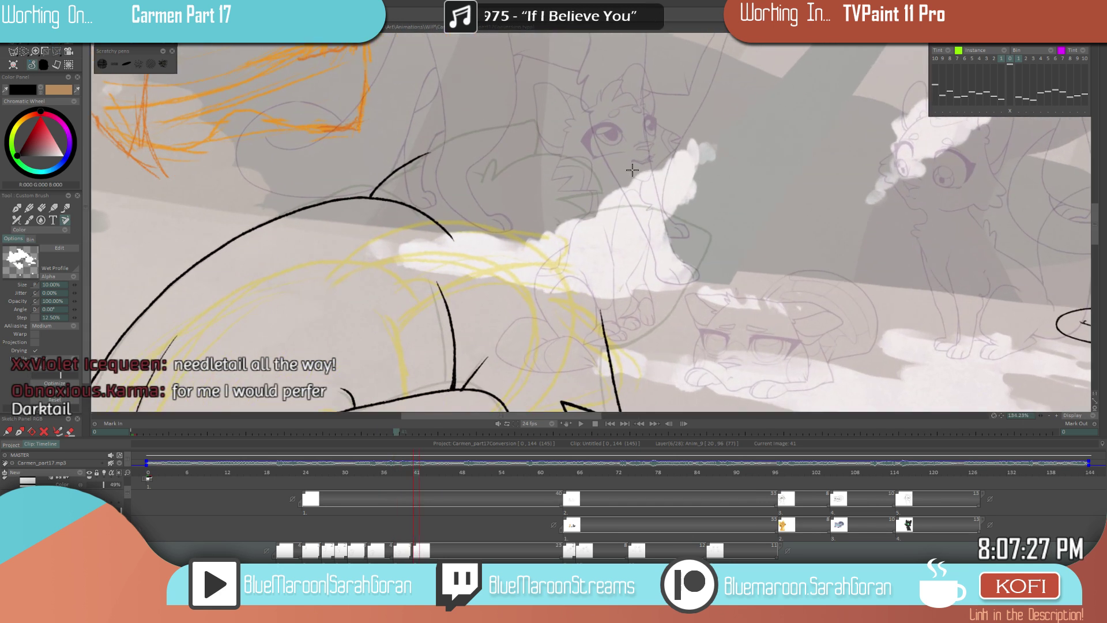
{"action": "scroll", "coordinate": [562, 238], "scroll_direction": "up", "scroll_amount": 1}
{"action": "key", "text": "Right"}
{"action": "key", "text": "Right"}
{"action": "key", "text": "Right"}
{"action": "key", "text": "Right"}
{"action": "key", "text": "Right"}
{"action": "key", "text": "Right"}
{"action": "key", "text": "Right"}
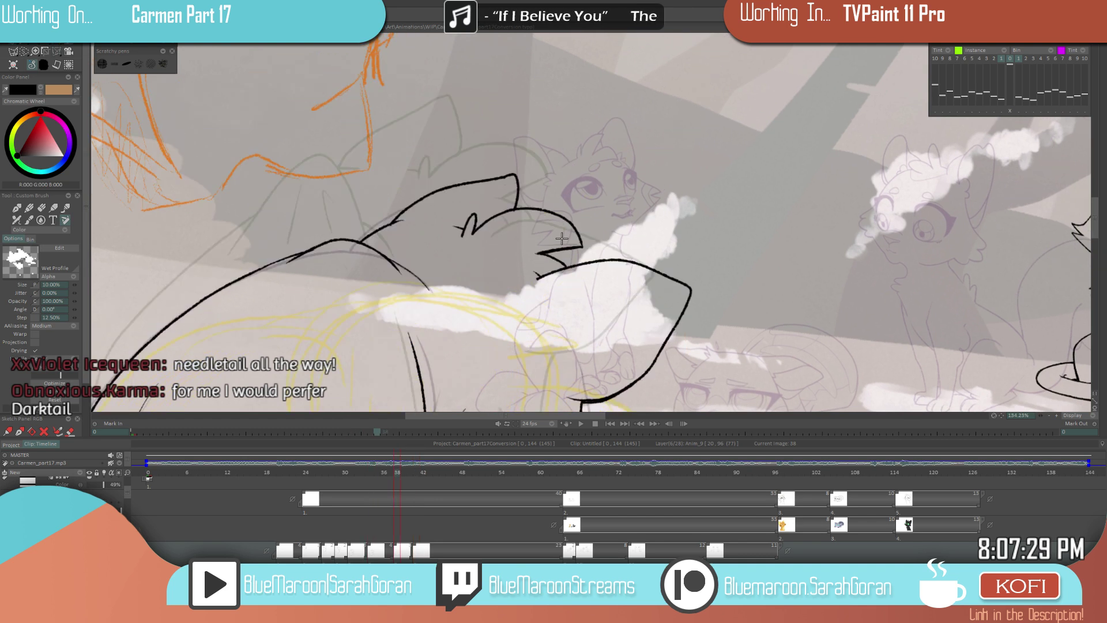
- Draw the head's rounded inner contour on frame 41, ending in a pointed fur tuft at its rear
{"action": "key", "text": "ctrl+z"}
{"action": "mouse_move", "coordinate": [574, 261]}
{"action": "left_mouse_down"}
{"action": "mouse_move", "coordinate": [566, 239]}
{"action": "mouse_move", "coordinate": [473, 216]}
{"action": "left_mouse_up"}
{"action": "key", "text": "Left"}
{"action": "key", "text": "Right"}
{"action": "key", "text": "Left"}
{"action": "key", "text": "Right"}
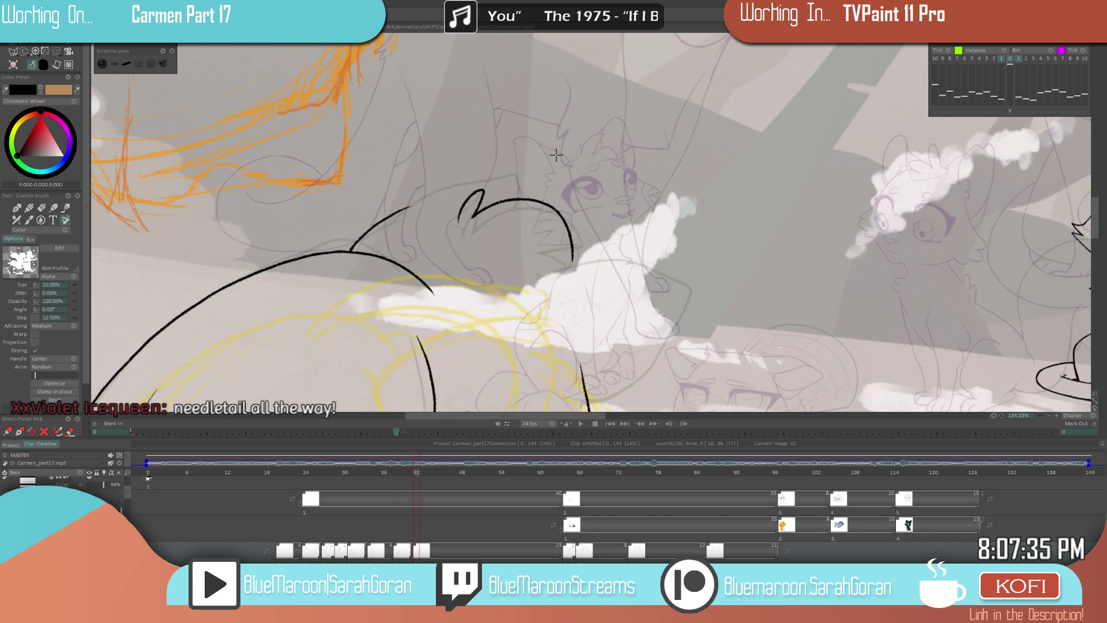
- Add a short curved cheek fur stroke beneath the front end of the rounded contour and compare it with frame 38
{"action": "left_click_drag", "start_coordinate": [532, 249], "coordinate": [559, 270]}
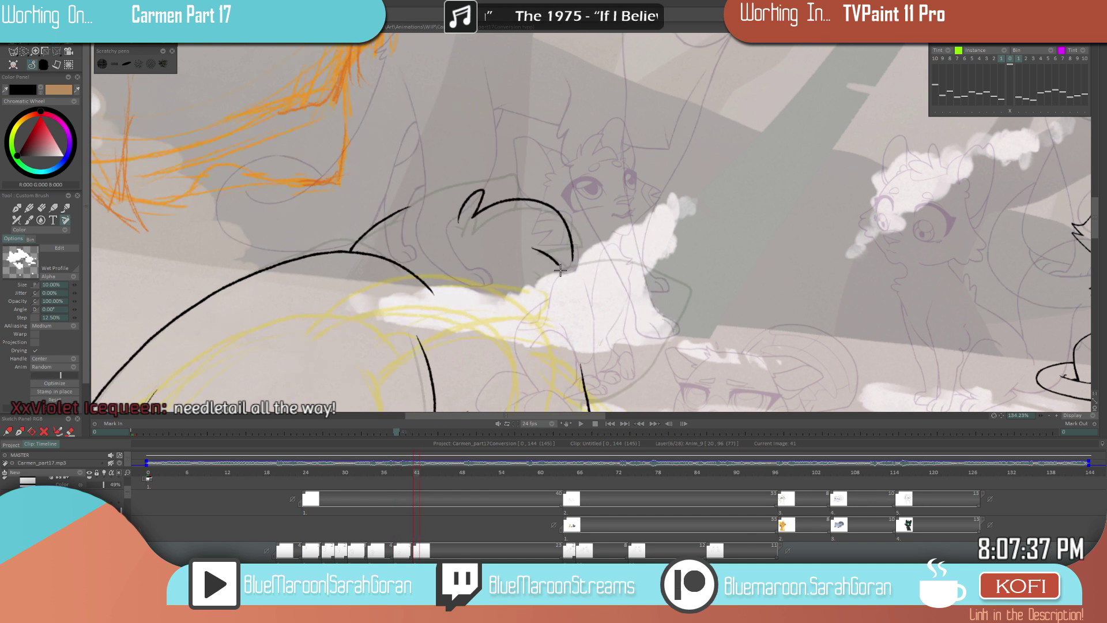
{"action": "key", "text": "Left"}
{"action": "key", "text": "Left"}
{"action": "key", "text": "Left"}
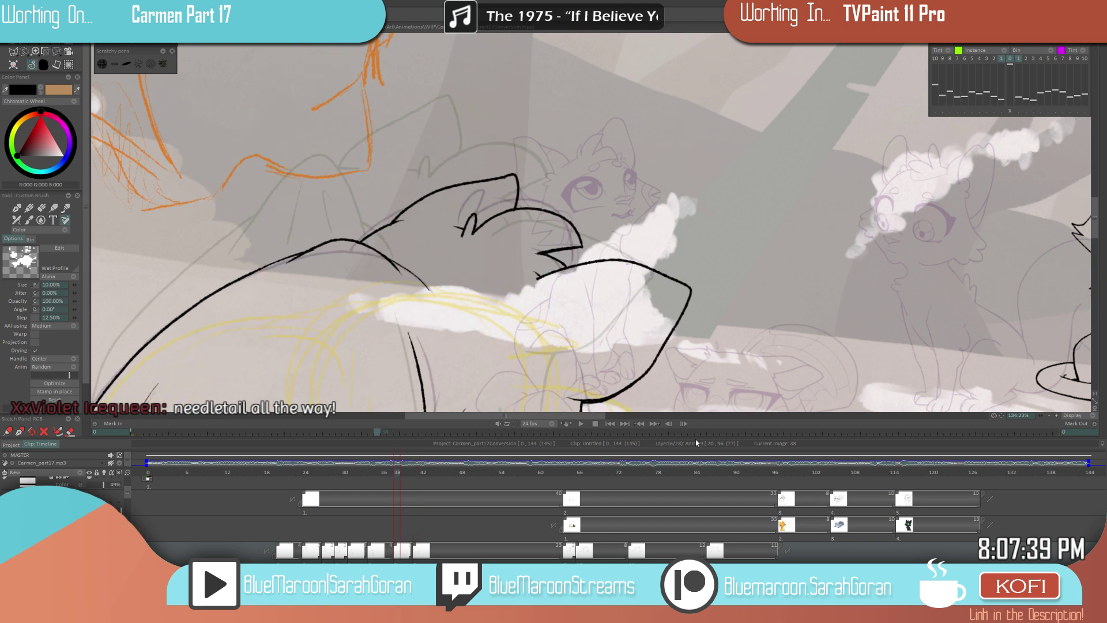
{"action": "key", "text": "Right"}
{"action": "key", "text": "Left"}
{"action": "key", "text": "Right"}
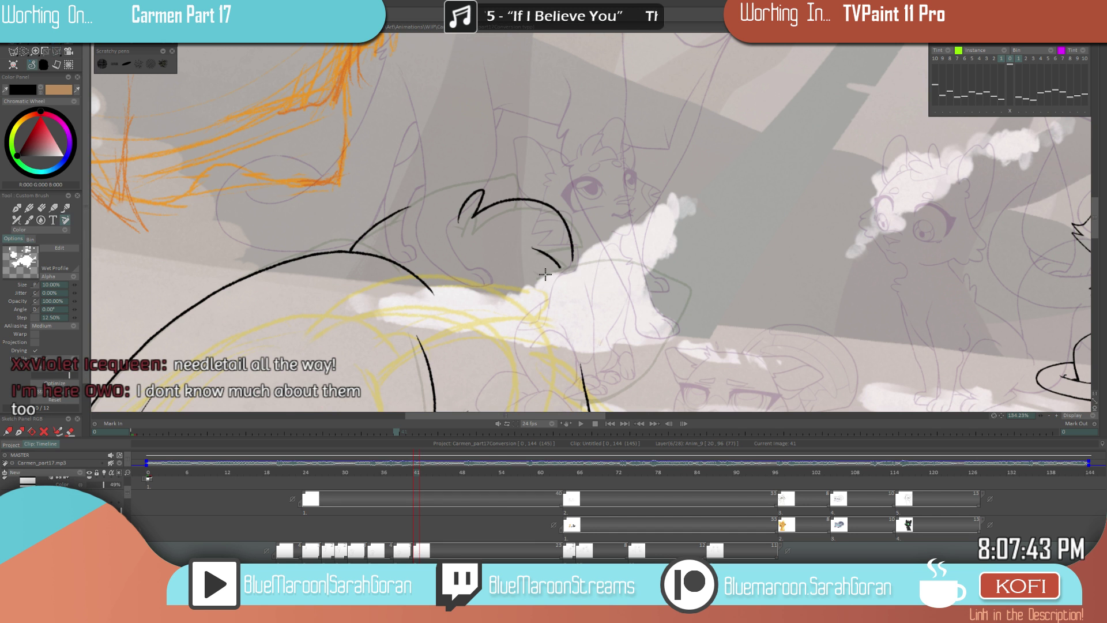
- Draw the pointed outline at the front of the head on frame 41 and erase the chest line overlapping it
{"action": "mouse_move", "coordinate": [540, 266]}
{"action": "left_mouse_down"}
{"action": "mouse_move", "coordinate": [623, 294]}
{"action": "mouse_move", "coordinate": [656, 341]}
{"action": "mouse_move", "coordinate": [622, 282]}
{"action": "mouse_move", "coordinate": [676, 327]}
{"action": "left_mouse_up"}
{"action": "key", "text": "ctrl+z"}
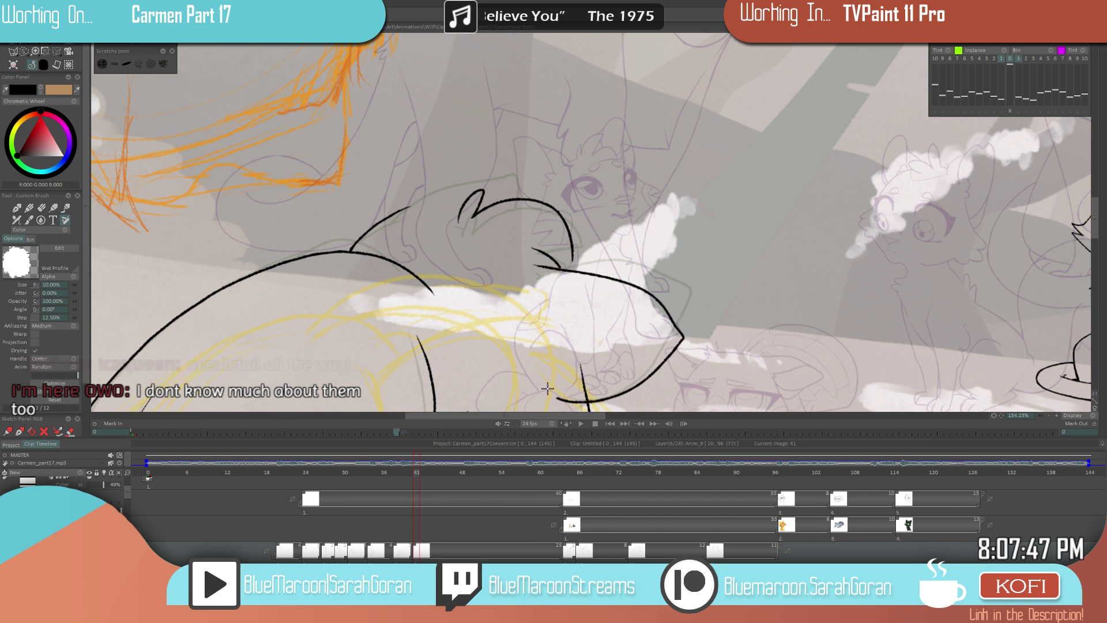
{"action": "scroll", "coordinate": [518, 365], "scroll_direction": "down", "scroll_amount": 5}
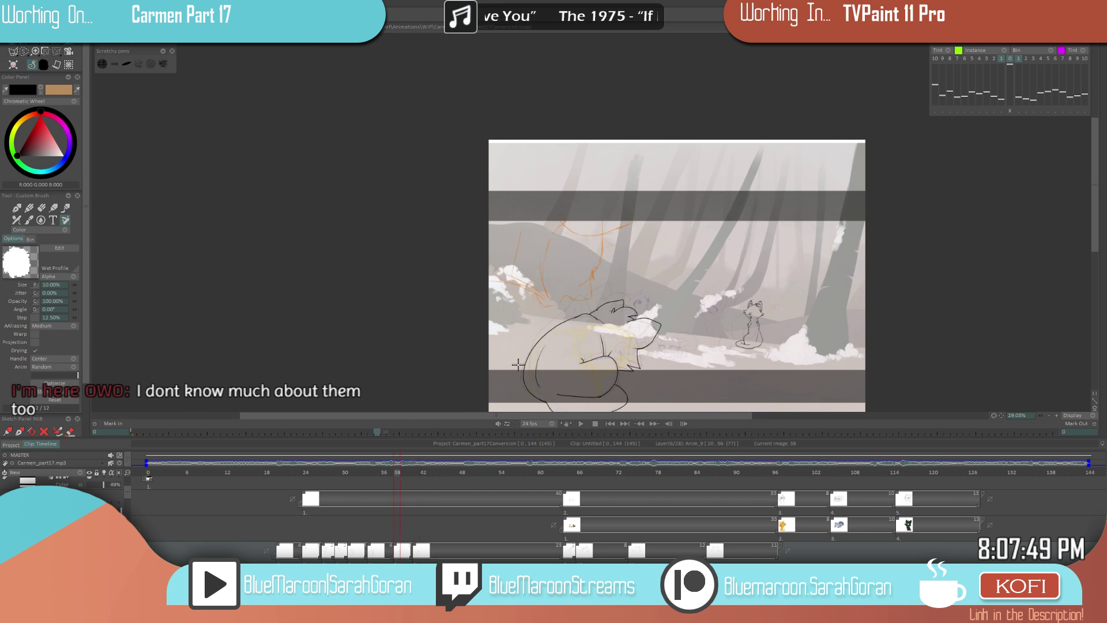
{"action": "scroll", "coordinate": [659, 335], "scroll_direction": "up", "scroll_amount": 4}
{"action": "key", "text": "e"}
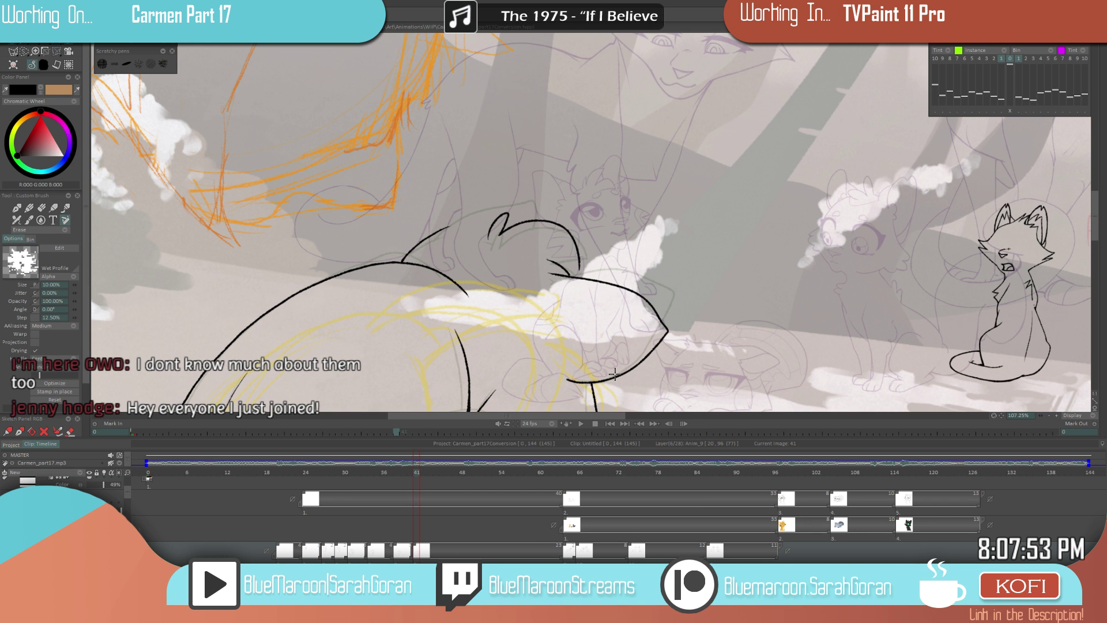
{"action": "key", "text": "e"}
- Flip between frames 38 and 41 to examine the movement of the cheek fur and the pointed front outline
{"action": "scroll", "coordinate": [593, 245], "scroll_direction": "up", "scroll_amount": 2}
{"action": "key", "text": "Left"}
{"action": "key", "text": "Left"}
{"action": "key", "text": "Left"}
{"action": "key", "text": "Left"}
{"action": "key", "text": "Left"}
{"action": "key", "text": "Left"}
{"action": "key", "text": "Left"}
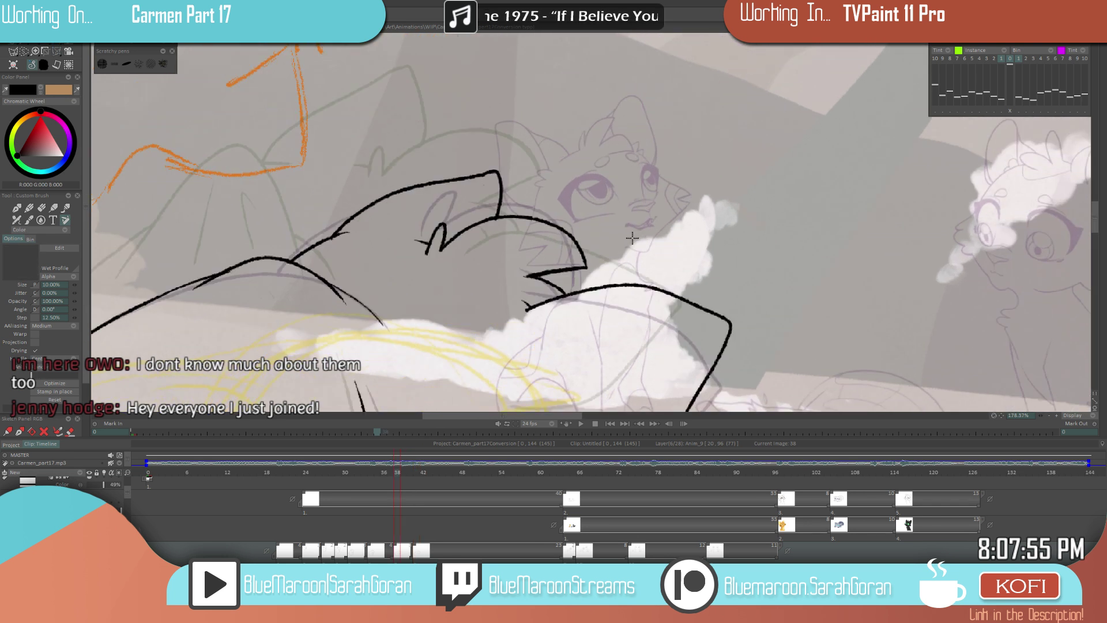
{"action": "key", "text": "Right"}
{"action": "key", "text": "Right"}
{"action": "key", "text": "Right"}
{"action": "key", "text": "Right"}
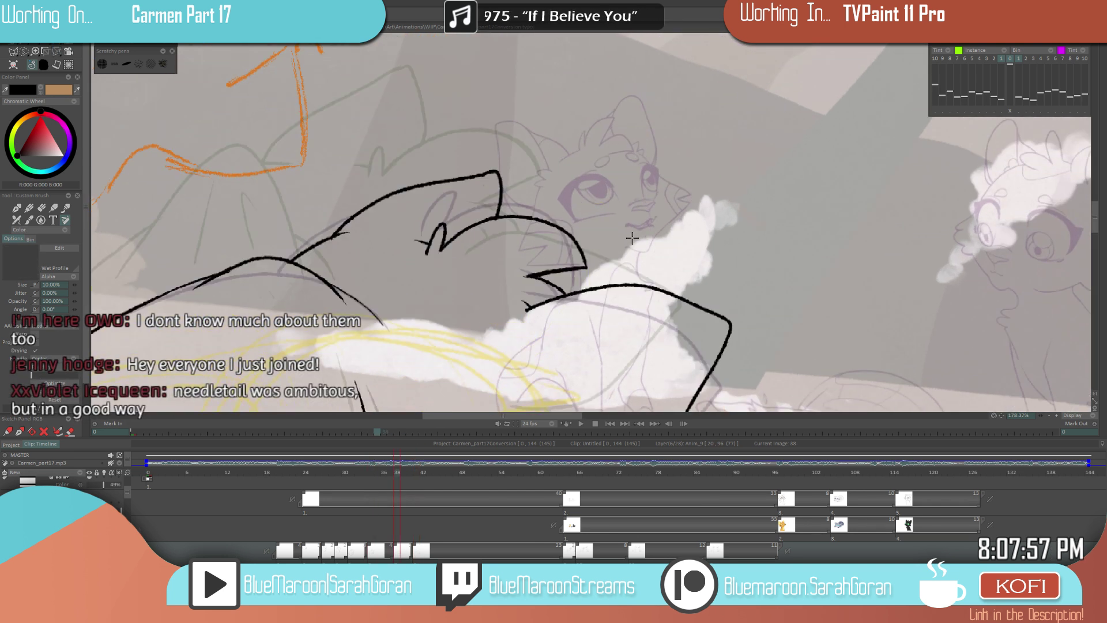
{"action": "key", "text": "Right"}
{"action": "key", "text": "Right"}
{"action": "key", "text": "Right"}
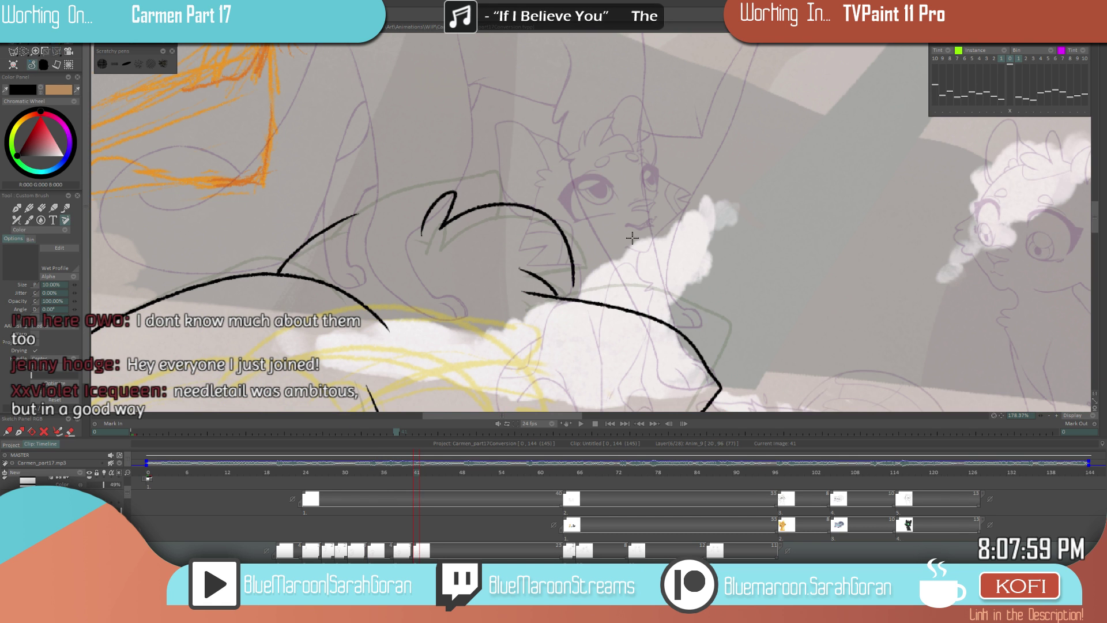
{"action": "key", "text": "Left"}
{"action": "key", "text": "Left"}
{"action": "key", "text": "Right"}
{"action": "key", "text": "Right"}
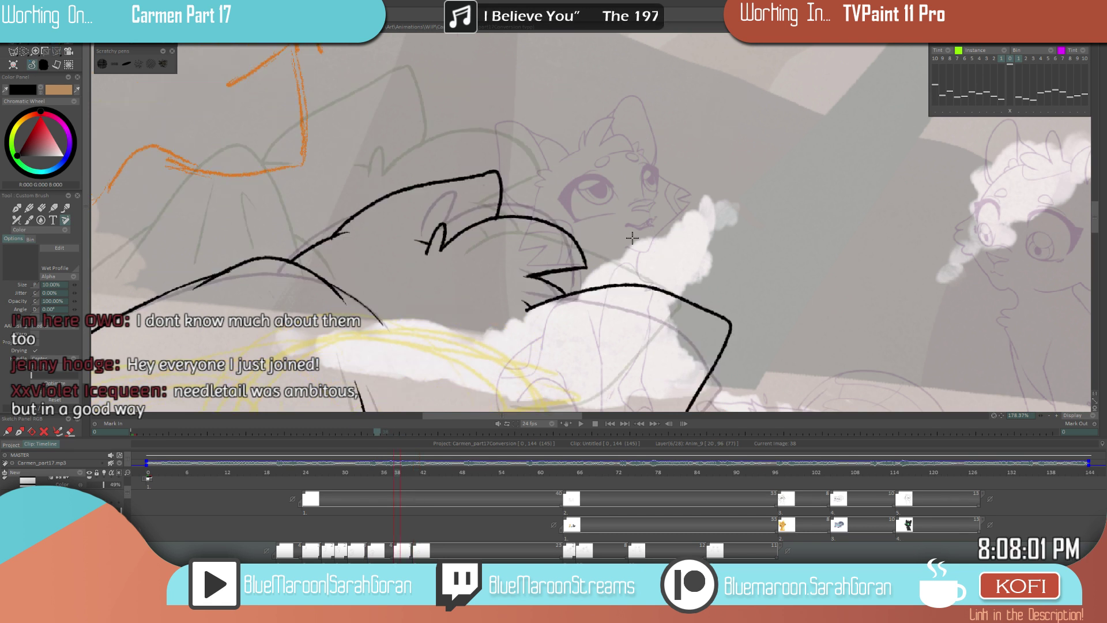
- Close the cheek fur against the front outline on frame 41 and add a small stroke behind the pointed tuft
{"action": "left_click_drag", "start_coordinate": [514, 279], "coordinate": [529, 291]}
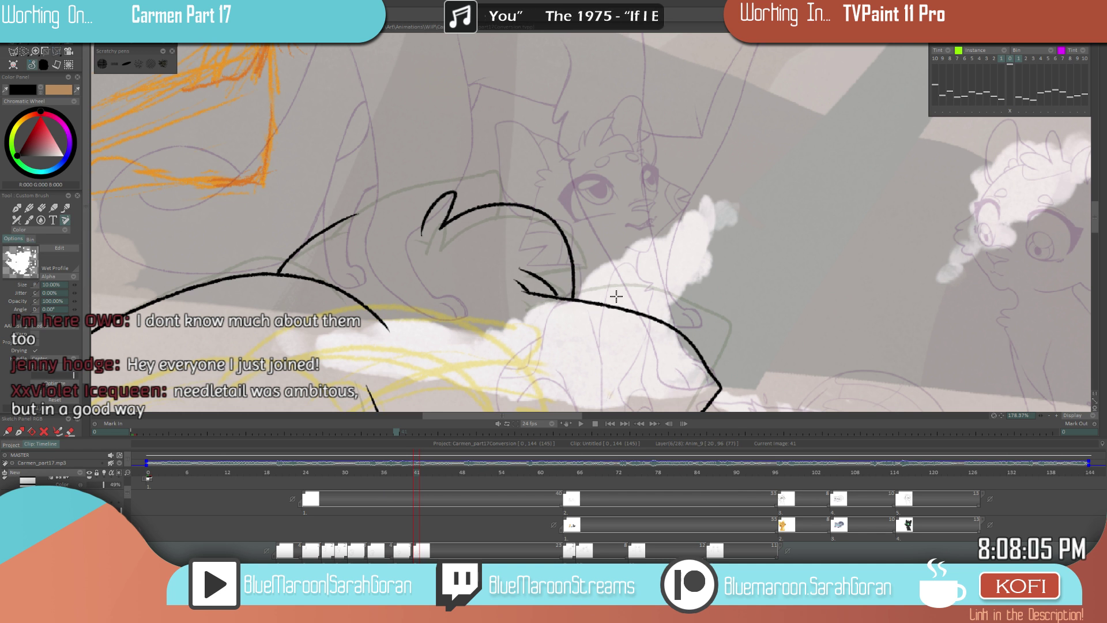
{"action": "scroll", "coordinate": [616, 296], "scroll_direction": "left", "scroll_amount": 5}
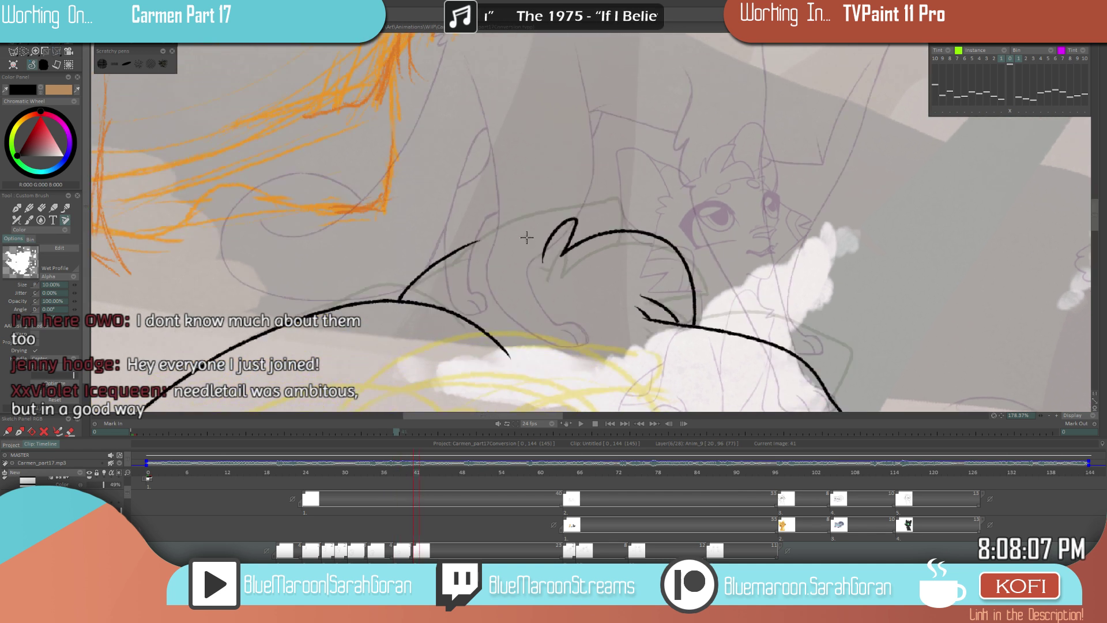
{"action": "scroll", "coordinate": [476, 350], "scroll_direction": "down", "scroll_amount": 5}
{"action": "key", "text": "Left"}
{"action": "key", "text": "Left"}
{"action": "key", "text": "Left"}
{"action": "key", "text": "Right"}
{"action": "key", "text": "Right"}
{"action": "key", "text": "Right"}
{"action": "scroll", "coordinate": [610, 264], "scroll_direction": "up", "scroll_amount": 7}
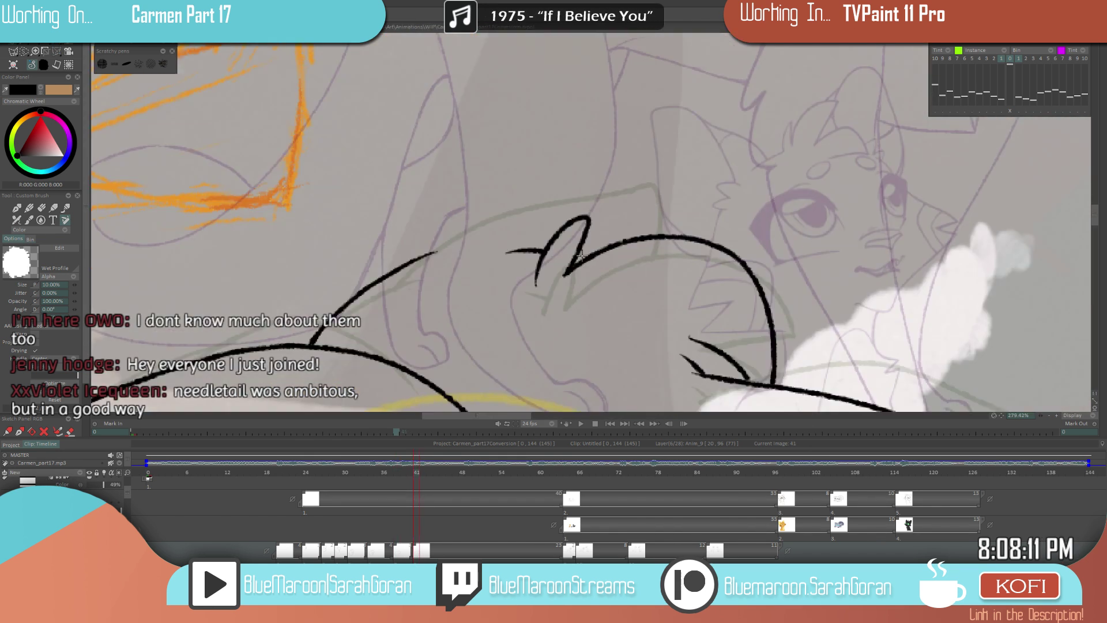
{"action": "scroll", "coordinate": [582, 261], "scroll_direction": "down", "scroll_amount": 5}
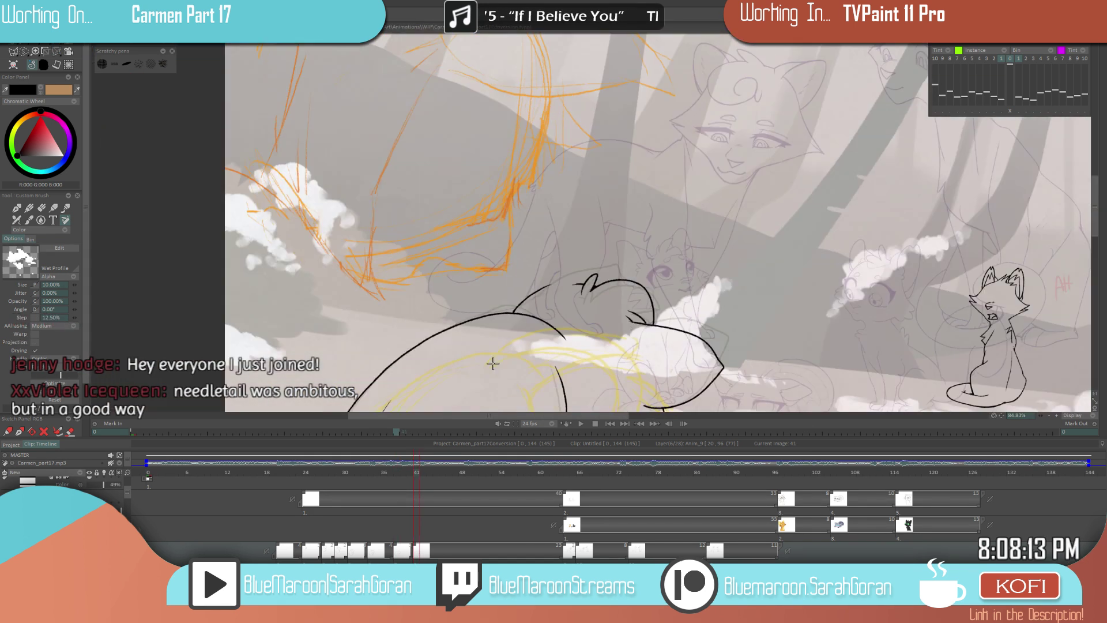
- Draw the outer contour over the fur tuft on frame 41, joining the rear head curve to the rounded contour
{"action": "key", "text": "Left"}
{"action": "key", "text": "Right"}
{"action": "key", "text": "Left"}
{"action": "key", "text": "Left"}
{"action": "key", "text": "Right"}
{"action": "key", "text": "Right"}
{"action": "scroll", "coordinate": [567, 297], "scroll_direction": "up", "scroll_amount": 3}
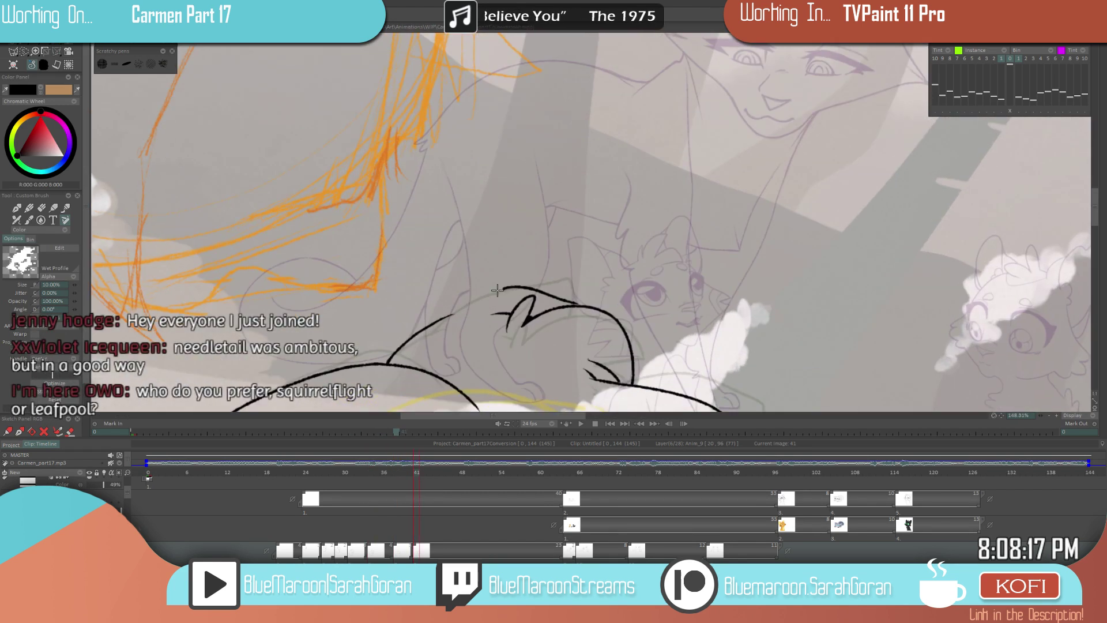
{"action": "scroll", "coordinate": [426, 371], "scroll_direction": "down", "scroll_amount": 5}
{"action": "scroll", "coordinate": [571, 305], "scroll_direction": "up", "scroll_amount": 5}
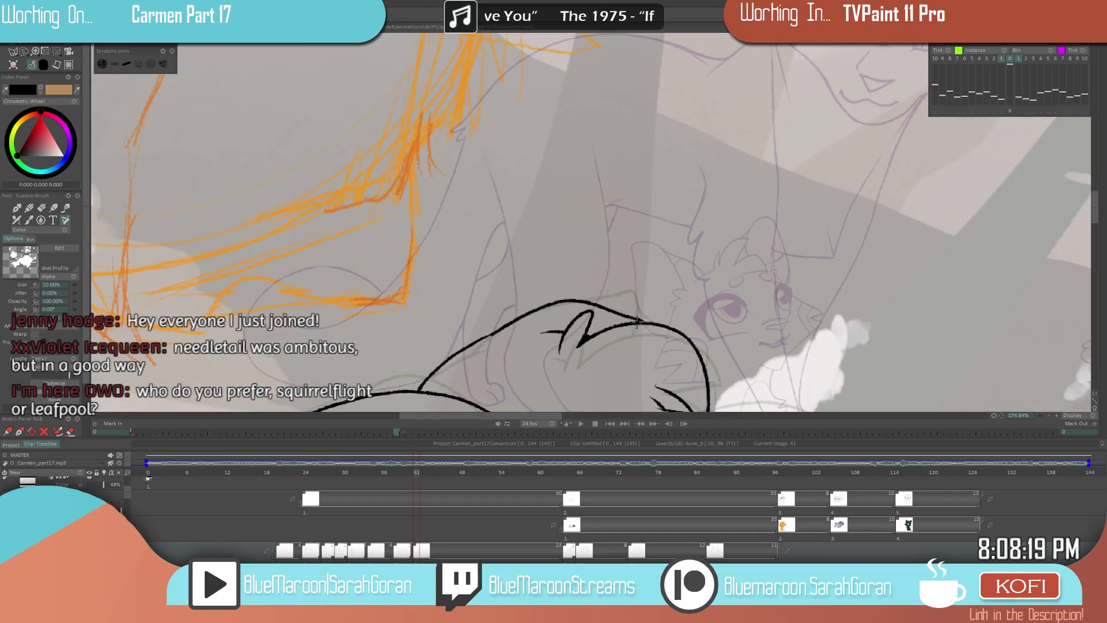
- Flip between frames 38 and 41 at full view to check the completed head outline in motion
{"action": "scroll", "coordinate": [643, 322], "scroll_direction": "down", "scroll_amount": 5}
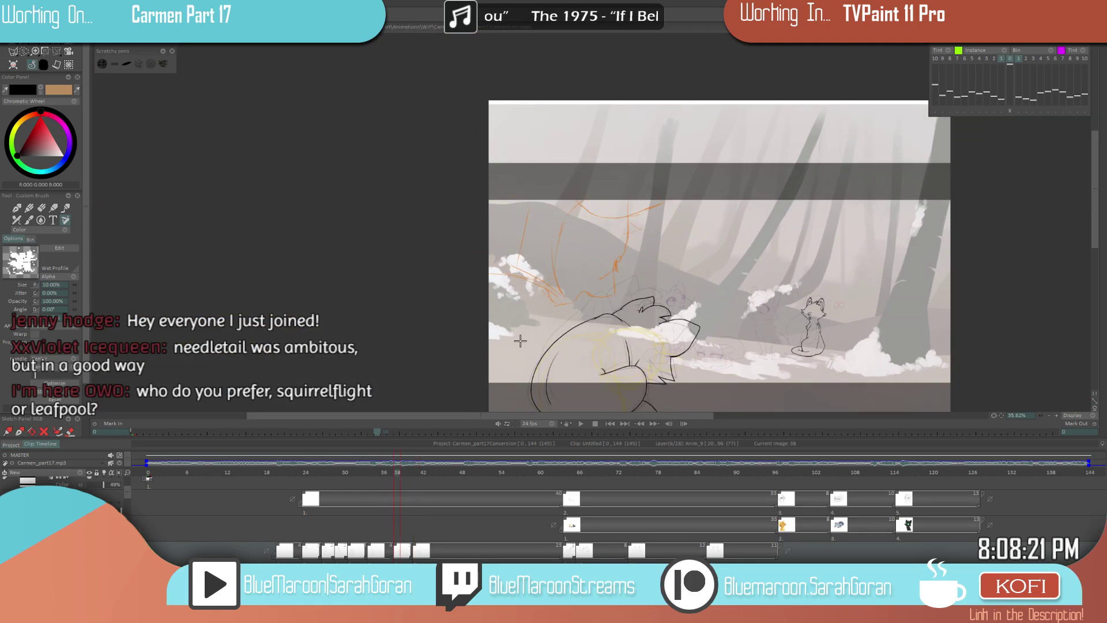
{"action": "key", "text": "Left"}
{"action": "key", "text": "Left"}
{"action": "key", "text": "Left"}
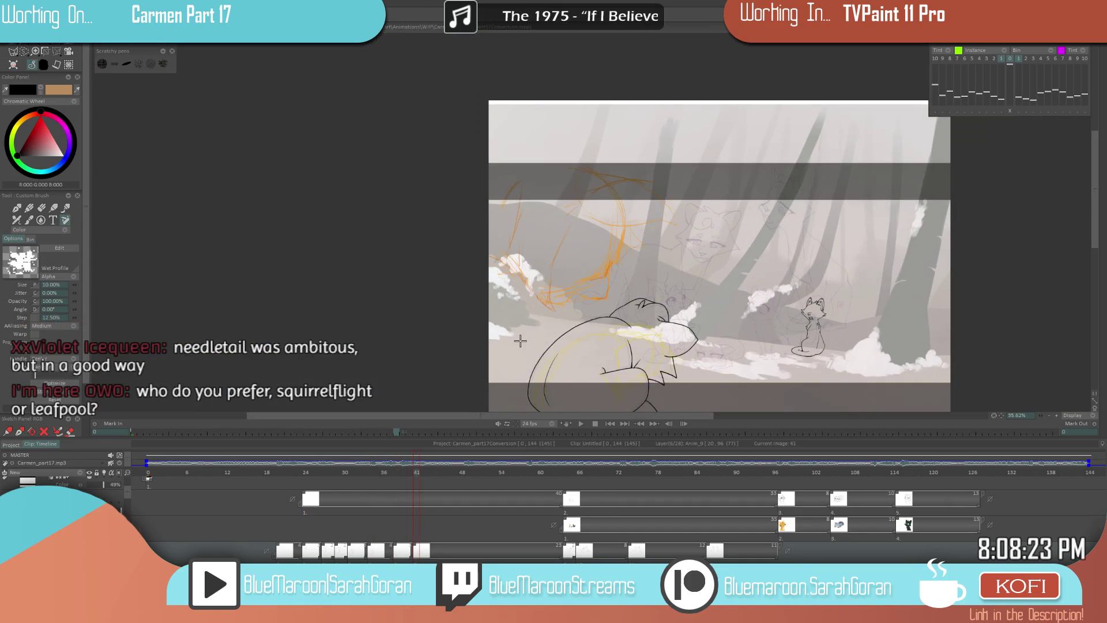
{"action": "key", "text": "Right"}
{"action": "key", "text": "Right"}
{"action": "key", "text": "Right"}
{"action": "scroll", "coordinate": [755, 360], "scroll_direction": "up", "scroll_amount": 3}
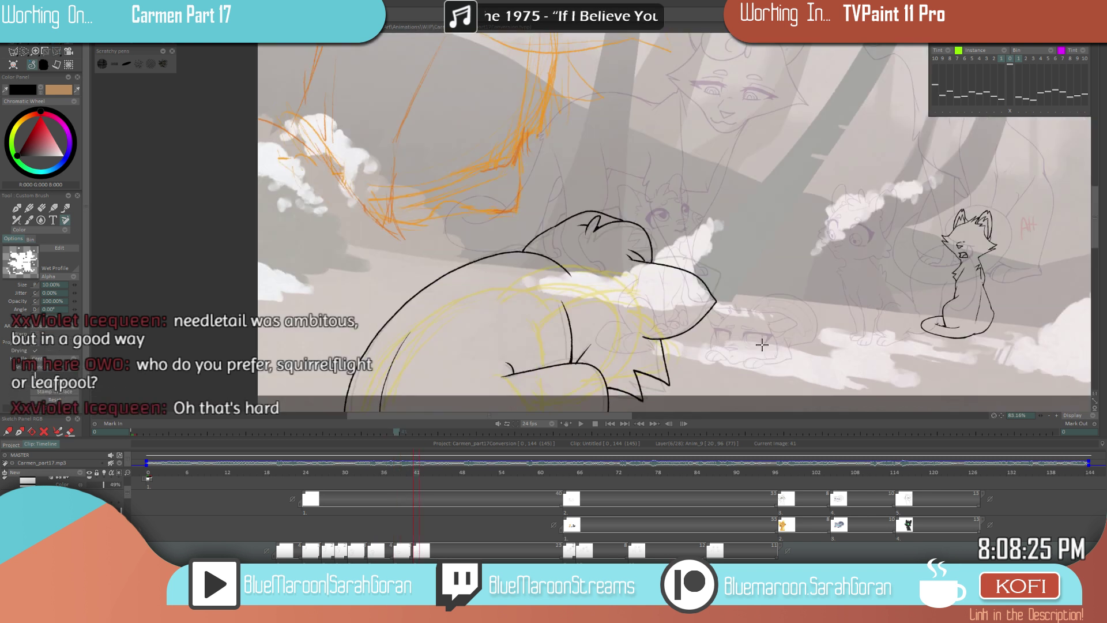
- Erase the zigzag chest fur beneath the head on frame 41 and compare the area with the earlier drawings
{"action": "key", "text": "e"}
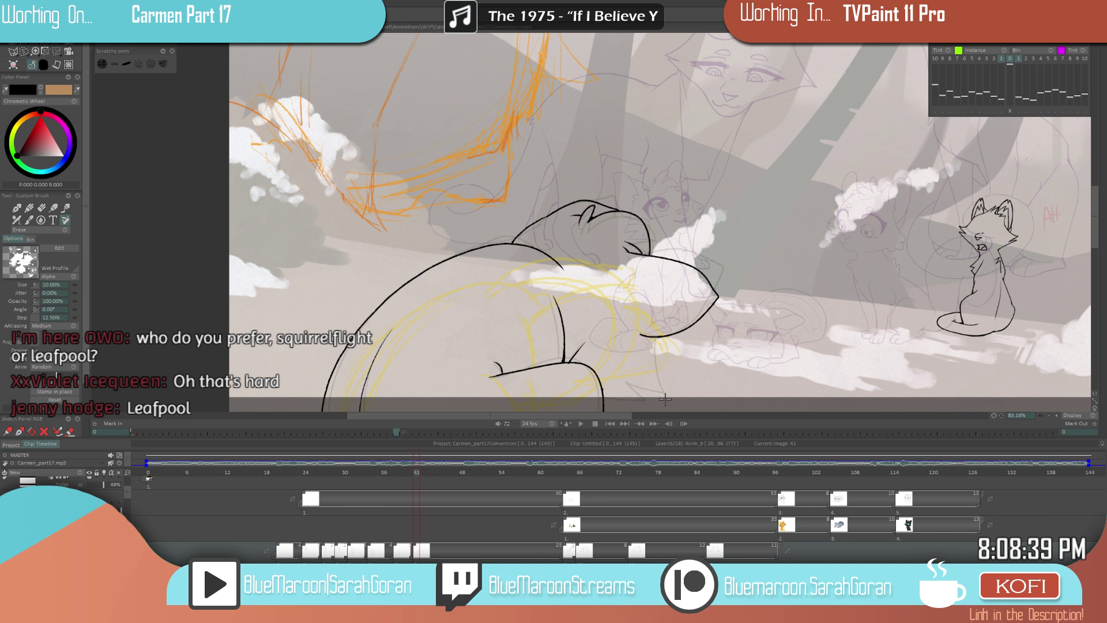
{"action": "scroll", "coordinate": [713, 333], "scroll_direction": "up", "scroll_amount": 5}
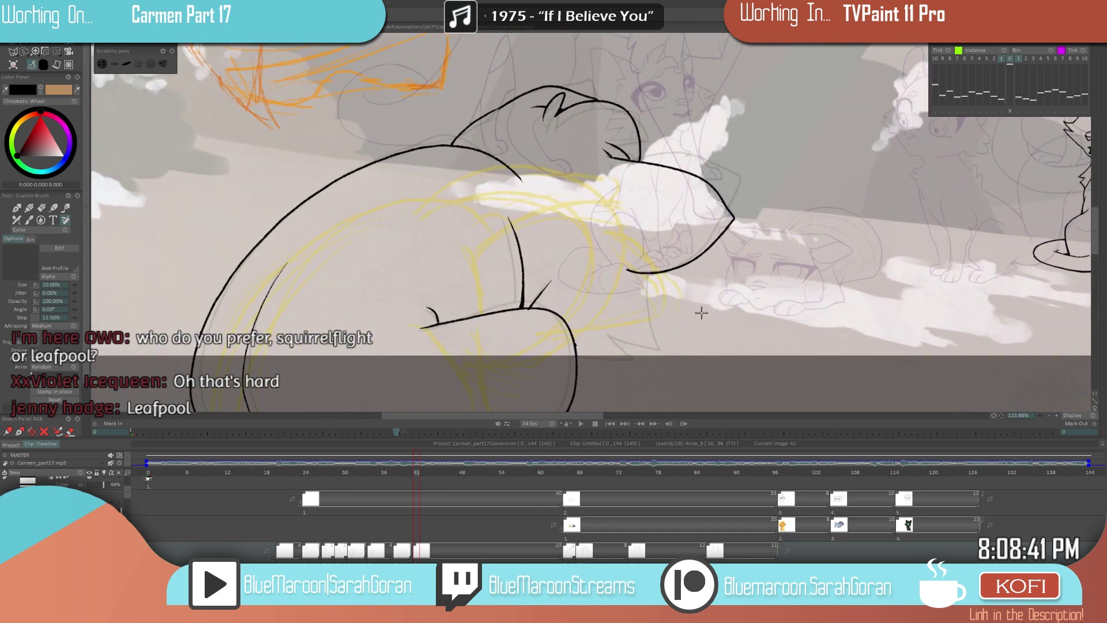
{"action": "scroll", "coordinate": [714, 308], "scroll_direction": "up", "scroll_amount": 2}
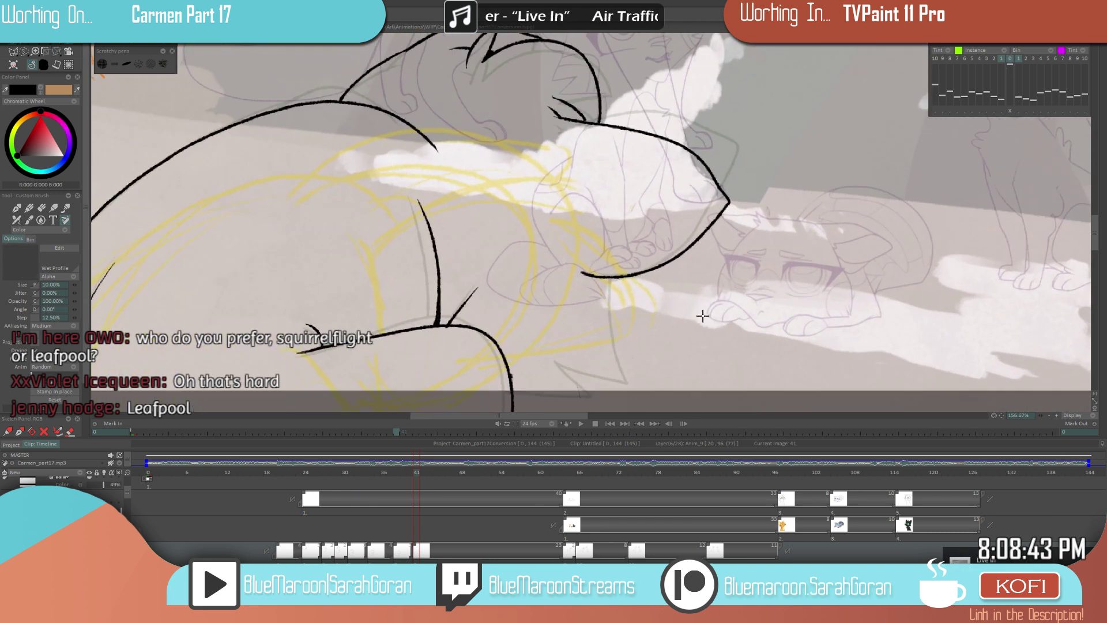
{"action": "key", "text": "Left"}
{"action": "key", "text": "Left"}
{"action": "key", "text": "Left"}
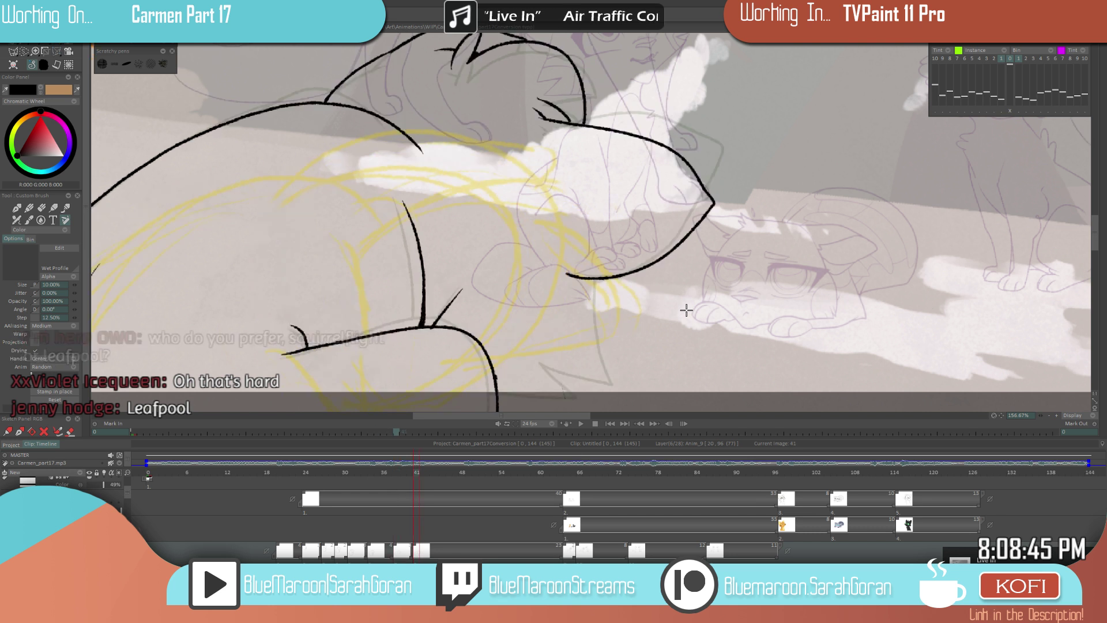
- Retouch the inner end of the jaw line beneath the muzzle on frame 41 and clean it up with the eraser
{"action": "key", "text": "Right"}
{"action": "key", "text": "Right"}
{"action": "key", "text": "Right"}
{"action": "left_click_drag", "start_coordinate": [565, 267], "coordinate": [606, 278]}
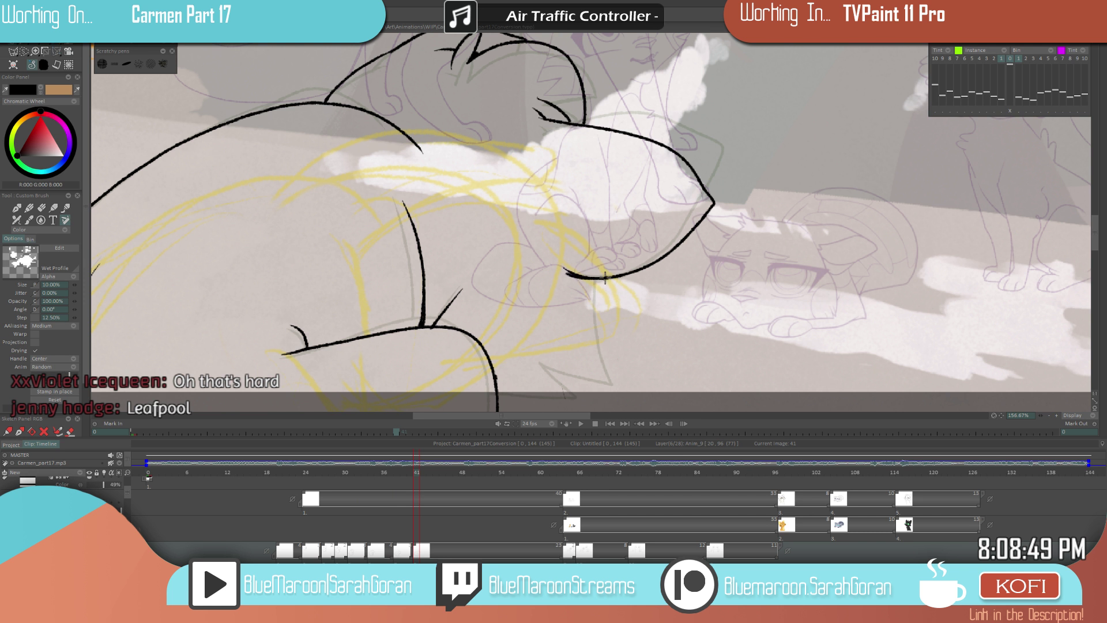
{"action": "key", "text": "e"}
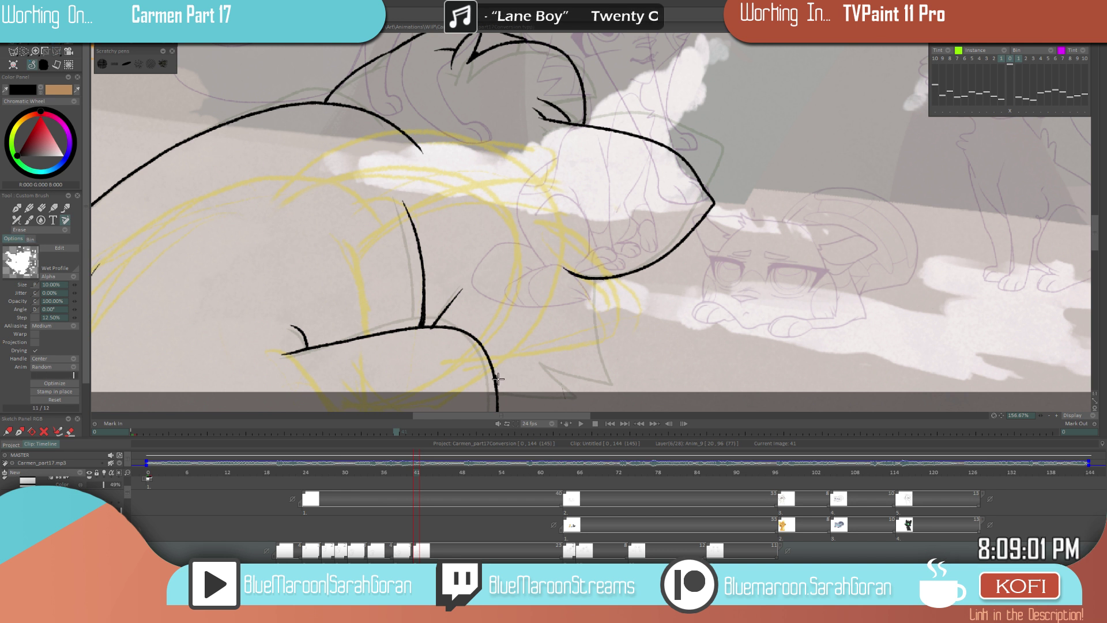
{"action": "scroll", "coordinate": [637, 313], "scroll_direction": "down", "scroll_amount": 2}
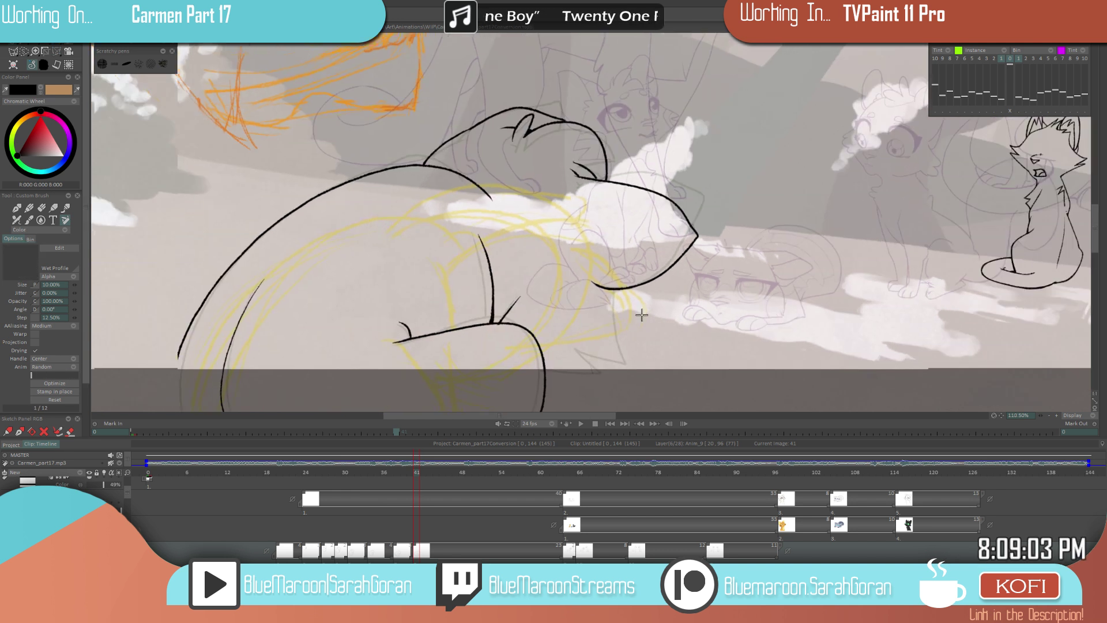
- Flip between frames 38 and 41 to compare the chest fur area beneath the head
{"action": "key", "text": "ctrl+Left"}
{"action": "key", "text": "ctrl+Left"}
{"action": "key", "text": "ctrl+Right"}
{"action": "key", "text": "ctrl+Right"}
{"action": "key", "text": "ctrl+Left"}
{"action": "key", "text": "ctrl+Left"}
{"action": "key", "text": "ctrl+Left"}
{"action": "key", "text": "ctrl+Right"}
{"action": "key", "text": "ctrl+Right"}
{"action": "key", "text": "ctrl+Right"}
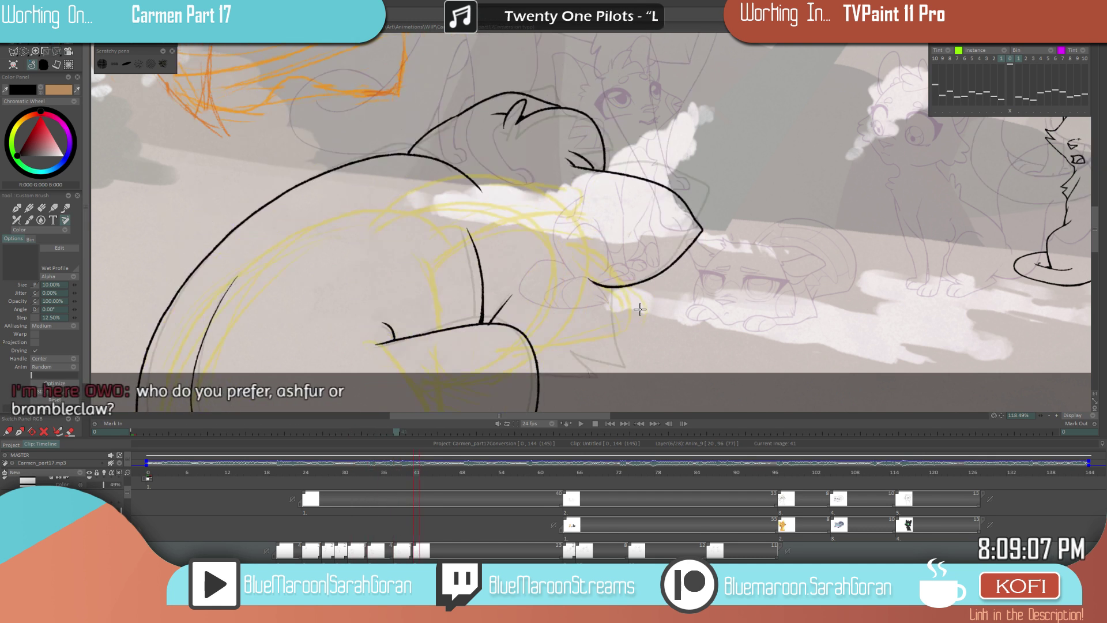
{"action": "key", "text": "ctrl+Left"}
{"action": "key", "text": "ctrl+Left"}
{"action": "key", "text": "ctrl+Left"}
{"action": "key", "text": "ctrl+Right"}
{"action": "key", "text": "ctrl+Left"}
{"action": "key", "text": "ctrl+Right"}
{"action": "key", "text": "ctrl+Right"}
{"action": "key", "text": "ctrl+Left"}
{"action": "key", "text": "ctrl+Left"}
{"action": "key", "text": "ctrl+Right"}
{"action": "key", "text": "ctrl+Right"}
{"action": "key", "text": "ctrl+Right"}
{"action": "key", "text": "ctrl+Left"}
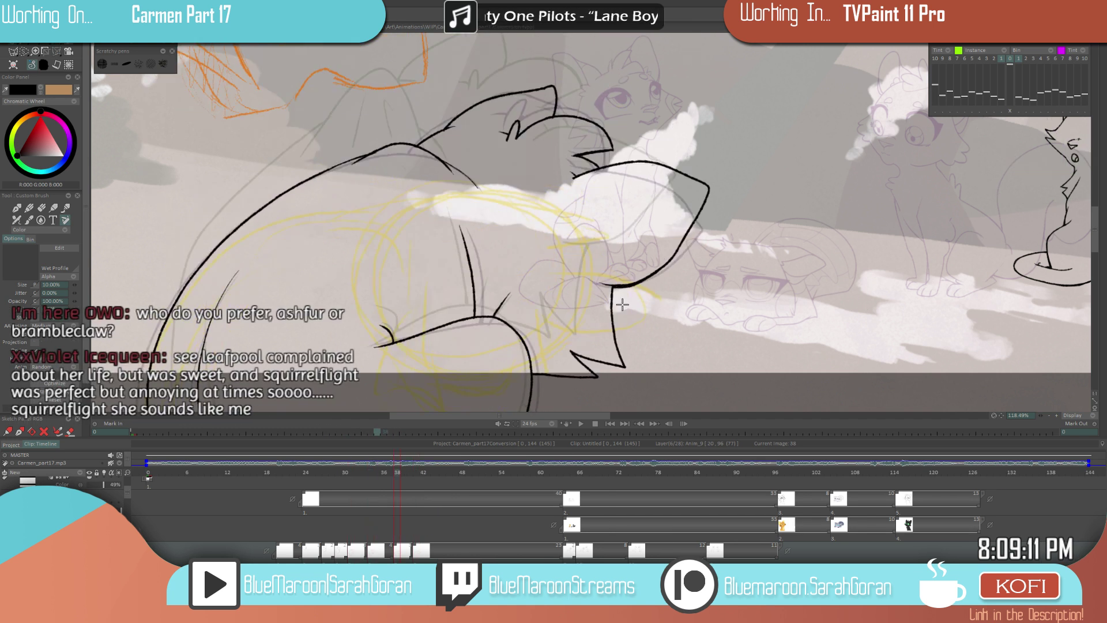
{"action": "key", "text": "ctrl+Right"}
{"action": "key", "text": "ctrl+Left"}
{"action": "key", "text": "ctrl+Right"}
{"action": "key", "text": "ctrl+Left"}
{"action": "key", "text": "ctrl+Right"}
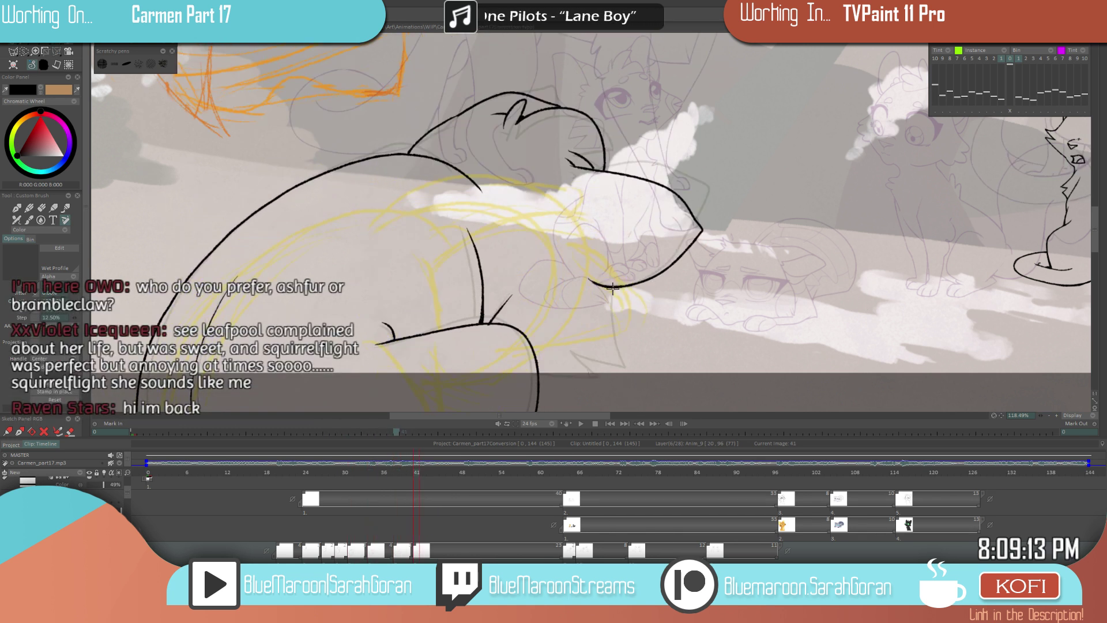
- Draw the vertical chest line and zigzag fur tips beneath the jaw on frame 41, joining them to the rounded thigh outline
{"action": "left_click_drag", "start_coordinate": [612, 289], "coordinate": [614, 379]}
{"action": "key", "text": "ctrl+Left"}
{"action": "key", "text": "ctrl+Right"}
{"action": "left_click_drag", "start_coordinate": [568, 351], "coordinate": [579, 374]}
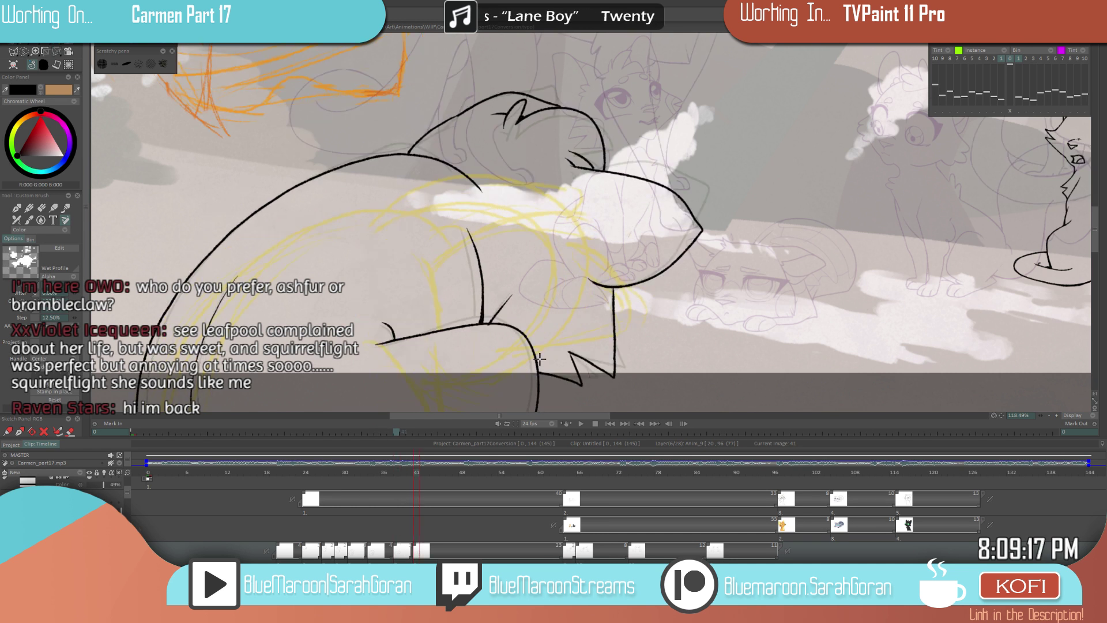
{"action": "scroll", "coordinate": [471, 394], "scroll_direction": "down", "scroll_amount": 5}
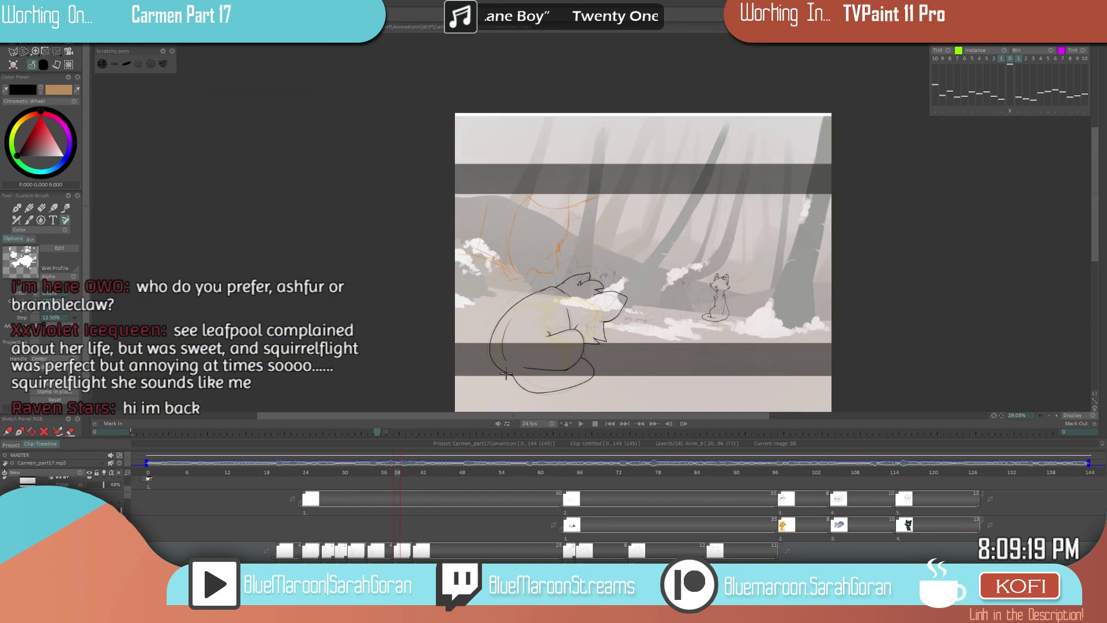
{"action": "scroll", "coordinate": [606, 328], "scroll_direction": "up", "scroll_amount": 6}
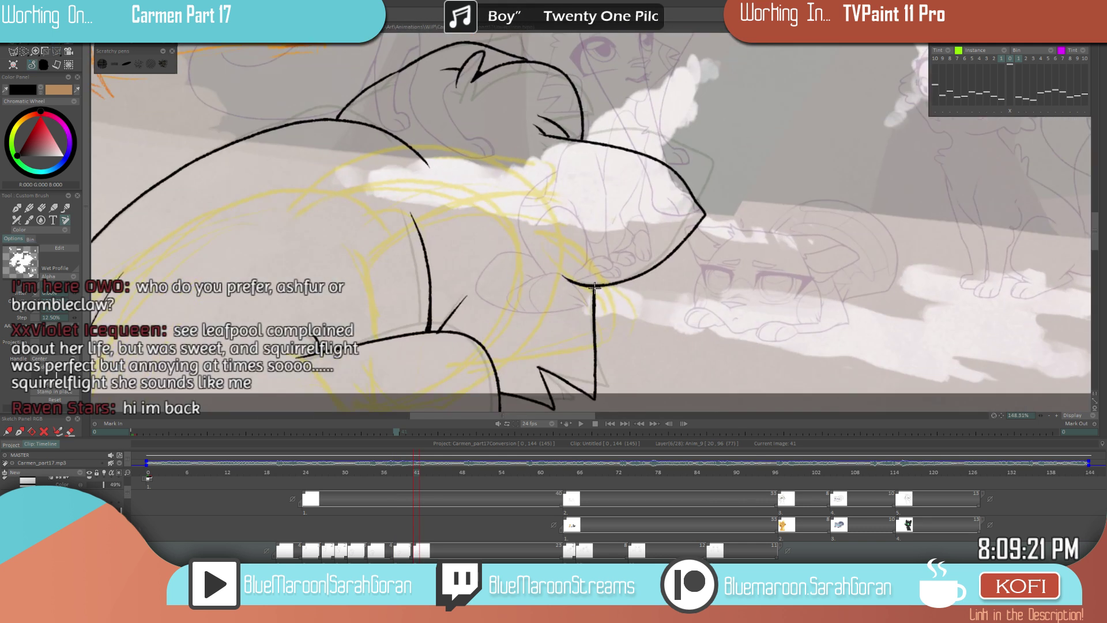
{"action": "scroll", "coordinate": [612, 258], "scroll_direction": "down", "scroll_amount": 6}
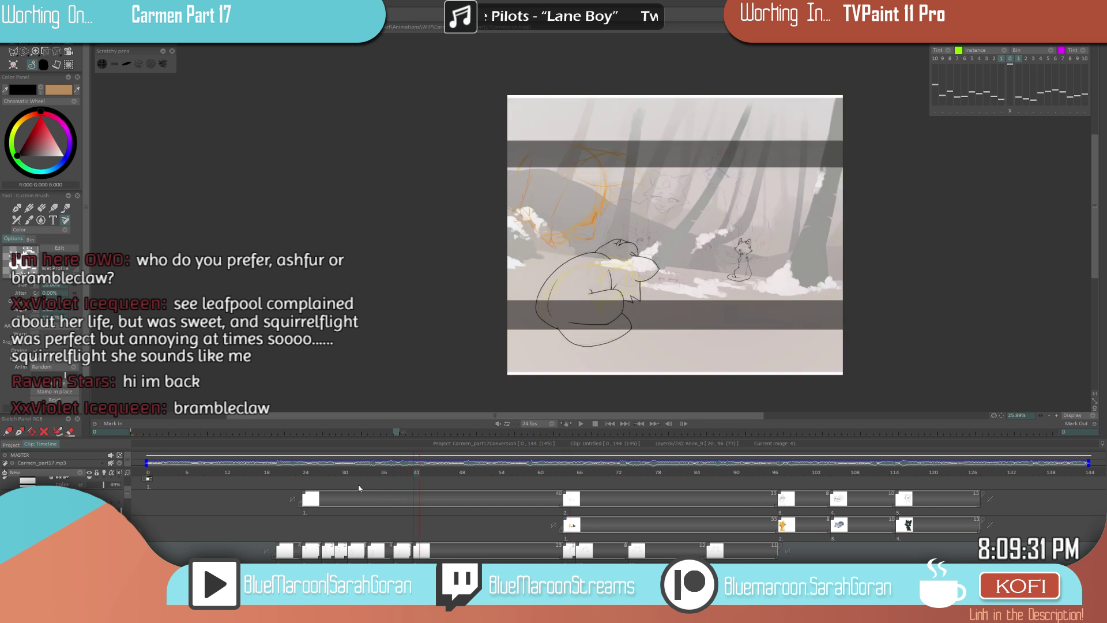
- Add a blank drawing at frame 44 on the rough line layer and play back the animation
{"action": "left_click_drag", "start_coordinate": [416, 473], "coordinate": [436, 480]}
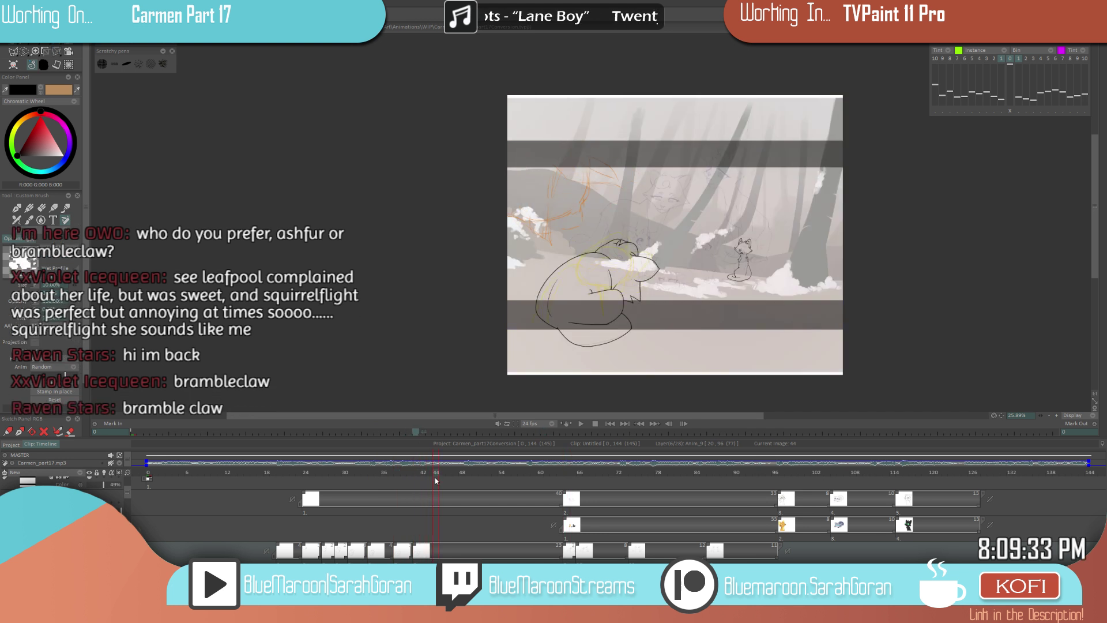
{"action": "scroll", "coordinate": [636, 321], "scroll_direction": "up", "scroll_amount": 3}
{"action": "left_click_drag", "start_coordinate": [406, 471], "coordinate": [304, 492]}
{"action": "left_click", "coordinate": [580, 423]}
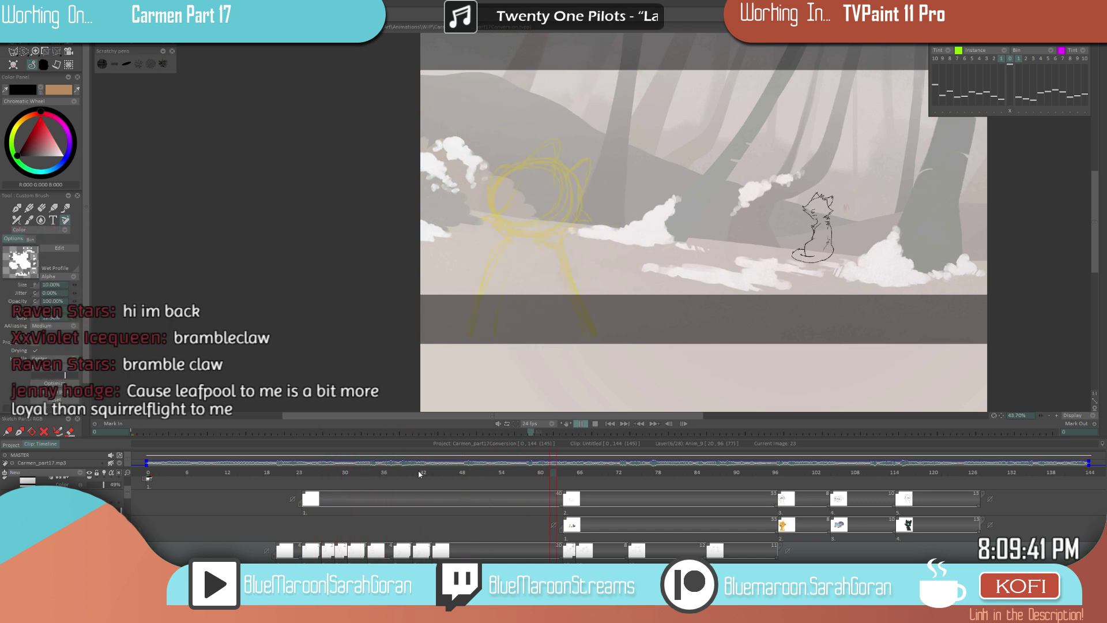
{"action": "left_click", "coordinate": [580, 423]}
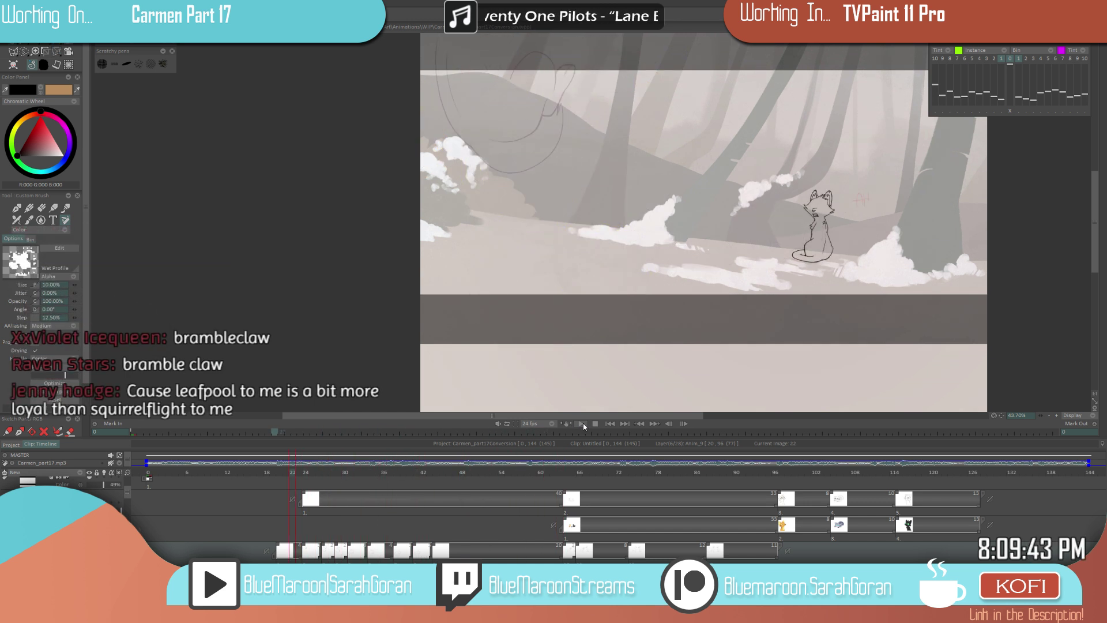
- Return to frame 45 at full view and save the project
{"action": "left_click_drag", "start_coordinate": [421, 471], "coordinate": [440, 508]}
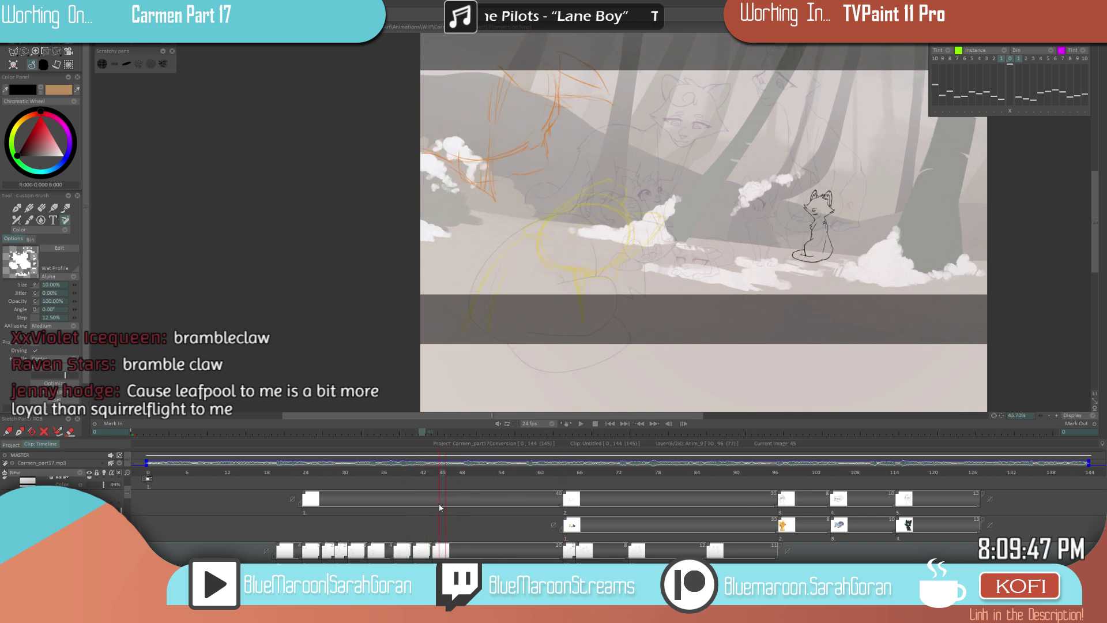
{"action": "left_click_drag", "start_coordinate": [600, 268], "coordinate": [568, 335]}
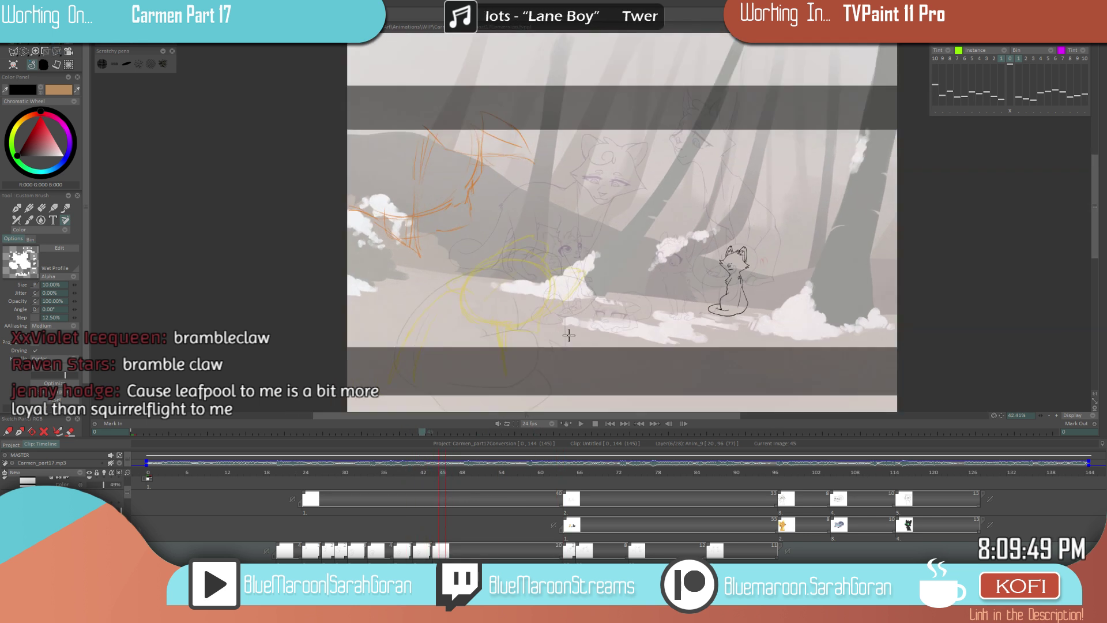
{"action": "scroll", "coordinate": [569, 335], "scroll_direction": "down", "scroll_amount": 2}
{"action": "key", "text": "ctrl+s"}
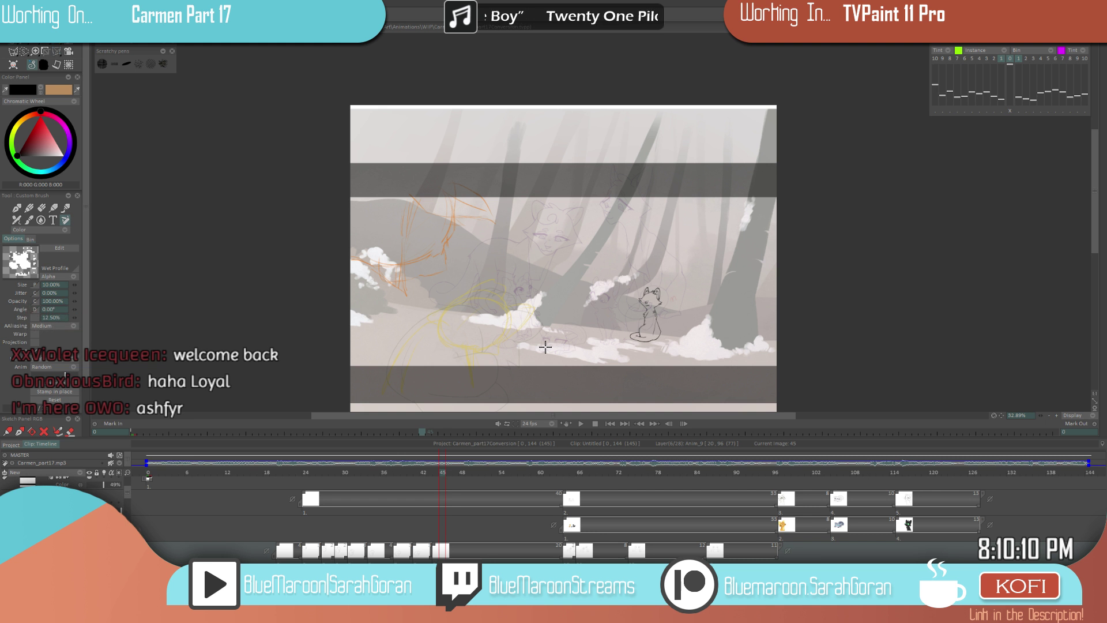
- Flip between frames 38 and 41 to examine how the head and back outline move
{"action": "scroll", "coordinate": [545, 347], "scroll_direction": "up", "scroll_amount": 3}
{"action": "key", "text": "Left"}
{"action": "key", "text": "Left"}
{"action": "key", "text": "Left"}
{"action": "key", "text": "Left"}
{"action": "key", "text": "Left"}
{"action": "key", "text": "Left"}
{"action": "key", "text": "Left"}
{"action": "key", "text": "Right"}
{"action": "key", "text": "Right"}
{"action": "key", "text": "Right"}
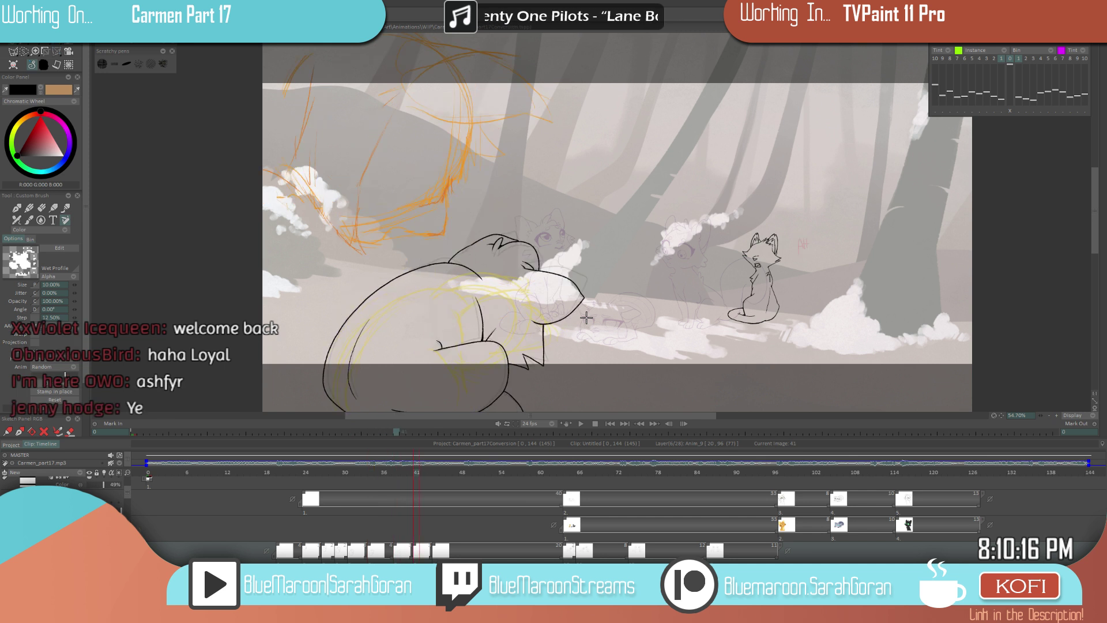
{"action": "scroll", "coordinate": [587, 318], "scroll_direction": "up", "scroll_amount": 8}
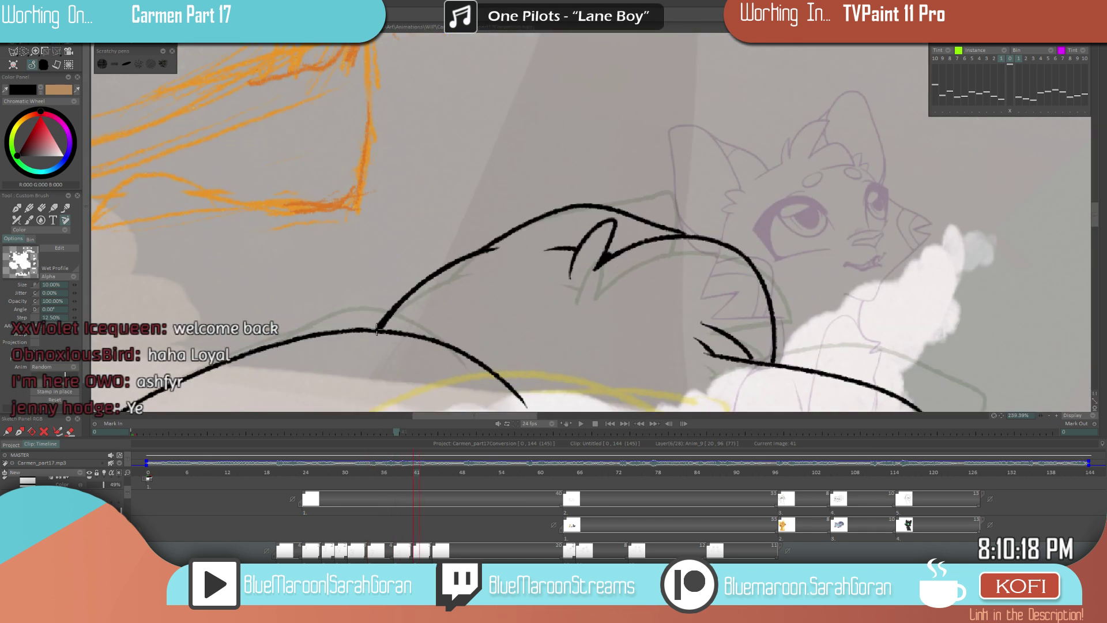
{"action": "scroll", "coordinate": [375, 332], "scroll_direction": "down", "scroll_amount": 10}
{"action": "key", "text": "Left"}
{"action": "key", "text": "Left"}
{"action": "key", "text": "Left"}
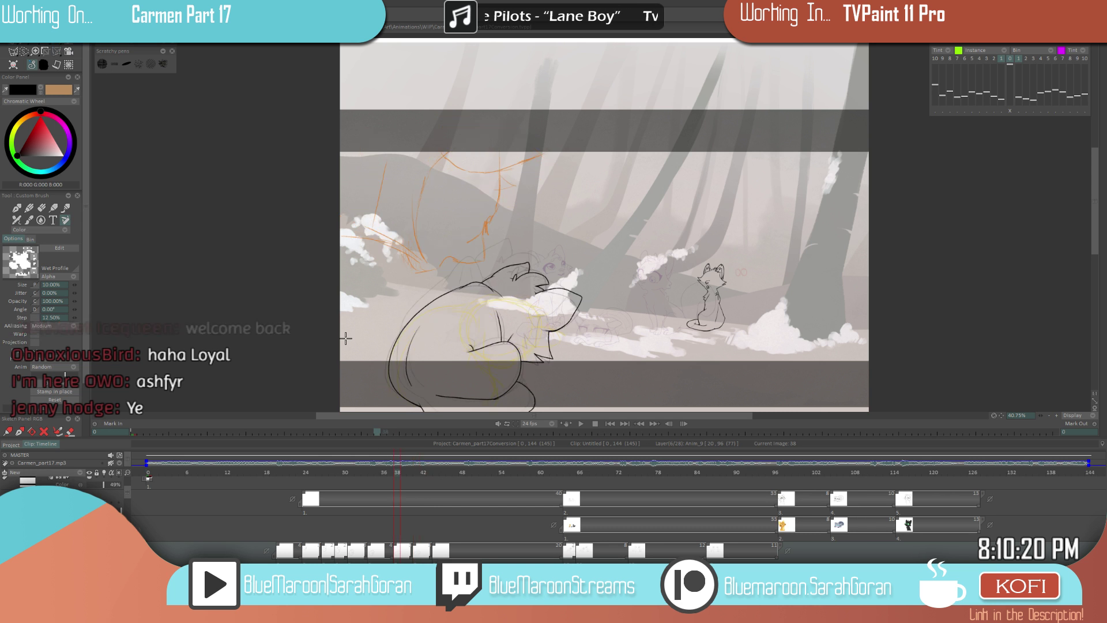
{"action": "key", "text": "Right"}
{"action": "key", "text": "Right"}
{"action": "key", "text": "Right"}
{"action": "key", "text": "Left"}
{"action": "key", "text": "Left"}
{"action": "key", "text": "Left"}
{"action": "key", "text": "Right"}
{"action": "key", "text": "Right"}
{"action": "key", "text": "Right"}
- Retrace the upper back outline behind the head on frame 41 and check it against frame 38
{"action": "scroll", "coordinate": [618, 263], "scroll_direction": "up", "scroll_amount": 6}
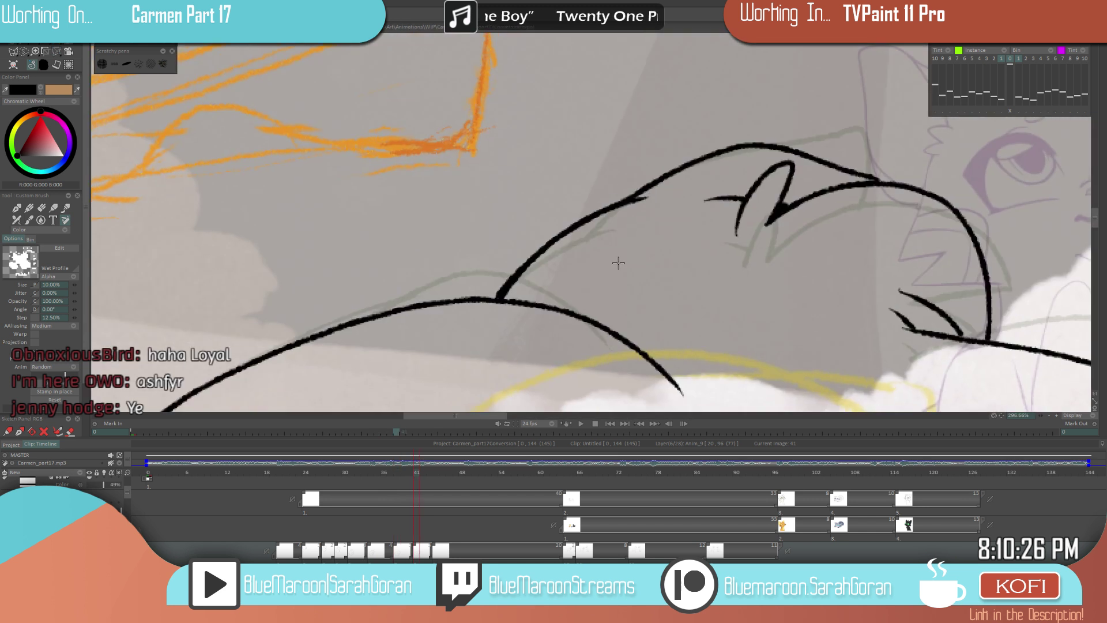
{"action": "left_click_drag", "start_coordinate": [483, 296], "coordinate": [336, 328]}
{"action": "scroll", "coordinate": [511, 324], "scroll_direction": "down", "scroll_amount": 5}
{"action": "key", "text": "Left"}
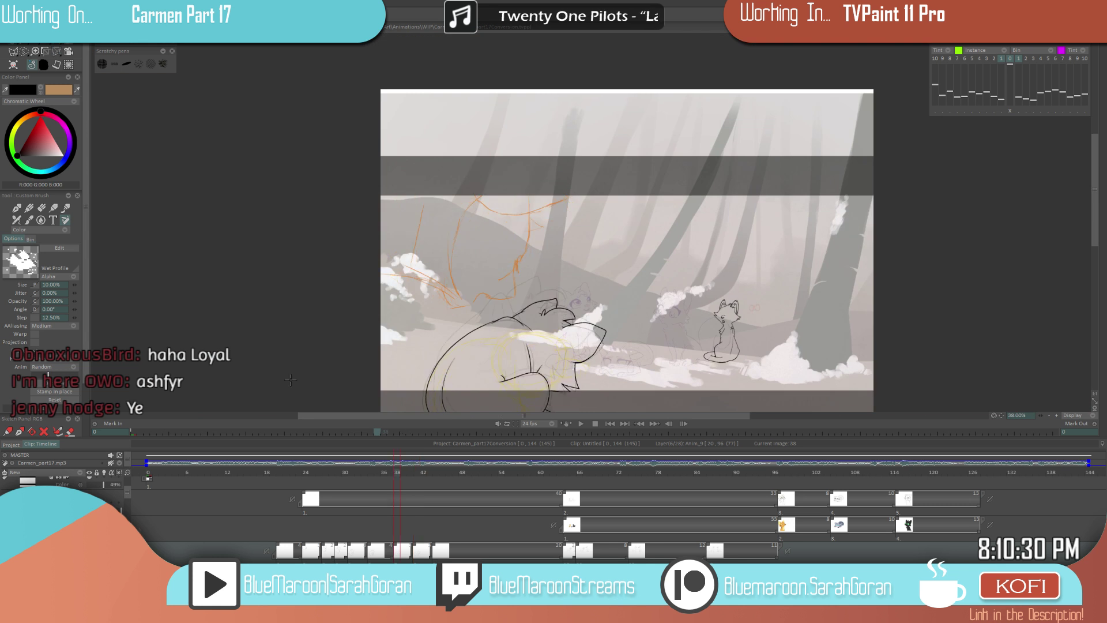
{"action": "key", "text": "Right"}
{"action": "key", "text": "Left"}
{"action": "key", "text": "Right"}
{"action": "key", "text": "Right"}
{"action": "key", "text": "Right"}
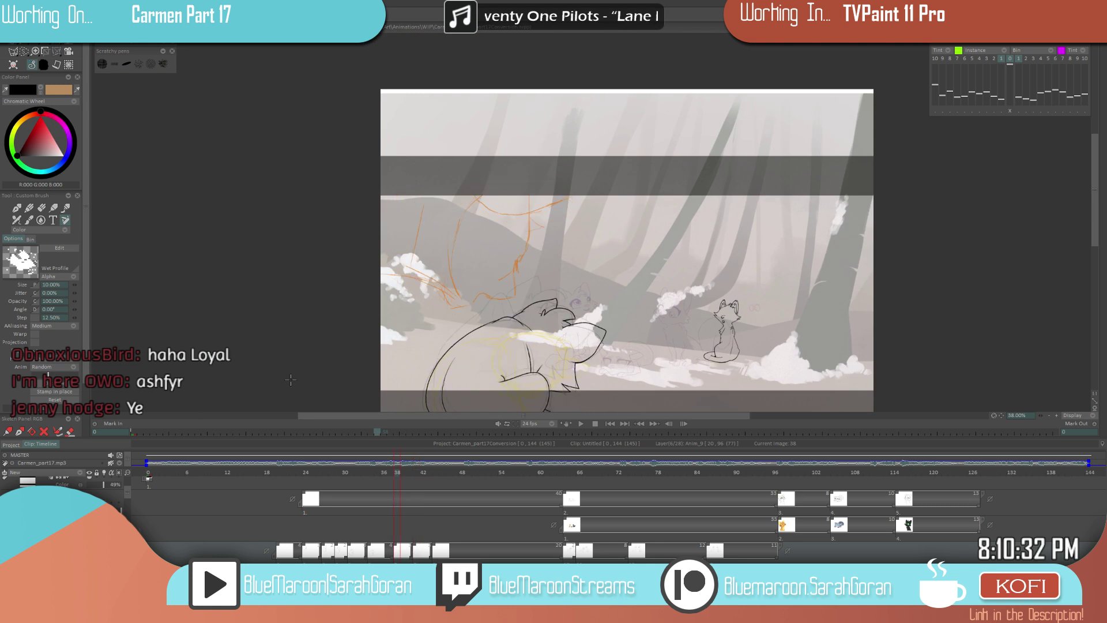
{"action": "key", "text": "Right"}
{"action": "key", "text": "Right"}
{"action": "key", "text": "Right"}
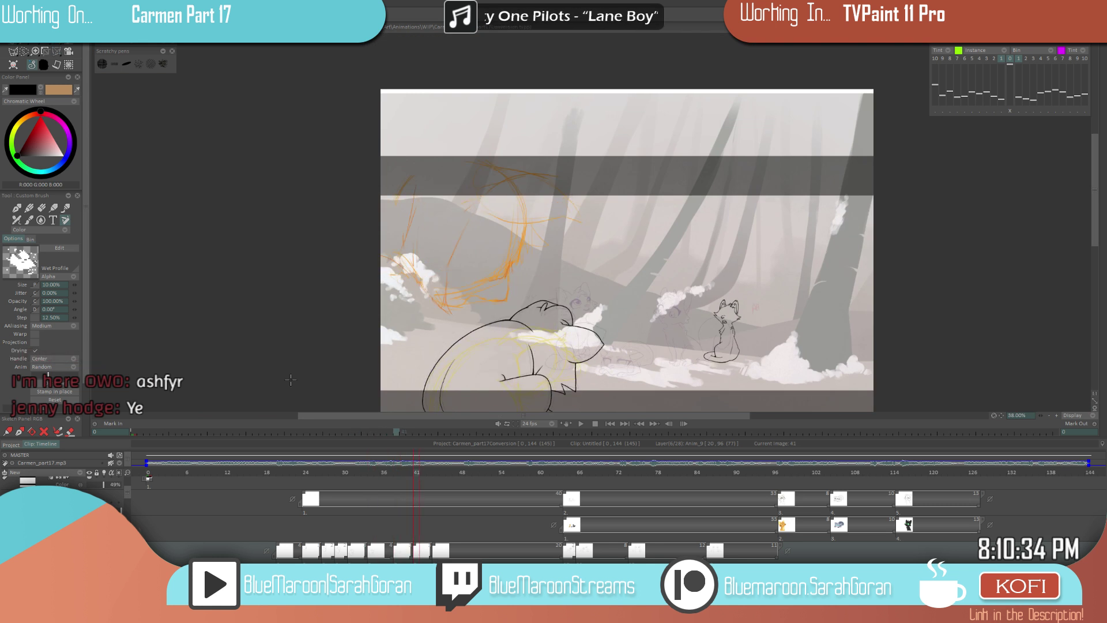
- Compare the finished pose on frame 41 with the yellow guides on frame 44
{"action": "scroll", "coordinate": [617, 321], "scroll_direction": "up", "scroll_amount": 2}
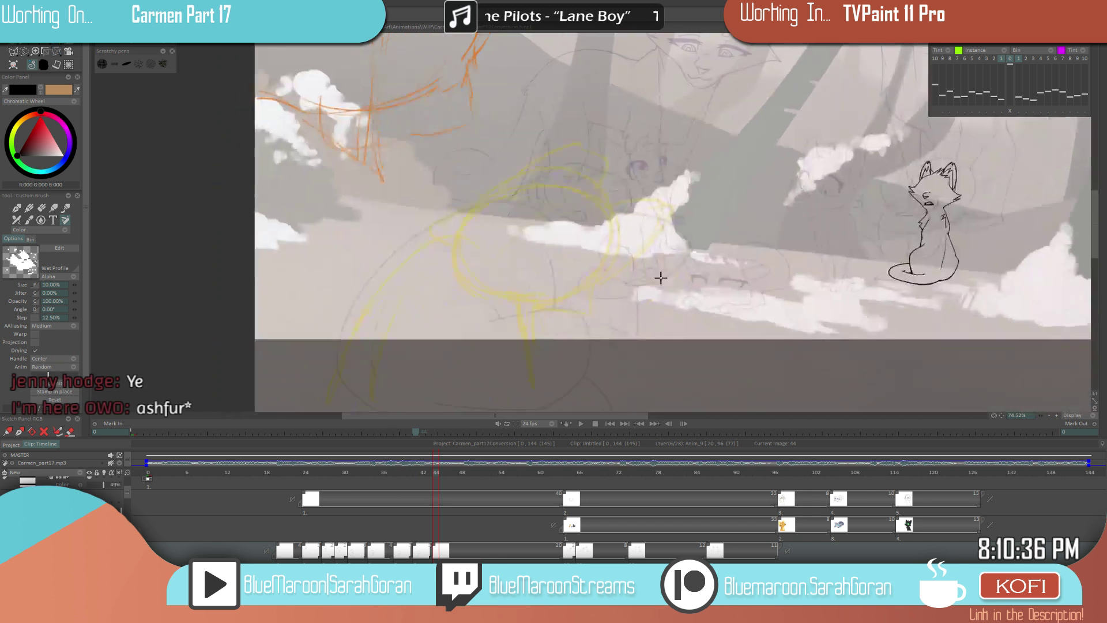
{"action": "key", "text": "Left"}
{"action": "key", "text": "Right"}
{"action": "key", "text": "Left"}
{"action": "key", "text": "Left"}
{"action": "key", "text": "Right"}
{"action": "key", "text": "Right"}
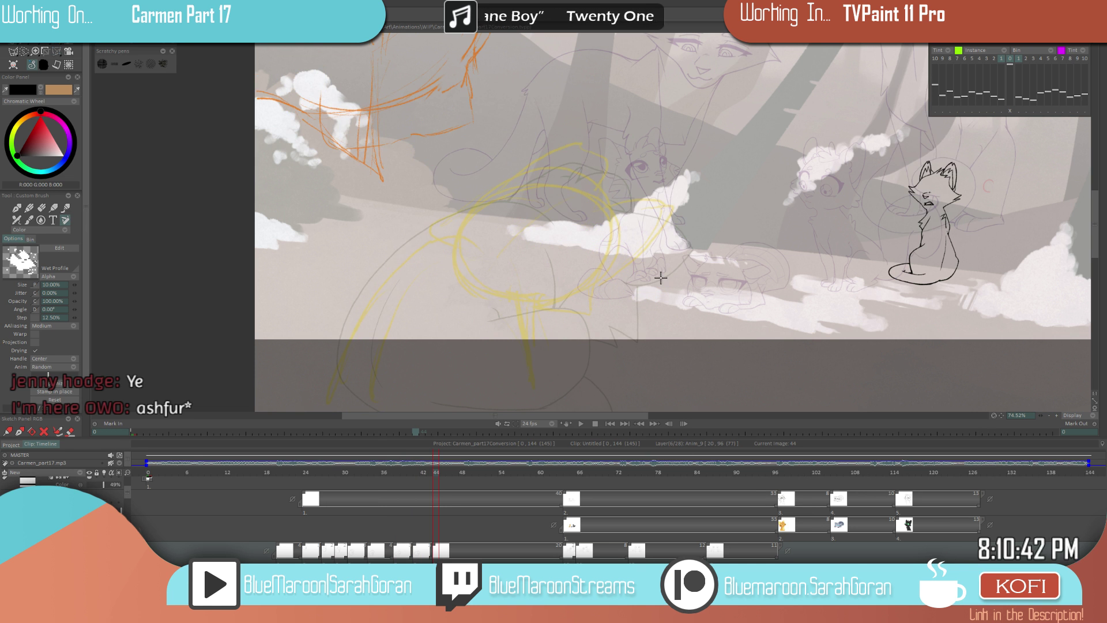
{"action": "key", "text": "Left"}
{"action": "key", "text": "Left"}
{"action": "key", "text": "Left"}
{"action": "key", "text": "Right"}
{"action": "key", "text": "Left"}
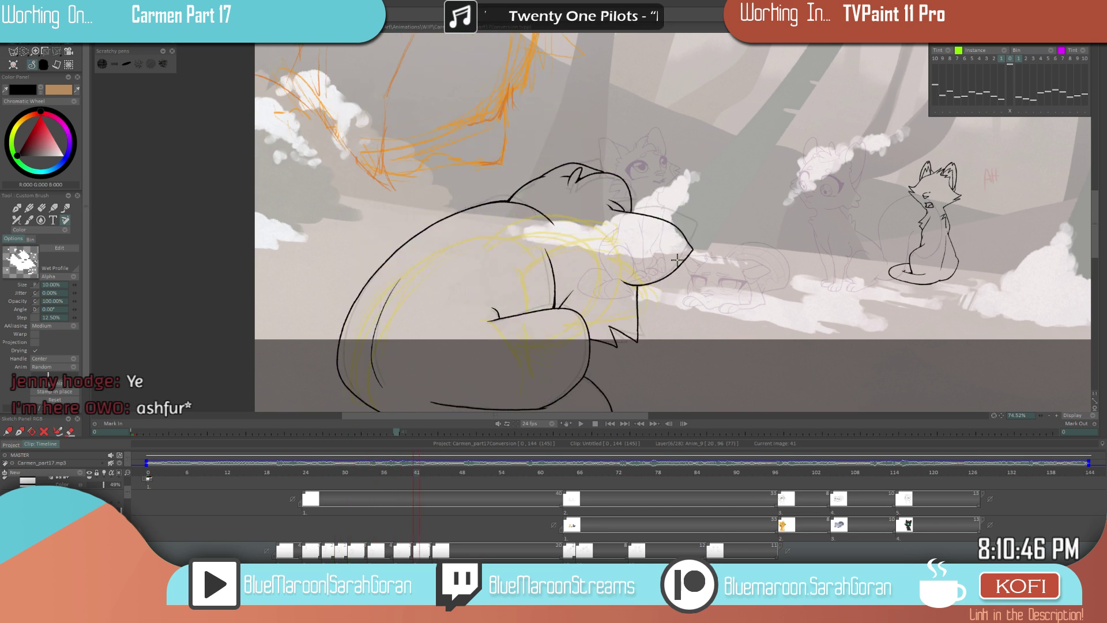
- Flip through the foreground cat drawings between frames 31 and 44 at full view to examine the motion
{"action": "scroll", "coordinate": [645, 274], "scroll_direction": "down", "scroll_amount": 4}
{"action": "key", "text": "Left"}
{"action": "key", "text": "Left"}
{"action": "key", "text": "Left"}
{"action": "key", "text": "Left"}
{"action": "key", "text": "Left"}
{"action": "key", "text": "Left"}
{"action": "key", "text": "Left"}
{"action": "key", "text": "Left"}
{"action": "key", "text": "Left"}
{"action": "key", "text": "Left"}
{"action": "key", "text": "Left"}
{"action": "key", "text": "Left"}
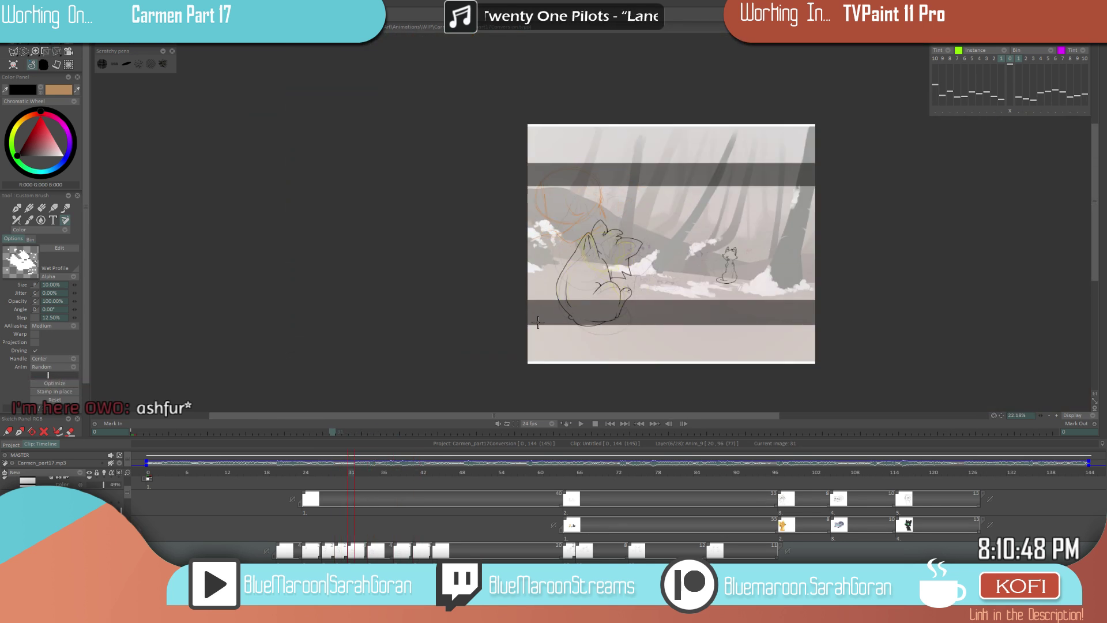
{"action": "key", "text": "Right"}
{"action": "key", "text": "Right"}
{"action": "key", "text": "Right"}
{"action": "key", "text": "Right"}
{"action": "key", "text": "Right"}
{"action": "key", "text": "Right"}
{"action": "key", "text": "Right"}
{"action": "key", "text": "Right"}
{"action": "key", "text": "Right"}
{"action": "key", "text": "Right"}
{"action": "key", "text": "Right"}
{"action": "key", "text": "Right"}
{"action": "key", "text": "Right"}
{"action": "key", "text": "Right"}
{"action": "key", "text": "Right"}
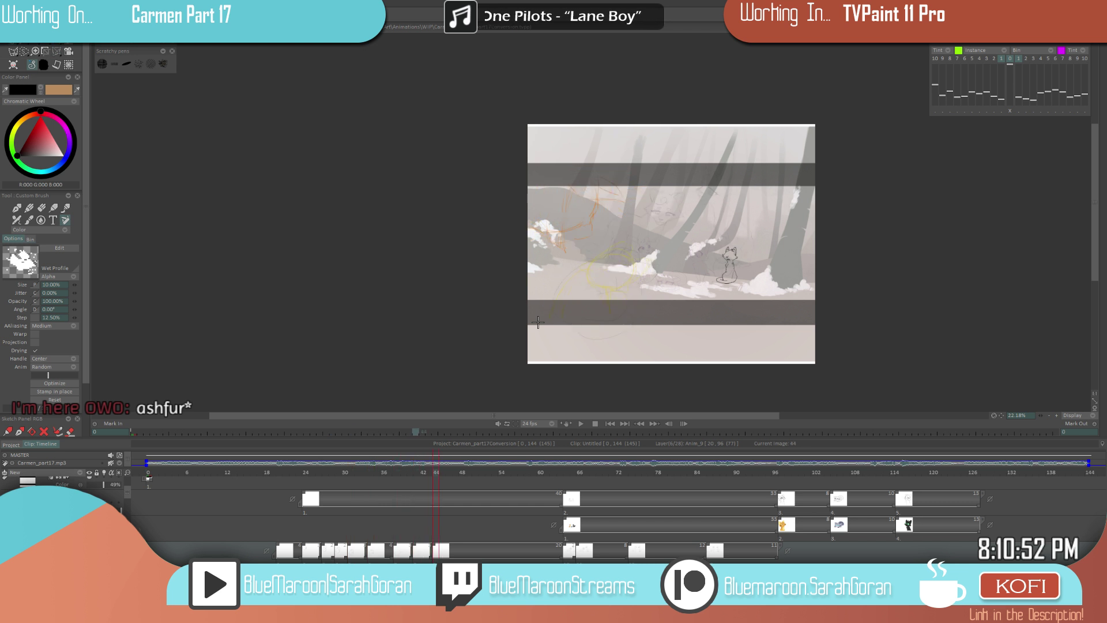
- Flip between frames 41 and 44 to judge how the cat's back shifts to the new guides
{"action": "scroll", "coordinate": [699, 278], "scroll_direction": "up", "scroll_amount": 4}
{"action": "key", "text": "Left"}
{"action": "key", "text": "Right"}
{"action": "key", "text": "Left"}
{"action": "key", "text": "Left"}
{"action": "key", "text": "Right"}
{"action": "key", "text": "Right"}
{"action": "key", "text": "Left"}
{"action": "key", "text": "Right"}
{"action": "key", "text": "Left"}
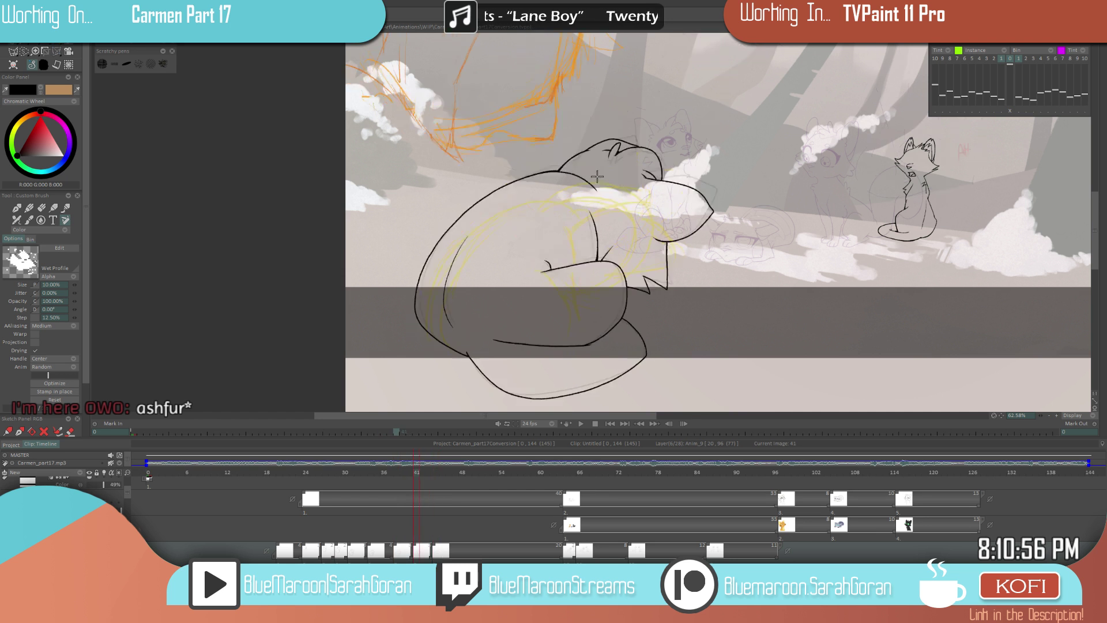
{"action": "key", "text": "Right"}
{"action": "mouse_move", "coordinate": [594, 184]}
{"action": "left_mouse_down"}
{"action": "mouse_move", "coordinate": [558, 160]}
{"action": "mouse_move", "coordinate": [514, 166]}
{"action": "mouse_move", "coordinate": [450, 219]}
{"action": "mouse_move", "coordinate": [411, 313]}
{"action": "left_mouse_up"}
{"action": "key", "text": "Left"}
{"action": "key", "text": "Right"}
{"action": "key", "text": "ctrl+z"}
- Draw the arched back outline on frame 44 from behind the head down to the rump and compare it with frame 41
{"action": "left_click_drag", "start_coordinate": [598, 185], "coordinate": [547, 156]}
{"action": "left_click_drag", "start_coordinate": [458, 214], "coordinate": [418, 280]}
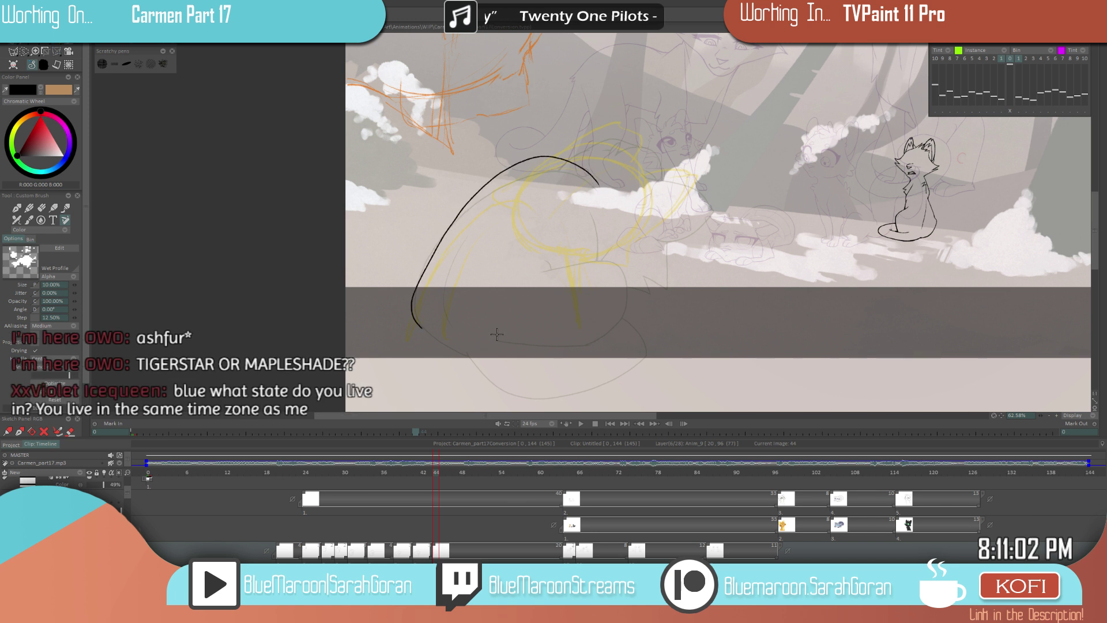
{"action": "scroll", "coordinate": [409, 350], "scroll_direction": "down", "scroll_amount": 4}
{"action": "key", "text": "Left"}
{"action": "key", "text": "Left"}
{"action": "key", "text": "Left"}
{"action": "scroll", "coordinate": [565, 268], "scroll_direction": "up", "scroll_amount": 4}
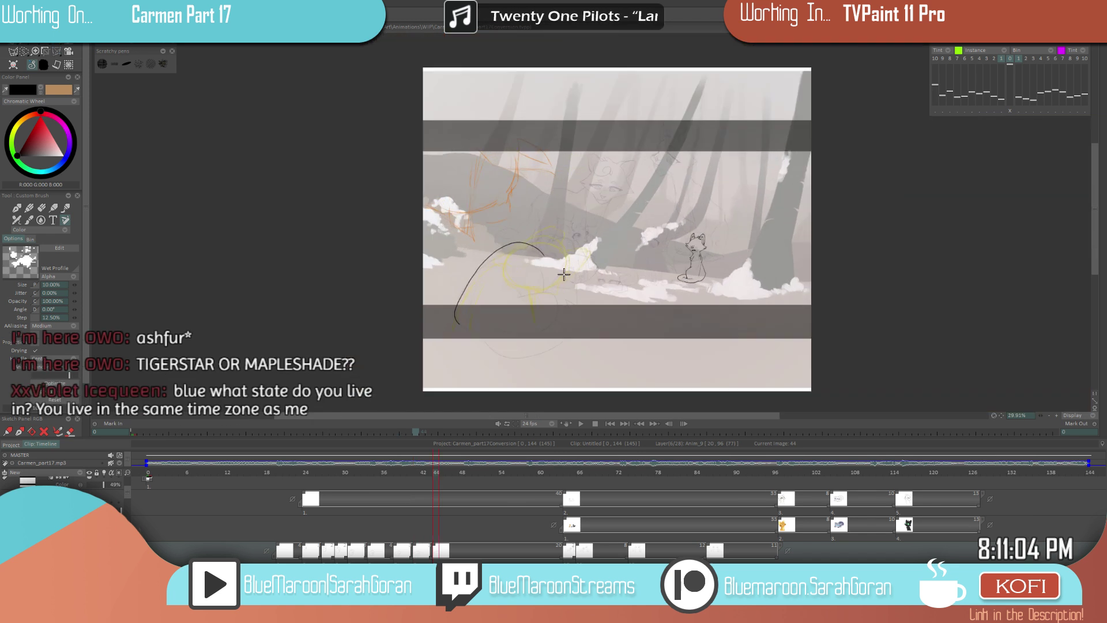
{"action": "key", "text": "Right"}
{"action": "key", "text": "Right"}
{"action": "key", "text": "Right"}
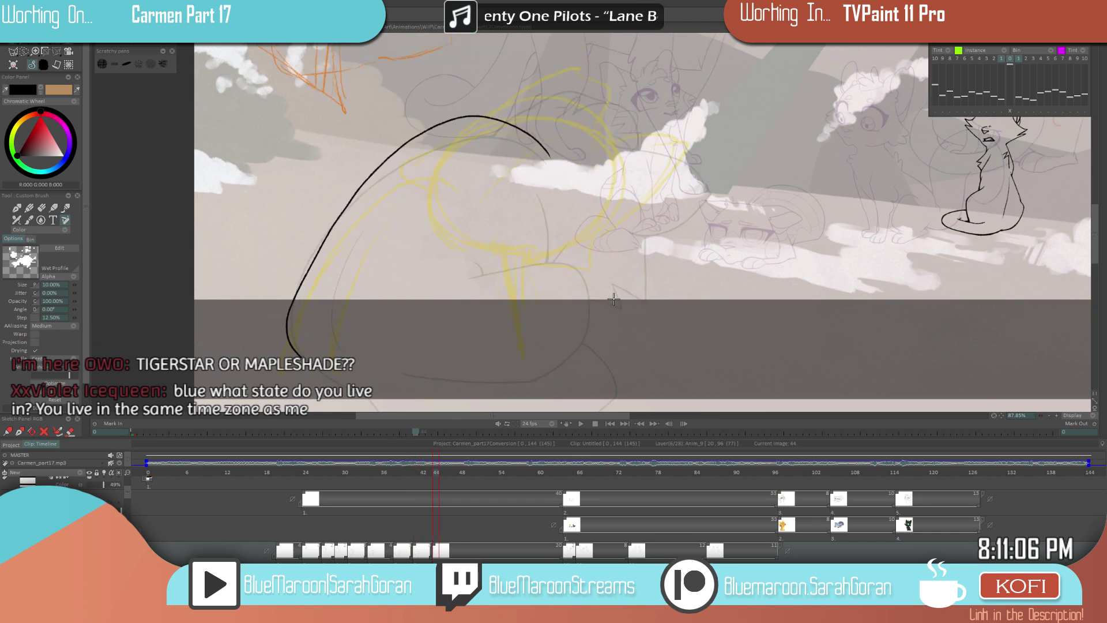
- Draw the rounded thigh outline on frame 44, curving over its upper edge and down around the front
{"action": "left_click_drag", "start_coordinate": [470, 277], "coordinate": [573, 264]}
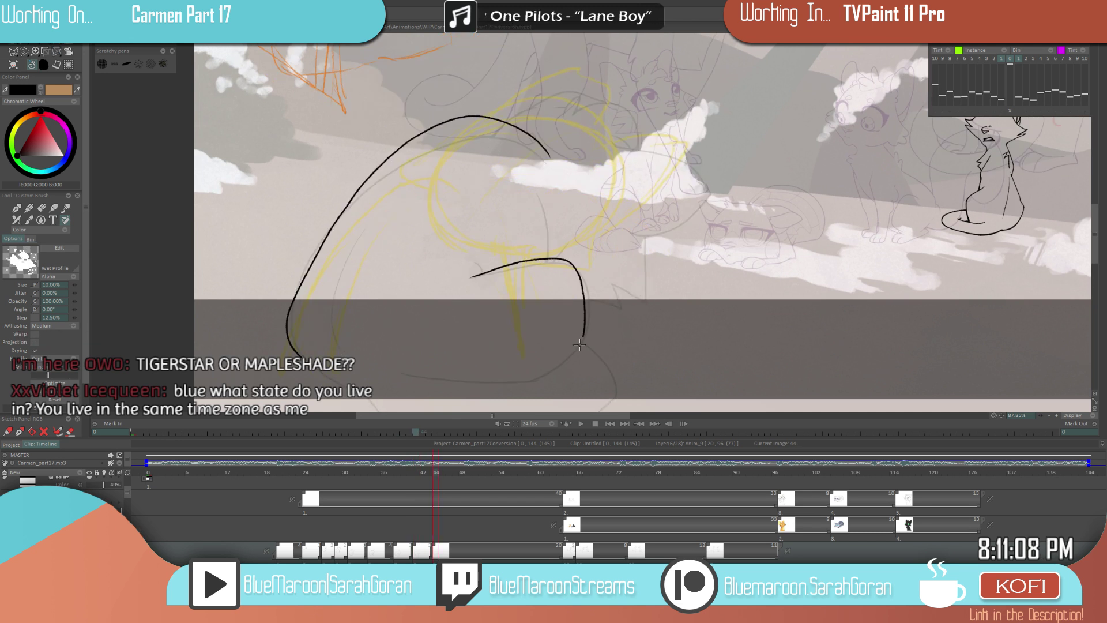
{"action": "left_click_drag", "start_coordinate": [579, 344], "coordinate": [530, 382]}
{"action": "scroll", "coordinate": [577, 346], "scroll_direction": "down", "scroll_amount": 2}
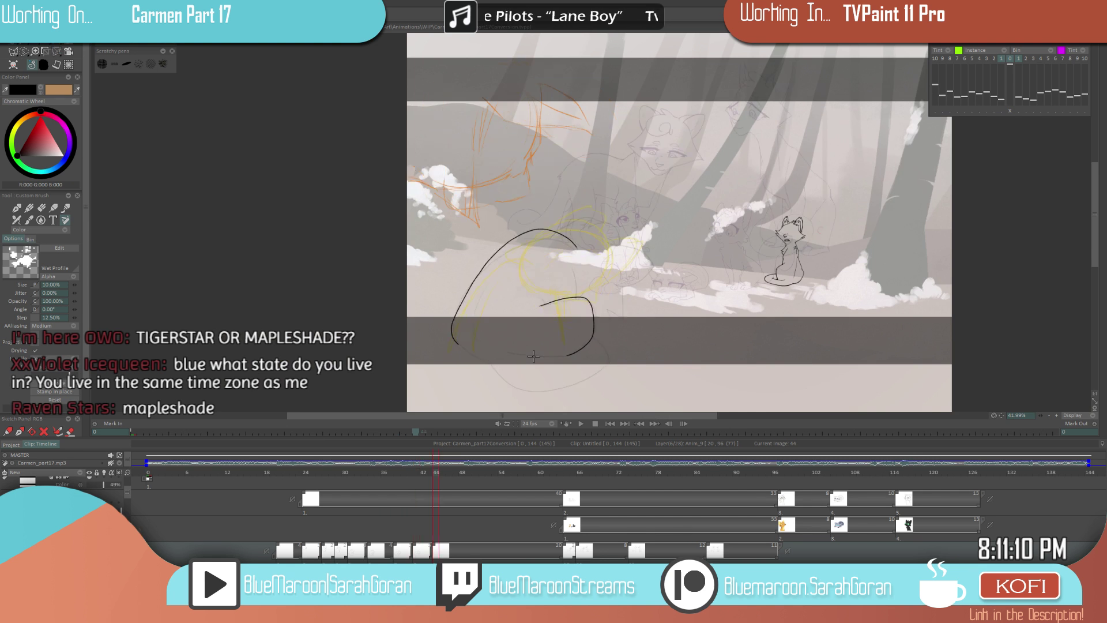
- Lasso the arched back outline on frame 44 and delete it, keeping the thigh outline
{"action": "left_click", "coordinate": [23, 52]}
{"action": "left_click_drag", "start_coordinate": [627, 227], "coordinate": [482, 332]}
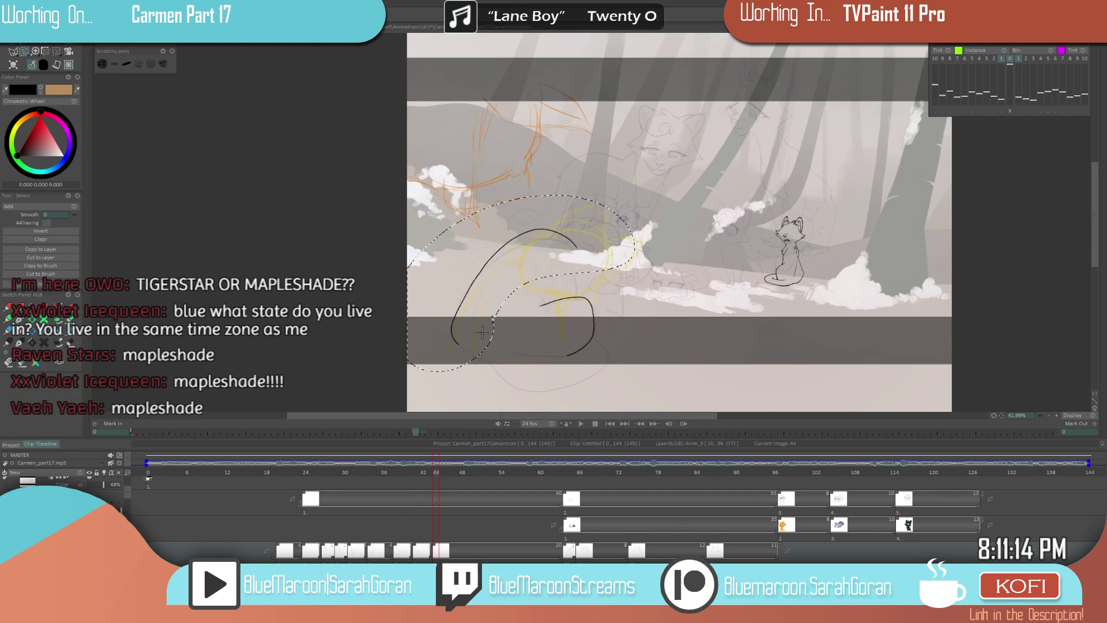
{"action": "key", "text": "b"}
{"action": "scroll", "coordinate": [560, 310], "scroll_direction": "up", "scroll_amount": 2}
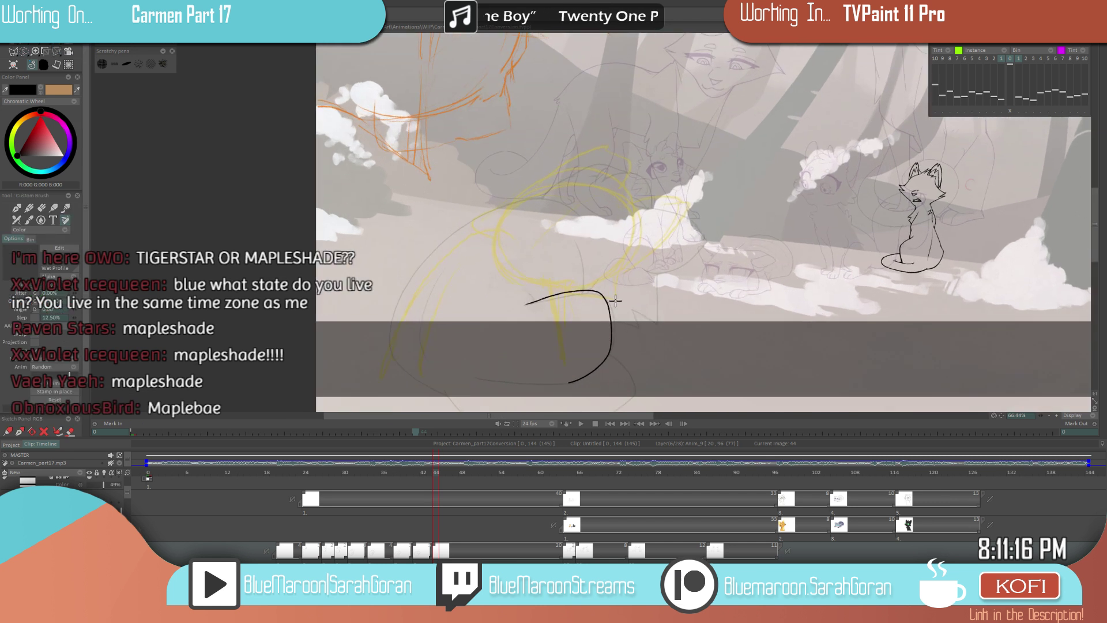
{"action": "scroll", "coordinate": [594, 305], "scroll_direction": "down", "scroll_amount": 2}
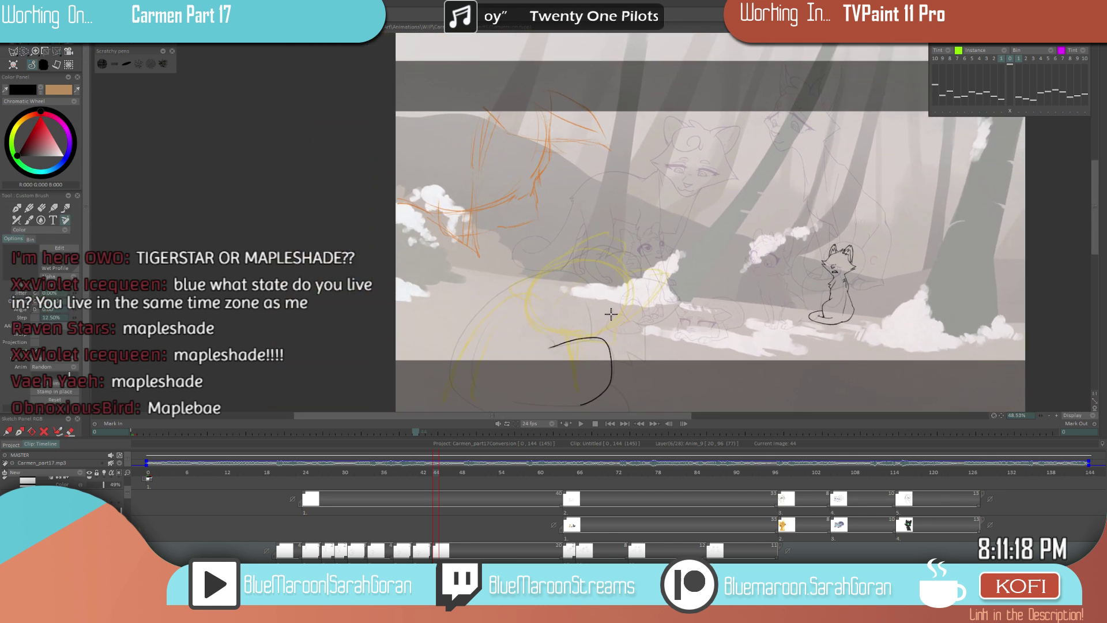
{"action": "scroll", "coordinate": [619, 306], "scroll_direction": "up", "scroll_amount": 1}
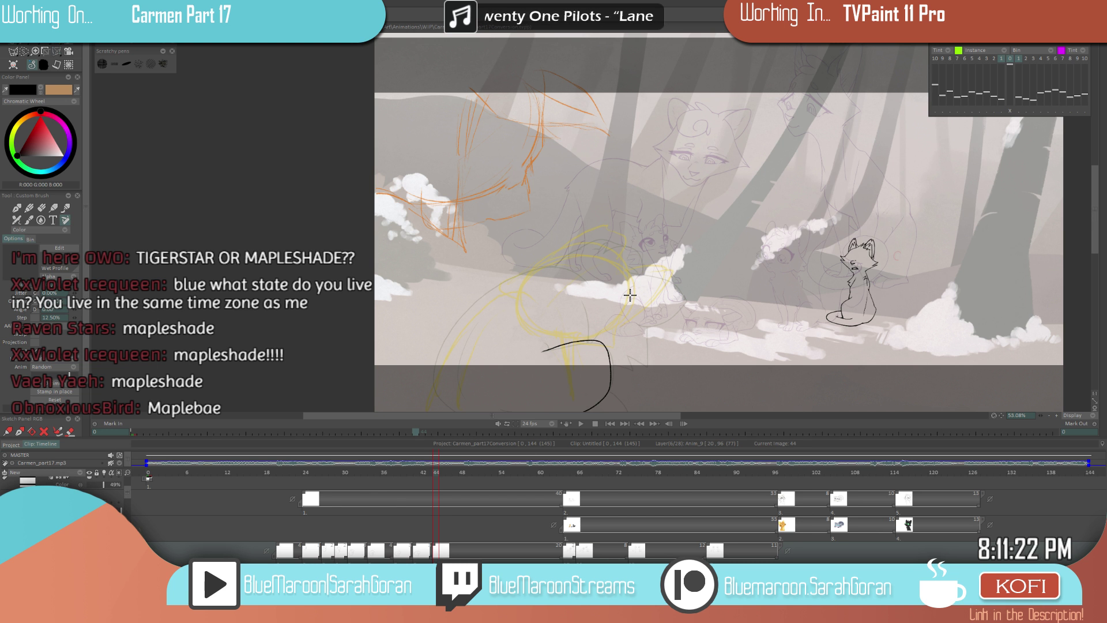
- Redraw the arched back outline on frame 44 from behind the head down to the rump, checking it against the previous drawing
{"action": "left_click_drag", "start_coordinate": [605, 292], "coordinate": [544, 316]}
{"action": "key", "text": "Left"}
{"action": "key", "text": "Right"}
{"action": "scroll", "coordinate": [621, 278], "scroll_direction": "up", "scroll_amount": 2}
{"action": "key", "text": "Left"}
{"action": "key", "text": "Right"}
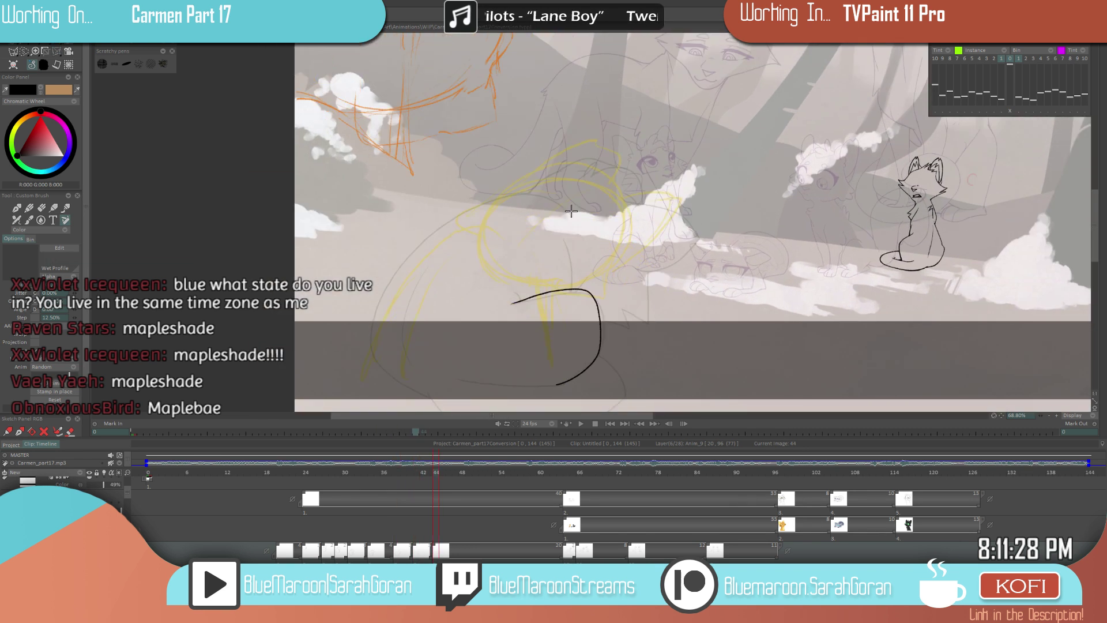
{"action": "mouse_move", "coordinate": [571, 213]}
{"action": "left_mouse_down"}
{"action": "mouse_move", "coordinate": [518, 185]}
{"action": "mouse_move", "coordinate": [468, 198]}
{"action": "mouse_move", "coordinate": [388, 276]}
{"action": "mouse_move", "coordinate": [366, 349]}
{"action": "left_mouse_up"}
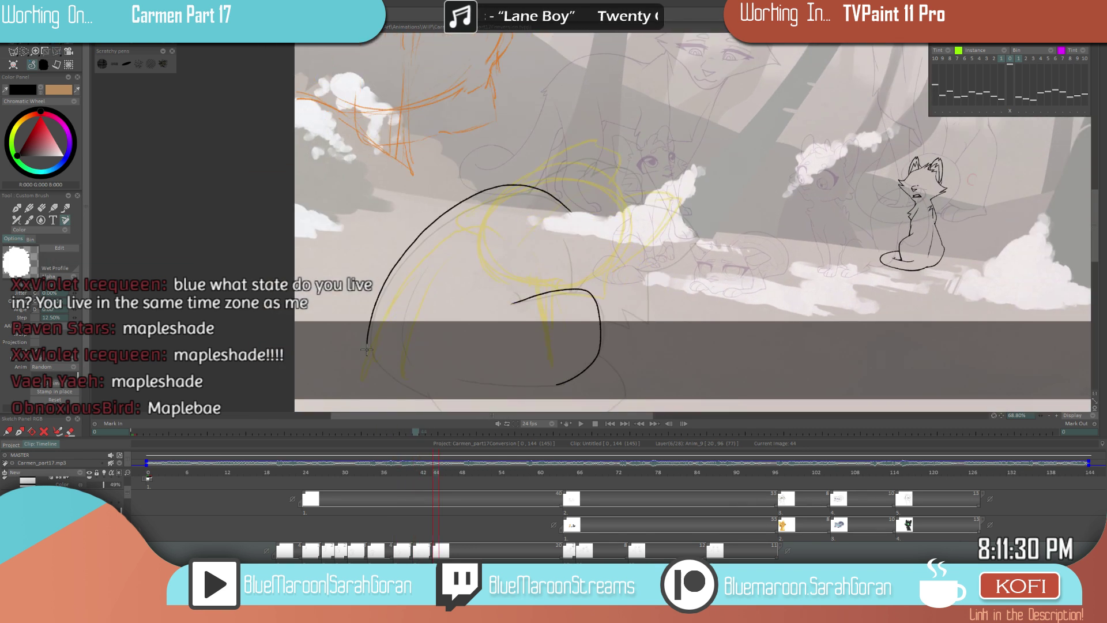
{"action": "key", "text": "ctrl+z"}
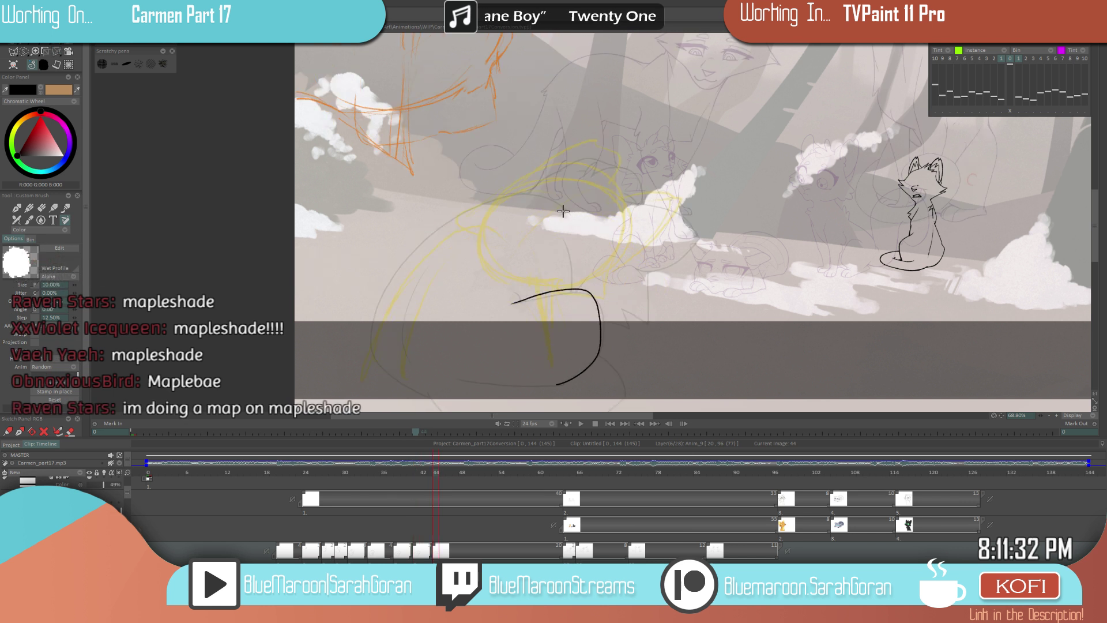
{"action": "mouse_move", "coordinate": [477, 192]}
{"action": "left_mouse_down"}
{"action": "mouse_move", "coordinate": [417, 239]}
{"action": "mouse_move", "coordinate": [369, 344]}
{"action": "left_mouse_up"}
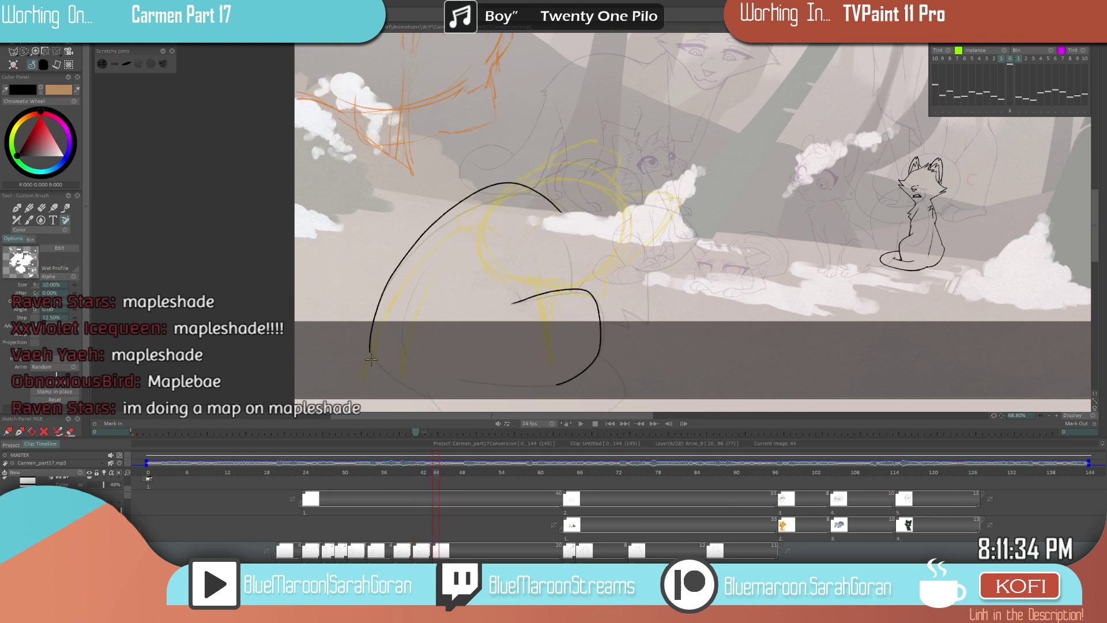
{"action": "key", "text": "Left"}
{"action": "key", "text": "Right"}
{"action": "key", "text": "Left"}
{"action": "key", "text": "Right"}
{"action": "key", "text": "e"}
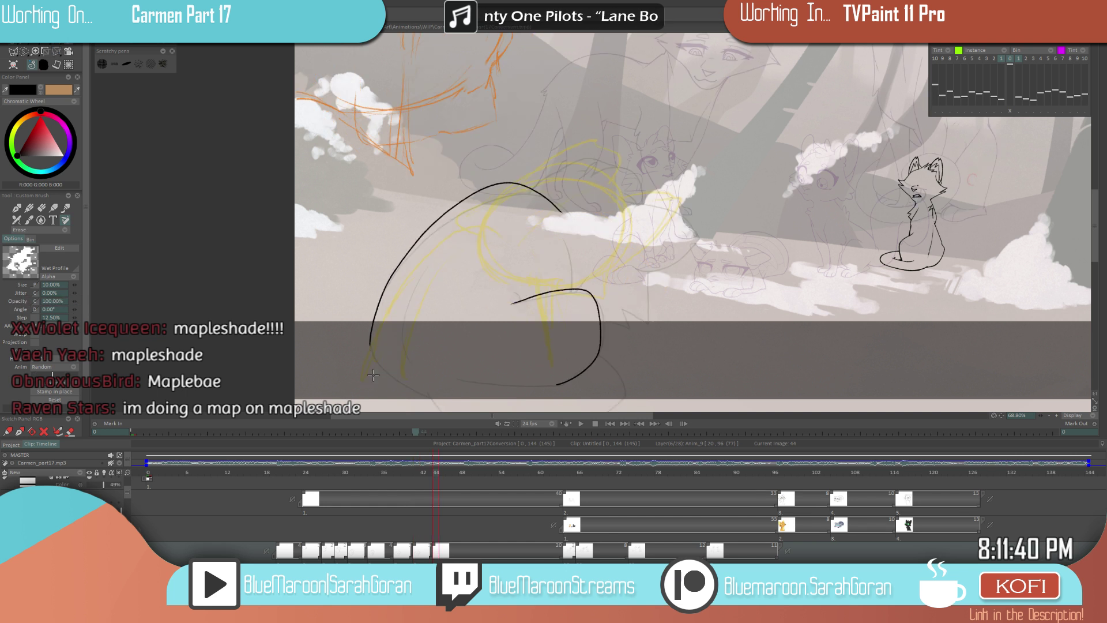
{"action": "scroll", "coordinate": [628, 317], "scroll_direction": "up", "scroll_amount": 3}
{"action": "key", "text": "e"}
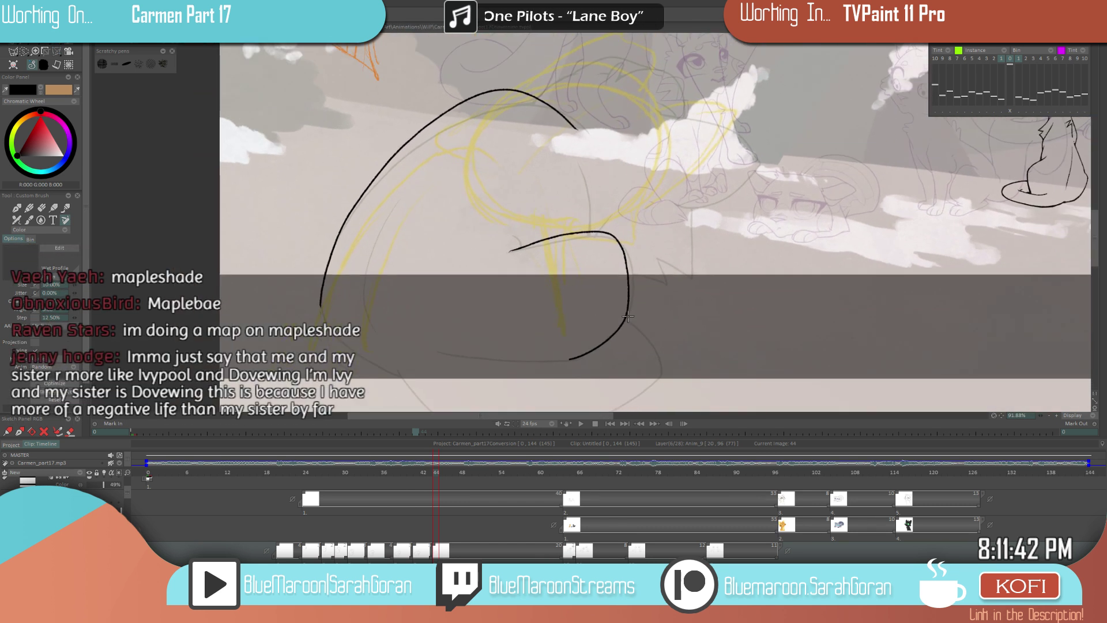
- Add a short flank line on frame 44 running down to the top of the thigh and a small hook at the thigh line's inner end
{"action": "scroll", "coordinate": [631, 315], "scroll_direction": "up", "scroll_amount": 1}
{"action": "key", "text": "Left"}
{"action": "key", "text": "Right"}
{"action": "key", "text": "Left"}
{"action": "key", "text": "Right"}
{"action": "key", "text": "Left"}
{"action": "key", "text": "Right"}
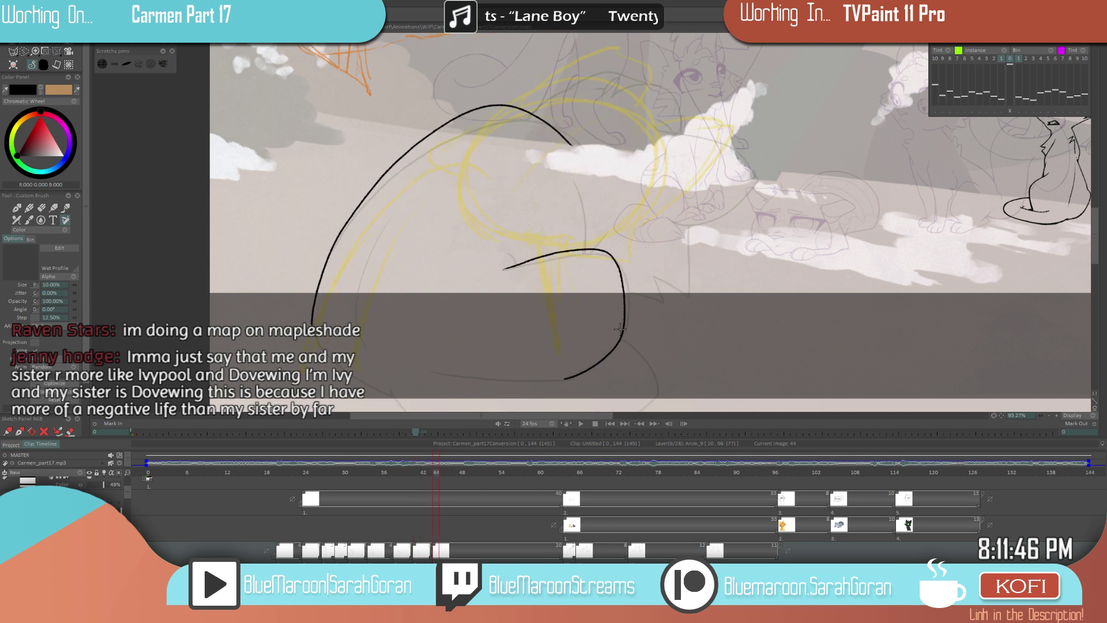
{"action": "left_click_drag", "start_coordinate": [564, 177], "coordinate": [586, 249]}
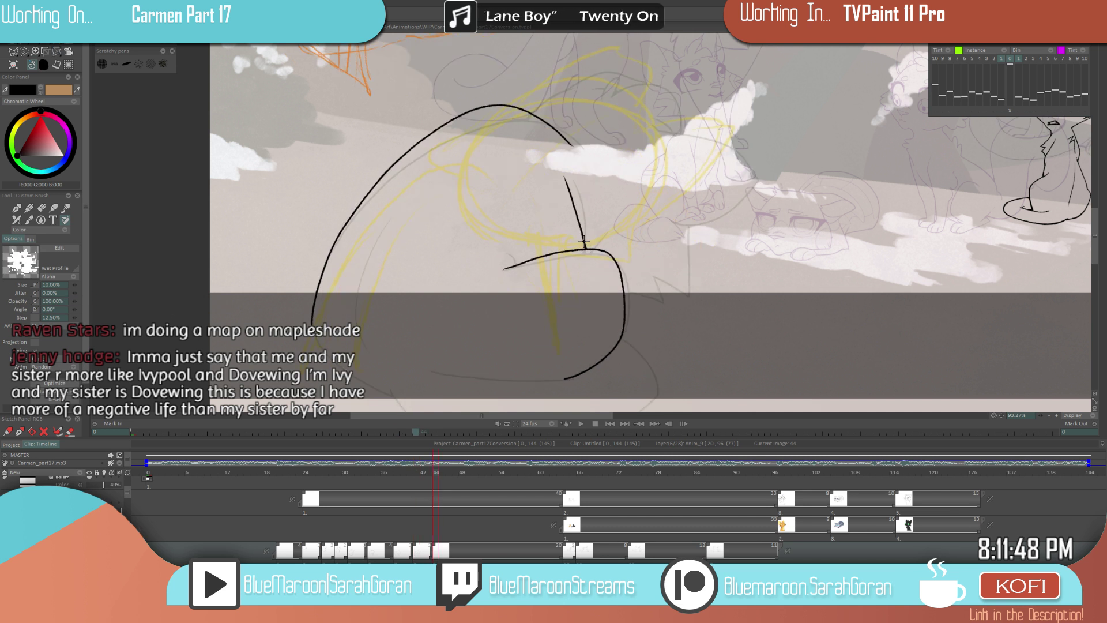
{"action": "left_click_drag", "start_coordinate": [499, 252], "coordinate": [515, 267]}
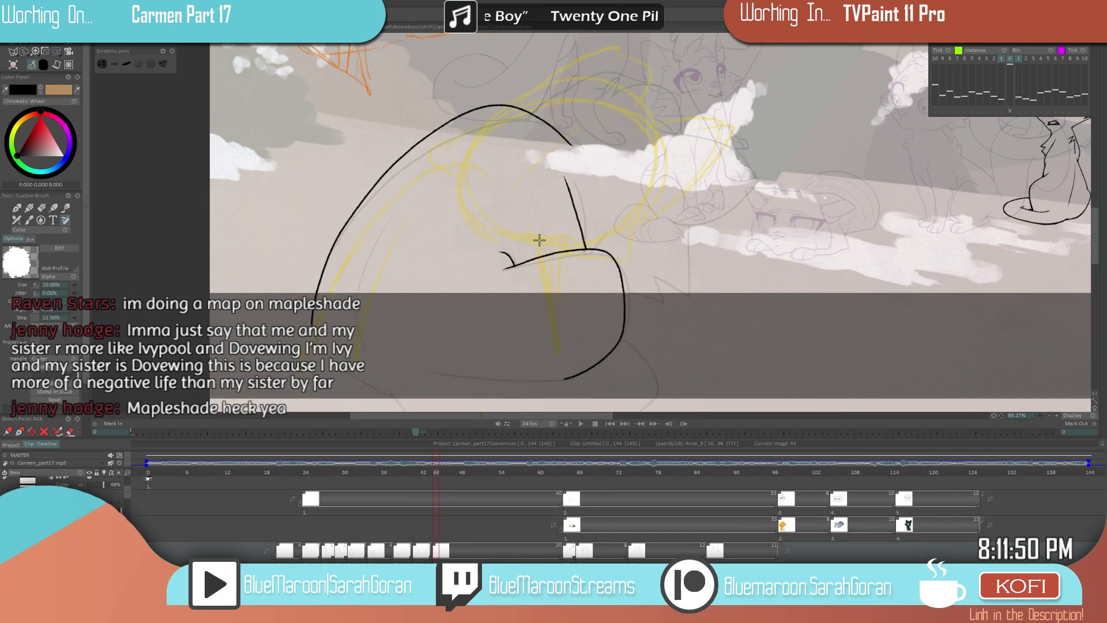
- Flip between frames 41 and 44 to examine how the back, flank and thigh lines move
{"action": "scroll", "coordinate": [540, 240], "scroll_direction": "down", "scroll_amount": 4}
{"action": "key", "text": "Left"}
{"action": "key", "text": "Left"}
{"action": "key", "text": "Left"}
{"action": "key", "text": "Right"}
{"action": "key", "text": "Right"}
{"action": "key", "text": "Right"}
{"action": "key", "text": "Left"}
{"action": "key", "text": "Right"}
{"action": "key", "text": "Left"}
{"action": "key", "text": "Right"}
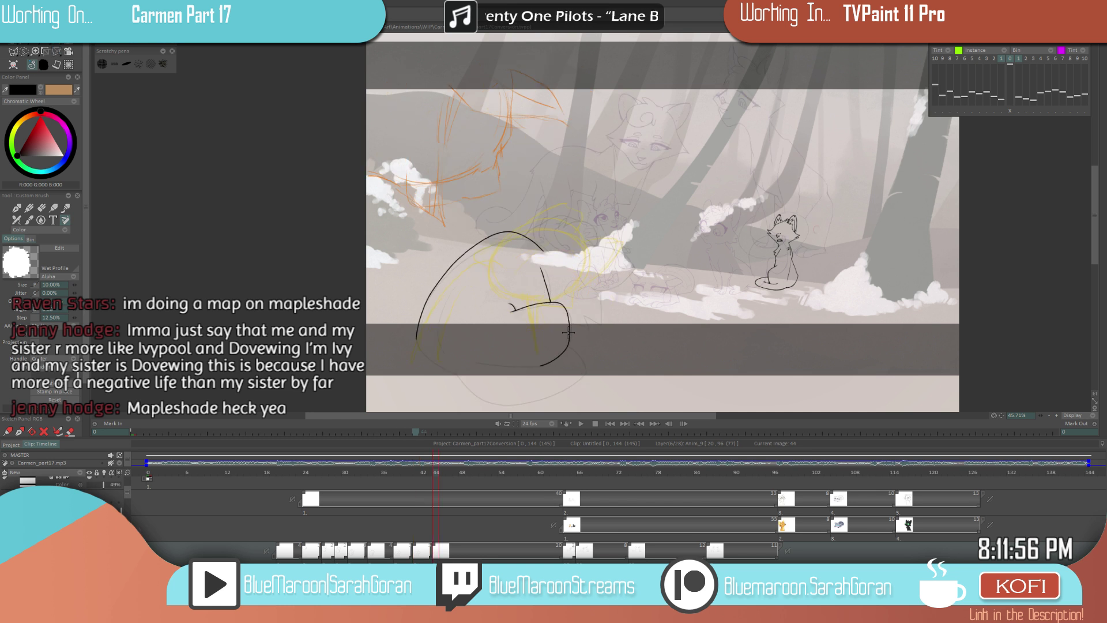
{"action": "scroll", "coordinate": [594, 266], "scroll_direction": "up", "scroll_amount": 3}
{"action": "key", "text": "Left"}
{"action": "key", "text": "Right"}
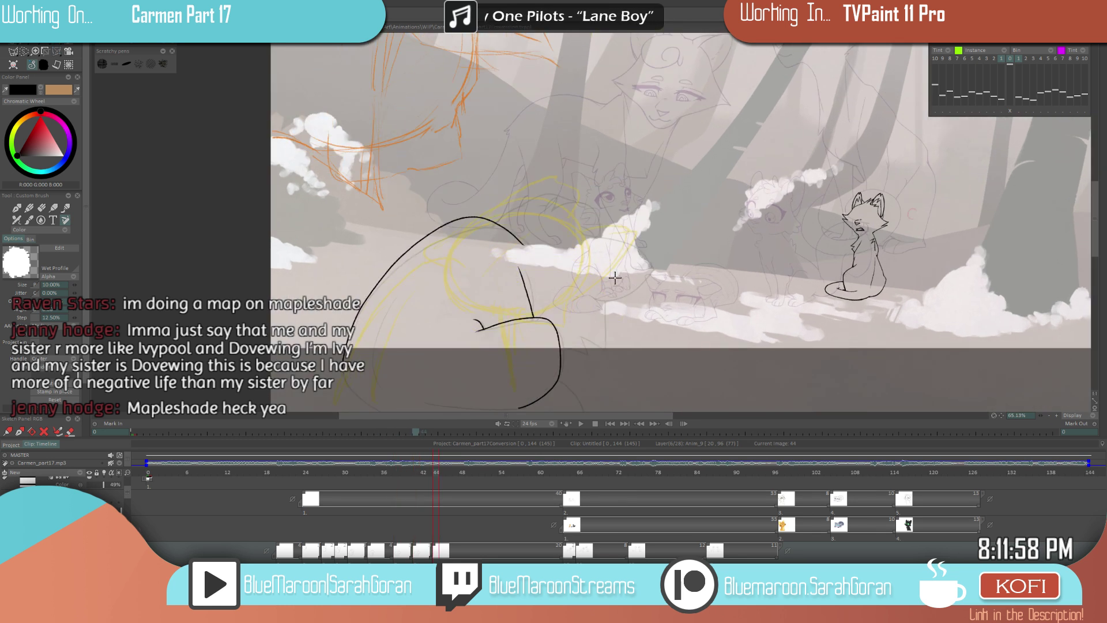
- Draw the underside of the thigh on frame 44 as a shallow curve joining the lower end of its front outline
{"action": "scroll", "coordinate": [615, 277], "scroll_direction": "up", "scroll_amount": 3}
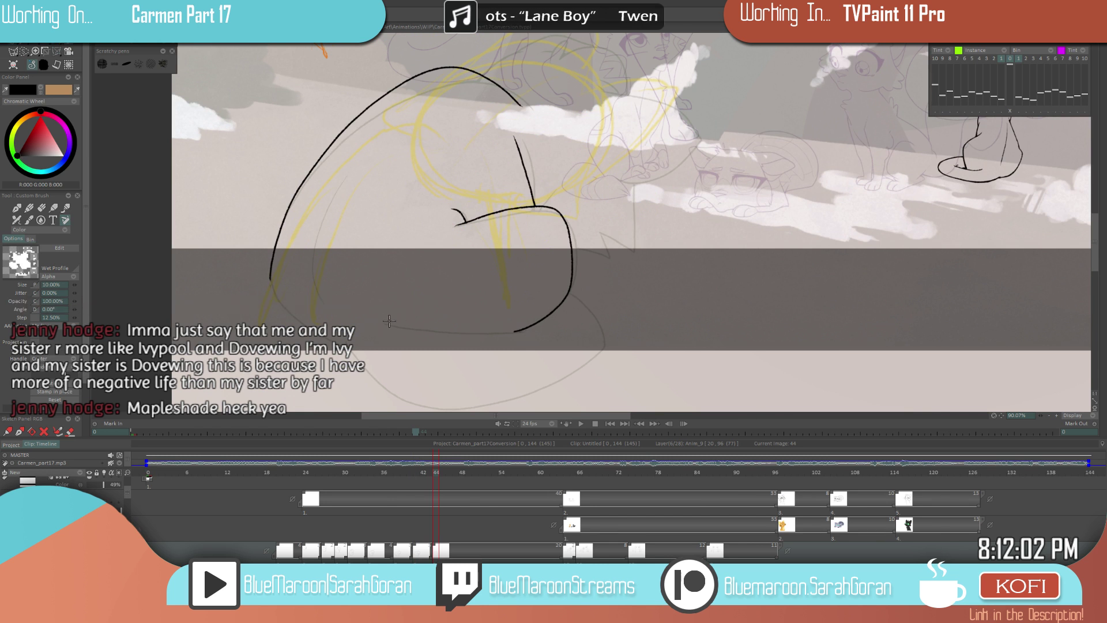
{"action": "left_click_drag", "start_coordinate": [385, 323], "coordinate": [493, 333]}
{"action": "key", "text": "ctrl+z"}
{"action": "left_click_drag", "start_coordinate": [384, 324], "coordinate": [528, 327]}
{"action": "scroll", "coordinate": [524, 329], "scroll_direction": "up", "scroll_amount": 2}
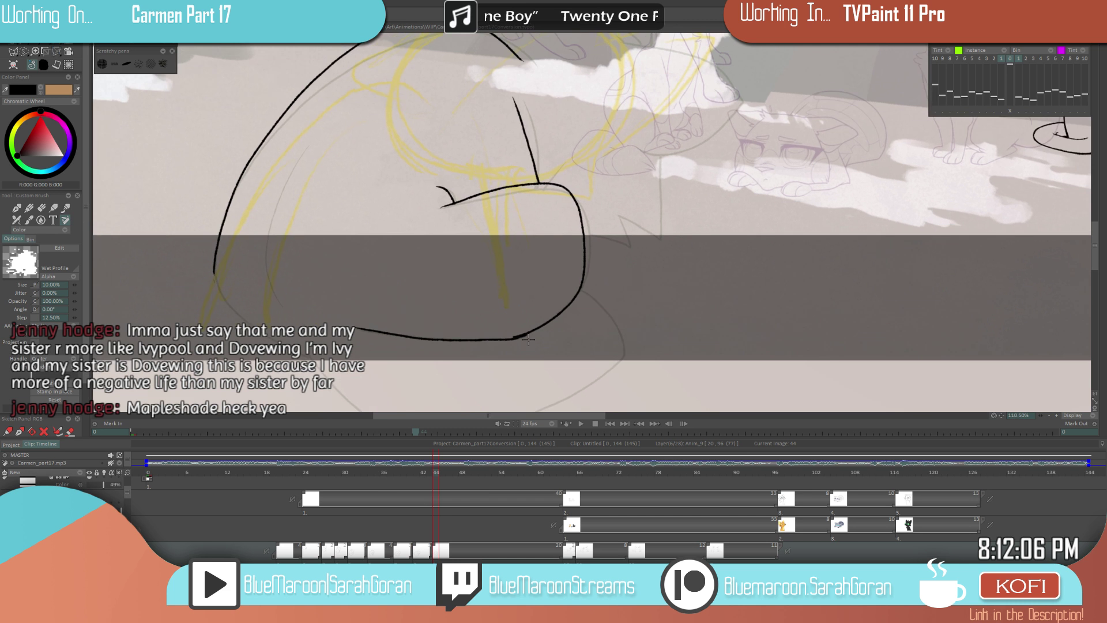
{"action": "scroll", "coordinate": [540, 336], "scroll_direction": "up", "scroll_amount": 2}
{"action": "scroll", "coordinate": [526, 331], "scroll_direction": "down", "scroll_amount": 5}
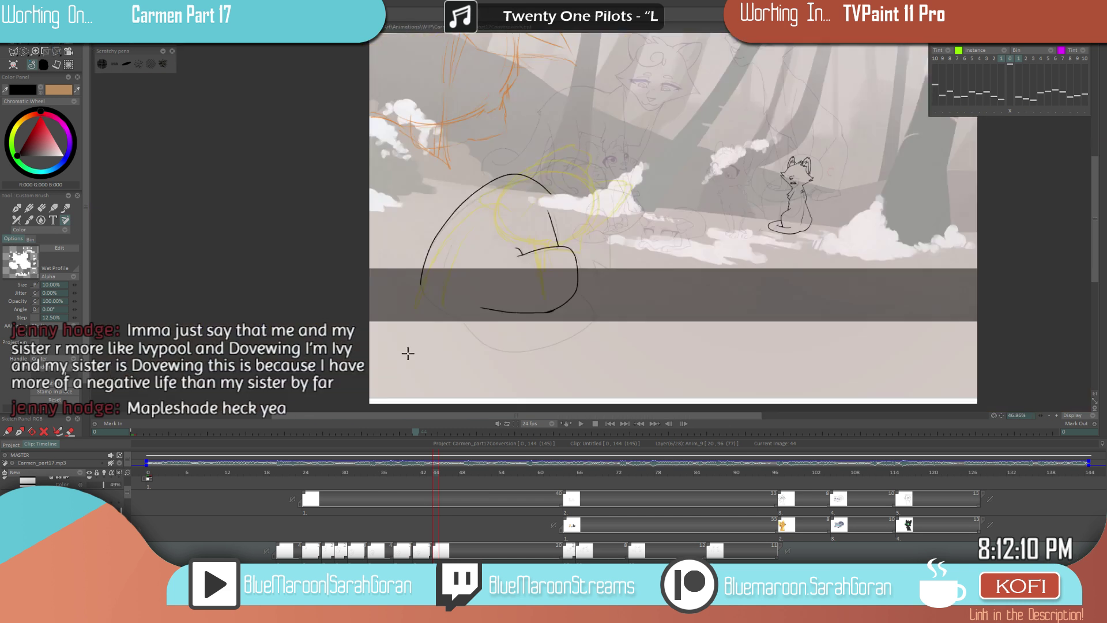
- Compare with frame 41 and draw the lower rump curve on frame 44 from the end of the back line toward the tail base
{"action": "key", "text": "Left"}
{"action": "key", "text": "Left"}
{"action": "key", "text": "Left"}
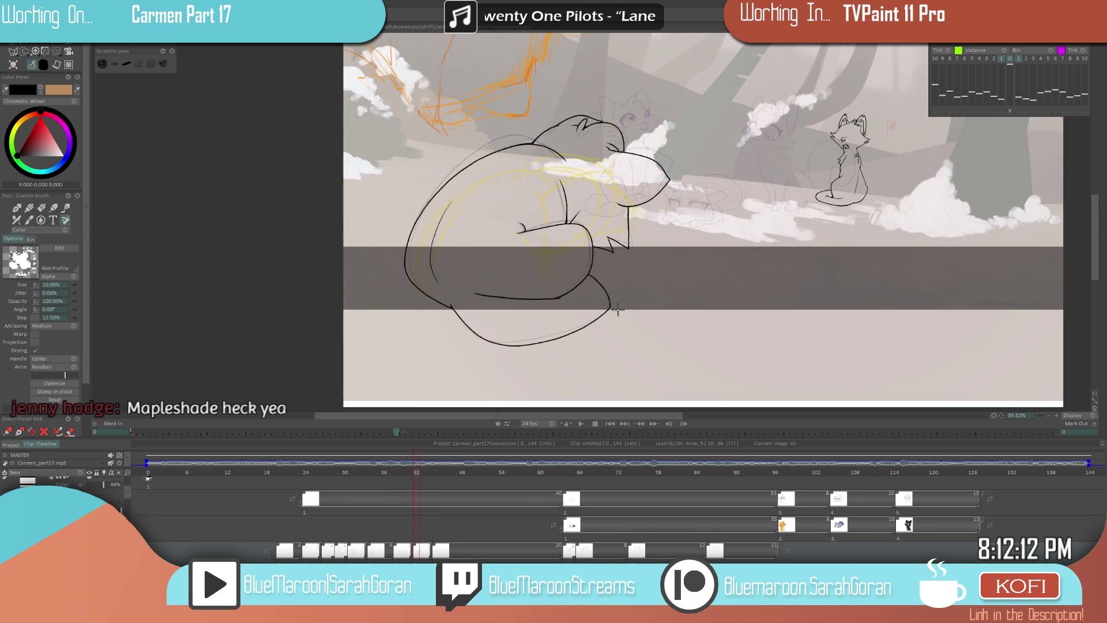
{"action": "key", "text": "Right"}
{"action": "key", "text": "Right"}
{"action": "key", "text": "Right"}
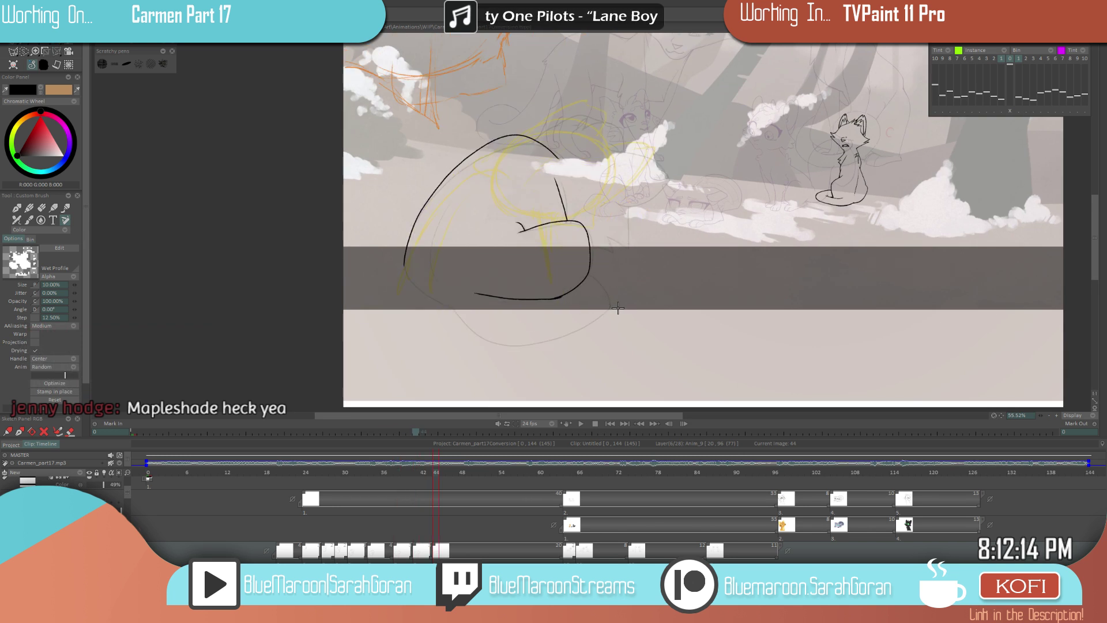
{"action": "scroll", "coordinate": [377, 224], "scroll_direction": "up", "scroll_amount": 2}
{"action": "mouse_move", "coordinate": [380, 246]}
{"action": "left_mouse_down"}
{"action": "mouse_move", "coordinate": [416, 289]}
{"action": "mouse_move", "coordinate": [455, 308]}
{"action": "left_mouse_up"}
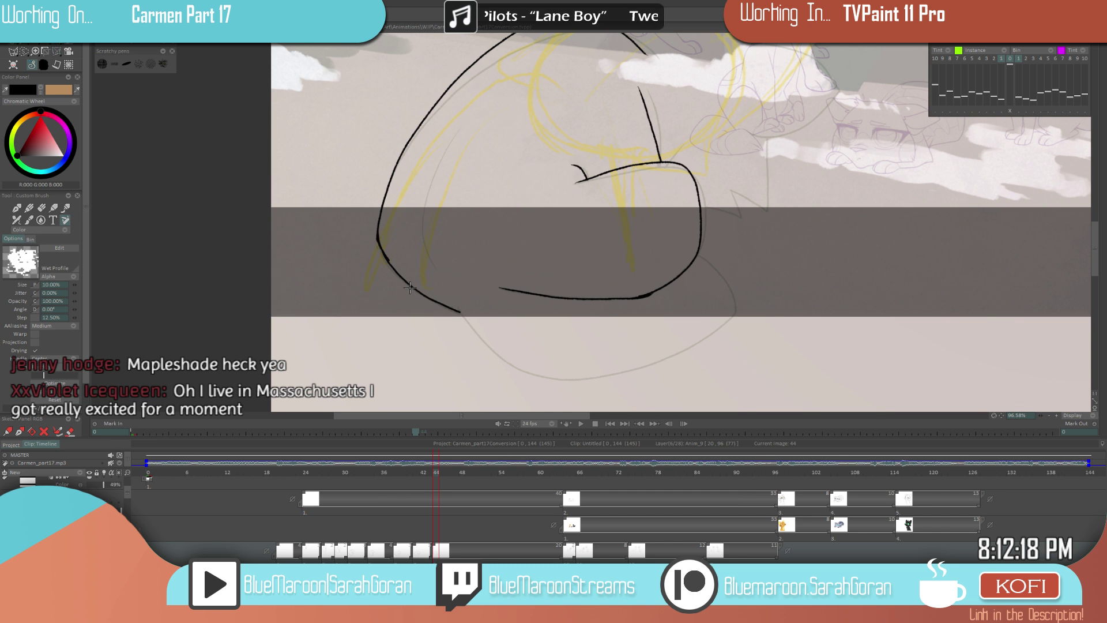
- Erase the overlapping stroke on the lower back outline of the large cat in frame 44, checking against the preceding drawing
{"action": "key", "text": "e"}
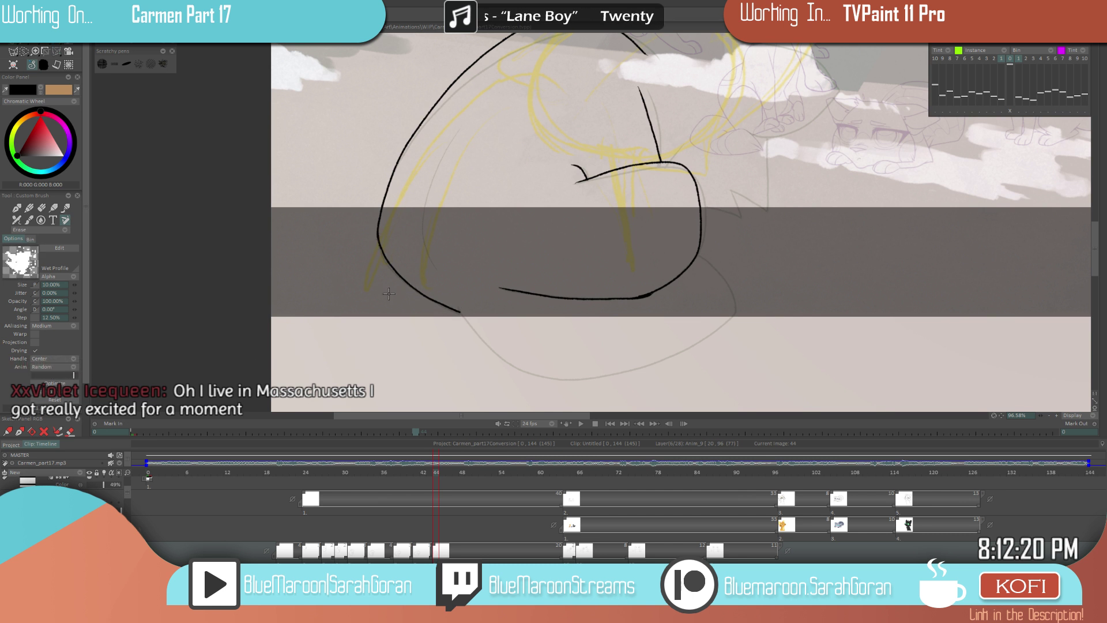
{"action": "key", "text": "Left"}
{"action": "key", "text": "Left"}
{"action": "key", "text": "Left"}
{"action": "scroll", "coordinate": [571, 314], "scroll_direction": "up", "scroll_amount": 2}
{"action": "key", "text": "e"}
{"action": "key", "text": "Left"}
{"action": "key", "text": "Left"}
{"action": "key", "text": "Left"}
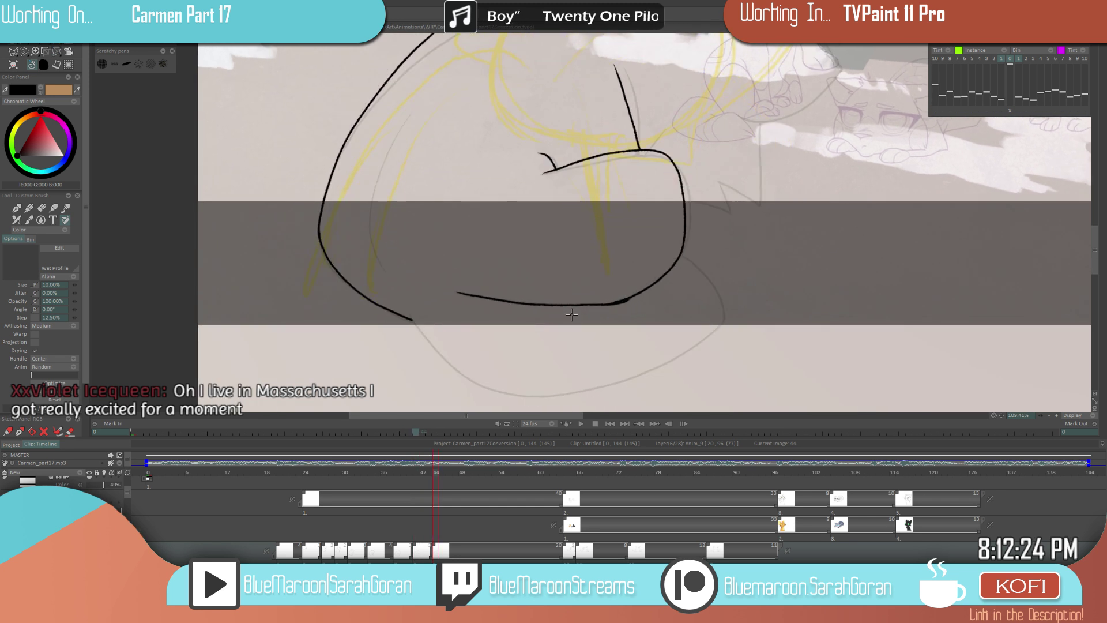
- Touch up the join between the large cat's lower back outline and its tail in frame 41
{"action": "key", "text": "Right"}
{"action": "key", "text": "Right"}
{"action": "key", "text": "Right"}
{"action": "key", "text": "e"}
{"action": "key", "text": "e"}
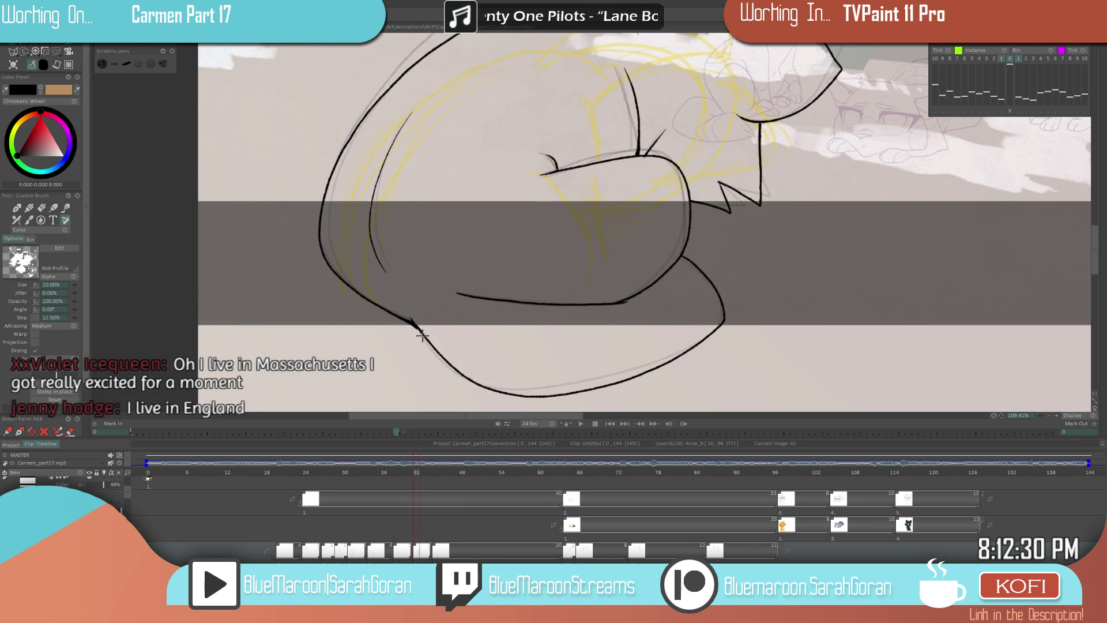
{"action": "key", "text": "Left"}
{"action": "key", "text": "Right"}
{"action": "left_click_drag", "start_coordinate": [417, 329], "coordinate": [427, 339]}
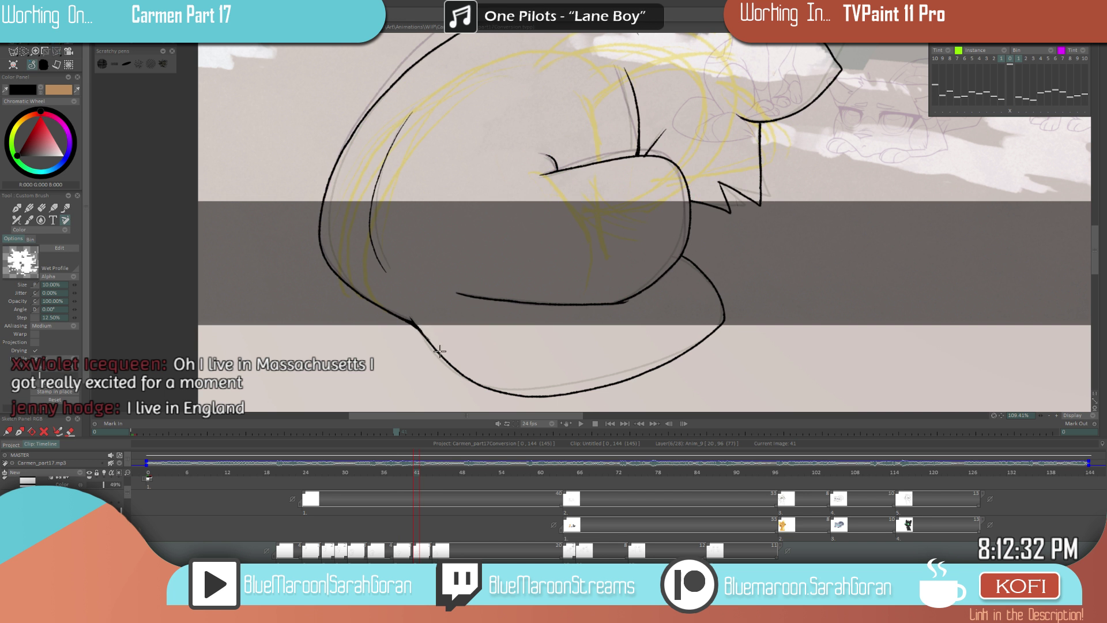
- Flip through the full-view drawings from frame 34 to frame 44 to check the large cat's motion
{"action": "scroll", "coordinate": [440, 350], "scroll_direction": "down", "scroll_amount": 5}
{"action": "key", "text": "Left"}
{"action": "key", "text": "Left"}
{"action": "key", "text": "Left"}
{"action": "key", "text": "Left"}
{"action": "key", "text": "Left"}
{"action": "key", "text": "Left"}
{"action": "key", "text": "Left"}
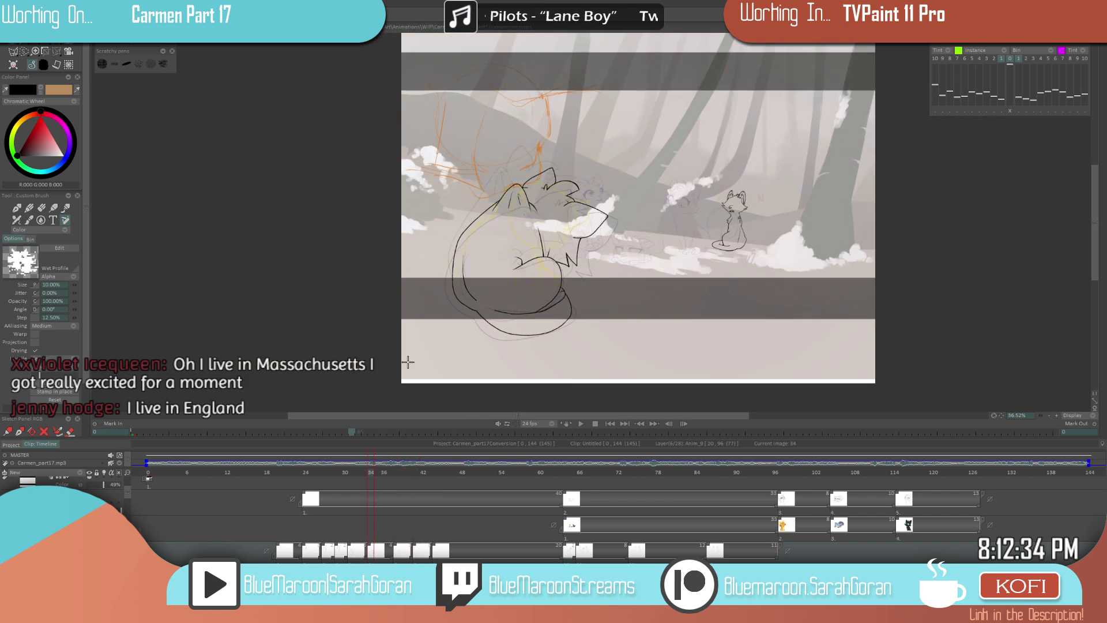
{"action": "key", "text": "Right"}
{"action": "key", "text": "Right"}
{"action": "key", "text": "Right"}
{"action": "key", "text": "Right"}
{"action": "key", "text": "Right"}
{"action": "key", "text": "Right"}
{"action": "key", "text": "Right"}
{"action": "key", "text": "Right"}
{"action": "key", "text": "Right"}
{"action": "key", "text": "Right"}
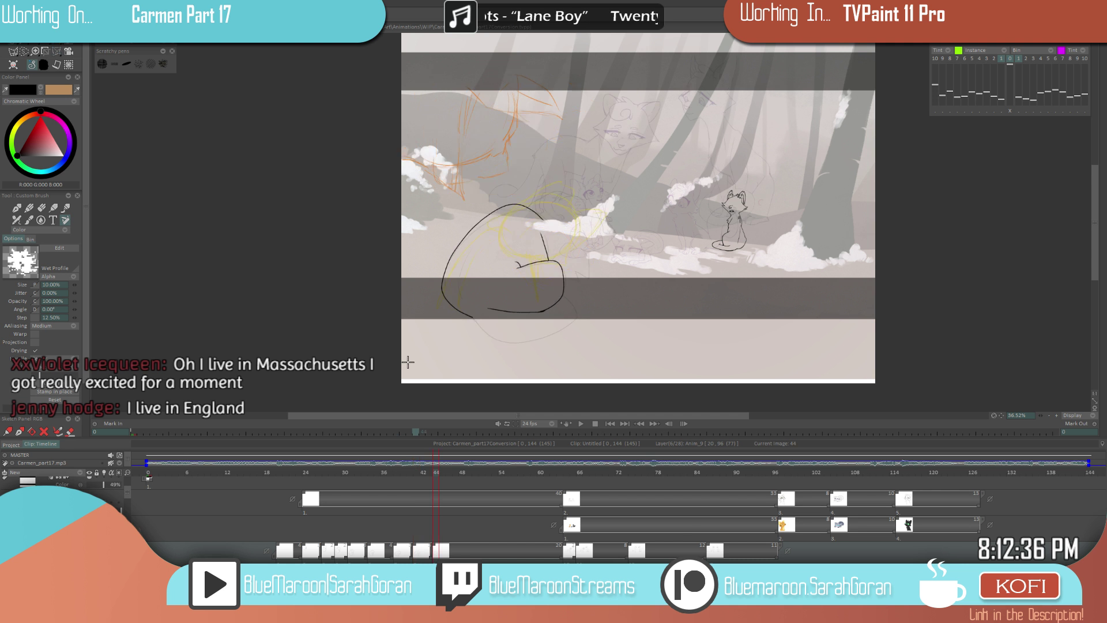
- Ink the curled tail outline beneath the large cat's body in frame 44, redoing the first attempt in separate strokes
{"action": "scroll", "coordinate": [577, 300], "scroll_direction": "up", "scroll_amount": 3}
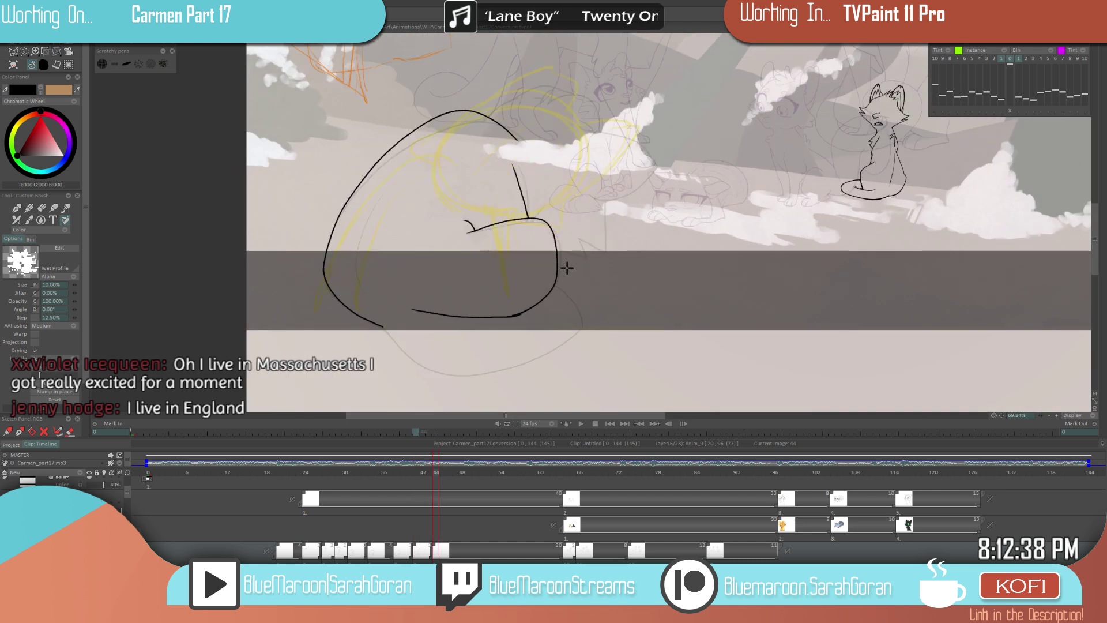
{"action": "mouse_move", "coordinate": [554, 282]}
{"action": "left_mouse_down"}
{"action": "mouse_move", "coordinate": [582, 327]}
{"action": "mouse_move", "coordinate": [543, 355]}
{"action": "mouse_move", "coordinate": [443, 373]}
{"action": "mouse_move", "coordinate": [384, 339]}
{"action": "left_mouse_up"}
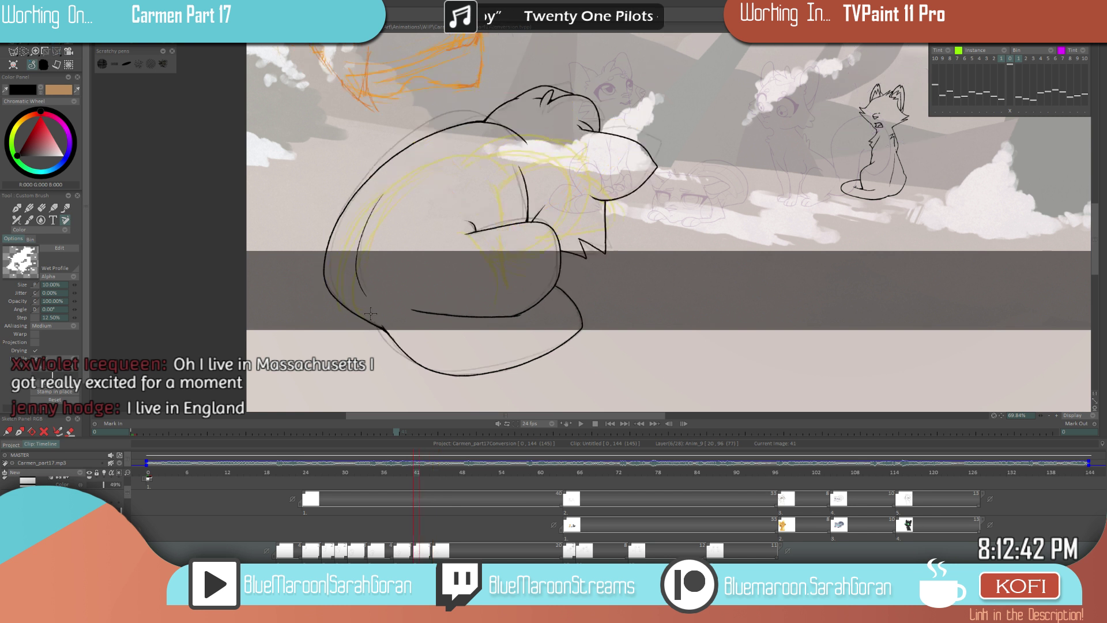
{"action": "key", "text": "ctrl+z"}
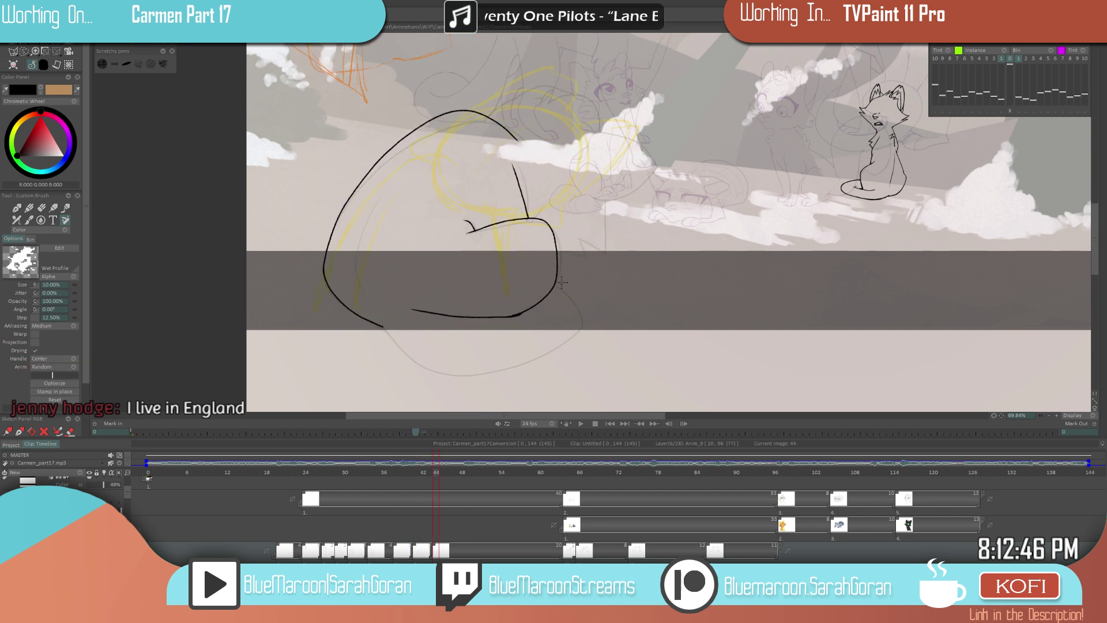
{"action": "left_click_drag", "start_coordinate": [576, 304], "coordinate": [573, 335]}
{"action": "mouse_move", "coordinate": [501, 368]}
{"action": "left_mouse_down"}
{"action": "mouse_move", "coordinate": [460, 370]}
{"action": "mouse_move", "coordinate": [381, 325]}
{"action": "left_mouse_up"}
- Flip repeatedly between the frame 41 and frame 44 drawings to compare the body and tail outlines
{"action": "key", "text": "Left"}
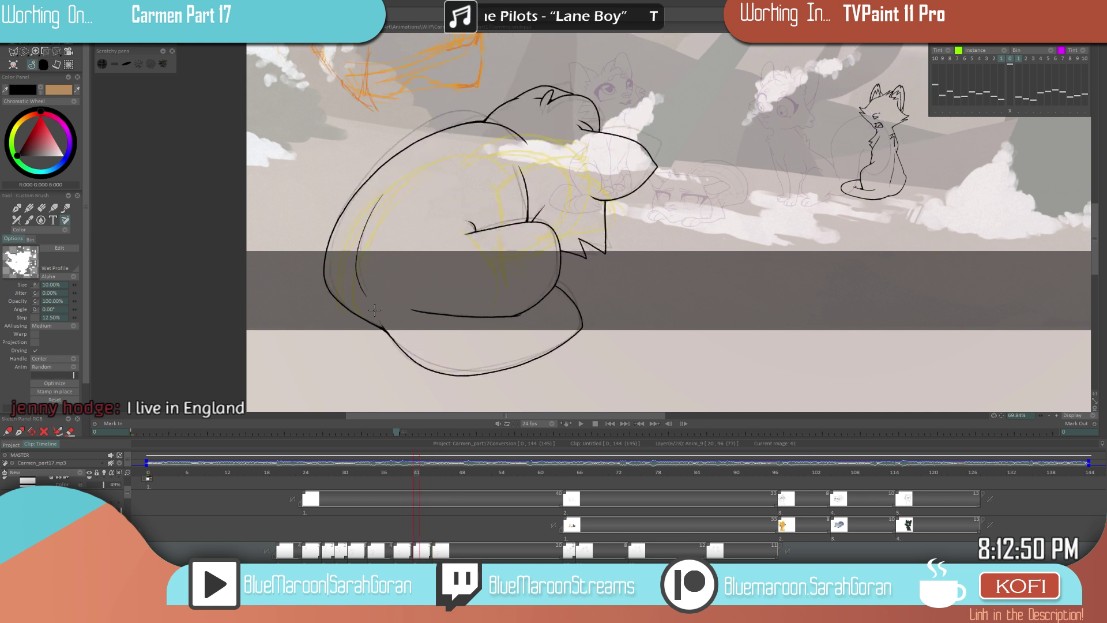
{"action": "key", "text": "Right"}
{"action": "key", "text": "Left"}
{"action": "key", "text": "Left"}
{"action": "key", "text": "Right"}
{"action": "key", "text": "Right"}
{"action": "key", "text": "Left"}
{"action": "key", "text": "Left"}
{"action": "key", "text": "Right"}
{"action": "key", "text": "Right"}
{"action": "key", "text": "Left"}
{"action": "key", "text": "Left"}
{"action": "key", "text": "Right"}
{"action": "key", "text": "Right"}
{"action": "key", "text": "Left"}
{"action": "key", "text": "Left"}
{"action": "key", "text": "Right"}
{"action": "key", "text": "Right"}
{"action": "key", "text": "Left"}
{"action": "key", "text": "Left"}
{"action": "key", "text": "Right"}
{"action": "key", "text": "Right"}
{"action": "key", "text": "Left"}
{"action": "key", "text": "Left"}
{"action": "key", "text": "Right"}
{"action": "key", "text": "Right"}
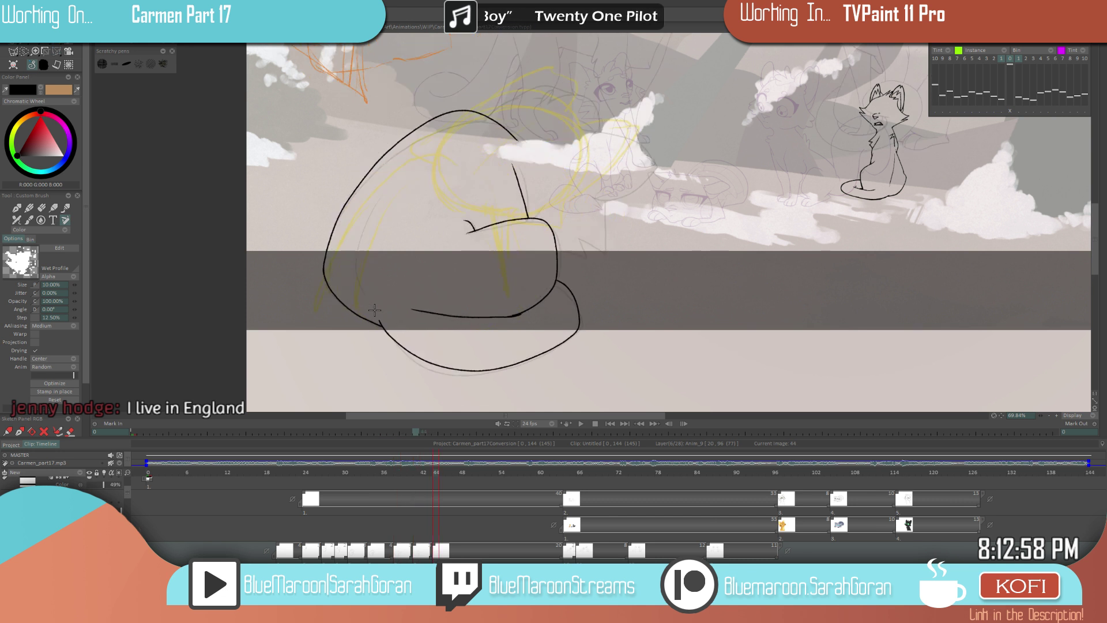
- Check the tail's movement at full view by flipping through the neighbouring drawings from frame 34 onward
{"action": "scroll", "coordinate": [594, 315], "scroll_direction": "down", "scroll_amount": 5}
{"action": "key", "text": "Left"}
{"action": "key", "text": "Left"}
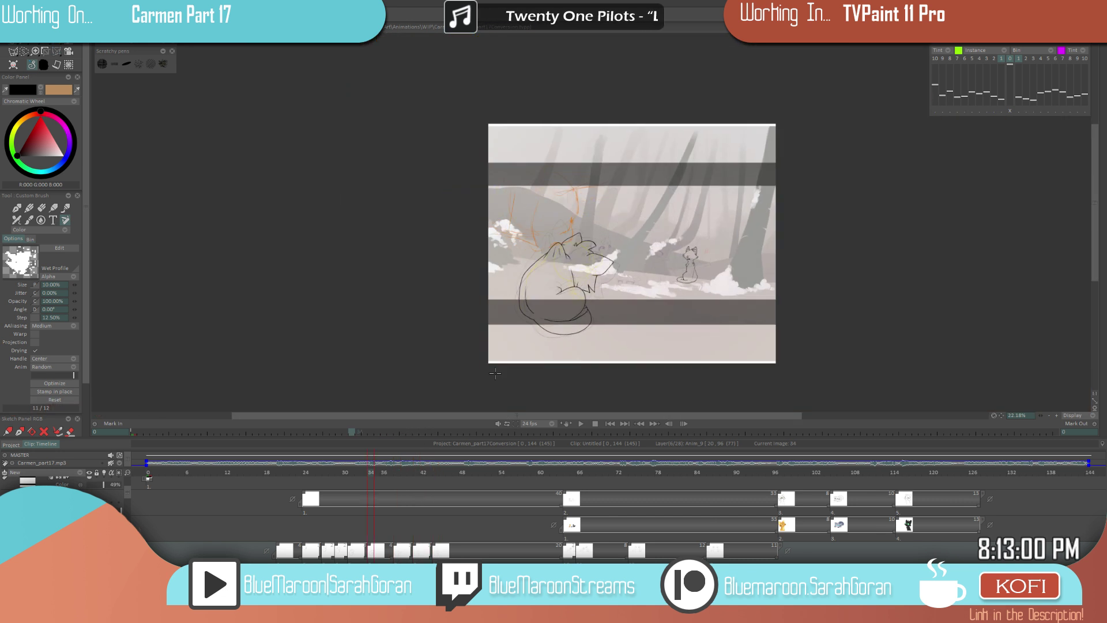
{"action": "key", "text": "Right"}
{"action": "key", "text": "Right"}
{"action": "key", "text": "Left"}
{"action": "key", "text": "Left"}
{"action": "key", "text": "Right"}
{"action": "key", "text": "Left"}
{"action": "key", "text": "Left"}
- Touch up and clean the line where the haunch meets the tail in frame 38
{"action": "scroll", "coordinate": [584, 296], "scroll_direction": "up", "scroll_amount": 6}
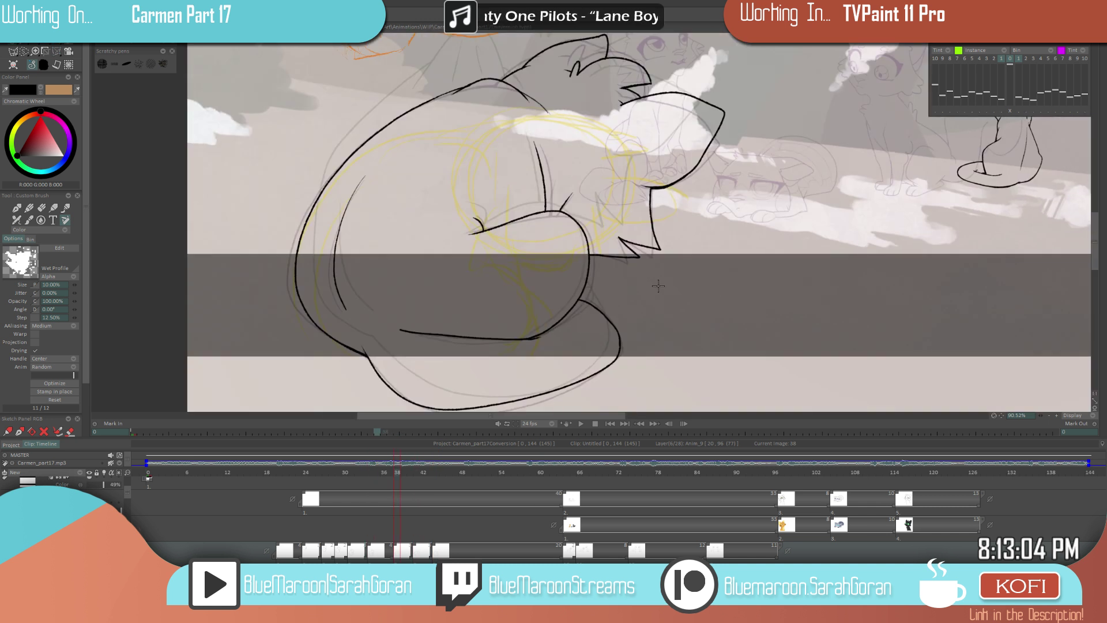
{"action": "key", "text": "Right"}
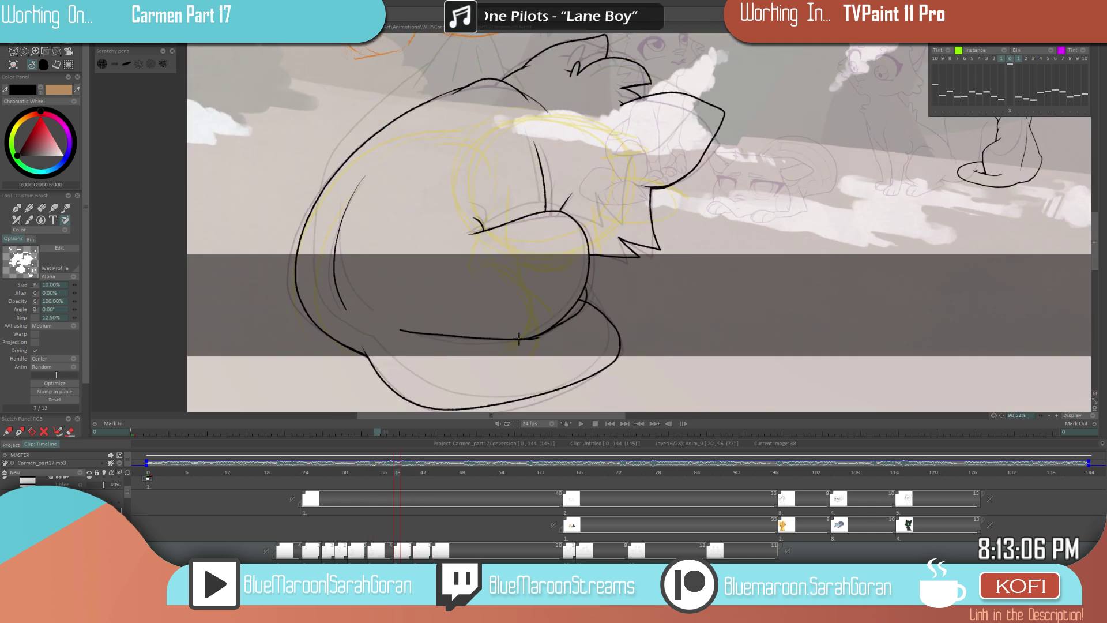
{"action": "key", "text": "e"}
{"action": "left_click_drag", "start_coordinate": [583, 299], "coordinate": [582, 302]}
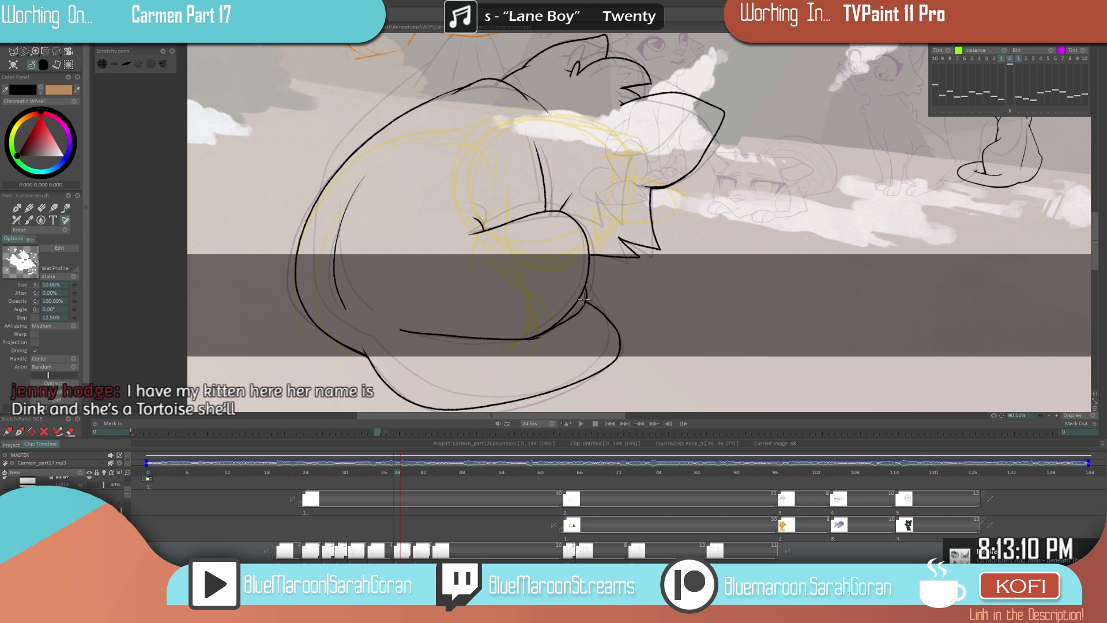
- Retrace the inner edge of the zigzag chest fur on the large cat in frame 41
{"action": "key", "text": "Right"}
{"action": "key", "text": "Right"}
{"action": "key", "text": "Right"}
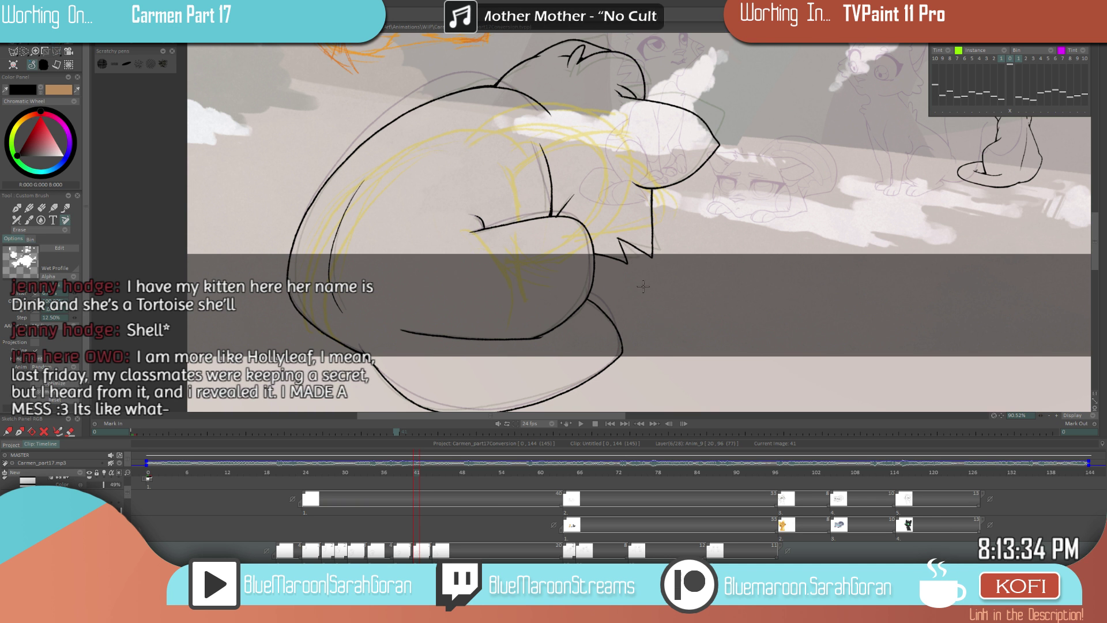
{"action": "scroll", "coordinate": [663, 230], "scroll_direction": "up", "scroll_amount": 4}
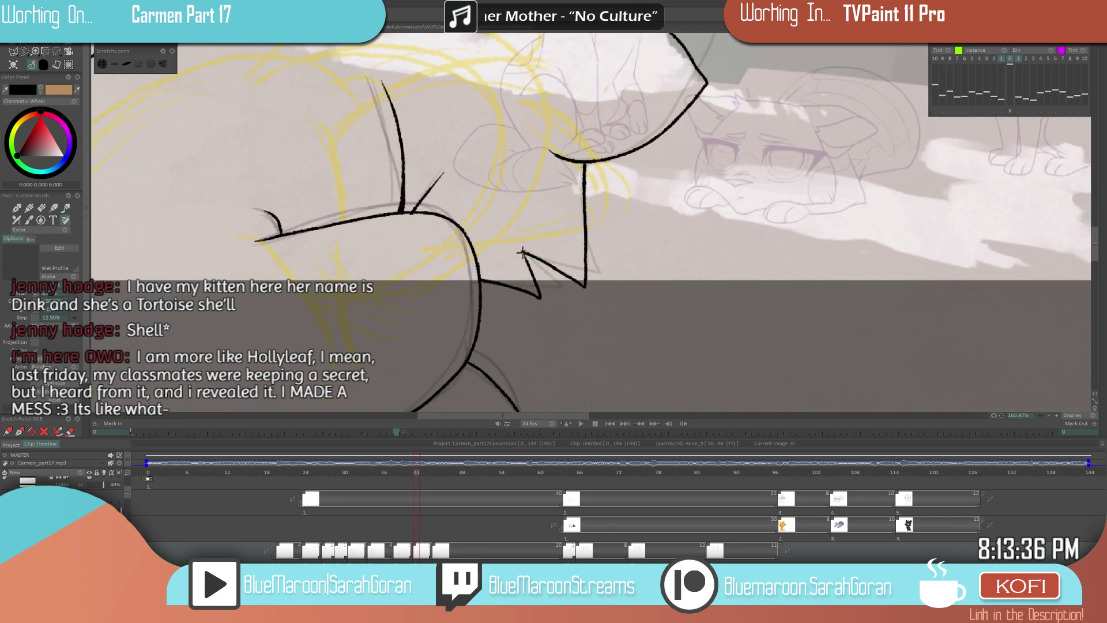
{"action": "left_click_drag", "start_coordinate": [523, 252], "coordinate": [539, 293]}
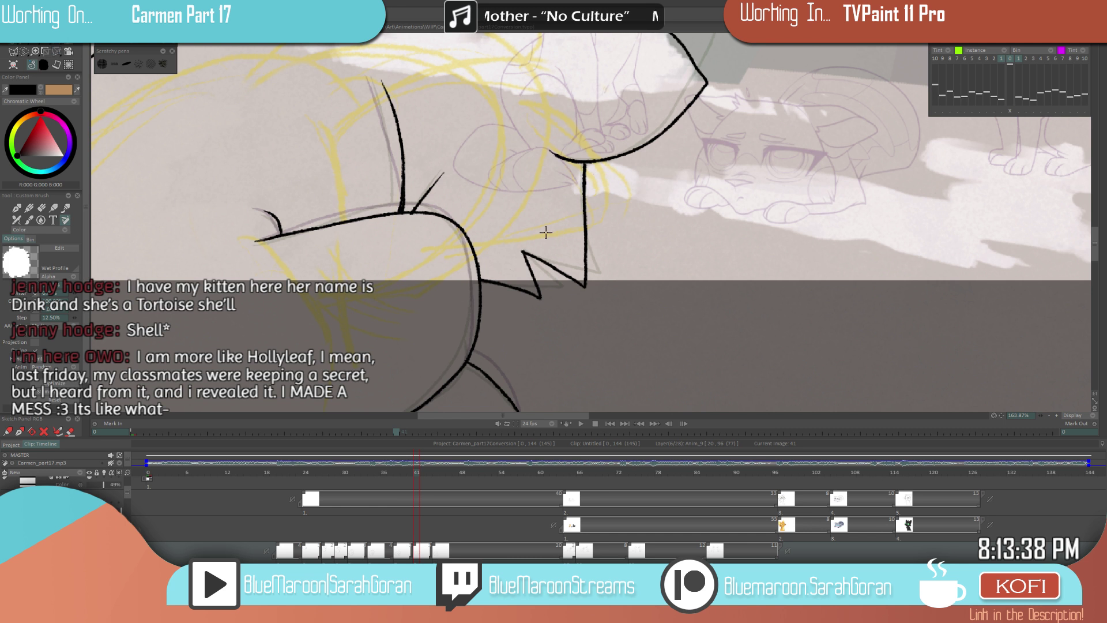
- Flip back and forth through the drawings between frames 38 and 44 at full view to check the animation
{"action": "scroll", "coordinate": [698, 283], "scroll_direction": "down", "scroll_amount": 6}
{"action": "scroll", "coordinate": [698, 283], "scroll_direction": "down", "scroll_amount": 3}
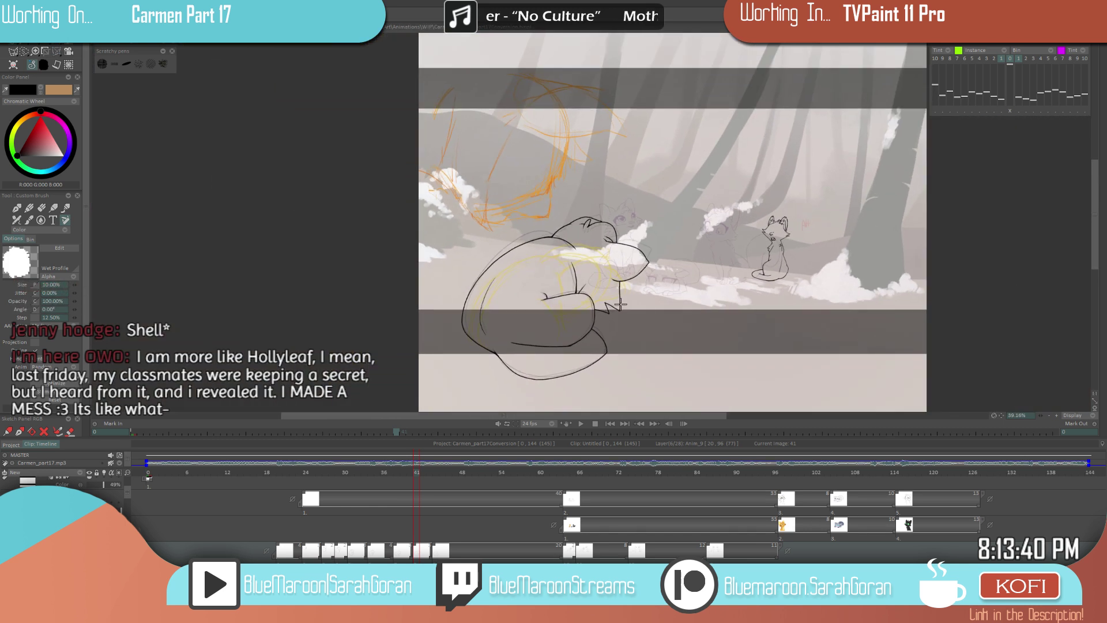
{"action": "key", "text": "Left"}
{"action": "key", "text": "Left"}
{"action": "key", "text": "Left"}
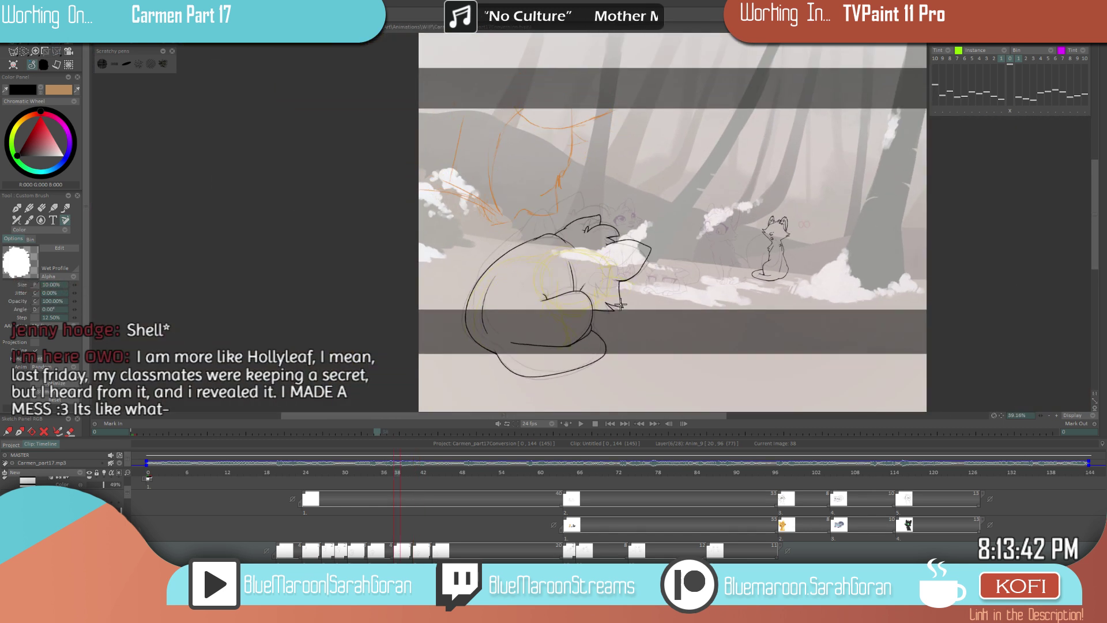
{"action": "key", "text": "Right"}
{"action": "key", "text": "Right"}
{"action": "key", "text": "Right"}
{"action": "key", "text": "Right"}
{"action": "key", "text": "Right"}
{"action": "key", "text": "Right"}
{"action": "key", "text": "Left"}
{"action": "key", "text": "Left"}
{"action": "key", "text": "Left"}
{"action": "key", "text": "Left"}
{"action": "key", "text": "Left"}
{"action": "key", "text": "Left"}
{"action": "key", "text": "Right"}
{"action": "key", "text": "Right"}
{"action": "key", "text": "Right"}
{"action": "key", "text": "Right"}
{"action": "key", "text": "Right"}
{"action": "key", "text": "Right"}
{"action": "key", "text": "Left"}
{"action": "key", "text": "Left"}
{"action": "key", "text": "Left"}
{"action": "key", "text": "Left"}
{"action": "key", "text": "Left"}
{"action": "key", "text": "Left"}
{"action": "key", "text": "Right"}
{"action": "key", "text": "Right"}
{"action": "key", "text": "Right"}
{"action": "key", "text": "Right"}
{"action": "key", "text": "Right"}
{"action": "key", "text": "Right"}
- Ink a short curve for the back of the head rising above the shoulder in frame 44, using the earlier drawings as reference
{"action": "scroll", "coordinate": [620, 204], "scroll_direction": "up", "scroll_amount": 3}
{"action": "key", "text": "Left"}
{"action": "key", "text": "Left"}
{"action": "key", "text": "Left"}
{"action": "key", "text": "Left"}
{"action": "key", "text": "Left"}
{"action": "key", "text": "Left"}
{"action": "key", "text": "Right"}
{"action": "key", "text": "Right"}
{"action": "key", "text": "Right"}
{"action": "key", "text": "Right"}
{"action": "key", "text": "Right"}
{"action": "key", "text": "Right"}
{"action": "left_click_drag", "start_coordinate": [563, 206], "coordinate": [514, 233]}
- Compare the new head curve in frame 44 with the preceding drawings by flipping between frames
{"action": "key", "text": "Left"}
{"action": "key", "text": "Left"}
{"action": "key", "text": "Left"}
{"action": "key", "text": "Left"}
{"action": "key", "text": "Left"}
{"action": "key", "text": "Left"}
{"action": "key", "text": "Right"}
{"action": "key", "text": "Right"}
{"action": "key", "text": "Right"}
{"action": "key", "text": "Right"}
{"action": "key", "text": "Right"}
{"action": "key", "text": "Right"}
{"action": "key", "text": "Left"}
{"action": "key", "text": "Right"}
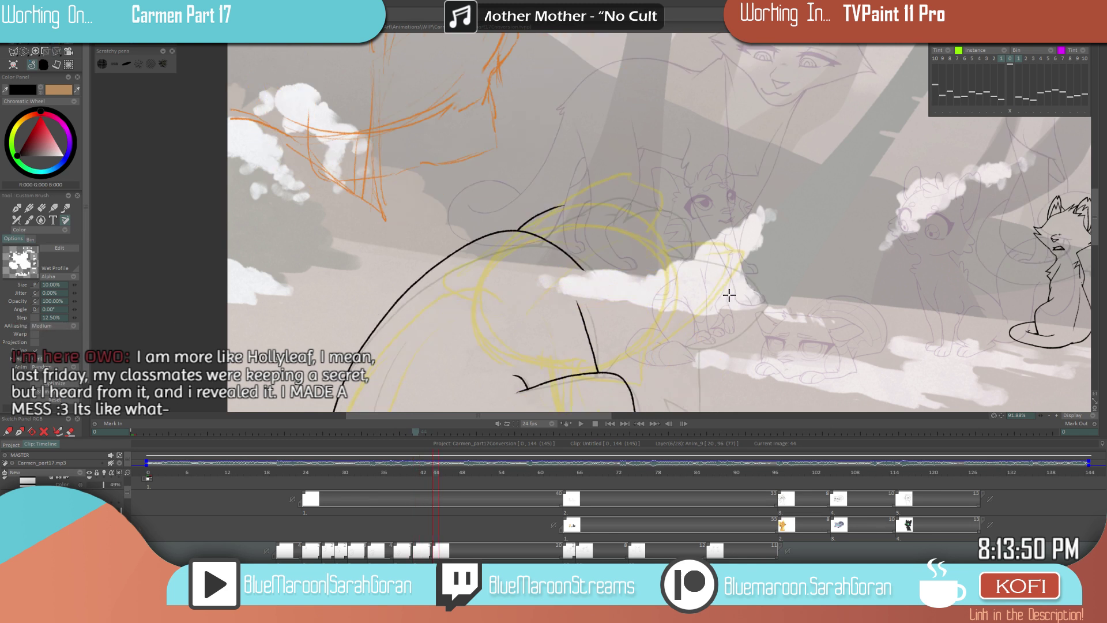
{"action": "left_click_drag", "start_coordinate": [742, 364], "coordinate": [655, 309]}
{"action": "key", "text": "Left"}
{"action": "key", "text": "Right"}
{"action": "key", "text": "Left"}
{"action": "key", "text": "Right"}
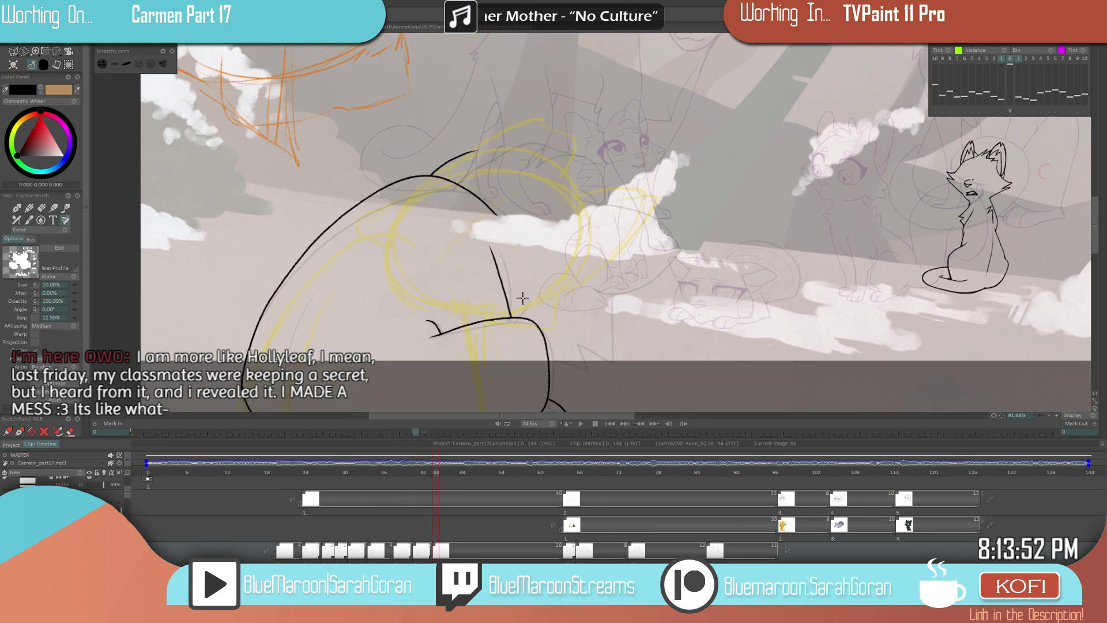
- Ink a short fur stroke rising from the foreleg bend and the zigzag chest fur on the large cat in frame 44
{"action": "left_click_drag", "start_coordinate": [522, 278], "coordinate": [511, 316]}
{"action": "key", "text": "Left"}
{"action": "key", "text": "Right"}
{"action": "key", "text": "Left"}
{"action": "key", "text": "Right"}
{"action": "key", "text": "Left"}
{"action": "key", "text": "Right"}
{"action": "mouse_move", "coordinate": [595, 275]}
{"action": "left_mouse_down"}
{"action": "mouse_move", "coordinate": [605, 351]}
{"action": "mouse_move", "coordinate": [561, 313]}
{"action": "mouse_move", "coordinate": [577, 346]}
{"action": "left_mouse_up"}
{"action": "key", "text": "Left"}
{"action": "key", "text": "Right"}
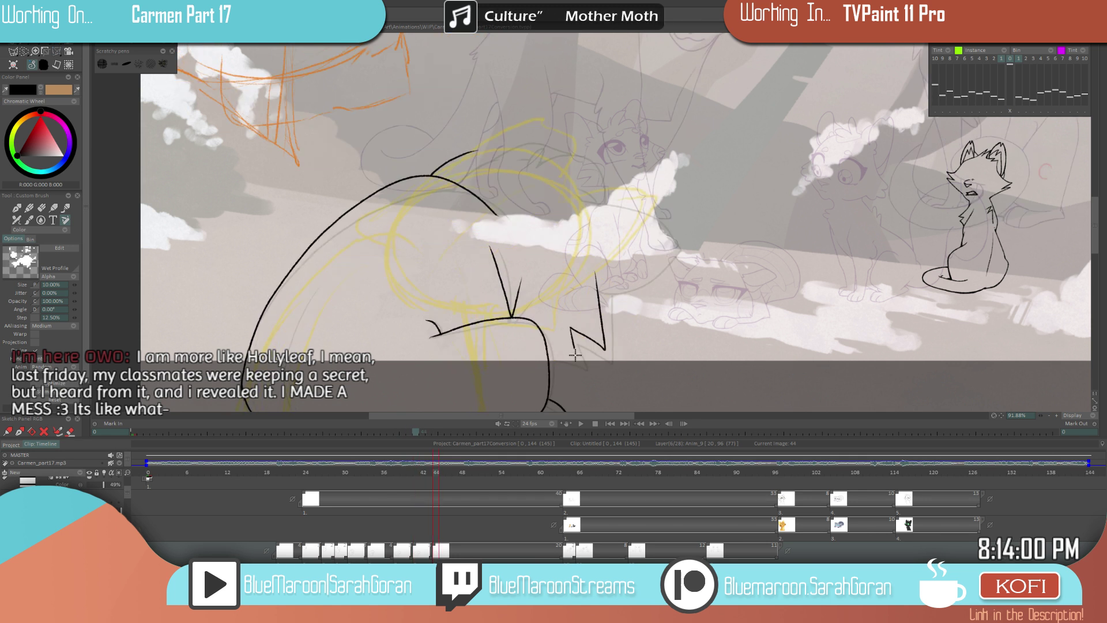
- Compare the new chest fur in frame 44 with the preceding drawings by flipping back and forth between frames
{"action": "scroll", "coordinate": [482, 359], "scroll_direction": "down", "scroll_amount": 2}
{"action": "key", "text": "Left"}
{"action": "key", "text": "Left"}
{"action": "key", "text": "Left"}
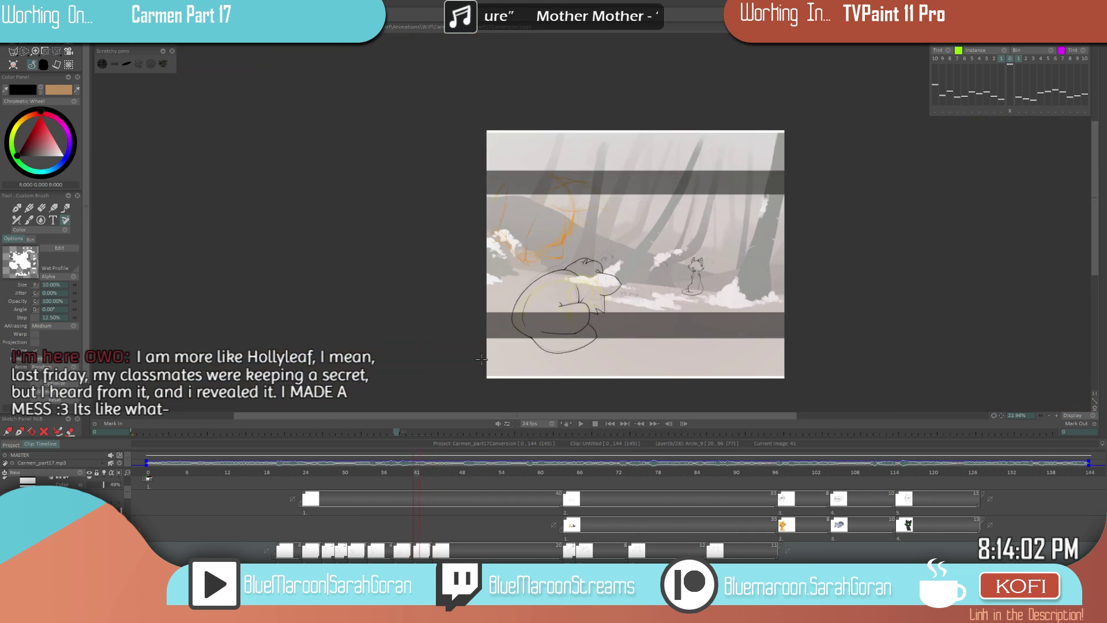
{"action": "key", "text": "Right"}
{"action": "key", "text": "Right"}
{"action": "key", "text": "Right"}
{"action": "scroll", "coordinate": [599, 300], "scroll_direction": "up", "scroll_amount": 2}
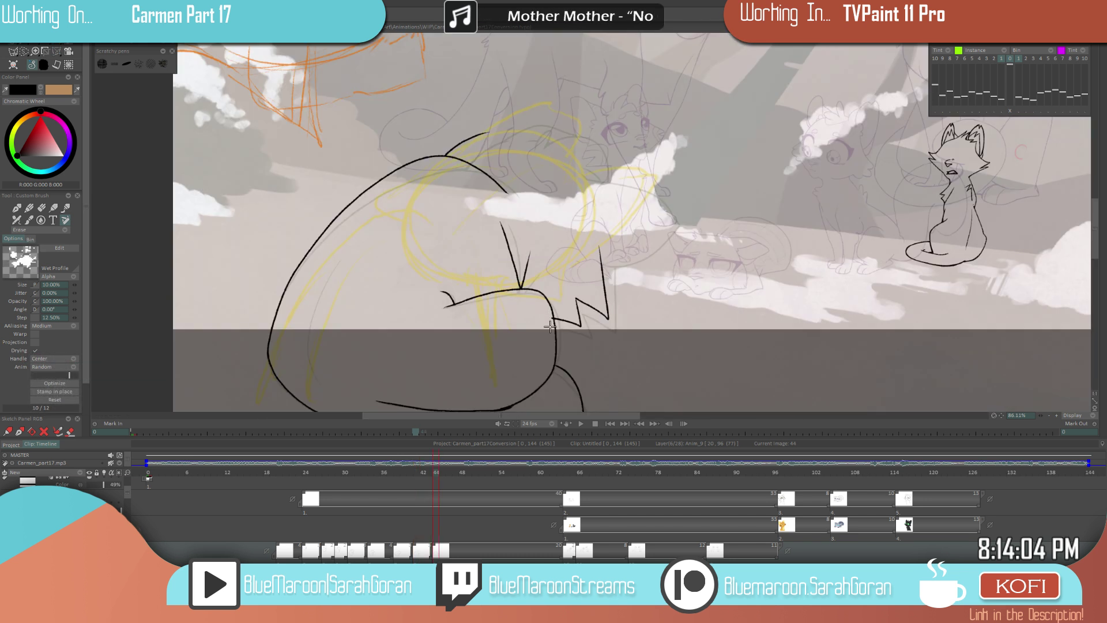
{"action": "key", "text": "Left"}
{"action": "key", "text": "Left"}
{"action": "key", "text": "Left"}
{"action": "key", "text": "Left"}
{"action": "key", "text": "Left"}
{"action": "key", "text": "Left"}
{"action": "key", "text": "Right"}
{"action": "key", "text": "Right"}
{"action": "key", "text": "Right"}
{"action": "key", "text": "Right"}
{"action": "key", "text": "Right"}
{"action": "key", "text": "Right"}
{"action": "key", "text": "Left"}
{"action": "key", "text": "Left"}
{"action": "key", "text": "Left"}
{"action": "key", "text": "Left"}
{"action": "key", "text": "Left"}
{"action": "key", "text": "Left"}
{"action": "key", "text": "Right"}
{"action": "key", "text": "Right"}
{"action": "key", "text": "Right"}
{"action": "key", "text": "Right"}
{"action": "key", "text": "Right"}
{"action": "key", "text": "Right"}
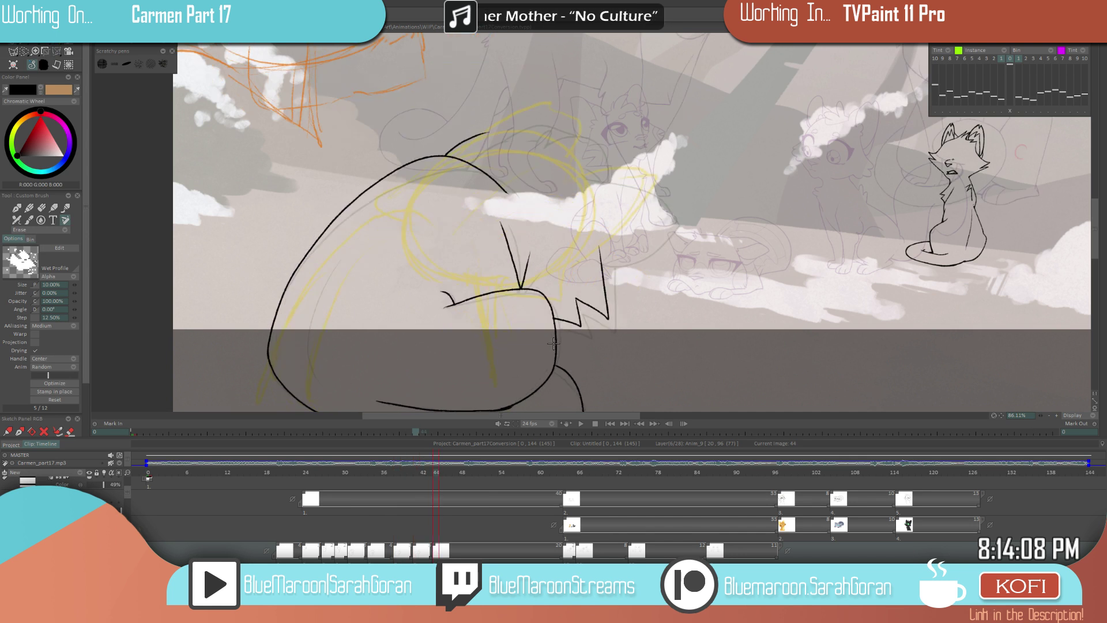
{"action": "key", "text": "Left"}
{"action": "key", "text": "Left"}
{"action": "key", "text": "Left"}
{"action": "key", "text": "Right"}
{"action": "key", "text": "Right"}
{"action": "key", "text": "Right"}
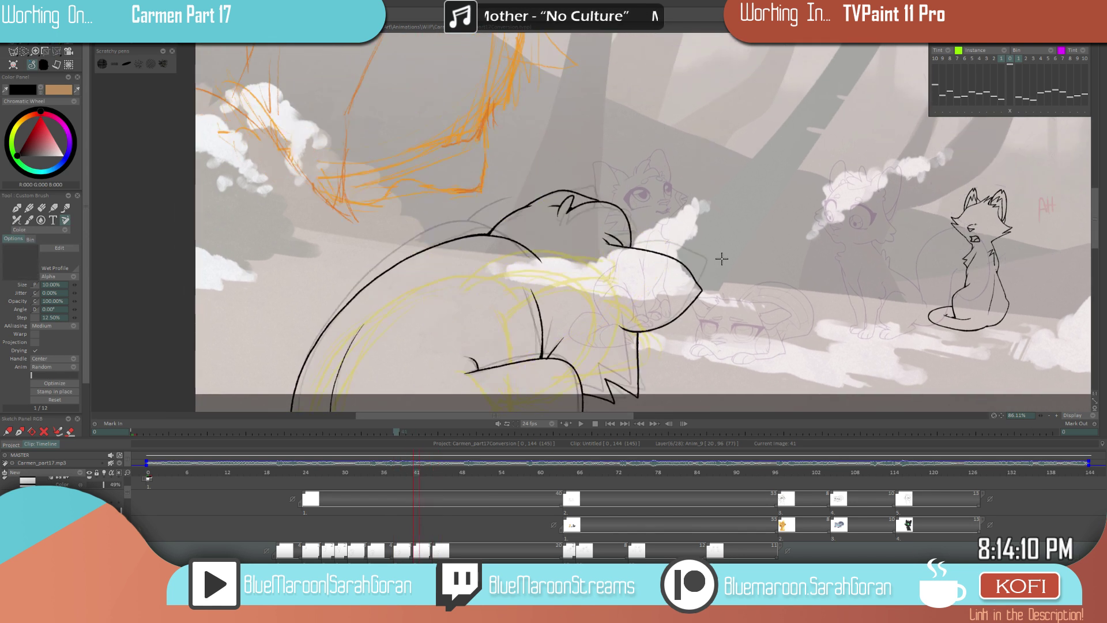
- Ink the top line of the large cat's muzzle in frame 44, using the frame 41 drawing as reference
{"action": "key", "text": "Left"}
{"action": "key", "text": "Left"}
{"action": "key", "text": "Left"}
{"action": "key", "text": "Right"}
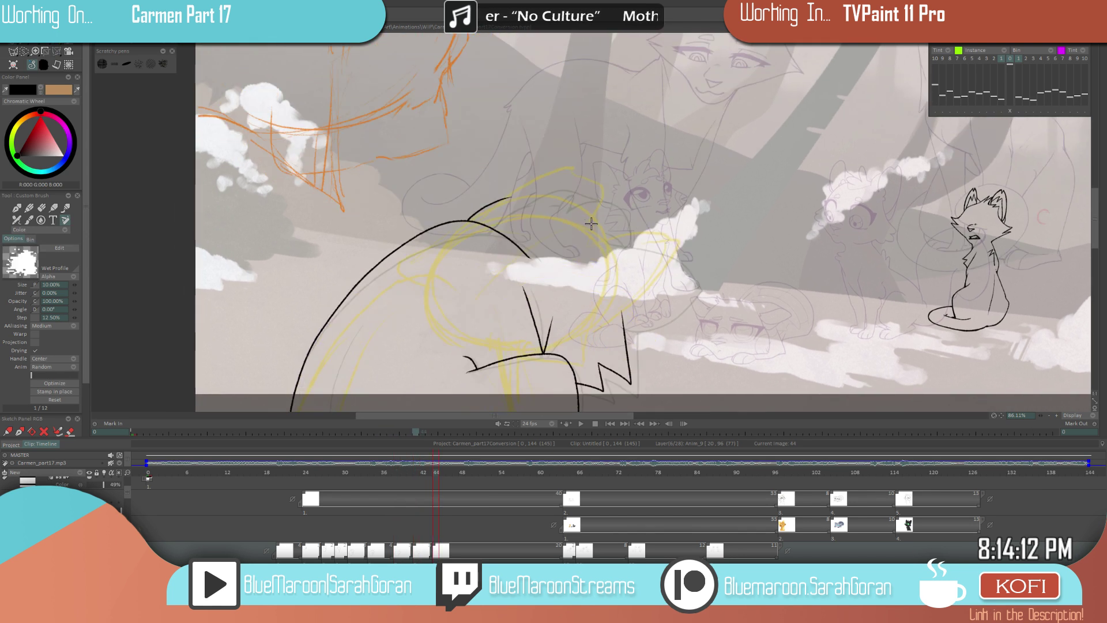
{"action": "key", "text": "Left"}
{"action": "key", "text": "Right"}
{"action": "key", "text": "Right"}
{"action": "key", "text": "Right"}
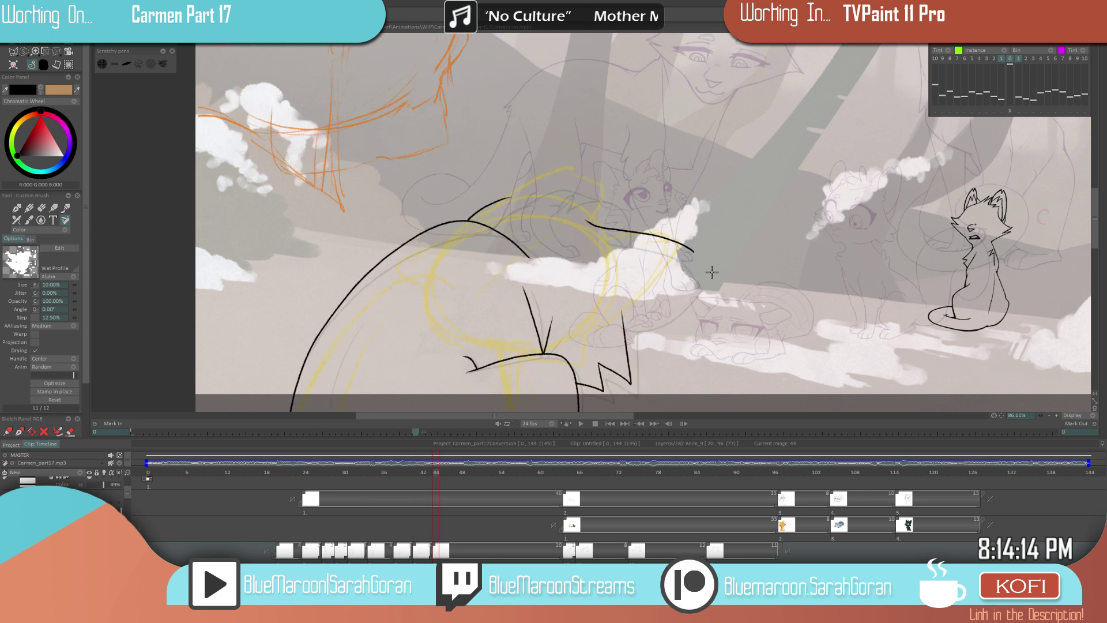
- Ink the pointed nose tip and the curved lower jaw of the muzzle in frame 44, matching the frame 41 drawing
{"action": "key", "text": "Left"}
{"action": "key", "text": "Left"}
{"action": "key", "text": "Left"}
{"action": "key", "text": "Right"}
{"action": "key", "text": "Right"}
{"action": "key", "text": "Right"}
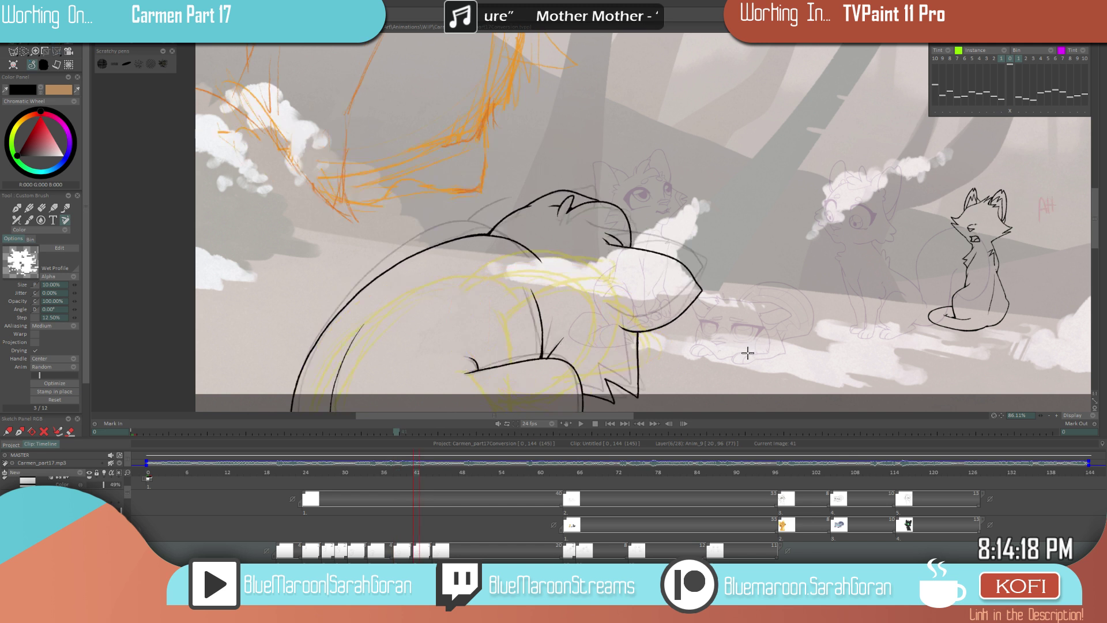
{"action": "key", "text": "Left"}
{"action": "key", "text": "Right"}
{"action": "key", "text": "Left"}
{"action": "key", "text": "Right"}
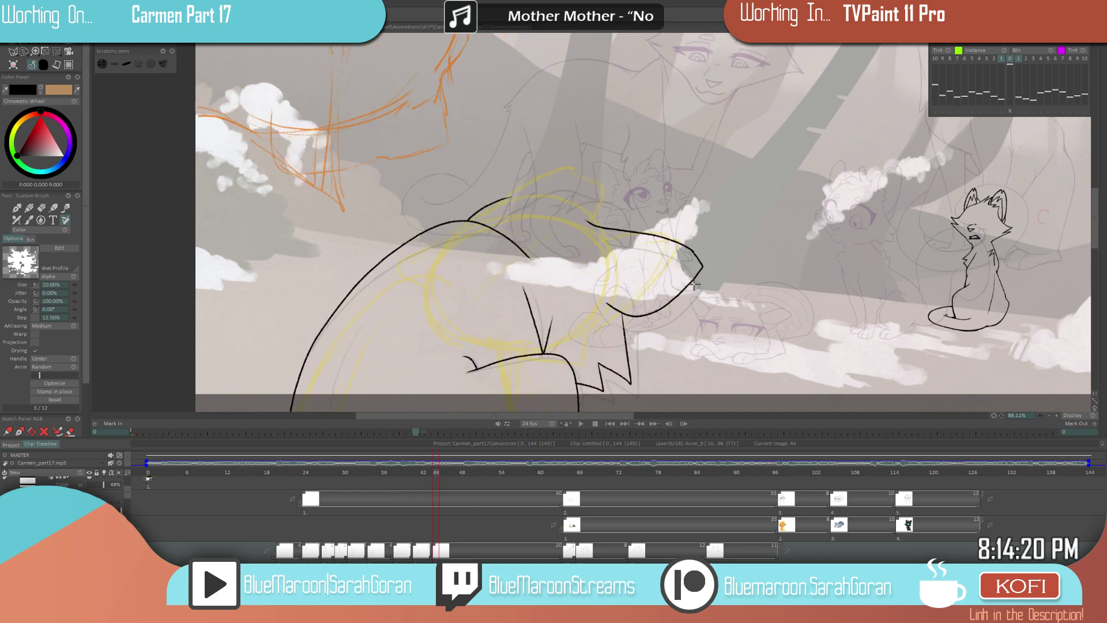
- Redraw the top line of the muzzle slightly higher in frame 44, erasing the old line and adding a small hook at its inner end
{"action": "scroll", "coordinate": [690, 241], "scroll_direction": "up", "scroll_amount": 1}
{"action": "scroll", "coordinate": [689, 241], "scroll_direction": "up", "scroll_amount": 3}
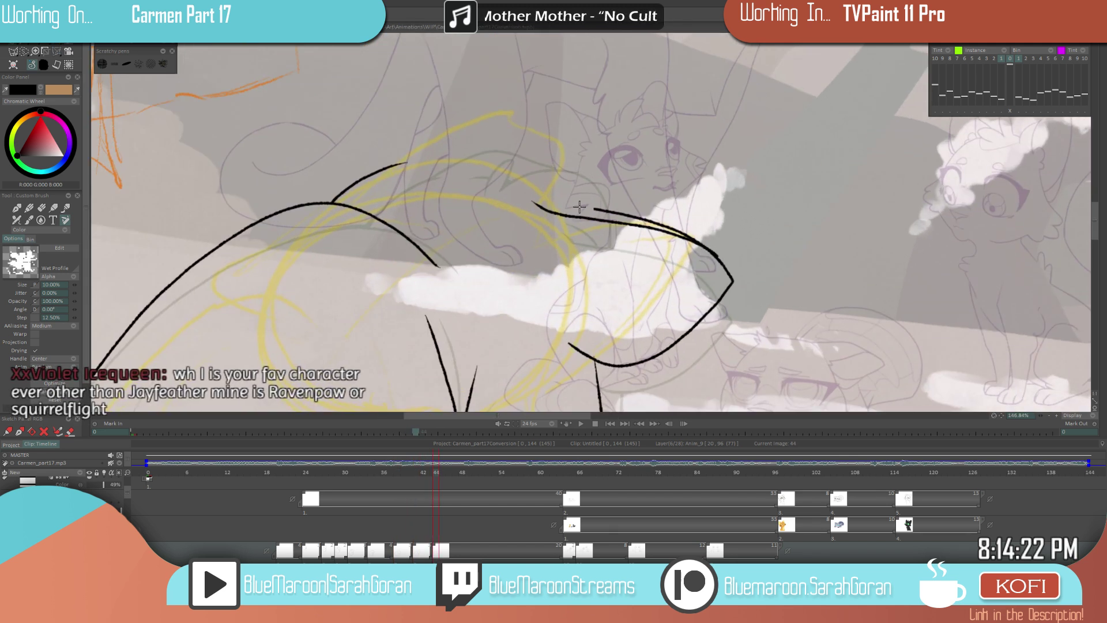
{"action": "key", "text": "e"}
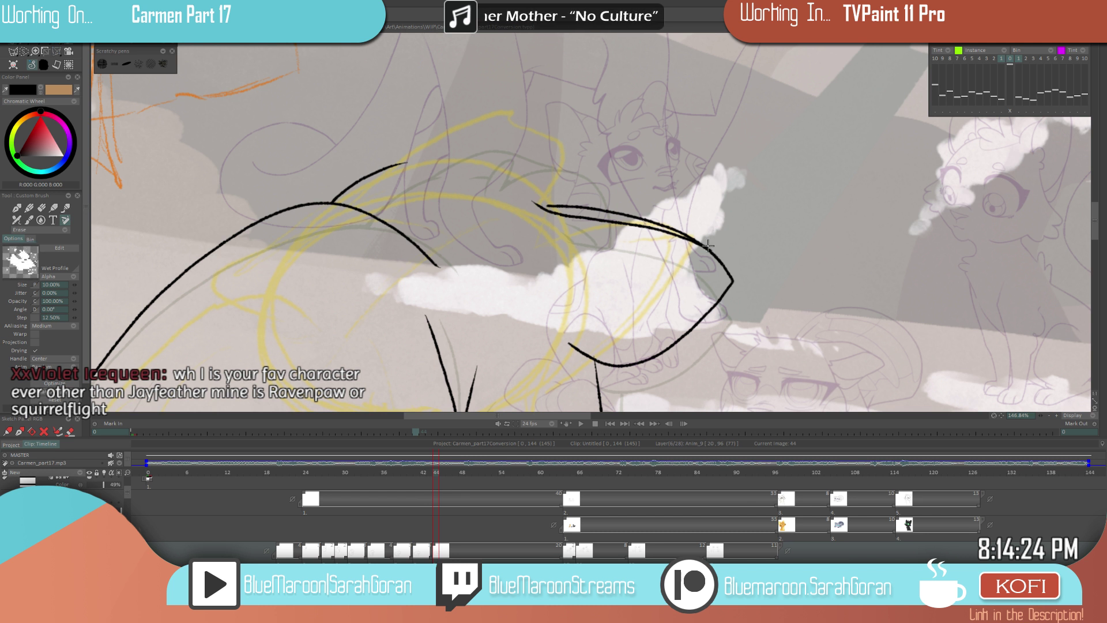
{"action": "left_click_drag", "start_coordinate": [646, 226], "coordinate": [676, 236]}
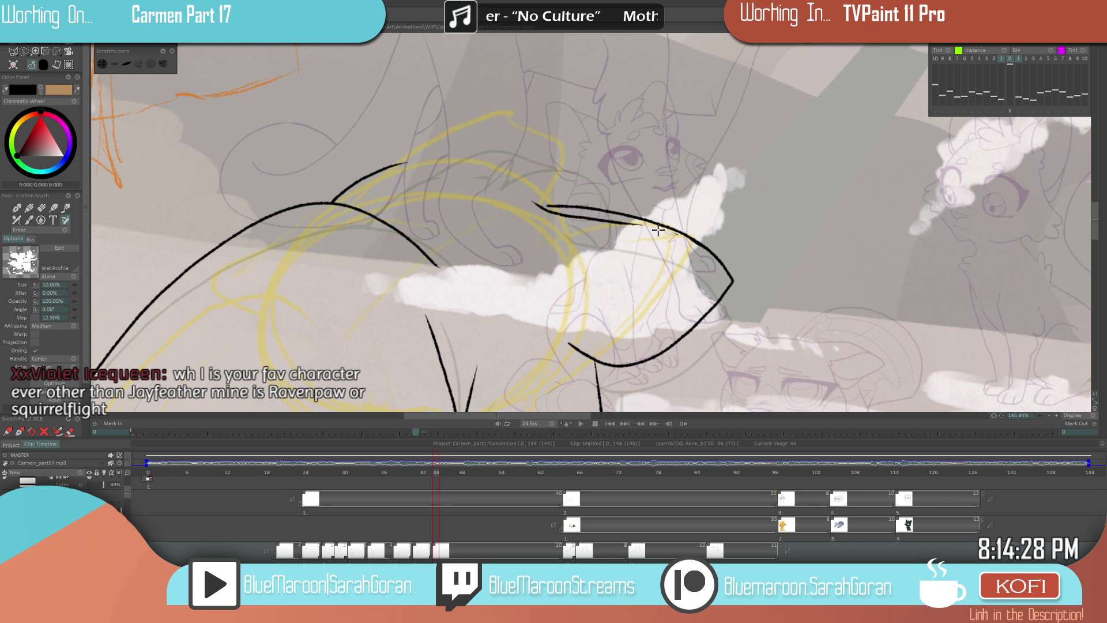
{"action": "left_click_drag", "start_coordinate": [578, 217], "coordinate": [552, 206]}
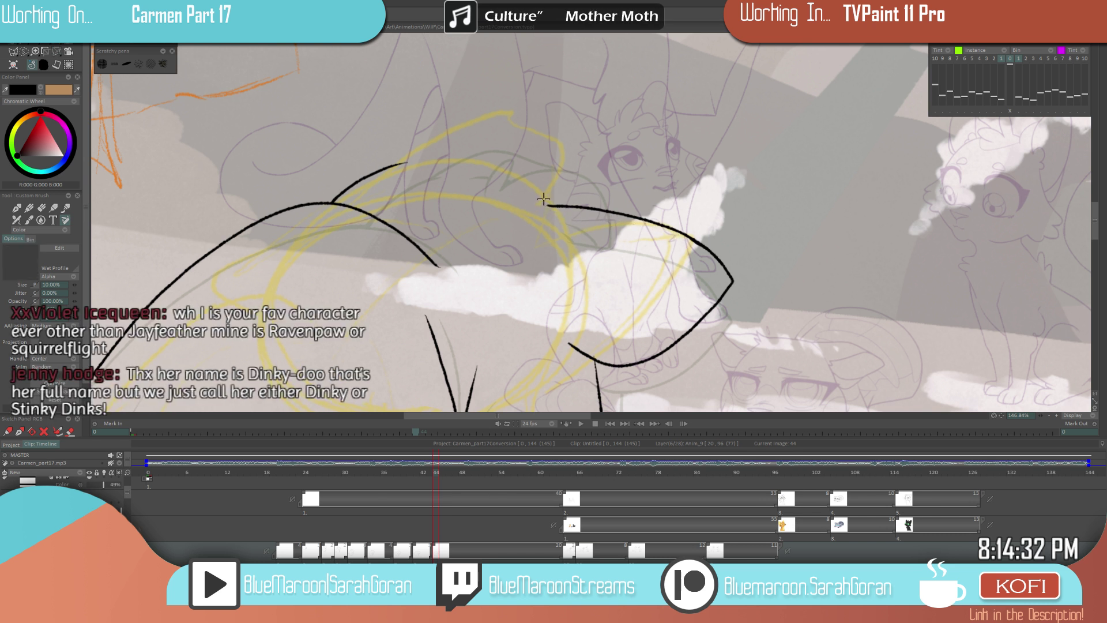
{"action": "key", "text": "e"}
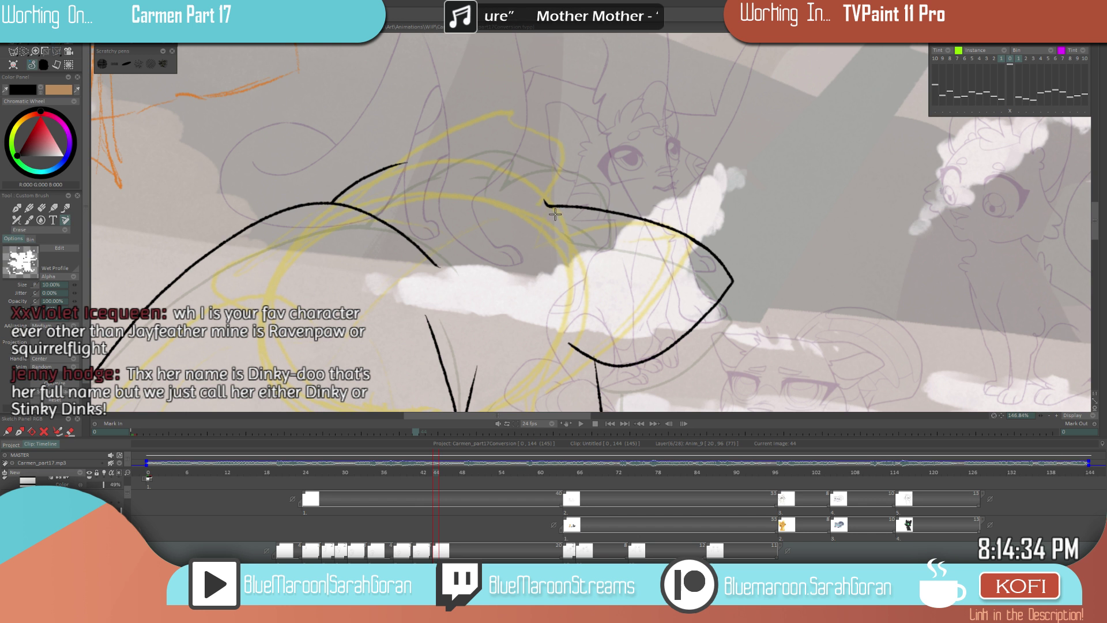
{"action": "key", "text": "e"}
{"action": "scroll", "coordinate": [715, 340], "scroll_direction": "down", "scroll_amount": 5}
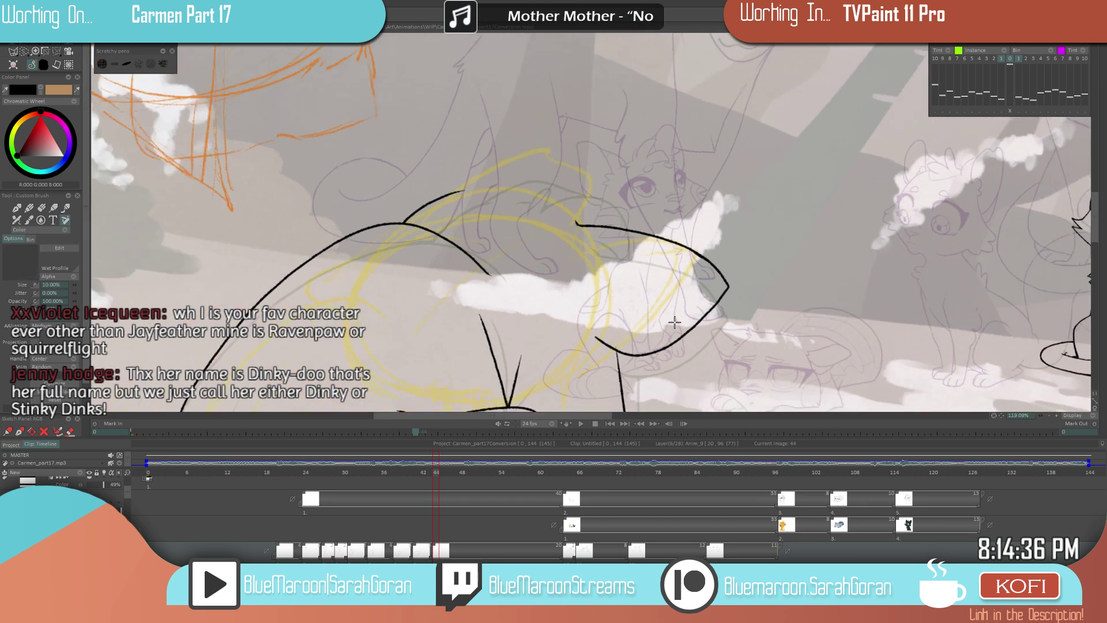
- Check the muzzle shape in frame 44 against the drawings back to frame 38 by flipping between them
{"action": "scroll", "coordinate": [715, 340], "scroll_direction": "up", "scroll_amount": 1}
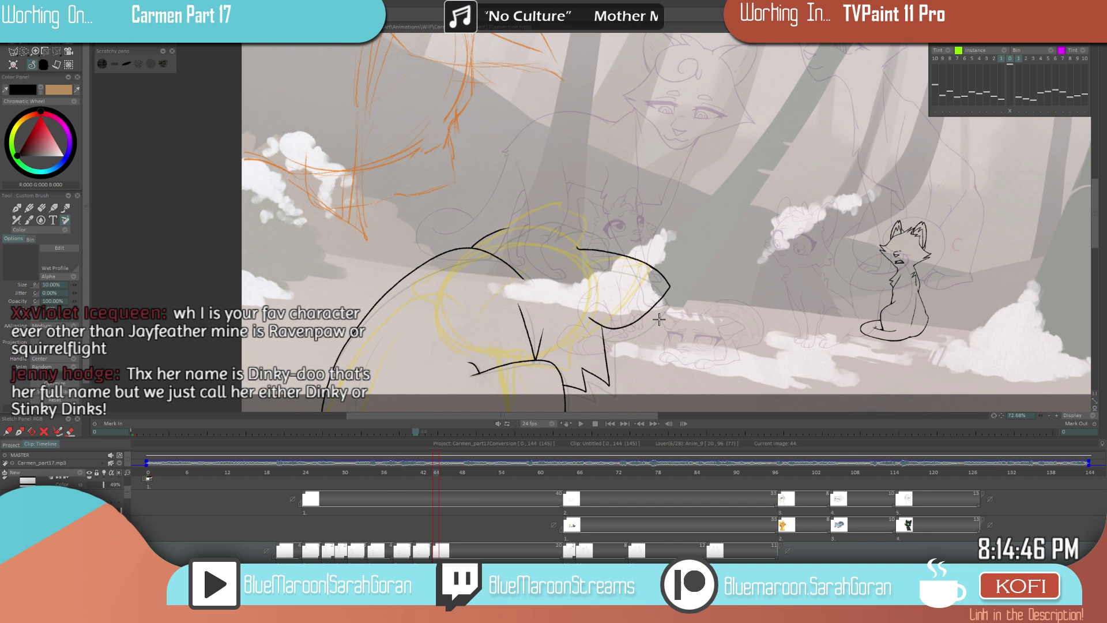
{"action": "scroll", "coordinate": [629, 300], "scroll_direction": "up", "scroll_amount": 5}
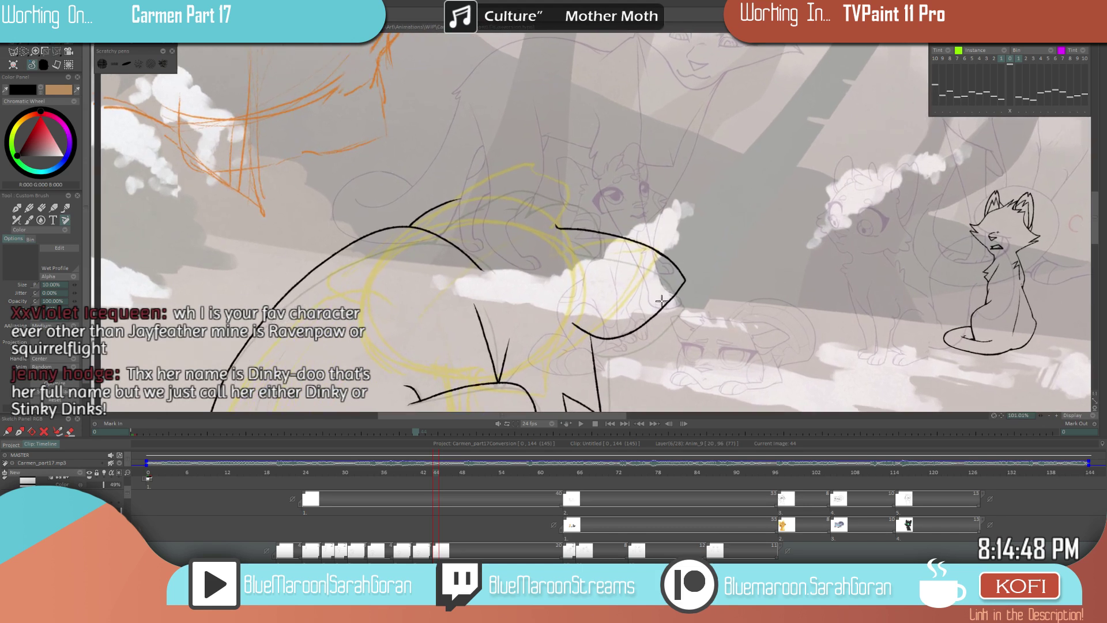
{"action": "left_click_drag", "start_coordinate": [626, 297], "coordinate": [645, 294]}
{"action": "scroll", "coordinate": [646, 294], "scroll_direction": "up", "scroll_amount": 1}
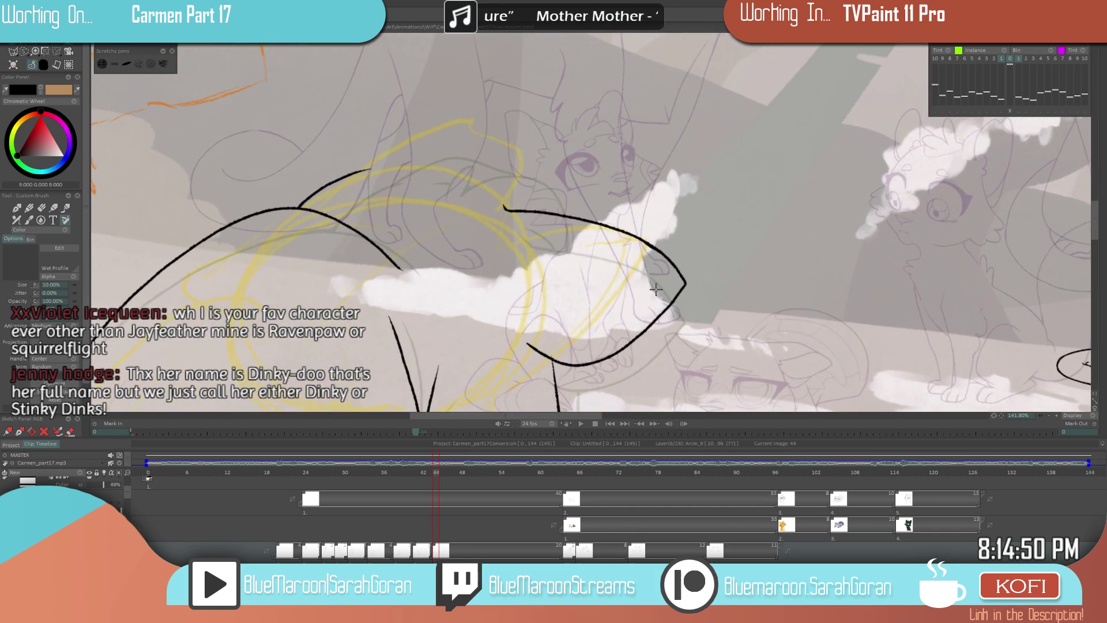
{"action": "scroll", "coordinate": [640, 307], "scroll_direction": "down", "scroll_amount": 1}
{"action": "key", "text": "Left"}
{"action": "key", "text": "Right"}
{"action": "key", "text": "Left"}
{"action": "key", "text": "Right"}
{"action": "scroll", "coordinate": [660, 333], "scroll_direction": "down", "scroll_amount": 10}
{"action": "key", "text": "Left"}
{"action": "key", "text": "Left"}
{"action": "key", "text": "Left"}
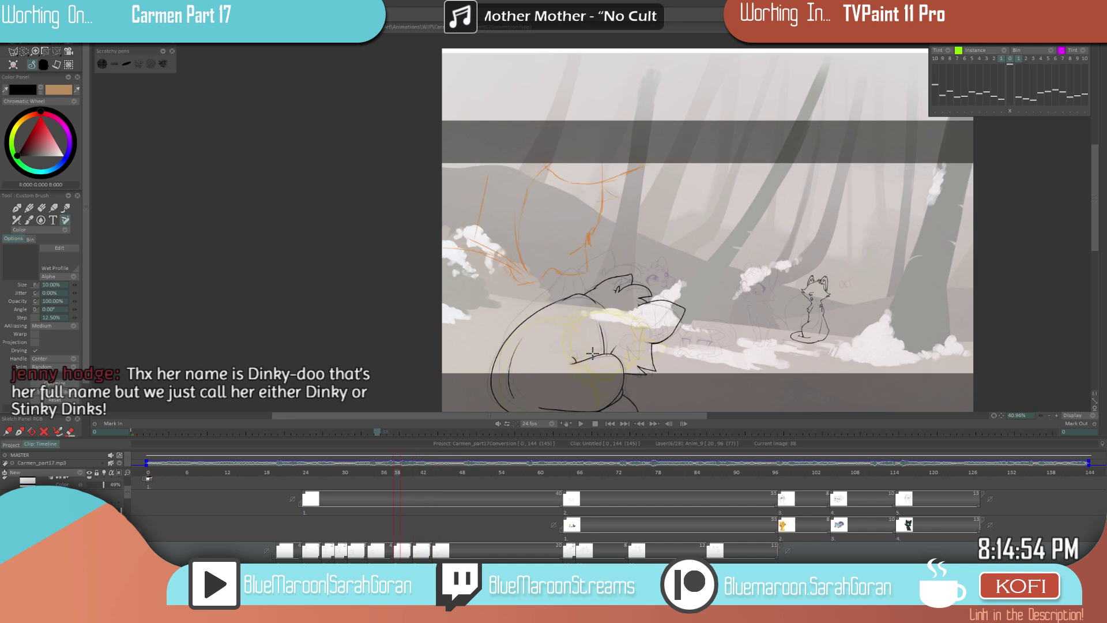
{"action": "key", "text": "Right"}
{"action": "key", "text": "Right"}
{"action": "key", "text": "Right"}
{"action": "scroll", "coordinate": [774, 304], "scroll_direction": "up", "scroll_amount": 8}
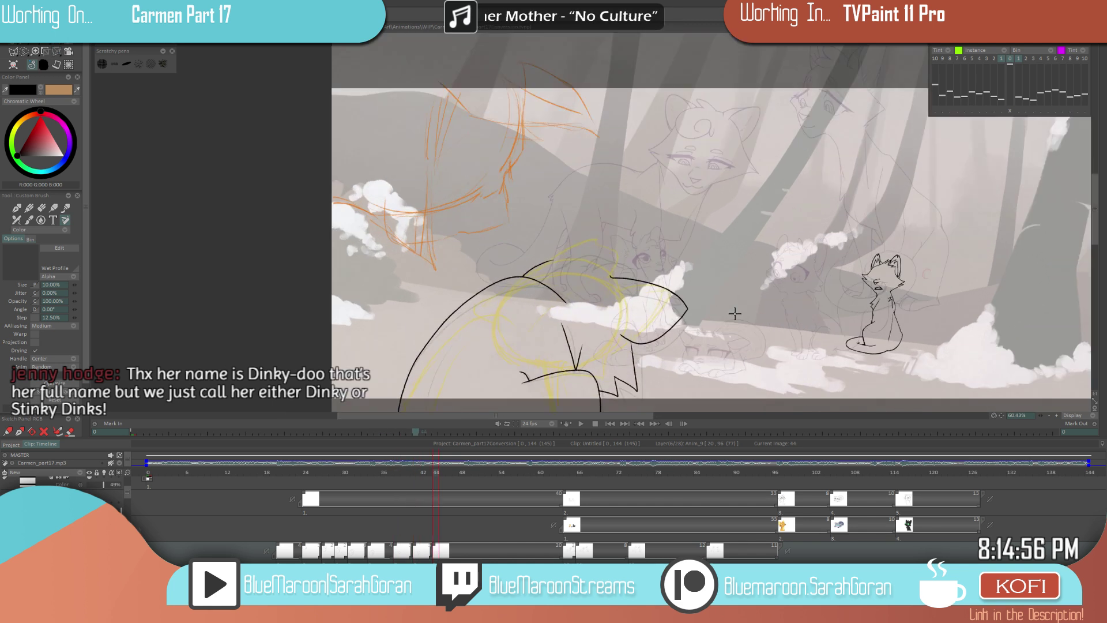
- Redraw the top line of the muzzle with a lower slope in frame 44 and erase the old upper line
{"action": "left_click_drag", "start_coordinate": [578, 254], "coordinate": [687, 304]}
{"action": "key", "text": "Left"}
{"action": "key", "text": "Left"}
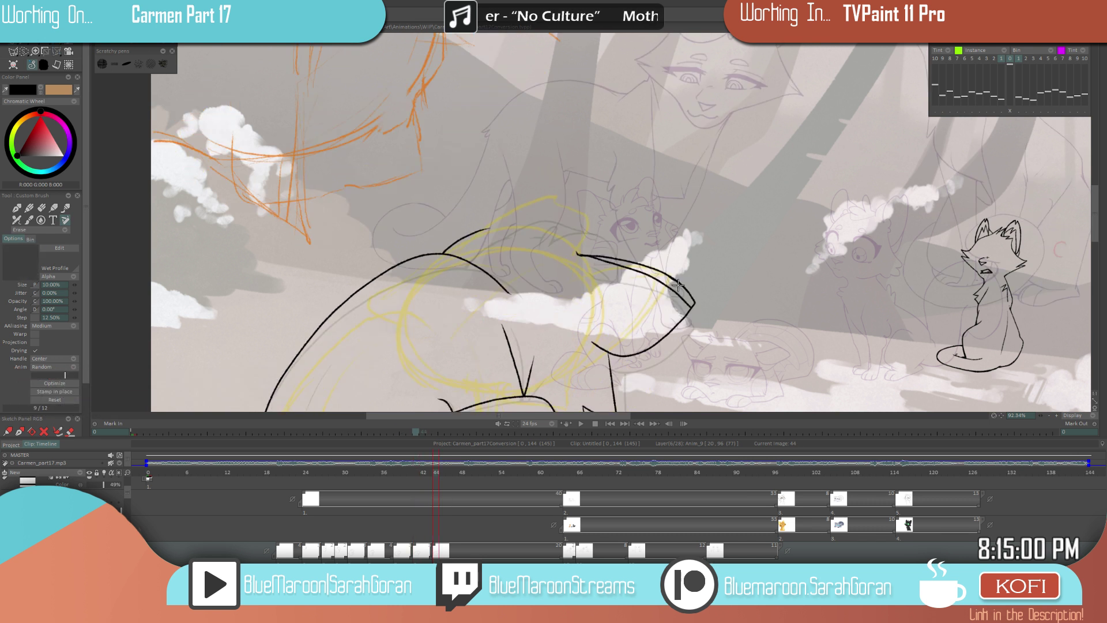
{"action": "key", "text": "Right"}
{"action": "key", "text": "Right"}
{"action": "mouse_move", "coordinate": [701, 310]}
{"action": "left_mouse_down"}
{"action": "mouse_move", "coordinate": [669, 271]}
{"action": "mouse_move", "coordinate": [575, 247]}
{"action": "left_mouse_up"}
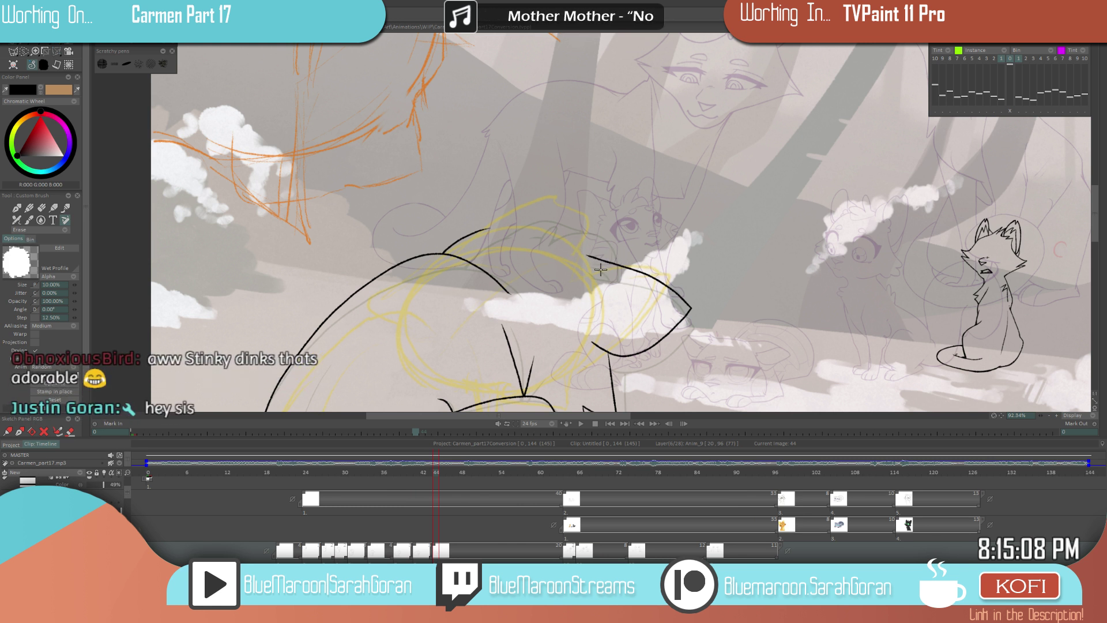
- Extend the inner end of the muzzle's top line with a short stroke toward the brow in frame 44
{"action": "scroll", "coordinate": [600, 269], "scroll_direction": "up", "scroll_amount": 3}
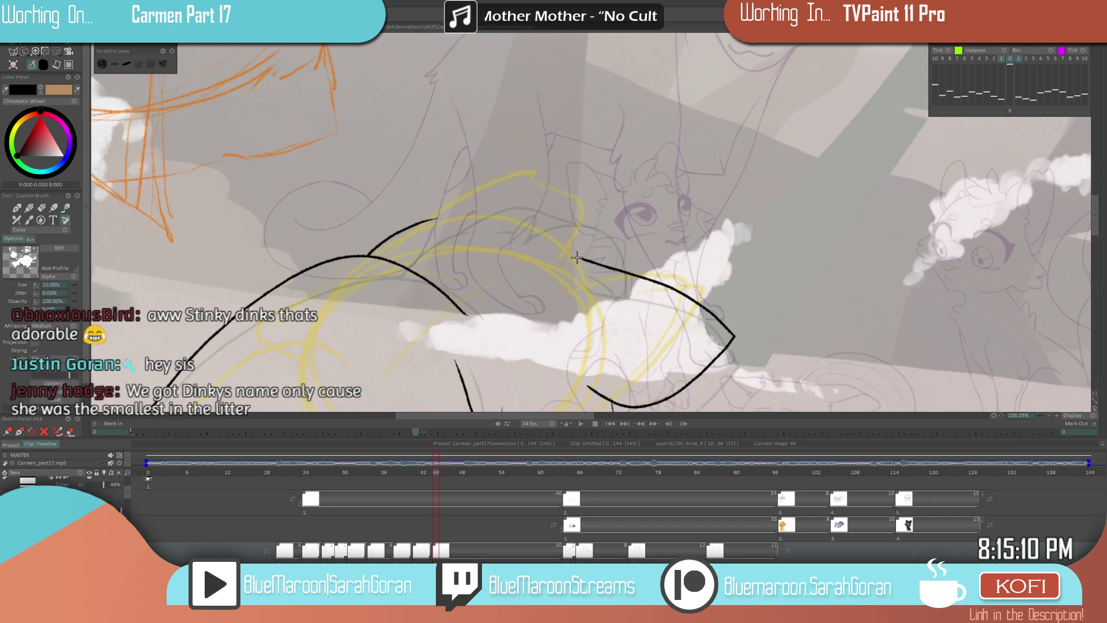
{"action": "key", "text": "e"}
{"action": "left_click", "coordinate": [563, 249]}
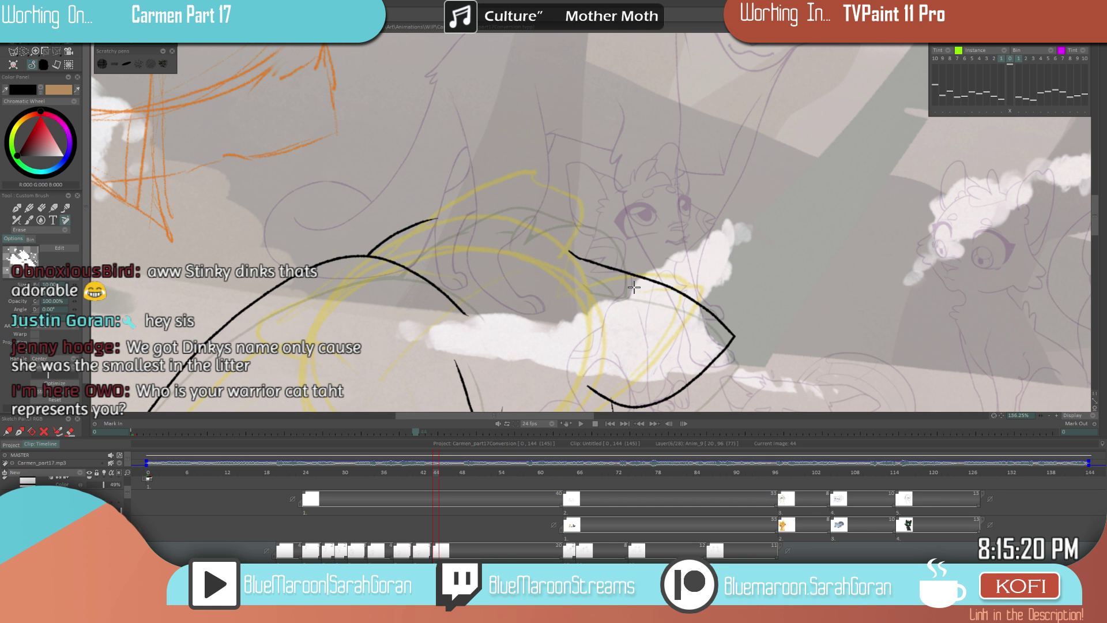
- Compare the redrawn muzzle in frame 44 with the frame 41 drawing by flipping between frames
{"action": "scroll", "coordinate": [635, 287], "scroll_direction": "down", "scroll_amount": 3}
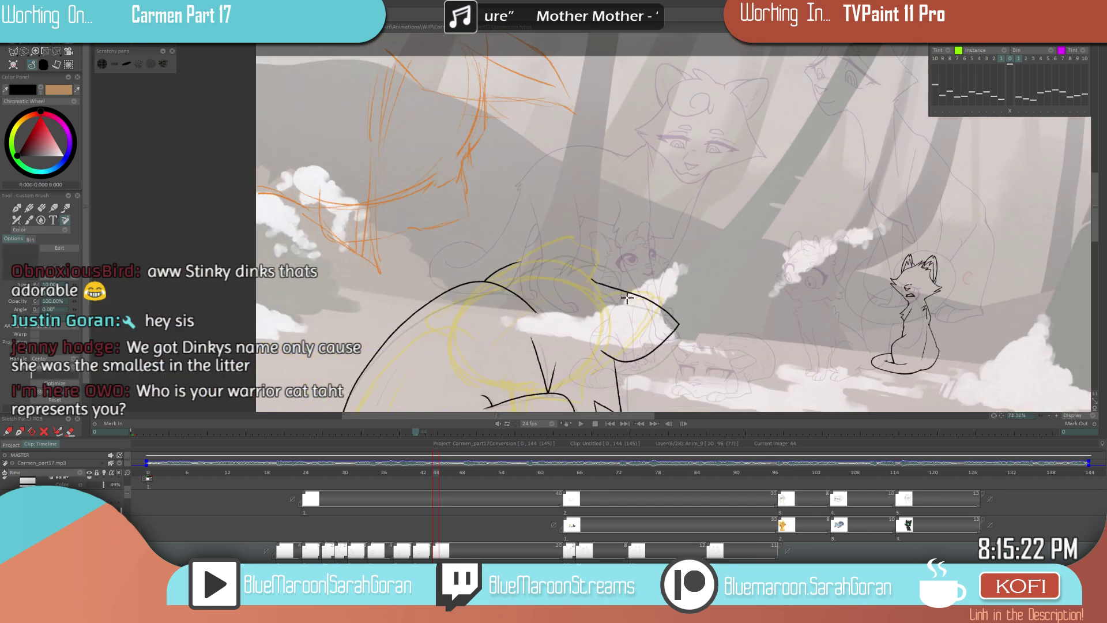
{"action": "key", "text": "Left"}
{"action": "key", "text": "Left"}
{"action": "key", "text": "Left"}
{"action": "key", "text": "Right"}
{"action": "key", "text": "Right"}
{"action": "key", "text": "Right"}
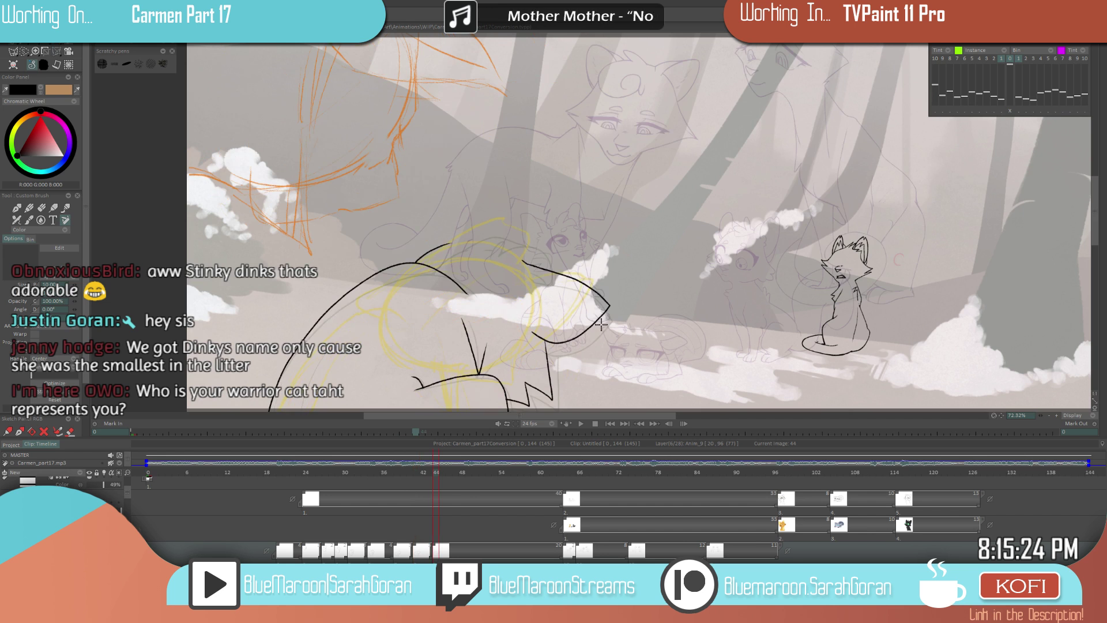
{"action": "key", "text": "Left"}
{"action": "key", "text": "Left"}
{"action": "key", "text": "Left"}
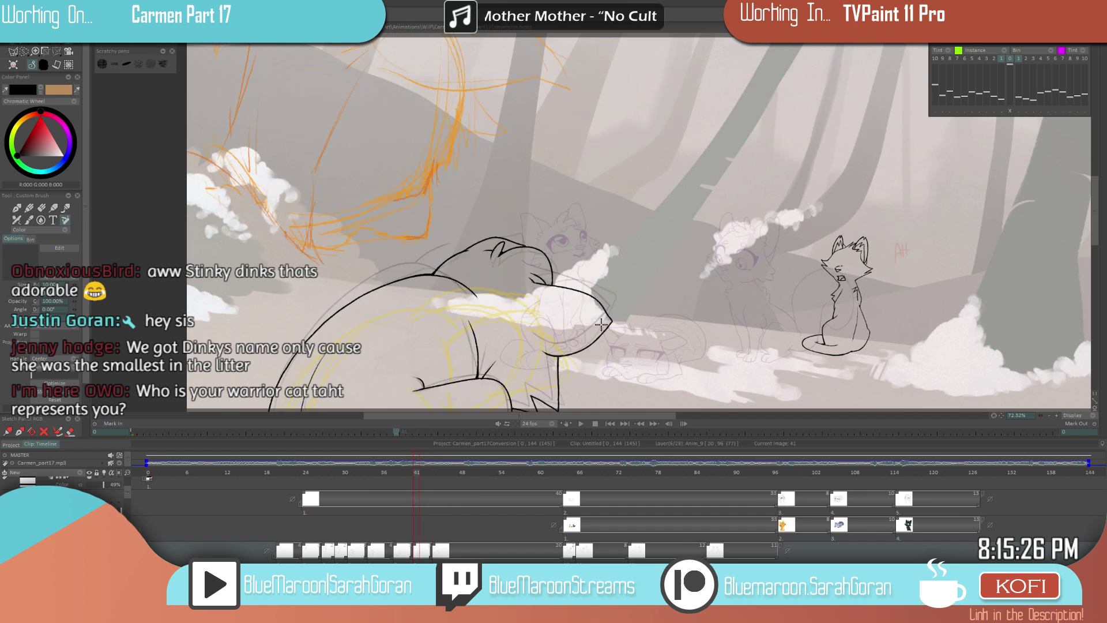
- Ink a short curve for the crown of the large cat's head in frame 44, using the frame 41 head as reference
{"action": "scroll", "coordinate": [576, 300], "scroll_direction": "up", "scroll_amount": 3}
{"action": "key", "text": "Right"}
{"action": "key", "text": "Right"}
{"action": "key", "text": "Right"}
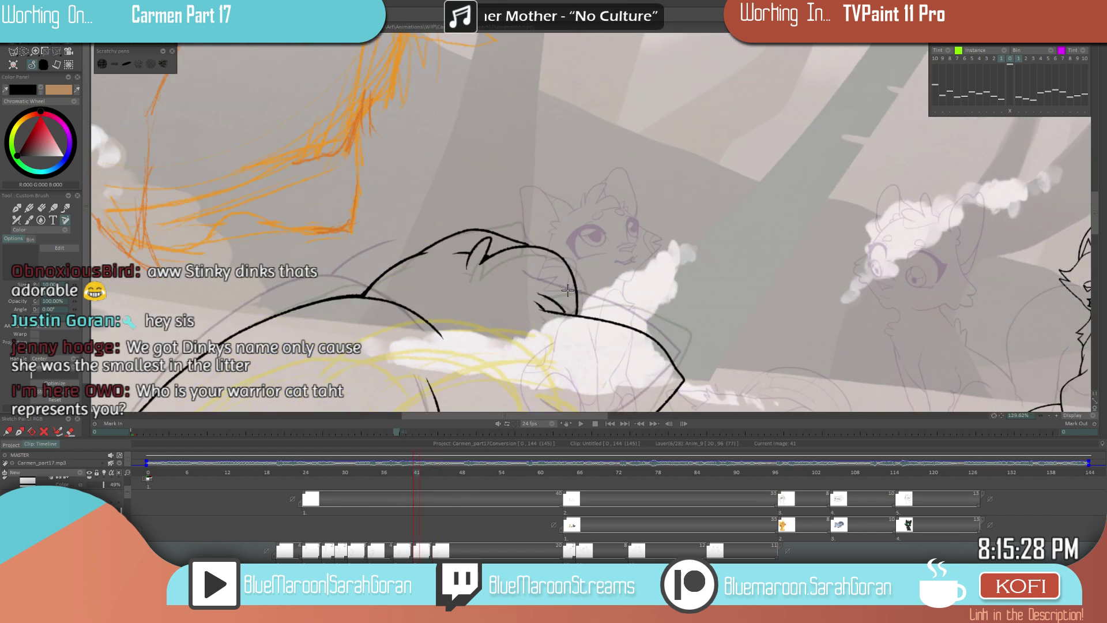
{"action": "key", "text": "Left"}
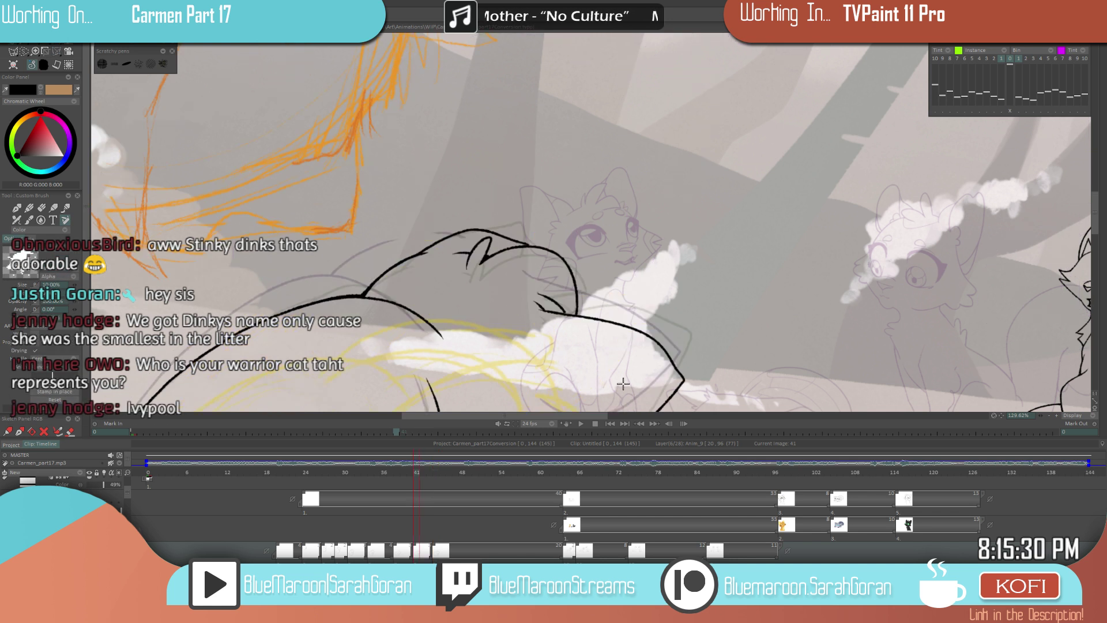
{"action": "key", "text": "Right"}
{"action": "key", "text": "Left"}
{"action": "key", "text": "Left"}
{"action": "key", "text": "Left"}
{"action": "key", "text": "Right"}
{"action": "key", "text": "Right"}
{"action": "key", "text": "Right"}
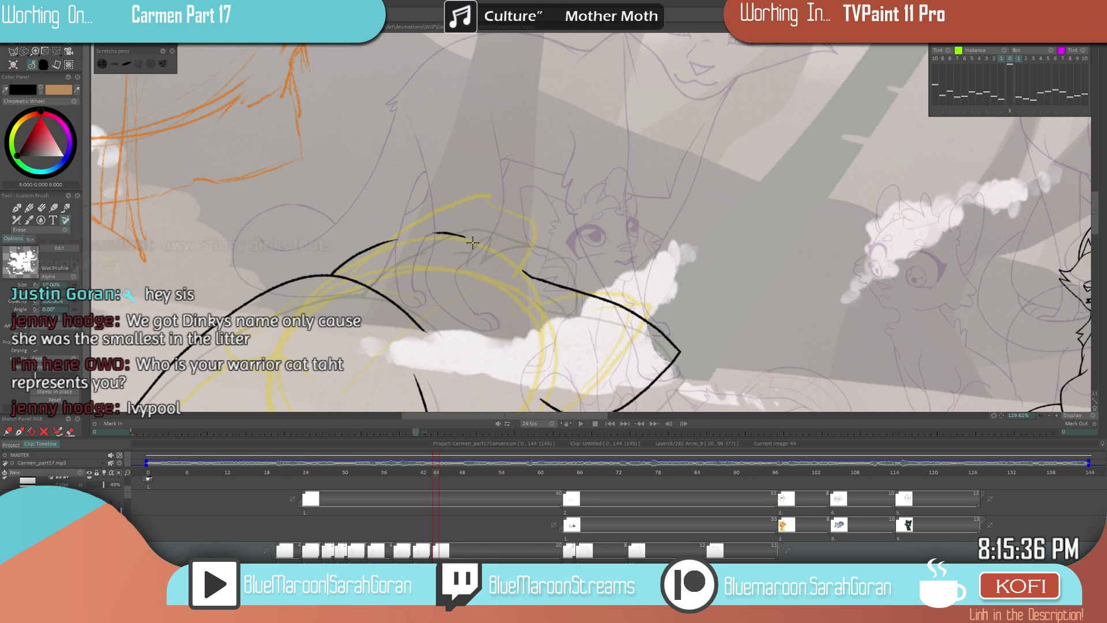
- Compare the crown curve in frame 44 with the head drawings back to frame 38 by flipping through the frames
{"action": "key", "text": "Left"}
{"action": "key", "text": "Left"}
{"action": "key", "text": "Left"}
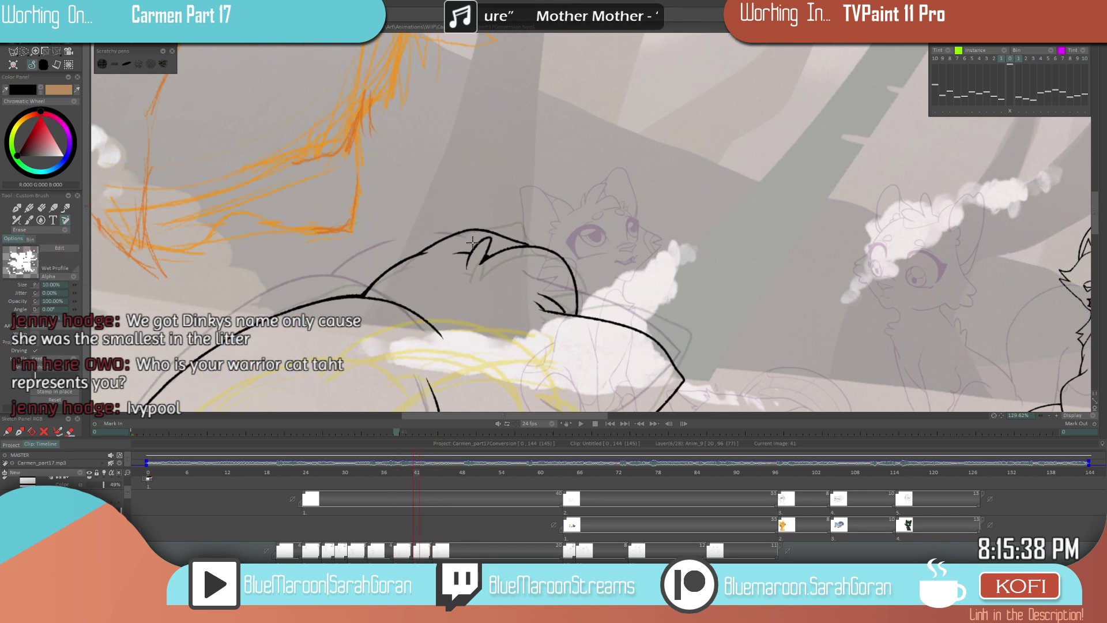
{"action": "key", "text": "Left"}
{"action": "key", "text": "Left"}
{"action": "key", "text": "Left"}
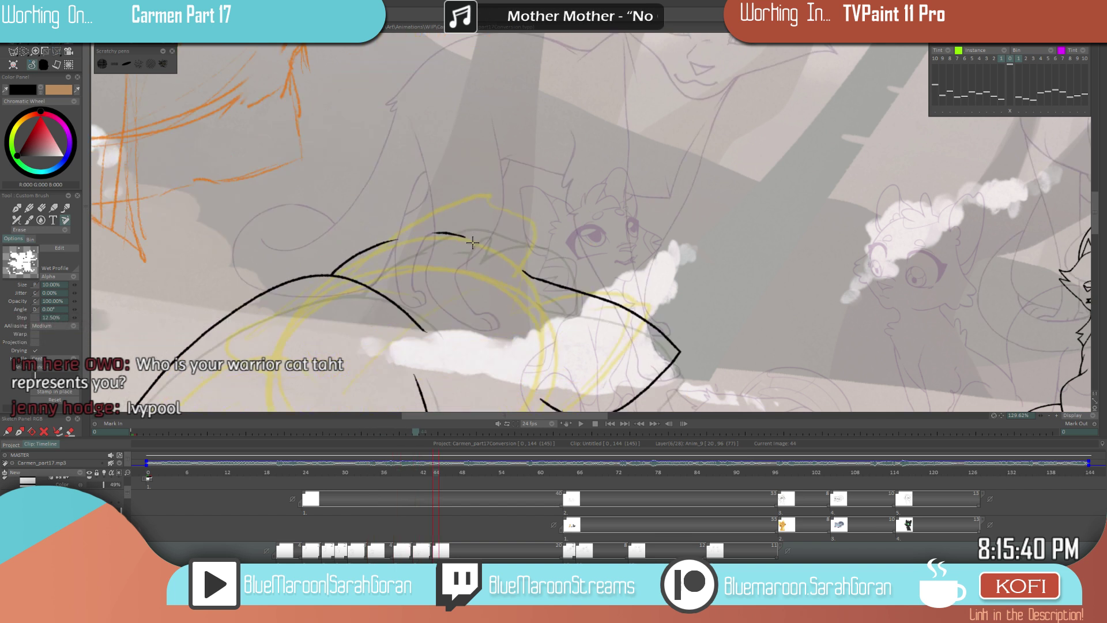
{"action": "key", "text": "Right"}
{"action": "key", "text": "Right"}
{"action": "key", "text": "Right"}
{"action": "key", "text": "Right"}
{"action": "key", "text": "Right"}
{"action": "key", "text": "Right"}
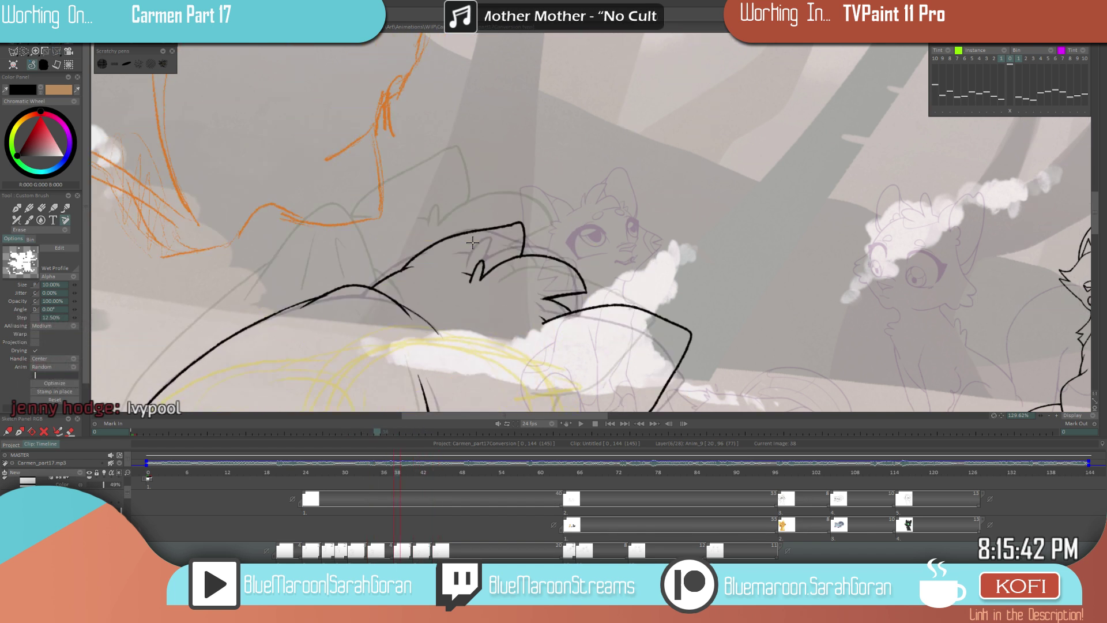
- Thicken the base of the back-of-head curve where it meets the shoulder line in frame 44
{"action": "scroll", "coordinate": [472, 242], "scroll_direction": "up", "scroll_amount": 4}
{"action": "left_click_drag", "start_coordinate": [348, 248], "coordinate": [306, 280]}
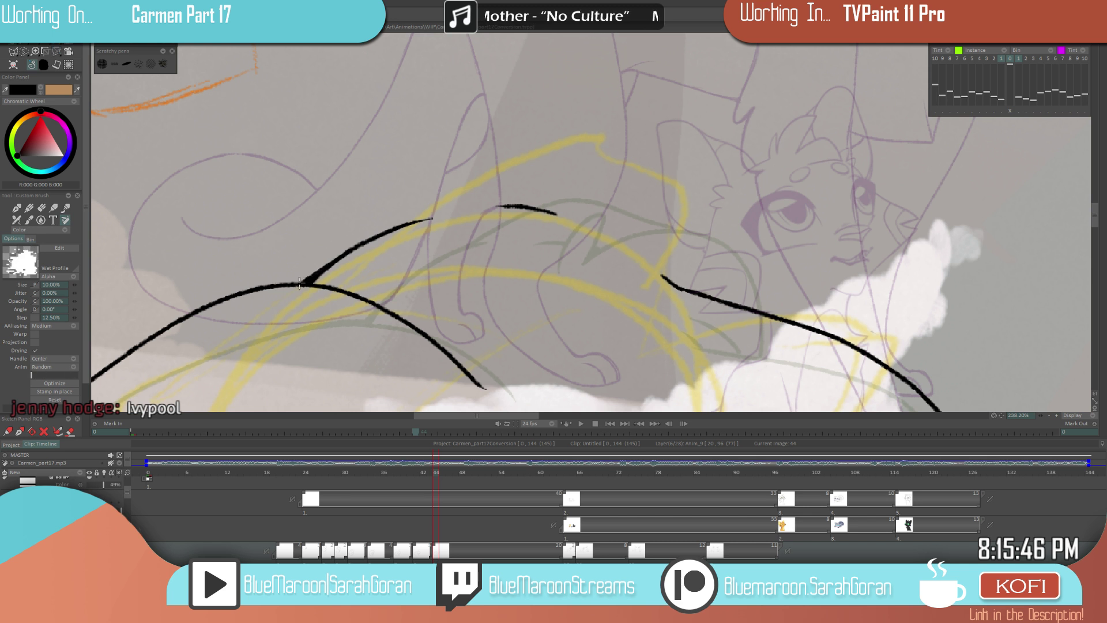
{"action": "scroll", "coordinate": [299, 282], "scroll_direction": "down", "scroll_amount": 9}
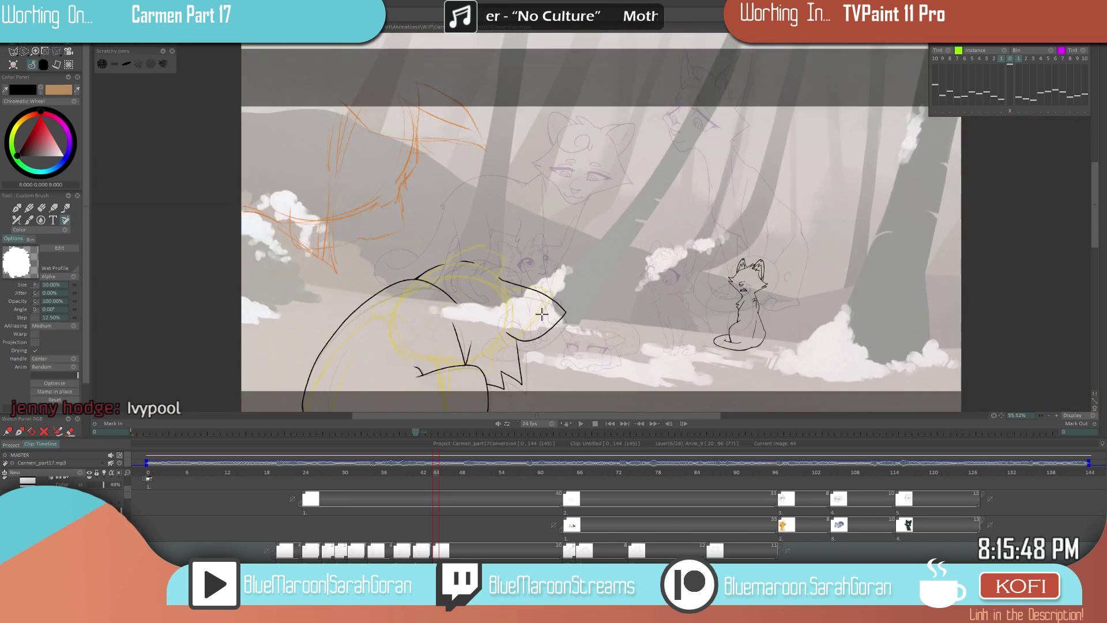
- Compare the top of the large cat's head in frame 44 with the frame 41 drawing by flipping between them
{"action": "scroll", "coordinate": [542, 313], "scroll_direction": "up", "scroll_amount": 4}
{"action": "key", "text": "Left"}
{"action": "key", "text": "Left"}
{"action": "key", "text": "Left"}
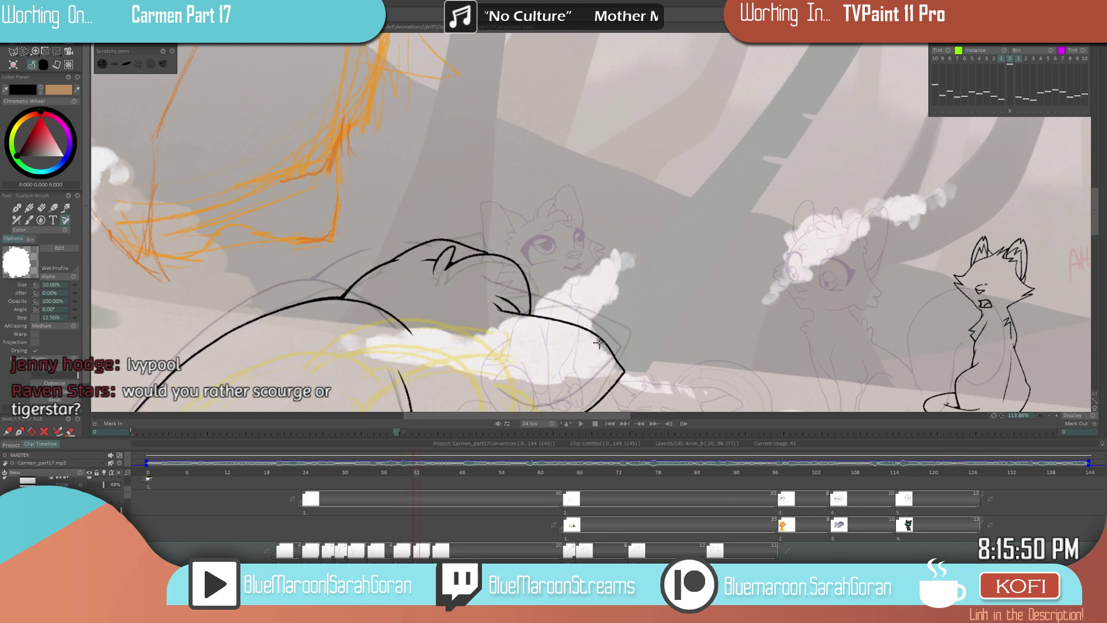
{"action": "scroll", "coordinate": [543, 265], "scroll_direction": "up", "scroll_amount": 3}
{"action": "key", "text": "Right"}
{"action": "key", "text": "Right"}
{"action": "key", "text": "Right"}
{"action": "key", "text": "Left"}
{"action": "key", "text": "Left"}
{"action": "key", "text": "Left"}
{"action": "key", "text": "Right"}
{"action": "key", "text": "Right"}
{"action": "key", "text": "Right"}
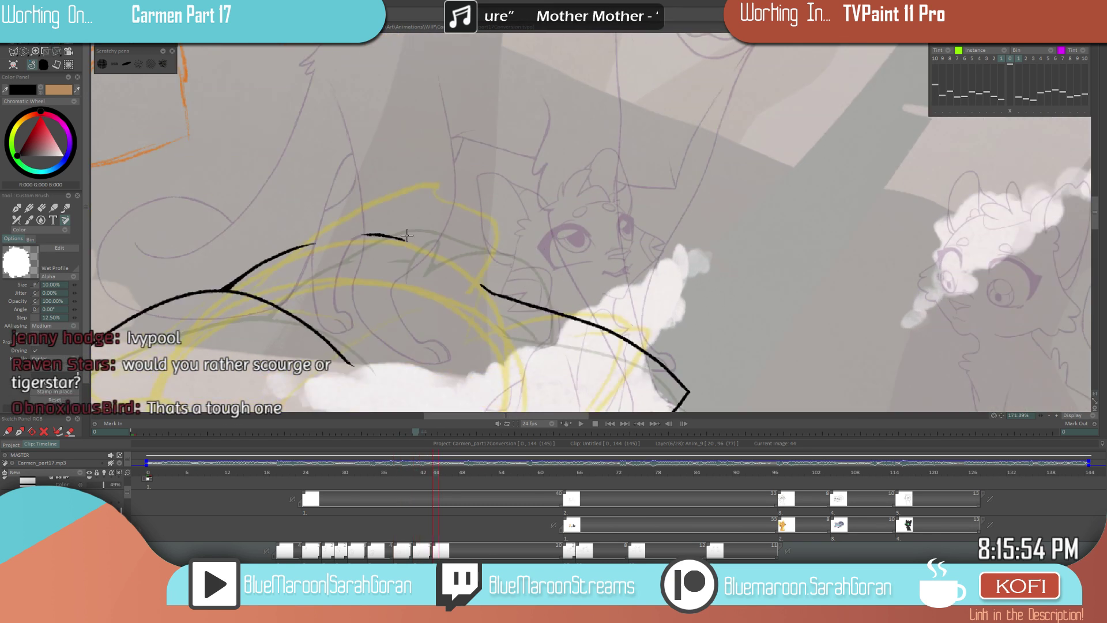
- Ink a small looped fur tuft at the end of the crown line in frame 44 and clean up its edge
{"action": "mouse_move", "coordinate": [391, 245]}
{"action": "left_mouse_down"}
{"action": "mouse_move", "coordinate": [417, 225]}
{"action": "mouse_move", "coordinate": [407, 242]}
{"action": "mouse_move", "coordinate": [397, 238]}
{"action": "left_mouse_up"}
{"action": "key", "text": "e"}
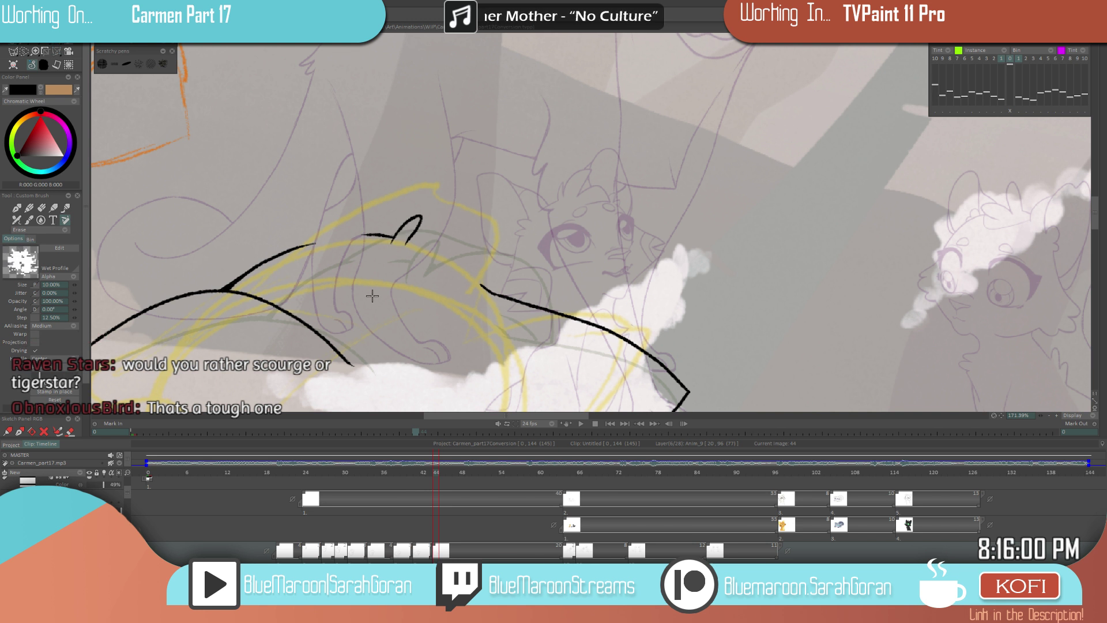
{"action": "key", "text": "e"}
{"action": "scroll", "coordinate": [429, 311], "scroll_direction": "down", "scroll_amount": 3}
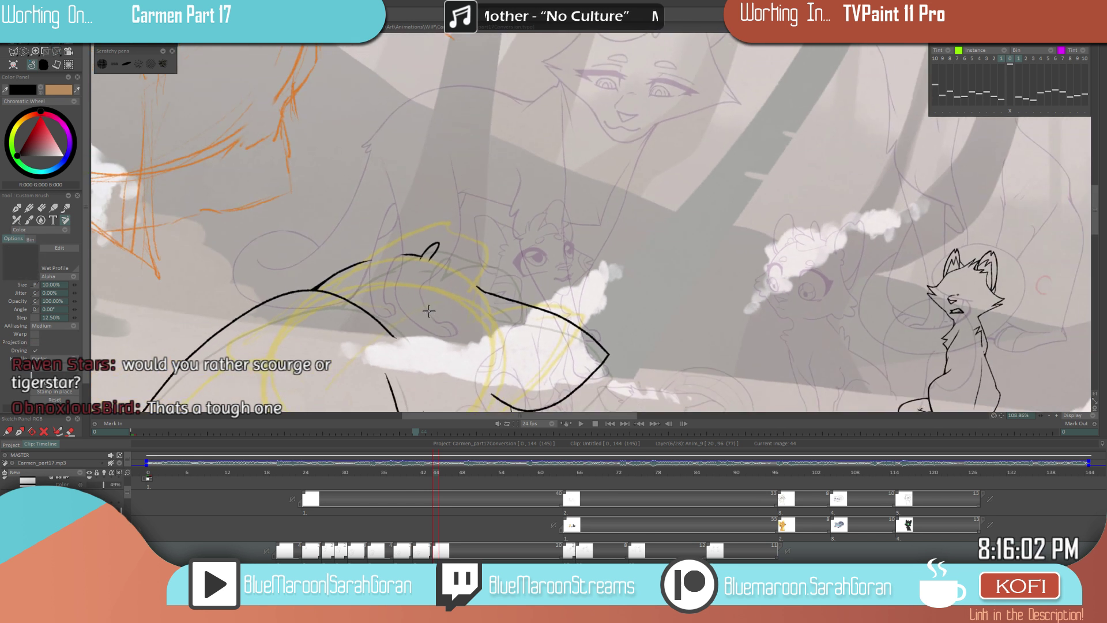
{"action": "scroll", "coordinate": [539, 287], "scroll_direction": "up", "scroll_amount": 2}
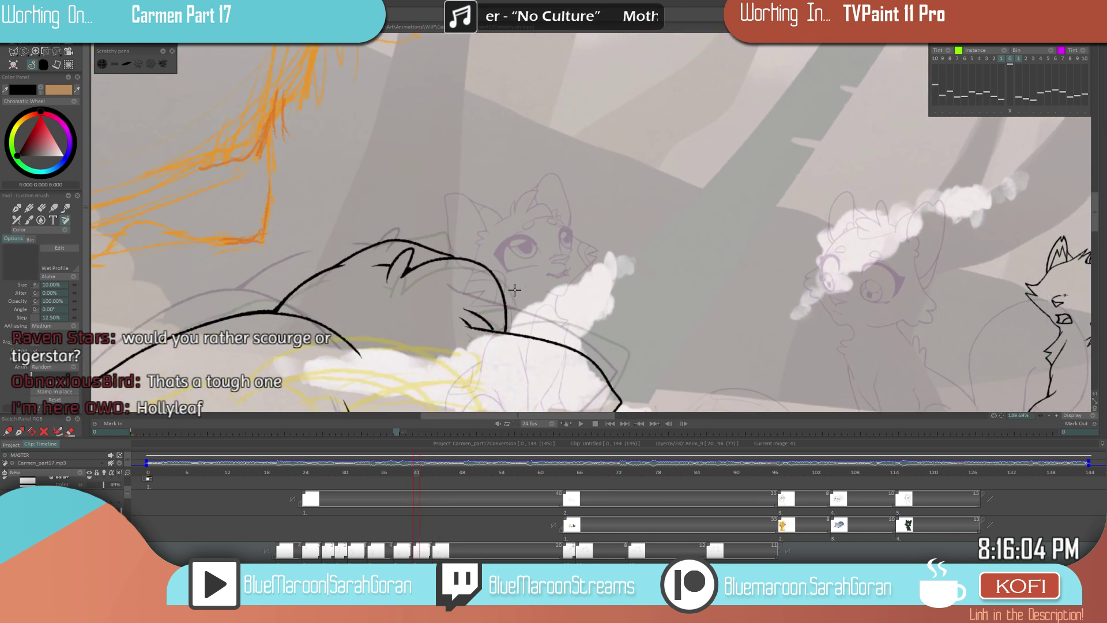
- Ink the rounded near ear from the crown tuft down toward the muzzle in frame 44, closing its lower edge with a pointed tip
{"action": "left_click_drag", "start_coordinate": [386, 241], "coordinate": [490, 255]}
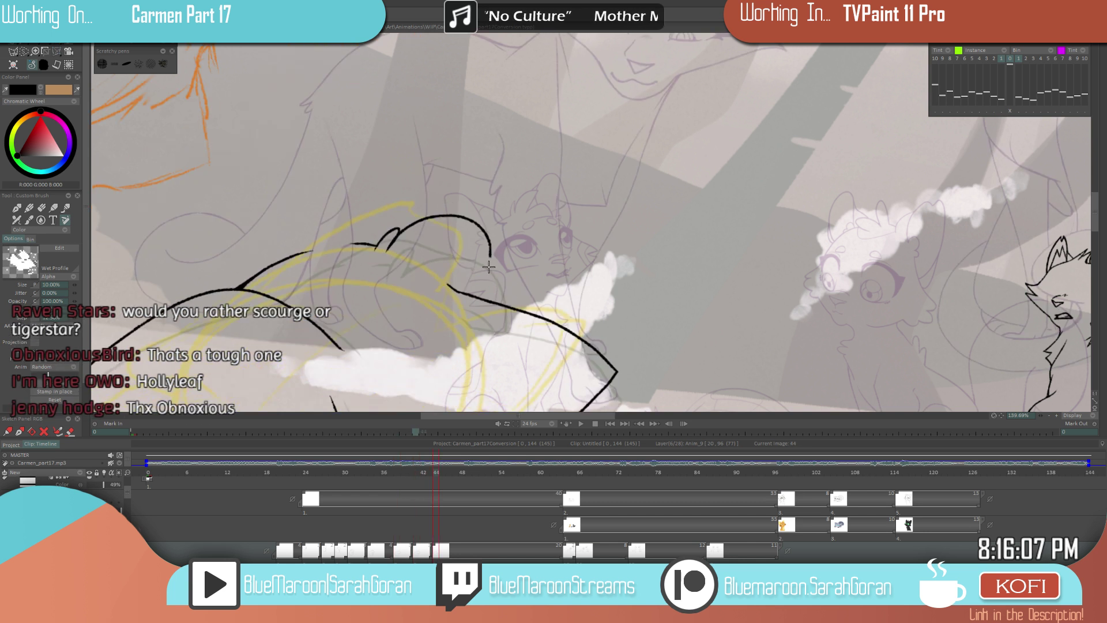
{"action": "key", "text": "ctrl+z"}
{"action": "mouse_move", "coordinate": [385, 245]}
{"action": "left_mouse_down"}
{"action": "mouse_move", "coordinate": [470, 229]}
{"action": "mouse_move", "coordinate": [494, 268]}
{"action": "left_mouse_up"}
{"action": "key", "text": "ctrl+z"}
{"action": "mouse_move", "coordinate": [387, 242]}
{"action": "left_mouse_down"}
{"action": "mouse_move", "coordinate": [485, 244]}
{"action": "mouse_move", "coordinate": [488, 270]}
{"action": "left_mouse_up"}
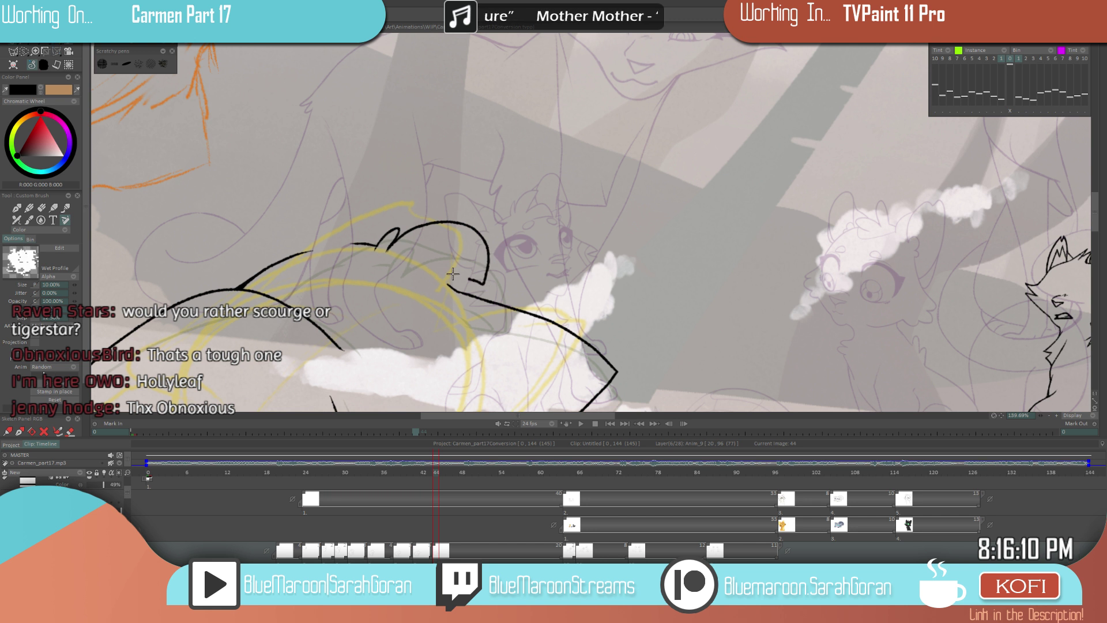
{"action": "scroll", "coordinate": [607, 230], "scroll_direction": "up", "scroll_amount": 1}
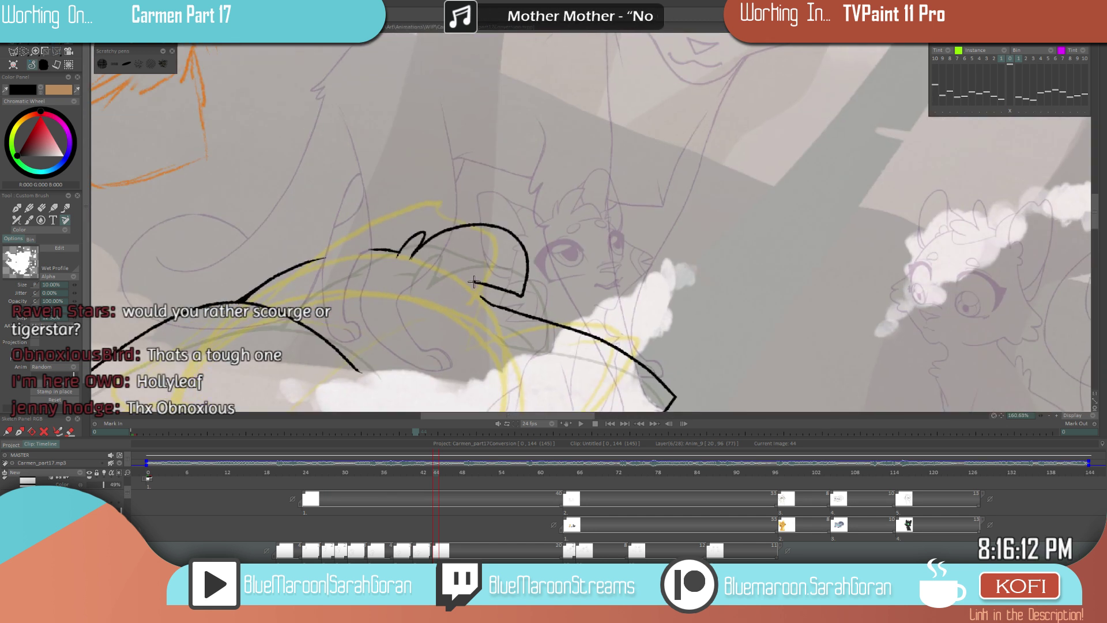
{"action": "left_click_drag", "start_coordinate": [476, 281], "coordinate": [514, 300]}
- Check the new rounded ear against the earlier drawings by flipping between frames 41 and 44
{"action": "scroll", "coordinate": [507, 275], "scroll_direction": "down", "scroll_amount": 8}
{"action": "key", "text": "Left"}
{"action": "key", "text": "Left"}
{"action": "key", "text": "Left"}
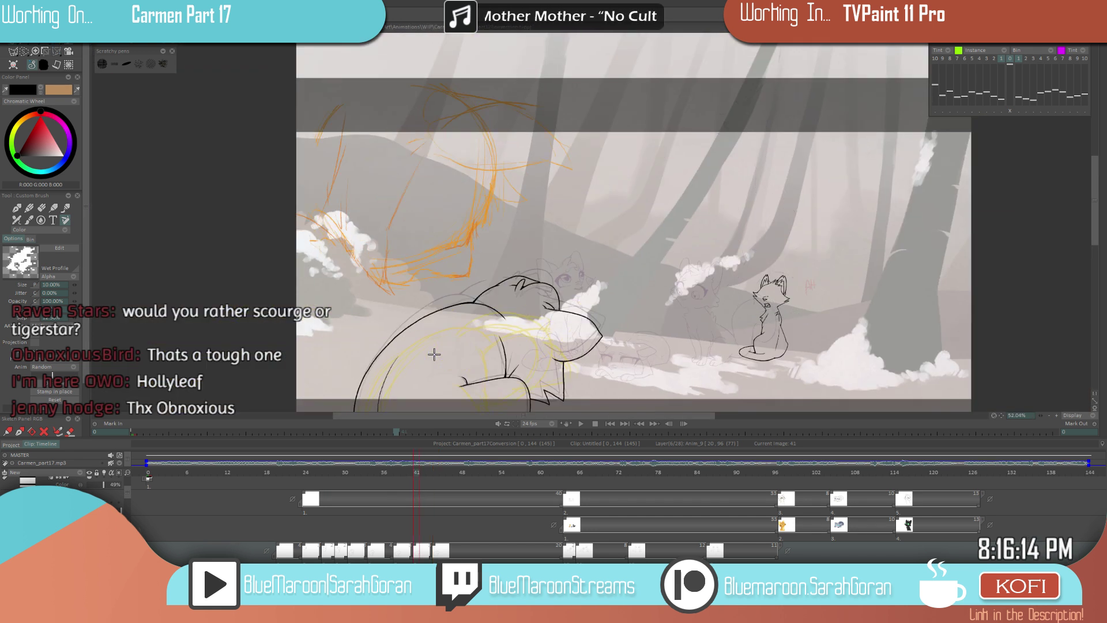
{"action": "key", "text": "Left"}
{"action": "key", "text": "Left"}
{"action": "key", "text": "Left"}
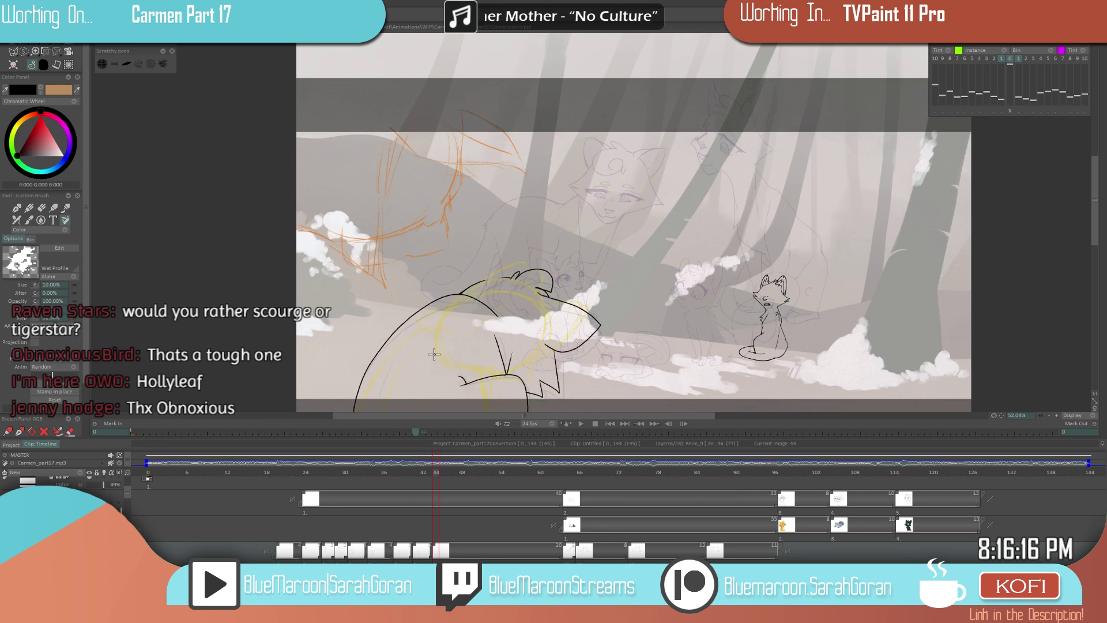
{"action": "key", "text": "Right"}
{"action": "key", "text": "Right"}
- Ink the pointed far ear rising from the back of the head in frame 44, following the yellow sketch
{"action": "scroll", "coordinate": [556, 319], "scroll_direction": "up", "scroll_amount": 5}
{"action": "key", "text": "Right"}
{"action": "key", "text": "Right"}
{"action": "key", "text": "Right"}
{"action": "key", "text": "Right"}
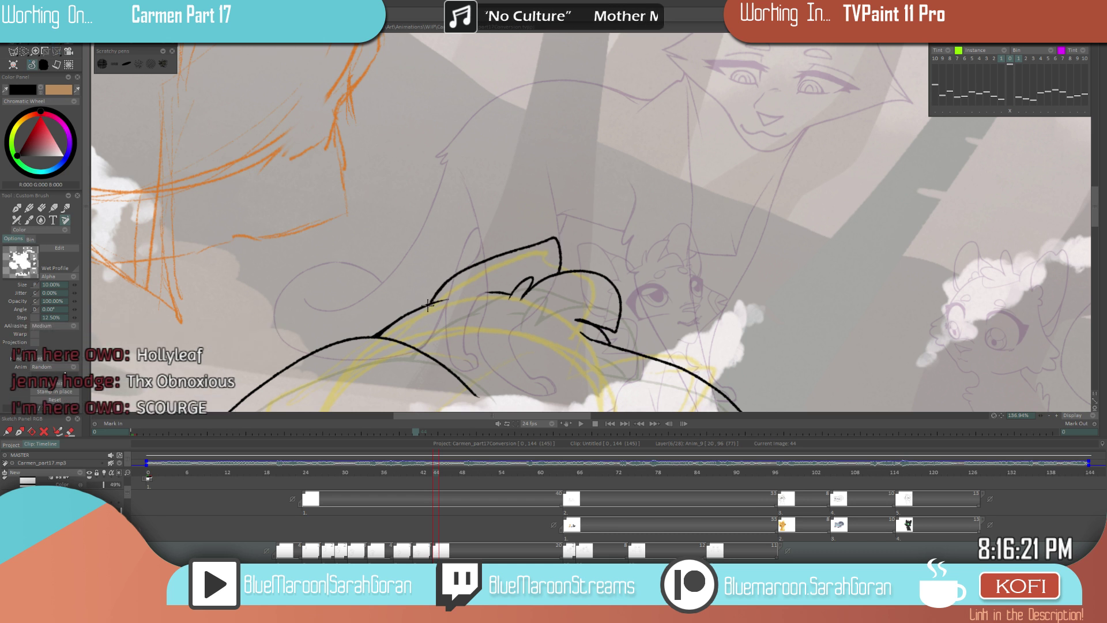
- Play the animation from about frame 32 to review the large cat's movement
{"action": "scroll", "coordinate": [544, 247], "scroll_direction": "down", "scroll_amount": 6}
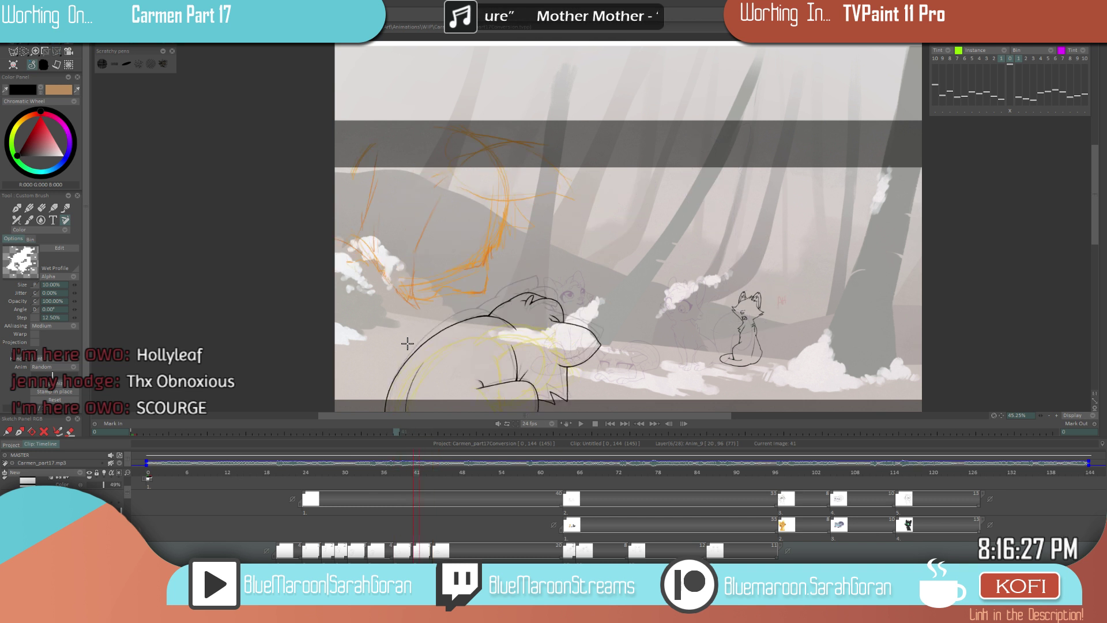
{"action": "scroll", "coordinate": [407, 344], "scroll_direction": "down", "scroll_amount": 4}
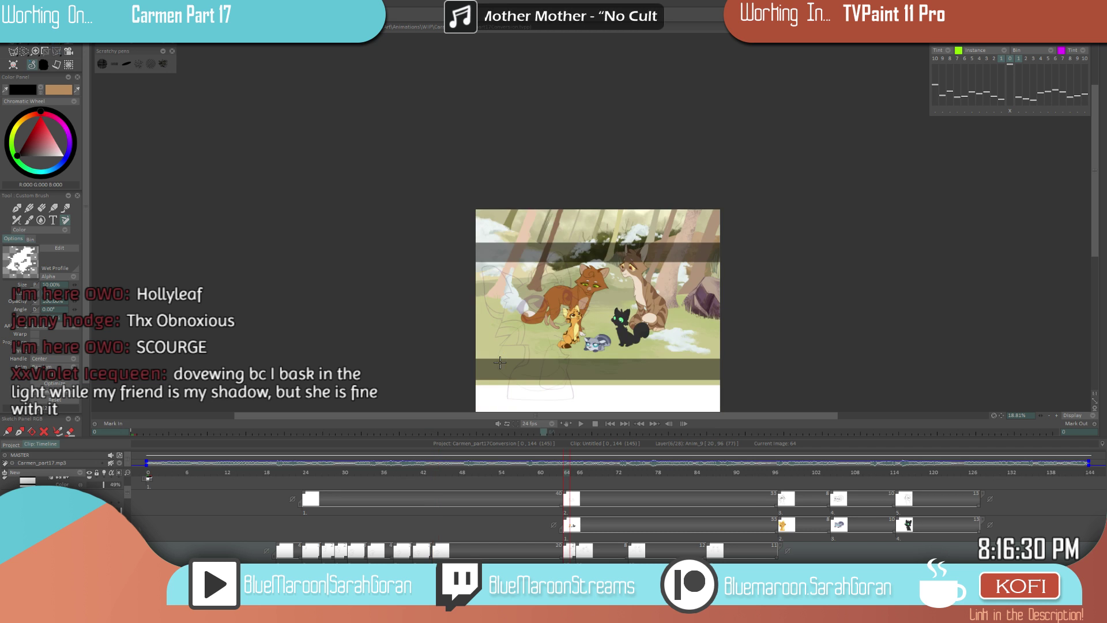
{"action": "left_click", "coordinate": [358, 472]}
{"action": "left_click", "coordinate": [580, 423]}
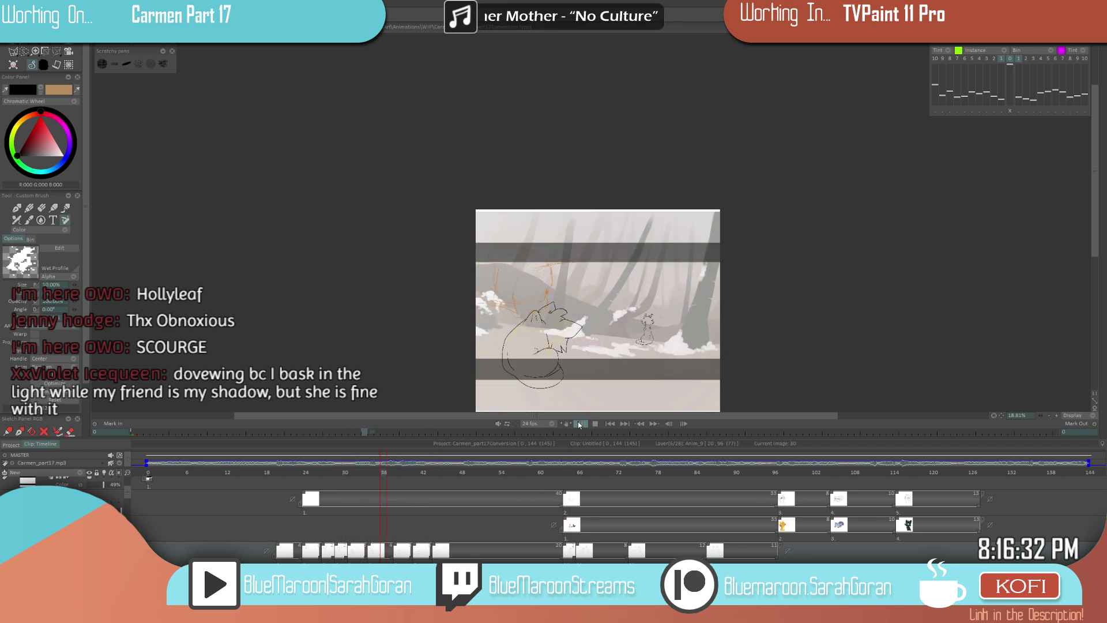
- Go to frame 46 and add a new blank drawing on the line art layer there
{"action": "left_click", "coordinate": [450, 474]}
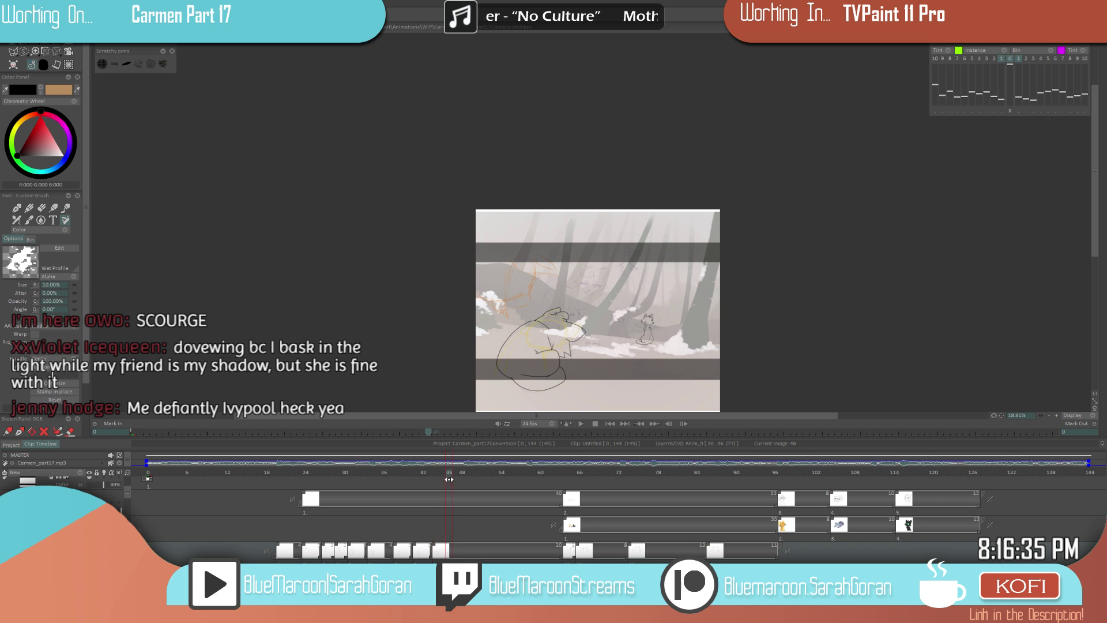
{"action": "mouse_move", "coordinate": [456, 477]}
{"action": "left_mouse_down"}
{"action": "mouse_move", "coordinate": [471, 479]}
{"action": "mouse_move", "coordinate": [438, 480]}
{"action": "left_mouse_up"}
{"action": "key", "text": "Return"}
{"action": "scroll", "coordinate": [600, 340], "scroll_direction": "up", "scroll_amount": 3}
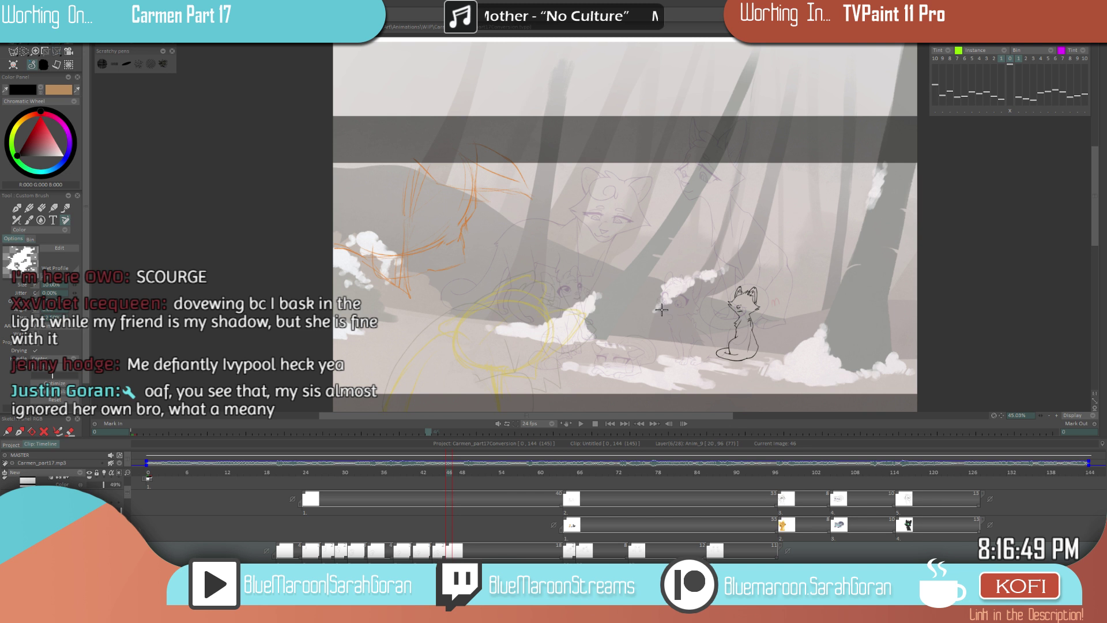
- Examine the large cat's motion by flipping back and forth through the drawings leading up to frame 46
{"action": "scroll", "coordinate": [594, 337], "scroll_direction": "down", "scroll_amount": 2}
{"action": "scroll", "coordinate": [594, 338], "scroll_direction": "up", "scroll_amount": 4}
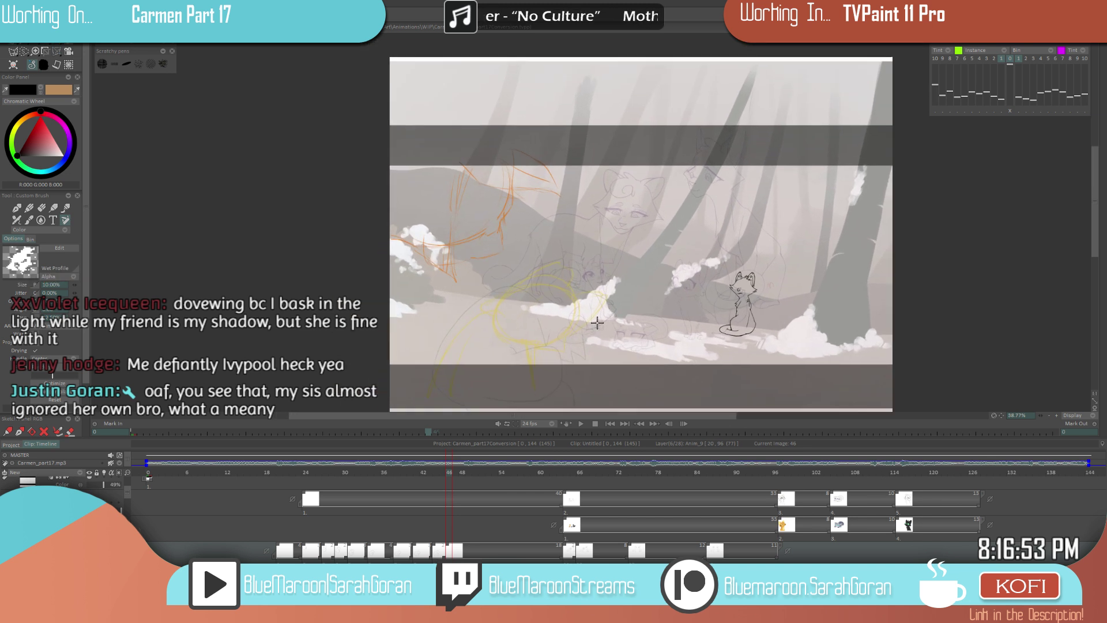
{"action": "scroll", "coordinate": [596, 334], "scroll_direction": "down", "scroll_amount": 3}
{"action": "scroll", "coordinate": [620, 355], "scroll_direction": "up", "scroll_amount": 3}
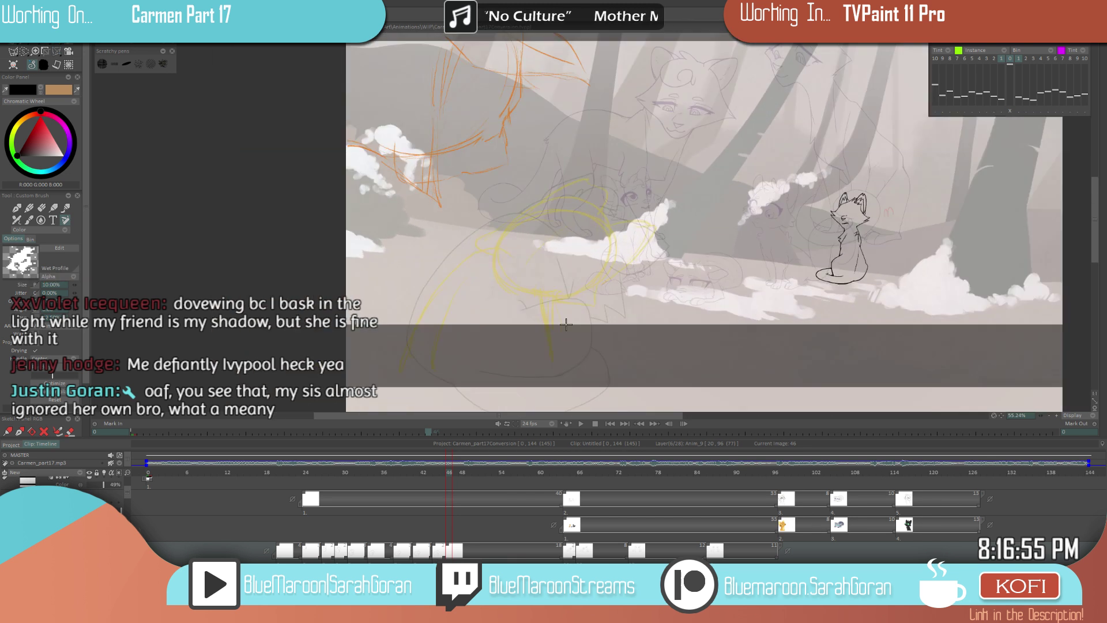
{"action": "scroll", "coordinate": [589, 333], "scroll_direction": "down", "scroll_amount": 1}
{"action": "scroll", "coordinate": [590, 333], "scroll_direction": "up", "scroll_amount": 2}
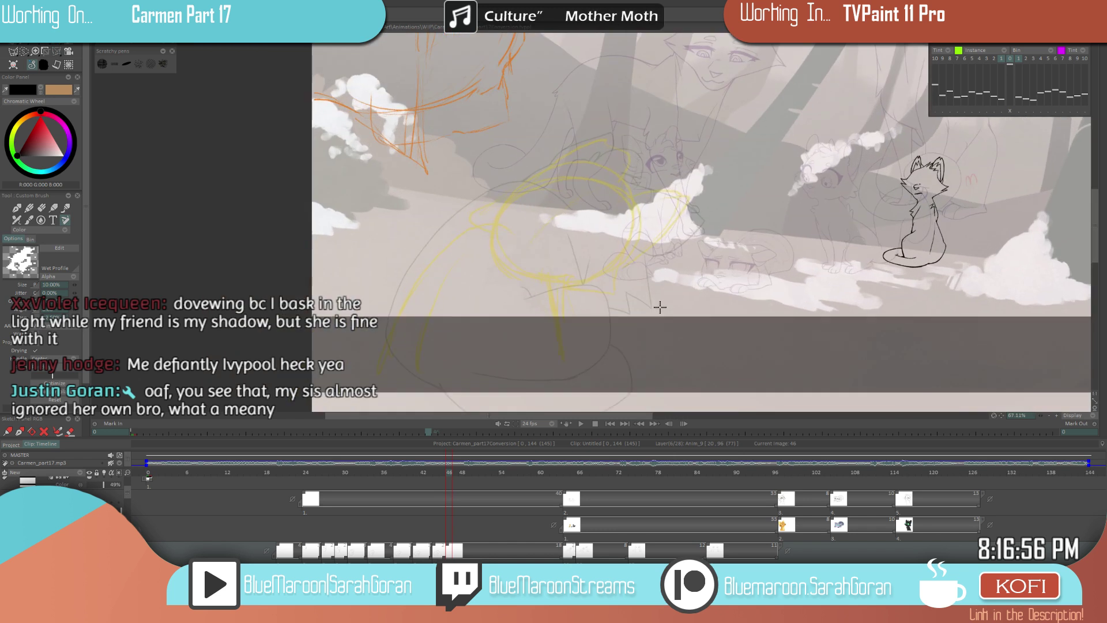
{"action": "key", "text": "Left"}
{"action": "key", "text": "Left"}
{"action": "key", "text": "Left"}
{"action": "key", "text": "Right"}
{"action": "key", "text": "Right"}
{"action": "key", "text": "Right"}
{"action": "key", "text": "Left"}
{"action": "key", "text": "Left"}
{"action": "key", "text": "Left"}
{"action": "key", "text": "Right"}
{"action": "key", "text": "Right"}
{"action": "key", "text": "Right"}
{"action": "key", "text": "Right"}
{"action": "key", "text": "Right"}
{"action": "key", "text": "Right"}
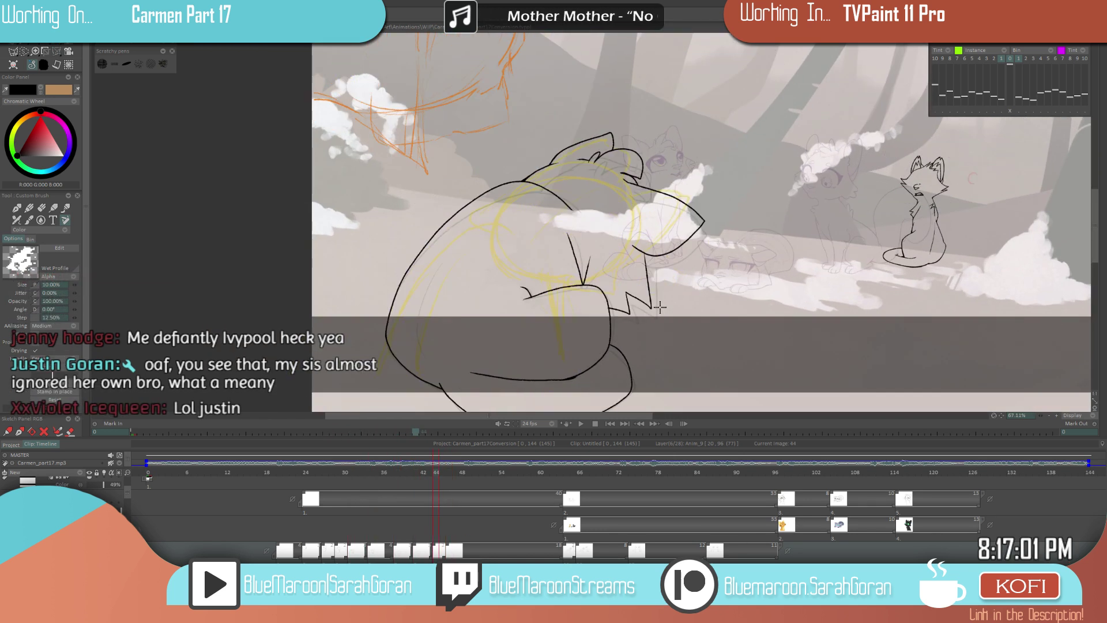
{"action": "key", "text": "Left"}
{"action": "key", "text": "Left"}
{"action": "key", "text": "Left"}
{"action": "key", "text": "Right"}
{"action": "key", "text": "Right"}
{"action": "key", "text": "Right"}
{"action": "key", "text": "Right"}
{"action": "key", "text": "Left"}
{"action": "key", "text": "Left"}
{"action": "key", "text": "Right"}
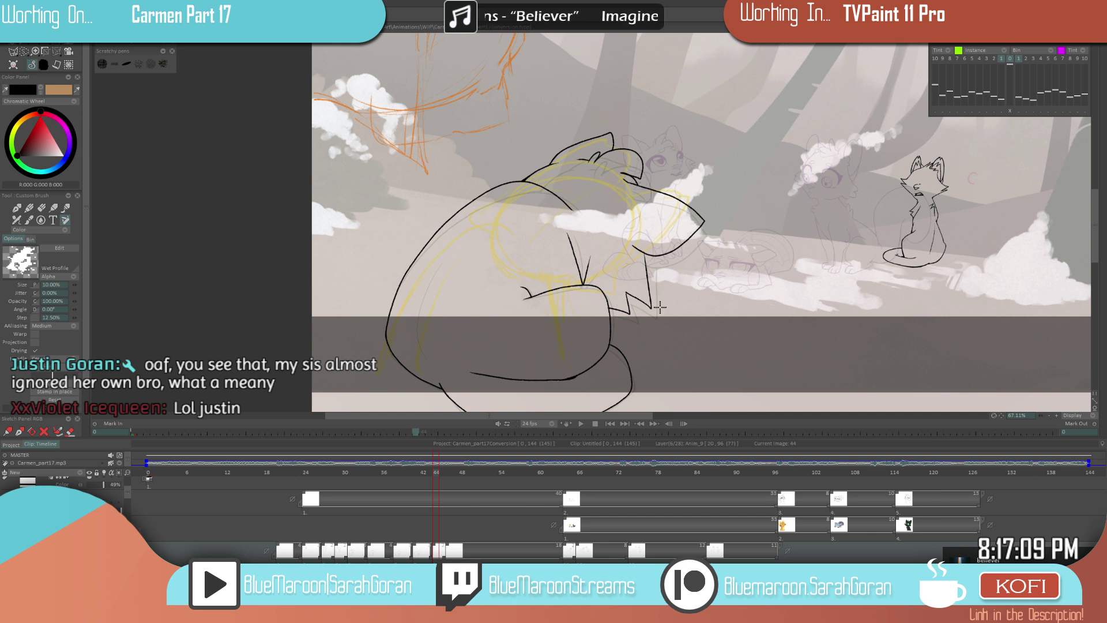
- Thicken the line joints in frame 44 where the far ear meets the head and the head meets the shoulder
{"action": "scroll", "coordinate": [619, 298], "scroll_direction": "up", "scroll_amount": 3}
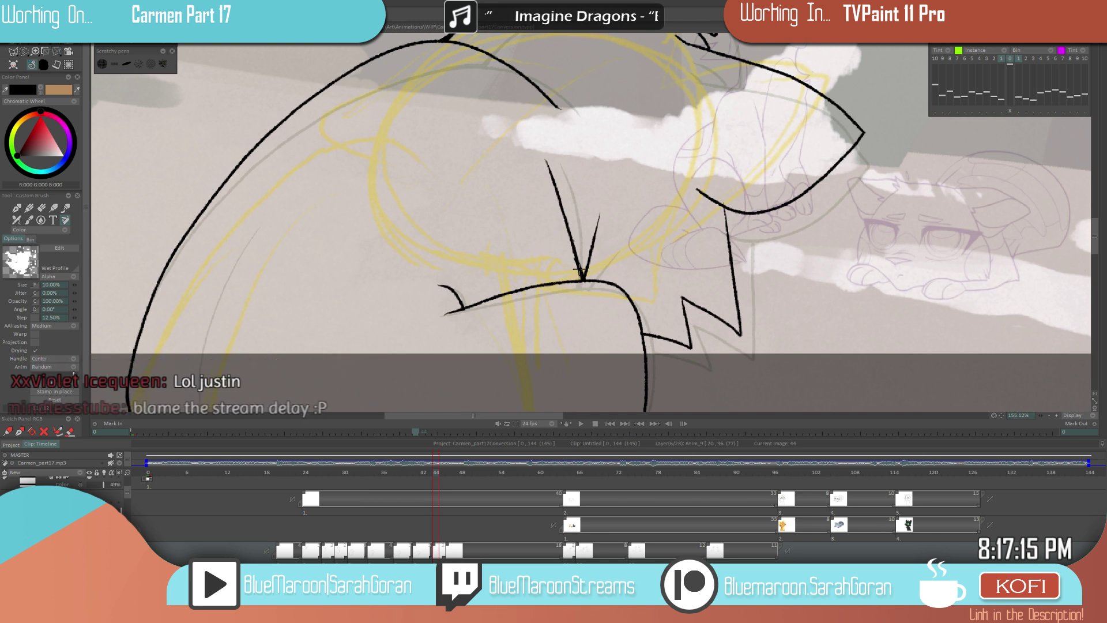
{"action": "scroll", "coordinate": [672, 281], "scroll_direction": "down", "scroll_amount": 1}
{"action": "scroll", "coordinate": [672, 282], "scroll_direction": "up", "scroll_amount": 2}
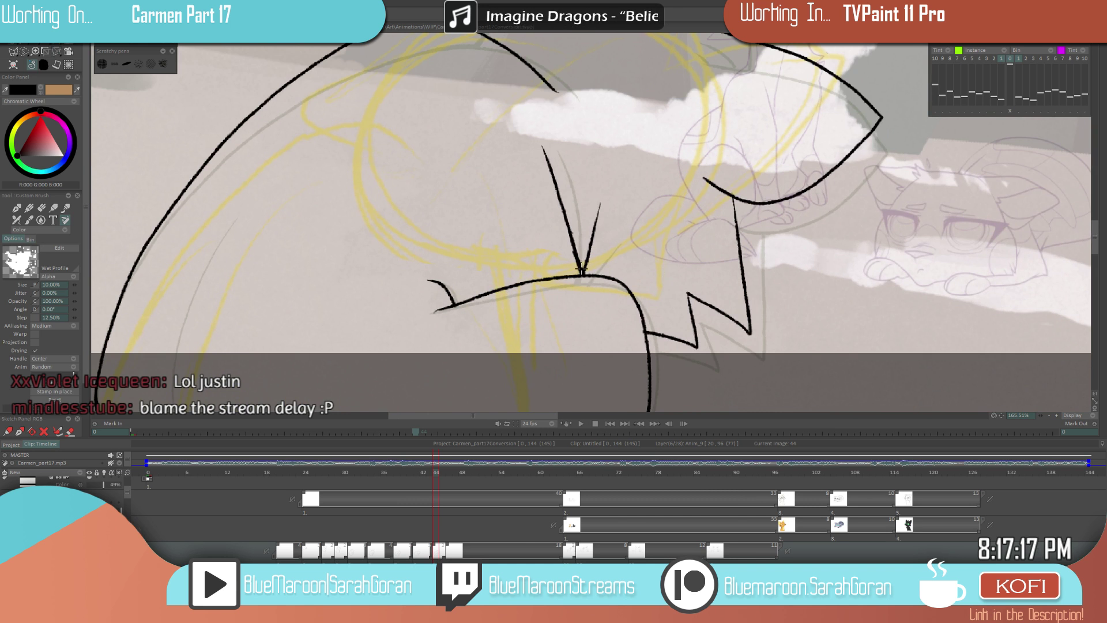
{"action": "scroll", "coordinate": [585, 271], "scroll_direction": "down", "scroll_amount": 15}
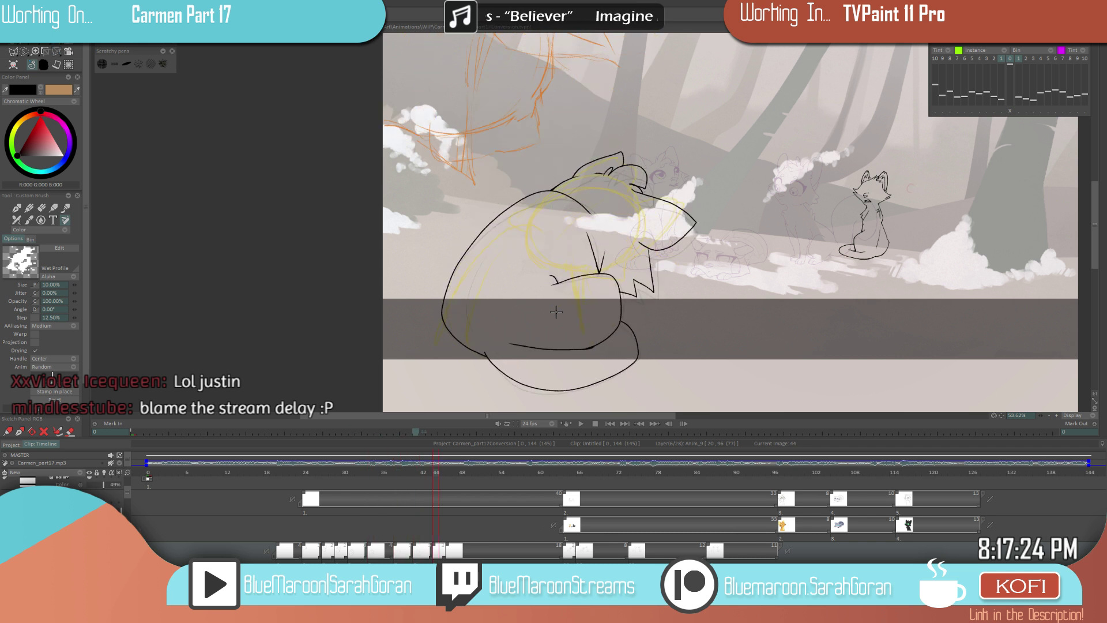
{"action": "scroll", "coordinate": [726, 142], "scroll_direction": "up", "scroll_amount": 5}
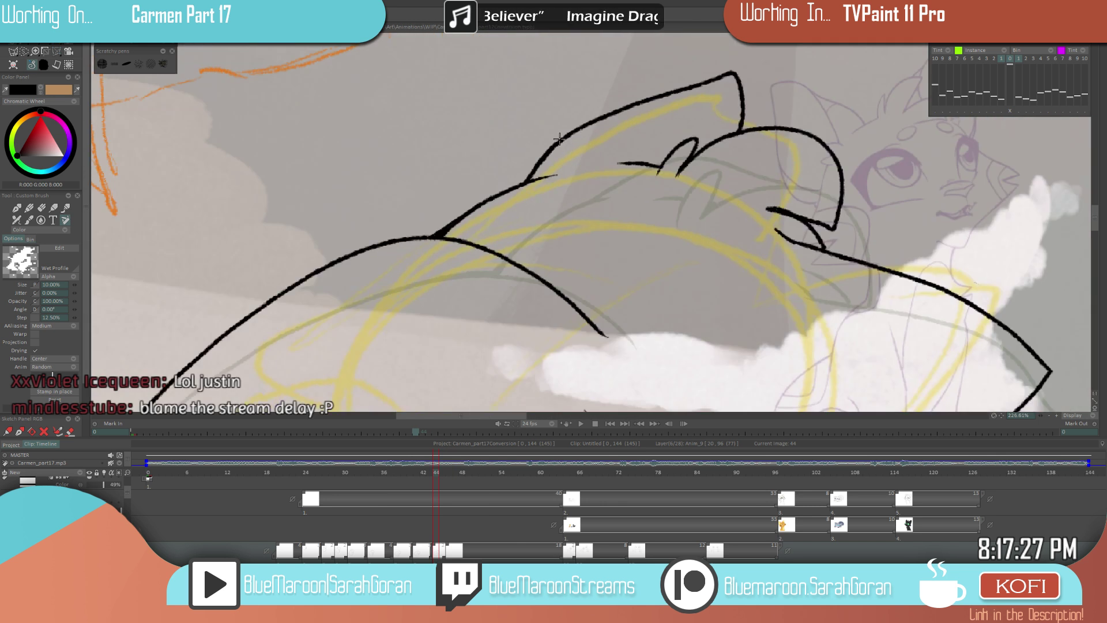
{"action": "left_click_drag", "start_coordinate": [558, 138], "coordinate": [516, 185]}
{"action": "left_click_drag", "start_coordinate": [441, 229], "coordinate": [517, 213]}
{"action": "mouse_move", "coordinate": [579, 235]}
{"action": "left_mouse_down"}
{"action": "mouse_move", "coordinate": [645, 214]}
{"action": "mouse_move", "coordinate": [649, 155]}
{"action": "left_mouse_up"}
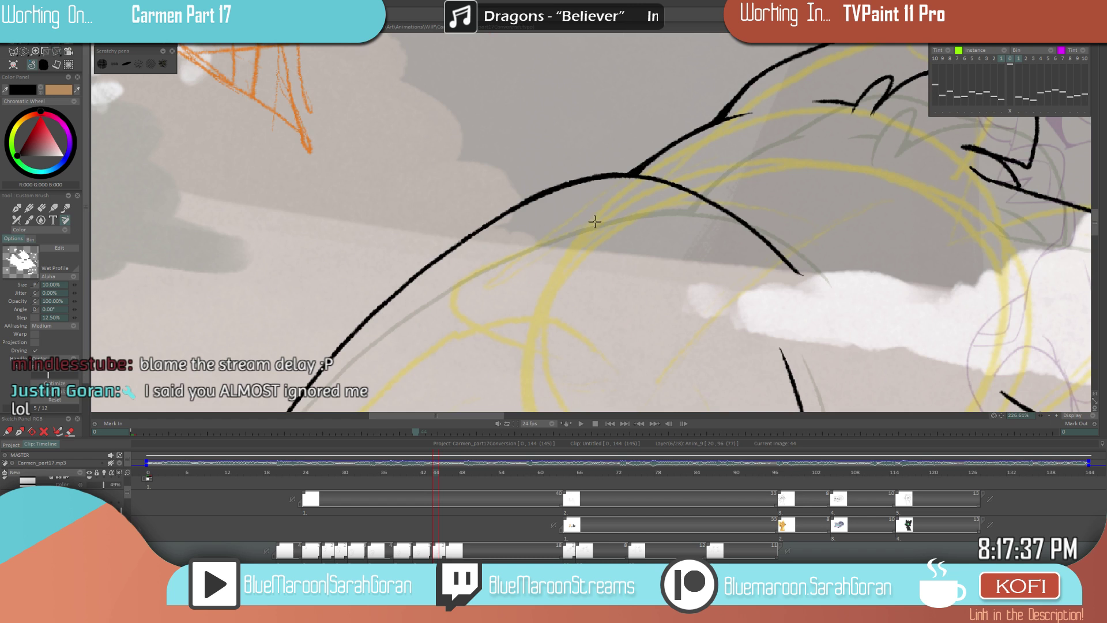
- Flip back to frame 41 and touch up the line joint where the back of the head meets the shoulder
{"action": "scroll", "coordinate": [612, 210], "scroll_direction": "down", "scroll_amount": 10}
{"action": "key", "text": "Left"}
{"action": "key", "text": "Left"}
{"action": "key", "text": "Left"}
{"action": "key", "text": "Left"}
{"action": "key", "text": "Left"}
{"action": "key", "text": "Left"}
{"action": "key", "text": "Right"}
{"action": "key", "text": "Right"}
{"action": "key", "text": "Right"}
{"action": "scroll", "coordinate": [741, 201], "scroll_direction": "up", "scroll_amount": 7}
{"action": "scroll", "coordinate": [635, 201], "scroll_direction": "up", "scroll_amount": 1}
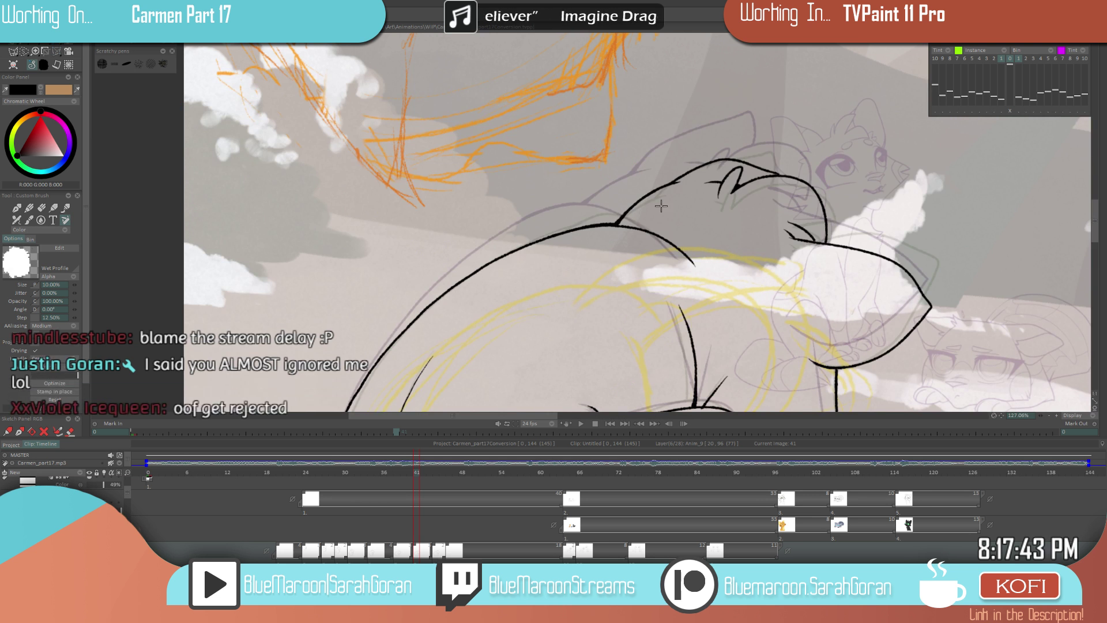
{"action": "left_click_drag", "start_coordinate": [625, 209], "coordinate": [626, 213]}
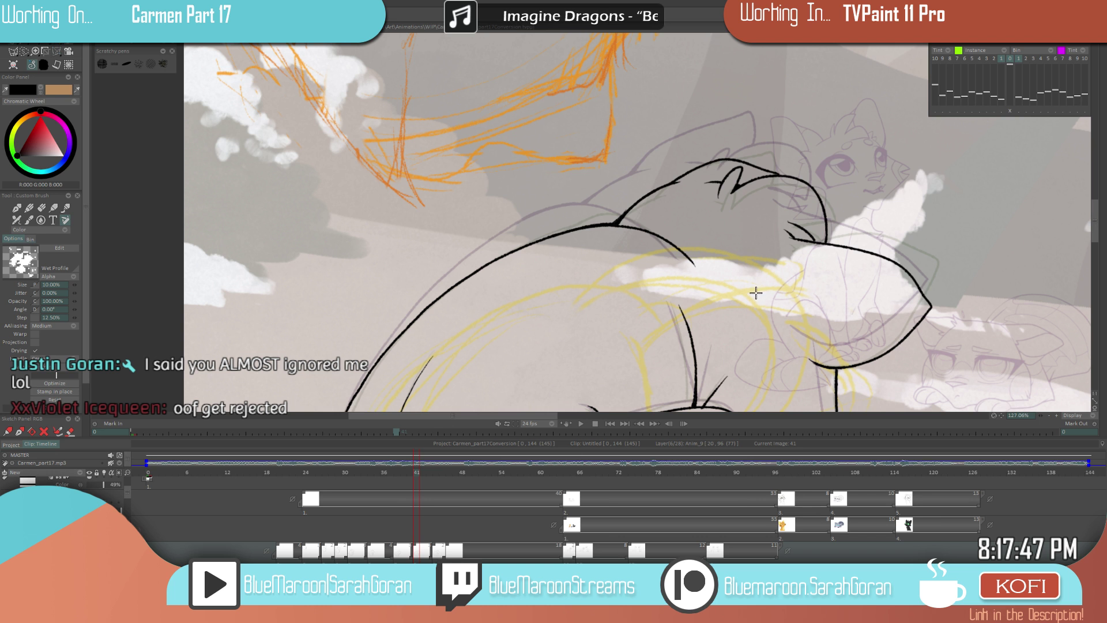
{"action": "scroll", "coordinate": [742, 291], "scroll_direction": "down", "scroll_amount": 2}
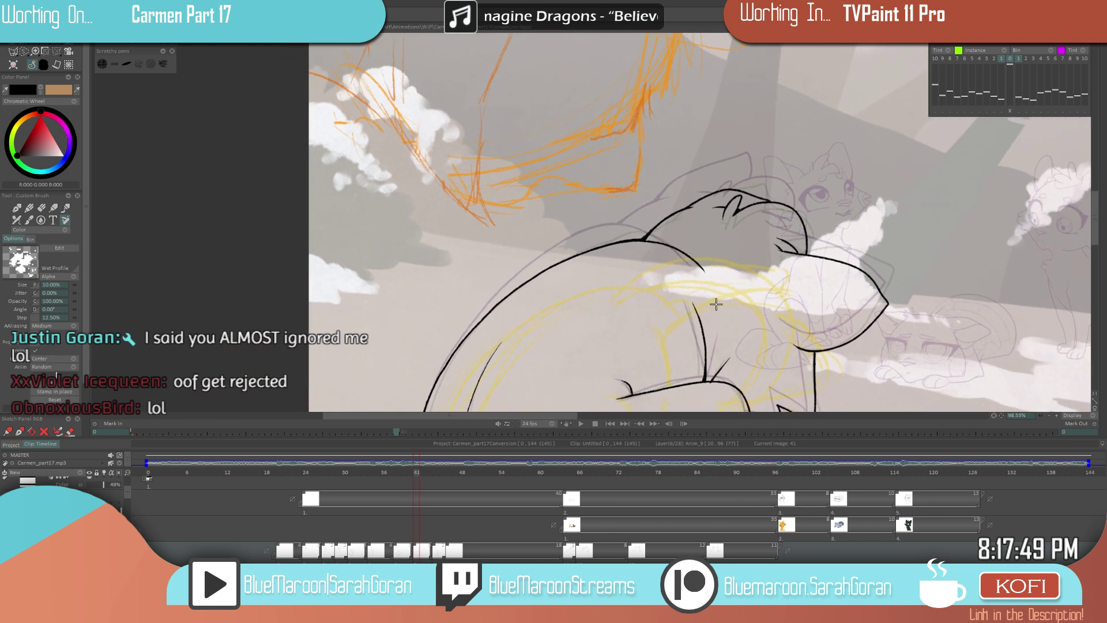
- Touch up the joint between the lower jaw and throat line in frame 41, and save the project
{"action": "scroll", "coordinate": [805, 331], "scroll_direction": "down", "scroll_amount": 3}
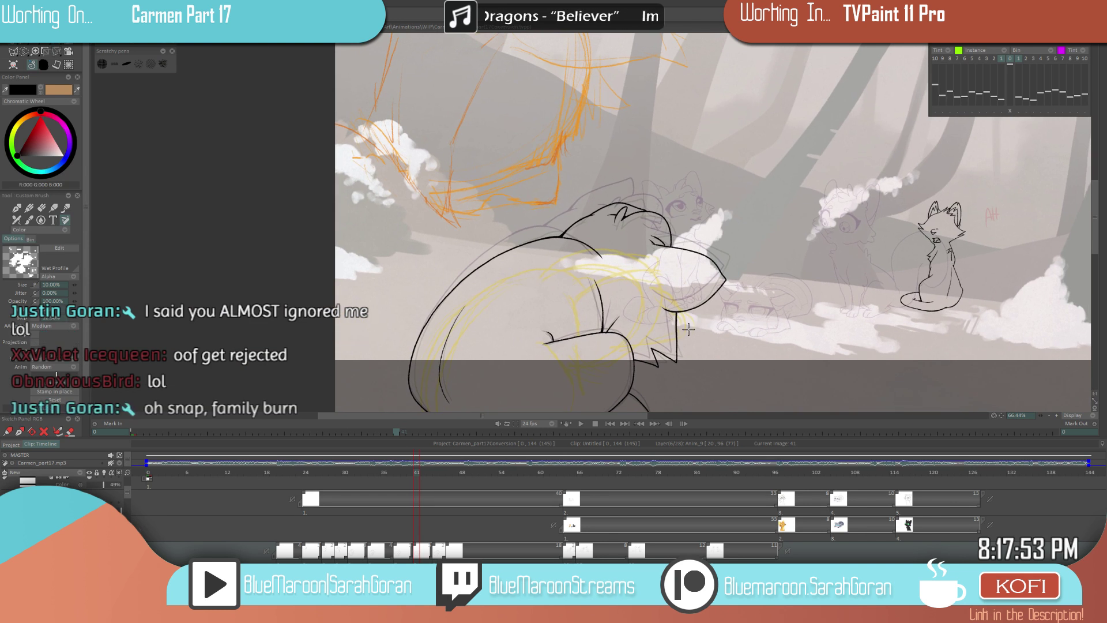
{"action": "left_click_drag", "start_coordinate": [676, 317], "coordinate": [655, 309]}
{"action": "scroll", "coordinate": [664, 312], "scroll_direction": "up", "scroll_amount": 2}
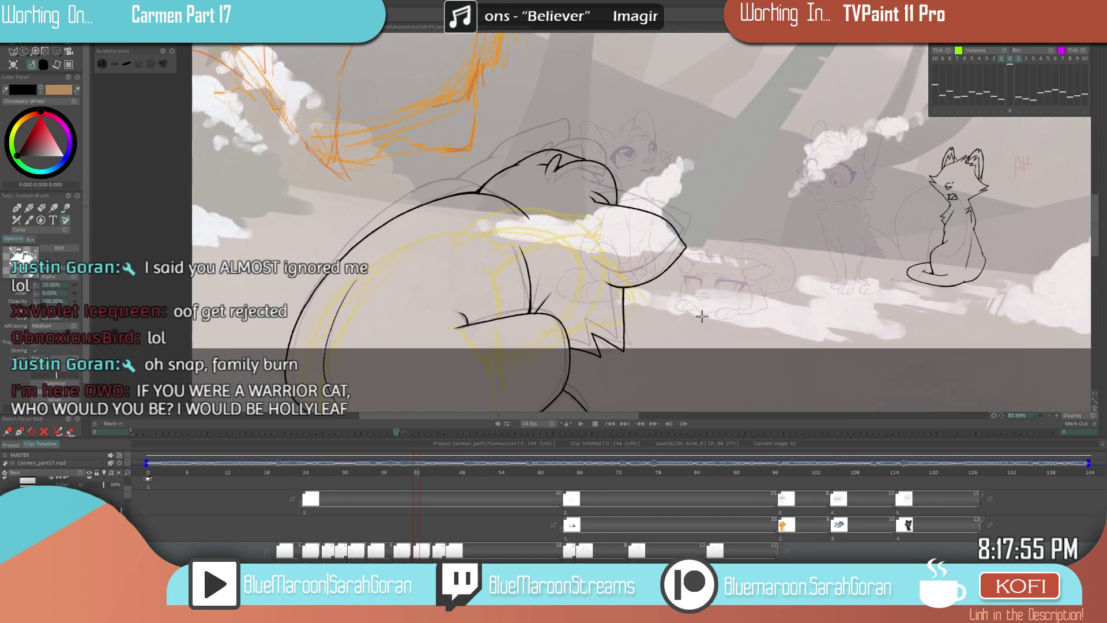
{"action": "scroll", "coordinate": [715, 313], "scroll_direction": "down", "scroll_amount": 3}
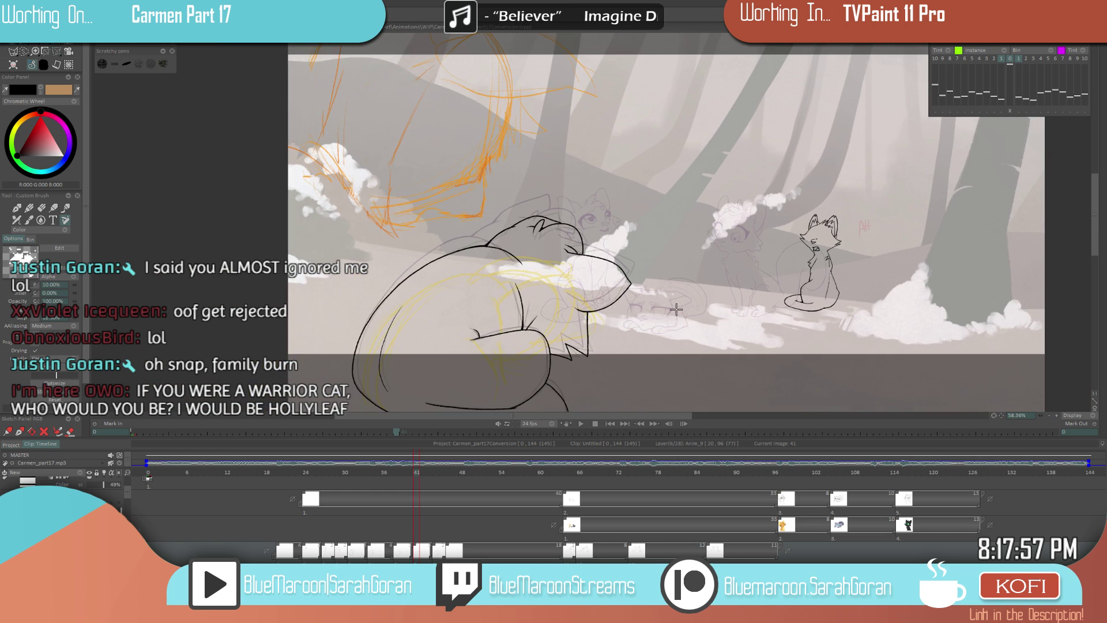
{"action": "key", "text": "ctrl+s"}
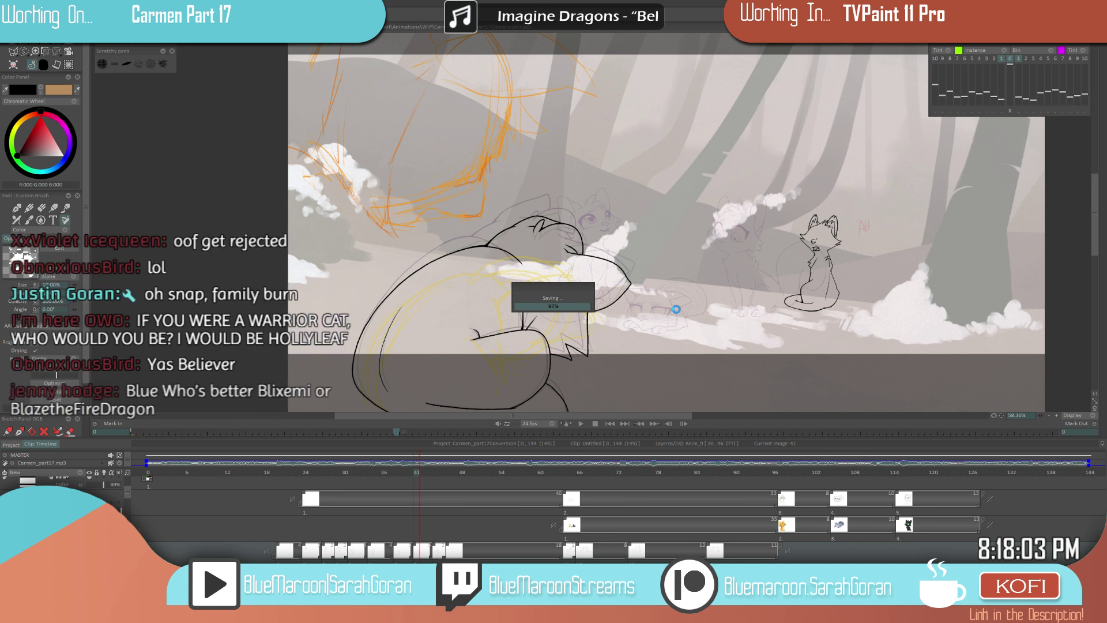
- Play back the large cat's motion, and thicken the line joint where the far ear meets the head in frame 38
{"action": "key", "text": "Right"}
{"action": "key", "text": "Right"}
{"action": "key", "text": "Right"}
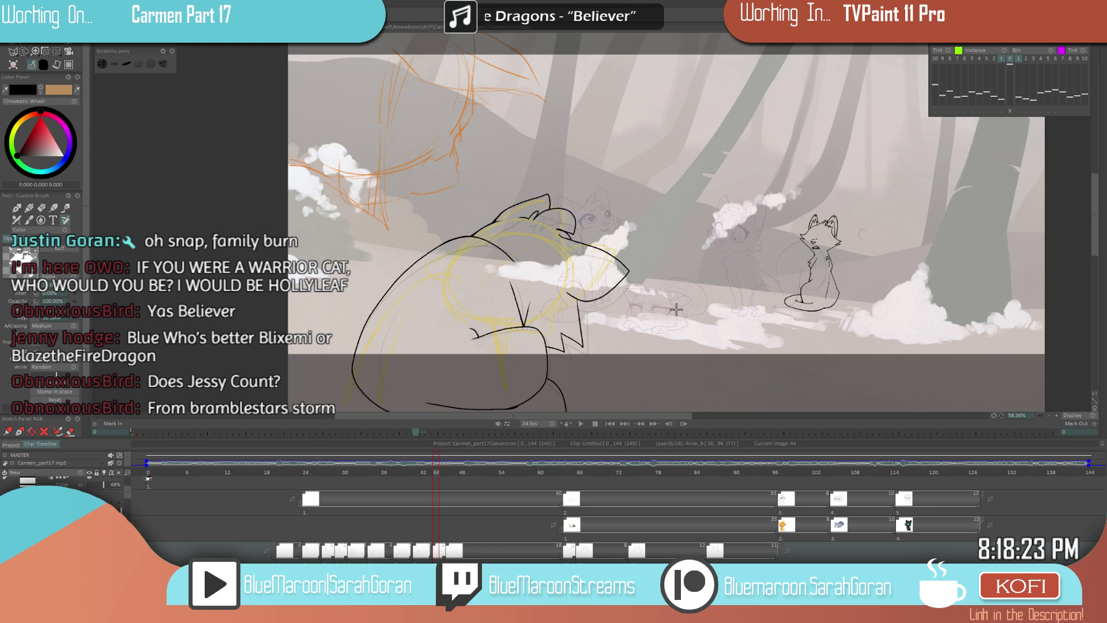
{"action": "mouse_move", "coordinate": [582, 332]}
{"action": "left_mouse_down"}
{"action": "mouse_move", "coordinate": [594, 338]}
{"action": "mouse_move", "coordinate": [575, 357]}
{"action": "left_mouse_up"}
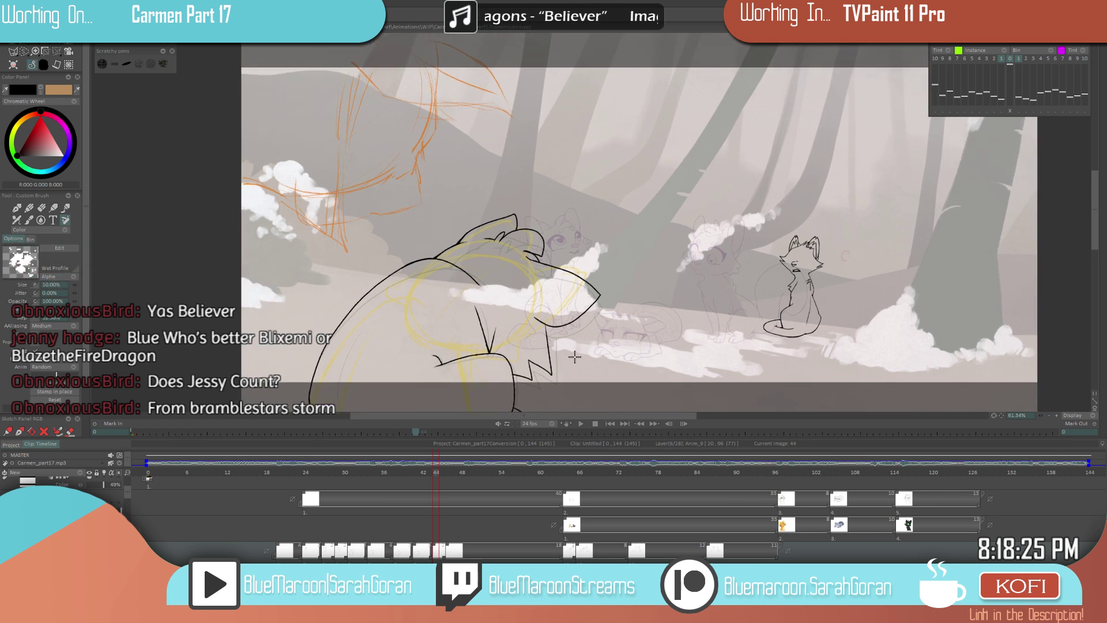
{"action": "key", "text": "Return"}
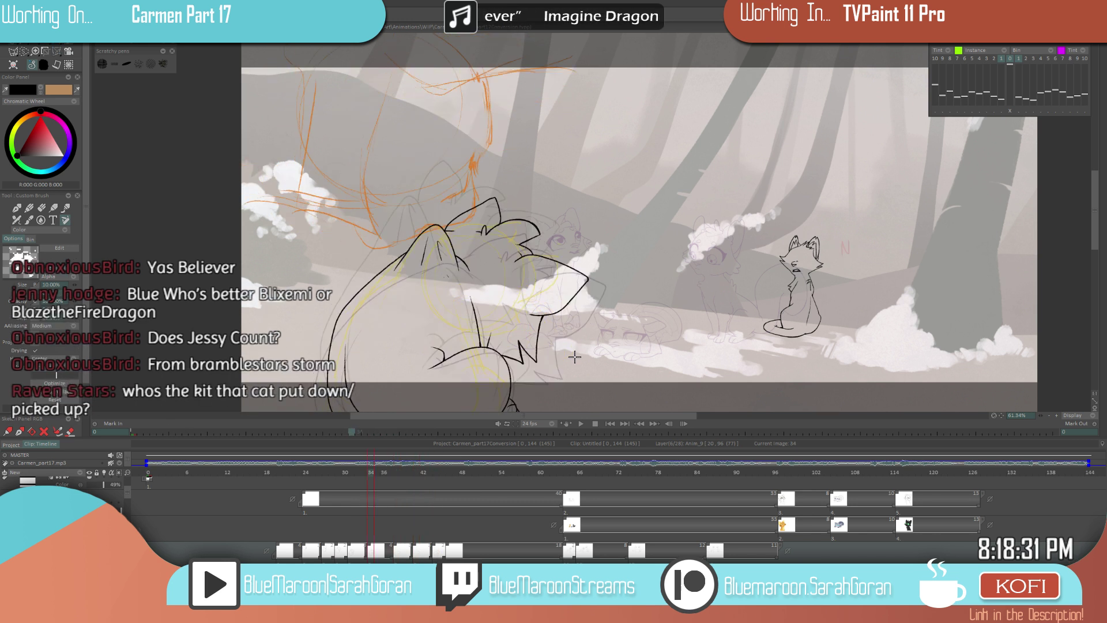
{"action": "scroll", "coordinate": [571, 353], "scroll_direction": "up", "scroll_amount": 5}
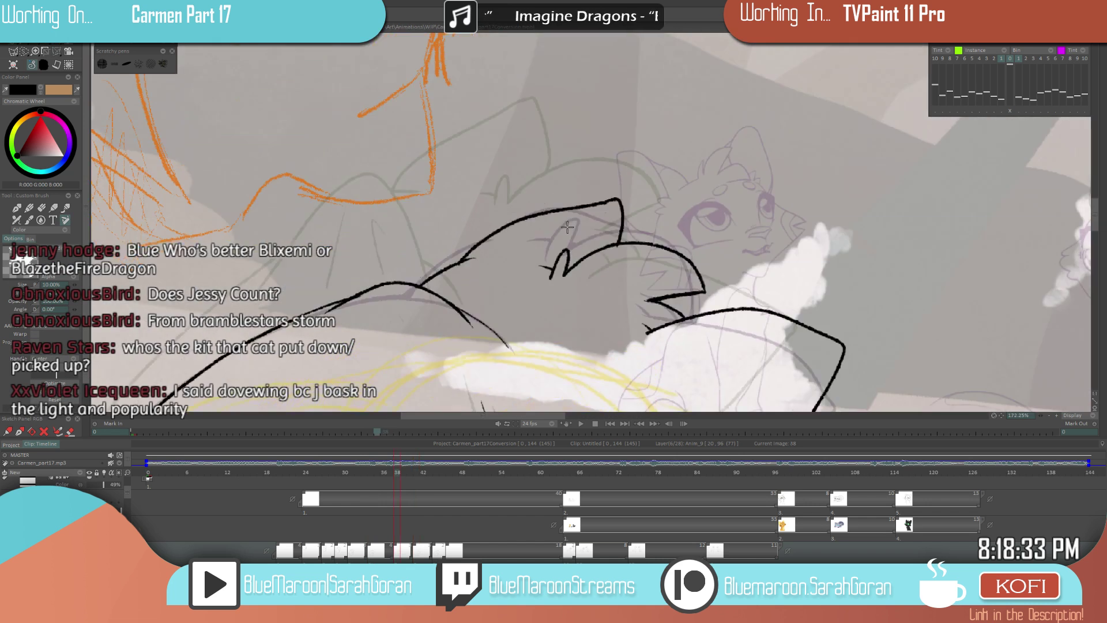
{"action": "left_click_drag", "start_coordinate": [492, 252], "coordinate": [465, 261]}
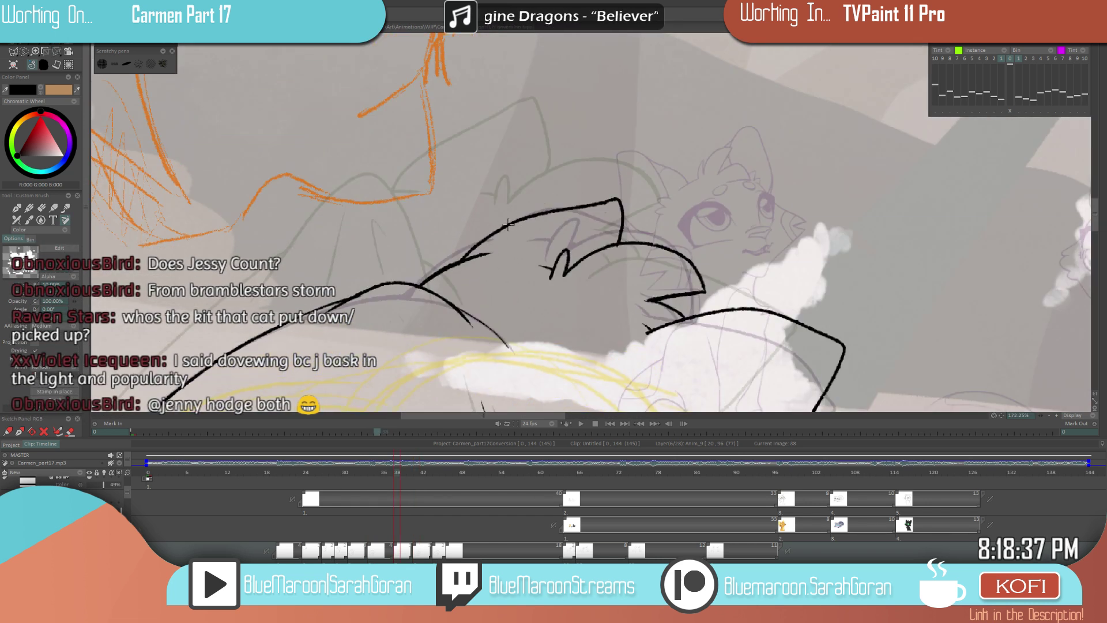
- Examine how the large cat's head and ear lines move by flipping back and forth through the drawings around frames 38 to 46
{"action": "scroll", "coordinate": [492, 224], "scroll_direction": "down", "scroll_amount": 5}
{"action": "key", "text": "Left"}
{"action": "key", "text": "Left"}
{"action": "key", "text": "Left"}
{"action": "key", "text": "Left"}
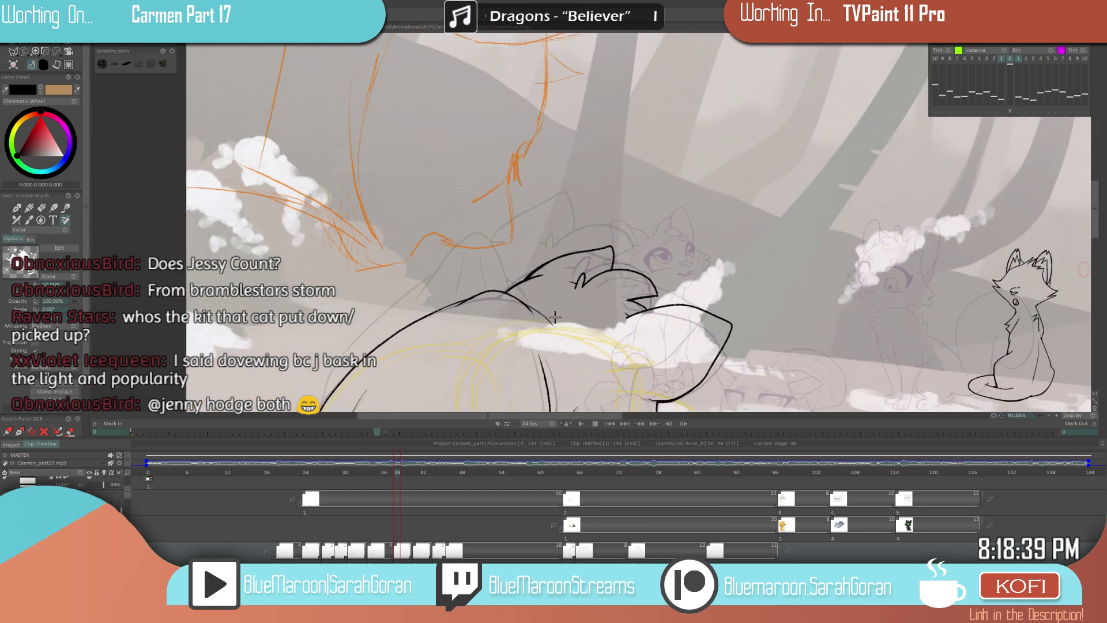
{"action": "key", "text": "Right"}
{"action": "key", "text": "Right"}
{"action": "key", "text": "Right"}
{"action": "key", "text": "Right"}
{"action": "key", "text": "Right"}
{"action": "key", "text": "Right"}
{"action": "key", "text": "Right"}
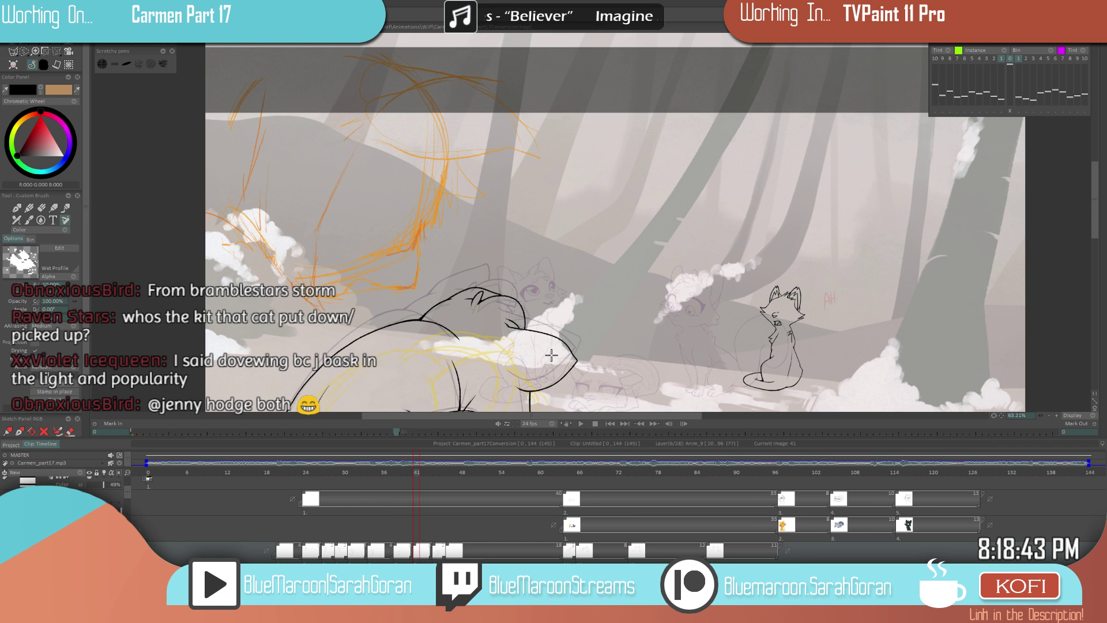
{"action": "key", "text": "Left"}
{"action": "key", "text": "Left"}
{"action": "key", "text": "Left"}
{"action": "key", "text": "Left"}
{"action": "key", "text": "Left"}
{"action": "key", "text": "Left"}
{"action": "key", "text": "Left"}
{"action": "key", "text": "Right"}
{"action": "key", "text": "Right"}
{"action": "key", "text": "Right"}
{"action": "key", "text": "Right"}
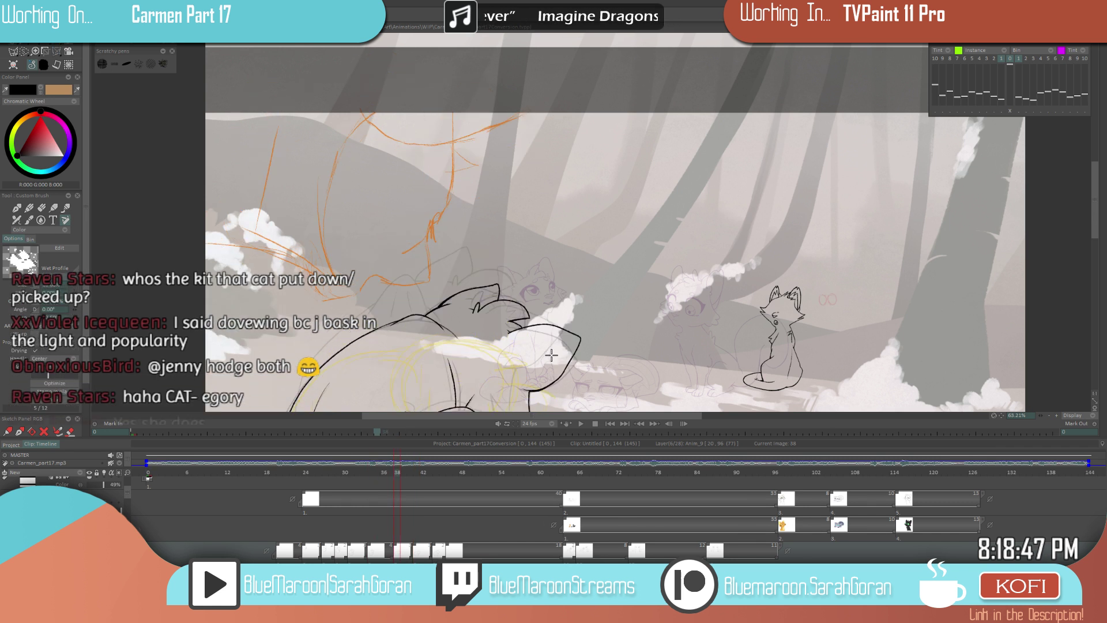
{"action": "key", "text": "Right"}
{"action": "key", "text": "Right"}
{"action": "key", "text": "Right"}
{"action": "key", "text": "Left"}
{"action": "key", "text": "Left"}
{"action": "key", "text": "Left"}
{"action": "key", "text": "Left"}
{"action": "key", "text": "Left"}
{"action": "key", "text": "Left"}
{"action": "key", "text": "Left"}
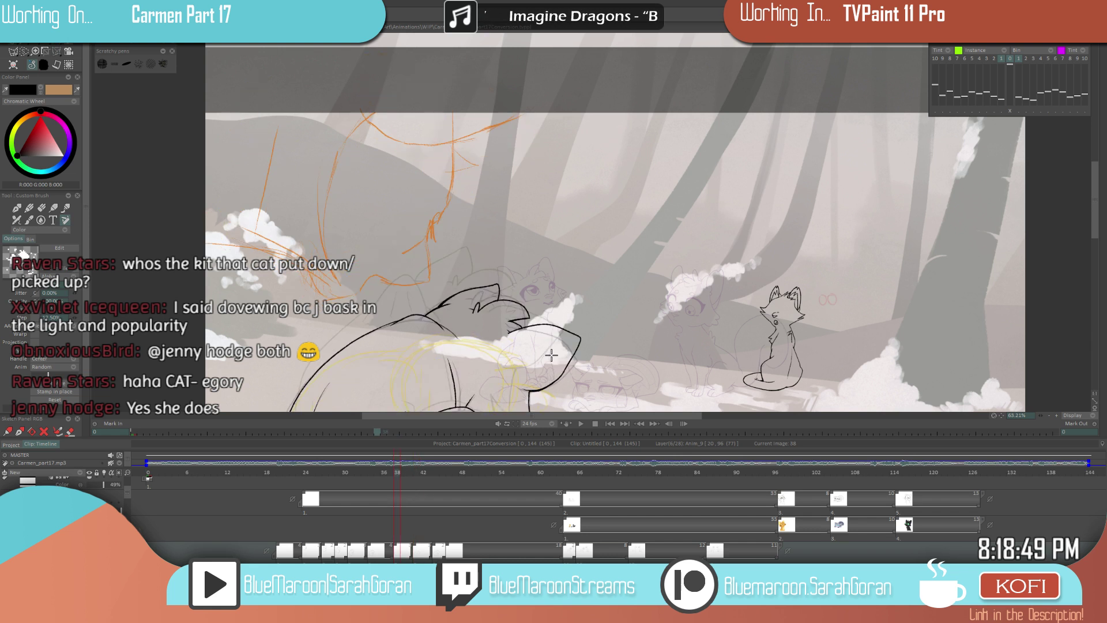
{"action": "key", "text": "Right"}
{"action": "key", "text": "Right"}
{"action": "key", "text": "Right"}
{"action": "key", "text": "Right"}
{"action": "key", "text": "Right"}
{"action": "key", "text": "Right"}
{"action": "key", "text": "Right"}
{"action": "key", "text": "Right"}
{"action": "key", "text": "Right"}
{"action": "key", "text": "Right"}
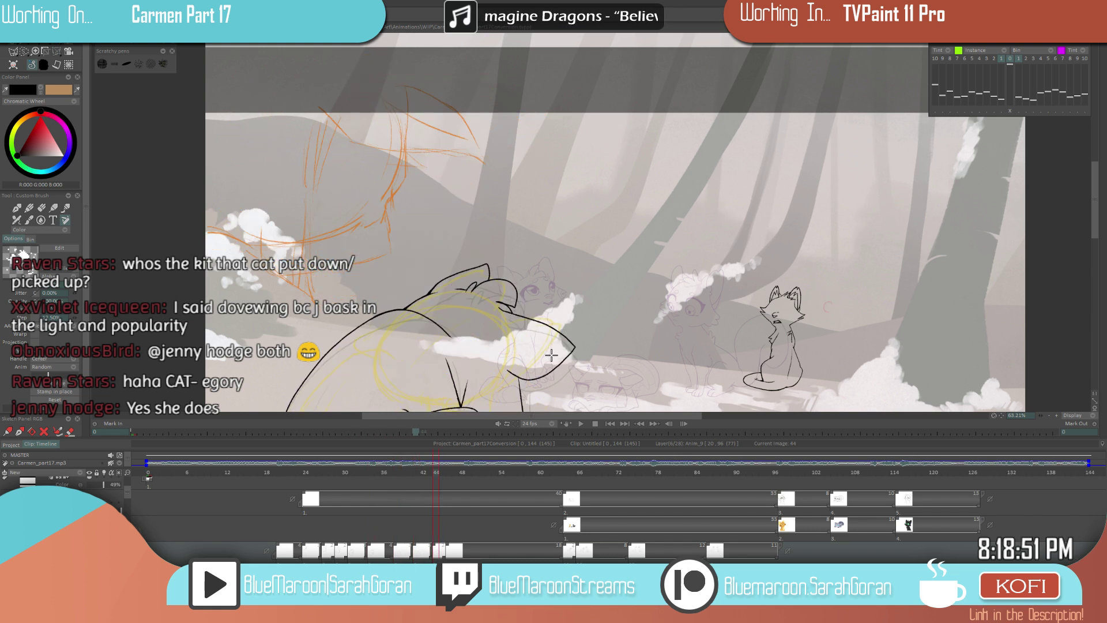
{"action": "scroll", "coordinate": [552, 355], "scroll_direction": "down", "scroll_amount": 2}
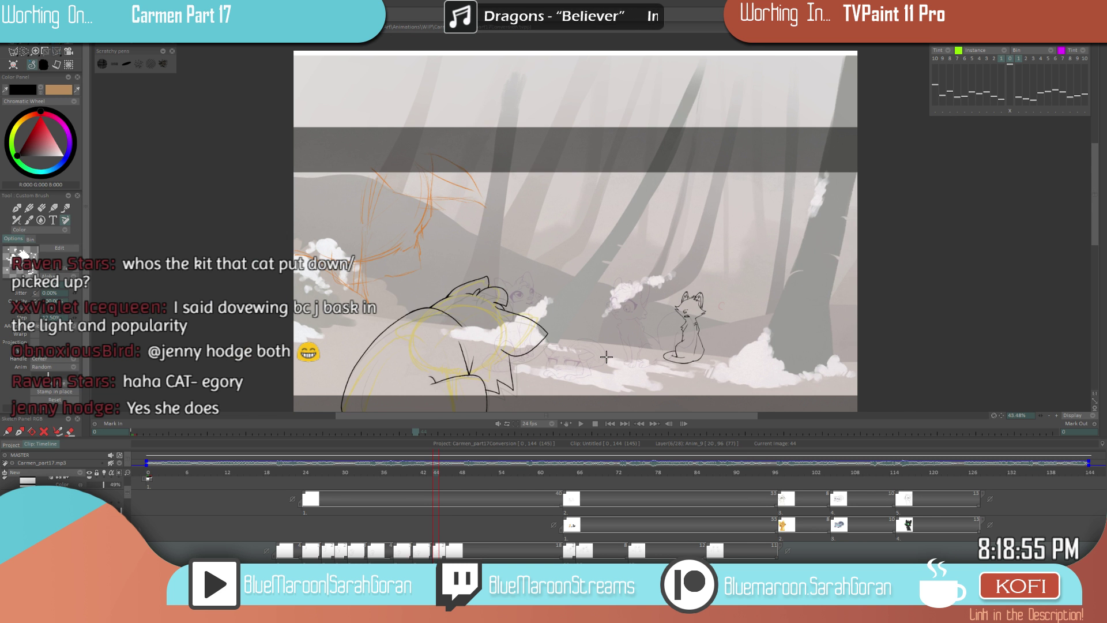
{"action": "key", "text": "Left"}
{"action": "key", "text": "Left"}
{"action": "key", "text": "Left"}
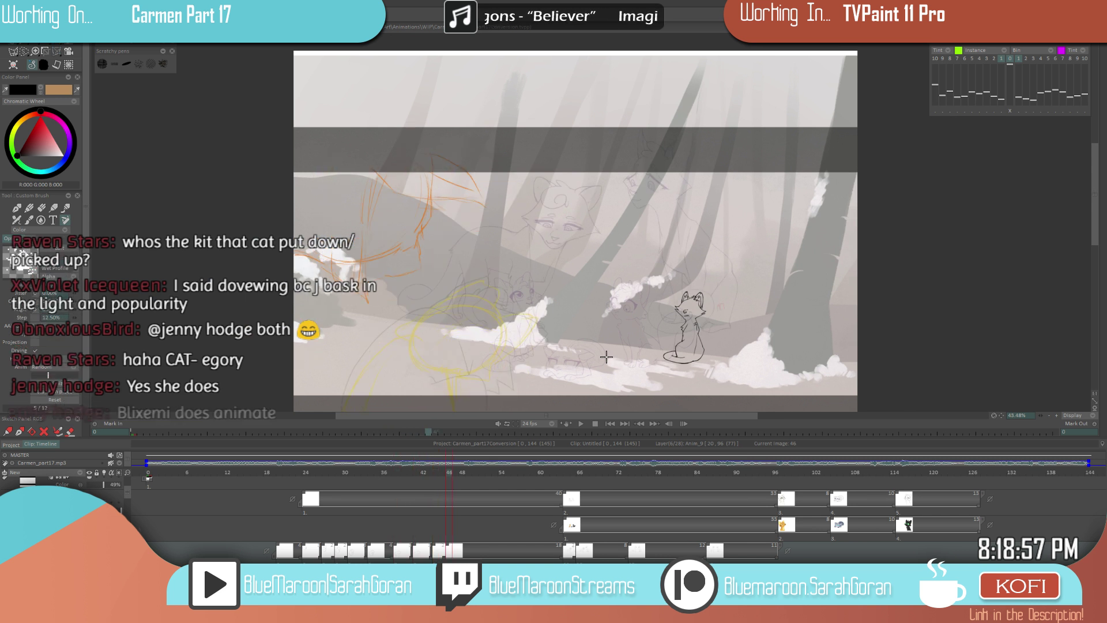
{"action": "key", "text": "Left"}
{"action": "key", "text": "Left"}
{"action": "key", "text": "Right"}
{"action": "key", "text": "Right"}
{"action": "key", "text": "Right"}
{"action": "key", "text": "Left"}
{"action": "key", "text": "Left"}
{"action": "key", "text": "Right"}
{"action": "key", "text": "Left"}
{"action": "key", "text": "Right"}
- Clean up the head line between the ear base and the shoulder in frame 41, erasing its rough edges and redrawing it
{"action": "scroll", "coordinate": [577, 283], "scroll_direction": "up", "scroll_amount": 8}
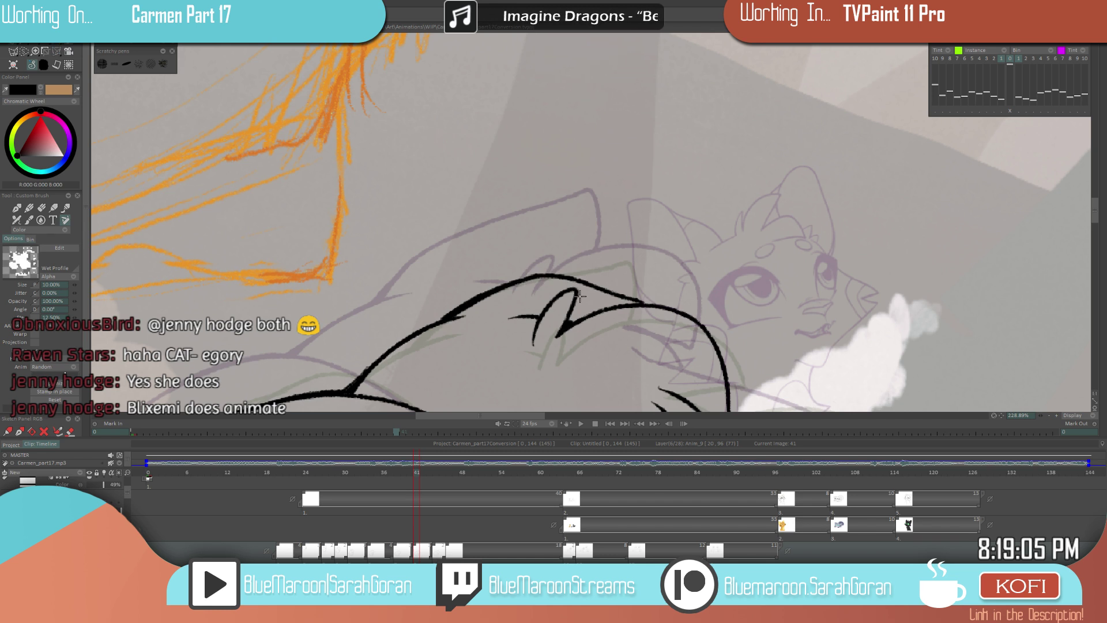
{"action": "scroll", "coordinate": [578, 294], "scroll_direction": "down", "scroll_amount": 4}
{"action": "scroll", "coordinate": [511, 334], "scroll_direction": "up", "scroll_amount": 5}
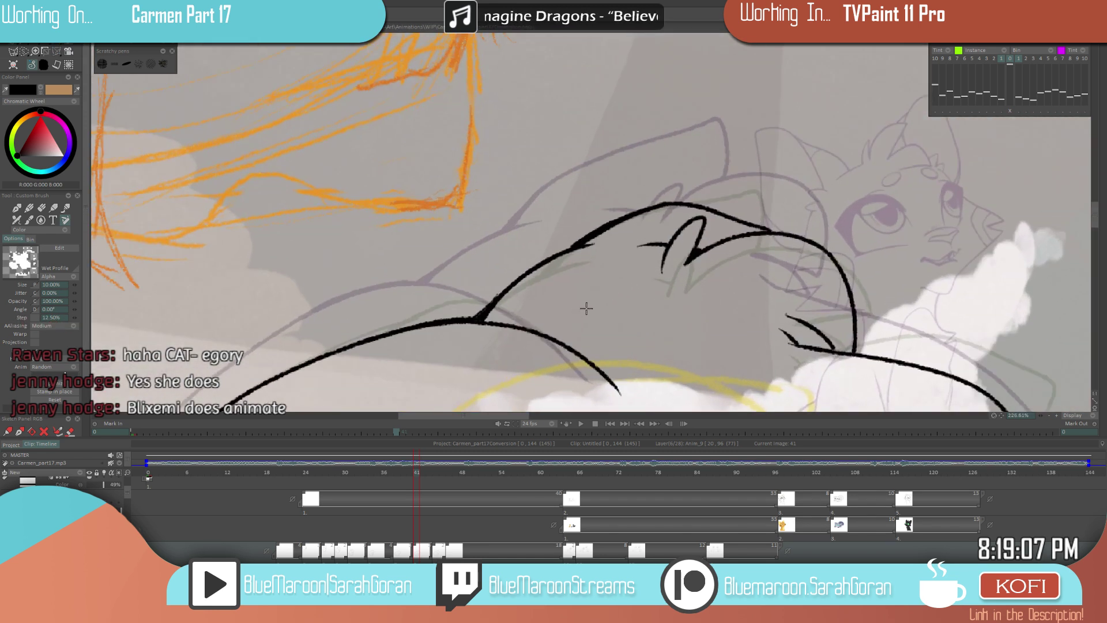
{"action": "mouse_move", "coordinate": [513, 242]}
{"action": "left_mouse_down"}
{"action": "mouse_move", "coordinate": [411, 306]}
{"action": "mouse_move", "coordinate": [400, 324]}
{"action": "left_mouse_up"}
{"action": "mouse_move", "coordinate": [467, 262]}
{"action": "left_mouse_down"}
{"action": "mouse_move", "coordinate": [394, 332]}
{"action": "mouse_move", "coordinate": [469, 272]}
{"action": "mouse_move", "coordinate": [540, 249]}
{"action": "left_mouse_up"}
{"action": "key", "text": "e"}
{"action": "left_click_drag", "start_coordinate": [426, 301], "coordinate": [499, 257]}
{"action": "left_click_drag", "start_coordinate": [415, 322], "coordinate": [520, 249]}
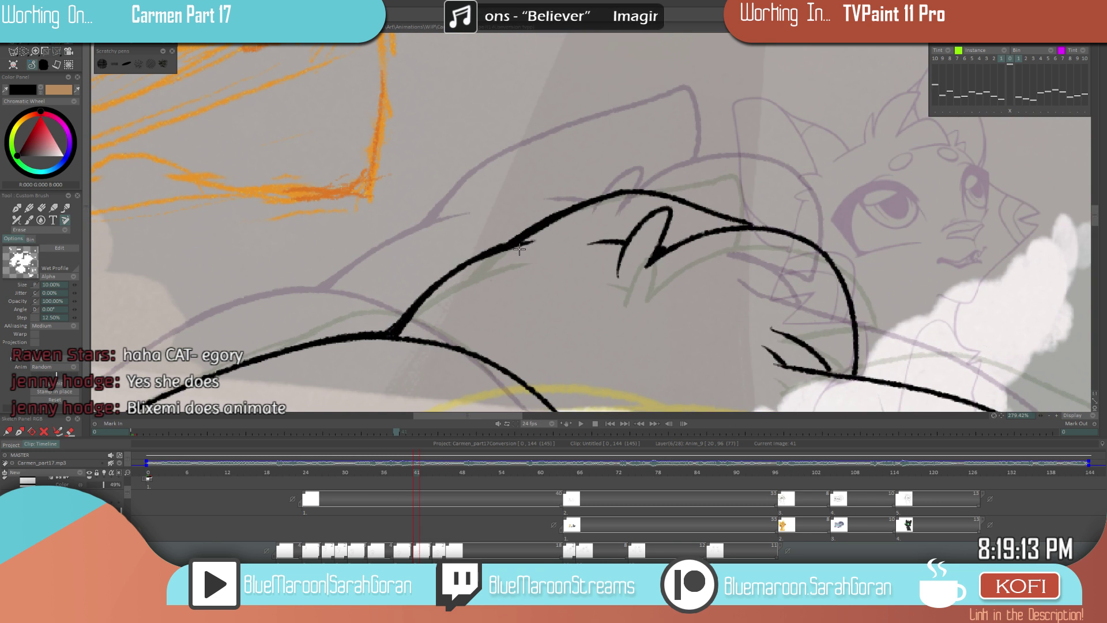
{"action": "left_click_drag", "start_coordinate": [422, 314], "coordinate": [535, 244]}
{"action": "mouse_move", "coordinate": [425, 315]}
{"action": "left_mouse_down"}
{"action": "mouse_move", "coordinate": [537, 245]}
{"action": "mouse_move", "coordinate": [425, 290]}
{"action": "mouse_move", "coordinate": [393, 334]}
{"action": "left_mouse_up"}
{"action": "key", "text": "n"}
{"action": "mouse_move", "coordinate": [533, 241]}
{"action": "left_mouse_down"}
{"action": "mouse_move", "coordinate": [481, 251]}
{"action": "mouse_move", "coordinate": [406, 317]}
{"action": "left_mouse_up"}
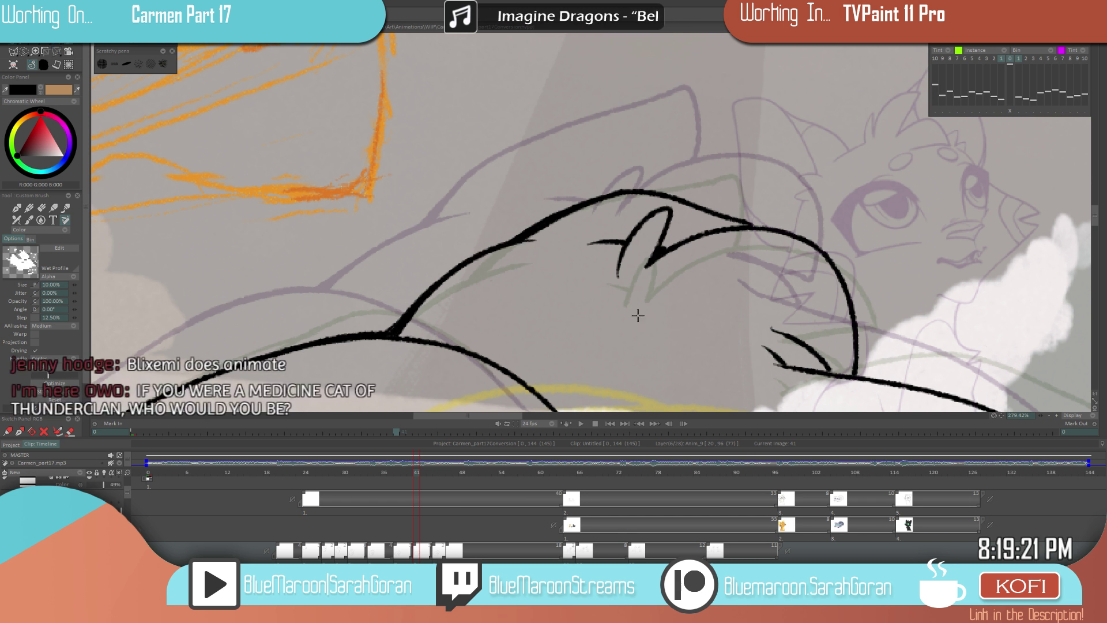
- Thicken the lower back-of-head line in frame 41 where it runs down into the shoulder, undoing and redrawing the first stroke
{"action": "scroll", "coordinate": [525, 302], "scroll_direction": "up", "scroll_amount": 2}
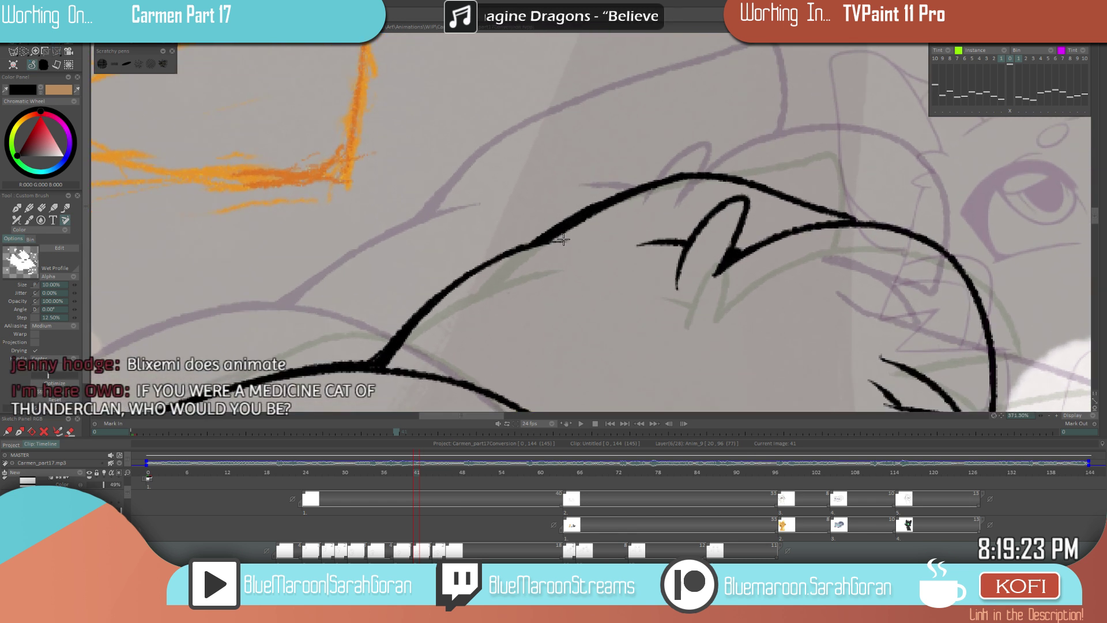
{"action": "left_click_drag", "start_coordinate": [483, 260], "coordinate": [359, 363]}
{"action": "key", "text": "ctrl+z"}
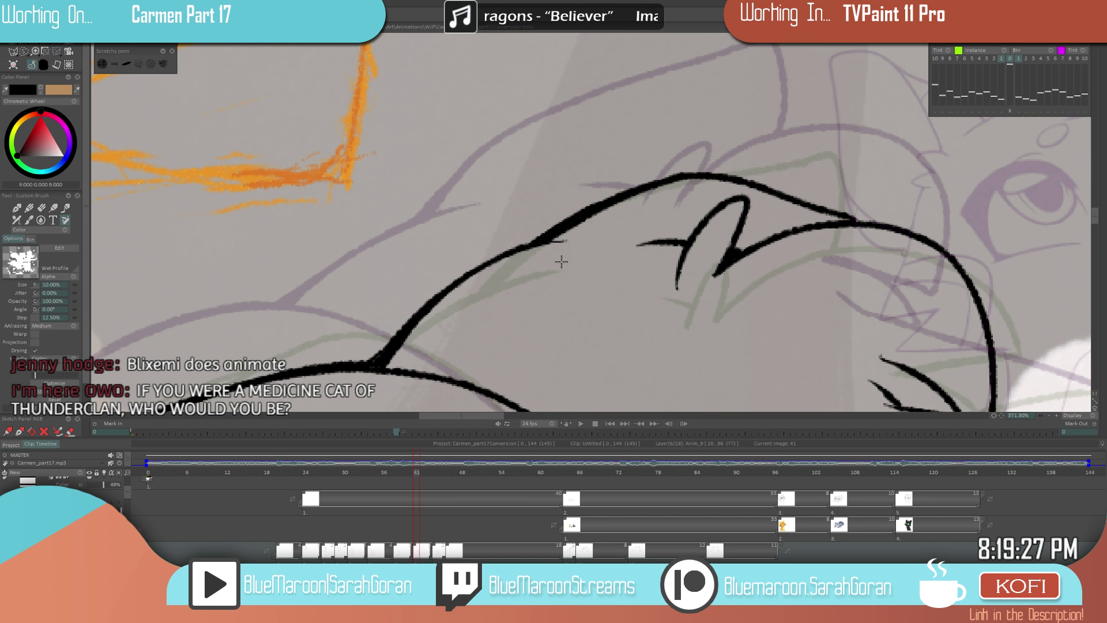
{"action": "left_click_drag", "start_coordinate": [509, 249], "coordinate": [412, 317]}
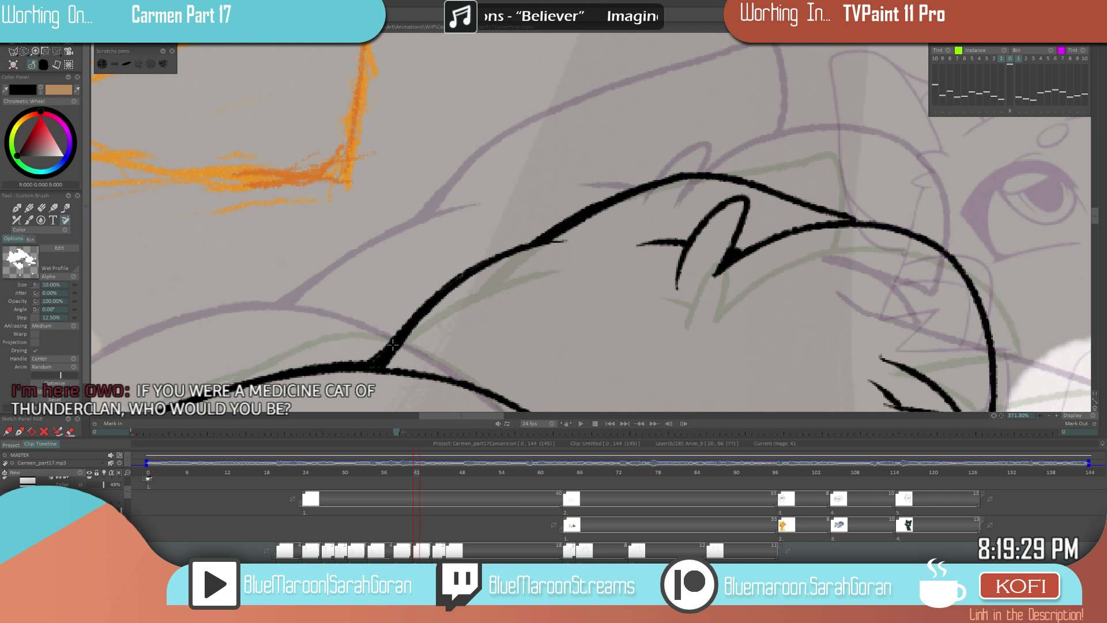
{"action": "scroll", "coordinate": [601, 275], "scroll_direction": "down", "scroll_amount": 1}
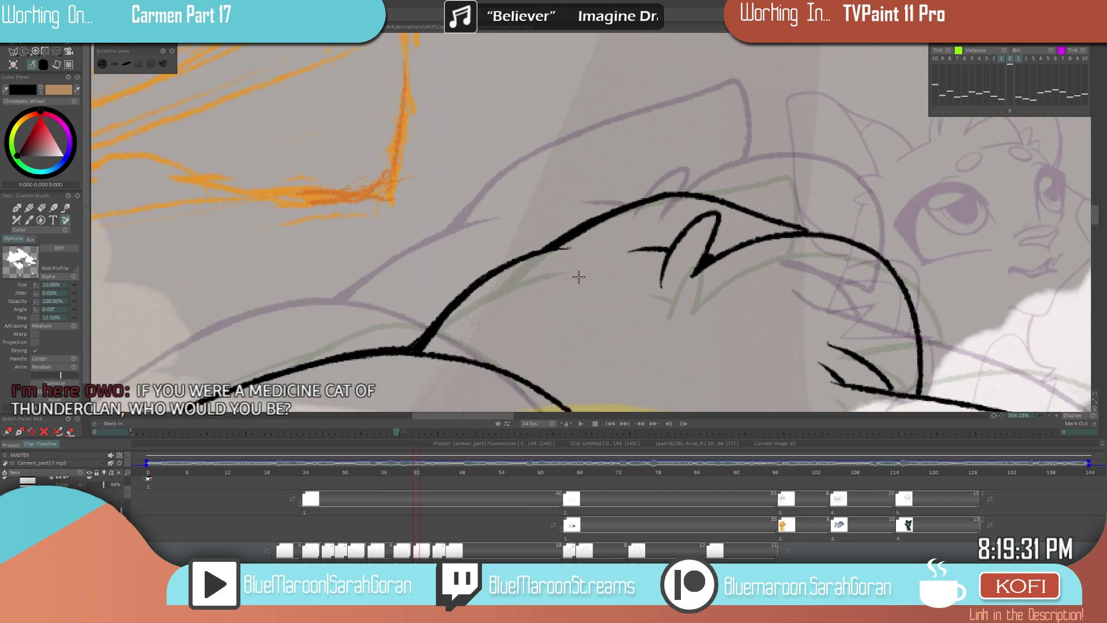
{"action": "scroll", "coordinate": [533, 311], "scroll_direction": "up", "scroll_amount": 1}
{"action": "key", "text": "e"}
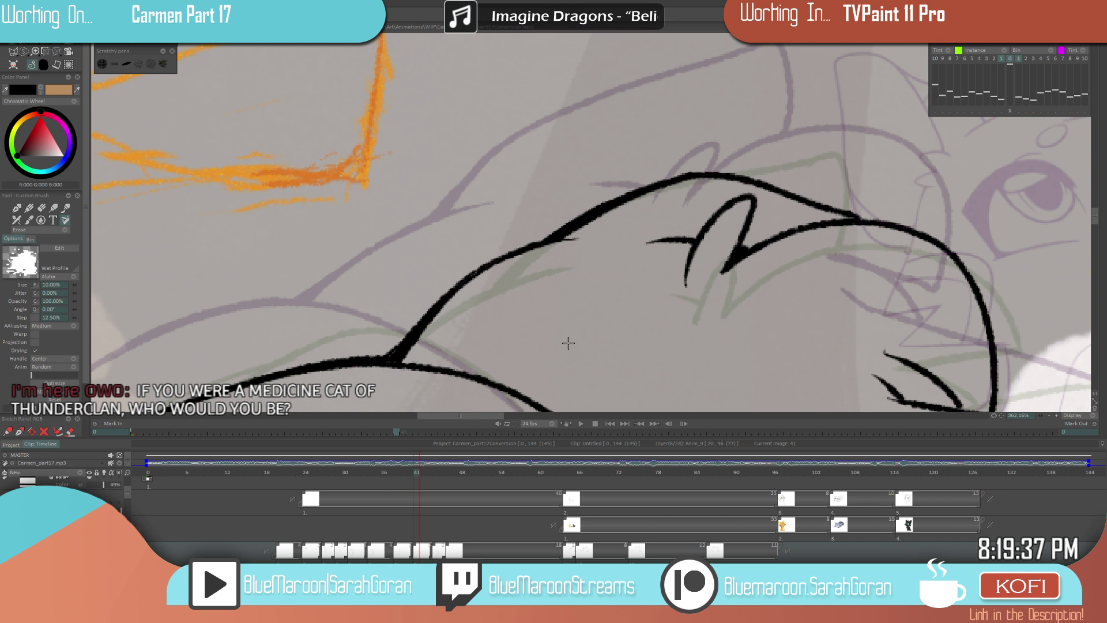
- Compare the large cat's inked drawings between frames 34 and 44, inspecting the ear and shoulder joints in frame 38 up close
{"action": "scroll", "coordinate": [568, 343], "scroll_direction": "down", "scroll_amount": 6}
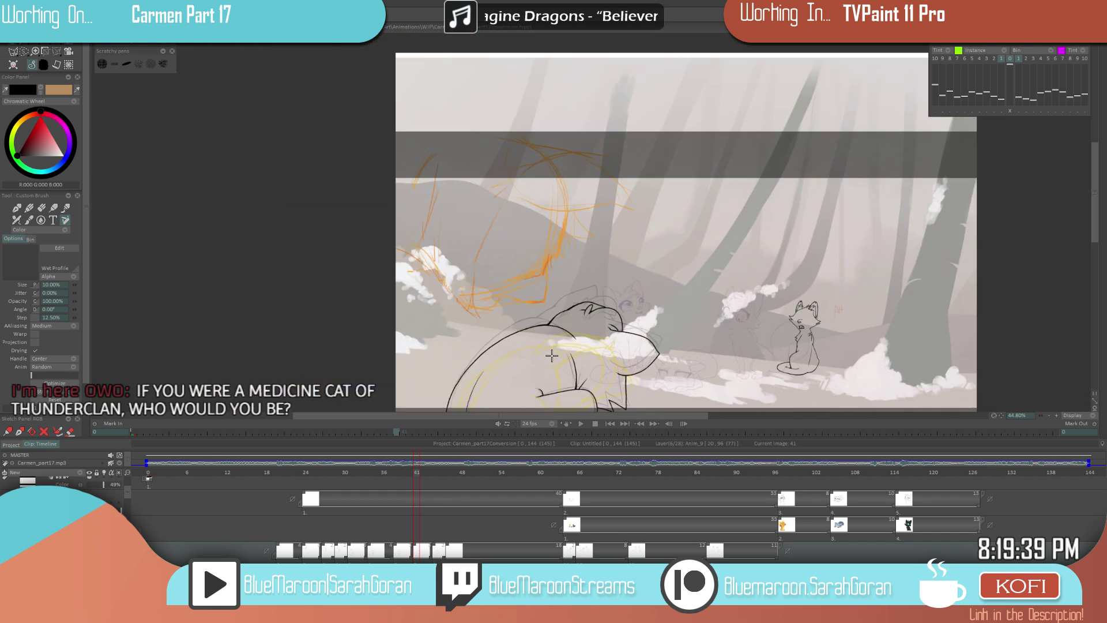
{"action": "key", "text": "Right"}
{"action": "key", "text": "Left"}
{"action": "key", "text": "Left"}
{"action": "key", "text": "Right"}
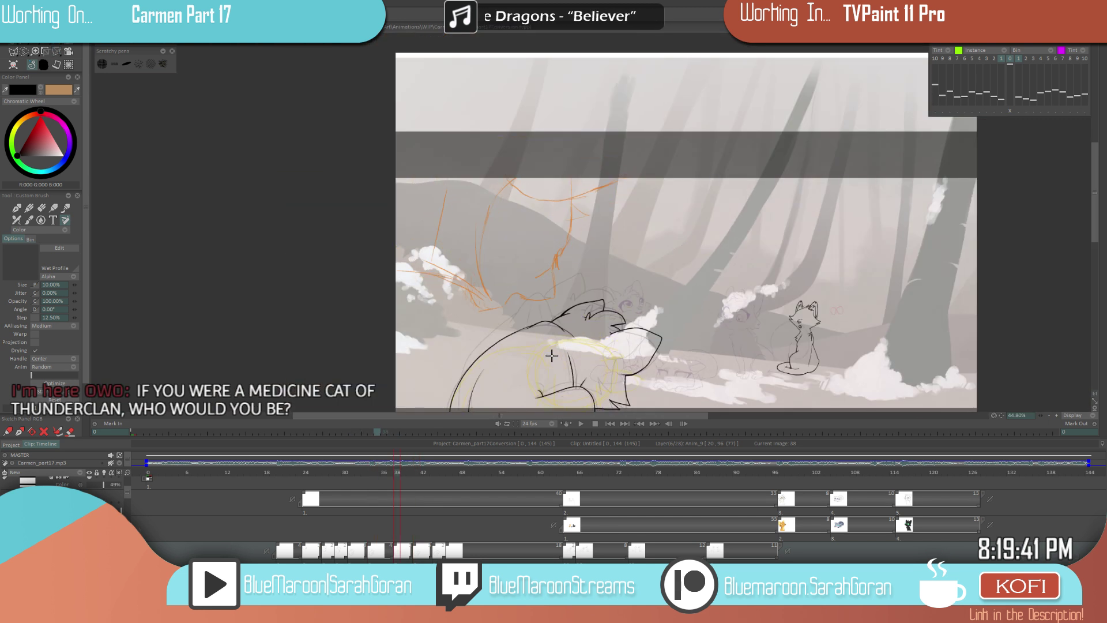
{"action": "scroll", "coordinate": [552, 356], "scroll_direction": "up", "scroll_amount": 5}
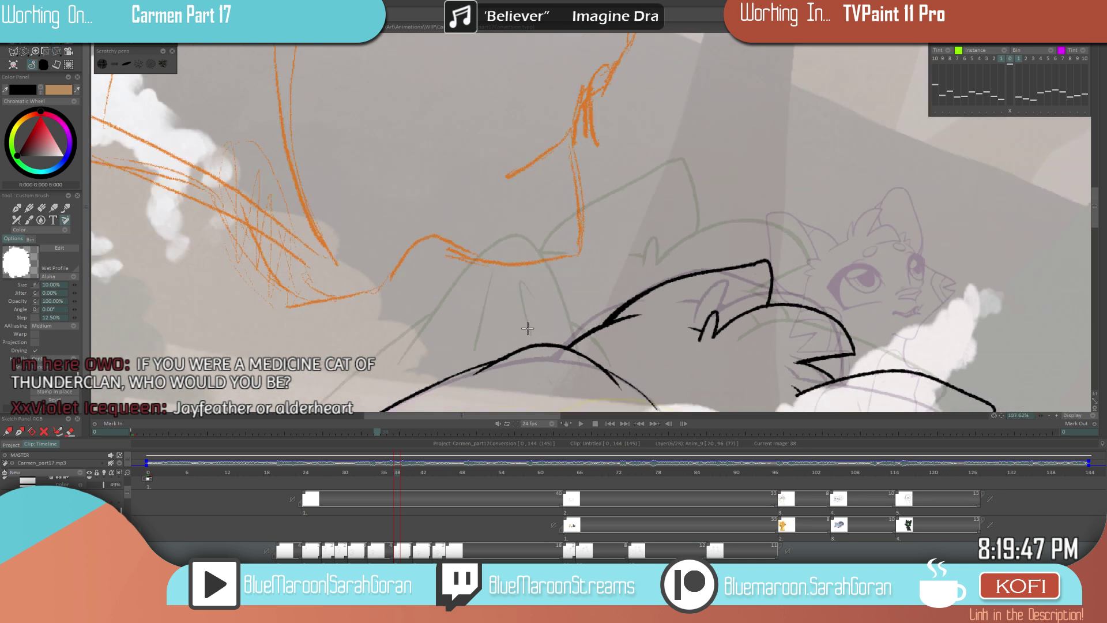
{"action": "scroll", "coordinate": [476, 357], "scroll_direction": "down", "scroll_amount": 4}
{"action": "key", "text": "Right"}
{"action": "key", "text": "Right"}
{"action": "key", "text": "Right"}
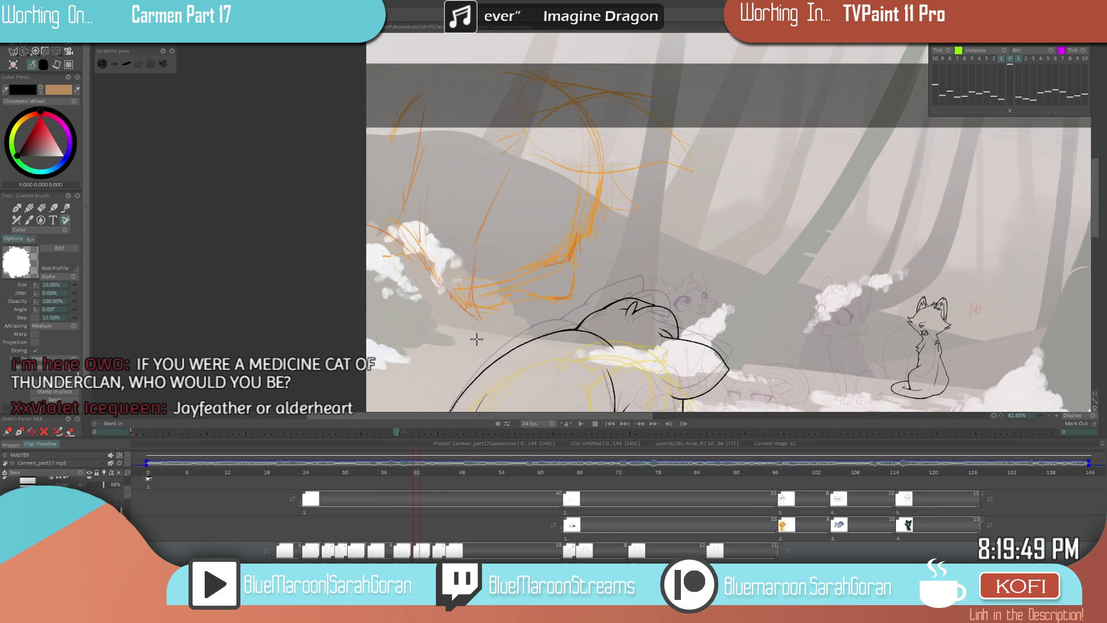
{"action": "key", "text": "Left"}
{"action": "key", "text": "Left"}
{"action": "key", "text": "Left"}
{"action": "key", "text": "Right"}
{"action": "key", "text": "Left"}
{"action": "key", "text": "Left"}
{"action": "key", "text": "Right"}
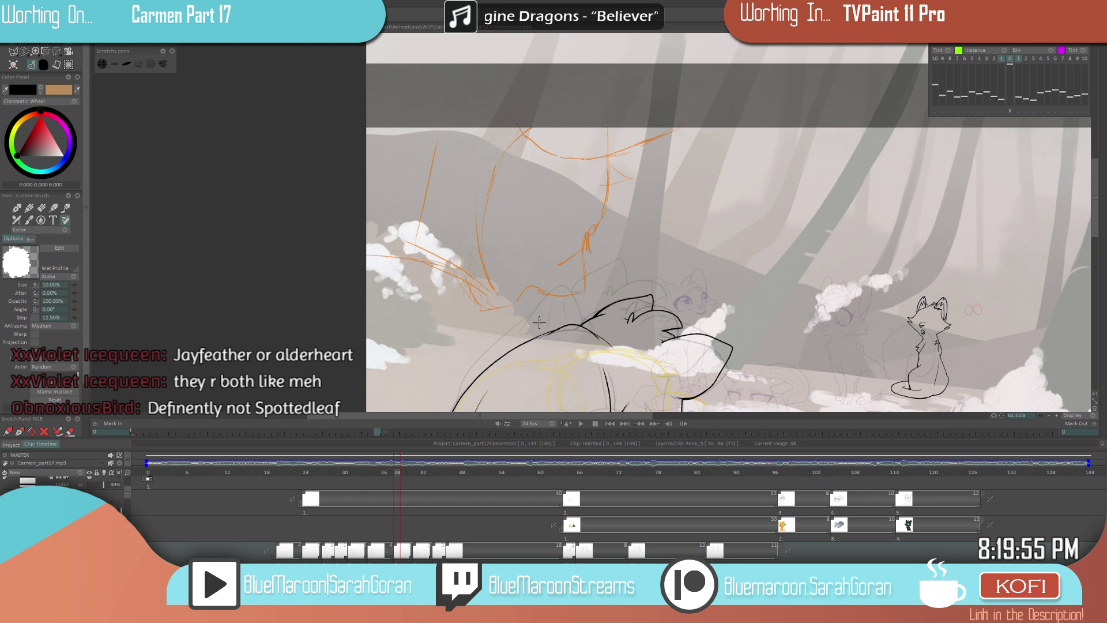
{"action": "scroll", "coordinate": [539, 322], "scroll_direction": "up", "scroll_amount": 3}
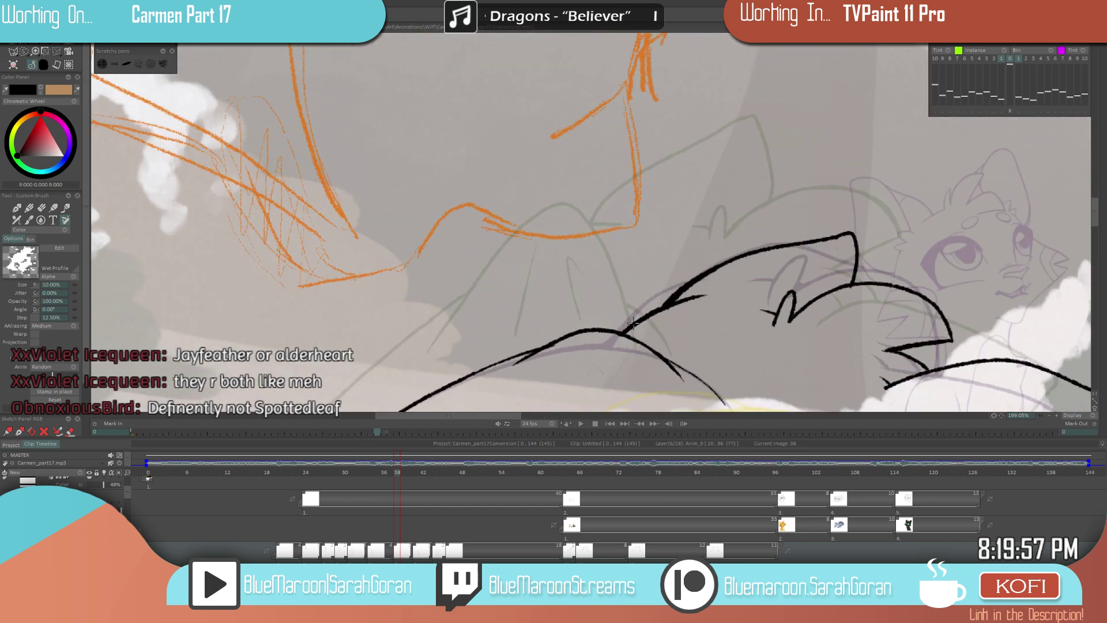
{"action": "scroll", "coordinate": [632, 323], "scroll_direction": "down", "scroll_amount": 3}
{"action": "key", "text": "Left"}
{"action": "key", "text": "Left"}
{"action": "key", "text": "Left"}
{"action": "key", "text": "Left"}
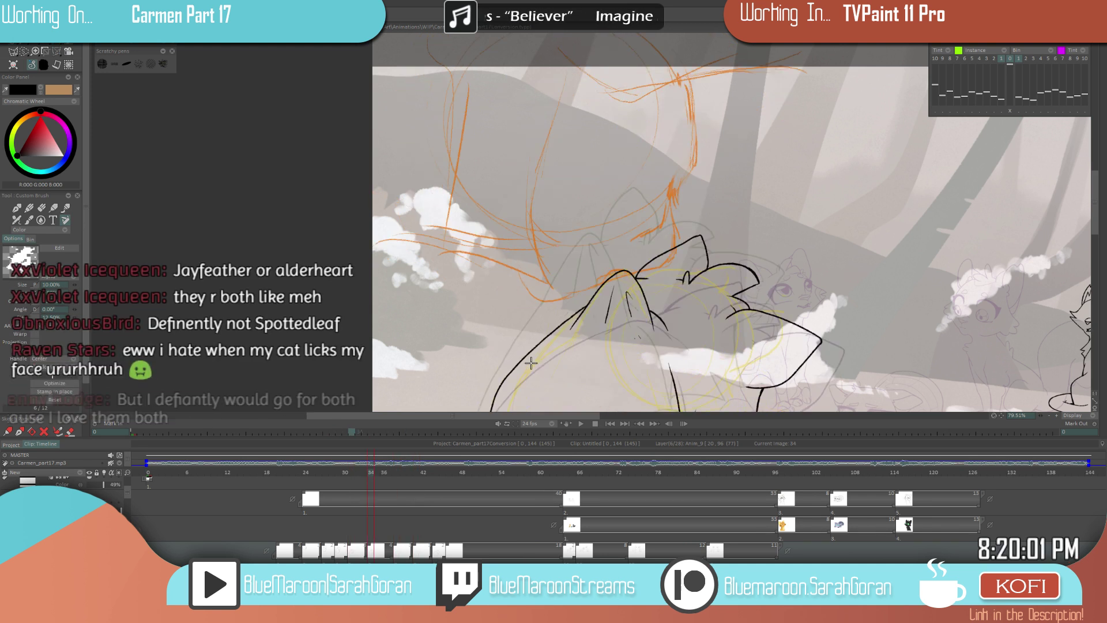
{"action": "key", "text": "Right"}
{"action": "key", "text": "Right"}
{"action": "key", "text": "Right"}
{"action": "key", "text": "Right"}
{"action": "key", "text": "Right"}
{"action": "key", "text": "Right"}
{"action": "key", "text": "Right"}
{"action": "key", "text": "Right"}
{"action": "key", "text": "Right"}
{"action": "key", "text": "Right"}
{"action": "key", "text": "Right"}
{"action": "key", "text": "Left"}
{"action": "key", "text": "Left"}
{"action": "key", "text": "Left"}
{"action": "key", "text": "Left"}
{"action": "key", "text": "Right"}
{"action": "key", "text": "Right"}
{"action": "key", "text": "Right"}
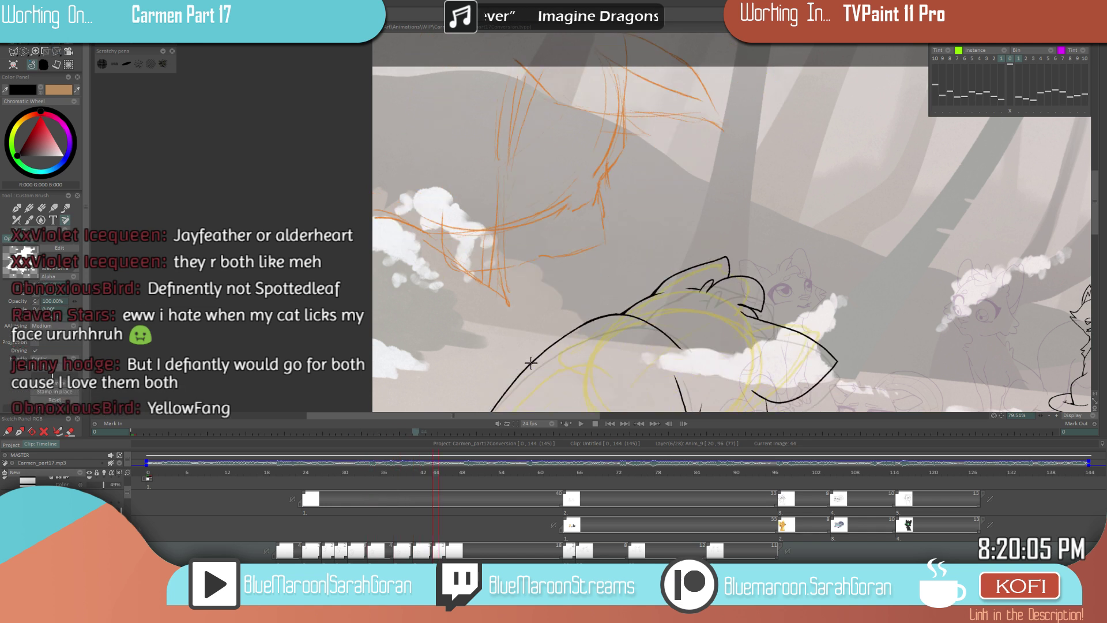
- Save the project, and move along the timeline to frame 50 with the whole shot in view
{"action": "scroll", "coordinate": [598, 346], "scroll_direction": "down", "scroll_amount": 3}
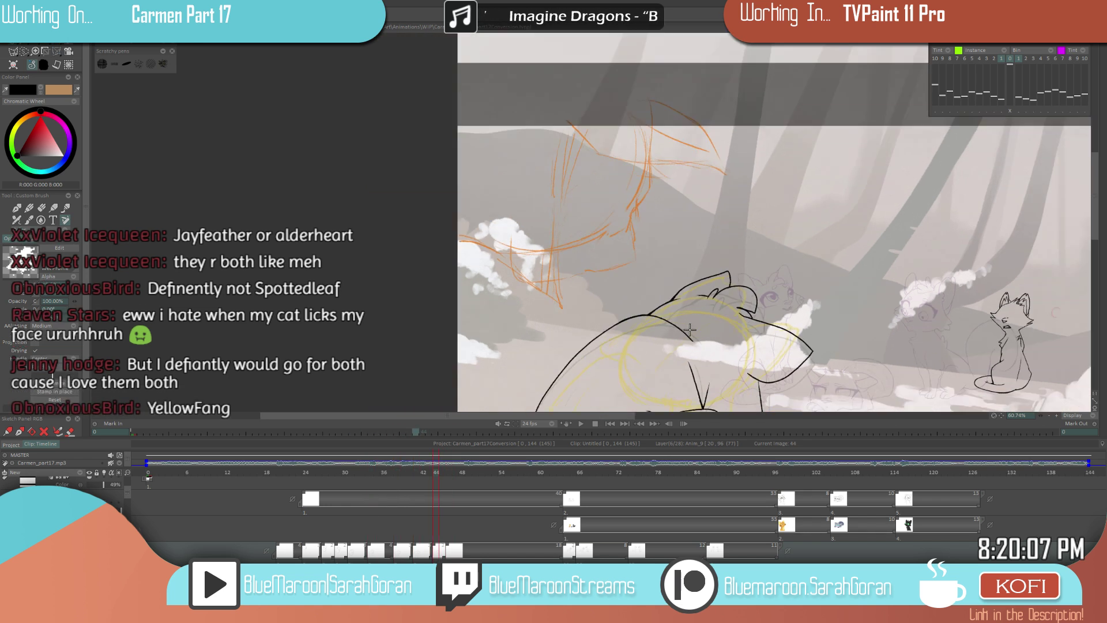
{"action": "key", "text": "ctrl+s"}
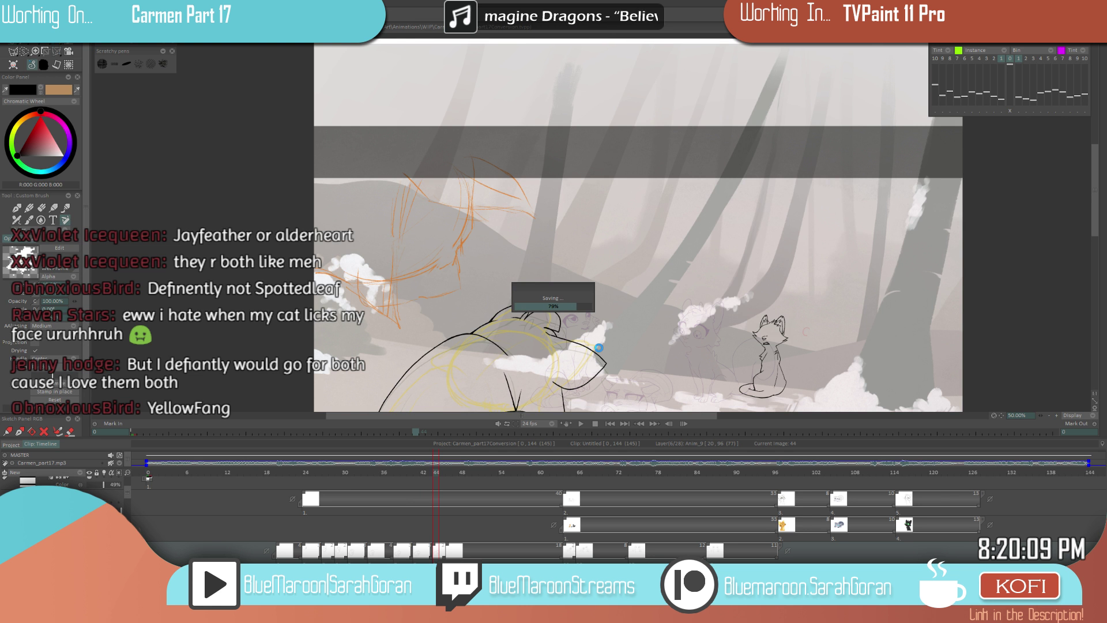
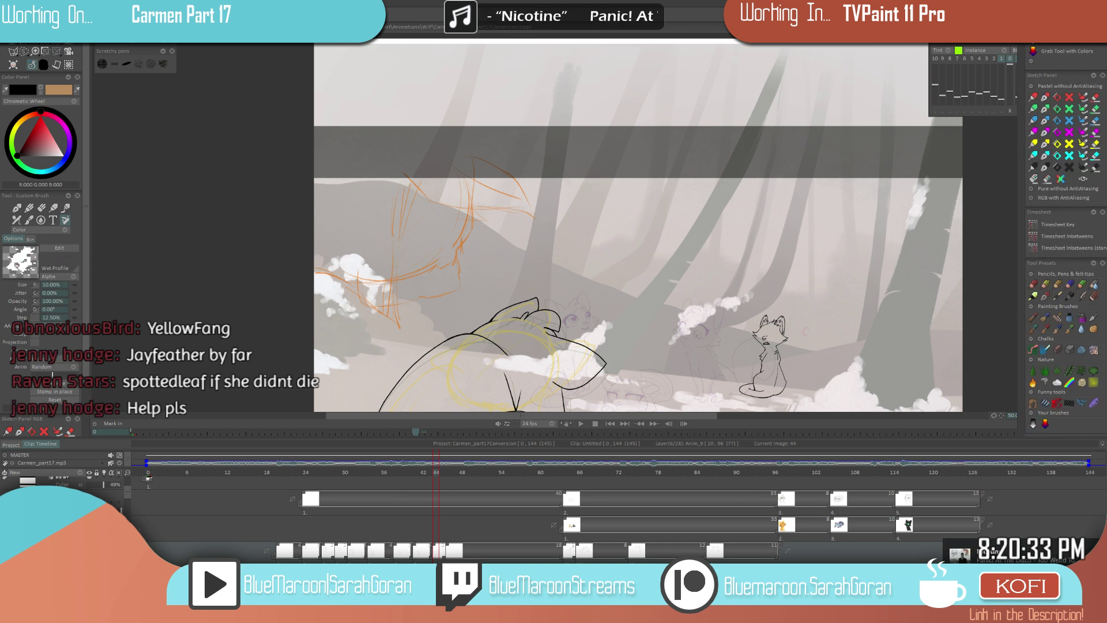
{"action": "key", "text": "e"}
{"action": "key", "text": "e"}
{"action": "scroll", "coordinate": [710, 367], "scroll_direction": "down", "scroll_amount": 5}
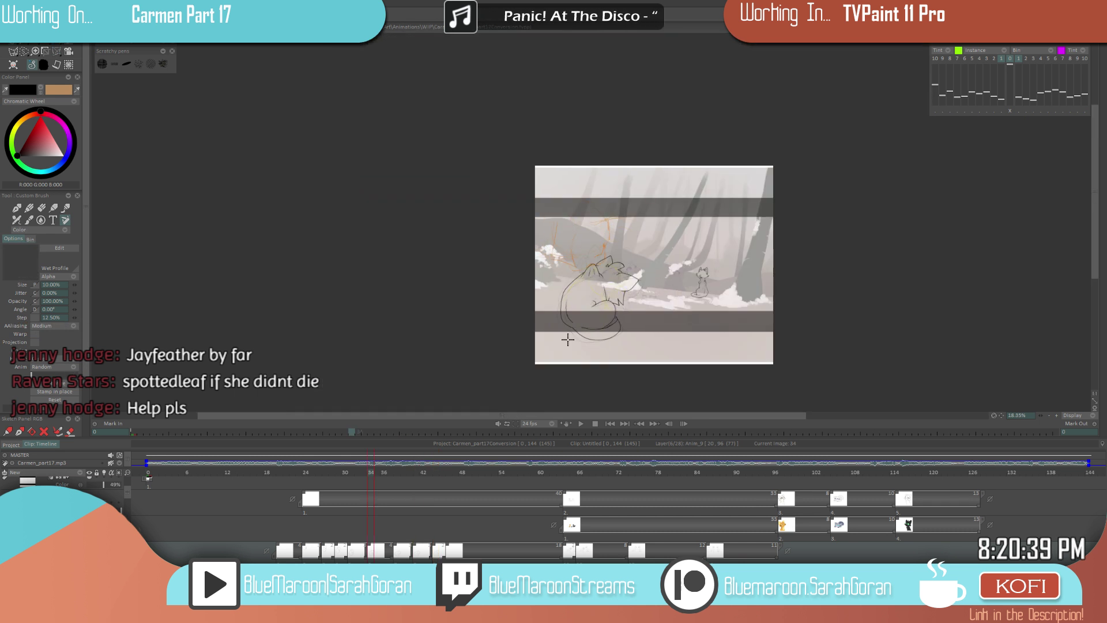
{"action": "key", "text": "Right"}
{"action": "key", "text": "Right"}
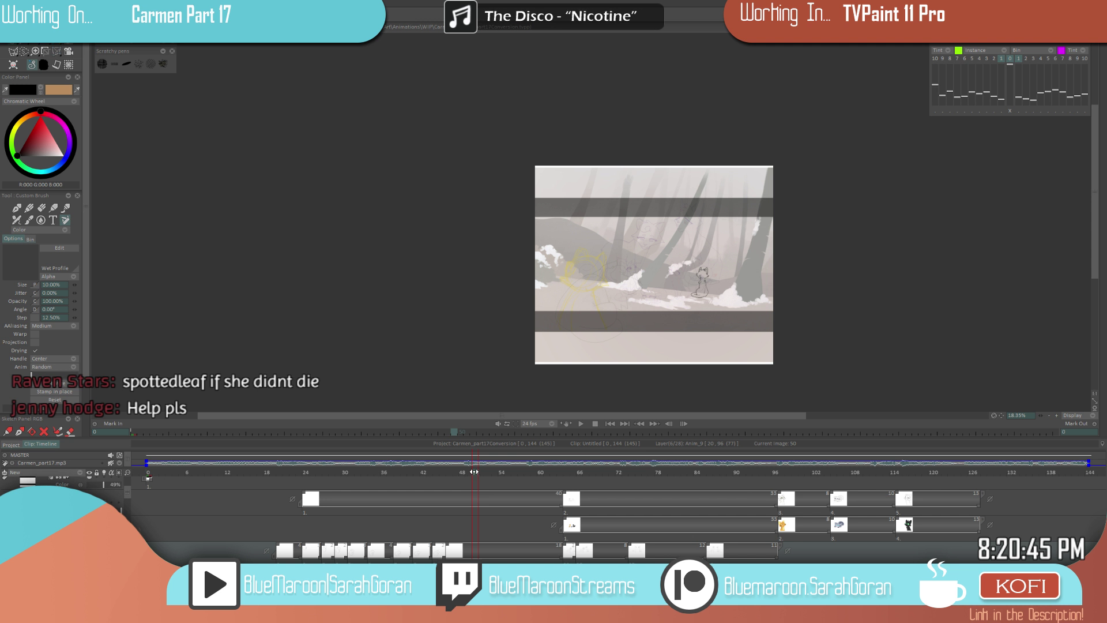
- Review the large cat's inked drawings frame by frame, going back from frame 44 to the earlier poses and forward to frame 46
{"action": "left_click_drag", "start_coordinate": [474, 472], "coordinate": [437, 472]}
{"action": "scroll", "coordinate": [658, 290], "scroll_direction": "up", "scroll_amount": 2}
{"action": "key", "text": "Left"}
{"action": "key", "text": "Left"}
{"action": "key", "text": "Left"}
{"action": "key", "text": "Left"}
{"action": "key", "text": "Left"}
{"action": "key", "text": "Left"}
{"action": "key", "text": "Left"}
{"action": "key", "text": "Left"}
{"action": "key", "text": "Left"}
{"action": "key", "text": "Left"}
{"action": "key", "text": "Left"}
{"action": "key", "text": "Left"}
{"action": "key", "text": "Left"}
{"action": "key", "text": "Left"}
{"action": "key", "text": "Left"}
{"action": "key", "text": "Left"}
{"action": "key", "text": "Left"}
{"action": "key", "text": "Left"}
{"action": "key", "text": "Left"}
{"action": "key", "text": "Left"}
{"action": "key", "text": "Right"}
{"action": "key", "text": "Right"}
{"action": "key", "text": "Right"}
{"action": "key", "text": "Right"}
{"action": "key", "text": "Right"}
{"action": "key", "text": "Right"}
{"action": "key", "text": "Right"}
{"action": "key", "text": "Right"}
{"action": "key", "text": "Right"}
{"action": "key", "text": "Right"}
{"action": "key", "text": "Right"}
{"action": "key", "text": "Right"}
{"action": "key", "text": "Right"}
{"action": "key", "text": "Right"}
{"action": "key", "text": "Right"}
{"action": "key", "text": "Right"}
{"action": "key", "text": "Right"}
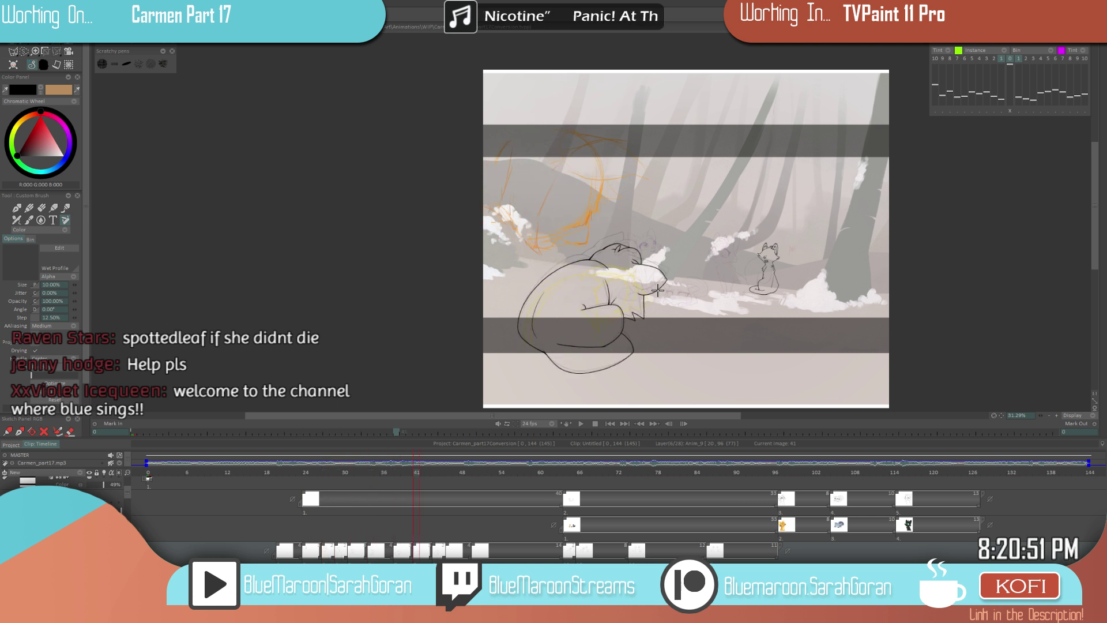
{"action": "key", "text": "Right"}
{"action": "key", "text": "Right"}
{"action": "key", "text": "Right"}
{"action": "key", "text": "Right"}
{"action": "key", "text": "Right"}
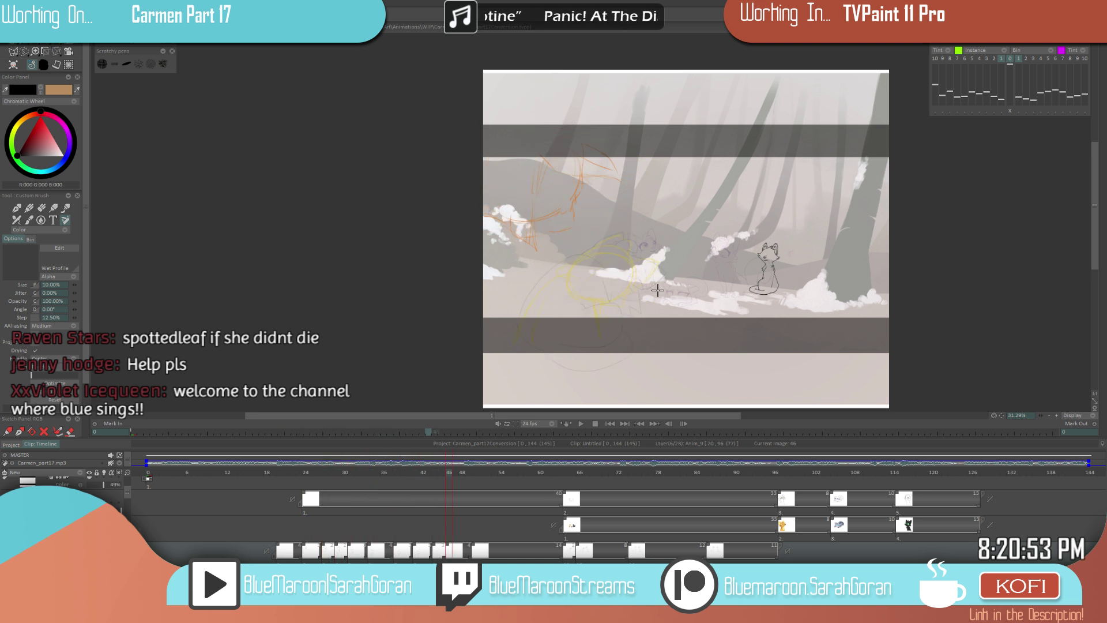
- Retime the inked Anim_9 layer so that drawing 11 starts one frame earlier, at frame 49
{"action": "left_click", "coordinate": [462, 488]}
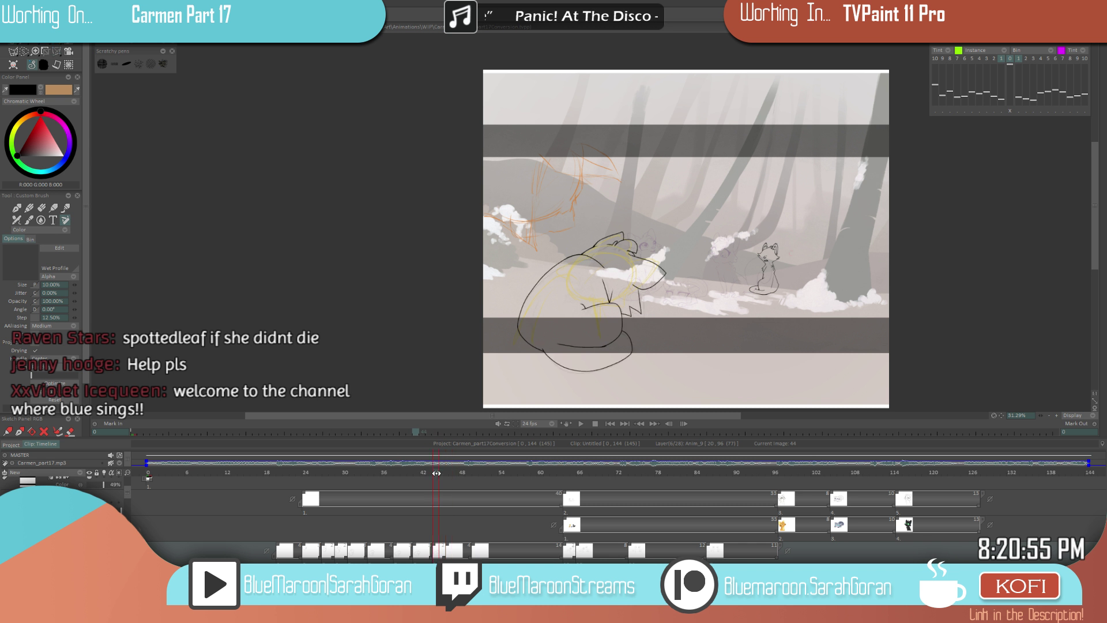
{"action": "left_click_drag", "start_coordinate": [461, 487], "coordinate": [477, 489]}
{"action": "left_click_drag", "start_coordinate": [477, 547], "coordinate": [468, 547]}
{"action": "left_click_drag", "start_coordinate": [471, 473], "coordinate": [466, 474]}
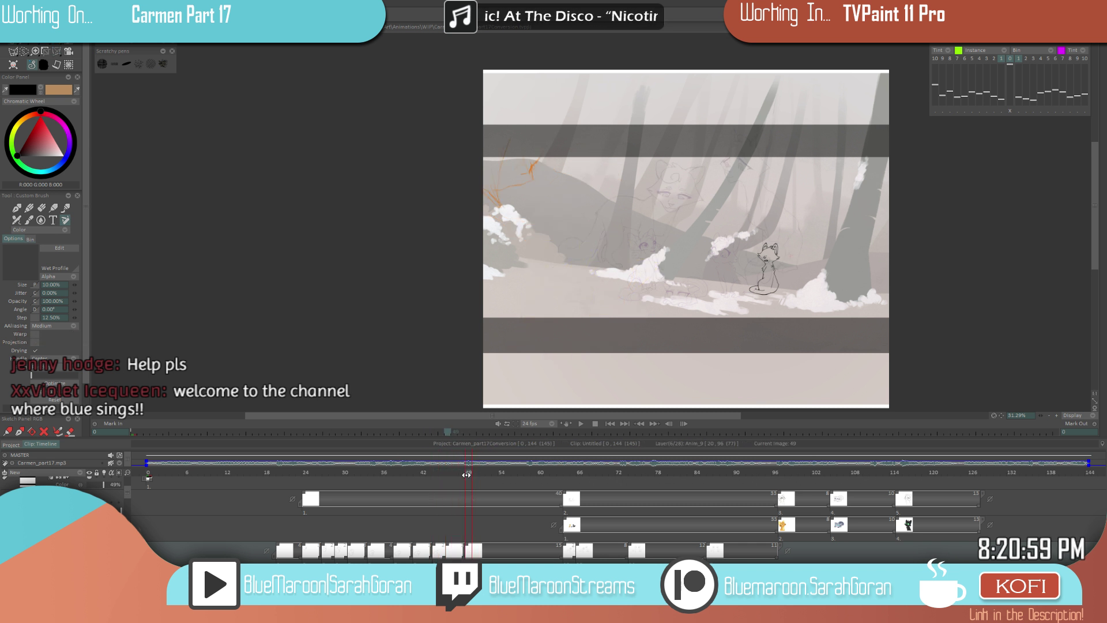
- Retime the yellow rough layer Anim_4 so that drawing 10 starts one frame earlier, at frame 49, and save the project
{"action": "scroll", "coordinate": [437, 480], "scroll_direction": "down", "scroll_amount": 3}
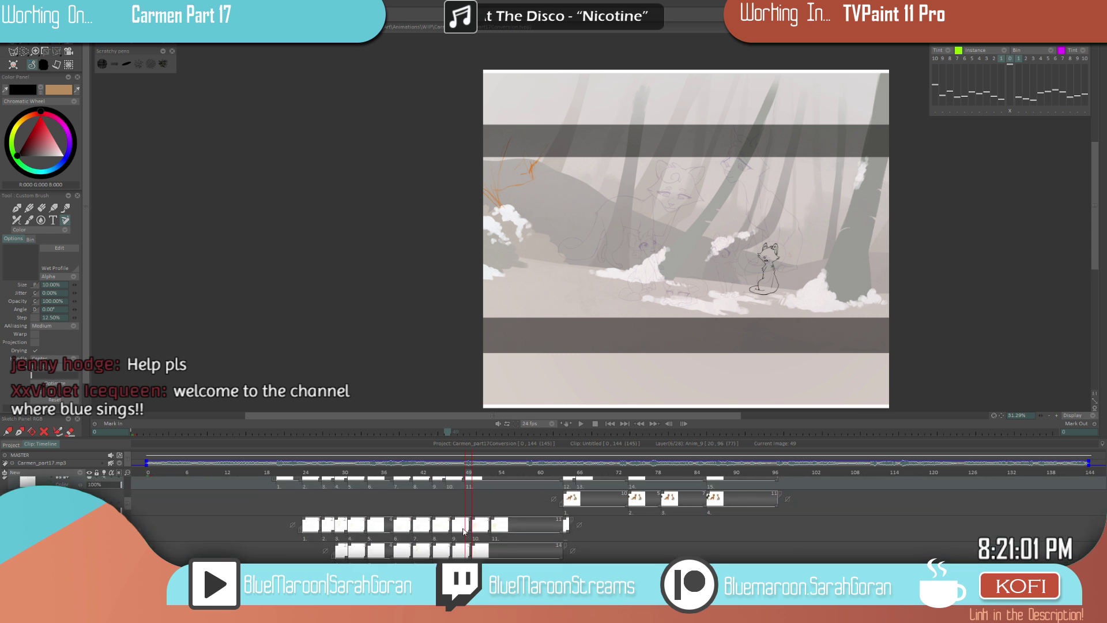
{"action": "left_click", "coordinate": [469, 523]}
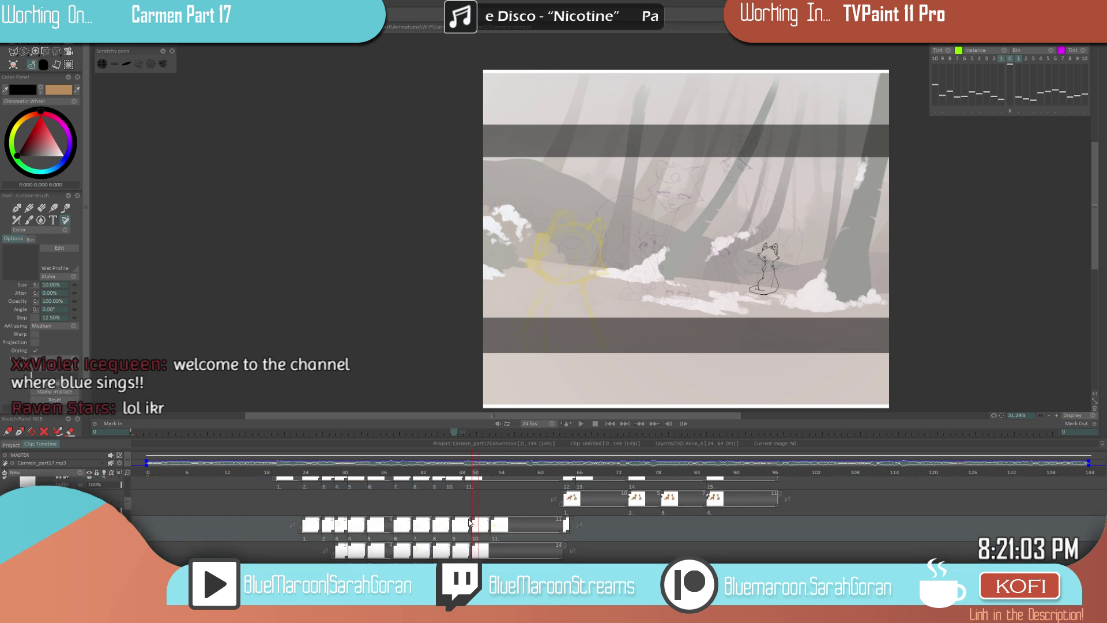
{"action": "left_click_drag", "start_coordinate": [470, 534], "coordinate": [466, 533]}
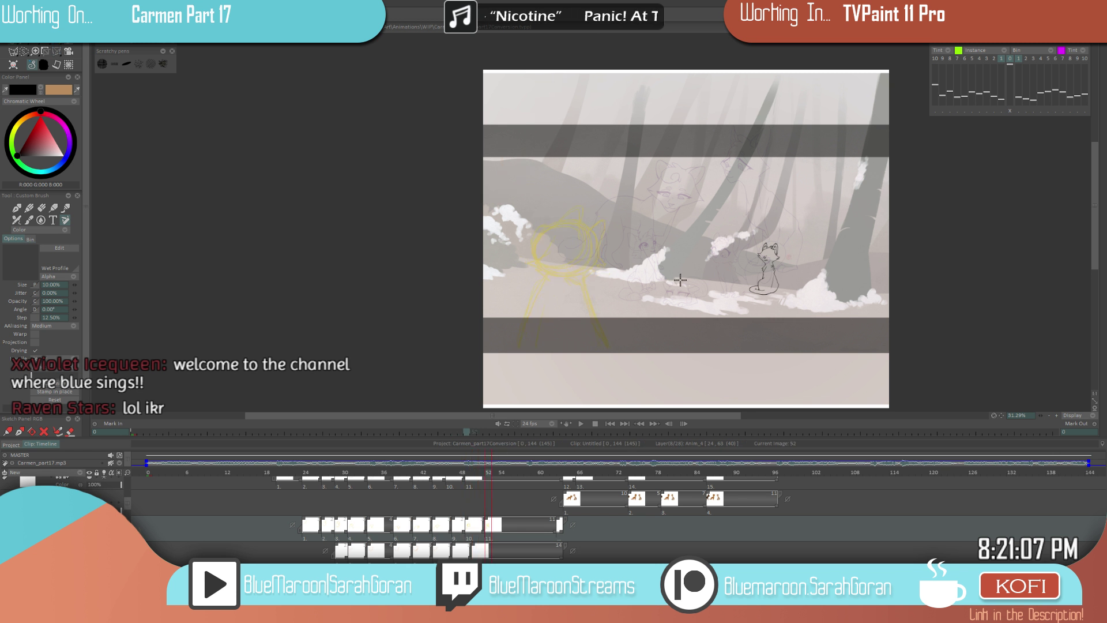
{"action": "scroll", "coordinate": [647, 304], "scroll_direction": "down", "scroll_amount": 1}
{"action": "left_click_drag", "start_coordinate": [647, 304], "coordinate": [599, 324]}
{"action": "scroll", "coordinate": [568, 325], "scroll_direction": "up", "scroll_amount": 1}
{"action": "scroll", "coordinate": [599, 324], "scroll_direction": "up", "scroll_amount": 1}
{"action": "key", "text": "ctrl+s"}
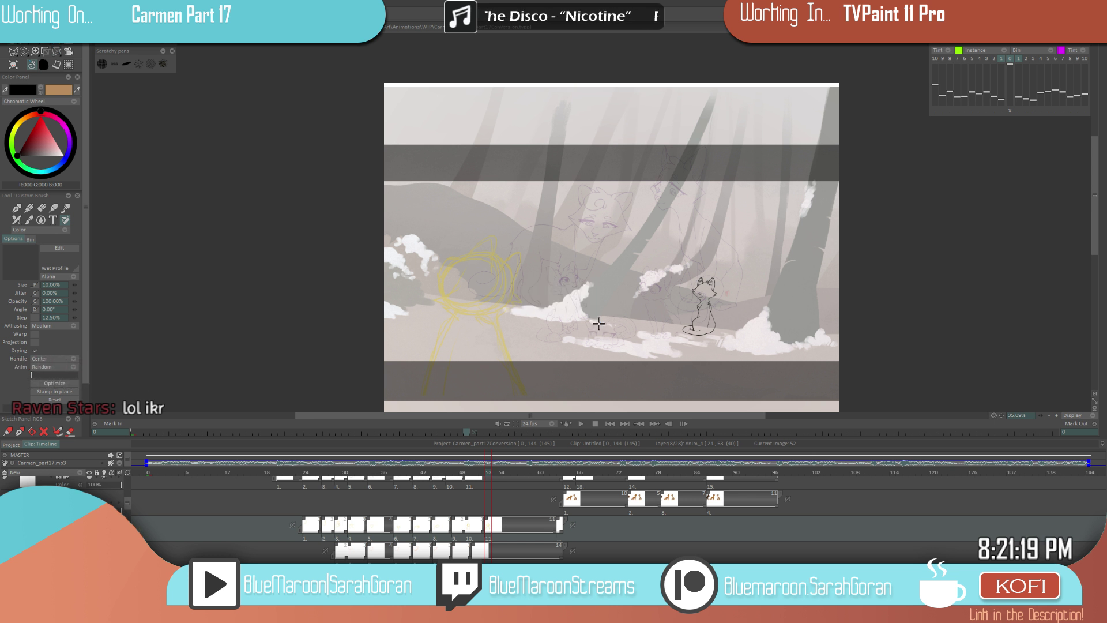
- Compare the large cat's head and shoulder lines back and forth across the inked frames around 38 to 41
{"action": "scroll", "coordinate": [599, 323], "scroll_direction": "up", "scroll_amount": 2}
{"action": "scroll", "coordinate": [599, 323], "scroll_direction": "down", "scroll_amount": 2}
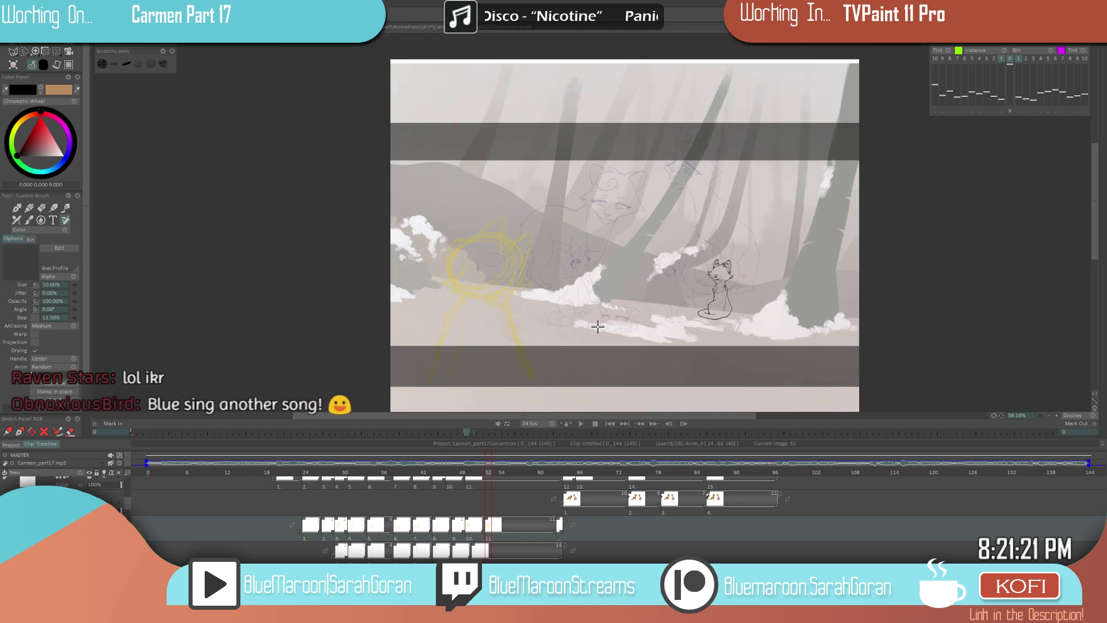
{"action": "left_click_drag", "start_coordinate": [486, 472], "coordinate": [416, 472]}
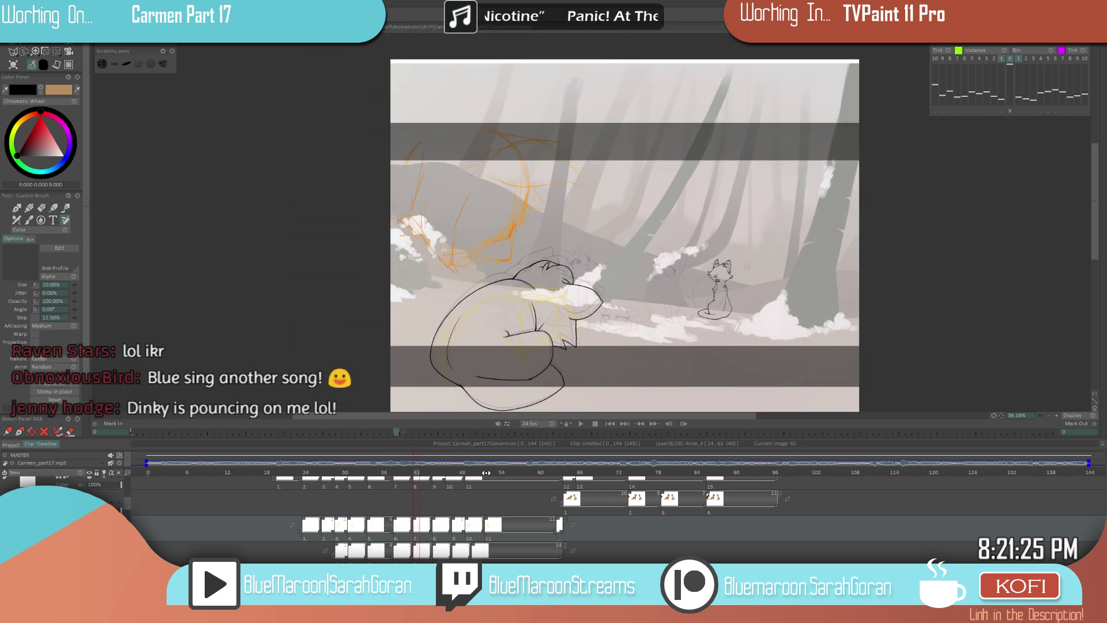
{"action": "key", "text": "Left"}
{"action": "key", "text": "Left"}
{"action": "key", "text": "Left"}
{"action": "key", "text": "Right"}
{"action": "key", "text": "Right"}
{"action": "key", "text": "Right"}
{"action": "key", "text": "Right"}
{"action": "key", "text": "Left"}
{"action": "key", "text": "Left"}
{"action": "key", "text": "Left"}
{"action": "key", "text": "Left"}
{"action": "key", "text": "Right"}
{"action": "key", "text": "Right"}
{"action": "key", "text": "Right"}
{"action": "key", "text": "Right"}
{"action": "key", "text": "Right"}
{"action": "key", "text": "Left"}
{"action": "key", "text": "Left"}
{"action": "key", "text": "Left"}
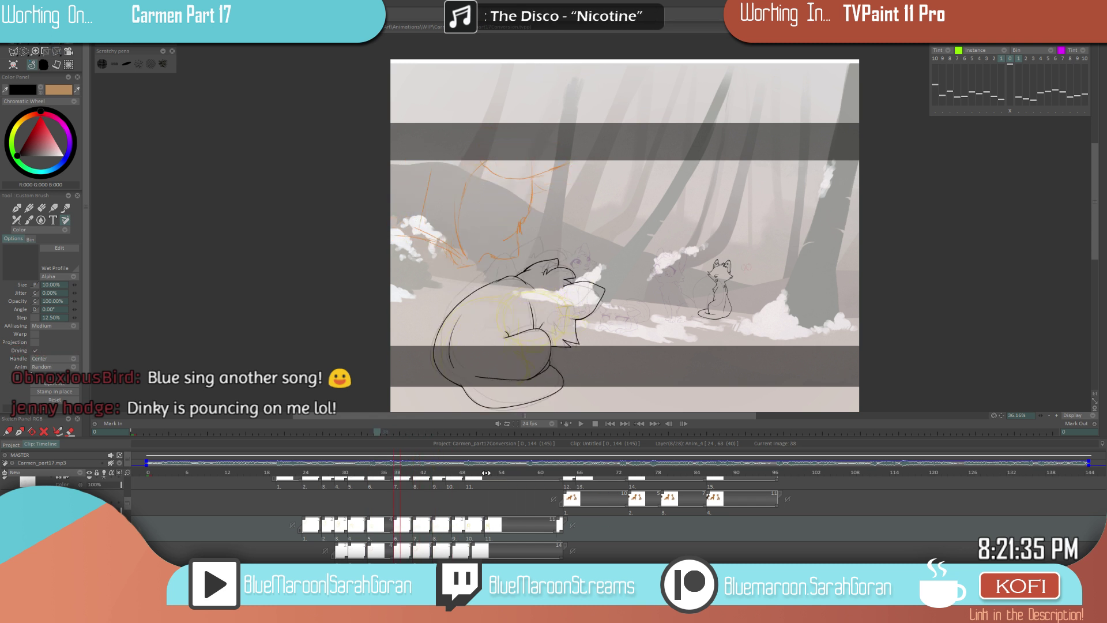
{"action": "key", "text": "Right"}
{"action": "key", "text": "Right"}
{"action": "key", "text": "Right"}
- Thicken the back-of-head line above the shoulder in frame 41 on the Anim_9 layer, and trim its outer edge with the eraser
{"action": "scroll", "coordinate": [538, 249], "scroll_direction": "up", "scroll_amount": 5}
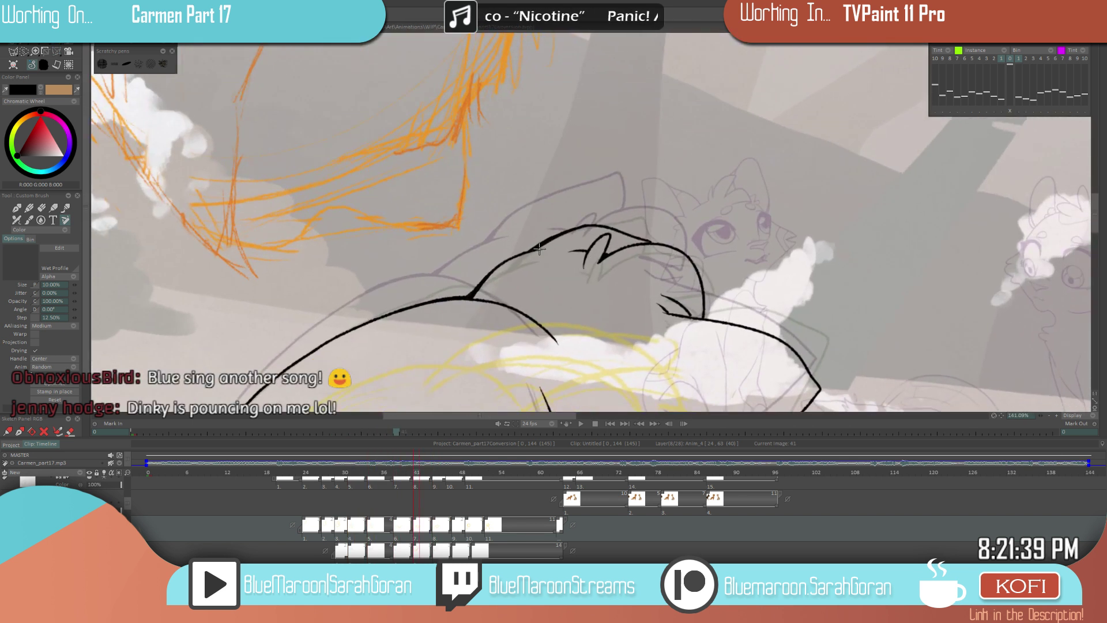
{"action": "key", "text": "Up"}
{"action": "key", "text": "Up"}
{"action": "key", "text": "Up"}
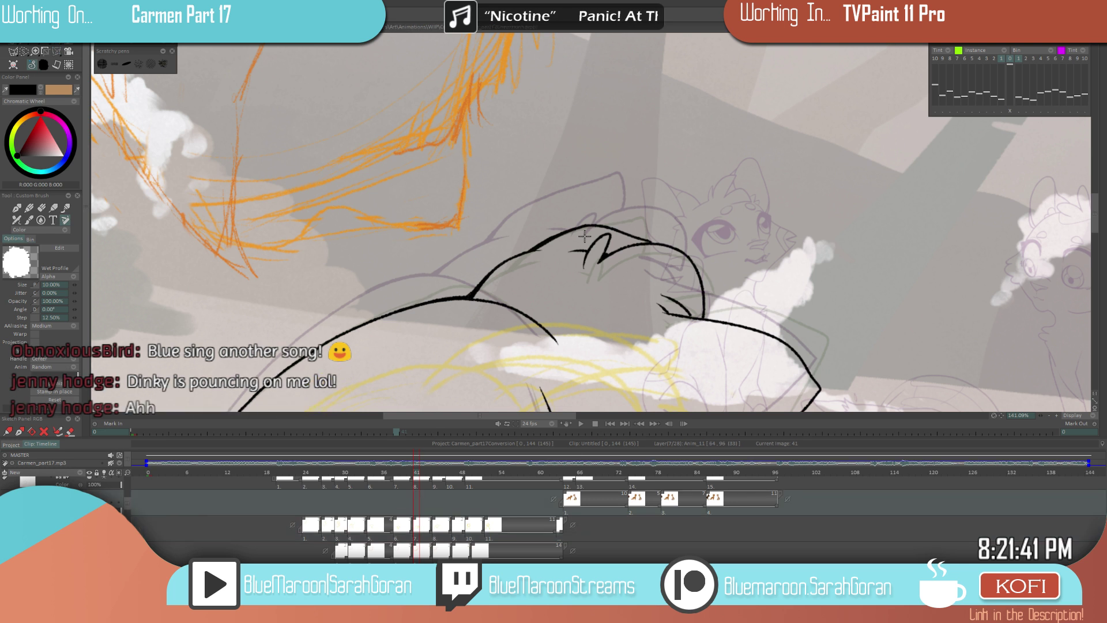
{"action": "key", "text": "Down"}
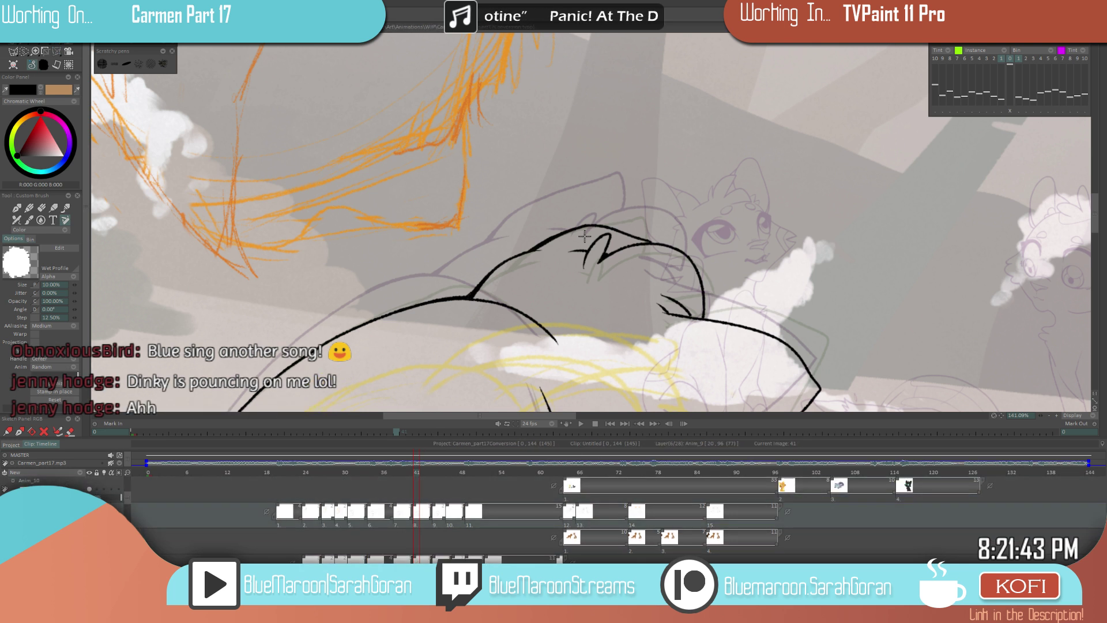
{"action": "key", "text": "Left"}
{"action": "key", "text": "Right"}
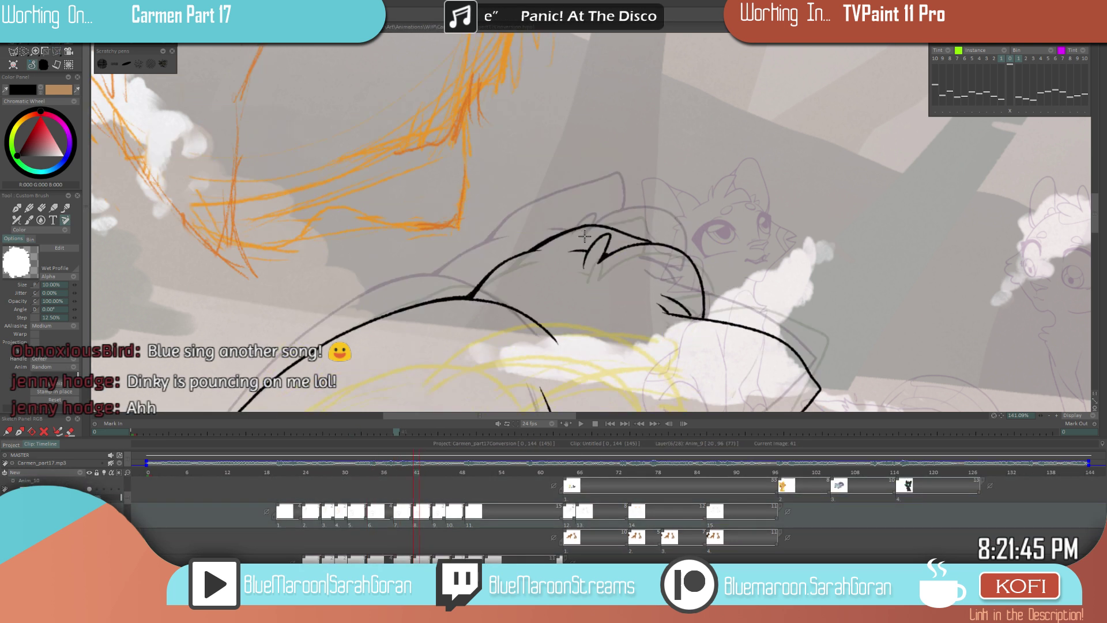
{"action": "mouse_move", "coordinate": [470, 300]}
{"action": "left_mouse_down"}
{"action": "mouse_move", "coordinate": [536, 251]}
{"action": "mouse_move", "coordinate": [476, 285]}
{"action": "mouse_move", "coordinate": [526, 244]}
{"action": "mouse_move", "coordinate": [497, 270]}
{"action": "left_mouse_up"}
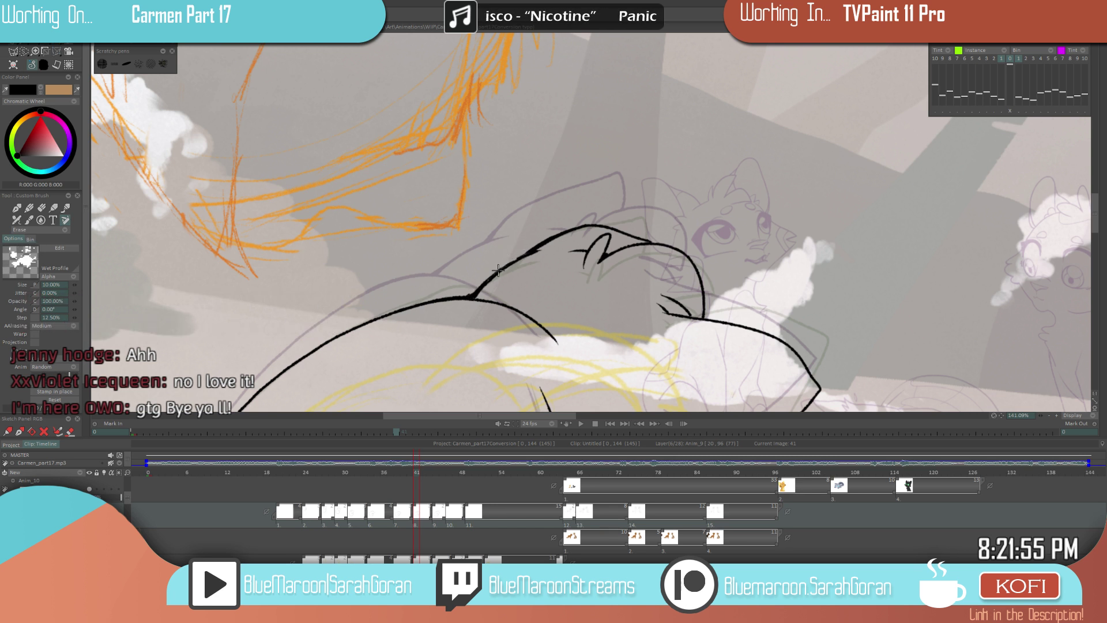
{"action": "key", "text": "e"}
{"action": "left_click_drag", "start_coordinate": [473, 298], "coordinate": [546, 235]}
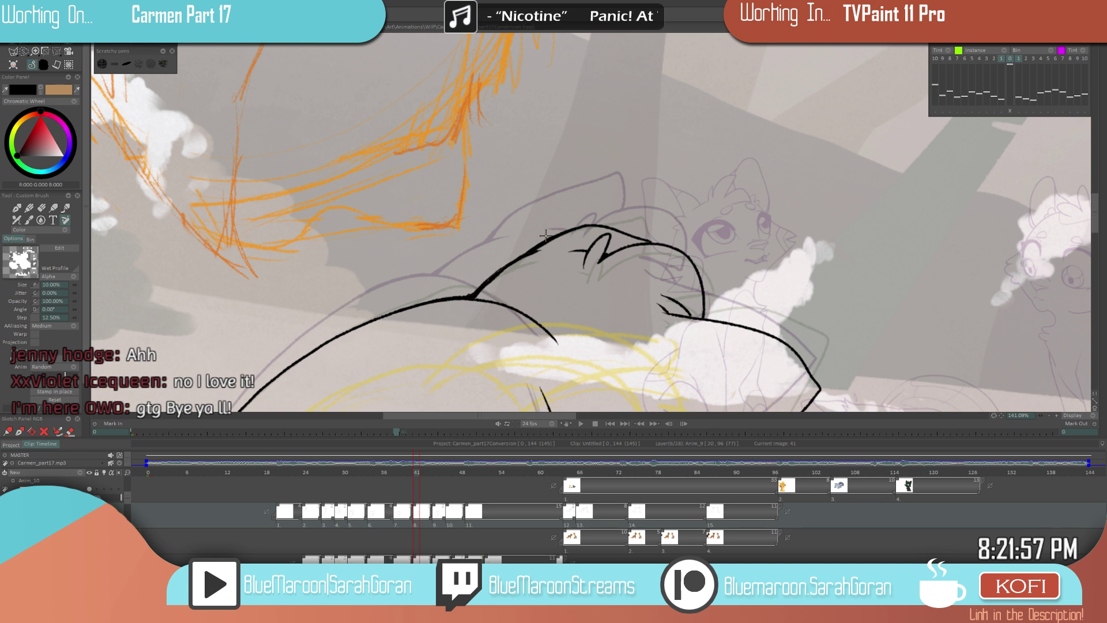
- Erase the excess thickness along the inner edge of frame 41's back-of-head line, and compare the line with the previous frame
{"action": "scroll", "coordinate": [508, 276], "scroll_direction": "up", "scroll_amount": 2}
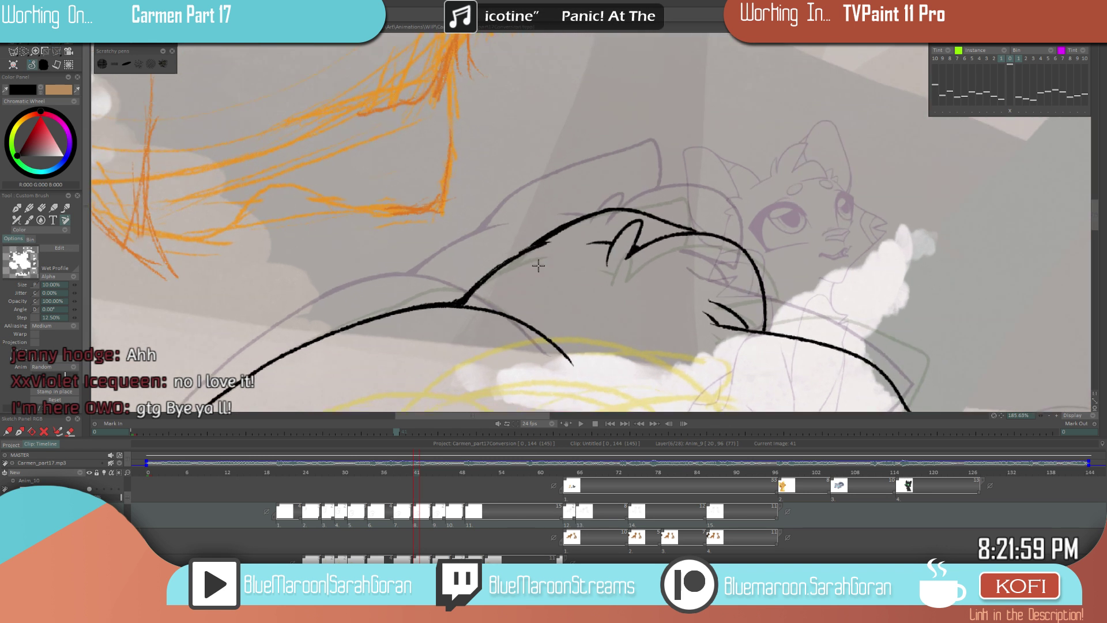
{"action": "scroll", "coordinate": [538, 265], "scroll_direction": "right", "scroll_amount": 2}
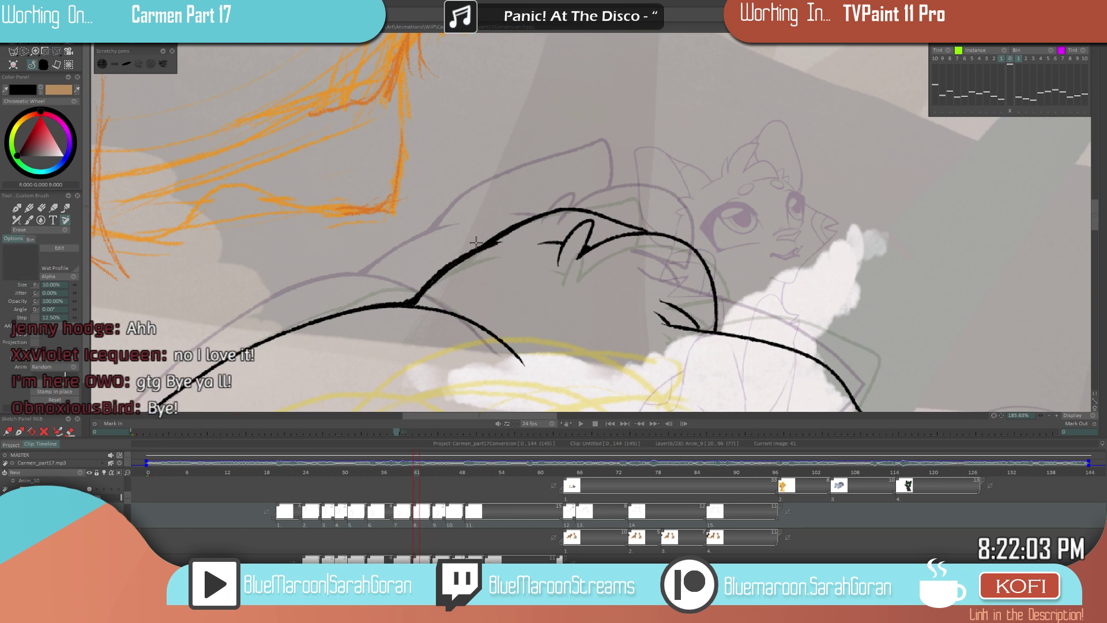
{"action": "key", "text": "e"}
{"action": "left_click_drag", "start_coordinate": [424, 294], "coordinate": [498, 246]}
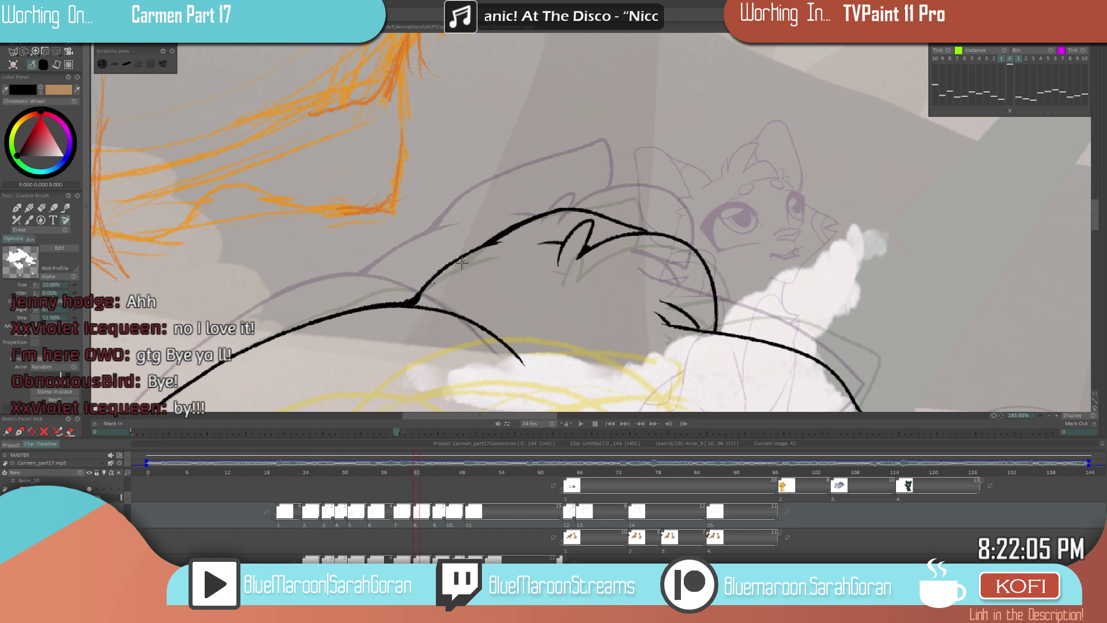
{"action": "key", "text": "e"}
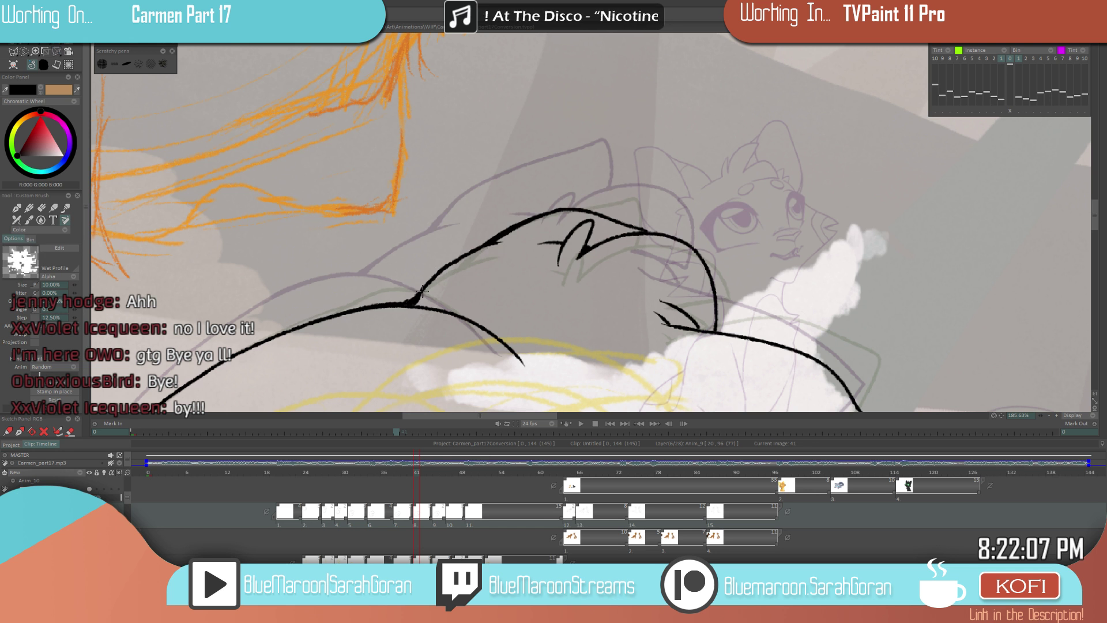
{"action": "scroll", "coordinate": [450, 359], "scroll_direction": "down", "scroll_amount": 4}
{"action": "key", "text": "Left"}
{"action": "key", "text": "Right"}
{"action": "key", "text": "Left"}
{"action": "key", "text": "Right"}
{"action": "key", "text": "Left"}
{"action": "key", "text": "Right"}
- Erase the middle of the back-of-head line in frame 41 and redraw it slightly lower, joining the upper head line to the shoulder
{"action": "scroll", "coordinate": [450, 360], "scroll_direction": "up", "scroll_amount": 5}
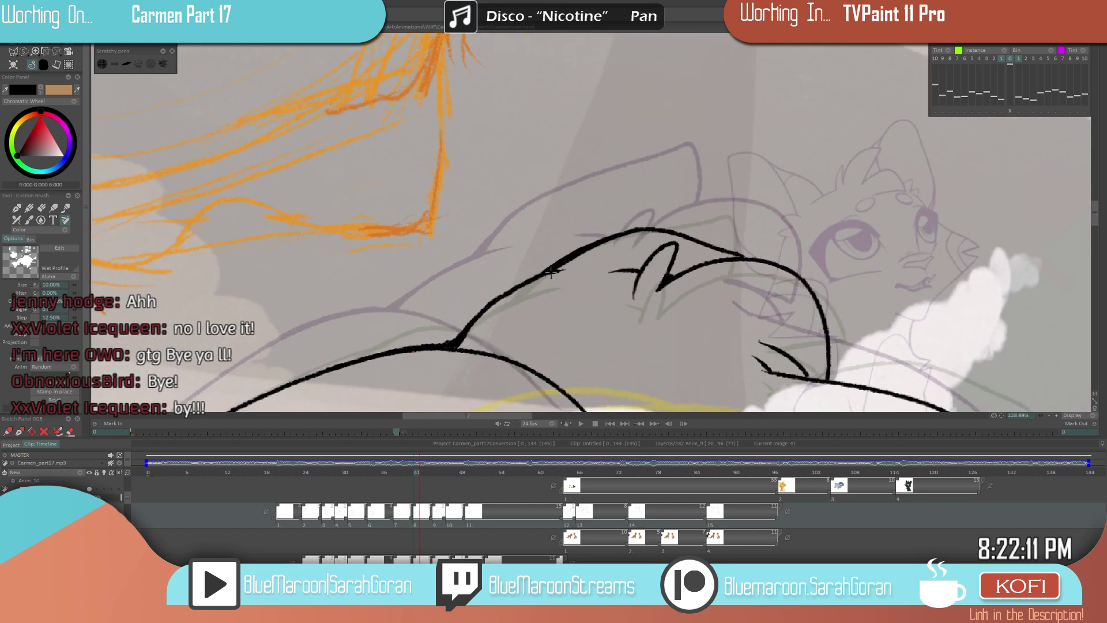
{"action": "key", "text": "e"}
{"action": "mouse_move", "coordinate": [569, 264]}
{"action": "left_mouse_down"}
{"action": "mouse_move", "coordinate": [487, 305]}
{"action": "mouse_move", "coordinate": [472, 316]}
{"action": "mouse_move", "coordinate": [570, 267]}
{"action": "mouse_move", "coordinate": [525, 283]}
{"action": "mouse_move", "coordinate": [542, 279]}
{"action": "mouse_move", "coordinate": [455, 335]}
{"action": "left_mouse_up"}
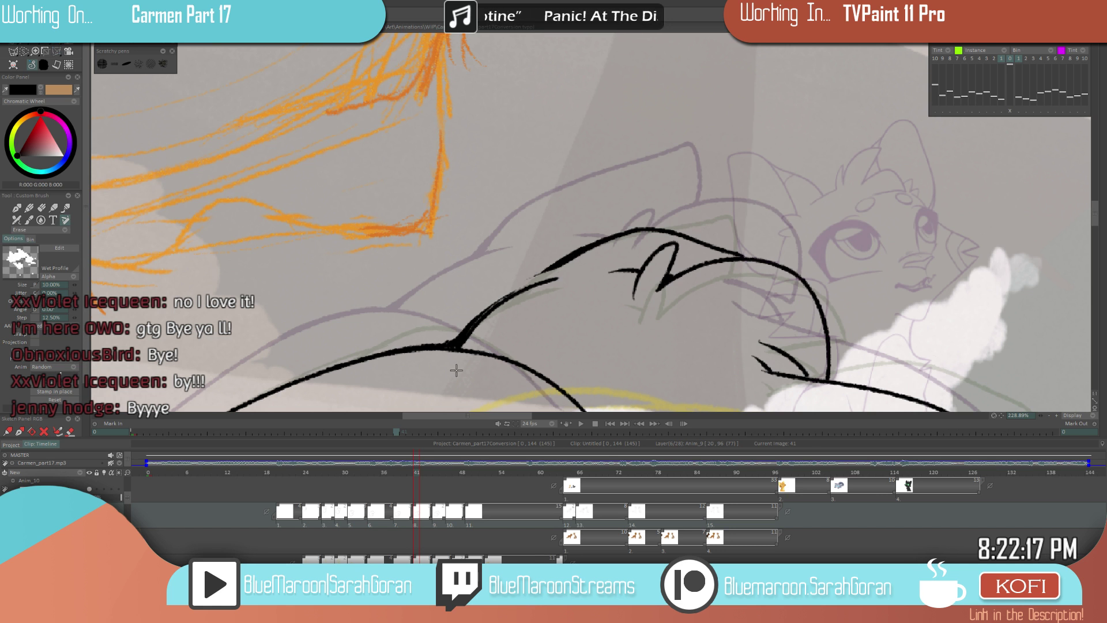
{"action": "key", "text": "e"}
{"action": "scroll", "coordinate": [524, 316], "scroll_direction": "up", "scroll_amount": 2}
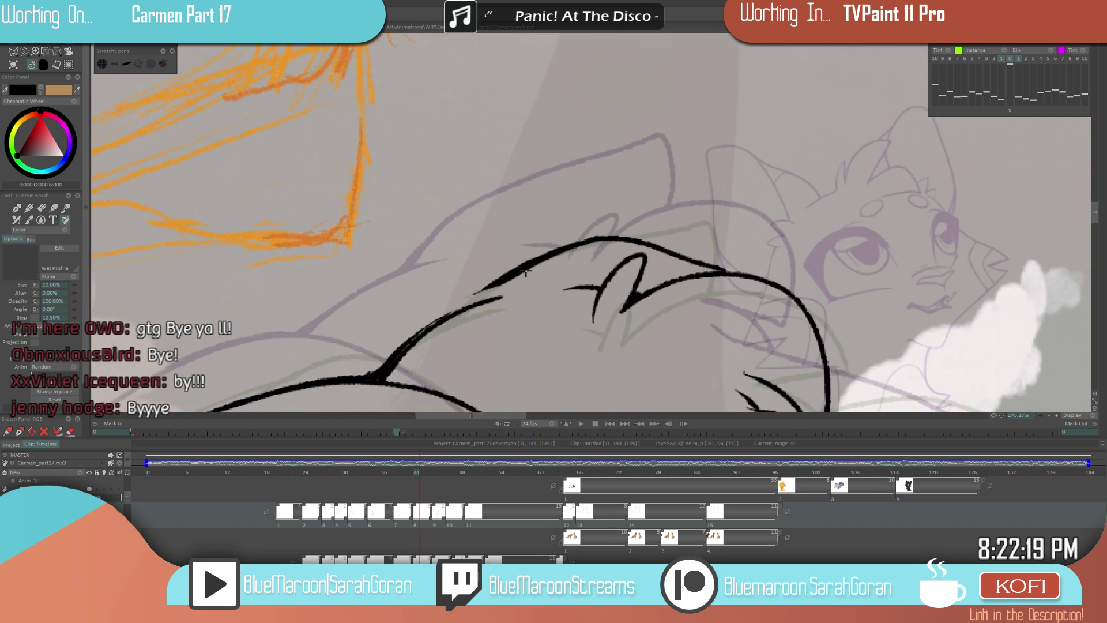
{"action": "left_click_drag", "start_coordinate": [502, 283], "coordinate": [461, 308]}
{"action": "mouse_move", "coordinate": [415, 340]}
{"action": "left_mouse_down"}
{"action": "mouse_move", "coordinate": [464, 313]}
{"action": "mouse_move", "coordinate": [405, 349]}
{"action": "mouse_move", "coordinate": [448, 317]}
{"action": "mouse_move", "coordinate": [409, 343]}
{"action": "left_mouse_up"}
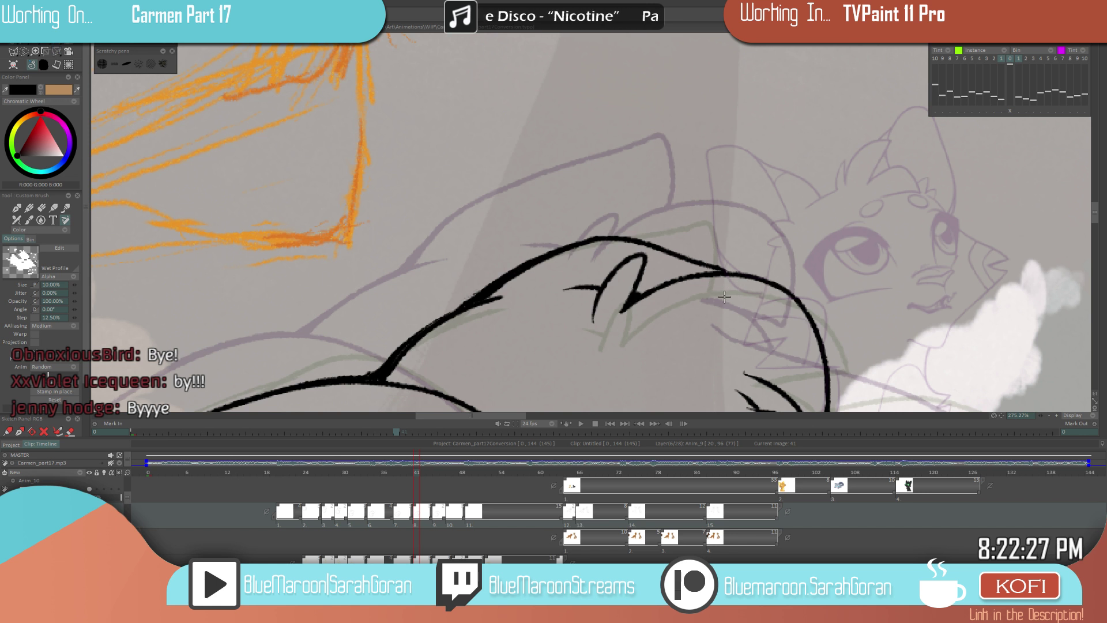
- Check the reworked head line in motion by flipping through the large cat's inked drawings between frames 29 and 41, ending at frame 34
{"action": "scroll", "coordinate": [439, 371], "scroll_direction": "down", "scroll_amount": 5}
{"action": "key", "text": "Left"}
{"action": "key", "text": "Left"}
{"action": "key", "text": "Left"}
{"action": "key", "text": "Right"}
{"action": "key", "text": "Right"}
{"action": "key", "text": "Right"}
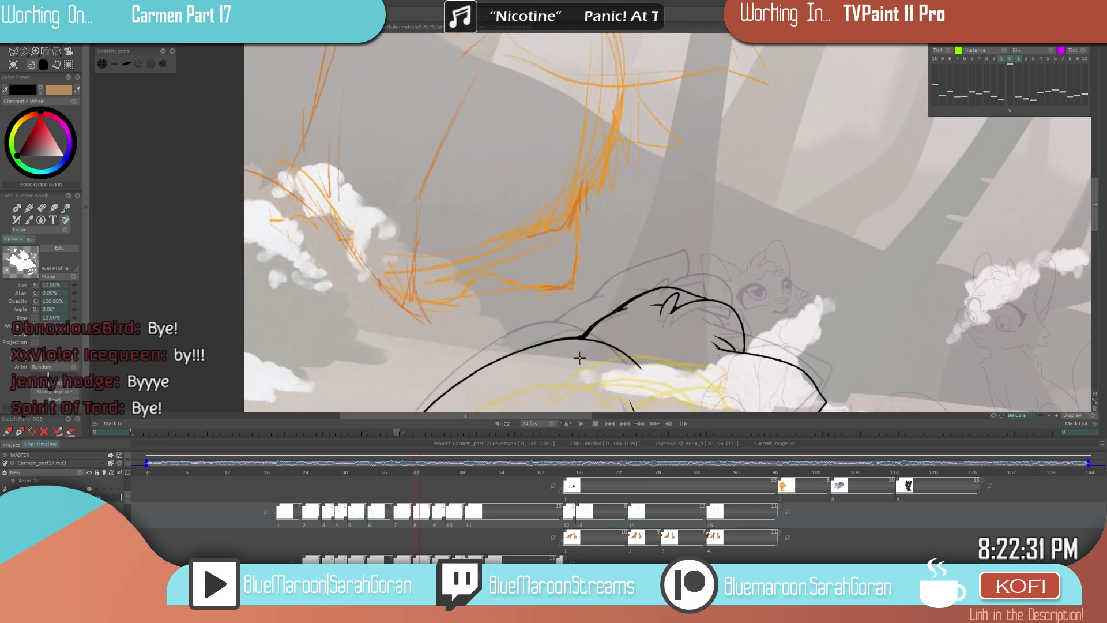
{"action": "scroll", "coordinate": [662, 315], "scroll_direction": "down", "scroll_amount": 3}
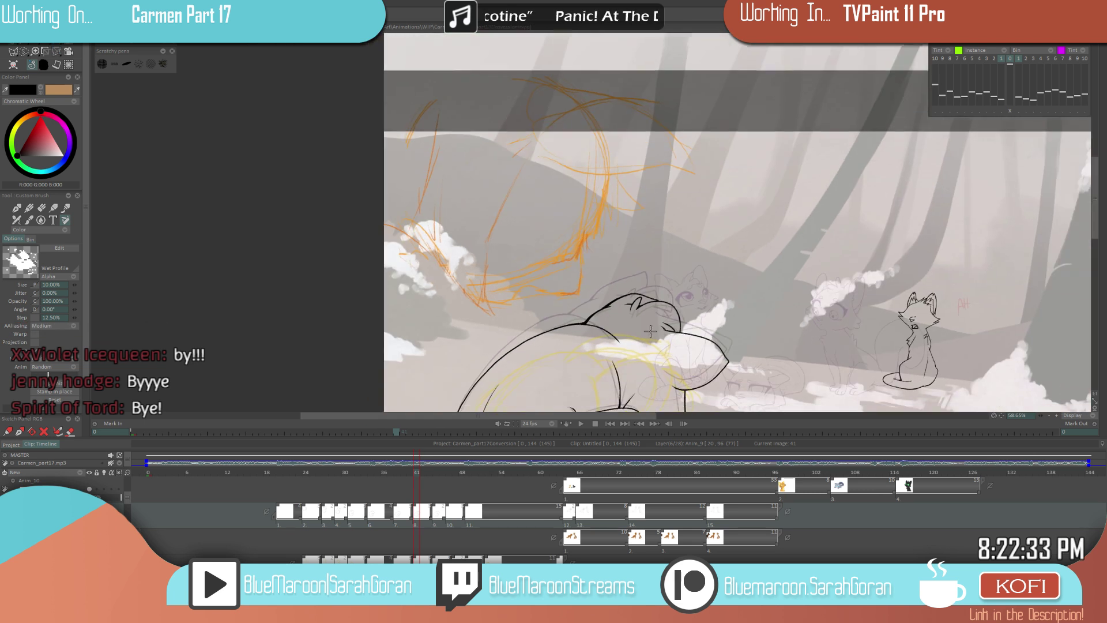
{"action": "key", "text": "Left"}
{"action": "key", "text": "Left"}
{"action": "key", "text": "Left"}
{"action": "key", "text": "Left"}
{"action": "key", "text": "Left"}
{"action": "key", "text": "Left"}
{"action": "key", "text": "Left"}
{"action": "key", "text": "Left"}
{"action": "key", "text": "Left"}
{"action": "key", "text": "Left"}
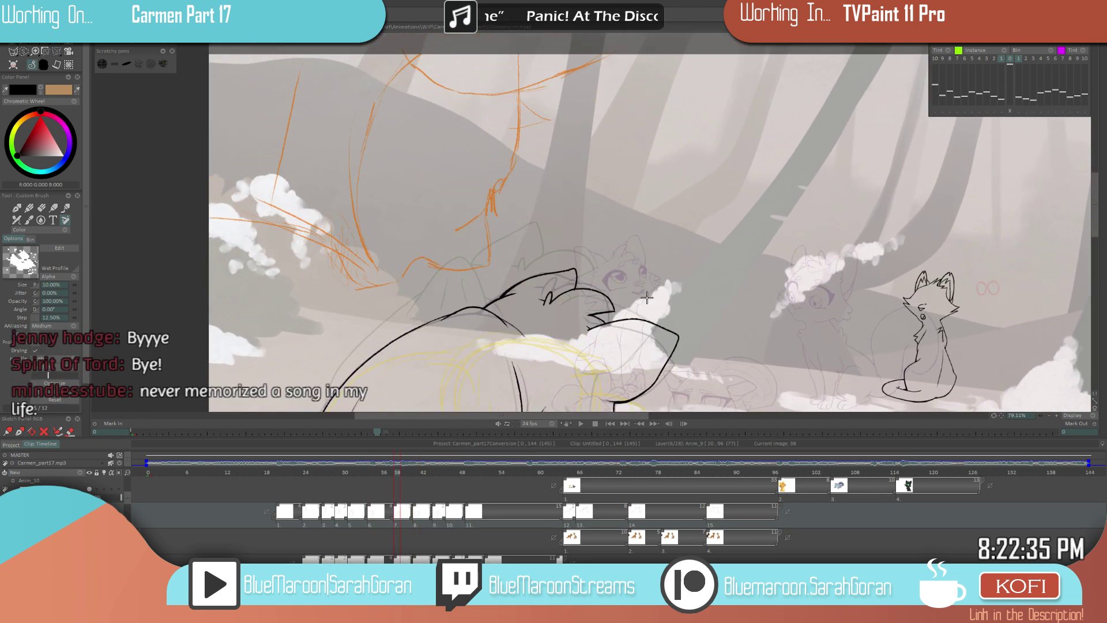
{"action": "key", "text": "Right"}
{"action": "key", "text": "Right"}
{"action": "key", "text": "Right"}
{"action": "key", "text": "Right"}
{"action": "key", "text": "Right"}
{"action": "key", "text": "Right"}
{"action": "key", "text": "Right"}
{"action": "key", "text": "Right"}
{"action": "key", "text": "Right"}
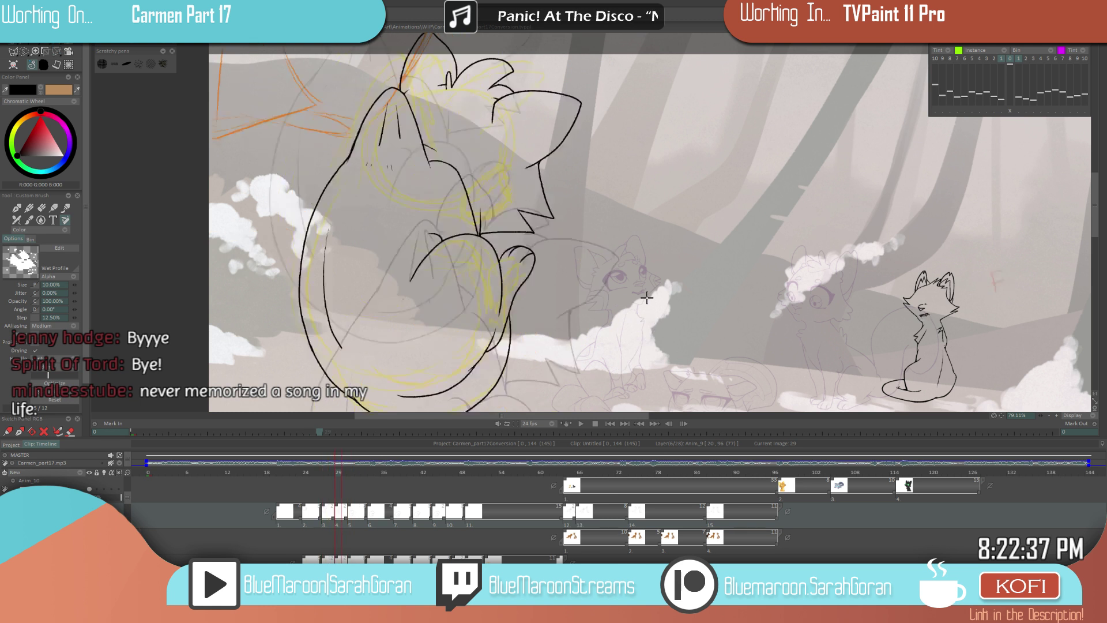
{"action": "key", "text": "Right"}
{"action": "key", "text": "Right"}
{"action": "key", "text": "Right"}
{"action": "key", "text": "Right"}
{"action": "key", "text": "Right"}
{"action": "key", "text": "Right"}
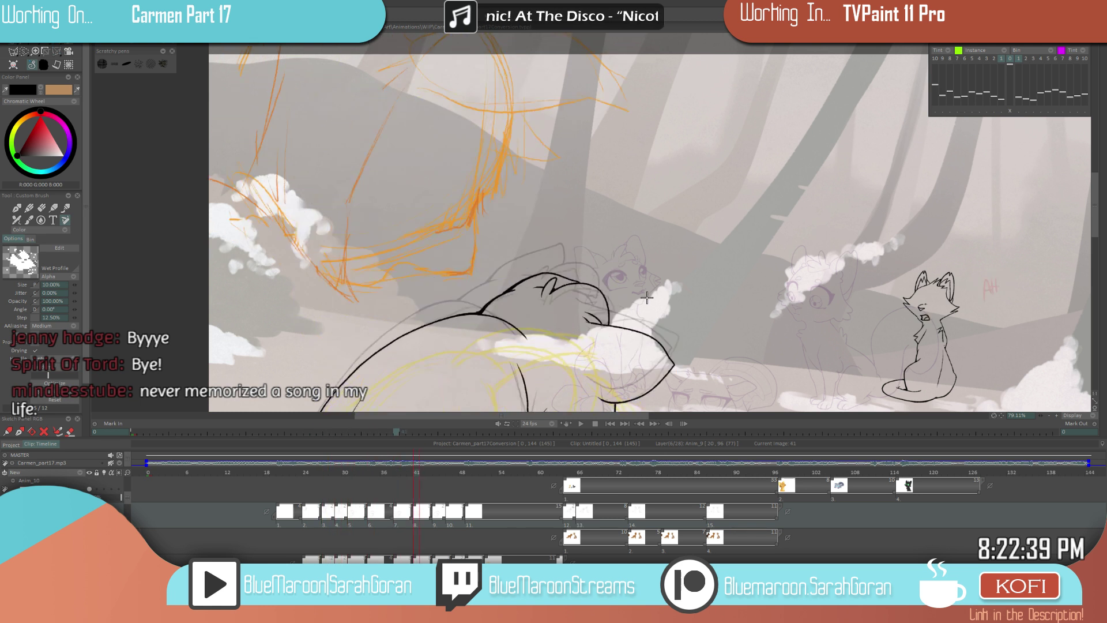
{"action": "scroll", "coordinate": [647, 297], "scroll_direction": "down", "scroll_amount": 6}
{"action": "key", "text": "Left"}
{"action": "key", "text": "Left"}
{"action": "key", "text": "Left"}
{"action": "key", "text": "Left"}
{"action": "key", "text": "Left"}
{"action": "key", "text": "Left"}
{"action": "key", "text": "Left"}
{"action": "key", "text": "Left"}
{"action": "key", "text": "Left"}
{"action": "key", "text": "Left"}
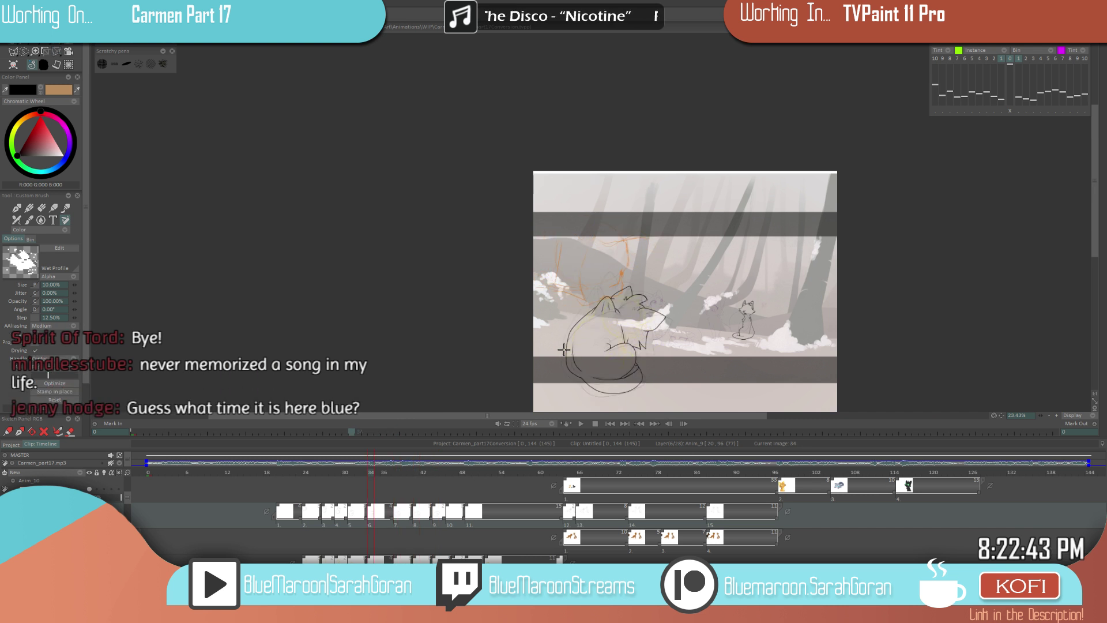
- Compare the large cat's head and back in frame 41 with the neighbouring drawings from frame 34 onward, up close
{"action": "key", "text": "Right"}
{"action": "key", "text": "Right"}
{"action": "key", "text": "Right"}
{"action": "key", "text": "Right"}
{"action": "key", "text": "Right"}
{"action": "key", "text": "Right"}
{"action": "key", "text": "Right"}
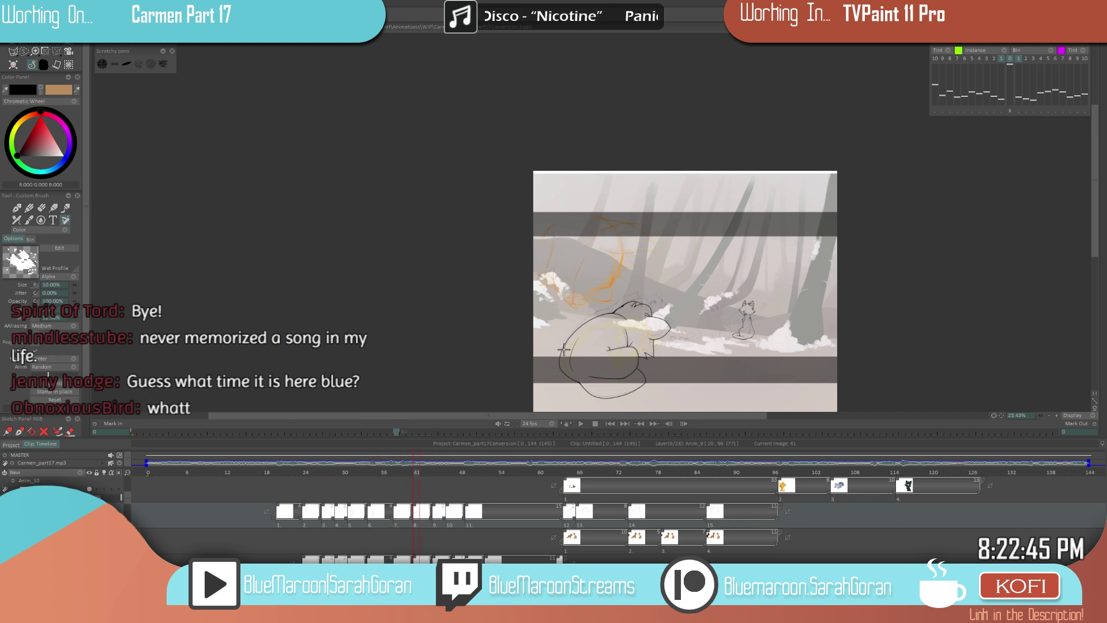
{"action": "key", "text": "Left"}
{"action": "key", "text": "Right"}
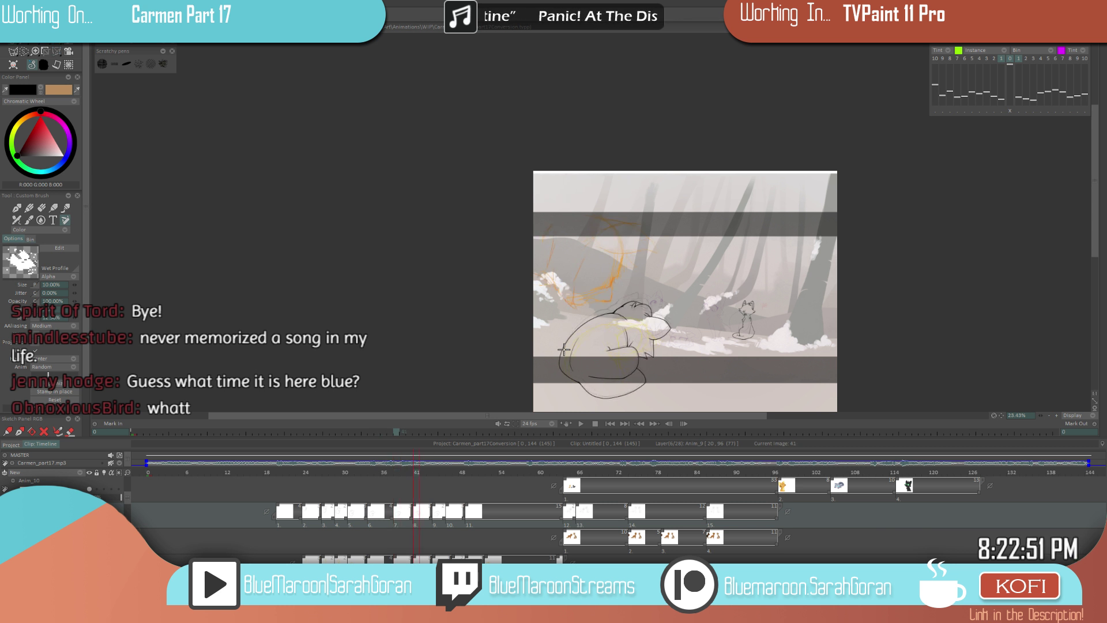
{"action": "scroll", "coordinate": [606, 343], "scroll_direction": "up", "scroll_amount": 3}
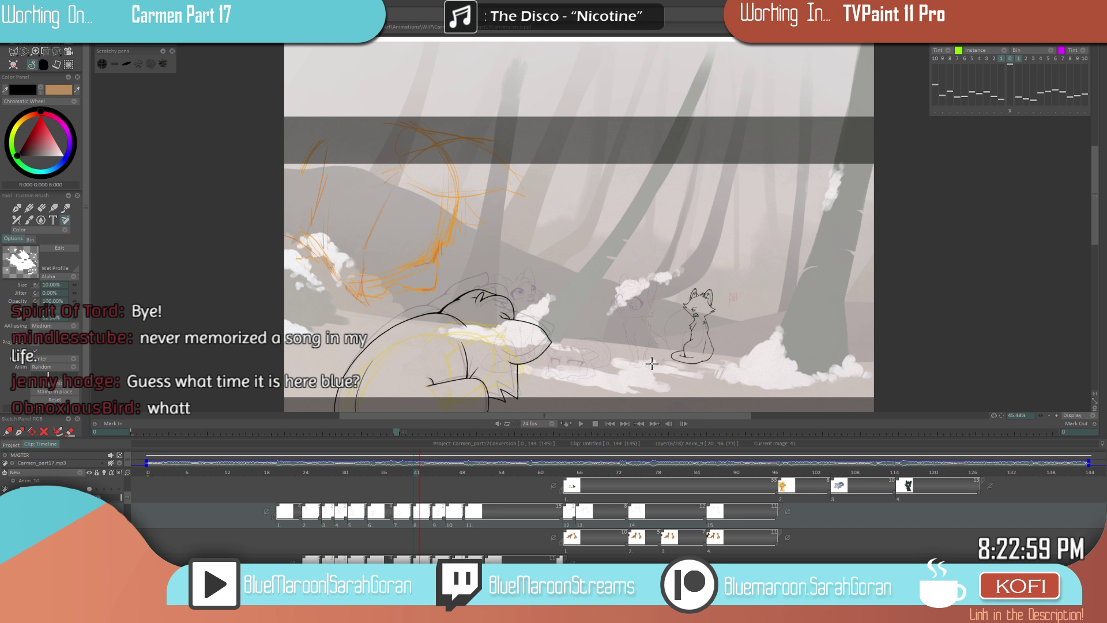
{"action": "scroll", "coordinate": [519, 324], "scroll_direction": "up", "scroll_amount": 2}
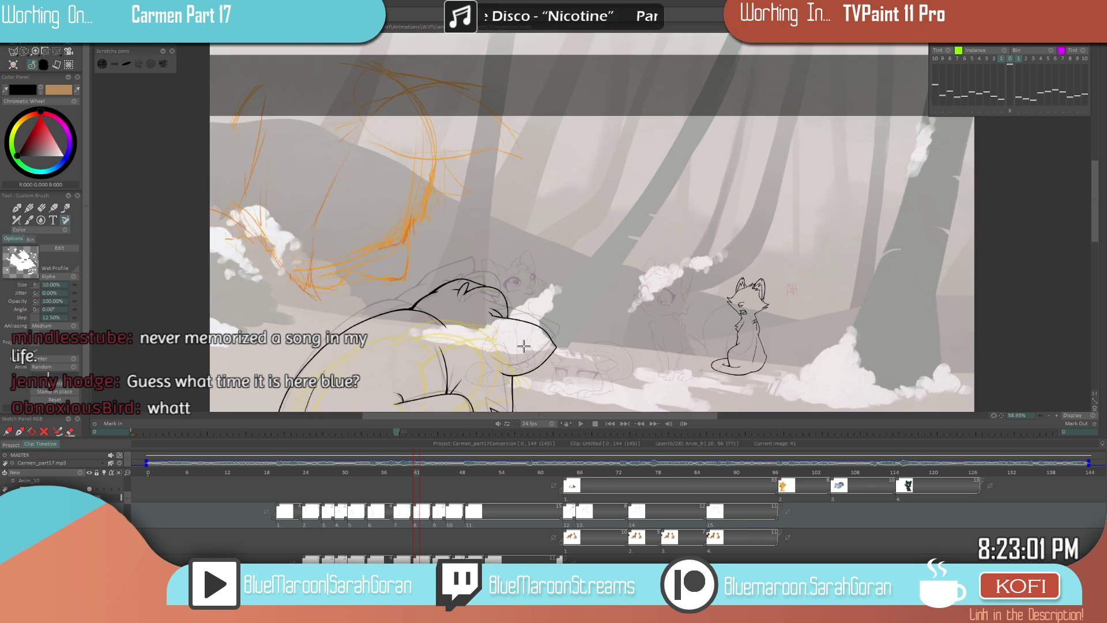
- Check the large cat's lowering movement by flipping through the drawings between frames 34 and 46
{"action": "key", "text": "Left"}
{"action": "key", "text": "Left"}
{"action": "key", "text": "Left"}
{"action": "key", "text": "Left"}
{"action": "key", "text": "Left"}
{"action": "key", "text": "Left"}
{"action": "key", "text": "Left"}
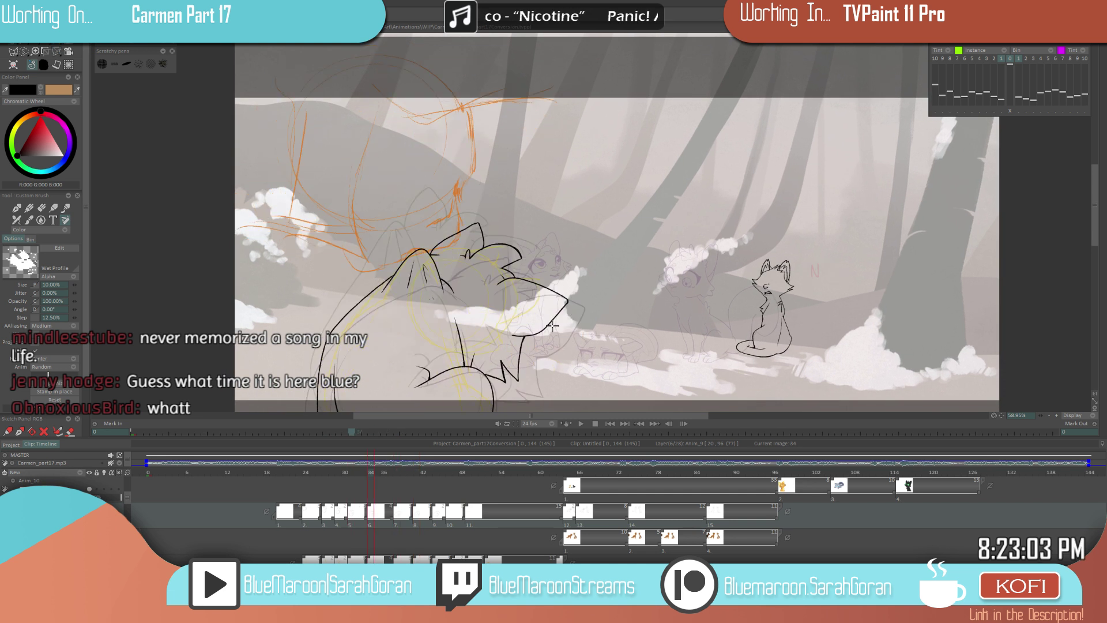
{"action": "key", "text": "Right"}
{"action": "key", "text": "Right"}
{"action": "key", "text": "Right"}
{"action": "key", "text": "Right"}
{"action": "key", "text": "Right"}
{"action": "key", "text": "Right"}
{"action": "key", "text": "Right"}
{"action": "key", "text": "Right"}
{"action": "key", "text": "Right"}
{"action": "key", "text": "Right"}
{"action": "key", "text": "Right"}
{"action": "key", "text": "Right"}
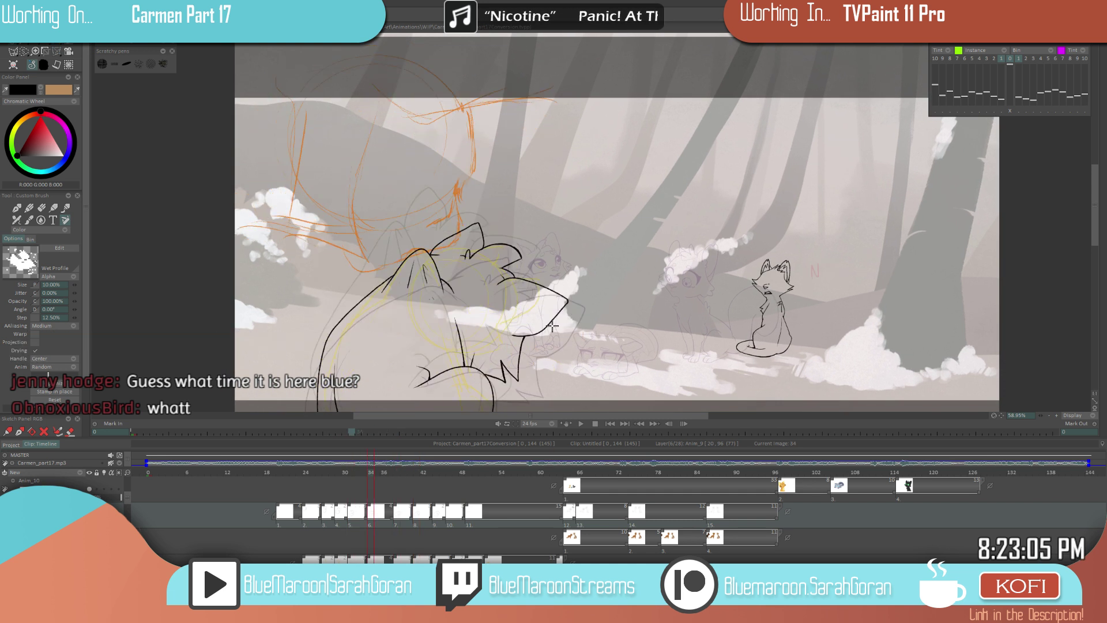
{"action": "key", "text": "Left"}
{"action": "key", "text": "Right"}
{"action": "key", "text": "Delete"}
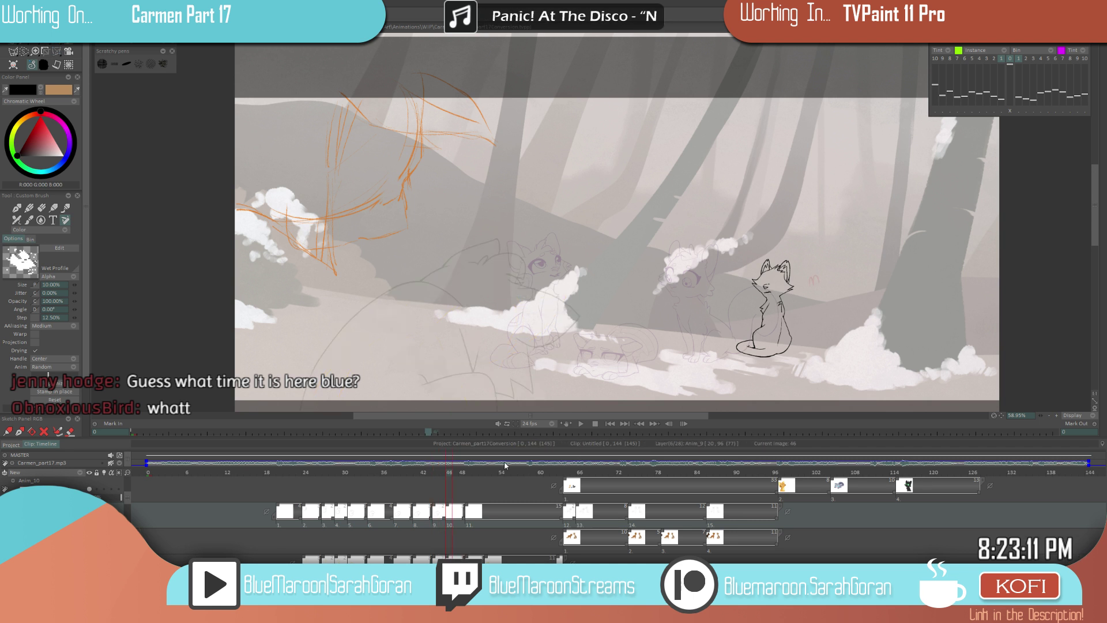
{"action": "key", "text": "Left"}
{"action": "key", "text": "Left"}
{"action": "key", "text": "Right"}
{"action": "key", "text": "Right"}
{"action": "key", "text": "Right"}
{"action": "key", "text": "Right"}
{"action": "key", "text": "Right"}
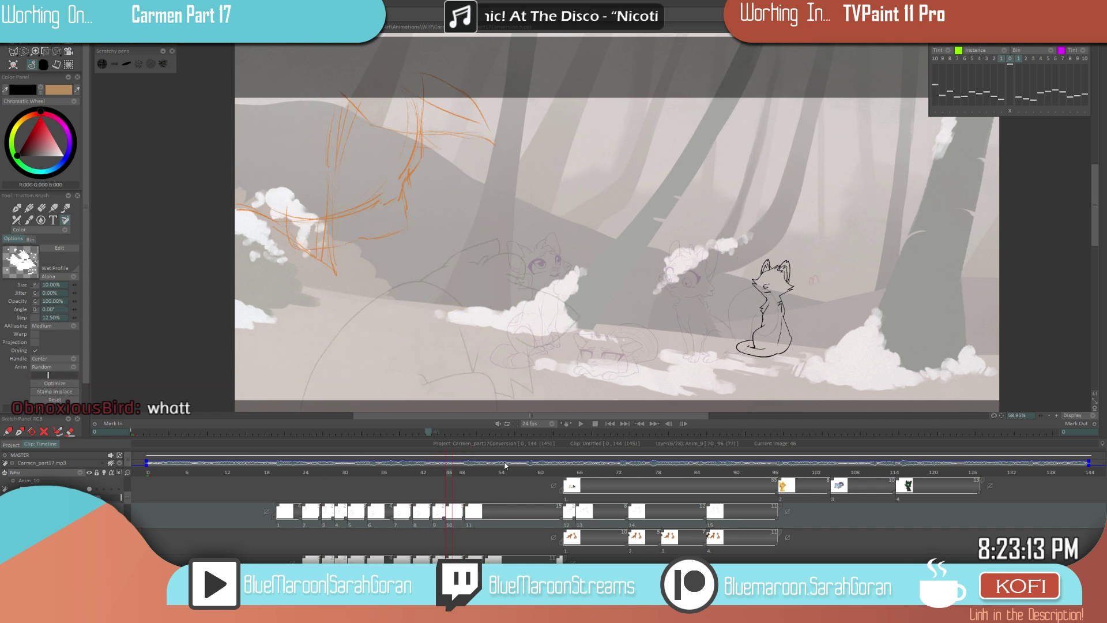
{"action": "scroll", "coordinate": [572, 278], "scroll_direction": "down", "scroll_amount": 2}
{"action": "scroll", "coordinate": [572, 278], "scroll_direction": "up", "scroll_amount": 1}
- Examine the large cat's body lines in frame 44 against the inked drawings just before and after it
{"action": "key", "text": "Left"}
{"action": "key", "text": "Left"}
{"action": "key", "text": "Left"}
{"action": "key", "text": "Left"}
{"action": "key", "text": "Left"}
{"action": "key", "text": "Left"}
{"action": "key", "text": "Left"}
{"action": "key", "text": "Left"}
{"action": "key", "text": "Left"}
{"action": "key", "text": "Left"}
{"action": "key", "text": "Left"}
{"action": "key", "text": "Right"}
{"action": "key", "text": "Right"}
{"action": "key", "text": "Right"}
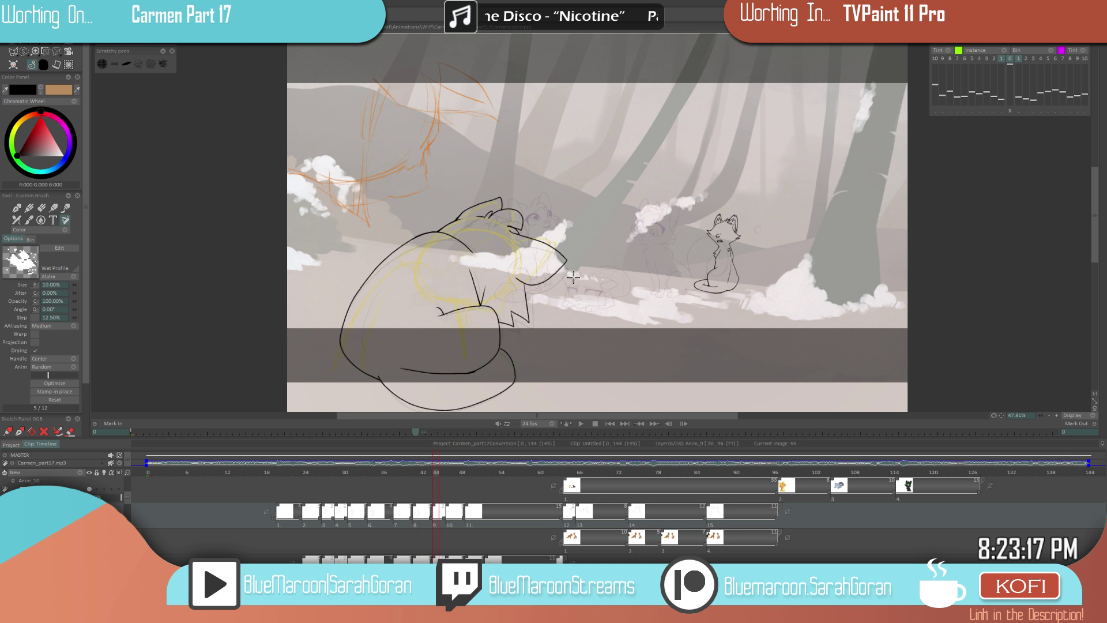
{"action": "key", "text": "Left"}
{"action": "key", "text": "Left"}
{"action": "key", "text": "Left"}
{"action": "key", "text": "Left"}
{"action": "key", "text": "Right"}
{"action": "key", "text": "Right"}
{"action": "key", "text": "Right"}
{"action": "key", "text": "Right"}
{"action": "key", "text": "Left"}
{"action": "key", "text": "Left"}
{"action": "key", "text": "Right"}
- Ink a curved inner line along the large cat's lower back in frame 44, inside the outer outline, and save the project
{"action": "left_click_drag", "start_coordinate": [364, 318], "coordinate": [370, 361]}
{"action": "key", "text": "Right"}
{"action": "key", "text": "Left"}
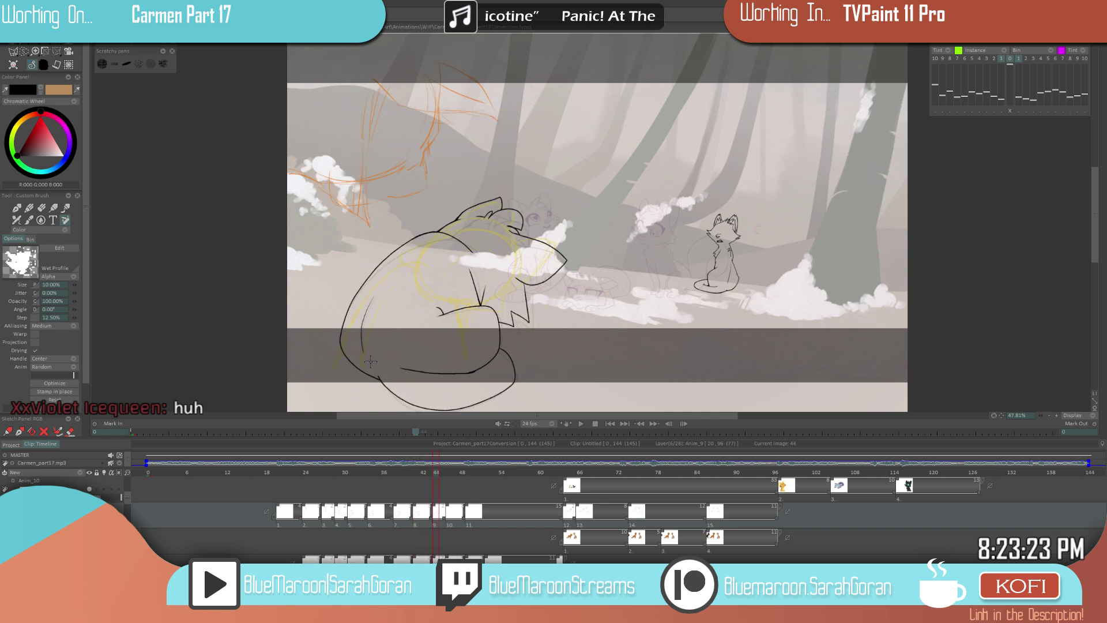
{"action": "scroll", "coordinate": [399, 288], "scroll_direction": "up", "scroll_amount": 5}
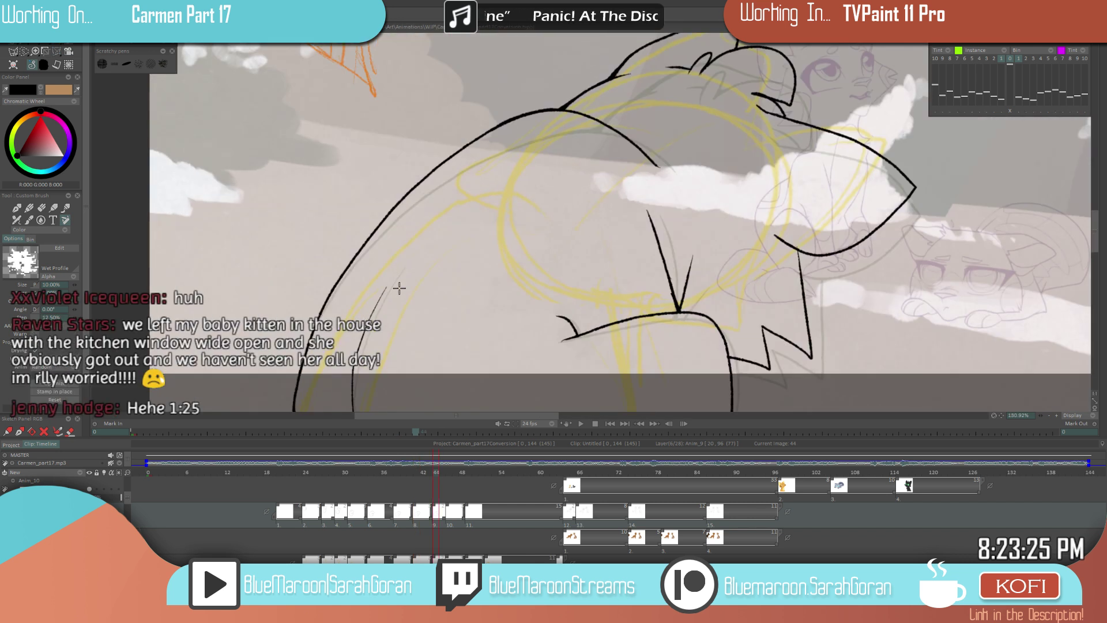
{"action": "scroll", "coordinate": [403, 271], "scroll_direction": "down", "scroll_amount": 8}
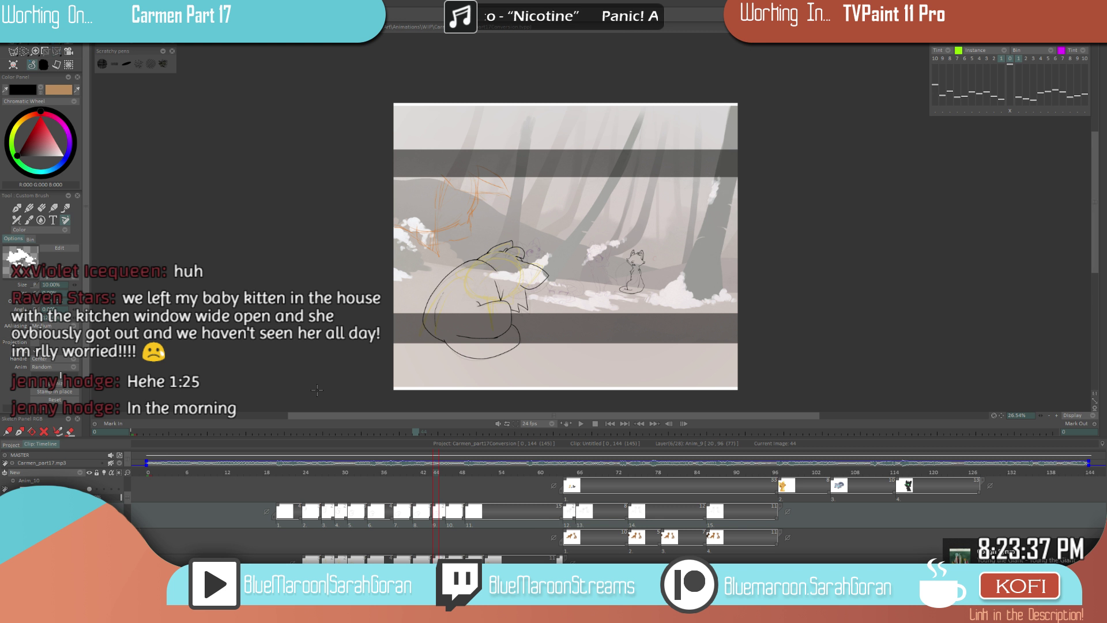
{"action": "scroll", "coordinate": [594, 293], "scroll_direction": "up", "scroll_amount": 1}
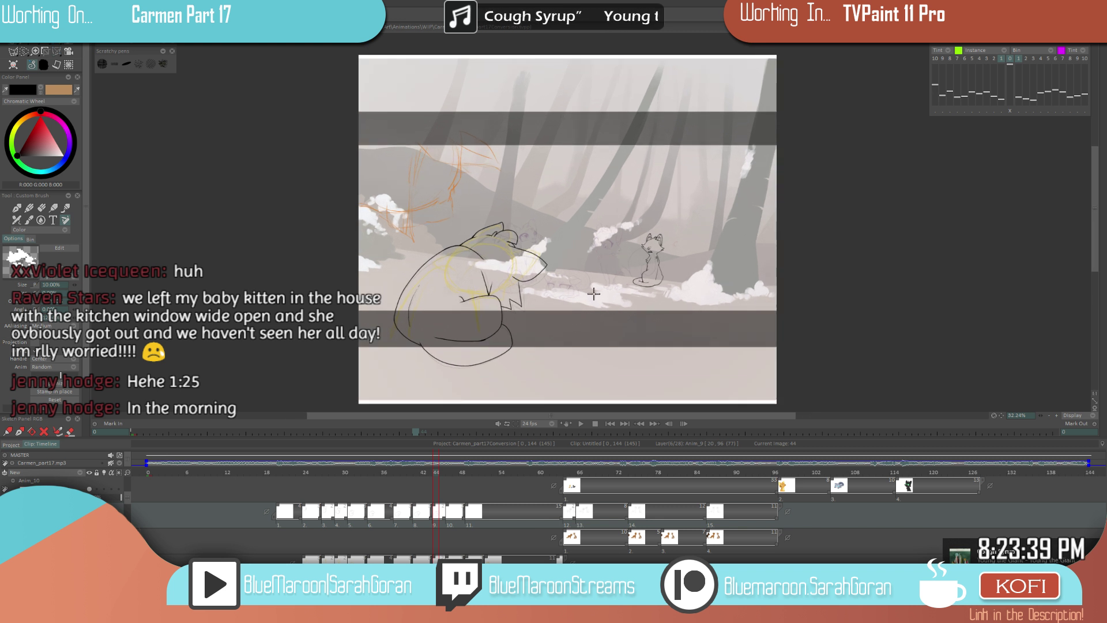
{"action": "left_click_drag", "start_coordinate": [568, 316], "coordinate": [472, 364]}
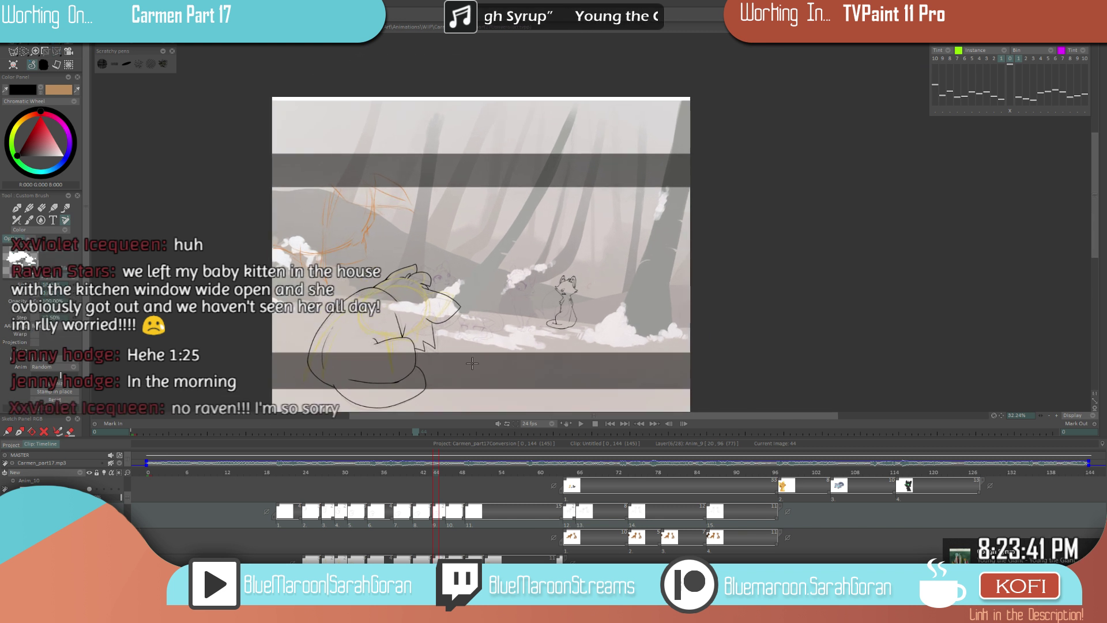
{"action": "key", "text": "ctrl+s"}
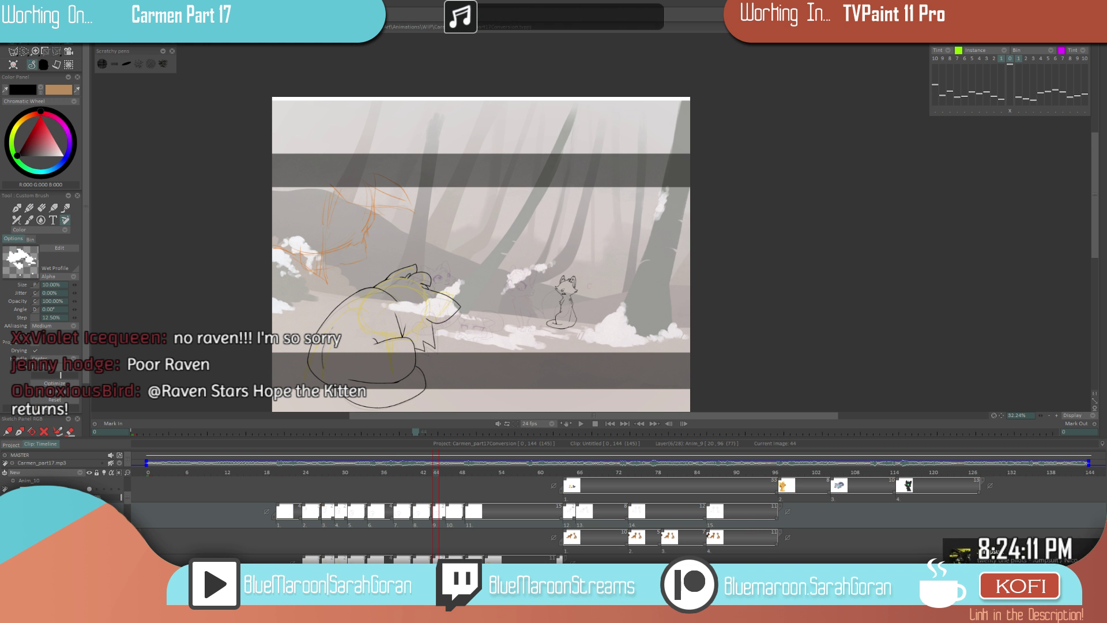
- Review the large cat's motion by flipping back and forth through the inked drawings between frames 31 and 46
{"action": "key", "text": "Right"}
{"action": "key", "text": "Right"}
{"action": "key", "text": "Right"}
{"action": "key", "text": "Right"}
{"action": "key", "text": "Right"}
{"action": "key", "text": "Left"}
{"action": "key", "text": "Left"}
{"action": "key", "text": "Left"}
{"action": "key", "text": "Left"}
{"action": "key", "text": "Left"}
{"action": "key", "text": "Left"}
{"action": "key", "text": "Left"}
{"action": "key", "text": "Left"}
{"action": "key", "text": "Left"}
{"action": "key", "text": "Left"}
{"action": "key", "text": "Left"}
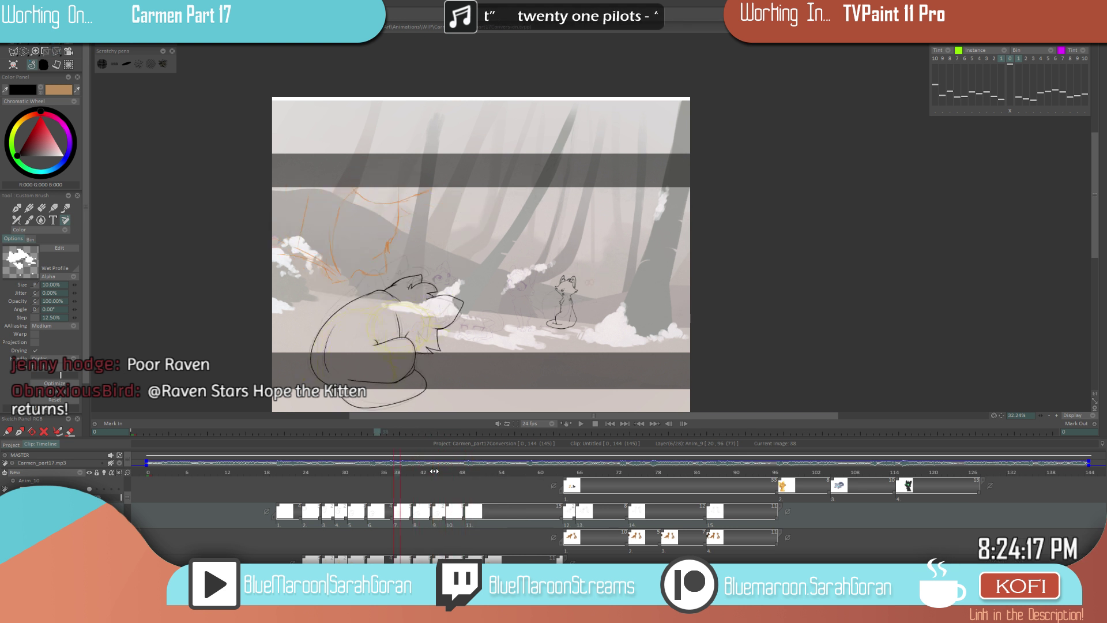
{"action": "key", "text": "Left"}
{"action": "key", "text": "Left"}
{"action": "key", "text": "Left"}
{"action": "key", "text": "Left"}
{"action": "key", "text": "Left"}
{"action": "key", "text": "Left"}
{"action": "key", "text": "Left"}
{"action": "key", "text": "Left"}
{"action": "key", "text": "Left"}
{"action": "key", "text": "Left"}
{"action": "key", "text": "Left"}
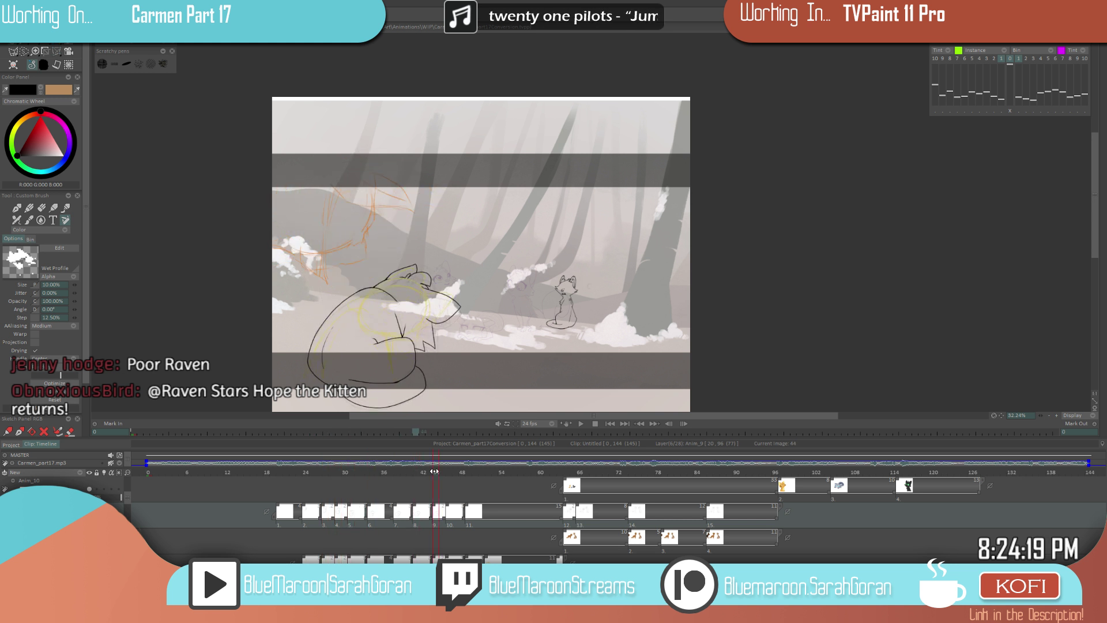
{"action": "key", "text": "Right"}
{"action": "key", "text": "Right"}
{"action": "key", "text": "Right"}
{"action": "key", "text": "Right"}
{"action": "key", "text": "Right"}
{"action": "key", "text": "Right"}
{"action": "key", "text": "Right"}
{"action": "key", "text": "Right"}
{"action": "key", "text": "Right"}
{"action": "key", "text": "Right"}
{"action": "key", "text": "Right"}
{"action": "key", "text": "Right"}
{"action": "key", "text": "Right"}
{"action": "key", "text": "Right"}
{"action": "key", "text": "Right"}
{"action": "key", "text": "Right"}
{"action": "key", "text": "Right"}
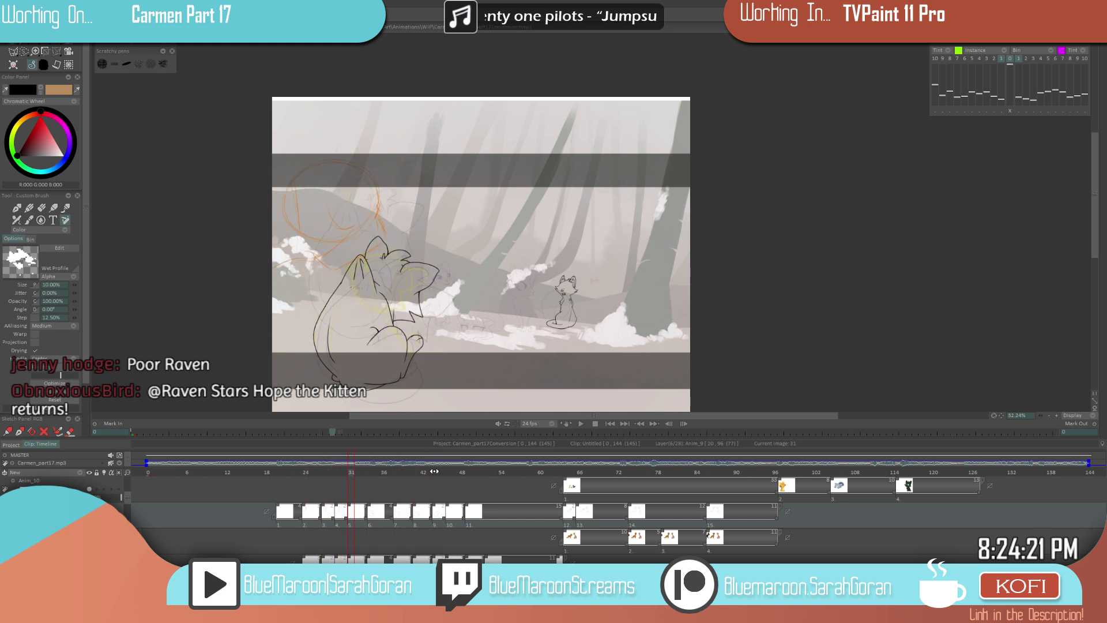
{"action": "key", "text": "Left"}
{"action": "key", "text": "Left"}
{"action": "key", "text": "Left"}
{"action": "key", "text": "Left"}
{"action": "key", "text": "Left"}
{"action": "key", "text": "Left"}
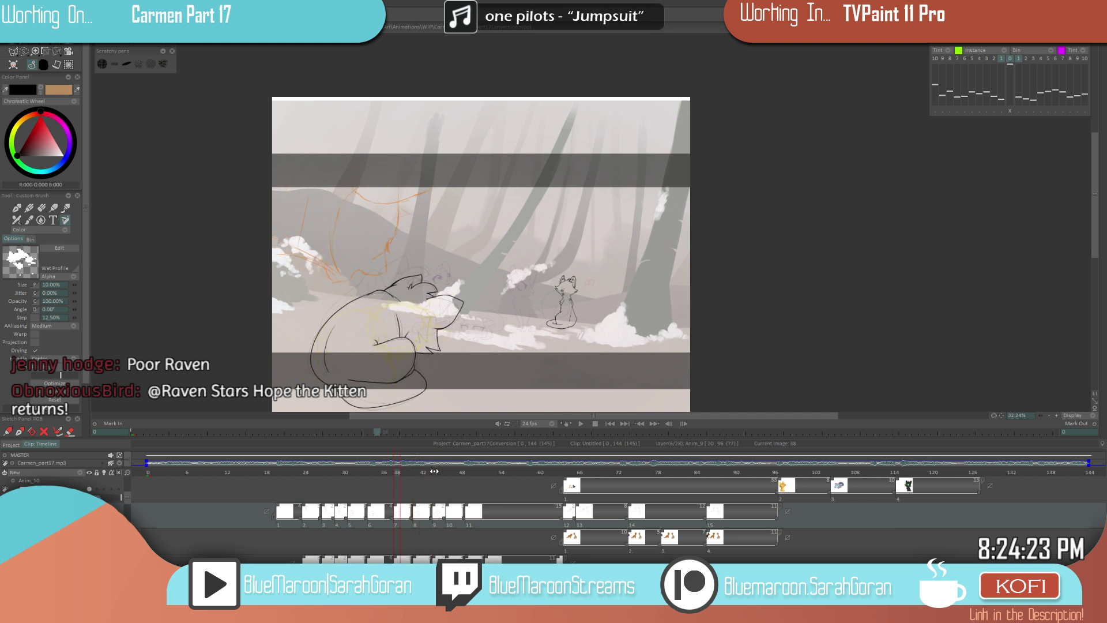
{"action": "key", "text": "Right"}
{"action": "key", "text": "Right"}
{"action": "key", "text": "Right"}
{"action": "key", "text": "Right"}
{"action": "key", "text": "Right"}
{"action": "key", "text": "Right"}
{"action": "key", "text": "Right"}
{"action": "key", "text": "Right"}
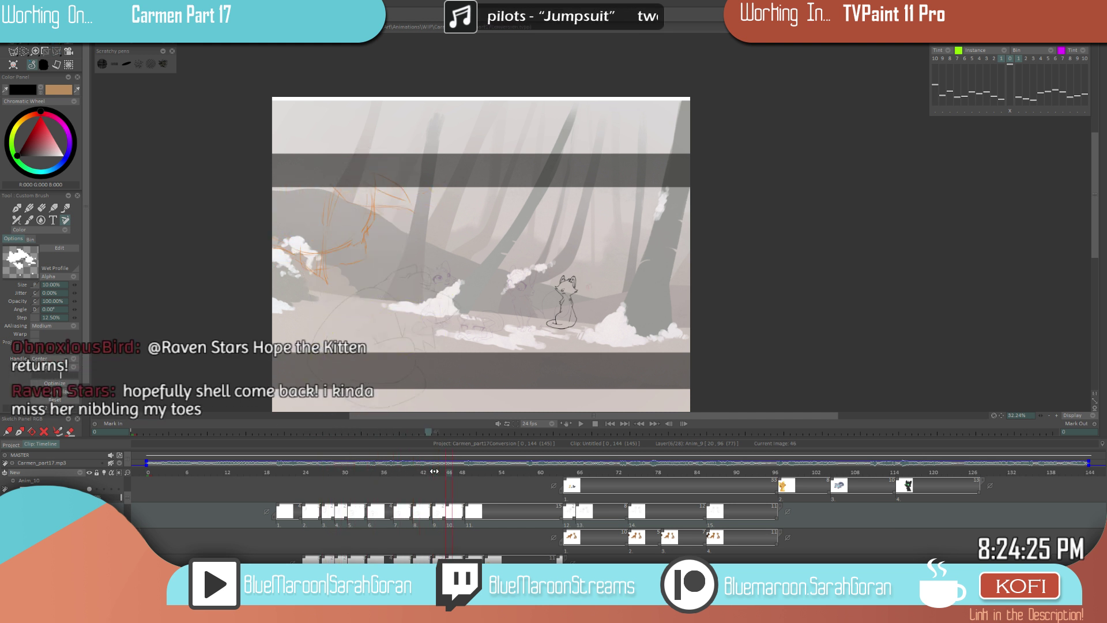
- Go to frame 49 and show an earlier inked pose of the large cat through the light table as reference
{"action": "key", "text": "Right"}
{"action": "key", "text": "Right"}
{"action": "key", "text": "Right"}
{"action": "scroll", "coordinate": [529, 249], "scroll_direction": "up", "scroll_amount": 2}
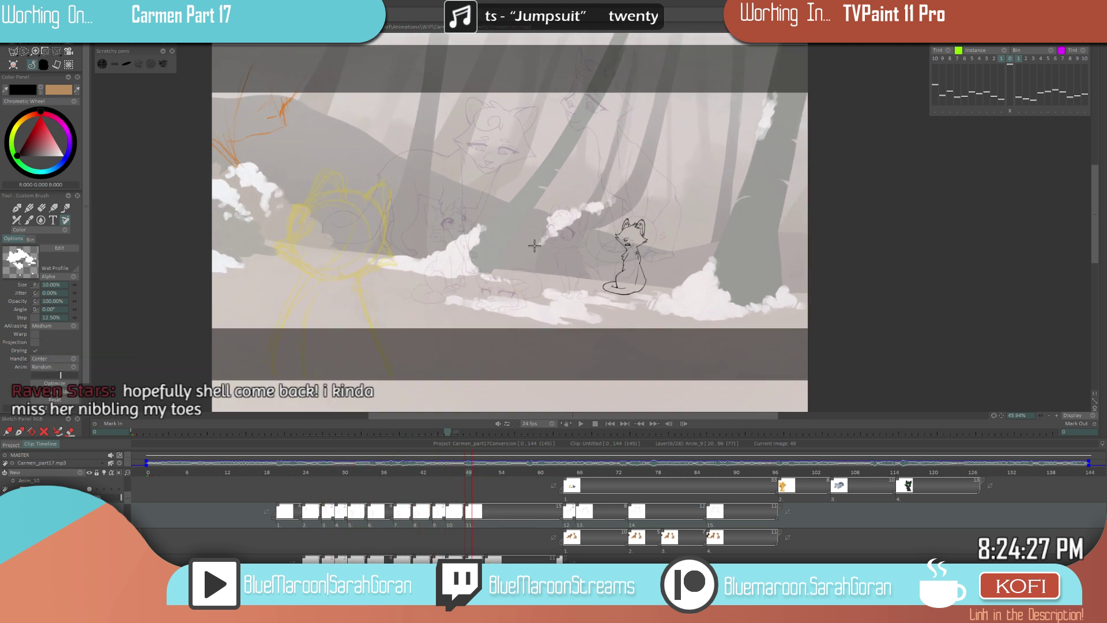
{"action": "scroll", "coordinate": [554, 320], "scroll_direction": "up", "scroll_amount": 1}
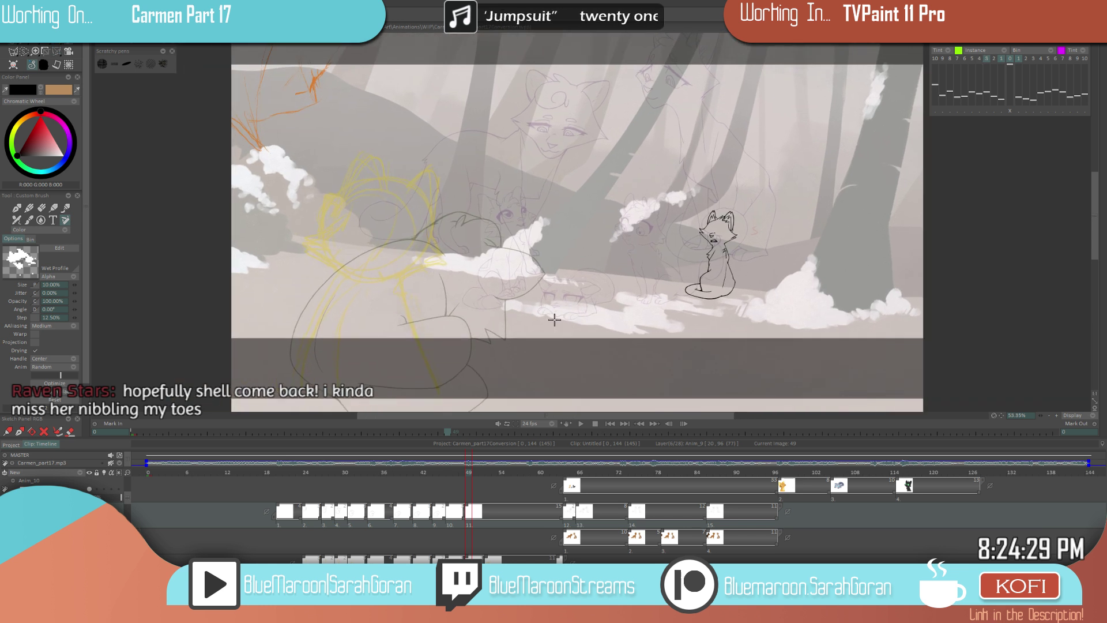
{"action": "key", "text": "Right"}
{"action": "key", "text": "Right"}
{"action": "key", "text": "Right"}
{"action": "scroll", "coordinate": [554, 319], "scroll_direction": "up", "scroll_amount": 2}
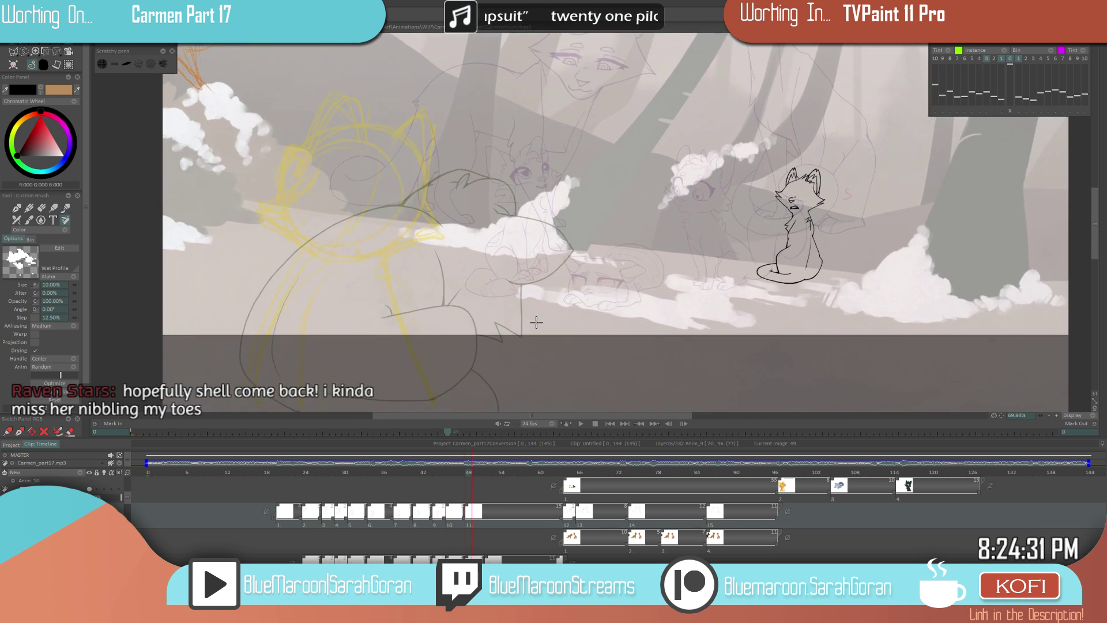
{"action": "left_click", "coordinate": [988, 59]}
{"action": "left_click", "coordinate": [979, 59]}
{"action": "left_click", "coordinate": [979, 59]}
{"action": "left_click", "coordinate": [973, 60]}
- Study the yellow rough in frame 49 against the light-table pose around the torso and legs, comparing it with frame 46
{"action": "left_click_drag", "start_coordinate": [491, 326], "coordinate": [567, 283]}
{"action": "scroll", "coordinate": [568, 282], "scroll_direction": "up", "scroll_amount": 1}
{"action": "key", "text": "ctrl+Left"}
{"action": "key", "text": "ctrl+Right"}
{"action": "key", "text": "ctrl+Right"}
{"action": "key", "text": "ctrl+Left"}
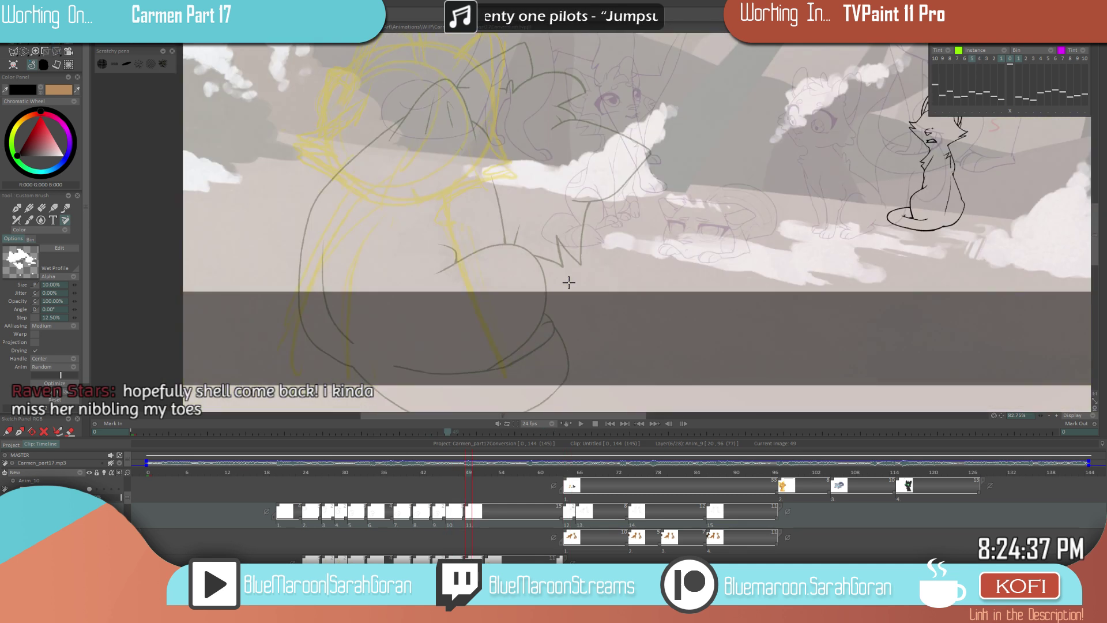
{"action": "scroll", "coordinate": [479, 262], "scroll_direction": "up", "scroll_amount": 2}
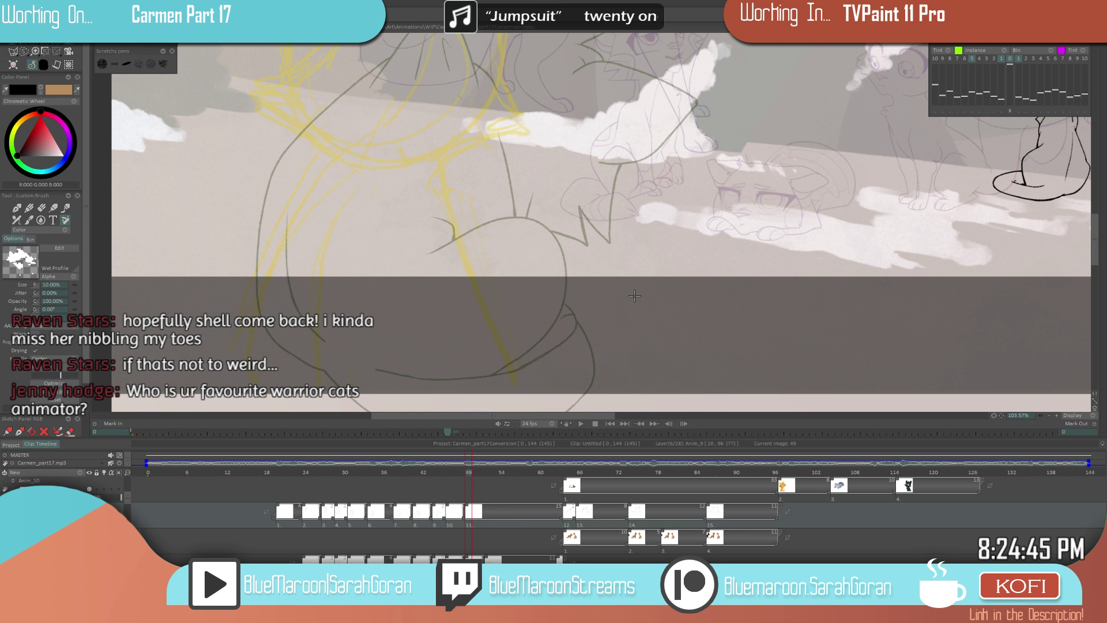
{"action": "scroll", "coordinate": [577, 293], "scroll_direction": "up", "scroll_amount": 2}
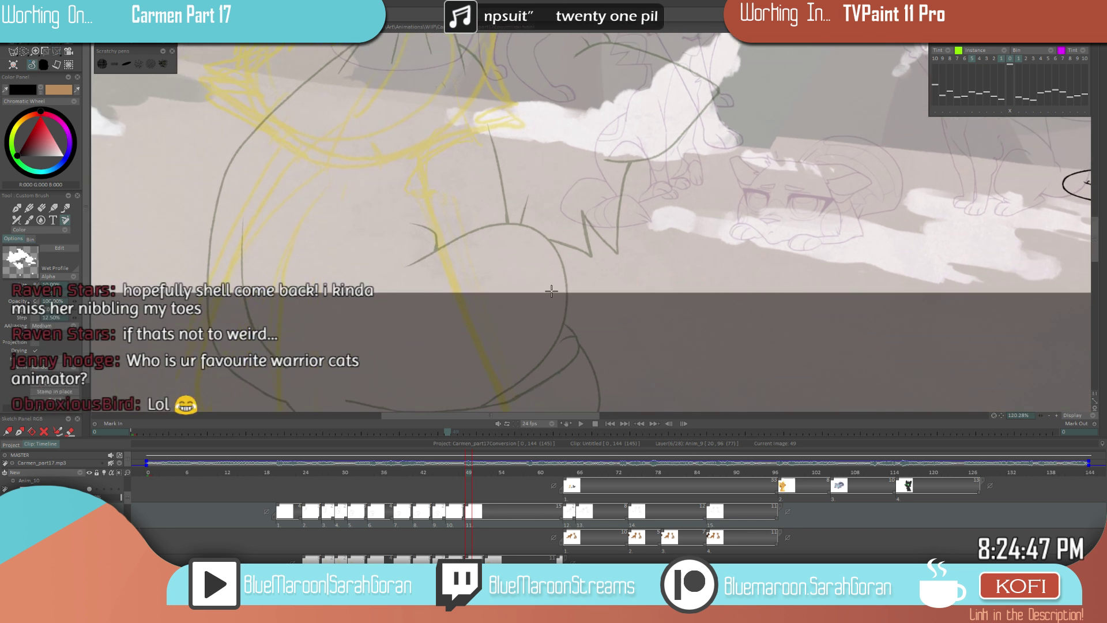
{"action": "scroll", "coordinate": [581, 274], "scroll_direction": "up", "scroll_amount": 1}
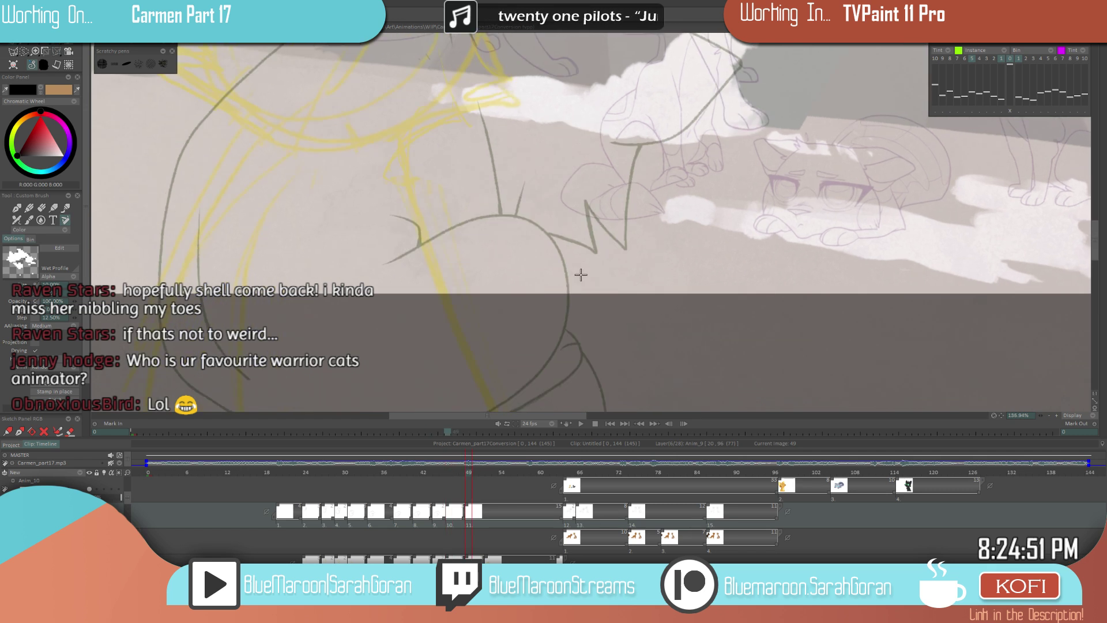
{"action": "scroll", "coordinate": [577, 282], "scroll_direction": "down", "scroll_amount": 3}
{"action": "scroll", "coordinate": [581, 300], "scroll_direction": "up", "scroll_amount": 1}
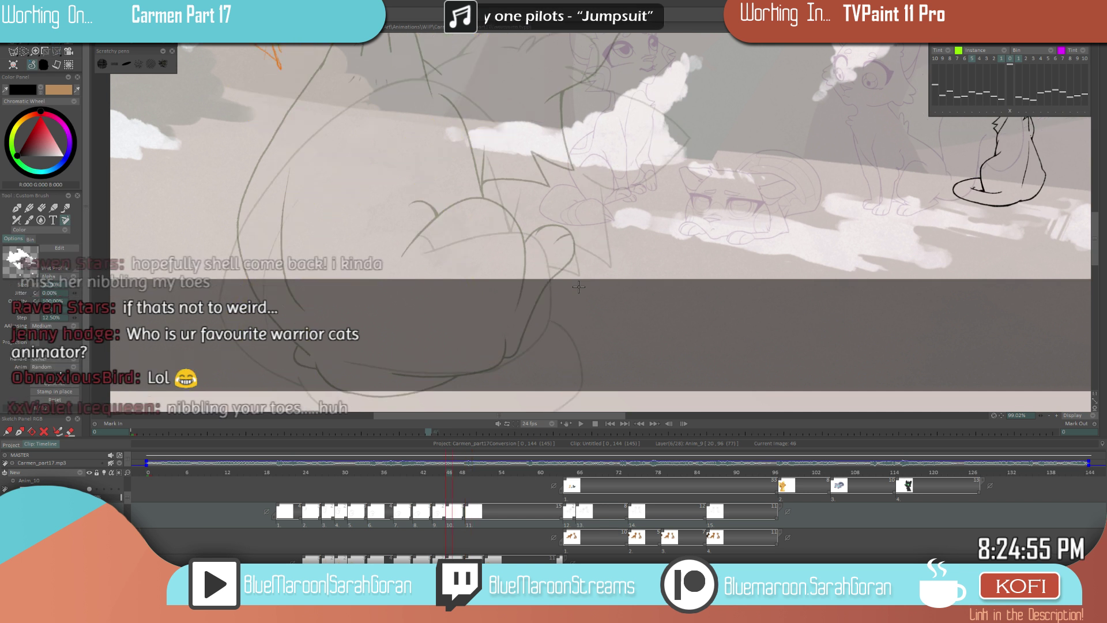
{"action": "left_click_drag", "start_coordinate": [578, 287], "coordinate": [593, 306]}
{"action": "scroll", "coordinate": [594, 306], "scroll_direction": "up", "scroll_amount": 1}
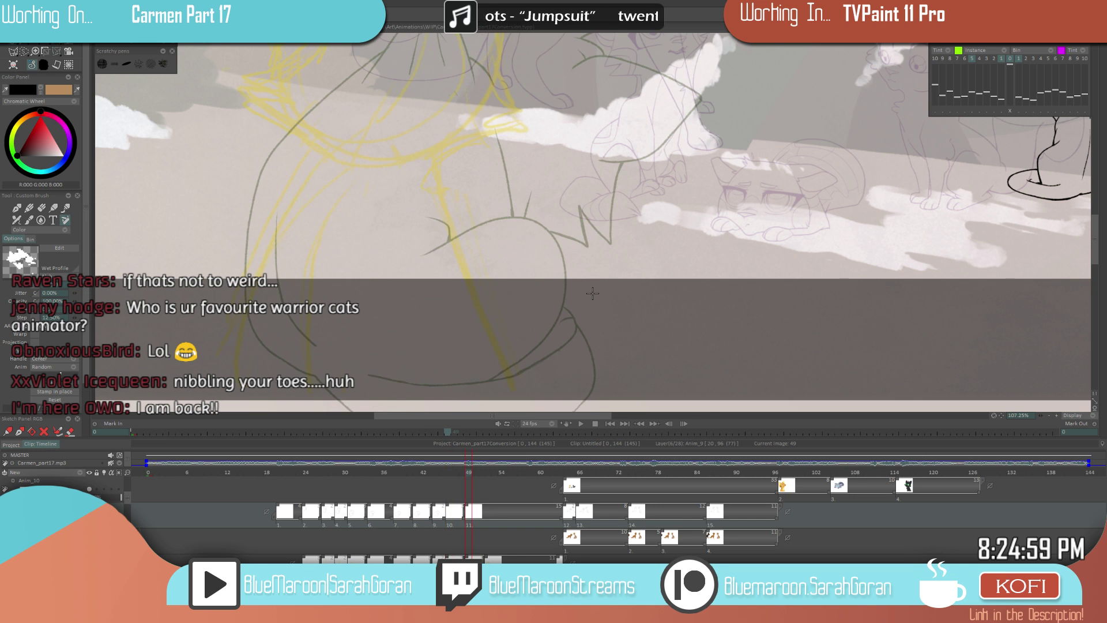
- Ink the large cat's rounded thigh in frame 49 as one curved line, following the light-table pose
{"action": "mouse_move", "coordinate": [489, 381]}
{"action": "left_mouse_down"}
{"action": "mouse_move", "coordinate": [556, 313]}
{"action": "mouse_move", "coordinate": [565, 262]}
{"action": "left_mouse_up"}
{"action": "key", "text": "ctrl+z"}
{"action": "mouse_move", "coordinate": [489, 381]}
{"action": "left_mouse_down"}
{"action": "mouse_move", "coordinate": [537, 344]}
{"action": "mouse_move", "coordinate": [560, 309]}
{"action": "mouse_move", "coordinate": [564, 263]}
{"action": "mouse_move", "coordinate": [543, 226]}
{"action": "mouse_move", "coordinate": [502, 215]}
{"action": "mouse_move", "coordinate": [435, 249]}
{"action": "left_mouse_up"}
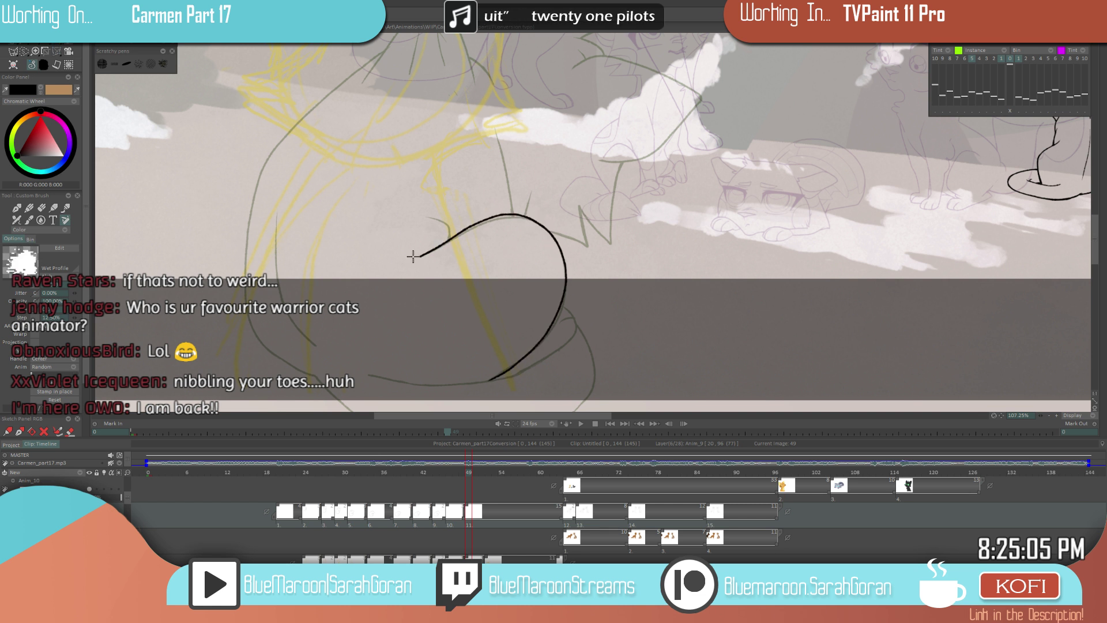
{"action": "scroll", "coordinate": [477, 326], "scroll_direction": "down", "scroll_amount": 5}
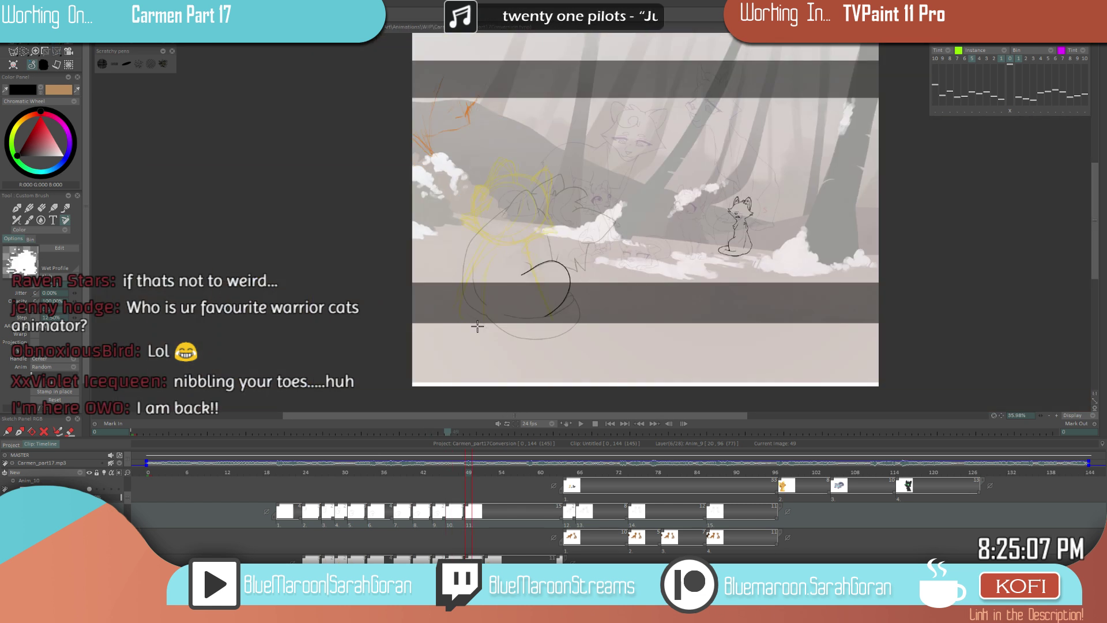
{"action": "scroll", "coordinate": [541, 263], "scroll_direction": "up", "scroll_amount": 3}
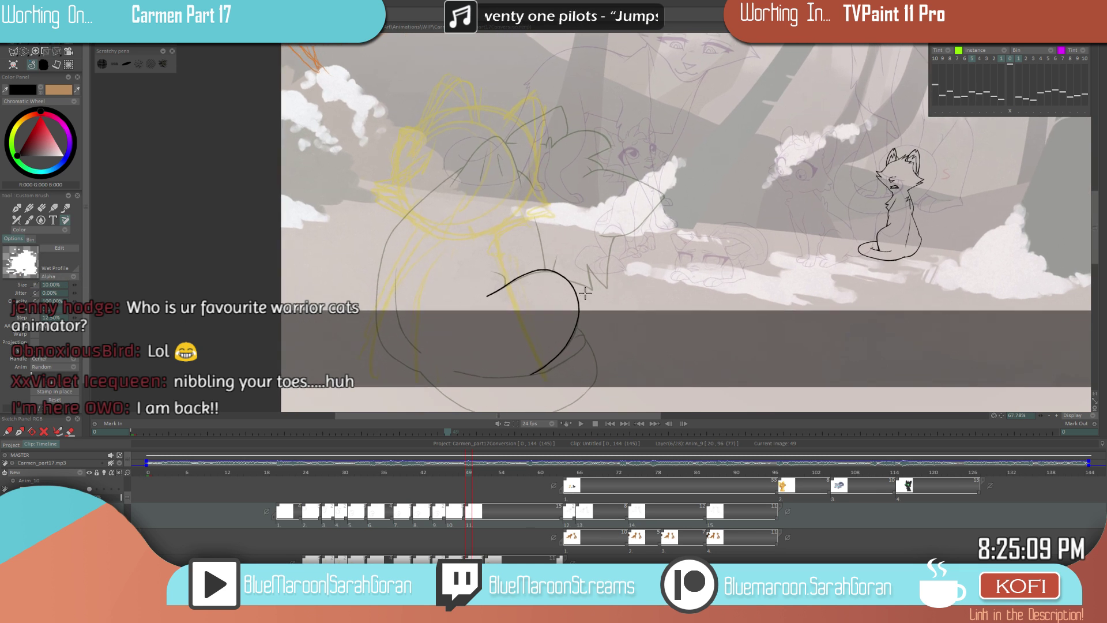
{"action": "scroll", "coordinate": [554, 279], "scroll_direction": "up", "scroll_amount": 1}
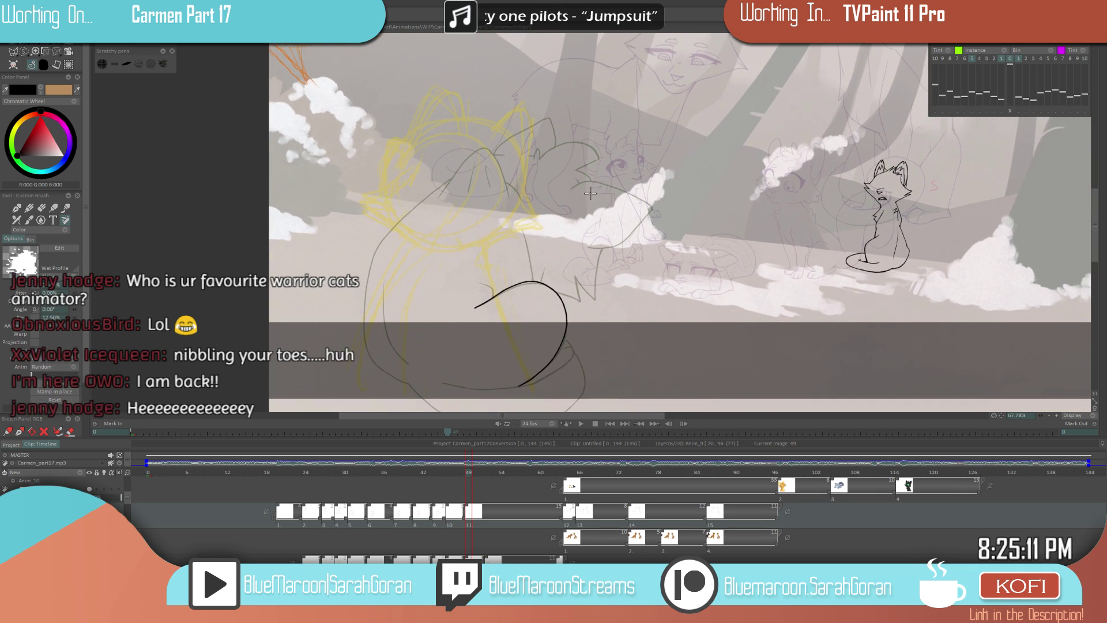
{"action": "scroll", "coordinate": [560, 287], "scroll_direction": "down", "scroll_amount": 2}
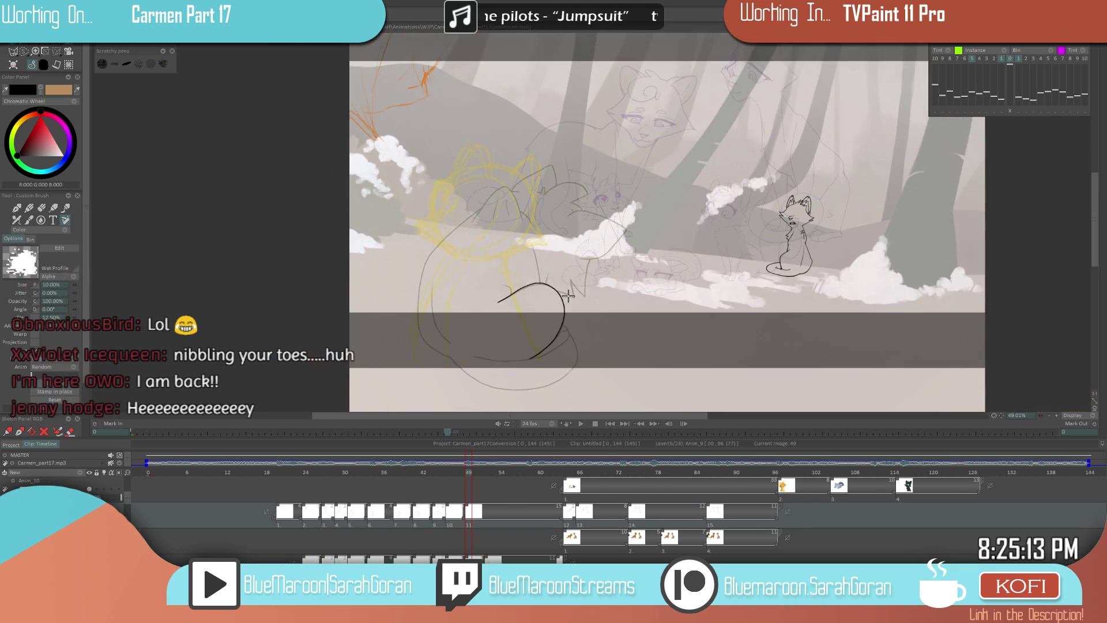
- Move the yellow rough of the large cat in frame 49 upward on its own layer, then return to the brush
{"action": "key", "text": "Down"}
{"action": "key", "text": "Down"}
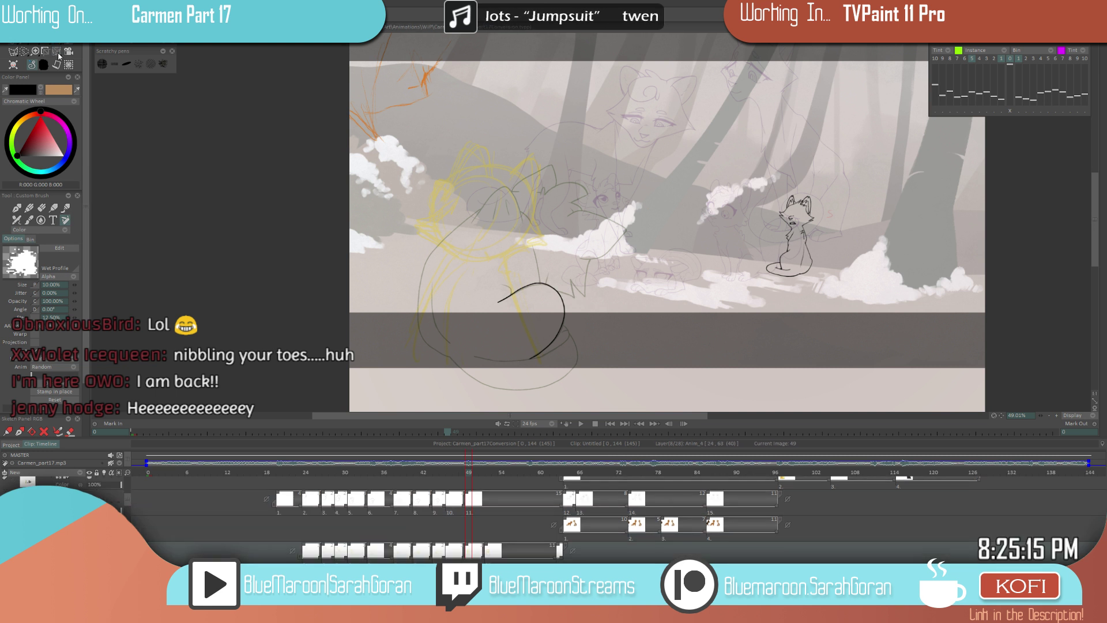
{"action": "left_click", "coordinate": [60, 57]}
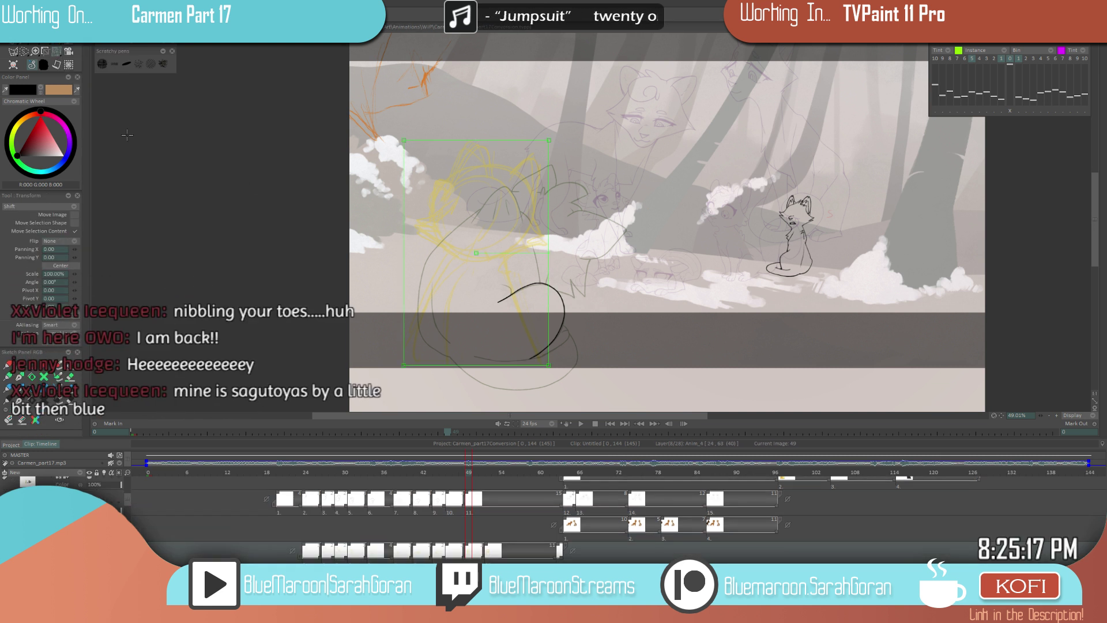
{"action": "left_click_drag", "start_coordinate": [515, 347], "coordinate": [535, 307]}
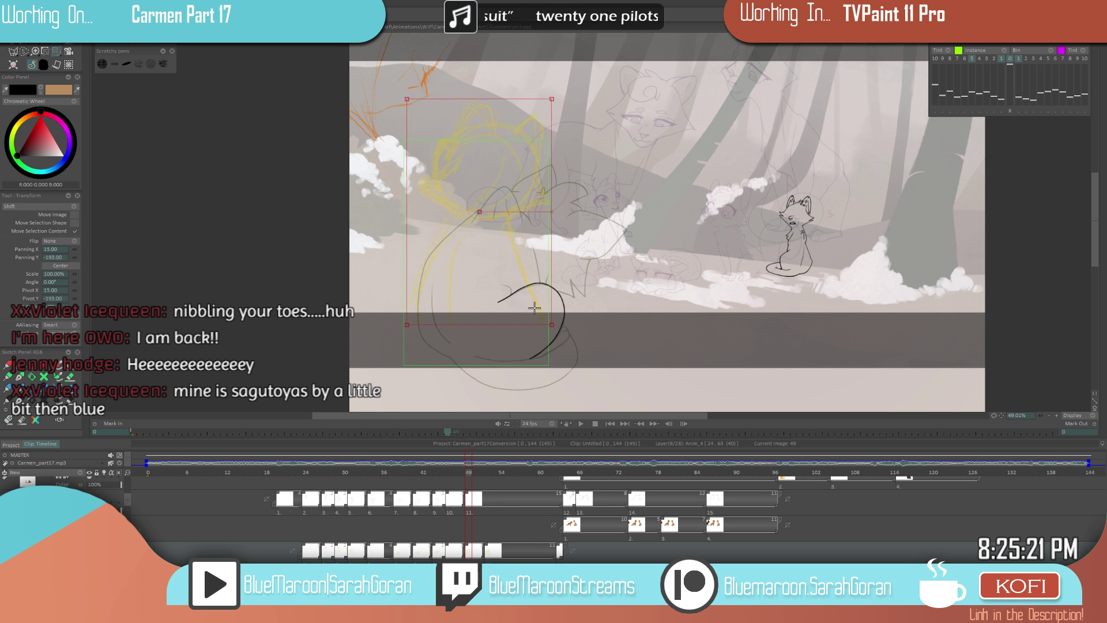
{"action": "left_click", "coordinate": [16, 47]}
{"action": "scroll", "coordinate": [531, 287], "scroll_direction": "up", "scroll_amount": 1}
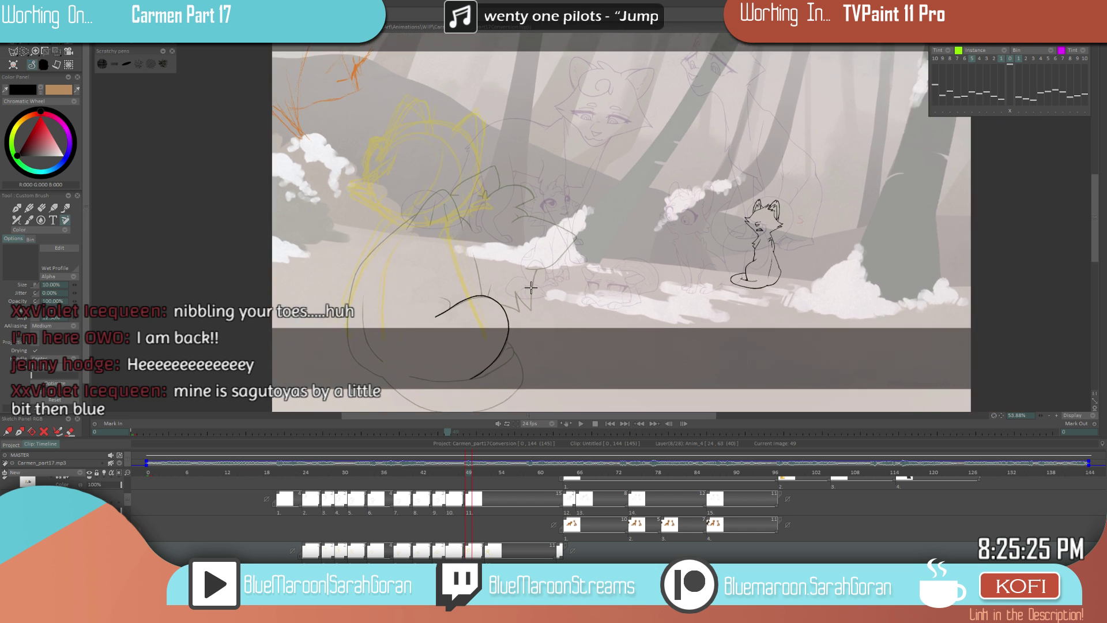
- Compare the repositioned yellow rough in frame 49 with the drawings in frames 46 and 44 by flipping between them
{"action": "key", "text": "Left"}
{"action": "key", "text": "Left"}
{"action": "key", "text": "Left"}
{"action": "key", "text": "Left"}
{"action": "key", "text": "Right"}
{"action": "key", "text": "Left"}
{"action": "key", "text": "Right"}
{"action": "key", "text": "Left"}
{"action": "key", "text": "Left"}
{"action": "key", "text": "Left"}
{"action": "key", "text": "Left"}
{"action": "key", "text": "Left"}
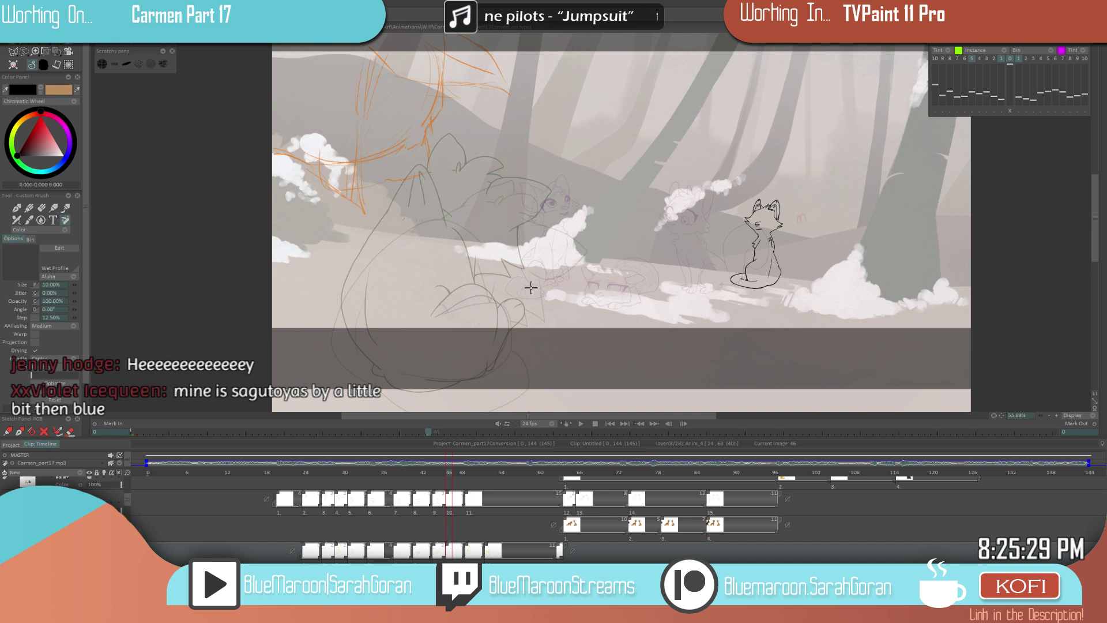
{"action": "key", "text": "Right"}
{"action": "key", "text": "Right"}
{"action": "key", "text": "Right"}
{"action": "key", "text": "Right"}
{"action": "key", "text": "Right"}
{"action": "key", "text": "Right"}
{"action": "key", "text": "Right"}
{"action": "key", "text": "Right"}
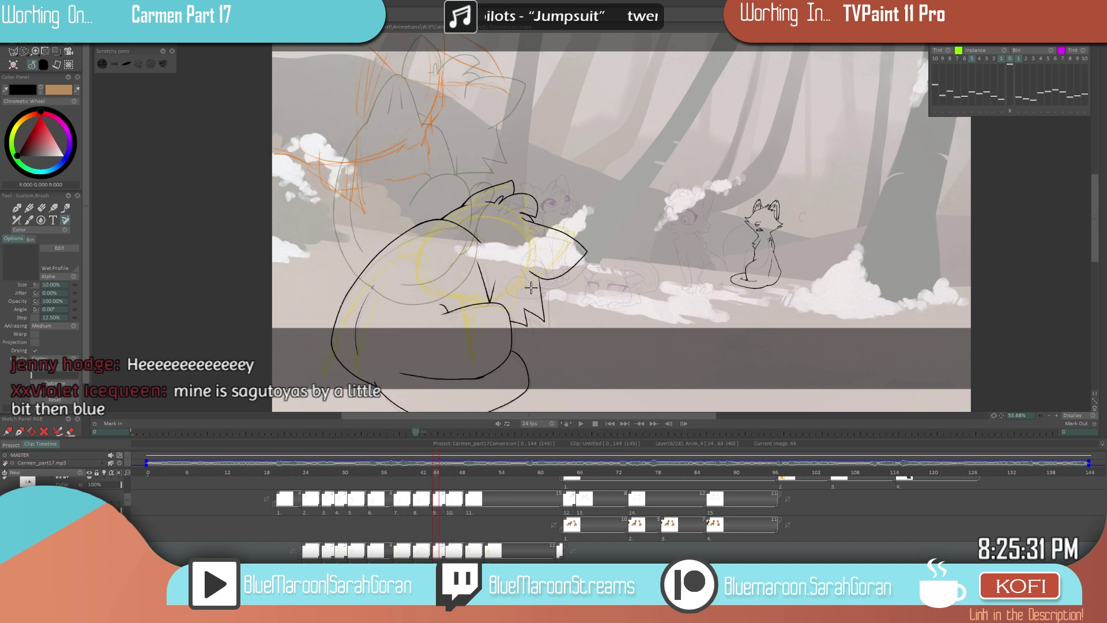
{"action": "key", "text": "Left"}
{"action": "key", "text": "Right"}
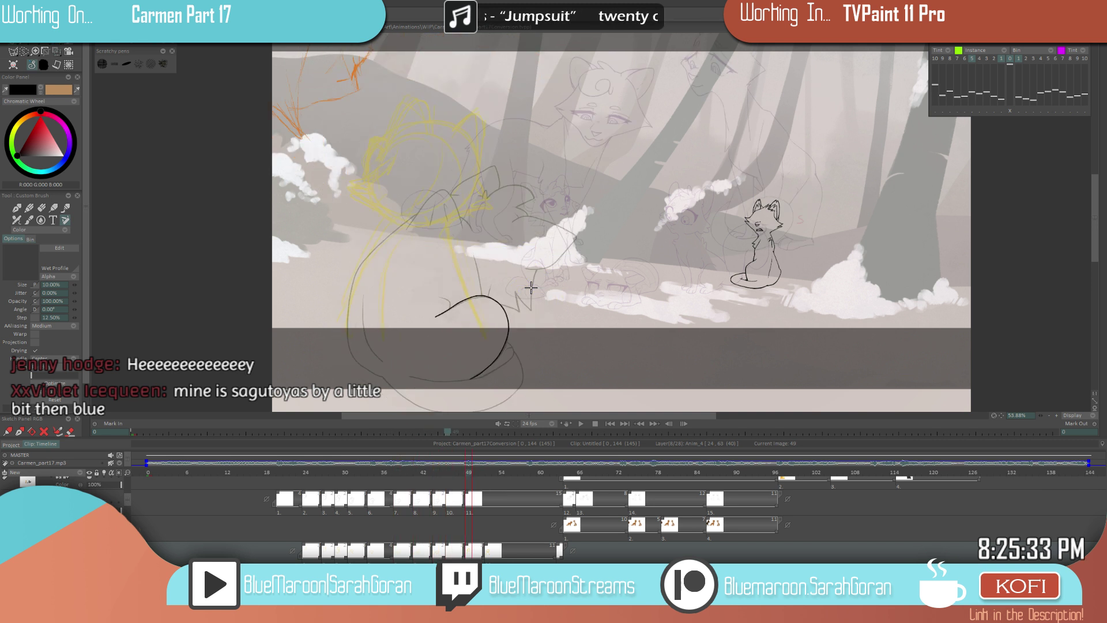
- Return to the large cat's line layer and flip between frames 44 and 49 to compare the inked thigh
{"action": "key", "text": "Up"}
{"action": "key", "text": "Up"}
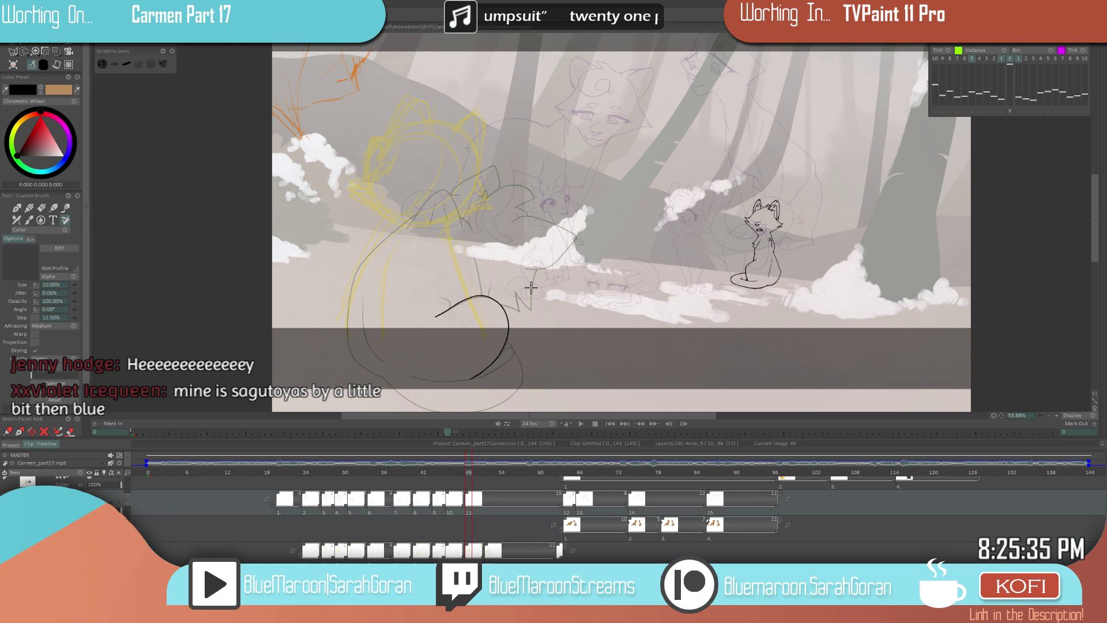
{"action": "left_click_drag", "start_coordinate": [570, 303], "coordinate": [519, 322]}
{"action": "key", "text": "Left"}
{"action": "key", "text": "Left"}
{"action": "key", "text": "Left"}
{"action": "key", "text": "Right"}
{"action": "key", "text": "Right"}
{"action": "key", "text": "Right"}
{"action": "key", "text": "Left"}
{"action": "key", "text": "Left"}
{"action": "key", "text": "Left"}
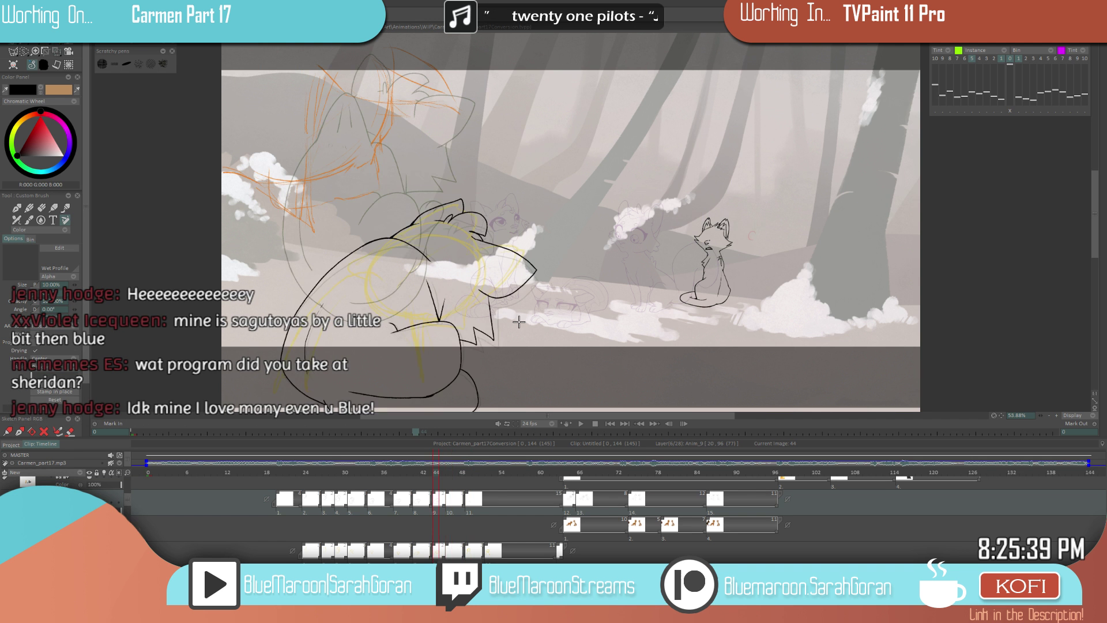
{"action": "key", "text": "Right"}
{"action": "key", "text": "Right"}
{"action": "key", "text": "Right"}
{"action": "scroll", "coordinate": [462, 284], "scroll_direction": "up", "scroll_amount": 2}
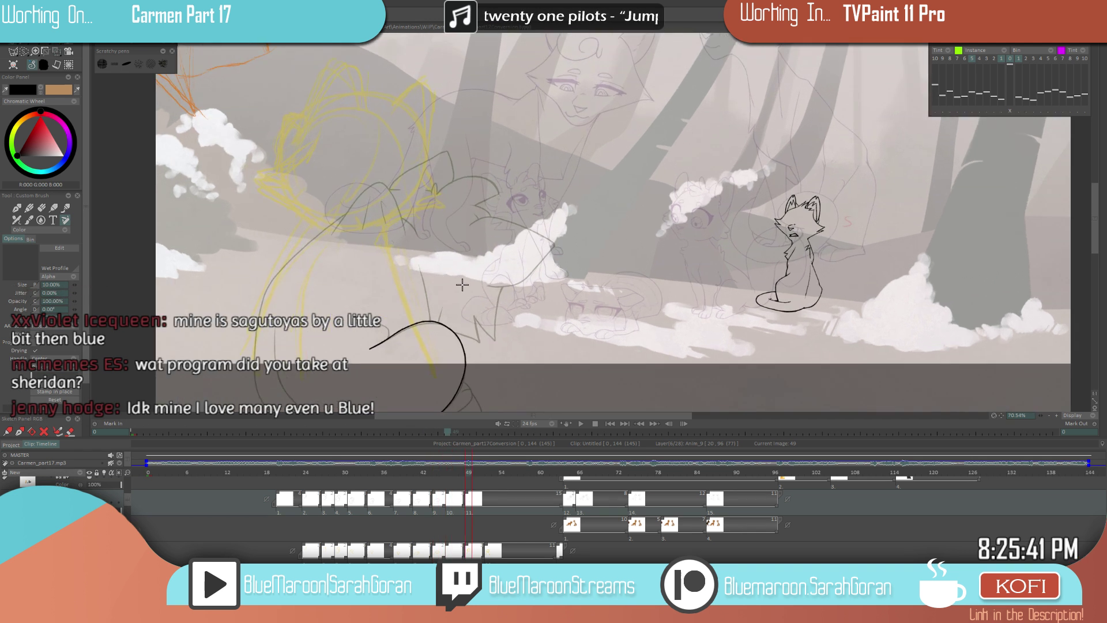
- Show one more neighbouring inked pose through the light table behind frame 49 and hide it again
{"action": "left_click", "coordinate": [992, 60]}
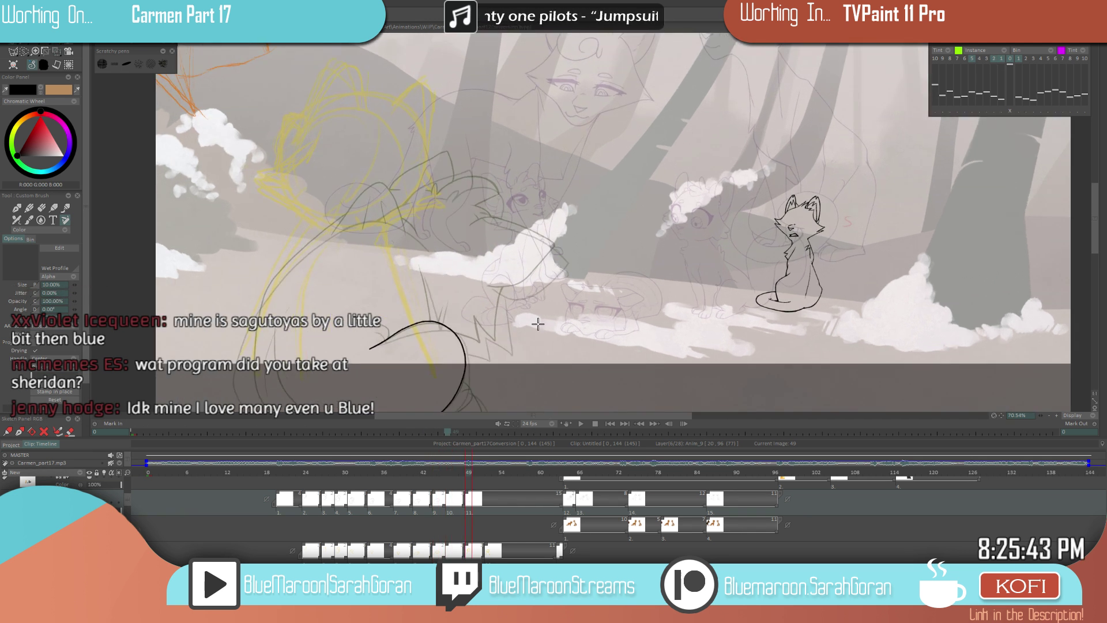
{"action": "left_click_drag", "start_coordinate": [539, 330], "coordinate": [561, 320]}
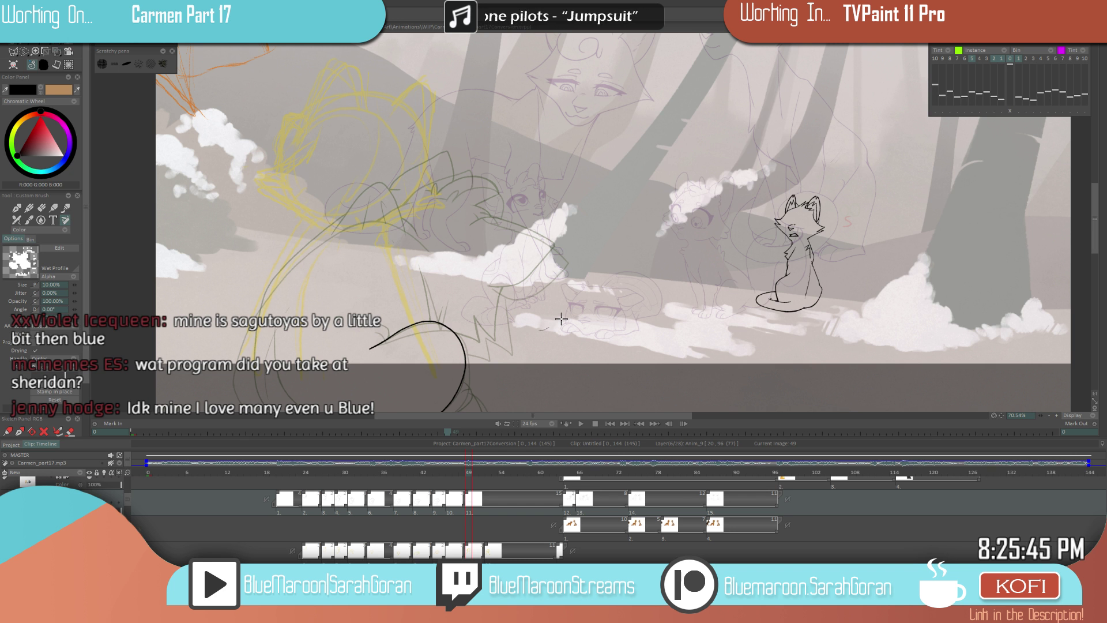
{"action": "left_click", "coordinate": [1001, 59]}
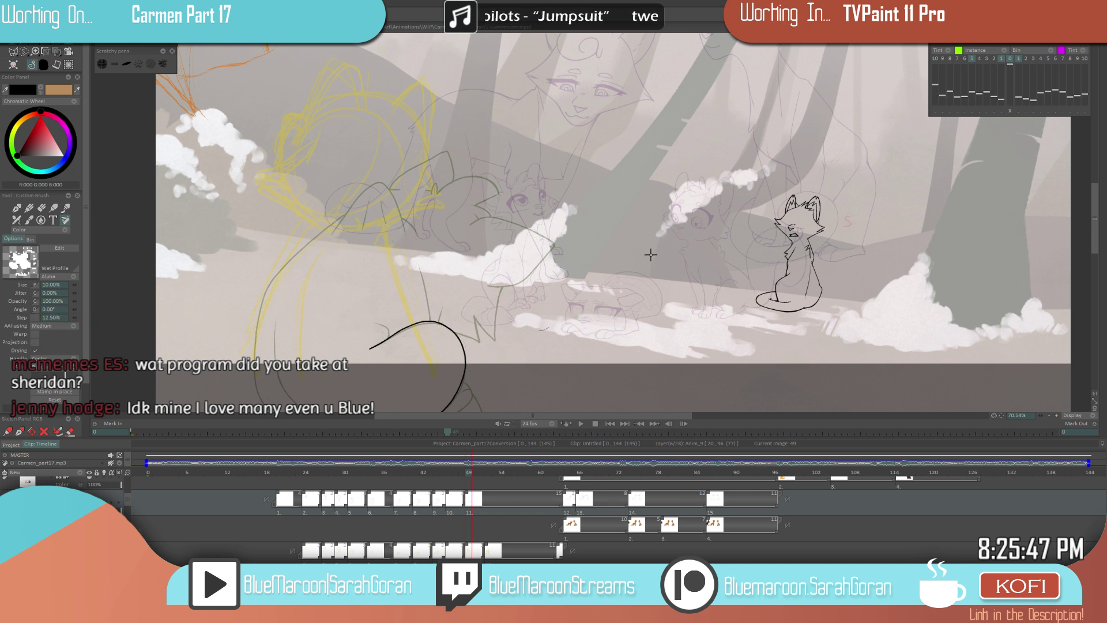
{"action": "scroll", "coordinate": [615, 285], "scroll_direction": "down", "scroll_amount": 1}
{"action": "scroll", "coordinate": [611, 287], "scroll_direction": "up", "scroll_amount": 1}
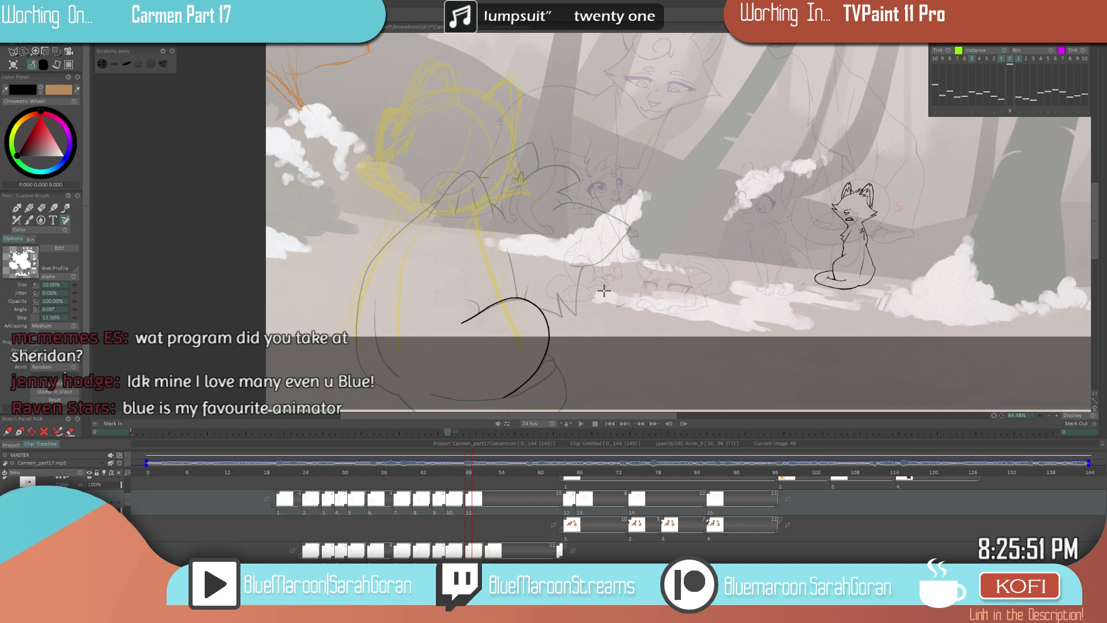
- Examine the large cat's torso and leg movement between frames 44 and 49 before inking further
{"action": "key", "text": "Left"}
{"action": "key", "text": "Left"}
{"action": "key", "text": "Left"}
{"action": "key", "text": "Left"}
{"action": "key", "text": "Left"}
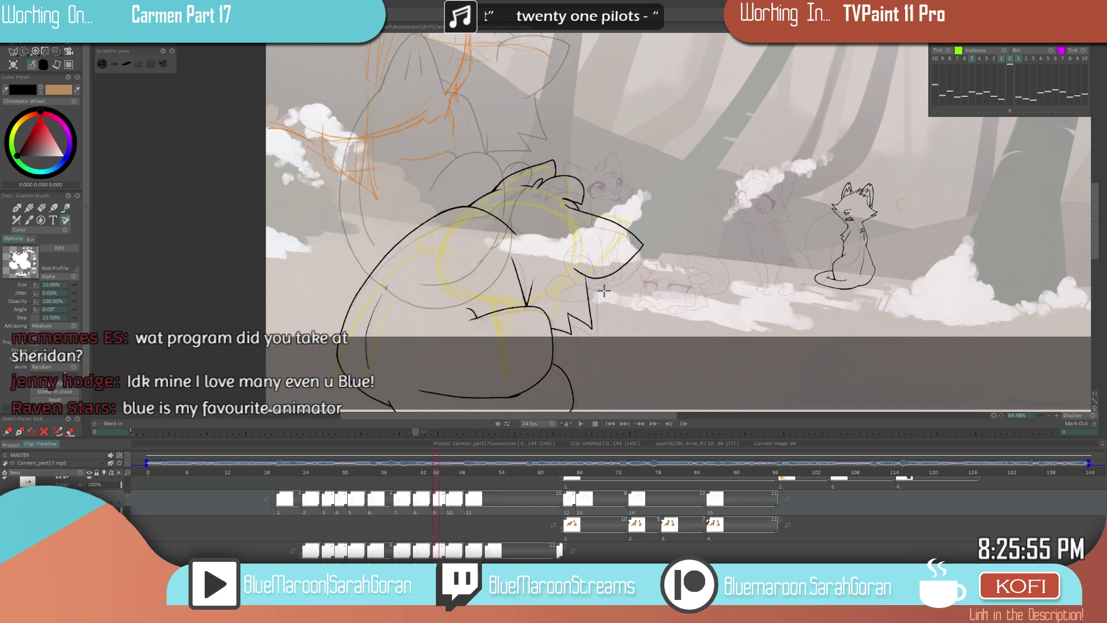
{"action": "key", "text": "Right"}
{"action": "key", "text": "Left"}
{"action": "key", "text": "Left"}
{"action": "key", "text": "Right"}
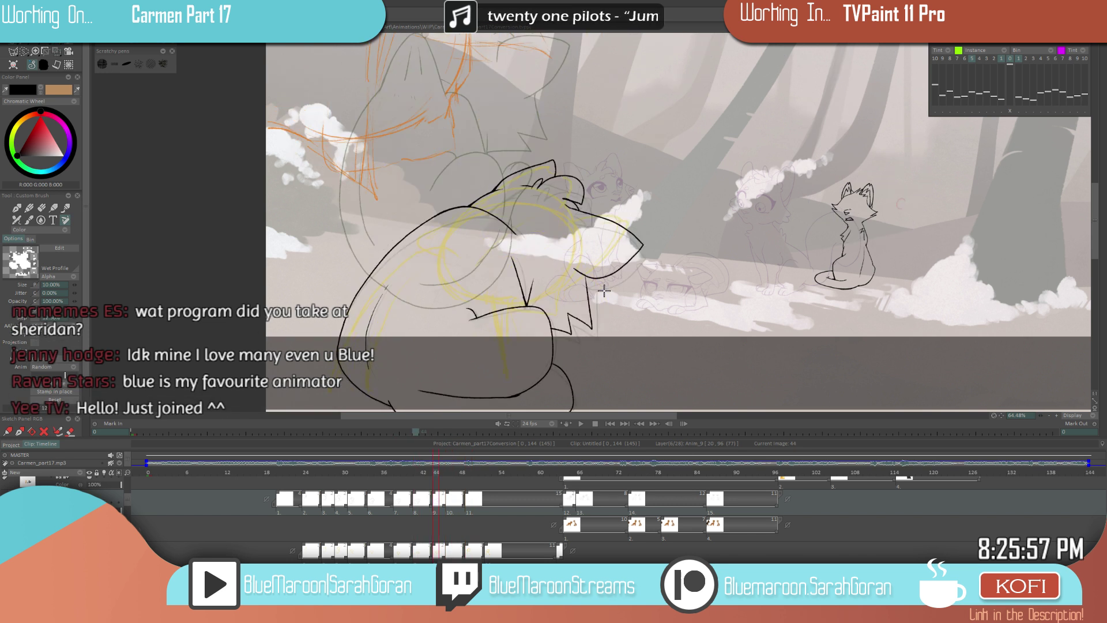
{"action": "key", "text": "Right"}
{"action": "key", "text": "Right"}
{"action": "key", "text": "Left"}
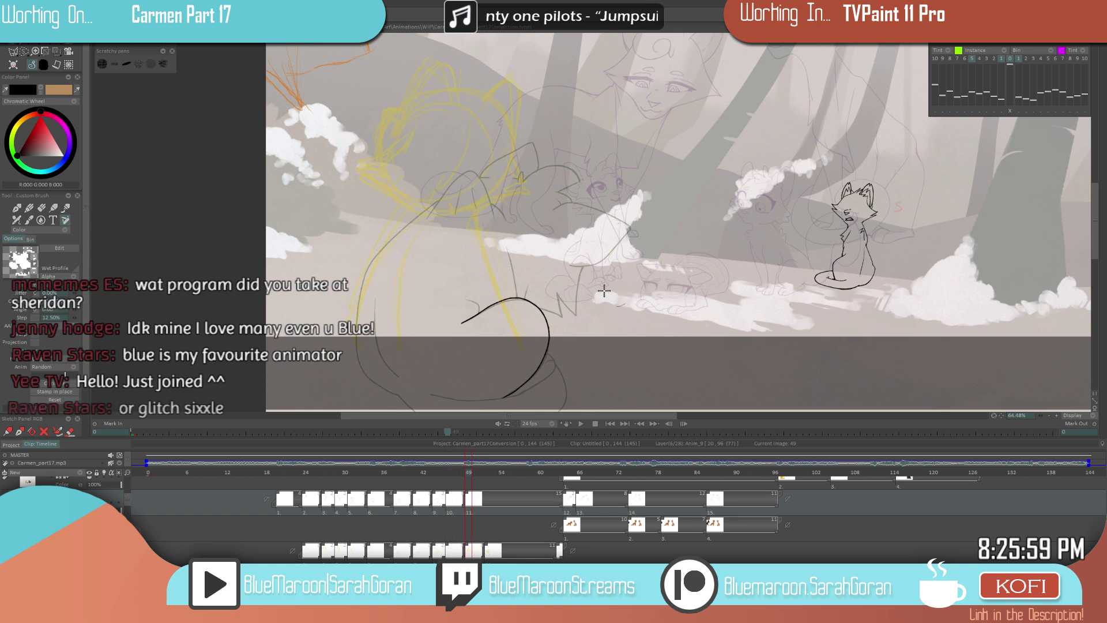
{"action": "key", "text": "Right"}
{"action": "key", "text": "Right"}
{"action": "key", "text": "Right"}
{"action": "key", "text": "Right"}
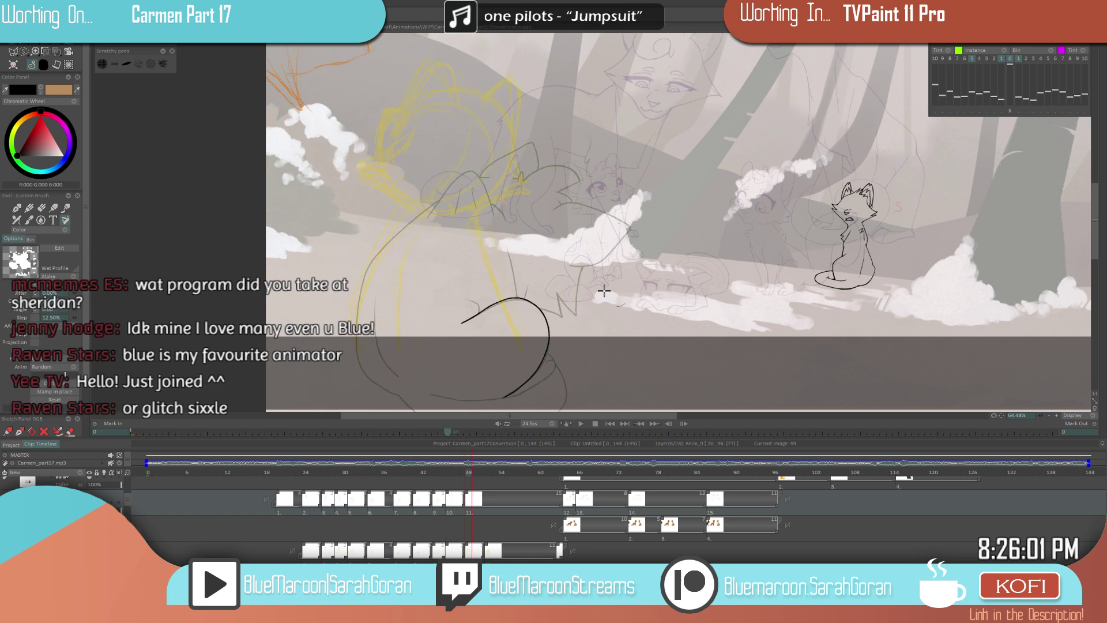
{"action": "key", "text": "Left"}
{"action": "key", "text": "Right"}
- Ink the large cat's torso line in frame 49 from below the head to the top of the thigh curve, redrawing it until it fits
{"action": "mouse_move", "coordinate": [518, 212]}
{"action": "left_mouse_down"}
{"action": "mouse_move", "coordinate": [500, 190]}
{"action": "mouse_move", "coordinate": [478, 212]}
{"action": "mouse_move", "coordinate": [497, 275]}
{"action": "left_mouse_up"}
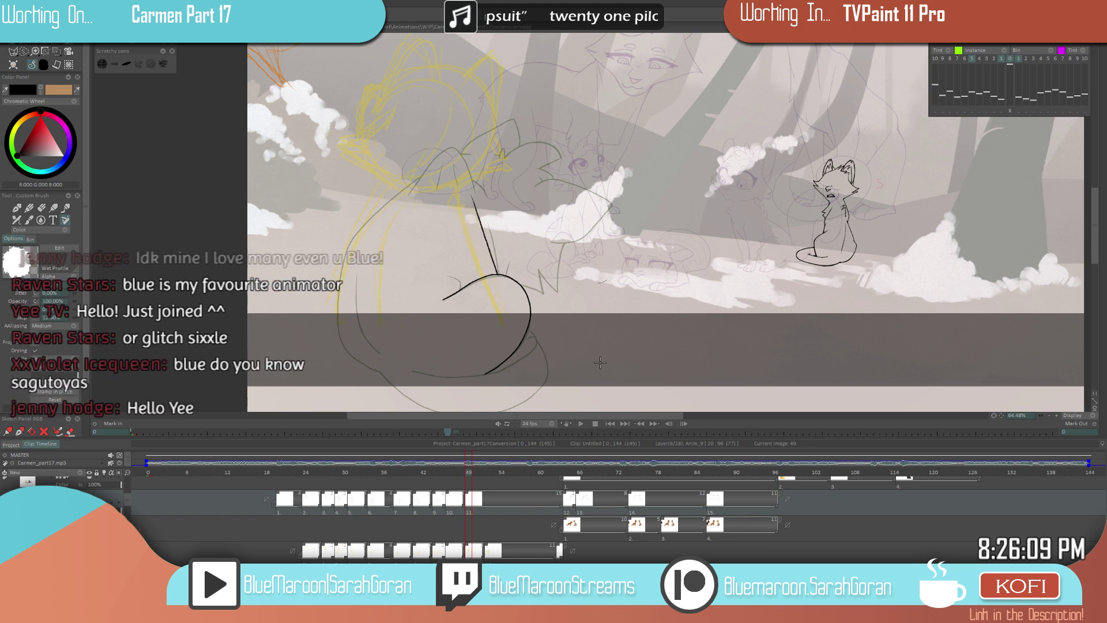
{"action": "left_click_drag", "start_coordinate": [463, 180], "coordinate": [498, 272]}
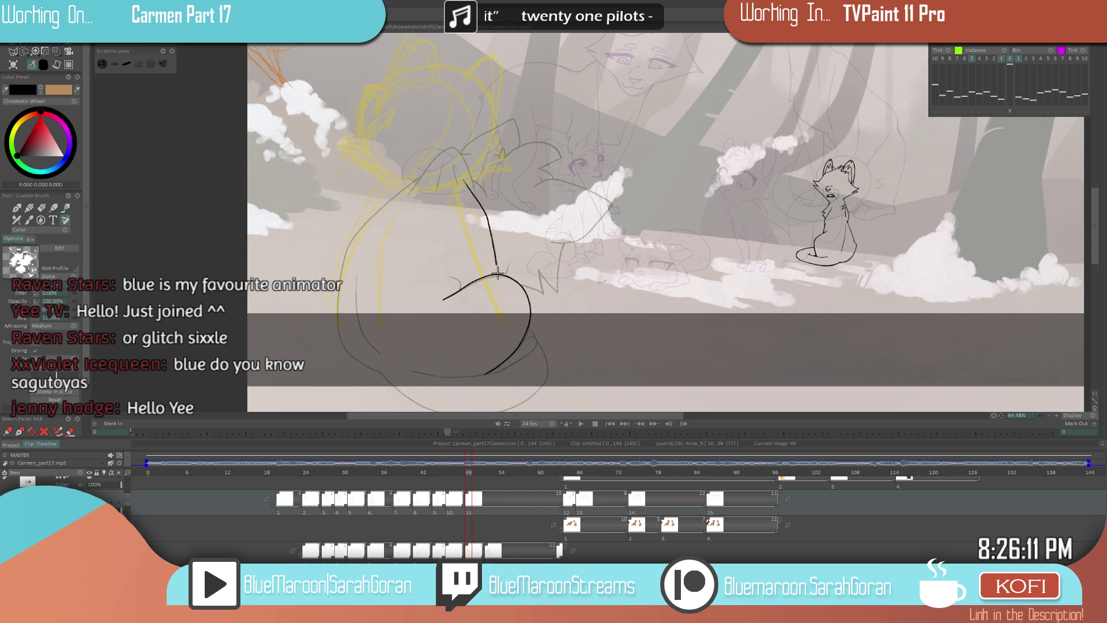
{"action": "left_click_drag", "start_coordinate": [455, 175], "coordinate": [497, 272]}
{"action": "key", "text": "ctrl+z"}
{"action": "left_click_drag", "start_coordinate": [453, 172], "coordinate": [491, 278]}
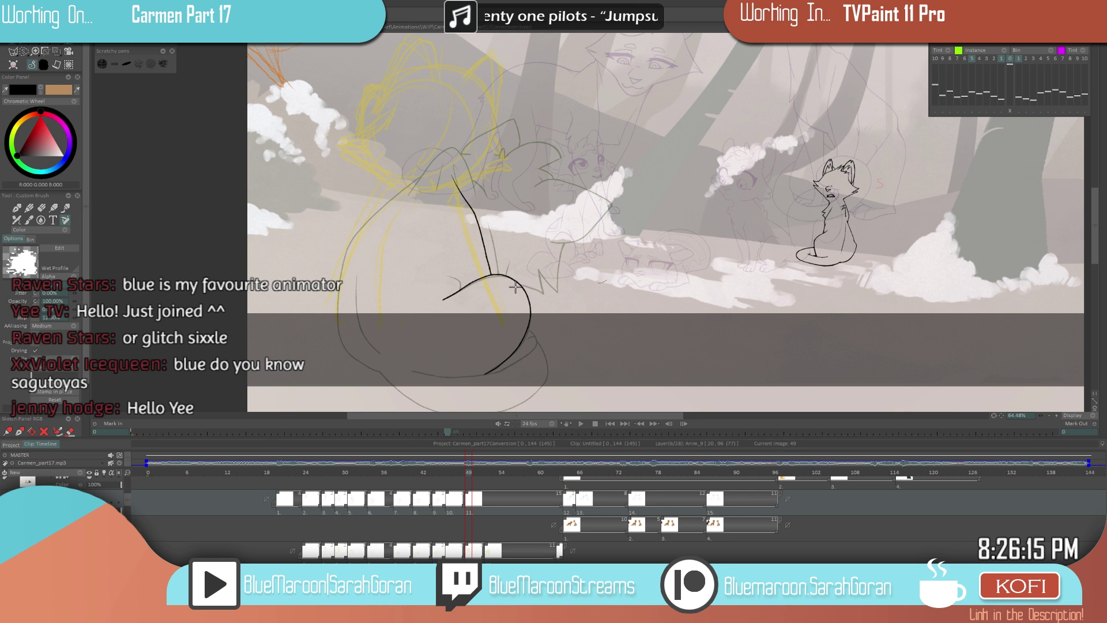
- Ink a short curved line meeting the inner end of the thigh line in frame 49, and refine the tips of both lines
{"action": "scroll", "coordinate": [484, 288], "scroll_direction": "up", "scroll_amount": 1}
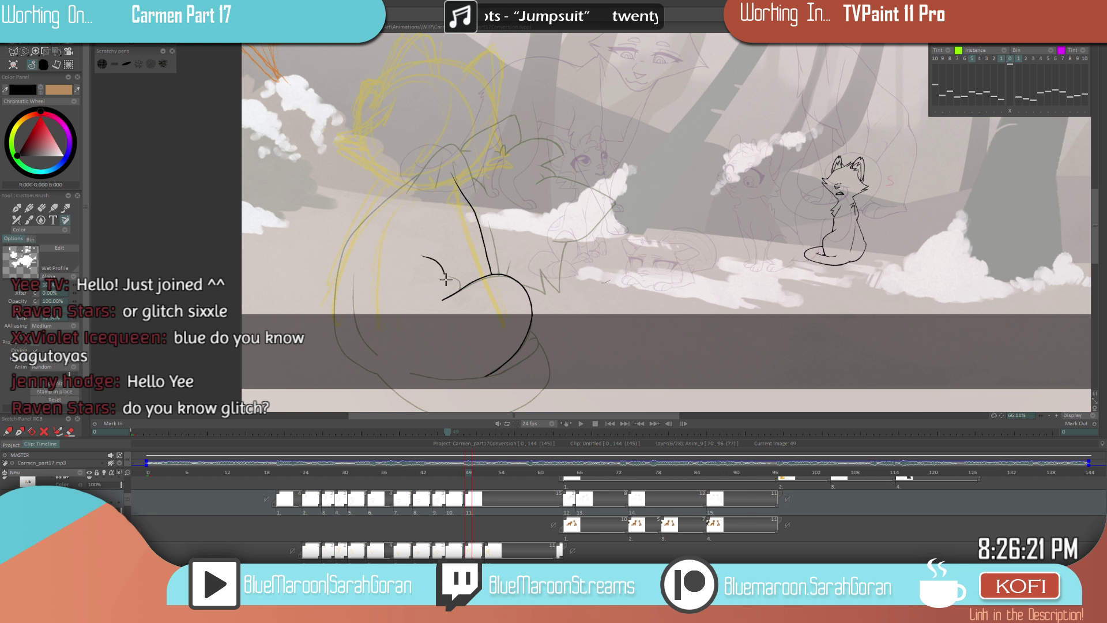
{"action": "scroll", "coordinate": [479, 277], "scroll_direction": "up", "scroll_amount": 3}
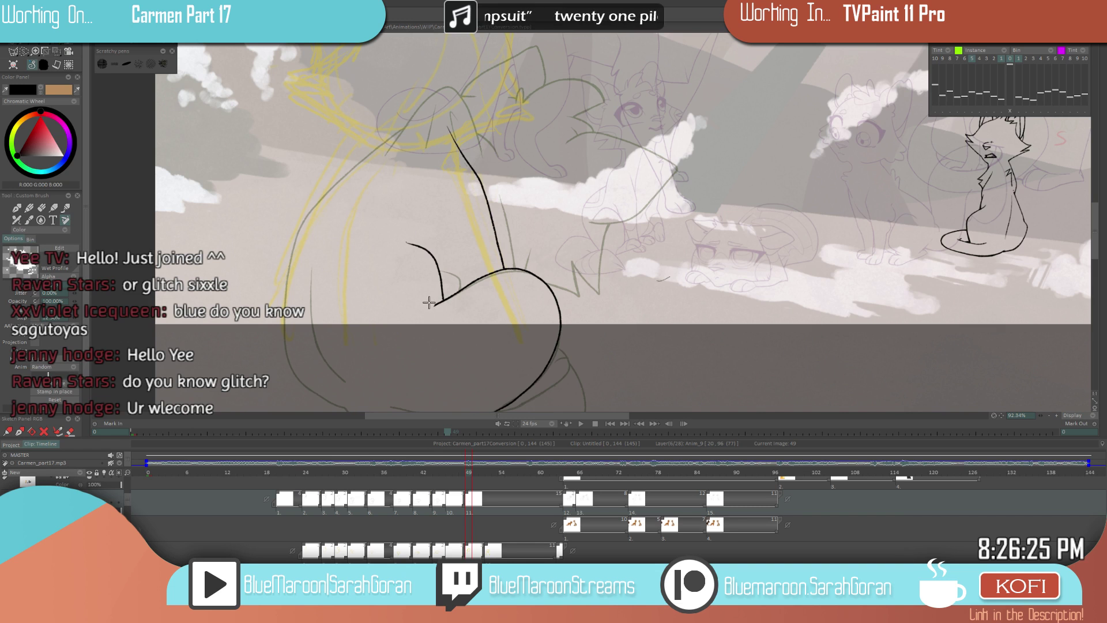
{"action": "scroll", "coordinate": [503, 268], "scroll_direction": "up", "scroll_amount": 6}
{"action": "left_click_drag", "start_coordinate": [451, 299], "coordinate": [411, 310]}
{"action": "key", "text": "n"}
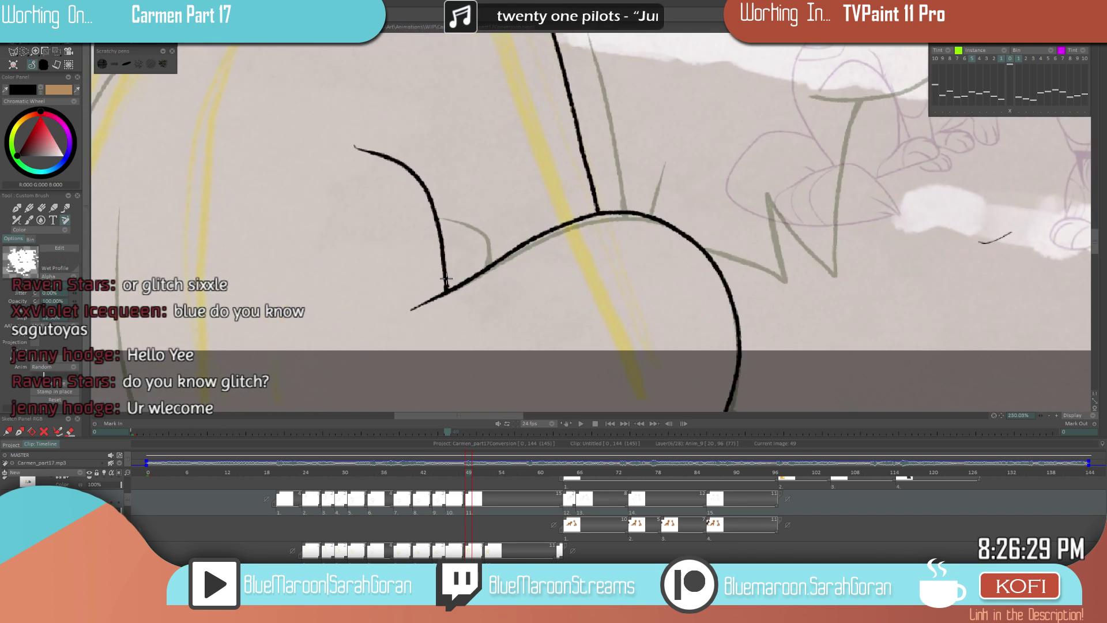
{"action": "left_click_drag", "start_coordinate": [372, 153], "coordinate": [347, 143]}
{"action": "key", "text": "n"}
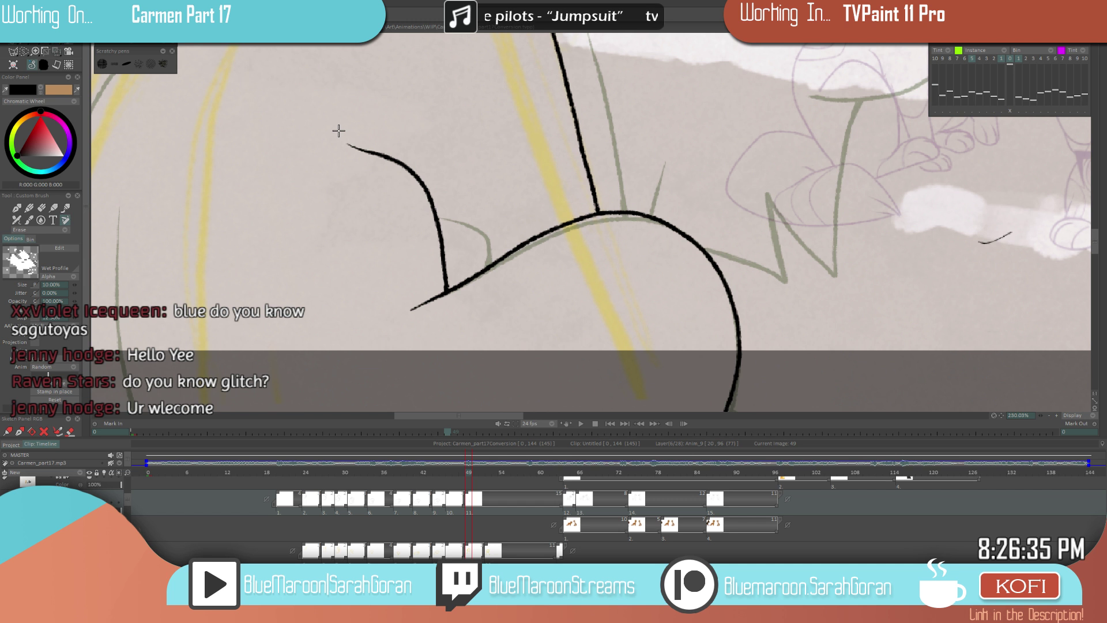
{"action": "key", "text": "n"}
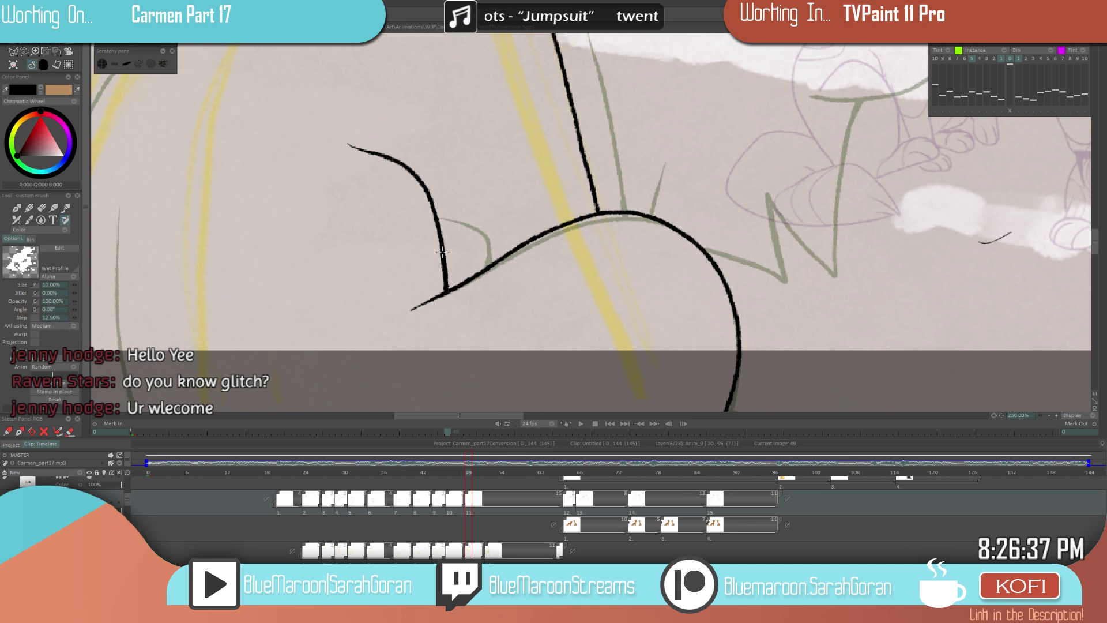
- Erase the small stray mark on the ground beside the large cat in frame 49 and save the project
{"action": "scroll", "coordinate": [458, 252], "scroll_direction": "down", "scroll_amount": 3}
{"action": "scroll", "coordinate": [551, 291], "scroll_direction": "down", "scroll_amount": 2}
{"action": "scroll", "coordinate": [551, 291], "scroll_direction": "up", "scroll_amount": 3}
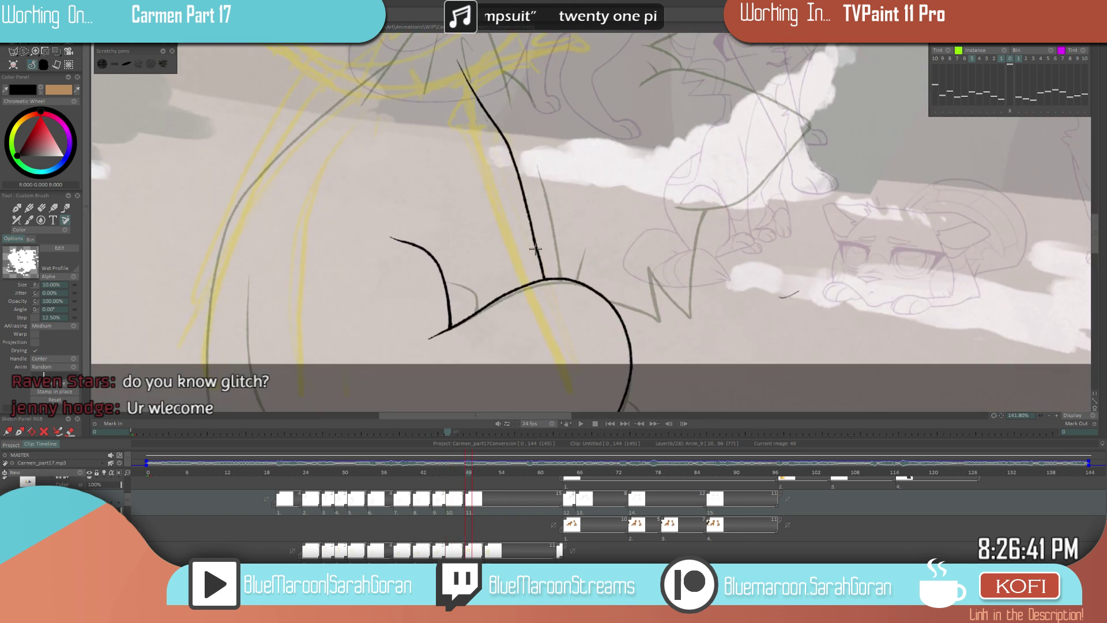
{"action": "key", "text": "n"}
{"action": "left_click_drag", "start_coordinate": [779, 295], "coordinate": [794, 295]}
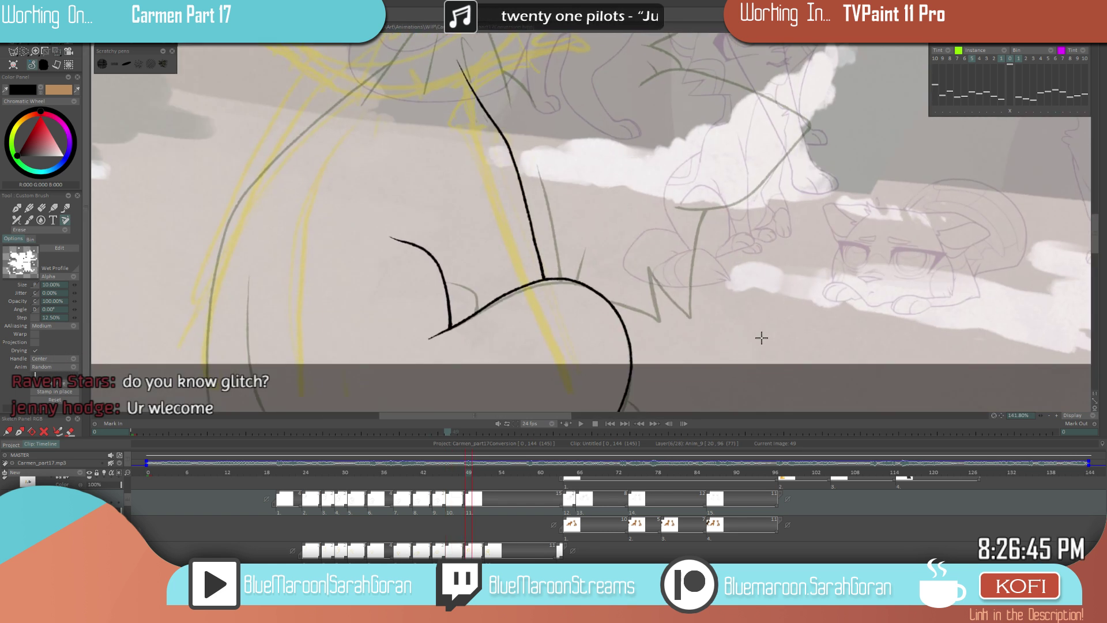
{"action": "key", "text": "n"}
{"action": "scroll", "coordinate": [675, 288], "scroll_direction": "down", "scroll_amount": 4}
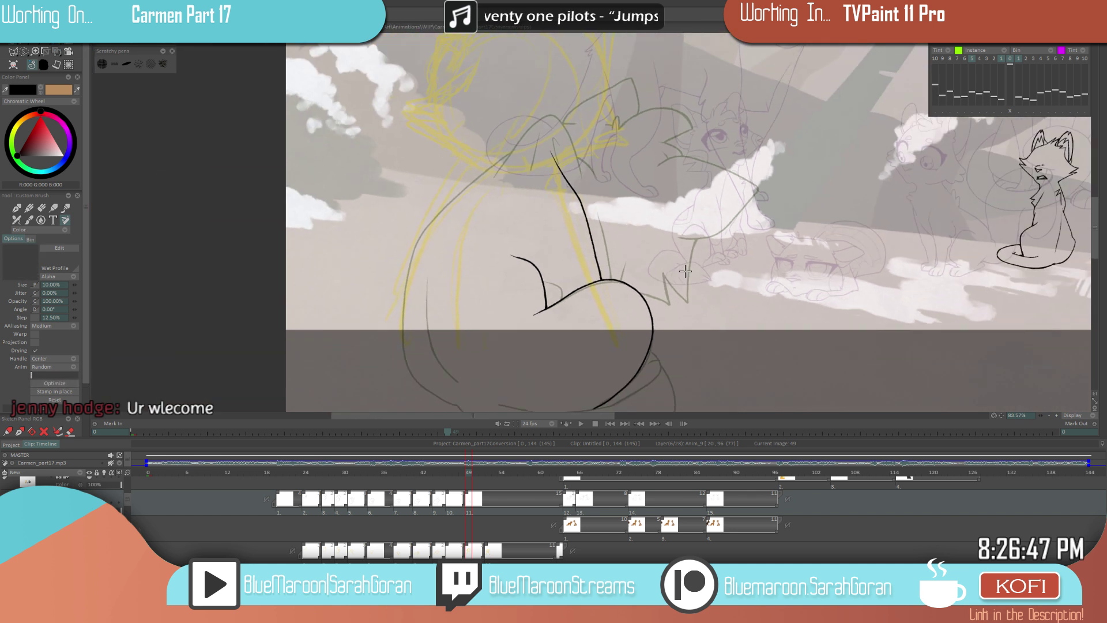
{"action": "scroll", "coordinate": [552, 311], "scroll_direction": "up", "scroll_amount": 2}
{"action": "key", "text": "ctrl+s"}
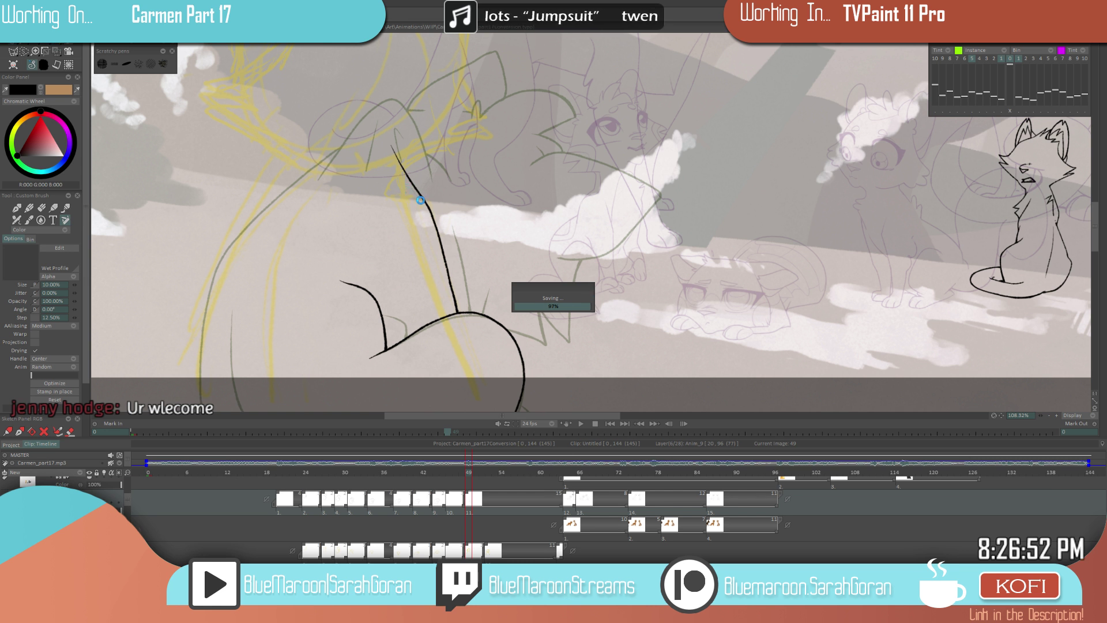
- Ink the large cat's outer back line in frame 49 from beneath the head down to the rump, redrawing it until it fits
{"action": "key", "text": "e"}
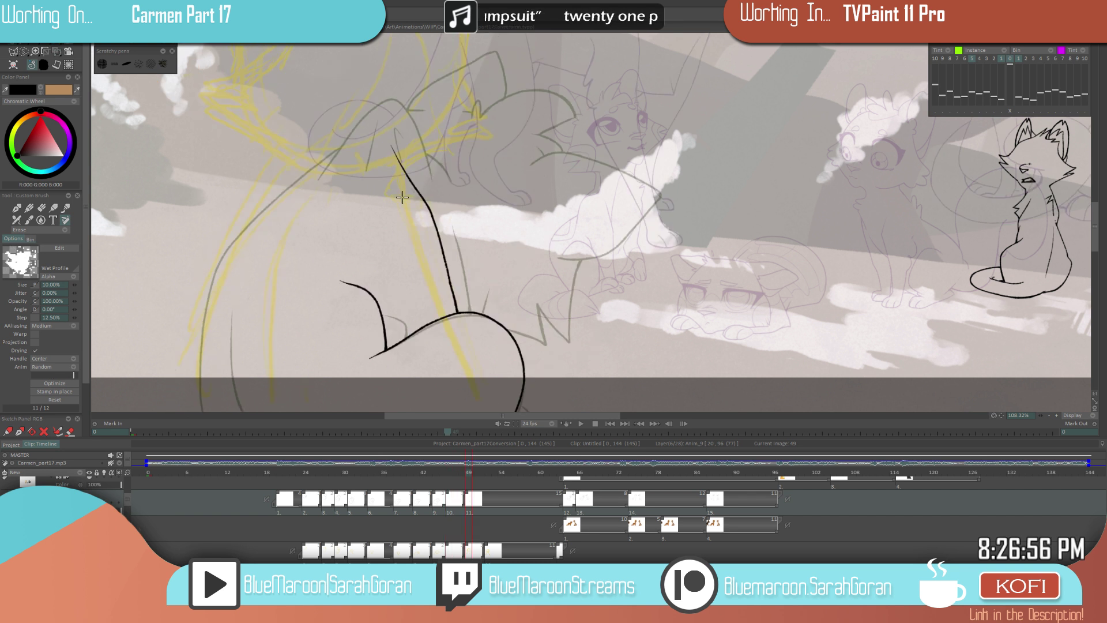
{"action": "key", "text": "e"}
{"action": "left_click_drag", "start_coordinate": [597, 273], "coordinate": [556, 305]}
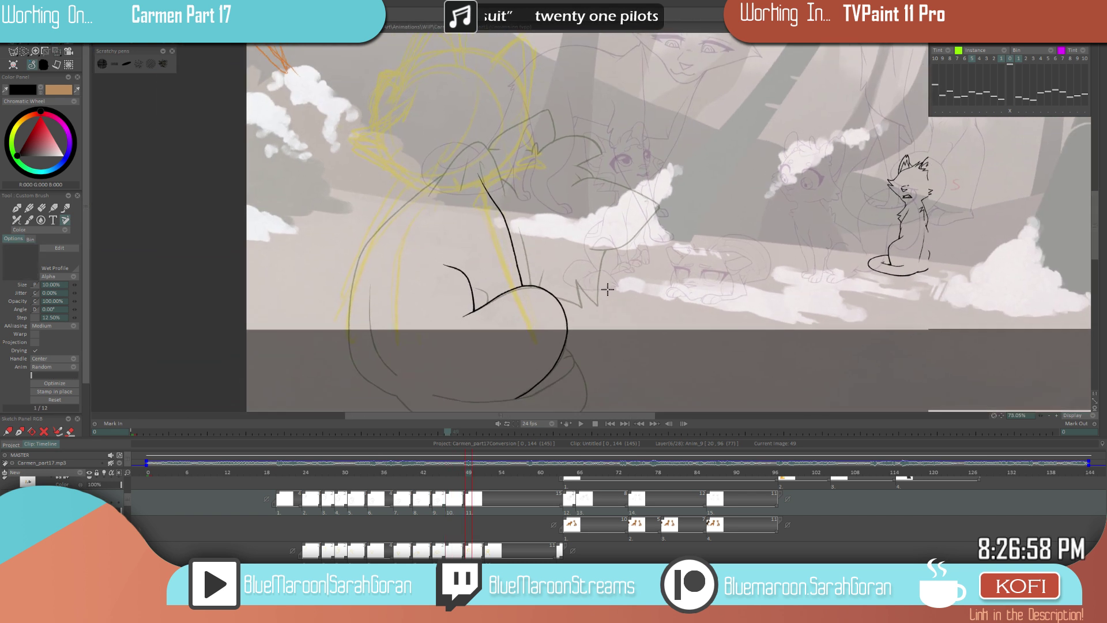
{"action": "key", "text": "Left"}
{"action": "key", "text": "Right"}
{"action": "key", "text": "Right"}
{"action": "key", "text": "Right"}
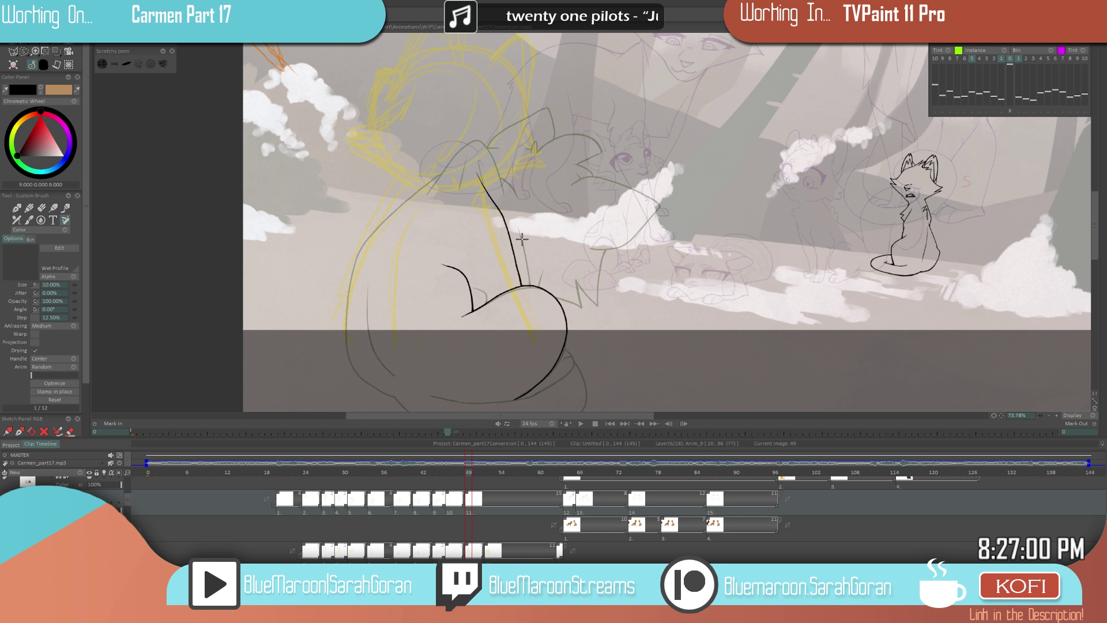
{"action": "left_click_drag", "start_coordinate": [522, 238], "coordinate": [506, 223]}
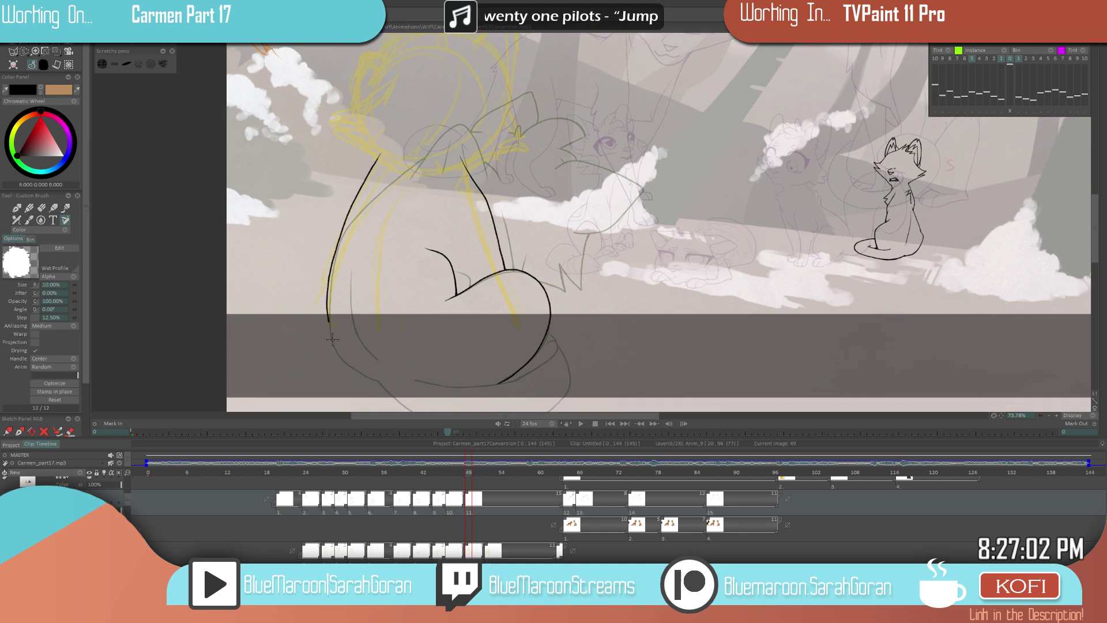
{"action": "scroll", "coordinate": [427, 362], "scroll_direction": "down", "scroll_amount": 3}
{"action": "scroll", "coordinate": [507, 284], "scroll_direction": "up", "scroll_amount": 2}
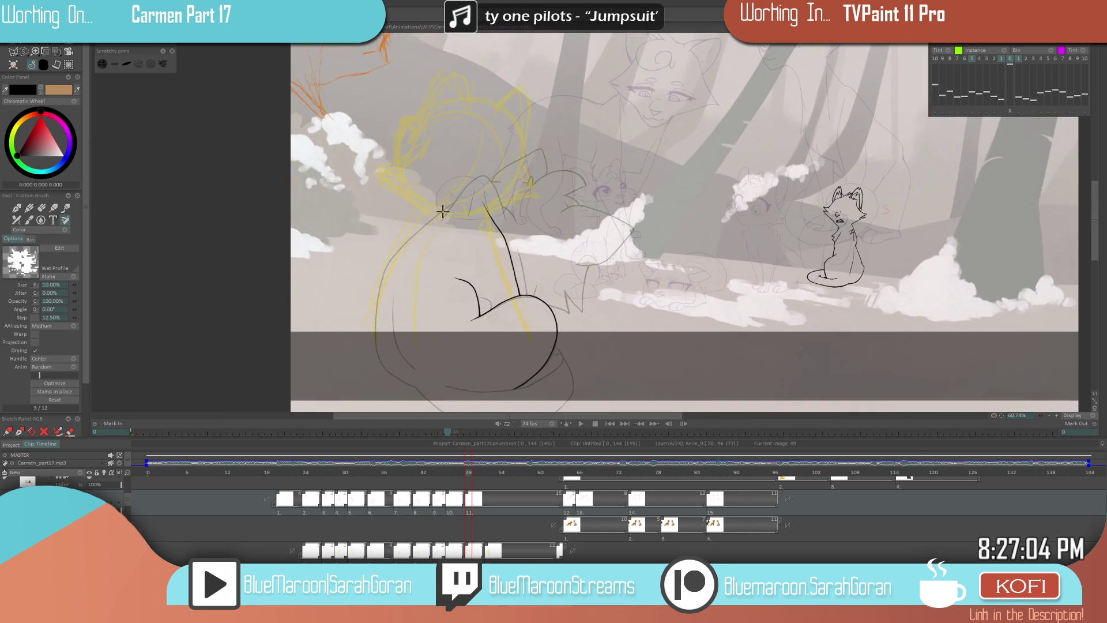
{"action": "left_click_drag", "start_coordinate": [613, 322], "coordinate": [634, 315]}
{"action": "mouse_move", "coordinate": [446, 178]}
{"action": "left_mouse_down"}
{"action": "mouse_move", "coordinate": [411, 253]}
{"action": "mouse_move", "coordinate": [405, 358]}
{"action": "left_mouse_up"}
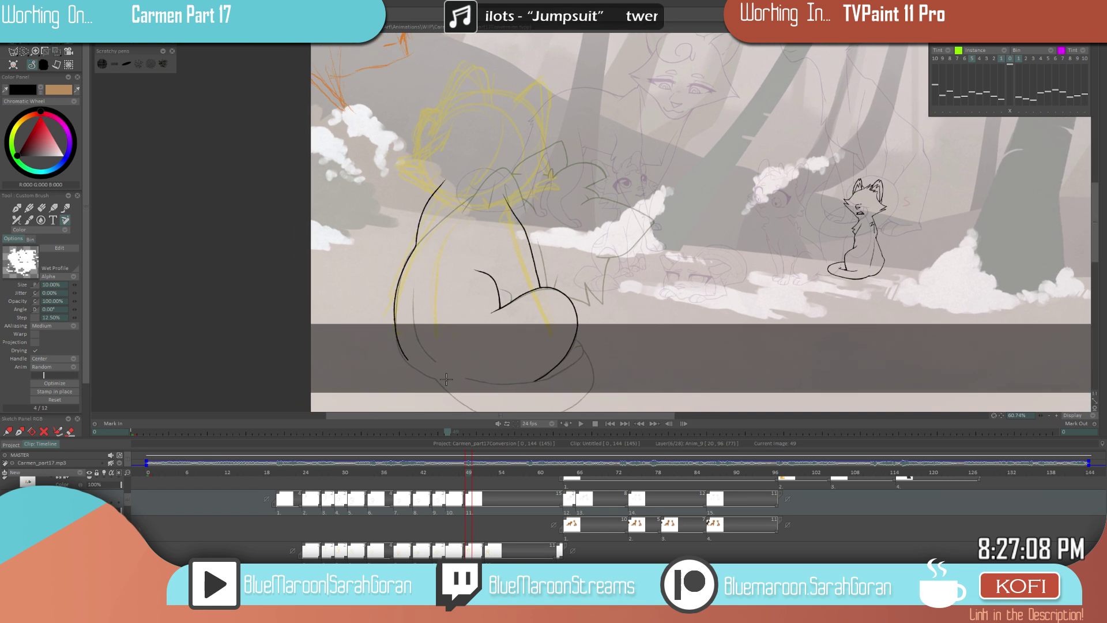
{"action": "key", "text": "ctrl+z"}
{"action": "mouse_move", "coordinate": [445, 176]}
{"action": "left_mouse_down"}
{"action": "mouse_move", "coordinate": [427, 197]}
{"action": "mouse_move", "coordinate": [393, 293]}
{"action": "mouse_move", "coordinate": [417, 367]}
{"action": "left_mouse_up"}
{"action": "scroll", "coordinate": [440, 309], "scroll_direction": "up", "scroll_amount": 1}
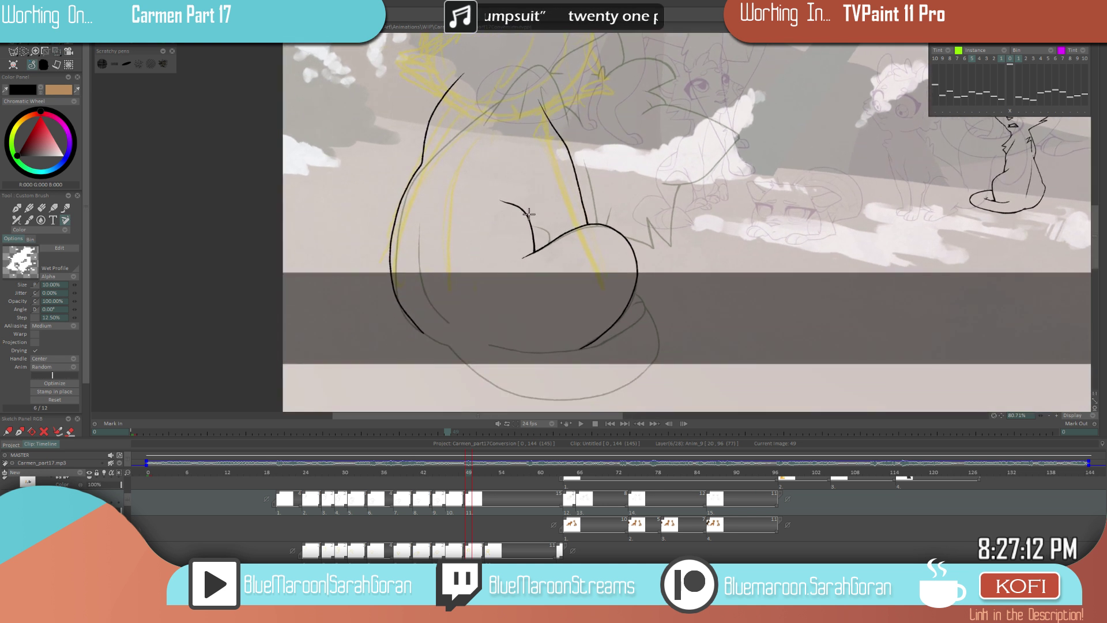
- Thin the lower end of the large cat's back line in frame 49 and reinforce the bend partway down it
{"action": "scroll", "coordinate": [471, 297], "scroll_direction": "up", "scroll_amount": 1}
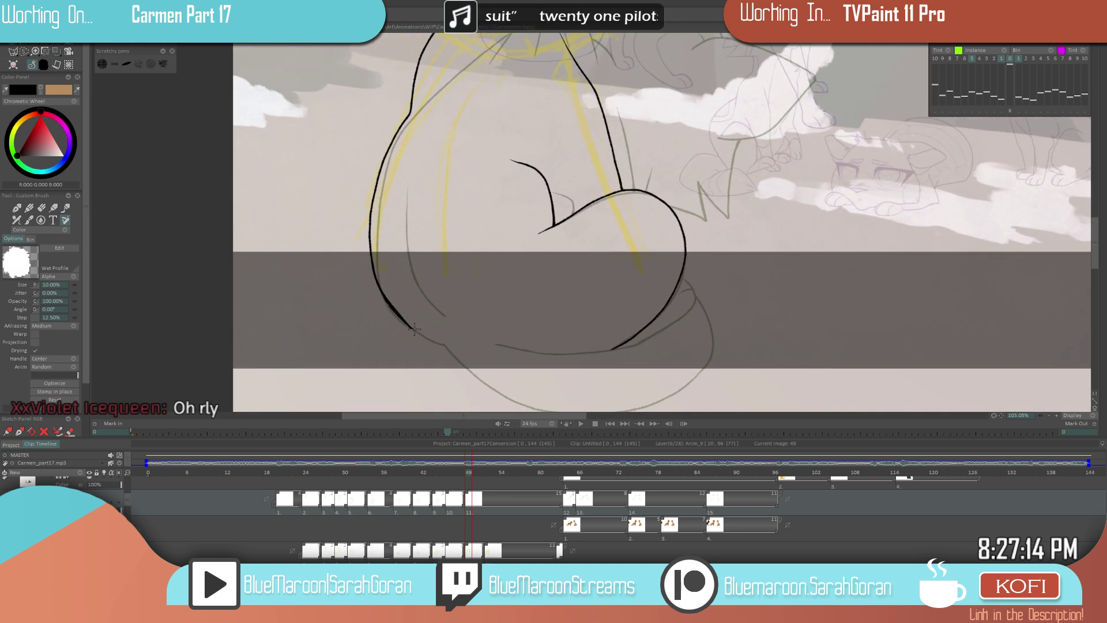
{"action": "key", "text": "e"}
{"action": "left_click_drag", "start_coordinate": [382, 282], "coordinate": [424, 335]}
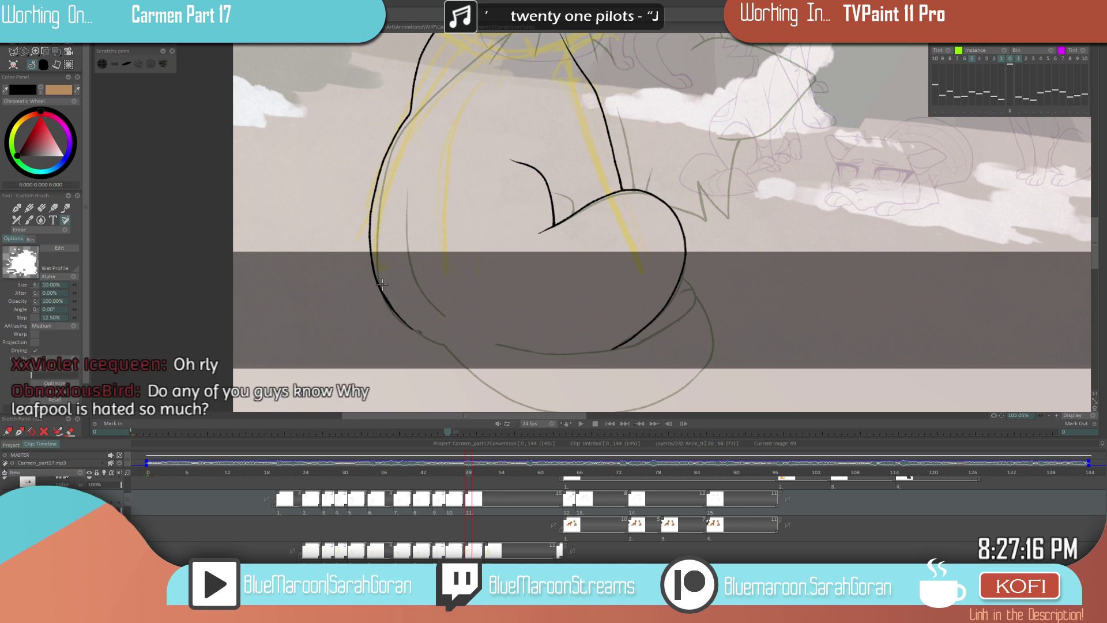
{"action": "key", "text": "e"}
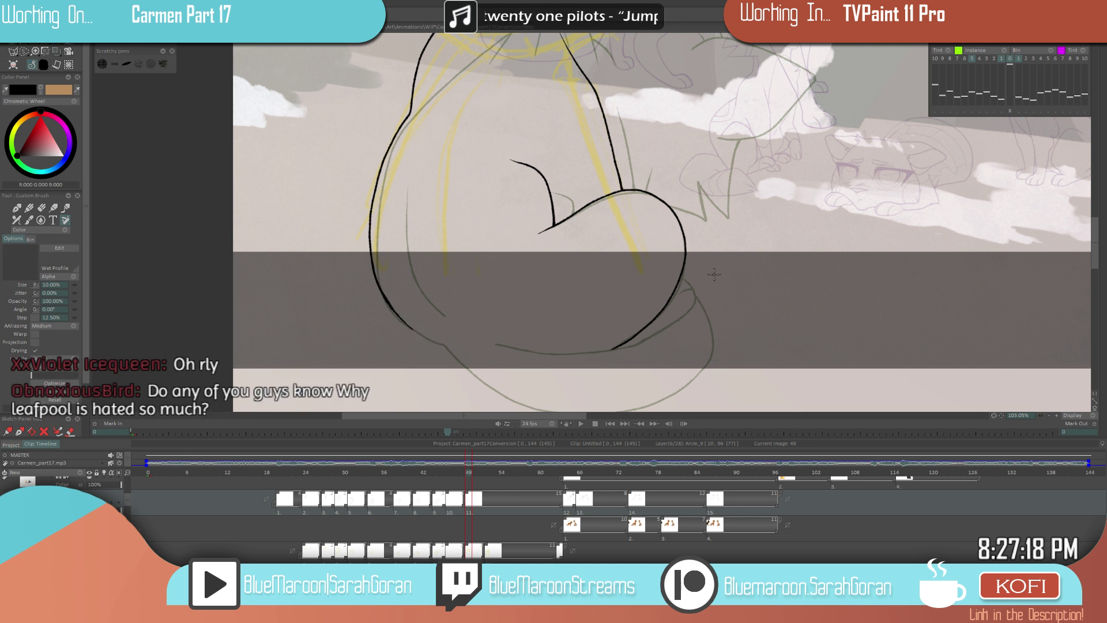
{"action": "scroll", "coordinate": [580, 317], "scroll_direction": "down", "scroll_amount": 2}
{"action": "scroll", "coordinate": [580, 318], "scroll_direction": "down", "scroll_amount": 2}
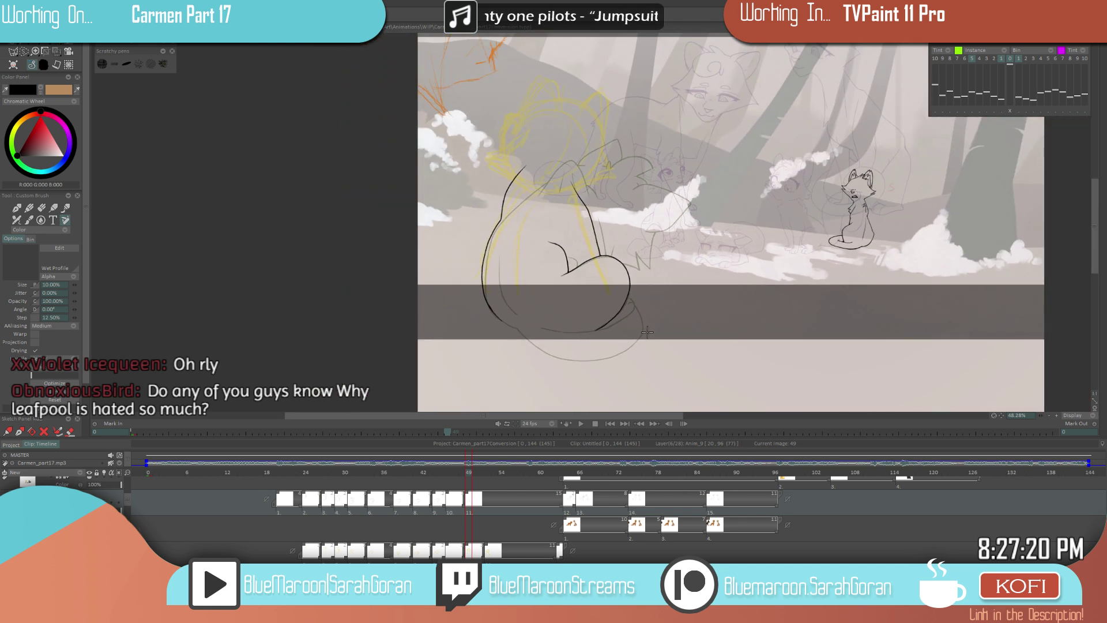
{"action": "scroll", "coordinate": [501, 229], "scroll_direction": "up", "scroll_amount": 4}
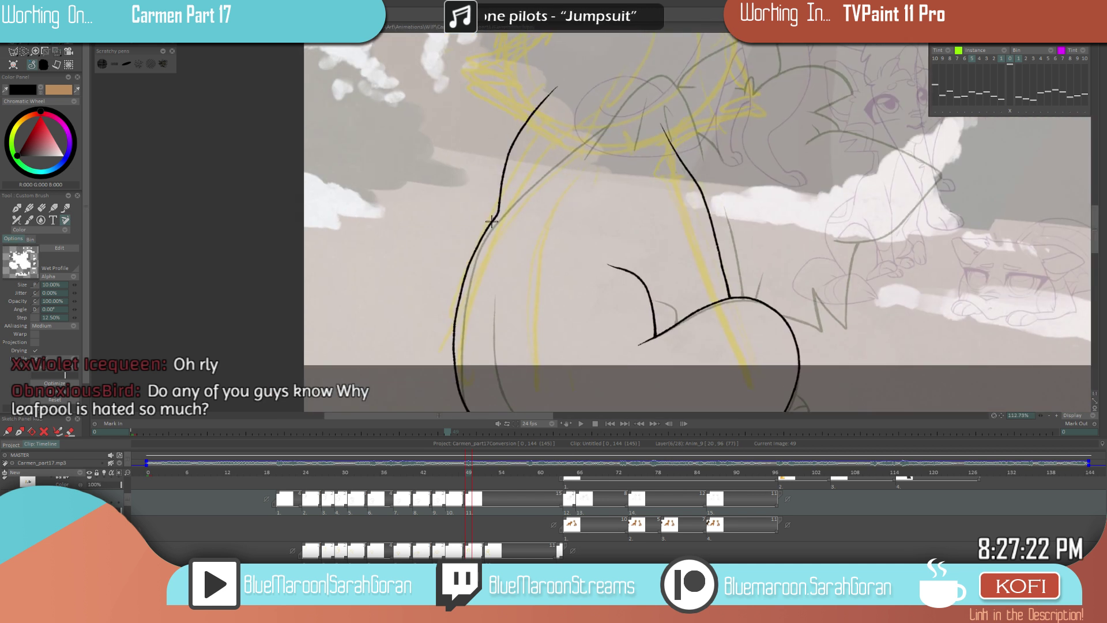
{"action": "left_click_drag", "start_coordinate": [500, 209], "coordinate": [492, 225]}
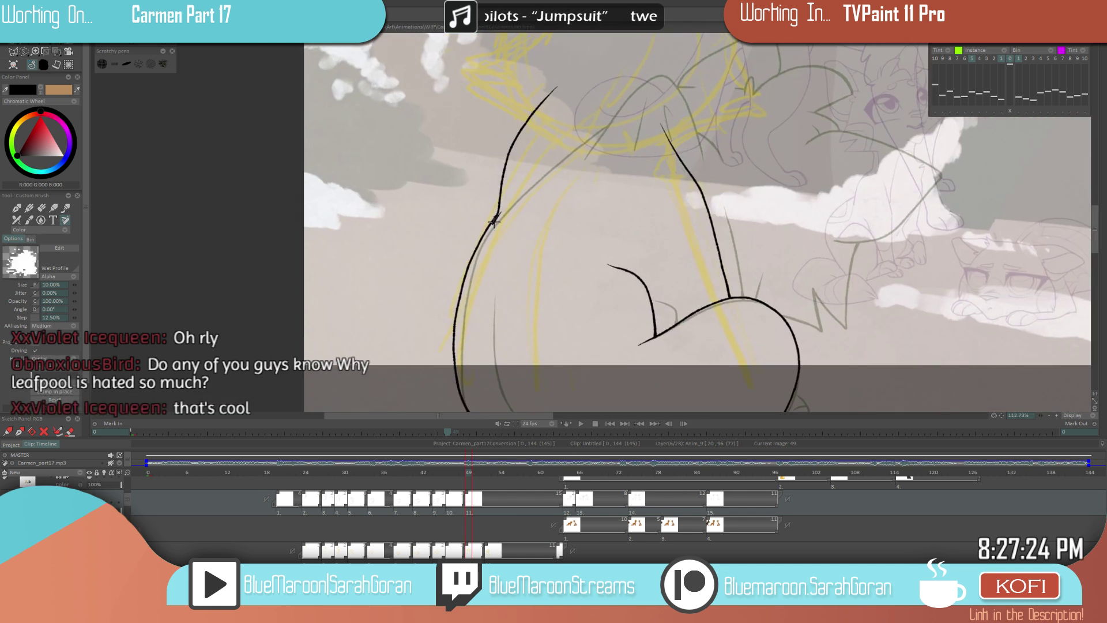
- Compare frames 46 and 49, and erase the upper part of the short curved line at the thigh's inner end in frame 49
{"action": "scroll", "coordinate": [431, 397], "scroll_direction": "down", "scroll_amount": 3}
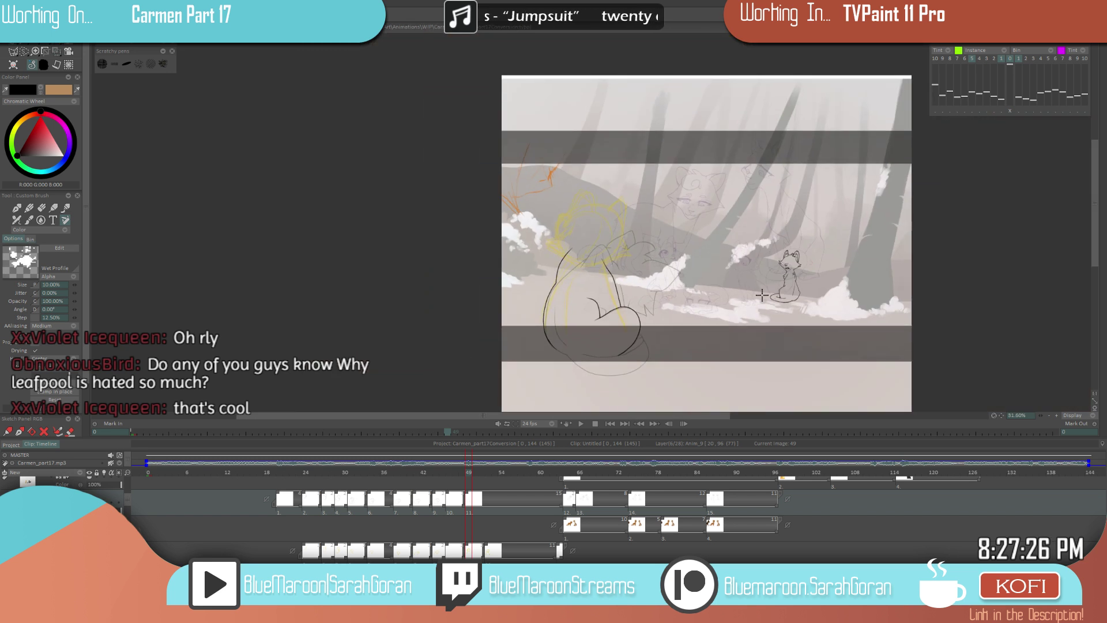
{"action": "scroll", "coordinate": [606, 327], "scroll_direction": "up", "scroll_amount": 2}
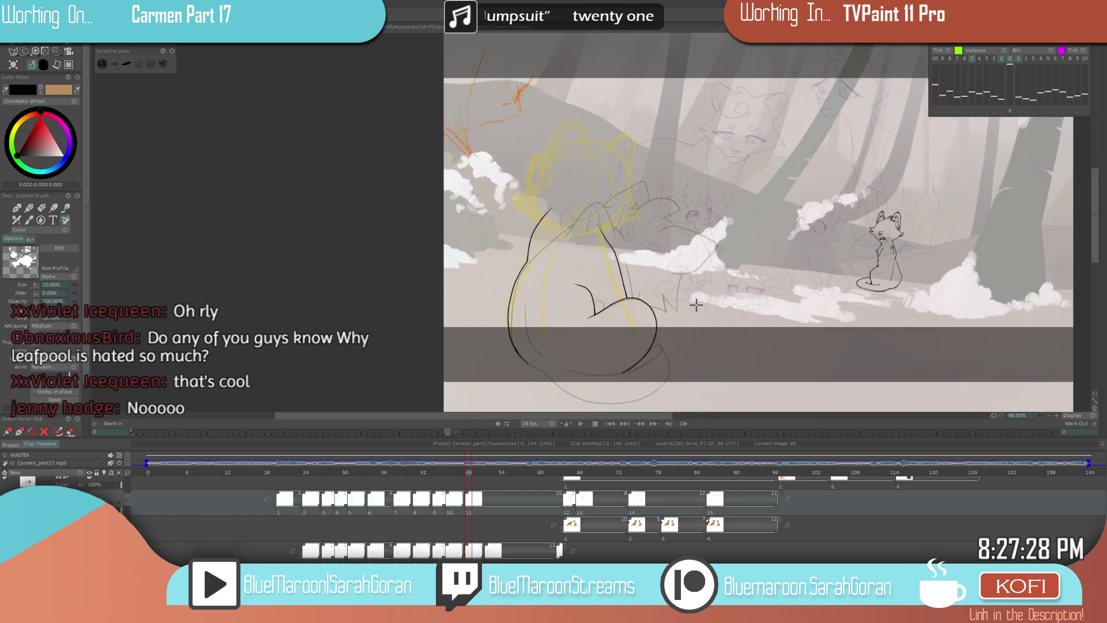
{"action": "key", "text": "Left"}
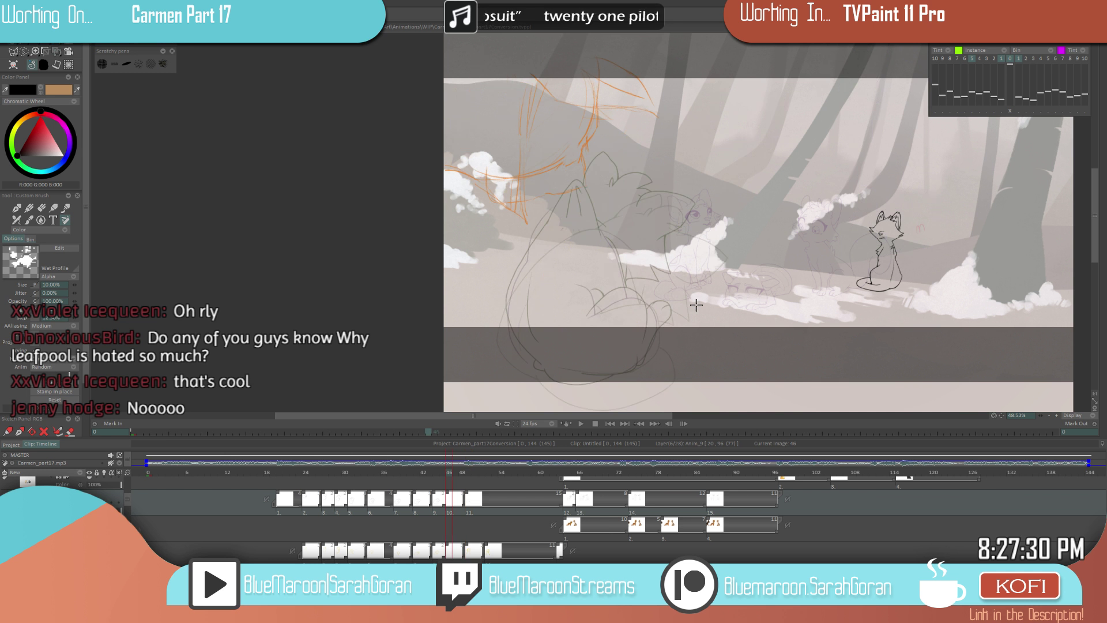
{"action": "key", "text": "Right"}
{"action": "key", "text": "Left"}
{"action": "key", "text": "Right"}
{"action": "key", "text": "e"}
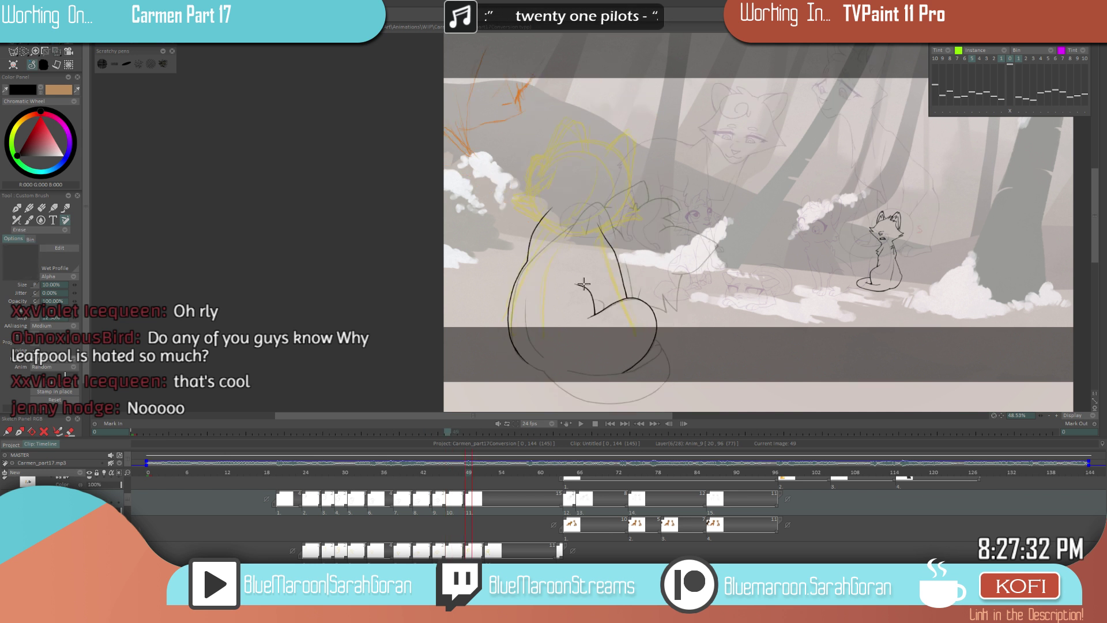
{"action": "left_click_drag", "start_coordinate": [592, 295], "coordinate": [577, 283]}
{"action": "key", "text": "e"}
{"action": "scroll", "coordinate": [603, 304], "scroll_direction": "up", "scroll_amount": 5}
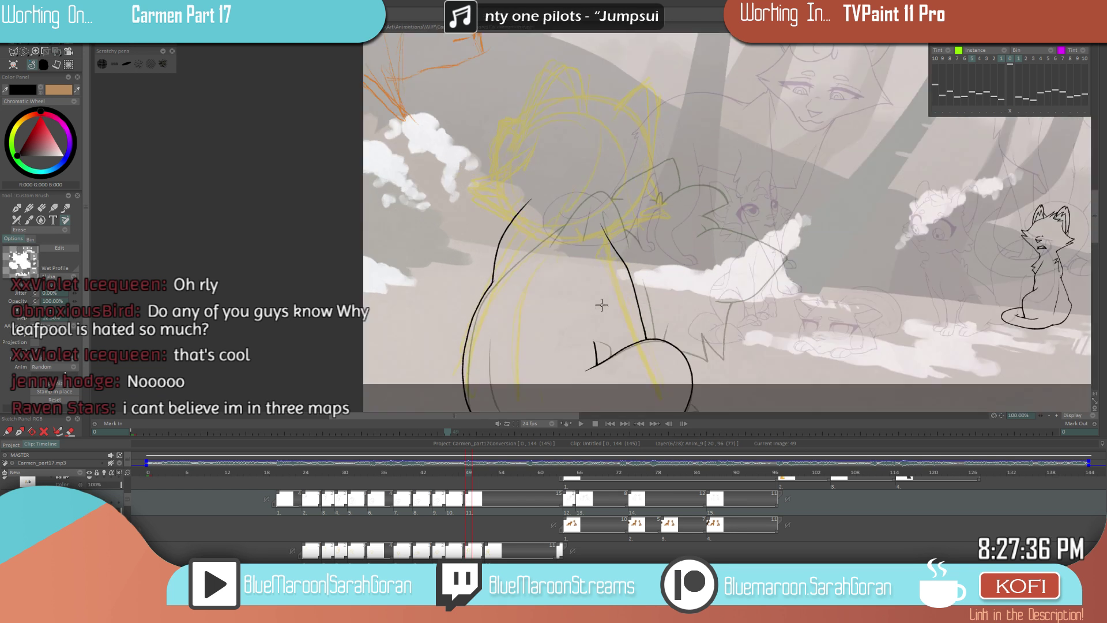
- Redraw the upper part of the short inner thigh line in frame 49 with a straighter slant, and clean up its tip
{"action": "mouse_move", "coordinate": [518, 345]}
{"action": "left_mouse_down"}
{"action": "mouse_move", "coordinate": [520, 372]}
{"action": "mouse_move", "coordinate": [491, 323]}
{"action": "mouse_move", "coordinate": [499, 332]}
{"action": "left_mouse_up"}
{"action": "key", "text": "e"}
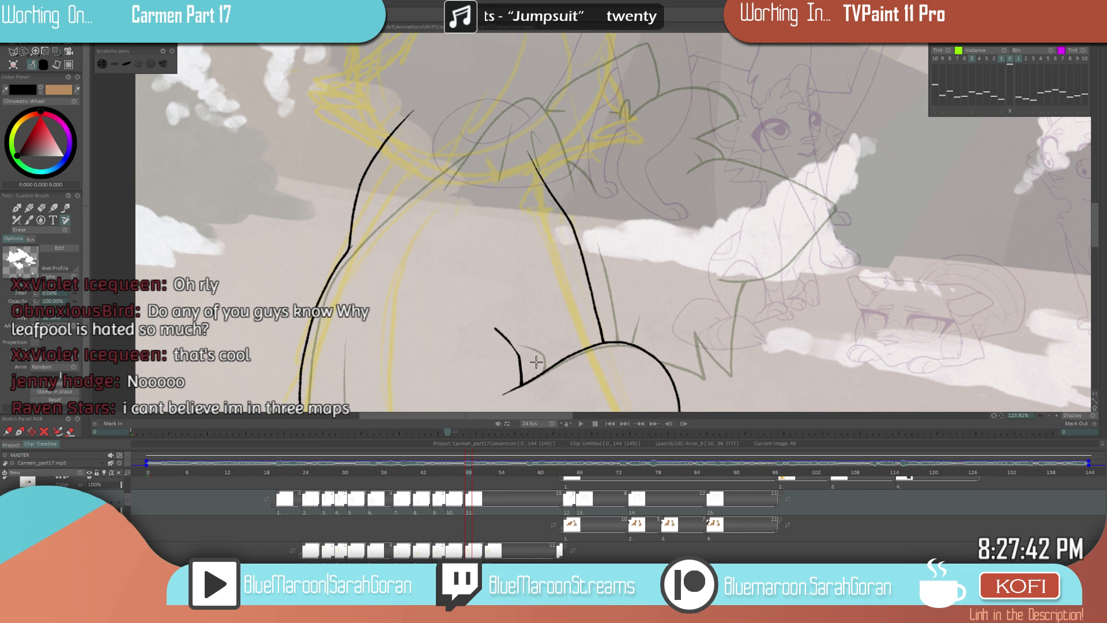
{"action": "key", "text": "e"}
{"action": "scroll", "coordinate": [697, 291], "scroll_direction": "down", "scroll_amount": 2}
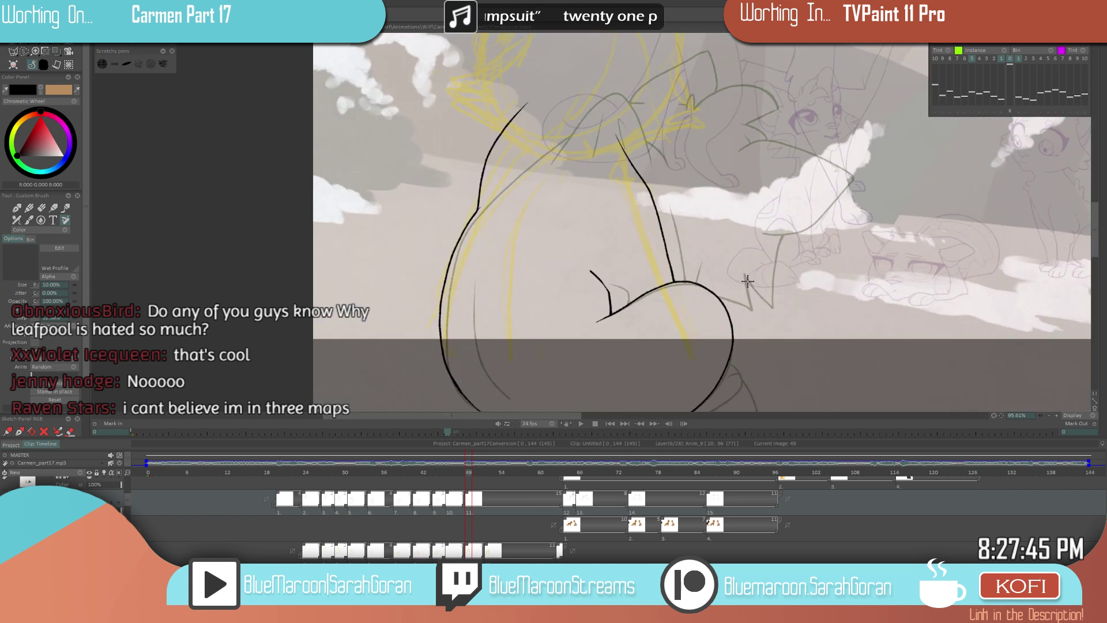
{"action": "left_click_drag", "start_coordinate": [593, 273], "coordinate": [612, 317]}
{"action": "scroll", "coordinate": [630, 297], "scroll_direction": "up", "scroll_amount": 5}
{"action": "key", "text": "e"}
{"action": "mouse_move", "coordinate": [582, 281]}
{"action": "left_mouse_down"}
{"action": "mouse_move", "coordinate": [589, 330]}
{"action": "mouse_move", "coordinate": [587, 296]}
{"action": "left_mouse_up"}
{"action": "scroll", "coordinate": [594, 317], "scroll_direction": "down", "scroll_amount": 10}
{"action": "key", "text": "e"}
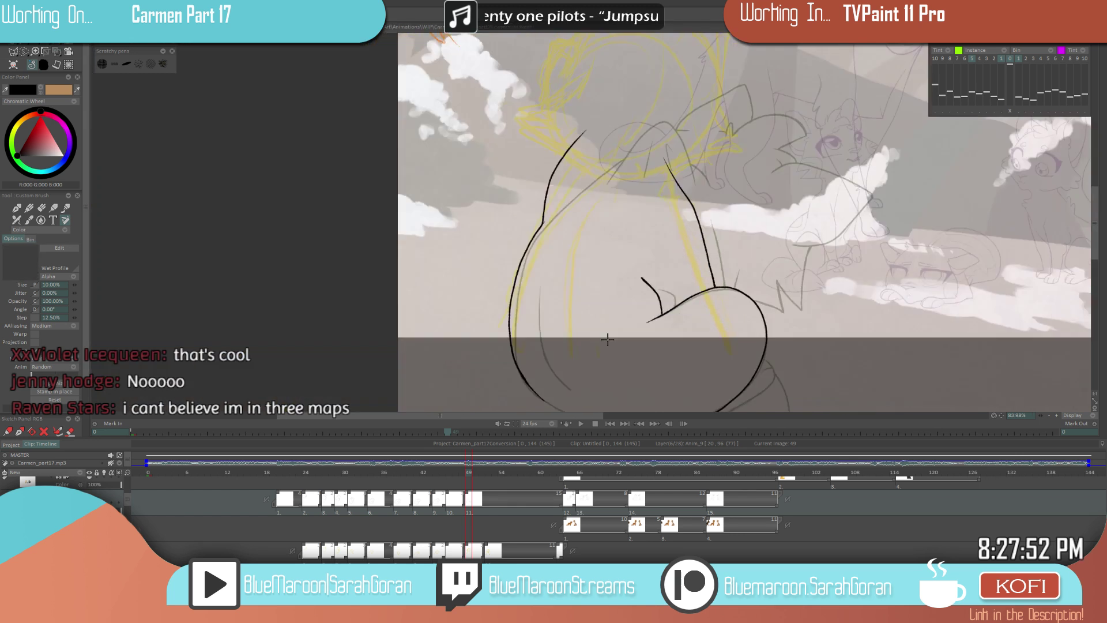
- Flip between frames 44, 46 and 49 to examine how the large cat's back, torso and thigh move
{"action": "key", "text": "Right"}
{"action": "key", "text": "Right"}
{"action": "key", "text": "Right"}
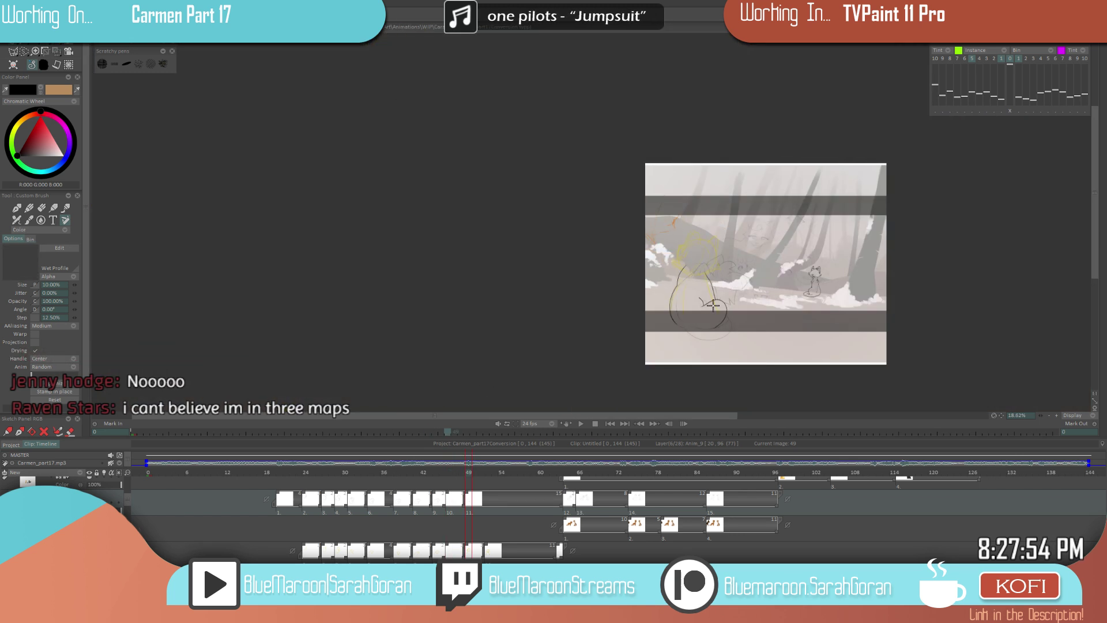
{"action": "scroll", "coordinate": [707, 307], "scroll_direction": "up", "scroll_amount": 3}
{"action": "key", "text": "Left"}
{"action": "key", "text": "Left"}
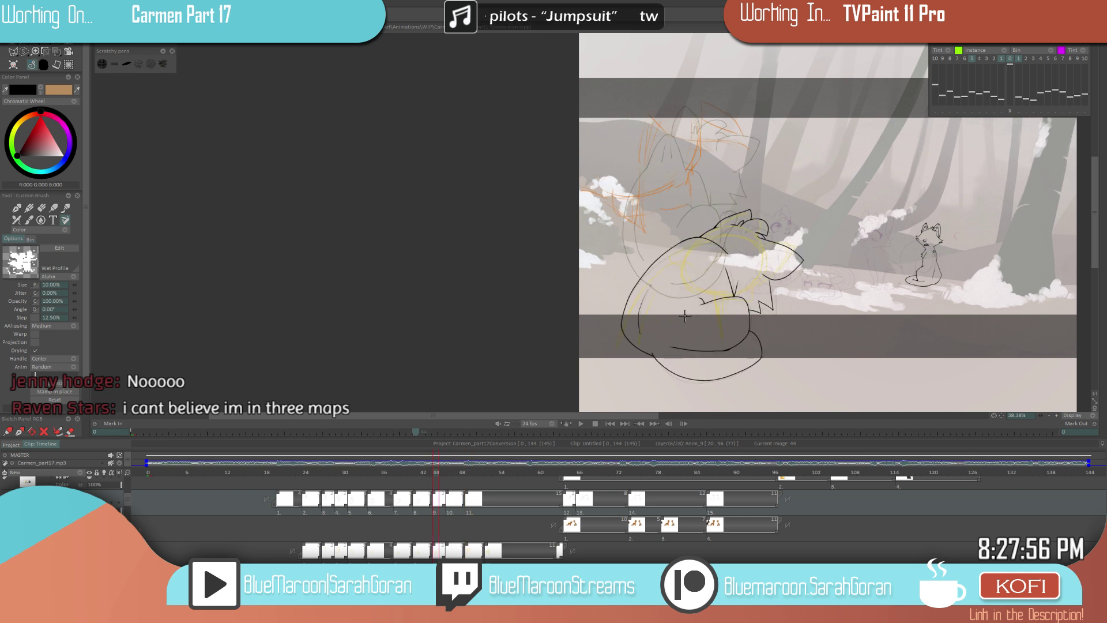
{"action": "key", "text": "Right"}
{"action": "key", "text": "Right"}
{"action": "key", "text": "Left"}
{"action": "key", "text": "Left"}
{"action": "key", "text": "Left"}
{"action": "key", "text": "Left"}
{"action": "key", "text": "Left"}
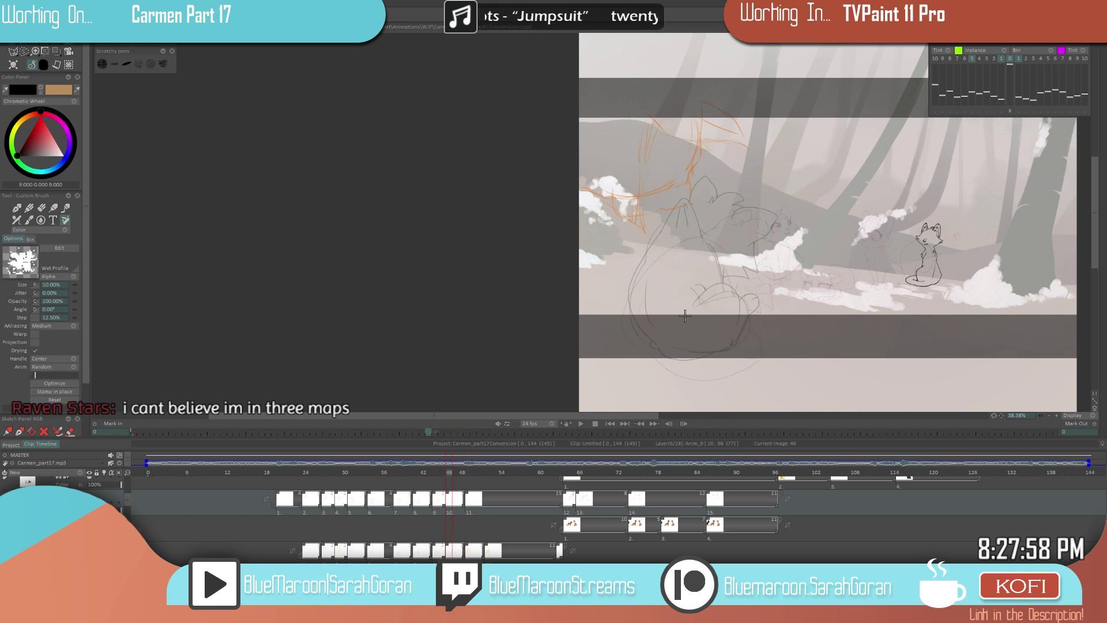
{"action": "key", "text": "Right"}
{"action": "key", "text": "Right"}
{"action": "key", "text": "Right"}
{"action": "key", "text": "Right"}
{"action": "key", "text": "Right"}
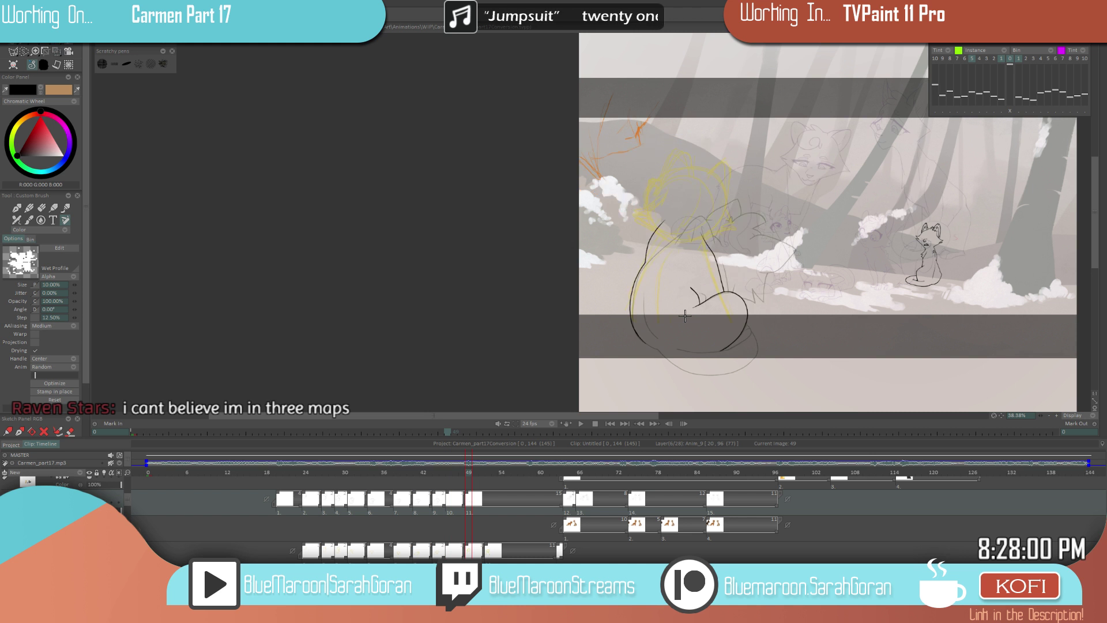
- Redraw the lower torso line in frame 49 to meet the thigh curve slightly farther forward, and erase the old section
{"action": "scroll", "coordinate": [685, 315], "scroll_direction": "up", "scroll_amount": 3}
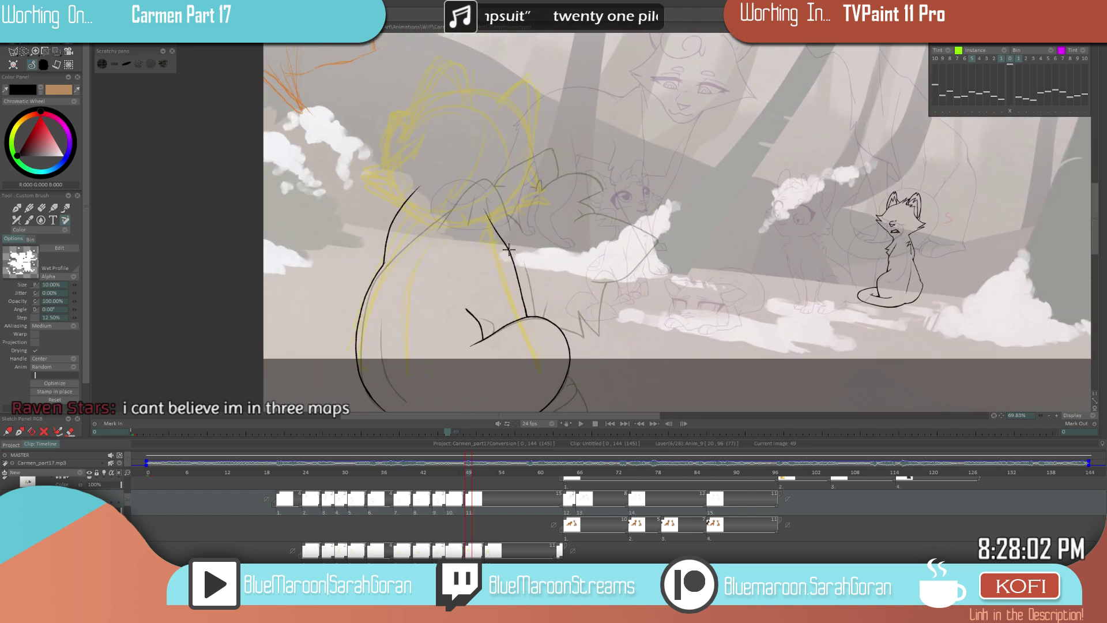
{"action": "scroll", "coordinate": [513, 259], "scroll_direction": "up", "scroll_amount": 3}
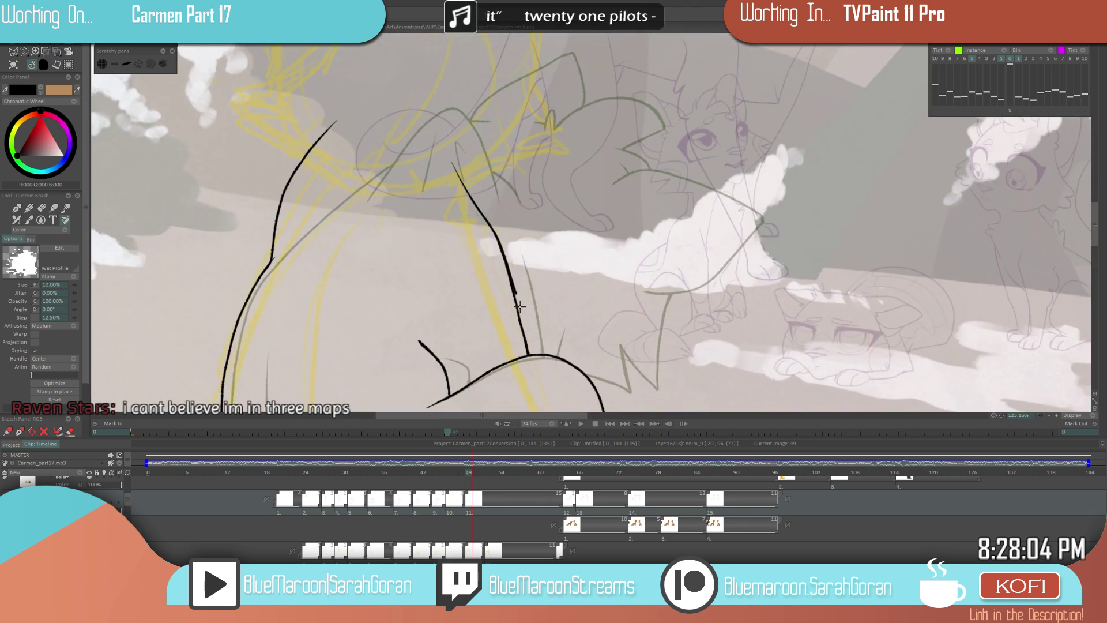
{"action": "left_click_drag", "start_coordinate": [515, 292], "coordinate": [529, 351]}
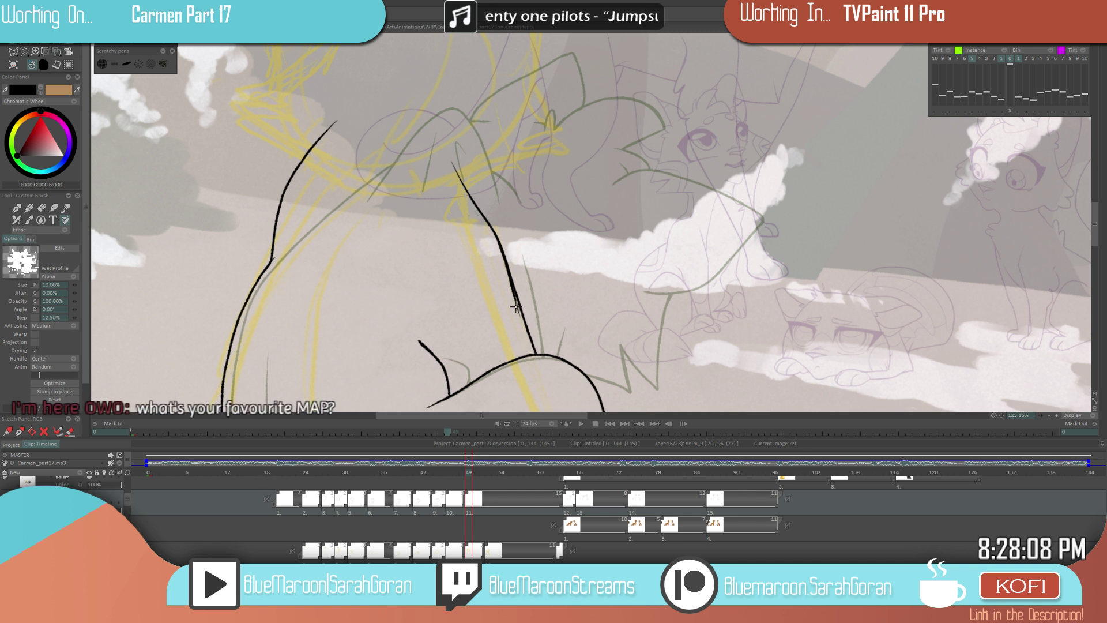
{"action": "left_click_drag", "start_coordinate": [506, 269], "coordinate": [521, 368]}
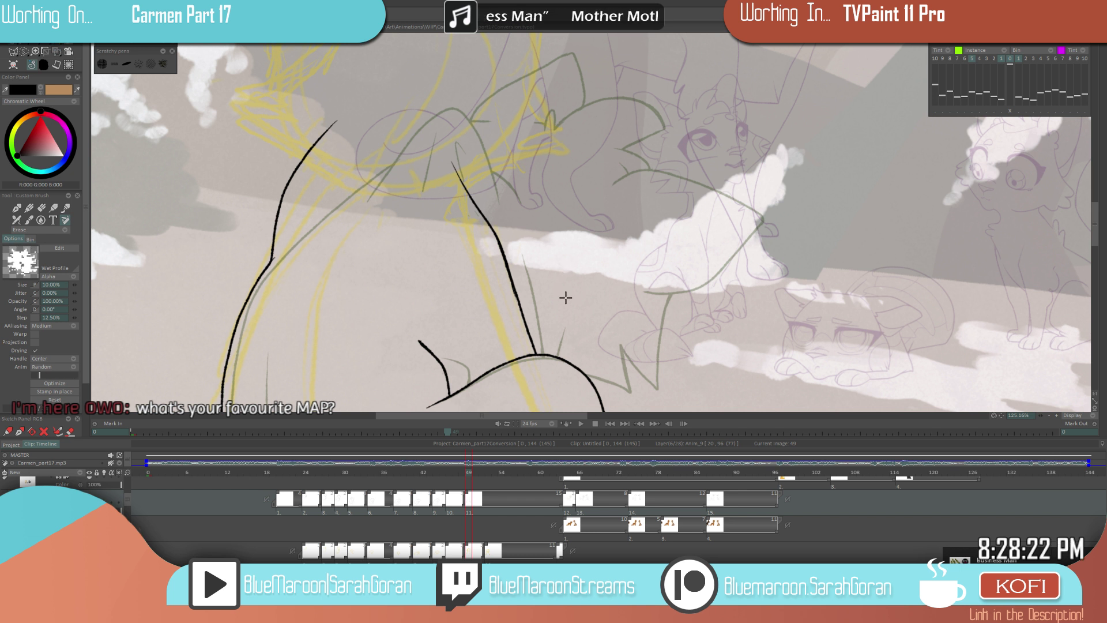
{"action": "scroll", "coordinate": [566, 298], "scroll_direction": "down", "scroll_amount": 3}
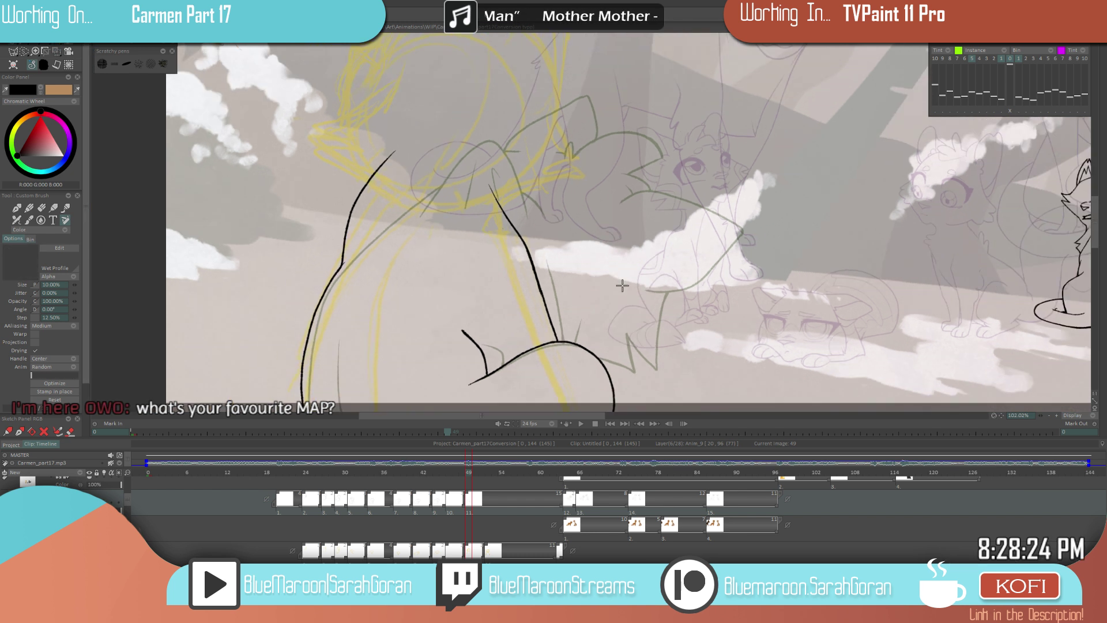
- Check the adjusted torso line in frame 49 against the neighbouring drawings
{"action": "scroll", "coordinate": [642, 282], "scroll_direction": "down", "scroll_amount": 5}
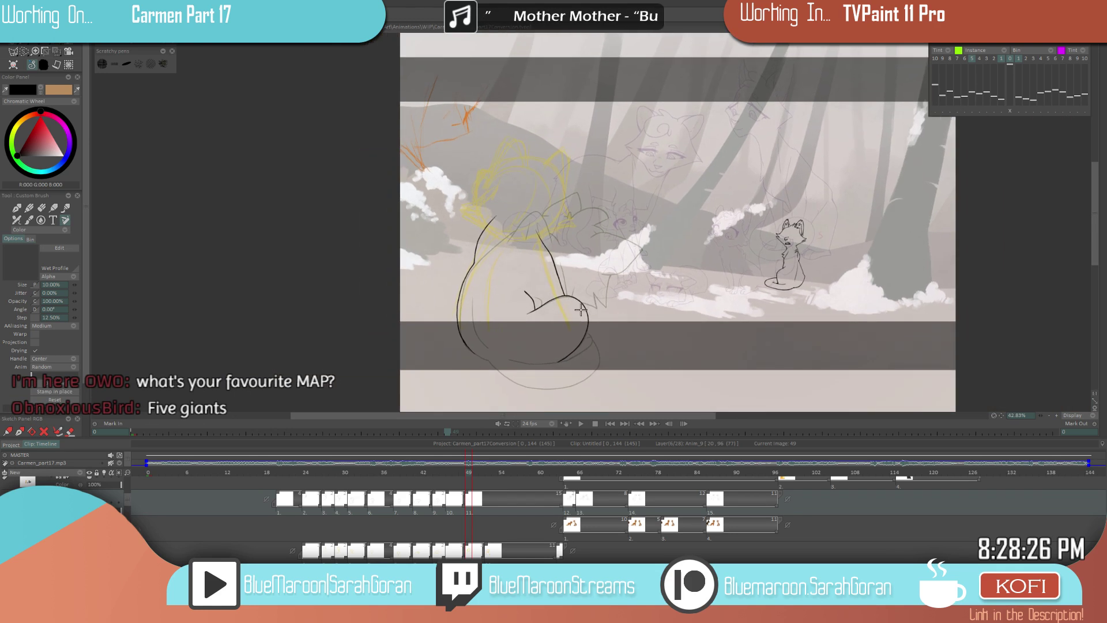
{"action": "key", "text": "Left"}
{"action": "key", "text": "Right"}
{"action": "key", "text": "Right"}
{"action": "key", "text": "Left"}
{"action": "key", "text": "Left"}
{"action": "key", "text": "Right"}
{"action": "key", "text": "Right"}
{"action": "key", "text": "Left"}
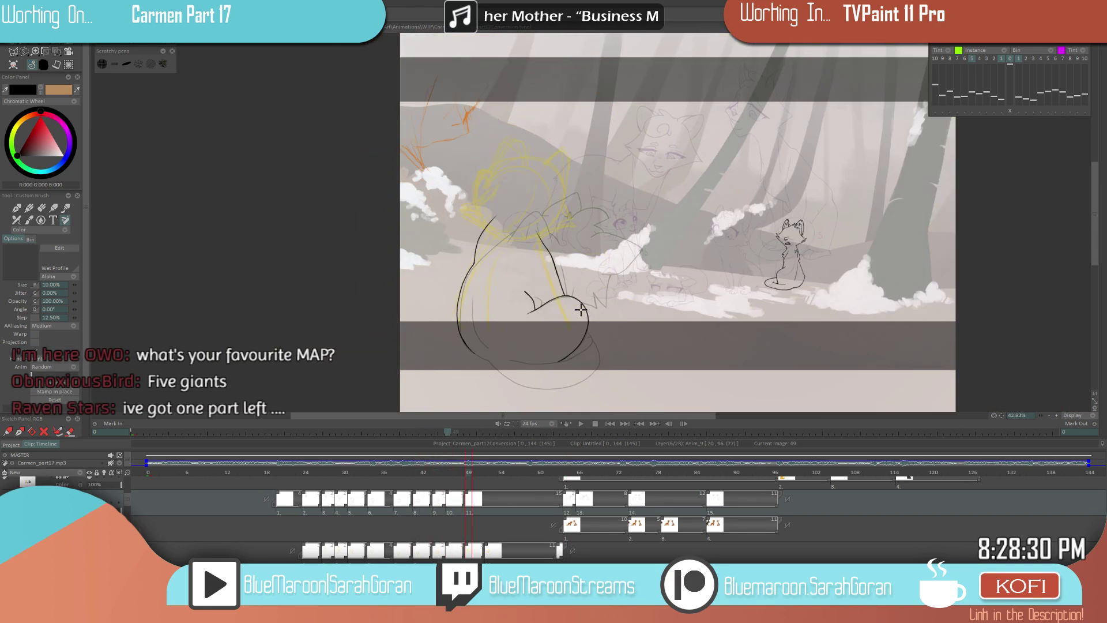
- Reshape the short inner thigh line in frame 49 into a rounder, thicker curve, and compare it with the preceding drawings
{"action": "scroll", "coordinate": [581, 309], "scroll_direction": "up", "scroll_amount": 6}
{"action": "mouse_move", "coordinate": [489, 273]}
{"action": "left_mouse_down"}
{"action": "mouse_move", "coordinate": [517, 311]}
{"action": "mouse_move", "coordinate": [487, 258]}
{"action": "mouse_move", "coordinate": [521, 300]}
{"action": "left_mouse_up"}
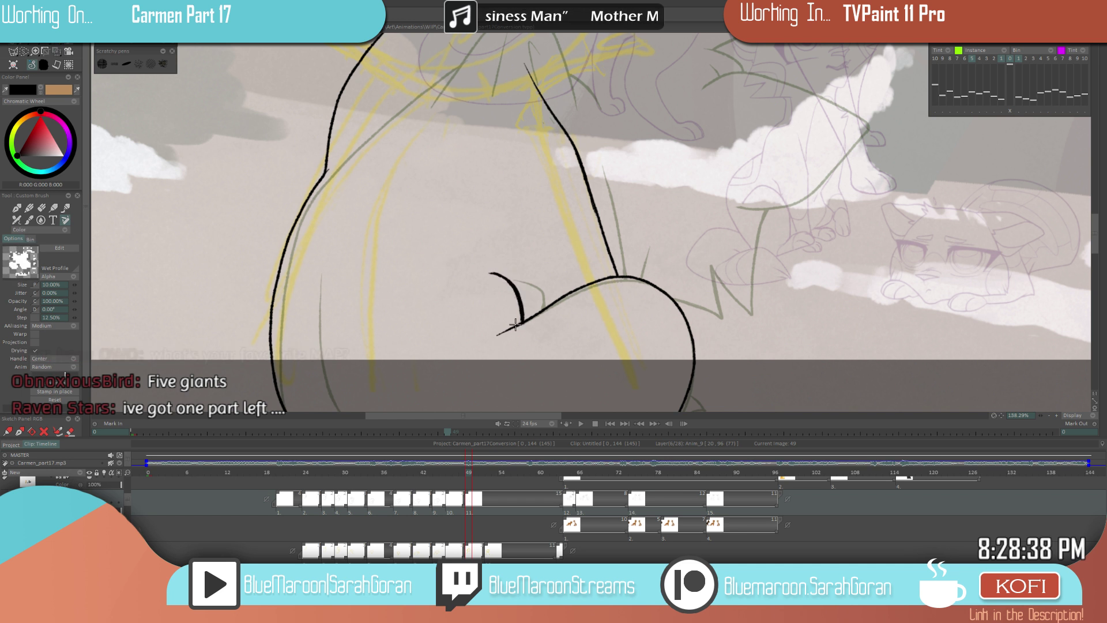
{"action": "scroll", "coordinate": [463, 373], "scroll_direction": "down", "scroll_amount": 5}
{"action": "key", "text": "Left"}
{"action": "key", "text": "Left"}
{"action": "key", "text": "Left"}
{"action": "key", "text": "Right"}
{"action": "key", "text": "Right"}
{"action": "key", "text": "Right"}
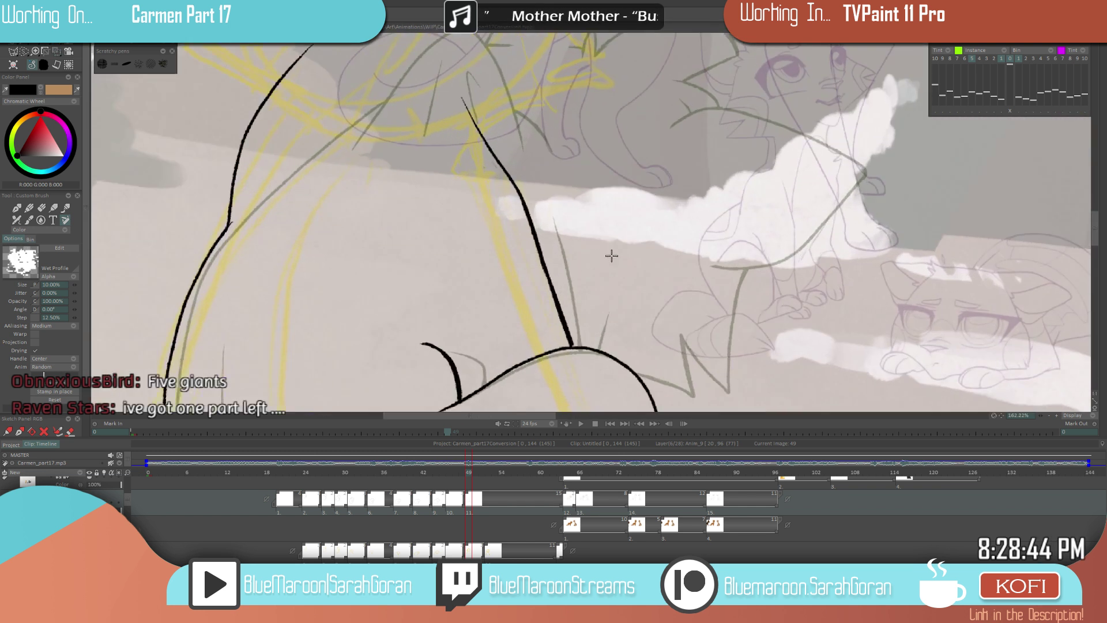
- Thicken the lower half of the large cat's torso line in frame 49 down to the thigh curve, redoing the stroke once
{"action": "scroll", "coordinate": [536, 248], "scroll_direction": "up", "scroll_amount": 3}
{"action": "left_click_drag", "start_coordinate": [528, 209], "coordinate": [573, 354]}
{"action": "key", "text": "ctrl+z"}
{"action": "left_click_drag", "start_coordinate": [529, 218], "coordinate": [574, 353]}
{"action": "scroll", "coordinate": [672, 326], "scroll_direction": "down", "scroll_amount": 5}
{"action": "scroll", "coordinate": [672, 327], "scroll_direction": "down", "scroll_amount": 4}
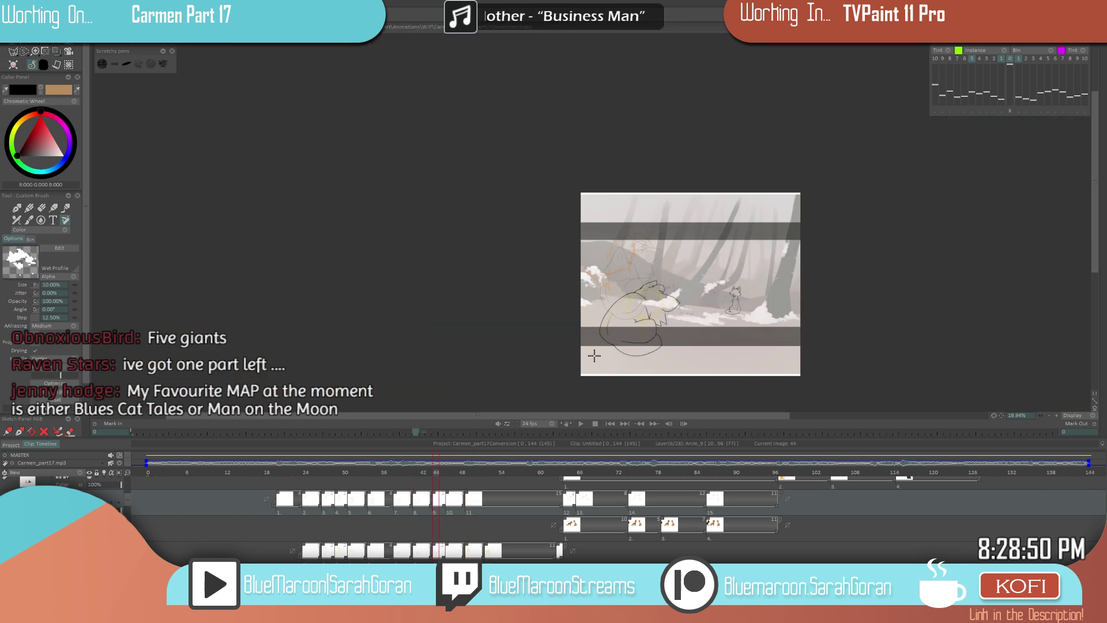
- Compare the large cat's outline in frame 49 with its drawing in frame 44
{"action": "key", "text": "Left"}
{"action": "key", "text": "Left"}
{"action": "key", "text": "Left"}
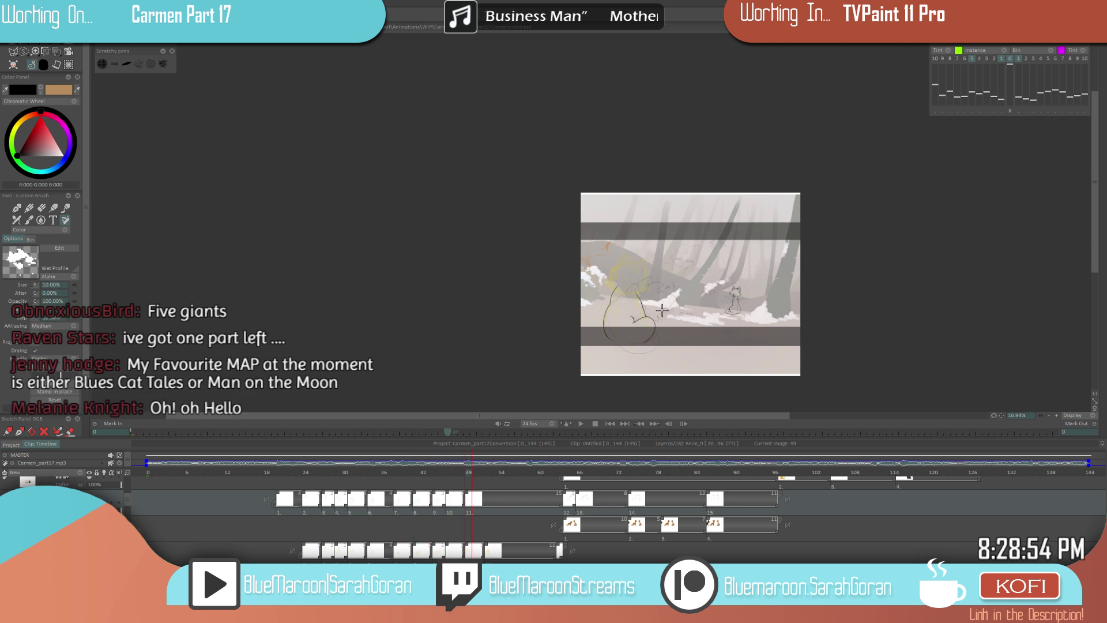
{"action": "scroll", "coordinate": [669, 320], "scroll_direction": "up", "scroll_amount": 3}
{"action": "left_click", "coordinate": [436, 470]}
{"action": "left_click", "coordinate": [469, 472]}
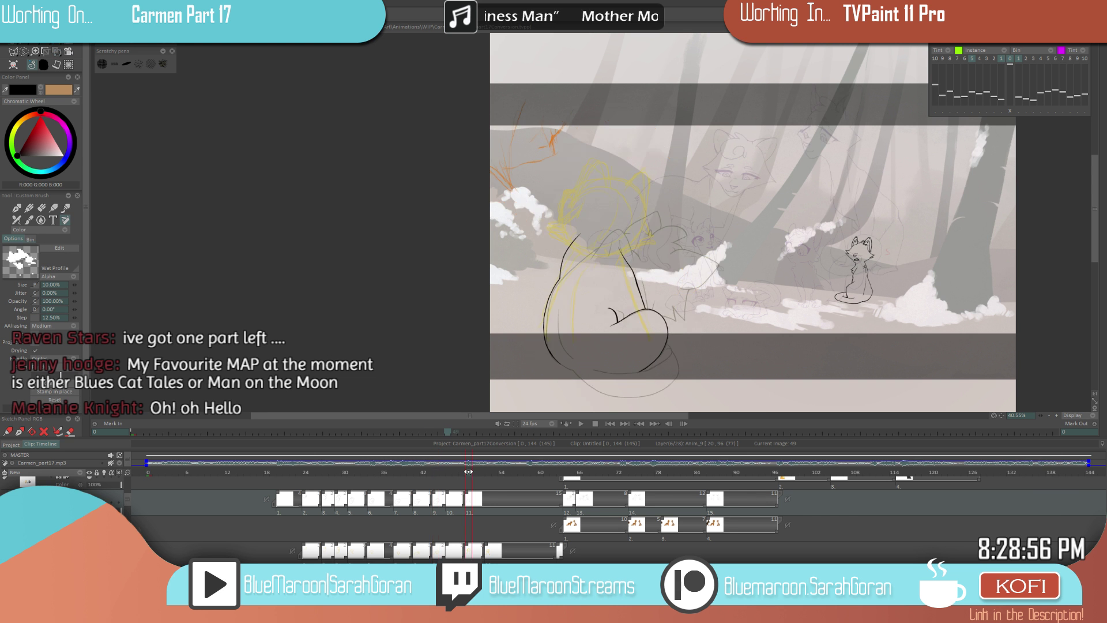
{"action": "left_click", "coordinate": [437, 471]}
{"action": "left_click", "coordinate": [468, 472]}
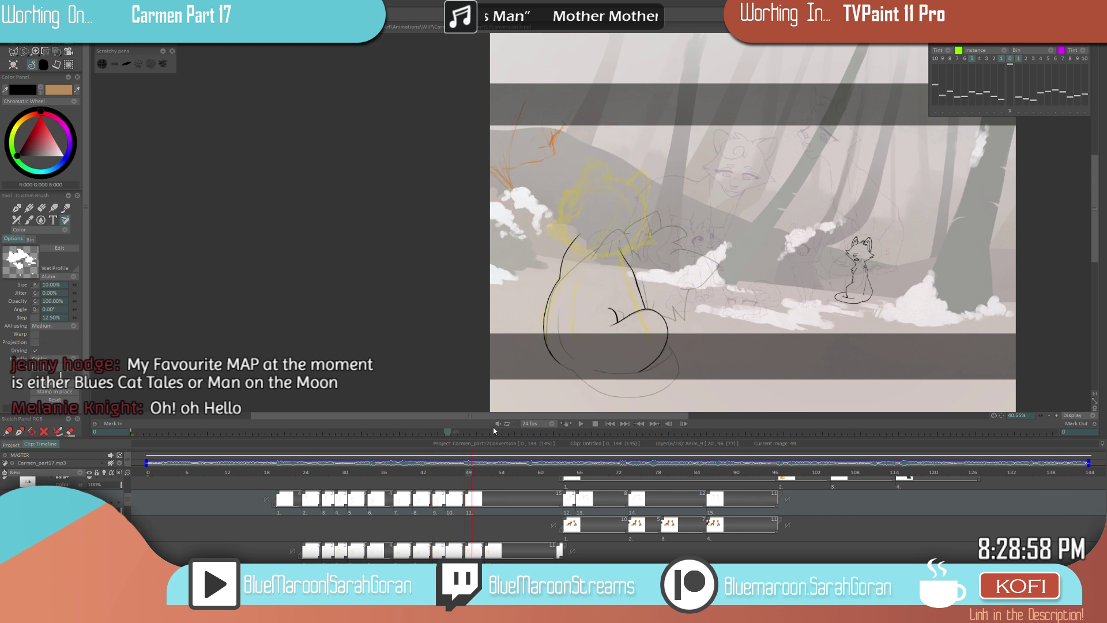
- Clean up the end of the short inner thigh line in frame 49
{"action": "scroll", "coordinate": [718, 282], "scroll_direction": "up", "scroll_amount": 3}
{"action": "mouse_move", "coordinate": [561, 295]}
{"action": "left_mouse_down"}
{"action": "mouse_move", "coordinate": [586, 325]}
{"action": "mouse_move", "coordinate": [570, 292]}
{"action": "left_mouse_up"}
{"action": "key", "text": "e"}
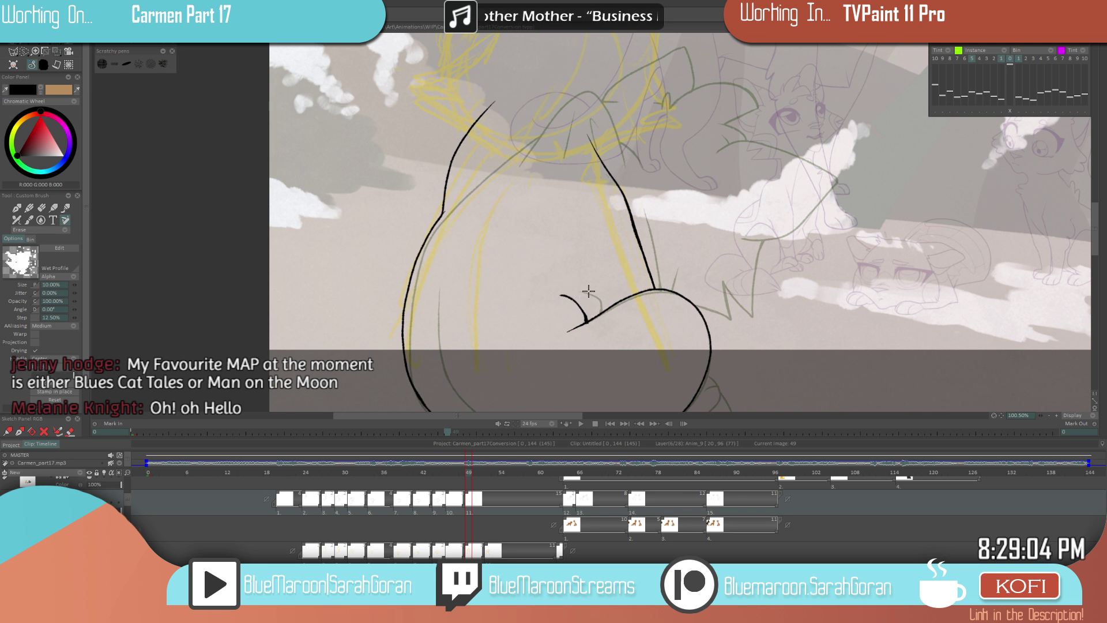
{"action": "key", "text": "e"}
- Check the inner thigh line of frame 49 against the drawing in frame 44, and save the project
{"action": "scroll", "coordinate": [588, 291], "scroll_direction": "down", "scroll_amount": 3}
{"action": "key", "text": "Left"}
{"action": "key", "text": "Left"}
{"action": "key", "text": "Left"}
{"action": "key", "text": "Left"}
{"action": "key", "text": "Left"}
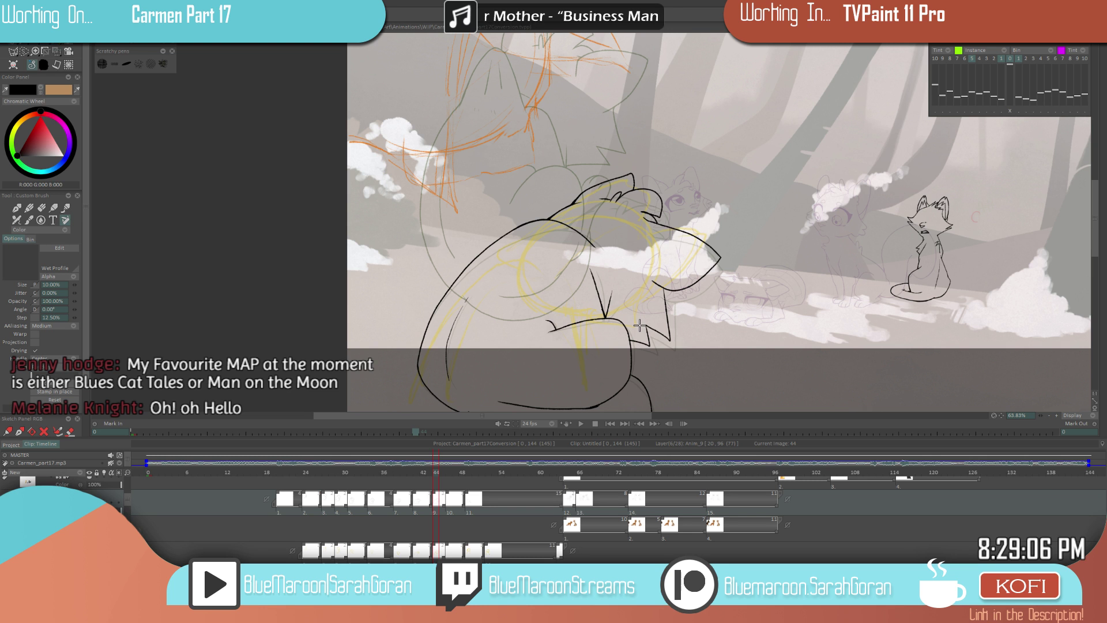
{"action": "left_click", "coordinate": [468, 473]}
{"action": "left_click", "coordinate": [441, 474]}
{"action": "left_click", "coordinate": [472, 473]}
{"action": "scroll", "coordinate": [621, 315], "scroll_direction": "down", "scroll_amount": 2}
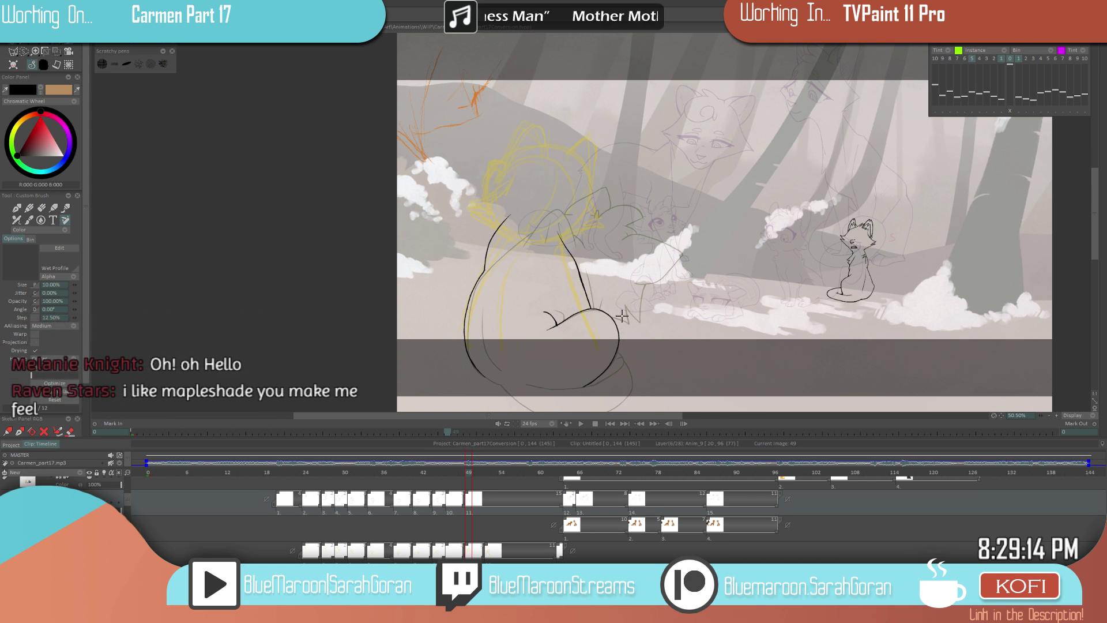
{"action": "scroll", "coordinate": [600, 299], "scroll_direction": "up", "scroll_amount": 1}
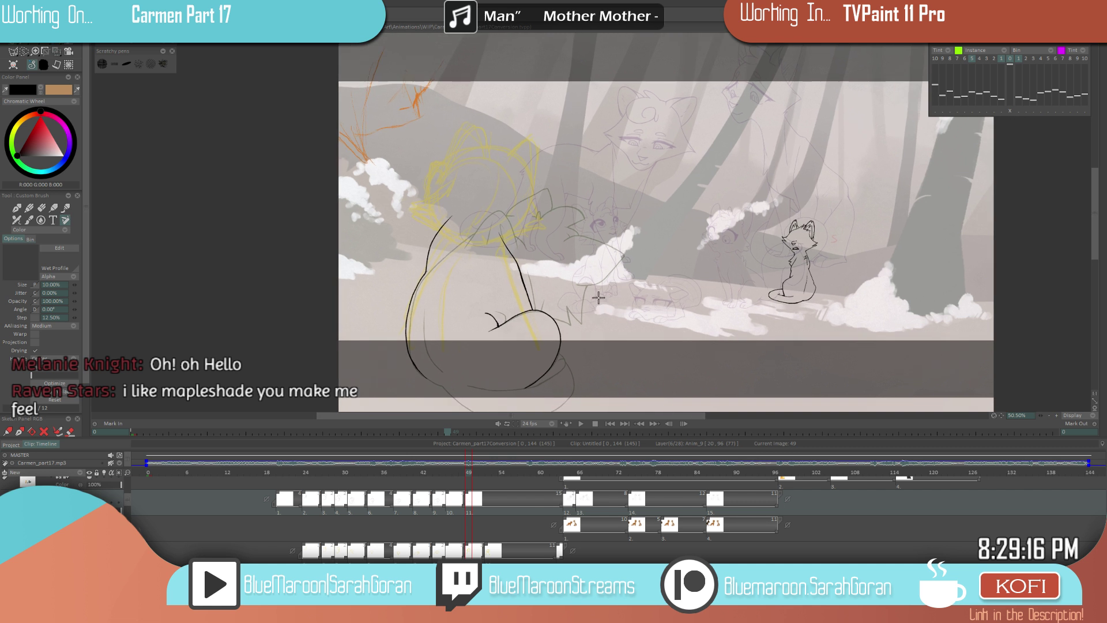
{"action": "key", "text": "ctrl+s"}
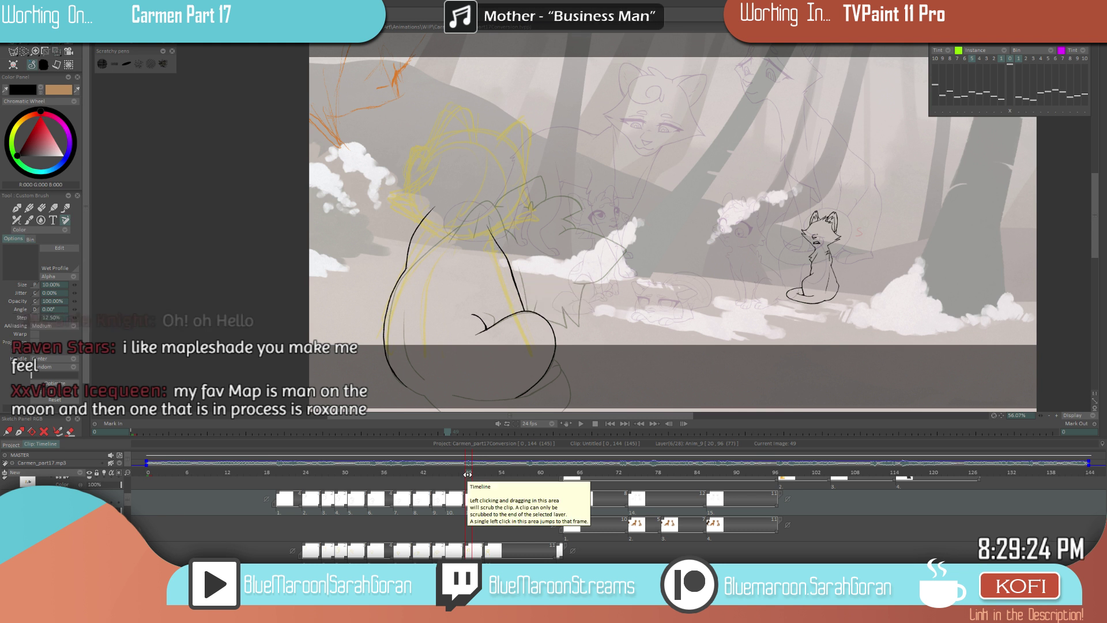
- Check the upper back and shoulder outline in frame 49 against the preceding drawings
{"action": "key", "text": "Left"}
{"action": "key", "text": "Left"}
{"action": "key", "text": "Left"}
{"action": "left_click", "coordinate": [467, 474]}
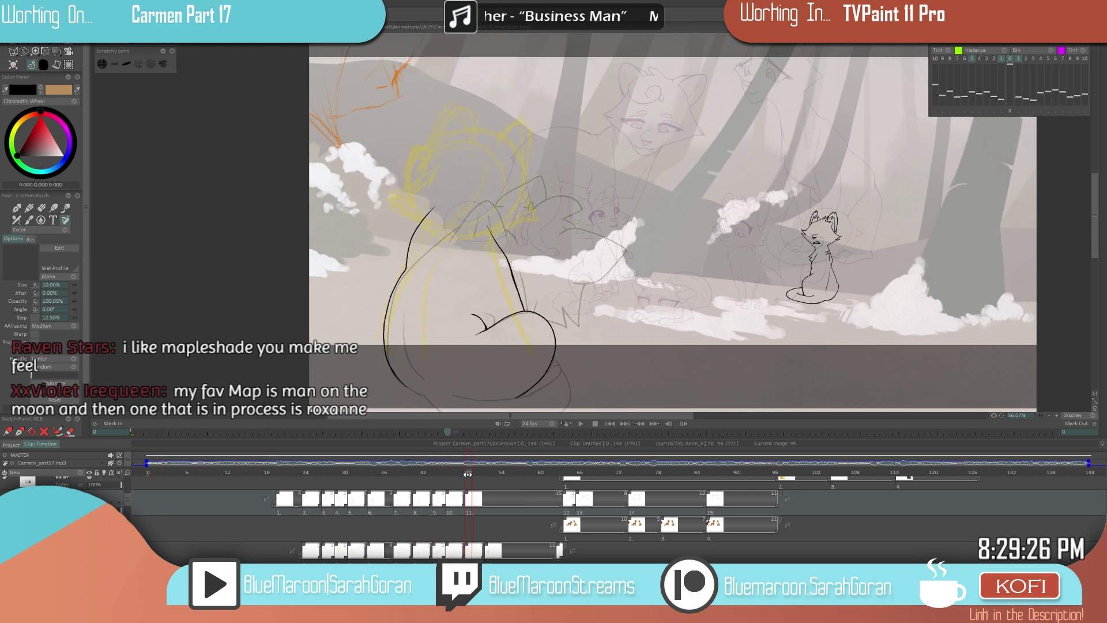
{"action": "scroll", "coordinate": [521, 334], "scroll_direction": "down", "scroll_amount": 2}
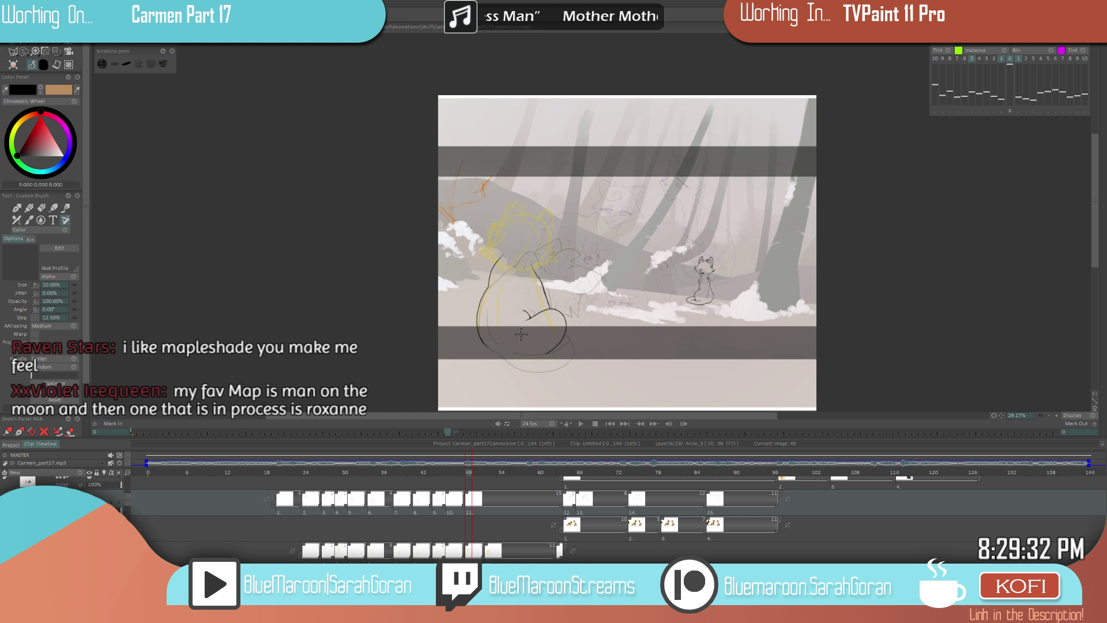
{"action": "key", "text": "Left"}
{"action": "key", "text": "Left"}
{"action": "key", "text": "Left"}
{"action": "key", "text": "Left"}
{"action": "key", "text": "Left"}
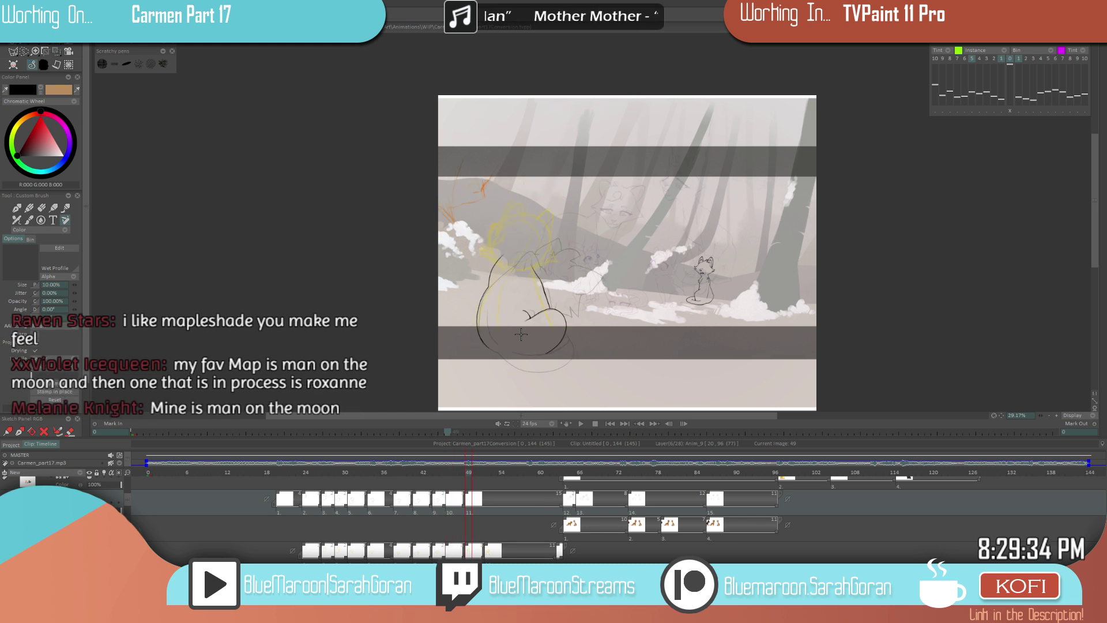
{"action": "key", "text": "Right"}
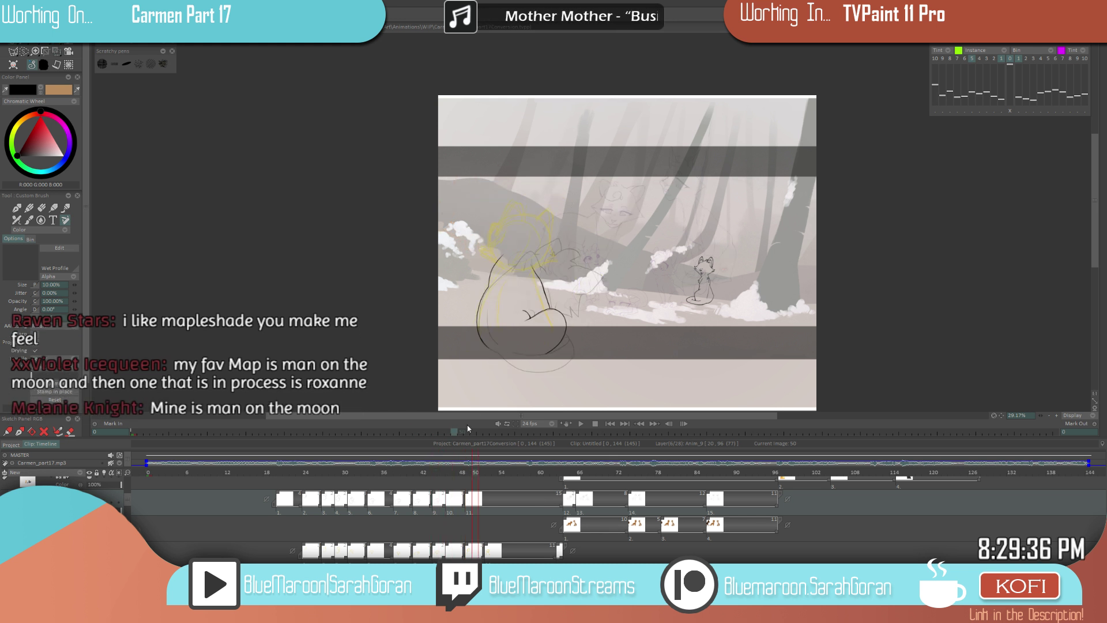
{"action": "key", "text": "Left"}
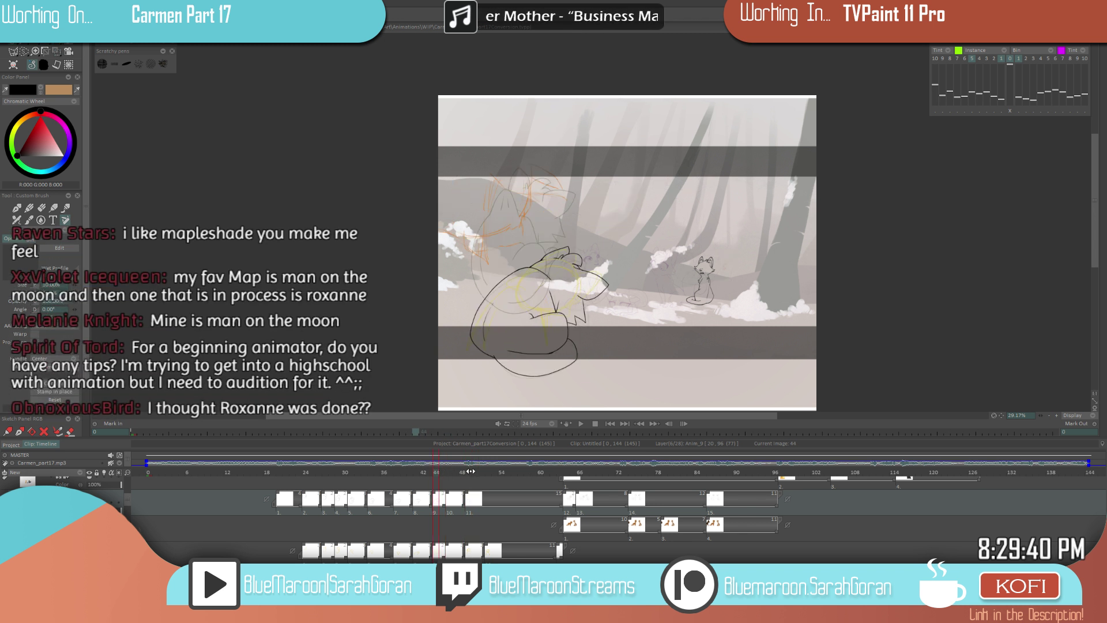
{"action": "left_click", "coordinate": [469, 471]}
- Select the upper shoulder line of the large cat in frame 49 freehand, and move it down and rotate it slightly upright
{"action": "scroll", "coordinate": [511, 292], "scroll_direction": "up", "scroll_amount": 3}
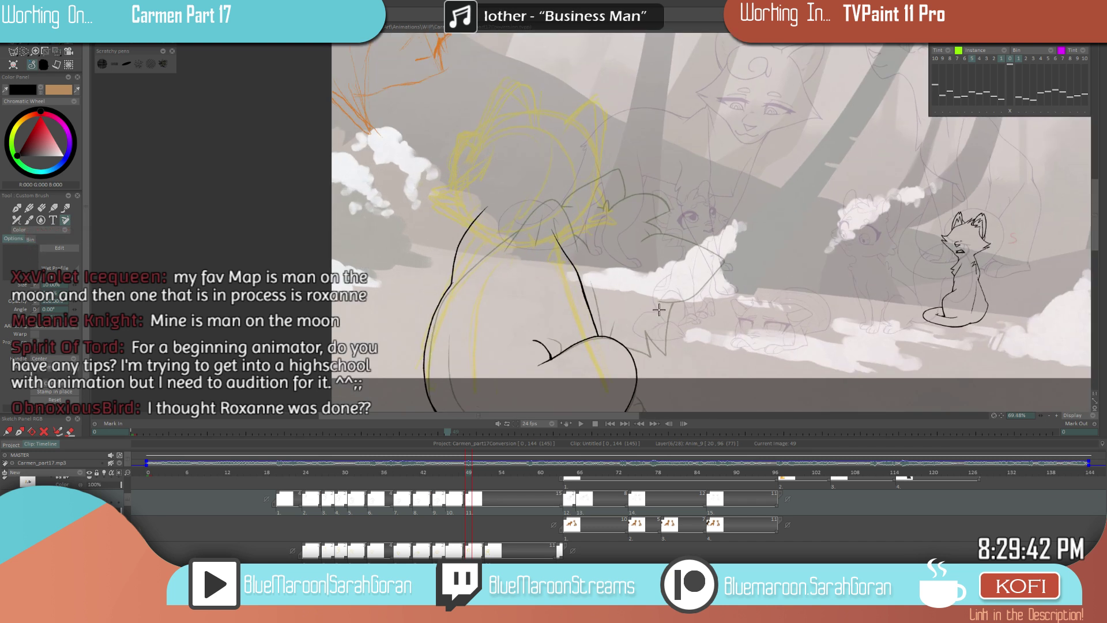
{"action": "left_click_drag", "start_coordinate": [659, 309], "coordinate": [651, 294]}
{"action": "left_click", "coordinate": [24, 51]}
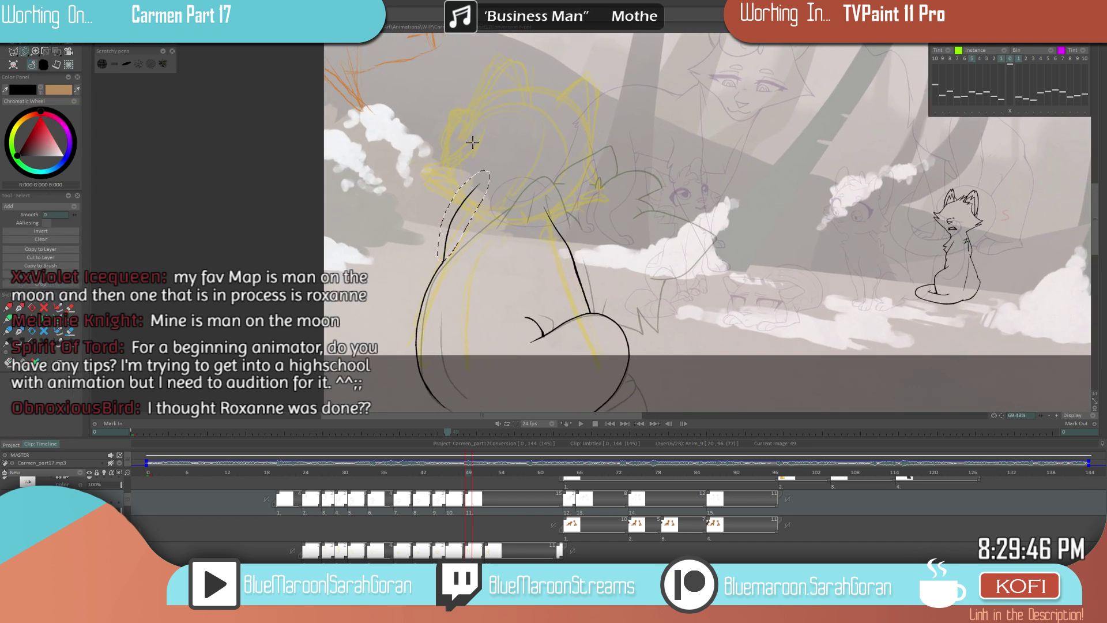
{"action": "left_click", "coordinate": [56, 52]}
{"action": "mouse_move", "coordinate": [474, 256]}
{"action": "left_mouse_down"}
{"action": "mouse_move", "coordinate": [463, 267]}
{"action": "mouse_move", "coordinate": [473, 270]}
{"action": "left_mouse_up"}
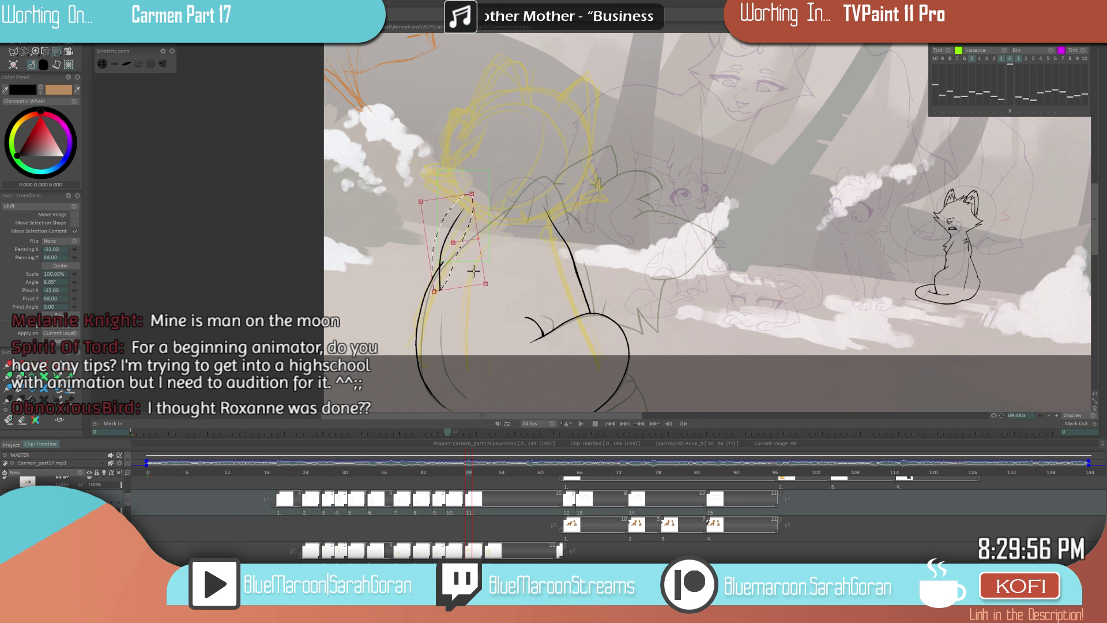
{"action": "left_click", "coordinate": [21, 51]}
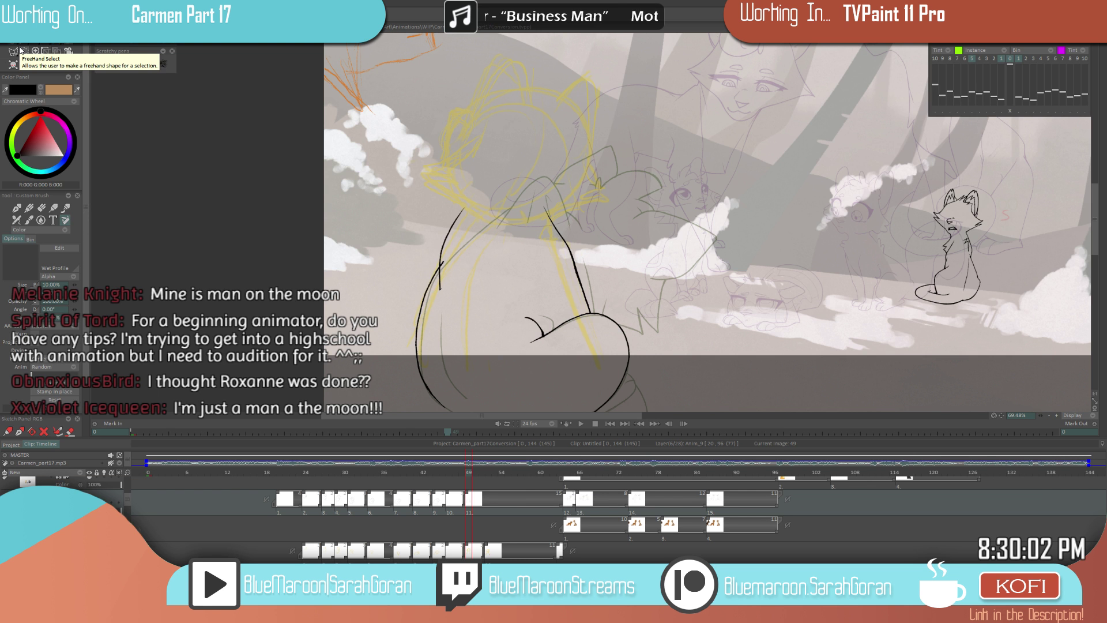
- Blend the moved shoulder line into the back curve in frame 49 with short strokes, erasing the overlapping ends
{"action": "key", "text": "e"}
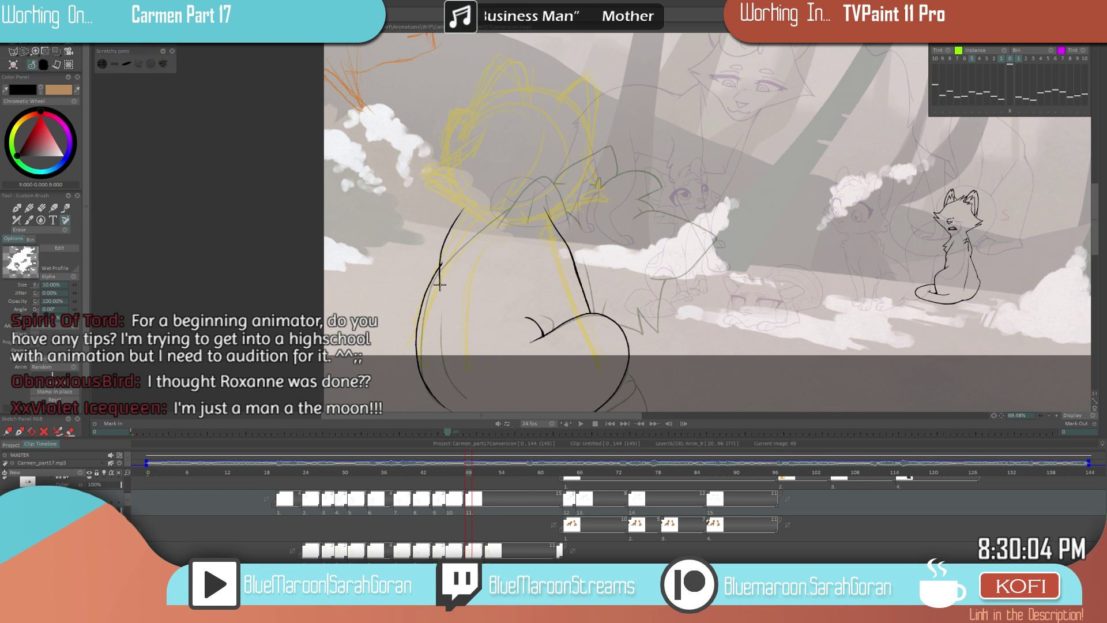
{"action": "key", "text": "e"}
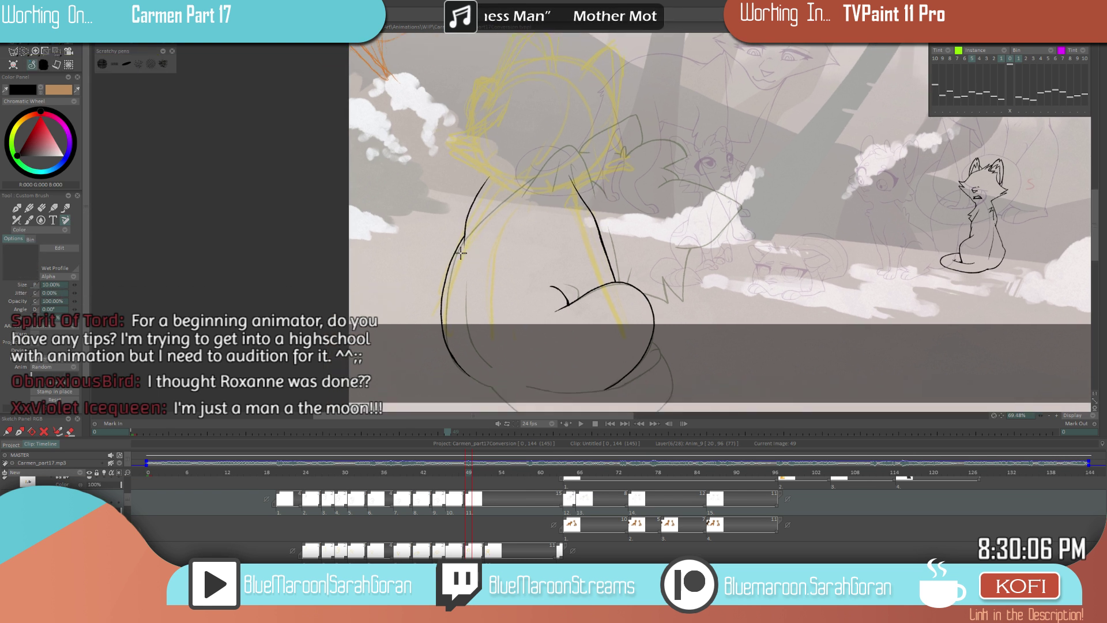
{"action": "scroll", "coordinate": [462, 242], "scroll_direction": "up", "scroll_amount": 3}
{"action": "key", "text": "ctrl+z"}
{"action": "left_click_drag", "start_coordinate": [441, 283], "coordinate": [470, 210]}
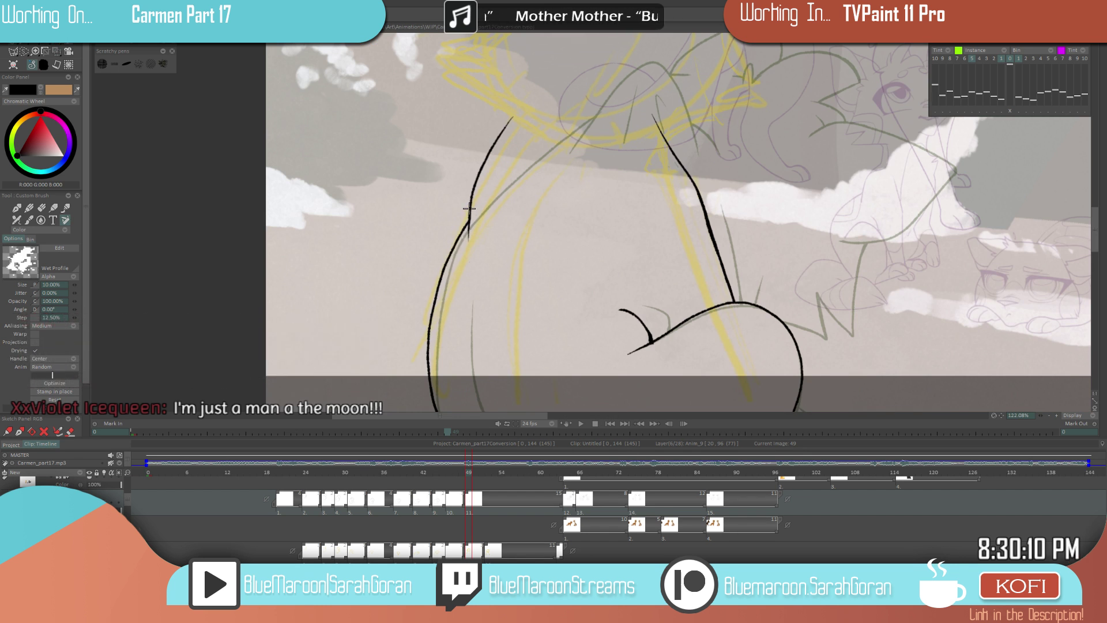
{"action": "mouse_move", "coordinate": [446, 267]}
{"action": "left_mouse_down"}
{"action": "mouse_move", "coordinate": [470, 209]}
{"action": "mouse_move", "coordinate": [466, 260]}
{"action": "left_mouse_up"}
{"action": "scroll", "coordinate": [478, 189], "scroll_direction": "up", "scroll_amount": 2}
{"action": "left_click_drag", "start_coordinate": [466, 171], "coordinate": [424, 307]}
{"action": "key", "text": "e"}
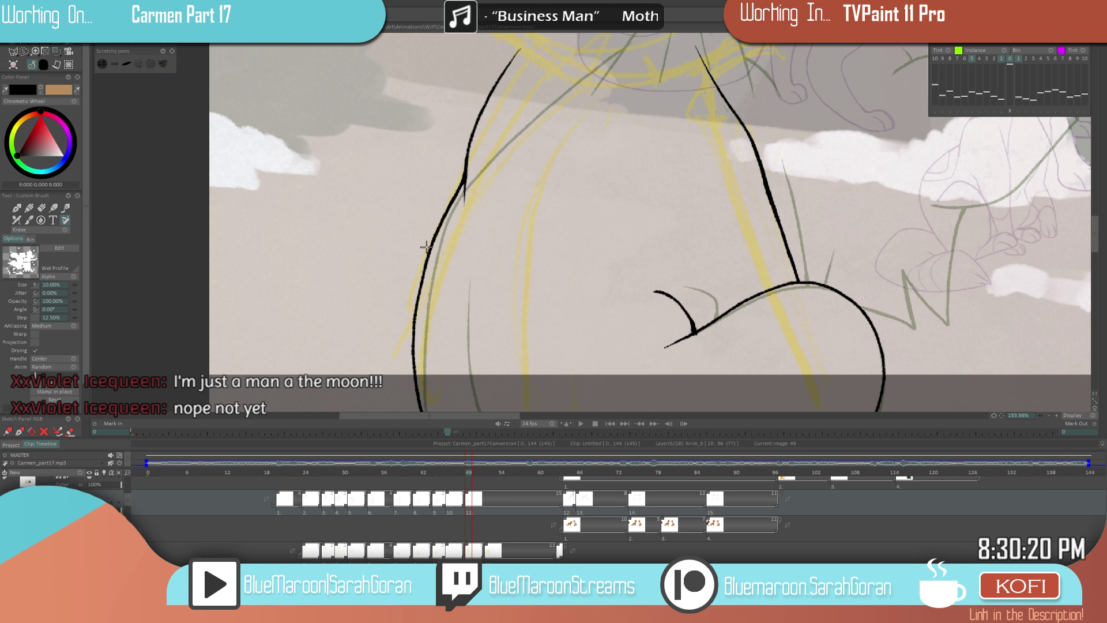
{"action": "key", "text": "e"}
- Examine the reshaped shoulder in frame 49 while stepping back and forth through the rough at frame 46
{"action": "scroll", "coordinate": [410, 307], "scroll_direction": "down", "scroll_amount": 10}
{"action": "left_click_drag", "start_coordinate": [410, 306], "coordinate": [555, 308]}
{"action": "left_click_drag", "start_coordinate": [720, 290], "coordinate": [600, 298]}
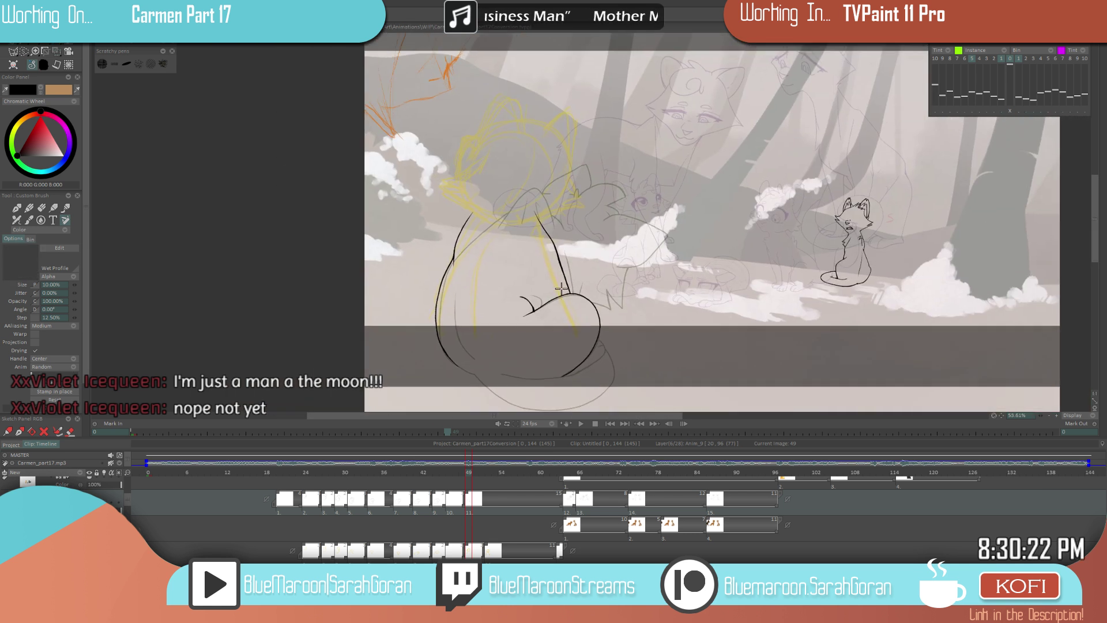
{"action": "scroll", "coordinate": [594, 280], "scroll_direction": "up", "scroll_amount": 1}
{"action": "key", "text": "Left"}
{"action": "key", "text": "Left"}
{"action": "key", "text": "Right"}
{"action": "key", "text": "Right"}
{"action": "key", "text": "Left"}
{"action": "key", "text": "Left"}
{"action": "key", "text": "Right"}
{"action": "key", "text": "Left"}
{"action": "key", "text": "Left"}
{"action": "key", "text": "Right"}
{"action": "key", "text": "Right"}
{"action": "key", "text": "Left"}
{"action": "key", "text": "Left"}
{"action": "key", "text": "Right"}
{"action": "key", "text": "Right"}
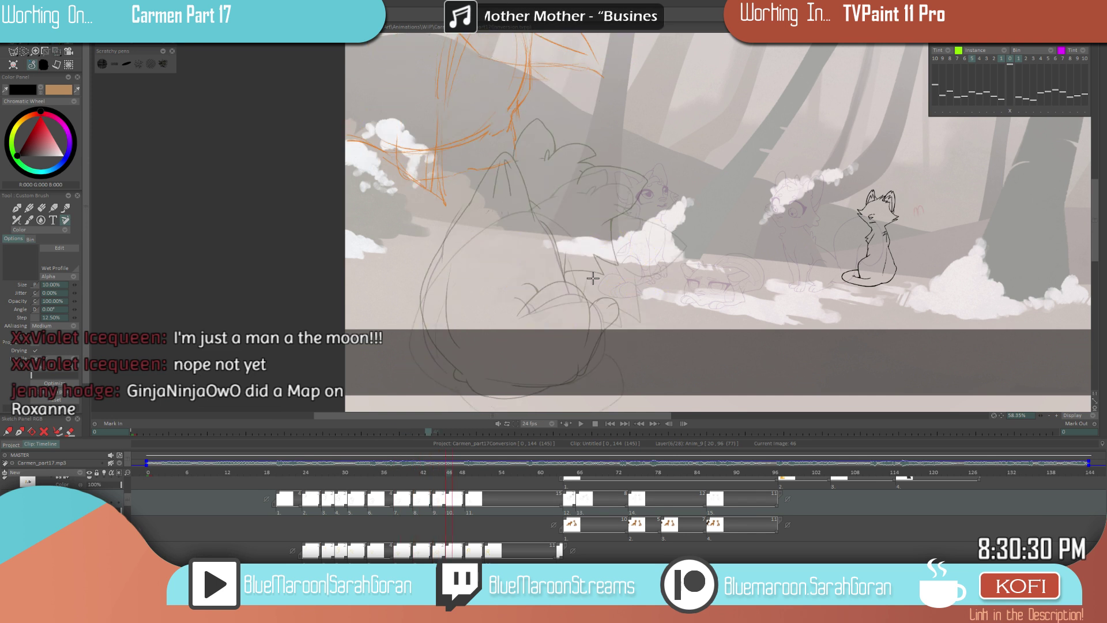
{"action": "key", "text": "Left"}
{"action": "key", "text": "Right"}
{"action": "key", "text": "Right"}
{"action": "key", "text": "Left"}
{"action": "key", "text": "Left"}
{"action": "key", "text": "Right"}
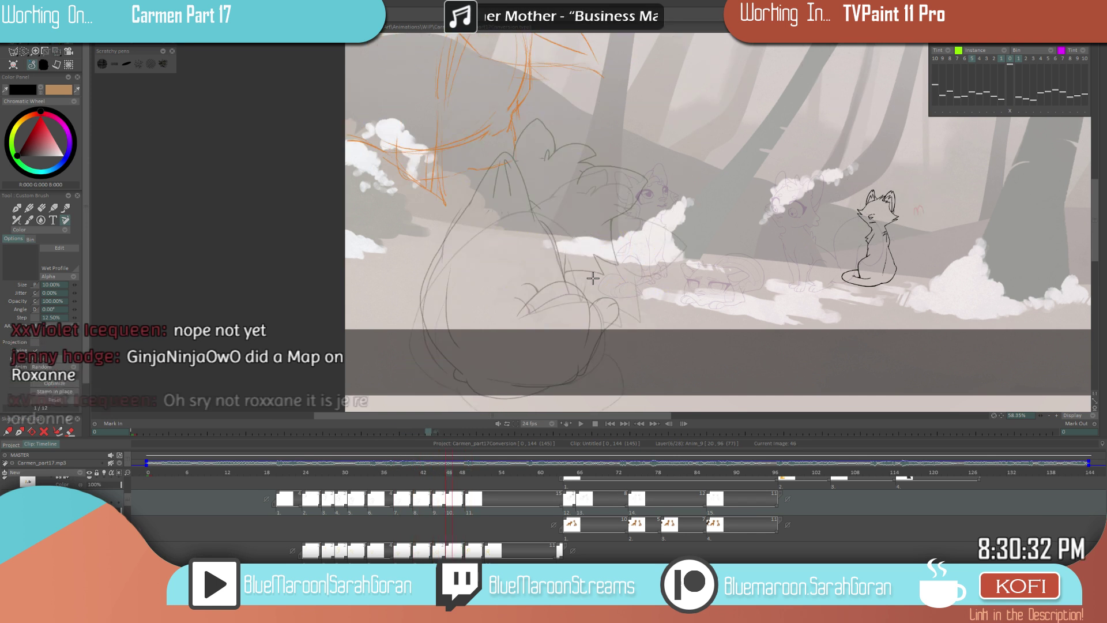
{"action": "key", "text": "Right"}
{"action": "key", "text": "Right"}
{"action": "key", "text": "Right"}
{"action": "scroll", "coordinate": [593, 279], "scroll_direction": "down", "scroll_amount": 4}
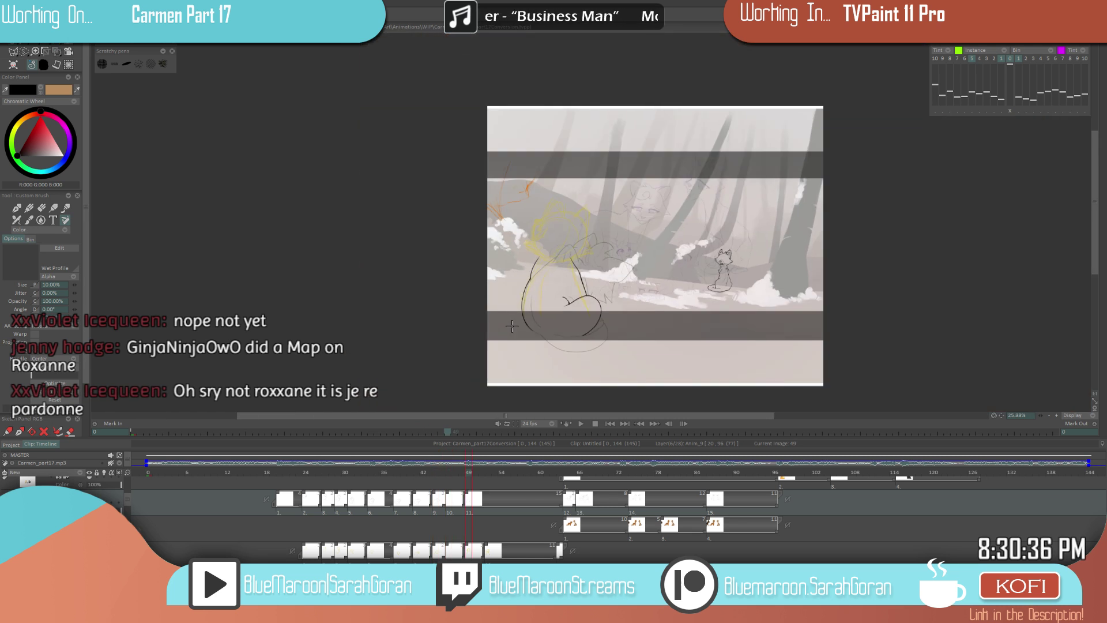
{"action": "scroll", "coordinate": [583, 309], "scroll_direction": "up", "scroll_amount": 2}
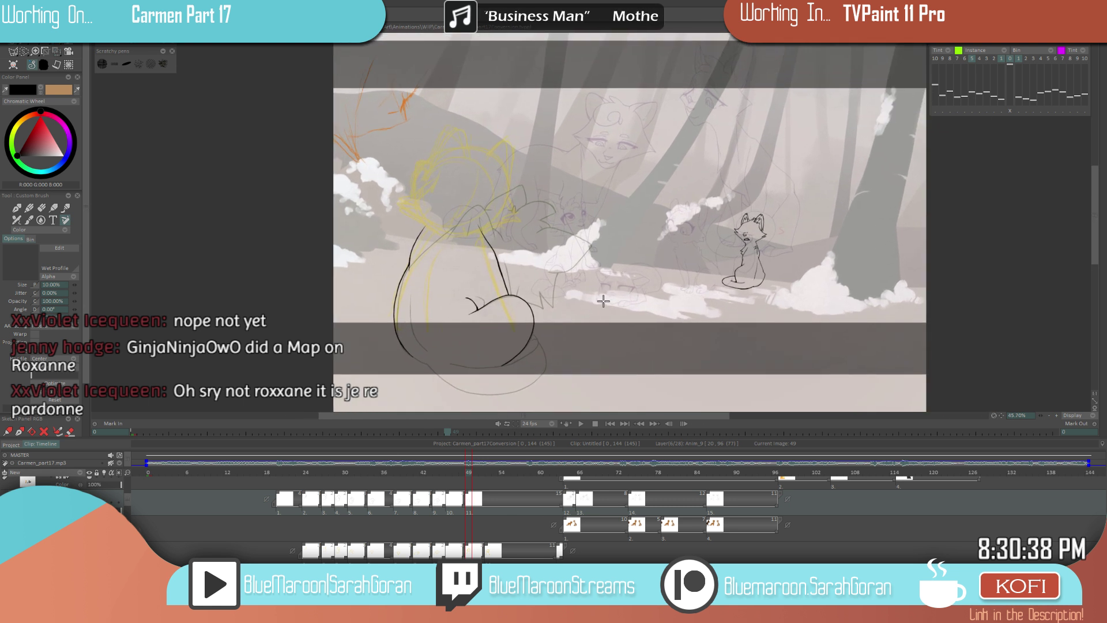
- Examine how the cat's body moves from the drawing in frame 44 through the rough in frame 46 to frame 49
{"action": "key", "text": "shift+Right"}
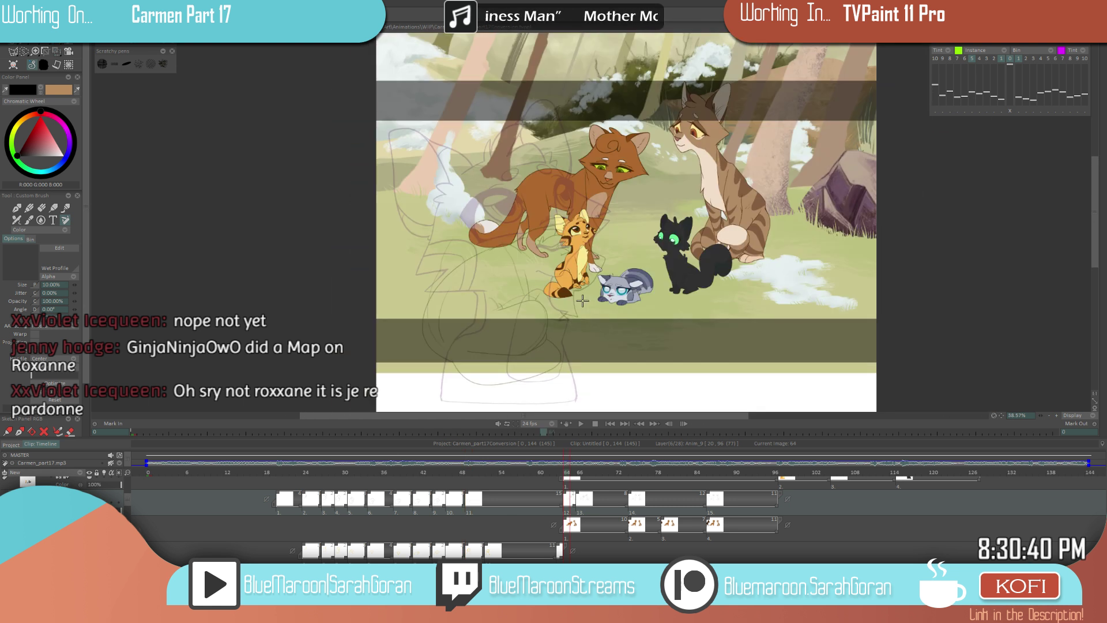
{"action": "left_click", "coordinate": [451, 472]}
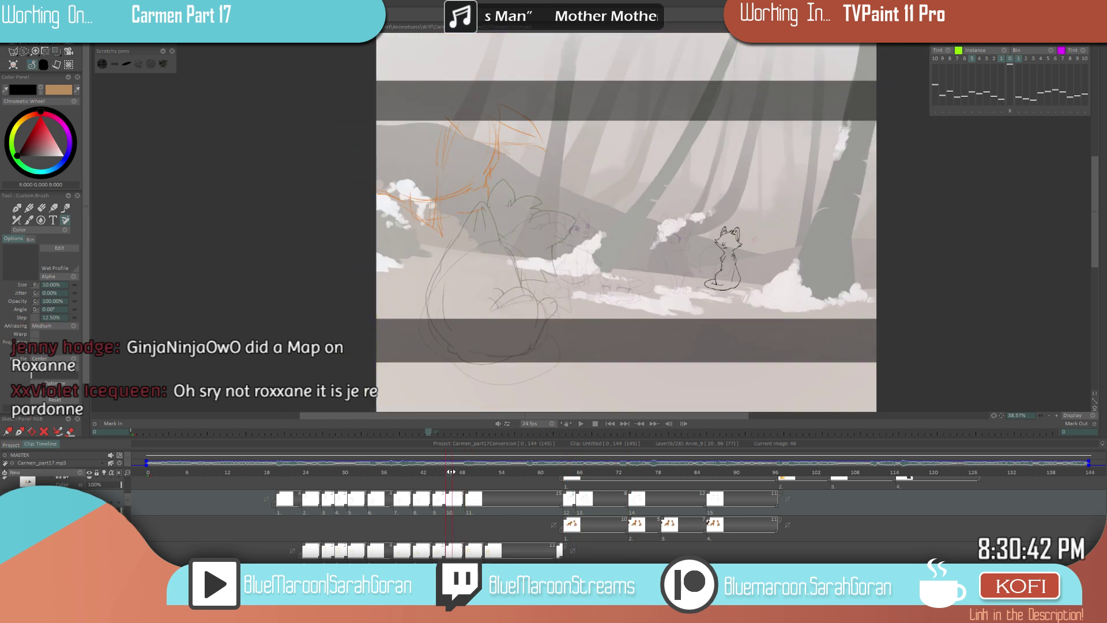
{"action": "key", "text": "shift+Left"}
{"action": "key", "text": "shift+Left"}
{"action": "key", "text": "shift+Left"}
{"action": "key", "text": "shift+Right"}
{"action": "key", "text": "shift+Right"}
{"action": "key", "text": "shift+Right"}
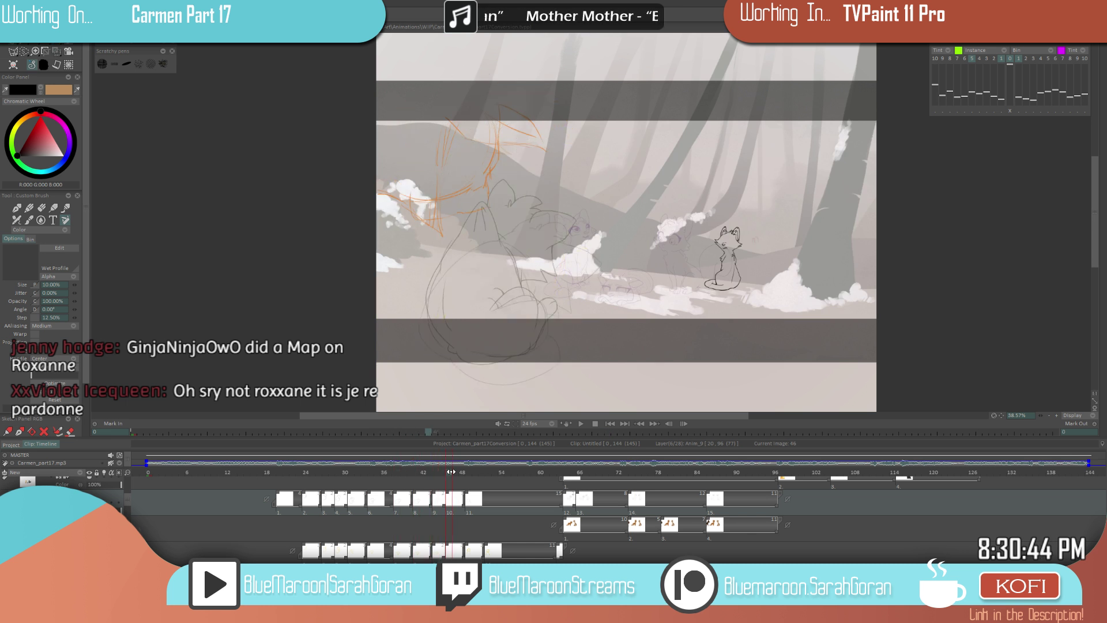
{"action": "key", "text": "shift+Left"}
{"action": "key", "text": "shift+Right"}
{"action": "key", "text": "shift+Left"}
{"action": "key", "text": "shift+Right"}
{"action": "key", "text": "shift+Left"}
{"action": "key", "text": "shift+Left"}
{"action": "key", "text": "shift+Left"}
{"action": "key", "text": "shift+Right"}
{"action": "key", "text": "shift+Right"}
{"action": "key", "text": "shift+Left"}
{"action": "key", "text": "shift+Left"}
{"action": "key", "text": "shift+Left"}
{"action": "key", "text": "shift+Left"}
{"action": "key", "text": "shift+Left"}
{"action": "key", "text": "shift+Right"}
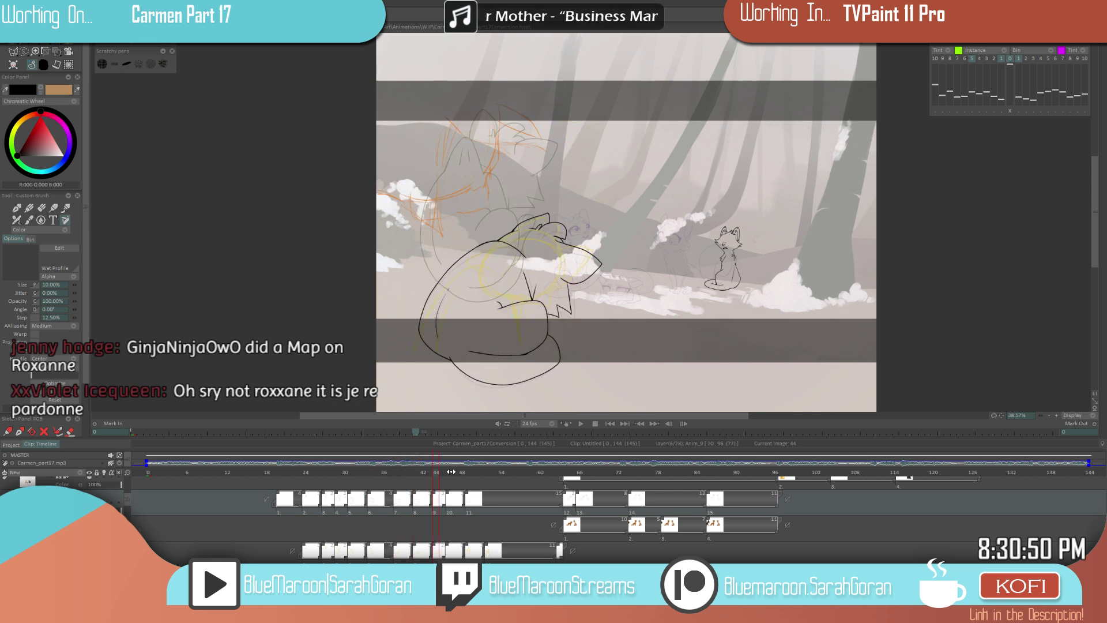
{"action": "key", "text": "shift+Right"}
{"action": "key", "text": "shift+Right"}
{"action": "key", "text": "shift+Left"}
{"action": "key", "text": "shift+Right"}
{"action": "key", "text": "shift+Right"}
{"action": "key", "text": "shift+Right"}
{"action": "key", "text": "shift+Right"}
{"action": "key", "text": "shift+Left"}
{"action": "key", "text": "shift+Right"}
{"action": "key", "text": "shift+Left"}
{"action": "key", "text": "shift+Left"}
{"action": "key", "text": "shift+Right"}
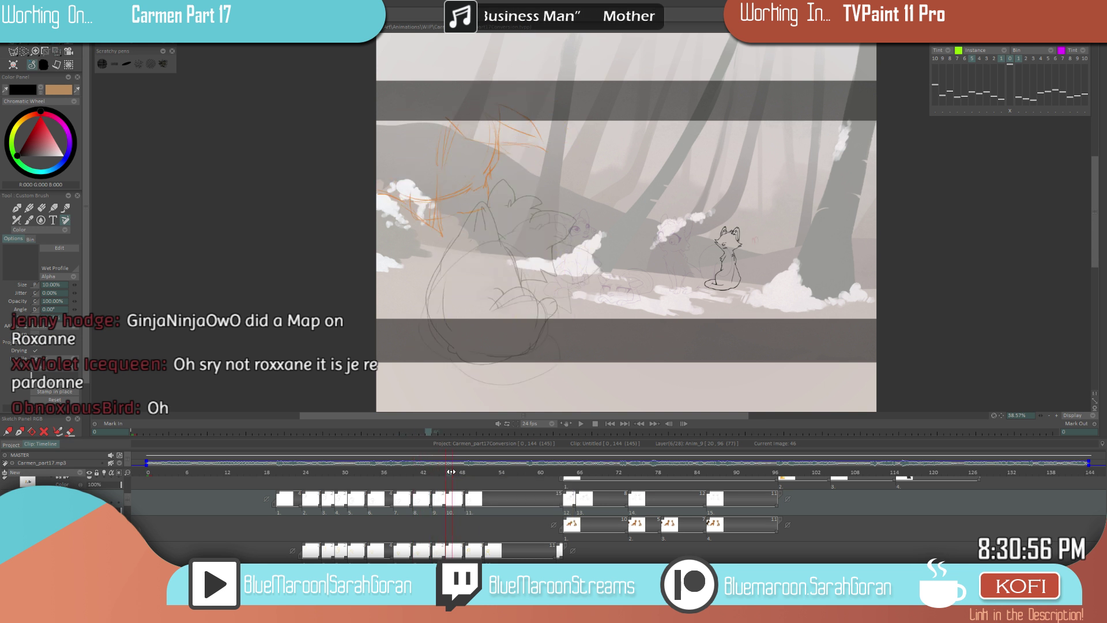
{"action": "key", "text": "shift+Right"}
{"action": "key", "text": "shift+Right"}
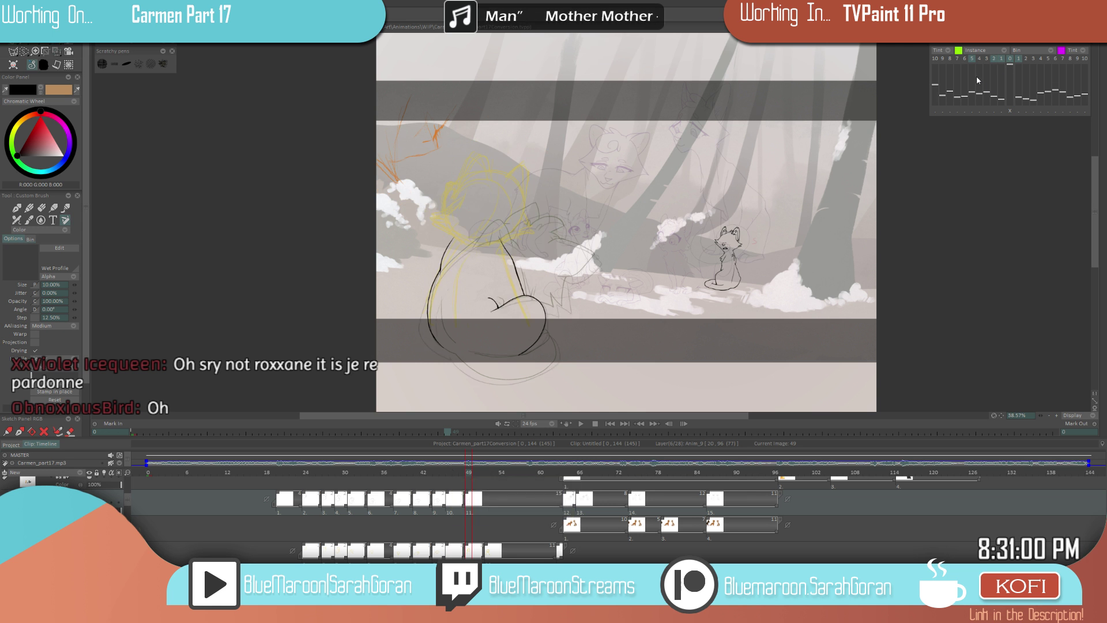
{"action": "scroll", "coordinate": [462, 233], "scroll_direction": "up", "scroll_amount": 5}
{"action": "mouse_move", "coordinate": [464, 177]}
{"action": "left_mouse_down"}
{"action": "mouse_move", "coordinate": [428, 149]}
{"action": "mouse_move", "coordinate": [404, 237]}
{"action": "mouse_move", "coordinate": [430, 311]}
{"action": "mouse_move", "coordinate": [462, 339]}
{"action": "left_mouse_up"}
{"action": "key", "text": "ctrl+z"}
{"action": "mouse_move", "coordinate": [441, 118]}
{"action": "left_mouse_down"}
{"action": "mouse_move", "coordinate": [401, 256]}
{"action": "mouse_move", "coordinate": [461, 338]}
{"action": "left_mouse_up"}
{"action": "key", "text": "ctrl+z"}
- Redraw the lower back outline of the large cat in frame 49 as a fuller outward curve, and erase the old inner line
{"action": "mouse_move", "coordinate": [586, 286]}
{"action": "left_mouse_down"}
{"action": "mouse_move", "coordinate": [617, 291]}
{"action": "mouse_move", "coordinate": [583, 307]}
{"action": "mouse_move", "coordinate": [594, 311]}
{"action": "left_mouse_up"}
{"action": "scroll", "coordinate": [569, 314], "scroll_direction": "up", "scroll_amount": 2}
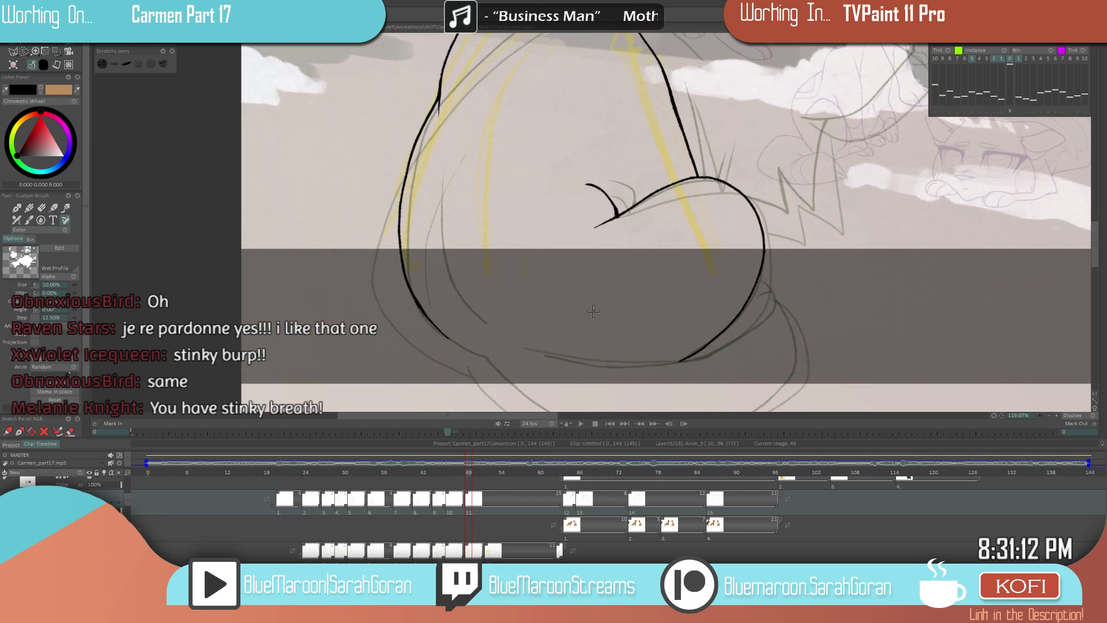
{"action": "scroll", "coordinate": [593, 311], "scroll_direction": "down", "scroll_amount": 2}
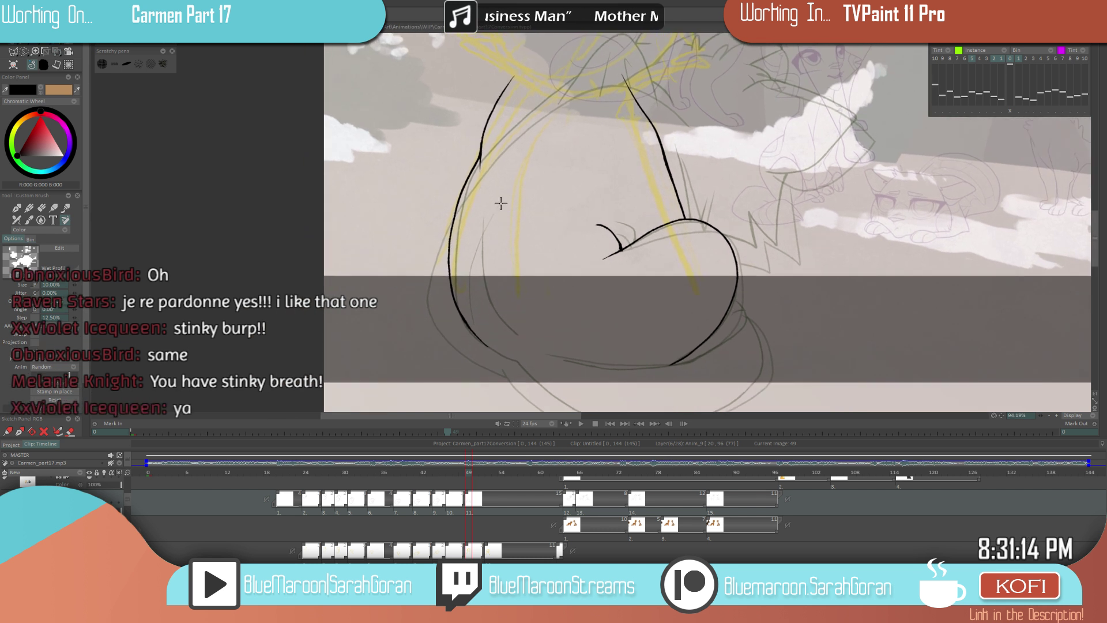
{"action": "mouse_move", "coordinate": [478, 156]}
{"action": "left_mouse_down"}
{"action": "mouse_move", "coordinate": [441, 246]}
{"action": "mouse_move", "coordinate": [511, 368]}
{"action": "mouse_move", "coordinate": [441, 249]}
{"action": "mouse_move", "coordinate": [477, 368]}
{"action": "mouse_move", "coordinate": [504, 384]}
{"action": "left_mouse_up"}
{"action": "key", "text": "ctrl+z"}
{"action": "mouse_move", "coordinate": [477, 162]}
{"action": "left_mouse_down"}
{"action": "mouse_move", "coordinate": [445, 246]}
{"action": "mouse_move", "coordinate": [470, 358]}
{"action": "mouse_move", "coordinate": [508, 383]}
{"action": "left_mouse_up"}
{"action": "key", "text": "ctrl+z"}
{"action": "mouse_move", "coordinate": [476, 167]}
{"action": "left_mouse_down"}
{"action": "mouse_move", "coordinate": [435, 275]}
{"action": "mouse_move", "coordinate": [477, 365]}
{"action": "mouse_move", "coordinate": [524, 371]}
{"action": "left_mouse_up"}
{"action": "key", "text": "e"}
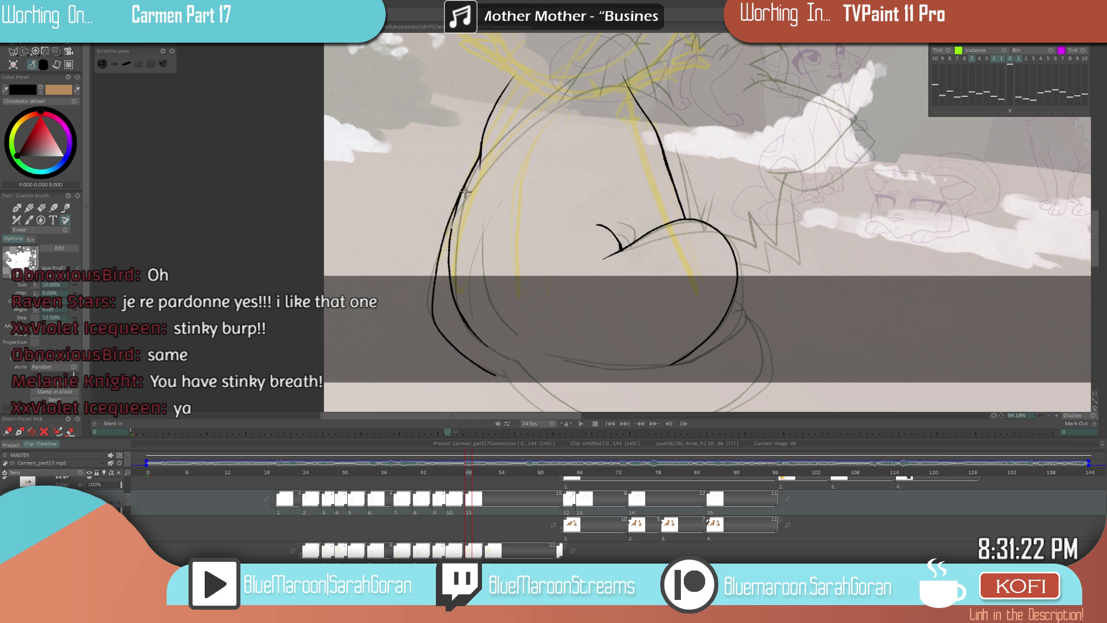
{"action": "mouse_move", "coordinate": [455, 219]}
{"action": "left_mouse_down"}
{"action": "mouse_move", "coordinate": [451, 291]}
{"action": "mouse_move", "coordinate": [464, 317]}
{"action": "mouse_move", "coordinate": [451, 283]}
{"action": "left_mouse_up"}
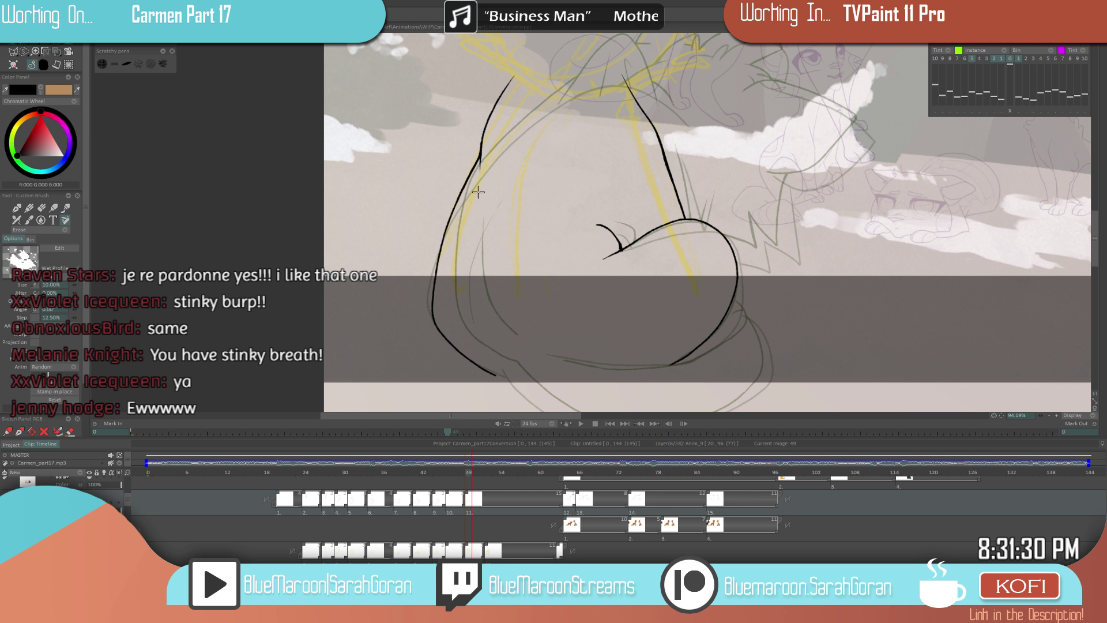
- Examine the widened back outline in frame 49 against the preceding drawings back to frame 44
{"action": "scroll", "coordinate": [502, 357], "scroll_direction": "down", "scroll_amount": 2}
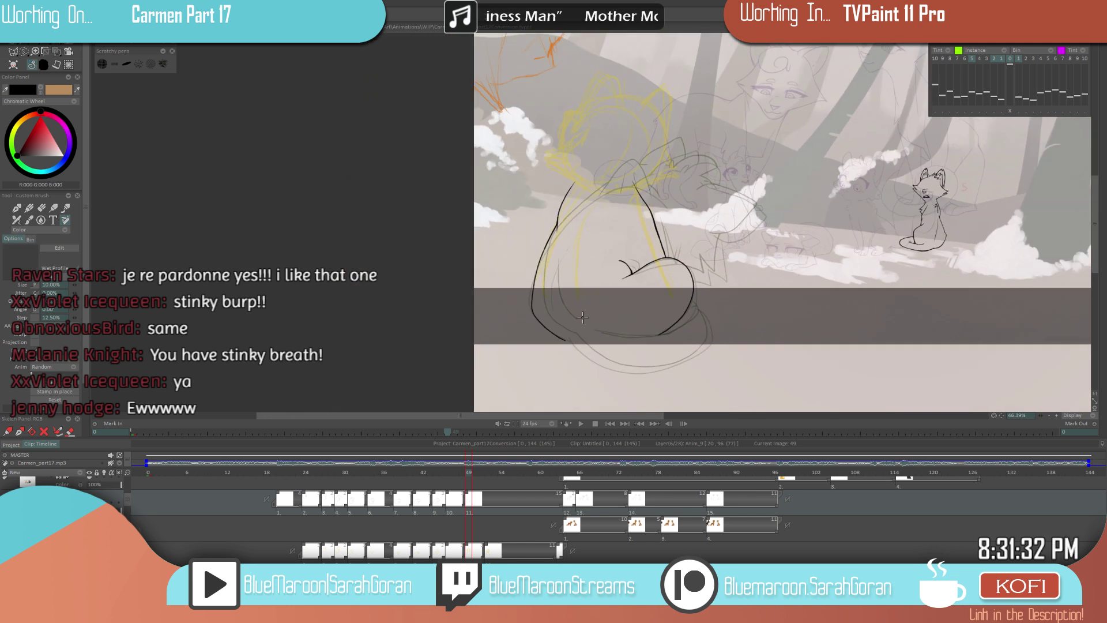
{"action": "key", "text": "Left"}
{"action": "key", "text": "Left"}
{"action": "key", "text": "Left"}
{"action": "key", "text": "Left"}
{"action": "key", "text": "Left"}
{"action": "key", "text": "Left"}
{"action": "key", "text": "Left"}
{"action": "key", "text": "Left"}
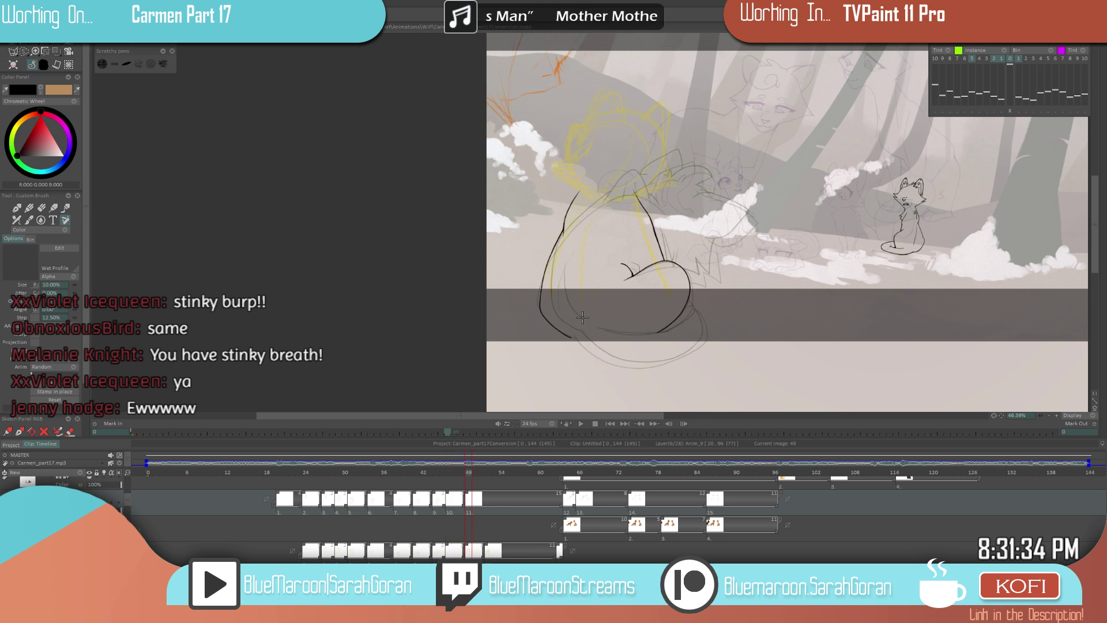
{"action": "key", "text": "Right"}
{"action": "key", "text": "Right"}
{"action": "key", "text": "Right"}
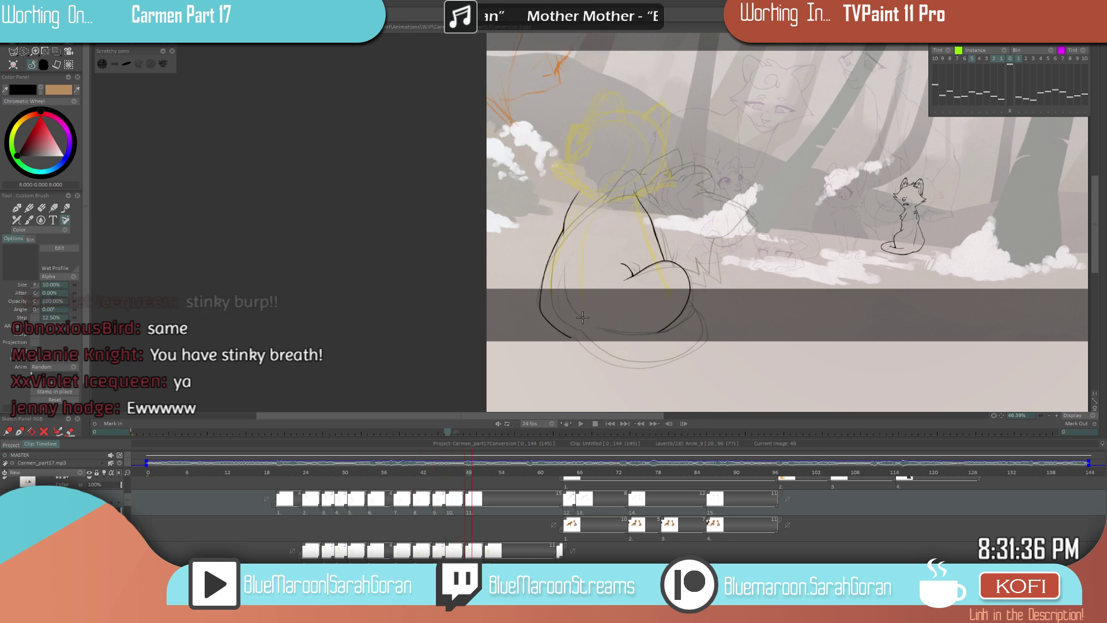
{"action": "key", "text": "Left"}
{"action": "key", "text": "Left"}
{"action": "key", "text": "Left"}
{"action": "key", "text": "Right"}
{"action": "key", "text": "Right"}
{"action": "key", "text": "Right"}
{"action": "key", "text": "Right"}
{"action": "key", "text": "Right"}
{"action": "key", "text": "Right"}
{"action": "key", "text": "Right"}
{"action": "key", "text": "Right"}
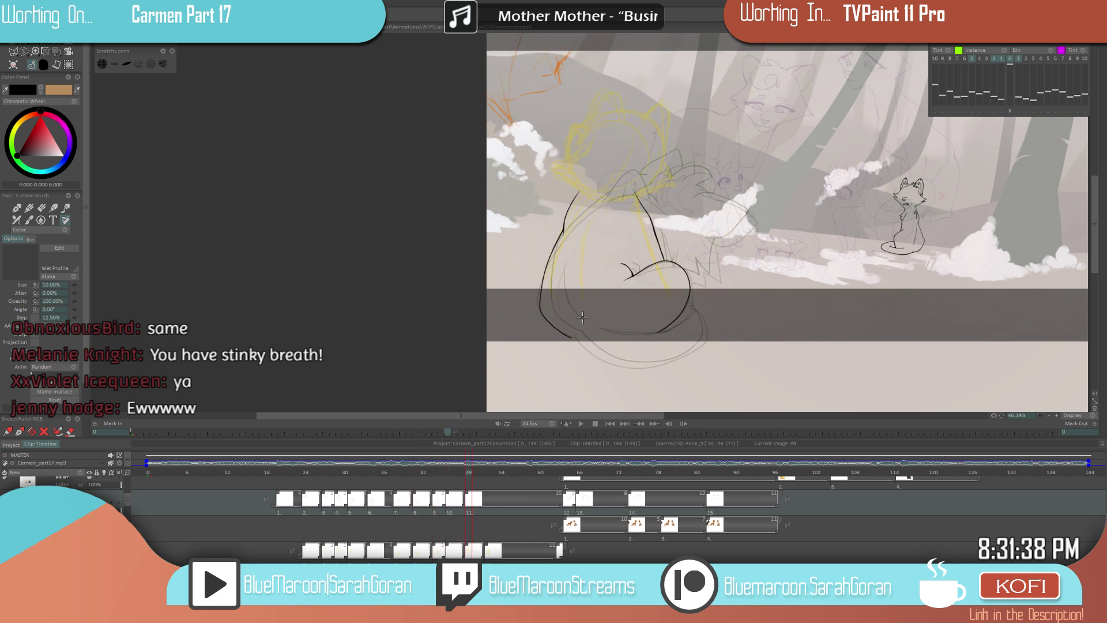
{"action": "key", "text": "Left"}
{"action": "key", "text": "Left"}
{"action": "key", "text": "Left"}
{"action": "key", "text": "Left"}
{"action": "key", "text": "Left"}
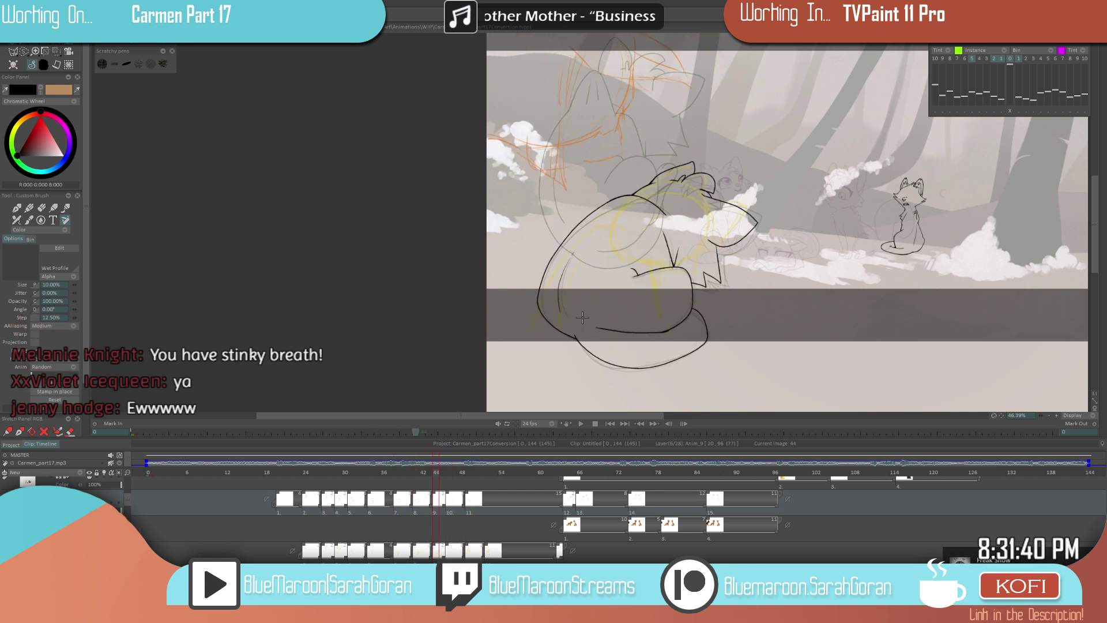
{"action": "left_click", "coordinate": [462, 503]}
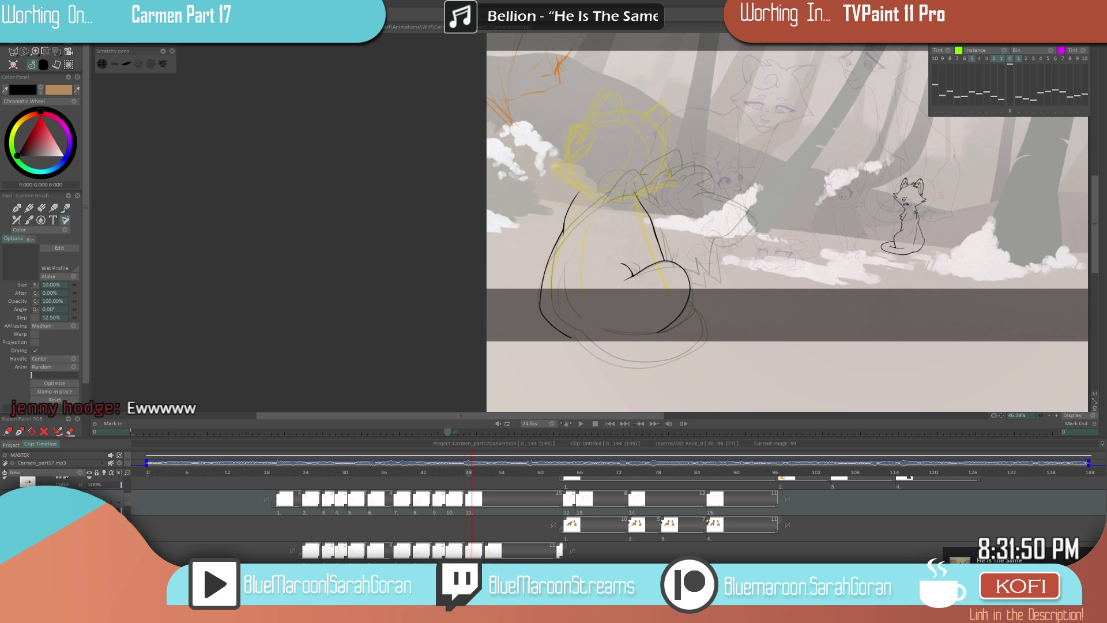
- Examine the cat's haunch and the lower curve beneath it up close across the drawings from frame 38 to 49
{"action": "key", "text": "e"}
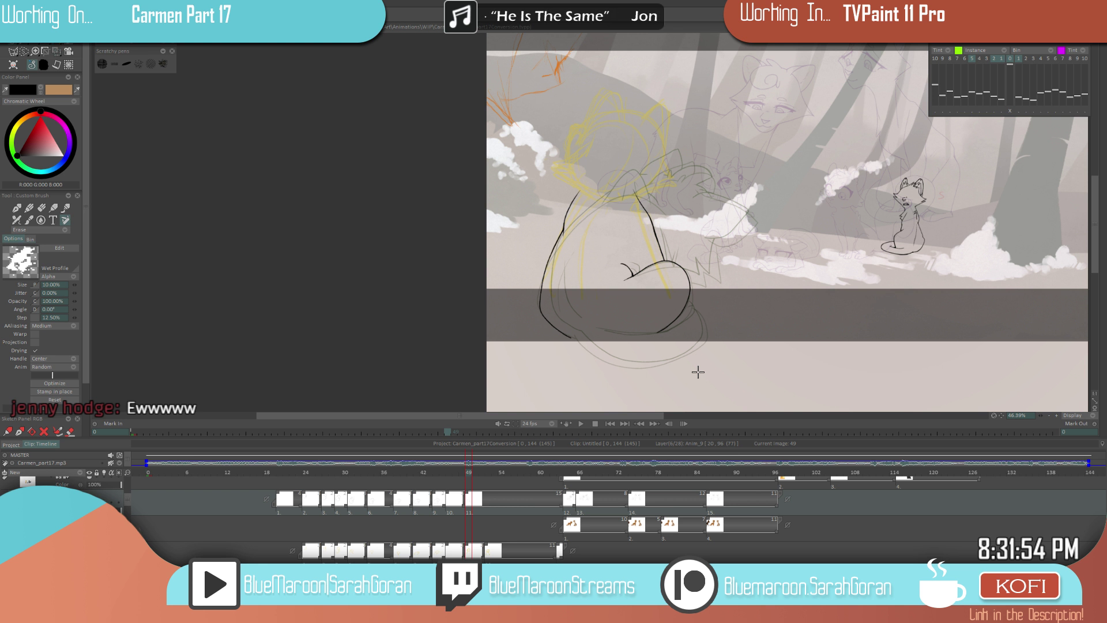
{"action": "key", "text": "e"}
{"action": "scroll", "coordinate": [692, 351], "scroll_direction": "up", "scroll_amount": 3}
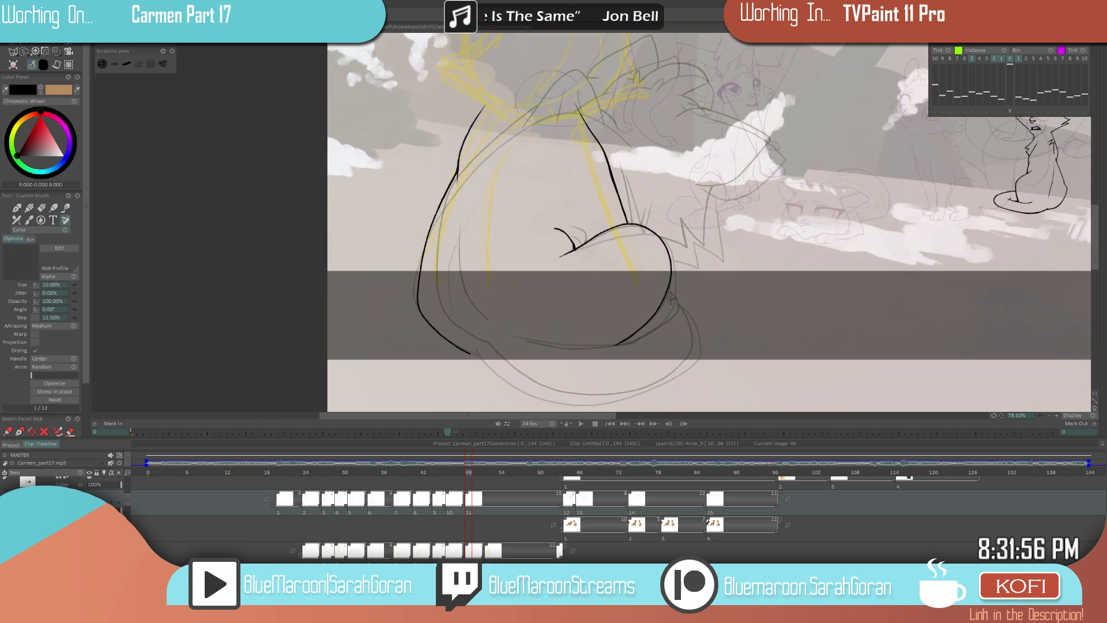
{"action": "key", "text": "Left"}
{"action": "key", "text": "Left"}
{"action": "key", "text": "Left"}
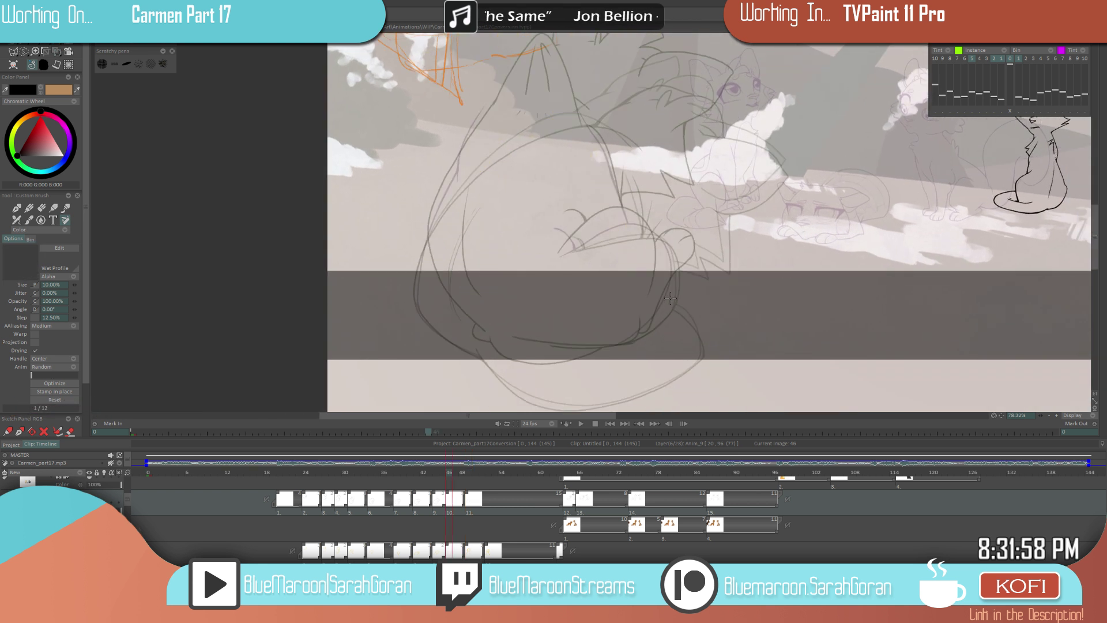
{"action": "key", "text": "Left"}
{"action": "key", "text": "Left"}
{"action": "key", "text": "Right"}
{"action": "key", "text": "Right"}
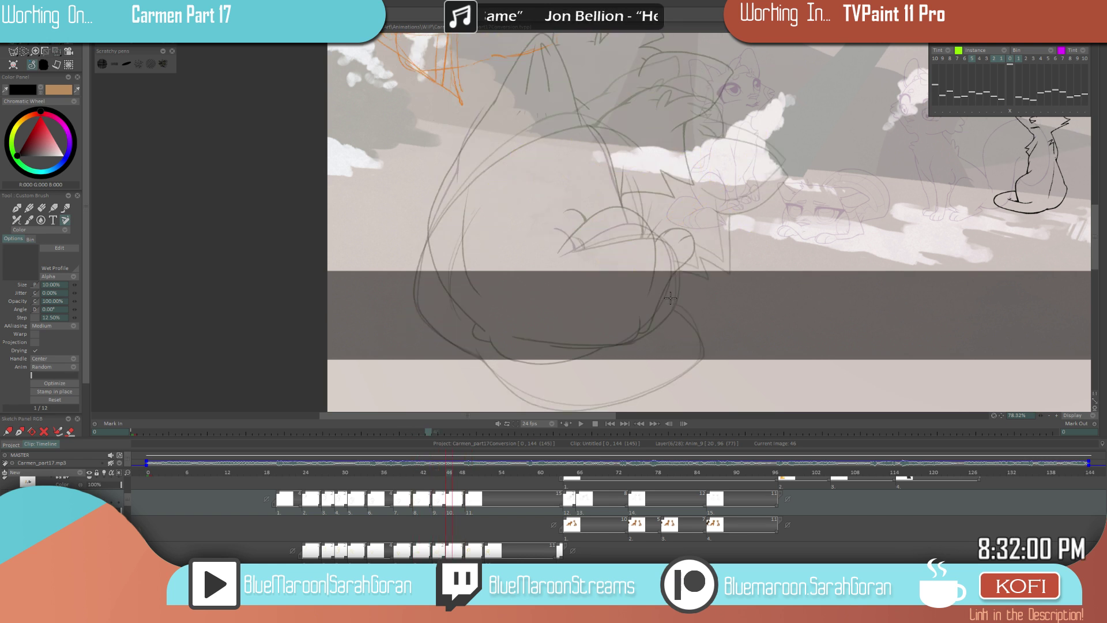
{"action": "key", "text": "Left"}
{"action": "key", "text": "Left"}
{"action": "scroll", "coordinate": [706, 324], "scroll_direction": "up", "scroll_amount": 5}
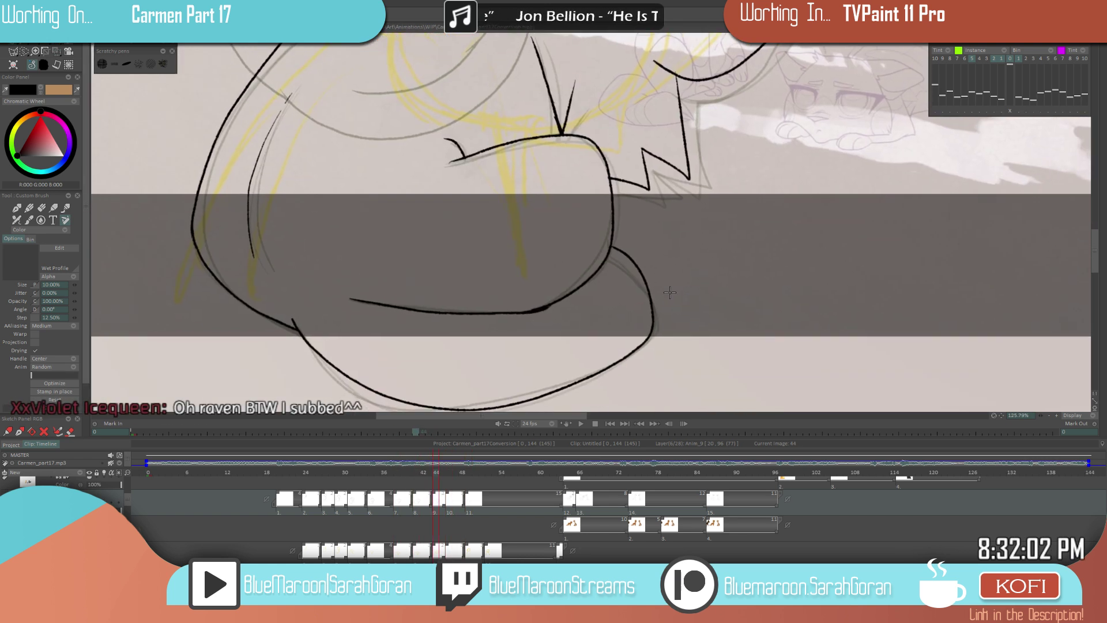
{"action": "key", "text": "Right"}
{"action": "key", "text": "Left"}
{"action": "key", "text": "Left"}
{"action": "key", "text": "Left"}
{"action": "key", "text": "Left"}
{"action": "key", "text": "Right"}
{"action": "key", "text": "Right"}
{"action": "key", "text": "Right"}
{"action": "key", "text": "Right"}
{"action": "key", "text": "Right"}
{"action": "key", "text": "Right"}
{"action": "key", "text": "Right"}
{"action": "key", "text": "Right"}
{"action": "key", "text": "Right"}
{"action": "key", "text": "Right"}
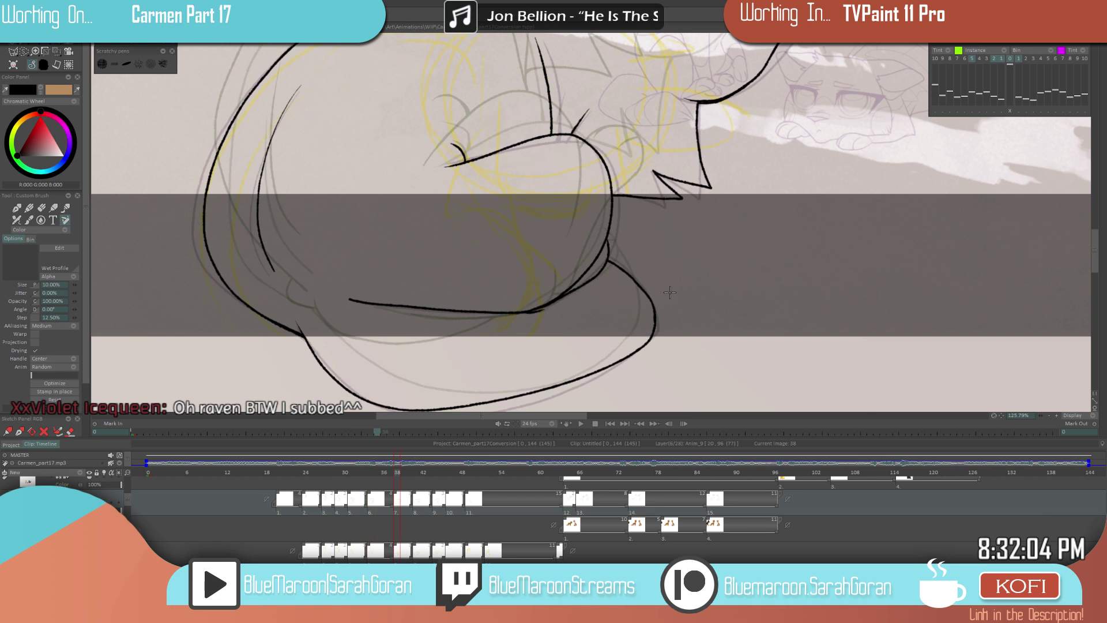
- Examine the large cat's full rising motion across the whole scene, ending on frame 49
{"action": "scroll", "coordinate": [676, 305], "scroll_direction": "down", "scroll_amount": 15}
{"action": "key", "text": "Left"}
{"action": "key", "text": "Left"}
{"action": "key", "text": "Left"}
{"action": "key", "text": "Left"}
{"action": "key", "text": "Left"}
{"action": "key", "text": "Left"}
{"action": "key", "text": "Left"}
{"action": "key", "text": "Left"}
{"action": "key", "text": "Left"}
{"action": "key", "text": "Left"}
{"action": "key", "text": "Right"}
{"action": "key", "text": "Right"}
{"action": "key", "text": "Right"}
{"action": "key", "text": "Right"}
{"action": "key", "text": "Right"}
{"action": "key", "text": "Right"}
{"action": "key", "text": "Right"}
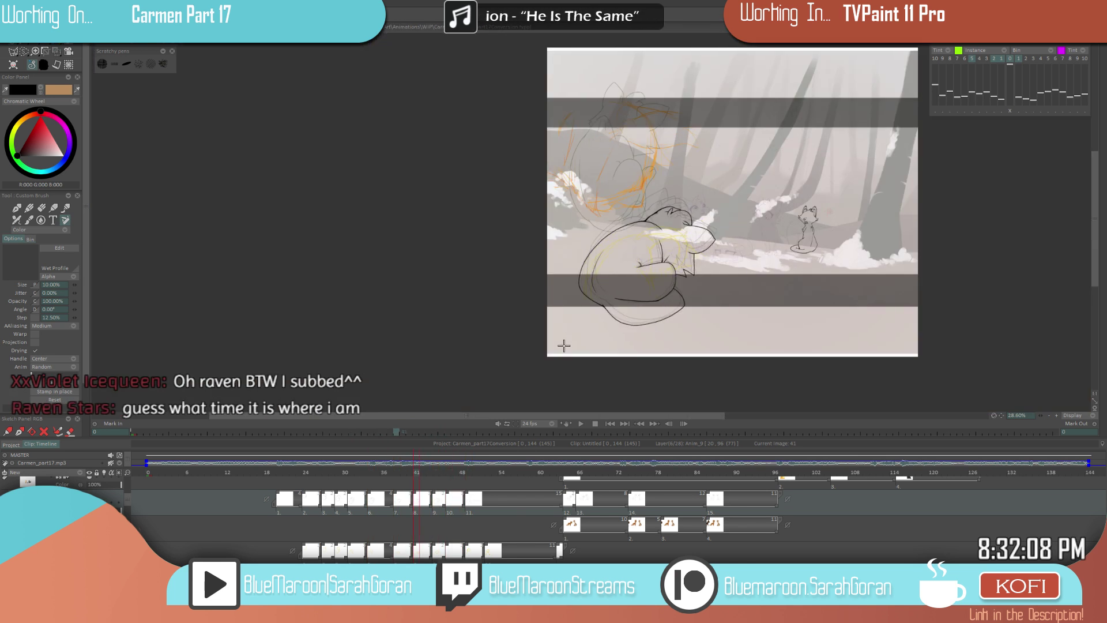
{"action": "key", "text": "Right"}
{"action": "key", "text": "Right"}
{"action": "key", "text": "Right"}
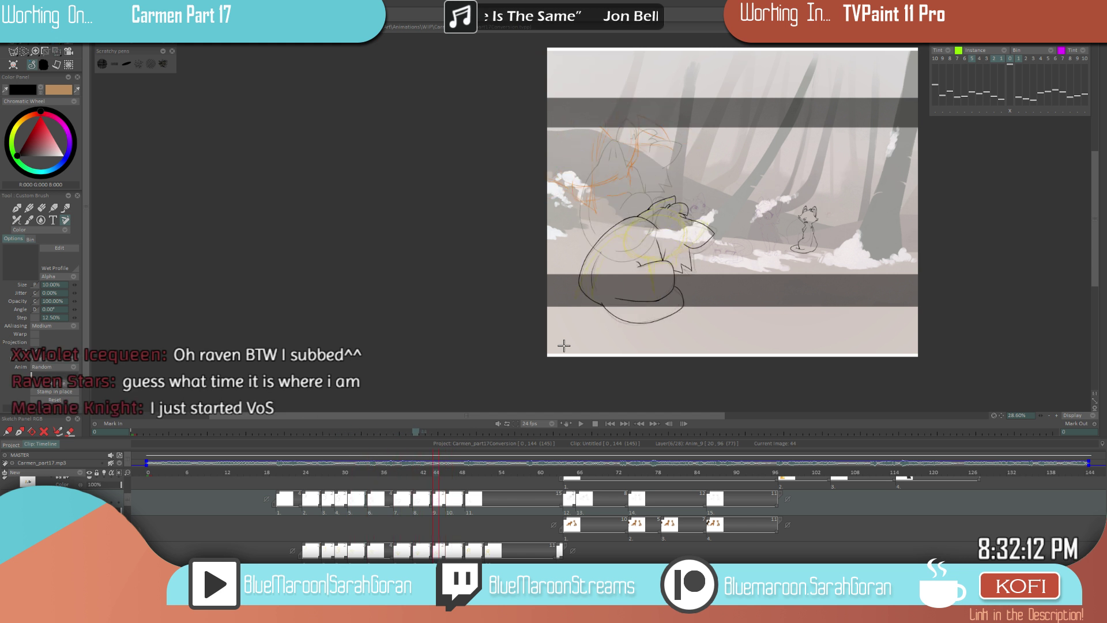
{"action": "scroll", "coordinate": [692, 291], "scroll_direction": "up", "scroll_amount": 8}
{"action": "key", "text": "Right"}
{"action": "key", "text": "Right"}
{"action": "key", "text": "Right"}
{"action": "key", "text": "Right"}
{"action": "key", "text": "Right"}
{"action": "scroll", "coordinate": [560, 358], "scroll_direction": "down", "scroll_amount": 8}
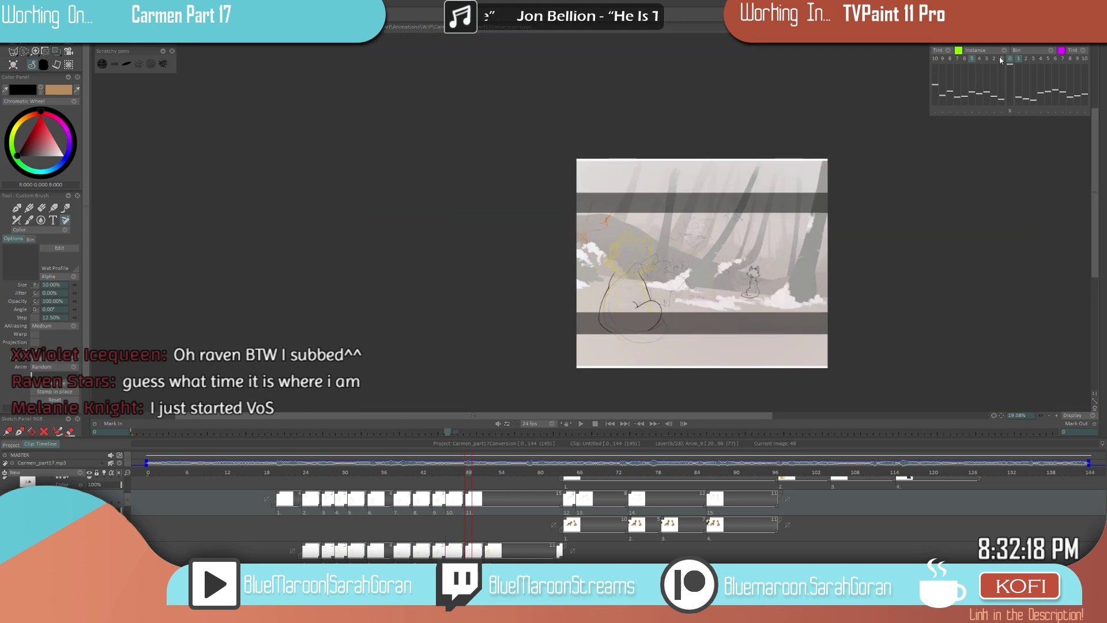
- Reduce the earlier onion-skin drawings shown behind frame 49, and compare the body outline with the preceding frames
{"action": "key", "text": "plus"}
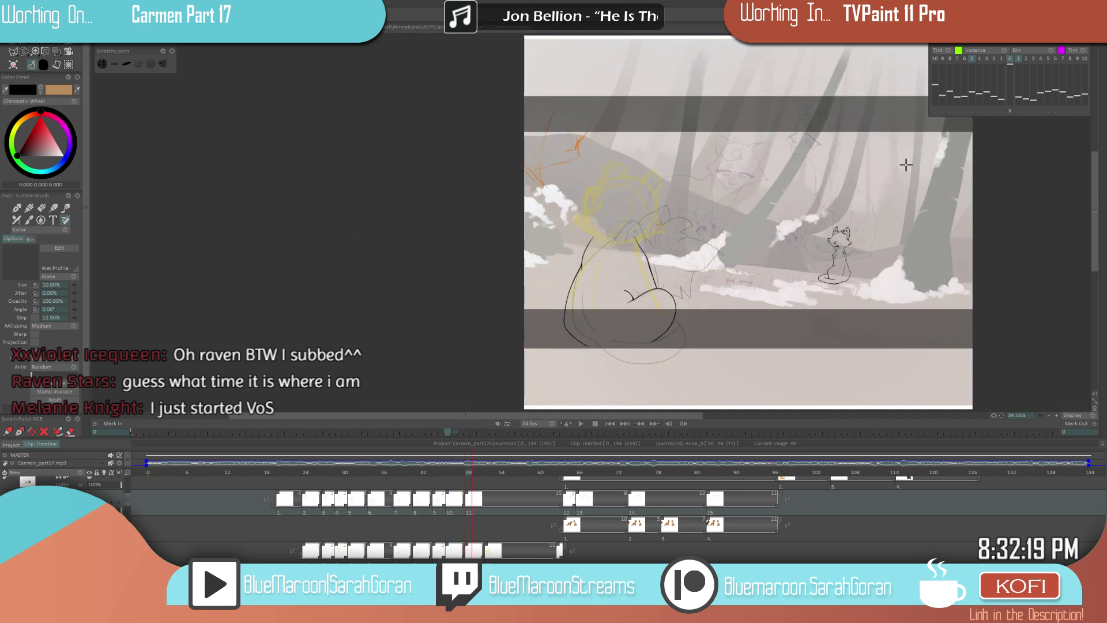
{"action": "left_click", "coordinate": [994, 60]}
{"action": "scroll", "coordinate": [644, 342], "scroll_direction": "up", "scroll_amount": 1}
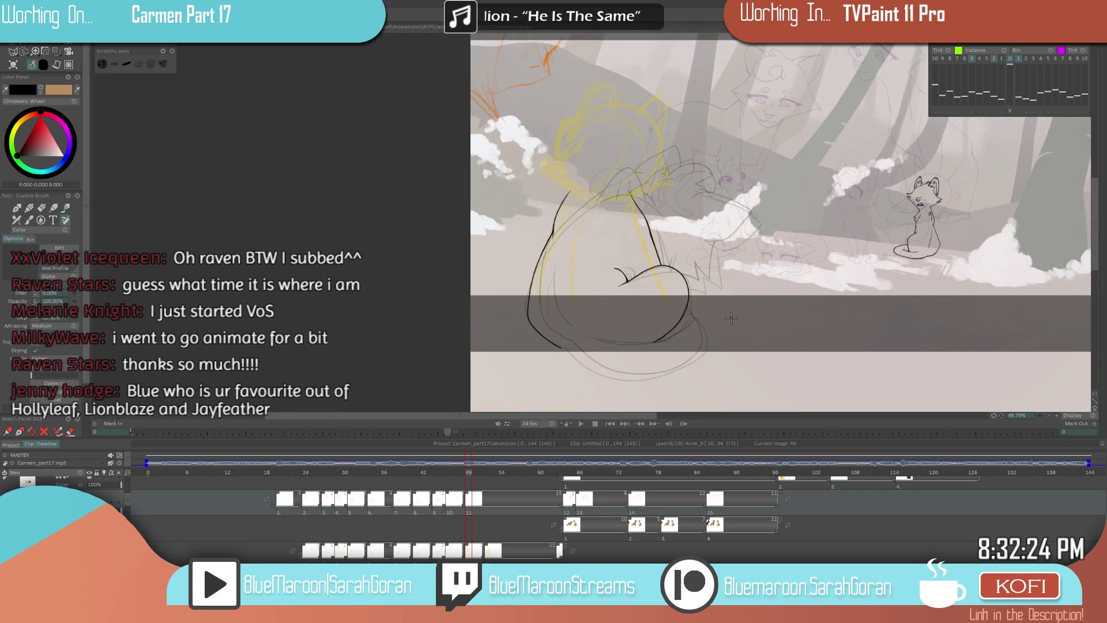
{"action": "key", "text": "Left"}
{"action": "key", "text": "Left"}
{"action": "key", "text": "Left"}
{"action": "scroll", "coordinate": [622, 311], "scroll_direction": "down", "scroll_amount": 2}
{"action": "key", "text": "Right"}
{"action": "key", "text": "Right"}
{"action": "key", "text": "Right"}
{"action": "key", "text": "Left"}
{"action": "key", "text": "Right"}
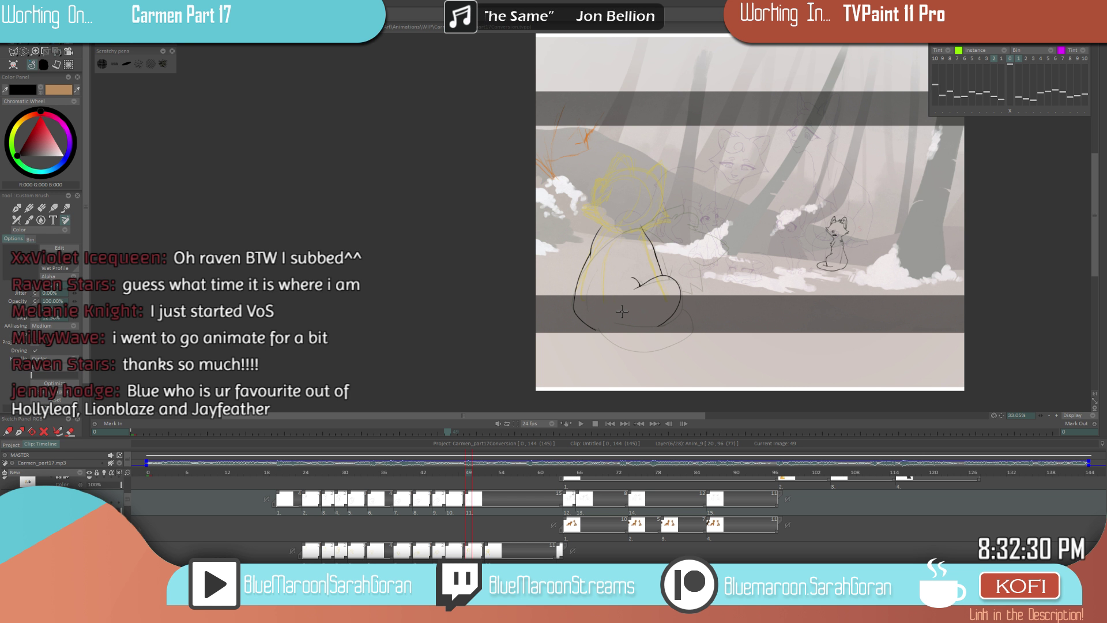
- Ink the lower curve that runs from the right of the haunch around beneath the large cat's body in frame 49
{"action": "scroll", "coordinate": [663, 305], "scroll_direction": "up", "scroll_amount": 2}
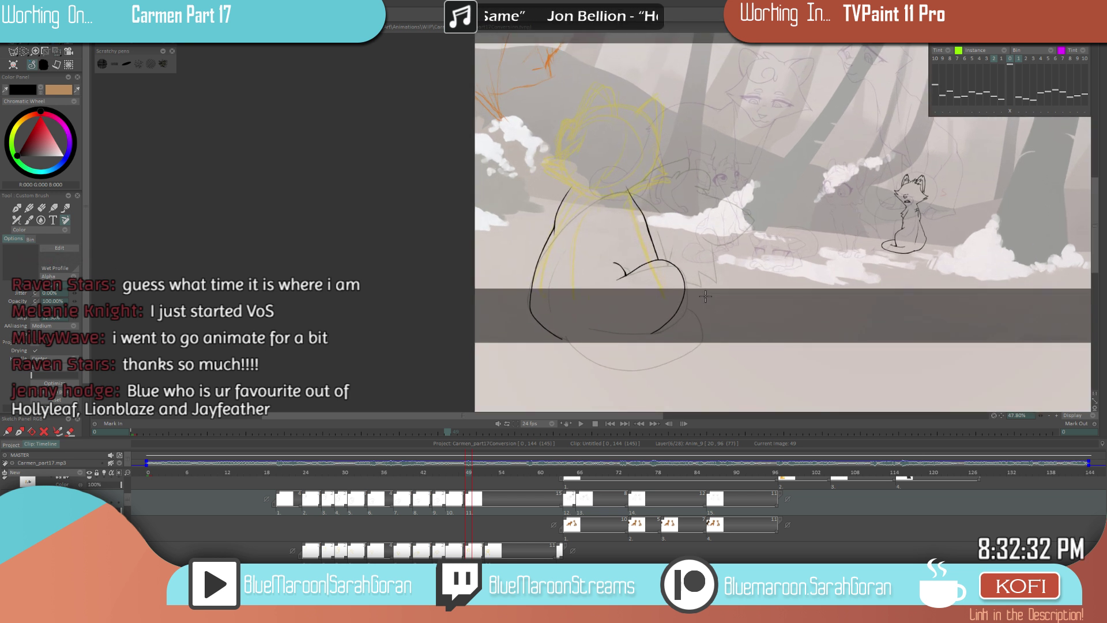
{"action": "scroll", "coordinate": [697, 288], "scroll_direction": "up", "scroll_amount": 3}
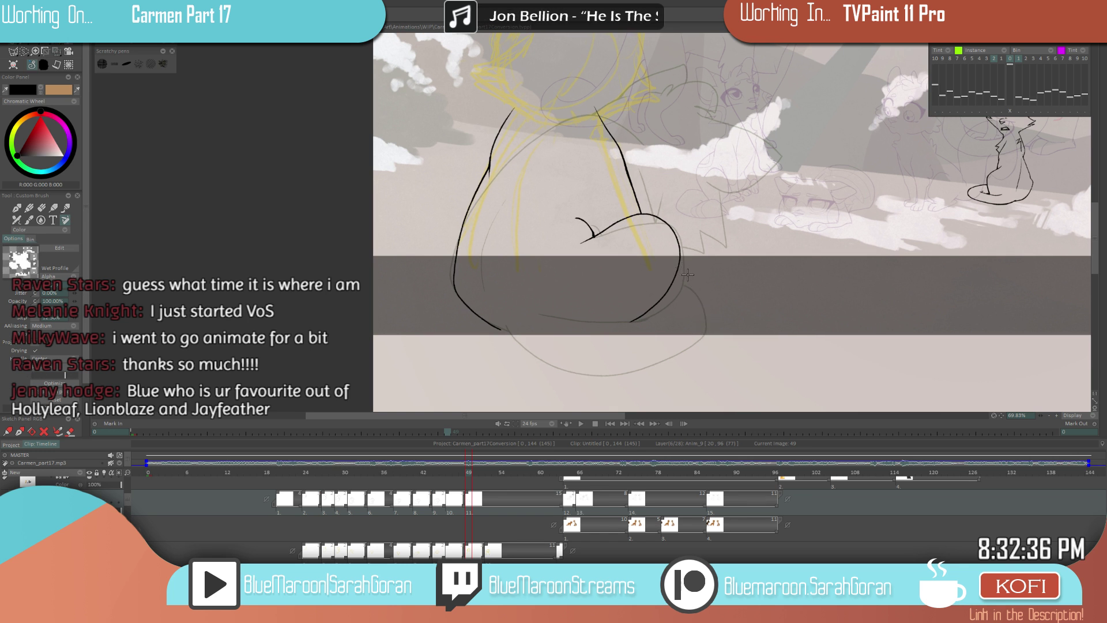
{"action": "left_click_drag", "start_coordinate": [681, 272], "coordinate": [705, 333]}
{"action": "key", "text": "ctrl+z"}
{"action": "left_click_drag", "start_coordinate": [681, 273], "coordinate": [706, 333]}
{"action": "key", "text": "ctrl+z"}
{"action": "mouse_move", "coordinate": [680, 270]}
{"action": "left_mouse_down"}
{"action": "mouse_move", "coordinate": [704, 334]}
{"action": "mouse_move", "coordinate": [601, 376]}
{"action": "mouse_move", "coordinate": [504, 325]}
{"action": "mouse_move", "coordinate": [562, 266]}
{"action": "left_mouse_up"}
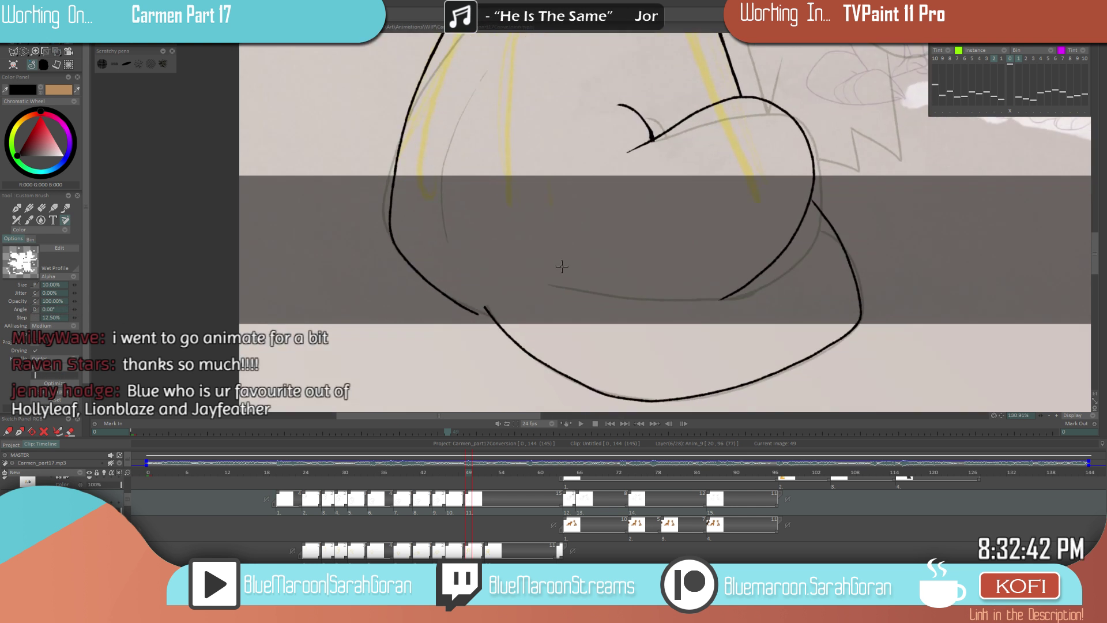
- Join the lower end of the back outline to the curve beneath the body in frame 49, and save the project
{"action": "mouse_move", "coordinate": [457, 301]}
{"action": "left_mouse_down"}
{"action": "mouse_move", "coordinate": [506, 334]}
{"action": "mouse_move", "coordinate": [489, 321]}
{"action": "mouse_move", "coordinate": [500, 325]}
{"action": "mouse_move", "coordinate": [498, 312]}
{"action": "mouse_move", "coordinate": [509, 329]}
{"action": "left_mouse_up"}
{"action": "key", "text": "ctrl+z"}
{"action": "key", "text": "e"}
{"action": "key", "text": "e"}
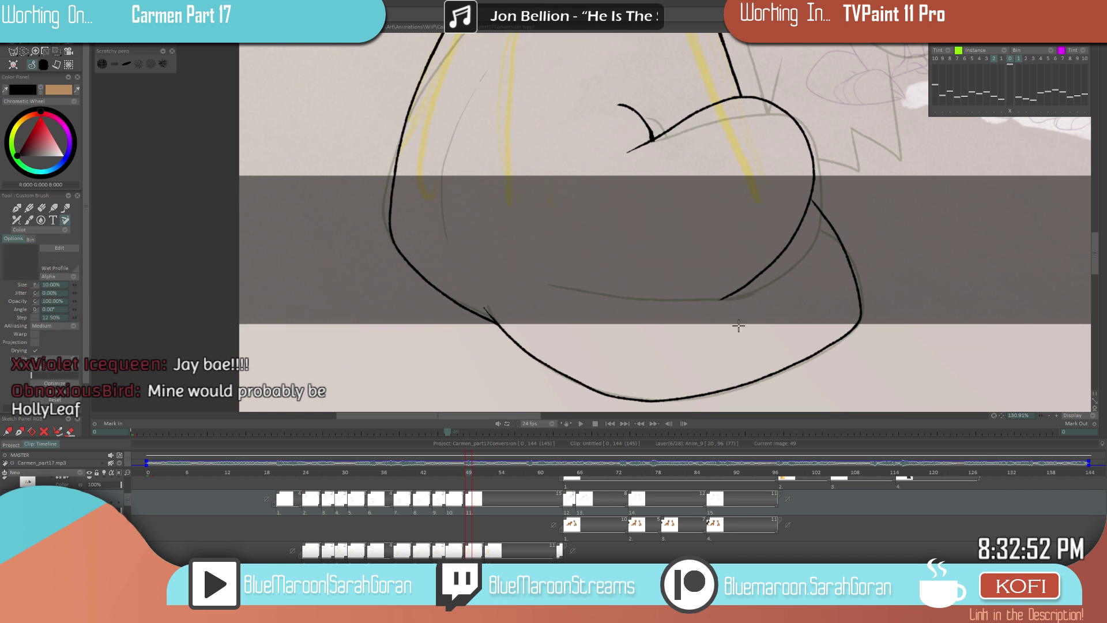
{"action": "scroll", "coordinate": [723, 326], "scroll_direction": "down", "scroll_amount": 3}
{"action": "left_click_drag", "start_coordinate": [722, 295], "coordinate": [633, 322]}
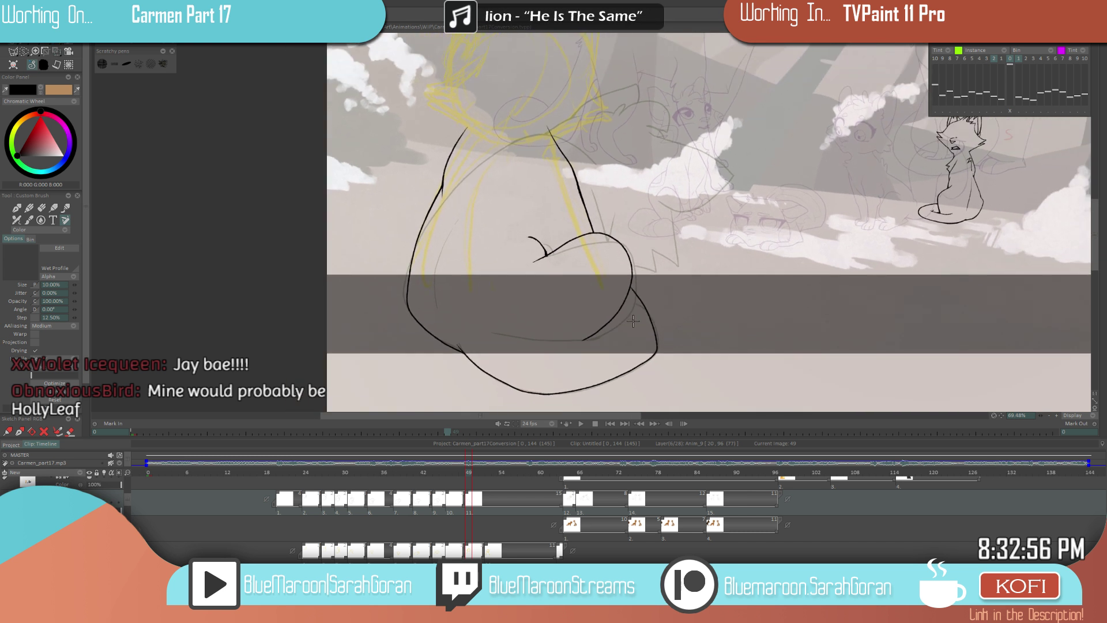
{"action": "key", "text": "ctrl+s"}
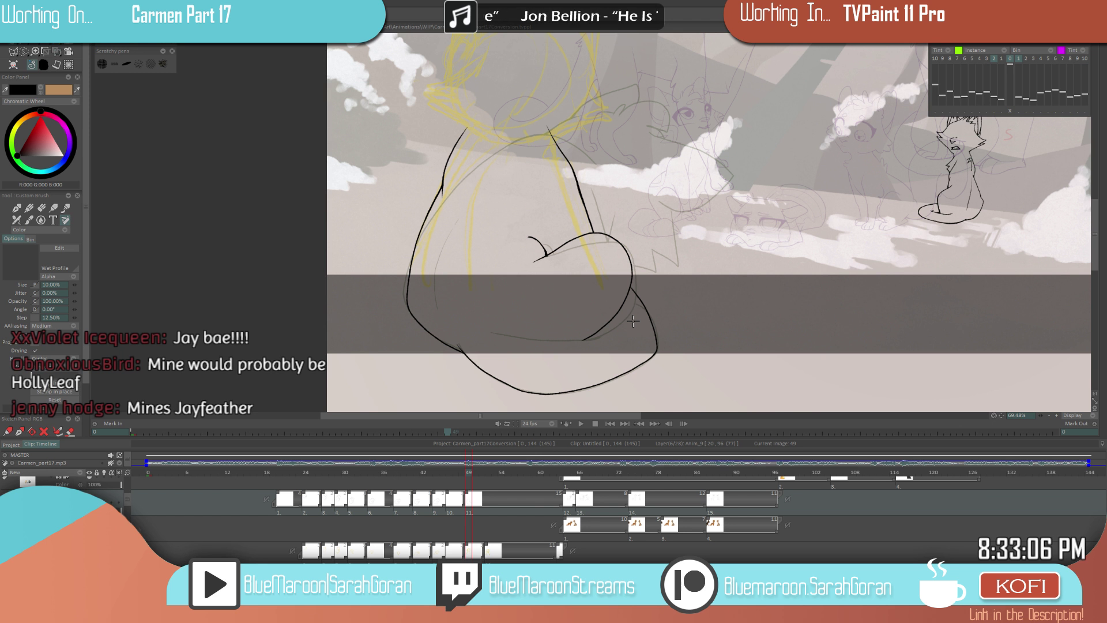
- Examine how the completed lower body in frame 49 moves from the drawings in frames 41 and 44
{"action": "key", "text": "Left"}
{"action": "key", "text": "Left"}
{"action": "key", "text": "Left"}
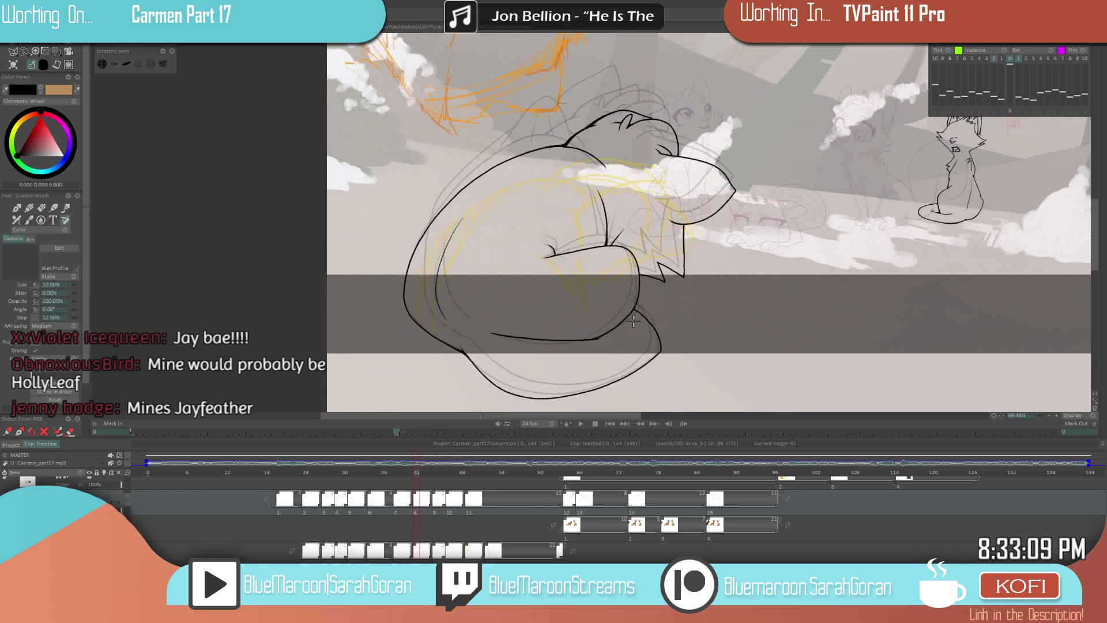
{"action": "key", "text": "Left"}
{"action": "key", "text": "Right"}
{"action": "key", "text": "Right"}
{"action": "key", "text": "Right"}
{"action": "key", "text": "Right"}
{"action": "left_click_drag", "start_coordinate": [653, 262], "coordinate": [534, 301]}
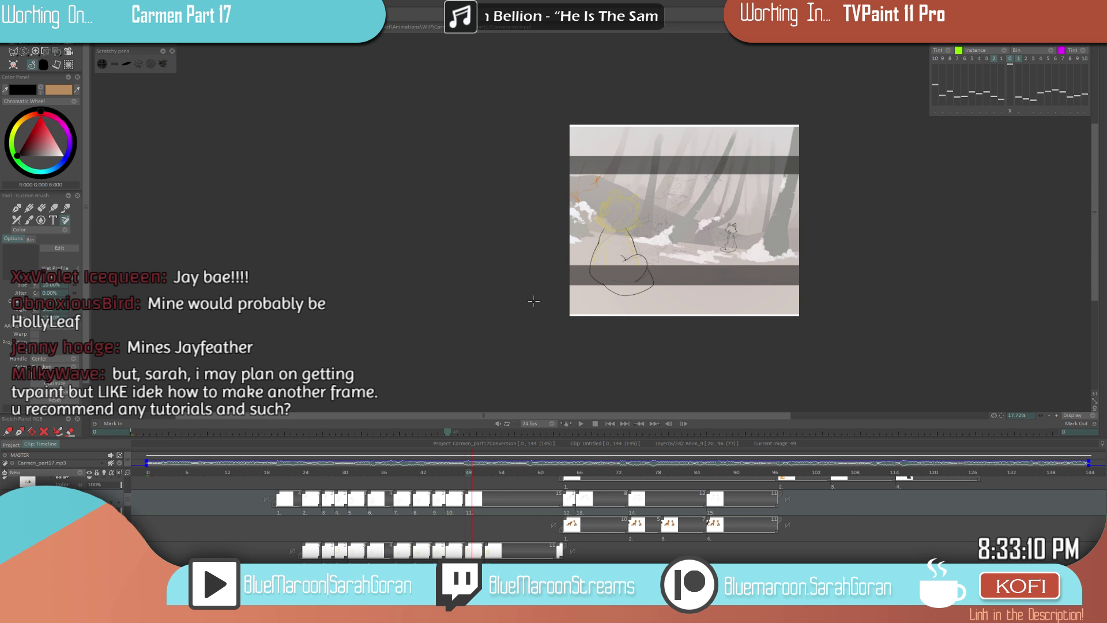
{"action": "key", "text": "Left"}
{"action": "key", "text": "Left"}
{"action": "key", "text": "Left"}
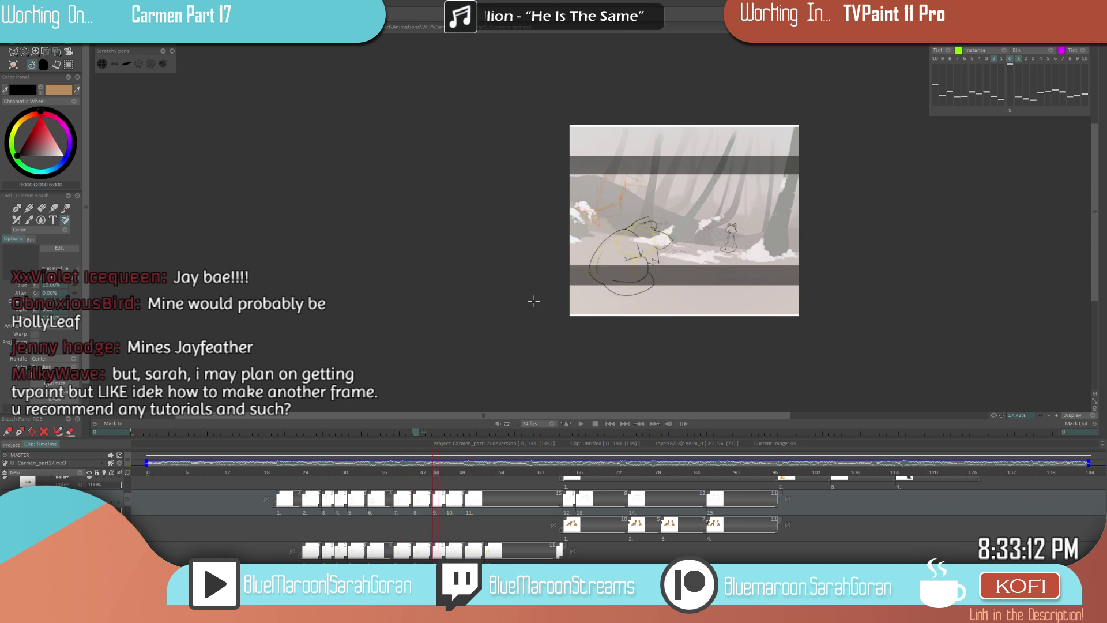
{"action": "key", "text": "Right"}
{"action": "key", "text": "Right"}
{"action": "key", "text": "Right"}
- Extend the left shoulder line in frame 49 upward into a curved neck line meeting the yellow rough head
{"action": "left_click_drag", "start_coordinate": [534, 301], "coordinate": [654, 247]}
{"action": "left_click_drag", "start_coordinate": [557, 253], "coordinate": [598, 247]}
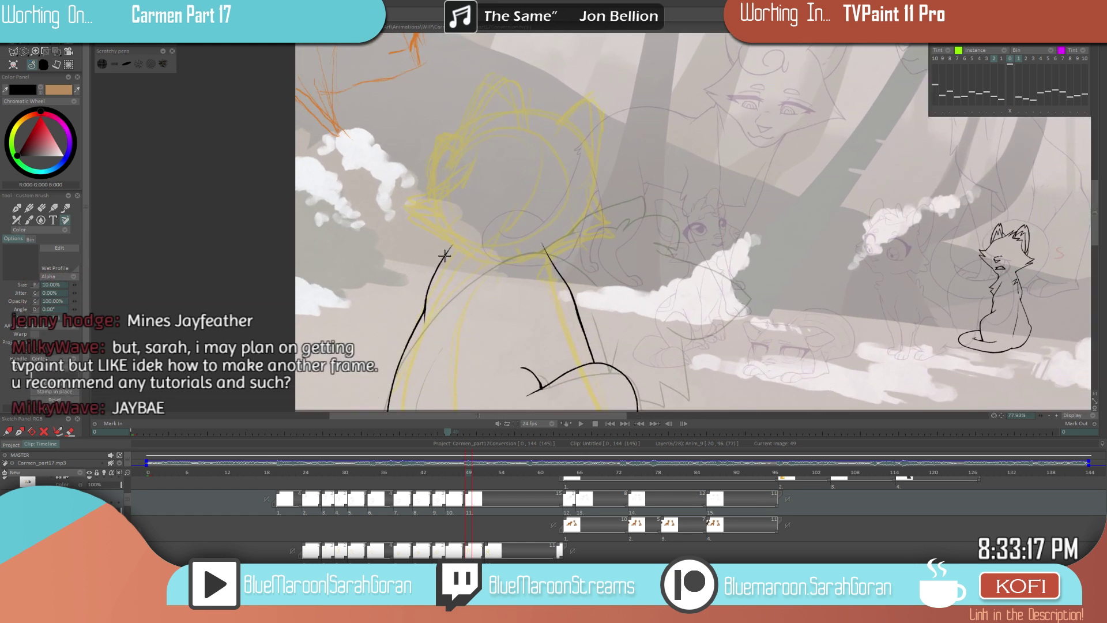
{"action": "left_click_drag", "start_coordinate": [452, 248], "coordinate": [463, 211]}
{"action": "scroll", "coordinate": [477, 331], "scroll_direction": "down", "scroll_amount": 5}
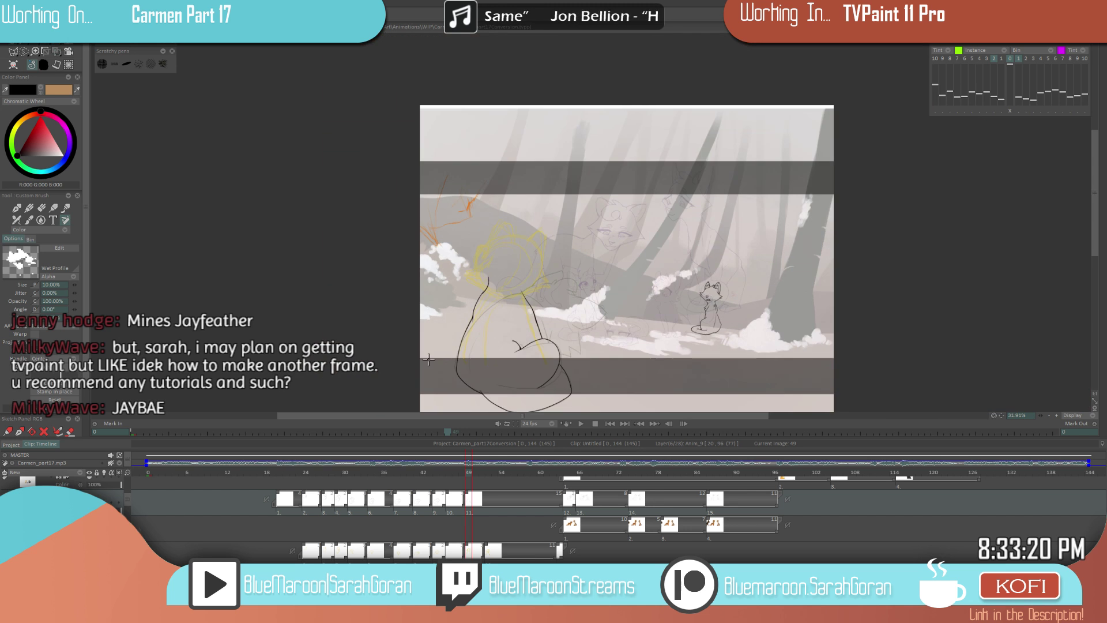
{"action": "scroll", "coordinate": [517, 297], "scroll_direction": "up", "scroll_amount": 5}
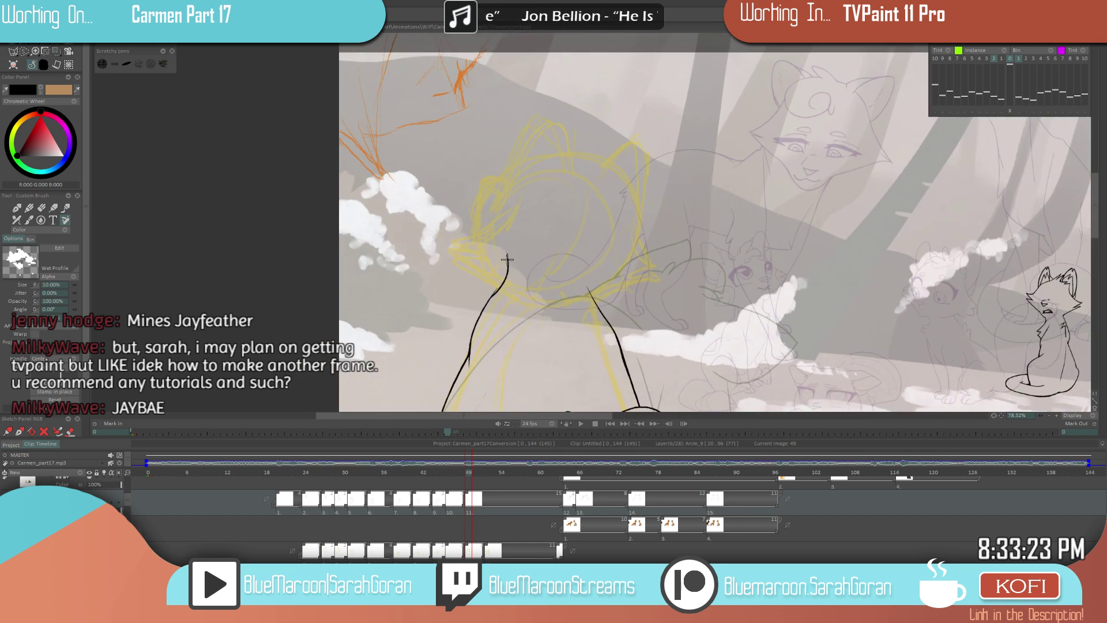
{"action": "mouse_move", "coordinate": [503, 245]}
{"action": "left_mouse_down"}
{"action": "mouse_move", "coordinate": [507, 275]}
{"action": "mouse_move", "coordinate": [489, 298]}
{"action": "left_mouse_up"}
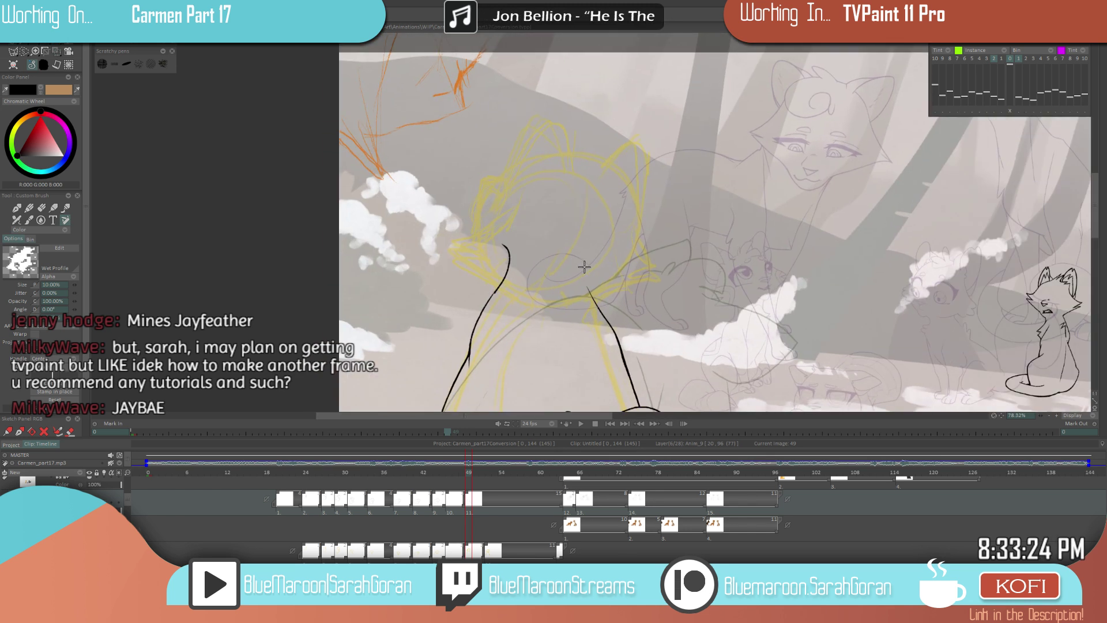
- Extend the right shoulder line in frame 49 upward into a curved neck line reaching into the yellow rough head
{"action": "left_click_drag", "start_coordinate": [586, 260], "coordinate": [594, 303]}
{"action": "key", "text": "ctrl+z"}
{"action": "left_click_drag", "start_coordinate": [591, 256], "coordinate": [600, 305]}
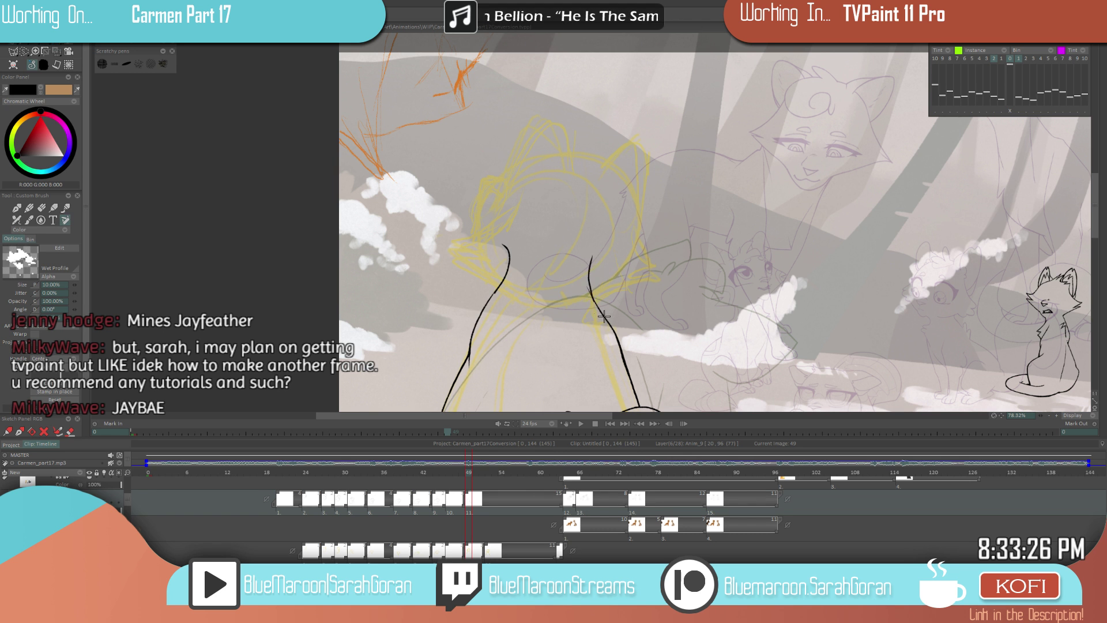
{"action": "scroll", "coordinate": [603, 315], "scroll_direction": "up", "scroll_amount": 2}
{"action": "scroll", "coordinate": [594, 315], "scroll_direction": "up", "scroll_amount": 2}
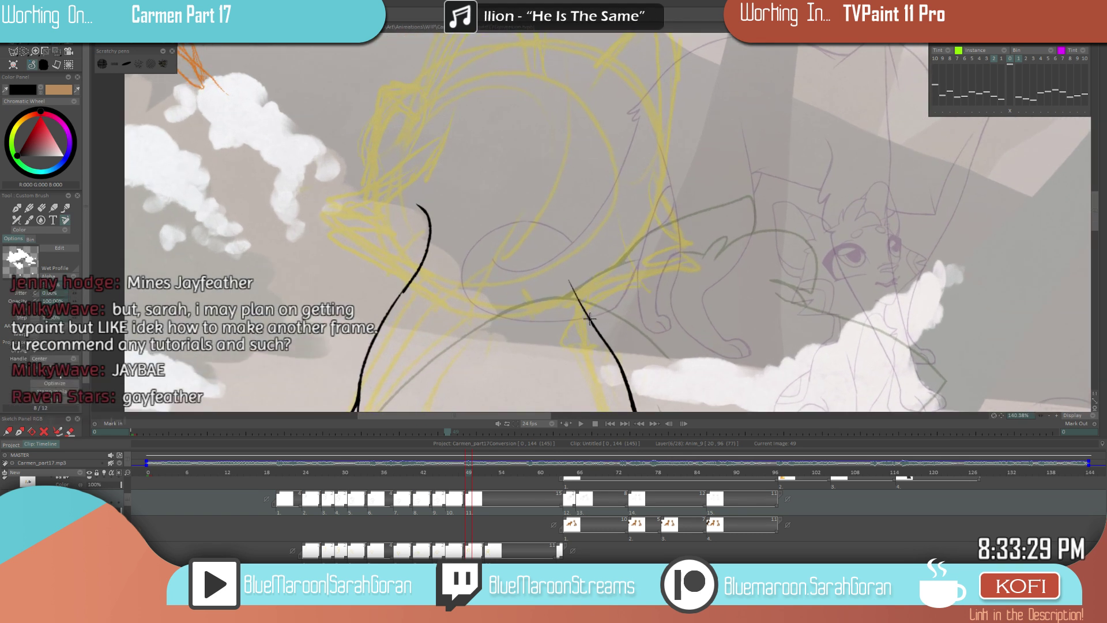
{"action": "left_click_drag", "start_coordinate": [563, 269], "coordinate": [595, 332]}
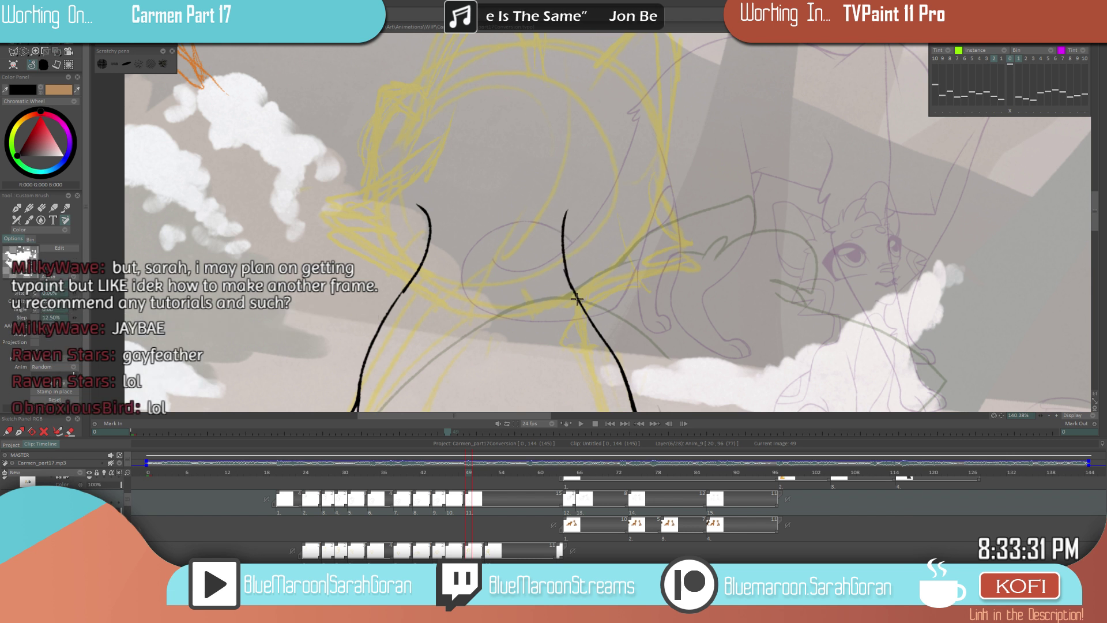
- Examine how the neck and body outline in frame 49 moves from the drawing in frame 44
{"action": "scroll", "coordinate": [571, 300], "scroll_direction": "down", "scroll_amount": 6}
{"action": "key", "text": "Left"}
{"action": "key", "text": "Left"}
{"action": "key", "text": "Left"}
{"action": "scroll", "coordinate": [552, 317], "scroll_direction": "down", "scroll_amount": 2}
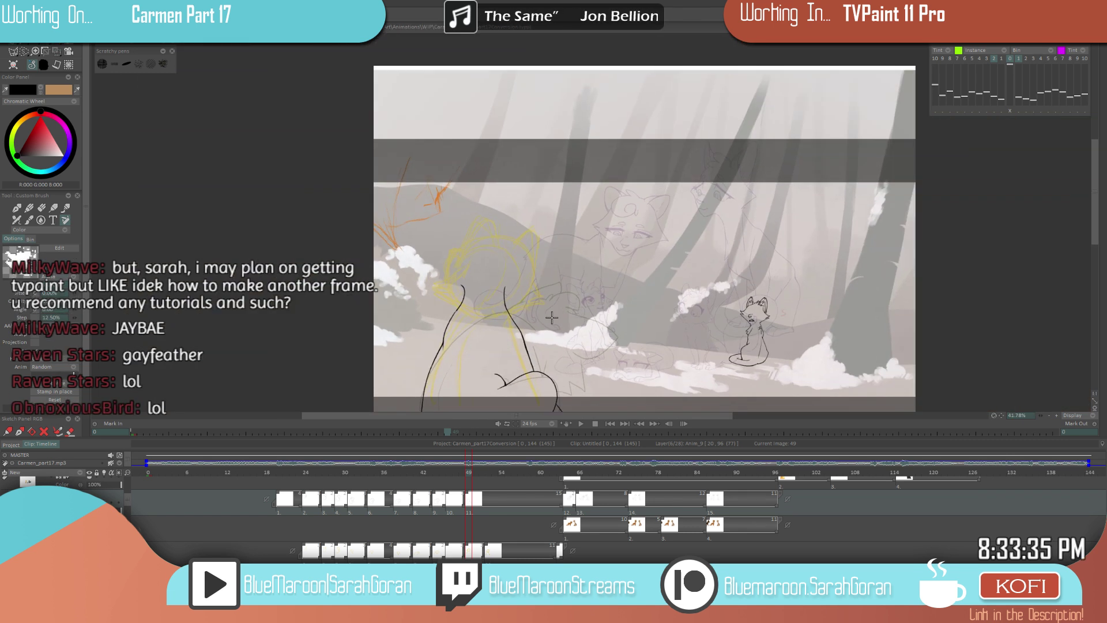
{"action": "key", "text": "Right"}
{"action": "key", "text": "Right"}
{"action": "key", "text": "Right"}
{"action": "scroll", "coordinate": [519, 359], "scroll_direction": "down", "scroll_amount": 4}
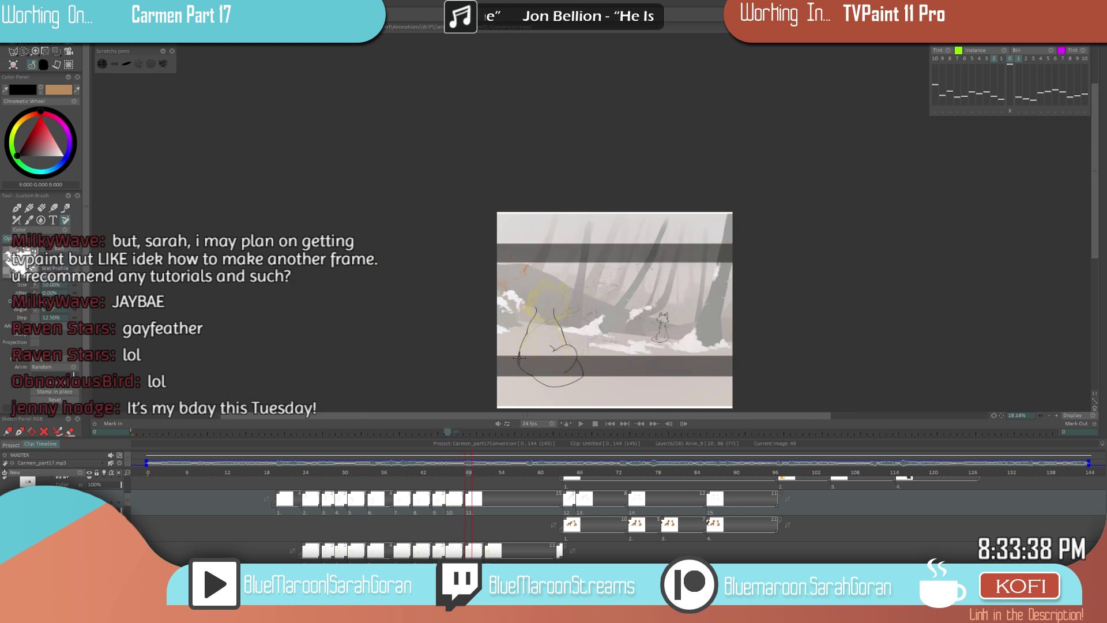
{"action": "key", "text": "Left"}
{"action": "key", "text": "Left"}
{"action": "key", "text": "Left"}
{"action": "key", "text": "Left"}
{"action": "key", "text": "Left"}
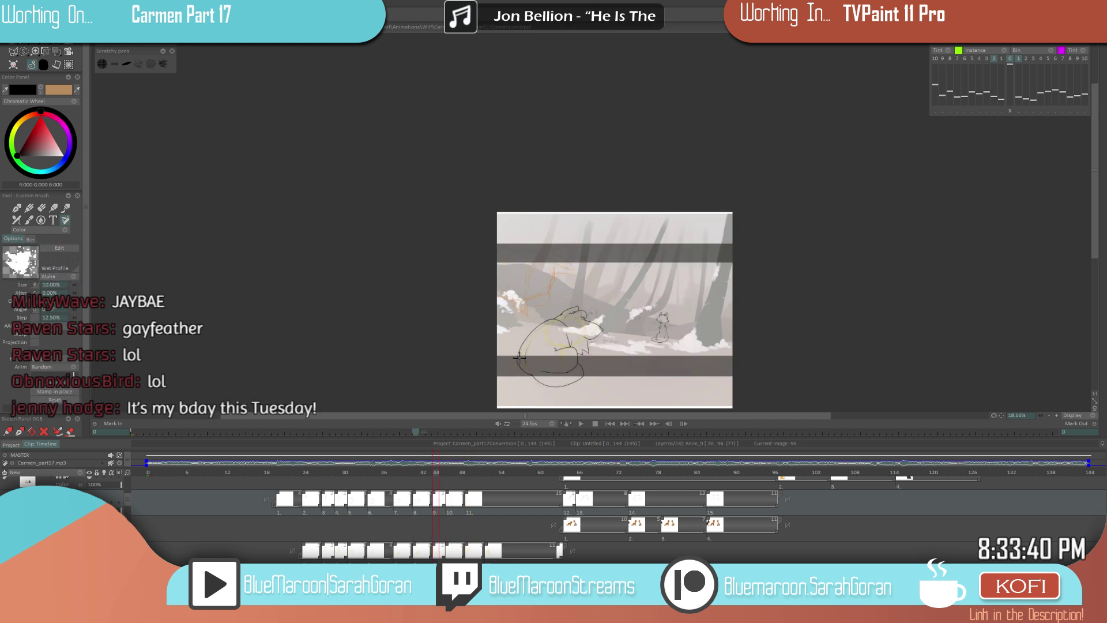
{"action": "key", "text": "Right"}
{"action": "key", "text": "Right"}
{"action": "key", "text": "Right"}
{"action": "key", "text": "Right"}
{"action": "key", "text": "Right"}
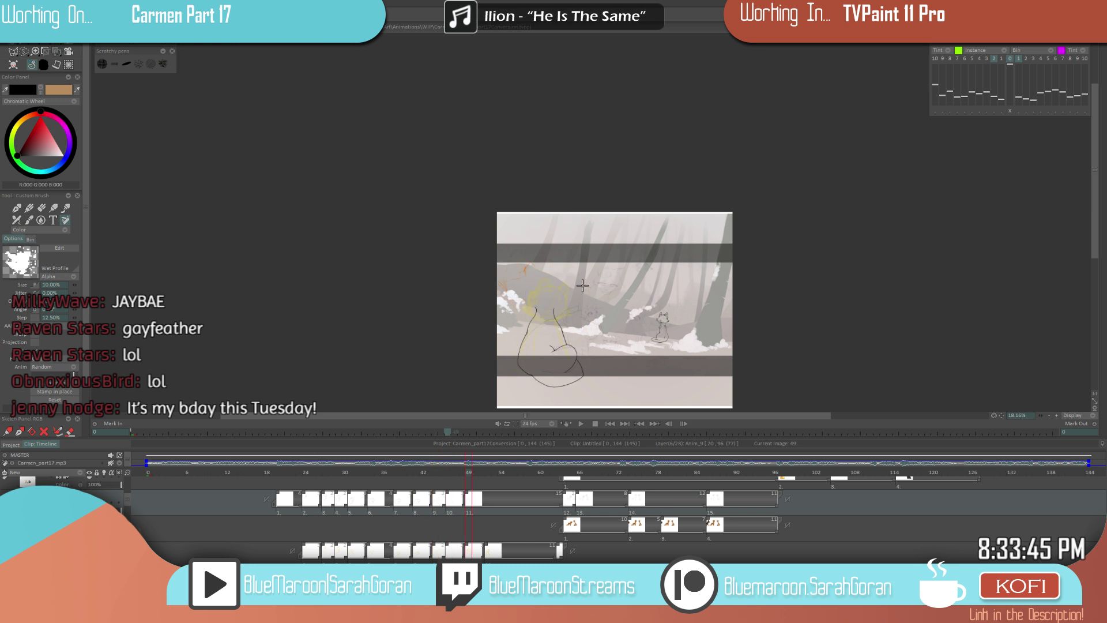
- Open the out-of-pegs controls for the light table's seventh previous drawing and set them to show no pegs bar
{"action": "scroll", "coordinate": [570, 305], "scroll_direction": "up", "scroll_amount": 2}
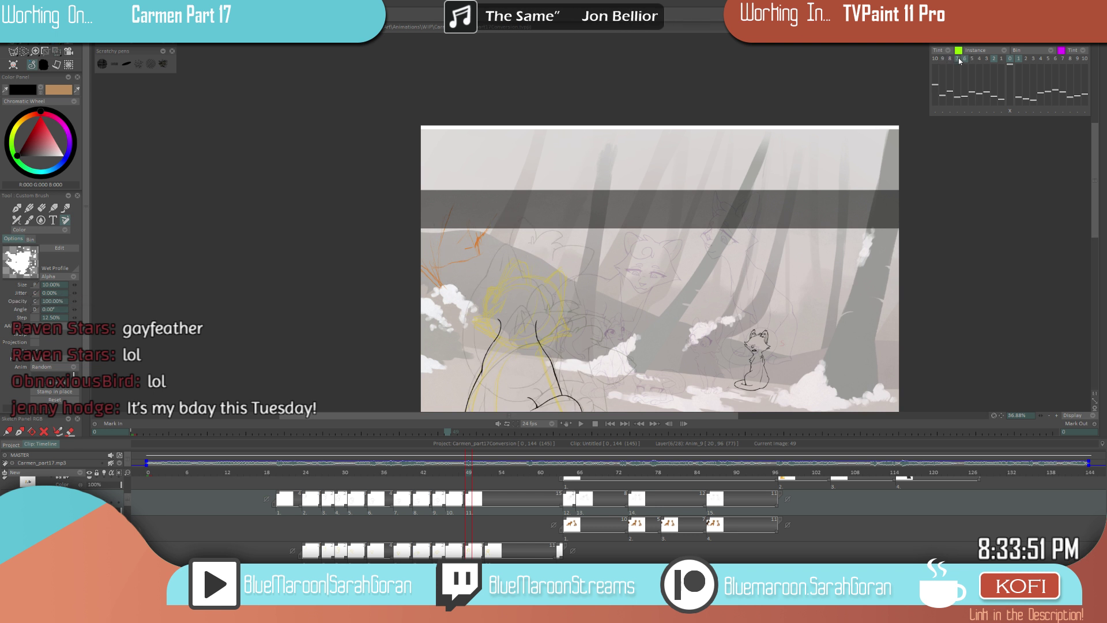
{"action": "left_click", "coordinate": [960, 115]}
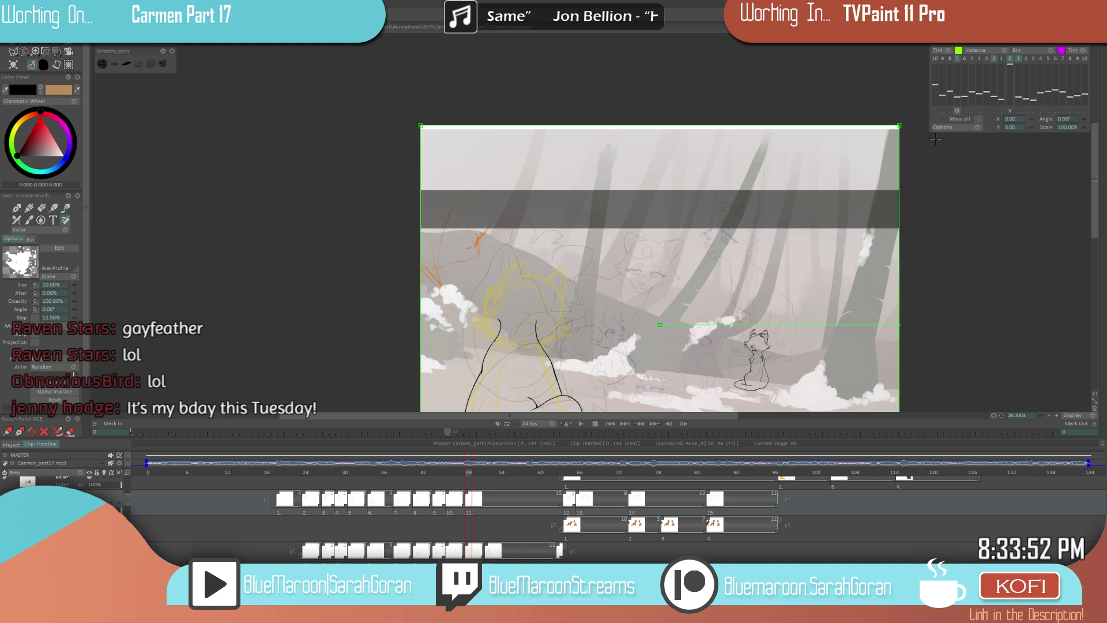
{"action": "left_click_drag", "start_coordinate": [877, 248], "coordinate": [878, 247]}
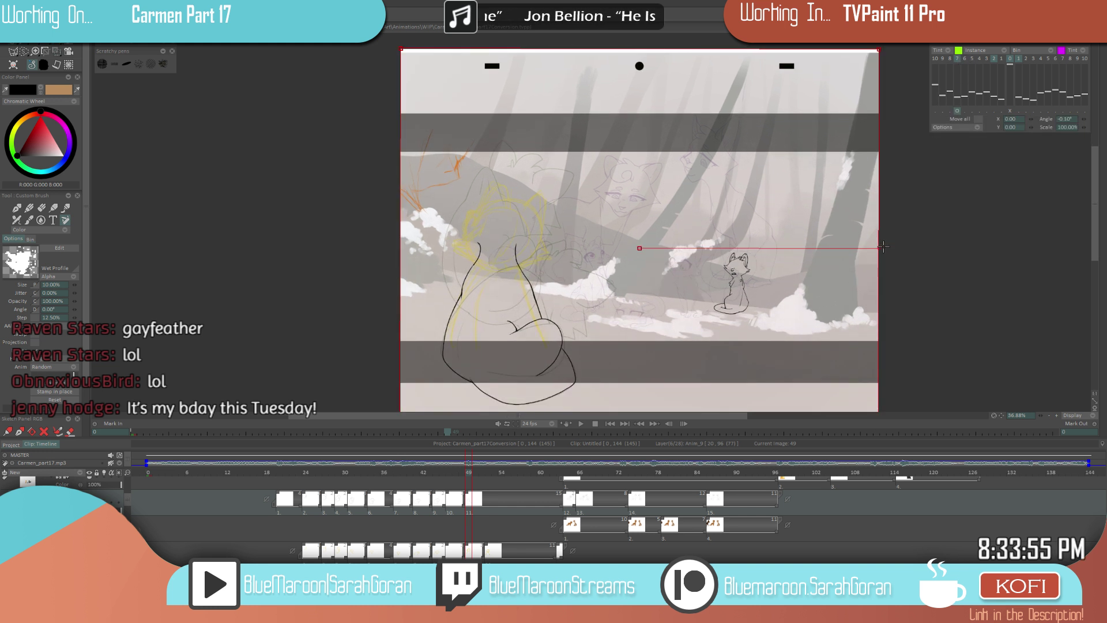
{"action": "scroll", "coordinate": [738, 288], "scroll_direction": "down", "scroll_amount": 2}
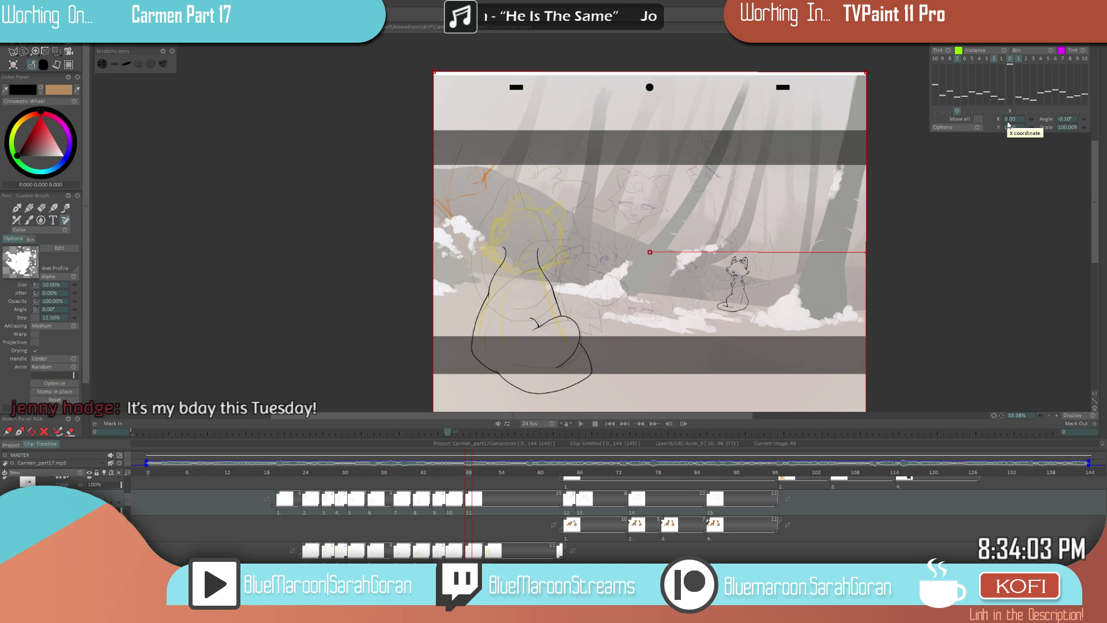
{"action": "left_click", "coordinate": [978, 128]}
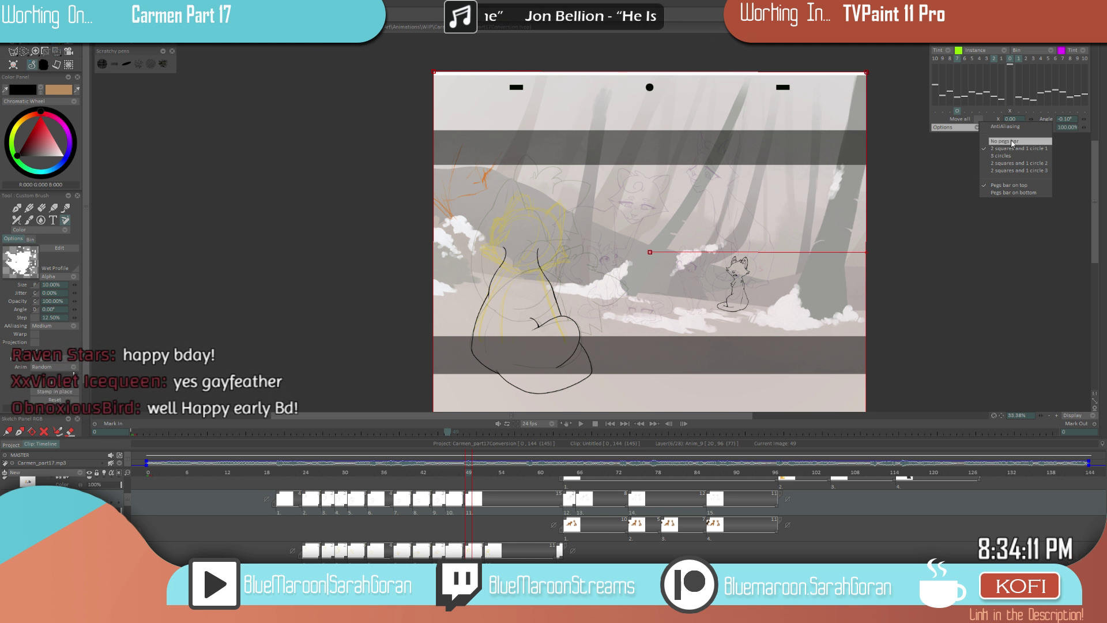
{"action": "left_click", "coordinate": [1012, 140]}
{"action": "left_click", "coordinate": [977, 127]}
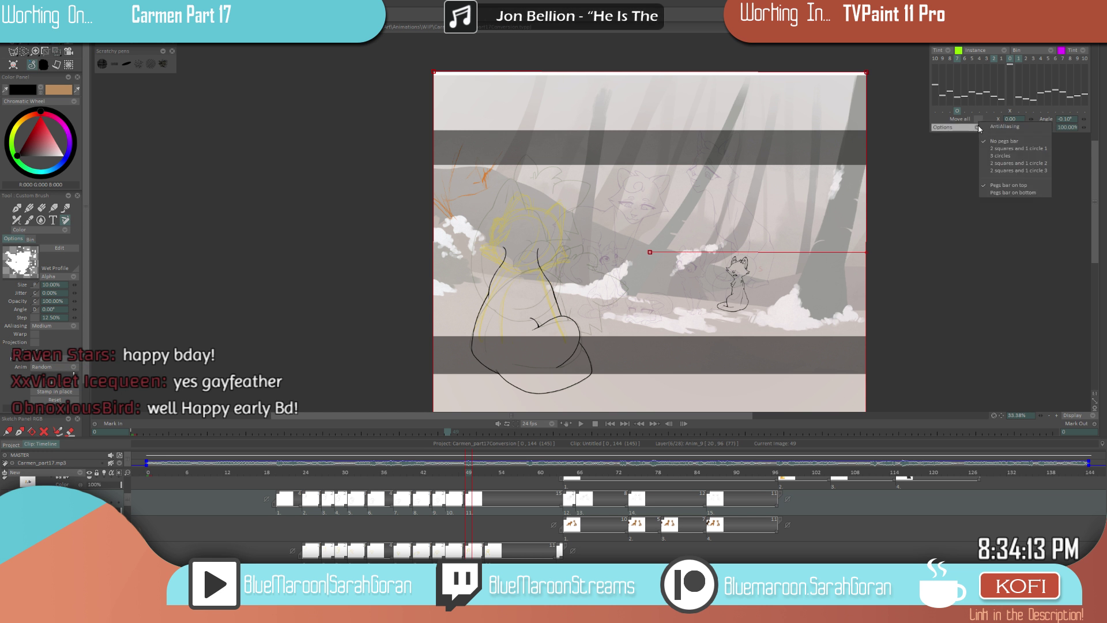
{"action": "left_click", "coordinate": [977, 126]}
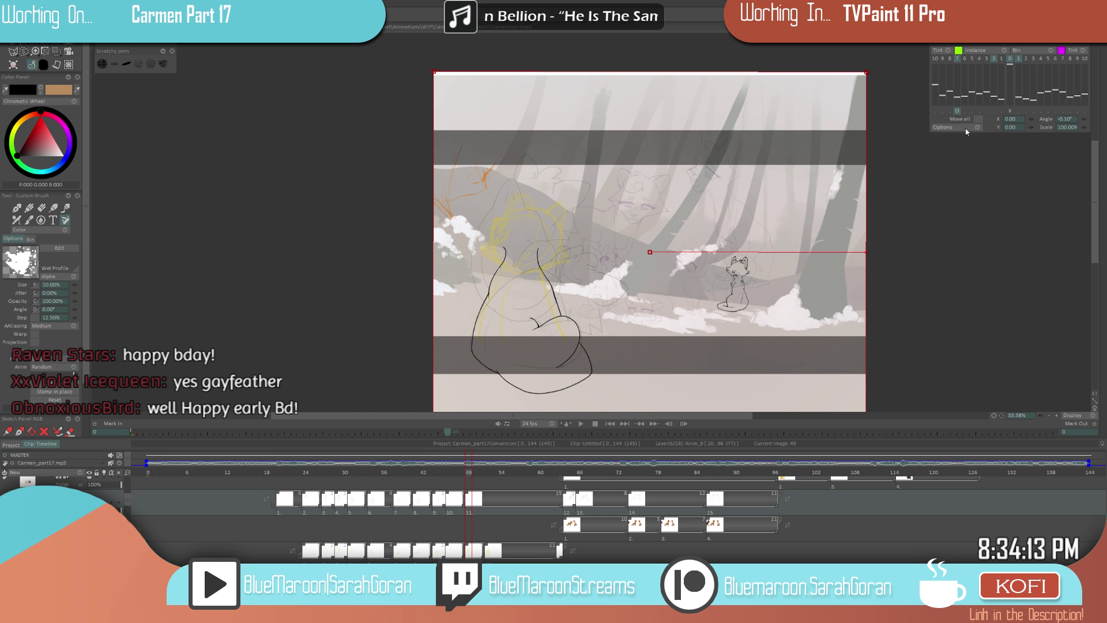
- Try to change the out-of-pegs scale of the light table's seventh previous drawing, entering 95
{"action": "left_click", "coordinate": [1060, 127]}
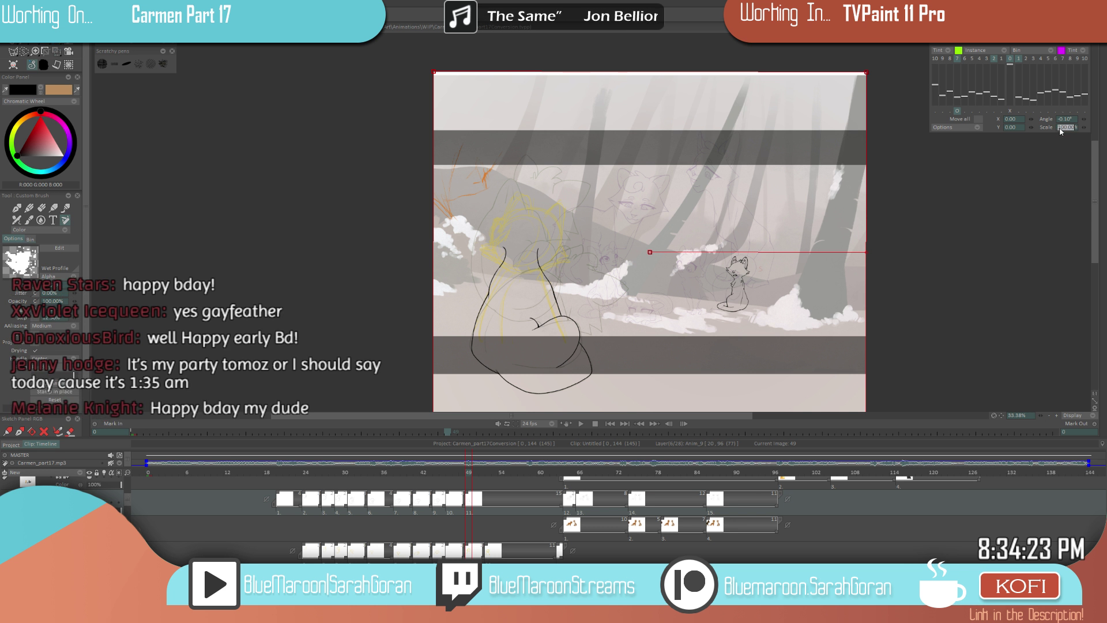
{"action": "type", "text": "95"}
{"action": "key", "text": "Return"}
{"action": "left_click_drag", "start_coordinate": [1076, 128], "coordinate": [891, 151]}
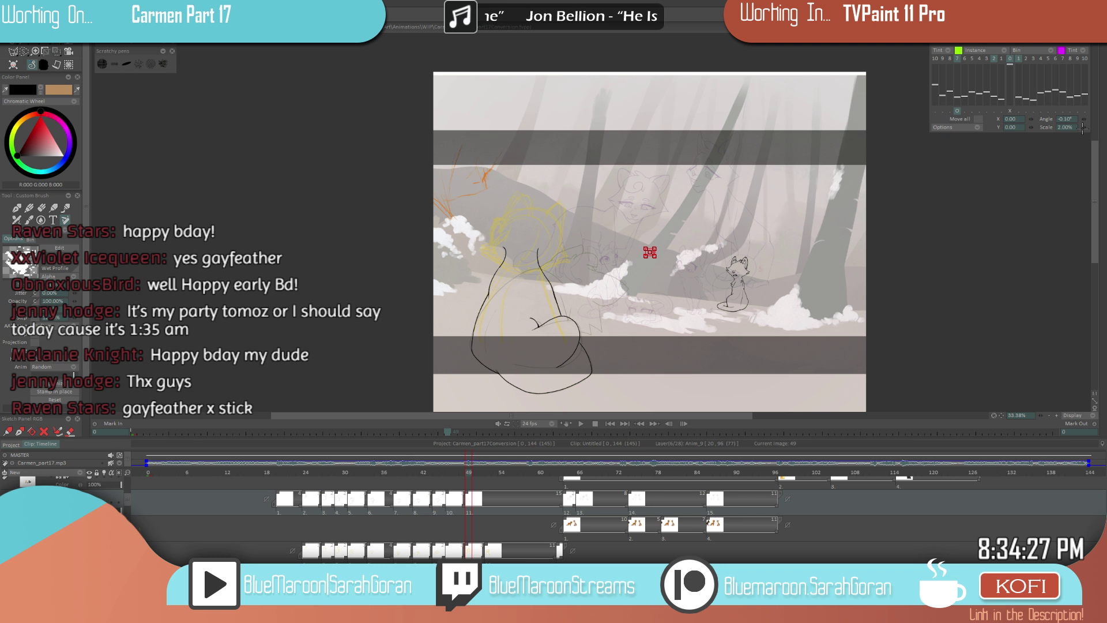
{"action": "left_click", "coordinate": [957, 112]}
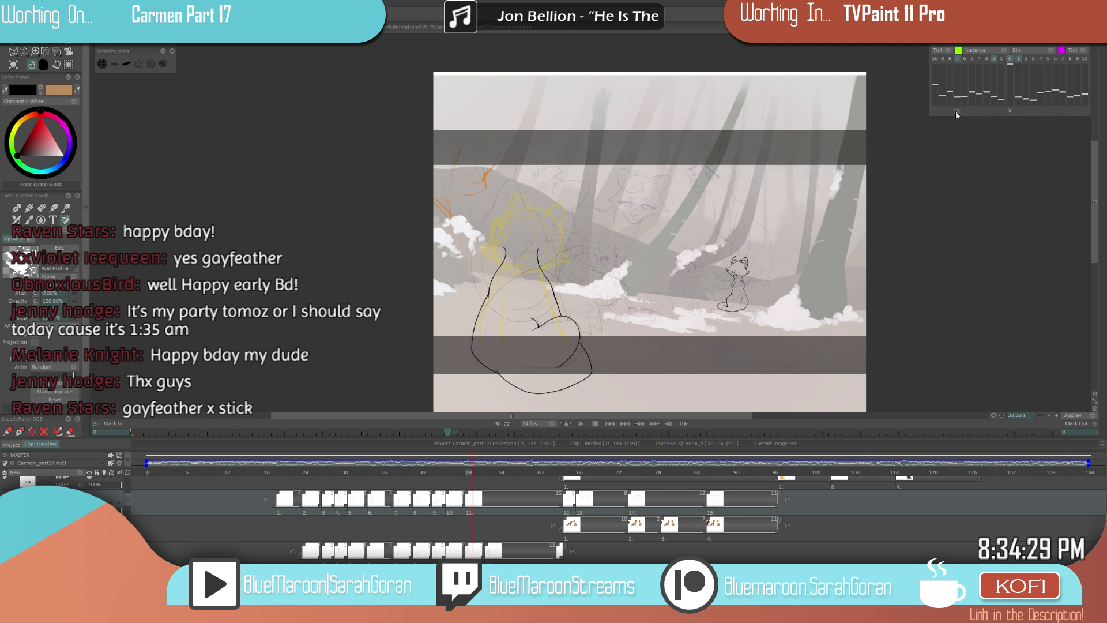
{"action": "left_click", "coordinate": [12, 51]}
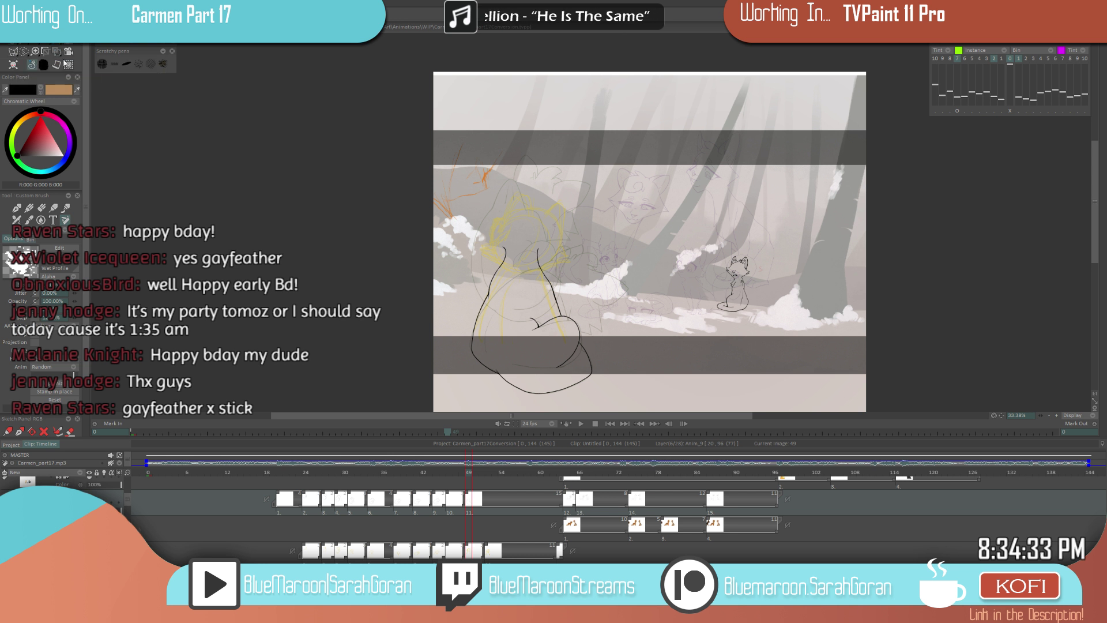
- Shift the light table's seventh previous drawing to about X -36 and Y 160, and save the project
{"action": "scroll", "coordinate": [559, 273], "scroll_direction": "up", "scroll_amount": 3}
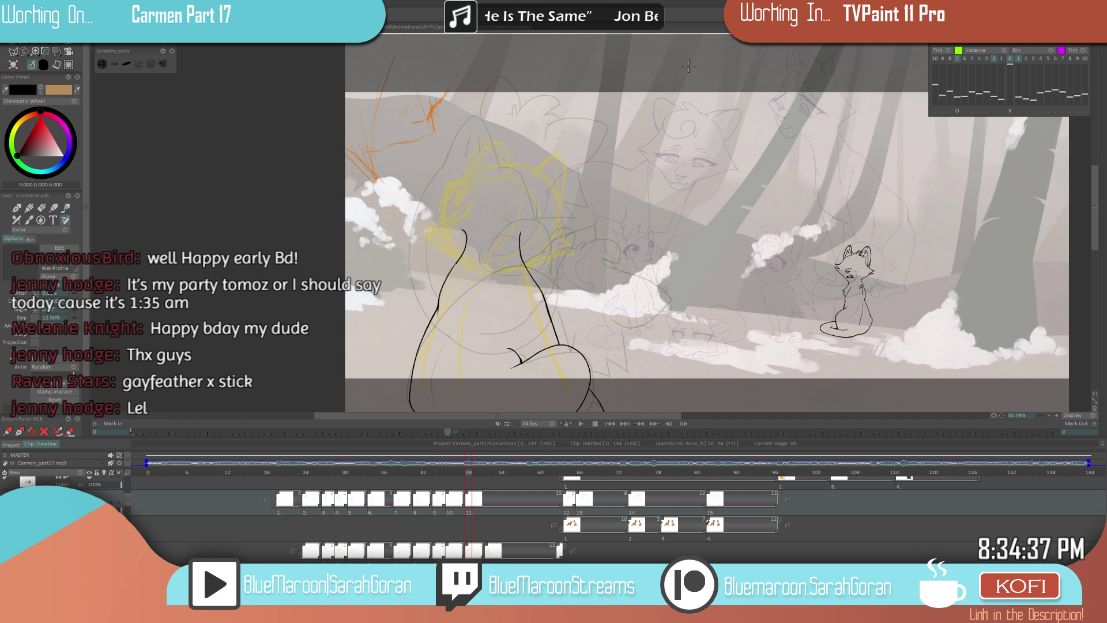
{"action": "left_click", "coordinate": [957, 111]}
{"action": "mouse_move", "coordinate": [622, 295]}
{"action": "left_mouse_down"}
{"action": "mouse_move", "coordinate": [606, 346]}
{"action": "mouse_move", "coordinate": [642, 309]}
{"action": "mouse_move", "coordinate": [671, 323]}
{"action": "left_mouse_up"}
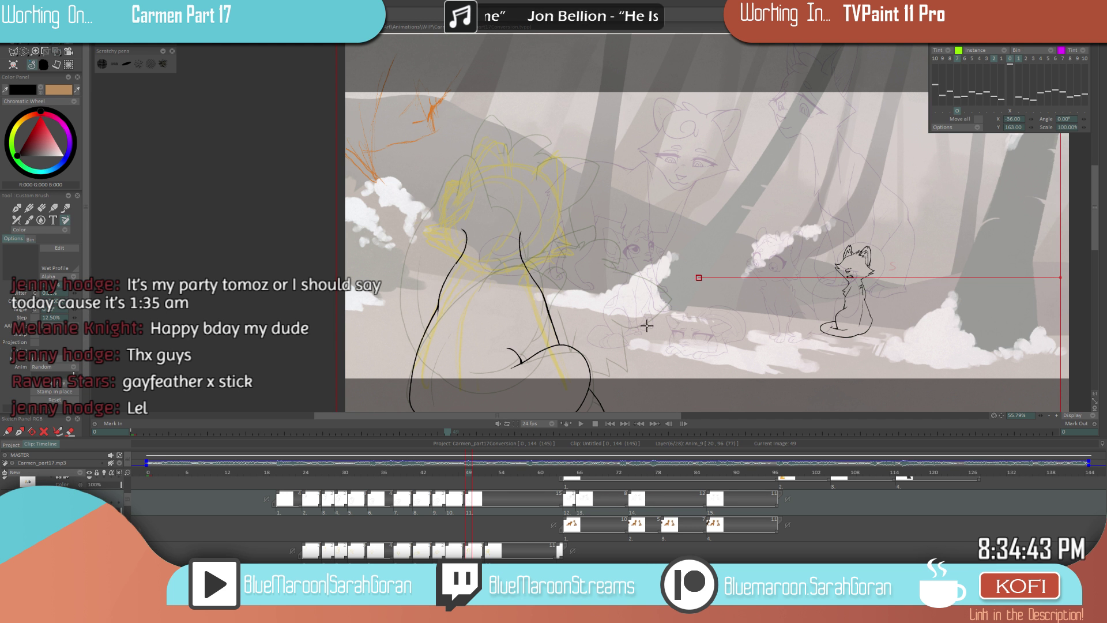
{"action": "scroll", "coordinate": [556, 268], "scroll_direction": "up", "scroll_amount": 1}
{"action": "key", "text": "ctrl+s"}
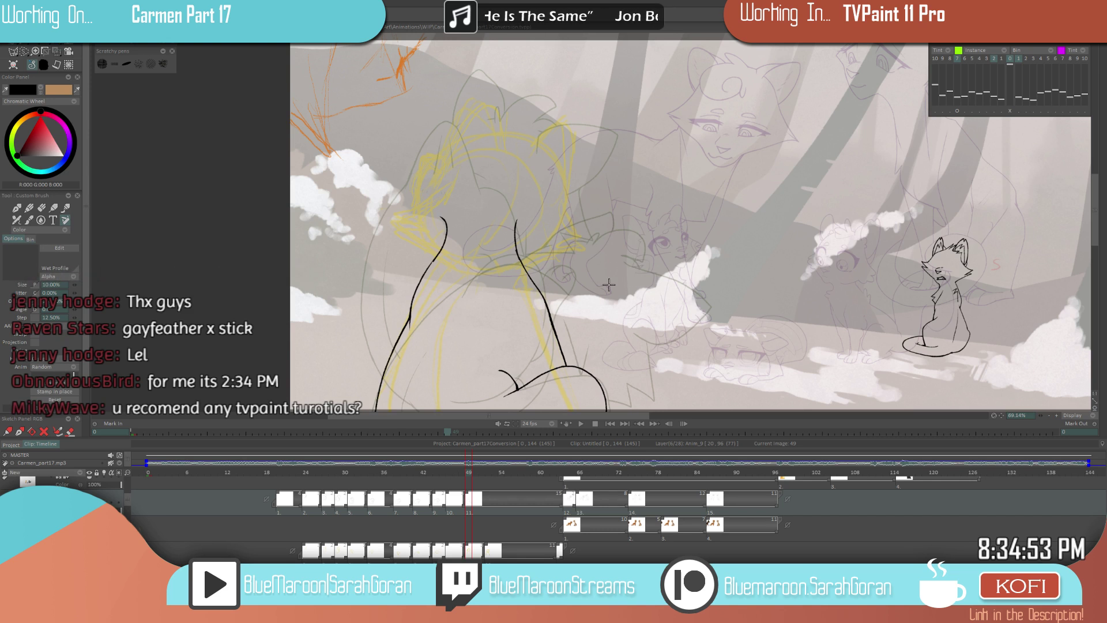
- Compare the neck and shoulder lines in frame 49 with the shifted light-table reference and the frames just before it
{"action": "scroll", "coordinate": [633, 264], "scroll_direction": "down", "scroll_amount": 2}
{"action": "scroll", "coordinate": [576, 293], "scroll_direction": "up", "scroll_amount": 3}
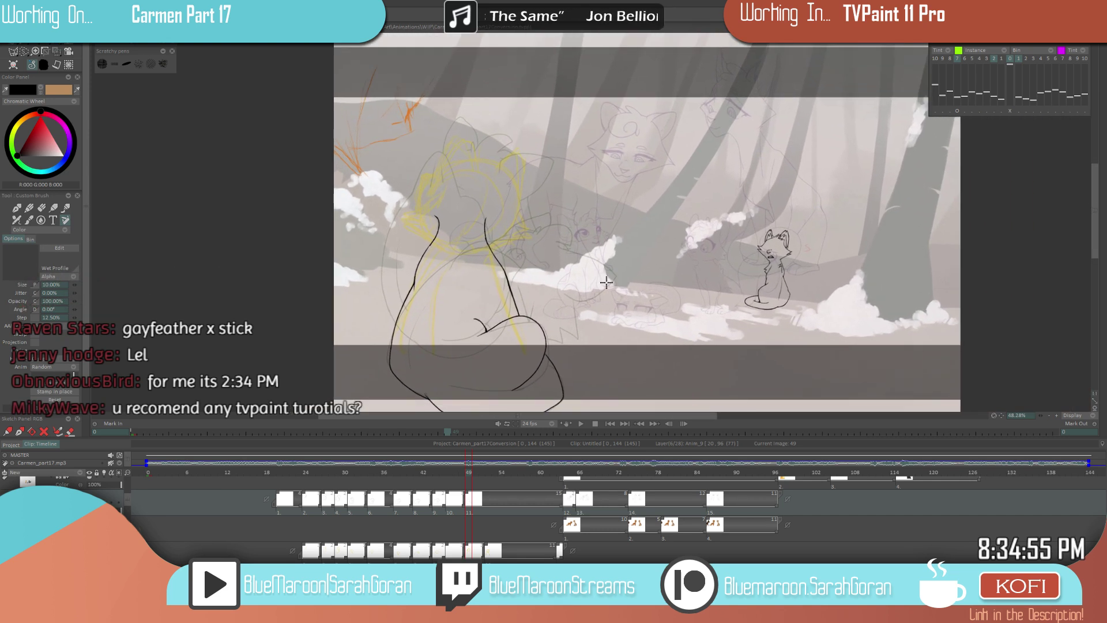
{"action": "scroll", "coordinate": [595, 290], "scroll_direction": "down", "scroll_amount": 2}
{"action": "scroll", "coordinate": [590, 298], "scroll_direction": "up", "scroll_amount": 2}
{"action": "scroll", "coordinate": [590, 298], "scroll_direction": "up", "scroll_amount": 3}
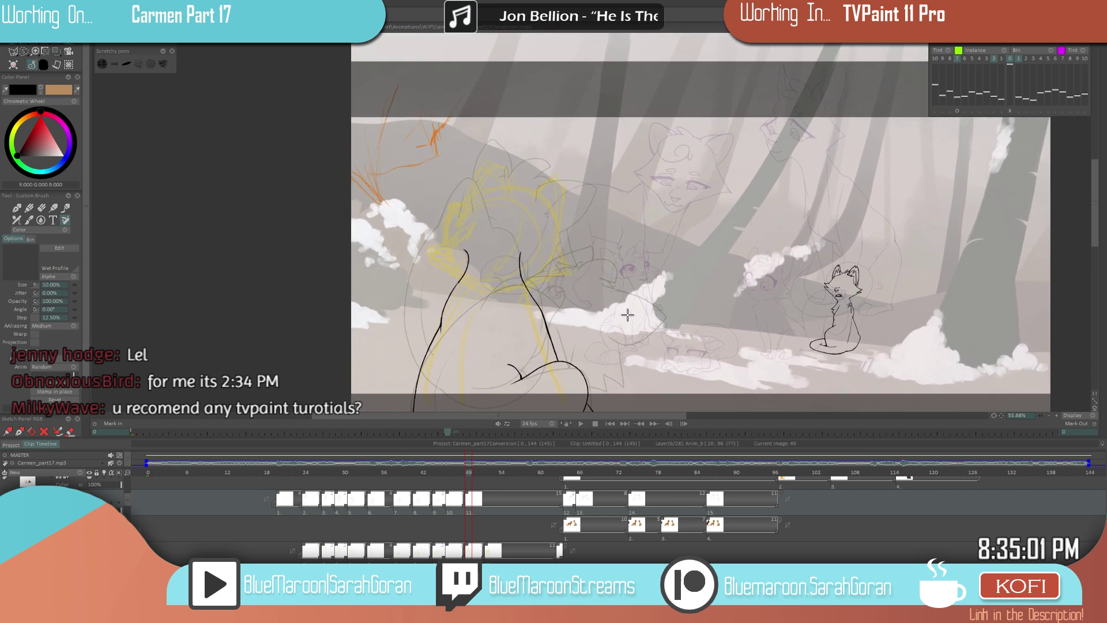
{"action": "key", "text": "Left"}
{"action": "key", "text": "Right"}
{"action": "key", "text": "Left"}
{"action": "key", "text": "Left"}
{"action": "key", "text": "Right"}
{"action": "key", "text": "Right"}
{"action": "key", "text": "Left"}
{"action": "key", "text": "Right"}
{"action": "scroll", "coordinate": [456, 279], "scroll_direction": "up", "scroll_amount": 4}
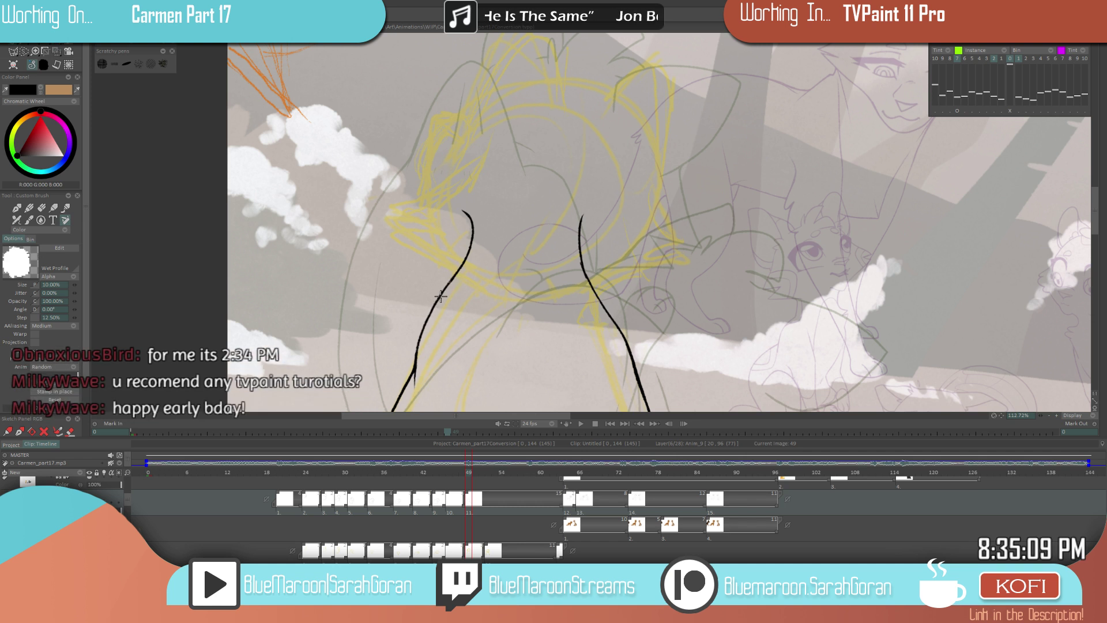
{"action": "scroll", "coordinate": [578, 281], "scroll_direction": "down", "scroll_amount": 3}
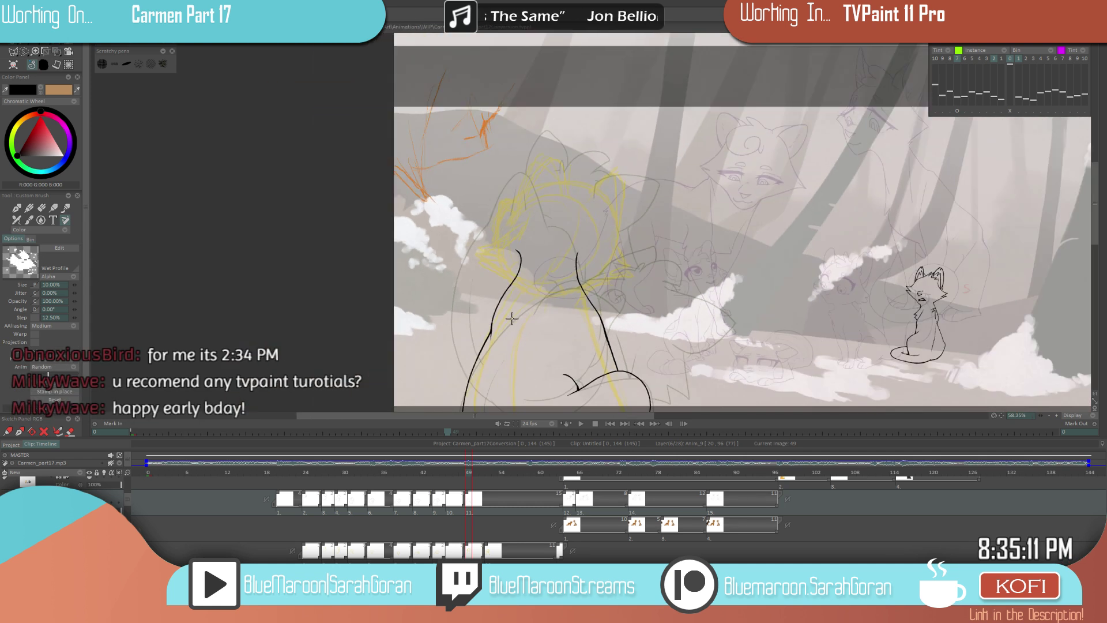
{"action": "scroll", "coordinate": [557, 260], "scroll_direction": "up", "scroll_amount": 3}
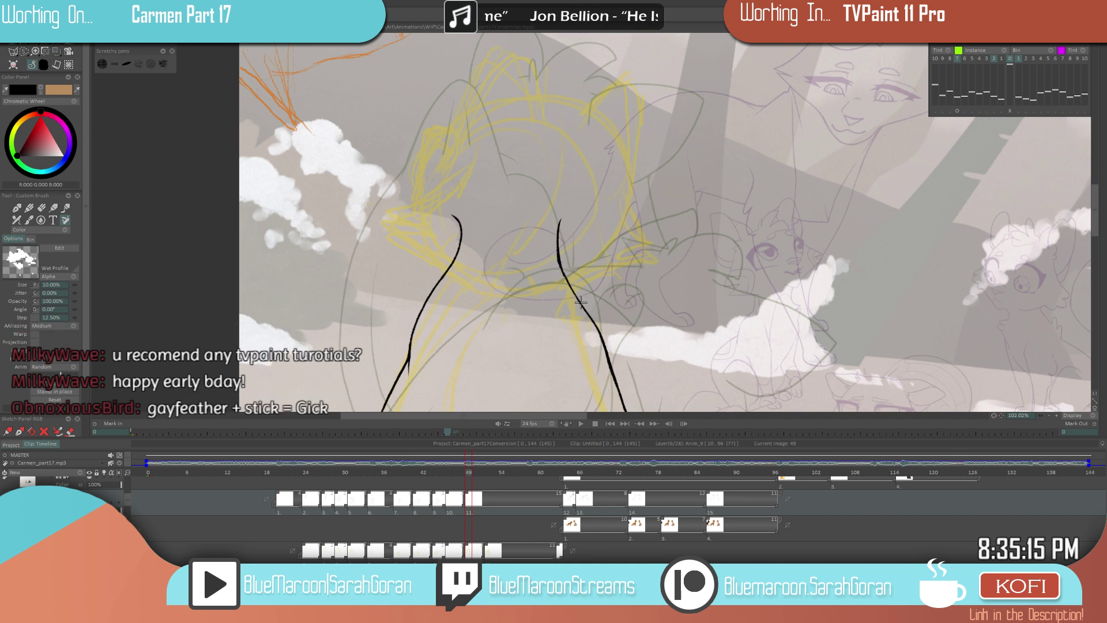
- Examine the large cat's change of pose between frames 46 and 49
{"action": "scroll", "coordinate": [610, 312], "scroll_direction": "down", "scroll_amount": 3}
{"action": "key", "text": "Left"}
{"action": "key", "text": "Left"}
{"action": "key", "text": "Left"}
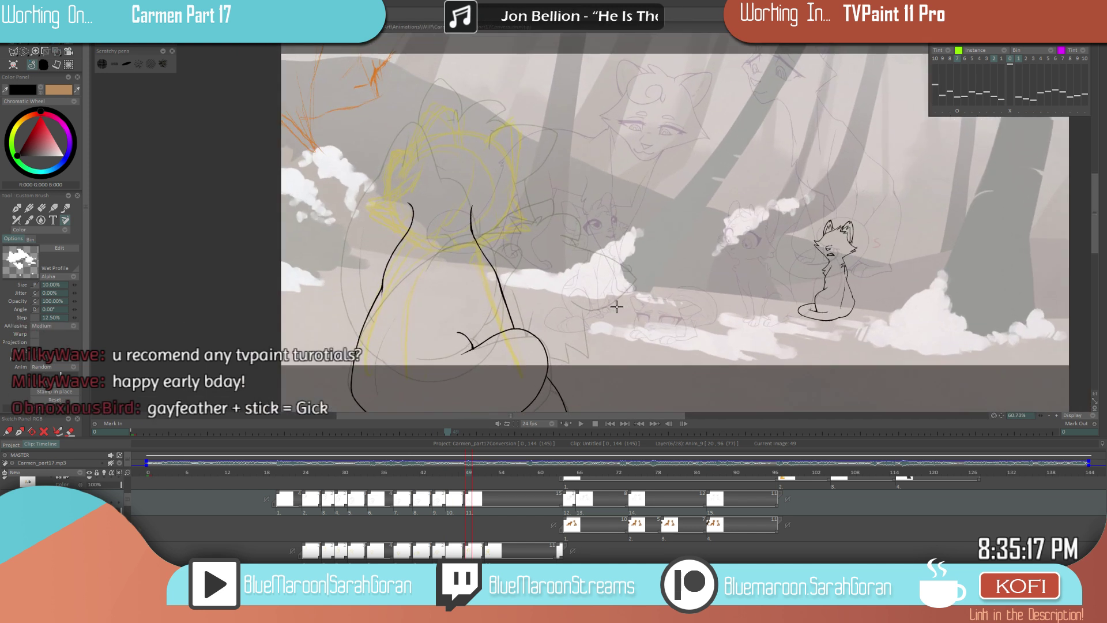
{"action": "key", "text": "Right"}
{"action": "key", "text": "Right"}
{"action": "key", "text": "Right"}
{"action": "scroll", "coordinate": [584, 310], "scroll_direction": "down", "scroll_amount": 1}
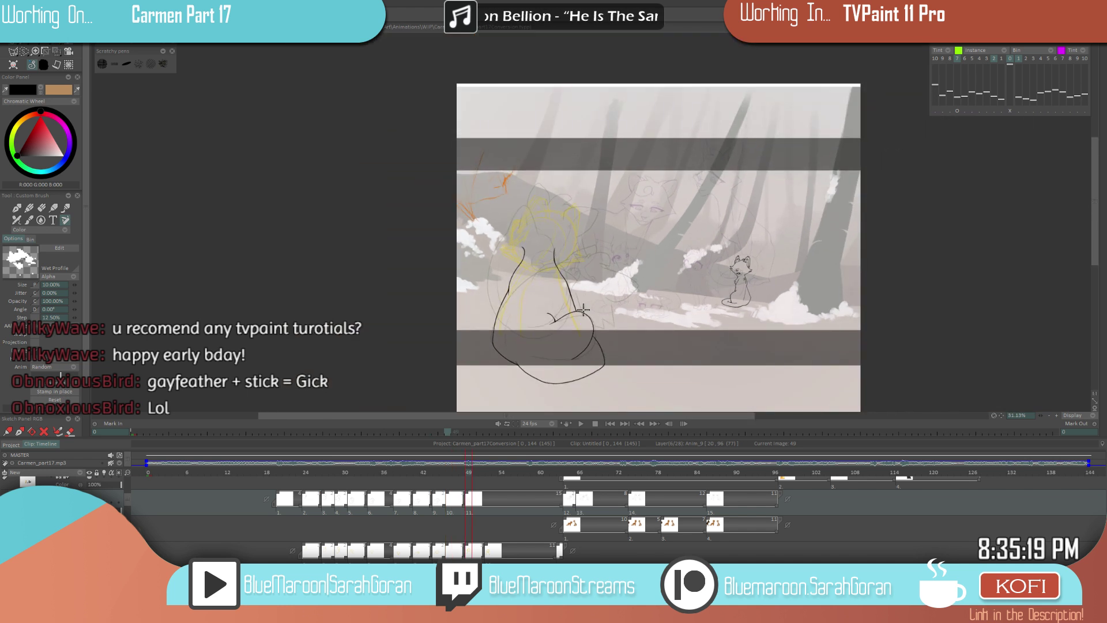
{"action": "key", "text": "Left"}
{"action": "key", "text": "Left"}
{"action": "key", "text": "Left"}
{"action": "key", "text": "Right"}
{"action": "key", "text": "Right"}
{"action": "key", "text": "Right"}
{"action": "key", "text": "Left"}
{"action": "key", "text": "Left"}
{"action": "key", "text": "Left"}
{"action": "key", "text": "Right"}
{"action": "key", "text": "Right"}
{"action": "key", "text": "Right"}
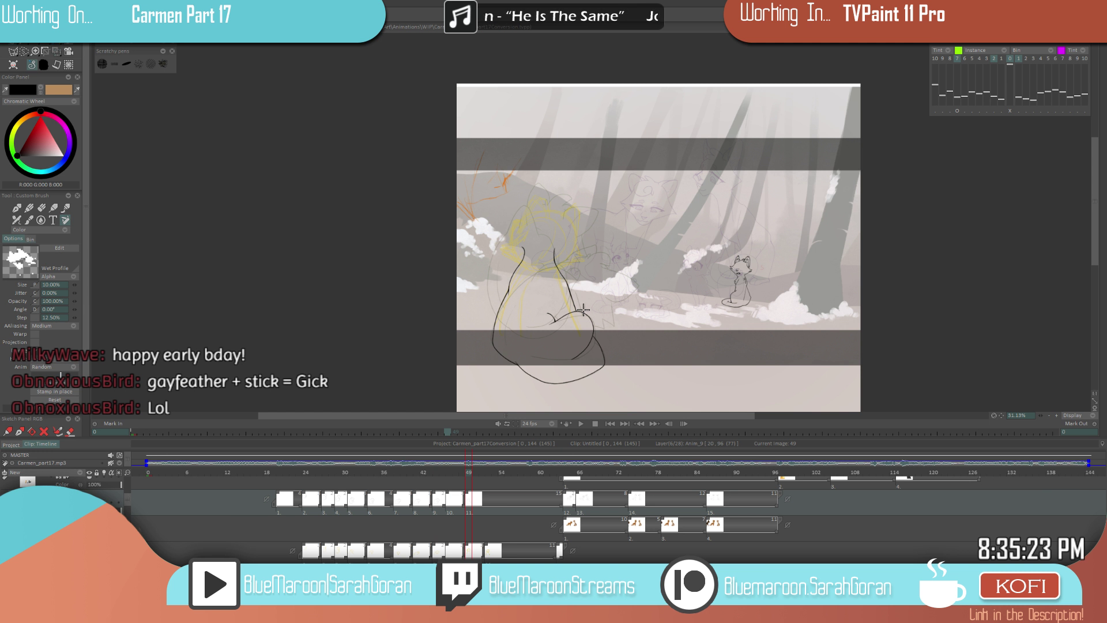
{"action": "key", "text": "Left"}
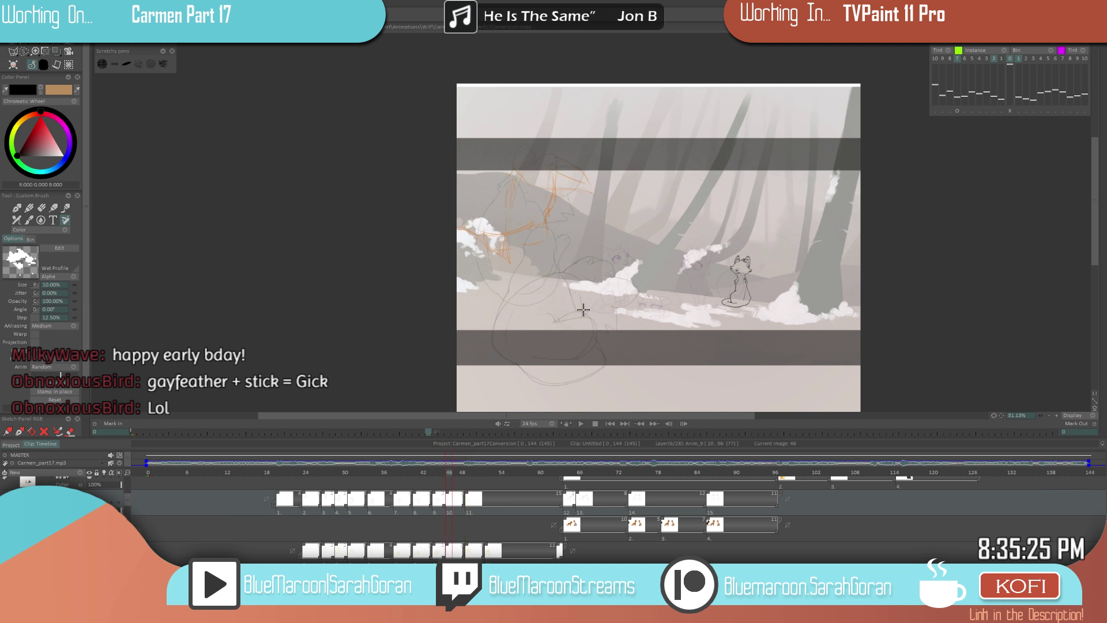
{"action": "key", "text": "Right"}
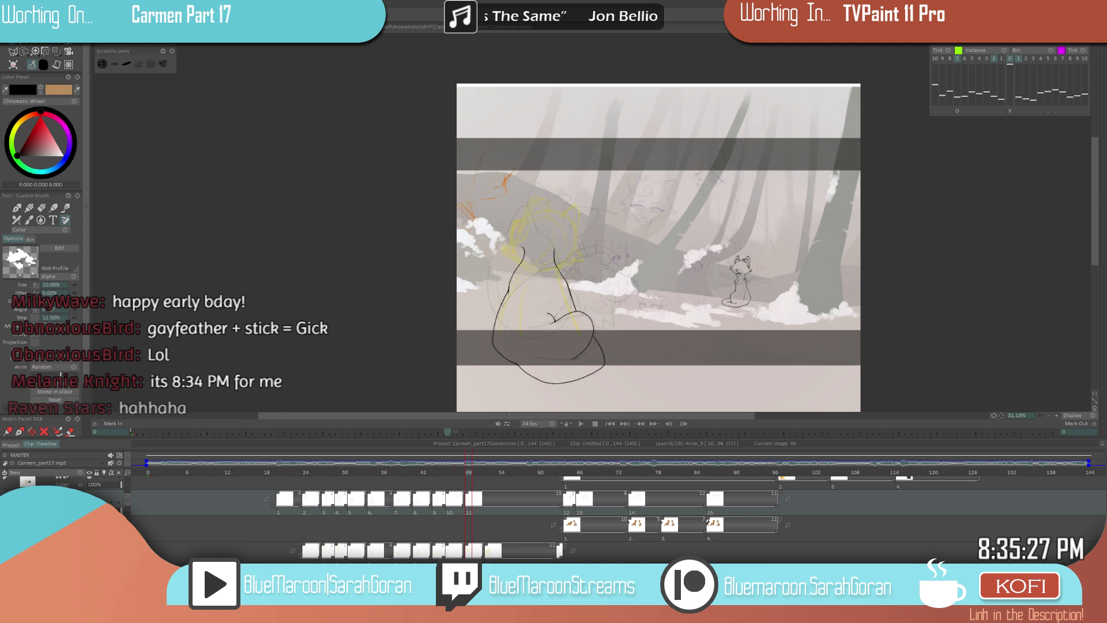
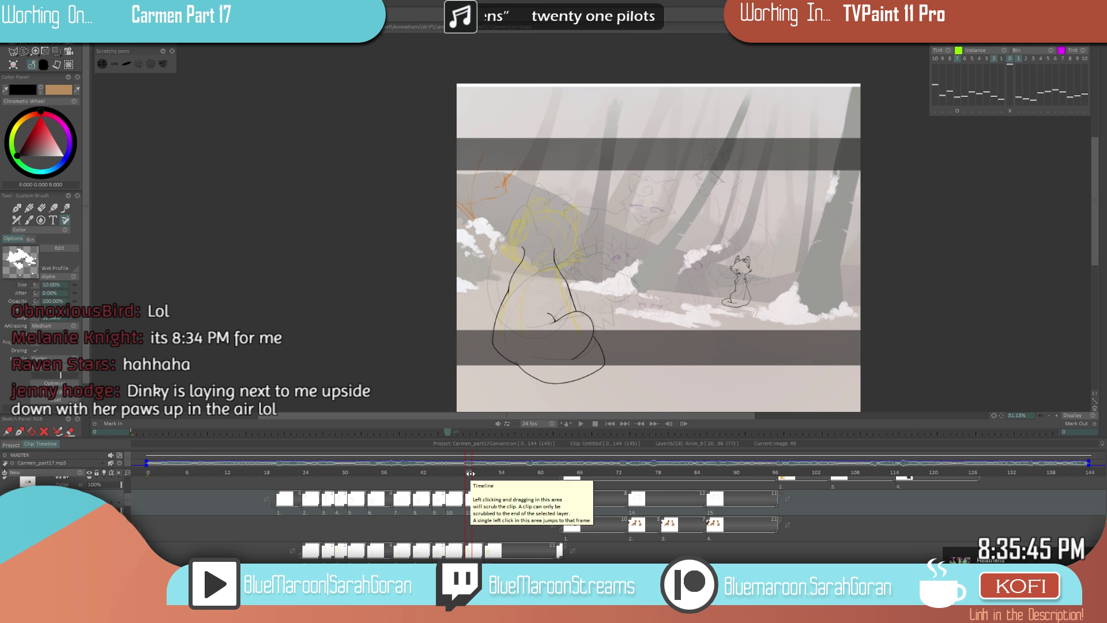
- Review the large cat's movement through the earlier drawings, including frame 41, and return to frame 49
{"action": "key", "text": "Left"}
{"action": "key", "text": "Left"}
{"action": "key", "text": "Left"}
{"action": "key", "text": "Left"}
{"action": "key", "text": "Left"}
{"action": "key", "text": "Left"}
{"action": "key", "text": "Left"}
{"action": "key", "text": "Left"}
{"action": "key", "text": "Left"}
{"action": "key", "text": "Left"}
{"action": "key", "text": "Left"}
{"action": "key", "text": "Left"}
{"action": "key", "text": "Left"}
{"action": "key", "text": "Left"}
{"action": "key", "text": "Left"}
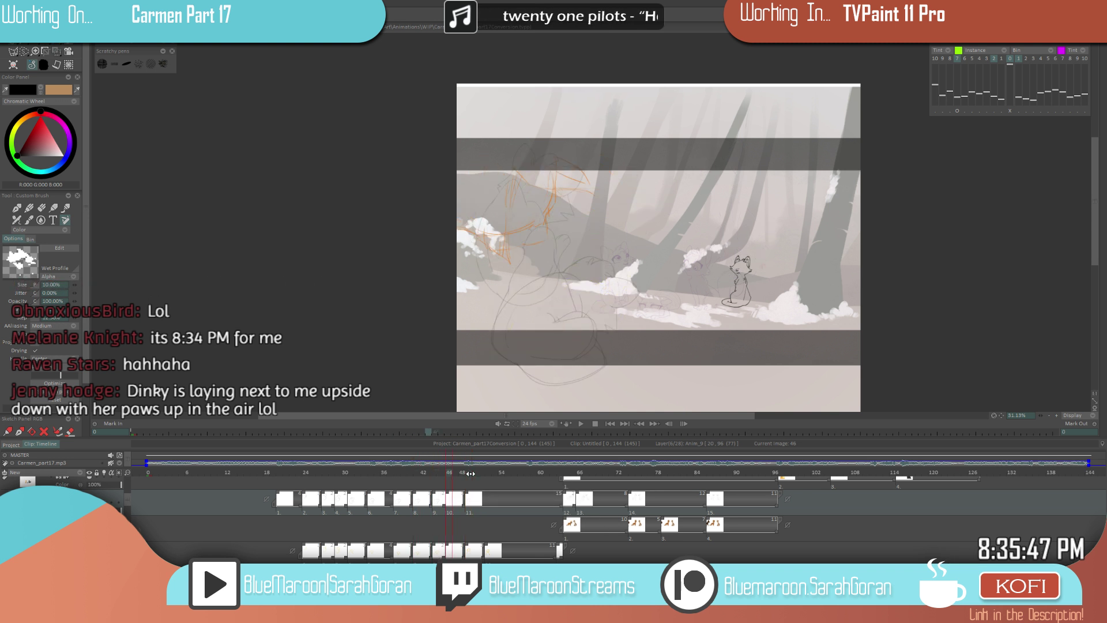
{"action": "key", "text": "Right"}
{"action": "key", "text": "Right"}
{"action": "key", "text": "Right"}
{"action": "key", "text": "Right"}
{"action": "key", "text": "Right"}
{"action": "key", "text": "Right"}
{"action": "key", "text": "Right"}
{"action": "key", "text": "Right"}
{"action": "key", "text": "Right"}
{"action": "key", "text": "Right"}
{"action": "key", "text": "Right"}
{"action": "key", "text": "Right"}
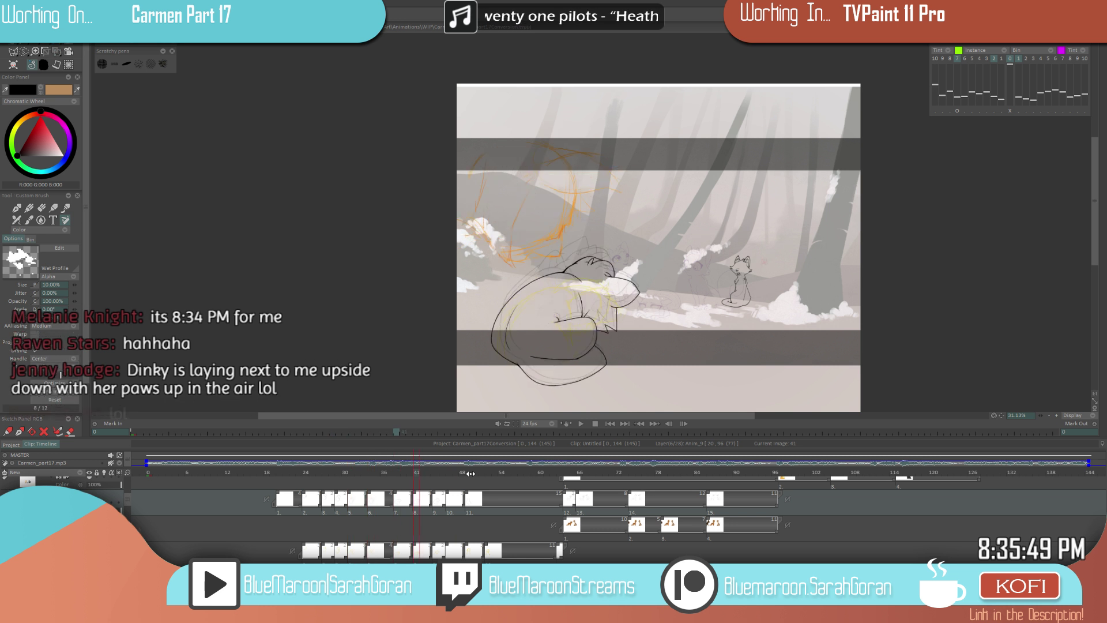
{"action": "left_click", "coordinate": [470, 473]}
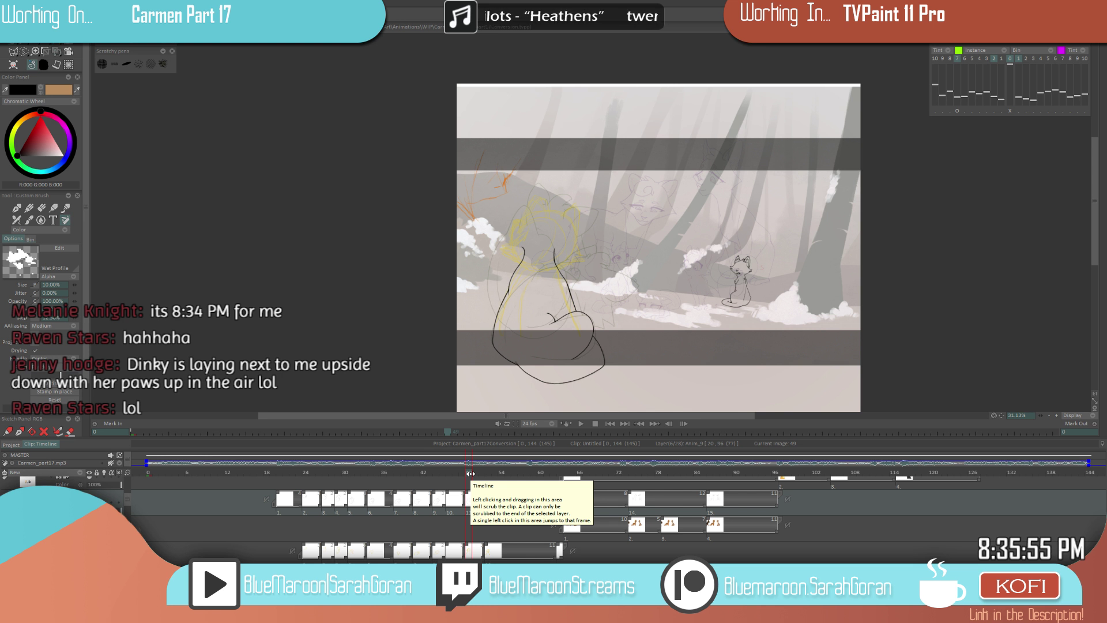
{"action": "scroll", "coordinate": [588, 282], "scroll_direction": "up", "scroll_amount": 3}
{"action": "scroll", "coordinate": [584, 293], "scroll_direction": "up", "scroll_amount": 3}
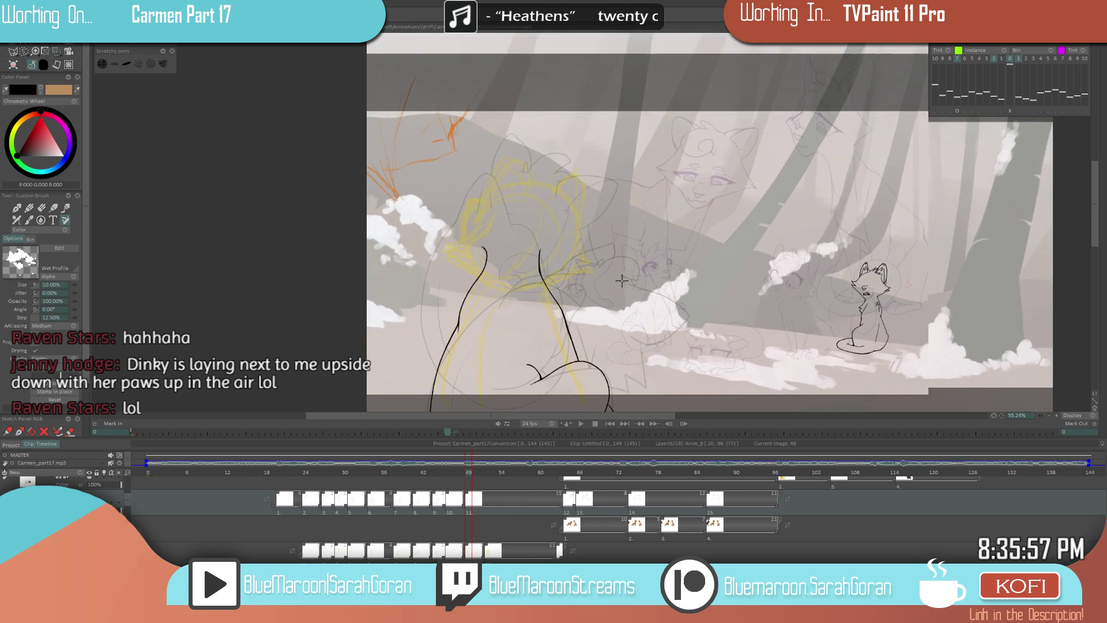
{"action": "scroll", "coordinate": [622, 288], "scroll_direction": "down", "scroll_amount": 3}
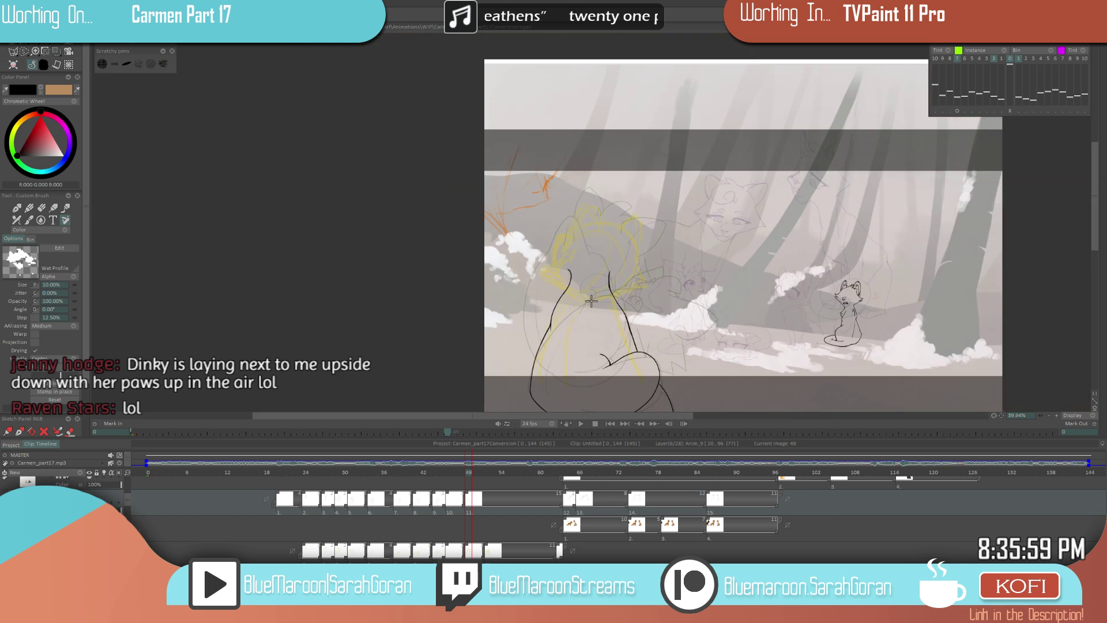
{"action": "scroll", "coordinate": [591, 301], "scroll_direction": "down", "scroll_amount": 1}
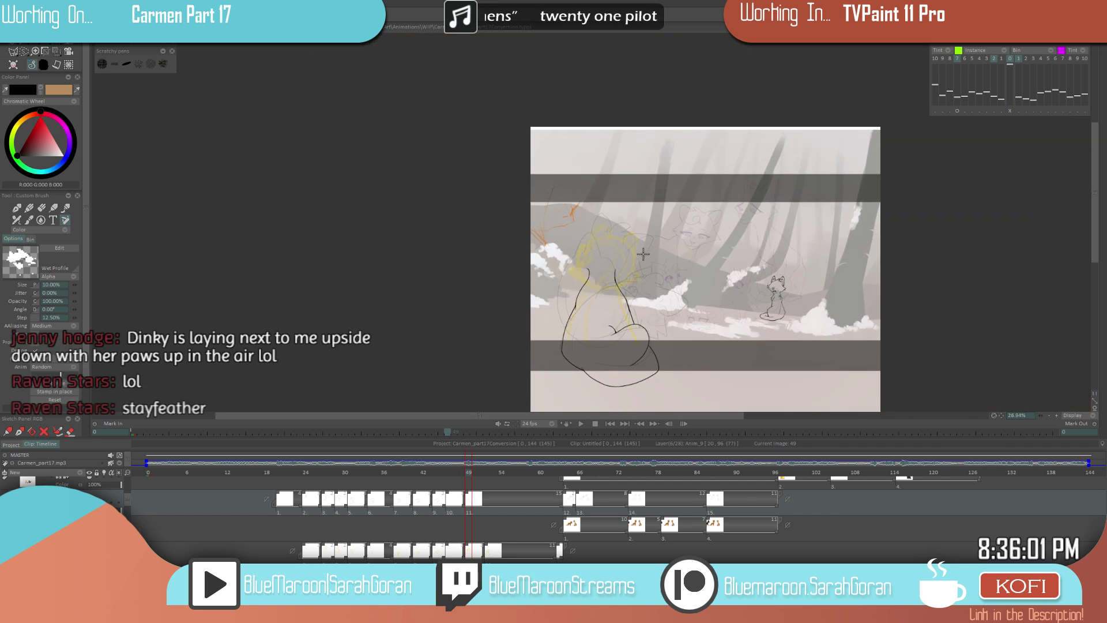
- Try to ink the jagged cheek fur of the foreground character over the yellow head sketch, joining it to the neck line
{"action": "scroll", "coordinate": [703, 245], "scroll_direction": "up", "scroll_amount": 3}
{"action": "scroll", "coordinate": [646, 267], "scroll_direction": "up", "scroll_amount": 2}
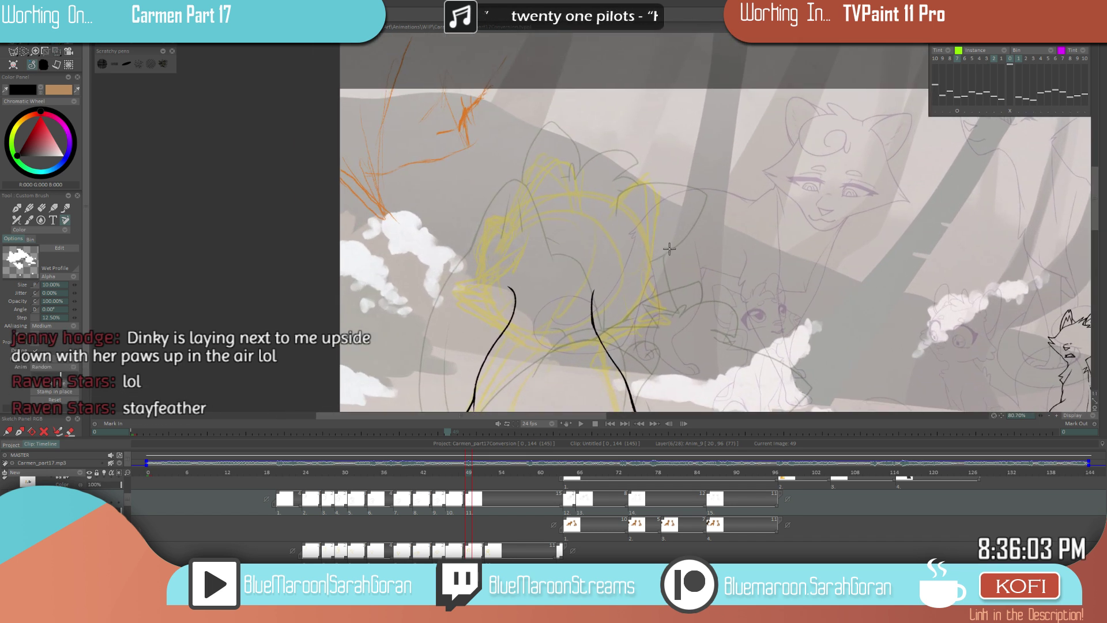
{"action": "scroll", "coordinate": [701, 333], "scroll_direction": "down", "scroll_amount": 5}
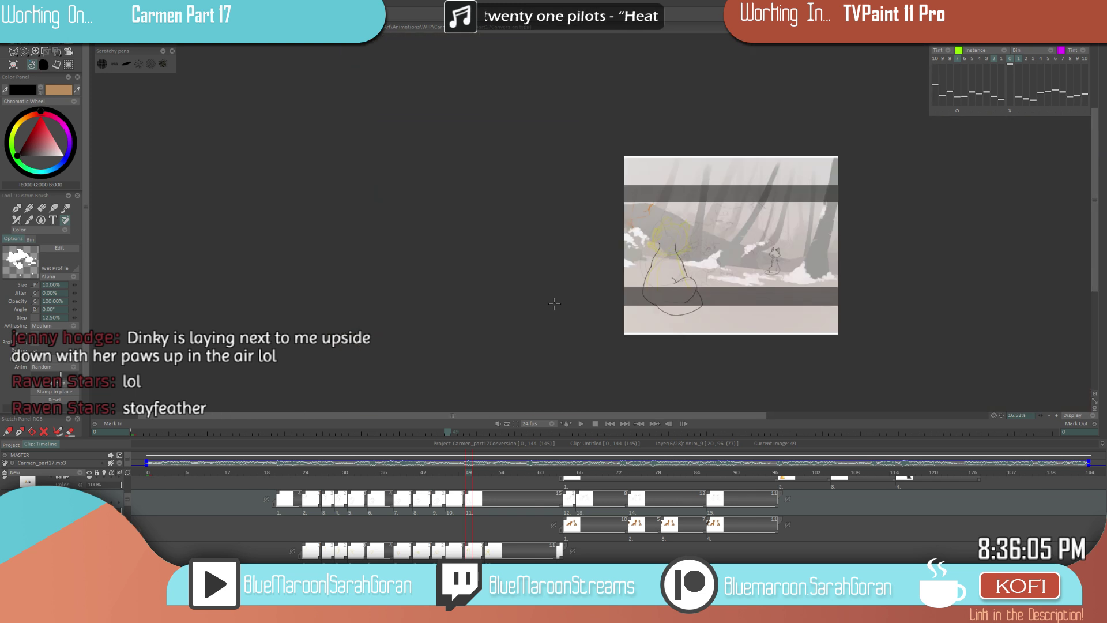
{"action": "scroll", "coordinate": [750, 240], "scroll_direction": "up", "scroll_amount": 3}
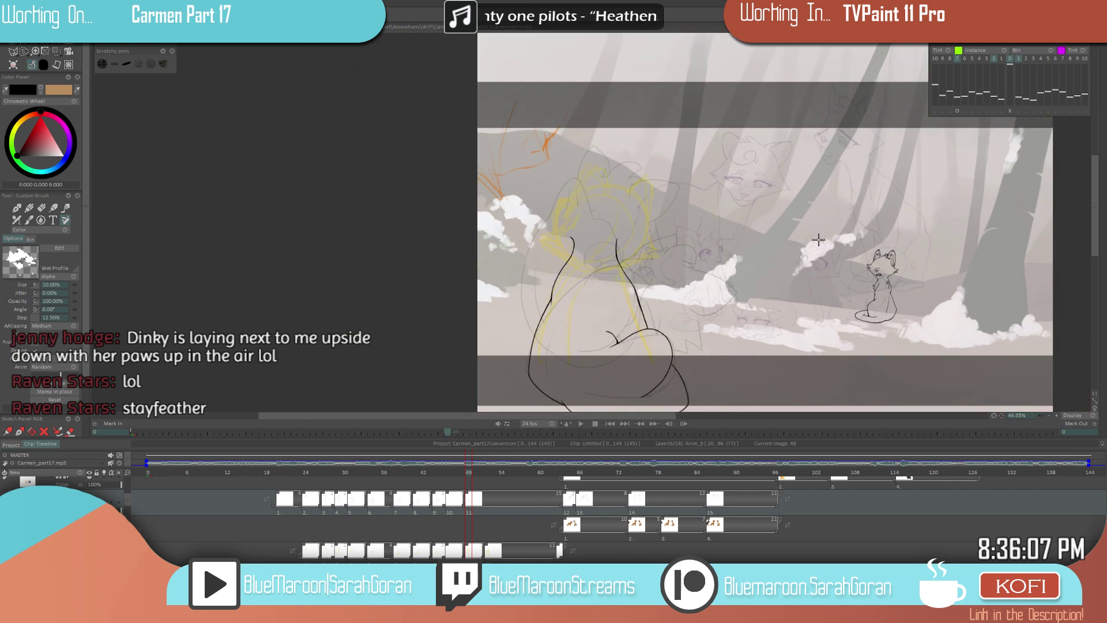
{"action": "scroll", "coordinate": [668, 257], "scroll_direction": "up", "scroll_amount": 1}
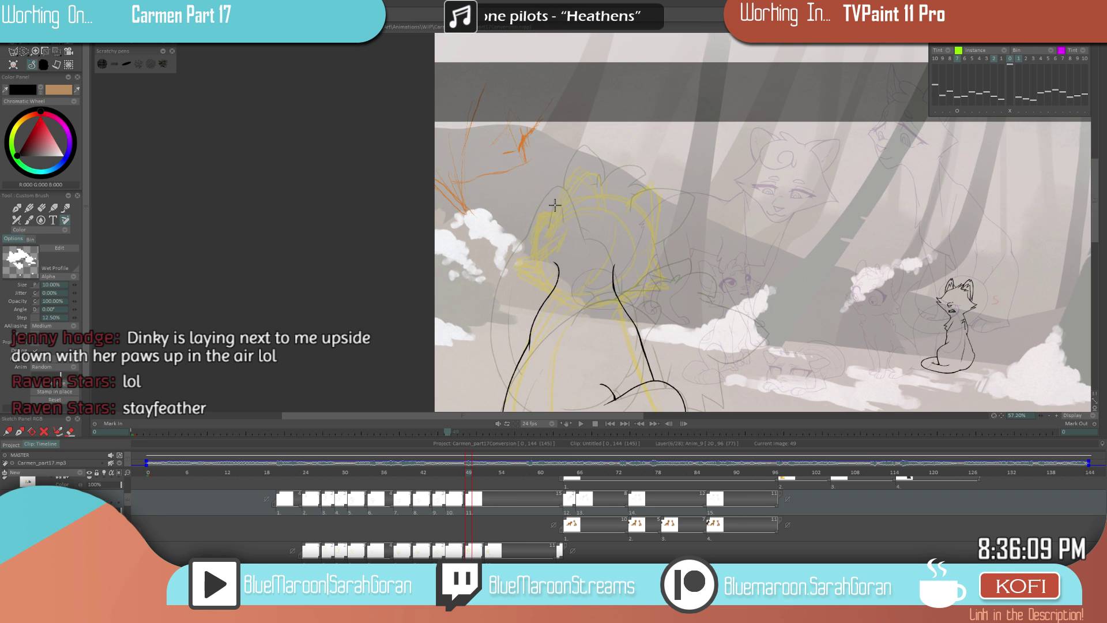
{"action": "left_click_drag", "start_coordinate": [550, 195], "coordinate": [533, 234]}
{"action": "key", "text": "ctrl+z"}
{"action": "mouse_move", "coordinate": [556, 183]}
{"action": "left_mouse_down"}
{"action": "mouse_move", "coordinate": [502, 226]}
{"action": "mouse_move", "coordinate": [548, 238]}
{"action": "left_mouse_up"}
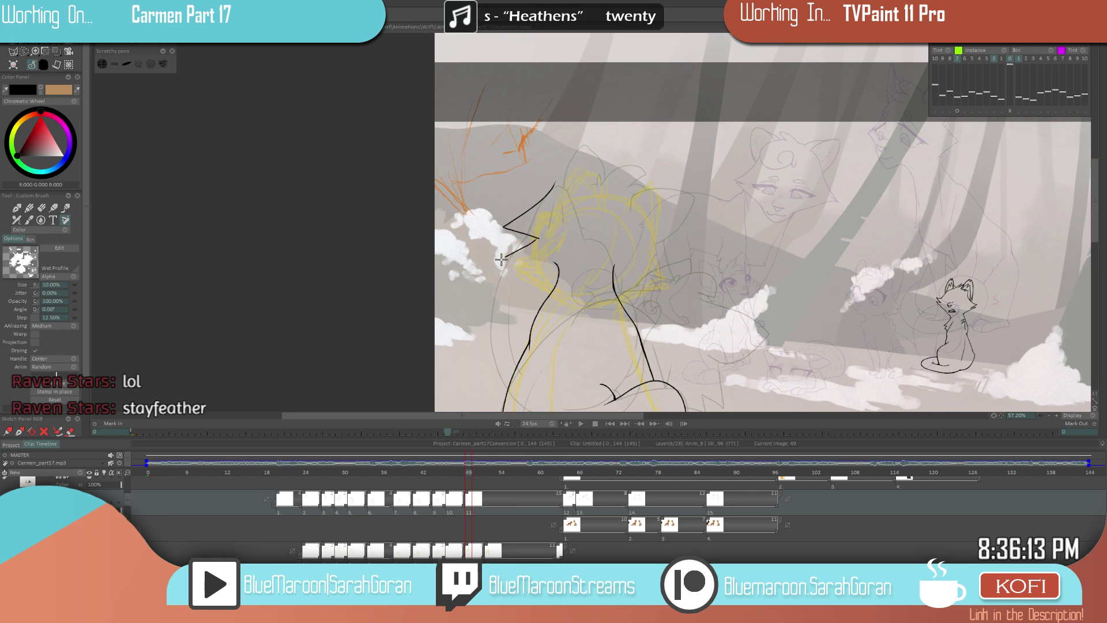
{"action": "scroll", "coordinate": [536, 239], "scroll_direction": "up", "scroll_amount": 2}
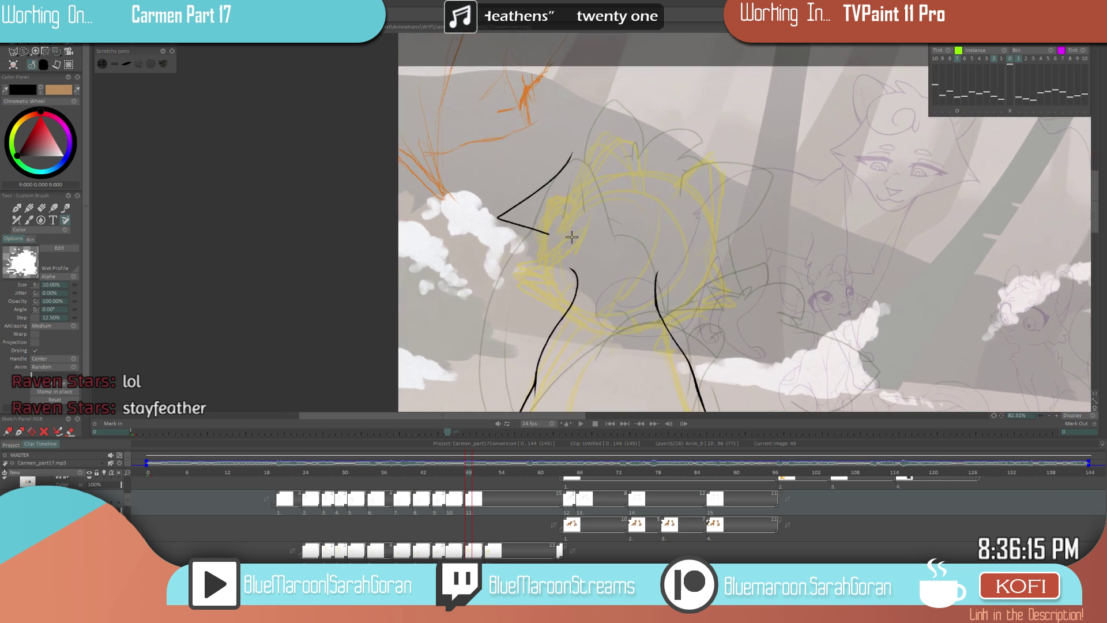
{"action": "mouse_move", "coordinate": [548, 234]}
{"action": "left_mouse_down"}
{"action": "mouse_move", "coordinate": [493, 269]}
{"action": "mouse_move", "coordinate": [593, 291]}
{"action": "left_mouse_up"}
{"action": "key", "text": "ctrl+z"}
{"action": "mouse_move", "coordinate": [549, 233]}
{"action": "left_mouse_down"}
{"action": "mouse_move", "coordinate": [507, 258]}
{"action": "mouse_move", "coordinate": [590, 295]}
{"action": "left_mouse_up"}
{"action": "scroll", "coordinate": [634, 346], "scroll_direction": "up", "scroll_amount": 2}
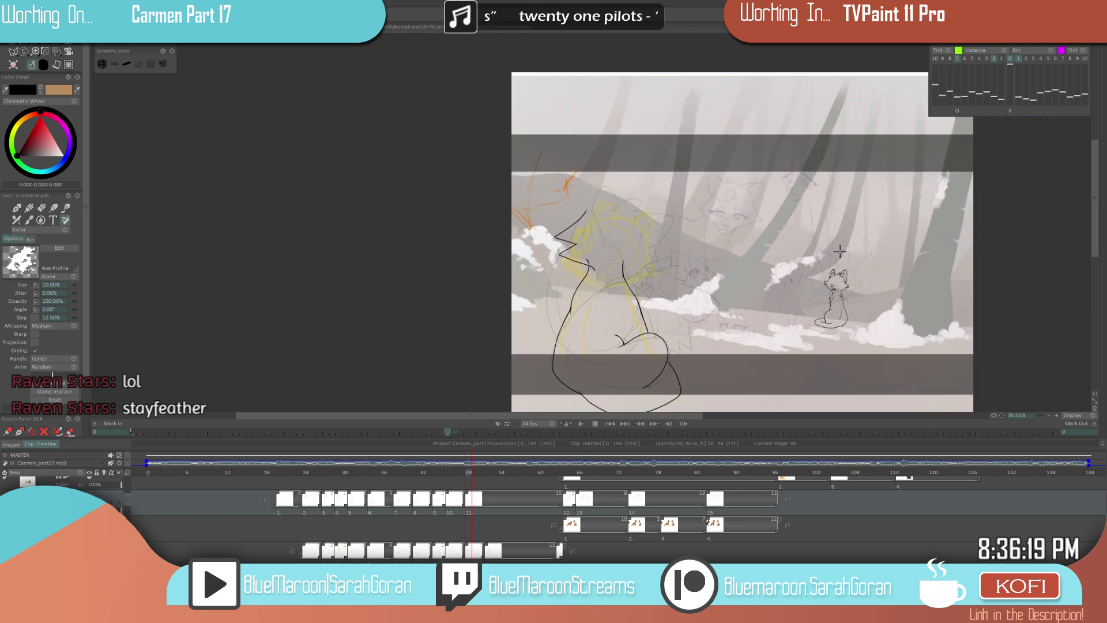
{"action": "key", "text": "ctrl+z"}
{"action": "mouse_move", "coordinate": [516, 191]}
{"action": "left_mouse_down"}
{"action": "mouse_move", "coordinate": [470, 234]}
{"action": "mouse_move", "coordinate": [555, 245]}
{"action": "left_mouse_up"}
{"action": "scroll", "coordinate": [496, 328], "scroll_direction": "down", "scroll_amount": 10}
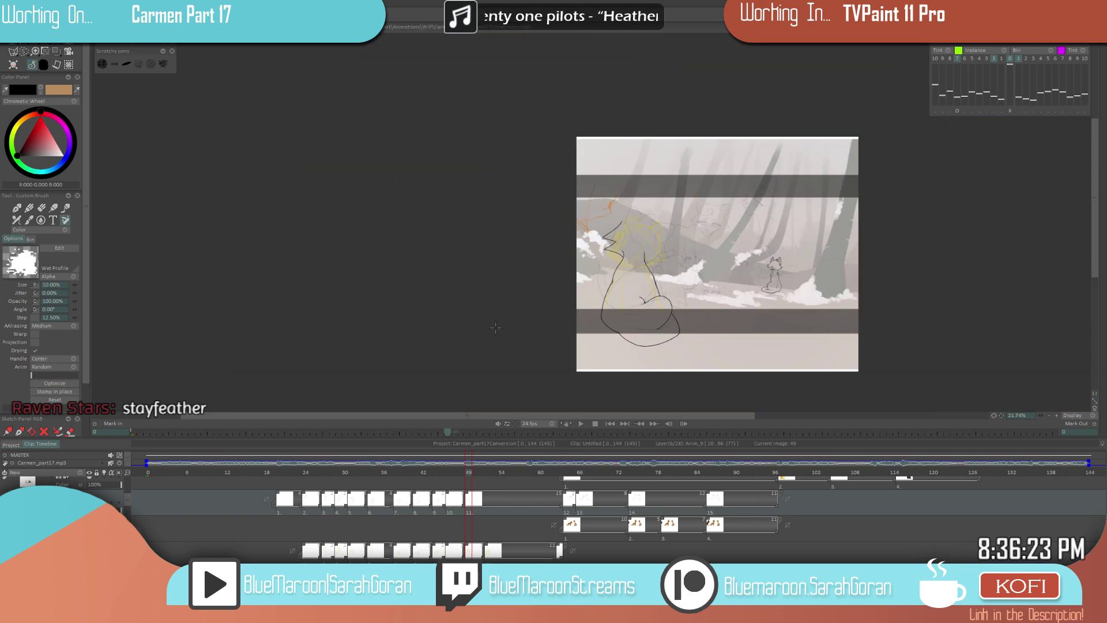
- Flip between the current drawing and the preceding frames to check the head pose in motion
{"action": "scroll", "coordinate": [722, 245], "scroll_direction": "up", "scroll_amount": 4}
{"action": "key", "text": "Left"}
{"action": "key", "text": "Left"}
{"action": "key", "text": "Left"}
{"action": "key", "text": "Right"}
{"action": "key", "text": "Left"}
{"action": "key", "text": "Right"}
{"action": "key", "text": "Right"}
{"action": "key", "text": "Right"}
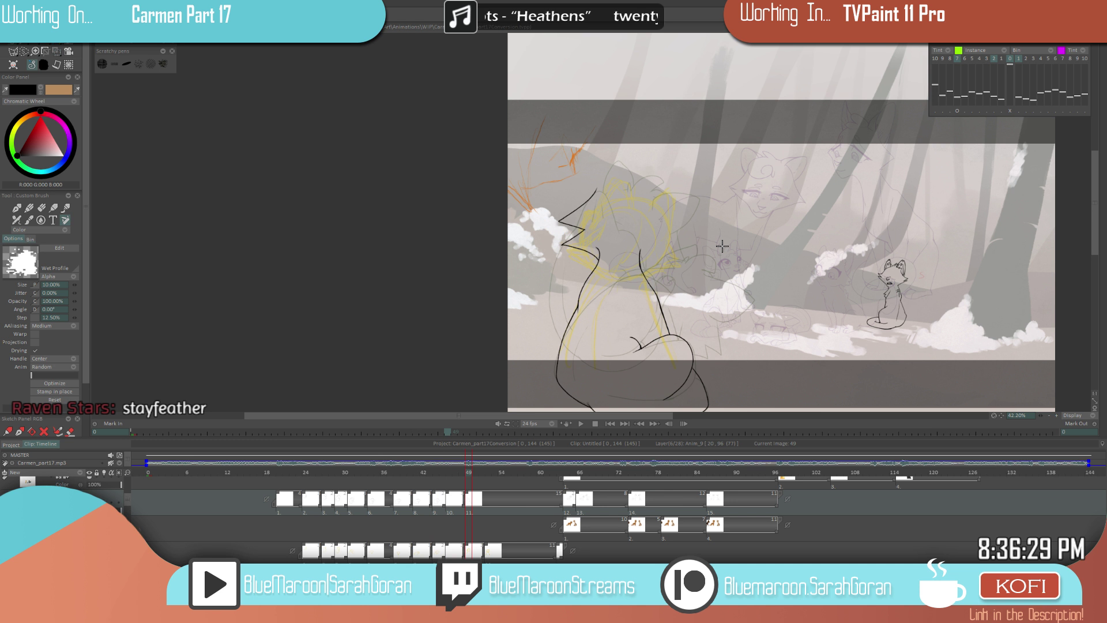
- Undo the jagged cheek fur and redraw it as a zigzag contour running into the foreground character's neck
{"action": "scroll", "coordinate": [722, 246], "scroll_direction": "up", "scroll_amount": 2}
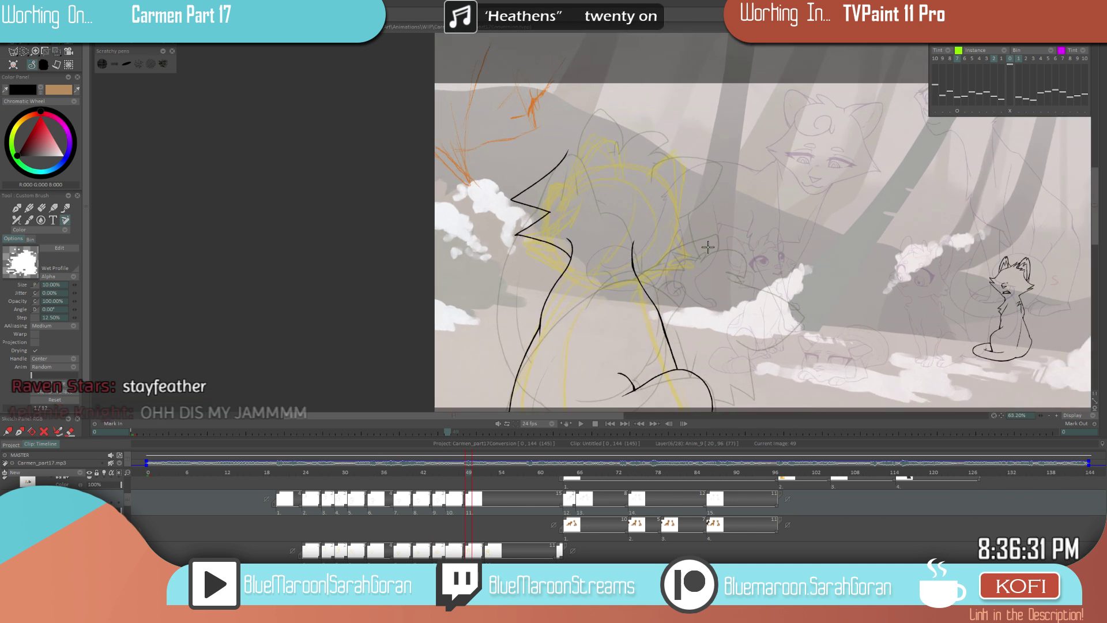
{"action": "key", "text": "ctrl+z"}
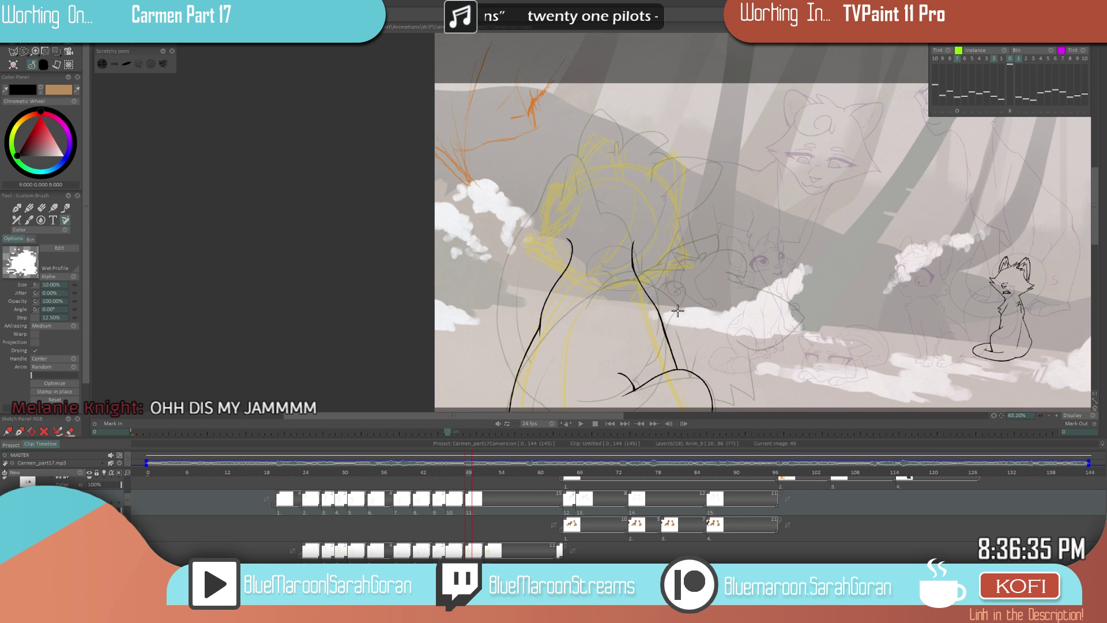
{"action": "mouse_move", "coordinate": [546, 164]}
{"action": "left_mouse_down"}
{"action": "mouse_move", "coordinate": [510, 207]}
{"action": "mouse_move", "coordinate": [531, 219]}
{"action": "mouse_move", "coordinate": [509, 239]}
{"action": "mouse_move", "coordinate": [568, 265]}
{"action": "left_mouse_up"}
{"action": "scroll", "coordinate": [579, 210], "scroll_direction": "up", "scroll_amount": 3}
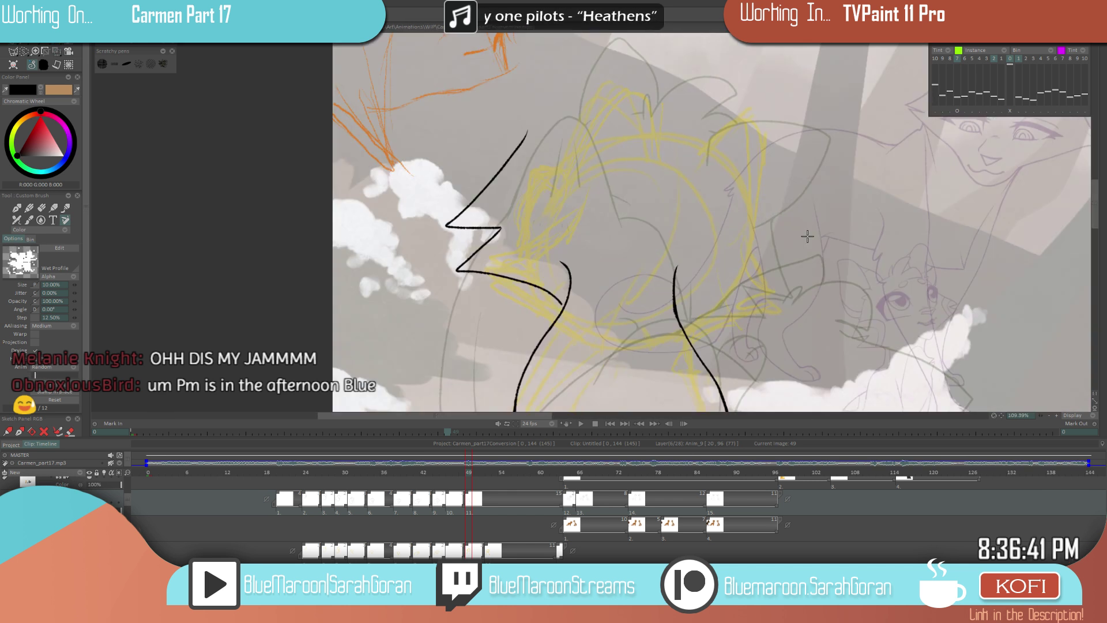
{"action": "scroll", "coordinate": [576, 306], "scroll_direction": "down", "scroll_amount": 3}
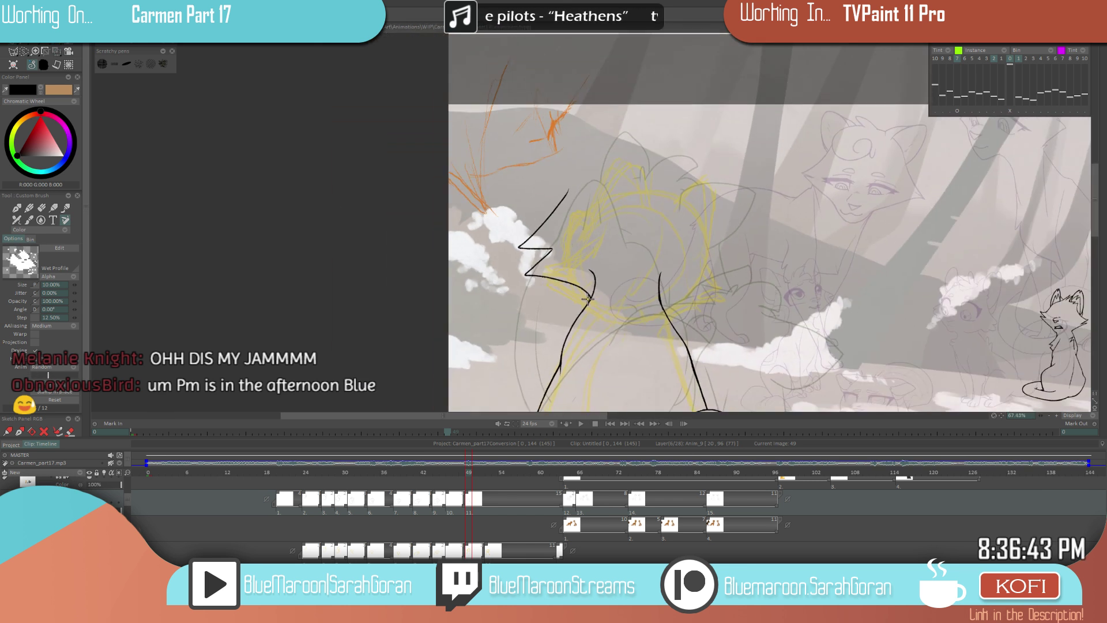
{"action": "scroll", "coordinate": [585, 307], "scroll_direction": "down", "scroll_amount": 2}
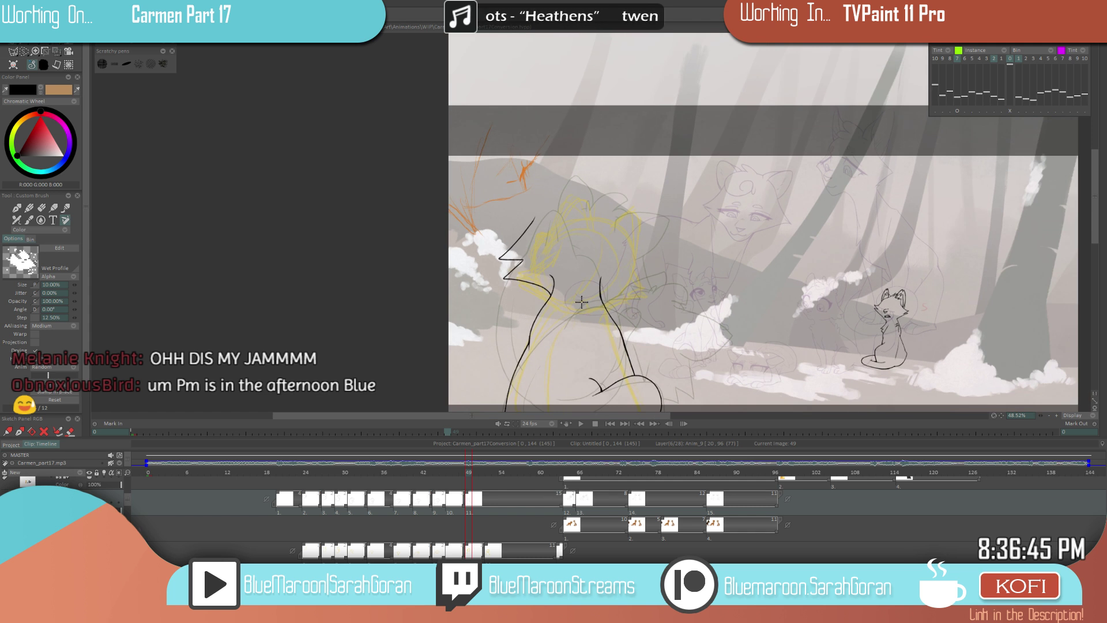
{"action": "scroll", "coordinate": [579, 306], "scroll_direction": "up", "scroll_amount": 1}
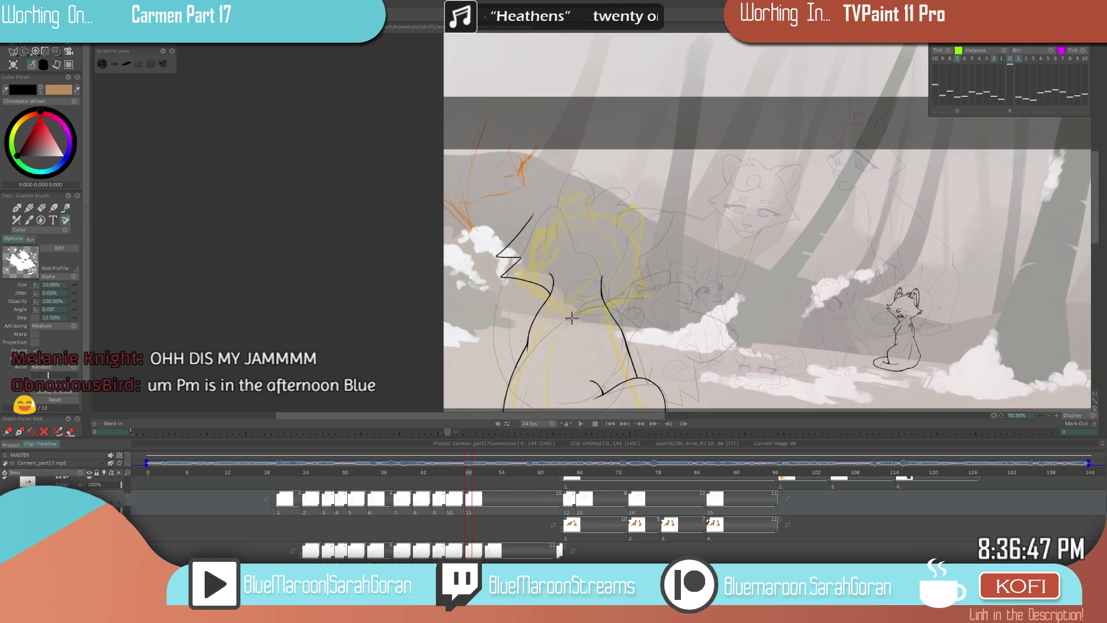
{"action": "scroll", "coordinate": [577, 316], "scroll_direction": "up", "scroll_amount": 2}
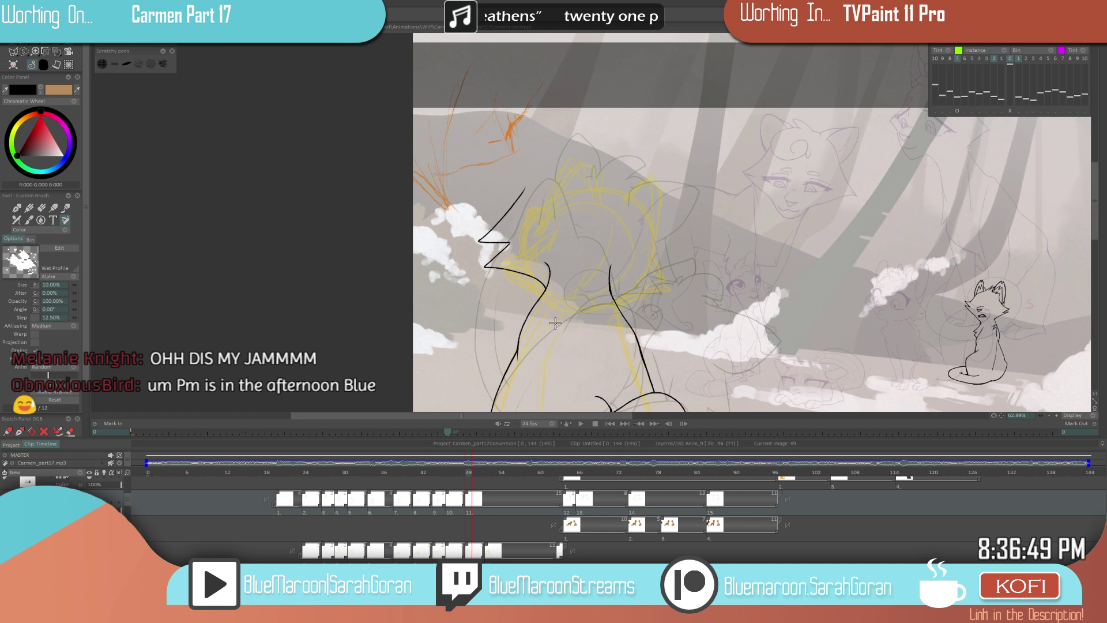
{"action": "scroll", "coordinate": [563, 318], "scroll_direction": "up", "scroll_amount": 2}
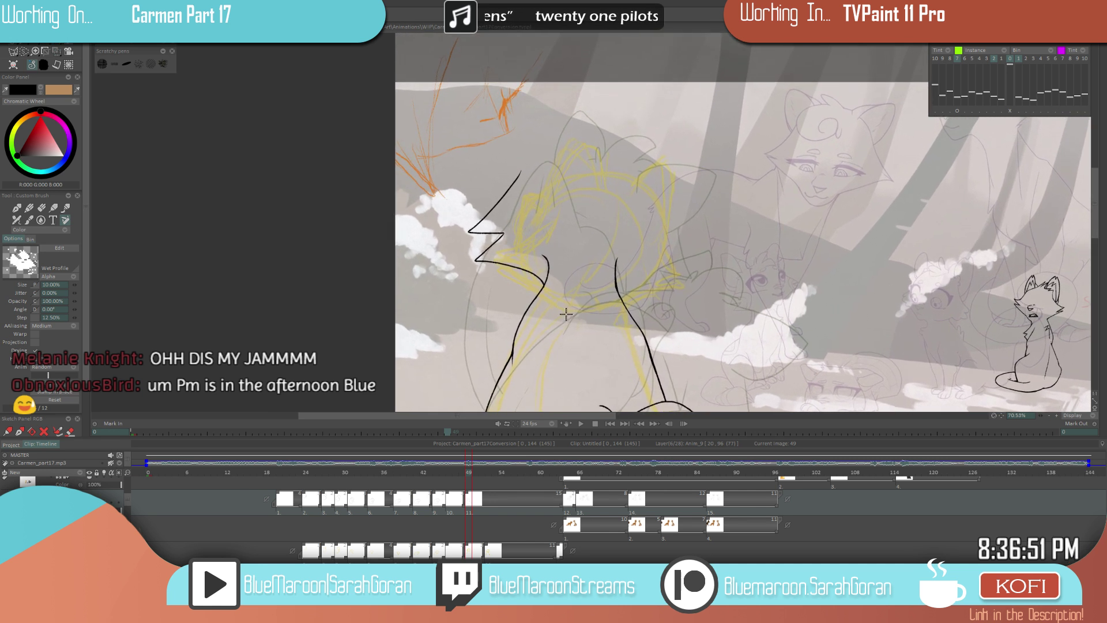
{"action": "scroll", "coordinate": [585, 305], "scroll_direction": "up", "scroll_amount": 1}
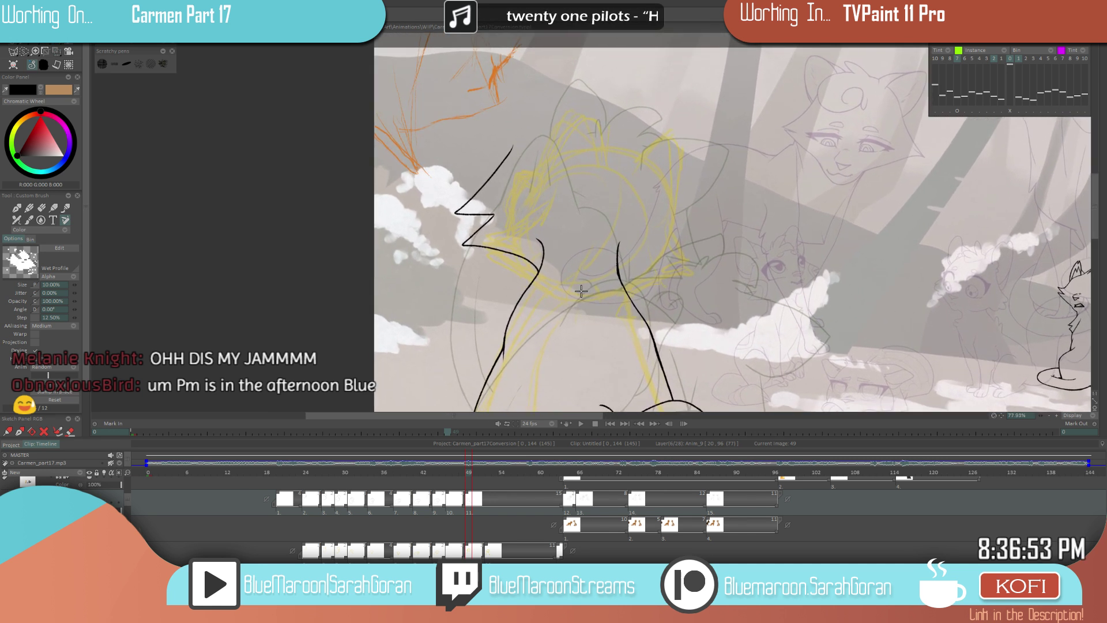
{"action": "scroll", "coordinate": [582, 290], "scroll_direction": "up", "scroll_amount": 1}
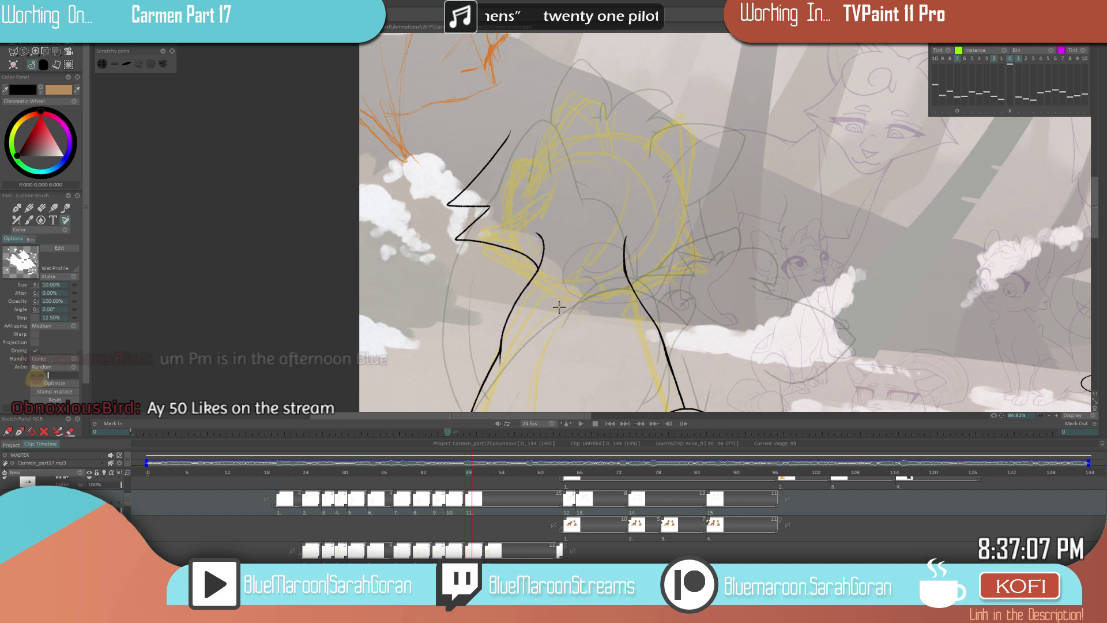
{"action": "scroll", "coordinate": [616, 279], "scroll_direction": "down", "scroll_amount": 5}
{"action": "scroll", "coordinate": [603, 264], "scroll_direction": "up", "scroll_amount": 2}
{"action": "scroll", "coordinate": [603, 265], "scroll_direction": "up", "scroll_amount": 2}
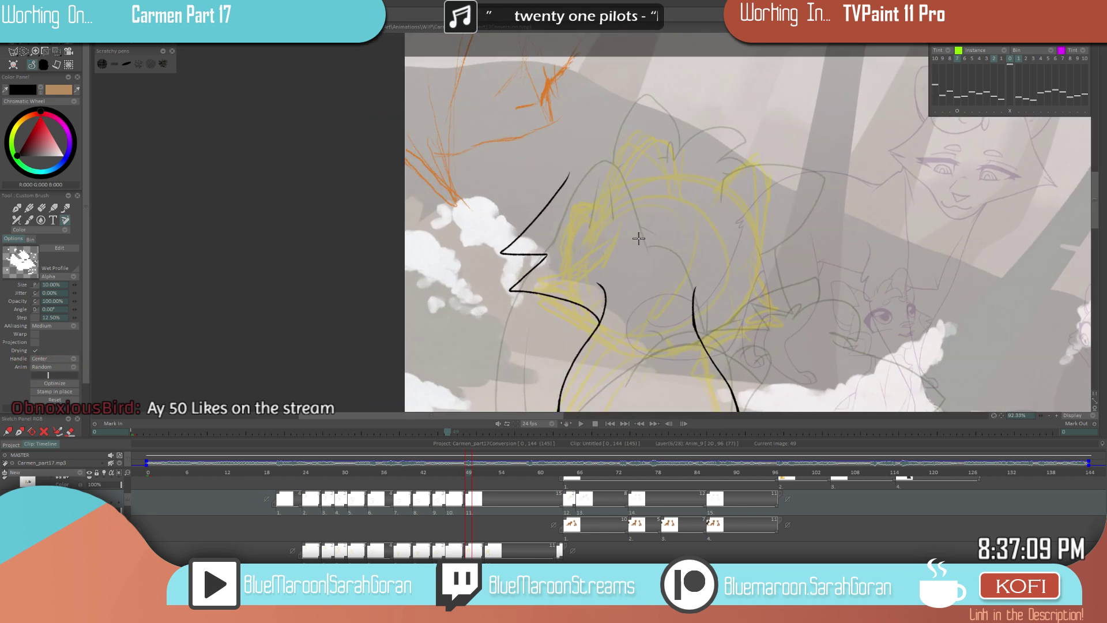
- Compare the redrawn cheek fur with the crouching pose three frames earlier by flipping back and forth
{"action": "scroll", "coordinate": [637, 237], "scroll_direction": "down", "scroll_amount": 4}
{"action": "key", "text": "Left"}
{"action": "key", "text": "Left"}
{"action": "key", "text": "Left"}
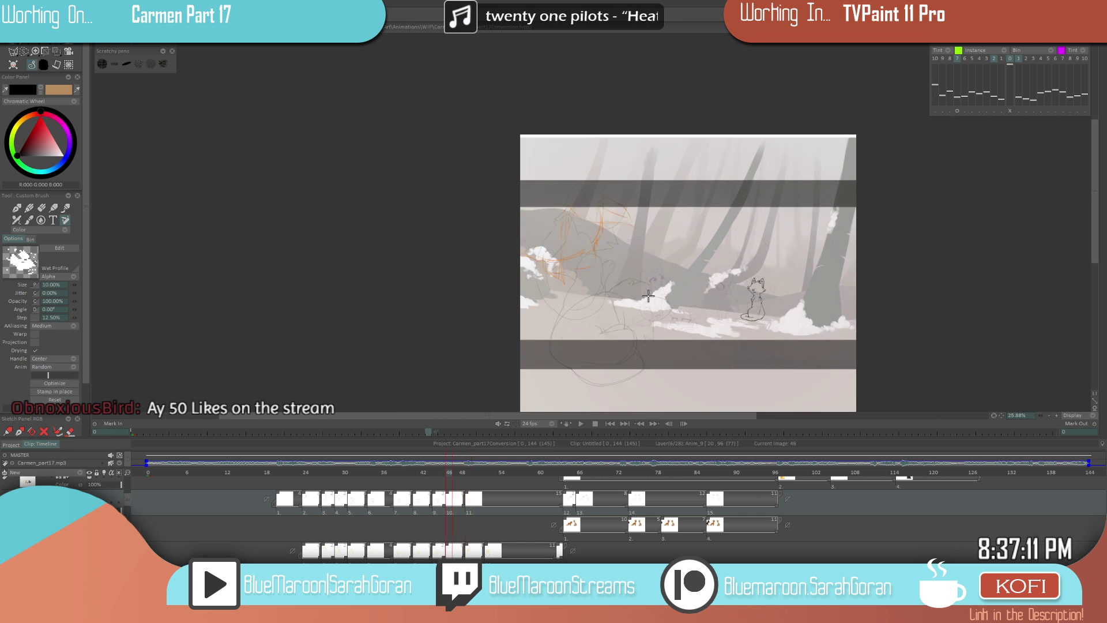
{"action": "key", "text": "Right"}
{"action": "key", "text": "Right"}
{"action": "key", "text": "Right"}
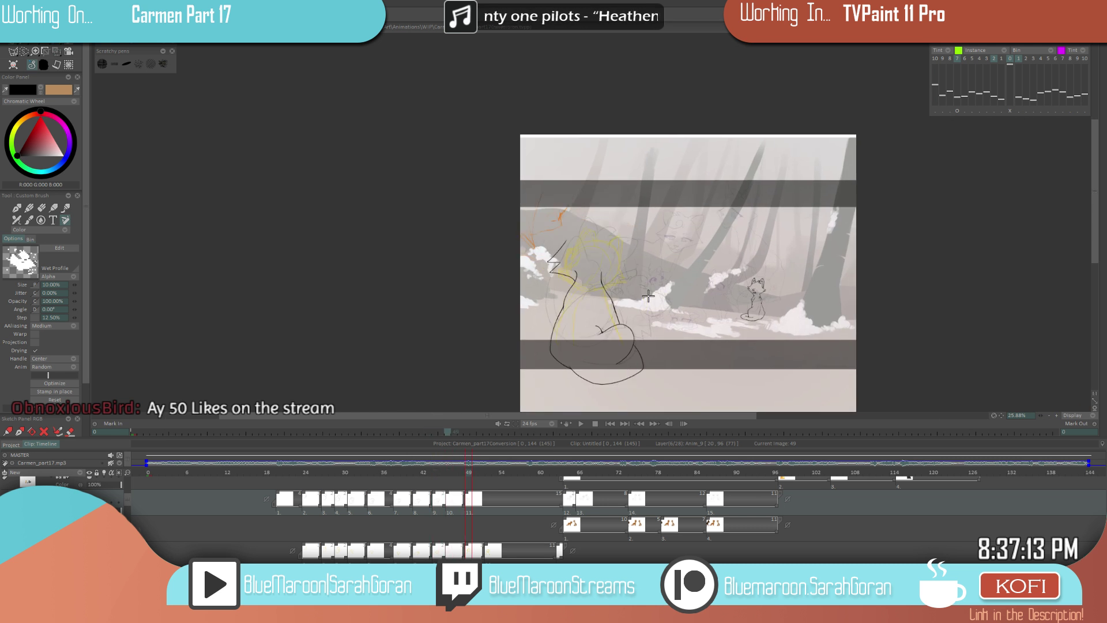
{"action": "key", "text": "Left"}
{"action": "key", "text": "Left"}
{"action": "key", "text": "Left"}
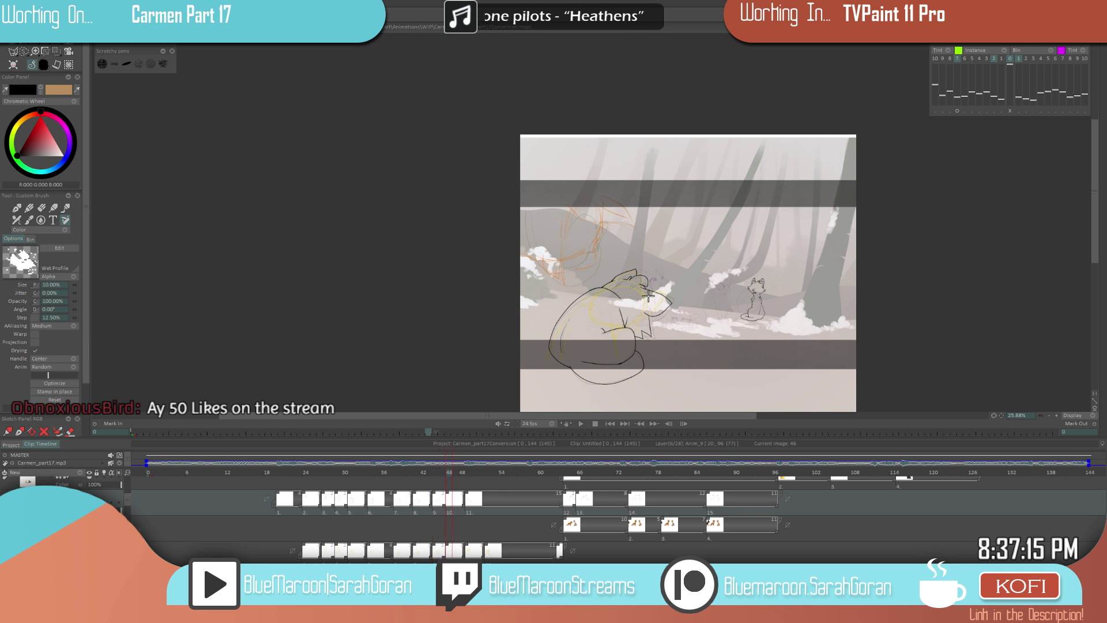
{"action": "key", "text": "Right"}
{"action": "key", "text": "Right"}
{"action": "key", "text": "Right"}
- Undo the redrawn cheek fur contour on the foreground character's head
{"action": "scroll", "coordinate": [607, 267], "scroll_direction": "up", "scroll_amount": 3}
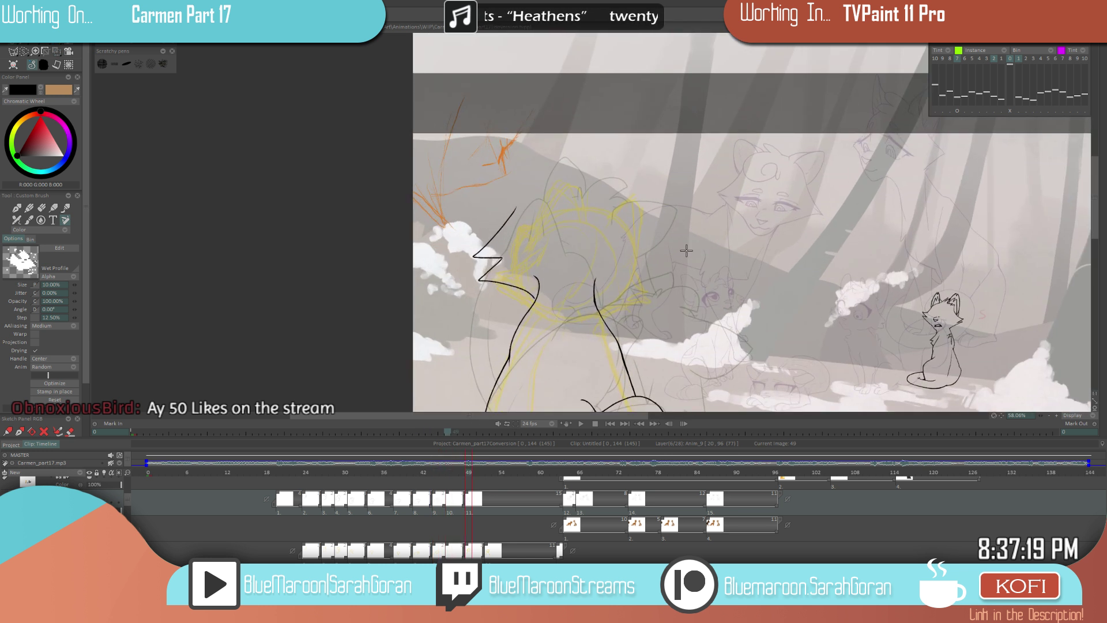
{"action": "scroll", "coordinate": [652, 282], "scroll_direction": "down", "scroll_amount": 3}
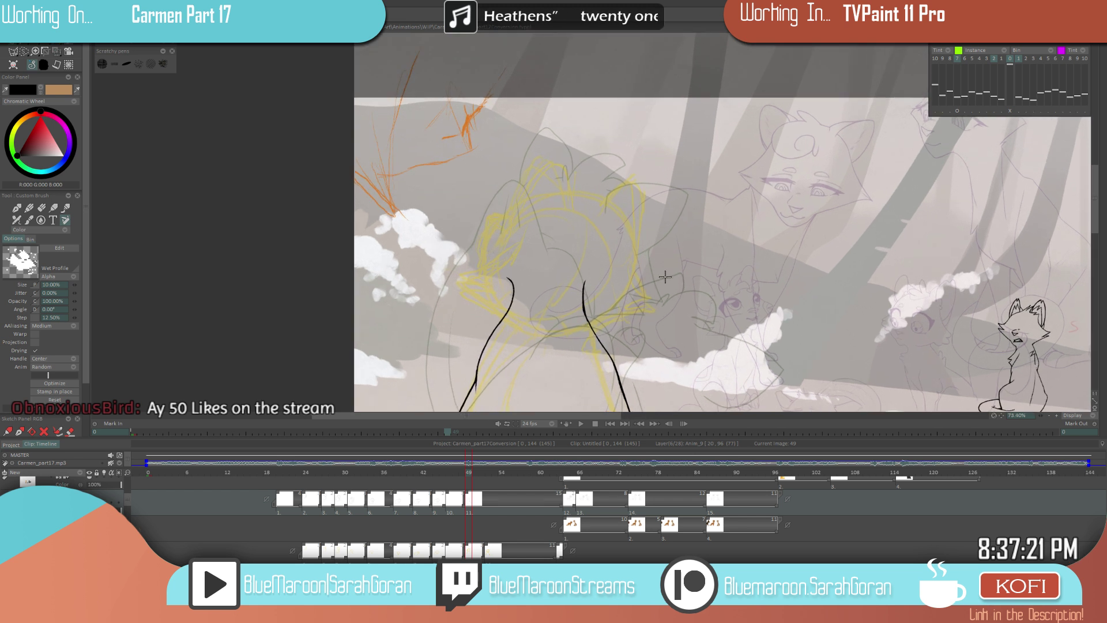
{"action": "scroll", "coordinate": [635, 263], "scroll_direction": "up", "scroll_amount": 2}
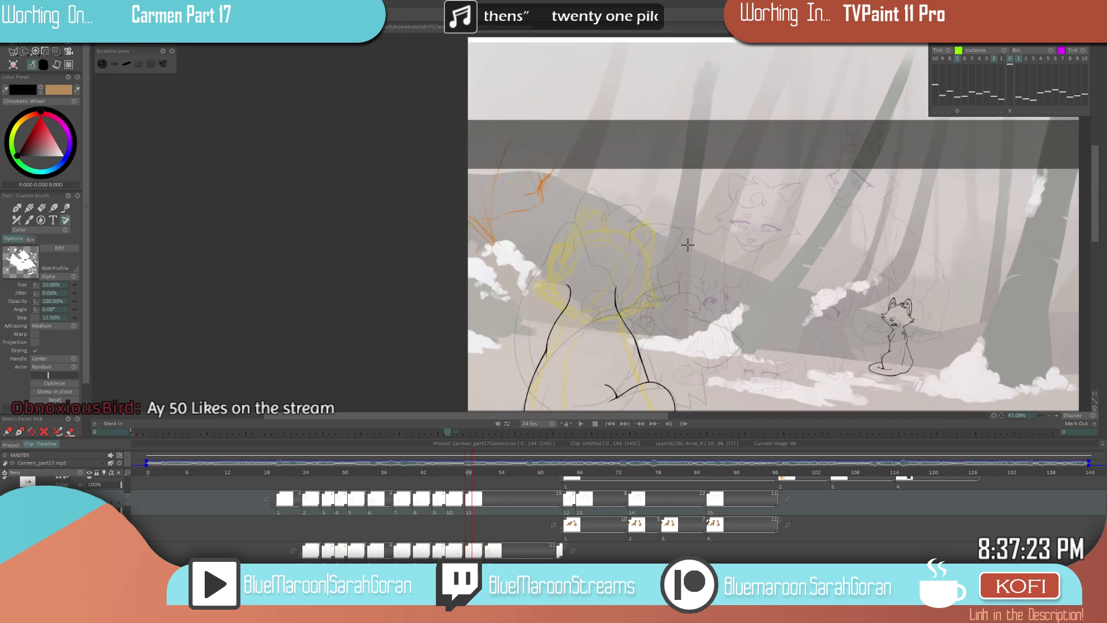
{"action": "scroll", "coordinate": [566, 293], "scroll_direction": "up", "scroll_amount": 2}
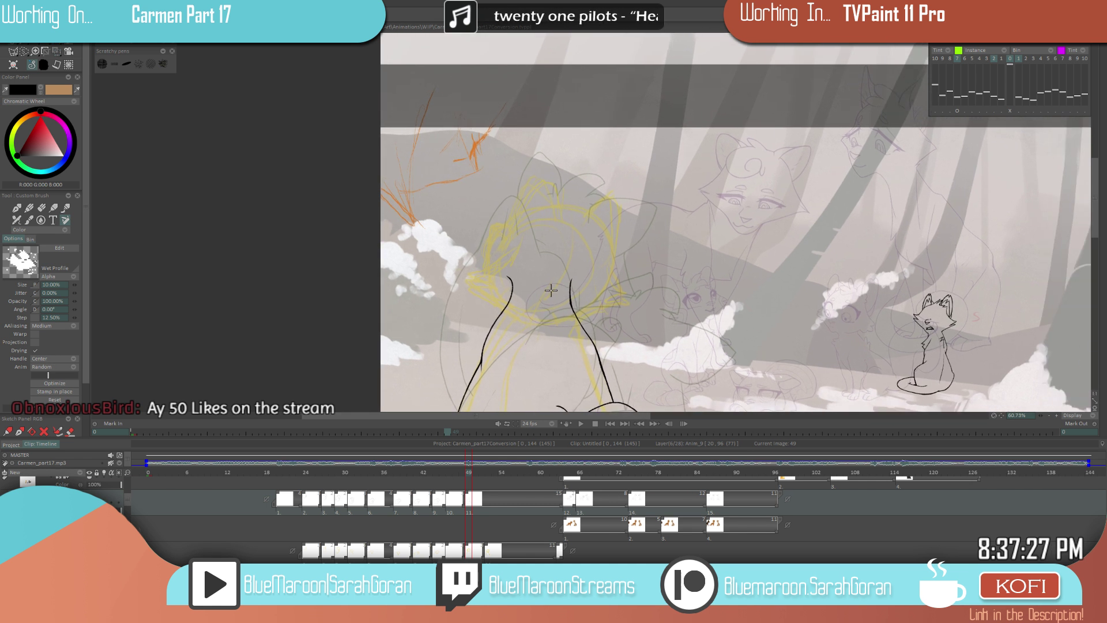
- Review the foreground character's movement across the timeline and go back to frame 24
{"action": "key", "text": "Right"}
{"action": "key", "text": "Right"}
{"action": "key", "text": "Right"}
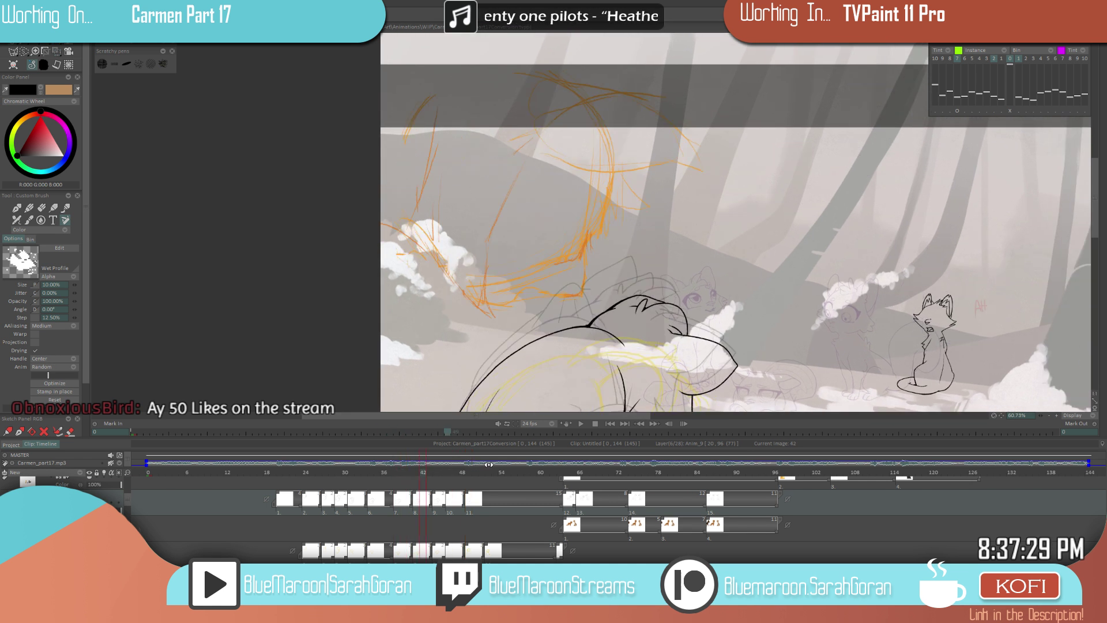
{"action": "key", "text": "Right"}
{"action": "key", "text": "Right"}
{"action": "key", "text": "Right"}
{"action": "key", "text": "Right"}
{"action": "key", "text": "Right"}
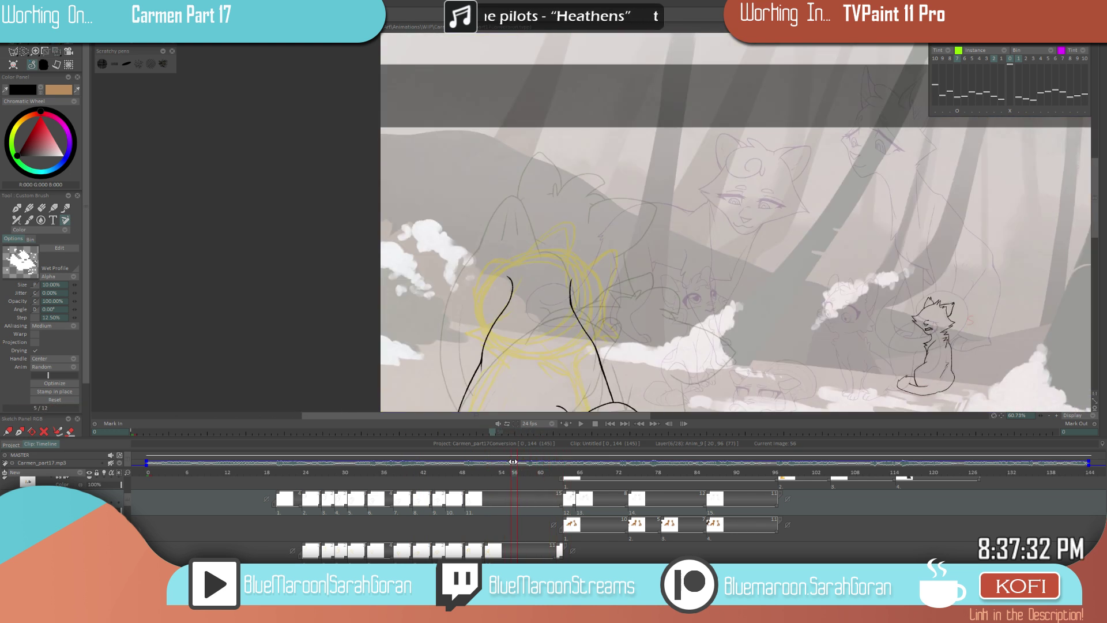
{"action": "left_click_drag", "start_coordinate": [513, 462], "coordinate": [308, 488]}
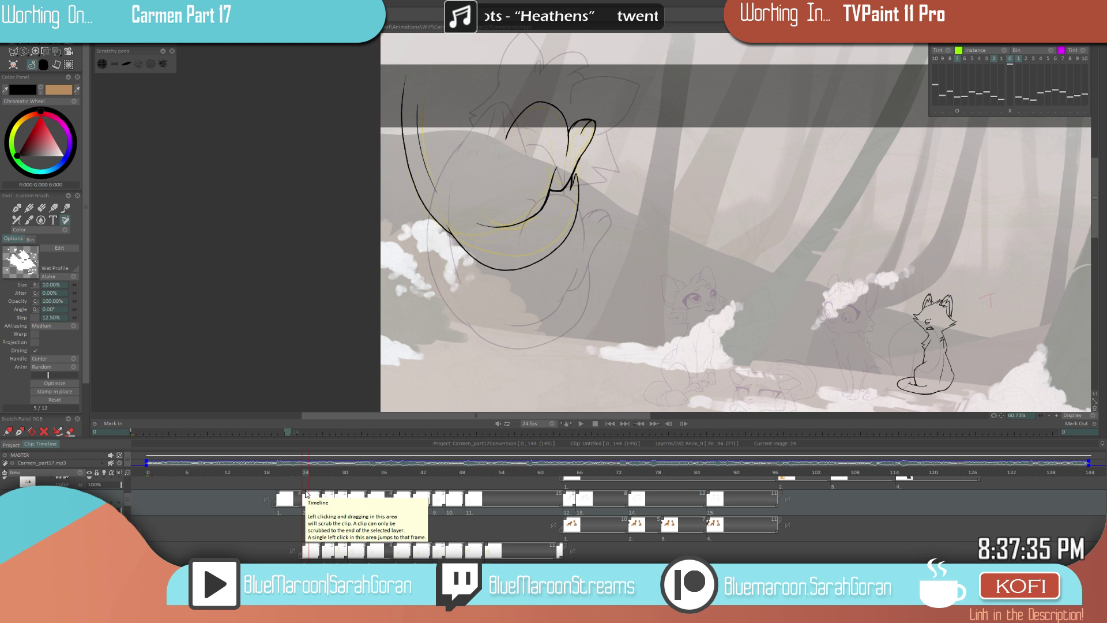
- Save the animation project
{"action": "key", "text": "ctrl+s"}
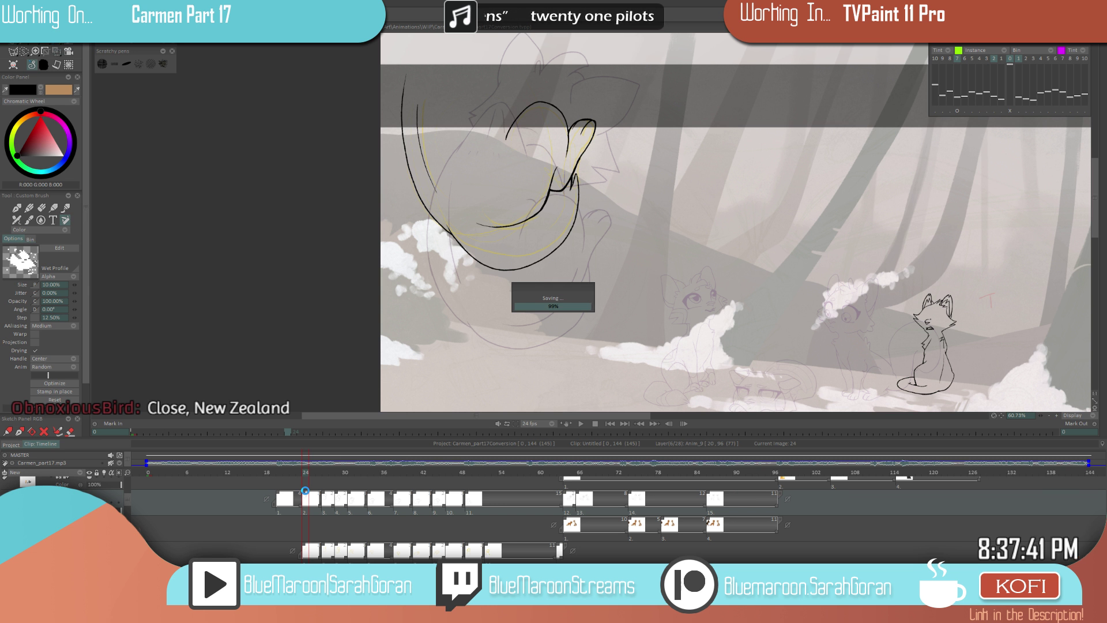
{"action": "scroll", "coordinate": [644, 290], "scroll_direction": "up", "scroll_amount": 1}
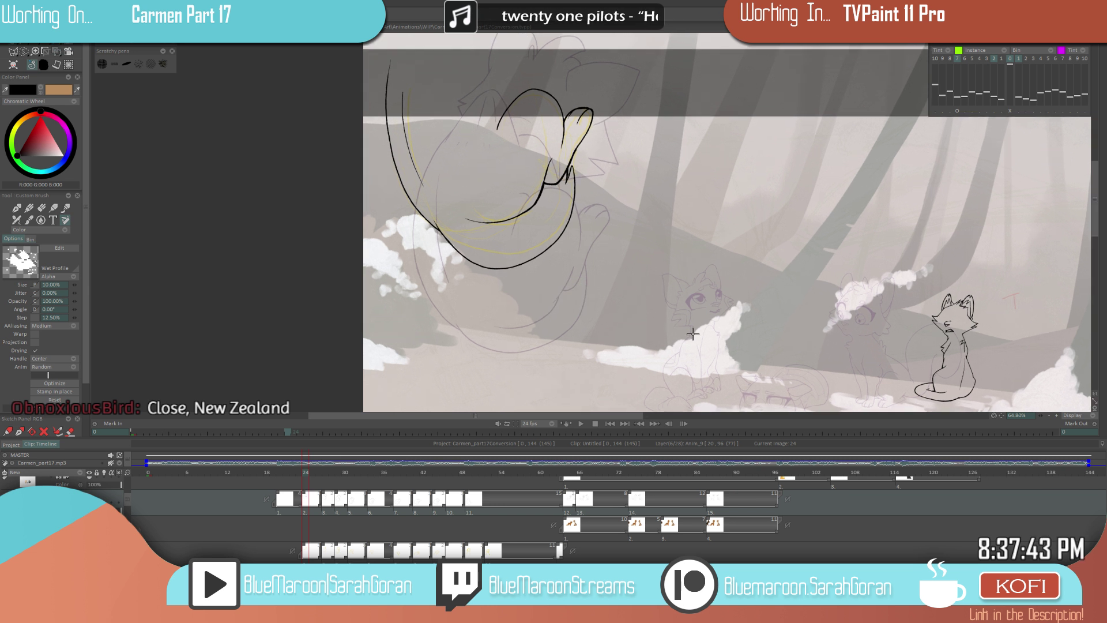
{"action": "scroll", "coordinate": [604, 303], "scroll_direction": "up", "scroll_amount": 3}
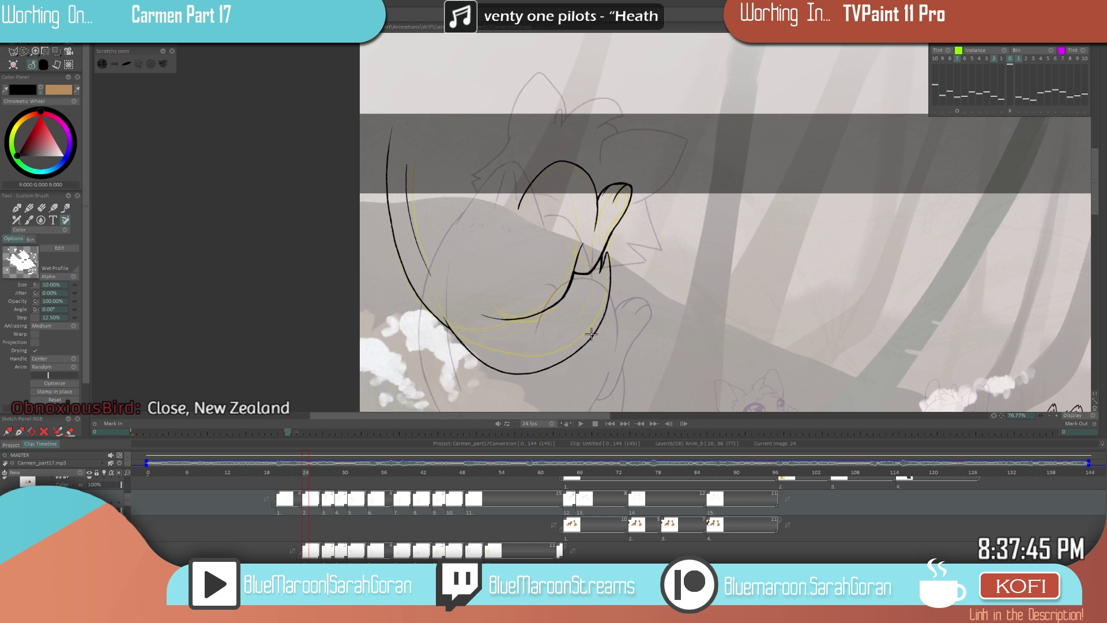
{"action": "key", "text": "ctrl+s"}
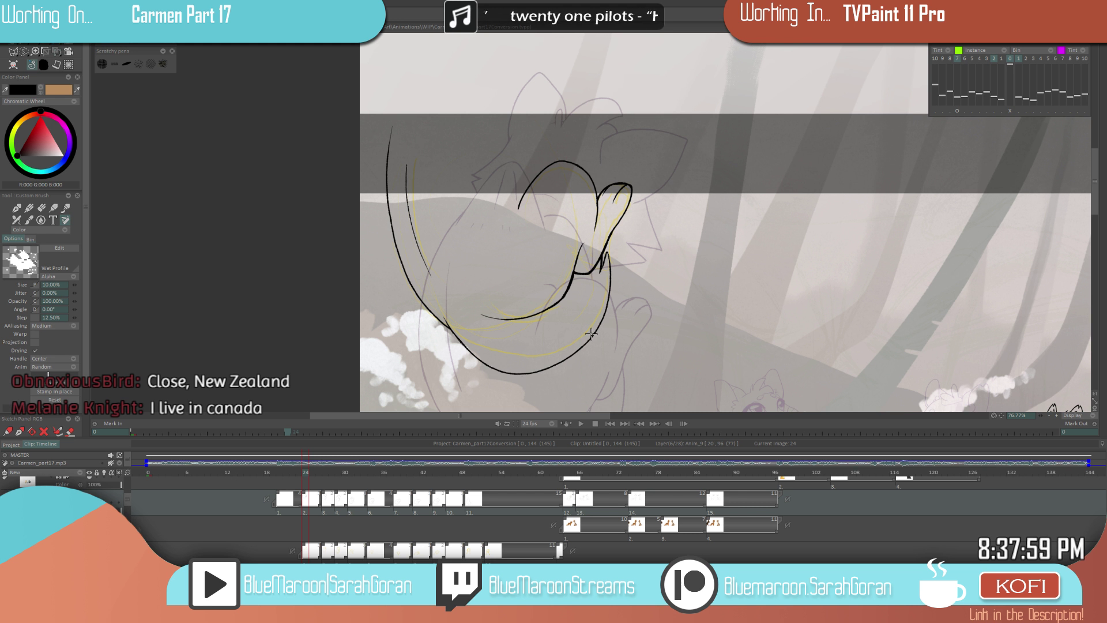
- Step forward from frame 24 through the inked drawings to examine the foreground character's motion
{"action": "scroll", "coordinate": [592, 333], "scroll_direction": "down", "scroll_amount": 3}
{"action": "key", "text": "Right"}
{"action": "key", "text": "Right"}
{"action": "key", "text": "Right"}
{"action": "key", "text": "Right"}
{"action": "key", "text": "Right"}
{"action": "key", "text": "Right"}
{"action": "key", "text": "Right"}
{"action": "key", "text": "Right"}
{"action": "key", "text": "Right"}
{"action": "key", "text": "Right"}
{"action": "key", "text": "Right"}
{"action": "key", "text": "Right"}
{"action": "key", "text": "Right"}
{"action": "key", "text": "Right"}
{"action": "key", "text": "Right"}
{"action": "key", "text": "Right"}
{"action": "key", "text": "Right"}
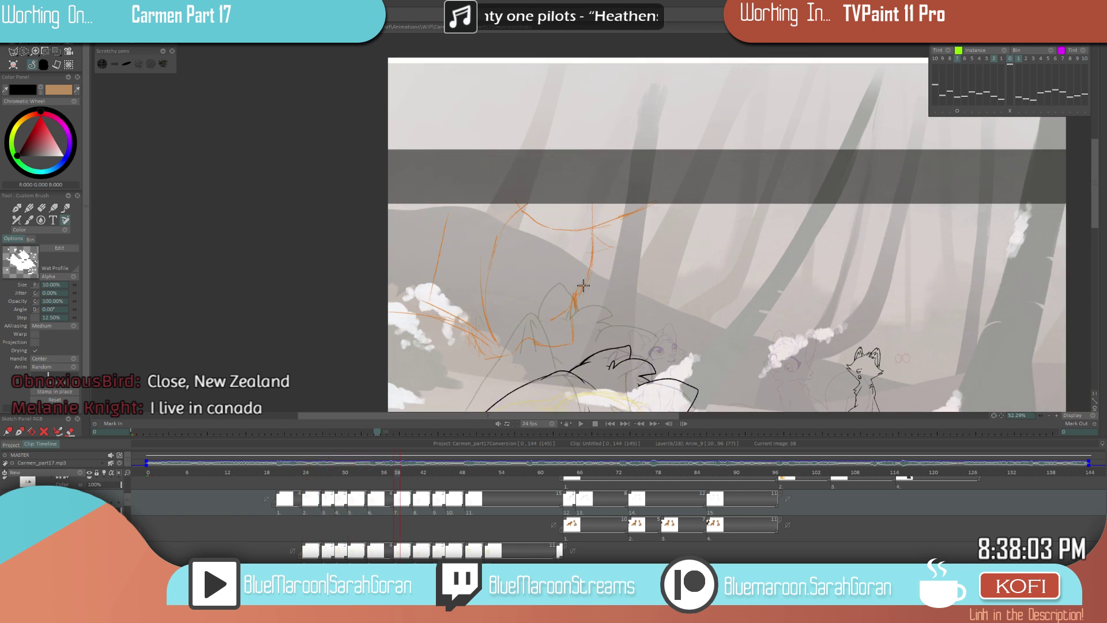
- Step through the foreground cat's drawings between frames 38 and 49 to examine how the body turns
{"action": "scroll", "coordinate": [583, 286], "scroll_direction": "down", "scroll_amount": 2}
{"action": "left_click_drag", "start_coordinate": [729, 358], "coordinate": [650, 281]}
{"action": "scroll", "coordinate": [648, 283], "scroll_direction": "up", "scroll_amount": 1}
{"action": "left_click_drag", "start_coordinate": [650, 334], "coordinate": [668, 286]}
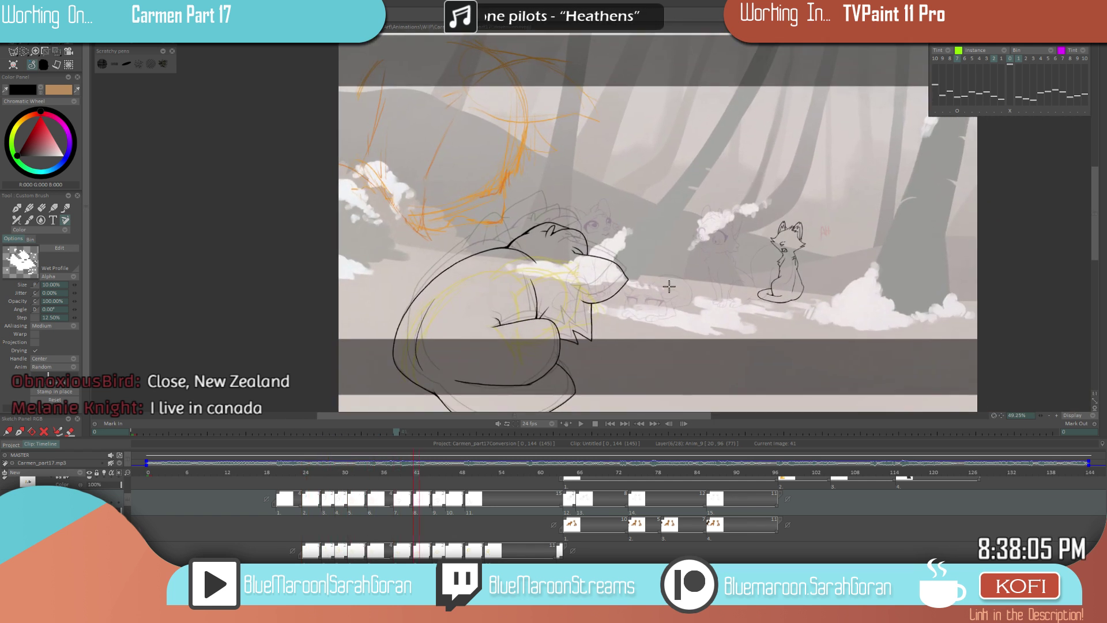
{"action": "key", "text": "Right"}
{"action": "key", "text": "Right"}
{"action": "key", "text": "Right"}
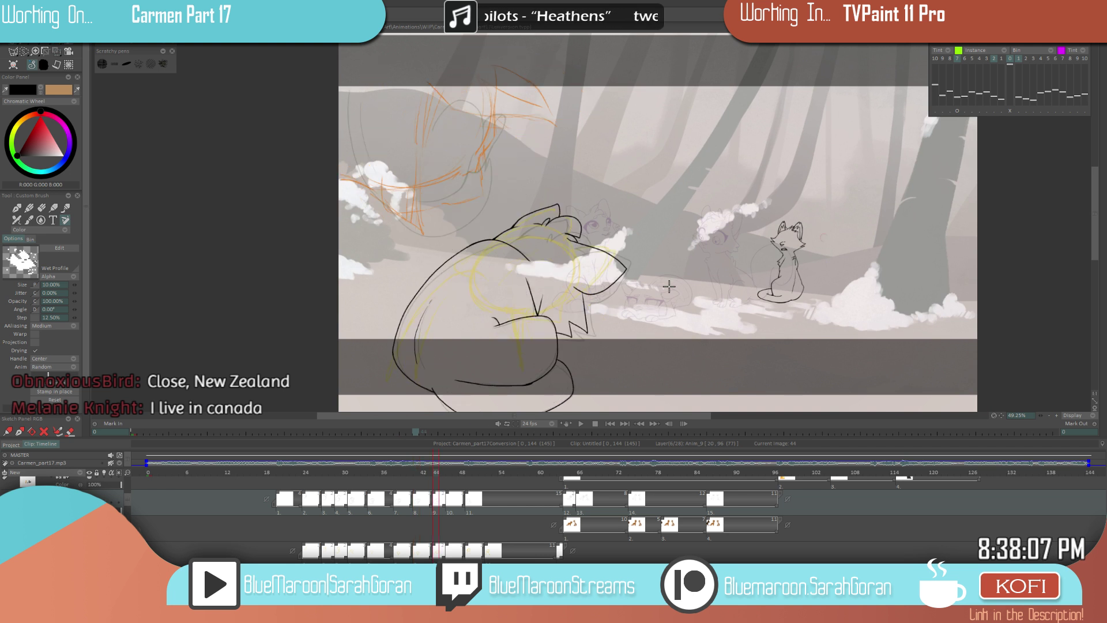
{"action": "key", "text": "Right"}
{"action": "key", "text": "Right"}
{"action": "key", "text": "Left"}
{"action": "key", "text": "Left"}
{"action": "key", "text": "Left"}
{"action": "key", "text": "Left"}
{"action": "key", "text": "Left"}
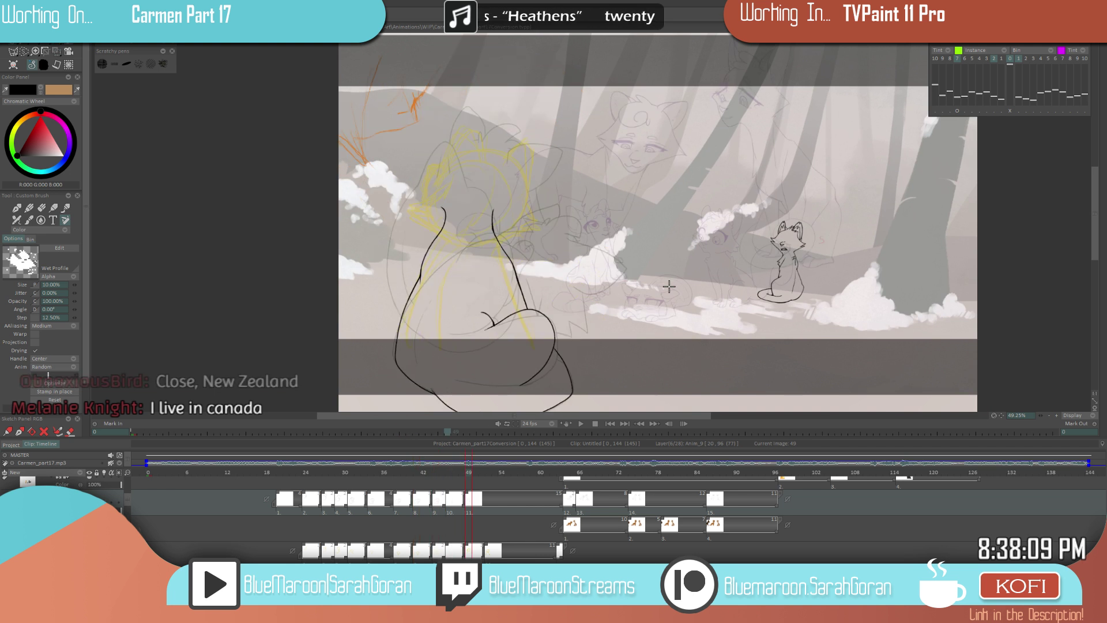
- Flip between the drawings at frames 46 and 49 to compare the foreground cat's pose
{"action": "key", "text": "Right"}
{"action": "key", "text": "Right"}
{"action": "key", "text": "Right"}
{"action": "key", "text": "Right"}
{"action": "key", "text": "Right"}
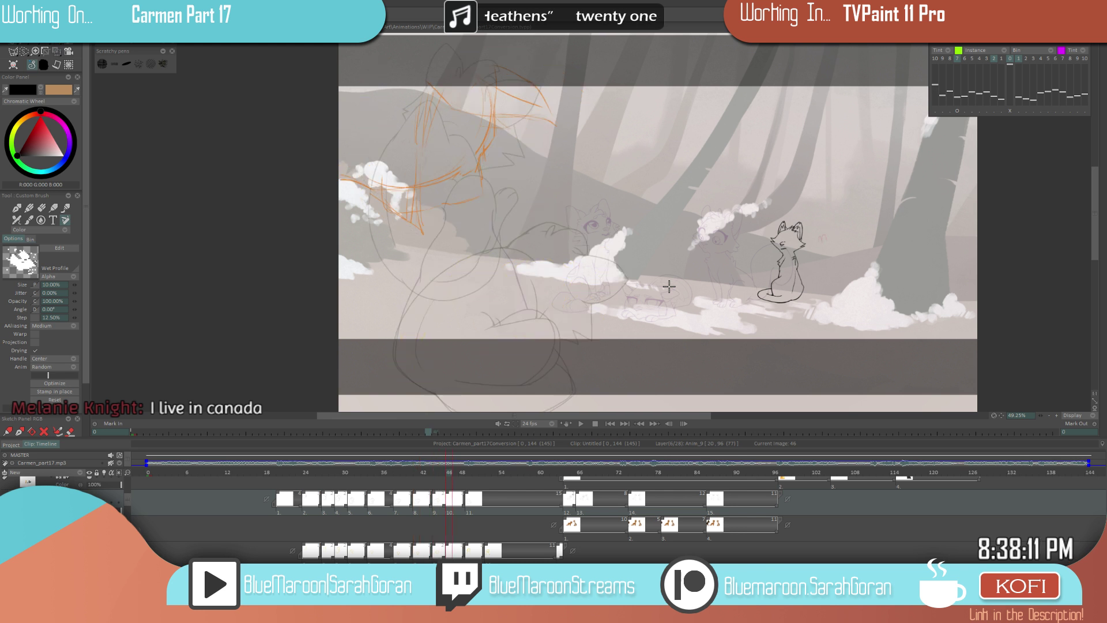
{"action": "key", "text": "Left"}
{"action": "key", "text": "Right"}
{"action": "key", "text": "Right"}
{"action": "key", "text": "Right"}
{"action": "key", "text": "Right"}
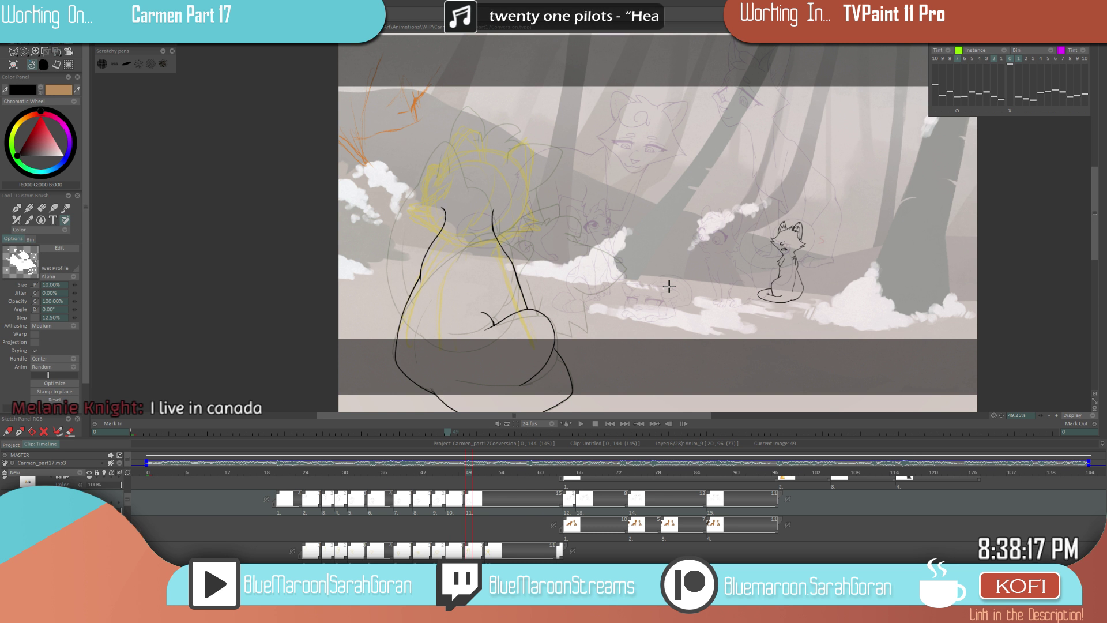
{"action": "scroll", "coordinate": [499, 305], "scroll_direction": "down", "scroll_amount": 1}
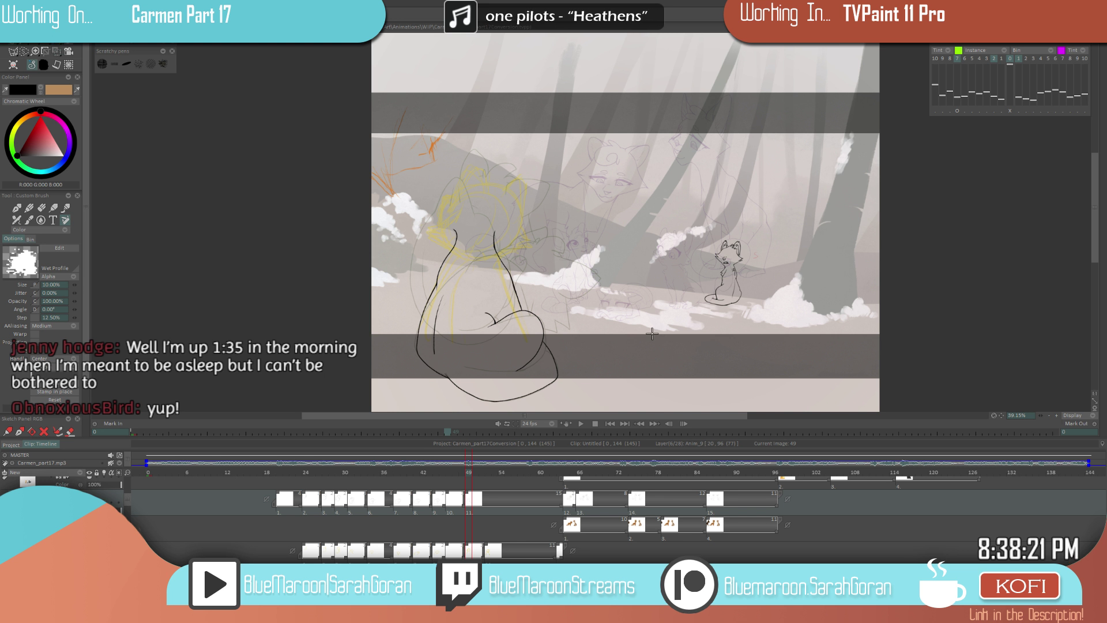
{"action": "key", "text": "Left"}
{"action": "key", "text": "Left"}
{"action": "key", "text": "Left"}
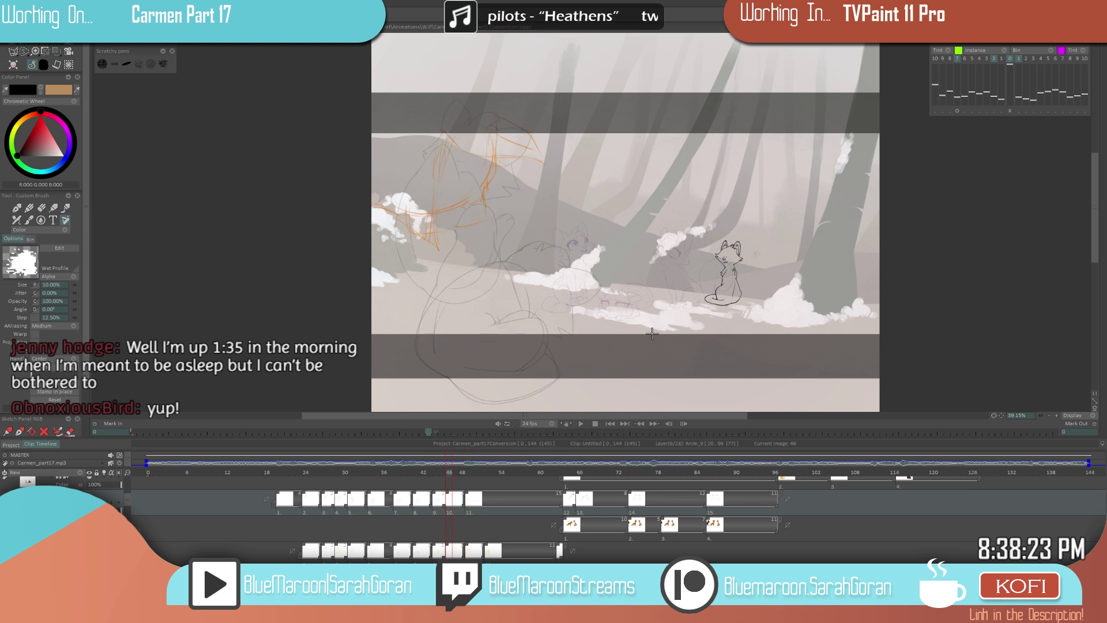
{"action": "key", "text": "Right"}
{"action": "key", "text": "Right"}
{"action": "key", "text": "Right"}
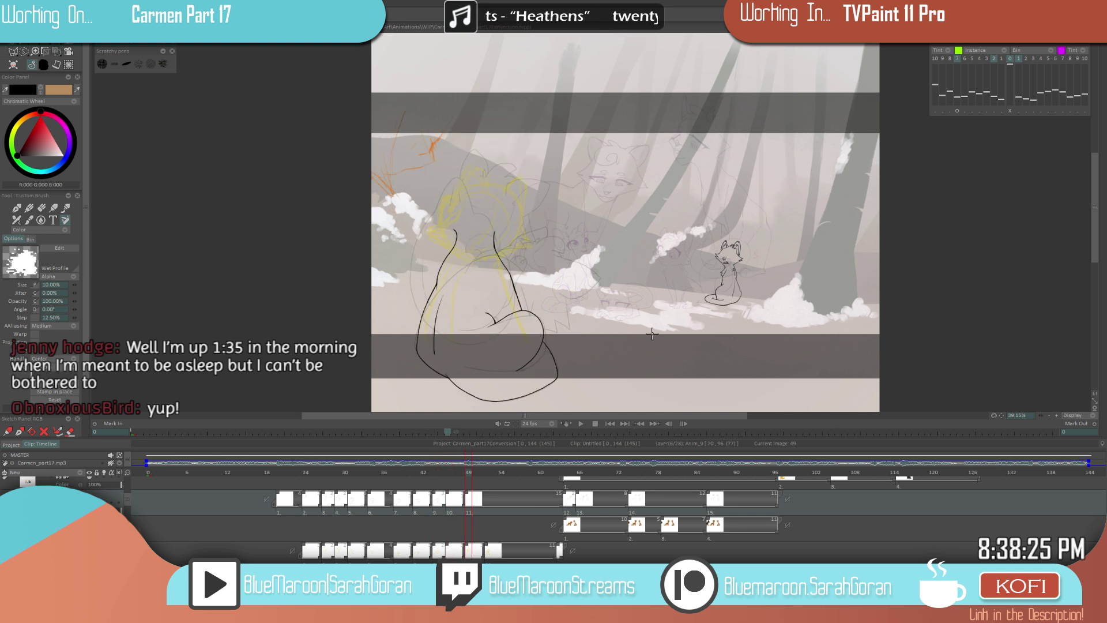
- Smooth the kink in the left contour of the foreground cat's back at frame 49 with a short stroke and erase the excess ink
{"action": "scroll", "coordinate": [457, 261], "scroll_direction": "up", "scroll_amount": 3}
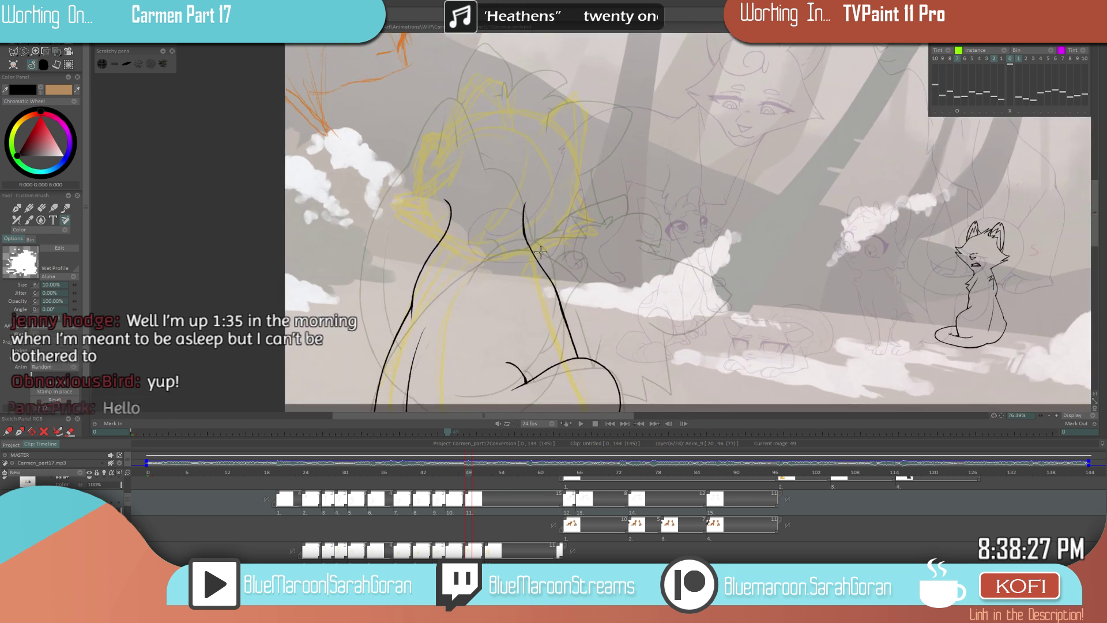
{"action": "key", "text": "e"}
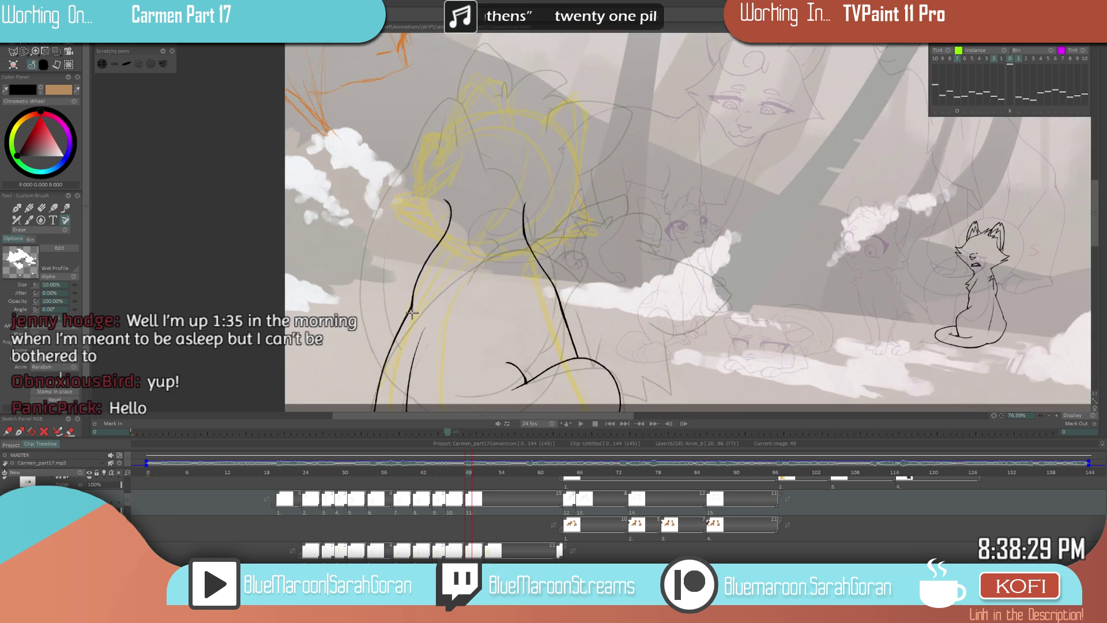
{"action": "key", "text": "e"}
{"action": "scroll", "coordinate": [413, 260], "scroll_direction": "up", "scroll_amount": 4}
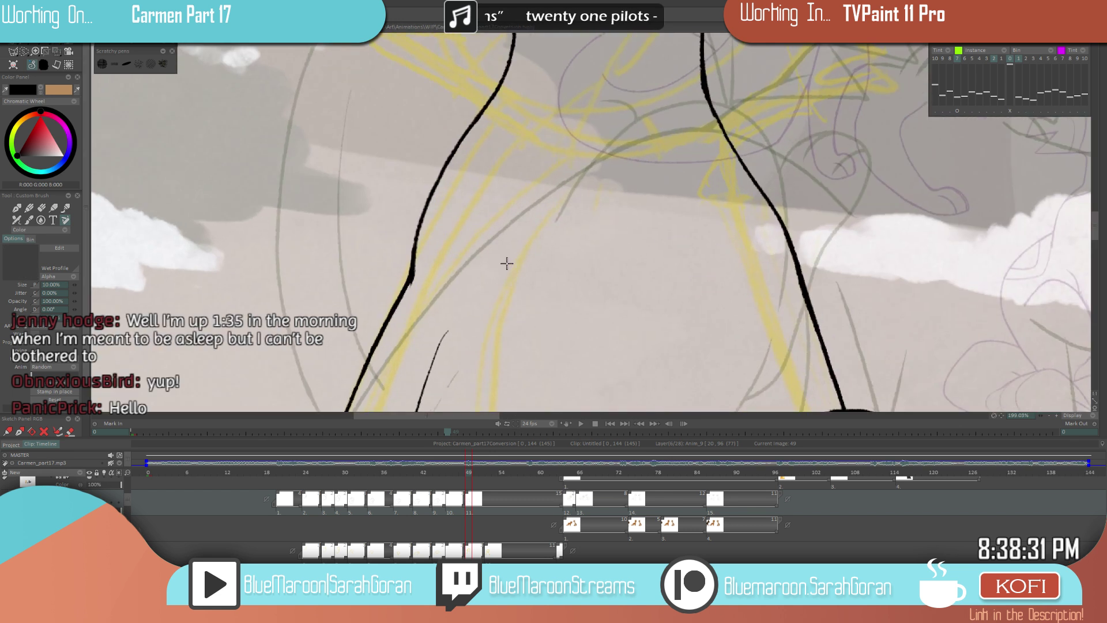
{"action": "left_click_drag", "start_coordinate": [414, 270], "coordinate": [425, 254]}
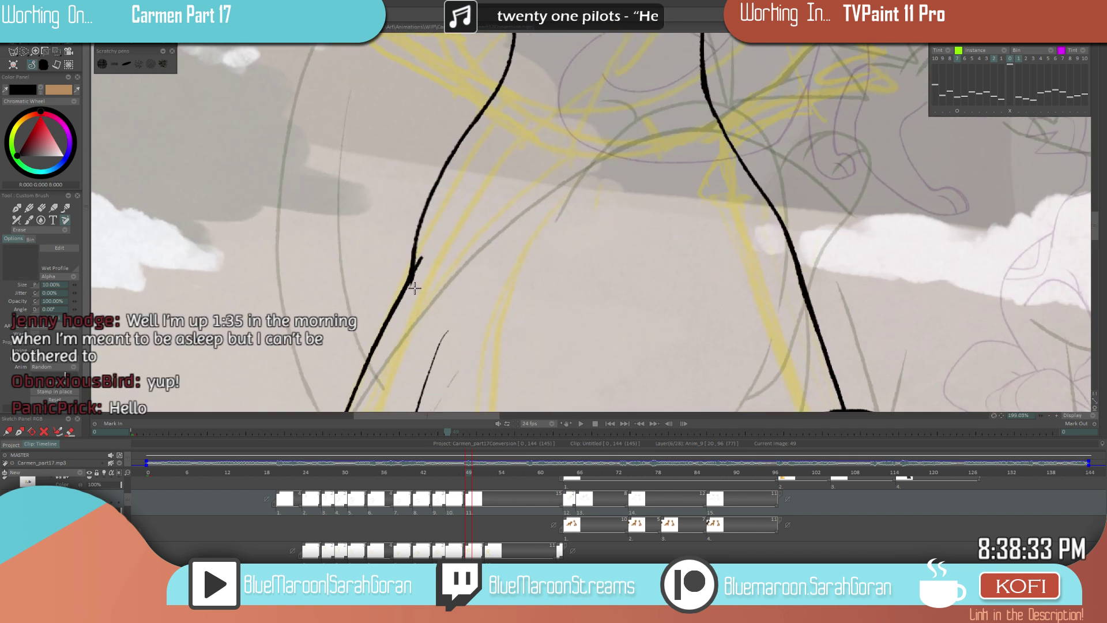
{"action": "key", "text": "e"}
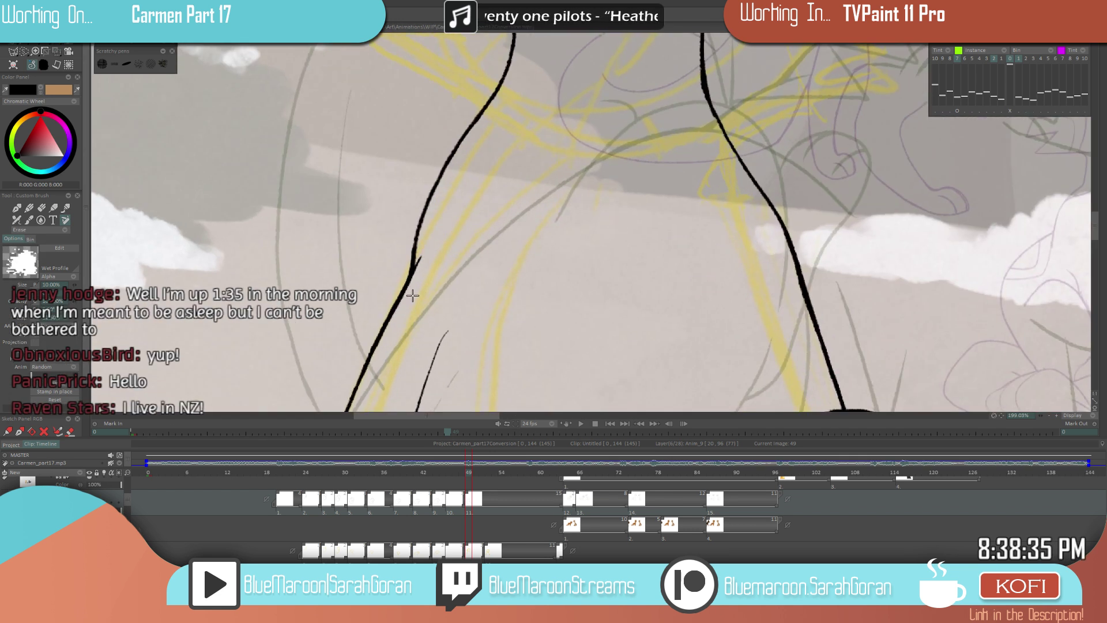
{"action": "key", "text": "e"}
{"action": "scroll", "coordinate": [585, 303], "scroll_direction": "down", "scroll_amount": 4}
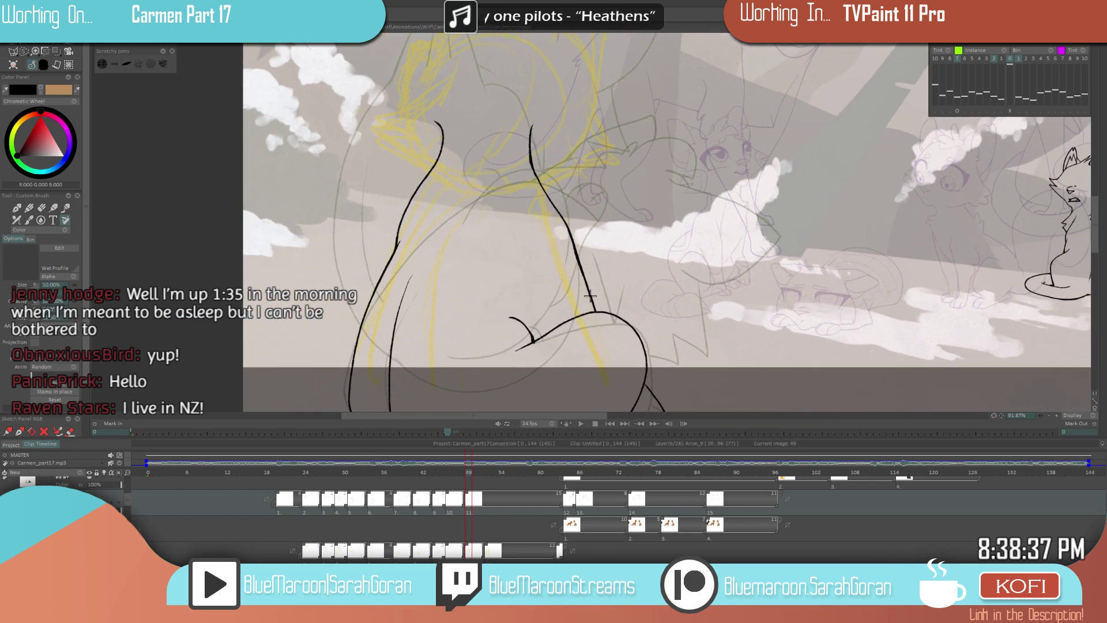
{"action": "scroll", "coordinate": [583, 298], "scroll_direction": "down", "scroll_amount": 2}
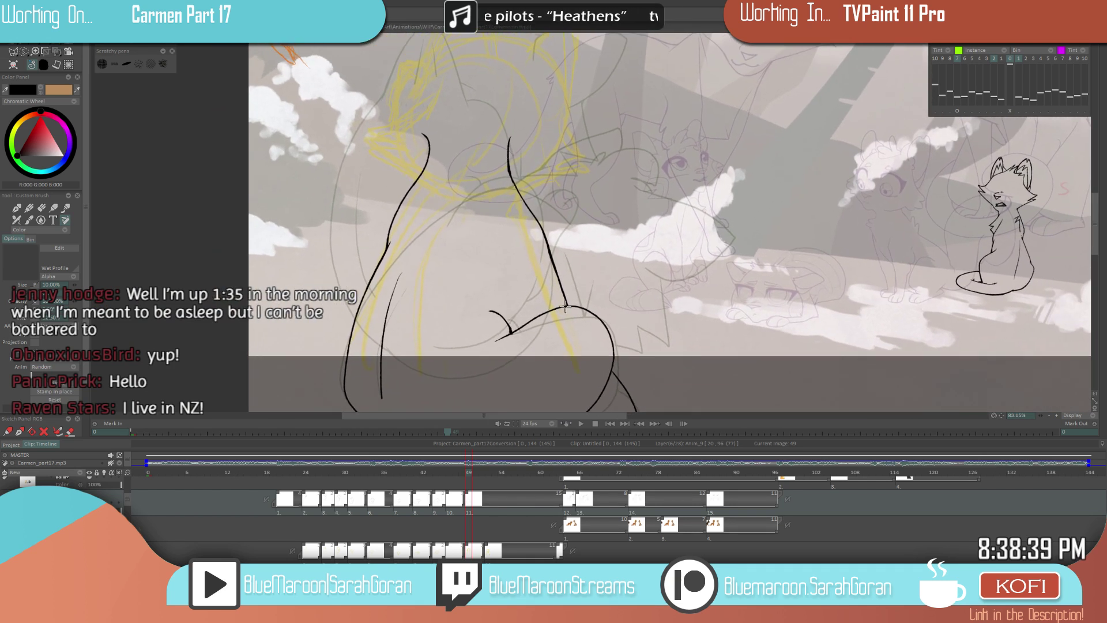
- Save the animation project
{"action": "scroll", "coordinate": [600, 302], "scroll_direction": "up", "scroll_amount": 1}
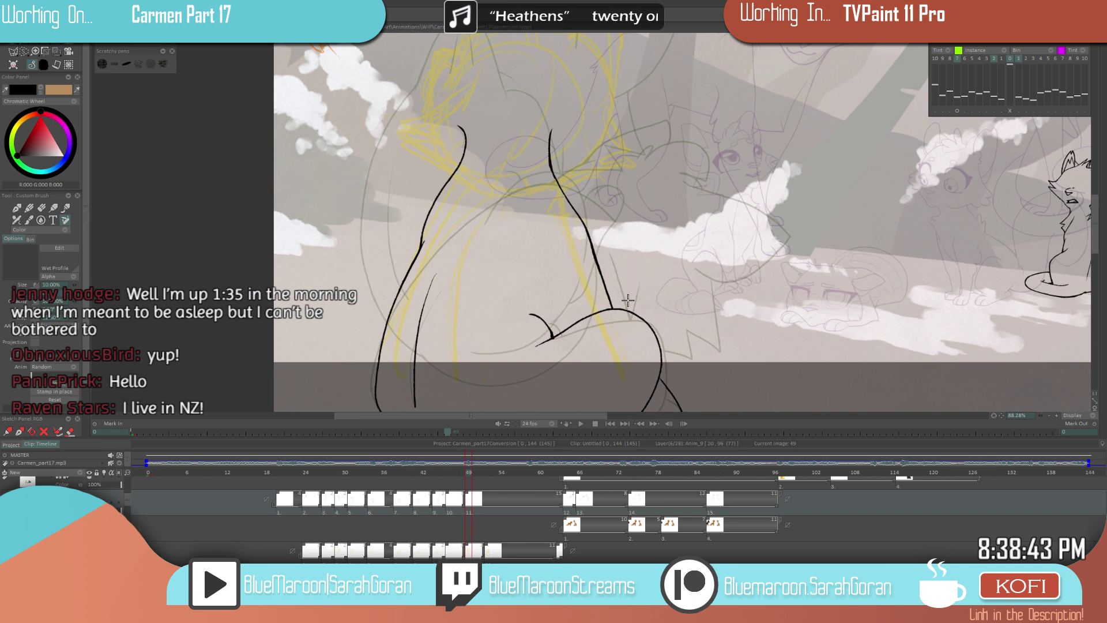
{"action": "key", "text": "ctrl+s"}
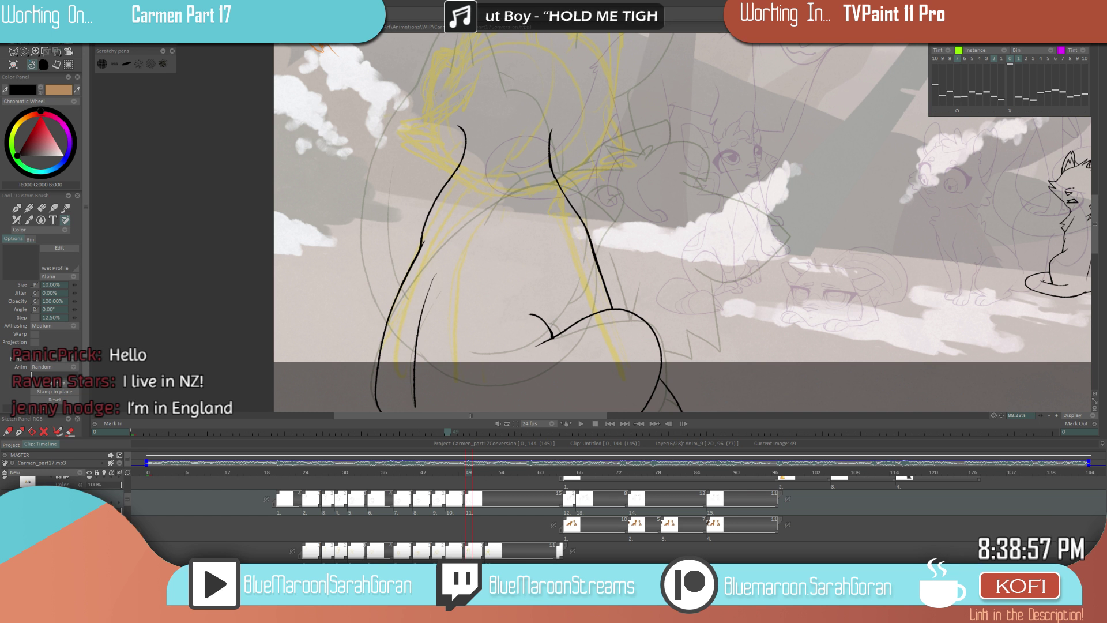
{"action": "key", "text": "e"}
{"action": "left_click_drag", "start_coordinate": [637, 252], "coordinate": [636, 297]}
{"action": "key", "text": "e"}
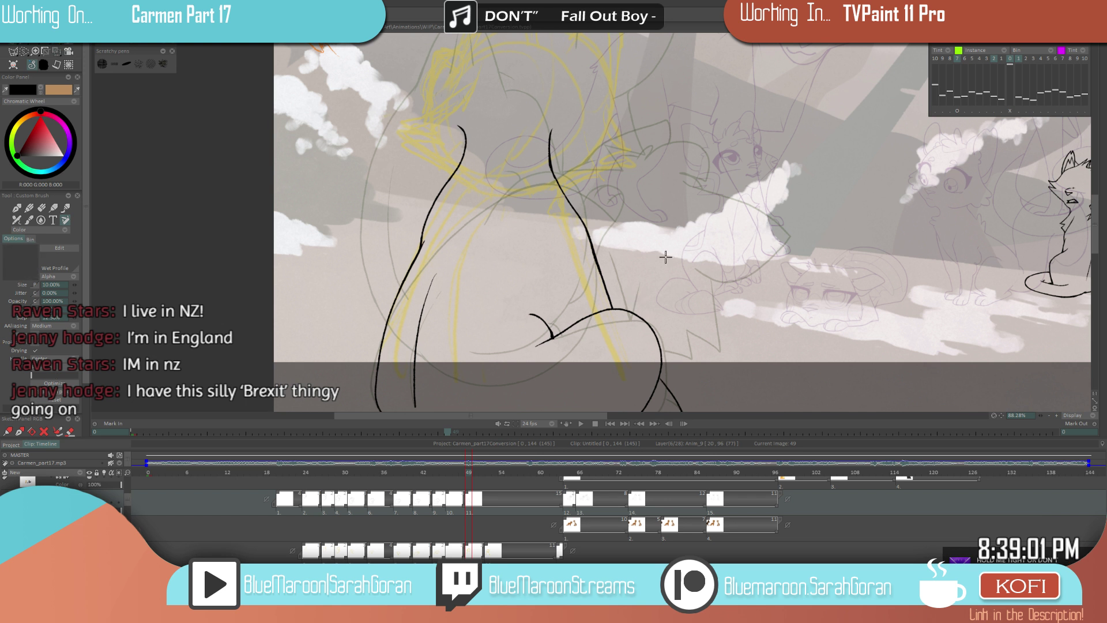
{"action": "scroll", "coordinate": [585, 293], "scroll_direction": "down", "scroll_amount": 2}
{"action": "scroll", "coordinate": [582, 296], "scroll_direction": "down", "scroll_amount": 4}
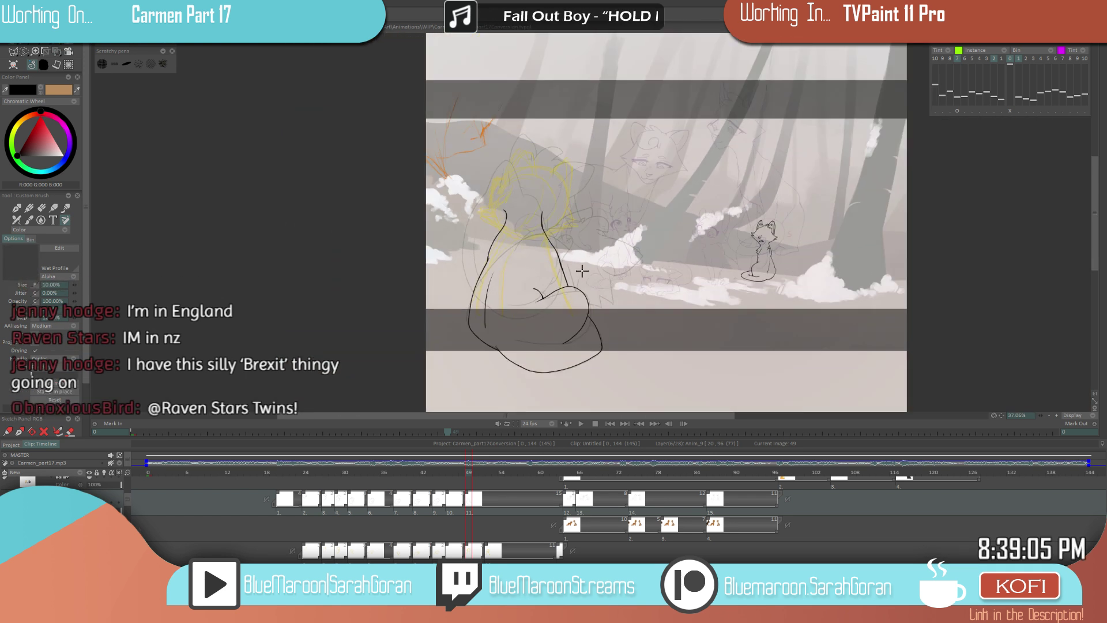
{"action": "scroll", "coordinate": [583, 269], "scroll_direction": "up", "scroll_amount": 4}
{"action": "scroll", "coordinate": [576, 282], "scroll_direction": "down", "scroll_amount": 5}
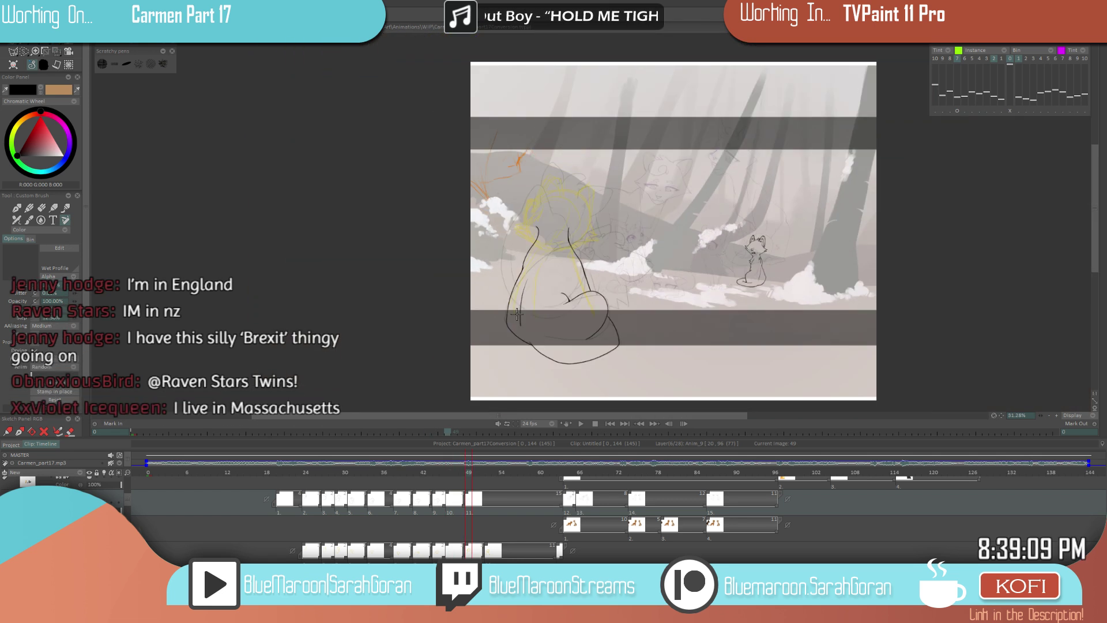
{"action": "scroll", "coordinate": [598, 262], "scroll_direction": "up", "scroll_amount": 3}
{"action": "scroll", "coordinate": [559, 279], "scroll_direction": "down", "scroll_amount": 1}
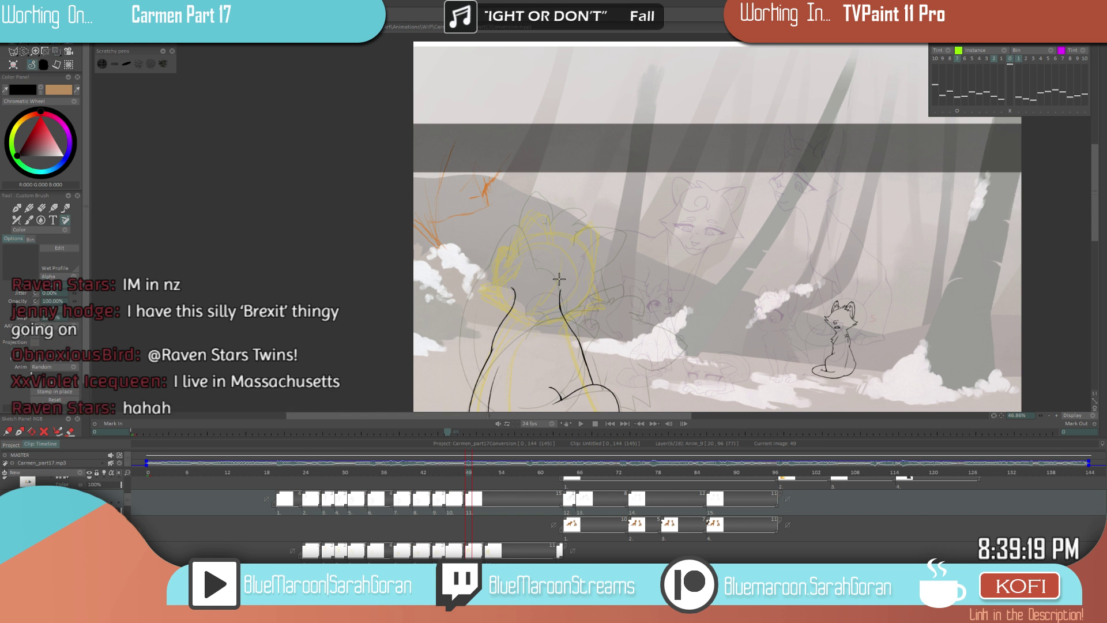
- Redraw the right neck contour of the foreground cat at frame 49 as a straighter line and erase the old one
{"action": "scroll", "coordinate": [637, 276], "scroll_direction": "up", "scroll_amount": 5}
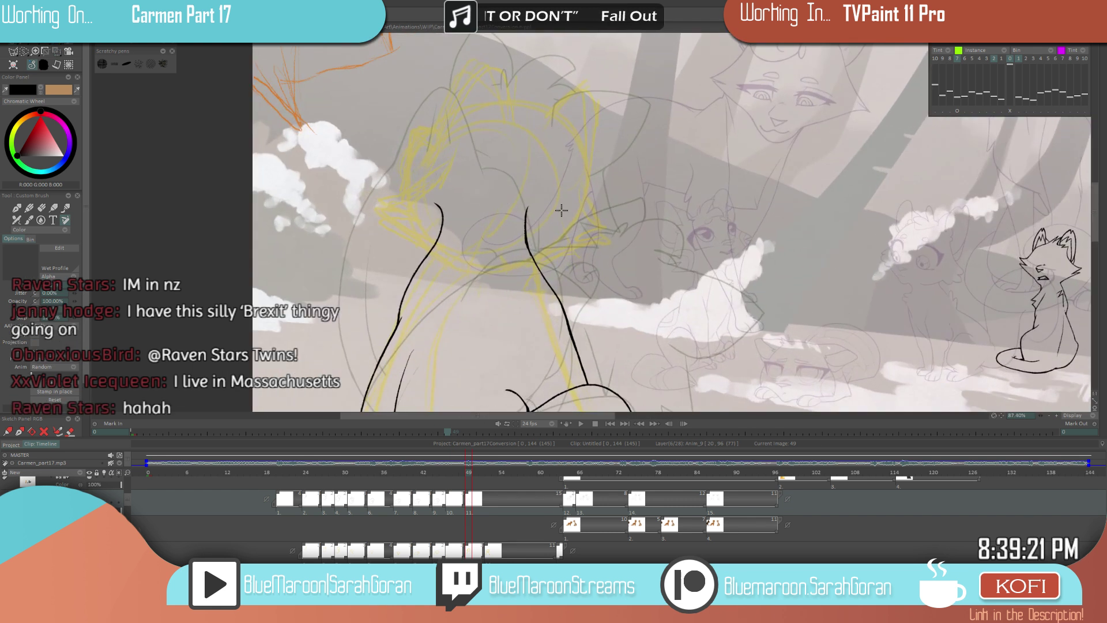
{"action": "left_click_drag", "start_coordinate": [533, 206], "coordinate": [539, 274]}
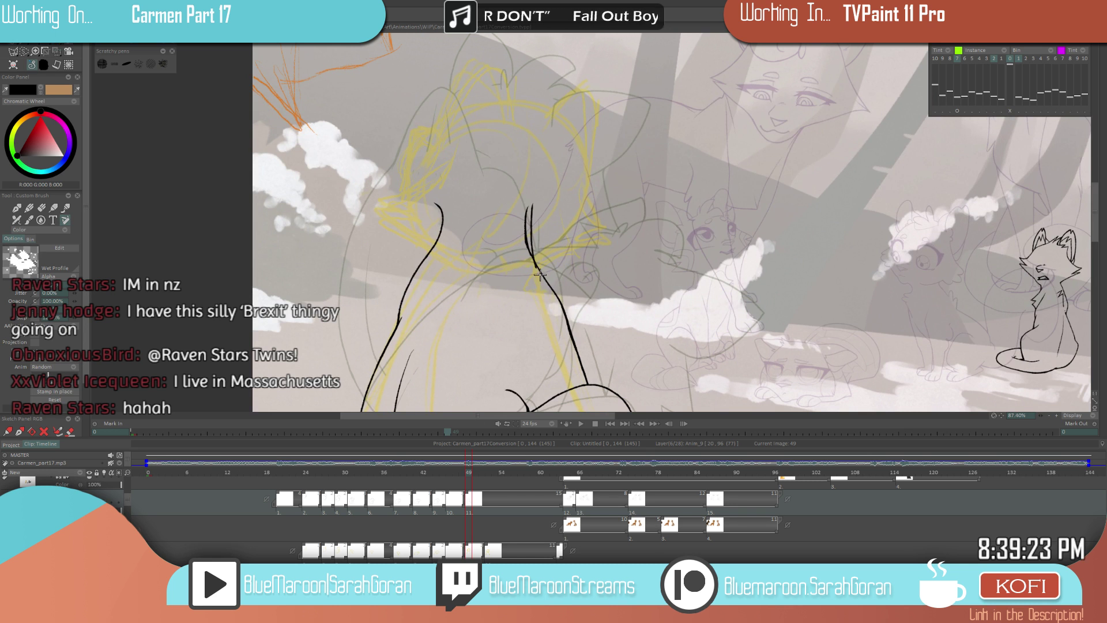
{"action": "key", "text": "ctrl+z"}
{"action": "left_click_drag", "start_coordinate": [533, 207], "coordinate": [541, 268]}
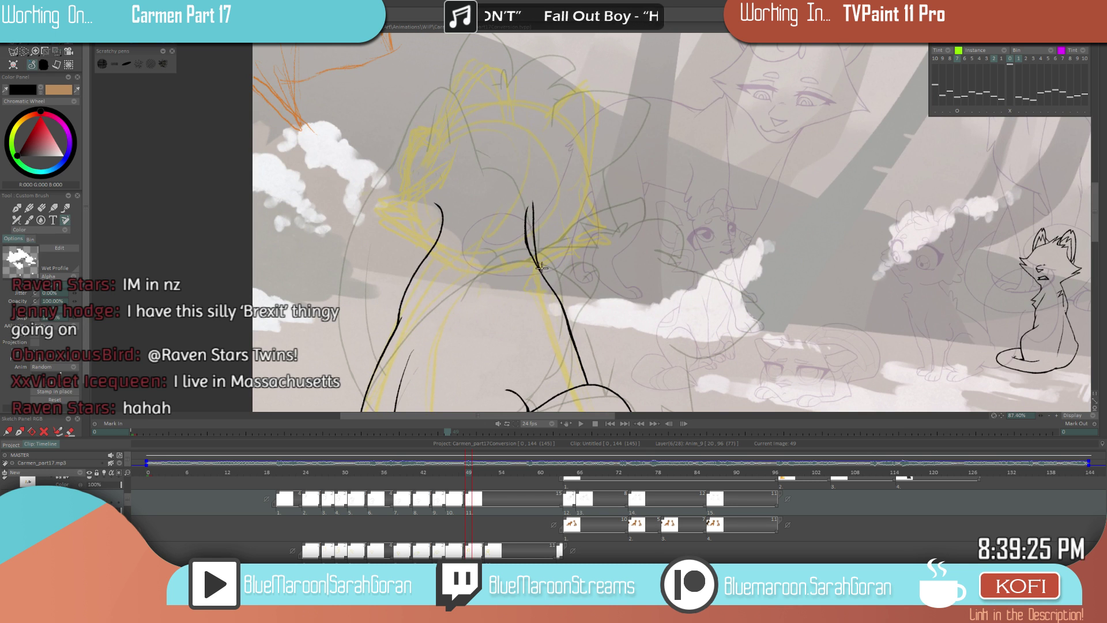
{"action": "mouse_move", "coordinate": [534, 206]}
{"action": "left_mouse_down"}
{"action": "mouse_move", "coordinate": [536, 265]}
{"action": "mouse_move", "coordinate": [540, 256]}
{"action": "mouse_move", "coordinate": [527, 265]}
{"action": "mouse_move", "coordinate": [530, 193]}
{"action": "left_mouse_up"}
{"action": "key", "text": "e"}
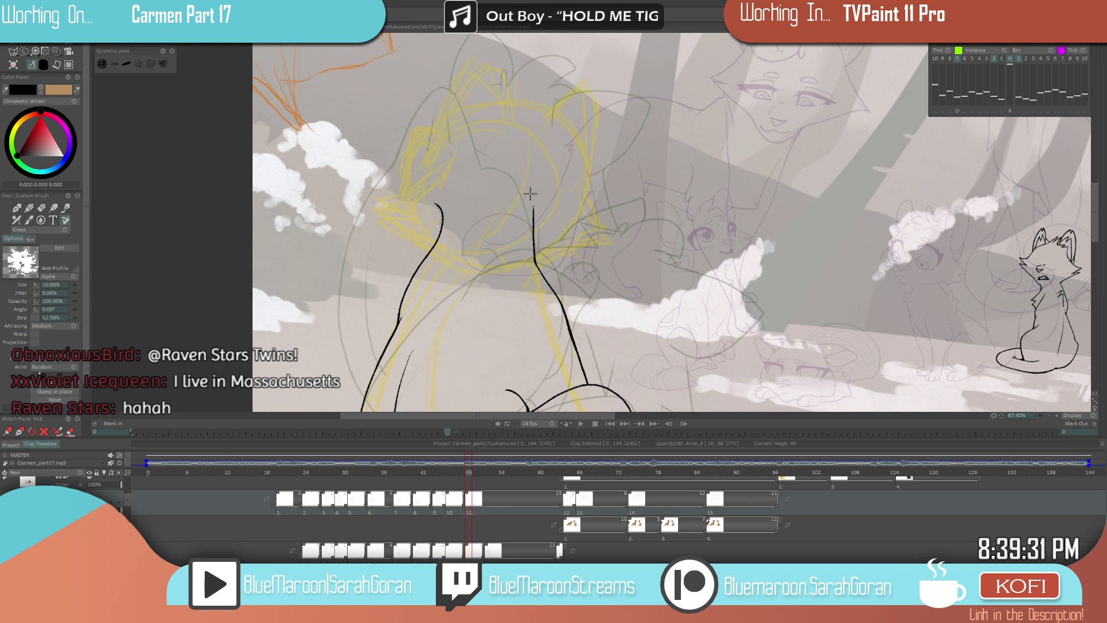
{"action": "key", "text": "e"}
- Flip repeatedly between frames 46 and 49 to check the redrawn neck contour in motion
{"action": "scroll", "coordinate": [627, 281], "scroll_direction": "down", "scroll_amount": 5}
{"action": "key", "text": "Left"}
{"action": "key", "text": "Left"}
{"action": "key", "text": "Left"}
{"action": "key", "text": "Right"}
{"action": "key", "text": "Right"}
{"action": "key", "text": "Right"}
{"action": "key", "text": "Left"}
{"action": "key", "text": "Left"}
{"action": "key", "text": "Left"}
{"action": "key", "text": "Right"}
{"action": "key", "text": "Right"}
{"action": "key", "text": "Right"}
{"action": "key", "text": "Left"}
{"action": "key", "text": "Left"}
{"action": "key", "text": "Left"}
{"action": "key", "text": "Right"}
{"action": "key", "text": "Right"}
{"action": "key", "text": "Right"}
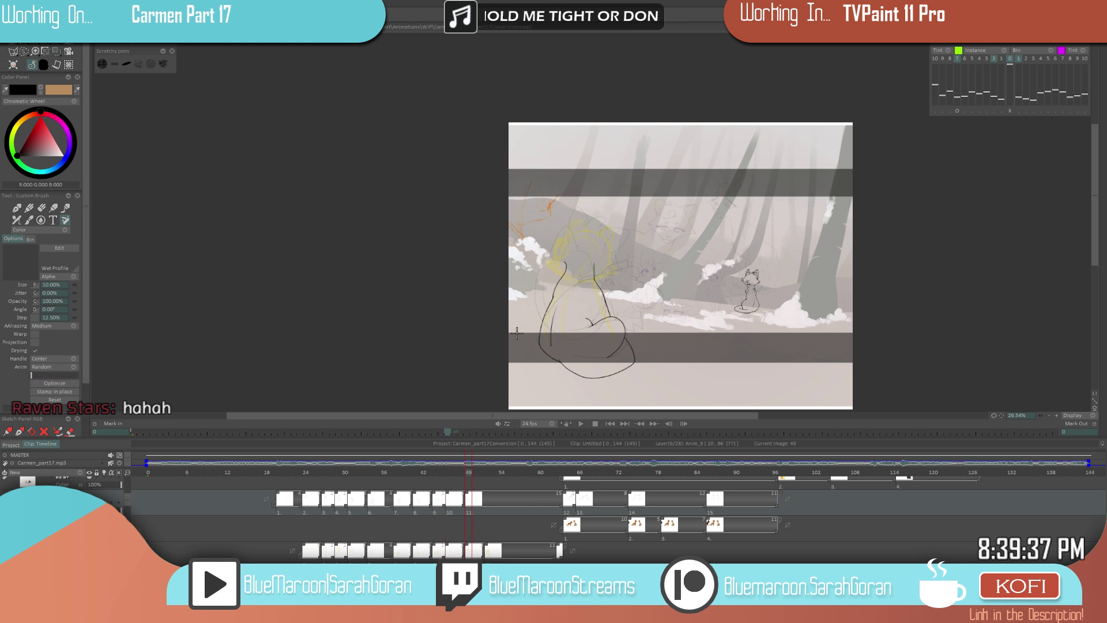
- Compare the foreground cat's overall silhouette at frames 46 and 49
{"action": "scroll", "coordinate": [663, 271], "scroll_direction": "up", "scroll_amount": 4}
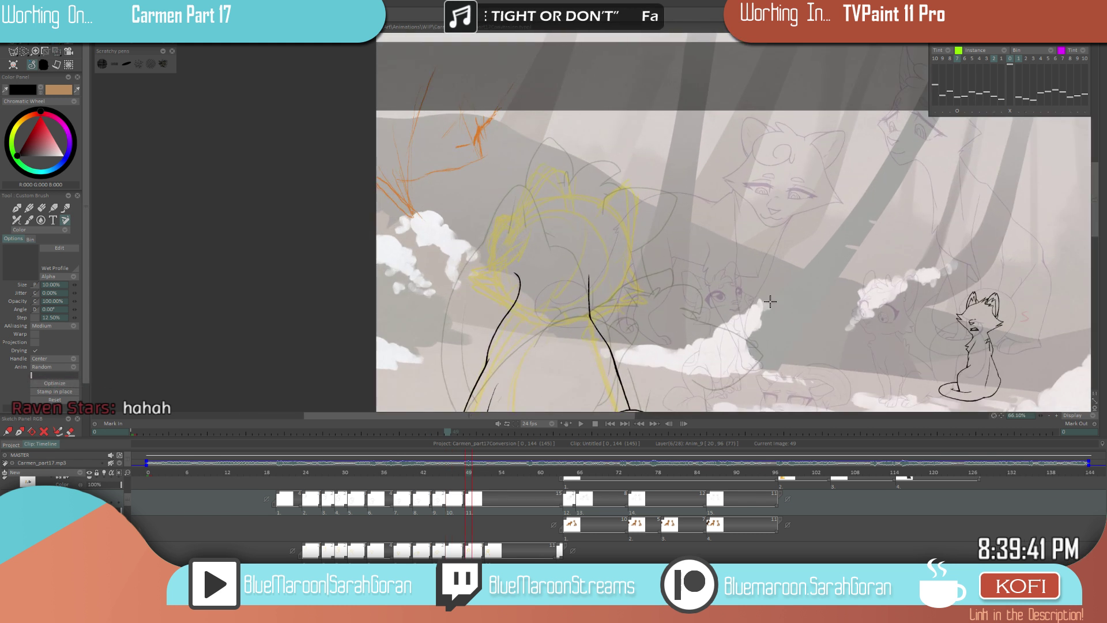
{"action": "scroll", "coordinate": [613, 271], "scroll_direction": "down", "scroll_amount": 5}
{"action": "key", "text": "Left"}
{"action": "key", "text": "Right"}
{"action": "key", "text": "Left"}
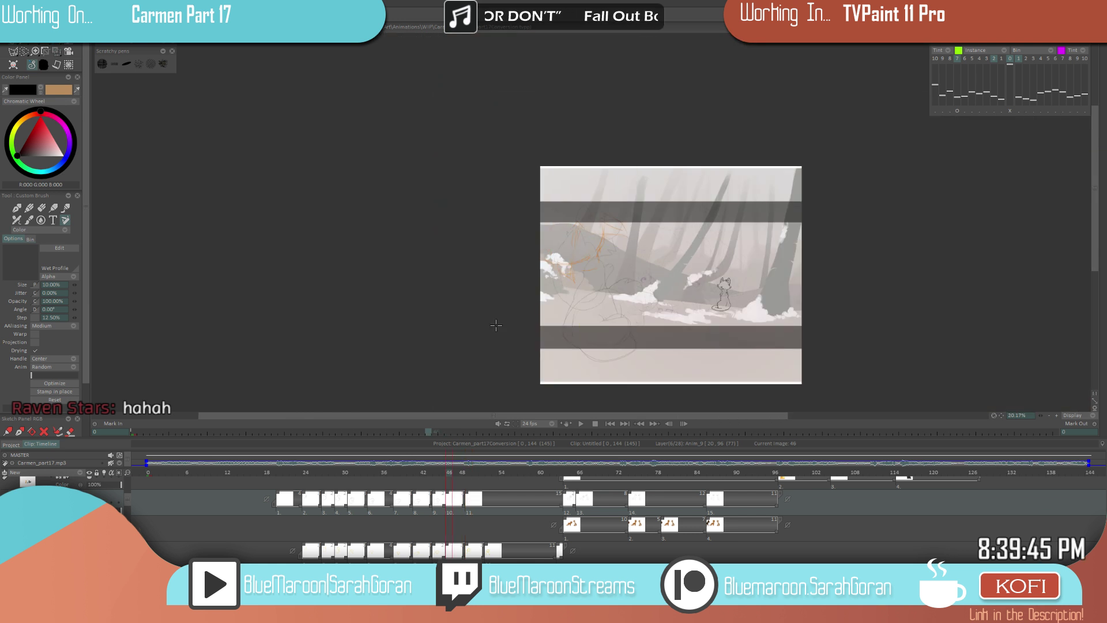
{"action": "key", "text": "Right"}
{"action": "key", "text": "Right"}
{"action": "key", "text": "Right"}
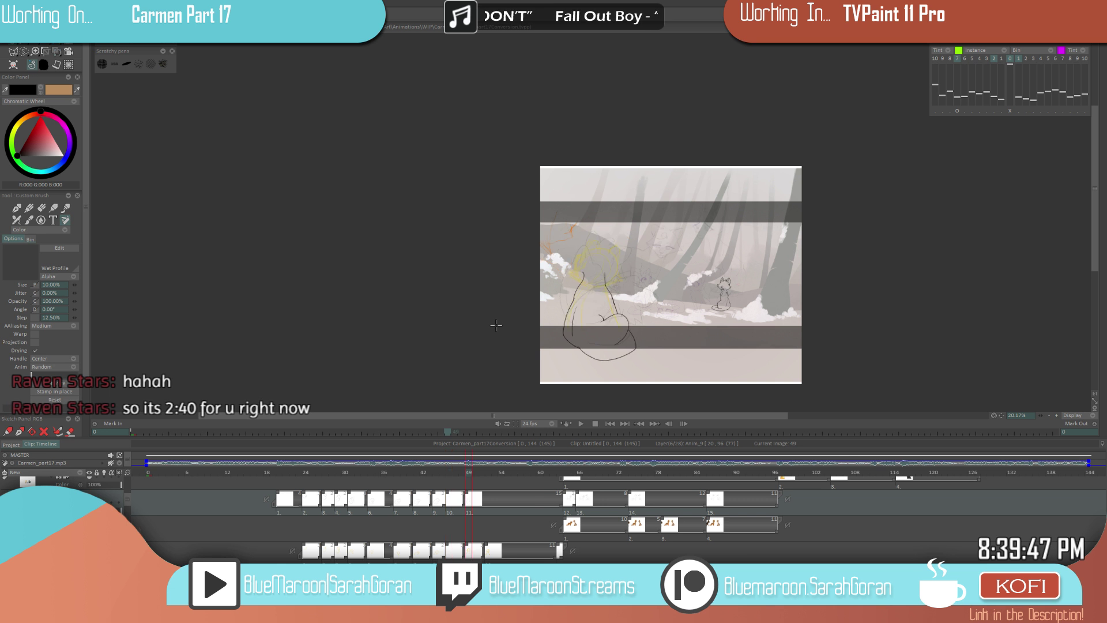
{"action": "scroll", "coordinate": [620, 261], "scroll_direction": "up", "scroll_amount": 5}
{"action": "scroll", "coordinate": [602, 266], "scroll_direction": "up", "scroll_amount": 1}
{"action": "scroll", "coordinate": [545, 297], "scroll_direction": "down", "scroll_amount": 2}
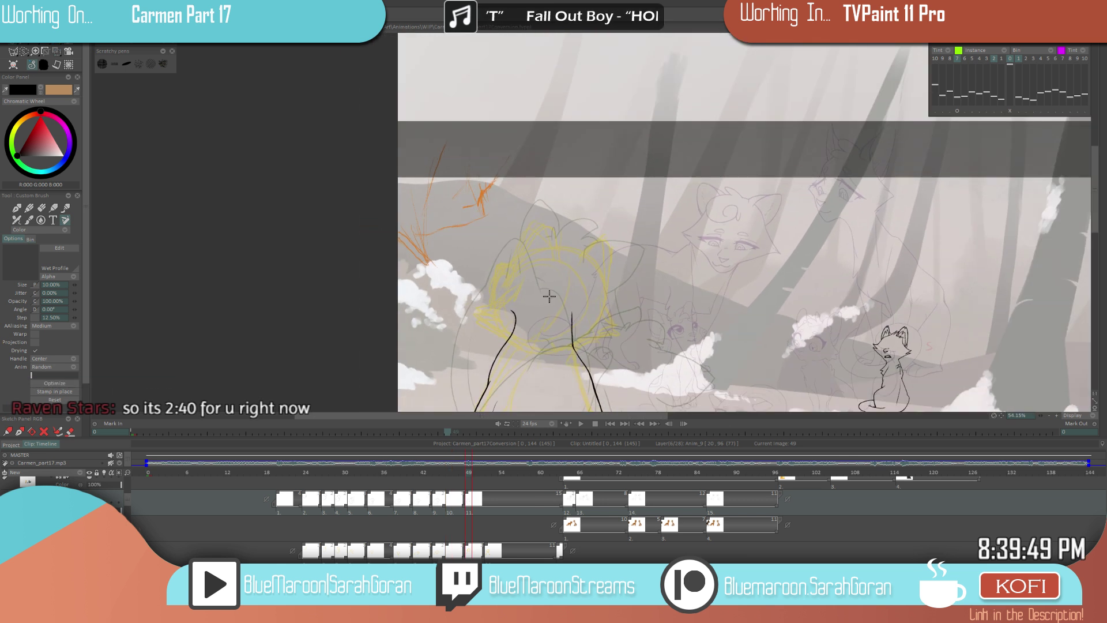
- Step back and forth between frames 44 and 49 to examine the transition of the foreground cat's head and neck
{"action": "scroll", "coordinate": [615, 323], "scroll_direction": "up", "scroll_amount": 2}
{"action": "key", "text": "Left"}
{"action": "key", "text": "Left"}
{"action": "key", "text": "Left"}
{"action": "key", "text": "Left"}
{"action": "key", "text": "Left"}
{"action": "key", "text": "Right"}
{"action": "key", "text": "Right"}
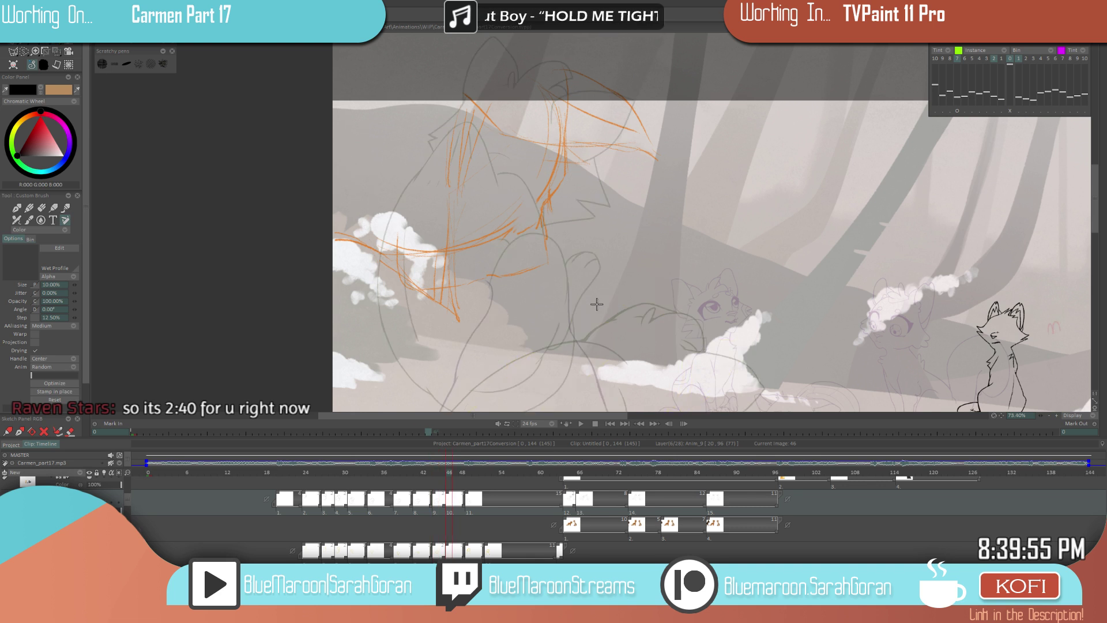
{"action": "key", "text": "Right"}
{"action": "key", "text": "Right"}
{"action": "key", "text": "Right"}
{"action": "scroll", "coordinate": [590, 298], "scroll_direction": "down", "scroll_amount": 3}
{"action": "scroll", "coordinate": [589, 298], "scroll_direction": "up", "scroll_amount": 1}
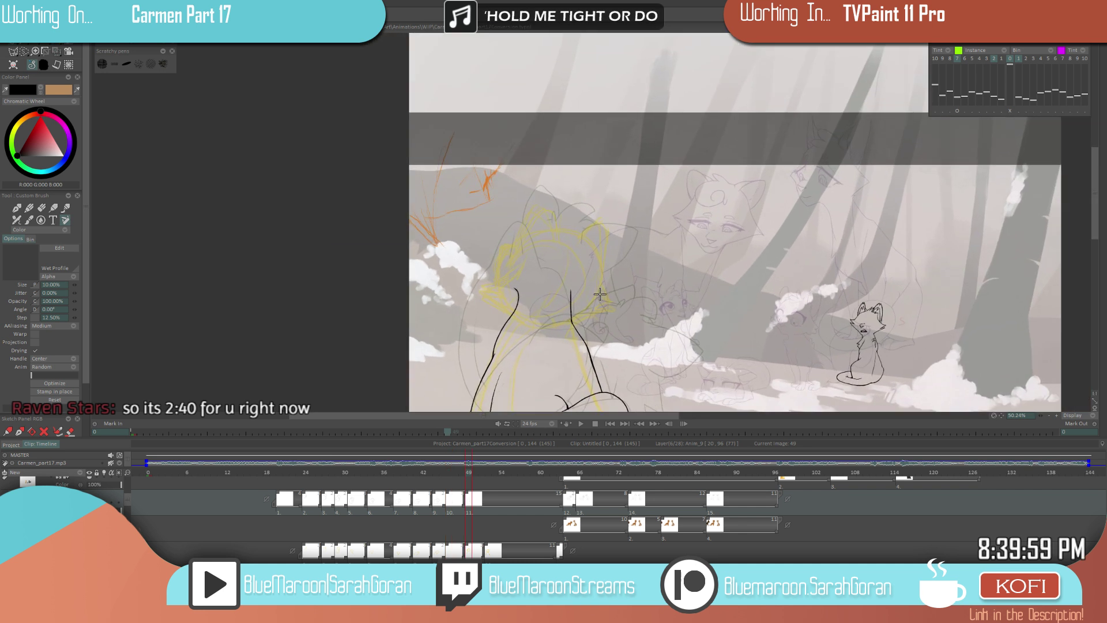
{"action": "key", "text": "Left"}
{"action": "key", "text": "Right"}
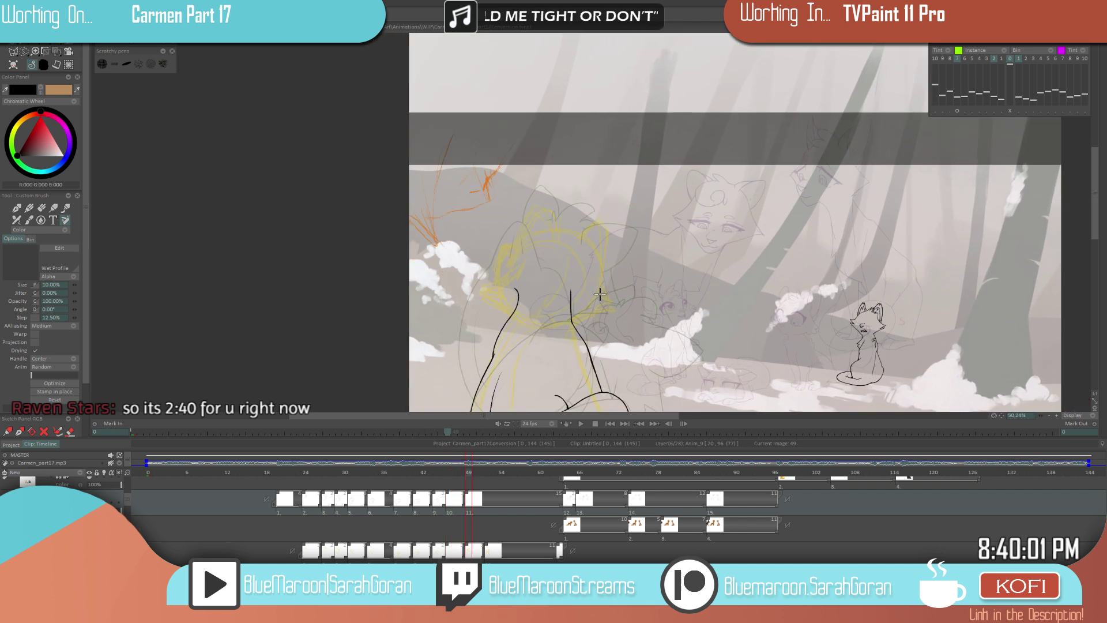
{"action": "key", "text": "Left"}
{"action": "key", "text": "Left"}
{"action": "key", "text": "Left"}
{"action": "key", "text": "Right"}
{"action": "key", "text": "Right"}
{"action": "key", "text": "Right"}
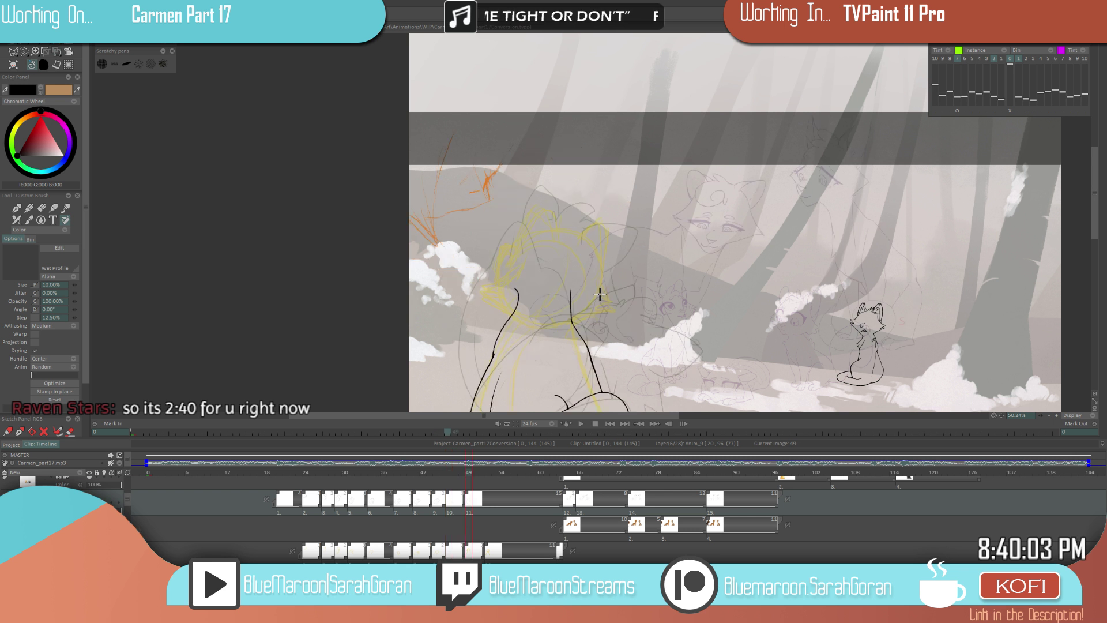
{"action": "scroll", "coordinate": [623, 308], "scroll_direction": "down", "scroll_amount": 2}
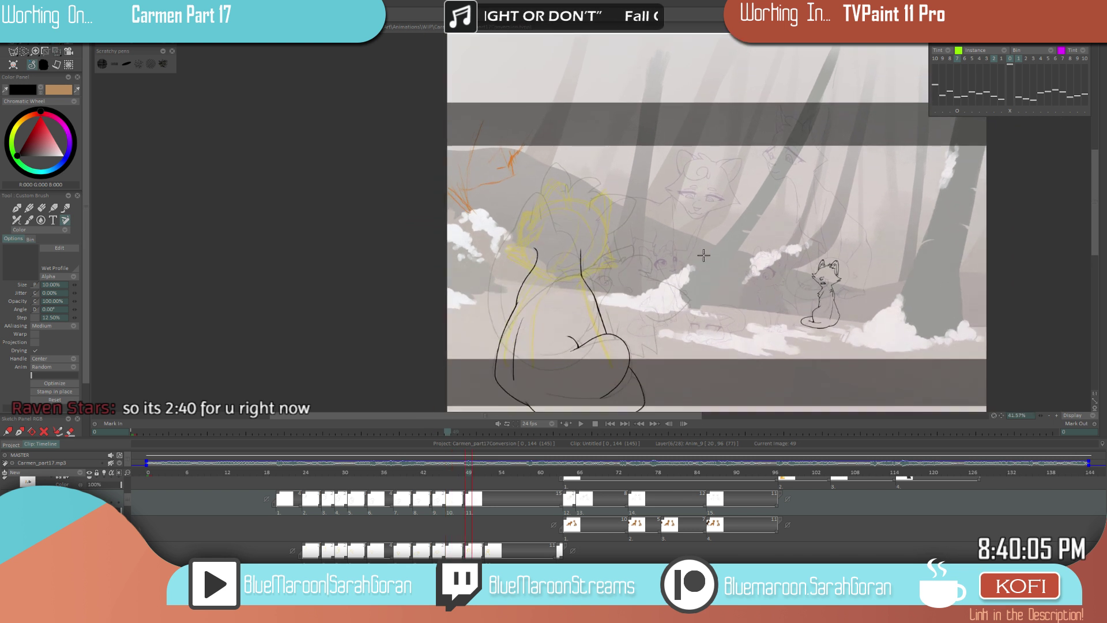
- Flip between frame 49 and the preceding frames to examine how the foreground cat's rough head sits on the inked neck
{"action": "scroll", "coordinate": [638, 286], "scroll_direction": "up", "scroll_amount": 2}
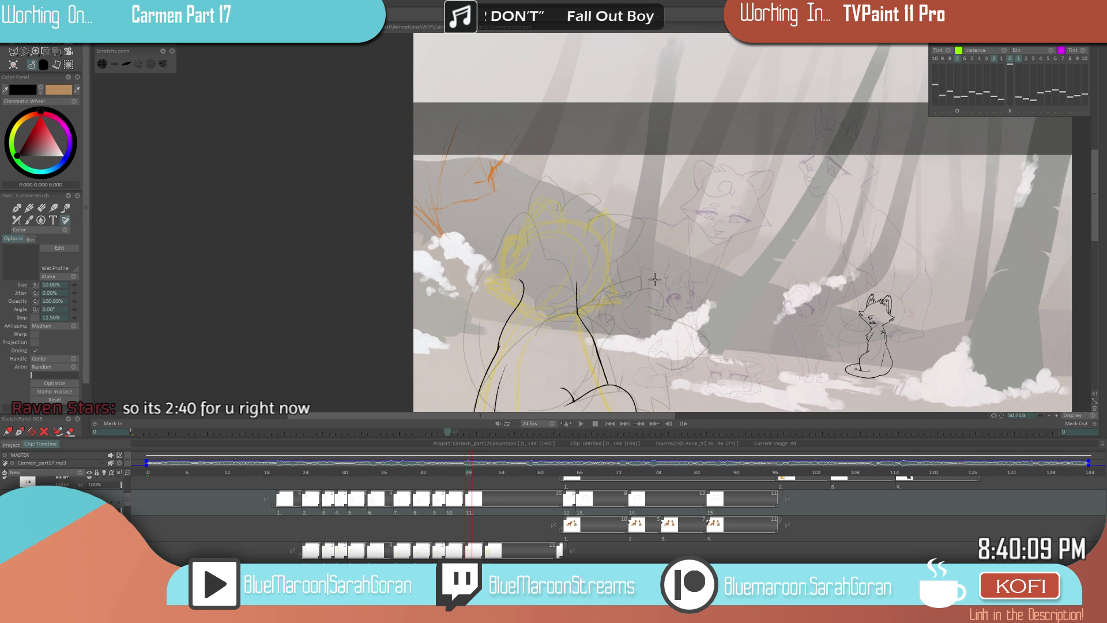
{"action": "scroll", "coordinate": [626, 290], "scroll_direction": "up", "scroll_amount": 1}
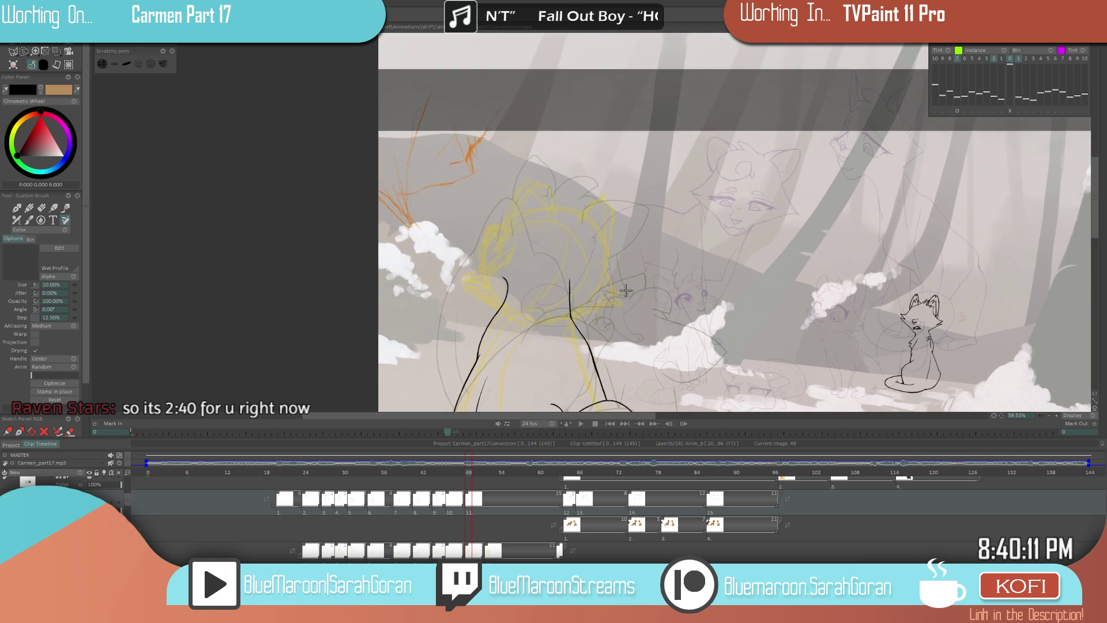
{"action": "key", "text": "Left"}
{"action": "key", "text": "Right"}
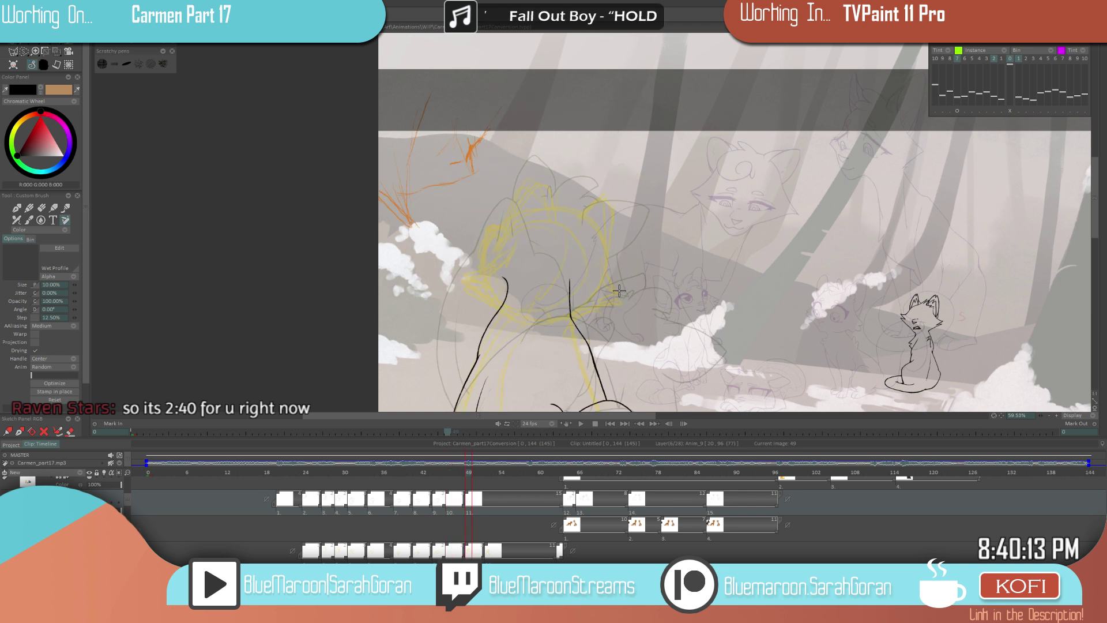
{"action": "scroll", "coordinate": [399, 410], "scroll_direction": "down", "scroll_amount": 8}
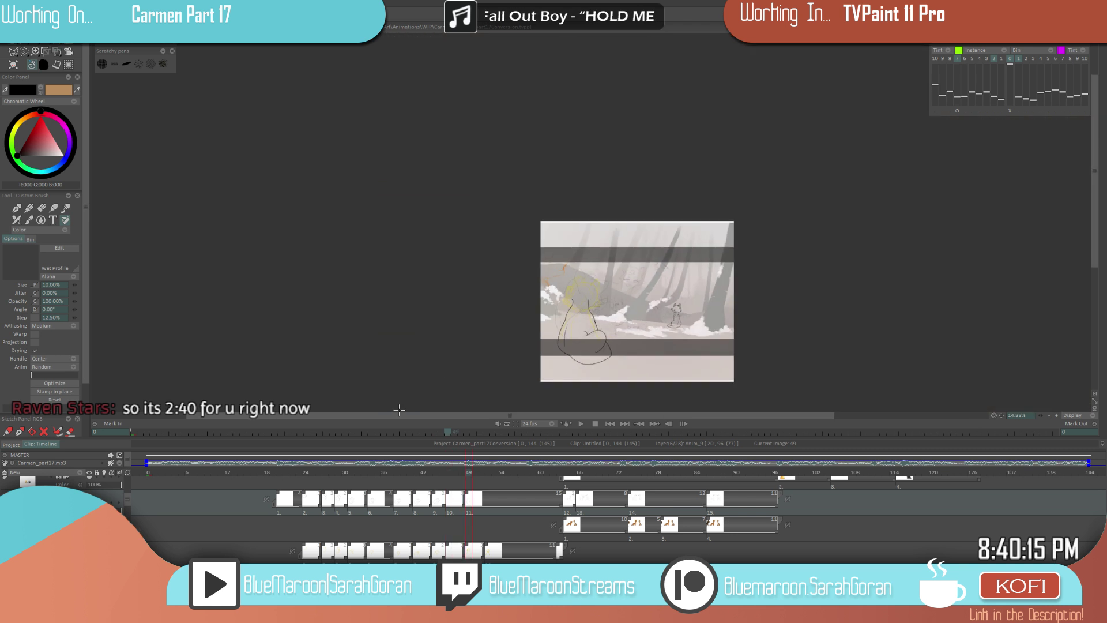
{"action": "scroll", "coordinate": [579, 277], "scroll_direction": "up", "scroll_amount": 3}
{"action": "scroll", "coordinate": [639, 288], "scroll_direction": "up", "scroll_amount": 3}
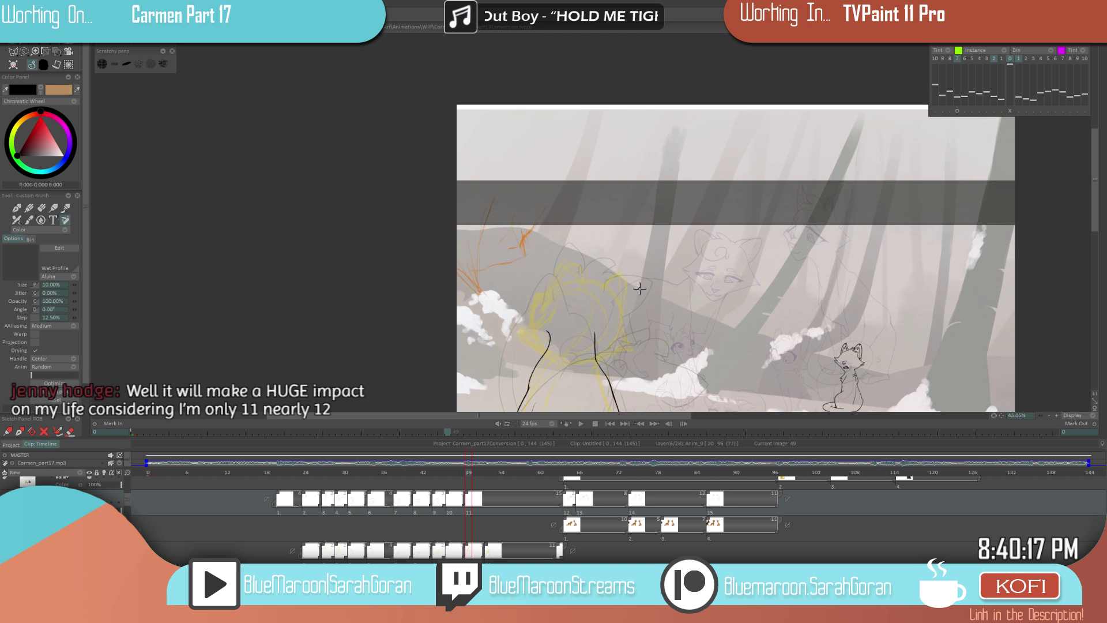
{"action": "key", "text": "Left"}
{"action": "key", "text": "Left"}
{"action": "key", "text": "Left"}
{"action": "key", "text": "Right"}
{"action": "key", "text": "Right"}
{"action": "key", "text": "Right"}
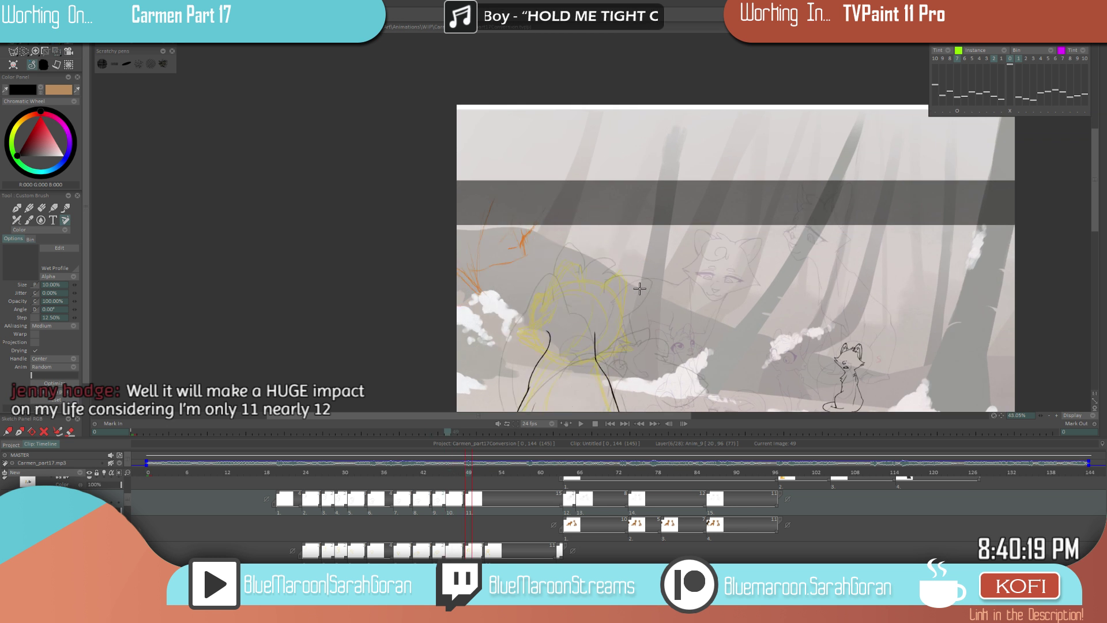
{"action": "scroll", "coordinate": [652, 283], "scroll_direction": "up", "scroll_amount": 2}
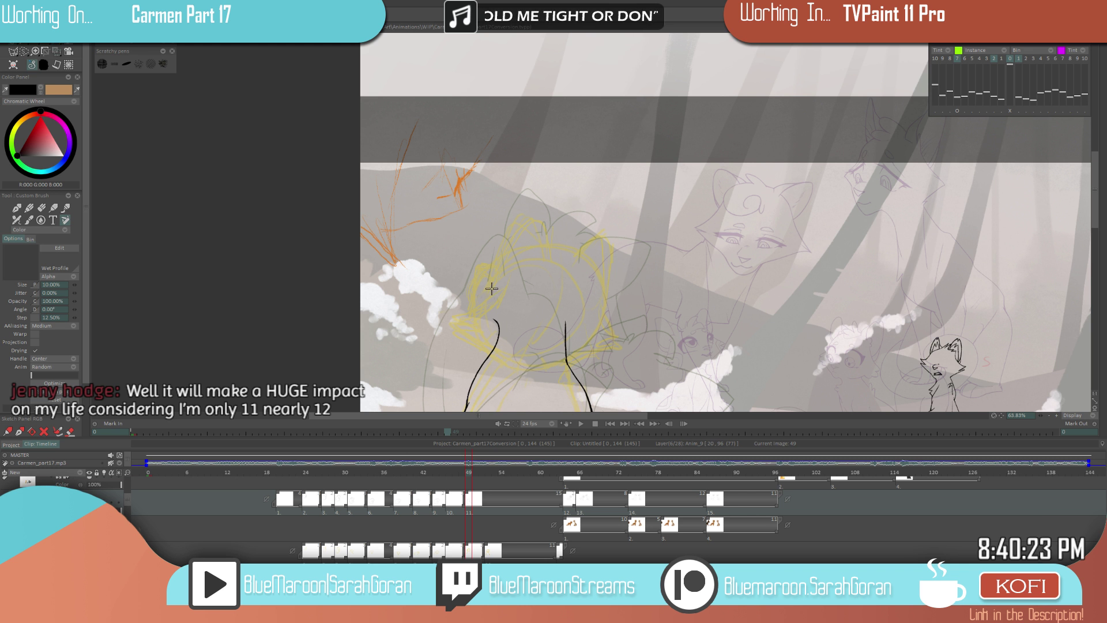
- Reposition the foreground cat's yellow rough head sketch at frame 49 with the Transform tool, then return to freehand drawing on the line art layer
{"action": "left_click_drag", "start_coordinate": [628, 362], "coordinate": [619, 310]}
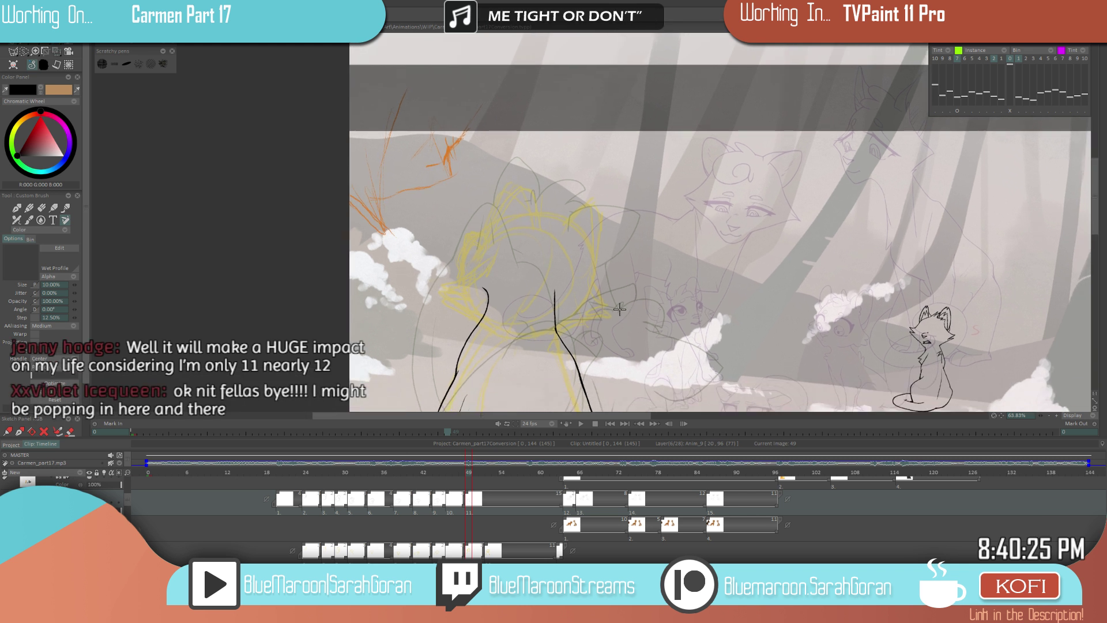
{"action": "key", "text": "Down"}
{"action": "key", "text": "Down"}
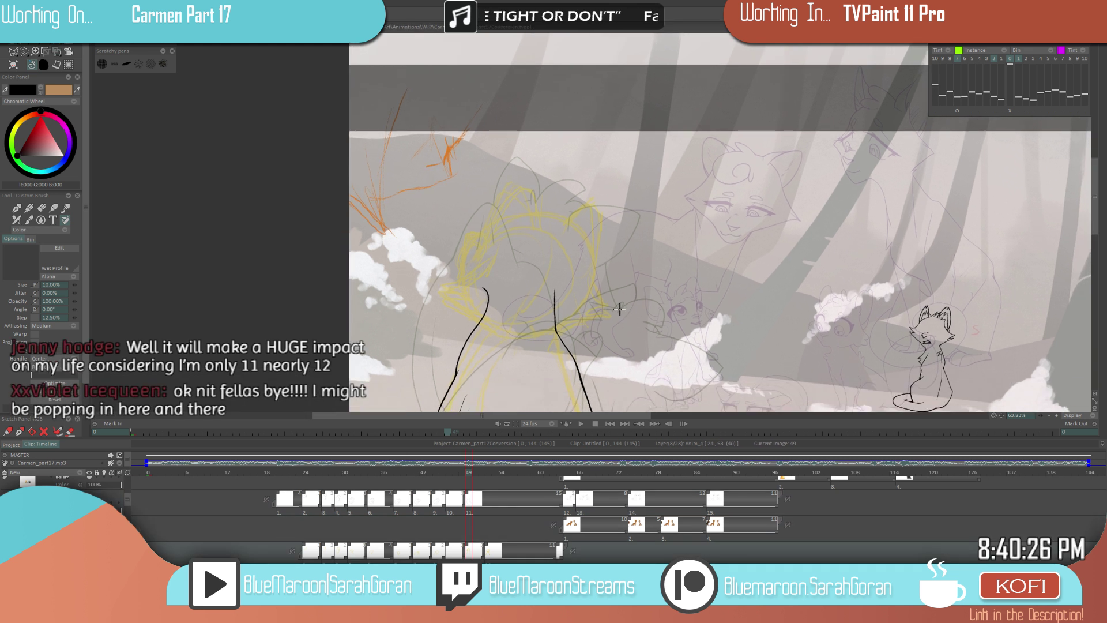
{"action": "left_click", "coordinate": [57, 52]}
{"action": "mouse_move", "coordinate": [596, 330]}
{"action": "left_mouse_down"}
{"action": "mouse_move", "coordinate": [584, 312]}
{"action": "mouse_move", "coordinate": [607, 315]}
{"action": "mouse_move", "coordinate": [587, 313]}
{"action": "left_mouse_up"}
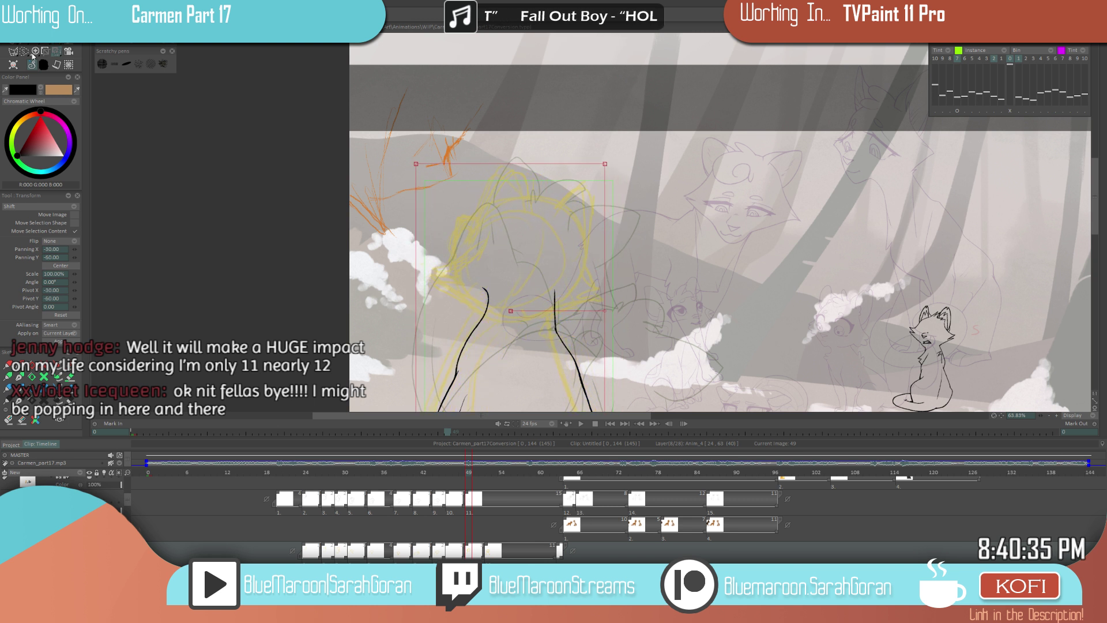
{"action": "left_click", "coordinate": [13, 47]}
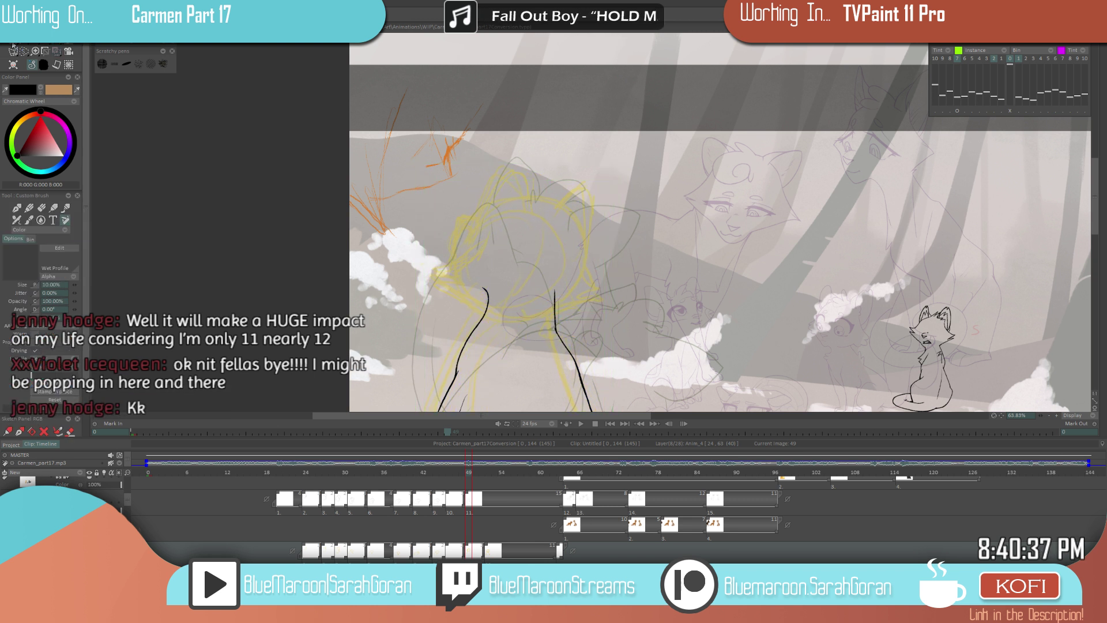
{"action": "key", "text": "Up"}
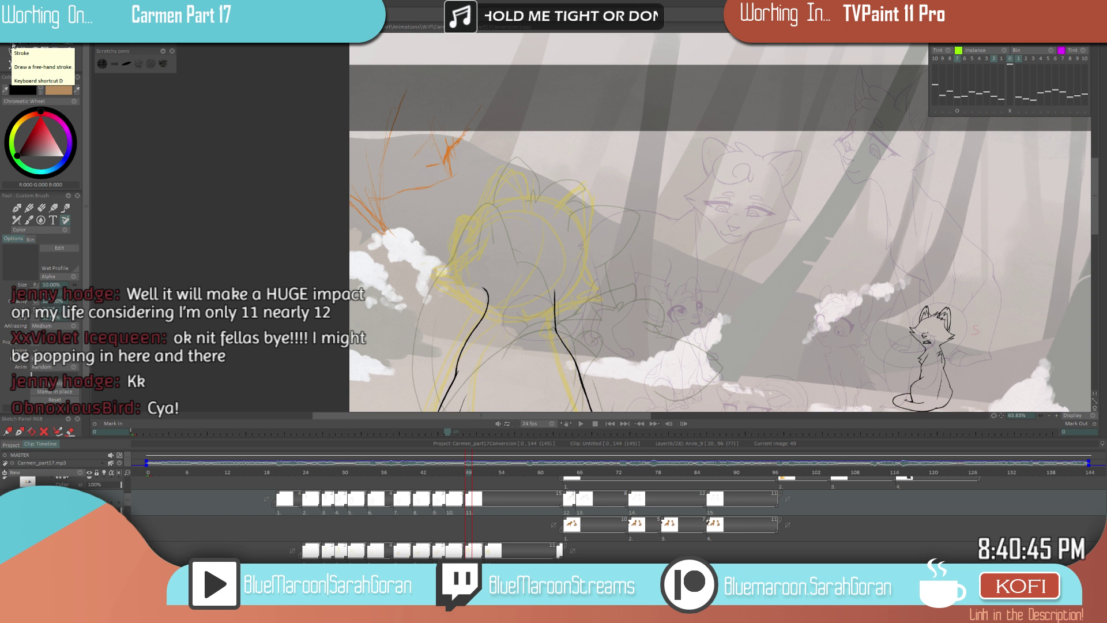
- Ink the right cheek of the foreground cat at frame 49, with two pointed fur tufts running into the neck line
{"action": "scroll", "coordinate": [562, 280], "scroll_direction": "up", "scroll_amount": 2}
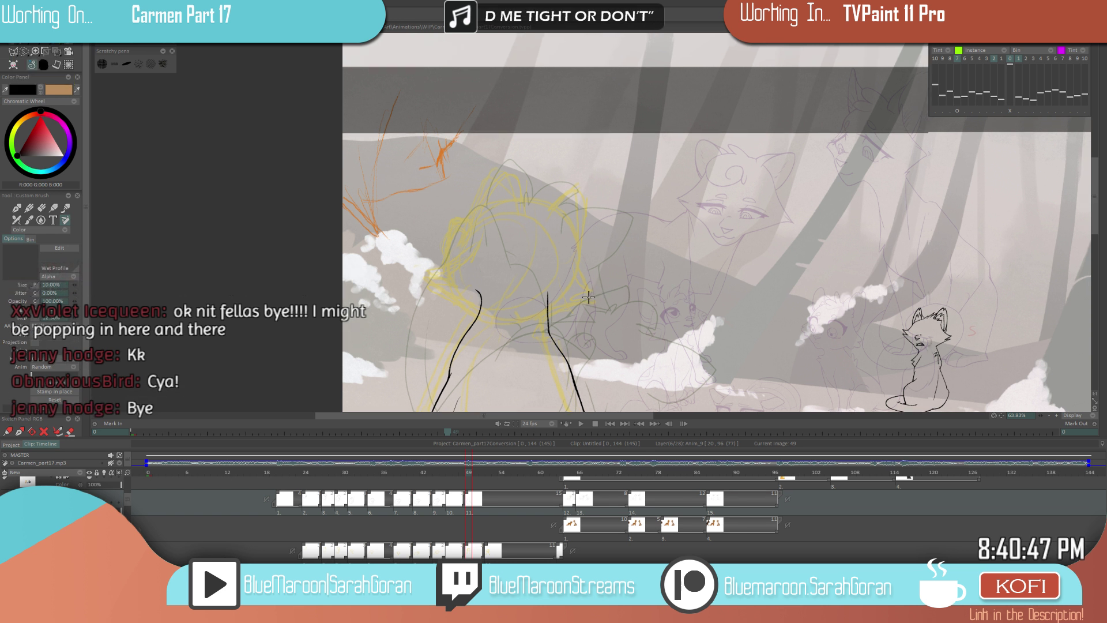
{"action": "scroll", "coordinate": [568, 276], "scroll_direction": "down", "scroll_amount": 1}
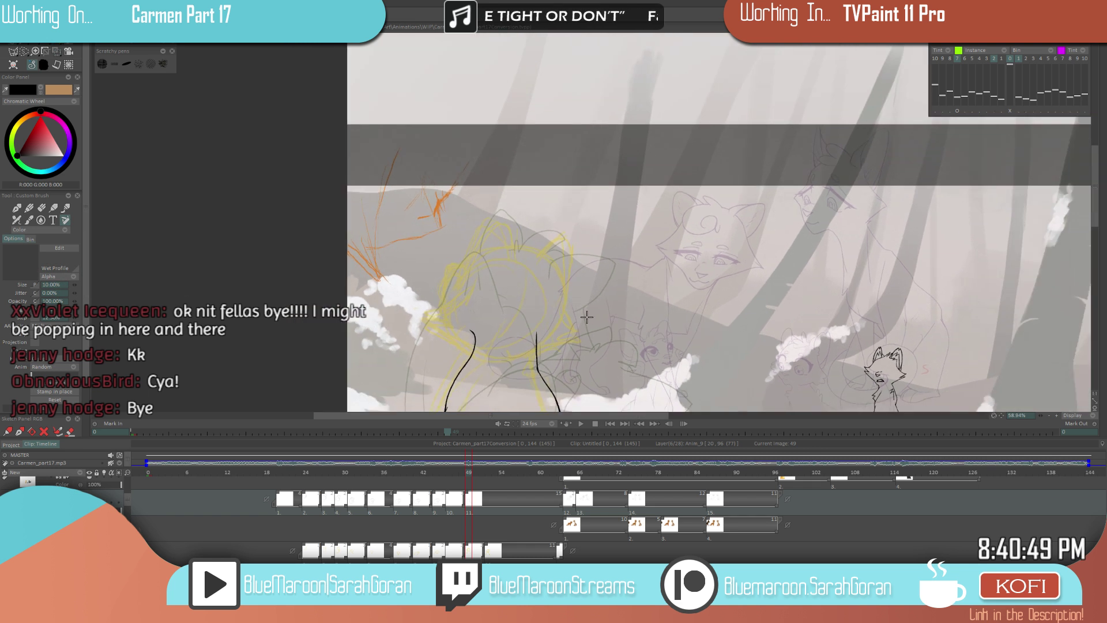
{"action": "scroll", "coordinate": [621, 263], "scroll_direction": "up", "scroll_amount": 1}
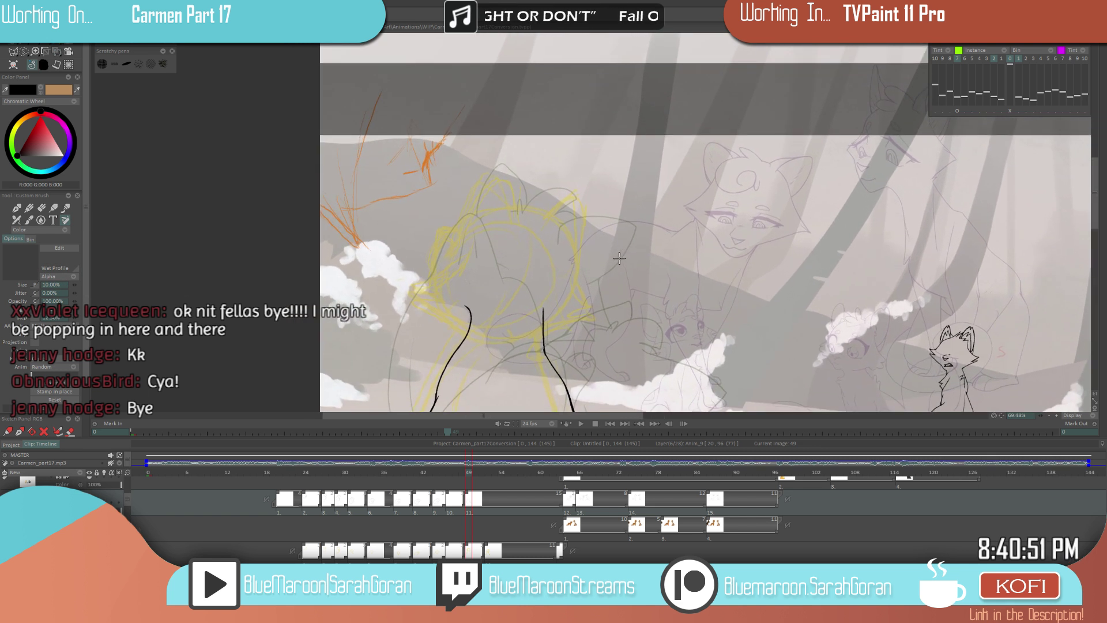
{"action": "key", "text": "Left"}
{"action": "key", "text": "Right"}
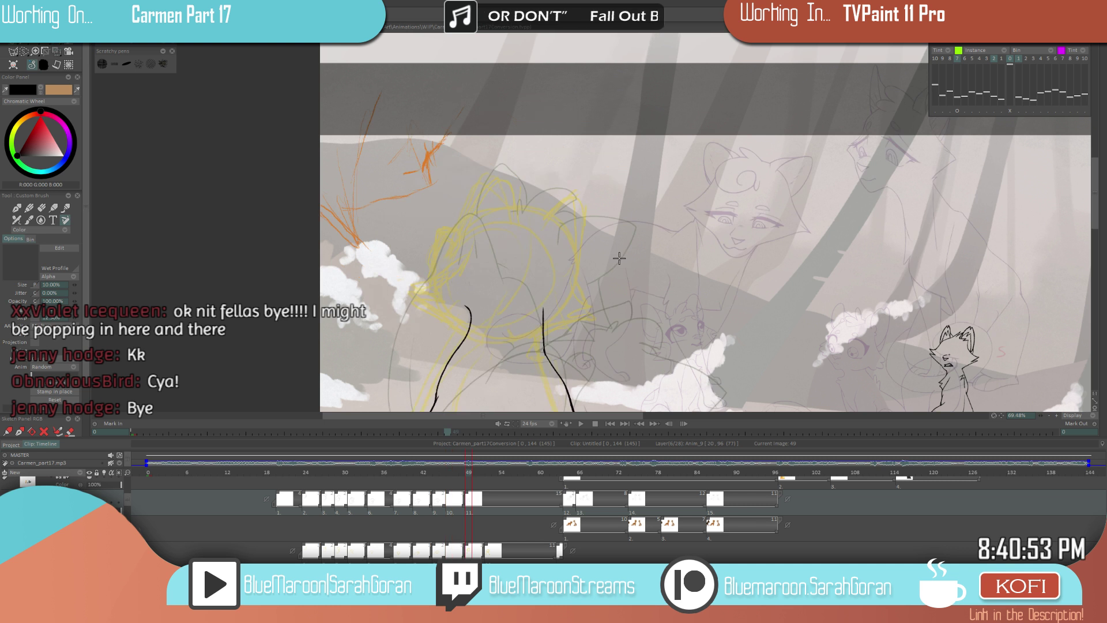
{"action": "mouse_move", "coordinate": [604, 289]}
{"action": "left_mouse_down"}
{"action": "mouse_move", "coordinate": [571, 255]}
{"action": "mouse_move", "coordinate": [557, 294]}
{"action": "mouse_move", "coordinate": [566, 301]}
{"action": "left_mouse_up"}
{"action": "mouse_move", "coordinate": [552, 232]}
{"action": "left_mouse_down"}
{"action": "mouse_move", "coordinate": [567, 294]}
{"action": "mouse_move", "coordinate": [543, 296]}
{"action": "left_mouse_up"}
{"action": "scroll", "coordinate": [558, 297], "scroll_direction": "up", "scroll_amount": 3}
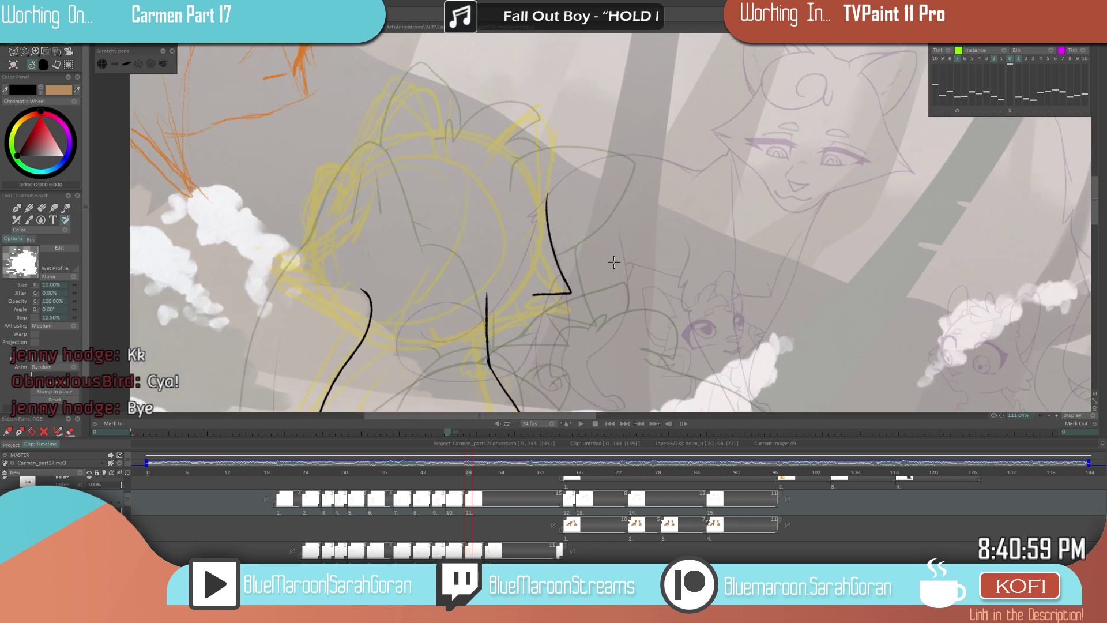
{"action": "mouse_move", "coordinate": [532, 296]}
{"action": "left_mouse_down"}
{"action": "mouse_move", "coordinate": [553, 324]}
{"action": "mouse_move", "coordinate": [480, 340]}
{"action": "left_mouse_up"}
{"action": "scroll", "coordinate": [549, 299], "scroll_direction": "up", "scroll_amount": 1}
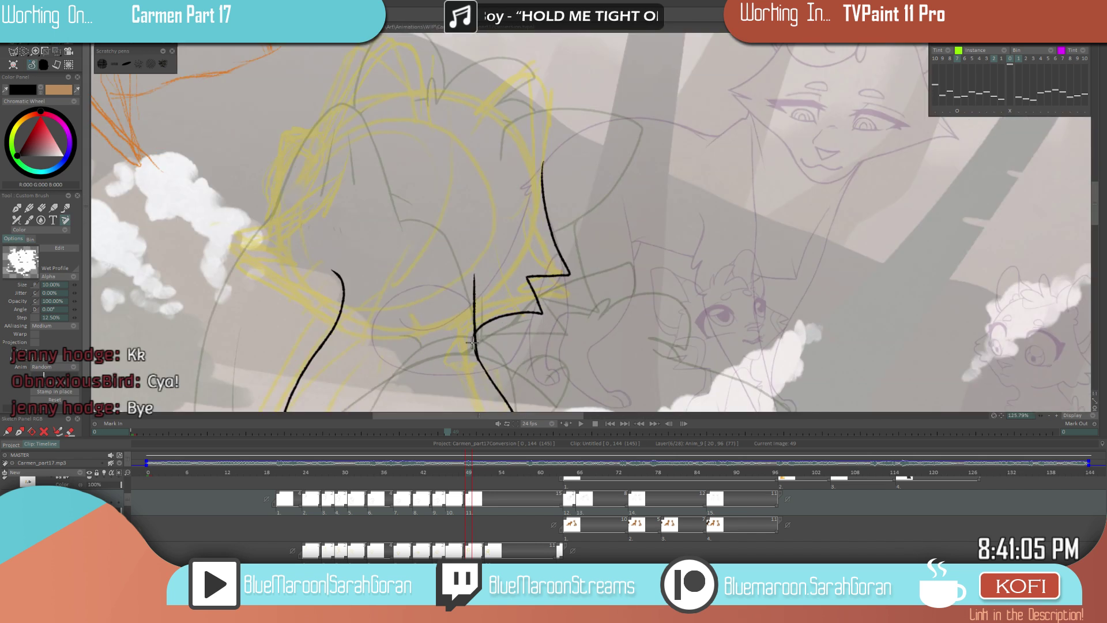
- Ink the left cheek of the foreground cat at frame 49 with two pointed fur tufts that meet the neck line
{"action": "scroll", "coordinate": [544, 289], "scroll_direction": "down", "scroll_amount": 9}
{"action": "scroll", "coordinate": [399, 368], "scroll_direction": "down", "scroll_amount": 4}
{"action": "scroll", "coordinate": [611, 259], "scroll_direction": "up", "scroll_amount": 9}
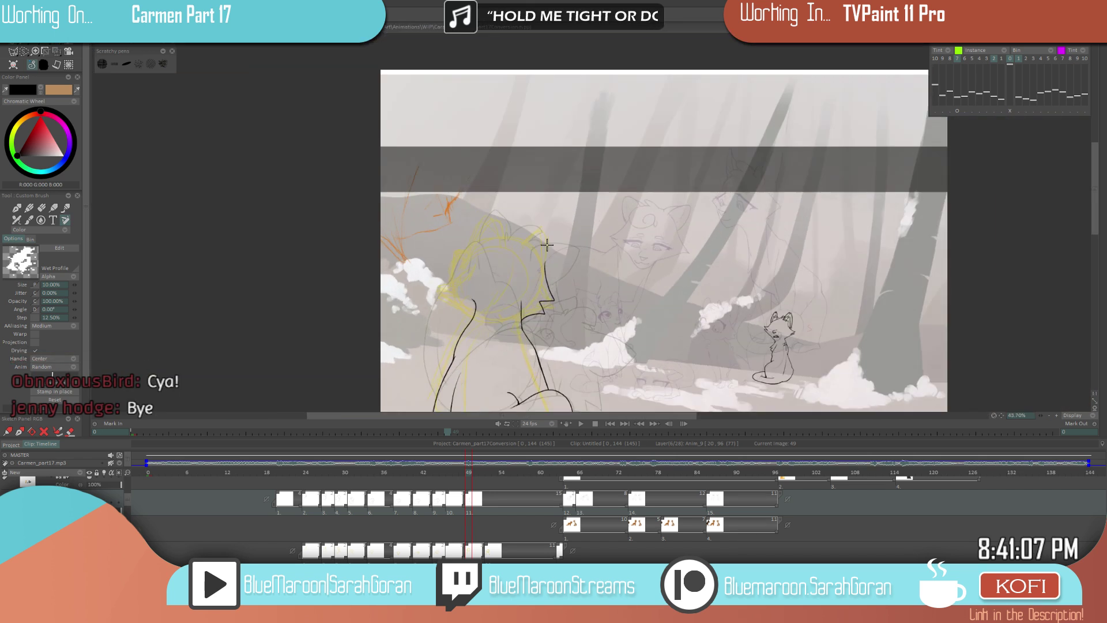
{"action": "left_click_drag", "start_coordinate": [593, 329], "coordinate": [611, 268]}
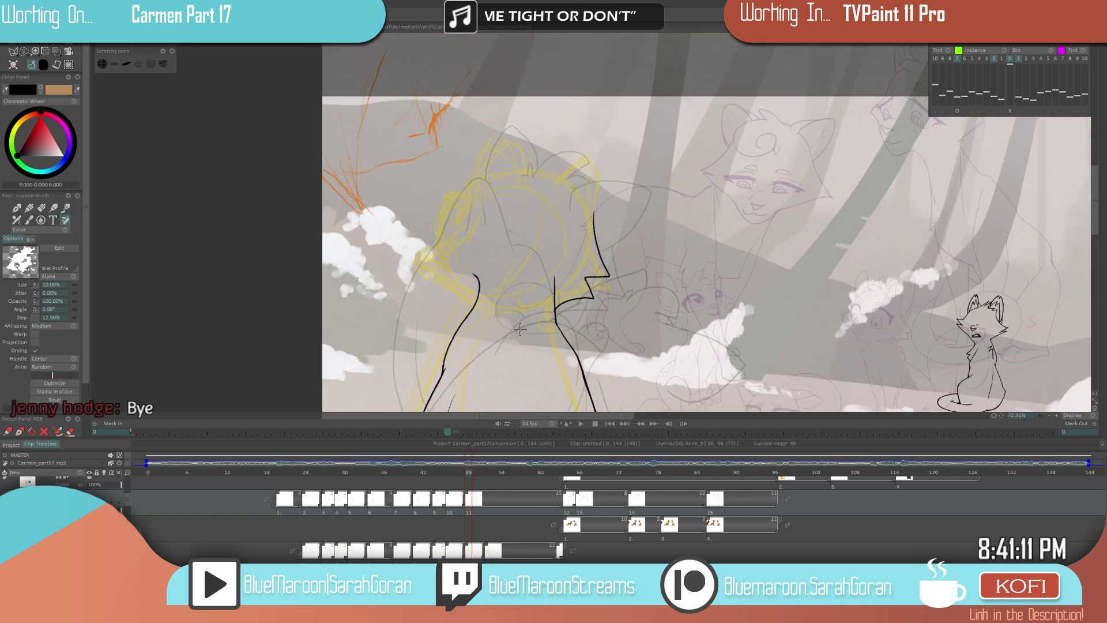
{"action": "scroll", "coordinate": [541, 282], "scroll_direction": "up", "scroll_amount": 2}
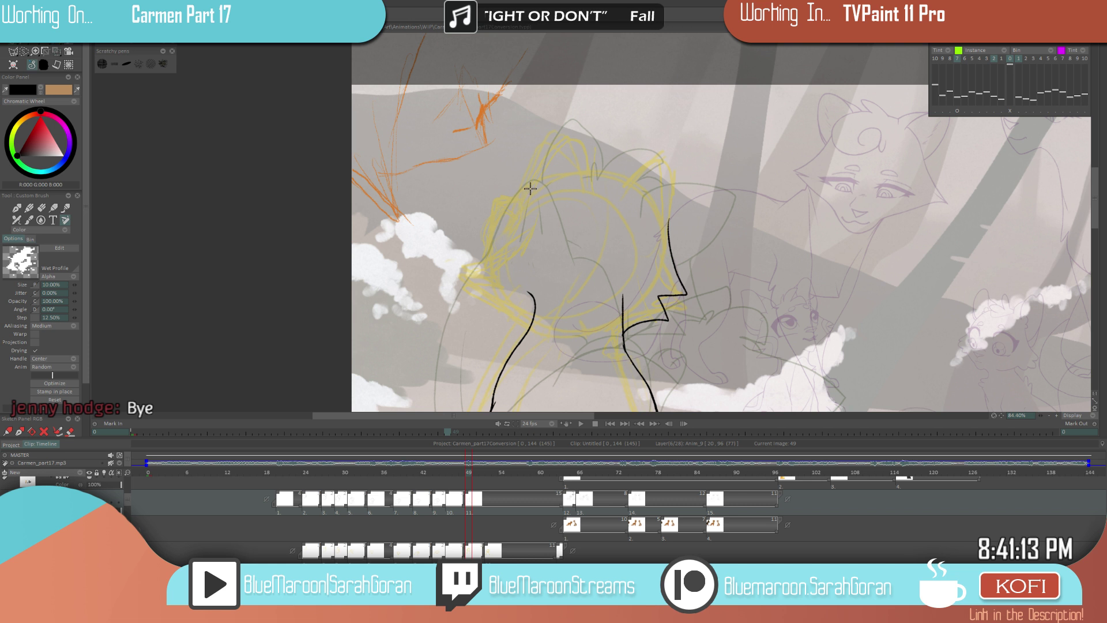
{"action": "mouse_move", "coordinate": [522, 190]}
{"action": "left_mouse_down"}
{"action": "mouse_move", "coordinate": [476, 242]}
{"action": "mouse_move", "coordinate": [450, 251]}
{"action": "mouse_move", "coordinate": [497, 279]}
{"action": "left_mouse_up"}
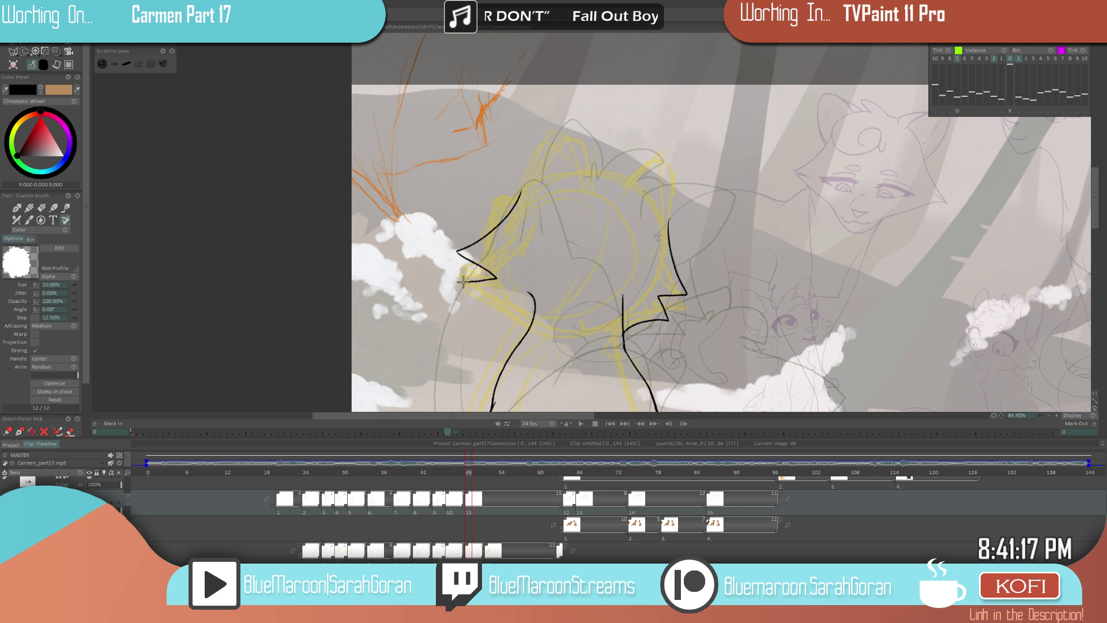
{"action": "scroll", "coordinate": [495, 274], "scroll_direction": "down", "scroll_amount": 2}
{"action": "scroll", "coordinate": [490, 266], "scroll_direction": "up", "scroll_amount": 2}
{"action": "key", "text": "ctrl+z"}
{"action": "mouse_move", "coordinate": [489, 263]}
{"action": "left_mouse_down"}
{"action": "mouse_move", "coordinate": [464, 245]}
{"action": "mouse_move", "coordinate": [501, 278]}
{"action": "mouse_move", "coordinate": [477, 281]}
{"action": "mouse_move", "coordinate": [541, 319]}
{"action": "left_mouse_up"}
{"action": "key", "text": "ctrl+z"}
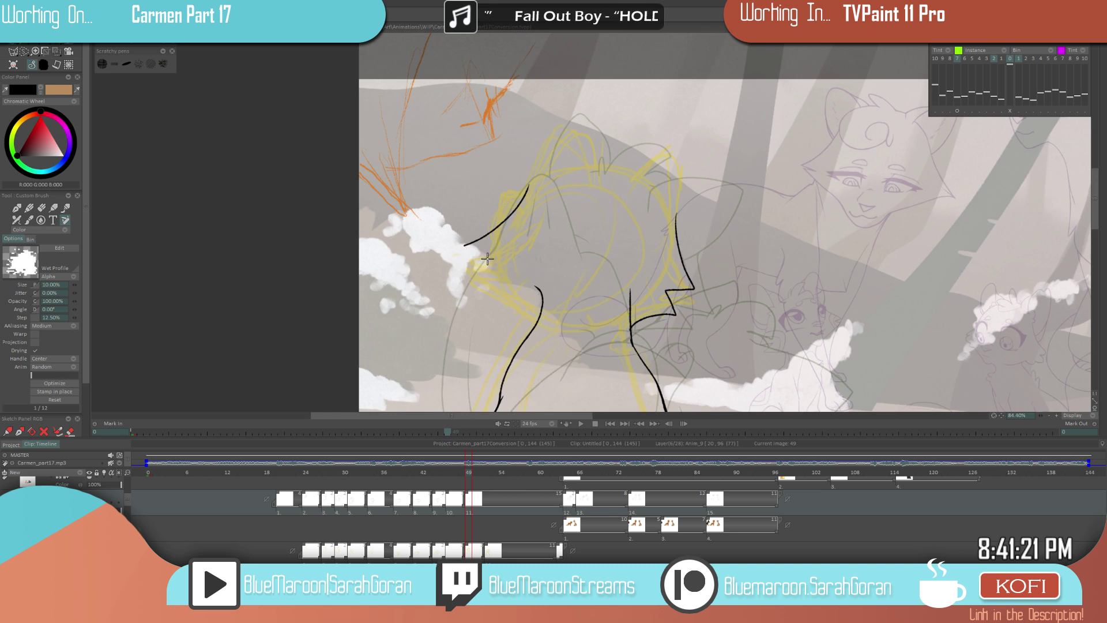
{"action": "mouse_move", "coordinate": [462, 245]}
{"action": "left_mouse_down"}
{"action": "mouse_move", "coordinate": [507, 284]}
{"action": "mouse_move", "coordinate": [473, 283]}
{"action": "mouse_move", "coordinate": [534, 320]}
{"action": "left_mouse_up"}
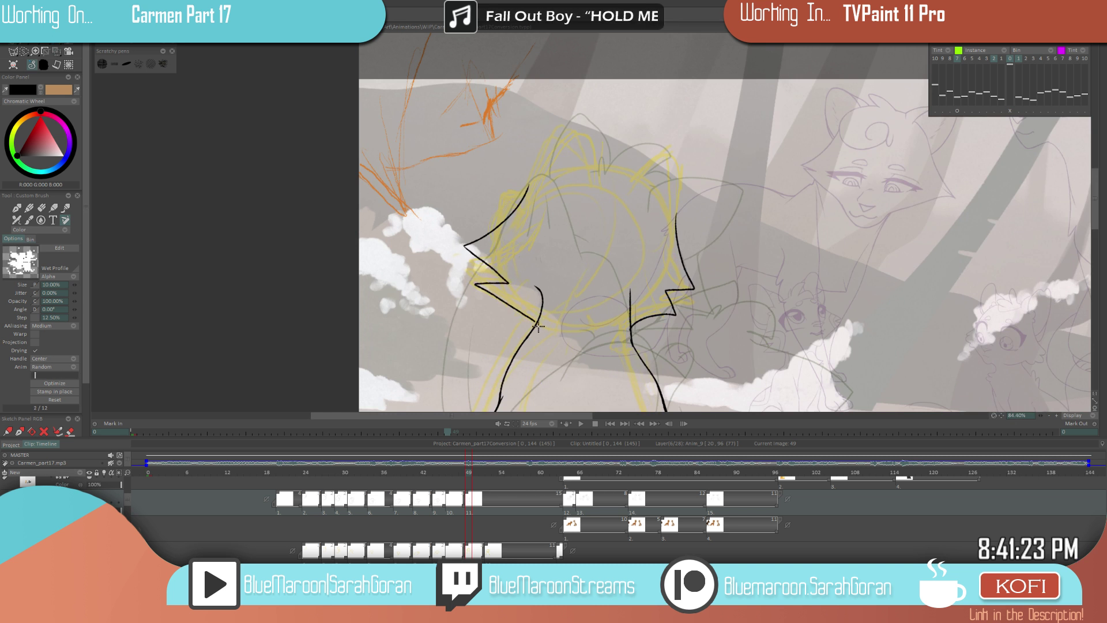
- Redraw the notch and lower tuft of the foreground cat's left cheek fur at frame 49
{"action": "scroll", "coordinate": [447, 358], "scroll_direction": "down", "scroll_amount": 3}
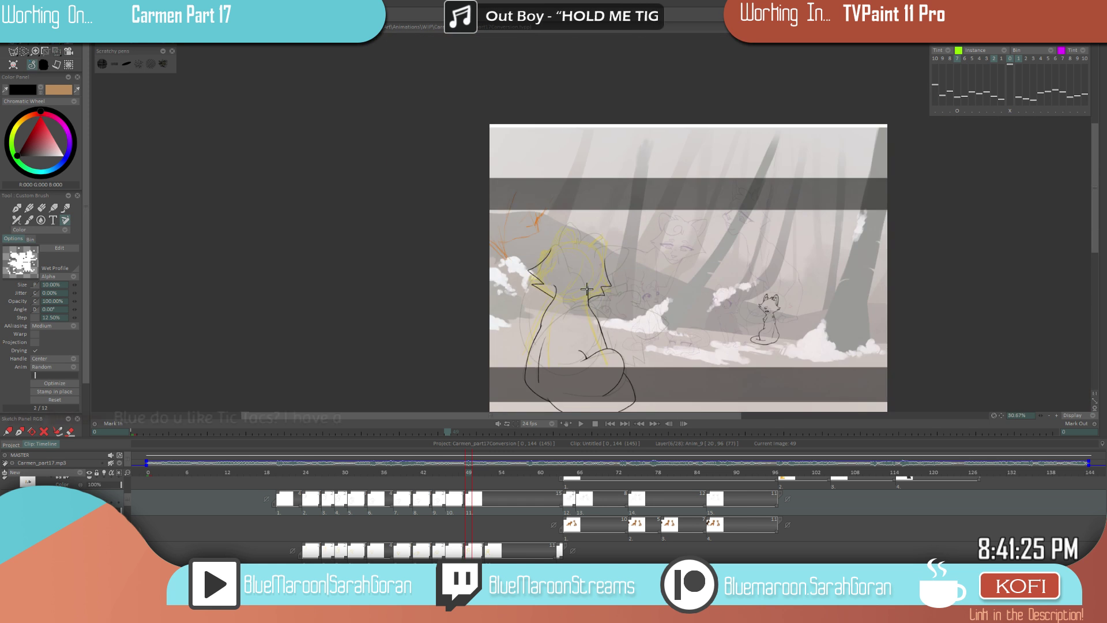
{"action": "scroll", "coordinate": [446, 358], "scroll_direction": "up", "scroll_amount": 2}
{"action": "scroll", "coordinate": [442, 248], "scroll_direction": "up", "scroll_amount": 2}
{"action": "mouse_move", "coordinate": [455, 258]}
{"action": "left_mouse_down"}
{"action": "mouse_move", "coordinate": [430, 266]}
{"action": "mouse_move", "coordinate": [516, 323]}
{"action": "left_mouse_up"}
{"action": "key", "text": "ctrl+z"}
{"action": "key", "text": "ctrl+z"}
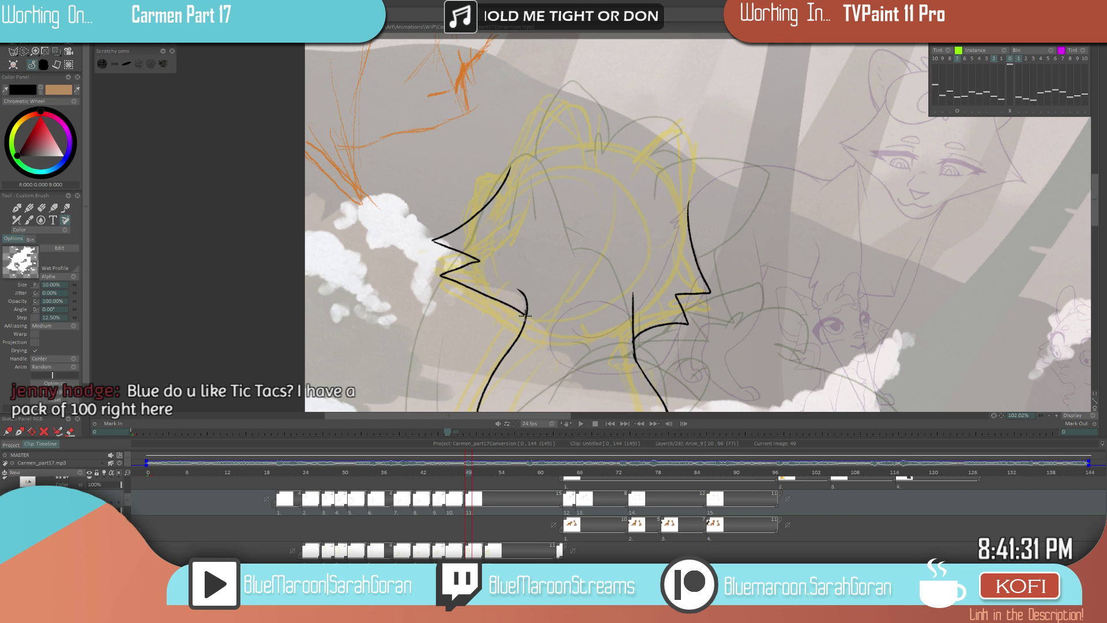
- Redraw the underside of the lower left cheek tuft slightly lower and erase the old line above it
{"action": "scroll", "coordinate": [453, 354], "scroll_direction": "down", "scroll_amount": 3}
{"action": "scroll", "coordinate": [580, 244], "scroll_direction": "up", "scroll_amount": 5}
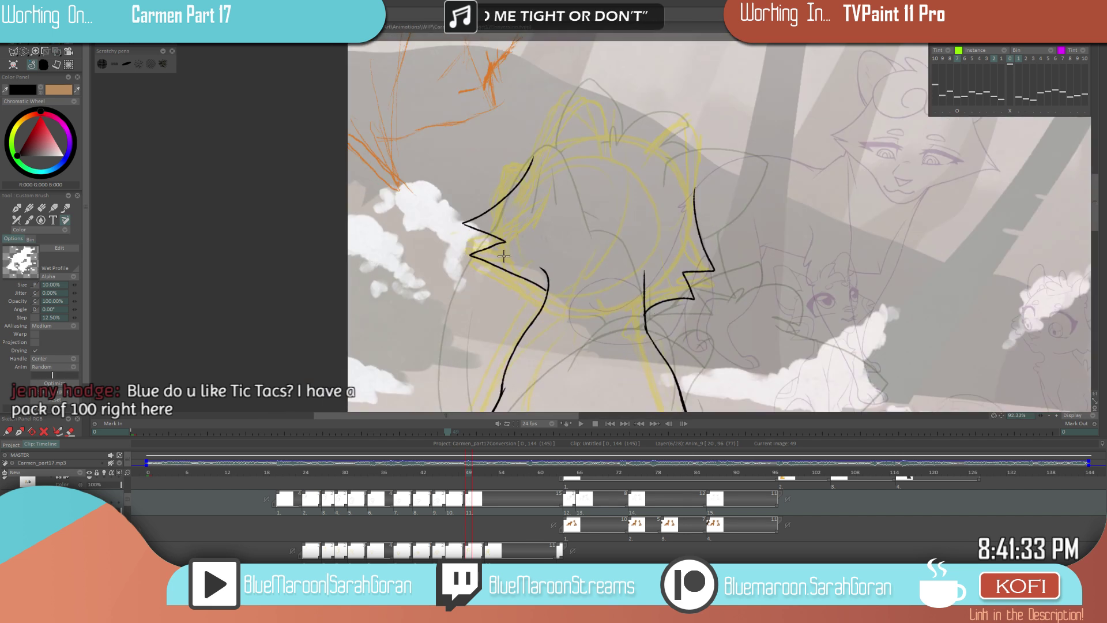
{"action": "mouse_move", "coordinate": [397, 224]}
{"action": "left_mouse_down"}
{"action": "mouse_move", "coordinate": [541, 311]}
{"action": "mouse_move", "coordinate": [531, 313]}
{"action": "left_mouse_up"}
{"action": "key", "text": "e"}
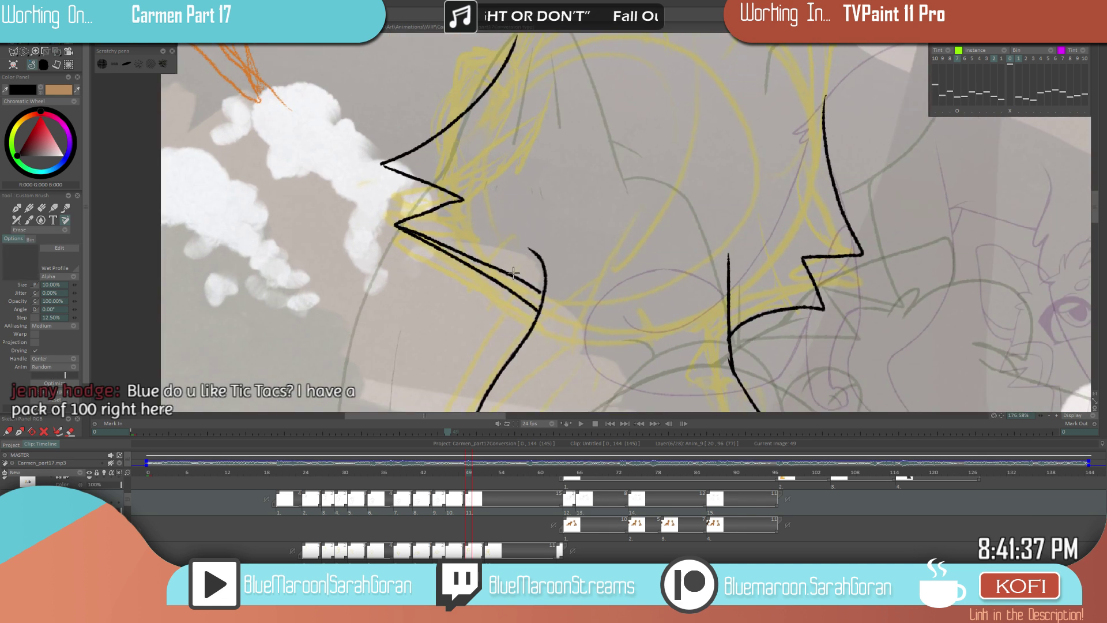
{"action": "left_click", "coordinate": [167, 44]}
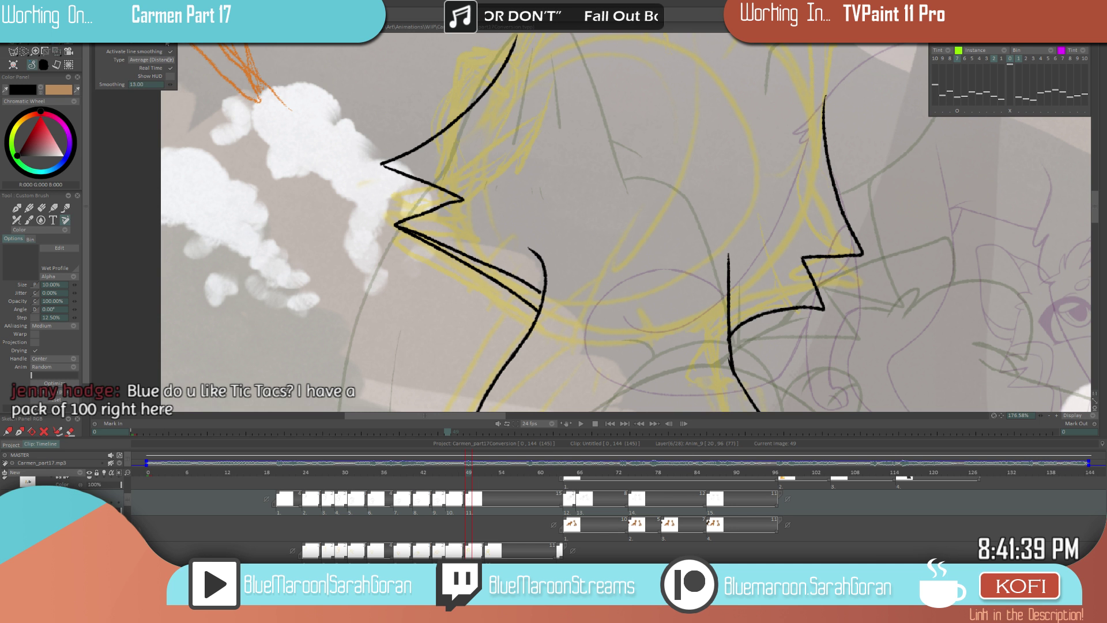
{"action": "left_click", "coordinate": [166, 44]}
{"action": "key", "text": "e"}
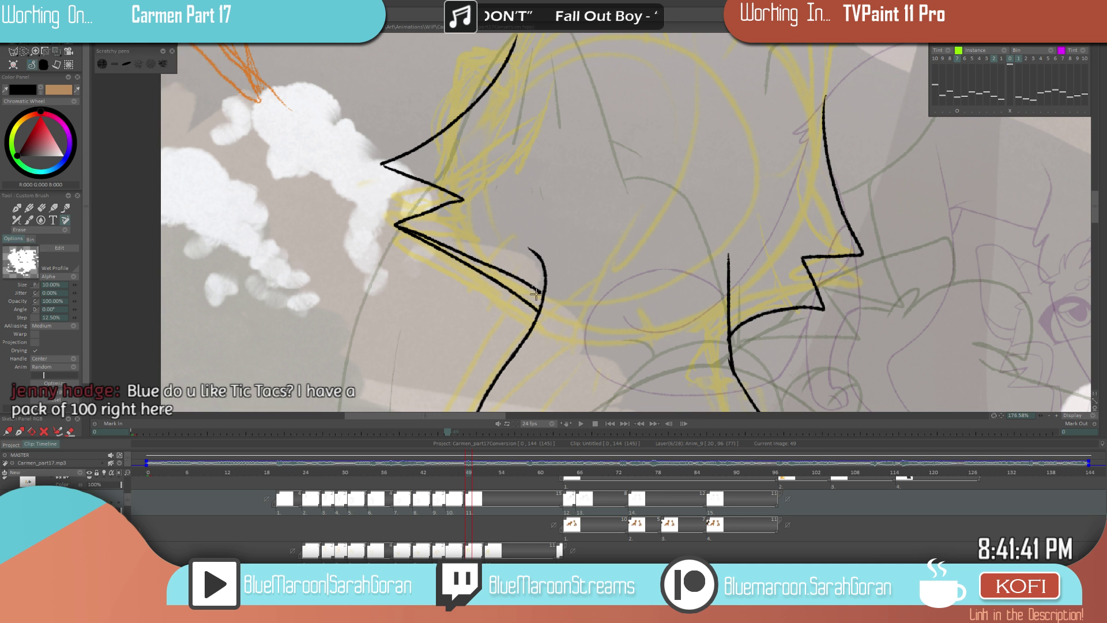
{"action": "mouse_move", "coordinate": [497, 269]}
{"action": "left_mouse_down"}
{"action": "mouse_move", "coordinate": [512, 279]}
{"action": "mouse_move", "coordinate": [436, 241]}
{"action": "mouse_move", "coordinate": [447, 245]}
{"action": "left_mouse_up"}
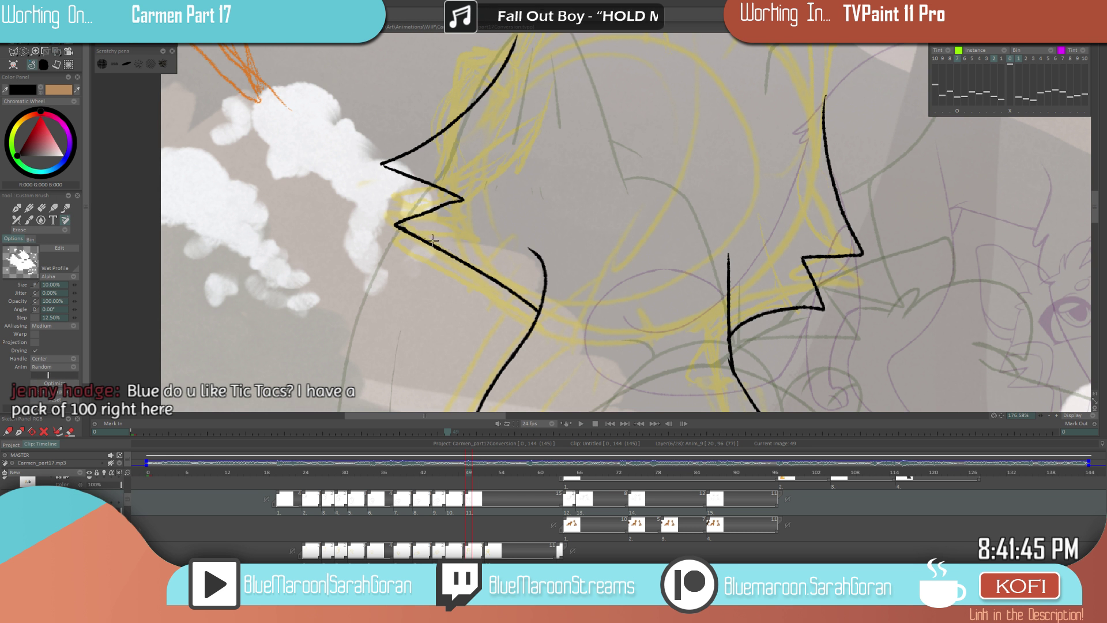
{"action": "key", "text": "e"}
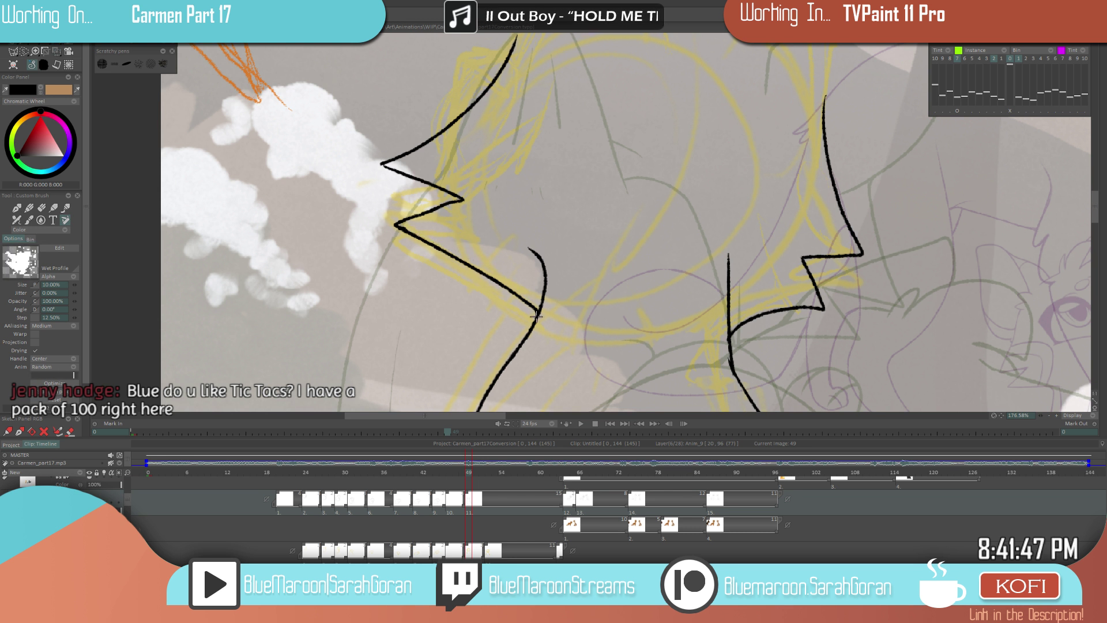
- Retrace the two edges of the notch between the foreground cat's left cheek tufts
{"action": "scroll", "coordinate": [629, 274], "scroll_direction": "down", "scroll_amount": 3}
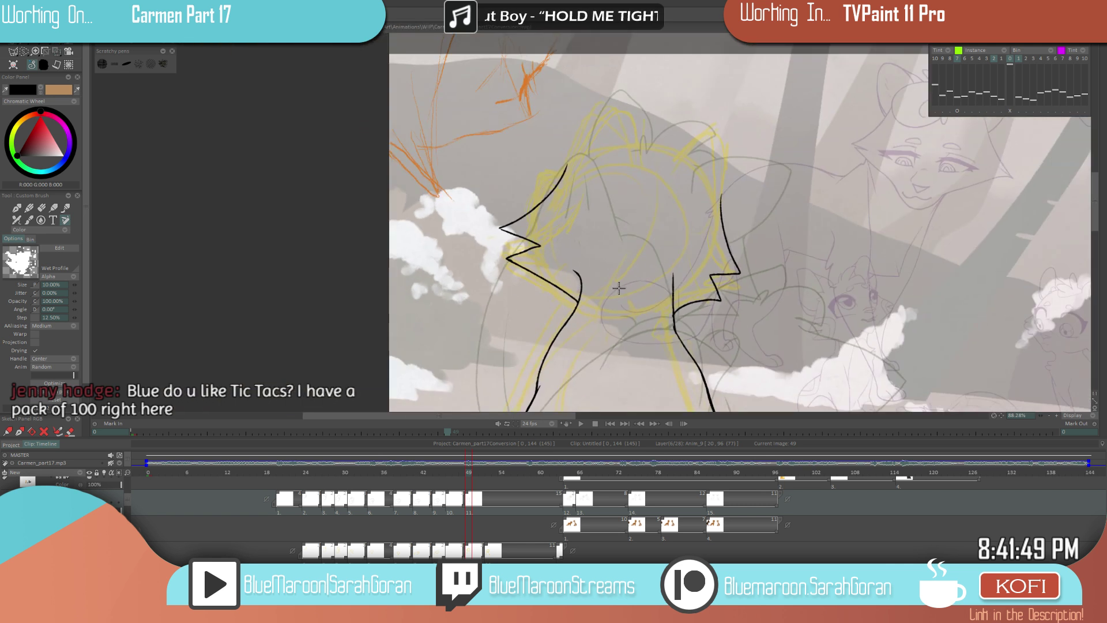
{"action": "scroll", "coordinate": [665, 284], "scroll_direction": "down", "scroll_amount": 2}
{"action": "left_click_drag", "start_coordinate": [665, 284], "coordinate": [548, 316]}
{"action": "scroll", "coordinate": [554, 319], "scroll_direction": "up", "scroll_amount": 2}
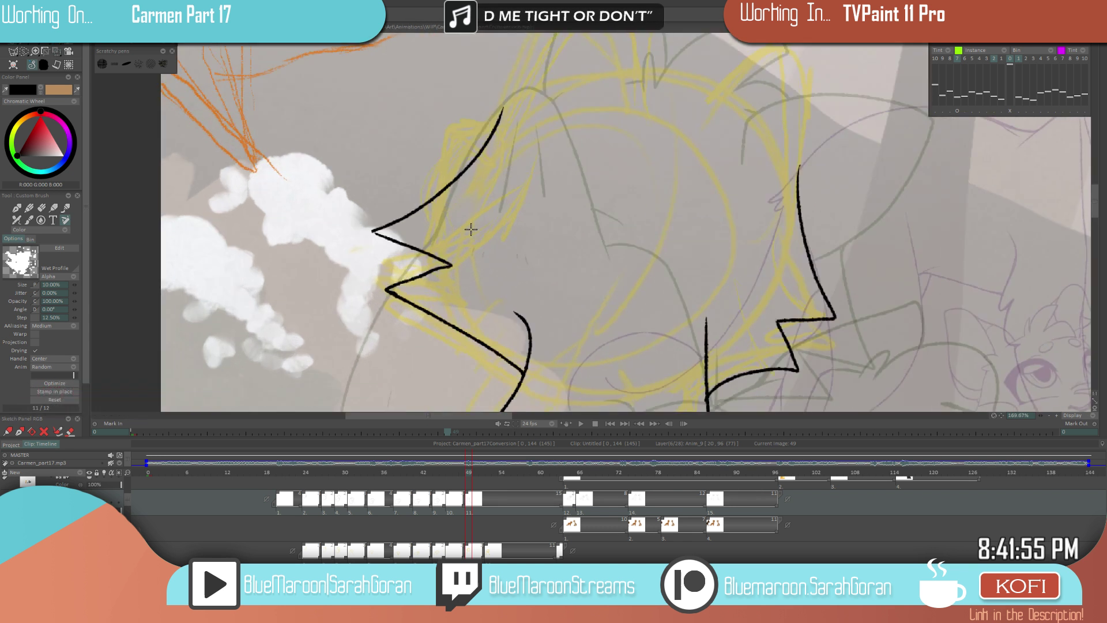
{"action": "scroll", "coordinate": [396, 278], "scroll_direction": "up", "scroll_amount": 3}
{"action": "left_click_drag", "start_coordinate": [374, 233], "coordinate": [452, 265]}
{"action": "left_click_drag", "start_coordinate": [386, 289], "coordinate": [452, 266]}
{"action": "key", "text": "ctrl+z"}
{"action": "left_click_drag", "start_coordinate": [385, 290], "coordinate": [451, 264]}
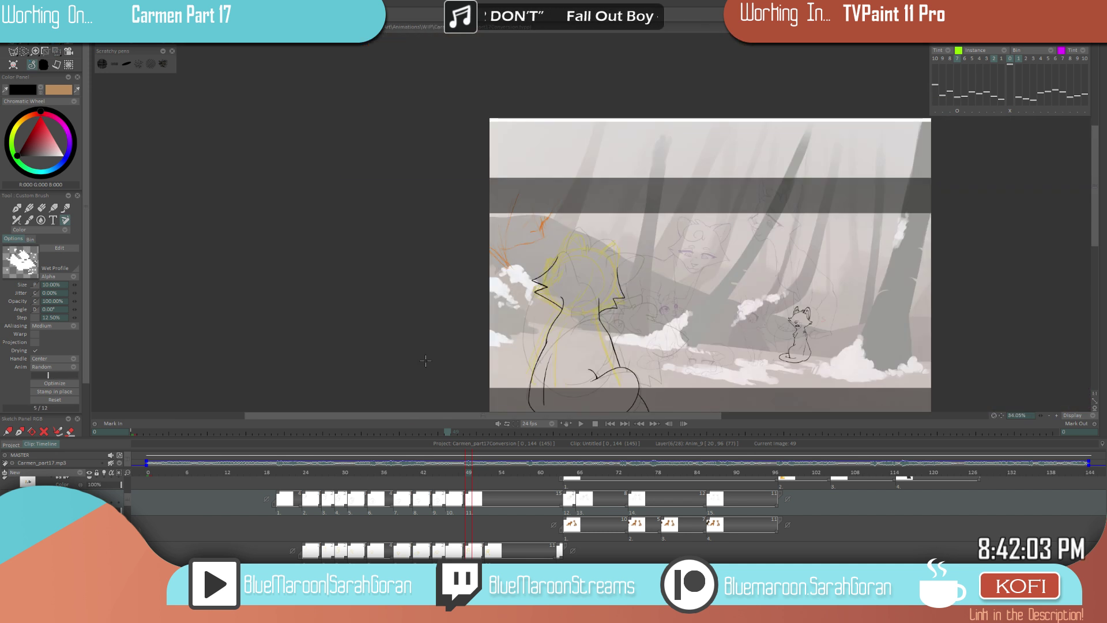
- Ink a small angular bump on the foreground cat's upper left cheek line at frame 49, with a short inner line
{"action": "scroll", "coordinate": [614, 275], "scroll_direction": "up", "scroll_amount": 4}
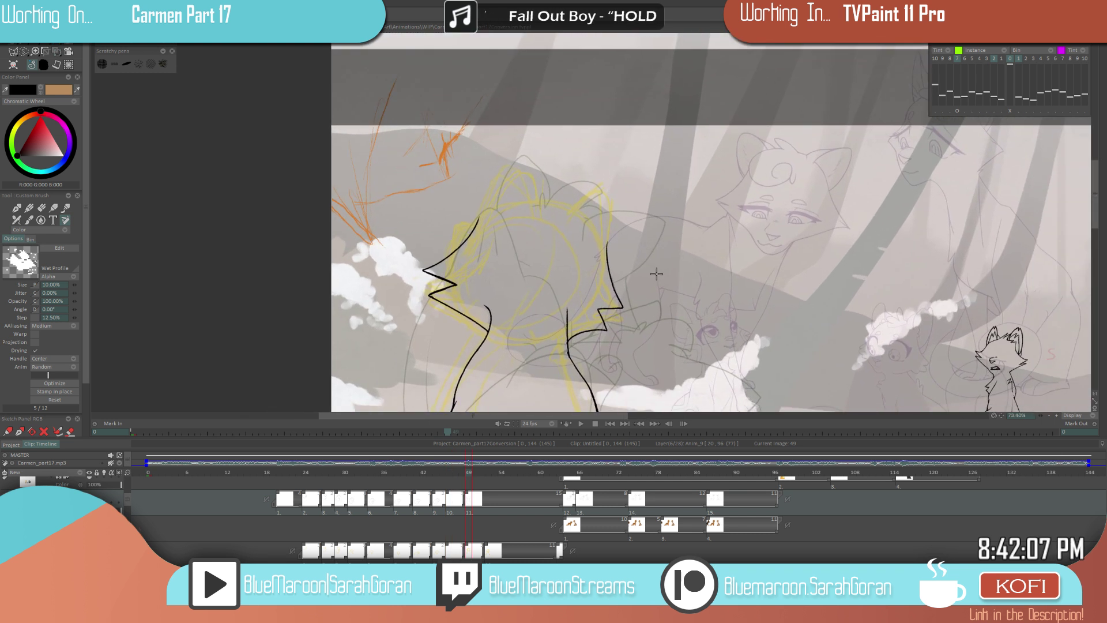
{"action": "scroll", "coordinate": [646, 268], "scroll_direction": "down", "scroll_amount": 2}
{"action": "scroll", "coordinate": [640, 259], "scroll_direction": "up", "scroll_amount": 2}
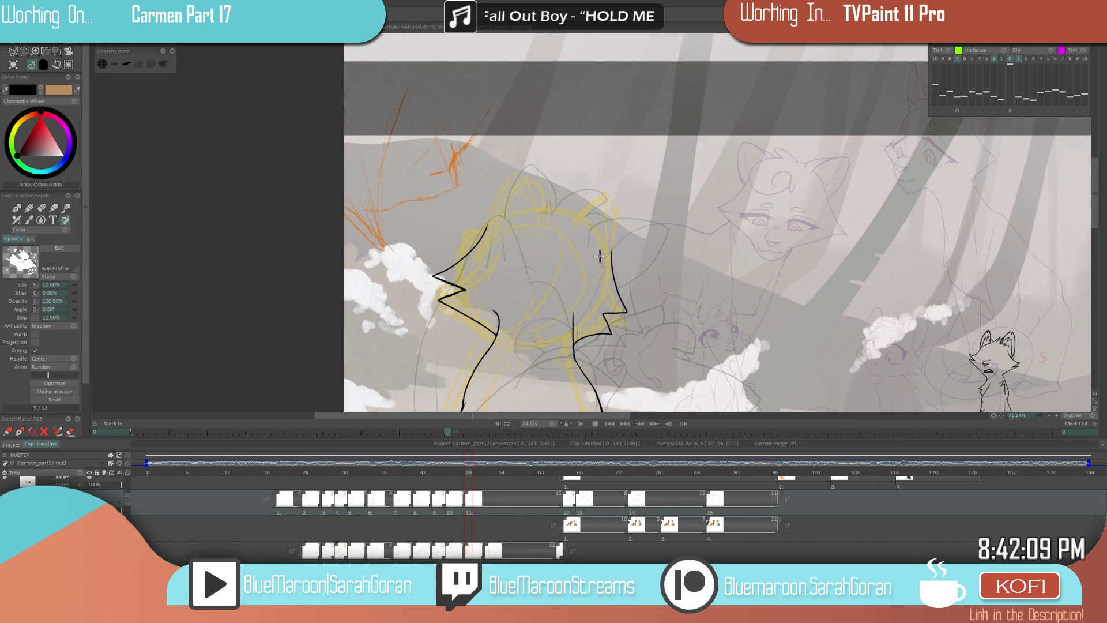
{"action": "left_click_drag", "start_coordinate": [477, 237], "coordinate": [449, 264]}
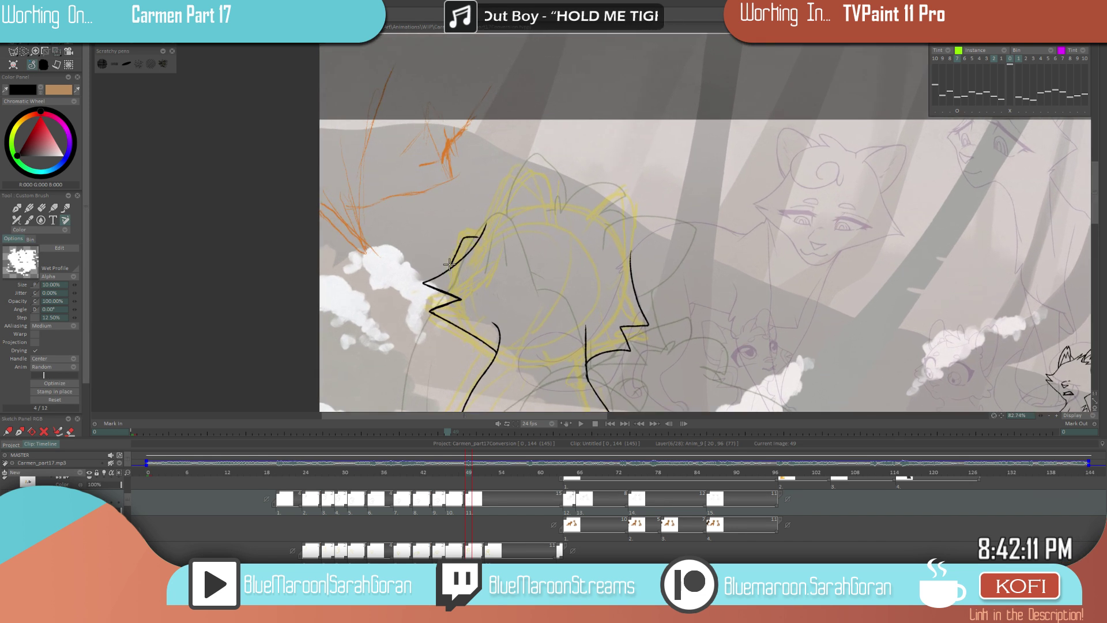
{"action": "scroll", "coordinate": [454, 298], "scroll_direction": "down", "scroll_amount": 1}
{"action": "scroll", "coordinate": [479, 245], "scroll_direction": "up", "scroll_amount": 6}
{"action": "mouse_move", "coordinate": [474, 249]}
{"action": "left_mouse_down"}
{"action": "mouse_move", "coordinate": [434, 257]}
{"action": "mouse_move", "coordinate": [425, 294]}
{"action": "left_mouse_up"}
{"action": "mouse_move", "coordinate": [471, 249]}
{"action": "left_mouse_down"}
{"action": "mouse_move", "coordinate": [441, 256]}
{"action": "mouse_move", "coordinate": [428, 296]}
{"action": "left_mouse_up"}
{"action": "key", "text": "ctrl+z"}
{"action": "left_click_drag", "start_coordinate": [475, 247], "coordinate": [427, 297]}
{"action": "scroll", "coordinate": [479, 254], "scroll_direction": "down", "scroll_amount": 8}
{"action": "scroll", "coordinate": [462, 247], "scroll_direction": "up", "scroll_amount": 8}
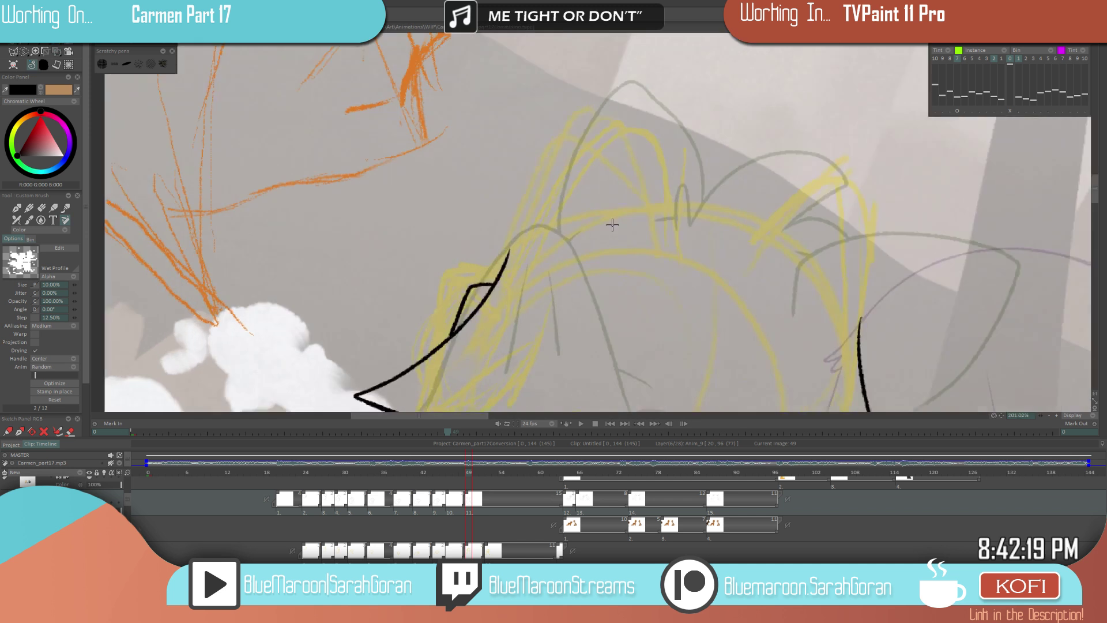
{"action": "mouse_move", "coordinate": [474, 290]}
{"action": "left_mouse_down"}
{"action": "mouse_move", "coordinate": [475, 315]}
{"action": "mouse_move", "coordinate": [460, 318]}
{"action": "left_mouse_up"}
{"action": "scroll", "coordinate": [309, 377], "scroll_direction": "down", "scroll_amount": 10}
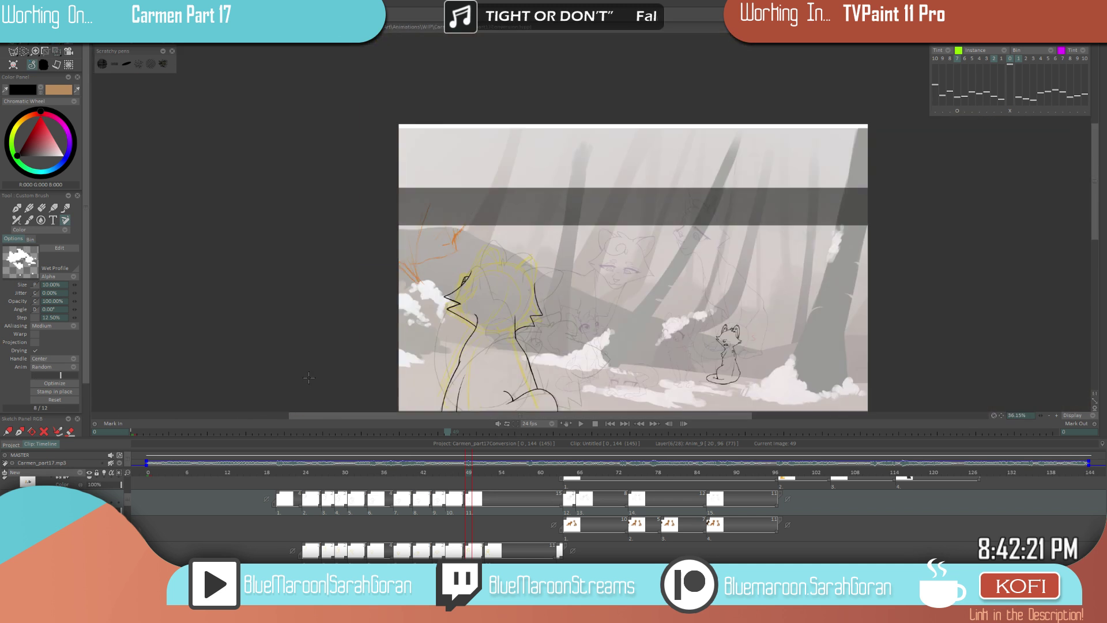
- Extend the foreground cat's upper left cheek line up to the base of the left ear and erase the old line end
{"action": "scroll", "coordinate": [567, 255], "scroll_direction": "down", "scroll_amount": 2}
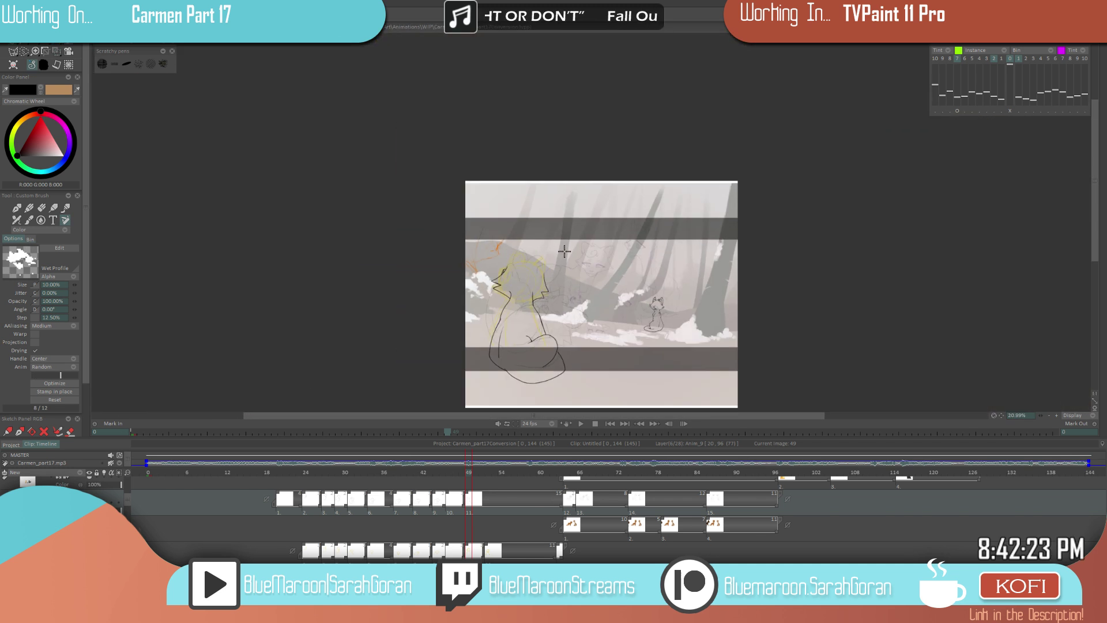
{"action": "scroll", "coordinate": [646, 262], "scroll_direction": "up", "scroll_amount": 5}
{"action": "left_click_drag", "start_coordinate": [646, 261], "coordinate": [617, 233]}
{"action": "scroll", "coordinate": [506, 213], "scroll_direction": "up", "scroll_amount": 3}
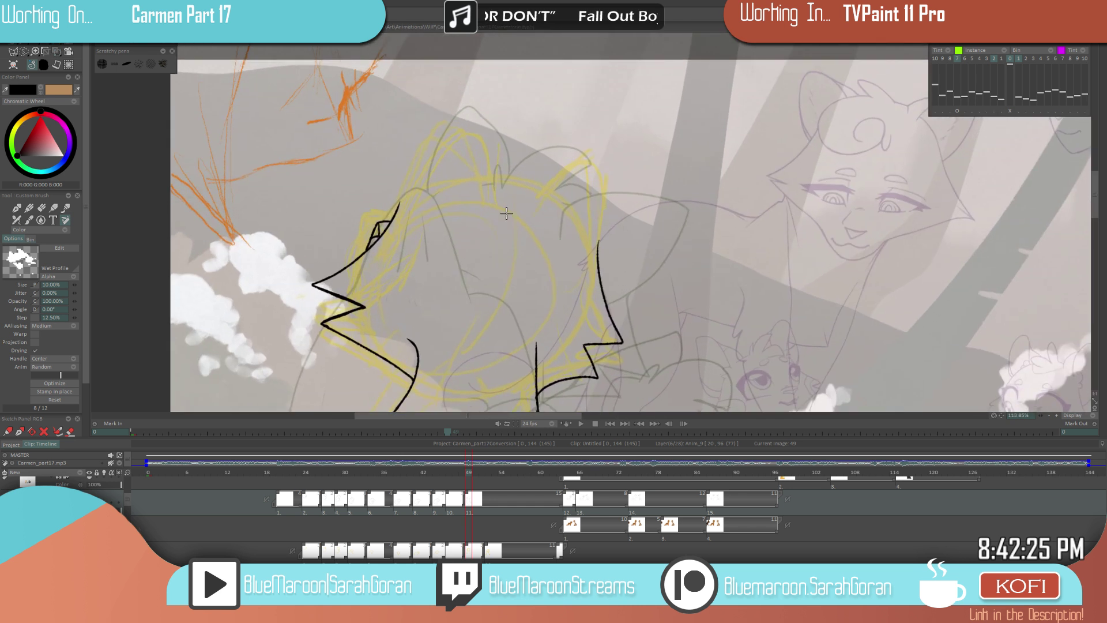
{"action": "left_click_drag", "start_coordinate": [359, 258], "coordinate": [429, 190]}
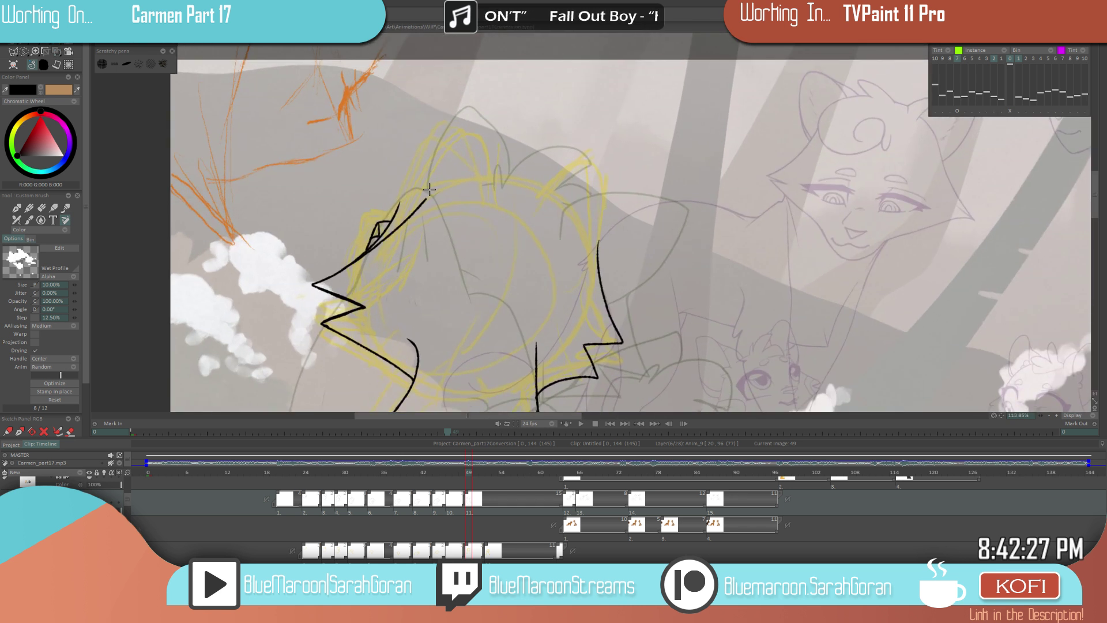
{"action": "mouse_move", "coordinate": [397, 231]}
{"action": "left_mouse_down"}
{"action": "mouse_move", "coordinate": [362, 258]}
{"action": "mouse_move", "coordinate": [392, 214]}
{"action": "mouse_move", "coordinate": [369, 249]}
{"action": "mouse_move", "coordinate": [388, 232]}
{"action": "left_mouse_up"}
- Retrace the outer edge of the angular bump and join its upper edge to the extended left cheek line
{"action": "scroll", "coordinate": [388, 254], "scroll_direction": "up", "scroll_amount": 5}
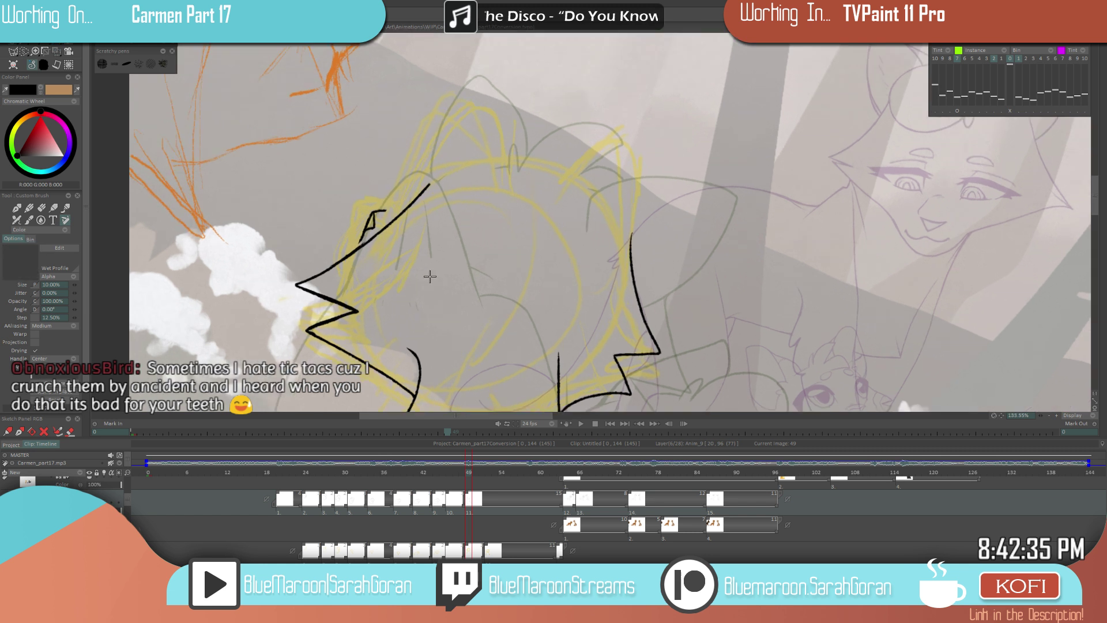
{"action": "scroll", "coordinate": [496, 260], "scroll_direction": "up", "scroll_amount": 1}
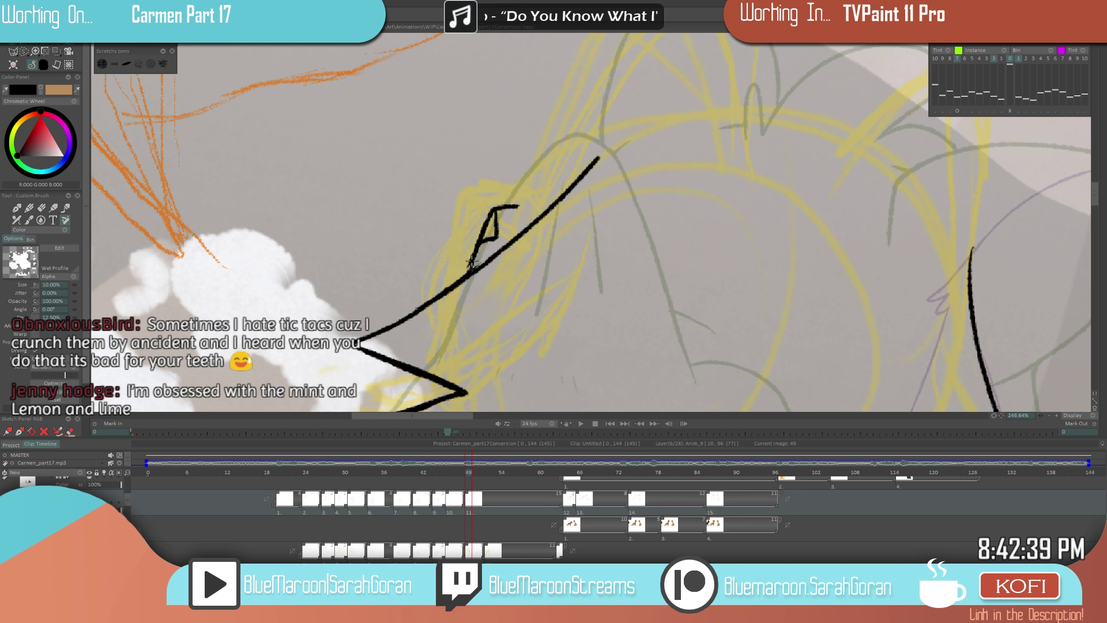
{"action": "left_click_drag", "start_coordinate": [470, 271], "coordinate": [505, 220]}
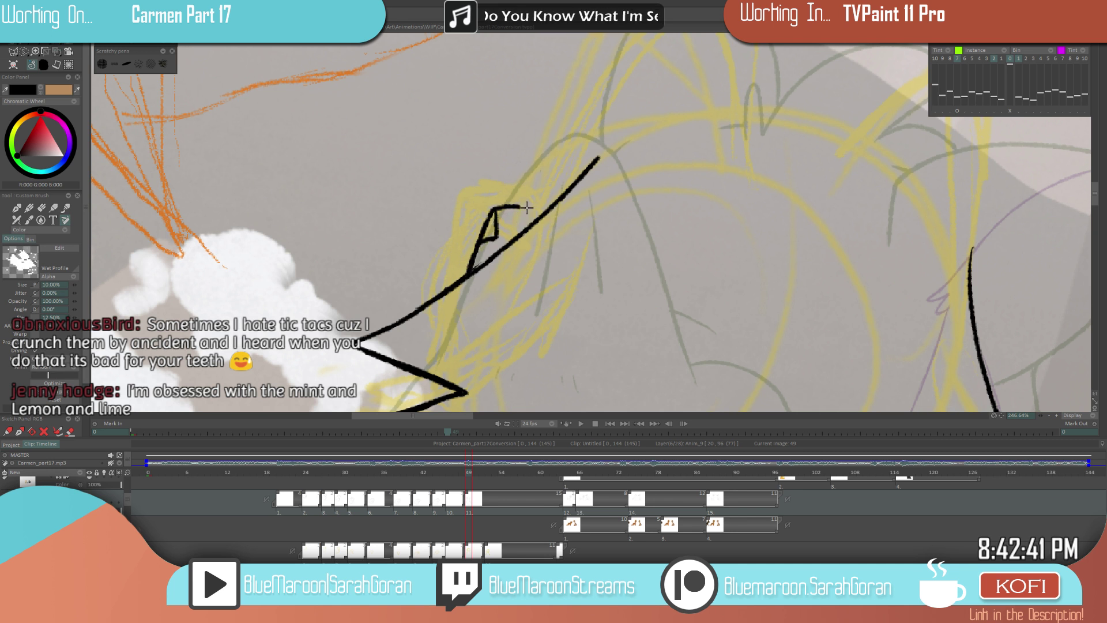
{"action": "scroll", "coordinate": [615, 188], "scroll_direction": "down", "scroll_amount": 12}
{"action": "scroll", "coordinate": [560, 219], "scroll_direction": "up", "scroll_amount": 10}
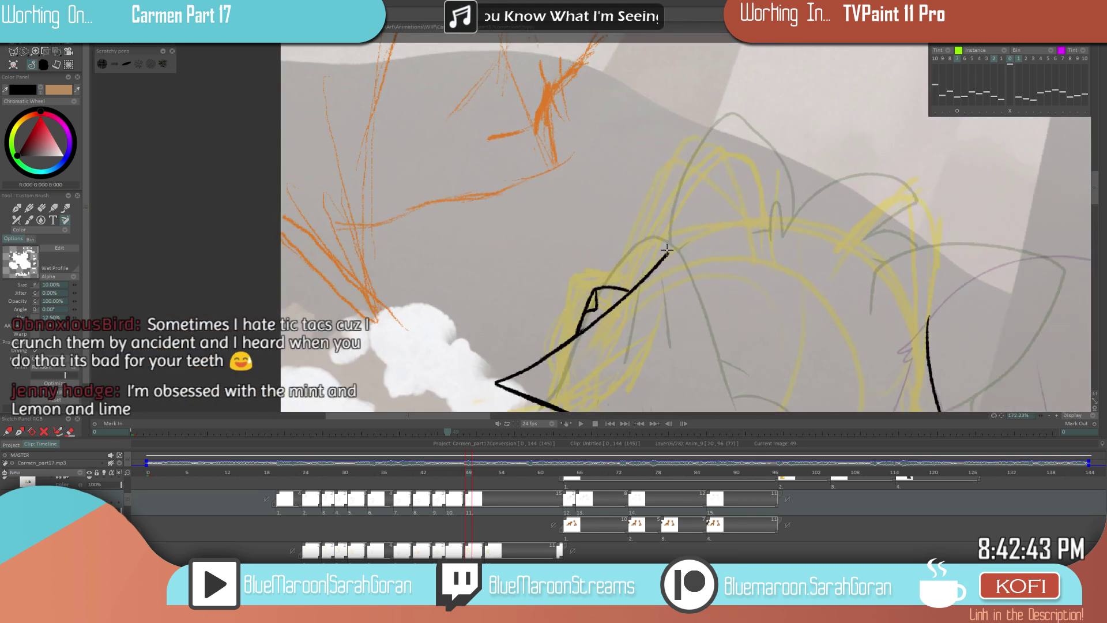
{"action": "left_click_drag", "start_coordinate": [594, 290], "coordinate": [651, 280]}
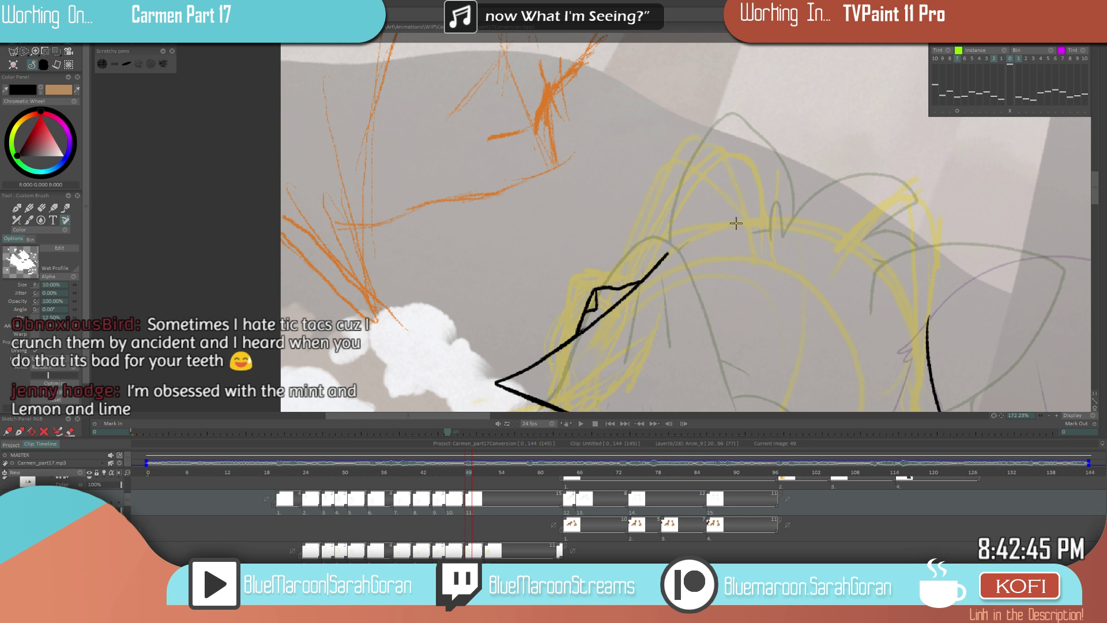
{"action": "scroll", "coordinate": [729, 251], "scroll_direction": "down", "scroll_amount": 10}
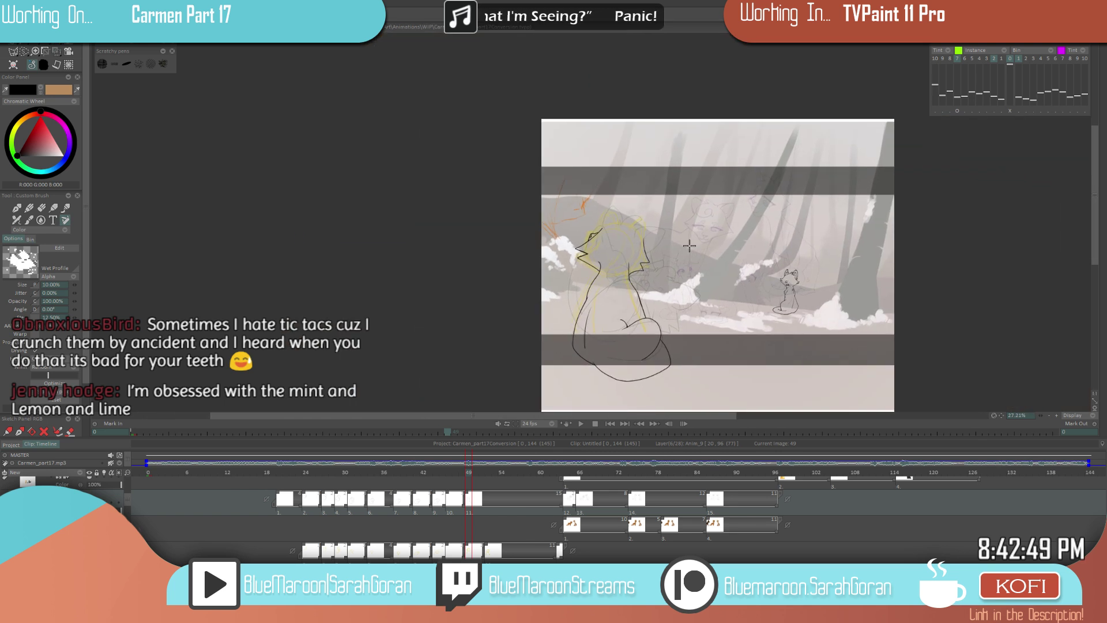
{"action": "scroll", "coordinate": [690, 246], "scroll_direction": "up", "scroll_amount": 5}
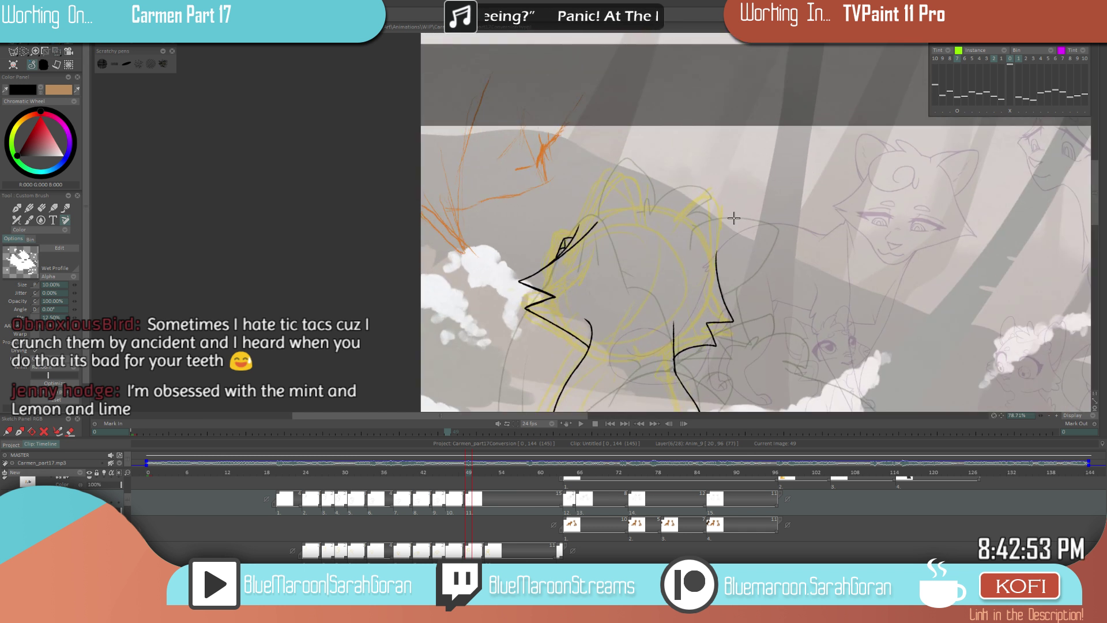
- Erase the angular bump outside the foreground cat's upper left cheek line
{"action": "key", "text": "e"}
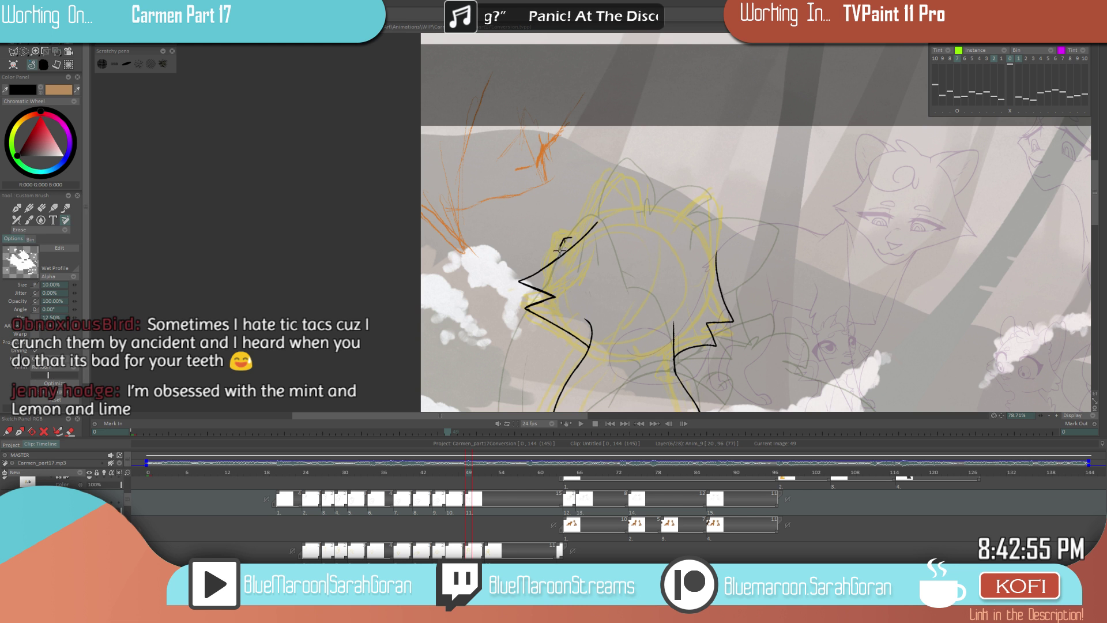
{"action": "left_click_drag", "start_coordinate": [570, 233], "coordinate": [559, 247]}
{"action": "key", "text": "e"}
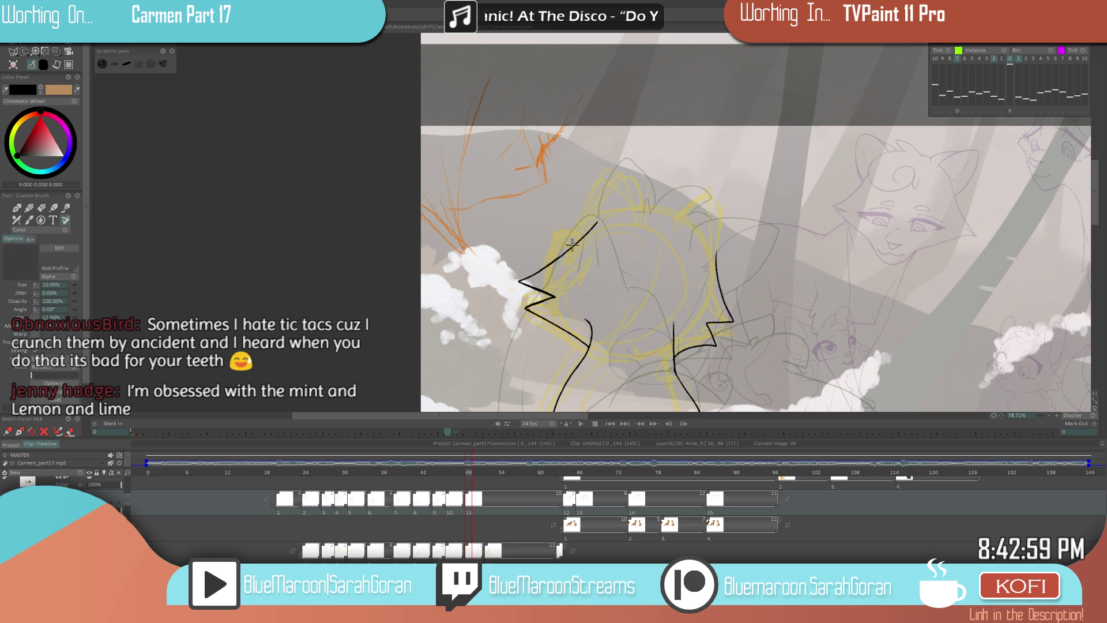
- Ink a smaller, flatter bump on the foreground cat's upper left cheek line, blending its lower end into the line
{"action": "scroll", "coordinate": [579, 234], "scroll_direction": "up", "scroll_amount": 3}
{"action": "scroll", "coordinate": [578, 235], "scroll_direction": "up", "scroll_amount": 2}
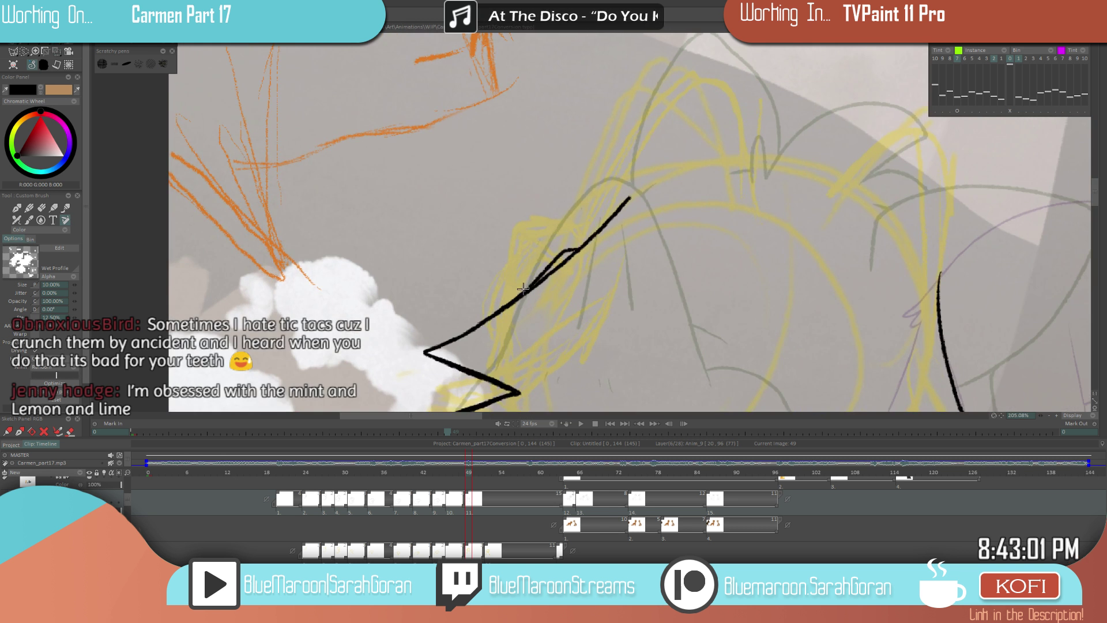
{"action": "left_click_drag", "start_coordinate": [578, 250], "coordinate": [537, 278]}
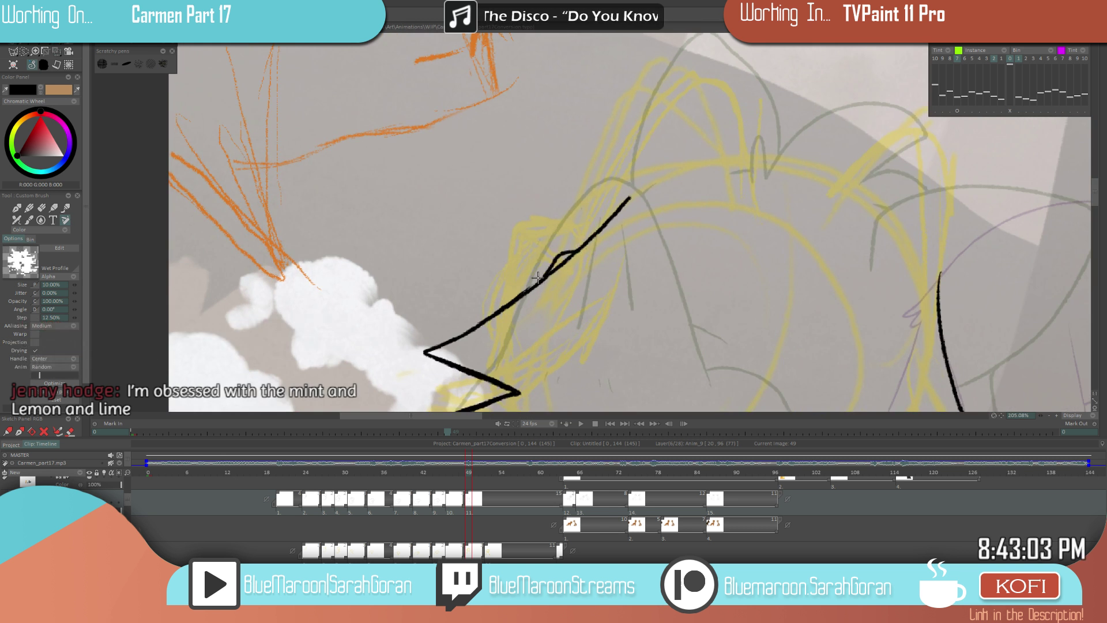
{"action": "key", "text": "e"}
{"action": "key", "text": "e"}
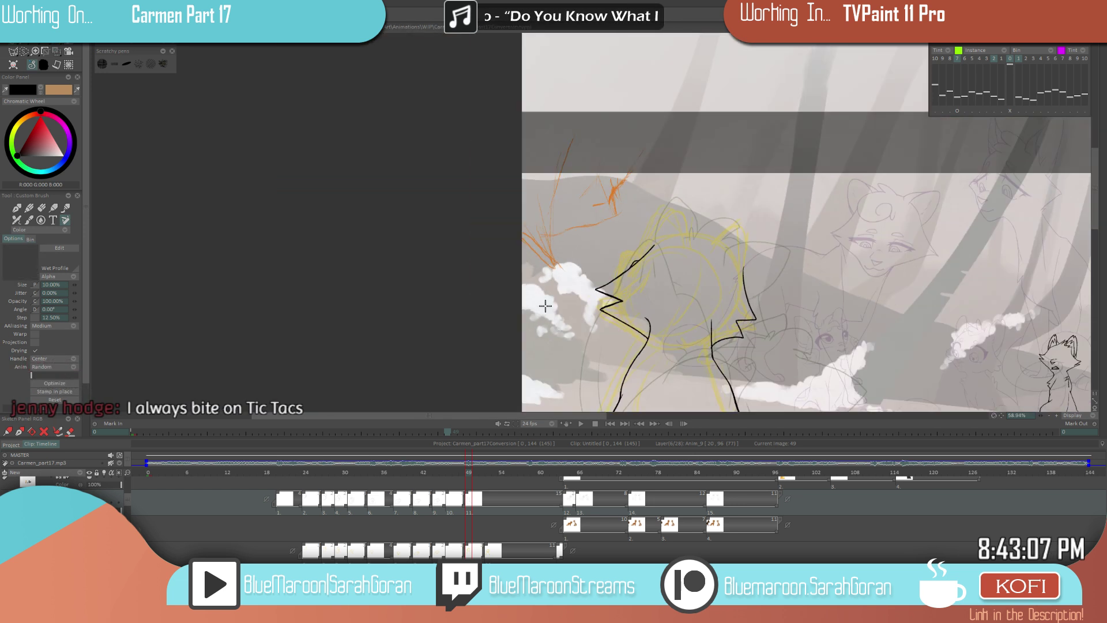
{"action": "scroll", "coordinate": [588, 252], "scroll_direction": "down", "scroll_amount": 5}
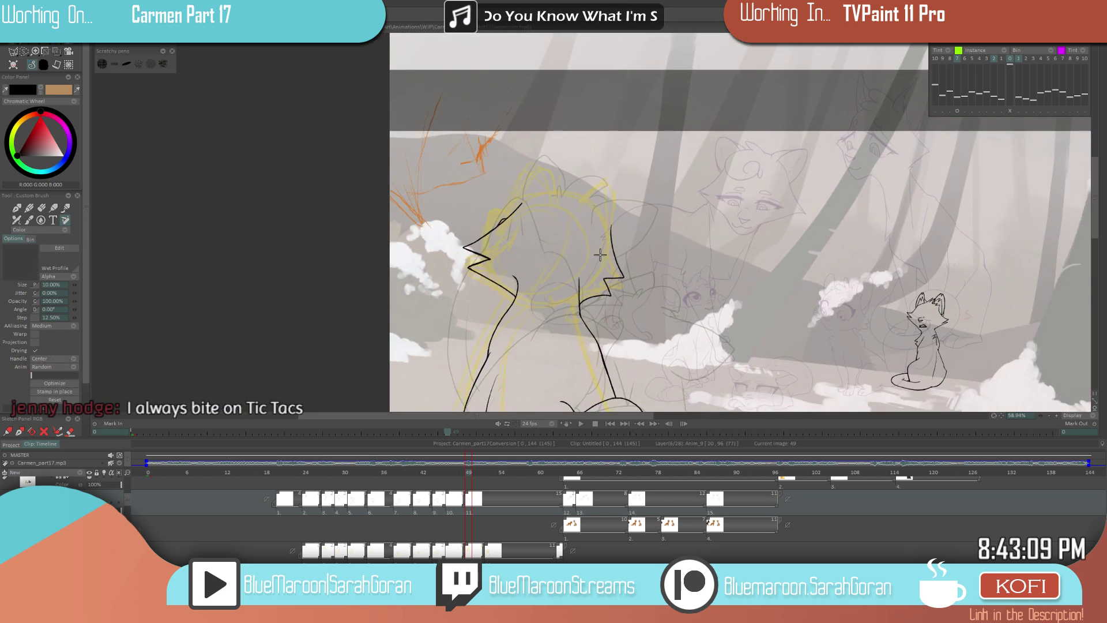
{"action": "scroll", "coordinate": [513, 228], "scroll_direction": "up", "scroll_amount": 6}
{"action": "left_click_drag", "start_coordinate": [483, 187], "coordinate": [436, 220]}
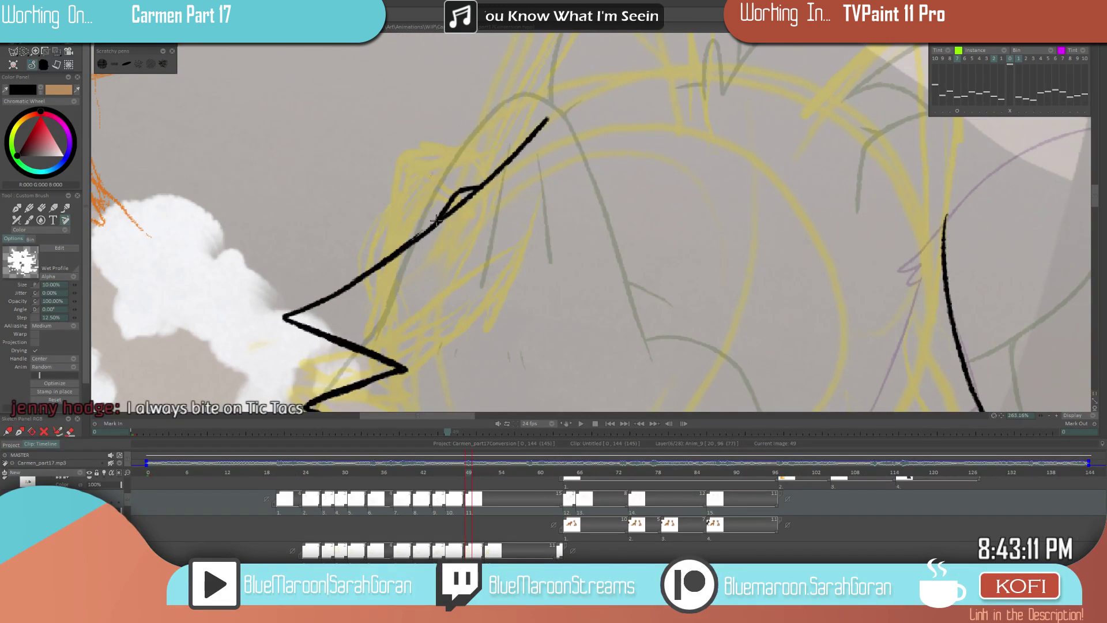
{"action": "scroll", "coordinate": [432, 225], "scroll_direction": "down", "scroll_amount": 8}
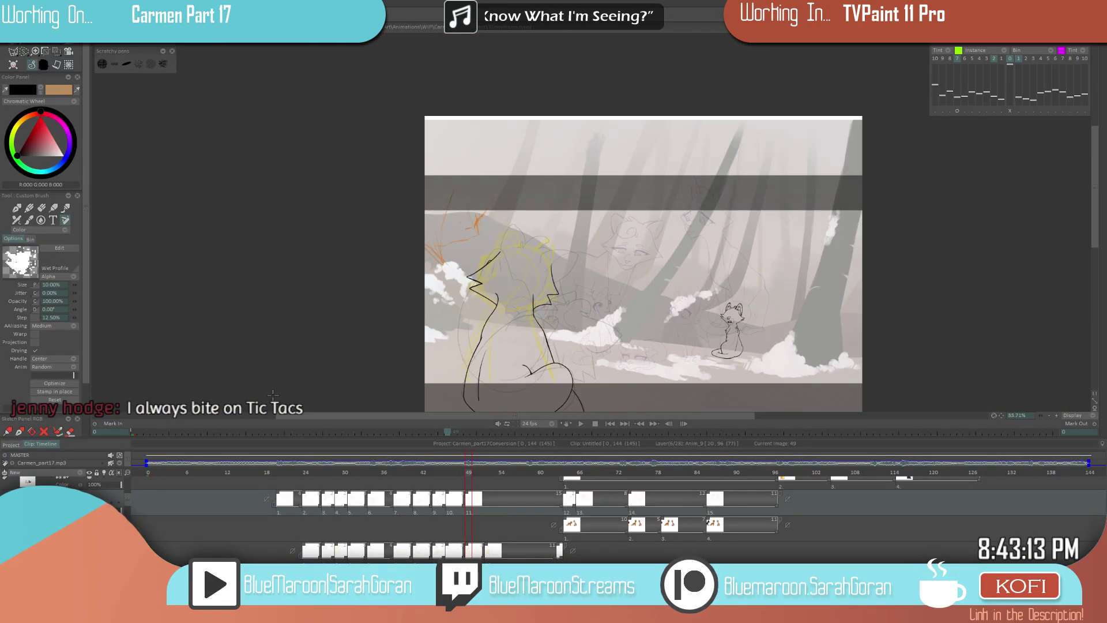
{"action": "scroll", "coordinate": [555, 258], "scroll_direction": "up", "scroll_amount": 4}
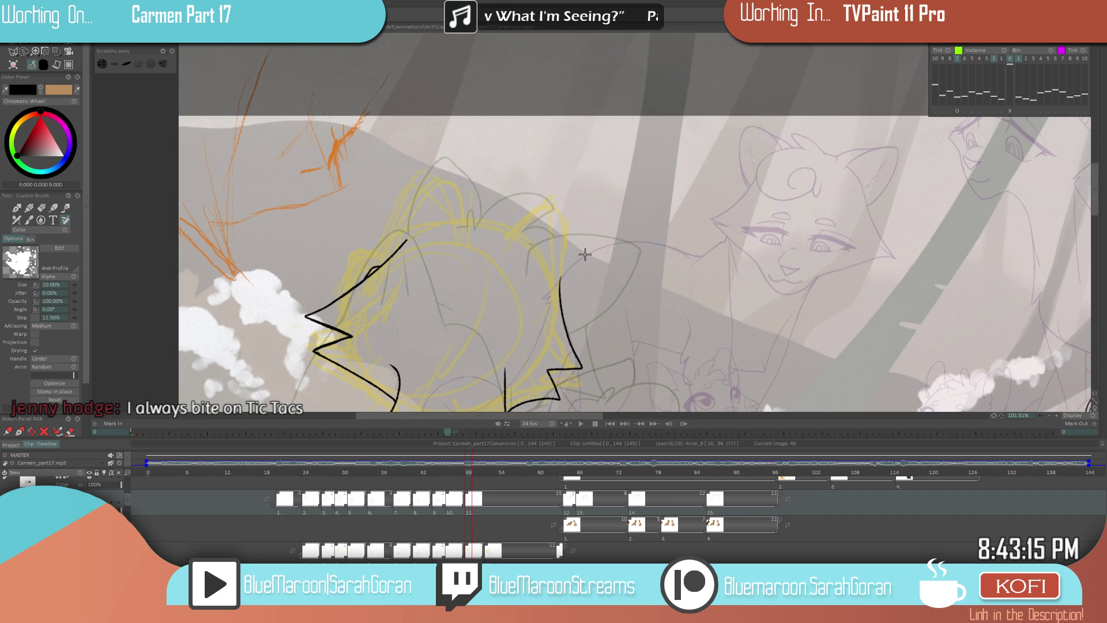
- Ink the foreground cat's left ear as a tall rounded outline rising from the end of the left cheek line
{"action": "mouse_move", "coordinate": [392, 242]}
{"action": "left_mouse_down"}
{"action": "mouse_move", "coordinate": [454, 171]}
{"action": "mouse_move", "coordinate": [475, 252]}
{"action": "mouse_move", "coordinate": [489, 255]}
{"action": "mouse_move", "coordinate": [449, 201]}
{"action": "mouse_move", "coordinate": [421, 260]}
{"action": "mouse_move", "coordinate": [422, 290]}
{"action": "left_mouse_up"}
{"action": "scroll", "coordinate": [482, 248], "scroll_direction": "down", "scroll_amount": 4}
{"action": "scroll", "coordinate": [538, 226], "scroll_direction": "up", "scroll_amount": 3}
{"action": "key", "text": "ctrl+z"}
{"action": "scroll", "coordinate": [459, 281], "scroll_direction": "down", "scroll_amount": 1}
{"action": "scroll", "coordinate": [458, 280], "scroll_direction": "down", "scroll_amount": 5}
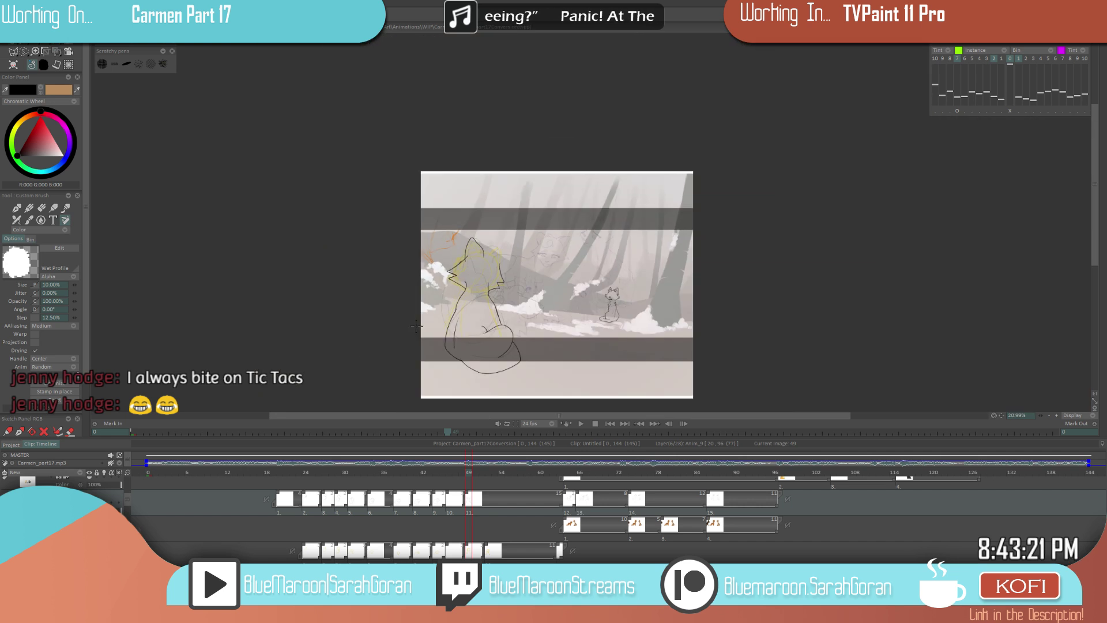
{"action": "scroll", "coordinate": [583, 218], "scroll_direction": "up", "scroll_amount": 4}
{"action": "scroll", "coordinate": [575, 233], "scroll_direction": "up", "scroll_amount": 2}
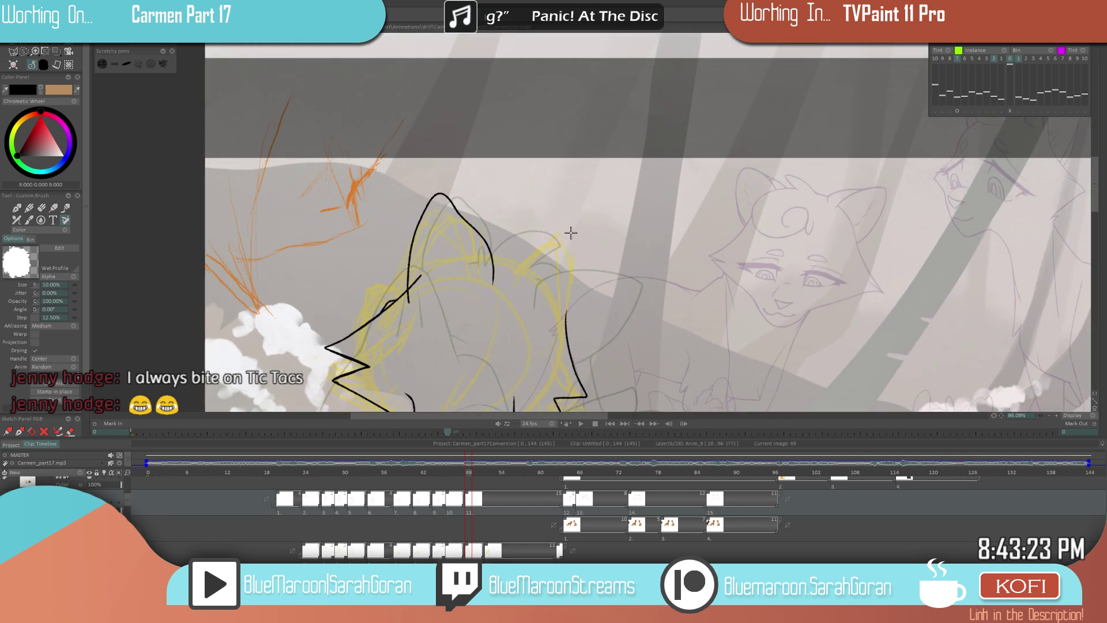
- Hook the inner edge of the left ear inward at its base and erase the cheek line end inside the ear
{"action": "left_click_drag", "start_coordinate": [493, 281], "coordinate": [484, 294]}
{"action": "key", "text": "e"}
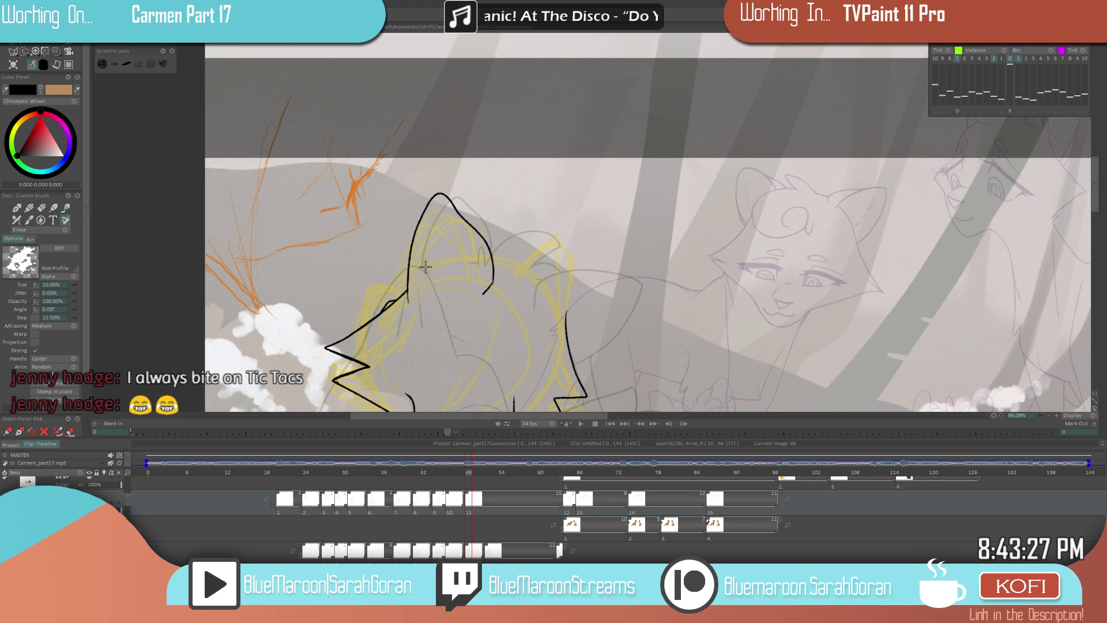
{"action": "key", "text": "e"}
{"action": "mouse_move", "coordinate": [614, 344]}
{"action": "left_mouse_down"}
{"action": "mouse_move", "coordinate": [609, 263]}
{"action": "mouse_move", "coordinate": [590, 286]}
{"action": "mouse_move", "coordinate": [540, 169]}
{"action": "left_mouse_up"}
{"action": "key", "text": "ctrl+z"}
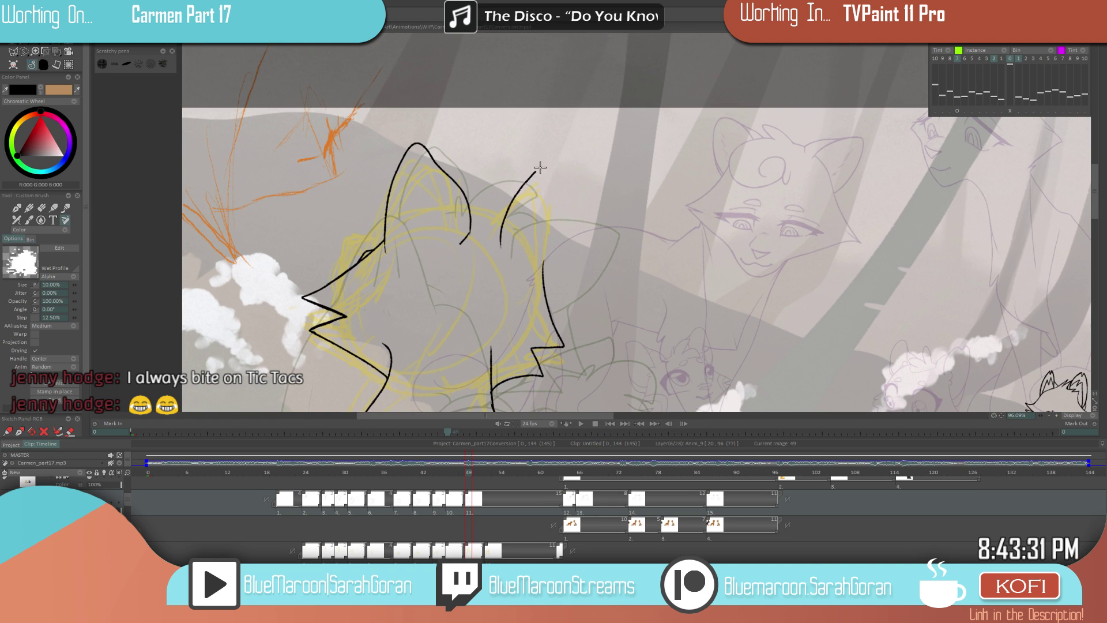
{"action": "mouse_move", "coordinate": [534, 292]}
{"action": "left_mouse_down"}
{"action": "mouse_move", "coordinate": [511, 260]}
{"action": "mouse_move", "coordinate": [553, 196]}
{"action": "left_mouse_up"}
{"action": "key", "text": "ctrl+z"}
{"action": "scroll", "coordinate": [578, 265], "scroll_direction": "down", "scroll_amount": 5}
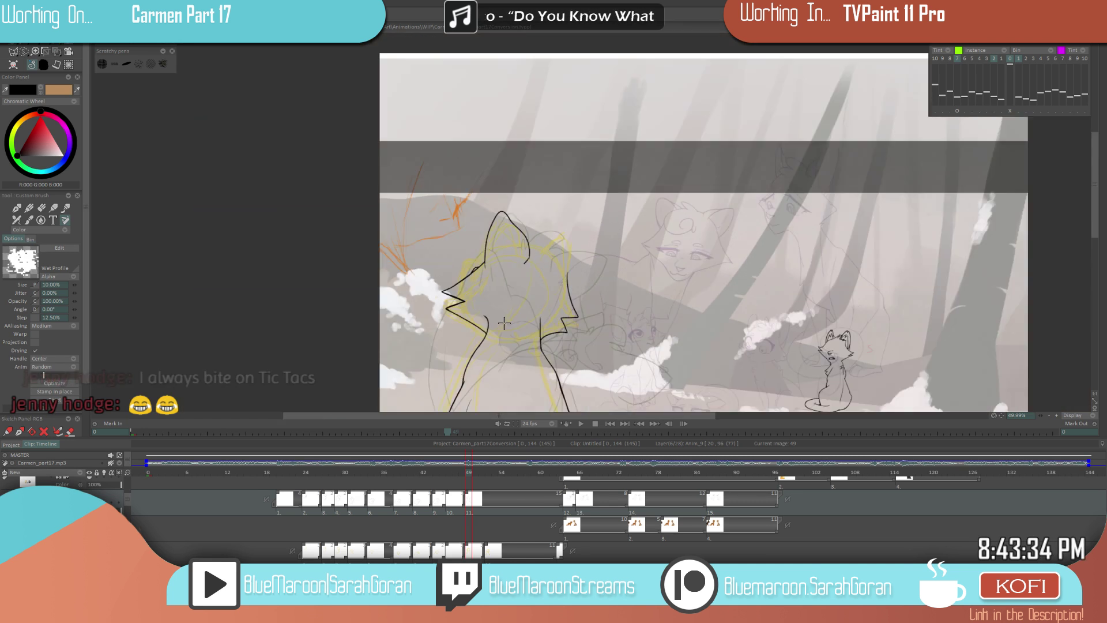
- Ink a short curved line at the base of the foreground cat's right ear and erase its excess toward the cheek
{"action": "scroll", "coordinate": [594, 271], "scroll_direction": "up", "scroll_amount": 4}
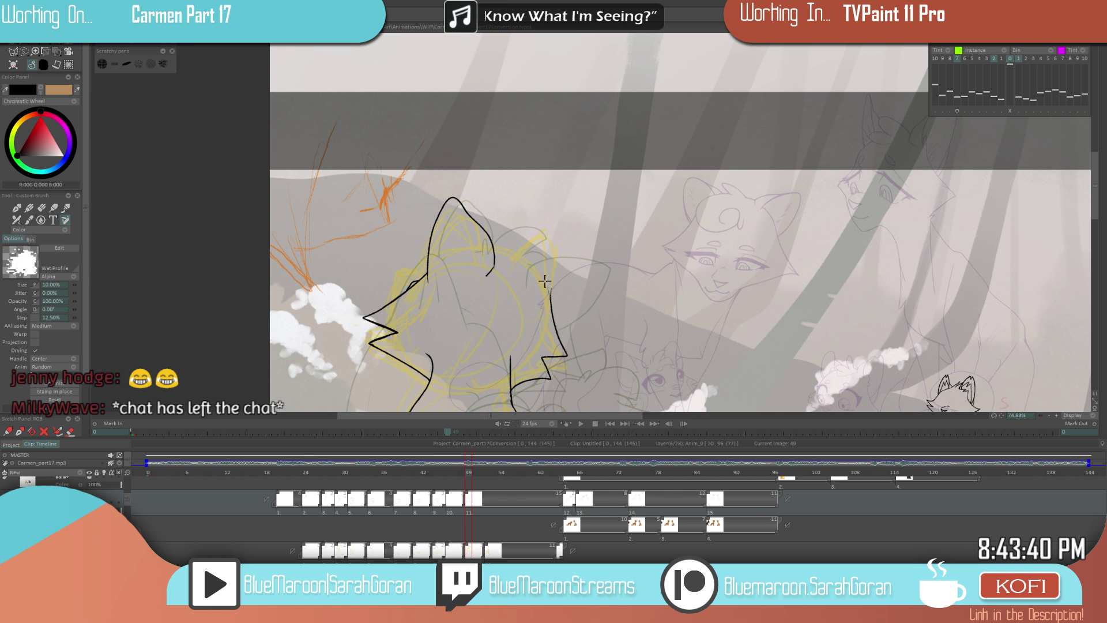
{"action": "mouse_move", "coordinate": [512, 252]}
{"action": "left_mouse_down"}
{"action": "mouse_move", "coordinate": [531, 257]}
{"action": "mouse_move", "coordinate": [552, 291]}
{"action": "left_mouse_up"}
{"action": "key", "text": "e"}
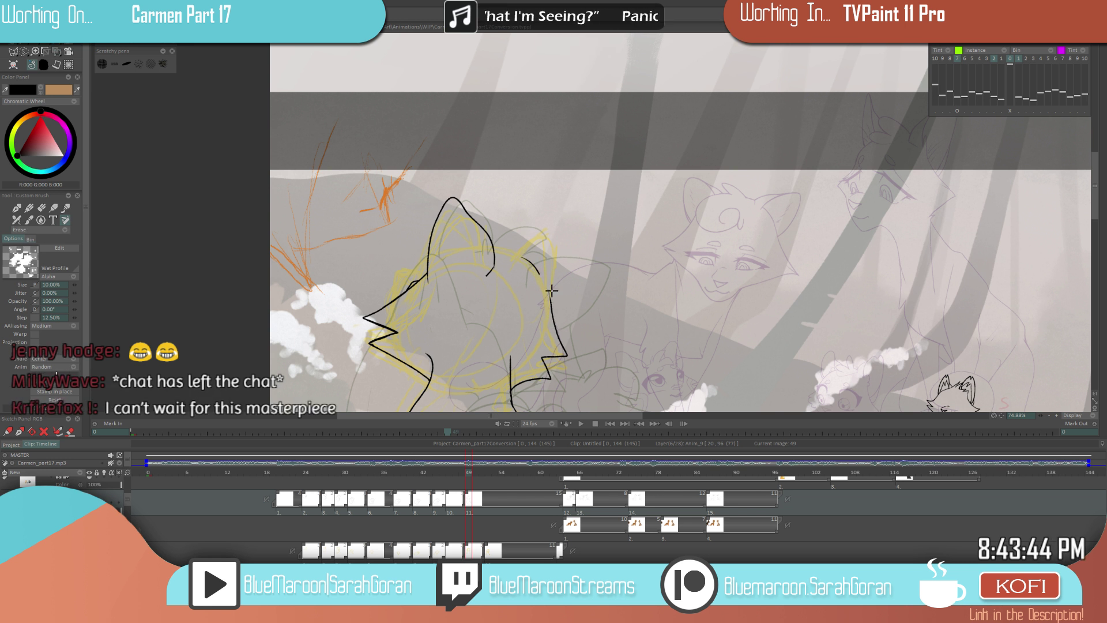
{"action": "key", "text": "e"}
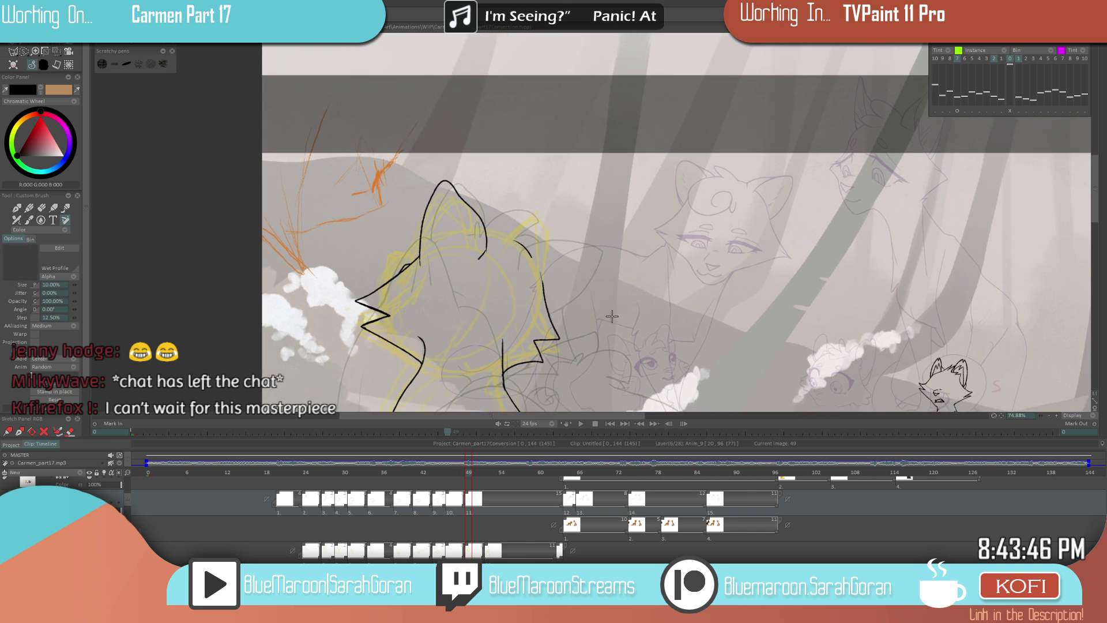
- Ink the foreground cat's right ear as a pointed outline whose lower edge curves down into the right cheek line
{"action": "mouse_move", "coordinate": [526, 249]}
{"action": "left_mouse_down"}
{"action": "mouse_move", "coordinate": [582, 228]}
{"action": "mouse_move", "coordinate": [574, 294]}
{"action": "mouse_move", "coordinate": [547, 304]}
{"action": "left_mouse_up"}
{"action": "scroll", "coordinate": [423, 379], "scroll_direction": "down", "scroll_amount": 5}
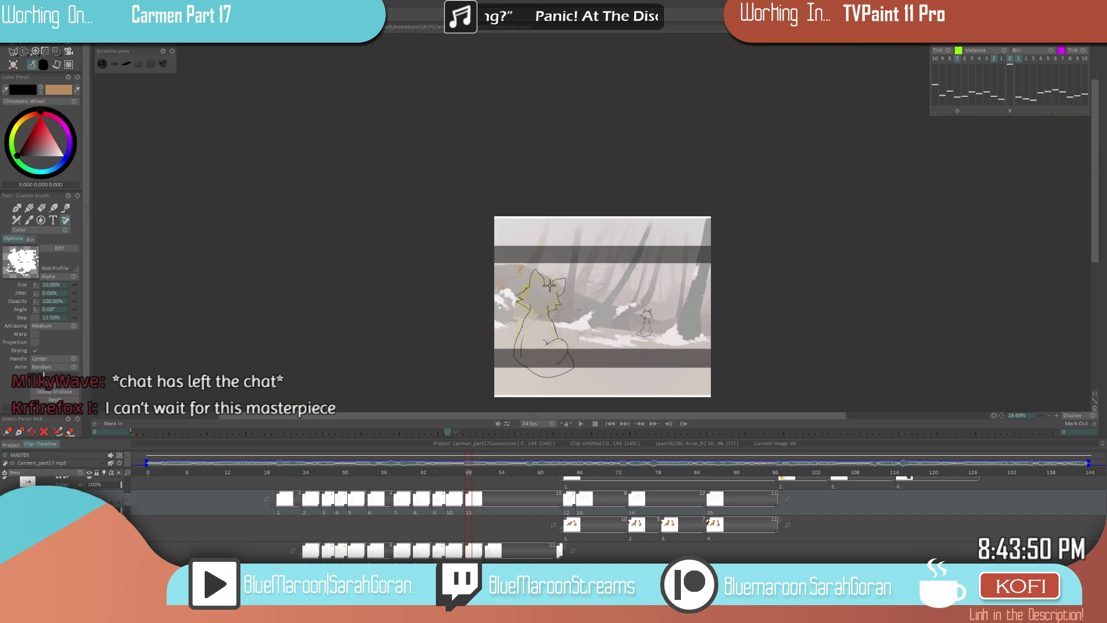
{"action": "scroll", "coordinate": [550, 285], "scroll_direction": "up", "scroll_amount": 8}
{"action": "left_click_drag", "start_coordinate": [636, 280], "coordinate": [566, 330]}
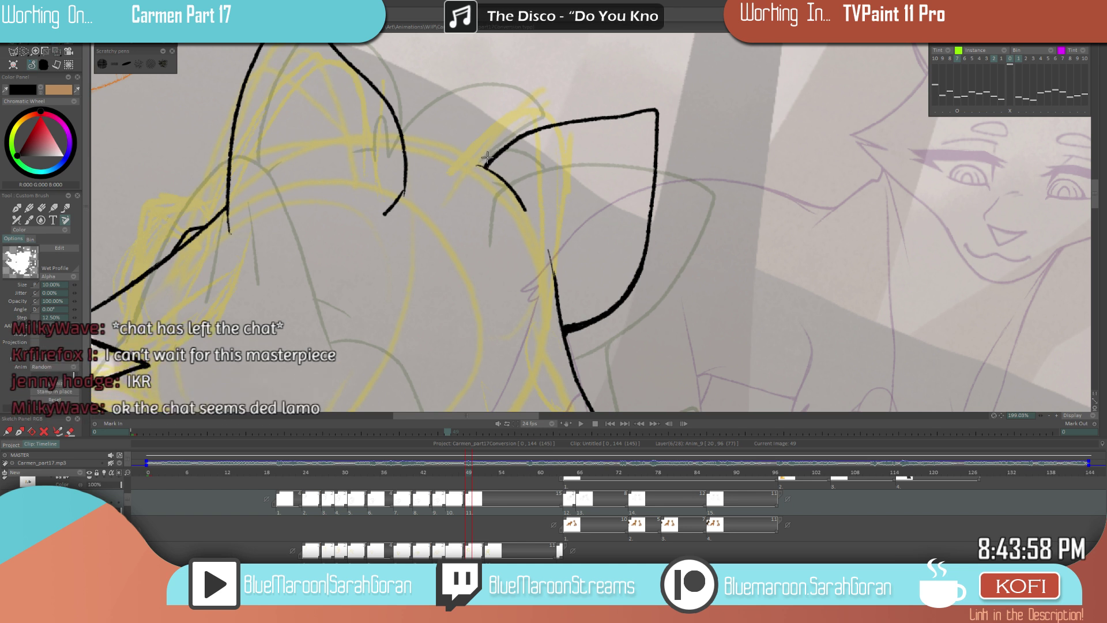
{"action": "scroll", "coordinate": [593, 294], "scroll_direction": "down", "scroll_amount": 5}
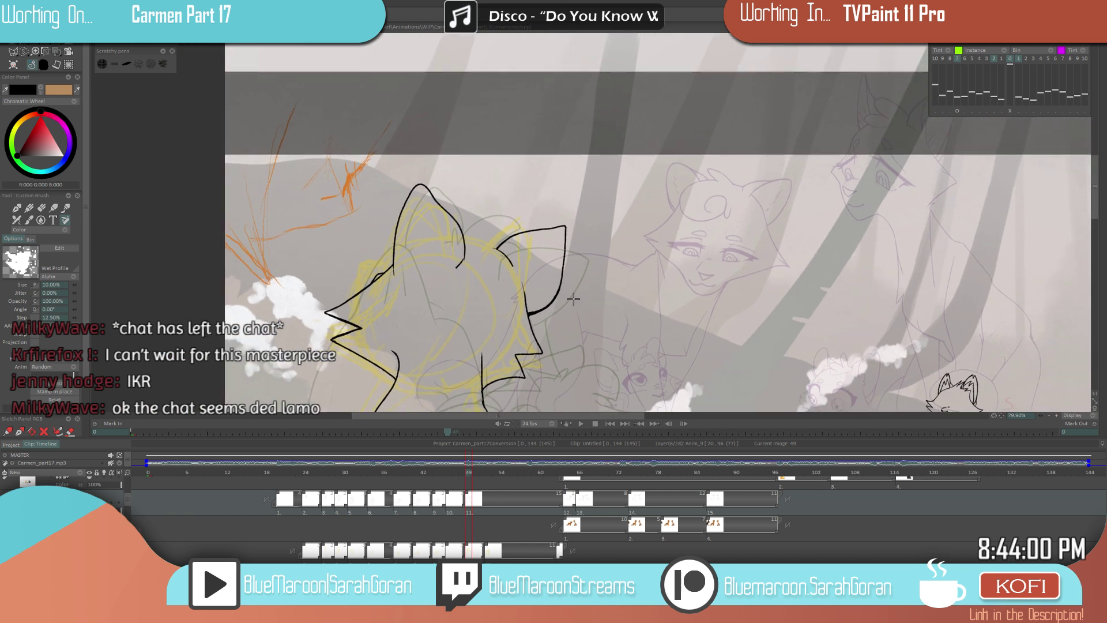
- Save the project and check the inked head and ears against the whole frame
{"action": "scroll", "coordinate": [534, 299], "scroll_direction": "up", "scroll_amount": 1}
{"action": "key", "text": "ctrl+s"}
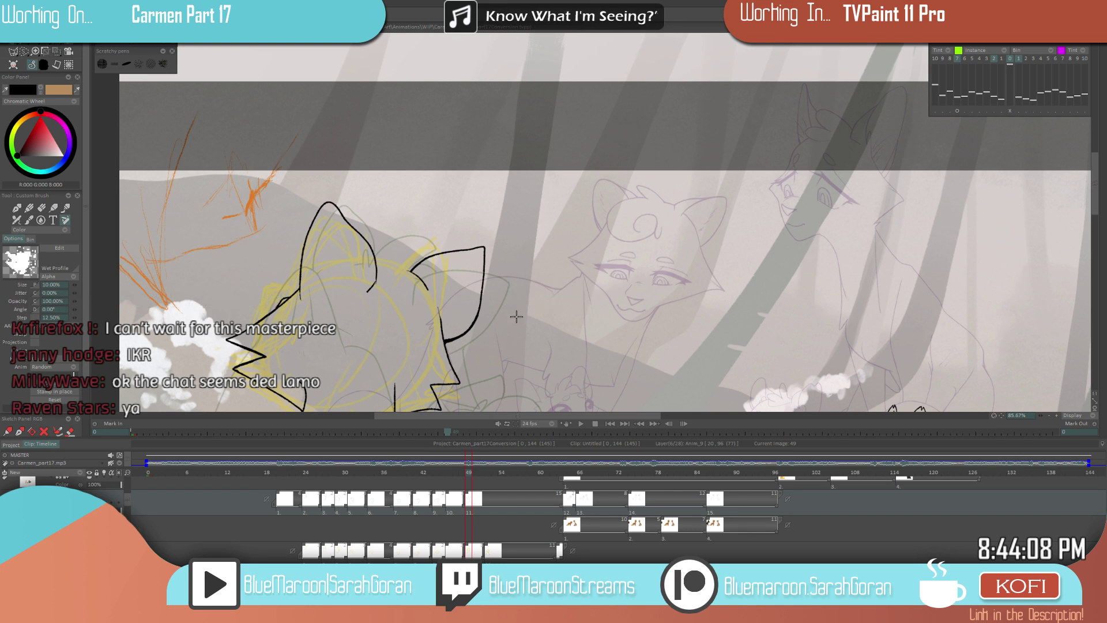
{"action": "scroll", "coordinate": [616, 292], "scroll_direction": "down", "scroll_amount": 5}
{"action": "scroll", "coordinate": [468, 289], "scroll_direction": "up", "scroll_amount": 1}
{"action": "scroll", "coordinate": [495, 306], "scroll_direction": "down", "scroll_amount": 3}
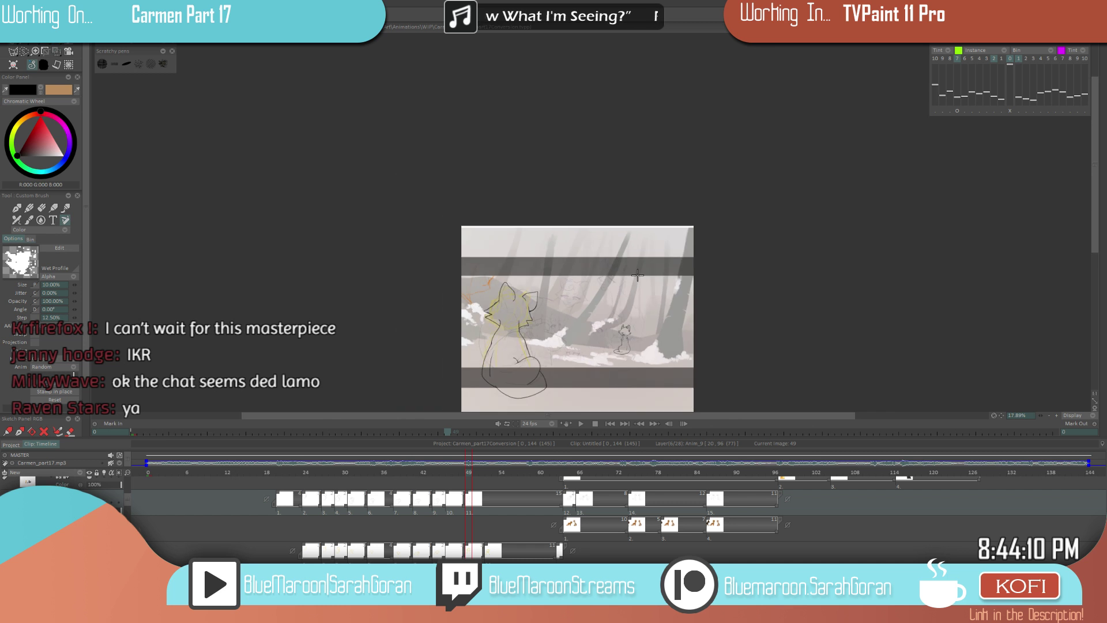
{"action": "scroll", "coordinate": [541, 287], "scroll_direction": "up", "scroll_amount": 7}
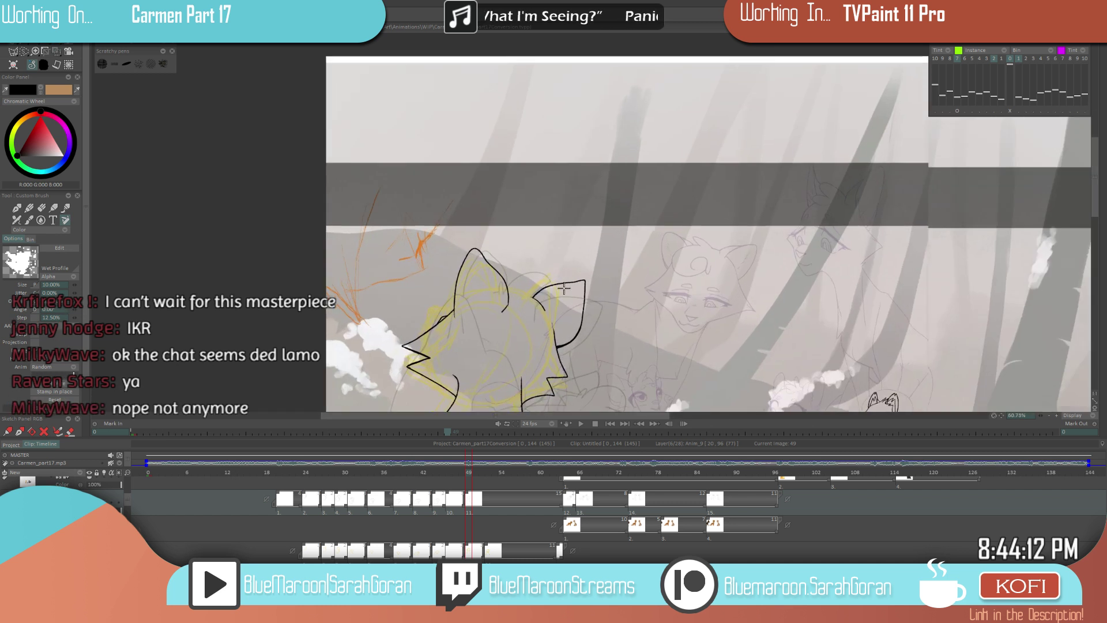
- Select the foreground cat's left ear with a freehand selection and shift it slightly outward, away from the right ear
{"action": "key", "text": "s"}
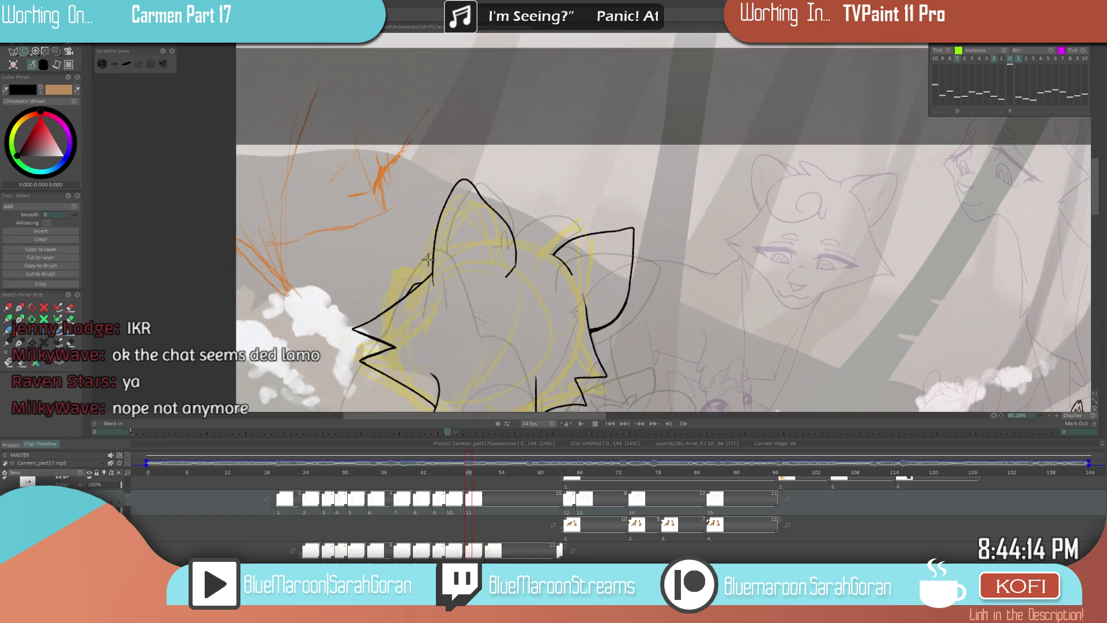
{"action": "left_click_drag", "start_coordinate": [433, 180], "coordinate": [436, 175]}
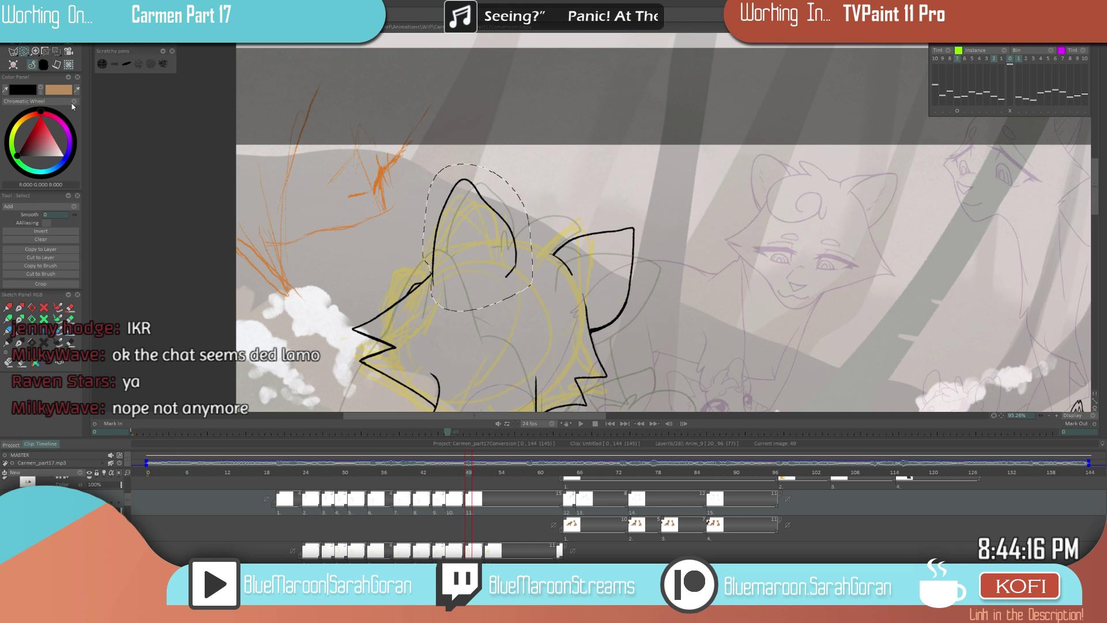
{"action": "key", "text": "t"}
{"action": "key", "text": "Left"}
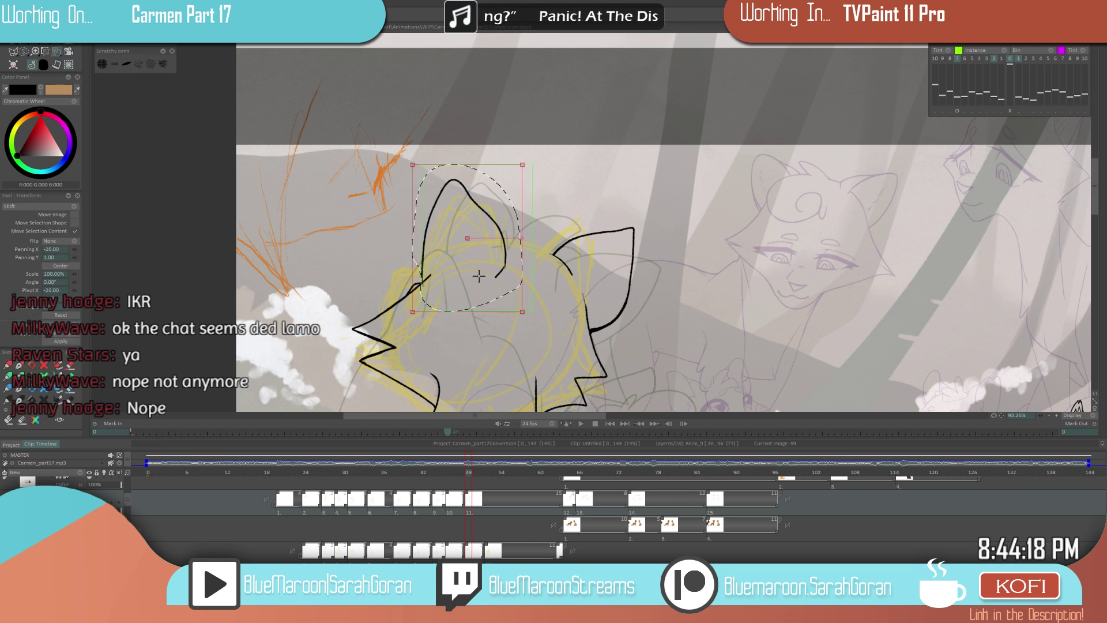
{"action": "left_click_drag", "start_coordinate": [491, 267], "coordinate": [488, 266]}
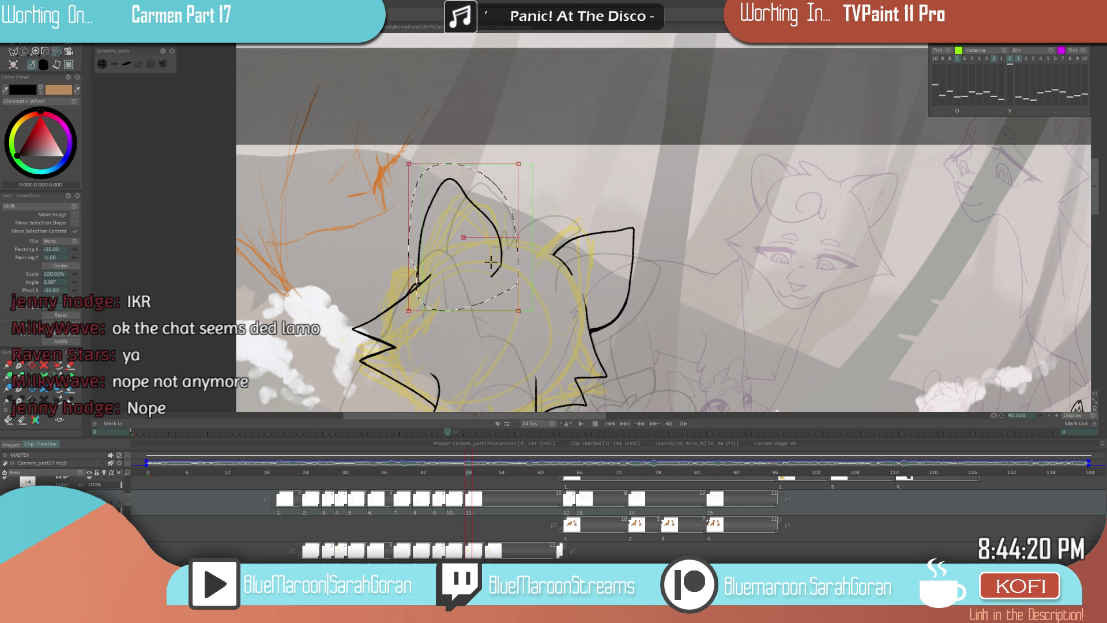
{"action": "key", "text": "Return"}
- Clean up the moved left ear's base by erasing the cheek line end inside it and trimming the hooked inner edge
{"action": "key", "text": "e"}
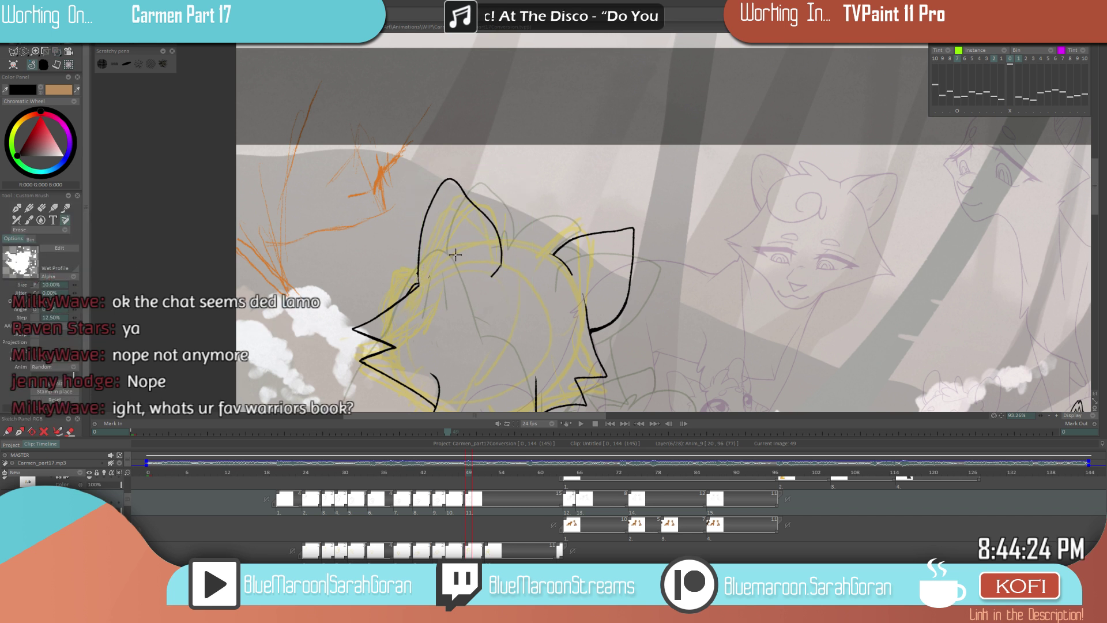
{"action": "key", "text": "e"}
{"action": "key", "text": "e"}
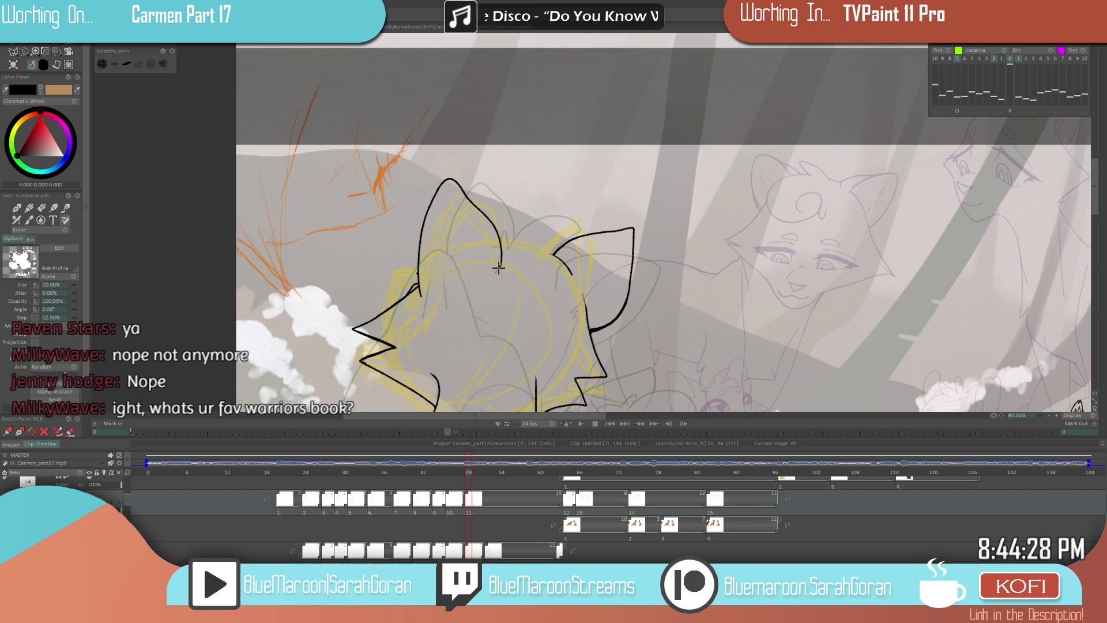
{"action": "key", "text": "e"}
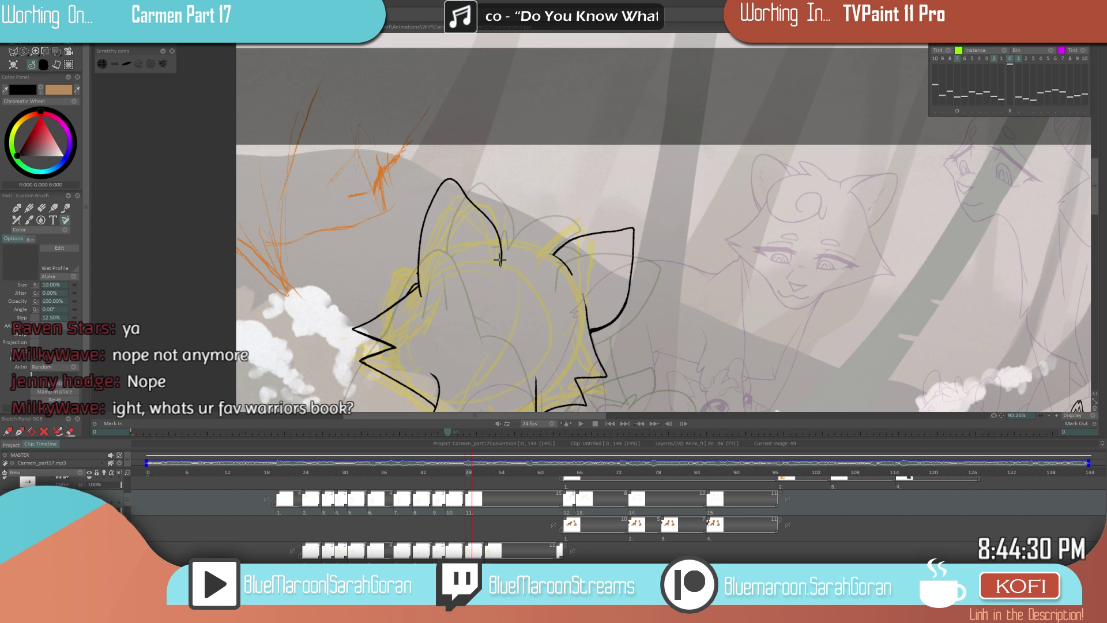
- Erase the excess at the upper end of the foreground cat's right neck line, beside the cheek fur
{"action": "scroll", "coordinate": [499, 260], "scroll_direction": "down", "scroll_amount": 5}
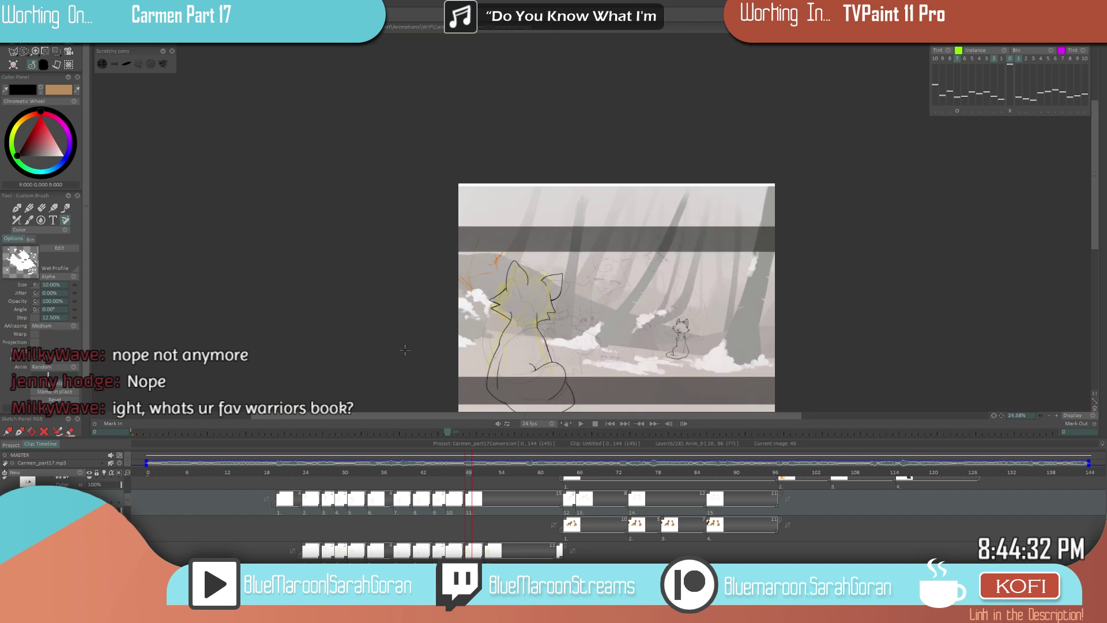
{"action": "scroll", "coordinate": [543, 299], "scroll_direction": "up", "scroll_amount": 3}
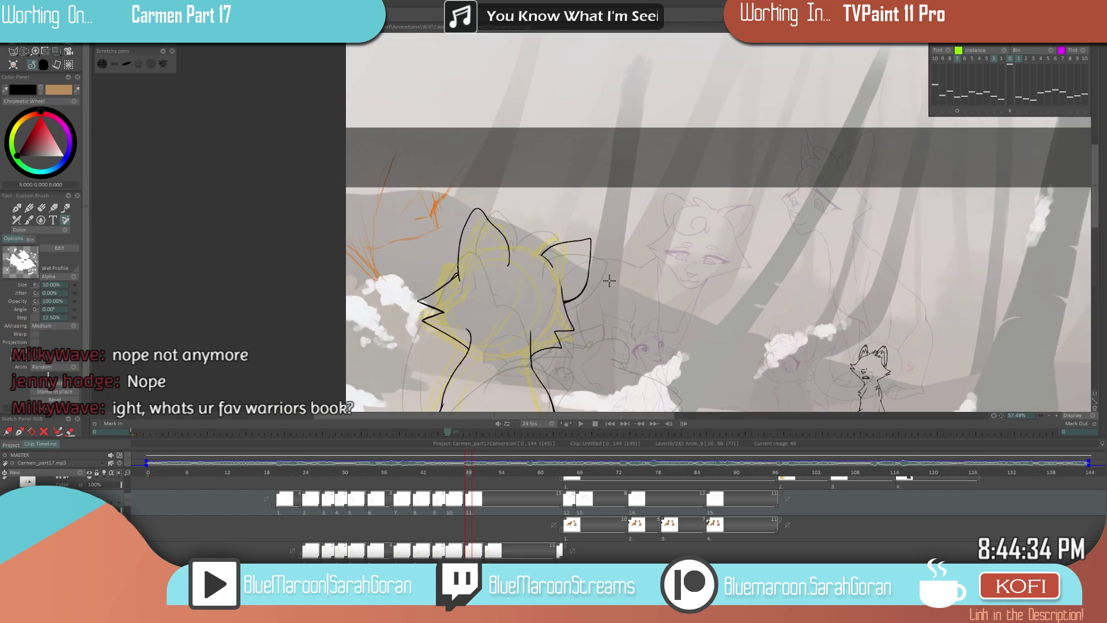
{"action": "scroll", "coordinate": [547, 333], "scroll_direction": "up", "scroll_amount": 2}
{"action": "key", "text": "e"}
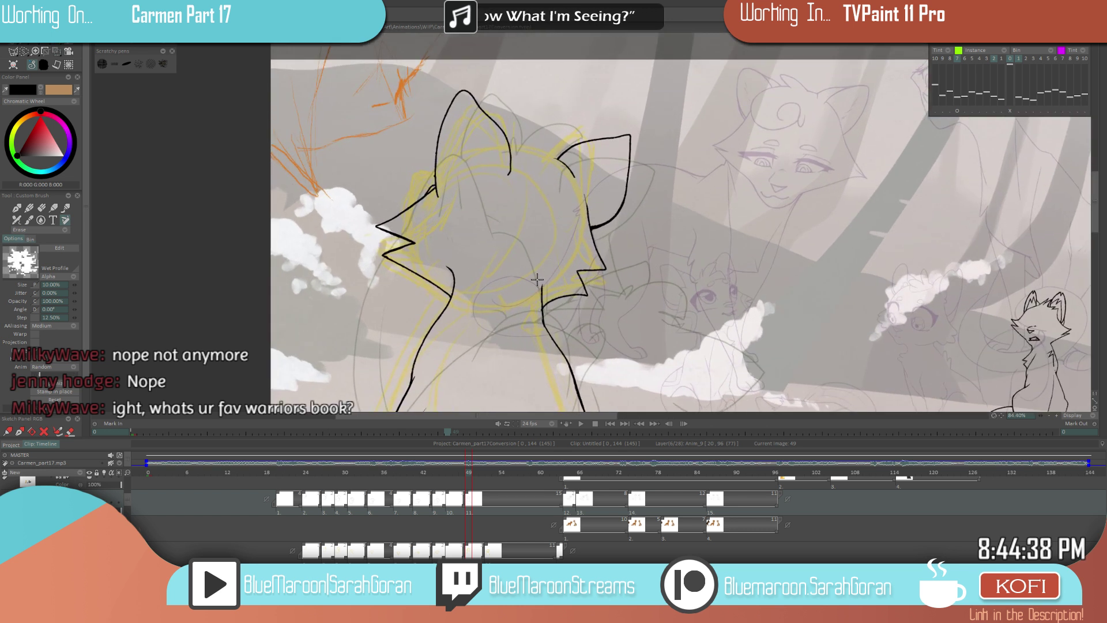
{"action": "key", "text": "e"}
{"action": "scroll", "coordinate": [485, 317], "scroll_direction": "down", "scroll_amount": 4}
{"action": "scroll", "coordinate": [485, 318], "scroll_direction": "down", "scroll_amount": 1}
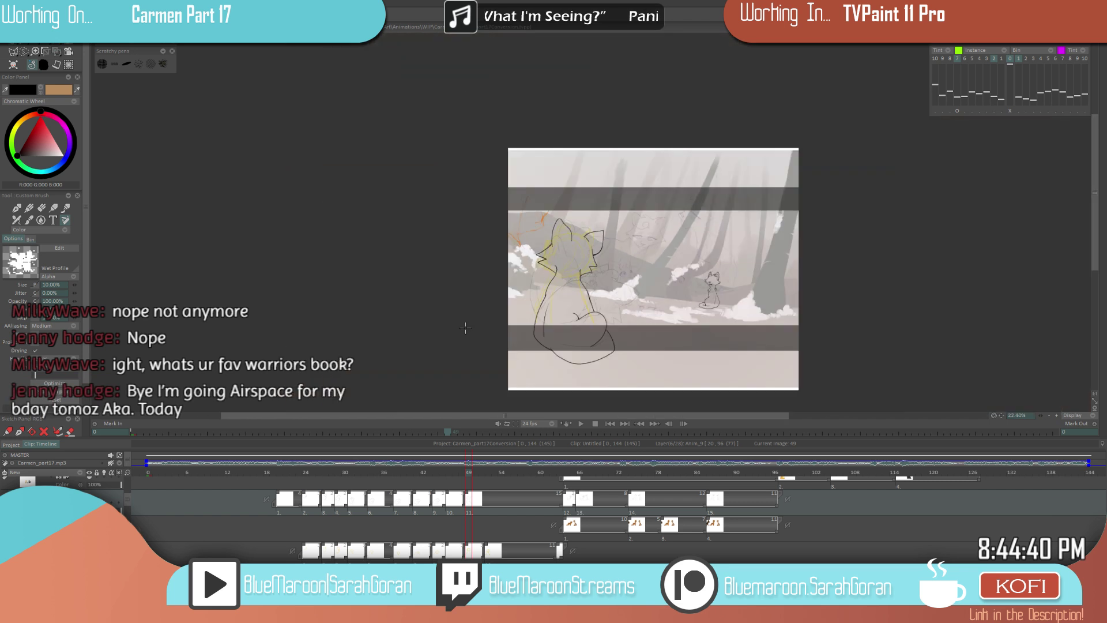
- Ink a small fur spike at the inner base of the right ear and erase its overlapping ends
{"action": "scroll", "coordinate": [589, 250], "scroll_direction": "up", "scroll_amount": 6}
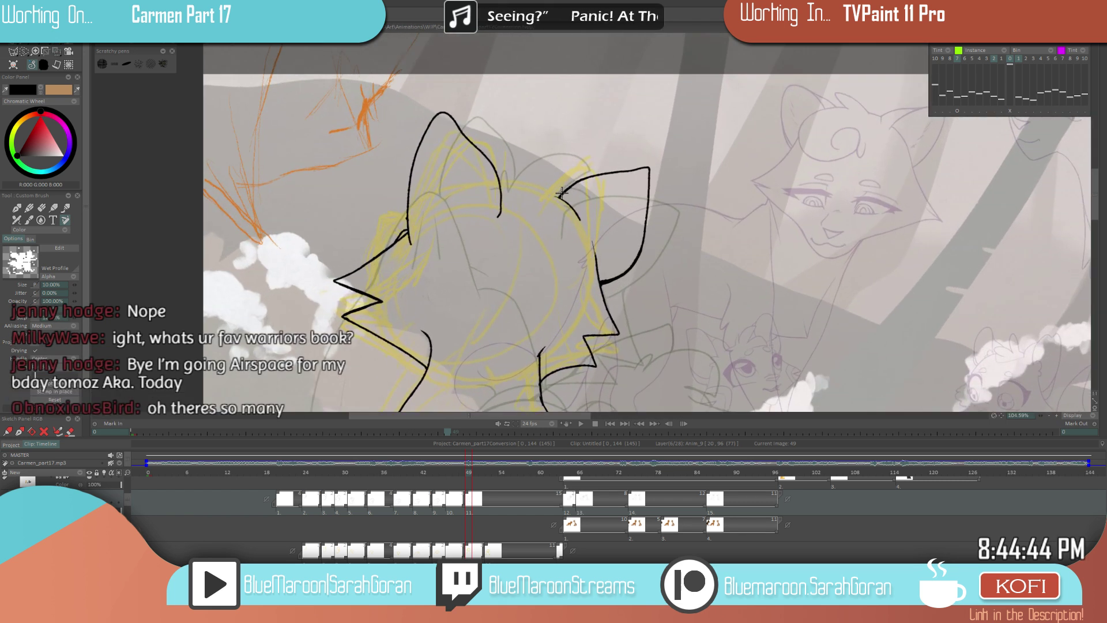
{"action": "left_click_drag", "start_coordinate": [549, 197], "coordinate": [576, 190]}
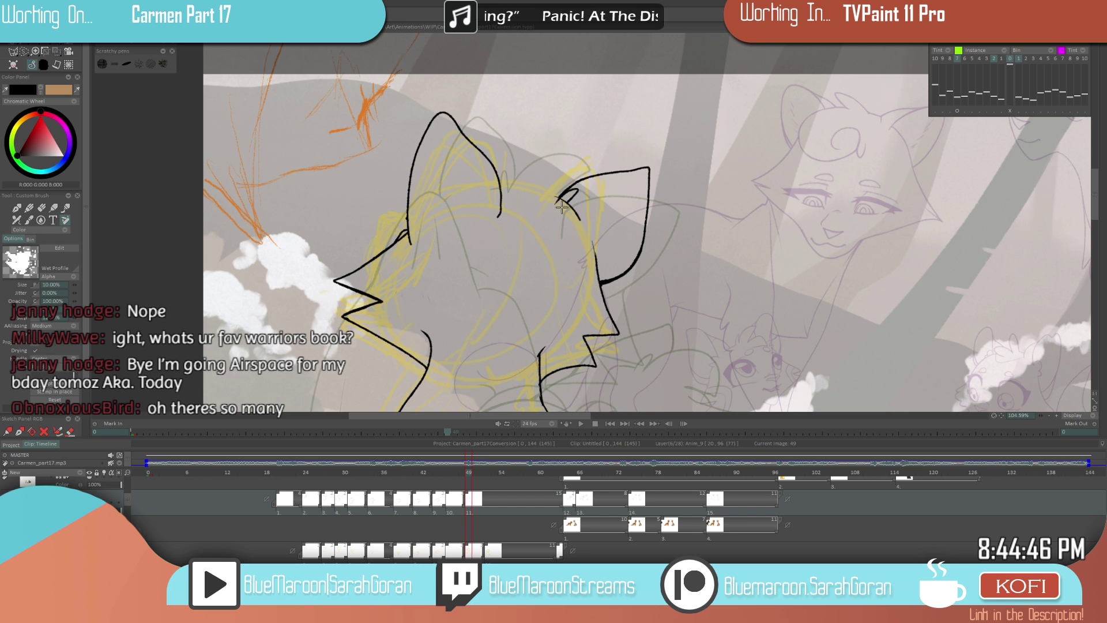
{"action": "key", "text": "e"}
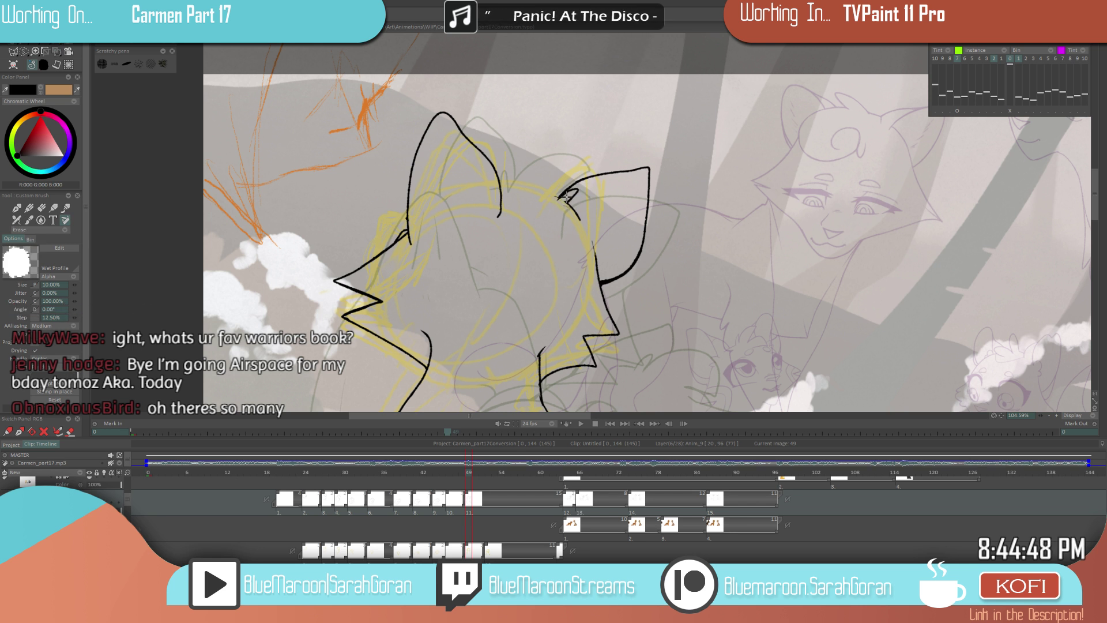
{"action": "key", "text": "e"}
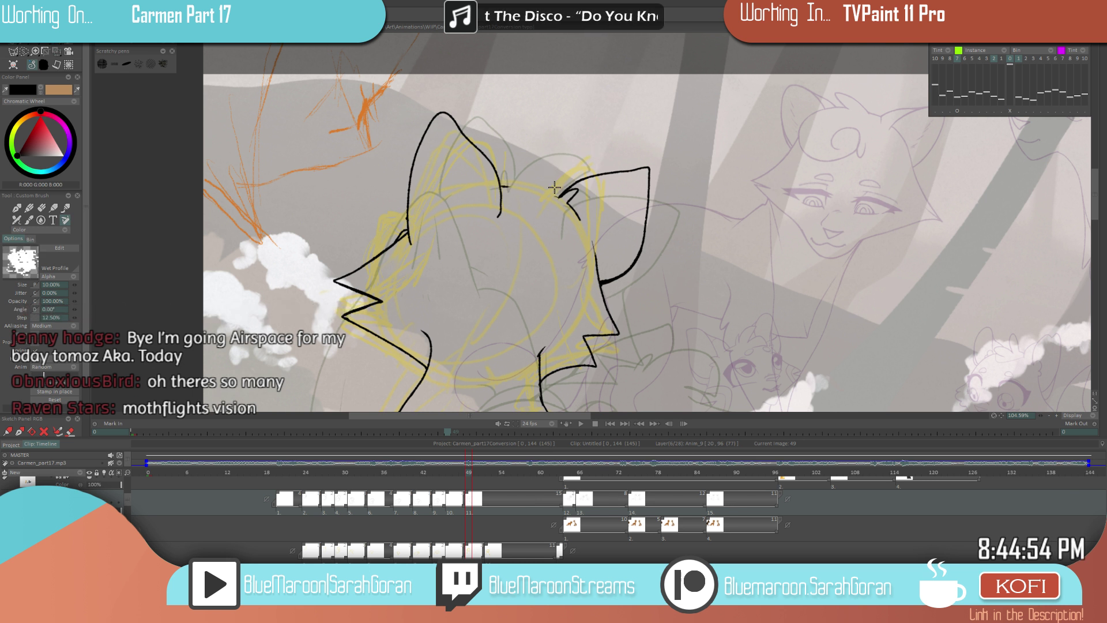
- Ink a rounded hair tuft between the ears, ending in a small pointed spike that meets the right ear's base
{"action": "mouse_move", "coordinate": [494, 168]}
{"action": "left_mouse_down"}
{"action": "mouse_move", "coordinate": [519, 181]}
{"action": "mouse_move", "coordinate": [554, 194]}
{"action": "left_mouse_up"}
{"action": "mouse_move", "coordinate": [495, 151]}
{"action": "left_mouse_down"}
{"action": "mouse_move", "coordinate": [520, 178]}
{"action": "mouse_move", "coordinate": [588, 138]}
{"action": "mouse_move", "coordinate": [585, 172]}
{"action": "mouse_move", "coordinate": [556, 195]}
{"action": "left_mouse_up"}
{"action": "key", "text": "ctrl+z"}
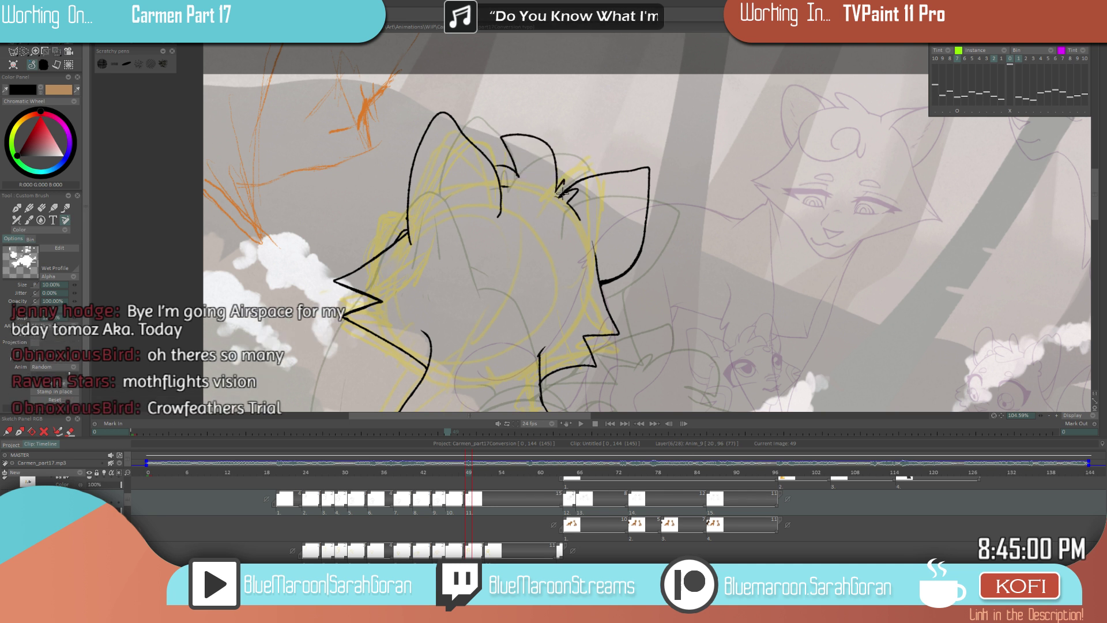
{"action": "mouse_move", "coordinate": [554, 193]}
{"action": "left_mouse_down"}
{"action": "mouse_move", "coordinate": [576, 210]}
{"action": "mouse_move", "coordinate": [565, 187]}
{"action": "left_mouse_up"}
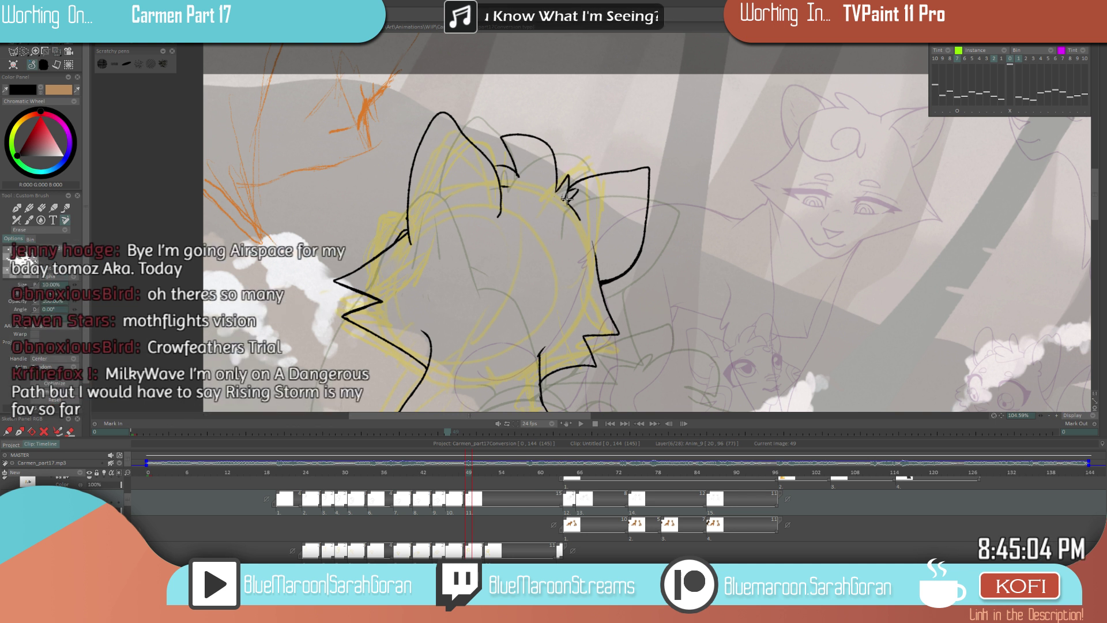
{"action": "left_click_drag", "start_coordinate": [577, 188], "coordinate": [577, 190]}
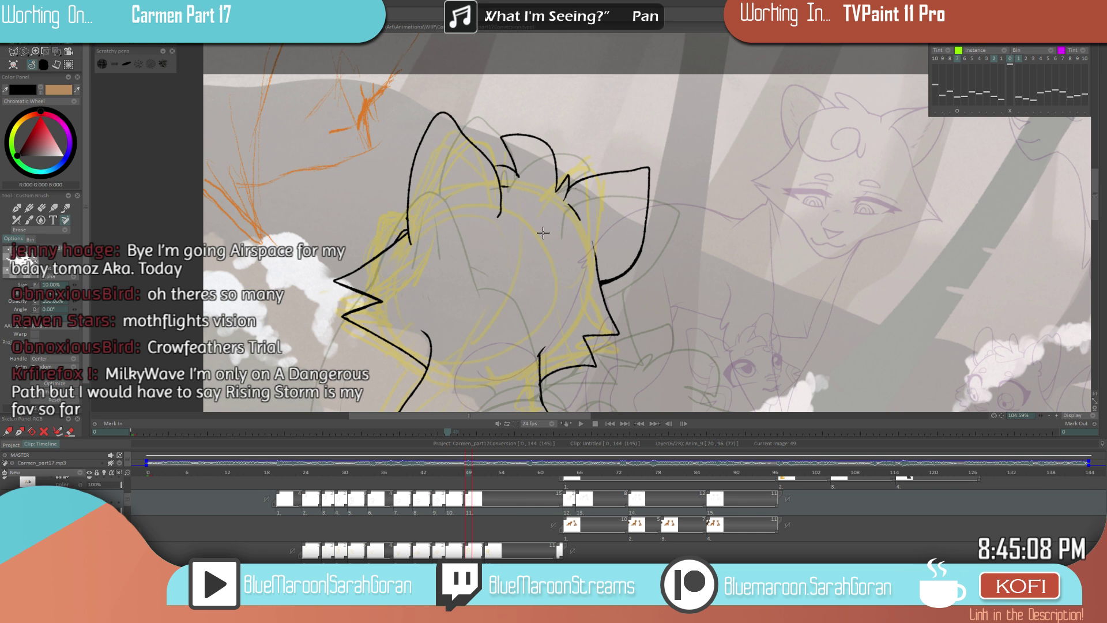
- Connect the hair tuft to the left ear's inner edge and erase the line overlaps where it meets the ears
{"action": "scroll", "coordinate": [543, 232], "scroll_direction": "up", "scroll_amount": 4}
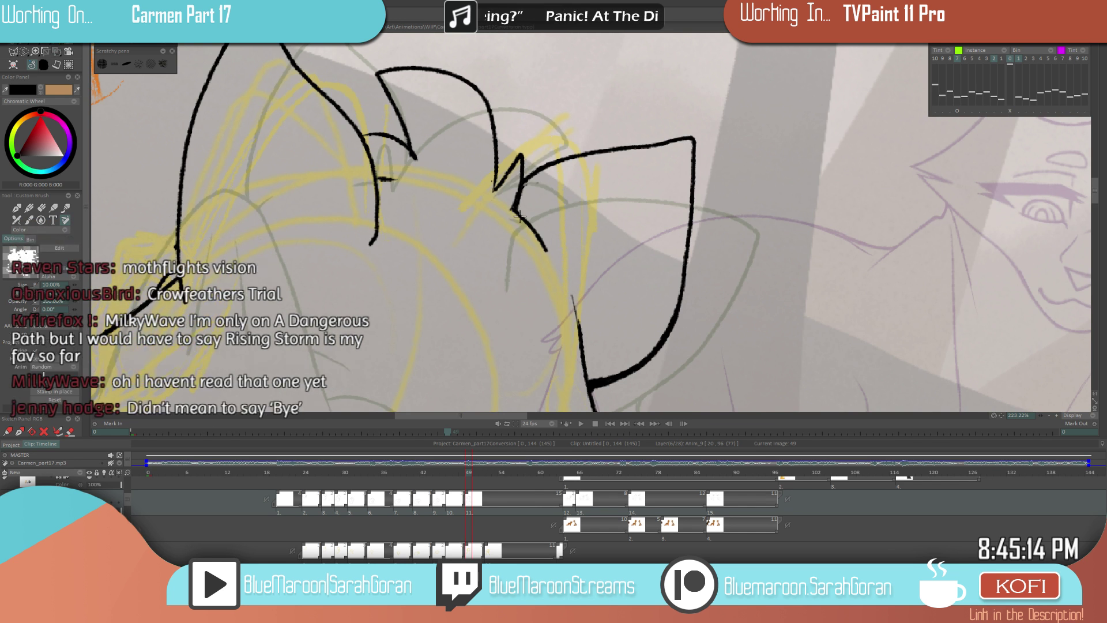
{"action": "key", "text": "e"}
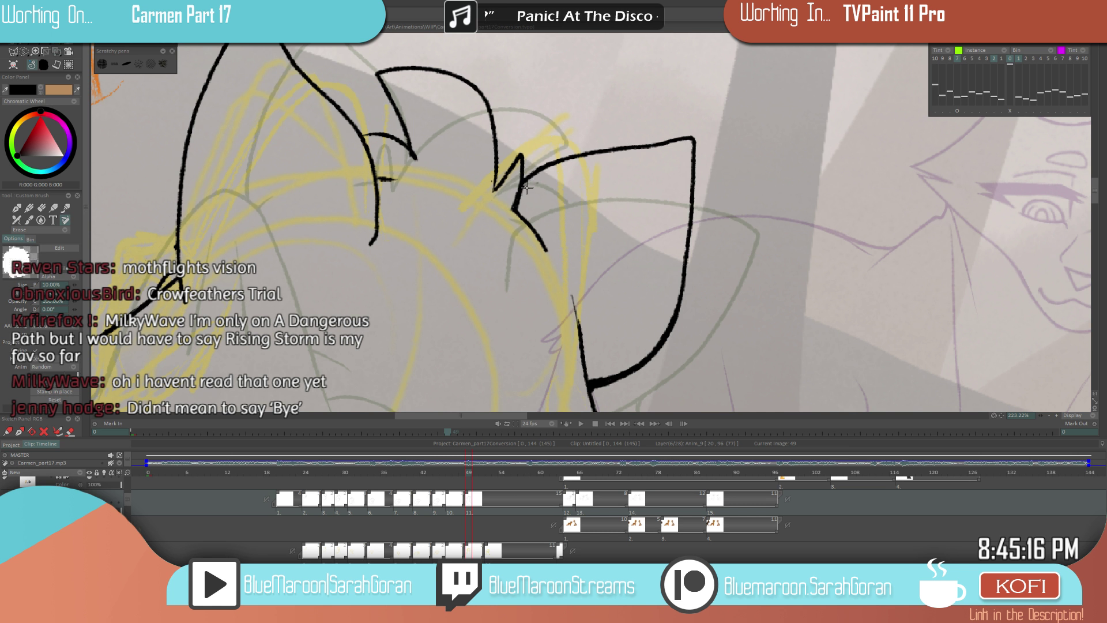
{"action": "key", "text": "e"}
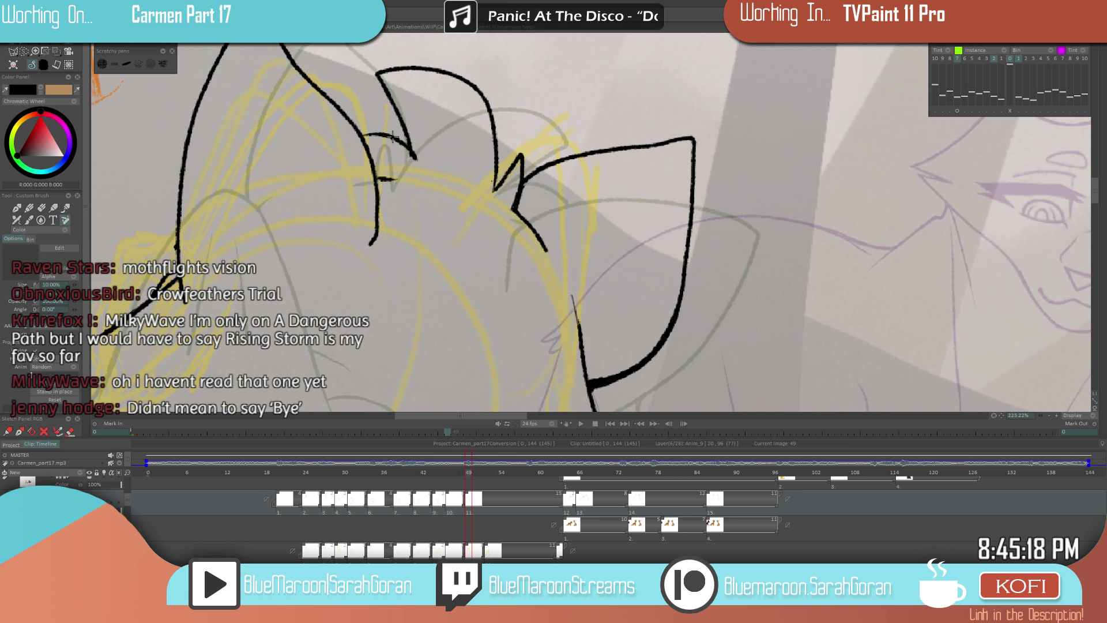
{"action": "left_click_drag", "start_coordinate": [392, 136], "coordinate": [363, 131]}
{"action": "key", "text": "e"}
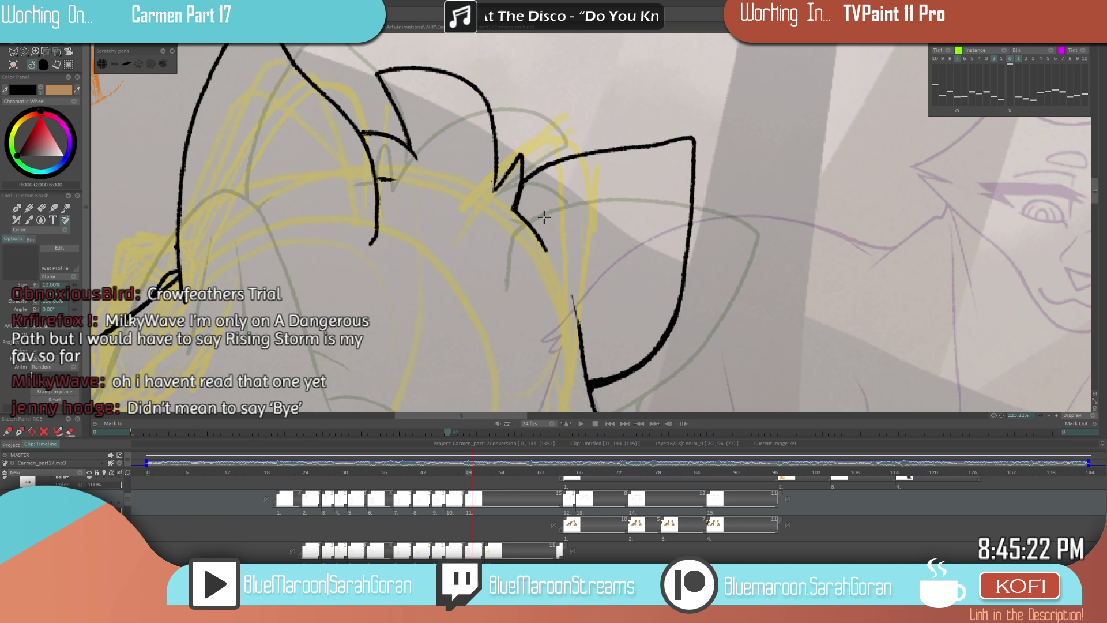
{"action": "key", "text": "e"}
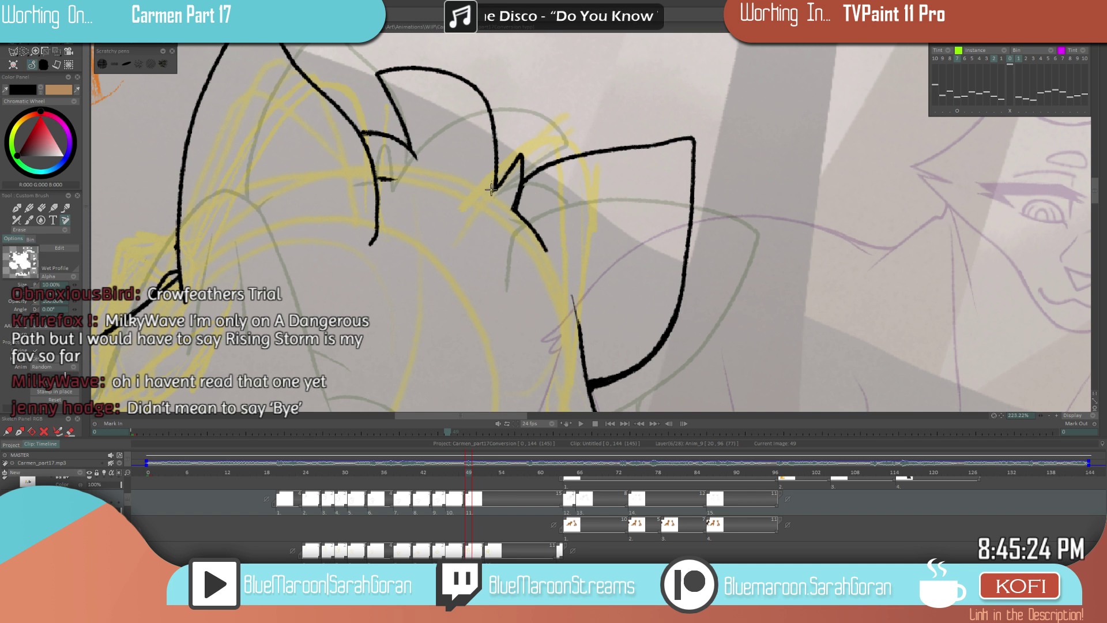
{"action": "key", "text": "e"}
- Flip through the neighbouring frames to compare the foreground cat's inked head with them in the full picture
{"action": "scroll", "coordinate": [495, 249], "scroll_direction": "down", "scroll_amount": 4}
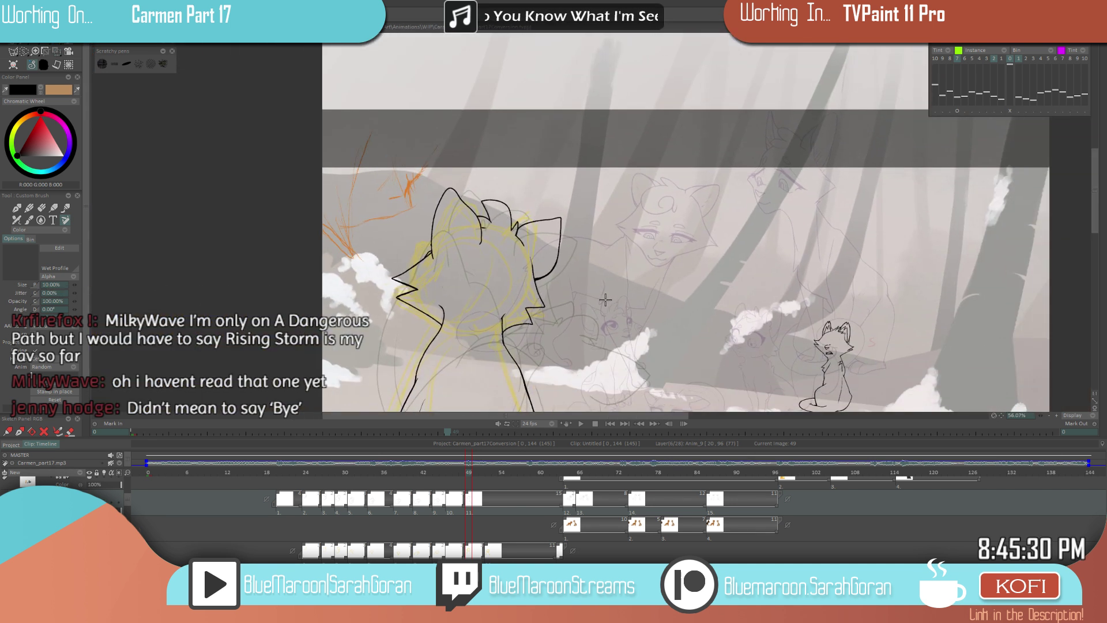
{"action": "scroll", "coordinate": [568, 289], "scroll_direction": "down", "scroll_amount": 1}
{"action": "scroll", "coordinate": [559, 286], "scroll_direction": "down", "scroll_amount": 1}
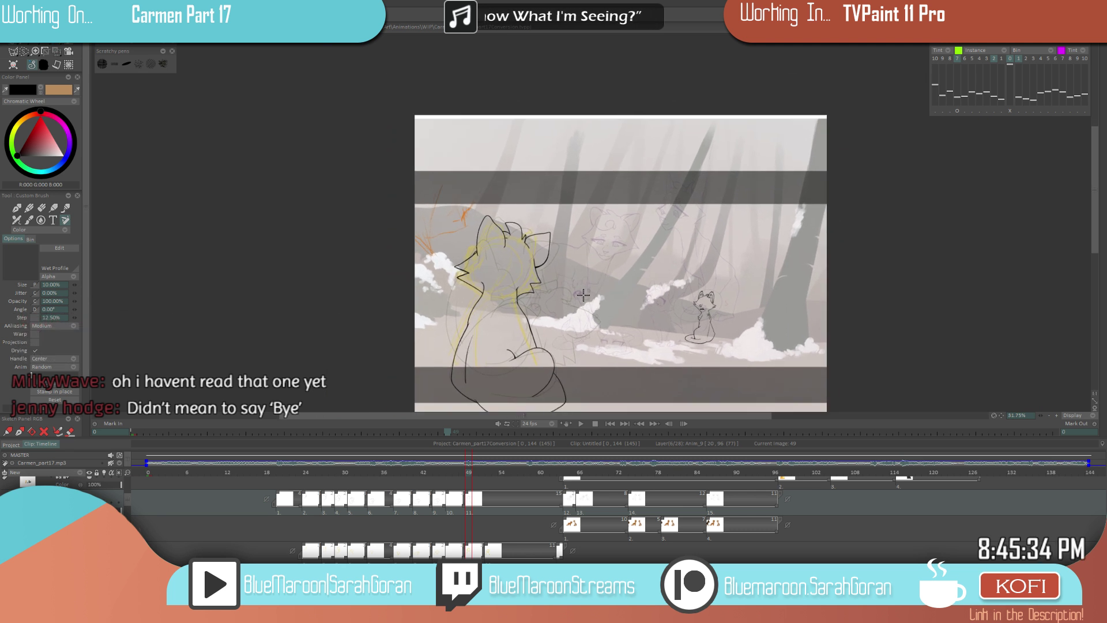
{"action": "key", "text": "Left"}
{"action": "key", "text": "Left"}
{"action": "key", "text": "Left"}
{"action": "key", "text": "Right"}
{"action": "key", "text": "Right"}
{"action": "key", "text": "Right"}
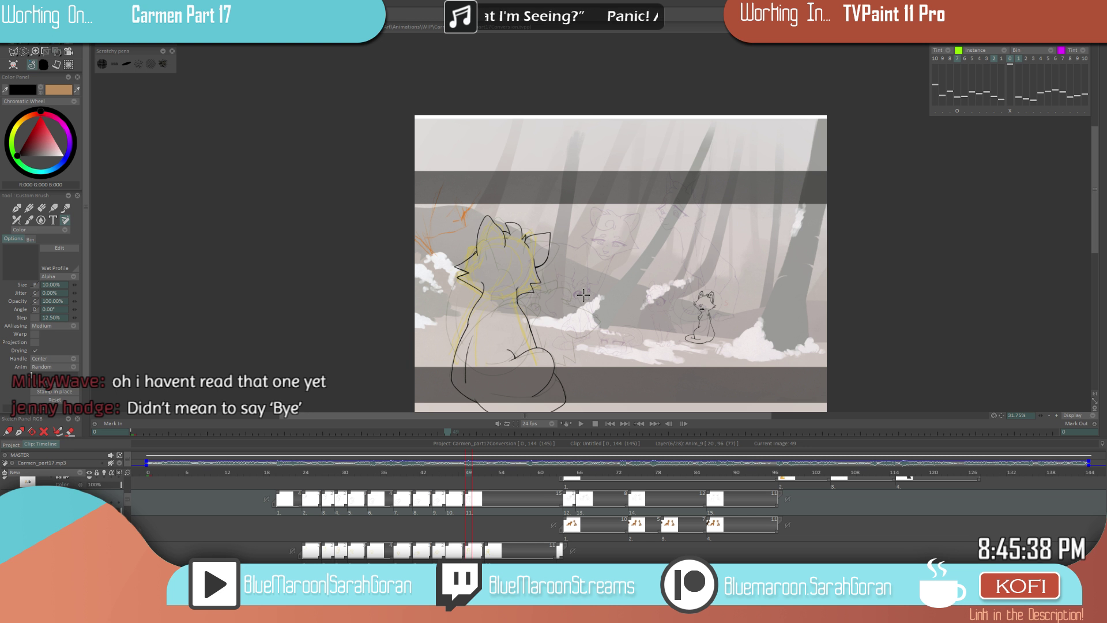
{"action": "scroll", "coordinate": [570, 312], "scroll_direction": "down", "scroll_amount": 2}
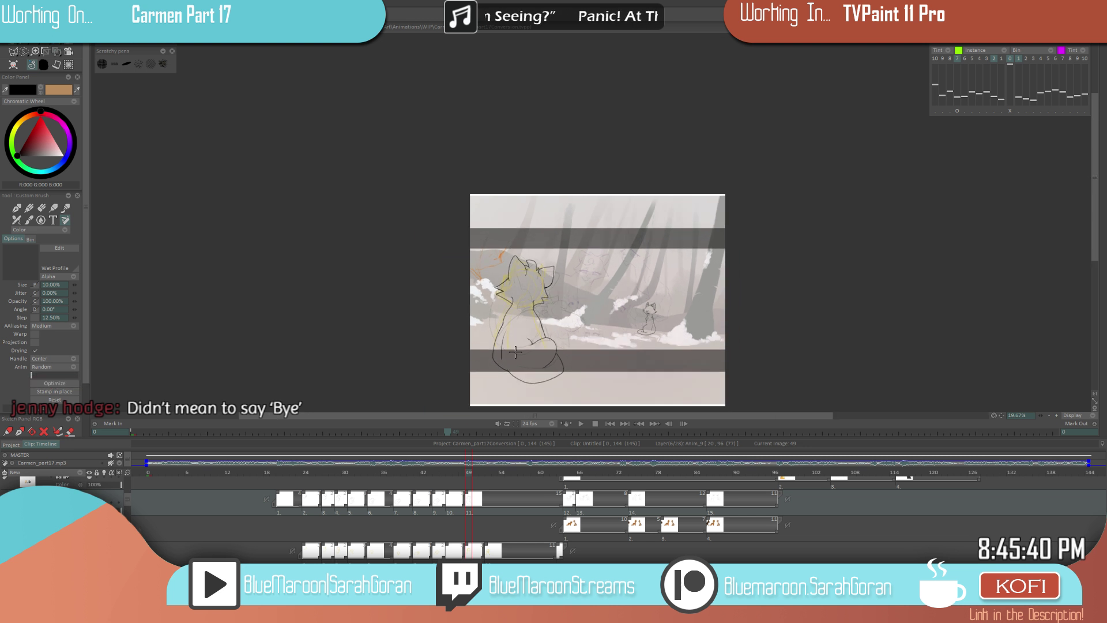
- Select the foreground cat's right cheek fur and stretch it outward and downward with the Perspective tool
{"action": "scroll", "coordinate": [540, 319], "scroll_direction": "up", "scroll_amount": 3}
{"action": "scroll", "coordinate": [559, 295], "scroll_direction": "up", "scroll_amount": 4}
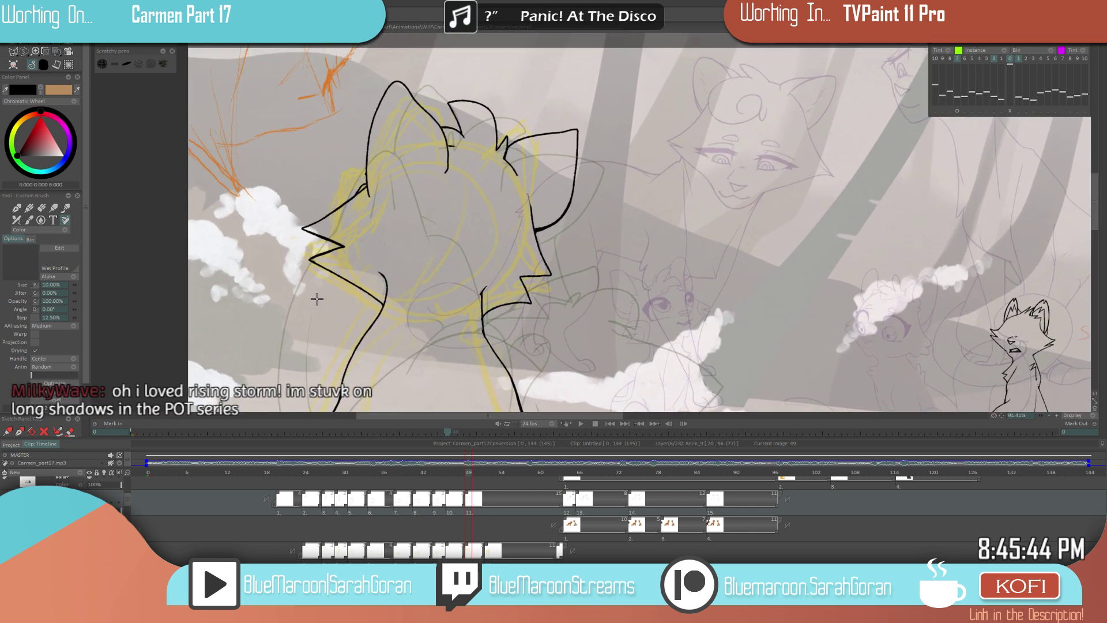
{"action": "left_click", "coordinate": [23, 51]}
{"action": "left_click_drag", "start_coordinate": [502, 333], "coordinate": [550, 339]}
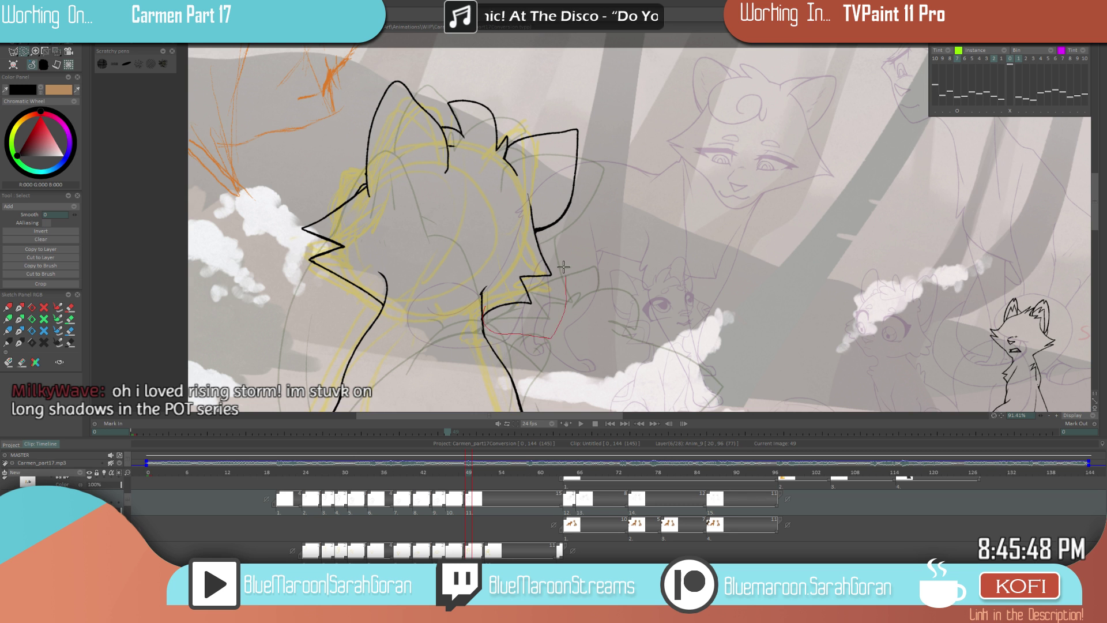
{"action": "left_click_drag", "start_coordinate": [534, 202], "coordinate": [484, 311]}
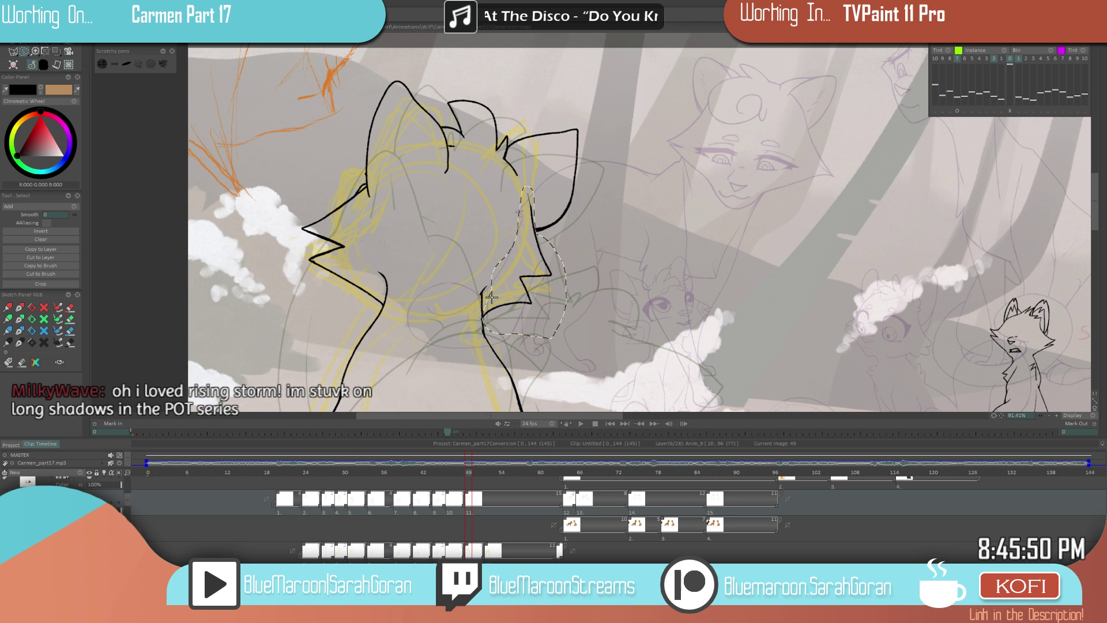
{"action": "left_click", "coordinate": [67, 55]}
{"action": "left_click", "coordinate": [88, 75]}
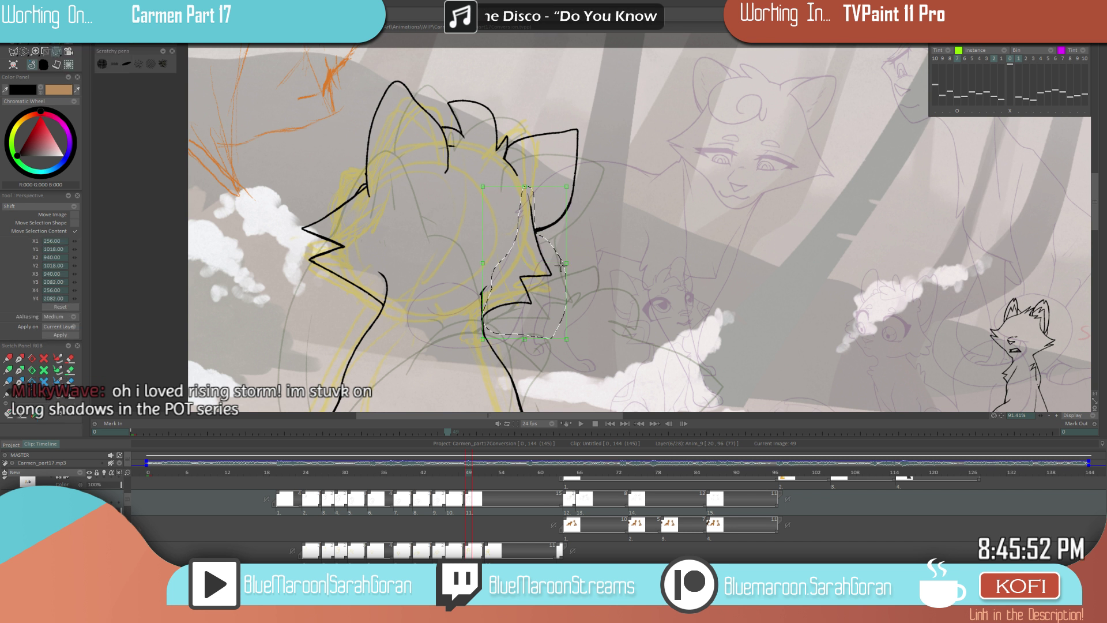
{"action": "left_click_drag", "start_coordinate": [566, 339], "coordinate": [605, 381]}
{"action": "left_click_drag", "start_coordinate": [544, 359], "coordinate": [550, 368]}
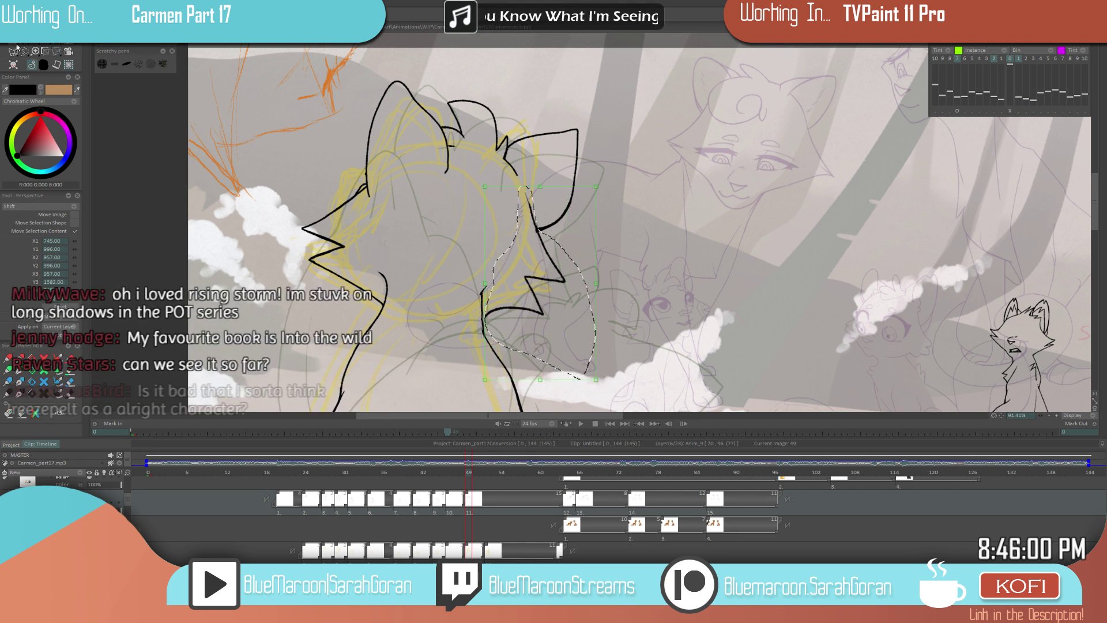
{"action": "key", "text": "b"}
{"action": "key", "text": "ctrl+d"}
- Ink a short line joining the base of the stretched right cheek fur to the neck line
{"action": "scroll", "coordinate": [499, 322], "scroll_direction": "down", "scroll_amount": 3}
{"action": "scroll", "coordinate": [603, 285], "scroll_direction": "up", "scroll_amount": 5}
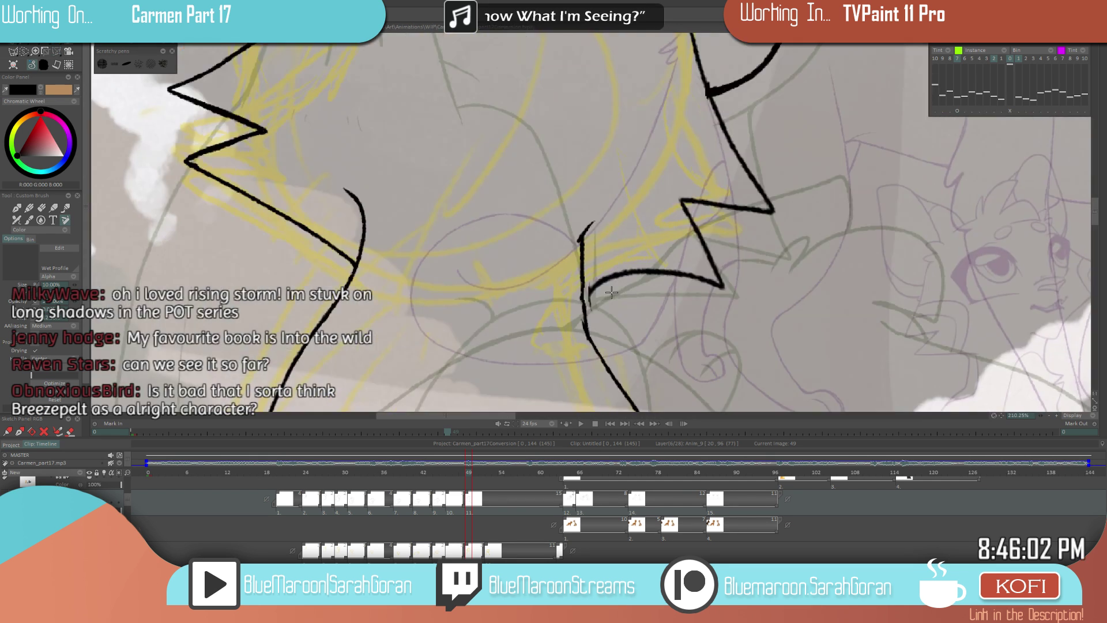
{"action": "left_click_drag", "start_coordinate": [603, 285], "coordinate": [585, 326]}
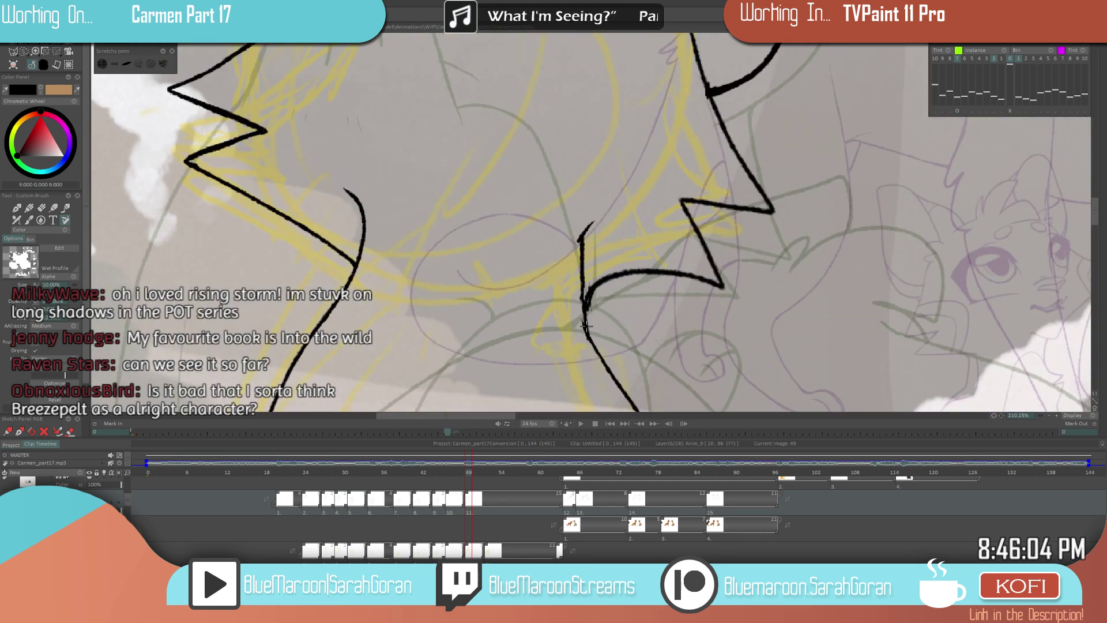
- Flip back and forth through the preceding frames to examine how the foreground cat's head pose and cheek fur follow on
{"action": "scroll", "coordinate": [438, 384], "scroll_direction": "down", "scroll_amount": 10}
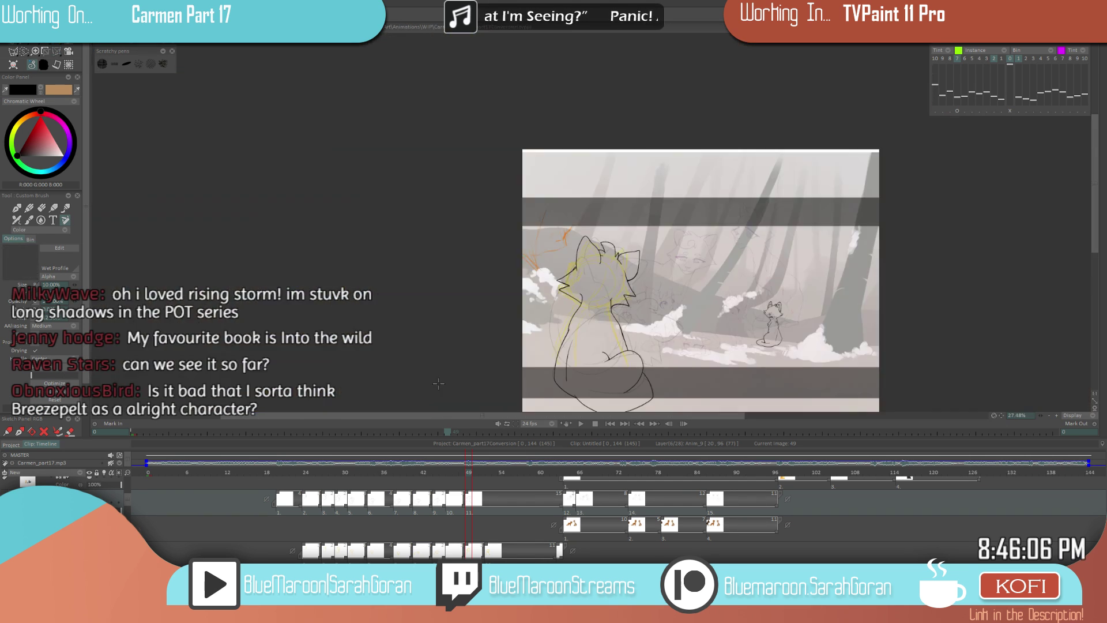
{"action": "scroll", "coordinate": [692, 265], "scroll_direction": "up", "scroll_amount": 2}
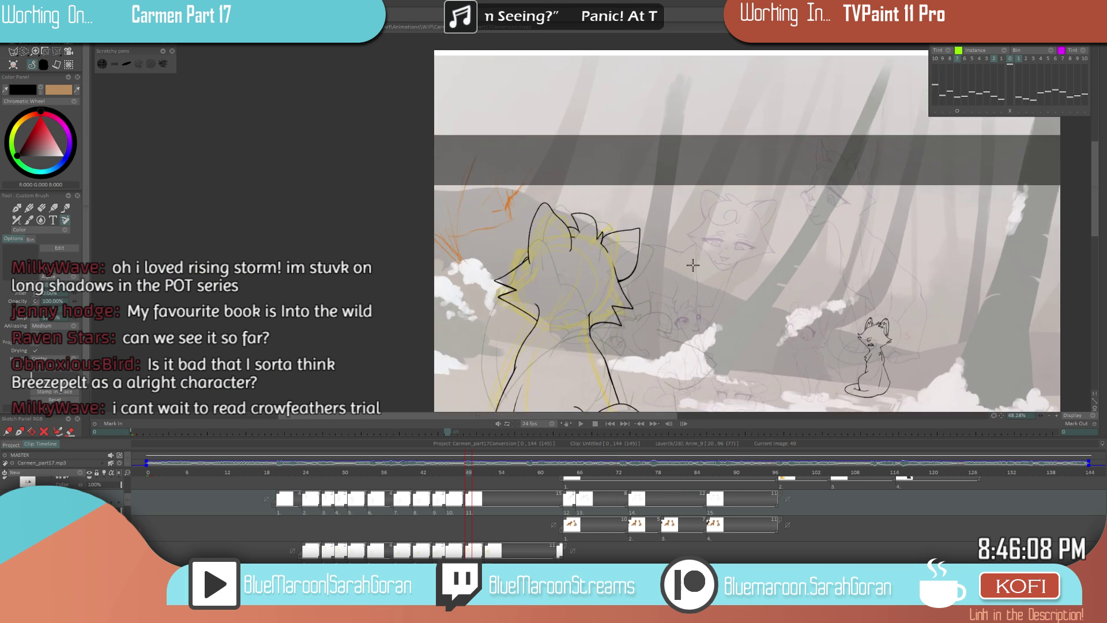
{"action": "scroll", "coordinate": [690, 264], "scroll_direction": "down", "scroll_amount": 6}
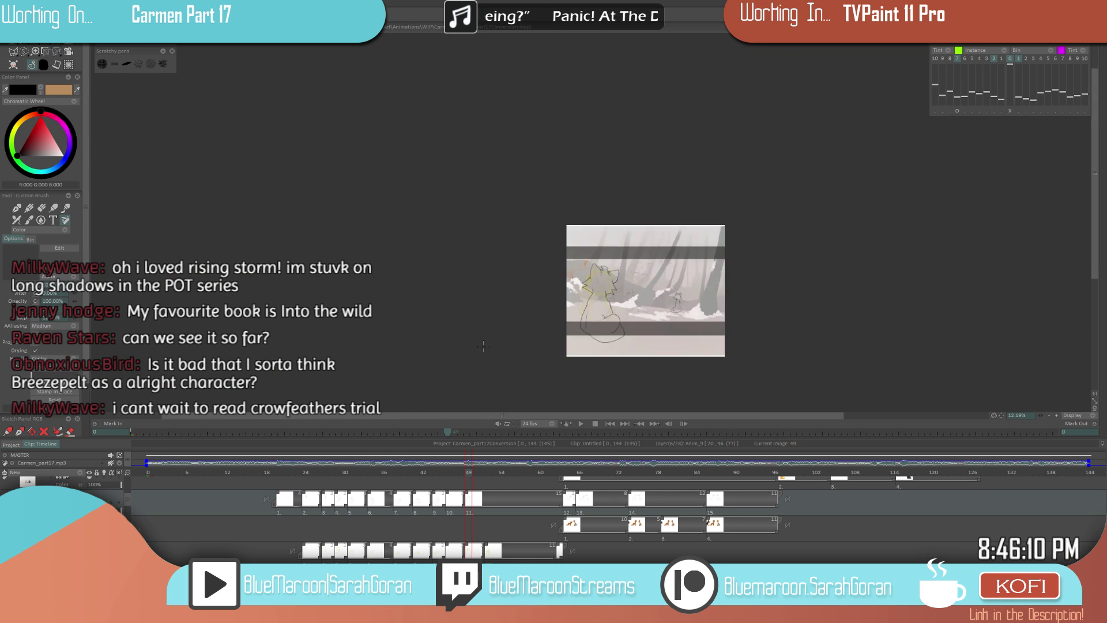
{"action": "key", "text": "Left"}
{"action": "key", "text": "Left"}
{"action": "key", "text": "Left"}
{"action": "key", "text": "Right"}
{"action": "key", "text": "Right"}
{"action": "key", "text": "Right"}
{"action": "scroll", "coordinate": [723, 271], "scroll_direction": "up", "scroll_amount": 4}
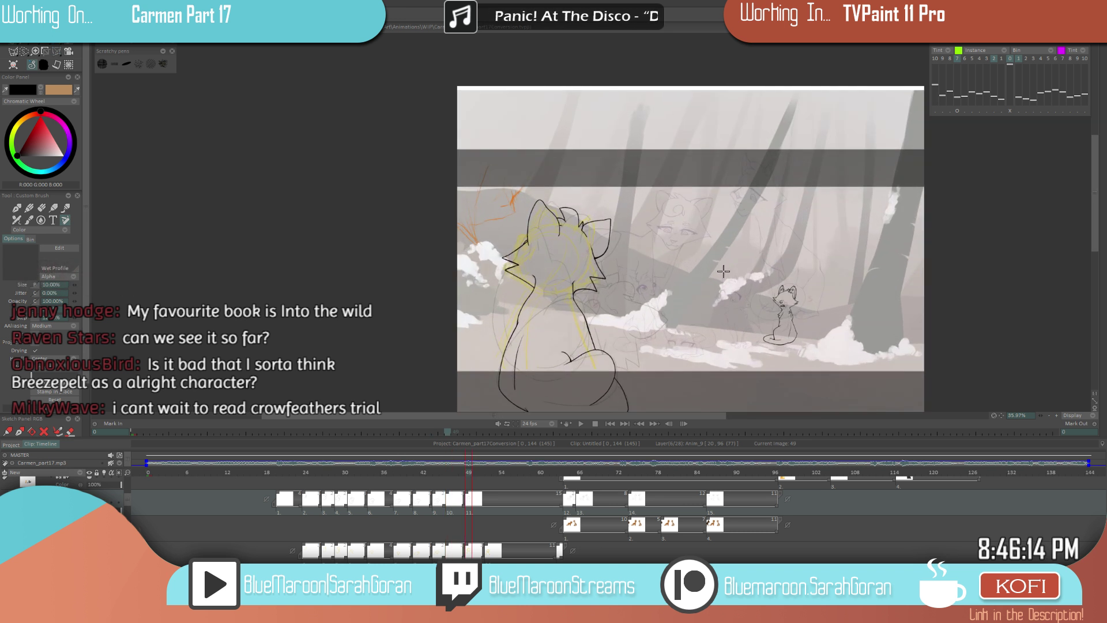
{"action": "scroll", "coordinate": [681, 282], "scroll_direction": "down", "scroll_amount": 1}
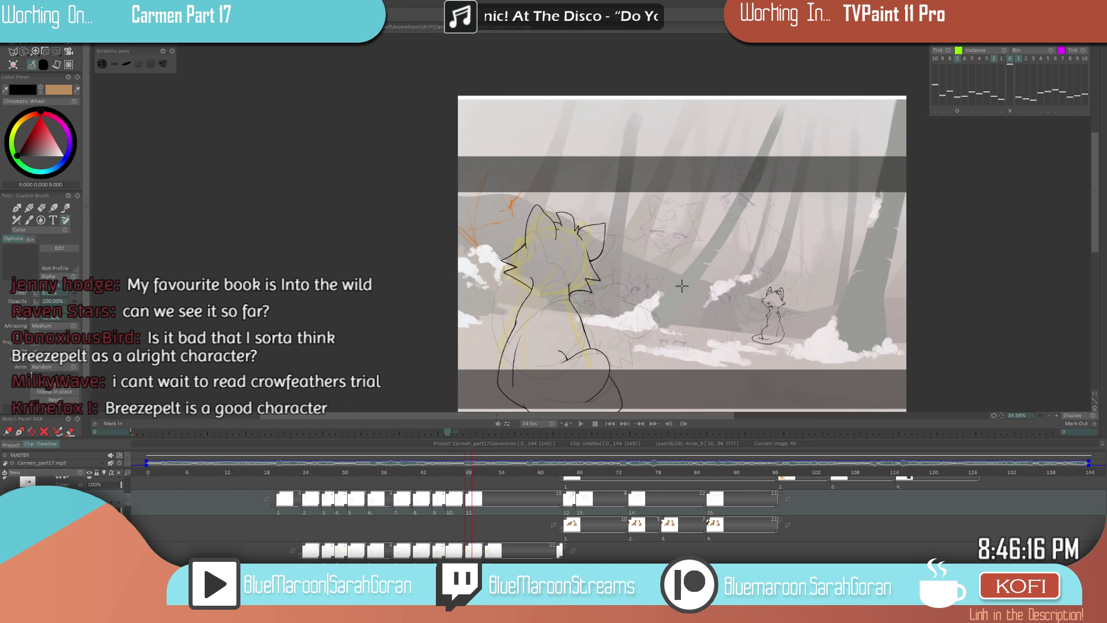
{"action": "key", "text": "Left"}
{"action": "key", "text": "Left"}
{"action": "key", "text": "Left"}
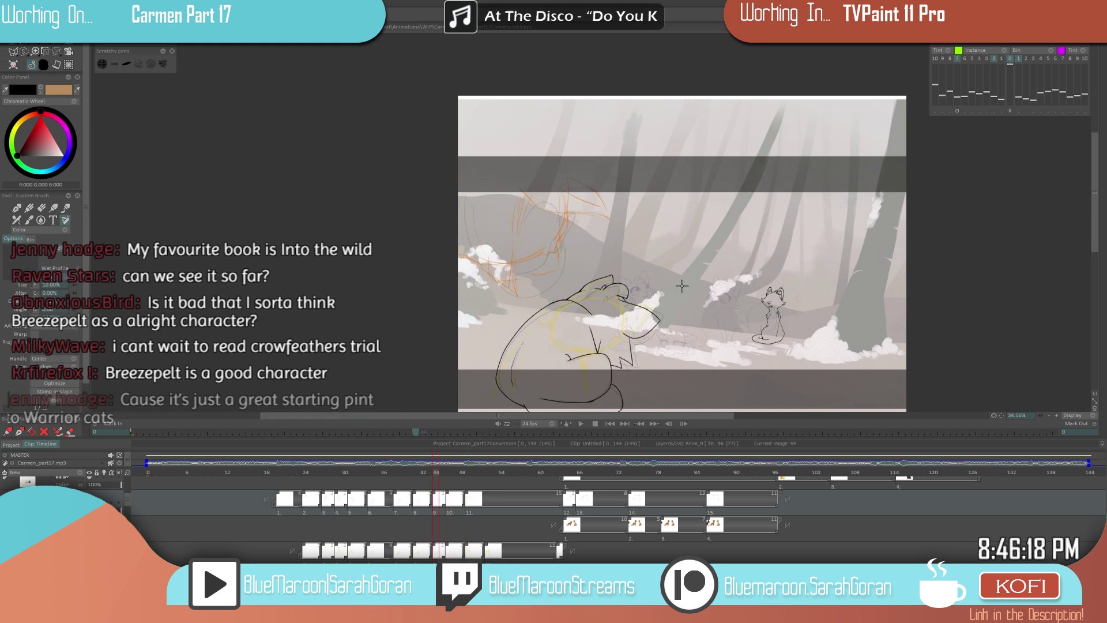
{"action": "key", "text": "Right"}
{"action": "key", "text": "Right"}
{"action": "key", "text": "Right"}
{"action": "key", "text": "Left"}
{"action": "key", "text": "Left"}
{"action": "key", "text": "Left"}
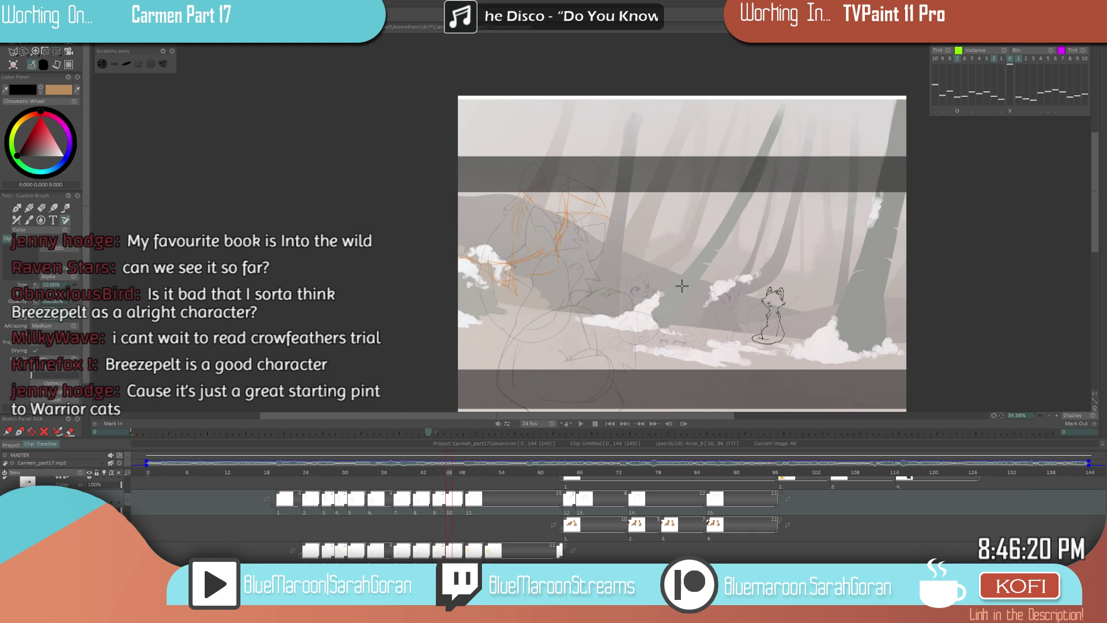
{"action": "key", "text": "Right"}
{"action": "key", "text": "Right"}
{"action": "key", "text": "Right"}
{"action": "key", "text": "Left"}
{"action": "key", "text": "Left"}
{"action": "key", "text": "Left"}
{"action": "key", "text": "Left"}
{"action": "key", "text": "Left"}
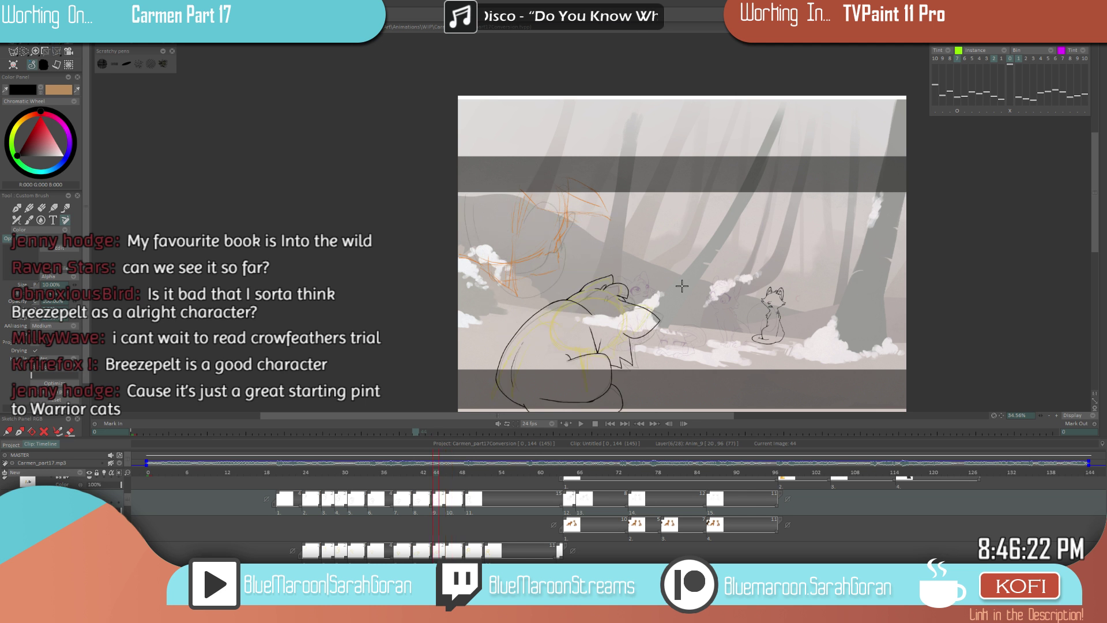
{"action": "key", "text": "Right"}
{"action": "key", "text": "Right"}
{"action": "key", "text": "Right"}
{"action": "key", "text": "Right"}
{"action": "key", "text": "Right"}
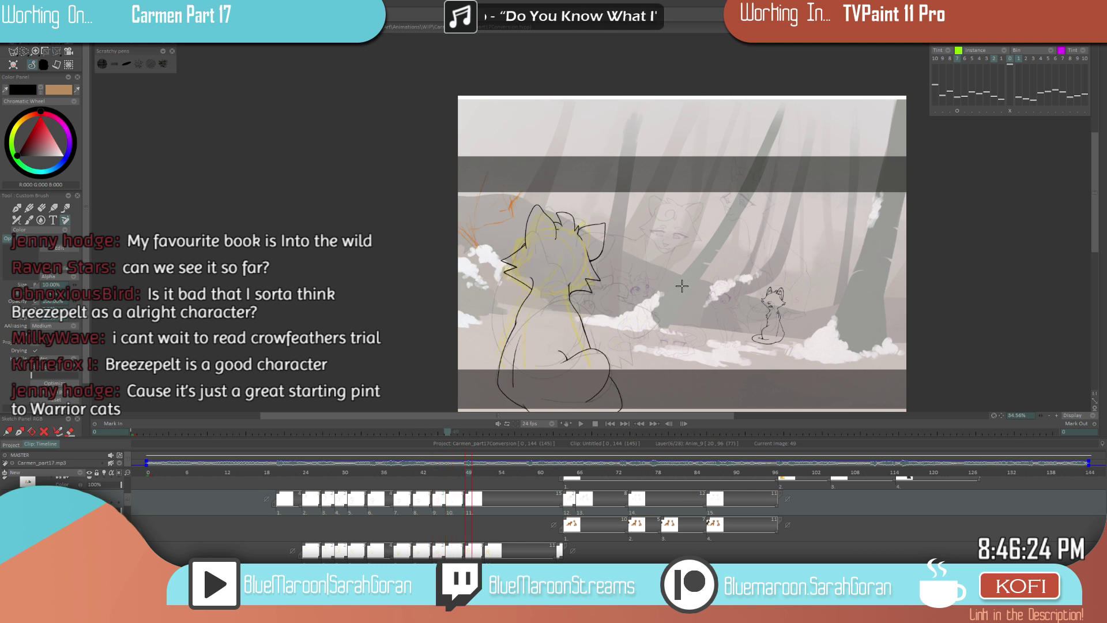
- Select the foreground cat's whole head, enlarge it slightly with Transform, and reposition it on the neck
{"action": "scroll", "coordinate": [657, 265], "scroll_direction": "up", "scroll_amount": 1}
{"action": "left_click", "coordinate": [25, 52]}
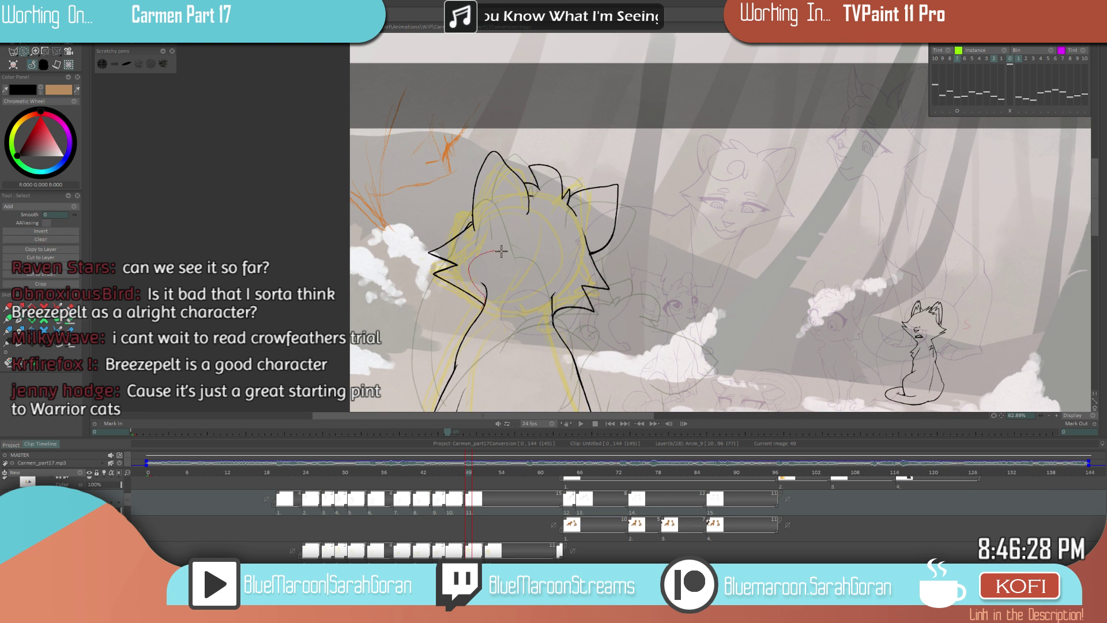
{"action": "left_click_drag", "start_coordinate": [553, 312], "coordinate": [589, 333]}
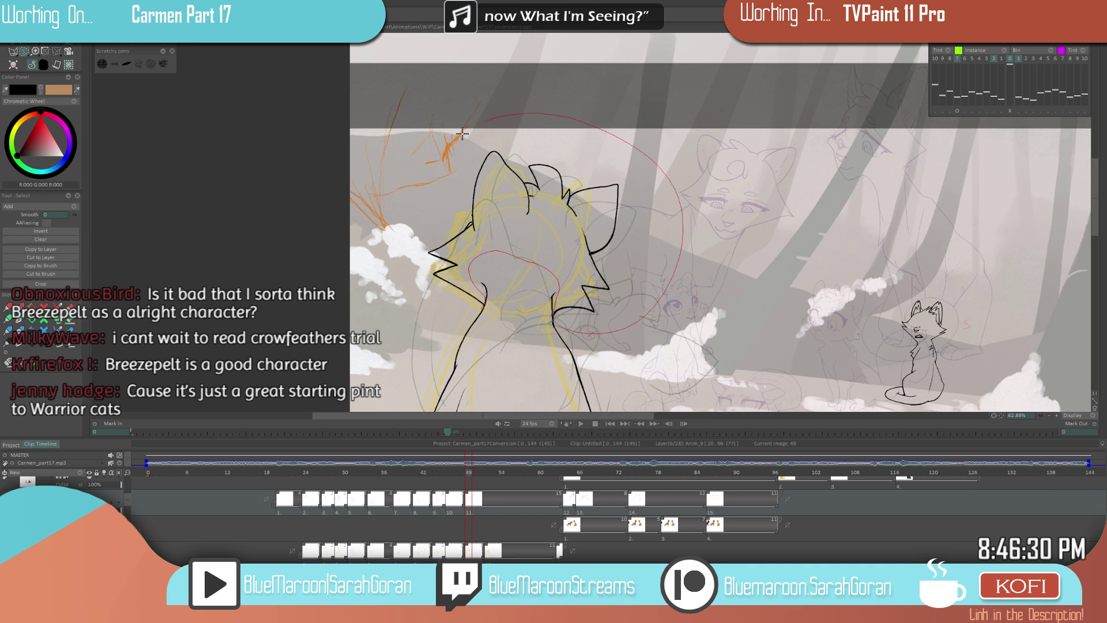
{"action": "left_click_drag", "start_coordinate": [462, 134], "coordinate": [472, 311]}
{"action": "left_click", "coordinate": [58, 64]}
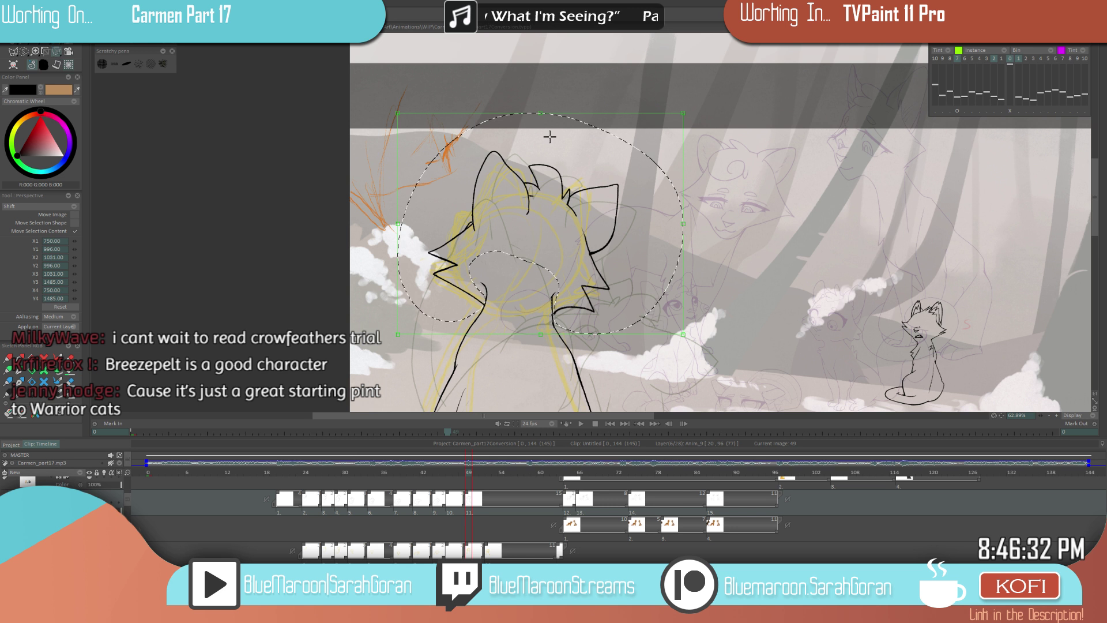
{"action": "left_click", "coordinate": [57, 51]}
{"action": "left_click", "coordinate": [92, 57]}
{"action": "left_click_drag", "start_coordinate": [685, 112], "coordinate": [702, 99]}
{"action": "left_click_drag", "start_coordinate": [618, 318], "coordinate": [617, 311]}
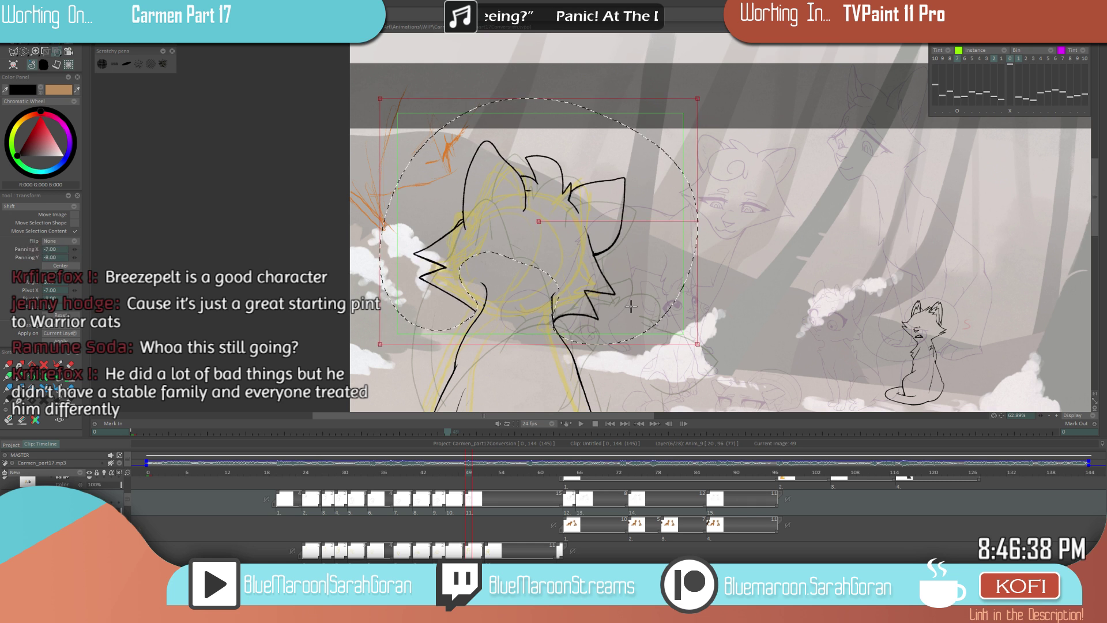
{"action": "key", "text": "Return"}
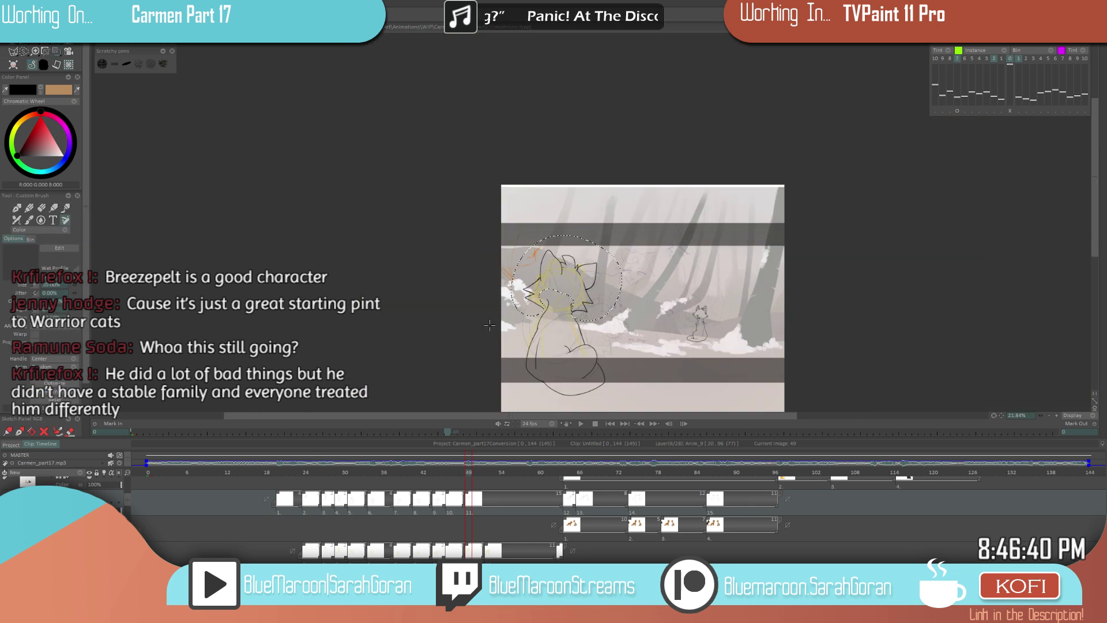
{"action": "scroll", "coordinate": [582, 311], "scroll_direction": "down", "scroll_amount": 3}
{"action": "key", "text": "ctrl+d"}
{"action": "key", "text": "Left"}
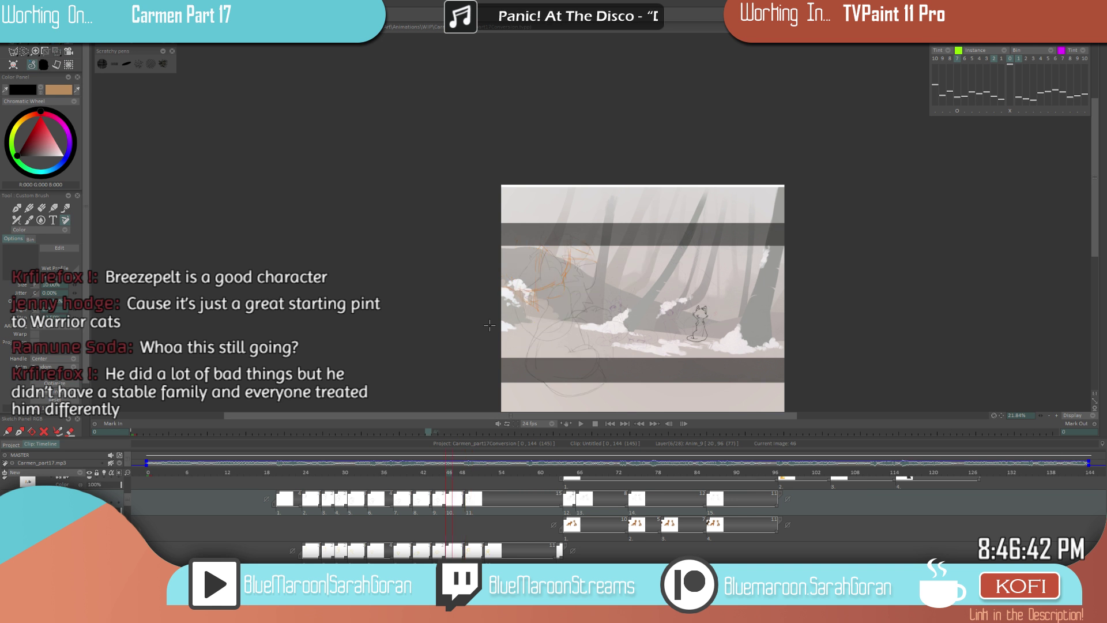
{"action": "key", "text": "Right"}
- Touch up the joins between the enlarged head's cheek fur and the neck lines
{"action": "scroll", "coordinate": [560, 309], "scroll_direction": "up", "scroll_amount": 5}
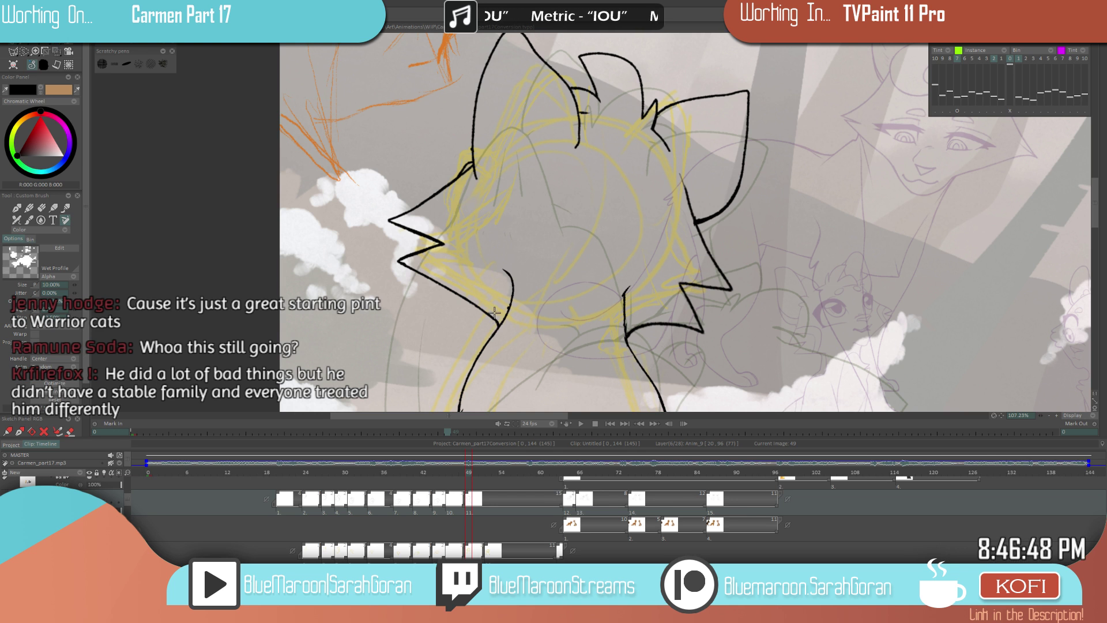
{"action": "scroll", "coordinate": [671, 264], "scroll_direction": "down", "scroll_amount": 2}
{"action": "scroll", "coordinate": [577, 293], "scroll_direction": "up", "scroll_amount": 4}
{"action": "key", "text": "e"}
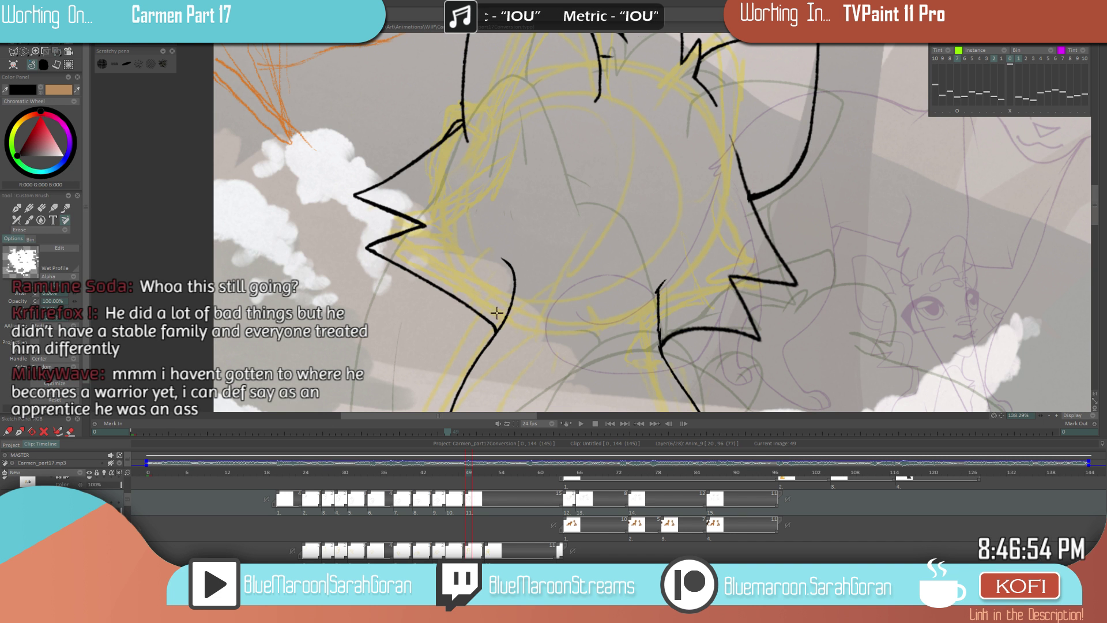
{"action": "key", "text": "e"}
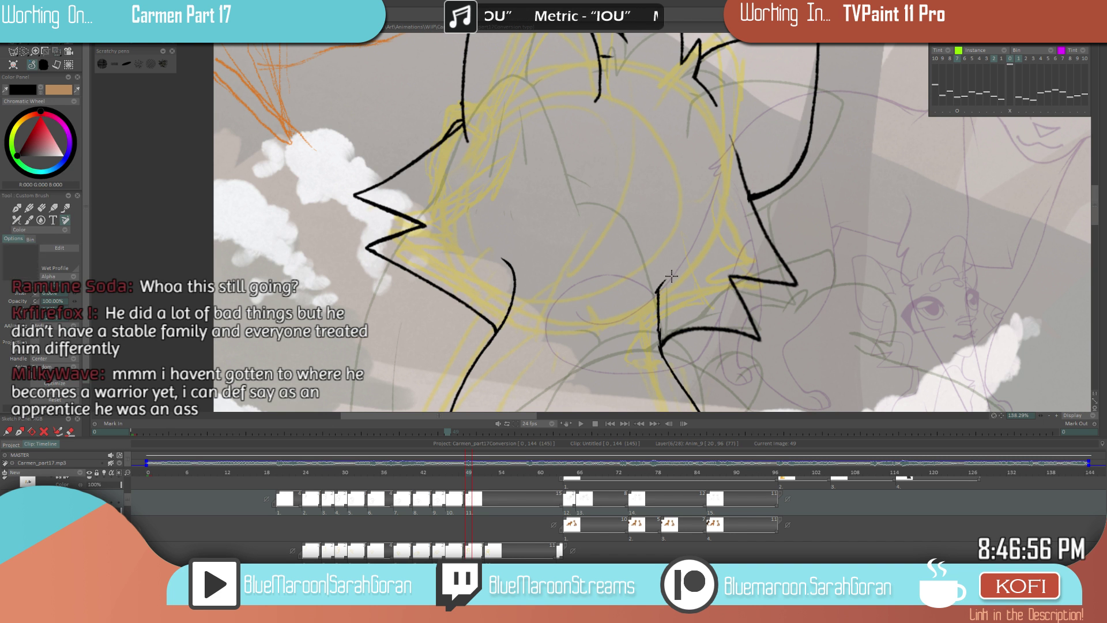
{"action": "scroll", "coordinate": [657, 278], "scroll_direction": "down", "scroll_amount": 5}
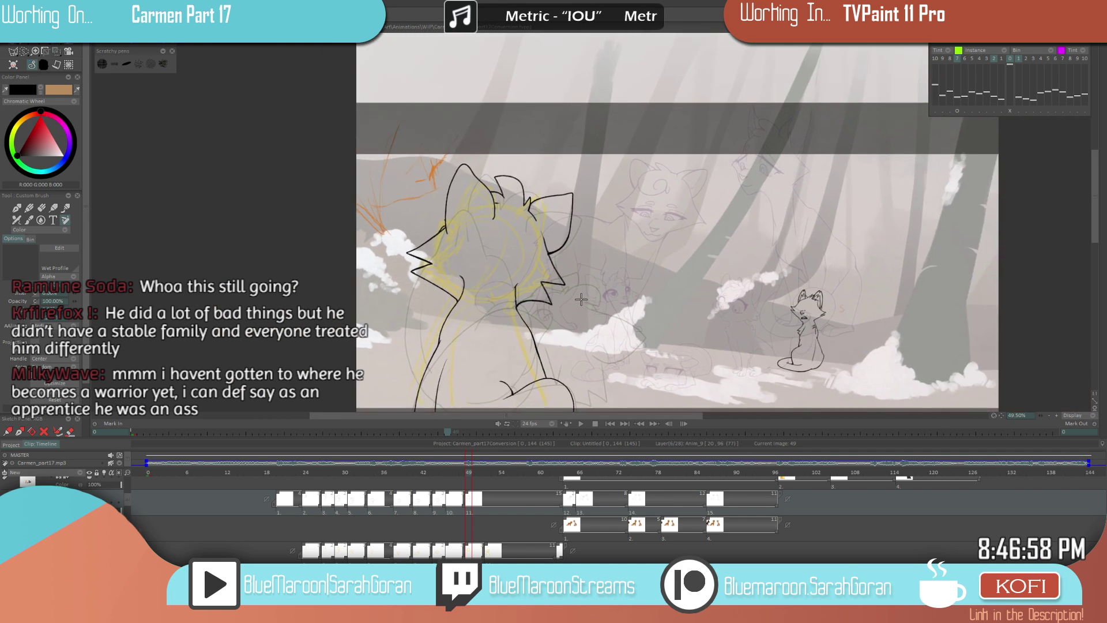
- Flip through the preceding frames to check the enlarged head's size and placement in the full picture
{"action": "scroll", "coordinate": [577, 304], "scroll_direction": "down", "scroll_amount": 4}
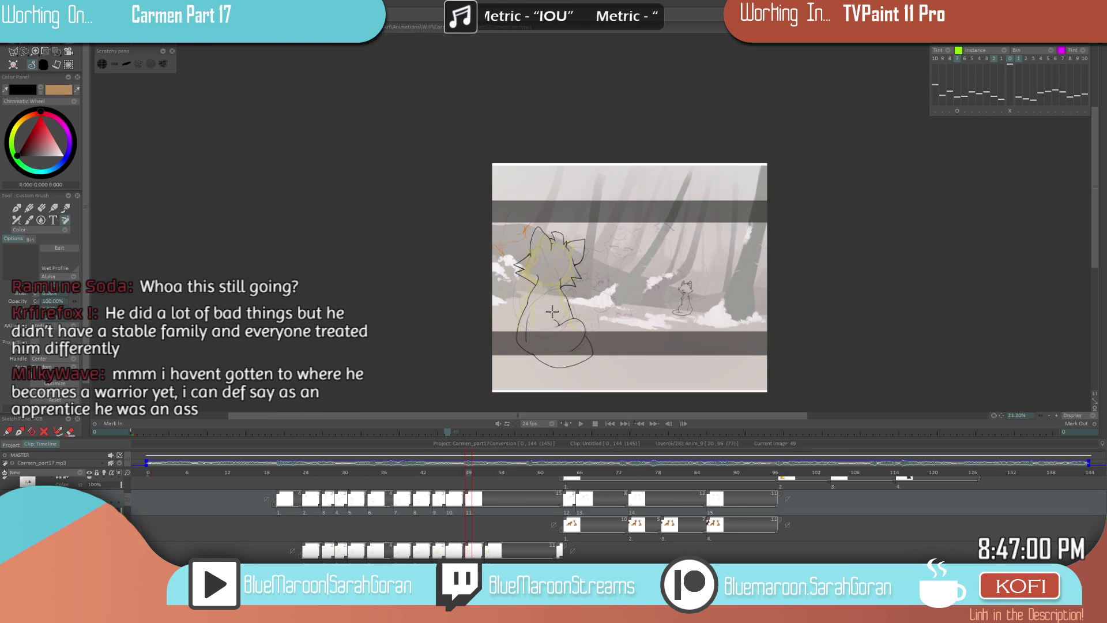
{"action": "key", "text": "Left"}
{"action": "key", "text": "Left"}
{"action": "key", "text": "Left"}
{"action": "key", "text": "Right"}
{"action": "key", "text": "Right"}
{"action": "key", "text": "Right"}
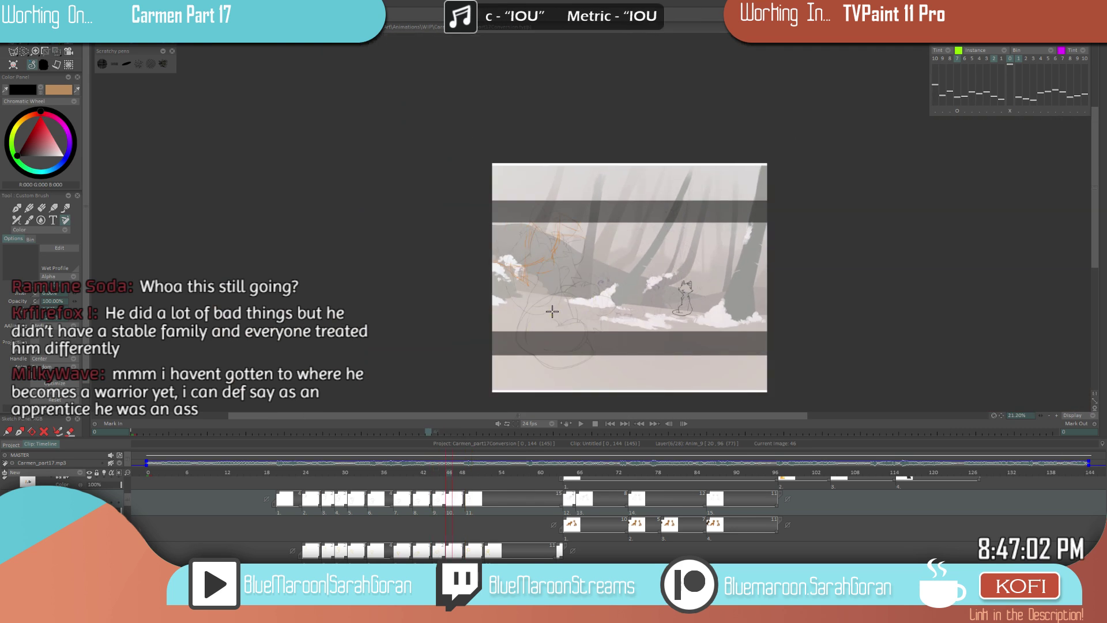
{"action": "scroll", "coordinate": [551, 311], "scroll_direction": "up", "scroll_amount": 5}
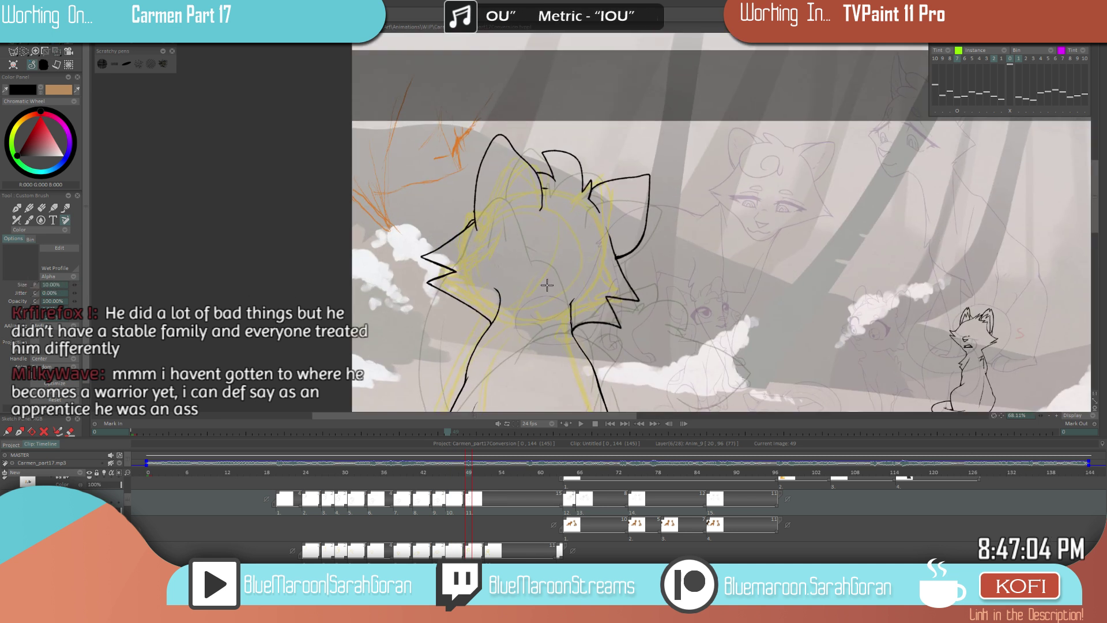
{"action": "scroll", "coordinate": [661, 246], "scroll_direction": "down", "scroll_amount": 5}
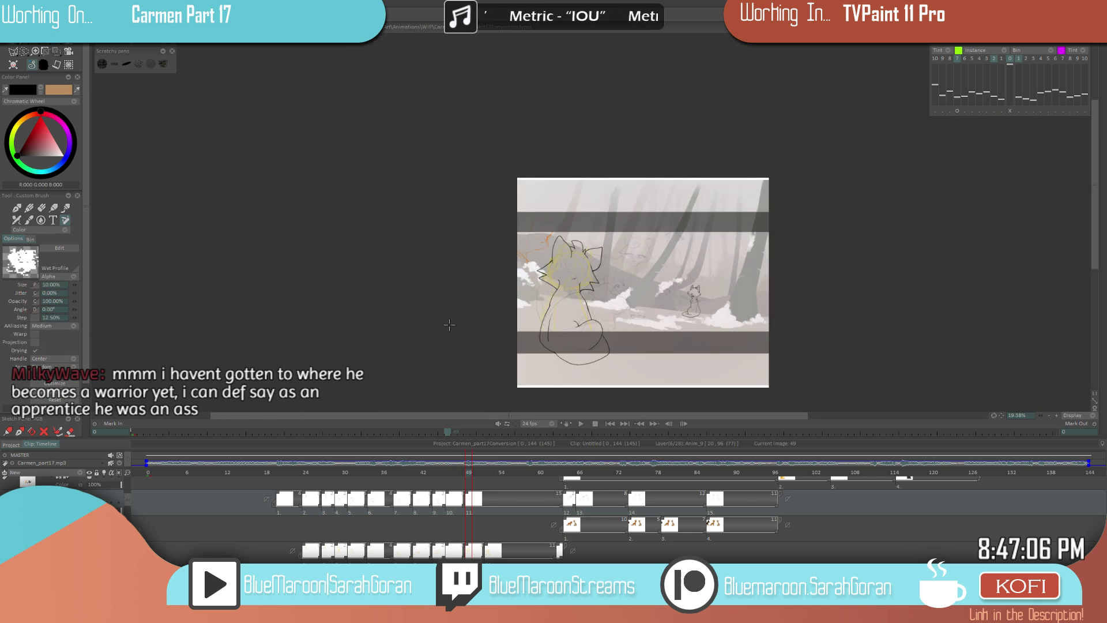
{"action": "key", "text": "Left"}
{"action": "key", "text": "Left"}
{"action": "key", "text": "Left"}
{"action": "key", "text": "Right"}
{"action": "key", "text": "Right"}
{"action": "key", "text": "Right"}
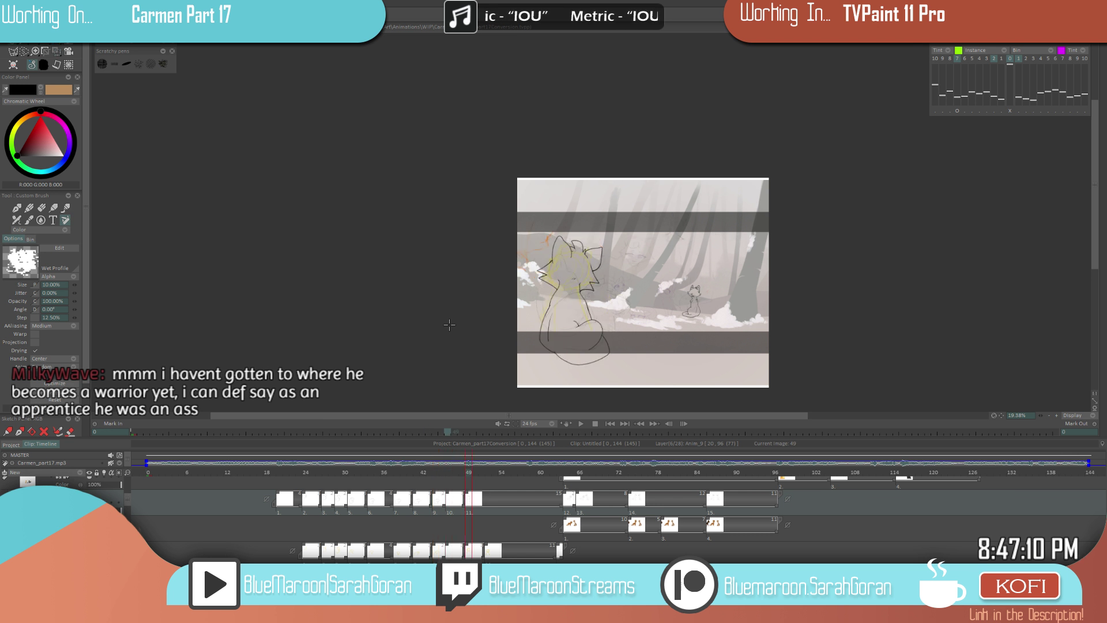
{"action": "scroll", "coordinate": [637, 297], "scroll_direction": "up", "scroll_amount": 5}
- Add a new blank drawing at frame 52 on the foreground cat's line art layer
{"action": "key", "text": "Right"}
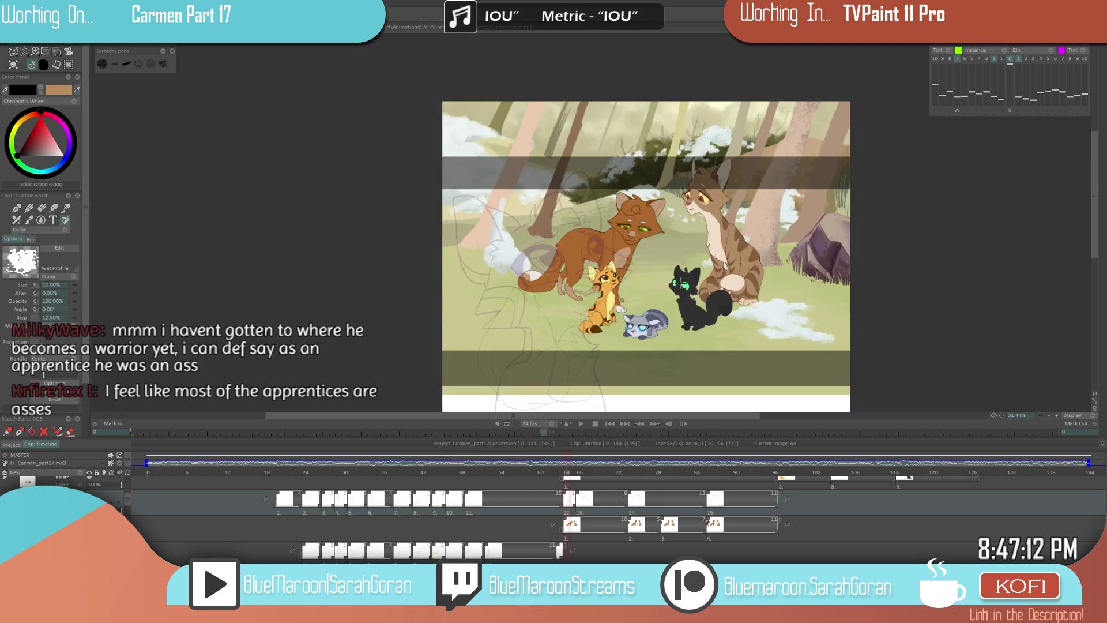
{"action": "key", "text": "Left"}
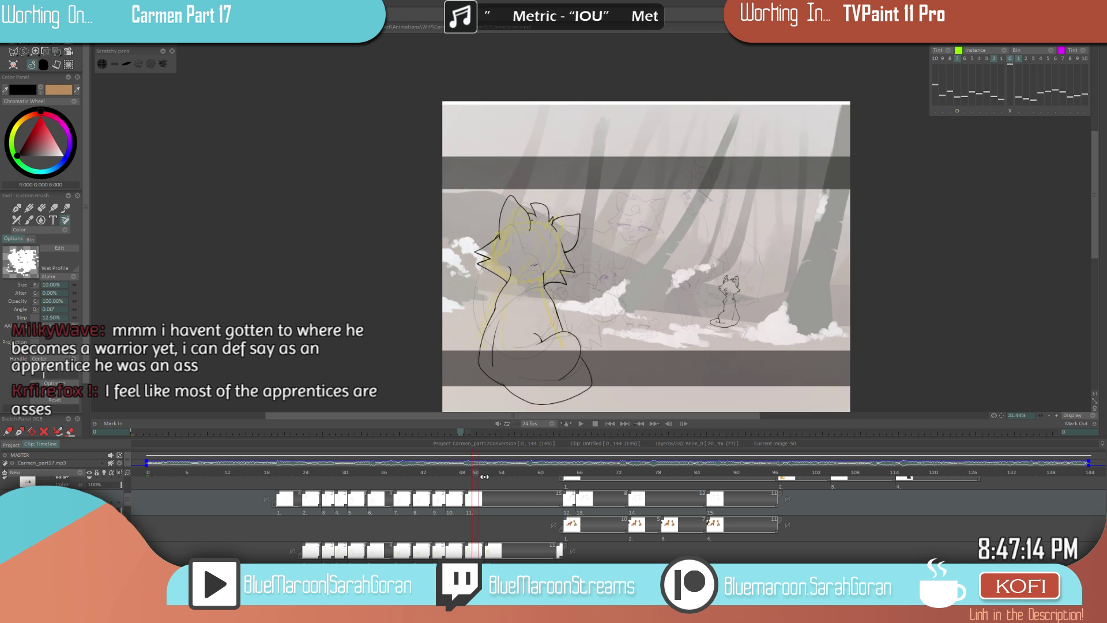
{"action": "key", "text": "shift+k"}
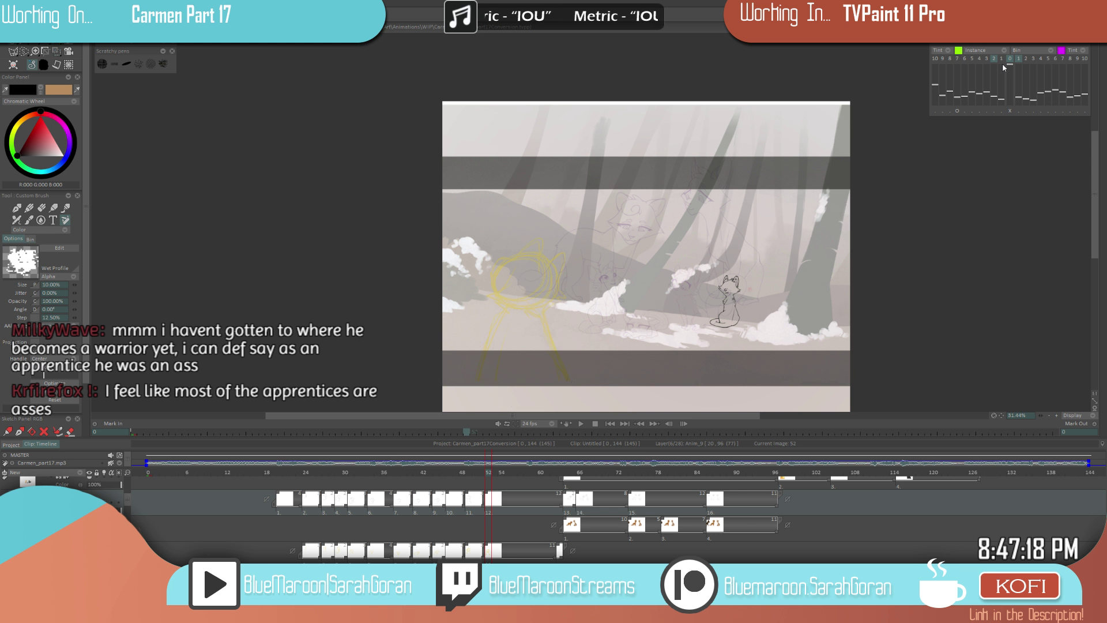
{"action": "scroll", "coordinate": [583, 298], "scroll_direction": "up", "scroll_amount": 2}
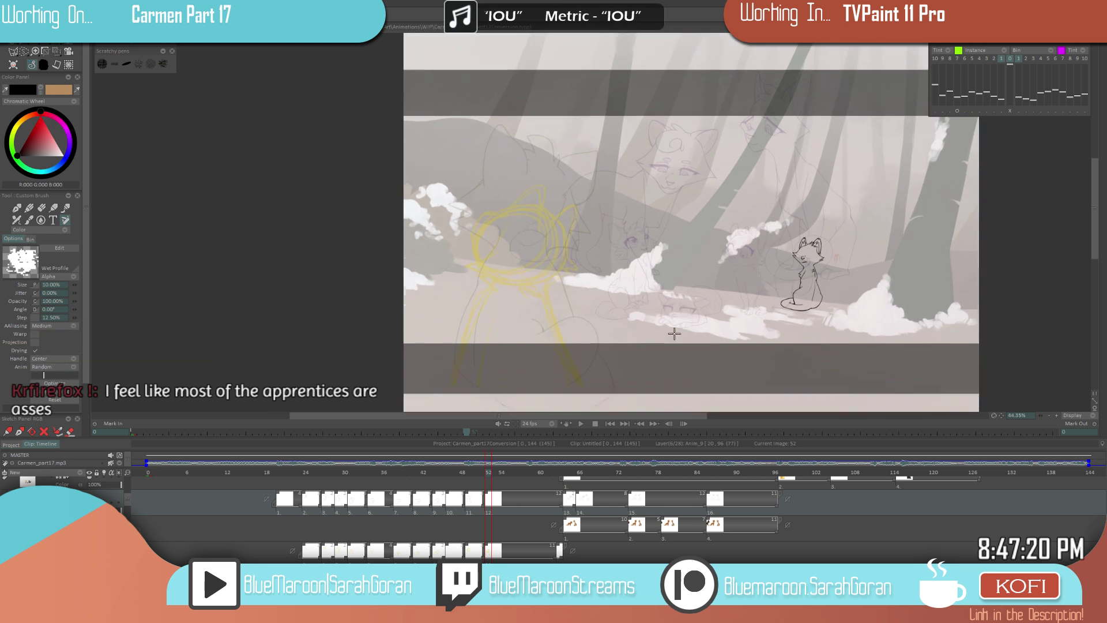
- Switch off the light table's seventh previous image and save the project
{"action": "left_click", "coordinate": [956, 112]}
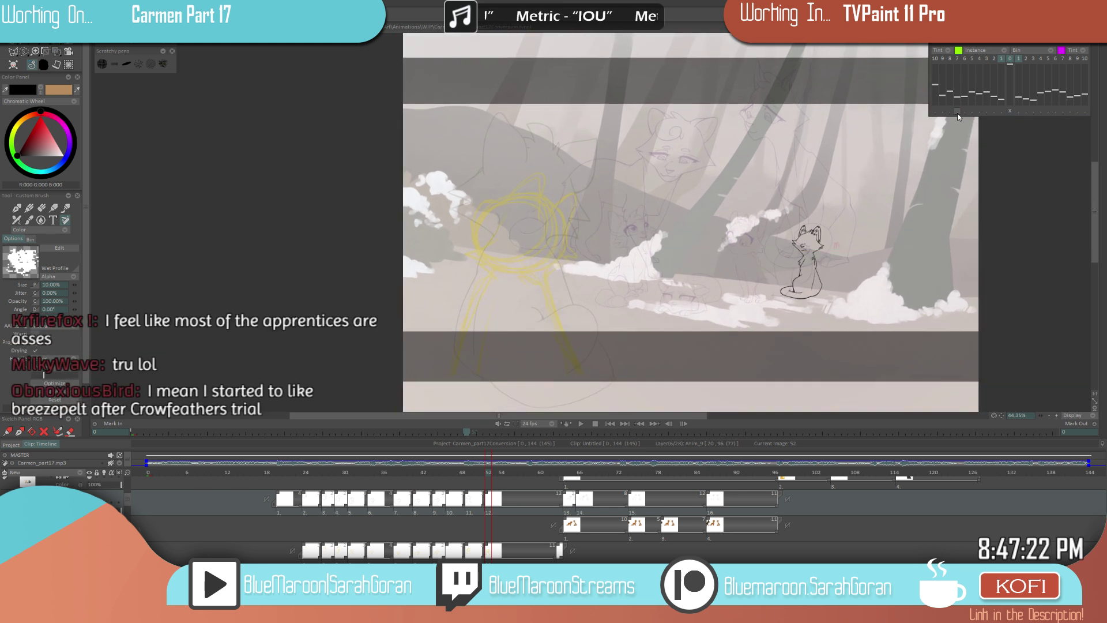
{"action": "key", "text": "ctrl+s"}
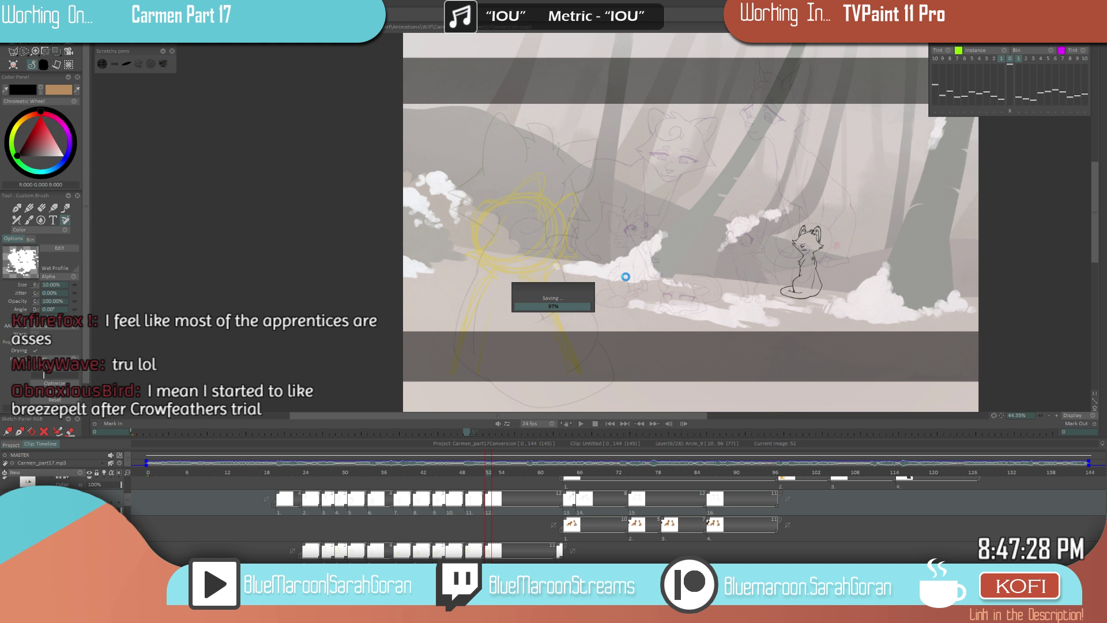
{"action": "scroll", "coordinate": [681, 268], "scroll_direction": "down", "scroll_amount": 2}
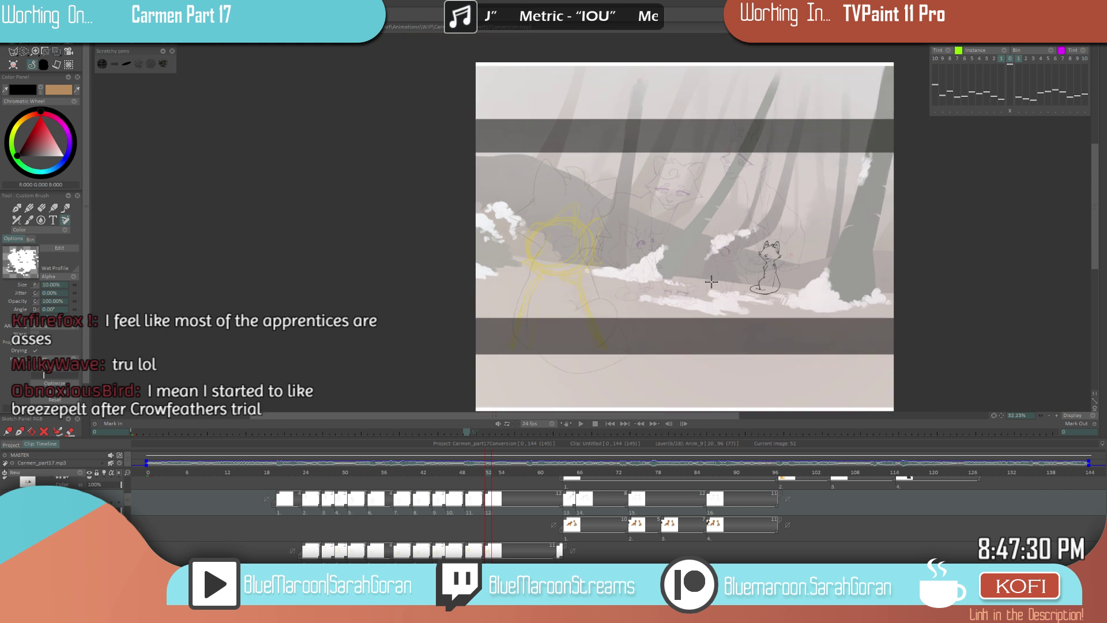
{"action": "scroll", "coordinate": [557, 279], "scroll_direction": "up", "scroll_amount": 1}
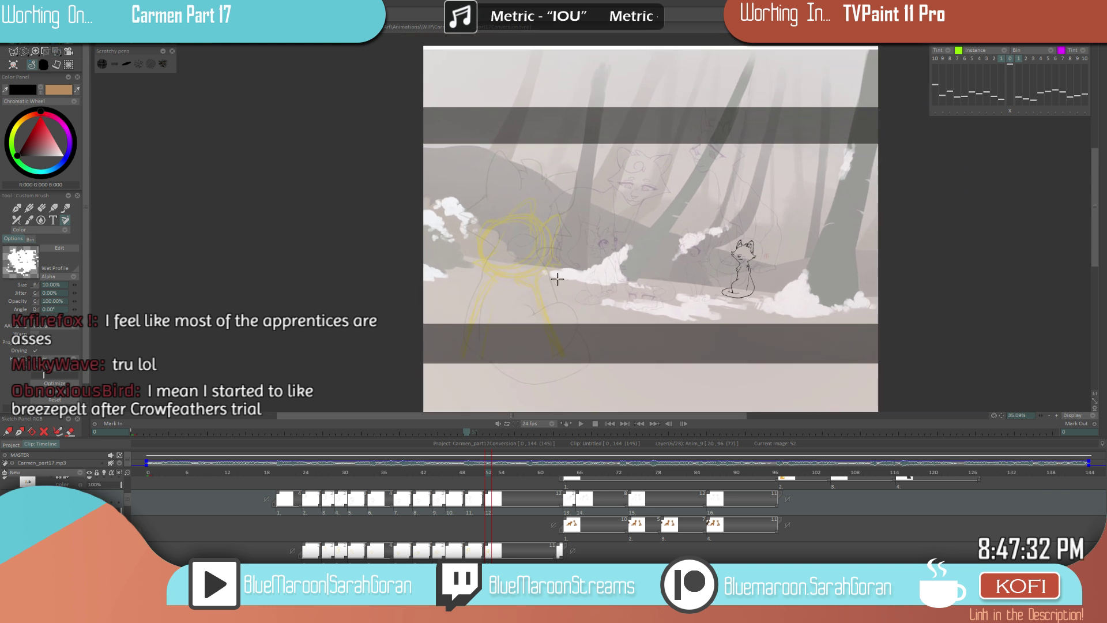
- Hide the yellow construction sketch layer of the foreground cat
{"action": "scroll", "coordinate": [126, 499], "scroll_direction": "down", "scroll_amount": 5}
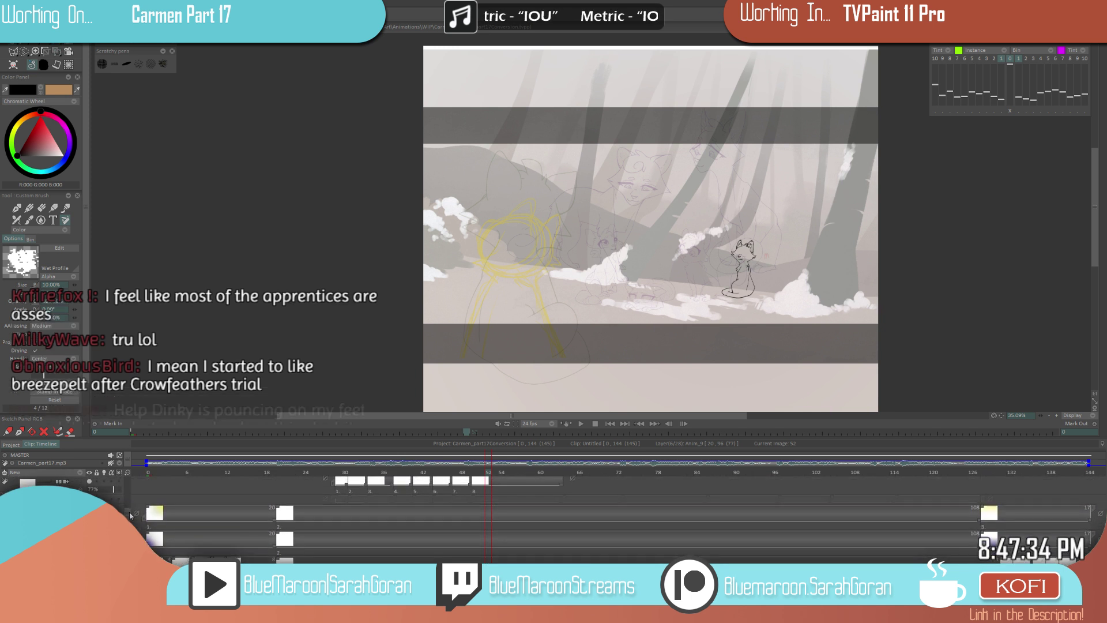
{"action": "scroll", "coordinate": [130, 511], "scroll_direction": "down", "scroll_amount": 5}
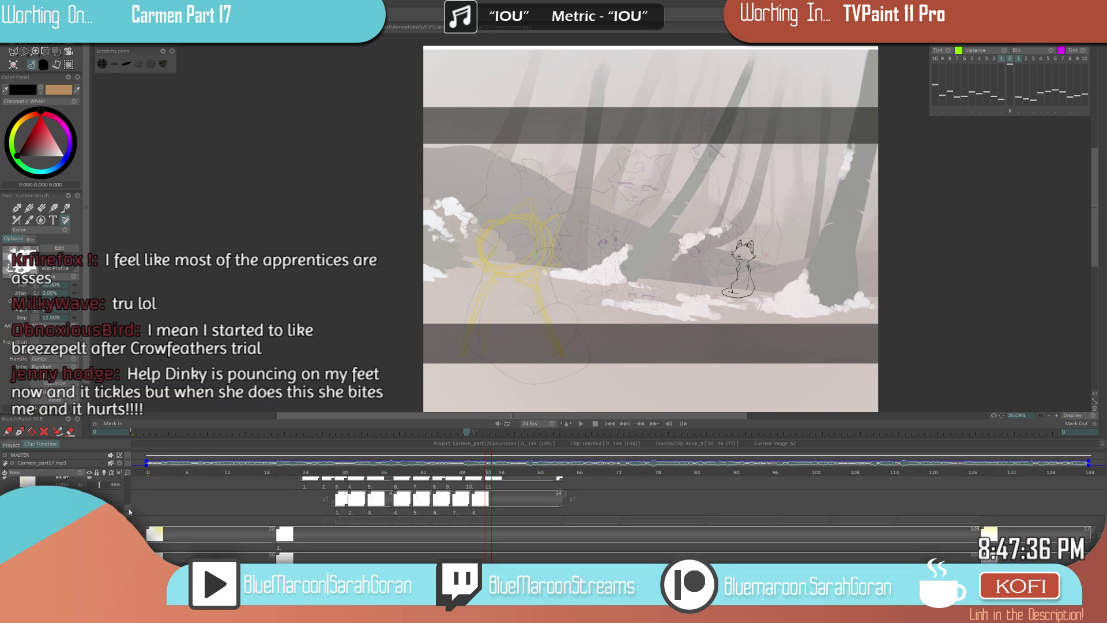
{"action": "scroll", "coordinate": [129, 510], "scroll_direction": "up", "scroll_amount": 1}
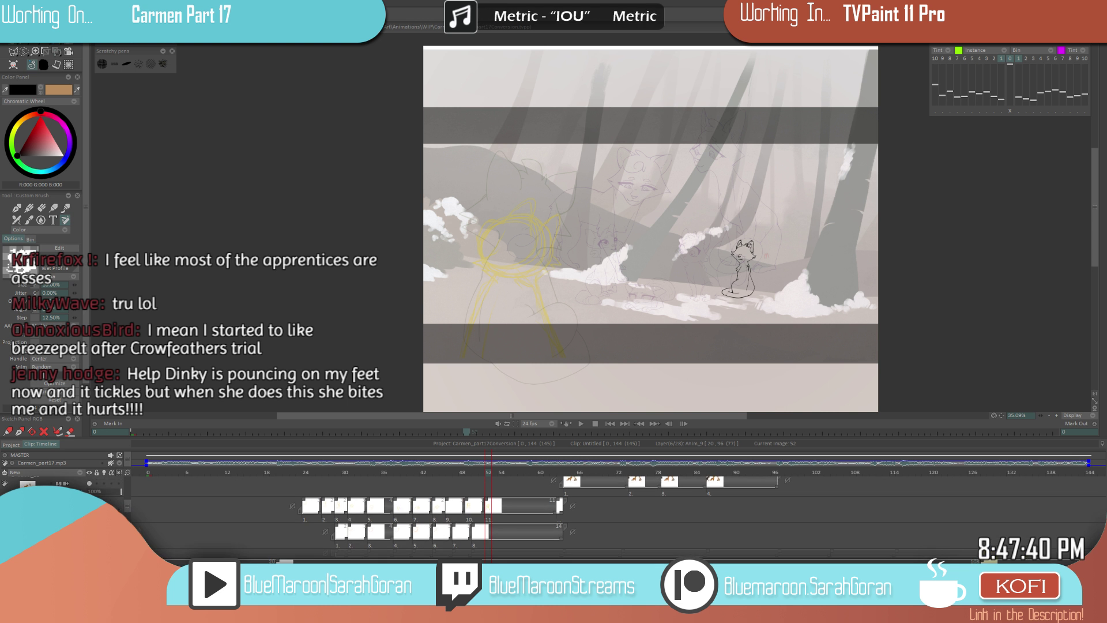
{"action": "left_click", "coordinate": [89, 509]}
{"action": "left_click_drag", "start_coordinate": [128, 505], "coordinate": [143, 485]}
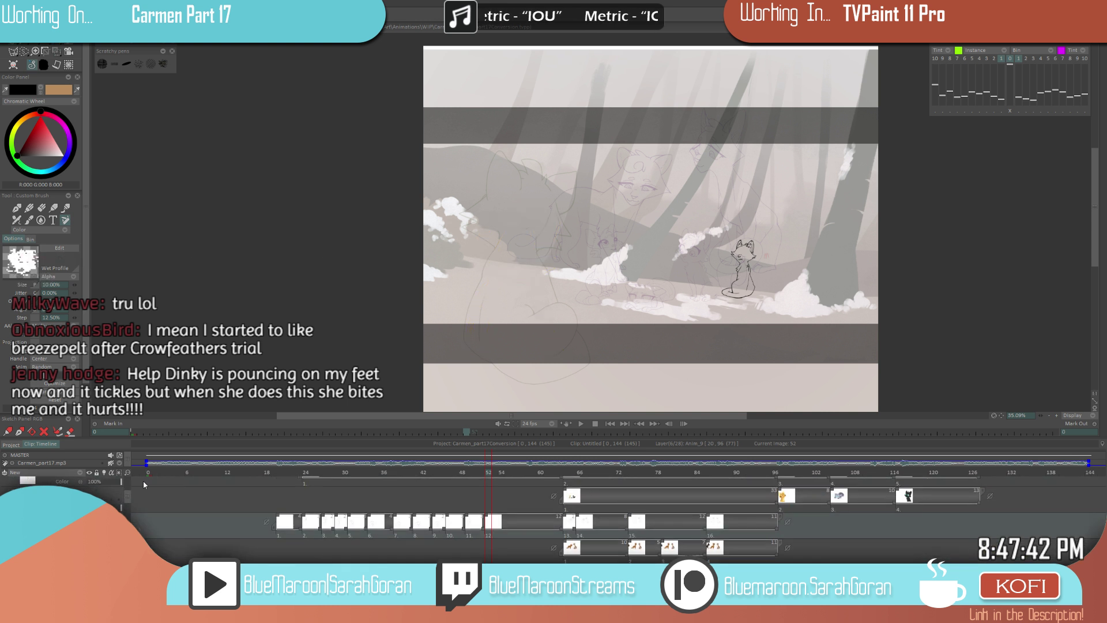
- Flip through the drawings before frame 52 to study the foreground cat's head position and movement
{"action": "scroll", "coordinate": [599, 281], "scroll_direction": "up", "scroll_amount": 2}
{"action": "key", "text": "Left"}
{"action": "key", "text": "Left"}
{"action": "key", "text": "Left"}
{"action": "key", "text": "Left"}
{"action": "key", "text": "Left"}
{"action": "key", "text": "Left"}
{"action": "key", "text": "Right"}
{"action": "key", "text": "Right"}
{"action": "key", "text": "Right"}
{"action": "key", "text": "Right"}
{"action": "key", "text": "Right"}
{"action": "key", "text": "Right"}
{"action": "scroll", "coordinate": [594, 231], "scroll_direction": "up", "scroll_amount": 3}
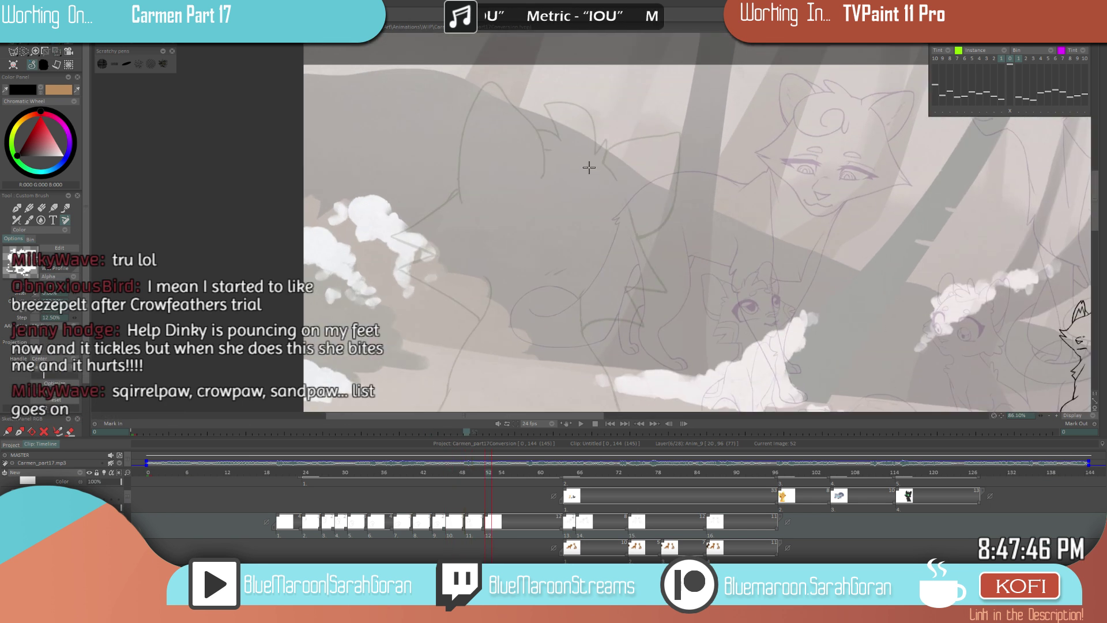
{"action": "scroll", "coordinate": [519, 265], "scroll_direction": "down", "scroll_amount": 7}
{"action": "scroll", "coordinate": [578, 234], "scroll_direction": "up", "scroll_amount": 8}
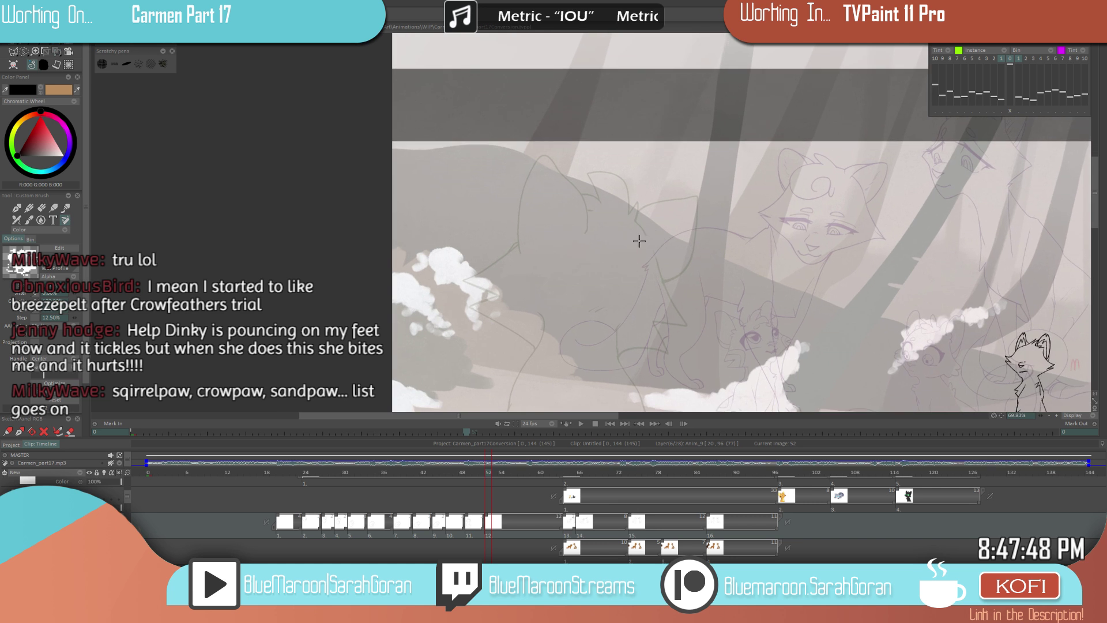
{"action": "scroll", "coordinate": [601, 251], "scroll_direction": "down", "scroll_amount": 6}
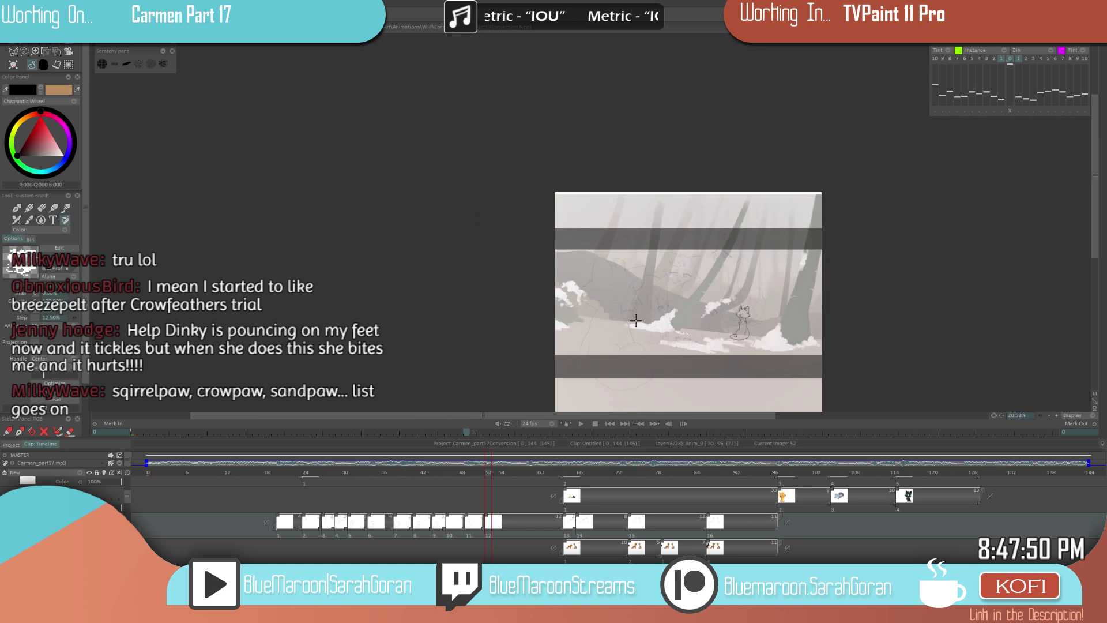
{"action": "scroll", "coordinate": [613, 264], "scroll_direction": "up", "scroll_amount": 5}
{"action": "scroll", "coordinate": [611, 260], "scroll_direction": "up", "scroll_amount": 1}
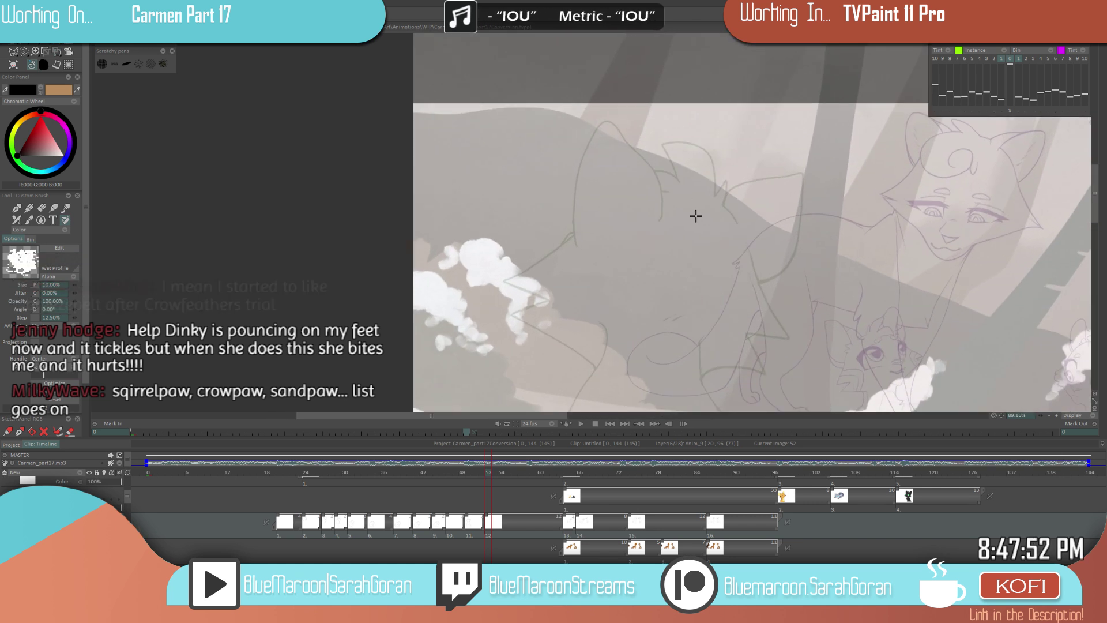
{"action": "scroll", "coordinate": [576, 231], "scroll_direction": "up", "scroll_amount": 2}
{"action": "key", "text": "Left"}
{"action": "key", "text": "Left"}
{"action": "key", "text": "Left"}
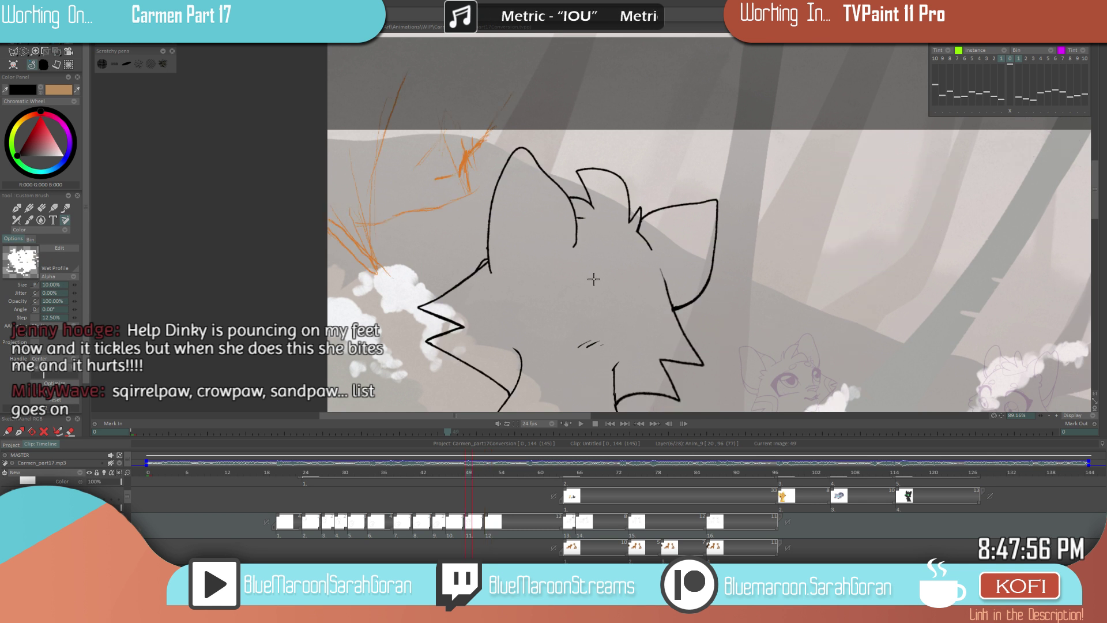
{"action": "key", "text": "Left"}
{"action": "key", "text": "Left"}
{"action": "key", "text": "Left"}
{"action": "key", "text": "Right"}
{"action": "key", "text": "Right"}
{"action": "key", "text": "Right"}
{"action": "key", "text": "Right"}
{"action": "key", "text": "Right"}
{"action": "key", "text": "Right"}
- Ink the outline of the foreground cat's left ear at frame 52
{"action": "mouse_move", "coordinate": [570, 246]}
{"action": "left_mouse_down"}
{"action": "mouse_move", "coordinate": [561, 185]}
{"action": "mouse_move", "coordinate": [515, 148]}
{"action": "mouse_move", "coordinate": [490, 281]}
{"action": "left_mouse_up"}
{"action": "scroll", "coordinate": [598, 266], "scroll_direction": "down", "scroll_amount": 4}
{"action": "scroll", "coordinate": [621, 264], "scroll_direction": "up", "scroll_amount": 4}
- Ink the zigzag cheek fur from the base of the left ear down to the jaw
{"action": "left_click_drag", "start_coordinate": [516, 220], "coordinate": [459, 272]}
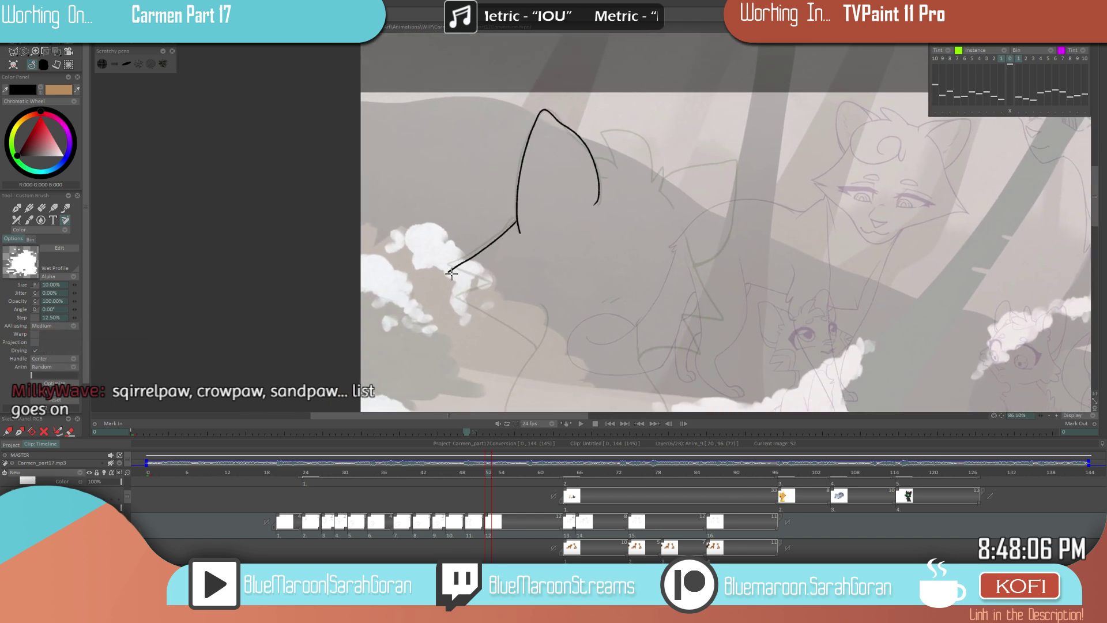
{"action": "key", "text": "ctrl+z"}
{"action": "mouse_move", "coordinate": [516, 220]}
{"action": "left_mouse_down"}
{"action": "mouse_move", "coordinate": [452, 278]}
{"action": "mouse_move", "coordinate": [493, 294]}
{"action": "mouse_move", "coordinate": [458, 310]}
{"action": "mouse_move", "coordinate": [533, 348]}
{"action": "left_mouse_up"}
{"action": "mouse_move", "coordinate": [488, 293]}
{"action": "left_mouse_down"}
{"action": "mouse_move", "coordinate": [461, 317]}
{"action": "mouse_move", "coordinate": [533, 347]}
{"action": "left_mouse_up"}
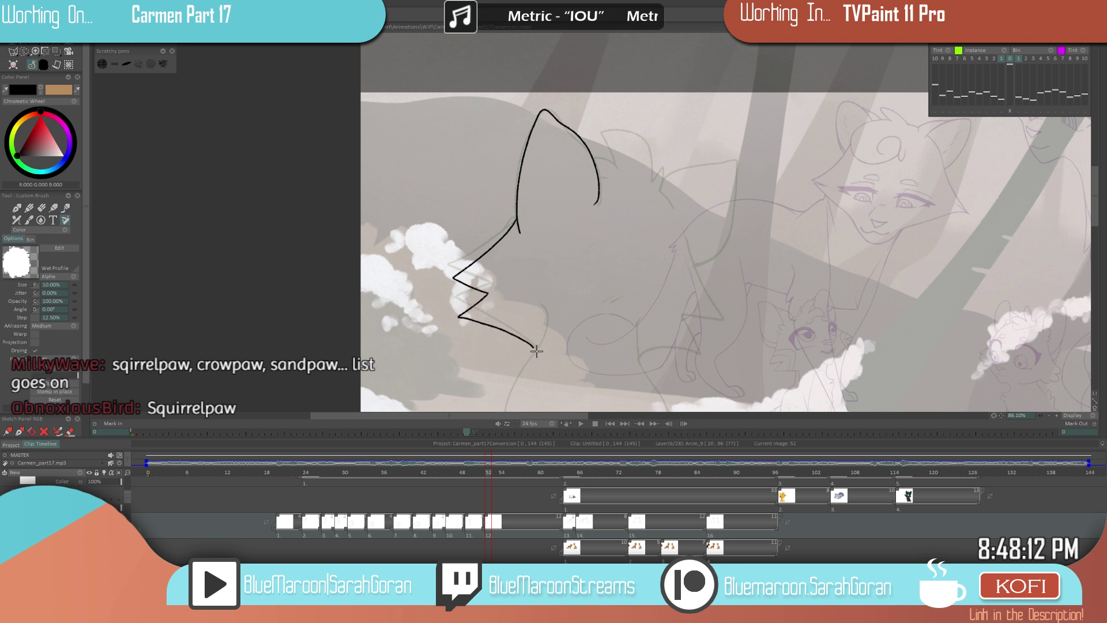
- Add a small fur tuft where the left ear meets the cheek line
{"action": "scroll", "coordinate": [442, 344], "scroll_direction": "down", "scroll_amount": 5}
{"action": "scroll", "coordinate": [647, 246], "scroll_direction": "up", "scroll_amount": 4}
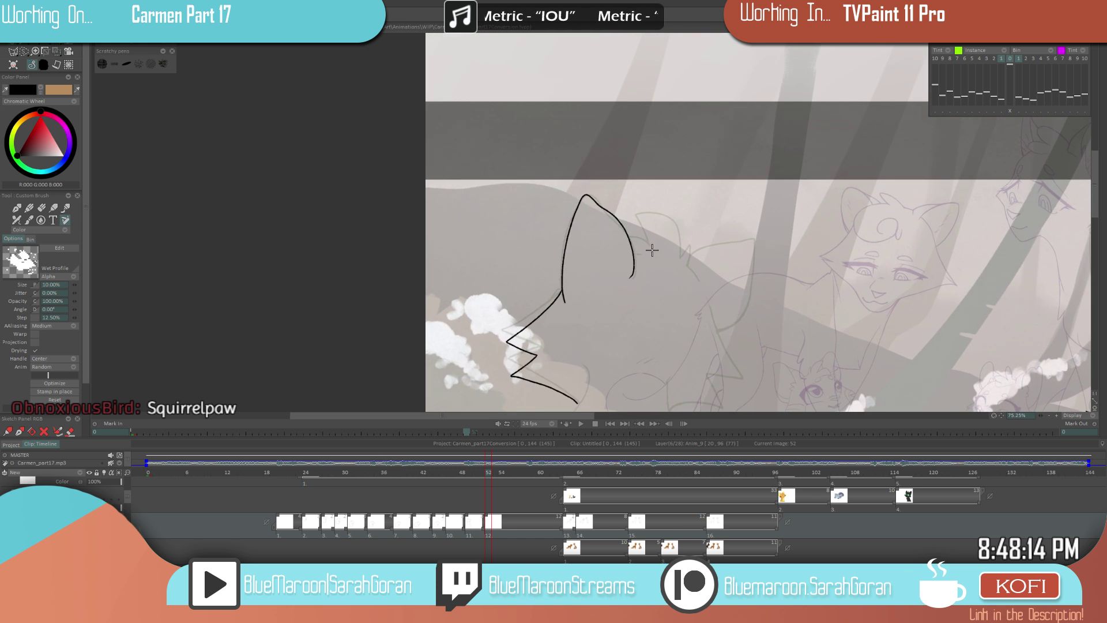
{"action": "scroll", "coordinate": [570, 284], "scroll_direction": "up", "scroll_amount": 2}
{"action": "left_click_drag", "start_coordinate": [572, 282], "coordinate": [544, 319]}
{"action": "key", "text": "ctrl+z"}
{"action": "left_click_drag", "start_coordinate": [573, 280], "coordinate": [546, 319]}
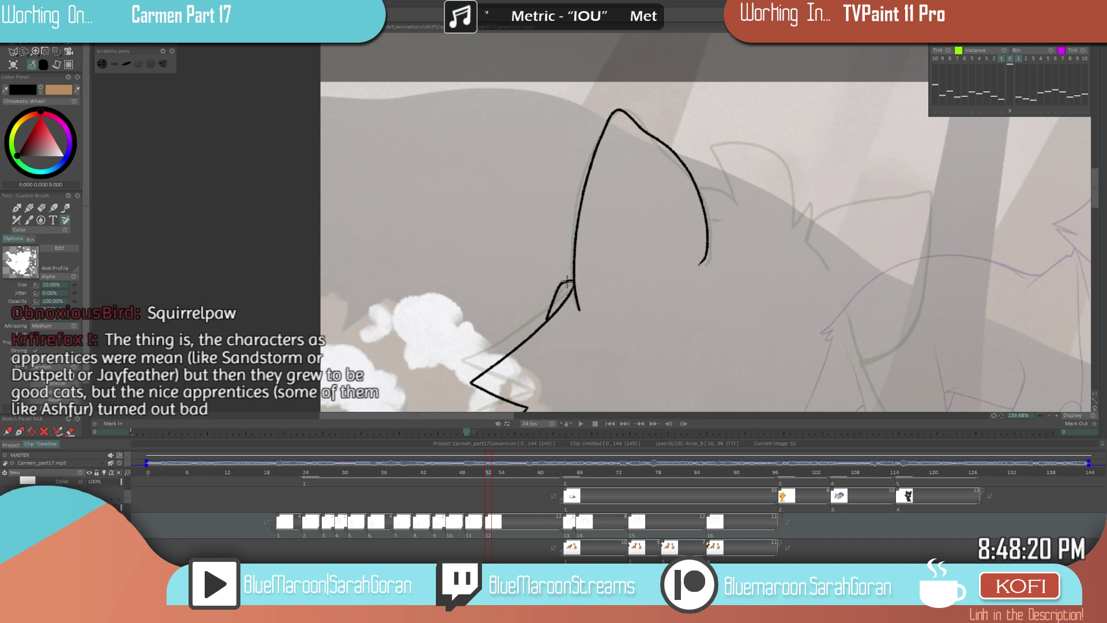
- Examine the inked left ear and cheek fur against the faint previous drawing in the full picture
{"action": "scroll", "coordinate": [563, 271], "scroll_direction": "down", "scroll_amount": 5}
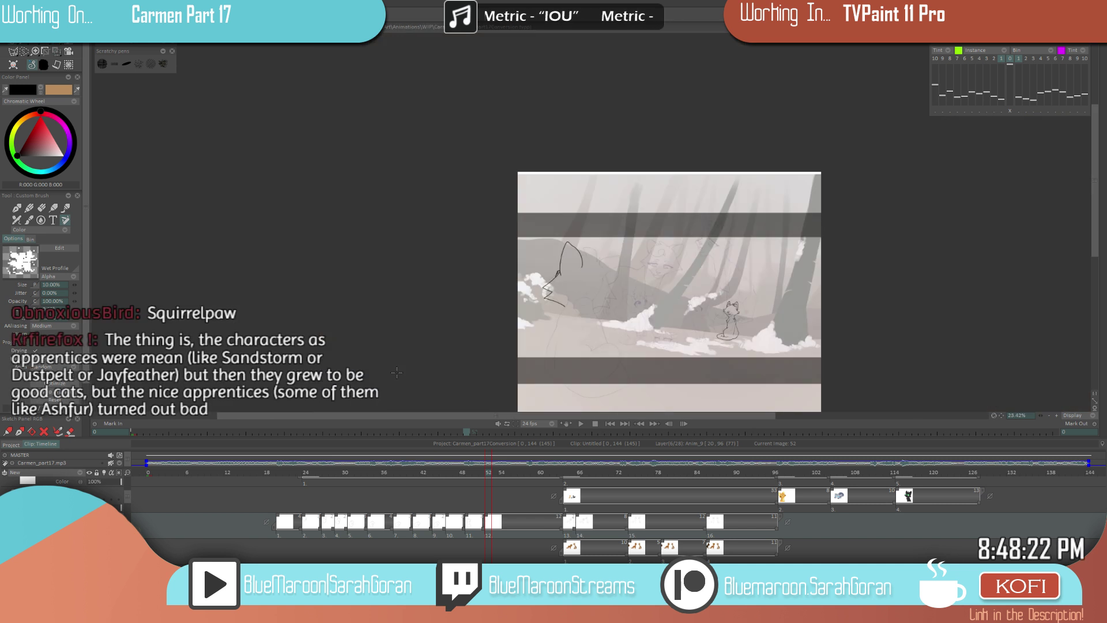
{"action": "scroll", "coordinate": [637, 250], "scroll_direction": "up", "scroll_amount": 1}
{"action": "key", "text": "Up"}
{"action": "key", "text": "Down"}
{"action": "key", "text": "Up"}
{"action": "key", "text": "Down"}
{"action": "key", "text": "Up"}
{"action": "key", "text": "Down"}
{"action": "scroll", "coordinate": [637, 251], "scroll_direction": "up", "scroll_amount": 2}
{"action": "key", "text": "Up"}
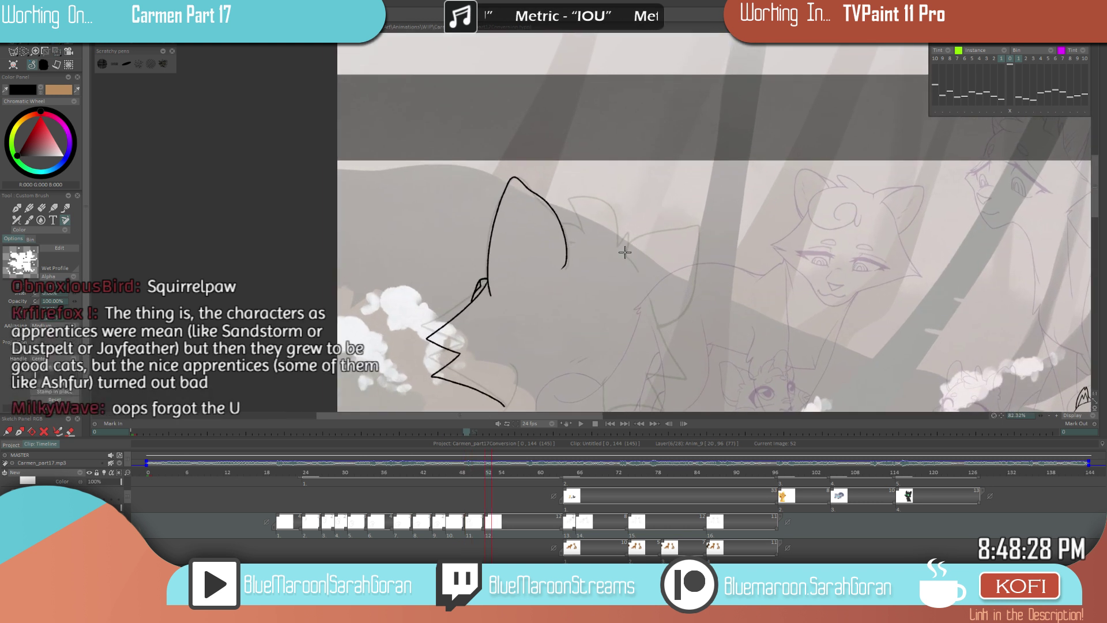
{"action": "key", "text": "Down"}
{"action": "scroll", "coordinate": [686, 277], "scroll_direction": "up", "scroll_amount": 1}
{"action": "scroll", "coordinate": [610, 293], "scroll_direction": "down", "scroll_amount": 1}
{"action": "key", "text": "Up"}
{"action": "key", "text": "Down"}
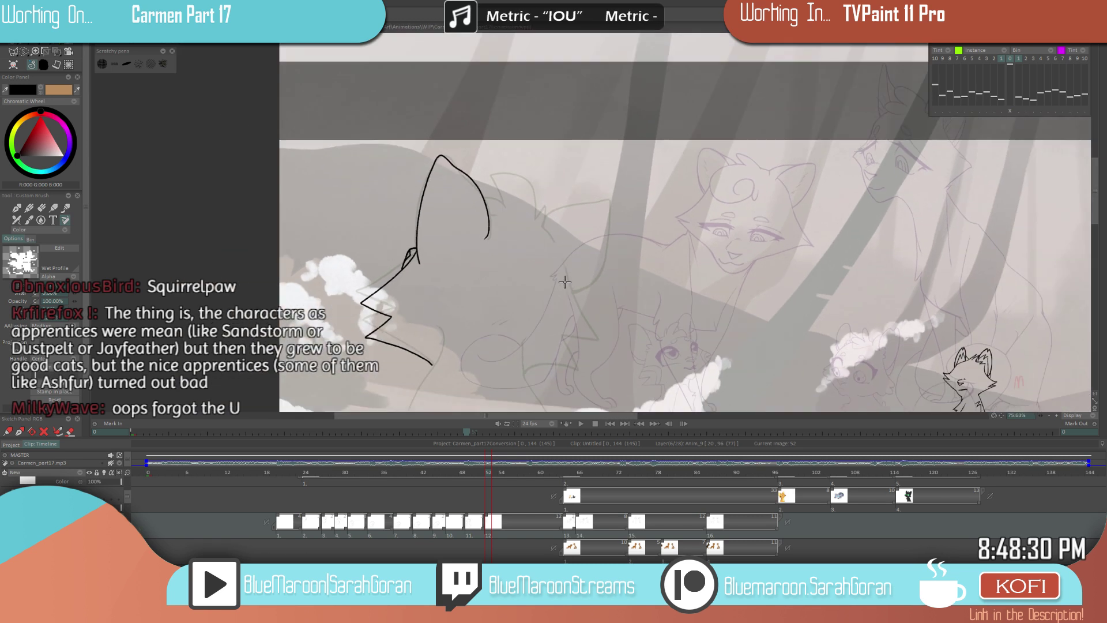
- Save the project and ink the hair tuft on top of the cat's head beside the left ear
{"action": "key", "text": "ctrl+s"}
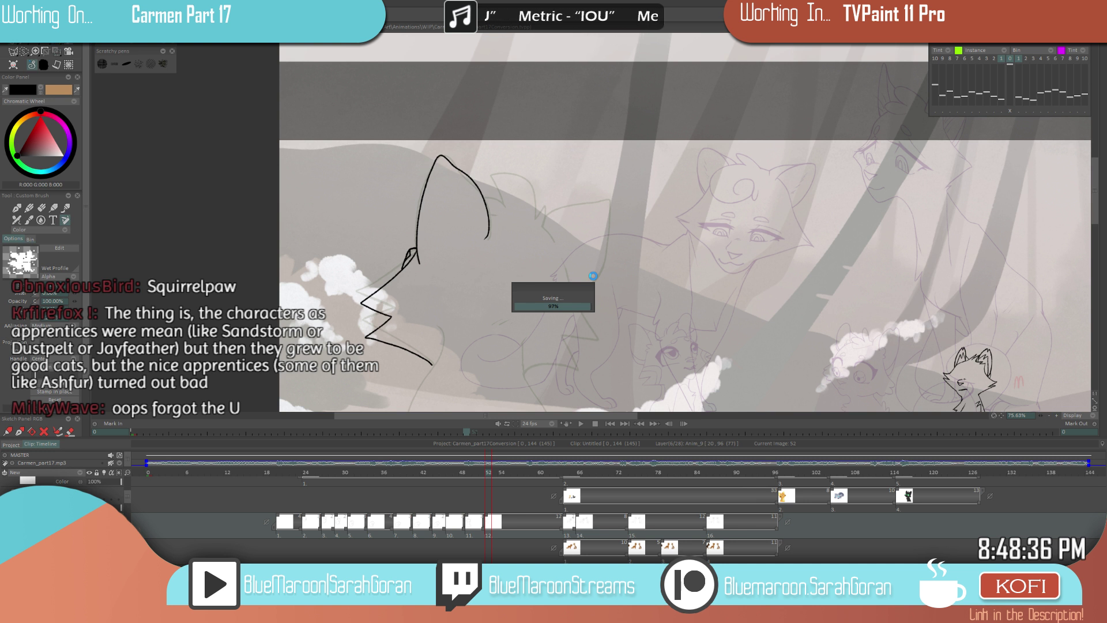
{"action": "scroll", "coordinate": [531, 292], "scroll_direction": "up", "scroll_amount": 5}
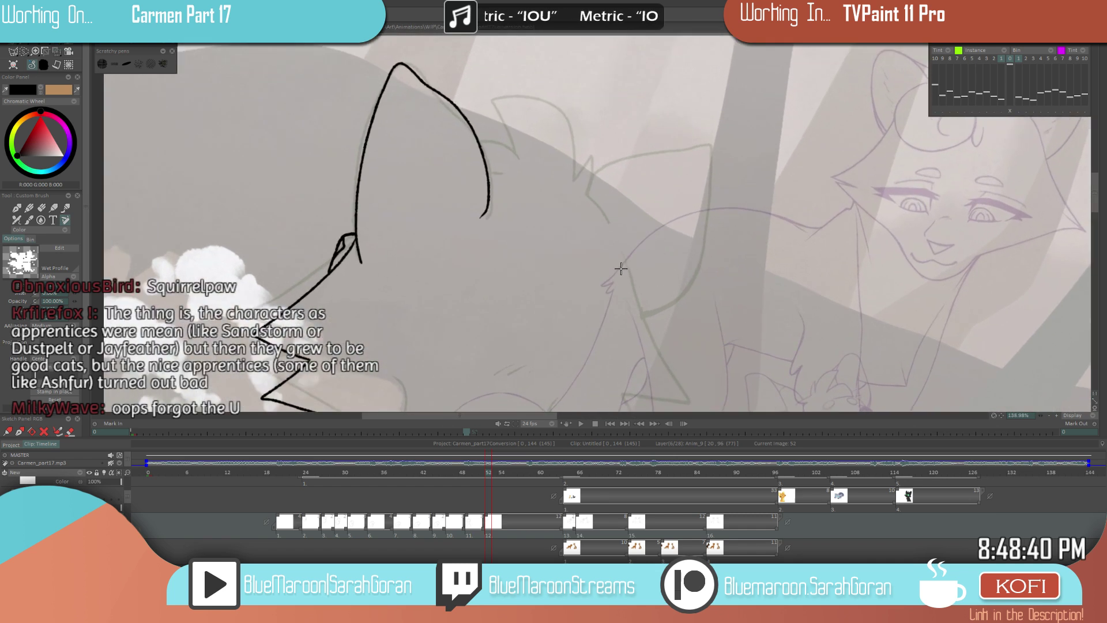
{"action": "scroll", "coordinate": [620, 272], "scroll_direction": "up", "scroll_amount": 3}
{"action": "left_click_drag", "start_coordinate": [595, 264], "coordinate": [615, 289]}
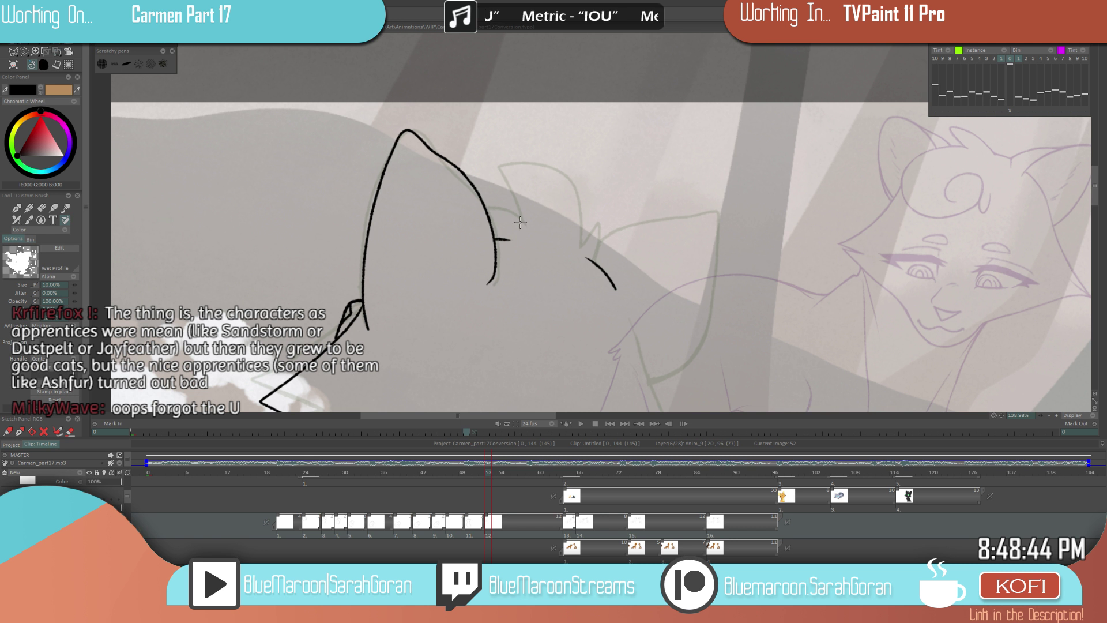
{"action": "left_click_drag", "start_coordinate": [523, 226], "coordinate": [487, 208]}
{"action": "mouse_move", "coordinate": [579, 243]}
{"action": "left_mouse_down"}
{"action": "mouse_move", "coordinate": [573, 203]}
{"action": "mouse_move", "coordinate": [534, 167]}
{"action": "mouse_move", "coordinate": [517, 222]}
{"action": "left_mouse_up"}
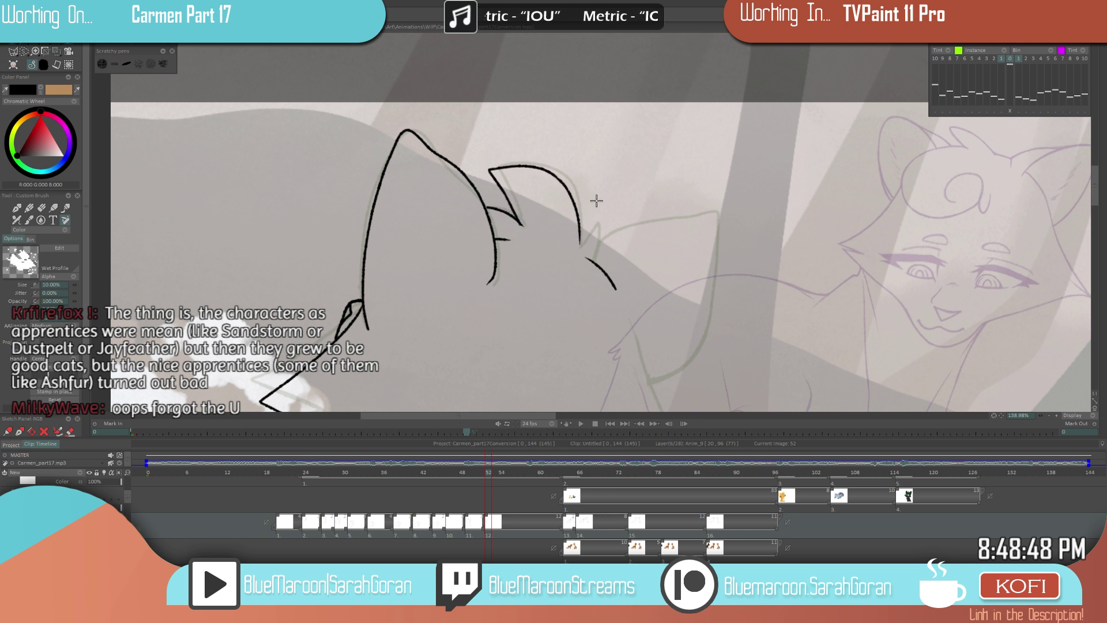
- Ink the small hair spike beside the head tuft and the outline of the right ear
{"action": "scroll", "coordinate": [648, 222], "scroll_direction": "down", "scroll_amount": 5}
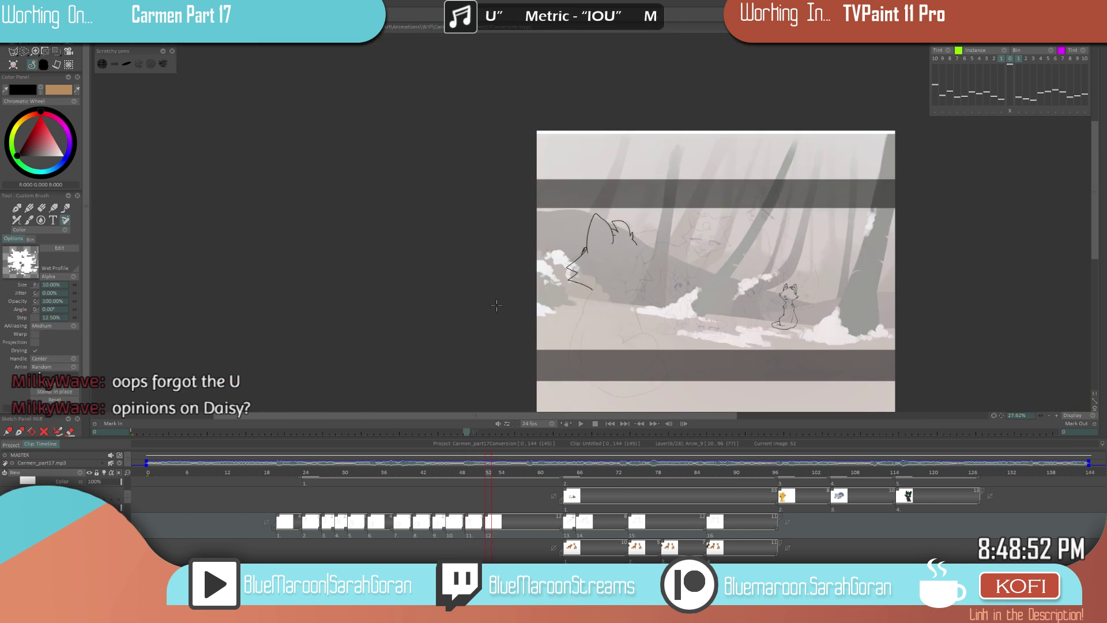
{"action": "scroll", "coordinate": [611, 242], "scroll_direction": "up", "scroll_amount": 5}
{"action": "left_click_drag", "start_coordinate": [807, 275], "coordinate": [686, 247]}
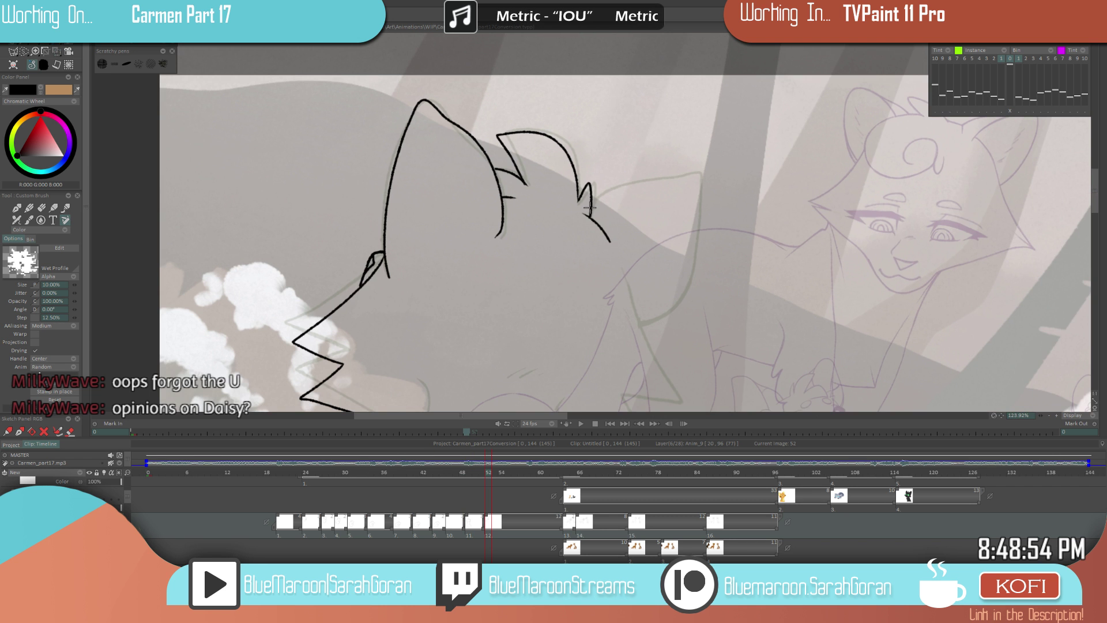
{"action": "mouse_move", "coordinate": [591, 218]}
{"action": "left_mouse_down"}
{"action": "mouse_move", "coordinate": [621, 177]}
{"action": "mouse_move", "coordinate": [689, 153]}
{"action": "left_mouse_up"}
{"action": "key", "text": "ctrl+z"}
{"action": "mouse_move", "coordinate": [591, 217]}
{"action": "left_mouse_down"}
{"action": "mouse_move", "coordinate": [697, 193]}
{"action": "mouse_move", "coordinate": [688, 272]}
{"action": "mouse_move", "coordinate": [652, 316]}
{"action": "left_mouse_up"}
{"action": "scroll", "coordinate": [666, 260], "scroll_direction": "down", "scroll_amount": 5}
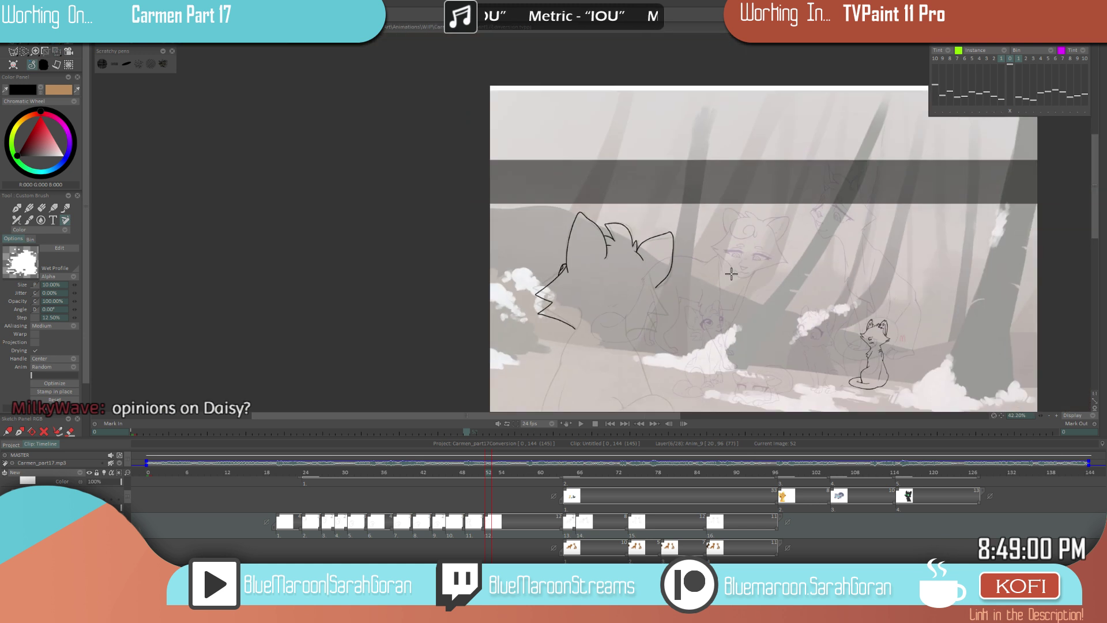
- Ink the upper right cheek line and join the right ear's lower edge to it, checking against frame 49
{"action": "scroll", "coordinate": [731, 274], "scroll_direction": "up", "scroll_amount": 4}
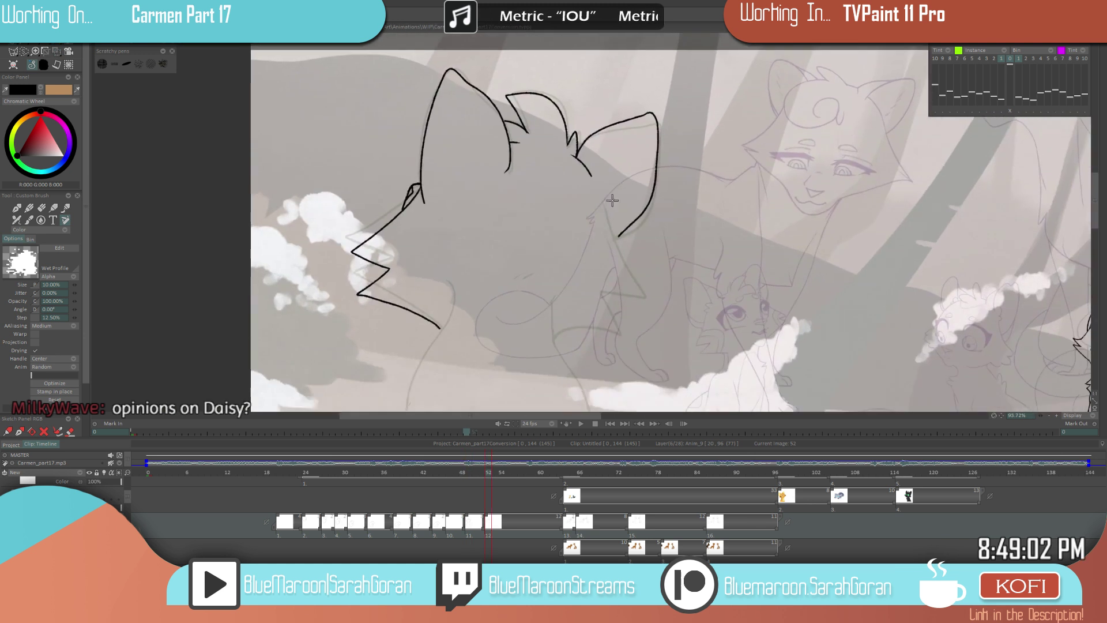
{"action": "left_click_drag", "start_coordinate": [602, 199], "coordinate": [634, 282]}
{"action": "scroll", "coordinate": [646, 298], "scroll_direction": "up", "scroll_amount": 3}
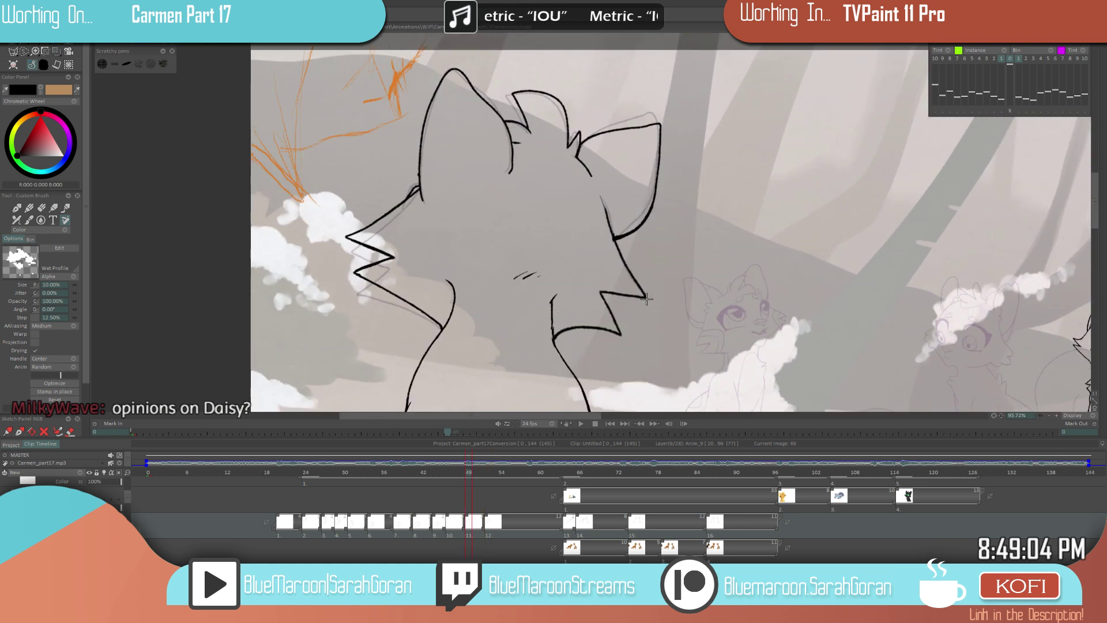
{"action": "left_click_drag", "start_coordinate": [654, 213], "coordinate": [611, 254]}
{"action": "scroll", "coordinate": [615, 248], "scroll_direction": "down", "scroll_amount": 7}
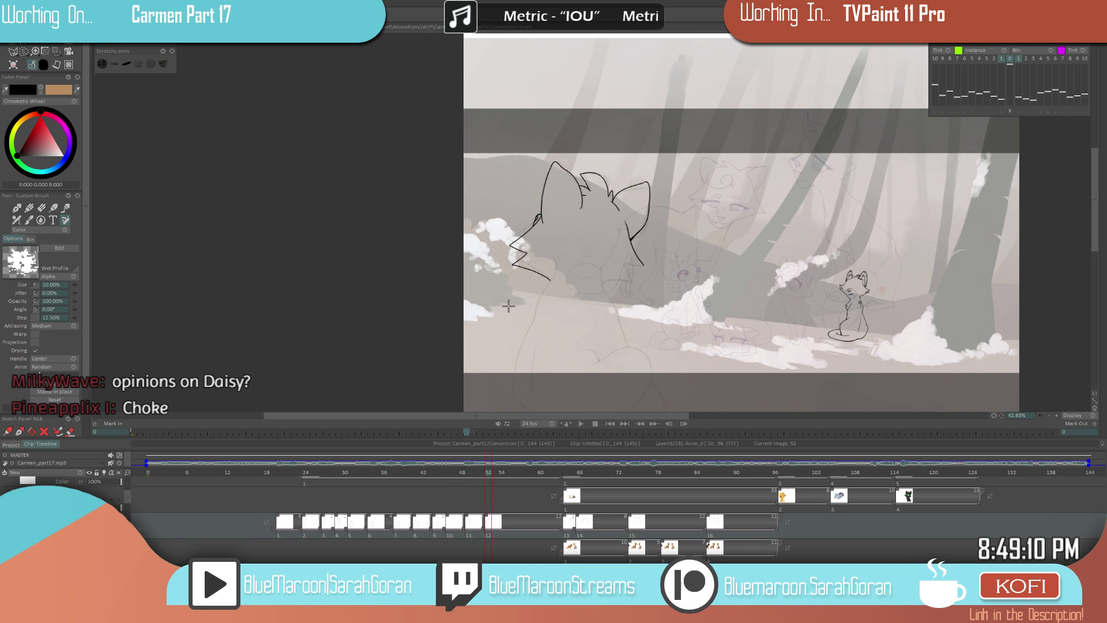
- Redraw the outer edge of the left ear and erase the surplus line along it
{"action": "scroll", "coordinate": [553, 192], "scroll_direction": "up", "scroll_amount": 4}
{"action": "left_click_drag", "start_coordinate": [550, 129], "coordinate": [526, 243]}
{"action": "key", "text": "e"}
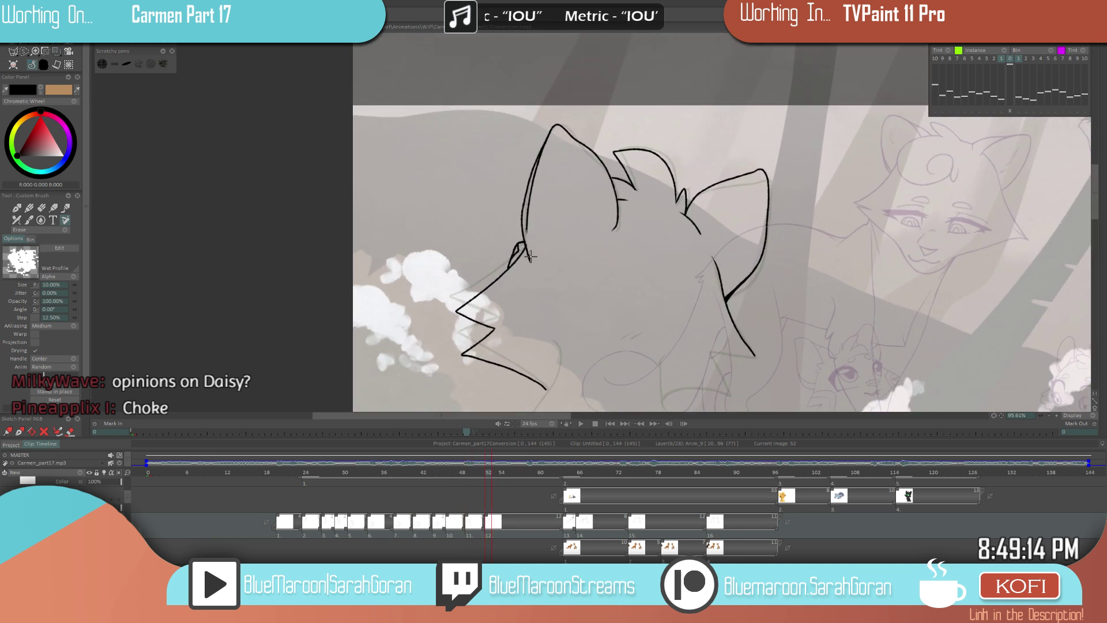
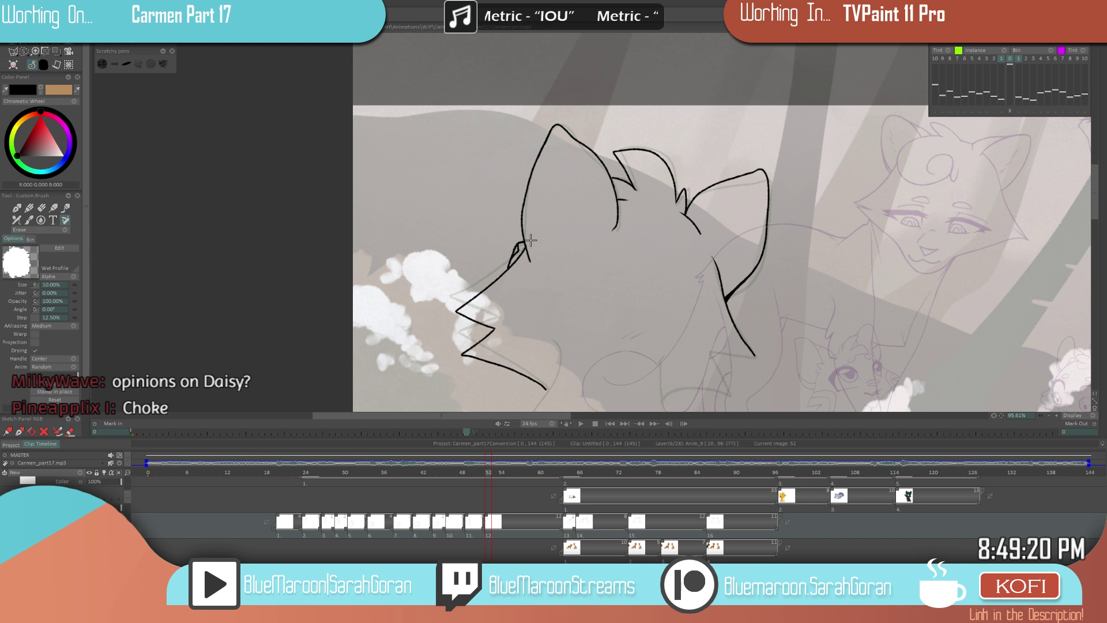
{"action": "key", "text": "e"}
- Flip between frame 52 and the preceding drawings to check the motion of the ears and head
{"action": "scroll", "coordinate": [645, 296], "scroll_direction": "down", "scroll_amount": 4}
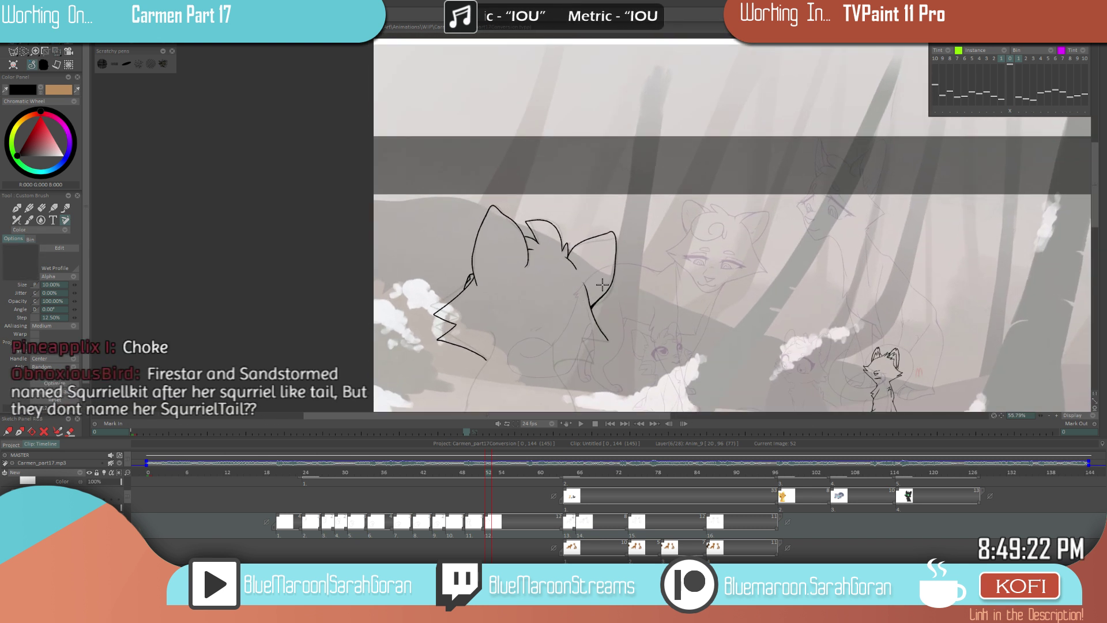
{"action": "key", "text": "ctrl+Left"}
{"action": "key", "text": "ctrl+Right"}
{"action": "key", "text": "ctrl+Left"}
{"action": "key", "text": "ctrl+Left"}
{"action": "key", "text": "ctrl+Right"}
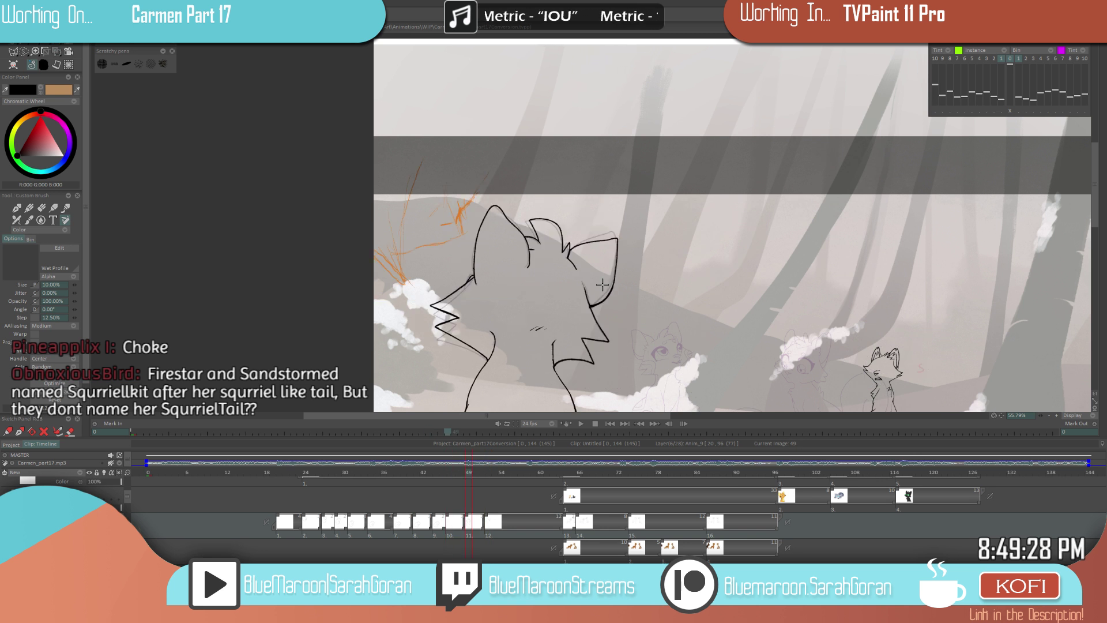
{"action": "key", "text": "ctrl+Left"}
{"action": "key", "text": "ctrl+Right"}
{"action": "key", "text": "ctrl+Right"}
{"action": "key", "text": "ctrl+Left"}
{"action": "key", "text": "ctrl+Right"}
{"action": "key", "text": "ctrl+Left"}
{"action": "key", "text": "ctrl+Right"}
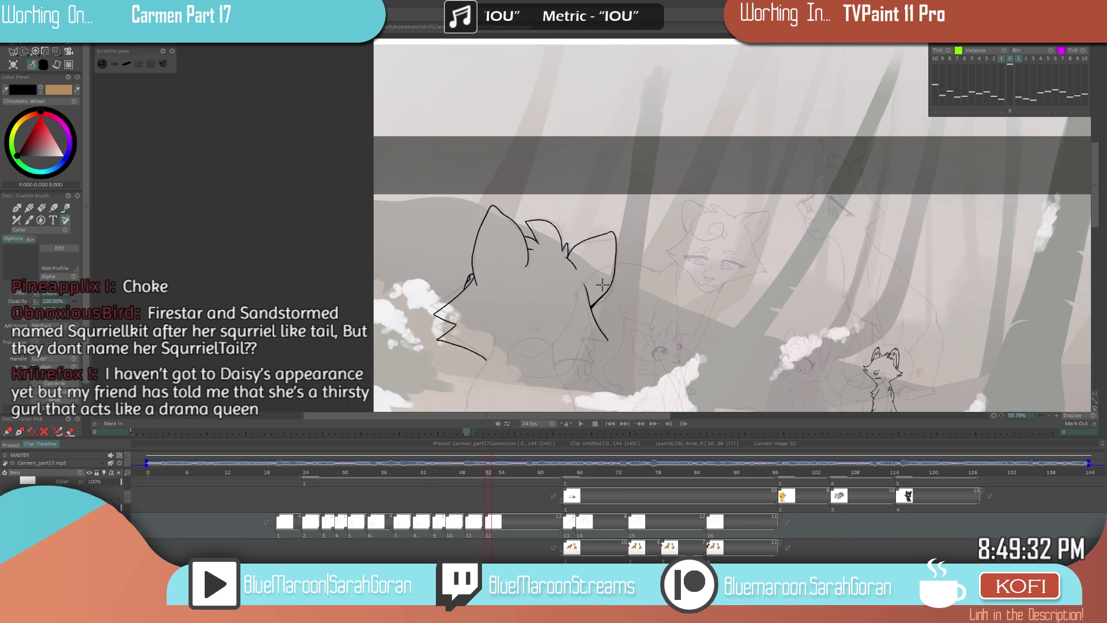
- Compare the cheek and ear lines of frame 52 with the preceding drawing
{"action": "scroll", "coordinate": [602, 284], "scroll_direction": "up", "scroll_amount": 3}
{"action": "key", "text": "ctrl+Left"}
{"action": "key", "text": "ctrl+Right"}
{"action": "key", "text": "ctrl+Left"}
{"action": "key", "text": "ctrl+Right"}
{"action": "key", "text": "ctrl+Left"}
{"action": "key", "text": "ctrl+Right"}
{"action": "scroll", "coordinate": [397, 185], "scroll_direction": "up", "scroll_amount": 2}
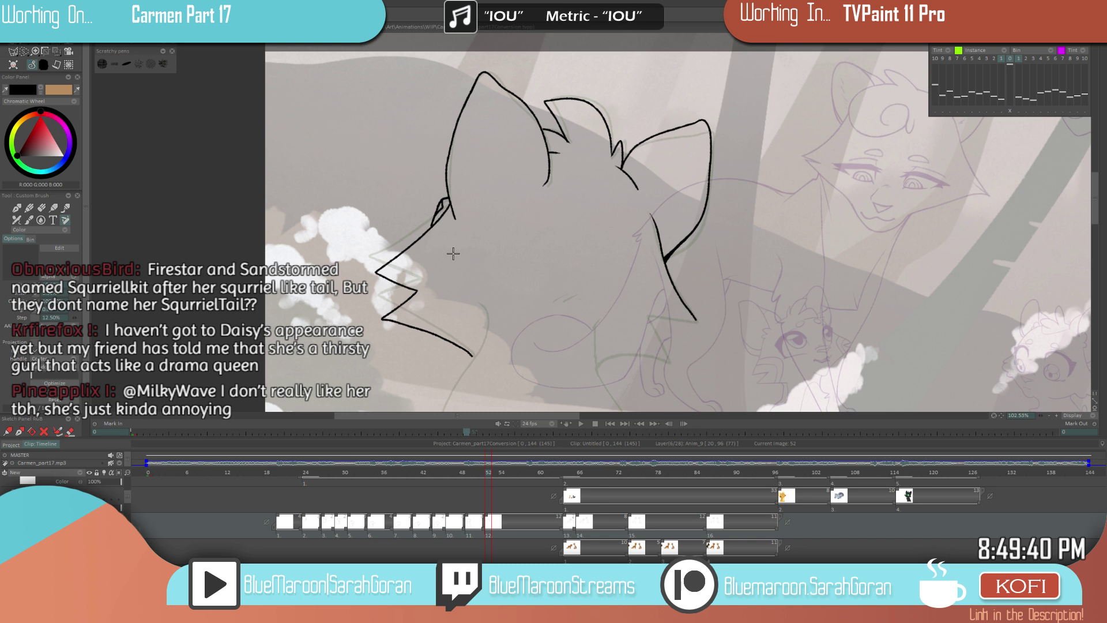
{"action": "left_click_drag", "start_coordinate": [704, 300], "coordinate": [611, 279]}
{"action": "key", "text": "ctrl+Left"}
{"action": "key", "text": "ctrl+Right"}
{"action": "key", "text": "ctrl+Left"}
{"action": "key", "text": "ctrl+Right"}
- Extend the right cheek line down to its fur tip and erase the surplus at its end
{"action": "left_click_drag", "start_coordinate": [567, 218], "coordinate": [606, 295]}
{"action": "key", "text": "e"}
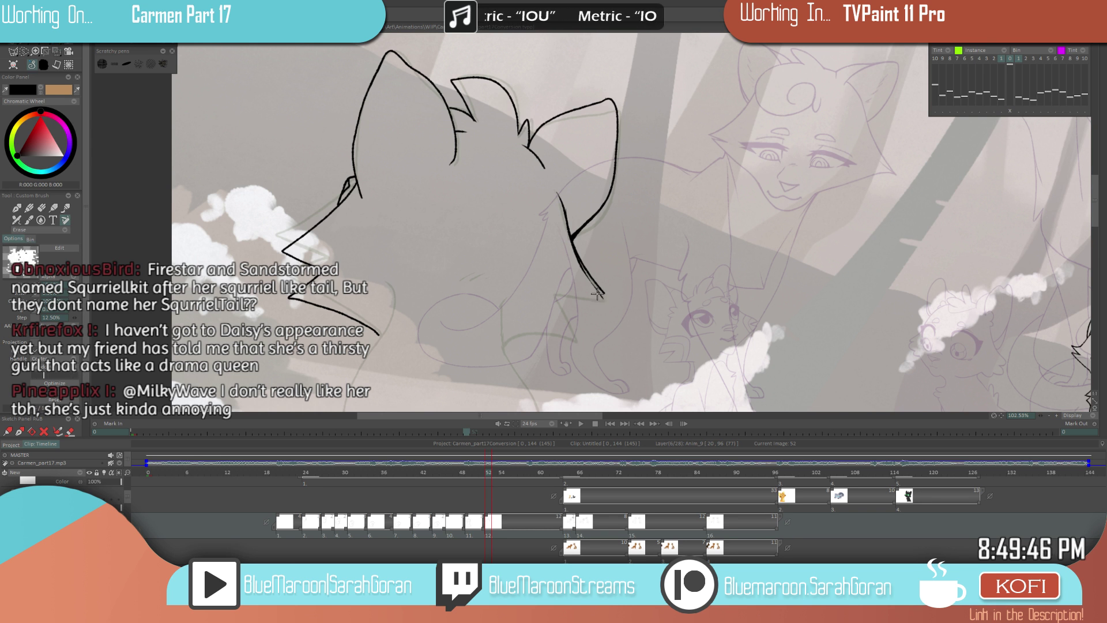
{"action": "left_click_drag", "start_coordinate": [593, 287], "coordinate": [597, 292]}
{"action": "key", "text": "e"}
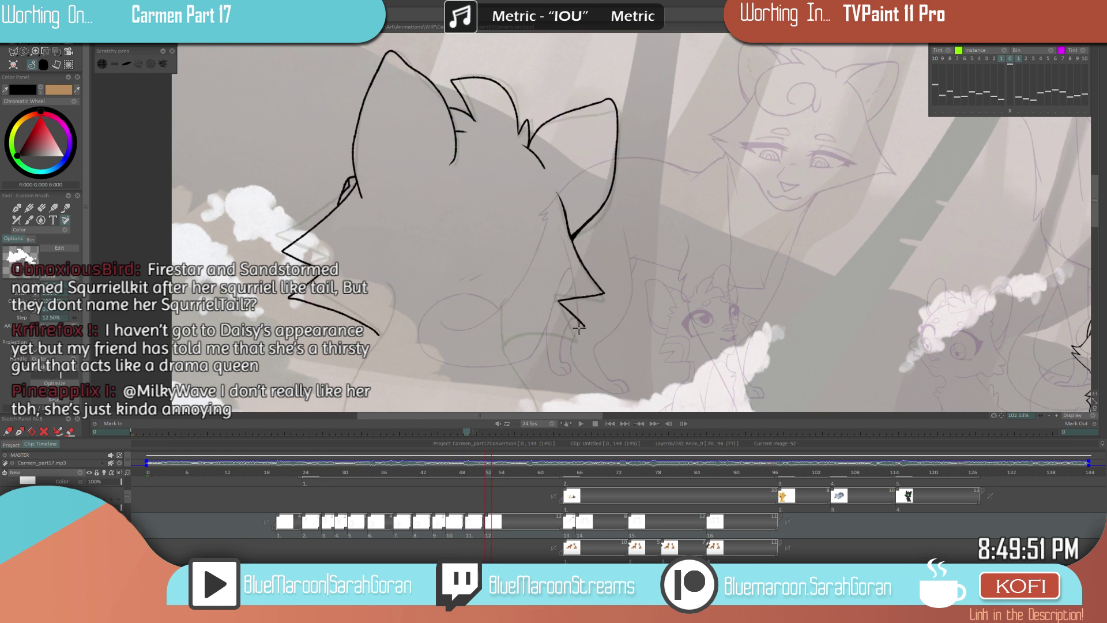
- Ink the jagged fur points below the right cheek tip, ending in a curve toward the neck
{"action": "left_click_drag", "start_coordinate": [582, 327], "coordinate": [505, 353]}
{"action": "left_click_drag", "start_coordinate": [537, 318], "coordinate": [437, 363]}
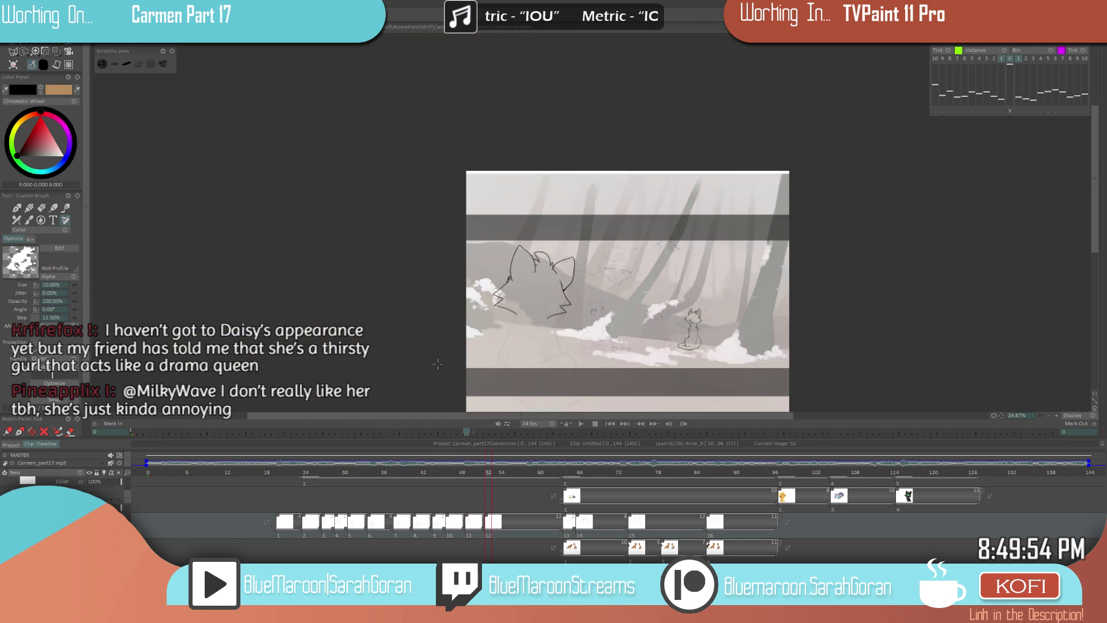
{"action": "left_click_drag", "start_coordinate": [531, 318], "coordinate": [688, 275]}
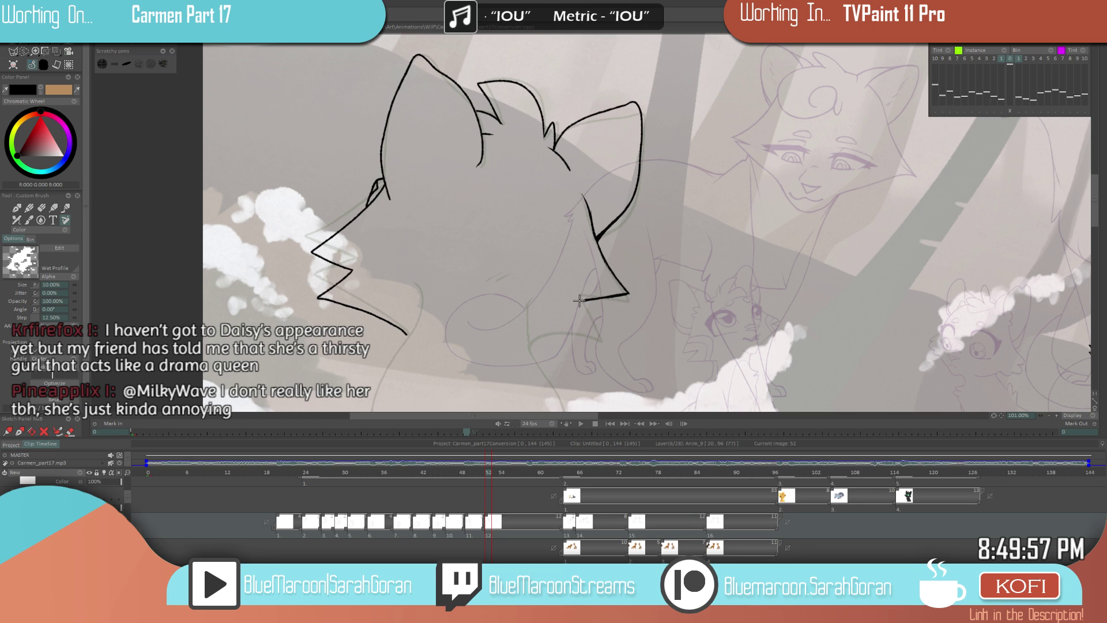
{"action": "mouse_move", "coordinate": [580, 300]}
{"action": "left_mouse_down"}
{"action": "mouse_move", "coordinate": [602, 339]}
{"action": "mouse_move", "coordinate": [447, 354]}
{"action": "left_mouse_up"}
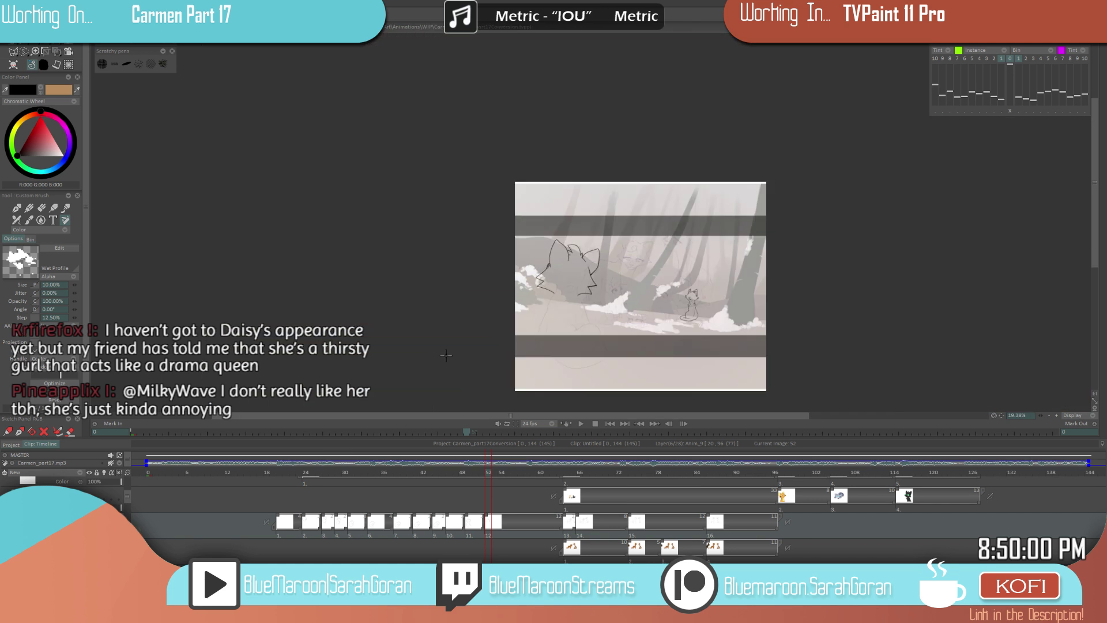
- Flip through the neighbouring drawings to check how the right cheek fur moves into frame 52
{"action": "key", "text": "Left"}
{"action": "key", "text": "Right"}
{"action": "key", "text": "Right"}
{"action": "key", "text": "Right"}
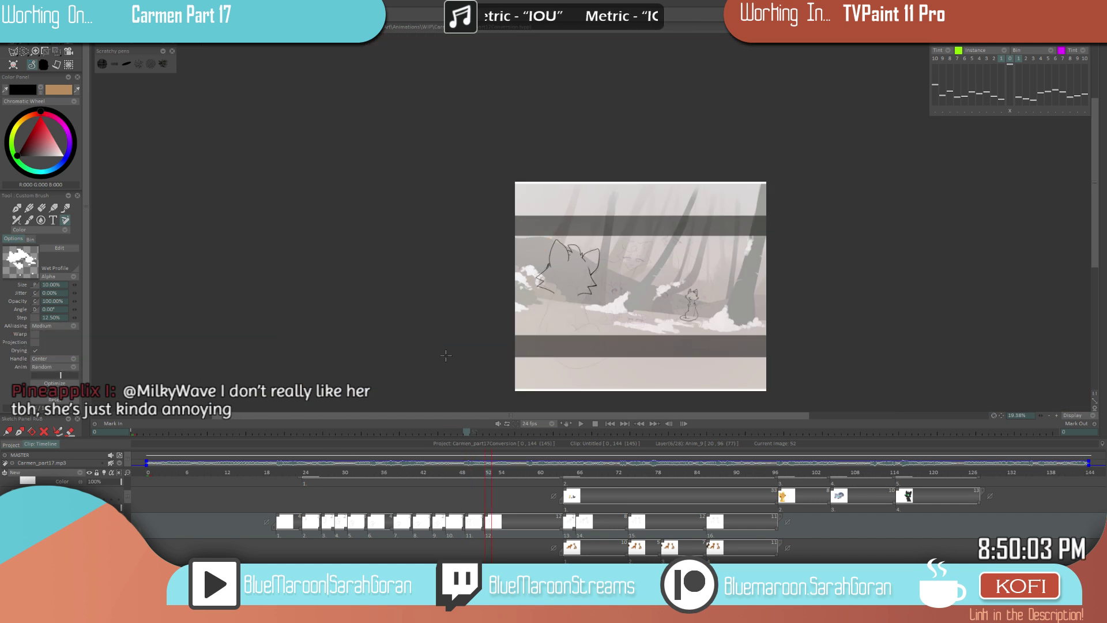
{"action": "scroll", "coordinate": [612, 277], "scroll_direction": "up", "scroll_amount": 1}
{"action": "scroll", "coordinate": [613, 276], "scroll_direction": "up", "scroll_amount": 7}
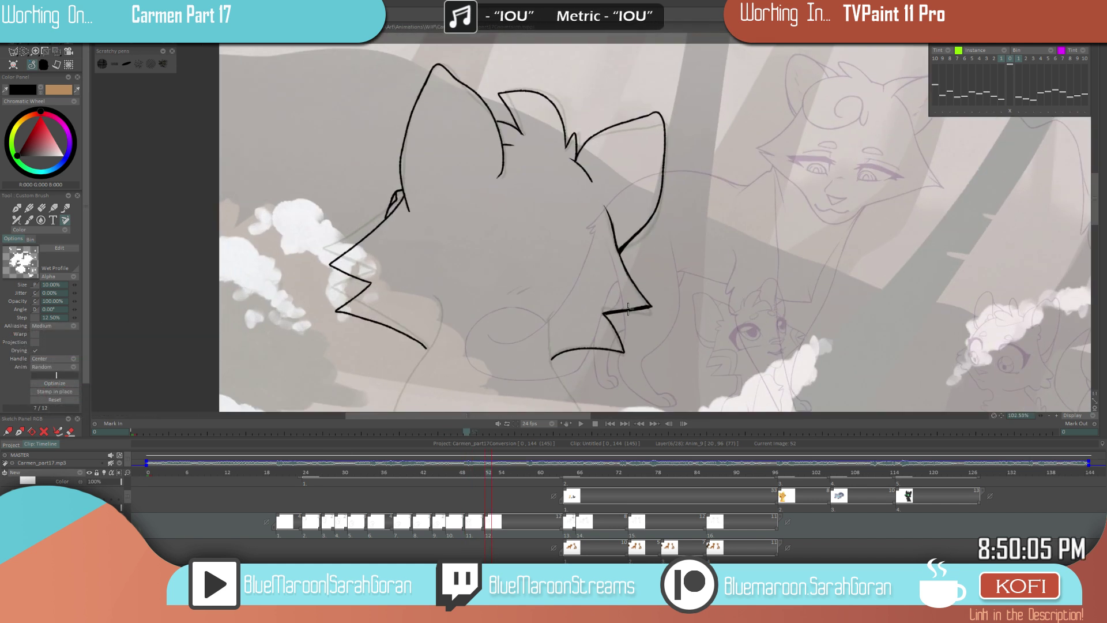
{"action": "scroll", "coordinate": [670, 230], "scroll_direction": "down", "scroll_amount": 7}
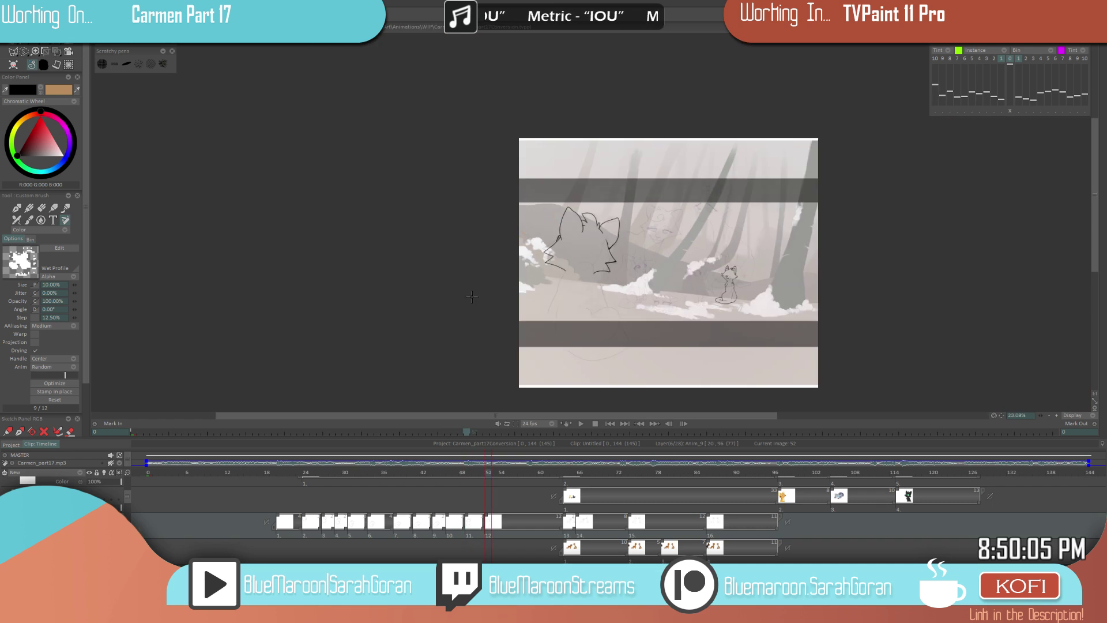
{"action": "key", "text": "Left"}
{"action": "key", "text": "Left"}
{"action": "key", "text": "Right"}
{"action": "key", "text": "Right"}
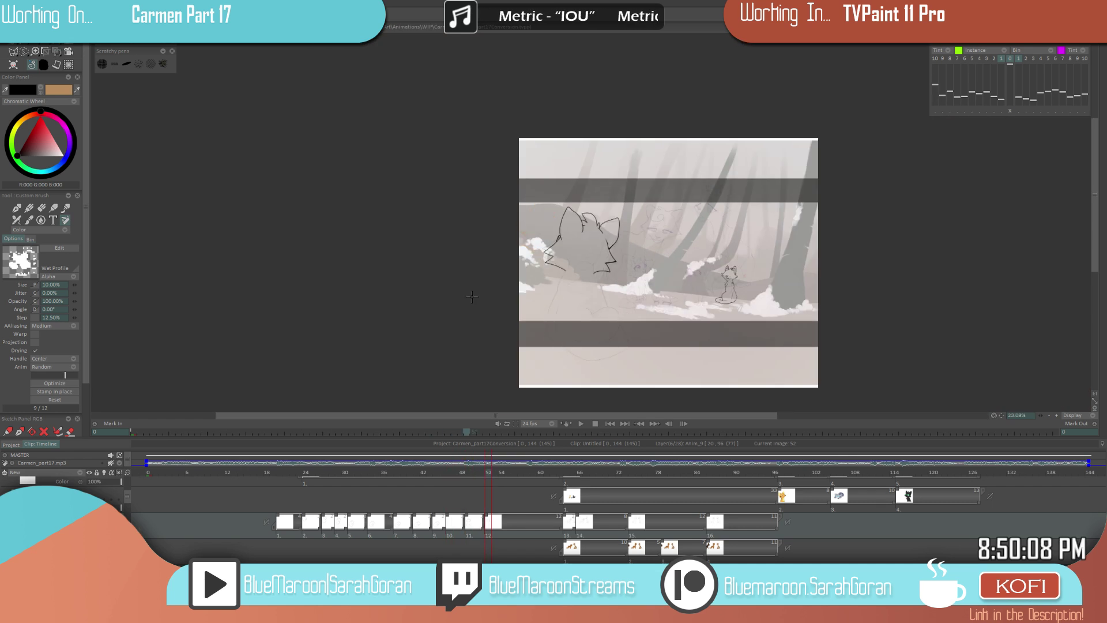
{"action": "key", "text": "Left"}
{"action": "key", "text": "Right"}
- Ink three short fur marks in the lower middle of the head and check them against the adjacent drawings
{"action": "scroll", "coordinate": [580, 261], "scroll_direction": "up", "scroll_amount": 5}
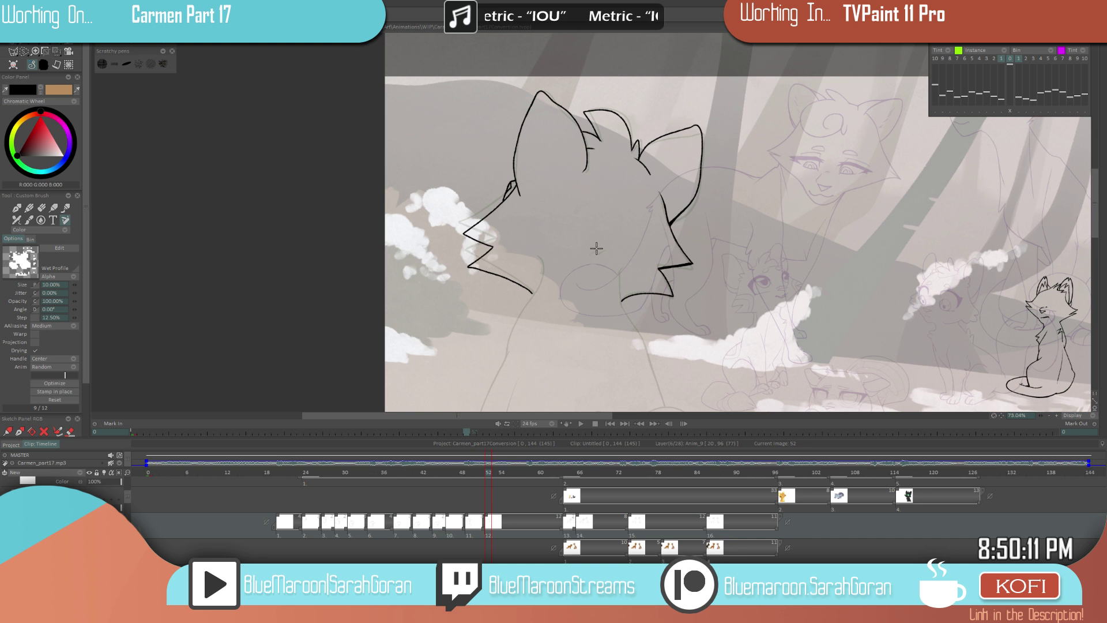
{"action": "left_click_drag", "start_coordinate": [586, 256], "coordinate": [601, 250]}
{"action": "key", "text": "Left"}
{"action": "key", "text": "Right"}
{"action": "key", "text": "Left"}
{"action": "key", "text": "Right"}
{"action": "key", "text": "Left"}
{"action": "key", "text": "Right"}
{"action": "key", "text": "Right"}
{"action": "key", "text": "Right"}
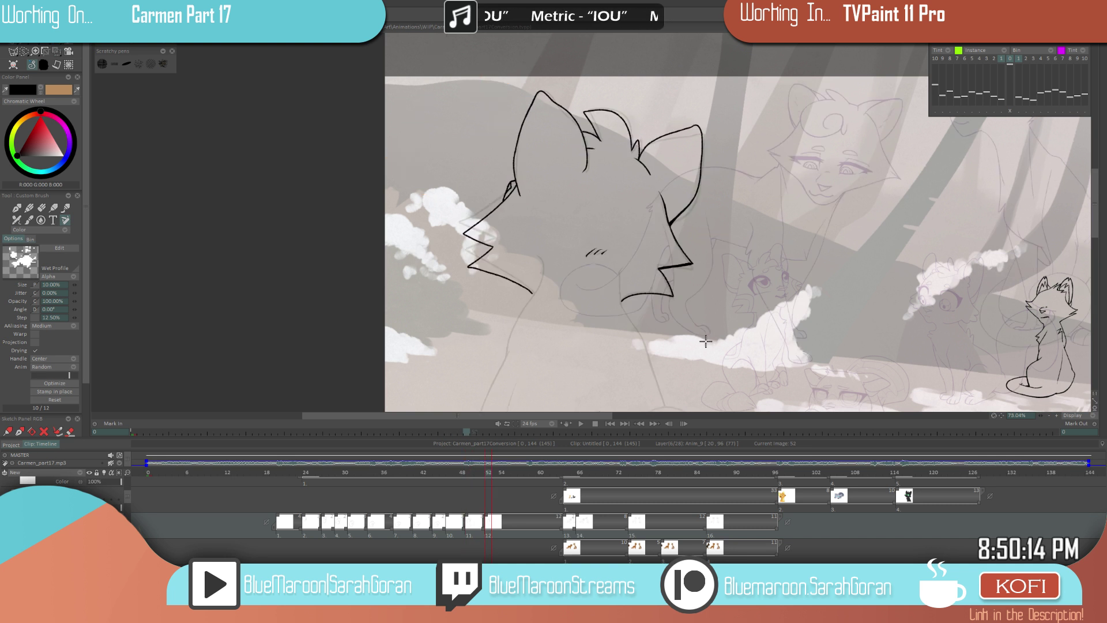
- Compare the head and the uninked body of frame 52 with the inked cat in frame 49
{"action": "scroll", "coordinate": [663, 312], "scroll_direction": "down", "scroll_amount": 1}
{"action": "scroll", "coordinate": [615, 280], "scroll_direction": "down", "scroll_amount": 1}
{"action": "scroll", "coordinate": [616, 281], "scroll_direction": "down", "scroll_amount": 4}
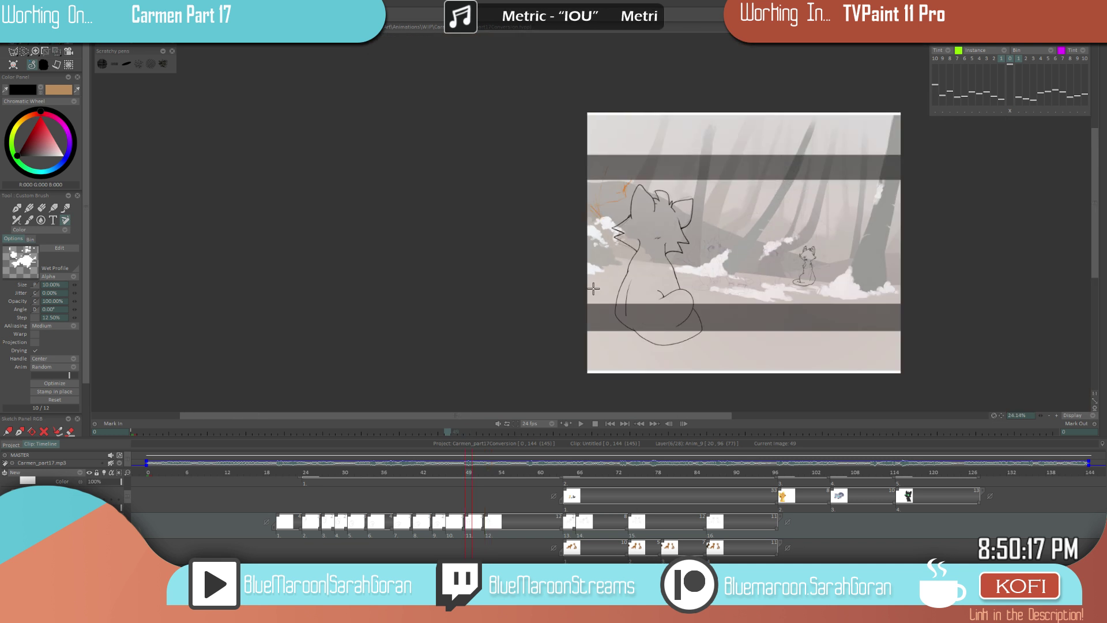
{"action": "scroll", "coordinate": [746, 196], "scroll_direction": "up", "scroll_amount": 8}
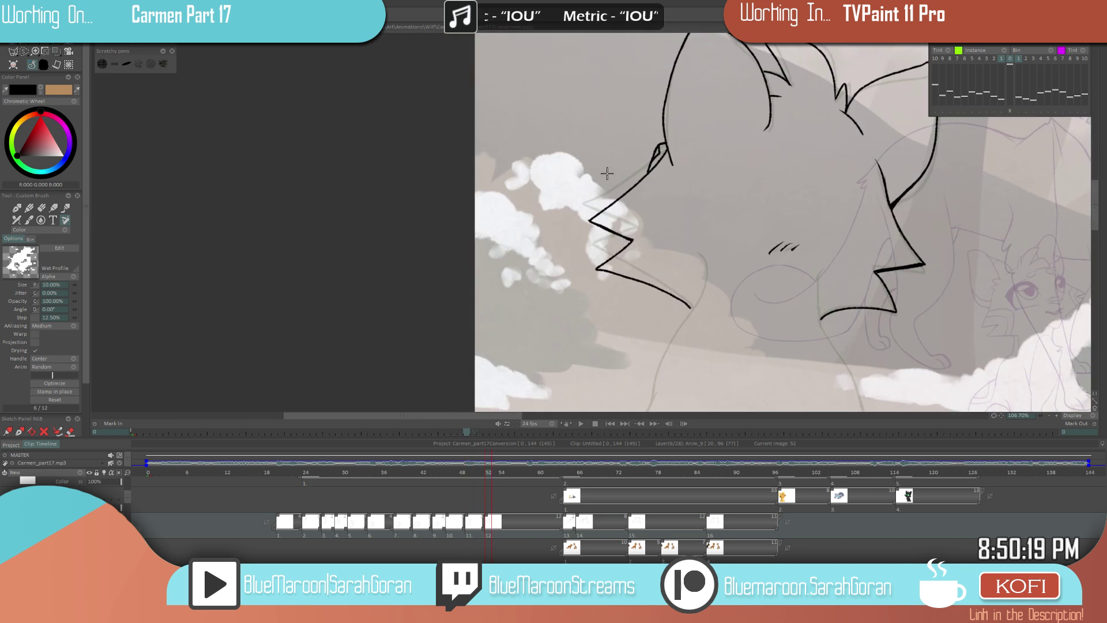
{"action": "left_click_drag", "start_coordinate": [746, 304], "coordinate": [659, 240]}
{"action": "scroll", "coordinate": [690, 256], "scroll_direction": "down", "scroll_amount": 3}
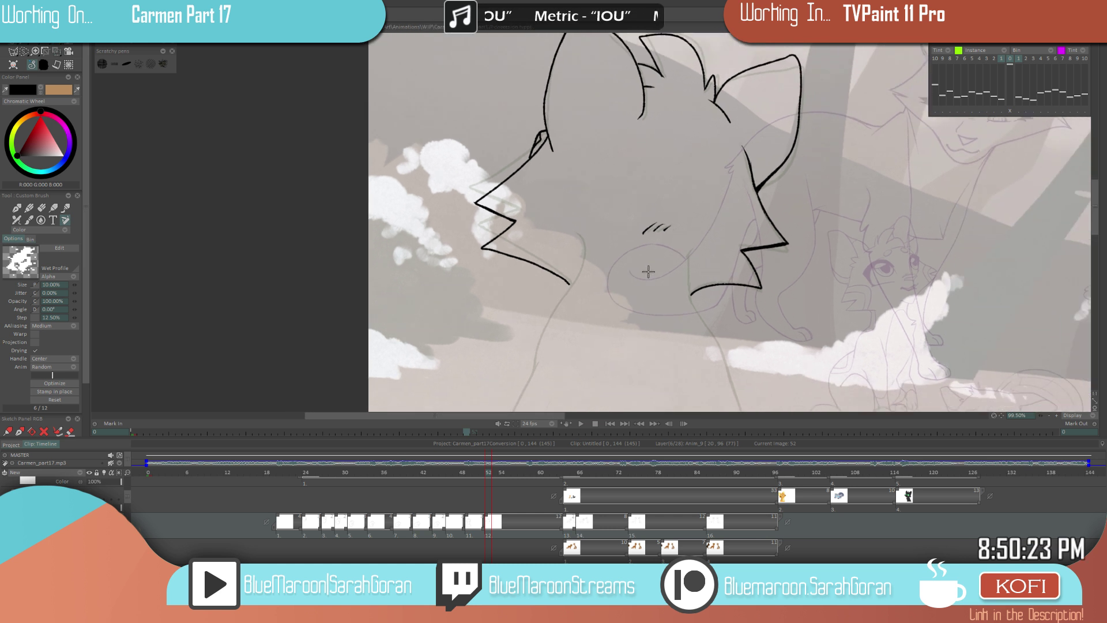
{"action": "scroll", "coordinate": [691, 253], "scroll_direction": "down", "scroll_amount": 5}
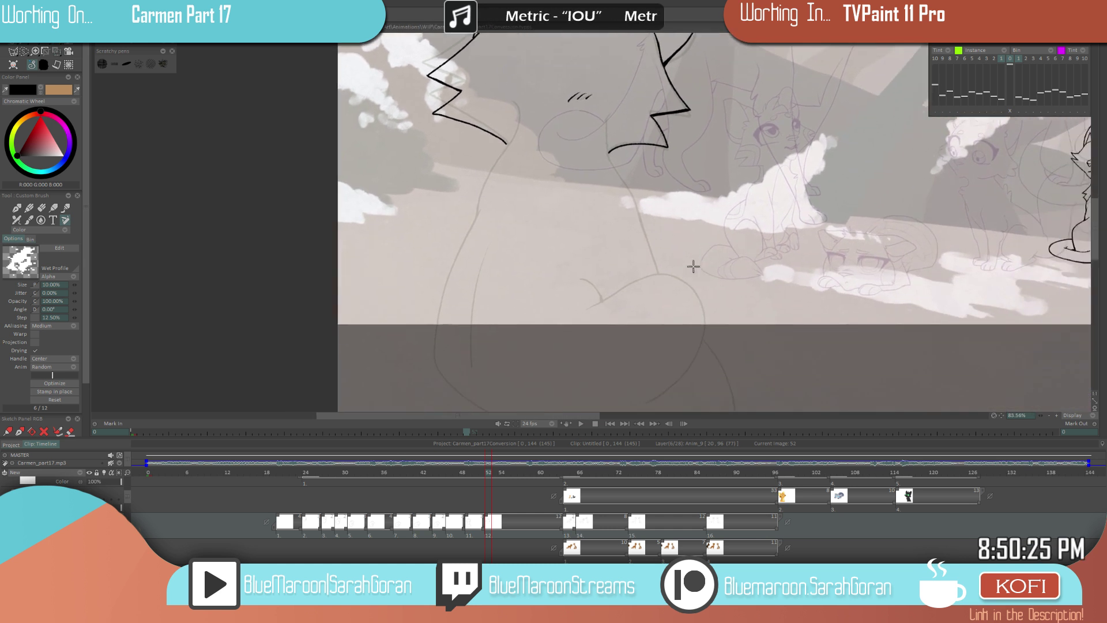
{"action": "key", "text": "Left"}
{"action": "key", "text": "Left"}
{"action": "key", "text": "Left"}
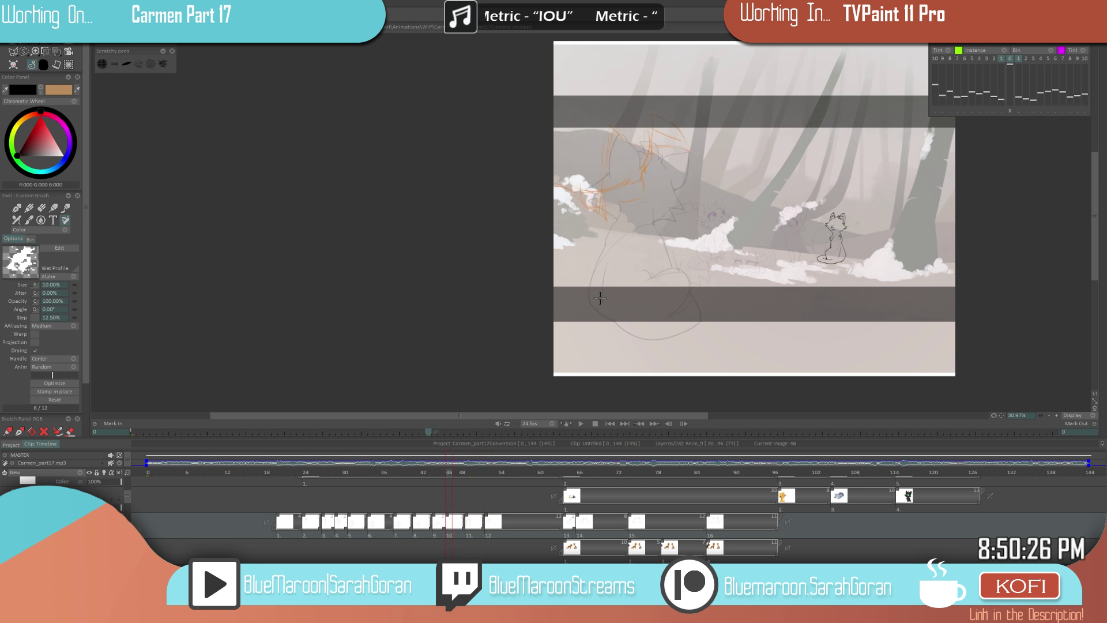
{"action": "scroll", "coordinate": [686, 279], "scroll_direction": "up", "scroll_amount": 4}
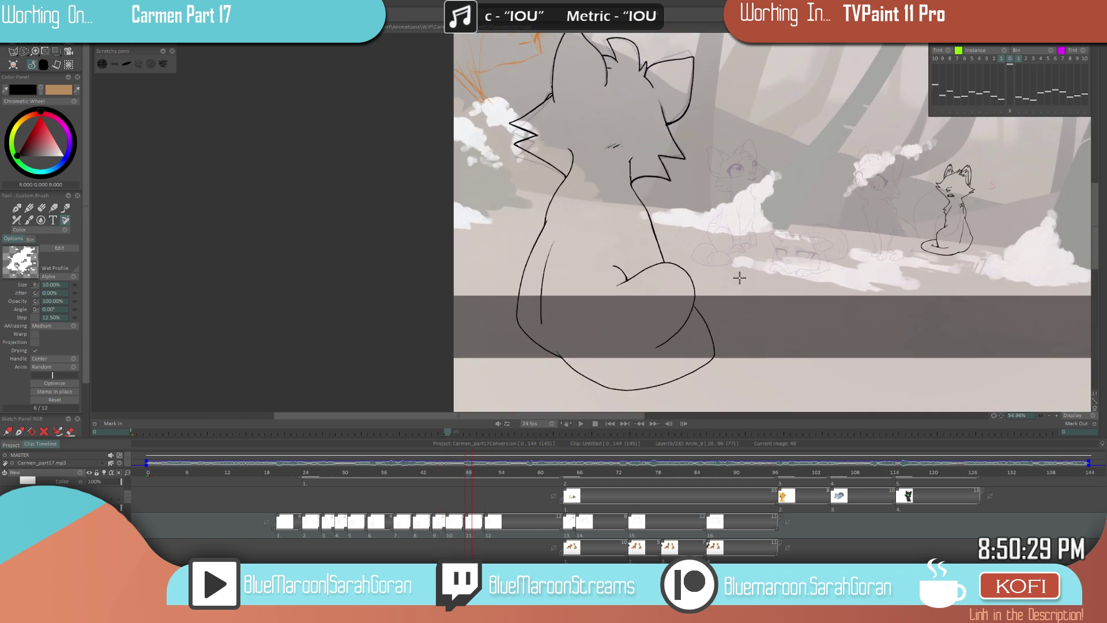
{"action": "key", "text": "Right"}
{"action": "key", "text": "Right"}
{"action": "key", "text": "Right"}
{"action": "scroll", "coordinate": [676, 293], "scroll_direction": "up", "scroll_amount": 2}
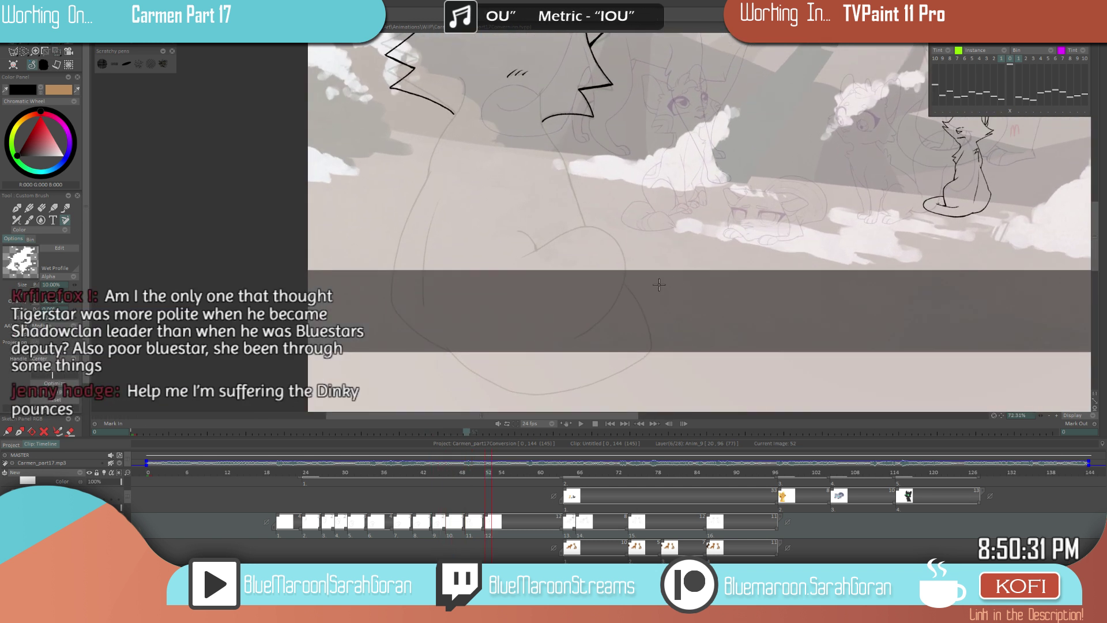
- Ink the rounded haunch curve and the short crease line at its inner end
{"action": "mouse_move", "coordinate": [565, 346]}
{"action": "left_mouse_down"}
{"action": "mouse_move", "coordinate": [611, 286]}
{"action": "mouse_move", "coordinate": [590, 218]}
{"action": "mouse_move", "coordinate": [525, 232]}
{"action": "left_mouse_up"}
{"action": "left_click_drag", "start_coordinate": [594, 184], "coordinate": [540, 264]}
{"action": "left_click_drag", "start_coordinate": [433, 288], "coordinate": [457, 326]}
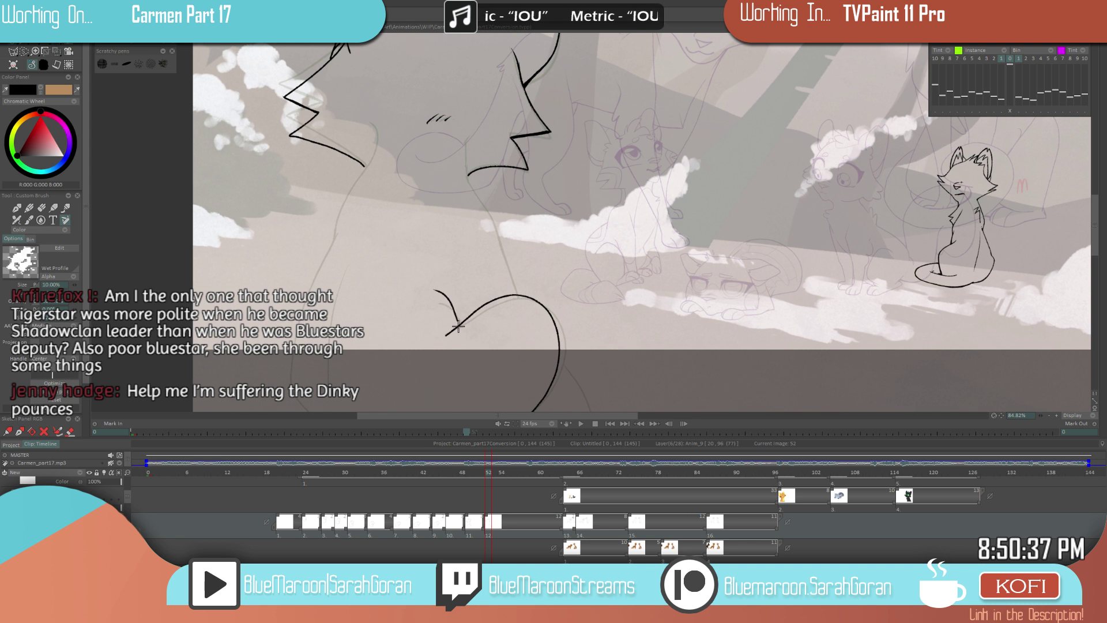
{"action": "key", "text": "ctrl+z"}
{"action": "left_click_drag", "start_coordinate": [430, 288], "coordinate": [458, 324]}
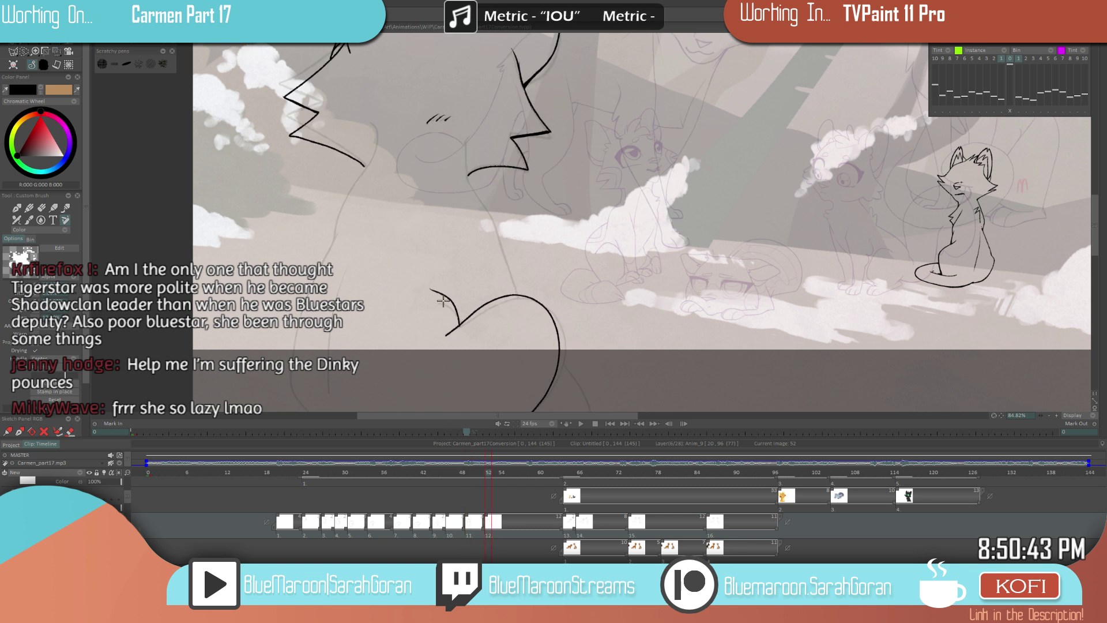
{"action": "left_click_drag", "start_coordinate": [435, 297], "coordinate": [461, 324]}
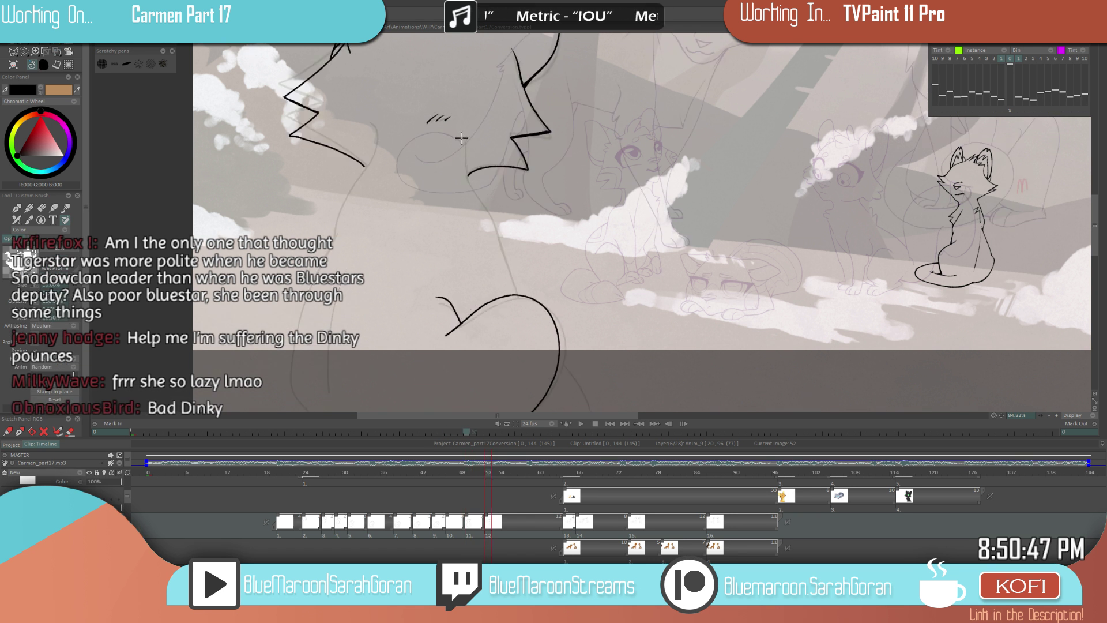
- Ink the right neck and back line down to the haunch, and the left neck line below the left cheek fur
{"action": "left_click_drag", "start_coordinate": [465, 164], "coordinate": [482, 200]}
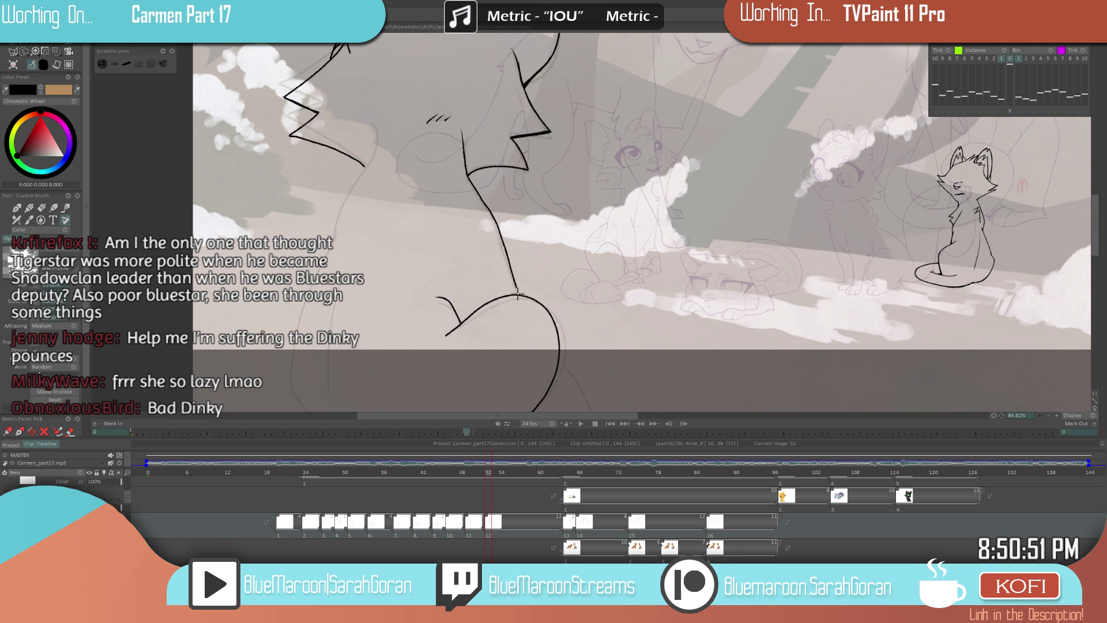
{"action": "scroll", "coordinate": [557, 289], "scroll_direction": "down", "scroll_amount": 5}
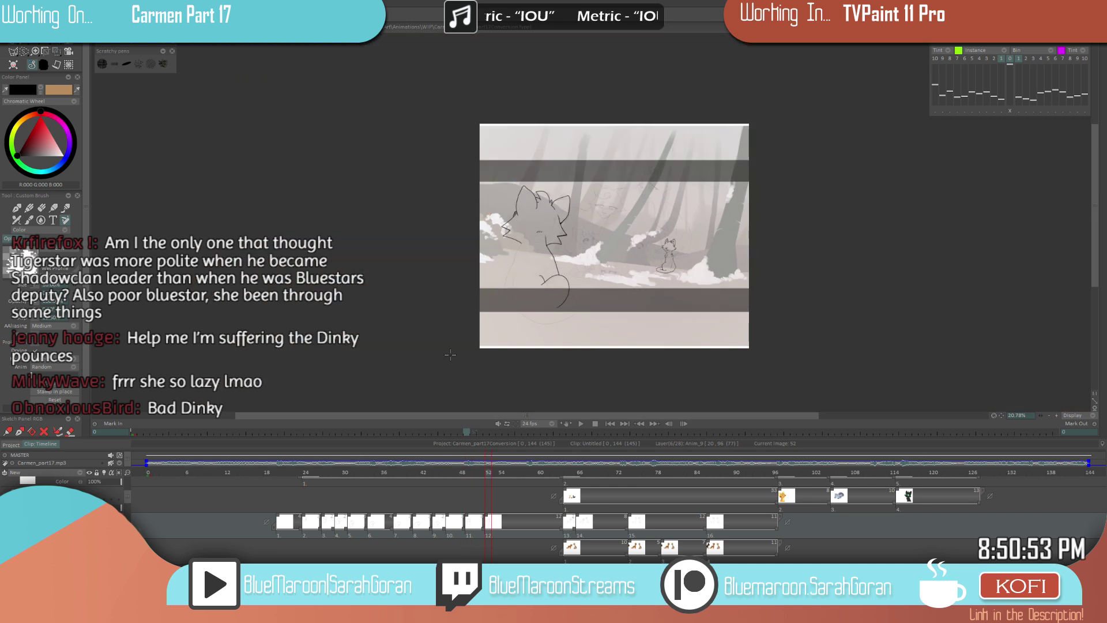
{"action": "scroll", "coordinate": [531, 208], "scroll_direction": "up", "scroll_amount": 4}
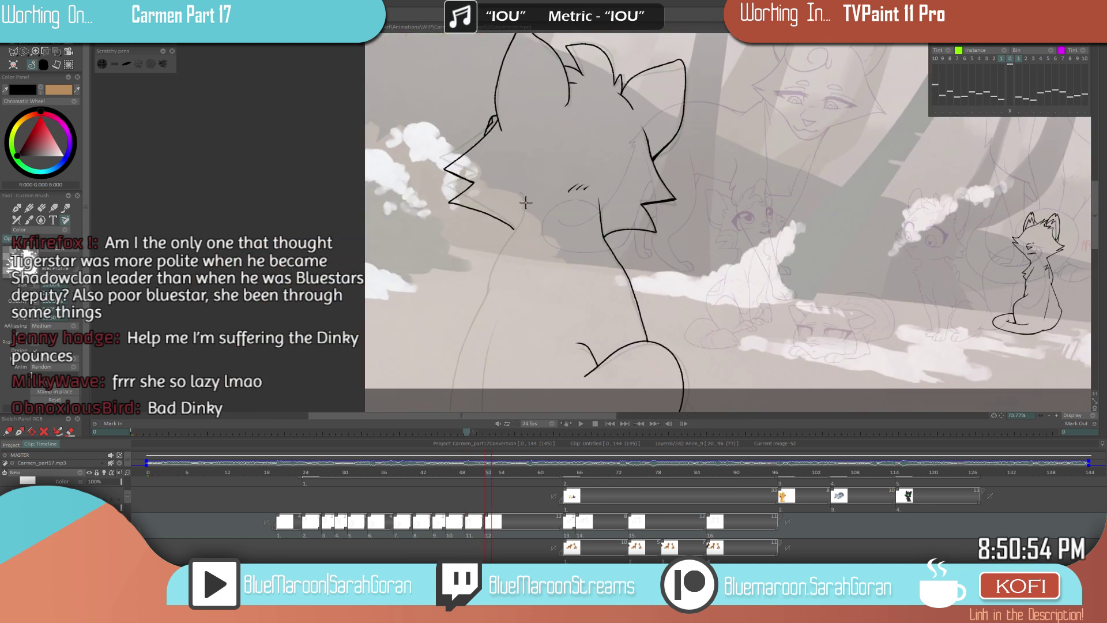
{"action": "left_click_drag", "start_coordinate": [523, 205], "coordinate": [487, 293]}
{"action": "scroll", "coordinate": [507, 251], "scroll_direction": "up", "scroll_amount": 3}
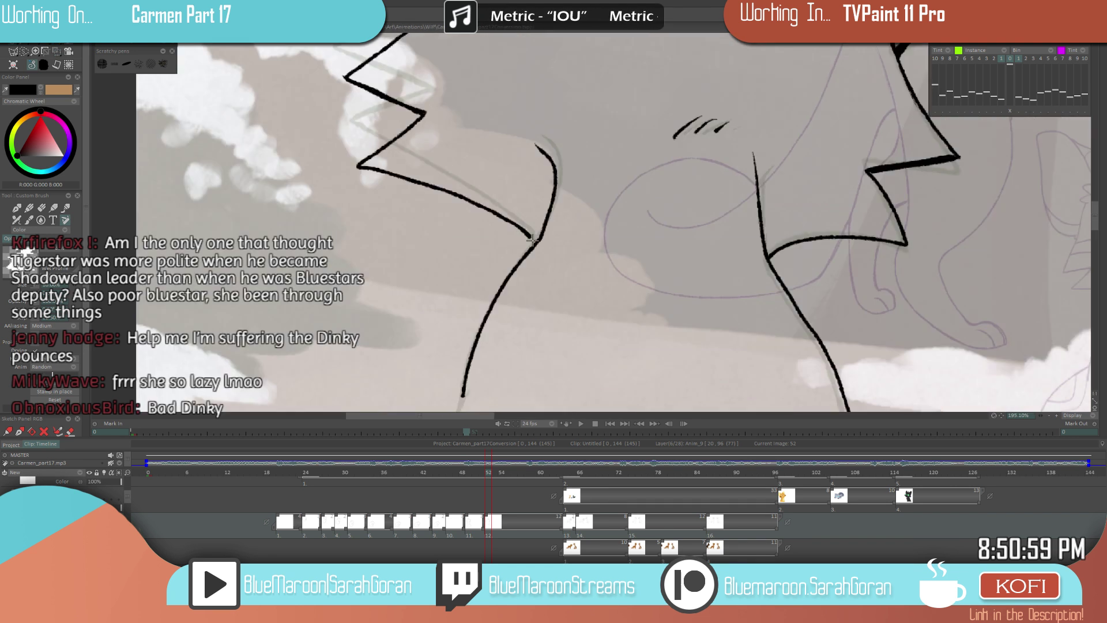
{"action": "scroll", "coordinate": [613, 293], "scroll_direction": "down", "scroll_amount": 1}
{"action": "scroll", "coordinate": [614, 293], "scroll_direction": "down", "scroll_amount": 2}
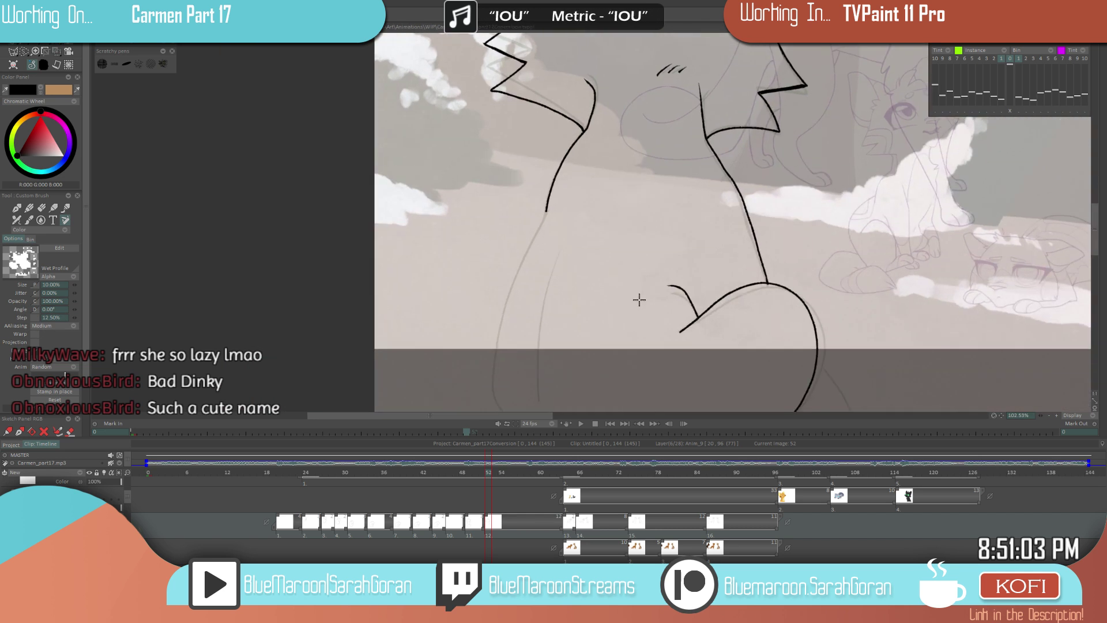
- Continue the left body outline down to the dark lower band and check it against the adjacent drawings
{"action": "scroll", "coordinate": [643, 176], "scroll_direction": "up", "scroll_amount": 1}
{"action": "mouse_move", "coordinate": [564, 77]}
{"action": "left_mouse_down"}
{"action": "mouse_move", "coordinate": [519, 126]}
{"action": "mouse_move", "coordinate": [474, 224]}
{"action": "mouse_move", "coordinate": [461, 345]}
{"action": "left_mouse_up"}
{"action": "scroll", "coordinate": [543, 296], "scroll_direction": "down", "scroll_amount": 6}
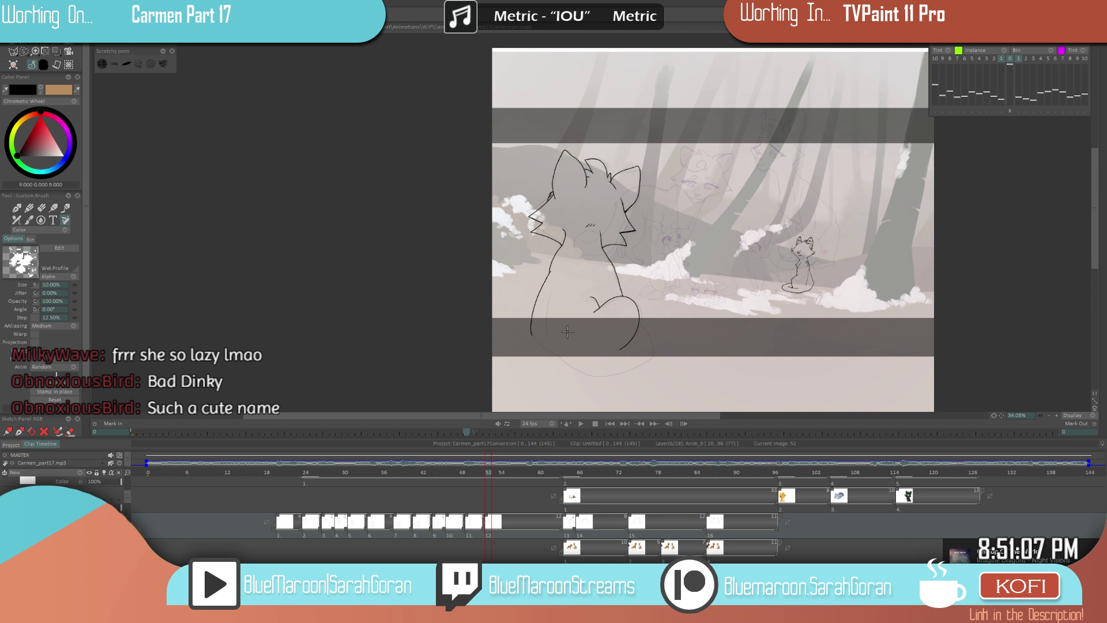
{"action": "scroll", "coordinate": [624, 297], "scroll_direction": "up", "scroll_amount": 1}
{"action": "key", "text": "Left"}
{"action": "key", "text": "Right"}
{"action": "key", "text": "Right"}
{"action": "key", "text": "Right"}
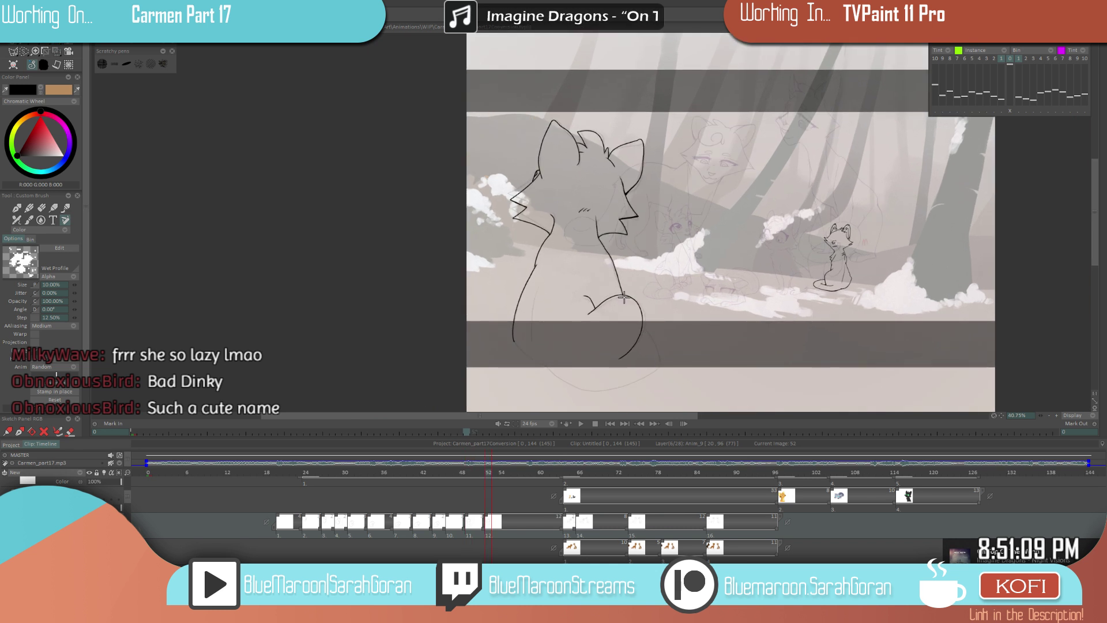
{"action": "scroll", "coordinate": [635, 259], "scroll_direction": "up", "scroll_amount": 6}
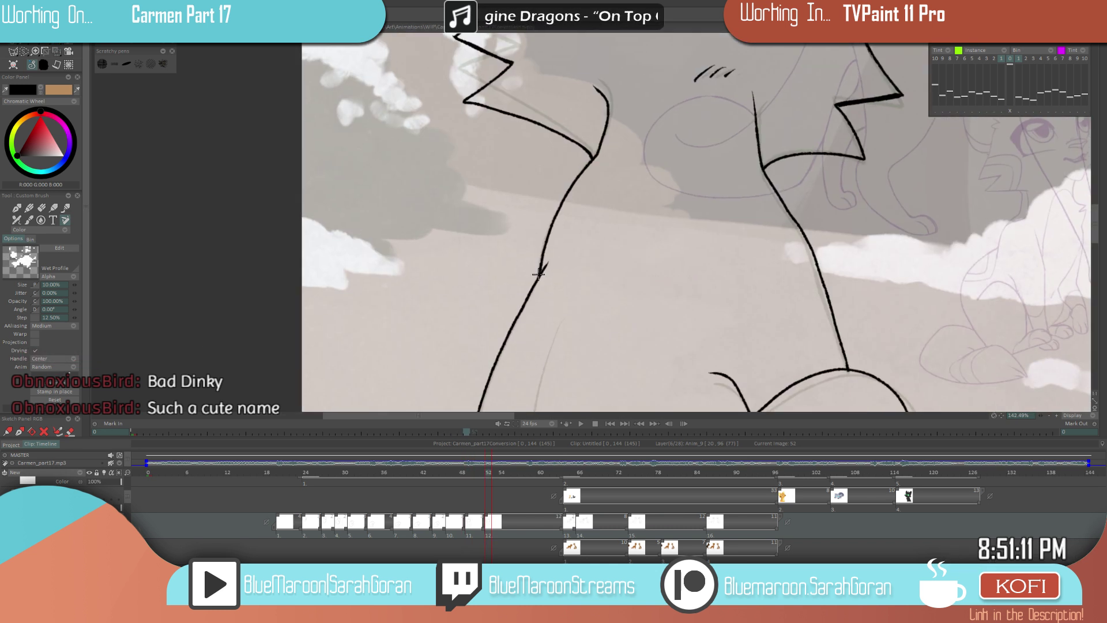
- Ink the inner foreleg line along the left side of the body, using the preceding drawings as reference
{"action": "scroll", "coordinate": [708, 278], "scroll_direction": "down", "scroll_amount": 7}
{"action": "key", "text": "Left"}
{"action": "key", "text": "Left"}
{"action": "key", "text": "Left"}
{"action": "scroll", "coordinate": [722, 353], "scroll_direction": "up", "scroll_amount": 2}
{"action": "key", "text": "Right"}
{"action": "key", "text": "Right"}
{"action": "key", "text": "Right"}
{"action": "left_click_drag", "start_coordinate": [499, 213], "coordinate": [489, 285]}
{"action": "scroll", "coordinate": [608, 301], "scroll_direction": "up", "scroll_amount": 2}
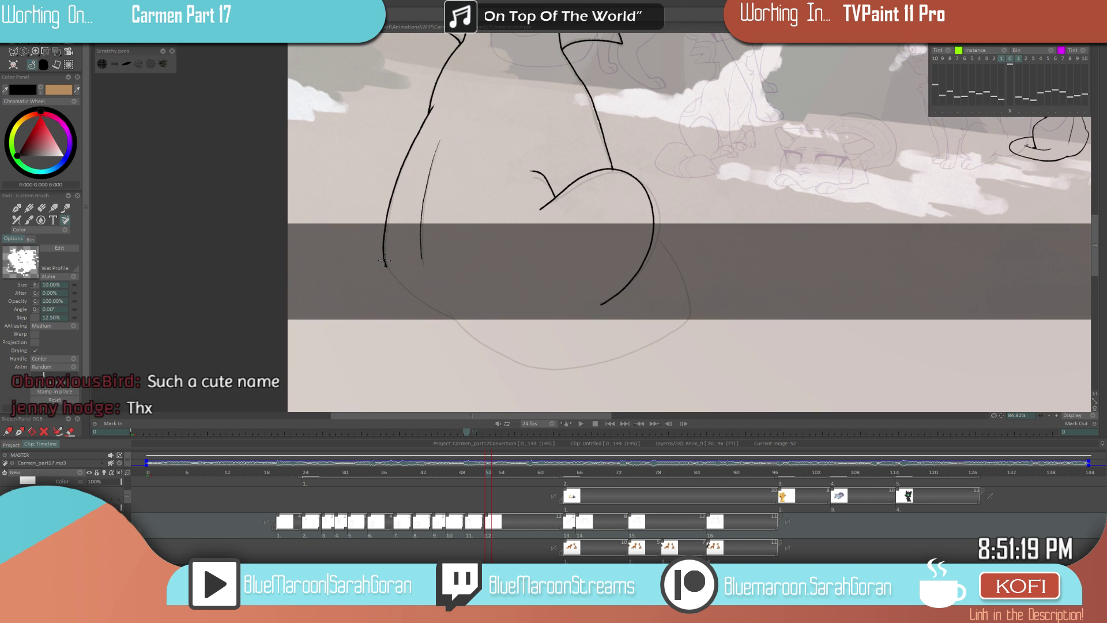
- Ink the lower left body curve and the tail outline from the haunch around the cat's base
{"action": "left_click_drag", "start_coordinate": [385, 260], "coordinate": [448, 317]}
{"action": "key", "text": "ctrl+z"}
{"action": "left_click_drag", "start_coordinate": [385, 261], "coordinate": [456, 321]}
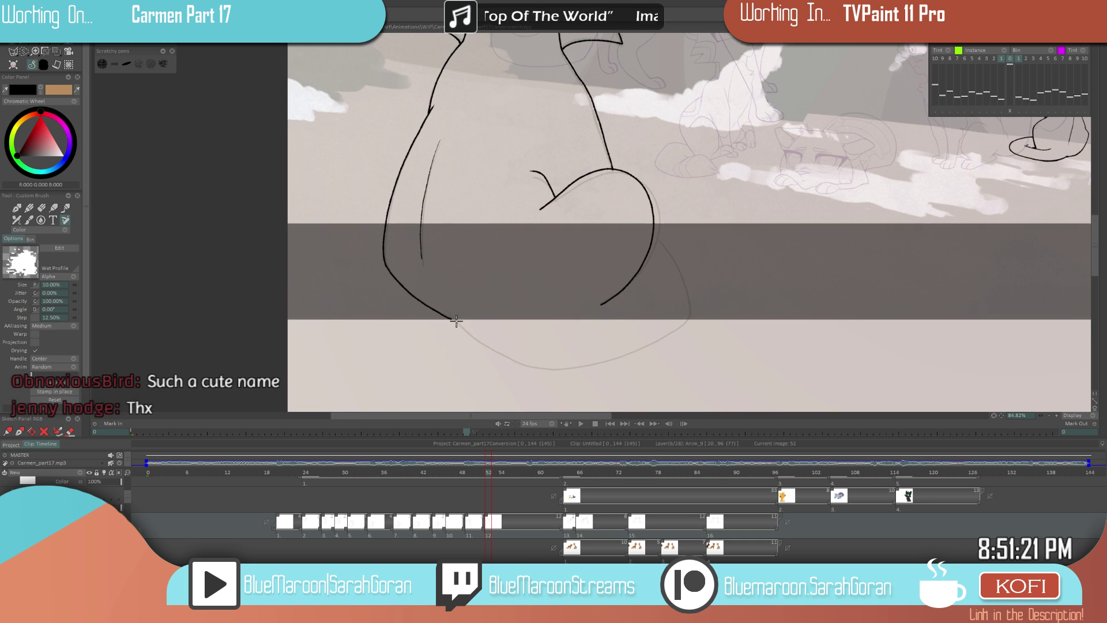
{"action": "left_click_drag", "start_coordinate": [655, 236], "coordinate": [687, 294]}
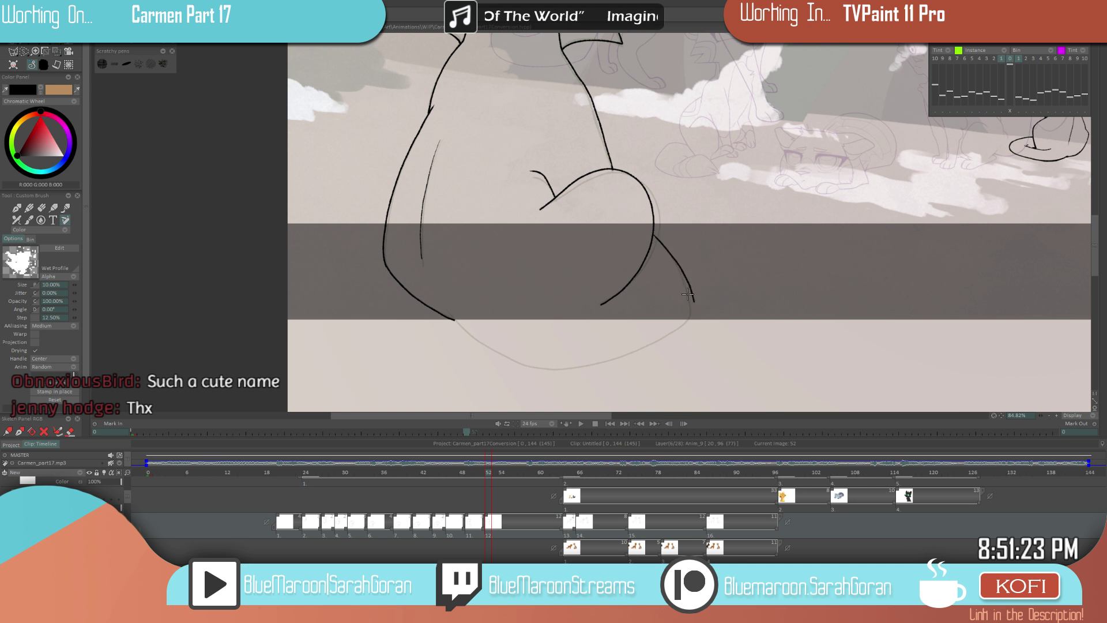
{"action": "mouse_move", "coordinate": [651, 233]}
{"action": "left_mouse_down"}
{"action": "mouse_move", "coordinate": [691, 314]}
{"action": "mouse_move", "coordinate": [647, 347]}
{"action": "mouse_move", "coordinate": [554, 369]}
{"action": "mouse_move", "coordinate": [512, 359]}
{"action": "mouse_move", "coordinate": [453, 318]}
{"action": "left_mouse_up"}
{"action": "scroll", "coordinate": [565, 266], "scroll_direction": "down", "scroll_amount": 7}
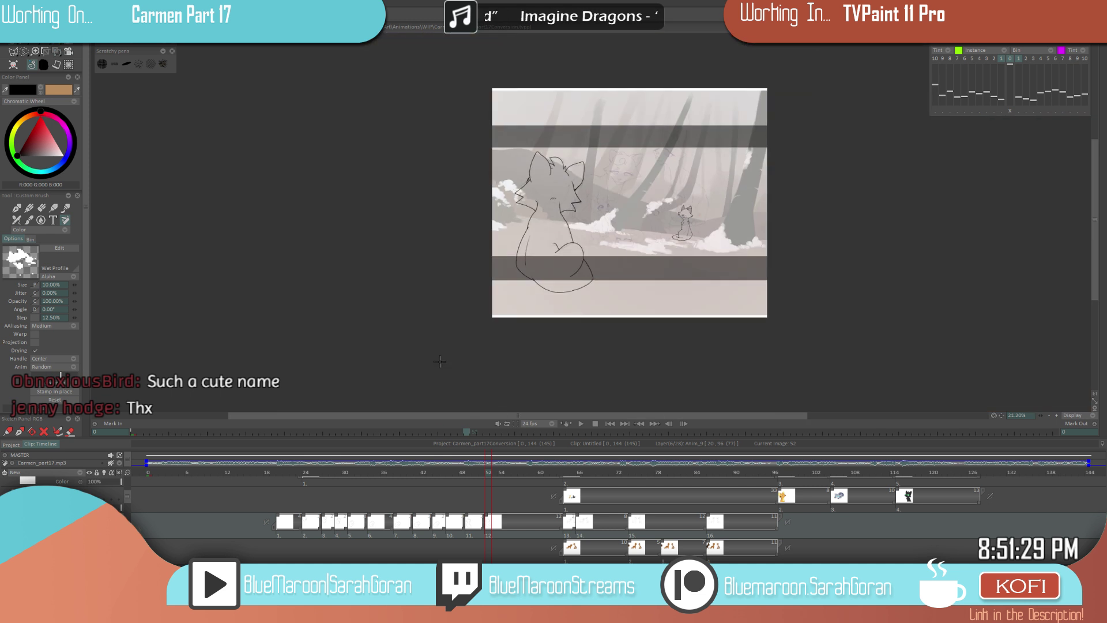
- Compare the lower body and tail lines of frame 52 with frame 49
{"action": "scroll", "coordinate": [557, 267], "scroll_direction": "up", "scroll_amount": 9}
{"action": "key", "text": "ctrl+Left"}
{"action": "key", "text": "Left"}
{"action": "key", "text": "Left"}
{"action": "key", "text": "Left"}
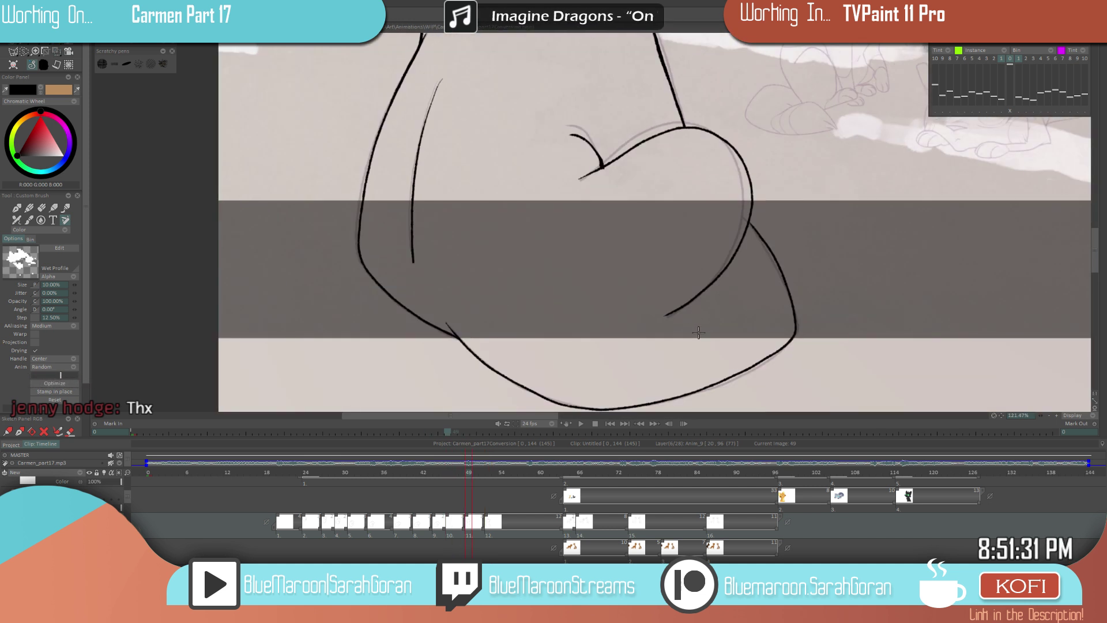
- Ink the haunch's lower line toward the tail base on frame 49 and check it against frame 52
{"action": "key", "text": "Right"}
{"action": "key", "text": "Right"}
{"action": "key", "text": "Right"}
{"action": "left_click_drag", "start_coordinate": [654, 318], "coordinate": [485, 313]}
{"action": "key", "text": "Right"}
{"action": "key", "text": "Right"}
{"action": "key", "text": "Right"}
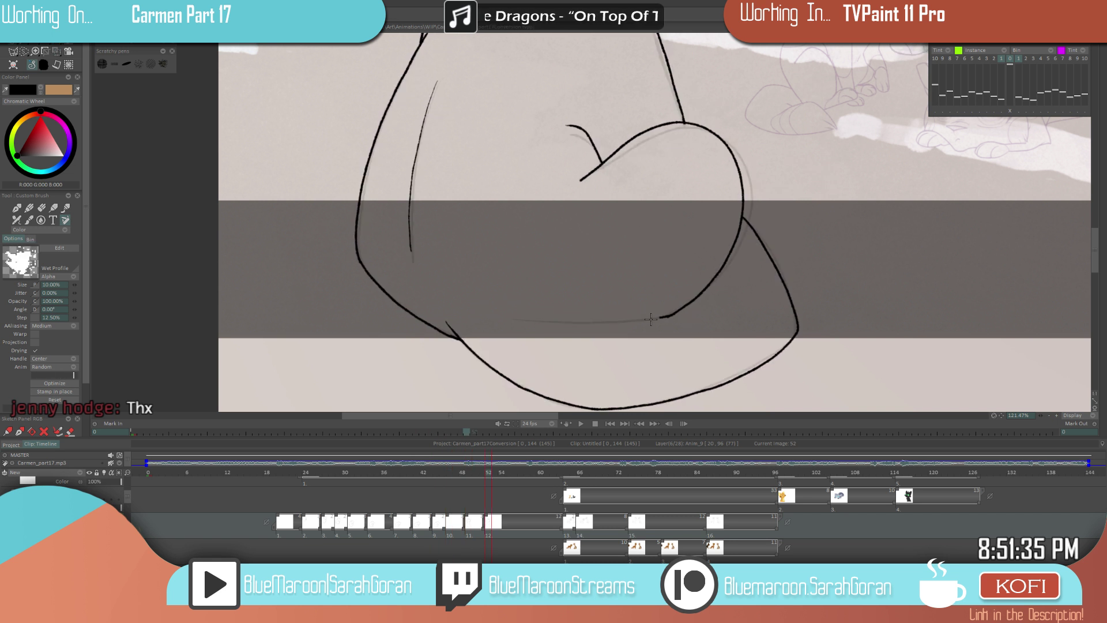
- Review the inked foreground cat's motion by flipping through and playing back the drawings, ending on frame 46
{"action": "scroll", "coordinate": [688, 259], "scroll_direction": "down", "scroll_amount": 10}
{"action": "key", "text": "Right"}
{"action": "key", "text": "Right"}
{"action": "key", "text": "Right"}
{"action": "key", "text": "Right"}
{"action": "key", "text": "Right"}
{"action": "key", "text": "Right"}
{"action": "key", "text": "Right"}
{"action": "key", "text": "Right"}
{"action": "key", "text": "Right"}
{"action": "key", "text": "Right"}
{"action": "key", "text": "Right"}
{"action": "key", "text": "Right"}
{"action": "key", "text": "Left"}
{"action": "key", "text": "Left"}
{"action": "key", "text": "Left"}
{"action": "key", "text": "Left"}
{"action": "key", "text": "Left"}
{"action": "key", "text": "Left"}
{"action": "key", "text": "Left"}
{"action": "key", "text": "Left"}
{"action": "key", "text": "Left"}
{"action": "key", "text": "Left"}
{"action": "key", "text": "Left"}
{"action": "key", "text": "Left"}
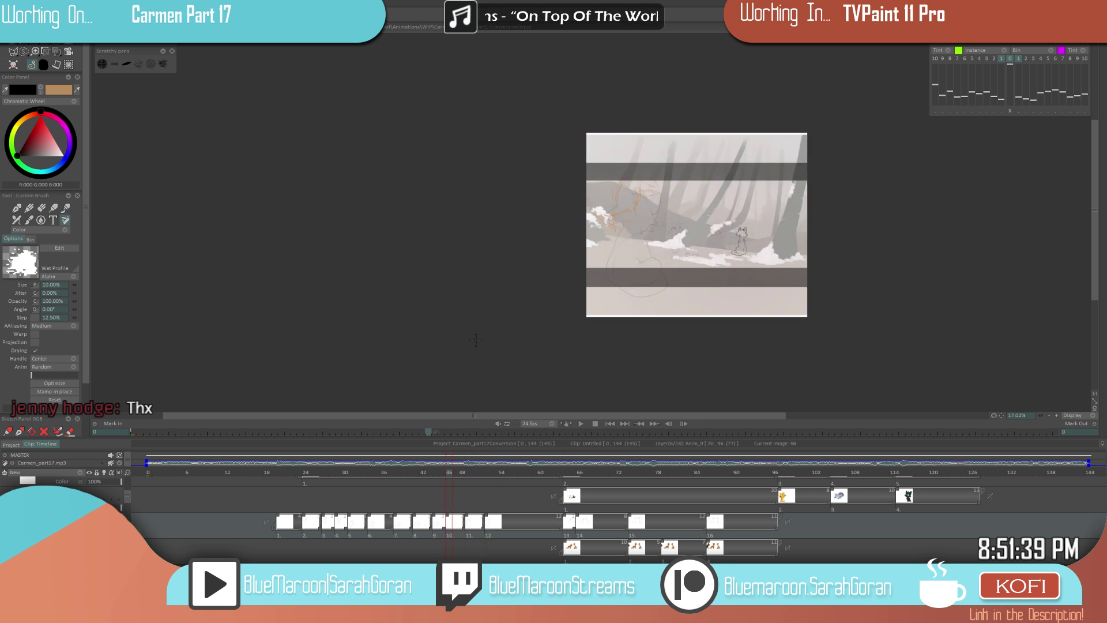
{"action": "key", "text": "Left"}
{"action": "key", "text": "Left"}
{"action": "key", "text": "Left"}
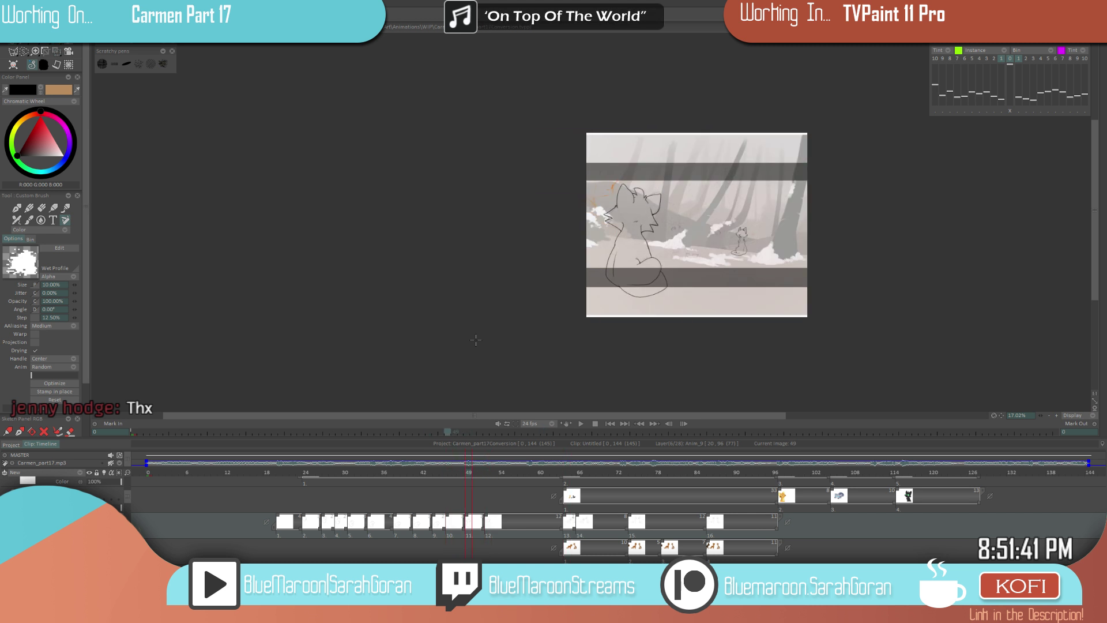
{"action": "key", "text": "Left"}
{"action": "key", "text": "Left"}
{"action": "key", "text": "Left"}
{"action": "key", "text": "Left"}
{"action": "key", "text": "Left"}
{"action": "key", "text": "Left"}
{"action": "key", "text": "Left"}
{"action": "key", "text": "Left"}
{"action": "key", "text": "Left"}
{"action": "key", "text": "Left"}
{"action": "key", "text": "Left"}
{"action": "key", "text": "Left"}
{"action": "key", "text": "Left"}
{"action": "key", "text": "Left"}
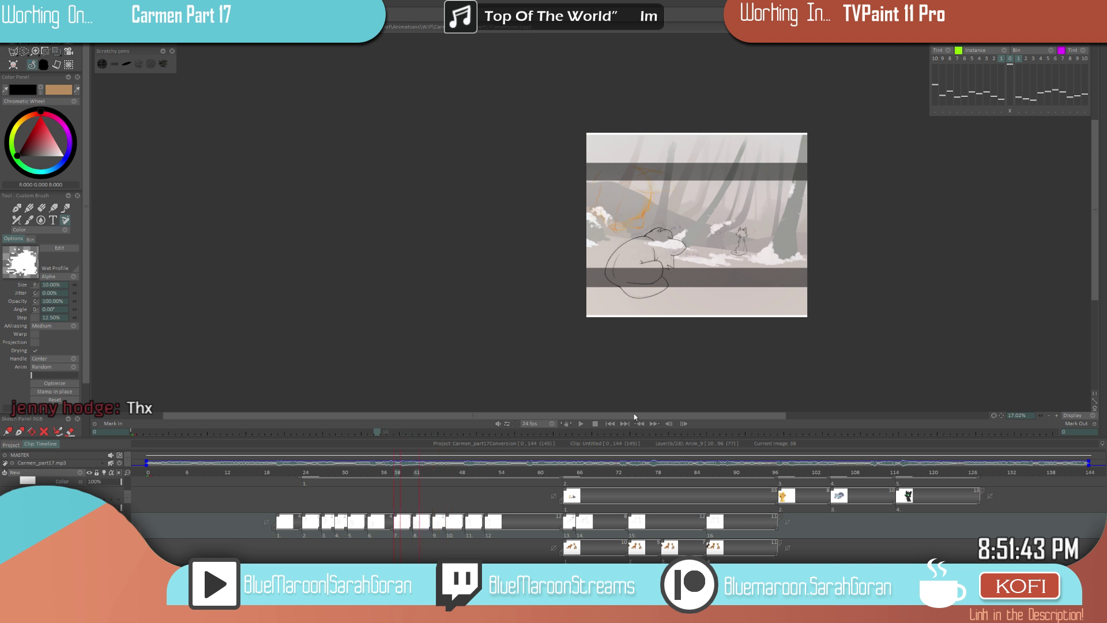
{"action": "left_click", "coordinate": [582, 424]}
{"action": "left_click", "coordinate": [409, 473]}
{"action": "left_click_drag", "start_coordinate": [411, 473], "coordinate": [449, 474]}
- Save the project
{"action": "scroll", "coordinate": [655, 247], "scroll_direction": "up", "scroll_amount": 4}
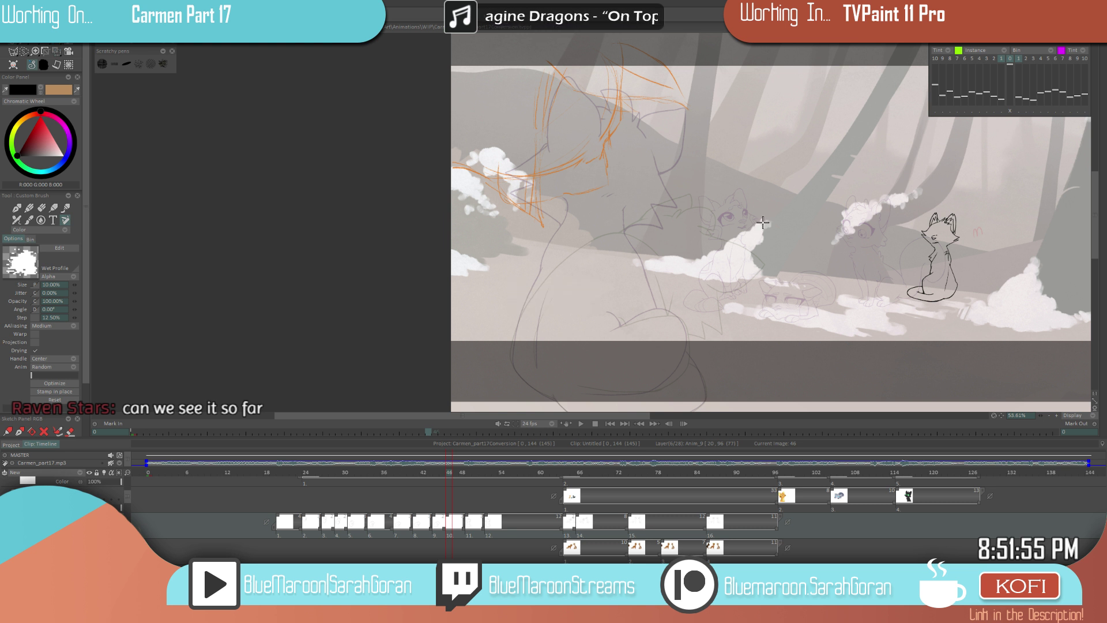
{"action": "left_click_drag", "start_coordinate": [745, 314], "coordinate": [611, 317]}
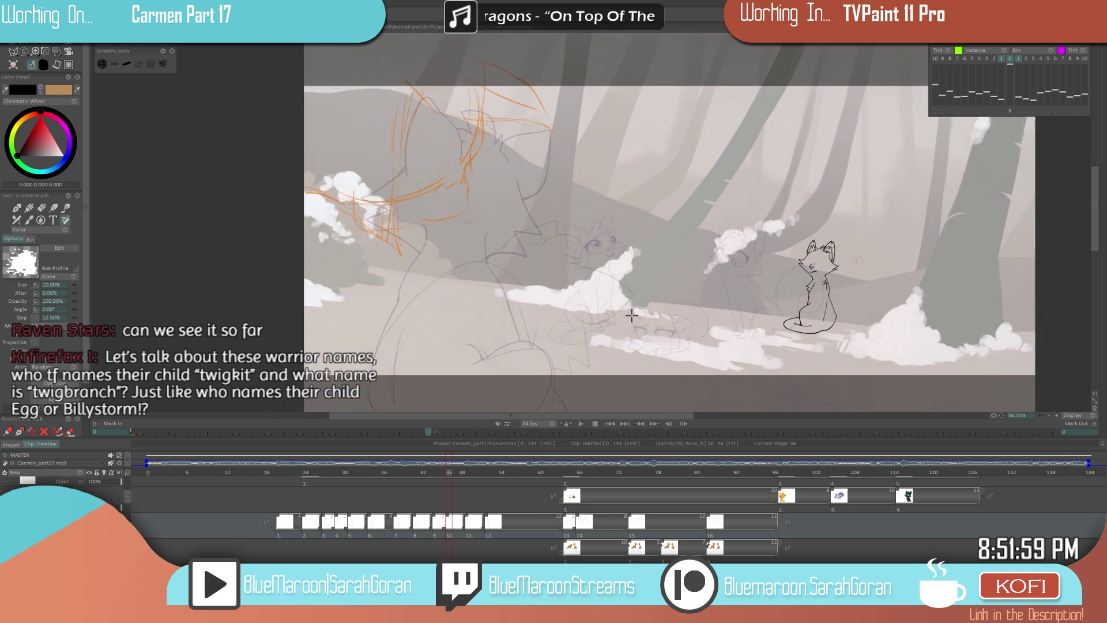
{"action": "scroll", "coordinate": [611, 316], "scroll_direction": "down", "scroll_amount": 2}
{"action": "key", "text": "ctrl+s"}
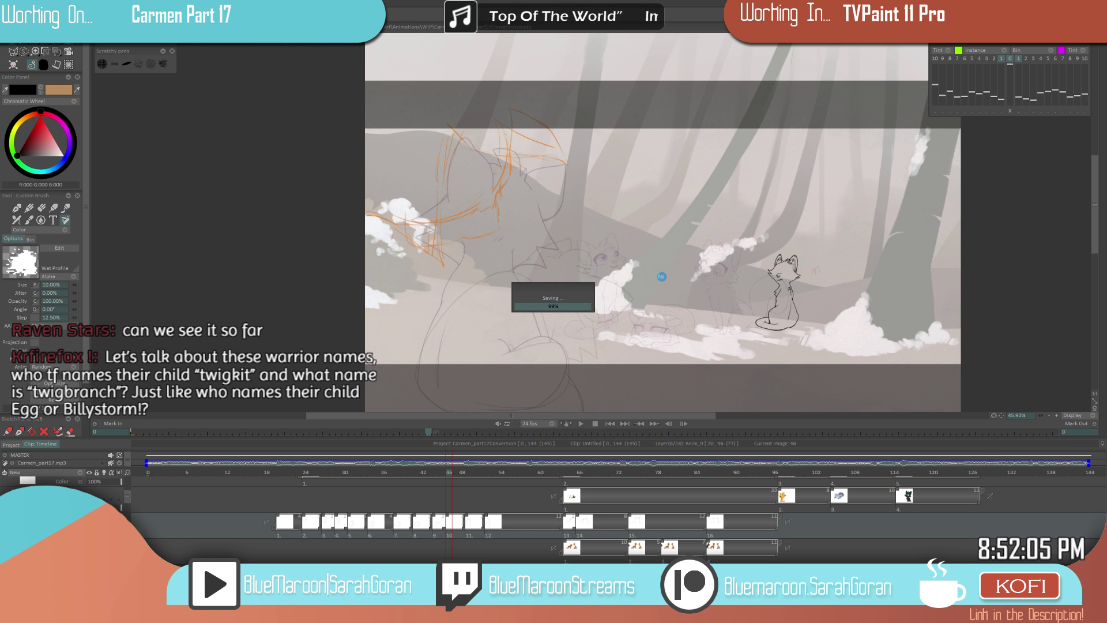
{"action": "scroll", "coordinate": [654, 295], "scroll_direction": "down", "scroll_amount": 3}
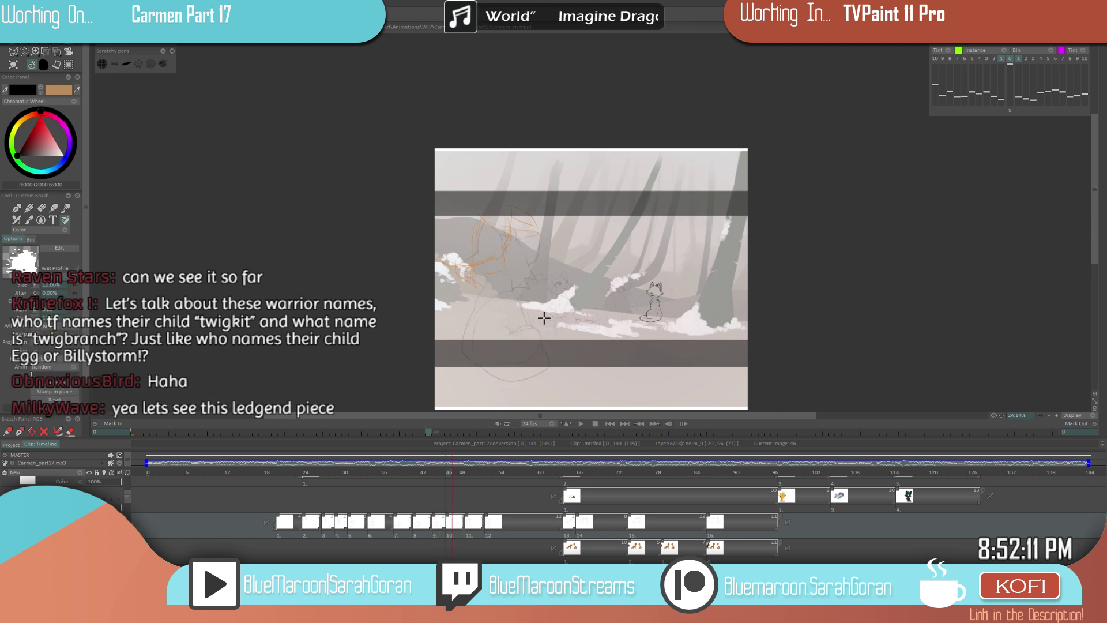
- Compare frame 46 with the preceding drawings in the full scene
{"action": "key", "text": "Left"}
{"action": "key", "text": "Left"}
{"action": "key", "text": "Left"}
{"action": "key", "text": "Left"}
{"action": "key", "text": "Left"}
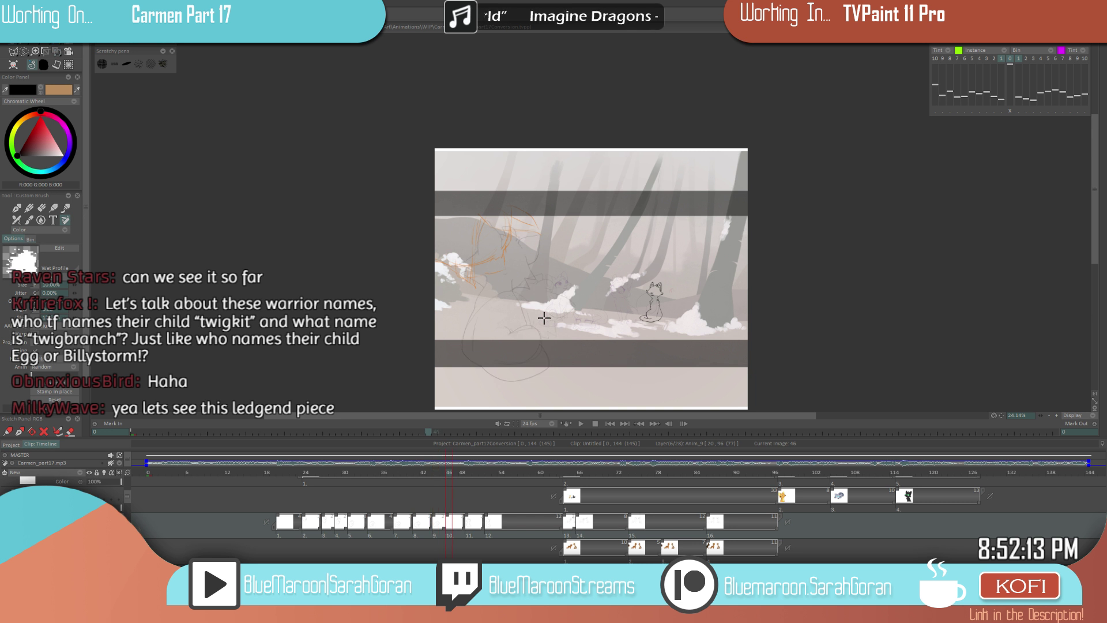
{"action": "key", "text": "Right"}
{"action": "key", "text": "Right"}
{"action": "key", "text": "Right"}
{"action": "key", "text": "Right"}
{"action": "key", "text": "Right"}
- Ink the rounded haunch curve and the short notch line at its inner tip on frame 46
{"action": "scroll", "coordinate": [542, 317], "scroll_direction": "up", "scroll_amount": 5}
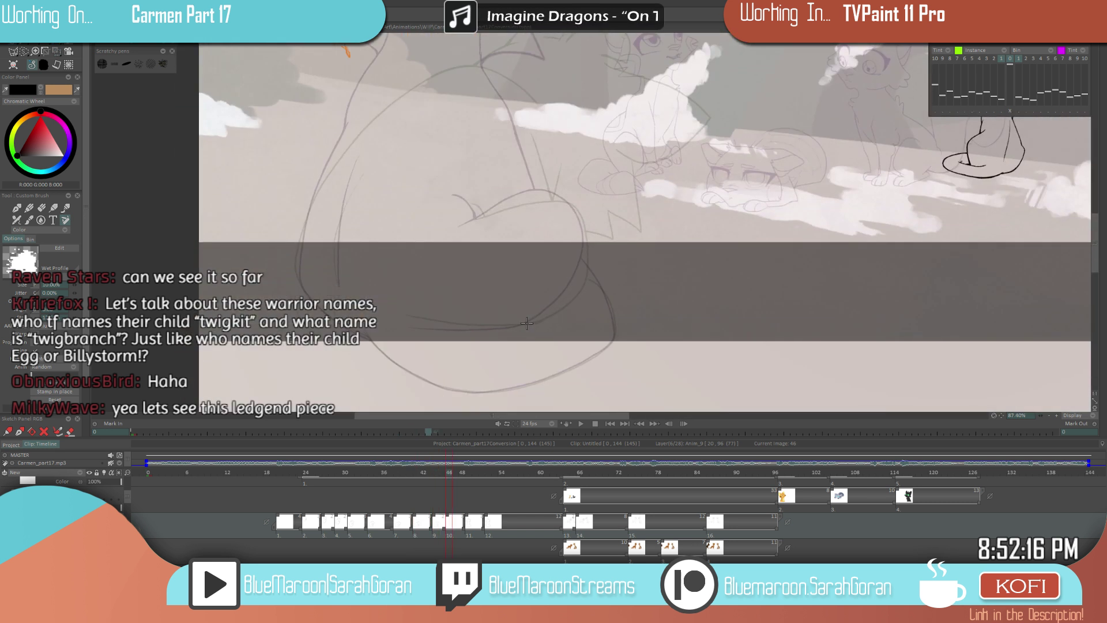
{"action": "mouse_move", "coordinate": [527, 323]}
{"action": "left_mouse_down"}
{"action": "mouse_move", "coordinate": [577, 291]}
{"action": "mouse_move", "coordinate": [587, 253]}
{"action": "mouse_move", "coordinate": [571, 208]}
{"action": "mouse_move", "coordinate": [535, 192]}
{"action": "mouse_move", "coordinate": [465, 222]}
{"action": "left_mouse_up"}
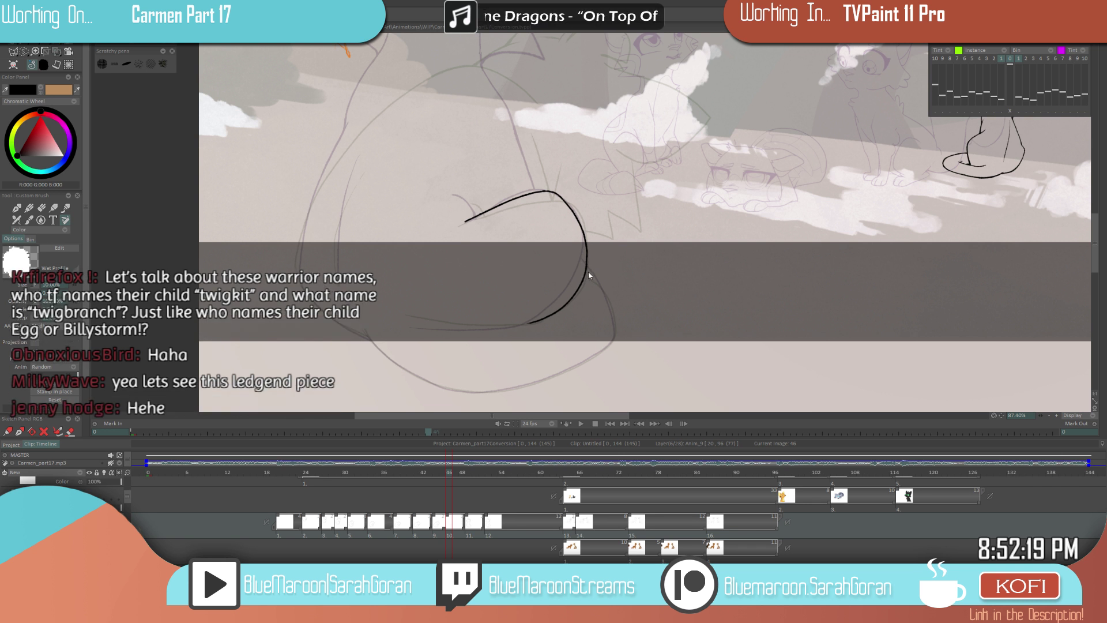
{"action": "key", "text": "ctrl+z"}
{"action": "left_click_drag", "start_coordinate": [521, 326], "coordinate": [577, 288]}
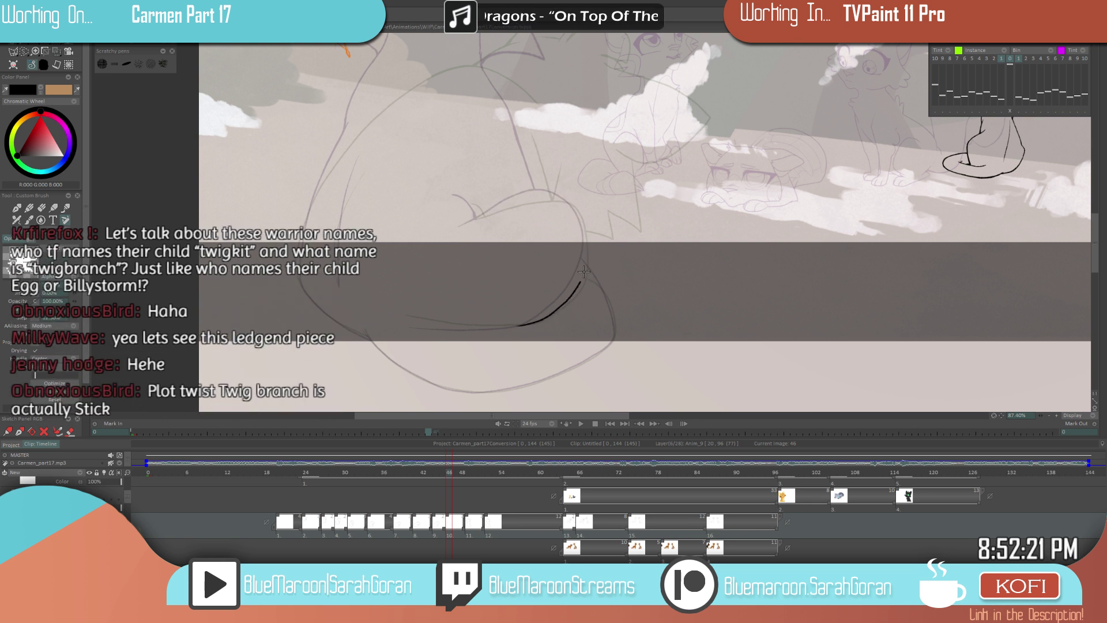
{"action": "left_click_drag", "start_coordinate": [550, 193], "coordinate": [467, 219]}
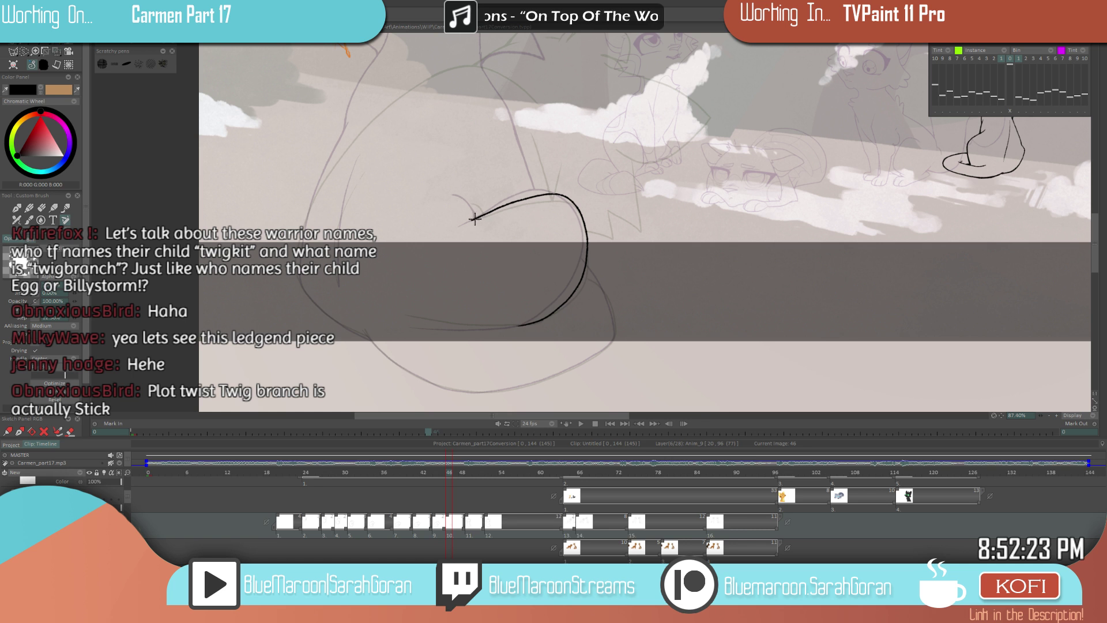
{"action": "left_click_drag", "start_coordinate": [459, 193], "coordinate": [482, 217]}
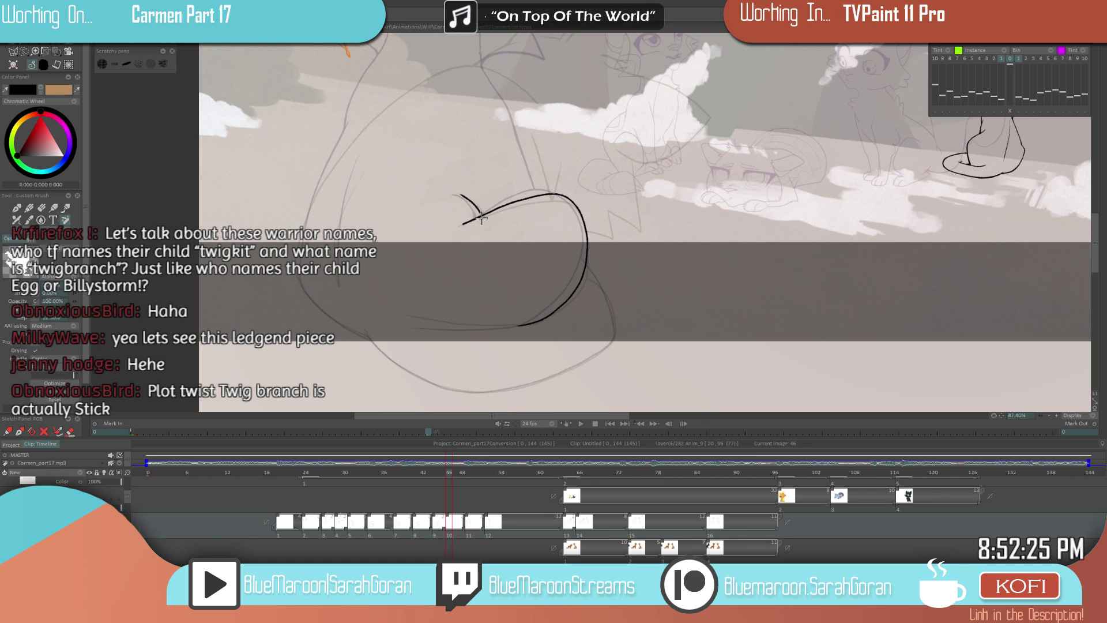
- Ink the tail outline around the cat's base and extend the haunch's lower line inward on frame 46
{"action": "left_click_drag", "start_coordinate": [642, 225], "coordinate": [655, 346]}
{"action": "scroll", "coordinate": [655, 346], "scroll_direction": "down", "scroll_amount": 1}
{"action": "mouse_move", "coordinate": [612, 404]}
{"action": "left_mouse_down"}
{"action": "mouse_move", "coordinate": [638, 291]}
{"action": "mouse_move", "coordinate": [650, 311]}
{"action": "mouse_move", "coordinate": [597, 354]}
{"action": "mouse_move", "coordinate": [517, 371]}
{"action": "left_mouse_up"}
{"action": "left_click_drag", "start_coordinate": [443, 333], "coordinate": [426, 314]}
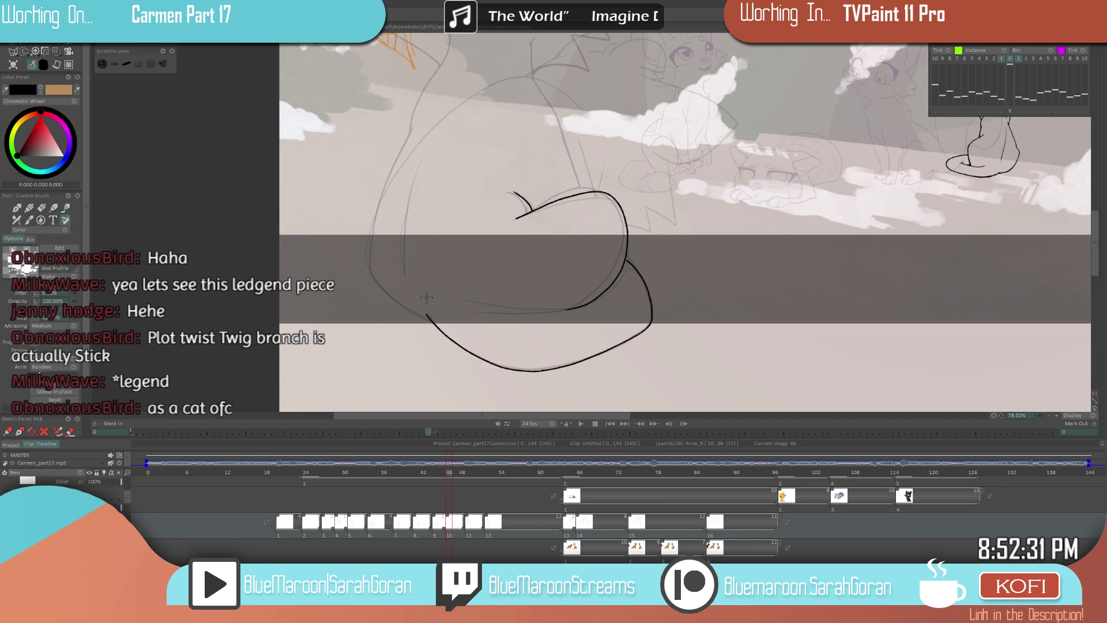
{"action": "left_click_drag", "start_coordinate": [499, 311], "coordinate": [463, 308]}
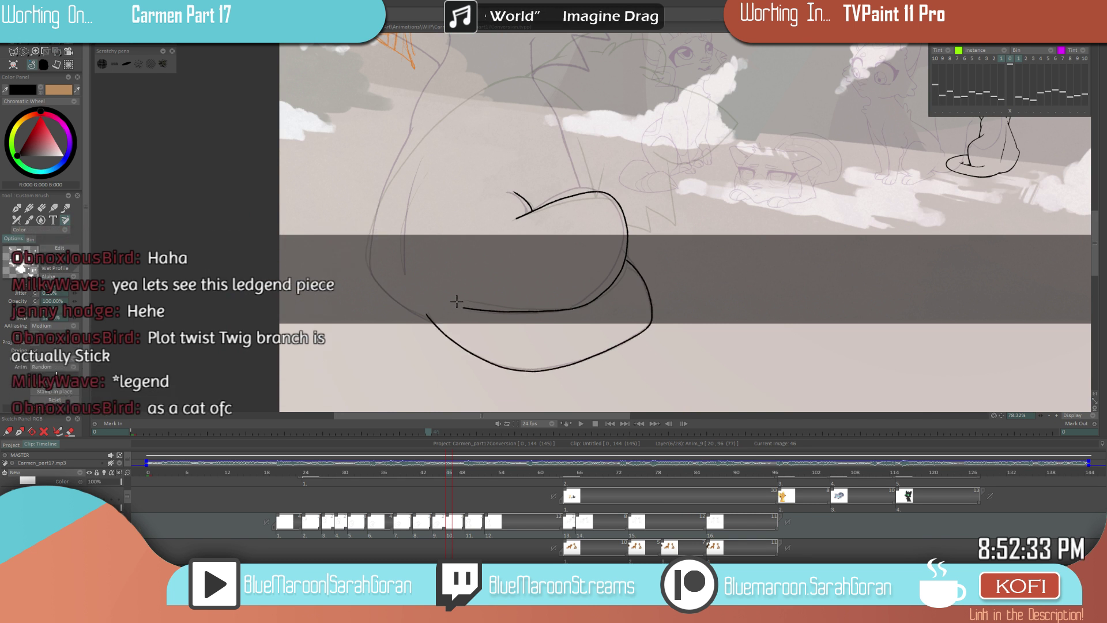
- Compare the haunch and tail lines of frame 46 with the adjacent drawings
{"action": "left_click_drag", "start_coordinate": [501, 272], "coordinate": [530, 336]}
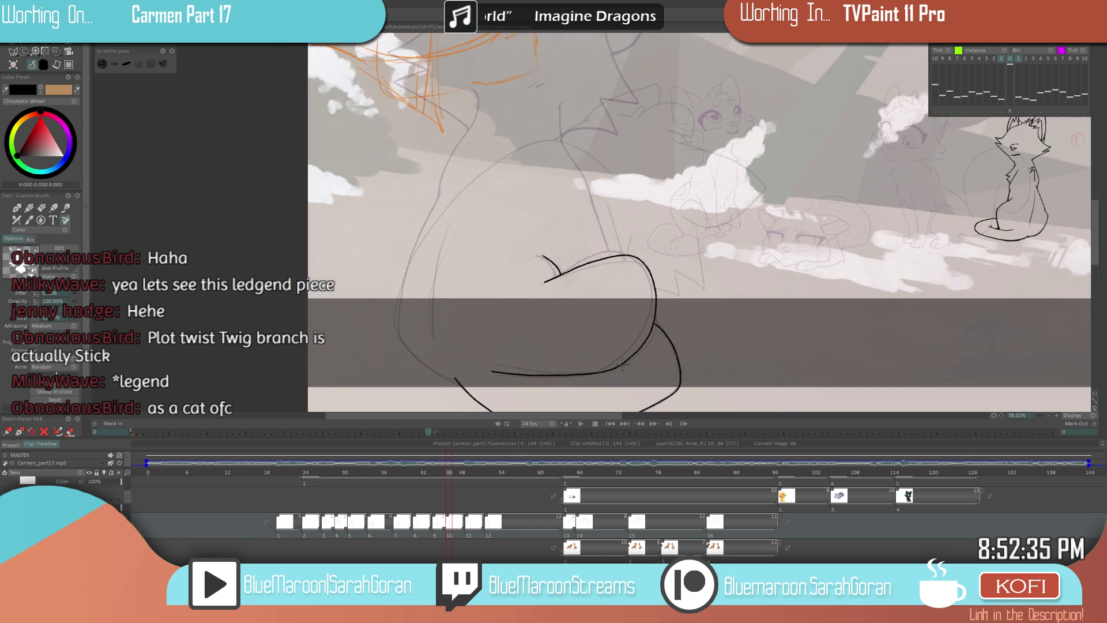
{"action": "left_click_drag", "start_coordinate": [627, 354], "coordinate": [606, 325]}
{"action": "key", "text": "Left"}
{"action": "key", "text": "Right"}
{"action": "key", "text": "Right"}
{"action": "key", "text": "Left"}
{"action": "key", "text": "Left"}
{"action": "key", "text": "Right"}
{"action": "mouse_move", "coordinate": [544, 282]}
{"action": "left_mouse_down"}
{"action": "mouse_move", "coordinate": [541, 296]}
{"action": "mouse_move", "coordinate": [542, 269]}
{"action": "mouse_move", "coordinate": [544, 284]}
{"action": "left_mouse_up"}
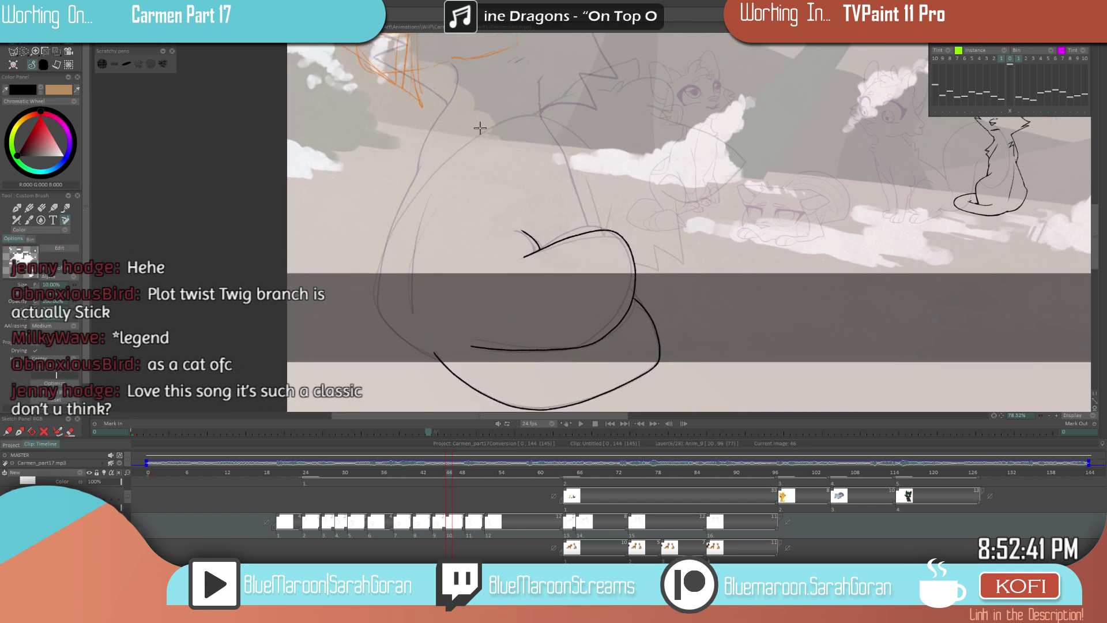
- Ink the left back outline down to the tail base and the inner foreleg line beside it
{"action": "left_click_drag", "start_coordinate": [544, 140], "coordinate": [542, 161]}
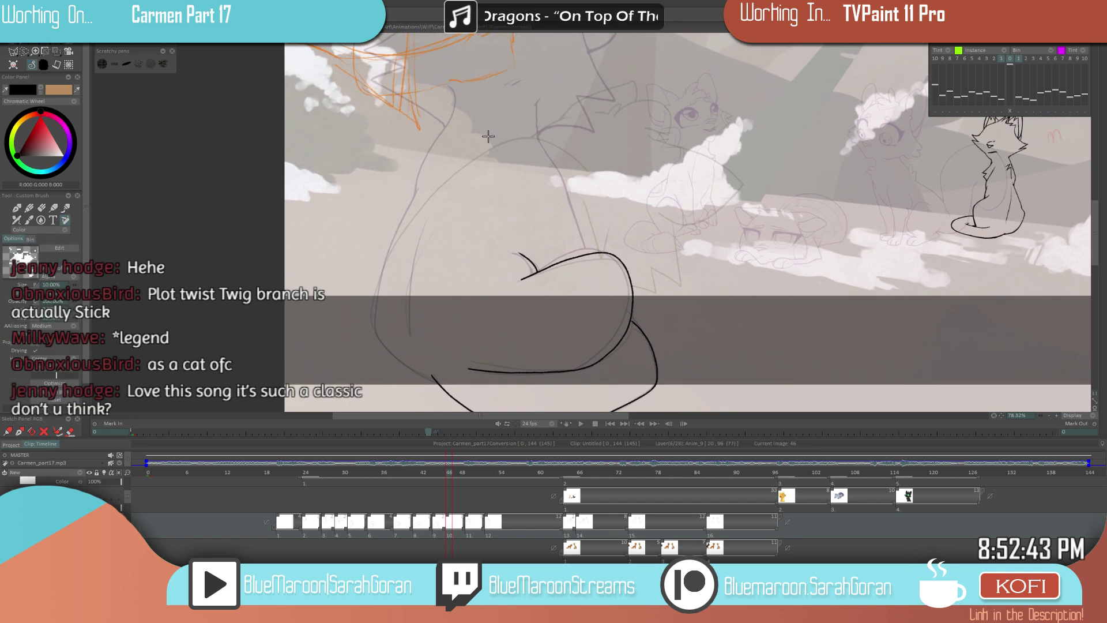
{"action": "mouse_move", "coordinate": [430, 186]}
{"action": "left_mouse_down"}
{"action": "mouse_move", "coordinate": [401, 219]}
{"action": "mouse_move", "coordinate": [375, 343]}
{"action": "left_mouse_up"}
{"action": "scroll", "coordinate": [527, 293], "scroll_direction": "down", "scroll_amount": 4}
{"action": "scroll", "coordinate": [526, 293], "scroll_direction": "up", "scroll_amount": 2}
{"action": "scroll", "coordinate": [476, 320], "scroll_direction": "up", "scroll_amount": 1}
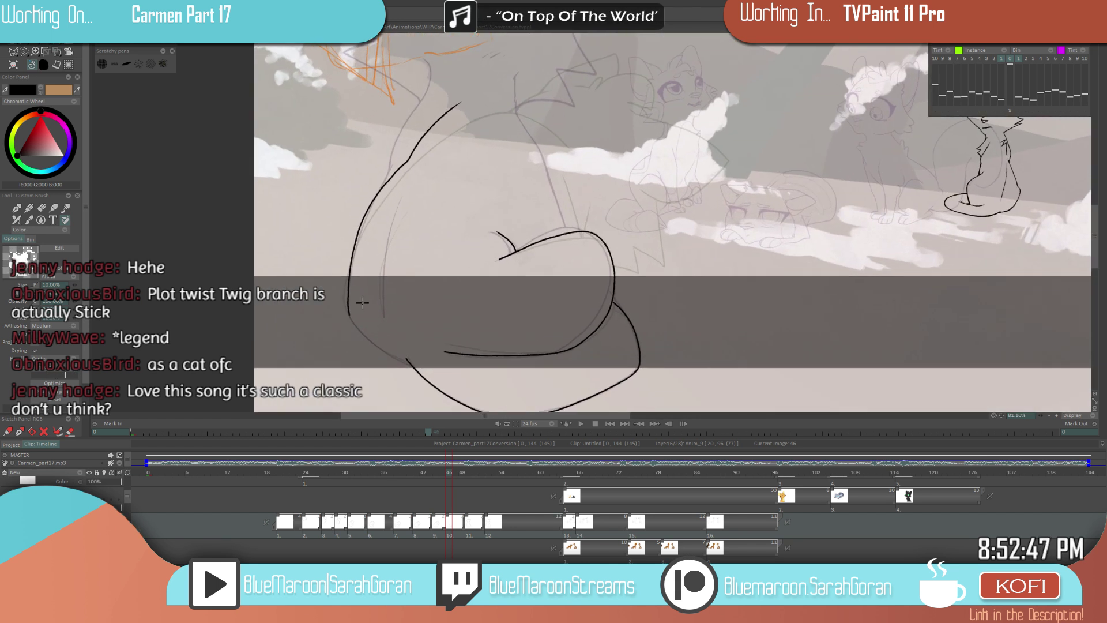
{"action": "left_click_drag", "start_coordinate": [348, 312], "coordinate": [406, 362]}
{"action": "left_click_drag", "start_coordinate": [407, 198], "coordinate": [381, 314]}
- Ink the right body line from the shoulder down to the haunch and check it against the adjacent drawings
{"action": "left_click_drag", "start_coordinate": [588, 253], "coordinate": [559, 323]}
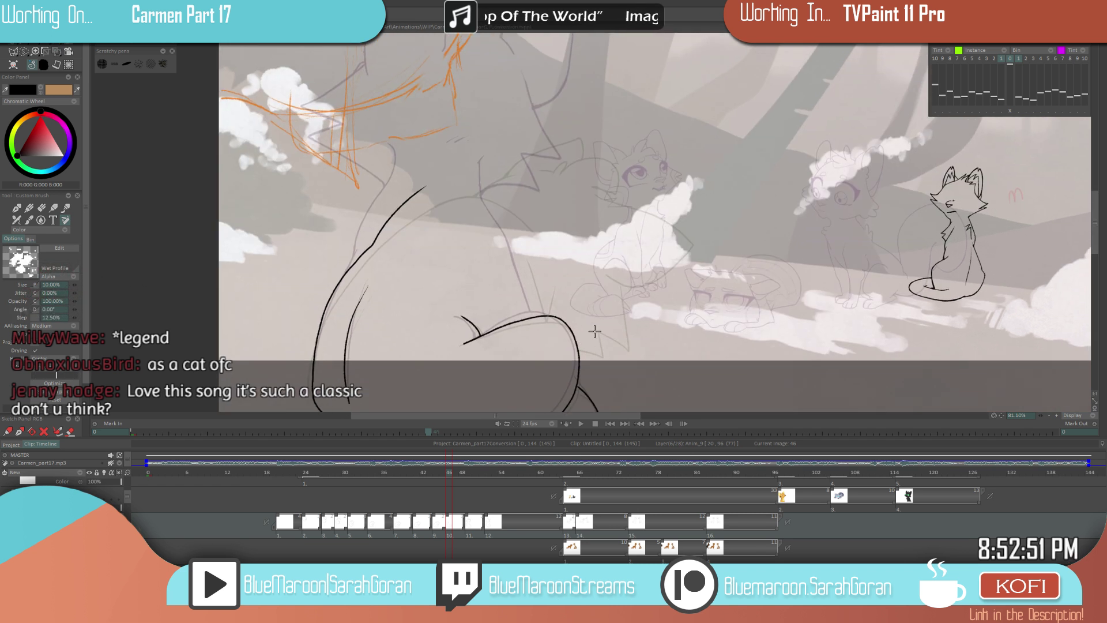
{"action": "left_click_drag", "start_coordinate": [495, 224], "coordinate": [542, 335]}
{"action": "scroll", "coordinate": [577, 304], "scroll_direction": "down", "scroll_amount": 5}
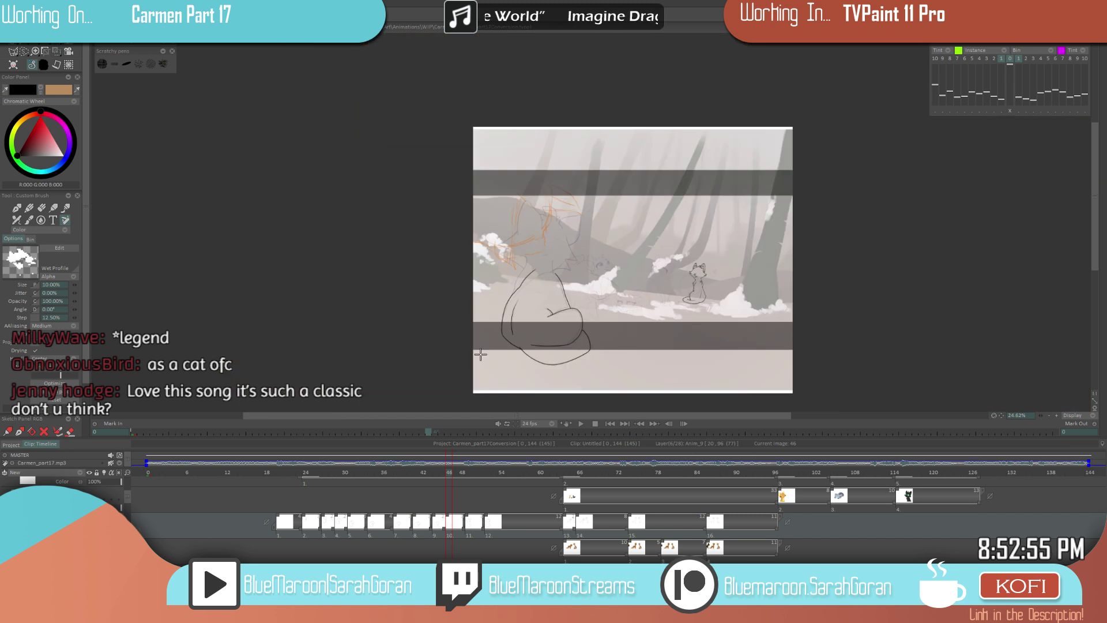
{"action": "key", "text": "Right"}
{"action": "key", "text": "Left"}
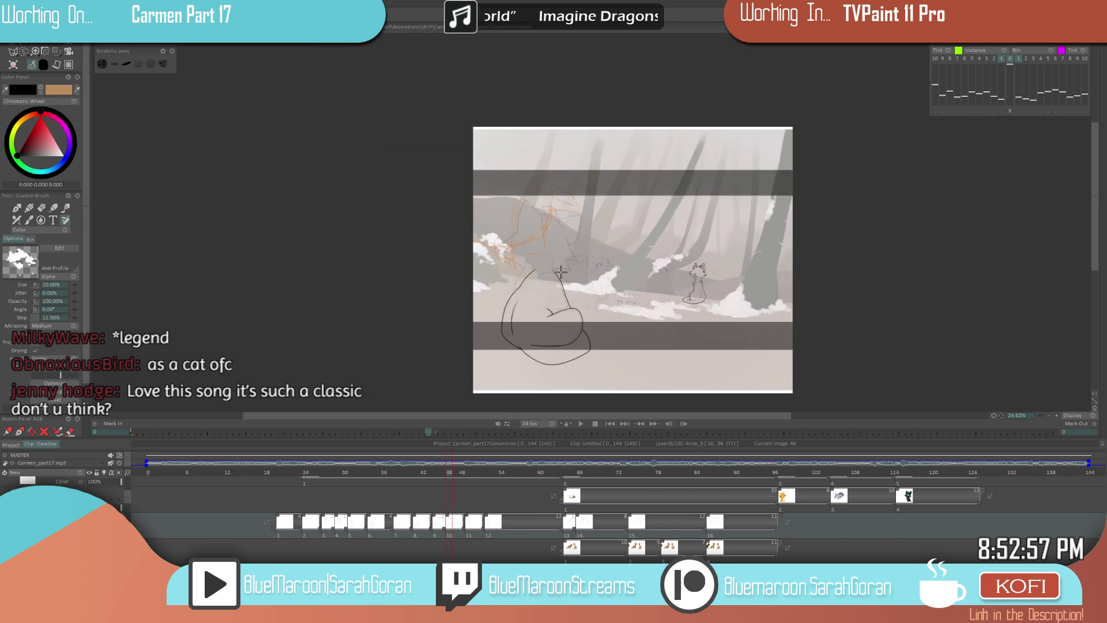
{"action": "left_click_drag", "start_coordinate": [557, 271], "coordinate": [678, 265]}
{"action": "key", "text": "Left"}
{"action": "key", "text": "Right"}
{"action": "scroll", "coordinate": [507, 264], "scroll_direction": "up", "scroll_amount": 1}
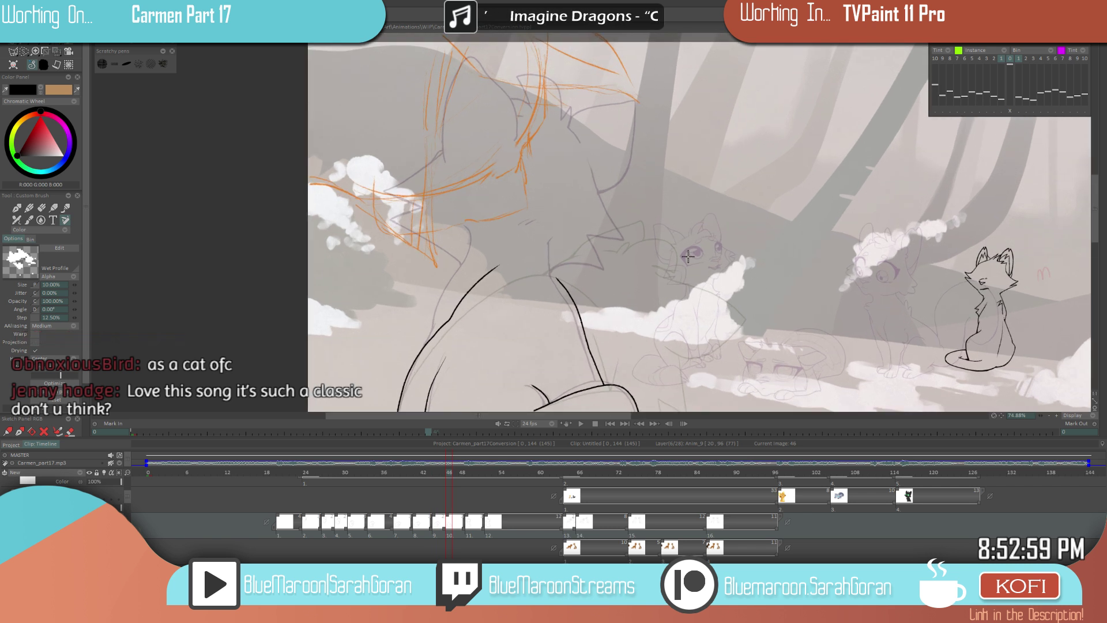
- Extend the left back outline up toward the neck and ink a short line joining the right body line, comparing with the adjacent drawings
{"action": "left_click_drag", "start_coordinate": [498, 264], "coordinate": [524, 233]}
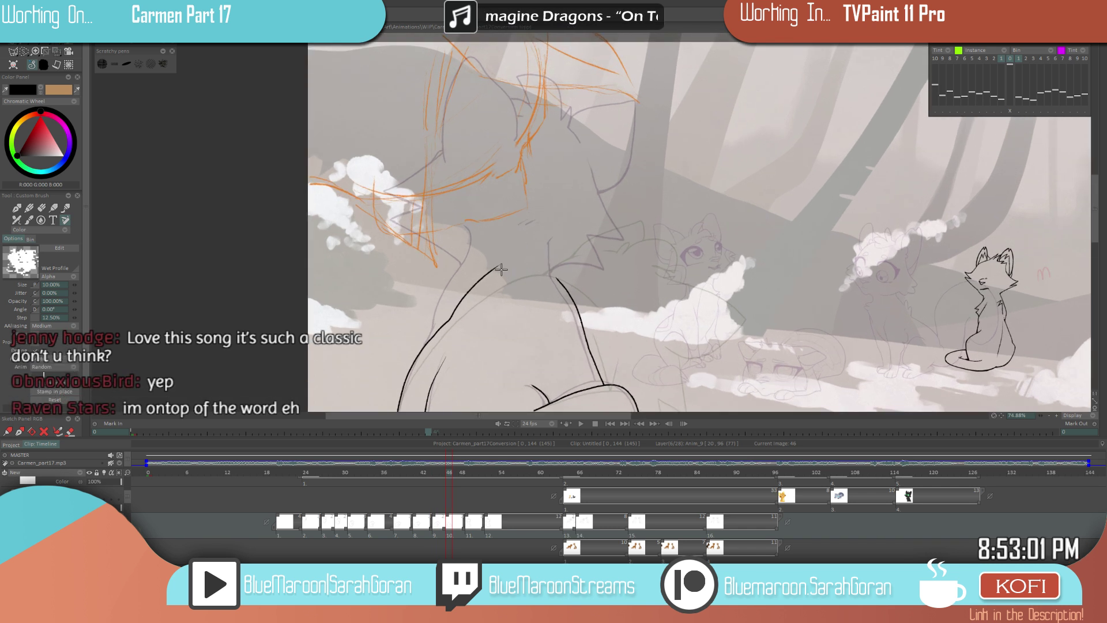
{"action": "scroll", "coordinate": [530, 221], "scroll_direction": "down", "scroll_amount": 2}
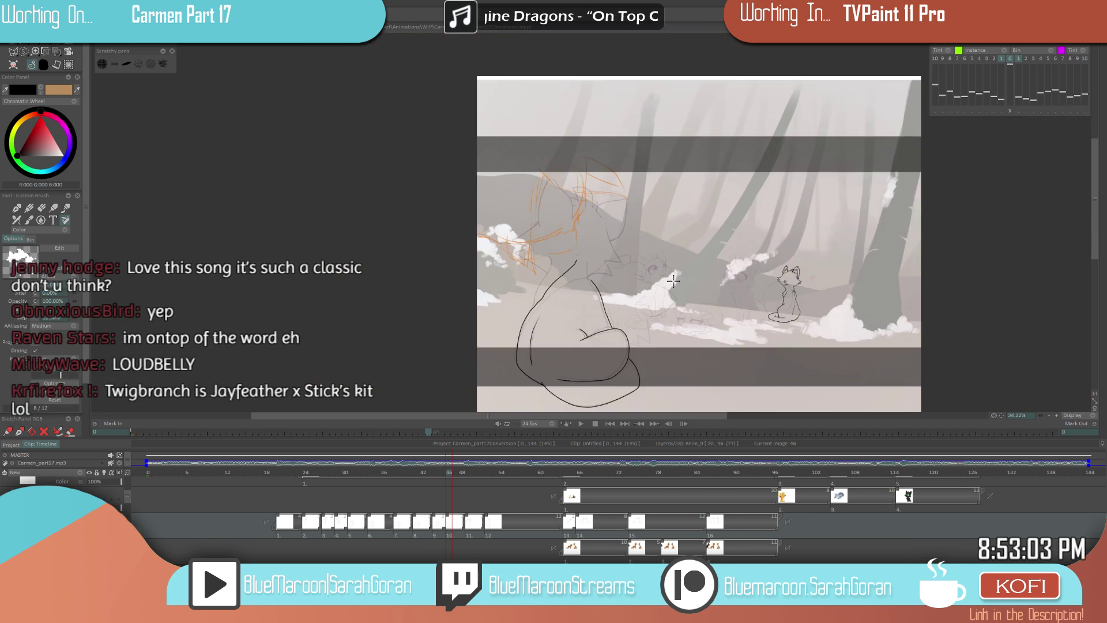
{"action": "scroll", "coordinate": [643, 302], "scroll_direction": "up", "scroll_amount": 1}
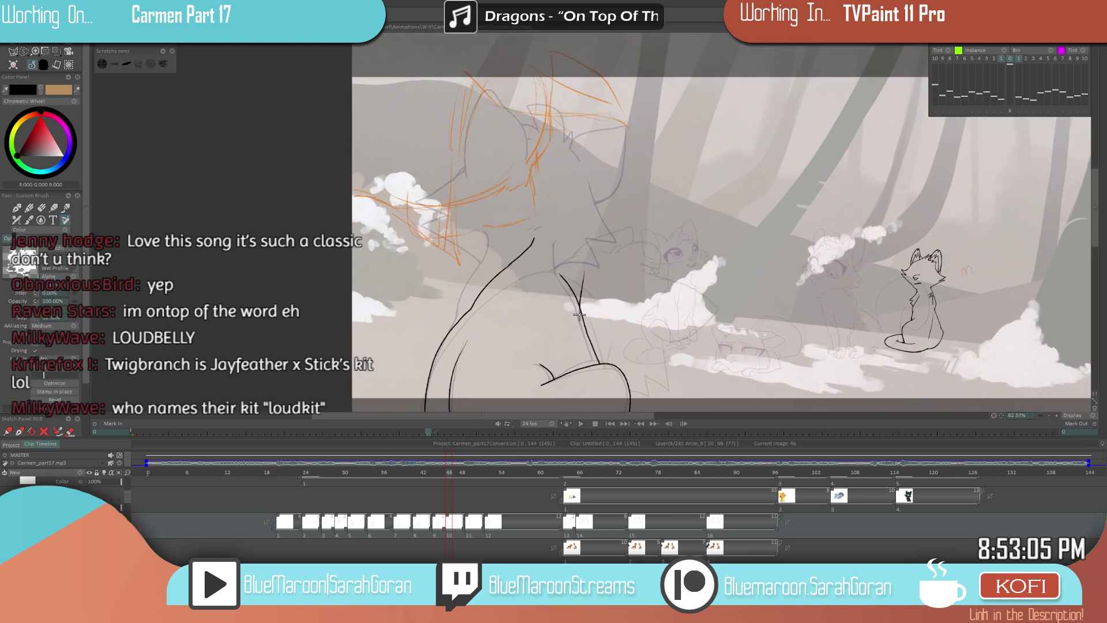
{"action": "key", "text": "ctrl+z"}
{"action": "left_click_drag", "start_coordinate": [582, 276], "coordinate": [579, 304]}
{"action": "key", "text": "Left"}
{"action": "key", "text": "Left"}
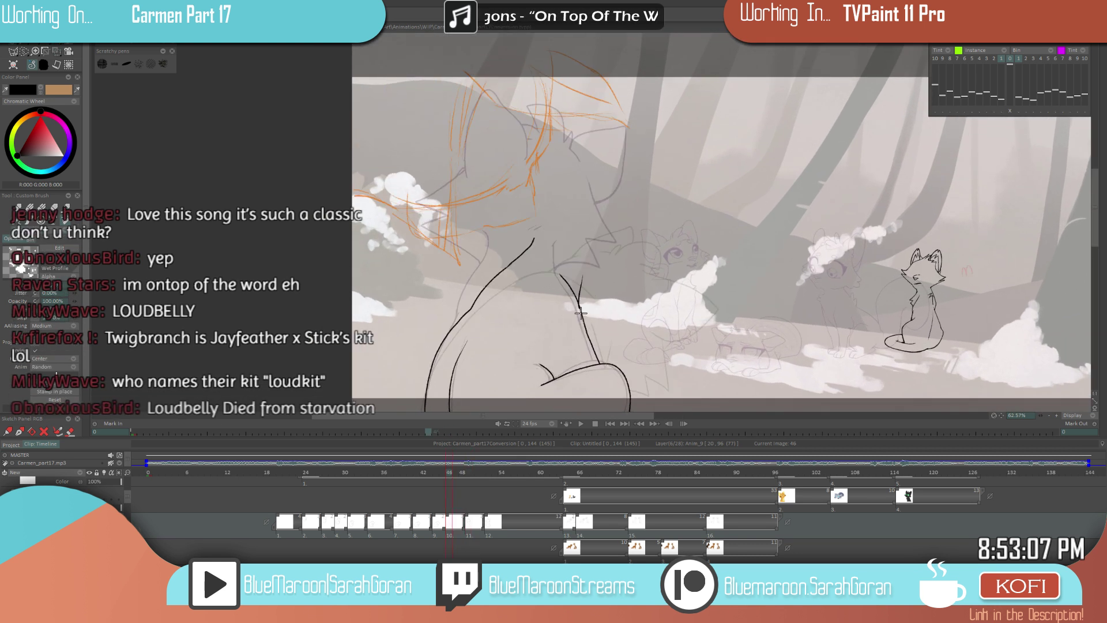
{"action": "key", "text": "Right"}
{"action": "key", "text": "Right"}
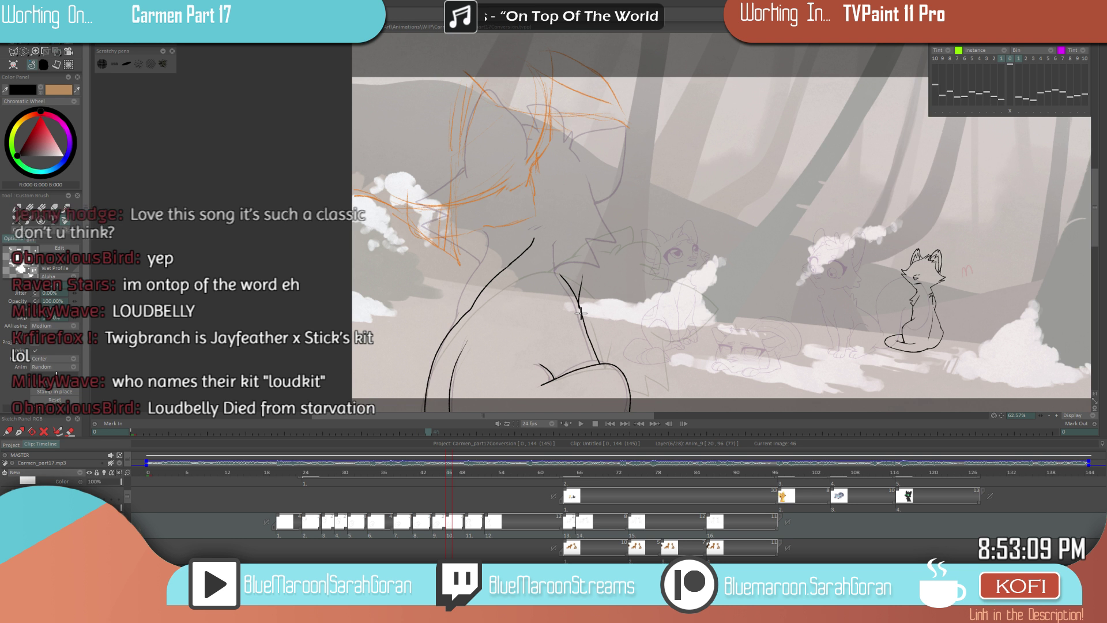
- Show the fourth previous drawing in the onion skin and offset it to X -93, Y -79 over the body
{"action": "left_click", "coordinate": [986, 111]}
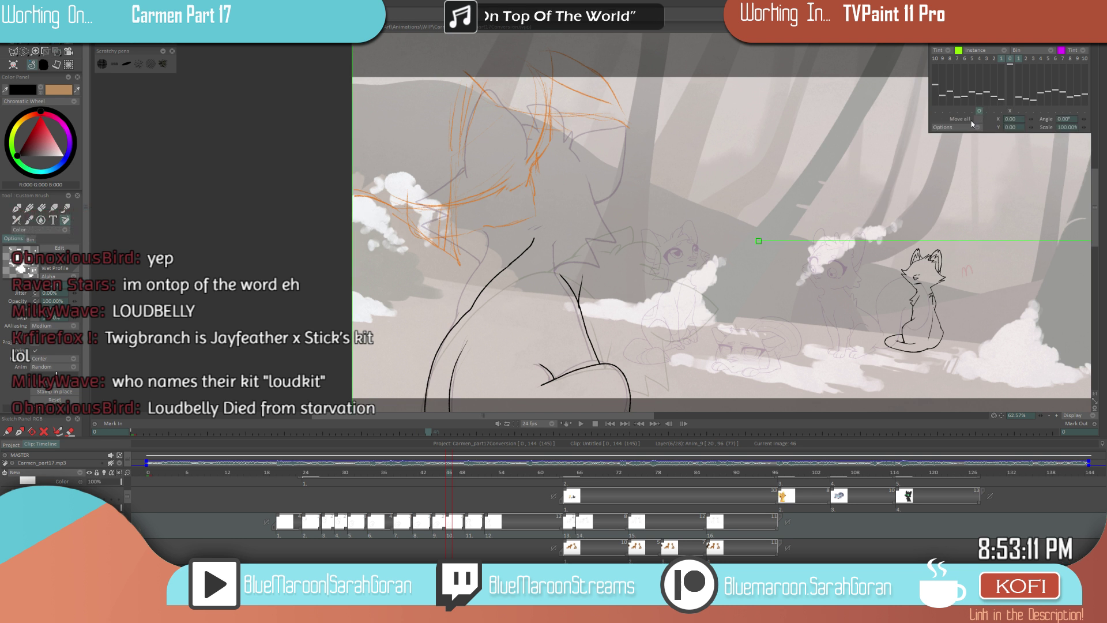
{"action": "left_click", "coordinate": [986, 58]}
{"action": "left_click", "coordinate": [982, 59]}
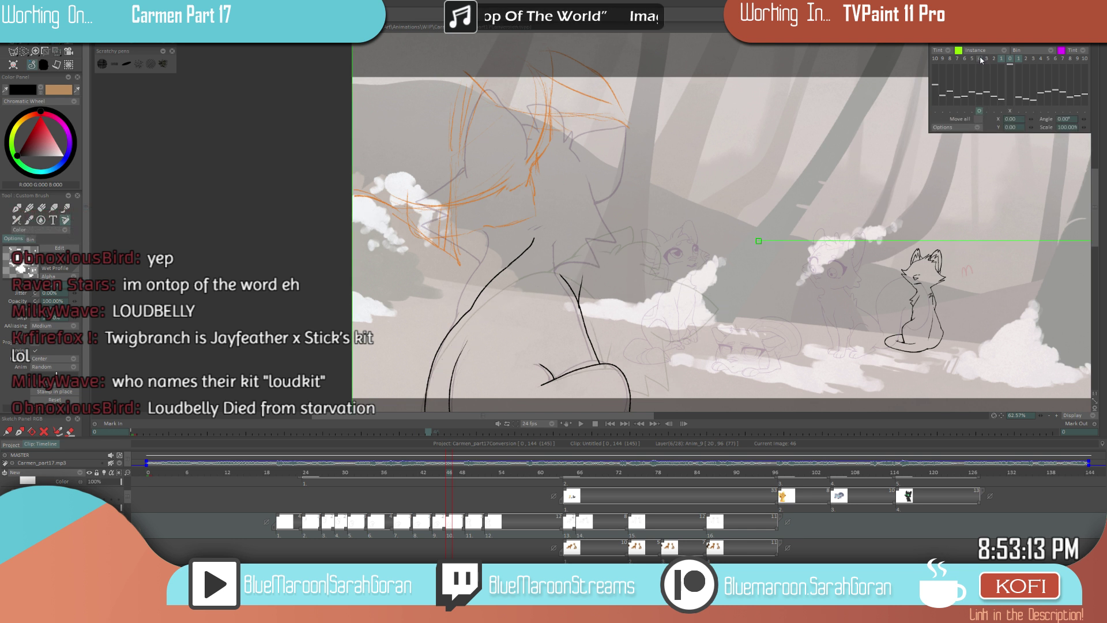
{"action": "mouse_move", "coordinate": [745, 324]}
{"action": "left_mouse_down"}
{"action": "mouse_move", "coordinate": [751, 309]}
{"action": "mouse_move", "coordinate": [736, 322]}
{"action": "left_mouse_up"}
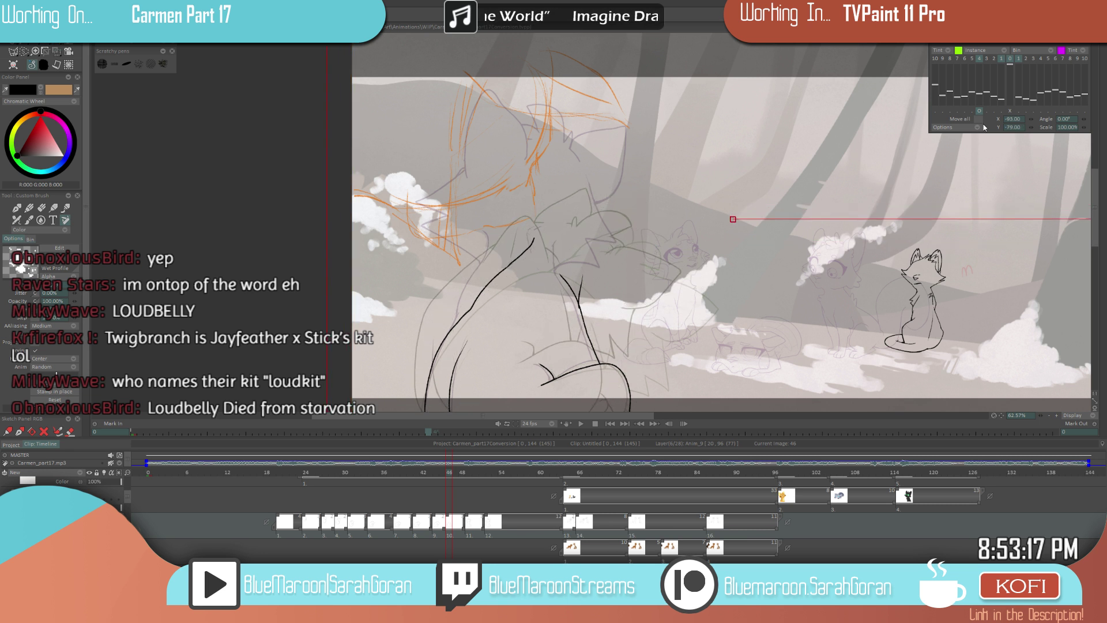
- Show the sixth previous drawing in the onion skin, offset it to X 160, Y 309 over the head area, and save the project
{"action": "left_click", "coordinate": [974, 114]}
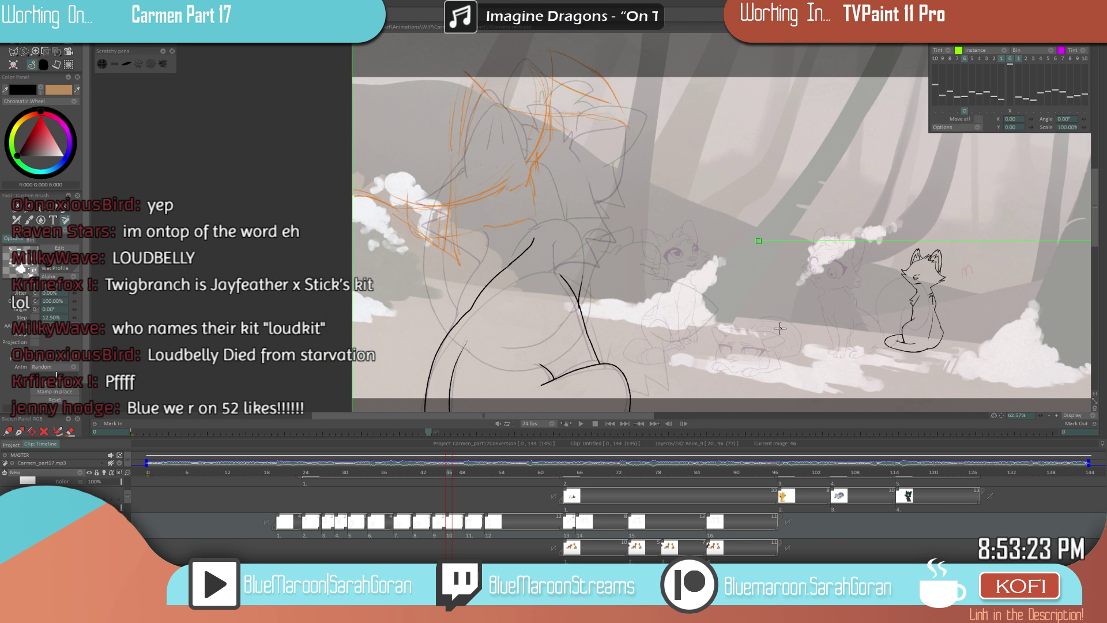
{"action": "mouse_move", "coordinate": [721, 315]}
{"action": "left_mouse_down"}
{"action": "mouse_move", "coordinate": [669, 297]}
{"action": "mouse_move", "coordinate": [696, 388]}
{"action": "left_mouse_up"}
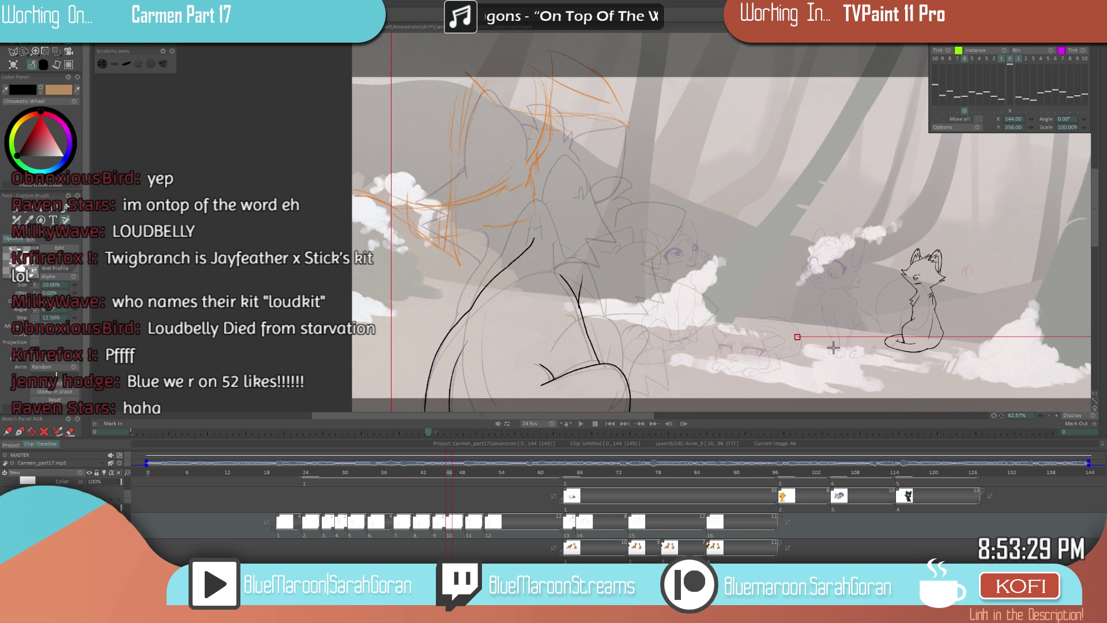
{"action": "left_click_drag", "start_coordinate": [884, 325], "coordinate": [888, 311]}
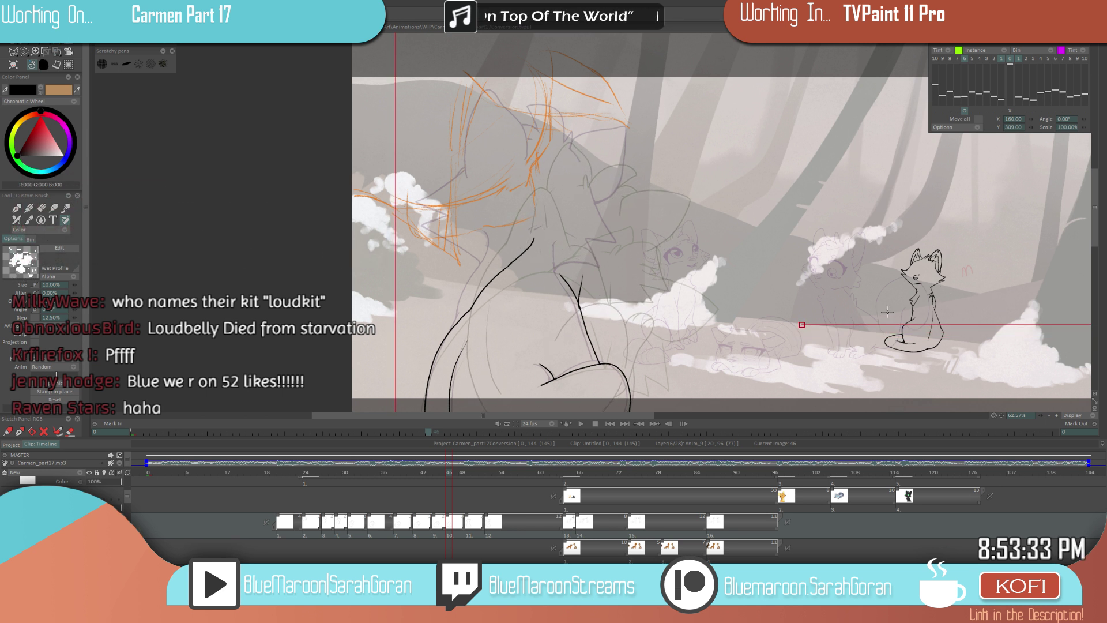
{"action": "left_click", "coordinate": [12, 44]}
{"action": "scroll", "coordinate": [623, 246], "scroll_direction": "up", "scroll_amount": 3}
{"action": "key", "text": "ctrl+s"}
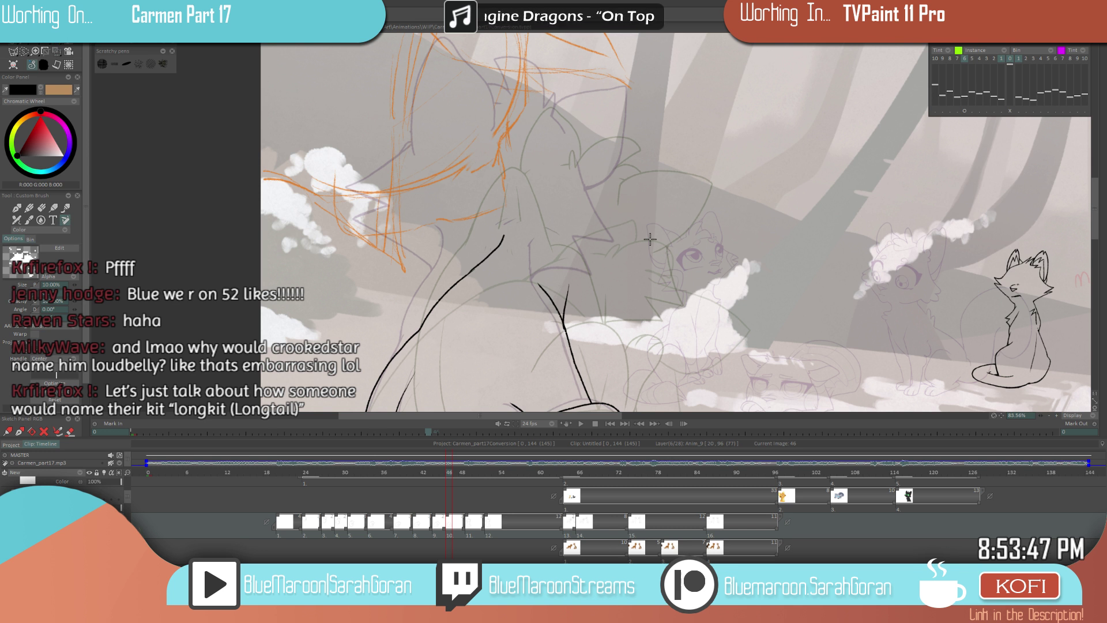
- Compare frame 46's head and shoulder position with the drawing on frame 44
{"action": "left_click_drag", "start_coordinate": [637, 280], "coordinate": [629, 294]}
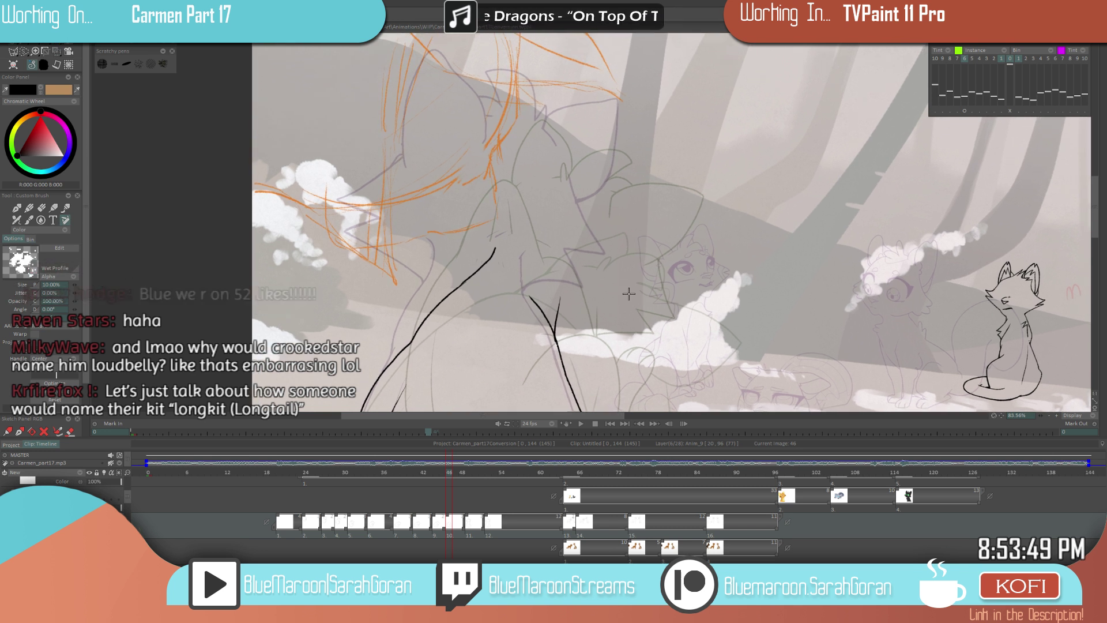
{"action": "scroll", "coordinate": [629, 294], "scroll_direction": "up", "scroll_amount": 4}
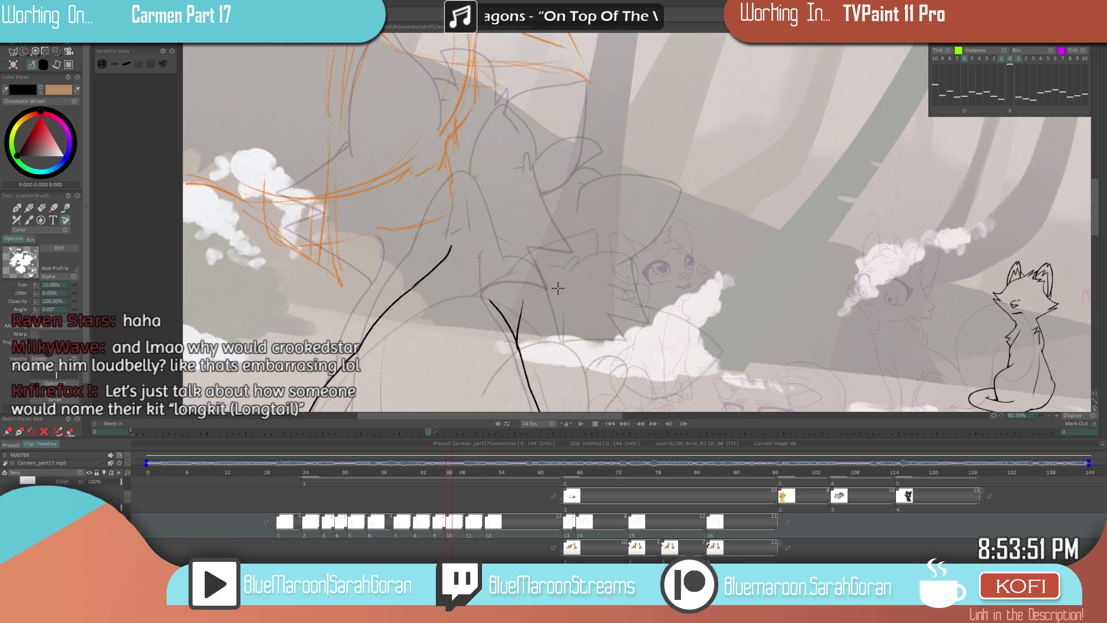
{"action": "scroll", "coordinate": [621, 266], "scroll_direction": "down", "scroll_amount": 5}
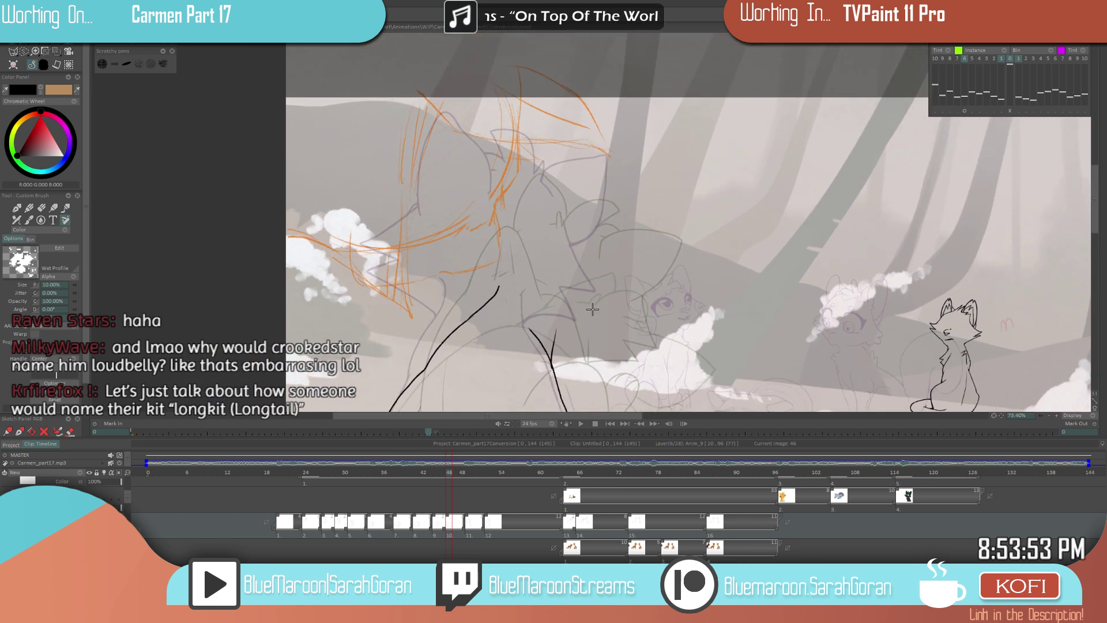
{"action": "scroll", "coordinate": [621, 266], "scroll_direction": "up", "scroll_amount": 1}
{"action": "left_click_drag", "start_coordinate": [621, 265], "coordinate": [629, 294]}
{"action": "key", "text": "Left"}
{"action": "key", "text": "Left"}
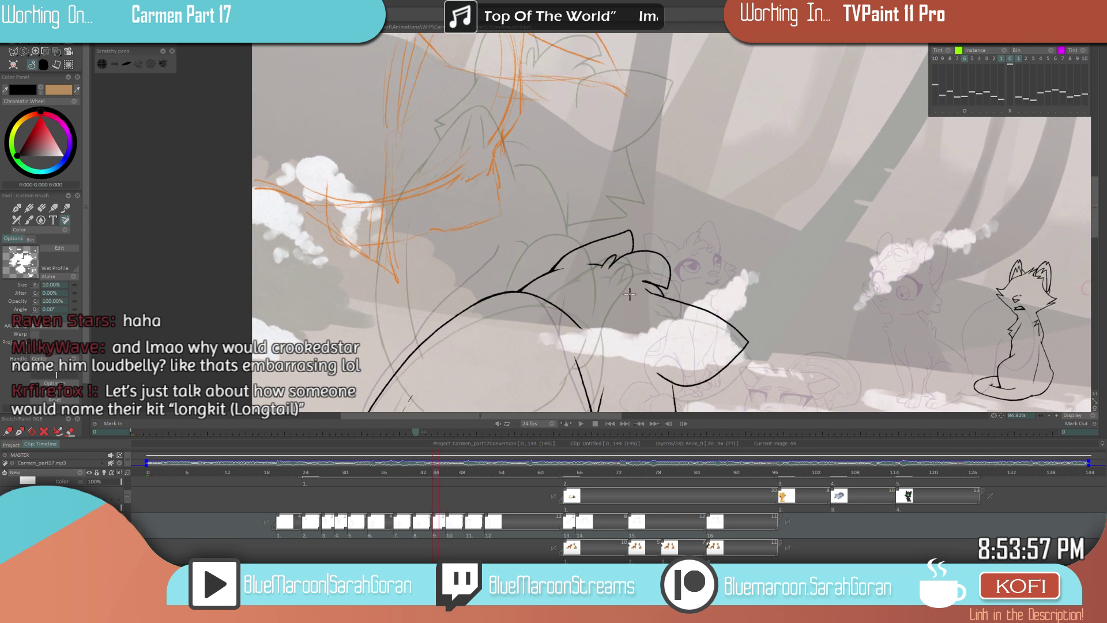
{"action": "key", "text": "Right"}
{"action": "key", "text": "Right"}
{"action": "key", "text": "Left"}
{"action": "key", "text": "Left"}
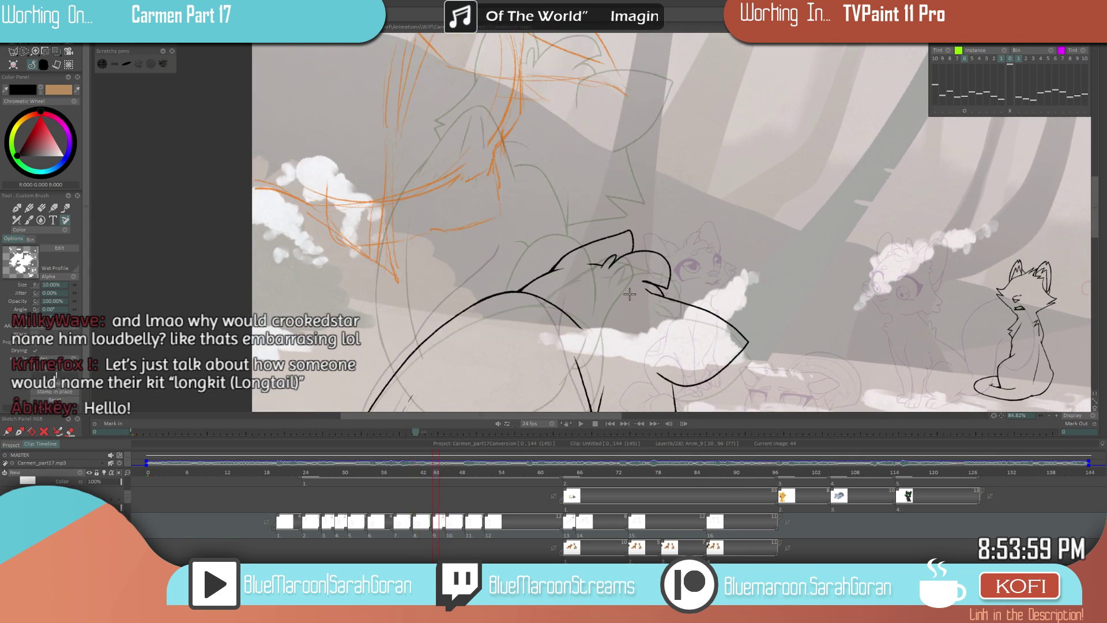
{"action": "key", "text": "Right"}
{"action": "key", "text": "Right"}
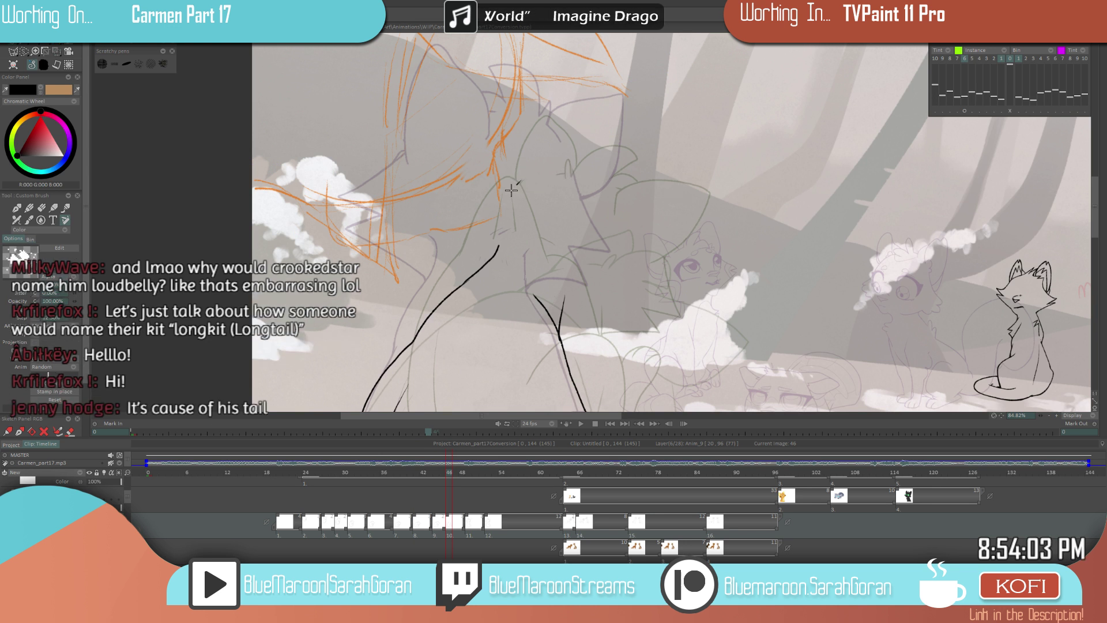
- Ink the cat's left cheek line with its pointed fur tufts down to the back outline, tidying the join
{"action": "mouse_move", "coordinate": [463, 232]}
{"action": "left_mouse_down"}
{"action": "mouse_move", "coordinate": [488, 246]}
{"action": "mouse_move", "coordinate": [462, 253]}
{"action": "mouse_move", "coordinate": [483, 270]}
{"action": "left_mouse_up"}
{"action": "scroll", "coordinate": [677, 286], "scroll_direction": "up", "scroll_amount": 3}
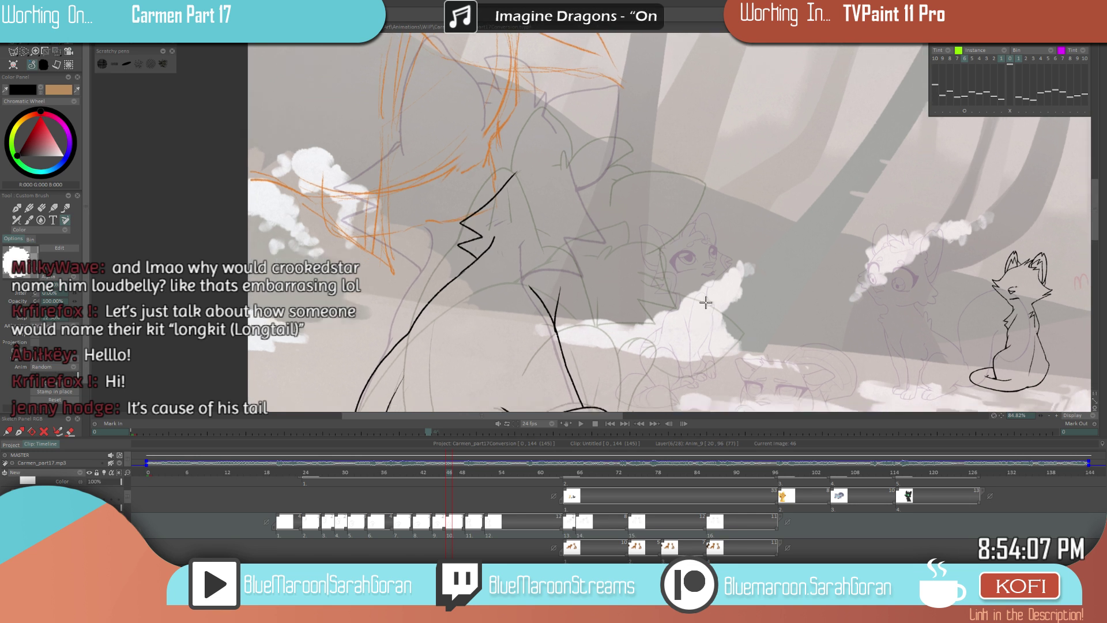
{"action": "mouse_move", "coordinate": [463, 242]}
{"action": "left_mouse_down"}
{"action": "mouse_move", "coordinate": [447, 221]}
{"action": "mouse_move", "coordinate": [461, 232]}
{"action": "left_mouse_up"}
{"action": "key", "text": "e"}
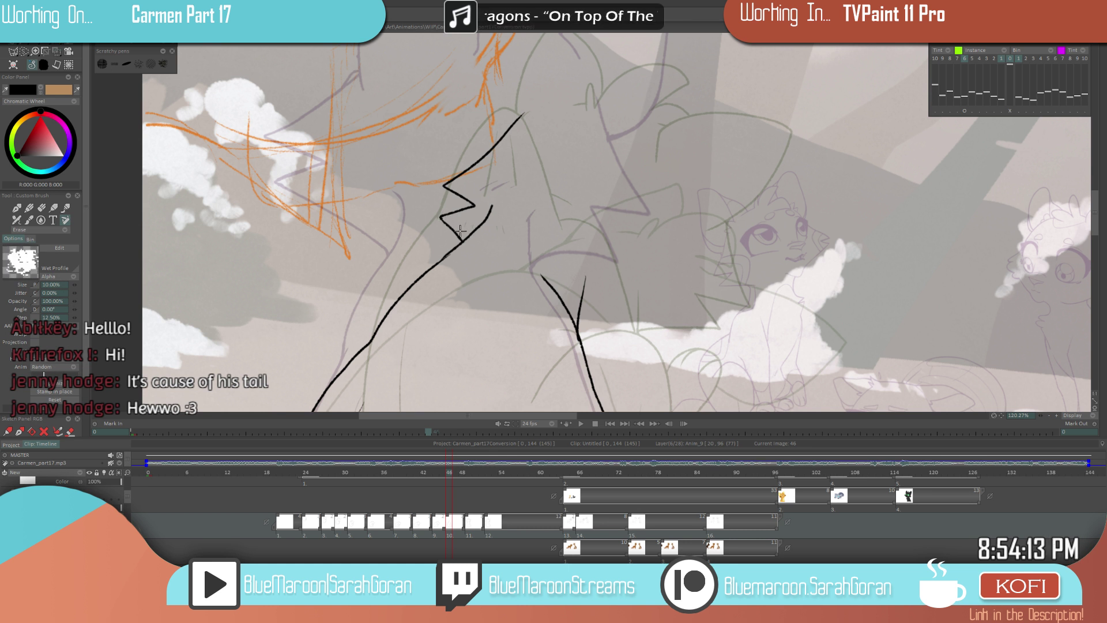
{"action": "key", "text": "e"}
{"action": "mouse_move", "coordinate": [686, 316]}
{"action": "left_mouse_down", "text": "ctrl"}
{"action": "mouse_move", "coordinate": [557, 362]}
{"action": "mouse_move", "coordinate": [664, 314]}
{"action": "left_mouse_up", "text": "ctrl"}
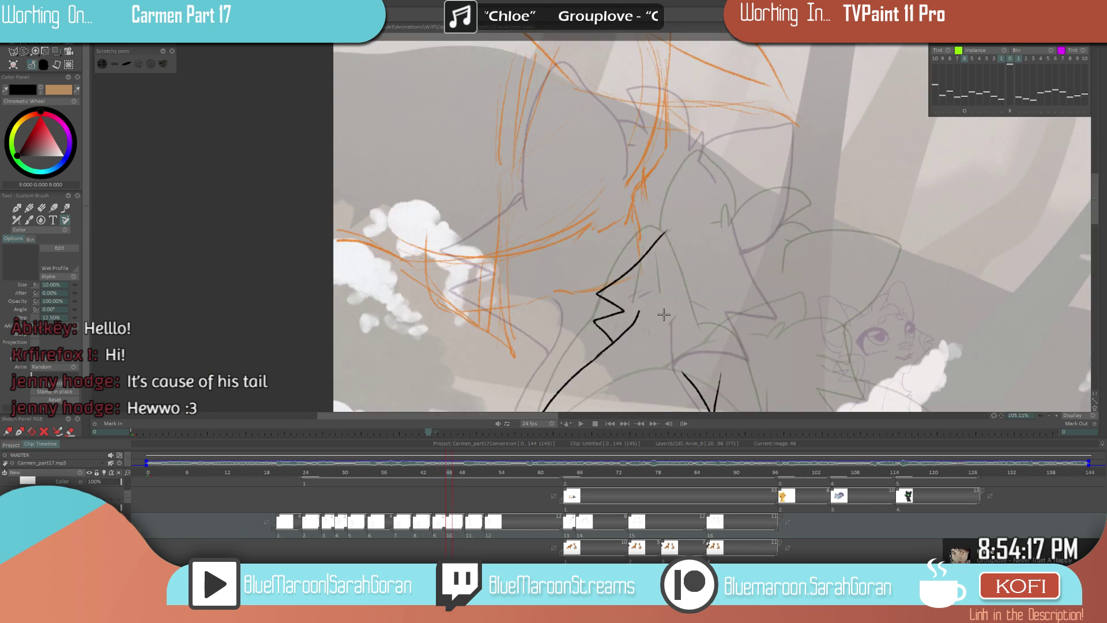
- Ink a row of short fur ticks inside the lower head and check frame 46 as a whole
{"action": "scroll", "coordinate": [660, 294], "scroll_direction": "down", "scroll_amount": 3}
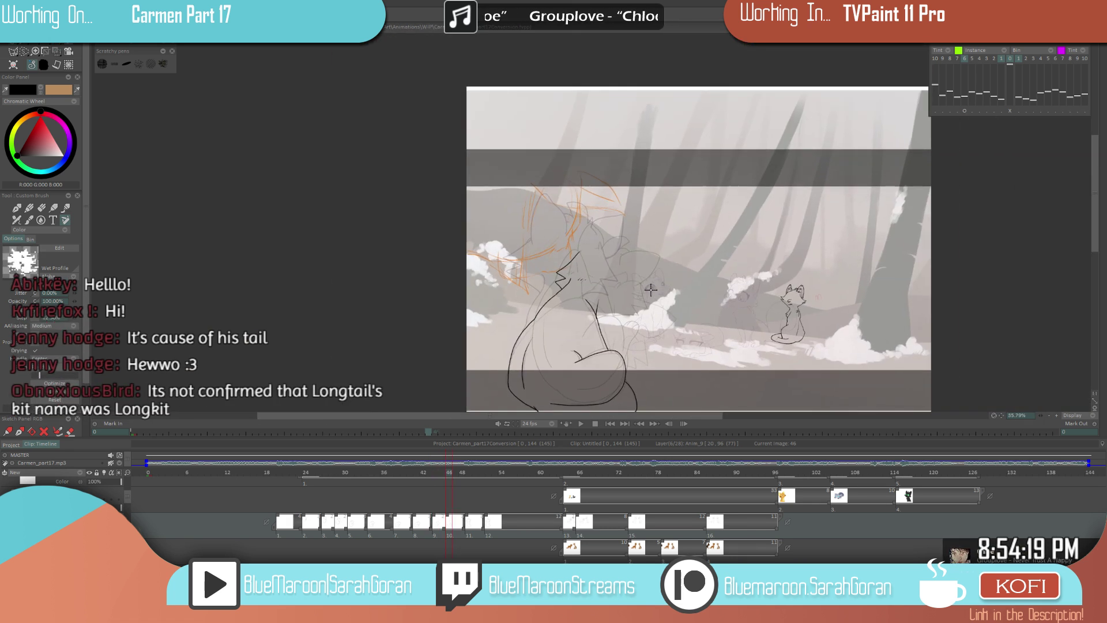
{"action": "scroll", "coordinate": [656, 284], "scroll_direction": "up", "scroll_amount": 2}
{"action": "key", "text": "Right"}
{"action": "key", "text": "Right"}
{"action": "scroll", "coordinate": [655, 291], "scroll_direction": "up", "scroll_amount": 2}
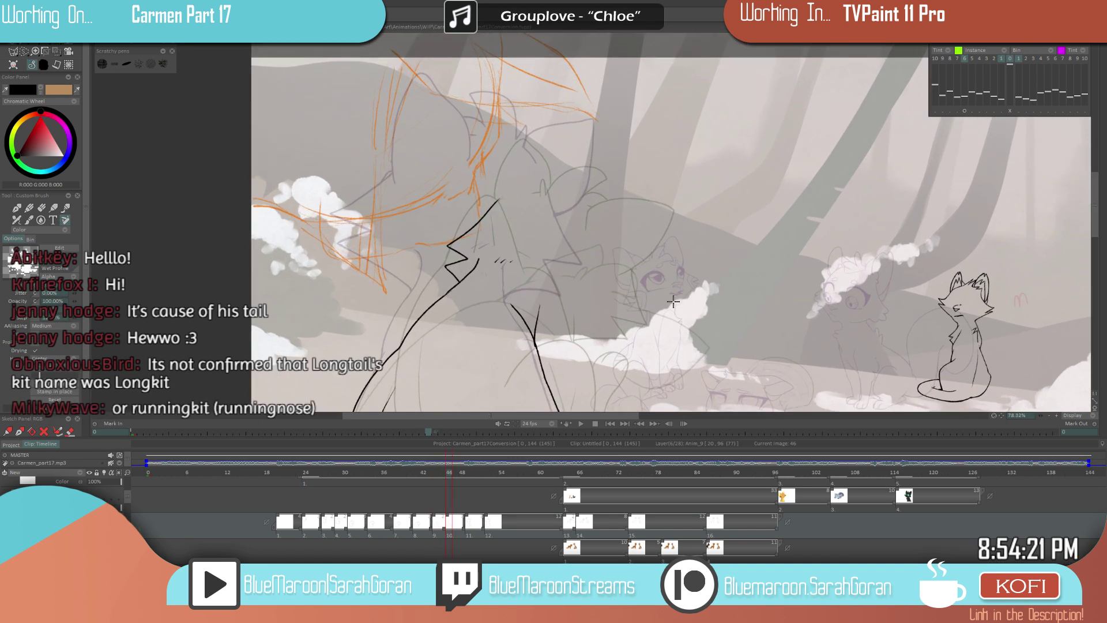
- Ink the lower edge of the head and the right cheek's pointed tufts, then compare them with the adjacent drawings
{"action": "mouse_move", "coordinate": [627, 267]}
{"action": "left_mouse_down"}
{"action": "mouse_move", "coordinate": [639, 335]}
{"action": "mouse_move", "coordinate": [604, 327]}
{"action": "mouse_move", "coordinate": [610, 357]}
{"action": "left_mouse_up"}
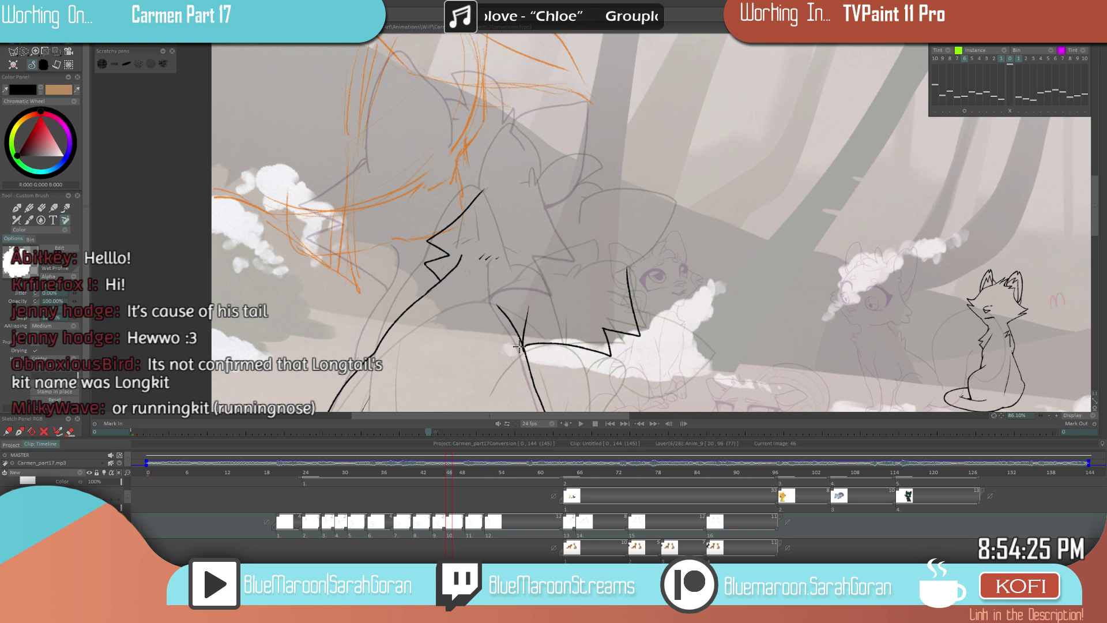
{"action": "scroll", "coordinate": [548, 325], "scroll_direction": "up", "scroll_amount": 2}
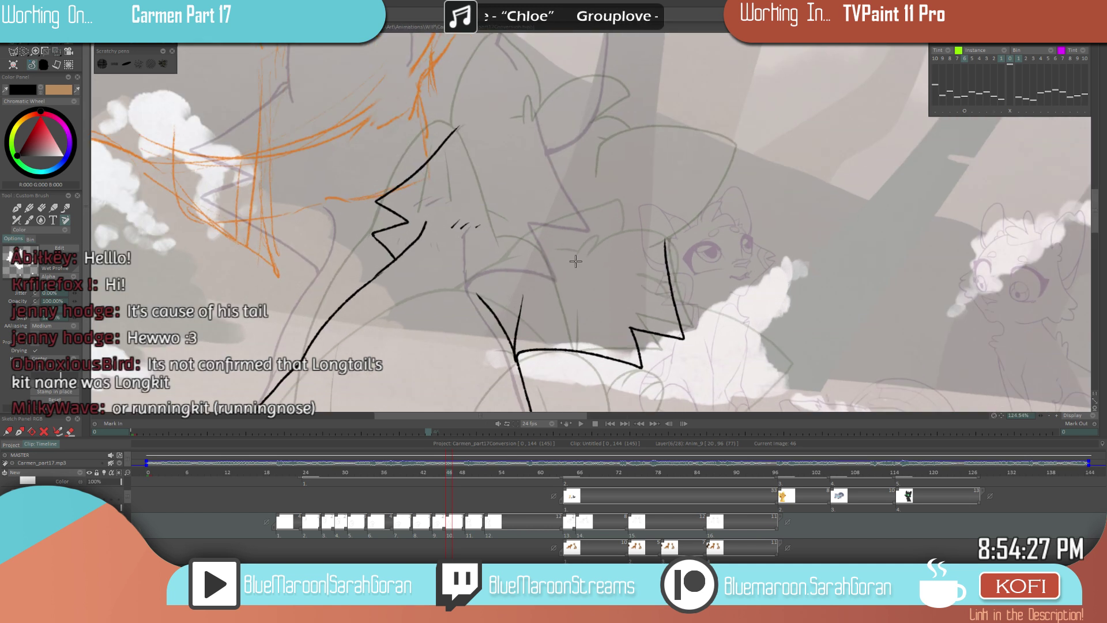
{"action": "scroll", "coordinate": [516, 357], "scroll_direction": "down", "scroll_amount": 5}
{"action": "key", "text": "Left"}
{"action": "key", "text": "Left"}
{"action": "key", "text": "Right"}
{"action": "key", "text": "Right"}
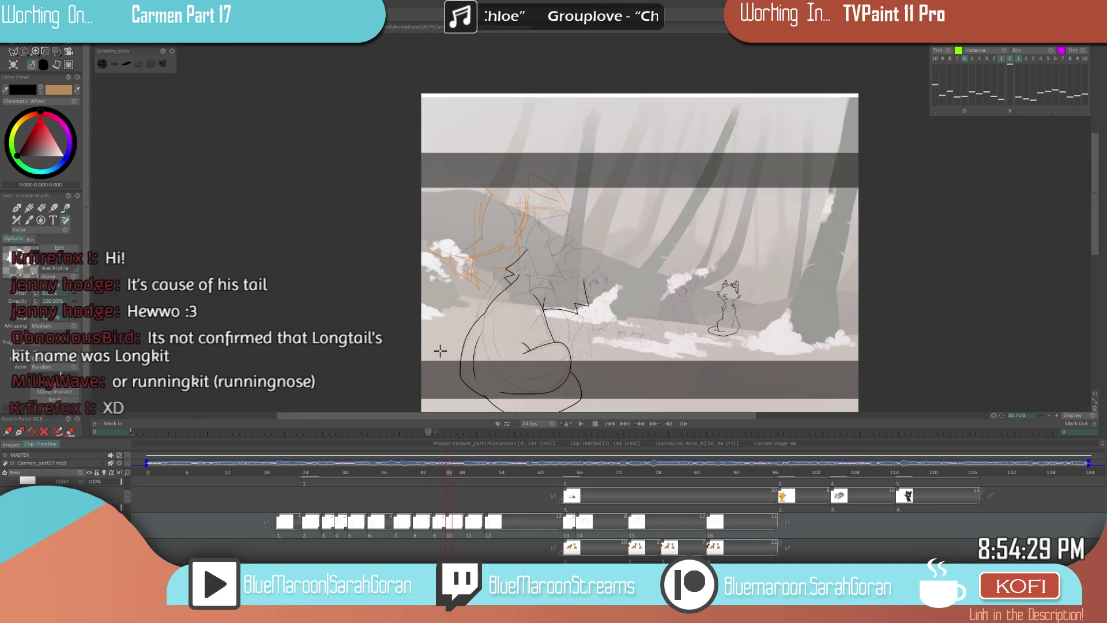
- Ink the right ear outline up from the cheek and the pointed hair tuft on top of the head
{"action": "scroll", "coordinate": [582, 247], "scroll_direction": "up", "scroll_amount": 2}
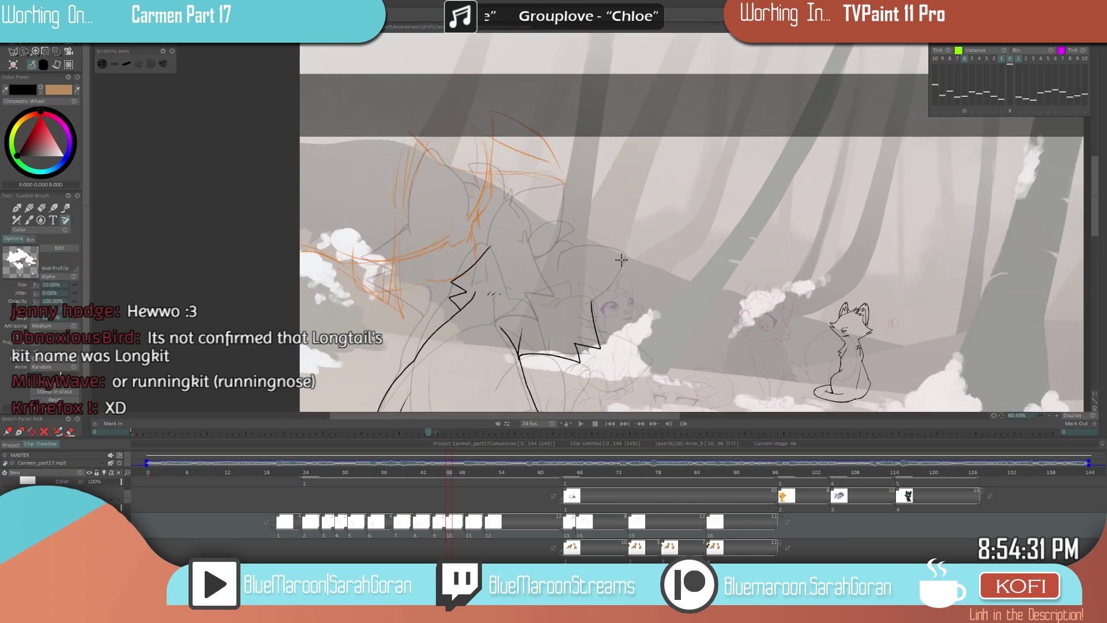
{"action": "scroll", "coordinate": [616, 257], "scroll_direction": "up", "scroll_amount": 1}
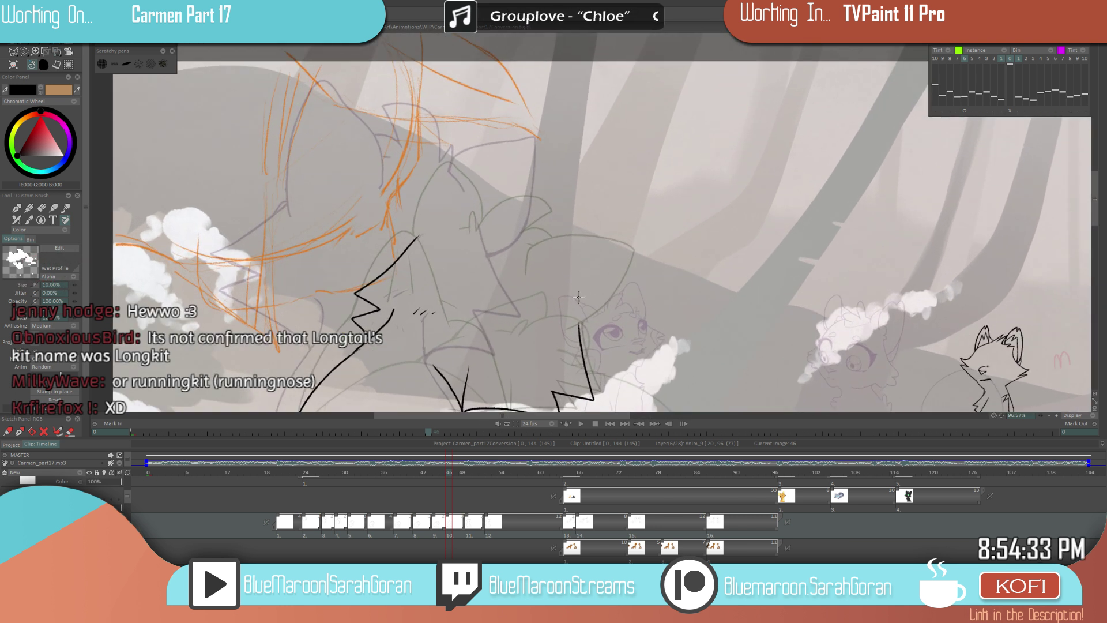
{"action": "mouse_move", "coordinate": [569, 331]}
{"action": "left_mouse_down"}
{"action": "mouse_move", "coordinate": [643, 266]}
{"action": "mouse_move", "coordinate": [632, 254]}
{"action": "mouse_move", "coordinate": [526, 261]}
{"action": "mouse_move", "coordinate": [523, 272]}
{"action": "left_mouse_up"}
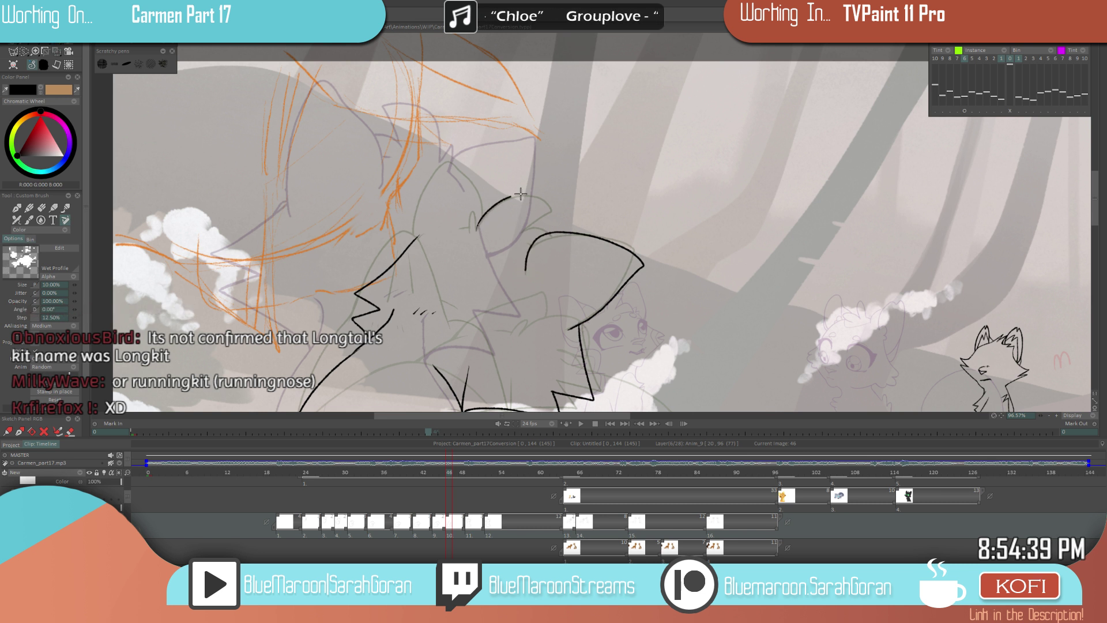
{"action": "mouse_move", "coordinate": [478, 229]}
{"action": "left_mouse_down"}
{"action": "mouse_move", "coordinate": [549, 206]}
{"action": "mouse_move", "coordinate": [564, 219]}
{"action": "mouse_move", "coordinate": [522, 233]}
{"action": "mouse_move", "coordinate": [558, 230]}
{"action": "left_mouse_up"}
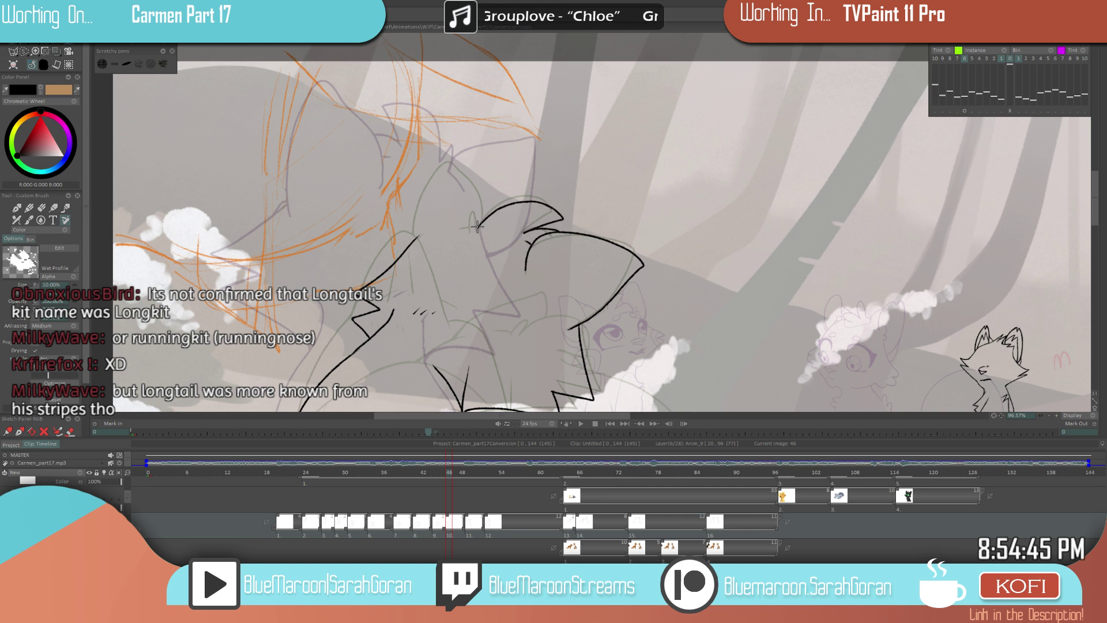
- Ink the small fur curl beside the hair tuft and the left ear outline down to the cheek line
{"action": "left_click_drag", "start_coordinate": [478, 215], "coordinate": [460, 227]}
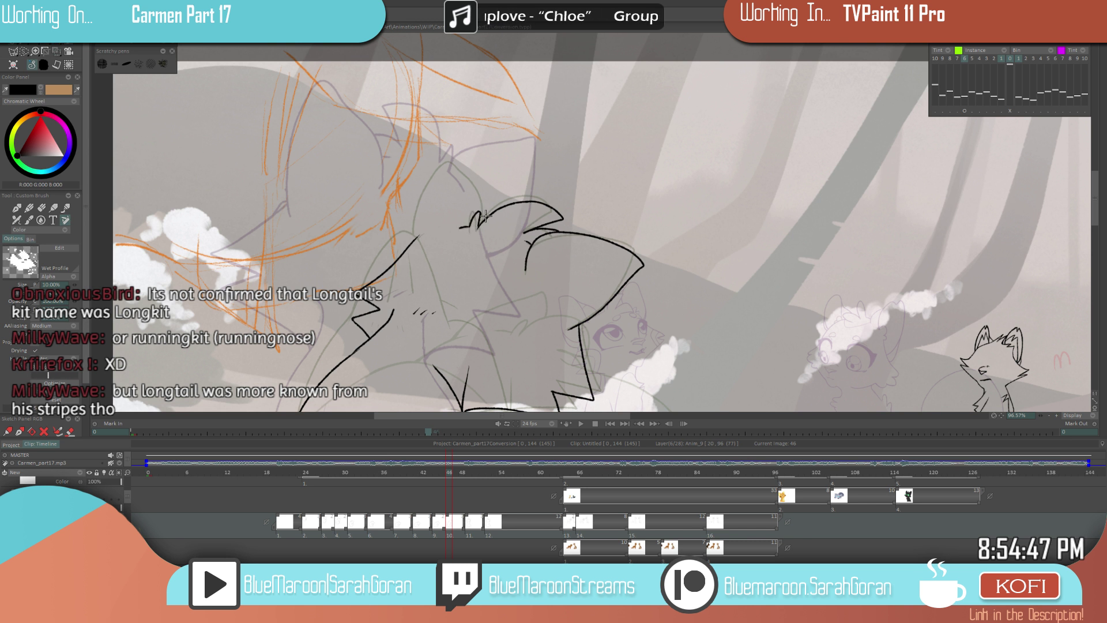
{"action": "mouse_move", "coordinate": [484, 201]}
{"action": "left_mouse_down"}
{"action": "mouse_move", "coordinate": [470, 145]}
{"action": "mouse_move", "coordinate": [414, 240]}
{"action": "left_mouse_up"}
{"action": "scroll", "coordinate": [414, 240], "scroll_direction": "down", "scroll_amount": 3}
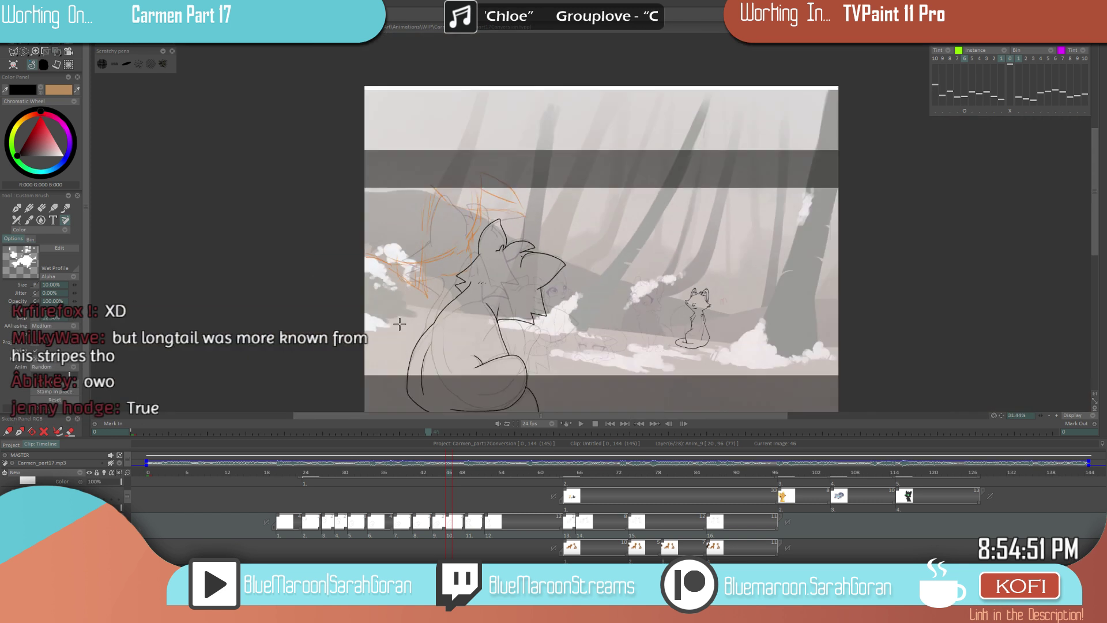
- Refine the left ear's outer line, erase the stray ink where it meets the cheek, and save the project
{"action": "scroll", "coordinate": [500, 289], "scroll_direction": "up", "scroll_amount": 5}
{"action": "left_click_drag", "start_coordinate": [501, 290], "coordinate": [505, 254]}
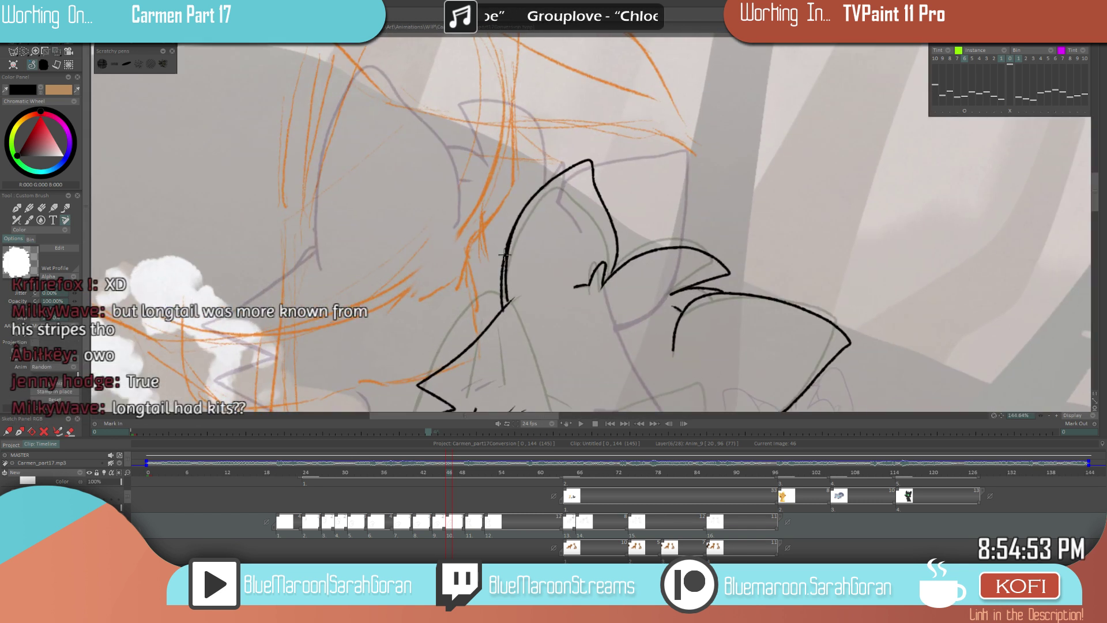
{"action": "key", "text": "e"}
{"action": "mouse_move", "coordinate": [503, 301]}
{"action": "left_mouse_down"}
{"action": "mouse_move", "coordinate": [514, 239]}
{"action": "mouse_move", "coordinate": [508, 298]}
{"action": "left_mouse_up"}
{"action": "key", "text": "e"}
{"action": "scroll", "coordinate": [652, 292], "scroll_direction": "down", "scroll_amount": 8}
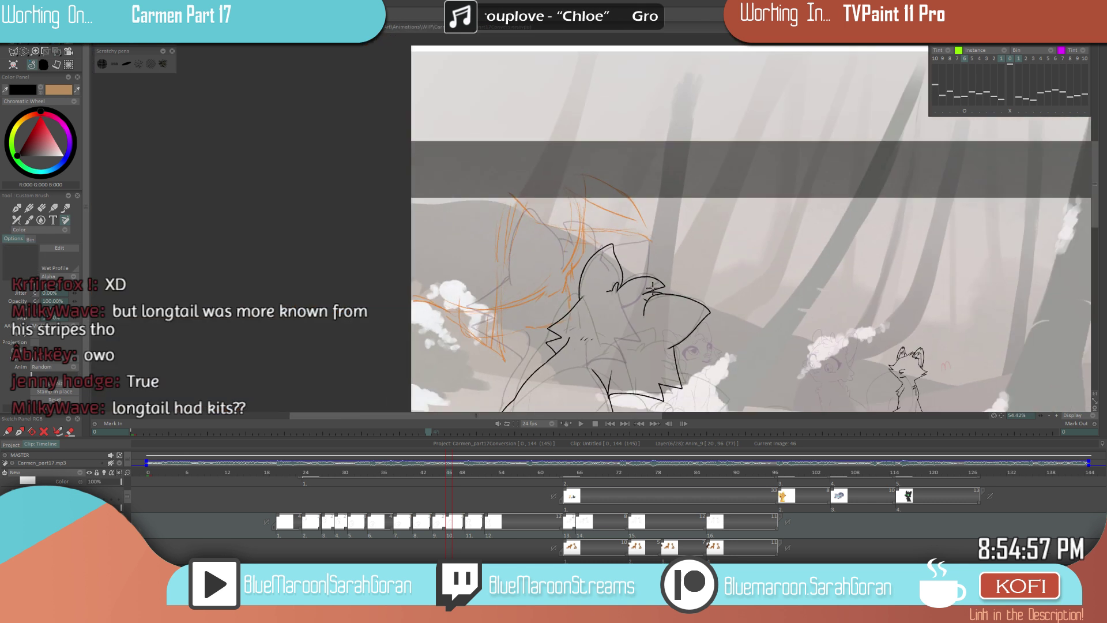
{"action": "scroll", "coordinate": [595, 295], "scroll_direction": "up", "scroll_amount": 4}
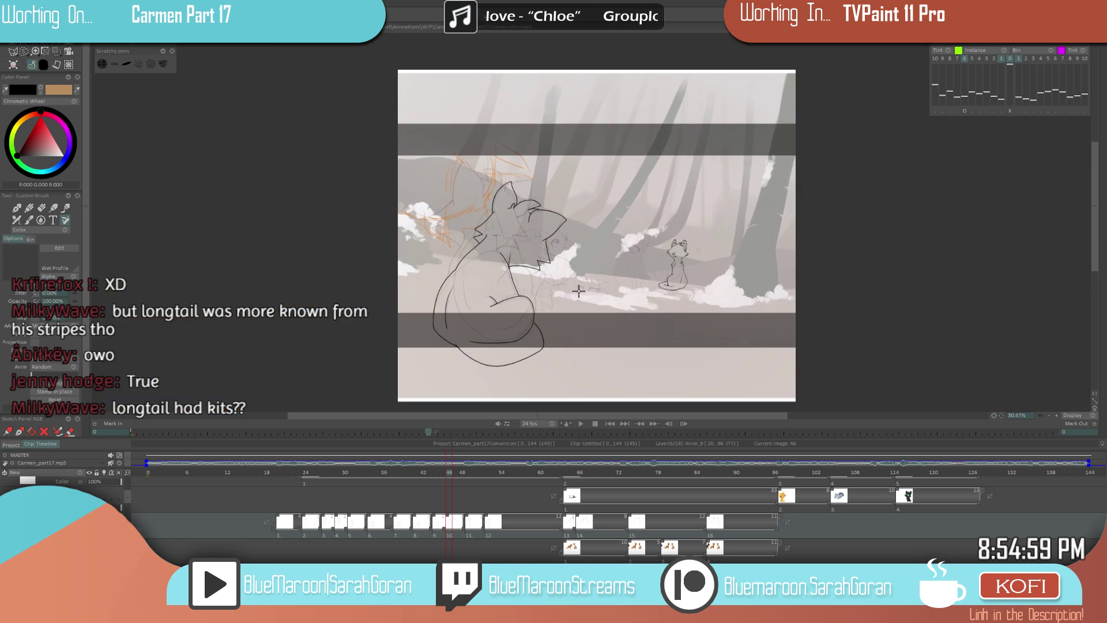
{"action": "key", "text": "ctrl+s"}
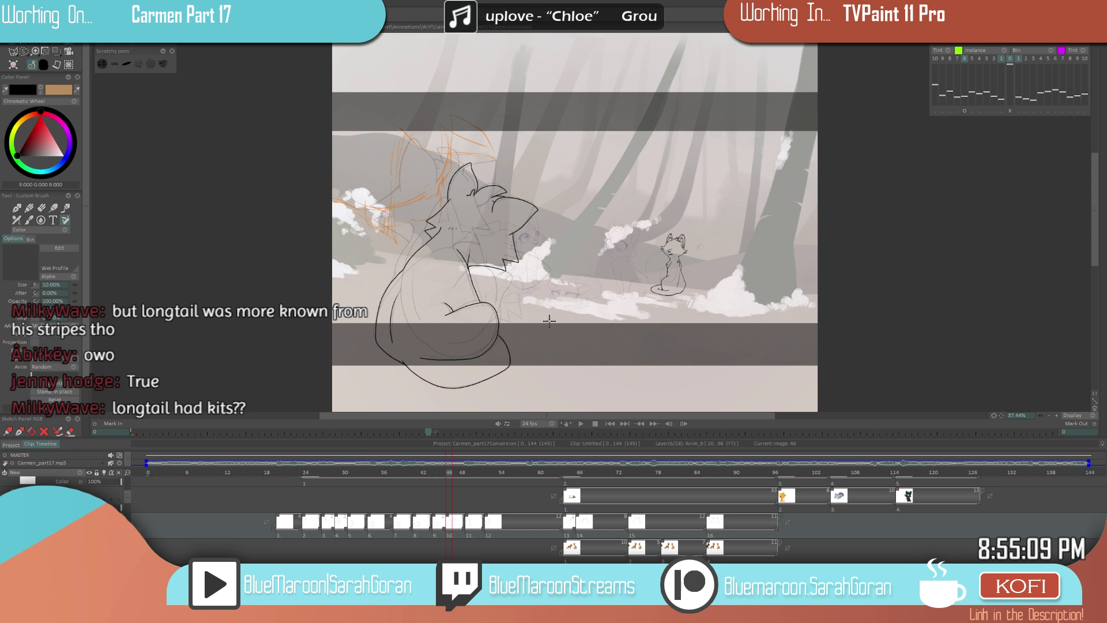
- Play the animation from frame 20 twice to review the inked cat's motion
{"action": "left_click_drag", "start_coordinate": [306, 480], "coordinate": [279, 483]}
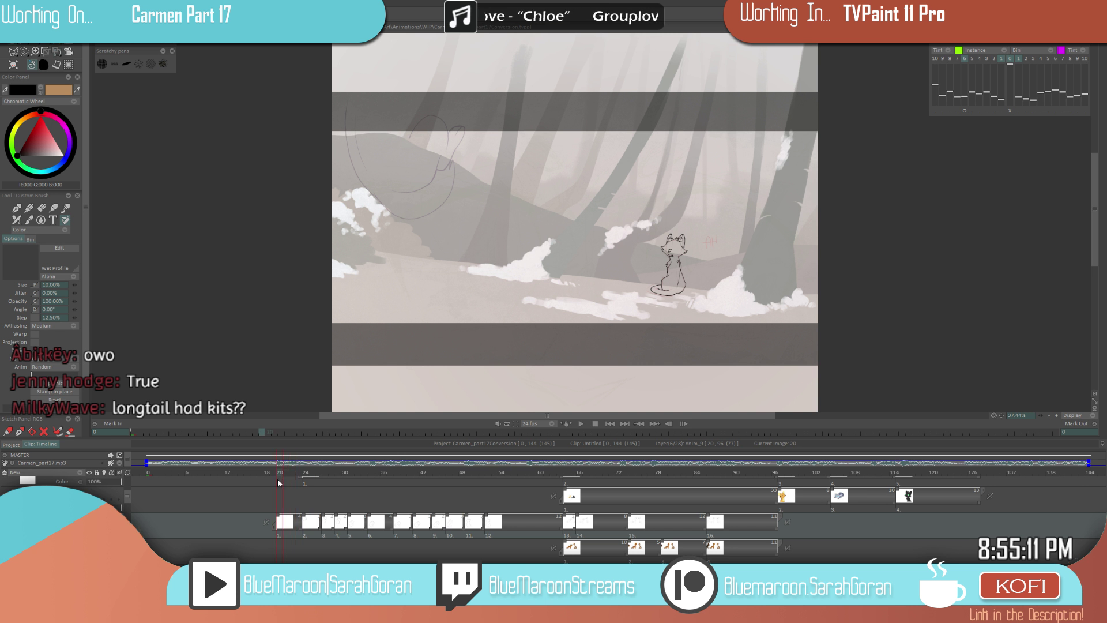
{"action": "left_click", "coordinate": [581, 424]}
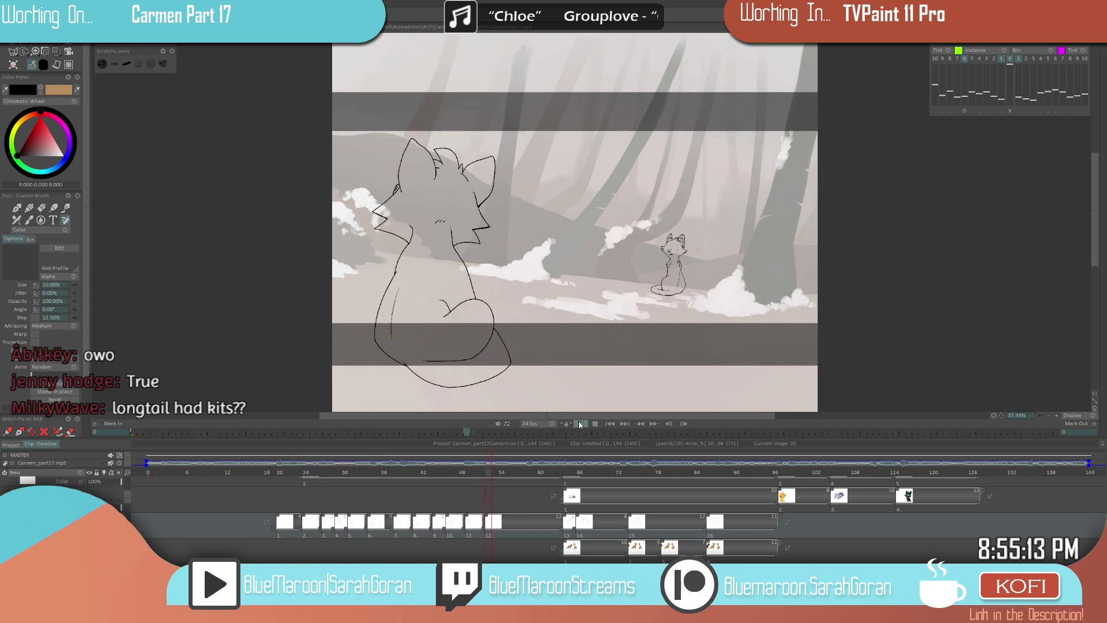
{"action": "left_click", "coordinate": [278, 473]}
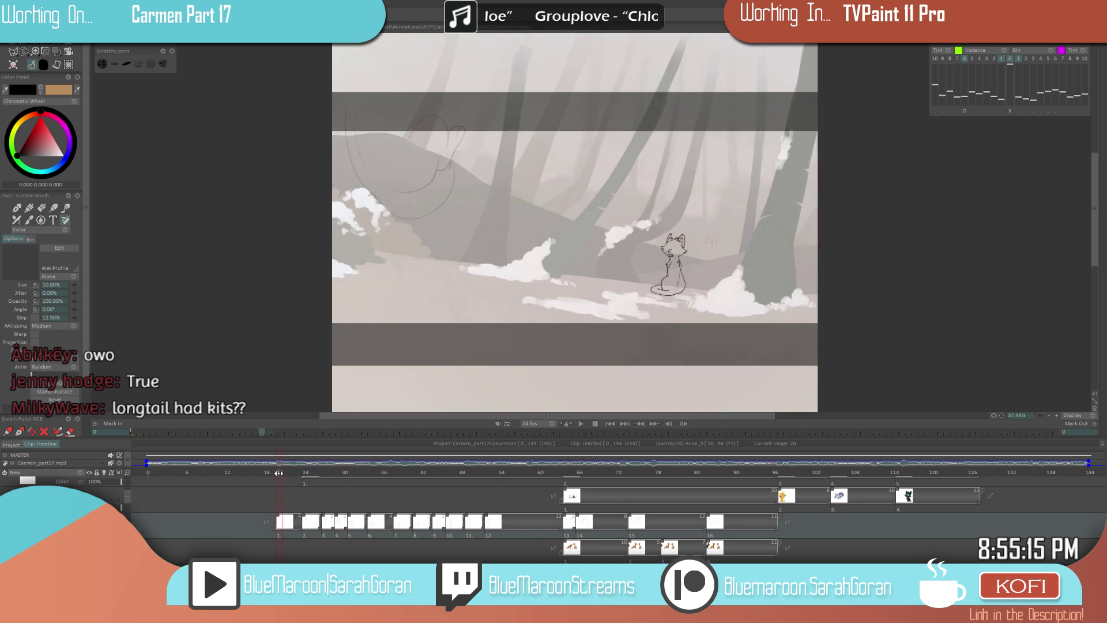
{"action": "left_click", "coordinate": [581, 424]}
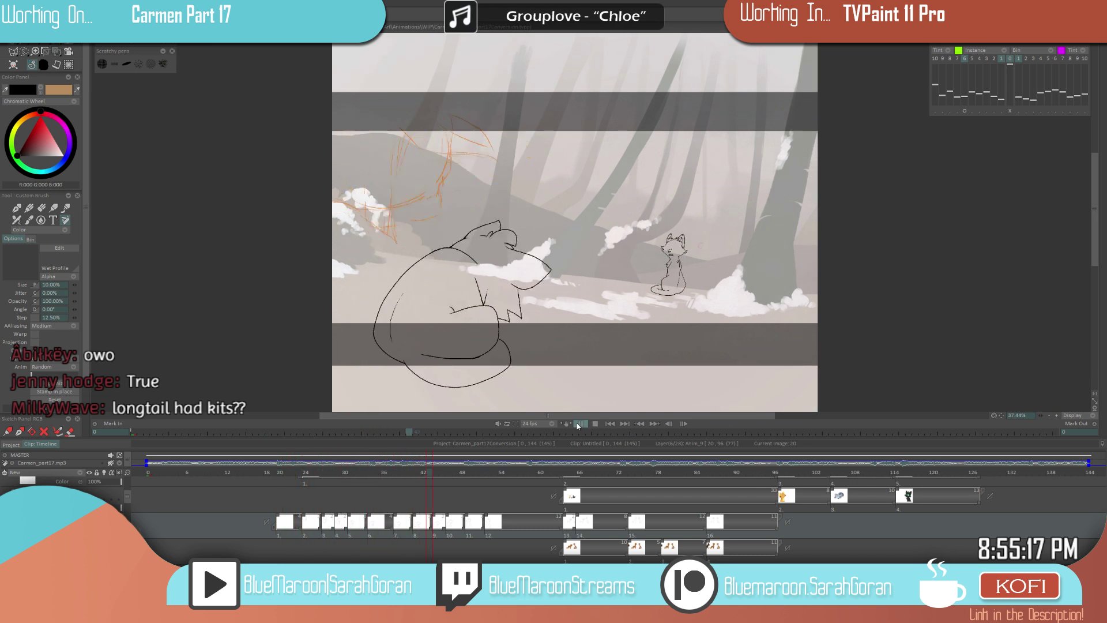
{"action": "left_click", "coordinate": [281, 471]}
- Save the project and turn on the Carmen_part17.mp3 audio track
{"action": "key", "text": "ctrl+s"}
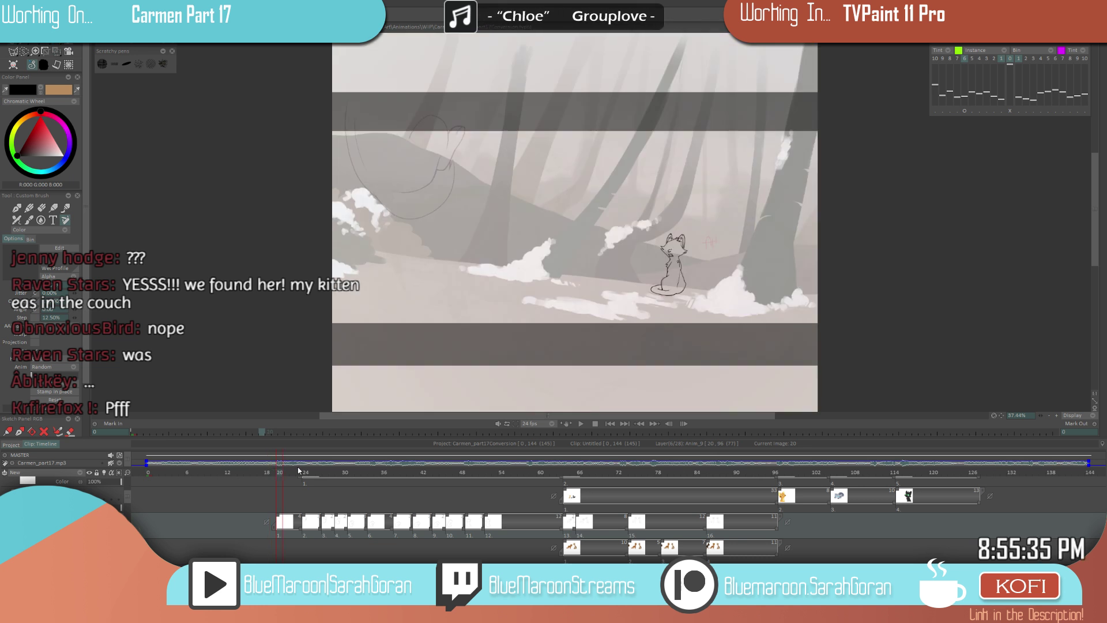
{"action": "left_click", "coordinate": [111, 464]}
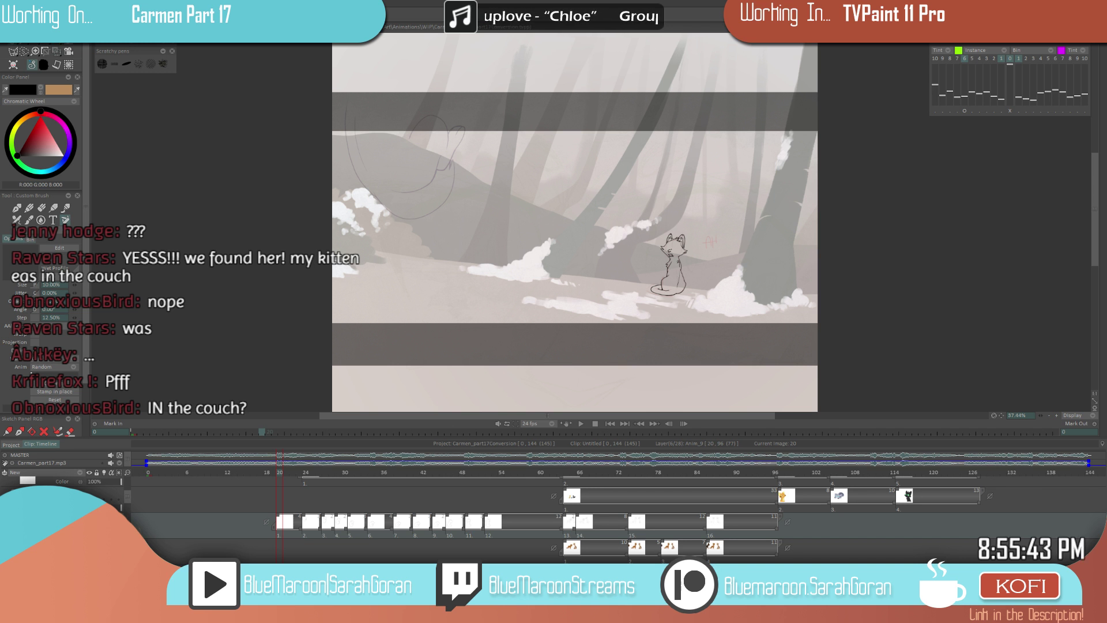
{"action": "scroll", "coordinate": [593, 296], "scroll_direction": "down", "scroll_amount": 3}
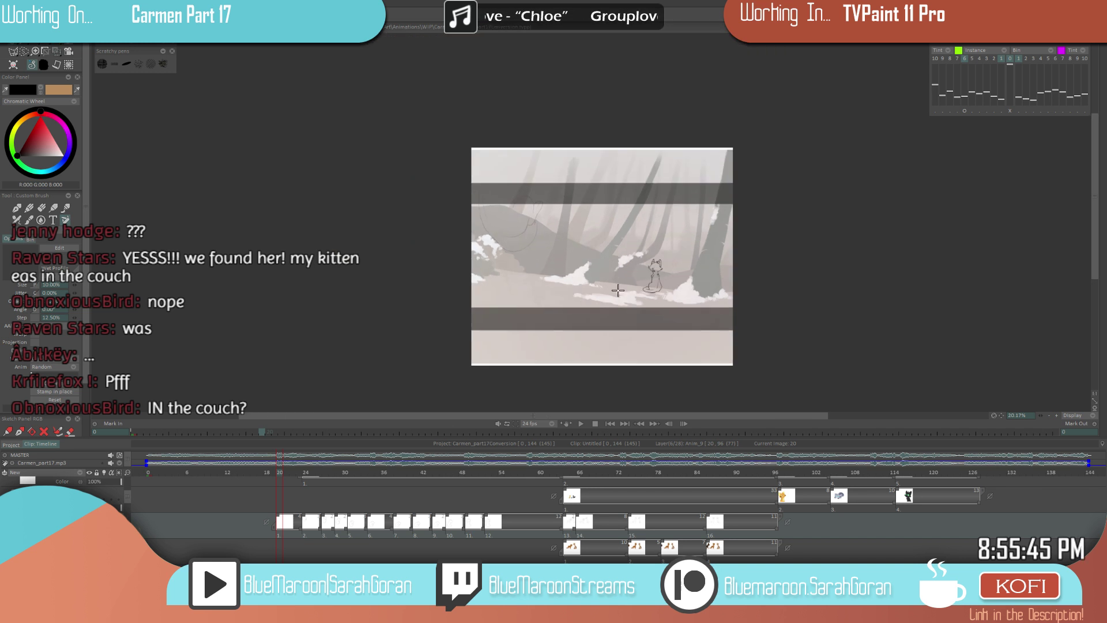
- Hide the rough sketch layer holding the red note beside the small cat, and save the project
{"action": "scroll", "coordinate": [478, 301], "scroll_direction": "up", "scroll_amount": 5}
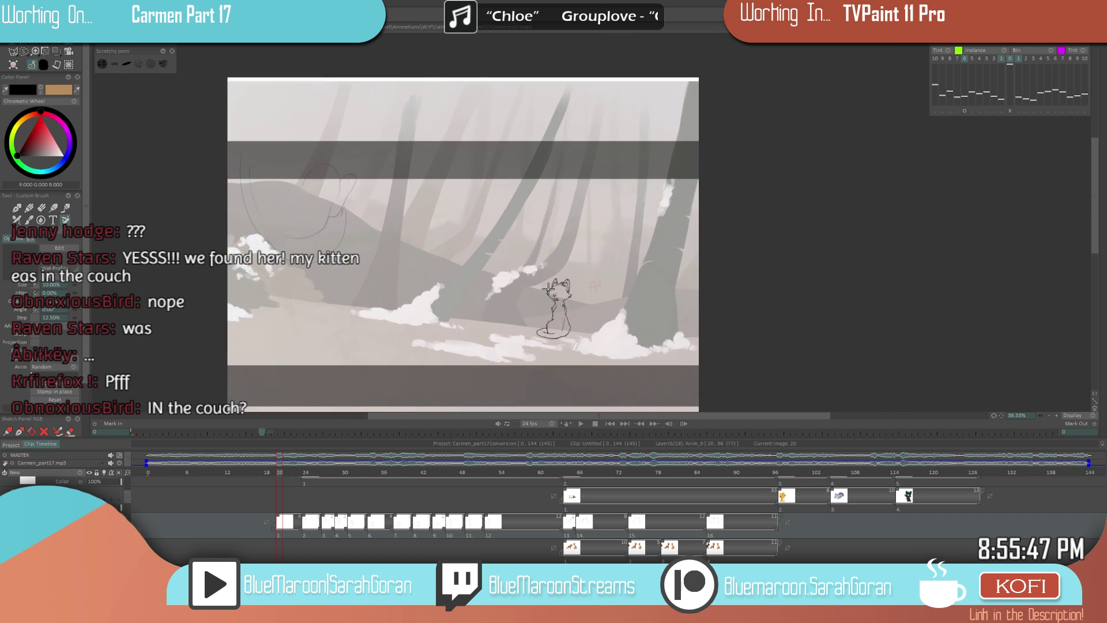
{"action": "left_click_drag", "start_coordinate": [649, 273], "coordinate": [655, 287]}
{"action": "scroll", "coordinate": [125, 499], "scroll_direction": "down", "scroll_amount": 1}
{"action": "scroll", "coordinate": [126, 508], "scroll_direction": "down", "scroll_amount": 4}
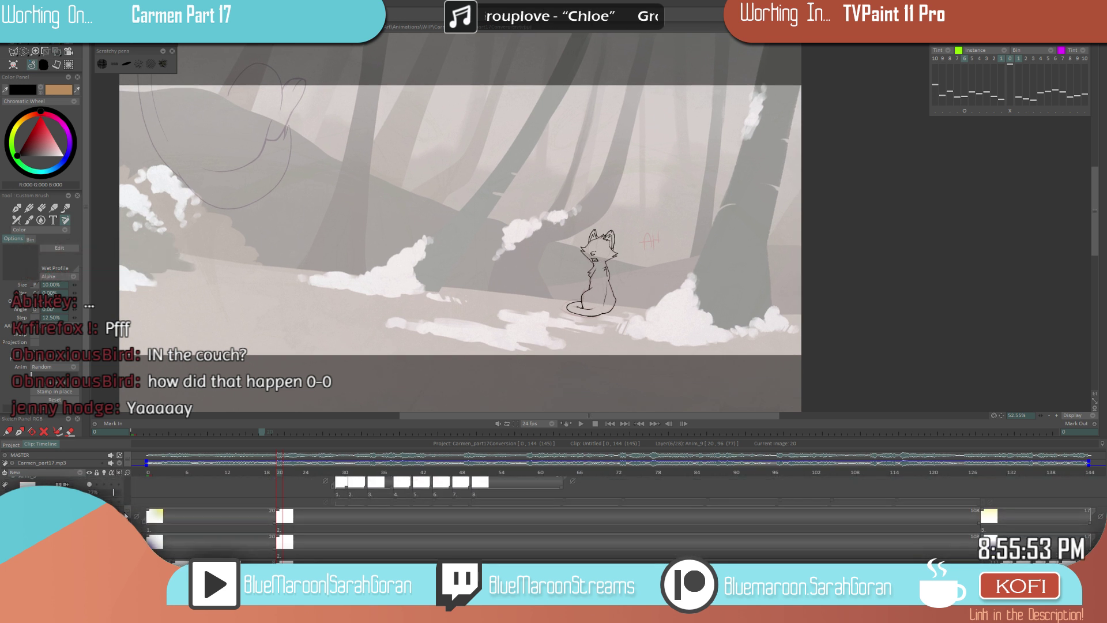
{"action": "scroll", "coordinate": [125, 508], "scroll_direction": "down", "scroll_amount": 1}
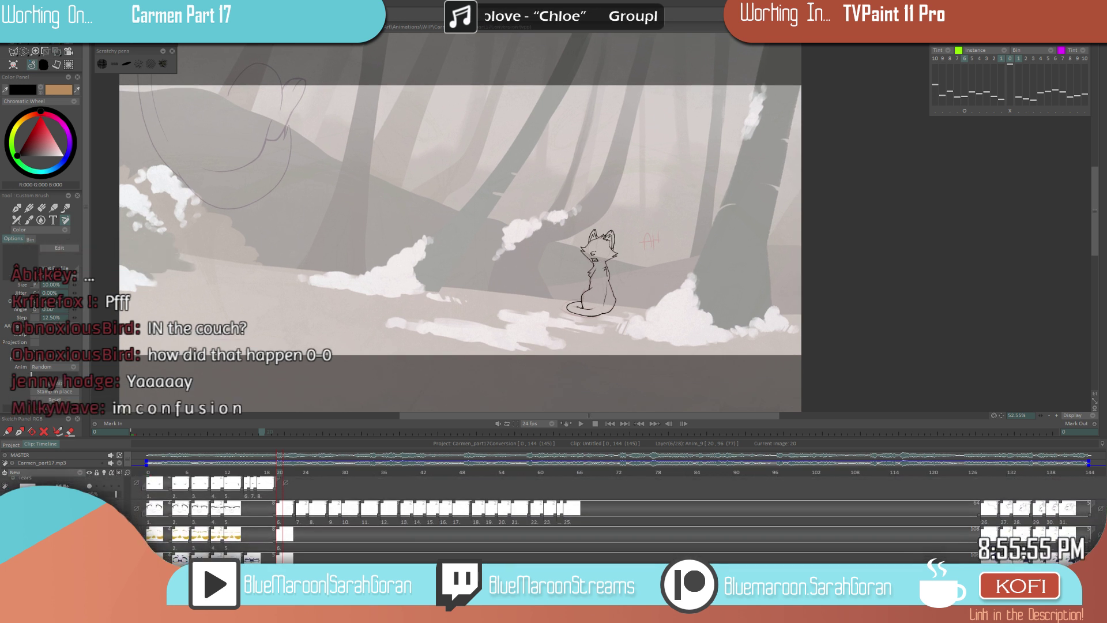
{"action": "scroll", "coordinate": [126, 508], "scroll_direction": "down", "scroll_amount": 4}
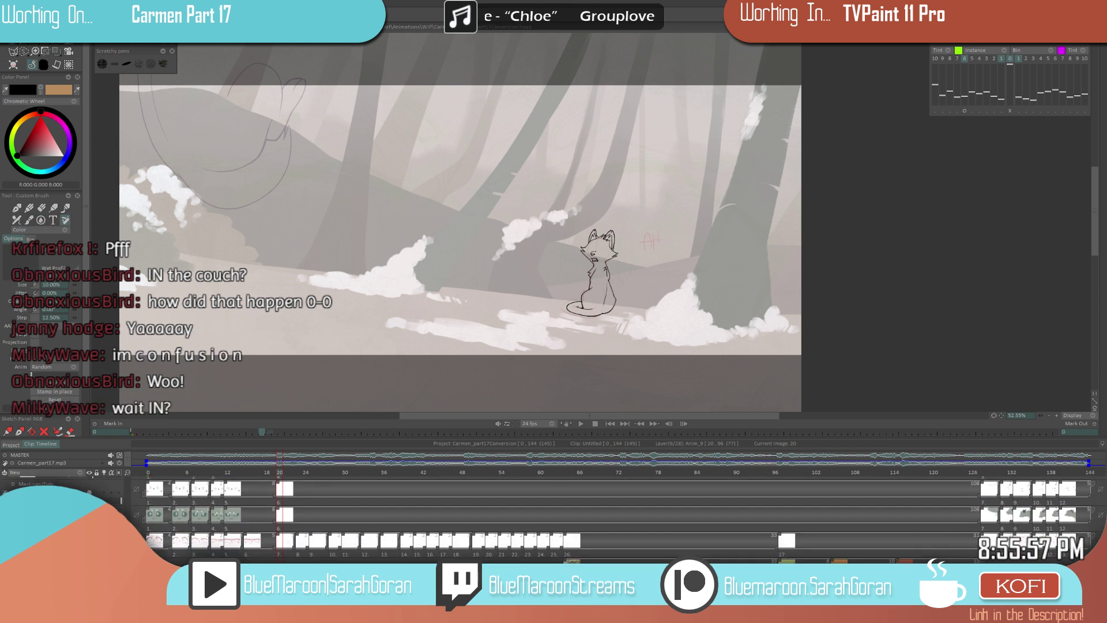
{"action": "left_click", "coordinate": [90, 533]}
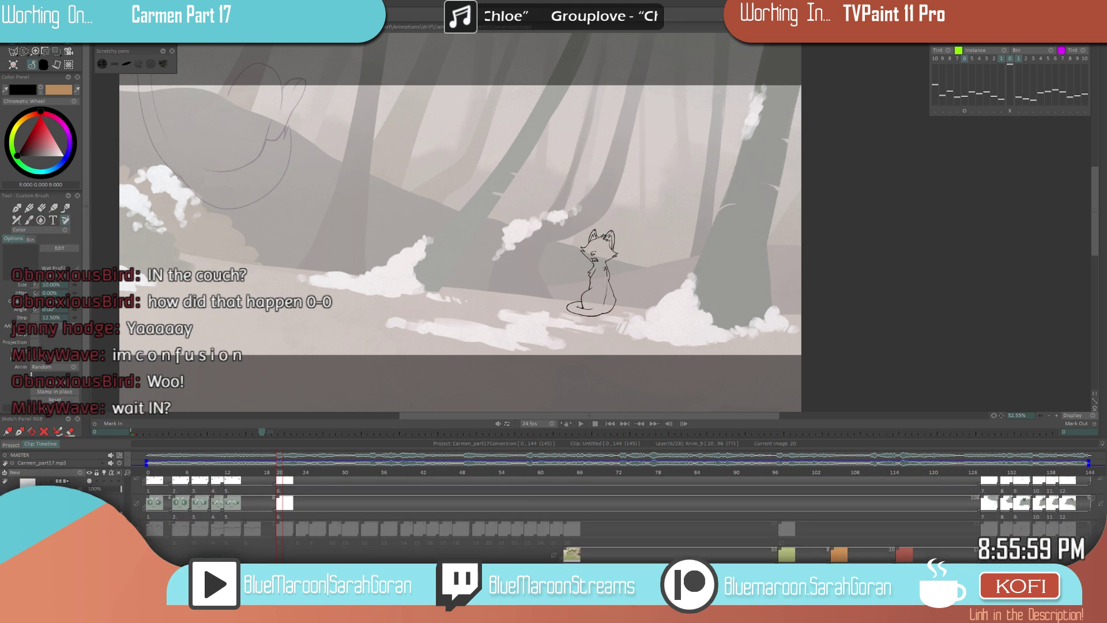
{"action": "scroll", "coordinate": [137, 526], "scroll_direction": "down", "scroll_amount": 1}
{"action": "scroll", "coordinate": [137, 527], "scroll_direction": "down", "scroll_amount": 4}
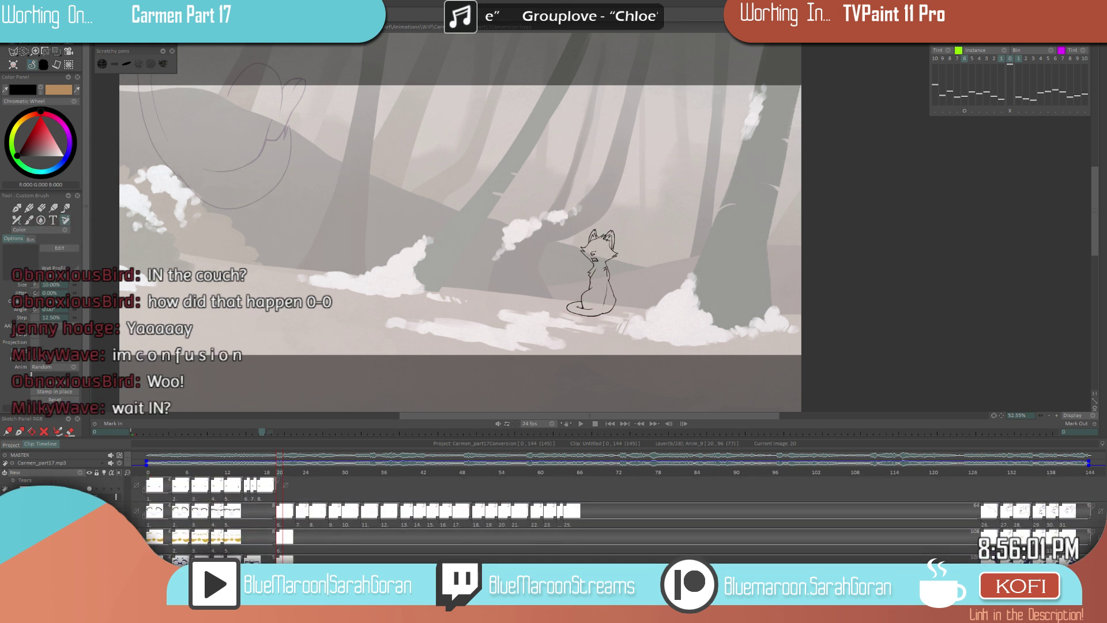
{"action": "key", "text": "ctrl+s"}
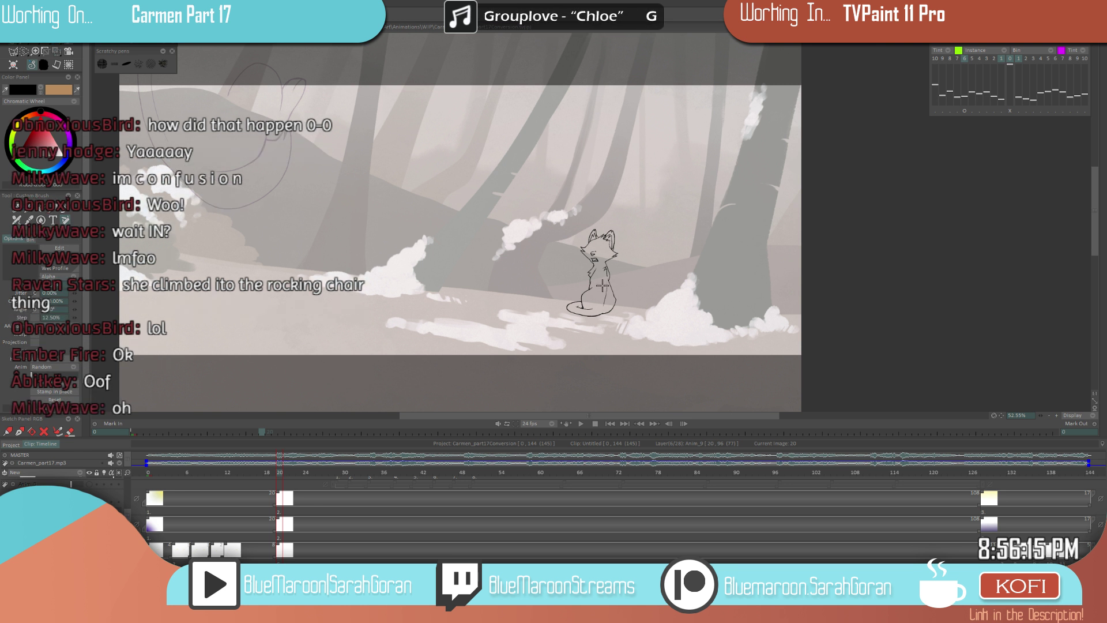
- Play the animation from frame 0 twice to review the full sequence with sound
{"action": "left_click", "coordinate": [148, 473]}
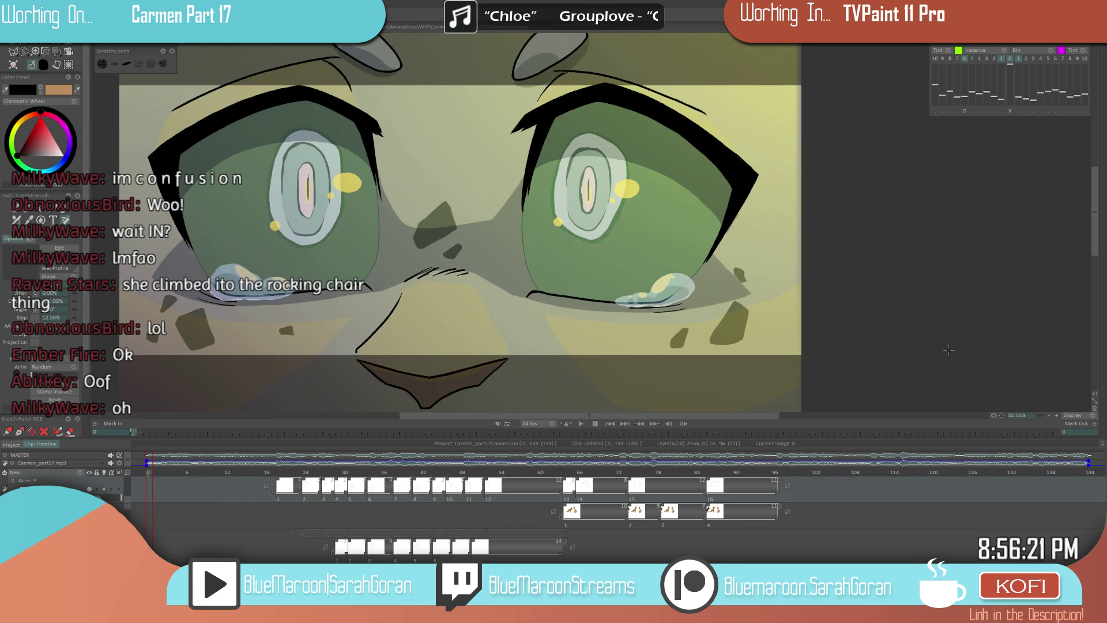
{"action": "left_click", "coordinate": [578, 423]}
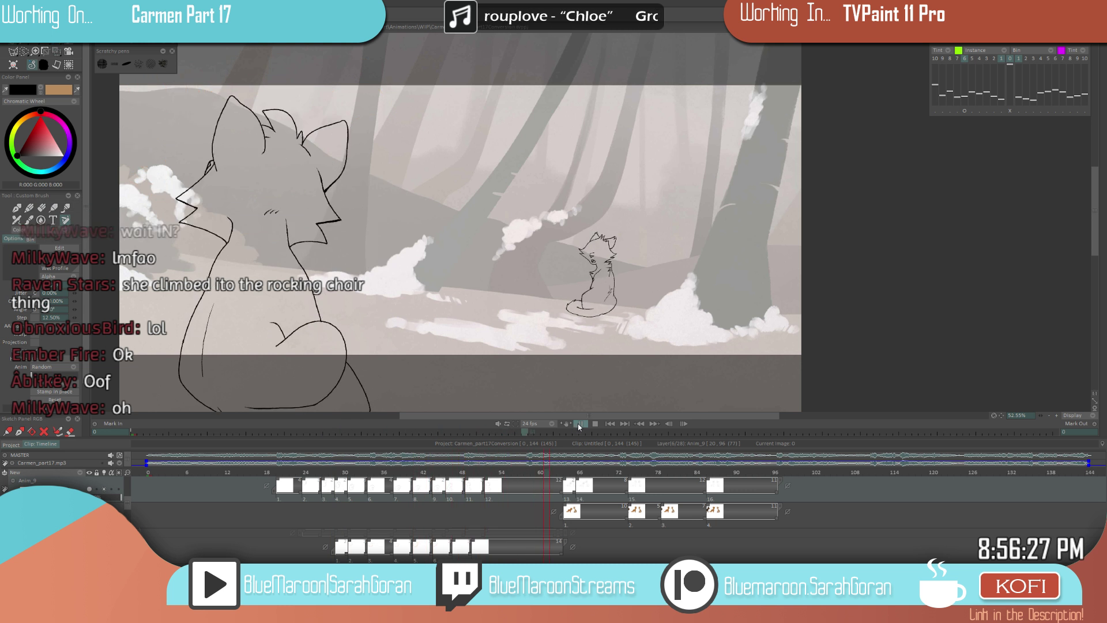
{"action": "left_click_drag", "start_coordinate": [669, 359], "coordinate": [756, 353]}
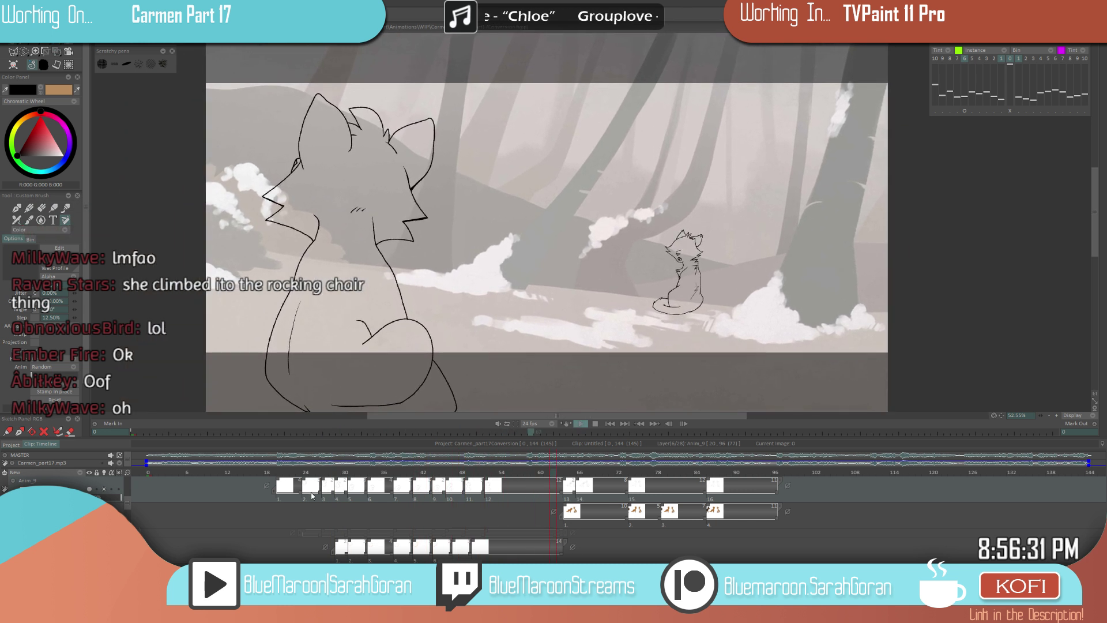
{"action": "left_click", "coordinate": [161, 472]}
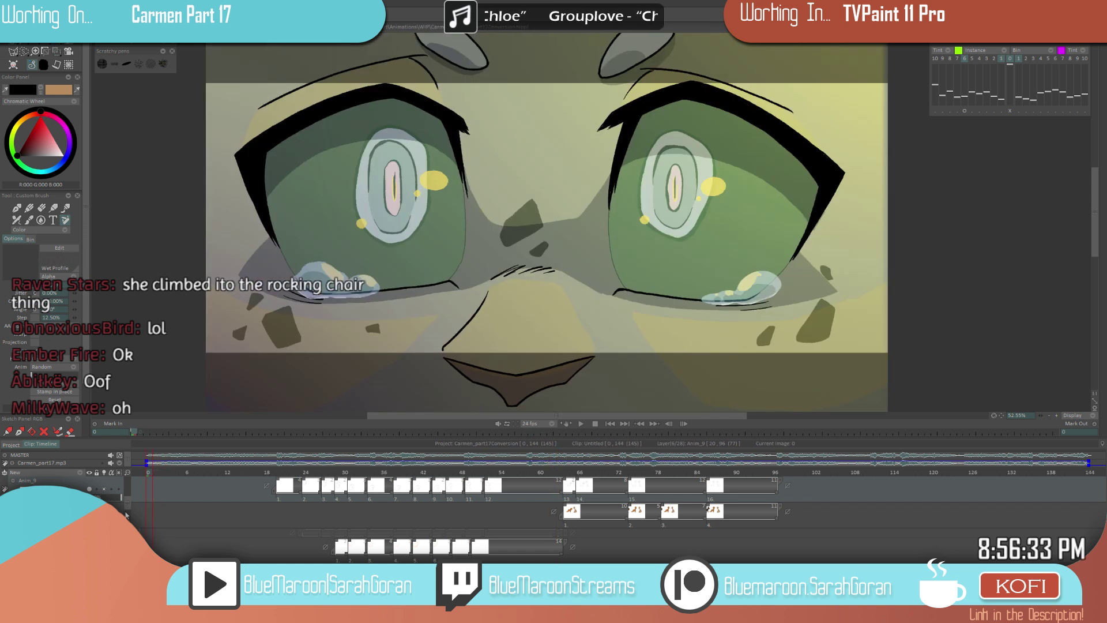
{"action": "left_click", "coordinate": [581, 424]}
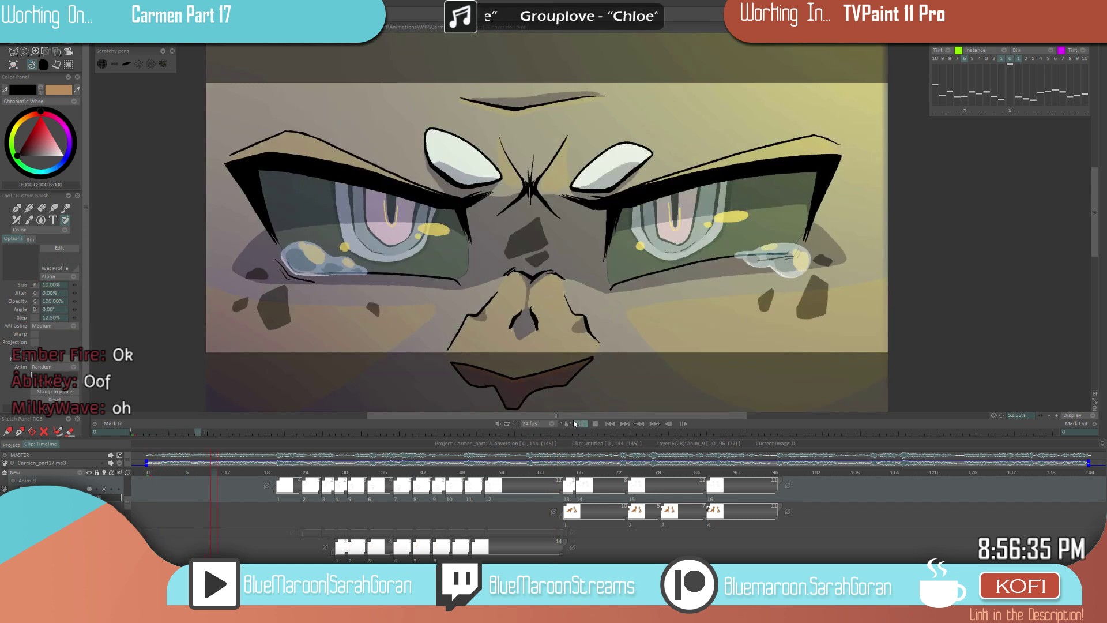
- Check the application sound levels in the system Volume Mixer, close it, and replay the animation from frame 0
{"action": "right_click", "coordinate": [1036, 611]}
{"action": "left_click", "coordinate": [1033, 528]}
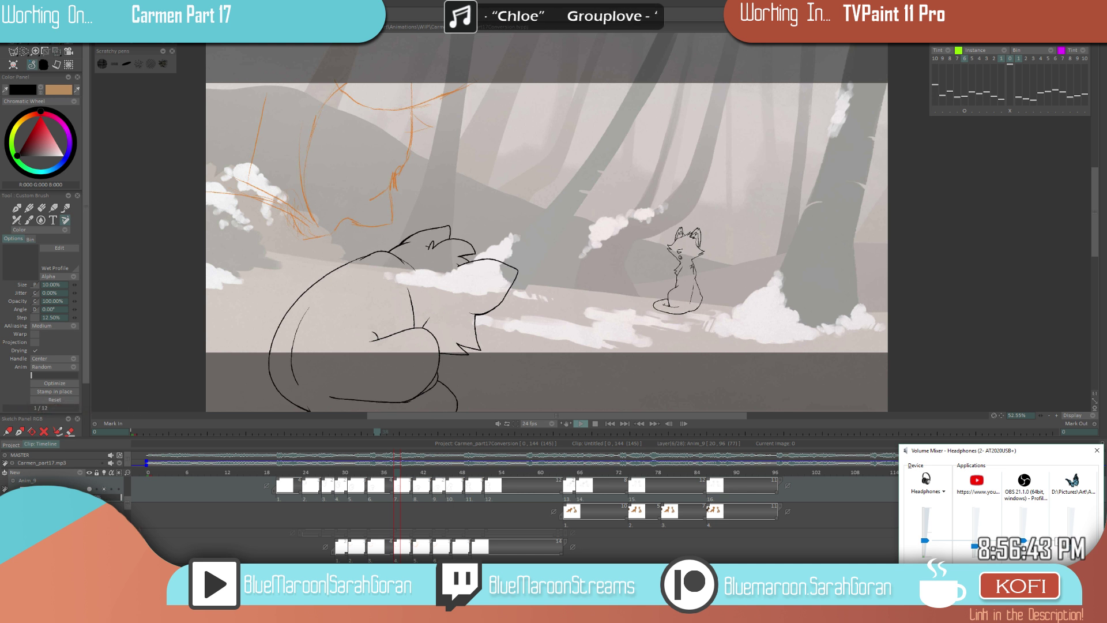
{"action": "left_click", "coordinate": [1097, 451]}
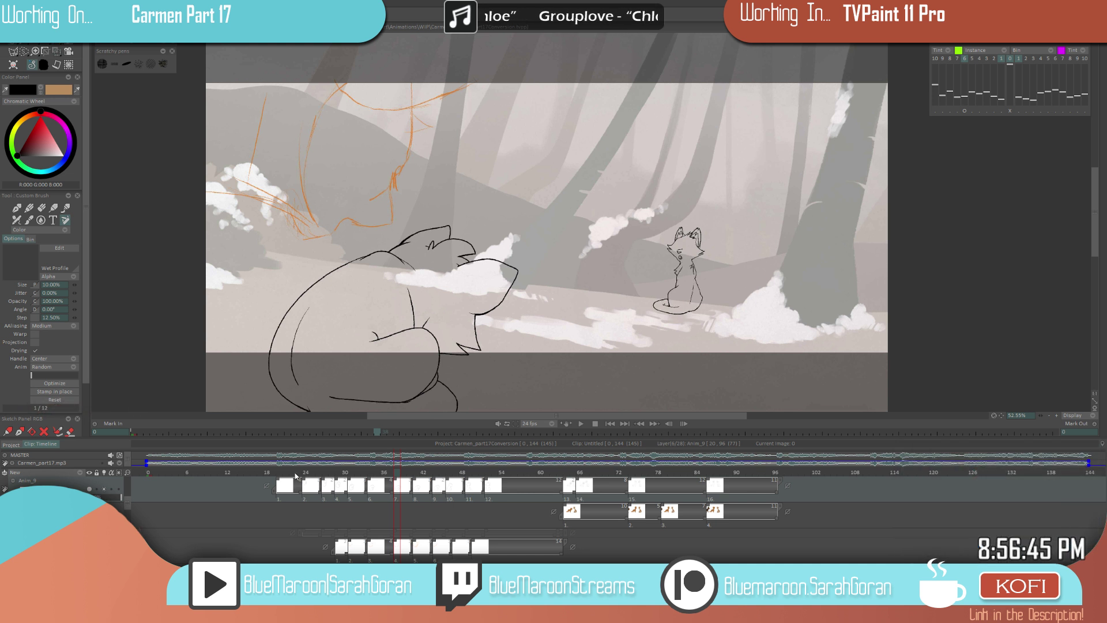
{"action": "left_click", "coordinate": [140, 484]}
{"action": "left_click", "coordinate": [583, 423]}
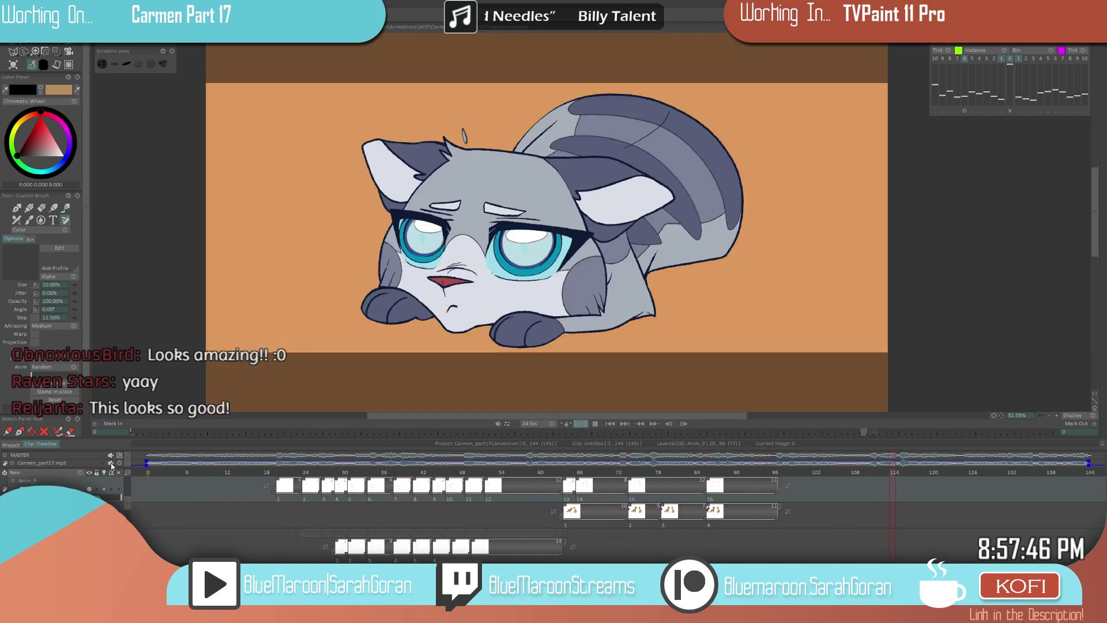
- Turn off the Carmen_part17.mp3 audio track and play the animation from frame 0 without sound
{"action": "left_click", "coordinate": [111, 463]}
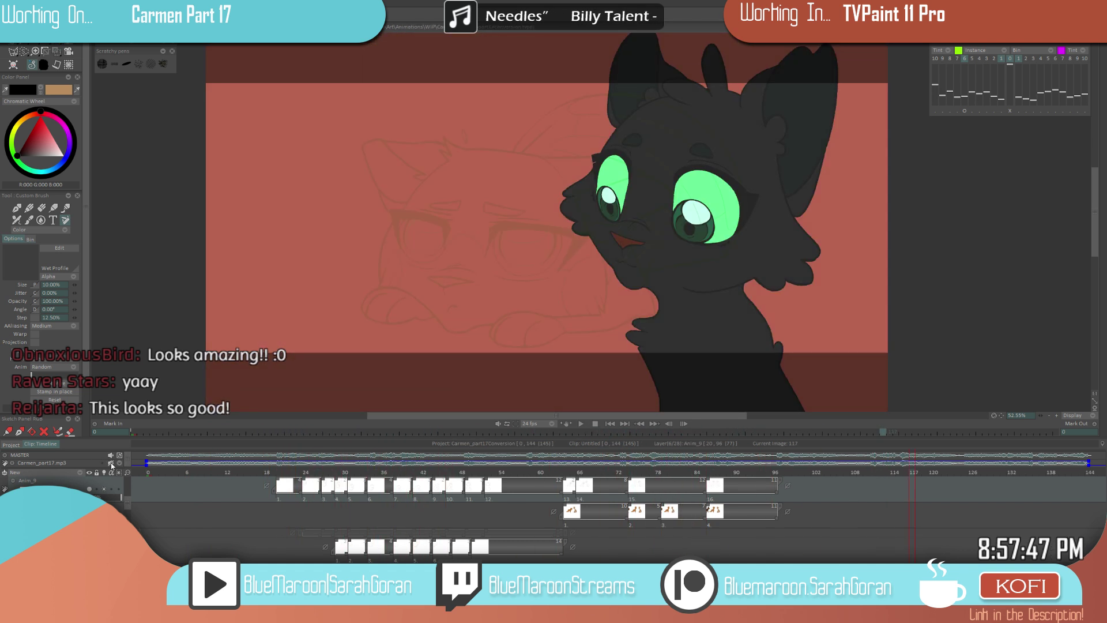
{"action": "left_click_drag", "start_coordinate": [177, 473], "coordinate": [132, 479]}
{"action": "left_click", "coordinate": [580, 423]}
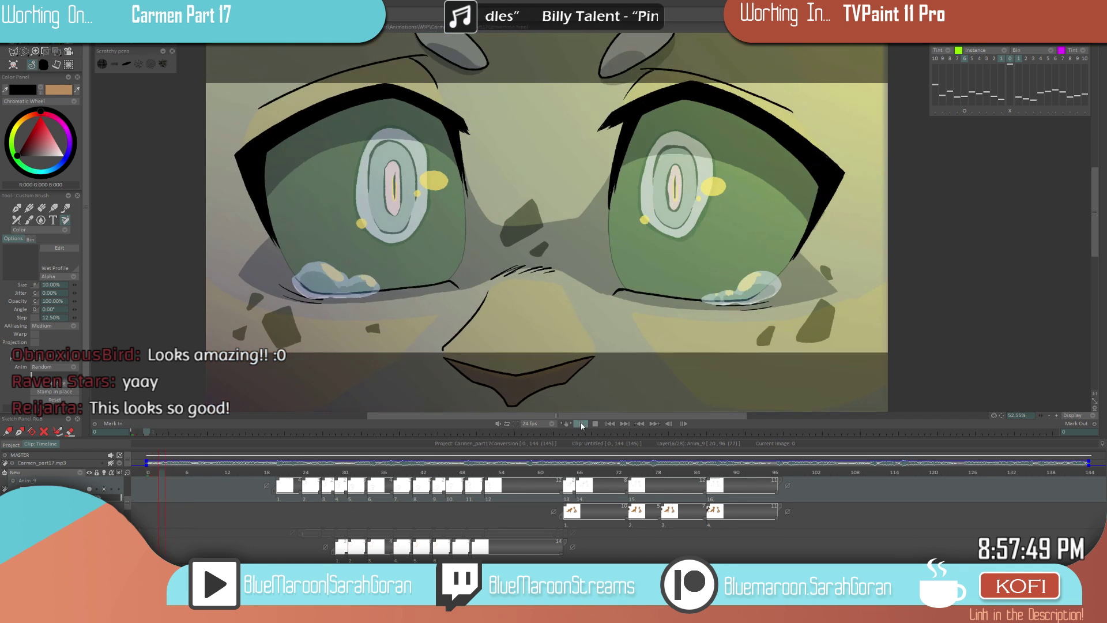